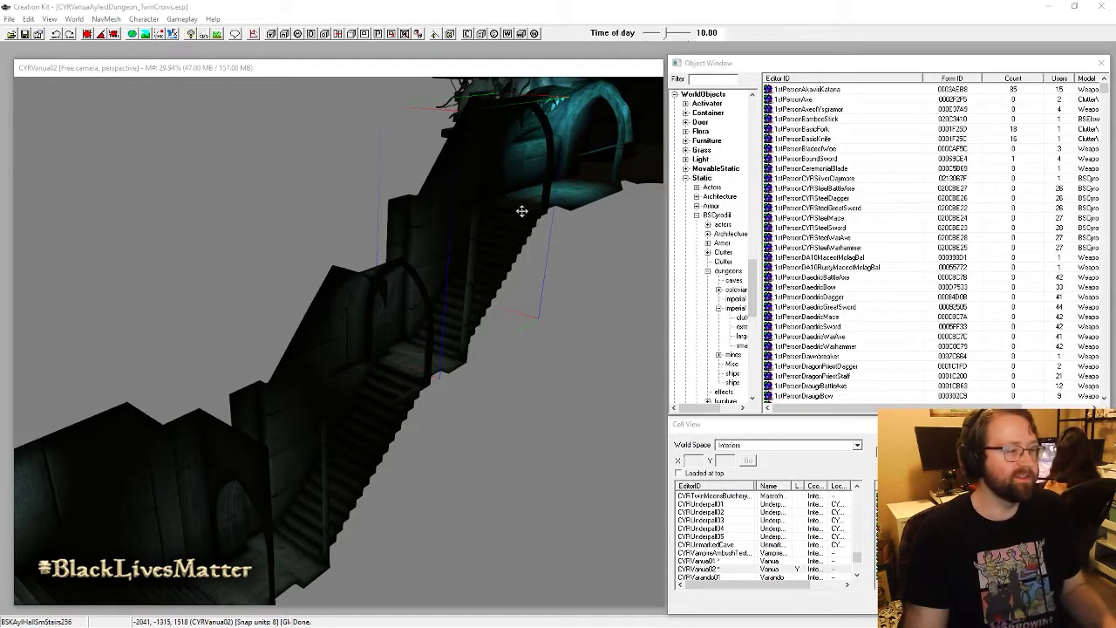
# Step: Inspect the stairways and connecting halls of CYRVanua02, continuing to the adventurer corpse in the collapsed chamber
pyautogui.moveTo(472, 211); pyautogui.dragTo(455, 229, button='middle')
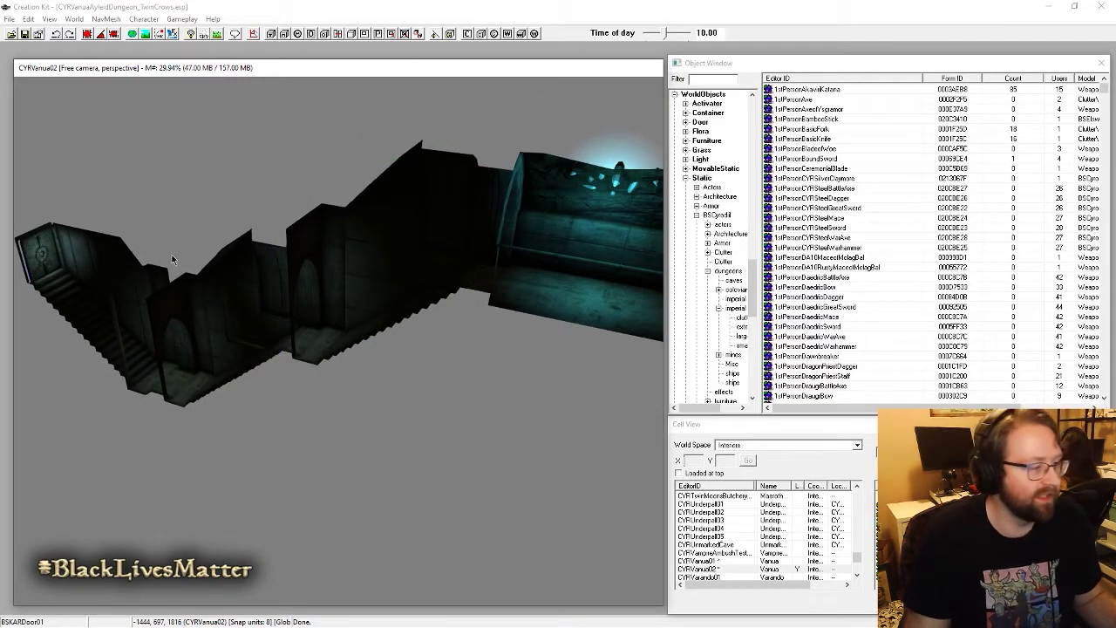
pyautogui.click(411, 251)
pyautogui.keyDown('shift'); pyautogui.moveTo(441, 284); pyautogui.dragTo(411, 281, button='middle'); pyautogui.keyUp('shift')
pyautogui.keyDown('shift'); pyautogui.moveTo(454, 249); pyautogui.dragTo(420, 157, button='middle'); pyautogui.keyUp('shift')
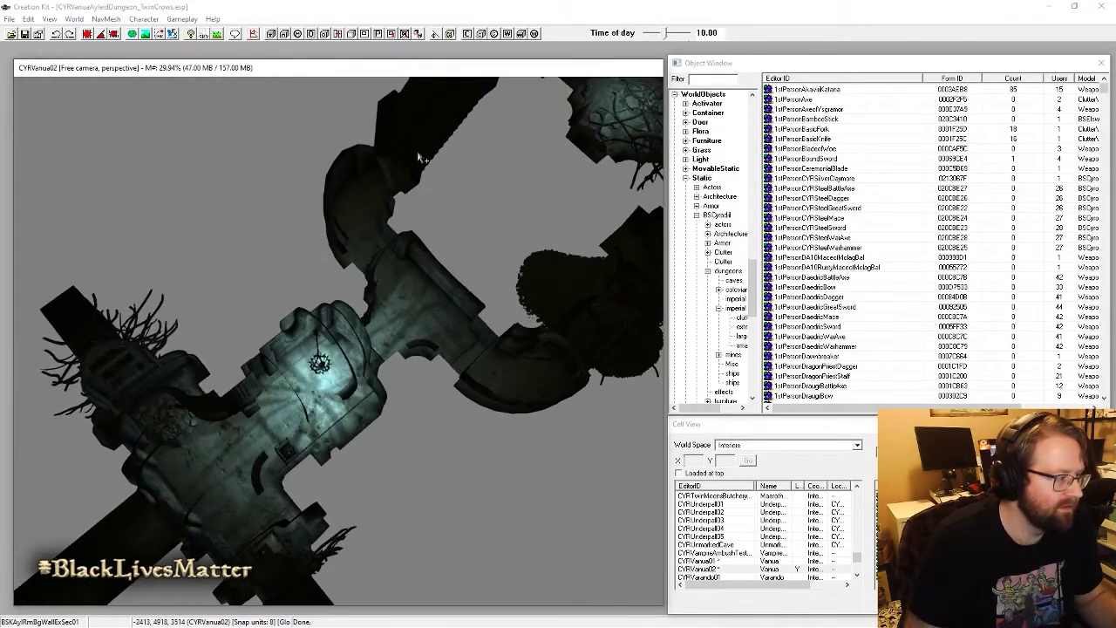
pyautogui.keyDown('shift'); pyautogui.moveTo(485, 184); pyautogui.dragTo(416, 427, button='middle'); pyautogui.keyUp('shift')
pyautogui.scroll(5, 384, 357)
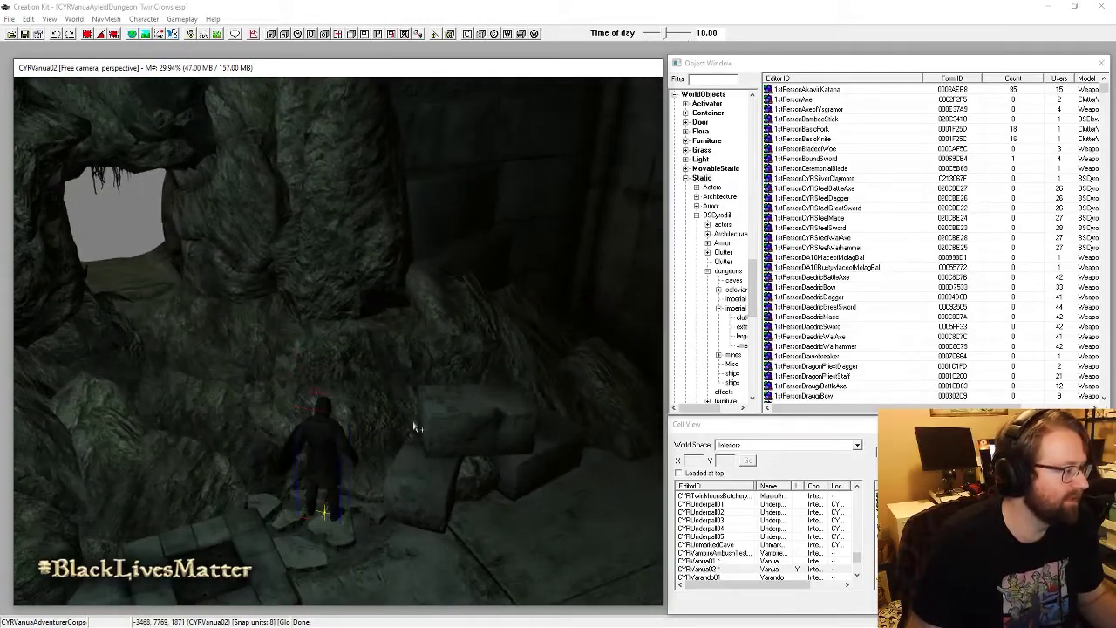
pyautogui.moveTo(229, 242); pyautogui.dragTo(224, 179, button='middle')
pyautogui.click(257, 299)
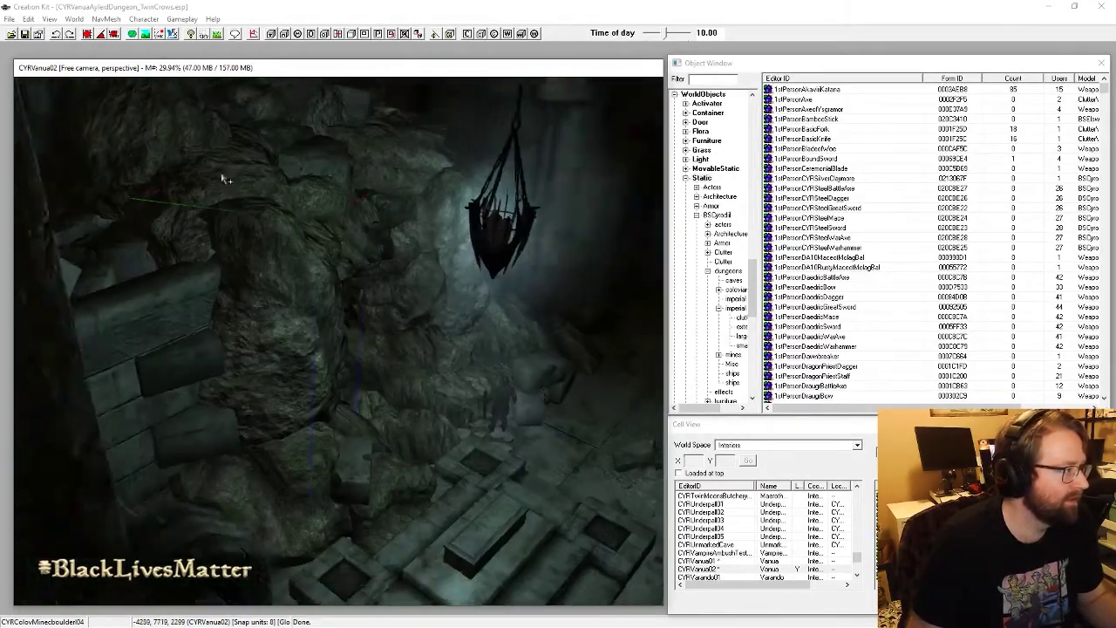
pyautogui.scroll(-3, 224, 179)
# Step: Turn on animated lights and effects in the render view and examine the lantern-lit chamber and its cave opening
pyautogui.click(204, 34)
pyautogui.click(170, 35)
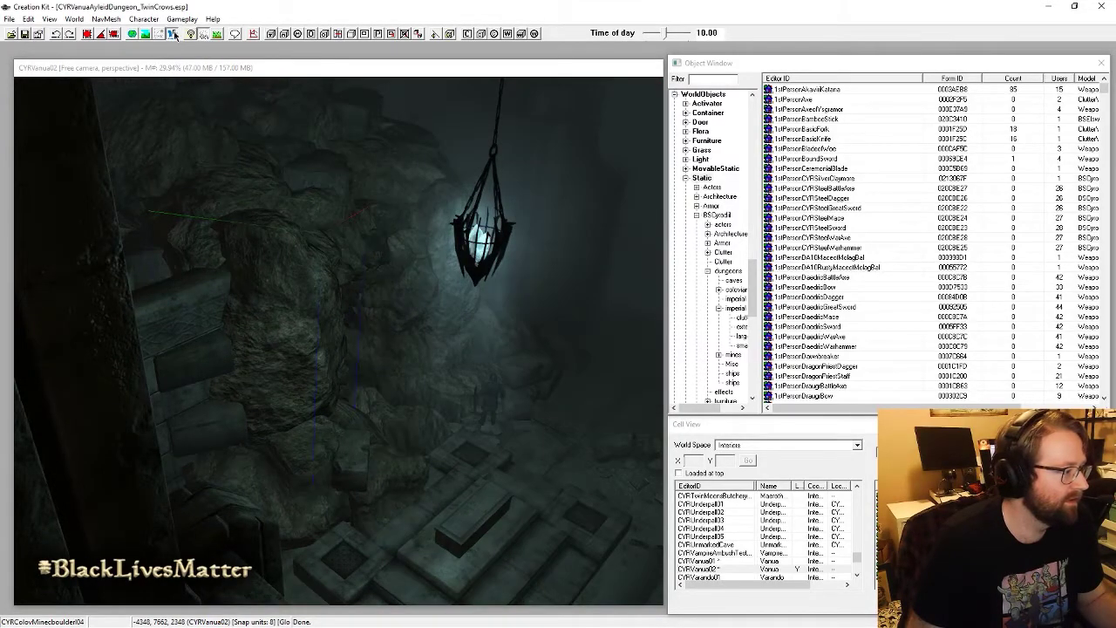
pyautogui.scroll(4, 329, 281)
pyautogui.keyDown('shift'); pyautogui.moveTo(406, 385); pyautogui.dragTo(440, 391, button='middle'); pyautogui.keyUp('shift')
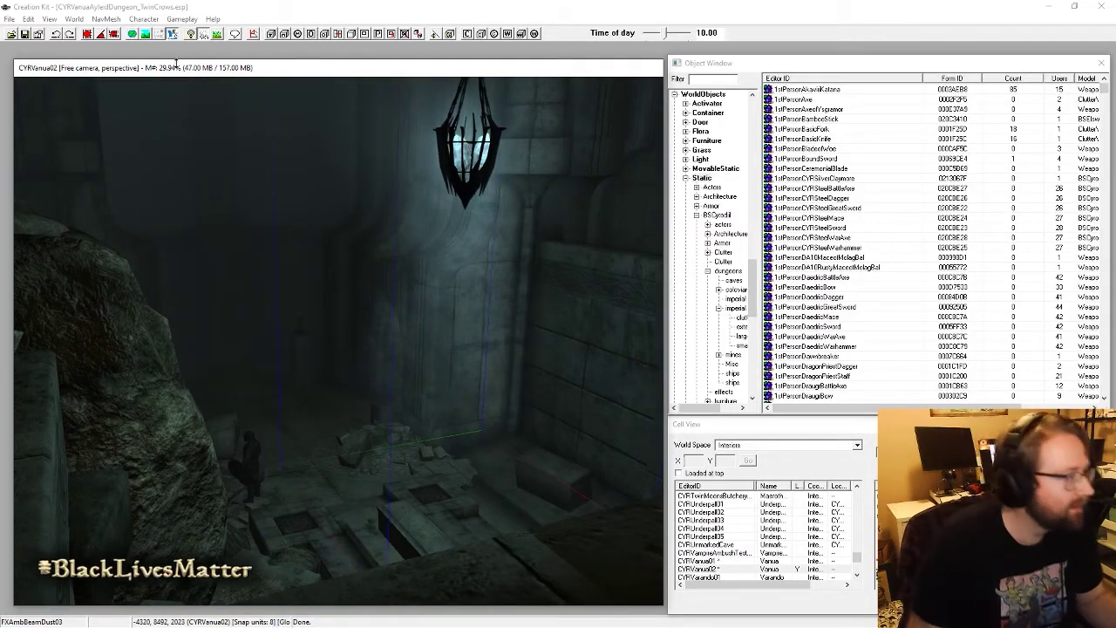
pyautogui.keyDown('shift'); pyautogui.moveTo(214, 467); pyautogui.dragTo(349, 424, button='middle'); pyautogui.keyUp('shift')
pyautogui.scroll(10, 349, 425)
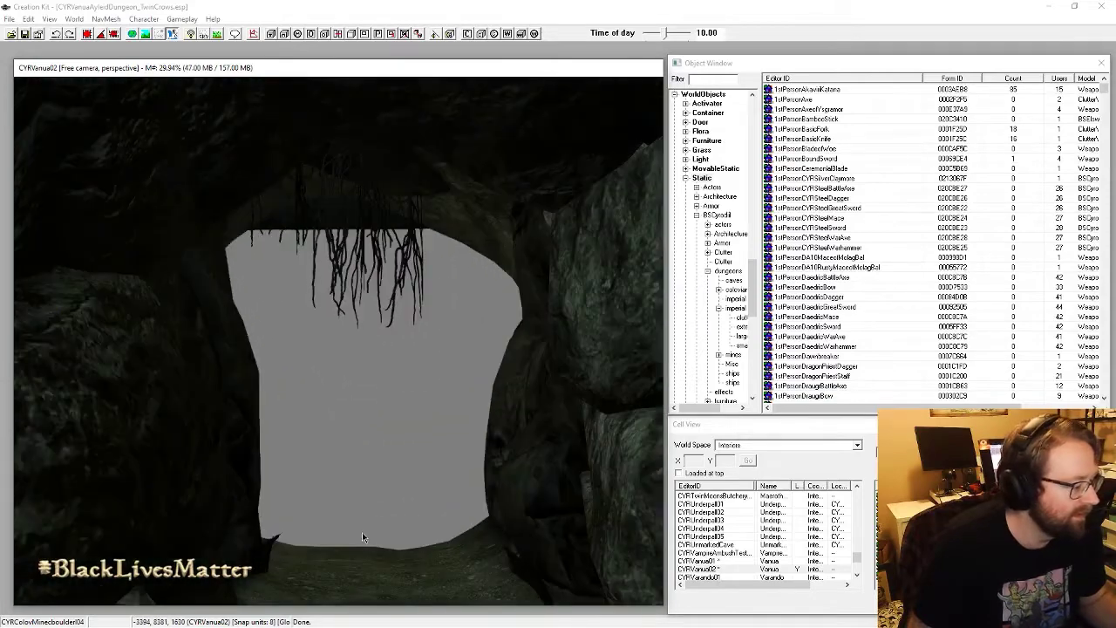
# Step: Examine the rock-filled end of the ruin and its surrounding halls from outside using full-brightness lighting
pyautogui.keyDown('shift'); pyautogui.moveTo(273, 525); pyautogui.dragTo(287, 377, button='middle'); pyautogui.keyUp('shift')
pyautogui.keyDown('shift'); pyautogui.moveTo(159, 347); pyautogui.dragTo(425, 295, button='middle'); pyautogui.keyUp('shift')
pyautogui.press('a')
pyautogui.press('a')
pyautogui.press('a')
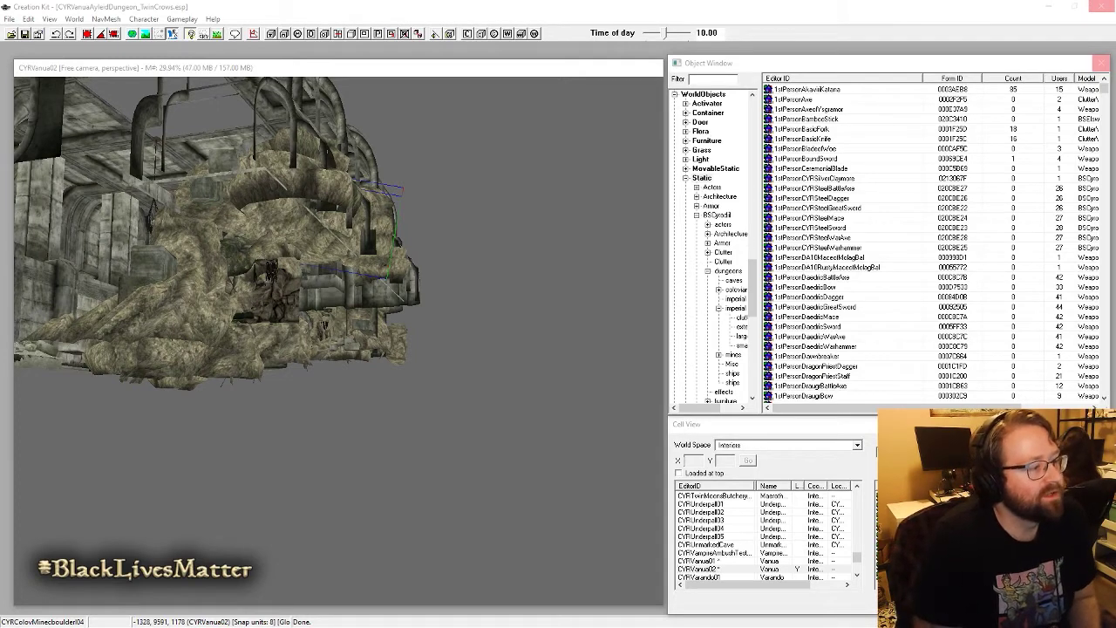
pyautogui.hotkey('alt', 'Tab')
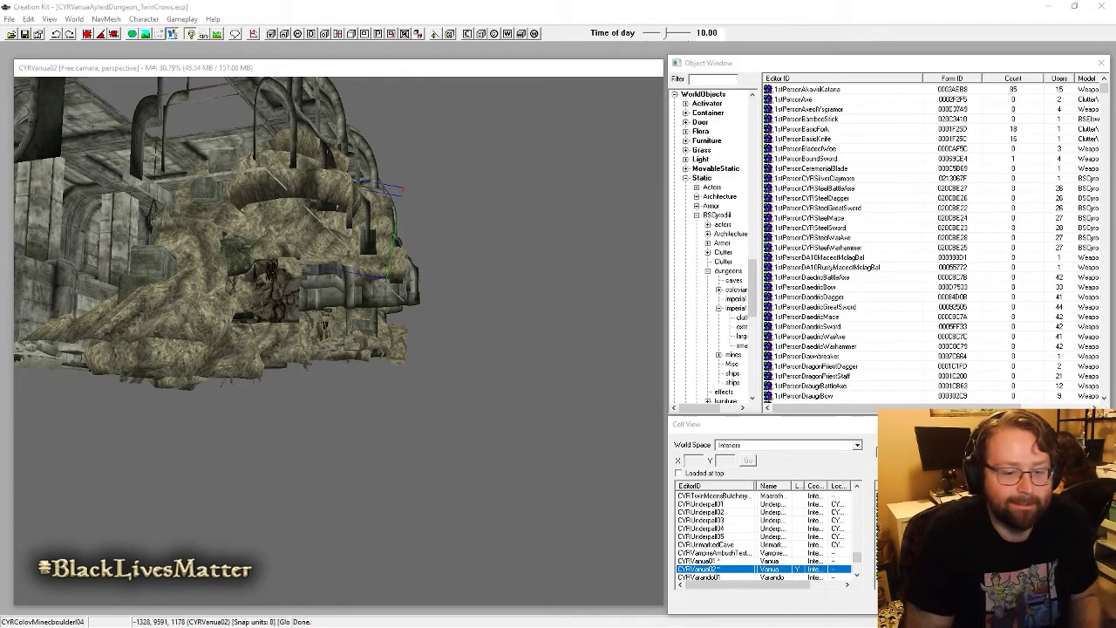
pyautogui.keyDown('shift'); pyautogui.moveTo(328, 228); pyautogui.dragTo(419, 245, button='middle'); pyautogui.keyUp('shift')
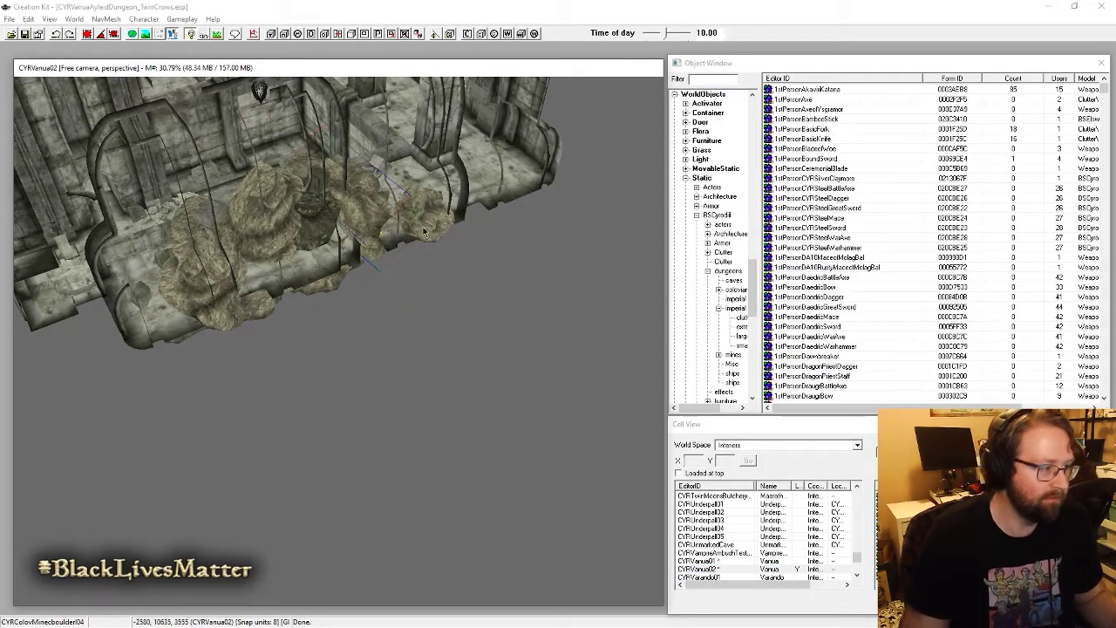
pyautogui.scroll(-5, 425, 231)
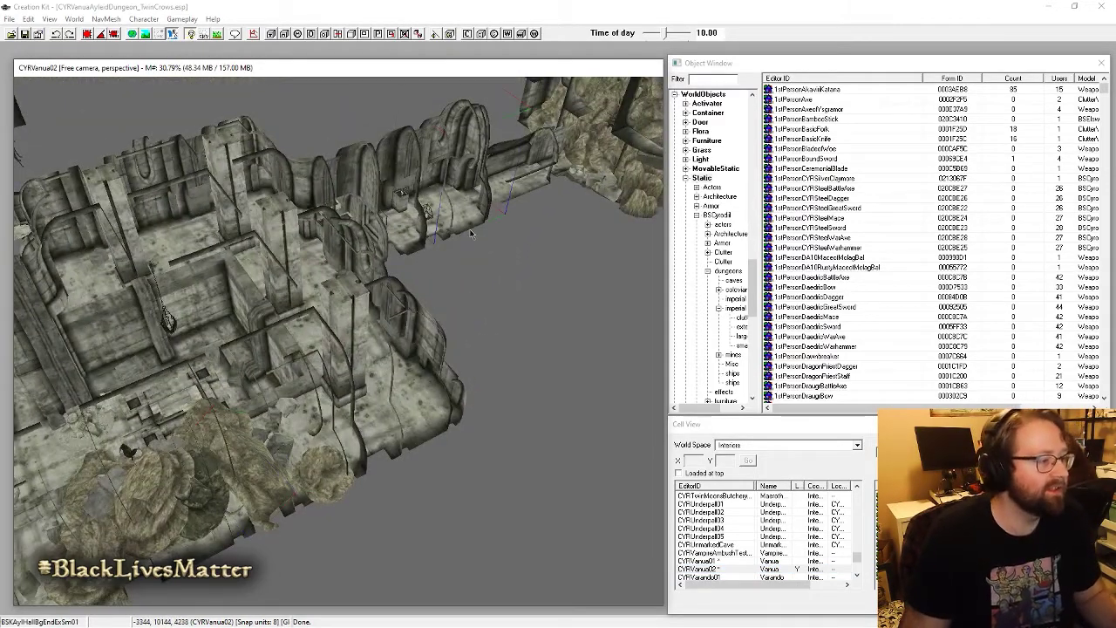
pyautogui.moveTo(471, 233); pyautogui.dragTo(336, 307, button='middle')
pyautogui.moveTo(466, 202); pyautogui.dragTo(478, 317, button='middle')
pyautogui.press('a')
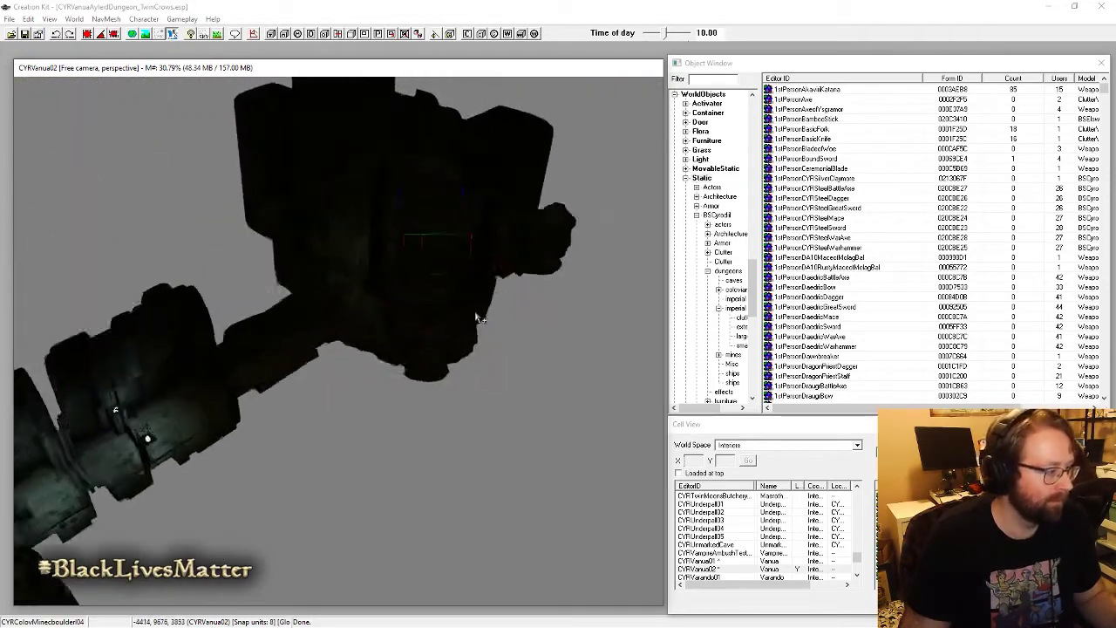
# Step: Inspect the unlit boulder-strewn chamber at the far end of the side hall under the cell's own lighting
pyautogui.scroll(5, 489, 315)
pyautogui.click(395, 289)
pyautogui.keyDown('shift'); pyautogui.moveTo(394, 289); pyautogui.dragTo(442, 358, button='middle'); pyautogui.keyUp('shift')
pyautogui.scroll(4, 438, 313)
pyautogui.scroll(5, 416, 340)
pyautogui.scroll(3, 440, 359)
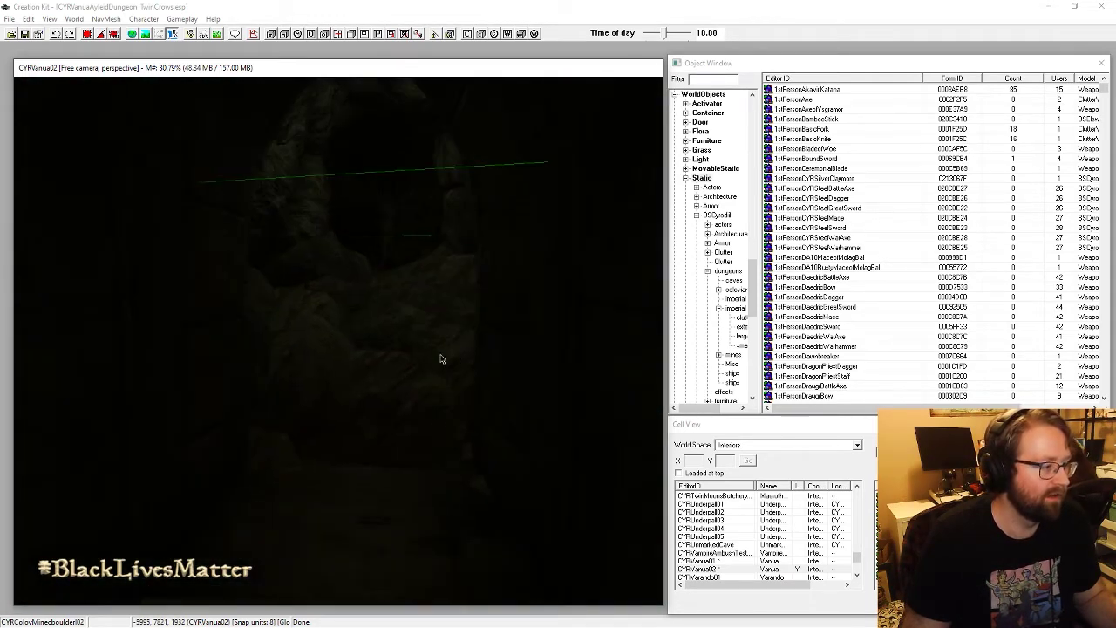
pyautogui.scroll(3, 441, 359)
pyautogui.click(399, 253)
pyautogui.keyDown('shift'); pyautogui.moveTo(398, 252); pyautogui.dragTo(387, 392, button='middle'); pyautogui.keyUp('shift')
pyautogui.scroll(3, 376, 410)
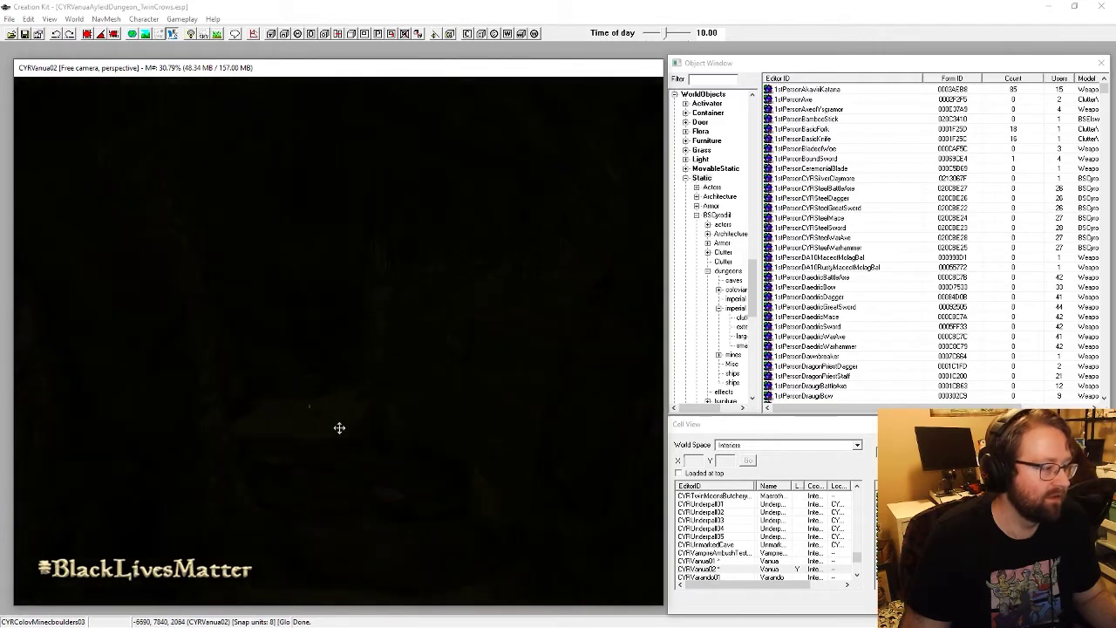
# Step: Examine the mine room and the detached Imperial wall pieces beside the Ayleid halls from above
pyautogui.scroll(-5, 346, 428)
pyautogui.keyDown('shift'); pyautogui.moveTo(423, 448); pyautogui.dragTo(443, 343, button='middle'); pyautogui.keyUp('shift')
pyautogui.keyDown('shift'); pyautogui.moveTo(319, 322); pyautogui.dragTo(513, 286, button='middle'); pyautogui.keyUp('shift')
pyautogui.scroll(-3, 347, 271)
pyautogui.moveTo(347, 271); pyautogui.dragTo(499, 467, button='middle')
pyautogui.keyDown('shift'); pyautogui.moveTo(264, 160); pyautogui.dragTo(273, 279, button='middle'); pyautogui.keyUp('shift')
pyautogui.press('t')
pyautogui.scroll(-5, 336, 229)
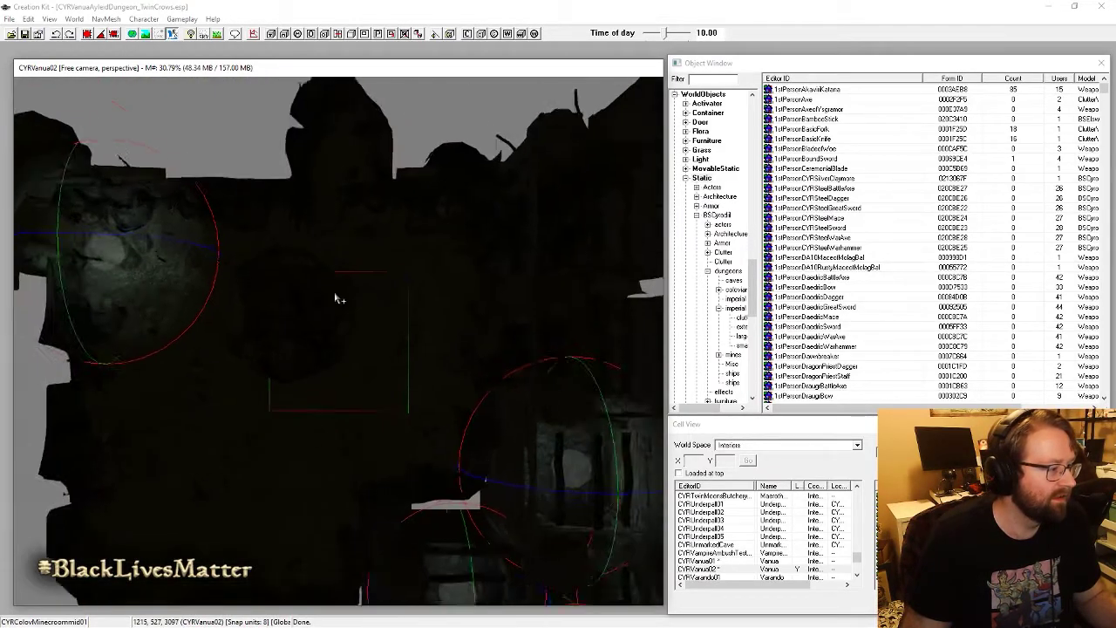
pyautogui.keyDown('shift'); pyautogui.moveTo(362, 361); pyautogui.dragTo(395, 375, button='middle'); pyautogui.keyUp('shift')
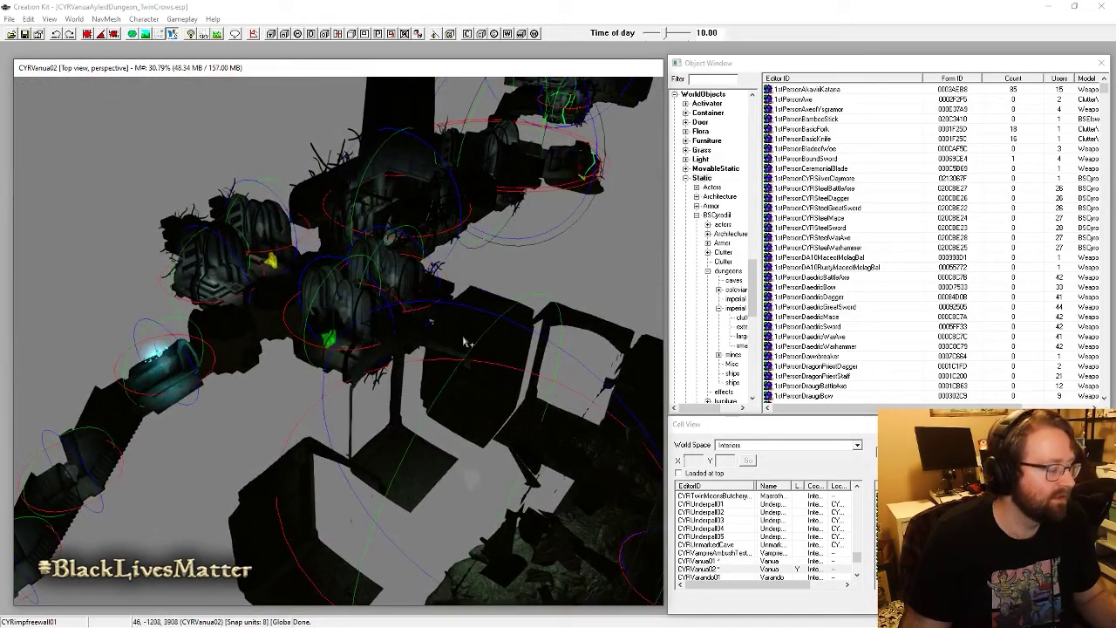
pyautogui.keyDown('shift'); pyautogui.moveTo(469, 342); pyautogui.dragTo(502, 400, button='middle'); pyautogui.keyUp('shift')
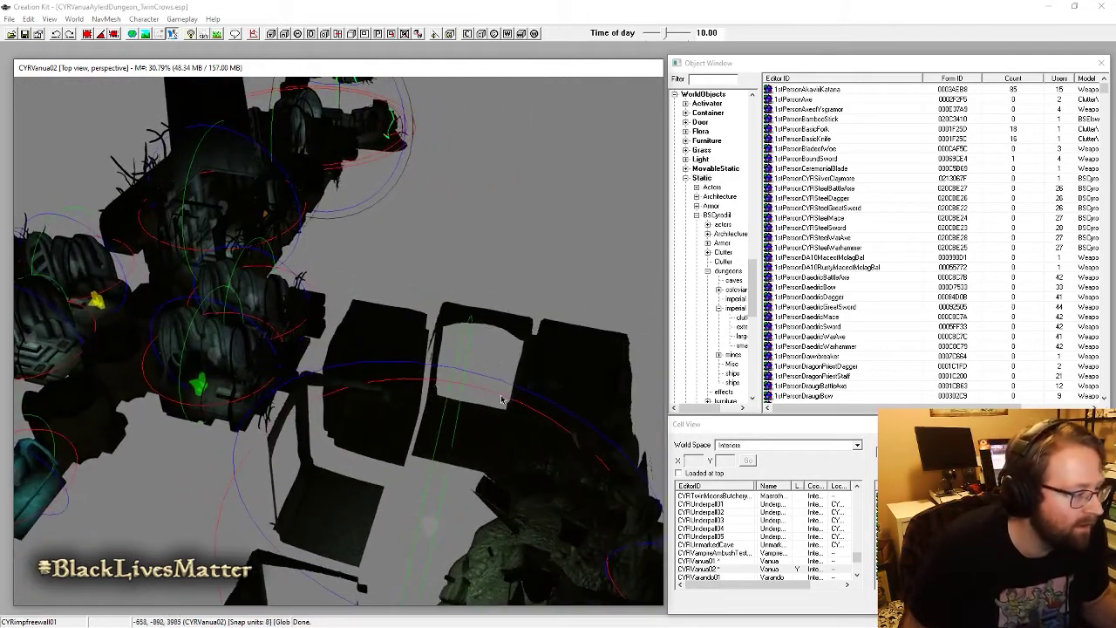
# Step: Load the CYRVanua01 cell and inspect its flooded entrance corridor and the blue-lit hall
pyautogui.click(709, 562)
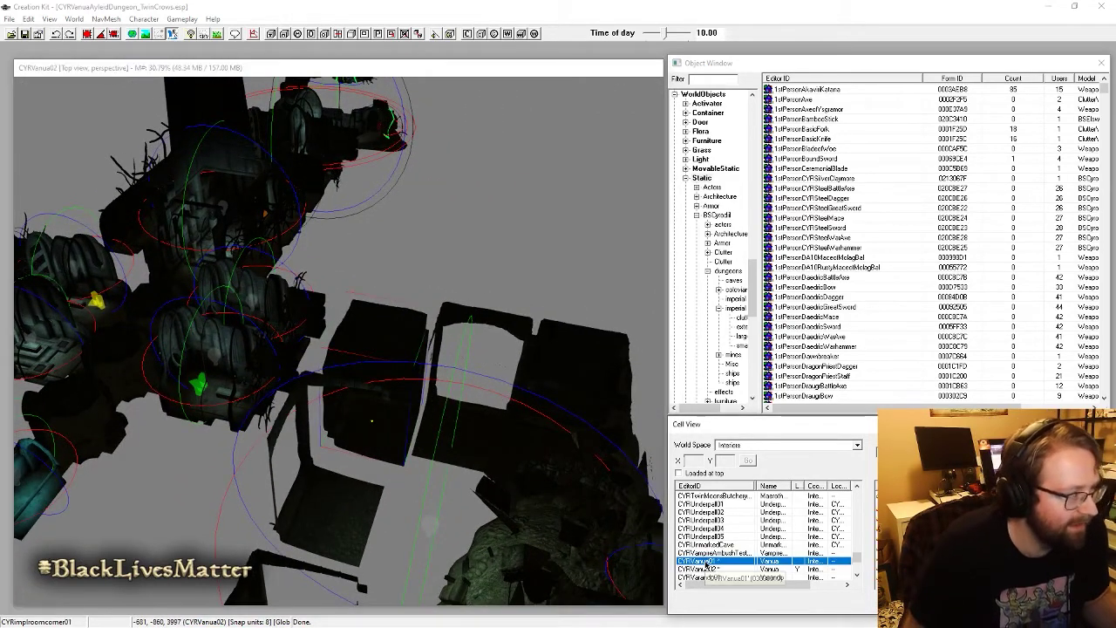
pyautogui.doubleClick(707, 563)
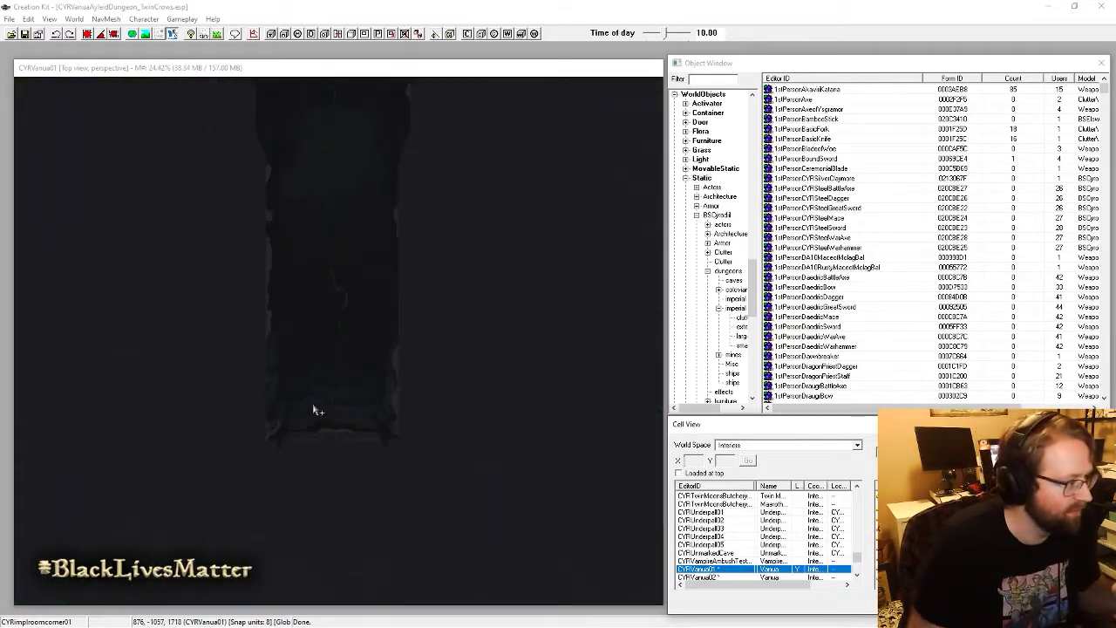
pyautogui.scroll(-4, 321, 401)
pyautogui.click(397, 396)
pyautogui.scroll(-5, 398, 396)
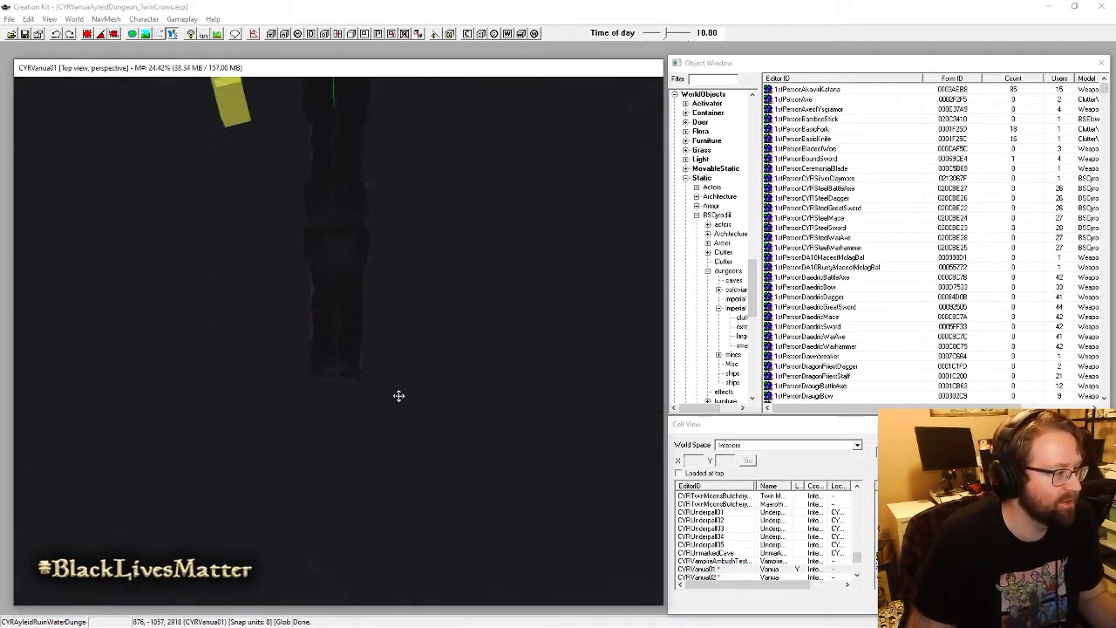
pyautogui.moveTo(398, 396); pyautogui.dragTo(364, 390, button='middle')
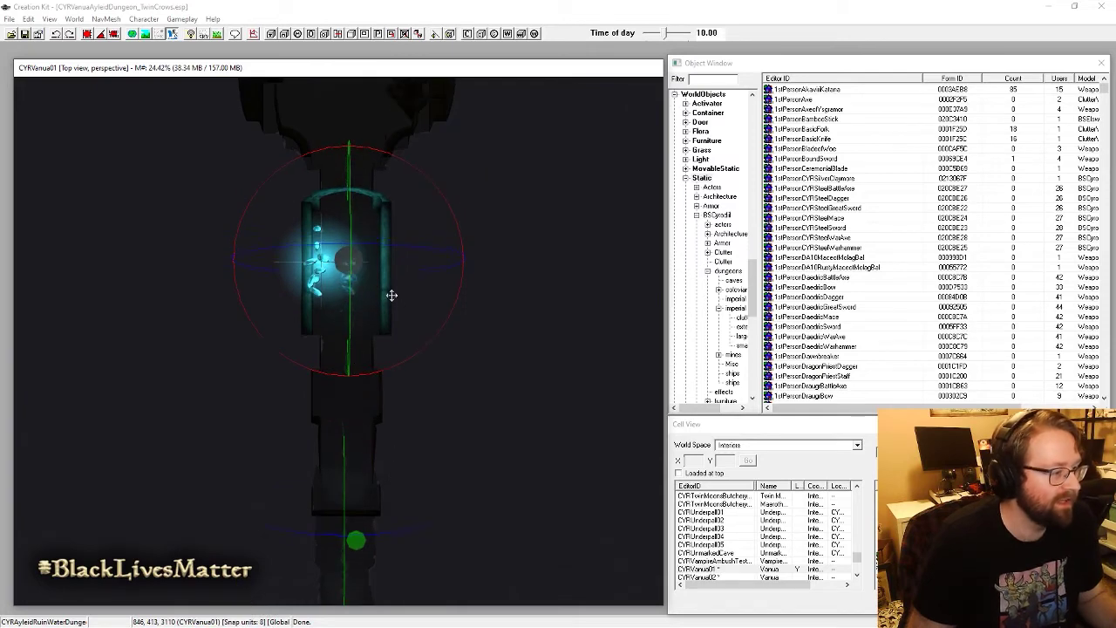
pyautogui.keyDown('shift'); pyautogui.moveTo(391, 295); pyautogui.dragTo(341, 235, button='middle'); pyautogui.keyUp('shift')
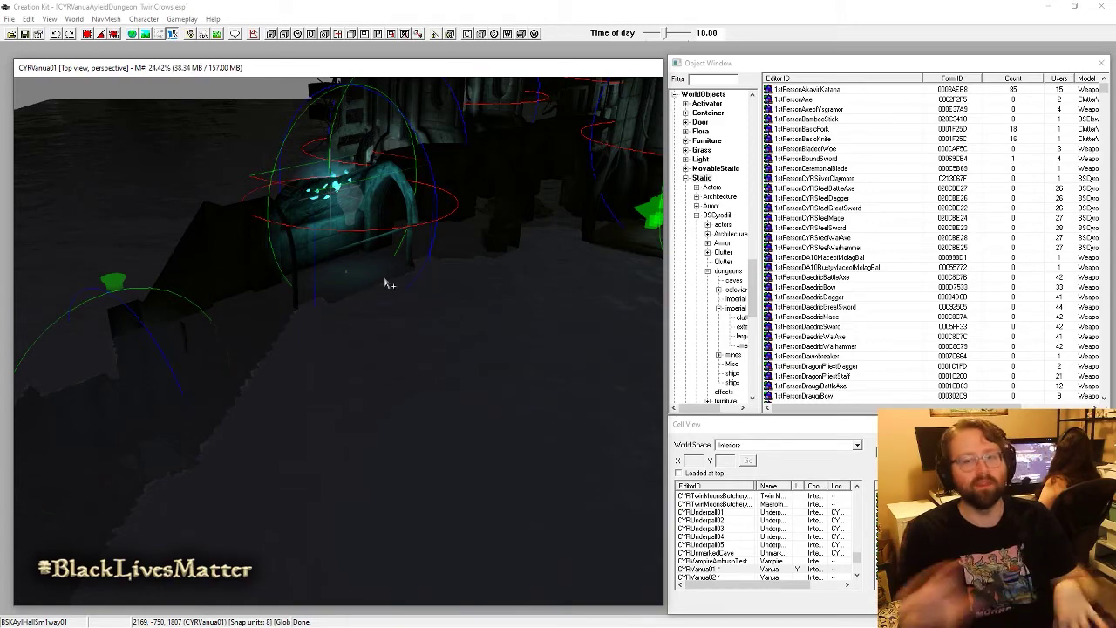
# Step: Examine the mine passage in CYRVanua01 that leads to the farmhouse door
pyautogui.moveTo(486, 251)
pyautogui.mouseDown(button='middle')
pyautogui.moveTo(381, 314)
pyautogui.moveTo(406, 337)
pyautogui.moveTo(382, 338)
pyautogui.moveTo(314, 402)
pyautogui.mouseUp(button='middle')
pyautogui.moveTo(591, 232)
pyautogui.mouseDown(button='middle')
pyautogui.moveTo(530, 294)
pyautogui.moveTo(586, 363)
pyautogui.mouseUp(button='middle')
pyautogui.press('t')
pyautogui.keyDown('shift'); pyautogui.moveTo(486, 376); pyautogui.dragTo(487, 330, button='middle'); pyautogui.keyUp('shift')
pyautogui.press('m')
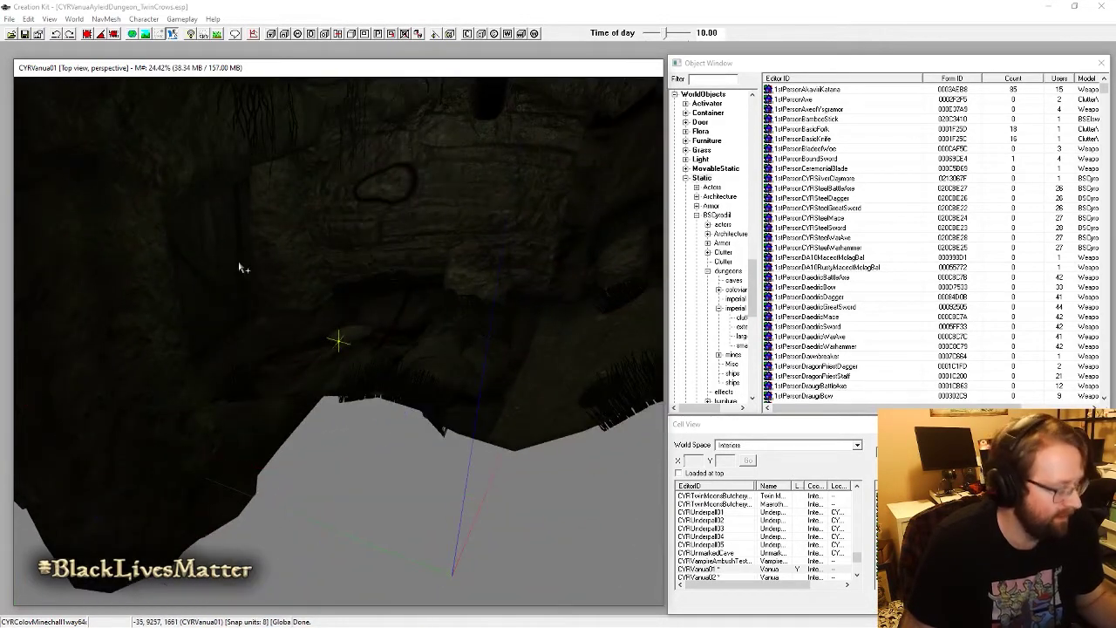
pyautogui.press('m')
pyautogui.click(259, 287)
pyautogui.scroll(-5, 258, 267)
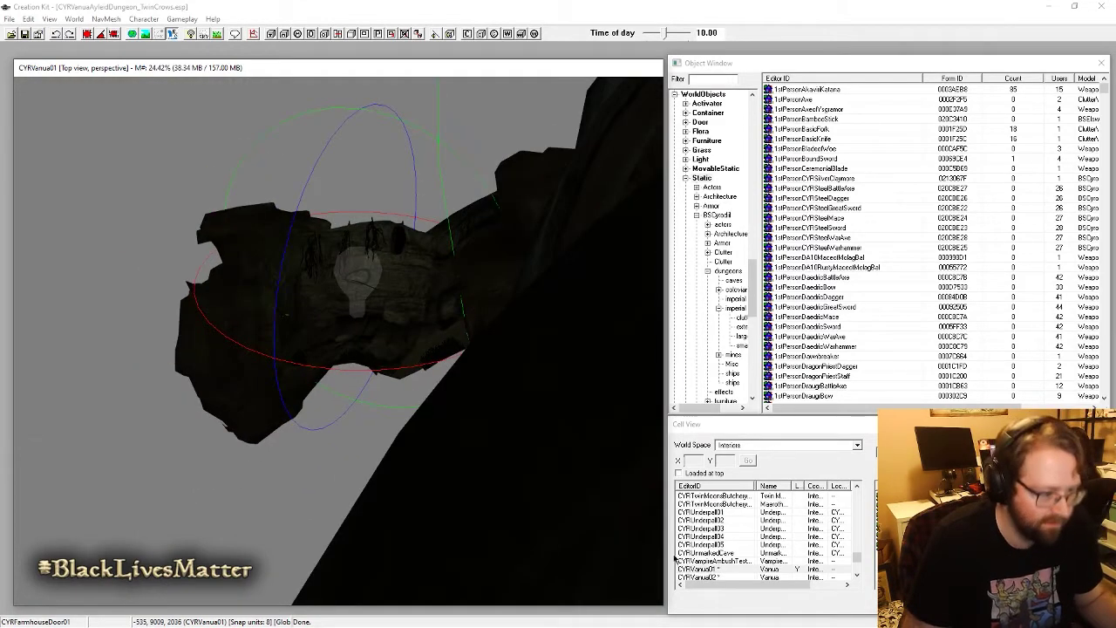
# Step: Load the CYRVanua02 cell again and trace its layout from the entrance stairs to the large rubble chamber
pyautogui.scroll(-1, 720, 558)
pyautogui.doubleClick(716, 554)
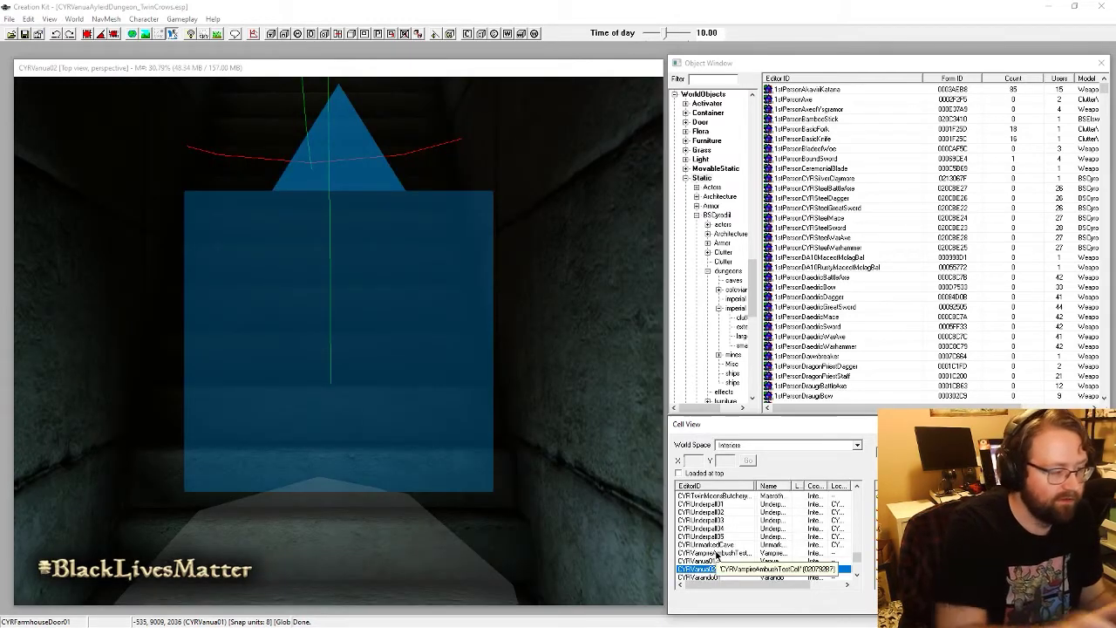
pyautogui.click(330, 330)
pyautogui.scroll(-10, 330, 328)
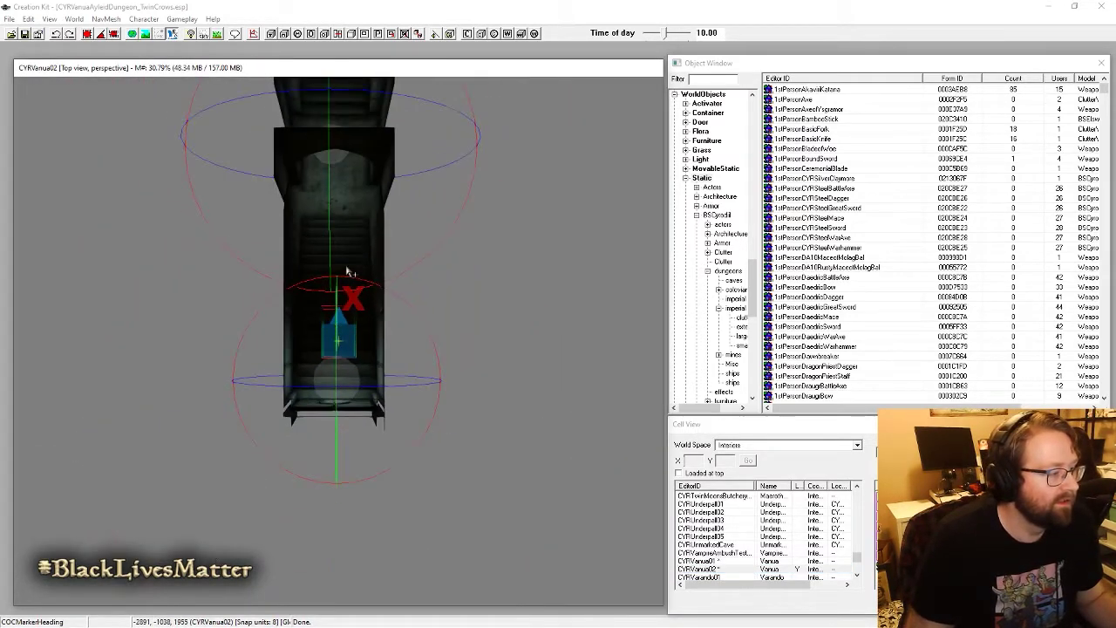
pyautogui.moveTo(349, 271); pyautogui.dragTo(375, 400, button='middle')
pyautogui.scroll(-3, 375, 399)
pyautogui.moveTo(399, 247); pyautogui.dragTo(376, 396, button='middle')
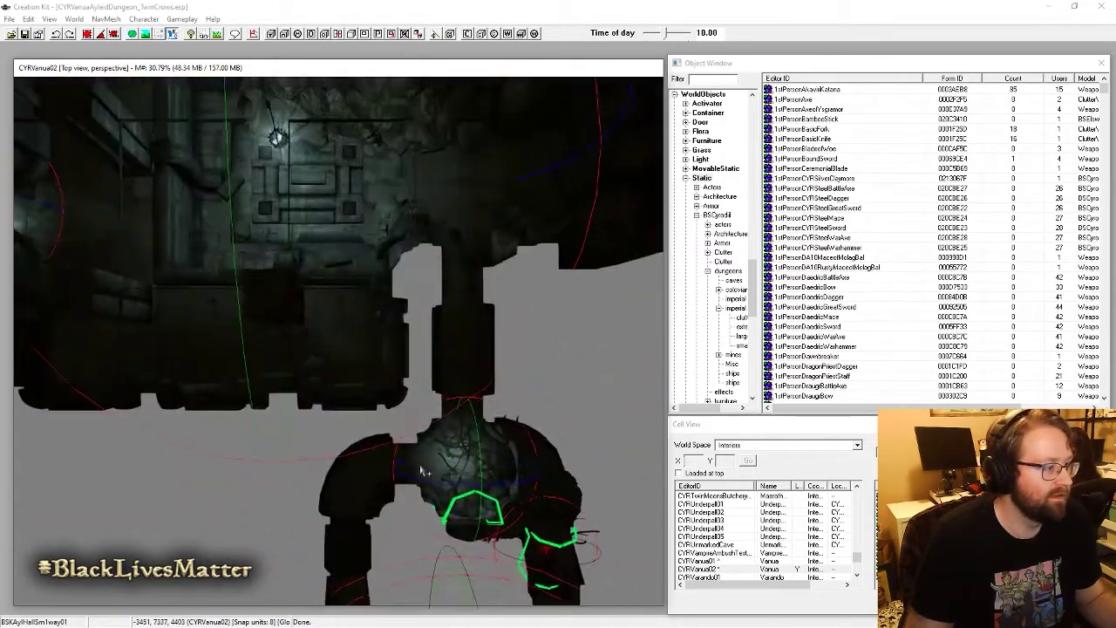
pyautogui.moveTo(276, 134); pyautogui.dragTo(377, 397, button='middle')
pyautogui.keyDown('shift'); pyautogui.moveTo(296, 259); pyautogui.dragTo(313, 345, button='middle'); pyautogui.keyUp('shift')
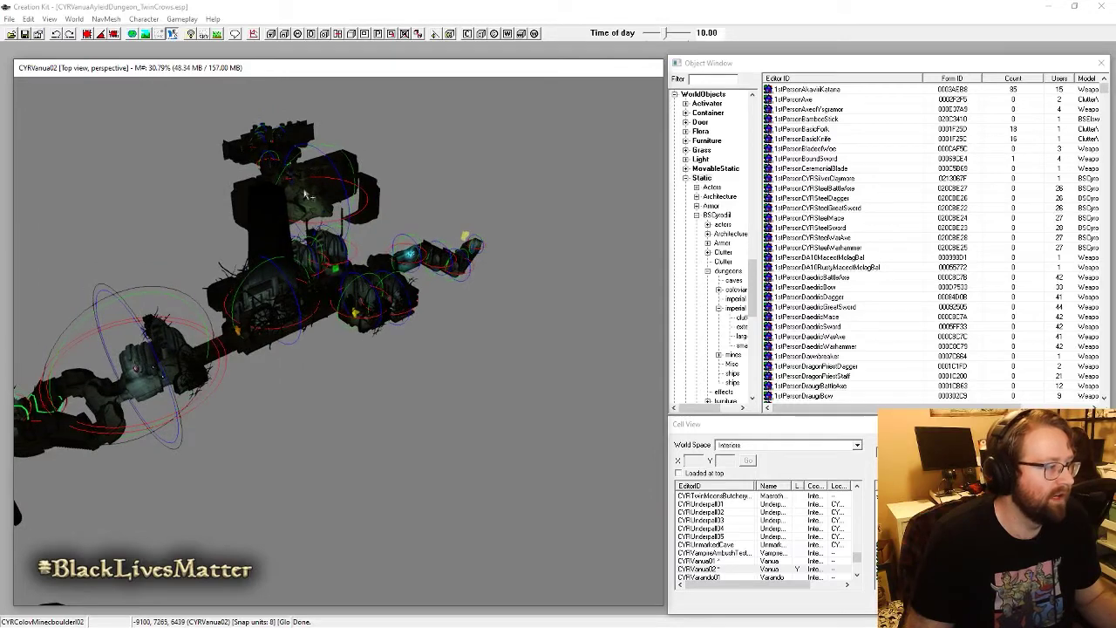
# Step: Inspect the rubble-filled Imperial room and its loose wall pieces from the top view
pyautogui.click(305, 190)
pyautogui.press('t')
pyautogui.scroll(-3, 302, 187)
pyautogui.scroll(-5, 340, 236)
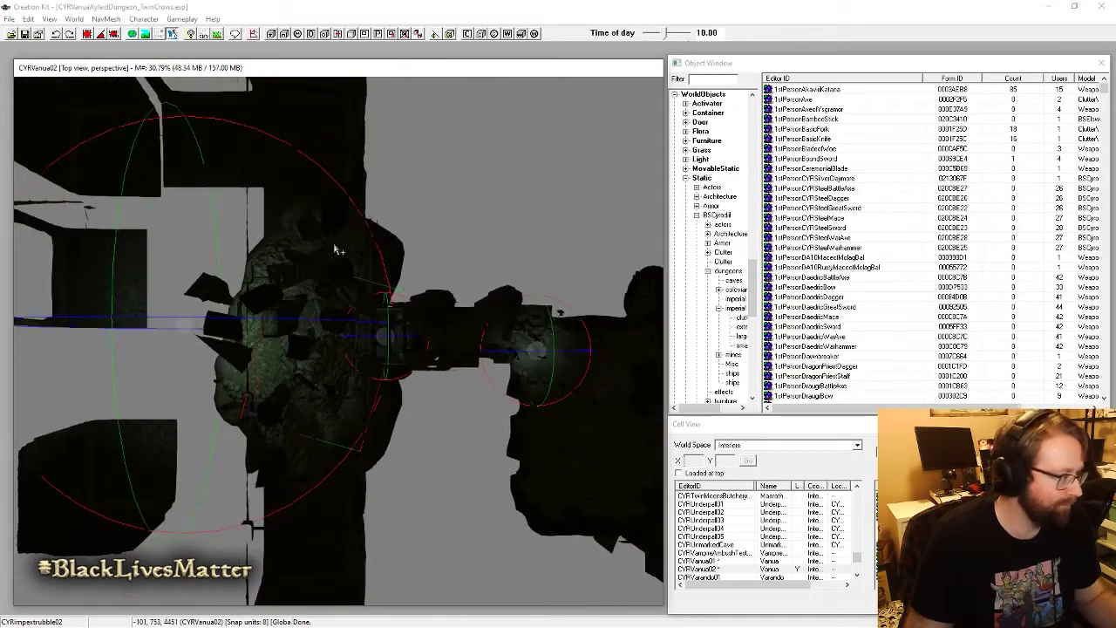
pyautogui.moveTo(427, 385); pyautogui.dragTo(462, 376, button='middle')
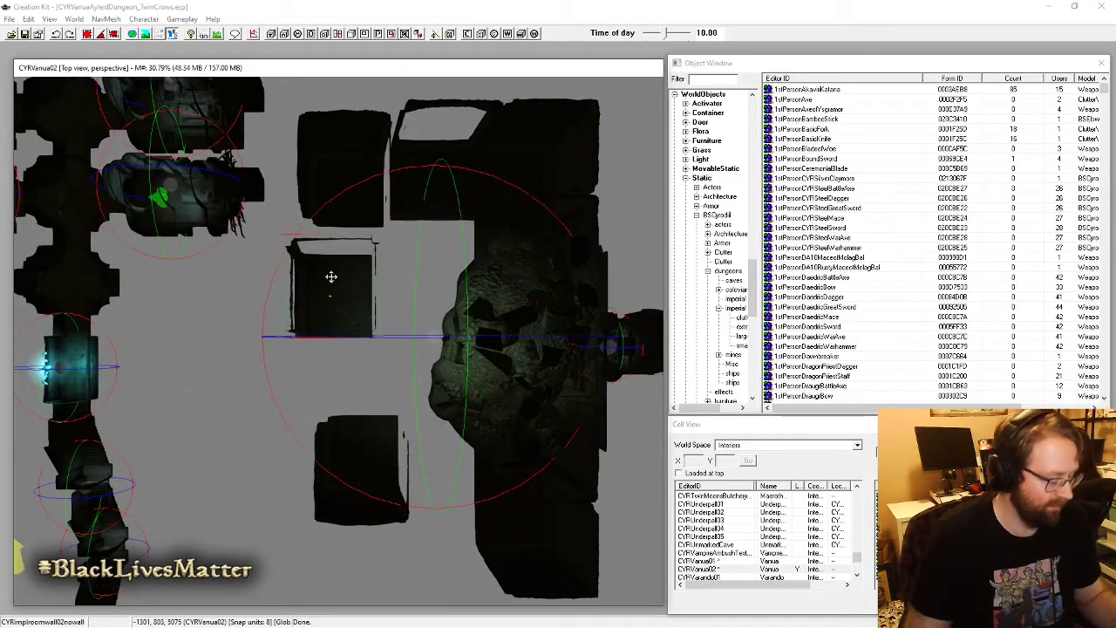
pyautogui.scroll(2, 331, 277)
pyautogui.scroll(-8, 332, 277)
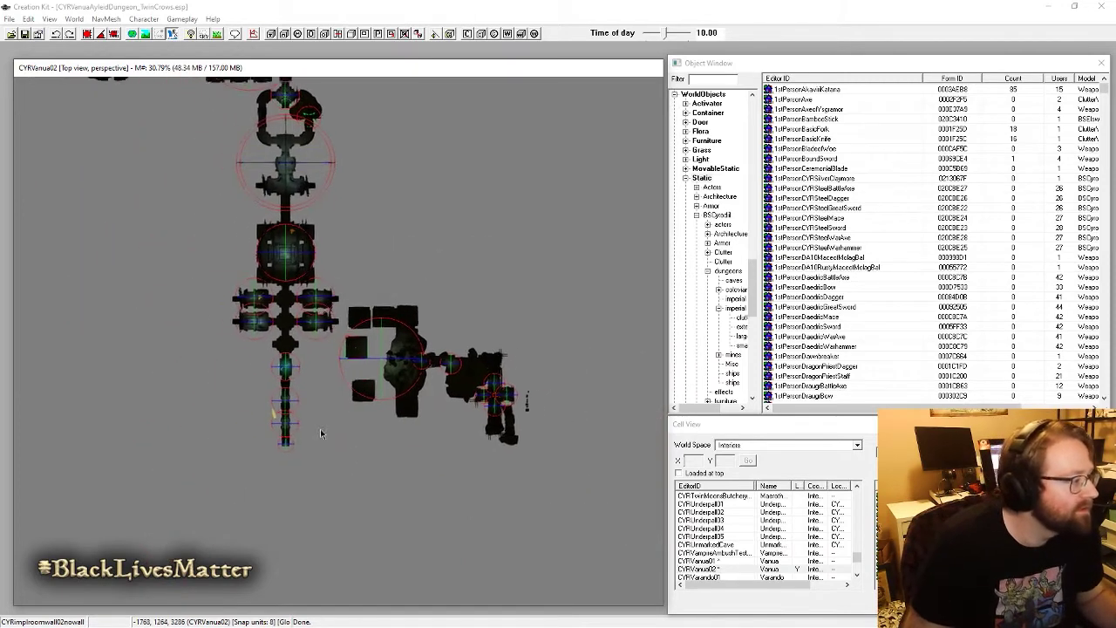
# Step: Toggle grid snapping and, in an orthographic top view, move the selected main Ayleid section away from the detached Imperial section
pyautogui.moveTo(320, 430); pyautogui.dragTo(381, 527, button='middle')
pyautogui.scroll(-2, 391, 525)
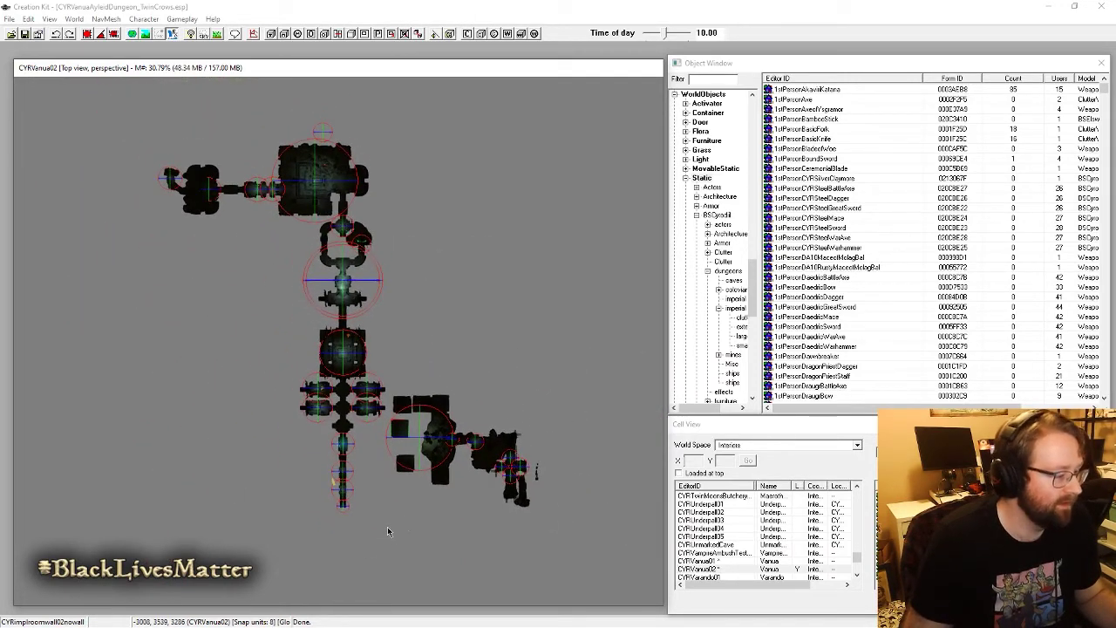
pyautogui.press('o')
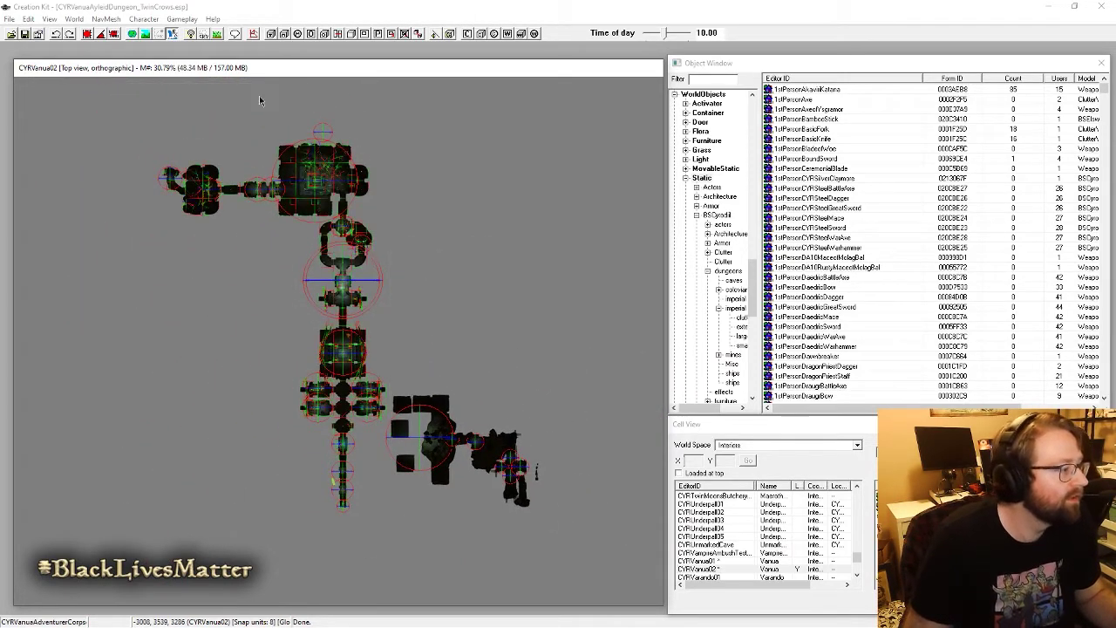
pyautogui.click(87, 33)
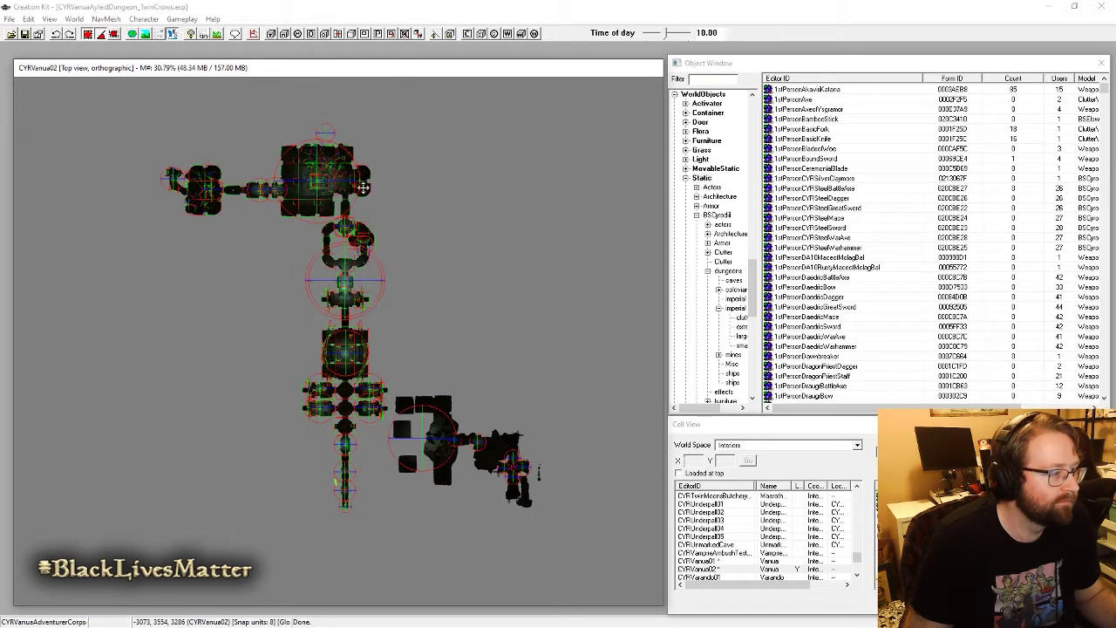
pyautogui.moveTo(362, 188); pyautogui.dragTo(289, 172)
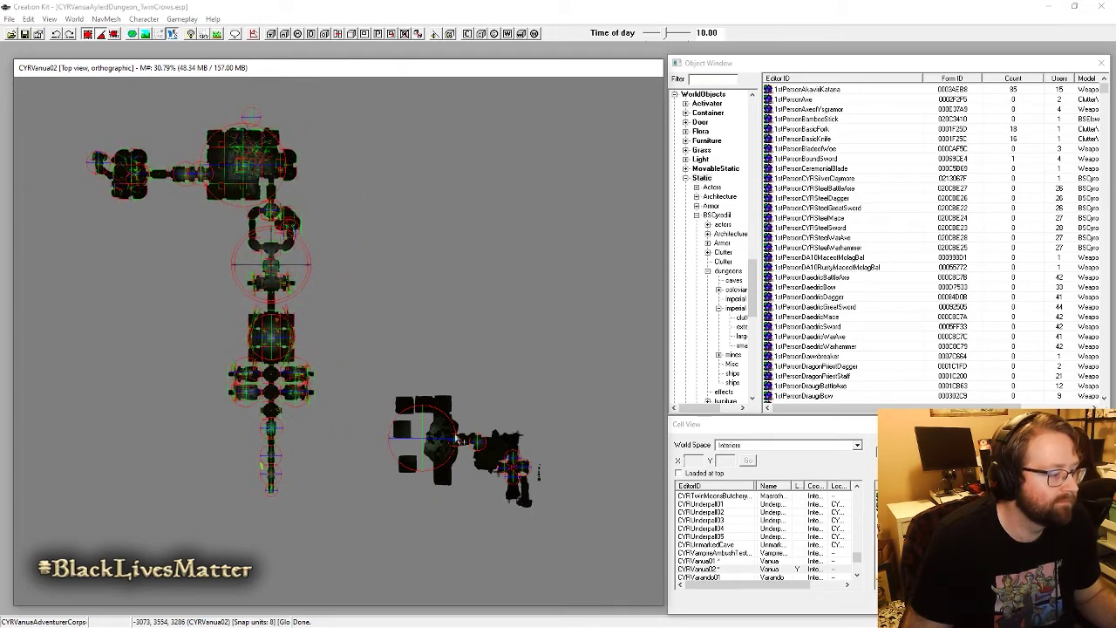
# Step: Return CYRVanua02 to a perspective view and examine the rubble piles and ceiling inside the detached Imperial room
pyautogui.scroll(5, 274, 348)
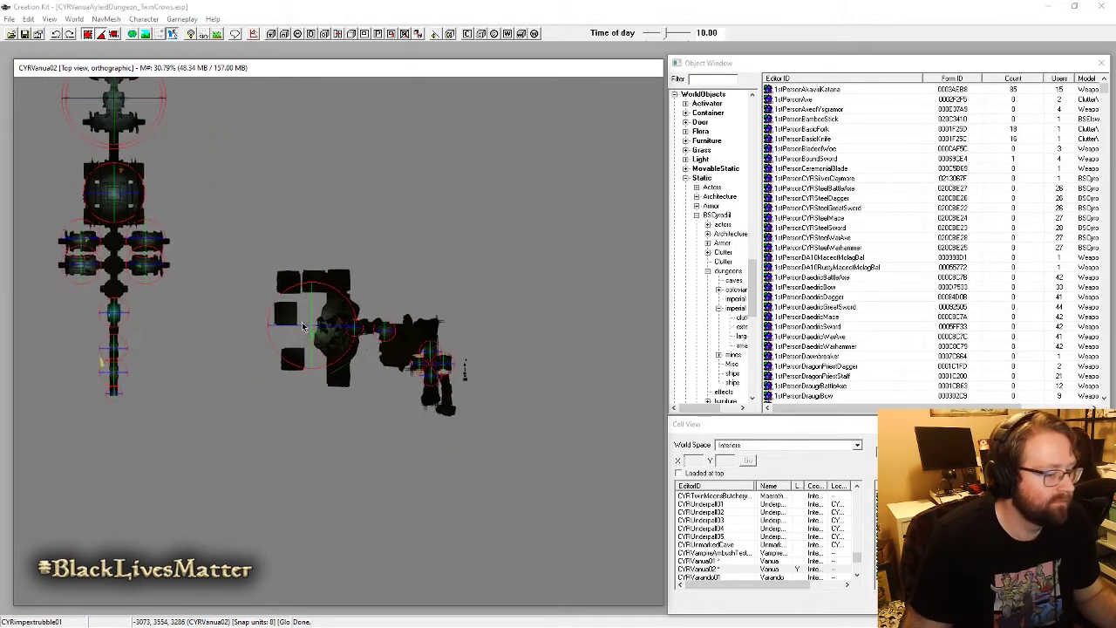
pyautogui.press('o')
pyautogui.scroll(-3, 471, 301)
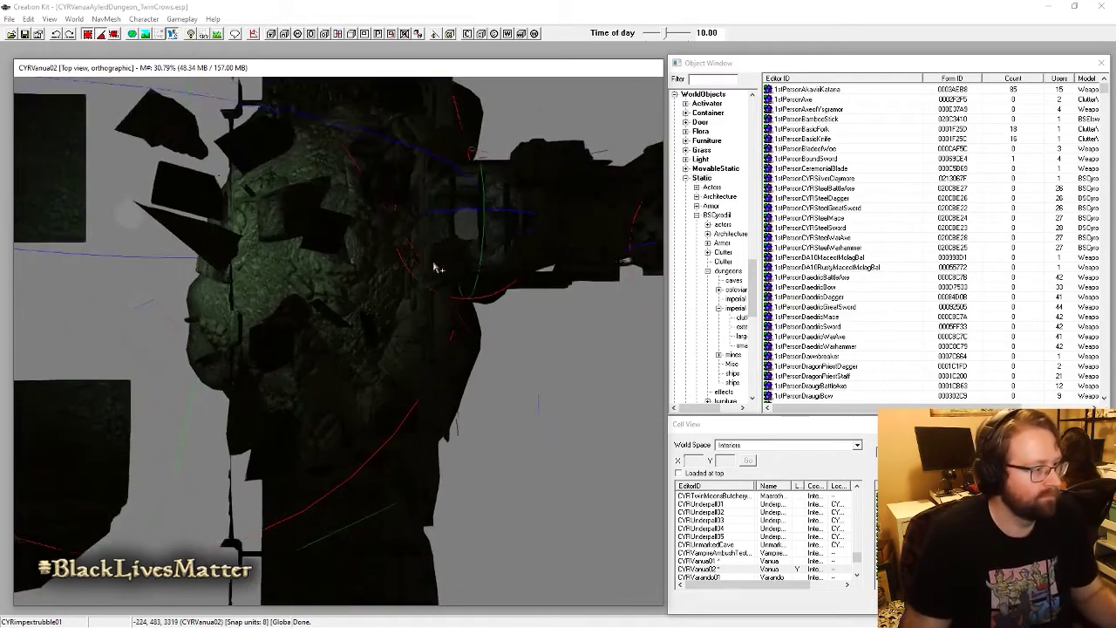
pyautogui.keyDown('shift'); pyautogui.moveTo(383, 251); pyautogui.dragTo(448, 186, button='middle'); pyautogui.keyUp('shift')
pyautogui.scroll(-3, 433, 314)
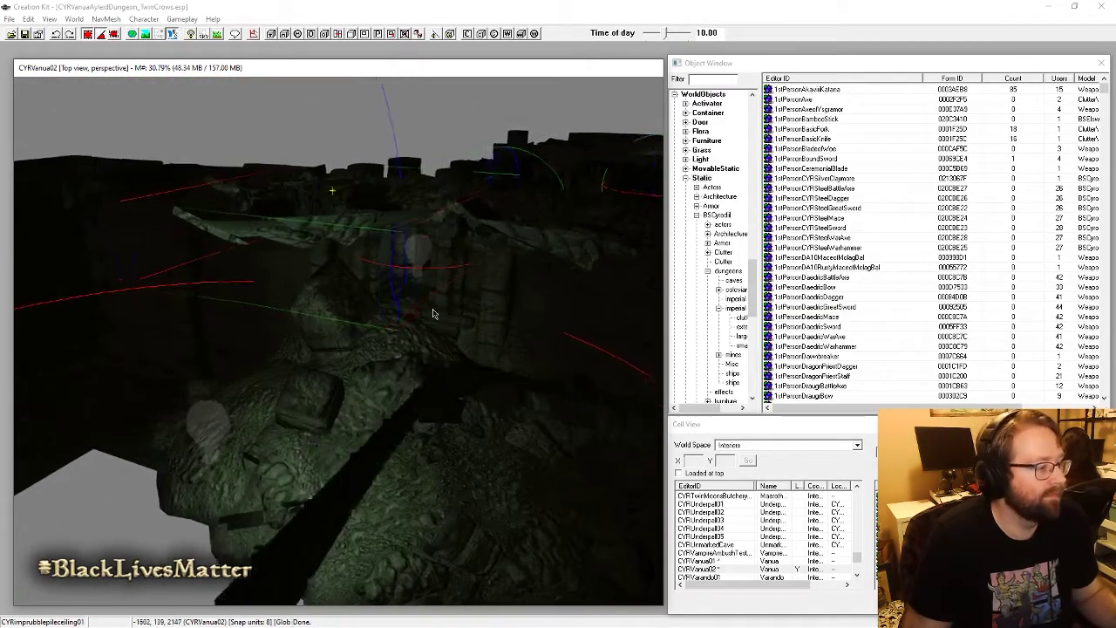
pyautogui.keyDown('shift'); pyautogui.moveTo(433, 314); pyautogui.dragTo(459, 280, button='middle'); pyautogui.keyUp('shift')
pyautogui.scroll(4, 498, 239)
pyautogui.keyDown('shift'); pyautogui.moveTo(427, 336); pyautogui.dragTo(369, 351, button='middle'); pyautogui.keyUp('shift')
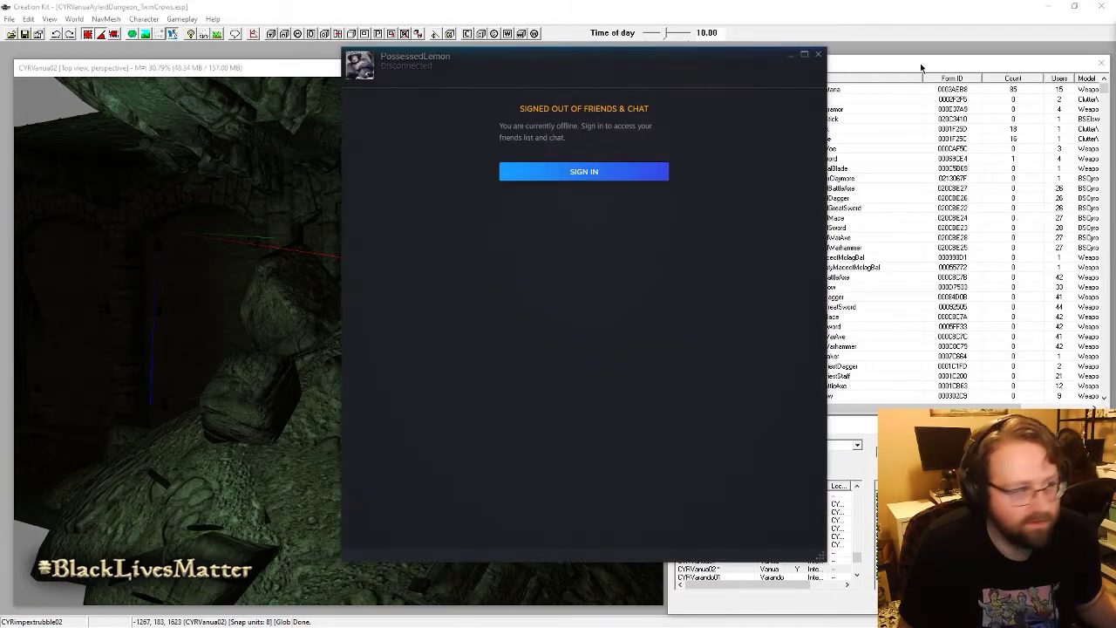
# Step: Move the chat window aside, launch Oblivion and load the Save 37 game
pyautogui.moveTo(663, 59); pyautogui.dragTo(1115, 122)
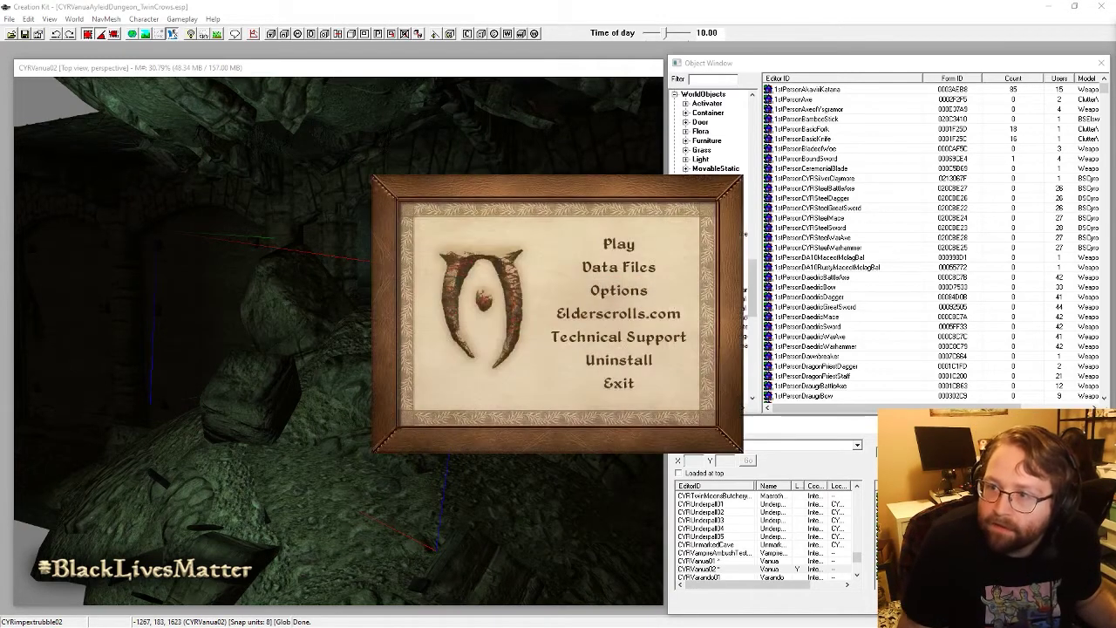
pyautogui.click(618, 246)
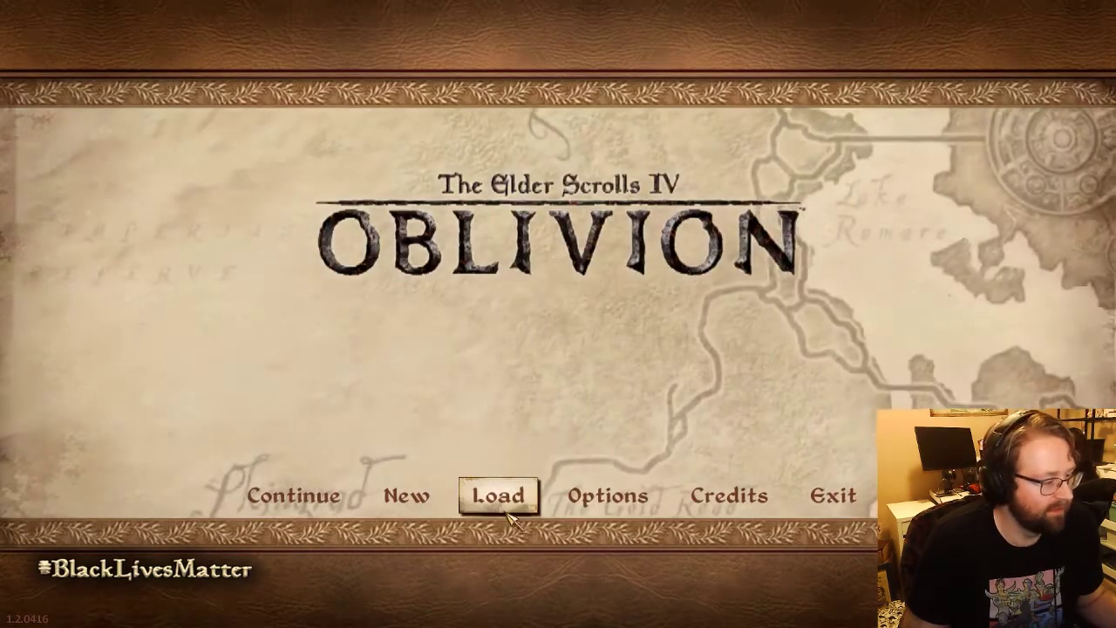
pyautogui.click(498, 495)
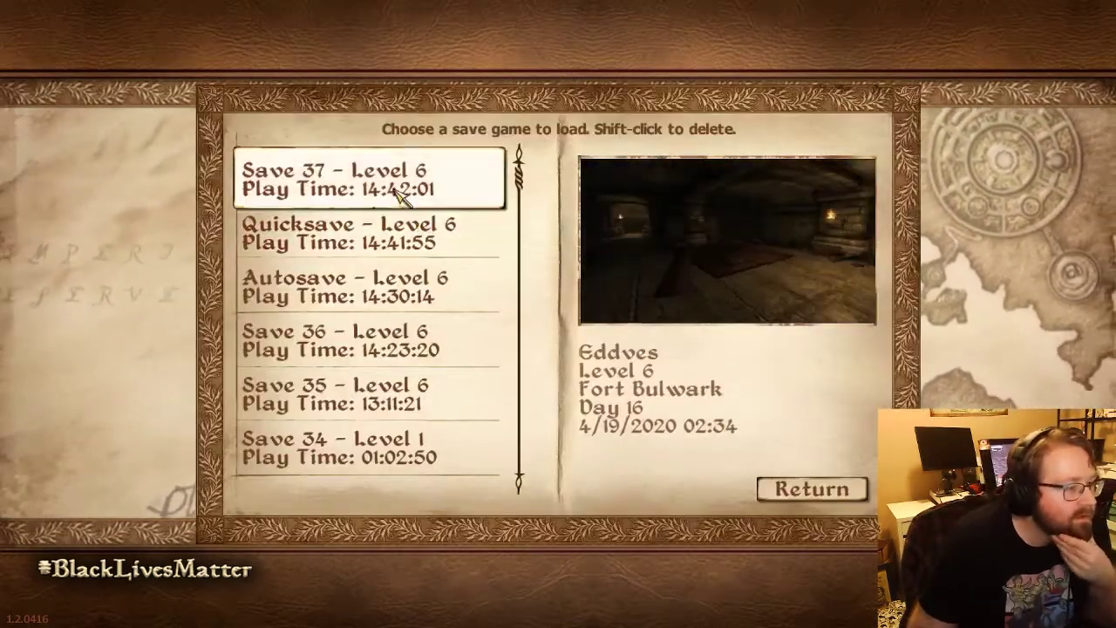
pyautogui.click(401, 179)
pyautogui.click(559, 329)
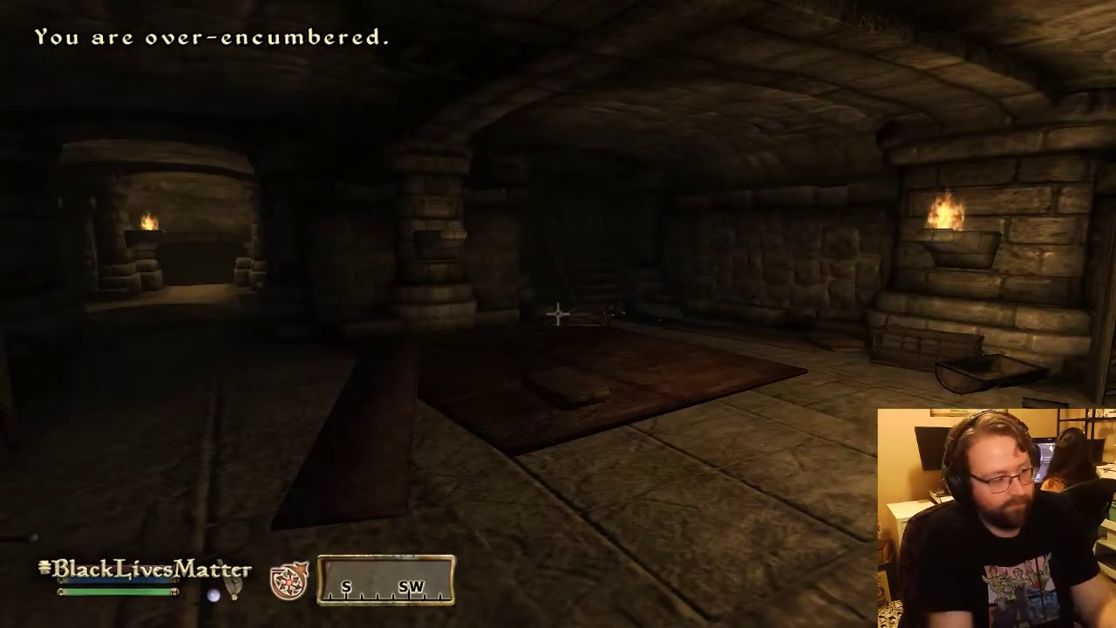
# Step: Teleport to the ndvanua02 cell with the console command coc ndvanua02 and turn collision off with tcl
pyautogui.press('Tab')
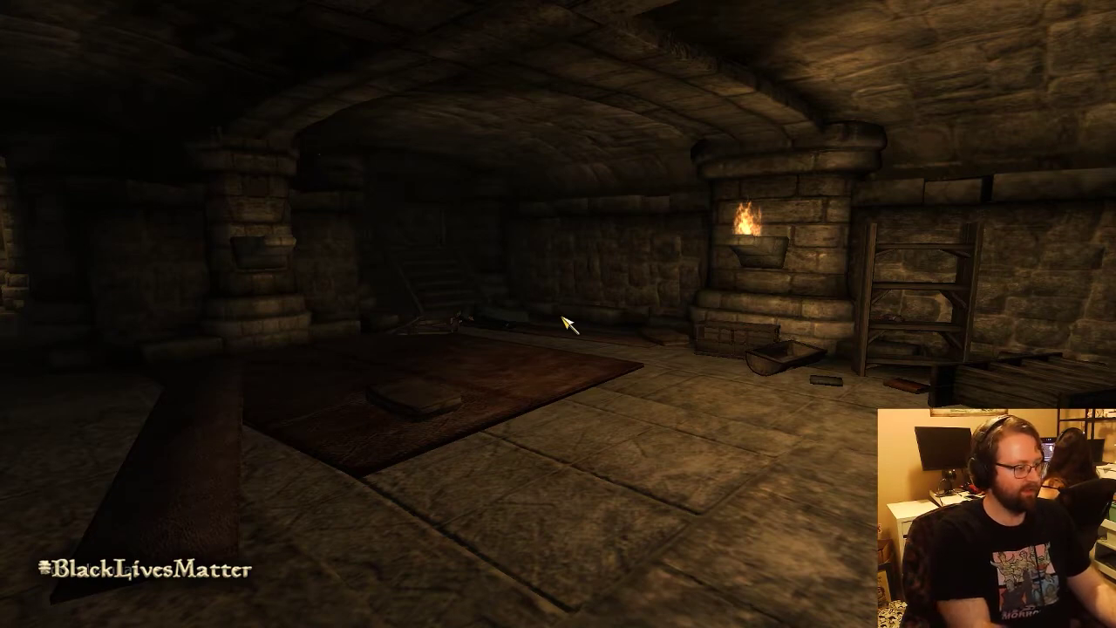
pyautogui.press('Return')
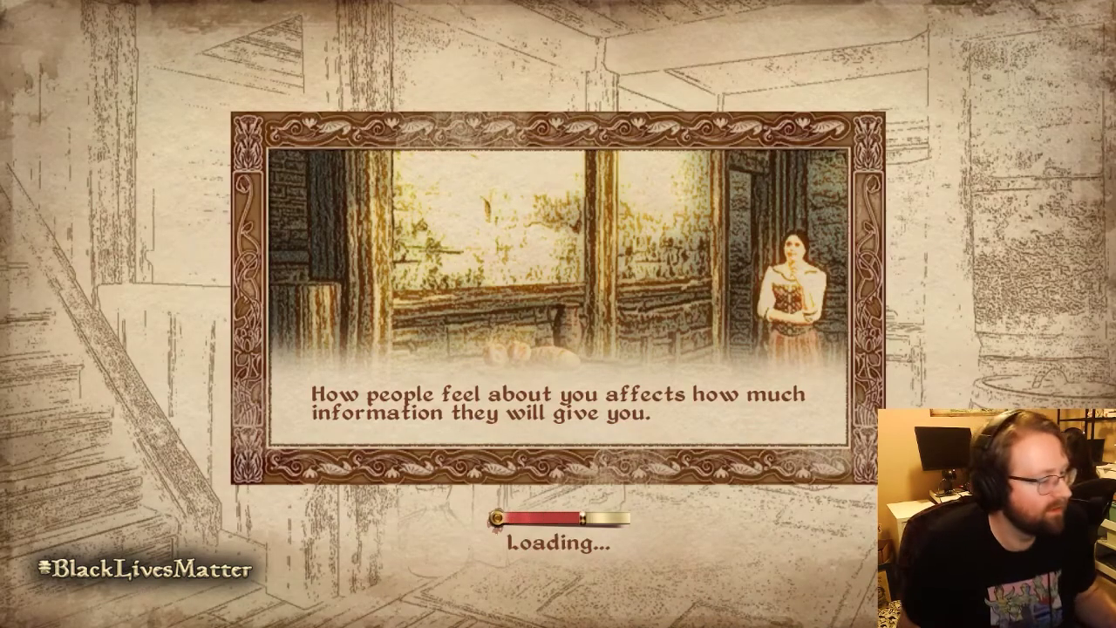
pyautogui.press('`')
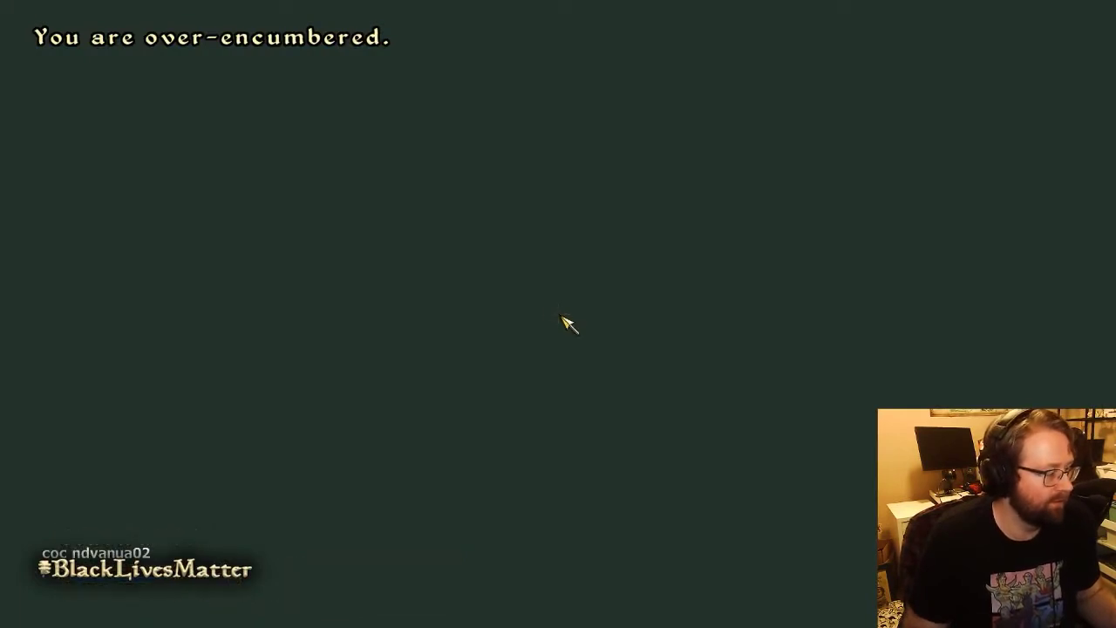
pyautogui.press('`')
pyautogui.press('`')
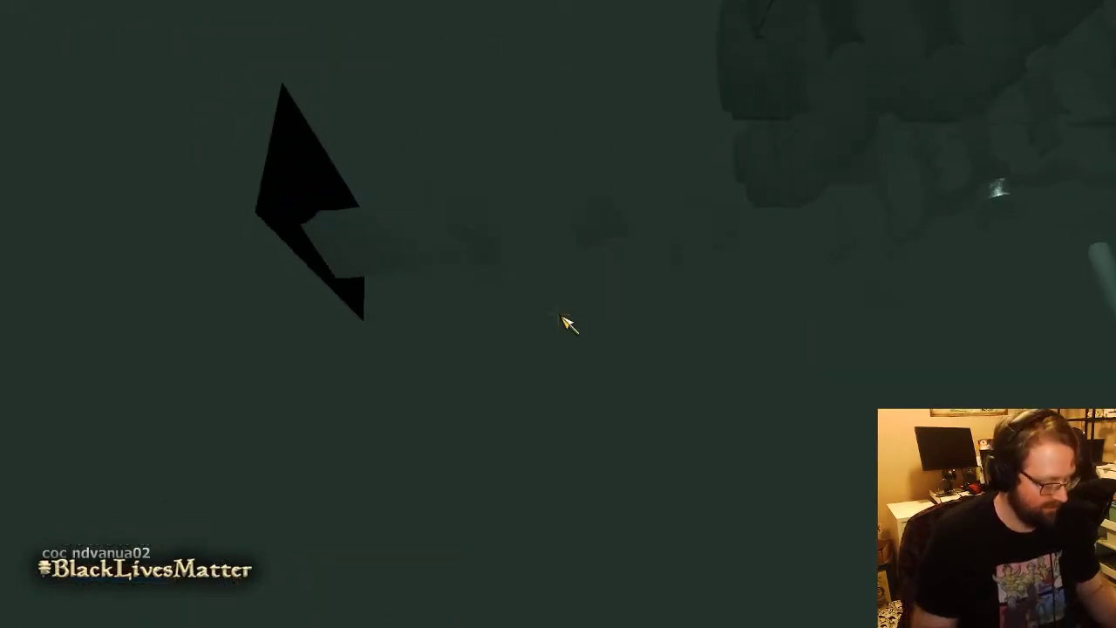
pyautogui.write('tcl')
pyautogui.press('Return')
pyautogui.press('`')
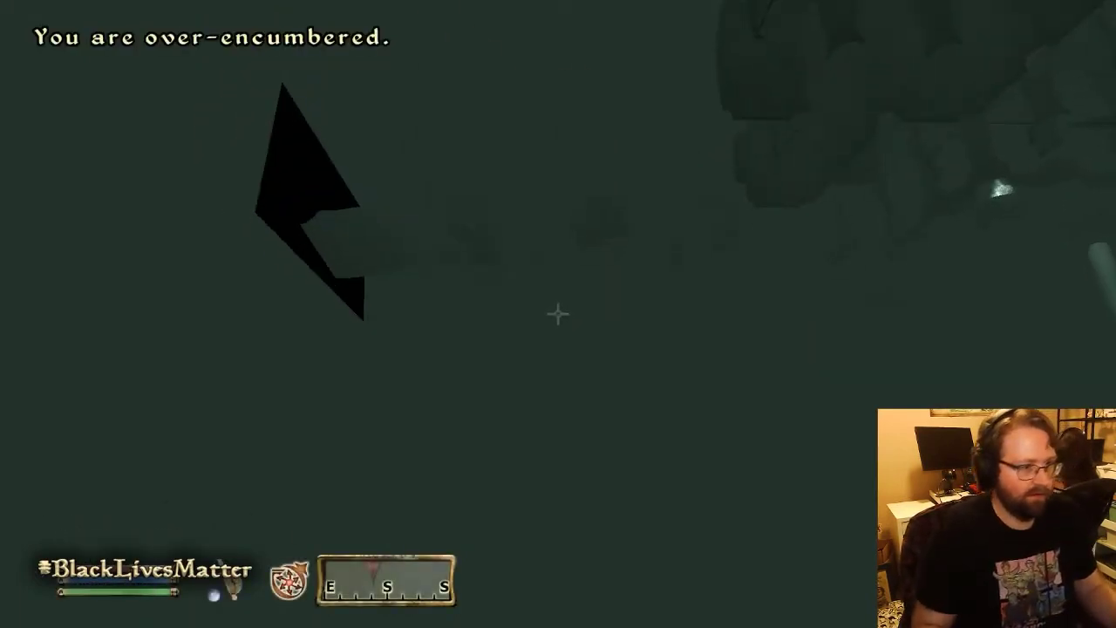
# Step: Sort the apparel inventory by weight, heaviest first, and try to drop the Dwarven Cuirass
pyautogui.press('Tab')
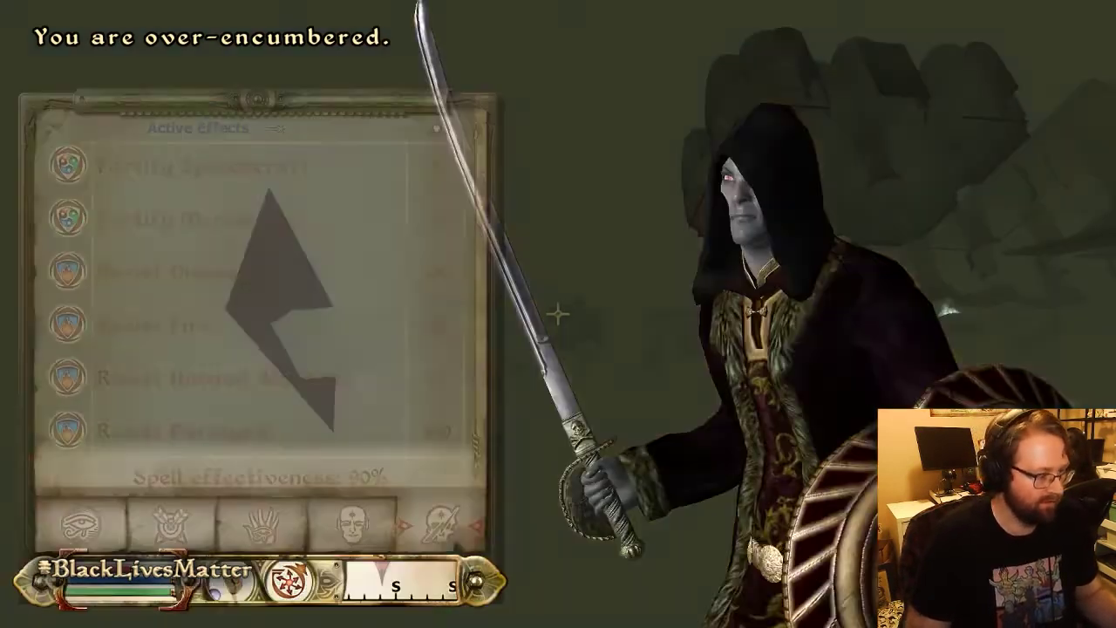
pyautogui.click(233, 583)
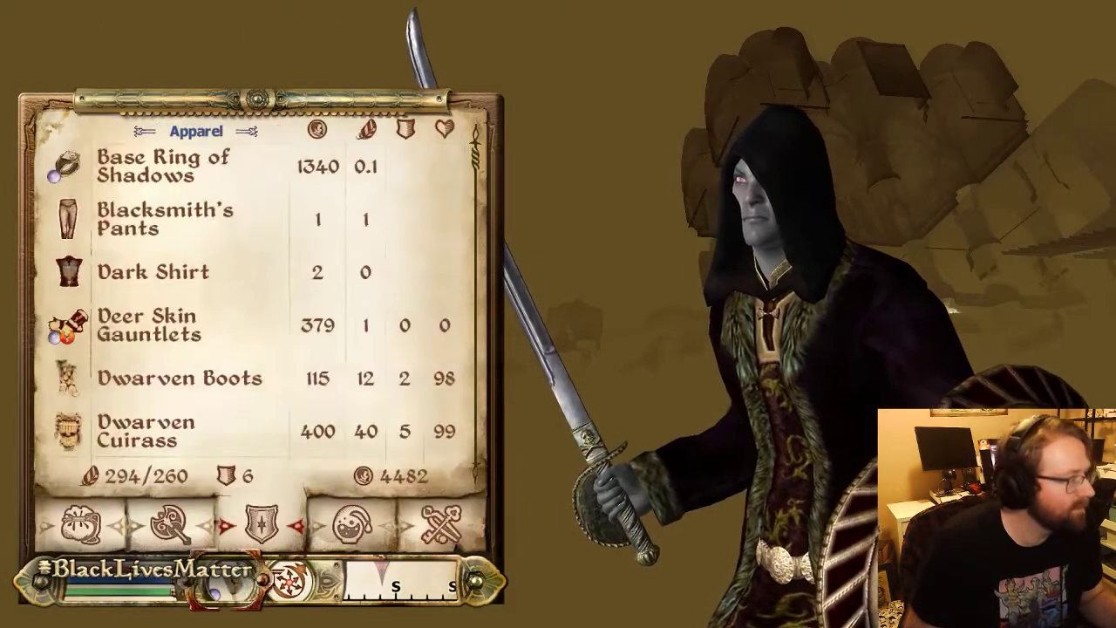
pyautogui.click(365, 131)
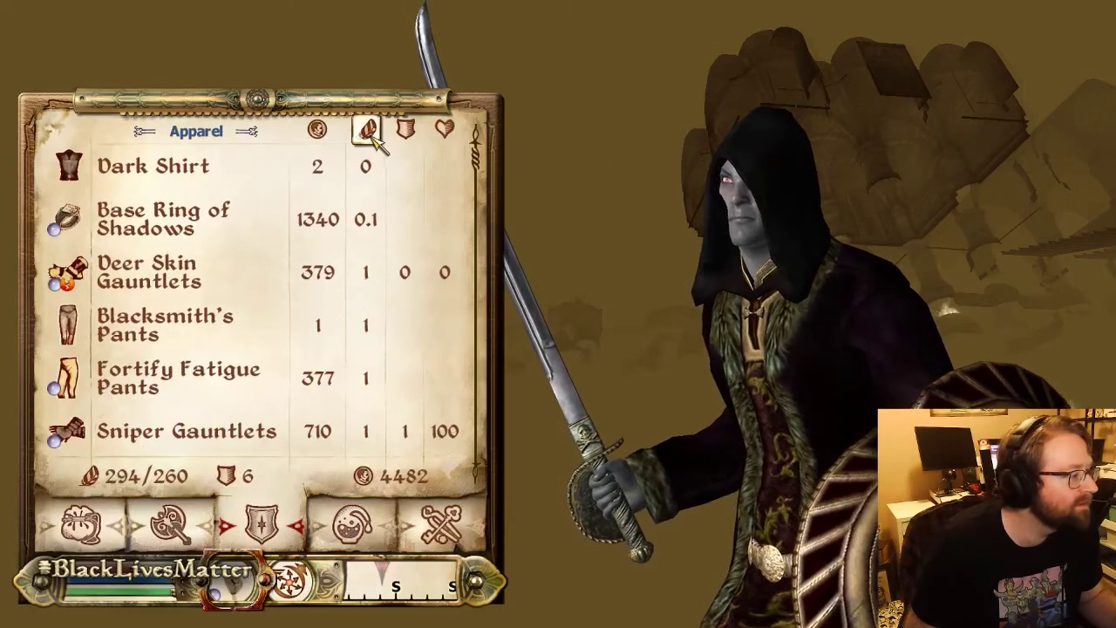
pyautogui.click(364, 131)
pyautogui.keyDown('shift'); pyautogui.click(241, 176); pyautogui.keyUp('shift')
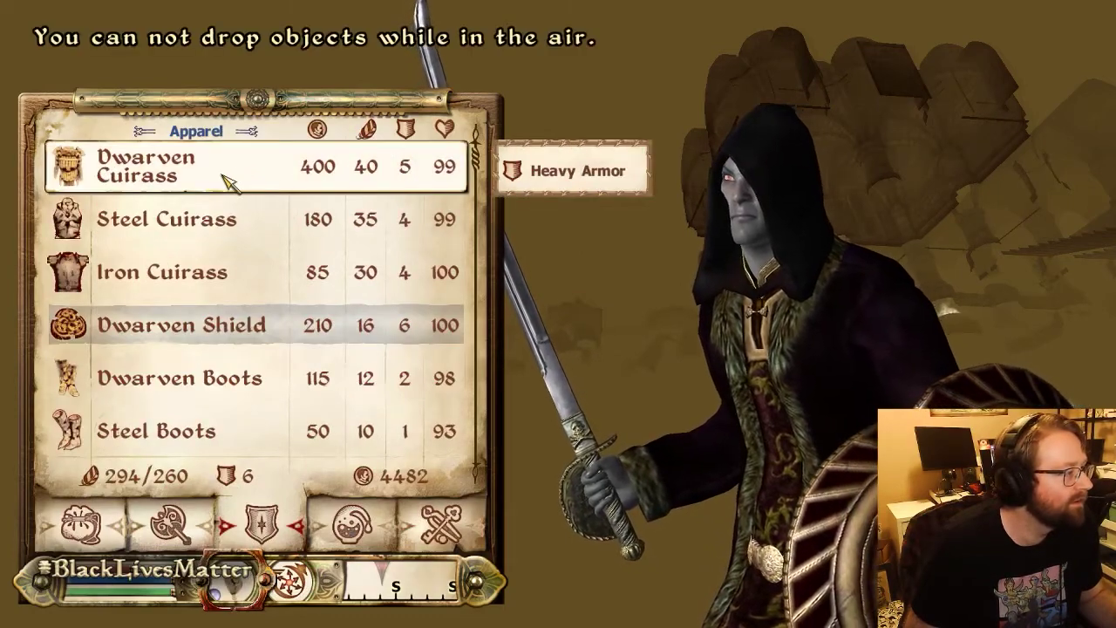
pyautogui.press('Escape')
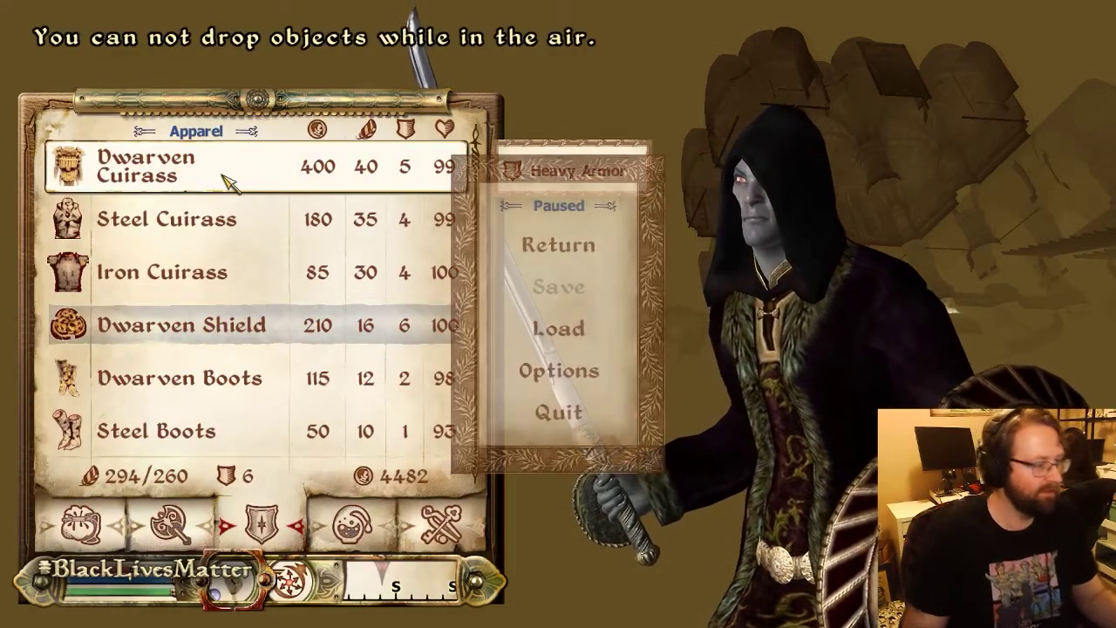
pyautogui.press('Escape')
# Step: Teleport to the original Vanua dungeon with coc ndvanua01 and turn collision back on with tcl
pyautogui.press('`')
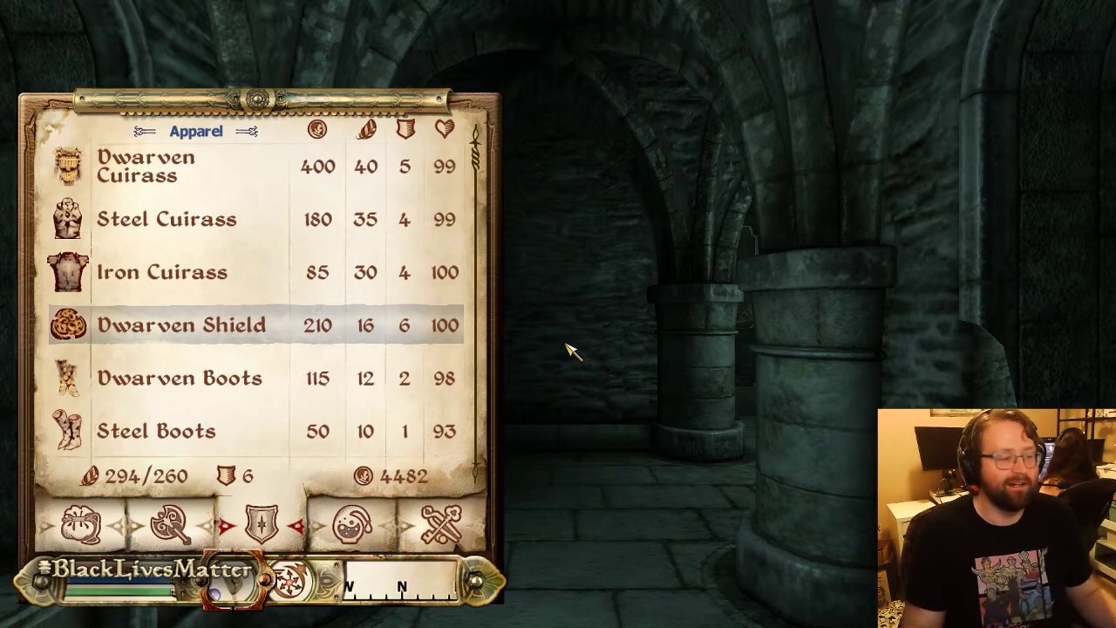
pyautogui.press('Tab')
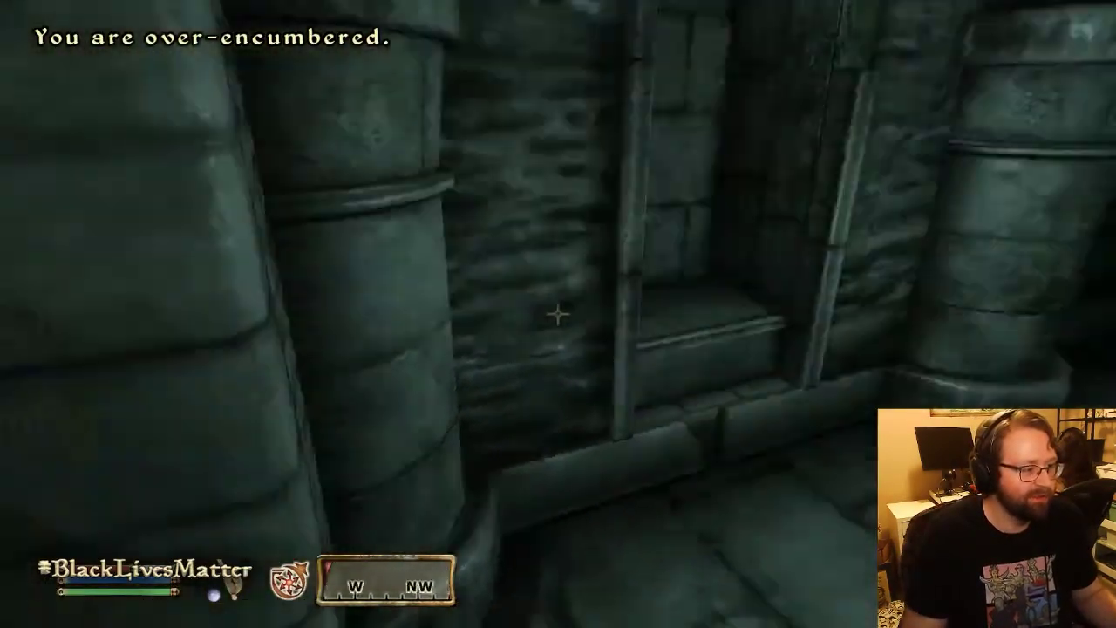
pyautogui.press('`')
pyautogui.write('tcl')
pyautogui.press('Return')
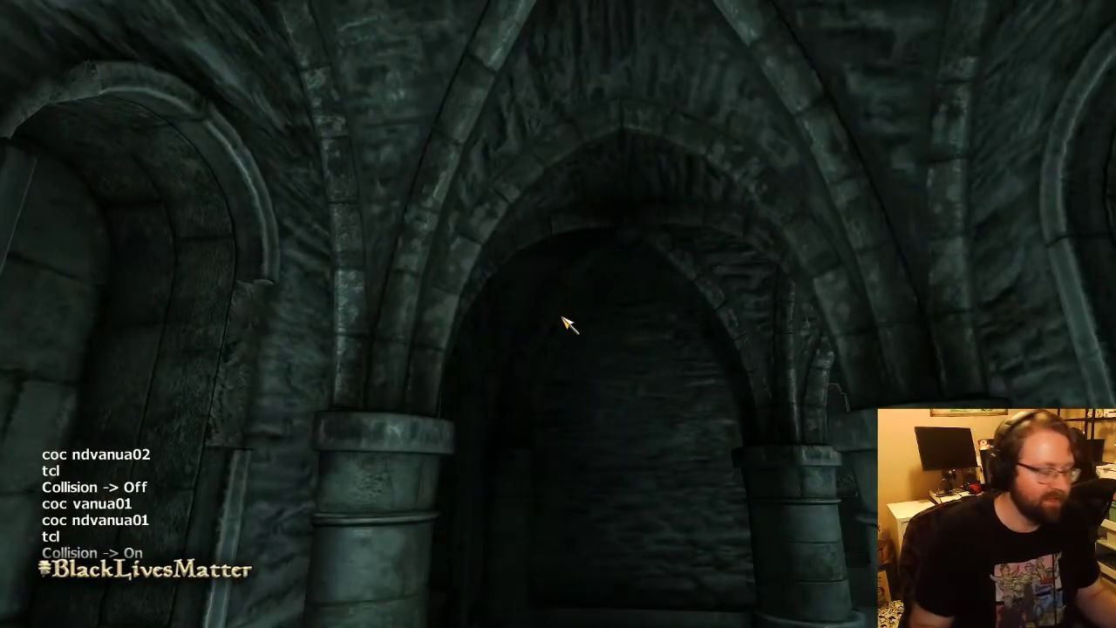
pyautogui.press('`')
# Step: Drop the three heaviest apparel items from the inventory, starting with the Dwarven Cuirass
pyautogui.press('Tab')
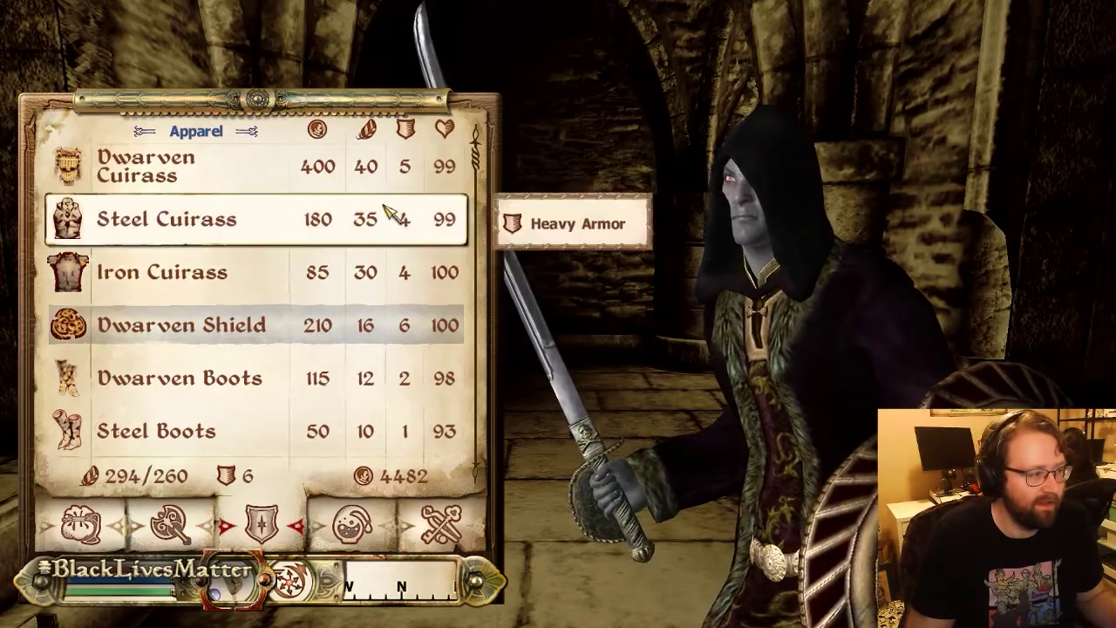
pyautogui.keyDown('shift'); pyautogui.click(368, 171); pyautogui.keyUp('shift')
pyautogui.keyDown('shift'); pyautogui.click(367, 173); pyautogui.keyUp('shift')
pyautogui.keyDown('shift'); pyautogui.click(366, 172); pyautogui.keyUp('shift')
pyautogui.press('Tab')
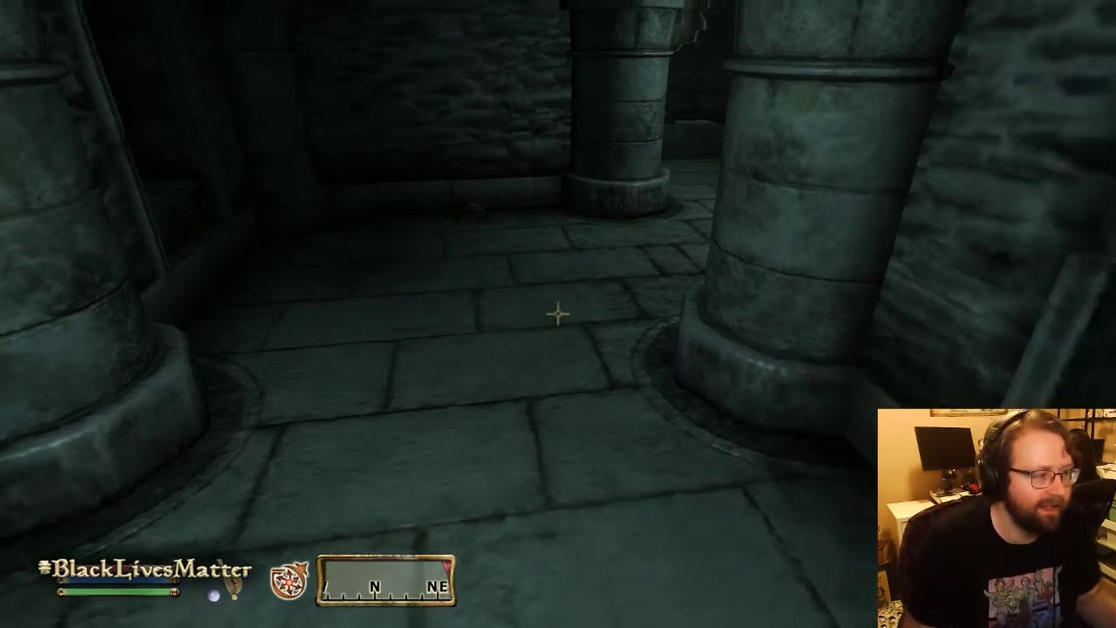
# Step: Walk through the vaulted corridors to the wooden door to The Shrine and activate it
pyautogui.press('w')
pyautogui.press('s')
pyautogui.press('s')
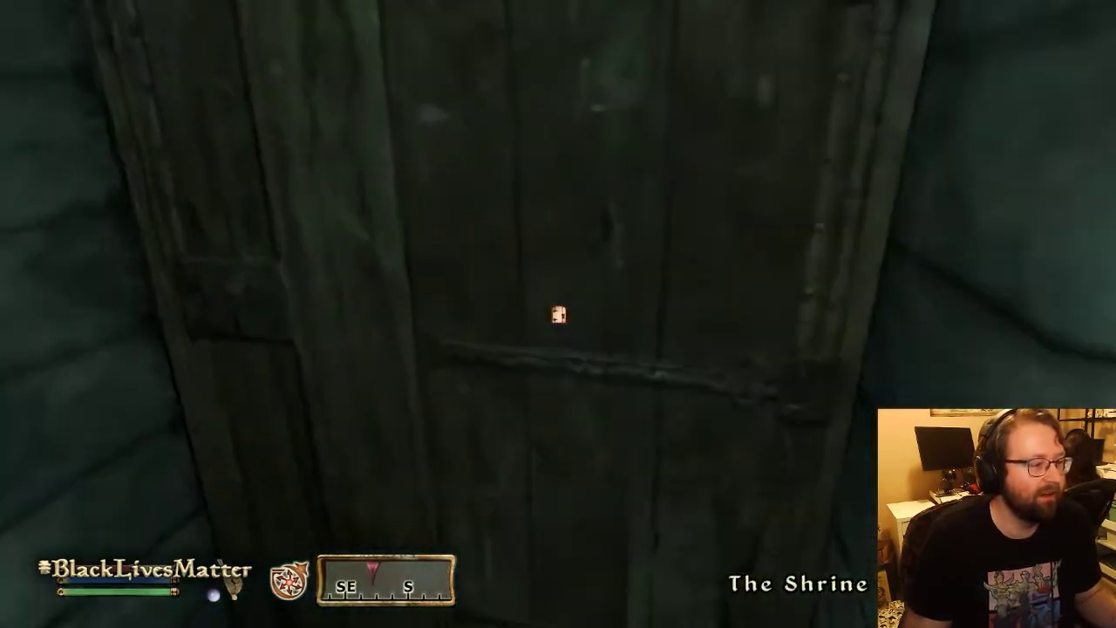
pyautogui.press('space')
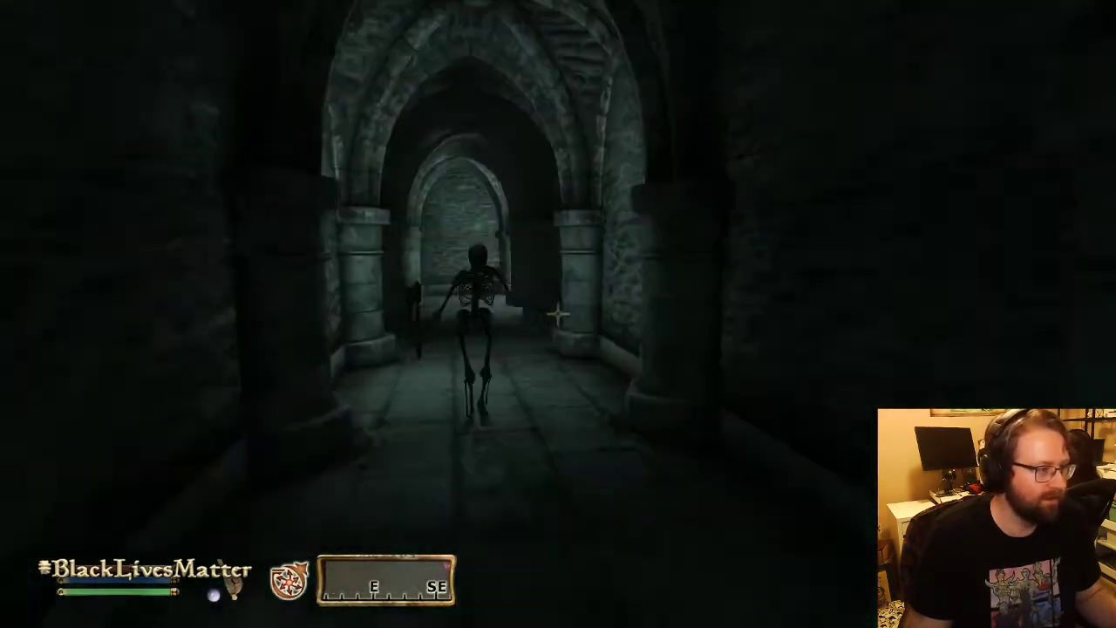
# Step: Switch off enemy detection with toggledetection and enable god mode with tgm in the console
pyautogui.press('`')
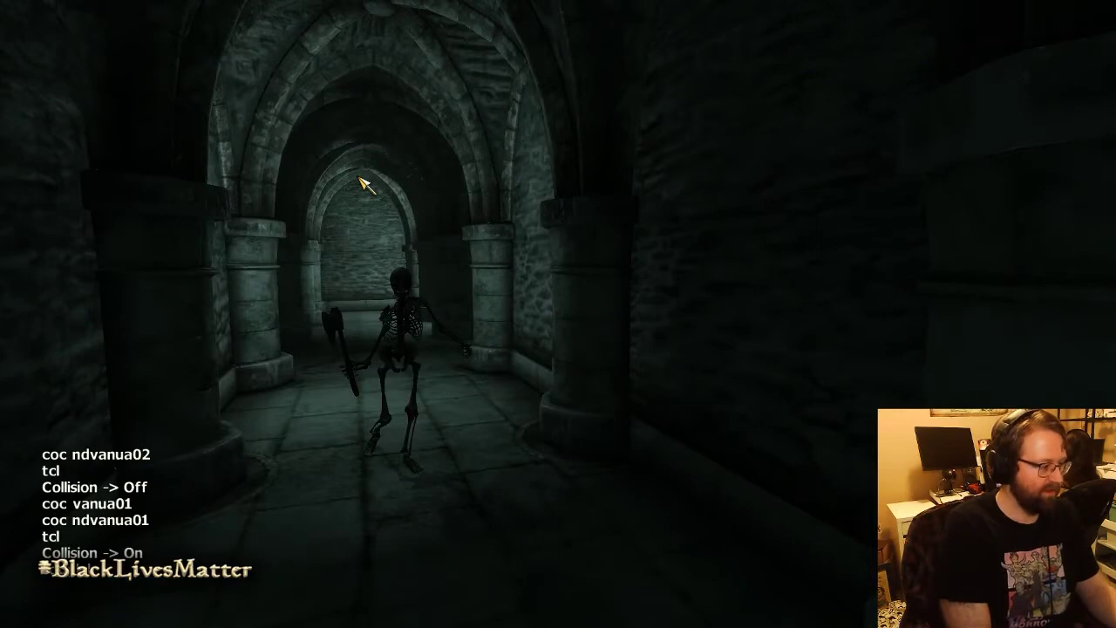
pyautogui.write('toggledetection')
pyautogui.press('Return')
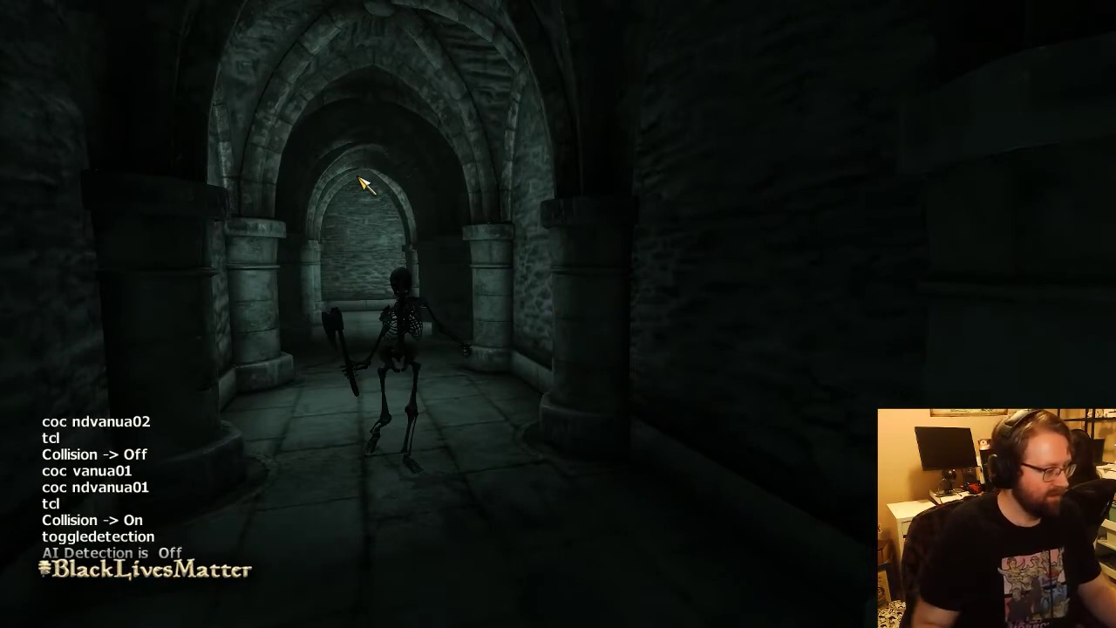
pyautogui.press('`')
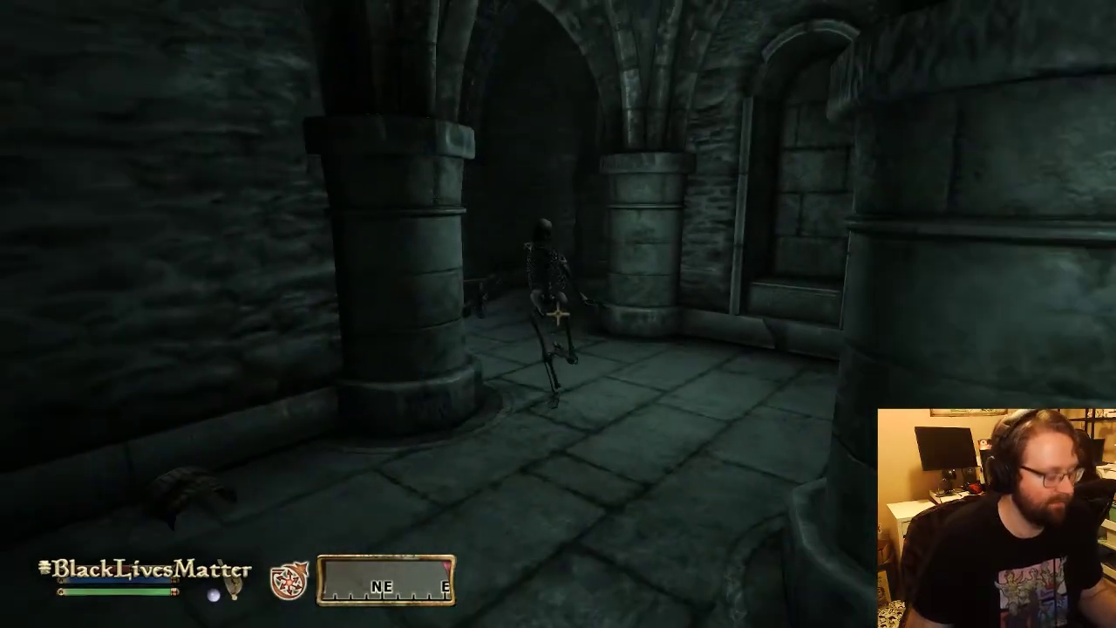
pyautogui.press('`')
pyautogui.write('tgm')
pyautogui.press('Return')
pyautogui.press('`')
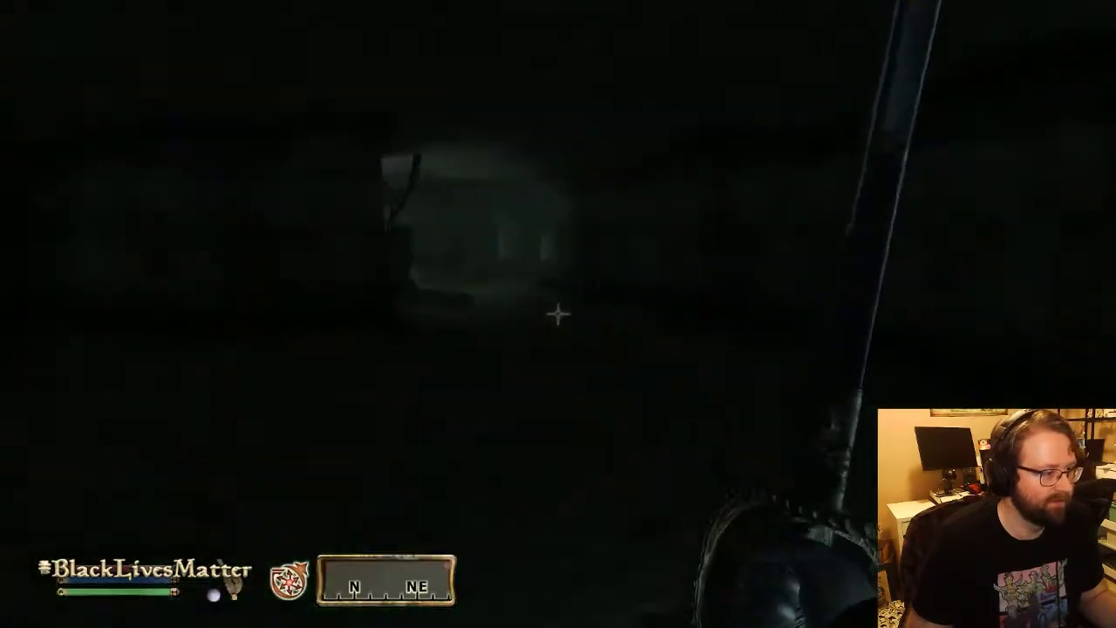
# Step: Walk through the dark ruined passages and the collapsed columned hall to examine the dungeon's layout up to the iron gate
pyautogui.press('w')
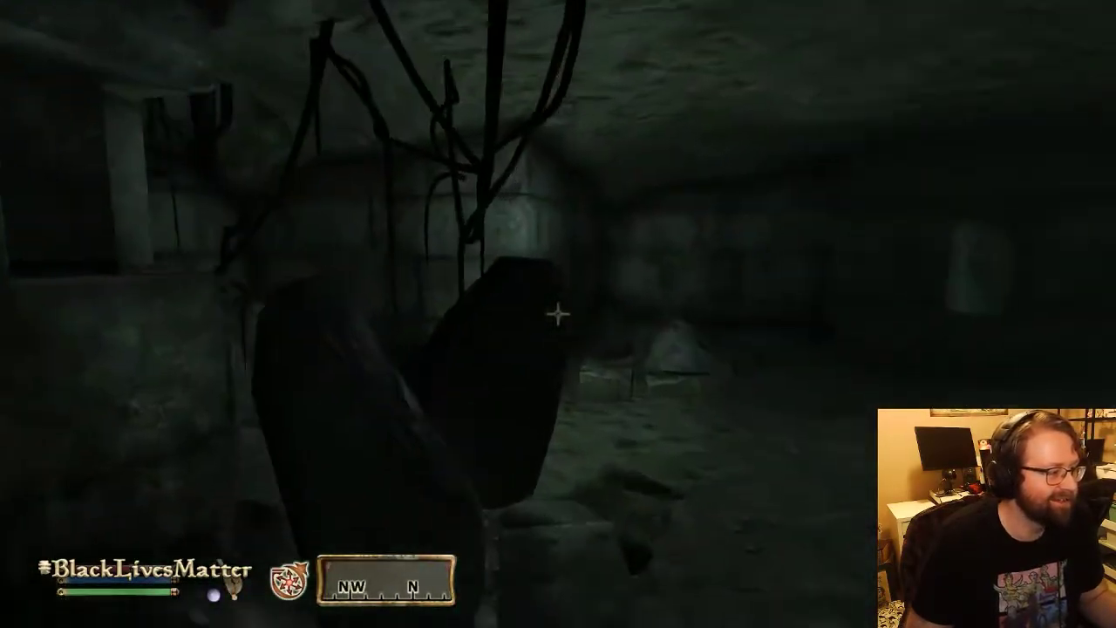
pyautogui.press('w')
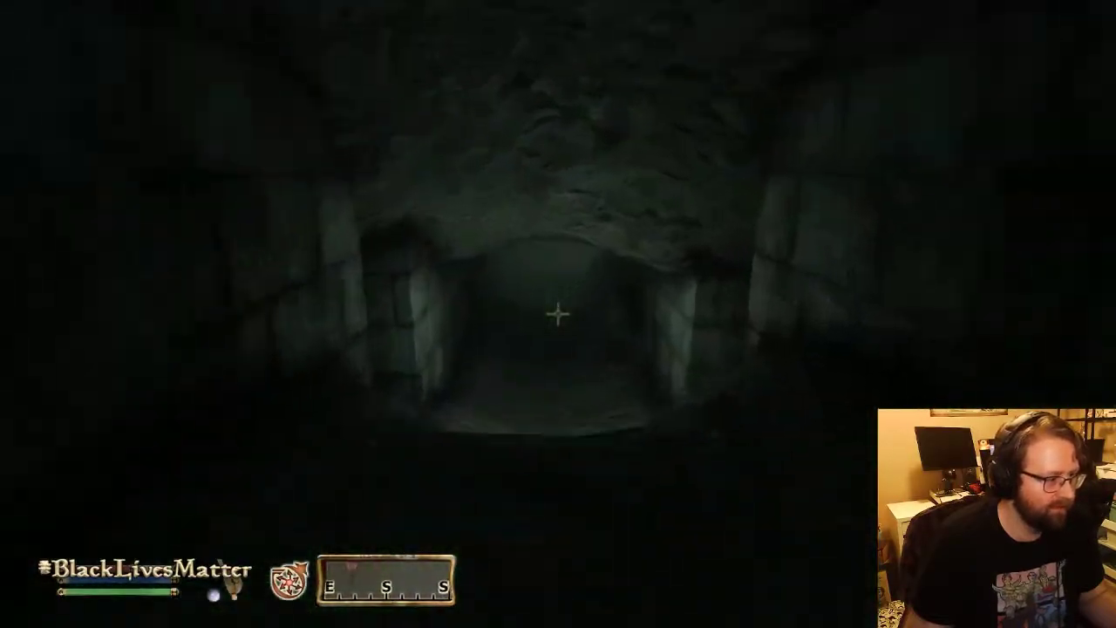
pyautogui.press('w')
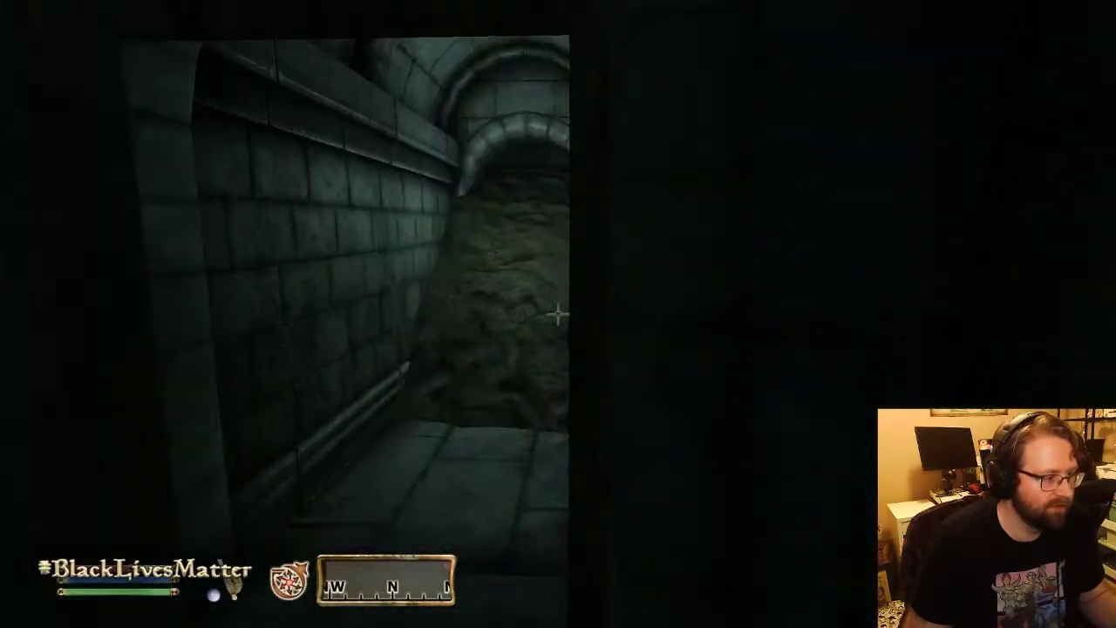
pyautogui.press('w')
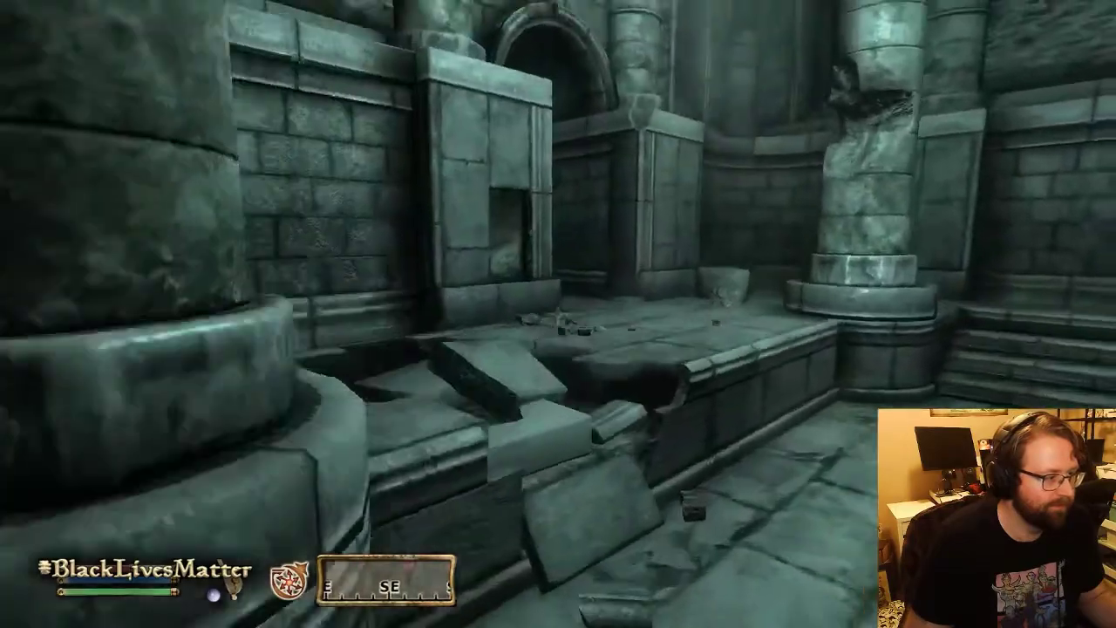
pyautogui.press('w')
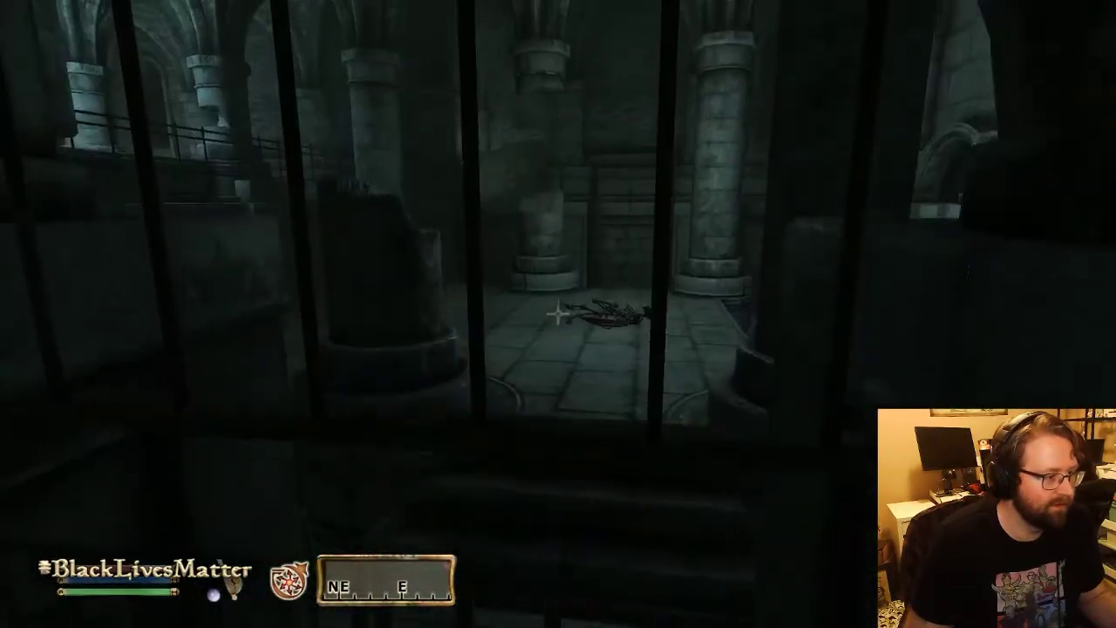
# Step: Unlock the selected iron gate with the unlock console command and open it
pyautogui.press('space')
pyautogui.press('`')
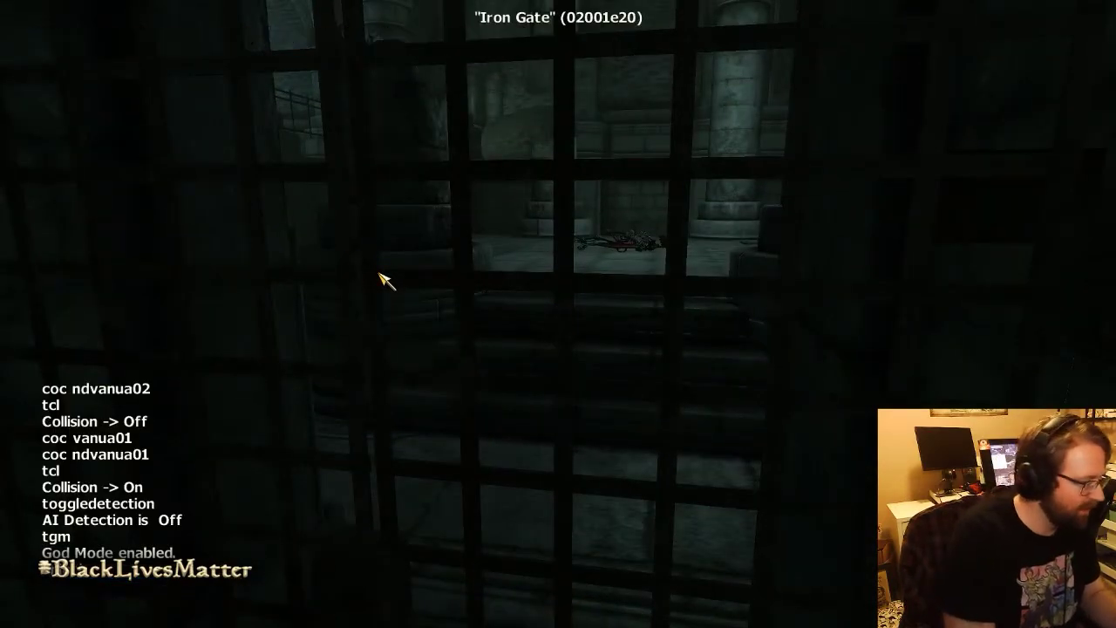
pyautogui.write('unlock')
pyautogui.press('Return')
pyautogui.press('`')
pyautogui.press('space')
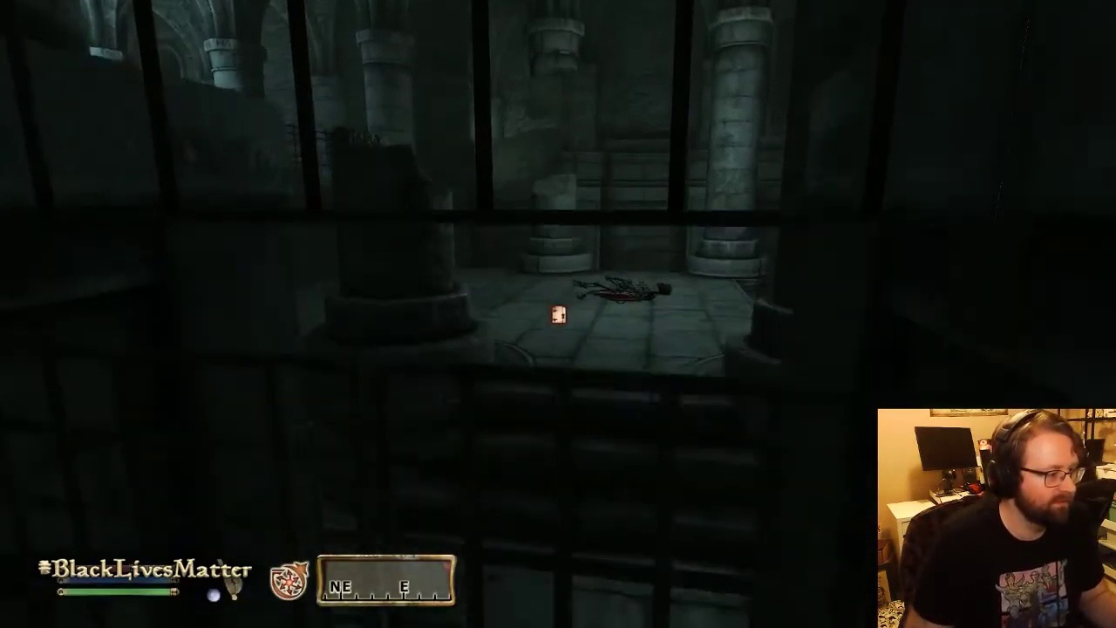
# Step: Walk through the open gate into the pillared hall and examine its railings, raised ledges and collapsed wall
pyautogui.press('w')
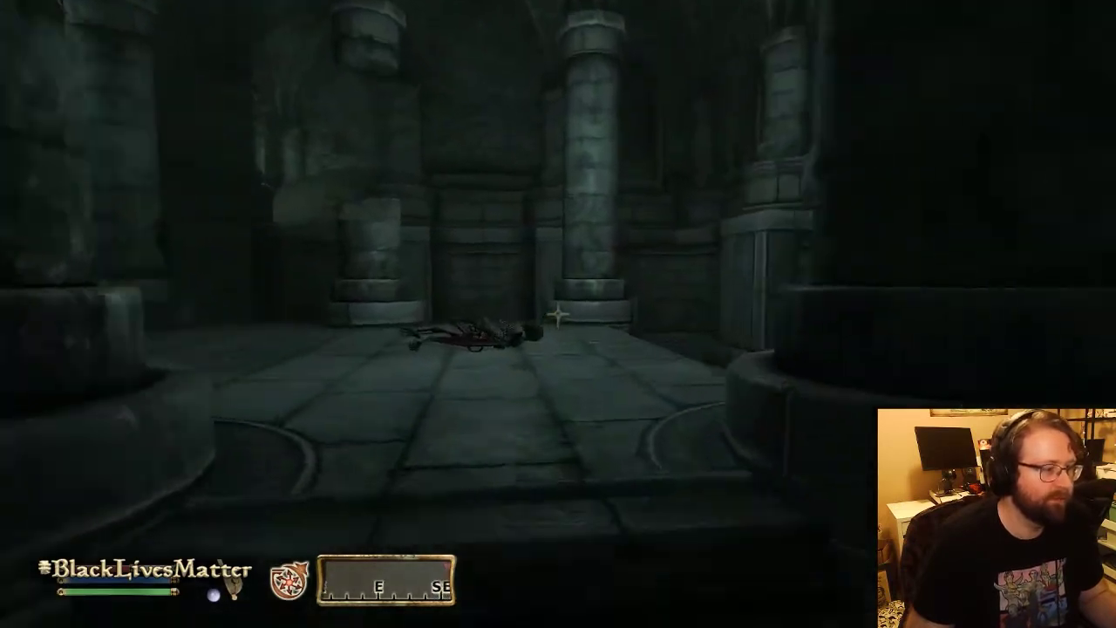
pyautogui.press('w')
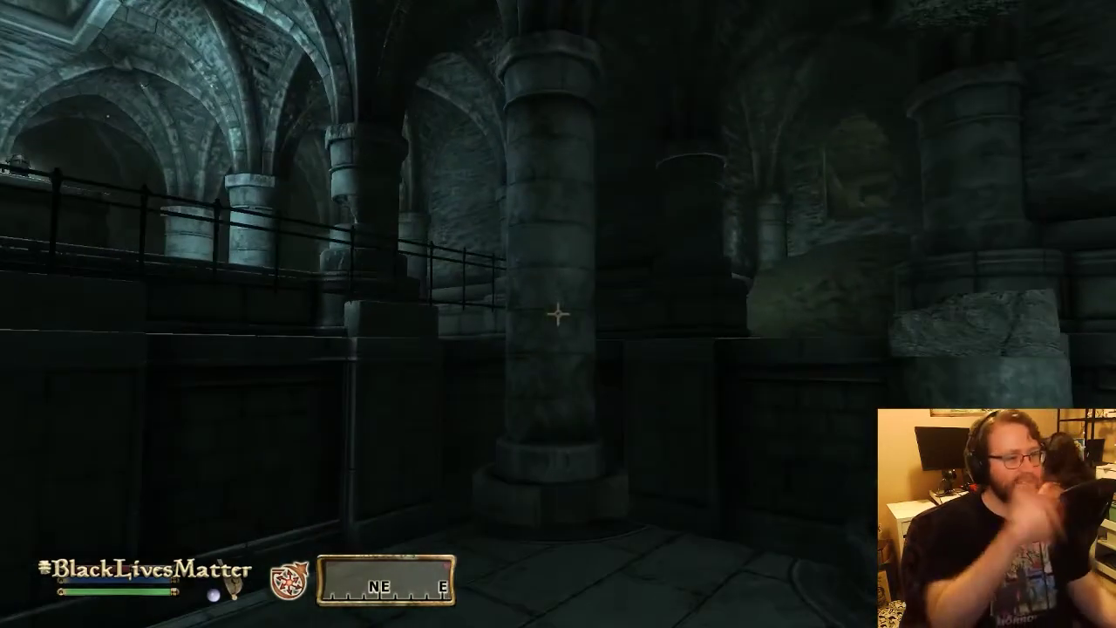
pyautogui.press('`')
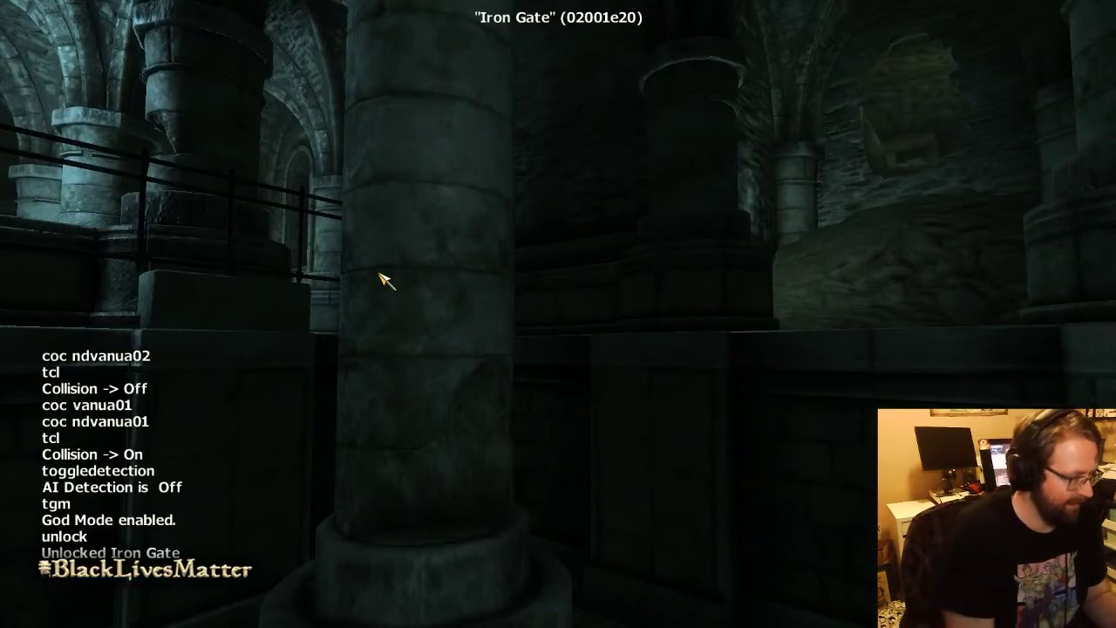
pyautogui.press('`')
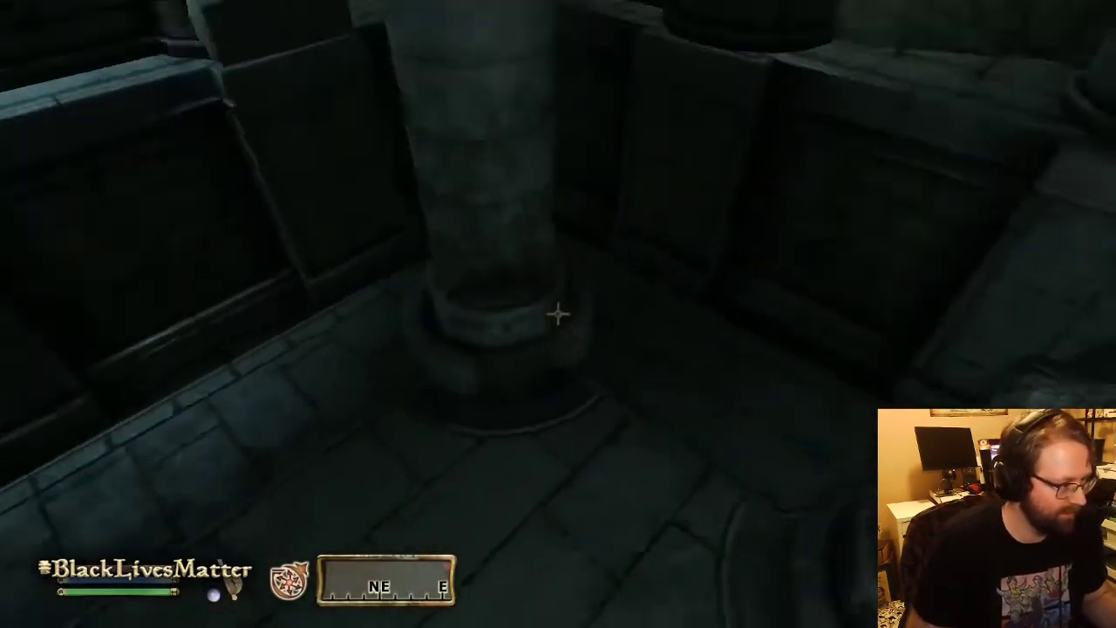
pyautogui.press('w')
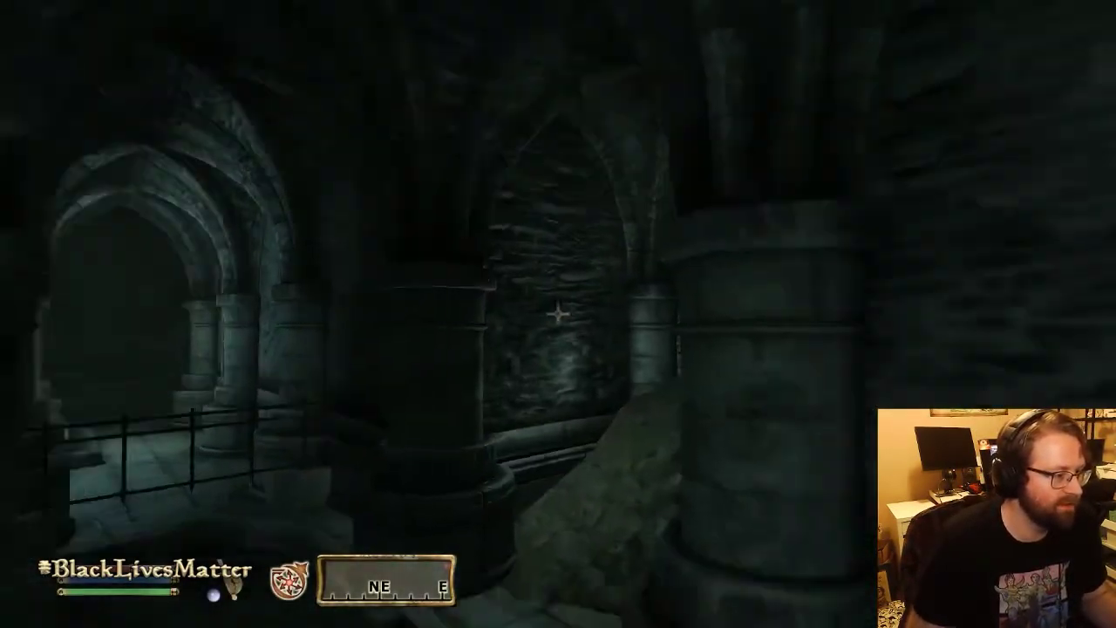
pyautogui.press('s')
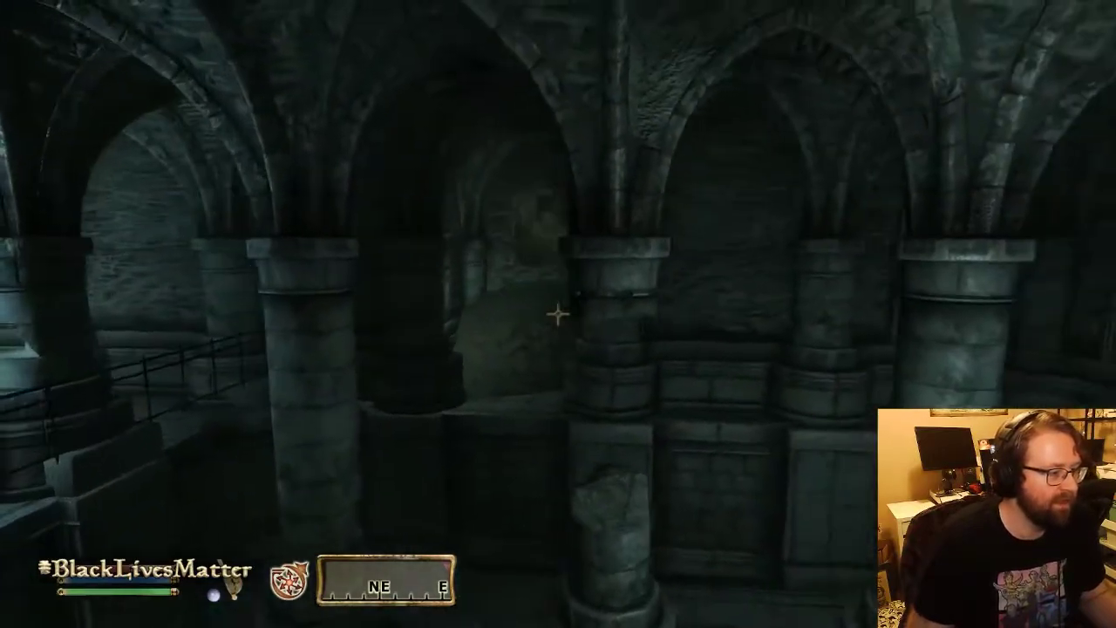
# Step: Leave the game and switch to the Creation Kit window showing the CYRVanua02 cell
pyautogui.hotkey('alt', 'Tab')
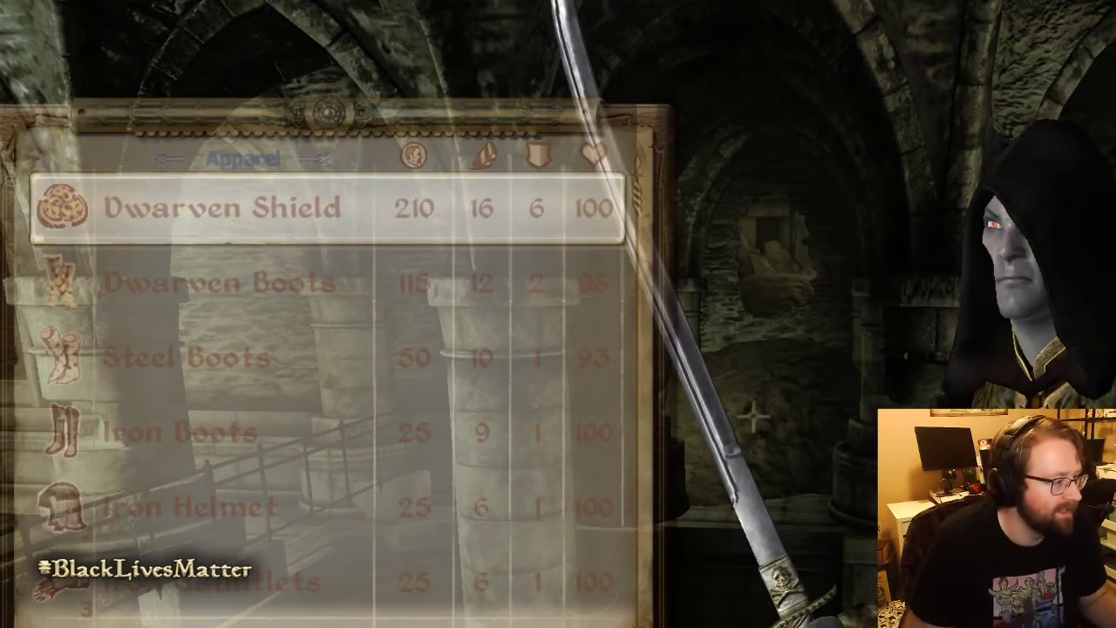
pyautogui.hotkey('alt', 'Tab')
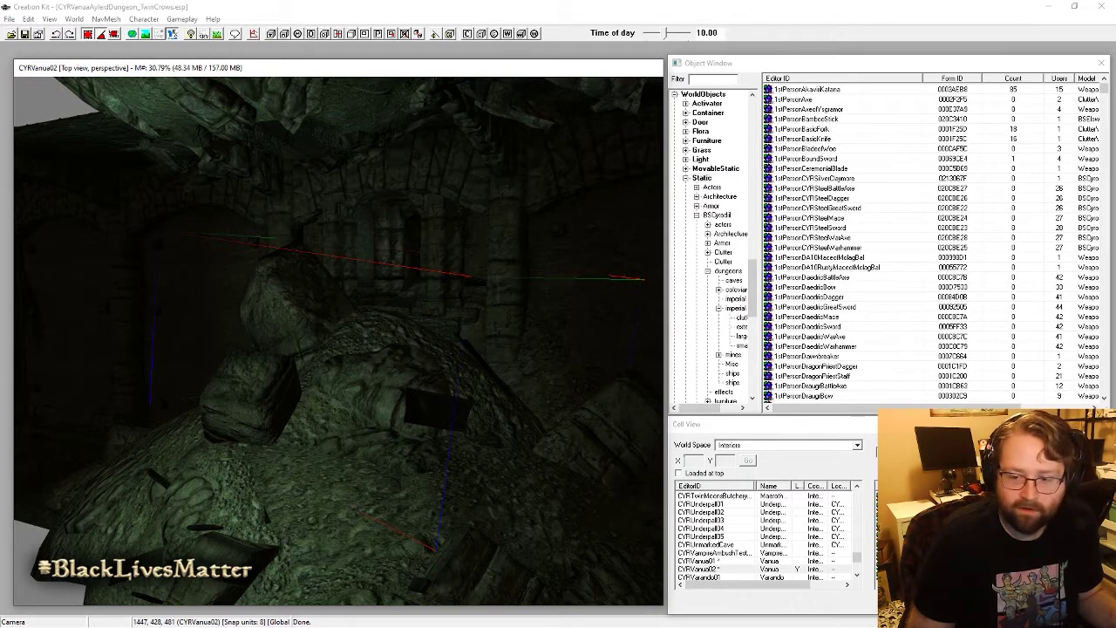
pyautogui.click(342, 72)
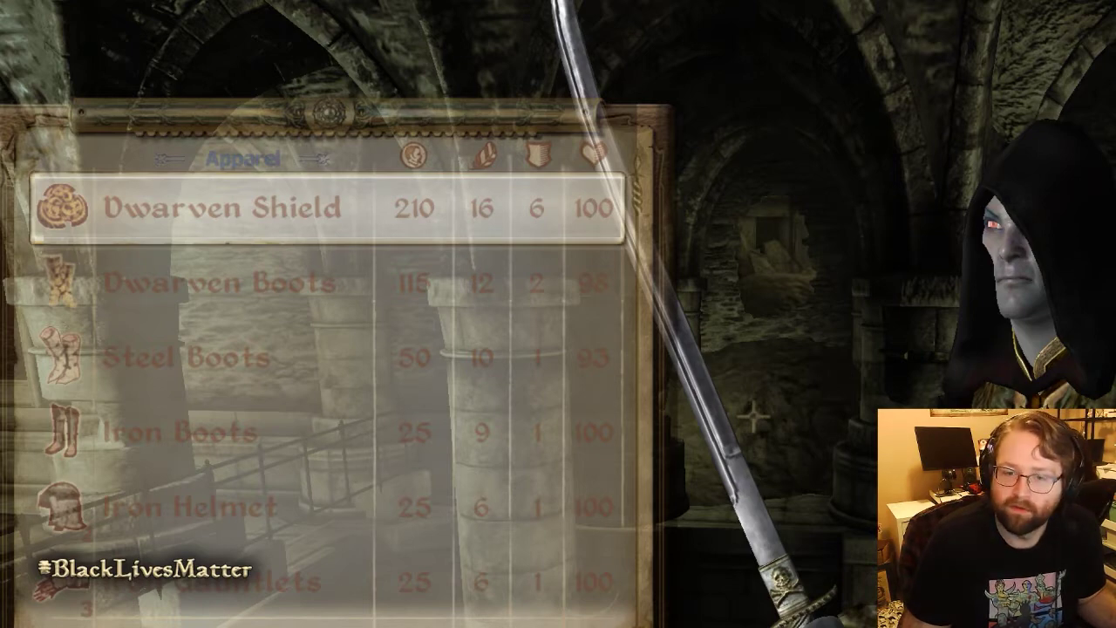
# Step: Switch to the browser and review the UESP Oblivion:Vanua page, examining the descriptions and maps of all three dungeon zones
pyautogui.hotkey('alt', 'Tab')
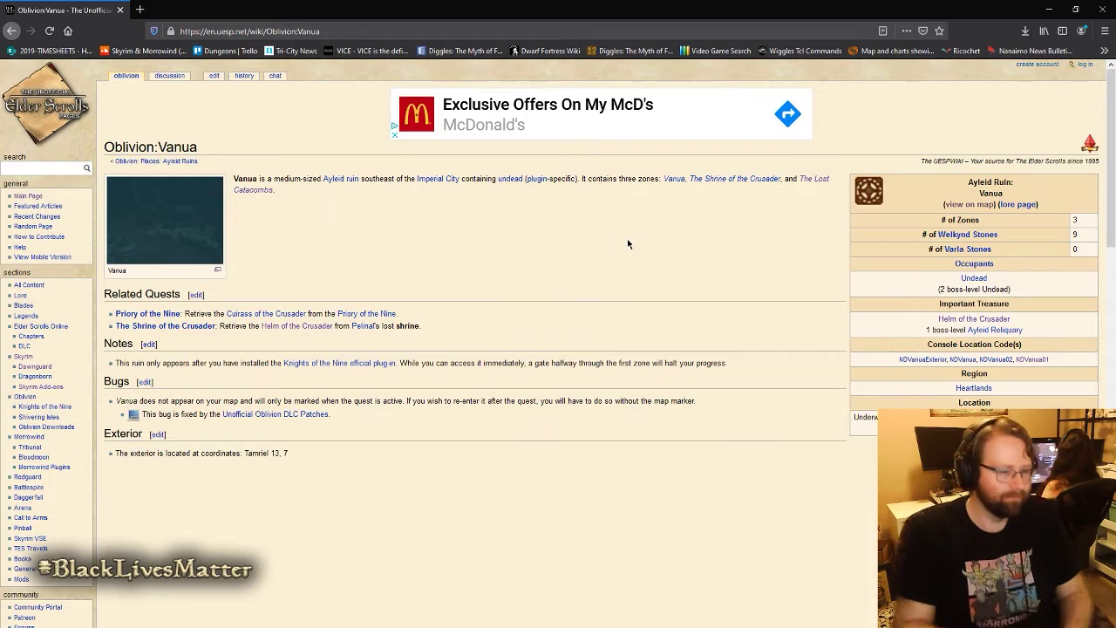
pyautogui.scroll(-1, 671, 253)
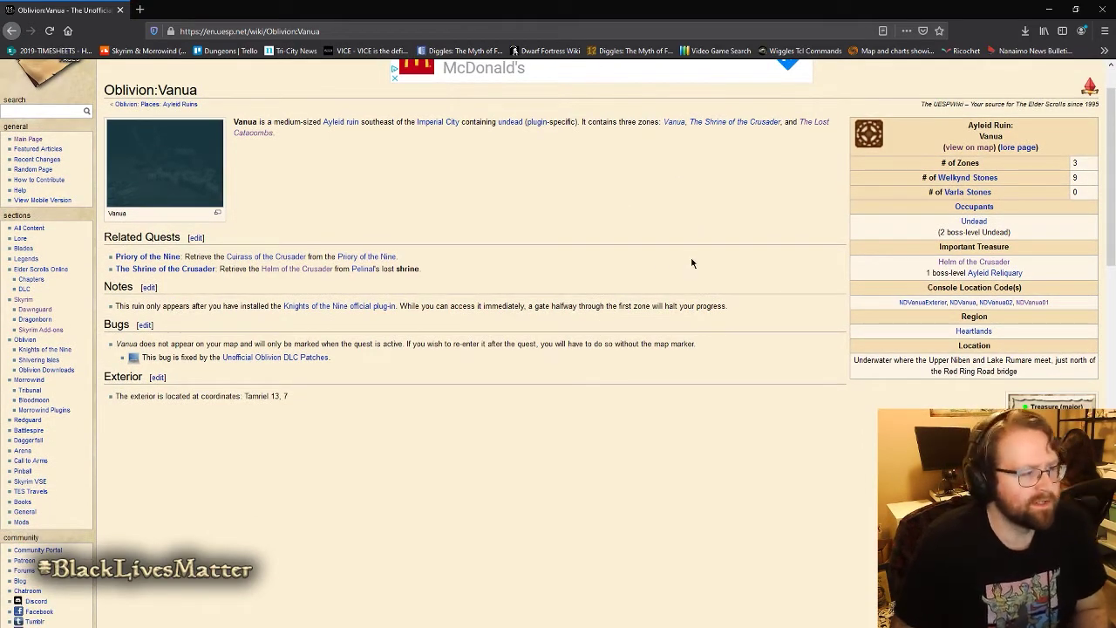
pyautogui.scroll(1, 693, 264)
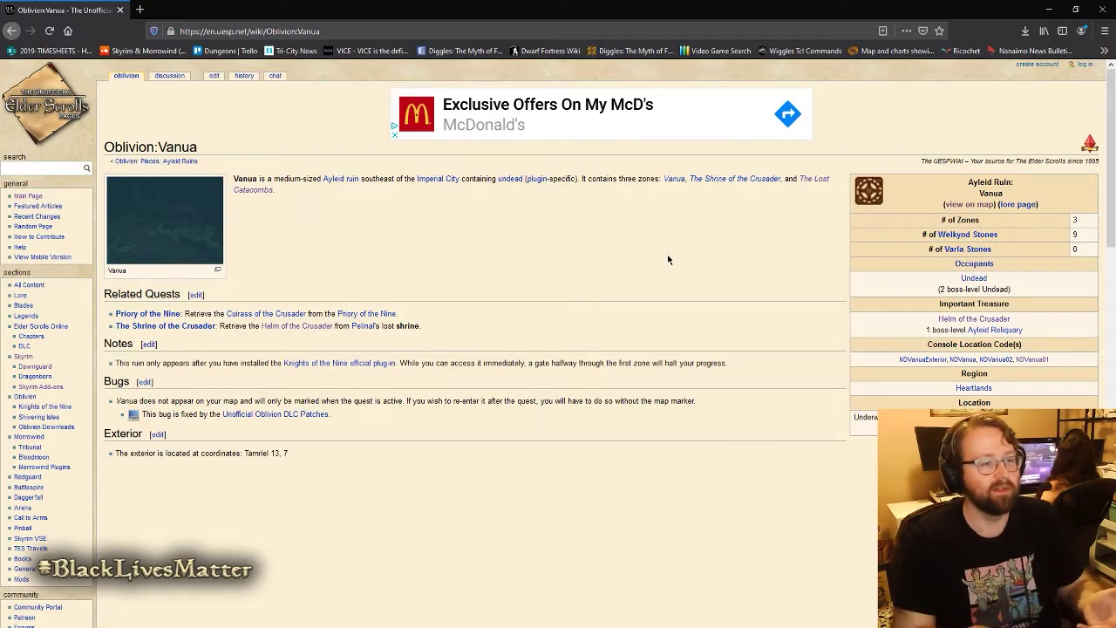
pyautogui.scroll(-3, 578, 291)
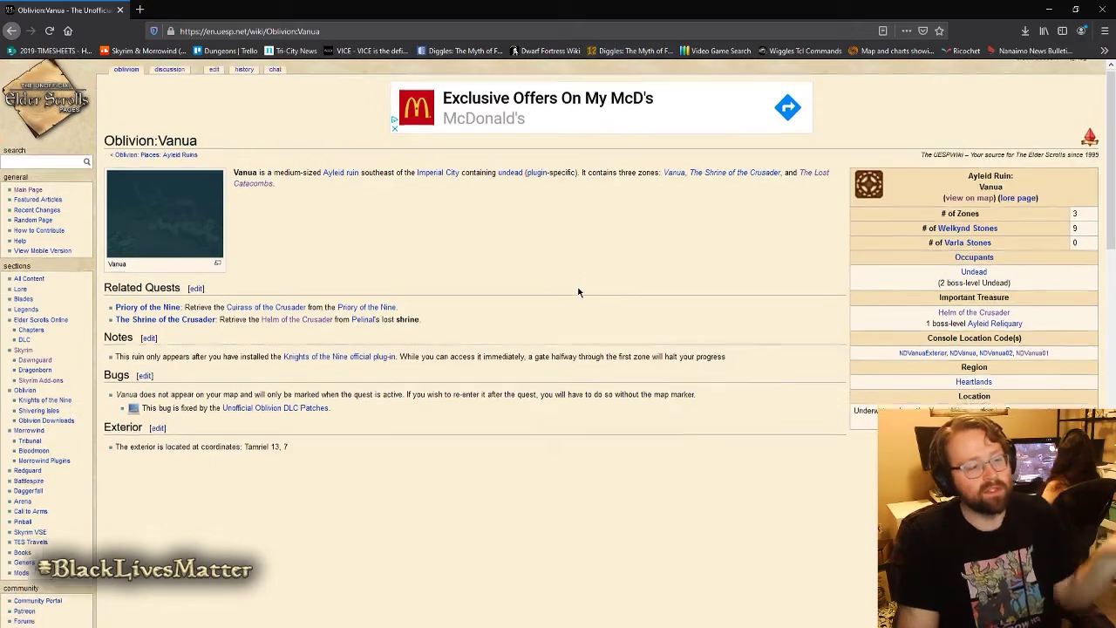
pyautogui.scroll(-7, 578, 291)
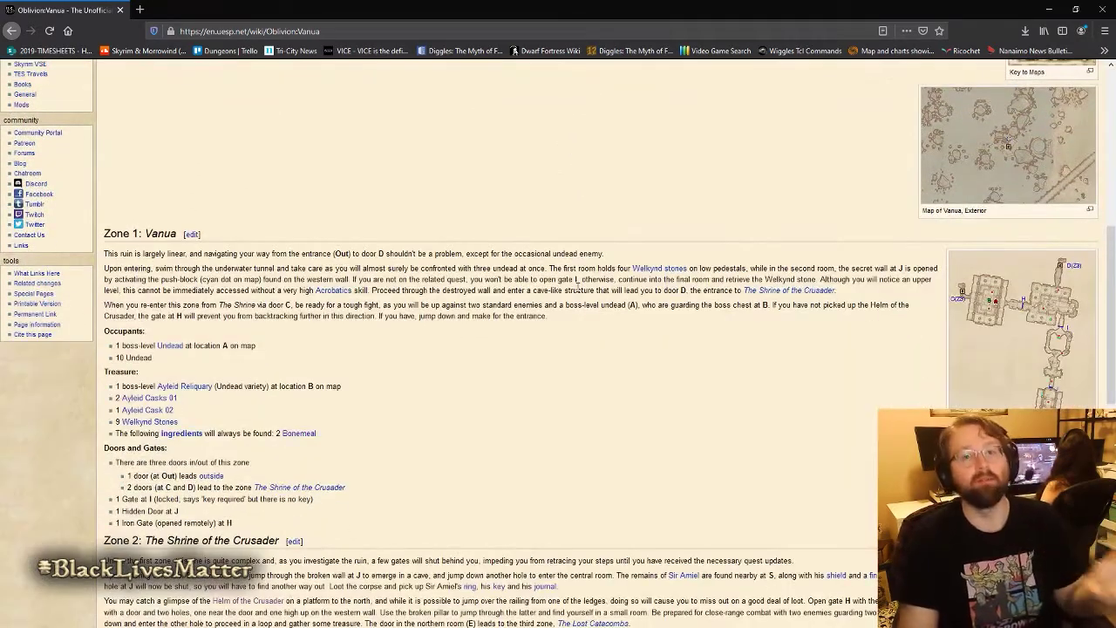
pyautogui.scroll(-6, 577, 286)
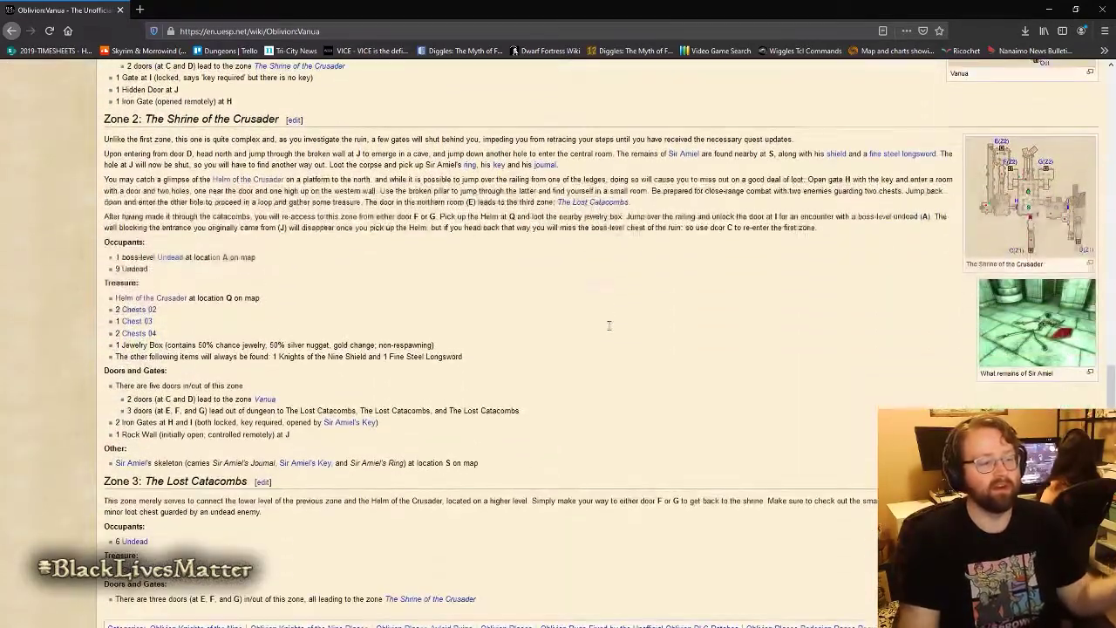
pyautogui.scroll(-4, 611, 331)
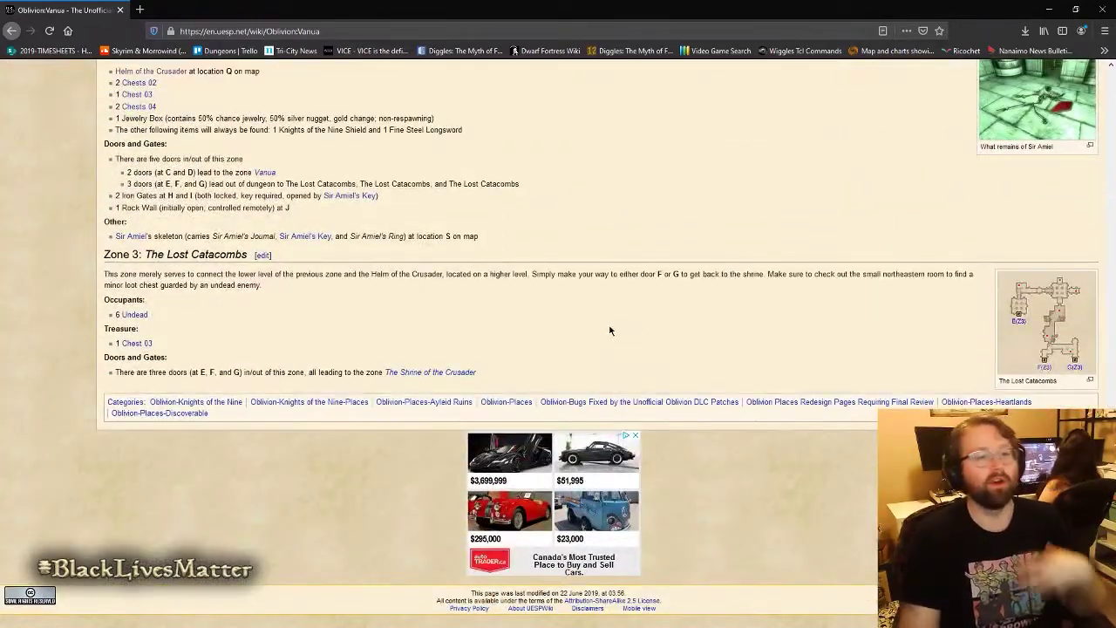
pyautogui.scroll(3, 610, 330)
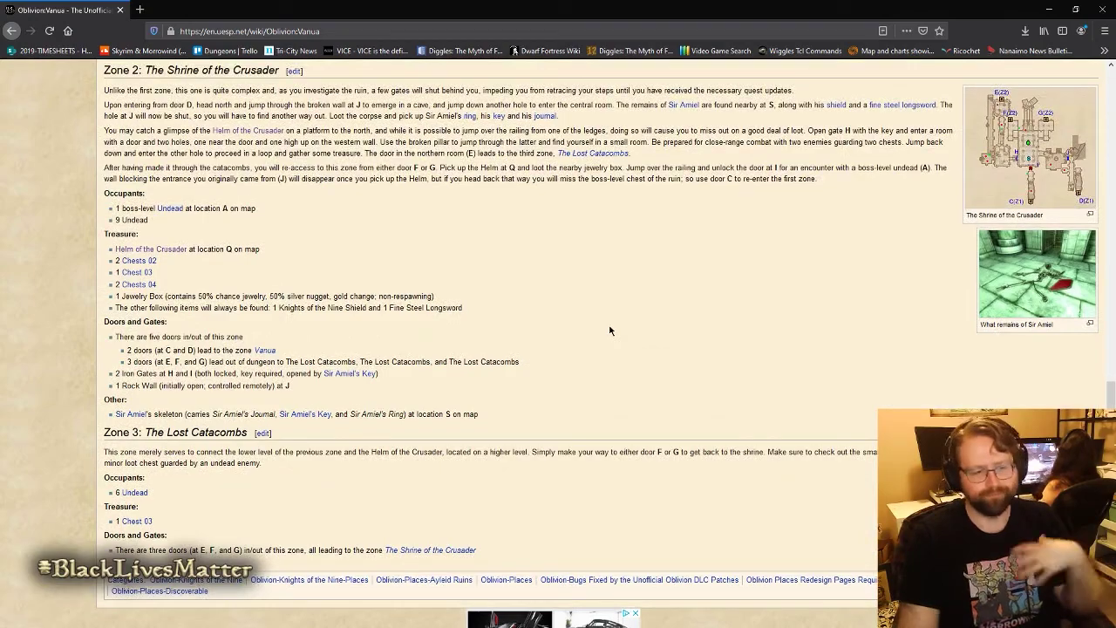
pyautogui.scroll(12, 611, 331)
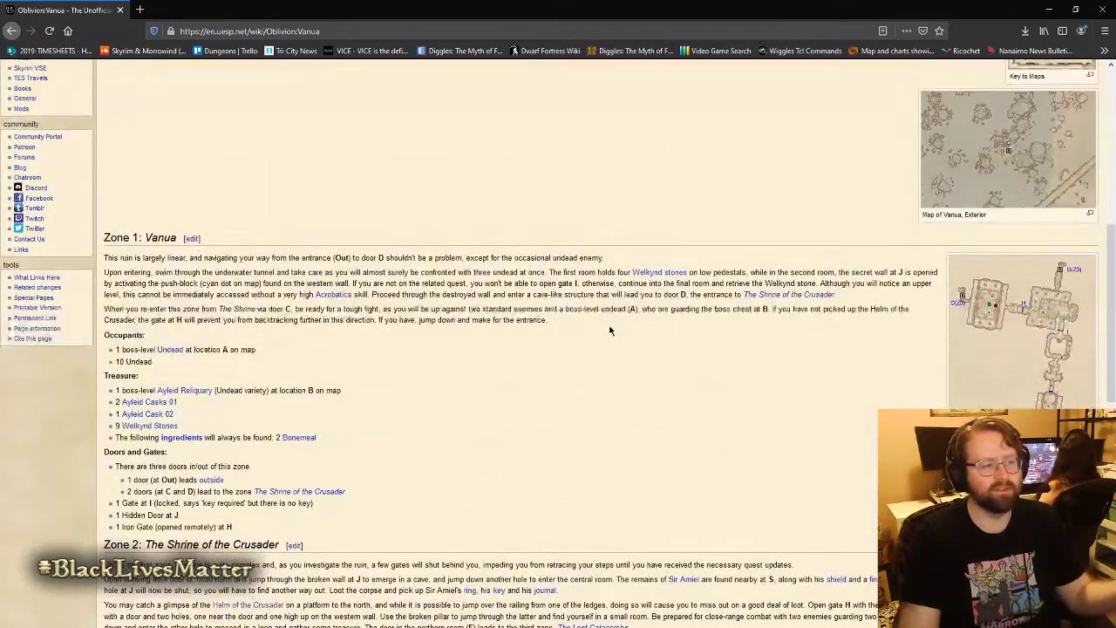
pyautogui.scroll(4, 610, 331)
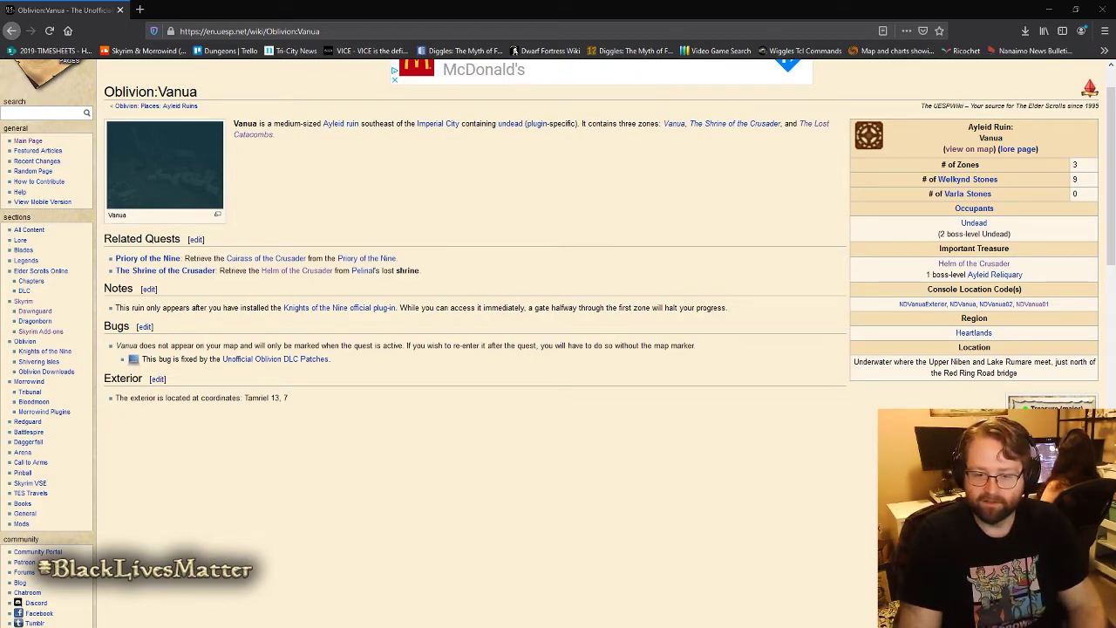
# Step: Switch to the Creation Kit and load CYRVanuaAyleidDungeon_TwinCrows.esp as the active file
pyautogui.press('super+d')
pyautogui.press('super+d')
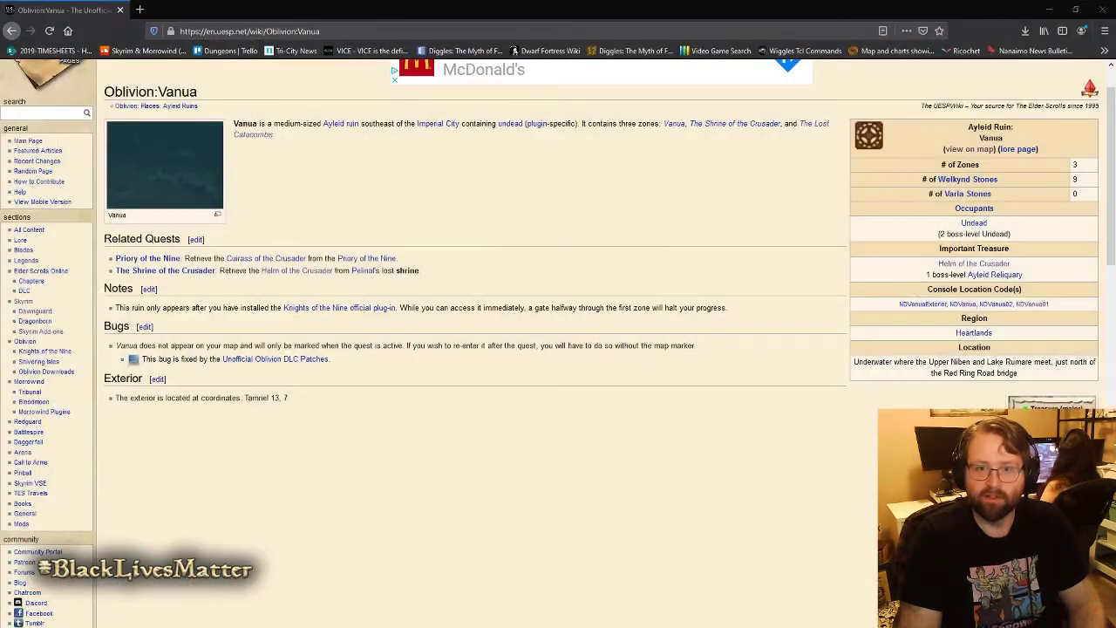
pyautogui.hotkey('alt', 'Tab')
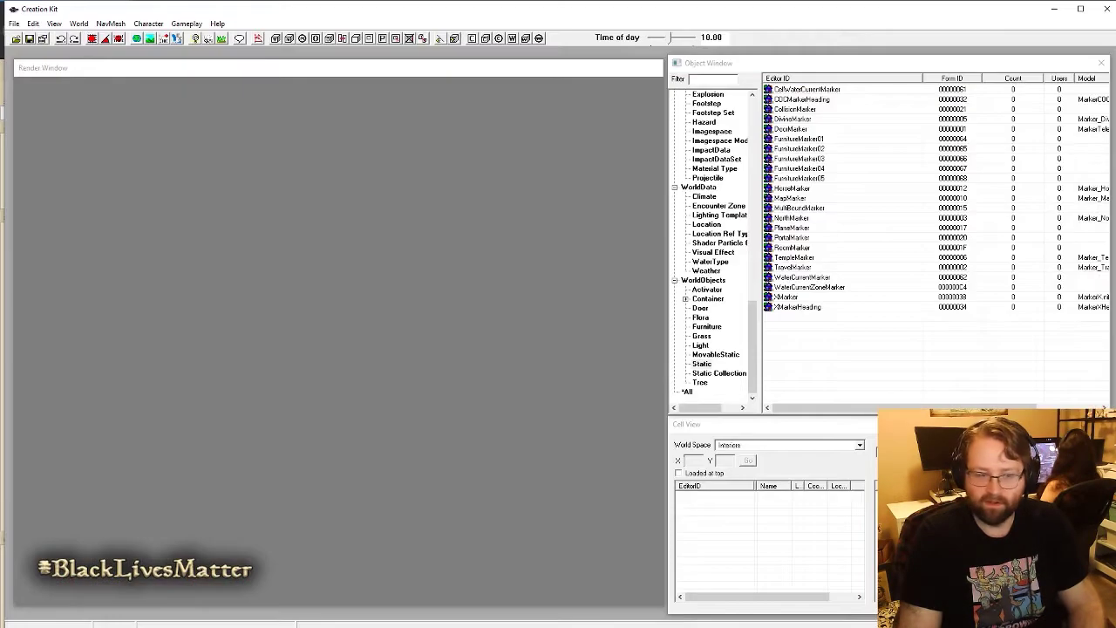
pyautogui.click(16, 40)
pyautogui.moveTo(529, 276); pyautogui.dragTo(543, 366)
pyautogui.click(440, 362)
pyautogui.click(423, 386)
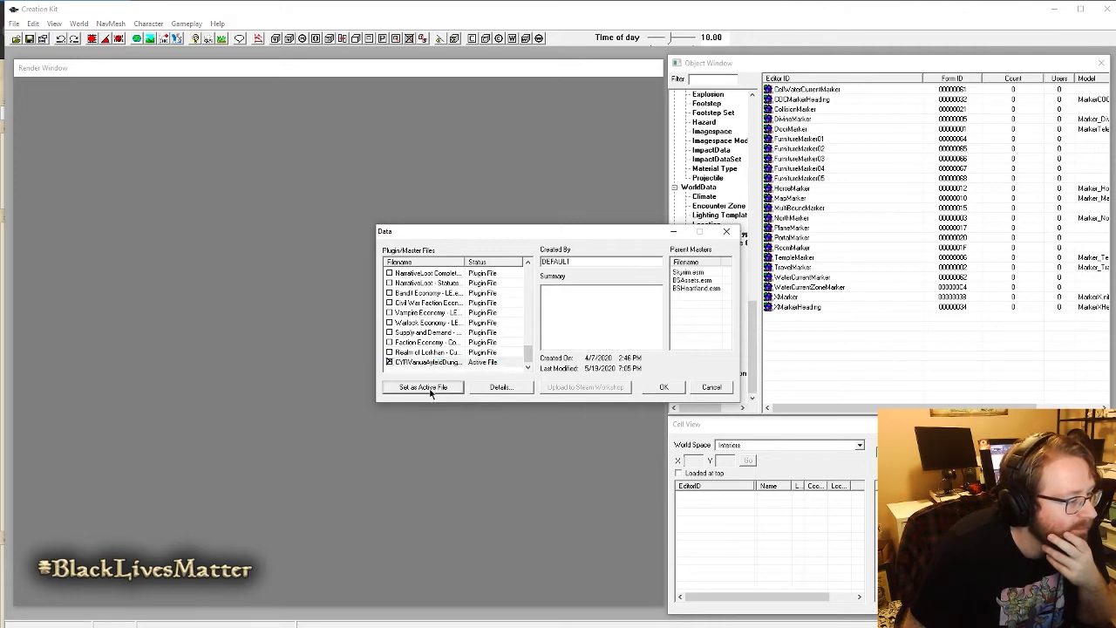
pyautogui.click(661, 387)
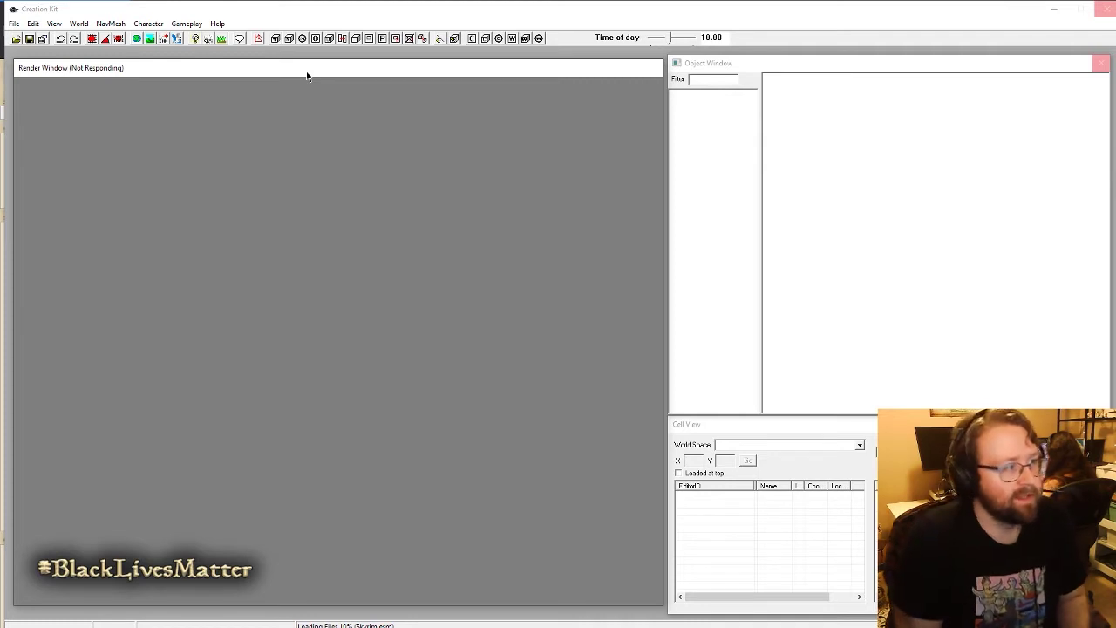
# Step: Find the interior cell CYRVanua02 in the cell list and load it for viewing
pyautogui.click(376, 15)
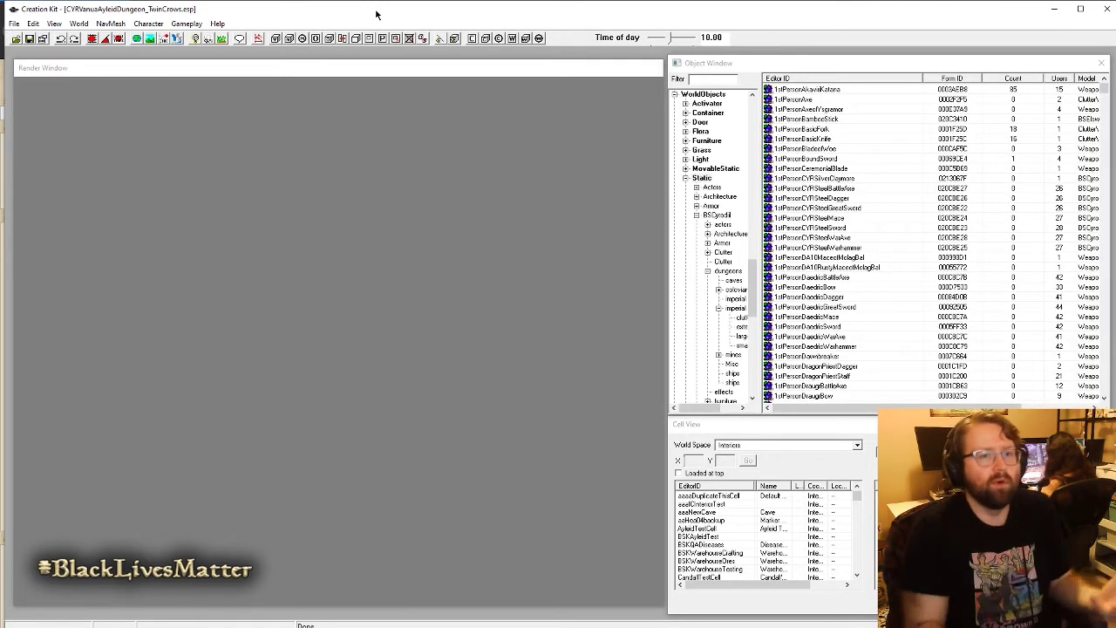
pyautogui.click(776, 423)
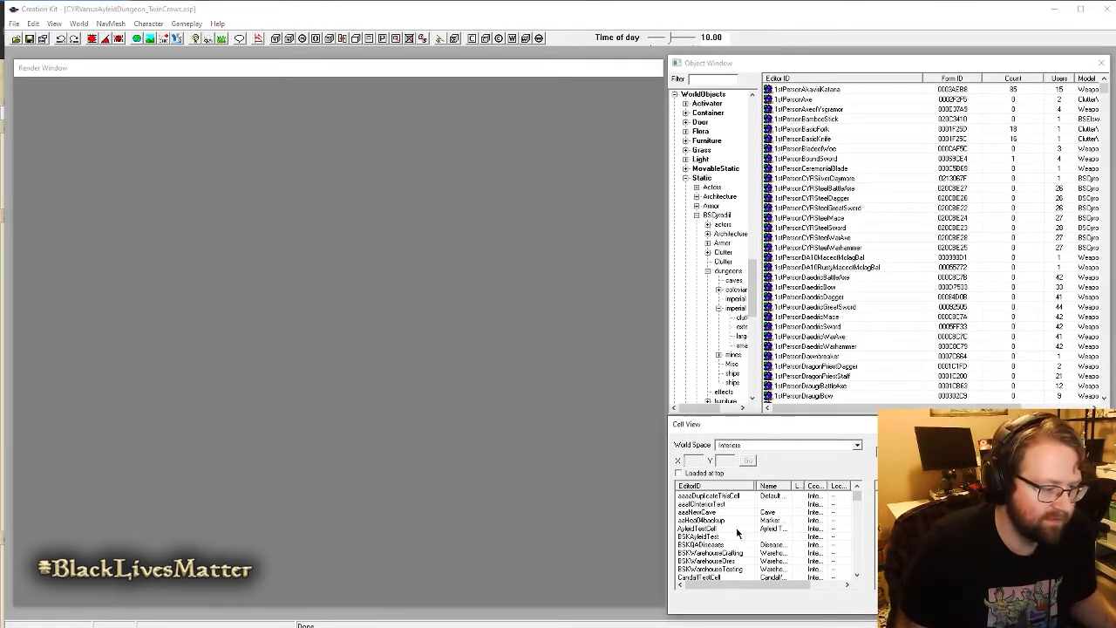
pyautogui.scroll(-5, 737, 533)
pyautogui.click(733, 538)
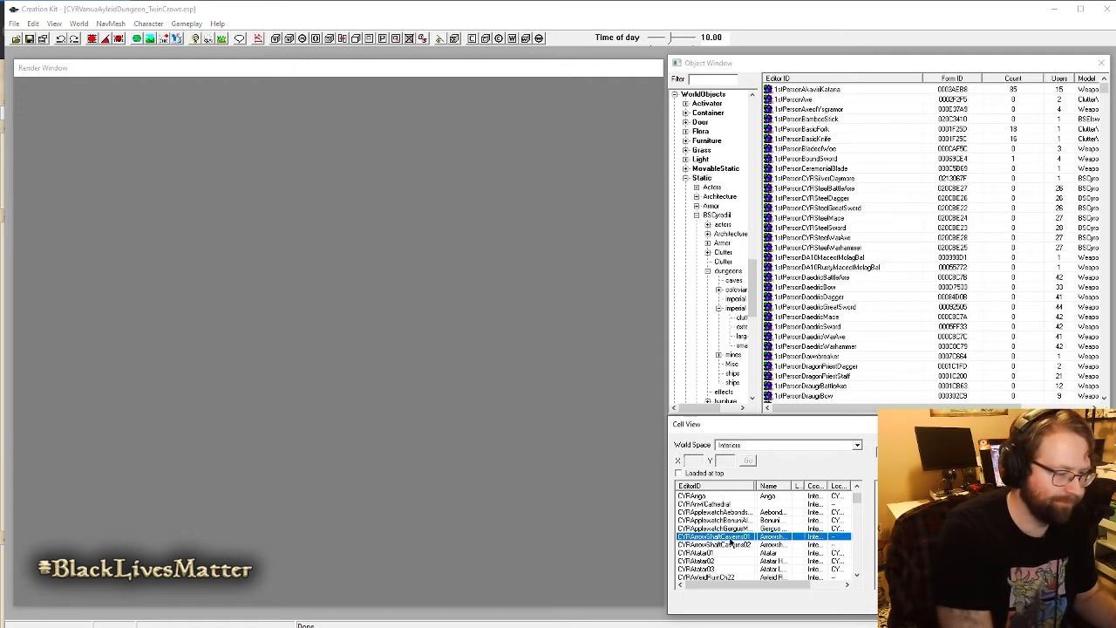
pyautogui.write('cyrv')
pyautogui.scroll(-1, 740, 554)
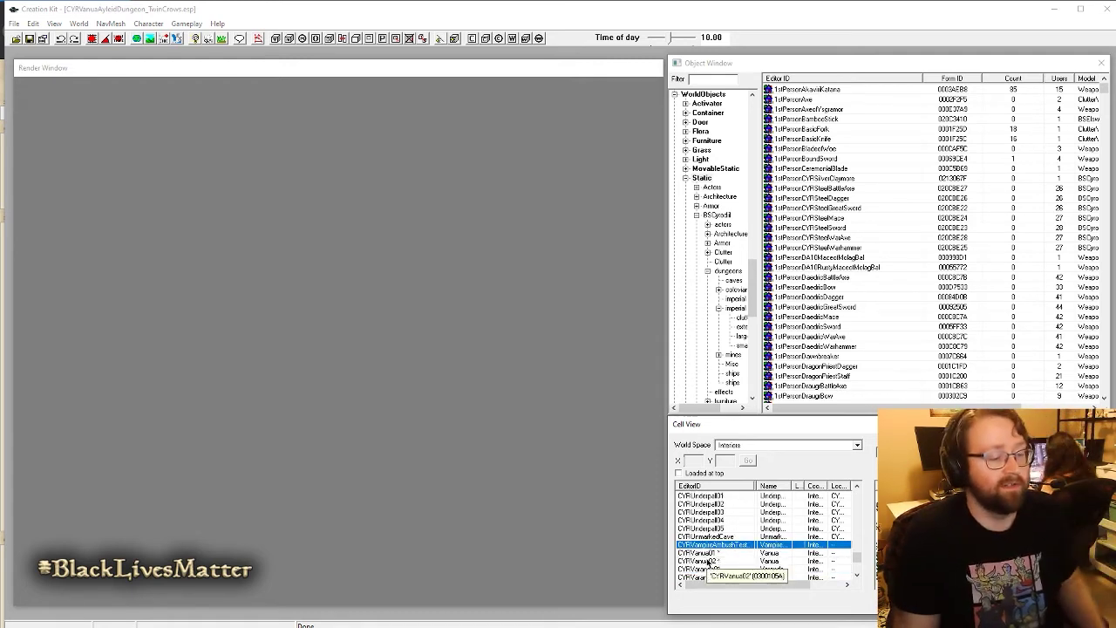
pyautogui.click(710, 560)
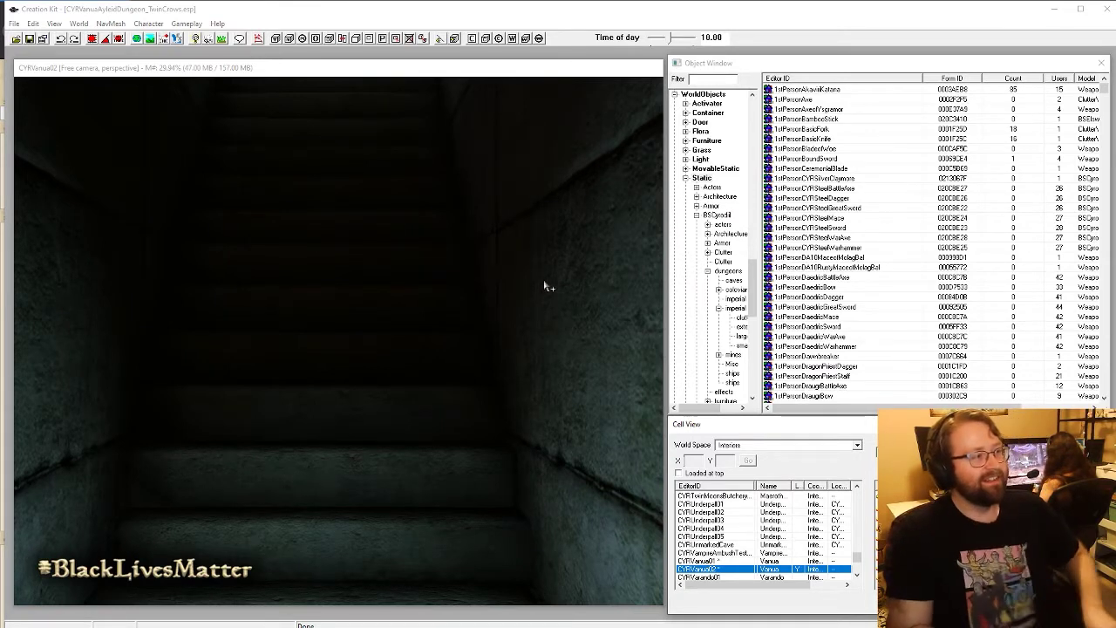
# Step: Examine the CYRVanua02 dungeon from outside, from the entrance stairs to the surrounding rooms
pyautogui.click(544, 281)
pyautogui.scroll(-3, 544, 282)
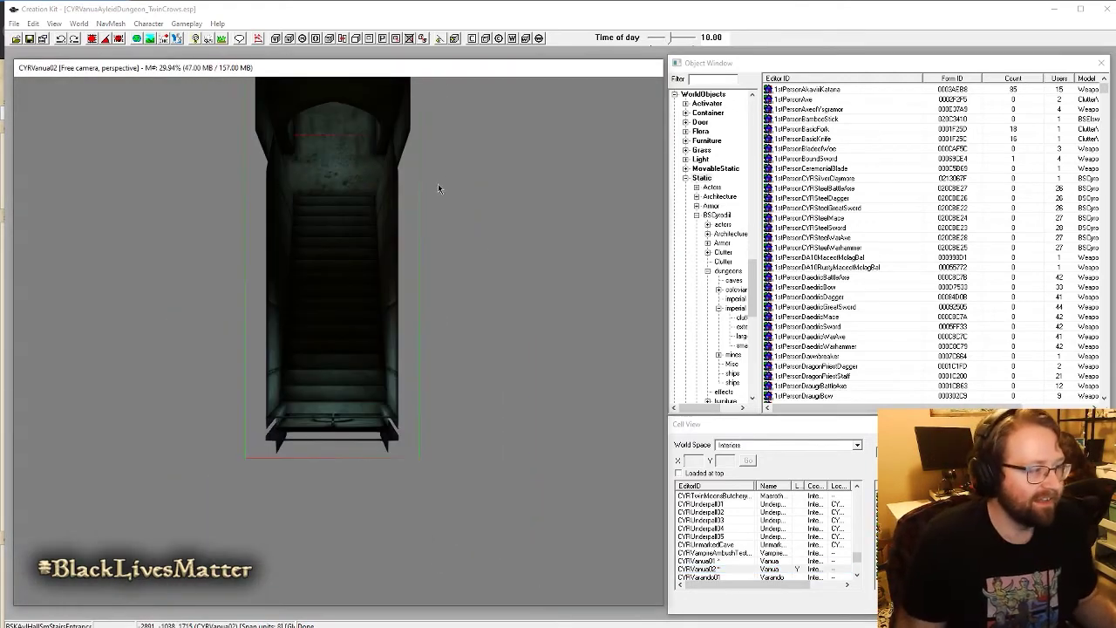
pyautogui.moveTo(438, 185); pyautogui.dragTo(444, 315, button='middle')
pyautogui.click(404, 236)
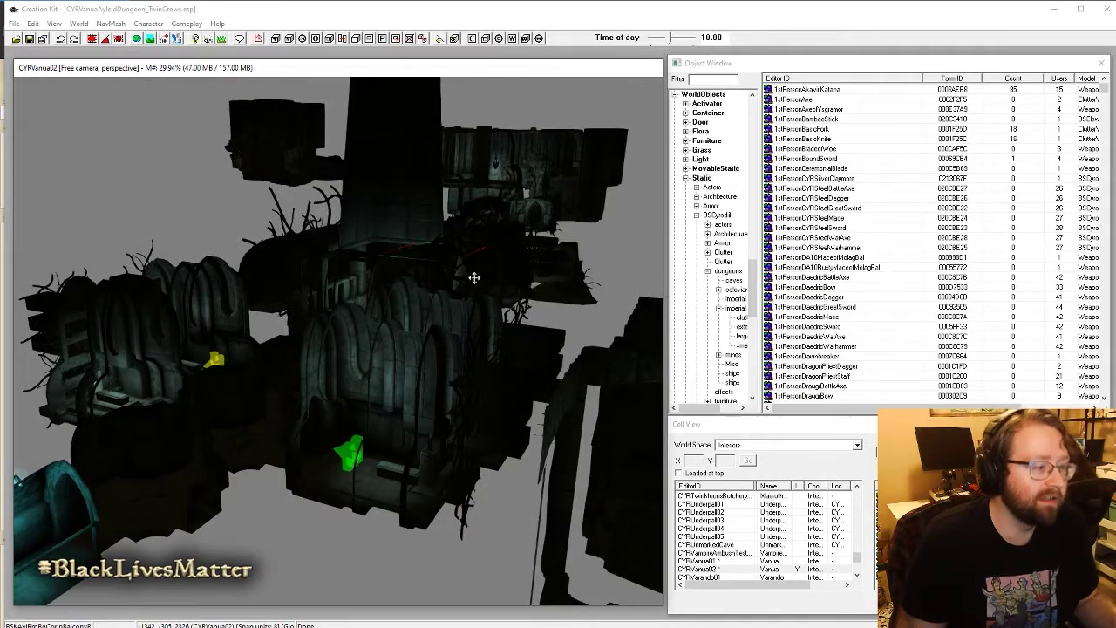
pyautogui.moveTo(474, 278); pyautogui.dragTo(487, 252, button='middle')
pyautogui.moveTo(471, 180); pyautogui.dragTo(494, 210, button='middle')
pyautogui.click(495, 210)
# Step: Show the whole CYRVanua02 layout from above with light radii displayed and box-select the long main chain of rooms
pyautogui.press('t')
pyautogui.scroll(-3, 361, 375)
pyautogui.scroll(-6, 365, 377)
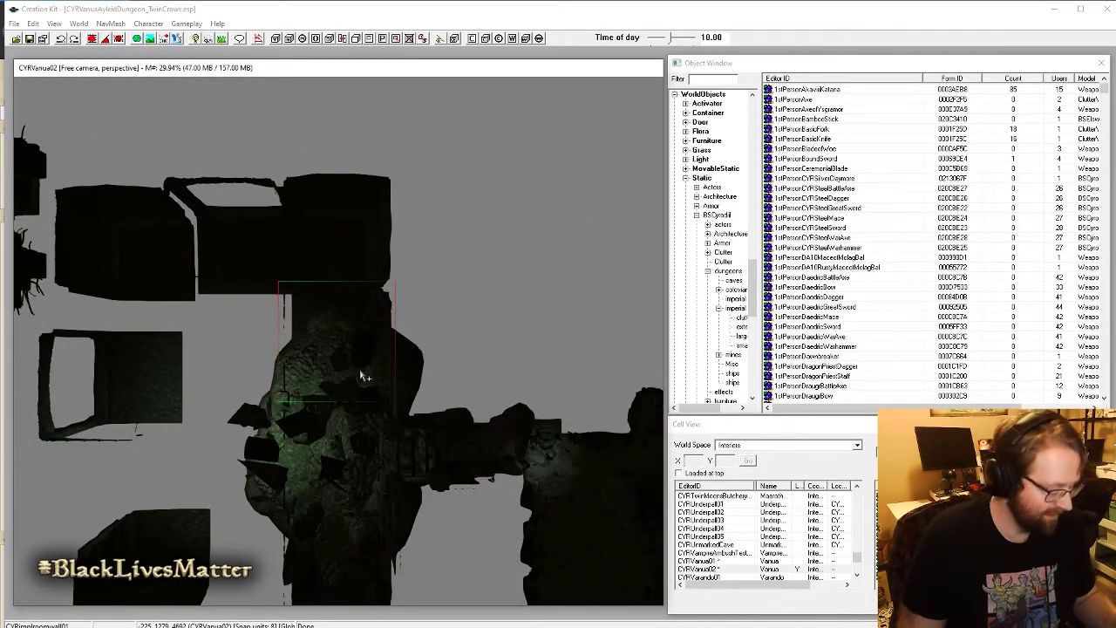
pyautogui.moveTo(293, 393); pyautogui.dragTo(426, 483, button='middle')
pyautogui.scroll(-2, 405, 436)
pyautogui.press('l')
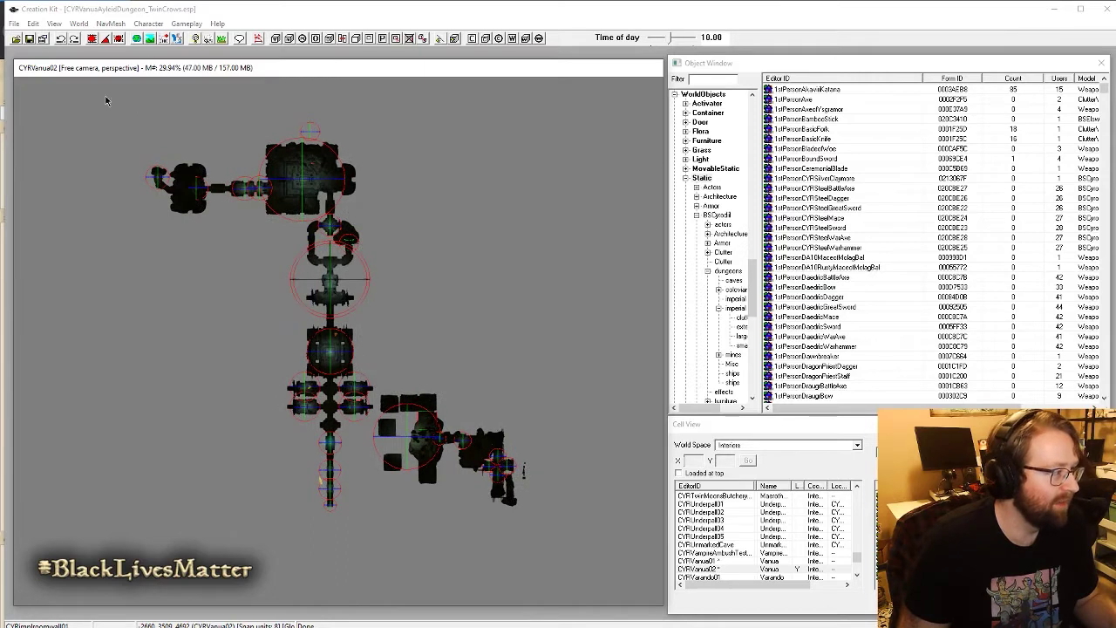
pyautogui.moveTo(106, 100); pyautogui.dragTo(378, 551)
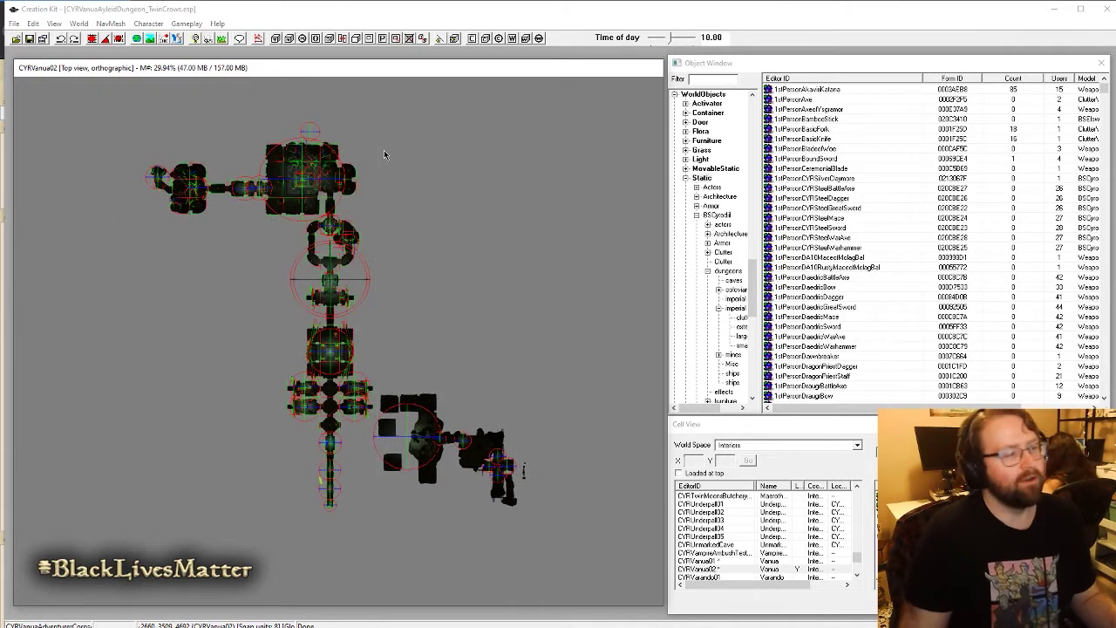
# Step: Move the selected main chain of rooms away from the small ruined section of CYRVanua02 and turn snapping on
pyautogui.moveTo(348, 170); pyautogui.dragTo(271, 153)
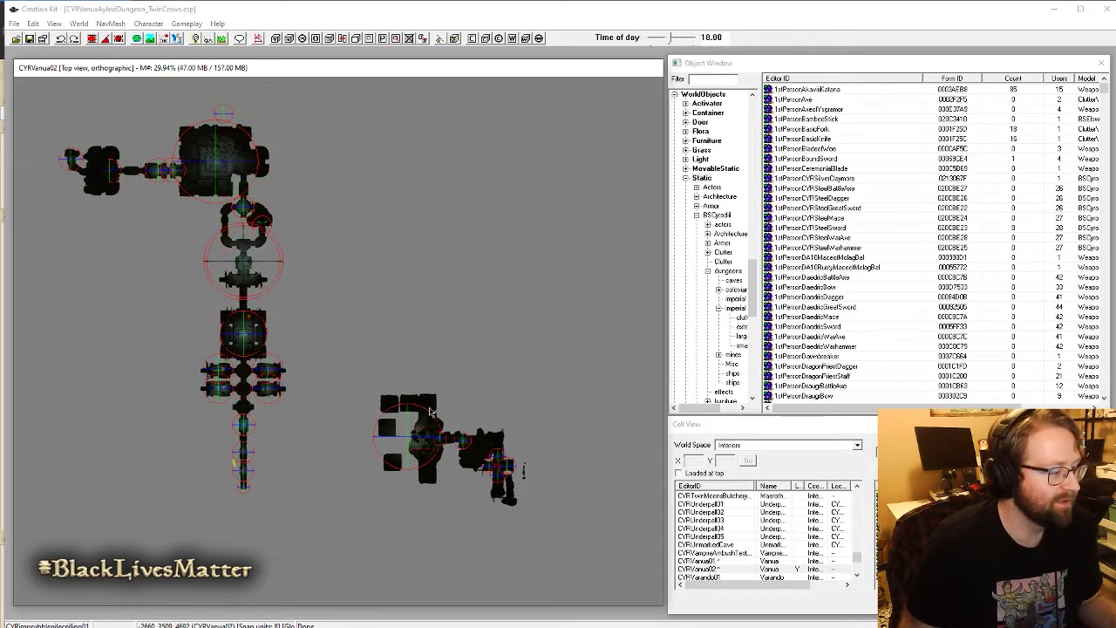
pyautogui.click(98, 40)
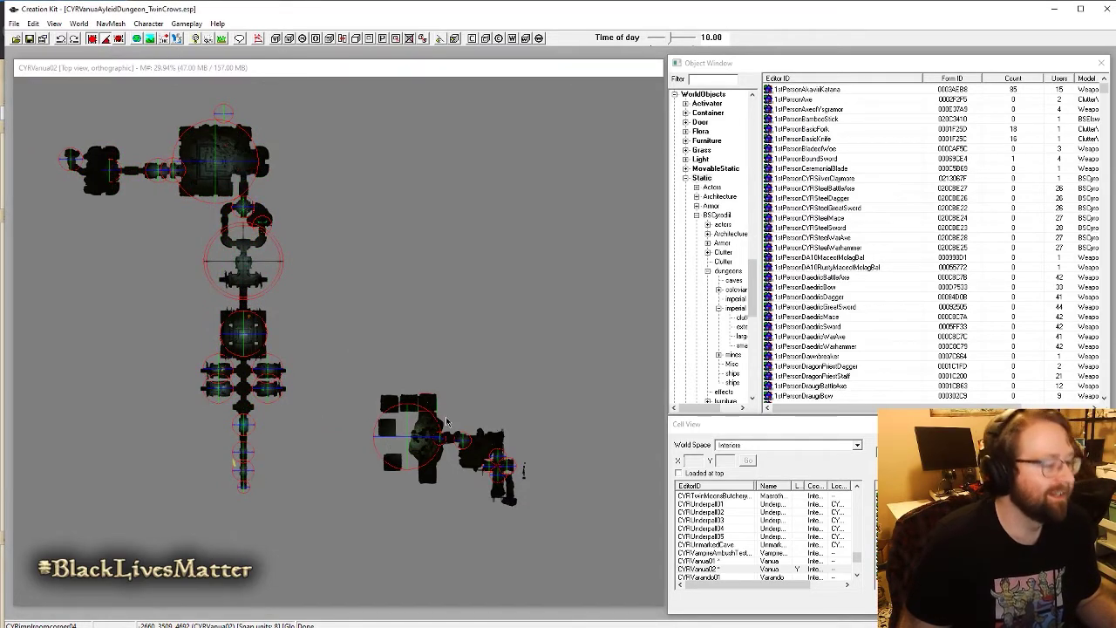
# Step: Examine the small ruined section from above in perspective, from the rubble chamber to the cave room and crossing corridors
pyautogui.scroll(5, 447, 422)
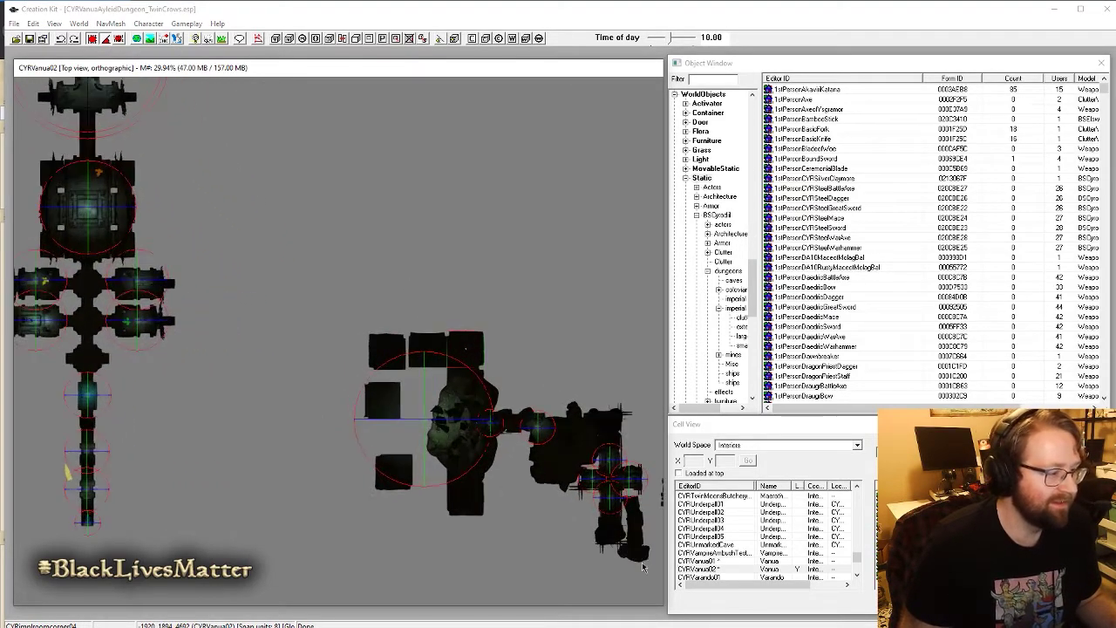
pyautogui.scroll(3, 378, 374)
pyautogui.scroll(4, 369, 339)
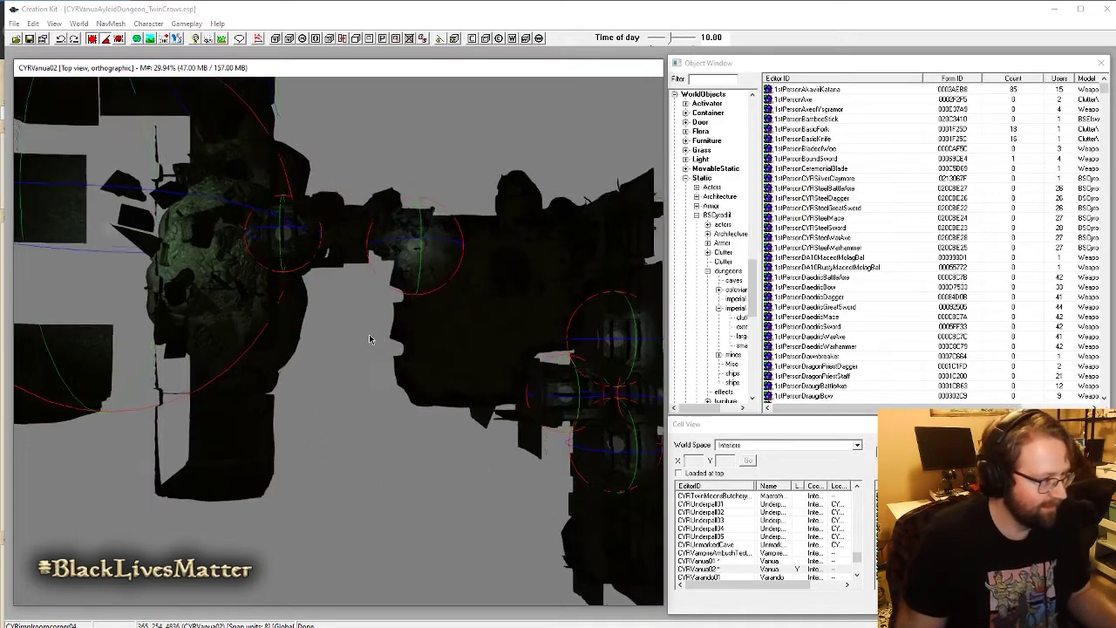
pyautogui.scroll(-2, 369, 338)
pyautogui.press('o')
pyautogui.moveTo(462, 387); pyautogui.dragTo(431, 363, button='middle')
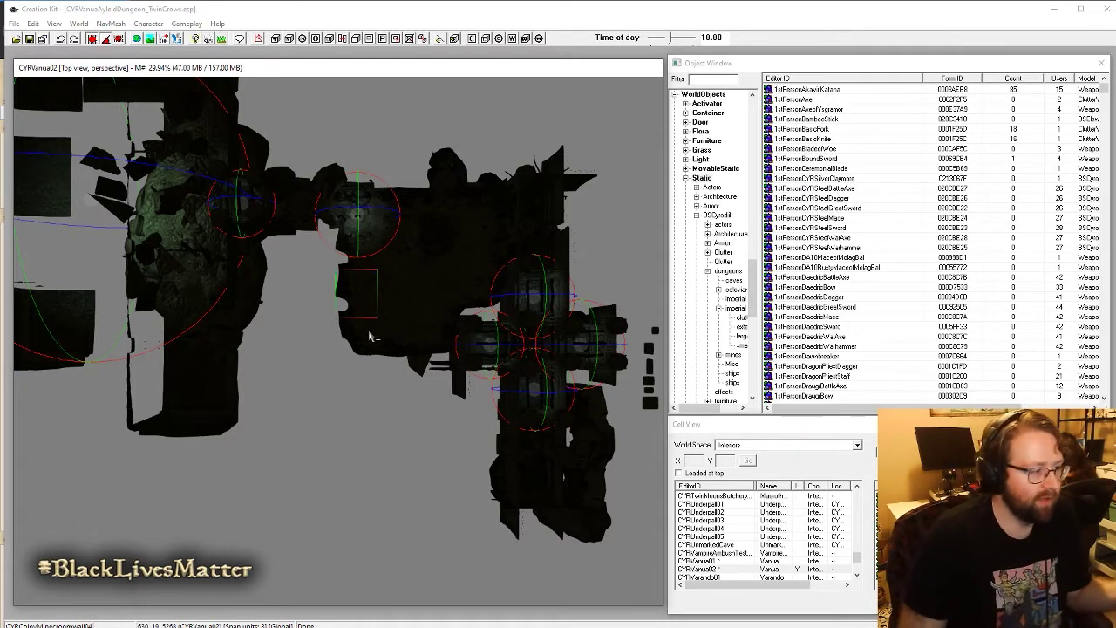
pyautogui.moveTo(369, 283); pyautogui.dragTo(369, 332)
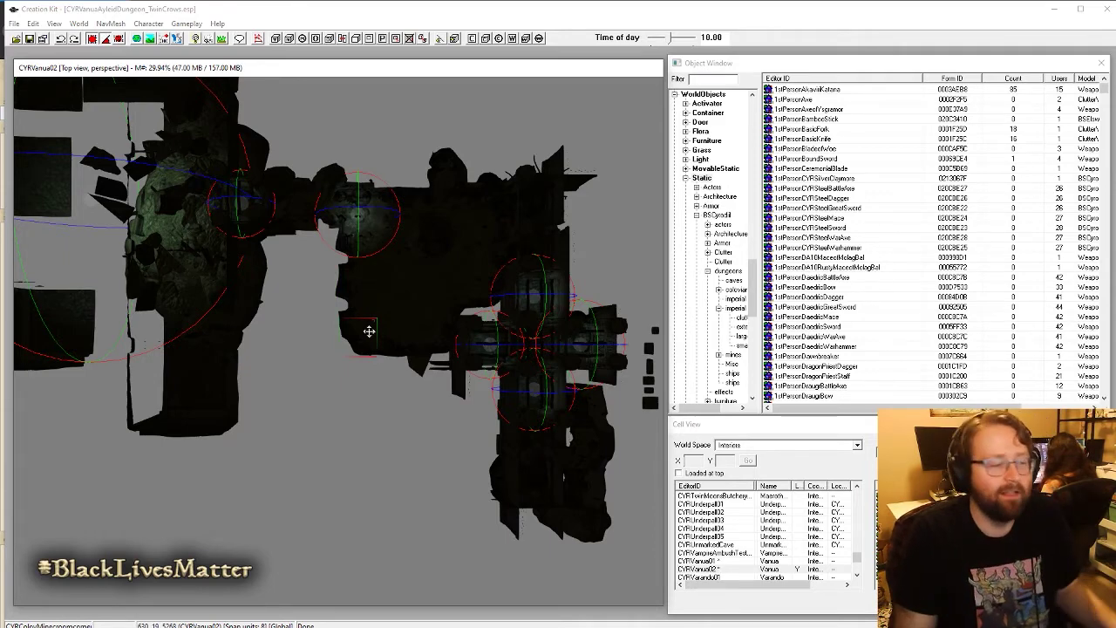
pyautogui.scroll(-3, 369, 332)
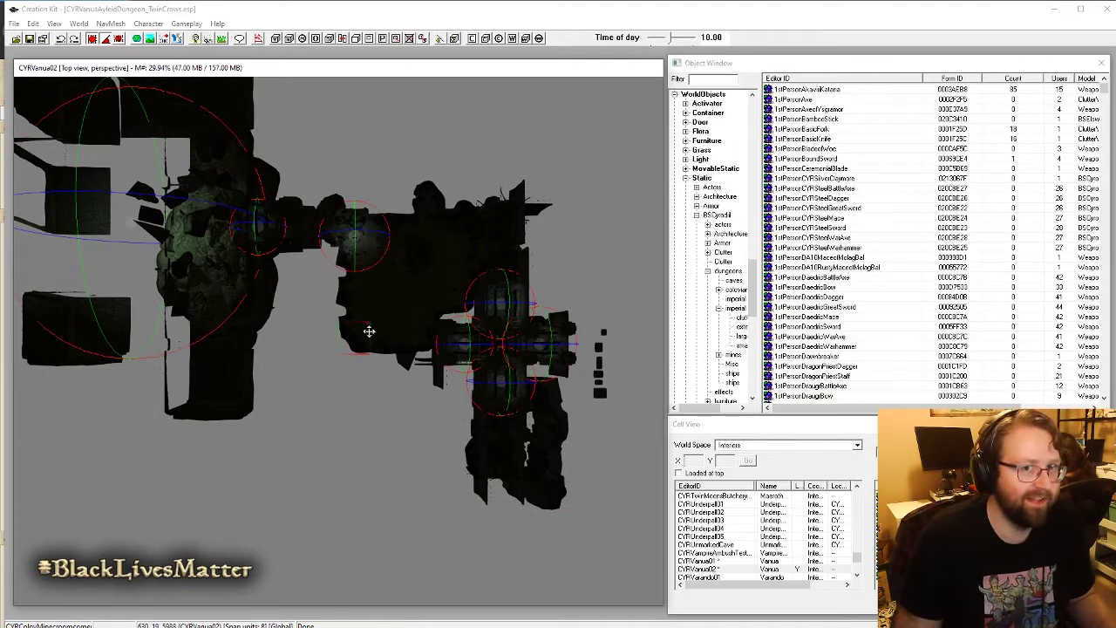
pyautogui.scroll(-4, 369, 331)
pyautogui.scroll(8, 369, 332)
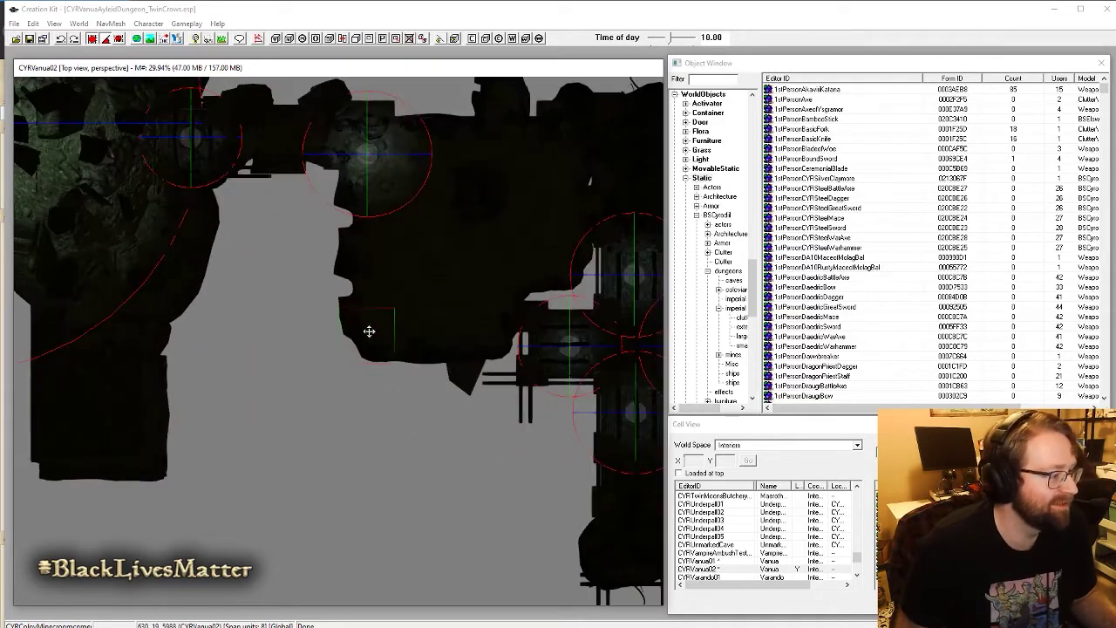
pyautogui.scroll(-4, 369, 331)
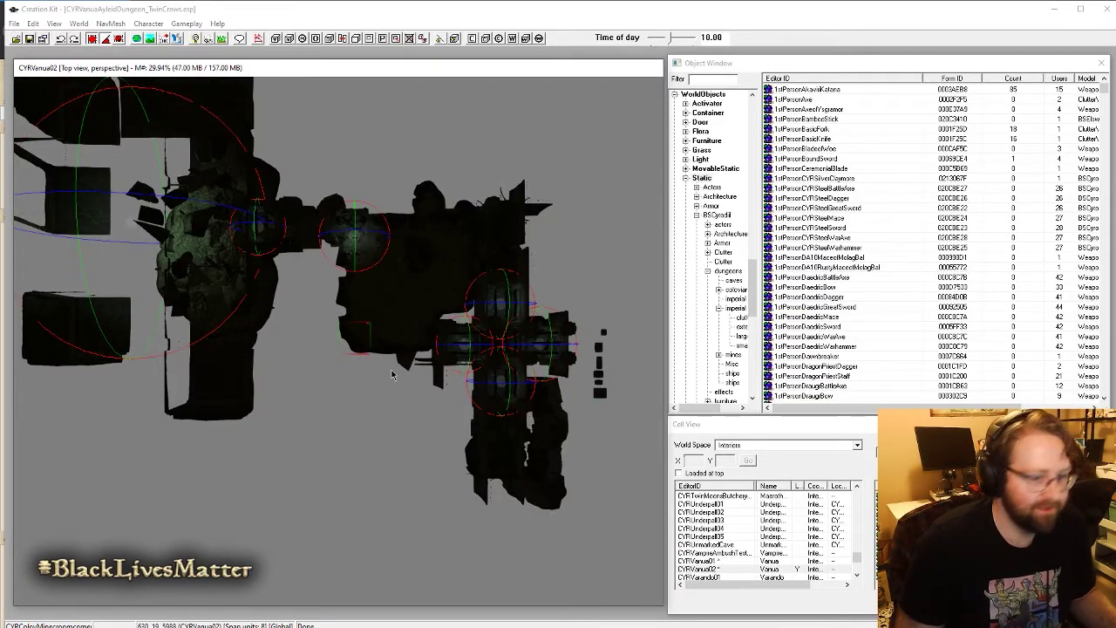
# Step: Examine the rubble chamber from above and at ground level, including the mound, back wall, doorway and ceiling debris
pyautogui.moveTo(370, 376)
pyautogui.keyDown('shift'); pyautogui.mouseDown(button='middle')
pyautogui.moveTo(390, 352)
pyautogui.moveTo(361, 367)
pyautogui.moveTo(381, 359)
pyautogui.mouseUp(button='middle'); pyautogui.keyUp('shift')
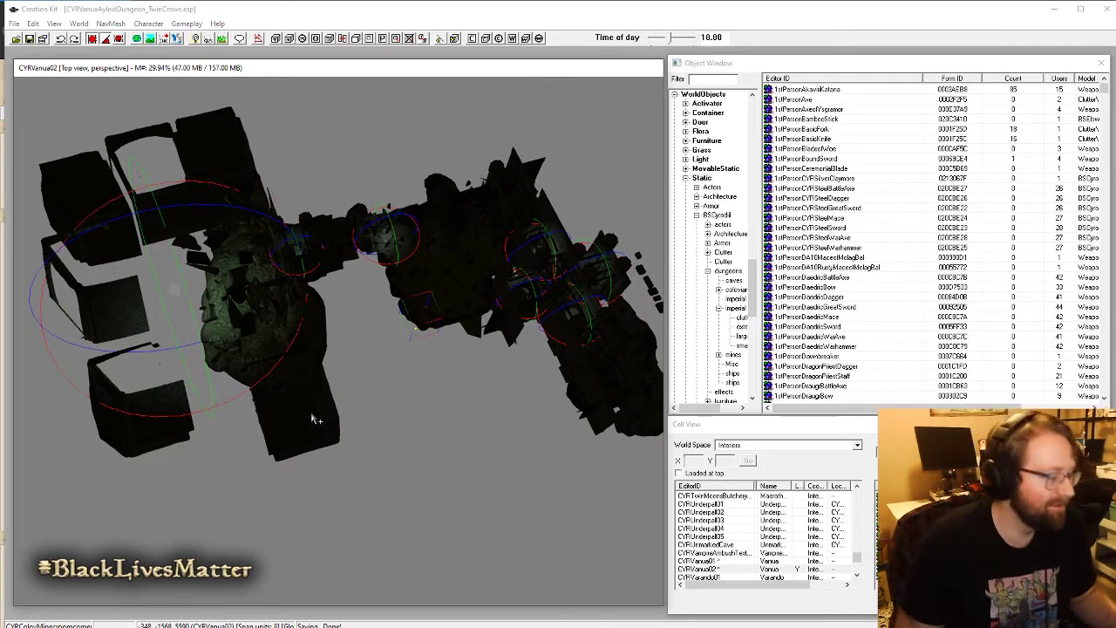
pyautogui.keyDown('shift'); pyautogui.moveTo(349, 443); pyautogui.dragTo(407, 431, button='middle'); pyautogui.keyUp('shift')
pyautogui.keyDown('shift'); pyautogui.moveTo(376, 368); pyautogui.dragTo(379, 158, button='middle'); pyautogui.keyUp('shift')
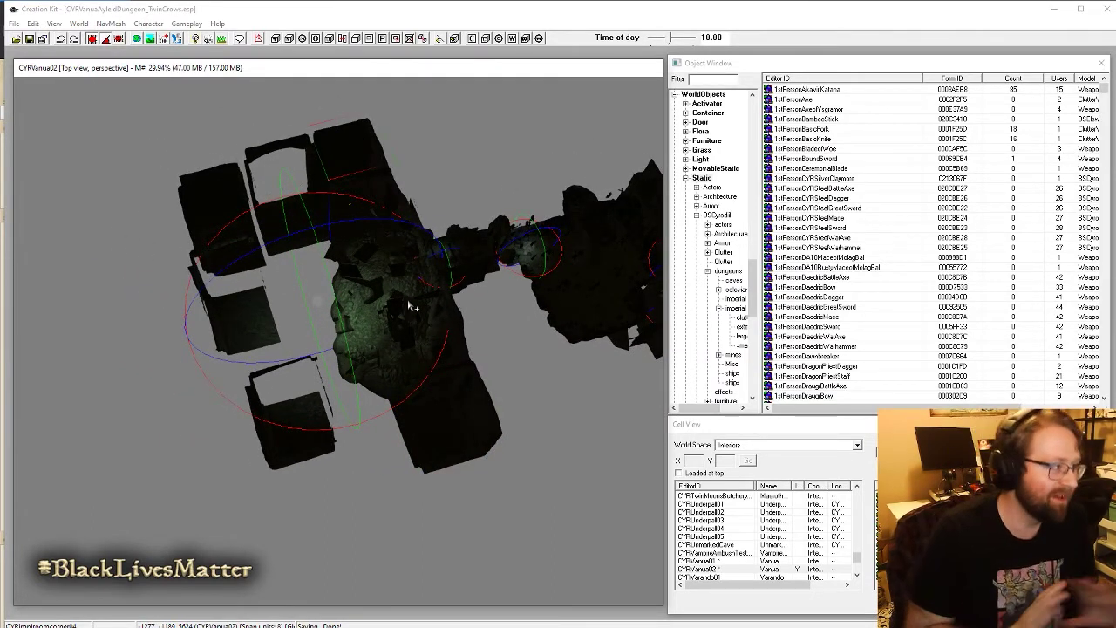
pyautogui.scroll(-1, 408, 305)
pyautogui.scroll(4, 408, 305)
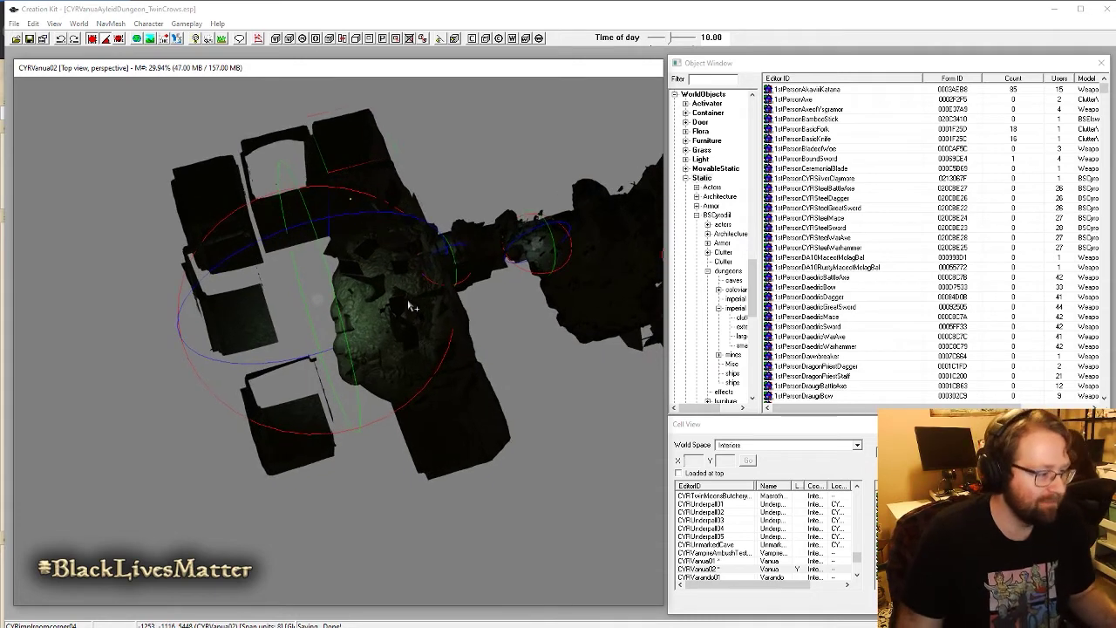
pyautogui.keyDown('shift'); pyautogui.moveTo(421, 333); pyautogui.dragTo(414, 362, button='middle'); pyautogui.keyUp('shift')
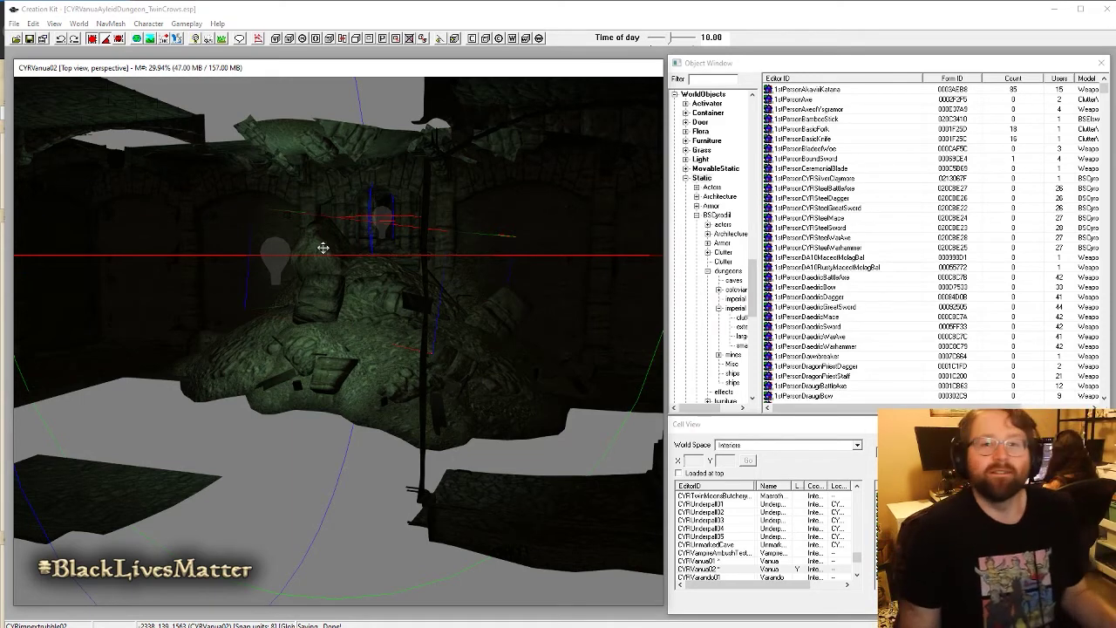
pyautogui.keyDown('shift'); pyautogui.moveTo(322, 248); pyautogui.dragTo(359, 358, button='middle'); pyautogui.keyUp('shift')
pyautogui.keyDown('shift'); pyautogui.moveTo(342, 268); pyautogui.dragTo(405, 384, button='middle'); pyautogui.keyUp('shift')
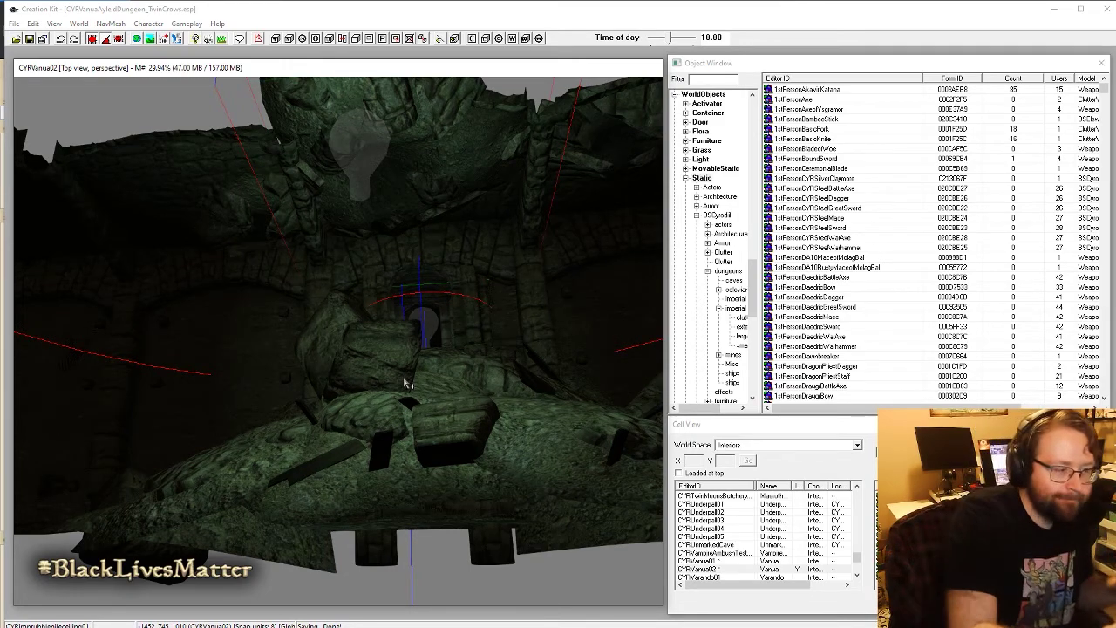
# Step: Select the ceiling rubble pile above the chamber's central mound and turn snapping off
pyautogui.moveTo(397, 282); pyautogui.dragTo(389, 300, button='middle')
pyautogui.click(384, 168)
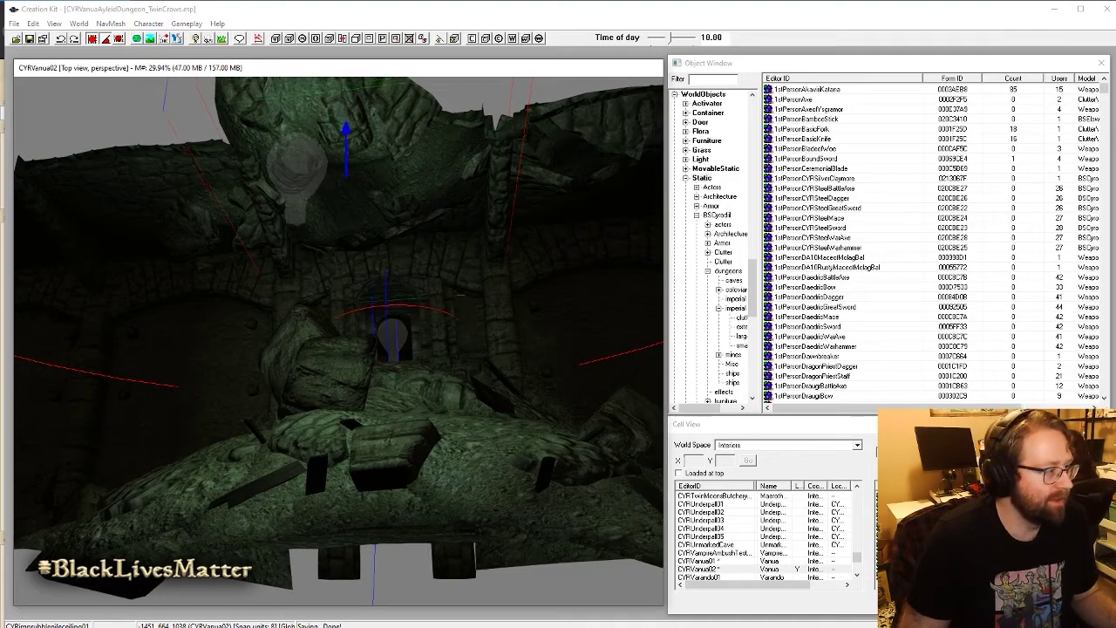
pyautogui.click(104, 37)
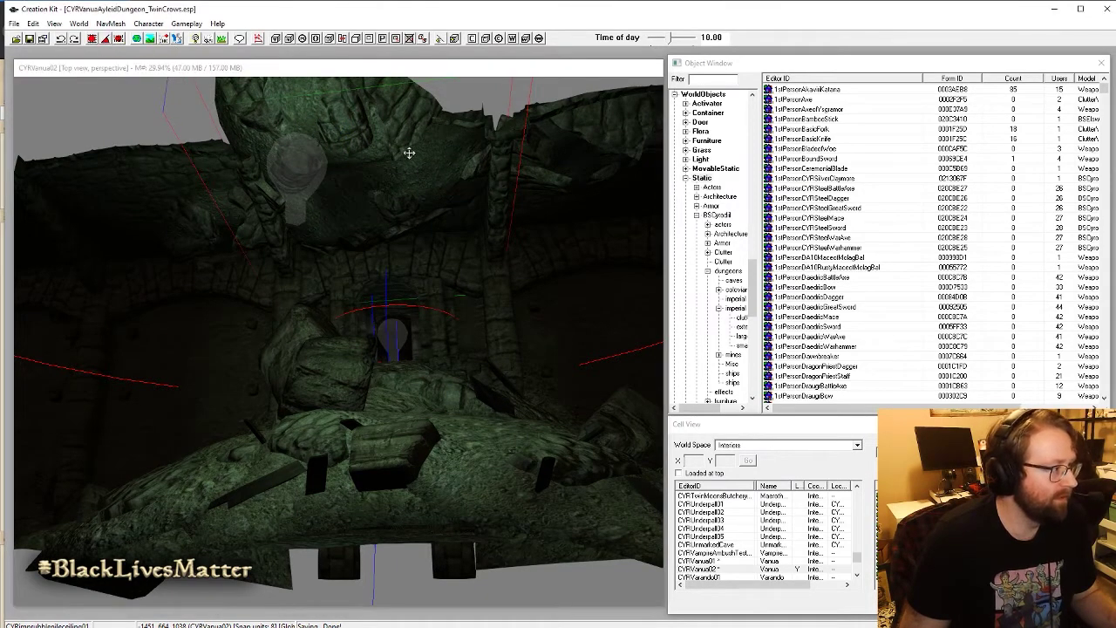
pyautogui.keyDown('shift'); pyautogui.moveTo(409, 152); pyautogui.dragTo(366, 258, button='middle'); pyautogui.keyUp('shift')
pyautogui.keyDown('shift'); pyautogui.moveTo(366, 371); pyautogui.dragTo(397, 357, button='middle'); pyautogui.keyUp('shift')
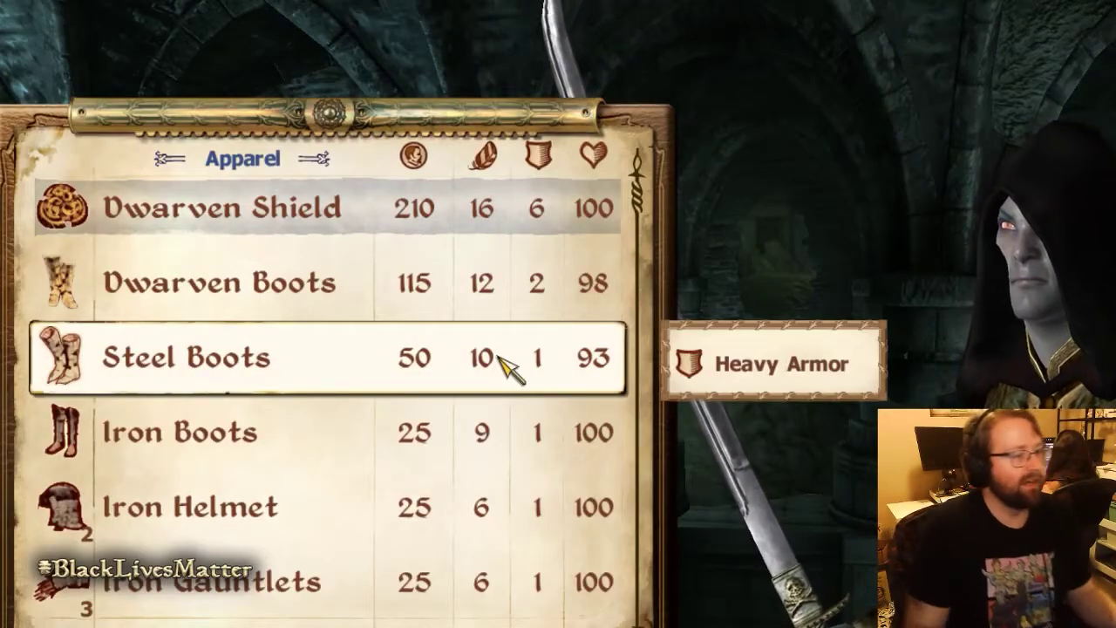
# Step: Leave the inventory in the Oblivion game and examine the pillared hall's rubble slope, raised walls and alcoves as layout reference
pyautogui.press('Tab')
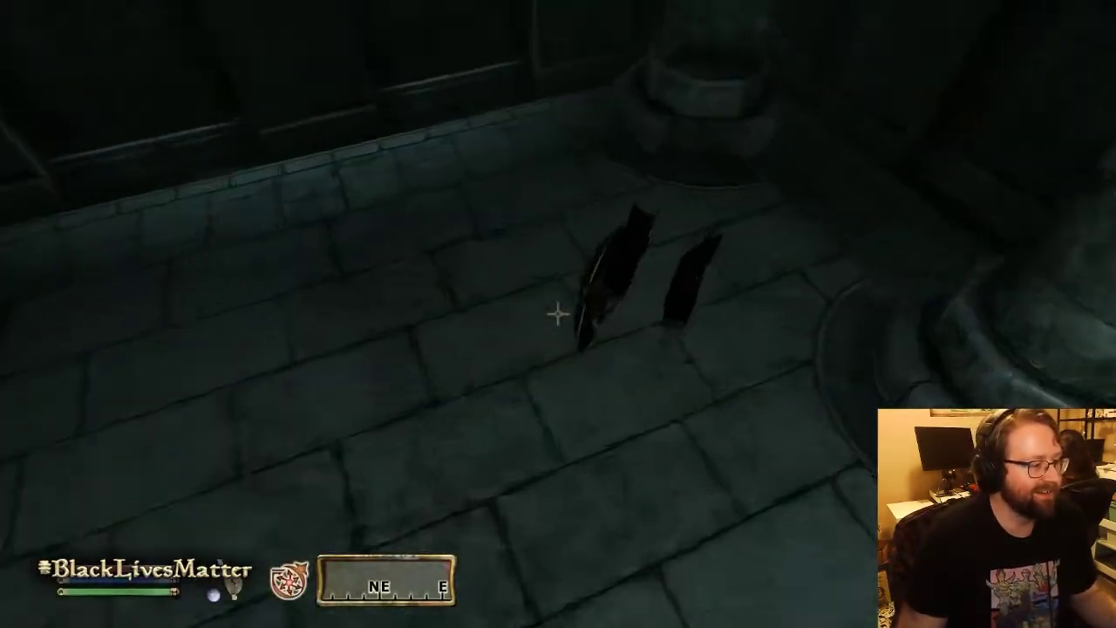
pyautogui.press('e')
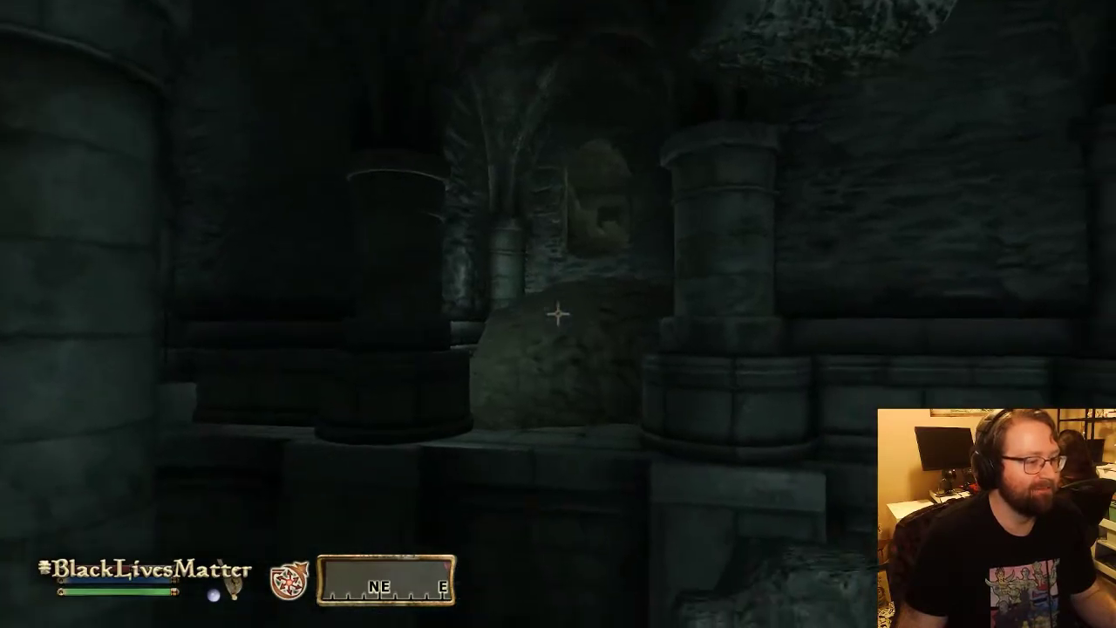
pyautogui.press('s')
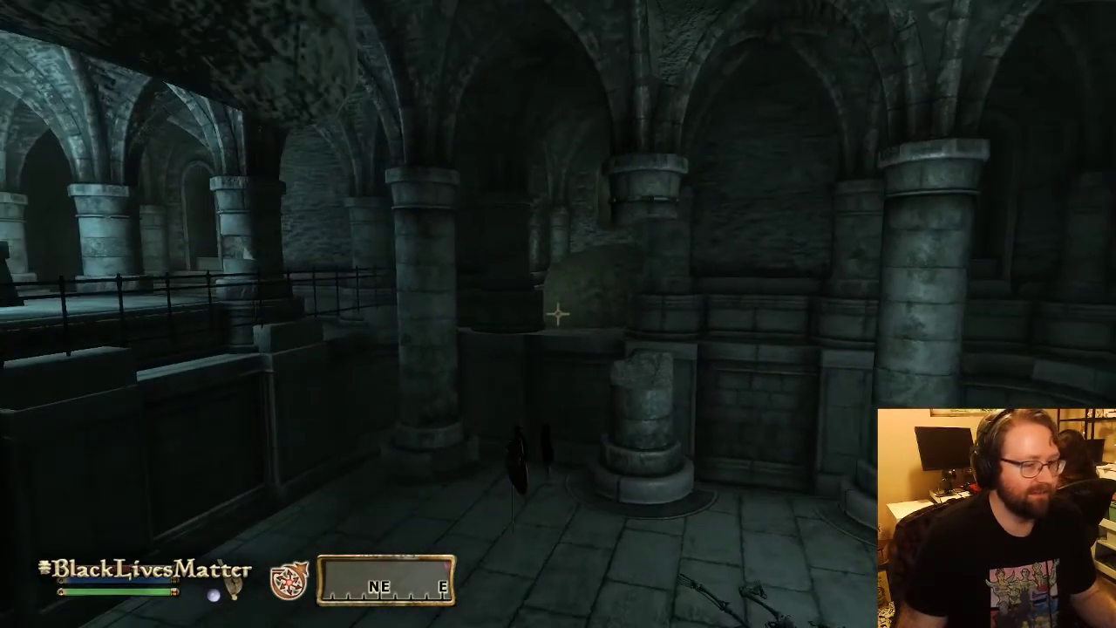
pyautogui.press('s')
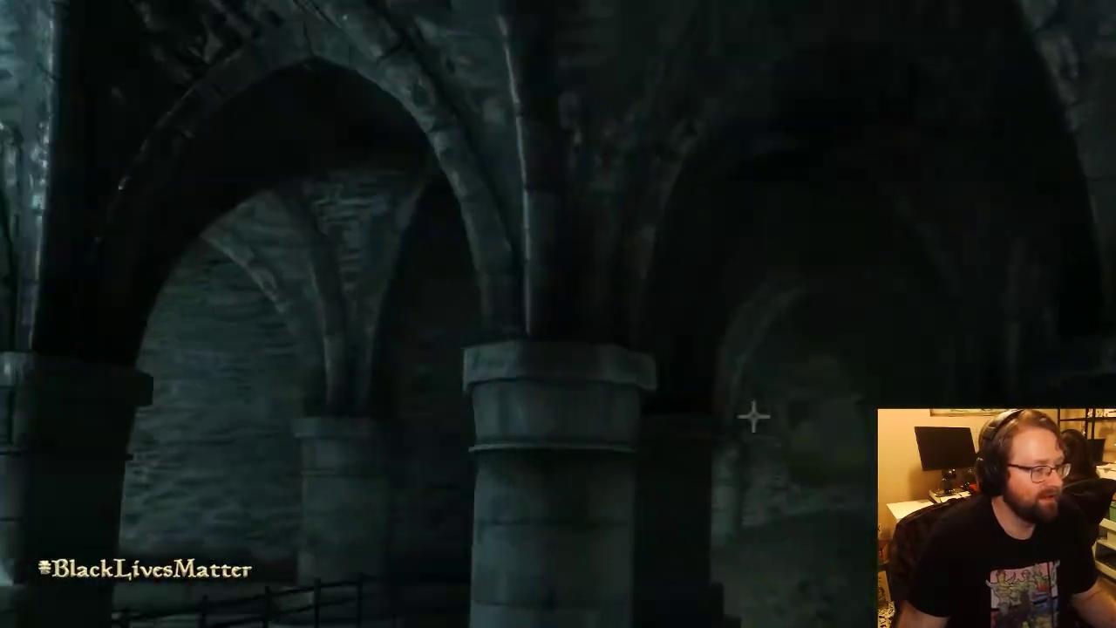
pyautogui.press('w')
pyautogui.press('a')
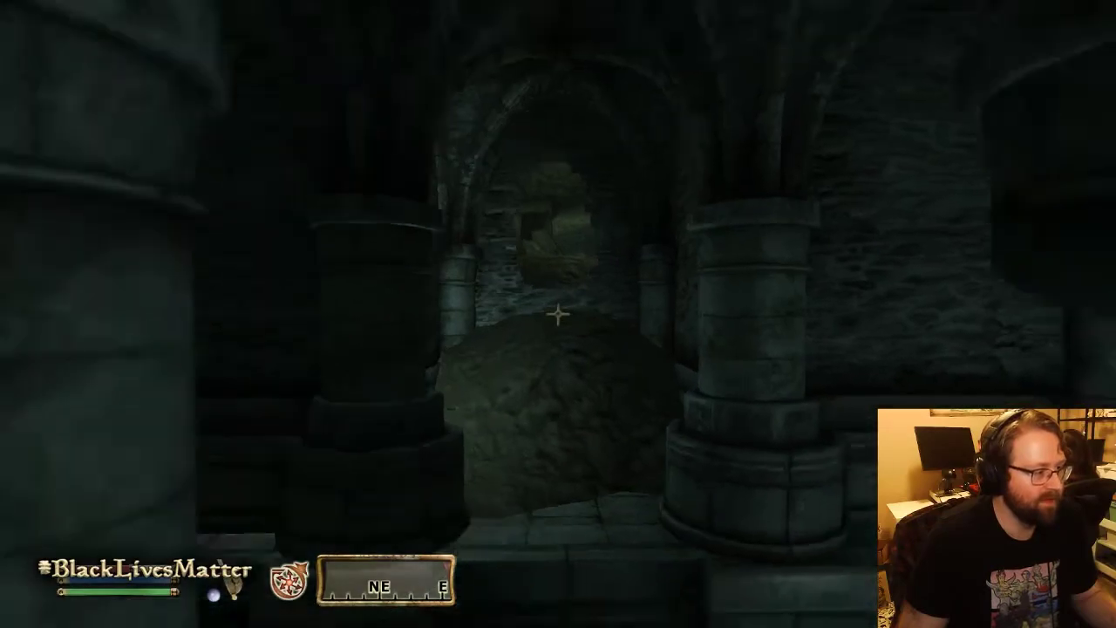
pyautogui.press('a')
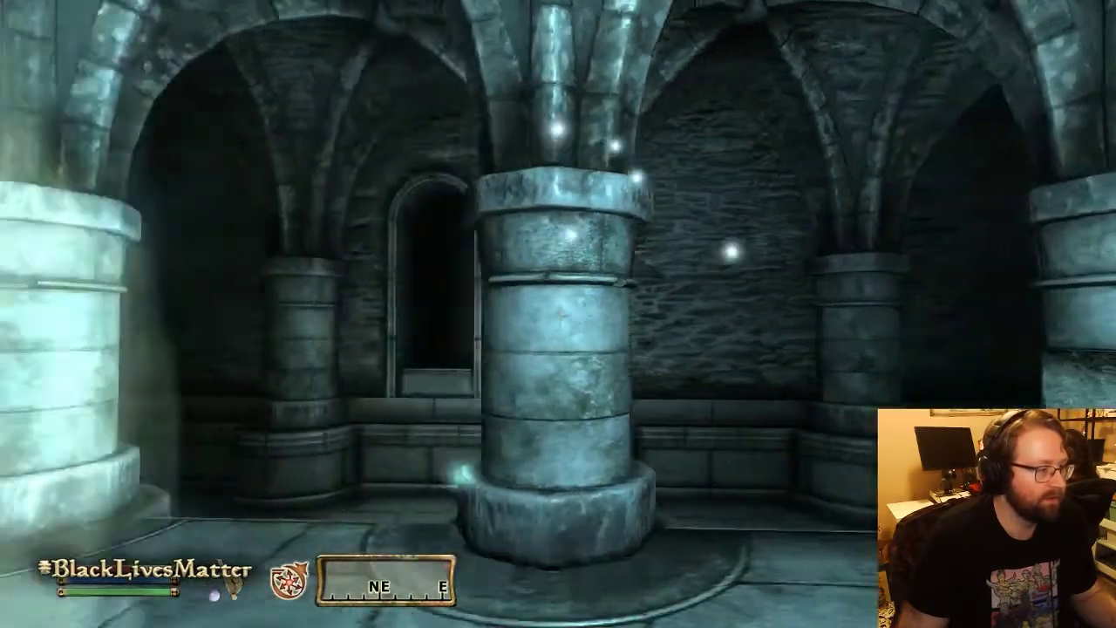
pyautogui.press('d')
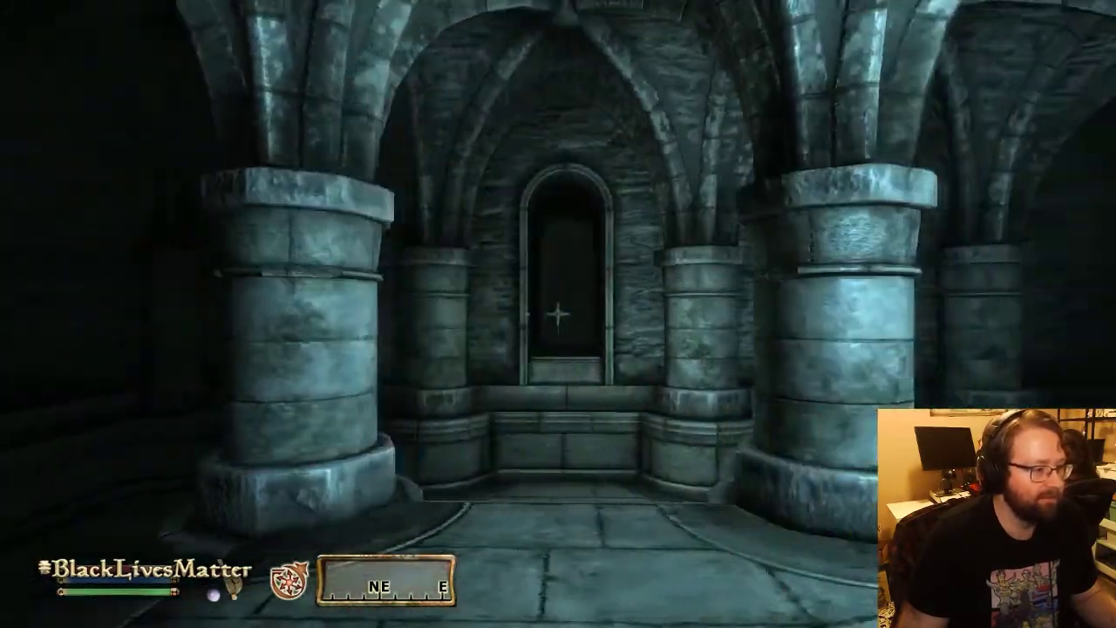
pyautogui.press('a')
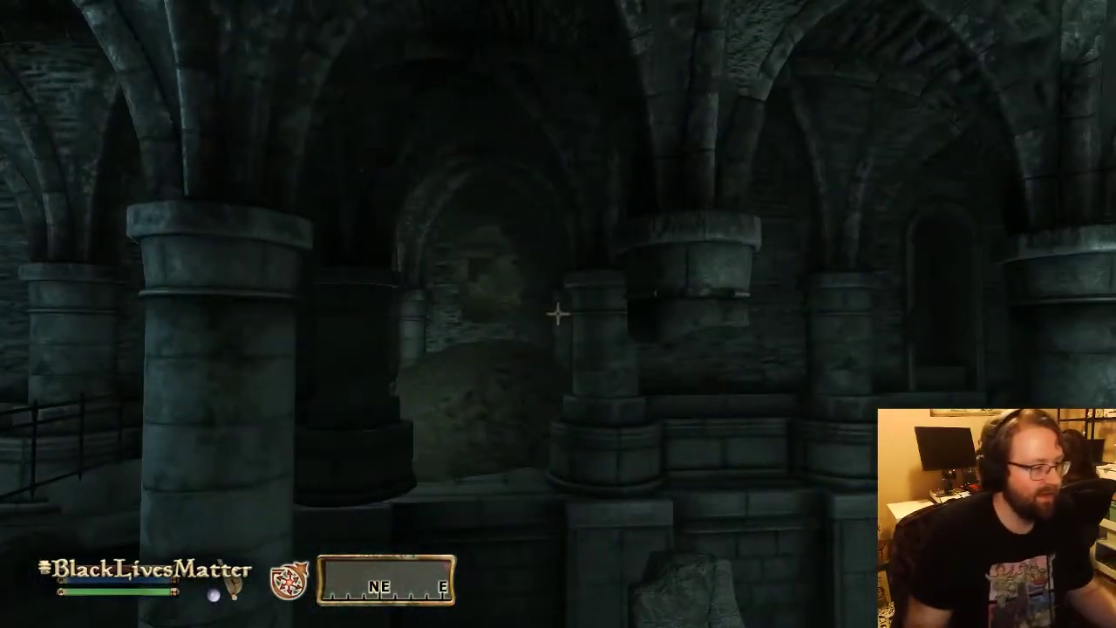
pyautogui.press('Escape')
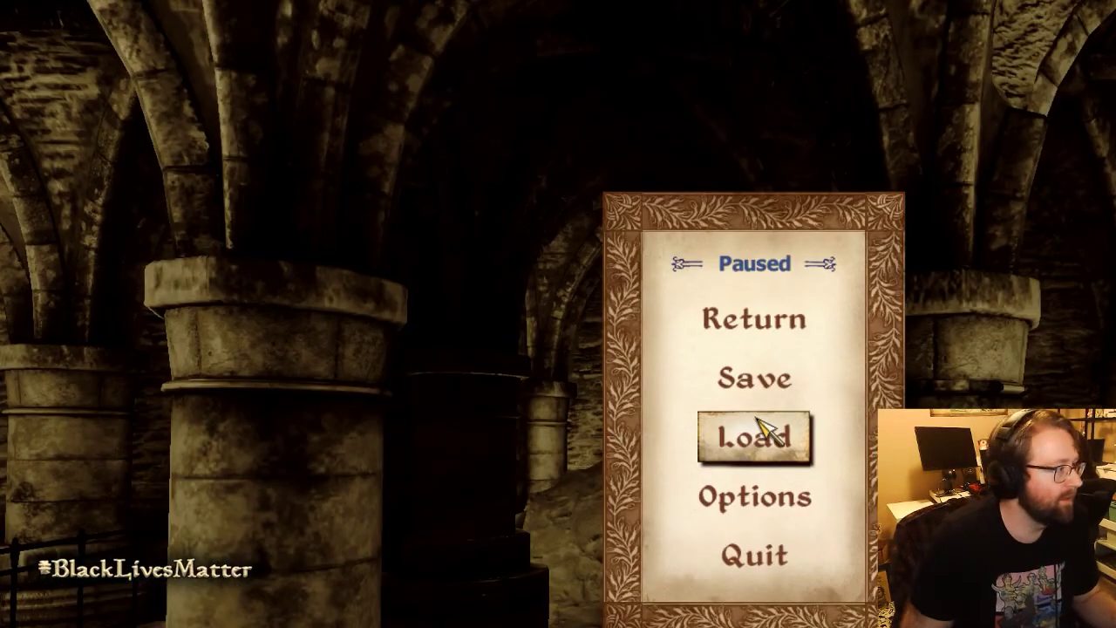
# Step: Switch back to the Creation Kit and move the three loose wall sections facing the rubble mound farther away from it
pyautogui.hotkey('alt', 'Tab')
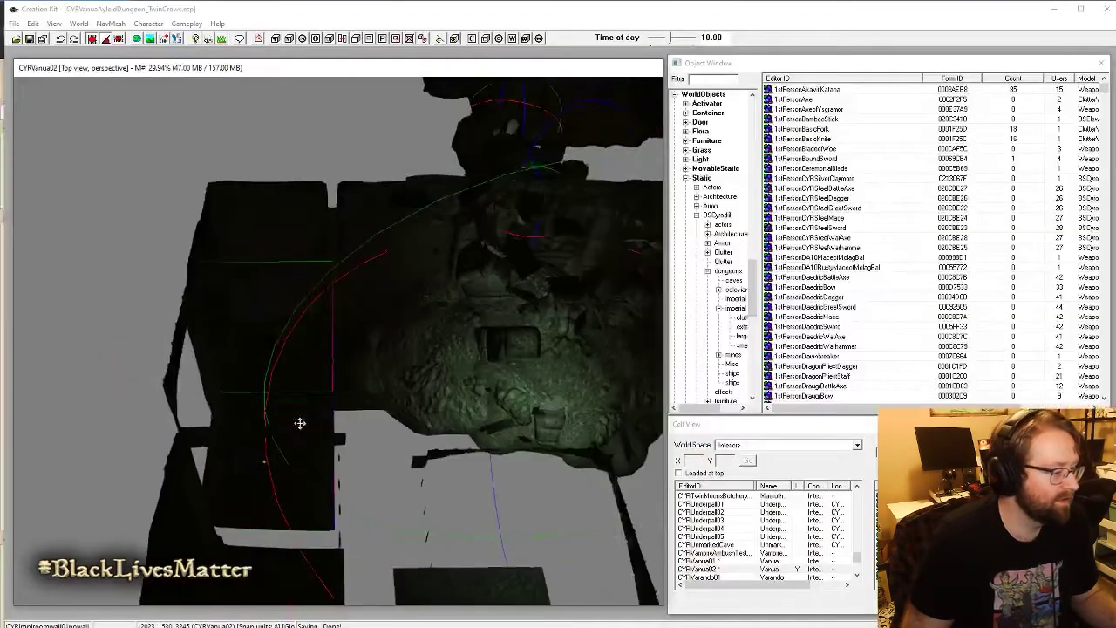
pyautogui.moveTo(301, 424); pyautogui.dragTo(239, 481, button='middle')
pyautogui.moveTo(205, 473); pyautogui.dragTo(485, 347)
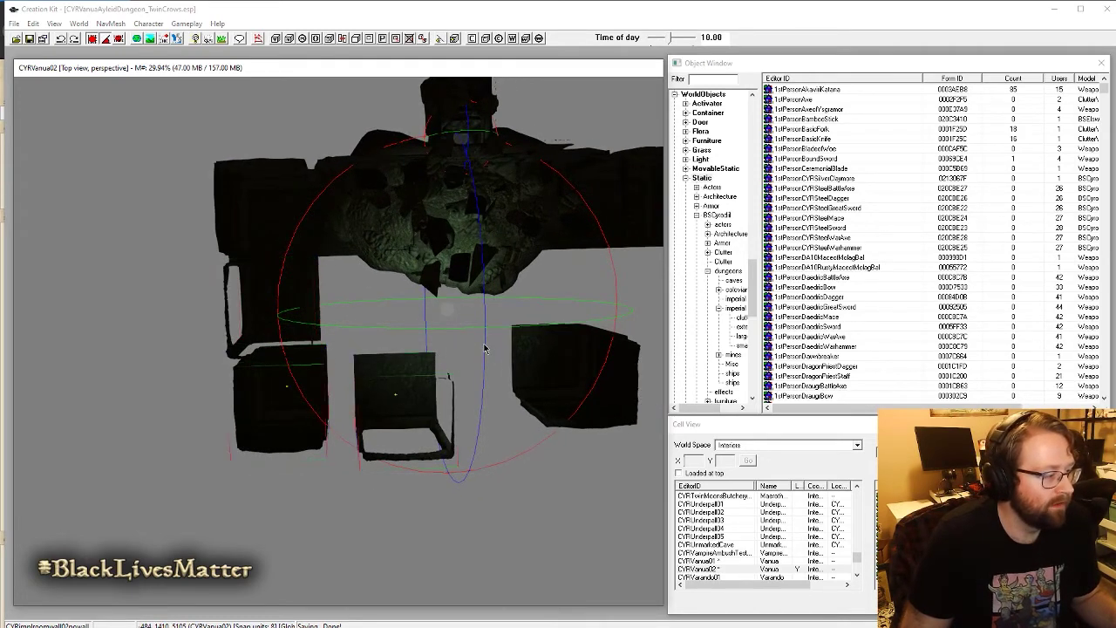
pyautogui.moveTo(395, 378); pyautogui.dragTo(351, 467)
pyautogui.moveTo(546, 364); pyautogui.dragTo(407, 309, button='middle')
pyautogui.moveTo(383, 263); pyautogui.dragTo(452, 377)
# Step: Select the two wall sections forming the rubble chamber's side corner and move them outward along the Y axis
pyautogui.moveTo(134, 232); pyautogui.dragTo(326, 320, button='middle')
pyautogui.click(326, 313)
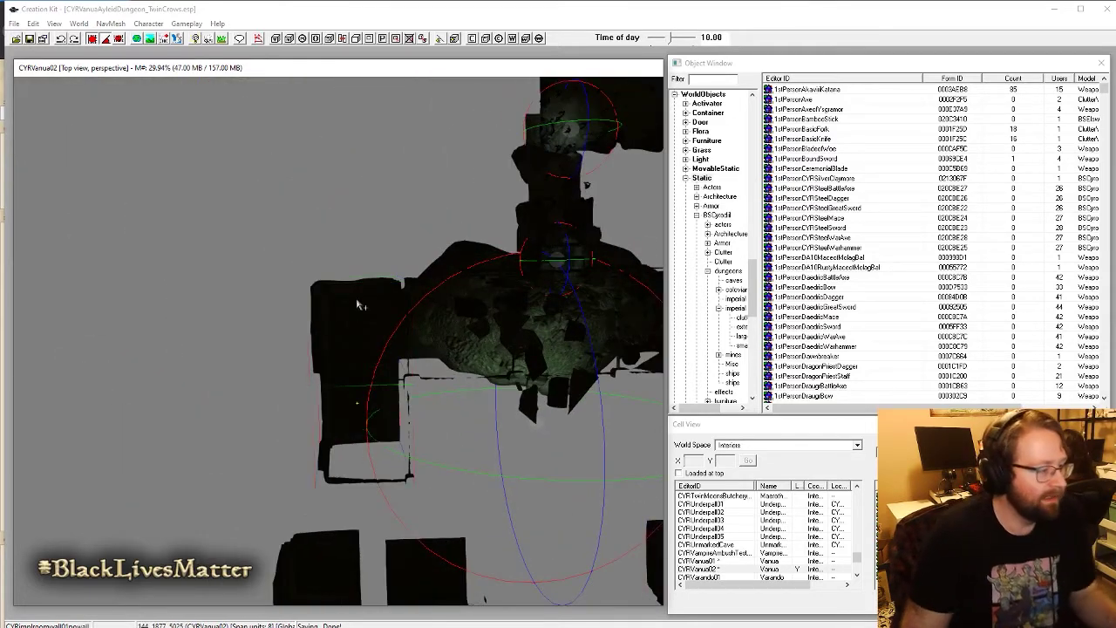
pyautogui.click(358, 403)
pyautogui.press('x')
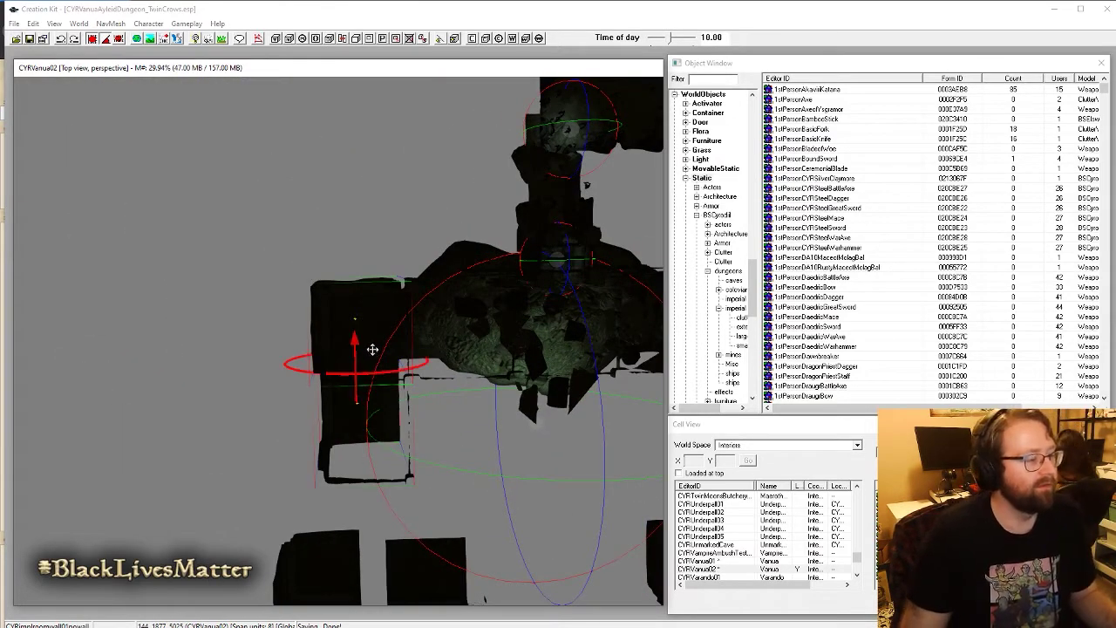
pyautogui.press('c')
pyautogui.moveTo(373, 348); pyautogui.dragTo(187, 348)
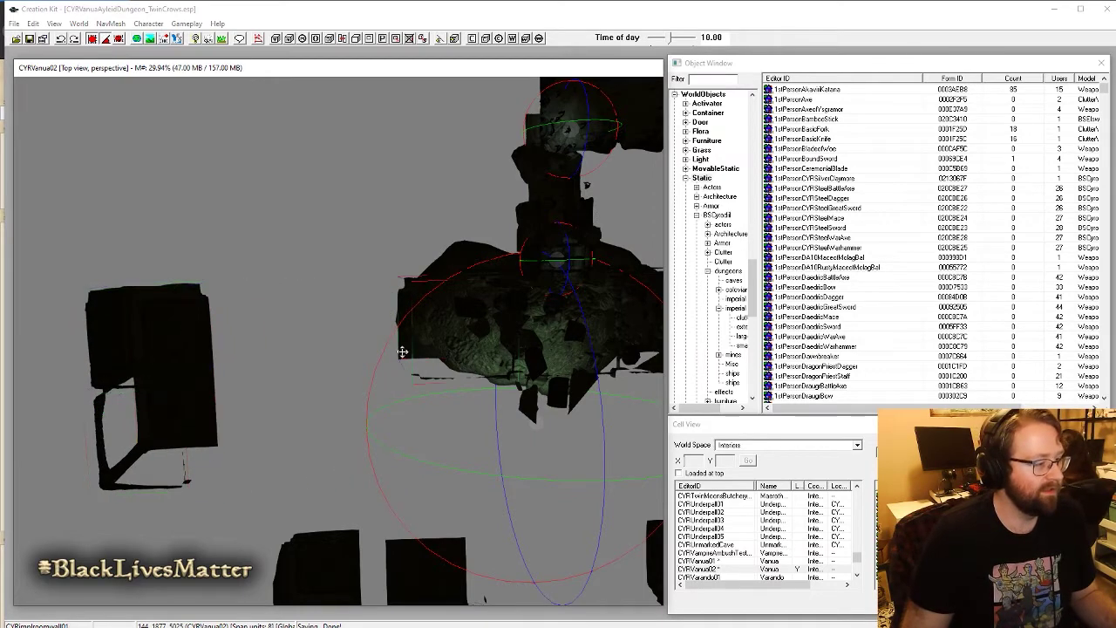
# Step: Duplicate the CYRImpRoomWall01 section at the back wall's open end and slide the copy along Y flush against it
pyautogui.keyDown('shift'); pyautogui.moveTo(408, 353); pyautogui.dragTo(396, 305, button='middle'); pyautogui.keyUp('shift')
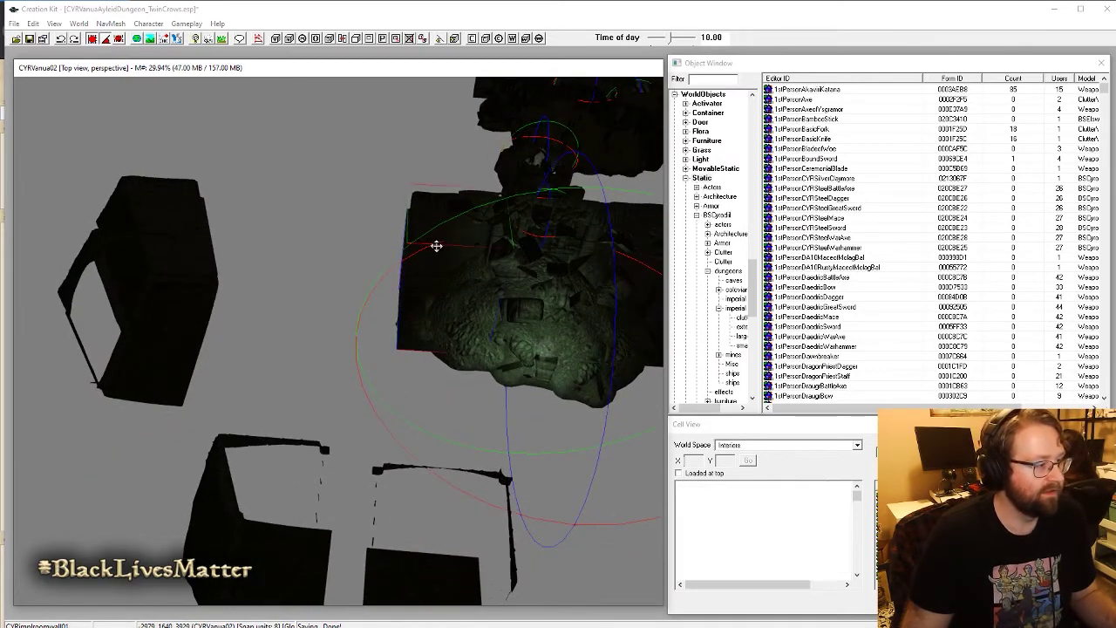
pyautogui.press('x')
pyautogui.press('c')
pyautogui.moveTo(459, 255); pyautogui.dragTo(369, 255)
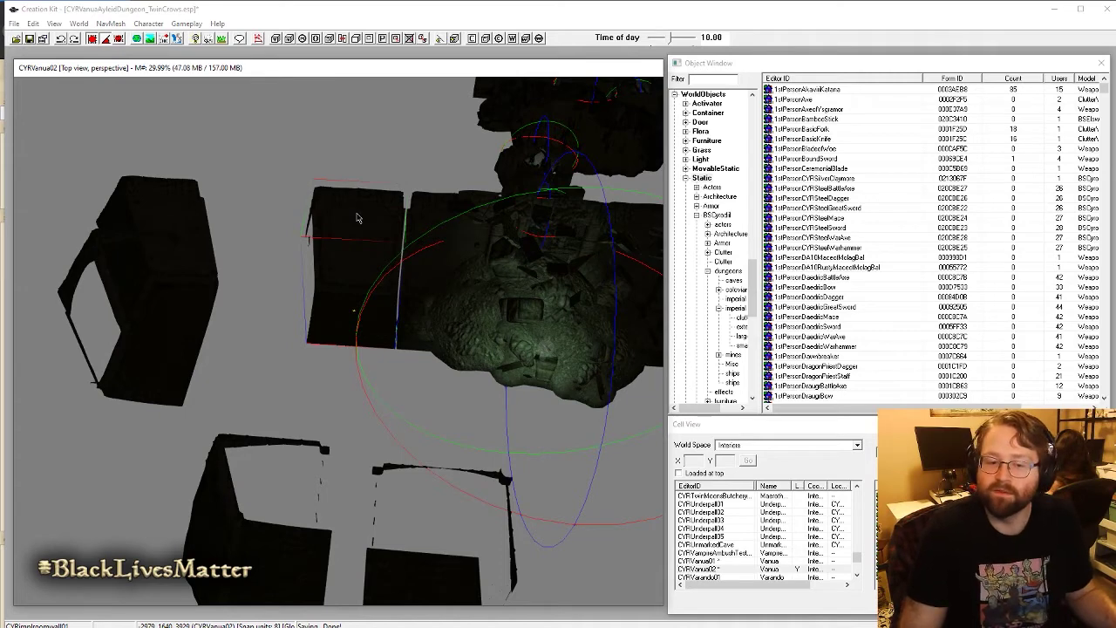
pyautogui.press('c')
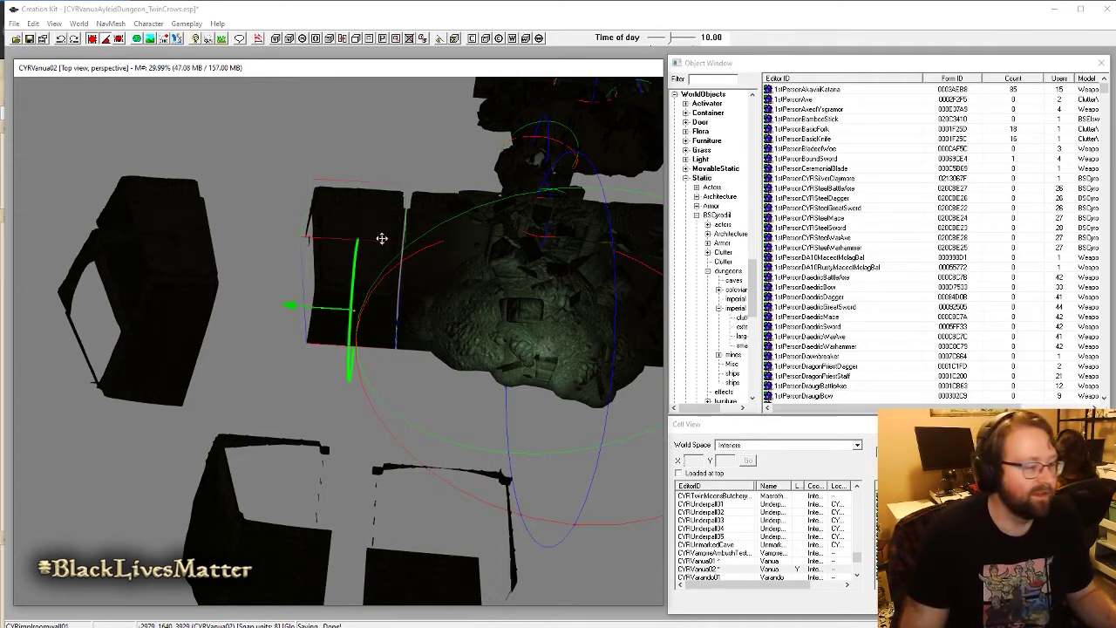
pyautogui.moveTo(381, 238); pyautogui.dragTo(385, 238)
pyautogui.scroll(6, 384, 262)
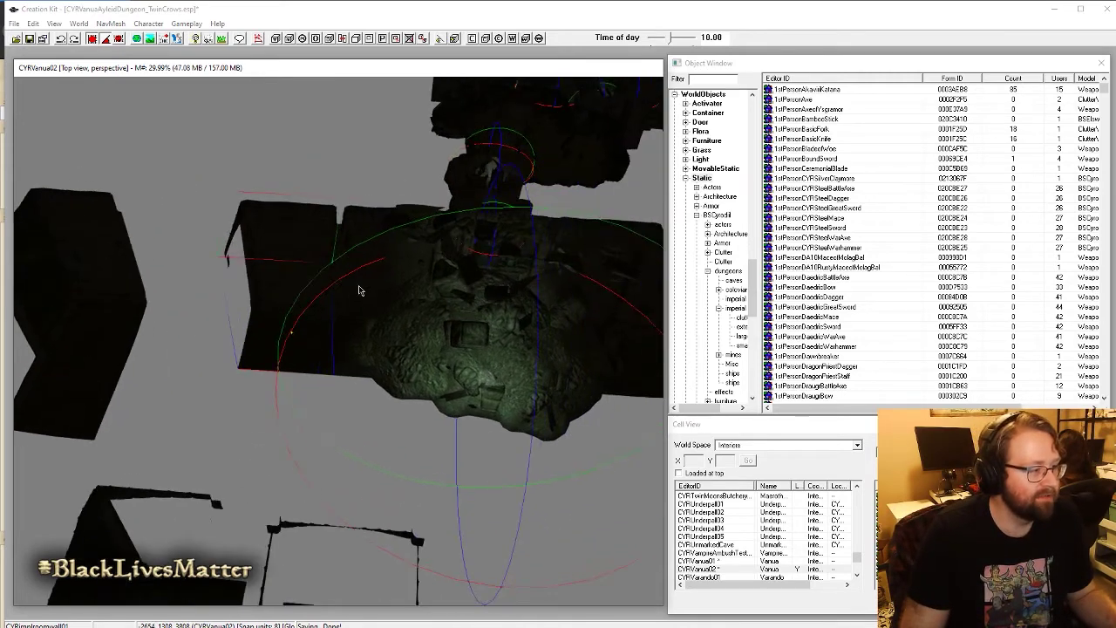
# Step: Select the wall sections forming the rubble chamber's detached side corner and move them farther outward along the back wall's line
pyautogui.scroll(5, 342, 294)
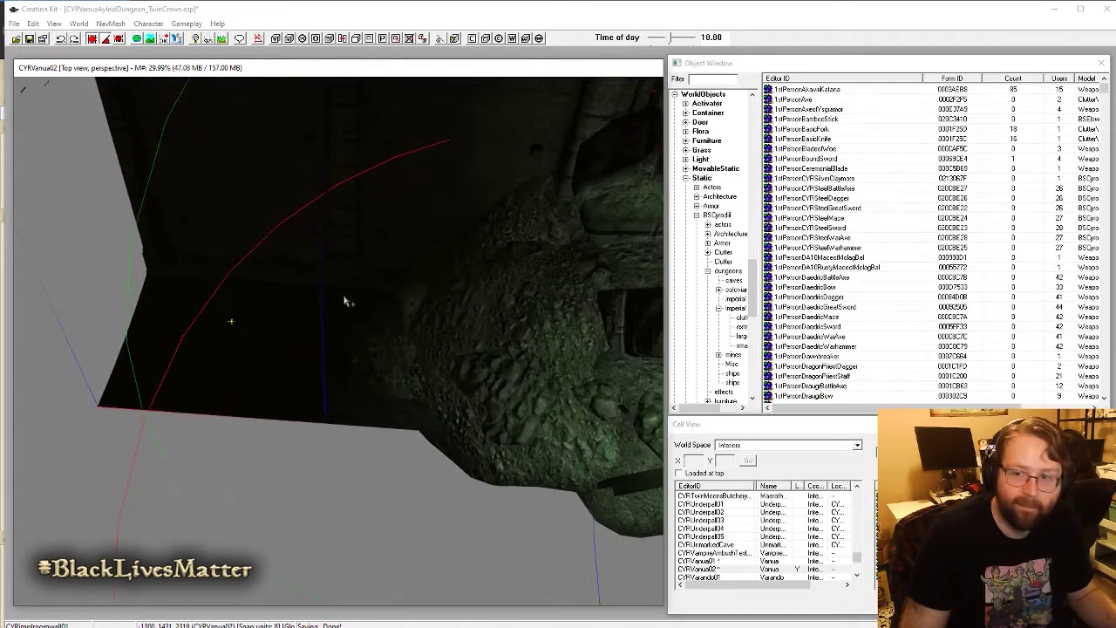
pyautogui.moveTo(366, 314); pyautogui.dragTo(363, 309)
pyautogui.scroll(-2, 356, 281)
pyautogui.moveTo(355, 278); pyautogui.dragTo(396, 106, button='middle')
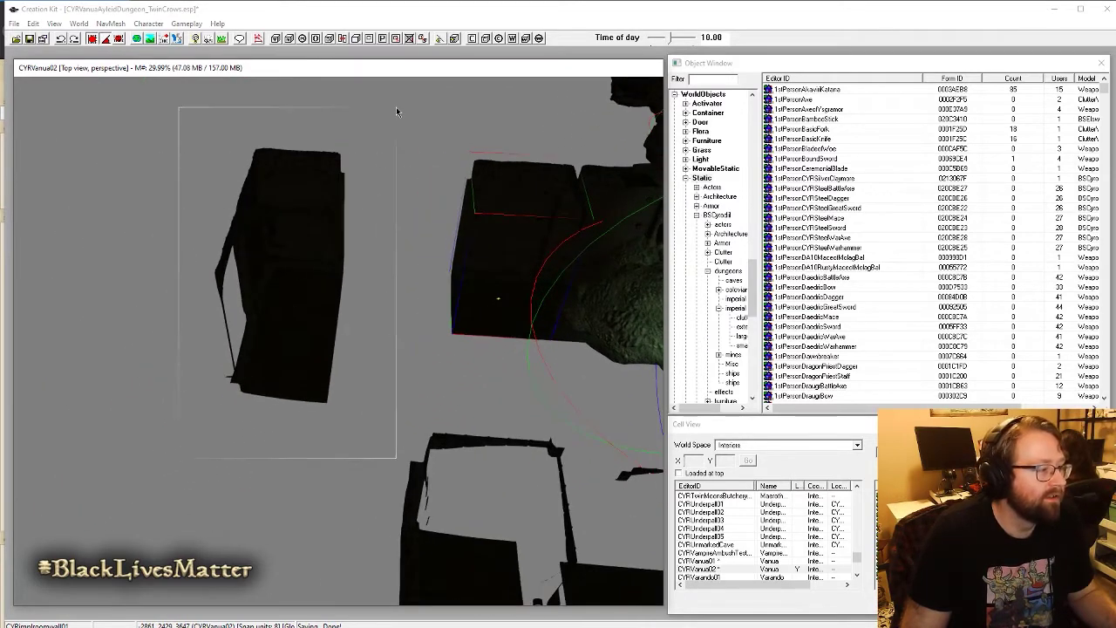
pyautogui.scroll(5, 297, 309)
pyautogui.moveTo(299, 317); pyautogui.dragTo(289, 287, button='middle')
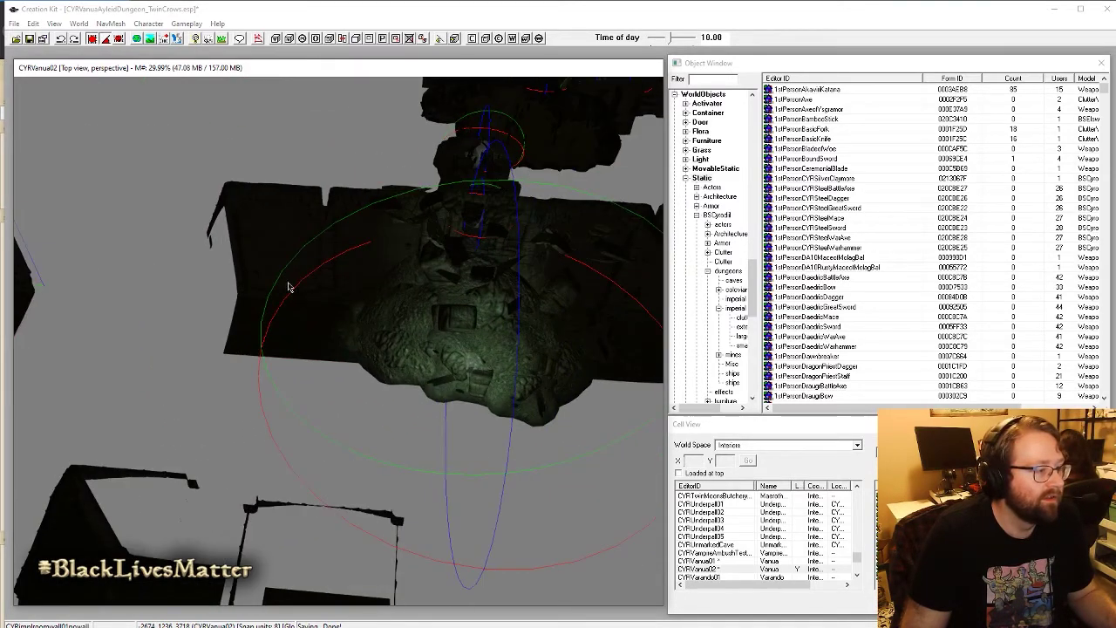
# Step: Duplicate the back wall's end CYRImpRoomWall01 section twice, sliding each copy outward along the Y axis to extend the wall
pyautogui.moveTo(364, 243); pyautogui.dragTo(429, 299, button='middle')
pyautogui.hotkey('ctrl', 'd')
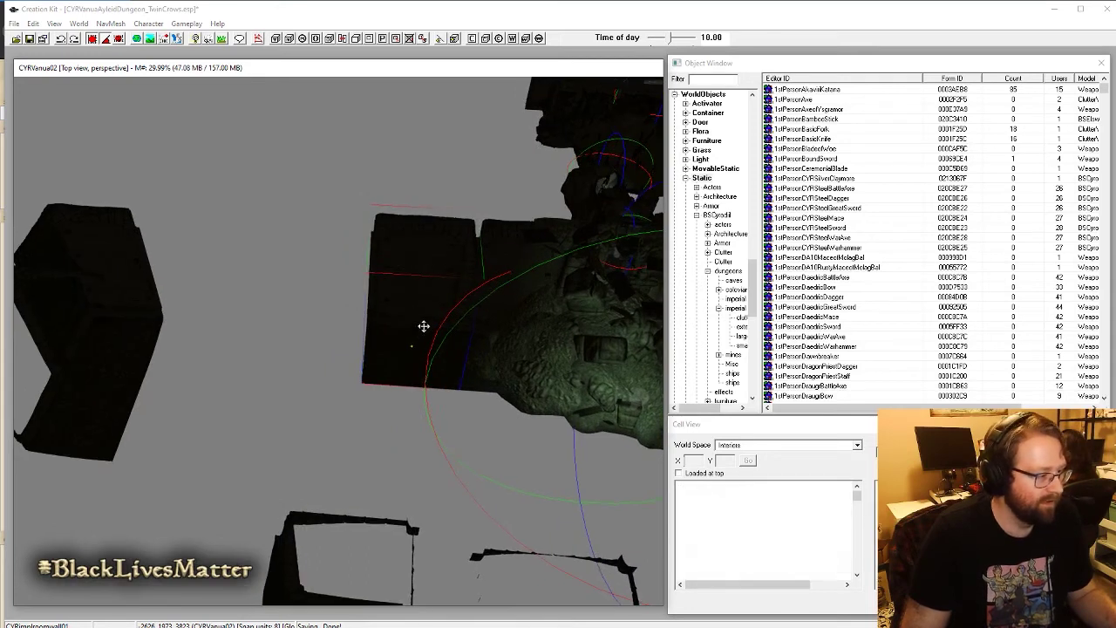
pyautogui.press('y')
pyautogui.moveTo(416, 312); pyautogui.dragTo(326, 305)
pyautogui.moveTo(323, 284); pyautogui.dragTo(416, 299, button='middle')
pyautogui.hotkey('ctrl', 'd')
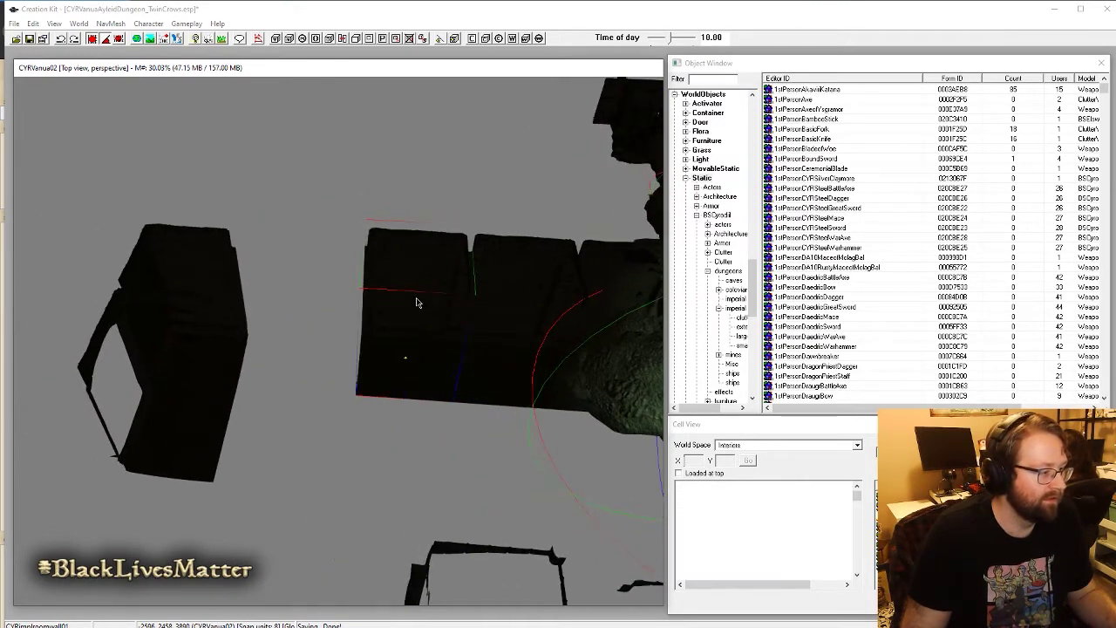
pyautogui.moveTo(419, 311); pyautogui.dragTo(322, 326)
pyautogui.moveTo(322, 326); pyautogui.dragTo(444, 348, button='middle')
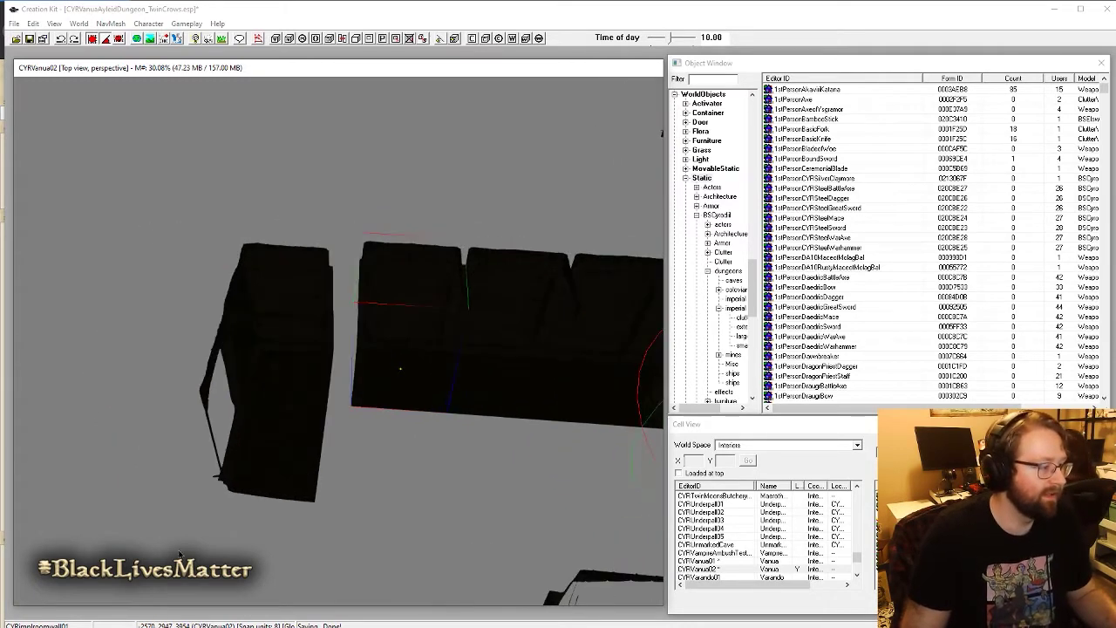
# Step: Select the detached side corner's wall sections and join them to the end of the extended back wall
pyautogui.moveTo(105, 523); pyautogui.dragTo(323, 170)
pyautogui.keyDown('shift'); pyautogui.moveTo(323, 170); pyautogui.dragTo(298, 382, button='middle'); pyautogui.keyUp('shift')
pyautogui.scroll(7, 375, 423)
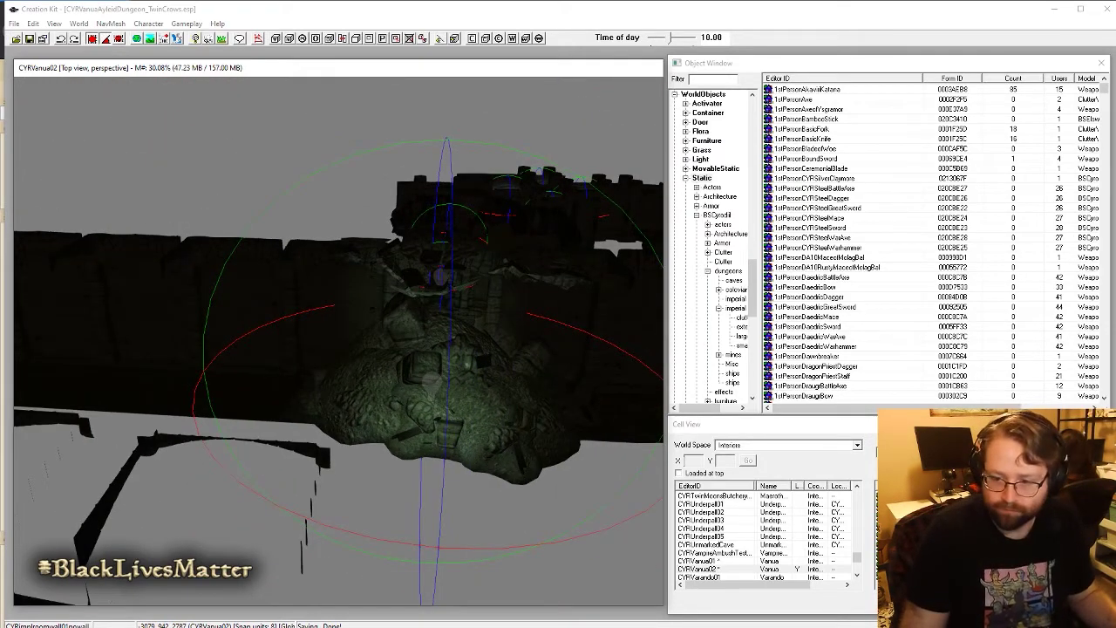
# Step: Switch to the Oblivion game, resume play and examine the pillared hall's width and side walls before pausing again
pyautogui.hotkey('alt', 'Tab')
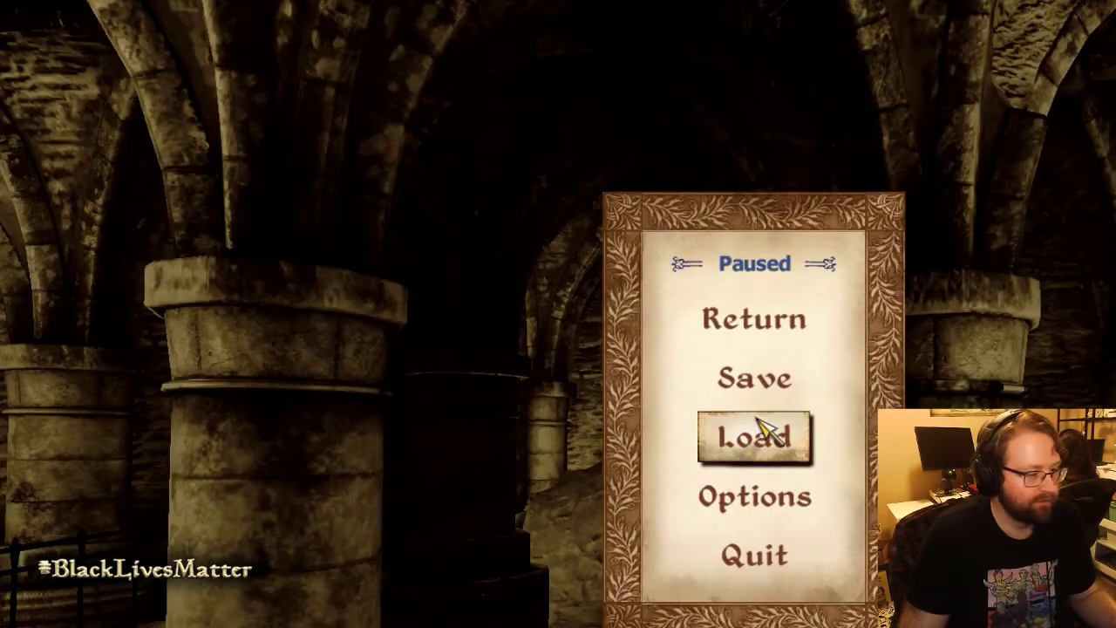
pyautogui.click(751, 319)
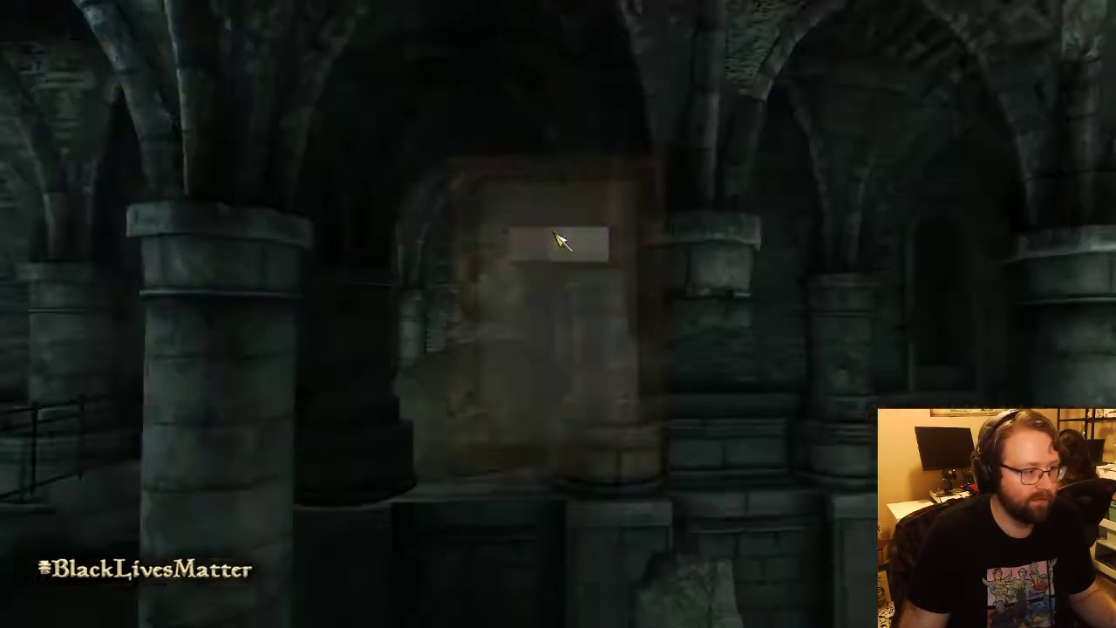
pyautogui.press('Escape')
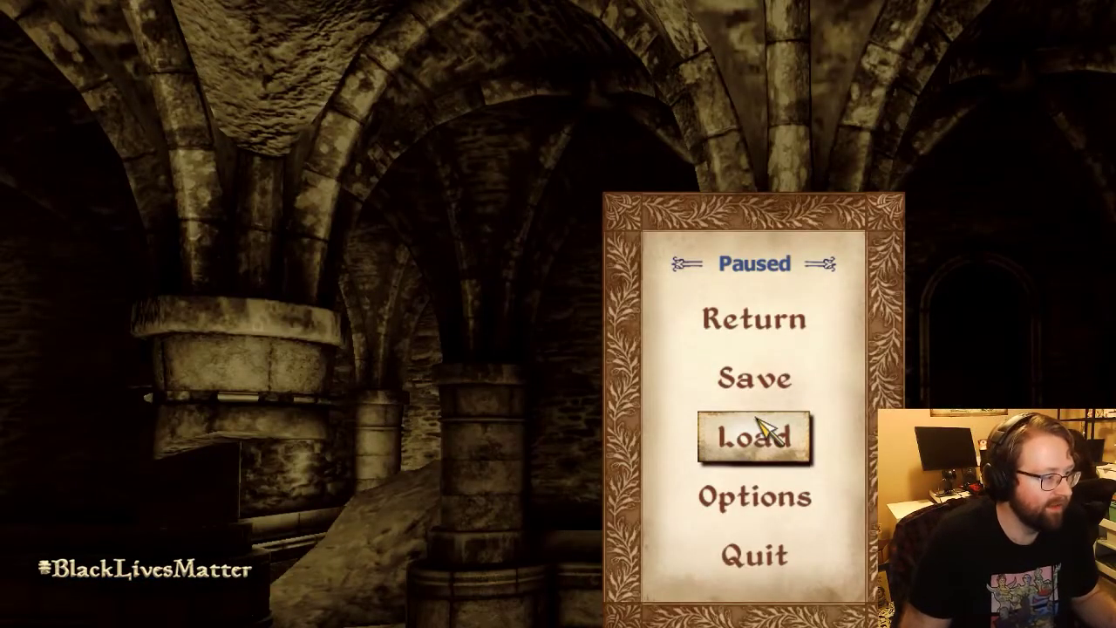
# Step: Switch back to the Creation Kit and move the three loose wall sections opposite the rubble mound farther outward
pyautogui.hotkey('alt', 'Tab')
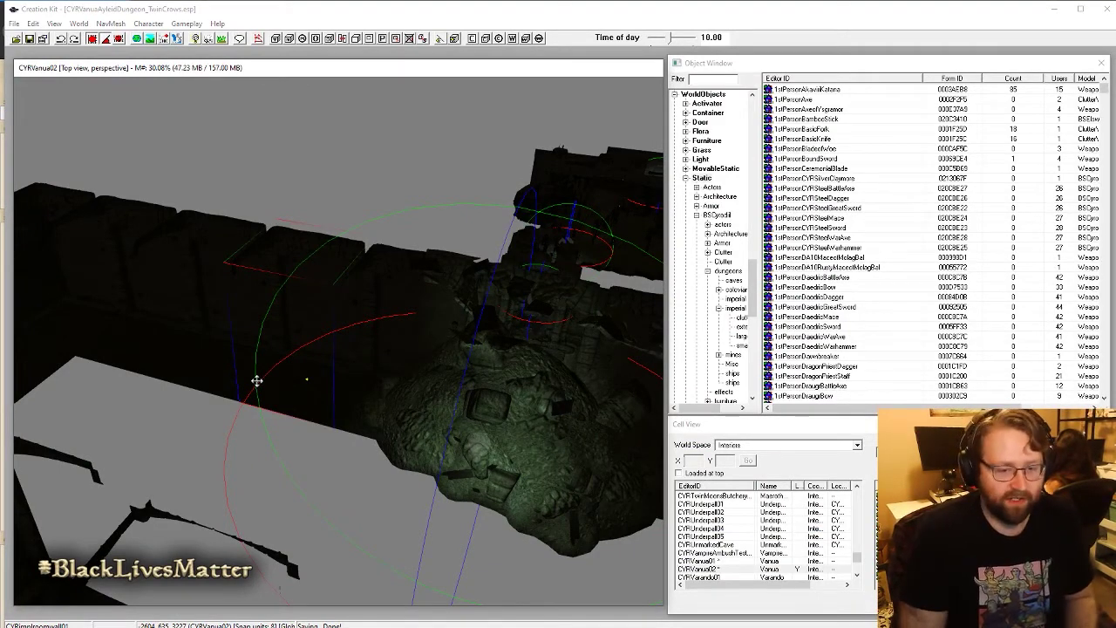
pyautogui.keyDown('shift'); pyautogui.moveTo(257, 380); pyautogui.dragTo(356, 247, button='middle'); pyautogui.keyUp('shift')
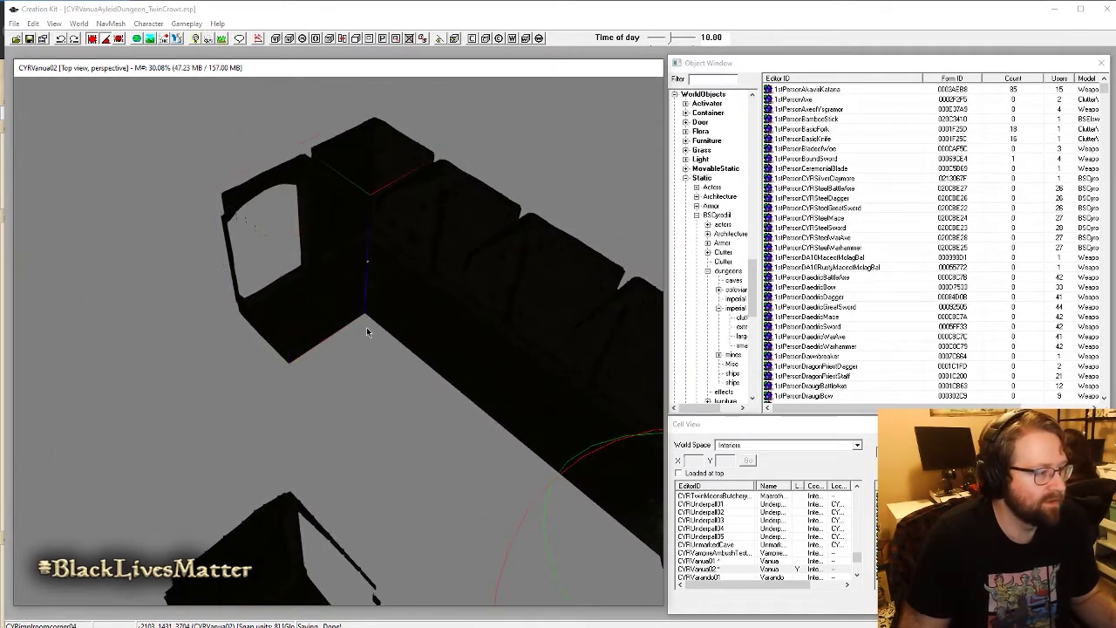
pyautogui.keyDown('shift'); pyautogui.moveTo(366, 331); pyautogui.dragTo(389, 329, button='middle'); pyautogui.keyUp('shift')
pyautogui.moveTo(183, 454); pyautogui.dragTo(345, 130)
pyautogui.moveTo(292, 305); pyautogui.dragTo(351, 342, button='middle')
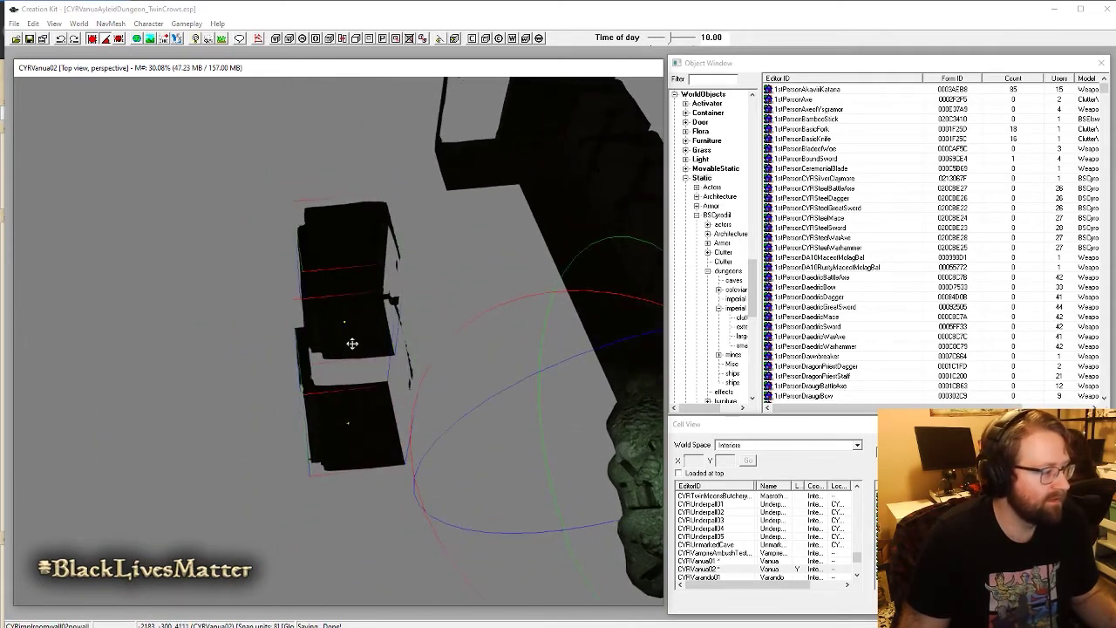
pyautogui.moveTo(351, 342); pyautogui.dragTo(293, 329)
pyautogui.keyDown('shift'); pyautogui.moveTo(293, 328); pyautogui.dragTo(405, 316, button='middle'); pyautogui.keyUp('shift')
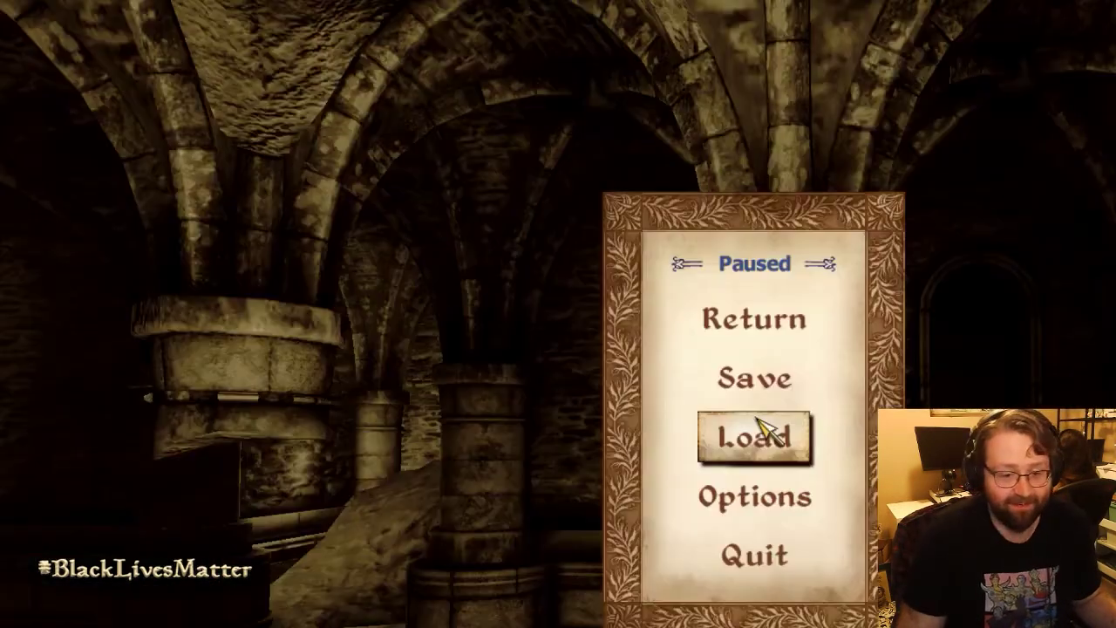
# Step: Resume the Oblivion game and examine the hall's side aisles, column spacing, railings and vaulted ceiling from across the altar
pyautogui.click(715, 320)
pyautogui.press('w')
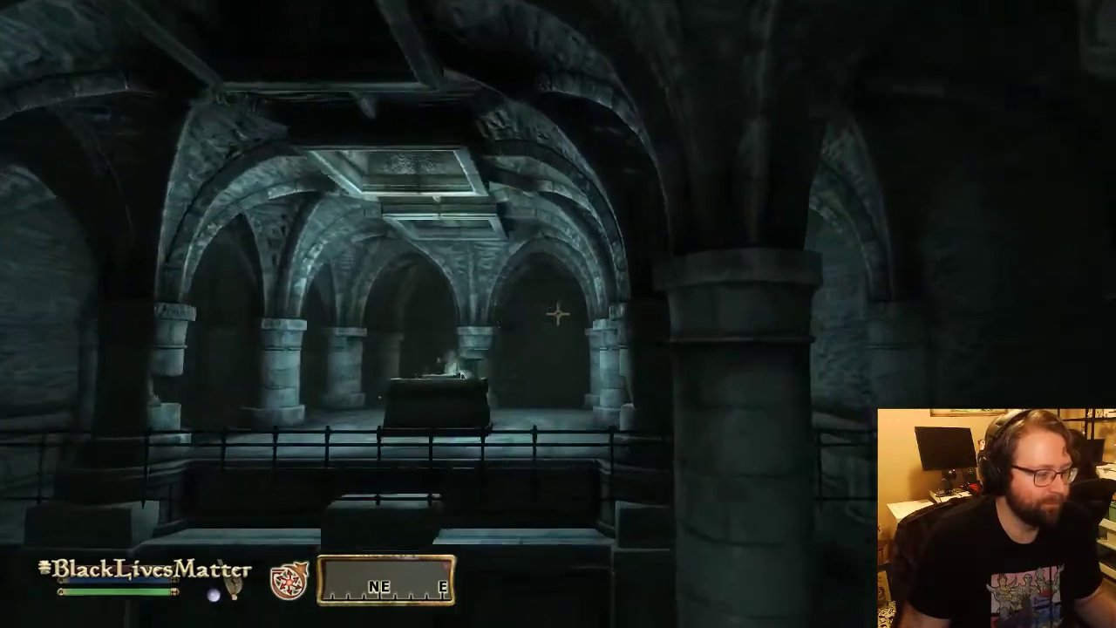
pyautogui.press('w')
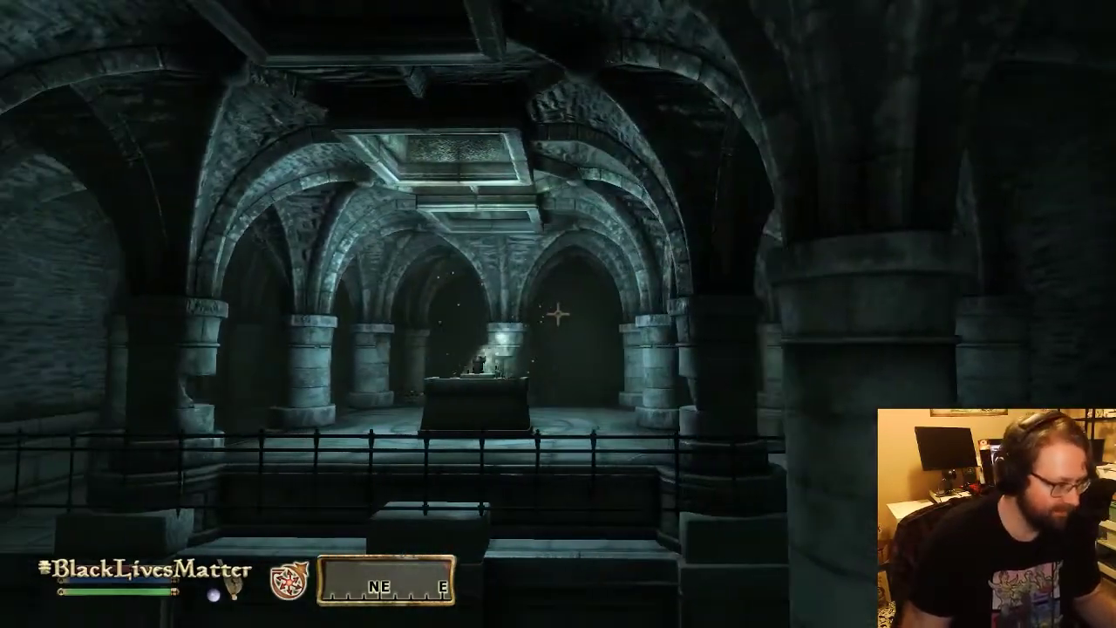
pyautogui.press('a')
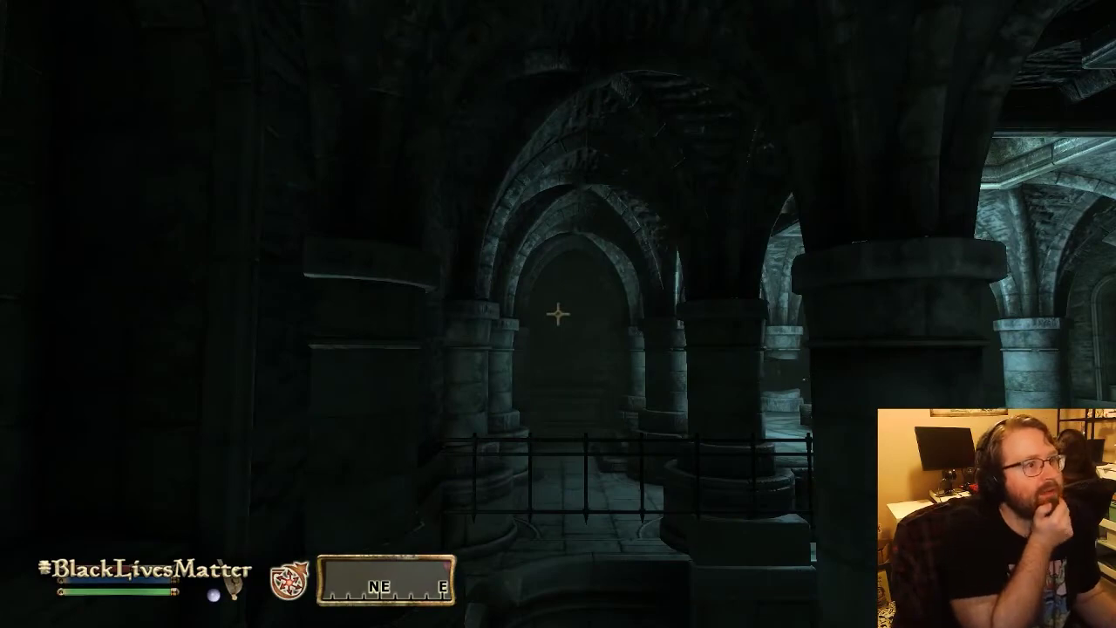
pyautogui.press('d')
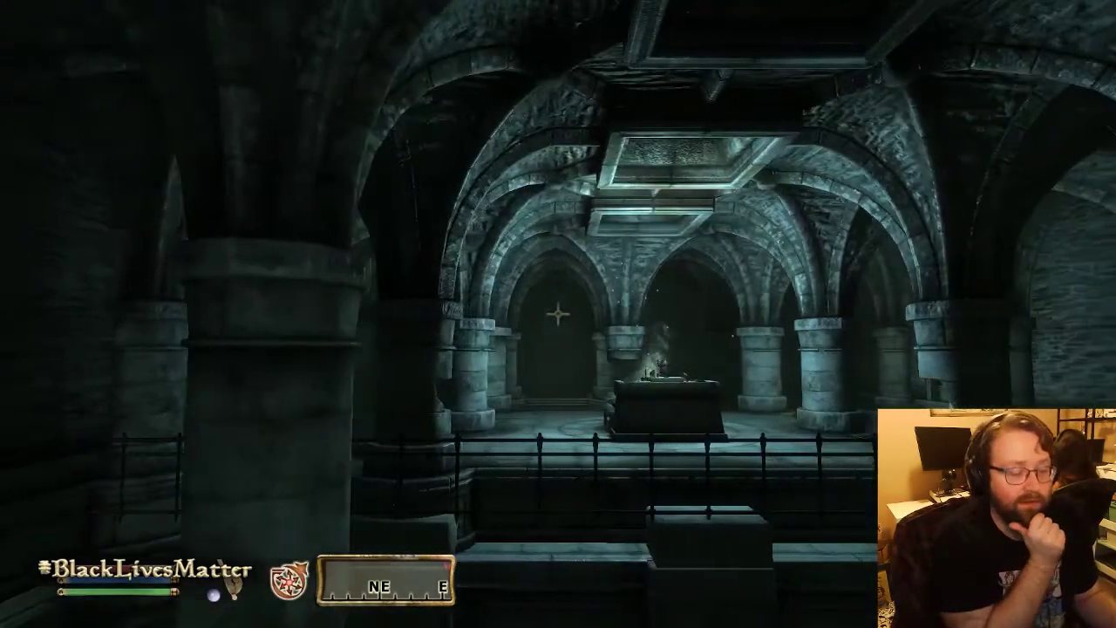
pyautogui.press('a')
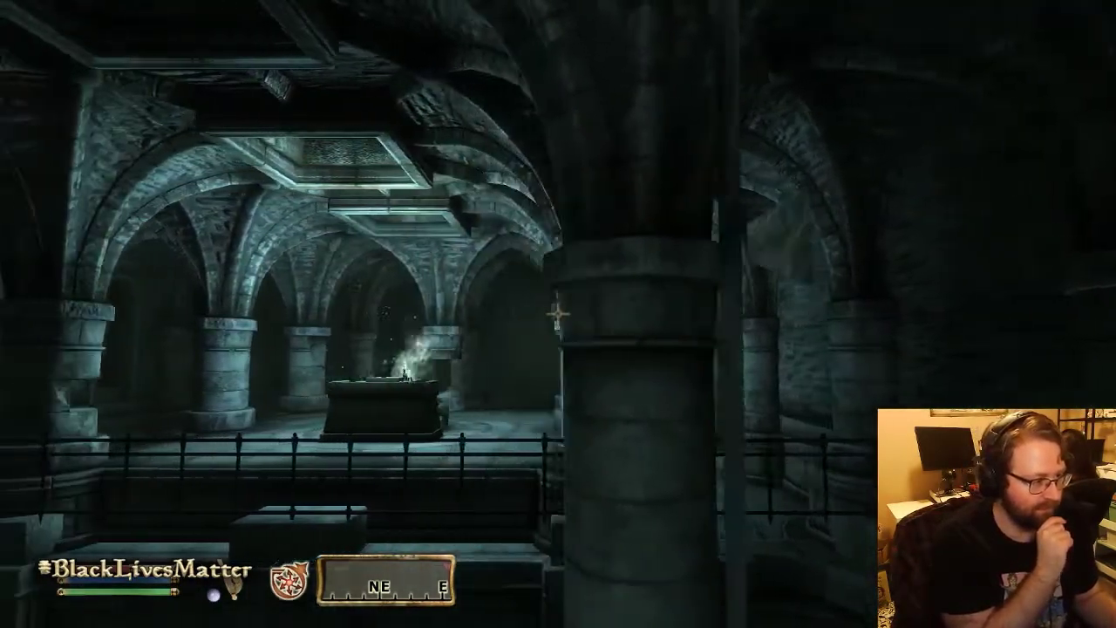
pyautogui.press('a')
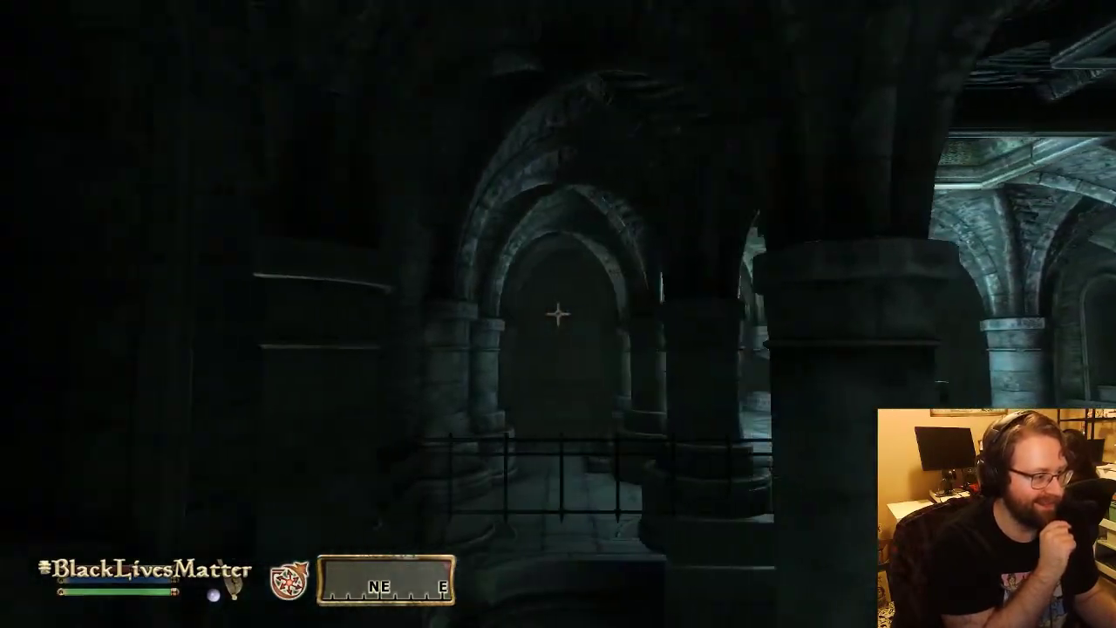
pyautogui.press('d')
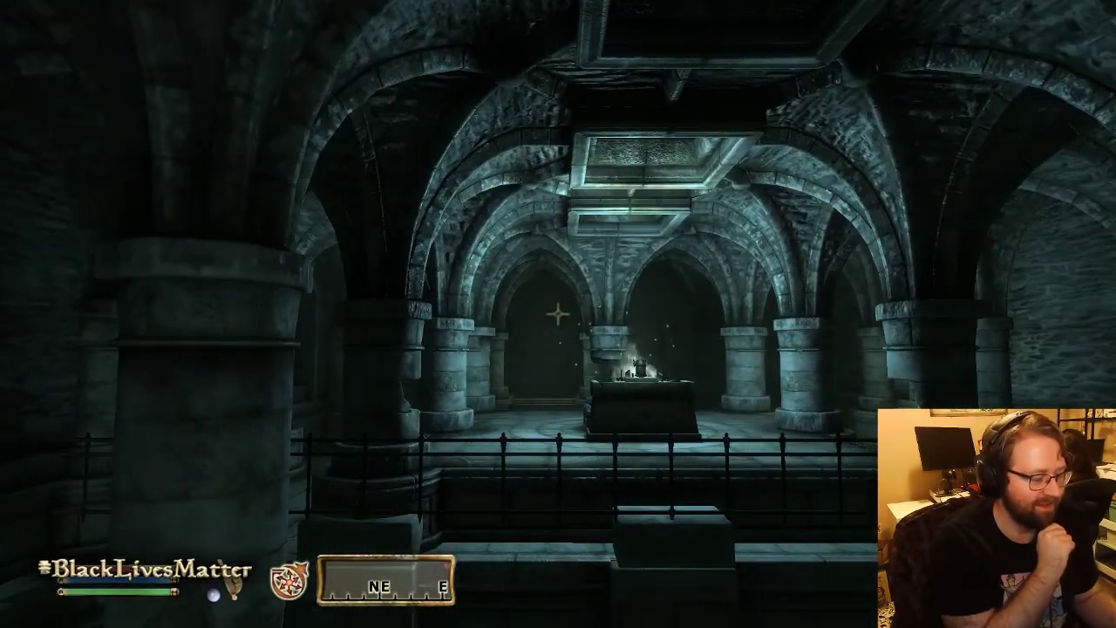
pyautogui.press('d')
pyautogui.press('d')
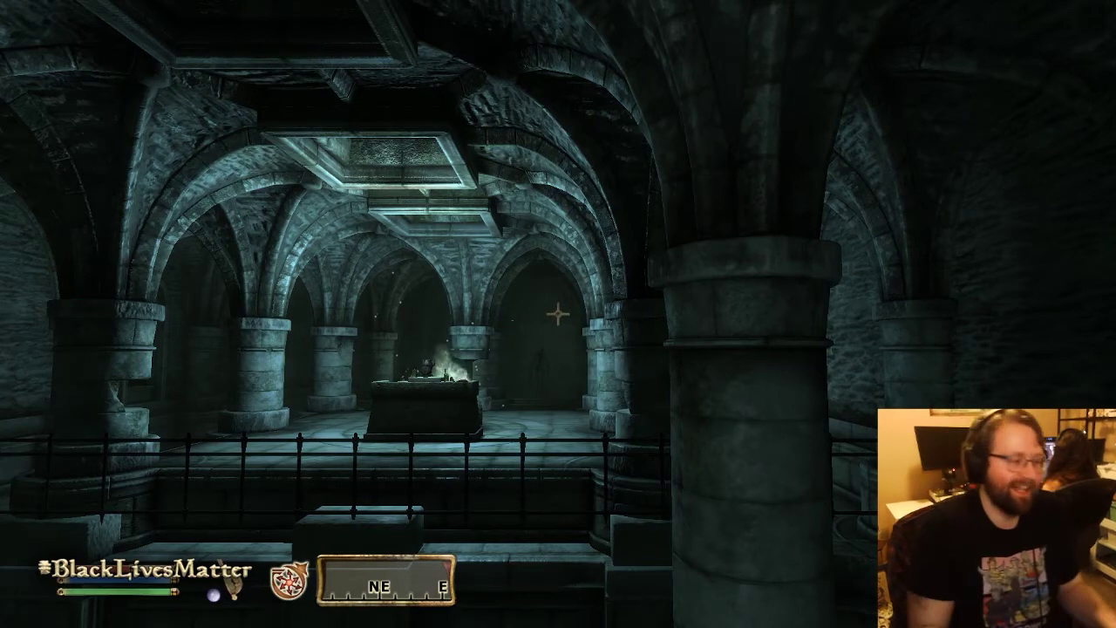
pyautogui.press('a')
pyautogui.press('a')
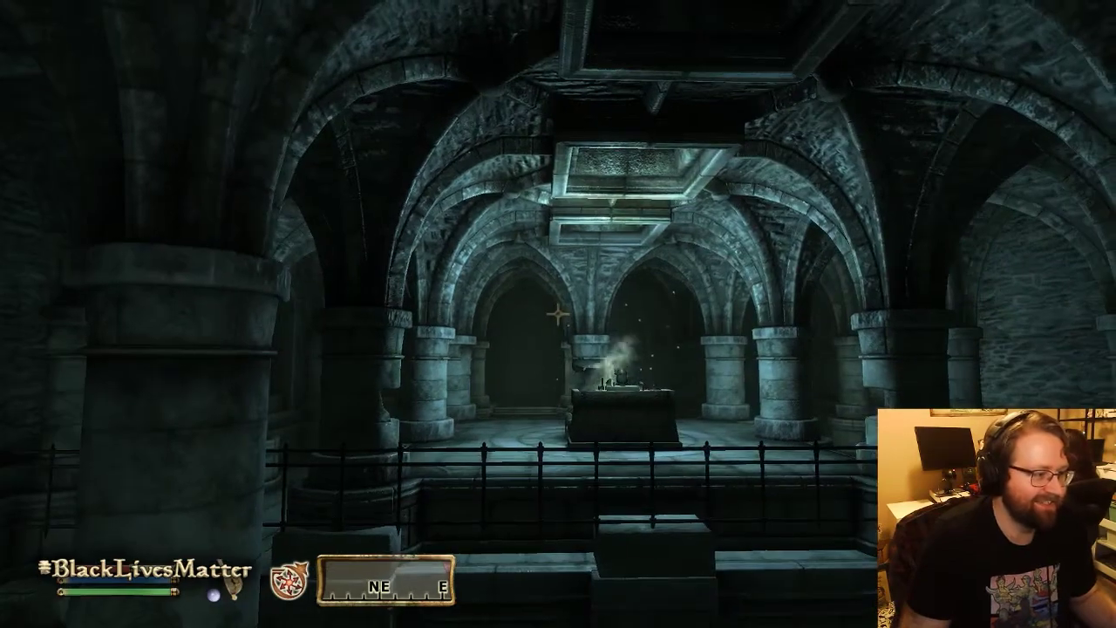
pyautogui.press('d')
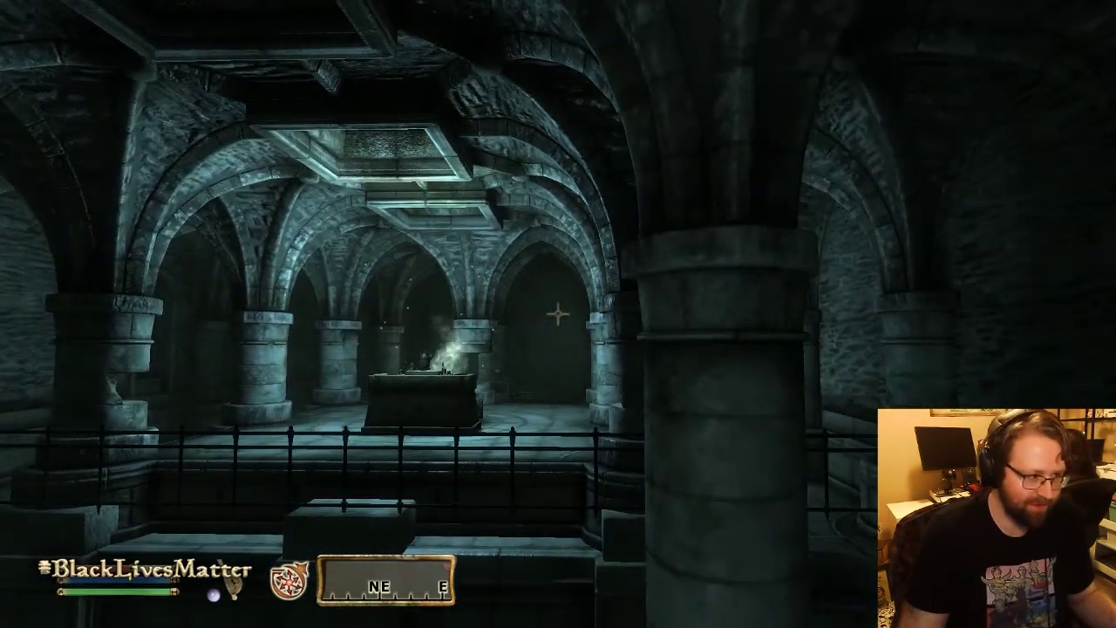
pyautogui.press('a')
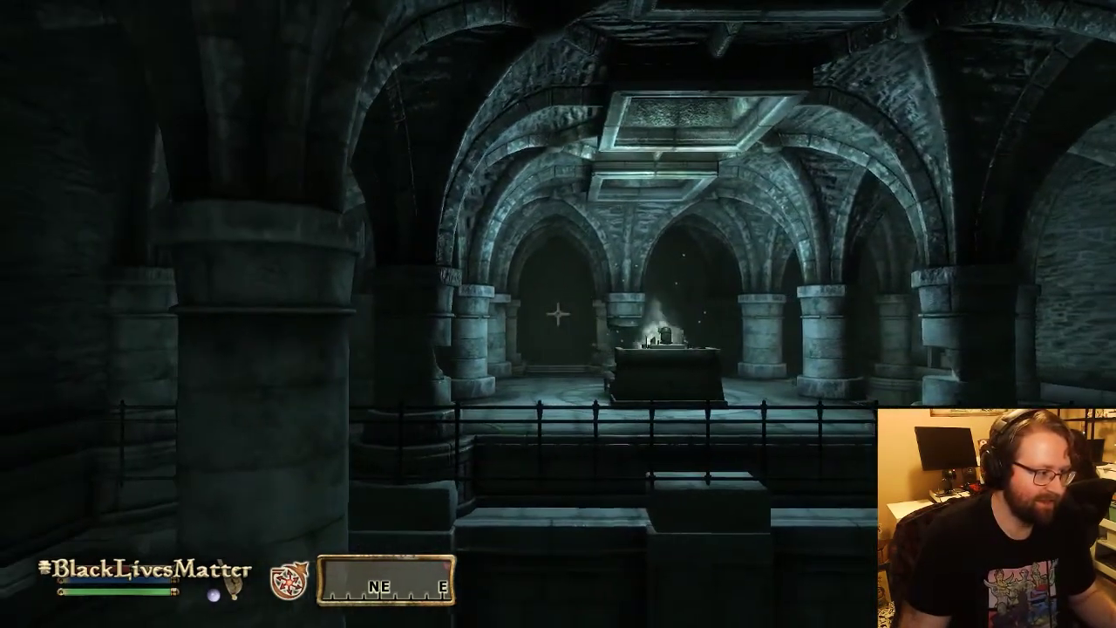
pyautogui.press('a')
pyautogui.press('d')
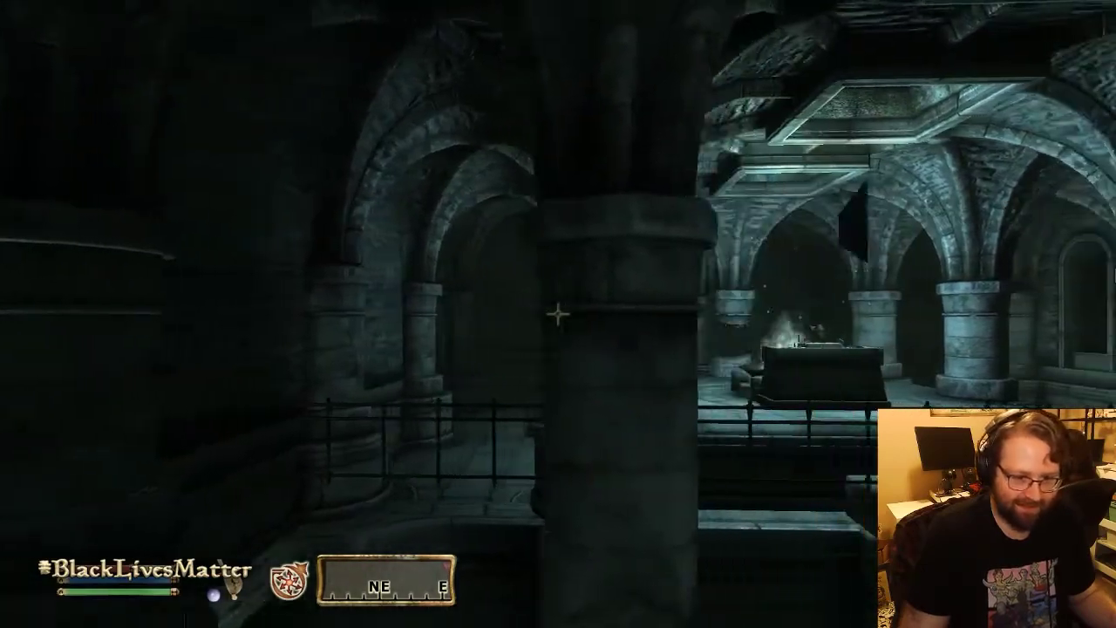
pyautogui.press('d')
# Step: Approach the helmet altar and glowing basin in the Oblivion hall and examine the surrounding floor, columns, stairs and lower level
pyautogui.press('w')
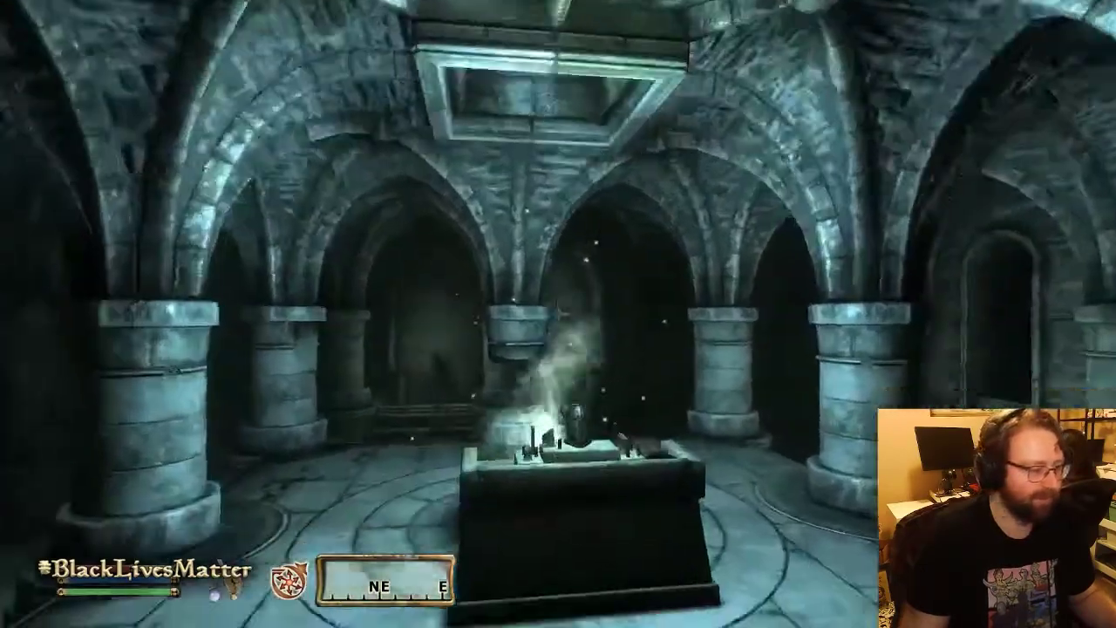
pyautogui.press('w')
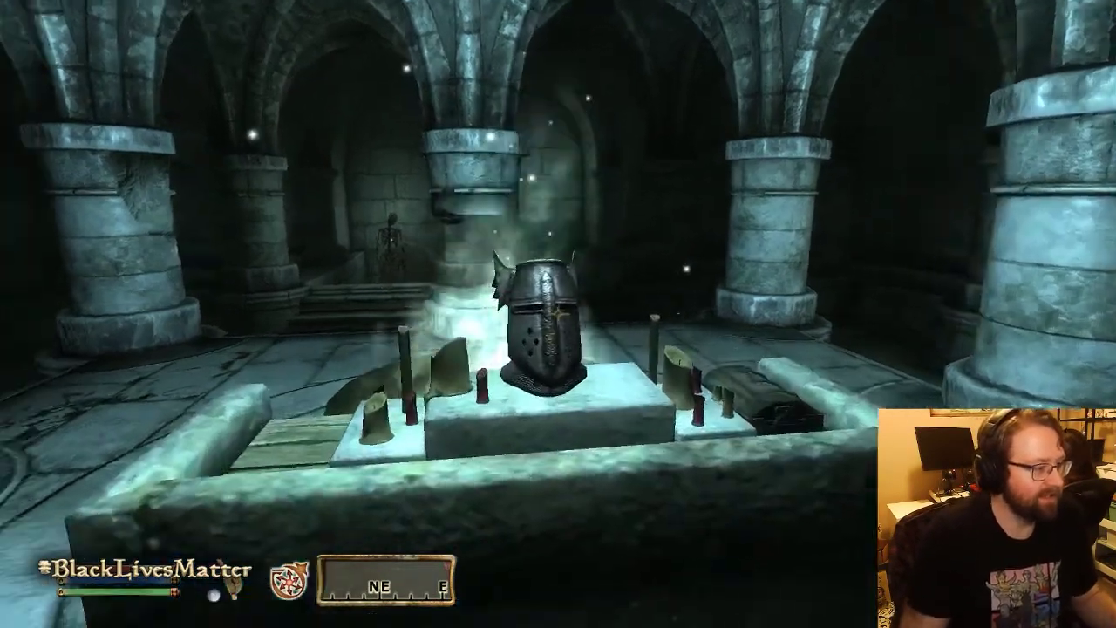
pyautogui.press('a')
pyautogui.press('w')
pyautogui.press('s')
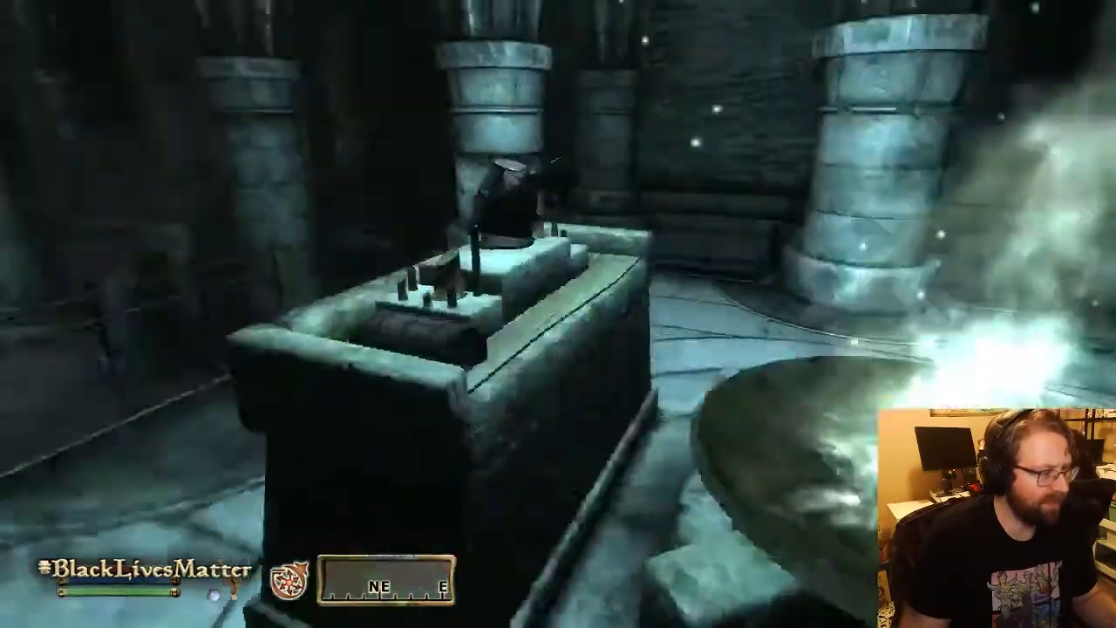
pyautogui.press('w')
pyautogui.press('s')
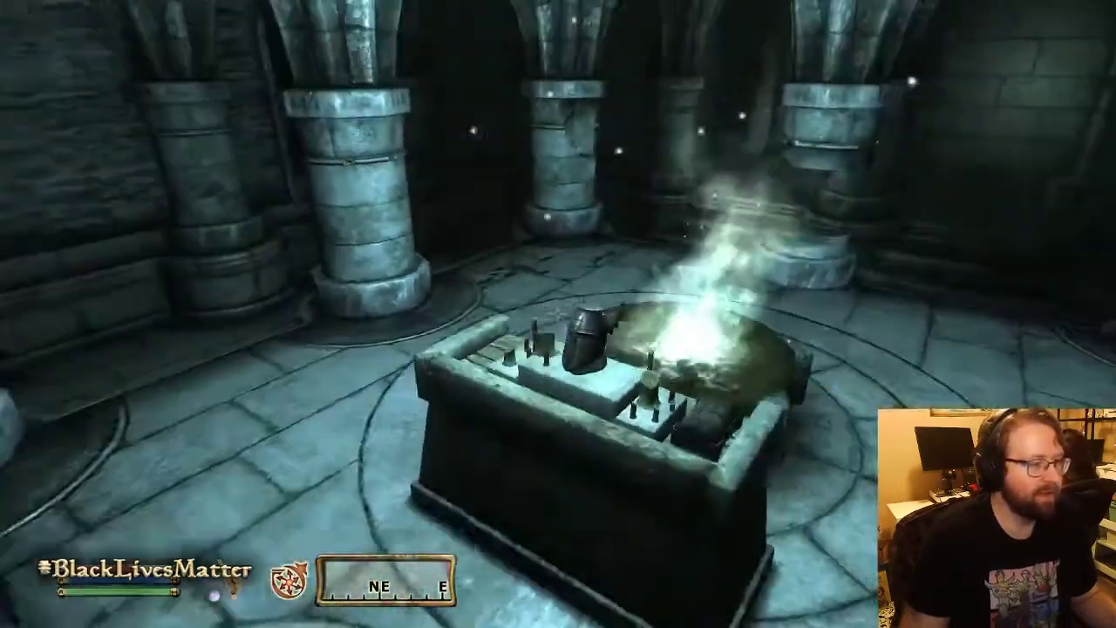
pyautogui.press('w')
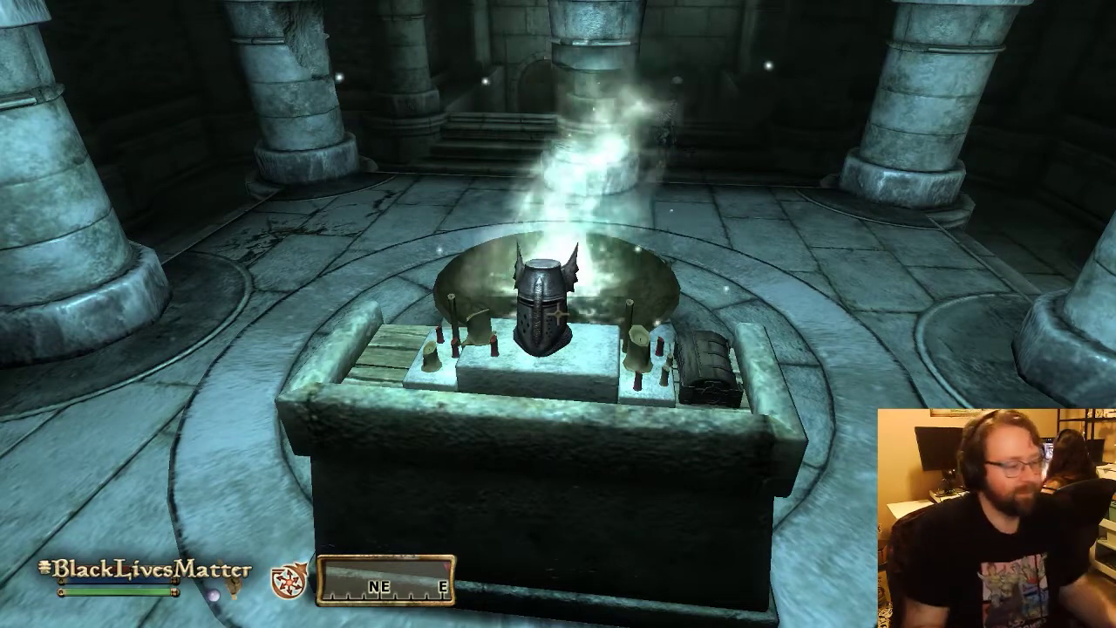
pyautogui.press('w')
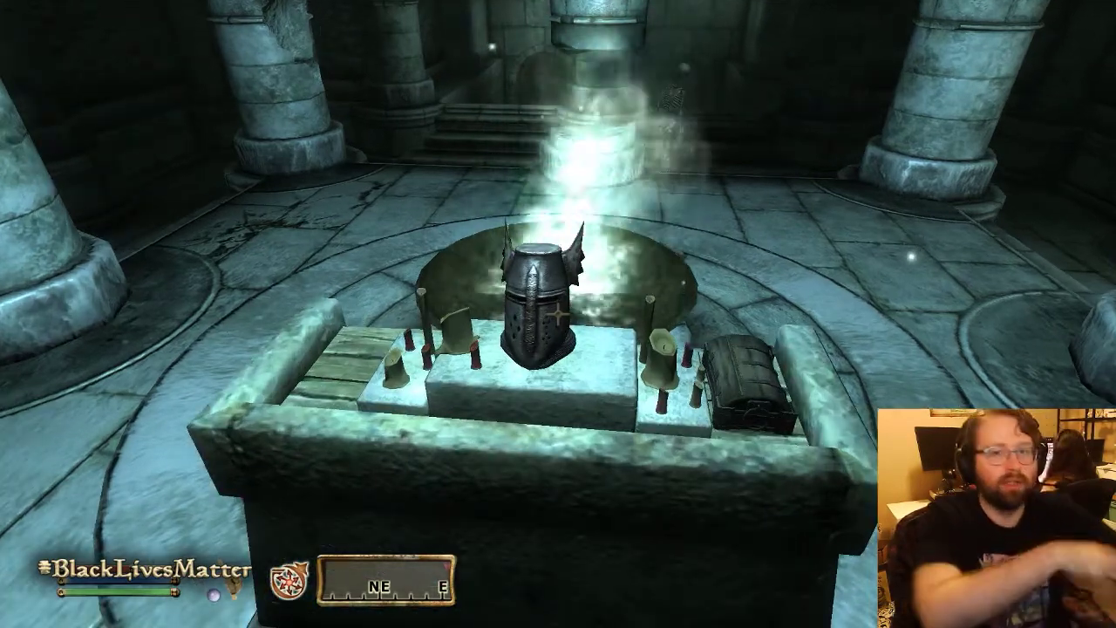
pyautogui.press('s')
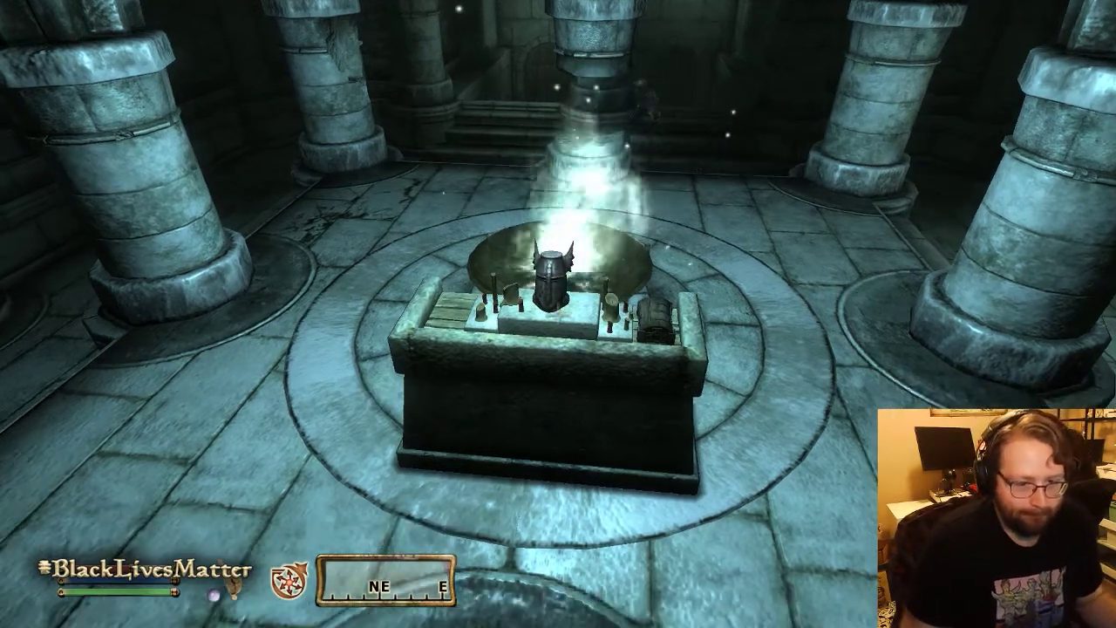
pyautogui.press('w')
pyautogui.press('a')
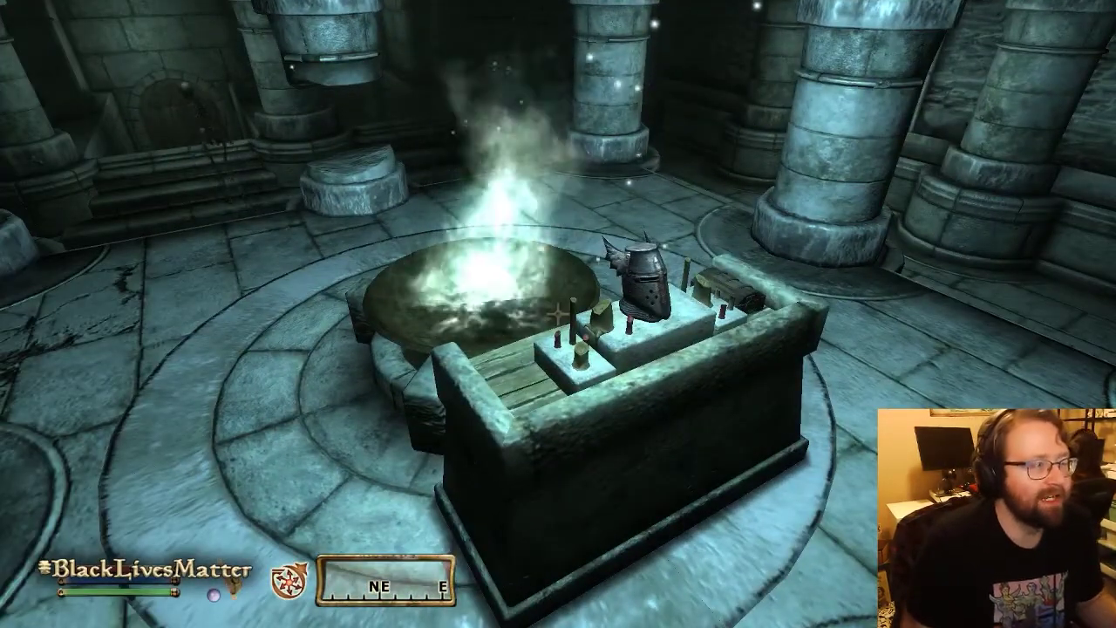
pyautogui.press('s')
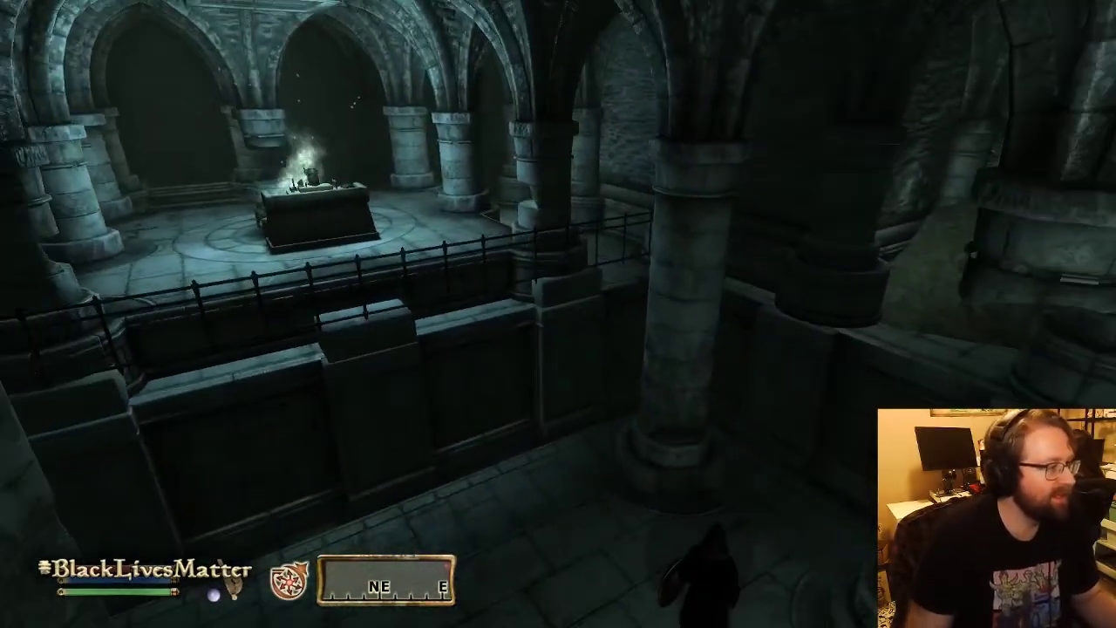
# Step: Resume the Oblivion game and examine the pillars and lower floor across the hall from the altar
pyautogui.press('Escape')
pyautogui.press('Escape')
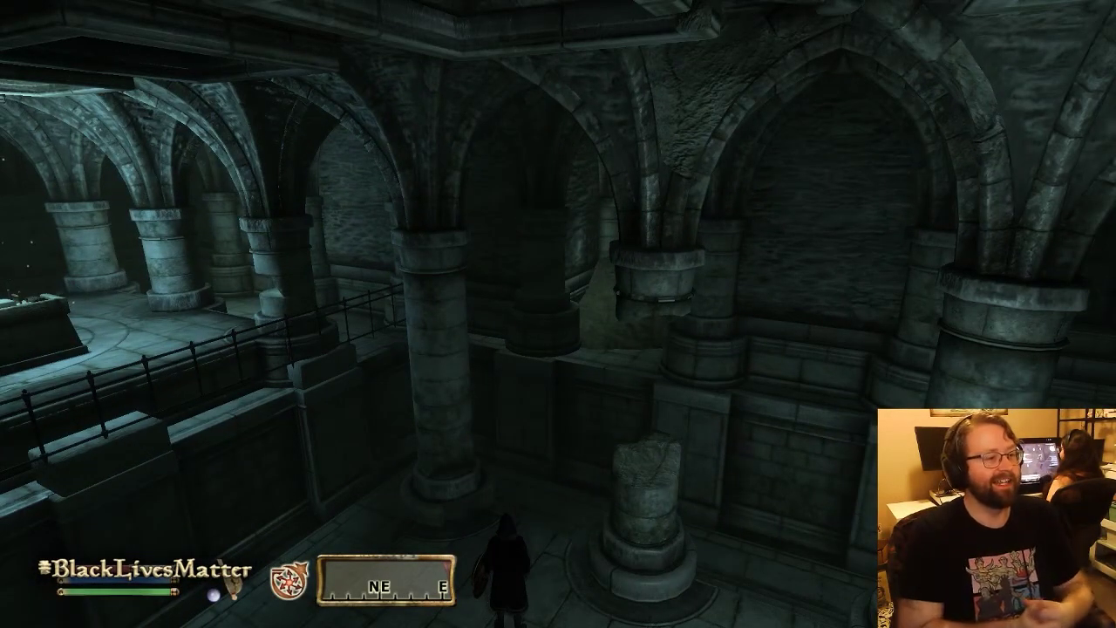
pyautogui.press('w')
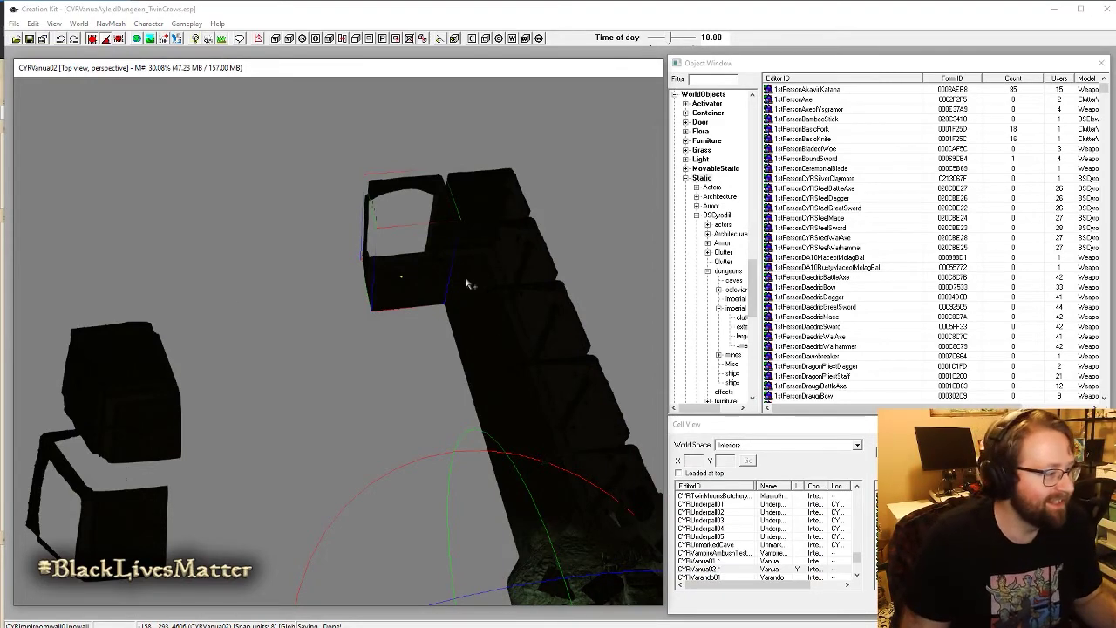
# Step: Switch back to the Creation Kit, filter the objects by cyr*imp*room and widen the object category list
pyautogui.moveTo(417, 376); pyautogui.dragTo(375, 345, button='middle')
pyautogui.moveTo(427, 294)
pyautogui.mouseDown(button='middle')
pyautogui.moveTo(411, 269)
pyautogui.moveTo(486, 318)
pyautogui.moveTo(424, 330)
pyautogui.moveTo(349, 370)
pyautogui.moveTo(391, 364)
pyautogui.moveTo(387, 381)
pyautogui.moveTo(350, 381)
pyautogui.mouseUp(button='middle')
pyautogui.press('a')
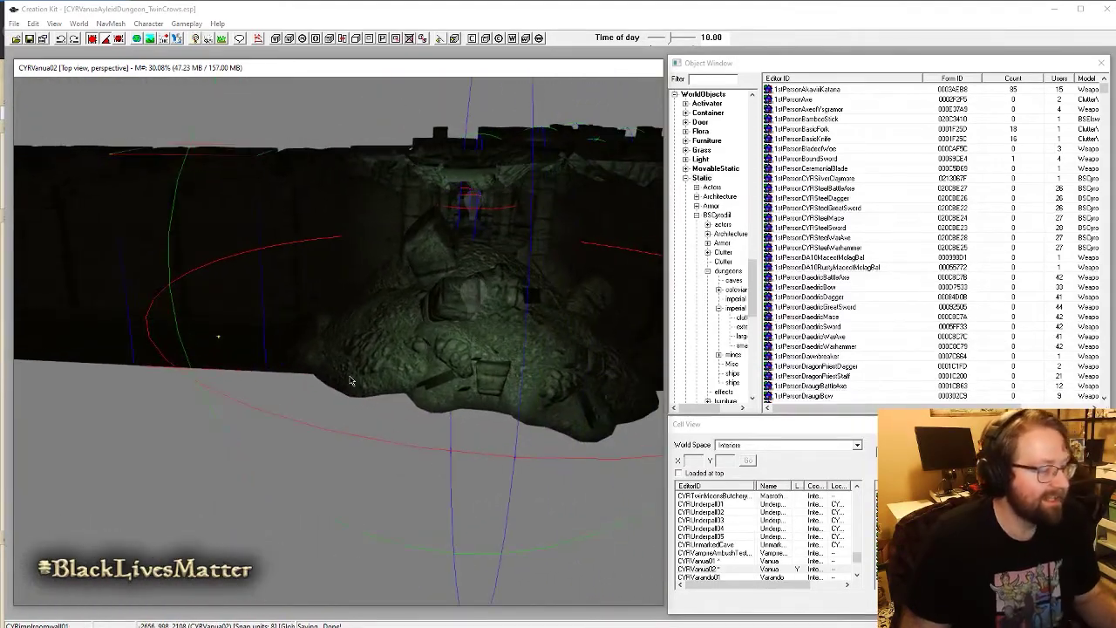
pyautogui.click(716, 78)
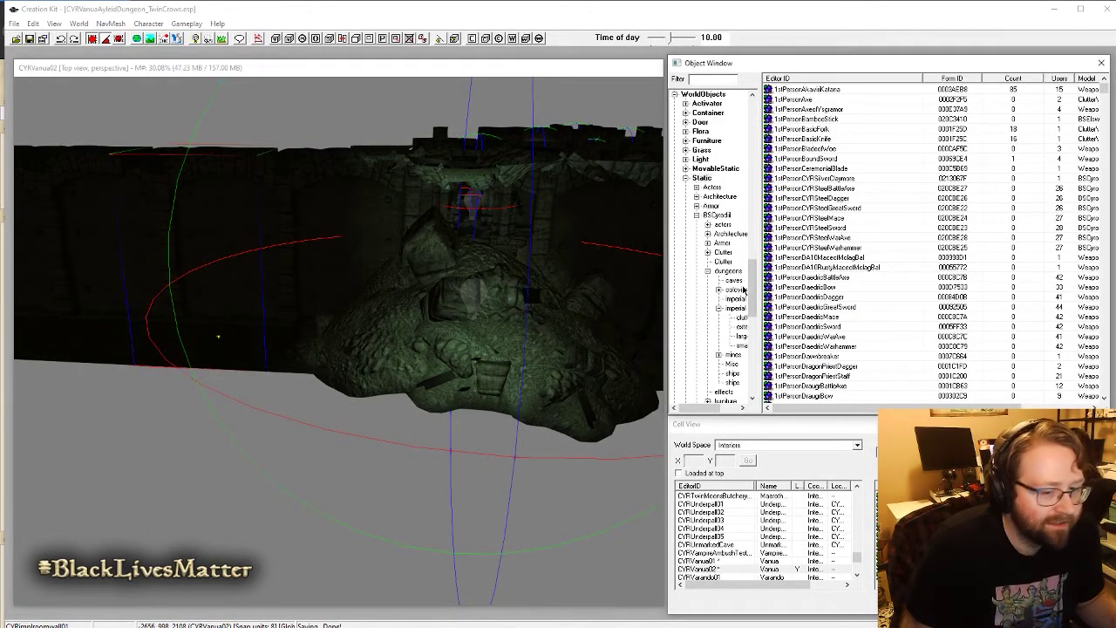
pyautogui.moveTo(474, 368); pyautogui.dragTo(449, 364, button='middle')
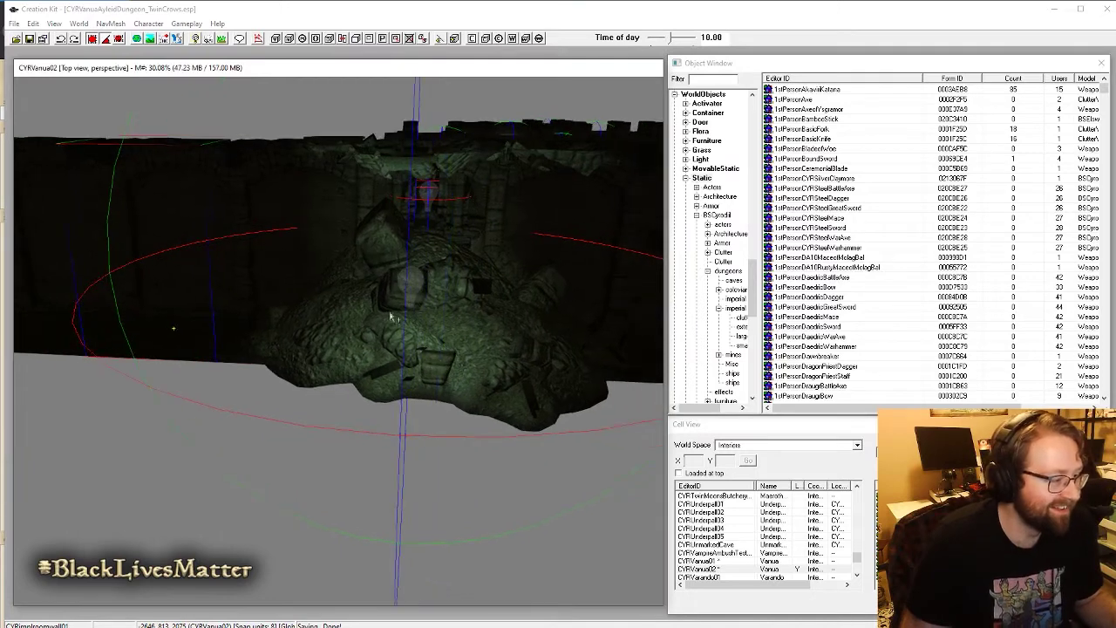
pyautogui.scroll(3, 460, 360)
pyautogui.scroll(2, 465, 365)
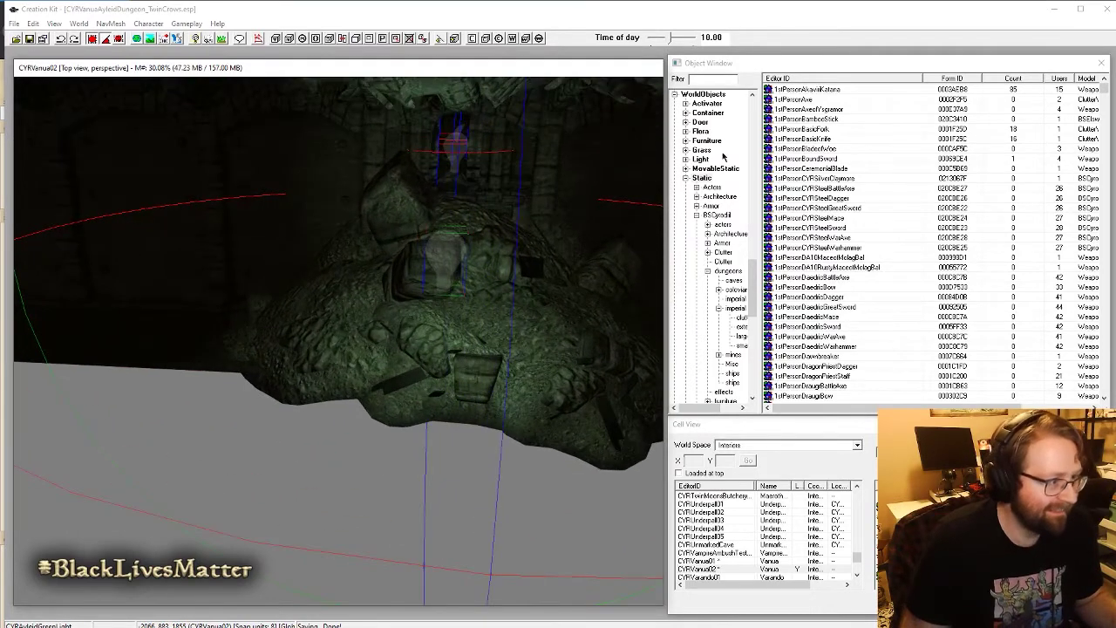
pyautogui.click(705, 78)
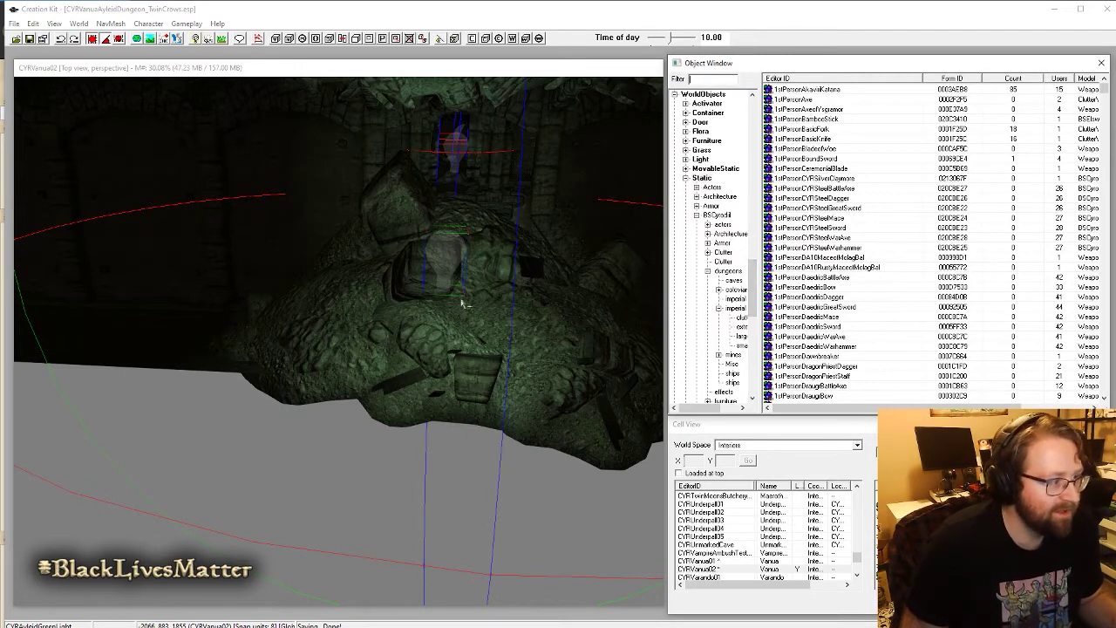
pyautogui.click(1081, 10)
pyautogui.click(700, 80)
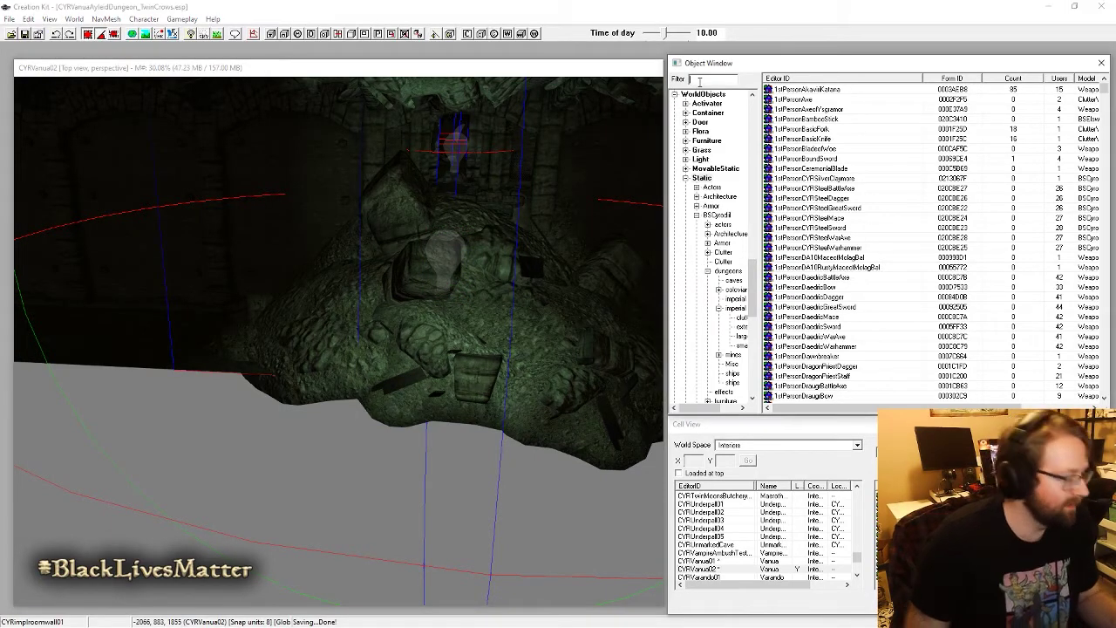
pyautogui.write('d')
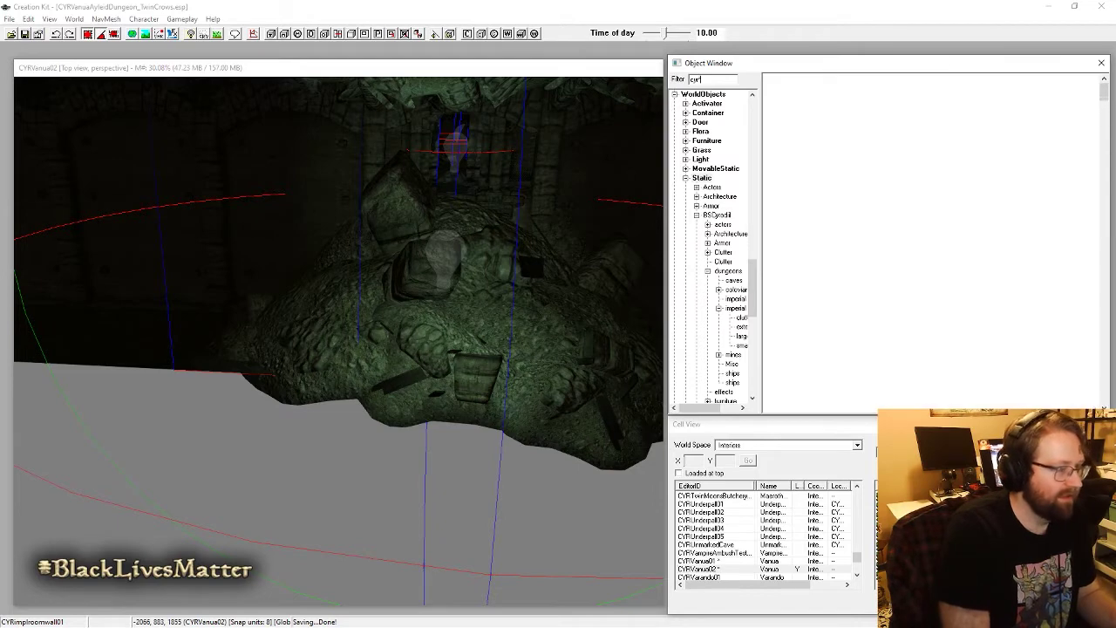
pyautogui.write('yrimproom')
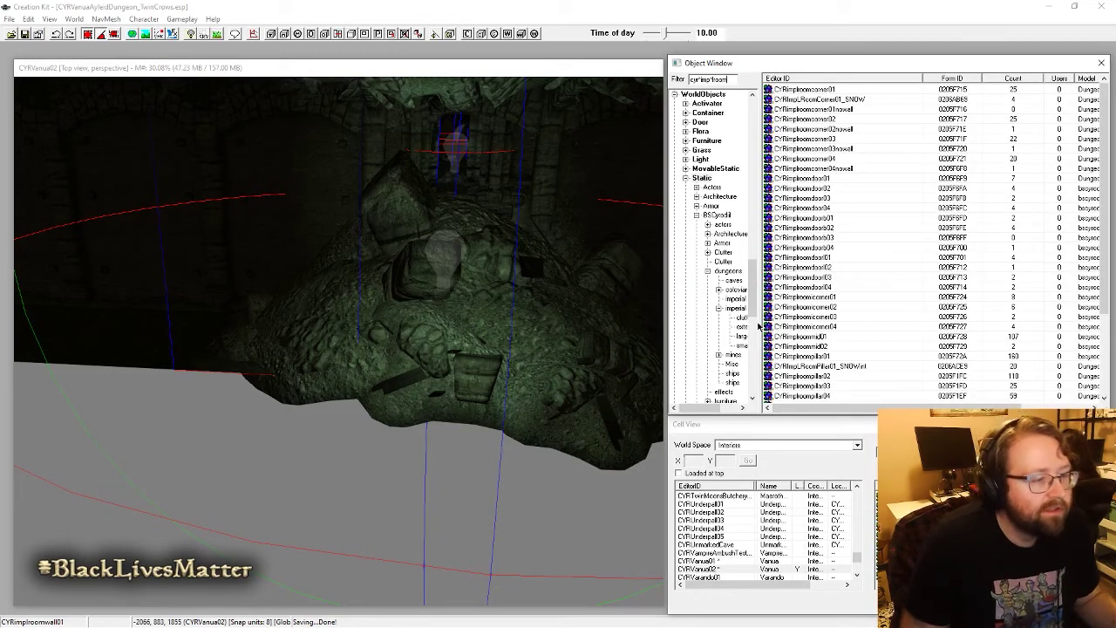
pyautogui.moveTo(758, 293); pyautogui.dragTo(774, 288)
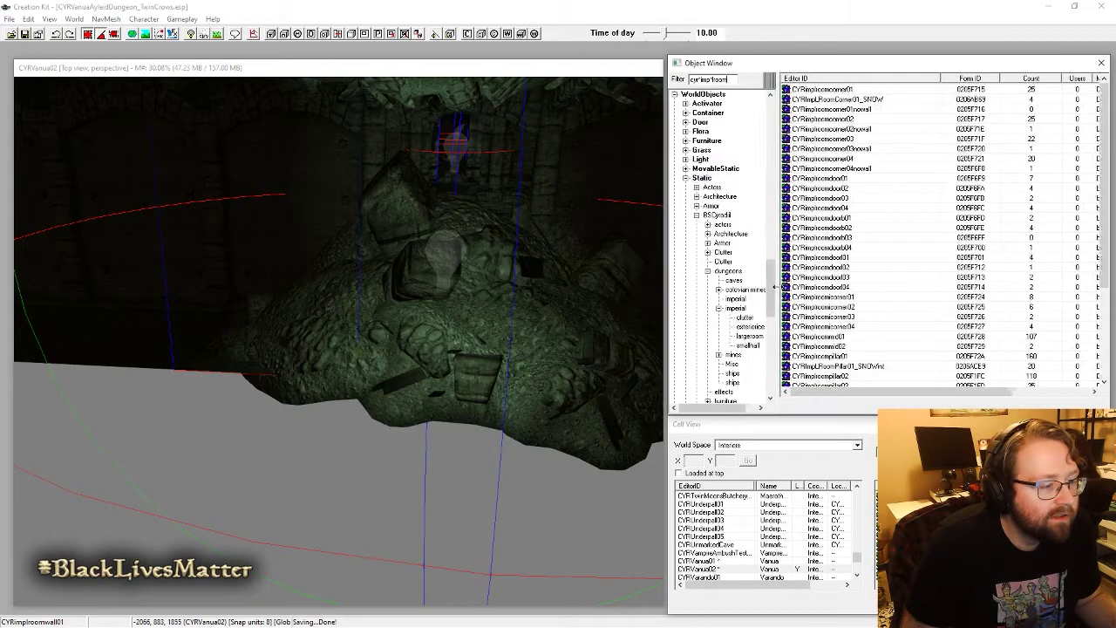
# Step: Brighten the rubble chamber view and preview the CYRimplroomcorner01nowall piece from several angles
pyautogui.moveTo(445, 279); pyautogui.dragTo(505, 341, button='middle')
pyautogui.press('a')
pyautogui.keyDown('shift'); pyautogui.moveTo(404, 299); pyautogui.dragTo(436, 348, button='middle'); pyautogui.keyUp('shift')
pyautogui.rightClick(870, 108)
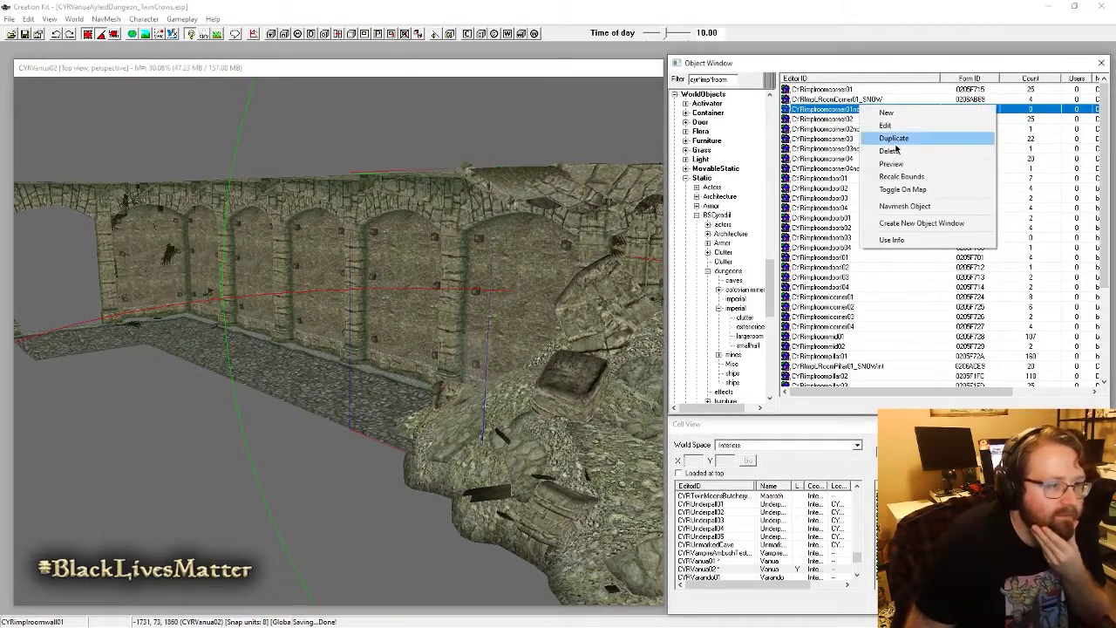
pyautogui.click(894, 166)
pyautogui.moveTo(350, 80); pyautogui.dragTo(377, 72)
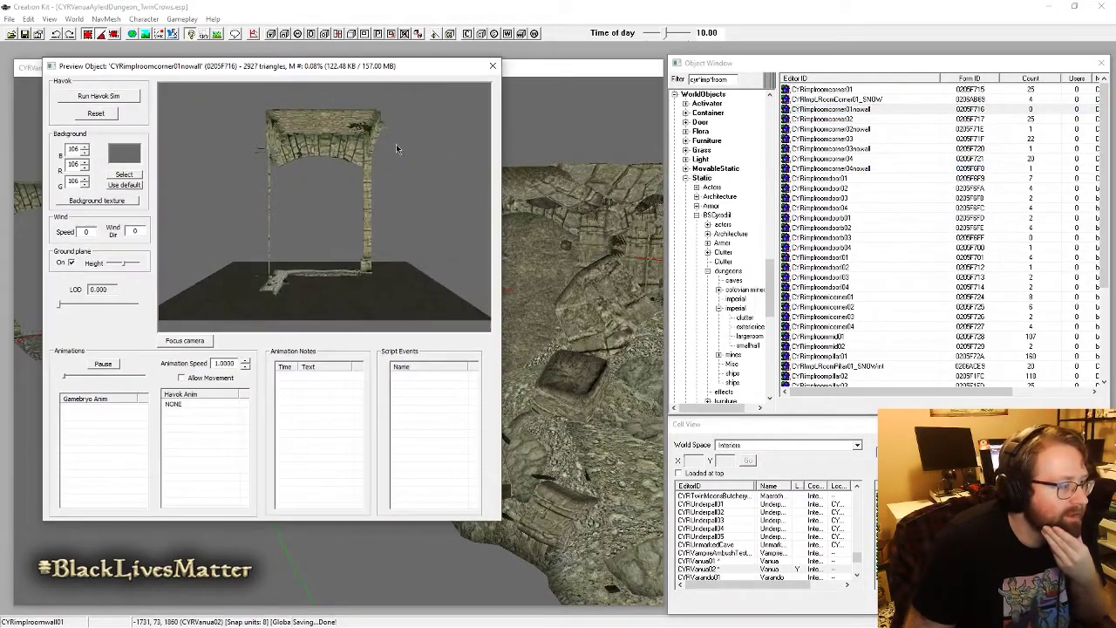
pyautogui.moveTo(396, 144); pyautogui.dragTo(415, 179)
# Step: Preview the room kit's corner and door pieces from CYRimplroomcorner02 through CYRimplroomdoor04
pyautogui.click(832, 118)
pyautogui.press('Down')
pyautogui.press('Down')
pyautogui.press('Down')
pyautogui.press('Down')
pyautogui.press('Down')
pyautogui.press('Down')
pyautogui.press('Down')
pyautogui.press('Down')
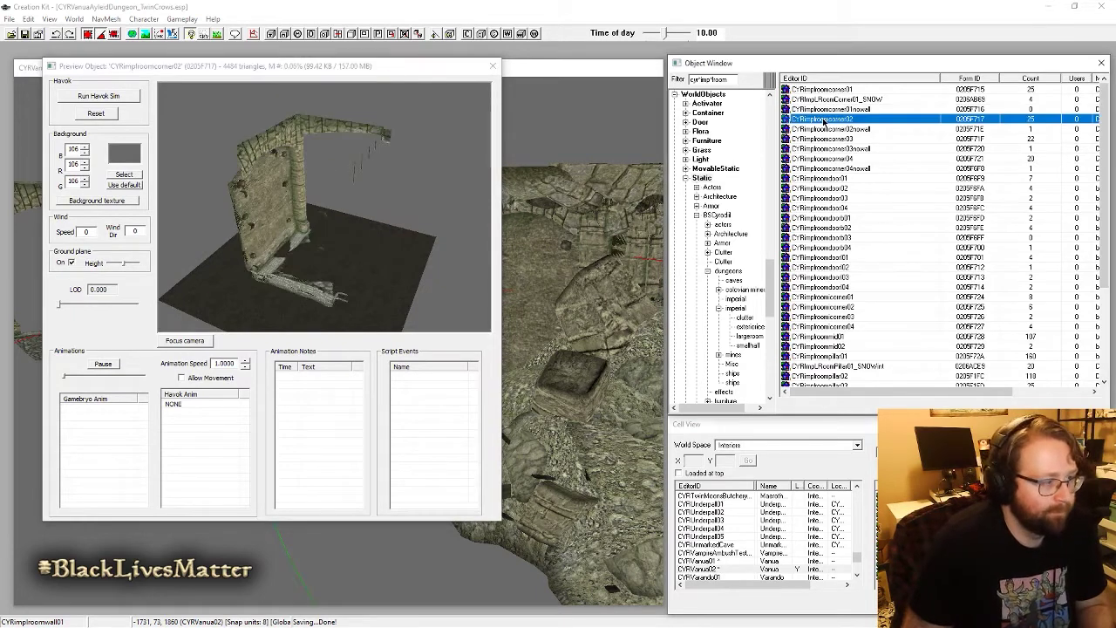
pyautogui.press('Down')
pyautogui.press('Down')
pyautogui.press('Down')
pyautogui.press('Down')
pyautogui.press('Down')
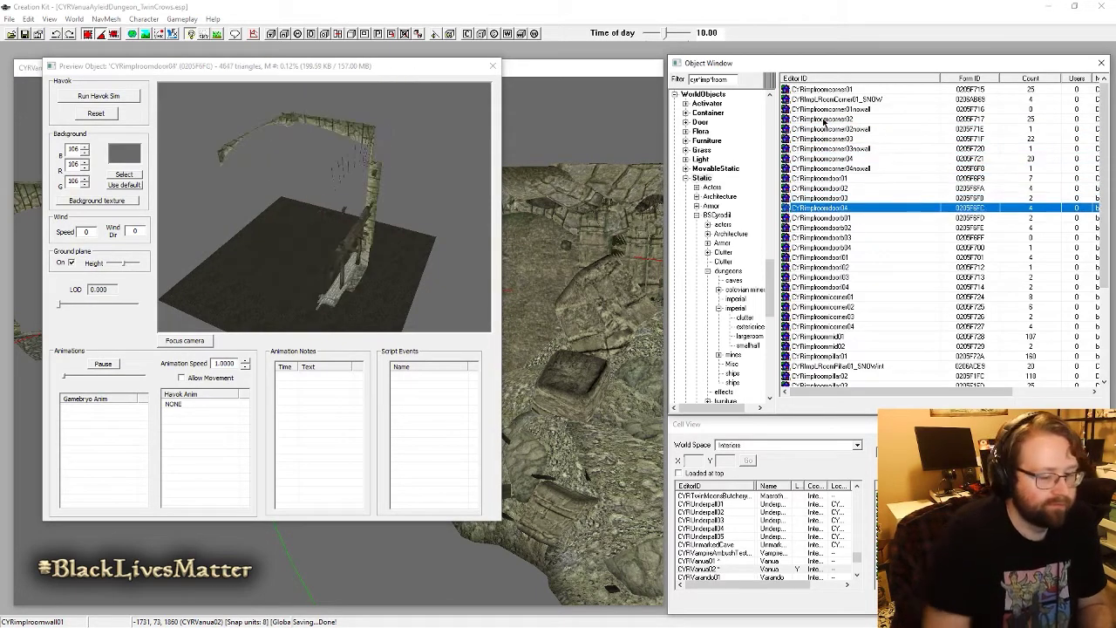
# Step: Preview the remaining door and inner corner pieces and compare CYRimplroommid01 with CYRimplroommid02
pyautogui.press('Down')
pyautogui.press('Down')
pyautogui.press('Down')
pyautogui.press('Down')
pyautogui.press('Down')
pyautogui.press('Down')
pyautogui.press('Down')
pyautogui.press('Down')
pyautogui.press('Down')
pyautogui.press('Down')
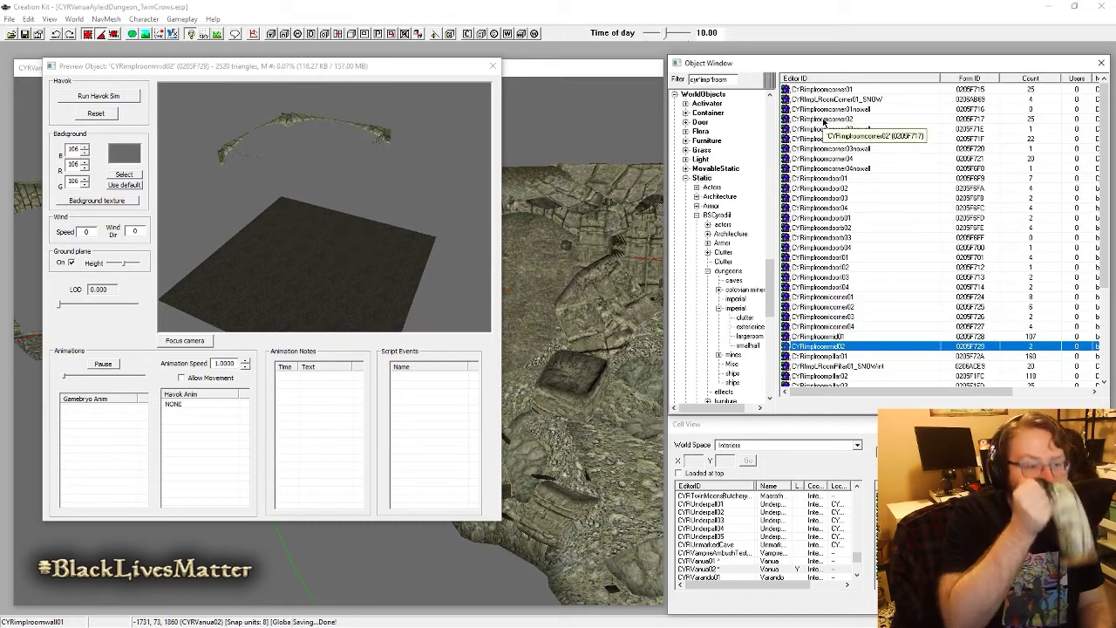
pyautogui.press('Up')
pyautogui.press('Up')
pyautogui.press('Down')
pyautogui.press('Down')
pyautogui.press('Down')
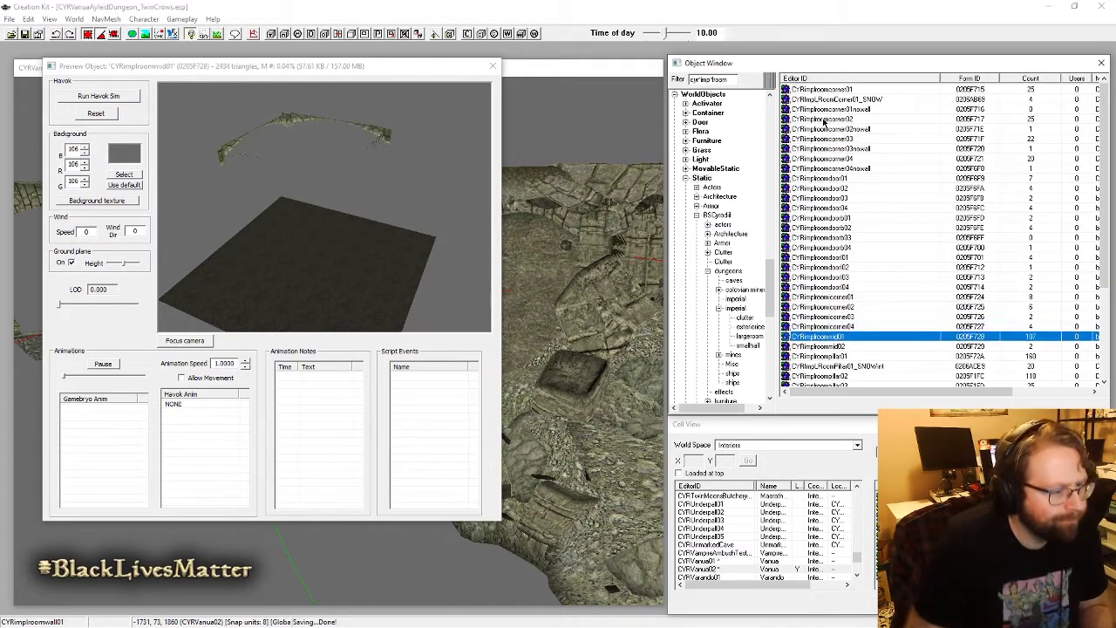
# Step: Place a full-height CYRimplroompillar01 beside the rubble mound and view it under the cell's own lighting
pyautogui.click(470, 278)
pyautogui.click(842, 357)
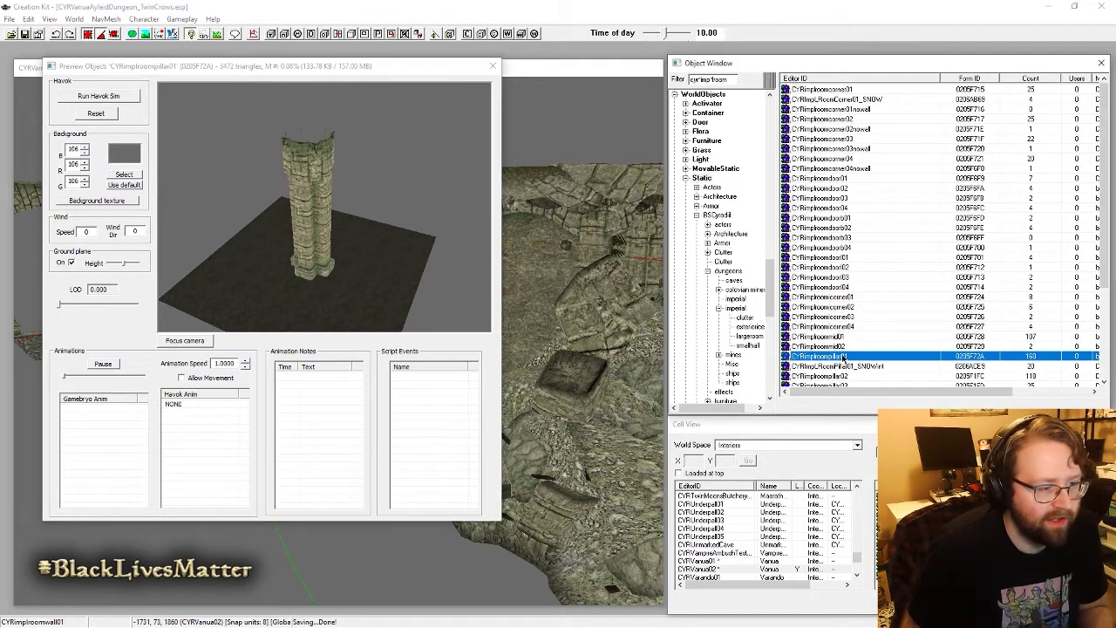
pyautogui.moveTo(561, 564); pyautogui.dragTo(565, 558)
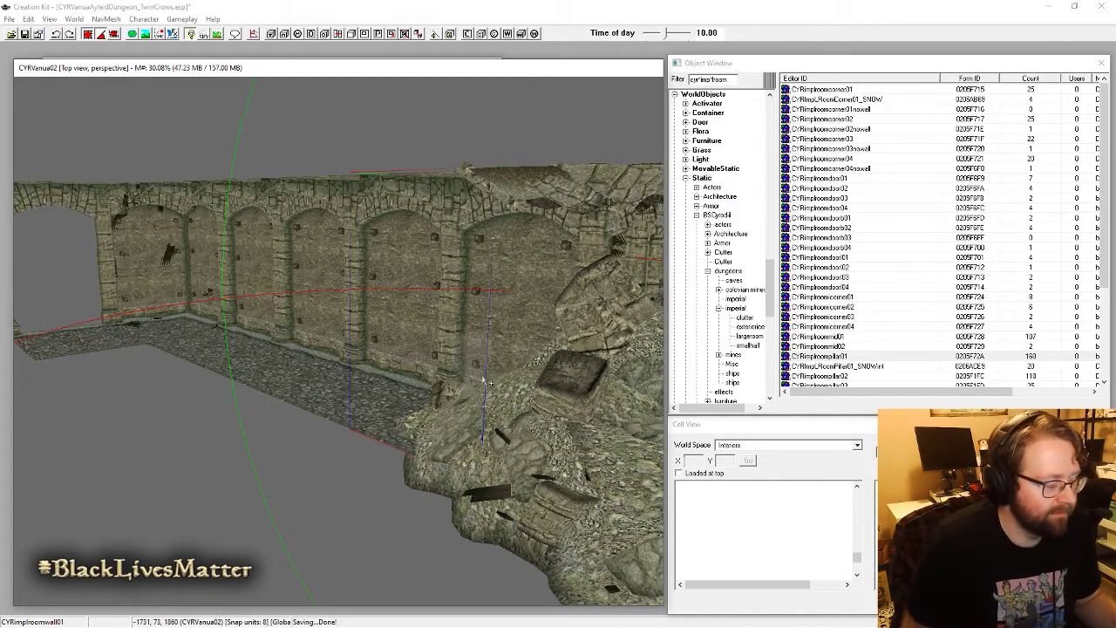
pyautogui.scroll(-2, 525, 394)
pyautogui.keyDown('shift'); pyautogui.moveTo(526, 394); pyautogui.dragTo(484, 345, button='middle'); pyautogui.keyUp('shift')
pyautogui.click(499, 288)
pyautogui.keyDown('shift'); pyautogui.moveTo(499, 288); pyautogui.dragTo(575, 294, button='middle'); pyautogui.keyUp('shift')
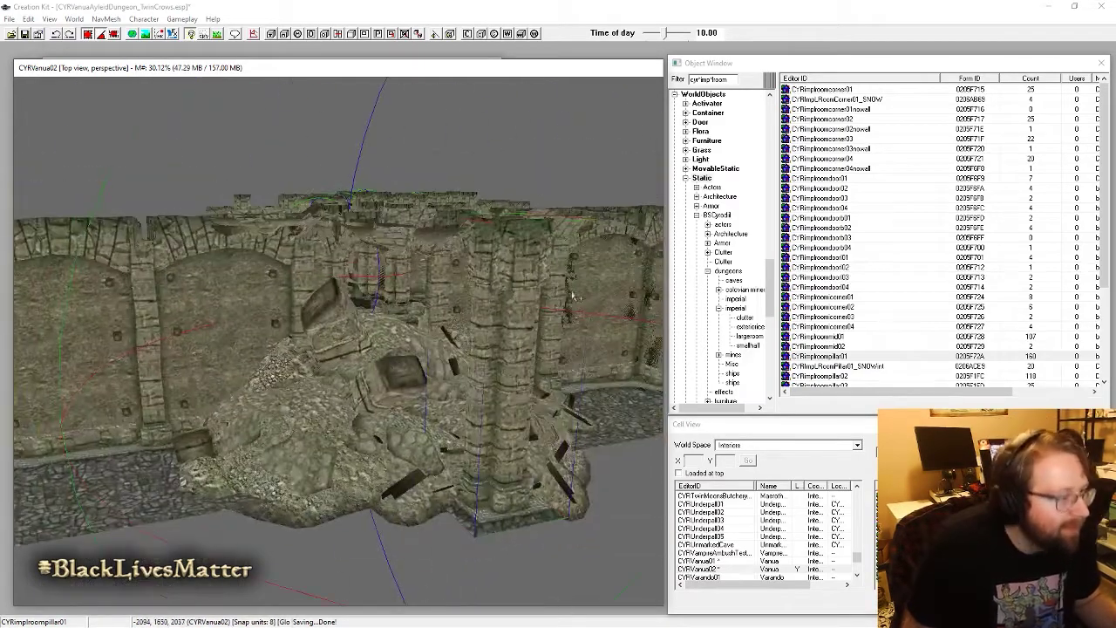
pyautogui.keyDown('shift'); pyautogui.moveTo(548, 425); pyautogui.dragTo(482, 362, button='middle'); pyautogui.keyUp('shift')
pyautogui.scroll(2, 489, 406)
pyautogui.press('a')
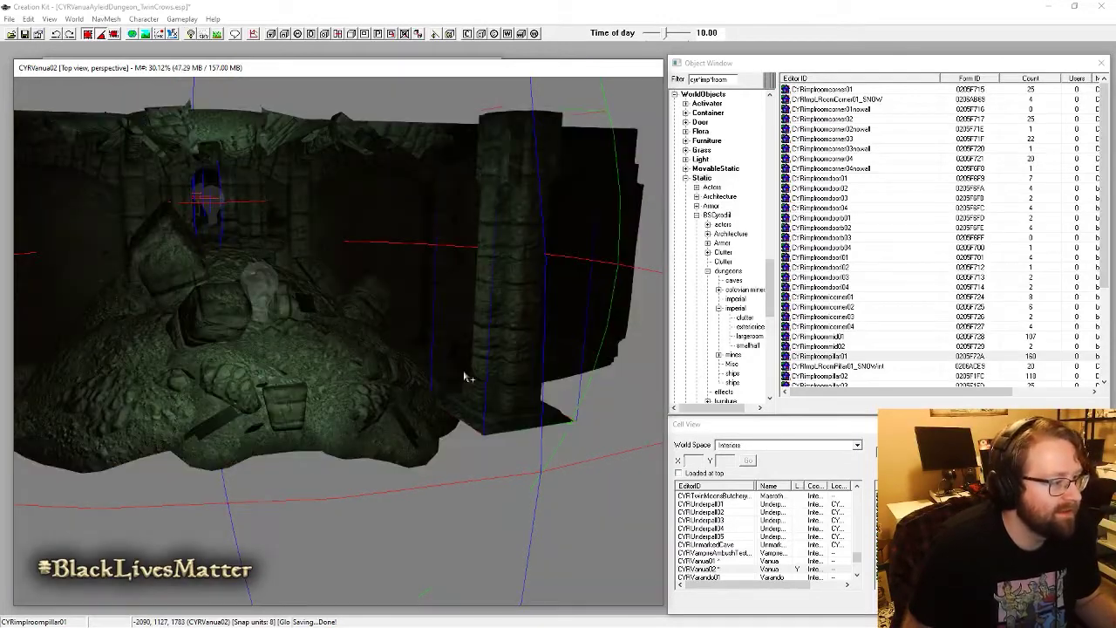
# Step: Preview the neighbouring pillar pieces and place a broken CYRimplroompillar03 beside the full-height pillar
pyautogui.doubleClick(844, 356)
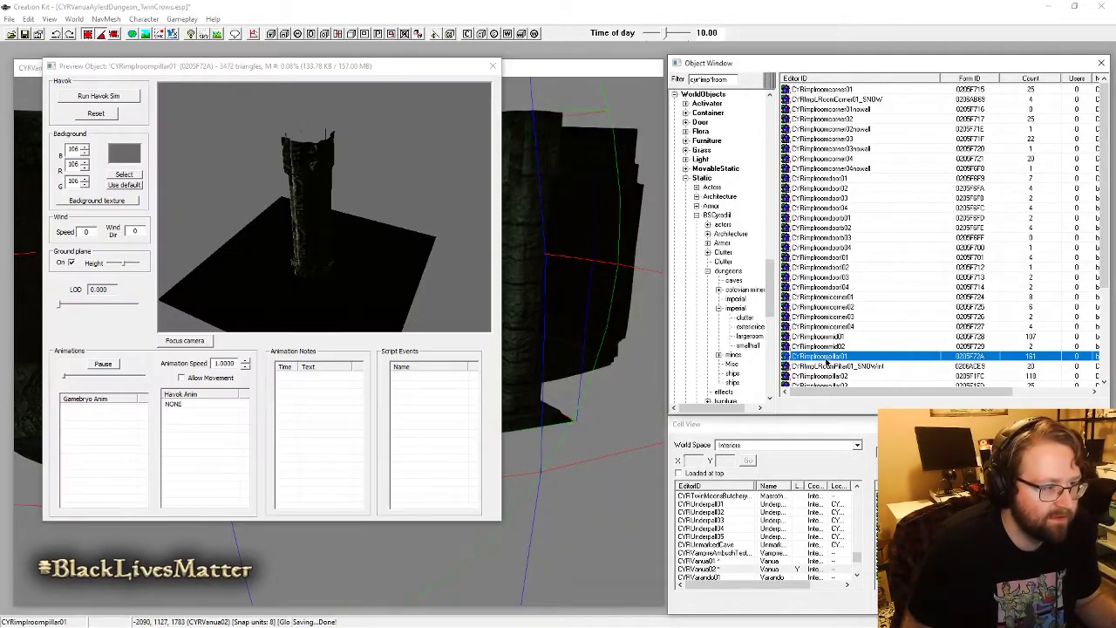
pyautogui.click(884, 377)
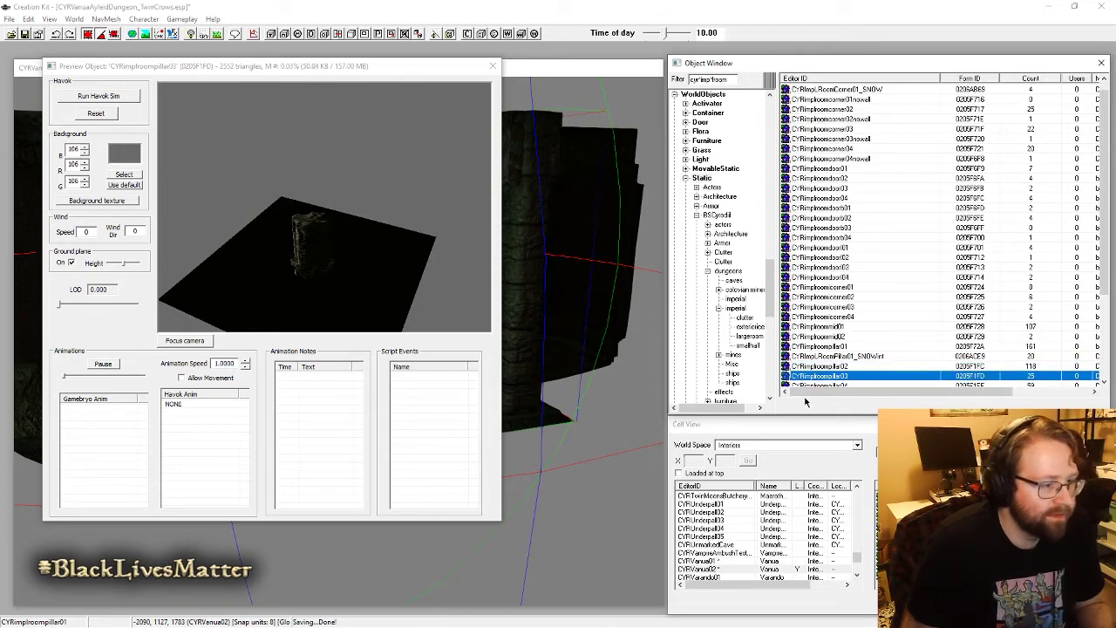
pyautogui.click(528, 418)
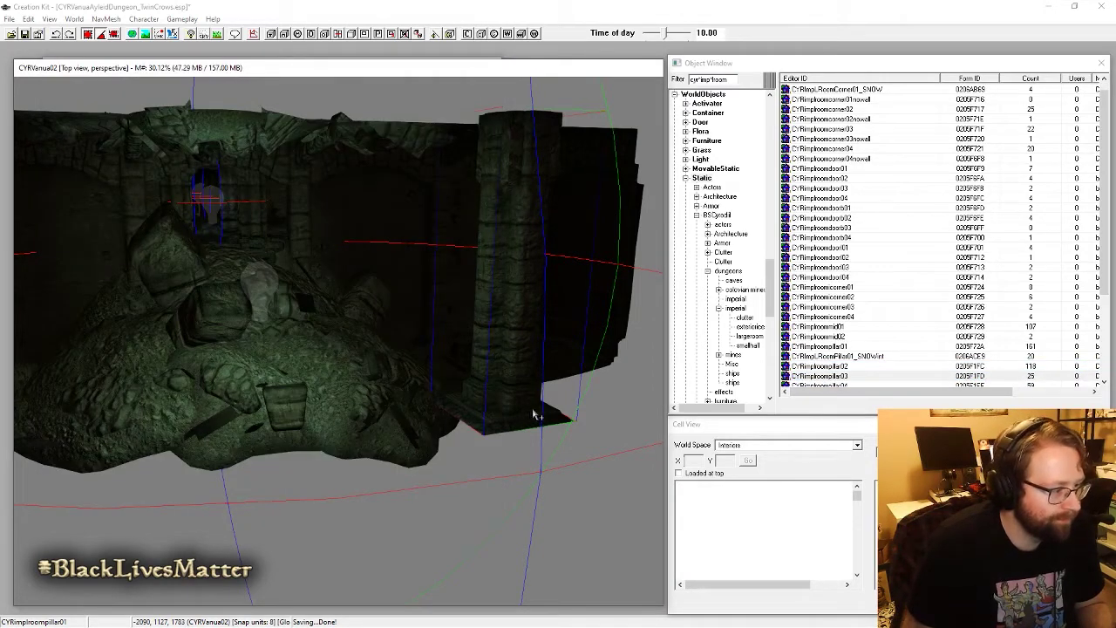
pyautogui.moveTo(538, 406); pyautogui.dragTo(608, 435)
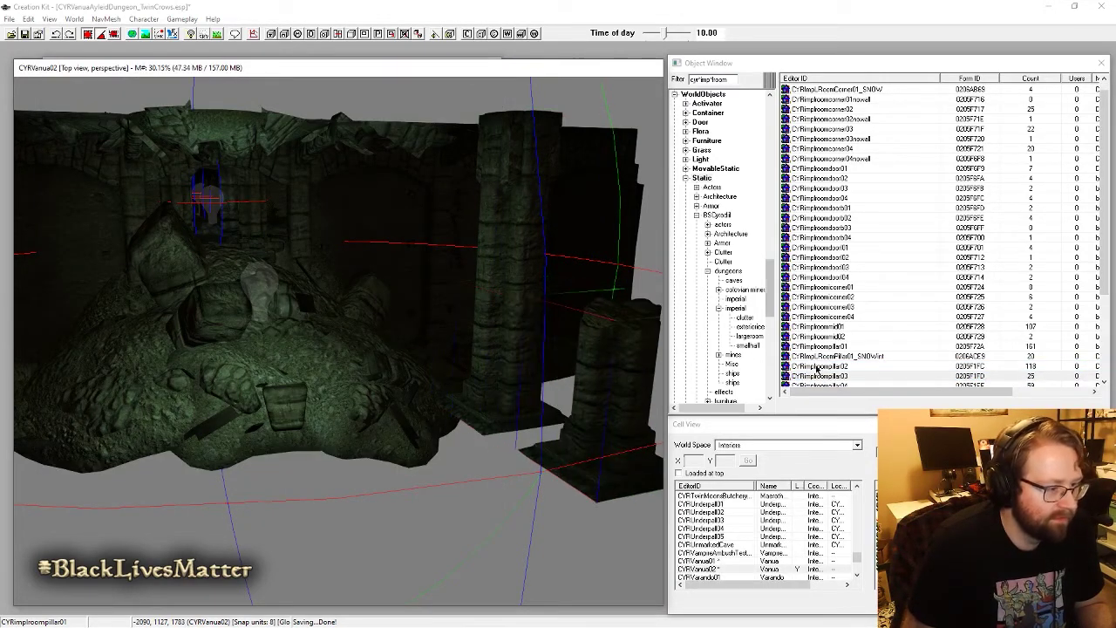
# Step: Try CYRimplroompillar02 in front of the full-height pillar and delete it
pyautogui.click(818, 369)
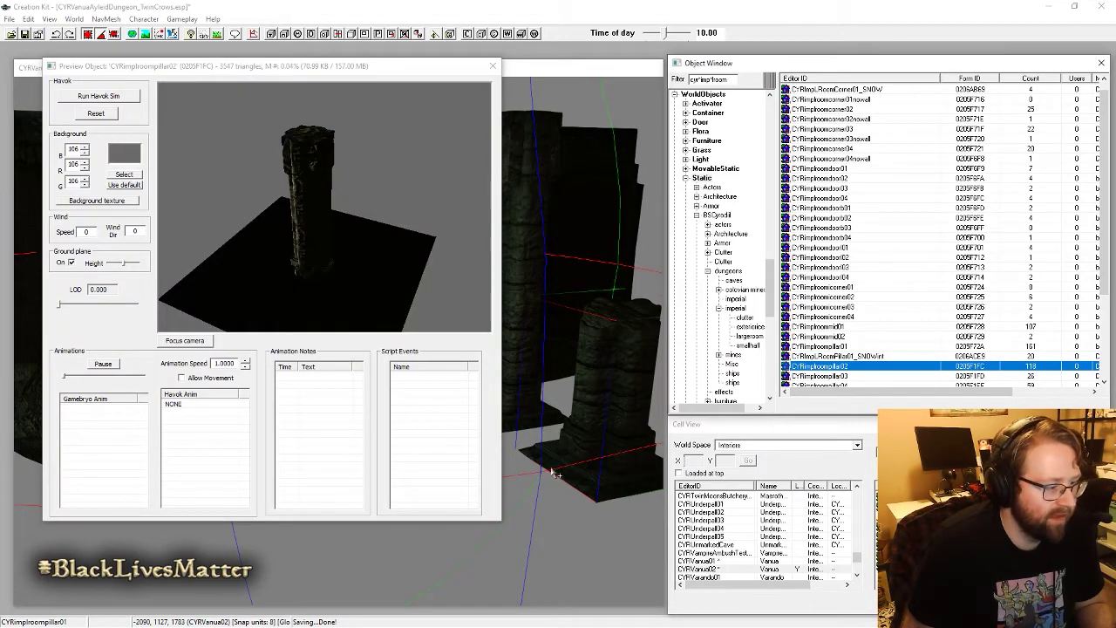
pyautogui.click(553, 472)
pyautogui.moveTo(618, 464); pyautogui.dragTo(478, 451)
pyautogui.press('Delete')
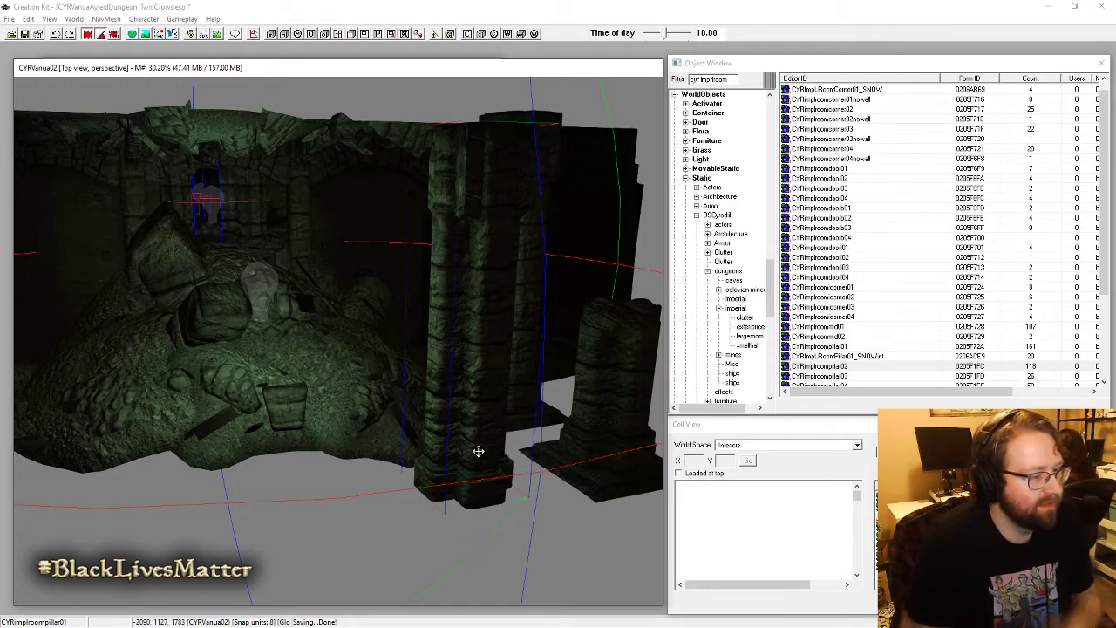
# Step: Preview the broken CYRimplroompillar04 and place it in front of the full-height pillar
pyautogui.scroll(-1, 802, 354)
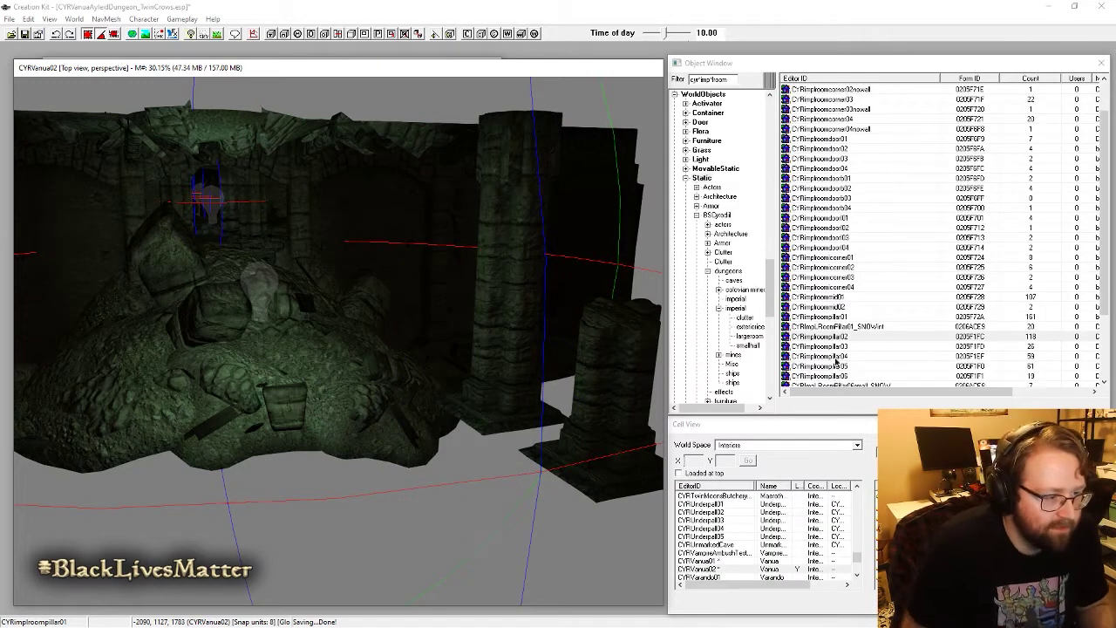
pyautogui.doubleClick(835, 359)
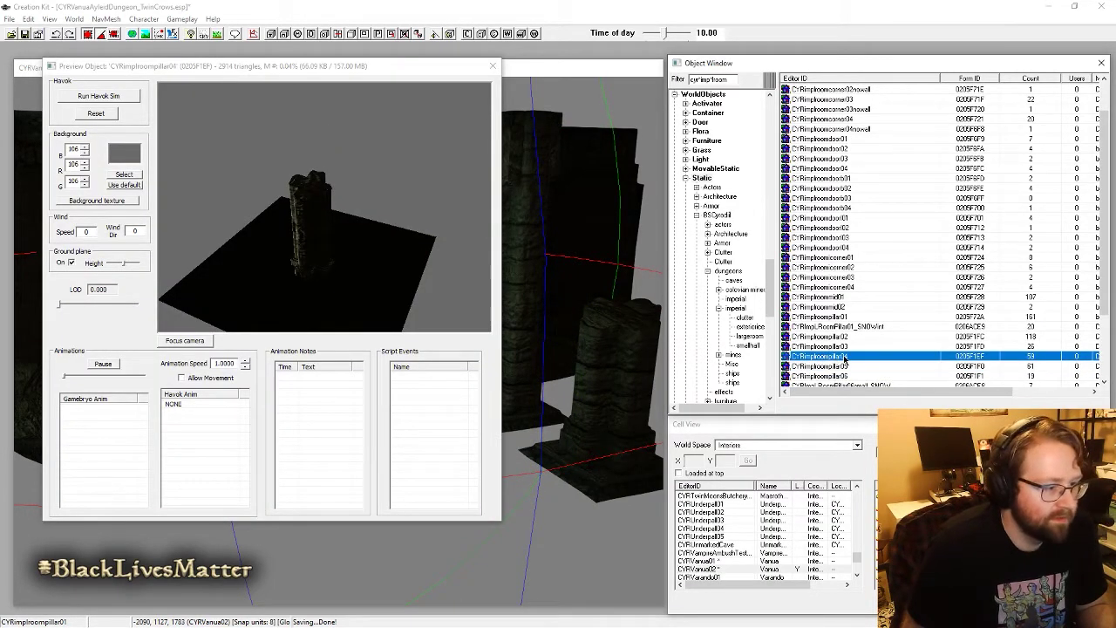
pyautogui.click(563, 476)
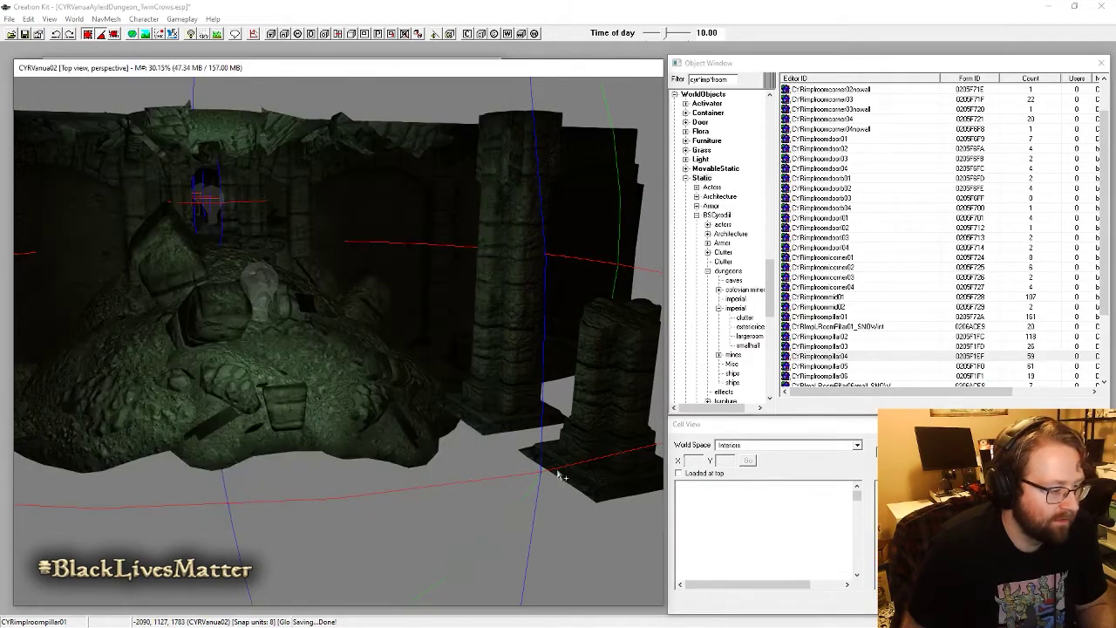
pyautogui.moveTo(556, 466); pyautogui.dragTo(471, 477)
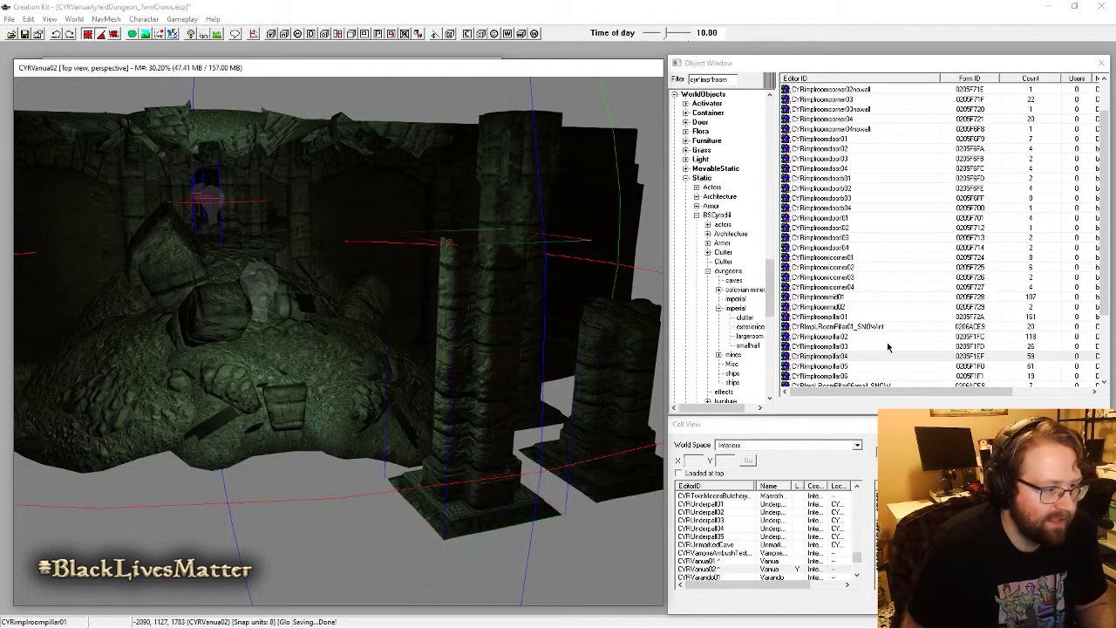
# Step: Place CYRimplroompillar05 and move it next to the other pillars beside the rubble mound
pyautogui.doubleClick(834, 367)
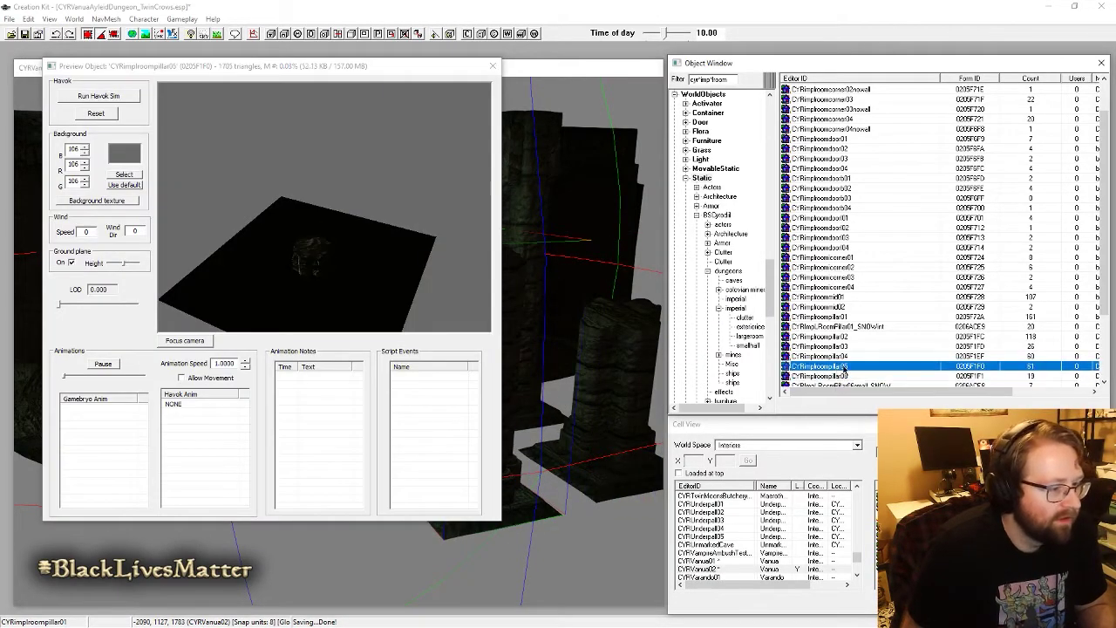
pyautogui.click(563, 478)
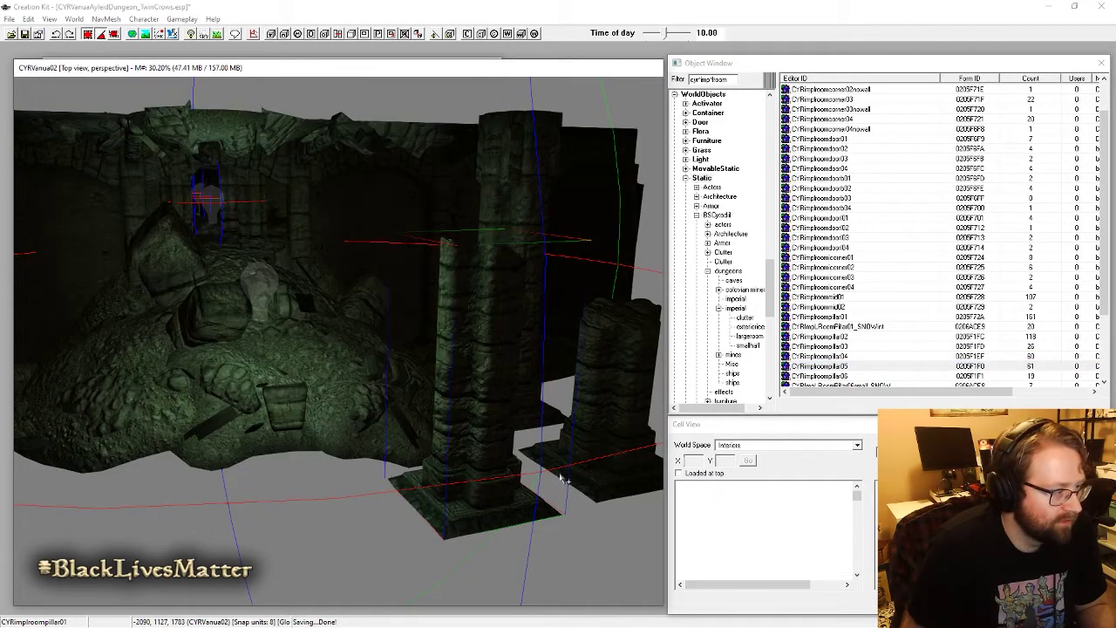
pyautogui.moveTo(564, 478); pyautogui.dragTo(371, 332)
pyautogui.keyDown('shift'); pyautogui.moveTo(370, 331); pyautogui.dragTo(375, 262, button='middle'); pyautogui.keyUp('shift')
pyautogui.moveTo(219, 305); pyautogui.dragTo(445, 446)
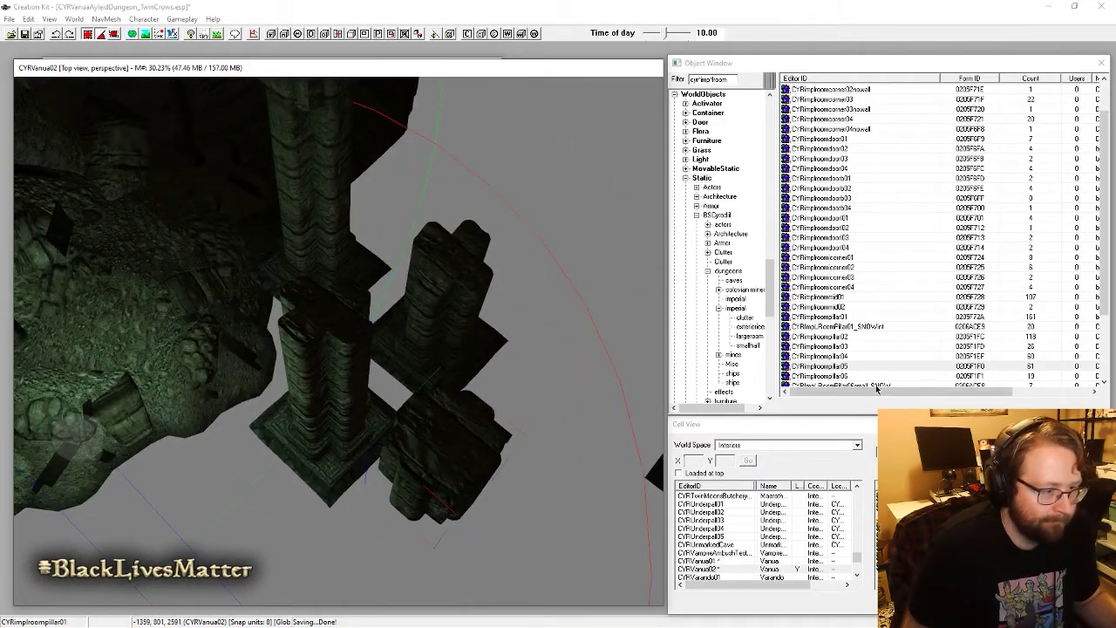
# Step: Preview CYRimplroompillar06, place it beside the broken pillars and move it to the outer side of the group
pyautogui.doubleClick(846, 378)
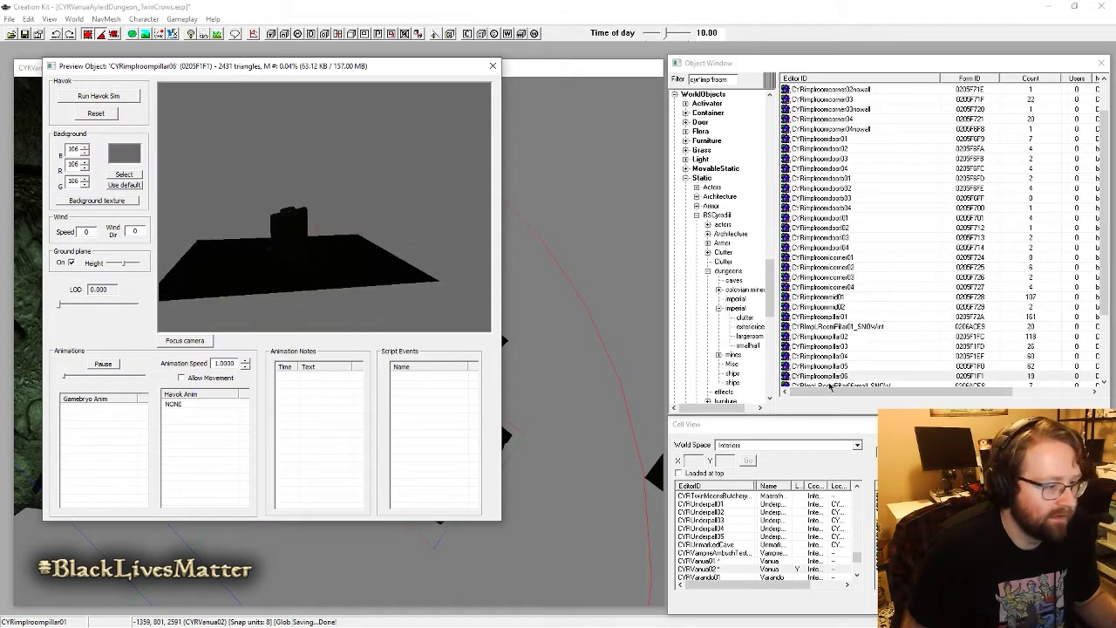
pyautogui.click(843, 377)
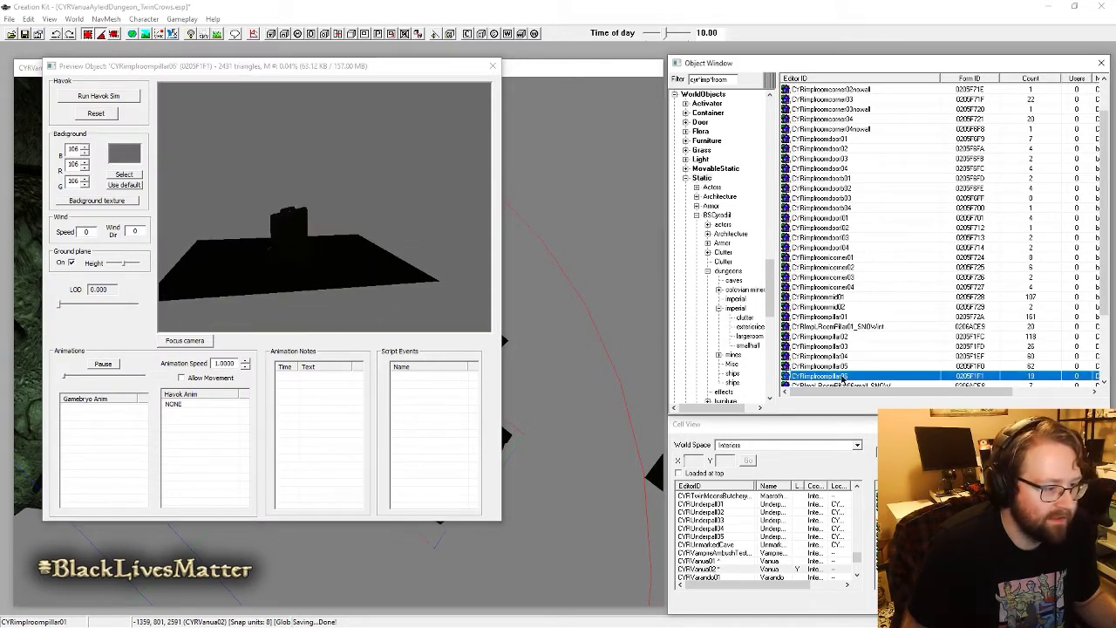
pyautogui.click(512, 347)
pyautogui.moveTo(513, 347); pyautogui.dragTo(509, 340)
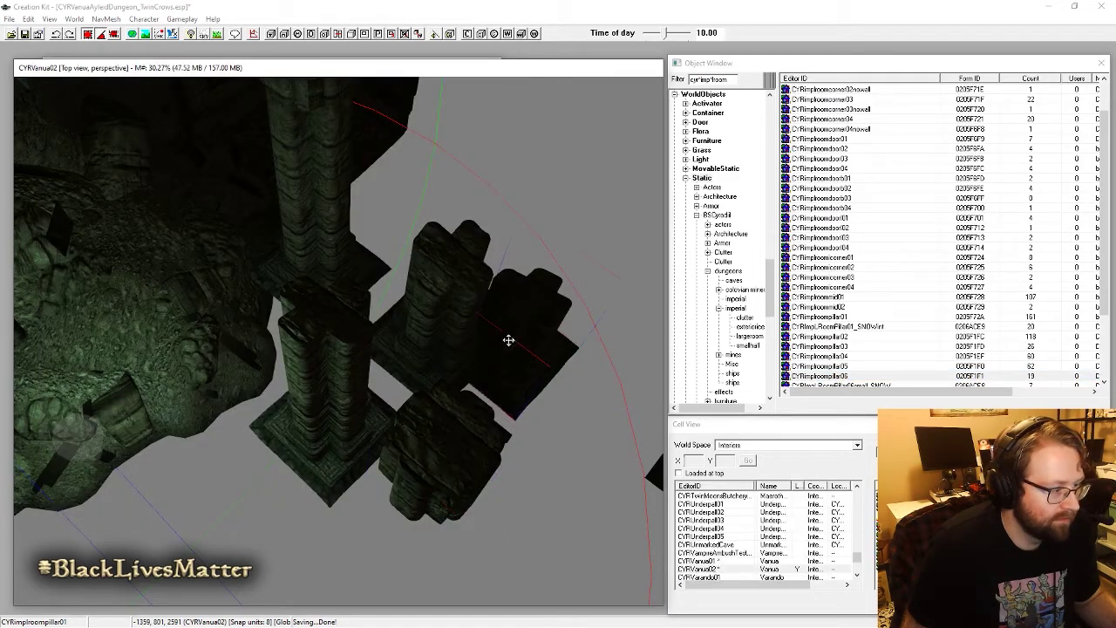
pyautogui.keyDown('shift'); pyautogui.moveTo(509, 320); pyautogui.dragTo(467, 323, button='middle'); pyautogui.keyUp('shift')
pyautogui.moveTo(507, 339); pyautogui.dragTo(462, 375)
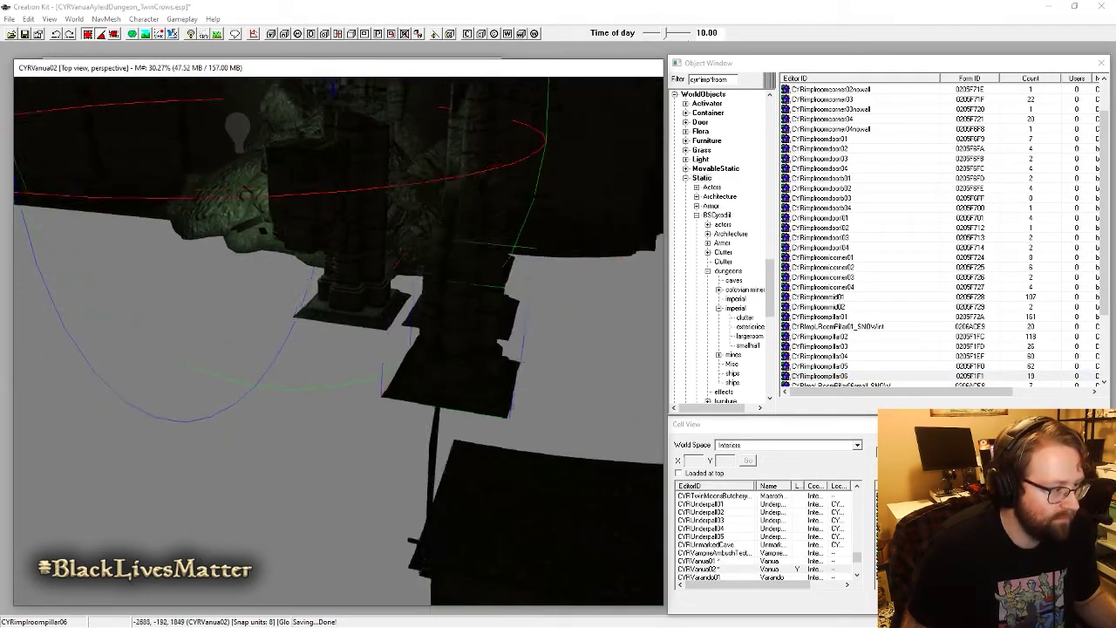
pyautogui.keyDown('shift'); pyautogui.moveTo(462, 375); pyautogui.dragTo(495, 380, button='middle'); pyautogui.keyUp('shift')
pyautogui.moveTo(515, 384); pyautogui.dragTo(508, 403)
pyautogui.keyDown('shift'); pyautogui.moveTo(508, 402); pyautogui.dragTo(597, 269, button='middle'); pyautogui.keyUp('shift')
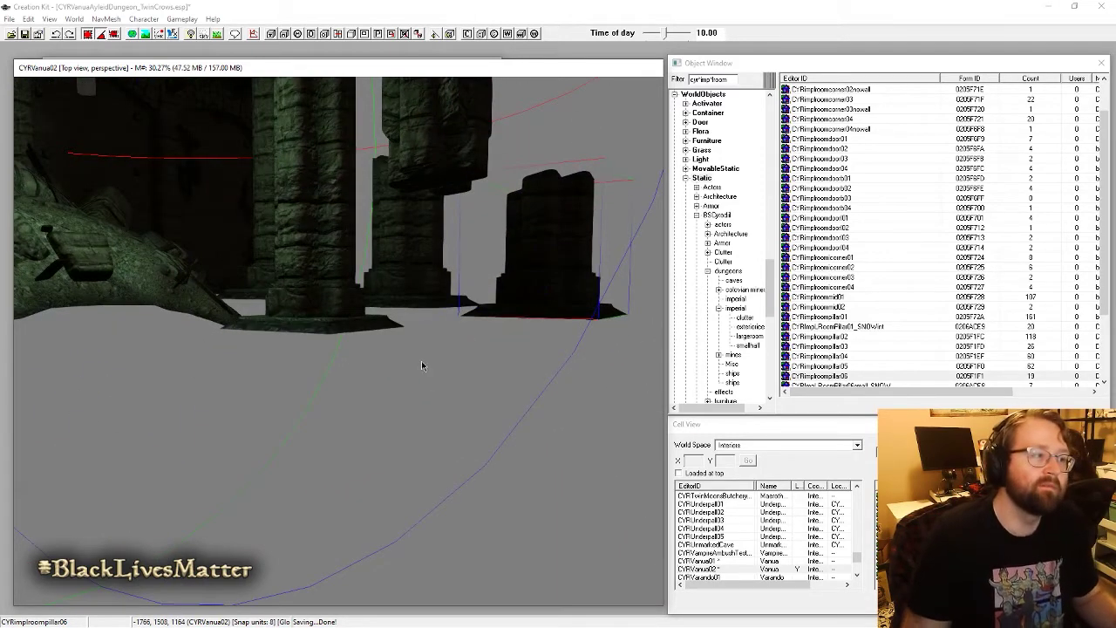
pyautogui.keyDown('shift'); pyautogui.moveTo(421, 366); pyautogui.dragTo(560, 325, button='middle'); pyautogui.keyUp('shift')
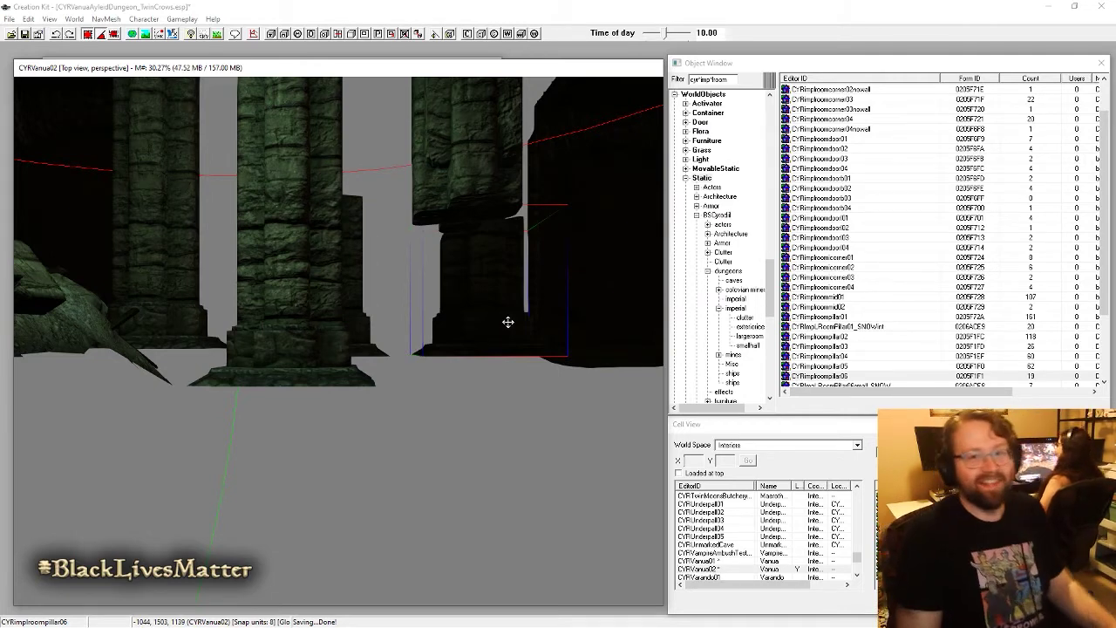
pyautogui.keyDown('shift'); pyautogui.moveTo(507, 321); pyautogui.dragTo(452, 343, button='middle'); pyautogui.keyUp('shift')
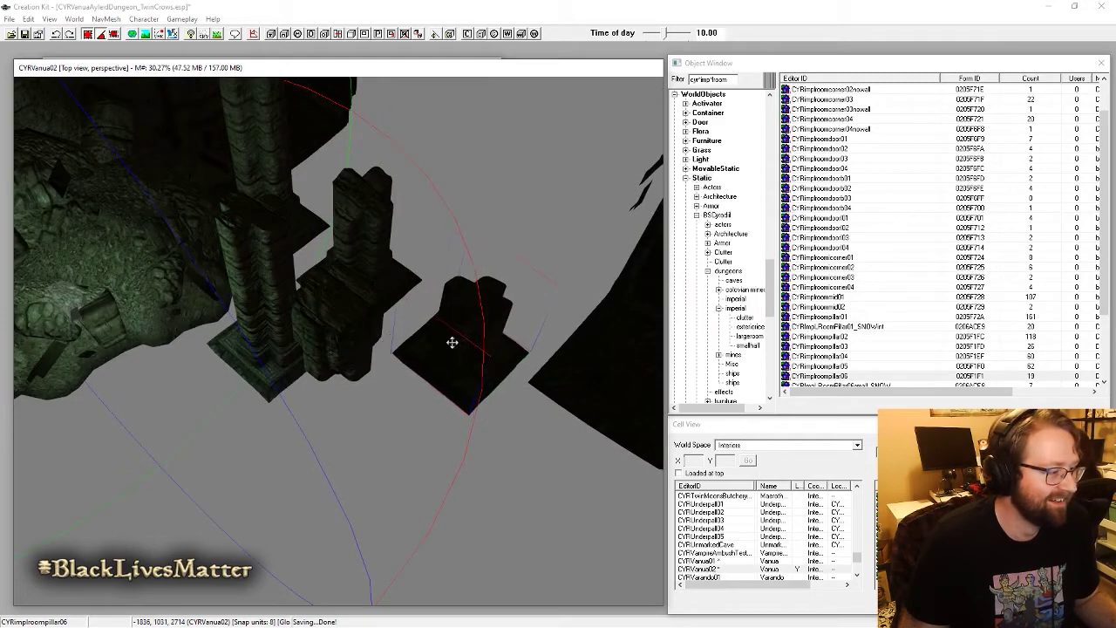
# Step: Preview the large-room wall pieces CYRimplroomwall01 and CYRimplroomwall02, hiding the ground plane, and compare them with the rubble chamber
pyautogui.scroll(-2, 896, 329)
pyautogui.doubleClick(855, 337)
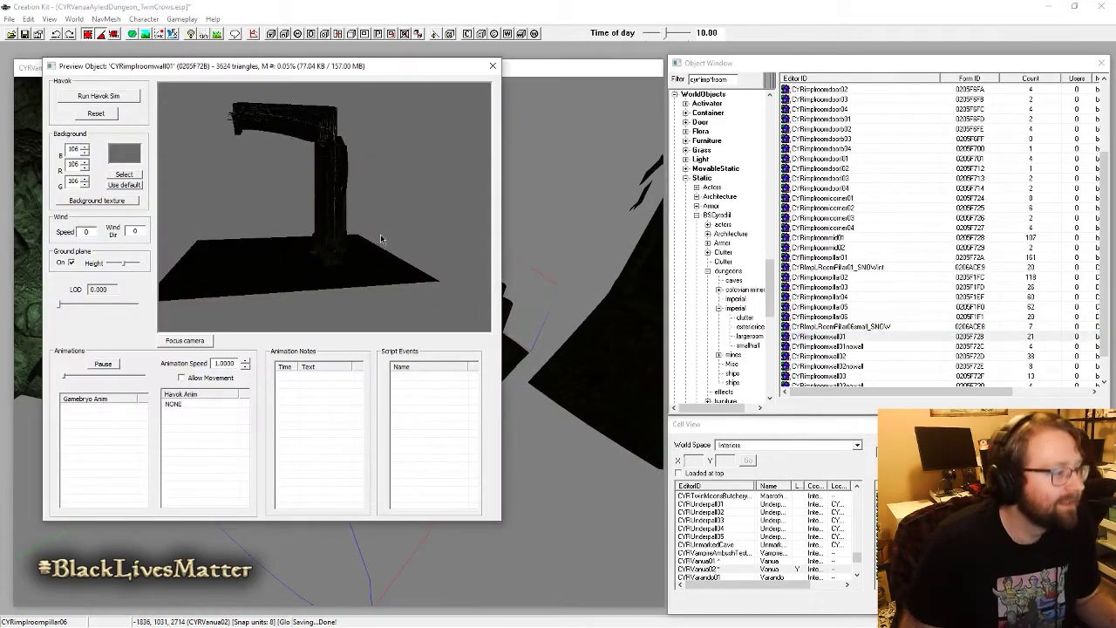
pyautogui.click(493, 65)
pyautogui.keyDown('shift'); pyautogui.moveTo(454, 345); pyautogui.dragTo(446, 309, button='middle'); pyautogui.keyUp('shift')
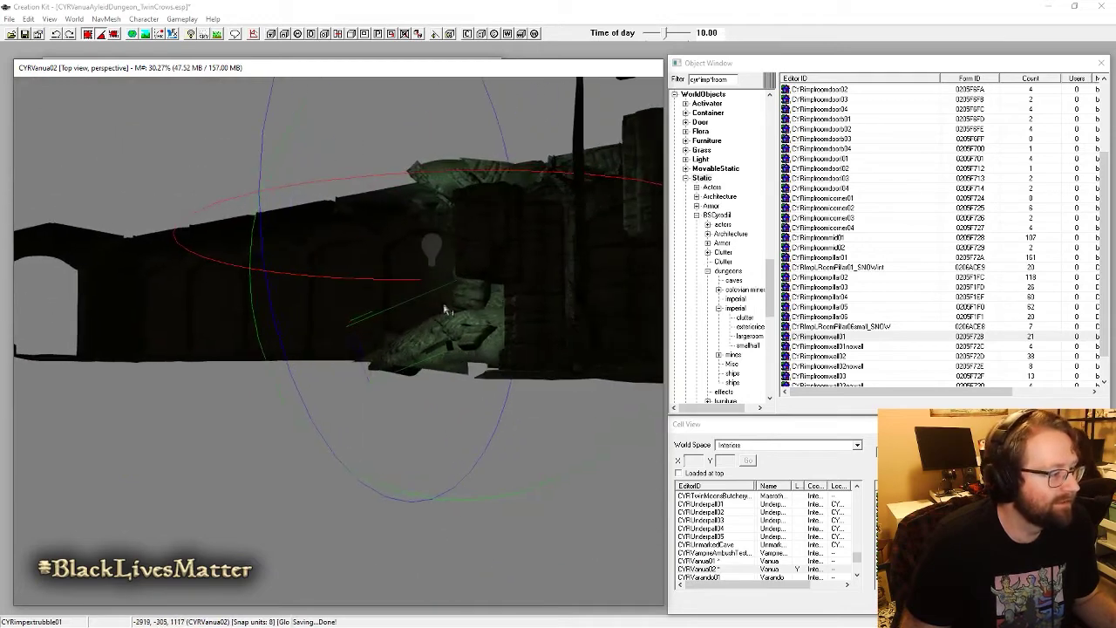
pyautogui.scroll(-1, 833, 307)
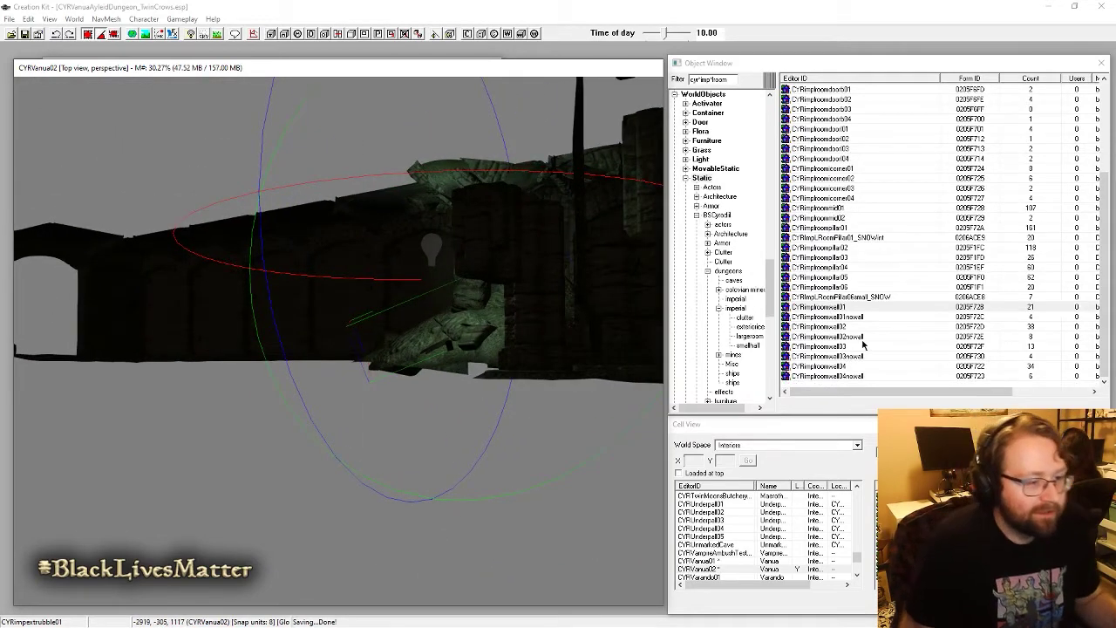
pyautogui.doubleClick(850, 326)
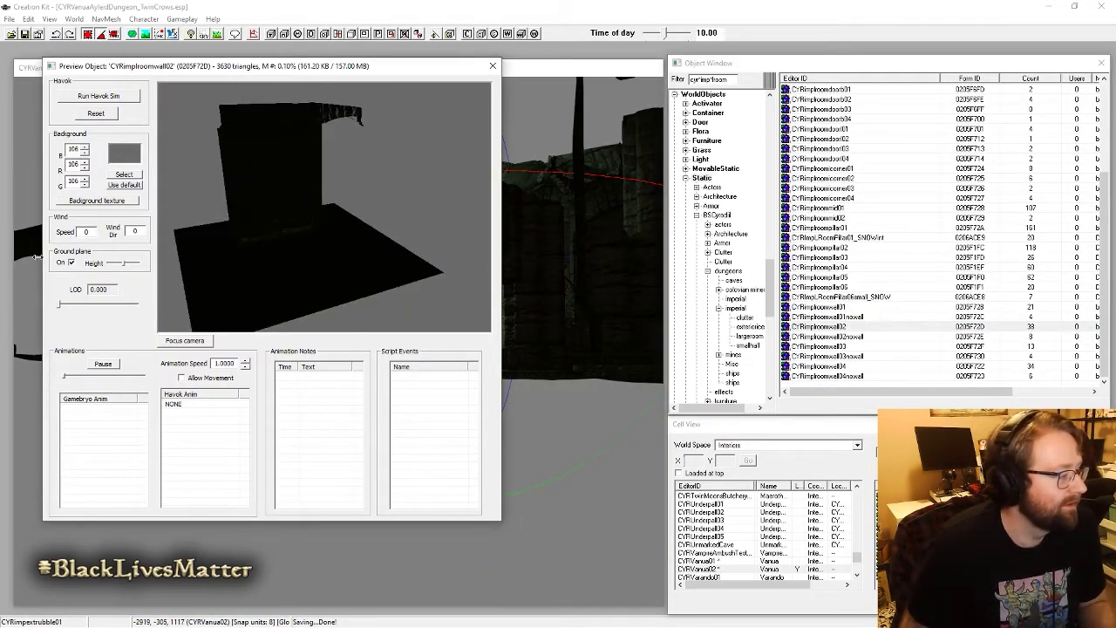
pyautogui.click(73, 263)
pyautogui.keyDown('shift'); pyautogui.moveTo(209, 262); pyautogui.dragTo(300, 188, button='middle'); pyautogui.keyUp('shift')
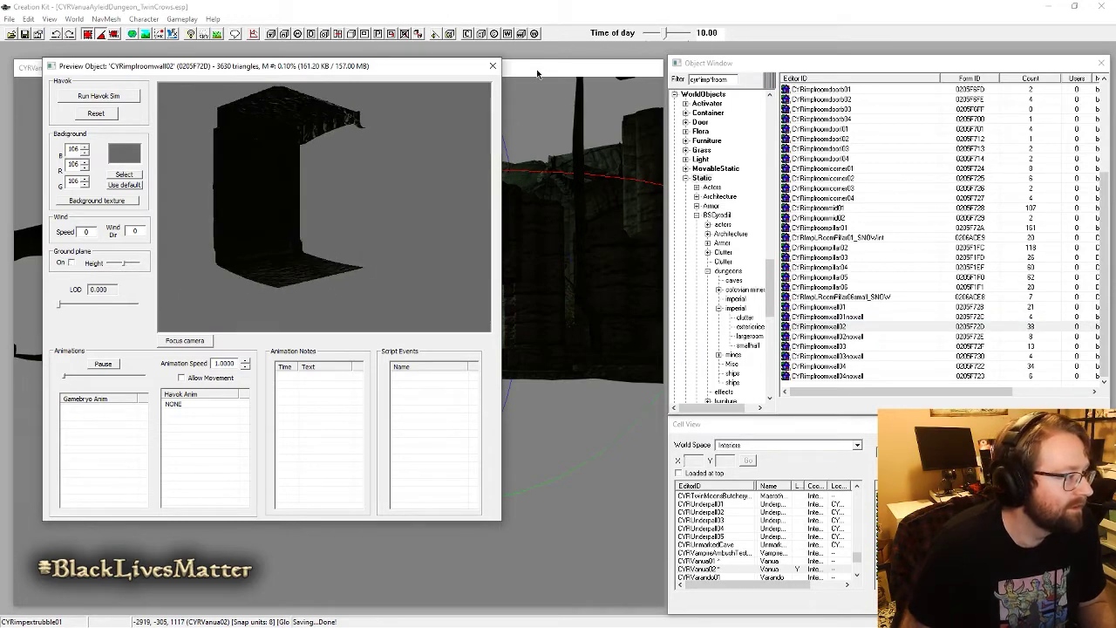
pyautogui.click(494, 68)
pyautogui.scroll(5, 523, 340)
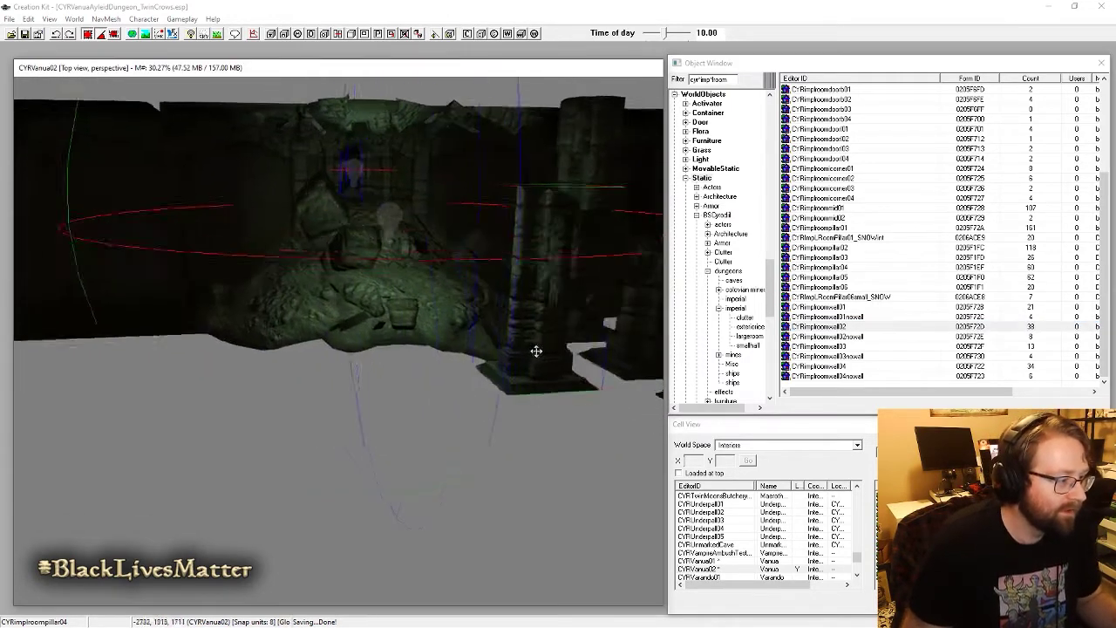
pyautogui.keyDown('shift'); pyautogui.moveTo(551, 360); pyautogui.dragTo(457, 358, button='middle'); pyautogui.keyUp('shift')
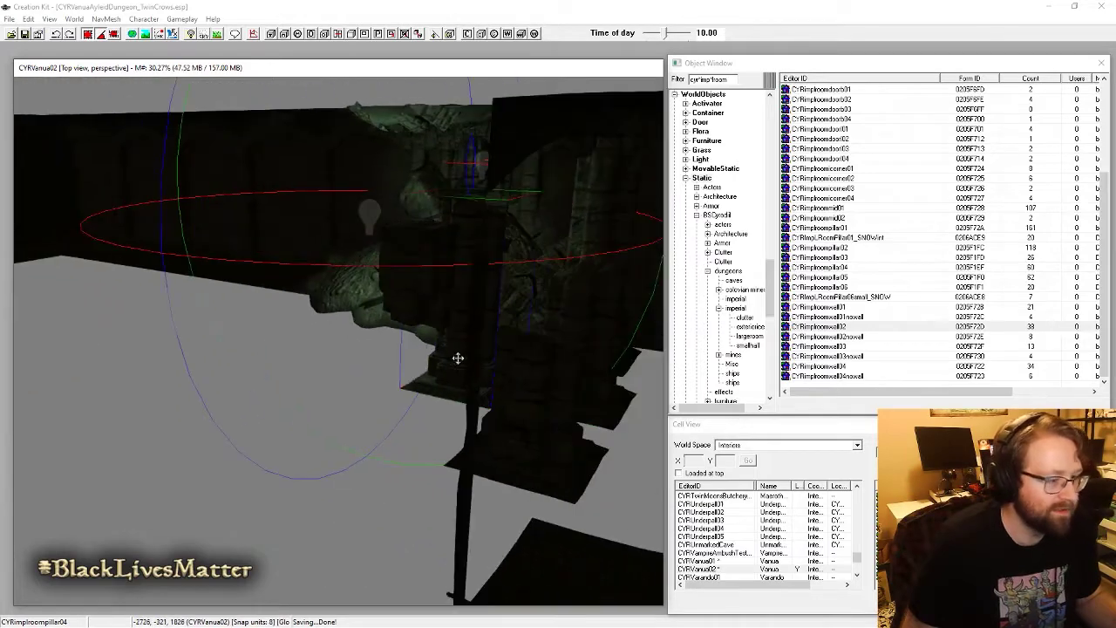
# Step: Broaden the object filter to cyr*imp* by removing "room"
pyautogui.click(713, 81)
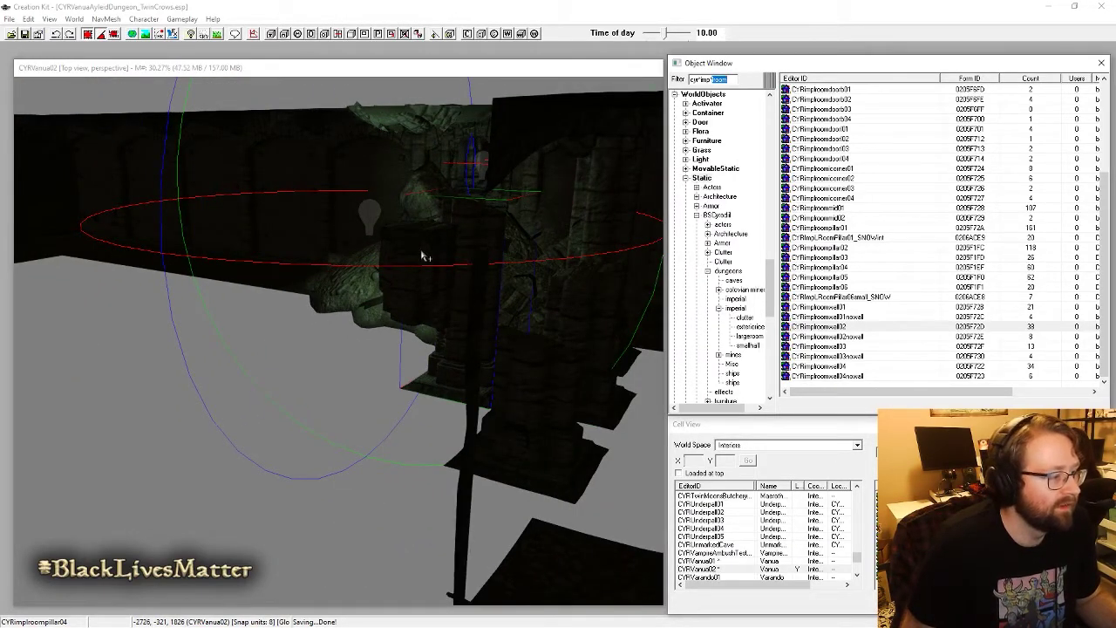
pyautogui.keyDown('shift'); pyautogui.moveTo(423, 255); pyautogui.dragTo(367, 338, button='middle'); pyautogui.keyUp('shift')
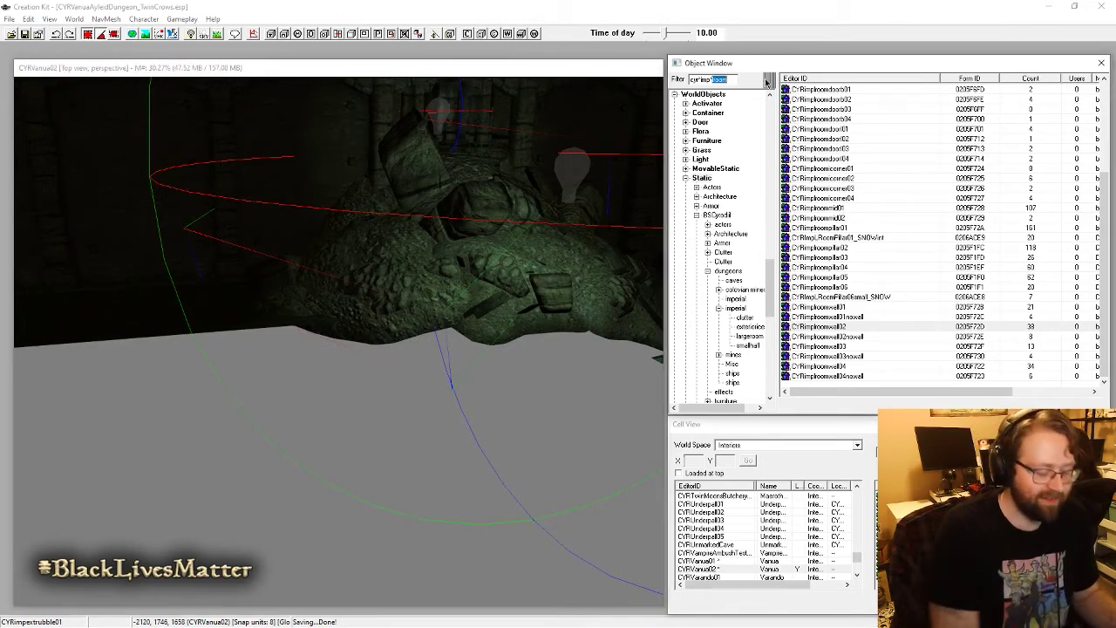
pyautogui.press('BackSpace')
pyautogui.press('BackSpace')
pyautogui.press('BackSpace')
pyautogui.press('BackSpace')
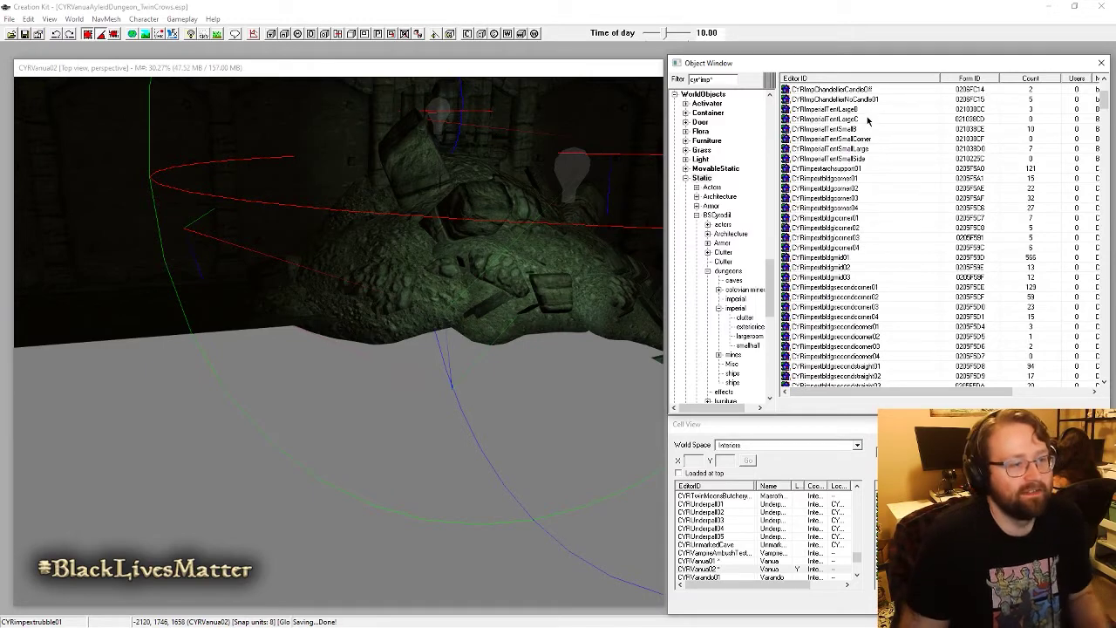
# Step: Preview the Imperial tent statics from CYRImperialTentLargeB through CYRImperialTentSmallSide with the ground plane hidden
pyautogui.click(853, 110)
pyautogui.rightClick(853, 110)
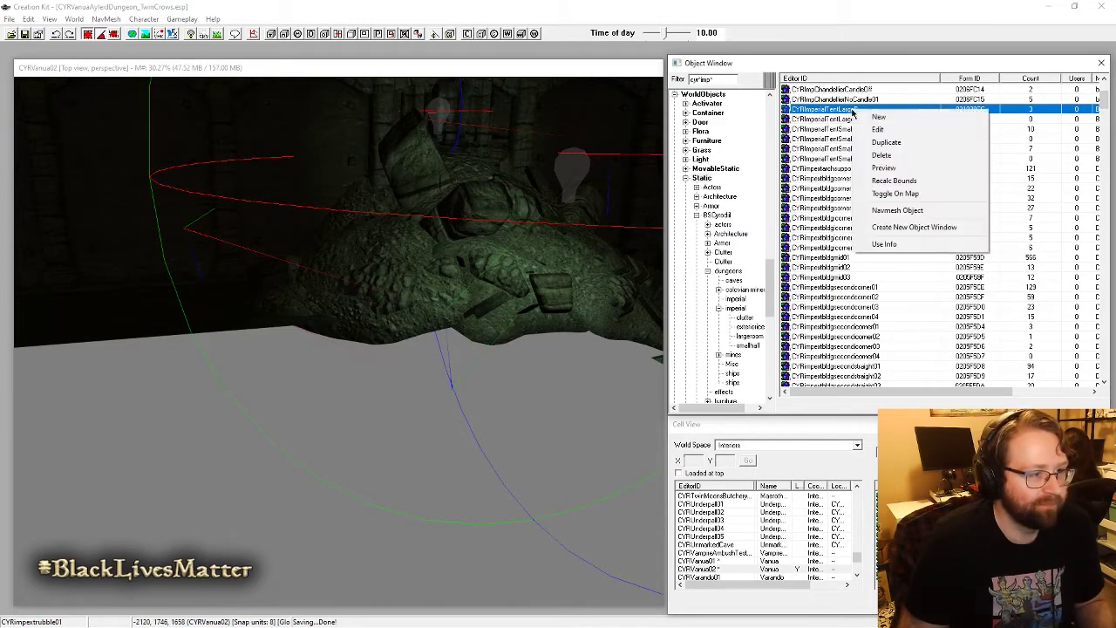
pyautogui.click(883, 168)
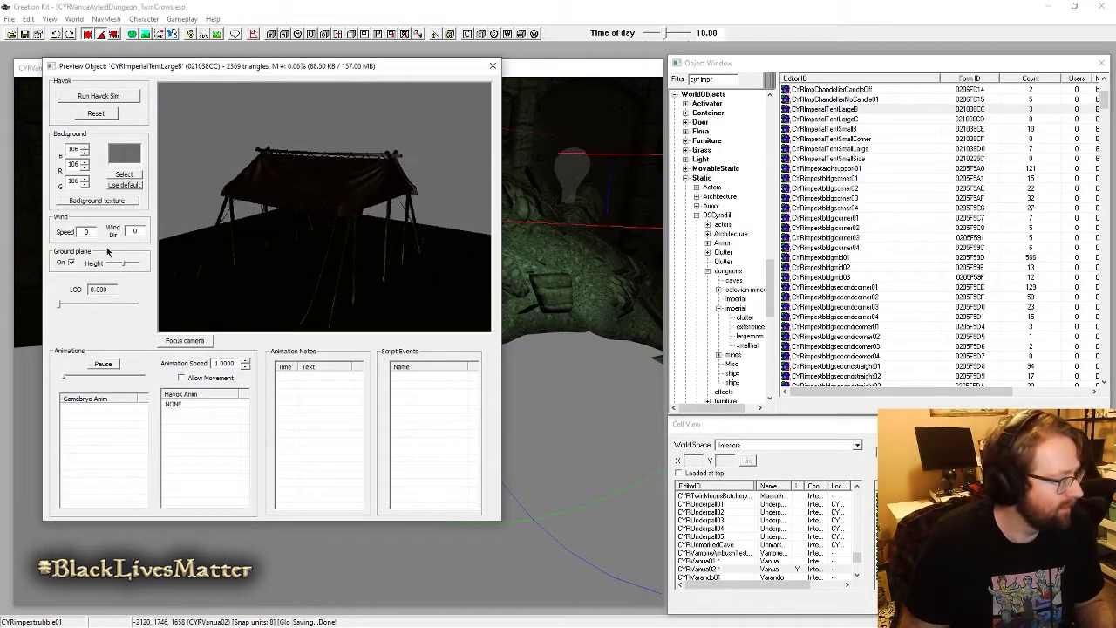
pyautogui.click(72, 263)
pyautogui.click(827, 118)
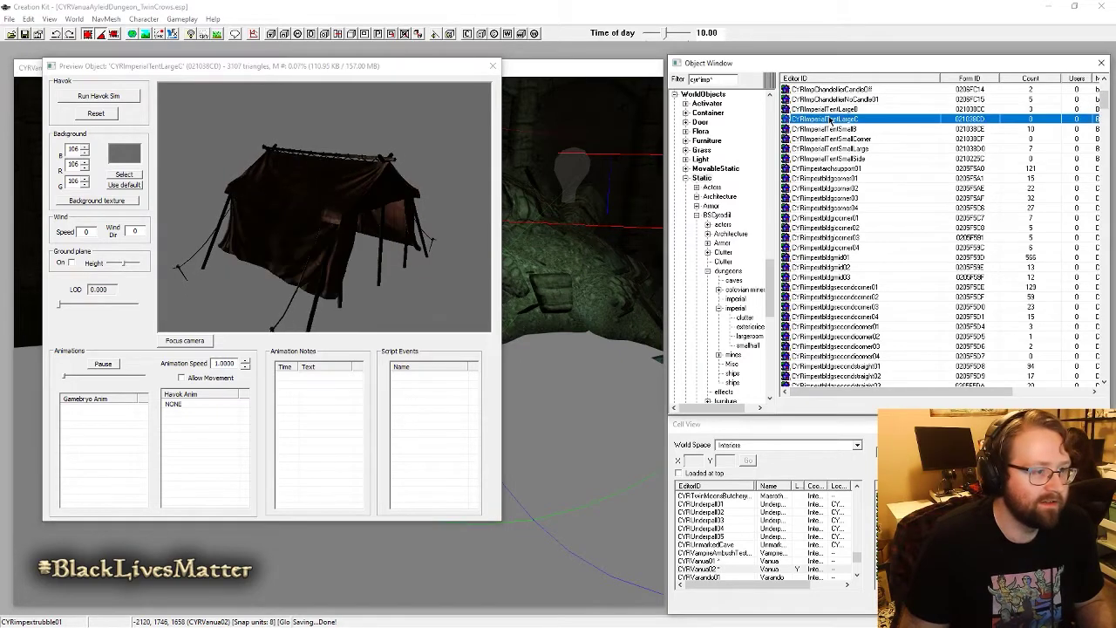
pyautogui.press('Down')
pyautogui.press('Down')
pyautogui.press('Down')
pyautogui.press('Down')
pyautogui.press('Down')
pyautogui.press('Down')
pyautogui.press('Down')
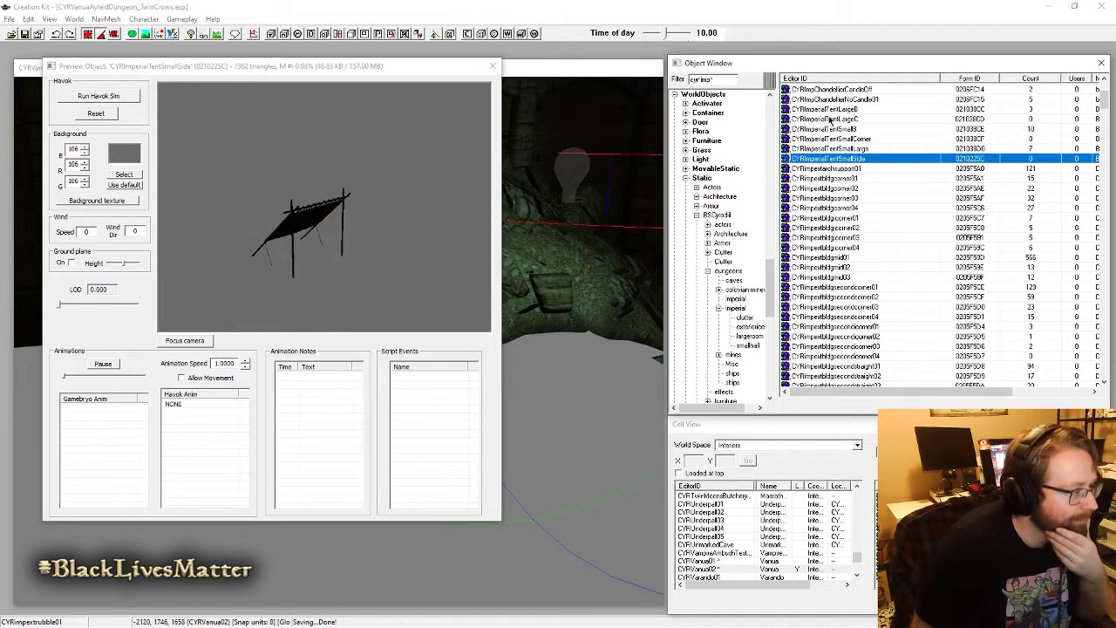
# Step: Preview the Imperial exterior building pieces up to CYRimpextbldgsecondcorner01 and focus the preview camera on that piece
pyautogui.press('Down')
pyautogui.press('Down')
pyautogui.press('Down')
pyautogui.press('Down')
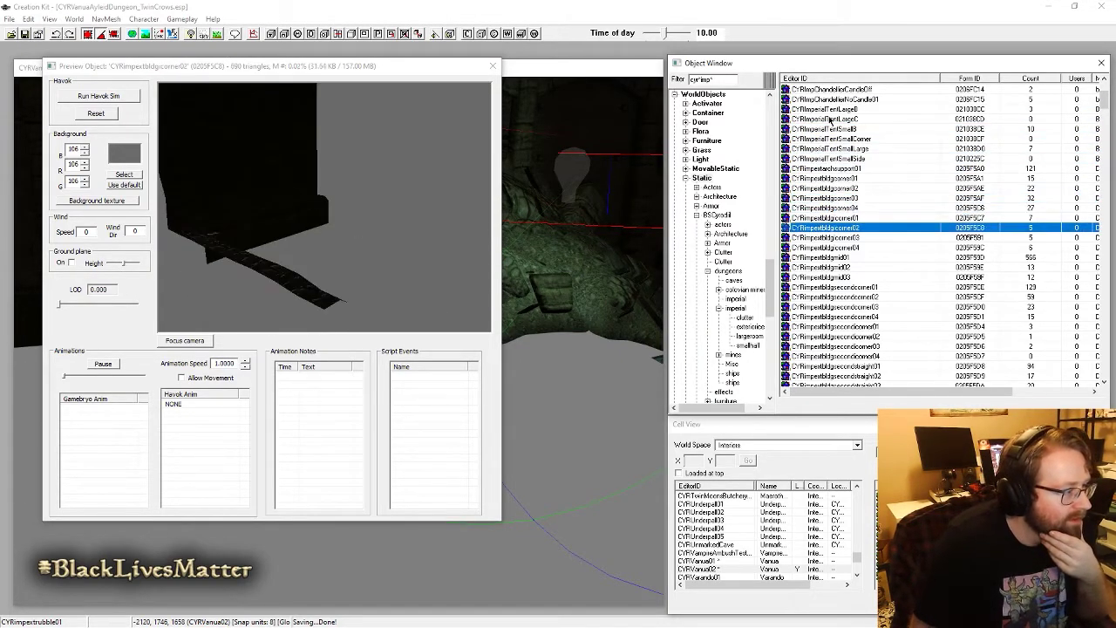
pyautogui.press('Down')
pyautogui.press('Down')
pyautogui.press('Down')
pyautogui.press('Down')
pyautogui.press('Down')
pyautogui.press('Down')
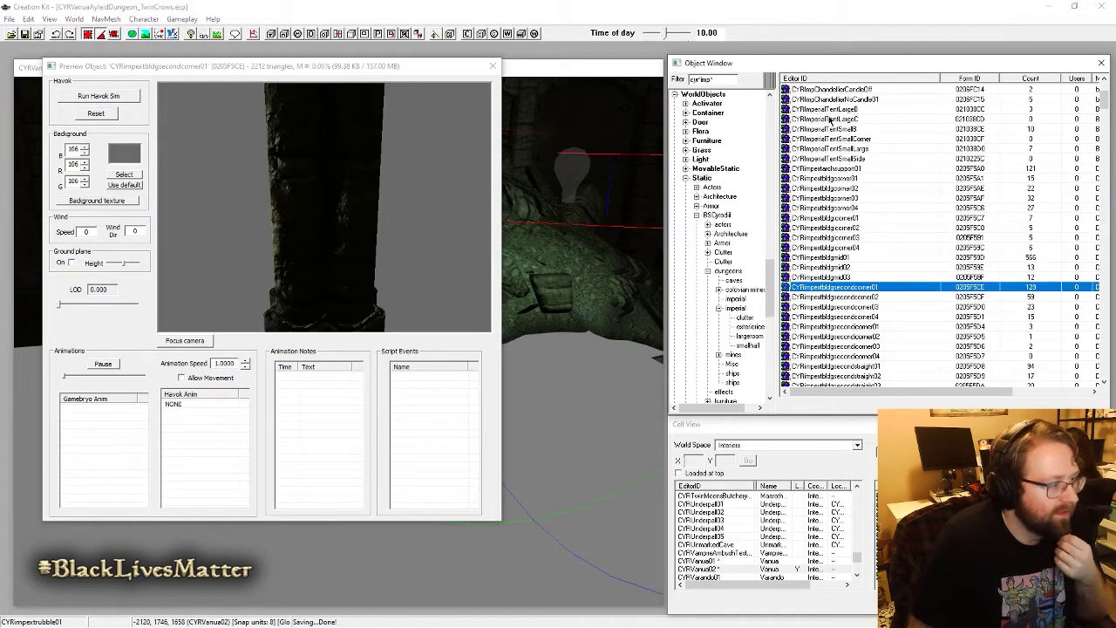
pyautogui.click(184, 341)
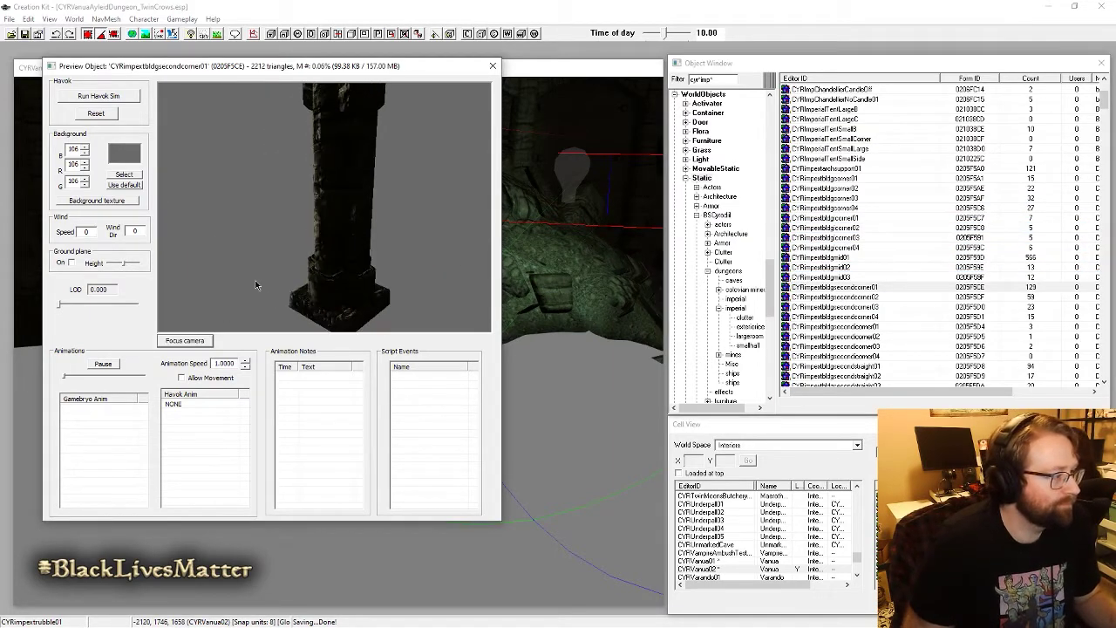
# Step: Preview the remaining second-storey corner pieces through CYRimpextbldgsecondicorner04 and rotate that model to inspect its inner side
pyautogui.click(840, 294)
pyautogui.press('Down')
pyautogui.press('Down')
pyautogui.press('Down')
pyautogui.press('Down')
pyautogui.press('Down')
pyautogui.press('Down')
pyautogui.press('Down')
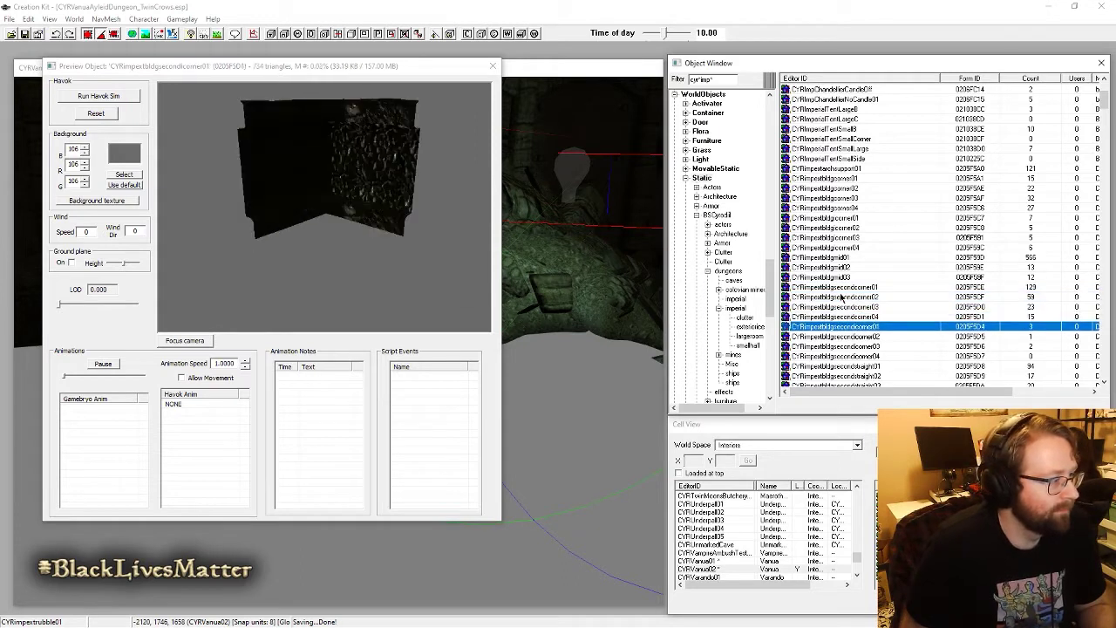
pyautogui.press('Down')
pyautogui.press('Up')
pyautogui.press('Up')
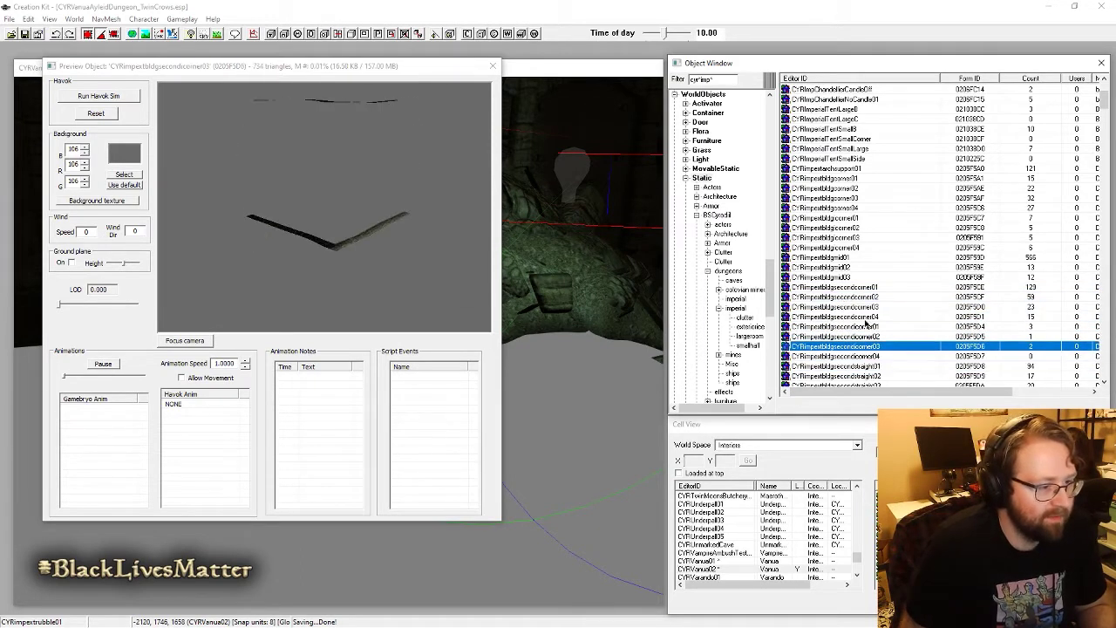
pyautogui.press('Down')
pyautogui.moveTo(366, 229); pyautogui.dragTo(462, 235)
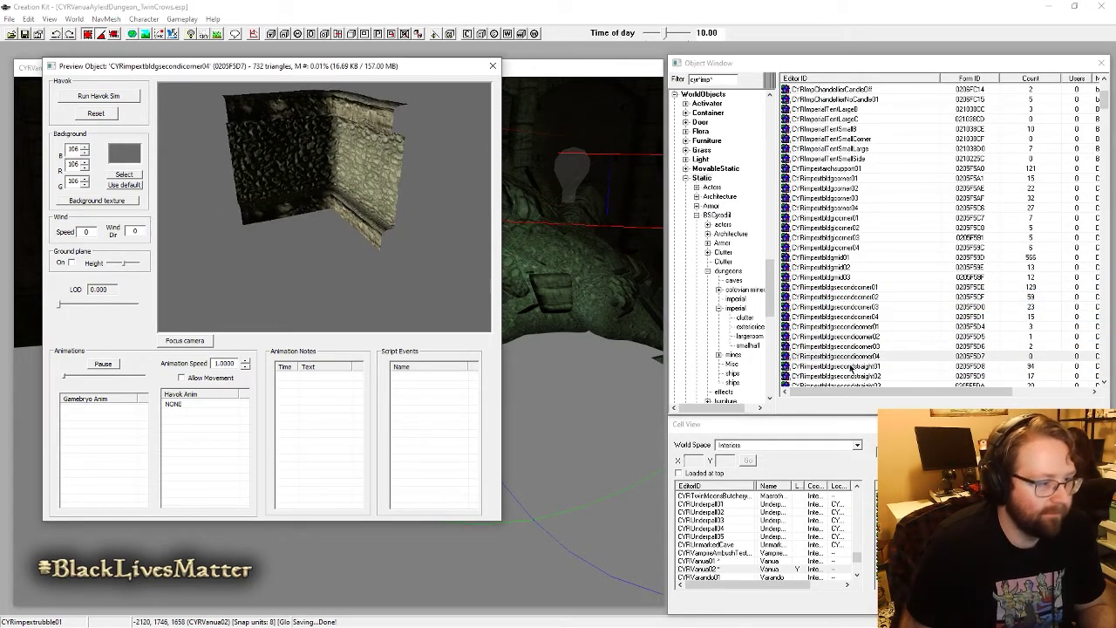
# Step: Place CYRimpextbldgsecondicorner04 in the cell and move it against the side of the rubble mound
pyautogui.click(862, 358)
pyautogui.click(532, 319)
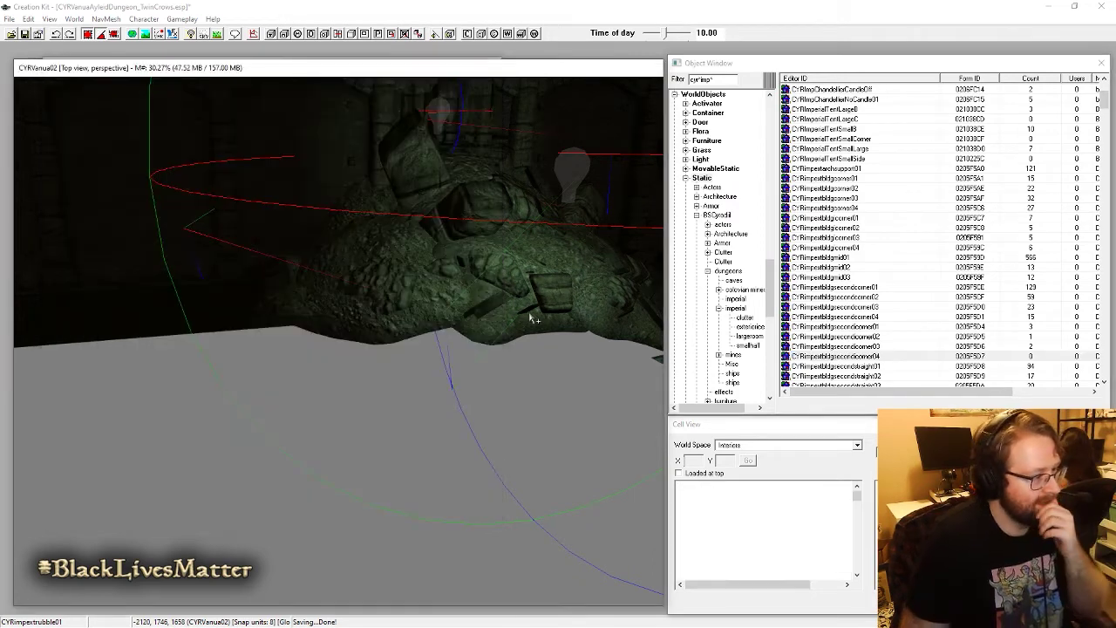
pyautogui.scroll(-6, 529, 319)
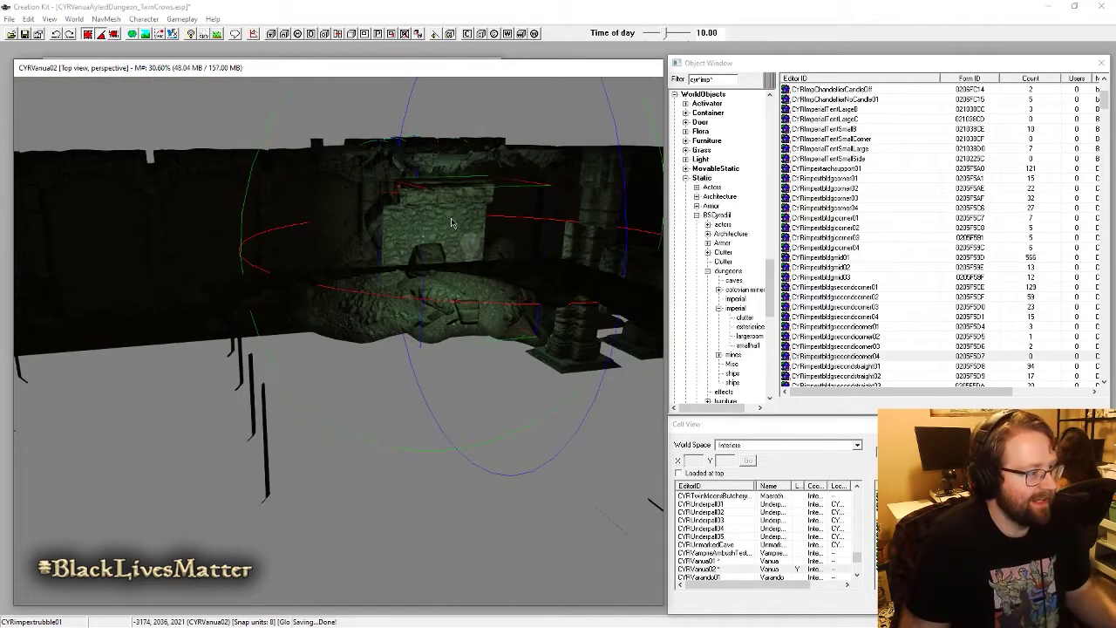
pyautogui.moveTo(452, 216); pyautogui.dragTo(359, 279)
pyautogui.keyDown('shift'); pyautogui.moveTo(358, 279); pyautogui.dragTo(454, 280, button='middle'); pyautogui.keyUp('shift')
pyautogui.keyDown('shift'); pyautogui.moveTo(384, 366); pyautogui.dragTo(425, 411, button='middle'); pyautogui.keyUp('shift')
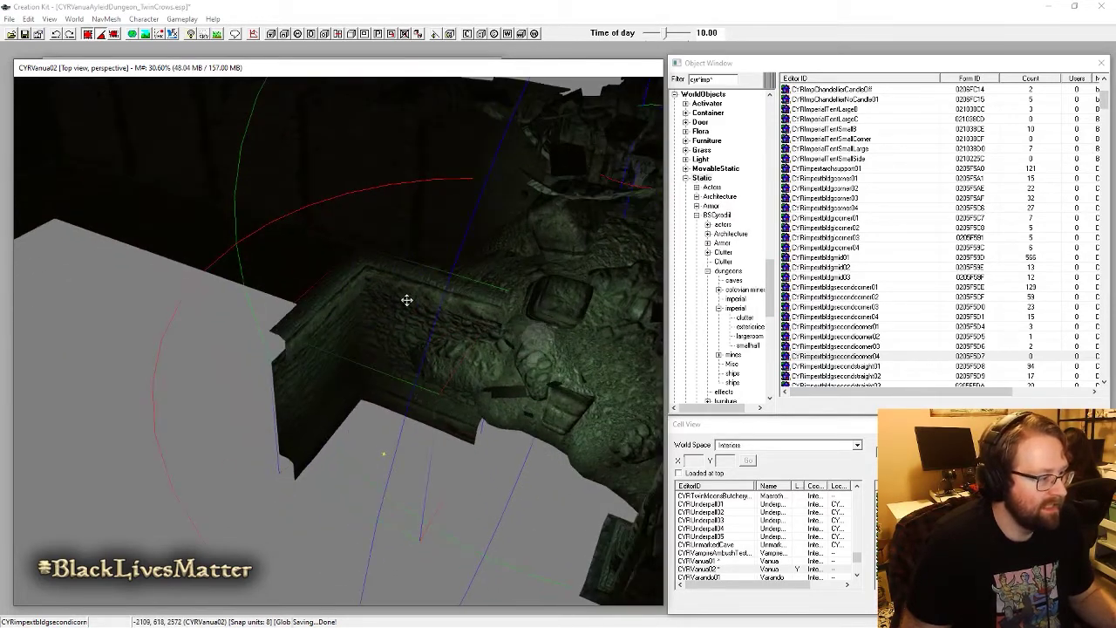
pyautogui.moveTo(406, 300); pyautogui.dragTo(454, 301, button='right')
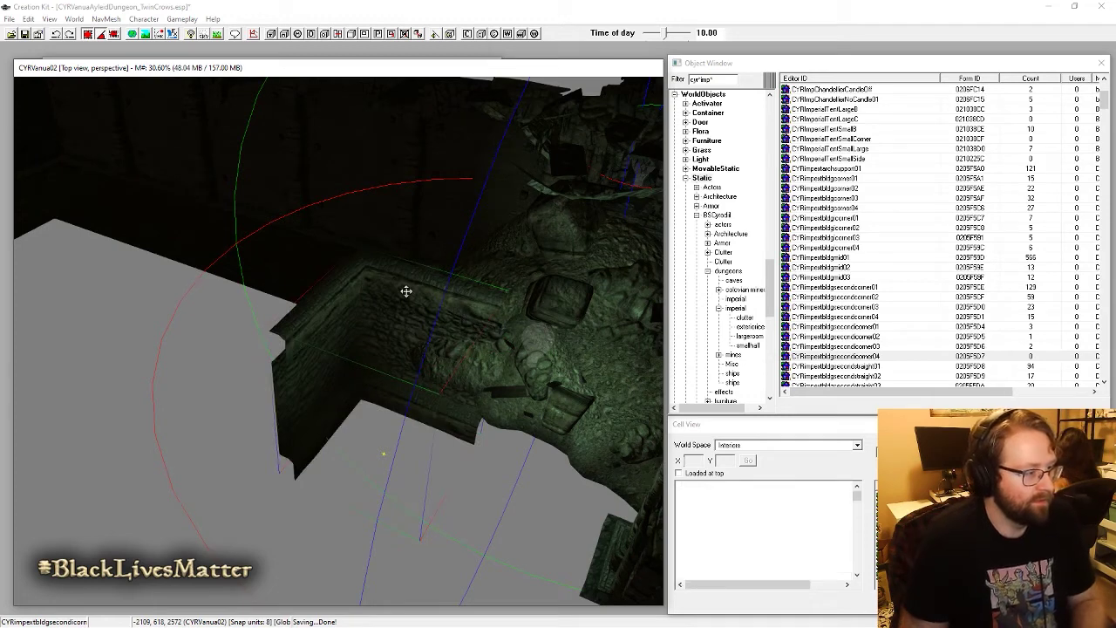
# Step: Preview the straight wall CYRimpextbldgsecondstraight01 and narrow the object filter to cyr*imp*ext
pyautogui.doubleClick(872, 366)
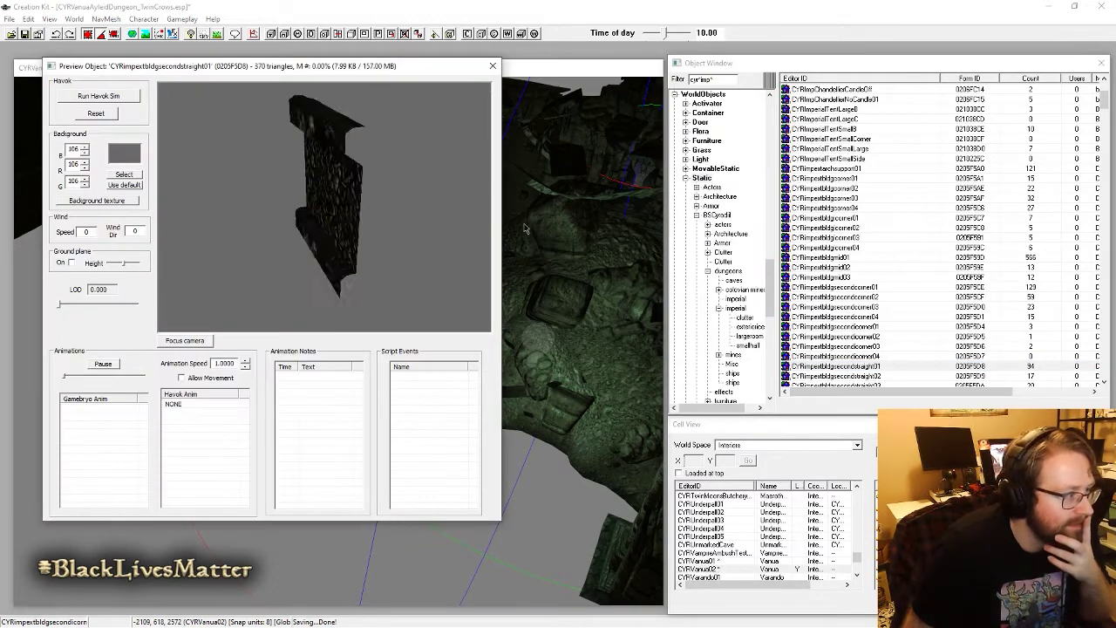
pyautogui.click(847, 370)
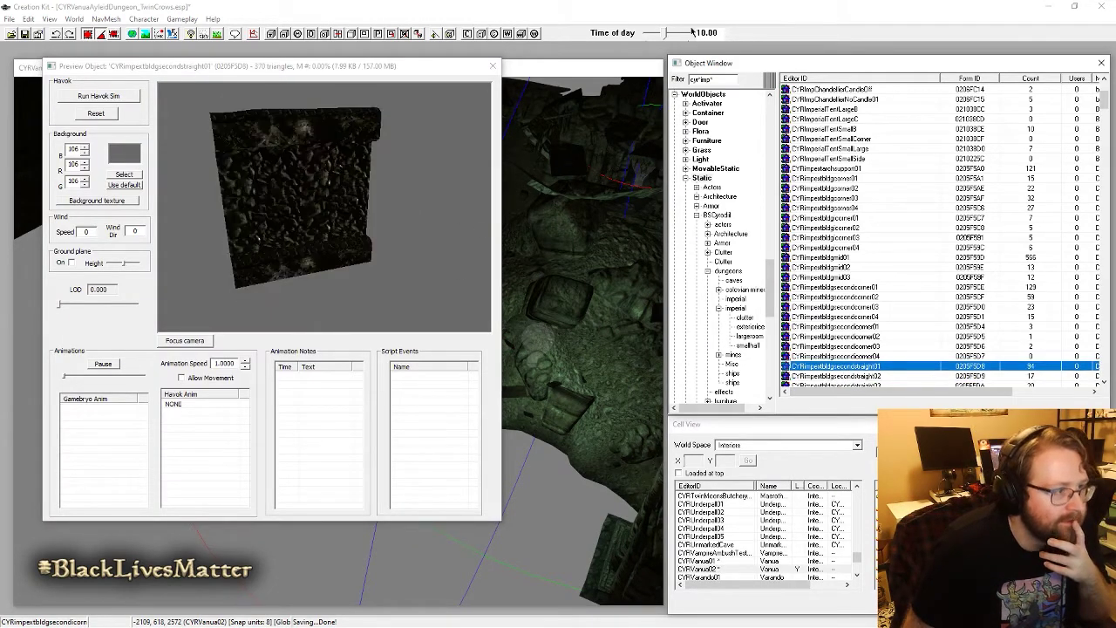
pyautogui.click(709, 81)
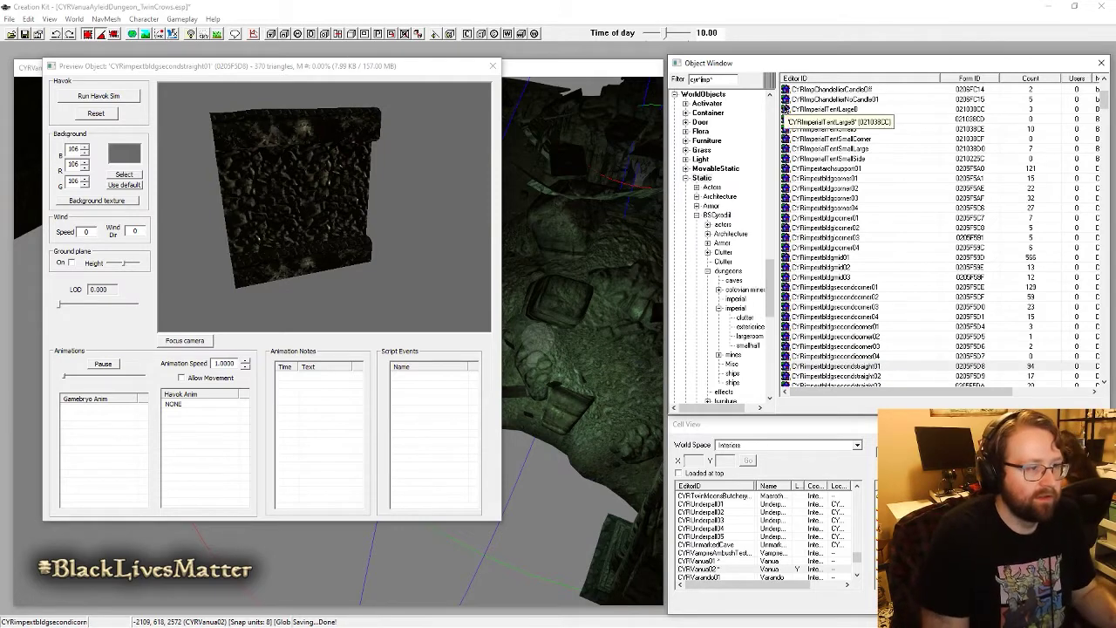
pyautogui.scroll(-7, 880, 131)
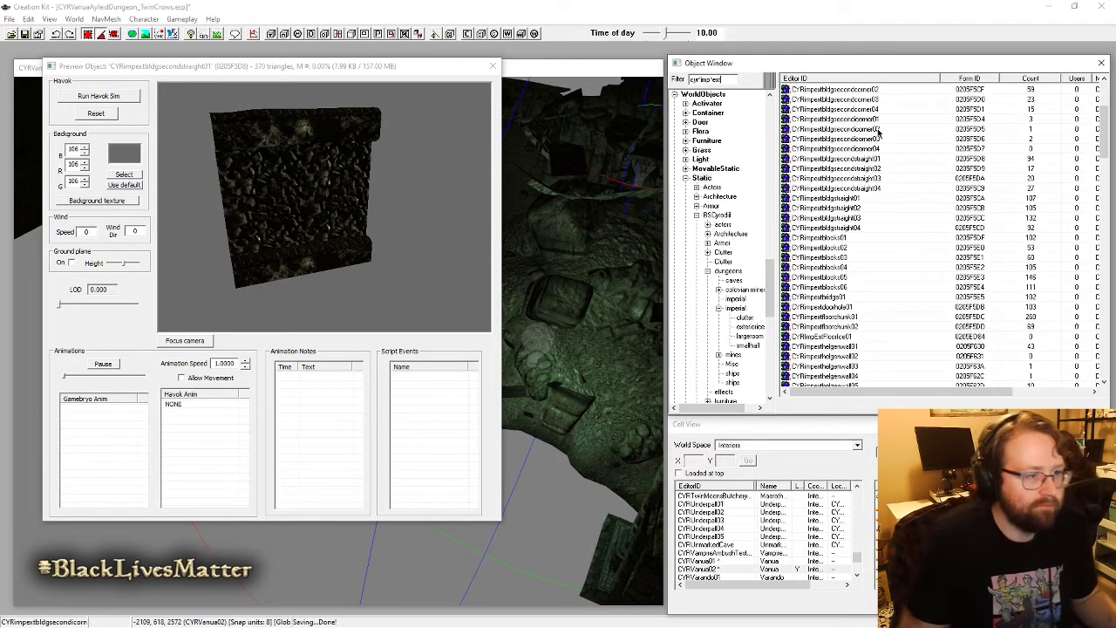
# Step: Preview CYRimpextblocks01 and the straight wall pieces CYRimpextbldgstraight01 through CYRimpextbldgstraight03
pyautogui.click(846, 237)
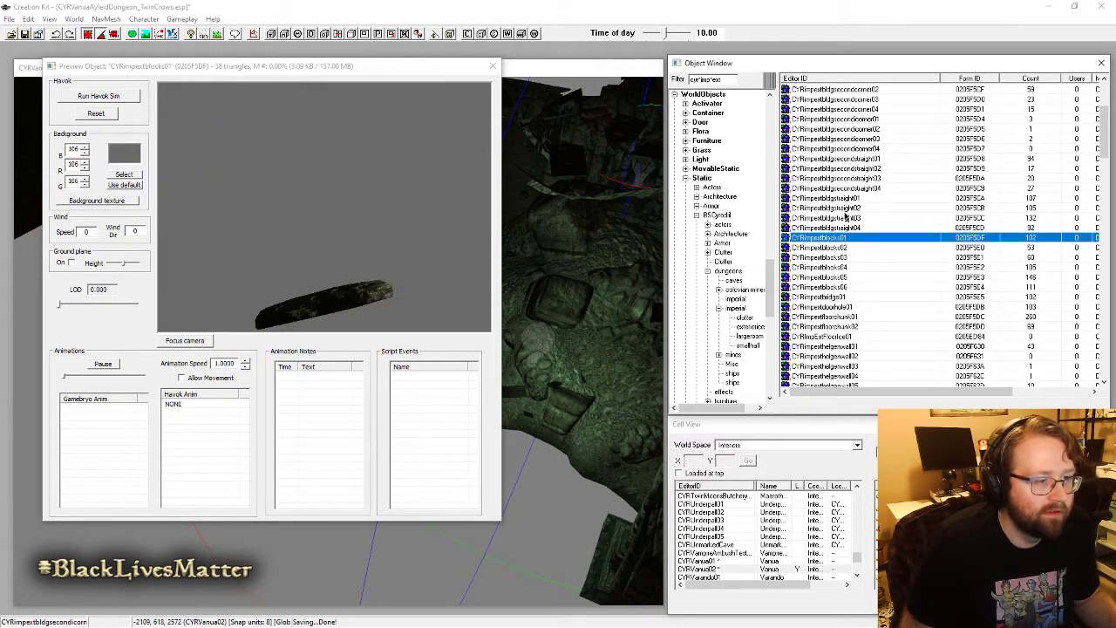
pyautogui.click(848, 210)
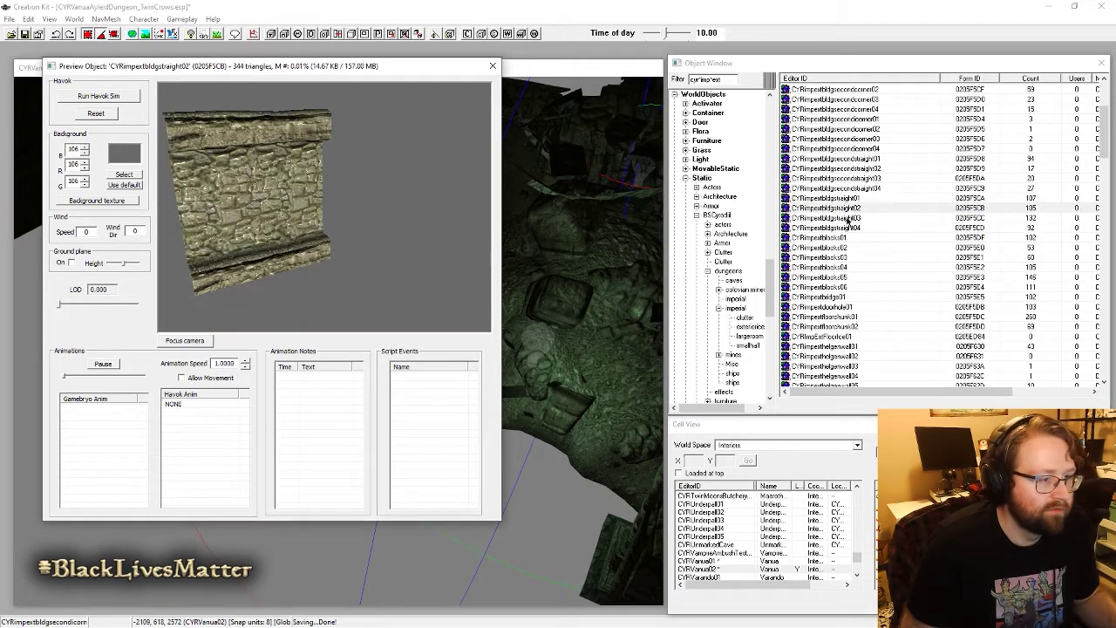
pyautogui.click(851, 218)
pyautogui.click(859, 199)
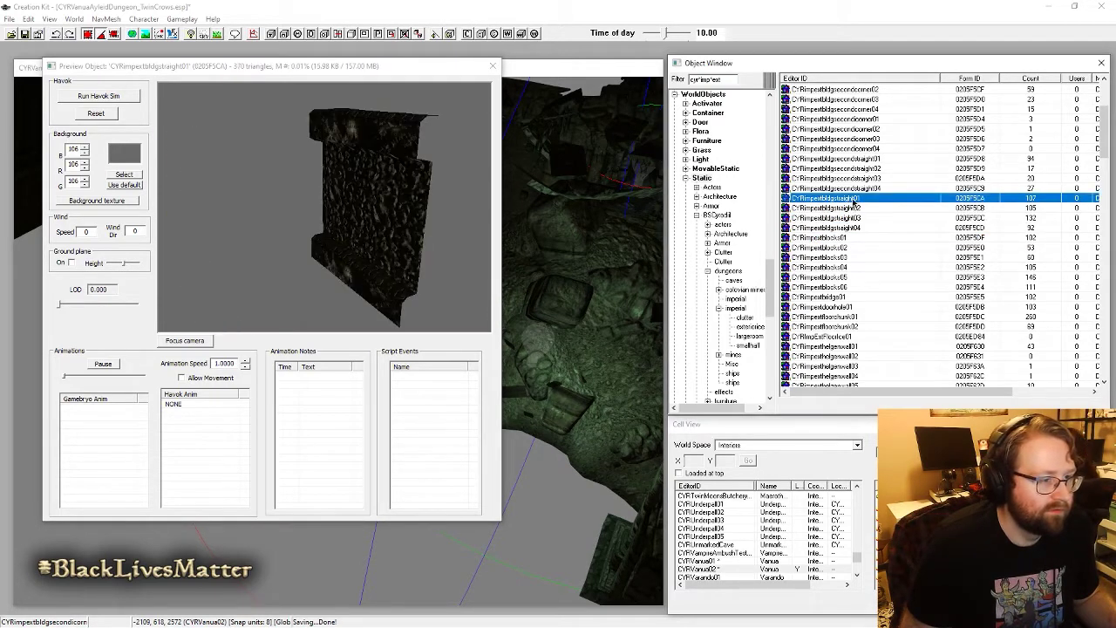
# Step: Place CYRimpextbldgstraight01 beside the rubble mound and replace only the selected instance with CYRimpextbldgstraight03
pyautogui.click(533, 426)
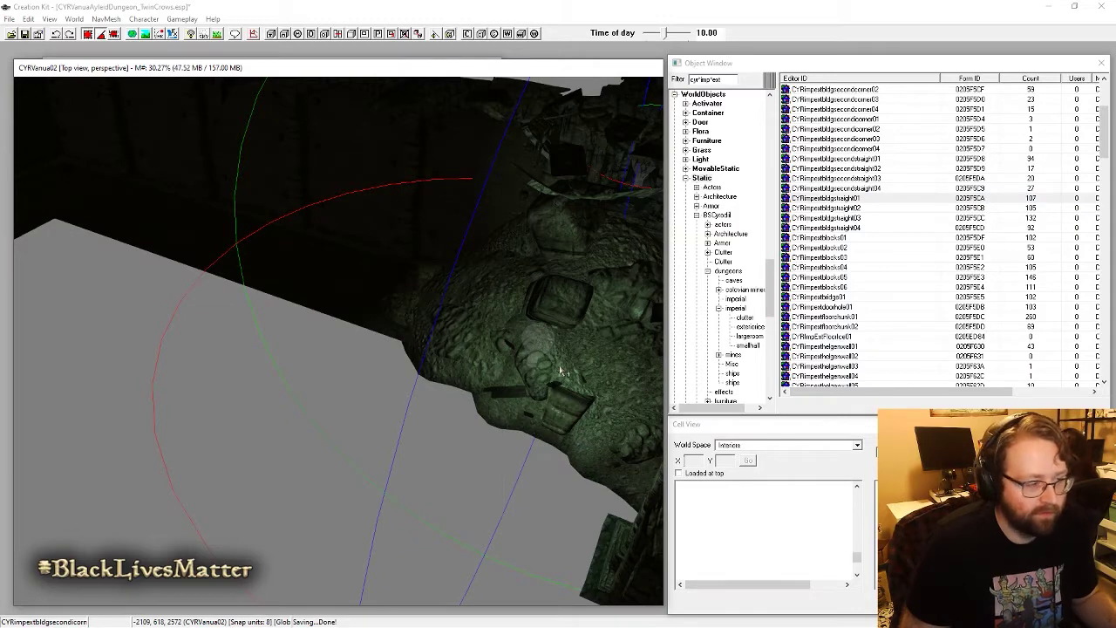
pyautogui.moveTo(616, 429); pyautogui.dragTo(414, 471)
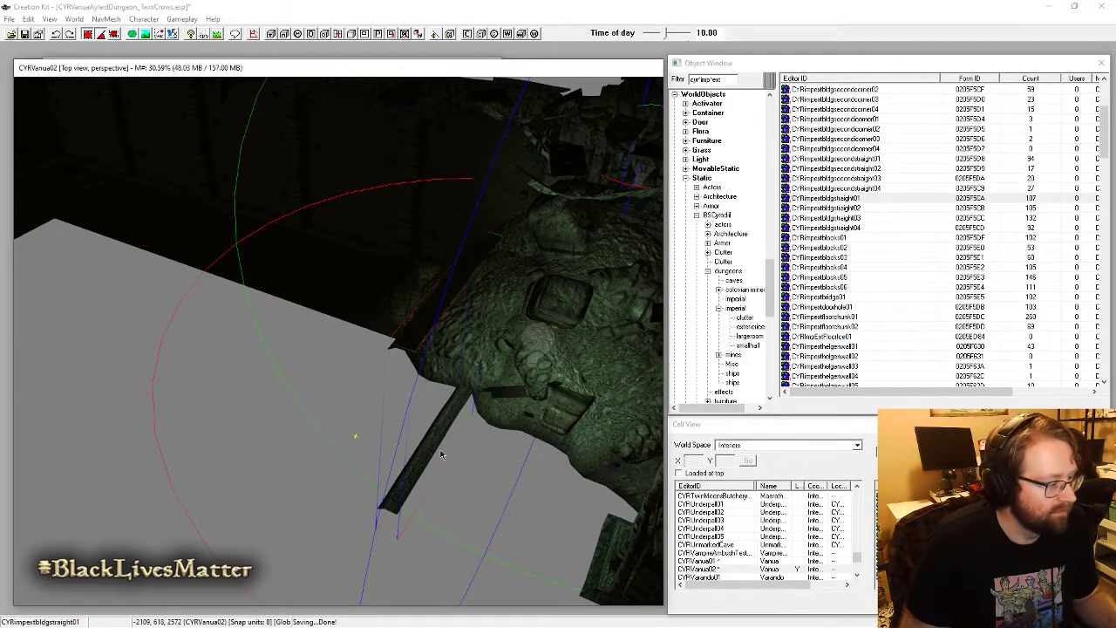
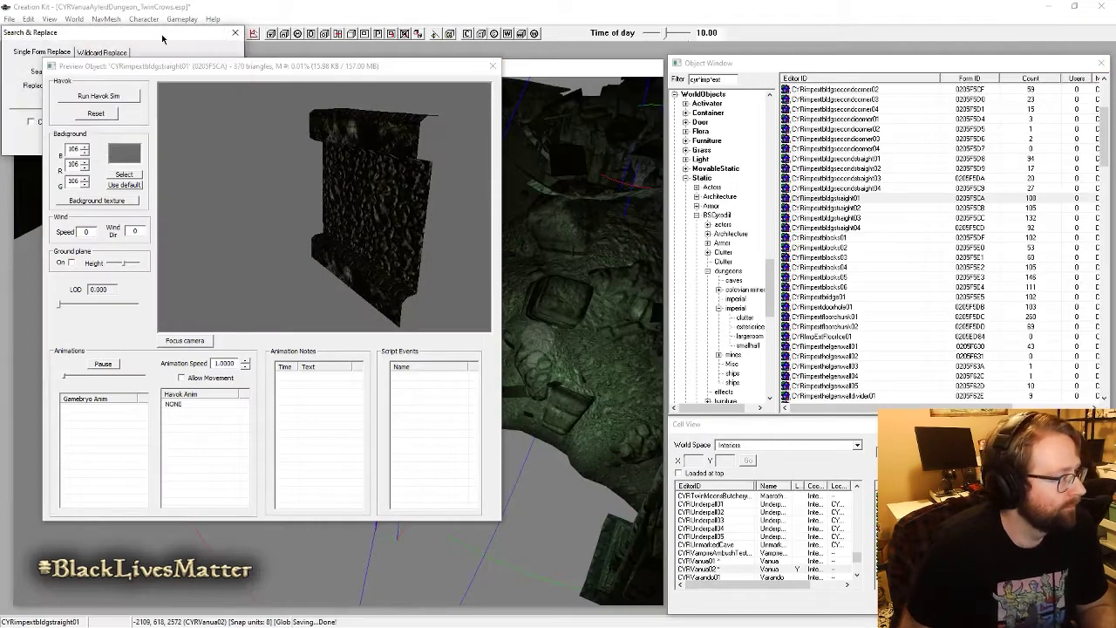
pyautogui.click(161, 38)
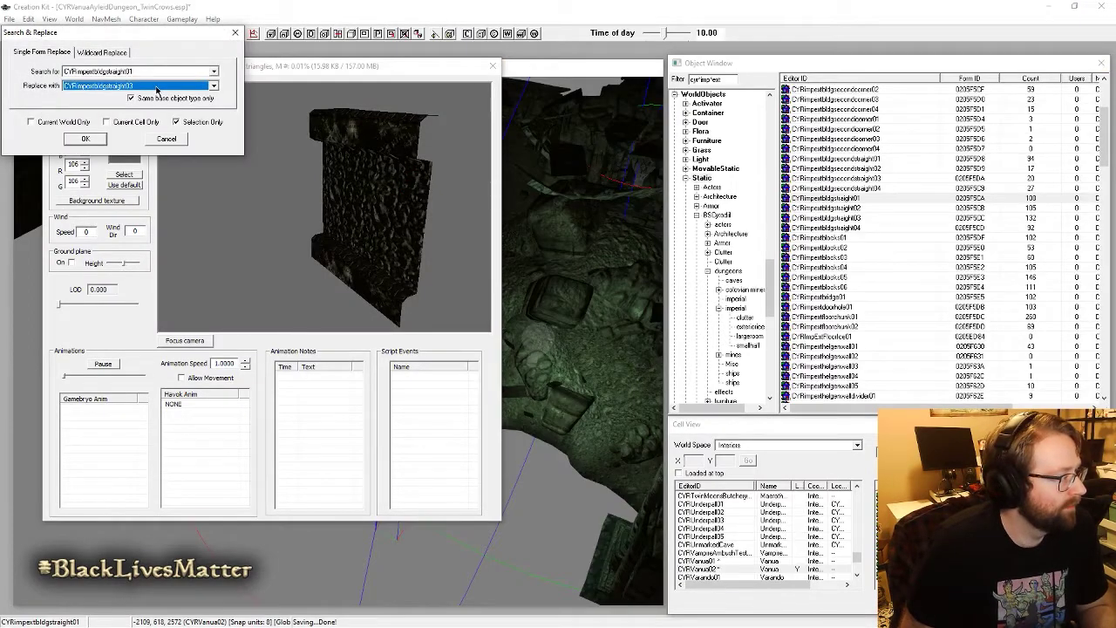
pyautogui.press('Return')
pyautogui.press('Return')
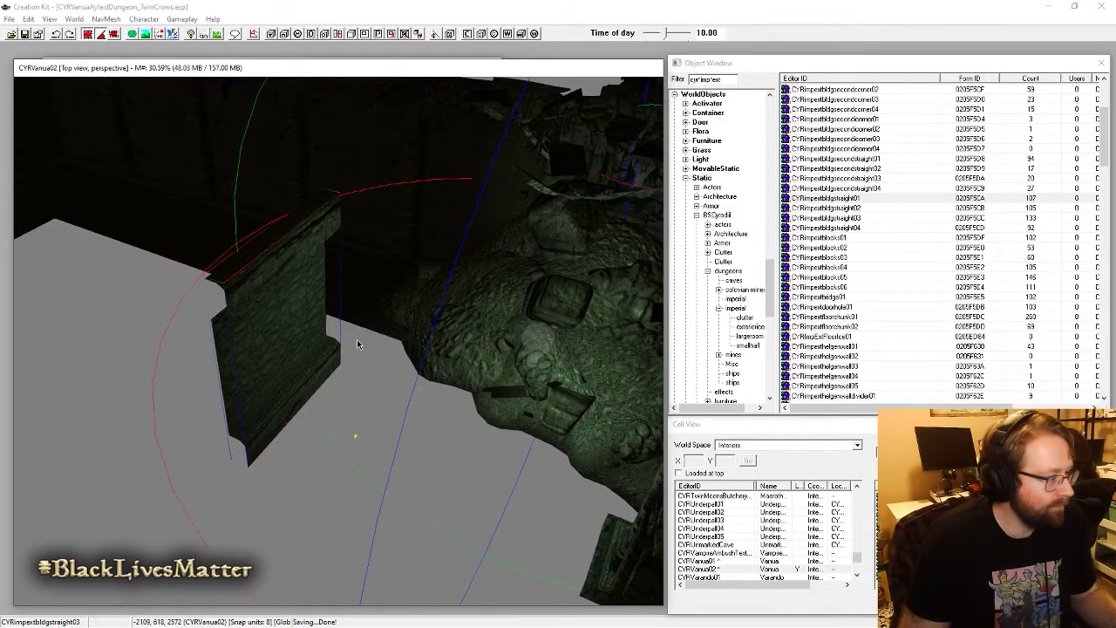
# Step: Brighten the scene and move the CYRimpextbldgstraight03 wall across the stone floor to the pillar beside the rubble
pyautogui.press('f')
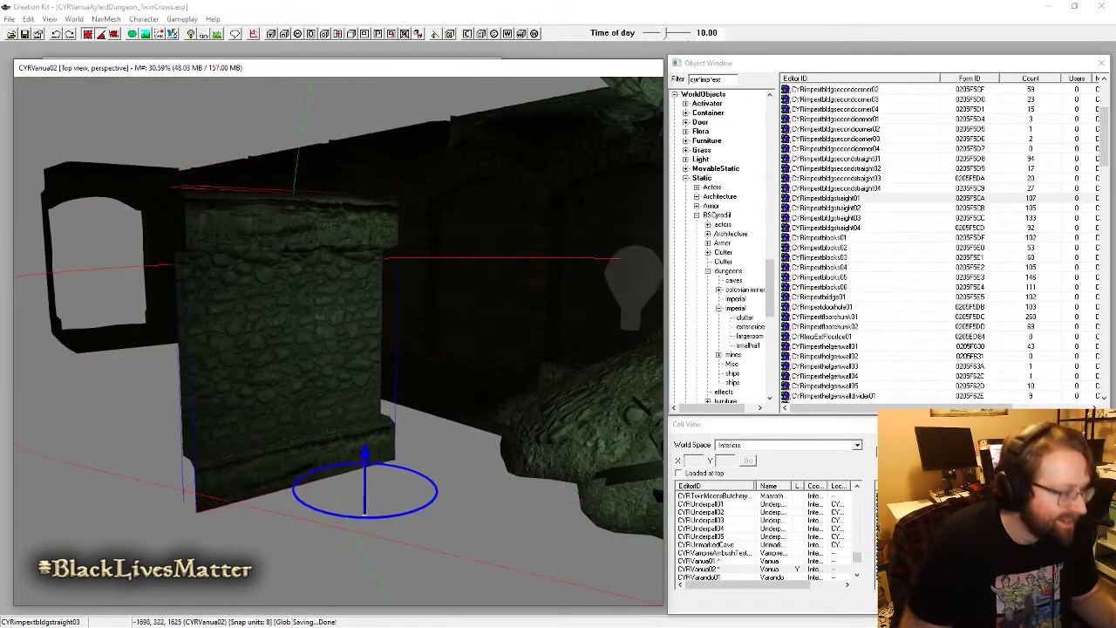
pyautogui.moveTo(364, 515); pyautogui.dragTo(543, 520)
pyautogui.press('a')
pyautogui.keyDown('shift'); pyautogui.moveTo(542, 520); pyautogui.dragTo(453, 575, button='middle'); pyautogui.keyUp('shift')
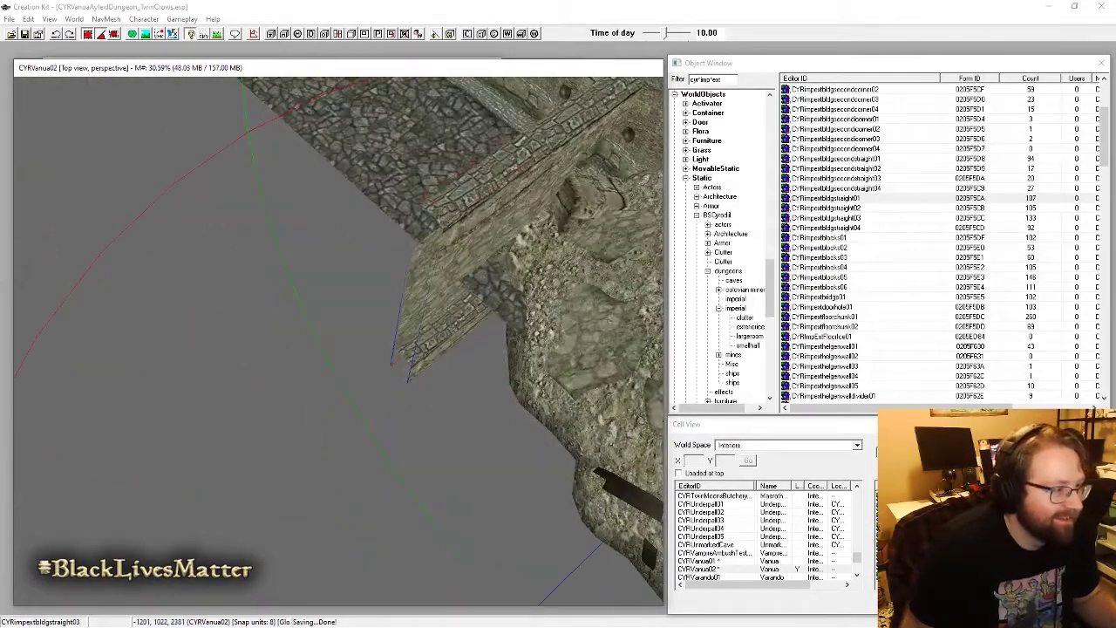
pyautogui.keyDown('shift'); pyautogui.moveTo(453, 523); pyautogui.dragTo(168, 422, button='middle'); pyautogui.keyUp('shift')
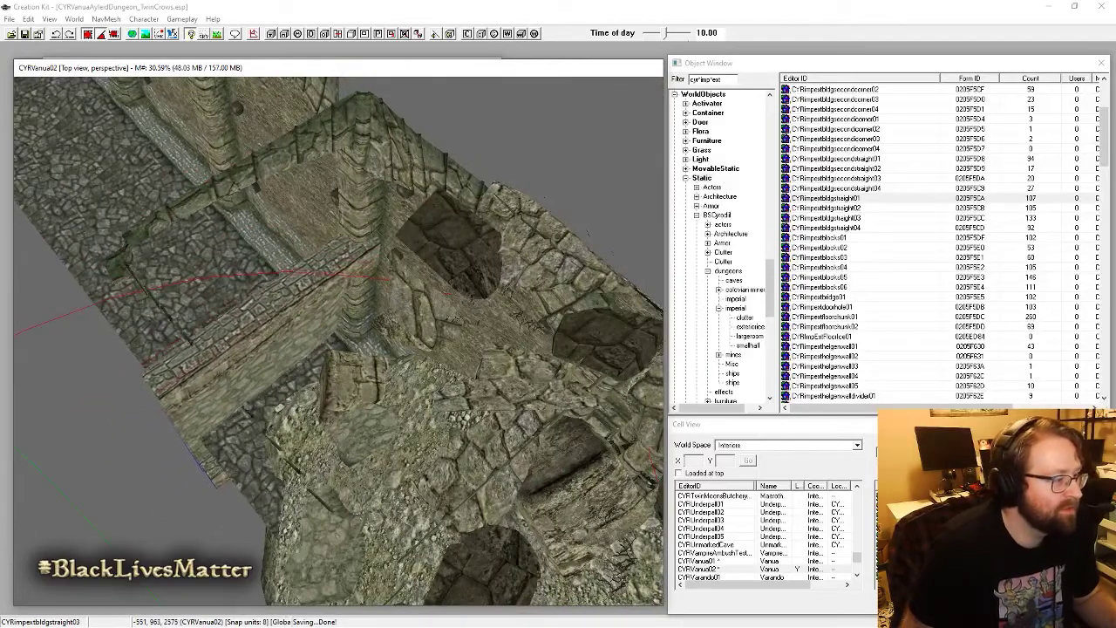
pyautogui.moveTo(262, 323); pyautogui.dragTo(253, 319)
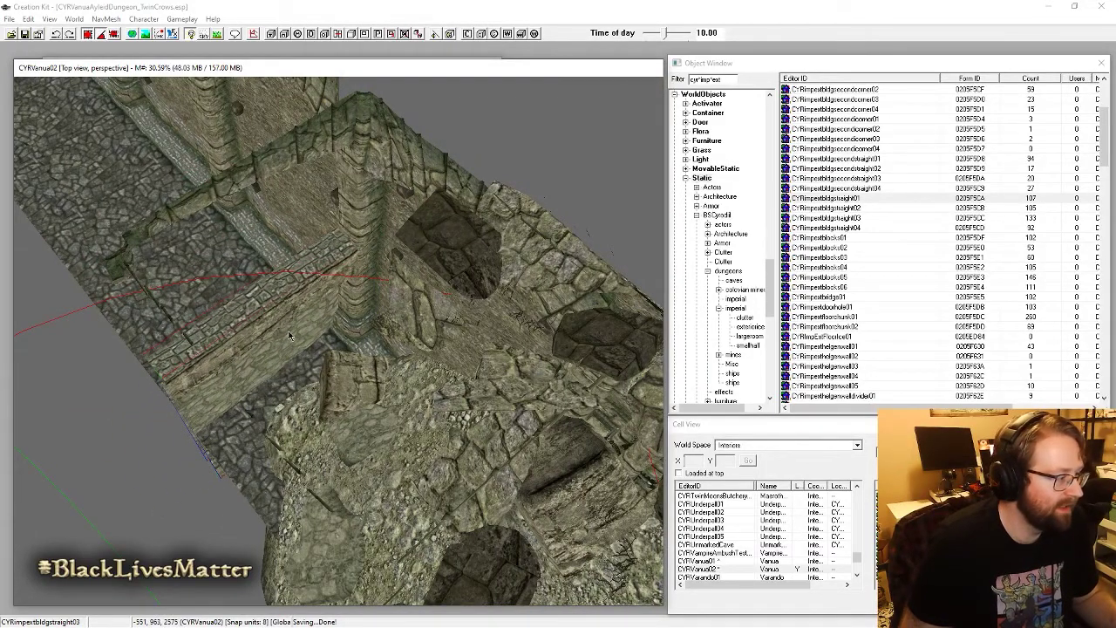
# Step: Fine-tune the straight wall's position along its Y and X axes so its end meets the room wall's pillar
pyautogui.keyDown('shift'); pyautogui.moveTo(290, 336); pyautogui.dragTo(346, 293, button='middle'); pyautogui.keyUp('shift')
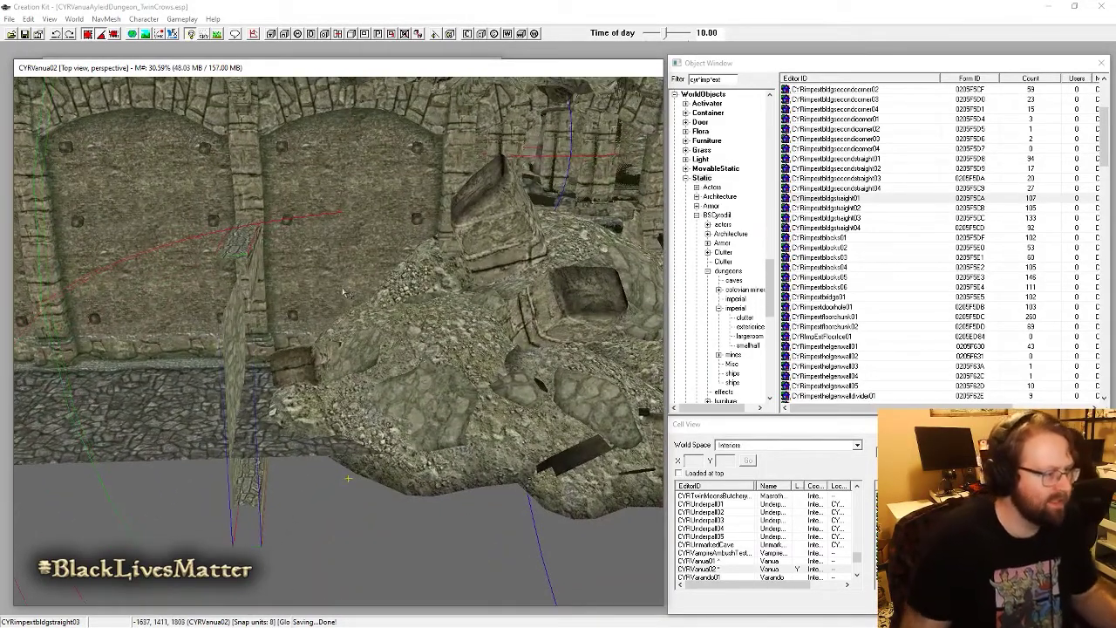
pyautogui.press('x')
pyautogui.press('c')
pyautogui.moveTo(236, 346); pyautogui.dragTo(244, 346)
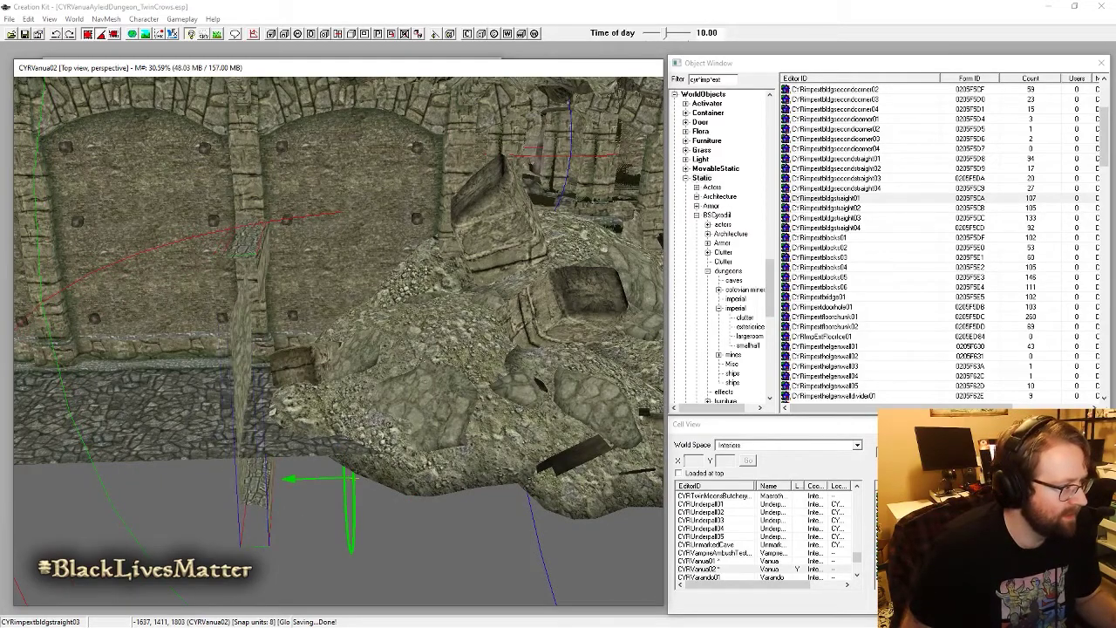
pyautogui.keyDown('shift'); pyautogui.moveTo(244, 347); pyautogui.dragTo(454, 301, button='middle'); pyautogui.keyUp('shift')
pyautogui.moveTo(506, 510); pyautogui.dragTo(481, 497)
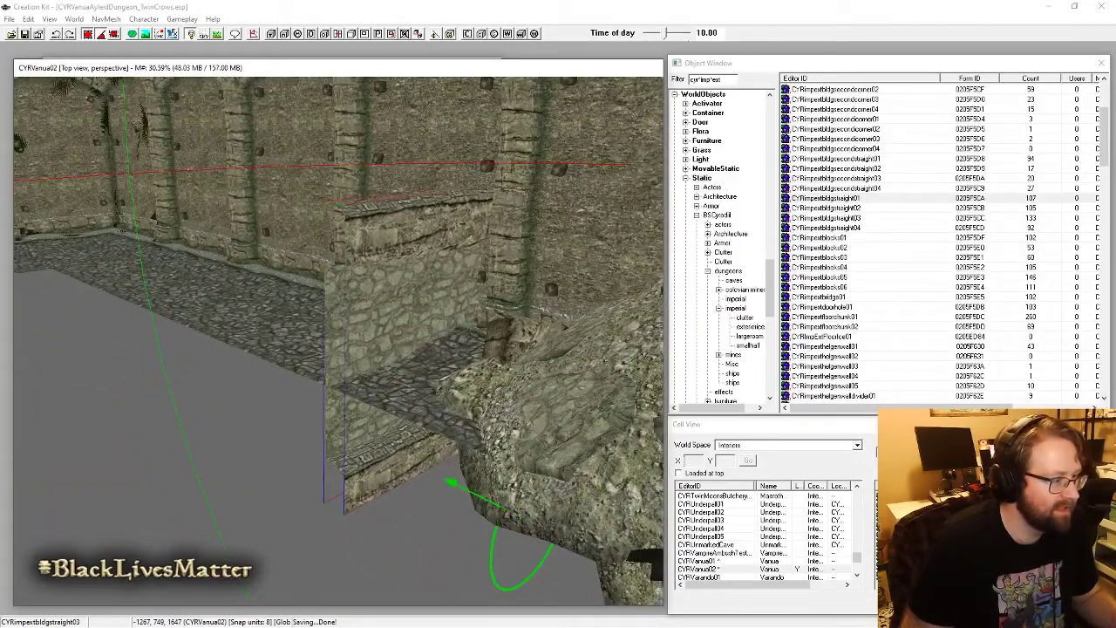
pyautogui.keyDown('shift'); pyautogui.moveTo(480, 497); pyautogui.dragTo(490, 514, button='middle'); pyautogui.keyUp('shift')
pyautogui.moveTo(490, 514); pyautogui.dragTo(471, 502)
pyautogui.keyDown('shift'); pyautogui.moveTo(471, 501); pyautogui.dragTo(498, 466, button='middle'); pyautogui.keyUp('shift')
pyautogui.moveTo(499, 467); pyautogui.dragTo(506, 465)
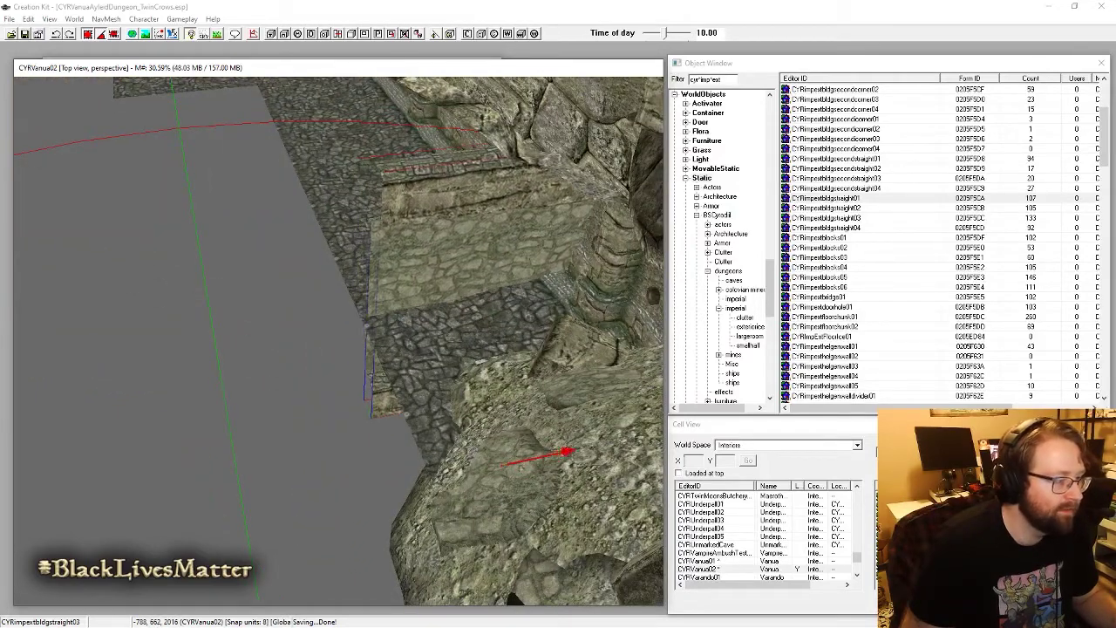
pyautogui.keyDown('shift'); pyautogui.moveTo(505, 465); pyautogui.dragTo(486, 477, button='middle'); pyautogui.keyUp('shift')
pyautogui.moveTo(486, 477); pyautogui.dragTo(490, 482)
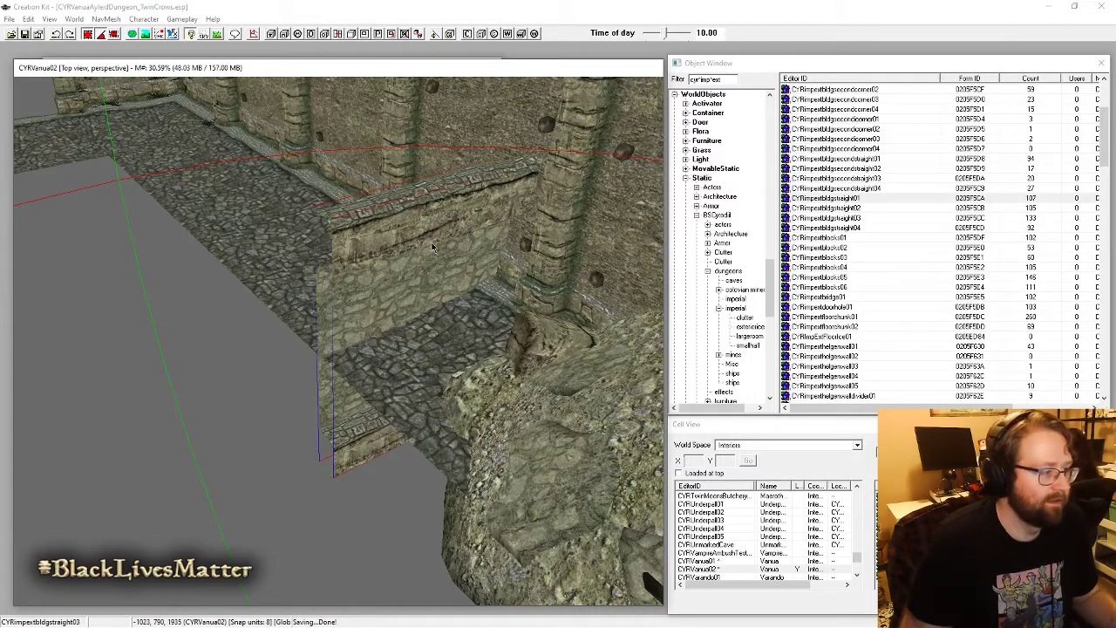
# Step: Select the large-room wall in the cell, filter the objects for large-room wall pieces and preview CYRimplroomwall01 from another angle
pyautogui.keyDown('shift'); pyautogui.moveTo(433, 248); pyautogui.dragTo(449, 312, button='middle'); pyautogui.keyUp('shift')
pyautogui.click(510, 376)
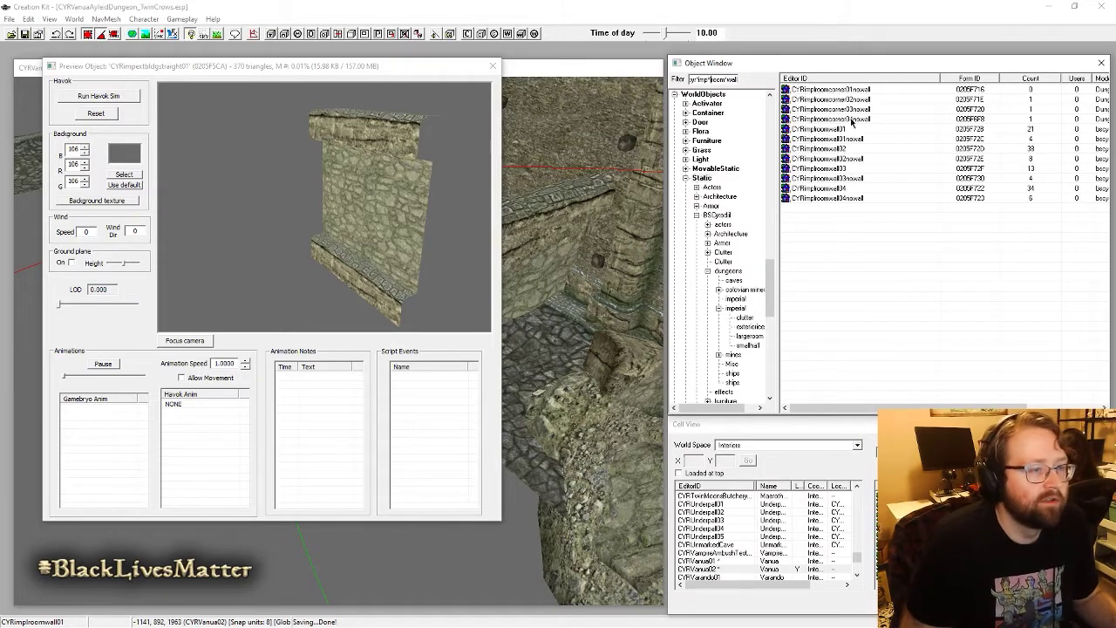
pyautogui.click(828, 130)
pyautogui.moveTo(288, 269); pyautogui.dragTo(258, 282)
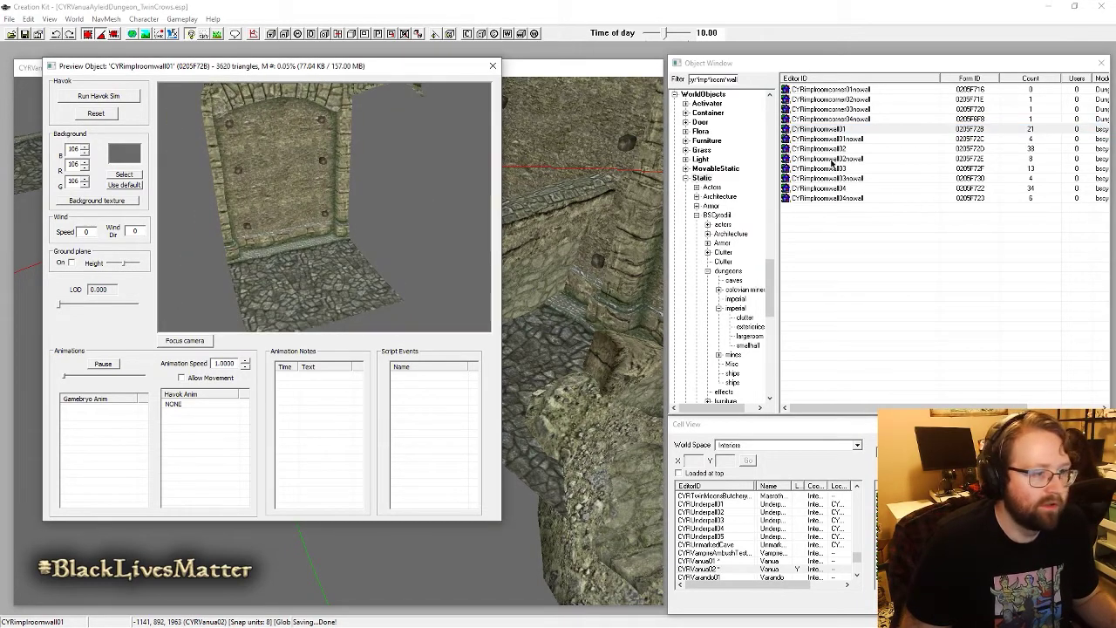
# Step: Broaden the object filter to all large-room pieces and preview the middle sections CYRimplroommid01 and CYRimplroommid02
pyautogui.moveTo(725, 79); pyautogui.dragTo(839, 122)
pyautogui.press('BackSpace')
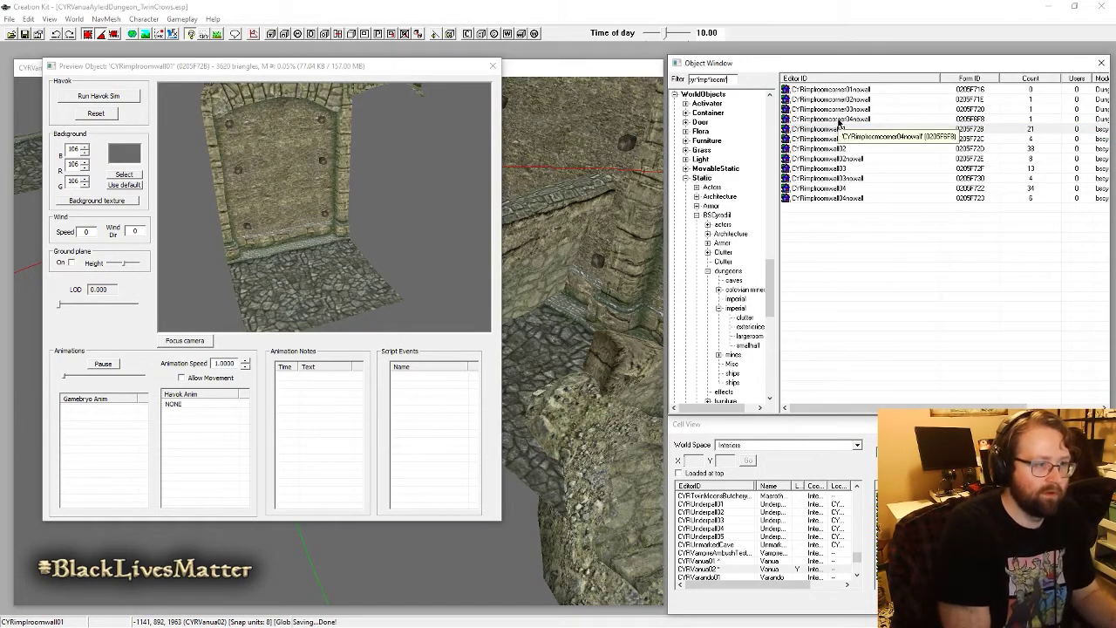
pyautogui.scroll(-4, 839, 122)
pyautogui.click(820, 228)
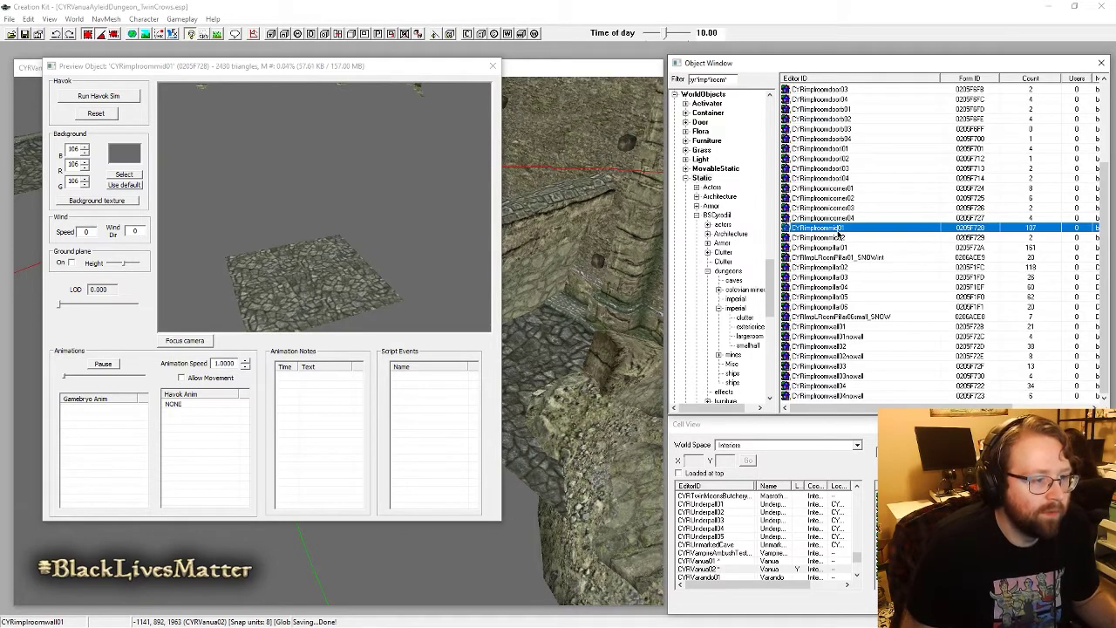
pyautogui.click(319, 348)
pyautogui.moveTo(279, 335); pyautogui.dragTo(323, 266)
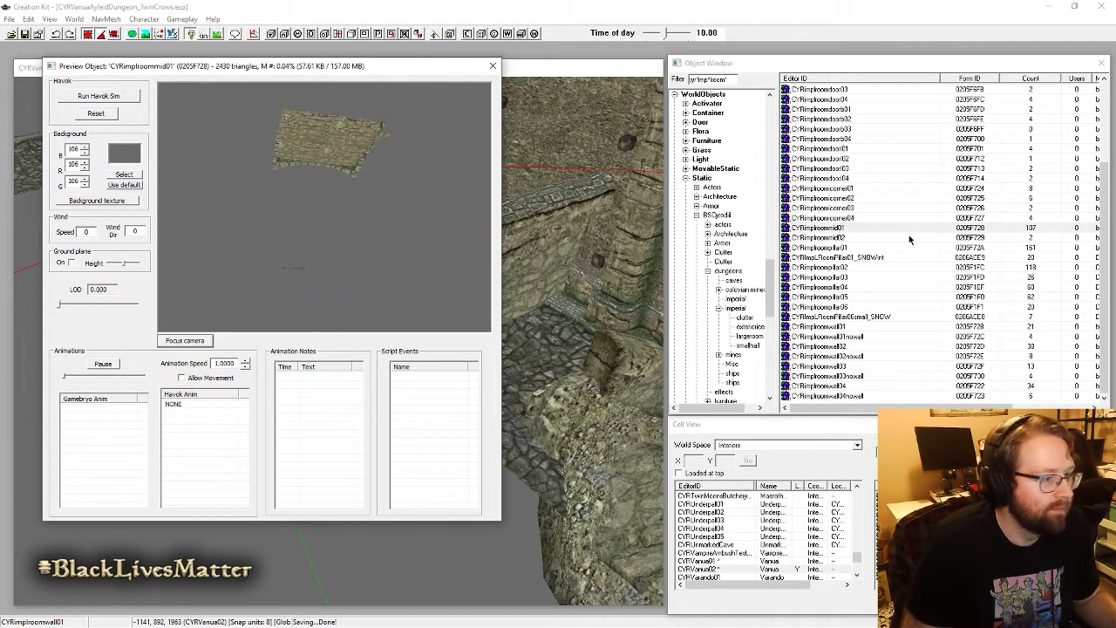
pyautogui.click(853, 238)
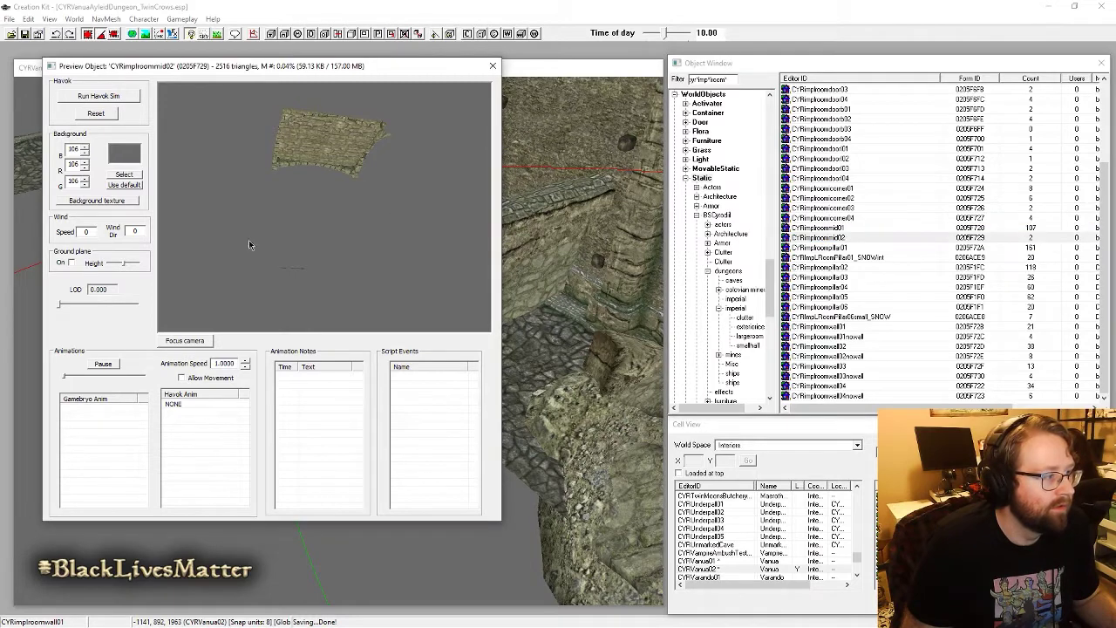
pyautogui.click(842, 227)
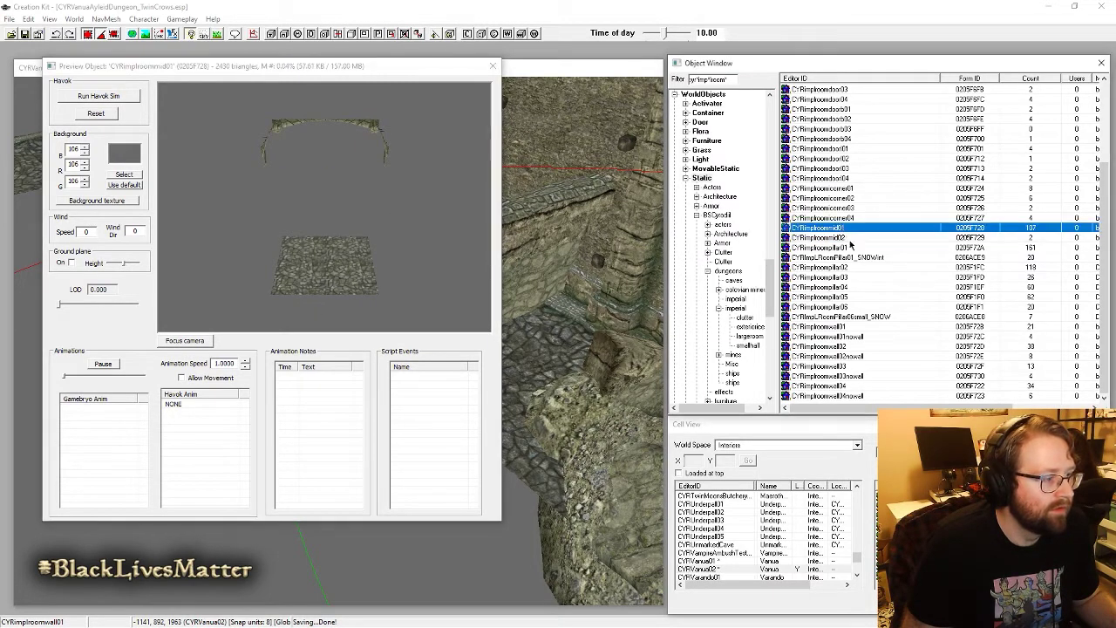
# Step: Place CYRimplroommid01 in the cell and line it up from above with the existing floor near the room's corner
pyautogui.press('Escape')
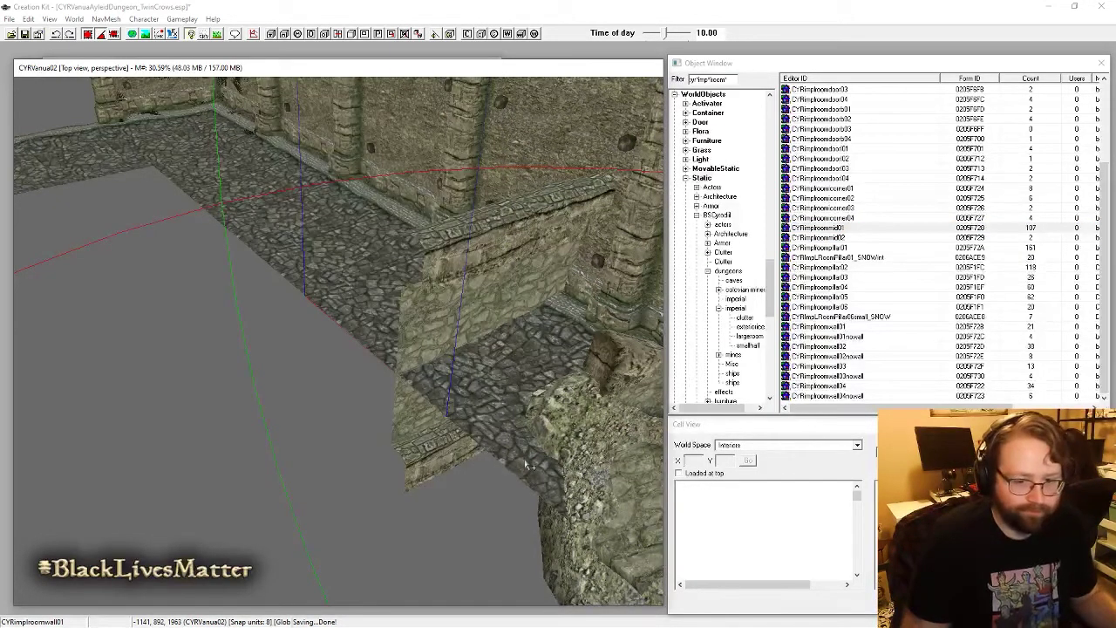
pyautogui.moveTo(526, 464); pyautogui.dragTo(526, 464)
pyautogui.keyDown('shift'); pyautogui.moveTo(526, 464); pyautogui.dragTo(392, 506, button='middle'); pyautogui.keyUp('shift')
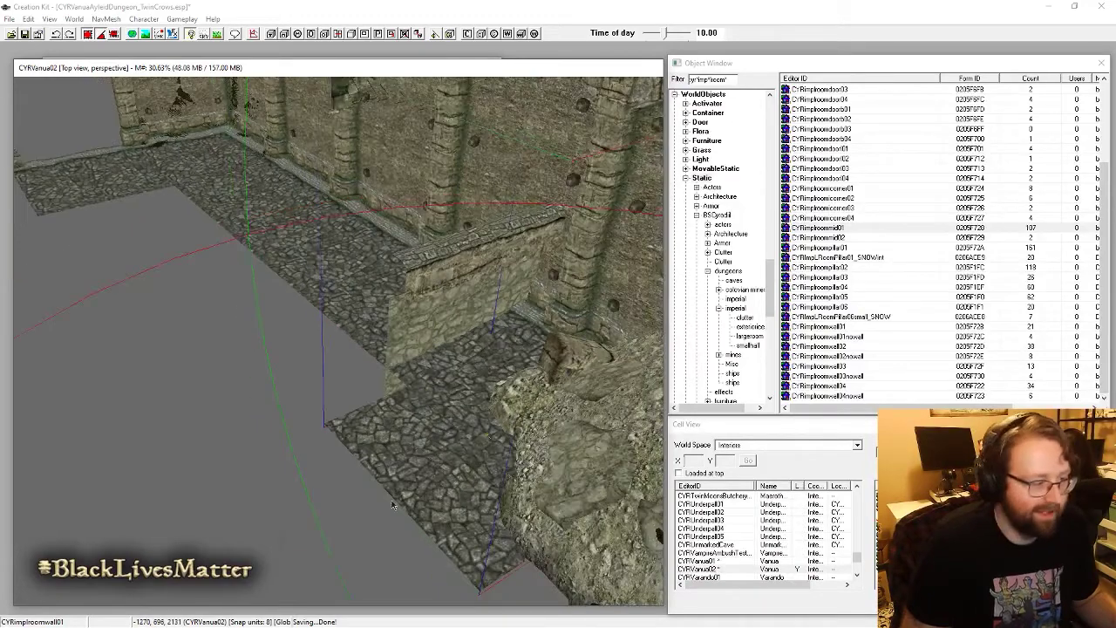
pyautogui.keyDown('shift'); pyautogui.moveTo(441, 470); pyautogui.dragTo(484, 367, button='middle'); pyautogui.keyUp('shift')
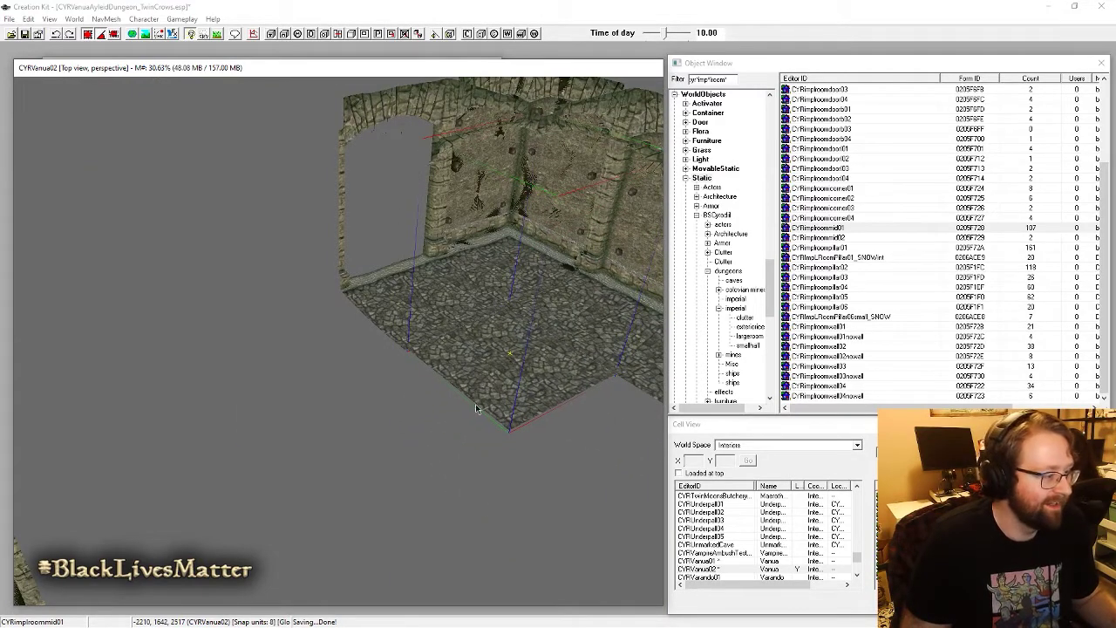
pyautogui.press('t')
pyautogui.scroll(5, 331, 325)
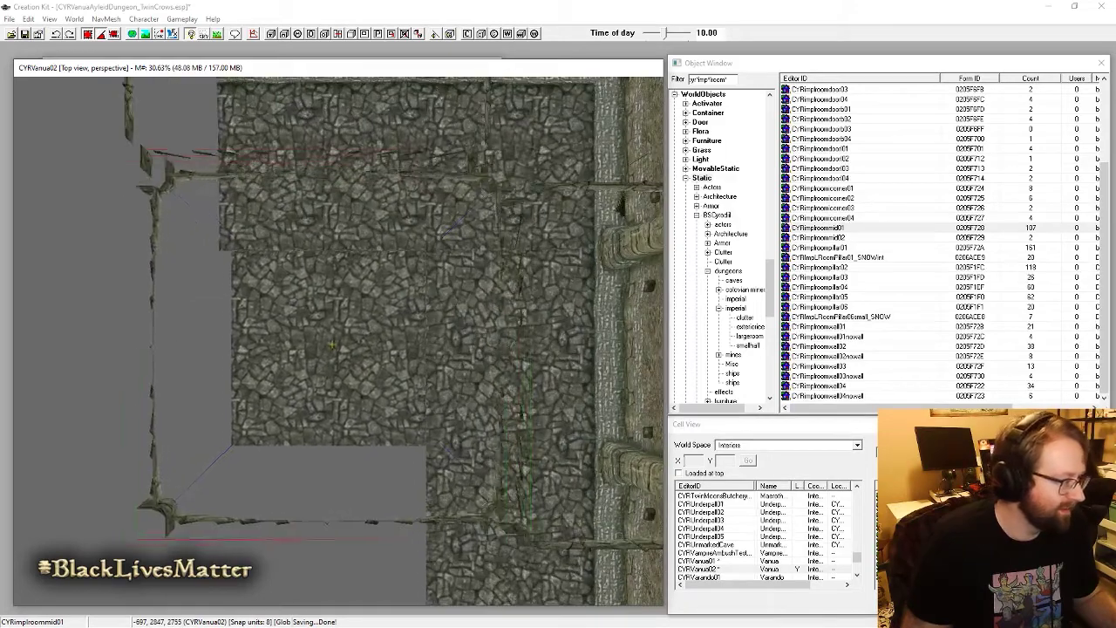
pyautogui.scroll(3, 331, 345)
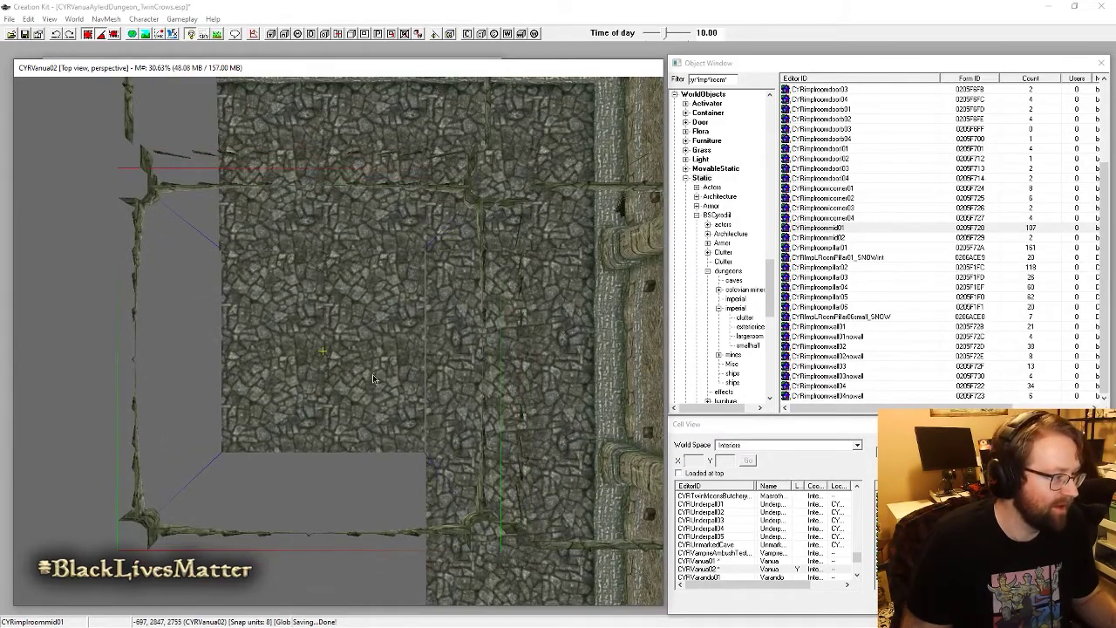
# Step: Raise the CYRimplroommid01 section to the height of the surrounding floor and align it along its Y axis
pyautogui.keyDown('shift'); pyautogui.moveTo(373, 377); pyautogui.dragTo(338, 389, button='middle'); pyautogui.keyUp('shift')
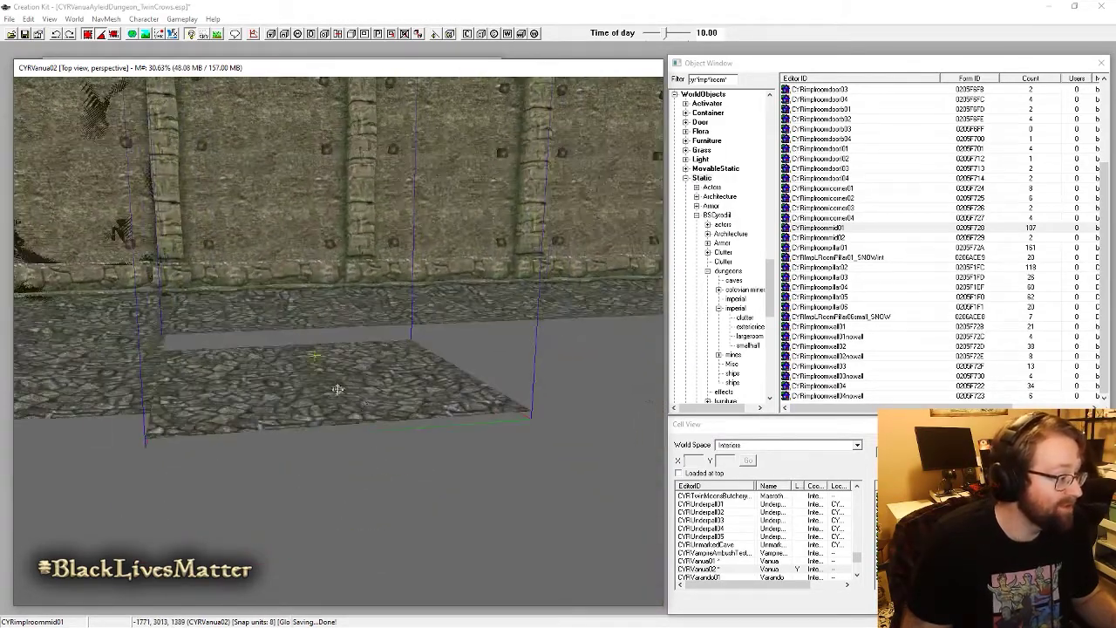
pyautogui.press('z')
pyautogui.moveTo(338, 389); pyautogui.dragTo(338, 371)
pyautogui.press('x')
pyautogui.press('c')
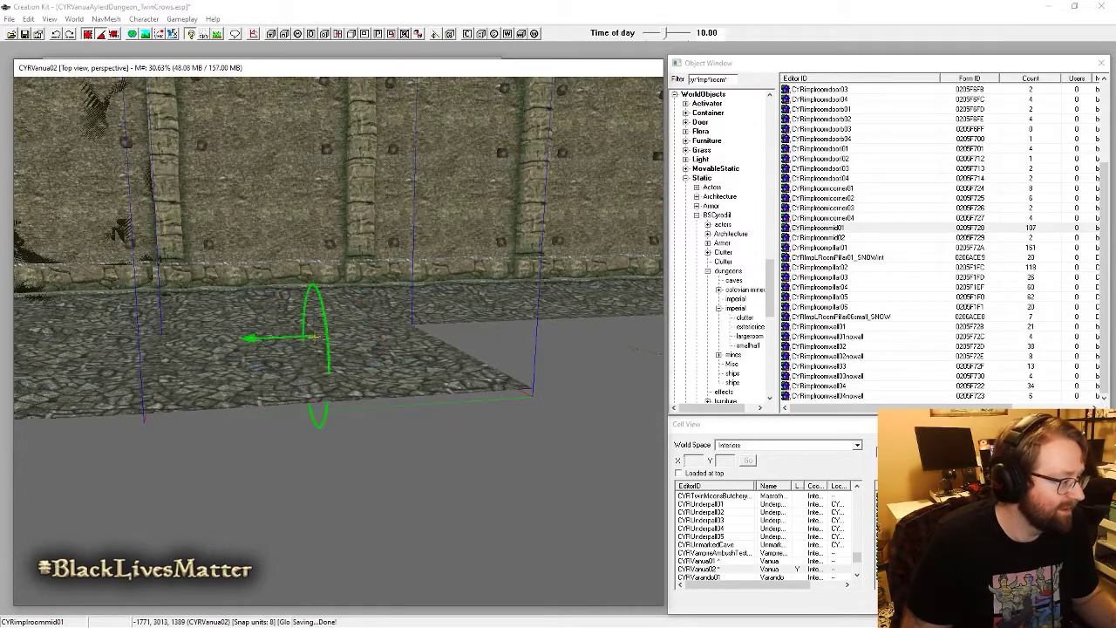
# Step: Duplicate the CYRimplroommid01 floor section and set the copy edge to edge with it, toward the rubble mound
pyautogui.keyDown('shift'); pyautogui.moveTo(312, 338); pyautogui.dragTo(365, 424, button='middle'); pyautogui.keyUp('shift')
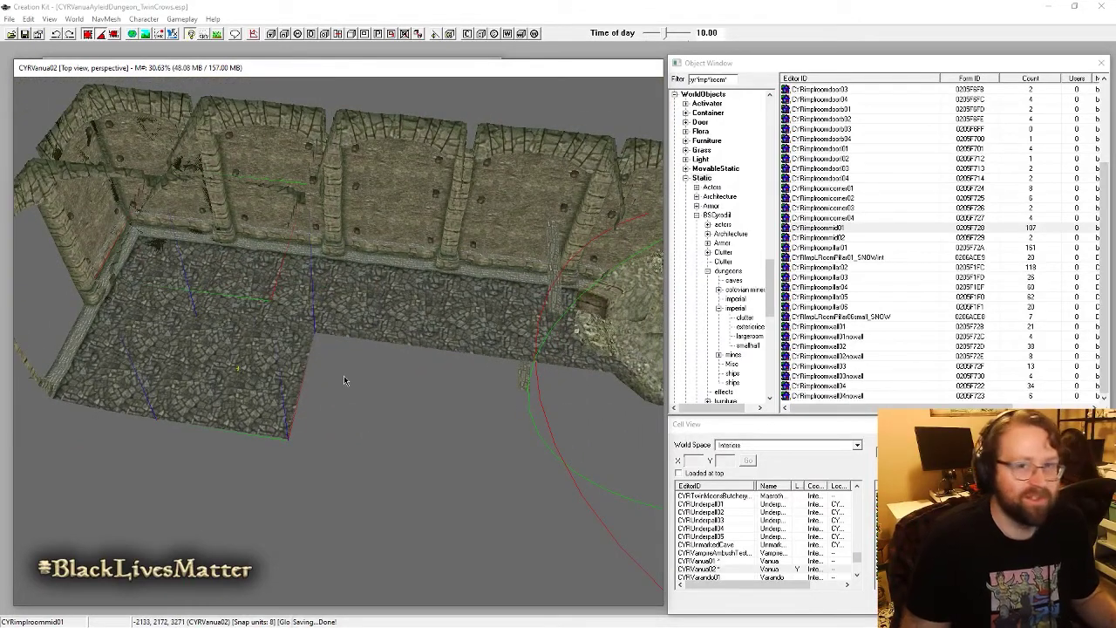
pyautogui.click(215, 354)
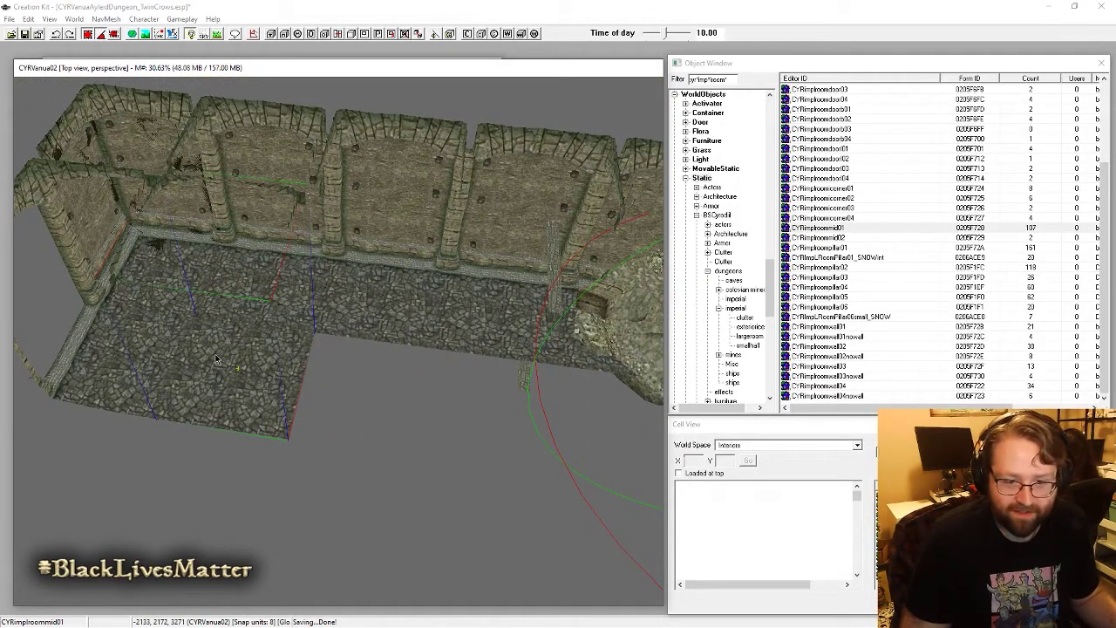
pyautogui.moveTo(249, 375); pyautogui.dragTo(384, 388)
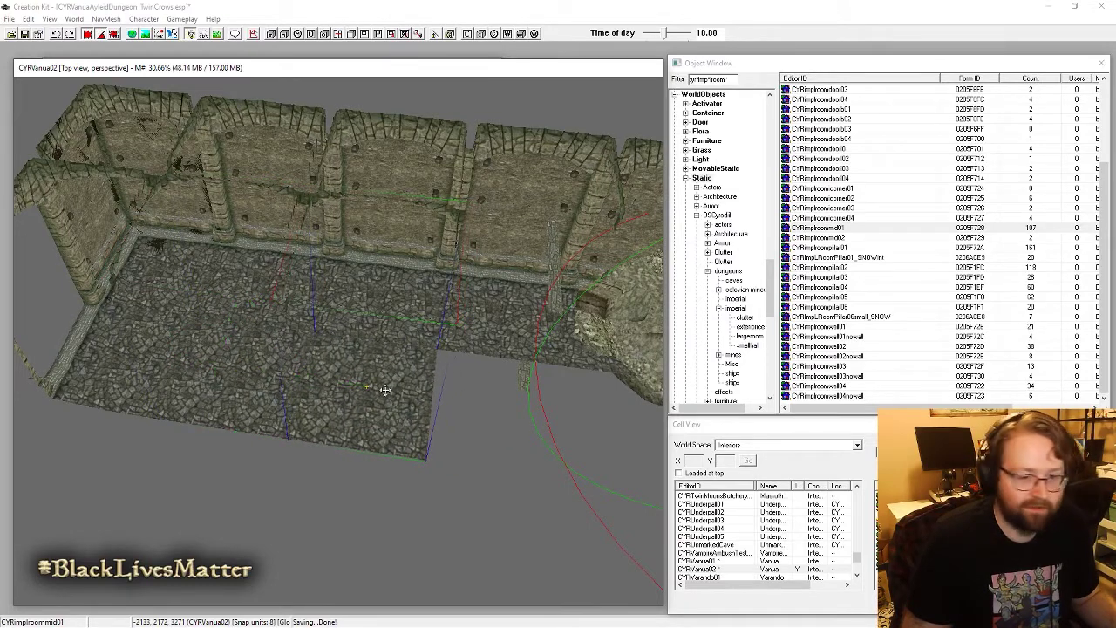
pyautogui.scroll(3, 370, 397)
pyautogui.moveTo(391, 398); pyautogui.dragTo(366, 396, button='middle')
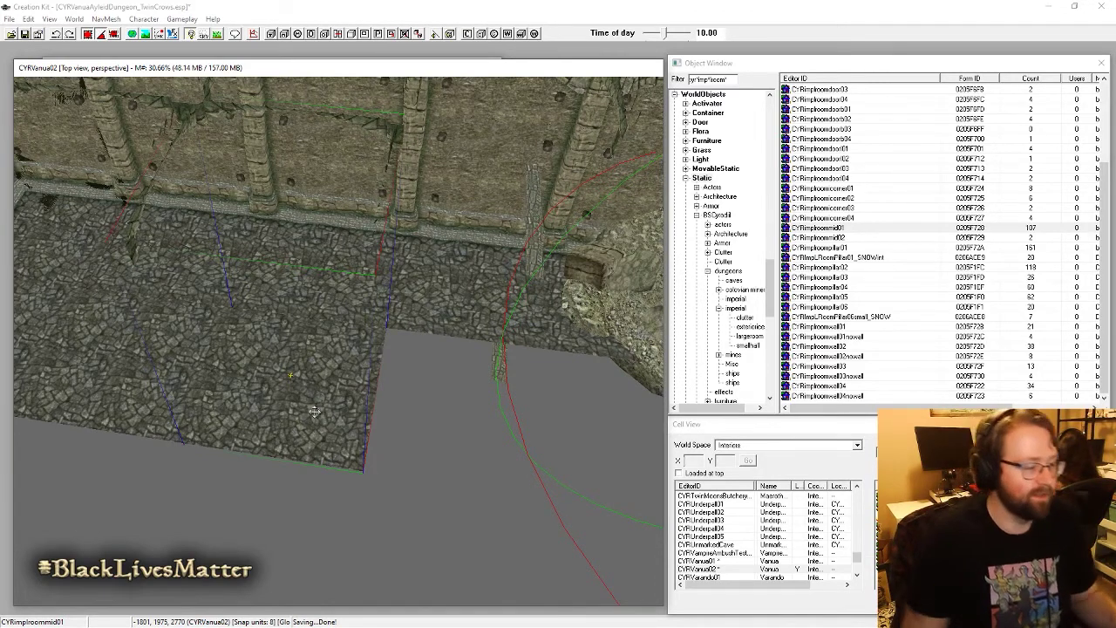
# Step: Duplicate the CYRimplroommid01 floor sections edge to edge along the wall, extending the floor across the front of the rubble mound
pyautogui.hotkey('ctrl', 'd')
pyautogui.moveTo(307, 392); pyautogui.dragTo(477, 412)
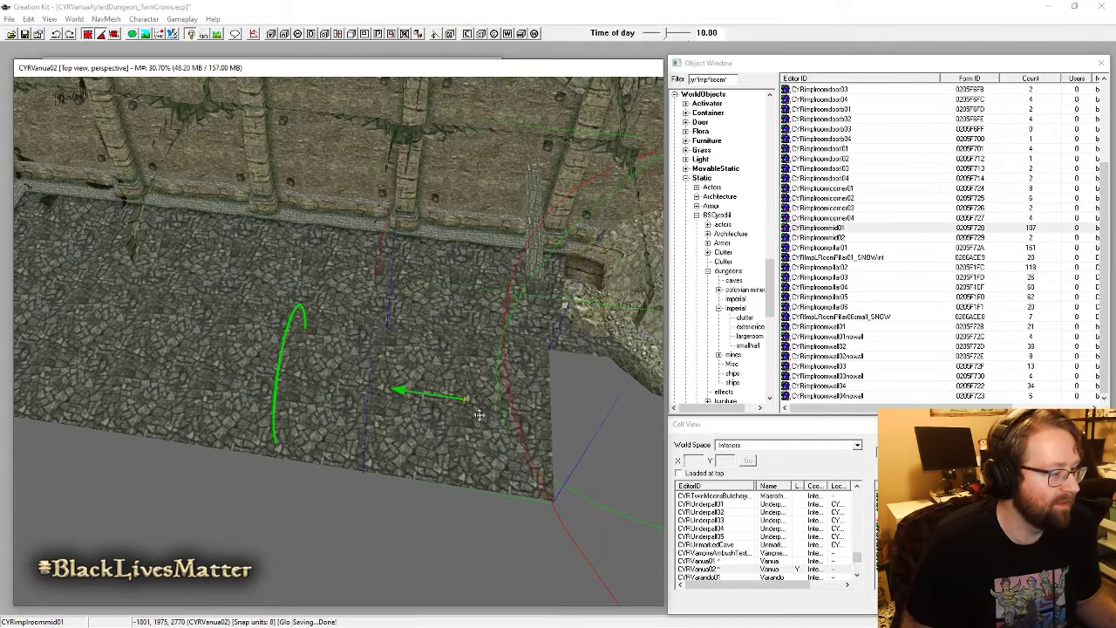
pyautogui.moveTo(477, 412); pyautogui.dragTo(405, 466, button='middle')
pyautogui.scroll(-2, 320, 428)
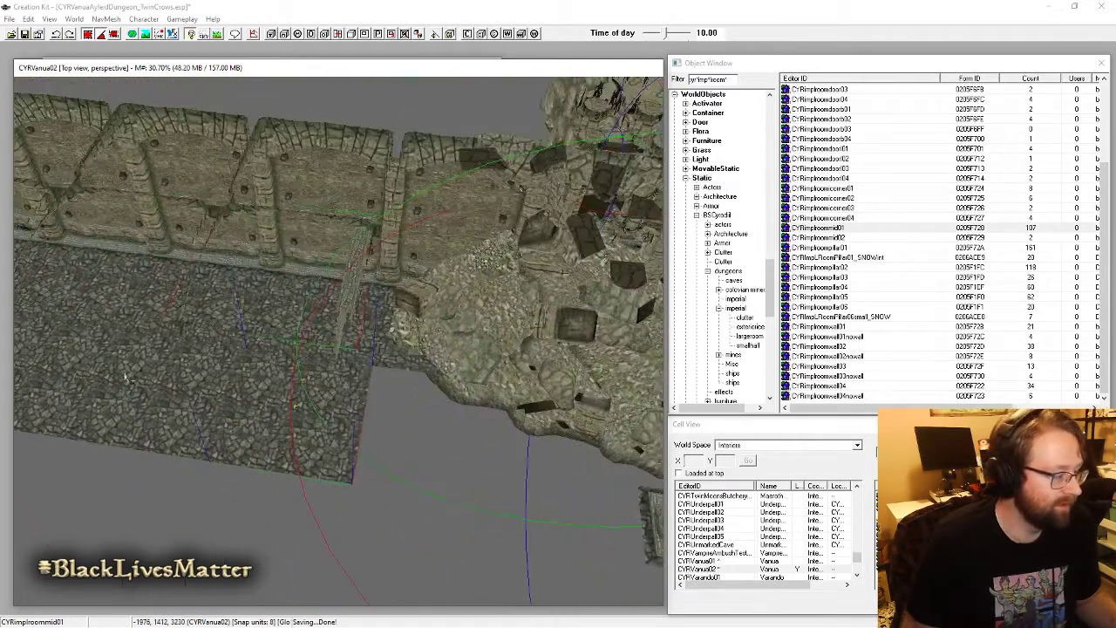
pyautogui.hotkey('ctrl', 'd')
pyautogui.moveTo(131, 381); pyautogui.dragTo(399, 419)
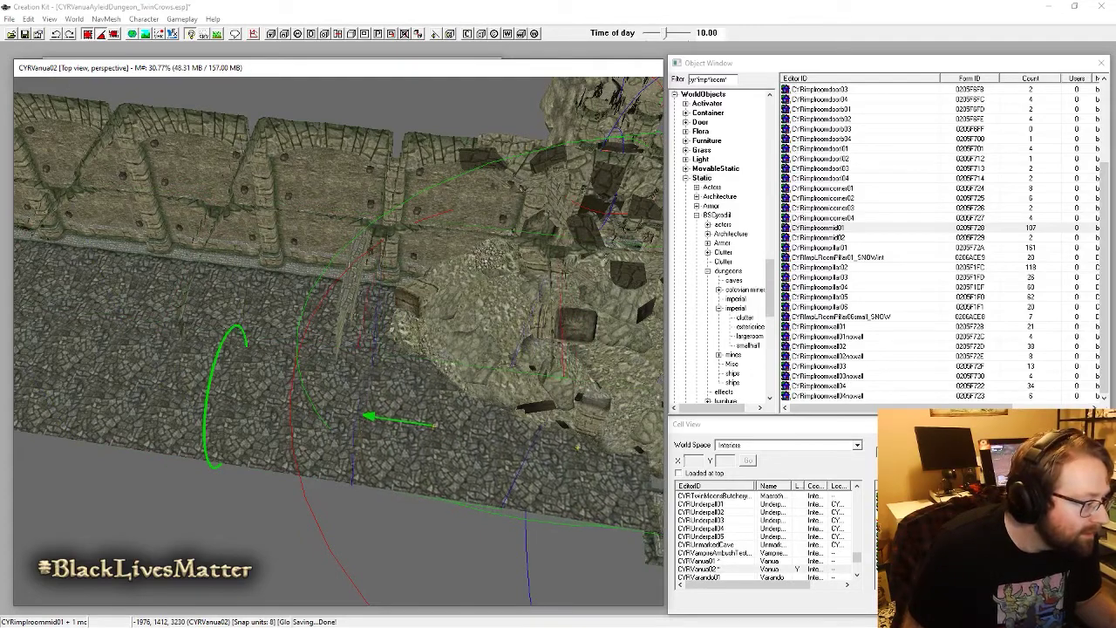
# Step: Add another copy of CYRimplroommid01 past the rubble mound, extending the floor beneath the first pillars
pyautogui.press('d')
pyautogui.moveTo(536, 476); pyautogui.dragTo(327, 426, button='middle')
pyautogui.click(327, 426)
pyautogui.hotkey('ctrl', 'd')
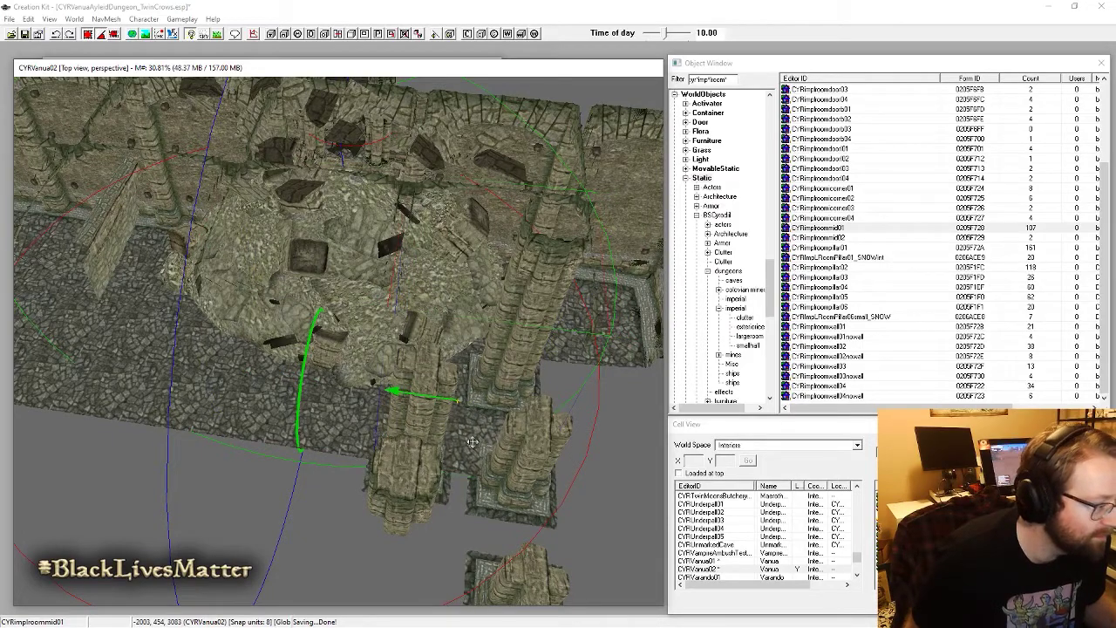
pyautogui.press('d')
pyautogui.moveTo(544, 458); pyautogui.dragTo(461, 445, button='middle')
pyautogui.moveTo(294, 388); pyautogui.dragTo(431, 436, button='middle')
pyautogui.moveTo(157, 192); pyautogui.dragTo(514, 345, button='middle')
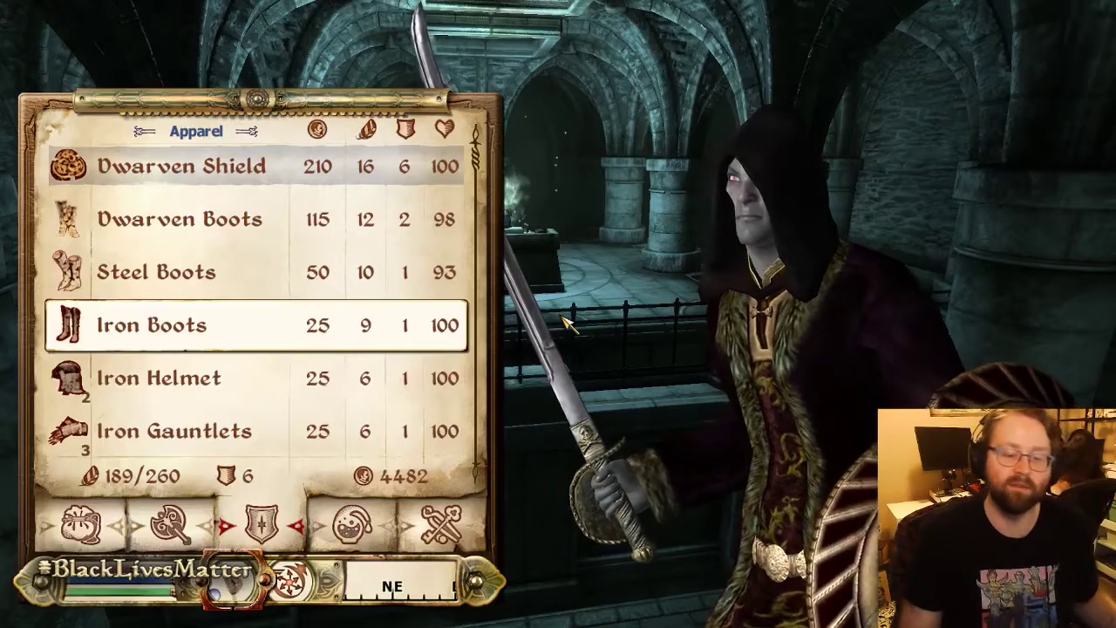
# Step: Switch to Oblivion and examine how the pillars, arches and walls are laid out in the original Vanua hall
pyautogui.press('Tab')
pyautogui.press('w')
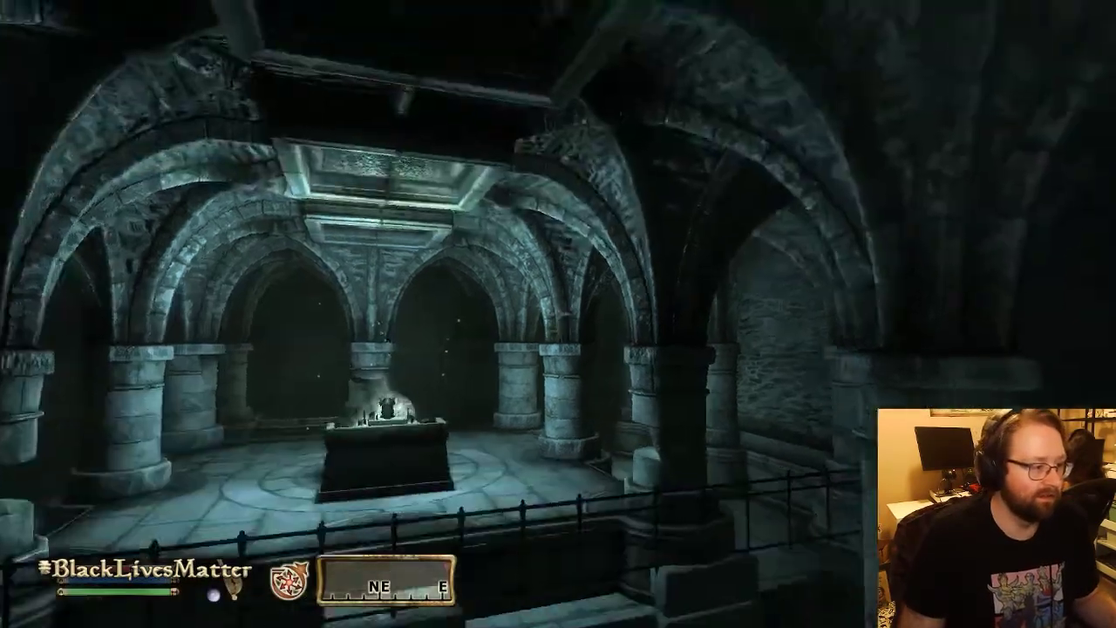
pyautogui.press('w')
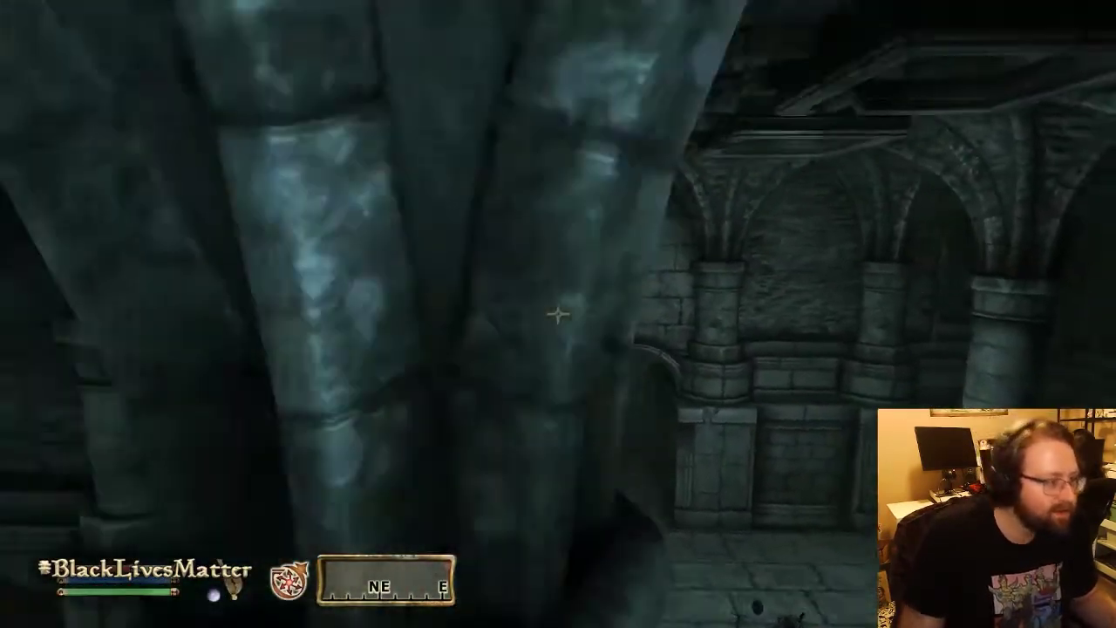
pyautogui.press('d')
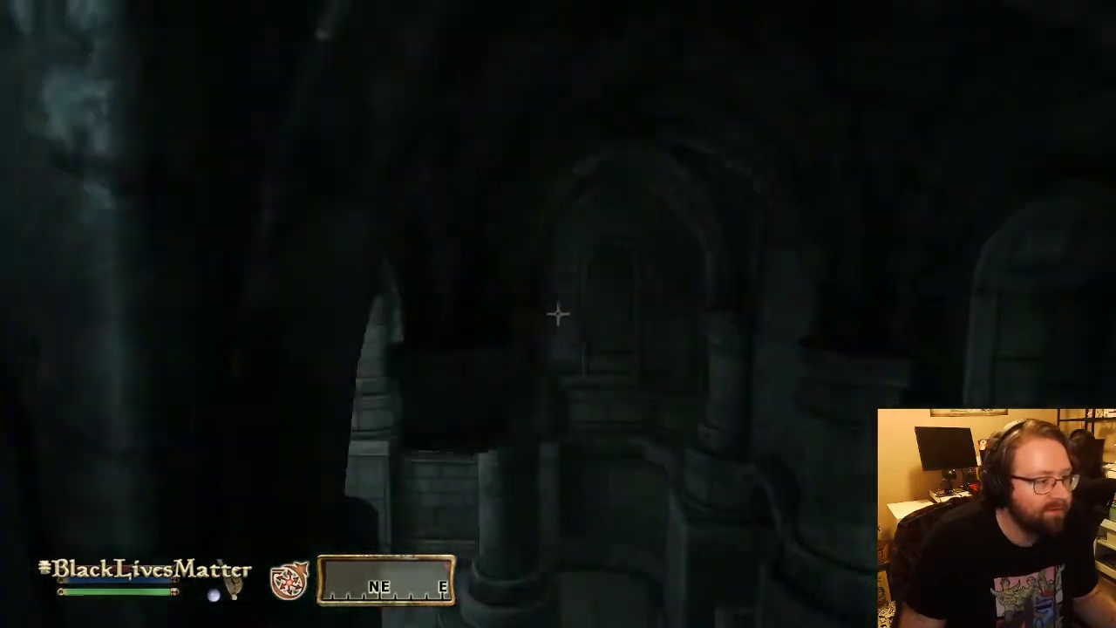
pyautogui.press('Escape')
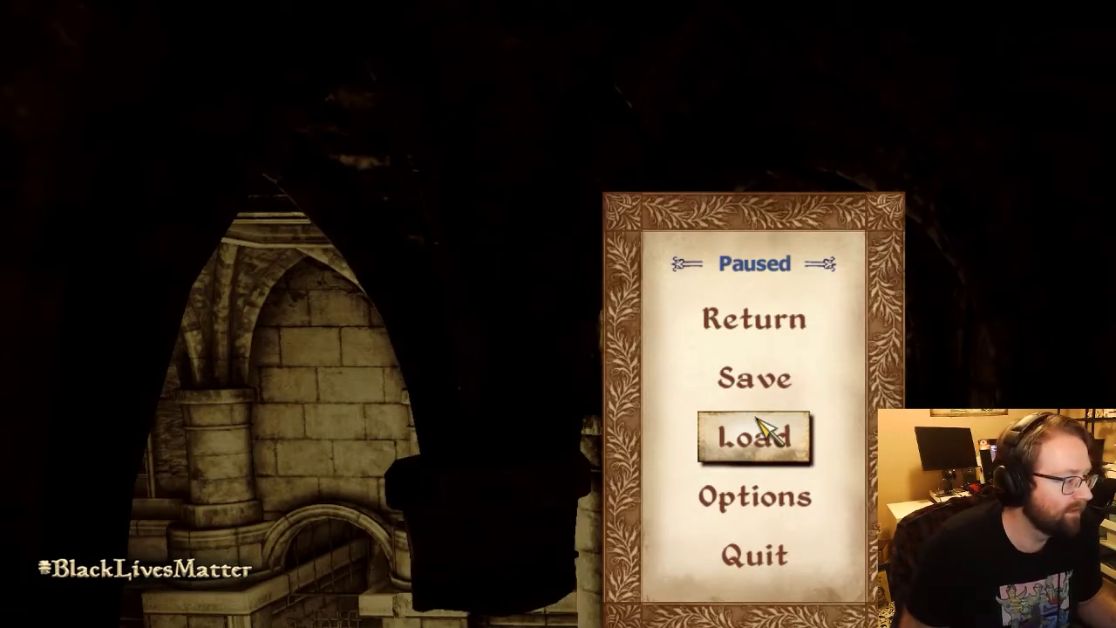
# Step: Switch back to the Creation Kit and place CYRimplroomwall01 behind the pillars, between the two corner areas
pyautogui.hotkey('alt', 'Tab')
pyautogui.scroll(-5, 459, 405)
pyautogui.moveTo(458, 407); pyautogui.dragTo(395, 433, button='middle')
pyautogui.moveTo(349, 273); pyautogui.dragTo(562, 253, button='middle')
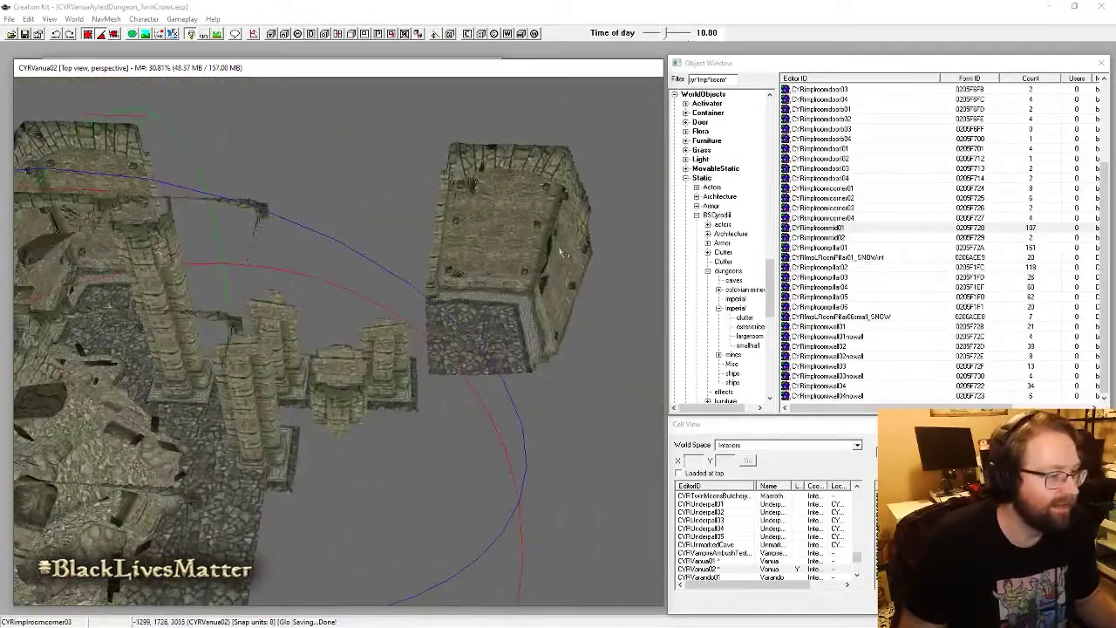
pyautogui.click(839, 327)
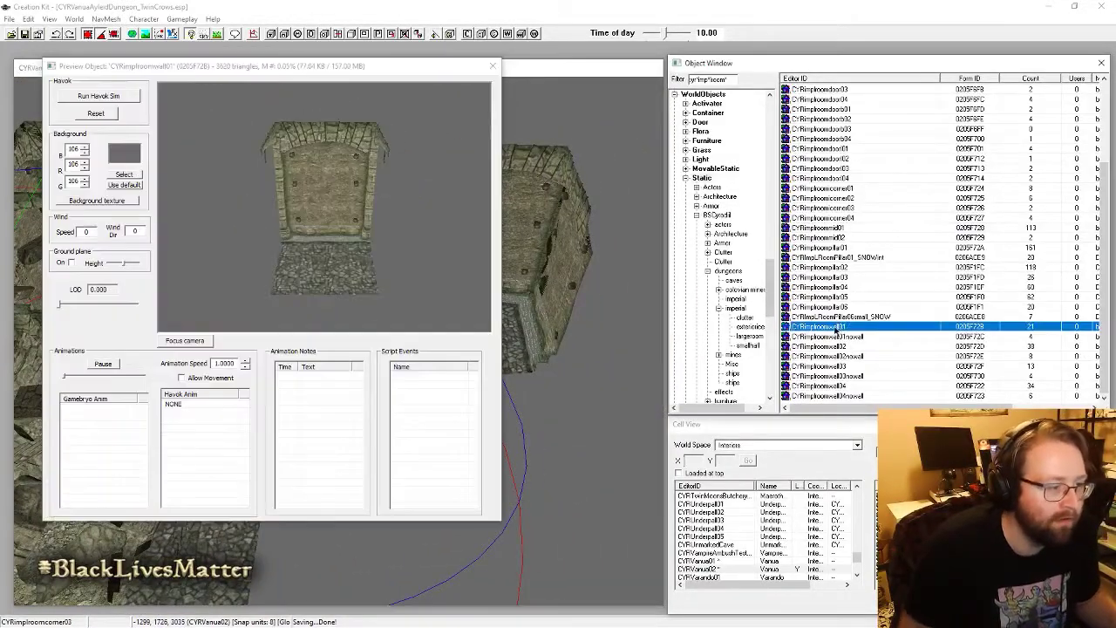
pyautogui.click(515, 367)
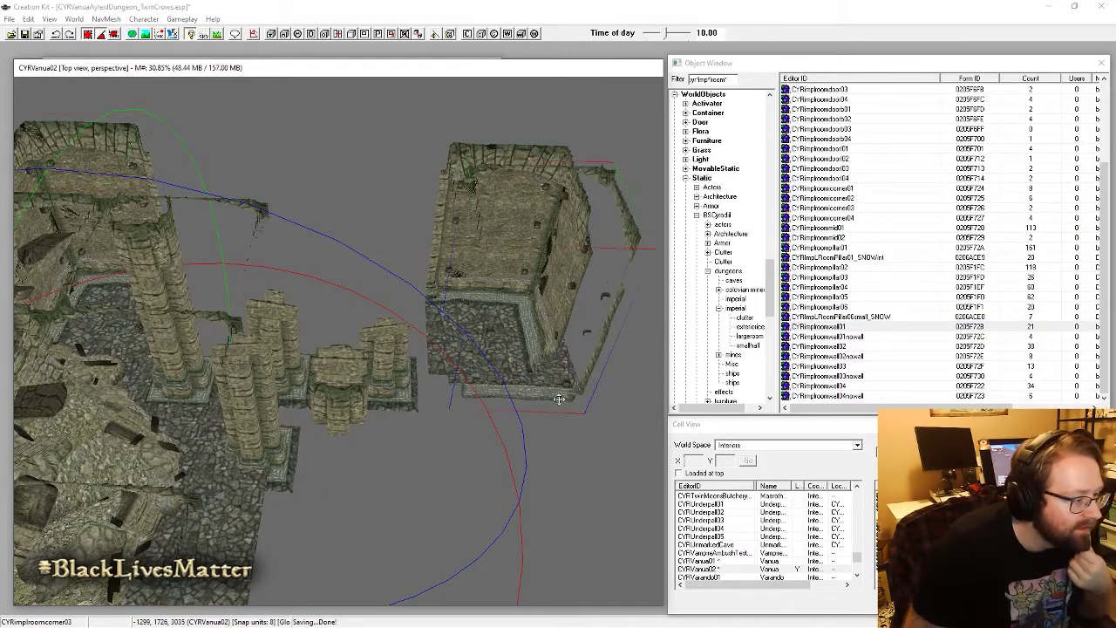
pyautogui.moveTo(558, 399); pyautogui.dragTo(318, 303)
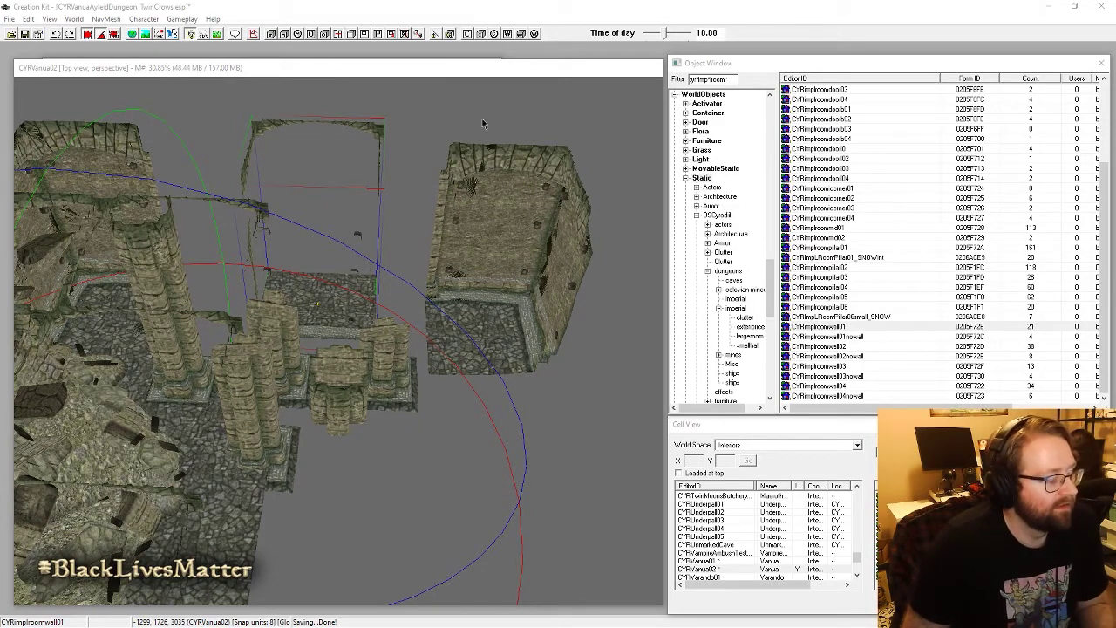
# Step: Replace the selected CYRimplroomwall01 with CYRimplroomwall03 using Search & Replace limited to the selection
pyautogui.hotkey('ctrl', 's')
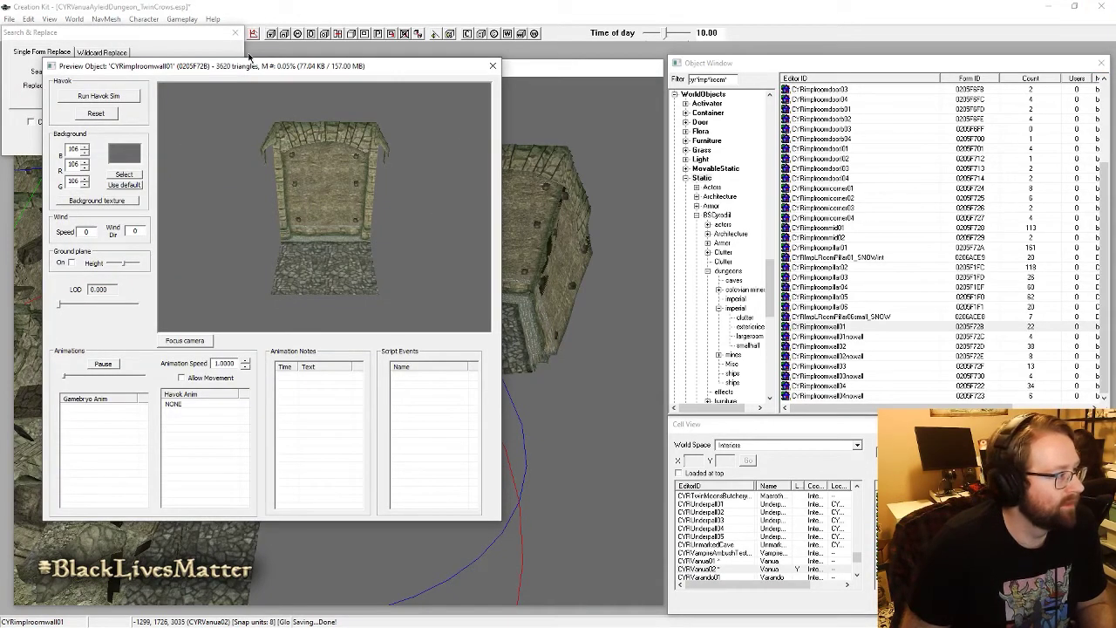
pyautogui.click(191, 35)
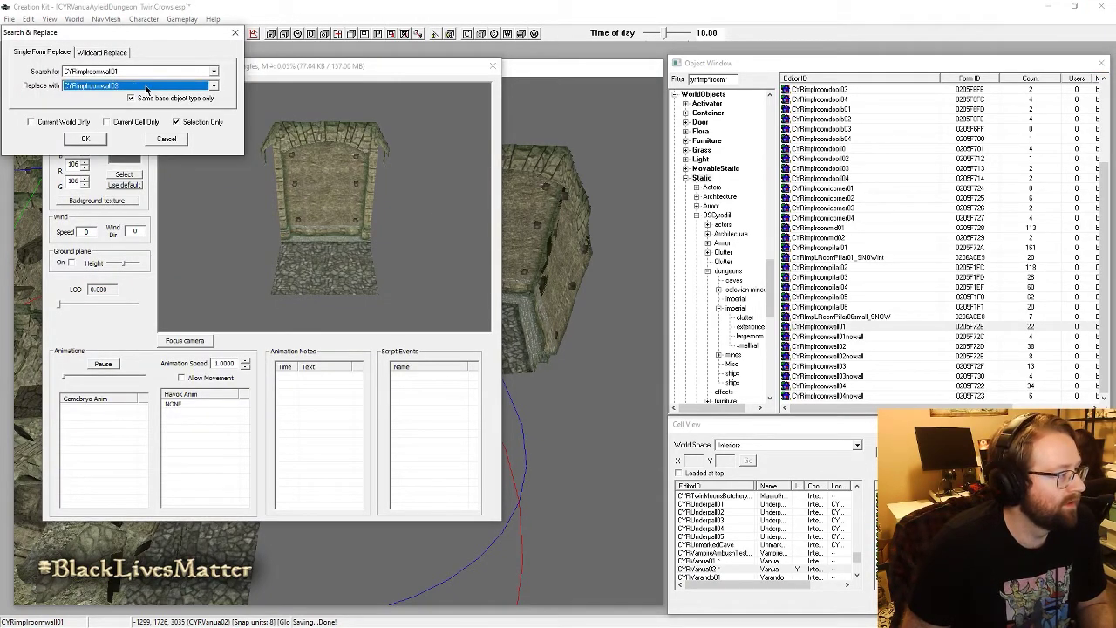
pyautogui.press('Return')
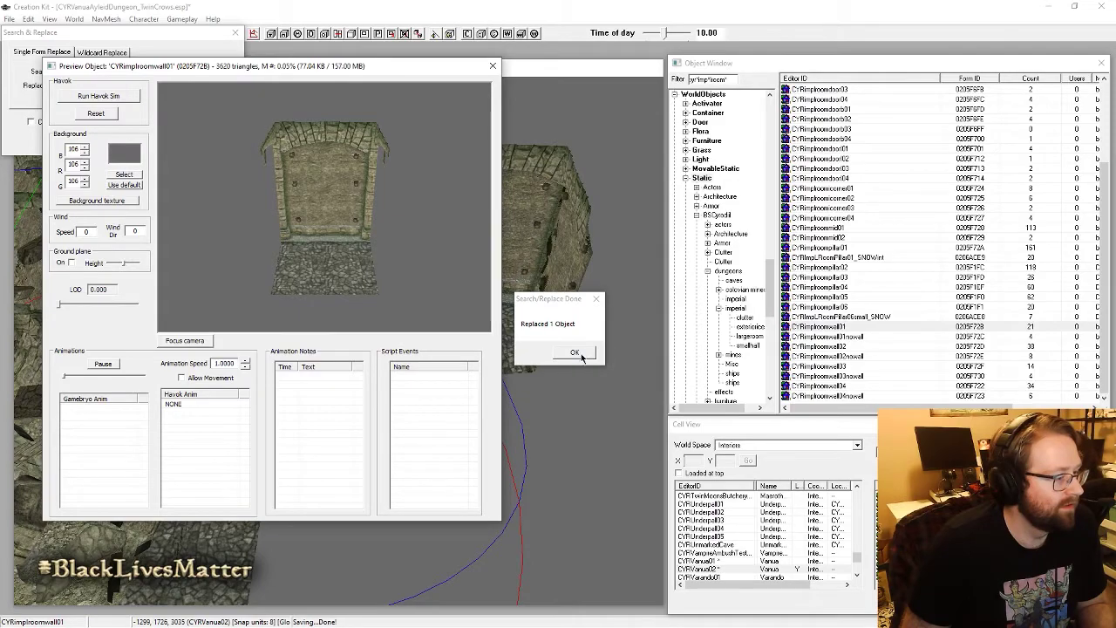
pyautogui.click(580, 354)
# Step: Align the CYRimplroomwall03 section flush with the corner piece beside the rubble mound, matching its wall line and floor edge
pyautogui.scroll(2, 339, 277)
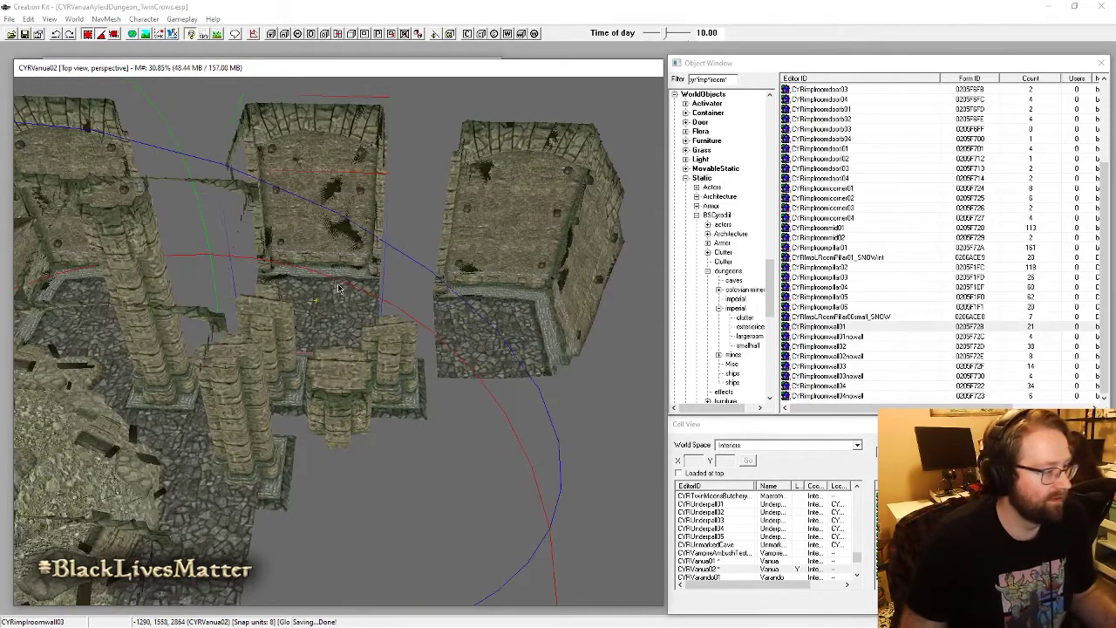
pyautogui.press('t')
pyautogui.scroll(4, 415, 352)
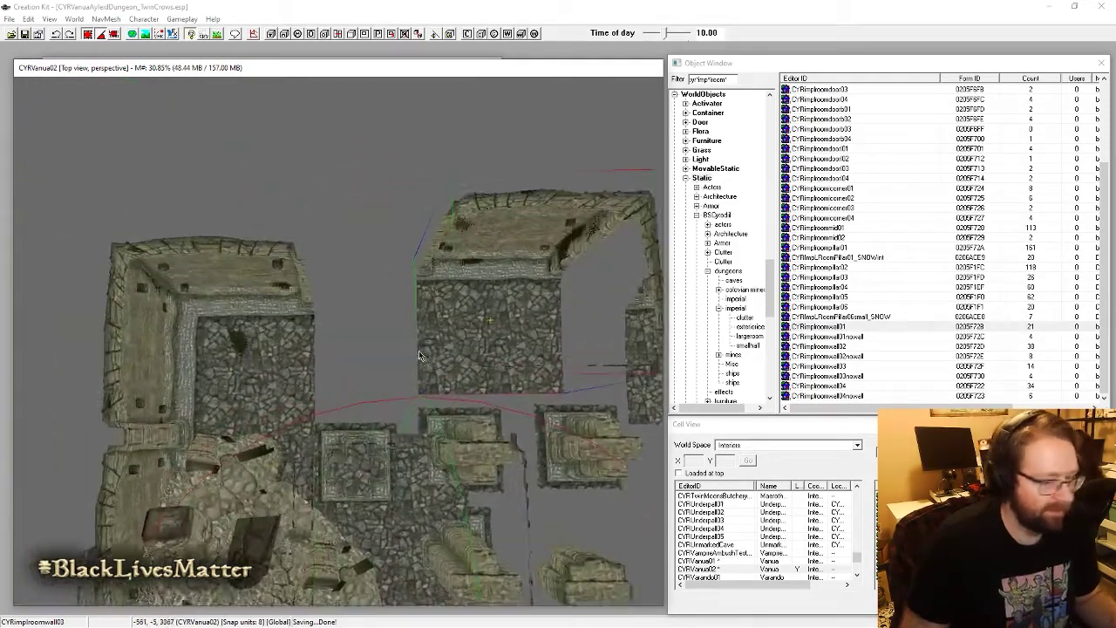
pyautogui.moveTo(523, 340); pyautogui.dragTo(360, 391)
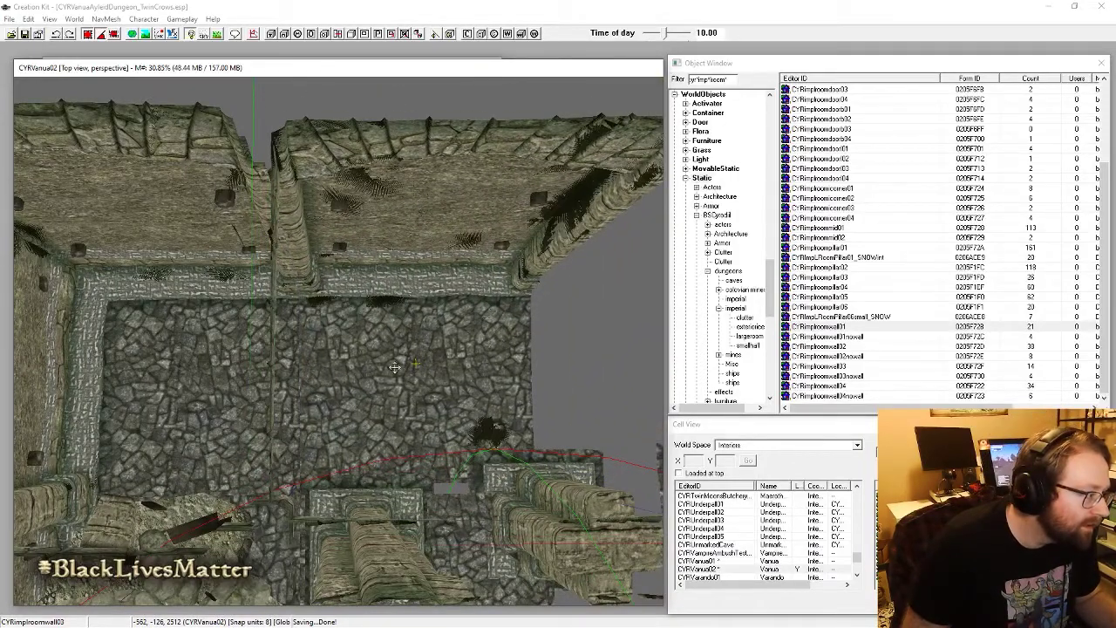
pyautogui.keyDown('shift'); pyautogui.moveTo(433, 384); pyautogui.dragTo(349, 249, button='middle'); pyautogui.keyUp('shift')
pyautogui.moveTo(432, 385); pyautogui.dragTo(426, 352)
pyautogui.press('x')
pyautogui.press('c')
pyautogui.keyDown('shift'); pyautogui.moveTo(426, 353); pyautogui.dragTo(300, 327, button='middle'); pyautogui.keyUp('shift')
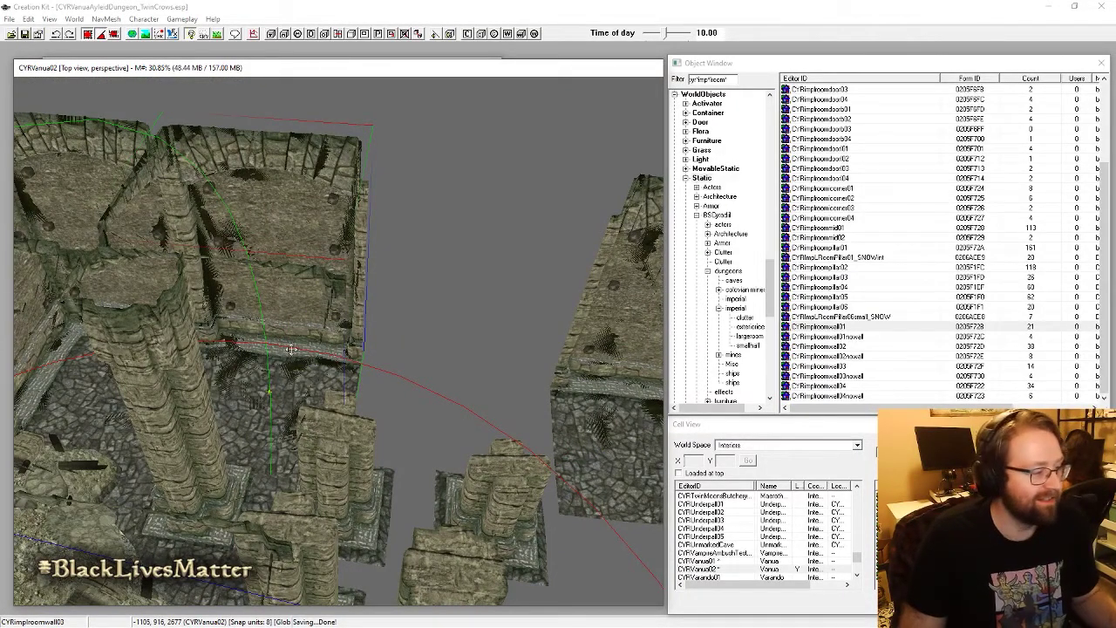
# Step: Duplicate the CYRimplroomwall03 section along the same wall and join the CYRimplroomcorner02 piece to the end of the run
pyautogui.hotkey('ctrl', 'd')
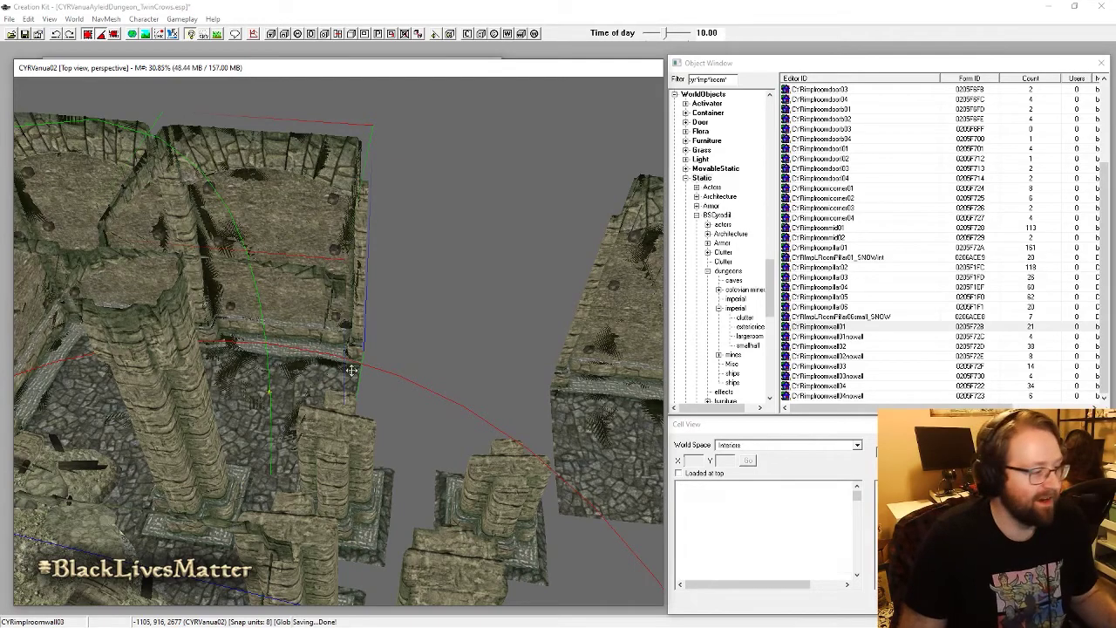
pyautogui.moveTo(345, 351); pyautogui.dragTo(524, 371)
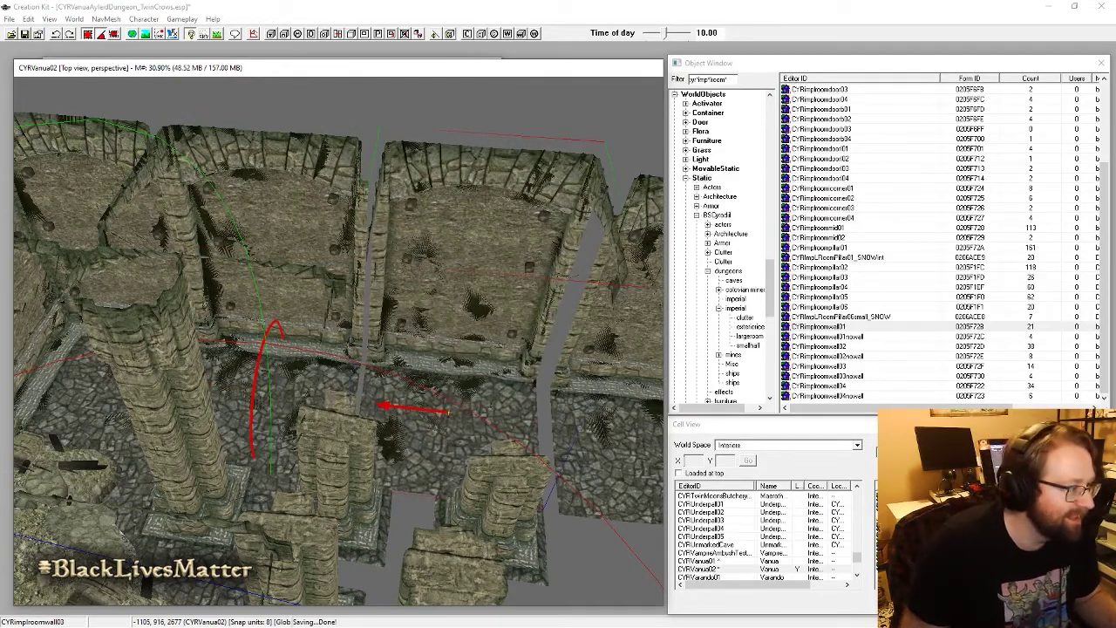
pyautogui.scroll(5, 420, 324)
pyautogui.keyDown('shift'); pyautogui.moveTo(420, 325); pyautogui.dragTo(363, 410, button='middle'); pyautogui.keyUp('shift')
pyautogui.click(416, 325)
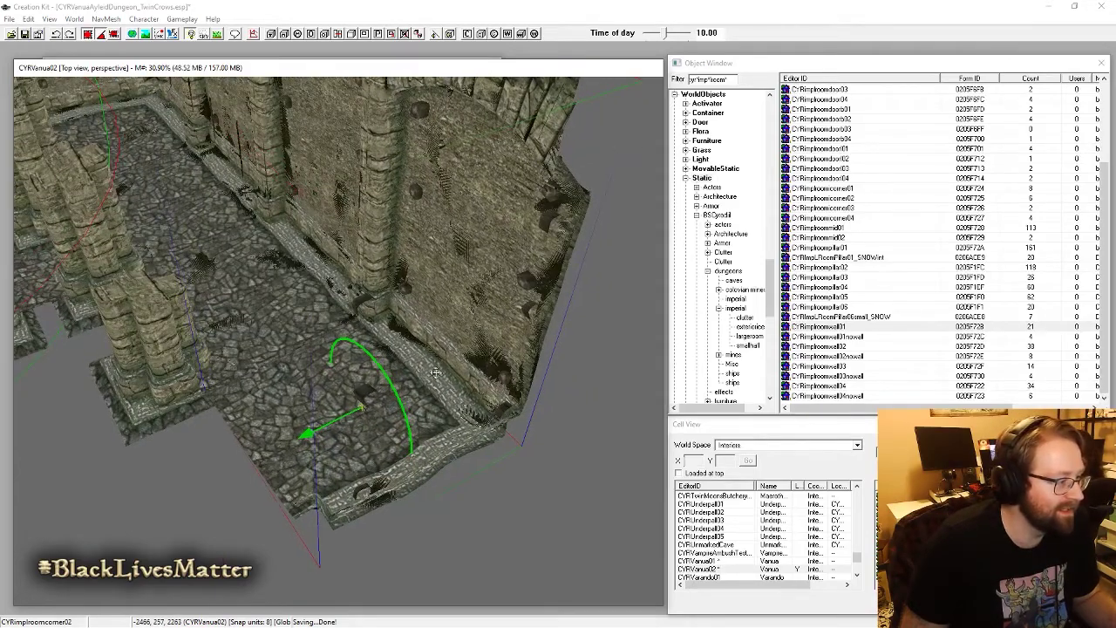
pyautogui.keyDown('shift'); pyautogui.moveTo(436, 373); pyautogui.dragTo(362, 378, button='middle'); pyautogui.keyUp('shift')
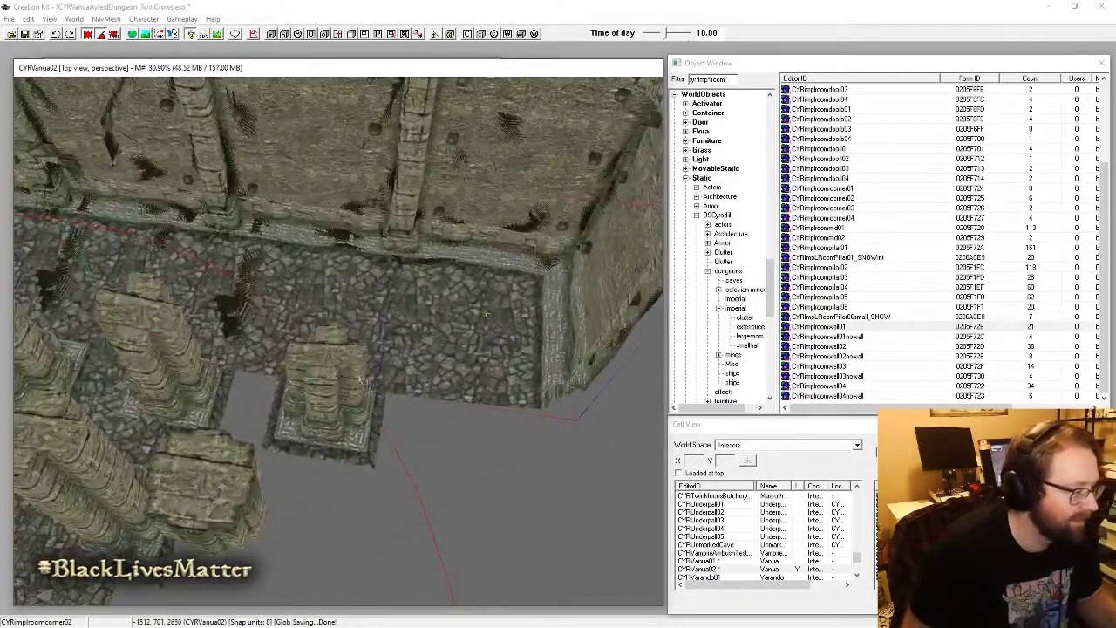
# Step: Raise the CYRimplroompillar03 group near the new wall along the Z axis to bring the pillar bases up to floor level
pyautogui.scroll(-3, 148, 352)
pyautogui.press('z')
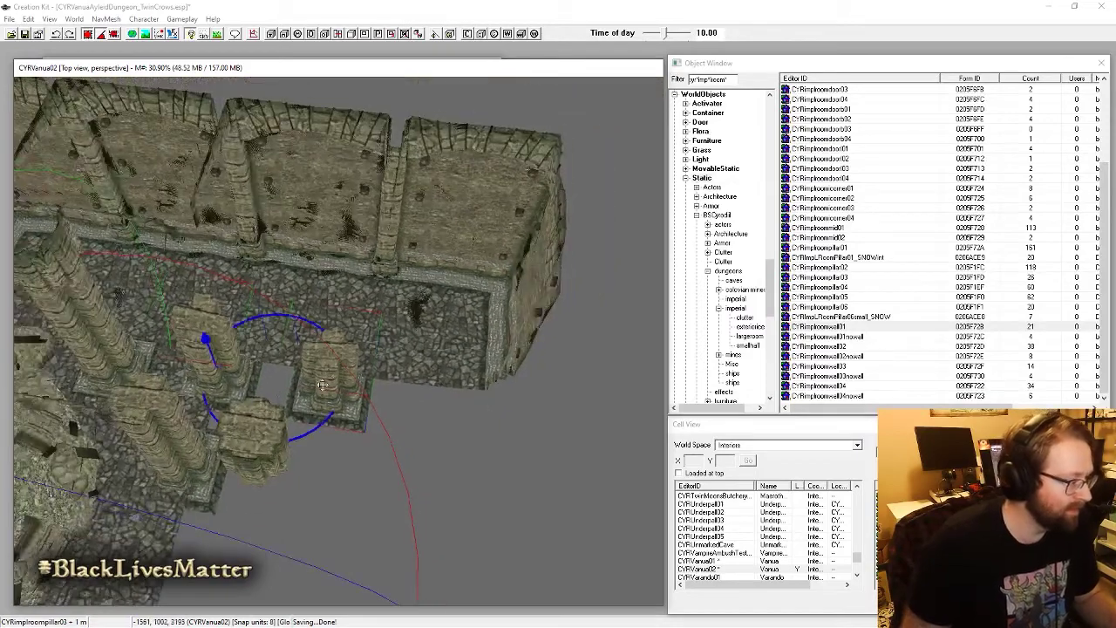
pyautogui.moveTo(212, 347); pyautogui.dragTo(212, 340)
pyautogui.moveTo(212, 340); pyautogui.dragTo(384, 351, button='middle')
pyautogui.click(270, 358)
pyautogui.press('z')
pyautogui.moveTo(270, 357); pyautogui.dragTo(269, 349)
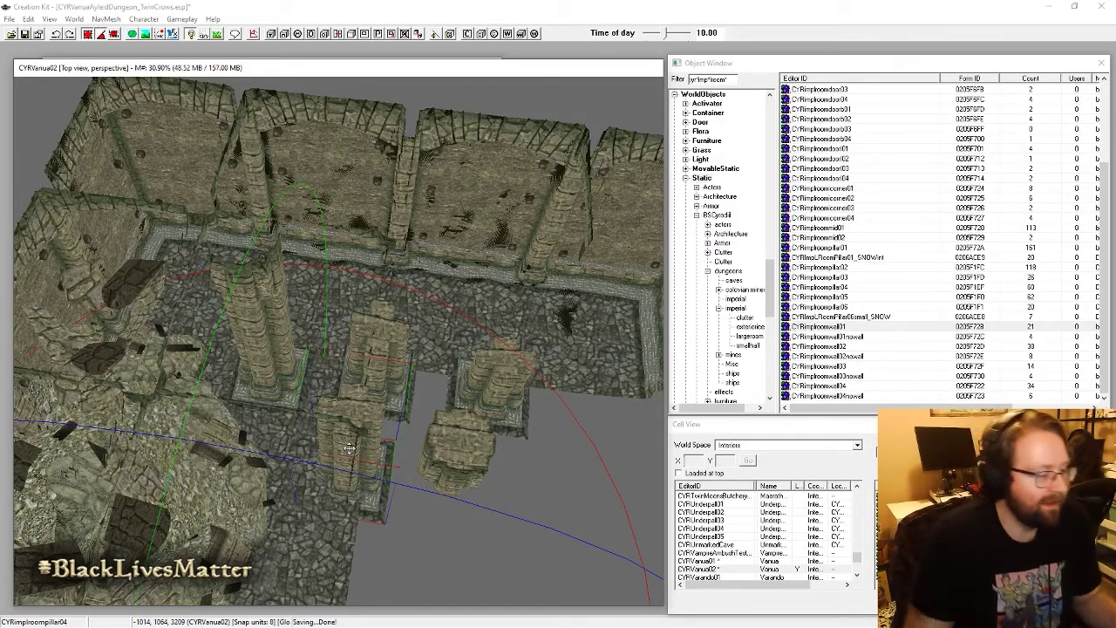
# Step: Raise CYRimplroompillar04 so its base sits on the floor, and adjust the position of the neighbouring CYRimplroompillar05
pyautogui.moveTo(360, 468); pyautogui.dragTo(360, 461)
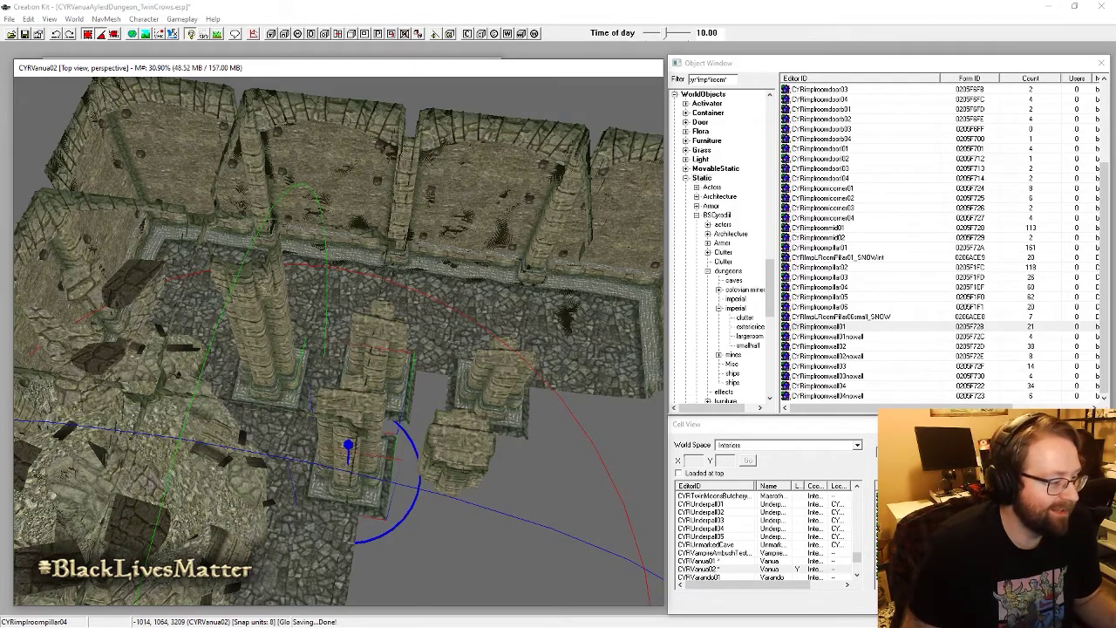
pyautogui.scroll(3, 335, 405)
pyautogui.moveTo(334, 277); pyautogui.dragTo(372, 286)
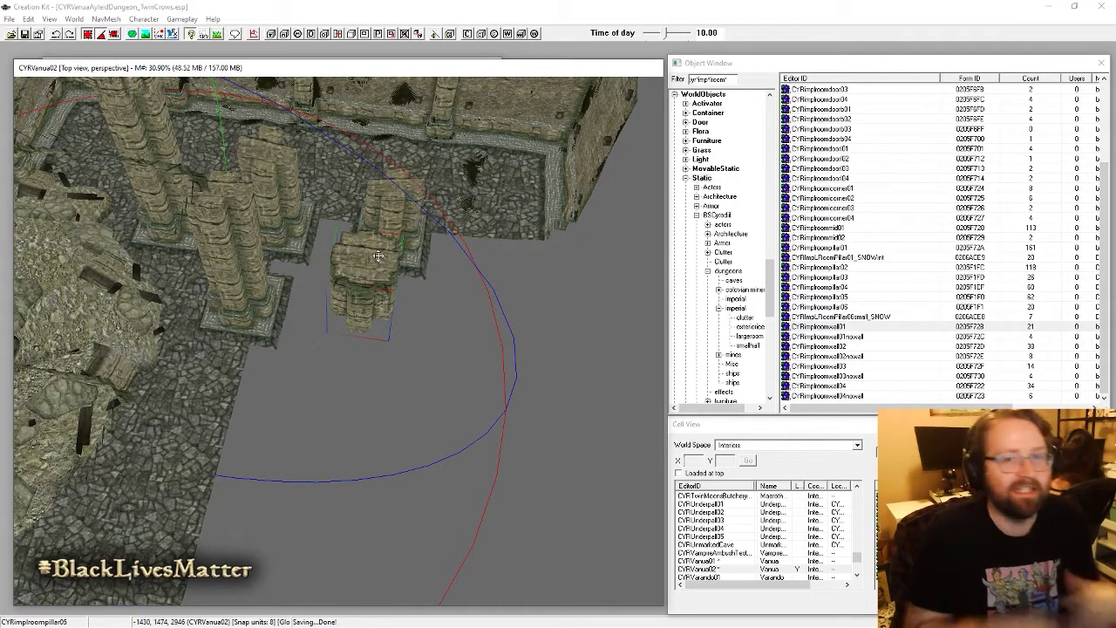
pyautogui.keyDown('shift'); pyautogui.moveTo(378, 255); pyautogui.dragTo(430, 298, button='middle'); pyautogui.keyUp('shift')
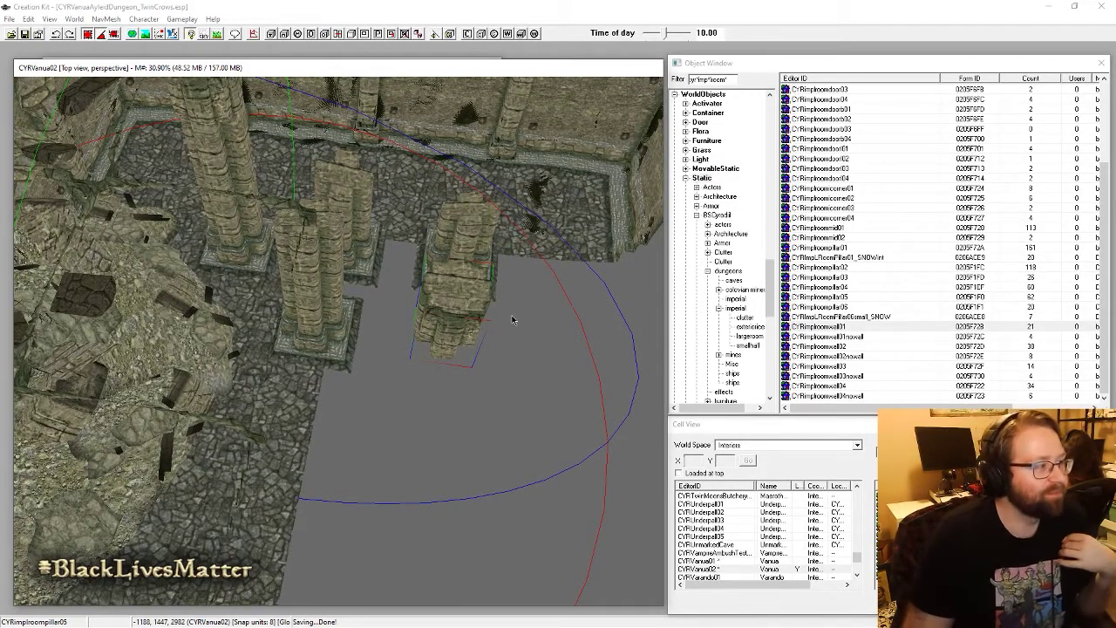
pyautogui.moveTo(449, 306); pyautogui.dragTo(461, 348, button='middle')
# Step: Duplicate the two CYRimplroomwall03 sections and move the copies across the pillar rows toward the open side of the room
pyautogui.click(433, 198)
pyautogui.keyDown('shift'); pyautogui.moveTo(433, 199); pyautogui.dragTo(465, 288, button='middle'); pyautogui.keyUp('shift')
pyautogui.hotkey('ctrl', 'd')
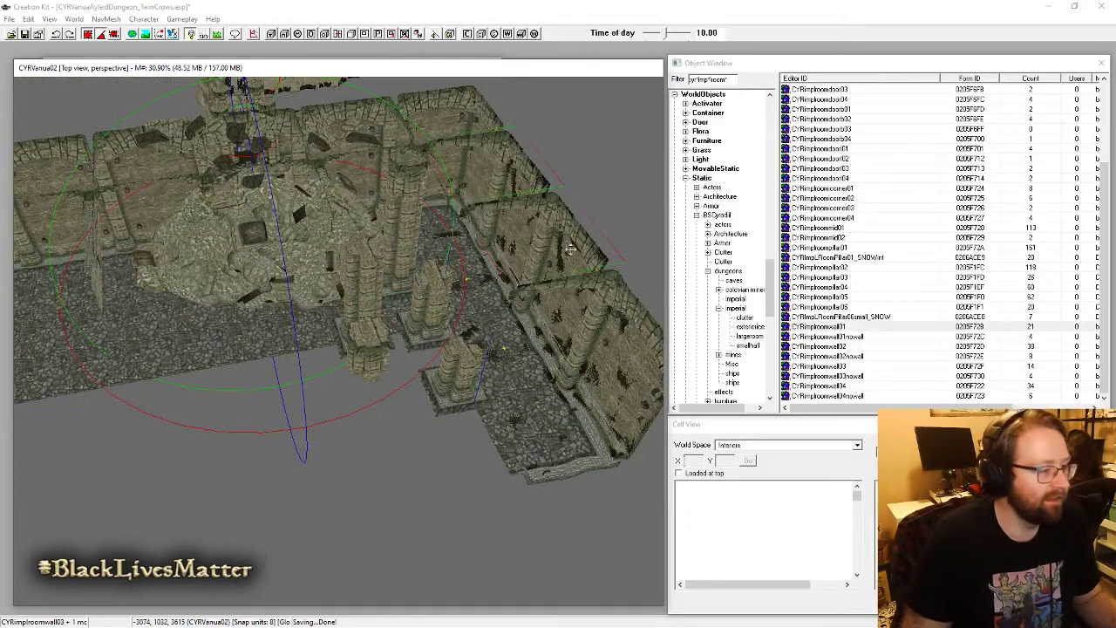
pyautogui.press('x')
pyautogui.press('y')
pyautogui.moveTo(563, 259); pyautogui.dragTo(420, 307)
pyautogui.moveTo(421, 307); pyautogui.dragTo(558, 314, button='middle')
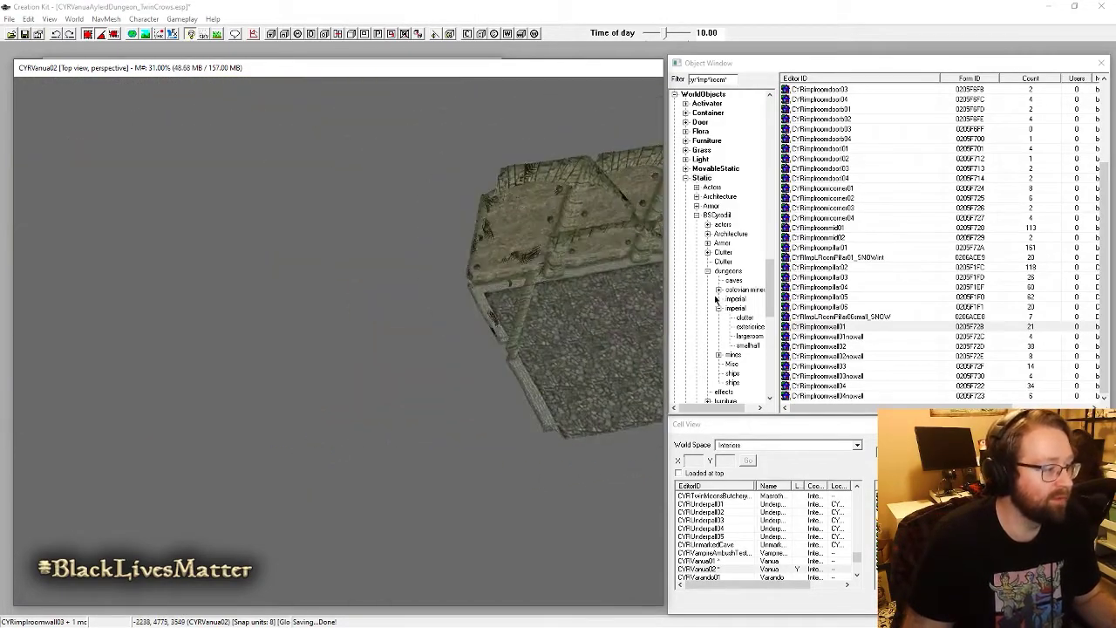
# Step: Keep only the copied CYRimplroomwall03 section nearest the rubble mound and rotate it to face the opposite way
pyautogui.click(514, 322)
pyautogui.moveTo(410, 367); pyautogui.dragTo(440, 290, button='middle')
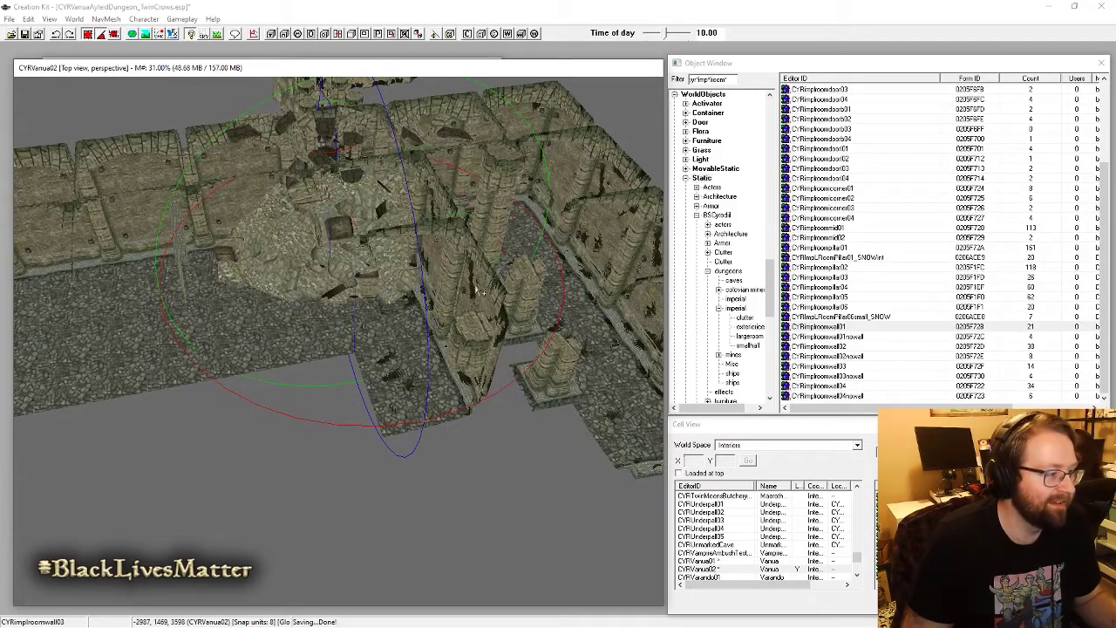
pyautogui.moveTo(481, 292); pyautogui.dragTo(406, 429, button='middle')
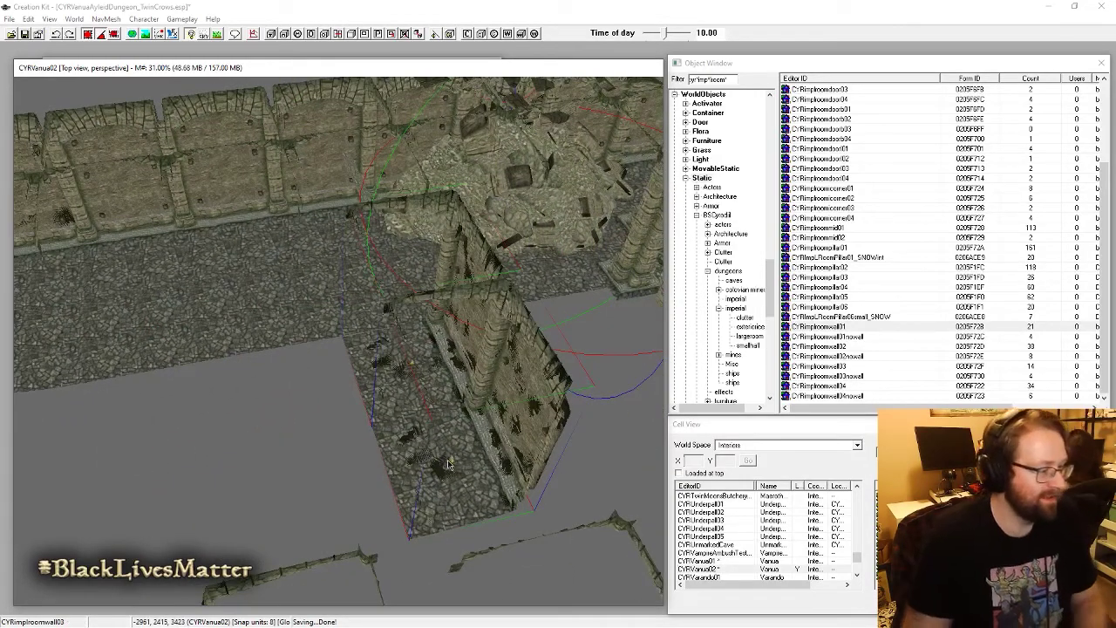
pyautogui.moveTo(448, 465); pyautogui.dragTo(424, 380)
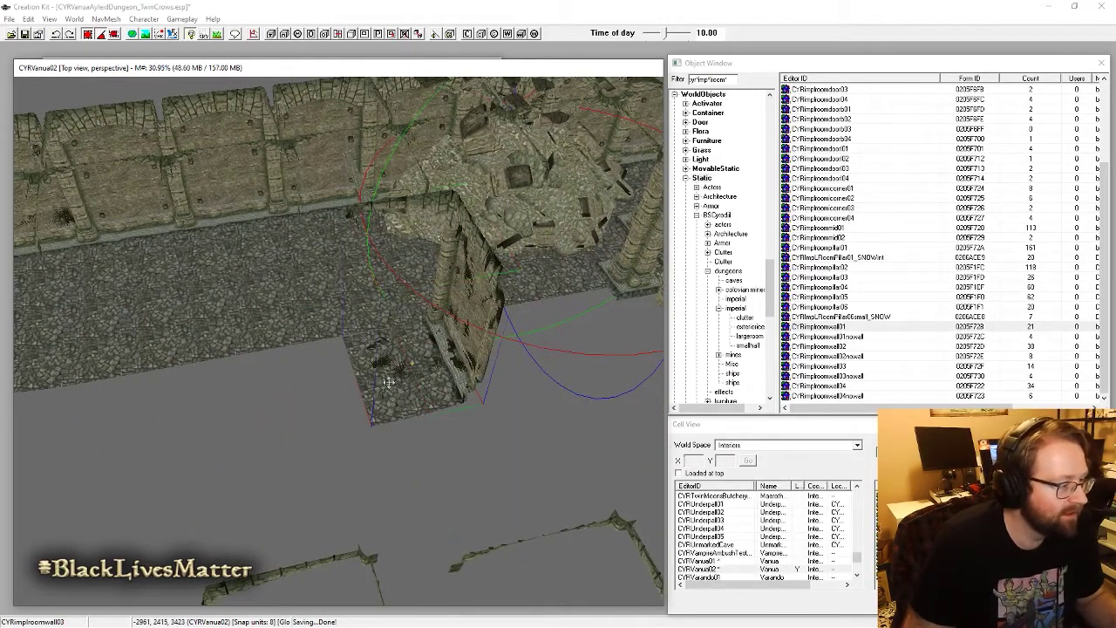
pyautogui.moveTo(389, 381); pyautogui.dragTo(407, 371, button='right')
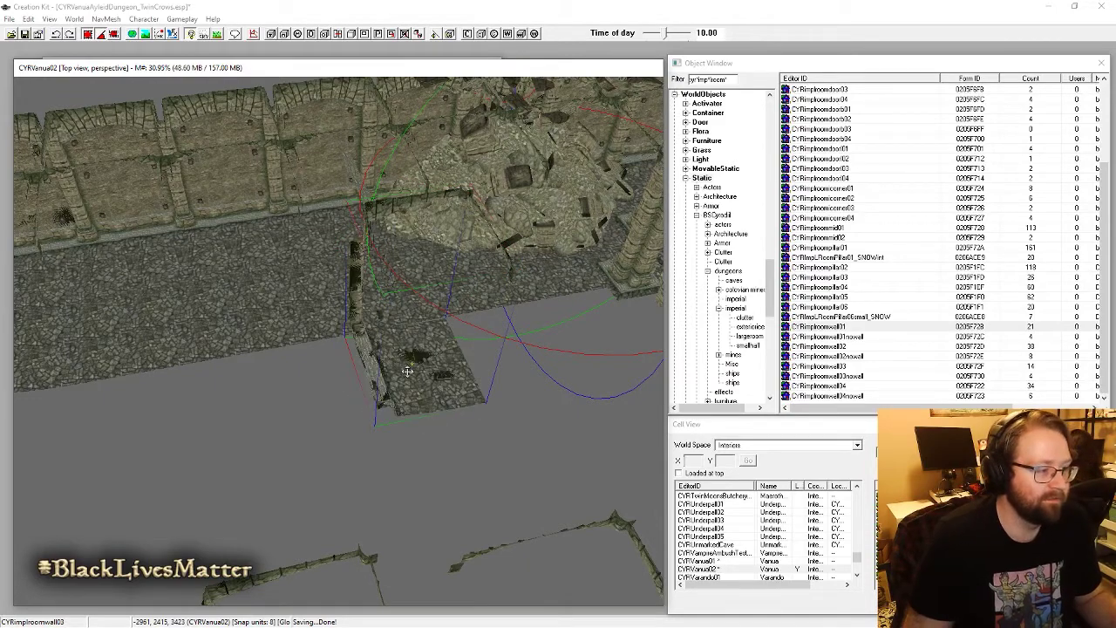
# Step: Move the rotated CYRimplroomwall03 section along the Y axis to the room's far end, in line beside the doorway wall
pyautogui.press('c')
pyautogui.moveTo(440, 365); pyautogui.dragTo(304, 398)
pyautogui.moveTo(305, 398); pyautogui.dragTo(553, 381, button='middle')
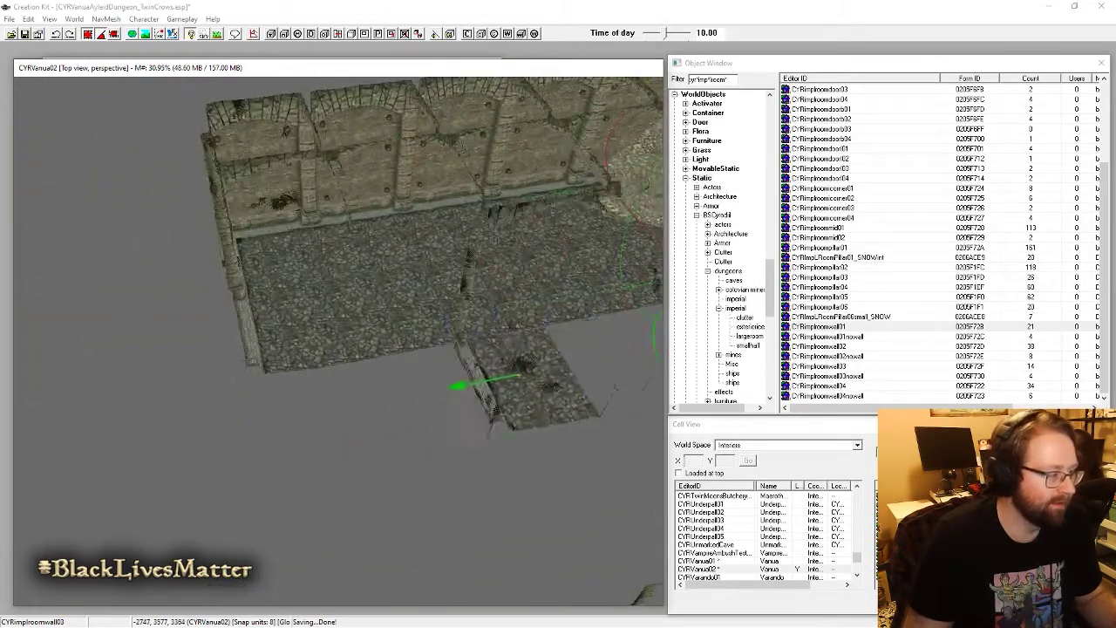
pyautogui.press('t')
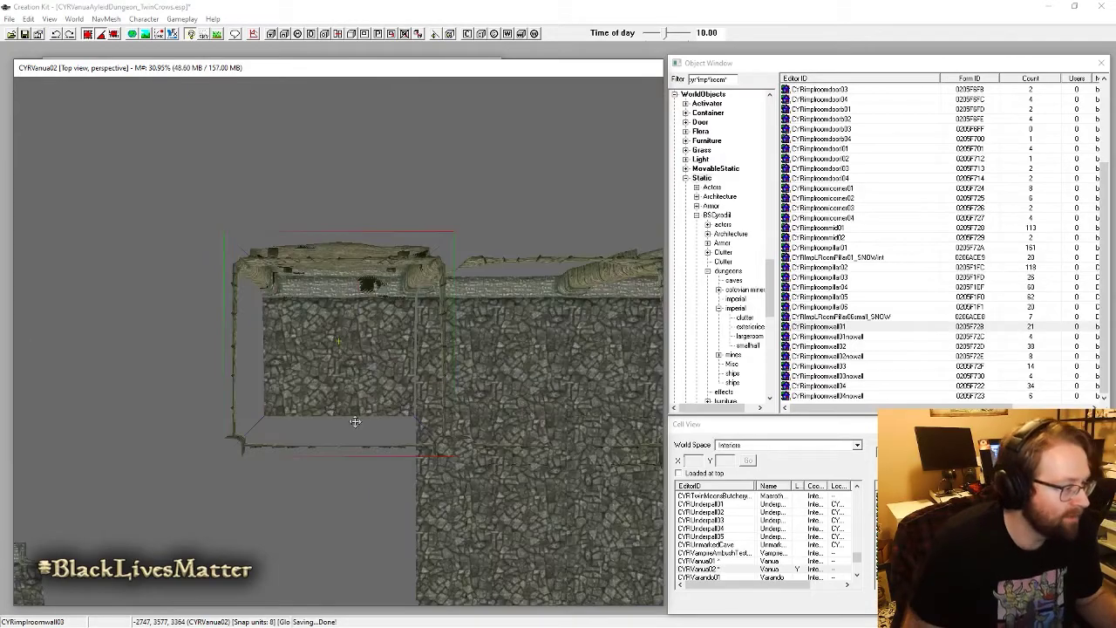
pyautogui.scroll(8, 377, 346)
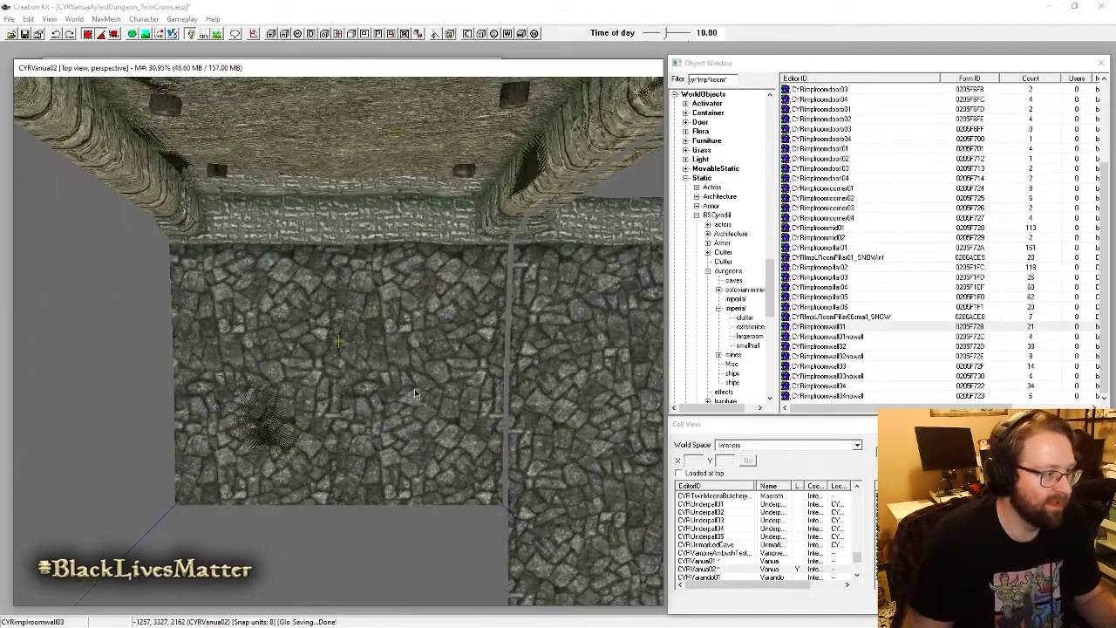
pyautogui.keyDown('shift'); pyautogui.moveTo(376, 346); pyautogui.dragTo(399, 315, button='middle'); pyautogui.keyUp('shift')
pyautogui.keyDown('shift'); pyautogui.moveTo(427, 353); pyautogui.dragTo(338, 320, button='middle'); pyautogui.keyUp('shift')
pyautogui.scroll(-10, 431, 361)
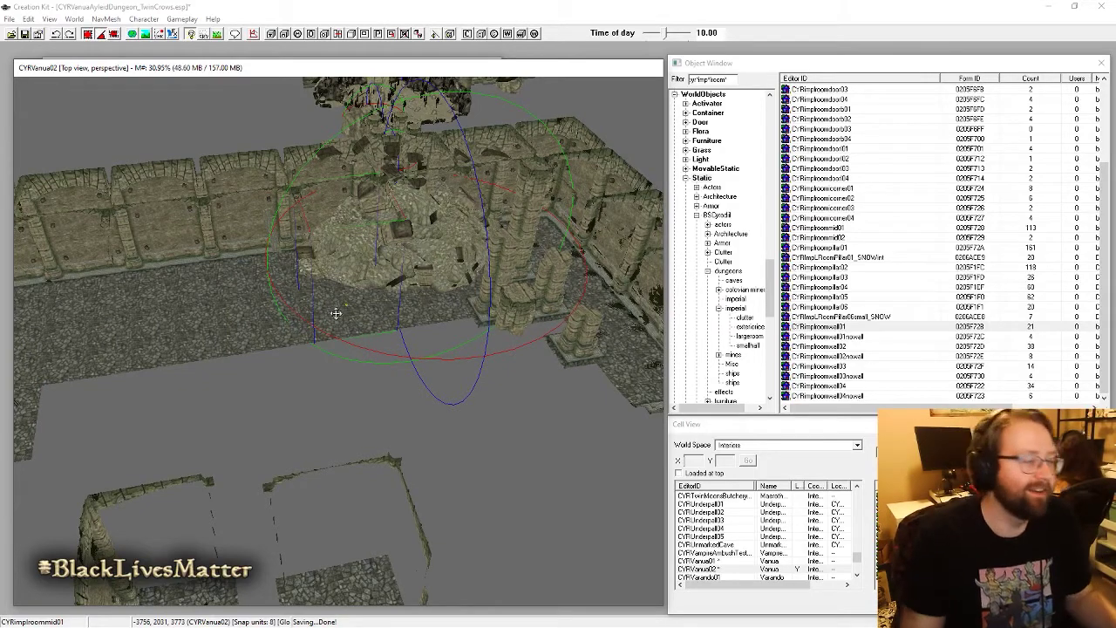
# Step: Duplicate the CYRimplroomcorner04 piece at the far end and move the copy along the X axis past the CYRimplroomwall03 section
pyautogui.scroll(-3, 337, 314)
pyautogui.moveTo(138, 367); pyautogui.dragTo(202, 206, button='middle')
pyautogui.press('c')
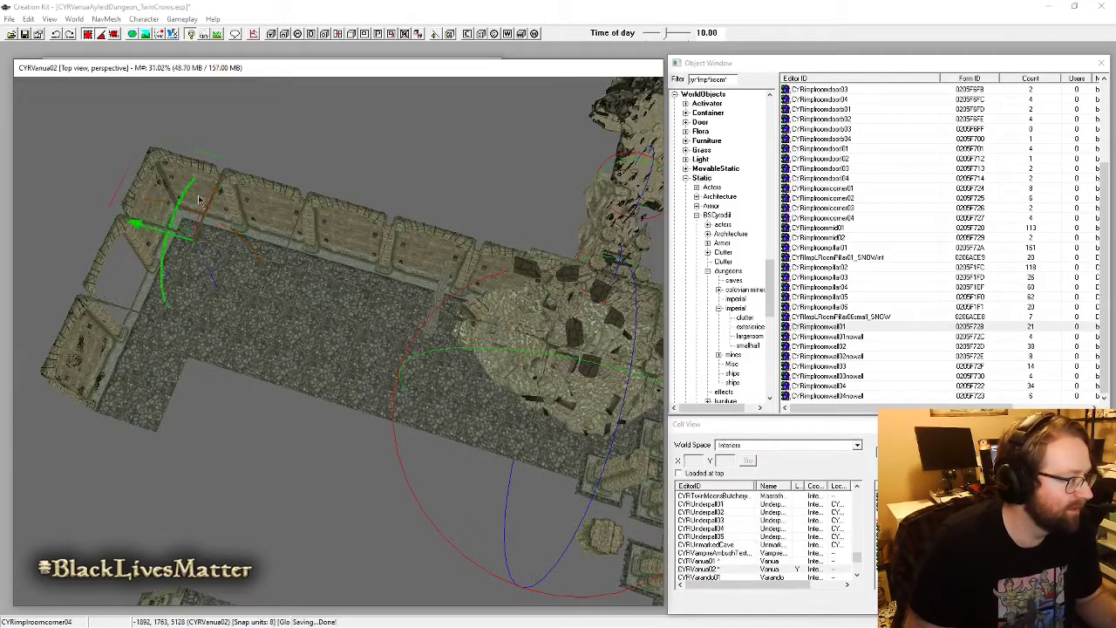
pyautogui.press('x')
pyautogui.moveTo(202, 204); pyautogui.dragTo(121, 469)
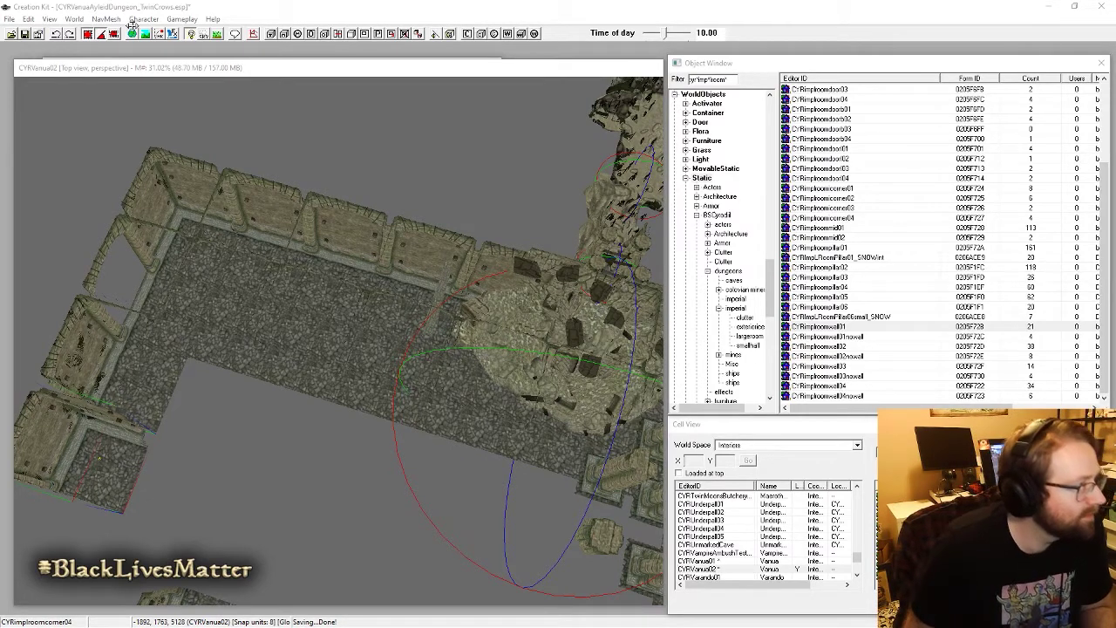
# Step: Replace the selected CYRimplroomcorner04 copy with CYRimplroomcorner03
pyautogui.hotkey('ctrl', 'f')
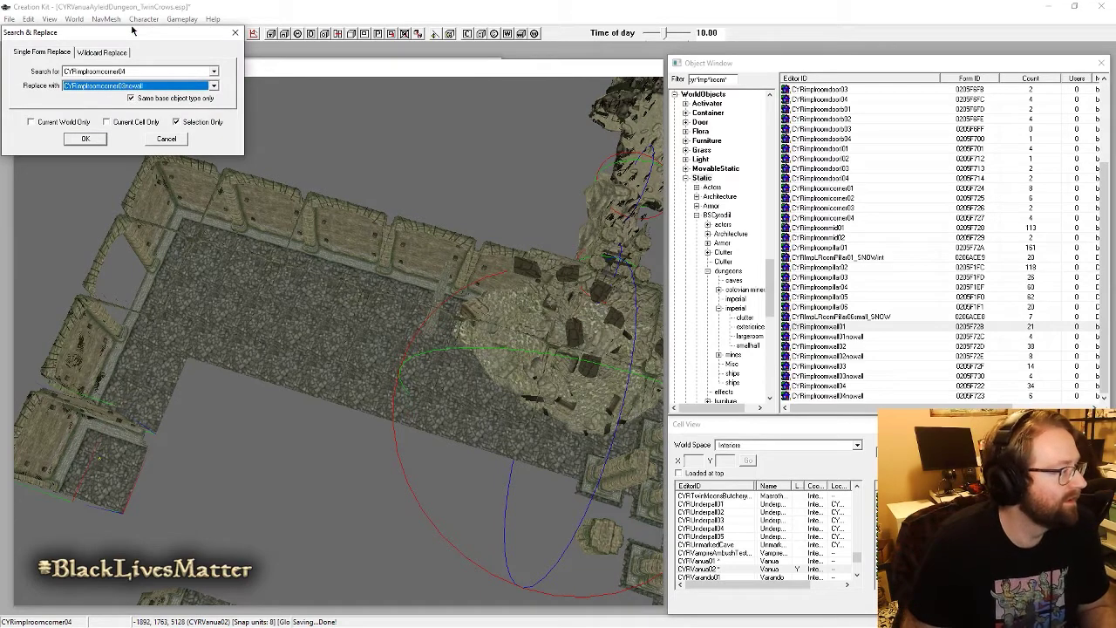
pyautogui.press('Return')
pyautogui.press('Return')
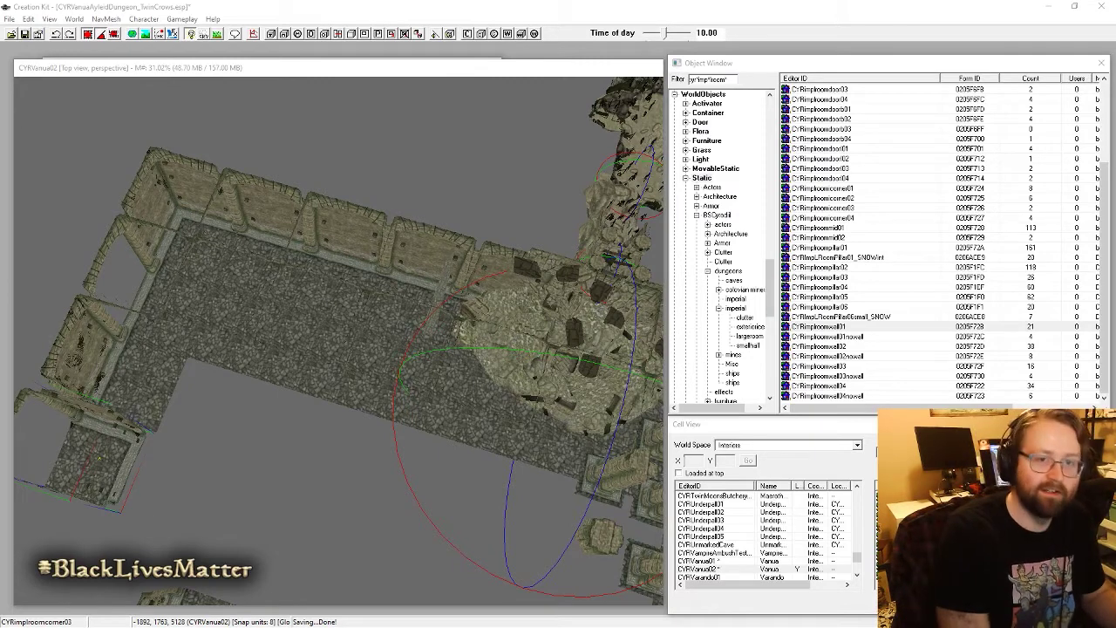
pyautogui.hotkey('ctrl', 'f')
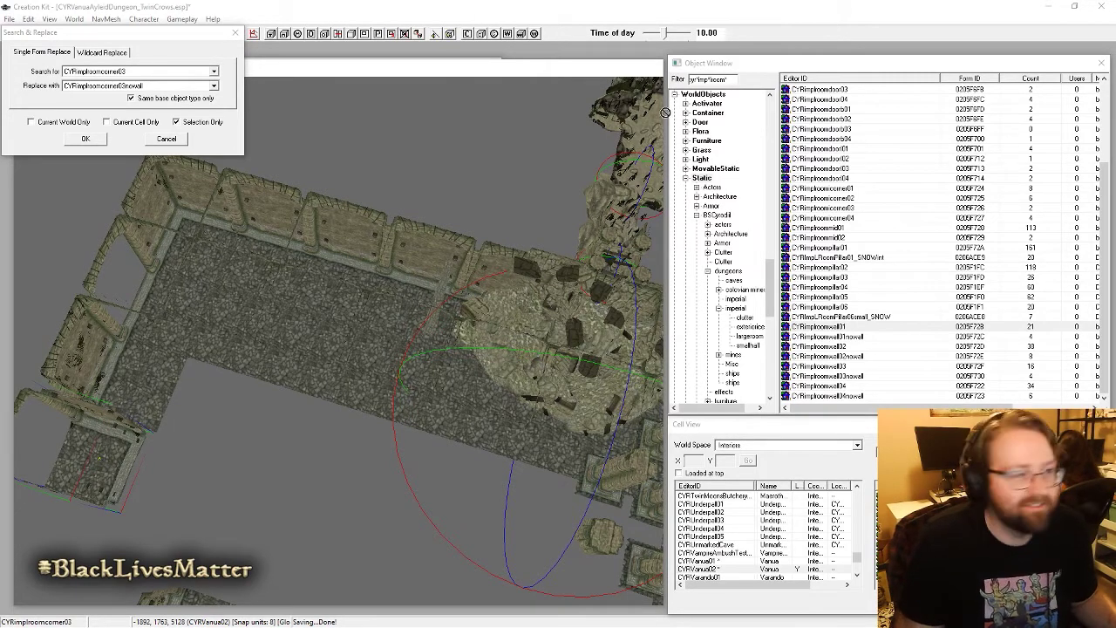
# Step: Switch to the Firefox browser and examine several Xivkyn armor images in the open Google image results
pyautogui.hotkey('alt', 'Tab')
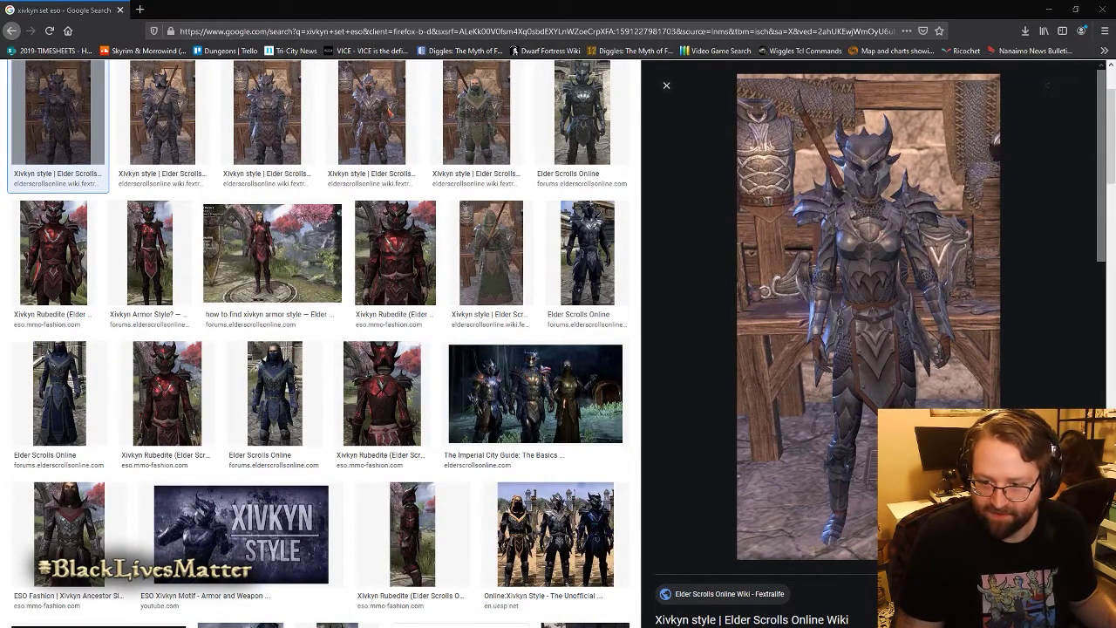
pyautogui.doubleClick(855, 10)
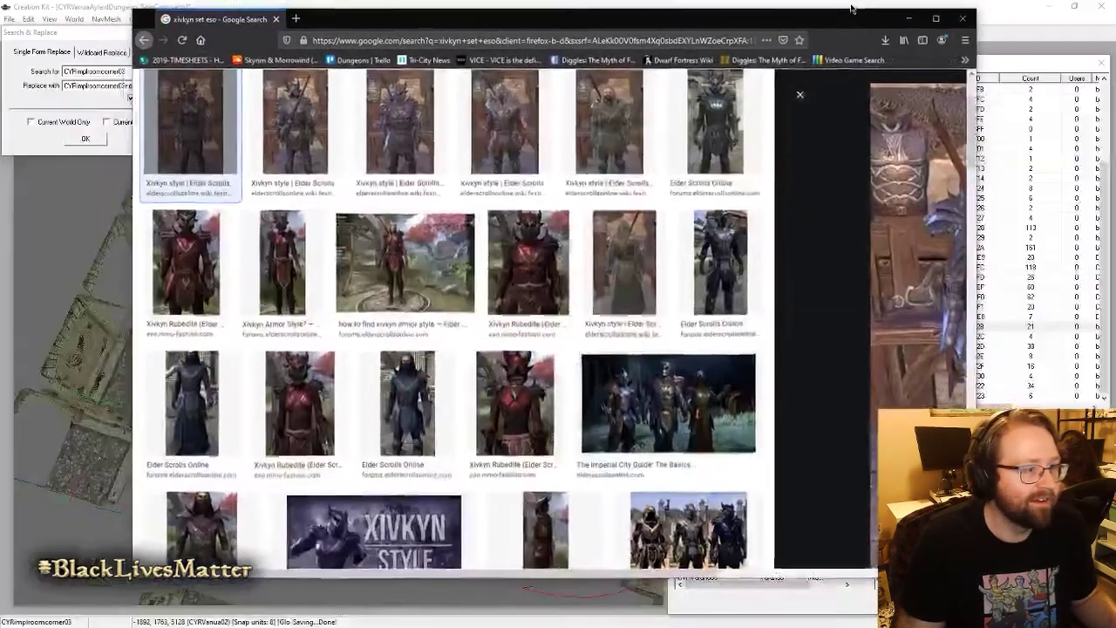
pyautogui.moveTo(735, 22); pyautogui.dragTo(612, 25)
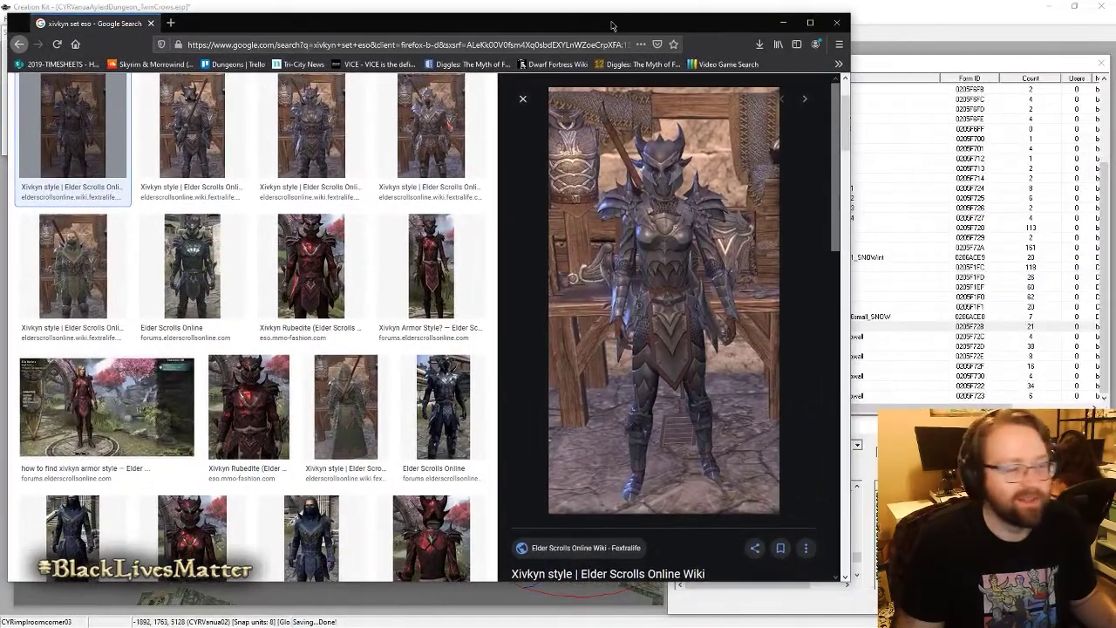
pyautogui.scroll(2, 349, 297)
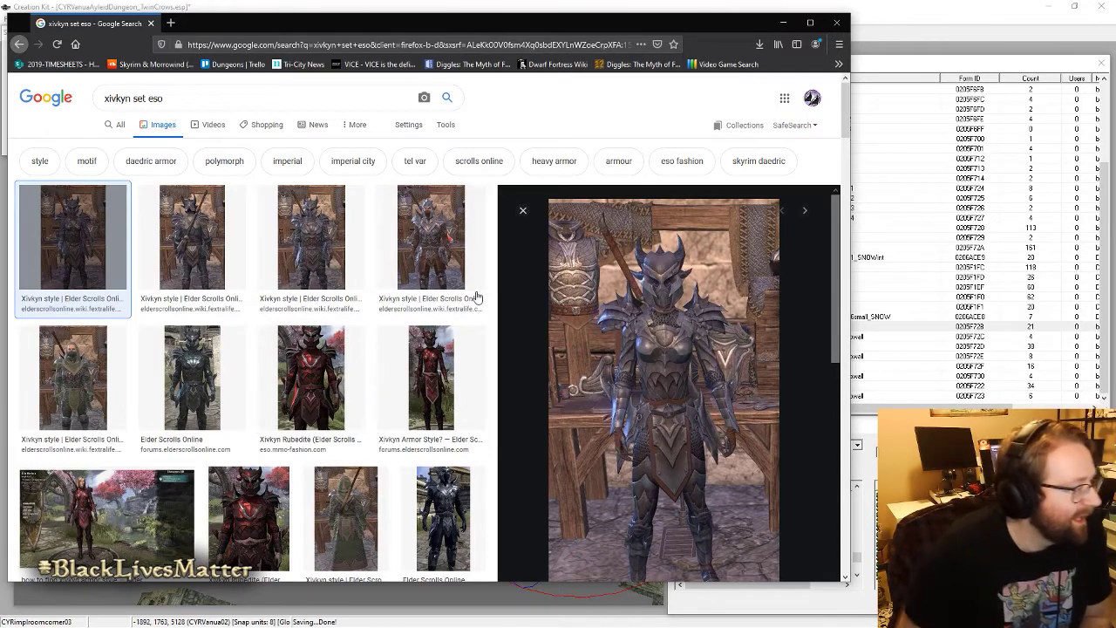
pyautogui.click(218, 235)
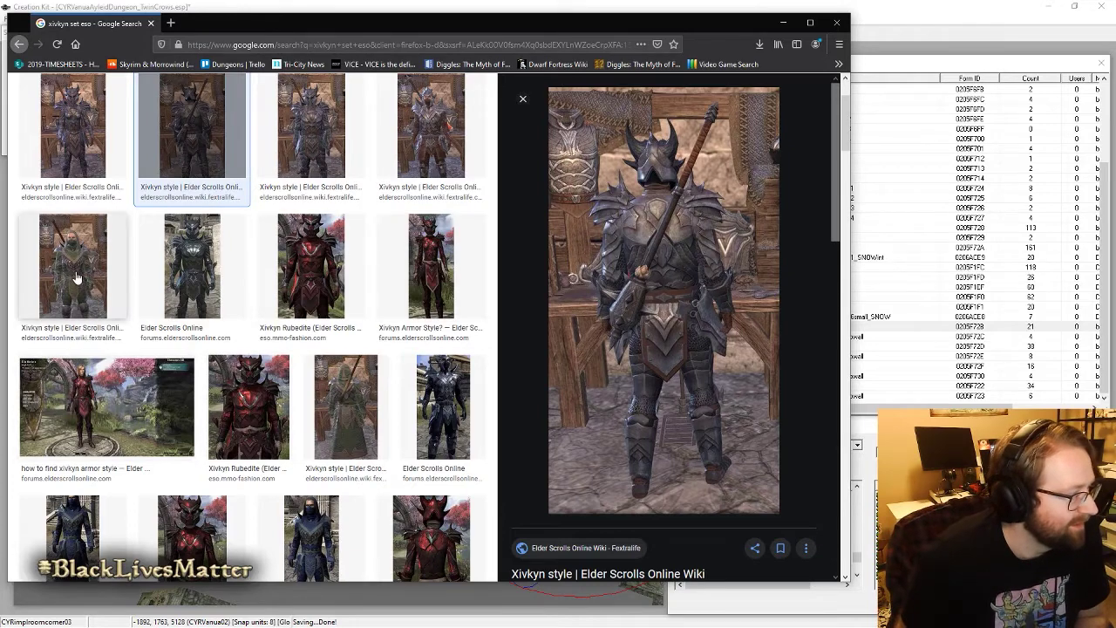
pyautogui.click(188, 247)
pyautogui.click(312, 130)
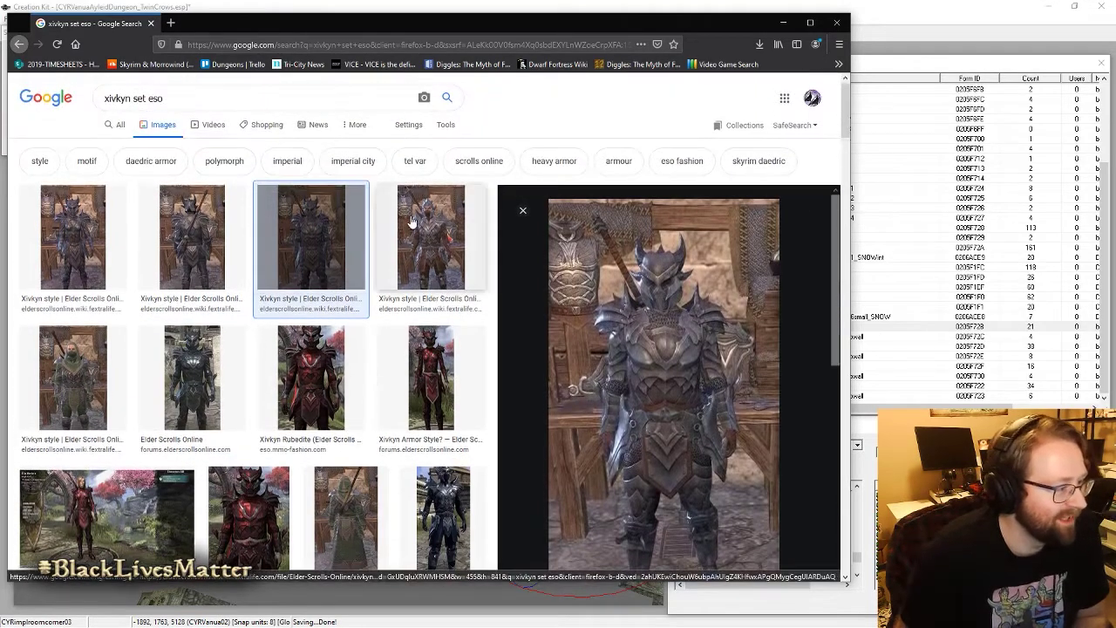
pyautogui.click(413, 222)
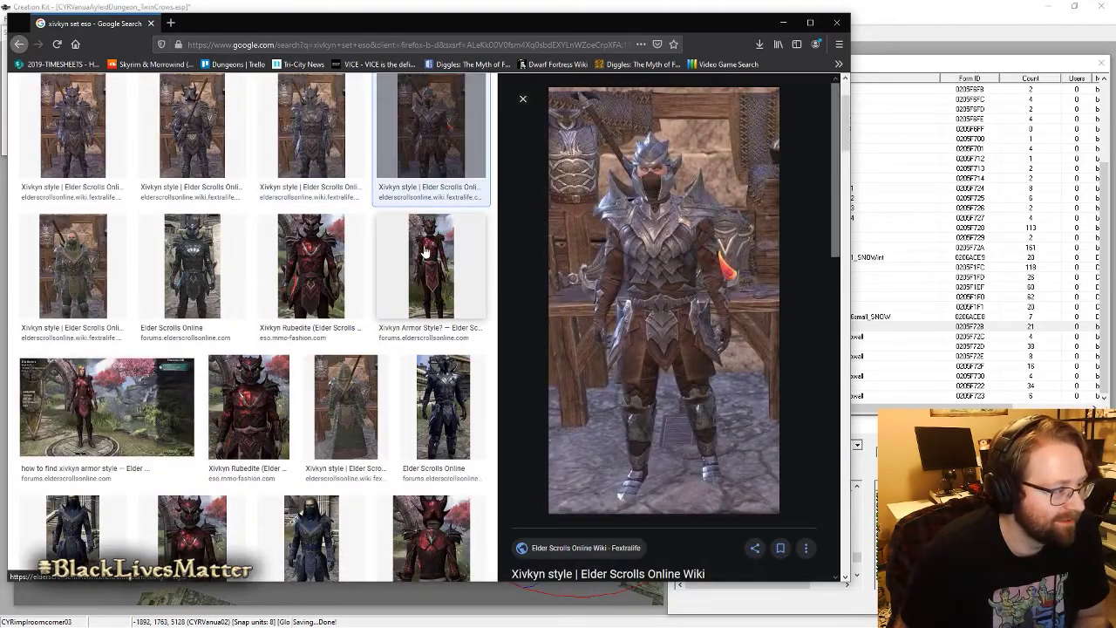
pyautogui.click(294, 277)
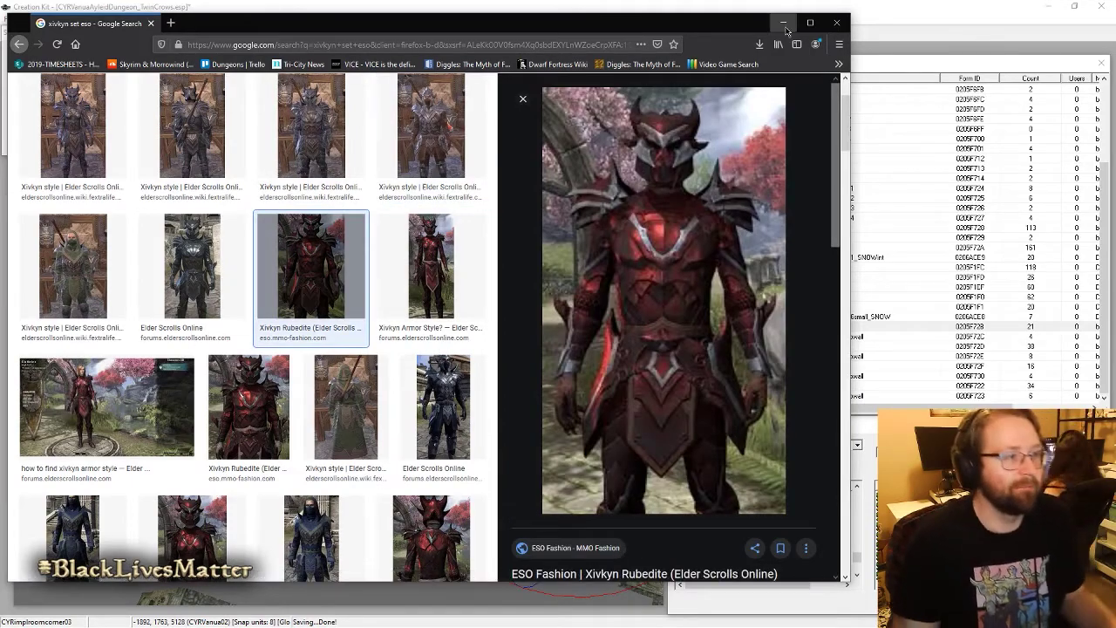
pyautogui.click(783, 23)
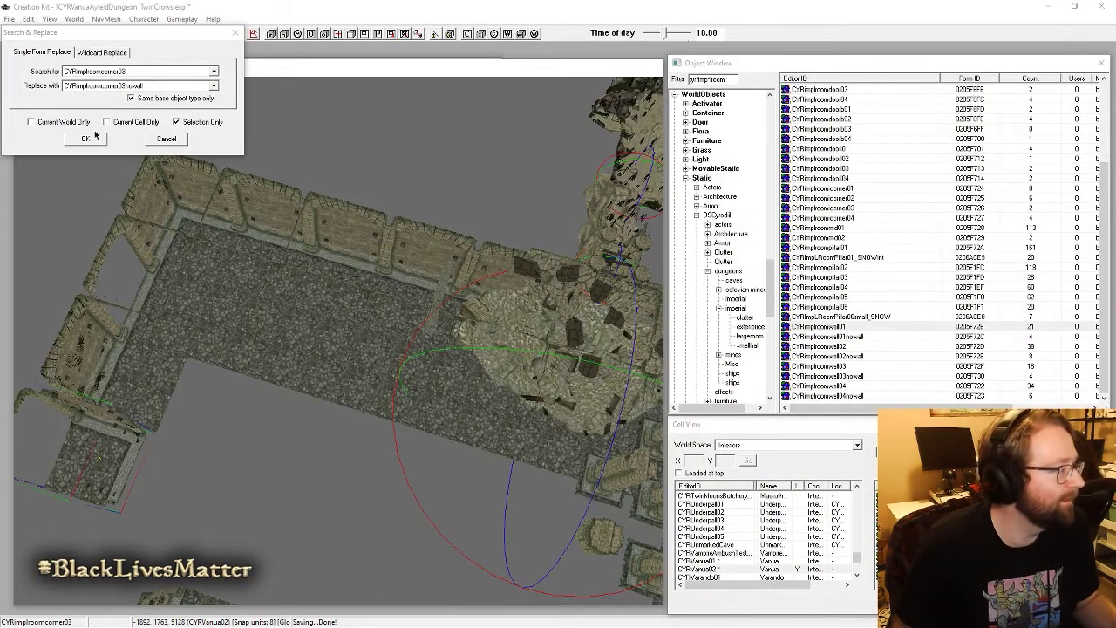
# Step: Replace the selected CYRimplroomcorner03 piece with CYRimplroomcorner02
pyautogui.click(167, 139)
pyautogui.click(164, 416)
pyautogui.keyDown('shift'); pyautogui.moveTo(165, 408); pyautogui.dragTo(173, 387, button='middle'); pyautogui.keyUp('shift')
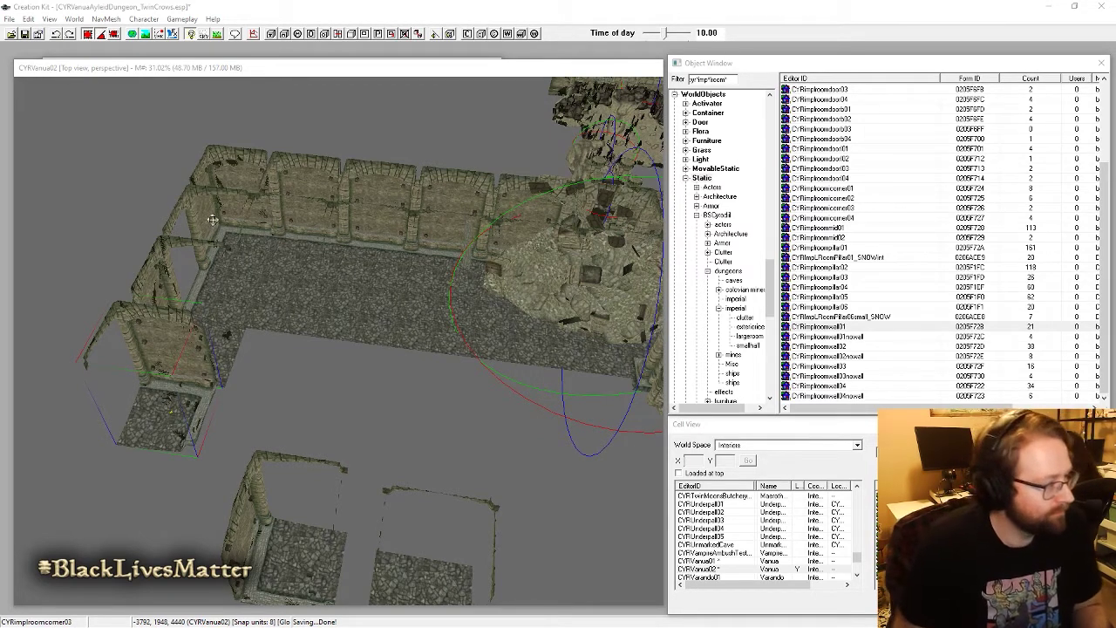
pyautogui.hotkey('ctrl', 'f')
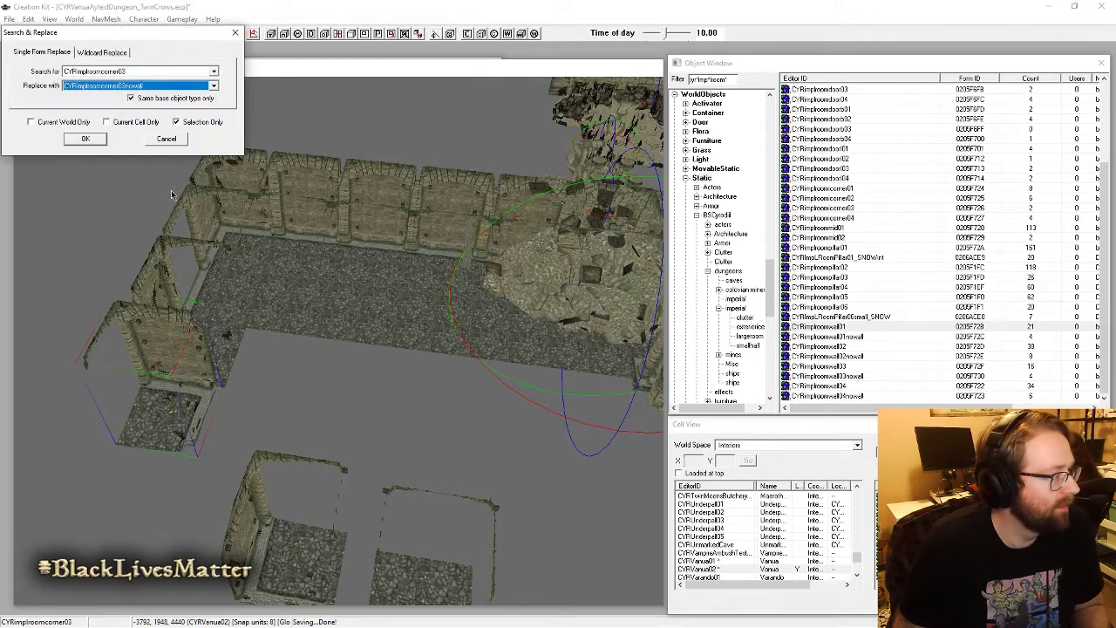
pyautogui.press('Return')
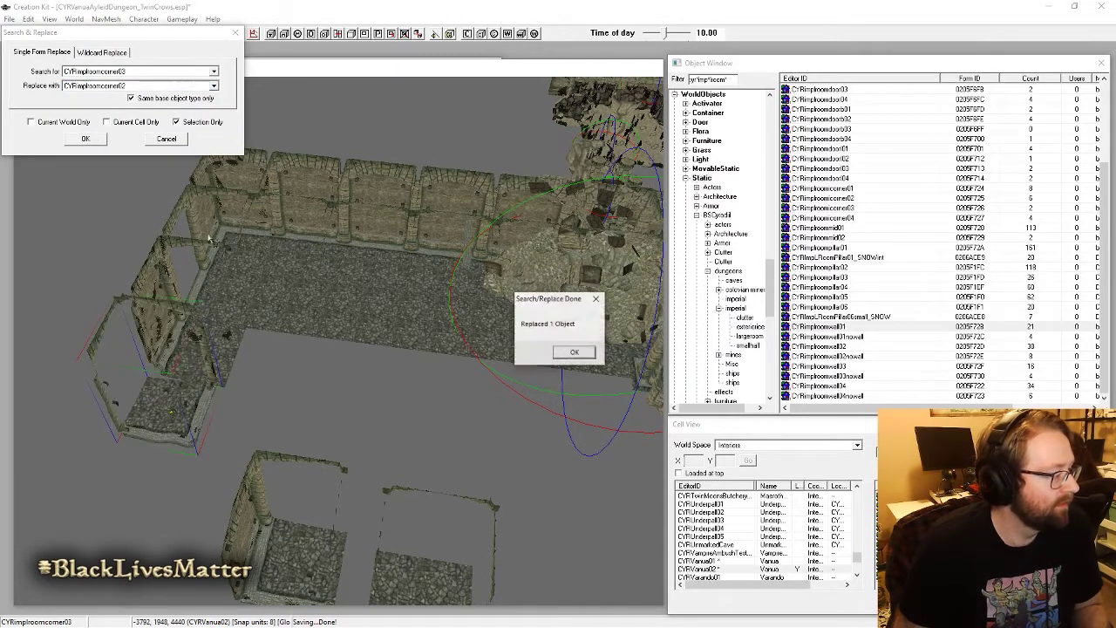
pyautogui.press('Return')
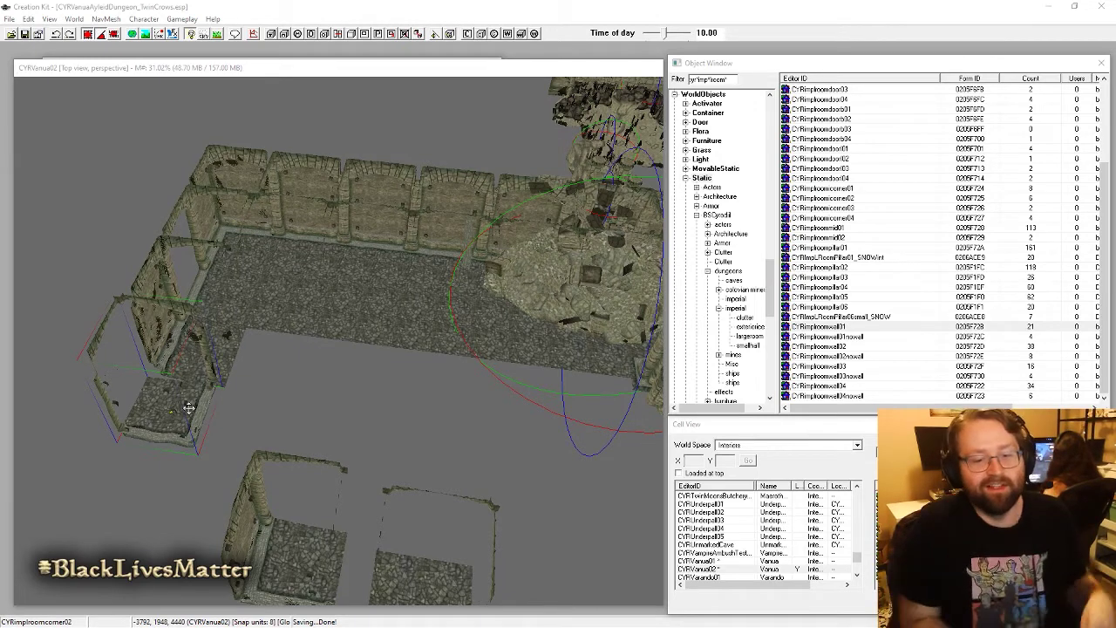
# Step: Replace the selected CYRimplroomcorner02 piece with CYRimplroomcorner01
pyautogui.hotkey('ctrl', 'f')
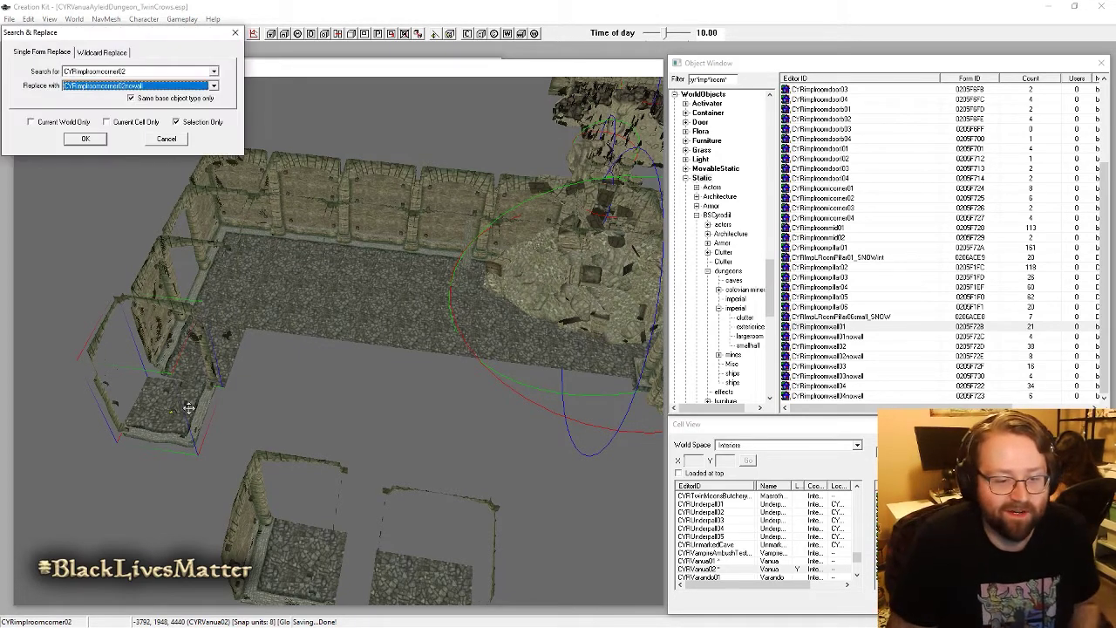
pyautogui.press('Up')
pyautogui.press('Up')
pyautogui.press('Up')
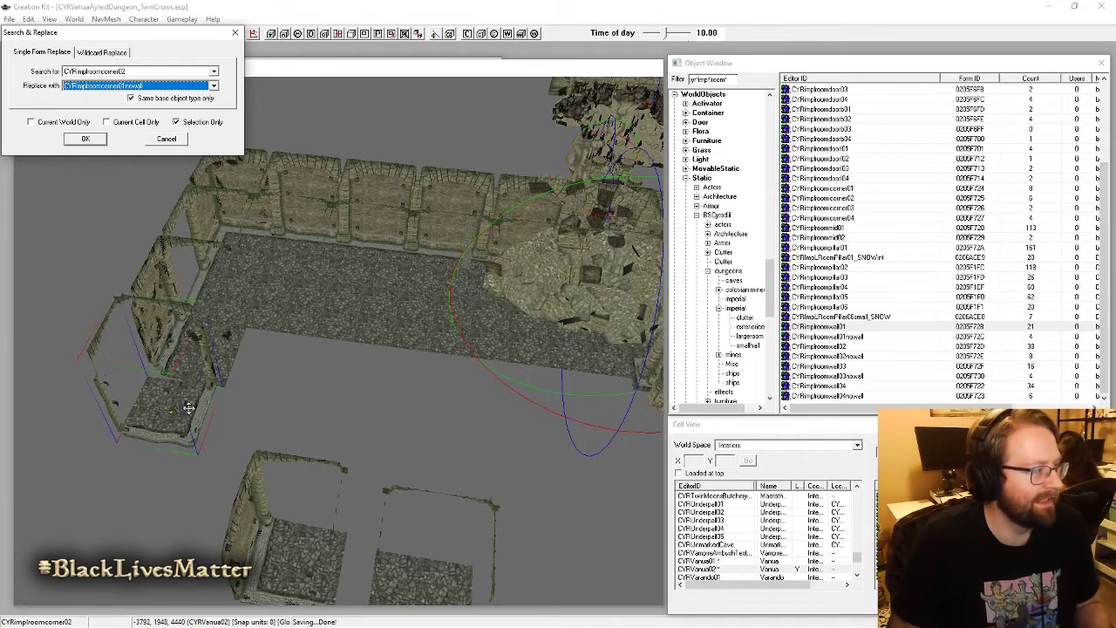
pyautogui.press('Down')
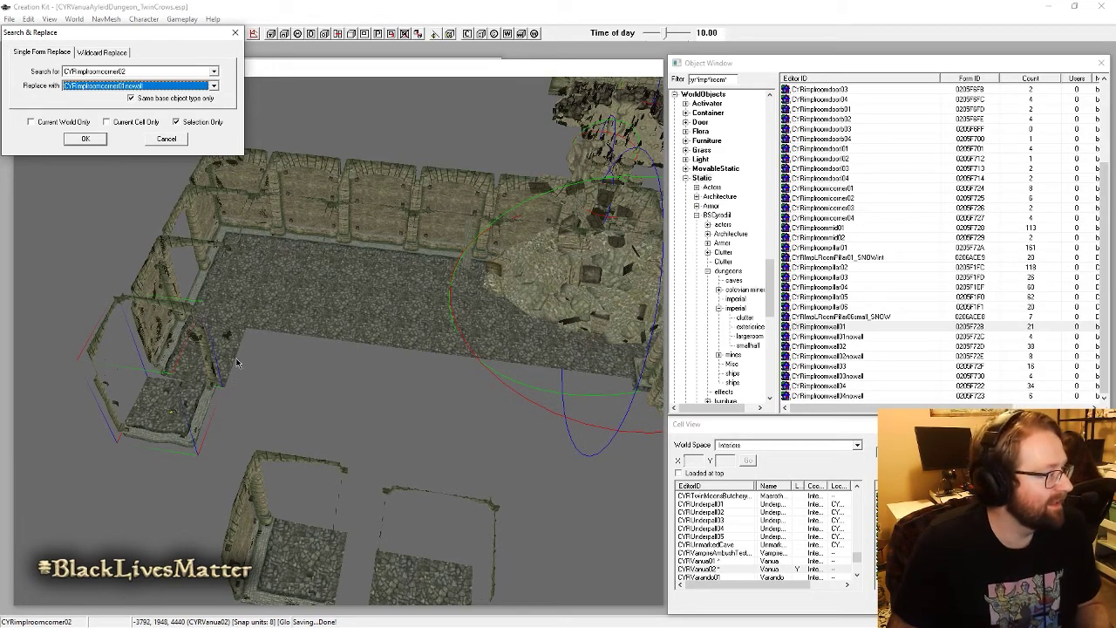
pyautogui.press('Up')
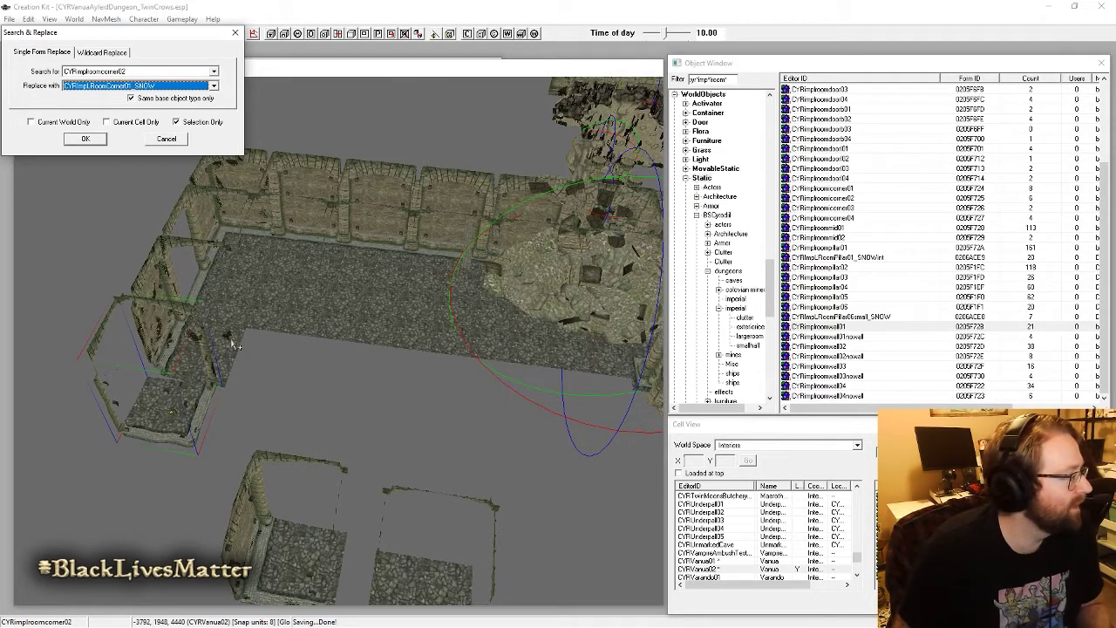
pyautogui.press('Return')
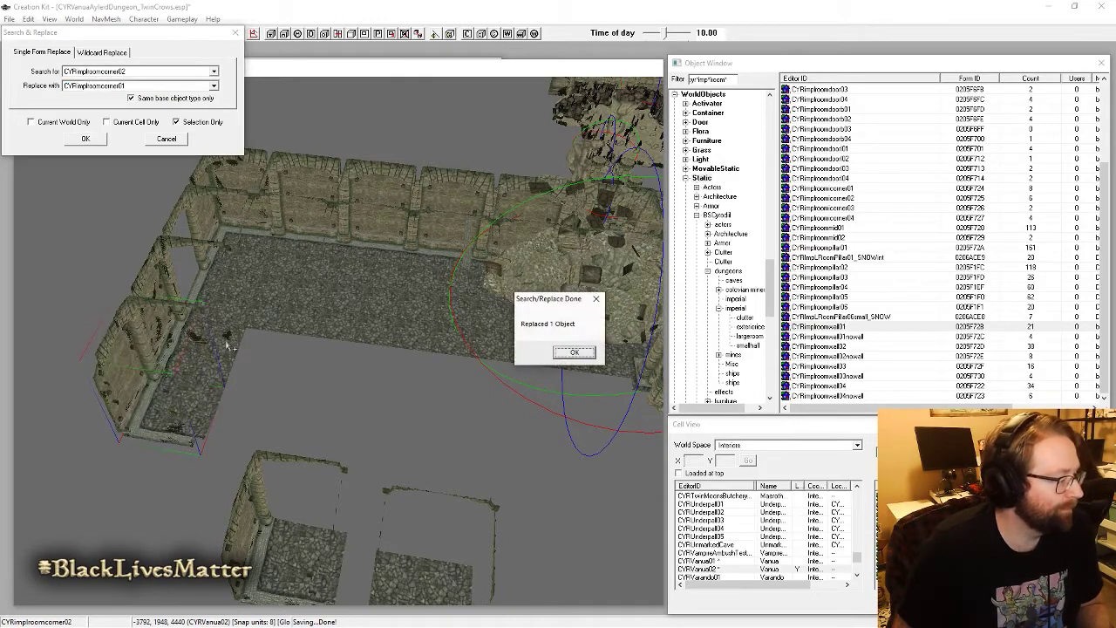
pyautogui.press('Return')
# Step: Nudge the CYRimplroomcorner01 piece along the X axis to fit flush against the neighbouring wall section
pyautogui.press('t')
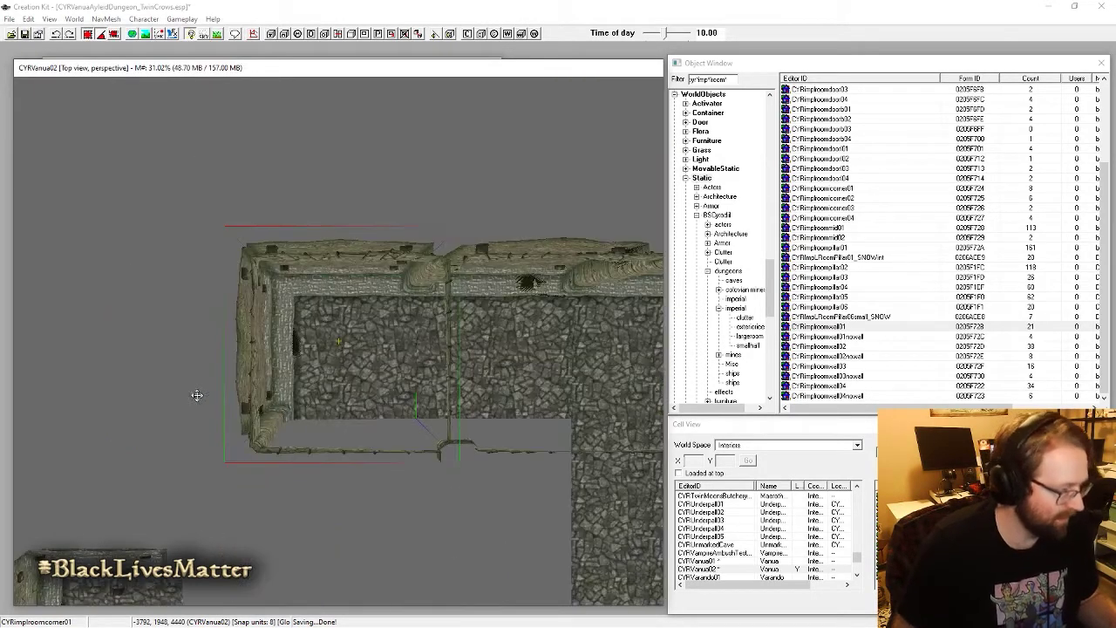
pyautogui.scroll(3, 368, 369)
pyautogui.keyDown('shift'); pyautogui.moveTo(368, 370); pyautogui.dragTo(368, 313, button='middle'); pyautogui.keyUp('shift')
pyautogui.press('x')
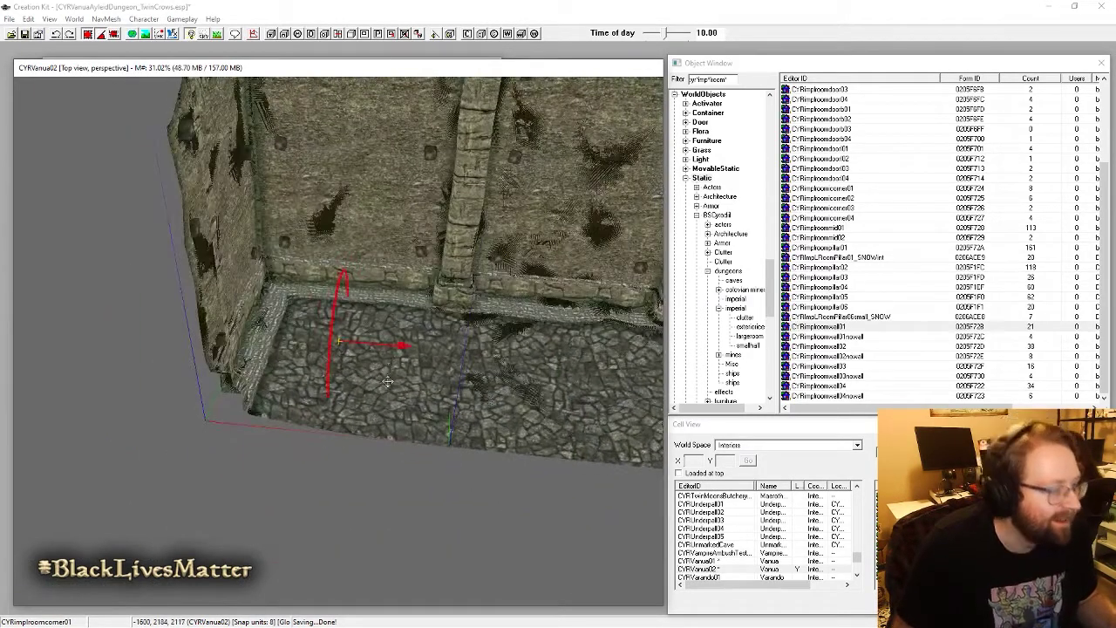
pyautogui.moveTo(390, 366); pyautogui.dragTo(382, 366)
pyautogui.moveTo(330, 341); pyautogui.dragTo(340, 342)
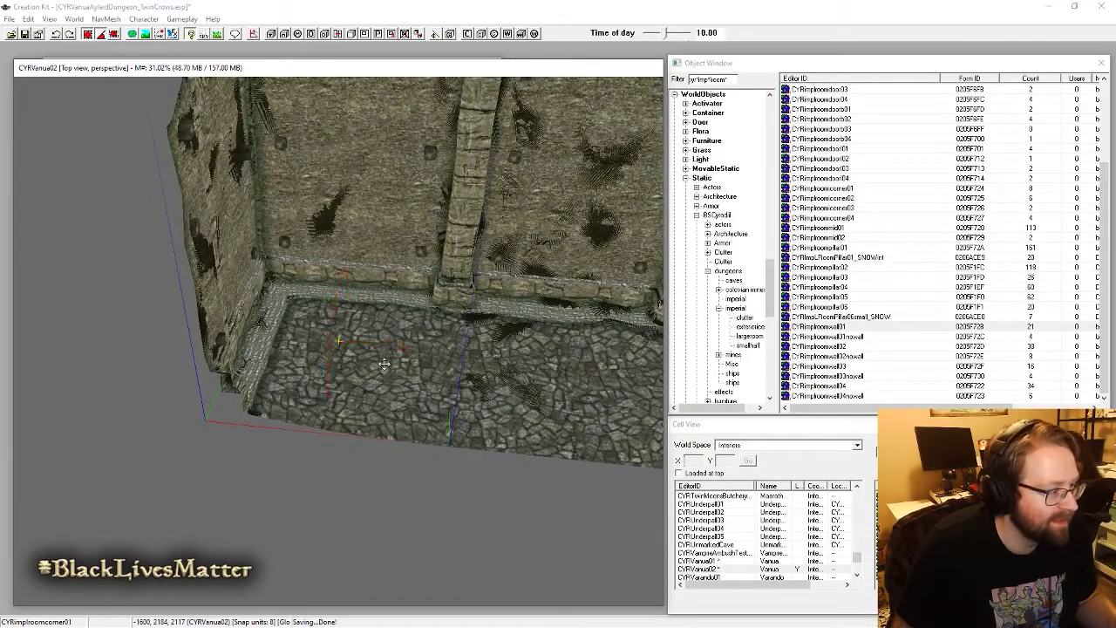
# Step: Duplicate the three CYRimplroommid01 floor pieces and move the copies along the X axis into the gap on the room's open side
pyautogui.scroll(-3, 383, 364)
pyautogui.keyDown('shift'); pyautogui.moveTo(384, 364); pyautogui.dragTo(436, 375, button='middle'); pyautogui.keyUp('shift')
pyautogui.click(471, 249)
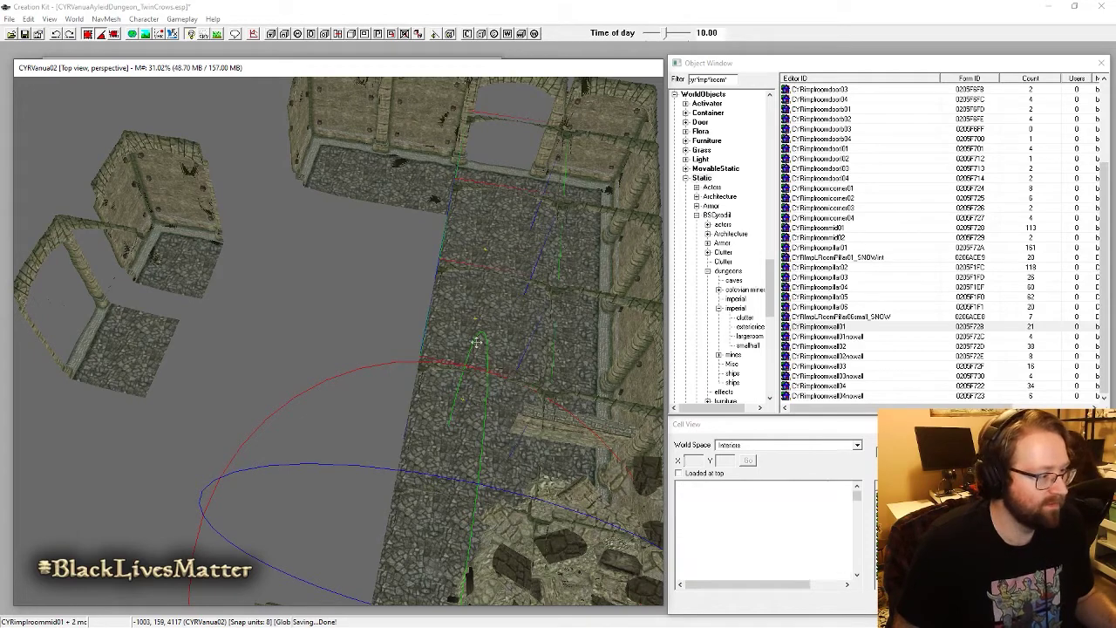
pyautogui.moveTo(494, 319); pyautogui.dragTo(355, 327)
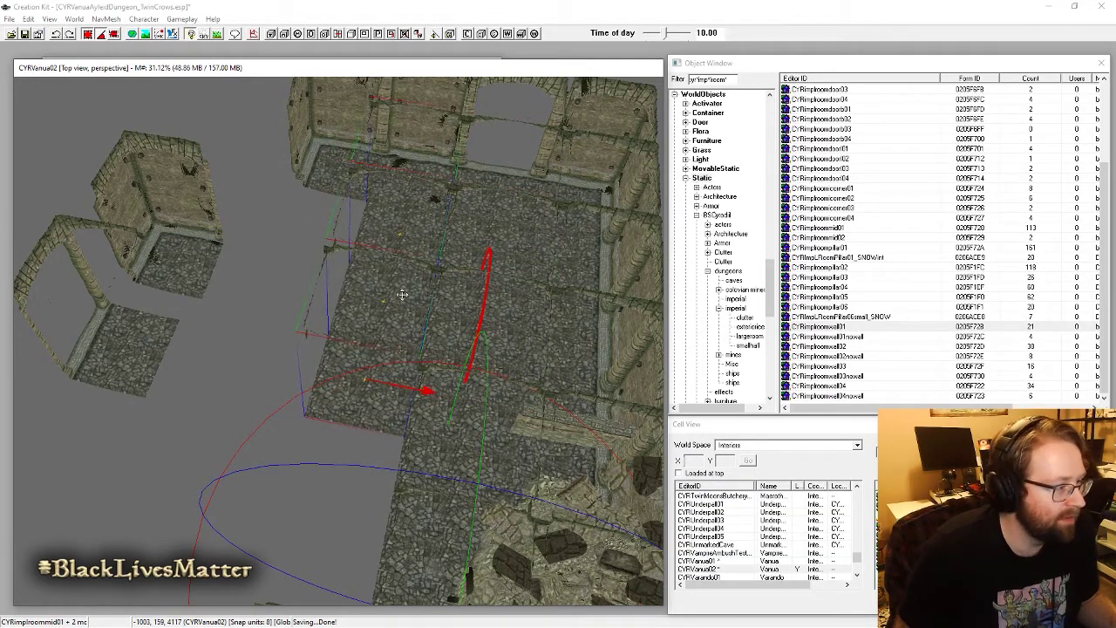
# Step: Duplicate the three wall sections opposite the open side, including CYRimplroomwall01, and move the copies along the X axis across the floor
pyautogui.keyDown('shift'); pyautogui.moveTo(402, 294); pyautogui.dragTo(543, 332, button='middle'); pyautogui.keyUp('shift')
pyautogui.click(542, 307)
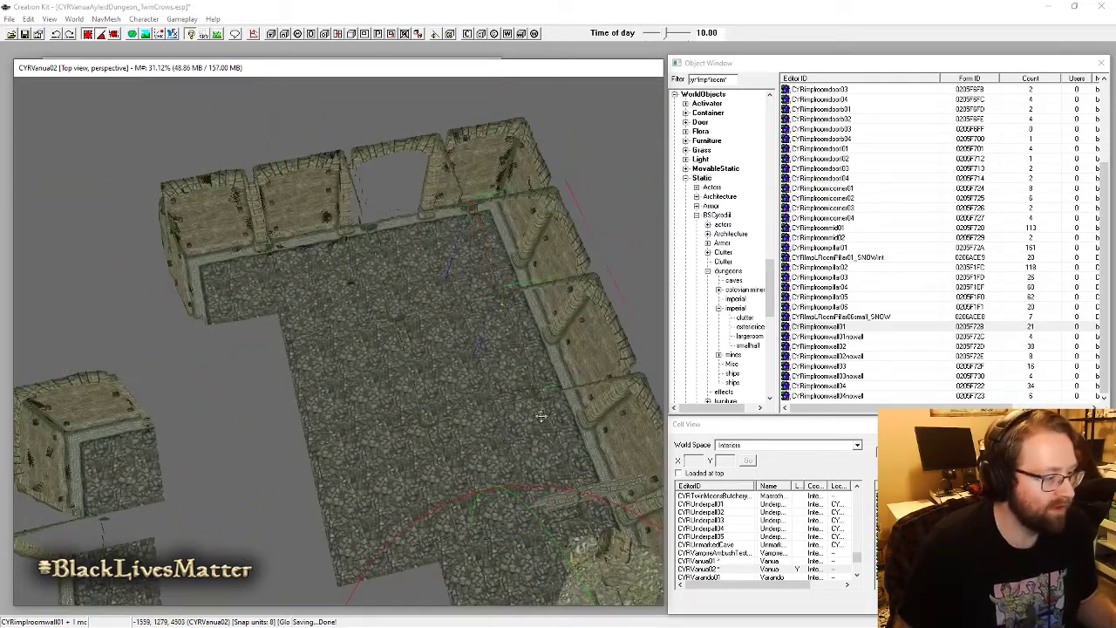
pyautogui.moveTo(436, 424); pyautogui.dragTo(411, 284, button='middle')
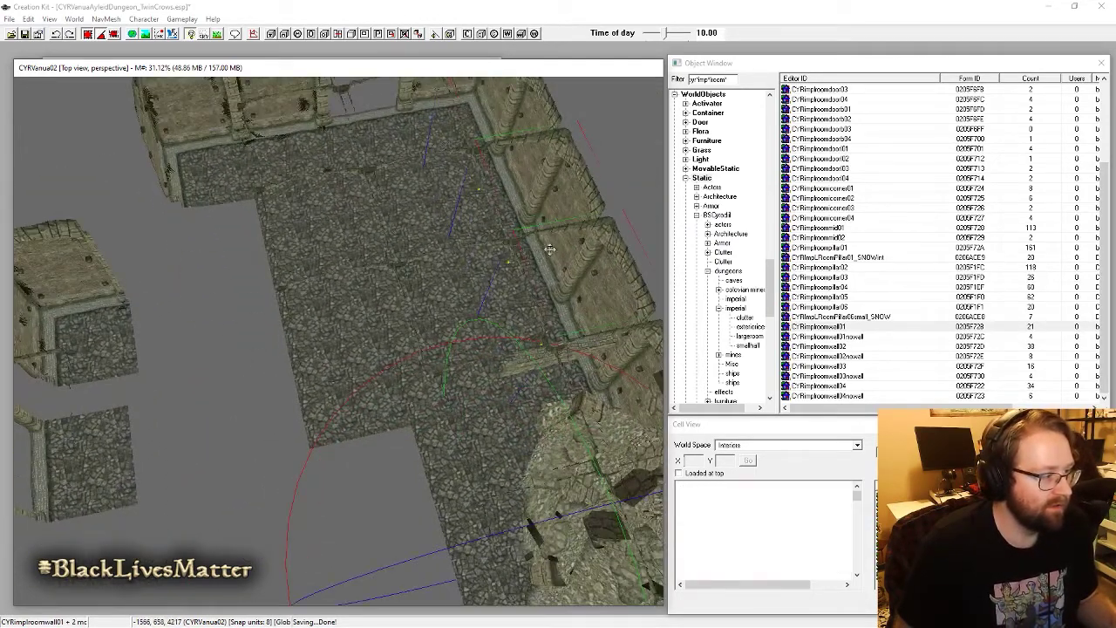
pyautogui.press('x')
pyautogui.moveTo(571, 241); pyautogui.dragTo(272, 289)
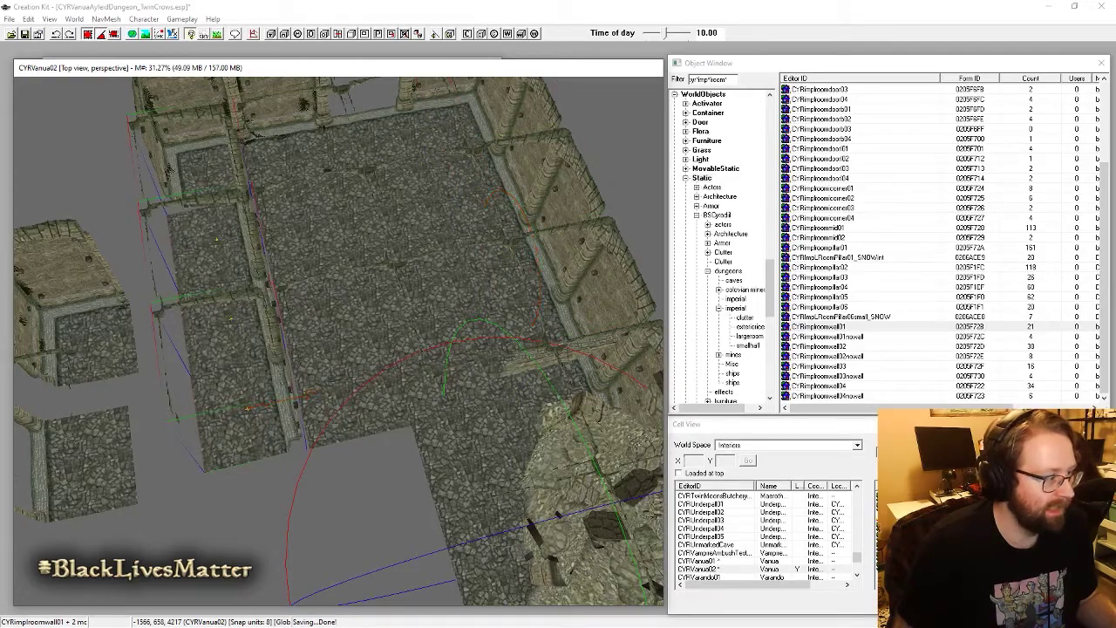
# Step: Align the three copied CYRimplroomwall01 sections along the X axis with the outer edge of the extended floor
pyautogui.moveTo(272, 289); pyautogui.dragTo(375, 289, button='right')
pyautogui.moveTo(247, 288); pyautogui.dragTo(303, 316, button='middle')
pyautogui.scroll(3, 303, 322)
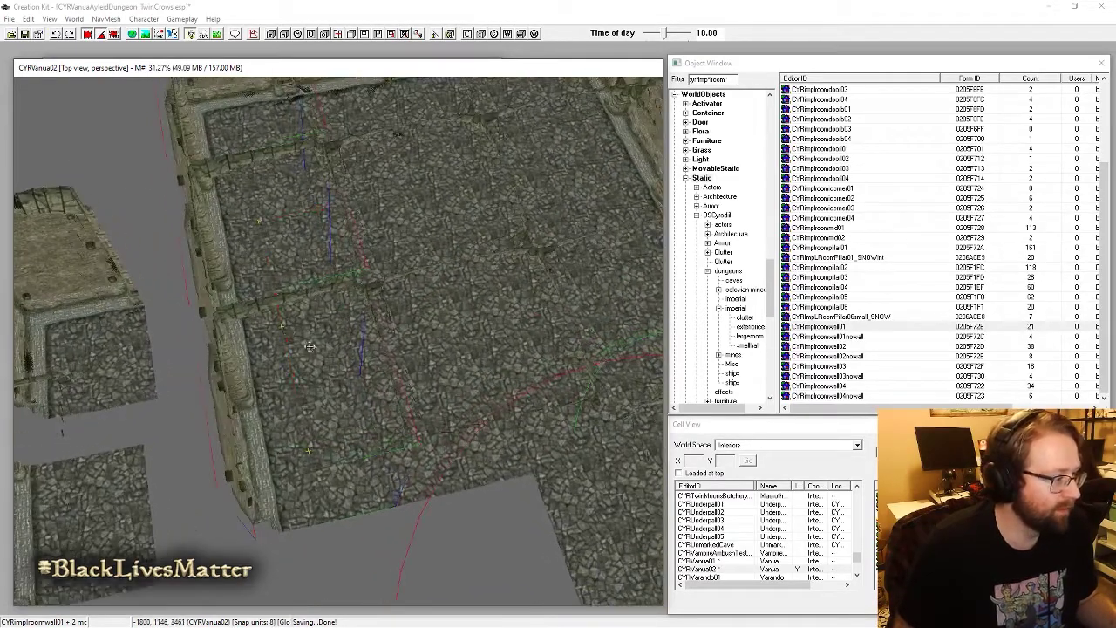
pyautogui.press('x')
pyautogui.moveTo(309, 349); pyautogui.dragTo(300, 350)
pyautogui.moveTo(304, 451); pyautogui.dragTo(309, 451)
pyautogui.moveTo(305, 291); pyautogui.dragTo(309, 329, button='middle')
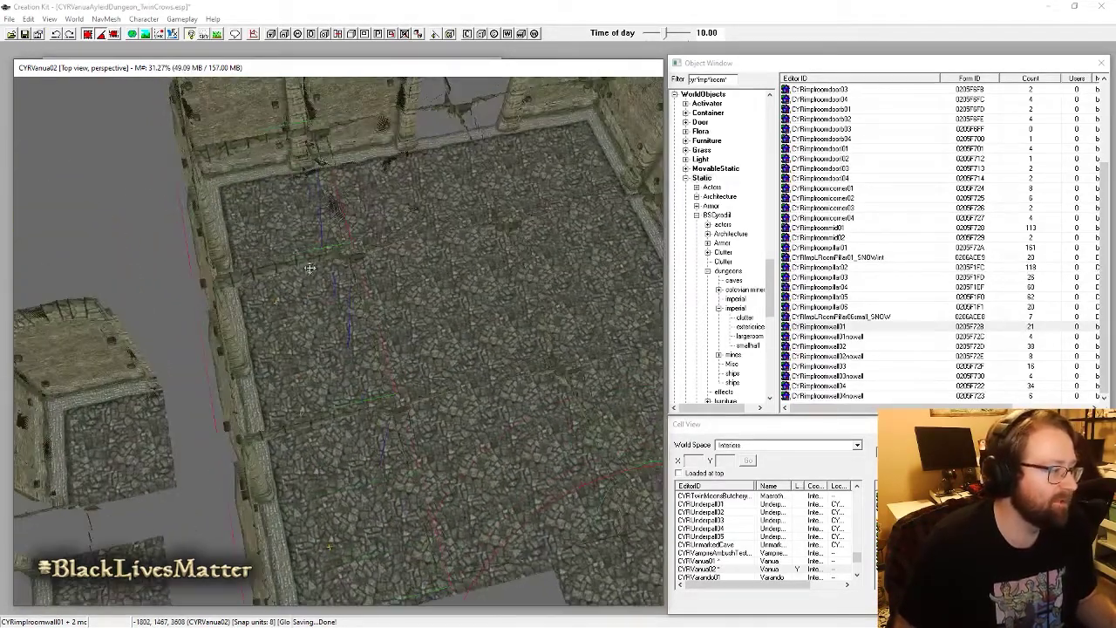
pyautogui.moveTo(305, 261); pyautogui.dragTo(304, 307, button='middle')
# Step: Delete the spare CYRimplroomwall02nowall and CYRimplroomcorner01 pieces standing outside the room
pyautogui.click(354, 228)
pyautogui.keyDown('shift'); pyautogui.moveTo(354, 229); pyautogui.dragTo(216, 272, button='middle'); pyautogui.keyUp('shift')
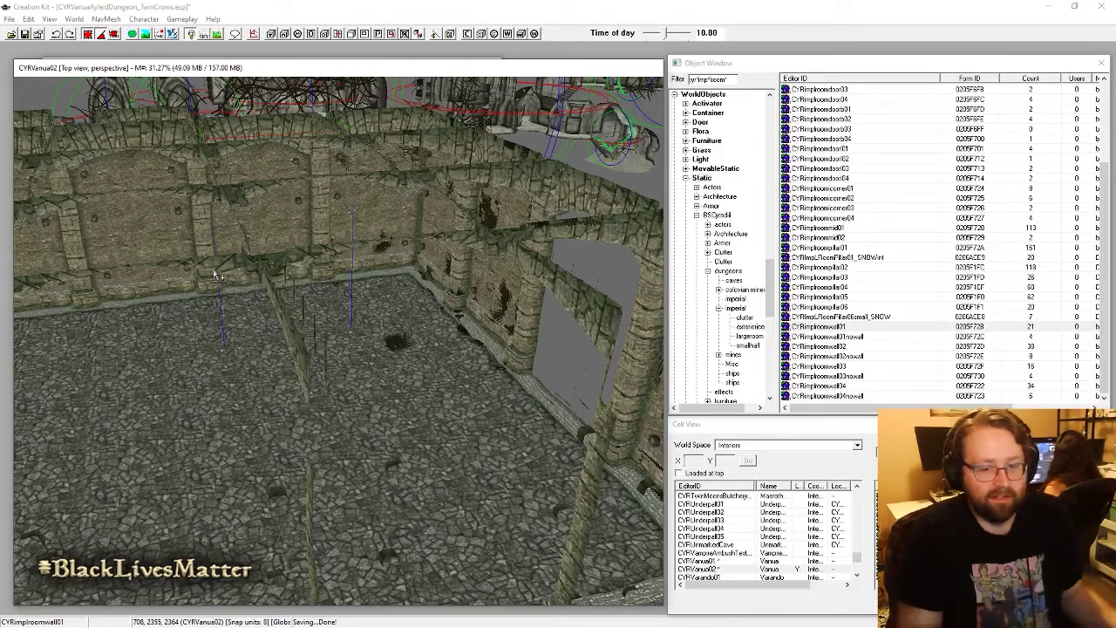
pyautogui.keyDown('shift'); pyautogui.moveTo(187, 215); pyautogui.dragTo(290, 398, button='middle'); pyautogui.keyUp('shift')
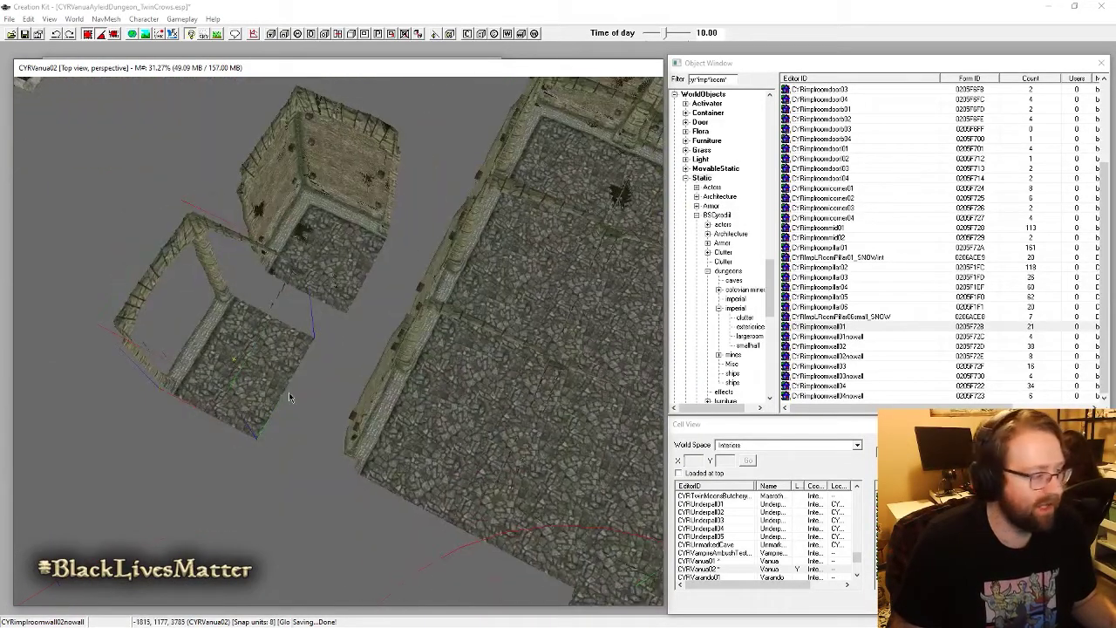
pyautogui.keyDown('ctrl'); pyautogui.click(332, 242); pyautogui.keyUp('ctrl')
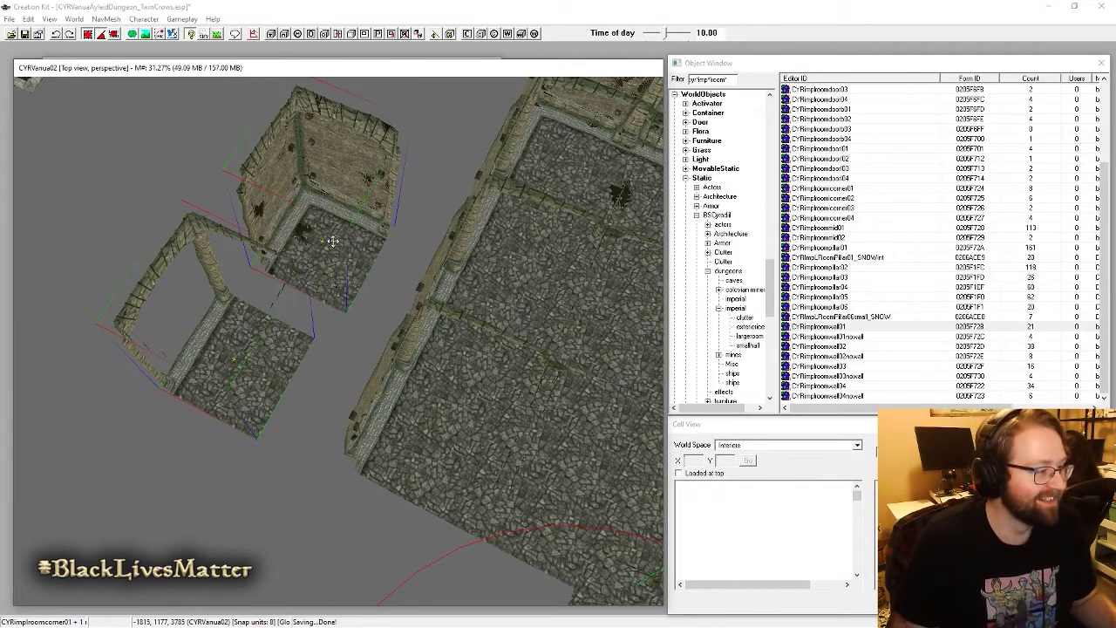
pyautogui.press('Delete')
# Step: Duplicate three CYRimplroomwall01 sections and fit the copies into the wall gap beside the pillared corner
pyautogui.moveTo(469, 432); pyautogui.dragTo(462, 351, button='middle')
pyautogui.keyDown('shift'); pyautogui.moveTo(403, 306); pyautogui.dragTo(436, 187, button='middle'); pyautogui.keyUp('shift')
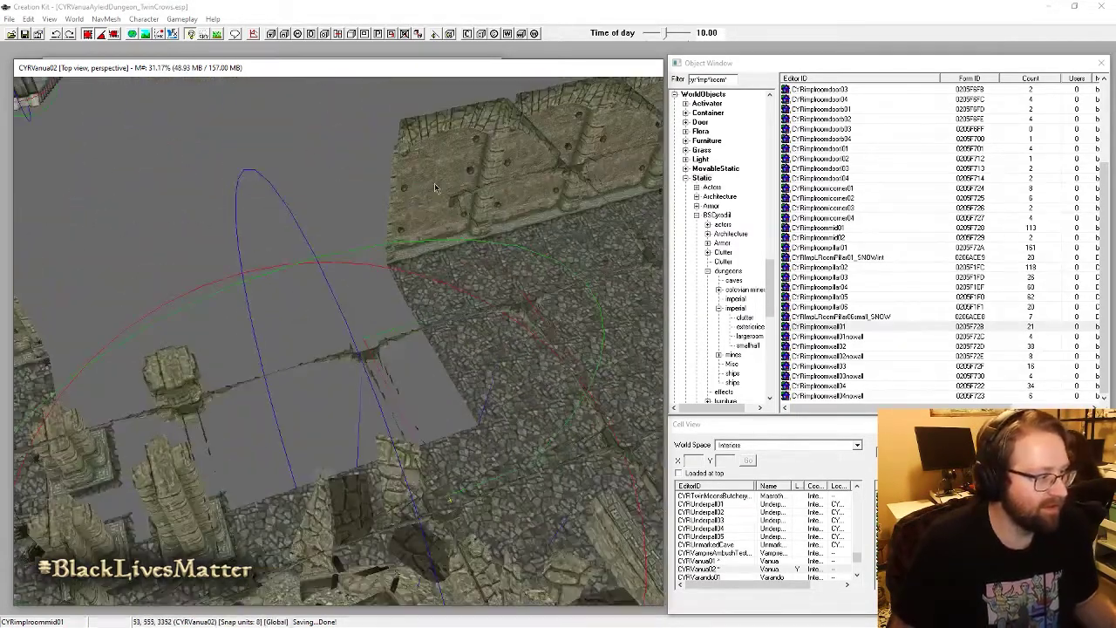
pyautogui.click(435, 184)
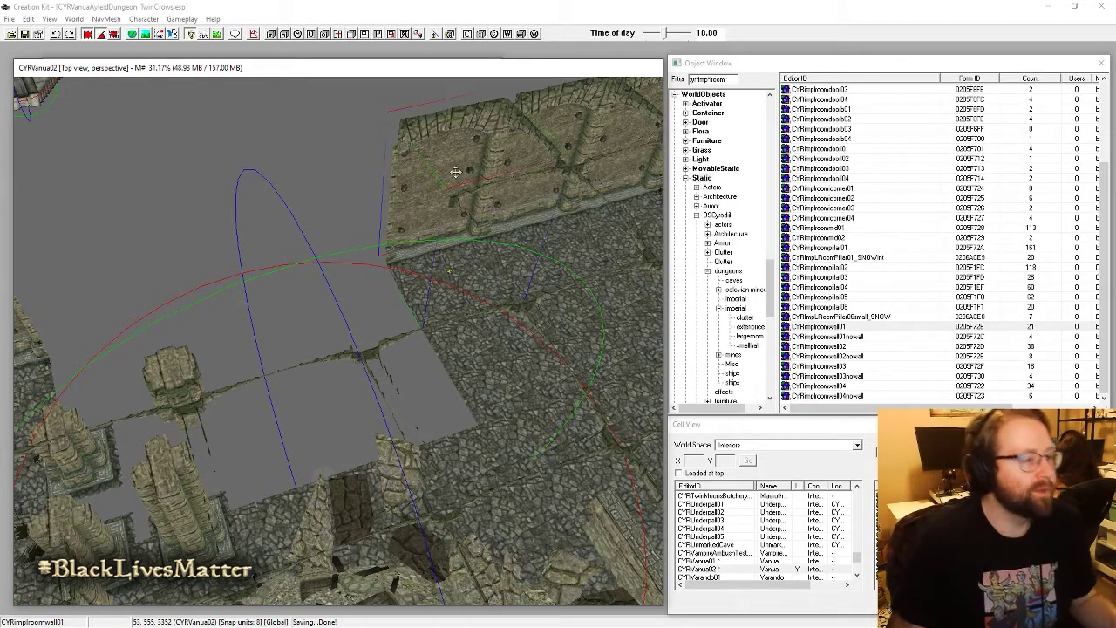
pyautogui.keyDown('shift'); pyautogui.moveTo(340, 274); pyautogui.dragTo(497, 219, button='middle'); pyautogui.keyUp('shift')
pyautogui.hotkey('ctrl', 'd')
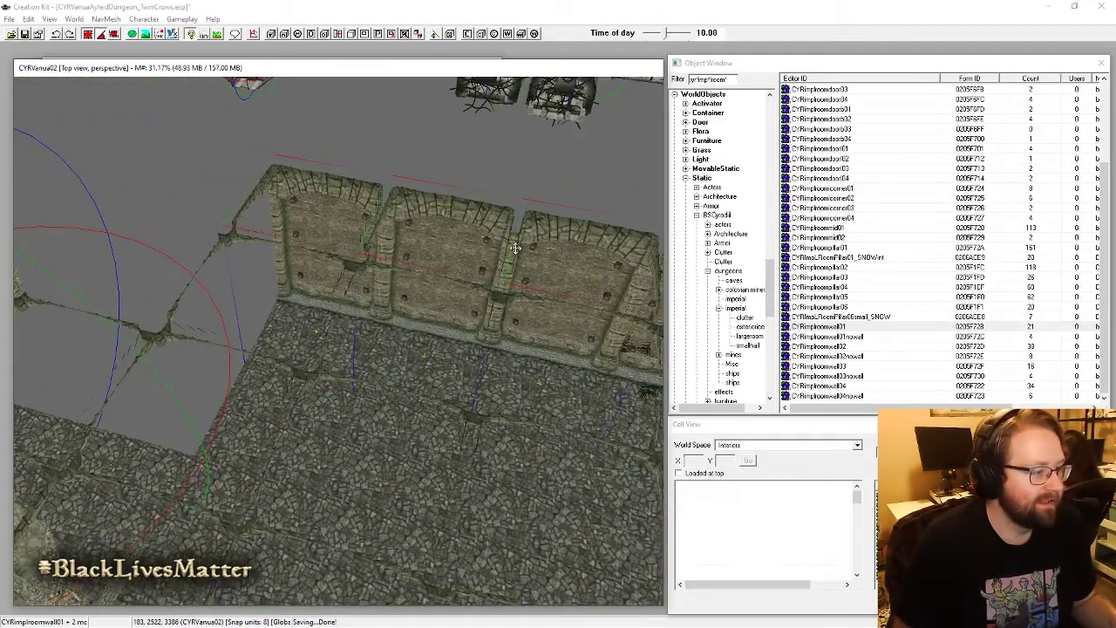
pyautogui.moveTo(518, 273); pyautogui.dragTo(341, 242)
pyautogui.moveTo(349, 262); pyautogui.dragTo(558, 358, button='middle')
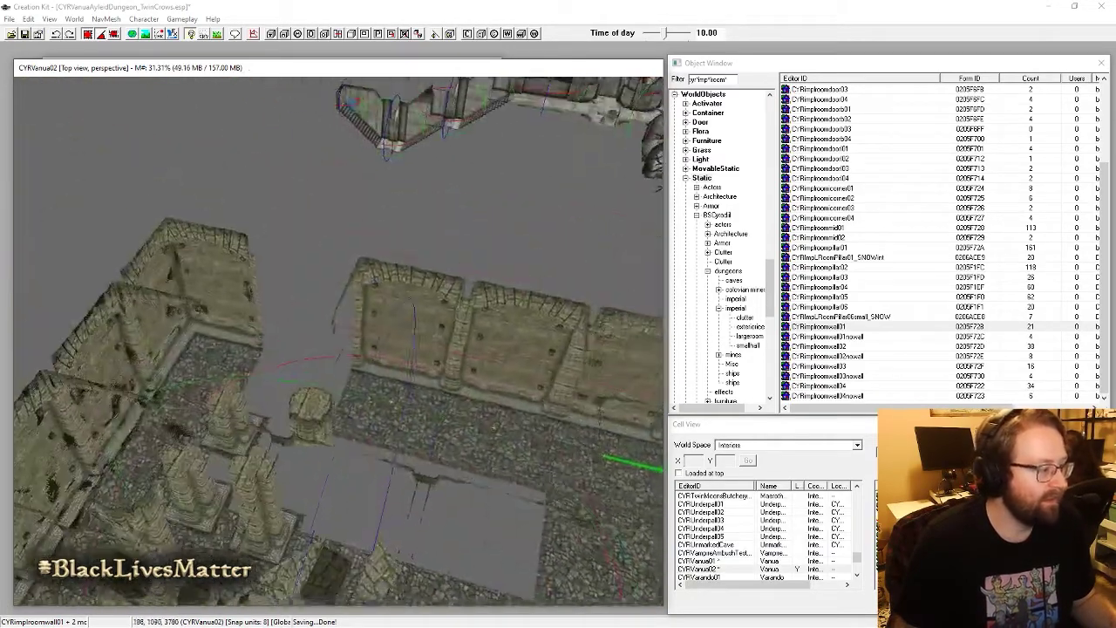
pyautogui.moveTo(650, 457); pyautogui.dragTo(571, 450)
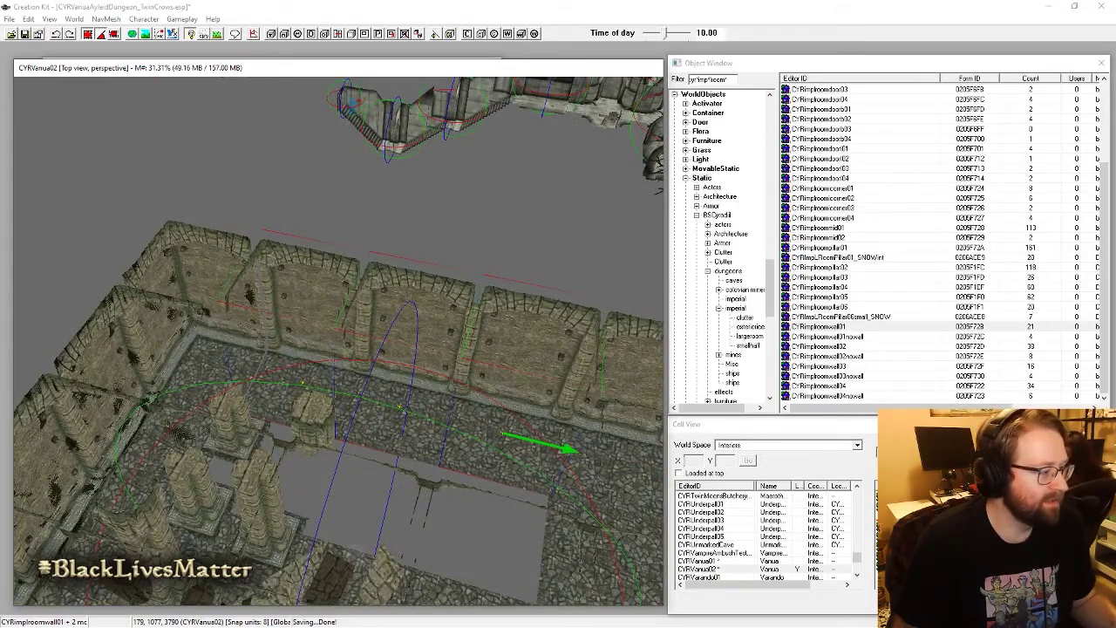
pyautogui.moveTo(534, 361); pyautogui.dragTo(528, 360)
pyautogui.moveTo(554, 470); pyautogui.dragTo(450, 420, button='middle')
pyautogui.click(440, 389)
pyautogui.moveTo(619, 399); pyautogui.dragTo(536, 418, button='middle')
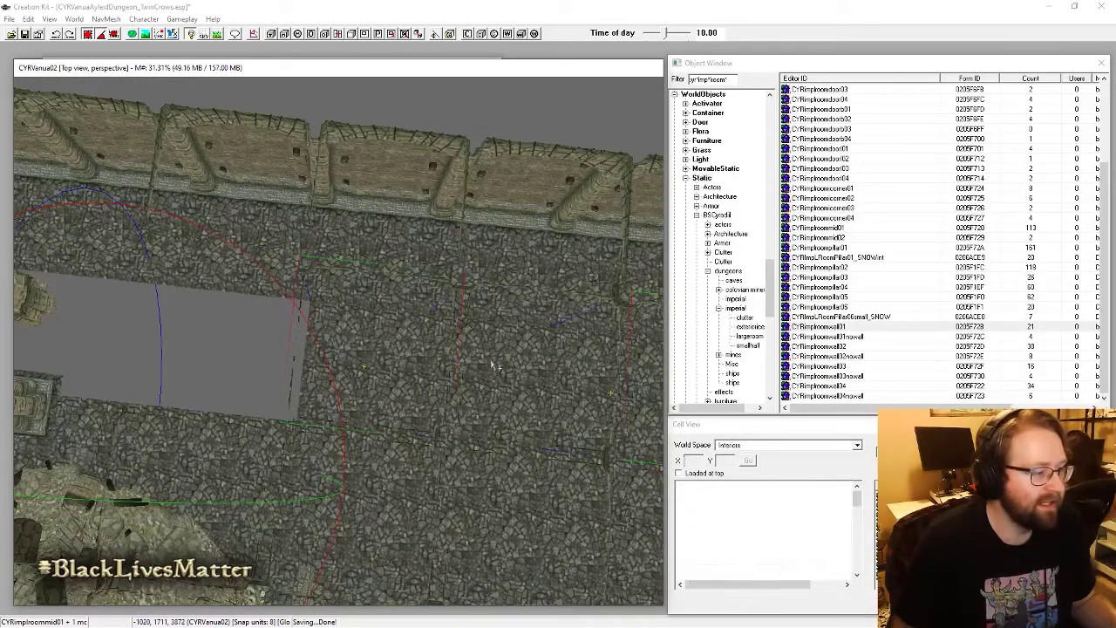
pyautogui.press('x')
pyautogui.press('y')
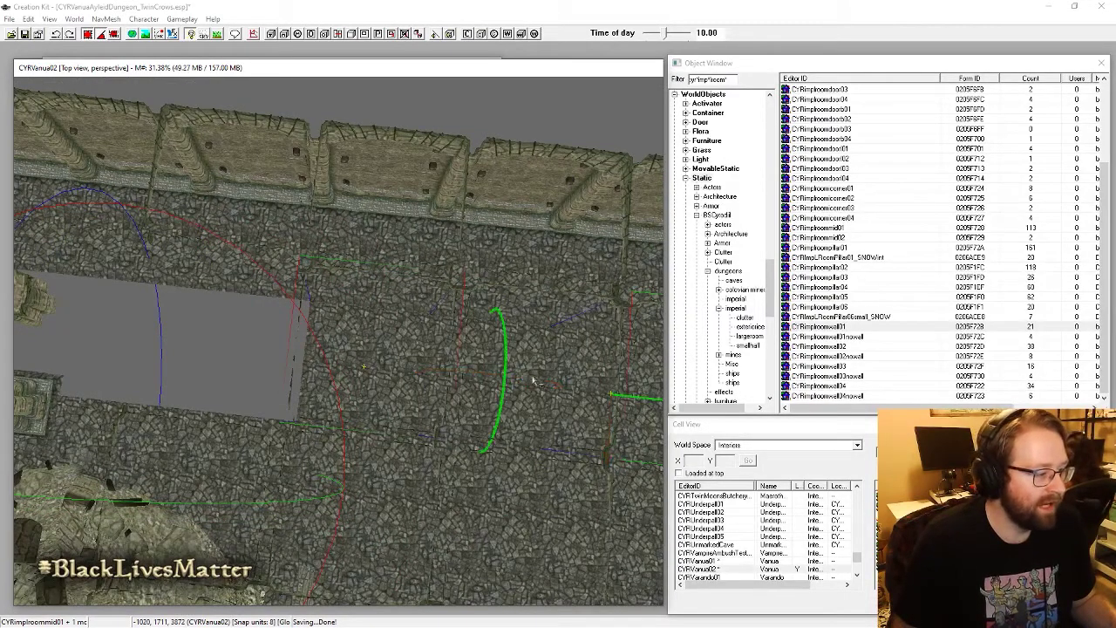
pyautogui.press('y')
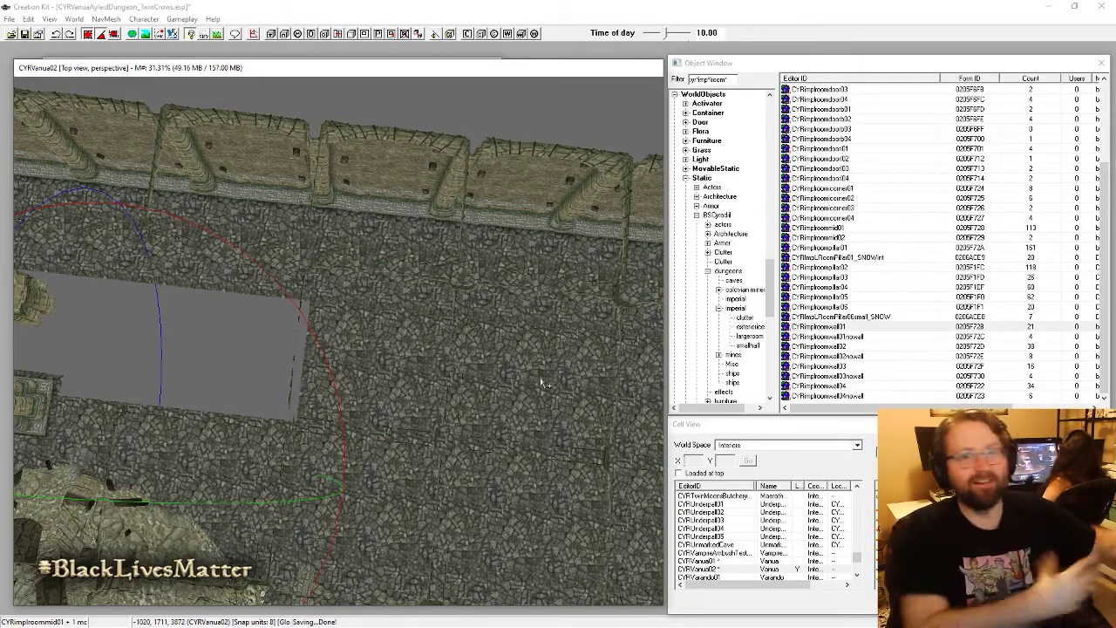
# Step: Duplicate two CYRimplroommid01 floor pieces and move the copies into the floor gap beside the rubble
pyautogui.click(414, 373)
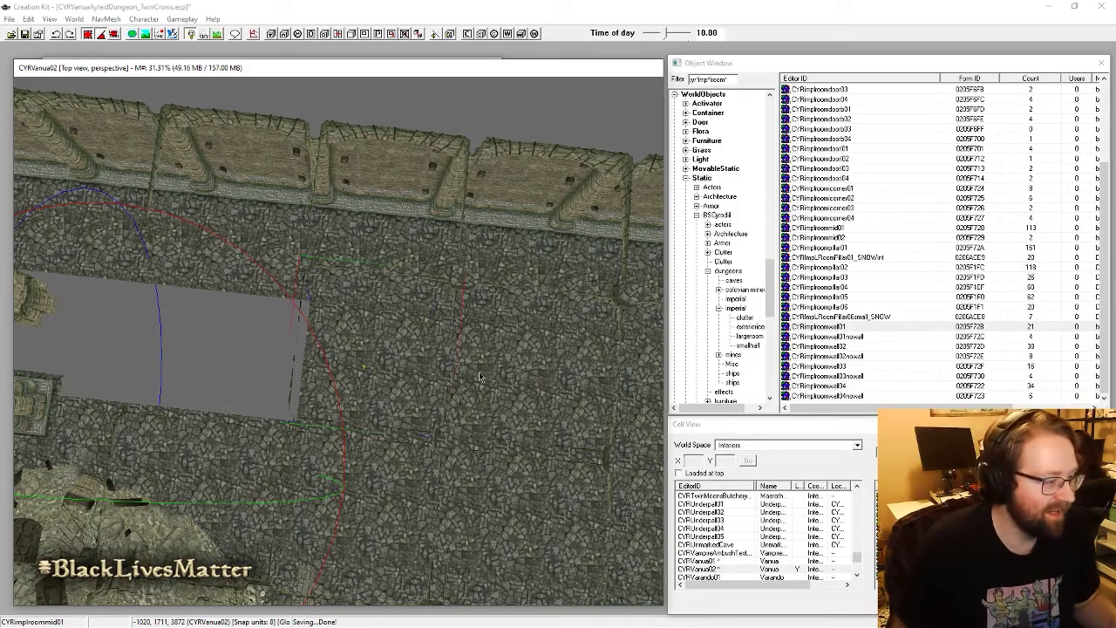
pyautogui.keyDown('ctrl'); pyautogui.click(521, 373); pyautogui.keyUp('ctrl')
pyautogui.hotkey('ctrl', 'd')
pyautogui.moveTo(530, 380); pyautogui.dragTo(331, 361)
pyautogui.moveTo(331, 362); pyautogui.dragTo(532, 406, button='middle')
pyautogui.moveTo(532, 406); pyautogui.dragTo(511, 395)
# Step: Duplicate one CYRimplroommid01 floor piece and fit the copy into the remaining hole between the pillars
pyautogui.click(383, 390)
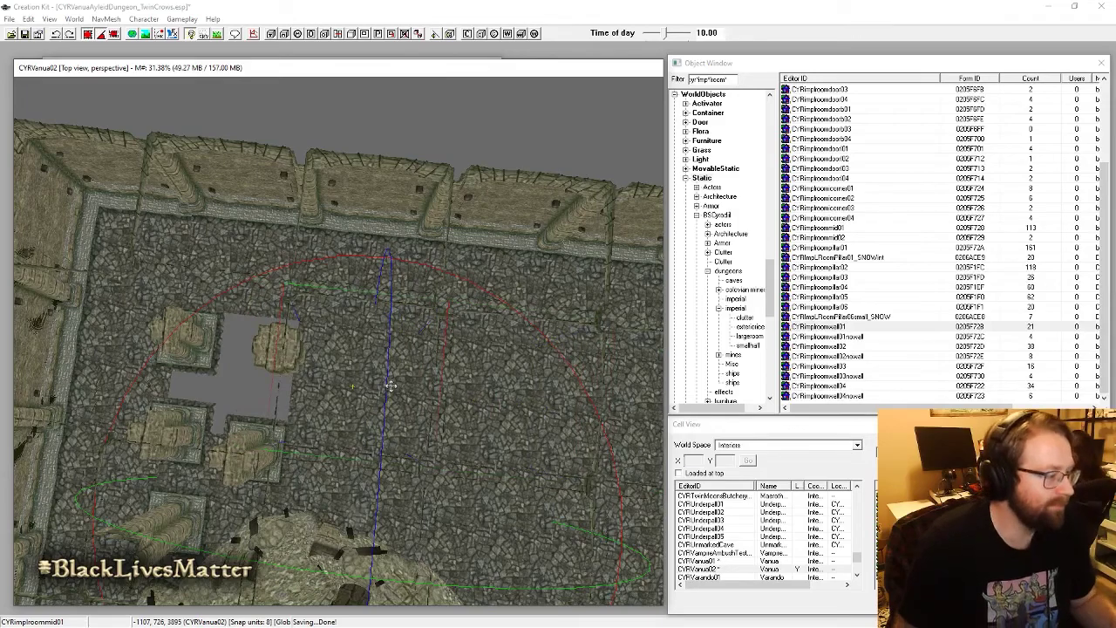
pyautogui.hotkey('ctrl', 'd')
pyautogui.moveTo(378, 383); pyautogui.dragTo(281, 380)
pyautogui.moveTo(282, 380); pyautogui.dragTo(404, 337, button='middle')
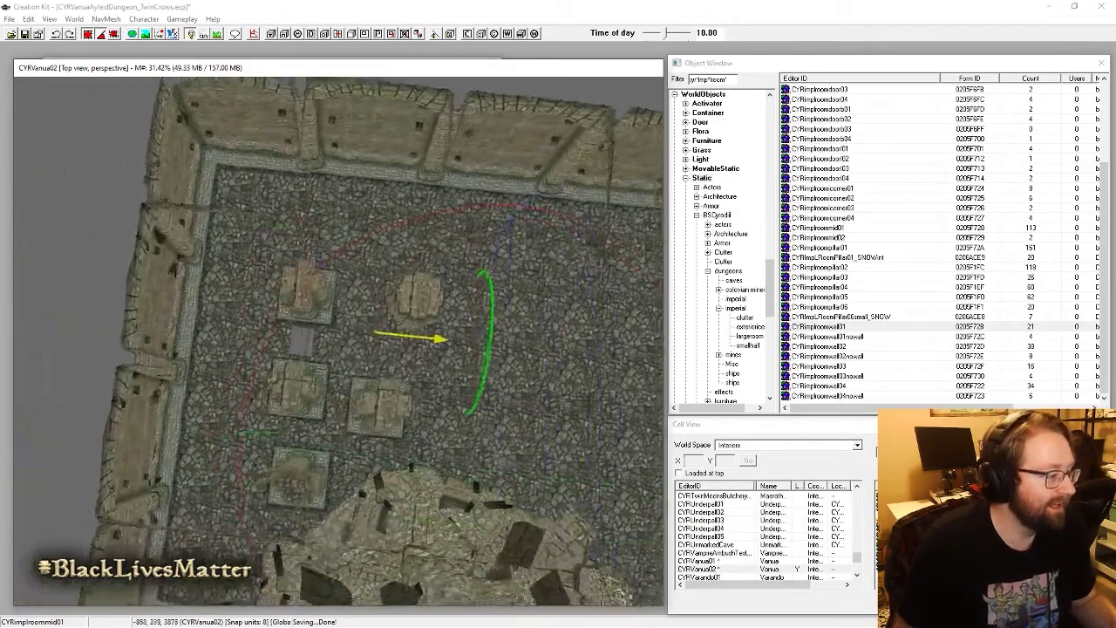
pyautogui.scroll(6, 404, 337)
pyautogui.moveTo(404, 337); pyautogui.dragTo(402, 311)
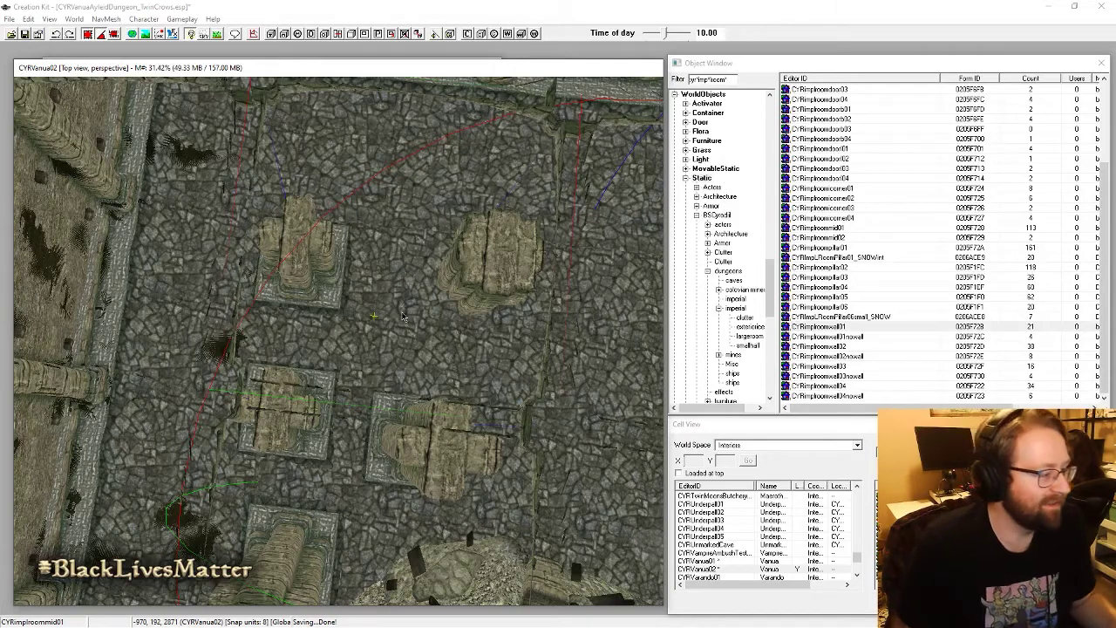
# Step: Inspect the room's filled floor, side walls and the end wall around the CYRimplroomwall01nowall opening
pyautogui.scroll(-3, 403, 317)
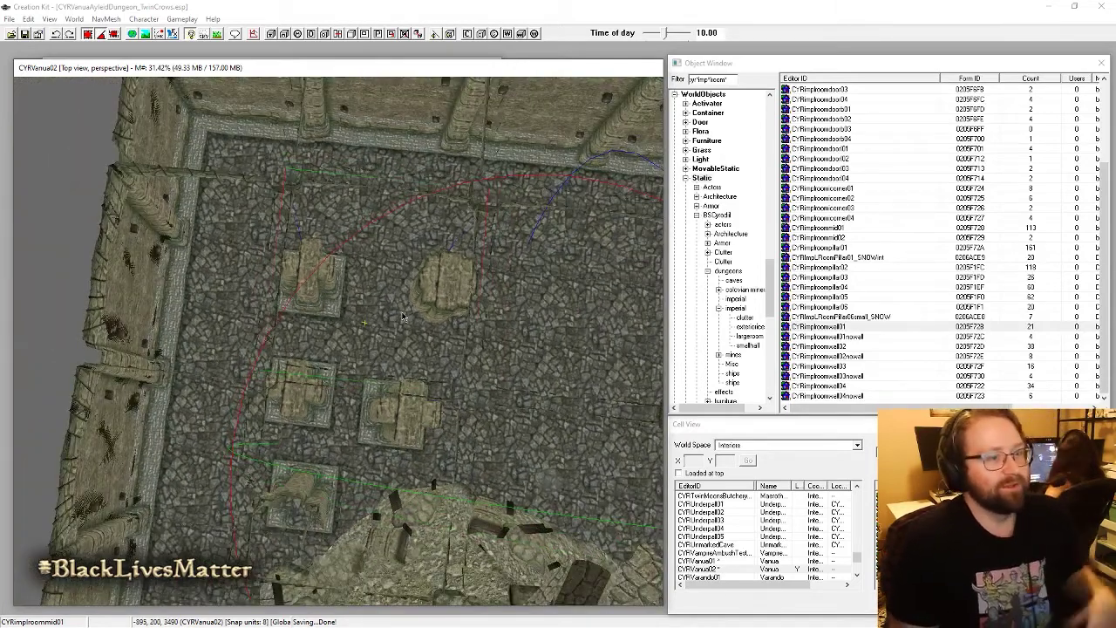
pyautogui.scroll(-1, 403, 318)
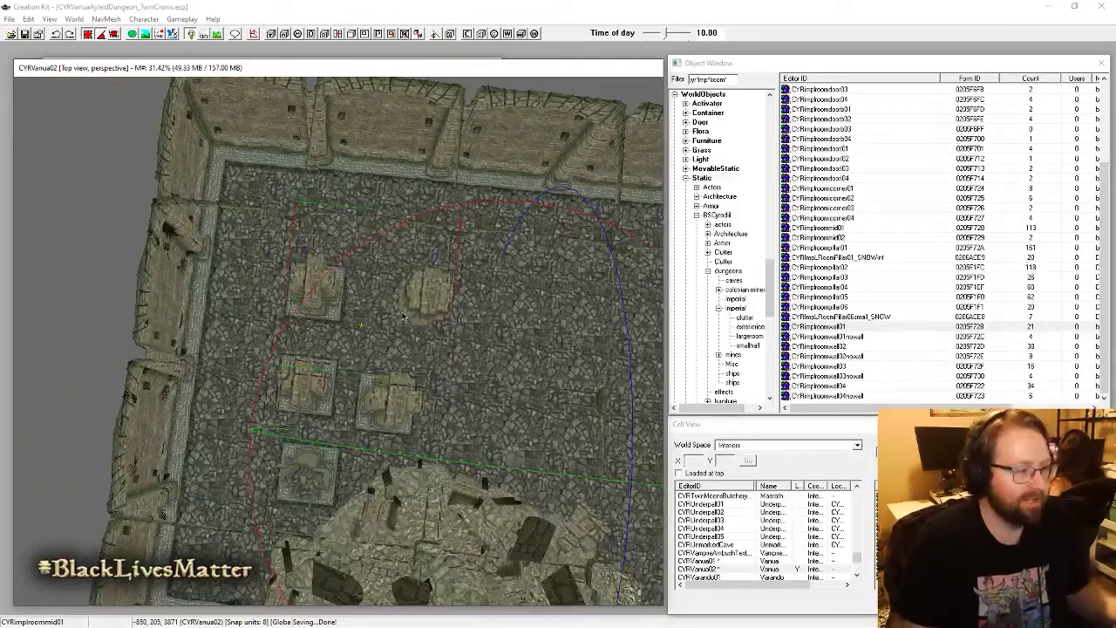
pyautogui.moveTo(534, 386); pyautogui.dragTo(424, 237, button='middle')
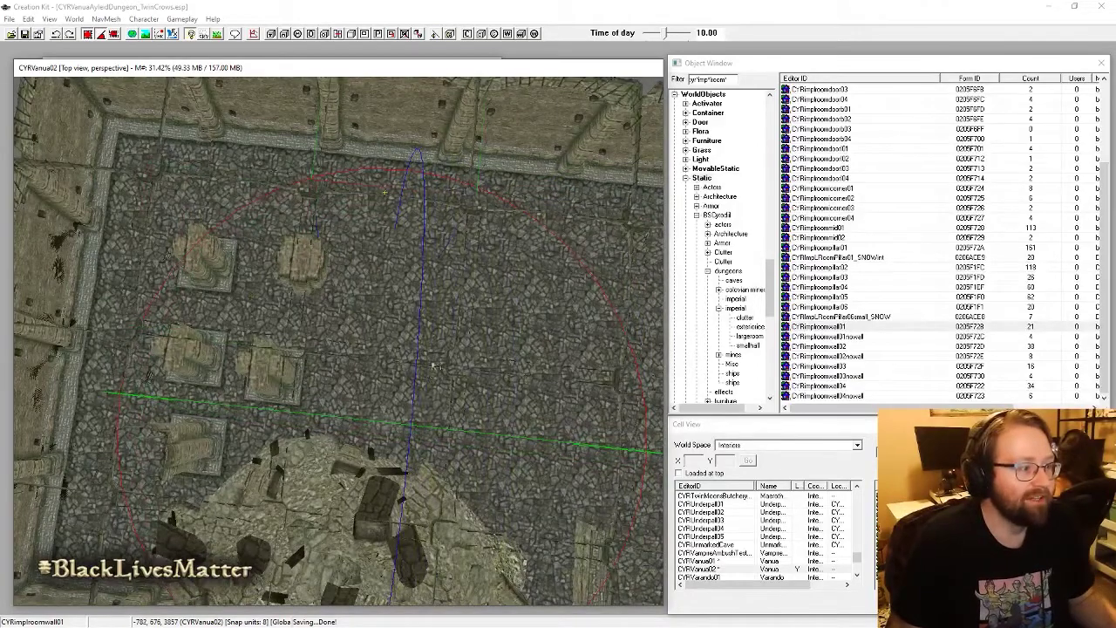
pyautogui.keyDown('shift'); pyautogui.moveTo(393, 128); pyautogui.dragTo(364, 289, button='middle'); pyautogui.keyUp('shift')
pyautogui.keyDown('shift'); pyautogui.moveTo(460, 279); pyautogui.dragTo(417, 237, button='middle'); pyautogui.keyUp('shift')
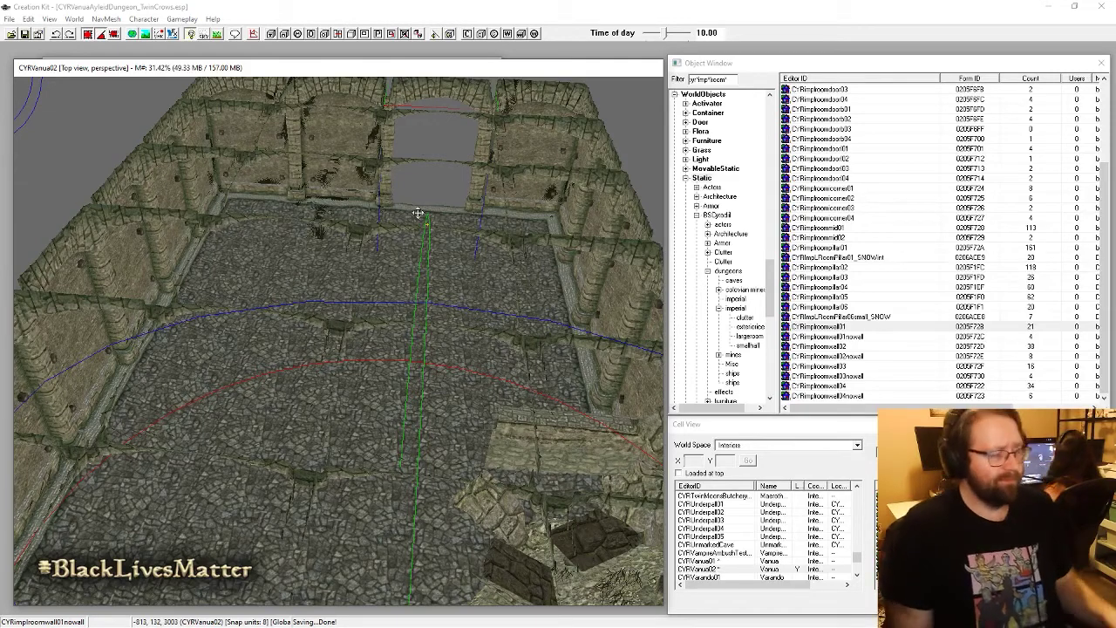
pyautogui.click(349, 109)
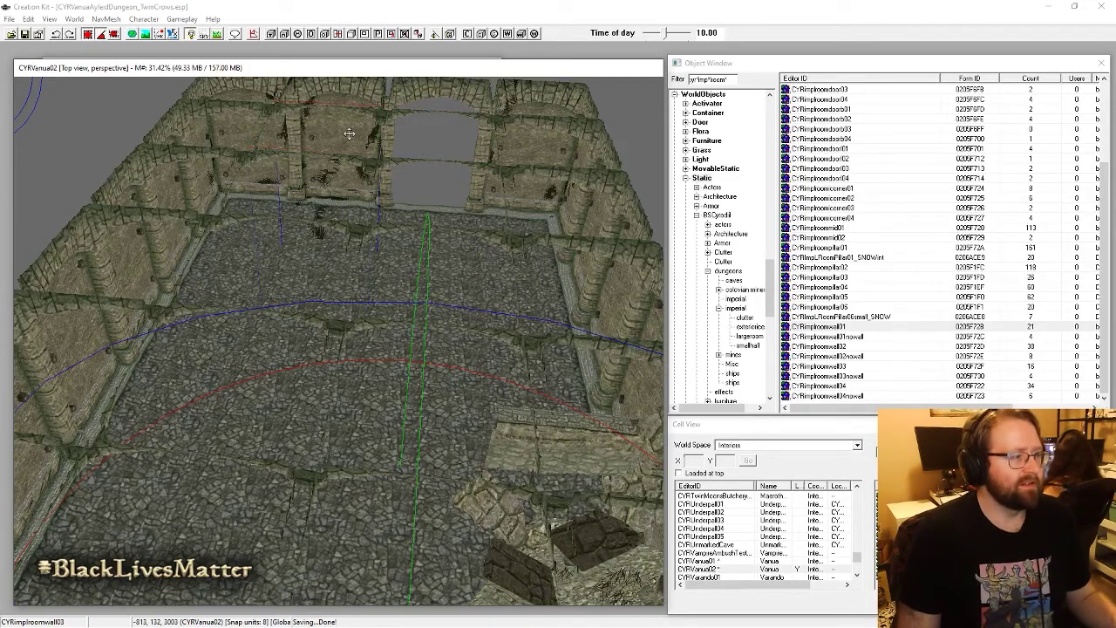
pyautogui.press('t')
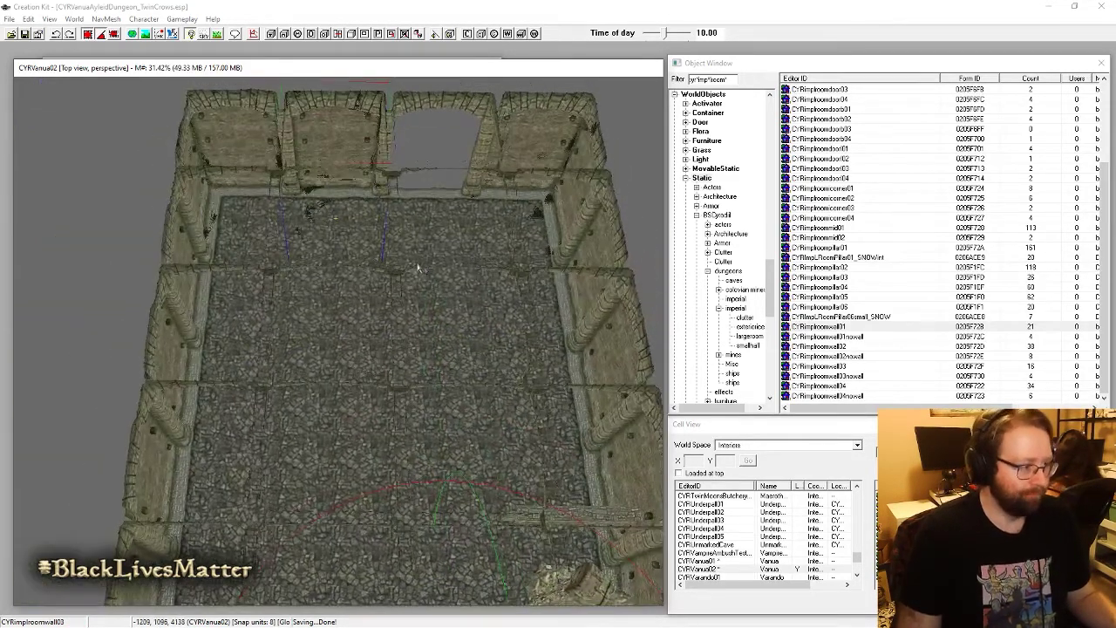
pyautogui.scroll(2, 406, 410)
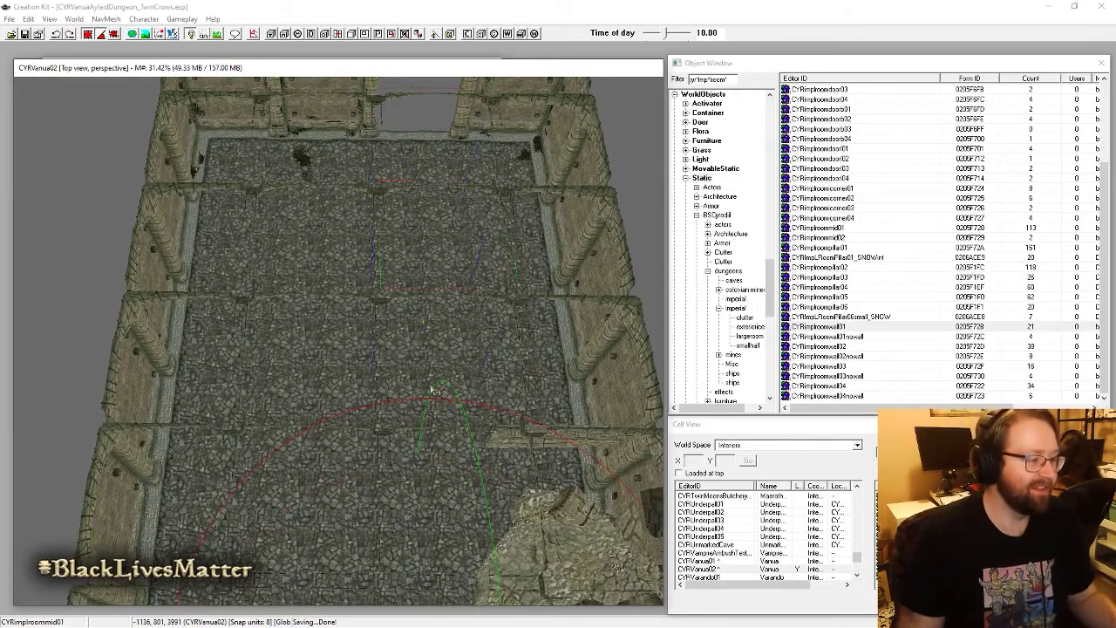
# Step: Extend the low CYRimpextbldgstraight03 ledge wall along the X axis across the floor, beside the rubble pile
pyautogui.scroll(3, 393, 366)
pyautogui.keyDown('shift'); pyautogui.moveTo(387, 362); pyautogui.dragTo(406, 343, button='middle'); pyautogui.keyUp('shift')
pyautogui.scroll(3, 427, 302)
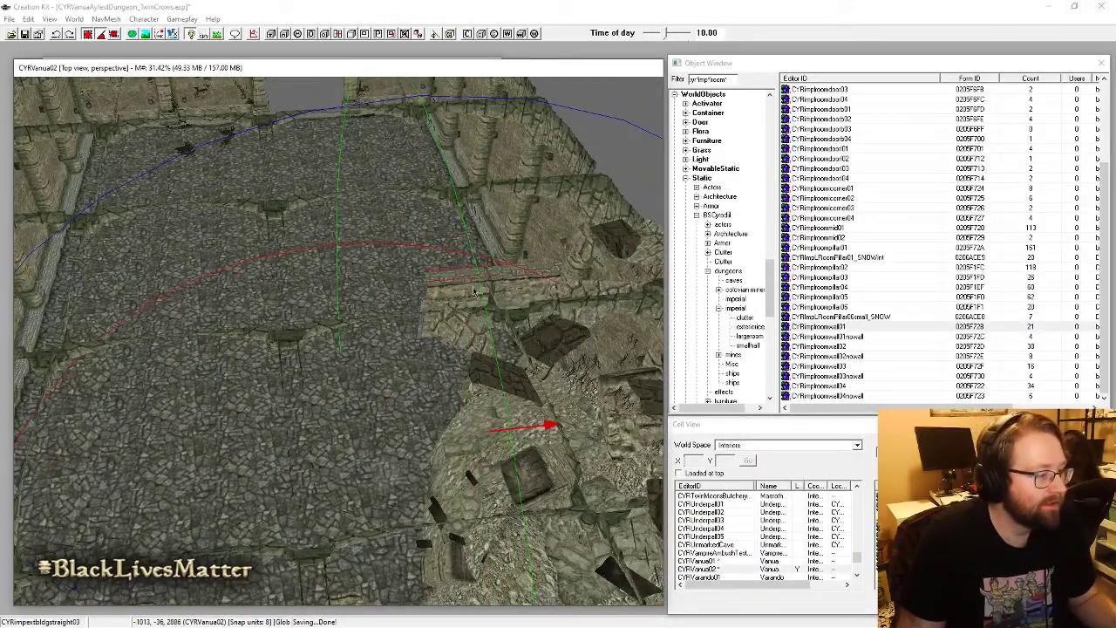
pyautogui.moveTo(474, 292); pyautogui.dragTo(347, 308)
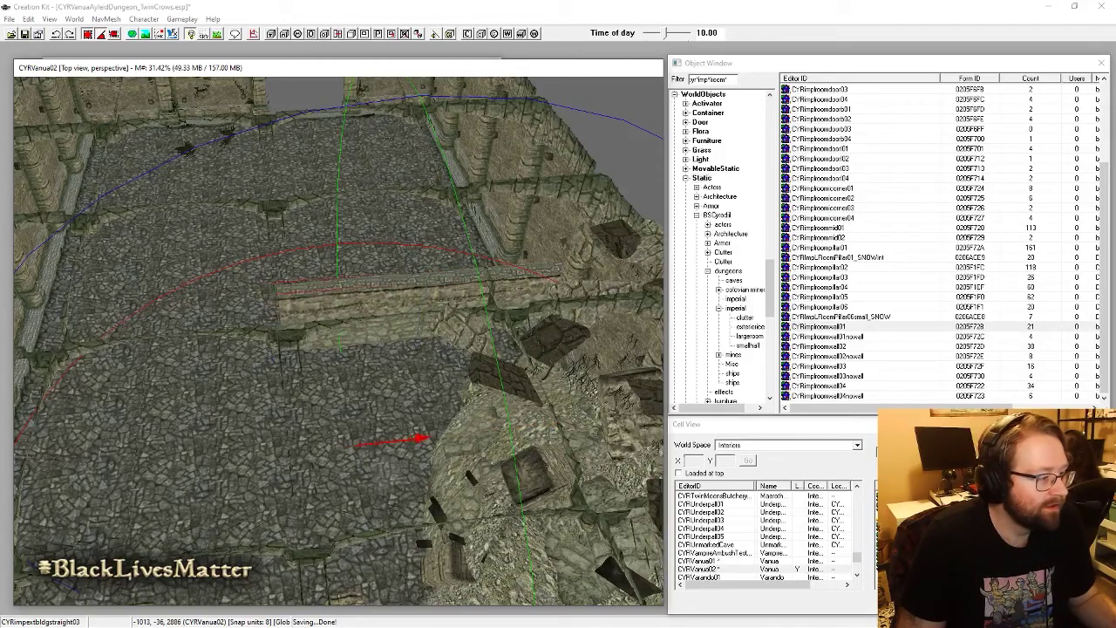
pyautogui.keyDown('shift'); pyautogui.moveTo(323, 289); pyautogui.dragTo(441, 322, button='middle'); pyautogui.keyUp('shift')
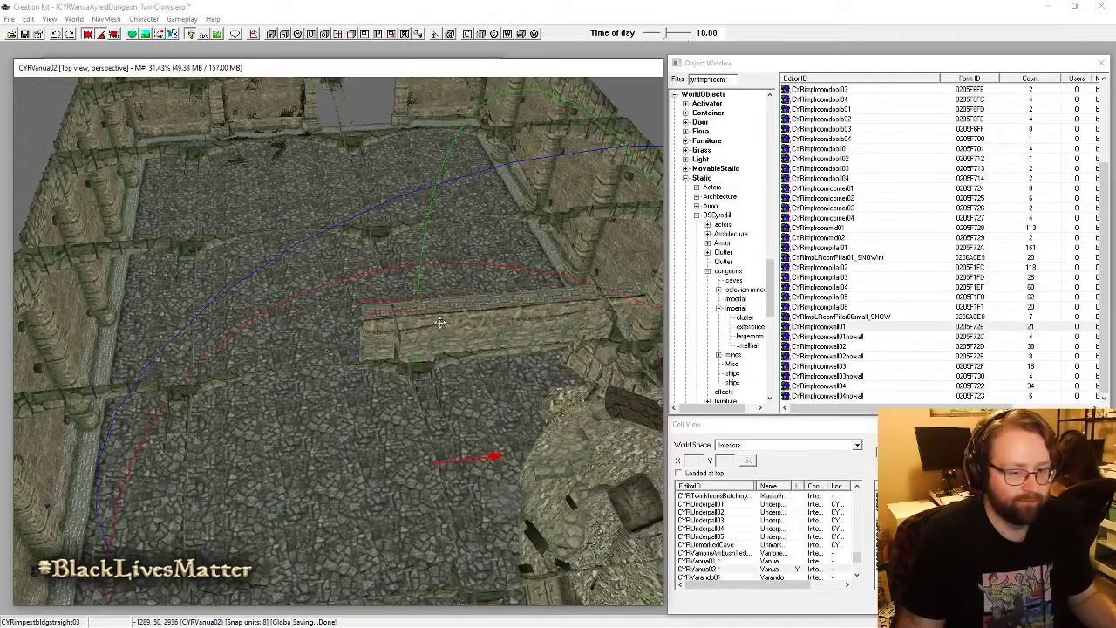
pyautogui.moveTo(441, 322); pyautogui.dragTo(306, 362)
pyautogui.scroll(6, 336, 361)
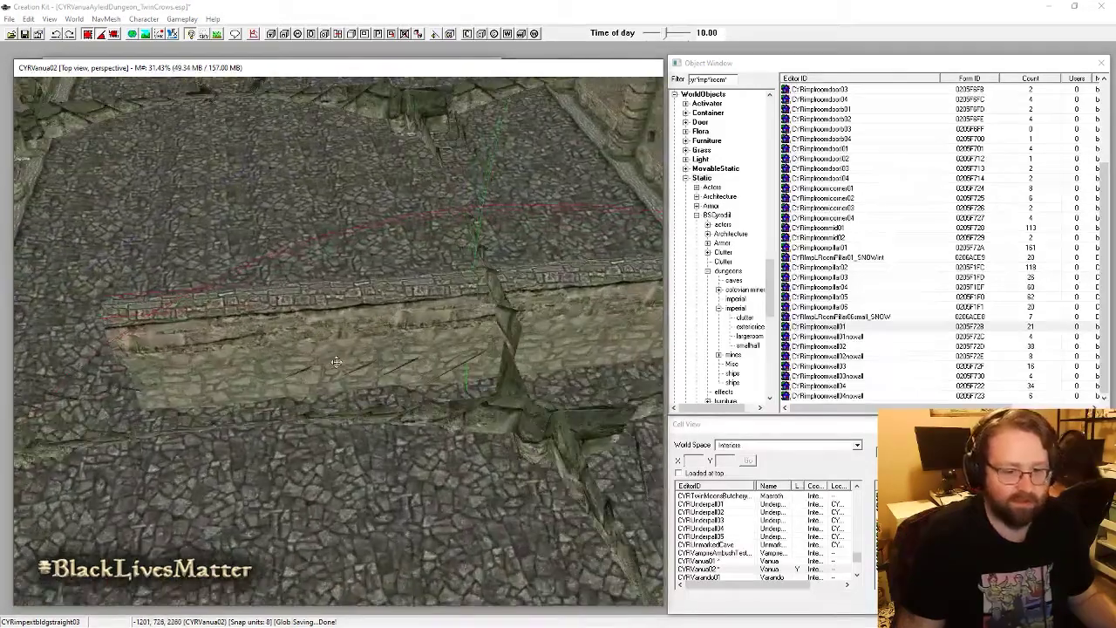
# Step: Add another CYRimpextbldgstraight03 section along the X axis to carry the ledge to the room's side wall
pyautogui.keyDown('shift'); pyautogui.moveTo(337, 362); pyautogui.dragTo(316, 328, button='middle'); pyautogui.keyUp('shift')
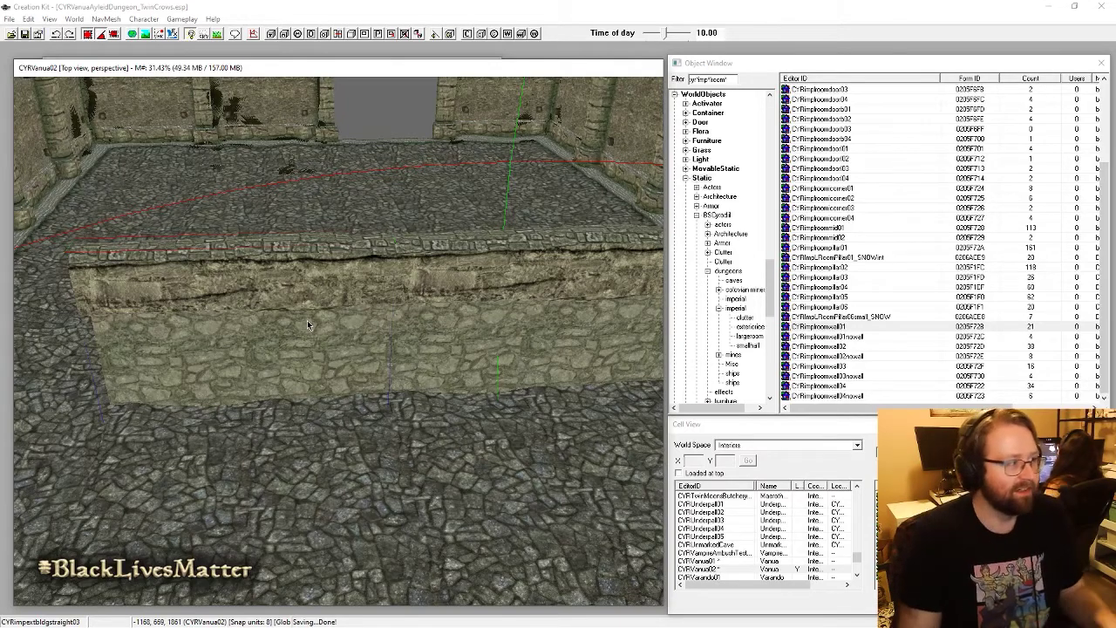
pyautogui.scroll(-1, 283, 317)
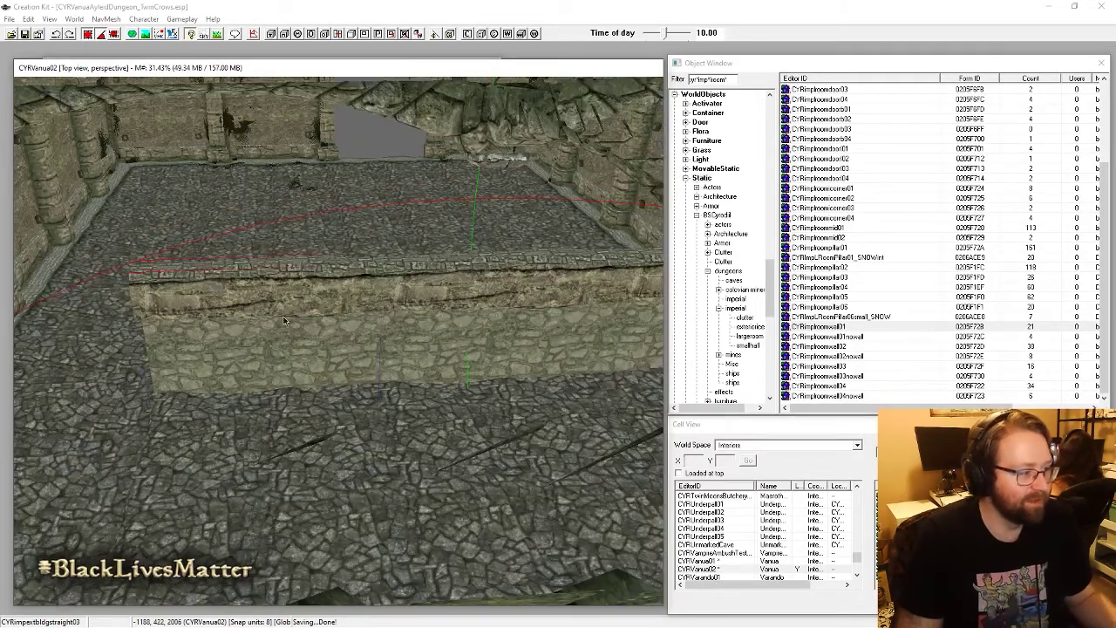
pyautogui.moveTo(293, 338); pyautogui.dragTo(317, 344, button='middle')
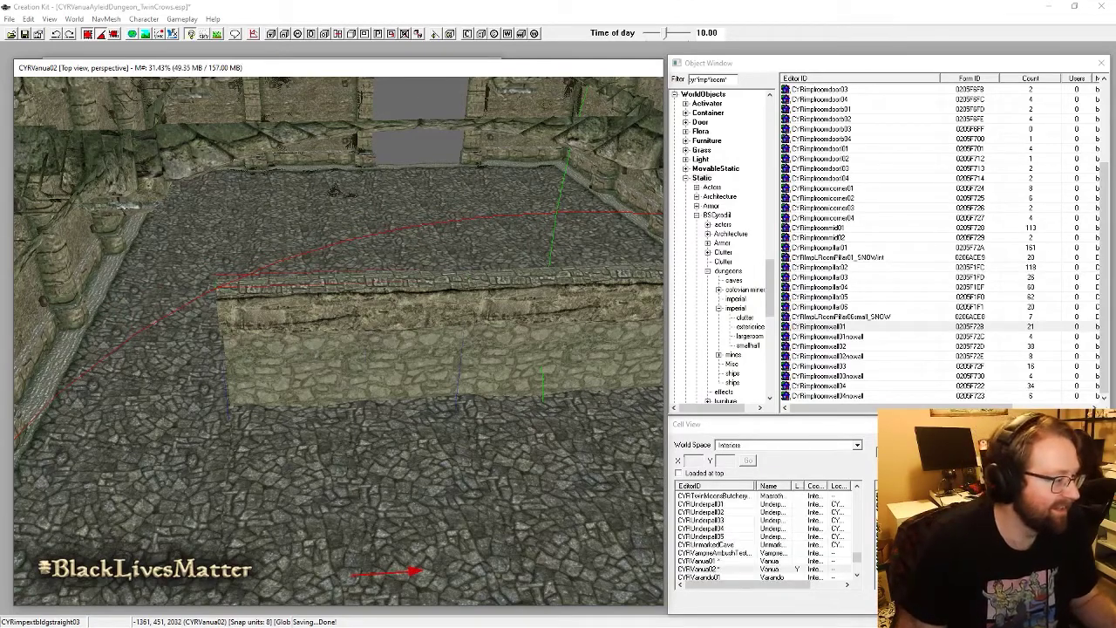
pyautogui.moveTo(372, 338); pyautogui.dragTo(152, 353)
pyautogui.keyDown('shift'); pyautogui.moveTo(153, 353); pyautogui.dragTo(168, 374, button='middle'); pyautogui.keyUp('shift')
# Step: Examine the extended ledge wall from several angles, and switch to Oblivion and resume the paused game to compare the original hall
pyautogui.keyDown('shift'); pyautogui.moveTo(553, 450); pyautogui.dragTo(432, 372, button='middle'); pyautogui.keyUp('shift')
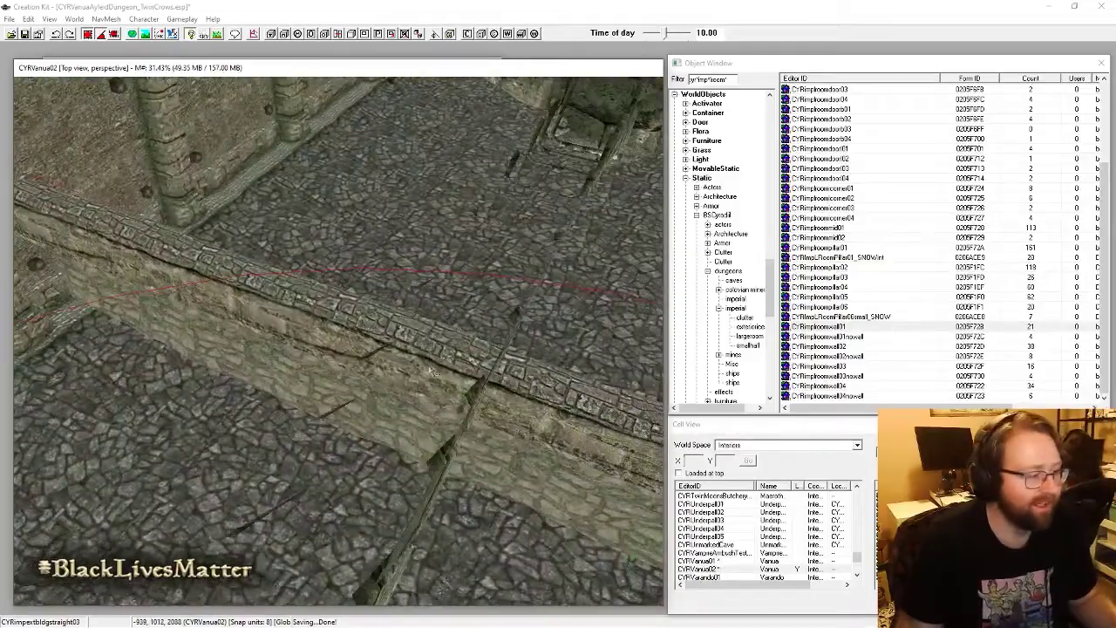
pyautogui.keyDown('shift'); pyautogui.moveTo(344, 311); pyautogui.dragTo(427, 375, button='middle'); pyautogui.keyUp('shift')
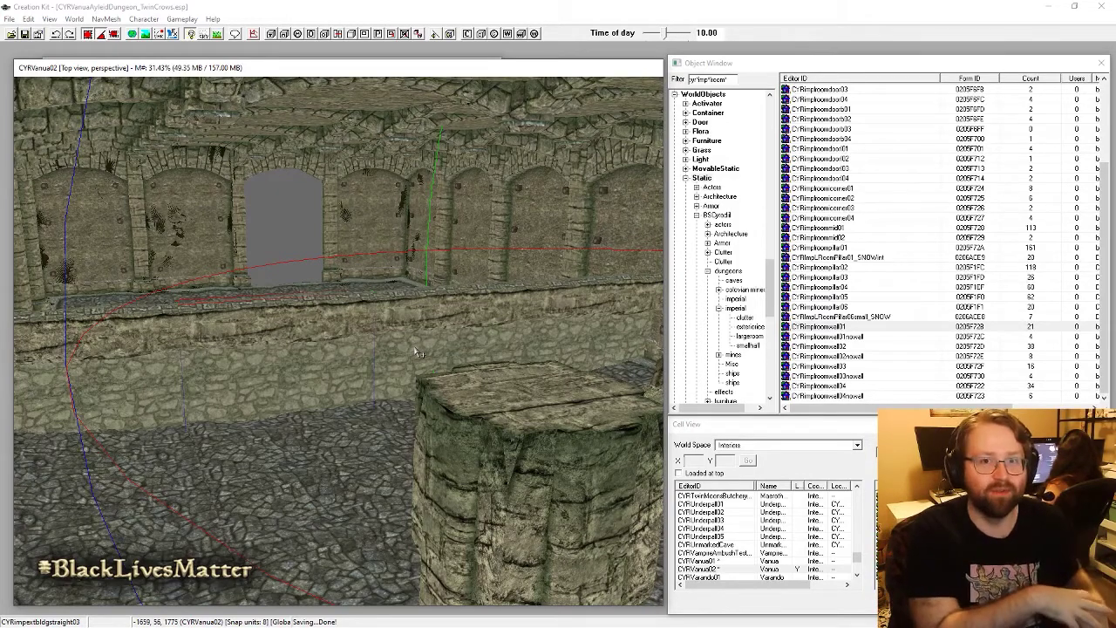
pyautogui.scroll(2, 415, 346)
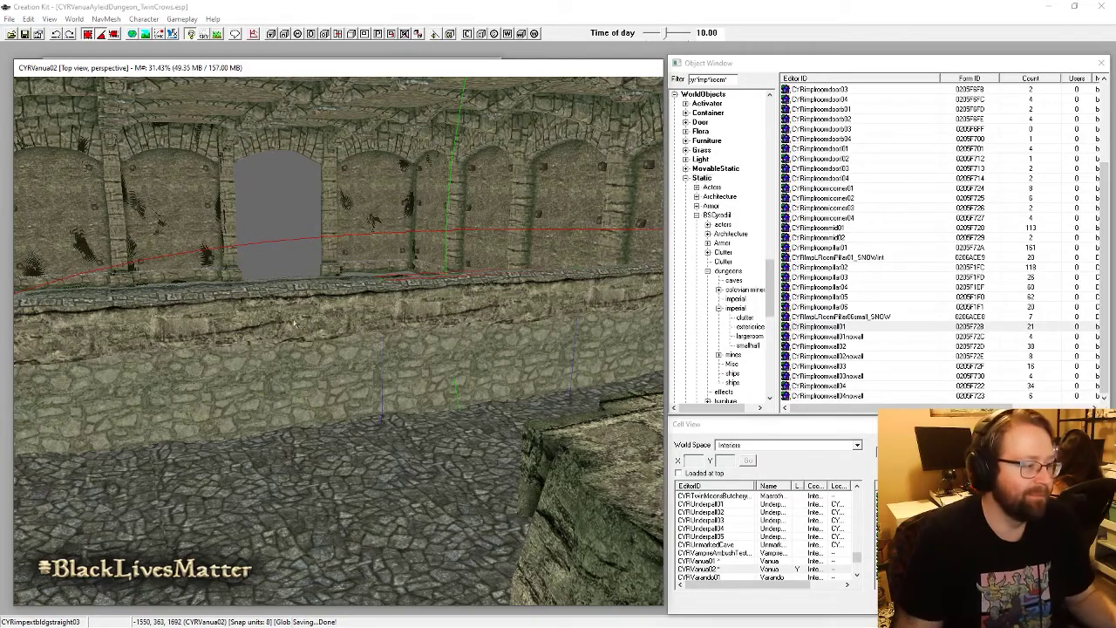
pyautogui.keyDown('shift'); pyautogui.moveTo(386, 353); pyautogui.dragTo(451, 358, button='middle'); pyautogui.keyUp('shift')
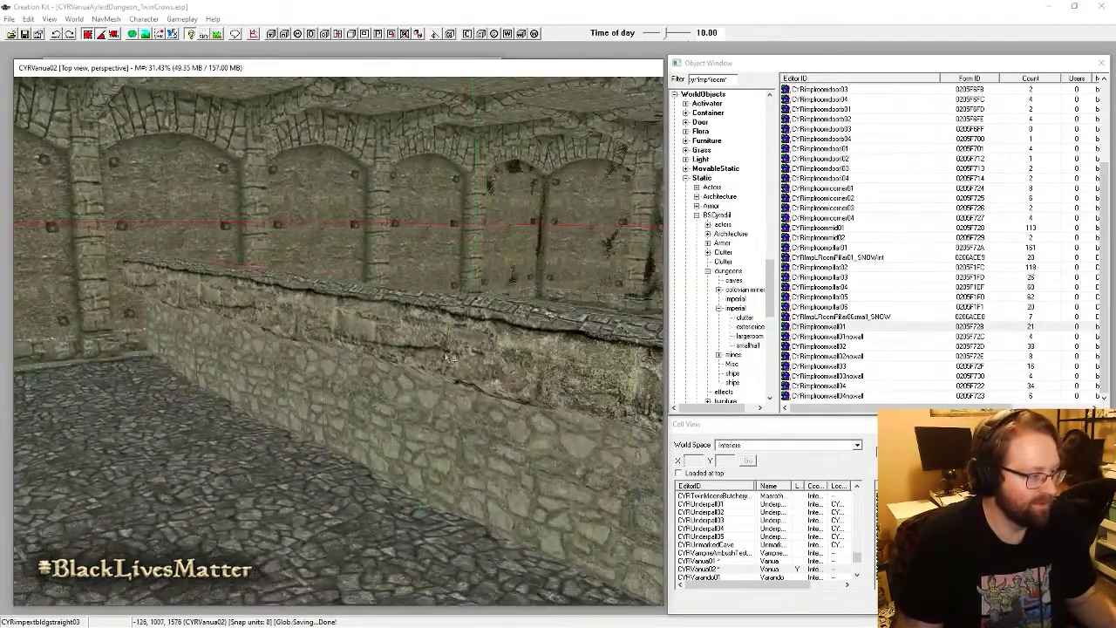
pyautogui.keyDown('shift'); pyautogui.moveTo(313, 308); pyautogui.dragTo(396, 335, button='middle'); pyautogui.keyUp('shift')
pyautogui.press('a')
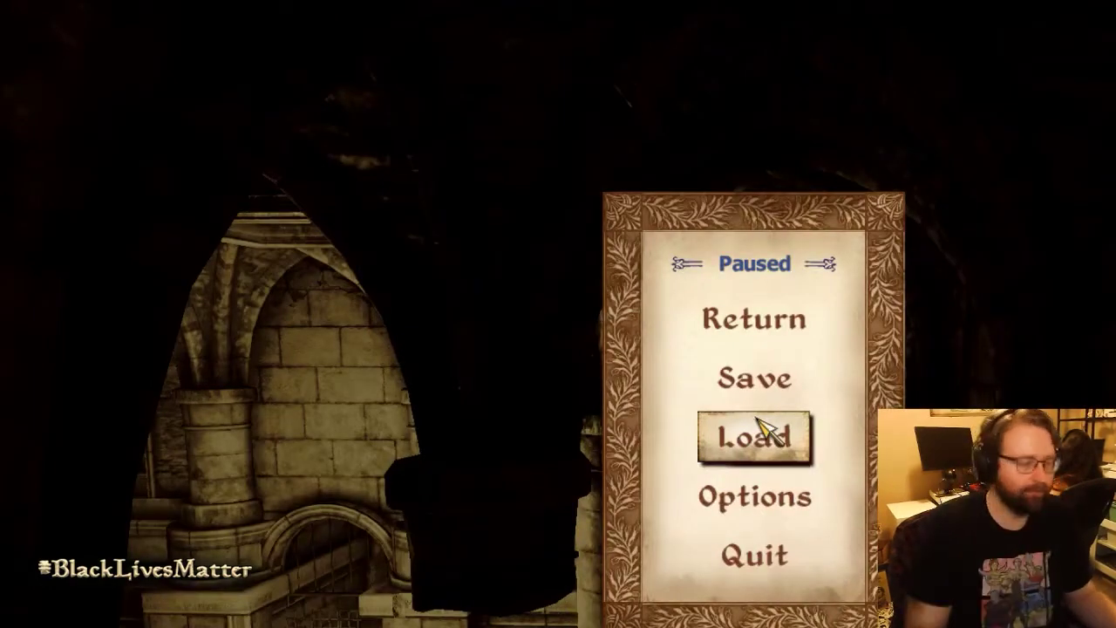
pyautogui.click(742, 303)
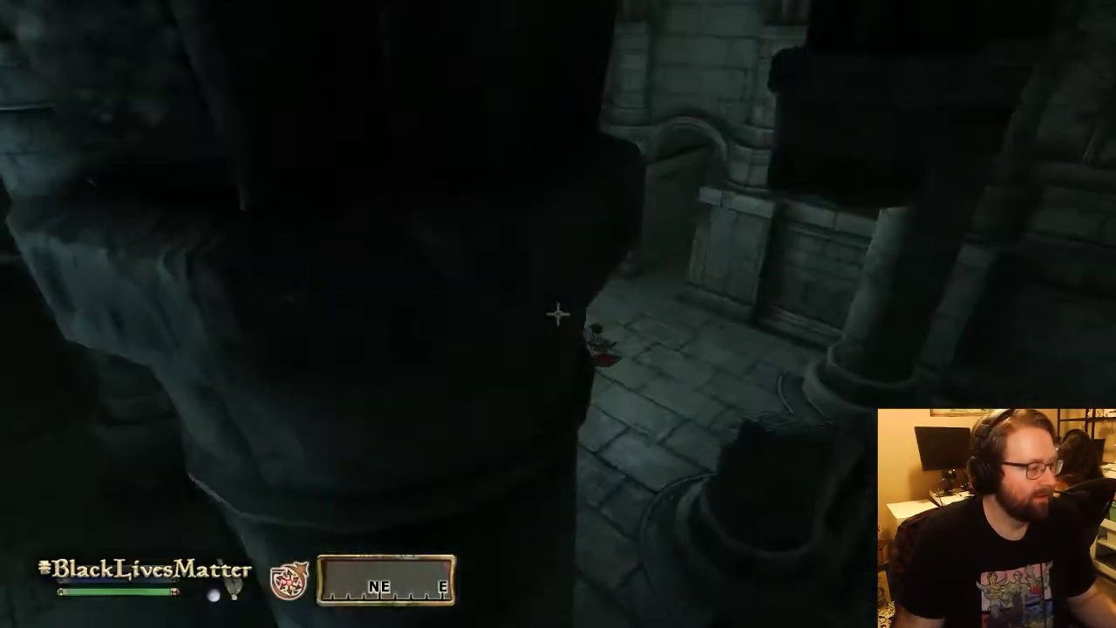
# Step: Examine the pillared hall in the game, including its stairs, raised platform, railings and surrounding walls, and pause
pyautogui.press('w')
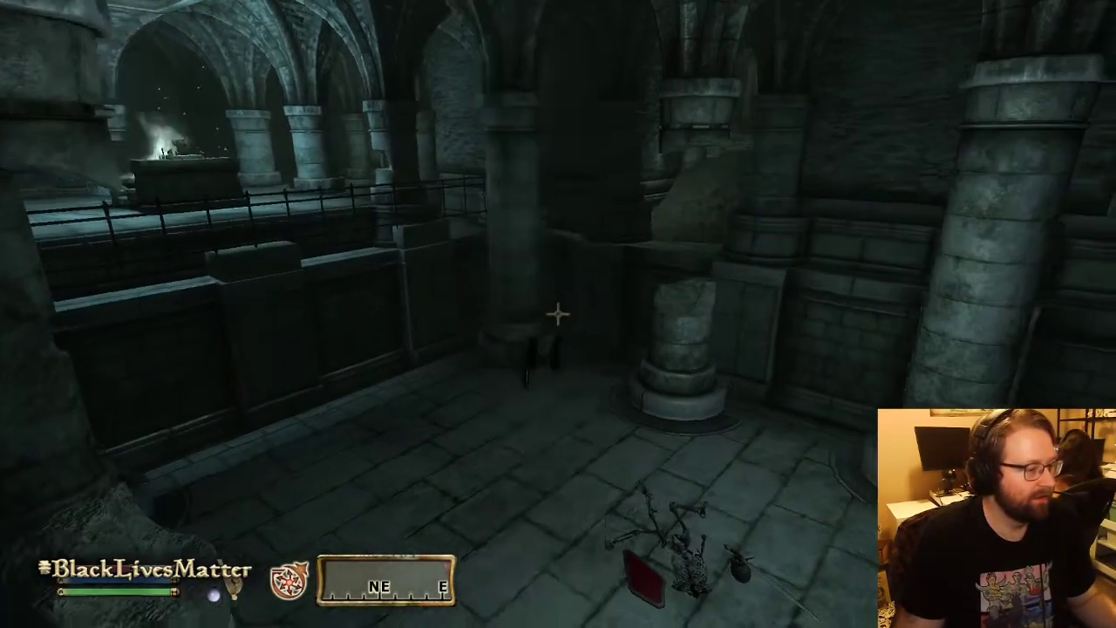
pyautogui.press('w')
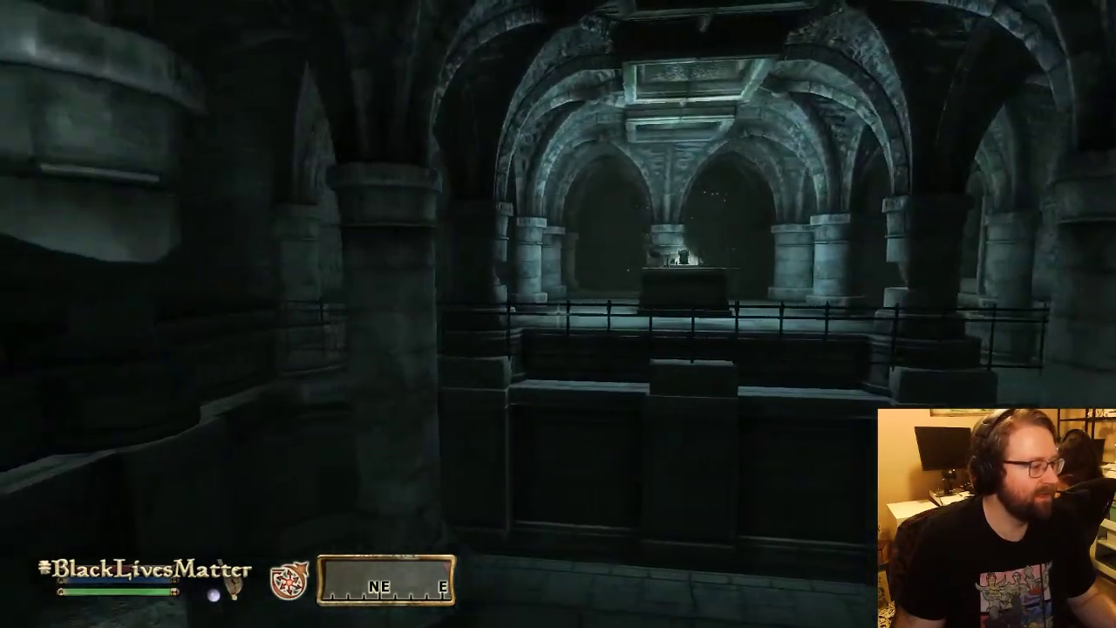
pyautogui.press('d')
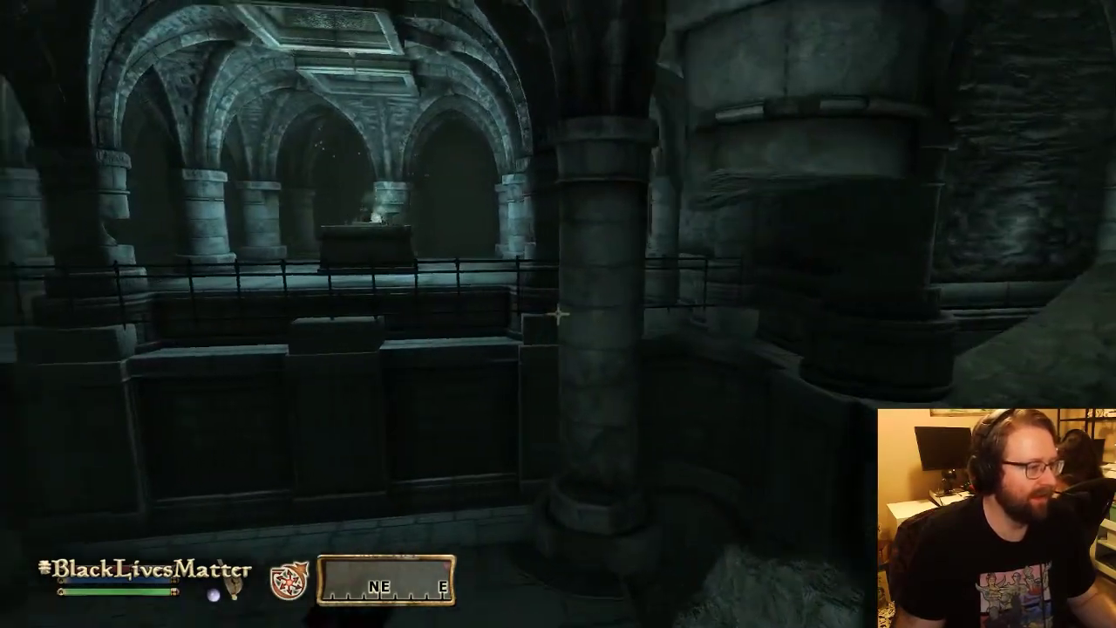
pyautogui.press('w')
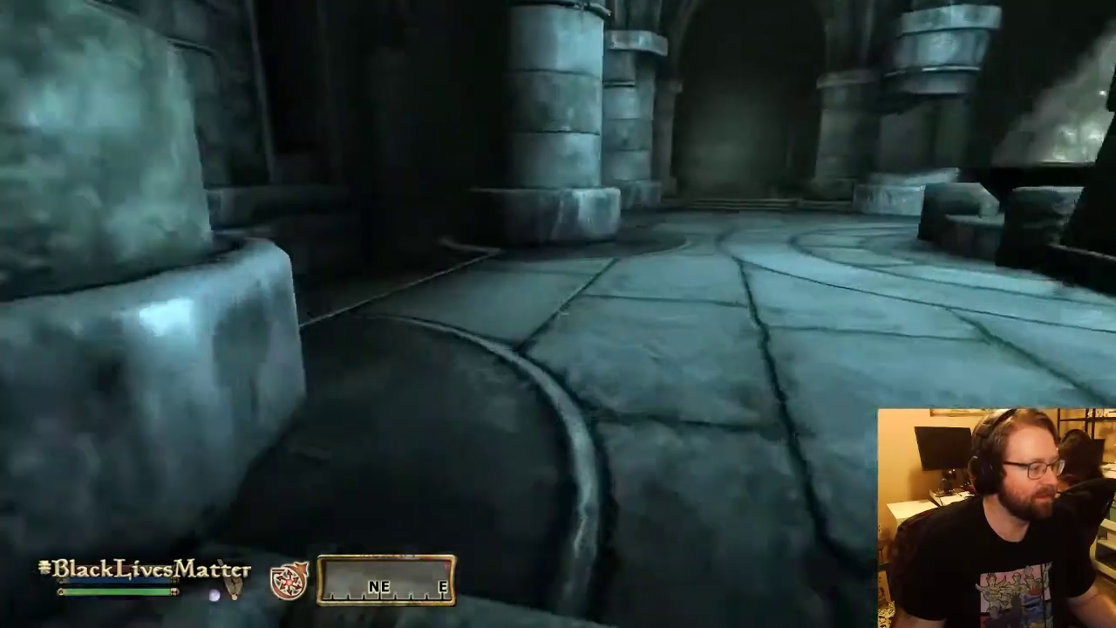
pyautogui.press('d')
pyautogui.press('a')
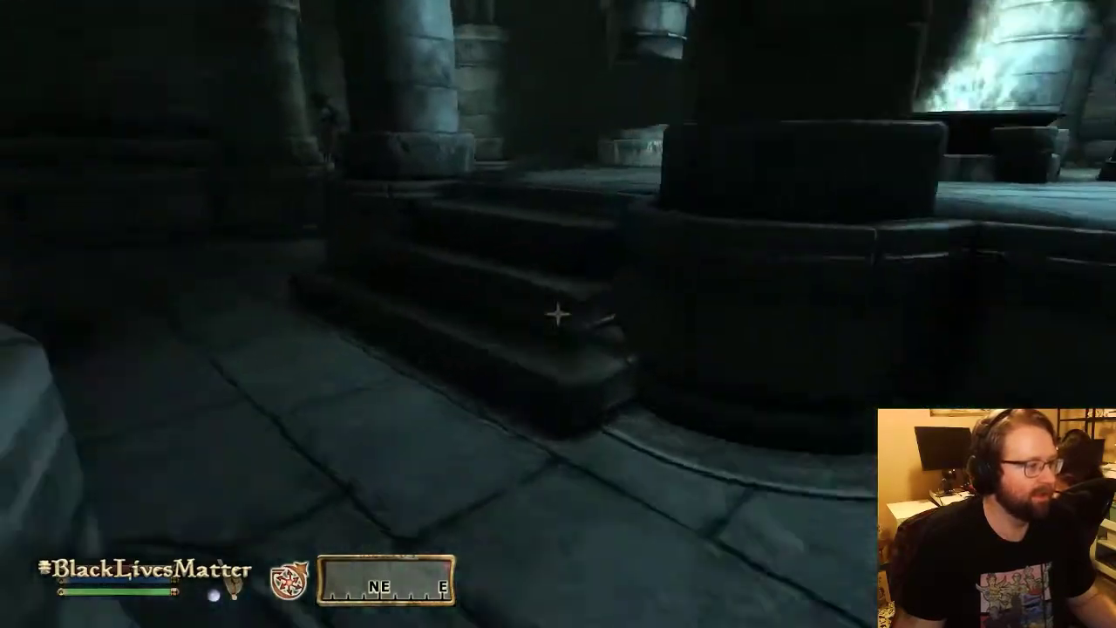
pyautogui.press('w')
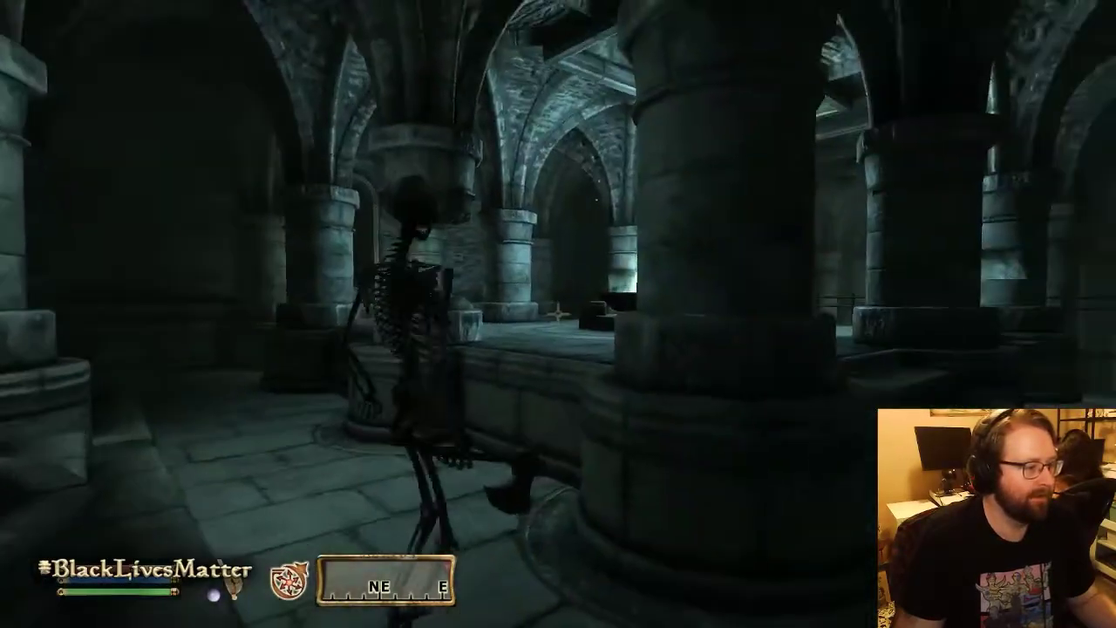
pyautogui.press('w')
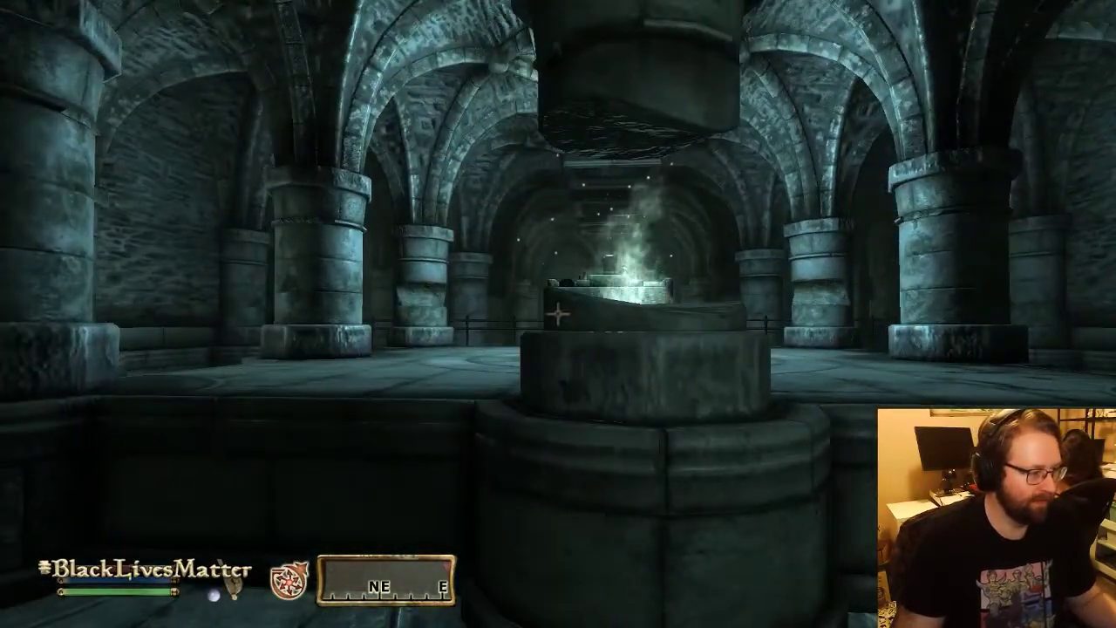
pyautogui.press('w')
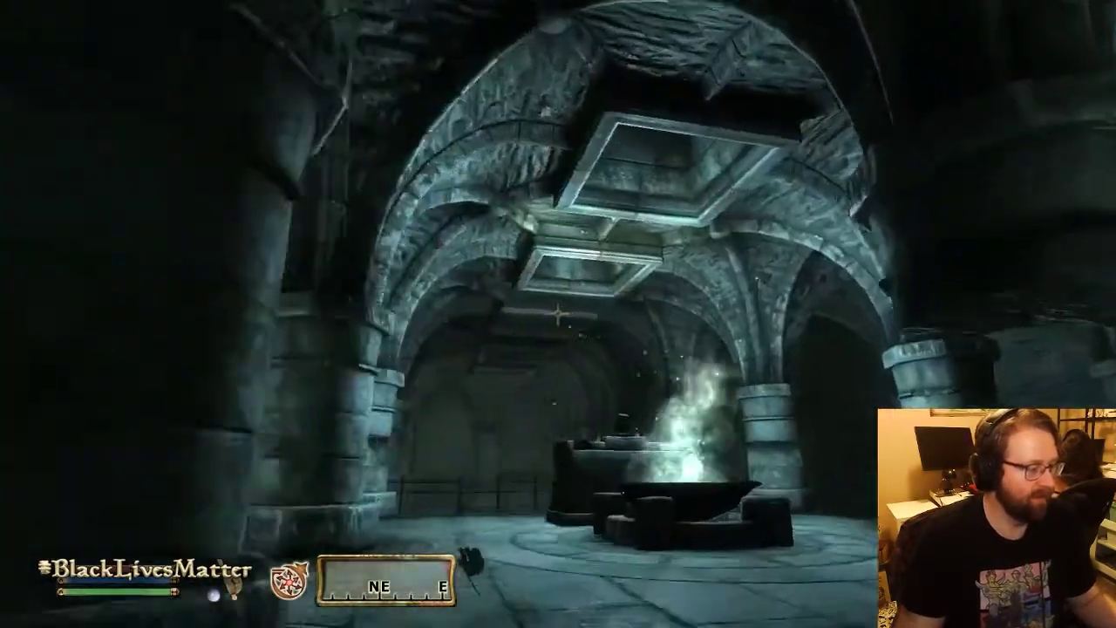
pyautogui.press('w')
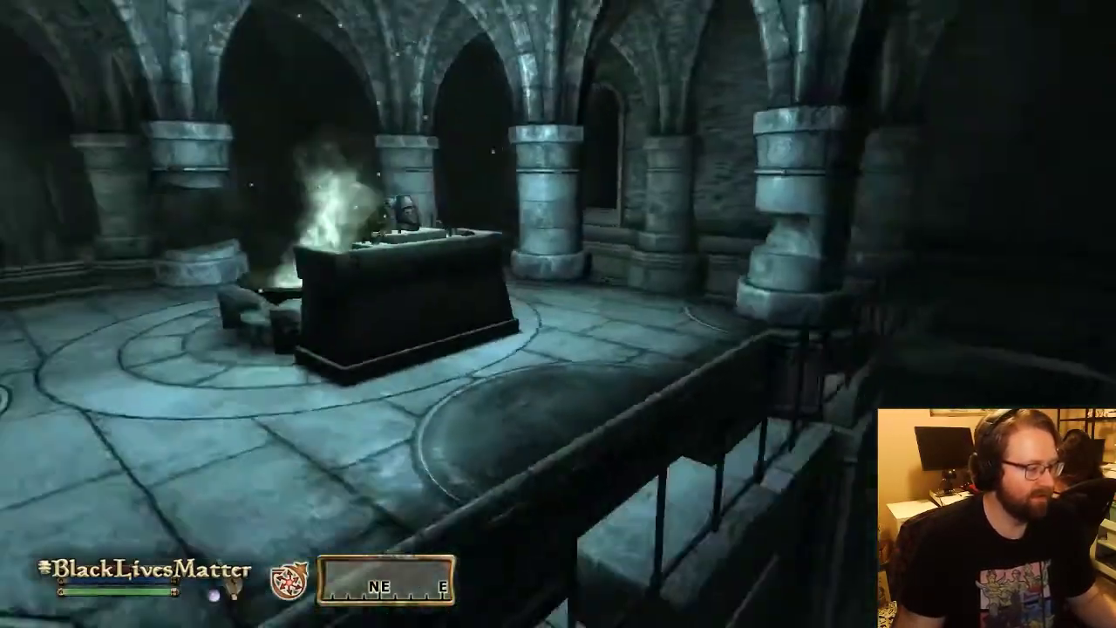
pyautogui.press('Escape')
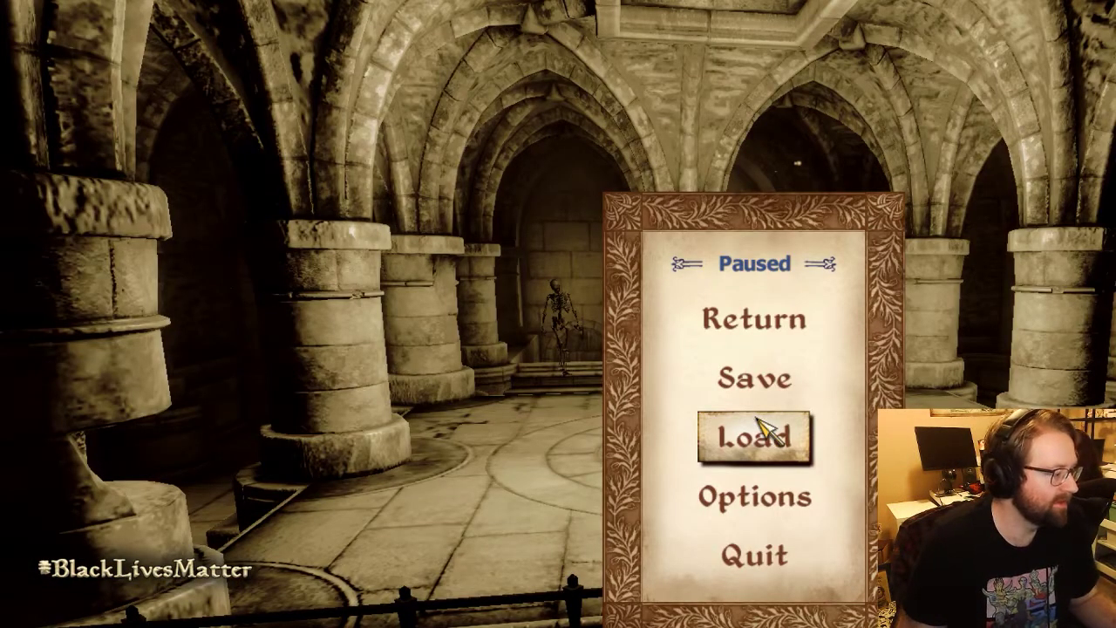
# Step: Switch to the Creation Kit, close the object preview and filter the object list by imp*ext*bldg*mid
pyautogui.hotkey('alt', 'Tab')
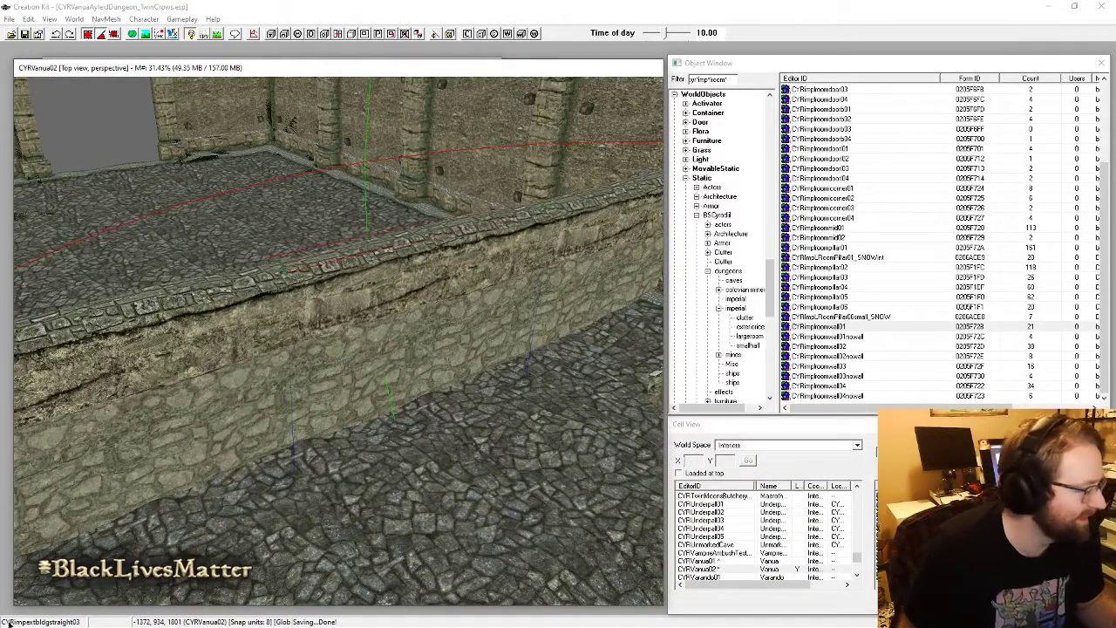
pyautogui.click(711, 81)
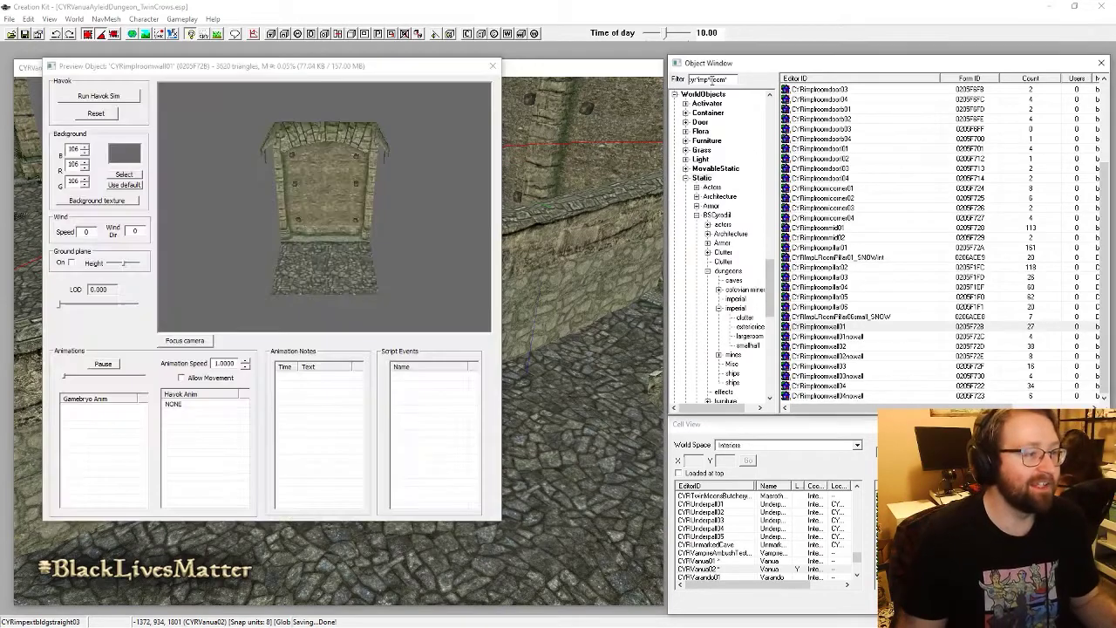
pyautogui.click(492, 65)
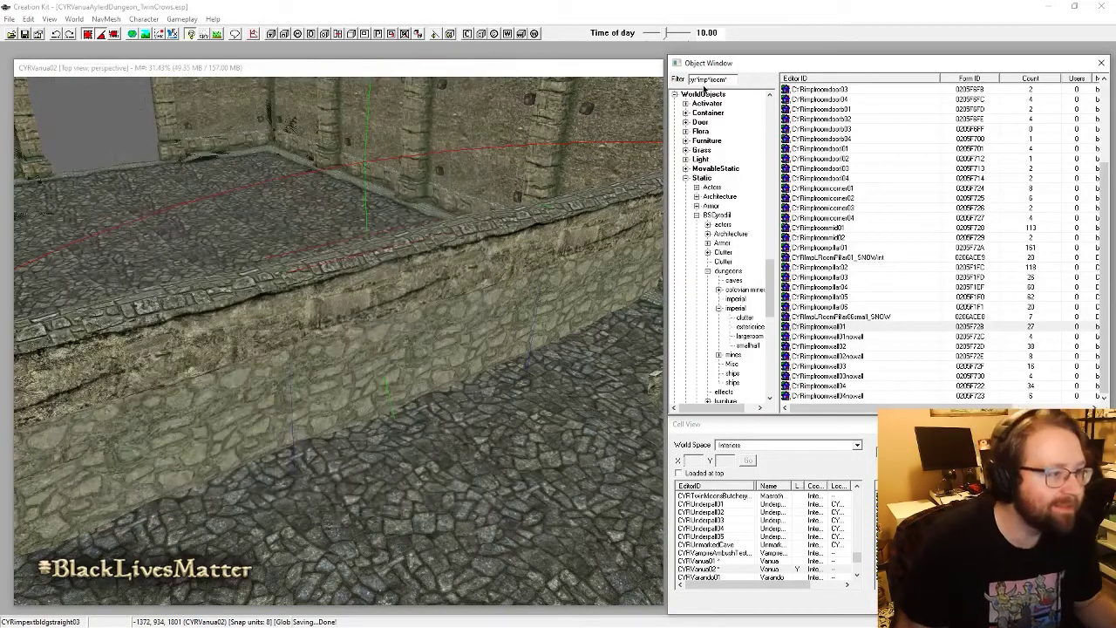
pyautogui.press('BackSpace')
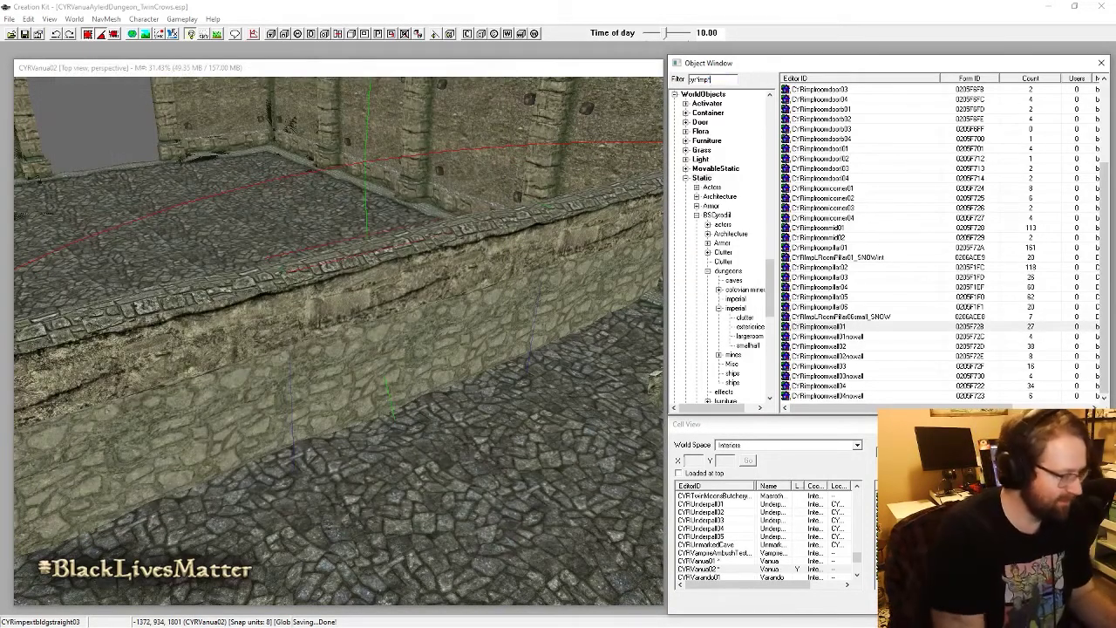
pyautogui.write('ext*')
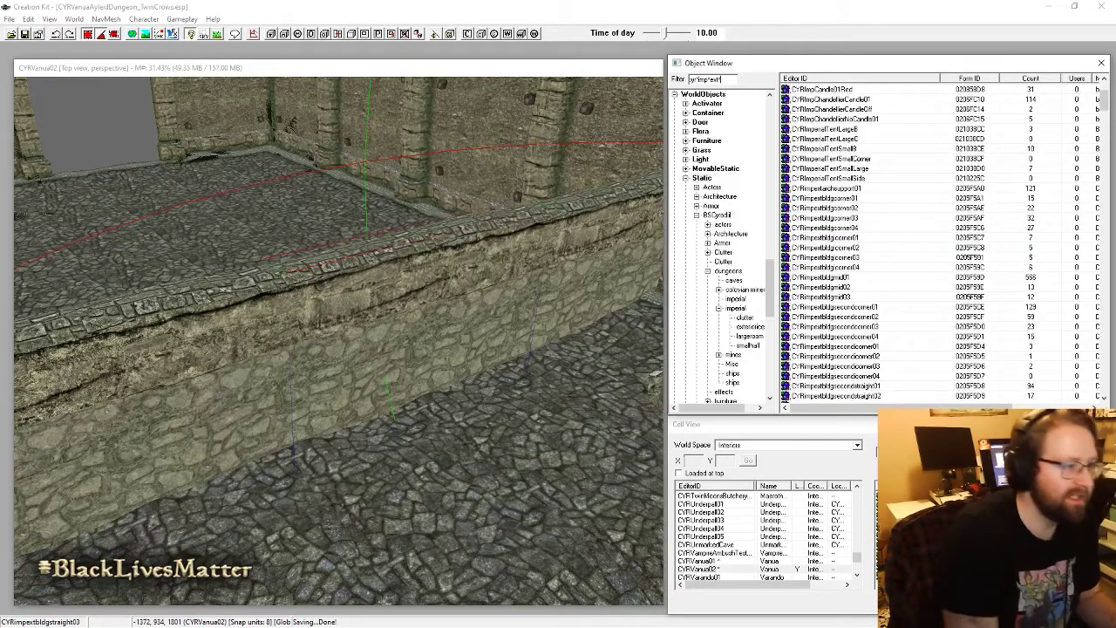
pyautogui.write('bldg')
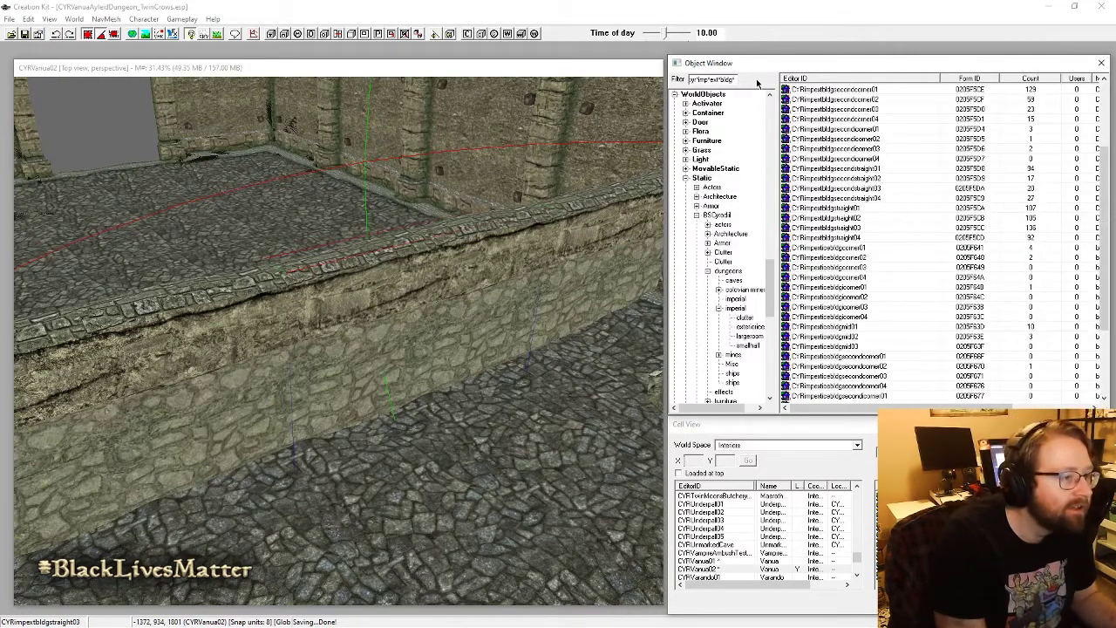
pyautogui.write('*mid')
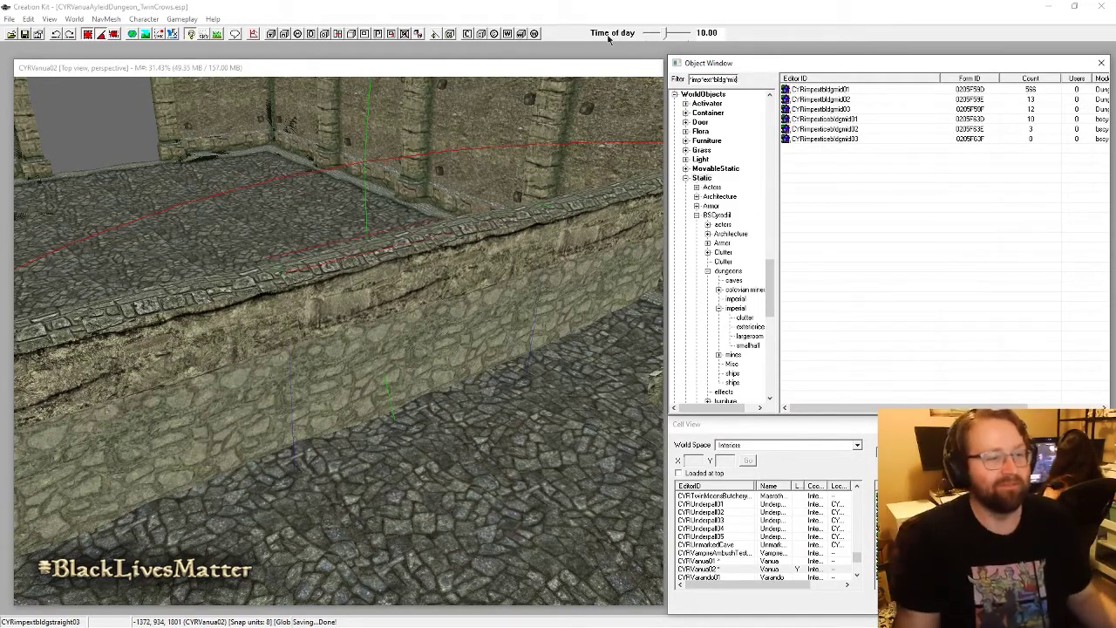
# Step: Preview the CYRimpextbldgmid01 floor piece with the ground plane turned off
pyautogui.rightClick(823, 90)
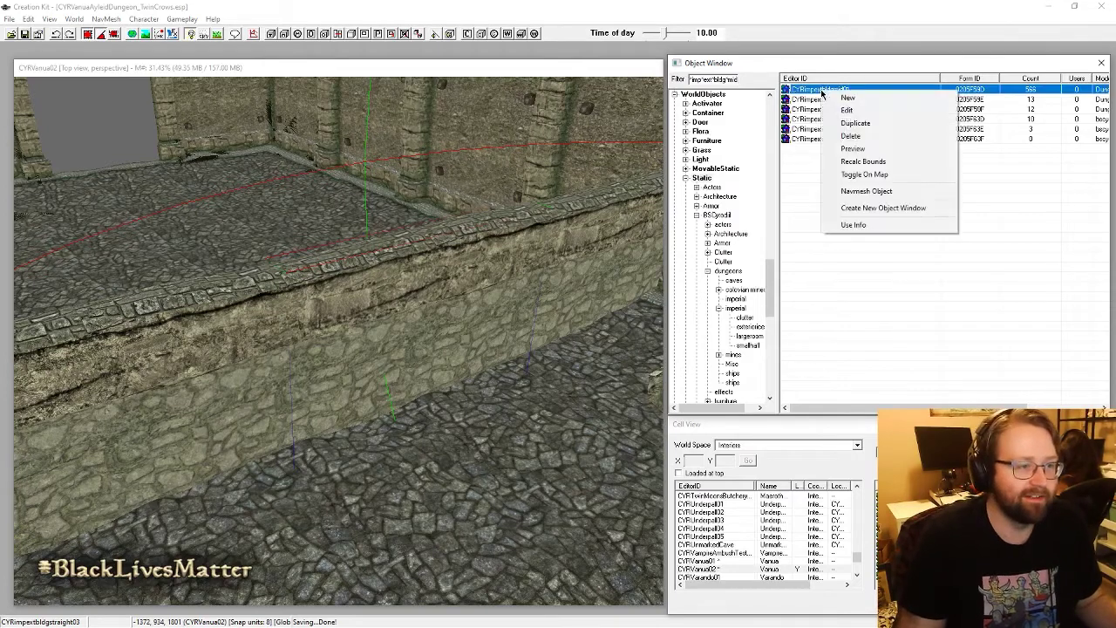
pyautogui.click(839, 146)
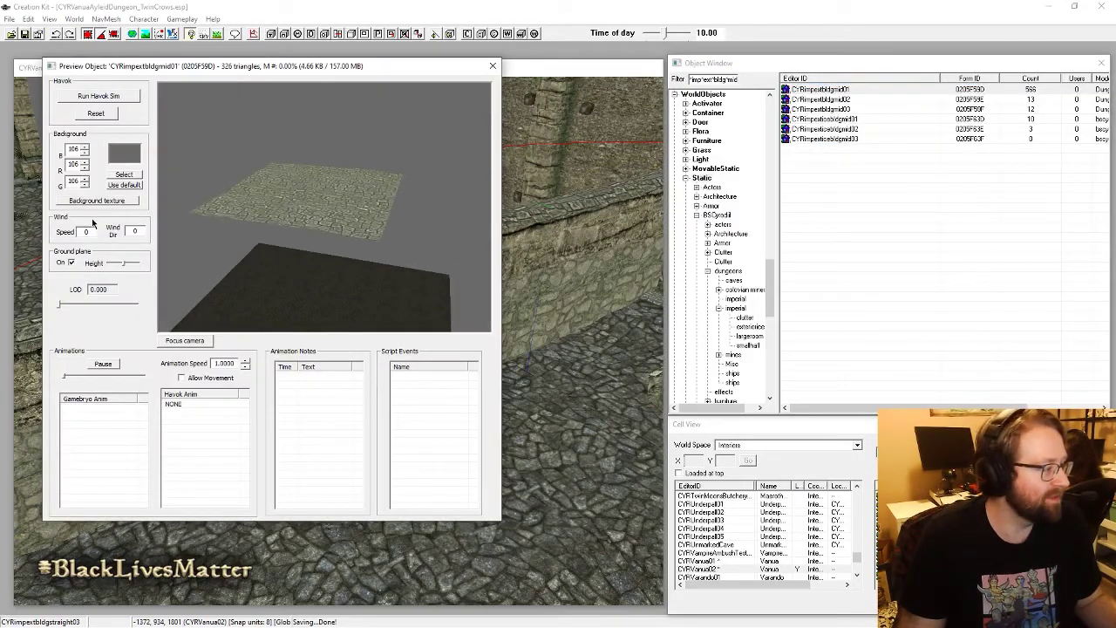
pyautogui.click(72, 263)
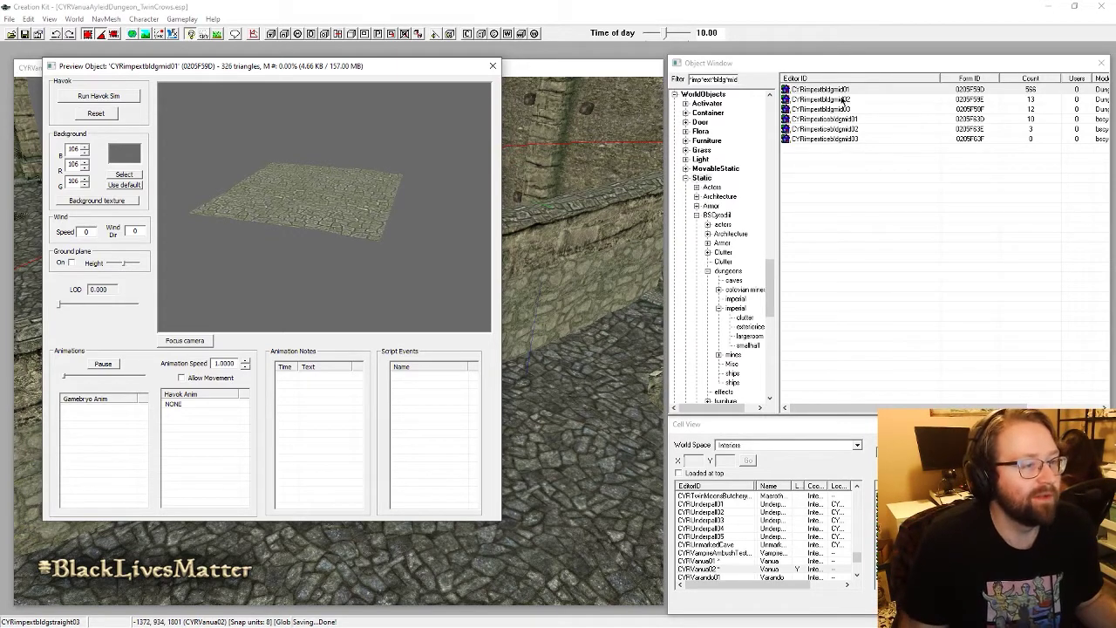
# Step: Place a CYRimpextbldgmid01 floor piece in the CYRVanua02 cell and adjust its height to the top of the stone ledge
pyautogui.click(844, 100)
pyautogui.click(849, 89)
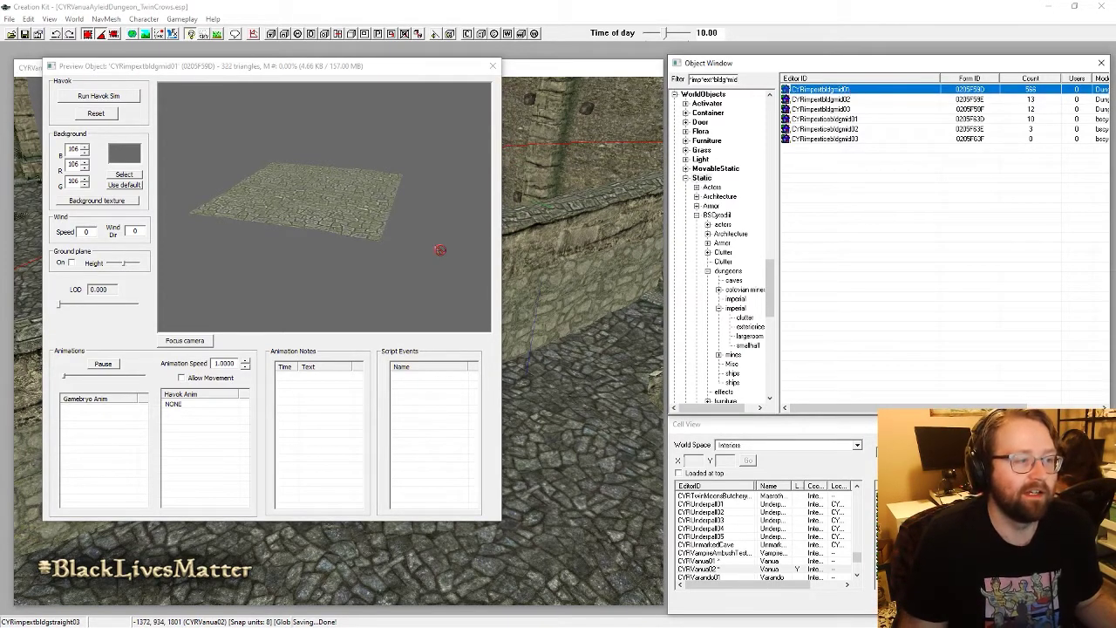
pyautogui.click(534, 211)
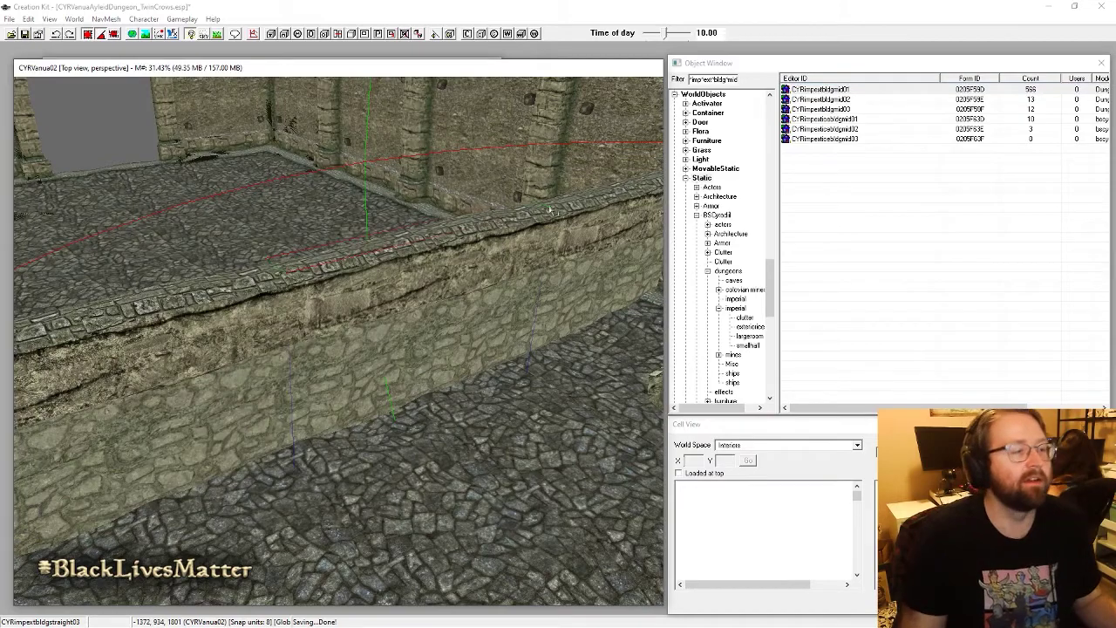
pyautogui.moveTo(542, 249); pyautogui.dragTo(499, 282, button='middle')
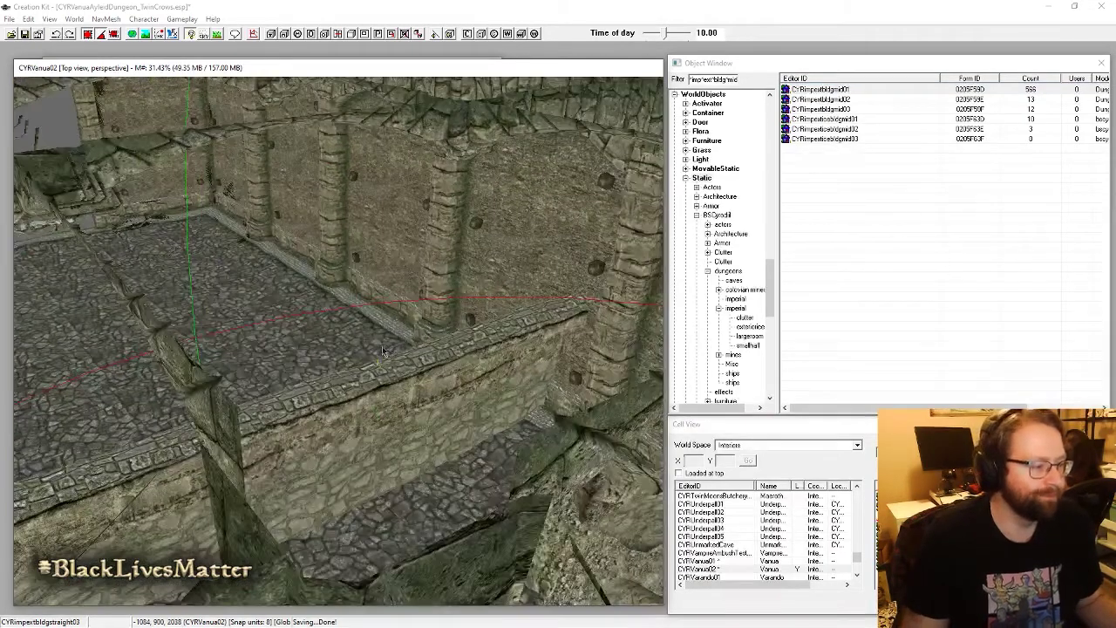
pyautogui.keyDown('shift'); pyautogui.moveTo(382, 353); pyautogui.dragTo(411, 326, button='middle'); pyautogui.keyUp('shift')
pyautogui.scroll(-3, 419, 328)
pyautogui.press('z')
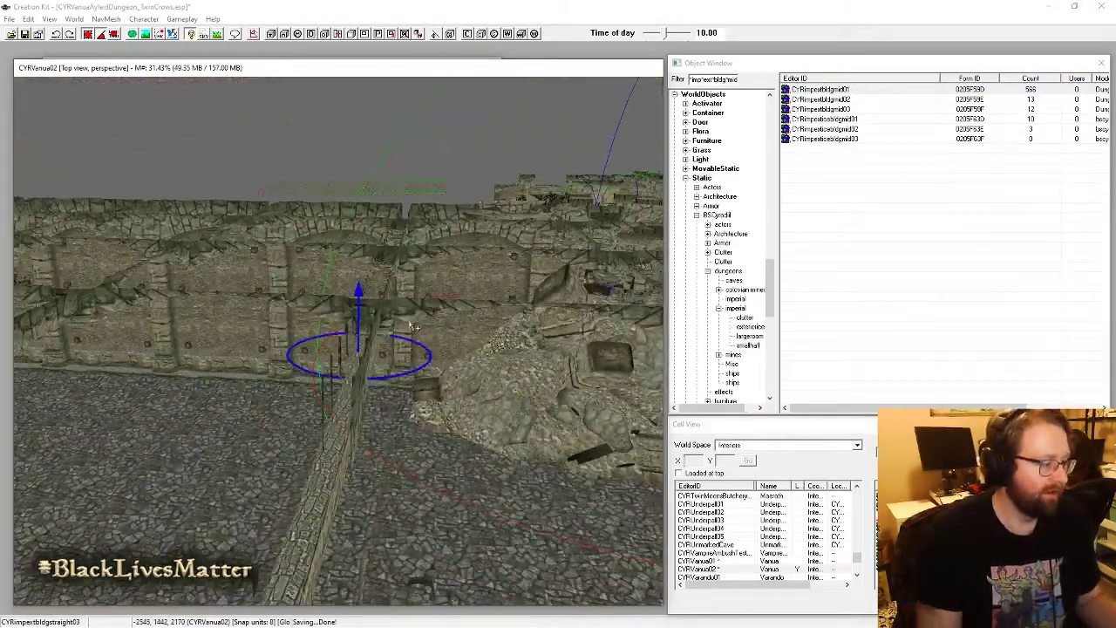
pyautogui.moveTo(411, 326); pyautogui.dragTo(237, 407)
# Step: Line the floor piece up with the ledge beside the wall and duplicate it along the X axis as an adjoining piece
pyautogui.scroll(3, 411, 326)
pyautogui.scroll(5, 412, 326)
pyautogui.keyDown('shift'); pyautogui.moveTo(237, 406); pyautogui.dragTo(332, 515, button='middle'); pyautogui.keyUp('shift')
pyautogui.scroll(3, 331, 514)
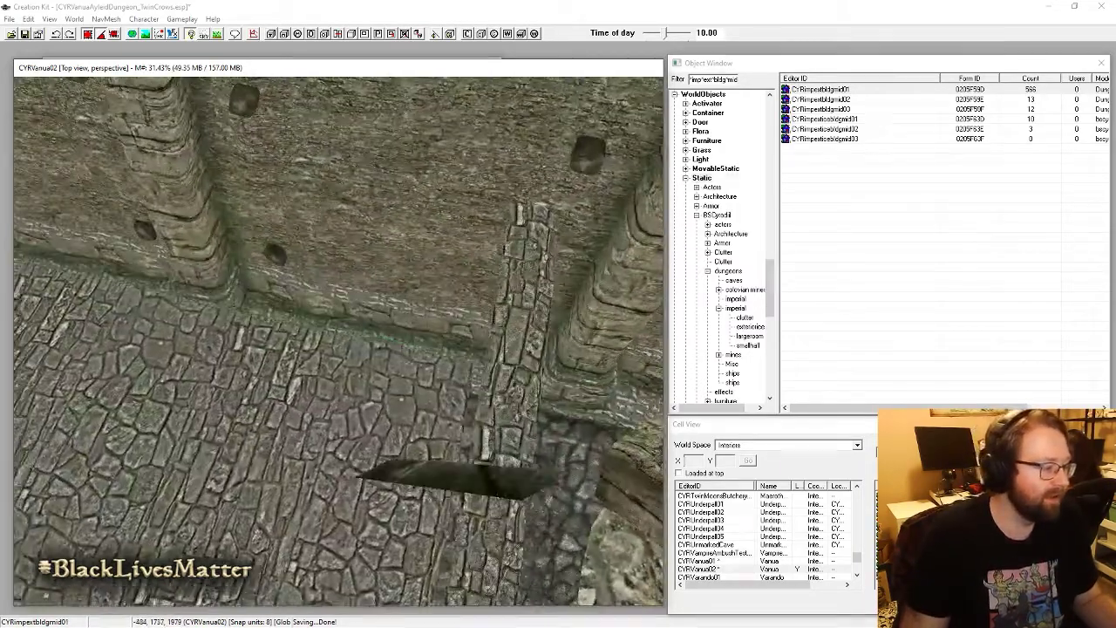
pyautogui.moveTo(331, 514); pyautogui.dragTo(225, 464)
pyautogui.keyDown('shift'); pyautogui.moveTo(225, 464); pyautogui.dragTo(478, 343, button='middle'); pyautogui.keyUp('shift')
pyautogui.press('x')
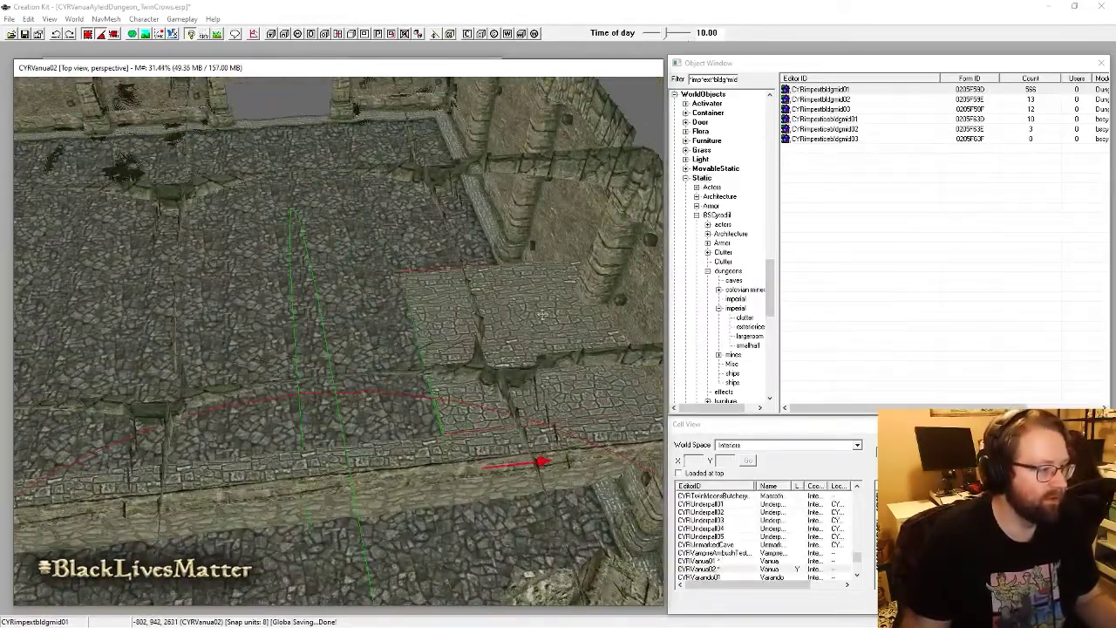
pyautogui.moveTo(477, 343); pyautogui.dragTo(288, 364)
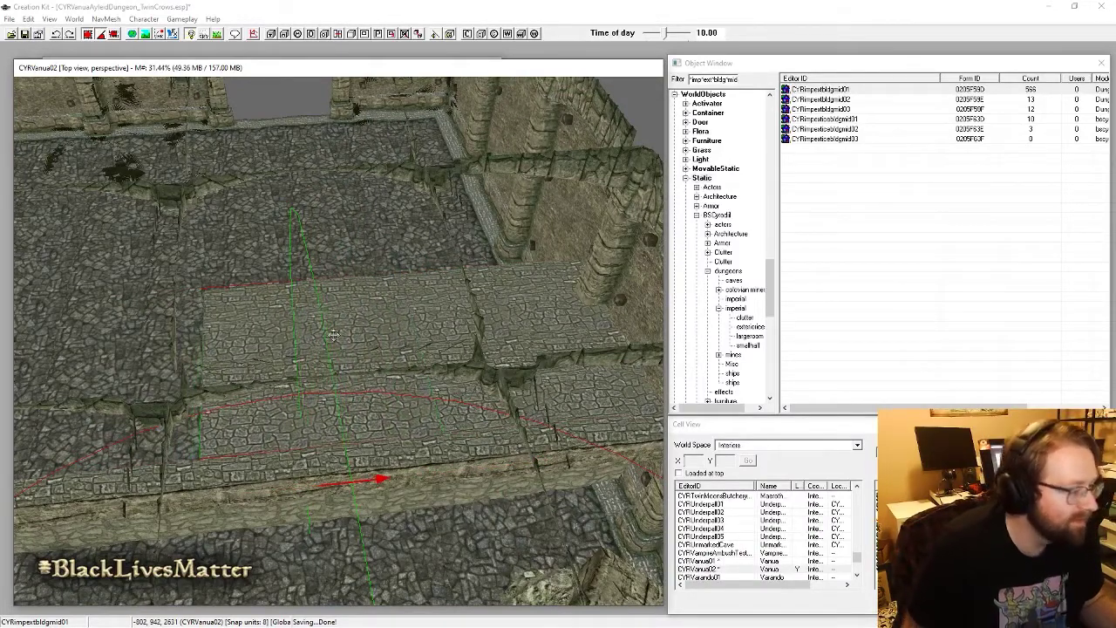
# Step: Select both new floor pieces and duplicate the pair along the Y axis, fitting the copies edge to edge
pyautogui.moveTo(333, 334); pyautogui.dragTo(471, 261, button='middle')
pyautogui.keyDown('ctrl'); pyautogui.click(578, 290); pyautogui.keyUp('ctrl')
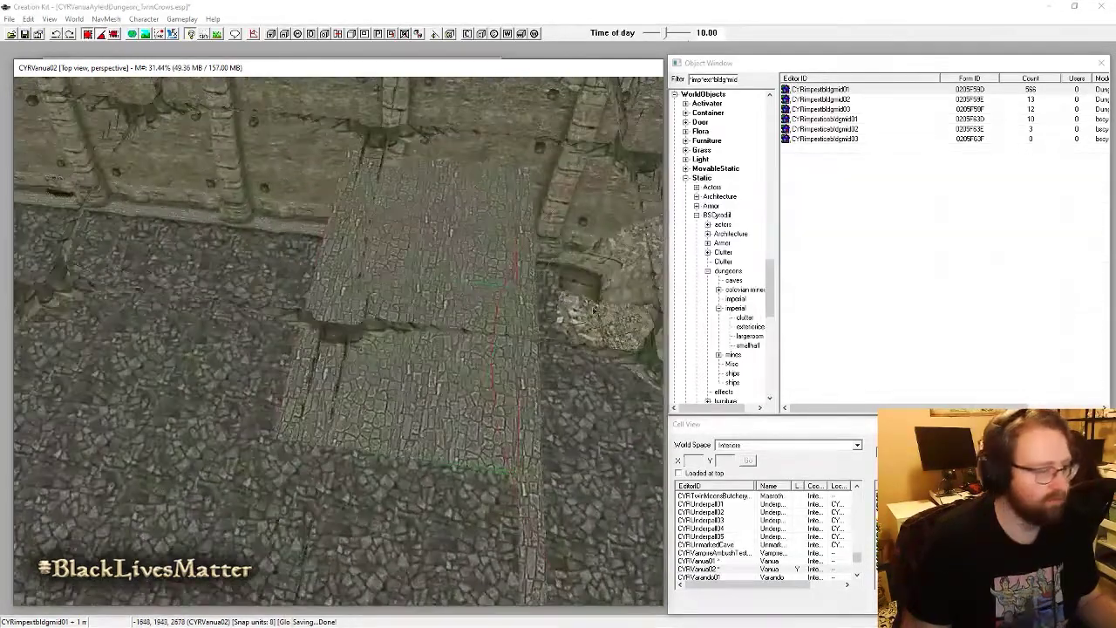
pyautogui.press('y')
pyautogui.moveTo(438, 255); pyautogui.dragTo(303, 242)
pyautogui.scroll(10, 258, 410)
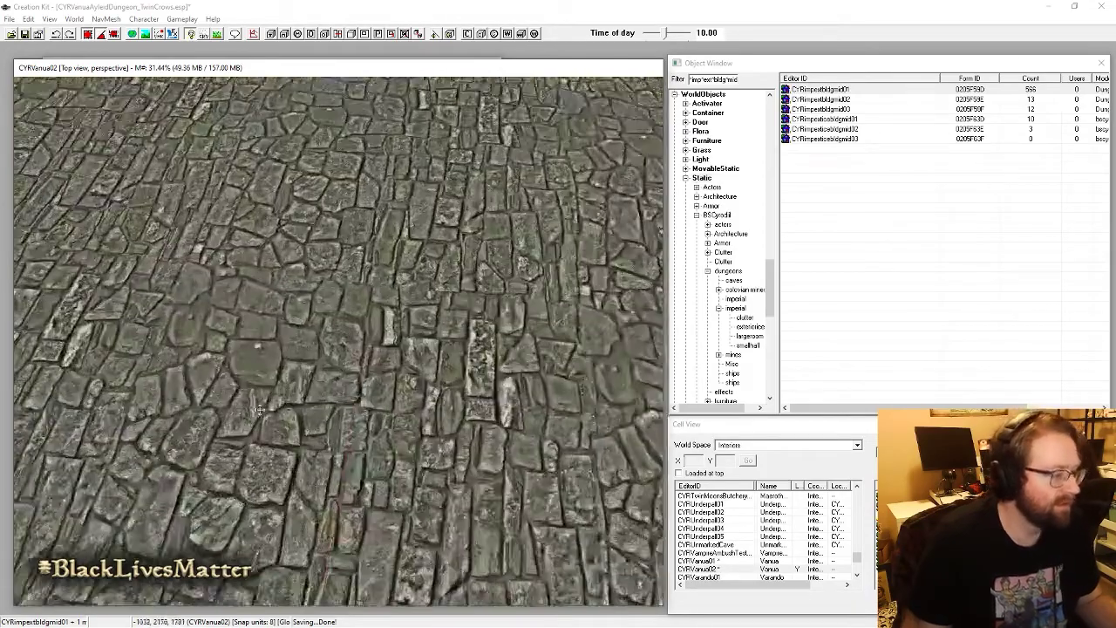
pyautogui.scroll(-10, 258, 410)
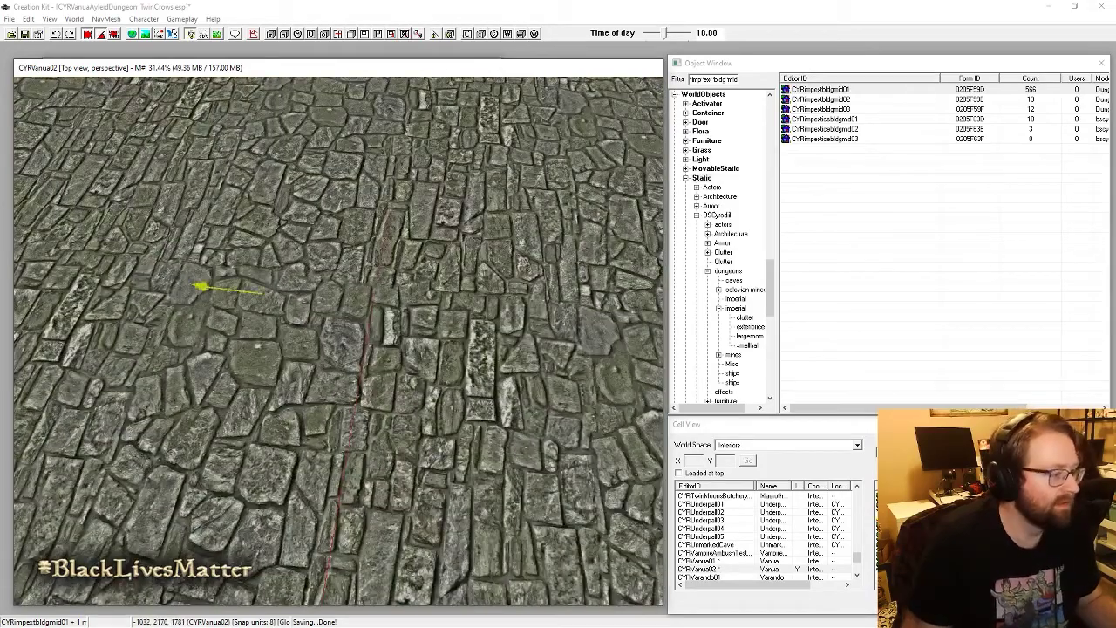
pyautogui.scroll(-6, 277, 415)
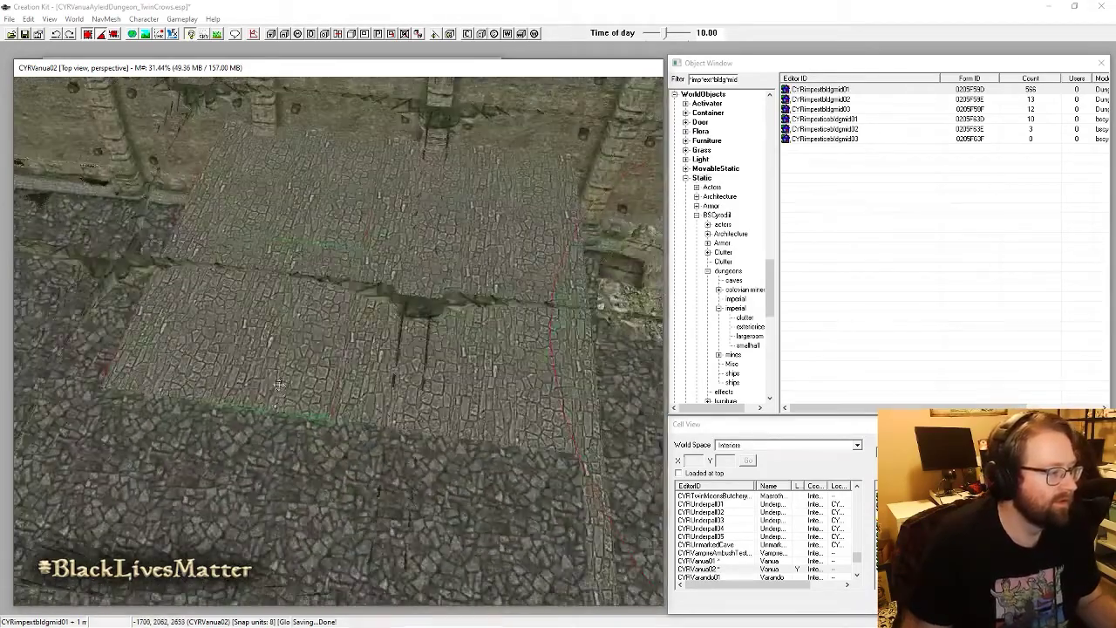
# Step: Duplicate the pair of floor pieces twice more along the Y axis to extend the raised floor to the room's end wall
pyautogui.moveTo(395, 277); pyautogui.dragTo(207, 253)
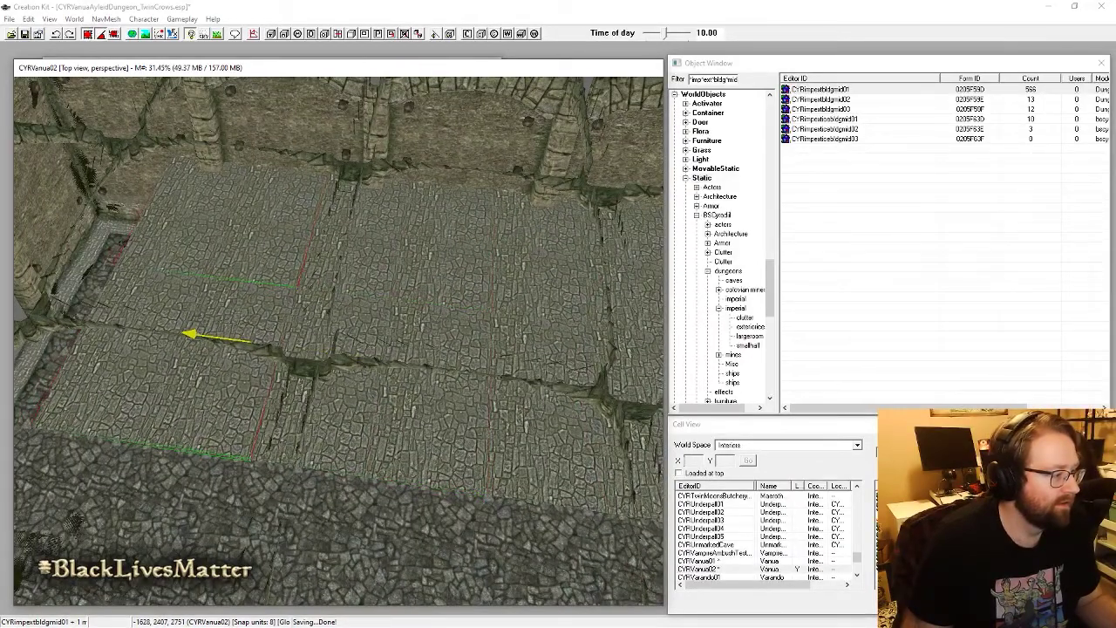
pyautogui.moveTo(220, 272); pyautogui.dragTo(293, 321, button='middle')
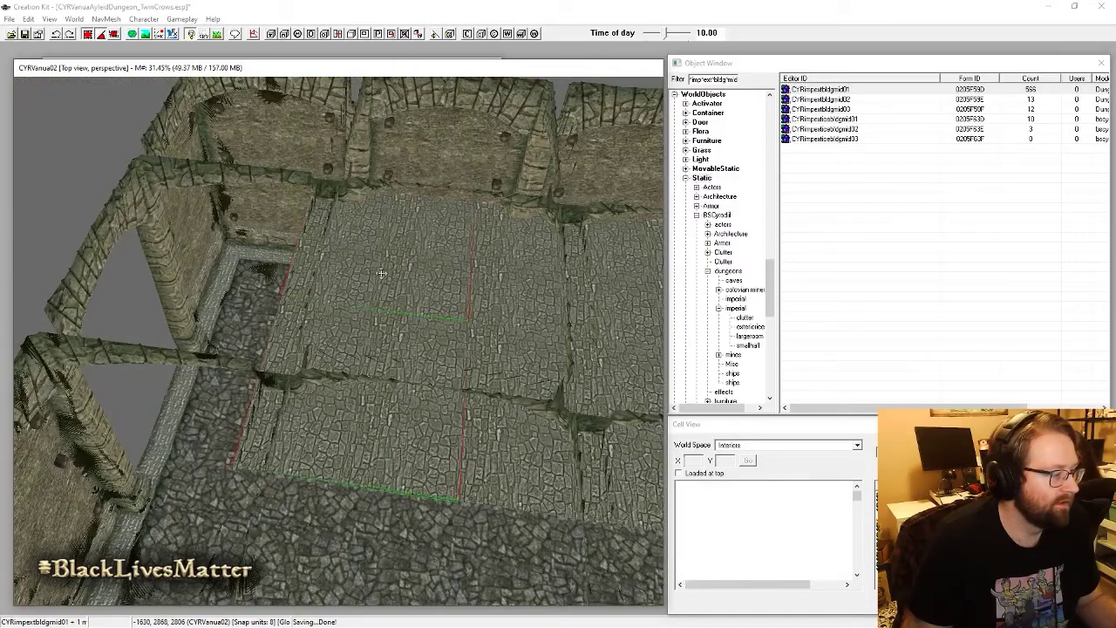
pyautogui.moveTo(397, 276); pyautogui.dragTo(244, 297)
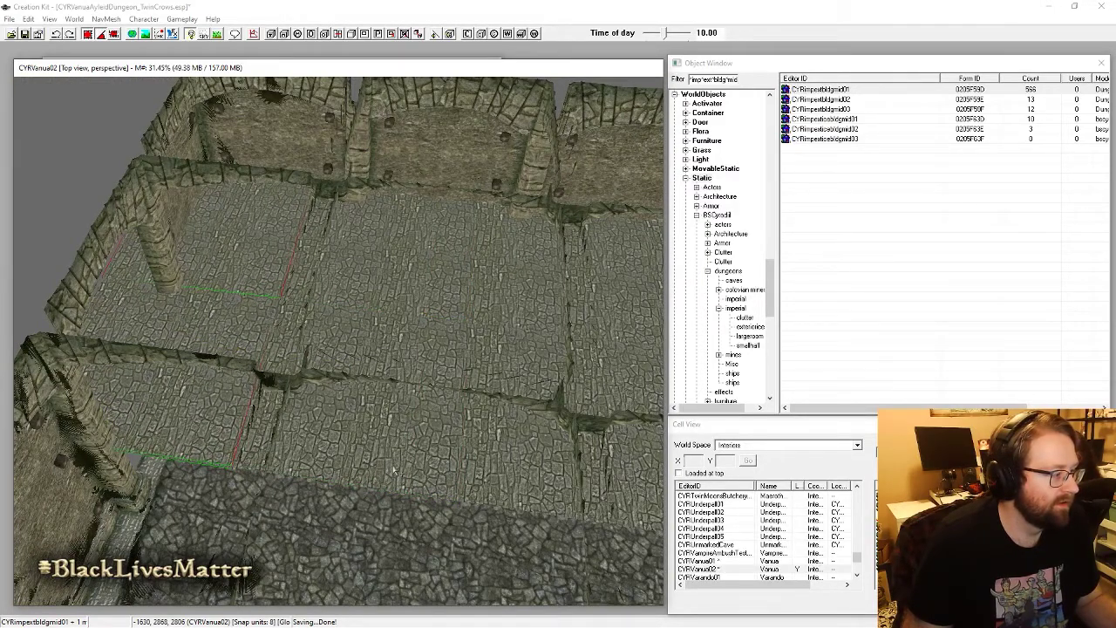
pyautogui.keyDown('shift'); pyautogui.moveTo(393, 465); pyautogui.dragTo(471, 406, button='middle'); pyautogui.keyUp('shift')
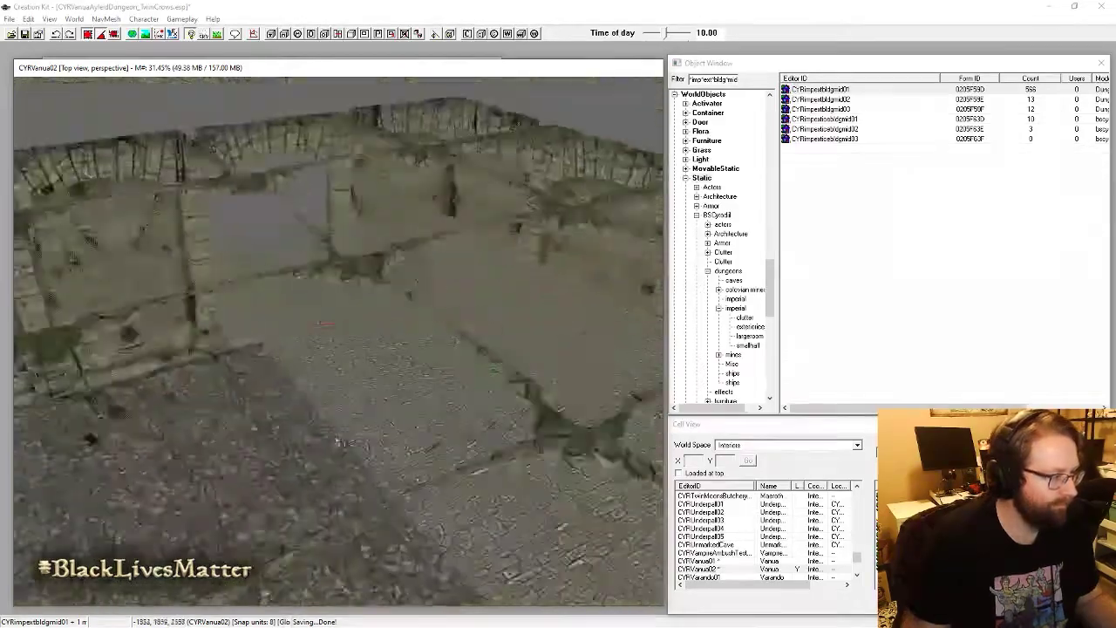
# Step: Switch to the reference game, resume it and walk to the side steps to examine how they meet the pillars and lower stairwell
pyautogui.keyDown('shift'); pyautogui.moveTo(339, 441); pyautogui.dragTo(360, 437, button='middle'); pyautogui.keyUp('shift')
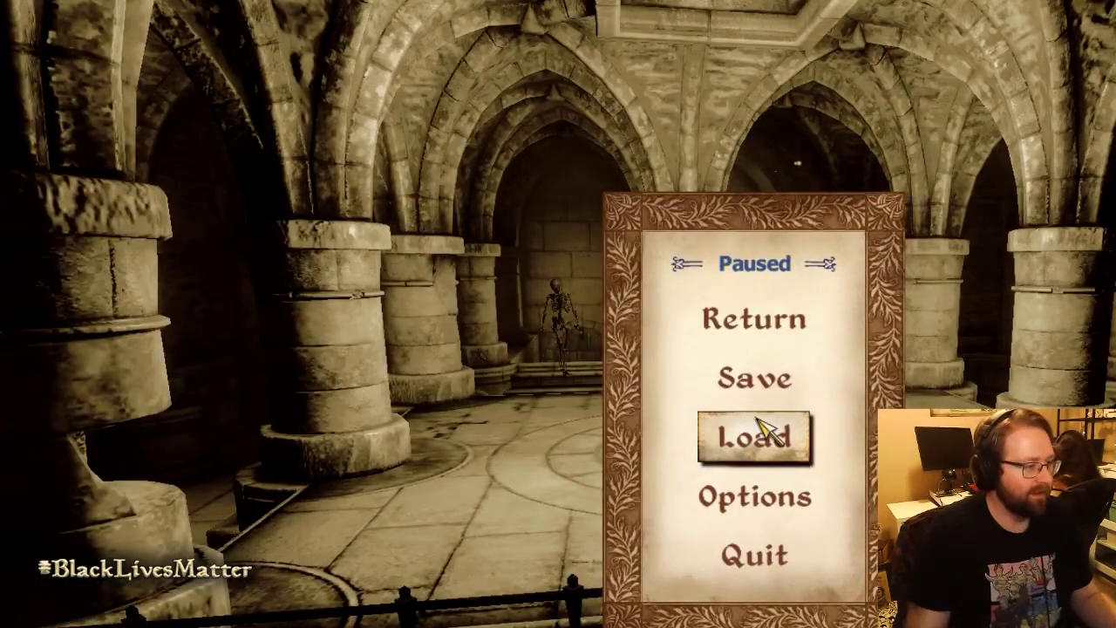
pyautogui.click(757, 325)
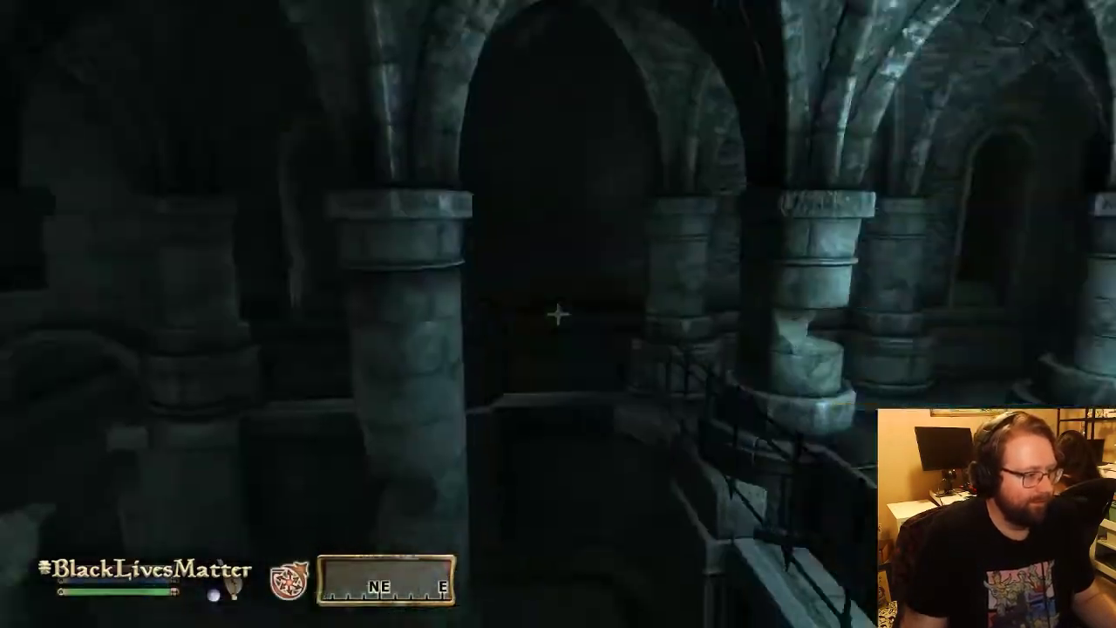
pyautogui.press('w')
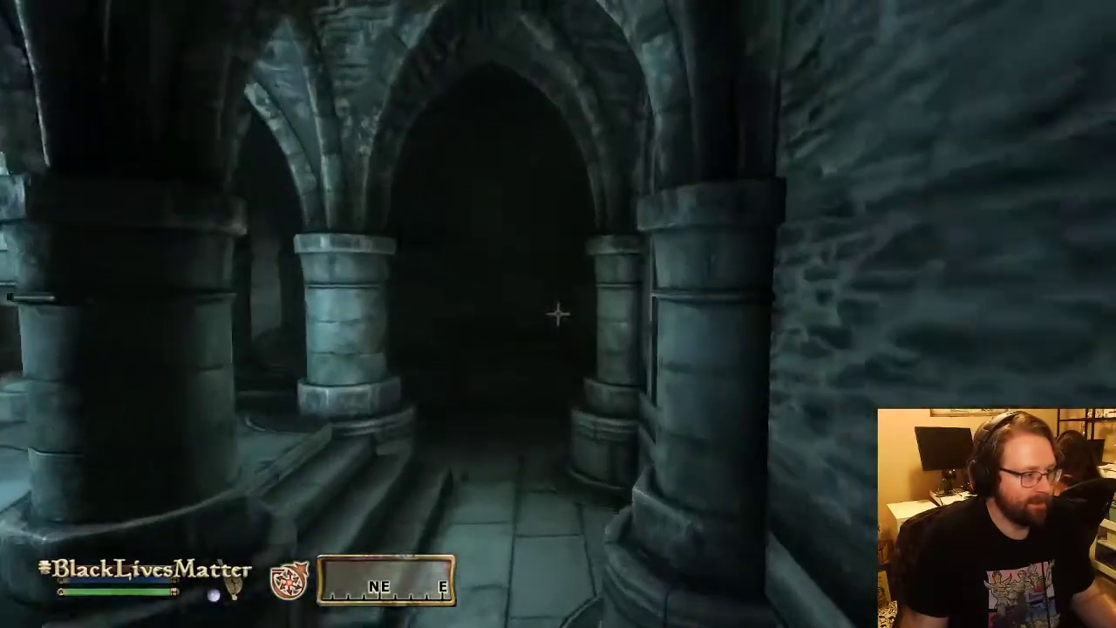
pyautogui.press('w')
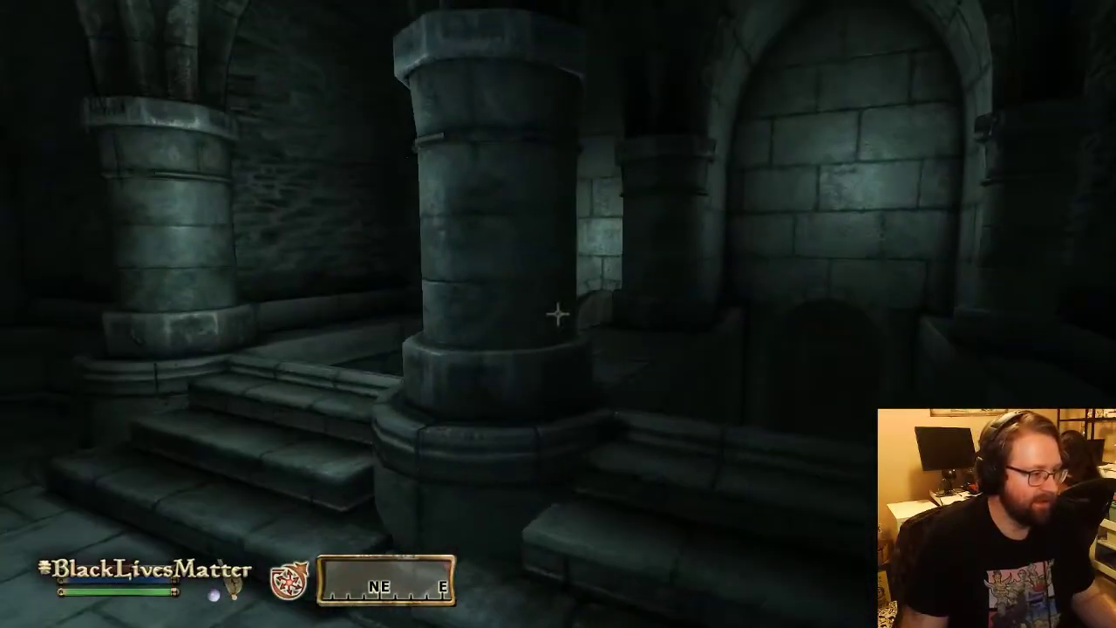
pyautogui.press('w')
pyautogui.press('w')
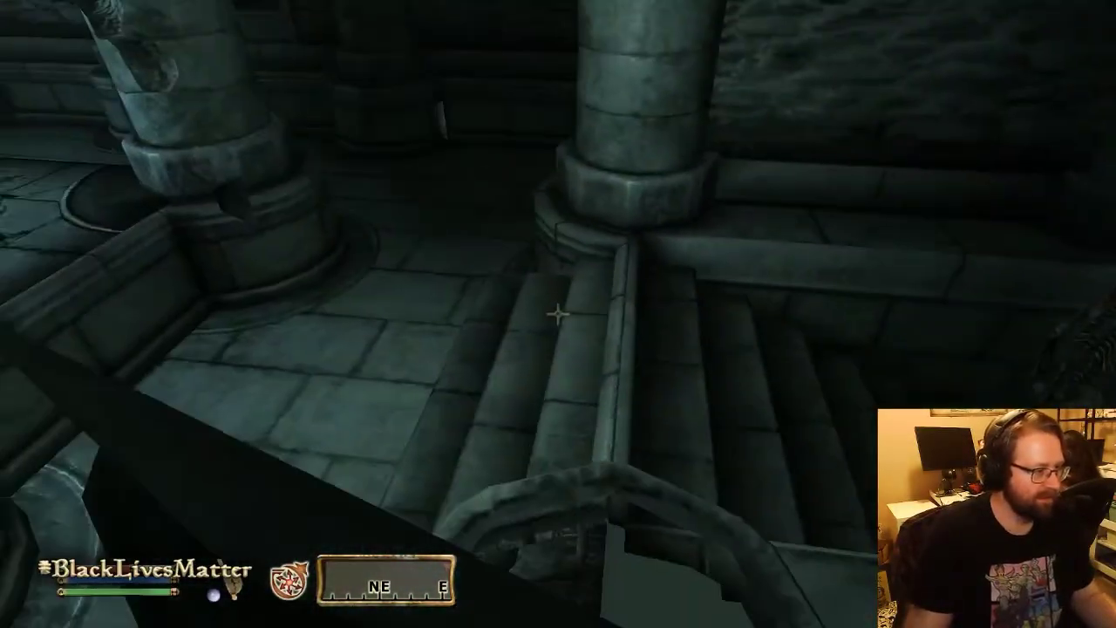
pyautogui.press('d')
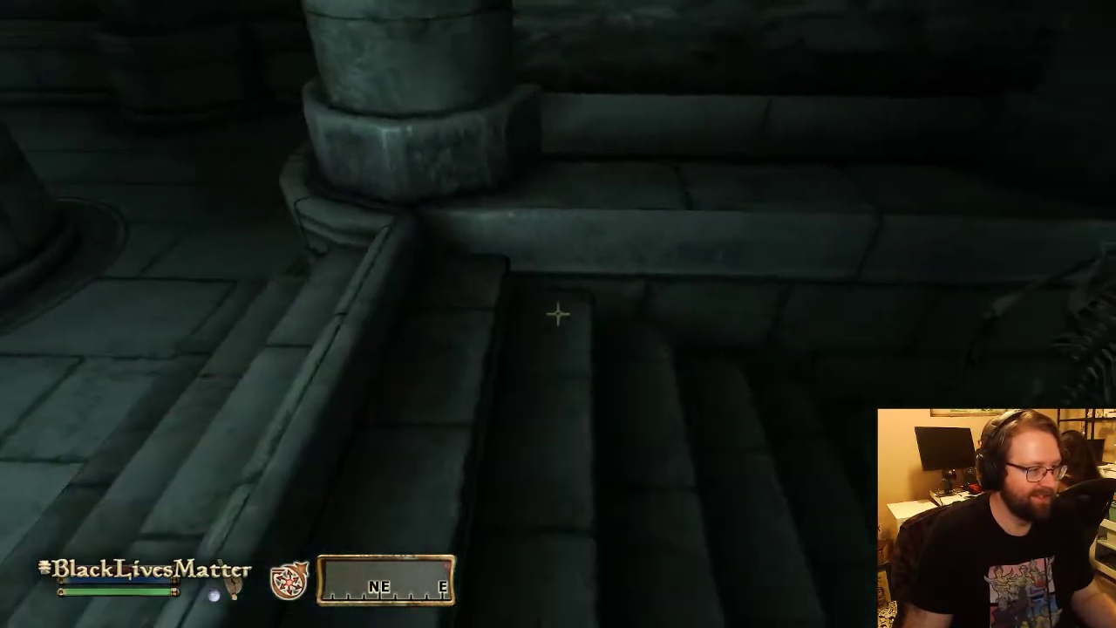
pyautogui.press('a')
pyautogui.press('d')
pyautogui.press('f')
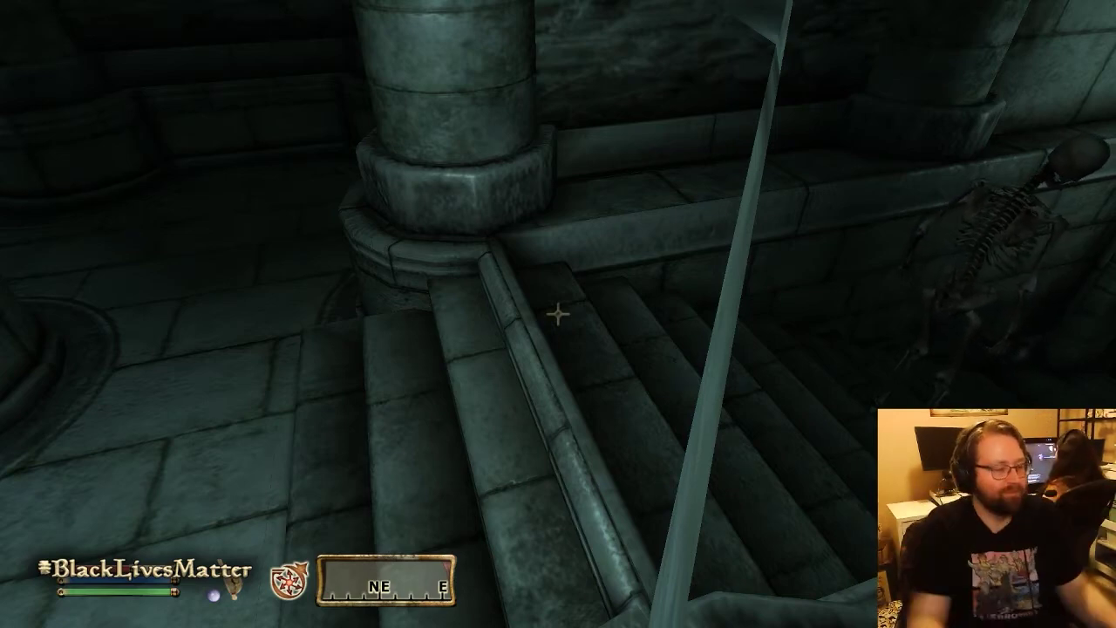
pyautogui.press('a')
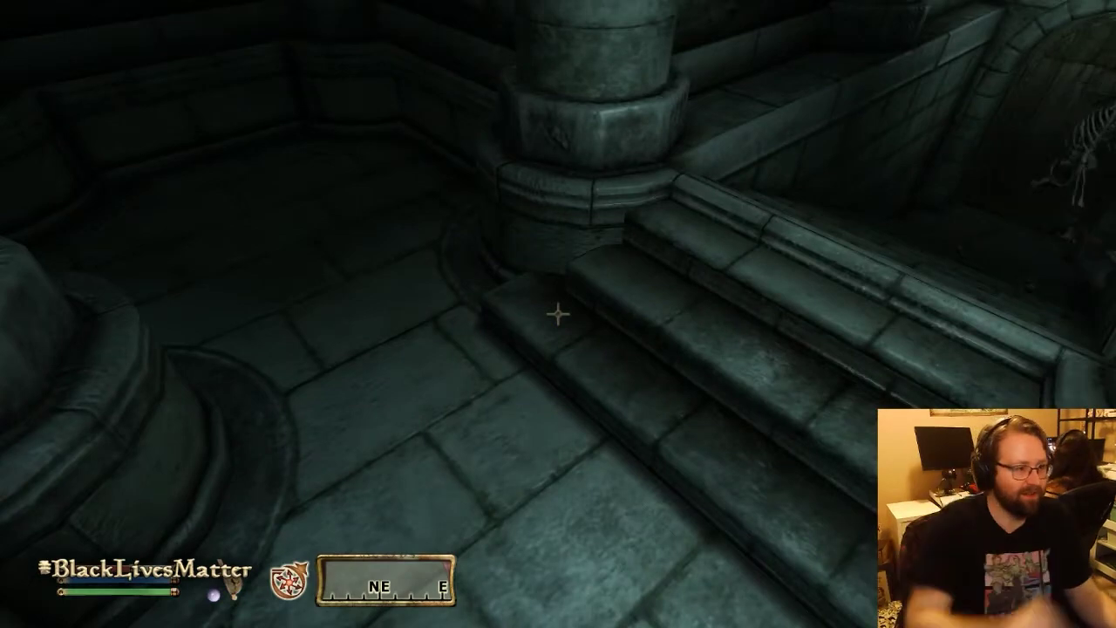
pyautogui.press('d')
pyautogui.press('s')
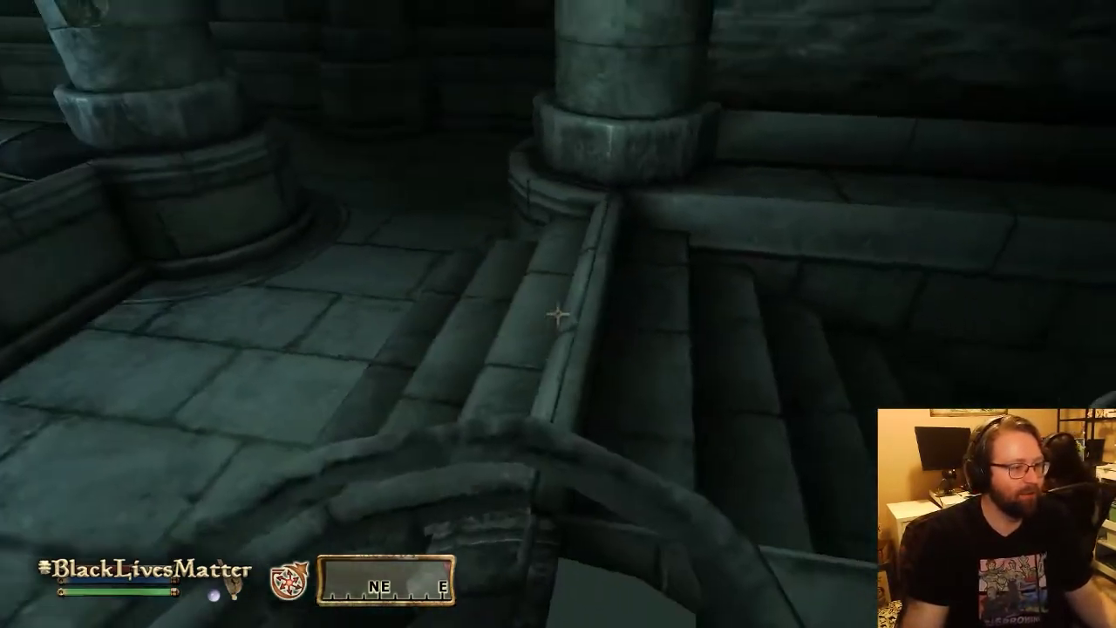
# Step: Walk around the hall to examine the steps from the opposite side and the raised central floor between the pillars, and pause the game
pyautogui.press('d')
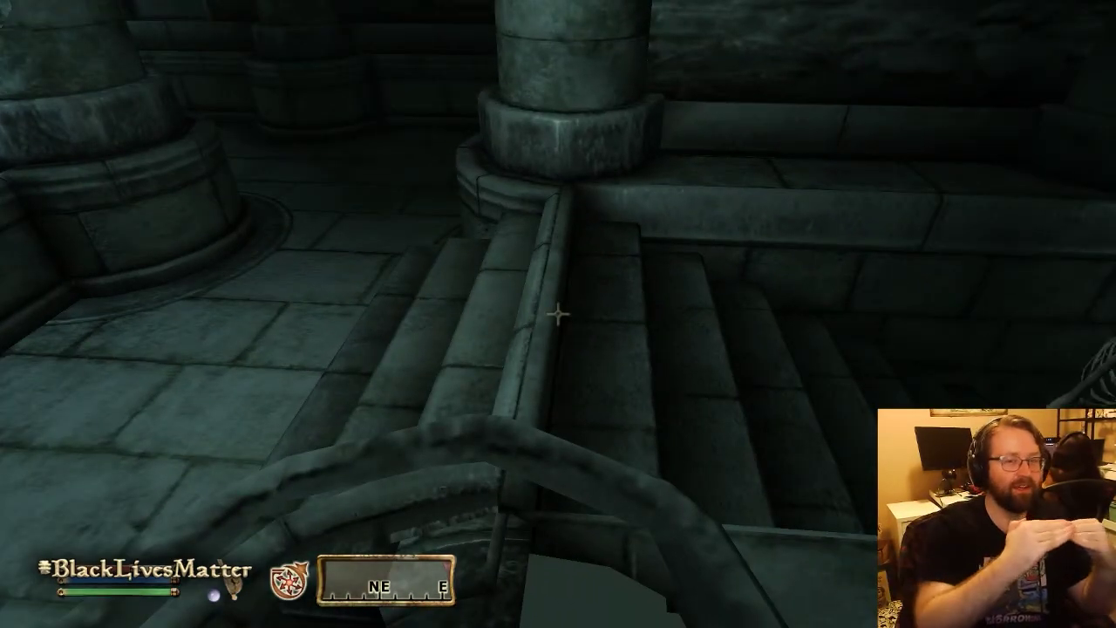
pyautogui.press('a')
pyautogui.press('w')
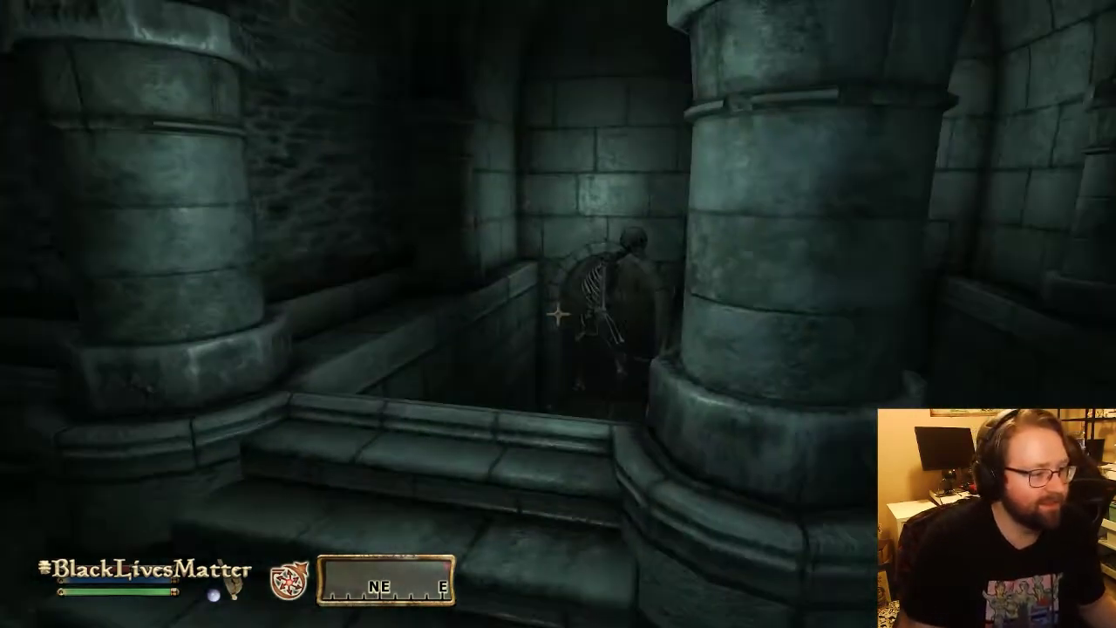
pyautogui.press('s')
pyautogui.press('d')
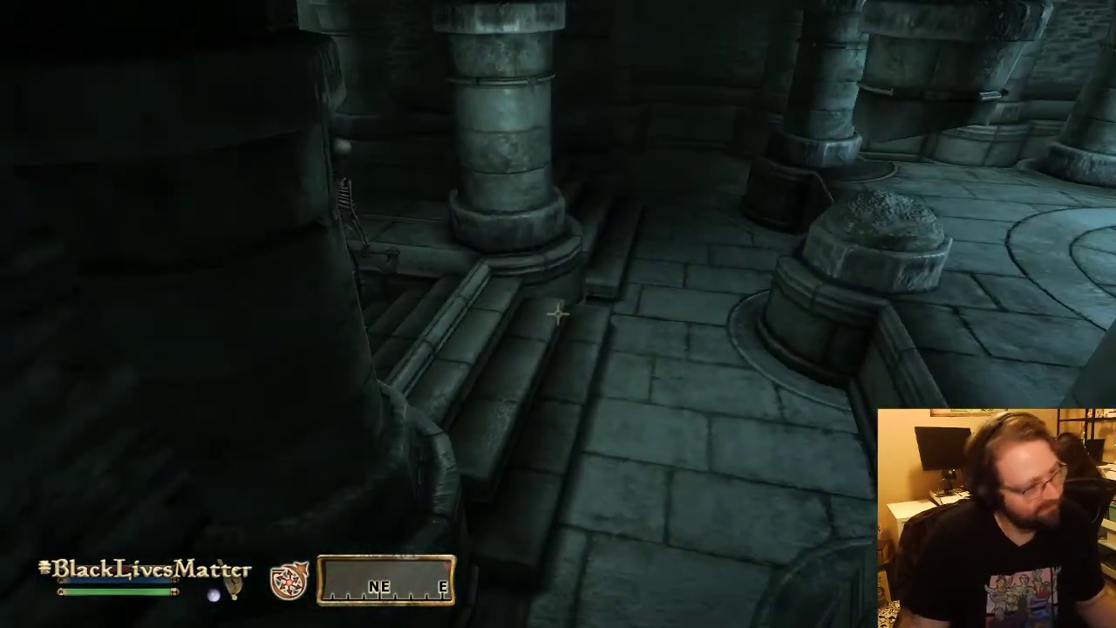
pyautogui.press('w')
pyautogui.press('s')
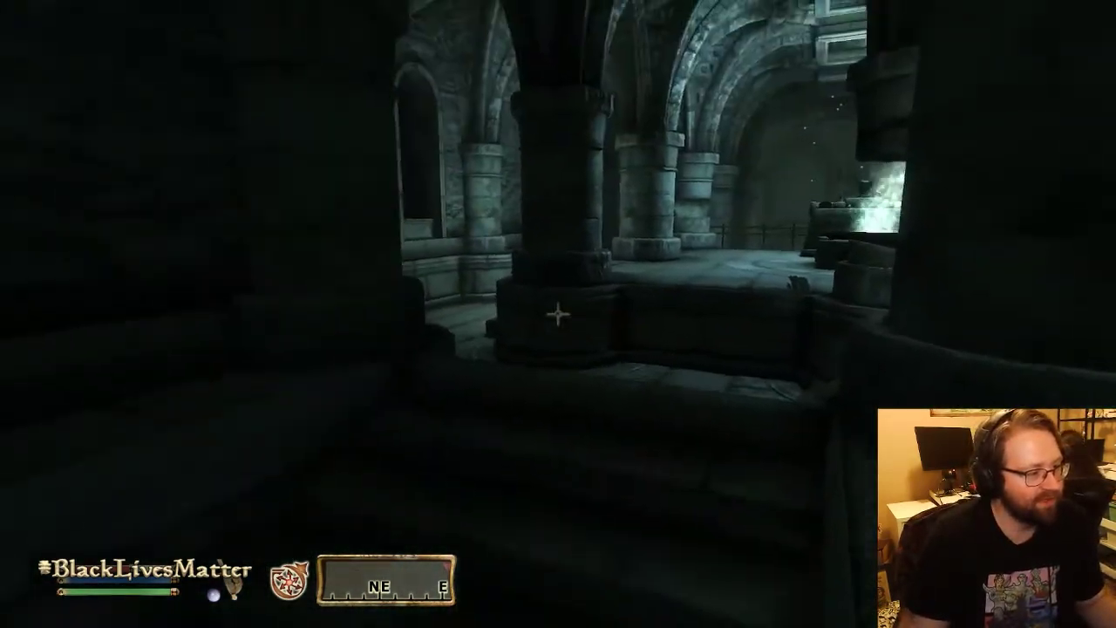
pyautogui.press('a')
pyautogui.press('w')
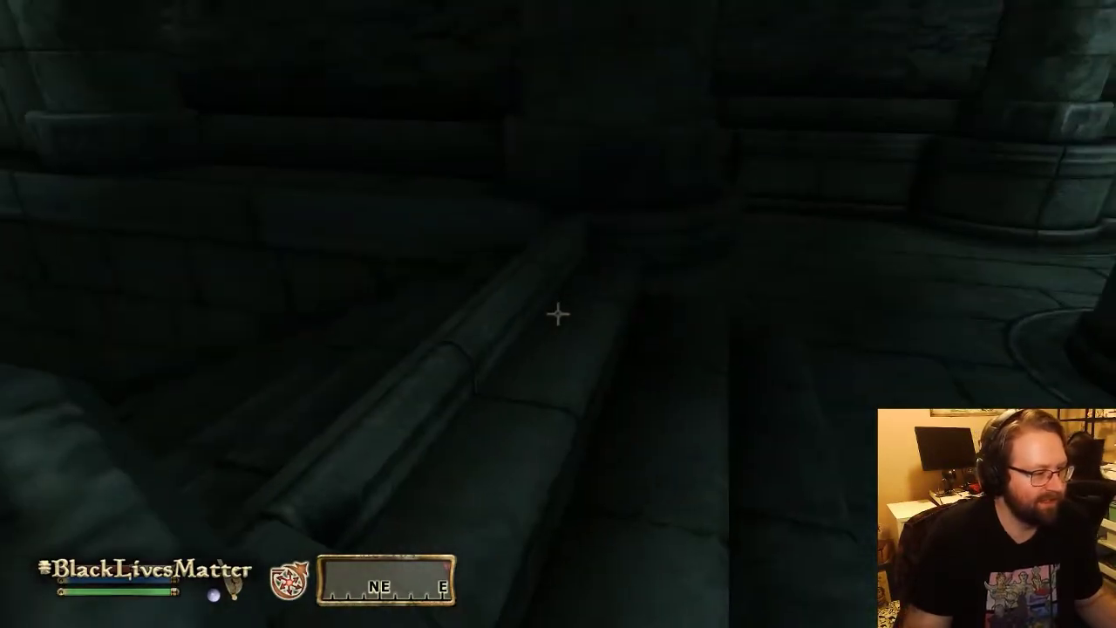
pyautogui.press('s')
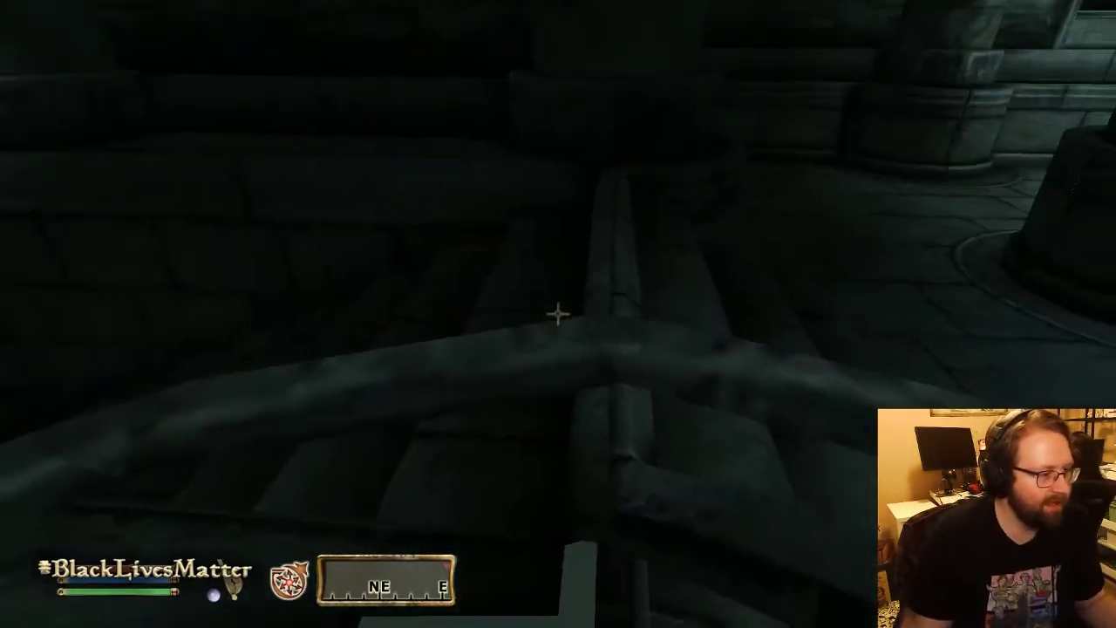
pyautogui.press('w')
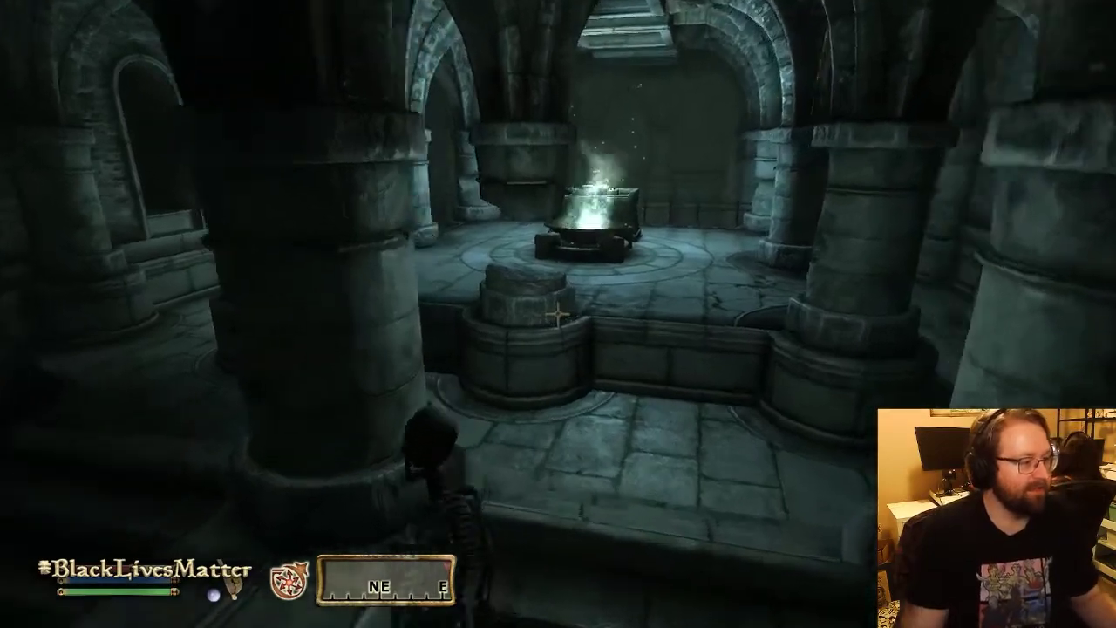
pyautogui.press('w')
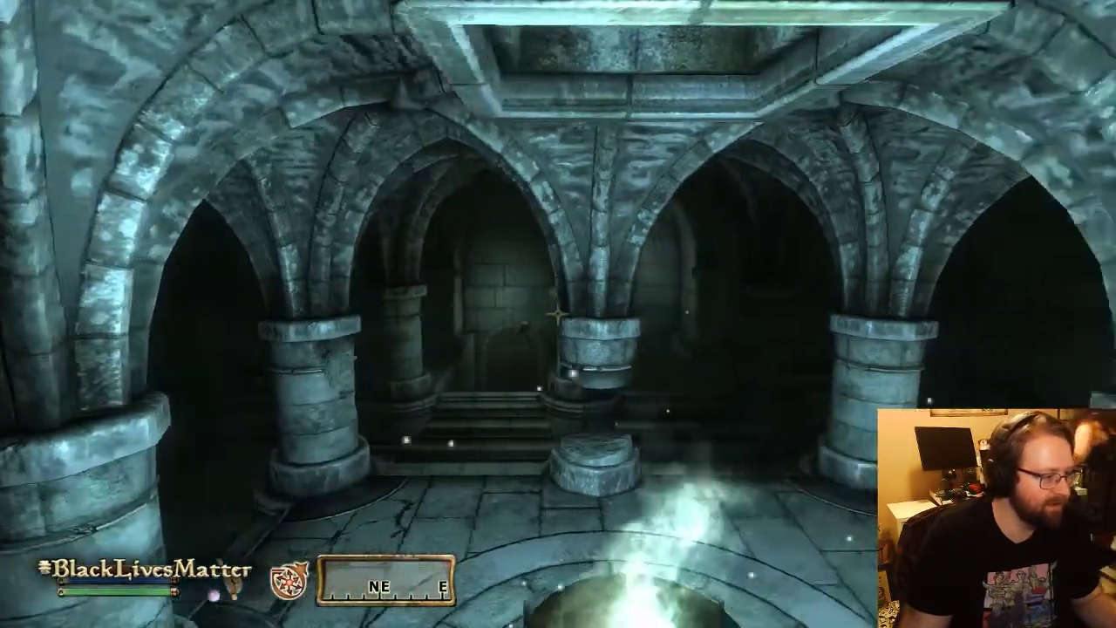
pyautogui.press('Escape')
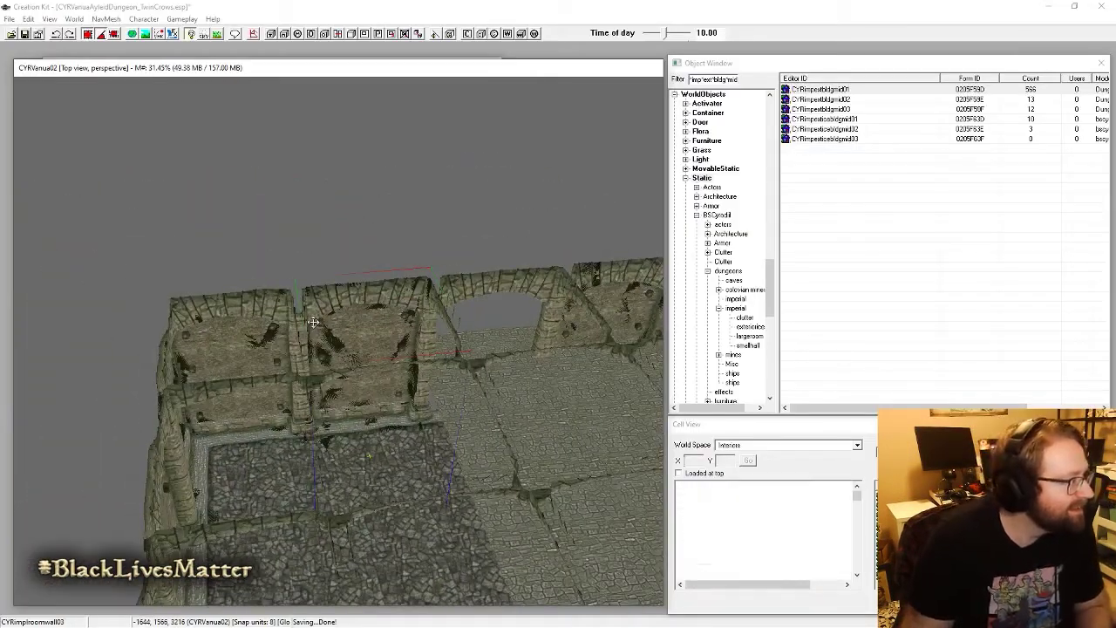
# Step: Replace the solid end-wall section with a copy of the adjacent CYRimplroomwall01nowall arch, shifted along the X axis into the gap
pyautogui.click(478, 276)
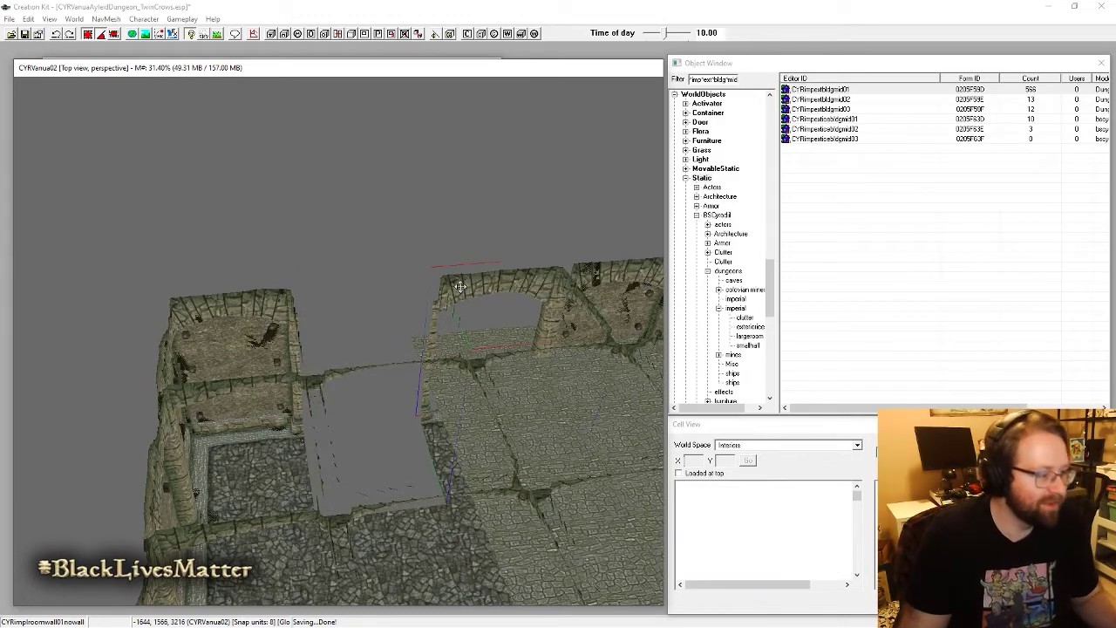
pyautogui.scroll(3, 467, 316)
pyautogui.press('x')
pyautogui.moveTo(516, 273); pyautogui.dragTo(355, 294)
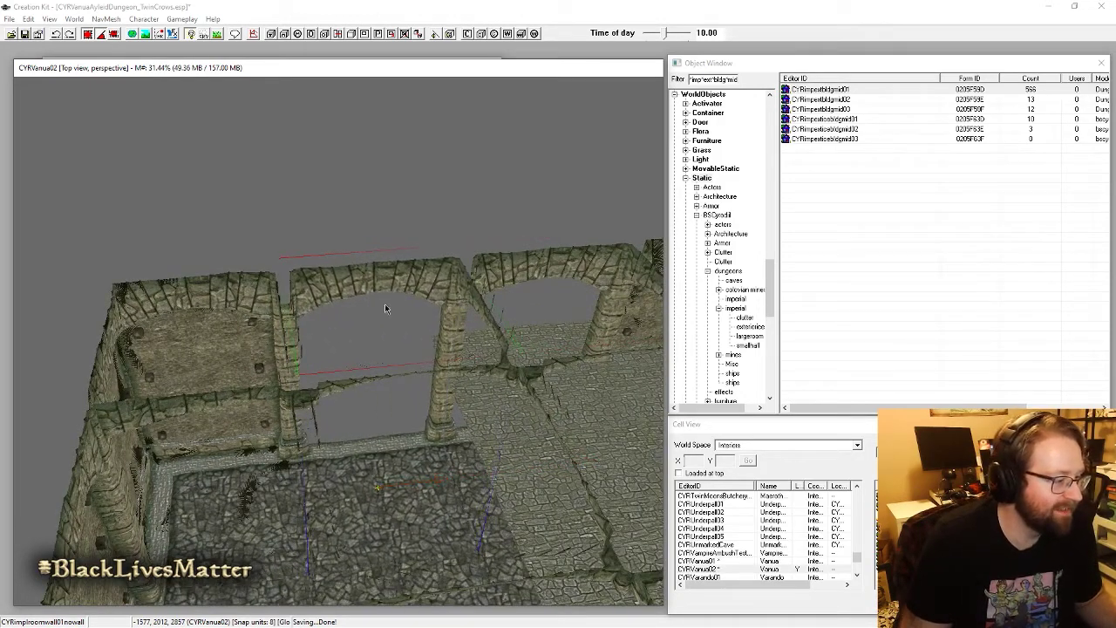
# Step: Duplicate the selected group of CYRimpextbldgmid01 floor pieces and shift the copies along the X axis across the uncovered part beside them
pyautogui.scroll(2, 385, 296)
pyautogui.scroll(2, 380, 245)
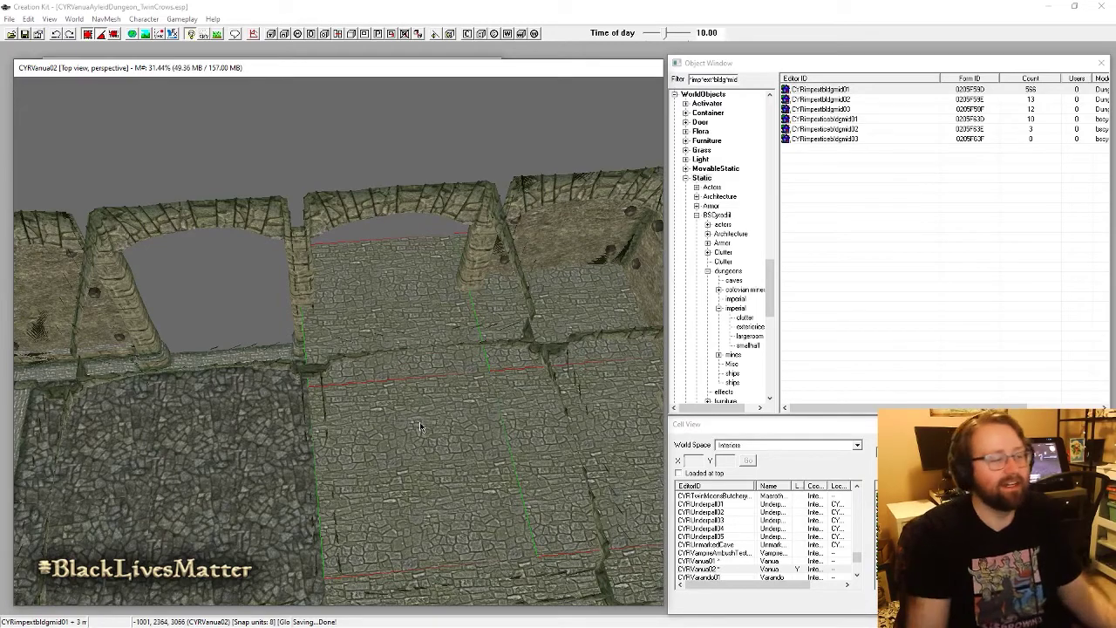
pyautogui.hotkey('ctrl', 'd')
pyautogui.press('z')
pyautogui.press('x')
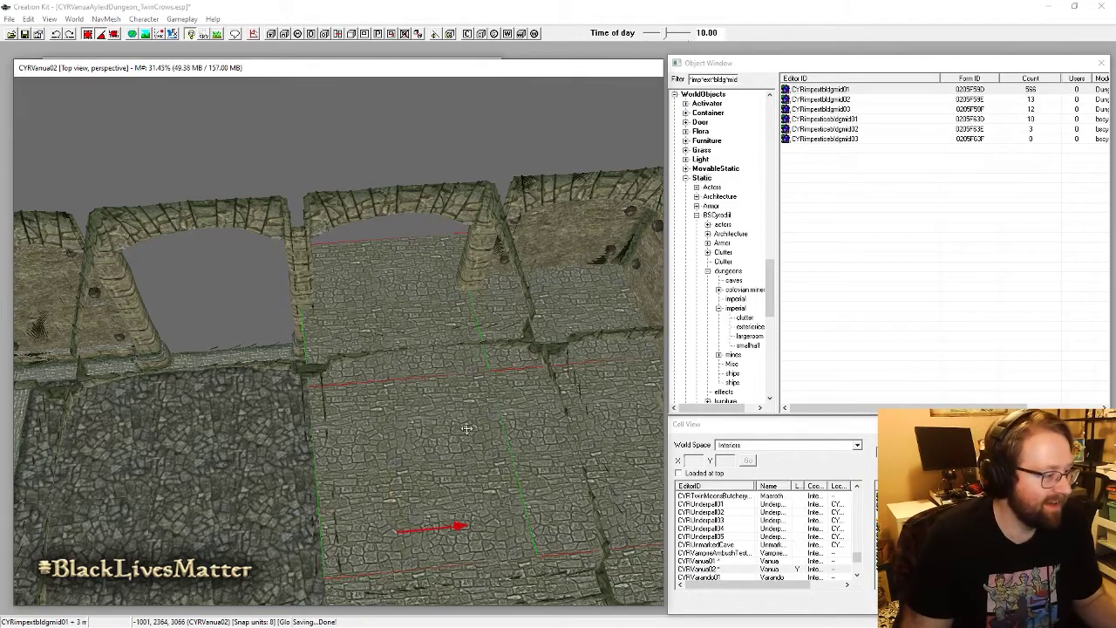
pyautogui.moveTo(457, 410); pyautogui.dragTo(294, 410)
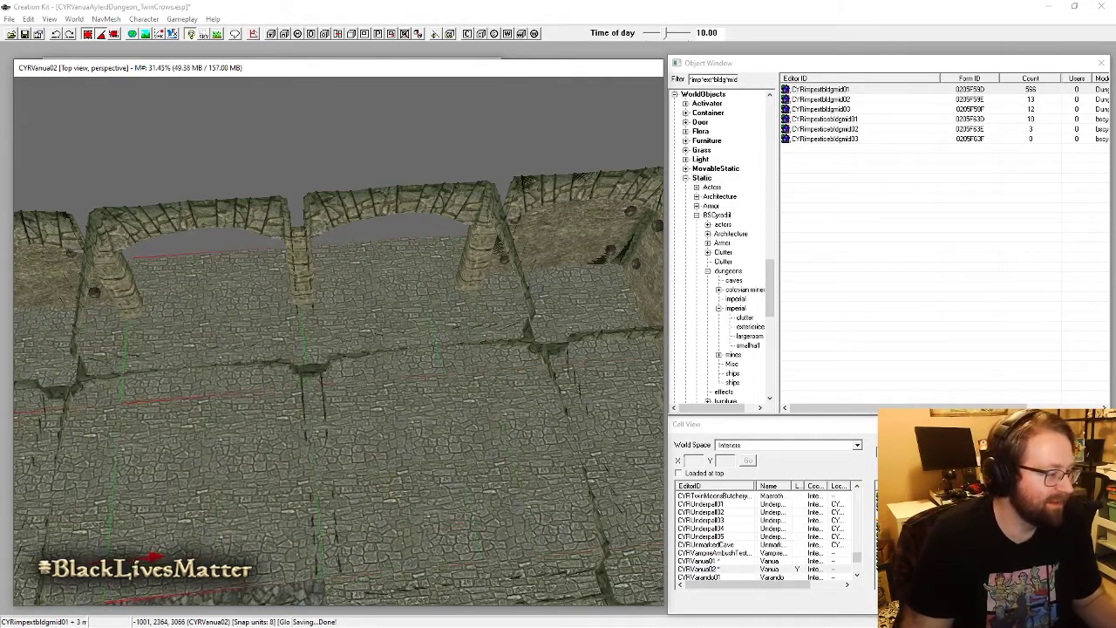
# Step: Extend the selected floor pieces along the Y axis with copies that cover the remaining raised area beside the existing rows
pyautogui.moveTo(144, 455); pyautogui.dragTo(149, 204, button='middle')
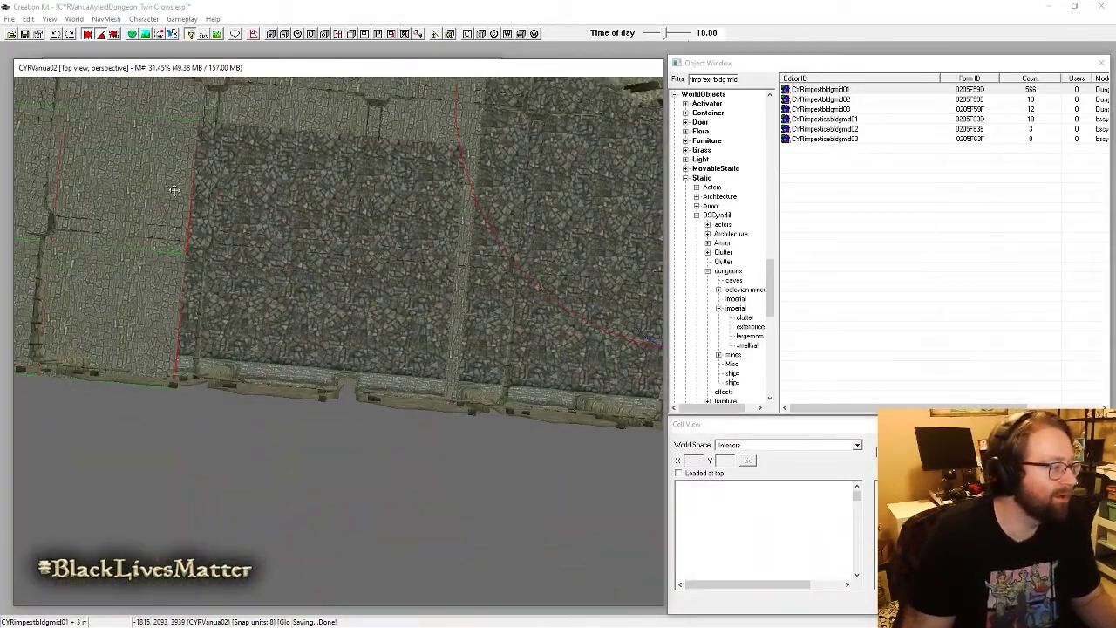
pyautogui.press('y')
pyautogui.moveTo(152, 184); pyautogui.dragTo(415, 200)
pyautogui.moveTo(415, 201); pyautogui.dragTo(389, 267, button='middle')
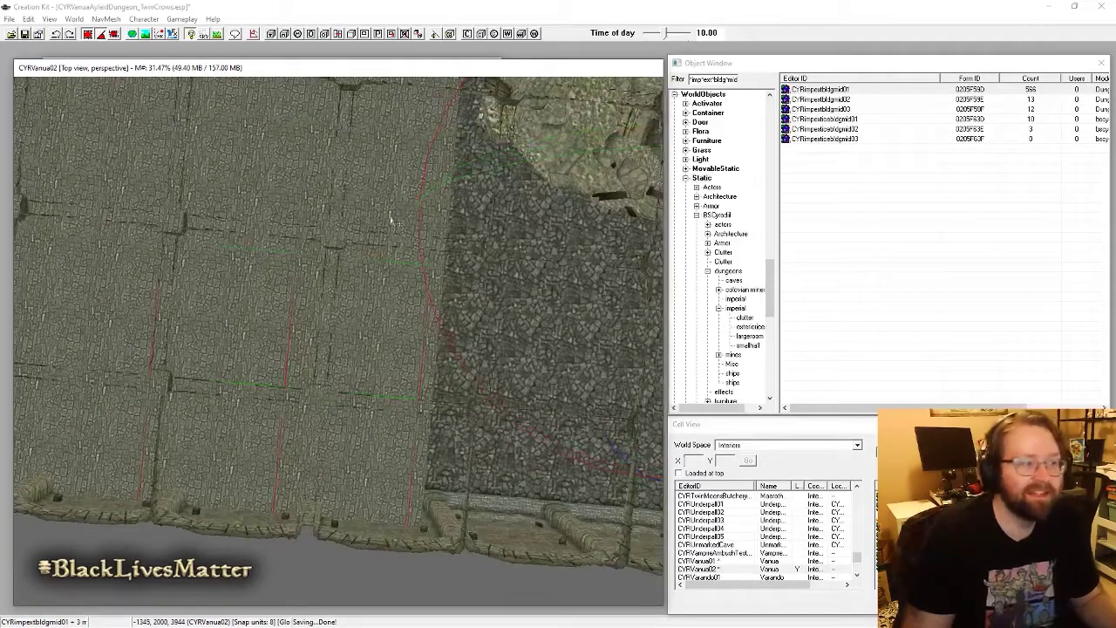
pyautogui.doubleClick(391, 220)
pyautogui.click(663, 179)
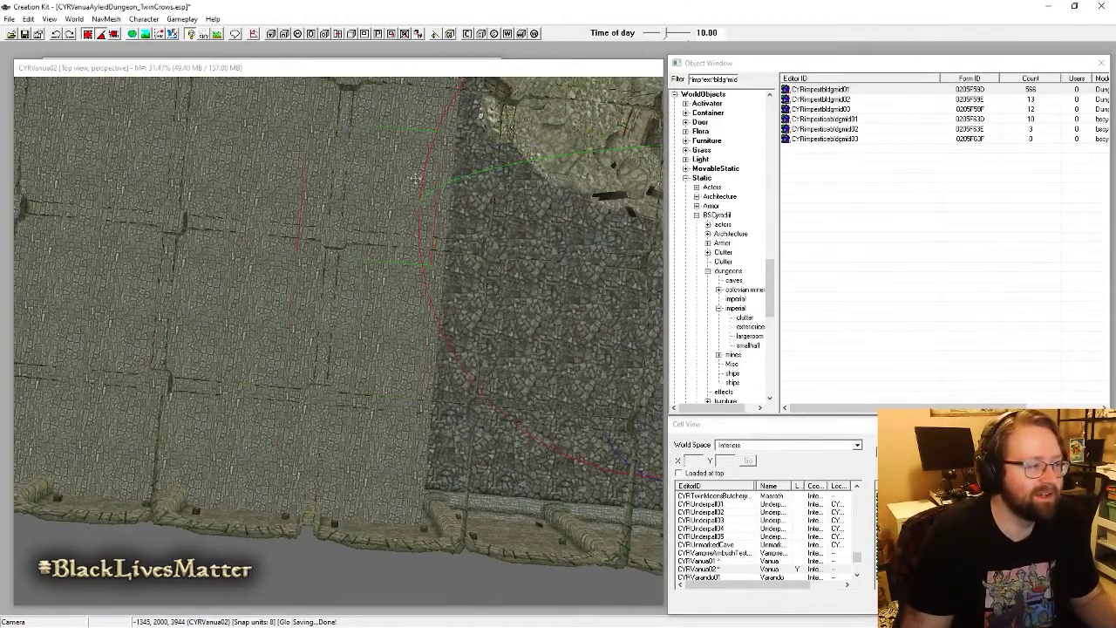
# Step: Examine the raised platform across the whole room and the CYRimpextbldgstraight03 wall pieces along its front edge
pyautogui.keyDown('shift'); pyautogui.moveTo(412, 178); pyautogui.dragTo(358, 279, button='middle'); pyautogui.keyUp('shift')
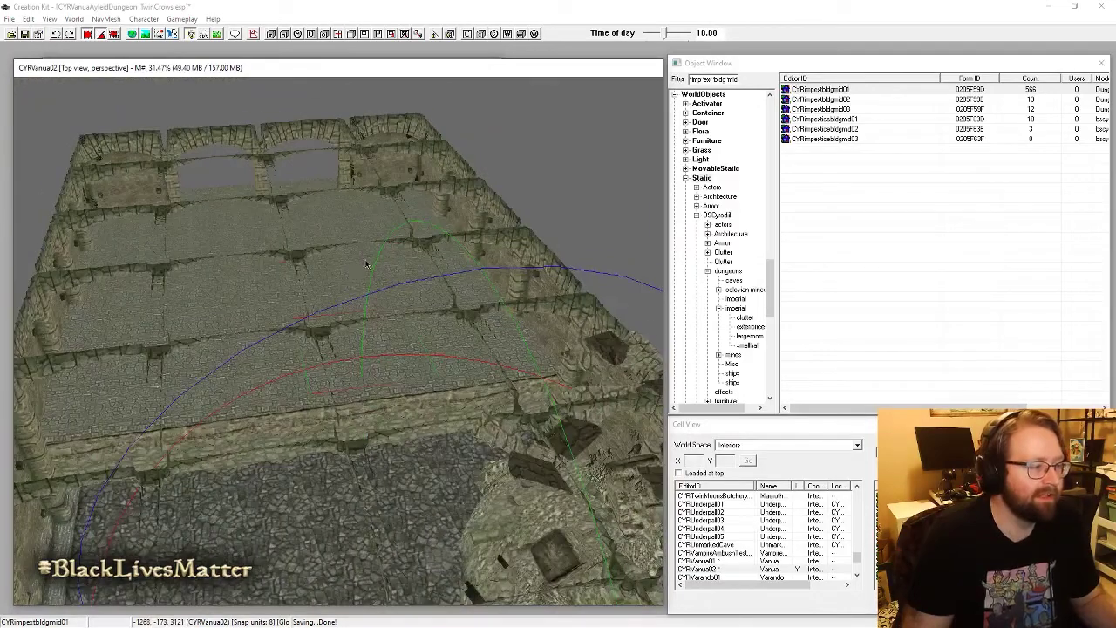
pyautogui.scroll(1, 367, 259)
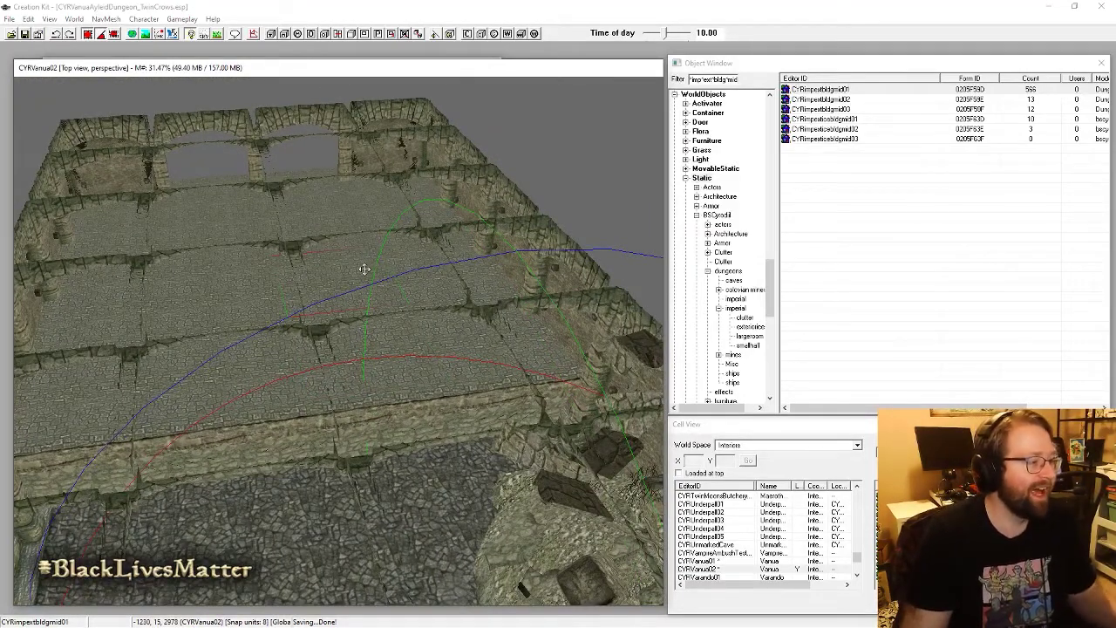
pyautogui.keyDown('shift'); pyautogui.moveTo(364, 267); pyautogui.dragTo(378, 249, button='middle'); pyautogui.keyUp('shift')
pyautogui.scroll(10, 378, 250)
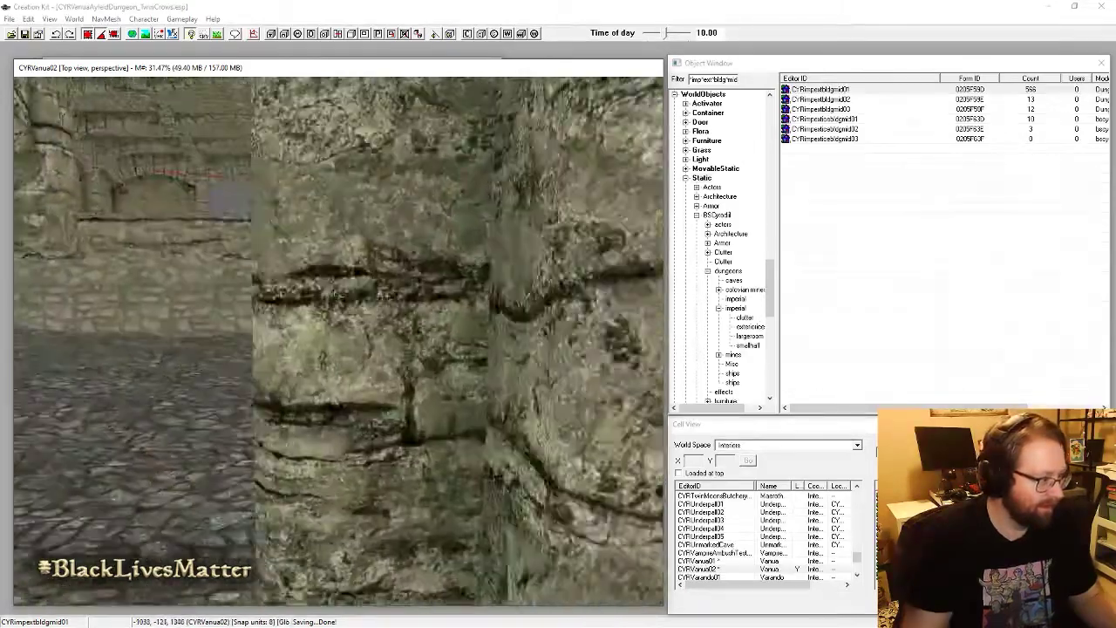
pyautogui.scroll(-10, 383, 296)
pyautogui.keyDown('shift'); pyautogui.moveTo(398, 323); pyautogui.dragTo(449, 286, button='middle'); pyautogui.keyUp('shift')
pyautogui.scroll(-5, 368, 366)
pyautogui.press('a')
pyautogui.scroll(4, 449, 286)
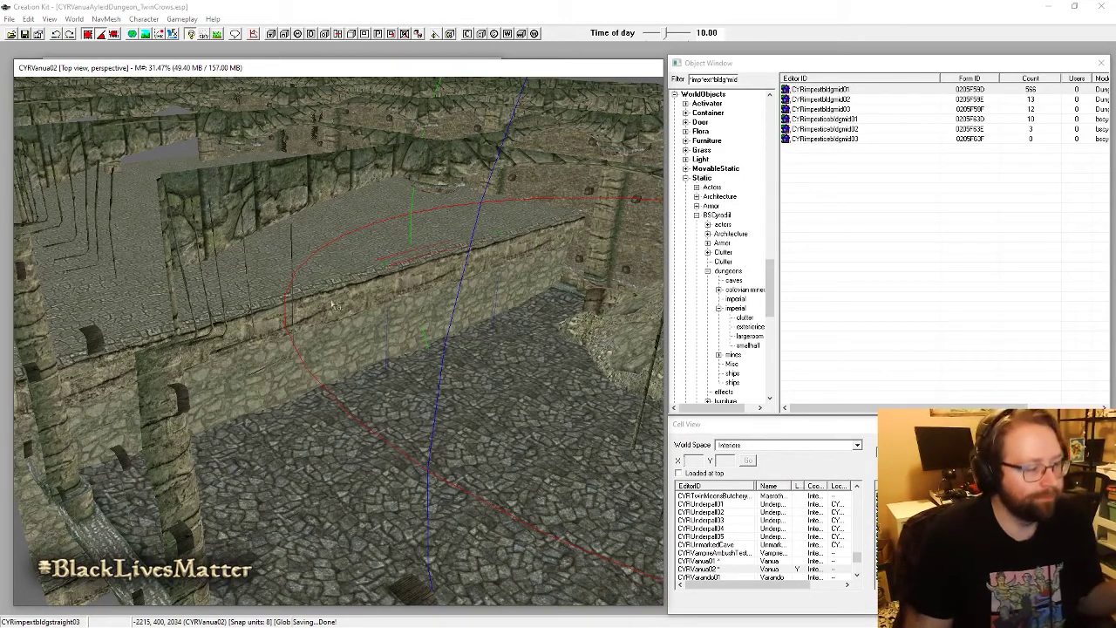
pyautogui.scroll(3, 395, 286)
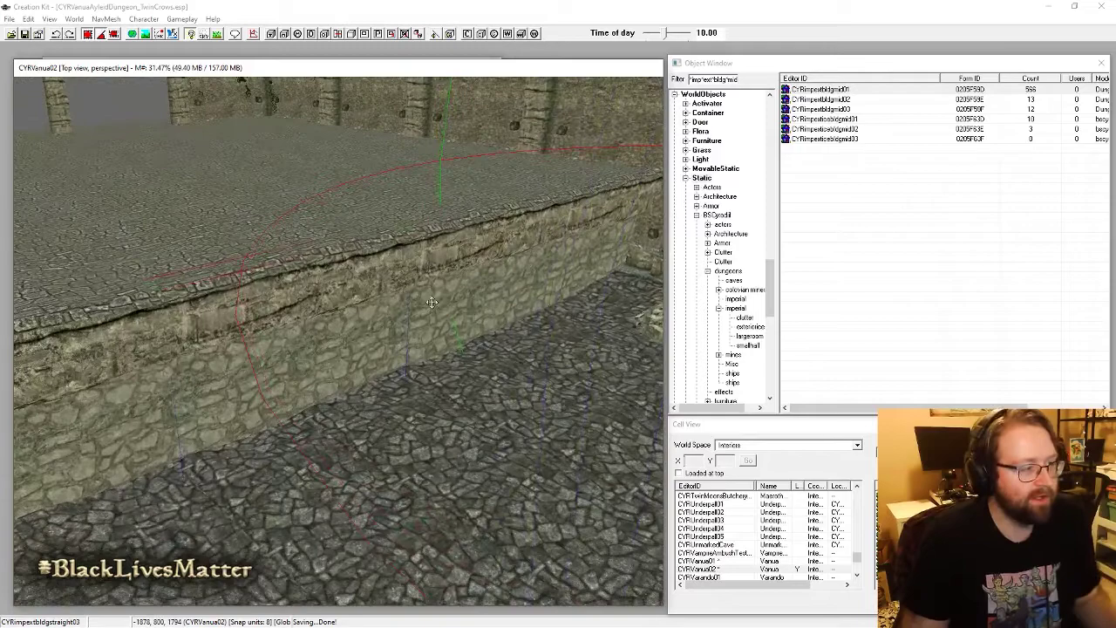
# Step: Preview the room with its cell lighting and inspect the CYRAyleidGreenLight beside the rocks, ending with the lighting preview toggled back
pyautogui.scroll(8, 431, 302)
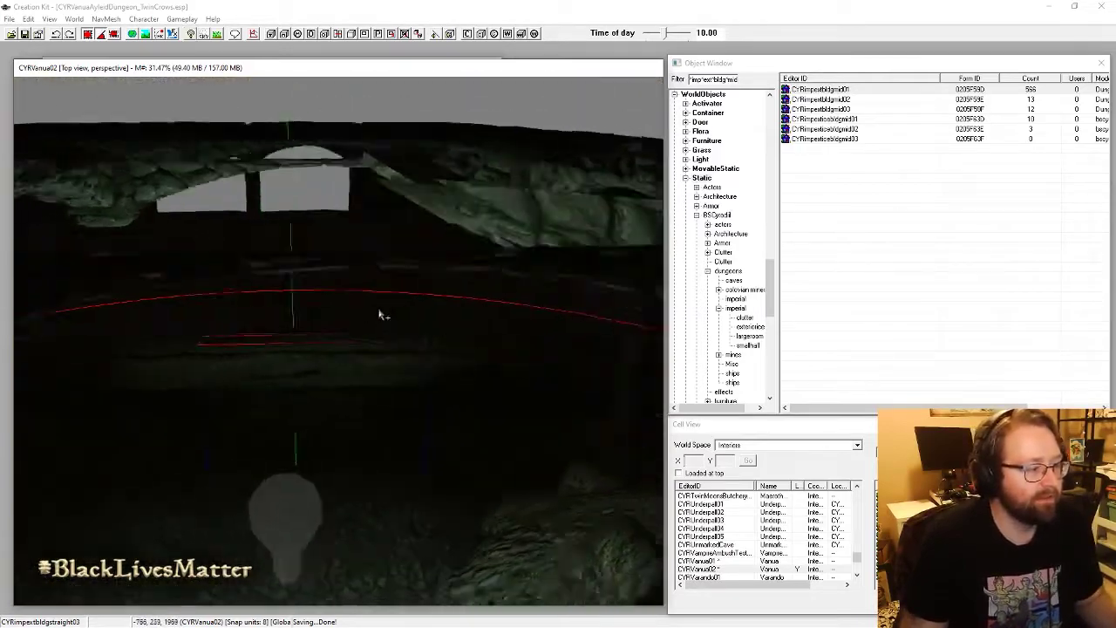
pyautogui.keyDown('shift'); pyautogui.moveTo(381, 315); pyautogui.dragTo(412, 291, button='middle'); pyautogui.keyUp('shift')
pyautogui.click(560, 282)
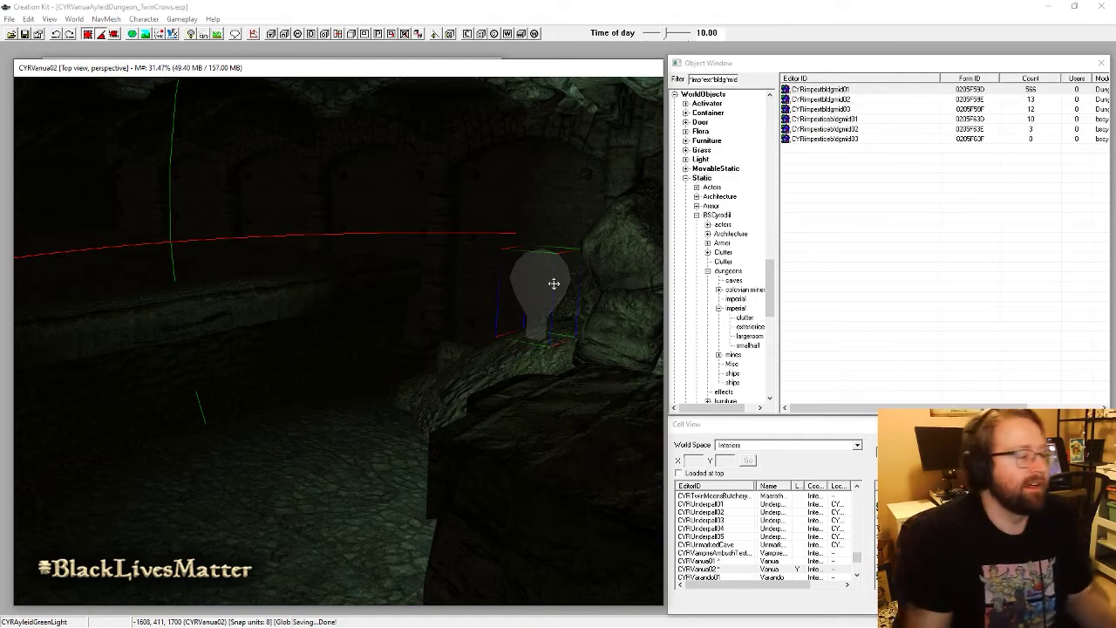
pyautogui.press('a')
pyautogui.click(206, 322)
pyautogui.moveTo(184, 312); pyautogui.dragTo(294, 375, button='middle')
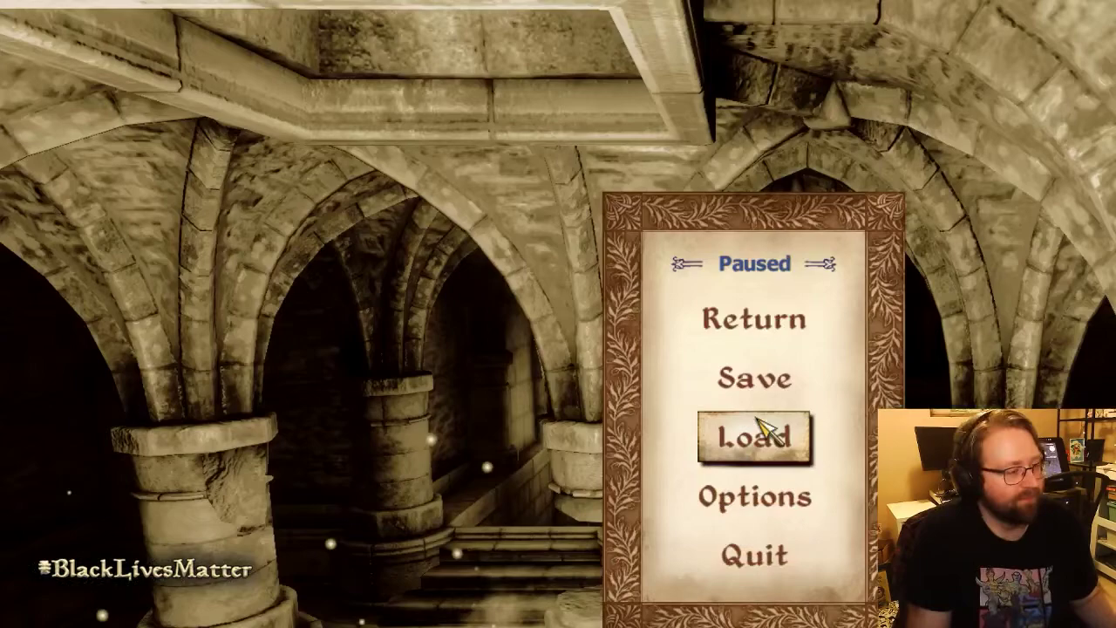
# Step: Resume the game and examine the reference hall's tiered platforms, front walls, railing and surrounding pillars
pyautogui.click(789, 316)
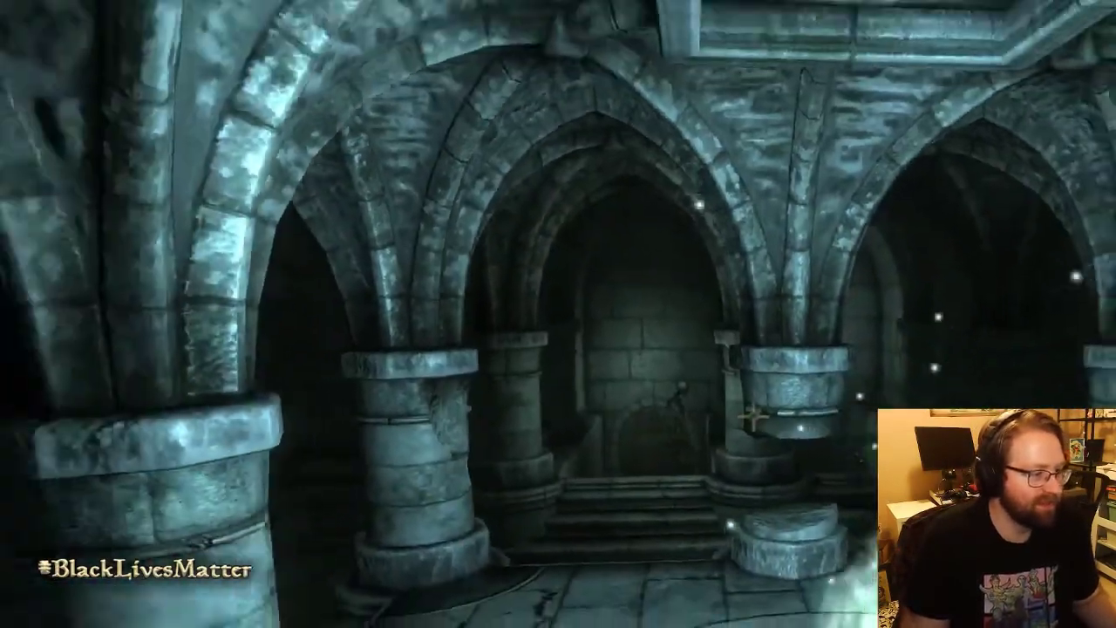
pyautogui.press('d')
pyautogui.press('s')
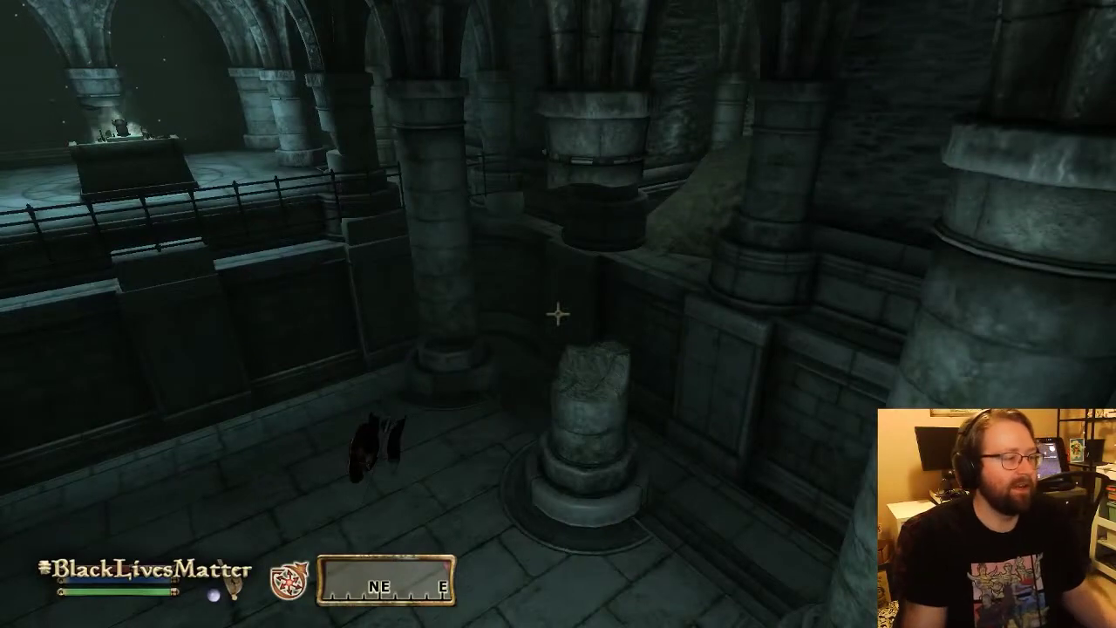
pyautogui.press('a')
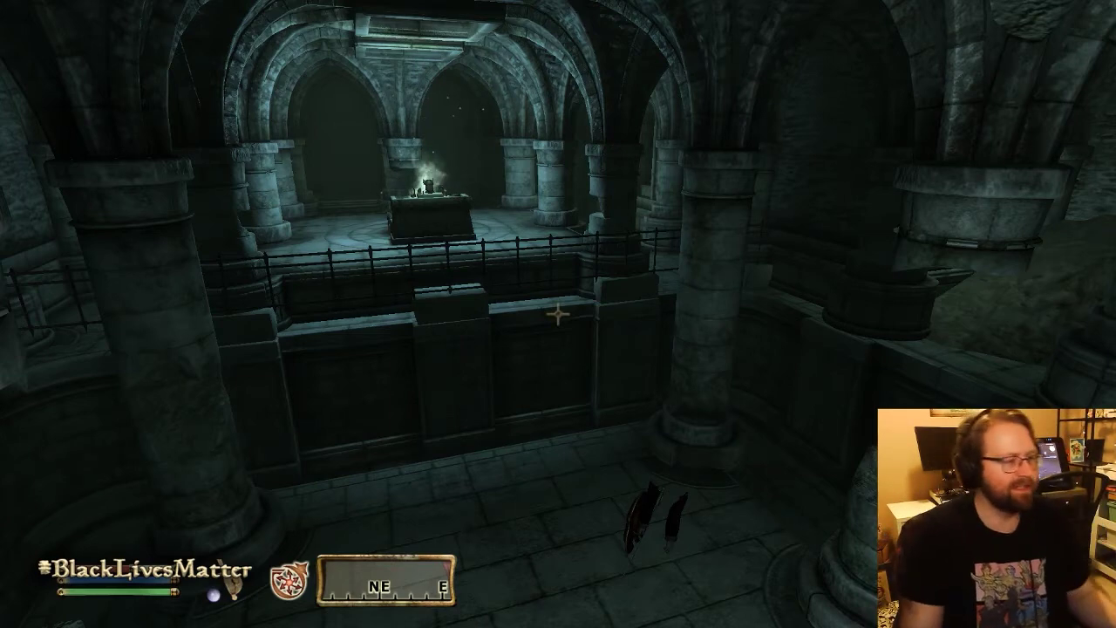
pyautogui.press('d')
pyautogui.press('a')
pyautogui.press('w')
pyautogui.press('s')
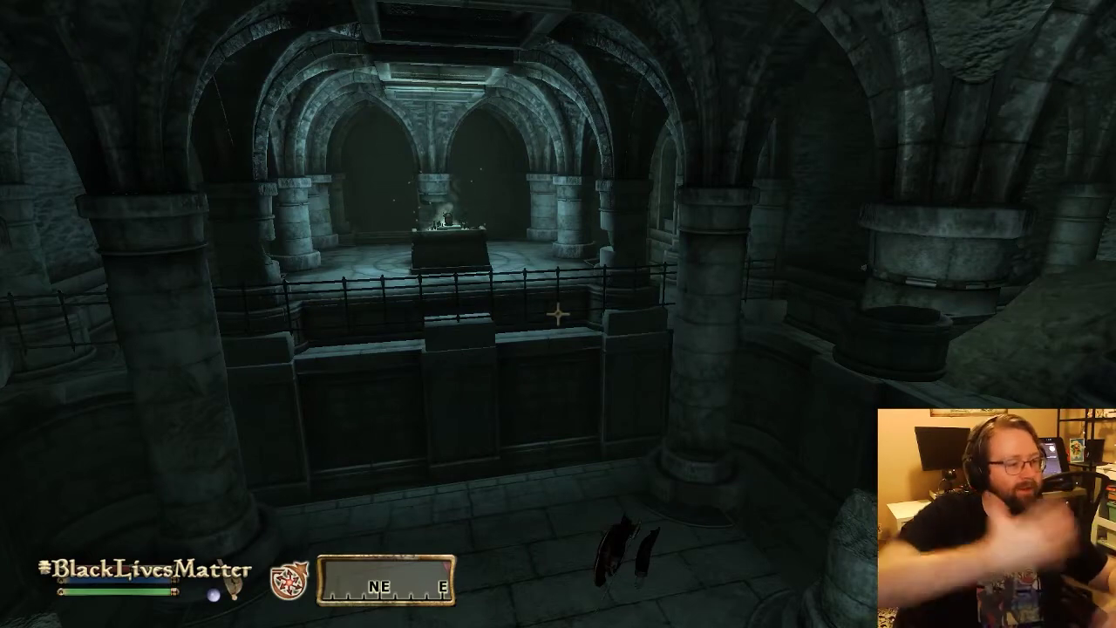
pyautogui.press('d')
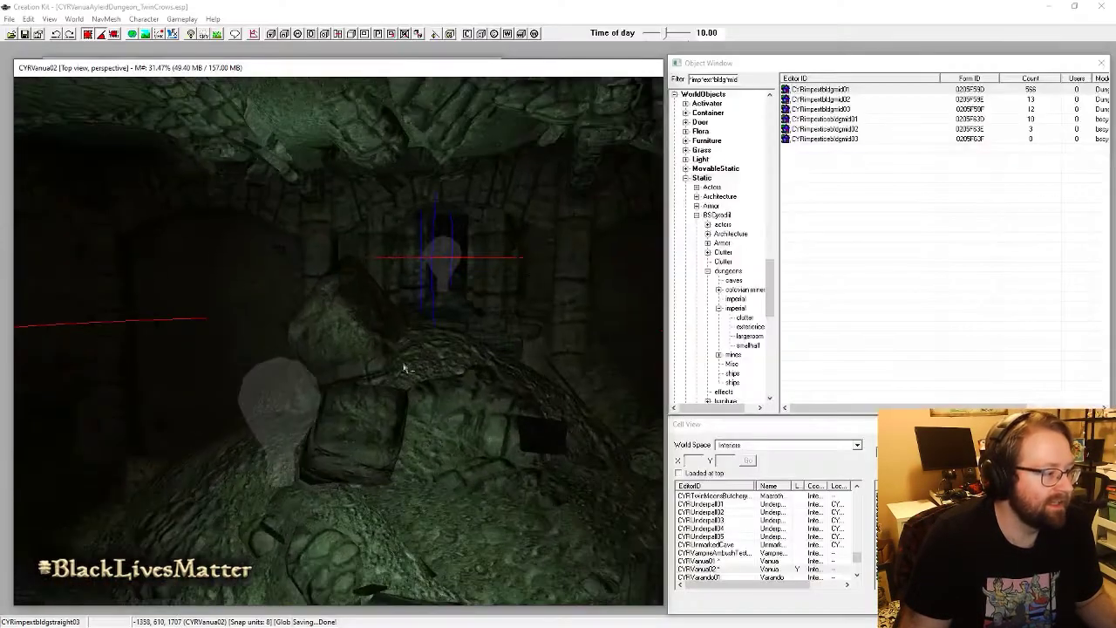
# Step: Switch to the Creation Kit and examine the rubble pile around the CYRAyleidGreenLight under cell lighting, then toggle the lighting back
pyautogui.scroll(3, 446, 400)
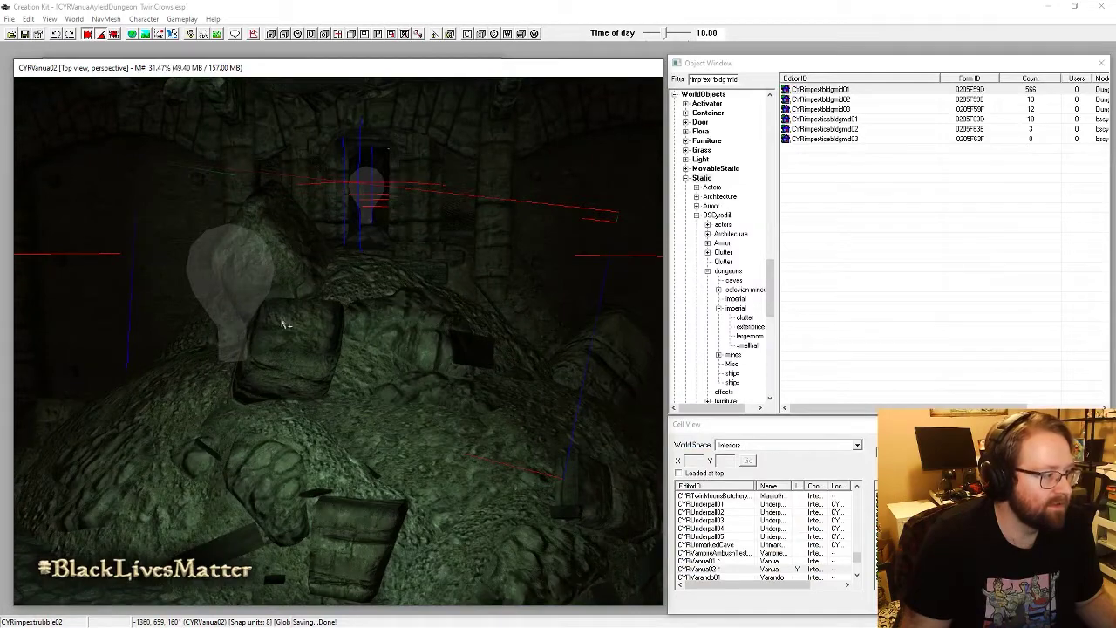
pyautogui.scroll(-2, 286, 323)
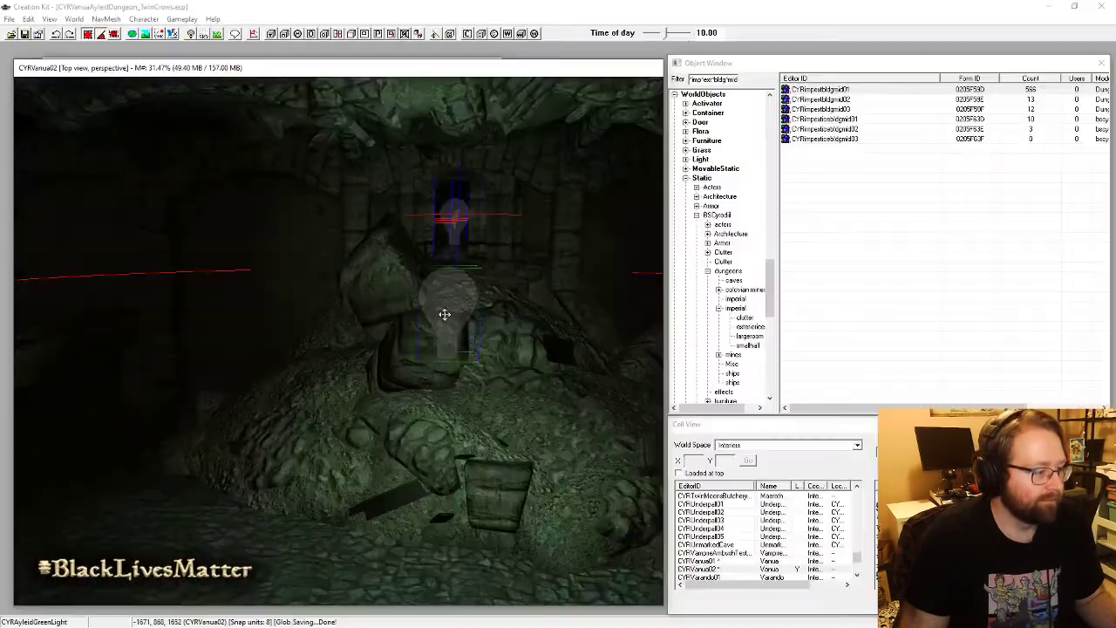
pyautogui.moveTo(444, 312); pyautogui.dragTo(398, 413, button='middle')
pyautogui.scroll(5, 389, 361)
pyautogui.press('a')
# Step: Add the remaining CYRimpextbldgmid01 floor pieces and CYRimpextbldgstraight03 front-edge pieces of the raised platform to the selection
pyautogui.scroll(-8, 404, 372)
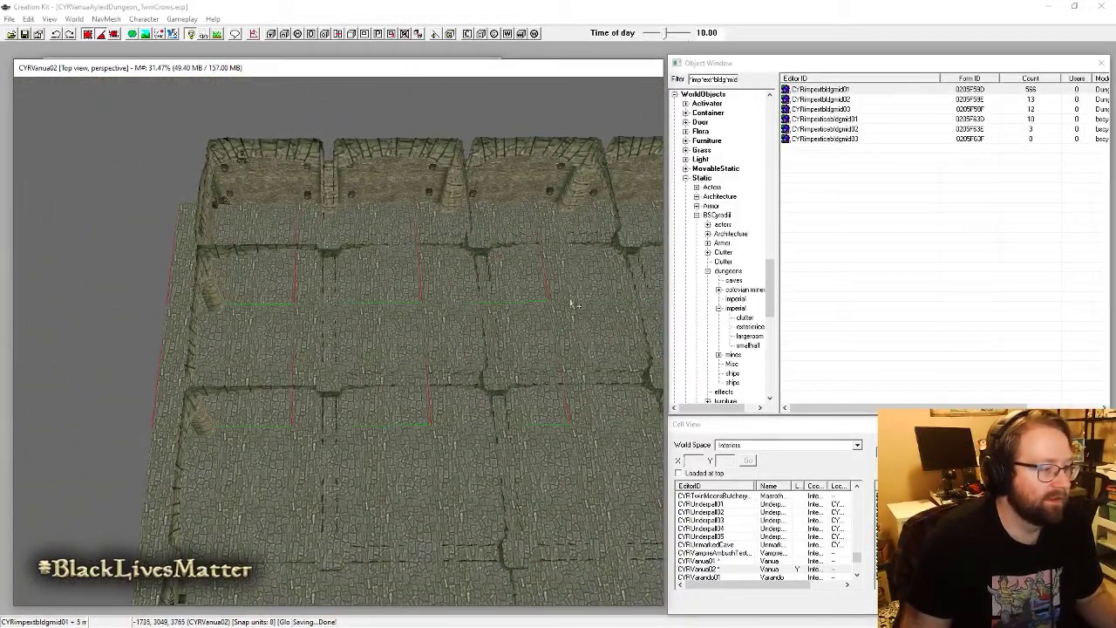
pyautogui.keyDown('ctrl'); pyautogui.click(595, 332); pyautogui.keyUp('ctrl')
pyautogui.moveTo(506, 354); pyautogui.dragTo(449, 352, button='middle')
pyautogui.keyDown('ctrl'); pyautogui.click(493, 279); pyautogui.keyUp('ctrl')
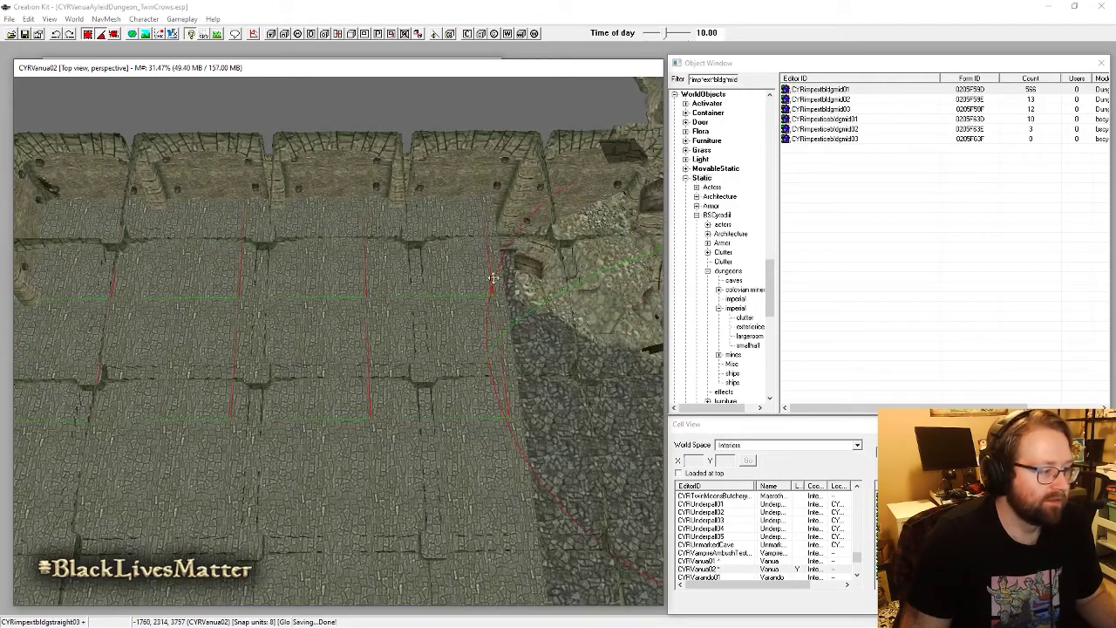
pyautogui.moveTo(500, 495); pyautogui.dragTo(467, 424, button='middle')
pyautogui.keyDown('ctrl'); pyautogui.click(526, 409); pyautogui.keyUp('ctrl')
pyautogui.keyDown('ctrl'); pyautogui.click(281, 409); pyautogui.keyUp('ctrl')
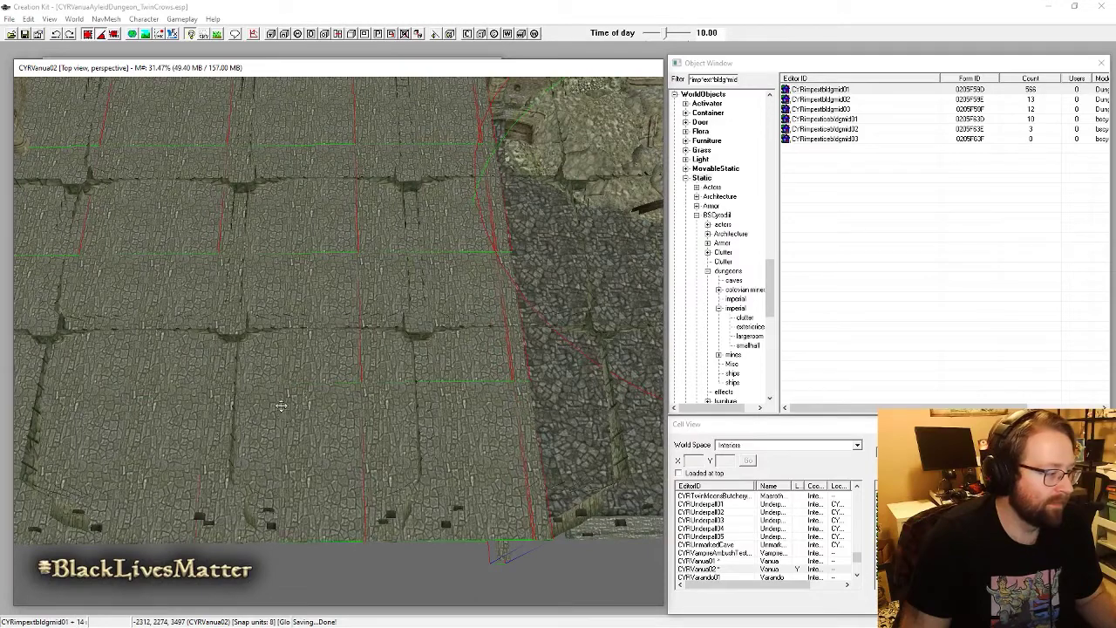
pyautogui.keyDown('ctrl'); pyautogui.click(307, 295); pyautogui.keyUp('ctrl')
pyautogui.keyDown('ctrl'); pyautogui.click(147, 294); pyautogui.keyUp('ctrl')
pyautogui.keyDown('ctrl'); pyautogui.click(155, 454); pyautogui.keyUp('ctrl')
pyautogui.keyDown('ctrl'); pyautogui.click(149, 408); pyautogui.keyUp('ctrl')
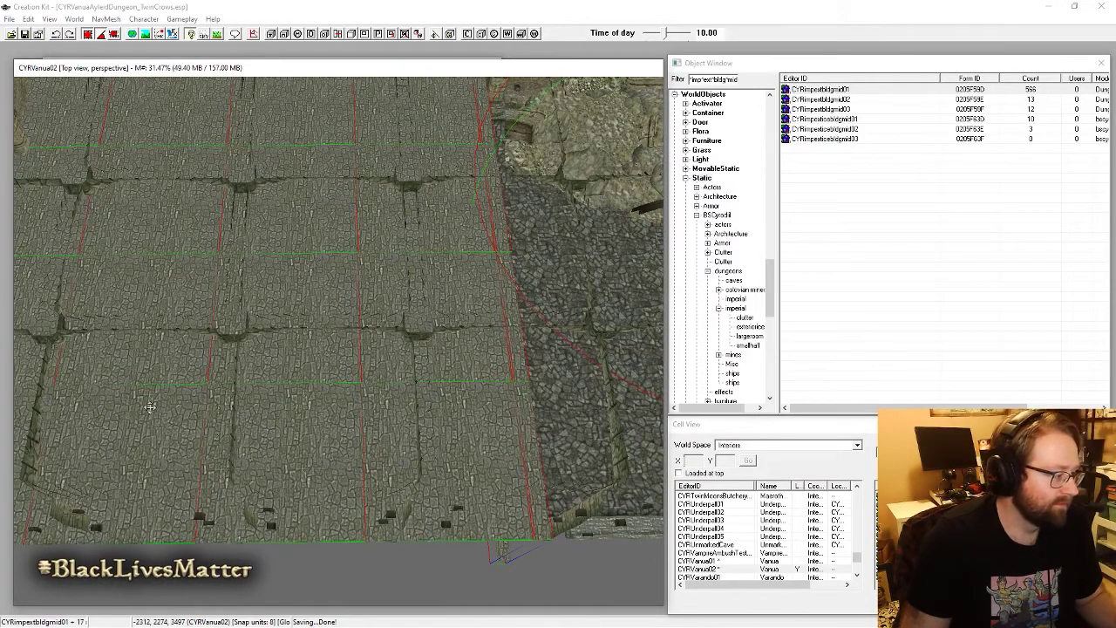
pyautogui.moveTo(149, 408); pyautogui.dragTo(322, 443, button='middle')
pyautogui.keyDown('ctrl'); pyautogui.click(367, 342); pyautogui.keyUp('ctrl')
# Step: Shift the selected platform pieces slightly along the Y axis so the front edge extends toward the lower floor
pyautogui.press('e')
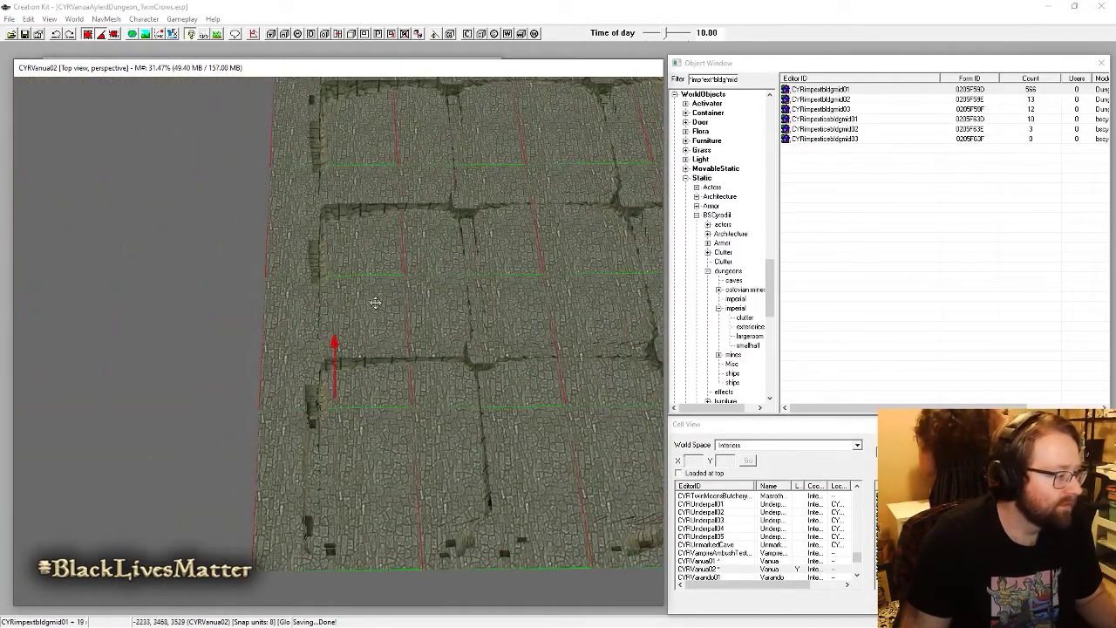
pyautogui.moveTo(301, 399); pyautogui.dragTo(335, 398)
pyautogui.keyDown('shift'); pyautogui.moveTo(440, 340); pyautogui.dragTo(349, 347, button='middle'); pyautogui.keyUp('shift')
pyautogui.moveTo(291, 338); pyautogui.dragTo(288, 334)
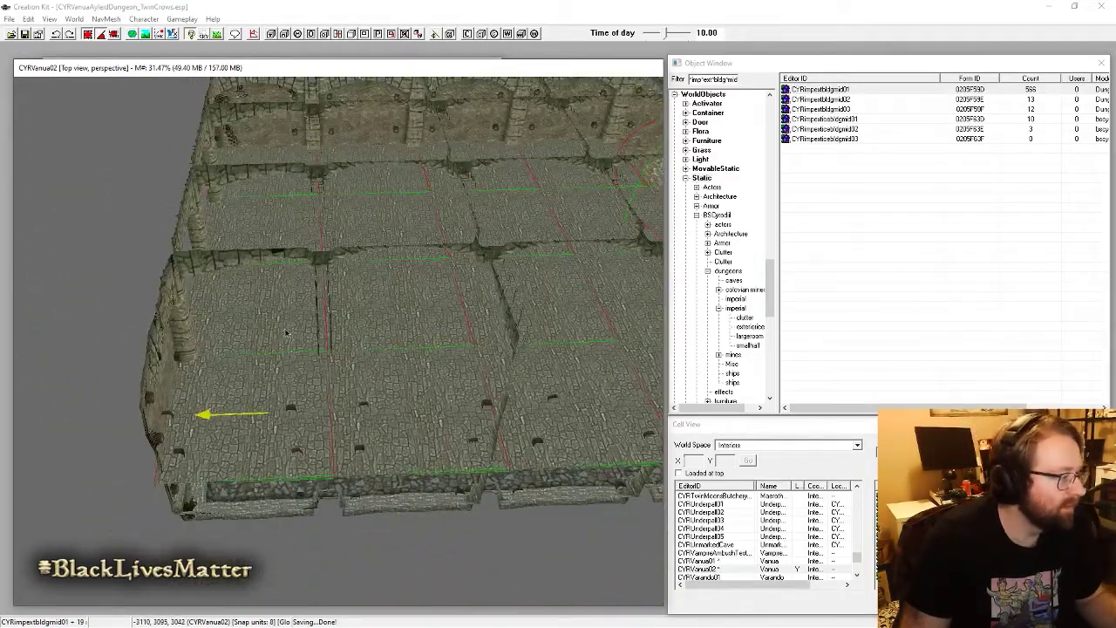
pyautogui.keyDown('shift'); pyautogui.moveTo(288, 334); pyautogui.dragTo(330, 397, button='middle'); pyautogui.keyUp('shift')
pyautogui.scroll(6, 329, 397)
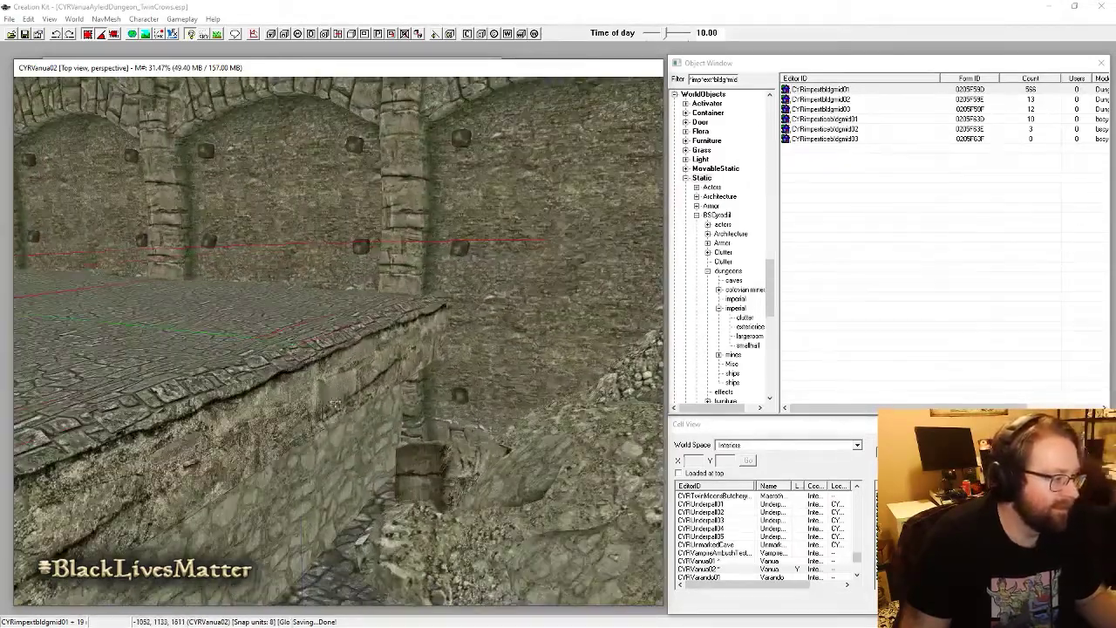
pyautogui.moveTo(330, 396); pyautogui.dragTo(319, 395)
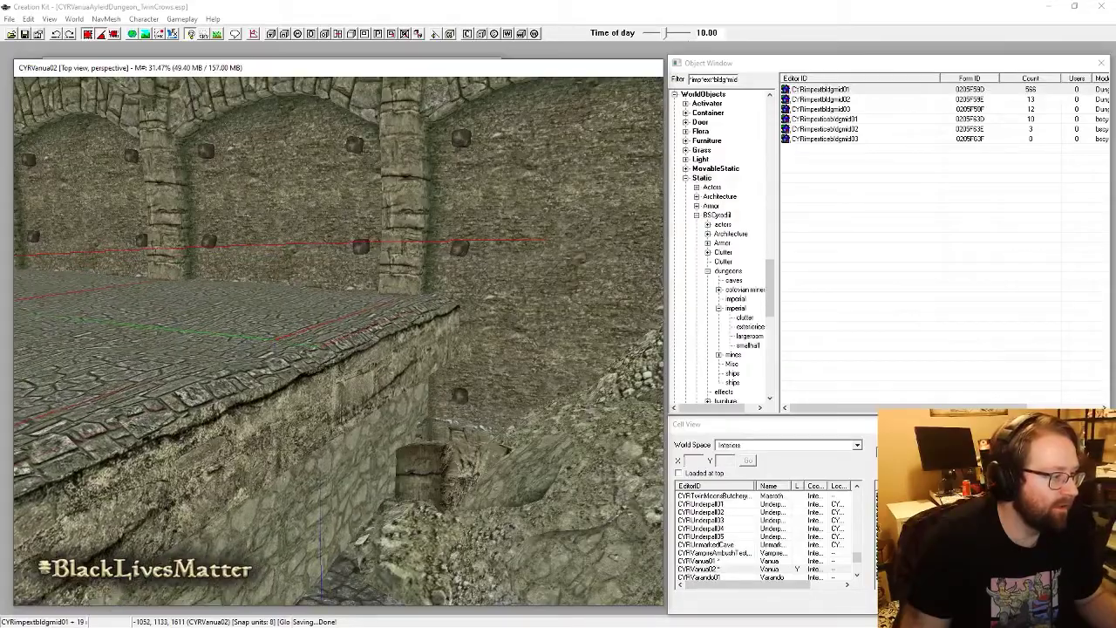
# Step: Preview the platform with cell lighting and inspect the CYRAyleidGreenLight reference's properties, closing them without changes
pyautogui.keyDown('shift'); pyautogui.moveTo(139, 342); pyautogui.dragTo(402, 421, button='middle'); pyautogui.keyUp('shift')
pyautogui.scroll(-8, 367, 372)
pyautogui.press('a')
pyautogui.doubleClick(490, 334)
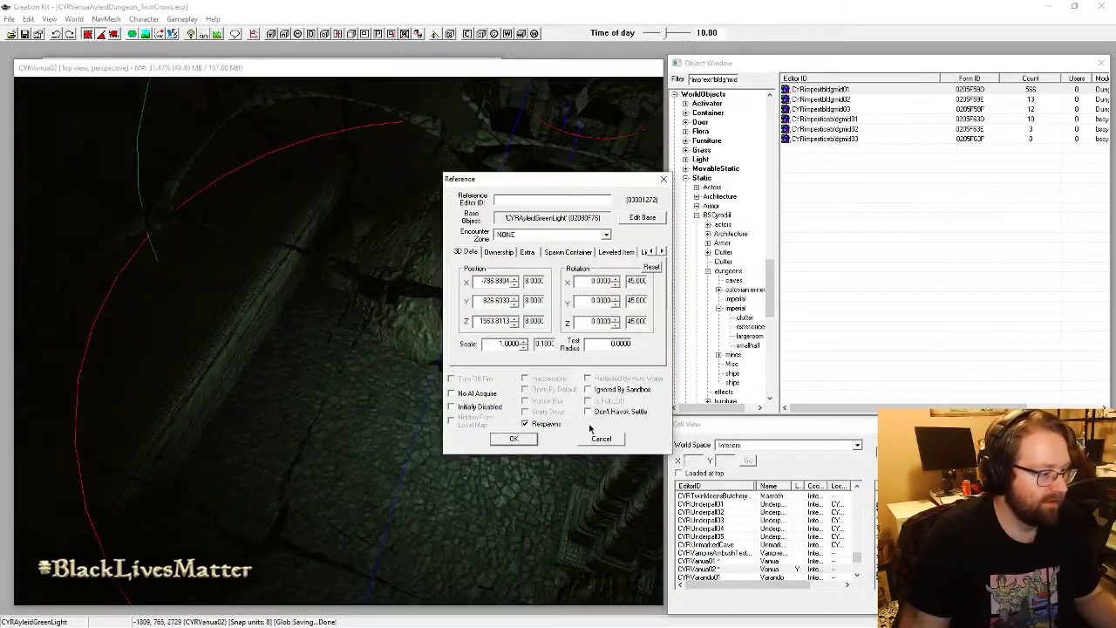
pyautogui.press('Escape')
pyautogui.click(209, 288)
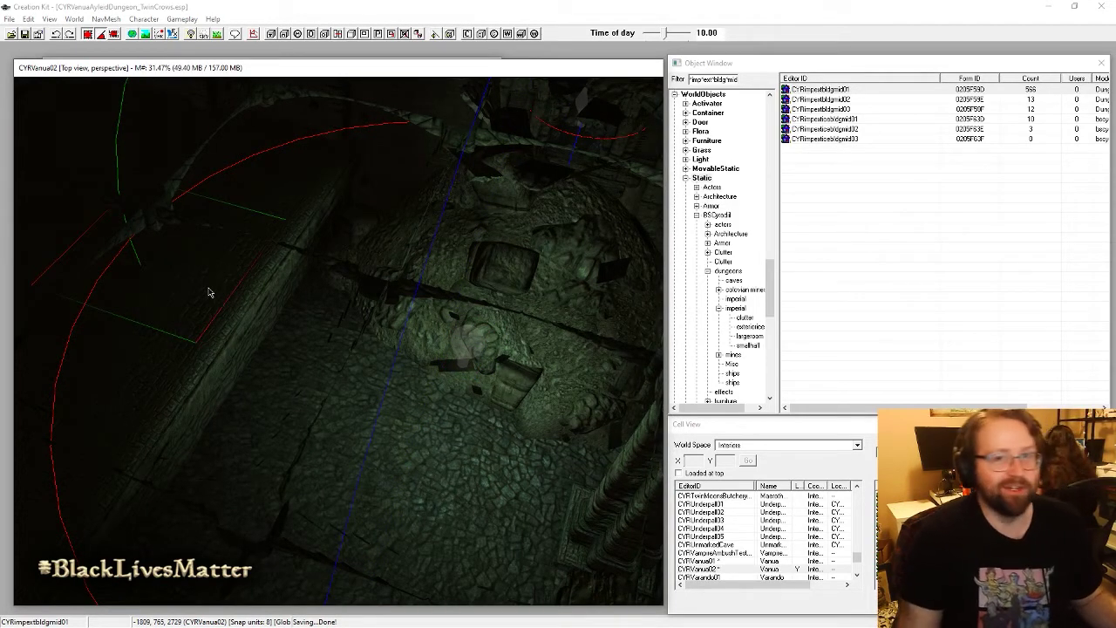
pyautogui.click(471, 339)
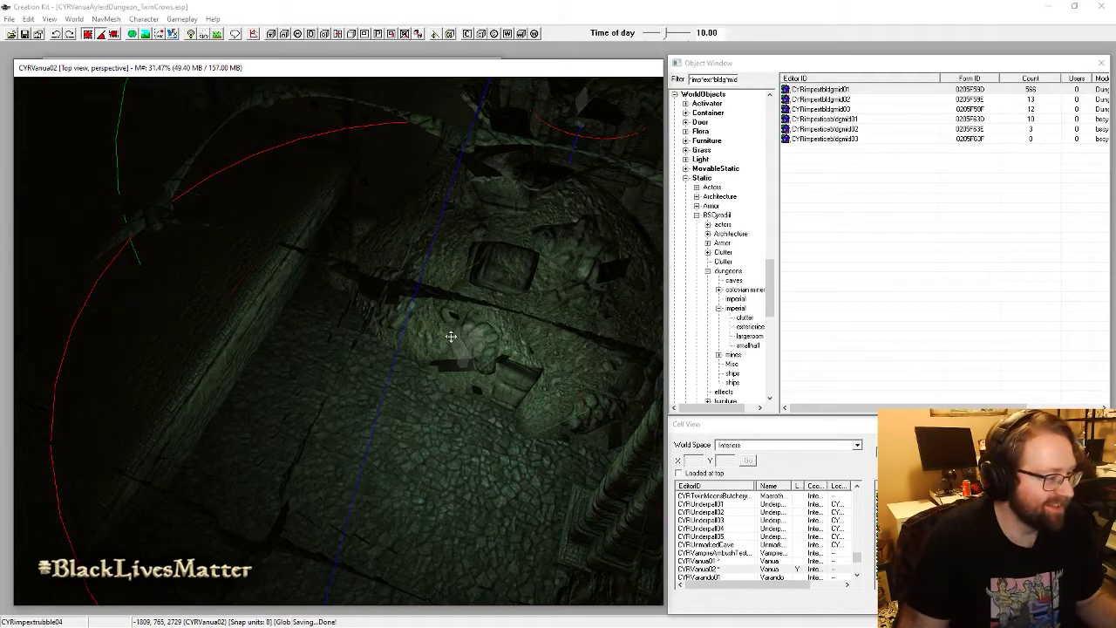
pyautogui.keyDown('shift'); pyautogui.moveTo(328, 376); pyautogui.dragTo(500, 332, button='middle'); pyautogui.keyUp('shift')
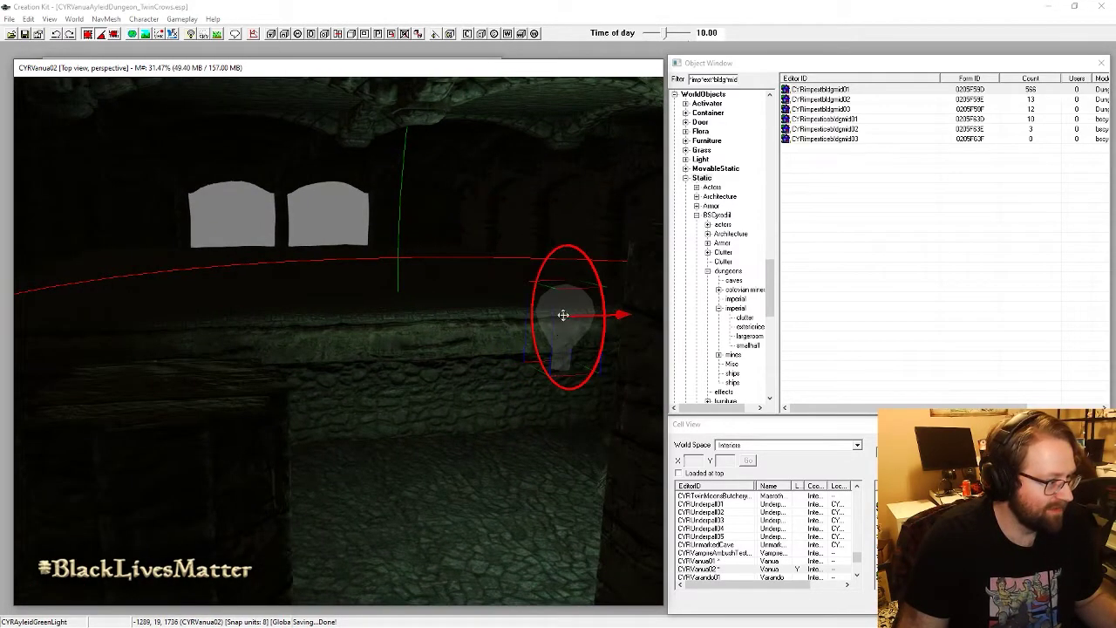
# Step: Examine how the CYRAyleidGreenLight illuminates the rubble pile, the platform's front wall and the far end of the room
pyautogui.moveTo(563, 314)
pyautogui.mouseDown()
pyautogui.moveTo(422, 319)
pyautogui.moveTo(561, 315)
pyautogui.mouseUp()
pyautogui.keyDown('shift'); pyautogui.moveTo(561, 316); pyautogui.dragTo(666, 319, button='middle'); pyautogui.keyUp('shift')
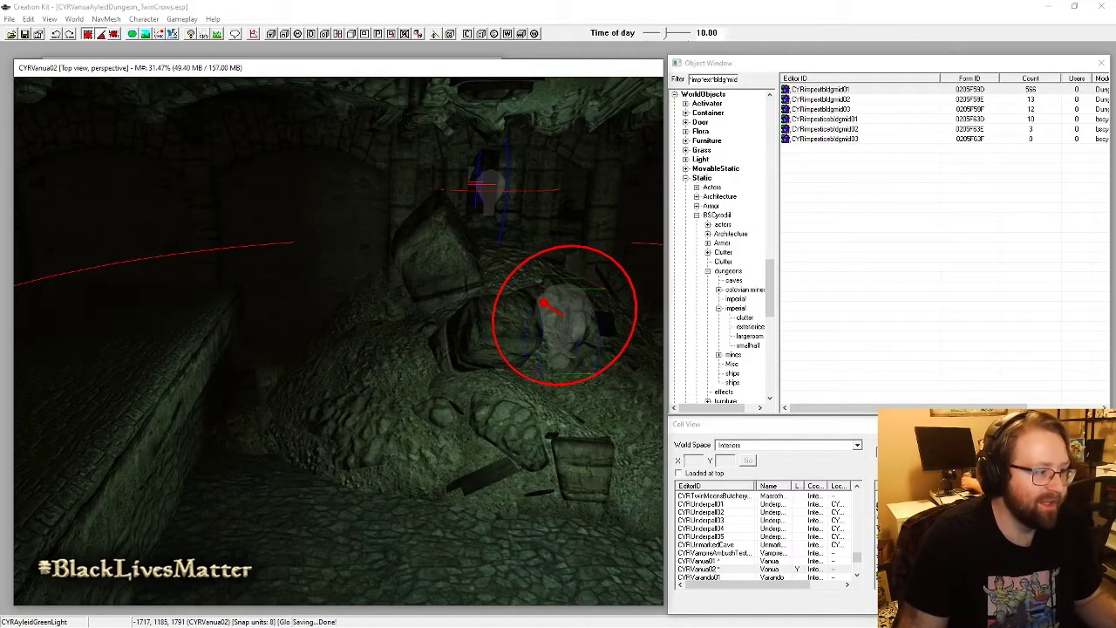
pyautogui.moveTo(571, 425); pyautogui.dragTo(480, 393, button='middle')
pyautogui.click(400, 399)
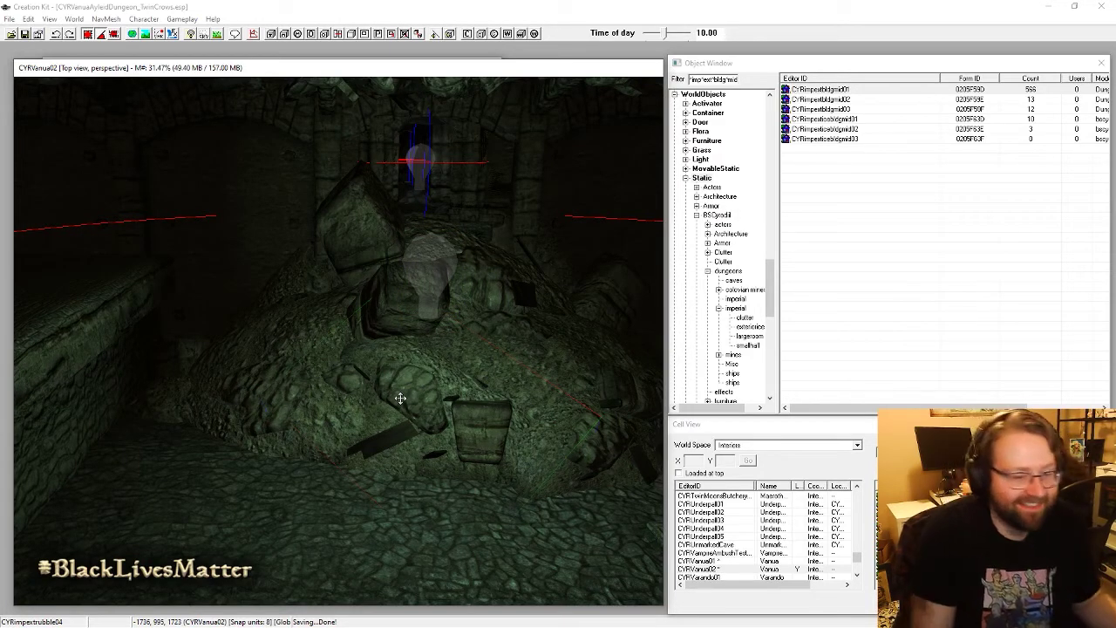
pyautogui.click(410, 260)
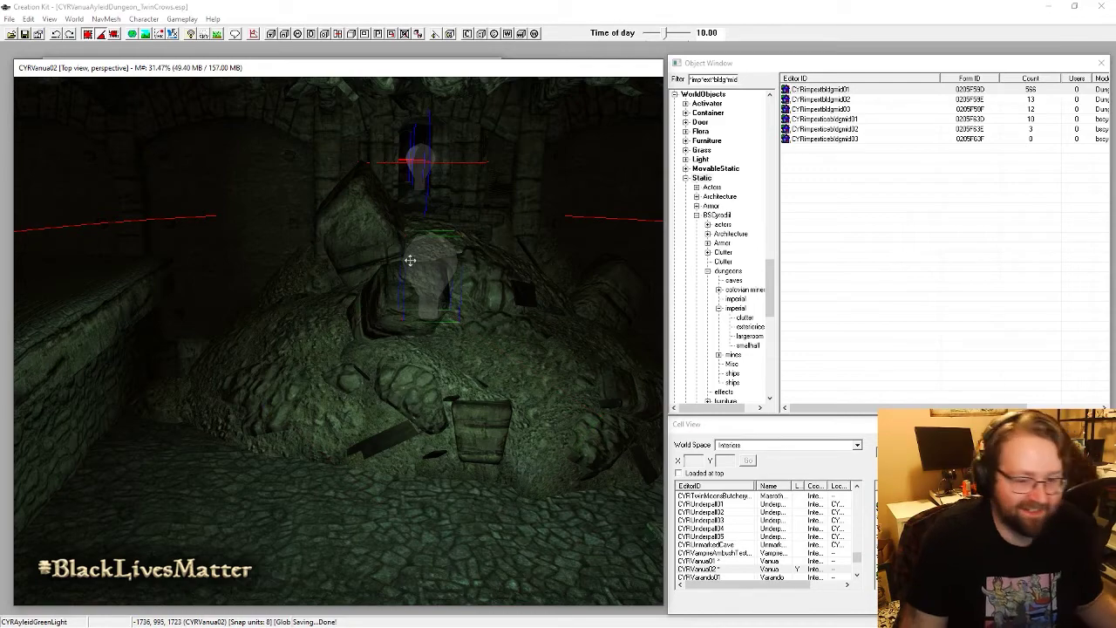
pyautogui.keyDown('shift'); pyautogui.moveTo(427, 286); pyautogui.dragTo(485, 303, button='middle'); pyautogui.keyUp('shift')
pyautogui.keyDown('shift'); pyautogui.moveTo(492, 368); pyautogui.dragTo(276, 372, button='middle'); pyautogui.keyUp('shift')
pyautogui.keyDown('shift'); pyautogui.moveTo(327, 318); pyautogui.dragTo(356, 334, button='middle'); pyautogui.keyUp('shift')
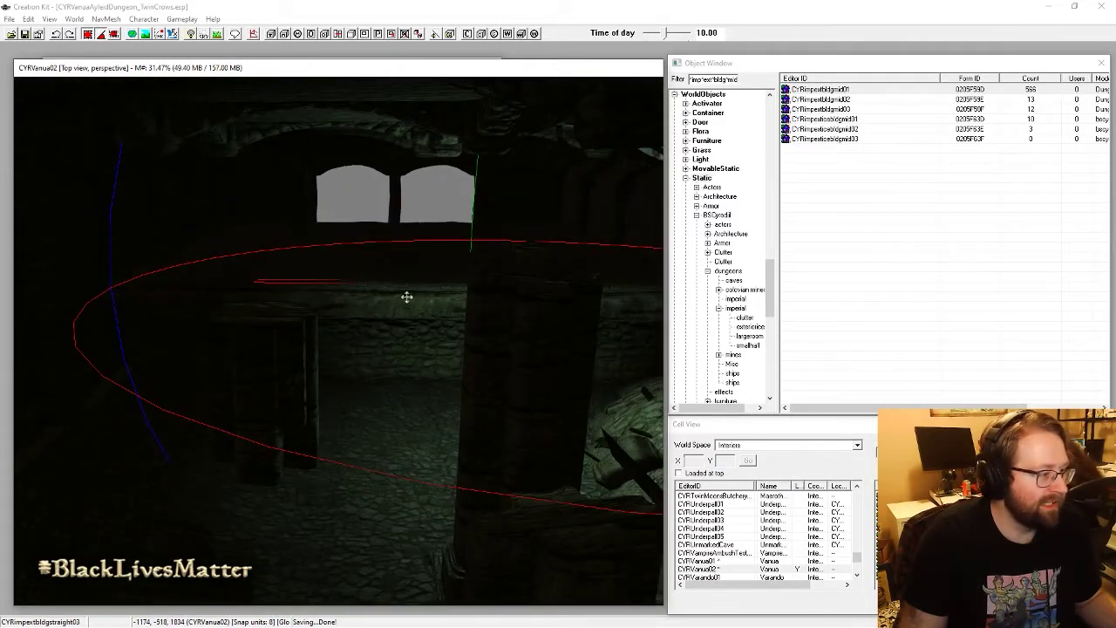
pyautogui.click(711, 381)
pyautogui.scroll(1, 712, 397)
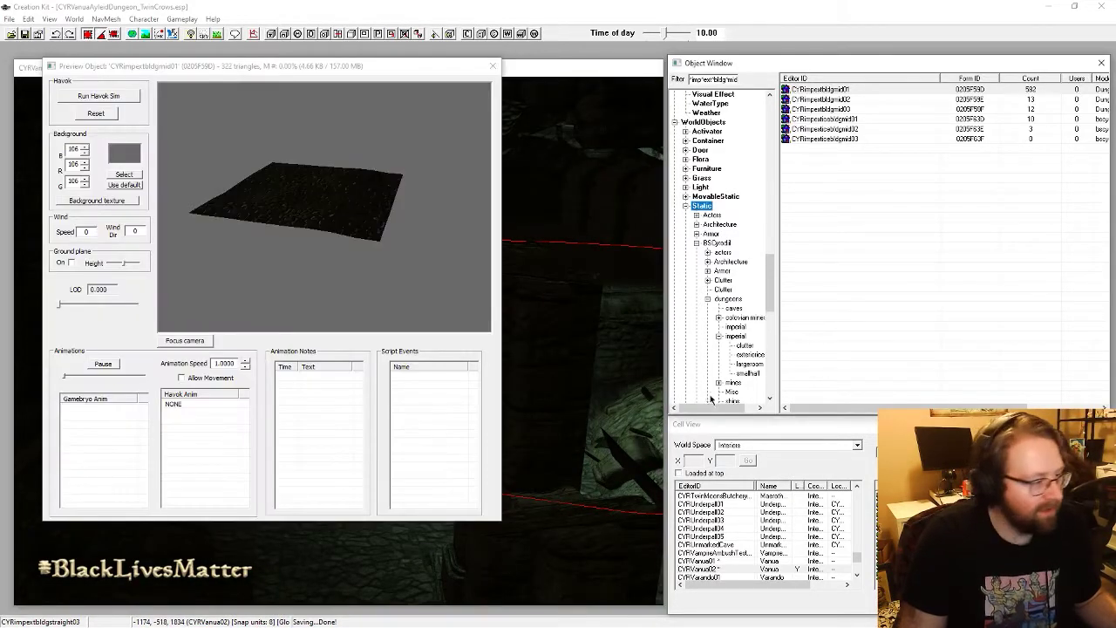
pyautogui.click(490, 67)
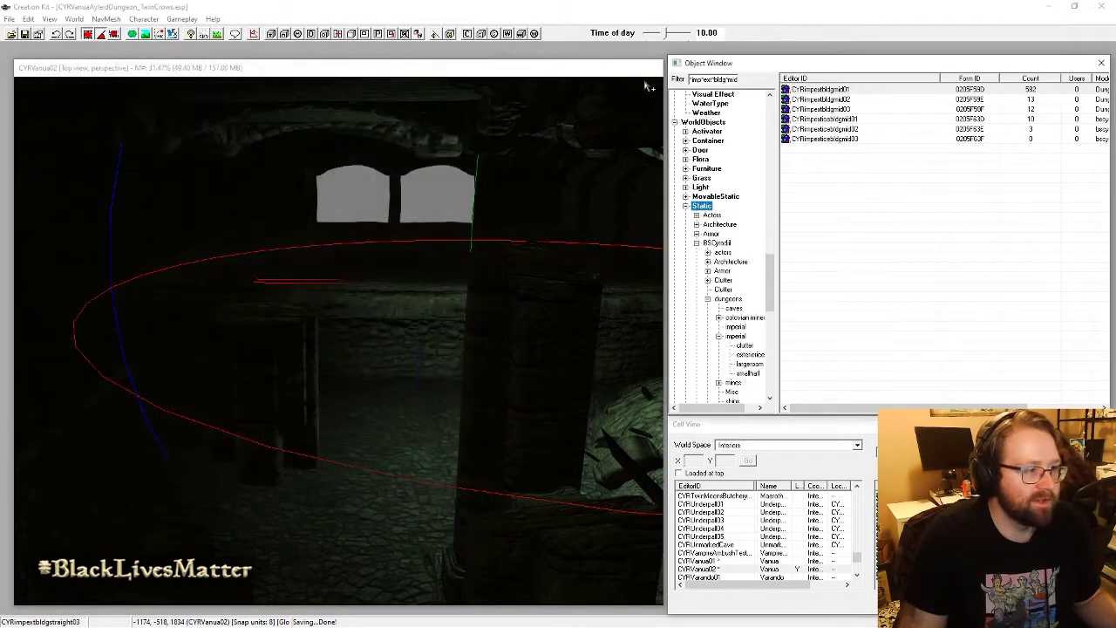
pyautogui.scroll(2, 368, 297)
pyautogui.scroll(1, 367, 297)
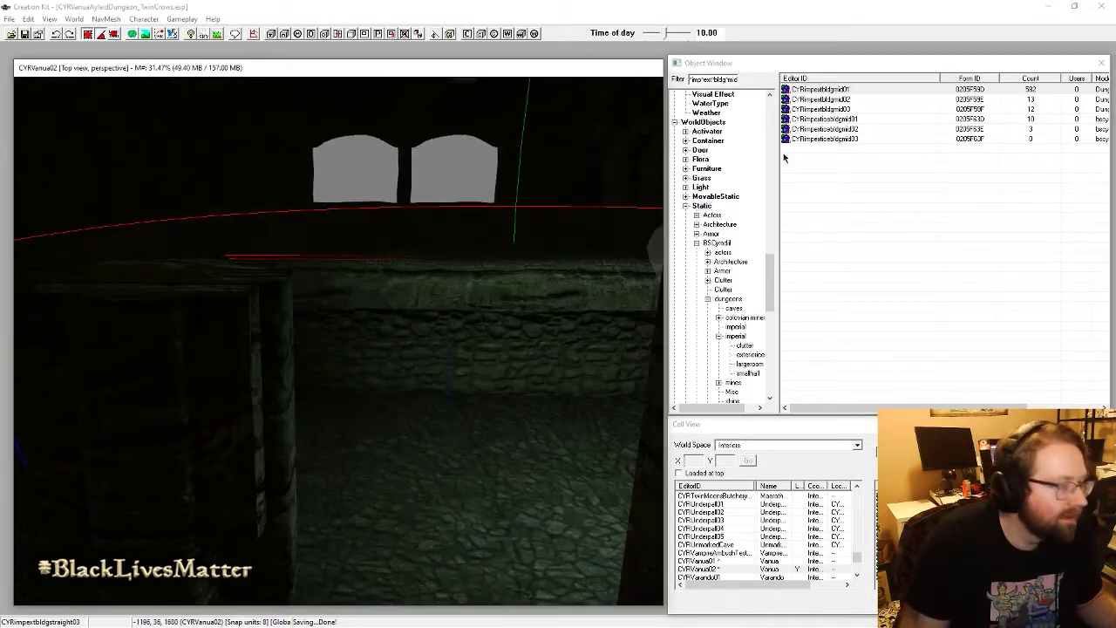
pyautogui.doubleClick(732, 80)
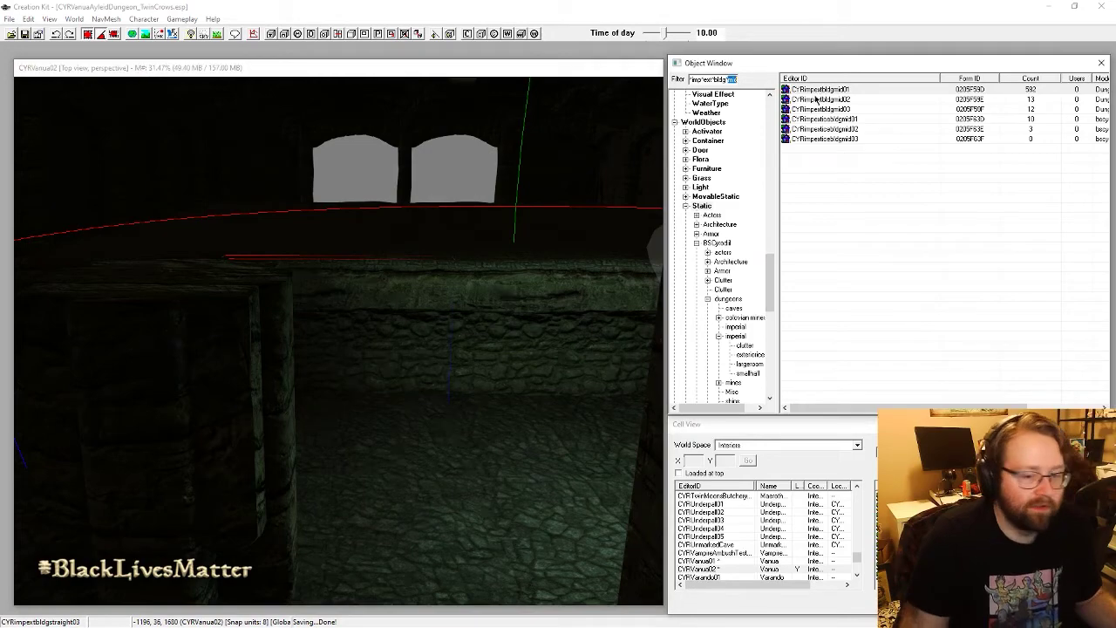
# Step: Select CYRimpextbldgstraight03 wall pieces along the platform's front edge together with the adjoining CYRimpextbldgmid01 floor pieces, with cell lighting off
pyautogui.click(499, 328)
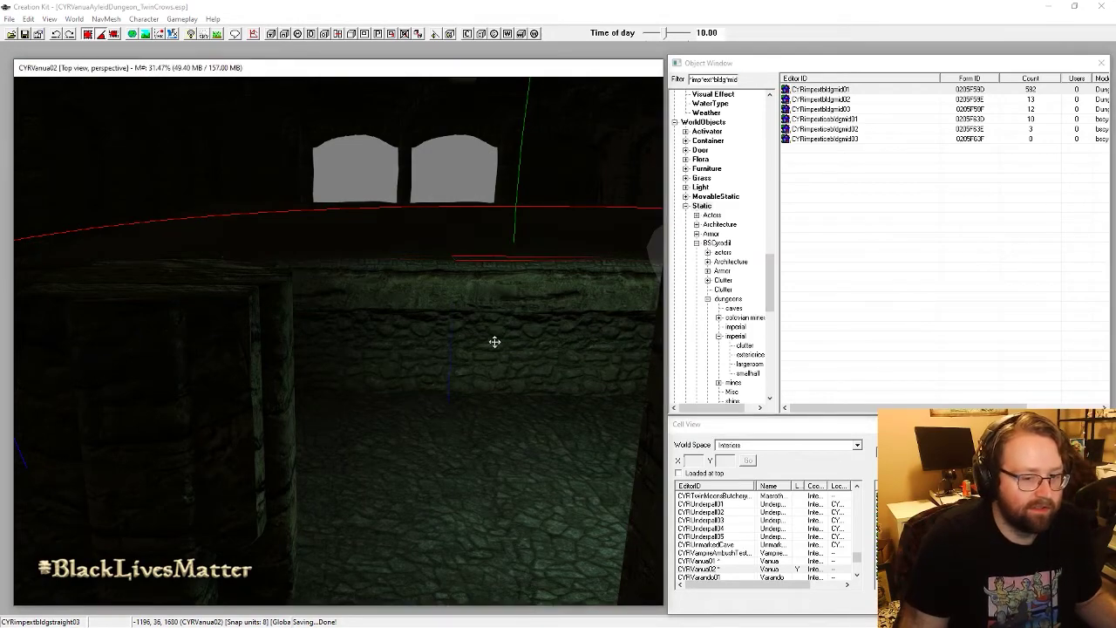
pyautogui.moveTo(495, 341); pyautogui.dragTo(476, 357, button='middle')
pyautogui.scroll(3, 462, 352)
pyautogui.scroll(-3, 383, 331)
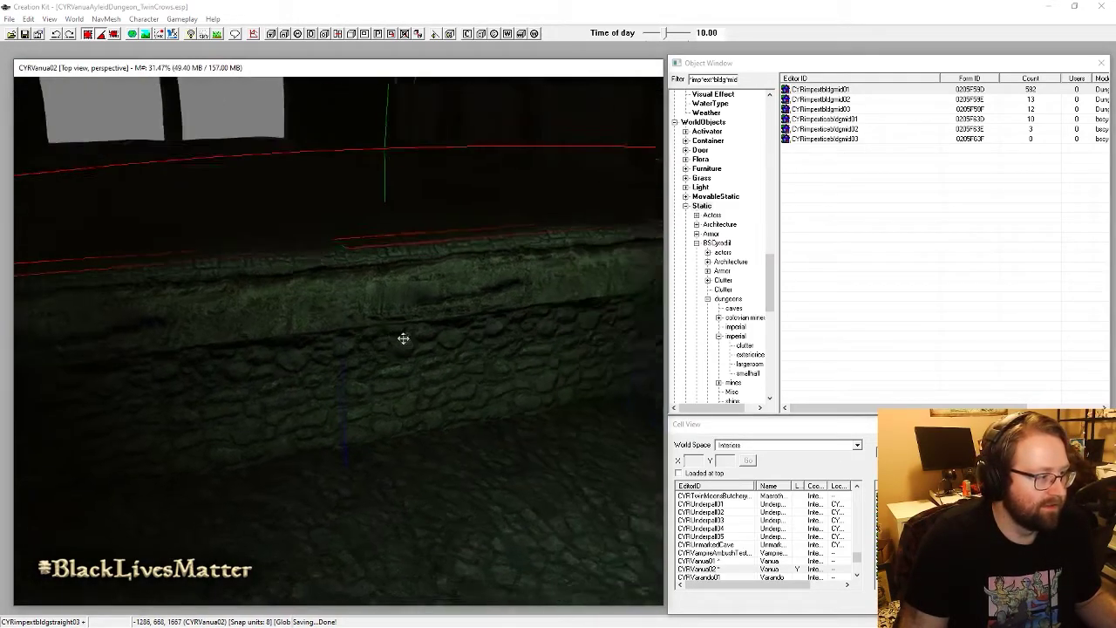
pyautogui.press('a')
pyautogui.scroll(-2, 393, 333)
pyautogui.keyDown('ctrl'); pyautogui.click(323, 237); pyautogui.keyUp('ctrl')
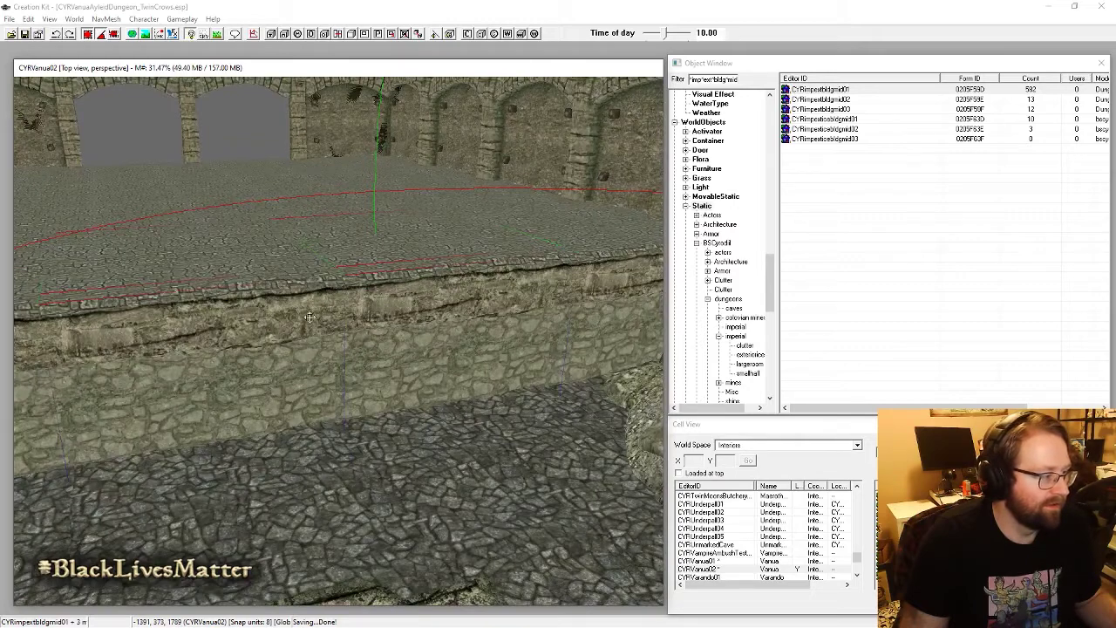
# Step: Duplicate the selected front-edge wall and floor pieces and shift the copies back across the platform along the Y axis as a second tier
pyautogui.keyDown('shift'); pyautogui.moveTo(311, 318); pyautogui.dragTo(376, 341, button='middle'); pyautogui.keyUp('shift')
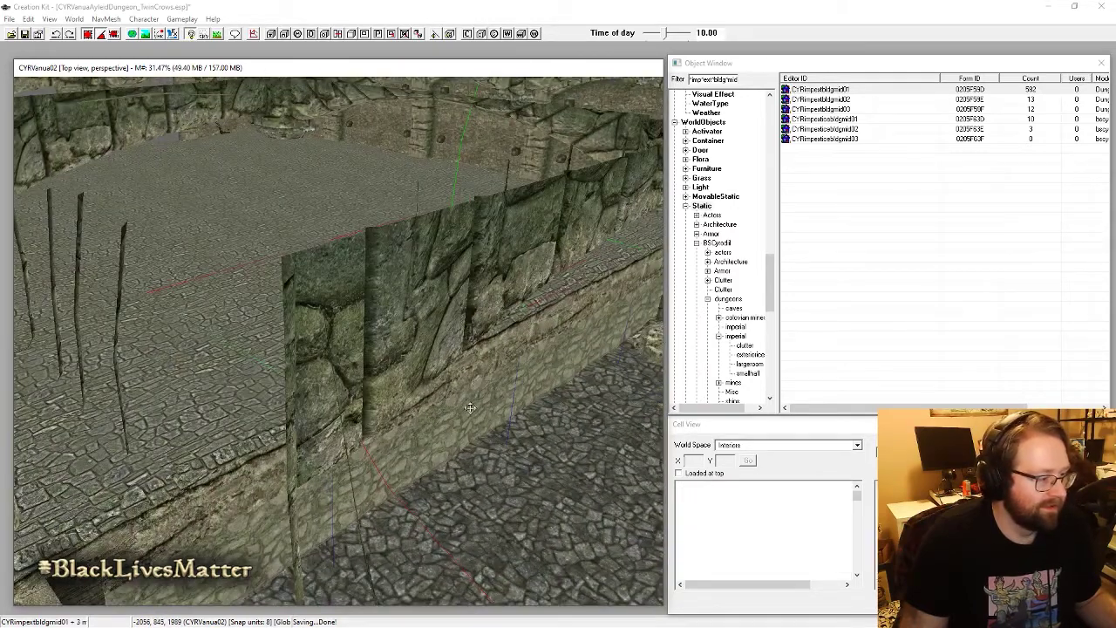
pyautogui.moveTo(324, 441); pyautogui.dragTo(222, 392)
pyautogui.keyDown('shift'); pyautogui.moveTo(349, 299); pyautogui.dragTo(490, 420, button='middle'); pyautogui.keyUp('shift')
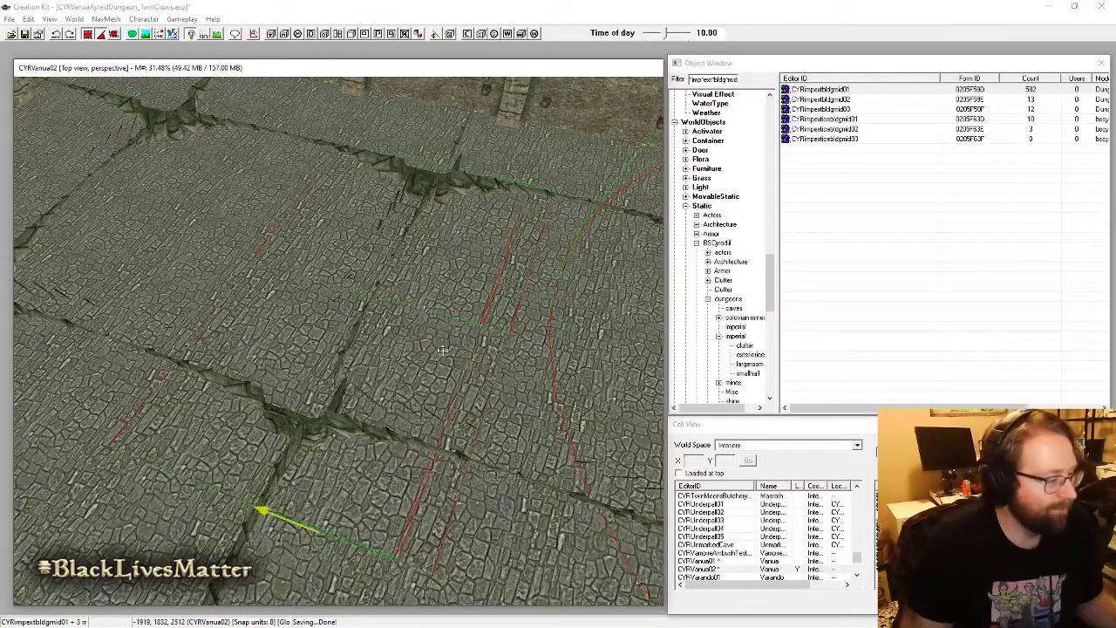
pyautogui.moveTo(449, 351); pyautogui.dragTo(391, 351, button='middle')
pyautogui.moveTo(408, 369); pyautogui.dragTo(366, 327)
pyautogui.moveTo(365, 328); pyautogui.dragTo(462, 342, button='middle')
pyautogui.moveTo(463, 342); pyautogui.dragTo(437, 332)
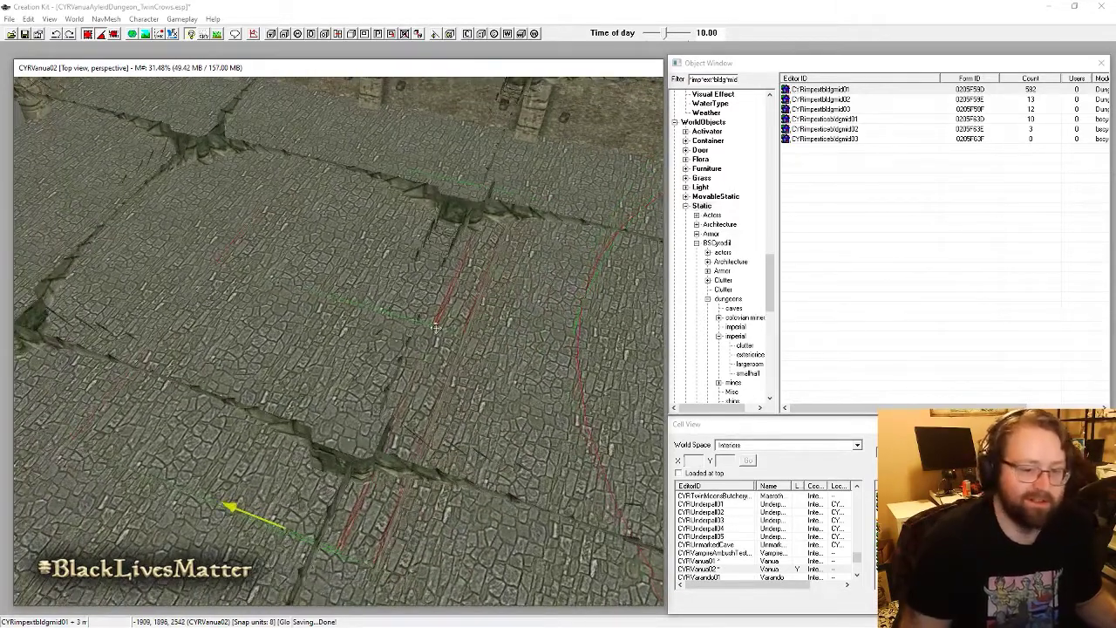
pyautogui.moveTo(464, 324); pyautogui.dragTo(427, 330, button='middle')
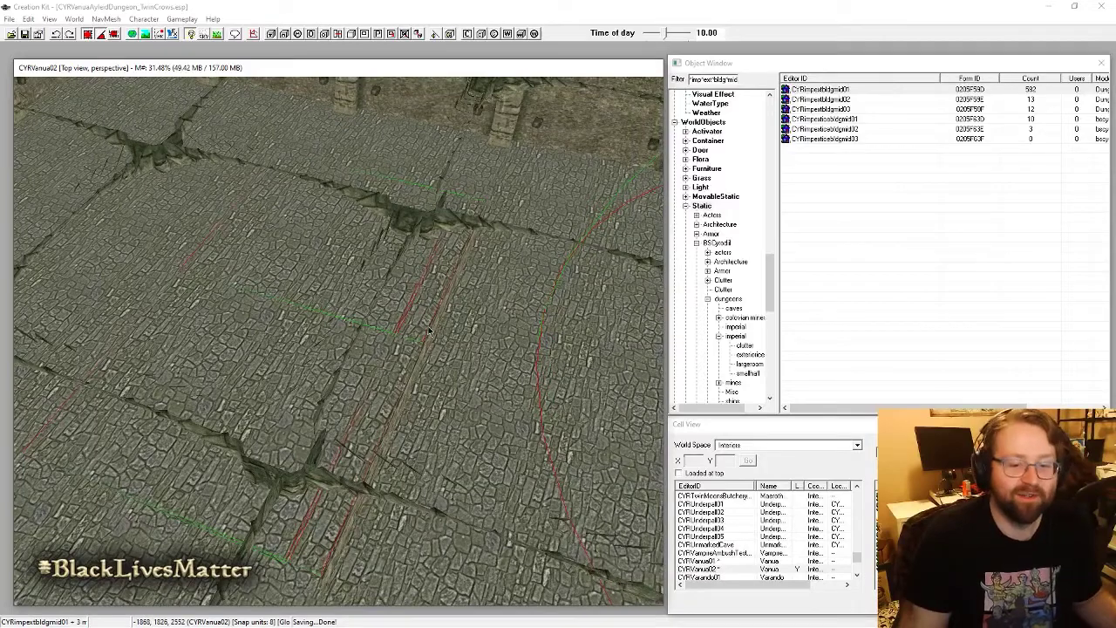
pyautogui.click(417, 351)
pyautogui.keyDown('shift'); pyautogui.moveTo(417, 350); pyautogui.dragTo(341, 343, button='middle'); pyautogui.keyUp('shift')
pyautogui.keyDown('shift'); pyautogui.moveTo(434, 398); pyautogui.dragTo(399, 397, button='middle'); pyautogui.keyUp('shift')
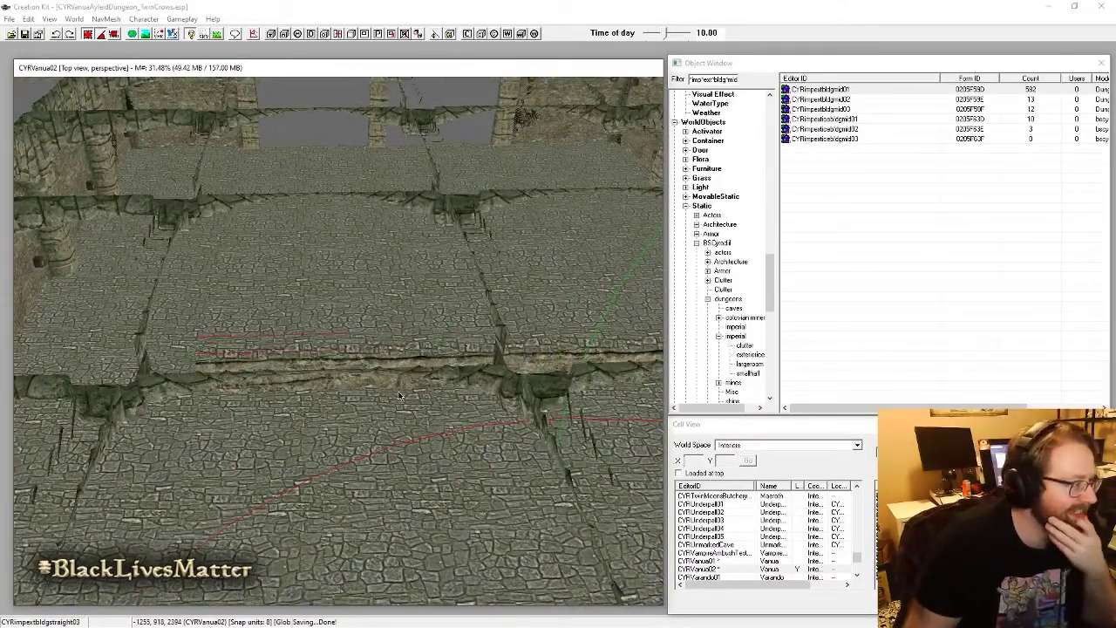
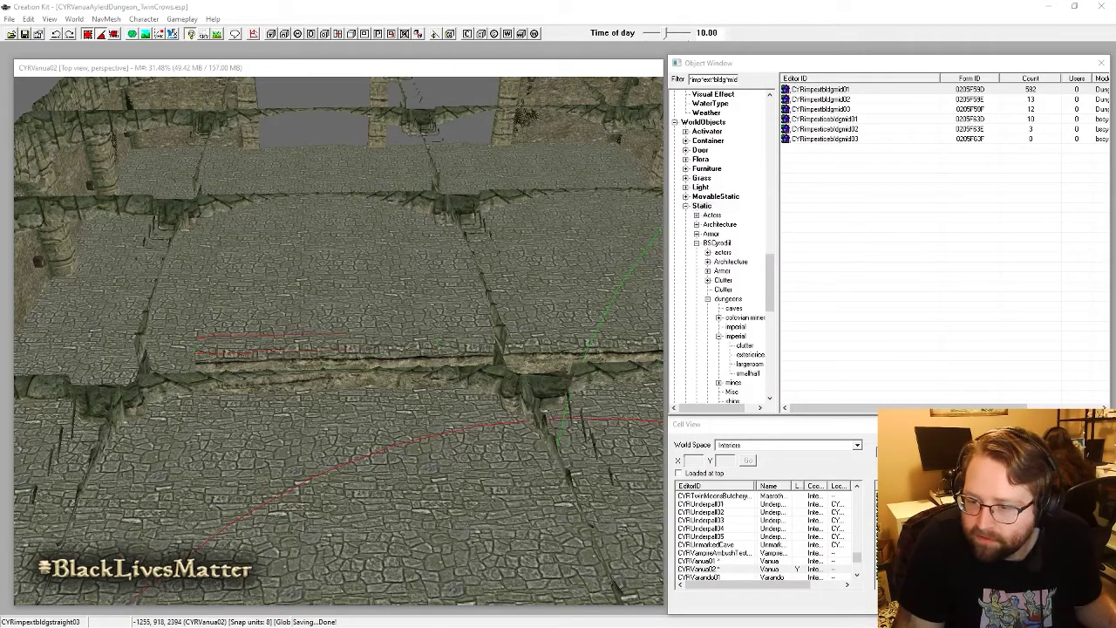
# Step: Switch to OneNote and add "Waterfalls / Waters FX" under Effects on the Vanua page, then return to the Creation Kit
pyautogui.moveTo(663, 0); pyautogui.dragTo(418, 54)
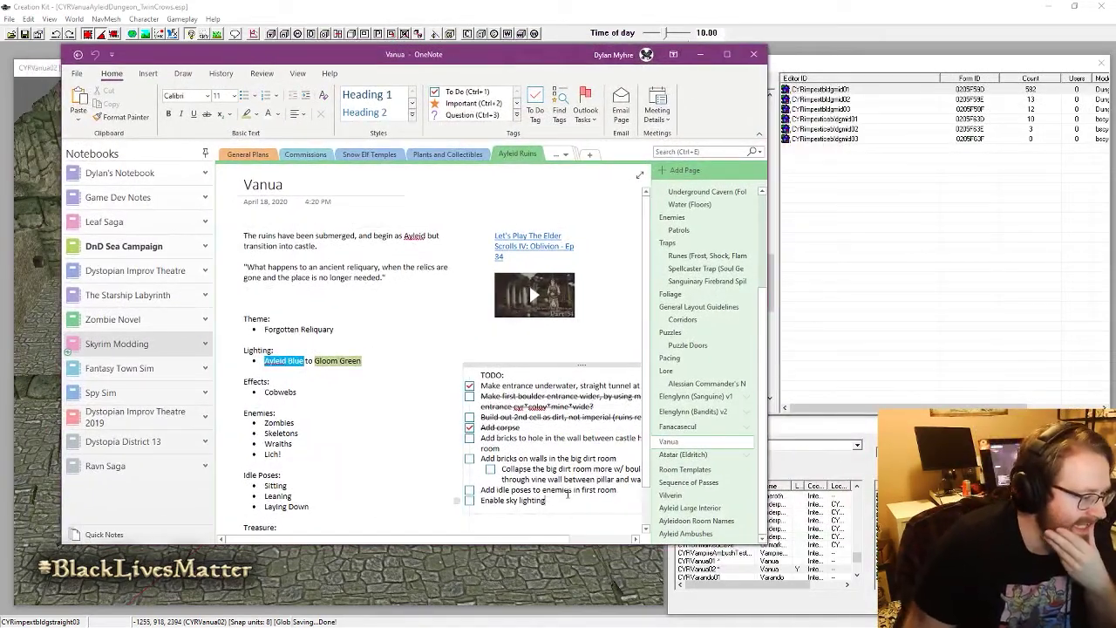
pyautogui.click(294, 403)
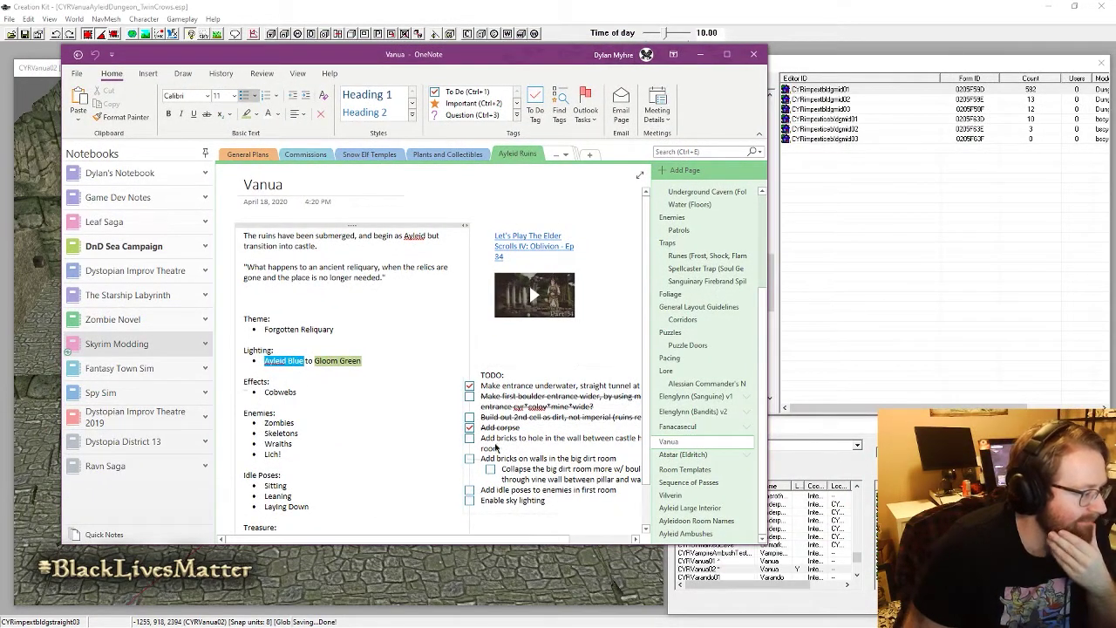
pyautogui.press('Return')
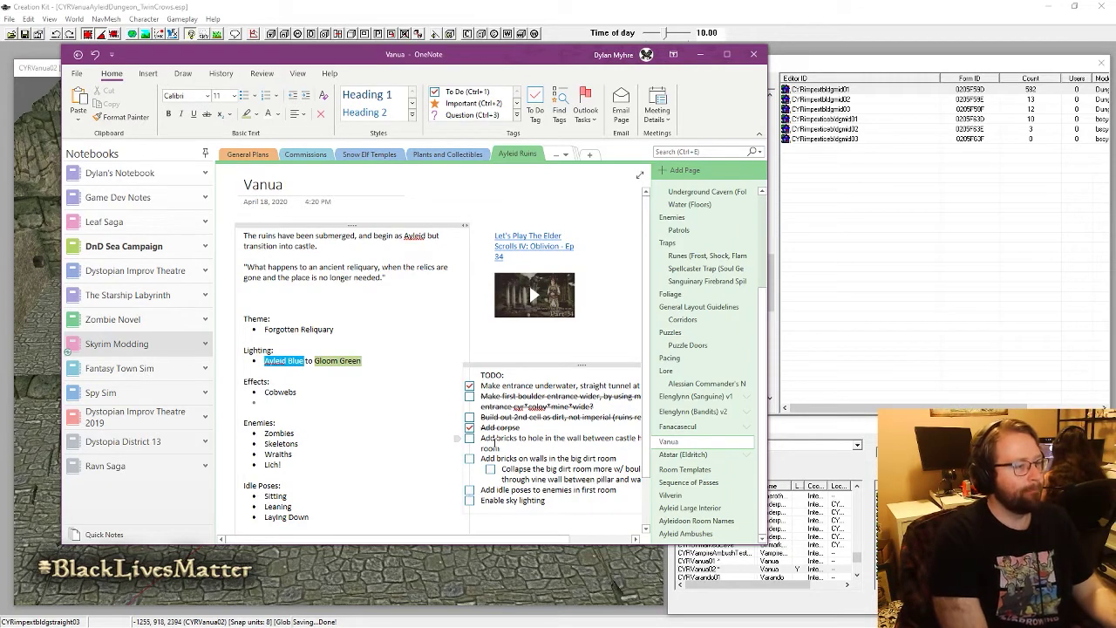
pyautogui.write('Waterfalls')
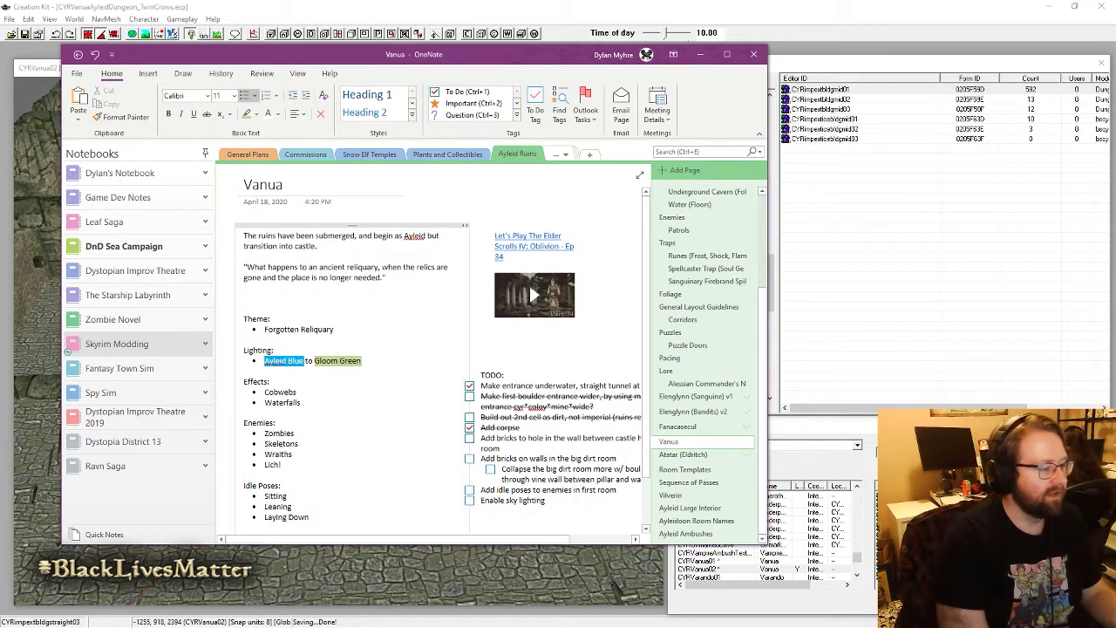
pyautogui.write(' / Waters FX')
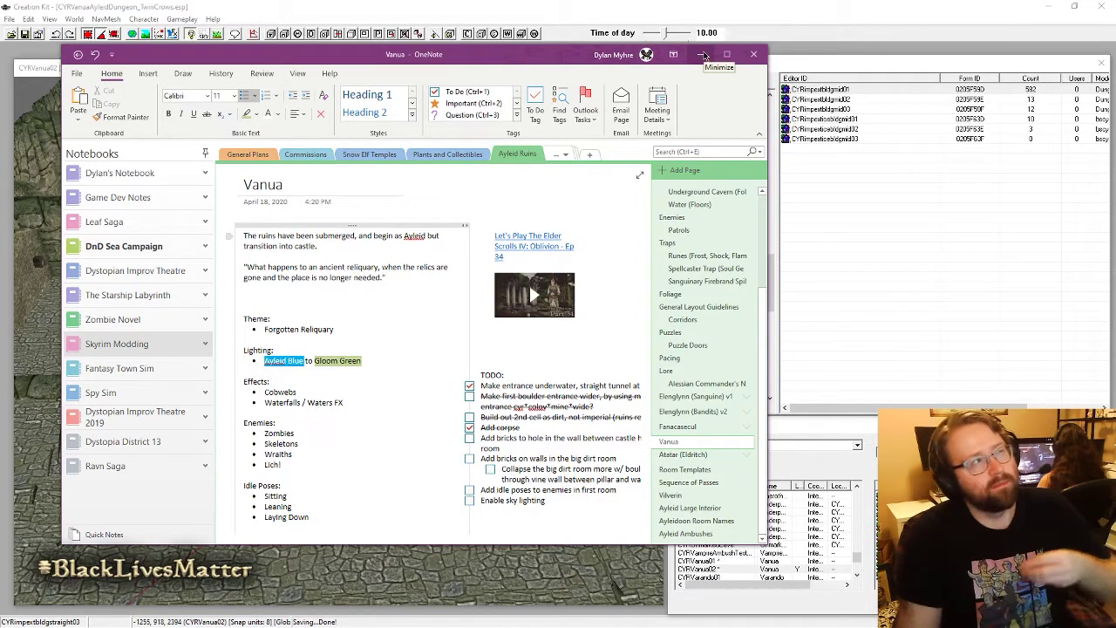
pyautogui.click(704, 55)
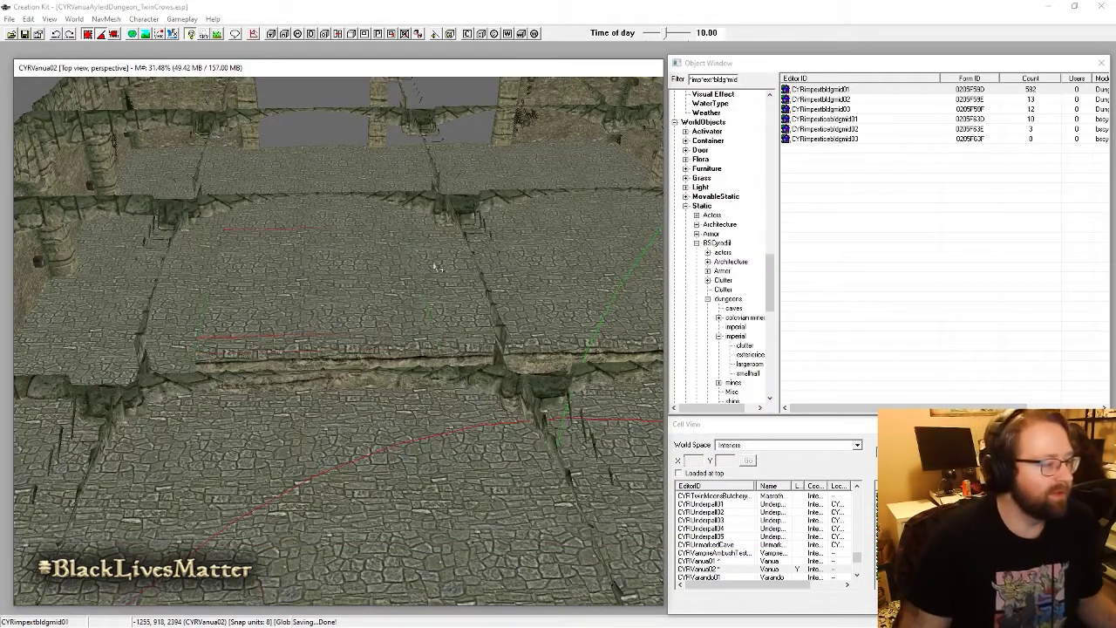
# Step: Filter the objects to the imperial exterior building corners with "cor" and preview CYRimpextbldgcorner01 from several angles
pyautogui.keyDown('shift'); pyautogui.moveTo(372, 328); pyautogui.dragTo(408, 332, button='middle'); pyautogui.keyUp('shift')
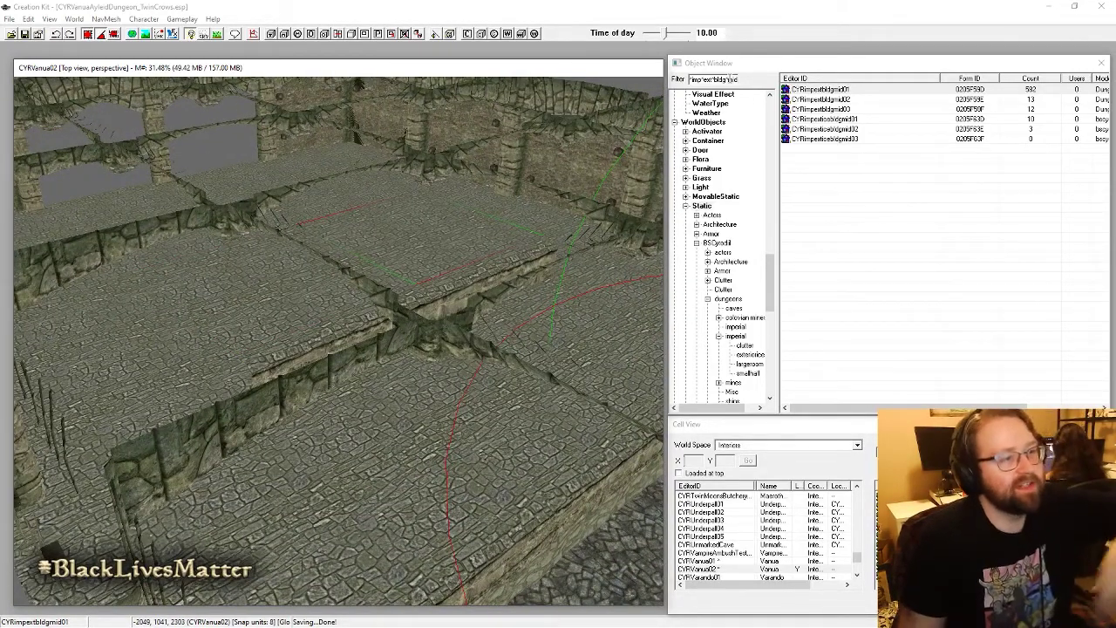
pyautogui.moveTo(729, 79); pyautogui.dragTo(770, 90)
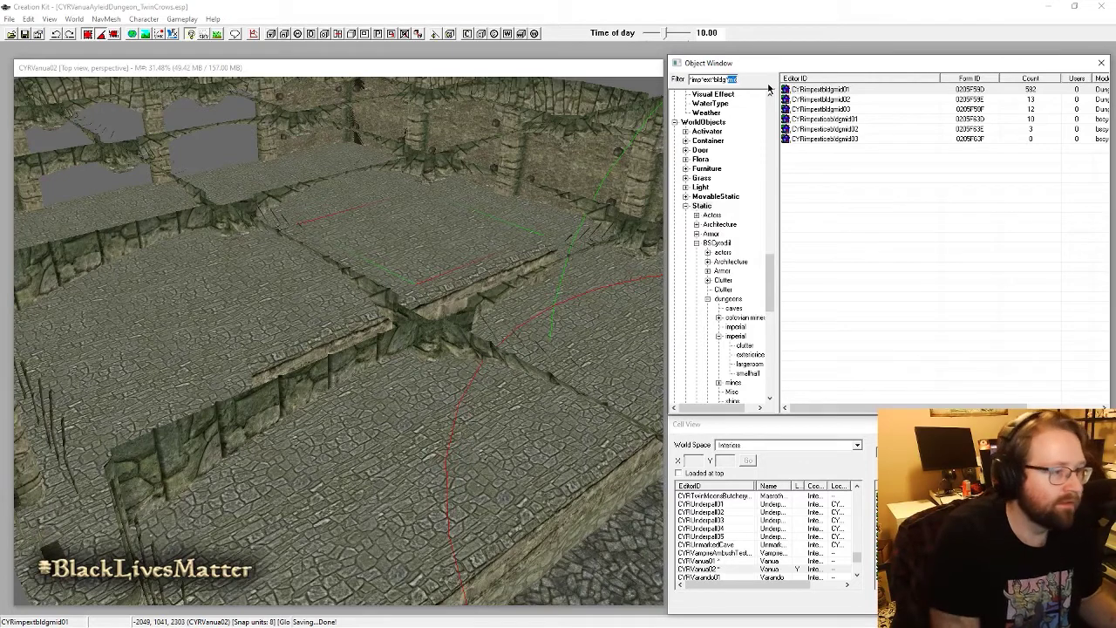
pyautogui.write('cor')
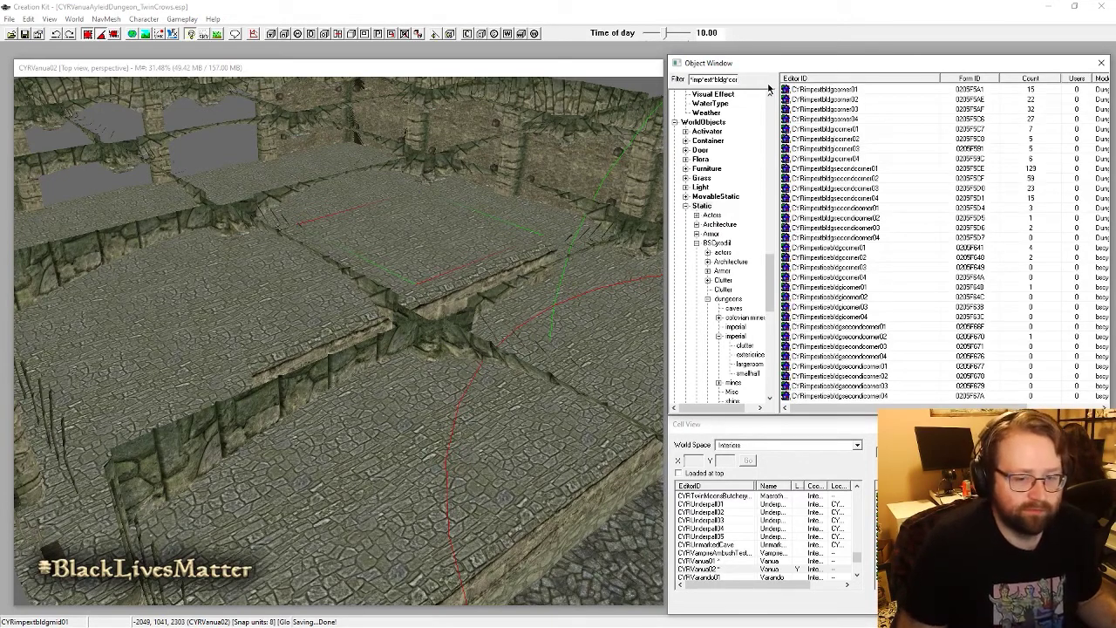
pyautogui.click(842, 89)
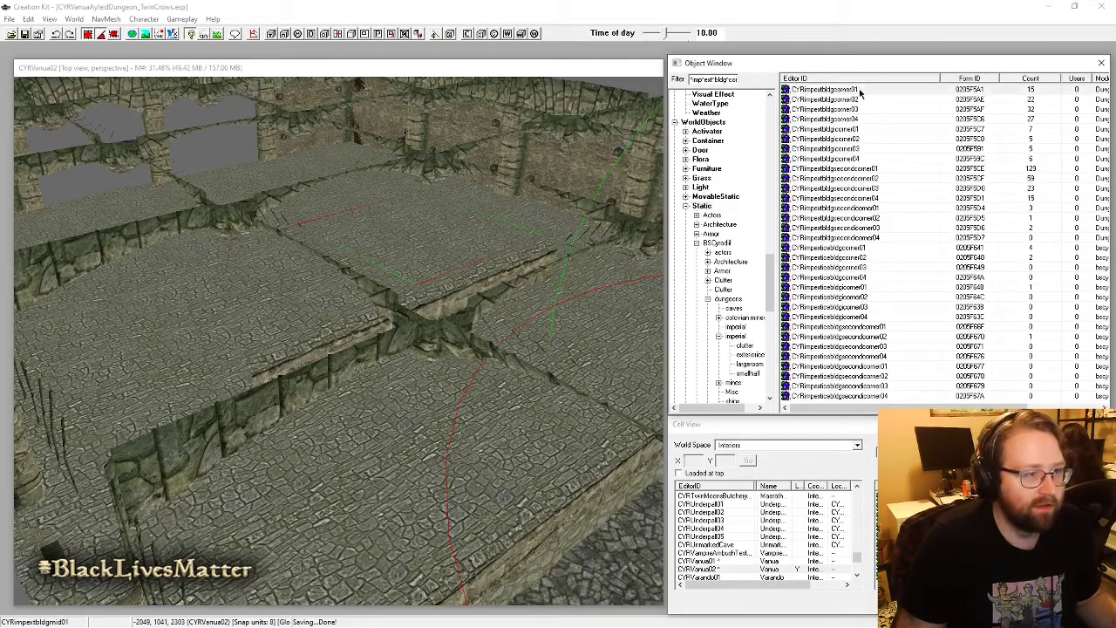
pyautogui.rightClick(843, 89)
pyautogui.click(872, 145)
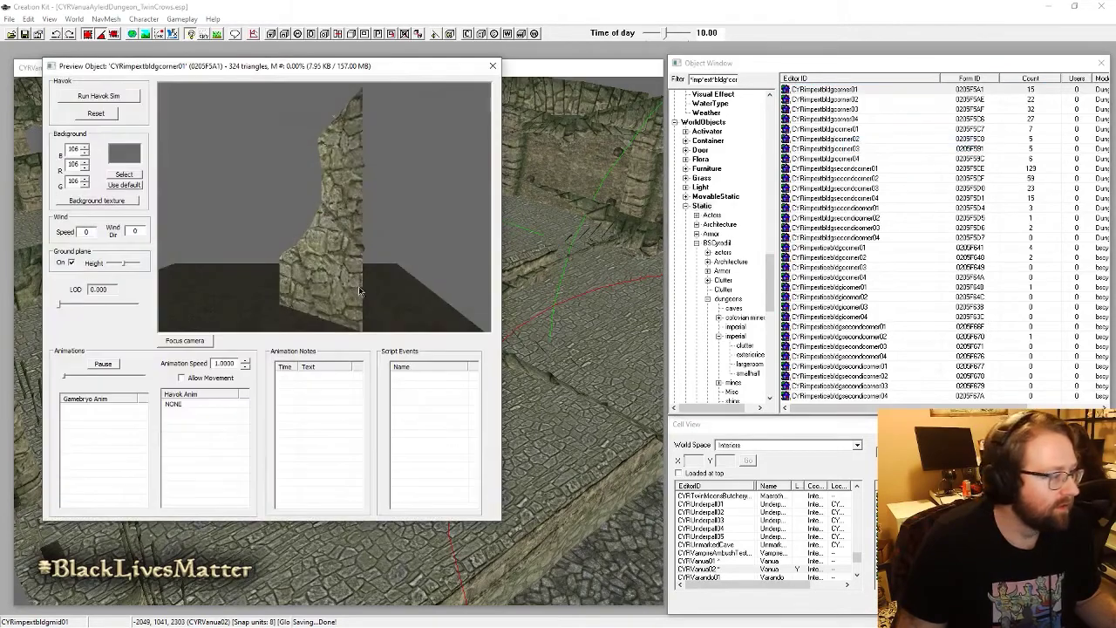
pyautogui.moveTo(358, 286); pyautogui.dragTo(398, 265)
pyautogui.moveTo(332, 207); pyautogui.dragTo(433, 251)
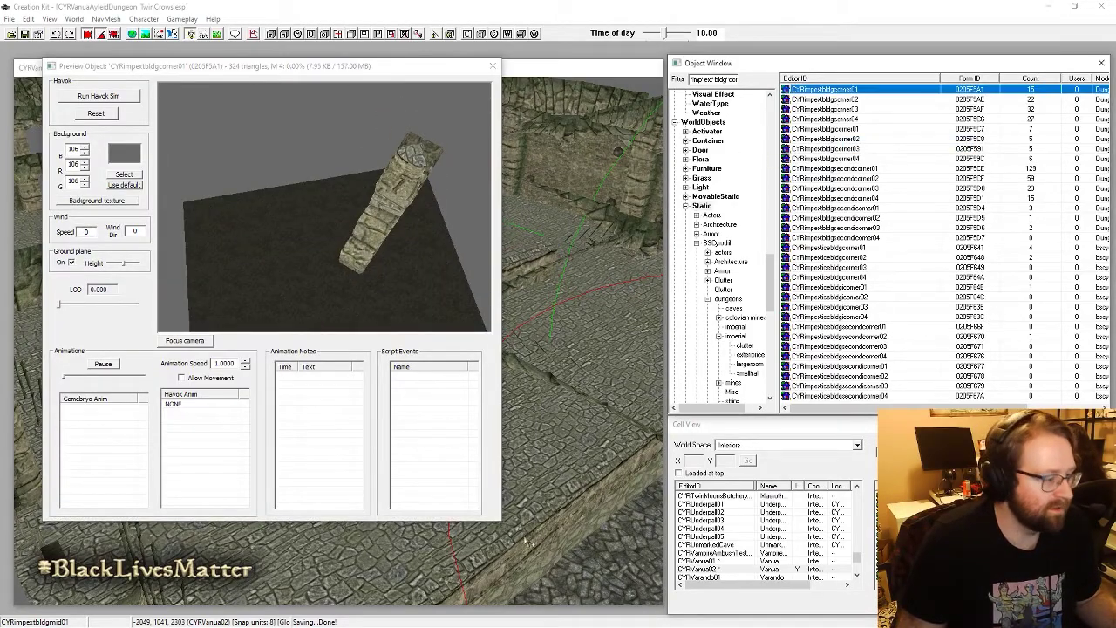
# Step: Place CYRimpextbldgcorner01 on the platform and replace that selected reference with CYRimpextbldgcorner03
pyautogui.click(547, 443)
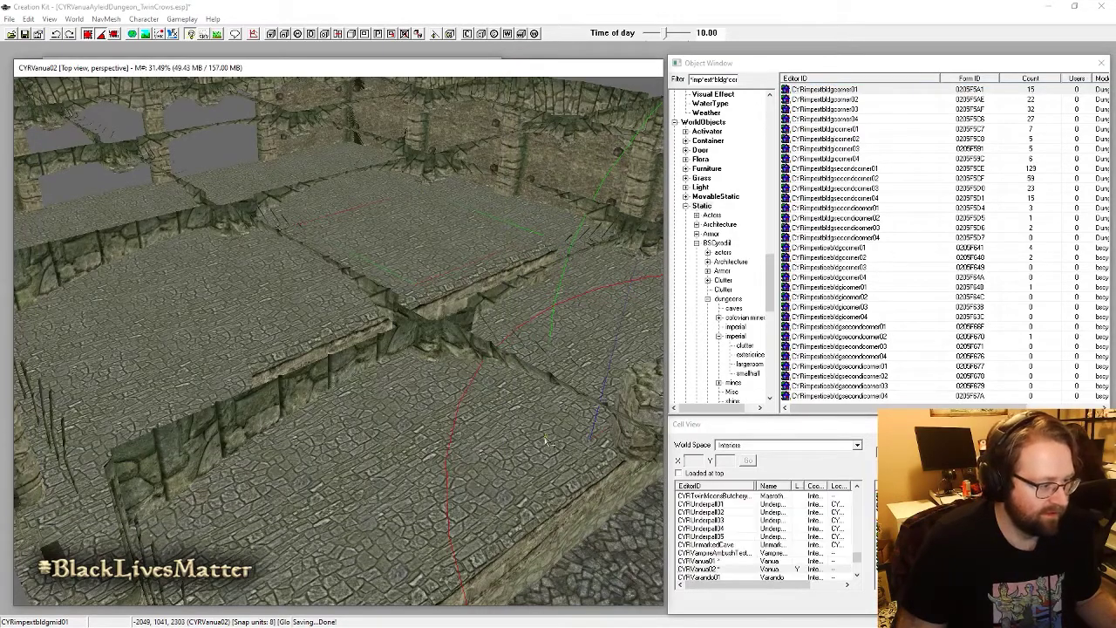
pyautogui.moveTo(547, 443); pyautogui.dragTo(506, 422, button='middle')
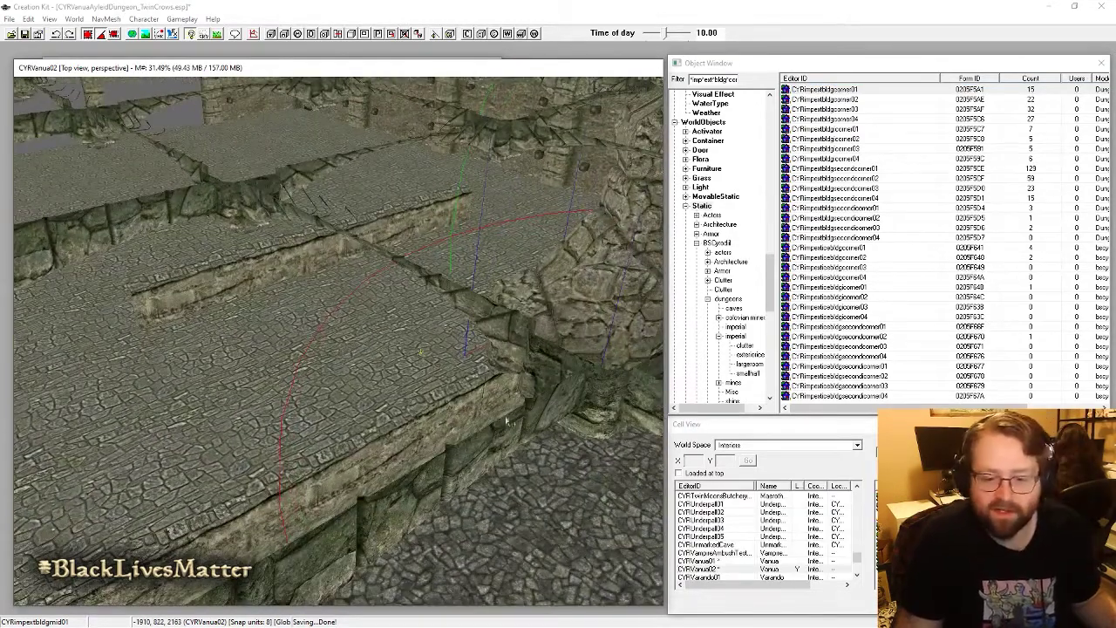
pyautogui.click(545, 303)
pyautogui.moveTo(570, 300); pyautogui.dragTo(266, 297)
pyautogui.moveTo(328, 196); pyautogui.dragTo(341, 308)
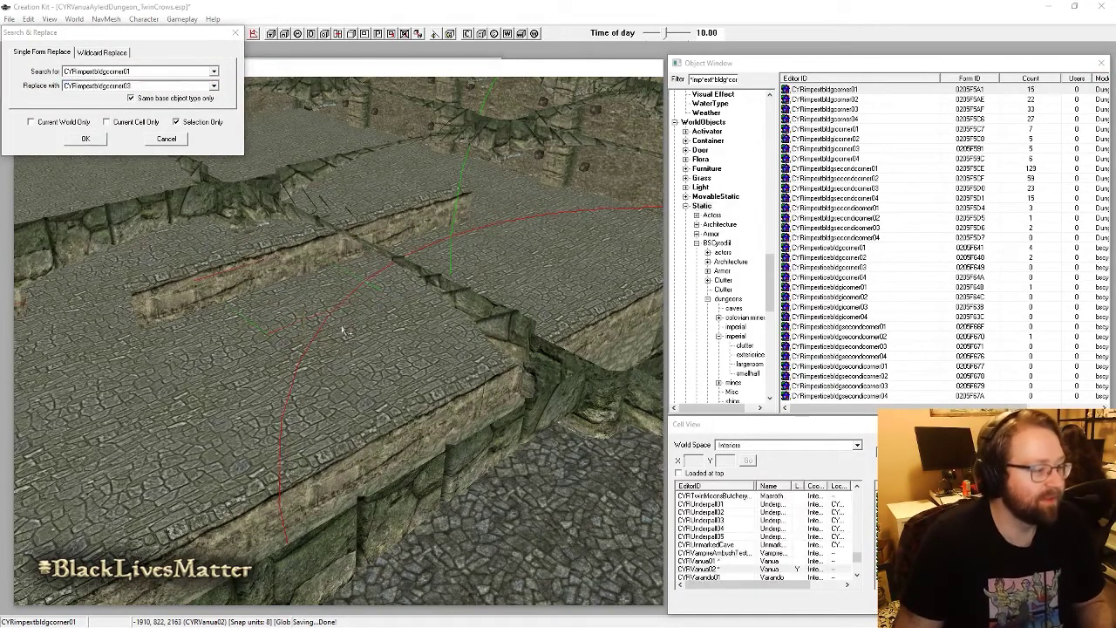
pyautogui.press('Return')
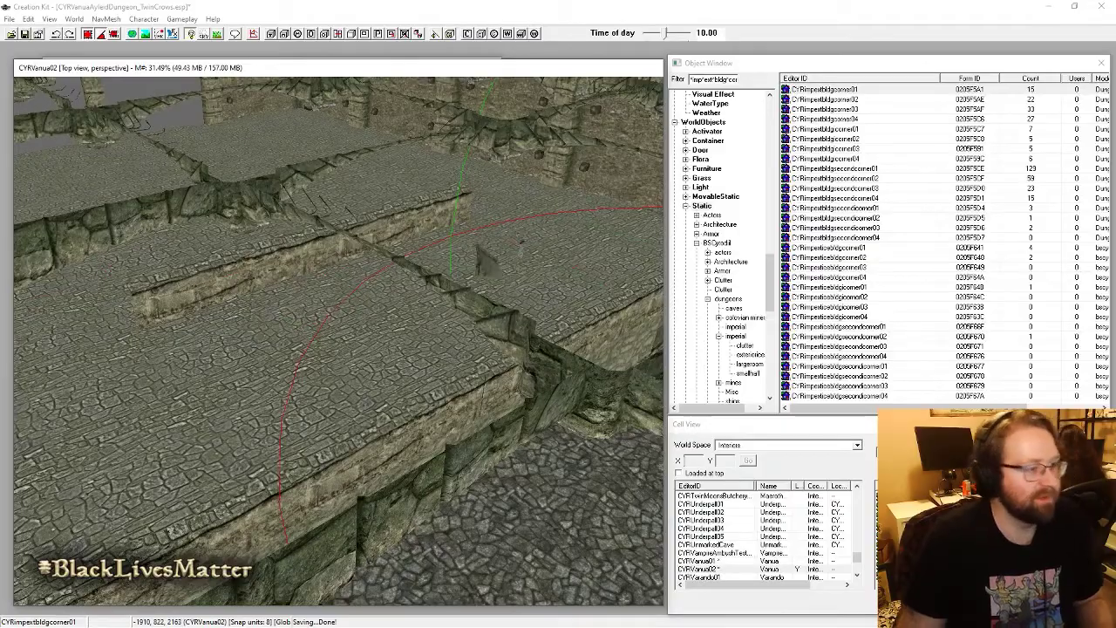
# Step: Move the CYRimpextbldgcorner03 piece to the open end of the second tier's front wall and align it with the adjoining wall
pyautogui.moveTo(489, 232); pyautogui.dragTo(463, 340, button='middle')
pyautogui.scroll(3, 427, 228)
pyautogui.click(417, 245)
pyautogui.scroll(4, 462, 339)
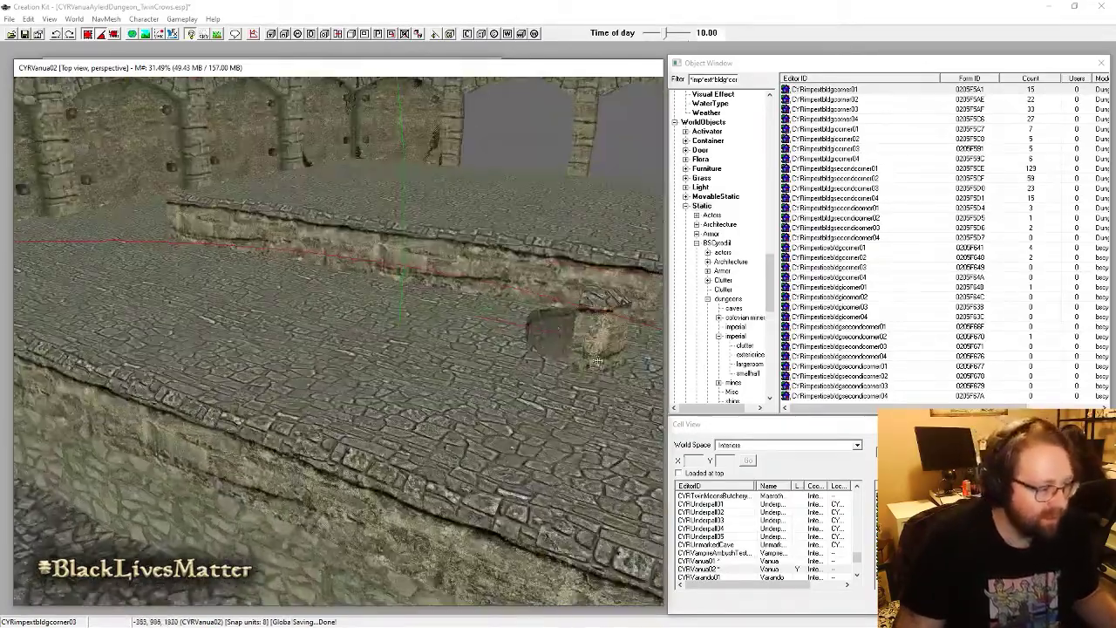
pyautogui.keyDown('shift'); pyautogui.moveTo(589, 341); pyautogui.dragTo(513, 516, button='middle'); pyautogui.keyUp('shift')
pyautogui.scroll(2, 413, 424)
pyautogui.moveTo(563, 511); pyautogui.dragTo(562, 480)
pyautogui.keyDown('shift'); pyautogui.moveTo(561, 480); pyautogui.dragTo(316, 370, button='middle'); pyautogui.keyUp('shift')
pyautogui.moveTo(316, 370); pyautogui.dragTo(443, 356)
pyautogui.keyDown('shift'); pyautogui.moveTo(443, 356); pyautogui.dragTo(488, 349, button='middle'); pyautogui.keyUp('shift')
pyautogui.moveTo(481, 365); pyautogui.dragTo(463, 355)
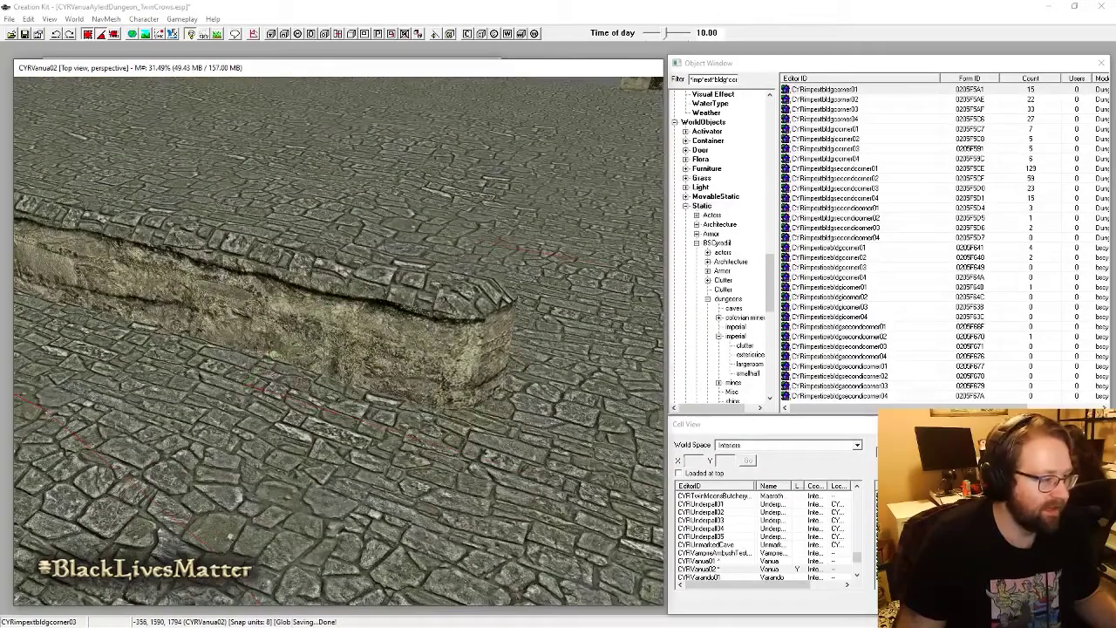
# Step: Duplicate a second-tier front wall piece, replace the copy with CYRimpextbldgstraight04 and fit it behind the corner as the side wall
pyautogui.keyDown('shift'); pyautogui.moveTo(436, 309); pyautogui.dragTo(356, 301, button='middle'); pyautogui.keyUp('shift')
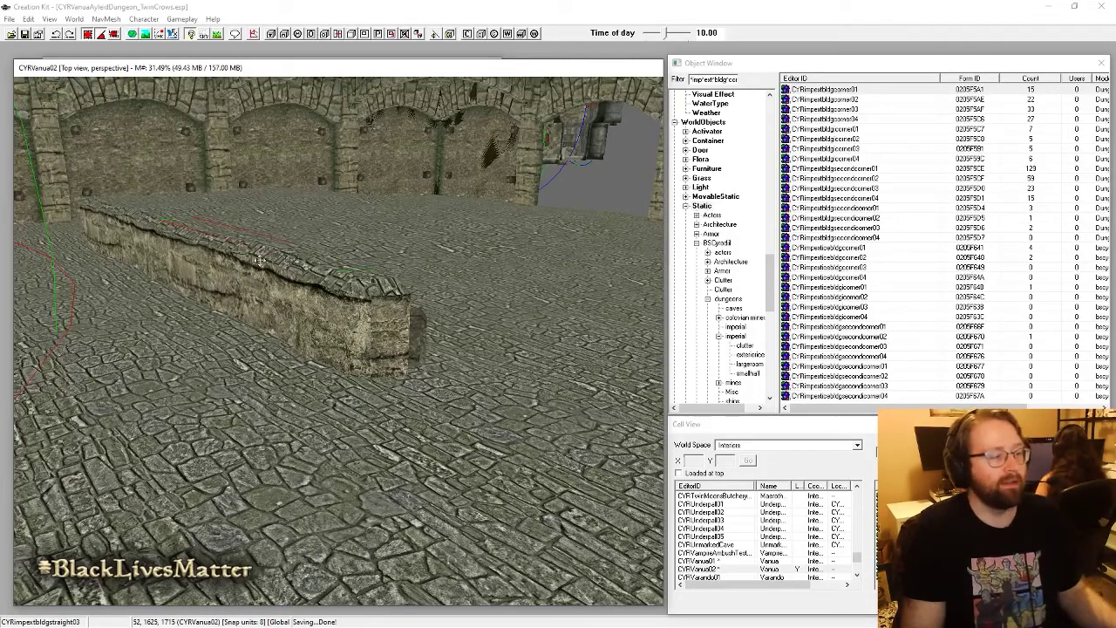
pyautogui.hotkey('ctrl', 'z')
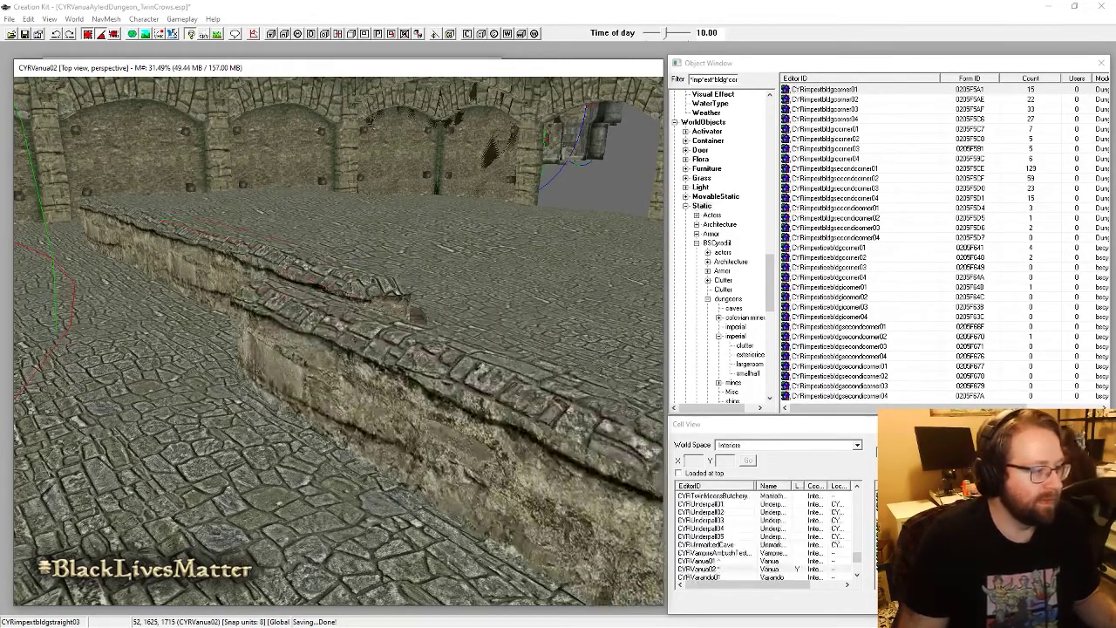
pyautogui.hotkey('ctrl', 'z')
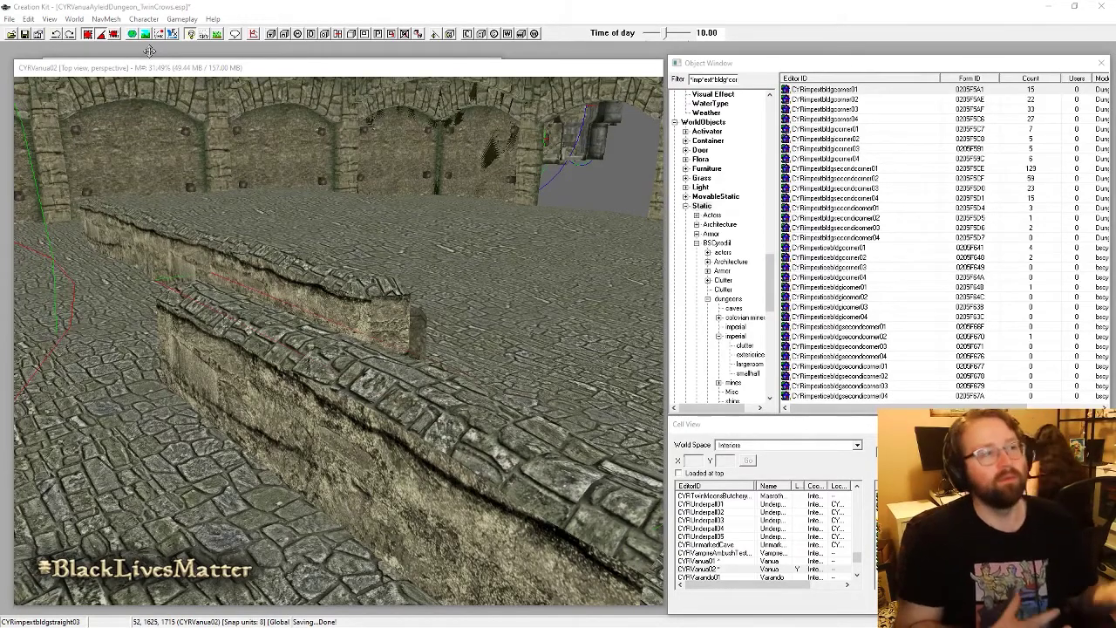
pyautogui.hotkey('ctrl', 'f')
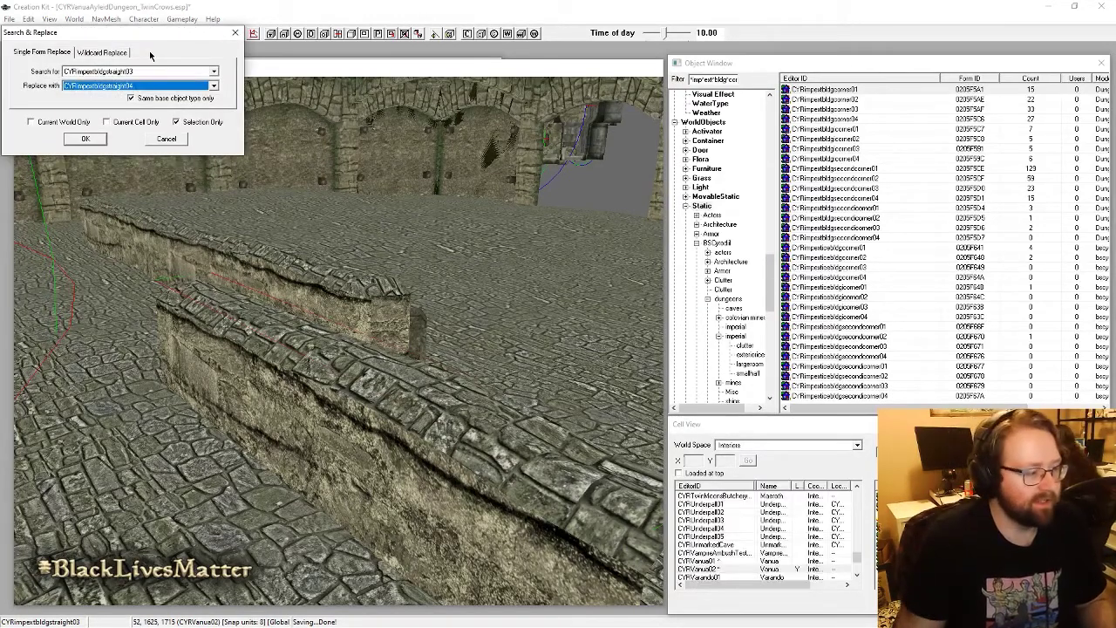
pyautogui.press('Return')
pyautogui.press('Return')
pyautogui.moveTo(161, 345); pyautogui.dragTo(606, 301)
pyautogui.scroll(5, 606, 301)
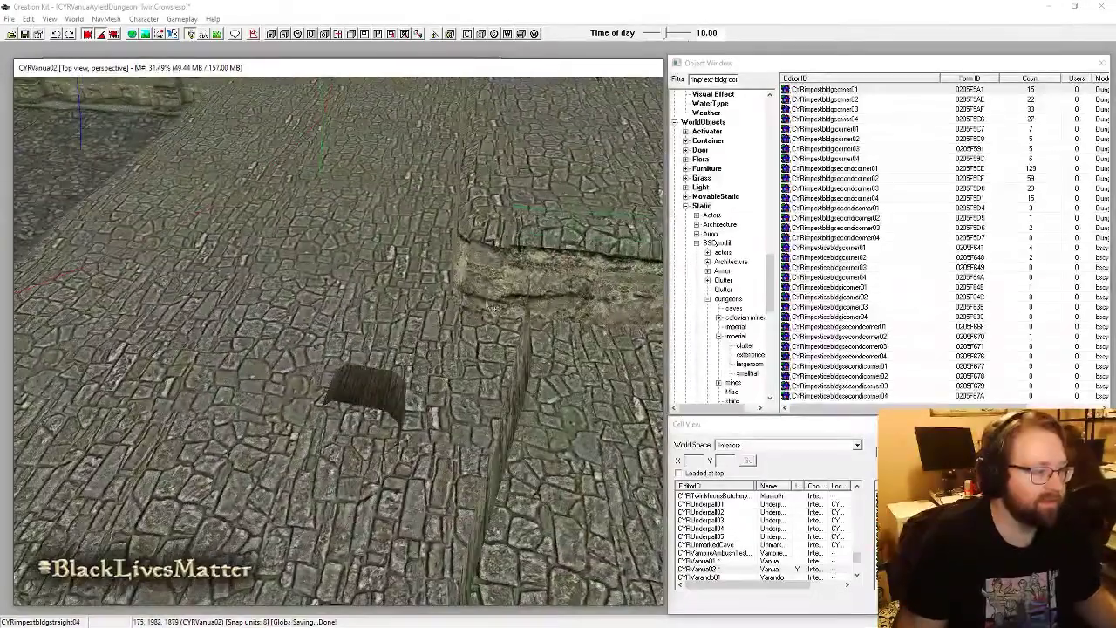
pyautogui.keyDown('shift'); pyautogui.moveTo(478, 271); pyautogui.dragTo(492, 323, button='middle'); pyautogui.keyUp('shift')
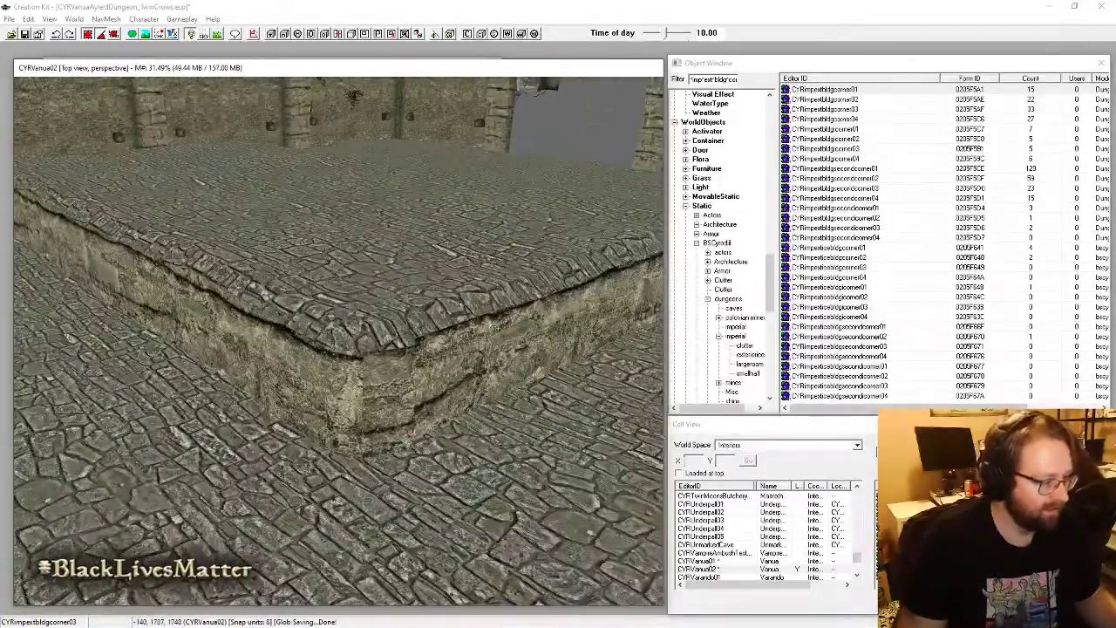
# Step: Examine the second tier's new corner, side wall and floor from close up and from above
pyautogui.keyDown('shift'); pyautogui.moveTo(398, 356); pyautogui.dragTo(344, 355, button='middle'); pyautogui.keyUp('shift')
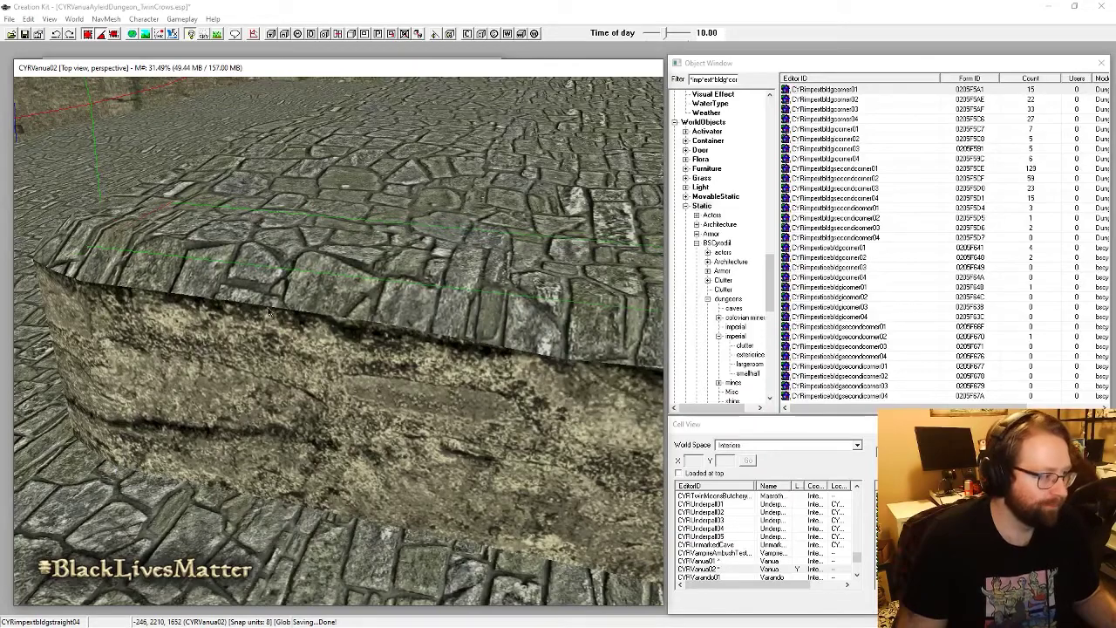
pyautogui.scroll(-5, 195, 181)
pyautogui.keyDown('shift'); pyautogui.moveTo(195, 181); pyautogui.dragTo(284, 227, button='middle'); pyautogui.keyUp('shift')
pyautogui.scroll(-5, 284, 226)
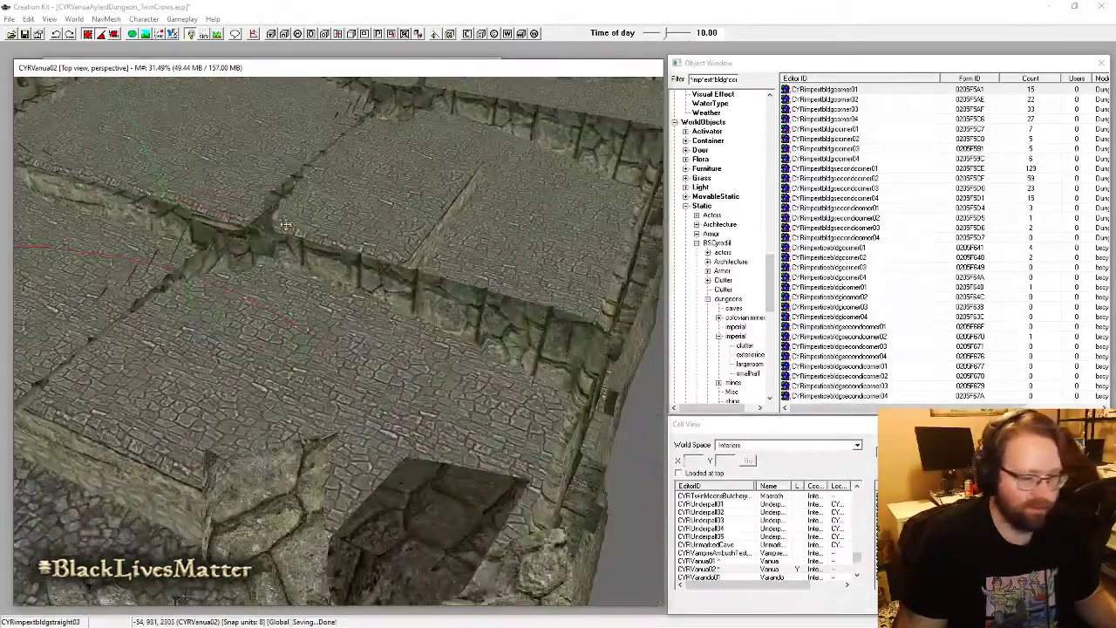
pyautogui.click(398, 329)
pyautogui.keyDown('shift'); pyautogui.moveTo(410, 336); pyautogui.dragTo(413, 334, button='middle'); pyautogui.keyUp('shift')
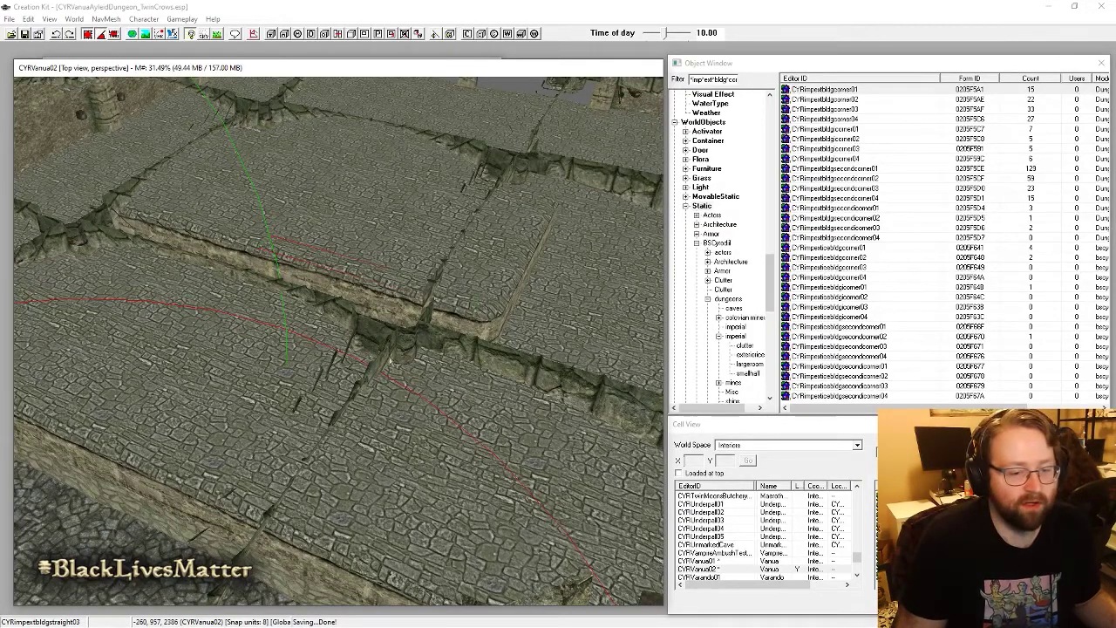
pyautogui.moveTo(392, 362); pyautogui.dragTo(387, 392, button='middle')
pyautogui.scroll(5, 389, 392)
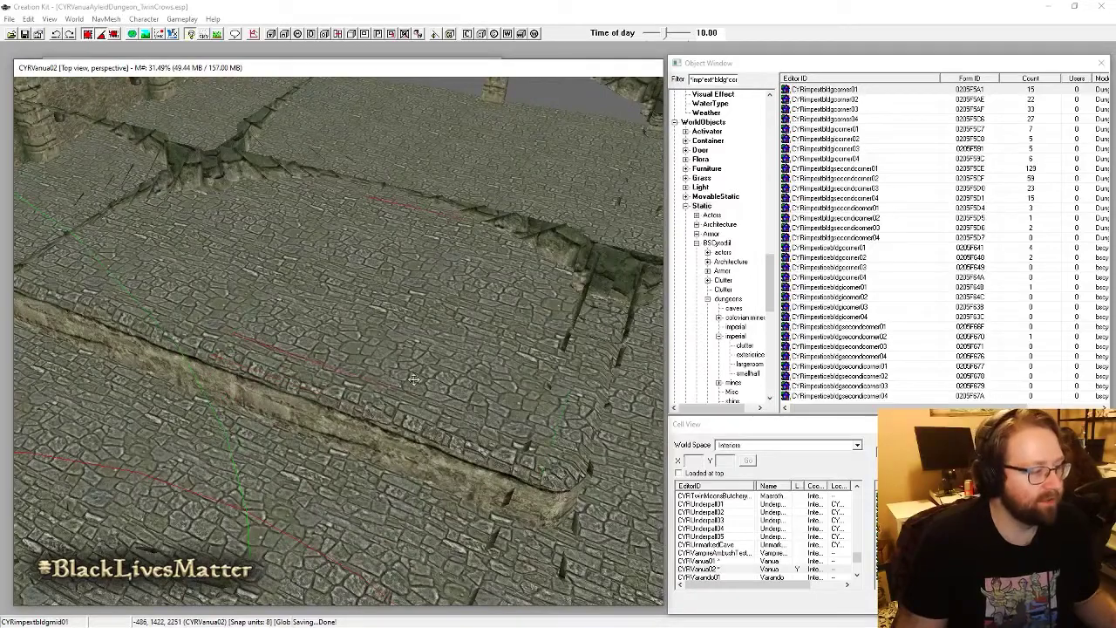
# Step: Select two CYRimpextbldgmid01 floor pieces around the second tier and delete them
pyautogui.keyDown('shift'); pyautogui.moveTo(296, 371); pyautogui.dragTo(395, 367, button='middle'); pyautogui.keyUp('shift')
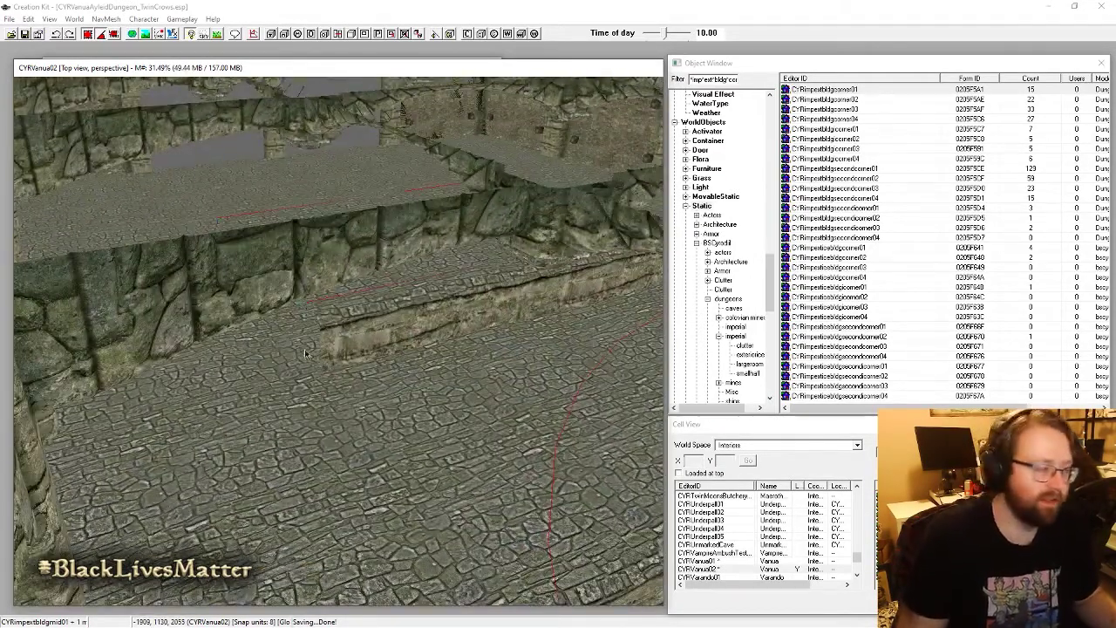
pyautogui.scroll(6, 284, 323)
pyautogui.keyDown('shift'); pyautogui.moveTo(285, 324); pyautogui.dragTo(356, 307, button='middle'); pyautogui.keyUp('shift')
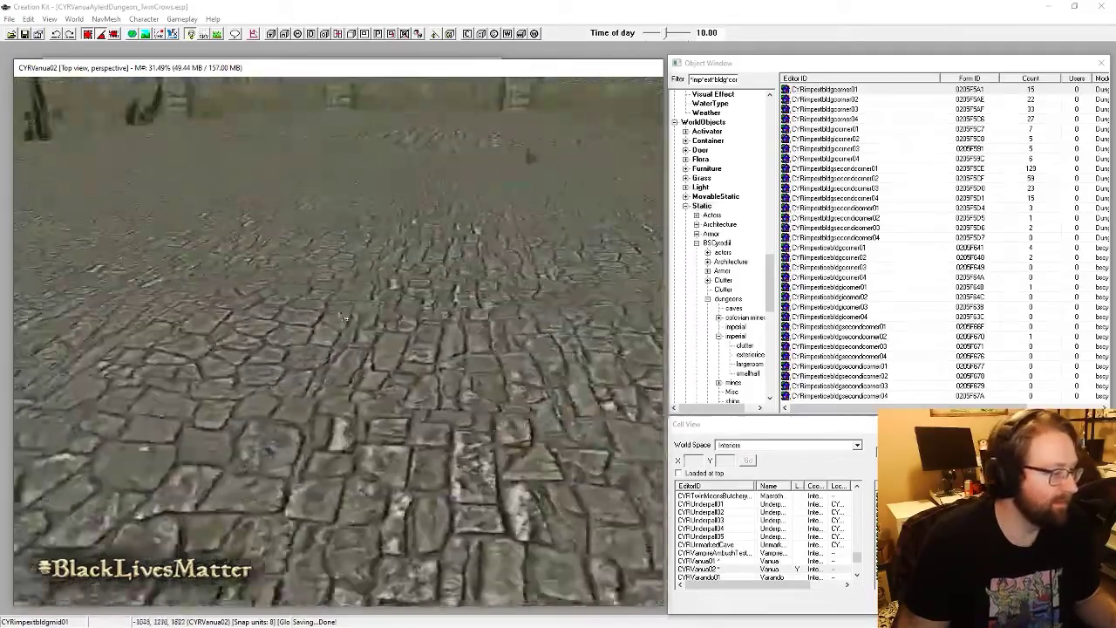
pyautogui.moveTo(376, 214); pyautogui.dragTo(413, 307, button='middle')
pyautogui.keyDown('ctrl'); pyautogui.click(333, 316); pyautogui.keyUp('ctrl')
pyautogui.keyDown('shift'); pyautogui.moveTo(332, 316); pyautogui.dragTo(339, 328, button='middle'); pyautogui.keyUp('shift')
pyautogui.press('Delete')
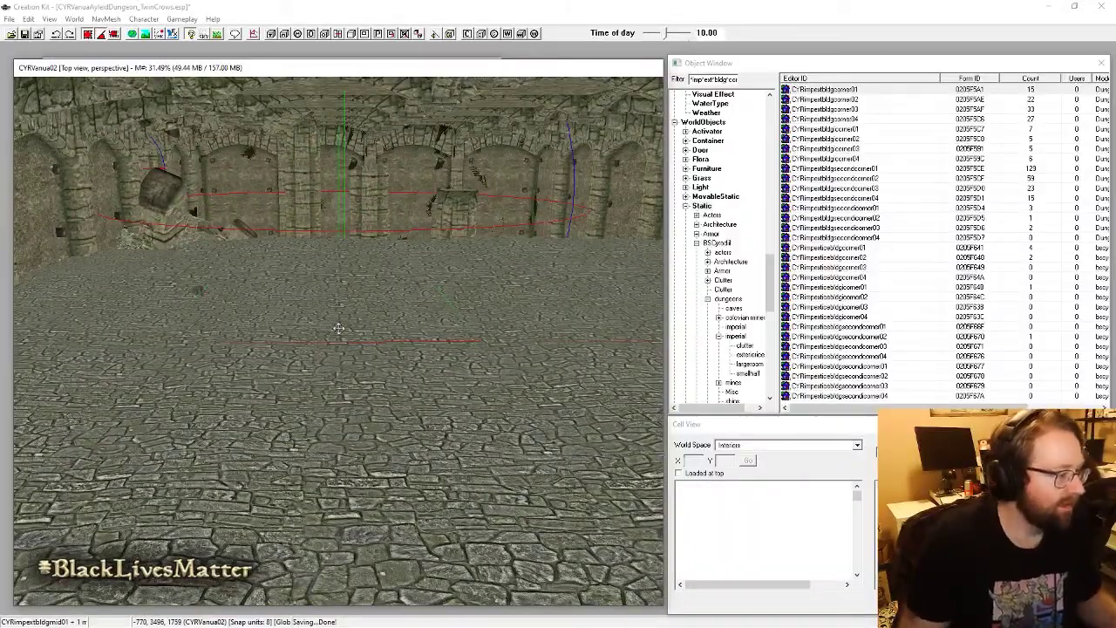
# Step: Replace the CYRimpextbldgstraight03 piece at the opposite end of the second tier's front wall with CYRimpextbldgstraight04
pyautogui.keyDown('shift'); pyautogui.moveTo(379, 260); pyautogui.dragTo(316, 336, button='middle'); pyautogui.keyUp('shift')
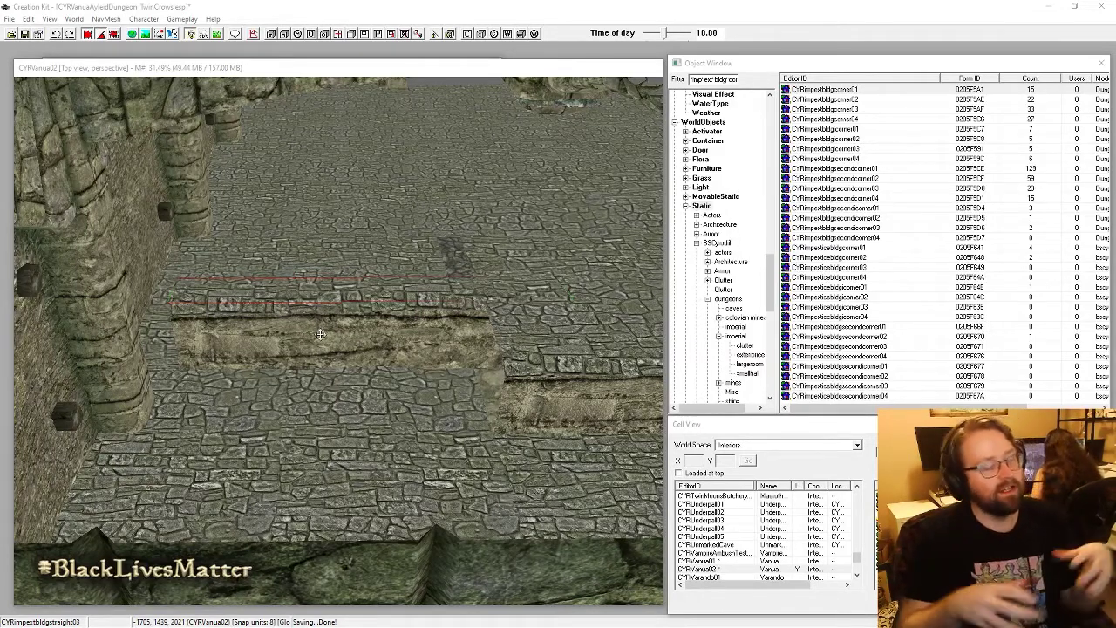
pyautogui.hotkey('ctrl', 'f')
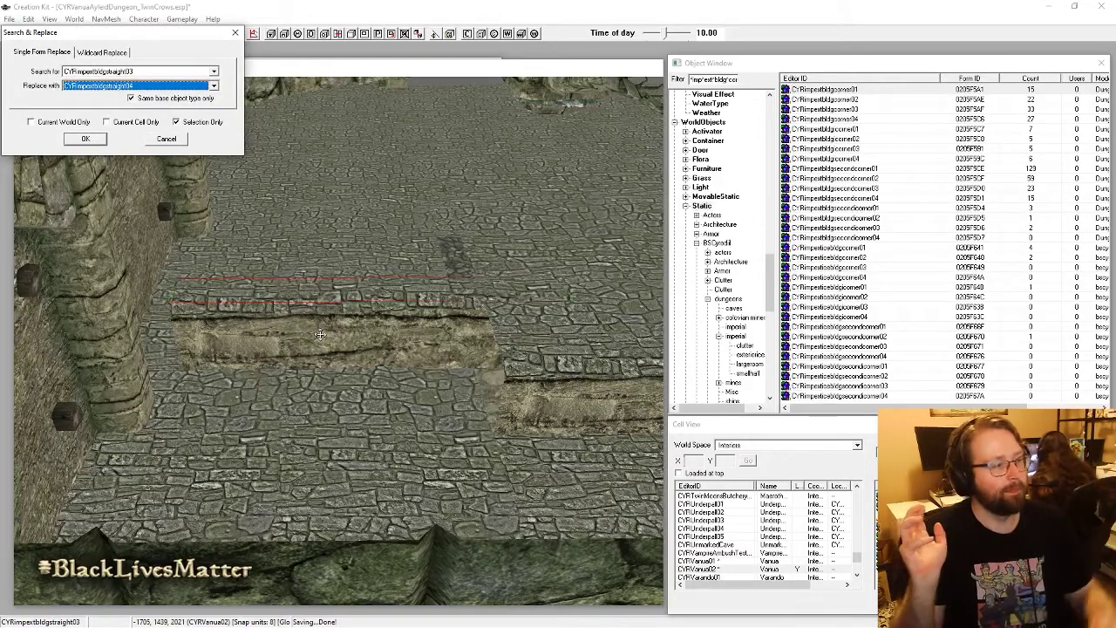
pyautogui.press('Return')
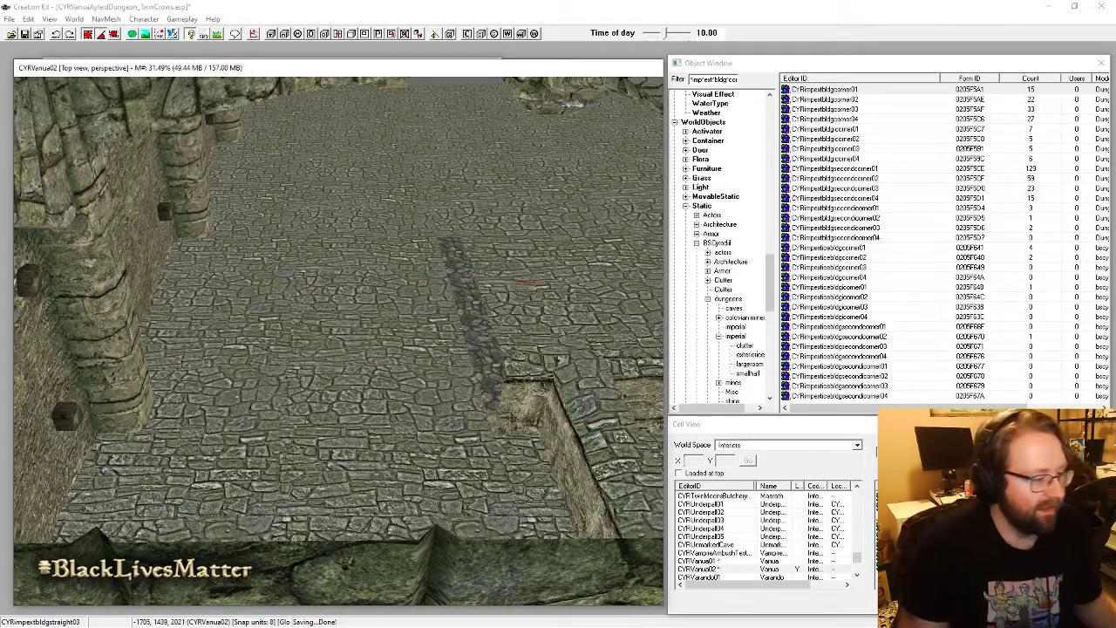
# Step: Move the side wall piece to the opposite end of the second tier's front wall and align it with the floor edge
pyautogui.moveTo(621, 436); pyautogui.dragTo(471, 309)
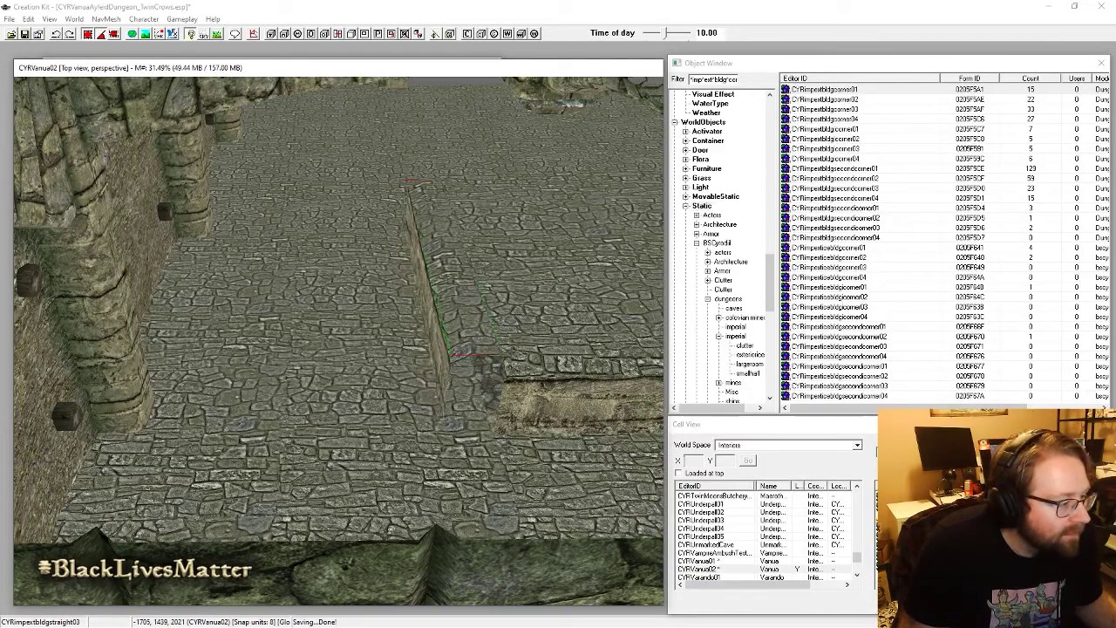
pyautogui.keyDown('shift'); pyautogui.moveTo(455, 299); pyautogui.dragTo(454, 384, button='middle'); pyautogui.keyUp('shift')
pyautogui.click(488, 341)
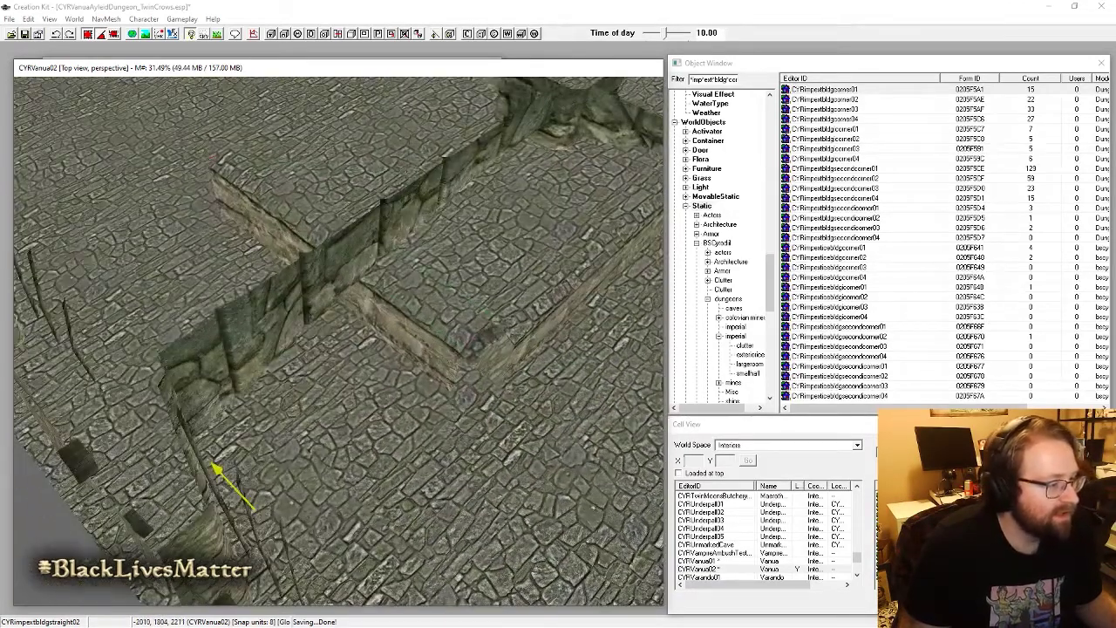
pyautogui.click(542, 261)
pyautogui.moveTo(456, 324); pyautogui.dragTo(447, 317)
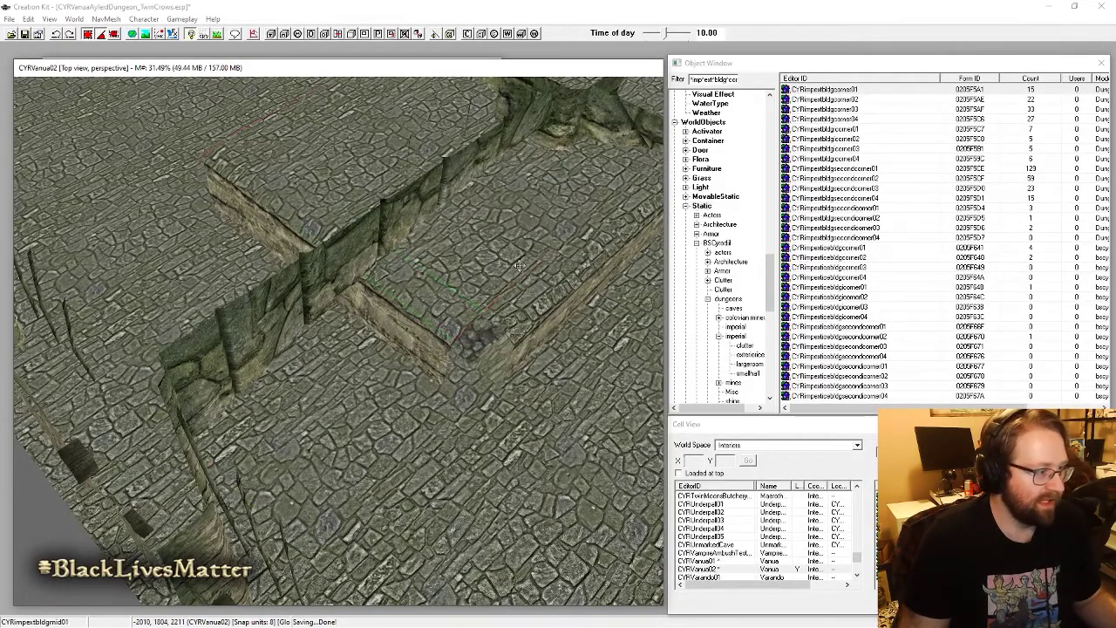
# Step: Duplicate the second tier's CYRimpextbldgcorner03 piece, move the copy near the open end of the wall and replace it with CYRimpextbldgcorner02
pyautogui.keyDown('shift'); pyautogui.moveTo(520, 266); pyautogui.dragTo(516, 309, button='middle'); pyautogui.keyUp('shift')
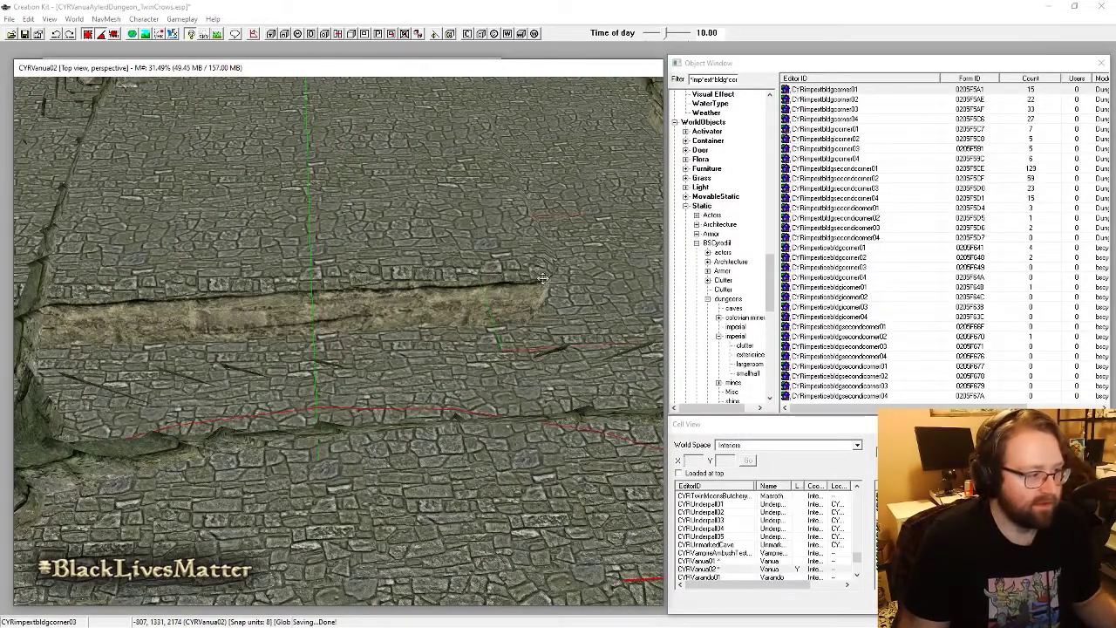
pyautogui.moveTo(261, 314); pyautogui.dragTo(559, 393, button='middle')
pyautogui.moveTo(301, 405); pyautogui.dragTo(202, 404)
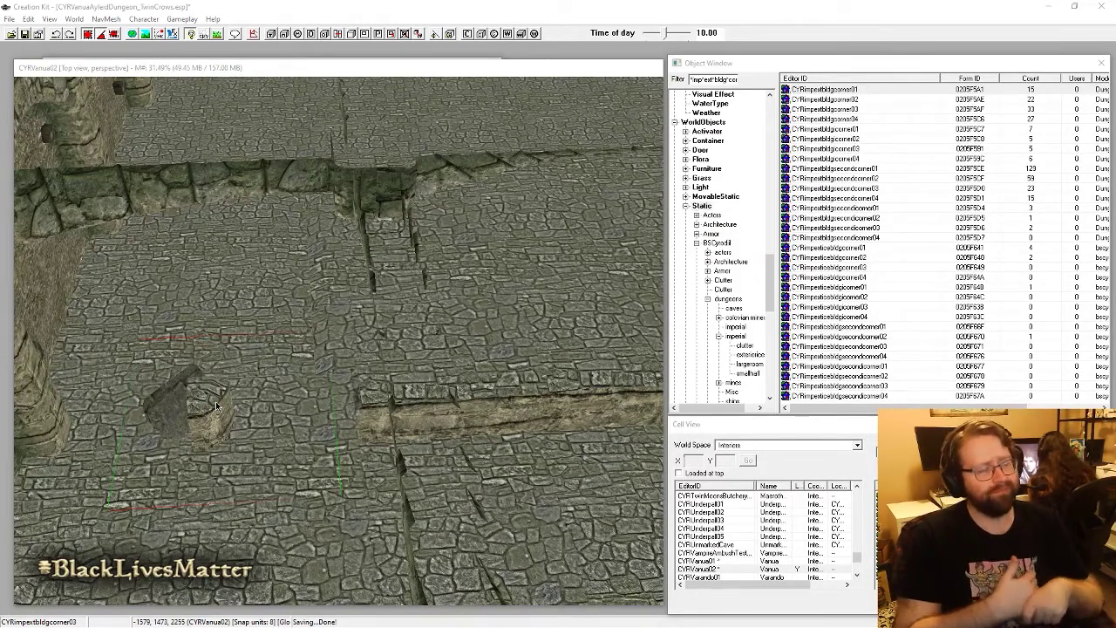
pyautogui.hotkey('ctrl', 'f')
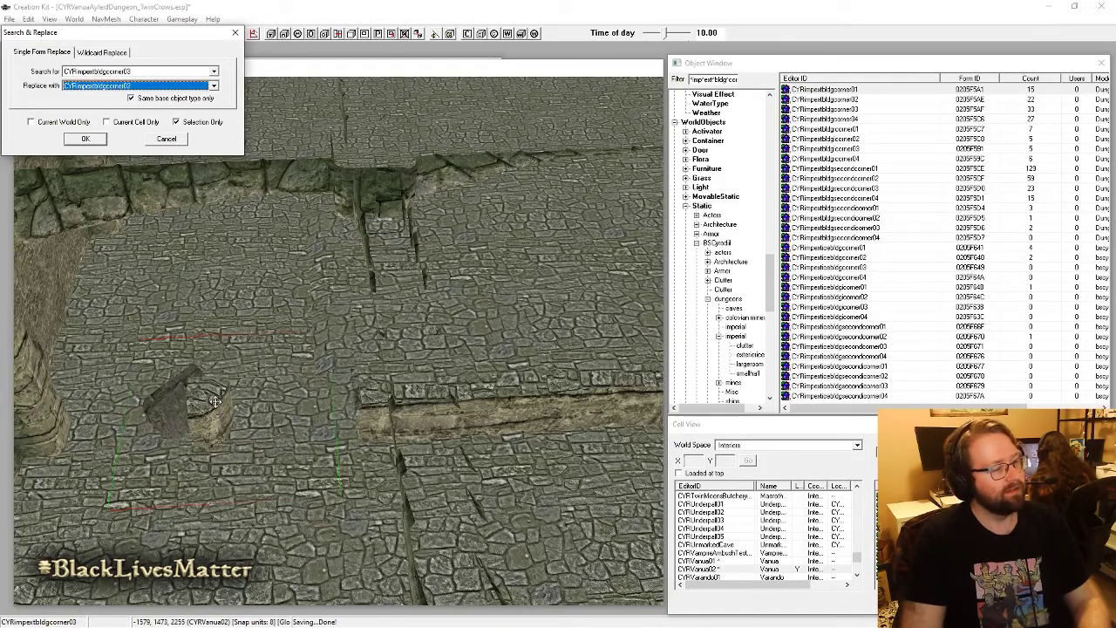
pyautogui.press('Return')
pyautogui.press('Return')
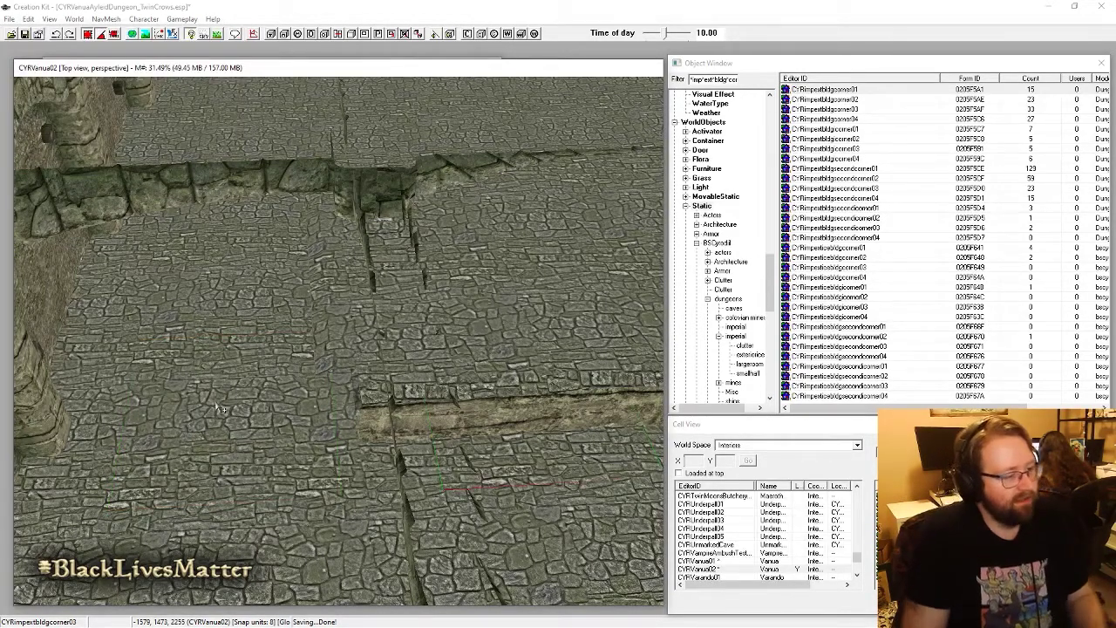
# Step: Fit the CYRimpextbldgcorner02 piece into the junction of the second tier's front and side walls
pyautogui.moveTo(218, 408); pyautogui.dragTo(349, 500, button='right')
pyautogui.moveTo(382, 473); pyautogui.dragTo(343, 389)
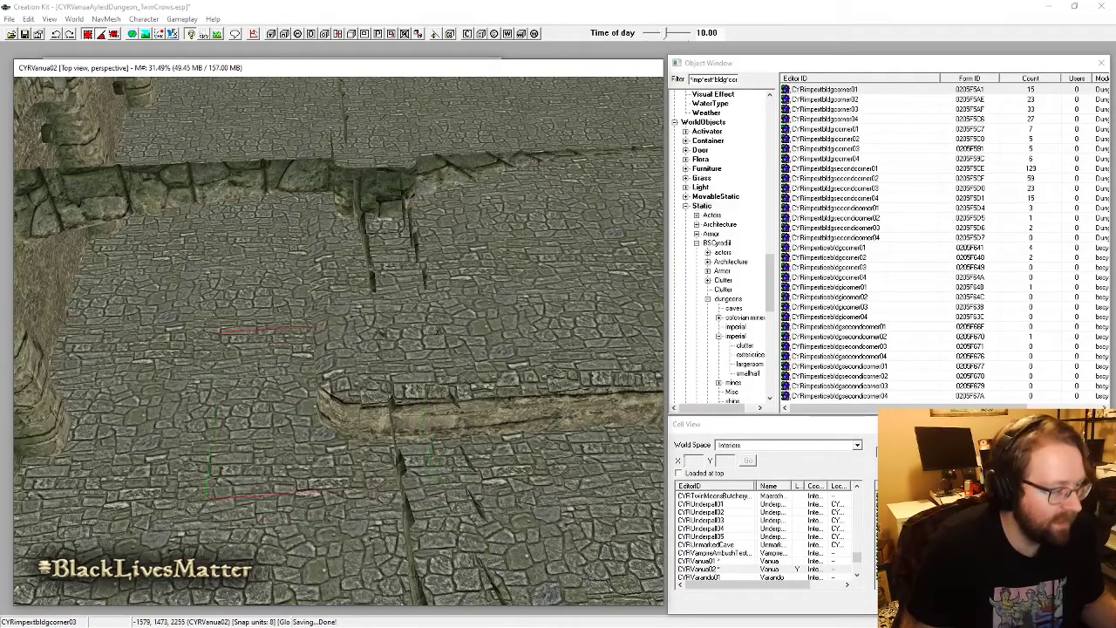
pyautogui.moveTo(338, 407)
pyautogui.keyDown('shift'); pyautogui.mouseDown(button='middle')
pyautogui.moveTo(324, 333)
pyautogui.moveTo(244, 301)
pyautogui.moveTo(375, 375)
pyautogui.moveTo(340, 418)
pyautogui.mouseUp(button='middle'); pyautogui.keyUp('shift')
pyautogui.scroll(3, 323, 333)
pyautogui.click(259, 329)
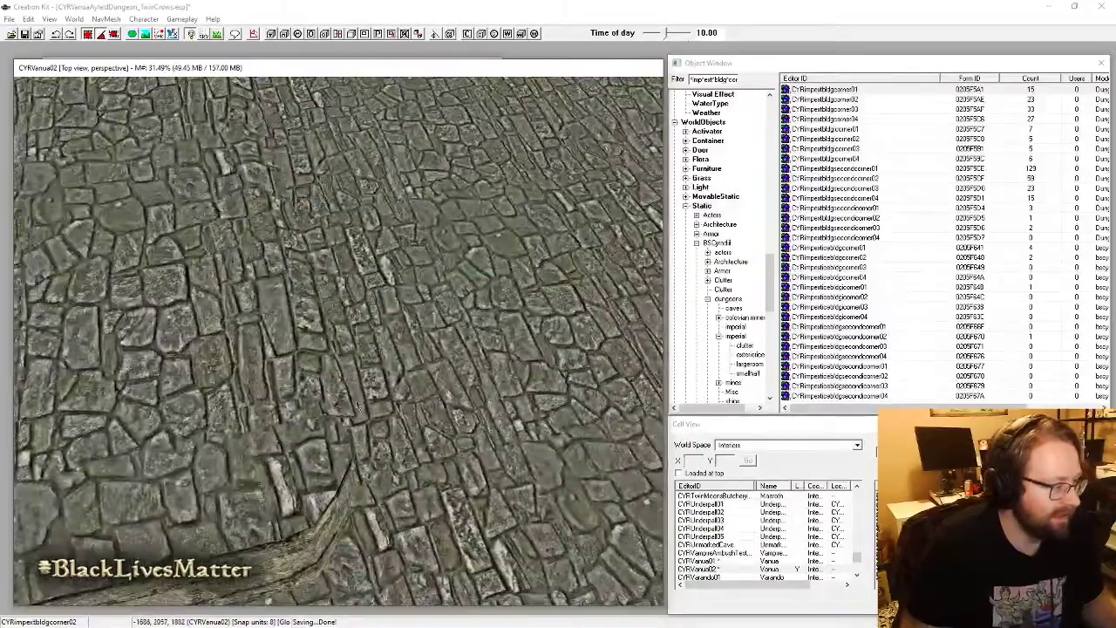
pyautogui.moveTo(327, 527); pyautogui.dragTo(336, 511)
pyautogui.scroll(-5, 264, 352)
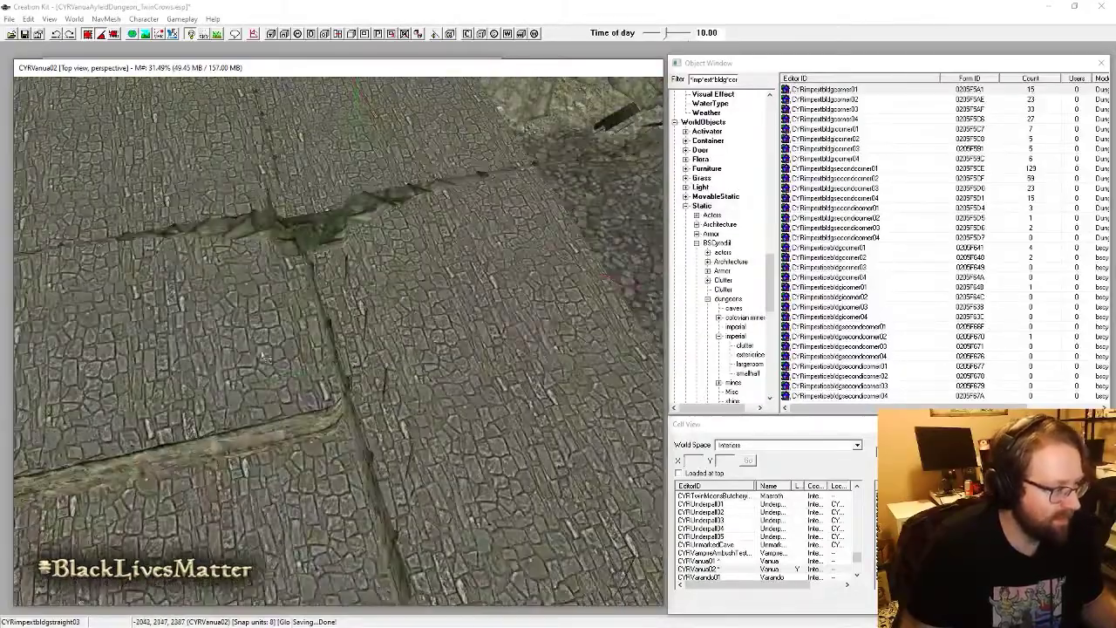
# Step: Select two CYRimpextbldgmid01 floor pieces on the second tier beyond the new corner and delete them
pyautogui.keyDown('shift'); pyautogui.moveTo(263, 353); pyautogui.dragTo(245, 270, button='middle'); pyautogui.keyUp('shift')
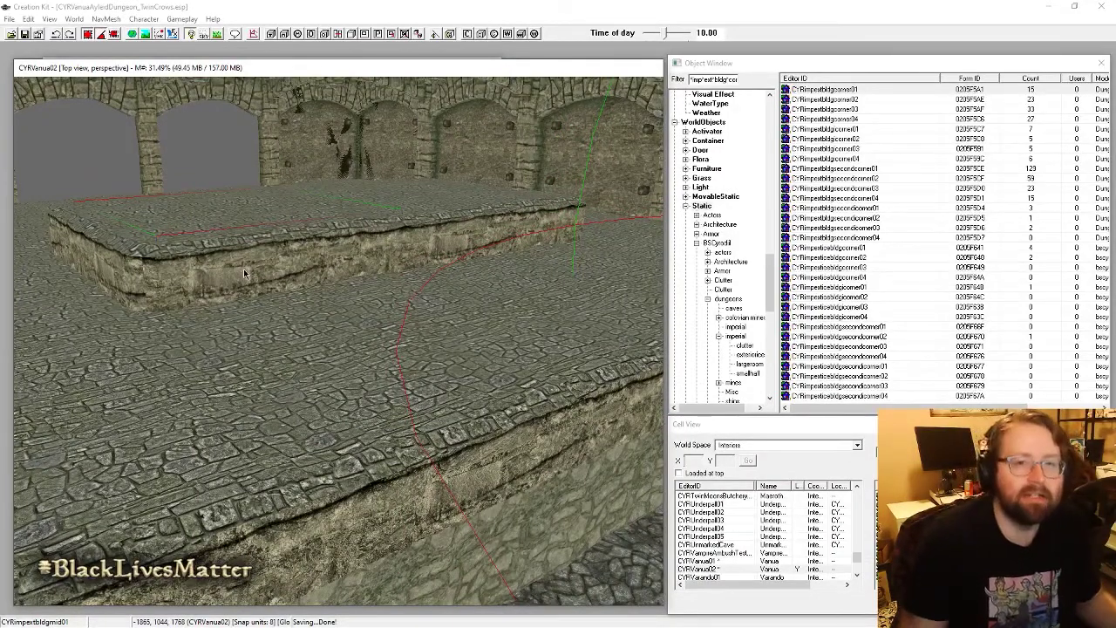
pyautogui.click(152, 297)
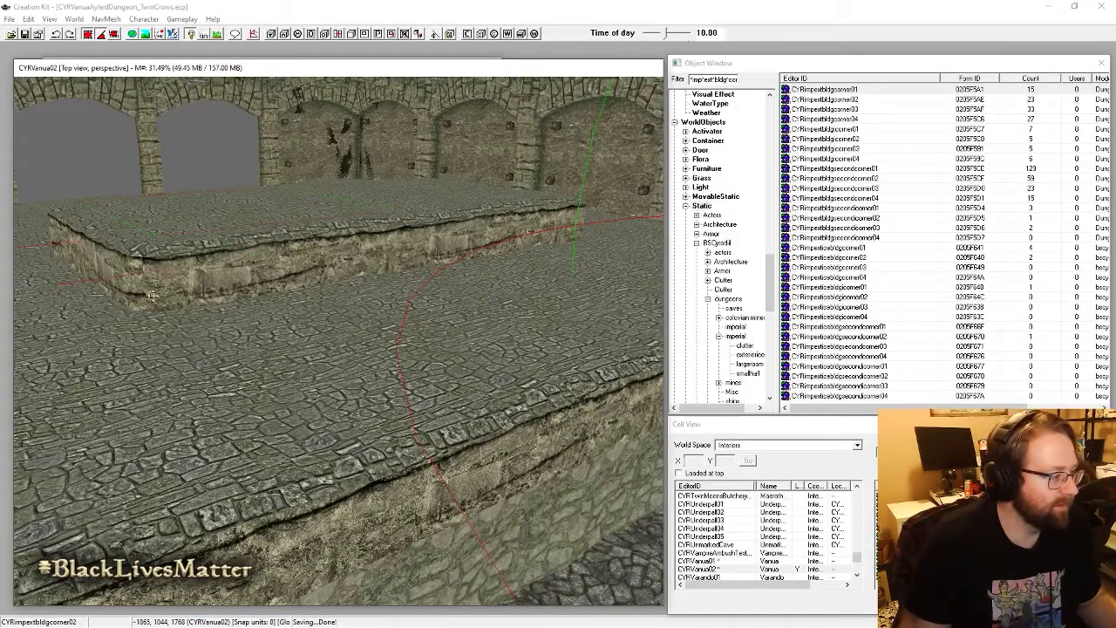
pyautogui.keyDown('shift'); pyautogui.moveTo(105, 234); pyautogui.dragTo(304, 341, button='middle'); pyautogui.keyUp('shift')
pyautogui.scroll(-3, 139, 288)
pyautogui.moveTo(284, 284); pyautogui.dragTo(288, 256, button='middle')
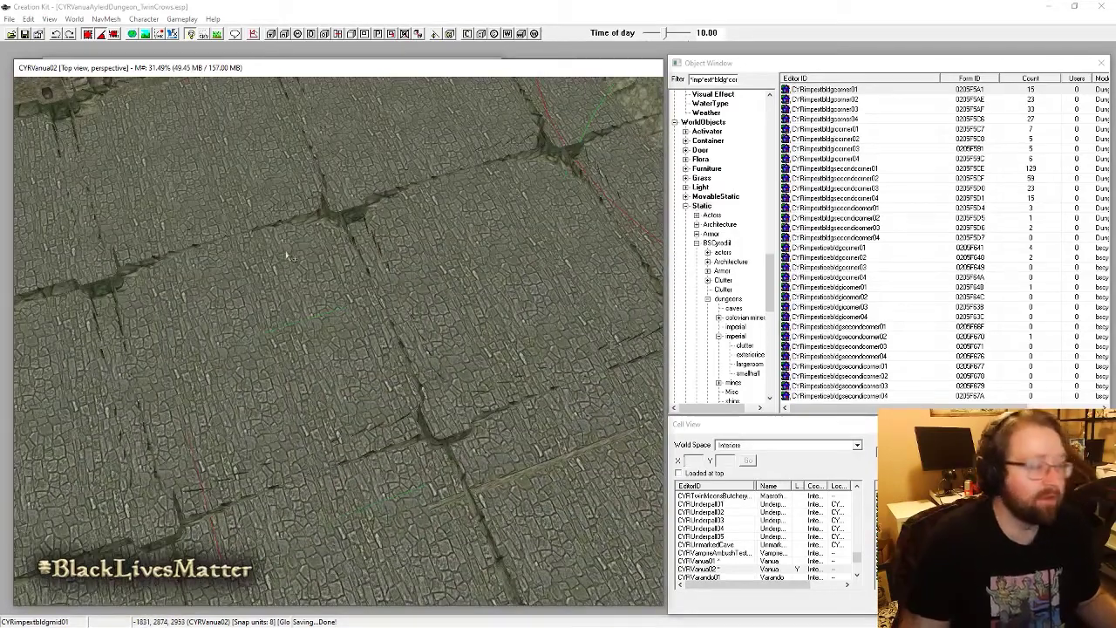
pyautogui.press('Delete')
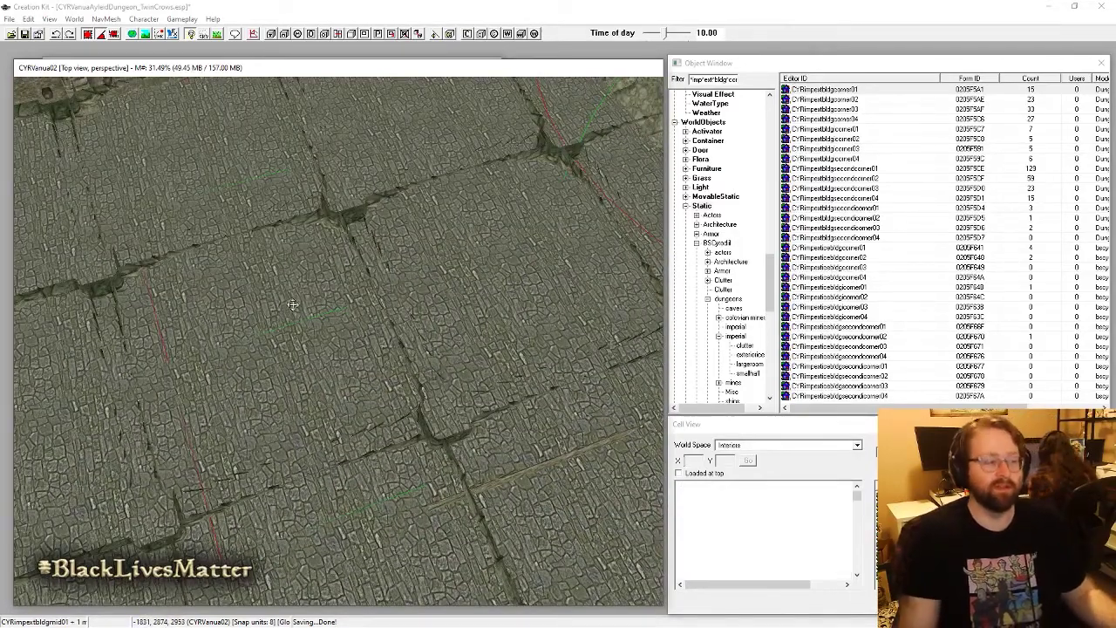
# Step: Duplicate the two neighbouring CYRimpextbldgmid01 floor pieces and slide the copies sideways into the gap in the second tier
pyautogui.keyDown('shift'); pyautogui.moveTo(293, 304); pyautogui.dragTo(503, 329, button='middle'); pyautogui.keyUp('shift')
pyautogui.scroll(-3, 495, 325)
pyautogui.keyDown('shift'); pyautogui.moveTo(578, 370); pyautogui.dragTo(472, 251, button='middle'); pyautogui.keyUp('shift')
pyautogui.scroll(2, 471, 251)
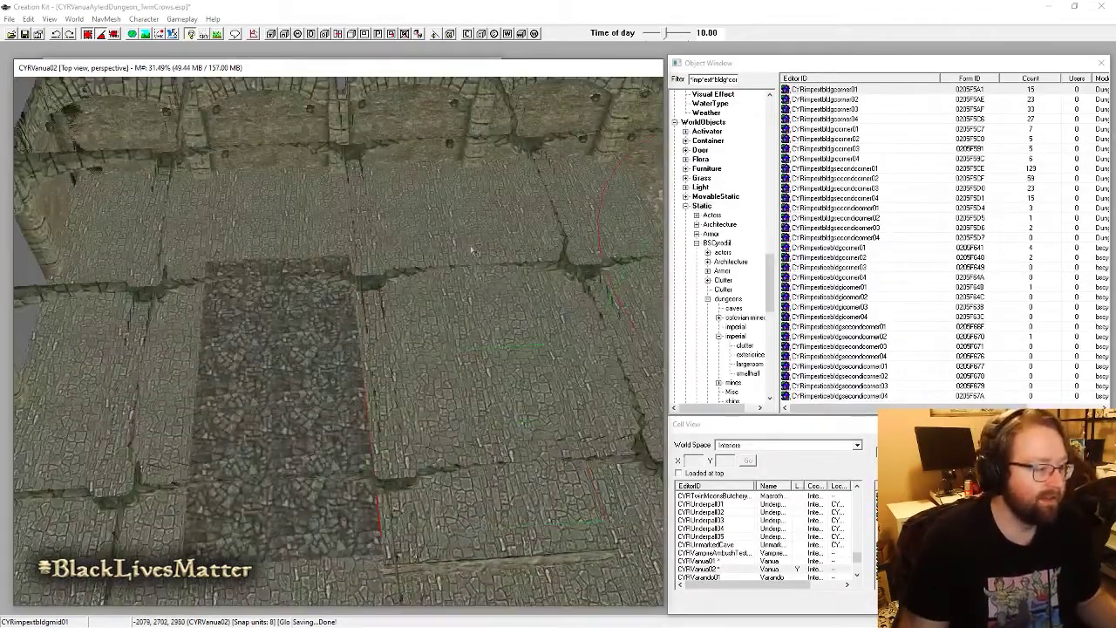
pyautogui.hotkey('ctrl', 'd')
pyautogui.press('e')
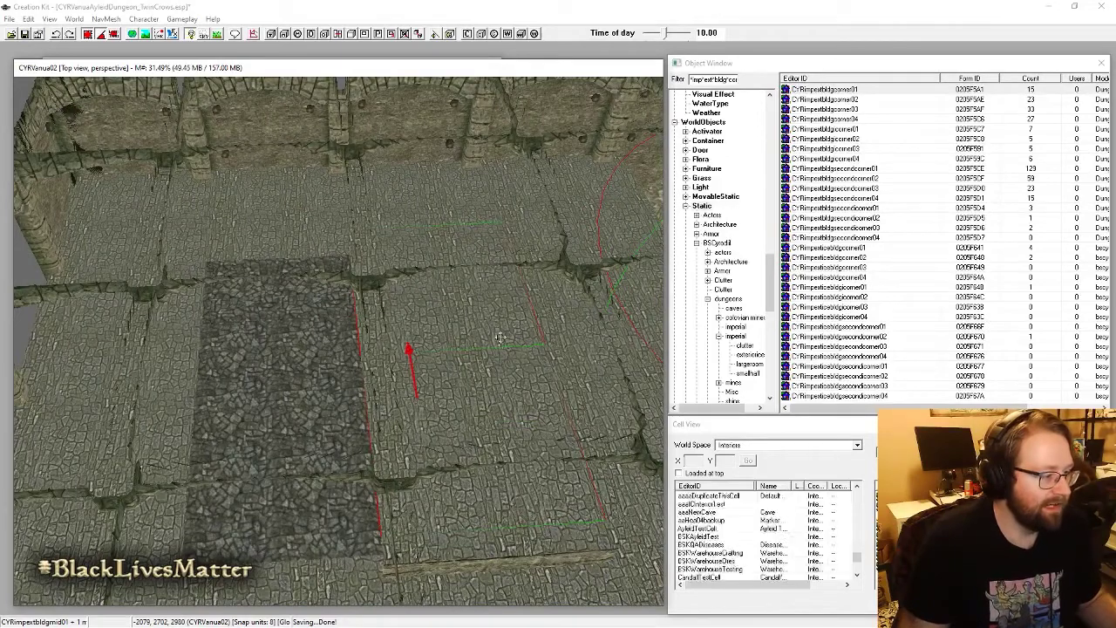
pyautogui.moveTo(375, 404); pyautogui.dragTo(236, 406)
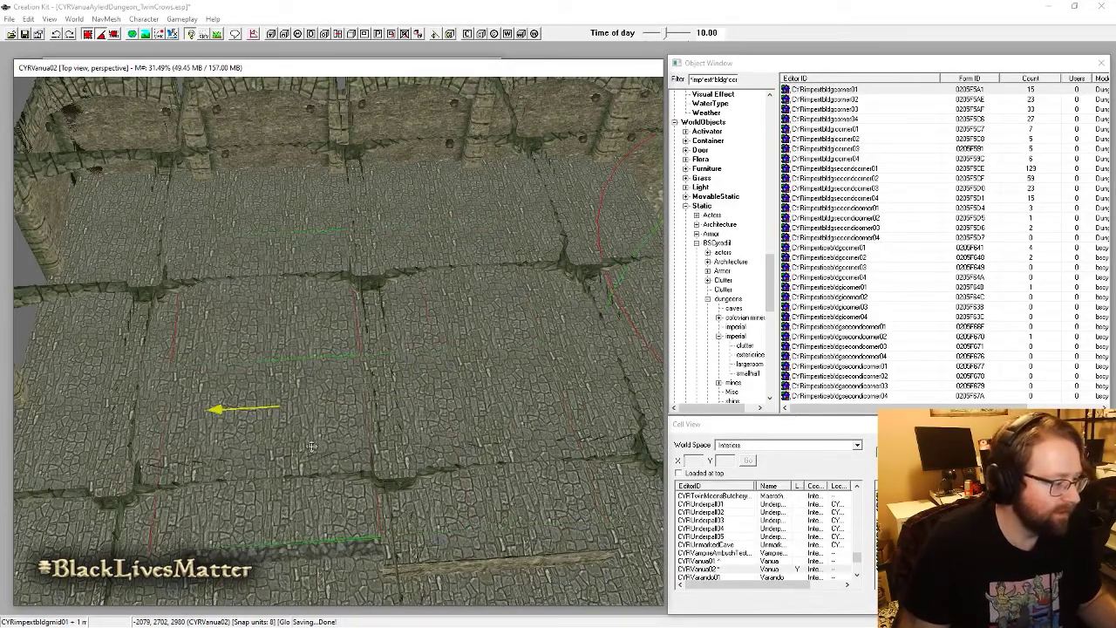
# Step: Duplicate the CYRimpextbldgstraight02 wall piece and move the copy along its axis to extend the second tier's side wall
pyautogui.moveTo(312, 446); pyautogui.dragTo(339, 430, button='middle')
pyautogui.hotkey('ctrl', 'd')
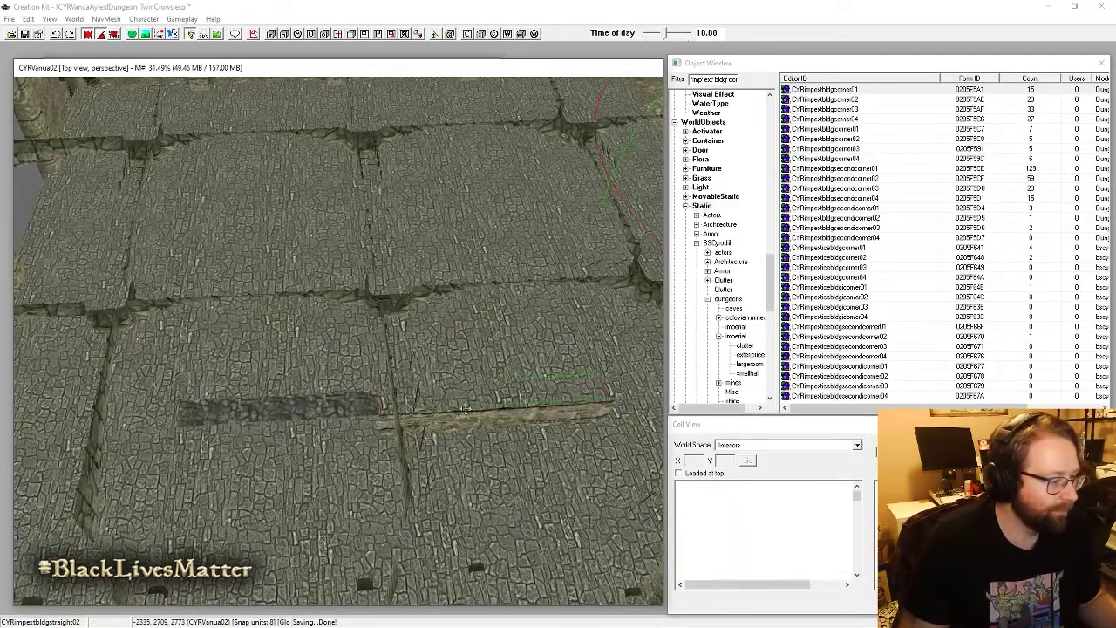
pyautogui.press('x')
pyautogui.moveTo(509, 412); pyautogui.dragTo(277, 419)
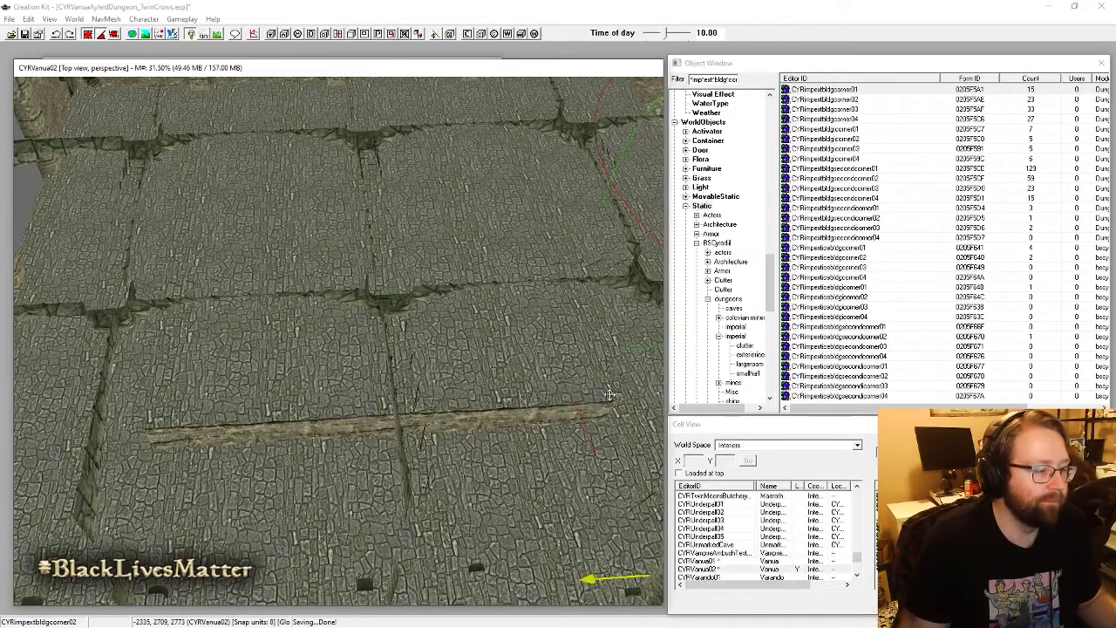
# Step: Duplicate the CYRimpextbldgcorner02 piece, place the copy past the side wall's far end and replace it with CYRimpextbldgcorner03
pyautogui.moveTo(610, 394); pyautogui.dragTo(523, 349, button='middle')
pyautogui.moveTo(475, 424); pyautogui.dragTo(471, 420)
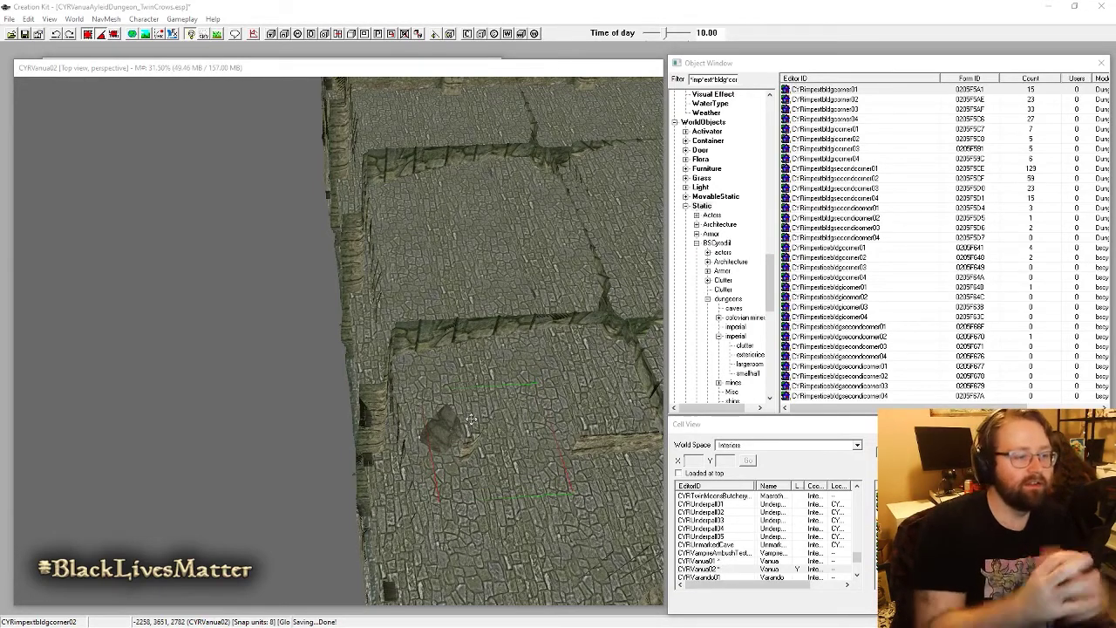
pyautogui.hotkey('ctrl', 'f')
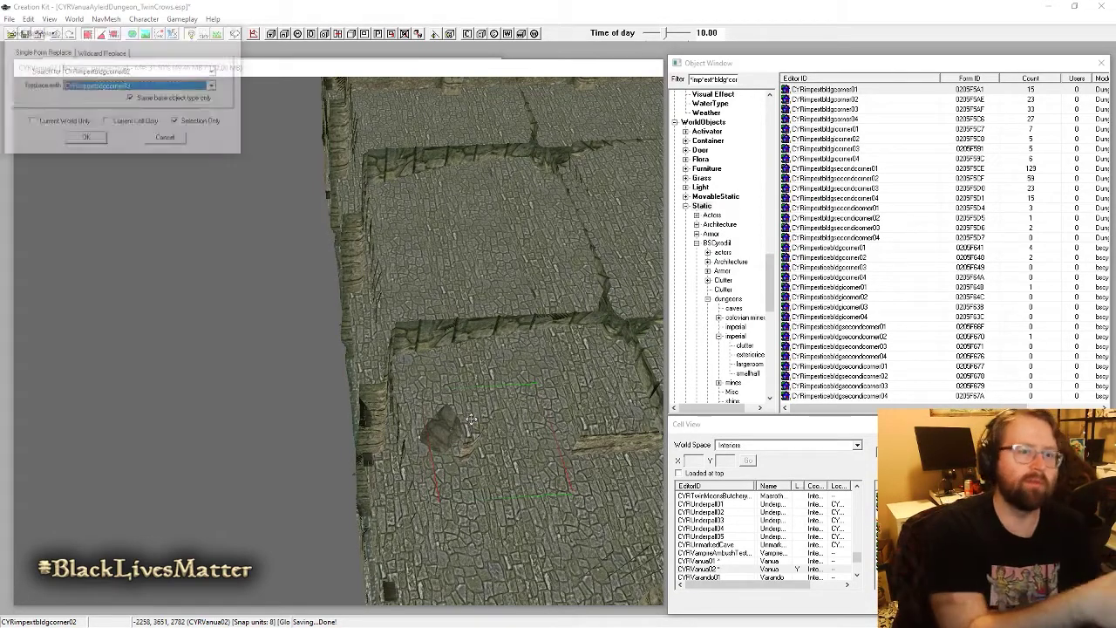
pyautogui.press('Return')
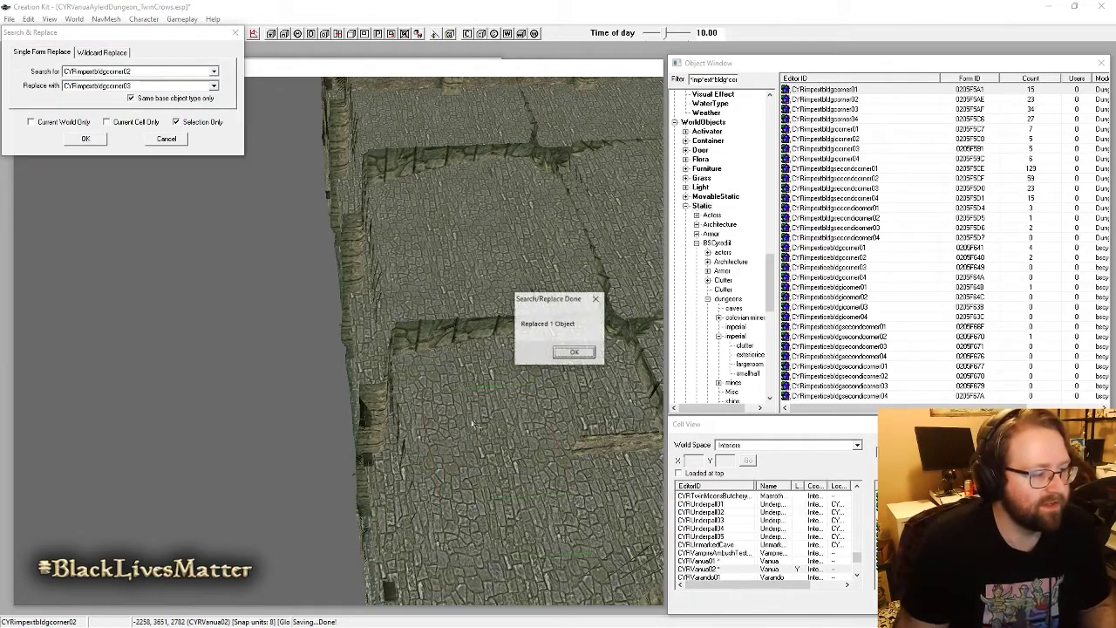
pyautogui.press('Return')
# Step: Reposition the copied corner piece near the open wall end and replace it with CYRimpextbldgcorner04
pyautogui.moveTo(463, 403); pyautogui.dragTo(384, 283, button='middle')
pyautogui.moveTo(174, 519); pyautogui.dragTo(183, 392)
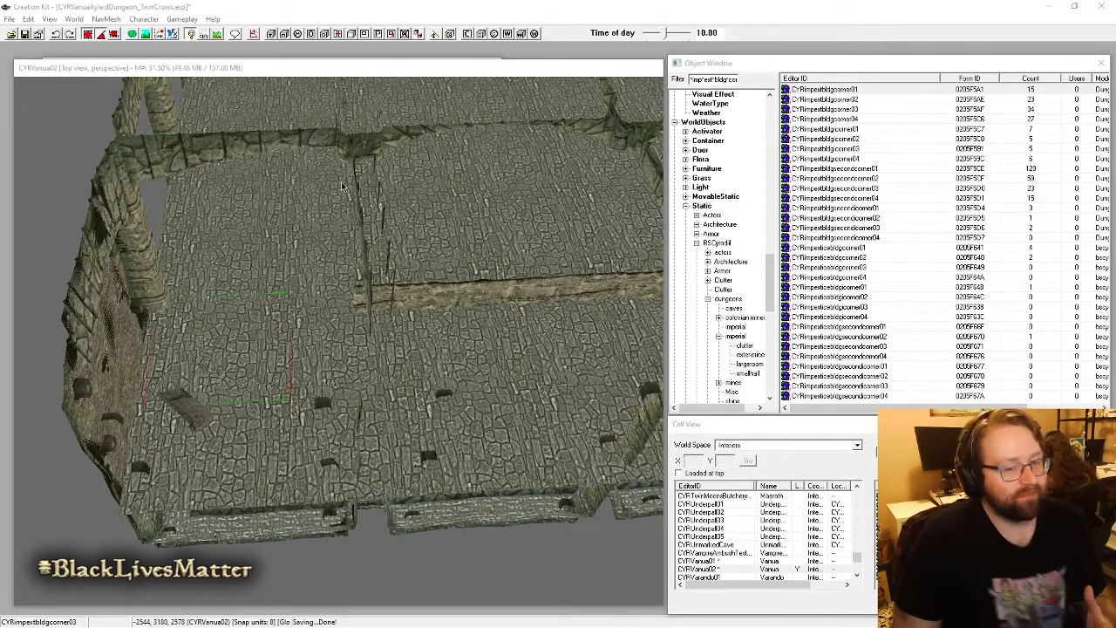
pyautogui.hotkey('ctrl', 'f')
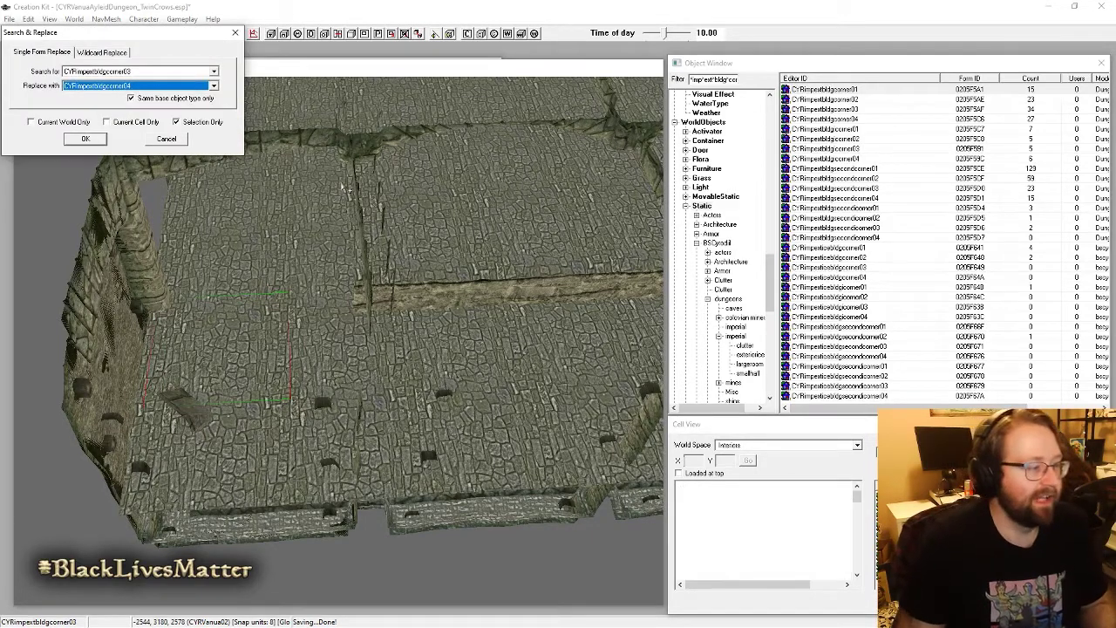
pyautogui.press('Return')
pyautogui.press('Return')
# Step: Move the CYRimpextbldgcorner04 piece across the second tier to the uncovered corner at the far end of the open edge
pyautogui.keyDown('shift'); pyautogui.moveTo(349, 332); pyautogui.dragTo(453, 384, button='middle'); pyautogui.keyUp('shift')
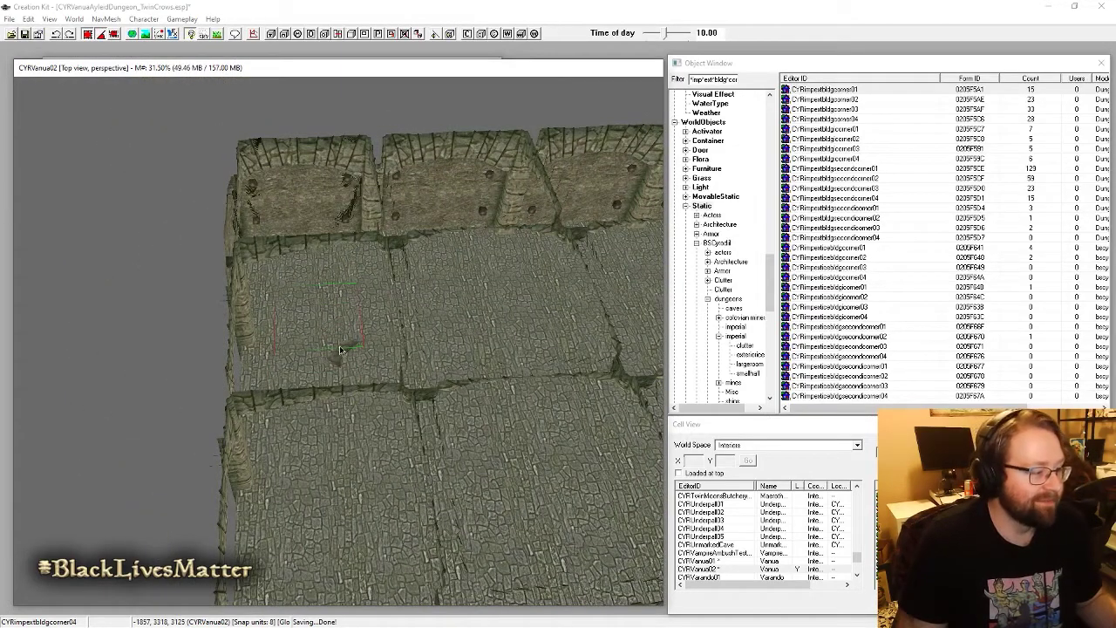
pyautogui.keyDown('shift'); pyautogui.moveTo(341, 349); pyautogui.dragTo(451, 487, button='middle'); pyautogui.keyUp('shift')
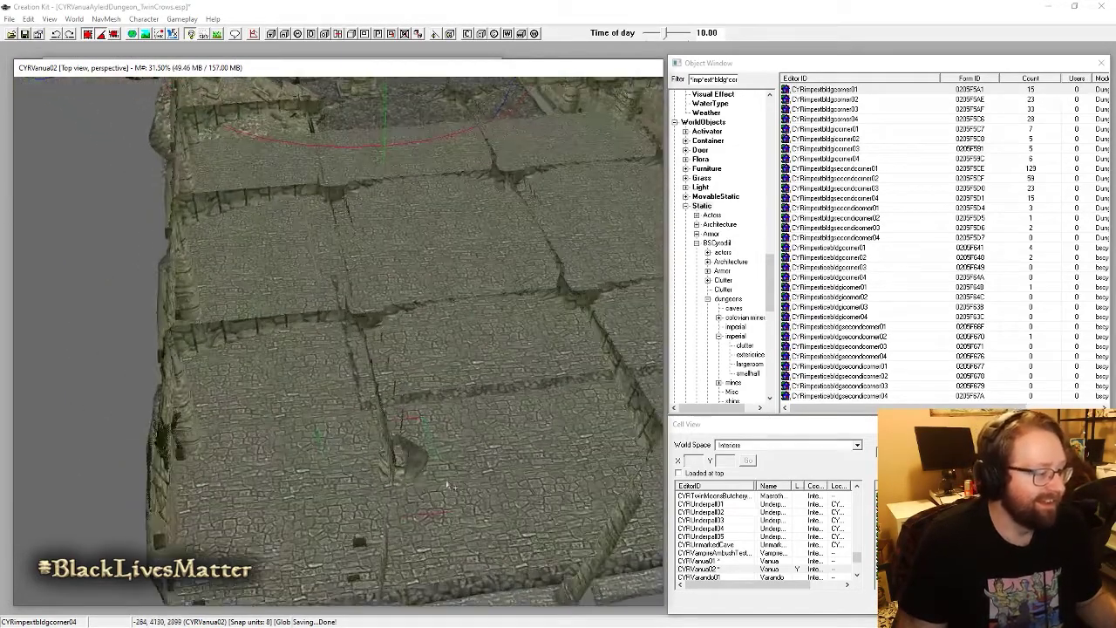
pyautogui.scroll(2, 426, 482)
pyautogui.keyDown('shift'); pyautogui.moveTo(422, 487); pyautogui.dragTo(240, 465); pyautogui.keyUp('shift')
pyautogui.scroll(3, 336, 476)
pyautogui.keyDown('shift'); pyautogui.moveTo(233, 396); pyautogui.dragTo(242, 309); pyautogui.keyUp('shift')
pyautogui.keyDown('shift'); pyautogui.moveTo(183, 278); pyautogui.dragTo(176, 288); pyautogui.keyUp('shift')
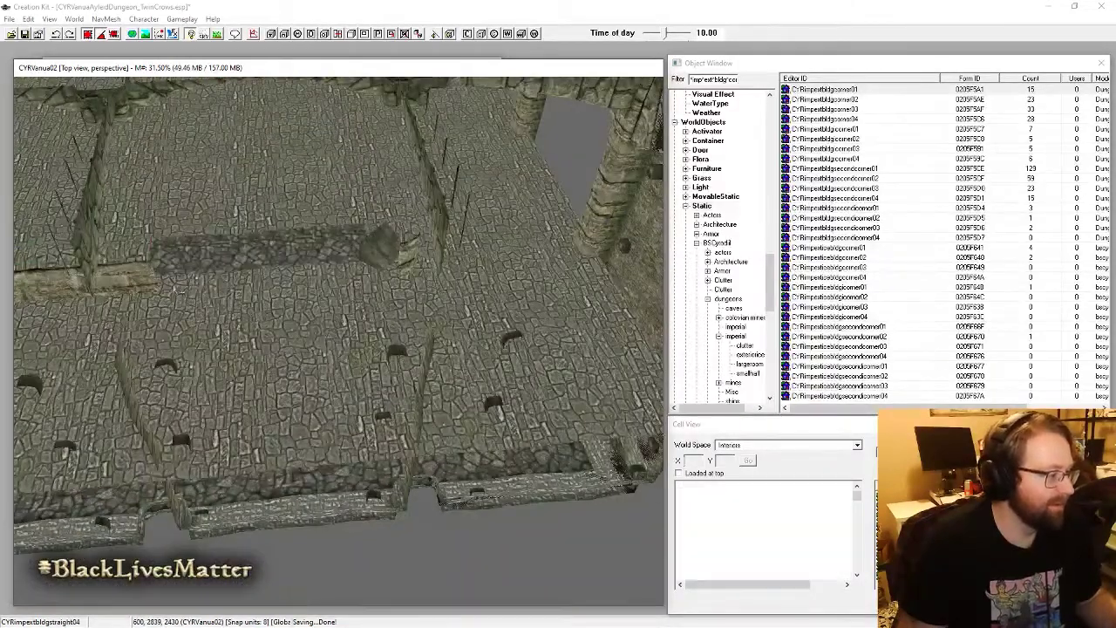
# Step: Slide a CYRimpextbldgstraight04 wall piece into the gap between the existing wall and the CYRimpextbldgcorner04 piece
pyautogui.moveTo(146, 502); pyautogui.dragTo(363, 480)
pyautogui.keyDown('shift'); pyautogui.moveTo(438, 252); pyautogui.dragTo(440, 259, button='middle'); pyautogui.keyUp('shift')
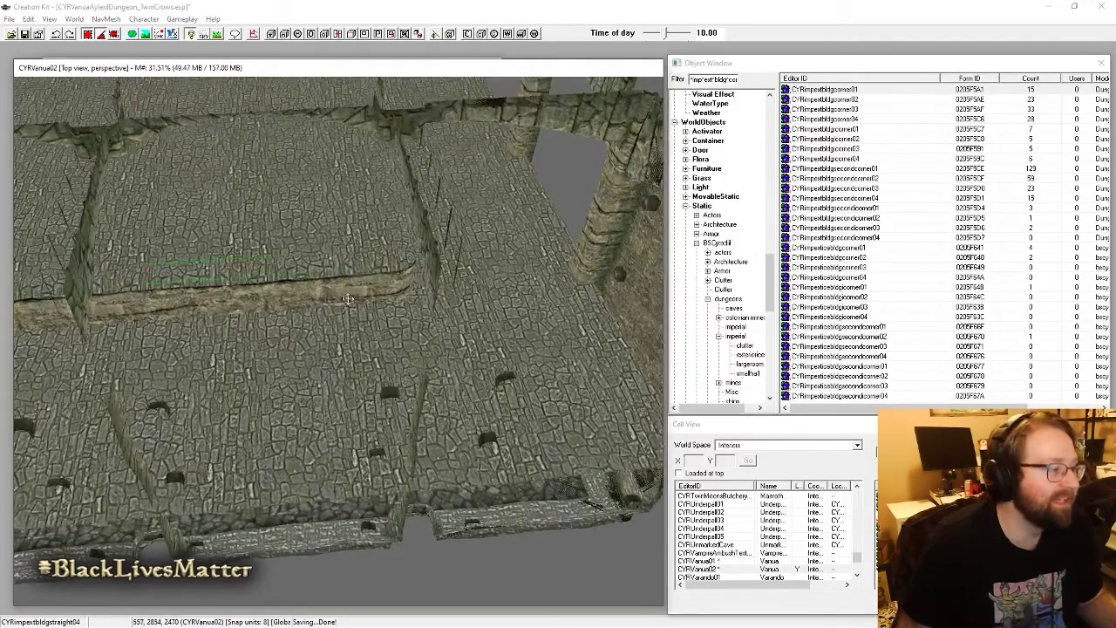
# Step: Select the crosswise CYRimpextbldgstraight04 piece at the second tier's remaining open edge and replace it with CYRimpextbldgstraight03
pyautogui.keyDown('shift'); pyautogui.moveTo(354, 281); pyautogui.dragTo(375, 357, button='middle'); pyautogui.keyUp('shift')
pyautogui.hotkey('ctrl', 'z')
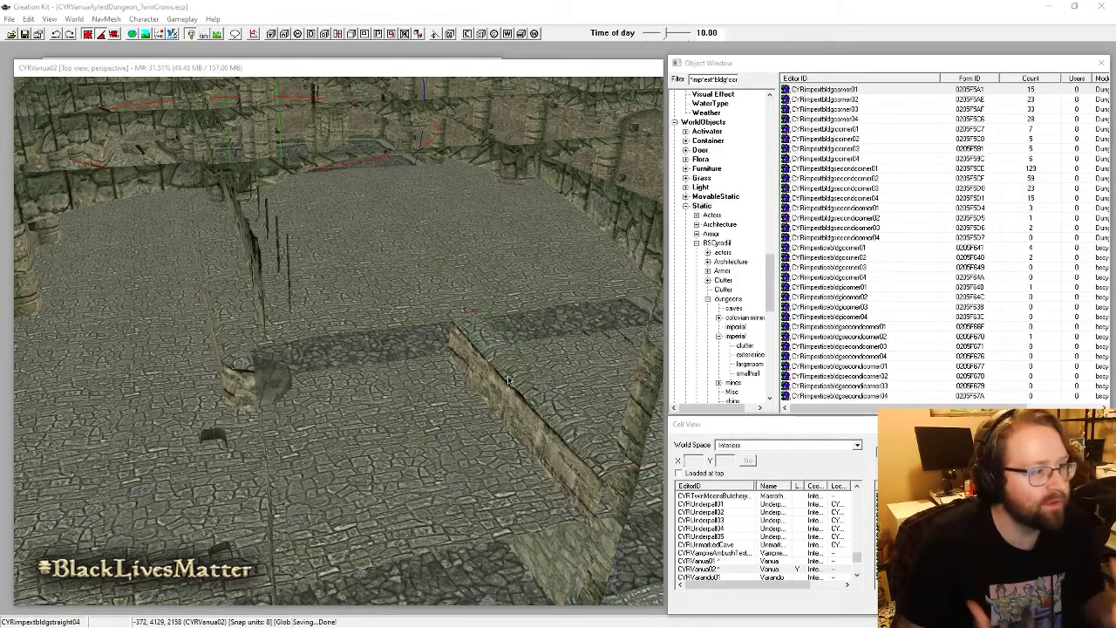
pyautogui.hotkey('ctrl', 'f')
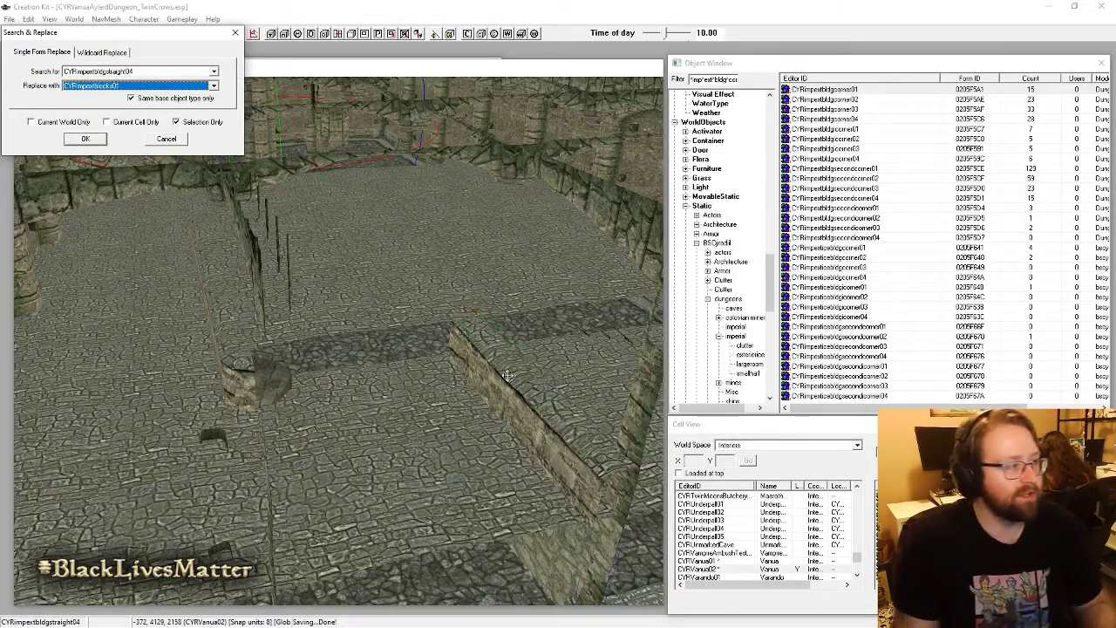
pyautogui.press('Return')
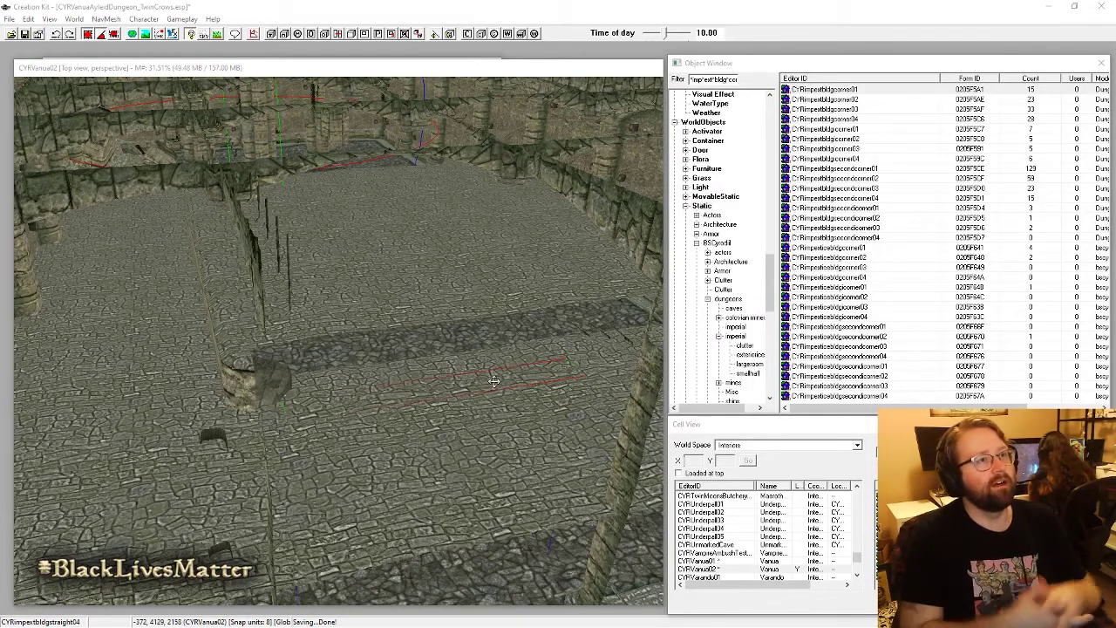
# Step: Replace the CYRimpextbldgstraight03 piece at the open edge with CYRimpextbldgstraight01 and check its fit against the corner
pyautogui.hotkey('ctrl', 'f')
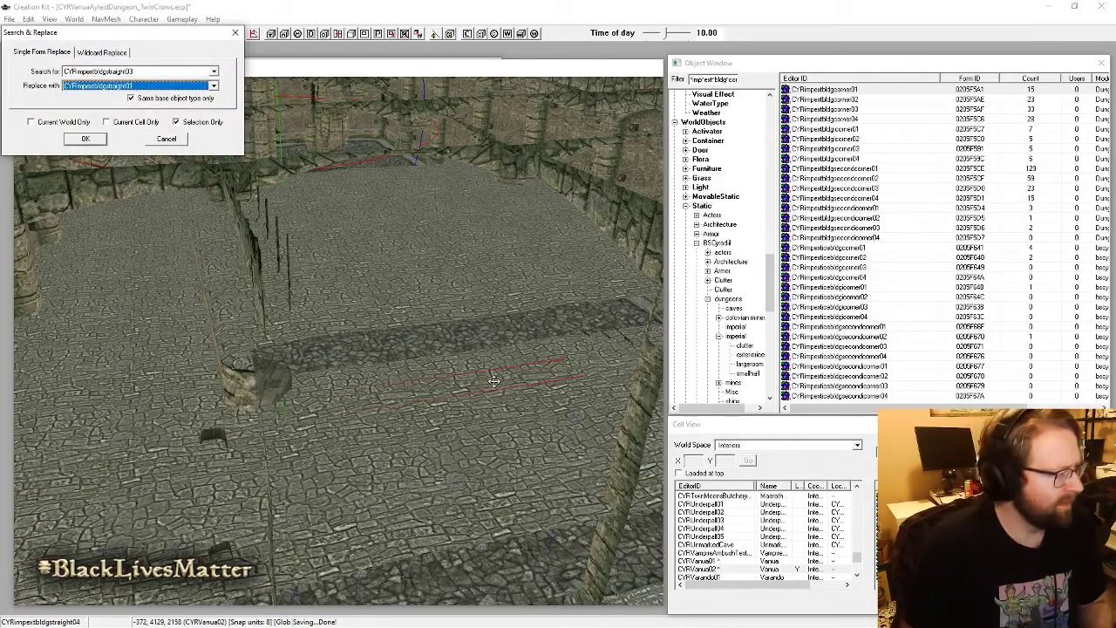
pyautogui.press('Return')
pyautogui.press('Return')
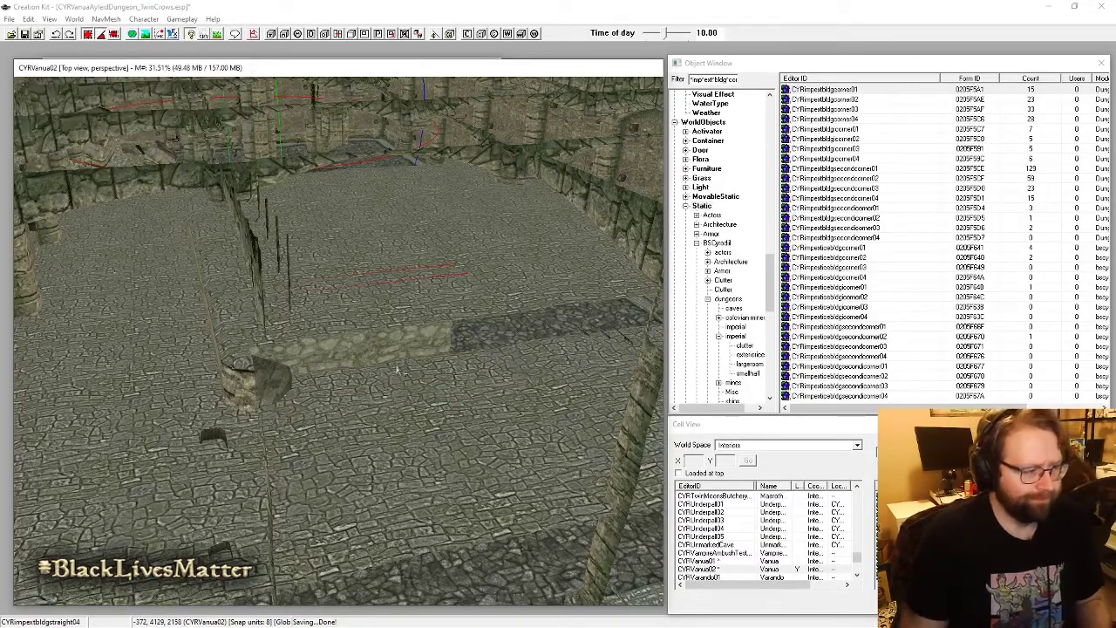
pyautogui.scroll(5, 340, 342)
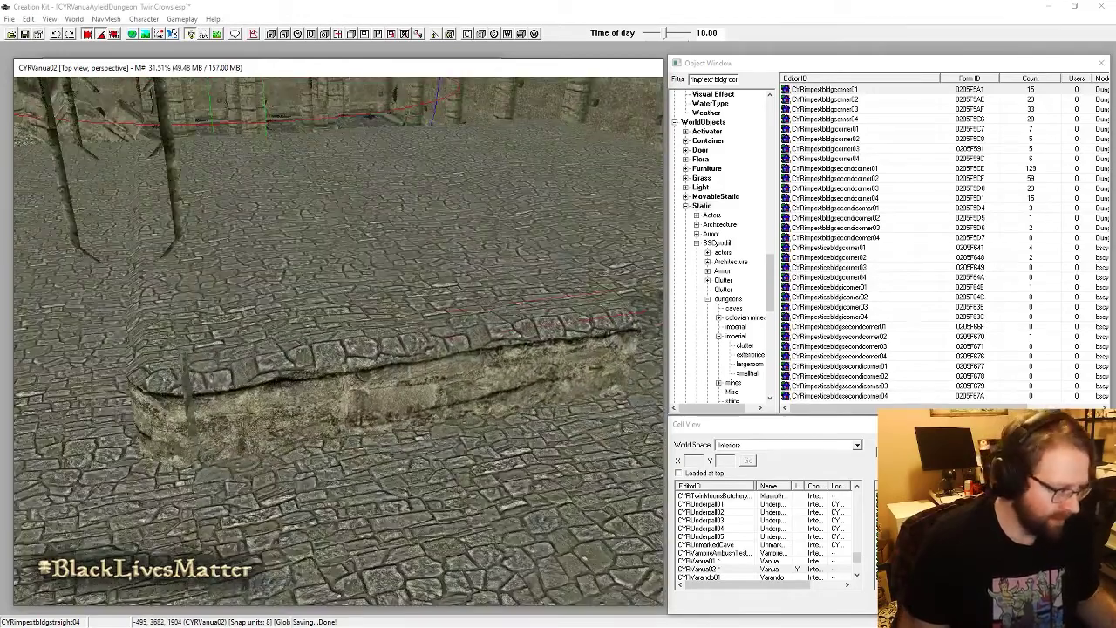
pyautogui.scroll(8, 487, 407)
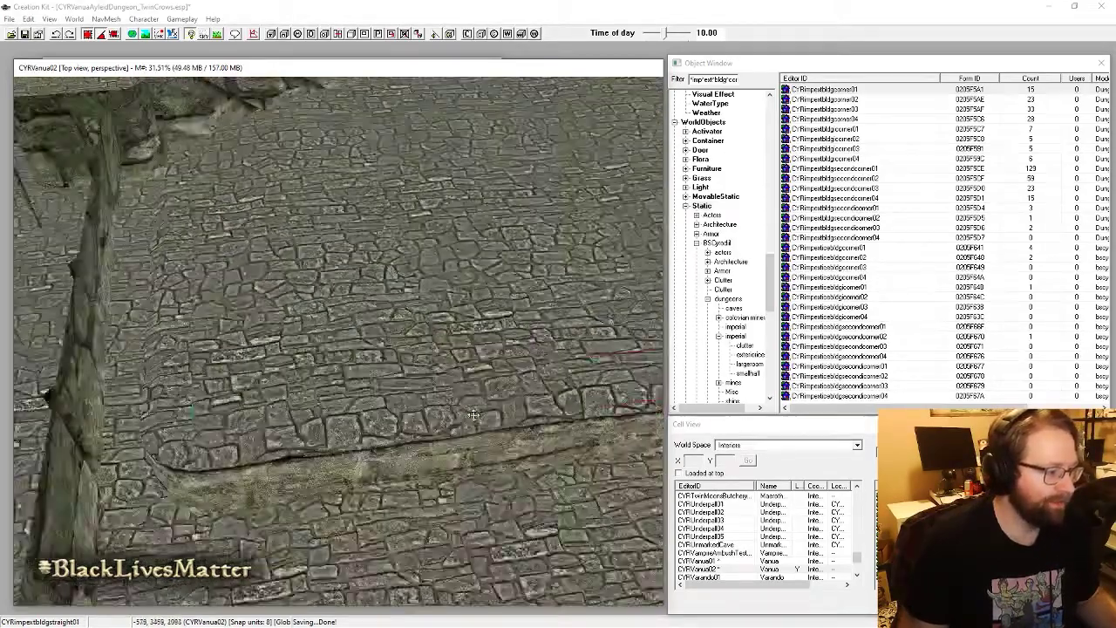
# Step: Duplicate the CYRimpextbldgstraight01 wall piece and slide the copy alongside to extend the second tier's open edge
pyautogui.scroll(-2, 353, 386)
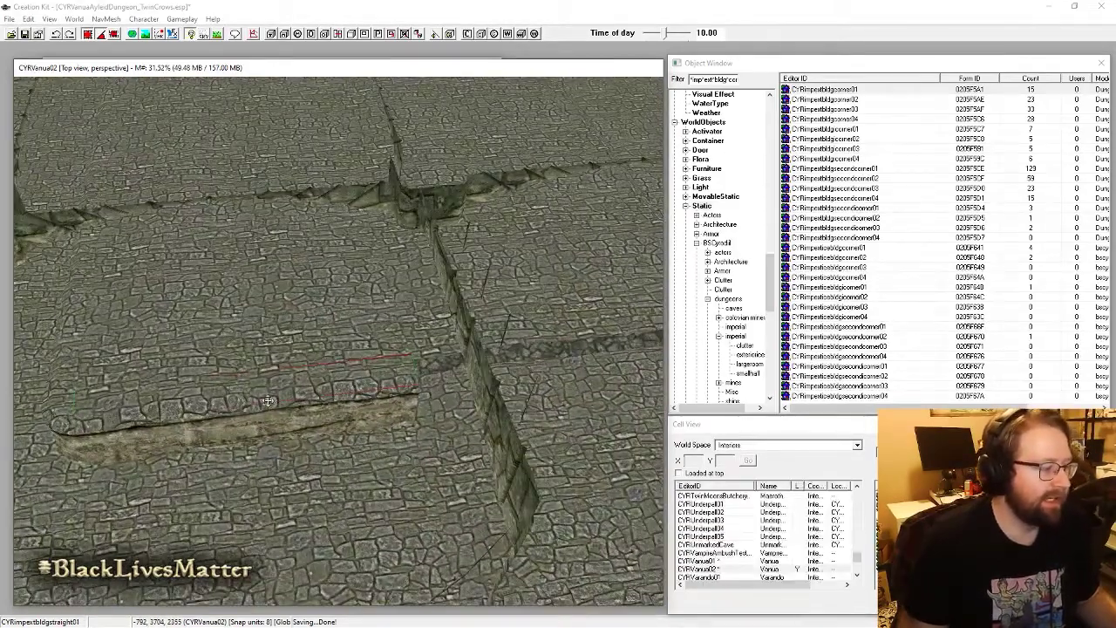
pyautogui.scroll(-2, 329, 398)
pyautogui.scroll(-2, 329, 398)
pyautogui.hotkey('ctrl', 'd')
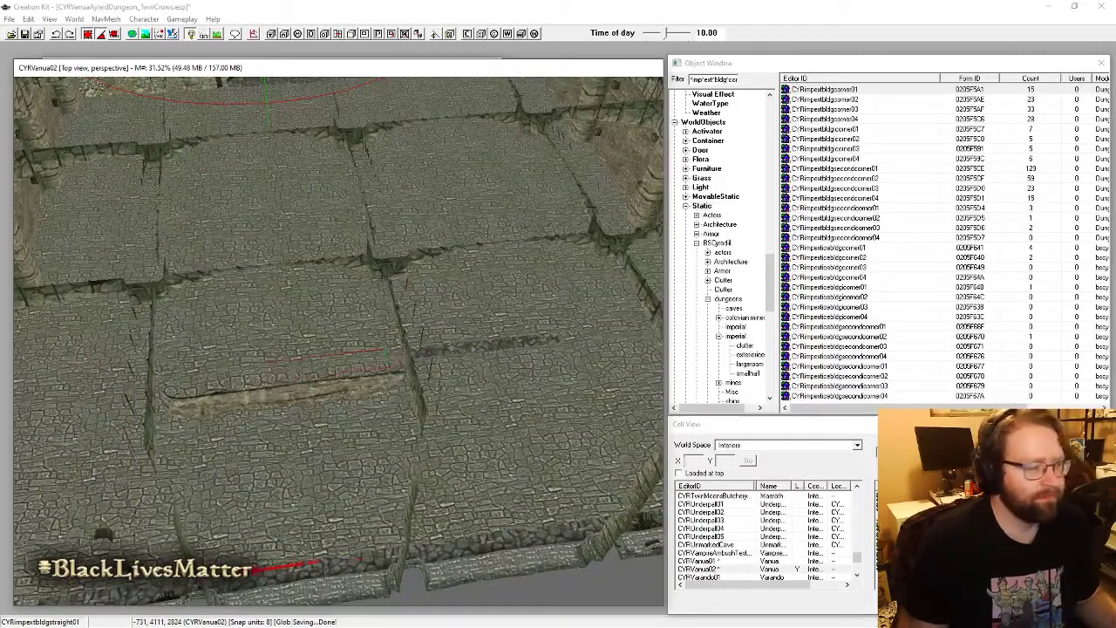
pyautogui.moveTo(273, 399); pyautogui.dragTo(442, 380)
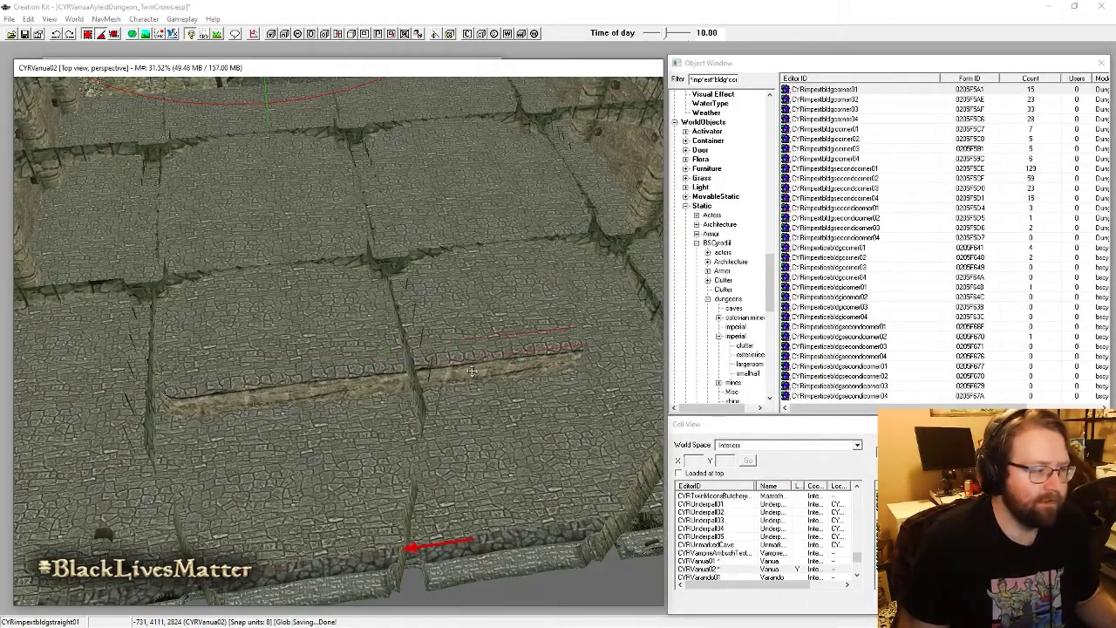
# Step: Duplicate the CYRimpextbldgcorner04 piece and move the copy past the opposite end of the extended wall
pyautogui.scroll(2, 468, 345)
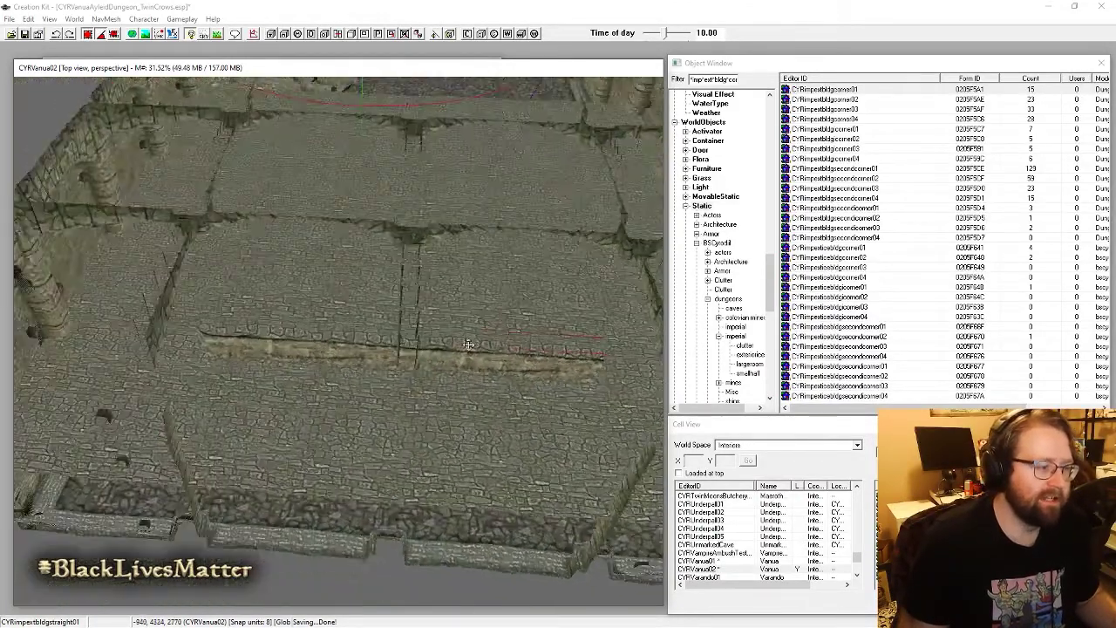
pyautogui.moveTo(468, 346); pyautogui.dragTo(514, 362, button='middle')
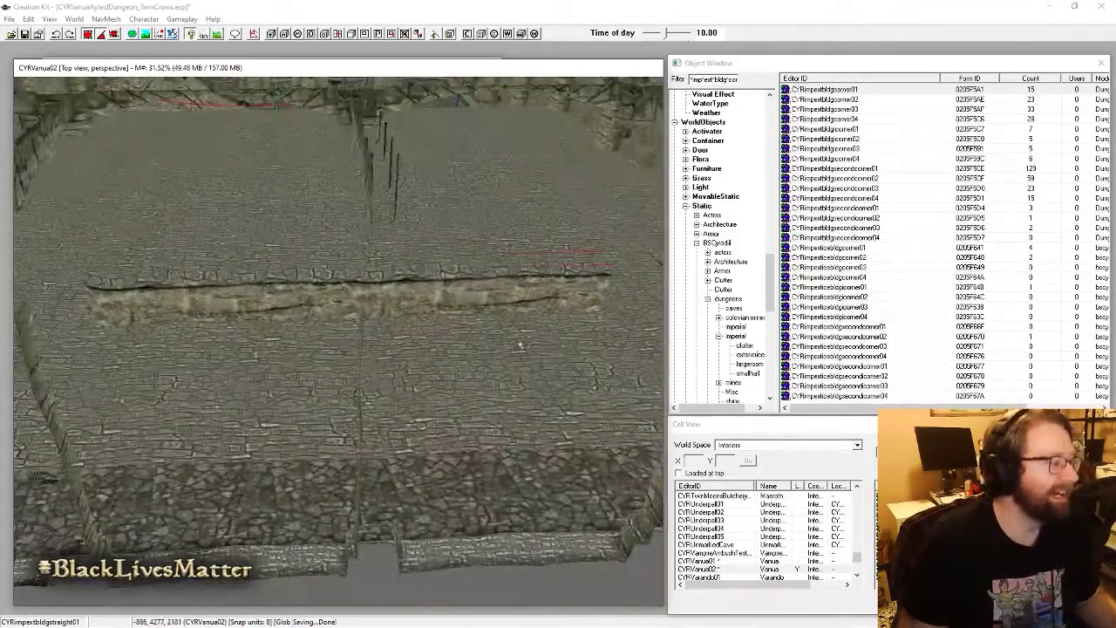
pyautogui.click(91, 286)
pyautogui.hotkey('ctrl', 'd')
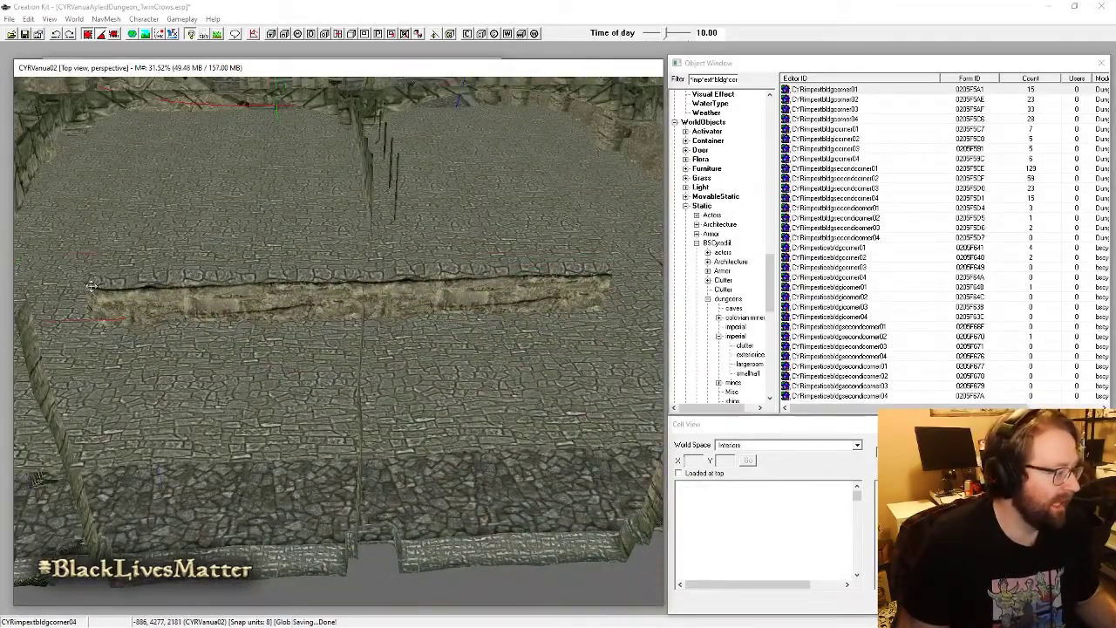
pyautogui.moveTo(91, 286); pyautogui.dragTo(365, 328)
pyautogui.moveTo(364, 328); pyautogui.dragTo(130, 384, button='middle')
pyautogui.moveTo(144, 391); pyautogui.dragTo(440, 347)
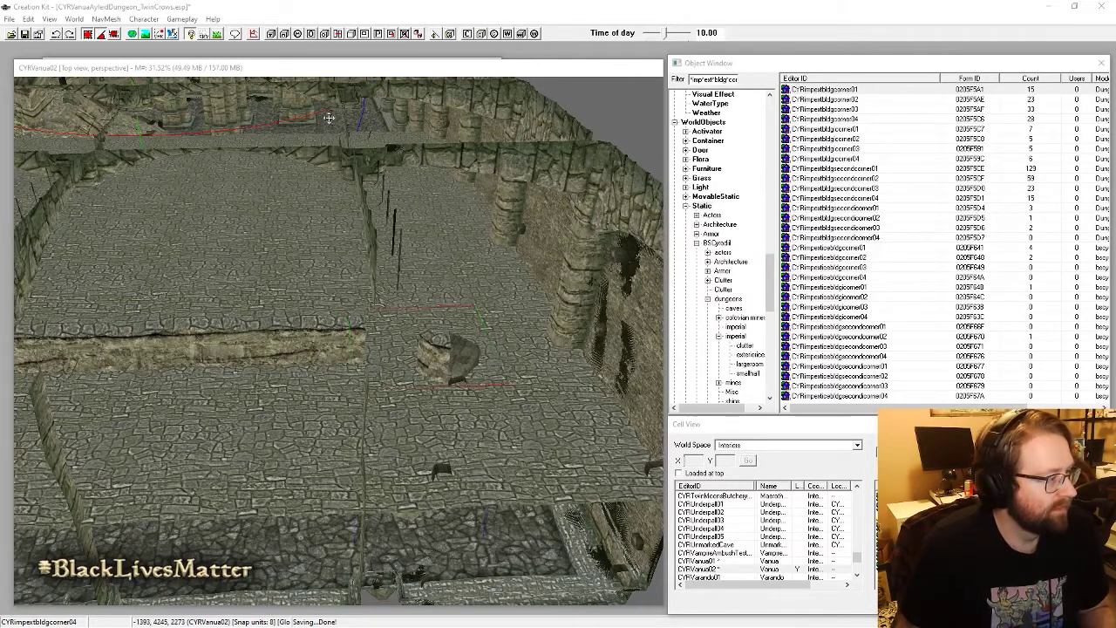
# Step: Try CYRimpextbldgcorner03 and CYRimpextbldgcorner02 as replacements for the duplicated corner piece
pyautogui.hotkey('ctrl', 'f')
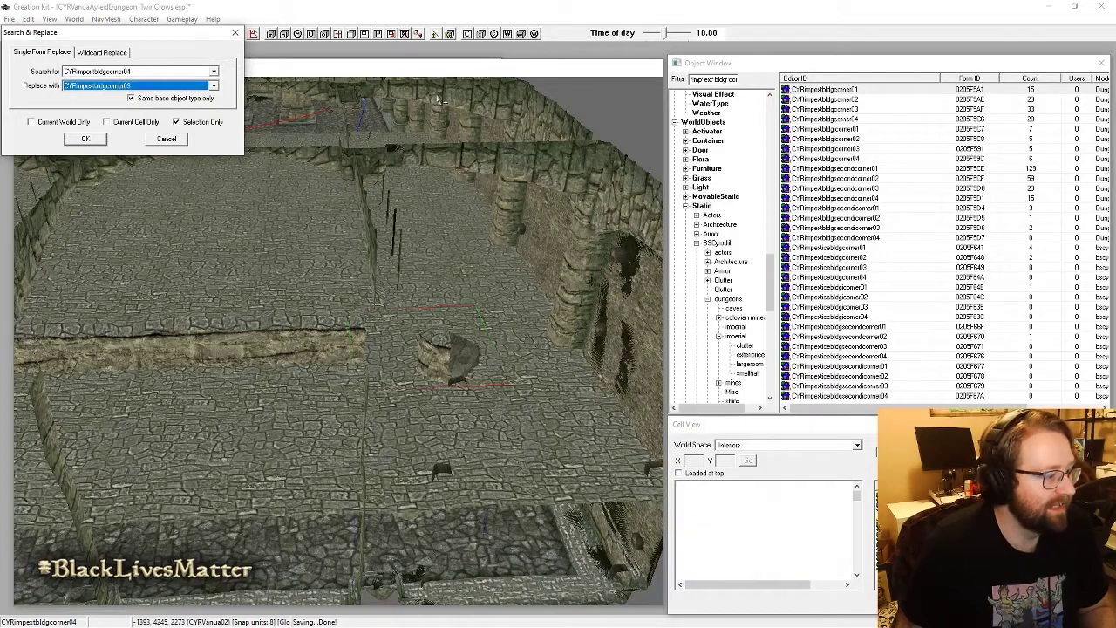
pyautogui.press('Return')
pyautogui.press('Return')
pyautogui.moveTo(501, 521); pyautogui.dragTo(447, 381)
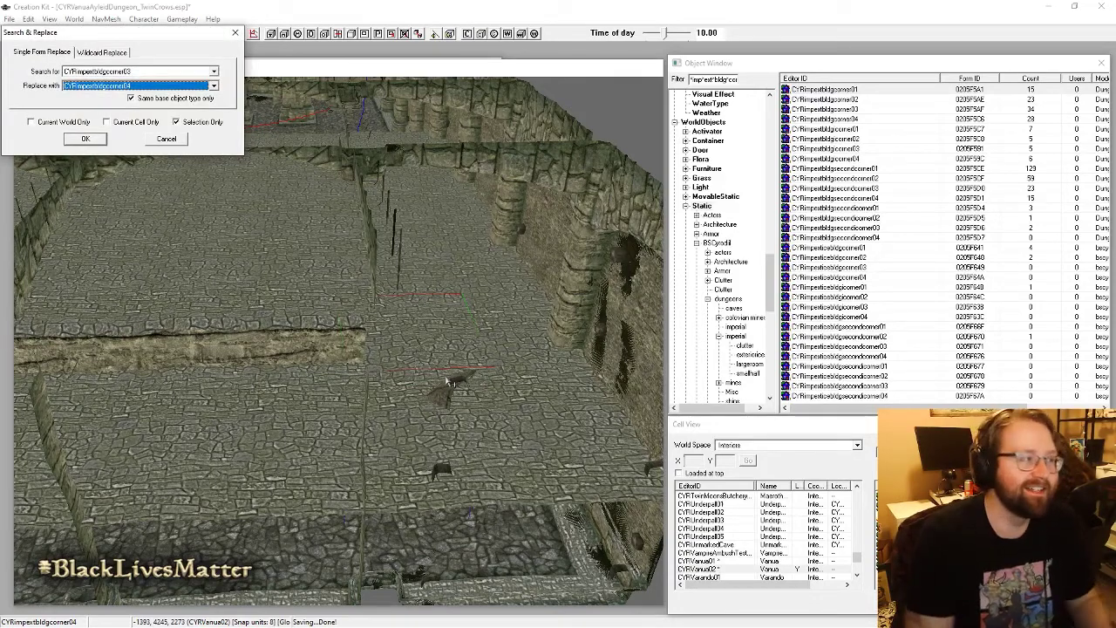
pyautogui.press('Return')
pyautogui.press('Return')
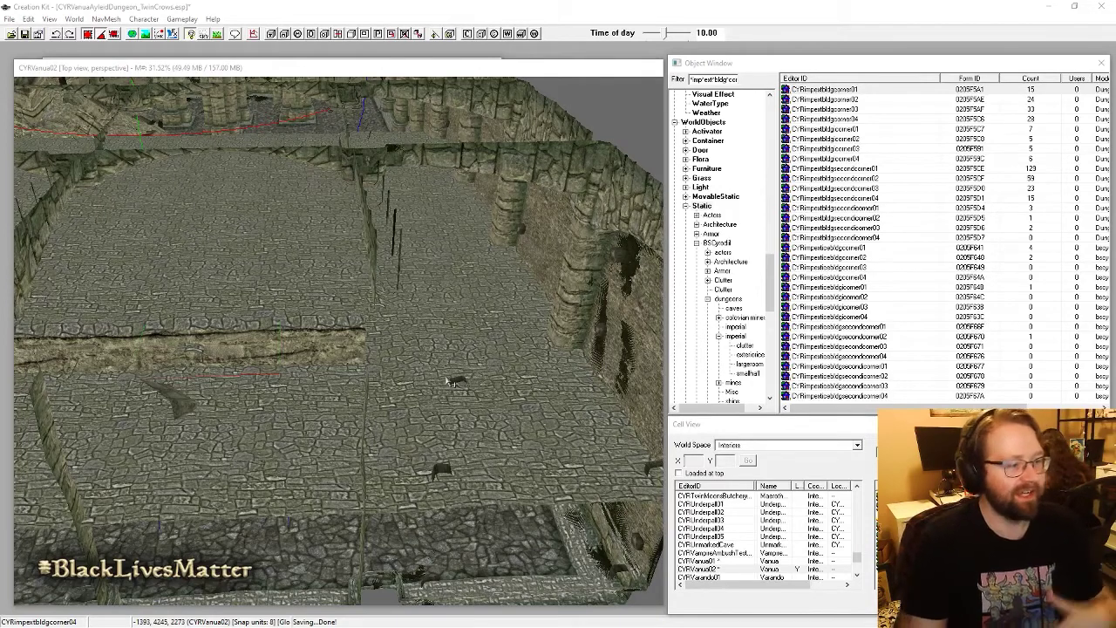
# Step: Replace the duplicated corner piece with CYRimpextbldgcorner01 and fit it against the end of the extended wall
pyautogui.hotkey('ctrl', 'f')
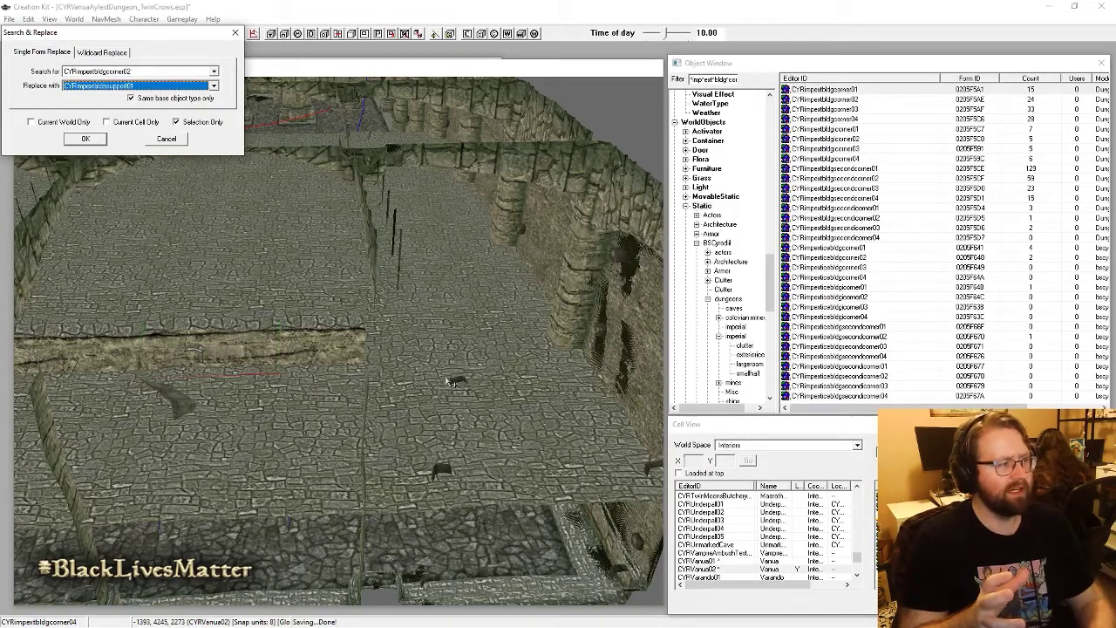
pyautogui.press('Return')
pyautogui.press('Return')
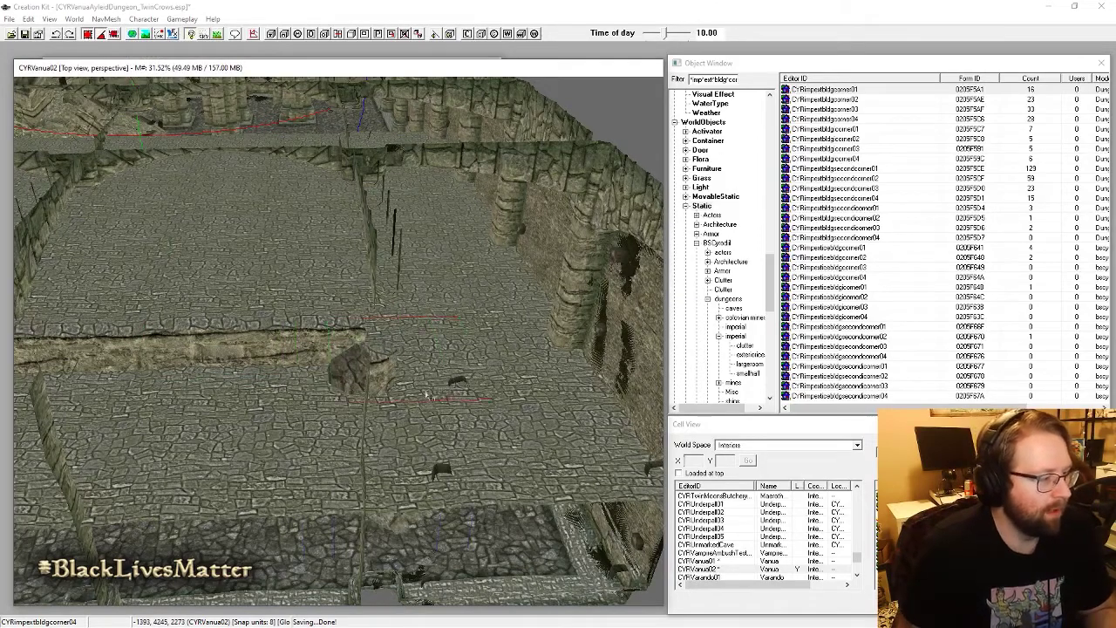
pyautogui.scroll(5, 299, 418)
pyautogui.scroll(3, 299, 418)
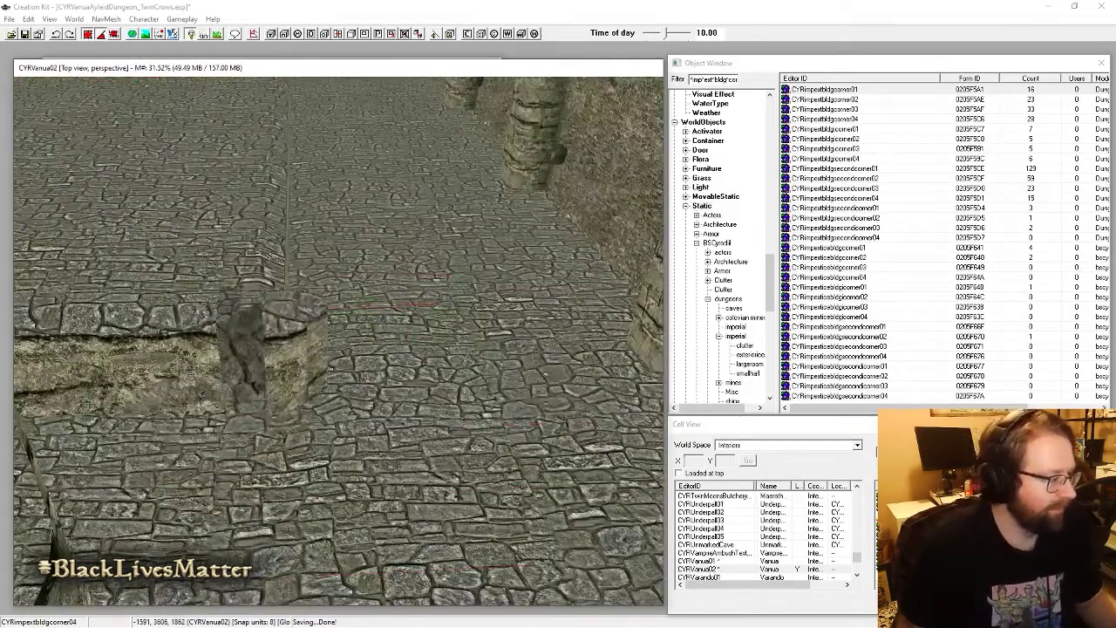
pyautogui.scroll(-3, 260, 312)
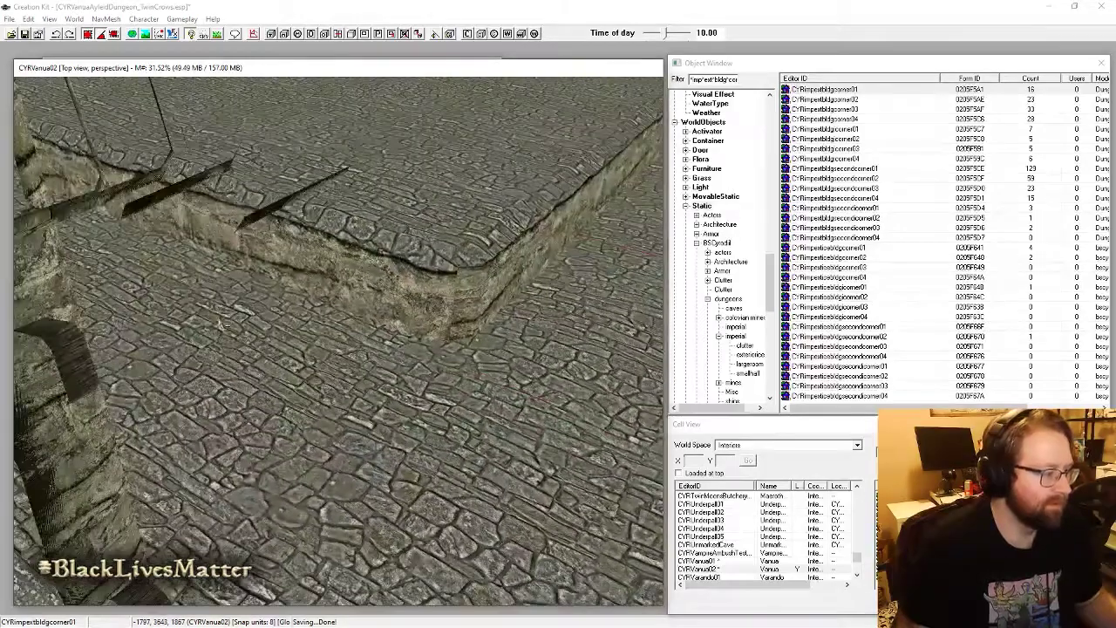
# Step: Examine the tiered platform from above and from the lower floor of the room
pyautogui.scroll(-5, 260, 312)
pyautogui.moveTo(412, 368); pyautogui.dragTo(396, 441, button='middle')
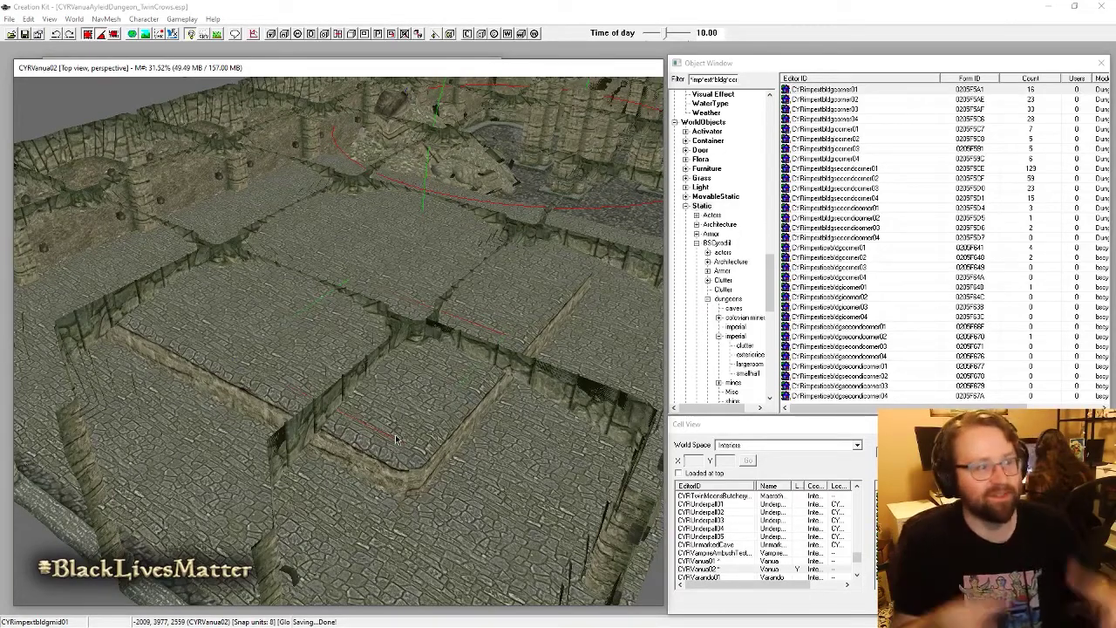
pyautogui.scroll(-4, 433, 451)
pyautogui.moveTo(434, 451); pyautogui.dragTo(386, 424, button='middle')
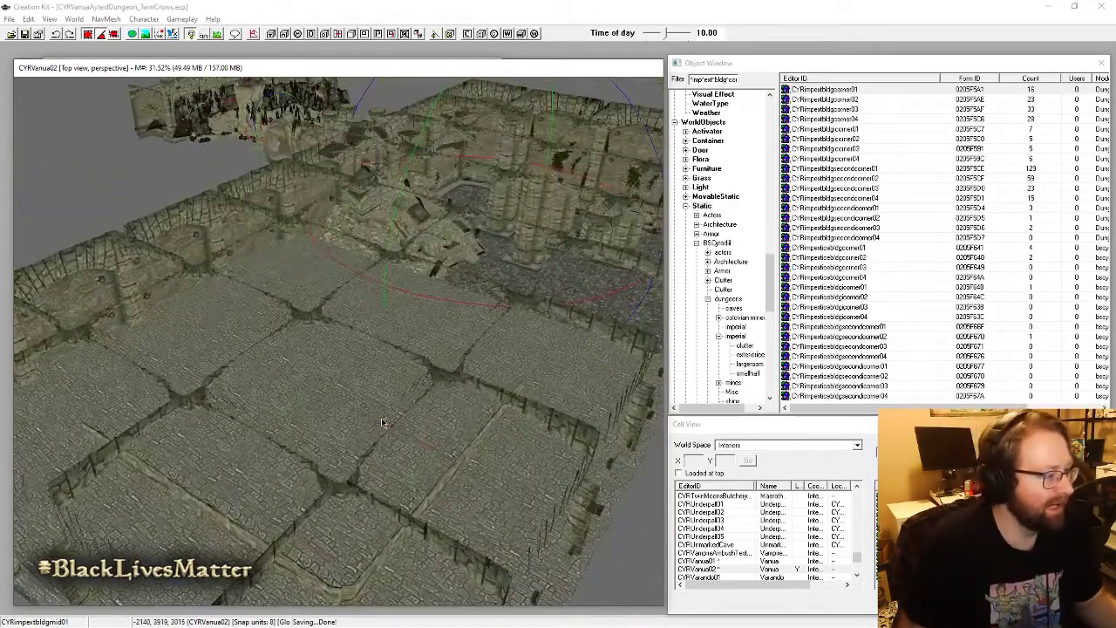
pyautogui.moveTo(452, 441)
pyautogui.keyDown('shift'); pyautogui.mouseDown(button='middle')
pyautogui.moveTo(372, 428)
pyautogui.moveTo(452, 407)
pyautogui.moveTo(467, 427)
pyautogui.moveTo(441, 429)
pyautogui.mouseUp(button='middle'); pyautogui.keyUp('shift')
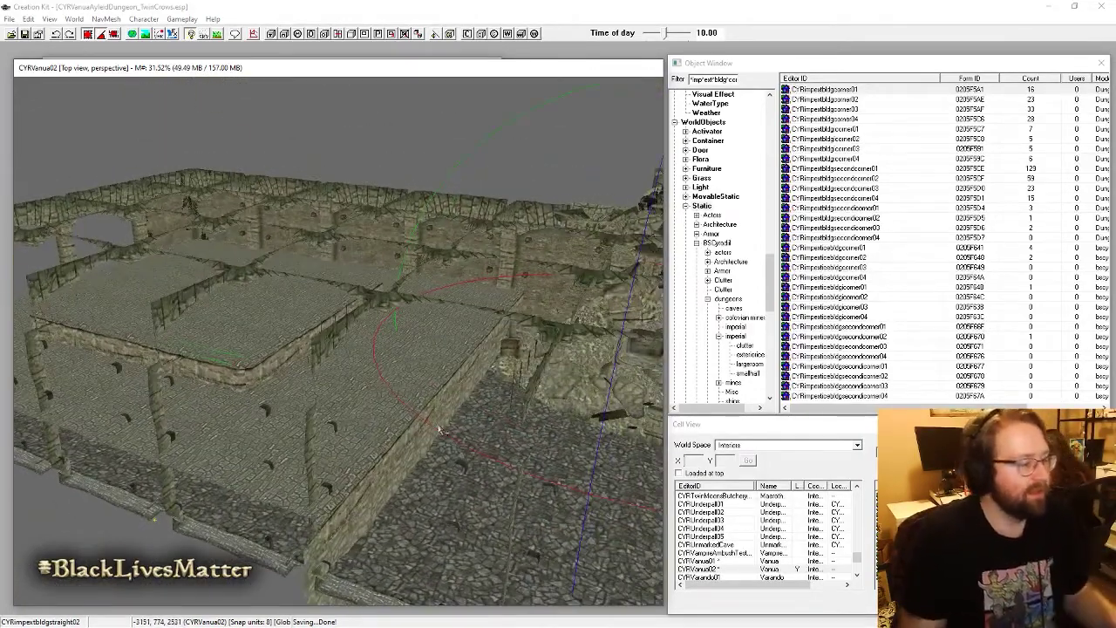
pyautogui.keyDown('shift'); pyautogui.moveTo(398, 382); pyautogui.dragTo(379, 379, button='middle'); pyautogui.keyUp('shift')
pyautogui.keyDown('shift'); pyautogui.moveTo(390, 439); pyautogui.dragTo(396, 436, button='middle'); pyautogui.keyUp('shift')
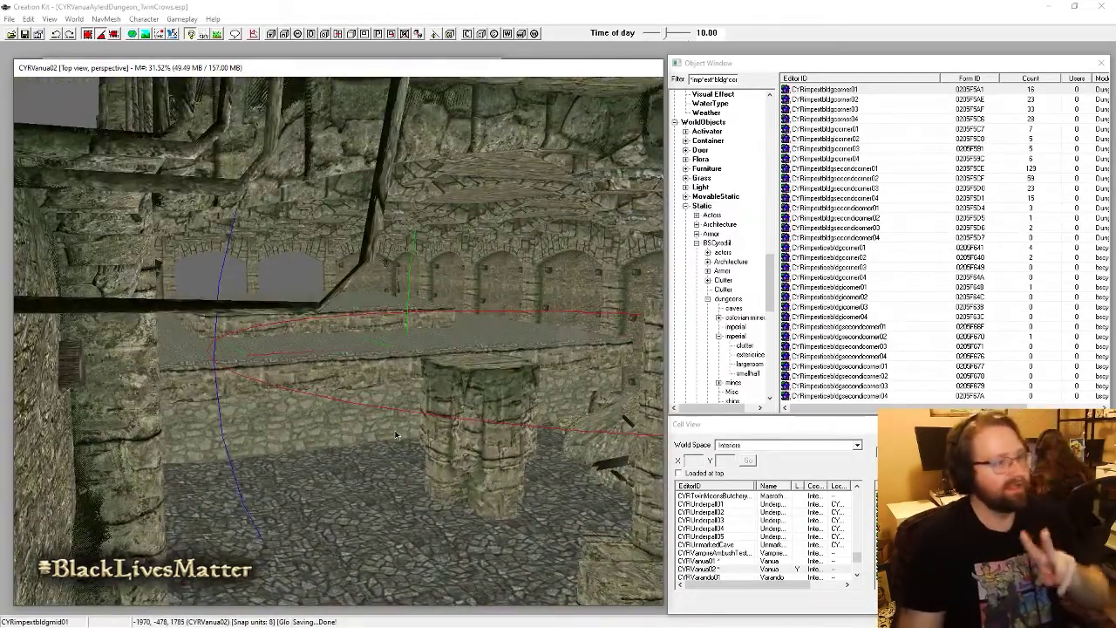
pyautogui.moveTo(435, 438); pyautogui.dragTo(422, 441, button='middle')
pyautogui.scroll(5, 422, 440)
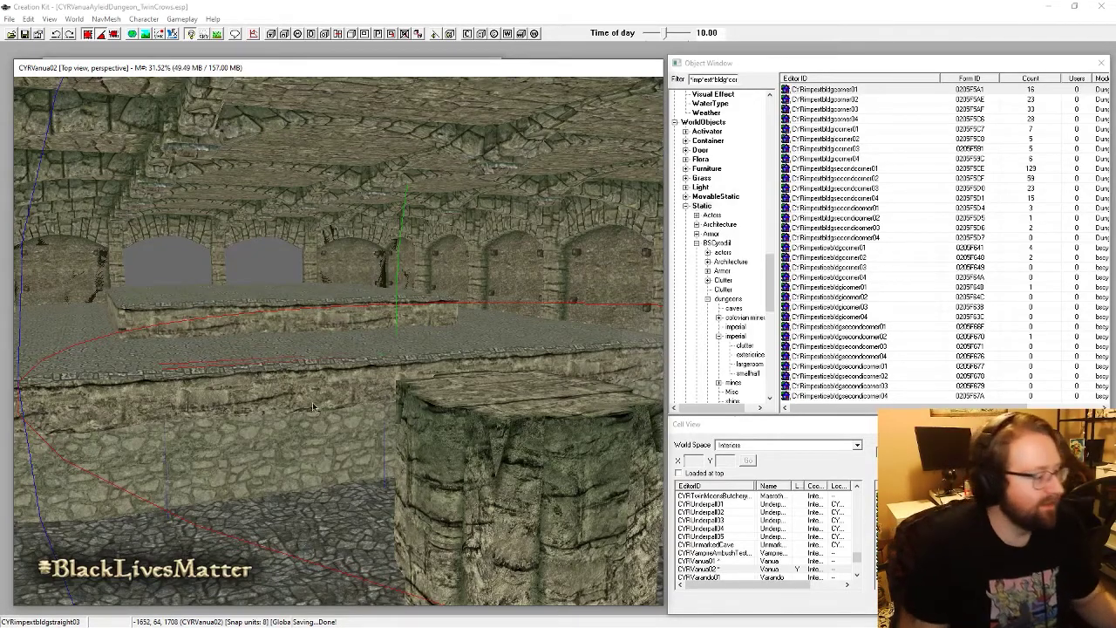
pyautogui.scroll(5, 273, 474)
pyautogui.scroll(3, 262, 471)
pyautogui.keyDown('shift'); pyautogui.moveTo(256, 468); pyautogui.dragTo(437, 464, button='middle'); pyautogui.keyUp('shift')
pyautogui.scroll(-4, 395, 460)
pyautogui.scroll(-3, 395, 460)
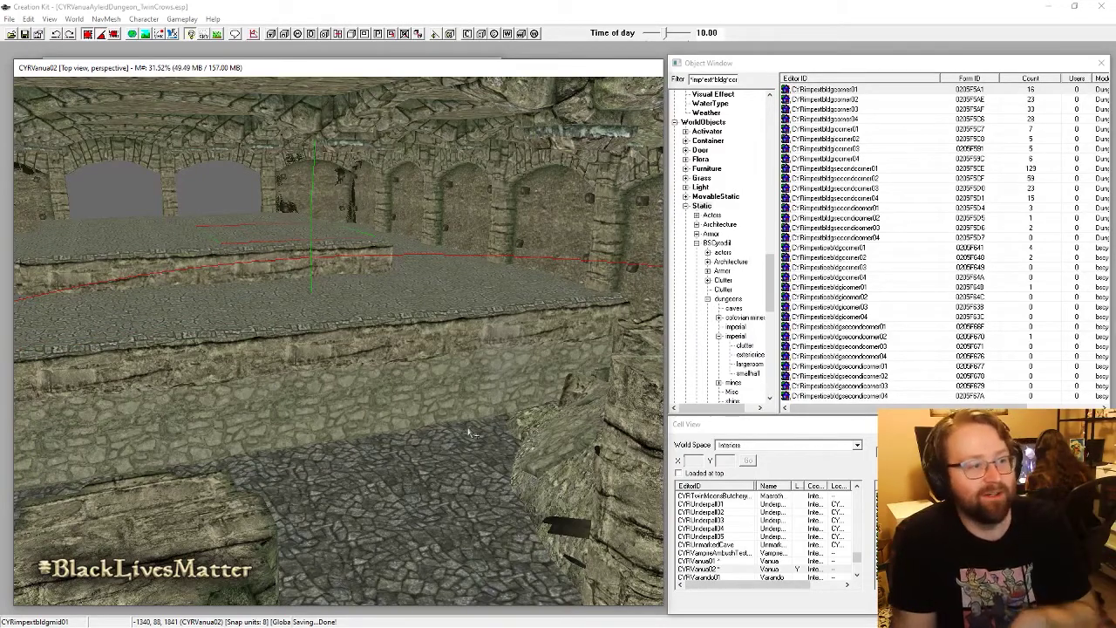
pyautogui.moveTo(470, 431); pyautogui.dragTo(401, 337, button='middle')
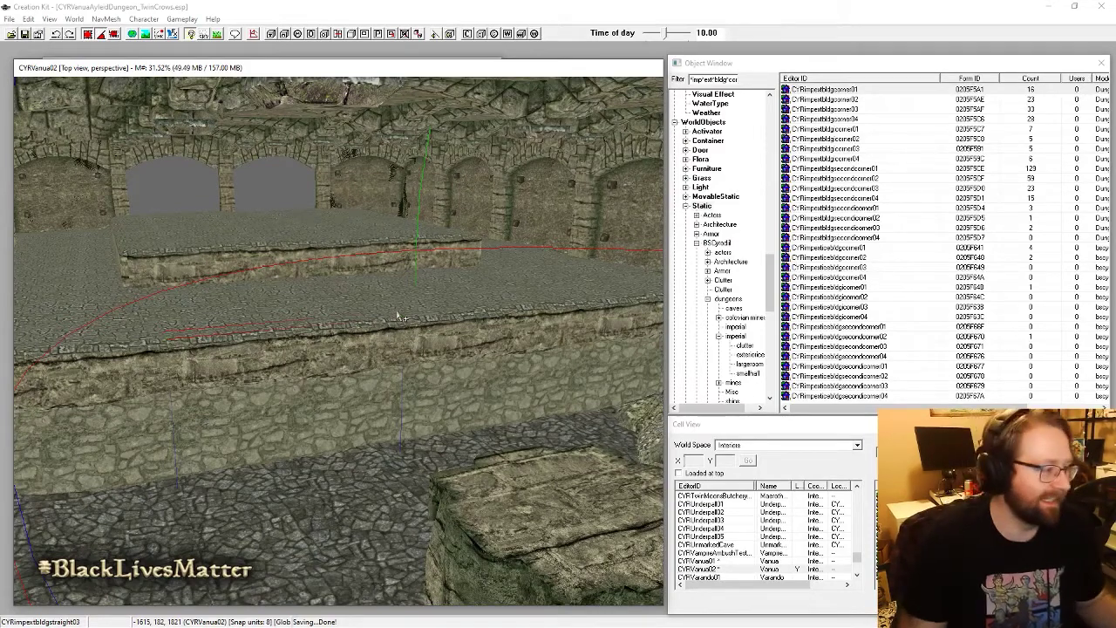
pyautogui.moveTo(379, 248); pyautogui.dragTo(349, 283, button='middle')
# Step: Try a CYRimplroompillar04 pillar on the platform's first tier beside the second tier, raising it above the floor
pyautogui.click(429, 425)
pyautogui.moveTo(349, 284); pyautogui.dragTo(362, 359)
pyautogui.moveTo(499, 314); pyautogui.dragTo(504, 341, button='middle')
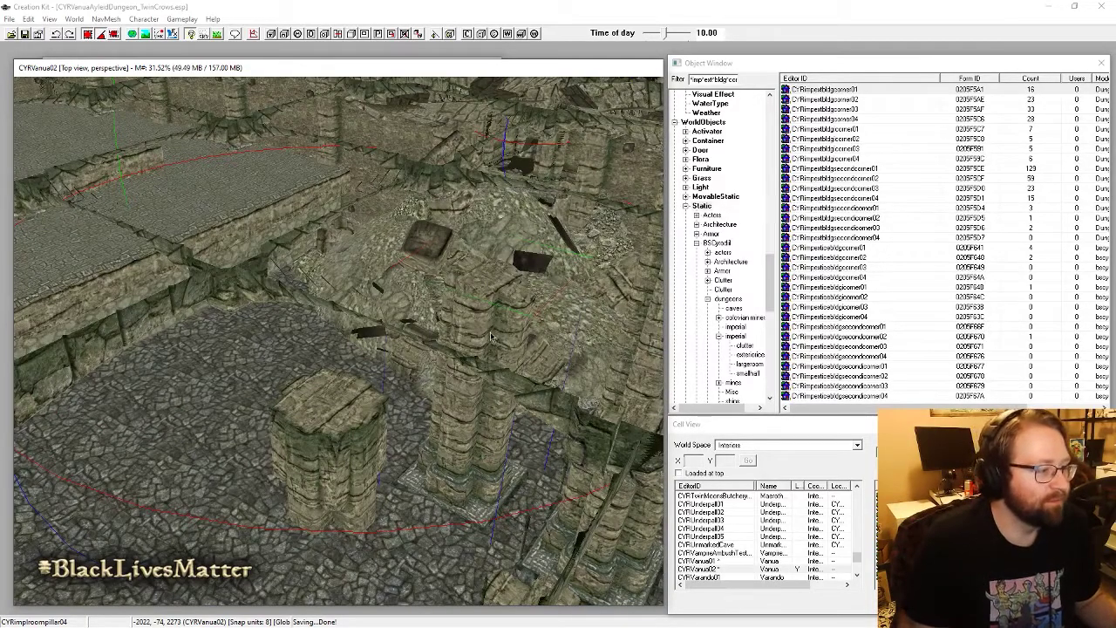
pyautogui.moveTo(491, 338); pyautogui.dragTo(305, 297)
pyautogui.moveTo(305, 296); pyautogui.dragTo(390, 436, button='middle')
pyautogui.moveTo(390, 436); pyautogui.dragTo(345, 393)
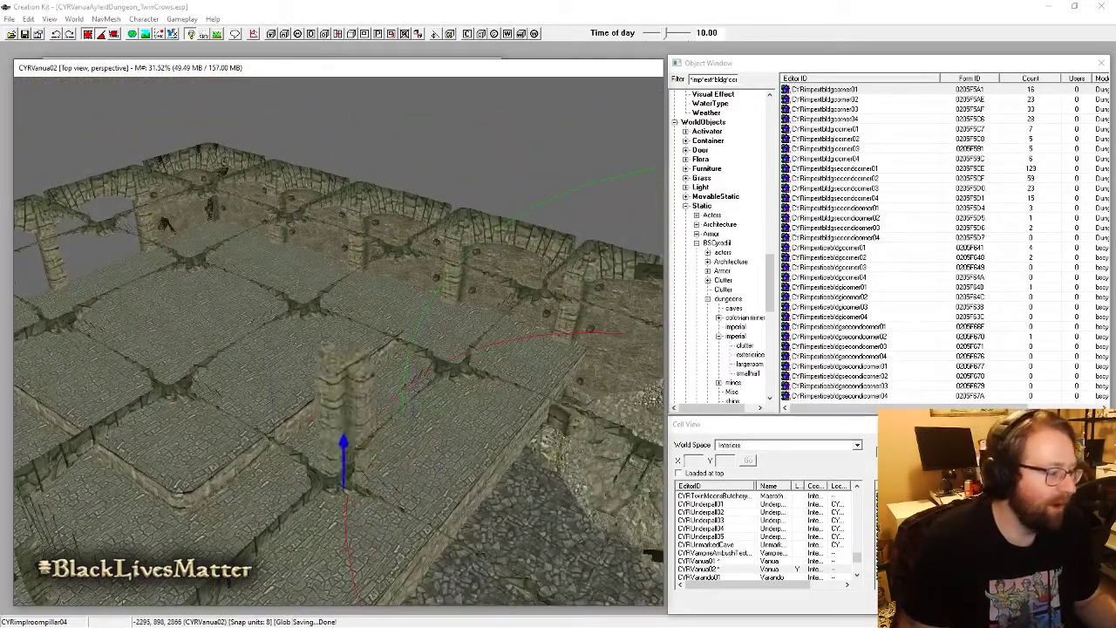
pyautogui.moveTo(344, 445); pyautogui.dragTo(343, 402)
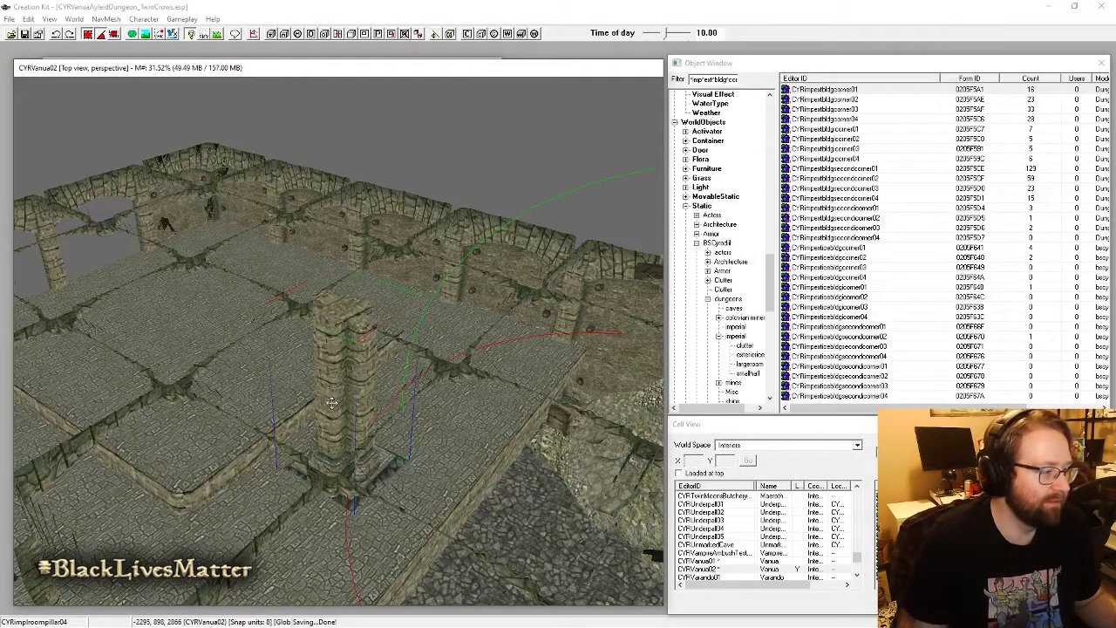
# Step: Check the CYRimplroompillar04 pillar's height and placement against the platform from above and from the lower floor
pyautogui.press('t')
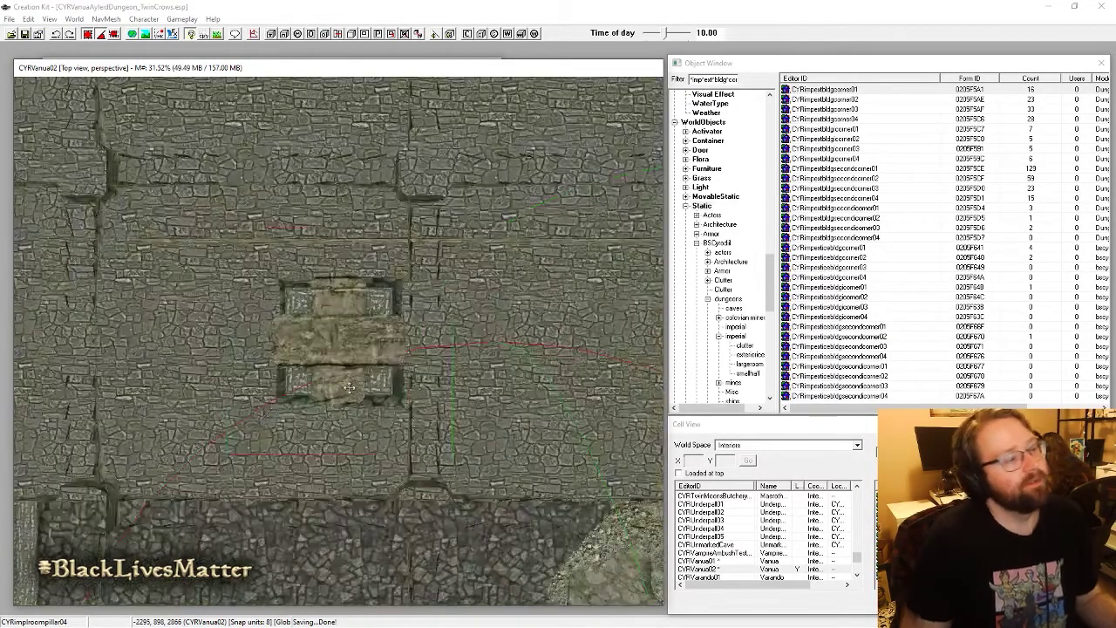
pyautogui.keyDown('shift'); pyautogui.moveTo(326, 368); pyautogui.dragTo(341, 280, button='middle'); pyautogui.keyUp('shift')
pyautogui.scroll(3, 341, 280)
pyautogui.moveTo(341, 280); pyautogui.dragTo(272, 427)
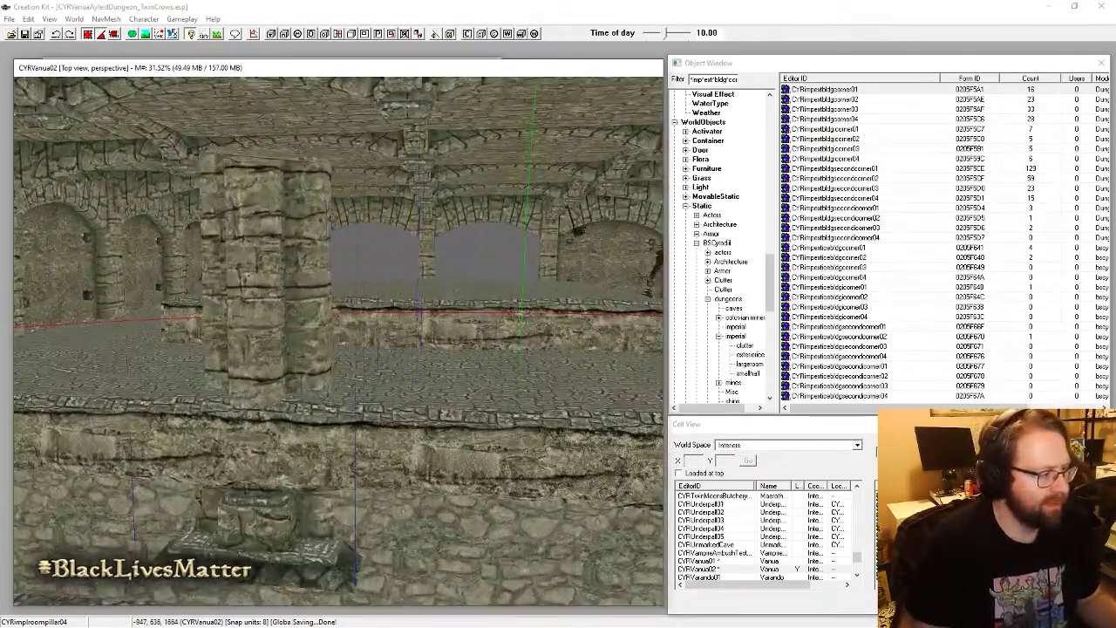
pyautogui.scroll(-4, 273, 427)
pyautogui.keyDown('shift'); pyautogui.moveTo(305, 384); pyautogui.dragTo(327, 288, button='middle'); pyautogui.keyUp('shift')
pyautogui.moveTo(327, 288); pyautogui.dragTo(329, 366)
pyautogui.keyDown('shift'); pyautogui.moveTo(329, 366); pyautogui.dragTo(218, 302, button='middle'); pyautogui.keyUp('shift')
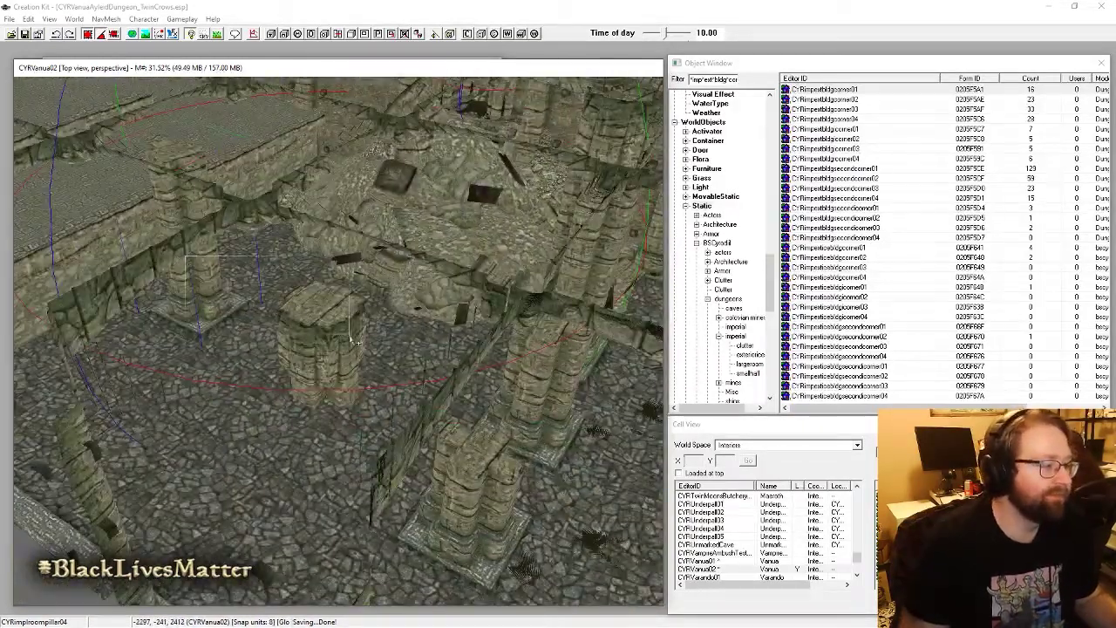
# Step: Bring a CYRimplroompillar01 pillar onto the platform at the second tier's outer corner
pyautogui.moveTo(218, 301); pyautogui.dragTo(453, 293)
pyautogui.keyDown('shift'); pyautogui.moveTo(501, 388); pyautogui.dragTo(506, 409, button='middle'); pyautogui.keyUp('shift')
pyautogui.moveTo(488, 447); pyautogui.dragTo(615, 501, button='middle')
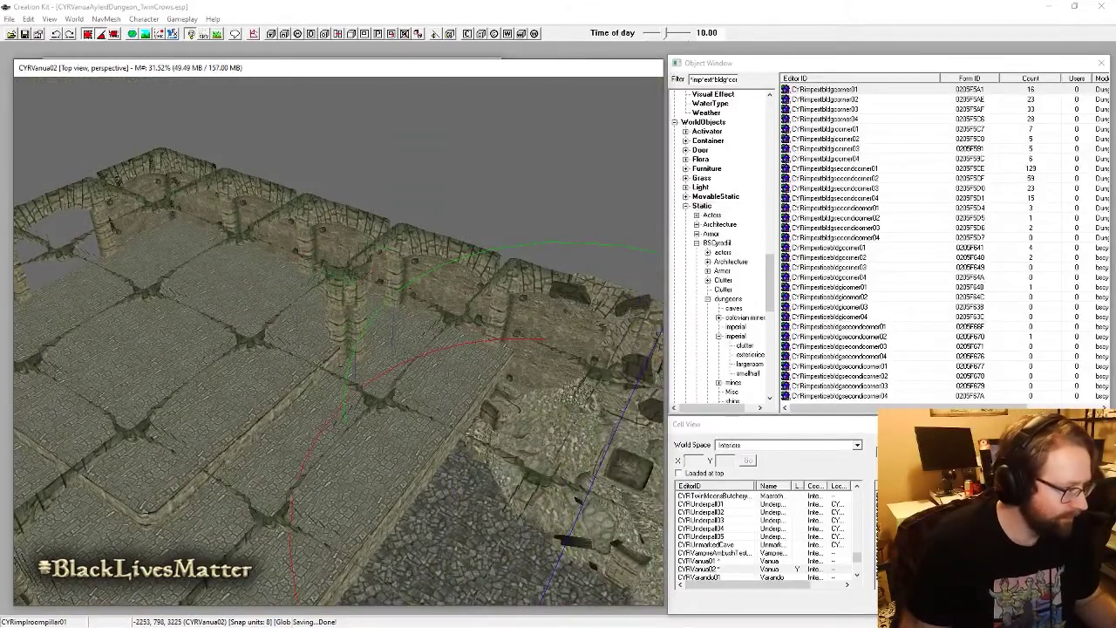
# Step: Shift the CYRimplroompillar01 pillar into line with the second tier's corner and check its fit from floor to ceiling
pyautogui.keyDown('shift'); pyautogui.moveTo(572, 394); pyautogui.dragTo(286, 304, button='middle'); pyautogui.keyUp('shift')
pyautogui.scroll(3, 523, 370)
pyautogui.scroll(4, 286, 304)
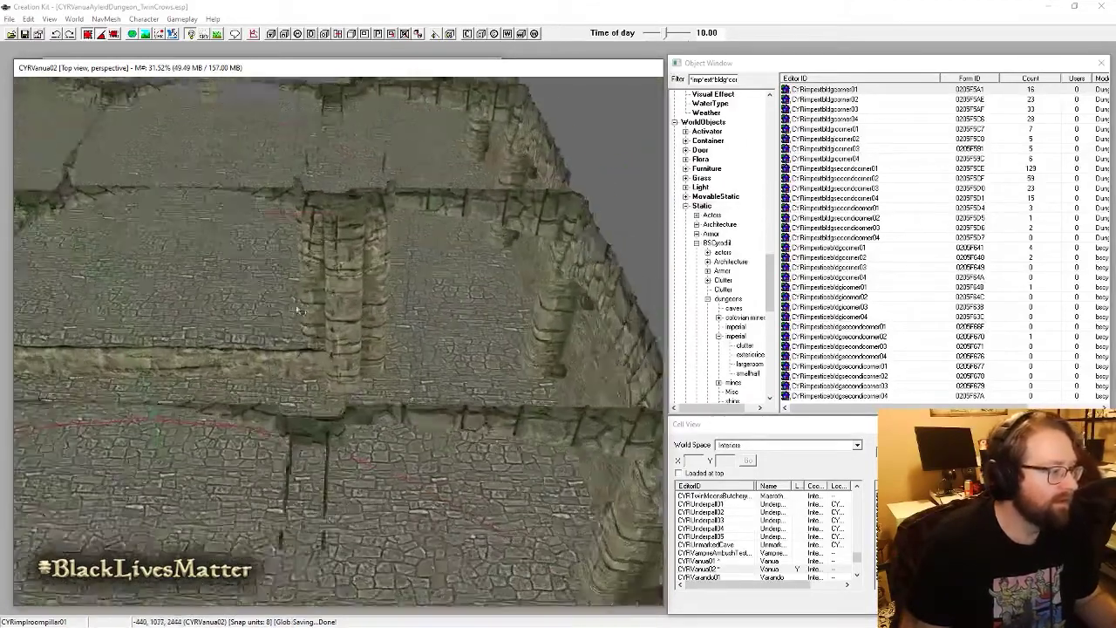
pyautogui.moveTo(366, 283); pyautogui.dragTo(346, 281)
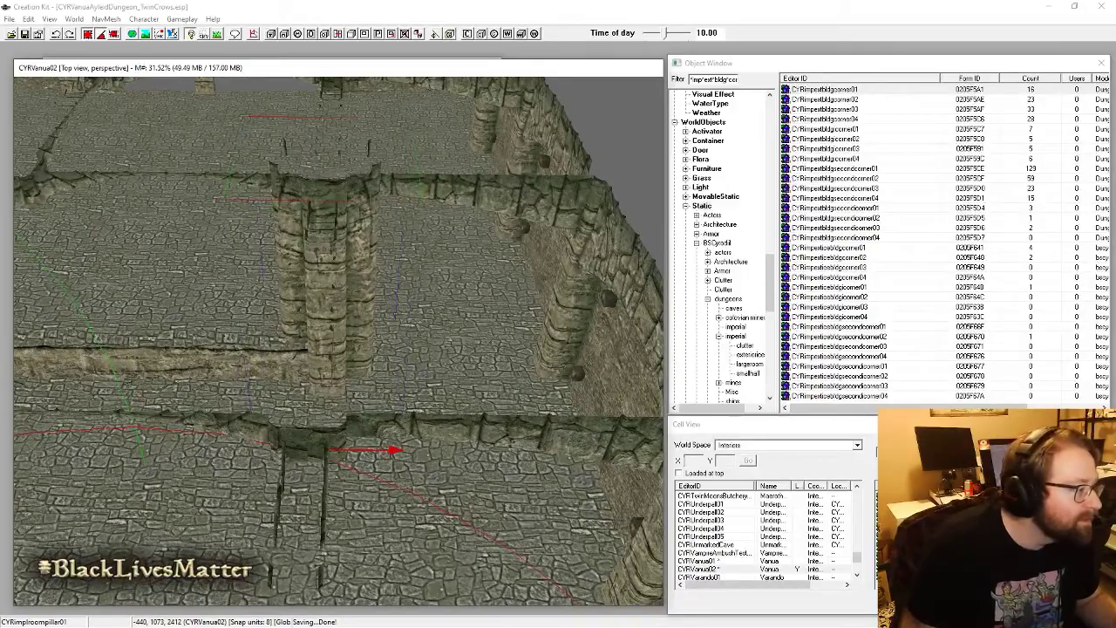
pyautogui.scroll(-3, 362, 284)
pyautogui.keyDown('shift'); pyautogui.moveTo(362, 301); pyautogui.dragTo(244, 338, button='middle'); pyautogui.keyUp('shift')
pyautogui.scroll(4, 243, 339)
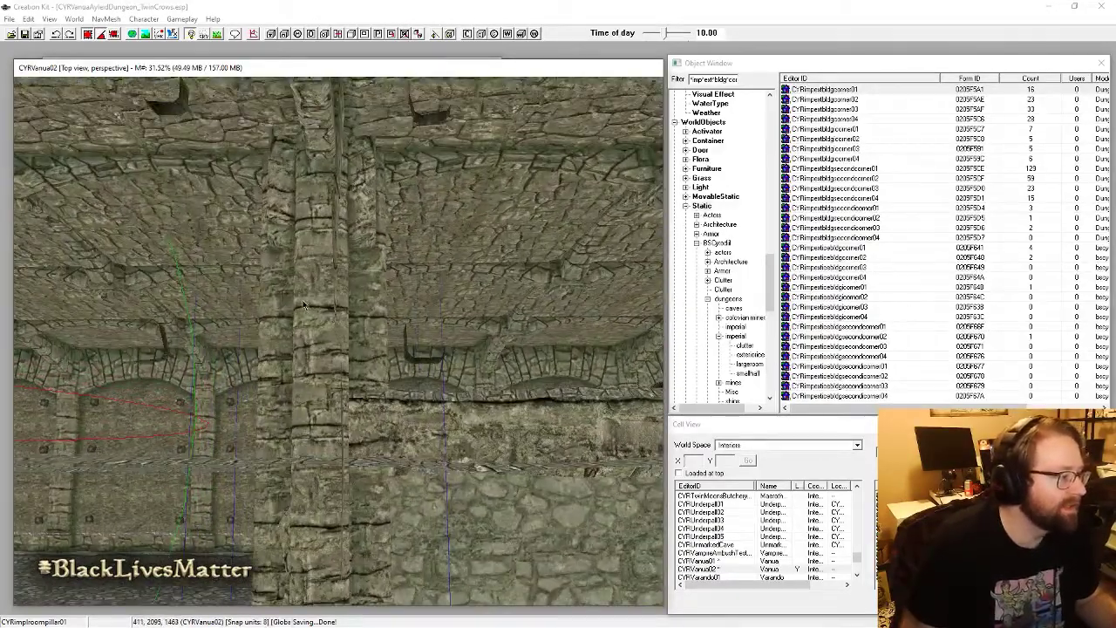
pyautogui.keyDown('shift'); pyautogui.moveTo(303, 305); pyautogui.dragTo(540, 354, button='middle'); pyautogui.keyUp('shift')
pyautogui.press('a')
pyautogui.press('a')
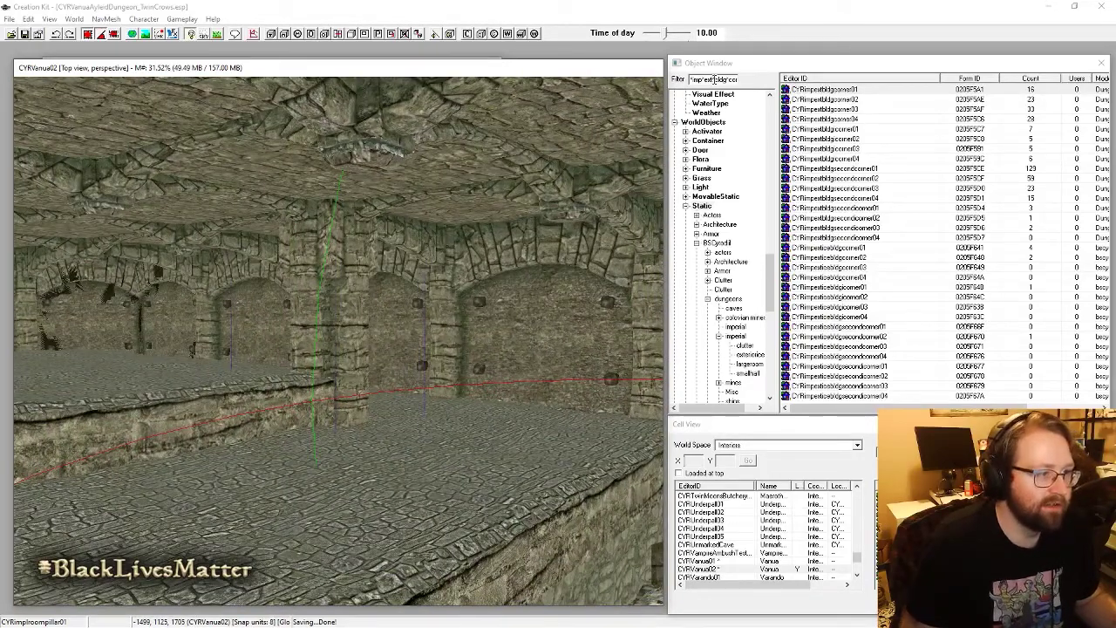
# Step: Filter the object list by *imp*ext*pil to search for exterior pillar pieces, and dismiss the object preview
pyautogui.moveTo(714, 80); pyautogui.dragTo(785, 80)
pyautogui.write('pil')
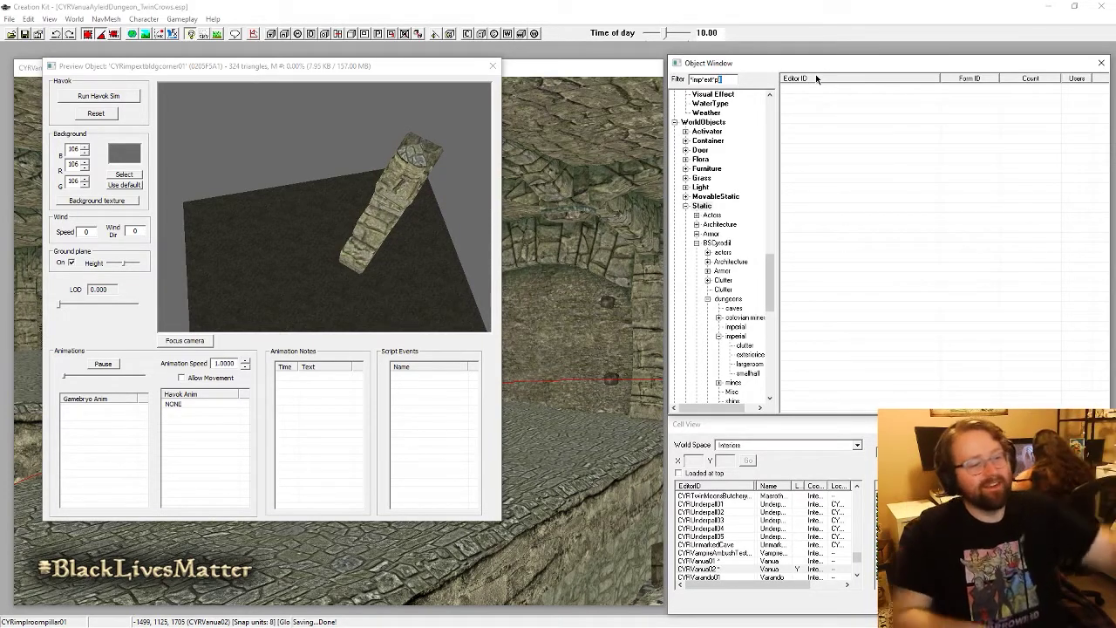
pyautogui.write('il')
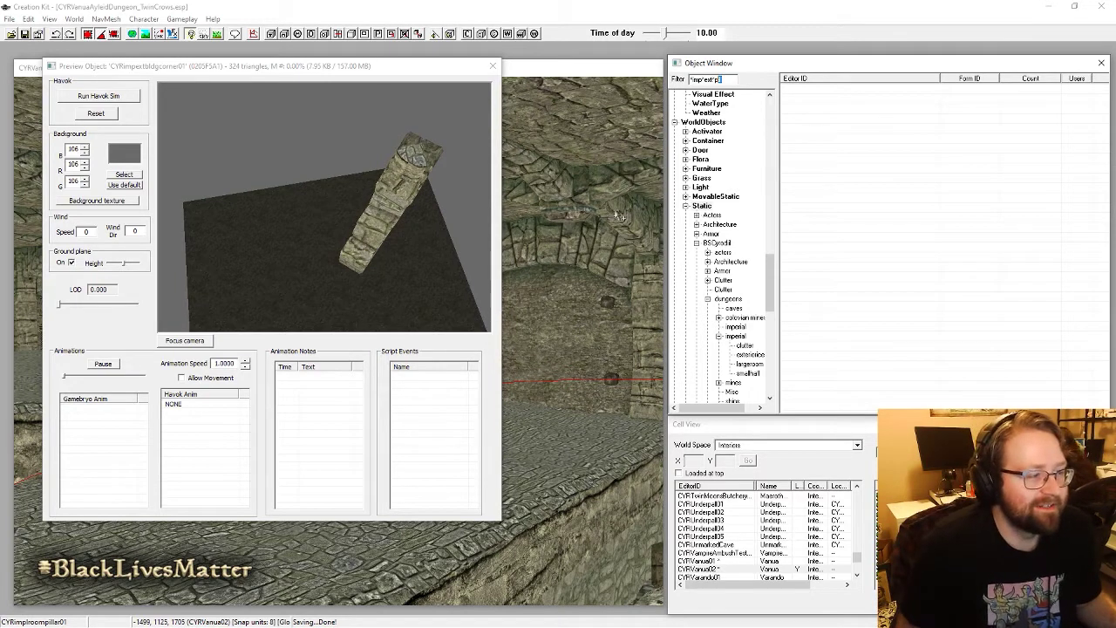
pyautogui.click(600, 206)
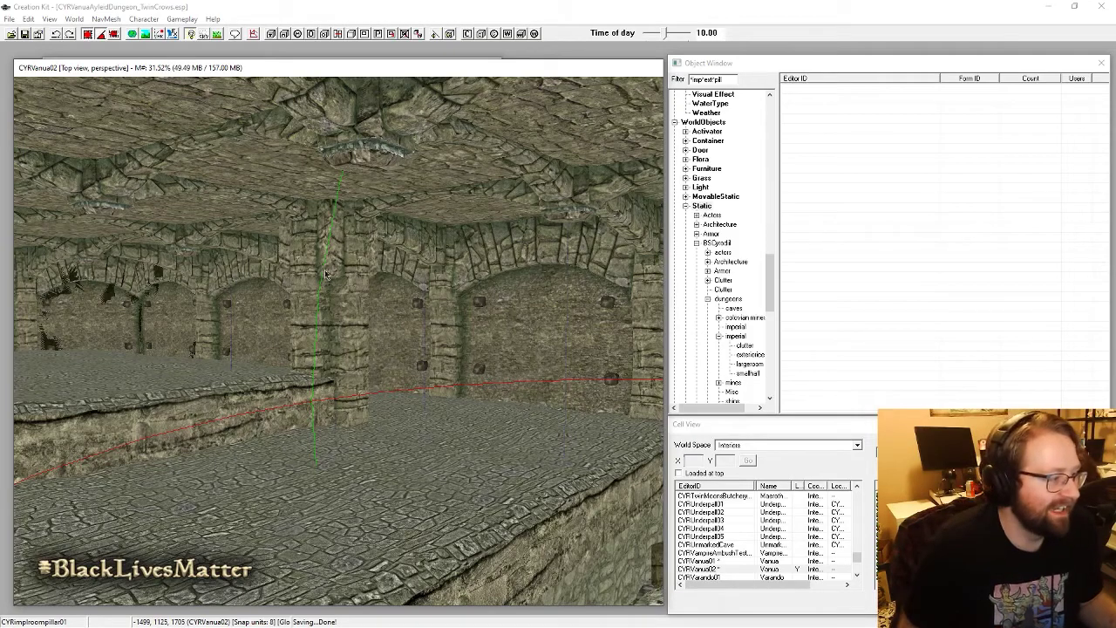
# Step: Filter the object list by *imp*pil, look through the pillar pieces, and dismiss the object preview
pyautogui.scroll(5, 326, 275)
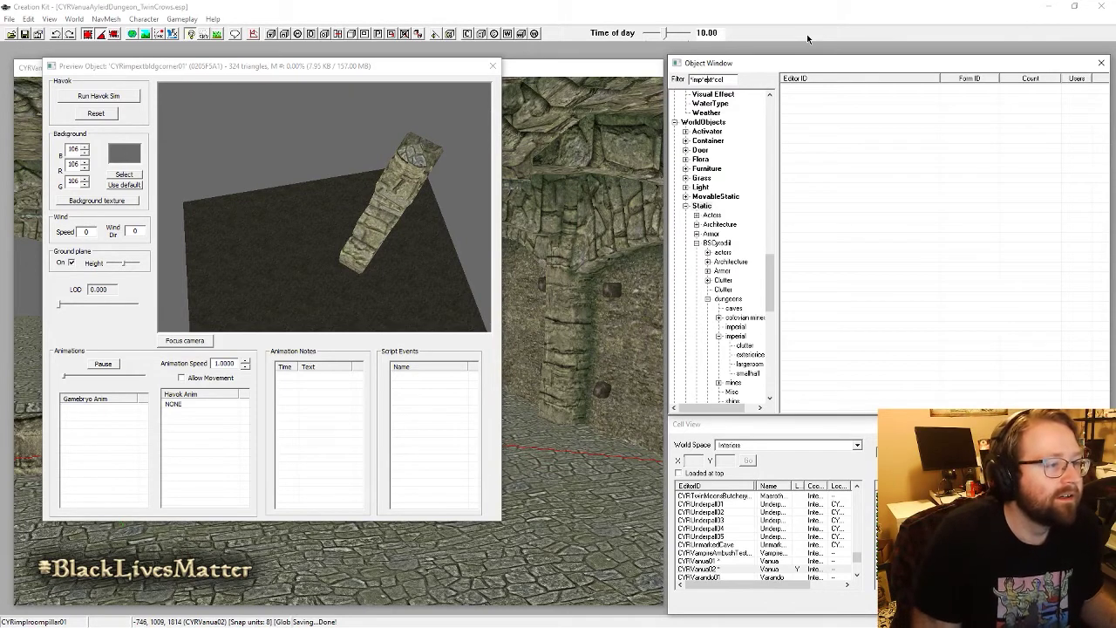
pyautogui.hotkey('shift', 'Left')
pyautogui.hotkey('shift', 'Left')
pyautogui.hotkey('shift', 'Left')
pyautogui.hotkey('shift', 'Left')
pyautogui.hotkey('shift', 'Left')
pyautogui.hotkey('shift', 'Left')
pyautogui.hotkey('shift', 'Left')
pyautogui.write('p')
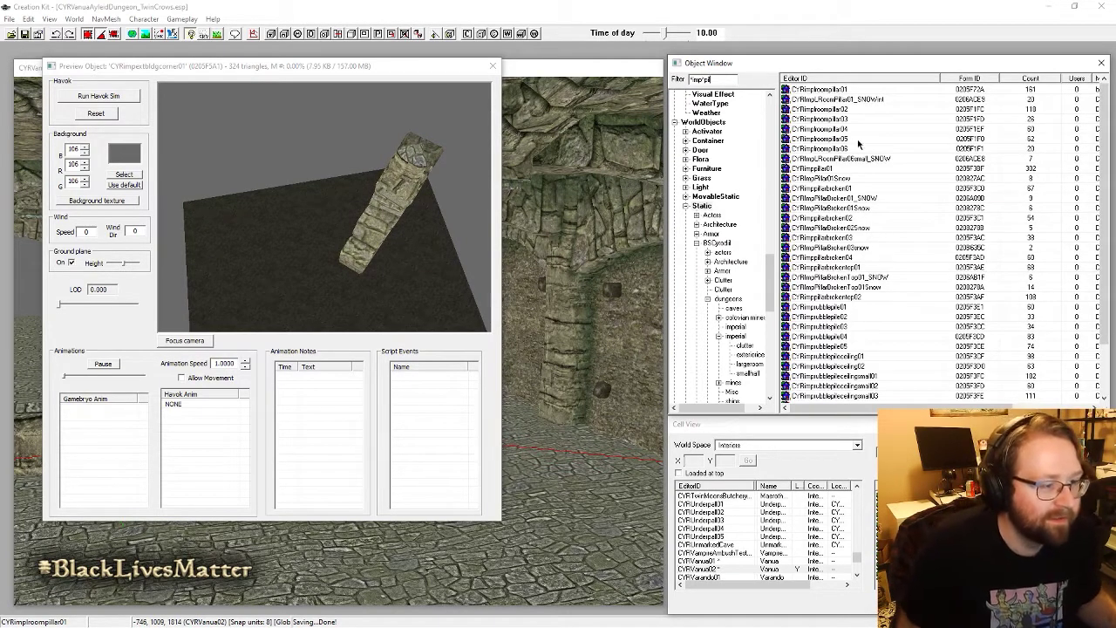
pyautogui.scroll(-2, 864, 150)
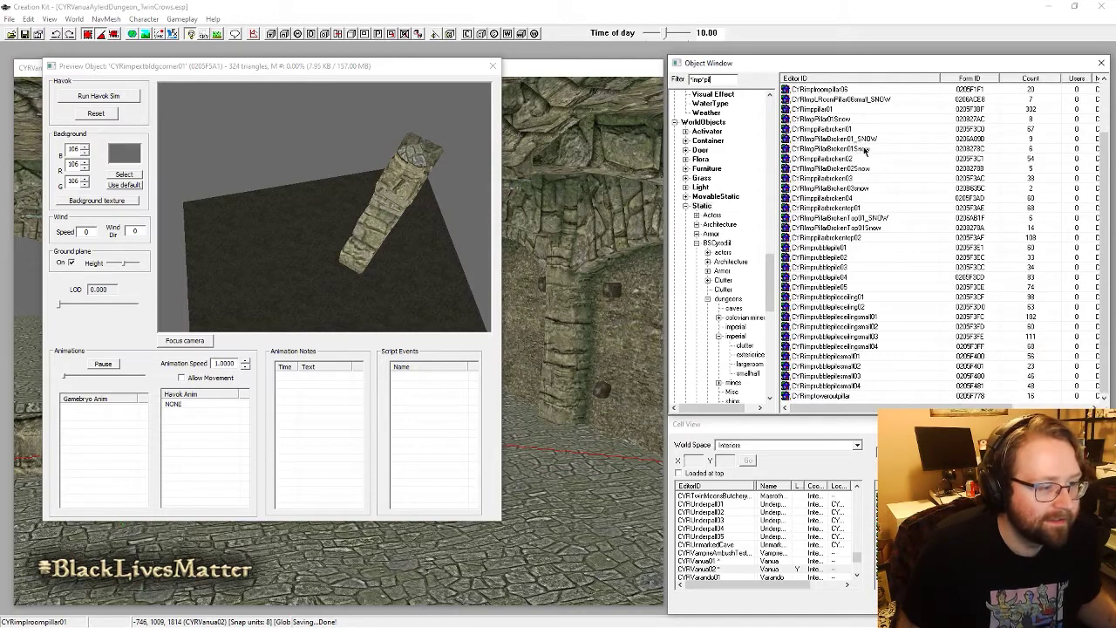
pyautogui.click(831, 358)
pyautogui.click(558, 501)
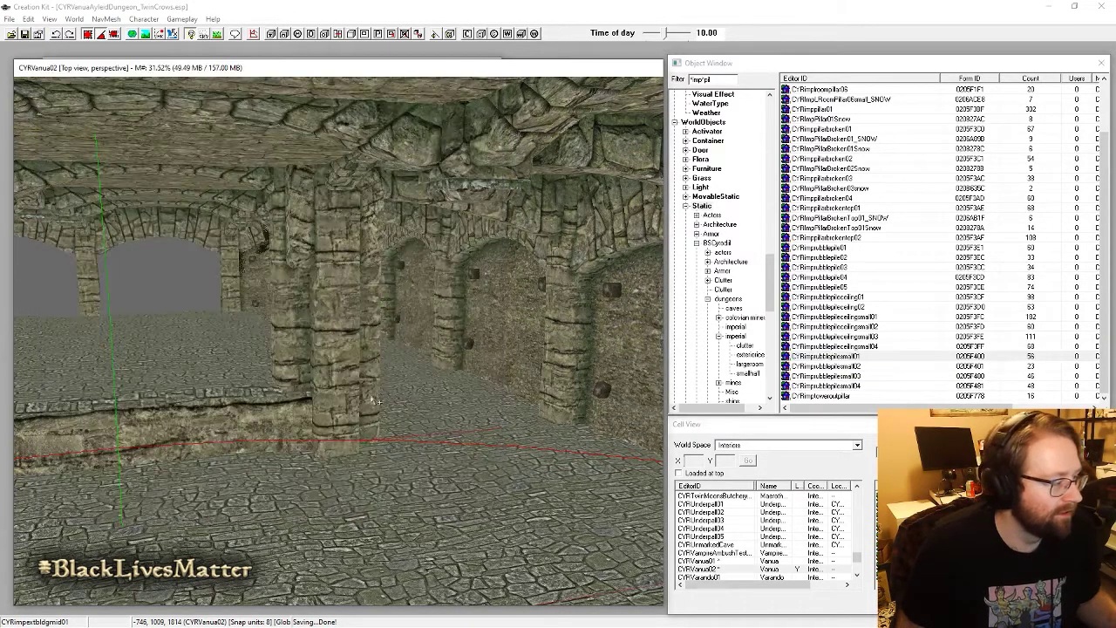
# Step: Study the round pillars in the Oblivion dungeon for reference, pause the game, and switch back to the Creation Kit
pyautogui.moveTo(309, 305); pyautogui.dragTo(297, 306, button='middle')
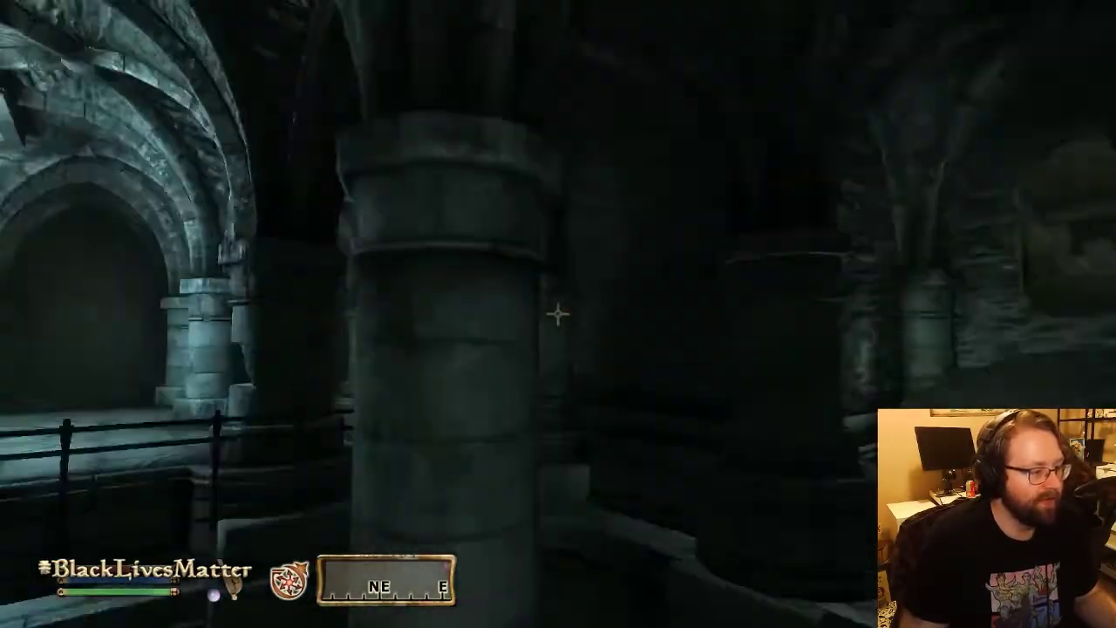
pyautogui.press('Escape')
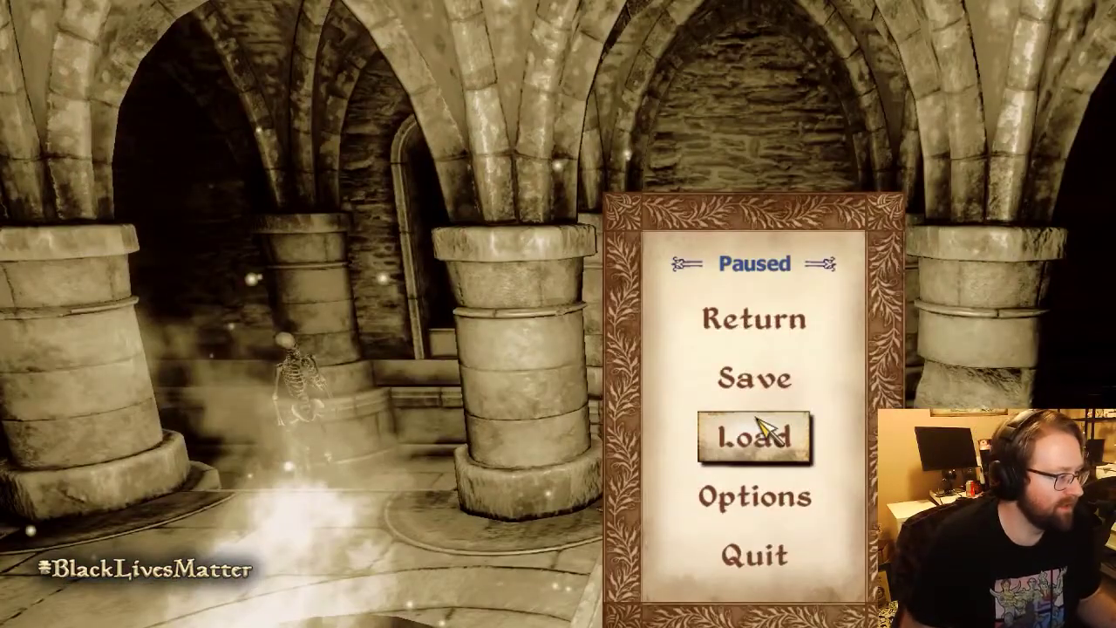
pyautogui.hotkey('alt', 'Tab')
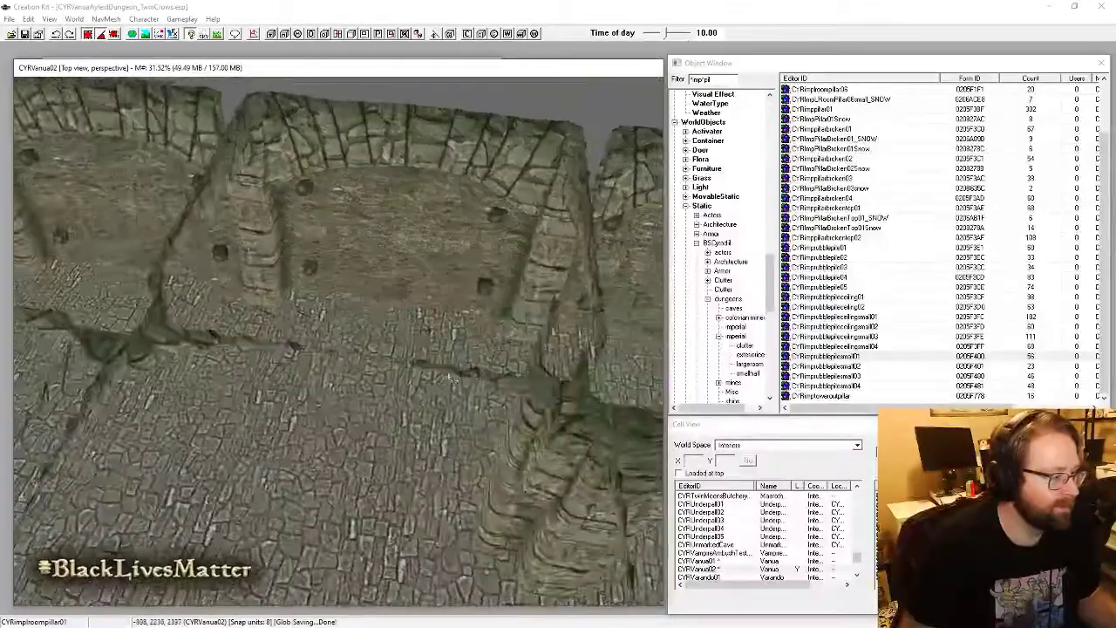
# Step: Nudge the CYRimplroompillar01 pillar along Y and X to line it up with the platform's corner
pyautogui.moveTo(451, 377); pyautogui.dragTo(443, 340, button='middle')
pyautogui.keyDown('shift'); pyautogui.moveTo(467, 452); pyautogui.dragTo(510, 493, button='middle'); pyautogui.keyUp('shift')
pyautogui.scroll(4, 514, 497)
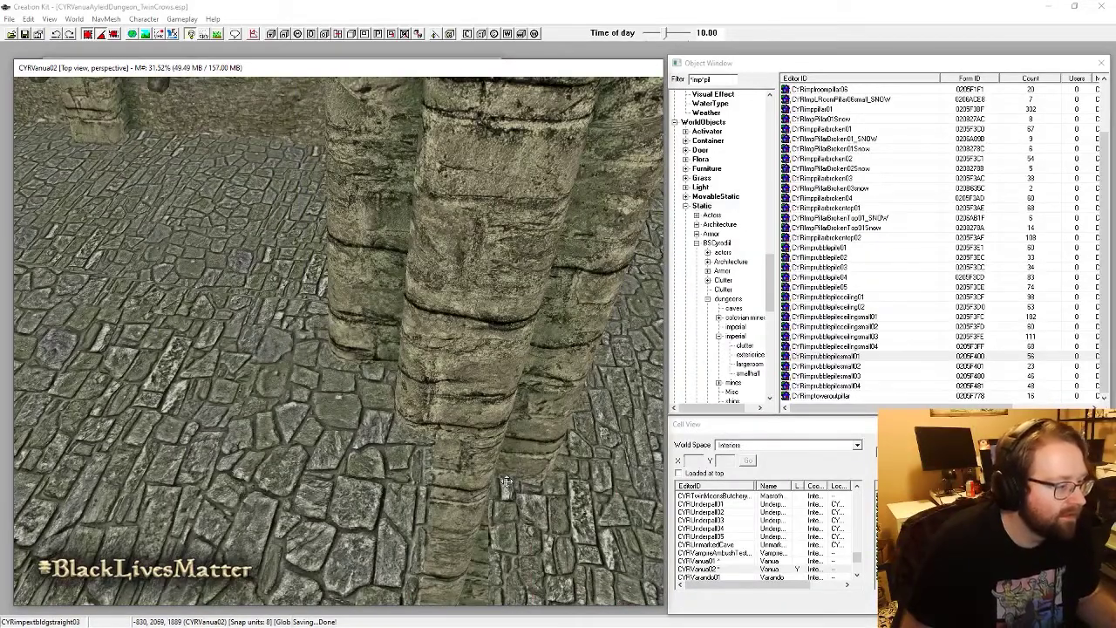
pyautogui.keyDown('shift'); pyautogui.moveTo(513, 498); pyautogui.dragTo(498, 496, button='middle'); pyautogui.keyUp('shift')
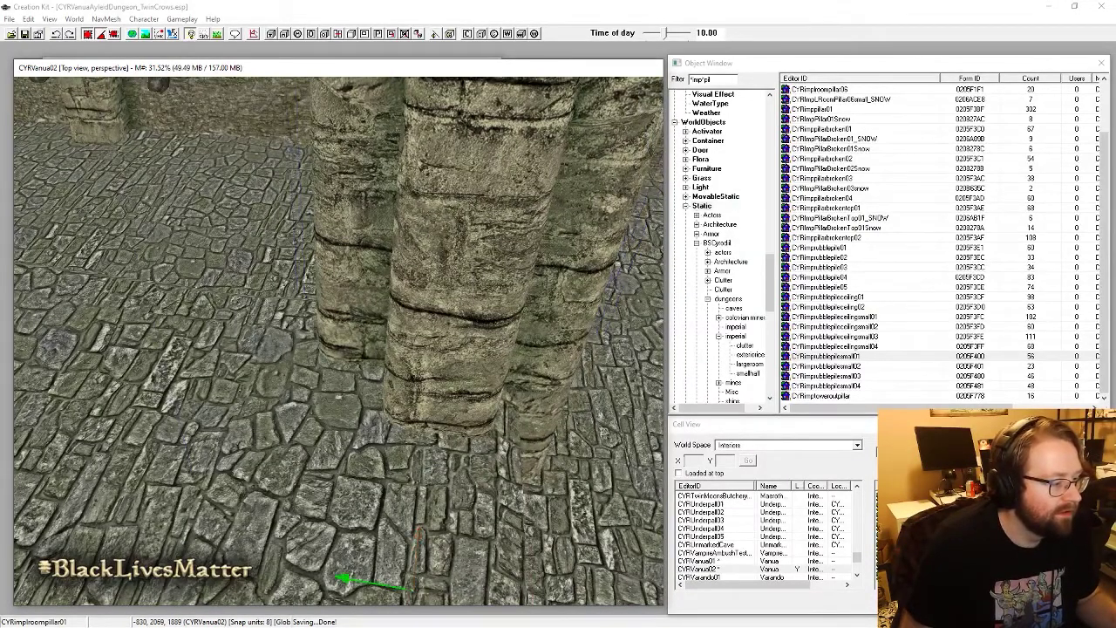
pyautogui.moveTo(509, 488); pyautogui.dragTo(501, 480)
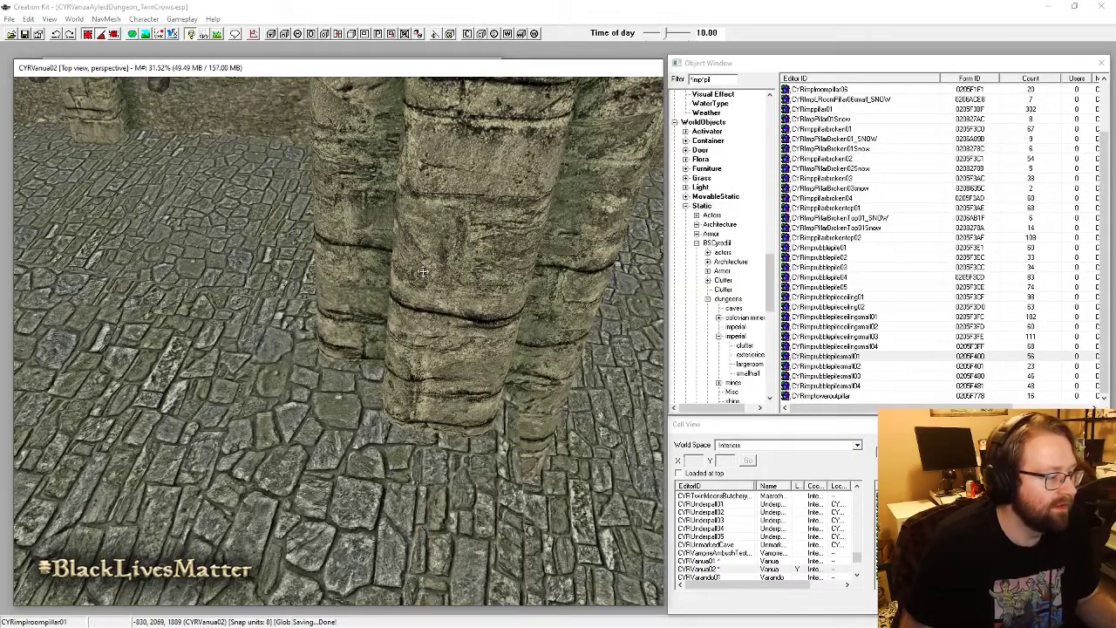
pyautogui.scroll(-3, 501, 481)
pyautogui.moveTo(416, 420); pyautogui.dragTo(458, 279)
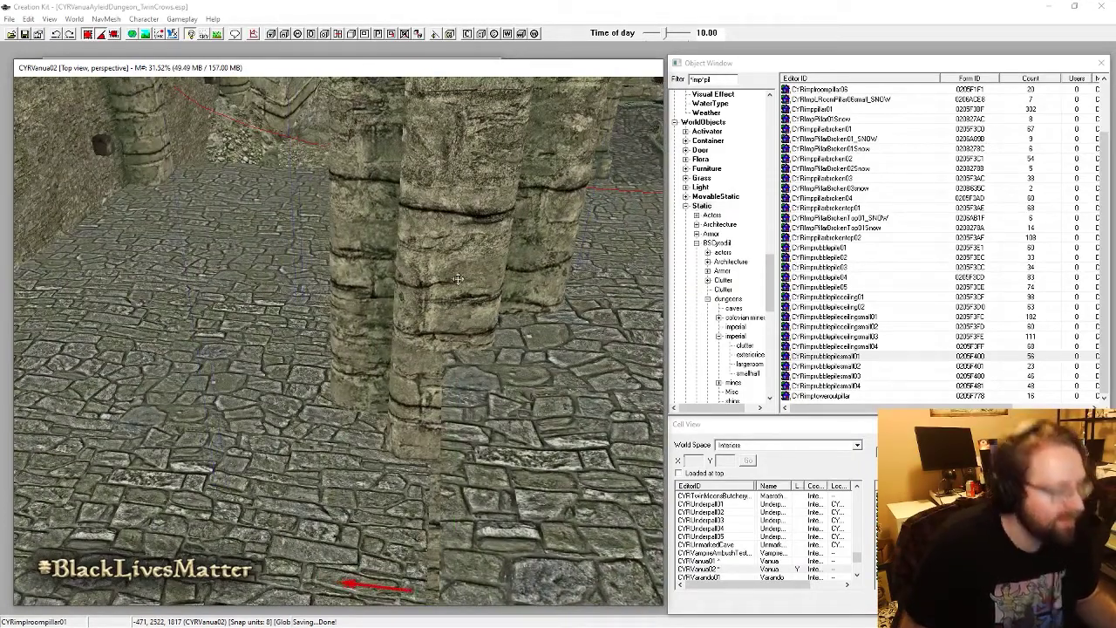
pyautogui.scroll(-2, 400, 396)
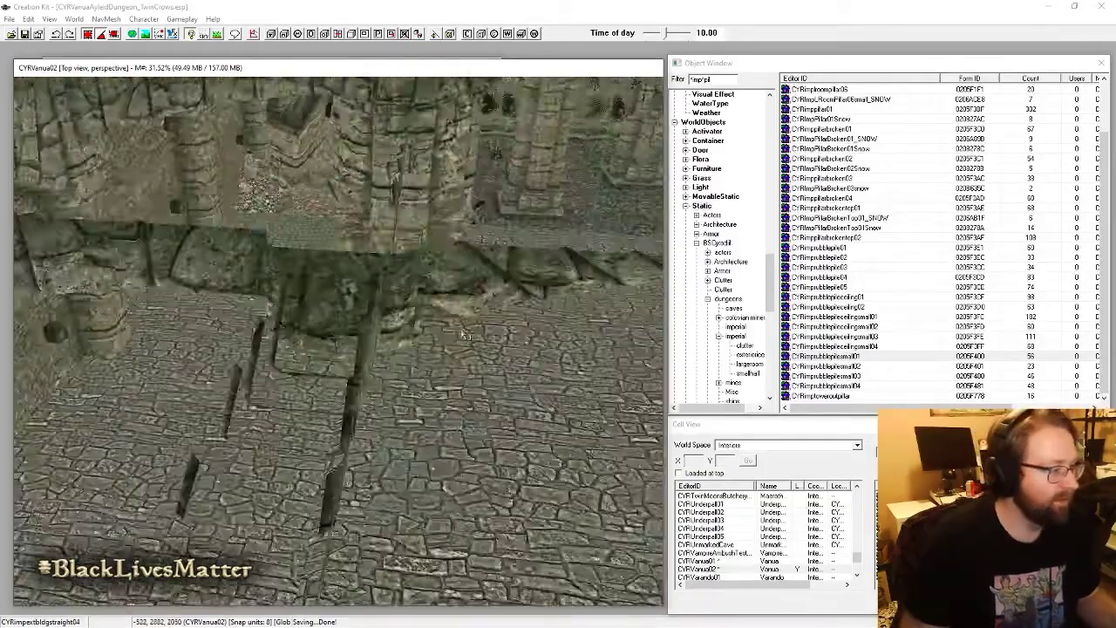
# Step: Duplicate the CYRimplroompillar01 pillar and place the copy beside the lower floor's edge, in line with the middle wall pillar
pyautogui.scroll(2, 432, 340)
pyautogui.keyDown('shift'); pyautogui.moveTo(427, 264); pyautogui.dragTo(392, 276, button='middle'); pyautogui.keyUp('shift')
pyautogui.keyDown('shift'); pyautogui.moveTo(325, 364); pyautogui.dragTo(307, 380, button='middle'); pyautogui.keyUp('shift')
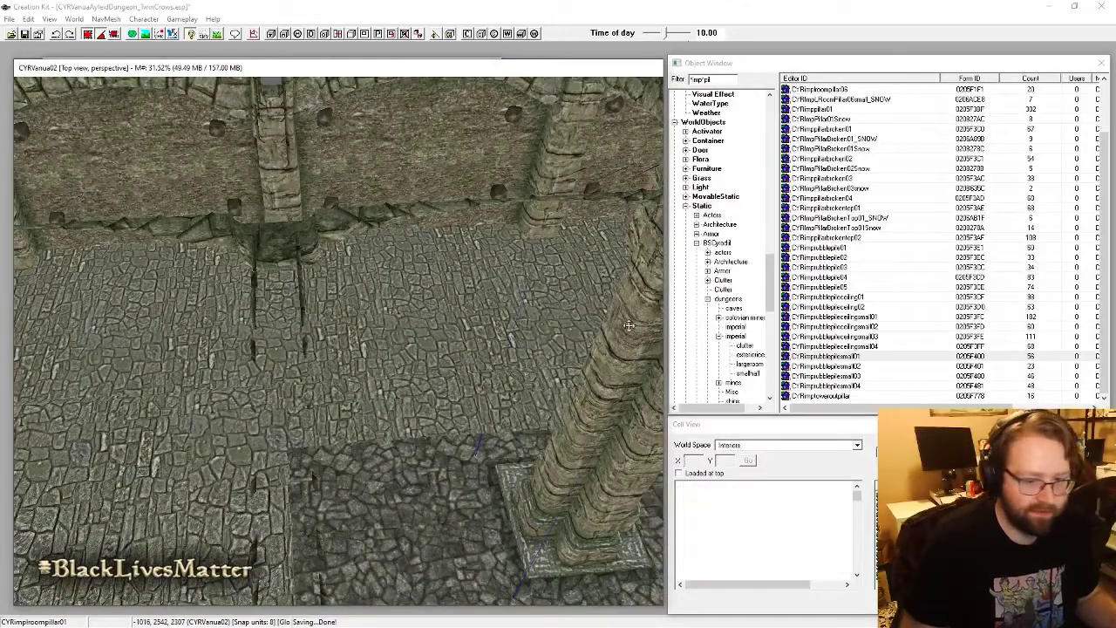
pyautogui.moveTo(637, 334); pyautogui.dragTo(314, 340)
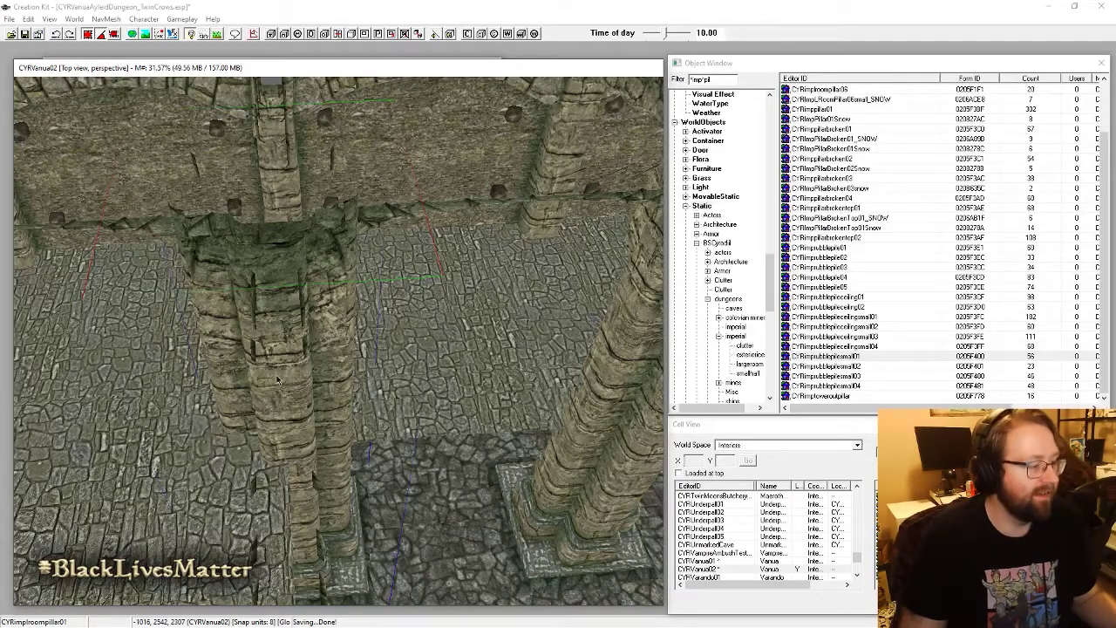
pyautogui.hotkey('alt', '1')
# Step: Select two neighbouring CYRimplroompillar01 pillars together and move a copy of the pair across the second tier to its next edge
pyautogui.scroll(-2, 335, 358)
pyautogui.keyDown('shift'); pyautogui.moveTo(335, 357); pyautogui.dragTo(382, 336, button='middle'); pyautogui.keyUp('shift')
pyautogui.keyDown('shift'); pyautogui.moveTo(313, 283); pyautogui.dragTo(404, 282, button='middle'); pyautogui.keyUp('shift')
pyautogui.keyDown('shift'); pyautogui.moveTo(384, 321); pyautogui.dragTo(291, 250, button='middle'); pyautogui.keyUp('shift')
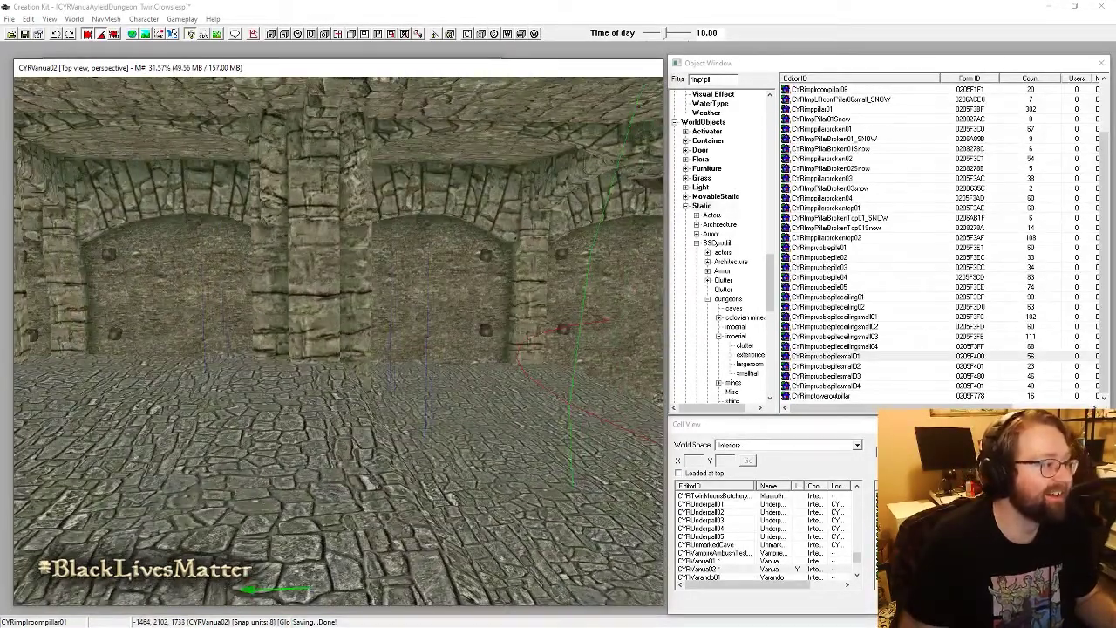
pyautogui.scroll(-5, 342, 351)
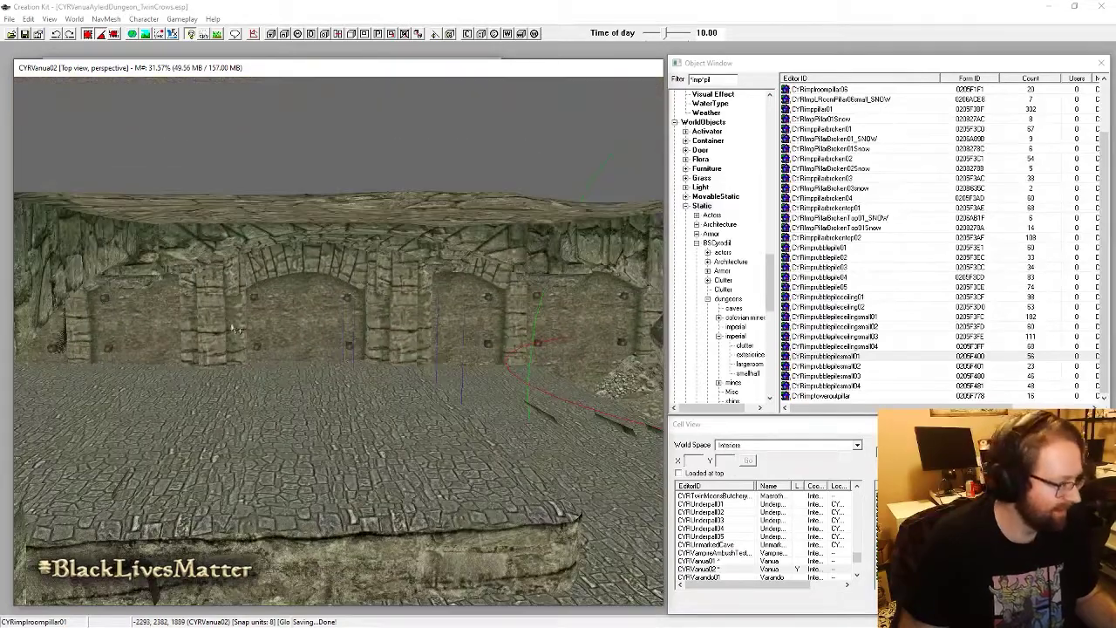
pyautogui.keyDown('shift'); pyautogui.moveTo(413, 322); pyautogui.dragTo(205, 387, button='middle'); pyautogui.keyUp('shift')
pyautogui.keyDown('ctrl'); pyautogui.click(206, 386); pyautogui.keyUp('ctrl')
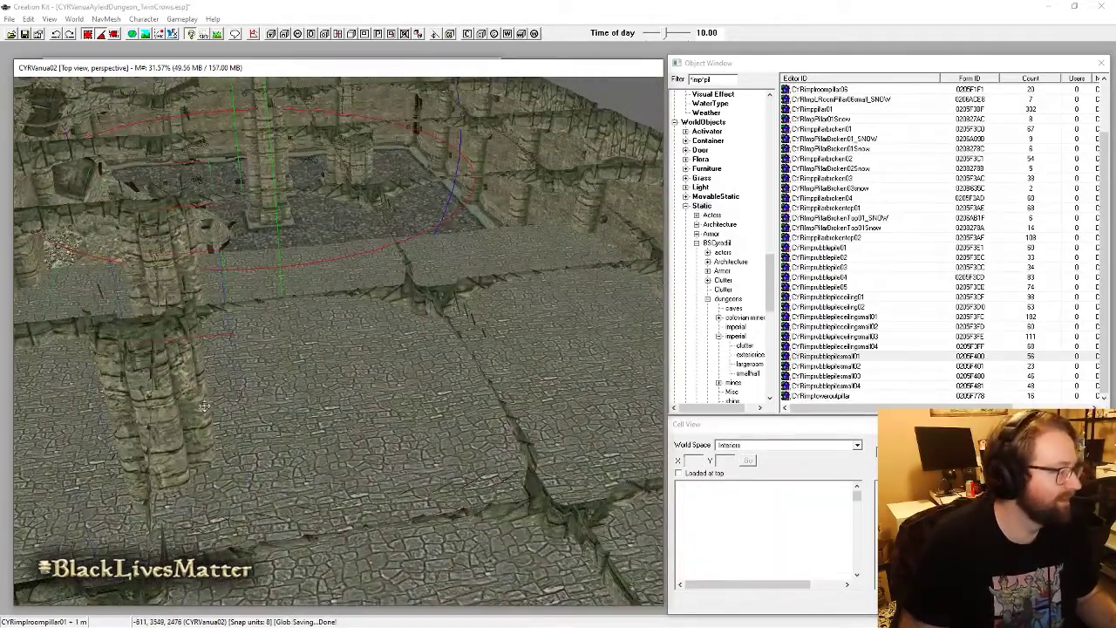
pyautogui.press('x')
pyautogui.moveTo(186, 435); pyautogui.dragTo(361, 410)
pyautogui.moveTo(361, 410); pyautogui.dragTo(341, 254, button='middle')
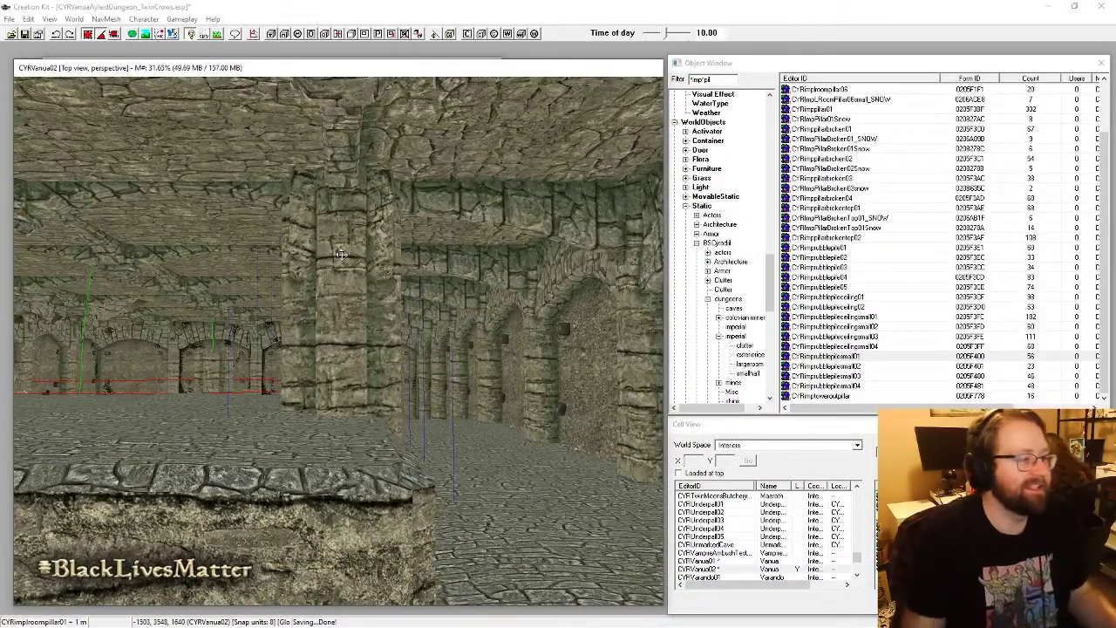
# Step: Check the copied pillar pair from the walkway and shift another copy of it along Y to the tier's next corner
pyautogui.keyDown('shift'); pyautogui.moveTo(359, 281); pyautogui.dragTo(419, 331, button='middle'); pyautogui.keyUp('shift')
pyautogui.scroll(8, 455, 335)
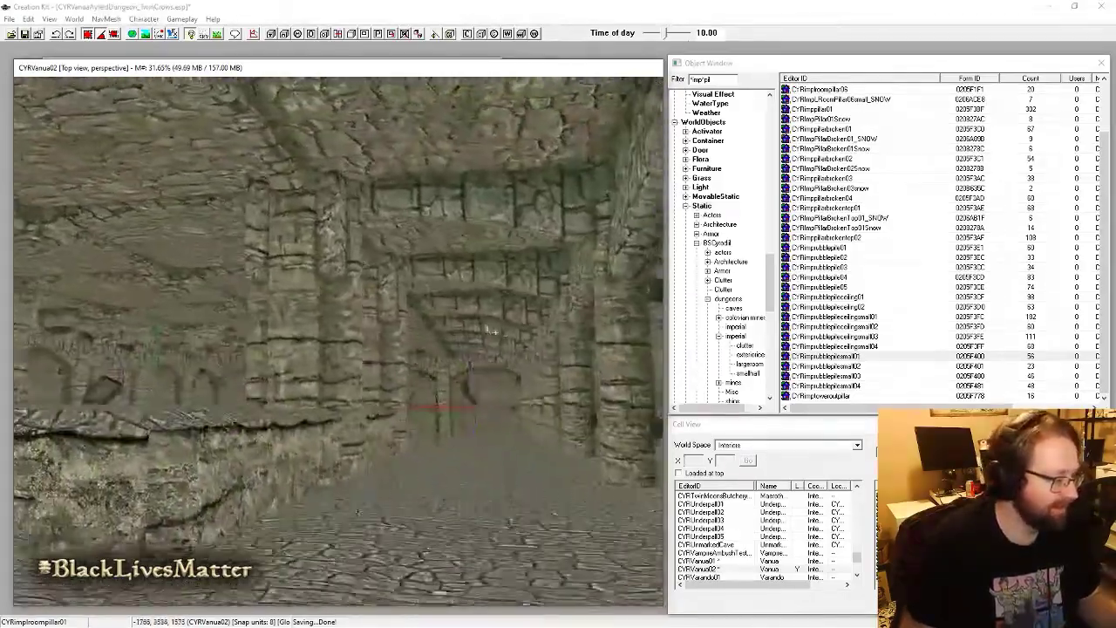
pyautogui.press('a')
pyautogui.scroll(4, 467, 352)
pyautogui.press('a')
pyautogui.keyDown('shift'); pyautogui.moveTo(478, 357); pyautogui.dragTo(453, 342, button='middle'); pyautogui.keyUp('shift')
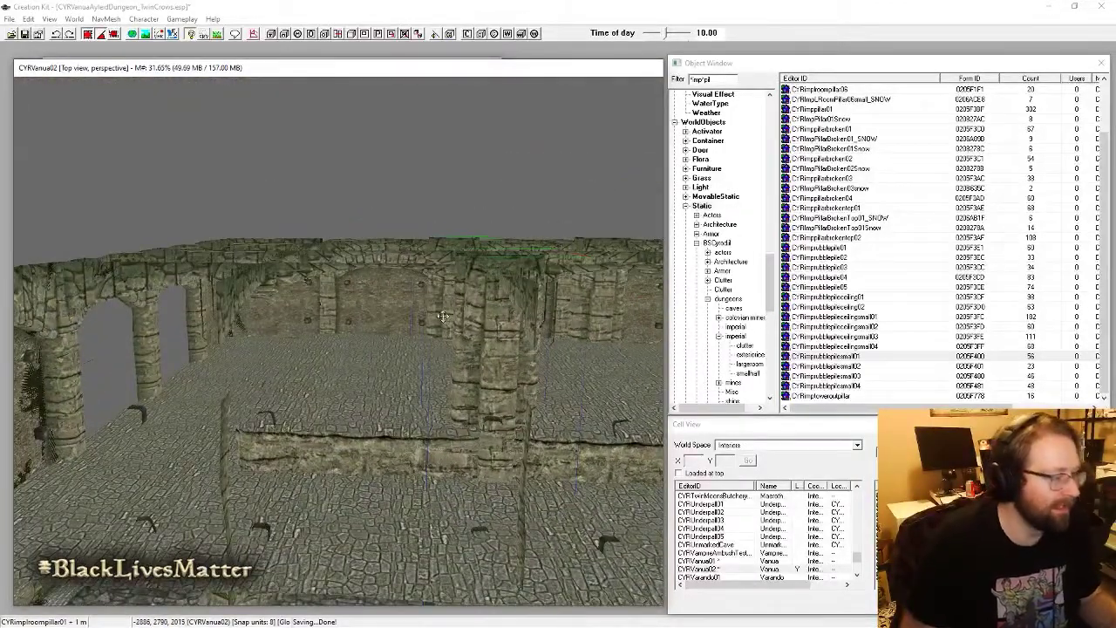
pyautogui.press('F5')
pyautogui.keyDown('shift'); pyautogui.moveTo(495, 375); pyautogui.dragTo(335, 344, button='middle'); pyautogui.keyUp('shift')
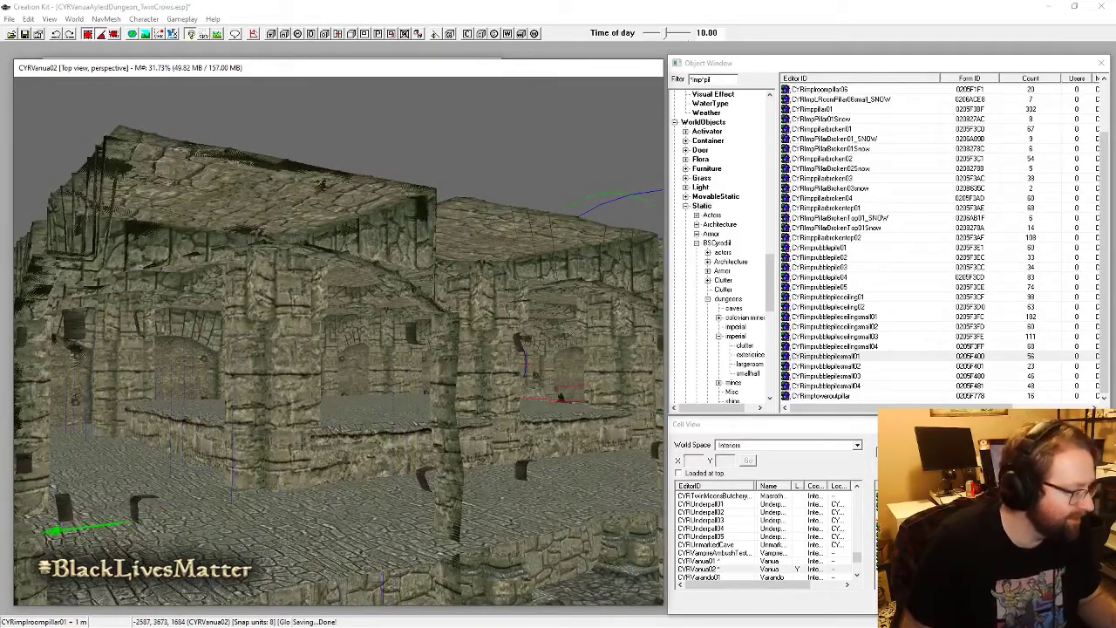
# Step: Examine the copied pillars' fit against the platform edge up close and their layout from above
pyautogui.scroll(5, 349, 361)
pyautogui.scroll(3, 349, 361)
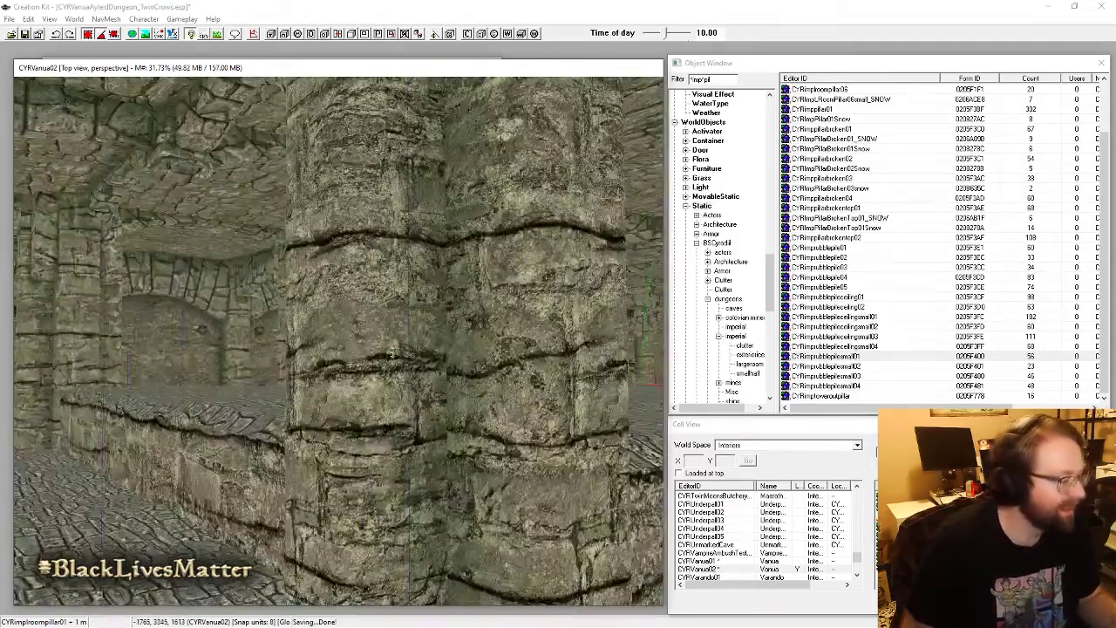
pyautogui.scroll(3, 427, 347)
pyautogui.keyDown('shift'); pyautogui.moveTo(428, 347); pyautogui.dragTo(332, 425, button='middle'); pyautogui.keyUp('shift')
pyautogui.scroll(-4, 465, 352)
pyautogui.scroll(-3, 442, 327)
pyautogui.scroll(5, 429, 377)
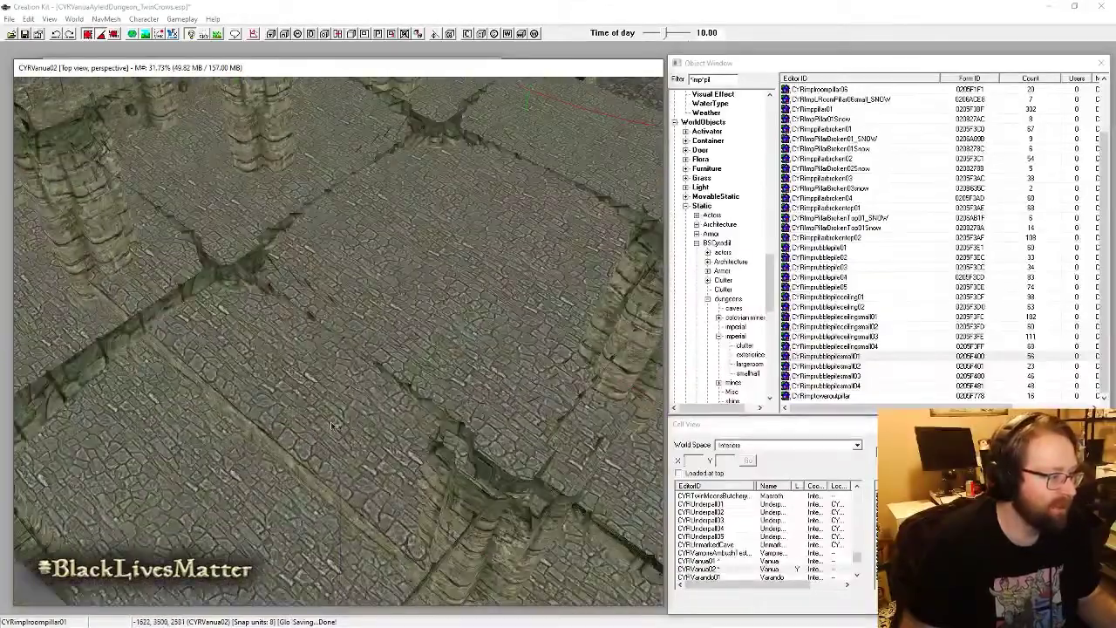
pyautogui.keyDown('shift'); pyautogui.moveTo(420, 240); pyautogui.dragTo(375, 349, button='middle'); pyautogui.keyUp('shift')
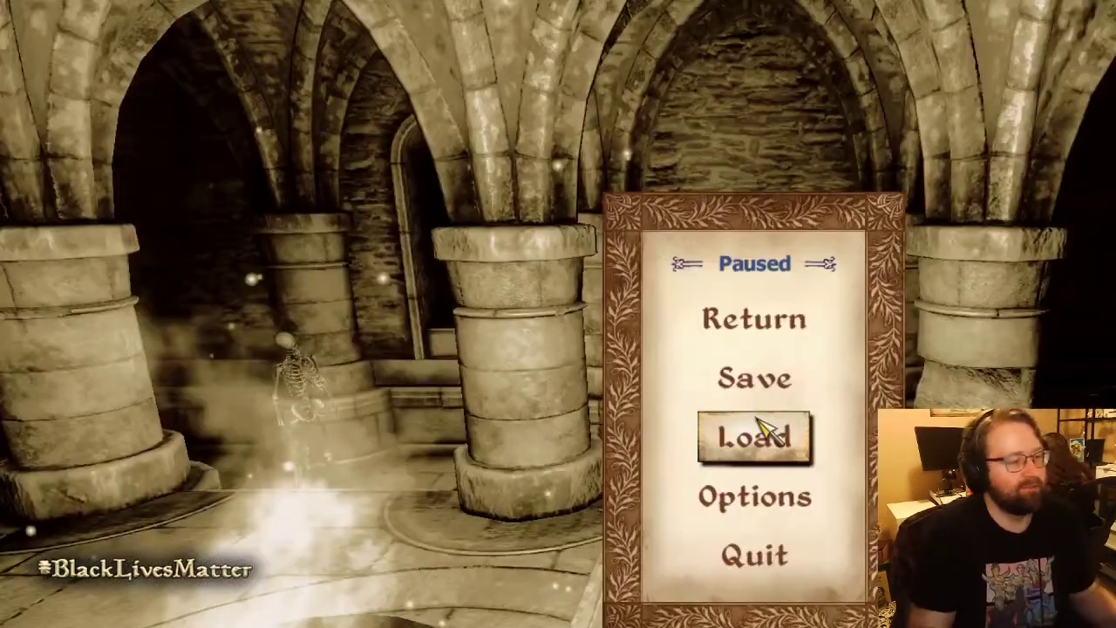
# Step: Resume the Oblivion game, walk around the altar room to study its pillar and stair layout, and pause again
pyautogui.click(779, 328)
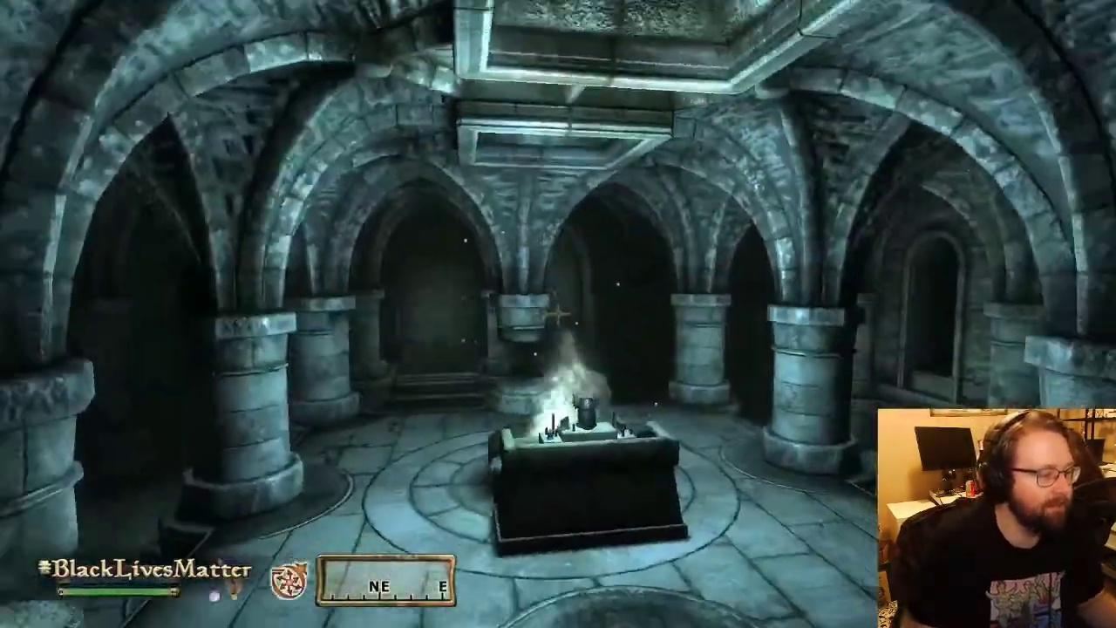
pyautogui.press('w')
pyautogui.press('a')
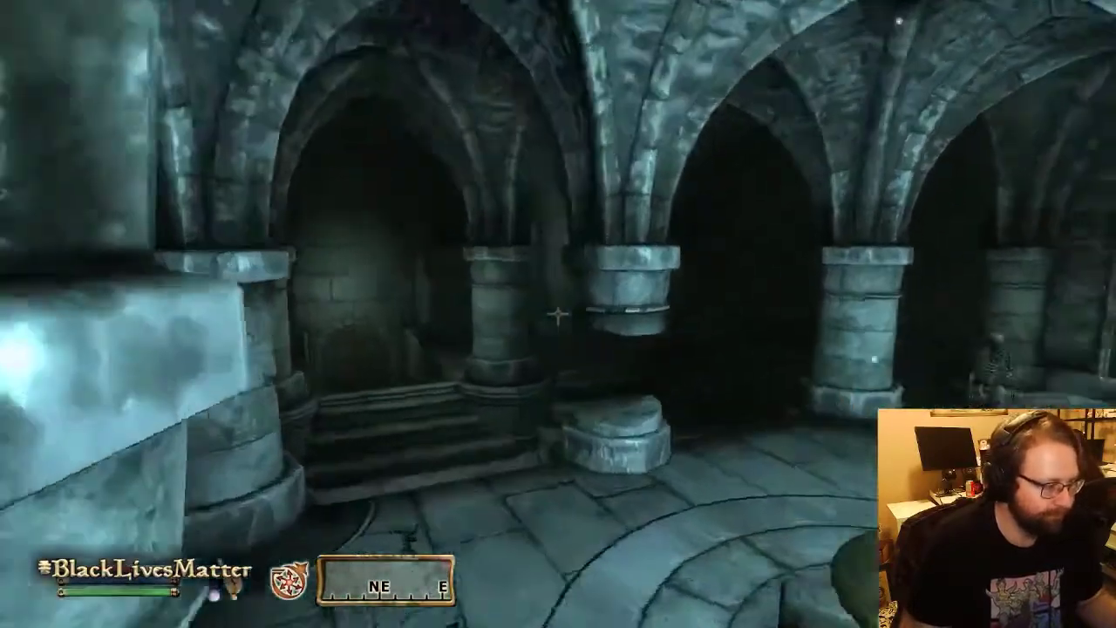
pyautogui.press('Escape')
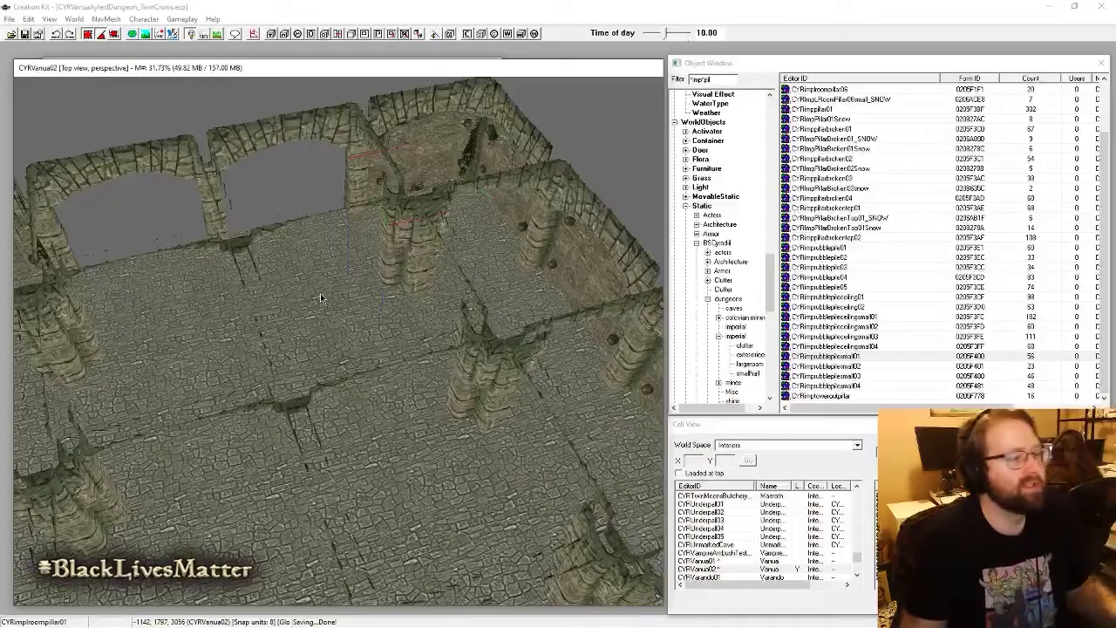
# Step: Move a copy of the CYRimplroompillar01 pillar along X across the tier and check its alignment from the lower floor
pyautogui.moveTo(320, 293); pyautogui.dragTo(346, 298, button='middle')
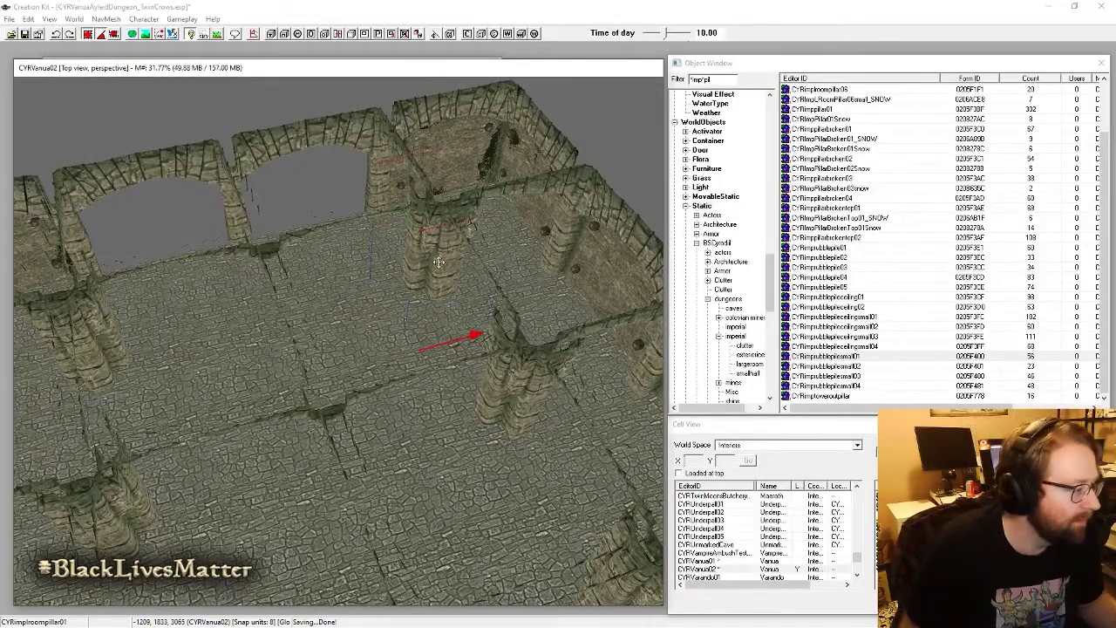
pyautogui.moveTo(443, 267); pyautogui.dragTo(263, 297)
pyautogui.moveTo(263, 297); pyautogui.dragTo(251, 275, button='middle')
pyautogui.moveTo(276, 189); pyautogui.dragTo(272, 190)
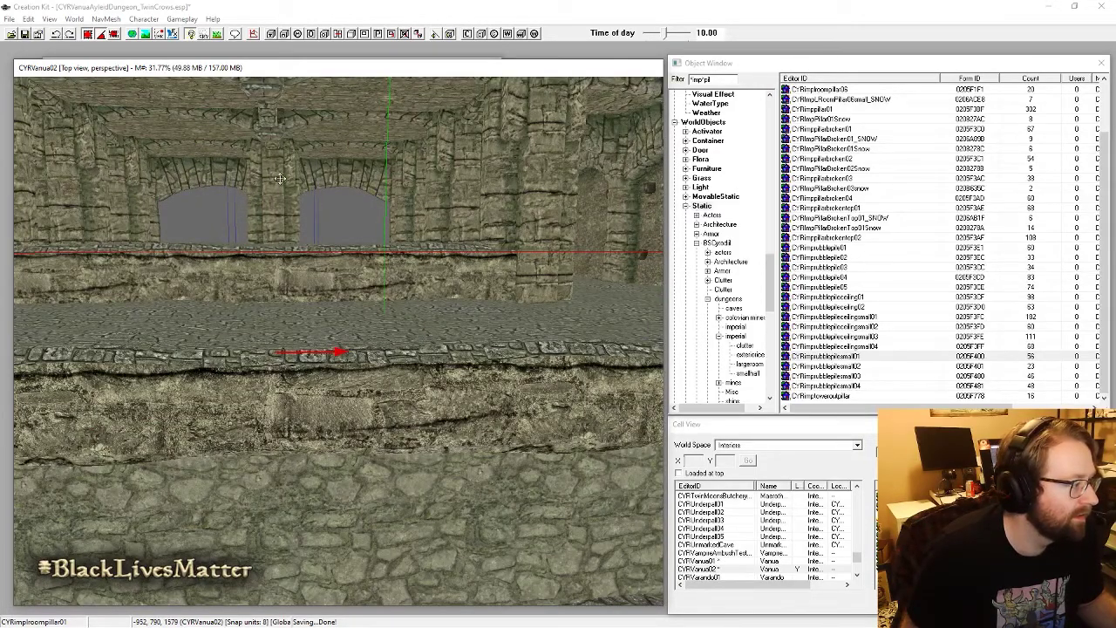
pyautogui.moveTo(277, 189); pyautogui.dragTo(307, 270, button='middle')
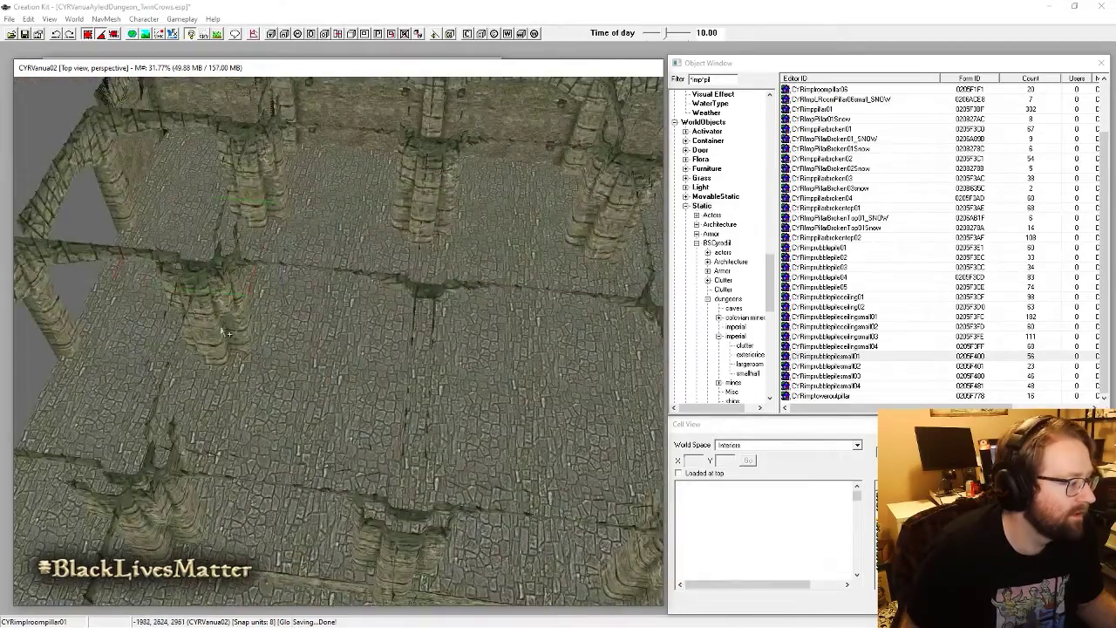
# Step: Duplicate the CYRimplroompillar01 pillar and slide the copy along Y into line with the middle row of pillars
pyautogui.hotkey('ctrl', 'd')
pyautogui.moveTo(224, 327); pyautogui.dragTo(576, 362)
pyautogui.moveTo(575, 362); pyautogui.dragTo(320, 349, button='middle')
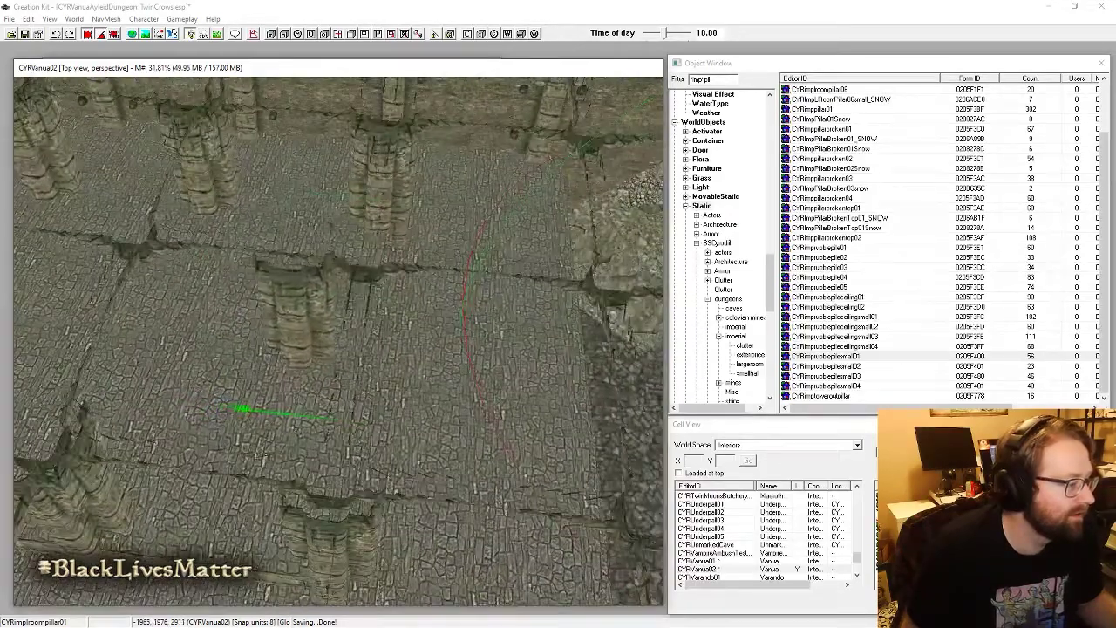
pyautogui.moveTo(319, 349)
pyautogui.mouseDown()
pyautogui.moveTo(359, 353)
pyautogui.moveTo(377, 325)
pyautogui.moveTo(393, 334)
pyautogui.mouseUp()
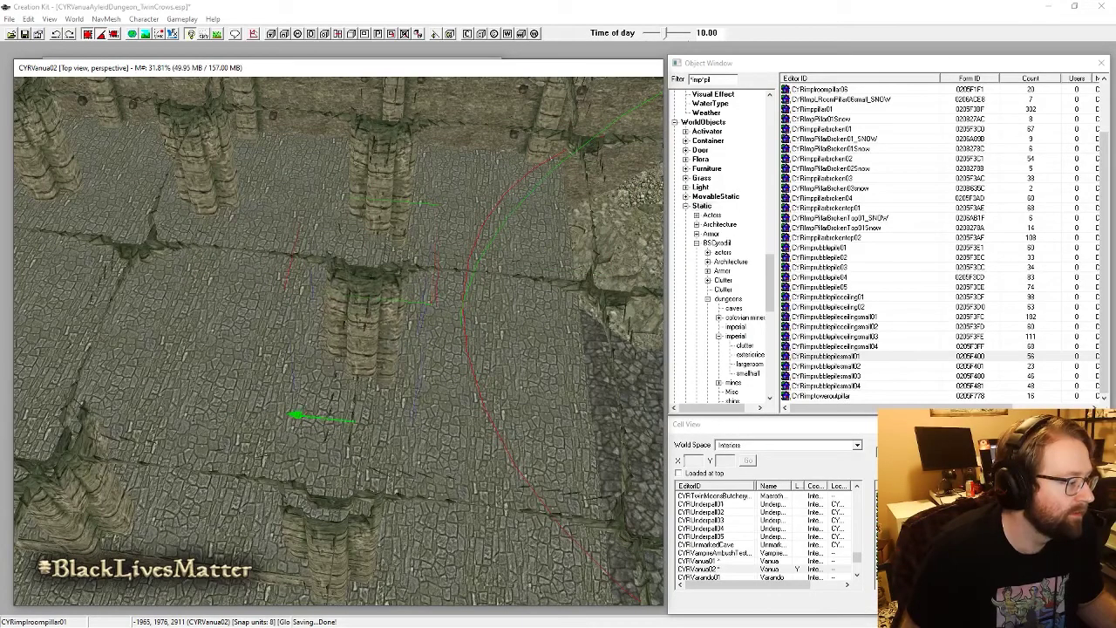
# Step: Check the pillar rows and tiers from the lower floor and from above under the cell's own lighting
pyautogui.keyDown('shift'); pyautogui.moveTo(384, 336); pyautogui.dragTo(347, 305, button='middle'); pyautogui.keyUp('shift')
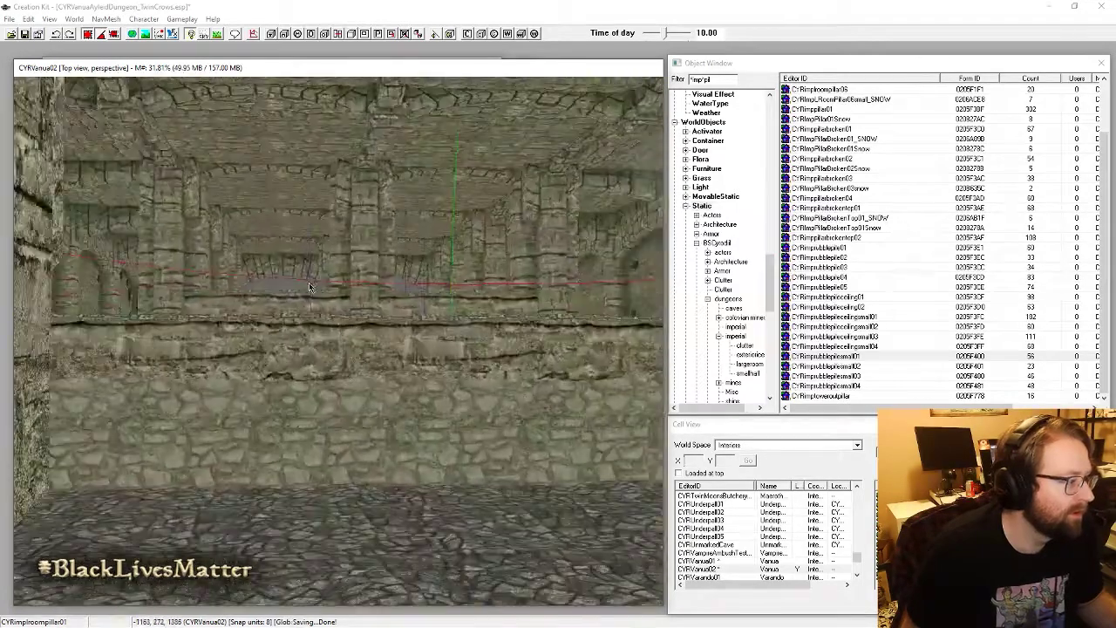
pyautogui.scroll(5, 347, 304)
pyautogui.scroll(3, 347, 304)
pyautogui.keyDown('shift'); pyautogui.moveTo(346, 261); pyautogui.dragTo(385, 517, button='middle'); pyautogui.keyUp('shift')
pyautogui.keyDown('shift'); pyautogui.moveTo(424, 394); pyautogui.dragTo(389, 413, button='middle'); pyautogui.keyUp('shift')
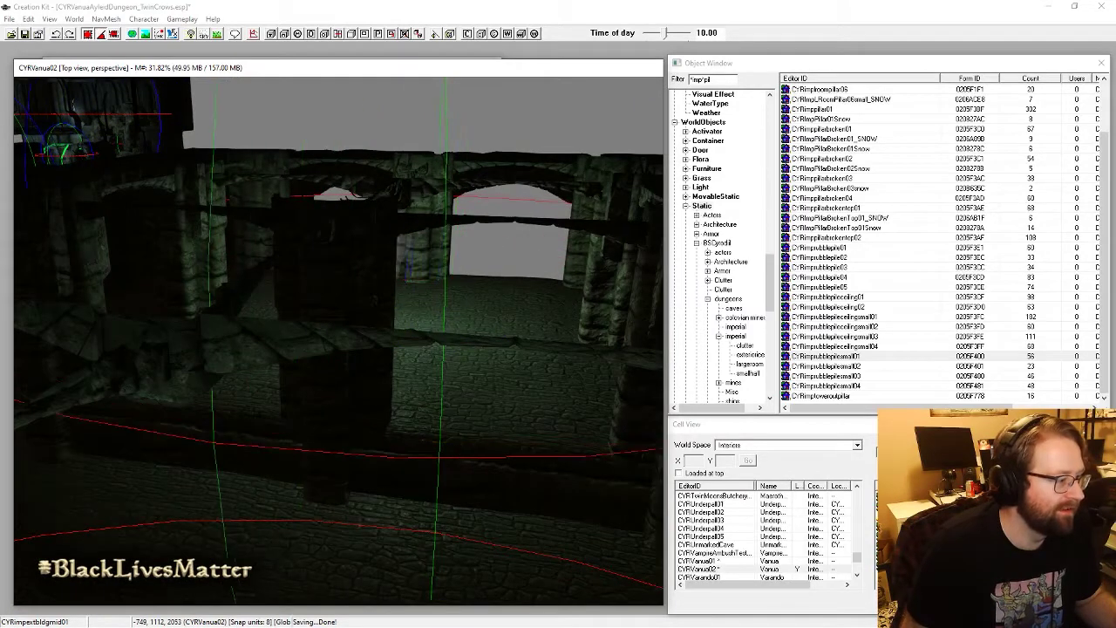
pyautogui.keyDown('shift'); pyautogui.moveTo(338, 340); pyautogui.dragTo(414, 306, button='middle'); pyautogui.keyUp('shift')
pyautogui.click(410, 246)
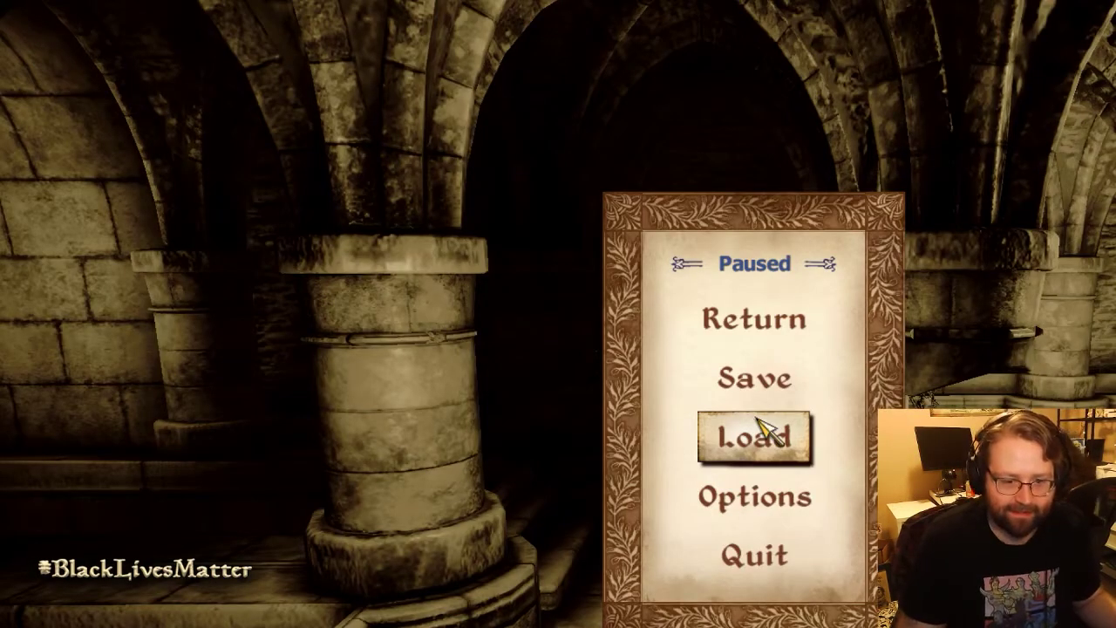
# Step: Resume the Oblivion game, walk through the vaulted hall to view the railed altar platform and its tiers, and pause again
pyautogui.click(757, 318)
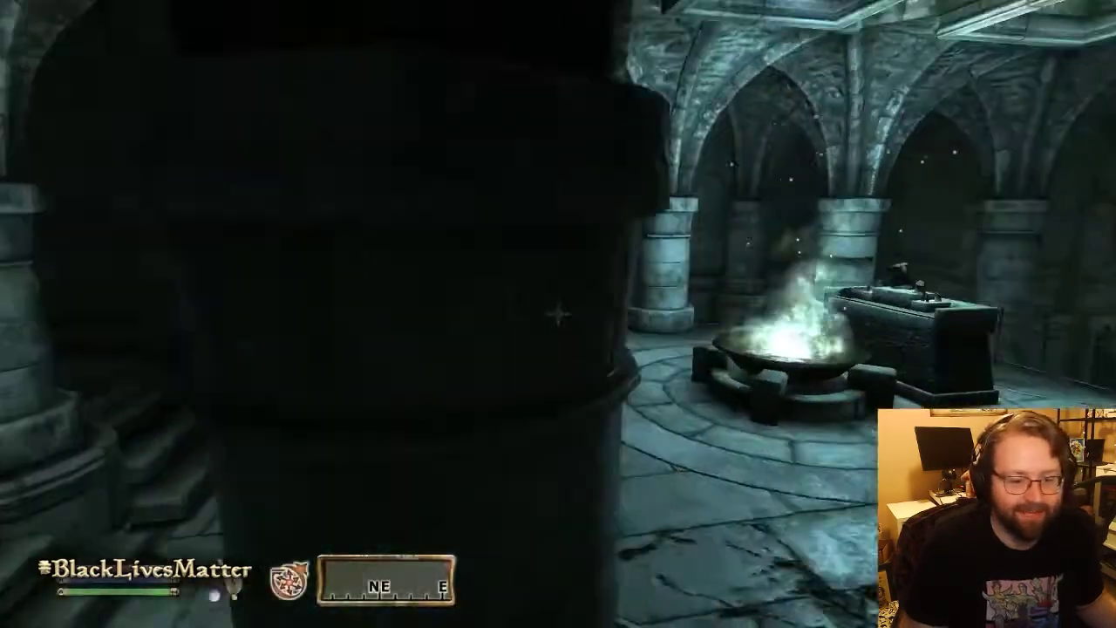
pyautogui.press('a')
pyautogui.press('w')
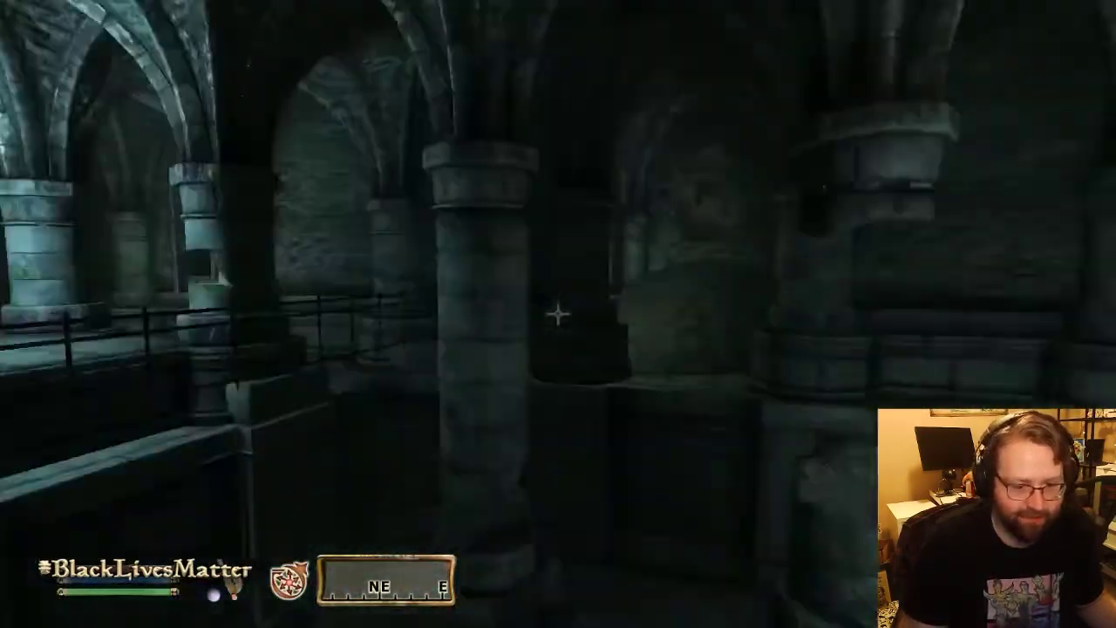
pyautogui.press('w')
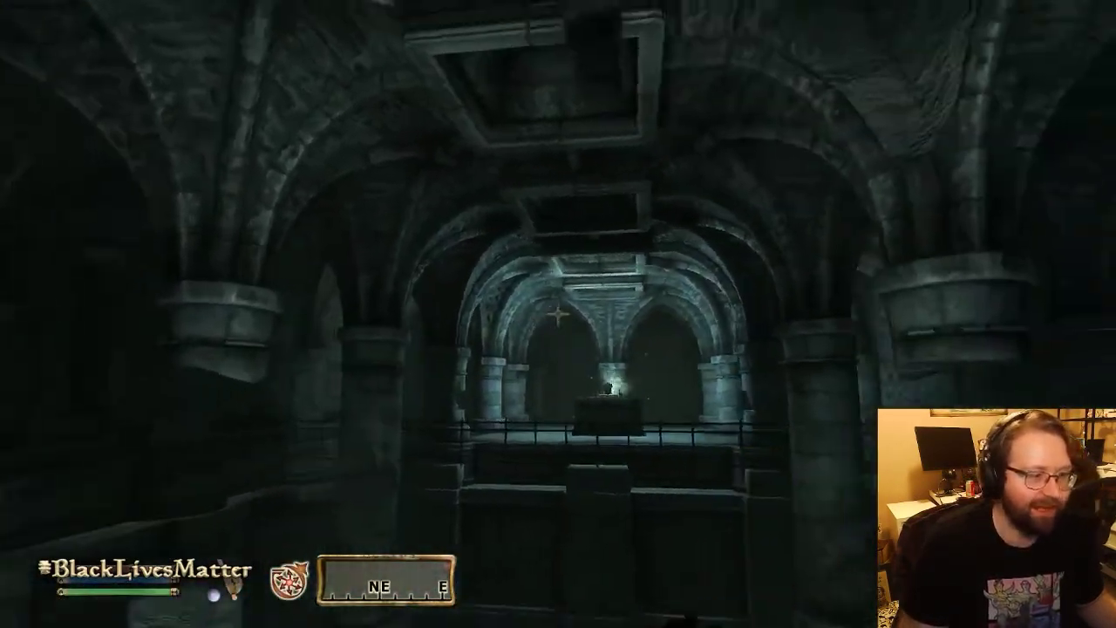
pyautogui.press('w')
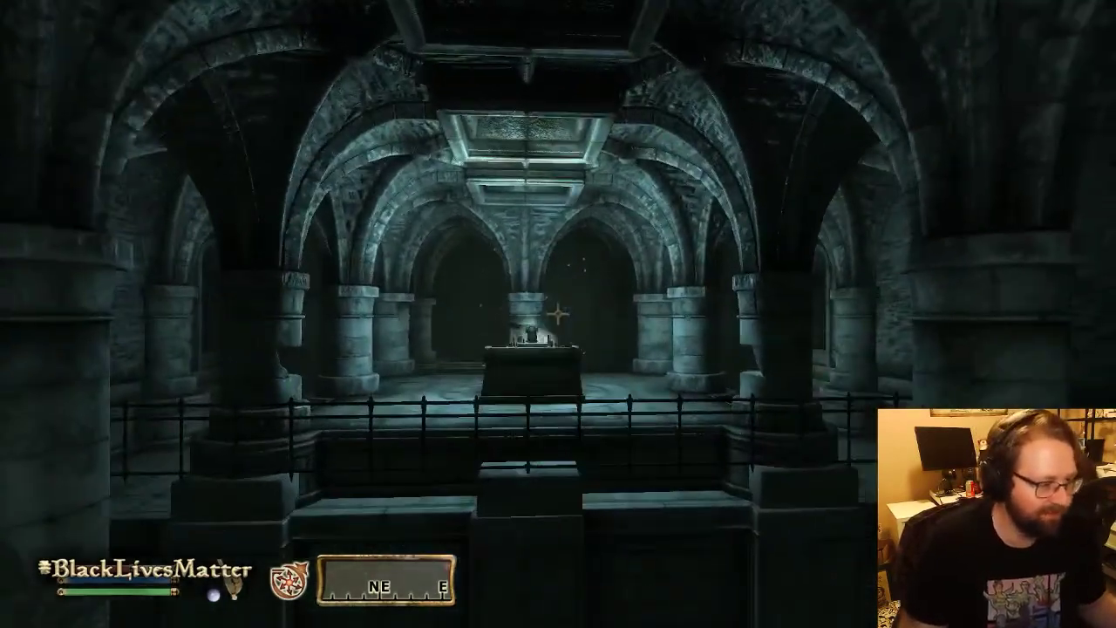
pyautogui.press('Escape')
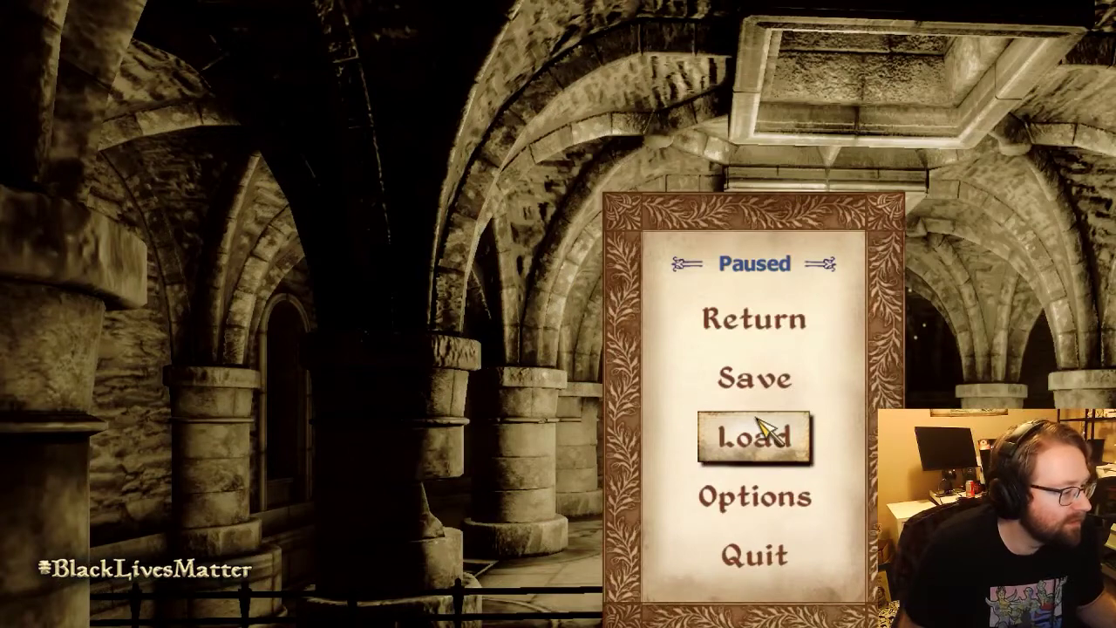
# Step: Switch to the Creation Kit and compare the raised tier's CYRimpextbldgstraight03 edge and upper level with the game's altar platform
pyautogui.hotkey('alt', 'Tab')
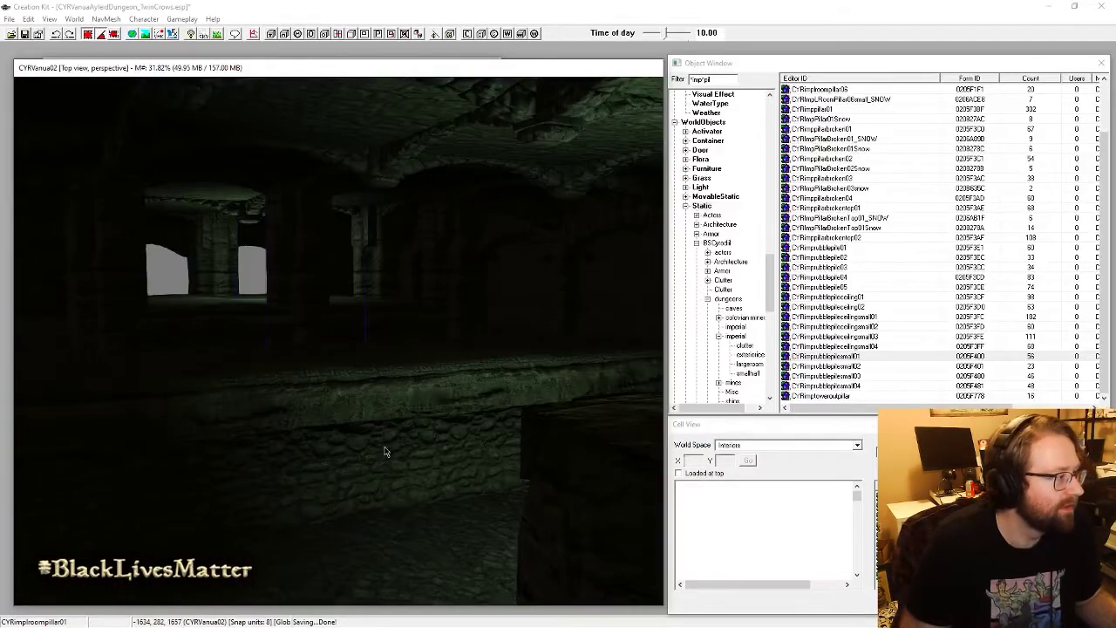
pyautogui.moveTo(384, 447); pyautogui.dragTo(359, 385, button='middle')
pyautogui.click(313, 397)
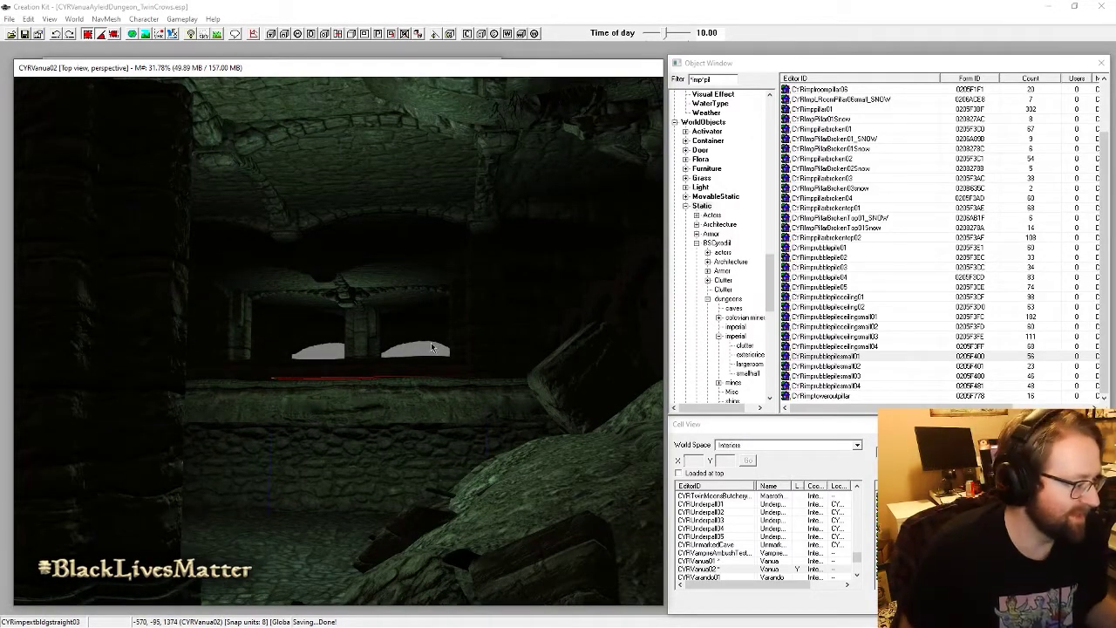
pyautogui.scroll(5, 418, 349)
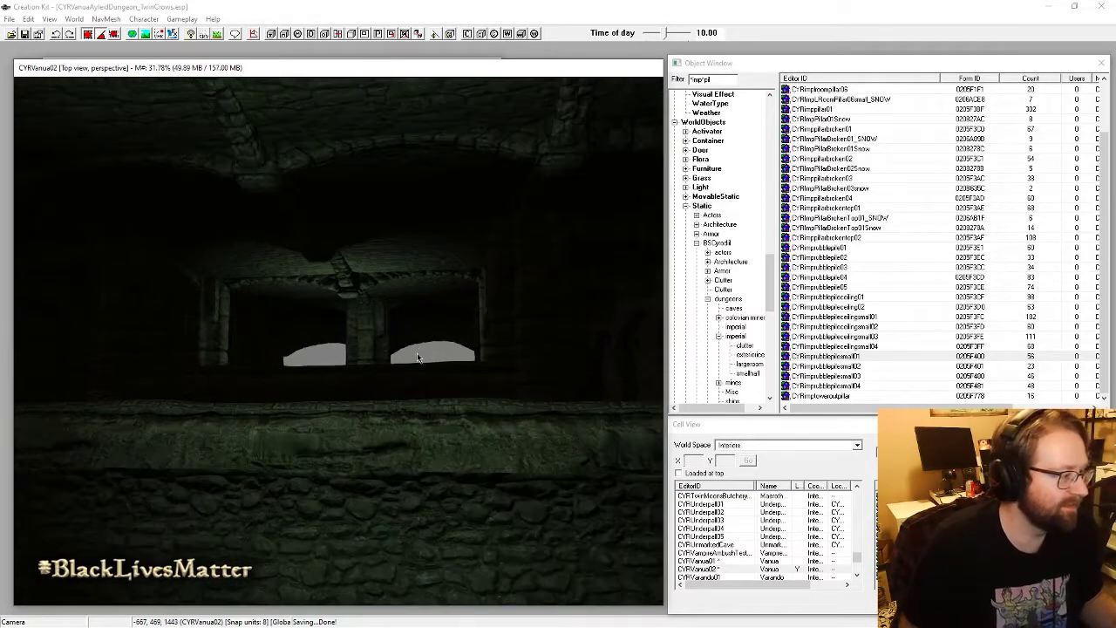
pyautogui.keyDown('shift'); pyautogui.moveTo(413, 373); pyautogui.dragTo(432, 346, button='middle'); pyautogui.keyUp('shift')
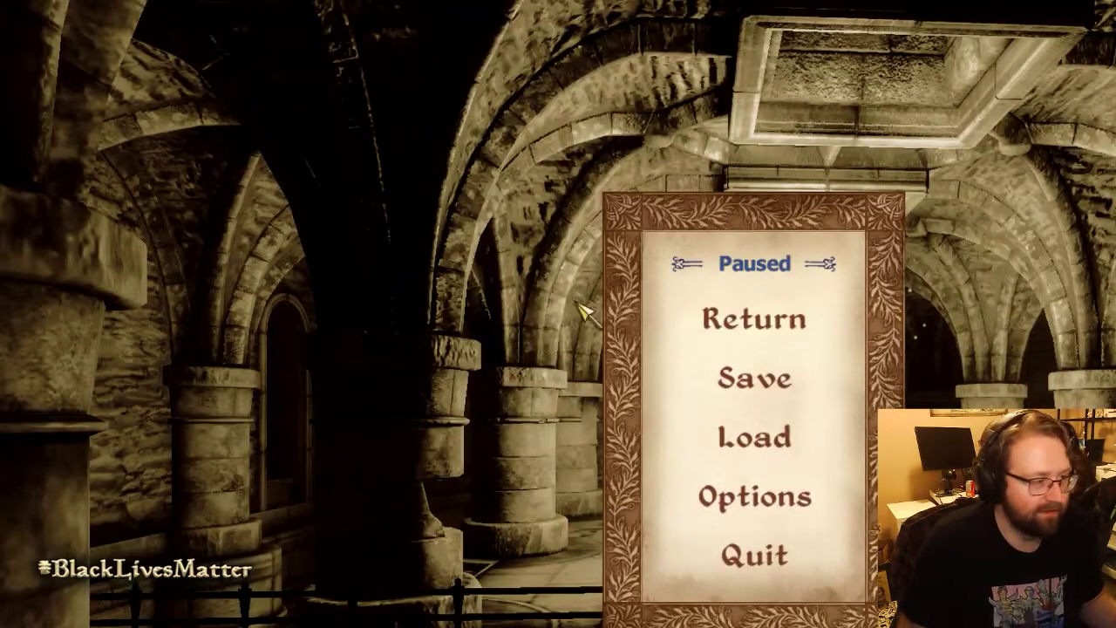
# Step: Return to the Oblivion game, examine the altar platform's railing from the ledge and from below, and pause it
pyautogui.click(717, 325)
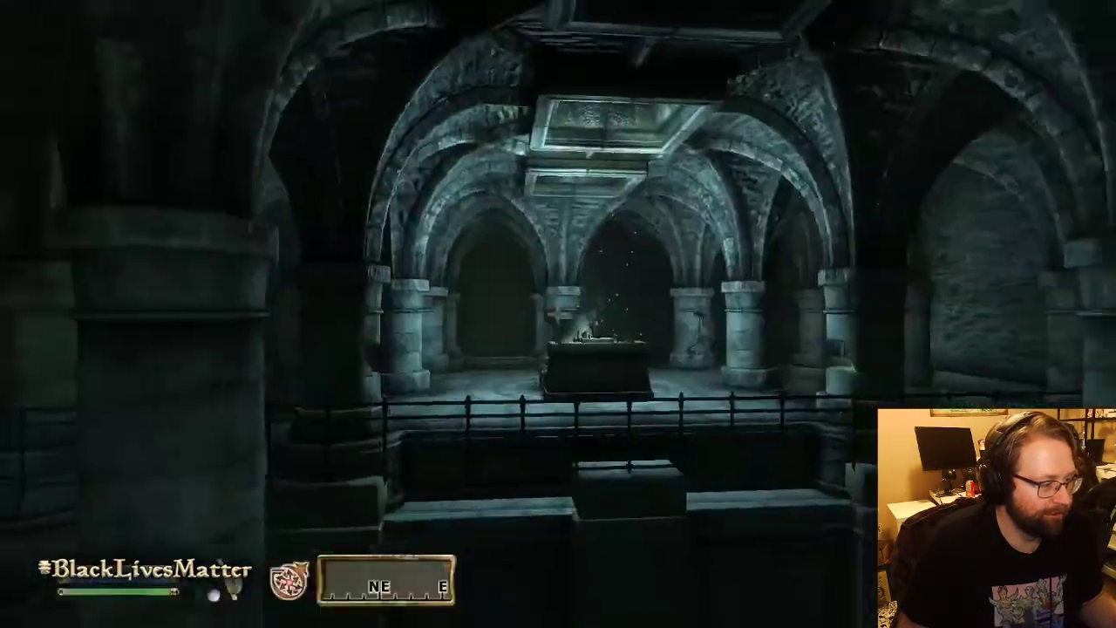
pyautogui.press('w')
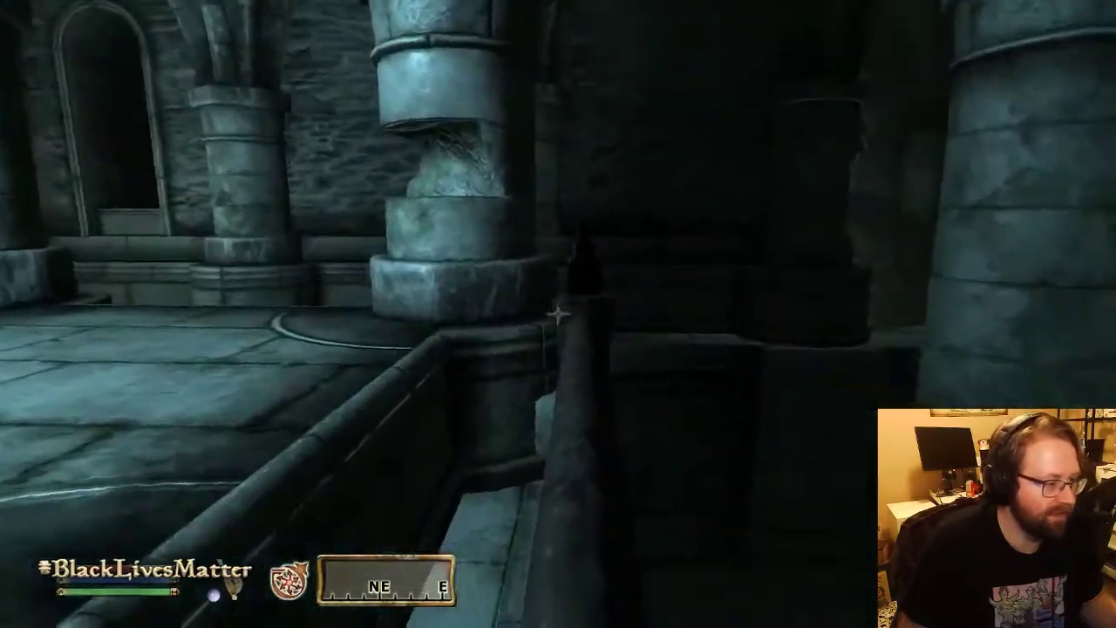
pyautogui.press('w')
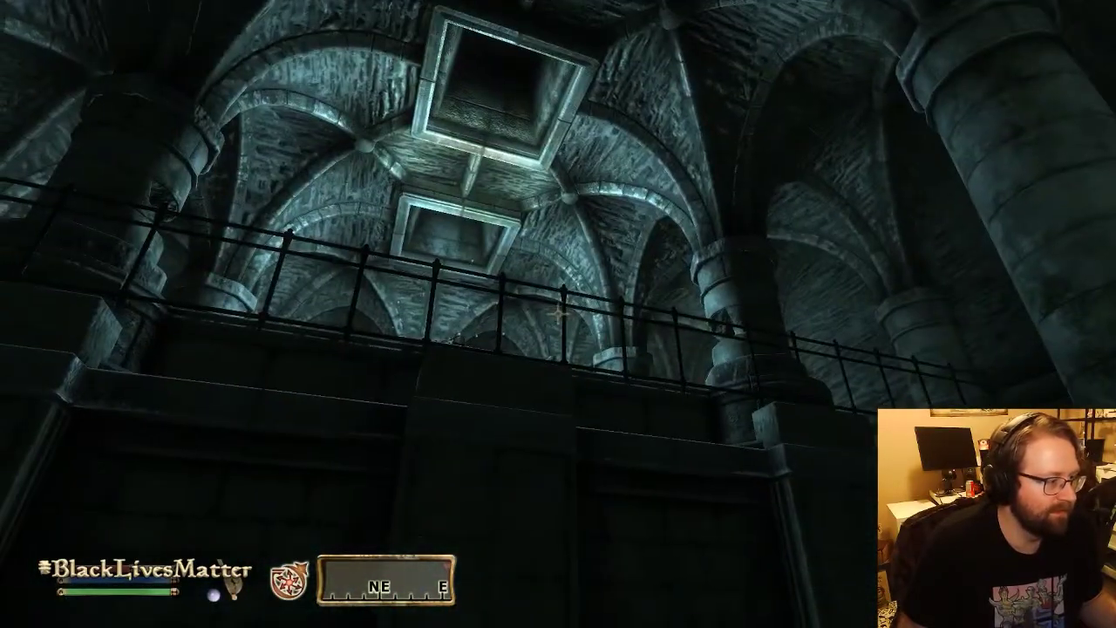
pyautogui.press('w')
pyautogui.press('Escape')
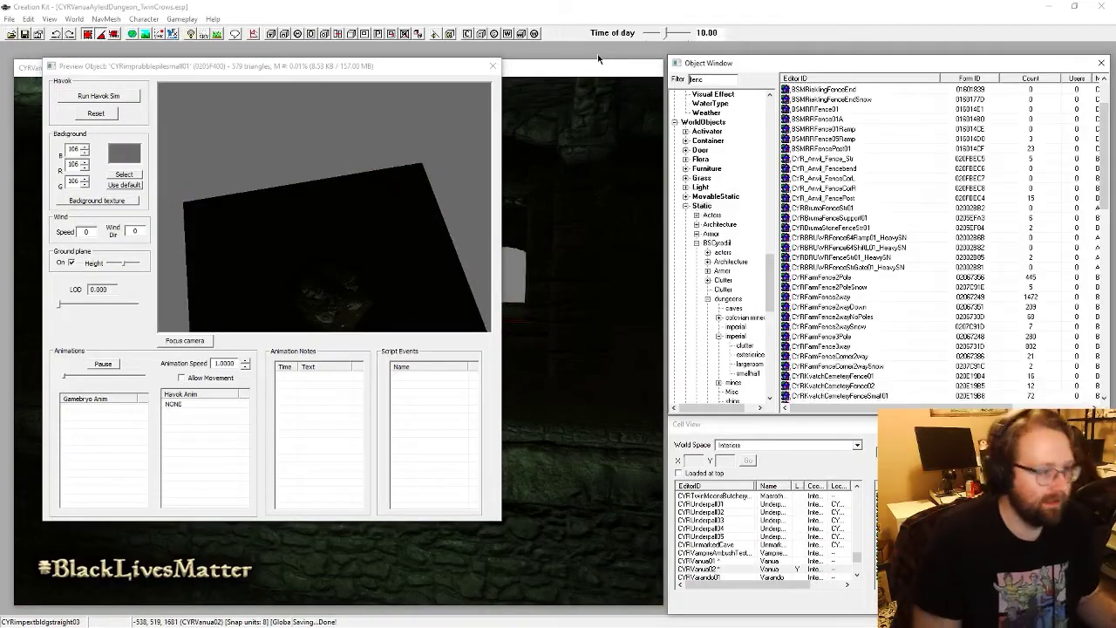
# Step: Filter the Creation Kit objects by cyr*fenc and preview the CYR_Anvil_Fencebend and CYRBrumaFenceStr01 models
pyautogui.press('Home')
pyautogui.write('c')
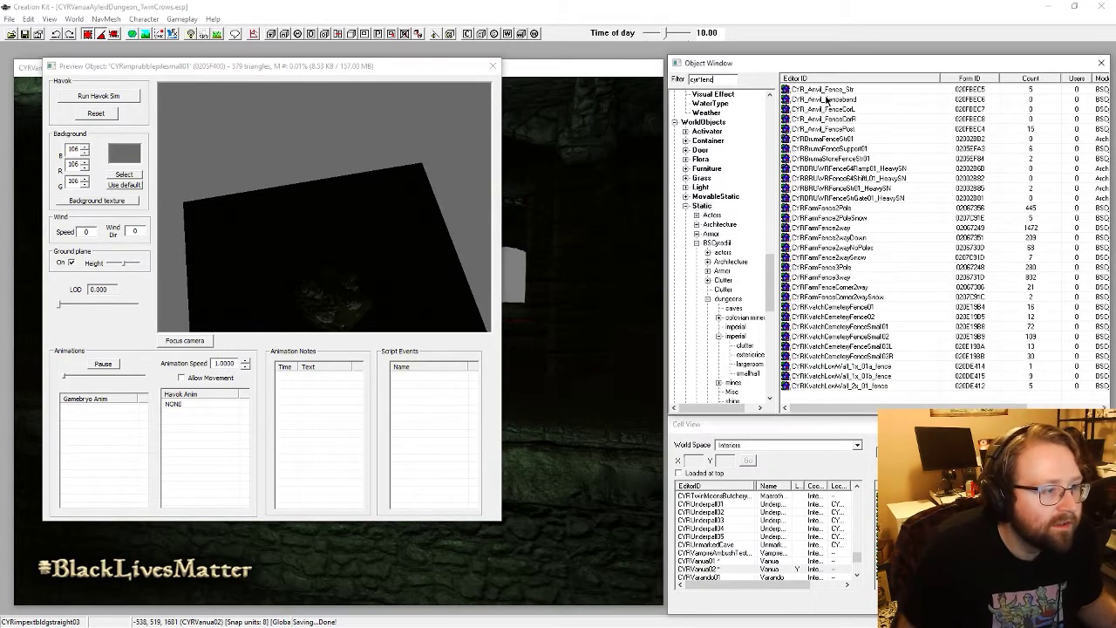
pyautogui.click(242, 340)
pyautogui.click(195, 340)
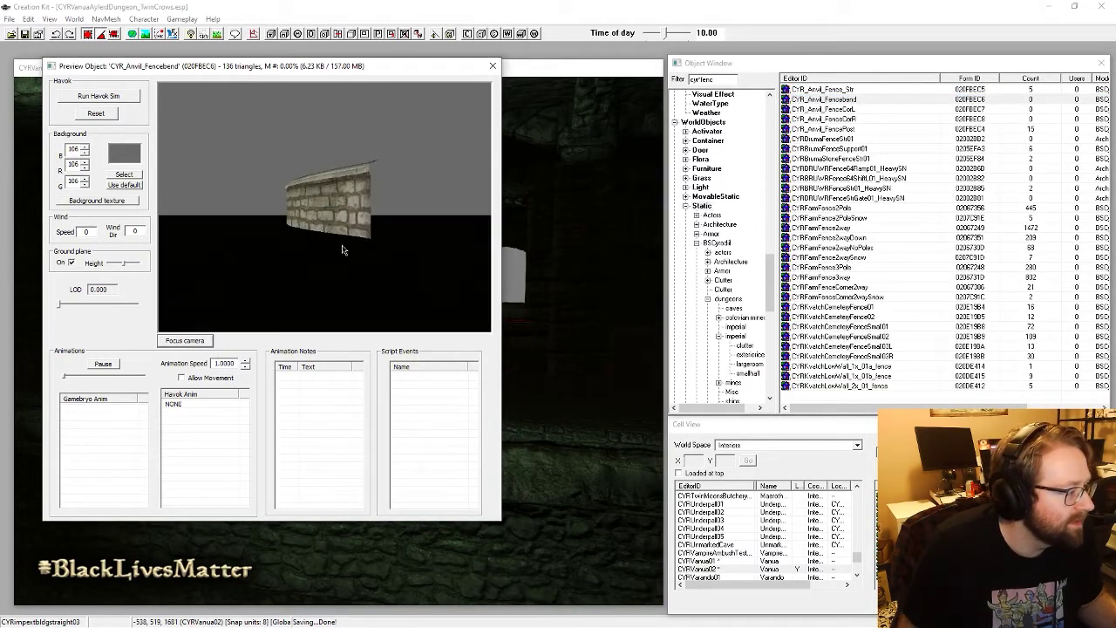
pyautogui.moveTo(344, 247); pyautogui.dragTo(427, 274)
pyautogui.click(835, 139)
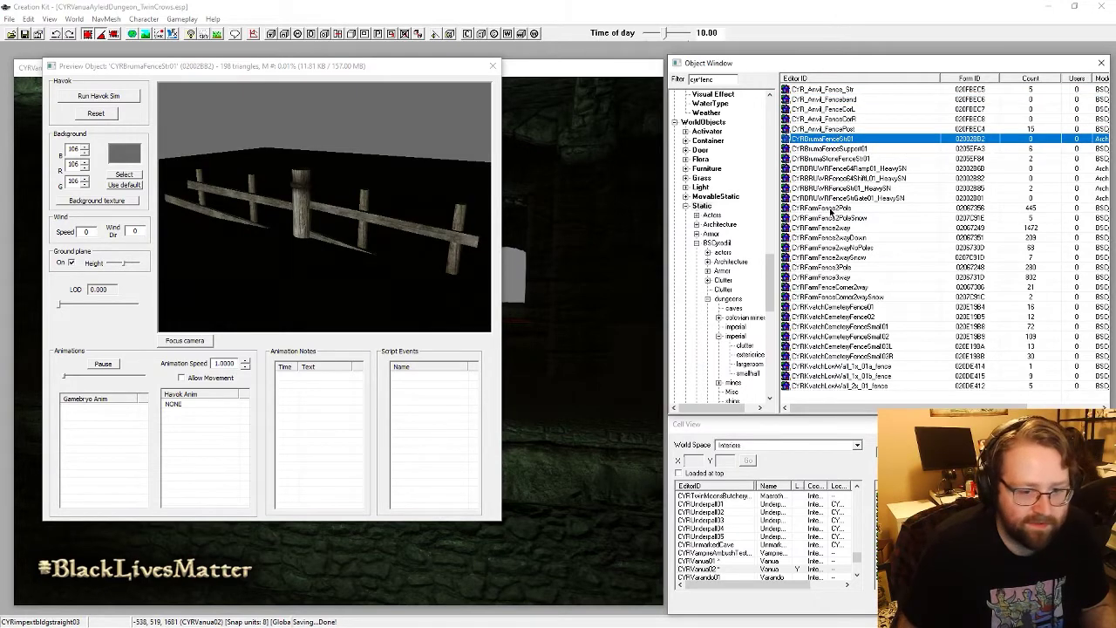
# Step: Preview the fence models in order from CYRFarmFence2Pole through the Kvatch cemetery fences to CYRKvatchLowWall_1x_01a_fence
pyautogui.click(833, 209)
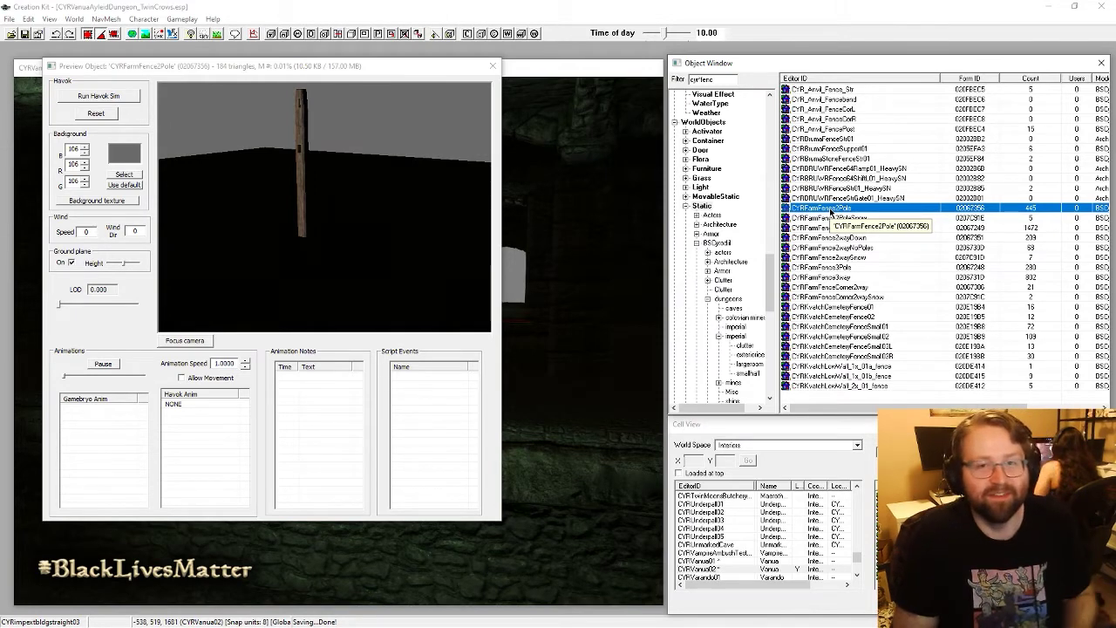
pyautogui.press('Down')
pyautogui.press('Down')
pyautogui.press('Down')
pyautogui.press('Down')
pyautogui.press('Down')
pyautogui.press('Down')
pyautogui.press('Down')
pyautogui.press('Down')
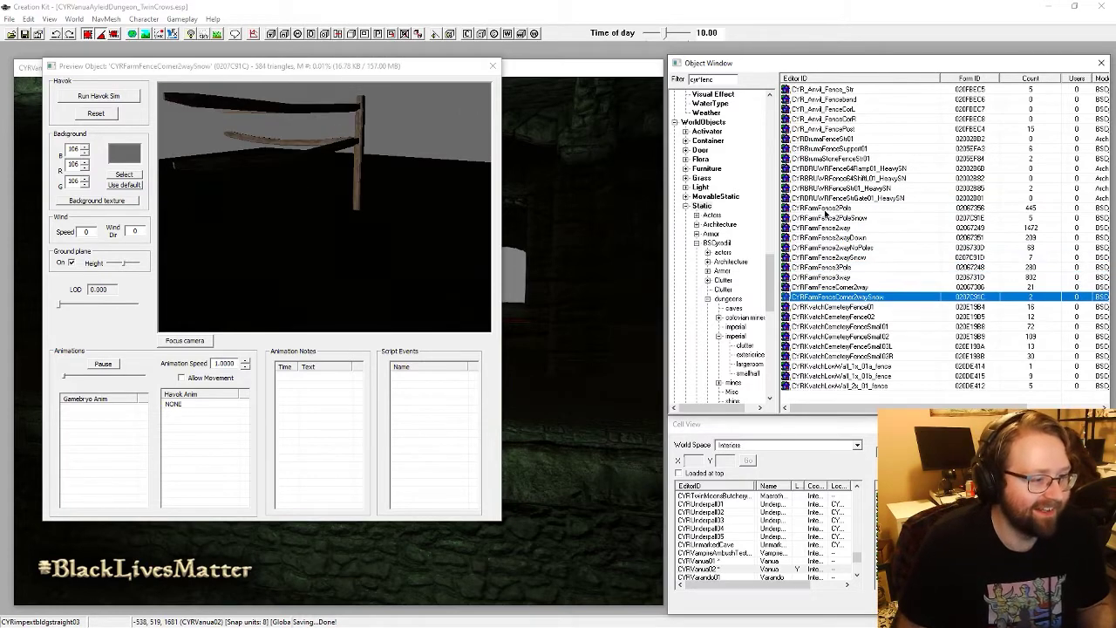
pyautogui.press('Down')
pyautogui.press('Down')
pyautogui.press('Down')
pyautogui.press('Down')
pyautogui.press('Down')
pyautogui.press('Down')
pyautogui.press('Down')
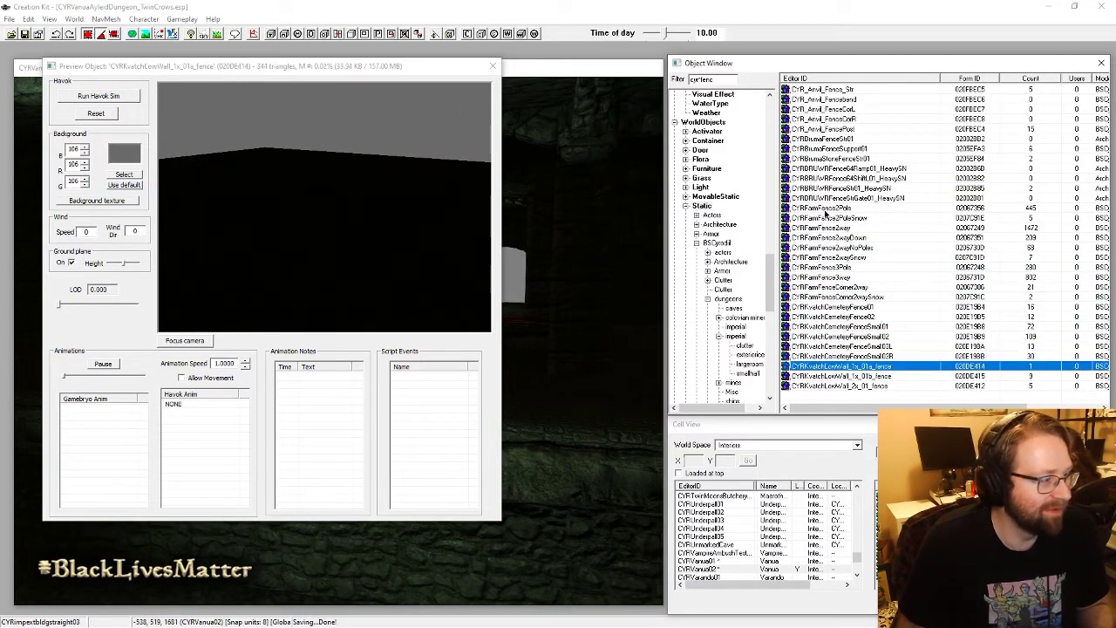
# Step: Go back up to the Bruma stone fence and review the models again down to the small Kvatch cemetery fences
pyautogui.press('Up')
pyautogui.press('Up')
pyautogui.press('Up')
pyautogui.press('Up')
pyautogui.press('Up')
pyautogui.press('Up')
pyautogui.press('Up')
pyautogui.press('Up')
pyautogui.press('Up')
pyautogui.press('Up')
pyautogui.press('Up')
pyautogui.press('Up')
pyautogui.press('Up')
pyautogui.press('Up')
pyautogui.press('Up')
pyautogui.press('Up')
pyautogui.press('Up')
pyautogui.press('Up')
pyautogui.press('Up')
pyautogui.press('Up')
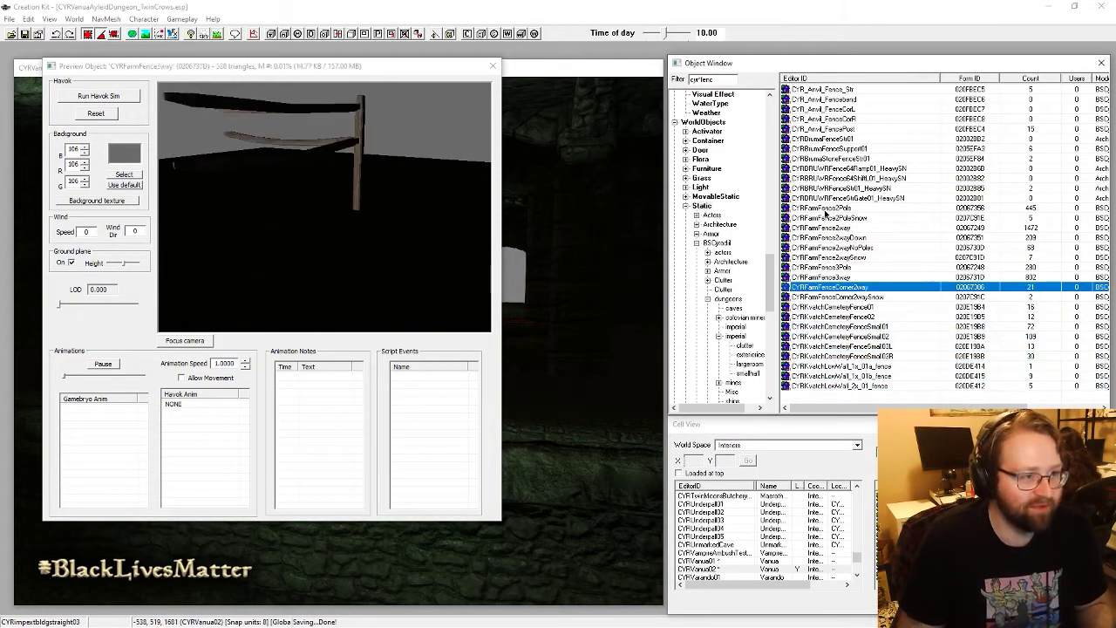
pyautogui.press('Down')
pyautogui.press('Down')
pyautogui.press('Down')
pyautogui.press('Down')
pyautogui.press('Down')
pyautogui.press('Down')
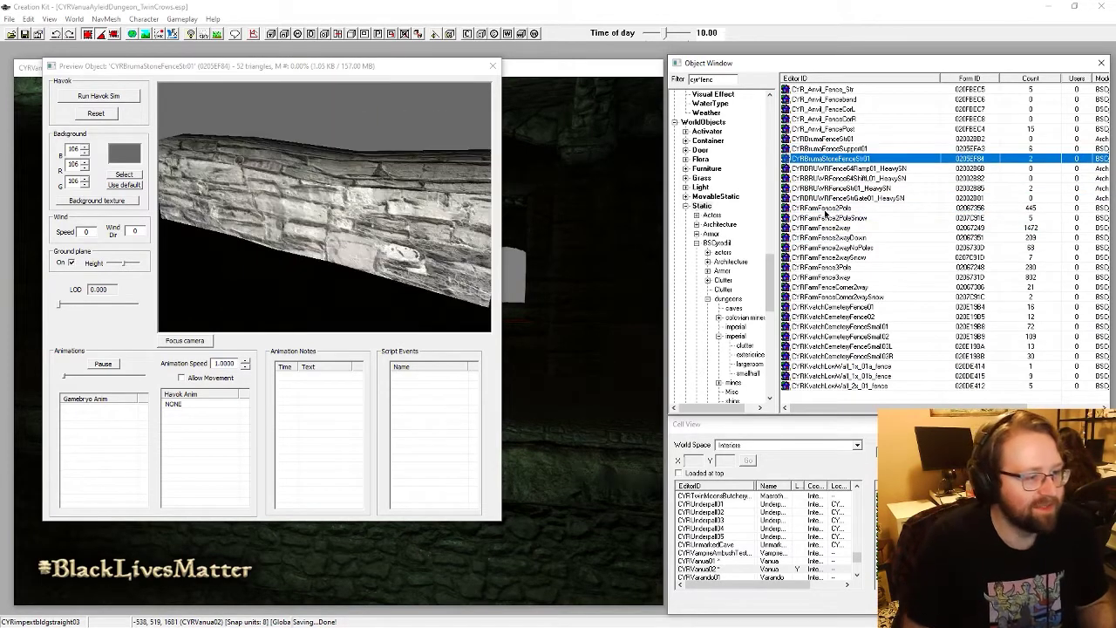
pyautogui.press('Down')
pyautogui.press('Down')
pyautogui.press('Down')
pyautogui.press('Down')
pyautogui.press('Down')
pyautogui.press('Down')
pyautogui.press('Down')
pyautogui.press('Down')
pyautogui.press('Down')
pyautogui.press('Down')
pyautogui.press('Down')
pyautogui.press('Down')
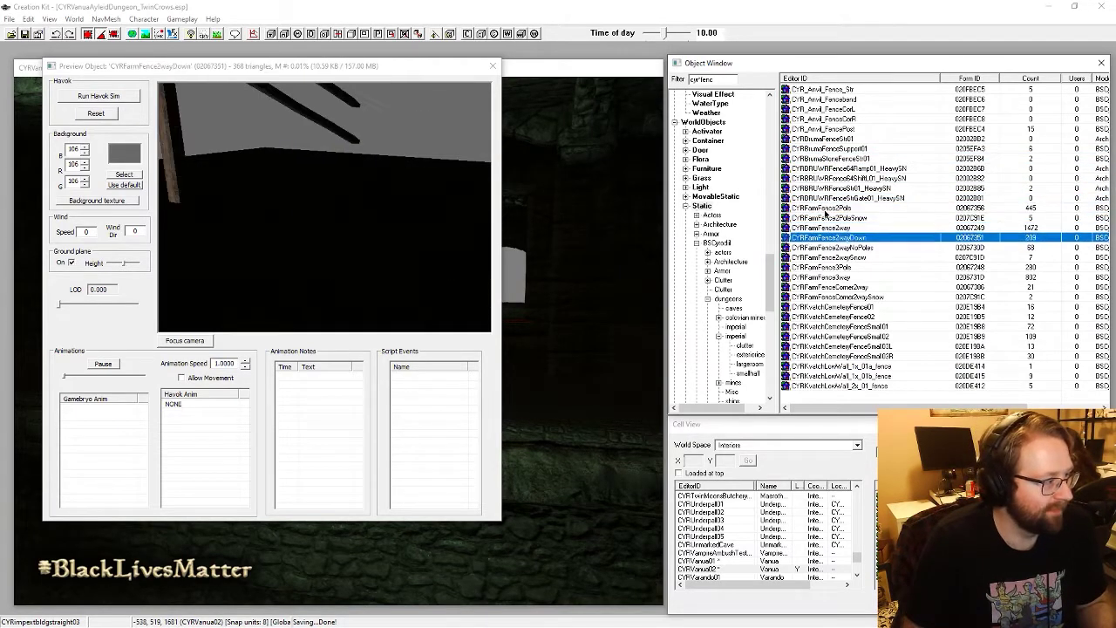
pyautogui.press('Down')
pyautogui.press('Down')
pyautogui.press('Down')
pyautogui.press('Down')
pyautogui.press('Down')
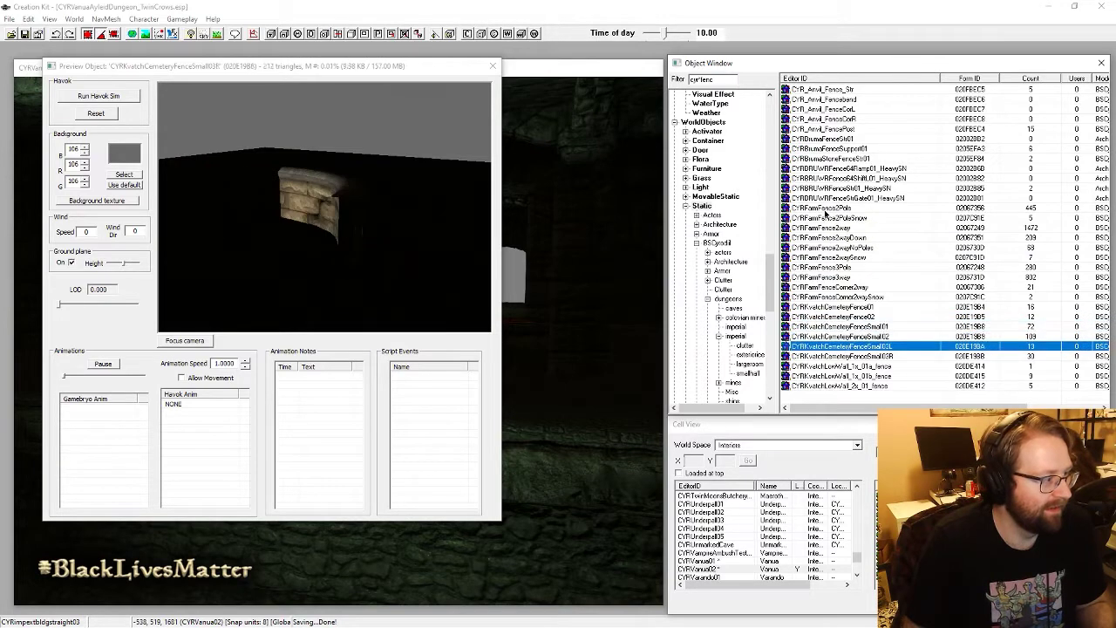
# Step: Review the fence models in reverse, from the Kvatch cemetery pieces past the farm and Bruma fences to the Anvil corner pieces
pyautogui.press('Up')
pyautogui.press('Up')
pyautogui.press('Up')
pyautogui.press('Up')
pyautogui.press('Up')
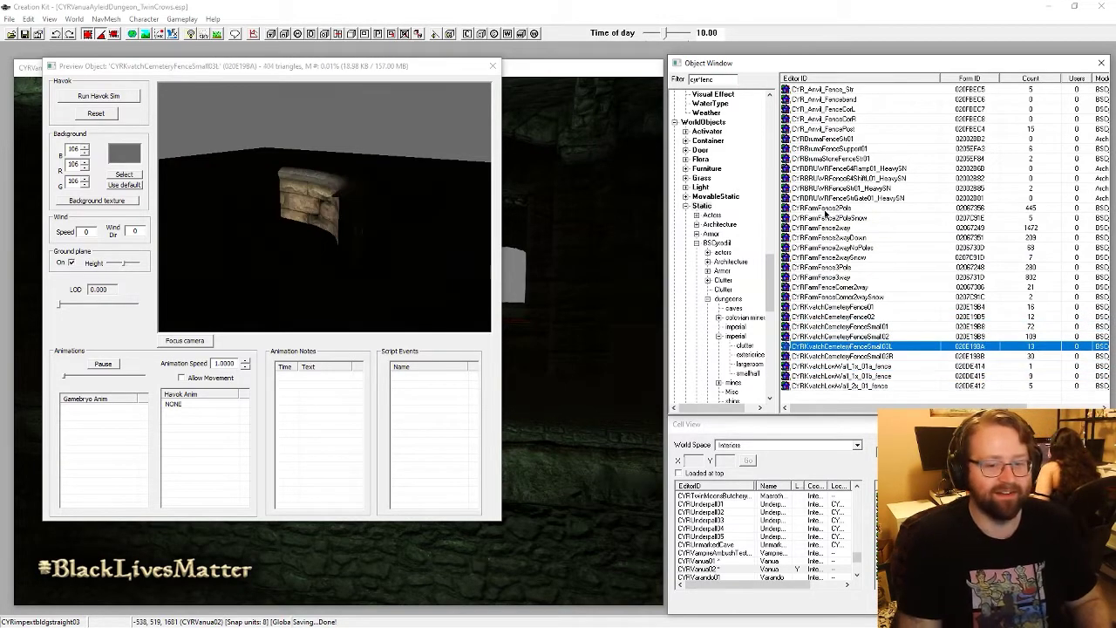
pyautogui.press('Up')
pyautogui.press('Up')
pyautogui.press('Up')
pyautogui.press('Up')
pyautogui.press('Up')
pyautogui.press('Up')
pyautogui.press('Up')
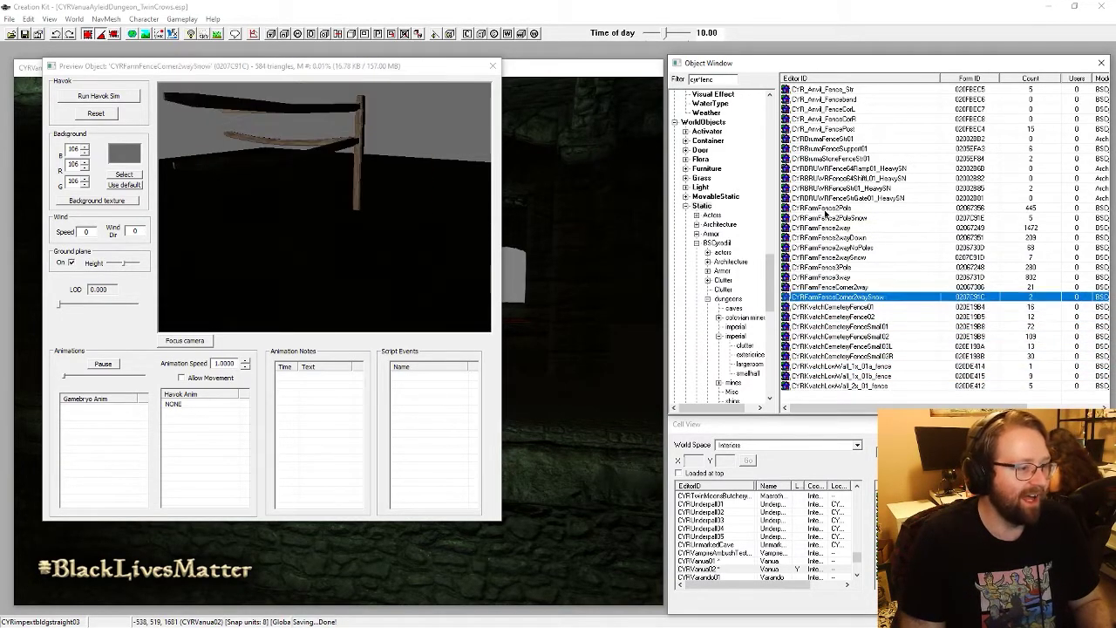
pyautogui.press('Up')
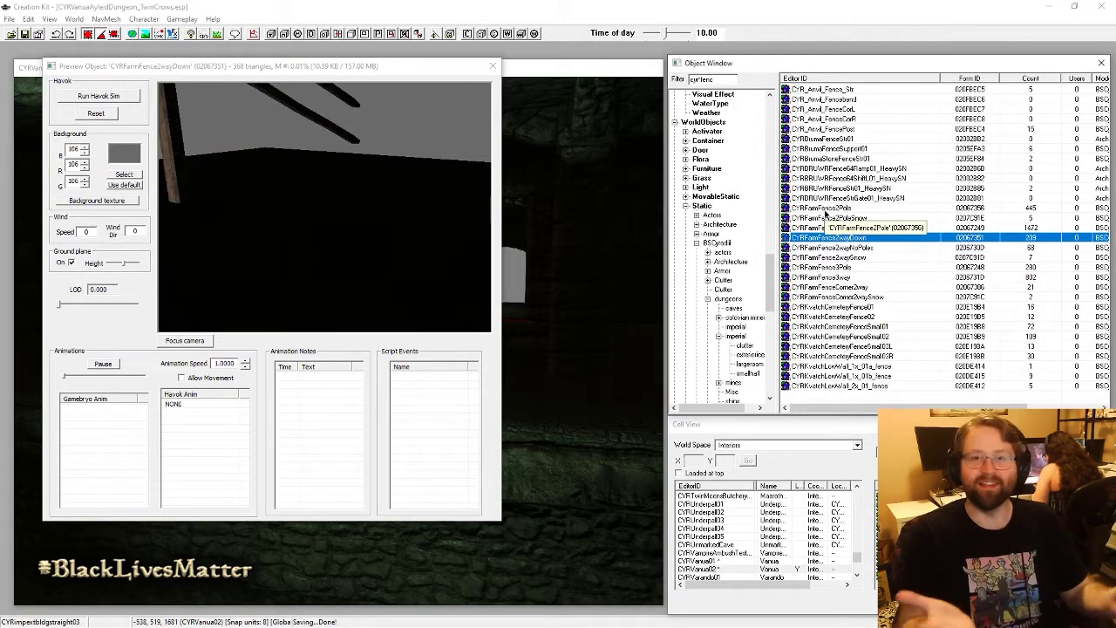
pyautogui.press('Up')
pyautogui.press('Up')
pyautogui.press('Up')
pyautogui.press('Up')
pyautogui.press('Up')
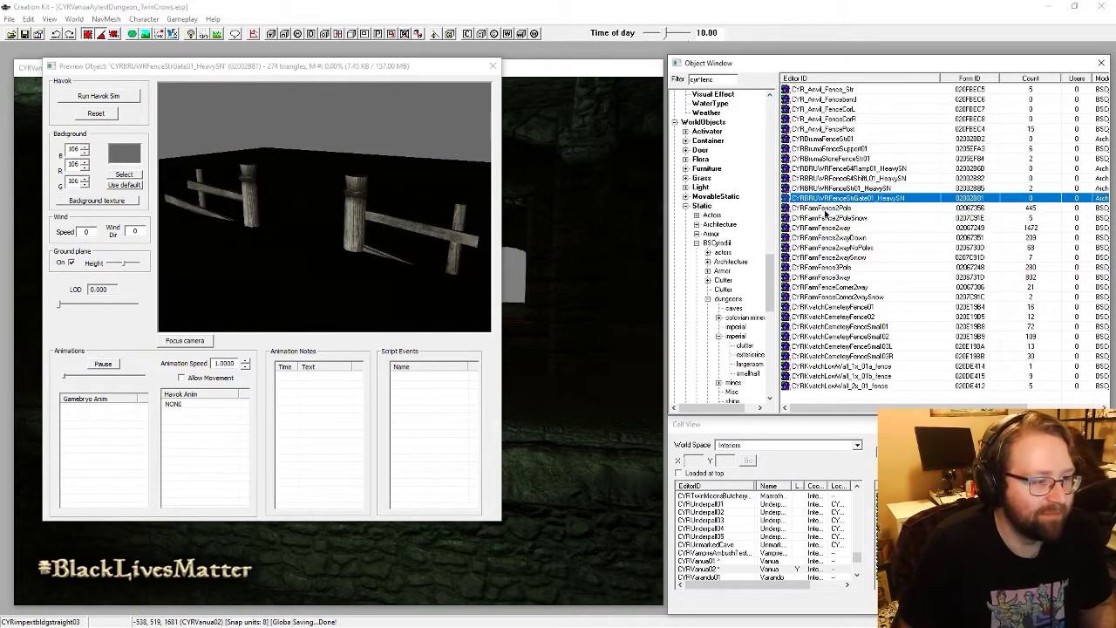
pyautogui.press('Up')
pyautogui.press('Up')
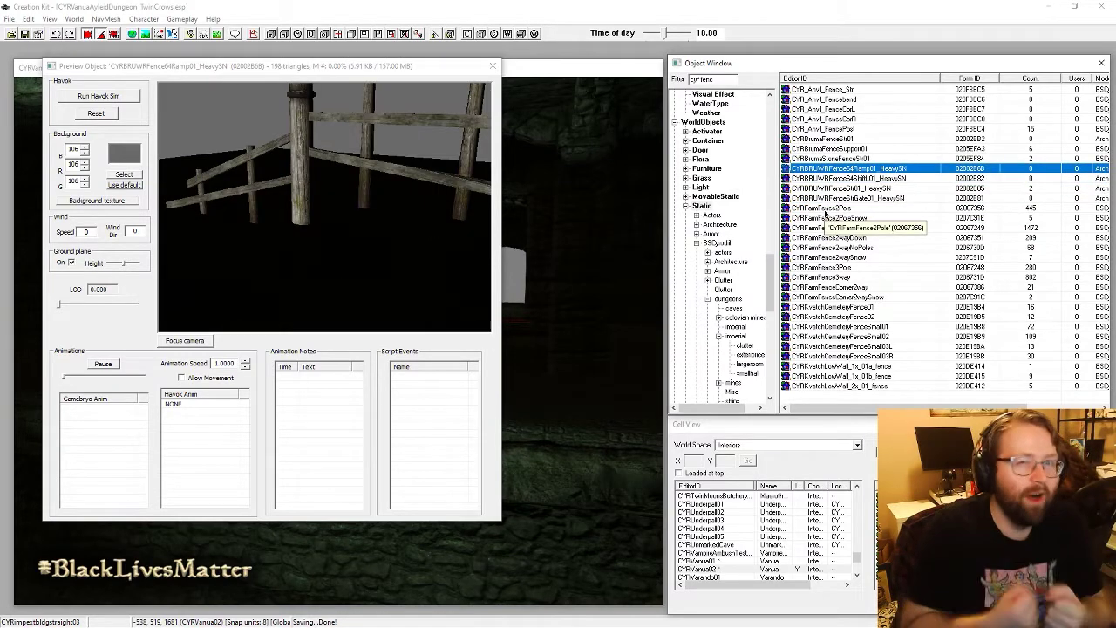
pyautogui.press('Up')
pyautogui.press('Up')
pyautogui.press('Up')
pyautogui.press('Up')
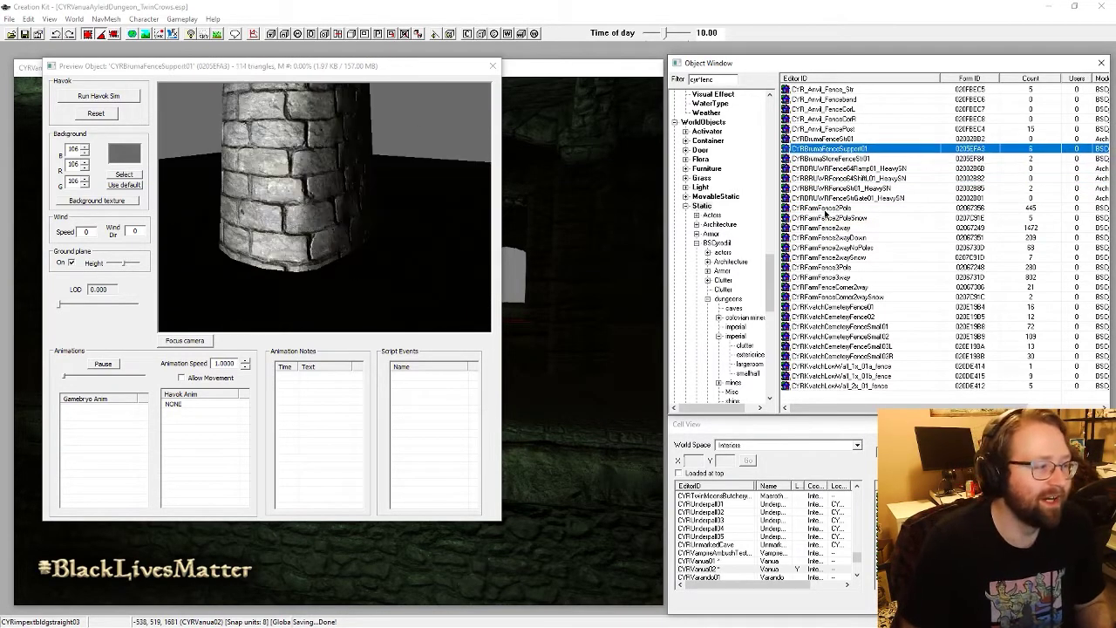
pyautogui.press('Up')
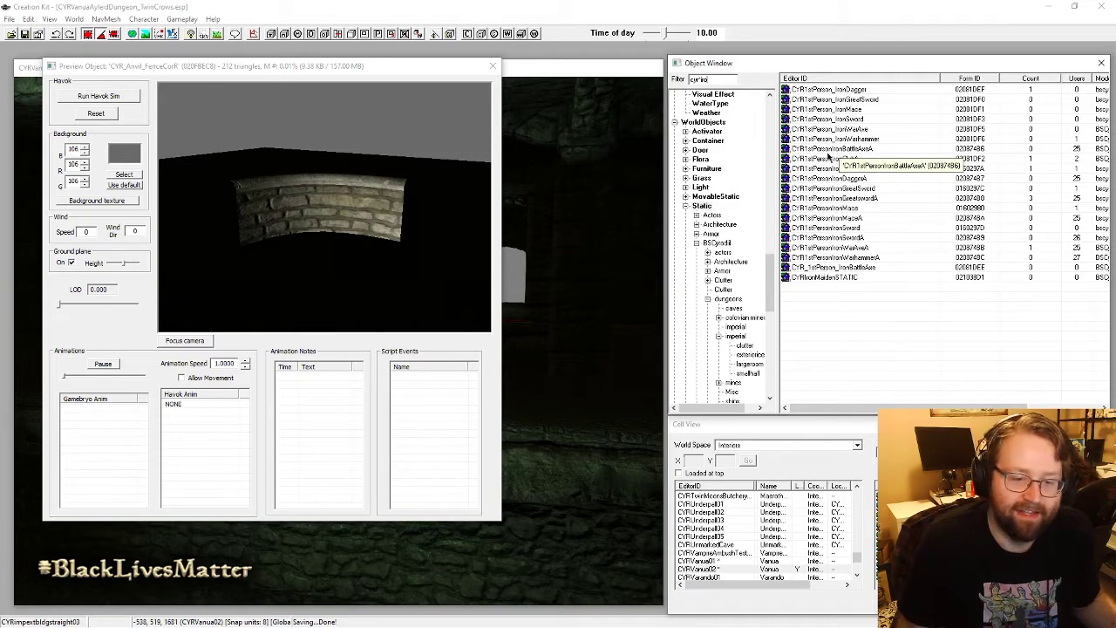
# Step: Examine the tier edges and CYRimpextbldgstraight03 ledge pieces in CYRVanua02 from several angles to judge where a railing could go
pyautogui.click(556, 323)
pyautogui.scroll(2, 576, 332)
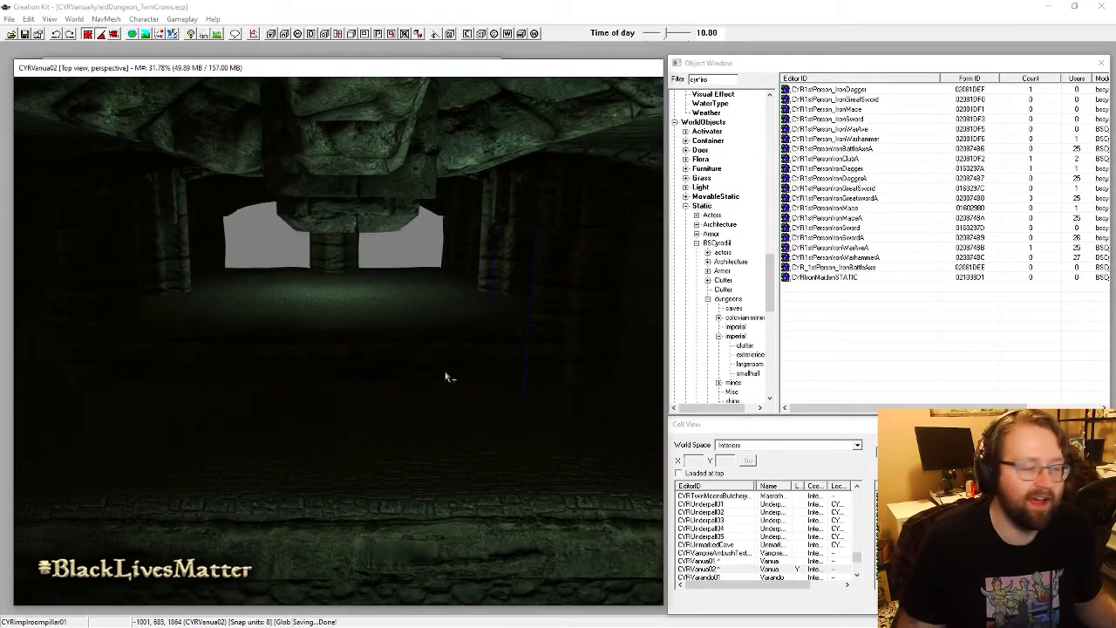
pyautogui.scroll(4, 457, 384)
pyautogui.click(410, 339)
pyautogui.keyDown('shift'); pyautogui.moveTo(410, 339); pyautogui.dragTo(385, 337, button='middle'); pyautogui.keyUp('shift')
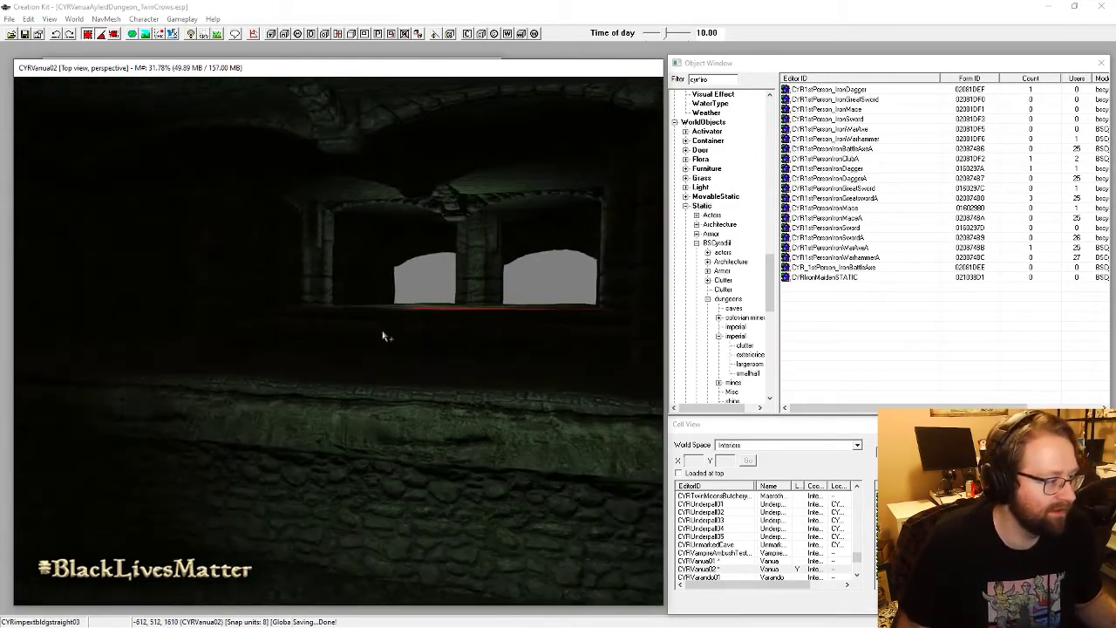
pyautogui.keyDown('shift'); pyautogui.moveTo(494, 349); pyautogui.dragTo(510, 299, button='middle'); pyautogui.keyUp('shift')
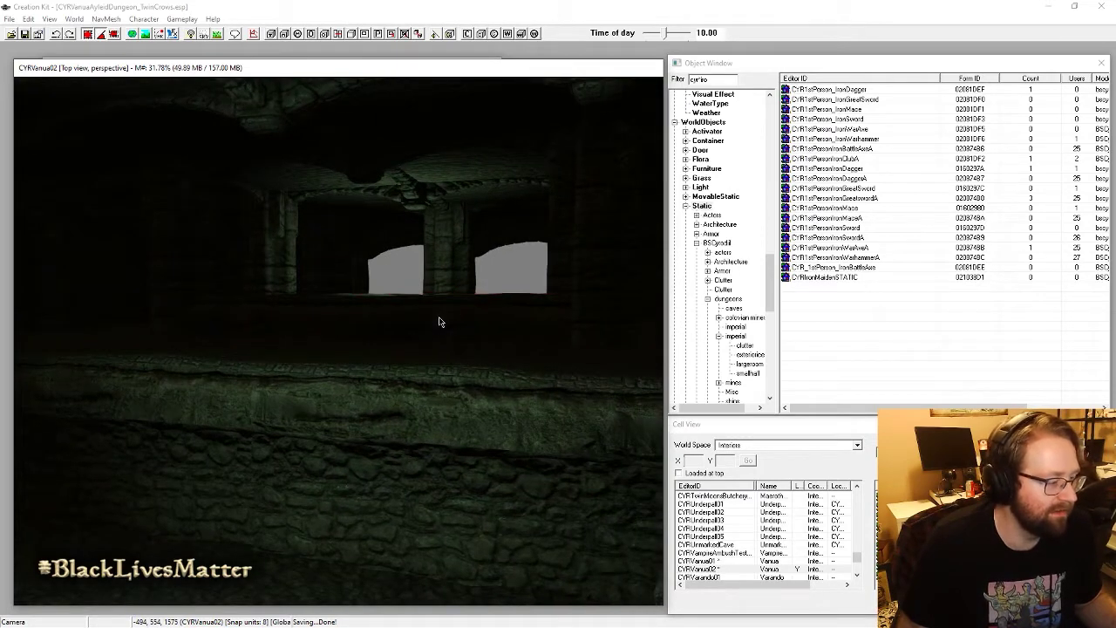
pyautogui.scroll(-4, 279, 423)
pyautogui.click(206, 364)
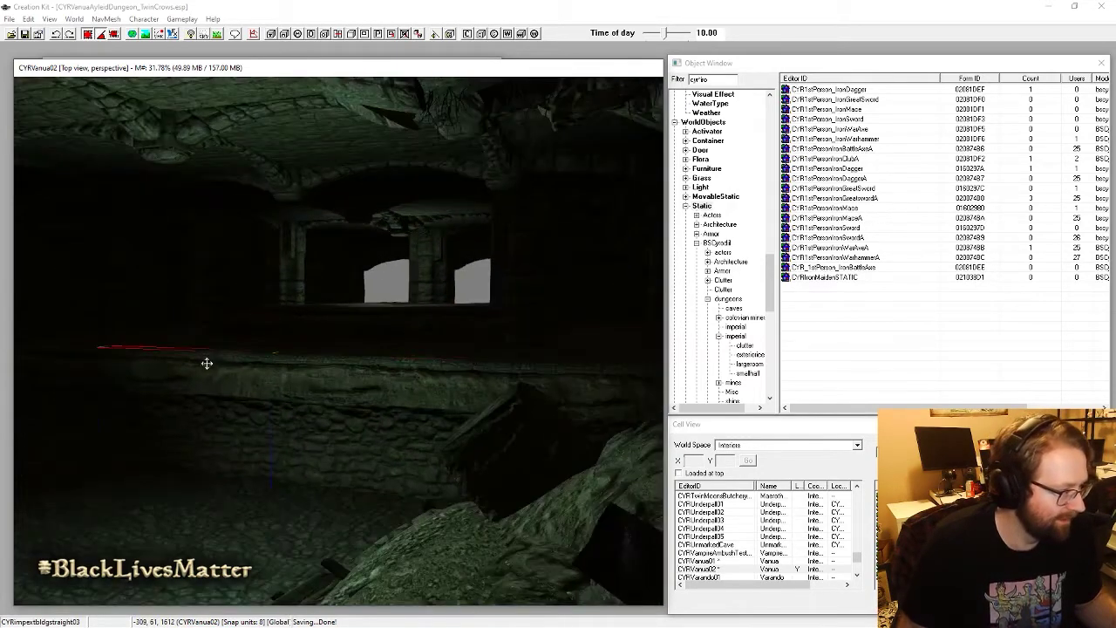
pyautogui.keyDown('shift'); pyautogui.moveTo(207, 364); pyautogui.dragTo(240, 369, button='middle'); pyautogui.keyUp('shift')
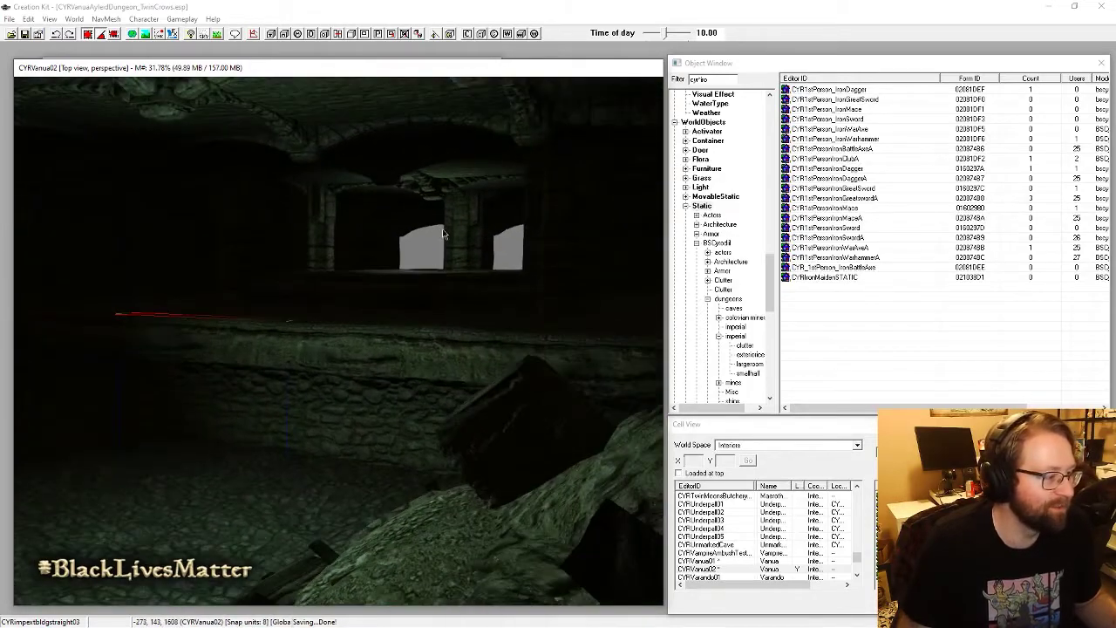
# Step: Switch to the running Oblivion game and examine the iron railings, pillars and raised levels of the reference hall
pyautogui.moveTo(413, 300)
pyautogui.keyDown('shift'); pyautogui.mouseDown(button='middle')
pyautogui.moveTo(410, 288)
pyautogui.moveTo(389, 341)
pyautogui.moveTo(416, 361)
pyautogui.moveTo(427, 356)
pyautogui.moveTo(377, 372)
pyautogui.moveTo(411, 251)
pyautogui.moveTo(515, 286)
pyautogui.moveTo(359, 352)
pyautogui.moveTo(325, 320)
pyautogui.moveTo(350, 297)
pyautogui.moveTo(332, 297)
pyautogui.moveTo(364, 279)
pyautogui.moveTo(386, 323)
pyautogui.moveTo(356, 337)
pyautogui.moveTo(424, 294)
pyautogui.moveTo(399, 308)
pyautogui.mouseUp(button='middle'); pyautogui.keyUp('shift')
pyautogui.press('a')
pyautogui.scroll(5, 340, 305)
pyautogui.press('a')
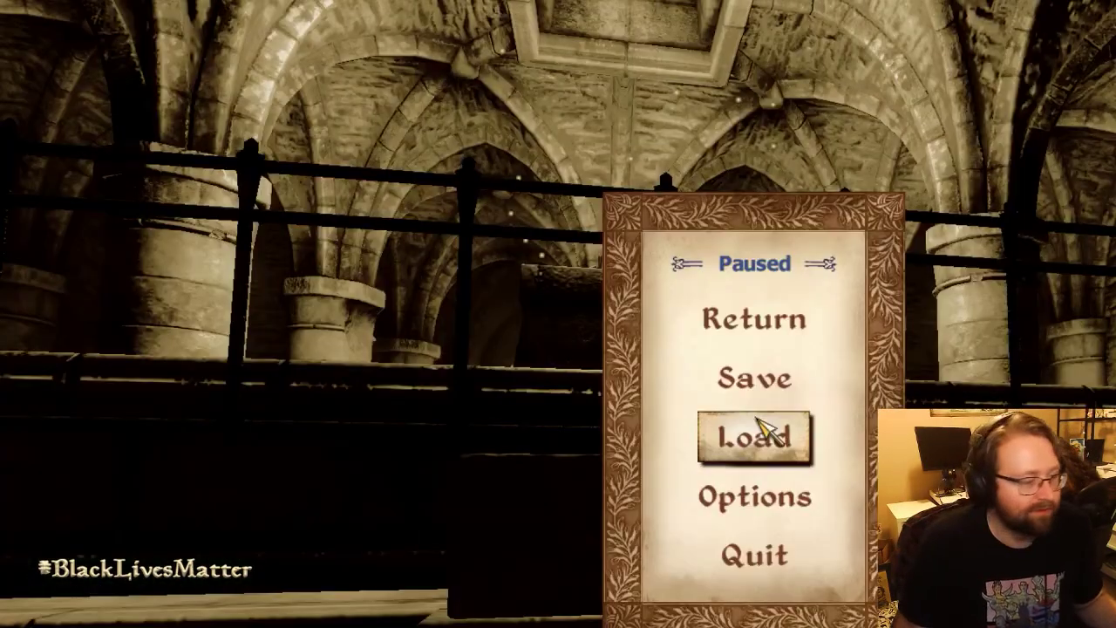
pyautogui.click(755, 321)
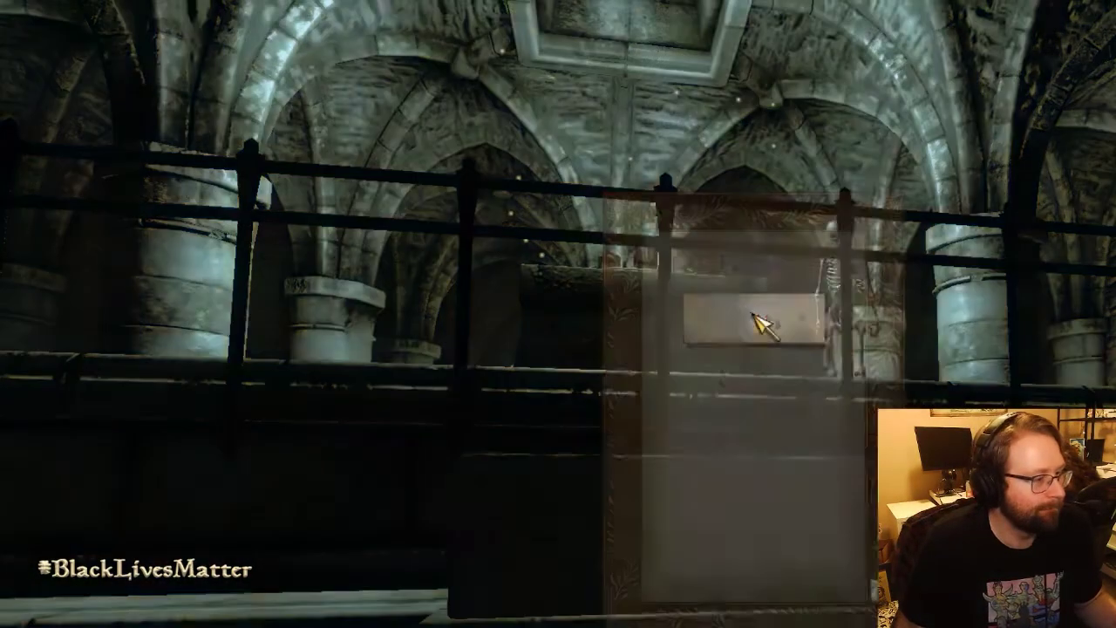
pyautogui.press('a')
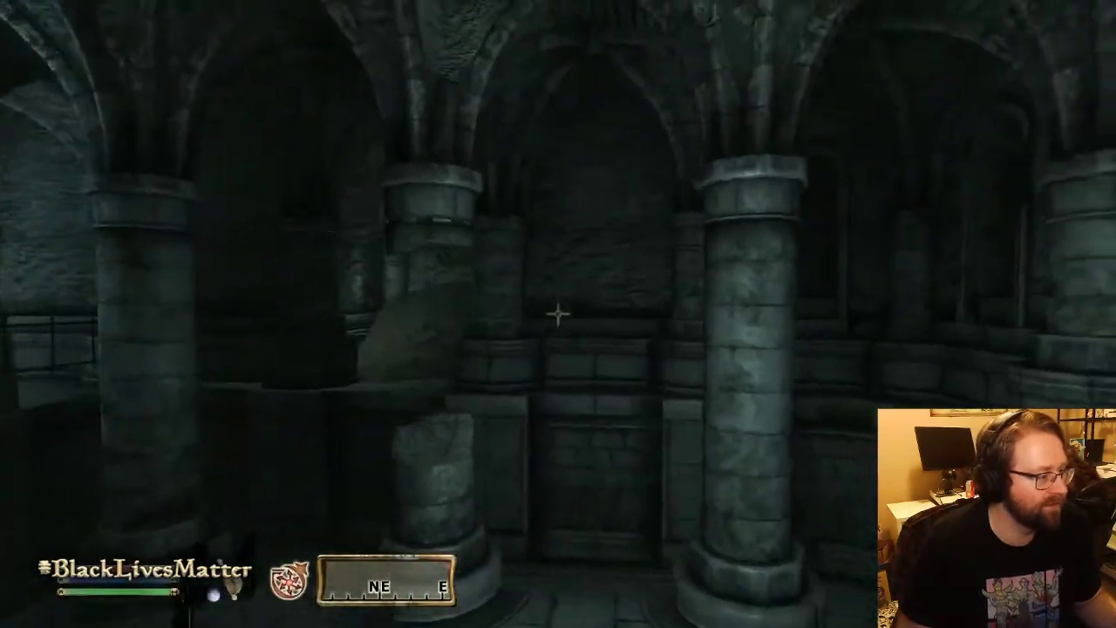
pyautogui.press('Escape')
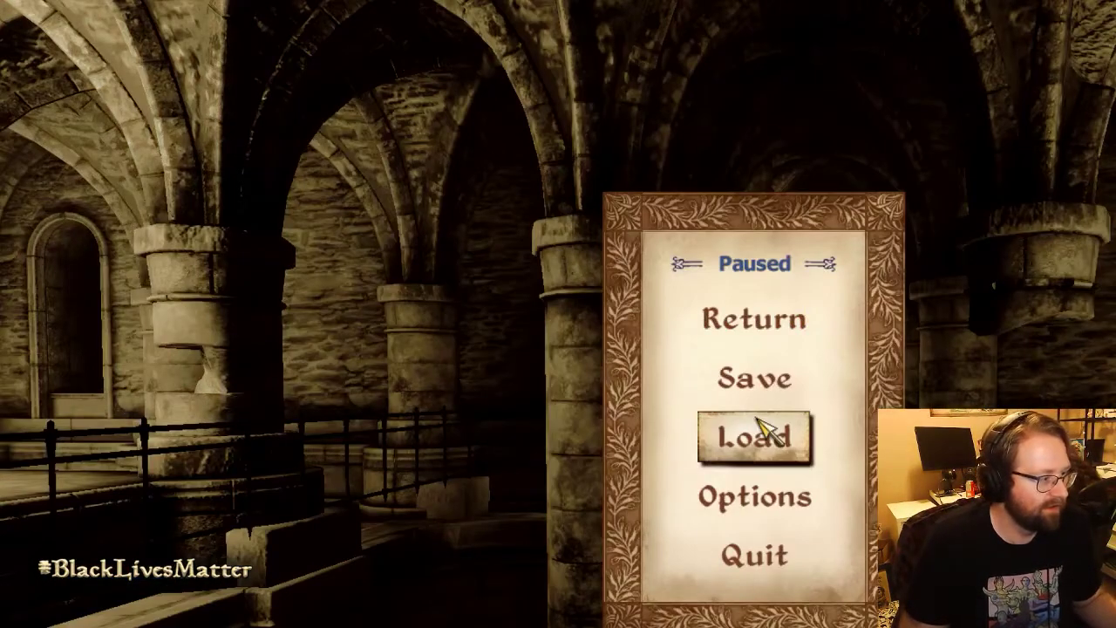
pyautogui.hotkey('alt', 'Tab')
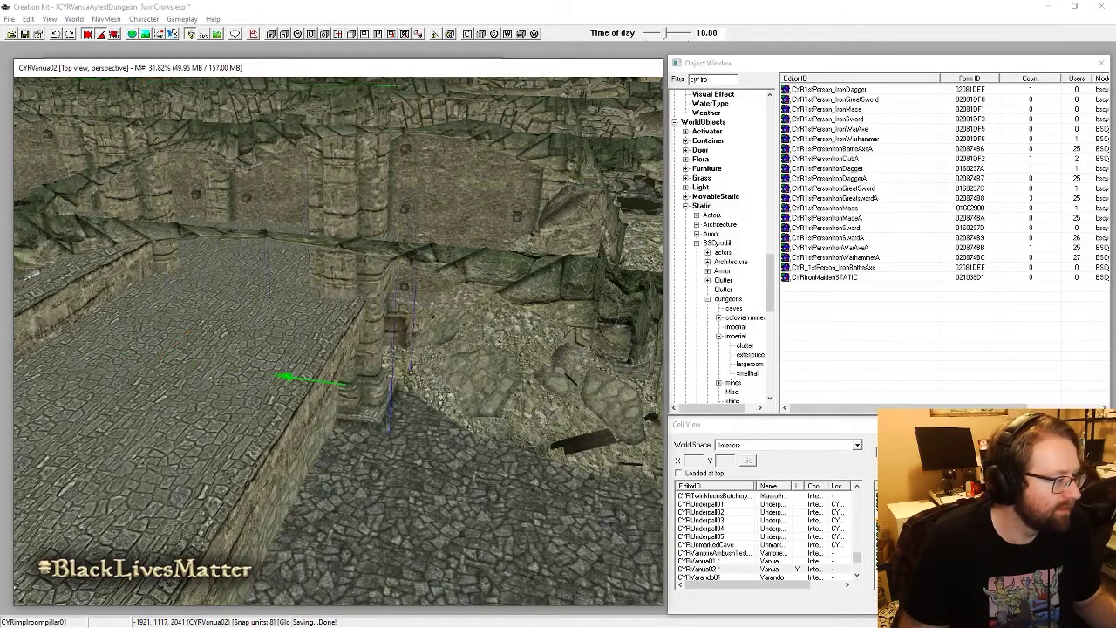
# Step: Position a full-height CYRimproompillar01 pillar against the raised platform's edge, beside the rubble slope
pyautogui.scroll(3, 366, 330)
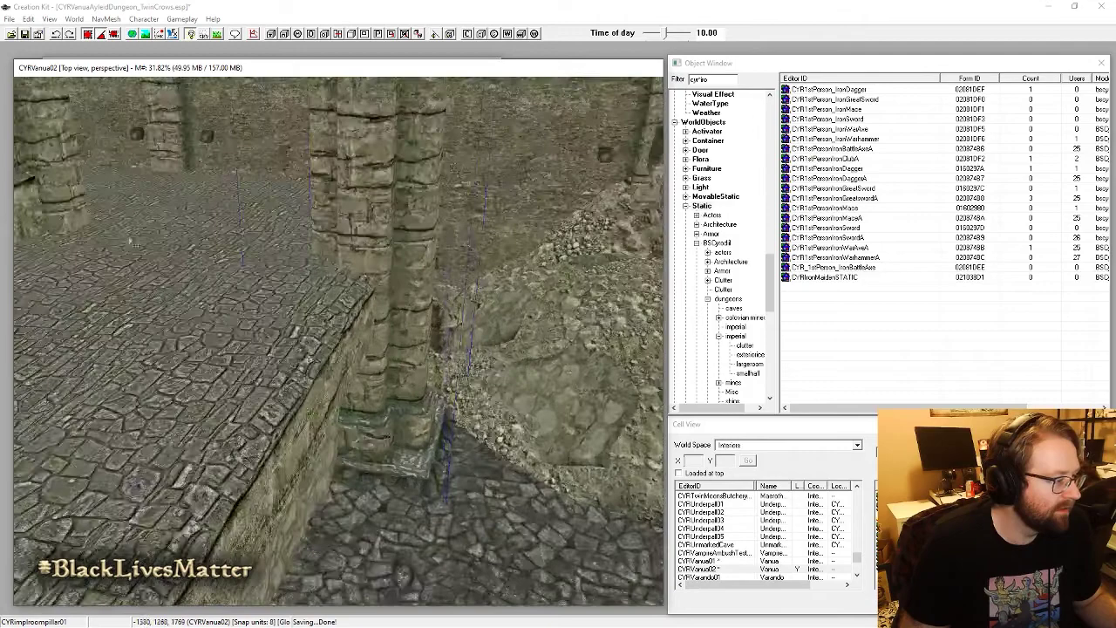
pyautogui.click(366, 329)
pyautogui.press('Delete')
pyautogui.click(367, 323)
pyautogui.keyDown('shift'); pyautogui.moveTo(366, 322); pyautogui.dragTo(368, 375, button='middle'); pyautogui.keyUp('shift')
pyautogui.moveTo(370, 419); pyautogui.dragTo(417, 343)
pyautogui.scroll(3, 378, 295)
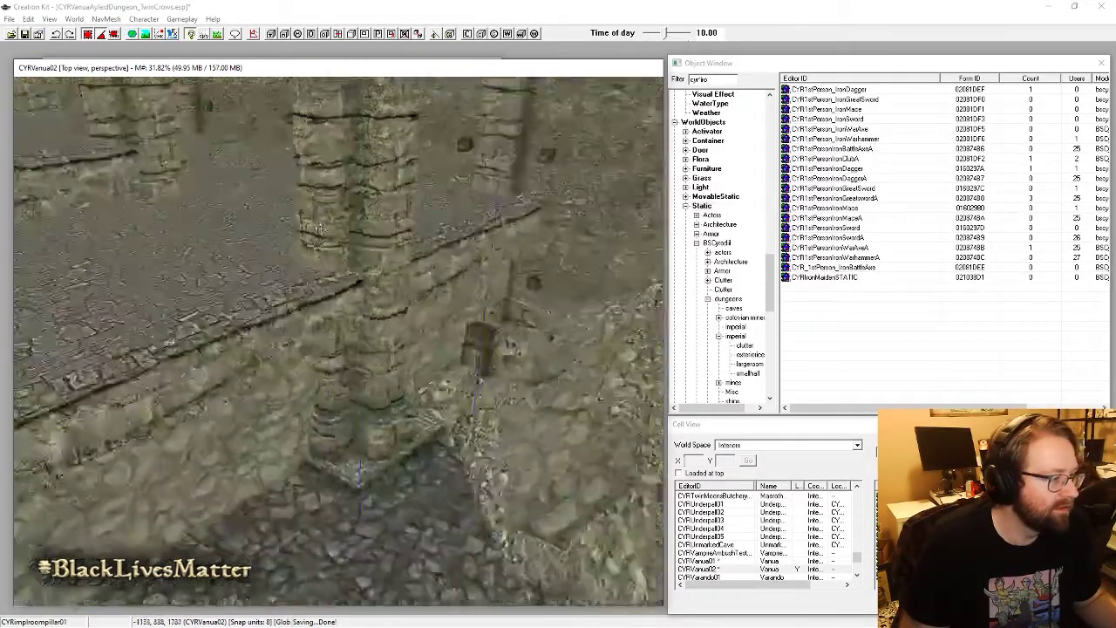
pyautogui.keyDown('shift'); pyautogui.moveTo(378, 294); pyautogui.dragTo(523, 384, button='middle'); pyautogui.keyUp('shift')
pyautogui.moveTo(567, 433); pyautogui.dragTo(450, 433)
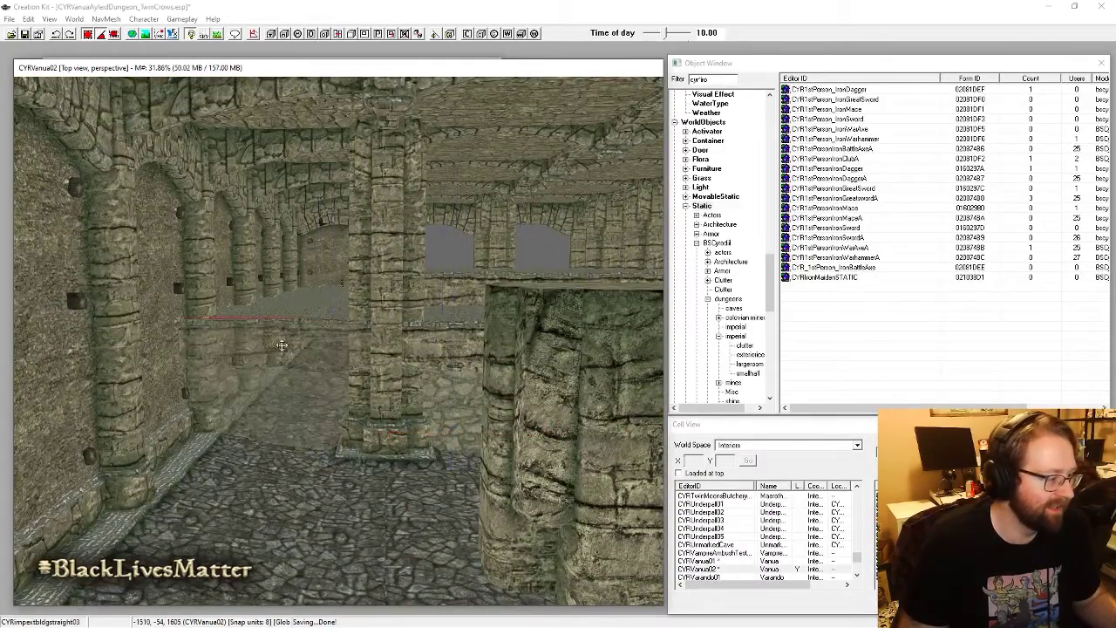
# Step: Remove the CYRimpextbldgstraight03 ledge piece near the side passage and line up CYRimproompillar01 with the platform edge
pyautogui.press('Delete')
pyautogui.scroll(2, 338, 338)
pyautogui.moveTo(413, 277)
pyautogui.mouseDown()
pyautogui.moveTo(457, 274)
pyautogui.moveTo(413, 274)
pyautogui.mouseUp()
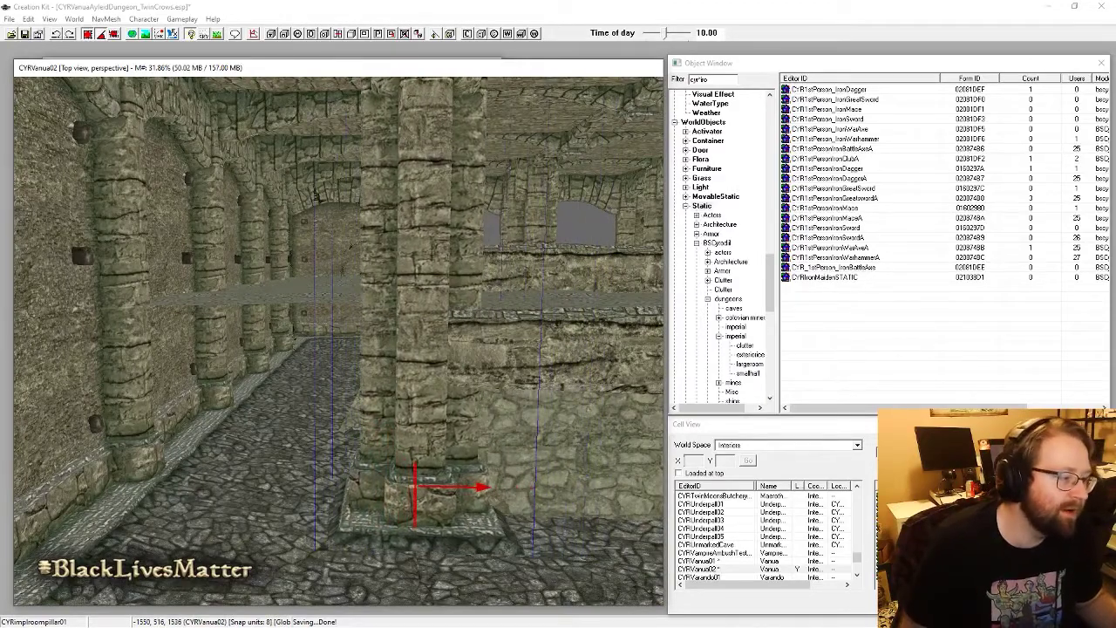
pyautogui.keyDown('shift'); pyautogui.moveTo(408, 279); pyautogui.dragTo(385, 322, button='middle'); pyautogui.keyUp('shift')
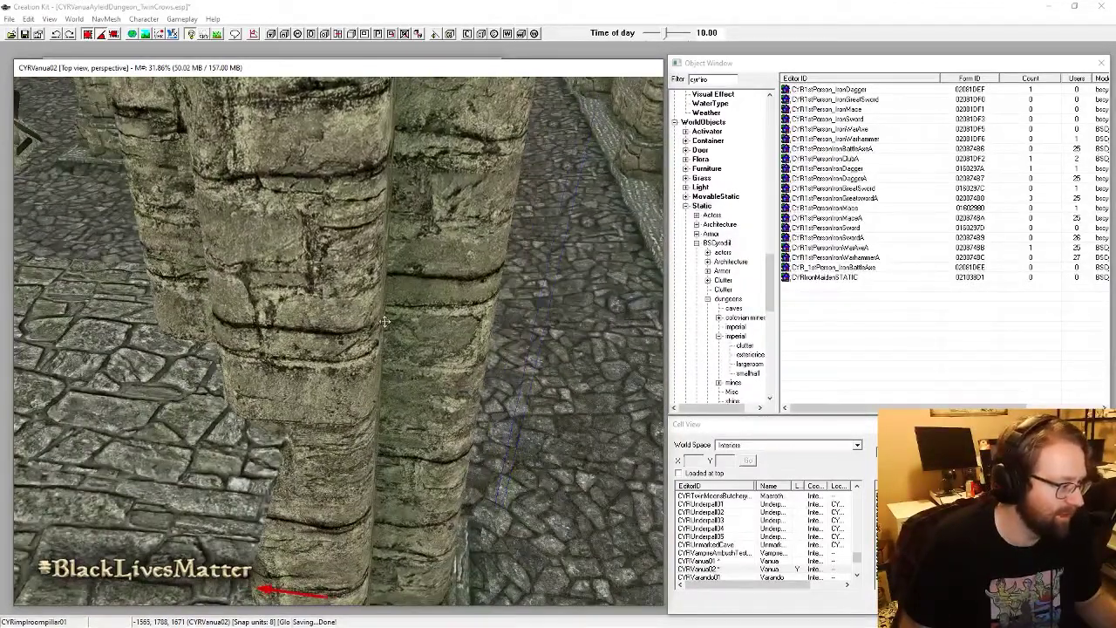
pyautogui.keyDown('shift'); pyautogui.moveTo(402, 277); pyautogui.dragTo(501, 353, button='middle'); pyautogui.keyUp('shift')
pyautogui.scroll(-4, 508, 294)
pyautogui.press('a')
pyautogui.press('a')
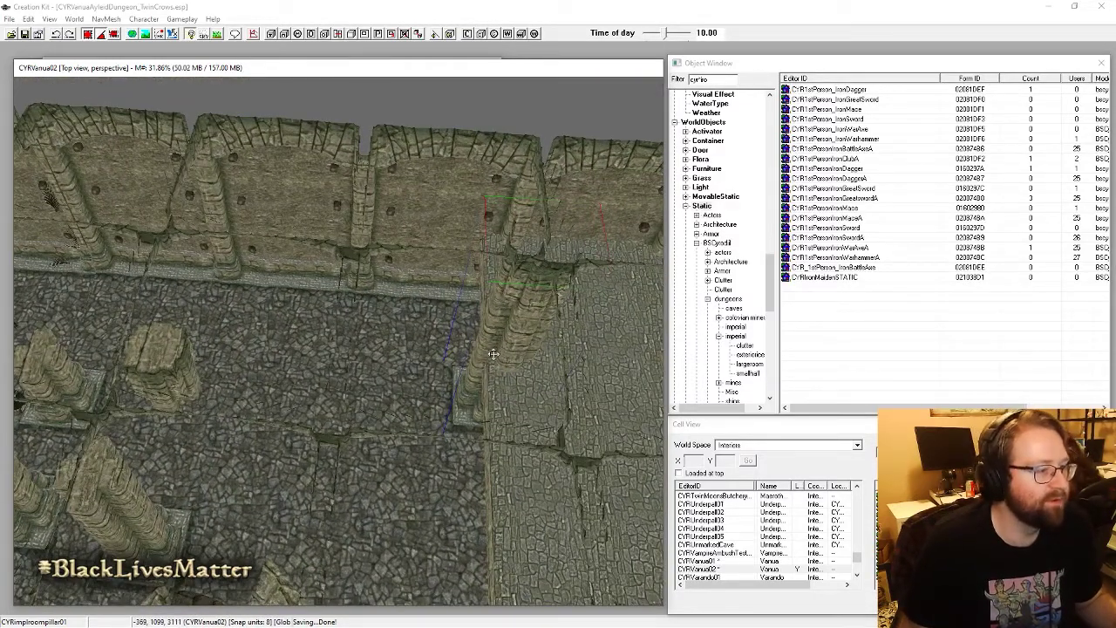
# Step: Clear the wall and floor section beside the platform and place a copy of CYRimproompillar01 on the lower floor
pyautogui.moveTo(447, 399); pyautogui.dragTo(480, 329, button='middle')
pyautogui.click(405, 300)
pyautogui.press('Delete')
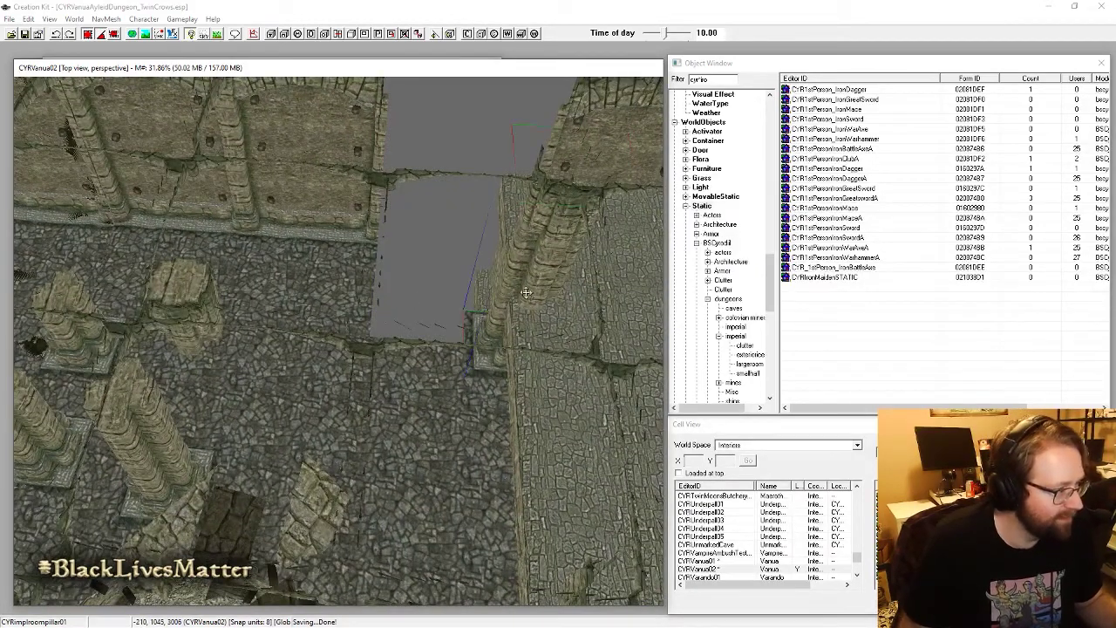
pyautogui.moveTo(533, 280); pyautogui.dragTo(385, 288)
pyautogui.keyDown('shift'); pyautogui.moveTo(393, 273); pyautogui.dragTo(386, 323, button='middle'); pyautogui.keyUp('shift')
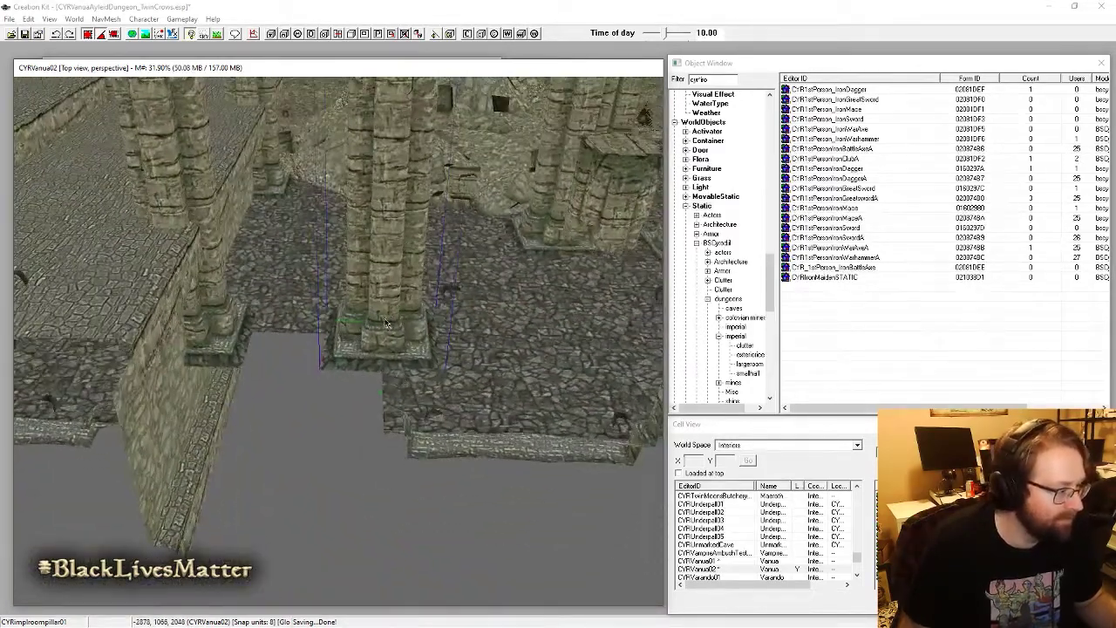
pyautogui.moveTo(386, 323); pyautogui.dragTo(391, 323)
pyautogui.keyDown('shift'); pyautogui.moveTo(388, 308); pyautogui.dragTo(446, 372, button='middle'); pyautogui.keyUp('shift')
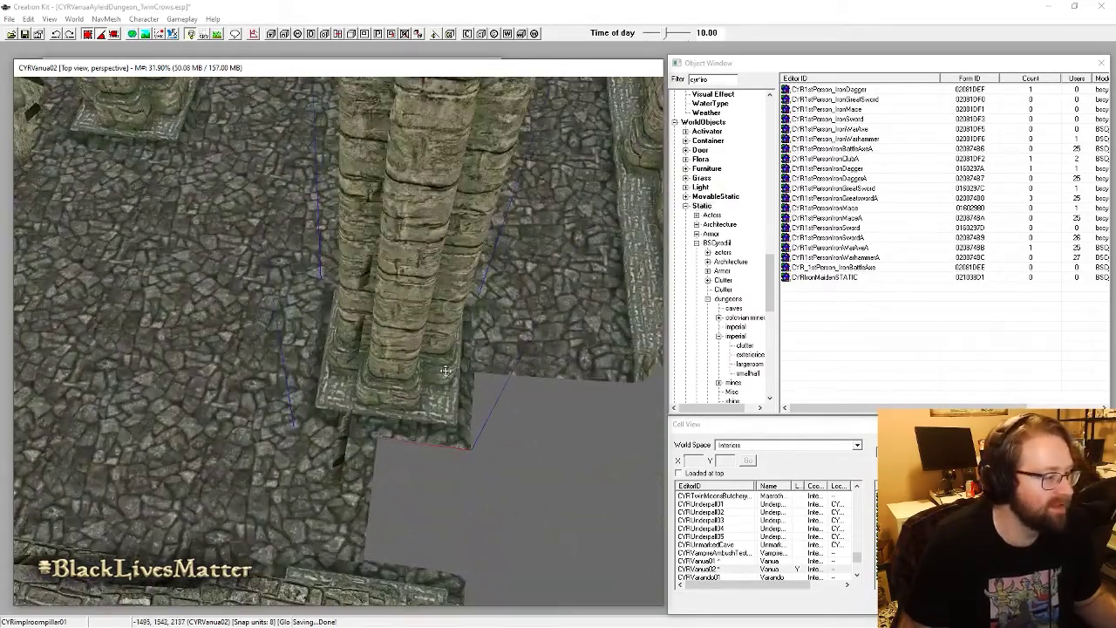
# Step: Move the broken CYRimproompillar06 pillar away from the back row of the lower floor, beyond the neighbouring broken pillar
pyautogui.keyDown('shift'); pyautogui.moveTo(415, 307); pyautogui.dragTo(288, 327, button='middle'); pyautogui.keyUp('shift')
pyautogui.scroll(-3, 268, 388)
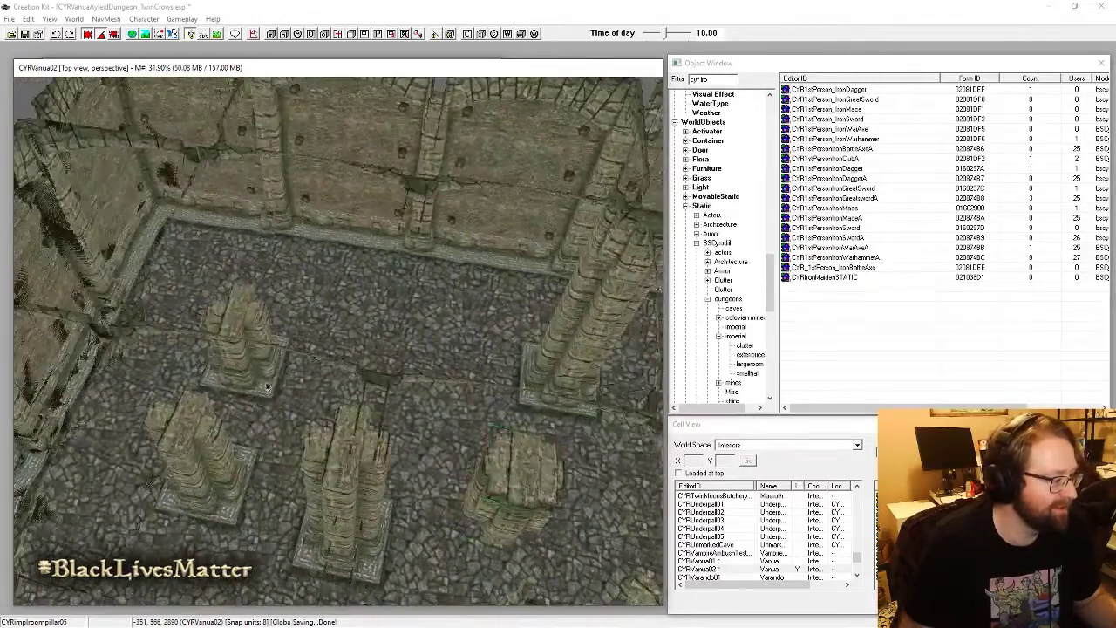
pyautogui.moveTo(253, 375); pyautogui.dragTo(118, 537)
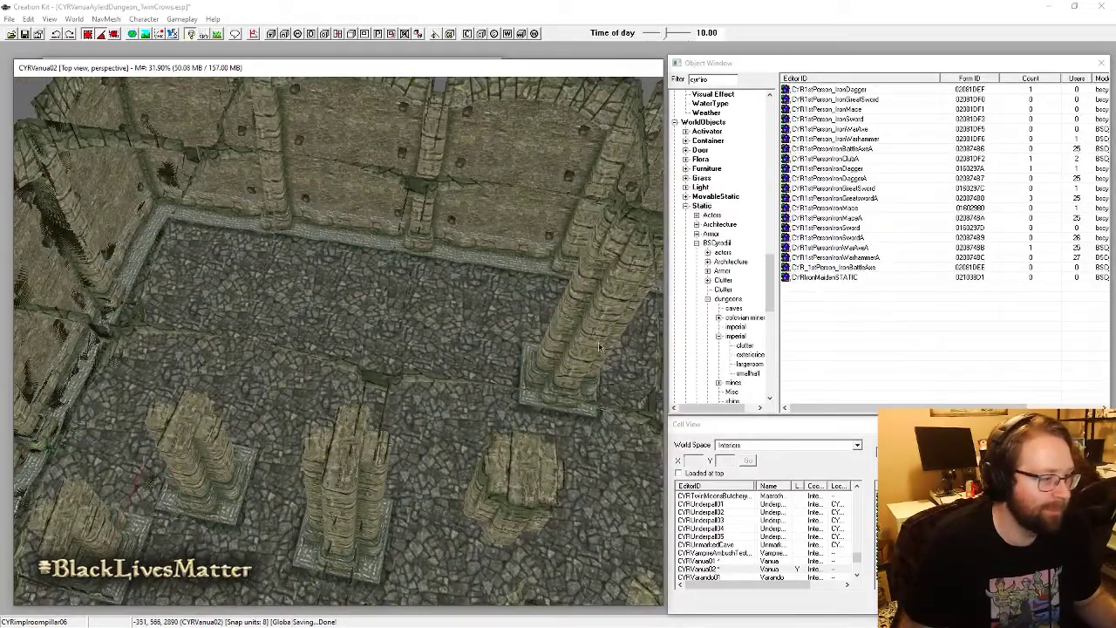
# Step: Place another copy of CYRimproompillar01 further along the lower floor among the broken pillars
pyautogui.keyDown('shift'); pyautogui.moveTo(613, 308); pyautogui.dragTo(509, 434, button='middle'); pyautogui.keyUp('shift')
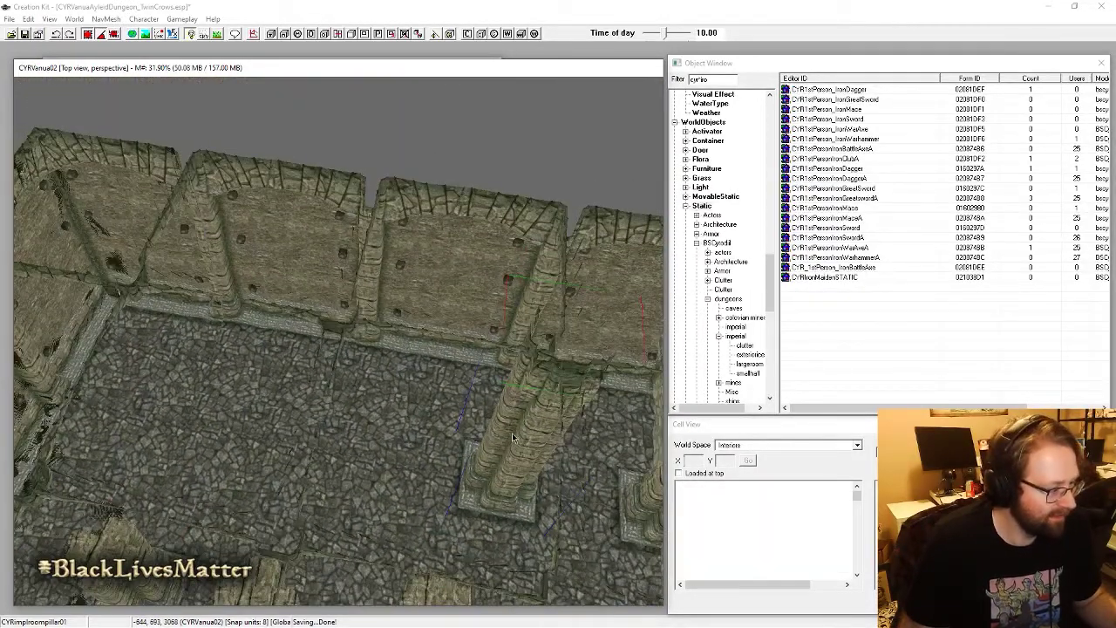
pyautogui.moveTo(518, 458); pyautogui.dragTo(354, 421)
pyautogui.keyDown('shift'); pyautogui.moveTo(354, 421); pyautogui.dragTo(402, 506, button='middle'); pyautogui.keyUp('shift')
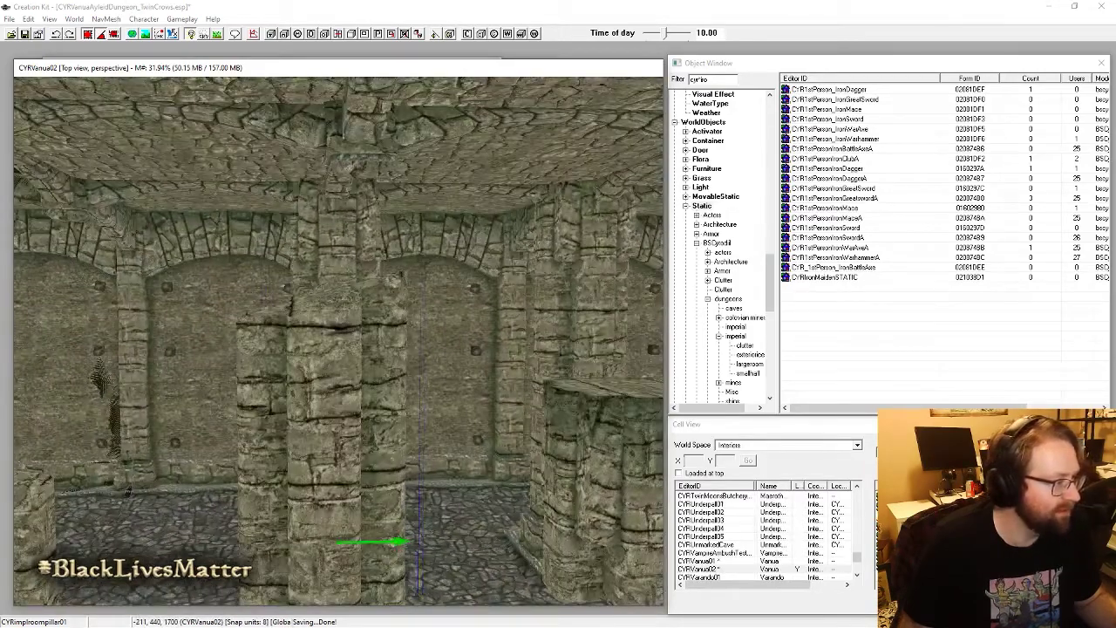
pyautogui.keyDown('shift'); pyautogui.moveTo(384, 275); pyautogui.dragTo(168, 329, button='middle'); pyautogui.keyUp('shift')
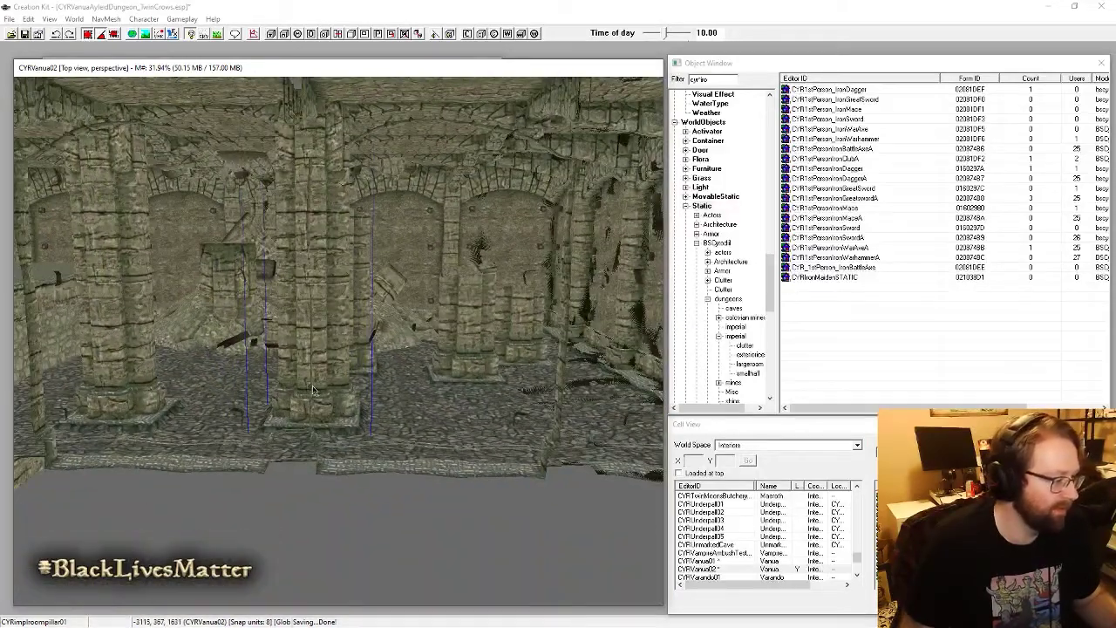
pyautogui.moveTo(335, 386); pyautogui.dragTo(326, 396, button='middle')
# Step: Duplicate the full-height CYRimproompillar01 and fit the copy into the lower floor's pillar row beside the broken pillars
pyautogui.hotkey('ctrl', 'd')
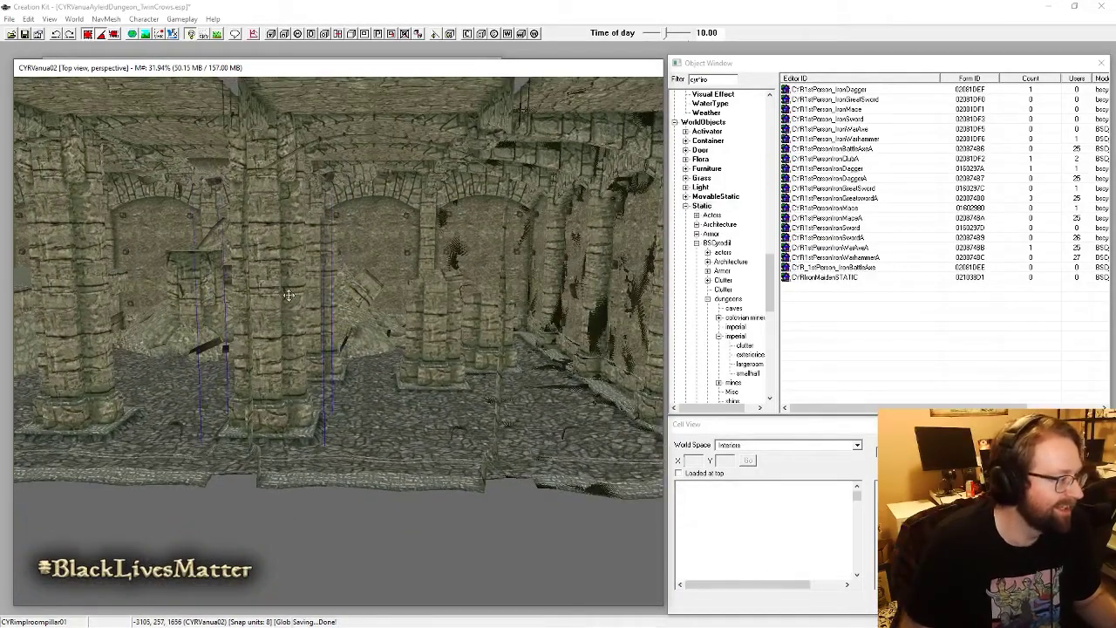
pyautogui.press('c')
pyautogui.keyDown('shift'); pyautogui.moveTo(288, 329); pyautogui.dragTo(342, 298, button='middle'); pyautogui.keyUp('shift')
pyautogui.keyDown('shift'); pyautogui.moveTo(211, 317); pyautogui.dragTo(166, 310, button='middle'); pyautogui.keyUp('shift')
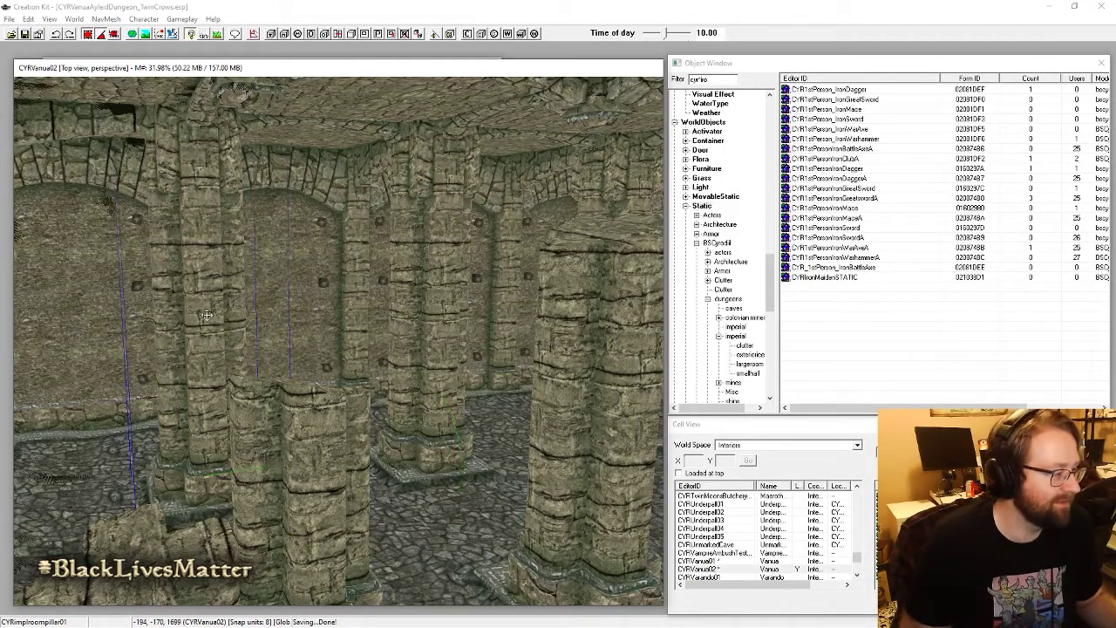
pyautogui.keyDown('shift'); pyautogui.moveTo(207, 315); pyautogui.dragTo(327, 323, button='middle'); pyautogui.keyUp('shift')
pyautogui.moveTo(352, 369)
pyautogui.mouseDown(button='middle')
pyautogui.moveTo(295, 349)
pyautogui.moveTo(282, 323)
pyautogui.moveTo(354, 384)
pyautogui.mouseUp(button='middle')
# Step: Move the other broken CYRimproompillar06 next to the rubble slope and save the plugin
pyautogui.keyDown('shift'); pyautogui.moveTo(439, 293); pyautogui.dragTo(321, 370, button='middle'); pyautogui.keyUp('shift')
pyautogui.keyDown('shift'); pyautogui.moveTo(254, 404); pyautogui.dragTo(259, 586, button='middle'); pyautogui.keyUp('shift')
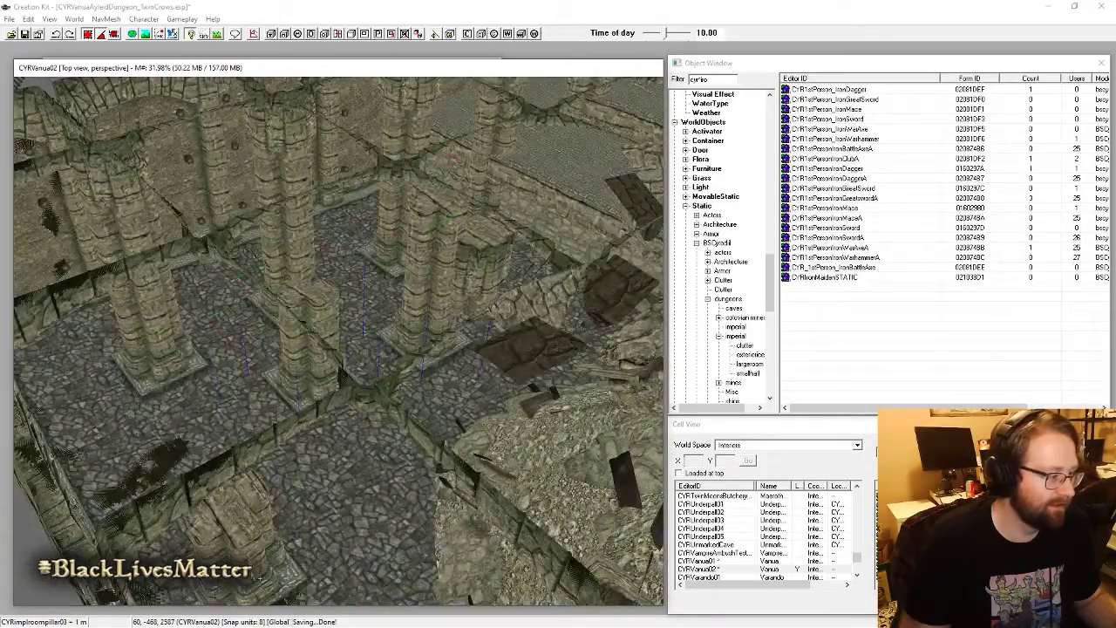
pyautogui.moveTo(250, 532); pyautogui.dragTo(424, 381)
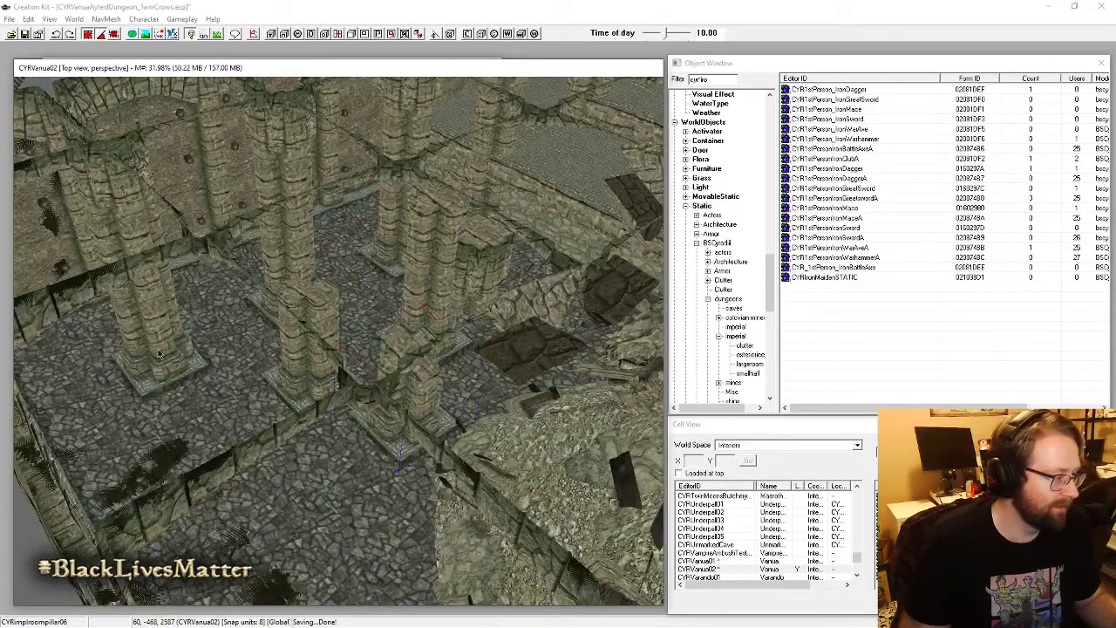
pyautogui.keyDown('shift'); pyautogui.moveTo(160, 353); pyautogui.dragTo(262, 410, button='middle'); pyautogui.keyUp('shift')
pyautogui.hotkey('ctrl', 's')
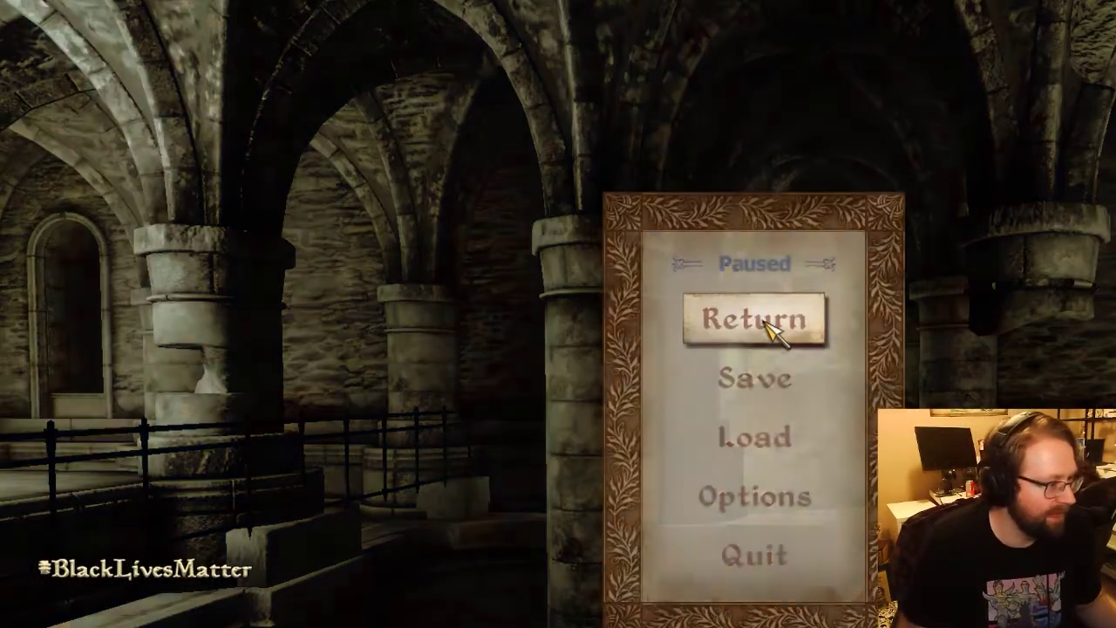
# Step: Return to the game and study how the reference hall's railing, ledge and pillars overlook the lower floor
pyautogui.click(768, 301)
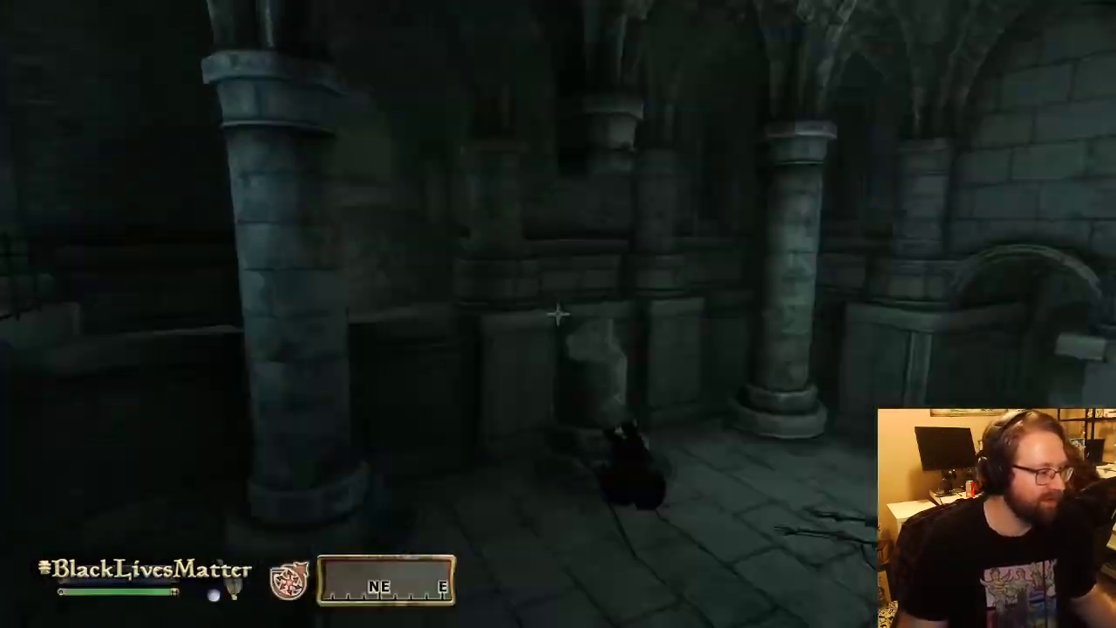
pyautogui.press('s')
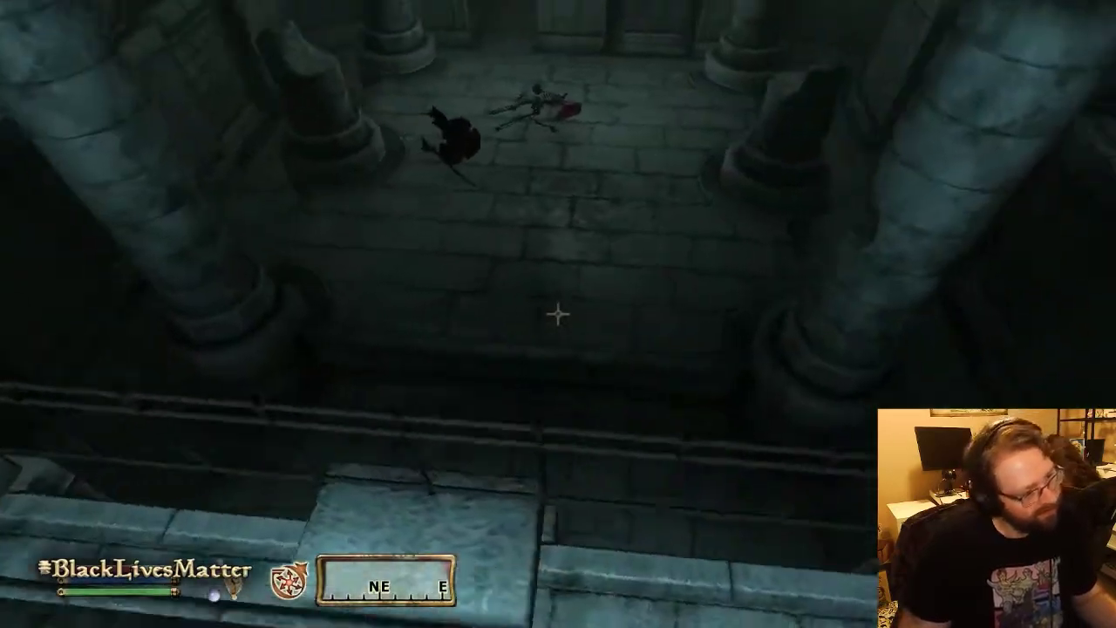
pyautogui.press('w')
pyautogui.press('Escape')
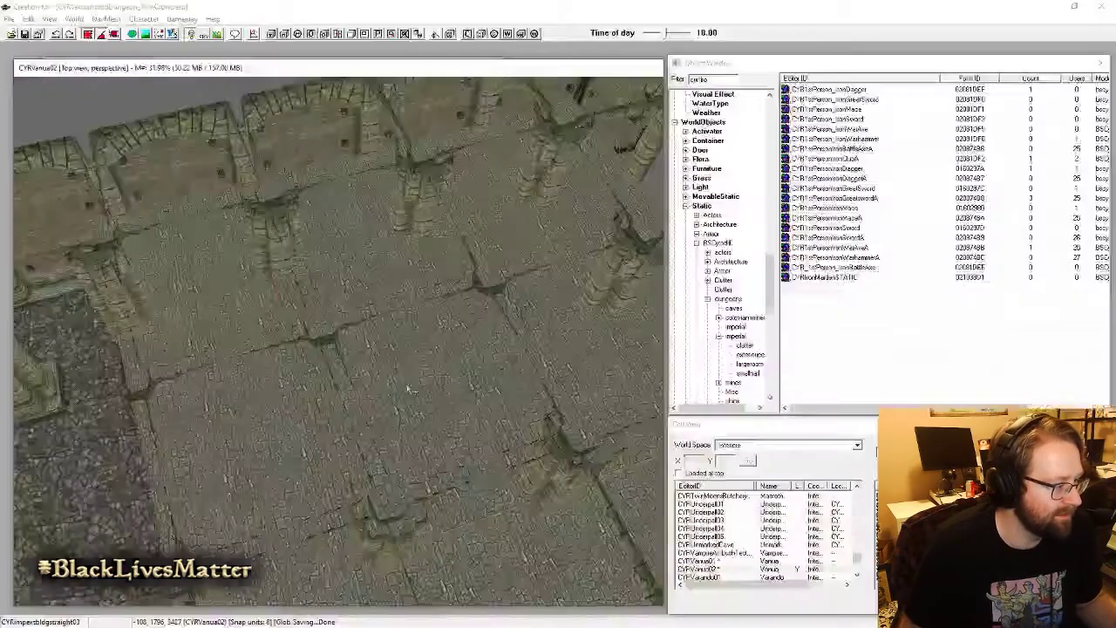
# Step: View the cell from above in orthographic projection and remove the corner room section at the platform's far end
pyautogui.scroll(-5, 443, 345)
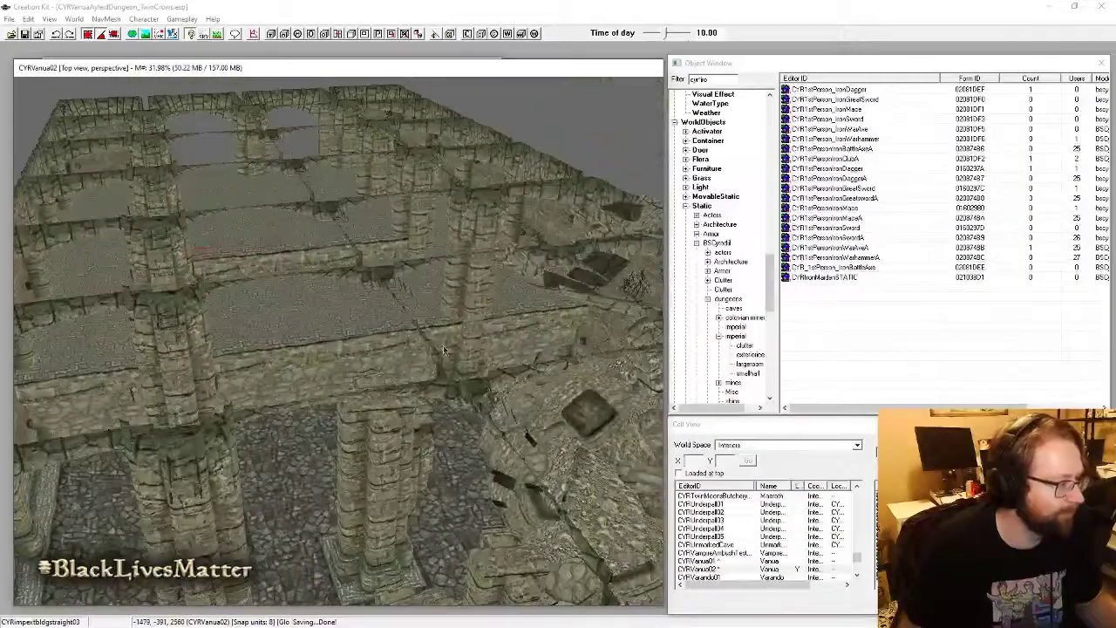
pyautogui.scroll(6, 443, 345)
pyautogui.scroll(1, 463, 458)
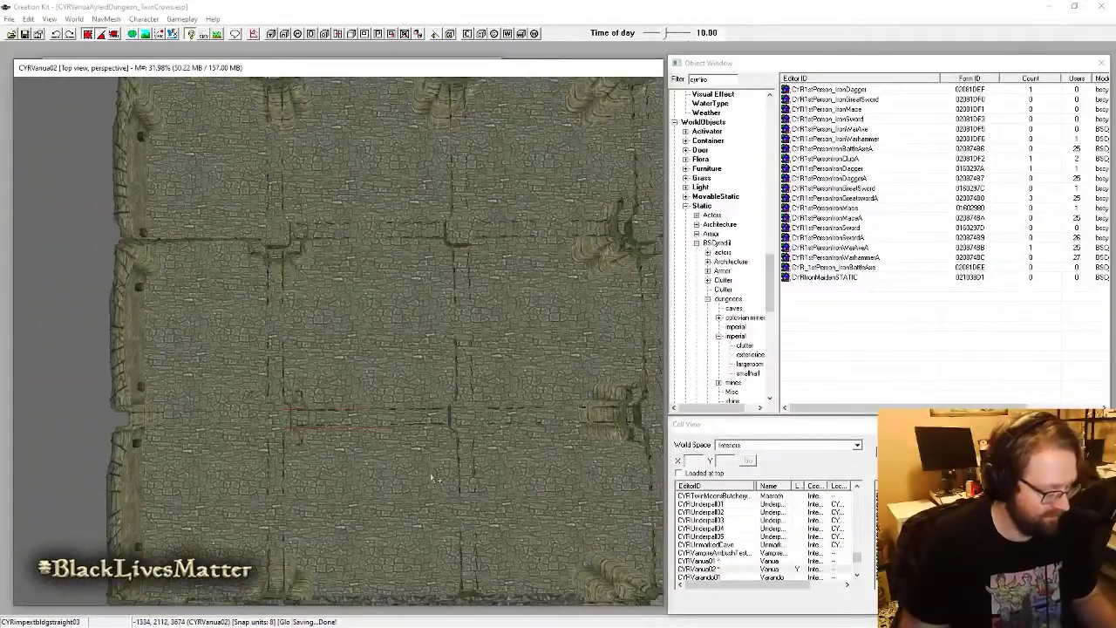
pyautogui.scroll(3, 435, 478)
pyautogui.scroll(-5, 354, 244)
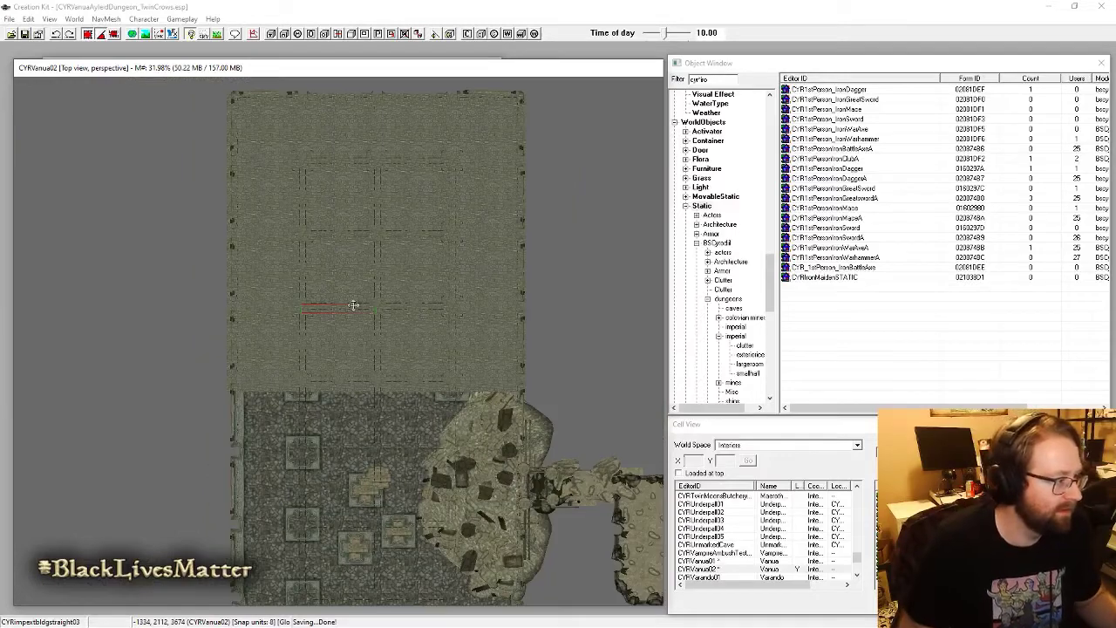
pyautogui.press('o')
pyautogui.click(423, 269)
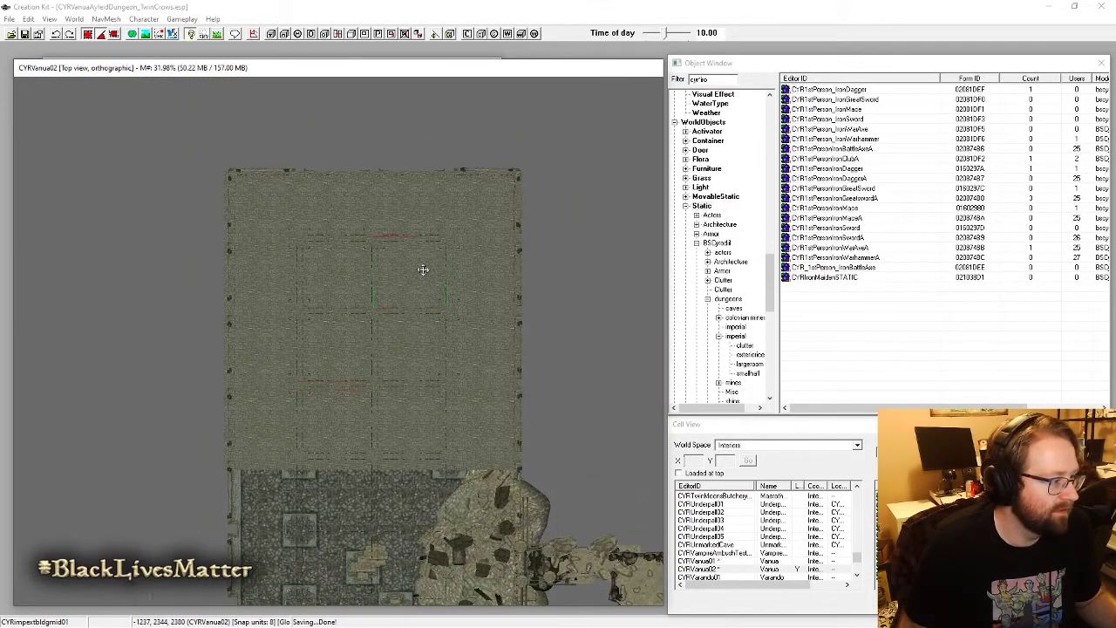
pyautogui.scroll(5, 424, 269)
pyautogui.scroll(-4, 424, 269)
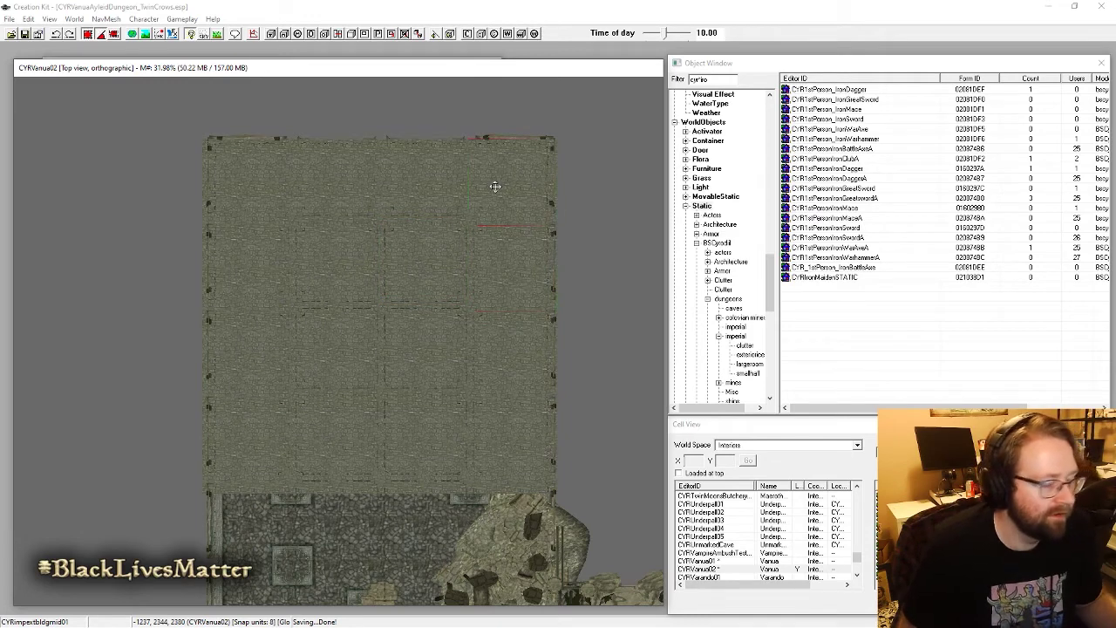
pyautogui.hotkey('ctrl', 'v')
pyautogui.press('Delete')
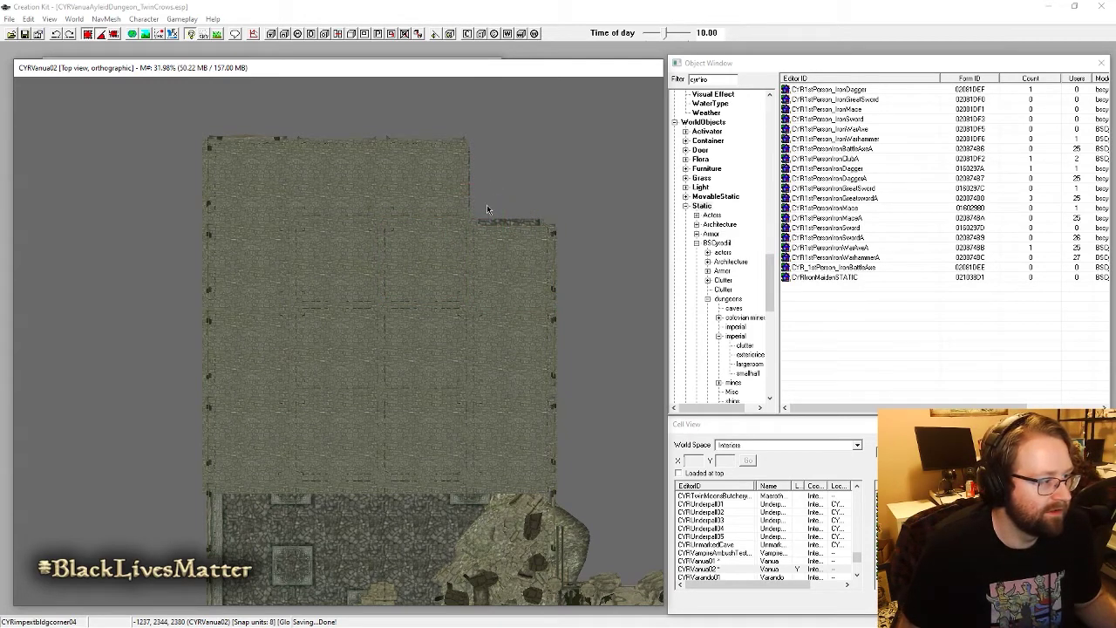
# Step: Duplicate a block of the hall's CYRimproompillar01 pillars and floor sections and set the copy beside the hall
pyautogui.moveTo(487, 210); pyautogui.dragTo(279, 419)
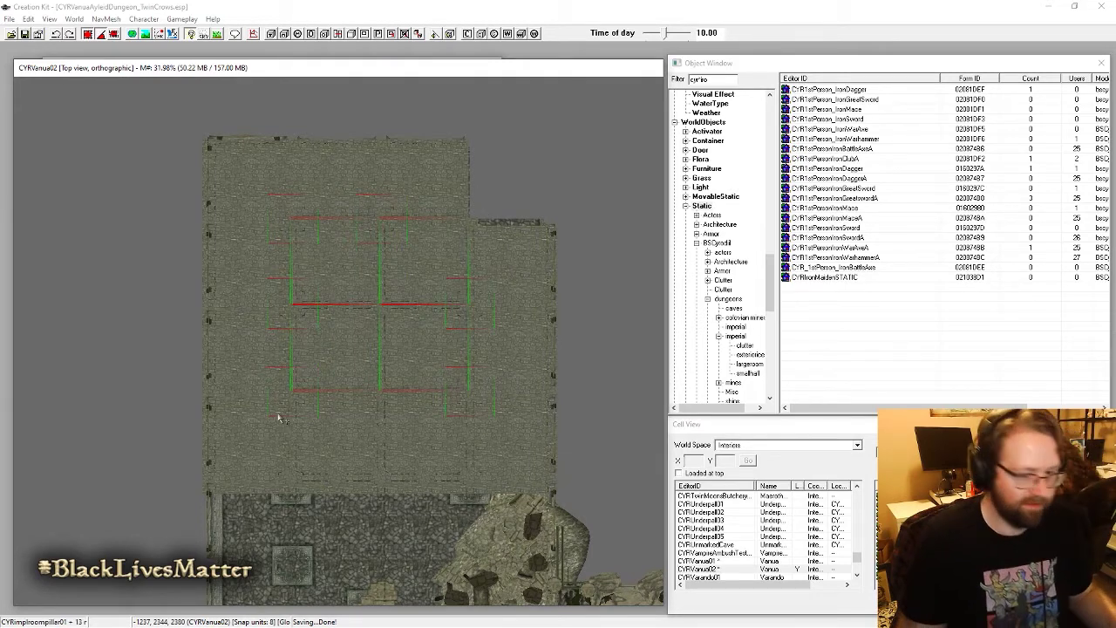
pyautogui.moveTo(347, 471); pyautogui.dragTo(334, 397, button='middle')
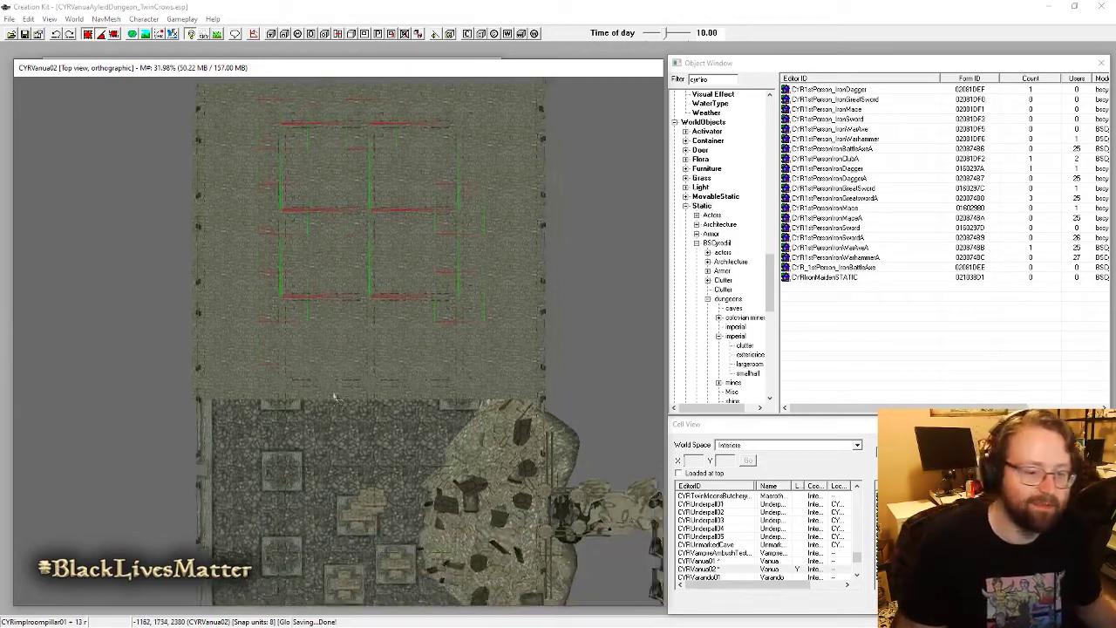
pyautogui.click(334, 454)
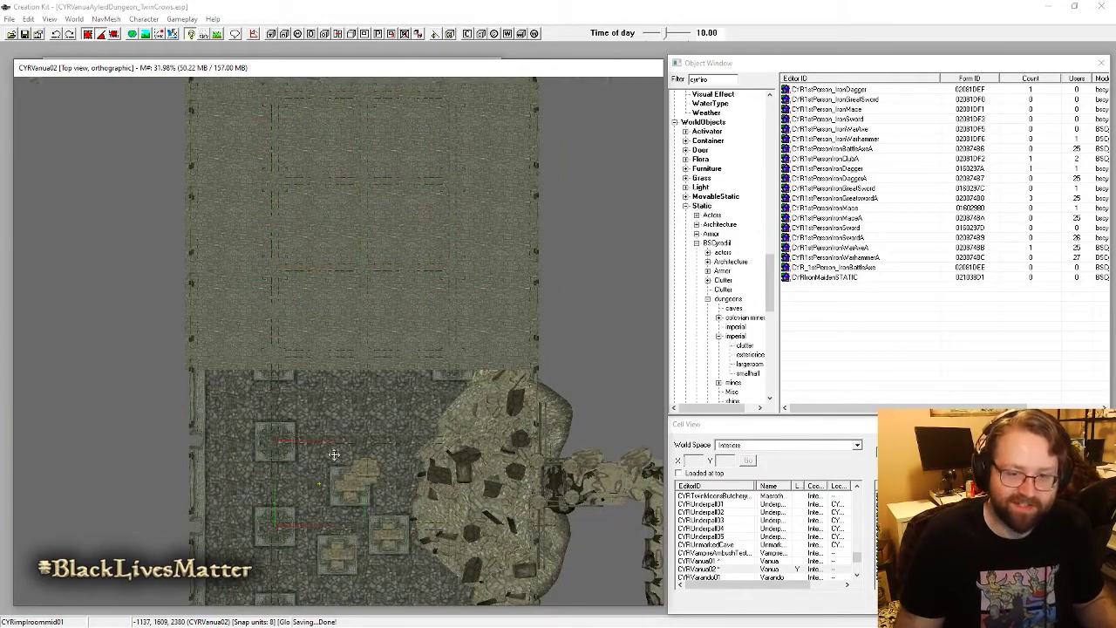
pyautogui.scroll(5, 334, 454)
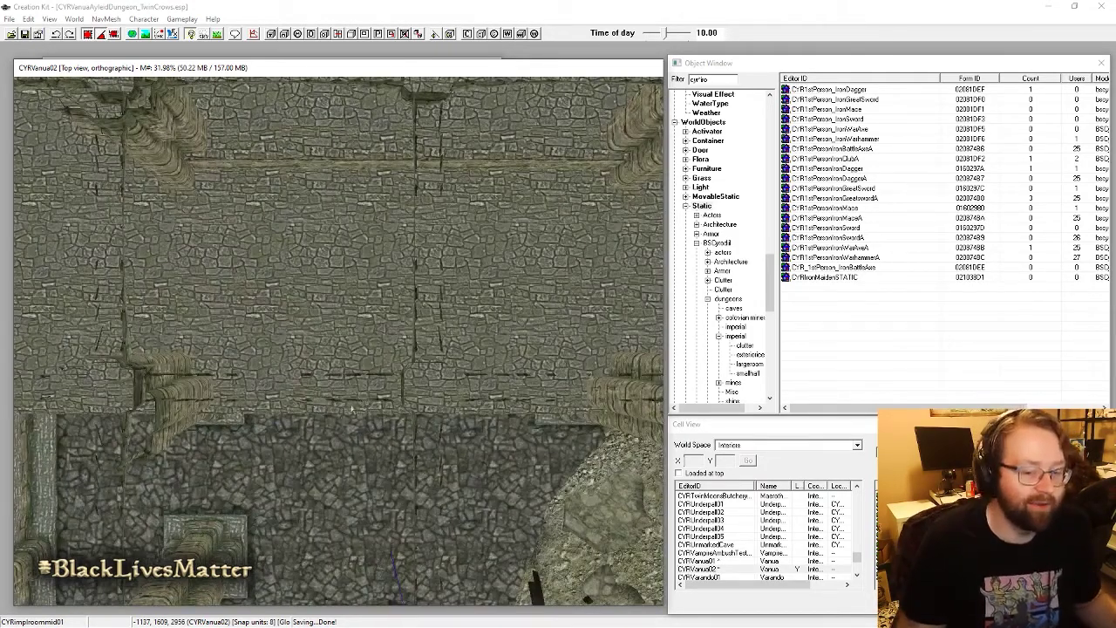
pyautogui.click(331, 413)
pyautogui.keyDown('shift'); pyautogui.moveTo(331, 413); pyautogui.dragTo(218, 196, button='middle'); pyautogui.keyUp('shift')
pyautogui.scroll(-5, 349, 331)
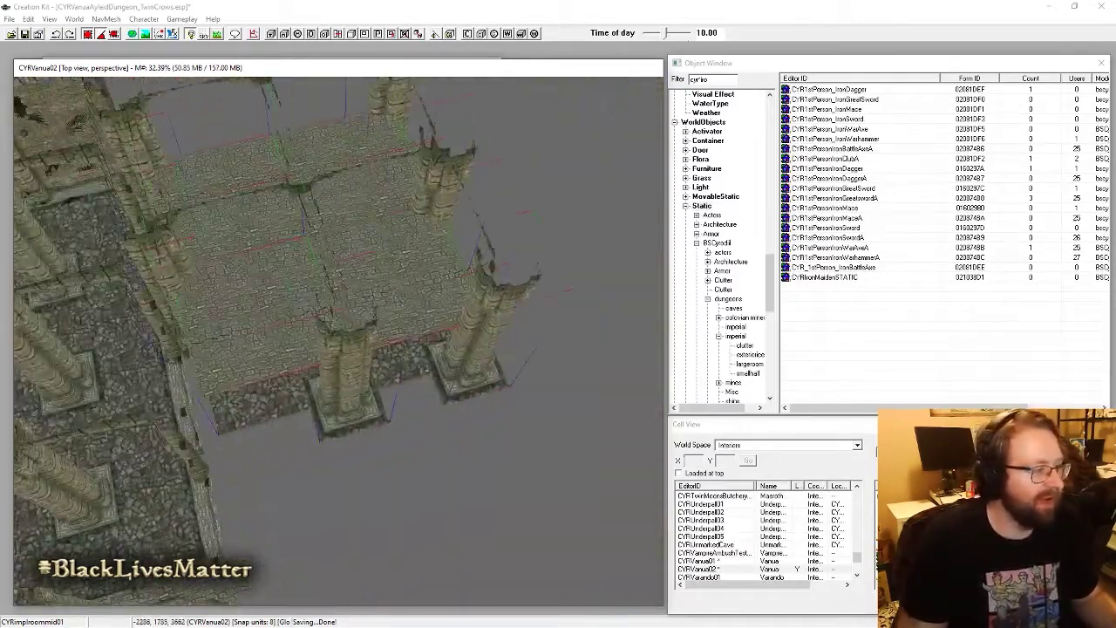
pyautogui.keyDown('shift'); pyautogui.moveTo(305, 277); pyautogui.dragTo(529, 219, button='middle'); pyautogui.keyUp('shift')
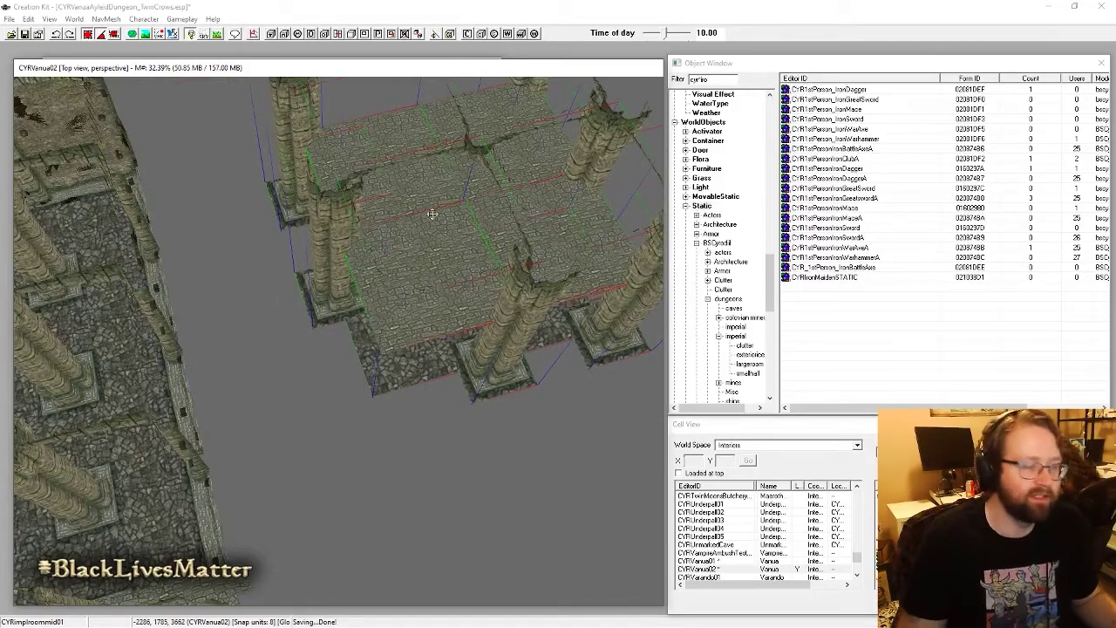
pyautogui.keyDown('shift'); pyautogui.moveTo(428, 215); pyautogui.dragTo(418, 262, button='middle'); pyautogui.keyUp('shift')
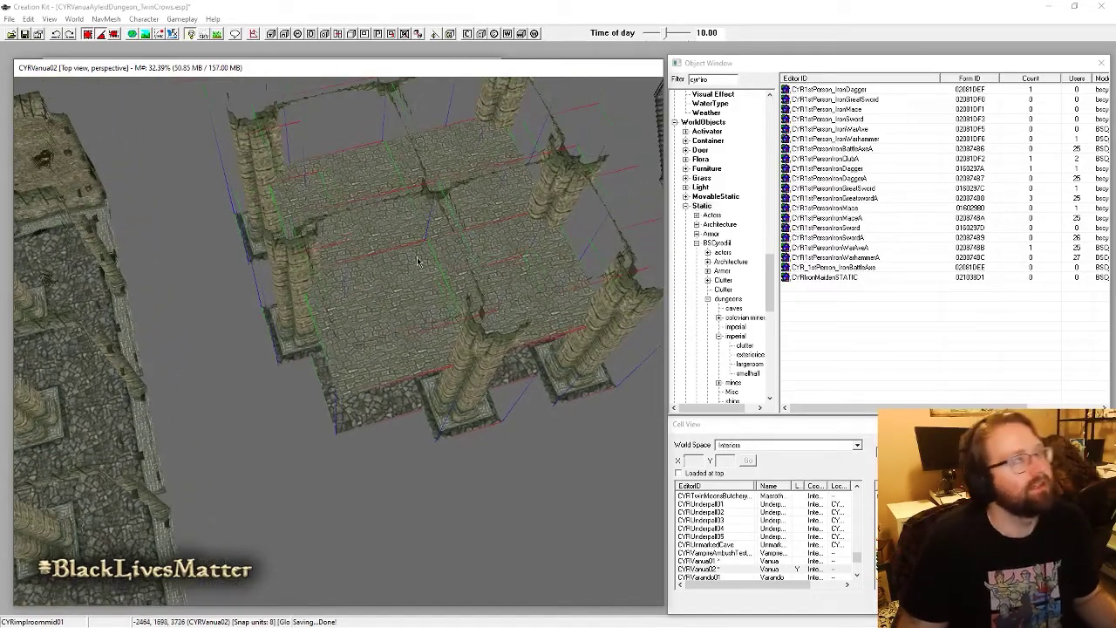
# Step: Copy the hall's CYRimpextbldgstraight03 ledge wall to the separate block and turn it along the platform's front edge
pyautogui.click(428, 306)
pyautogui.keyDown('shift'); pyautogui.moveTo(428, 305); pyautogui.dragTo(456, 328, button='middle'); pyautogui.keyUp('shift')
pyautogui.click(564, 237)
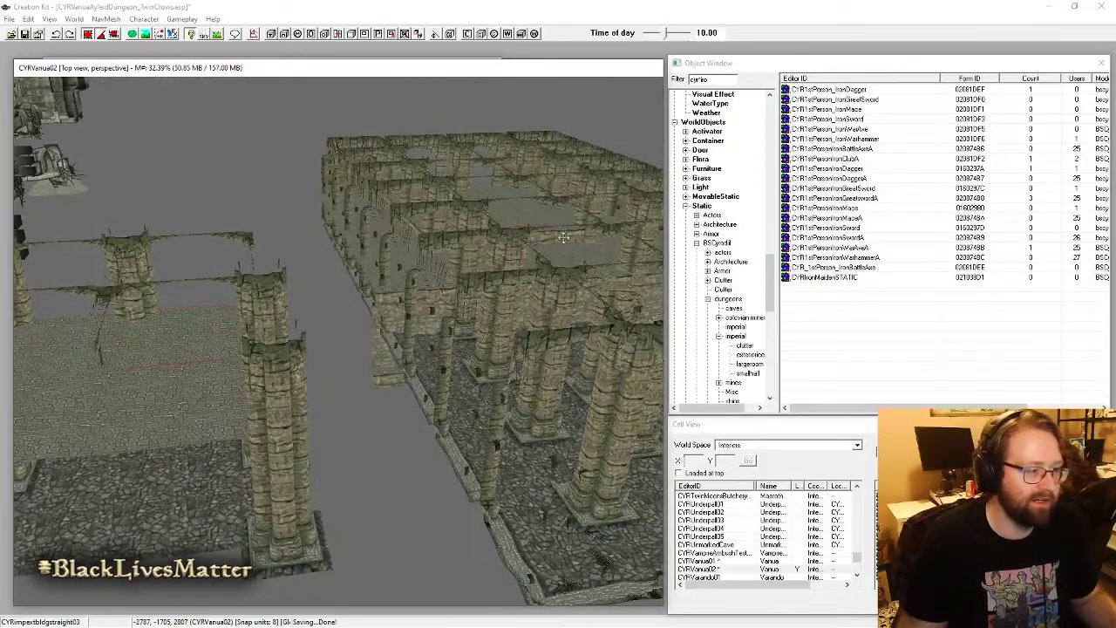
pyautogui.keyDown('shift'); pyautogui.moveTo(559, 240); pyautogui.dragTo(329, 318, button='middle'); pyautogui.keyUp('shift')
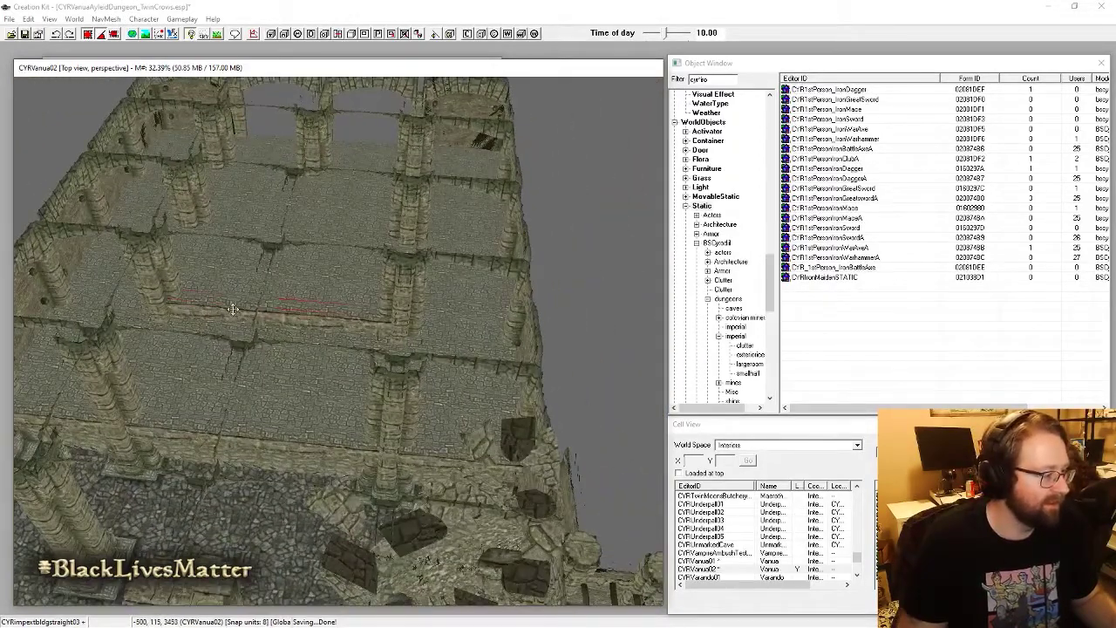
pyautogui.moveTo(205, 394); pyautogui.dragTo(441, 284, button='middle')
pyautogui.scroll(3, 400, 209)
pyautogui.click(439, 280)
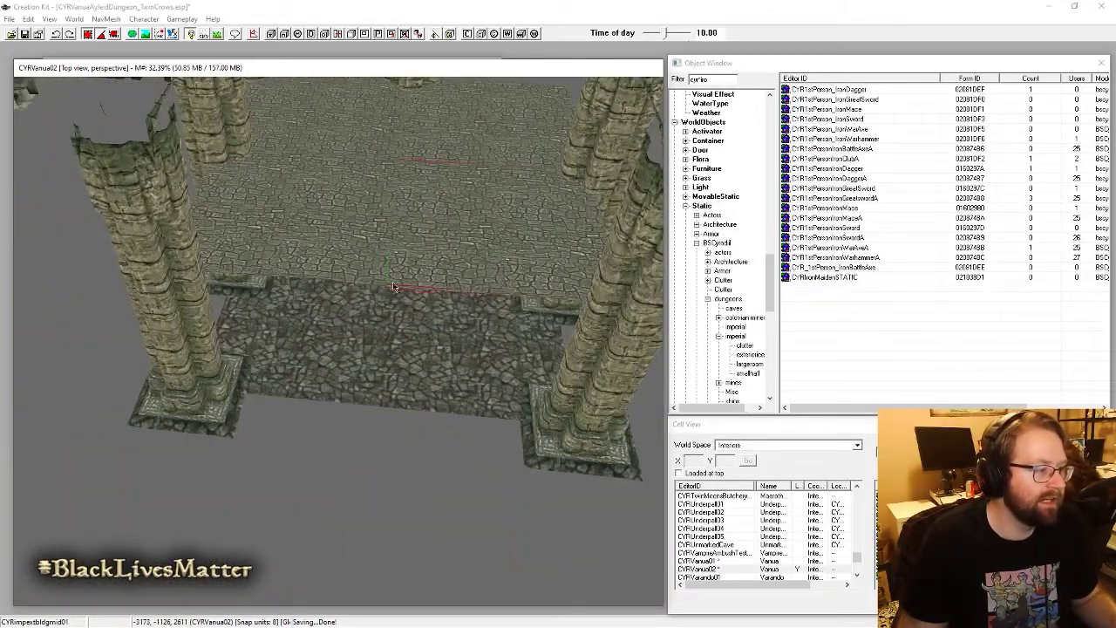
pyautogui.hotkey('ctrl', 'd')
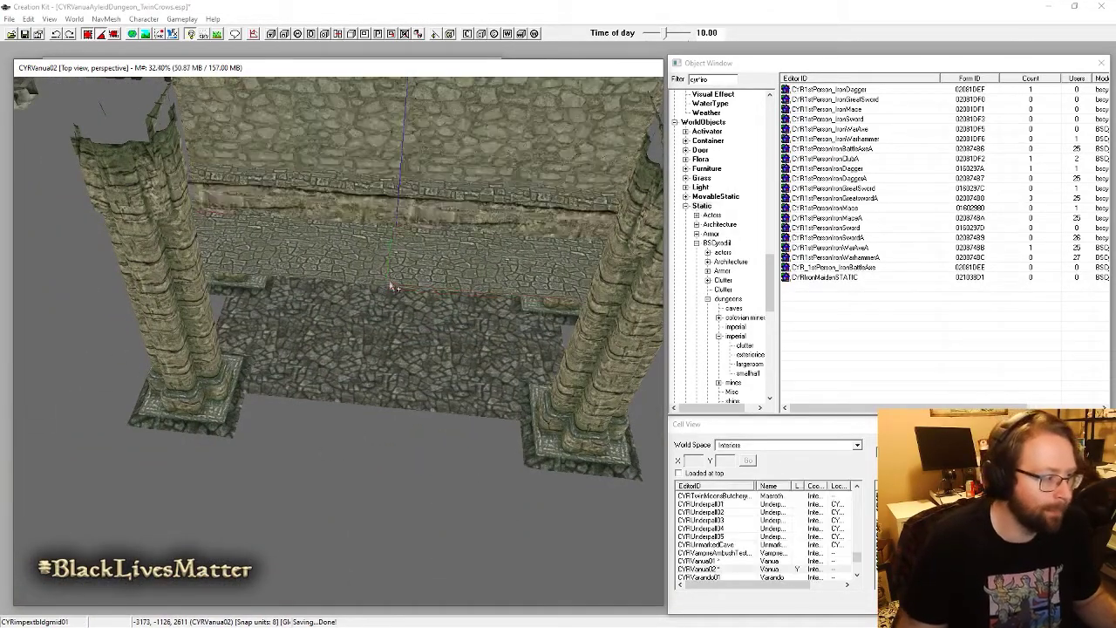
pyautogui.moveTo(420, 142); pyautogui.dragTo(452, 571, button='right')
# Step: Align the CYRimpextbldgstraight03 wall with the outer edge of the separate block's raised floor and check the seam
pyautogui.keyDown('shift'); pyautogui.moveTo(453, 572); pyautogui.dragTo(203, 441, button='middle'); pyautogui.keyUp('shift')
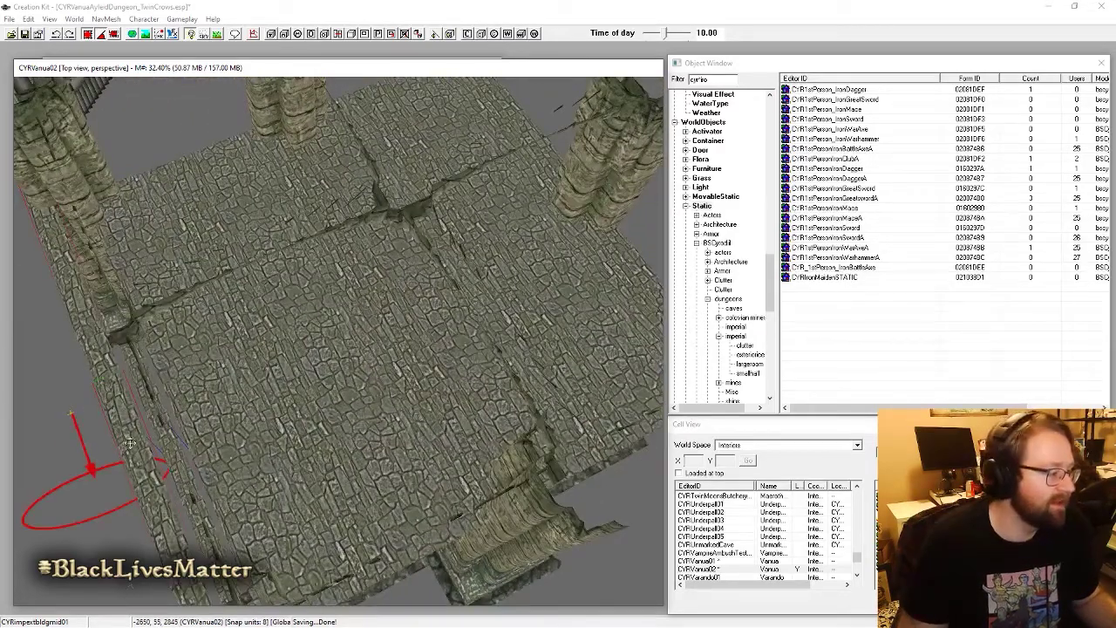
pyautogui.keyDown('shift'); pyautogui.moveTo(129, 443); pyautogui.dragTo(436, 402, button='middle'); pyautogui.keyUp('shift')
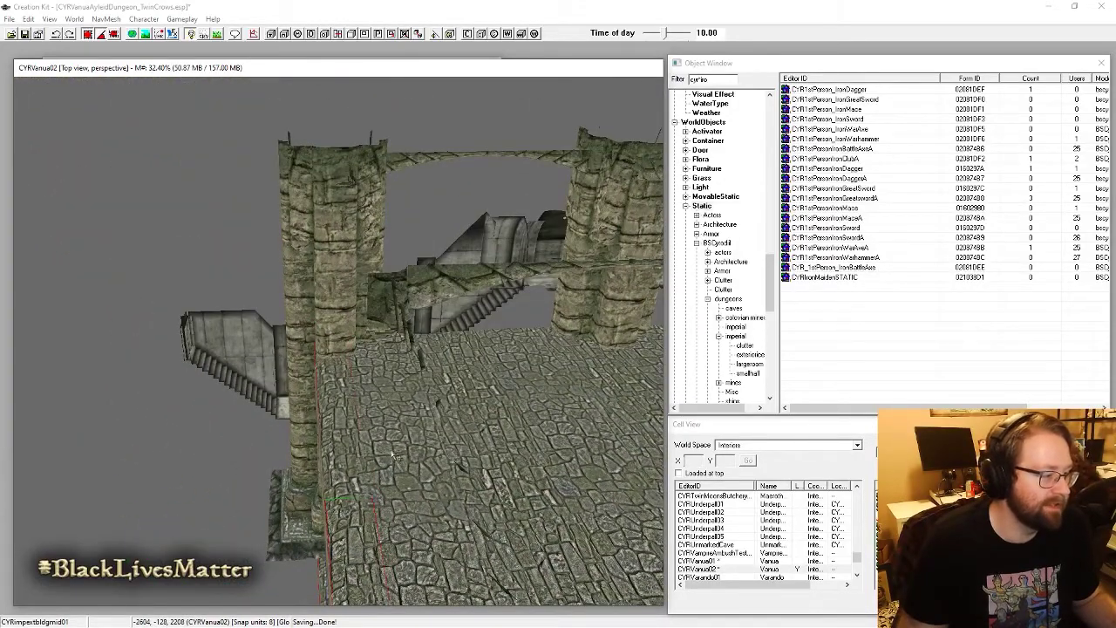
pyautogui.keyDown('shift'); pyautogui.moveTo(392, 454); pyautogui.dragTo(407, 440, button='middle'); pyautogui.keyUp('shift')
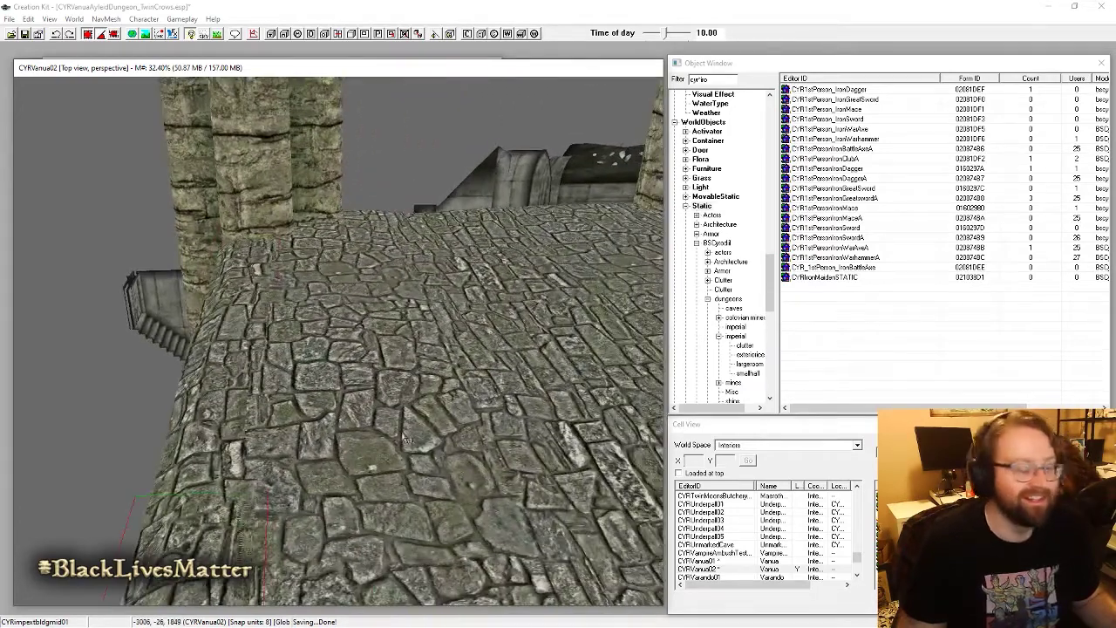
pyautogui.keyDown('shift'); pyautogui.moveTo(279, 434); pyautogui.dragTo(245, 404, button='middle'); pyautogui.keyUp('shift')
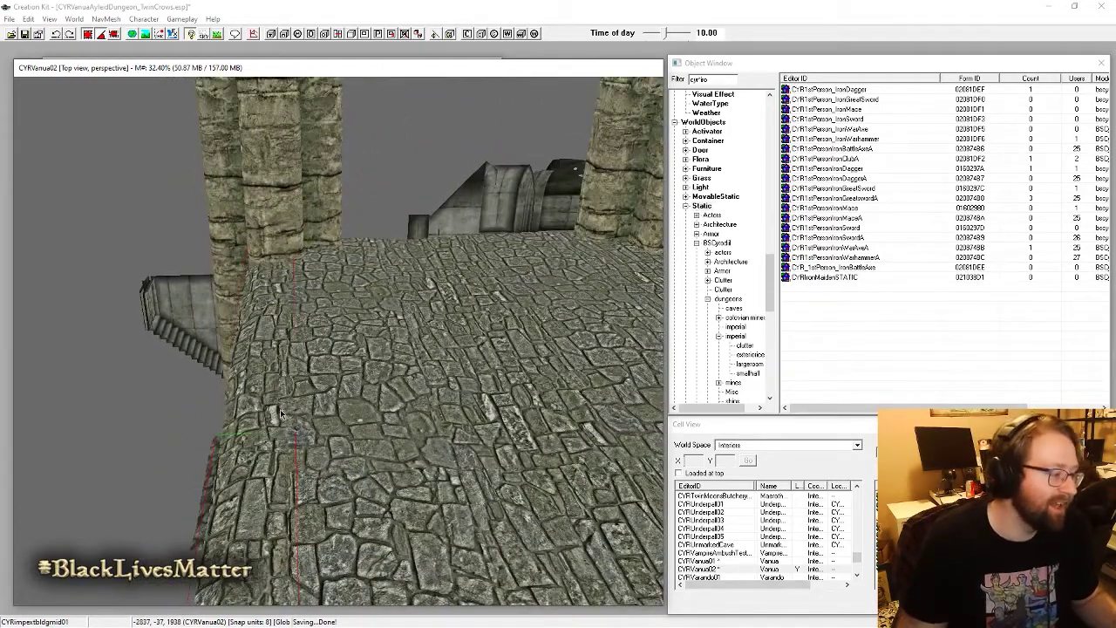
pyautogui.moveTo(272, 390)
pyautogui.mouseDown()
pyautogui.moveTo(245, 388)
pyautogui.moveTo(256, 387)
pyautogui.mouseUp()
pyautogui.keyDown('shift'); pyautogui.moveTo(258, 387); pyautogui.dragTo(381, 354, button='middle'); pyautogui.keyUp('shift')
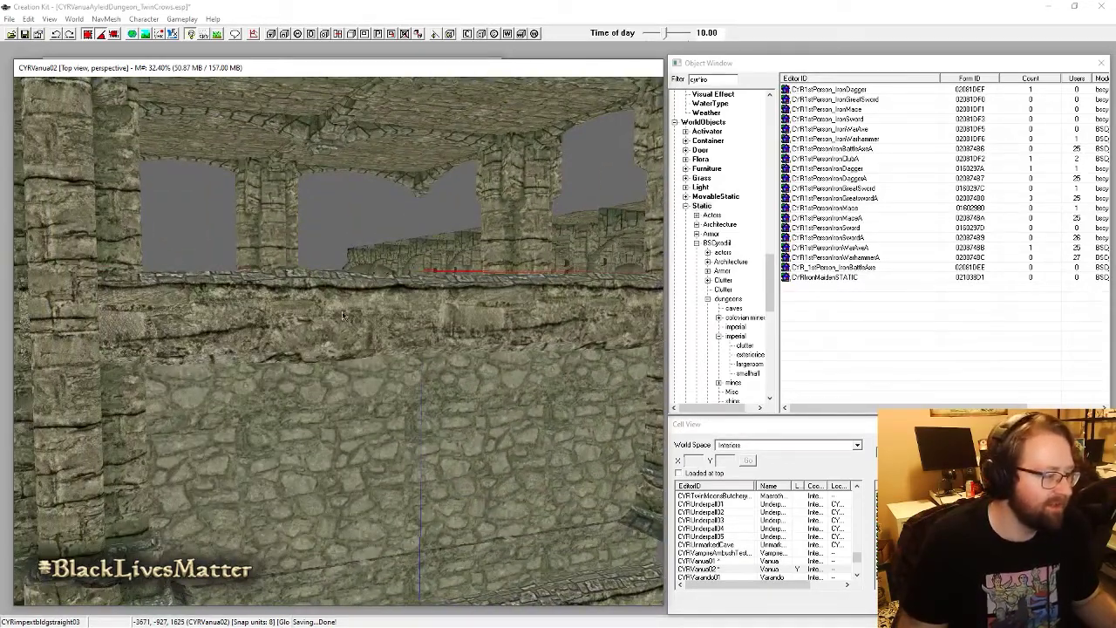
pyautogui.keyDown('shift'); pyautogui.moveTo(341, 311); pyautogui.dragTo(464, 323, button='middle'); pyautogui.keyUp('shift')
pyautogui.scroll(5, 464, 322)
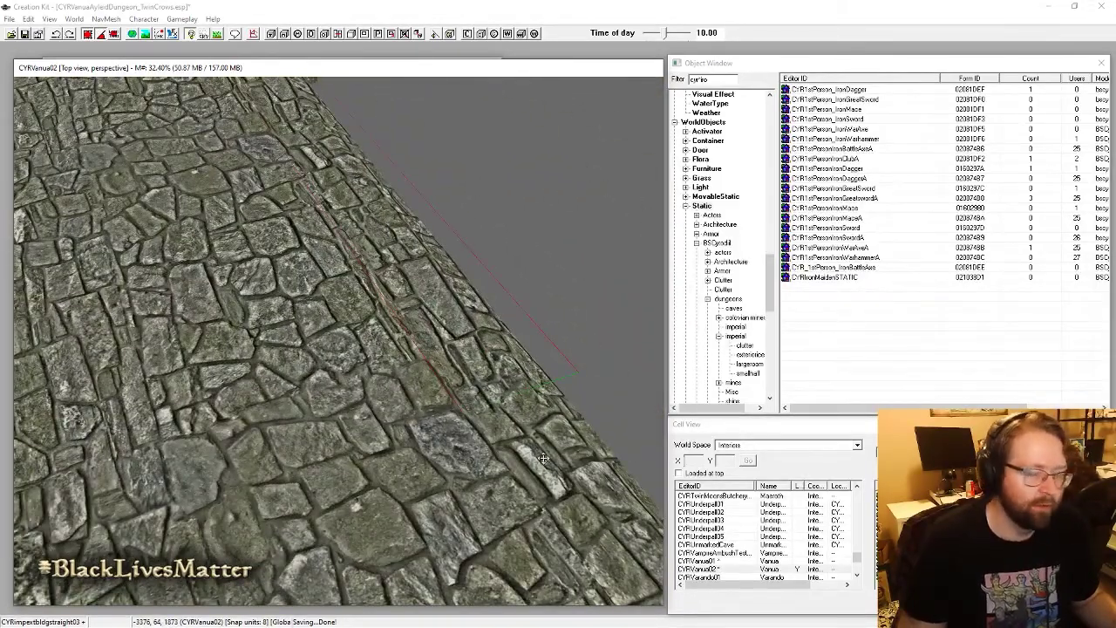
pyautogui.scroll(-6, 542, 459)
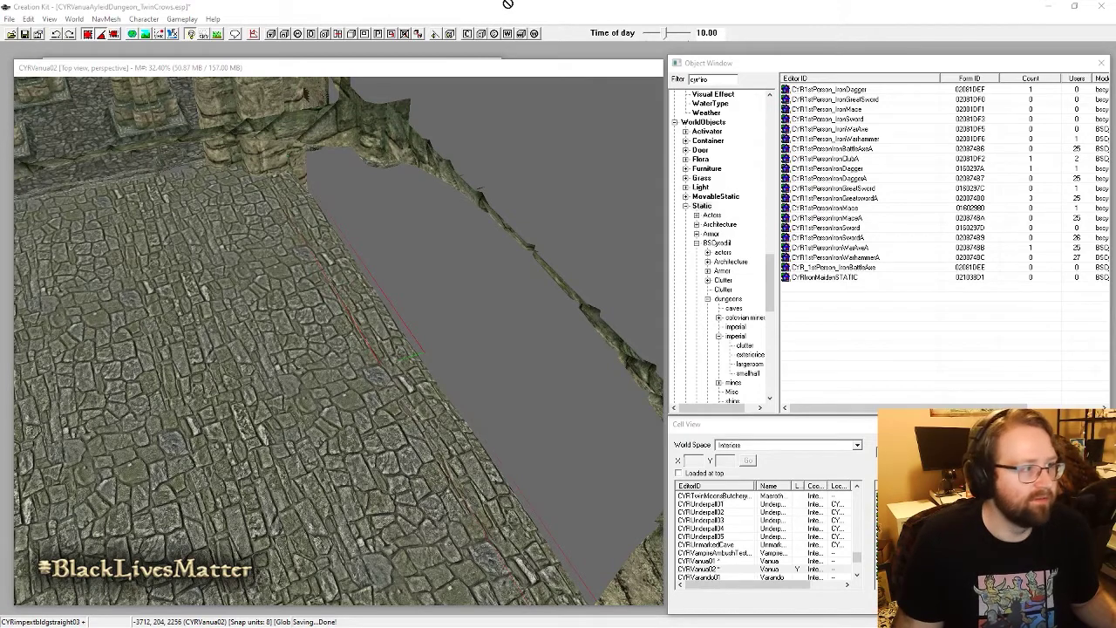
# Step: Switch to the browser, view the Reddit thread on the Oblivion mod Terry Pratchett worked on, and close the browser
pyautogui.moveTo(506, 7); pyautogui.dragTo(579, 2)
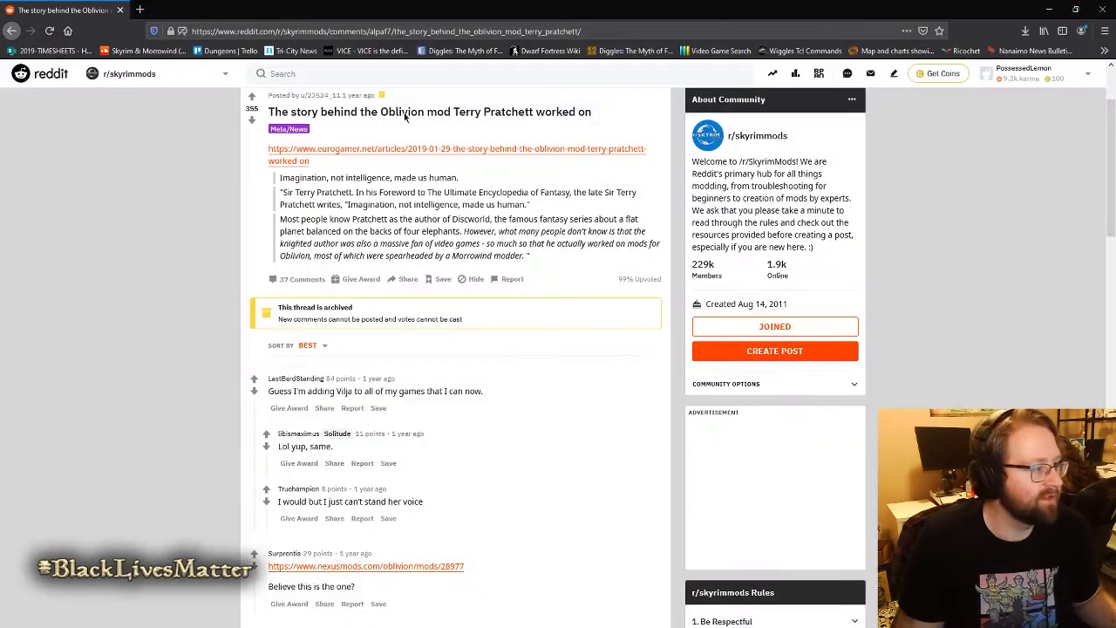
pyautogui.scroll(2, 182, 296)
pyautogui.scroll(1, 183, 301)
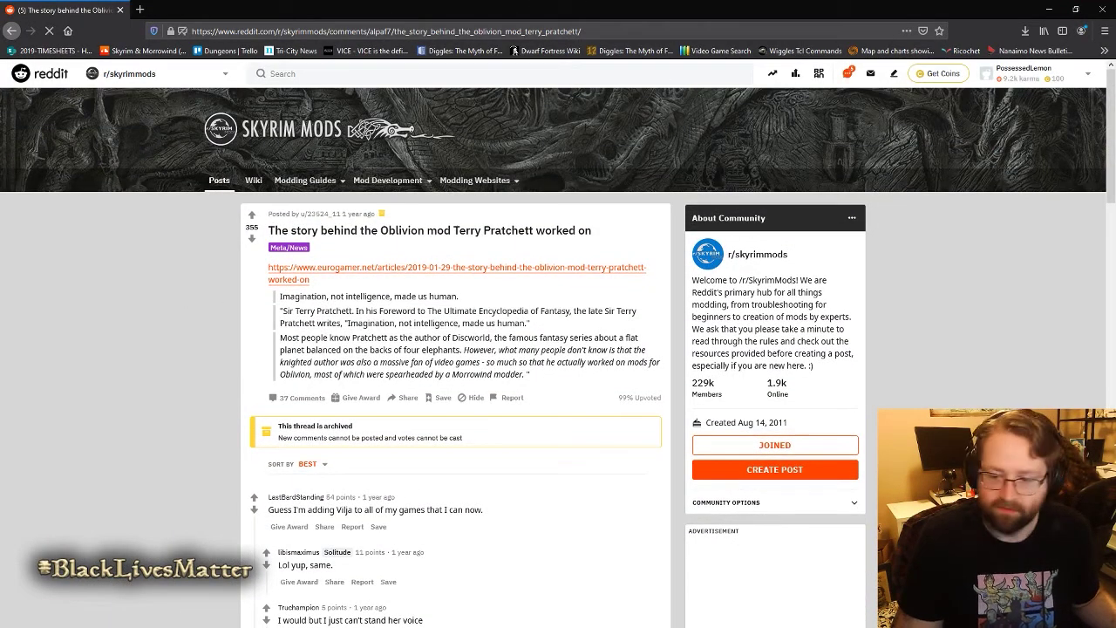
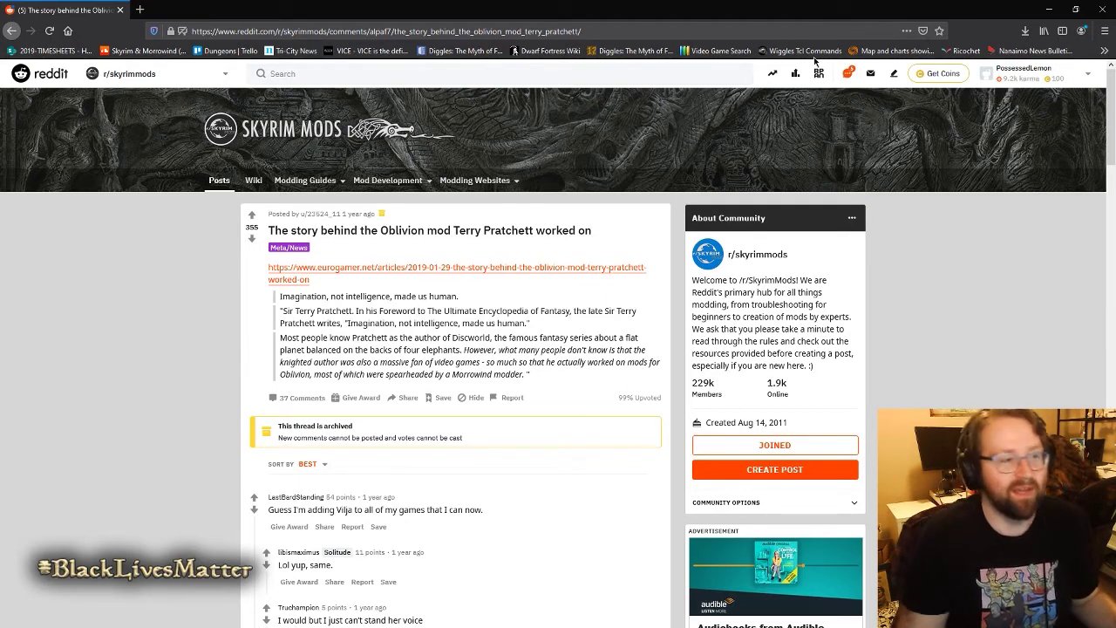
pyautogui.click(1102, 8)
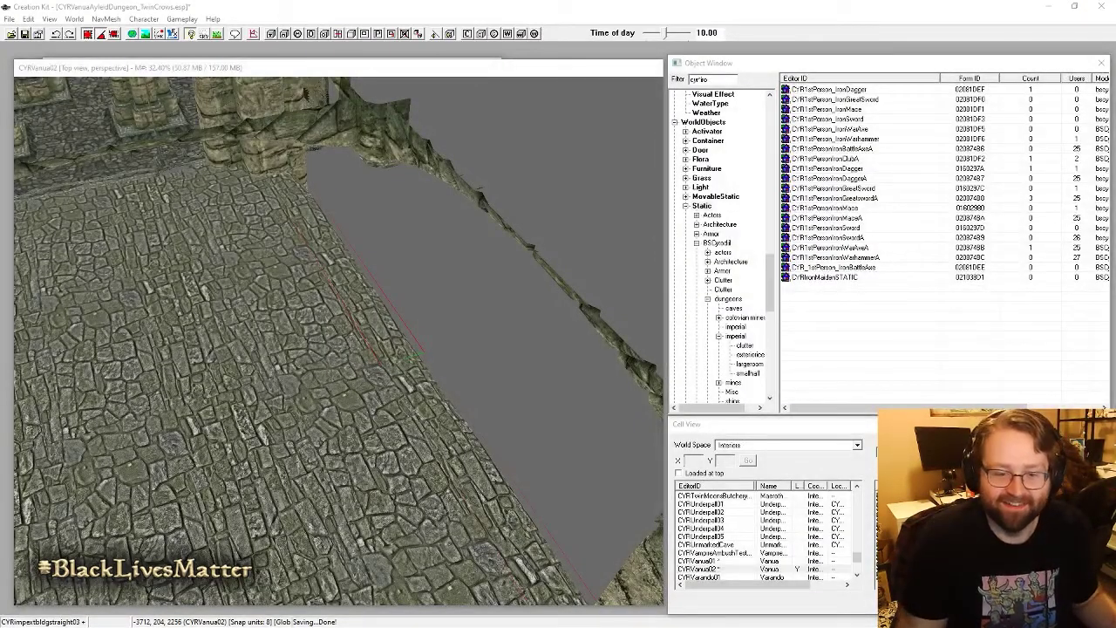
# Step: Delete the CYRimproompillar01 pillars standing around the separate platform block
pyautogui.moveTo(475, 397); pyautogui.dragTo(458, 301, button='middle')
pyautogui.scroll(-6, 408, 370)
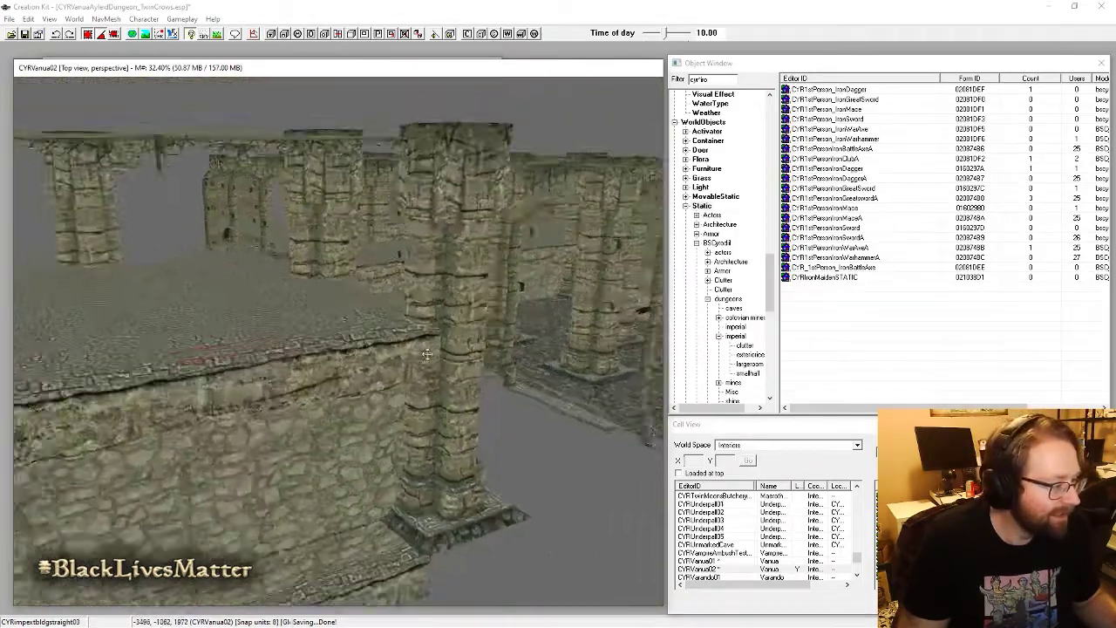
pyautogui.moveTo(408, 370); pyautogui.dragTo(458, 379, button='middle')
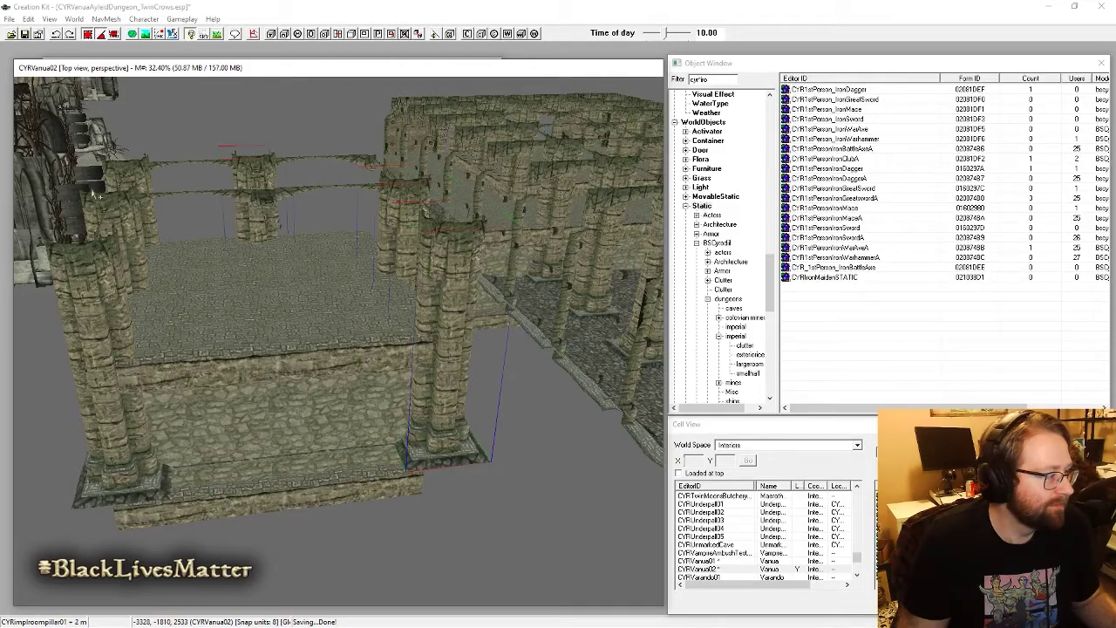
pyautogui.click(108, 326)
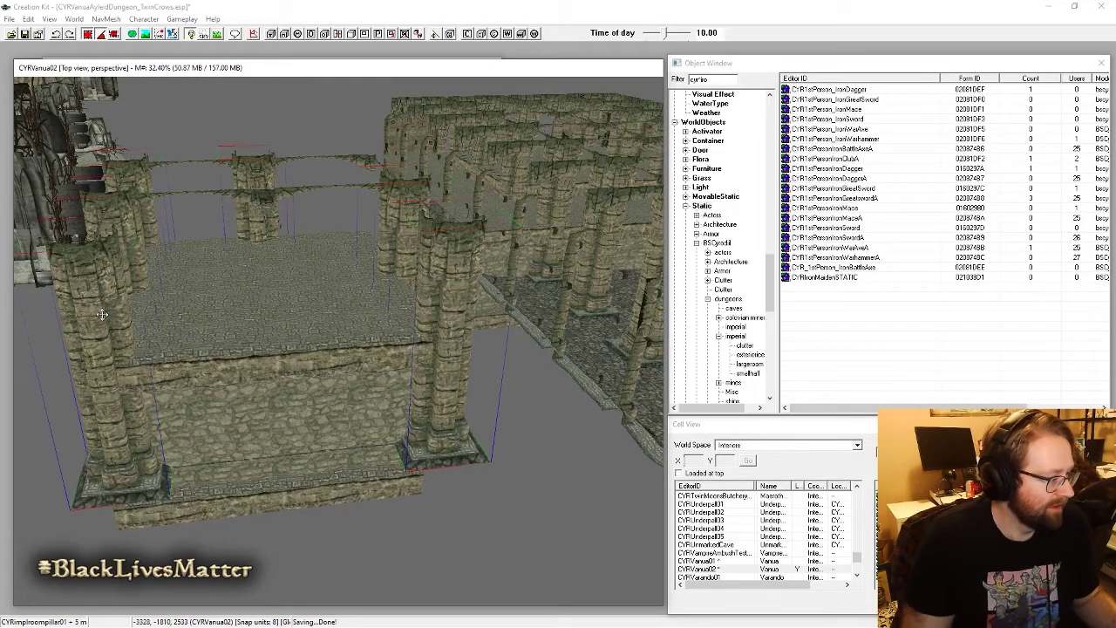
pyautogui.press('Delete')
# Step: Examine the hall's stepped ledge and its curved corner as a model for the separate block's open side
pyautogui.click(301, 361)
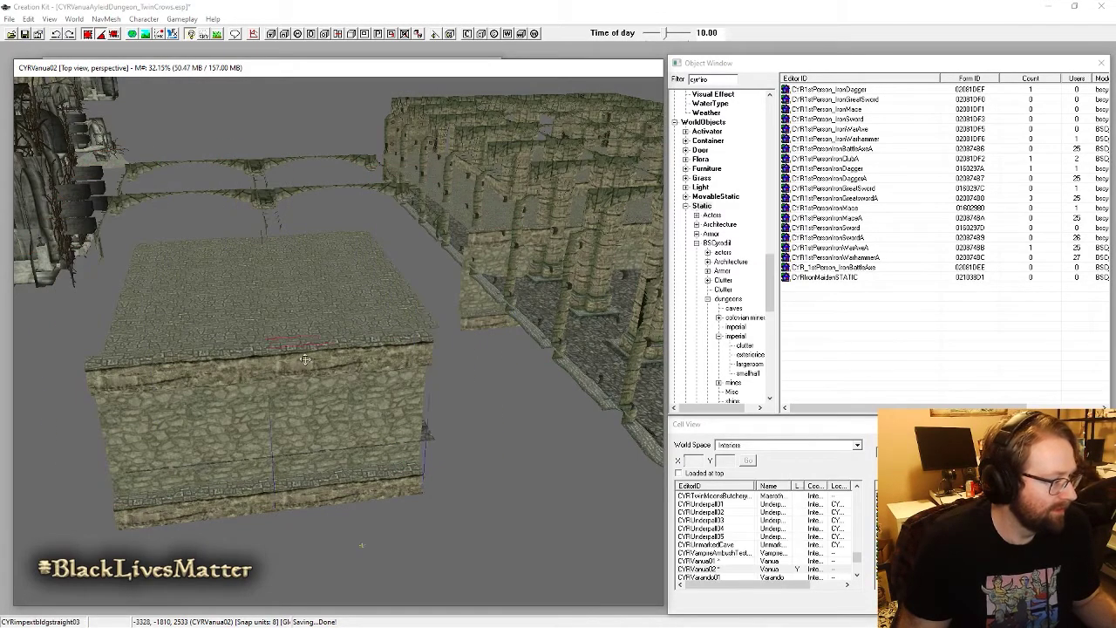
pyautogui.keyDown('shift'); pyautogui.moveTo(301, 361); pyautogui.dragTo(244, 363, button='middle'); pyautogui.keyUp('shift')
pyautogui.keyDown('shift'); pyautogui.moveTo(573, 422); pyautogui.dragTo(513, 408, button='middle'); pyautogui.keyUp('shift')
pyautogui.keyDown('shift'); pyautogui.moveTo(581, 386); pyautogui.dragTo(470, 373, button='middle'); pyautogui.keyUp('shift')
pyautogui.click(340, 371)
pyautogui.press('Delete')
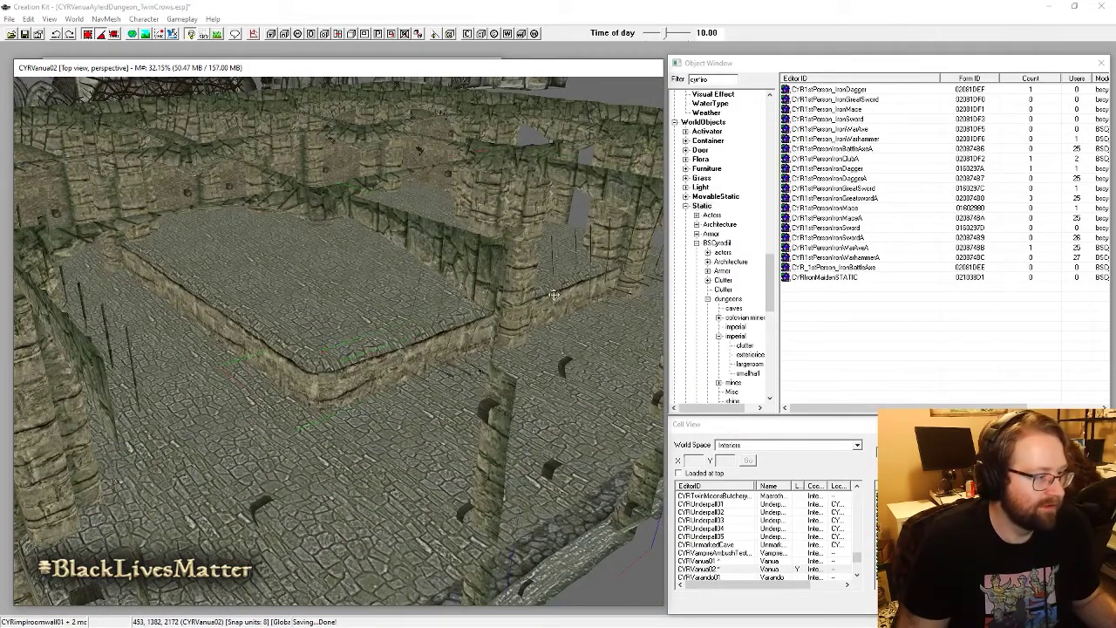
pyautogui.keyDown('shift'); pyautogui.moveTo(585, 328); pyautogui.dragTo(577, 326, button='middle'); pyautogui.keyUp('shift')
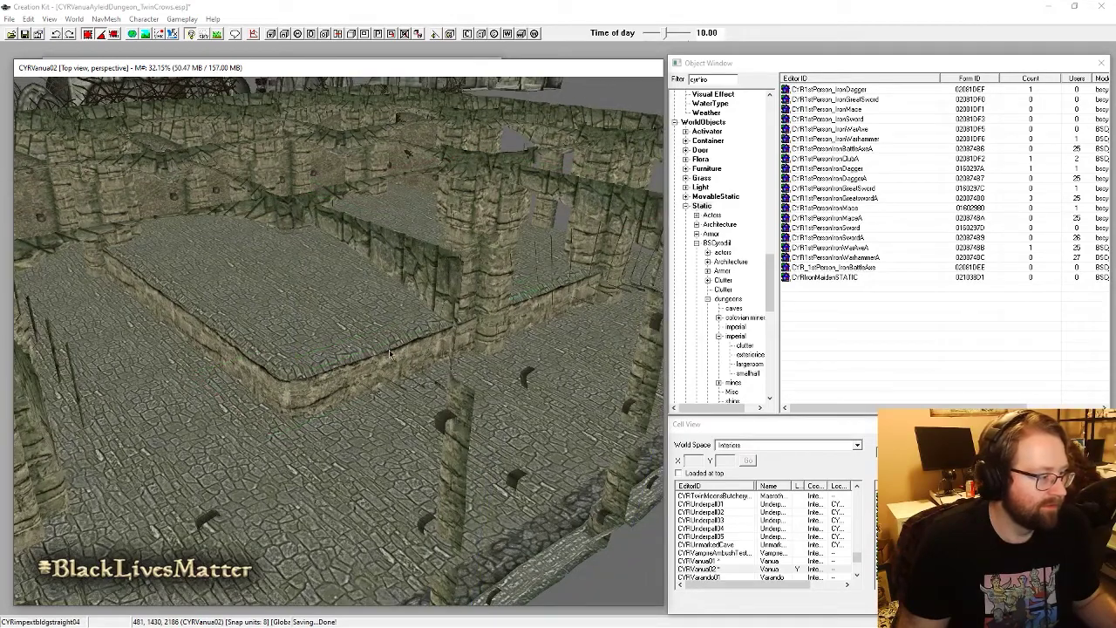
pyautogui.keyDown('shift'); pyautogui.moveTo(301, 380); pyautogui.dragTo(499, 407, button='middle'); pyautogui.keyUp('shift')
pyautogui.scroll(5, 500, 407)
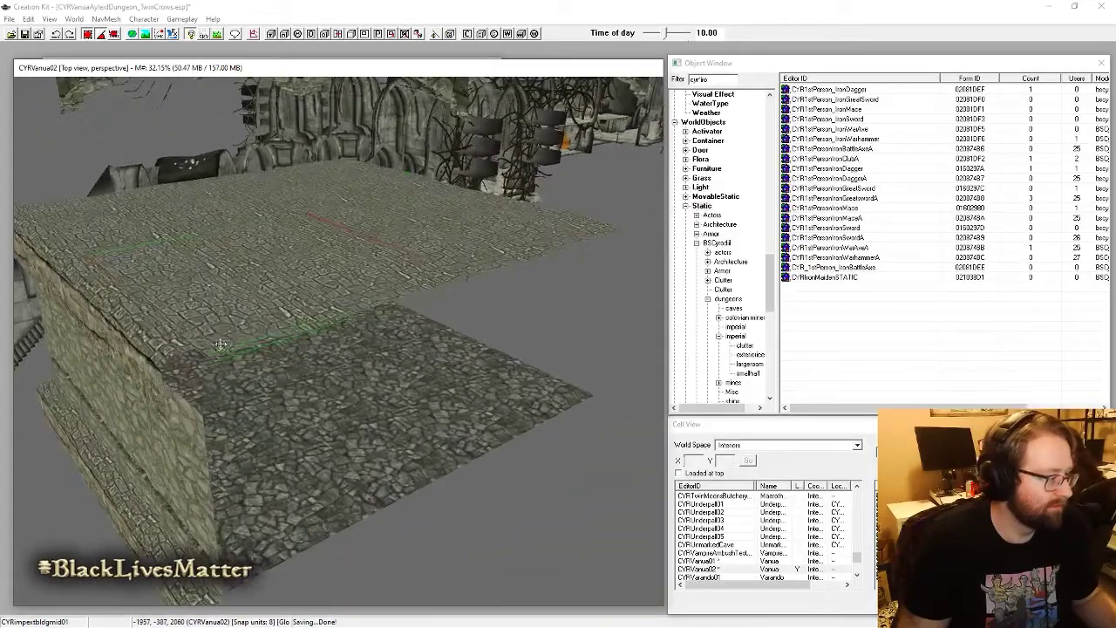
# Step: Place a ledge wall along the block's open side with a CYRimpextbldgcorner03 piece where it meets the front wall
pyautogui.moveTo(209, 349); pyautogui.dragTo(296, 350, button='right')
pyautogui.moveTo(297, 350); pyautogui.dragTo(445, 380)
pyautogui.keyDown('shift'); pyautogui.moveTo(445, 380); pyautogui.dragTo(270, 383, button='middle'); pyautogui.keyUp('shift')
pyautogui.moveTo(270, 384); pyautogui.dragTo(362, 384, button='right')
pyautogui.keyDown('shift'); pyautogui.moveTo(362, 384); pyautogui.dragTo(344, 384, button='middle'); pyautogui.keyUp('shift')
pyautogui.keyDown('shift'); pyautogui.moveTo(574, 484); pyautogui.dragTo(570, 433, button='middle'); pyautogui.keyUp('shift')
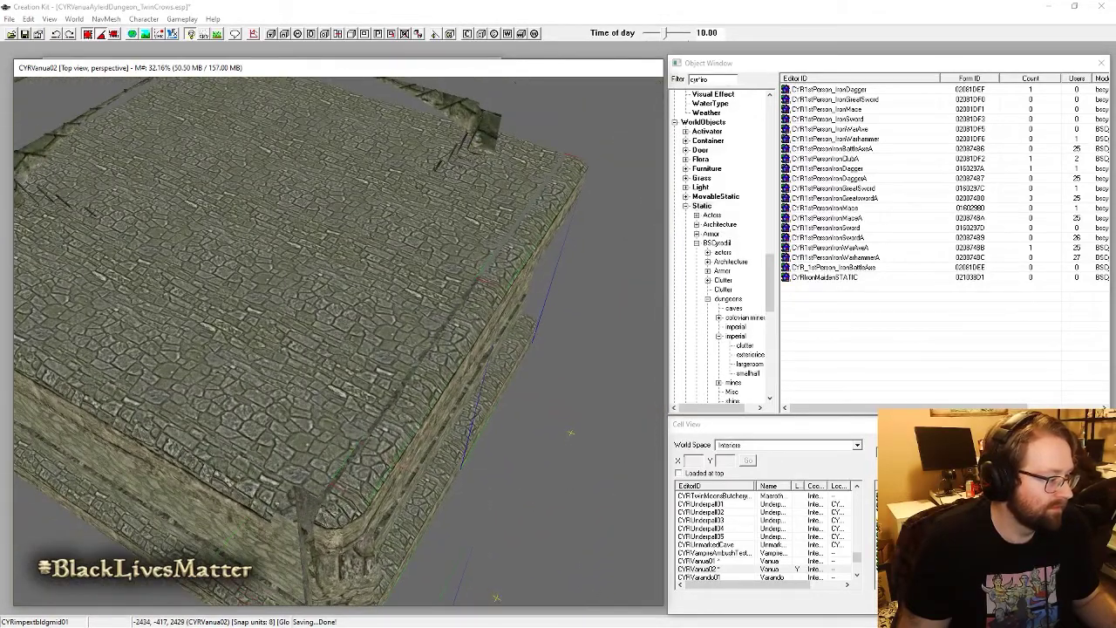
pyautogui.scroll(5, 413, 377)
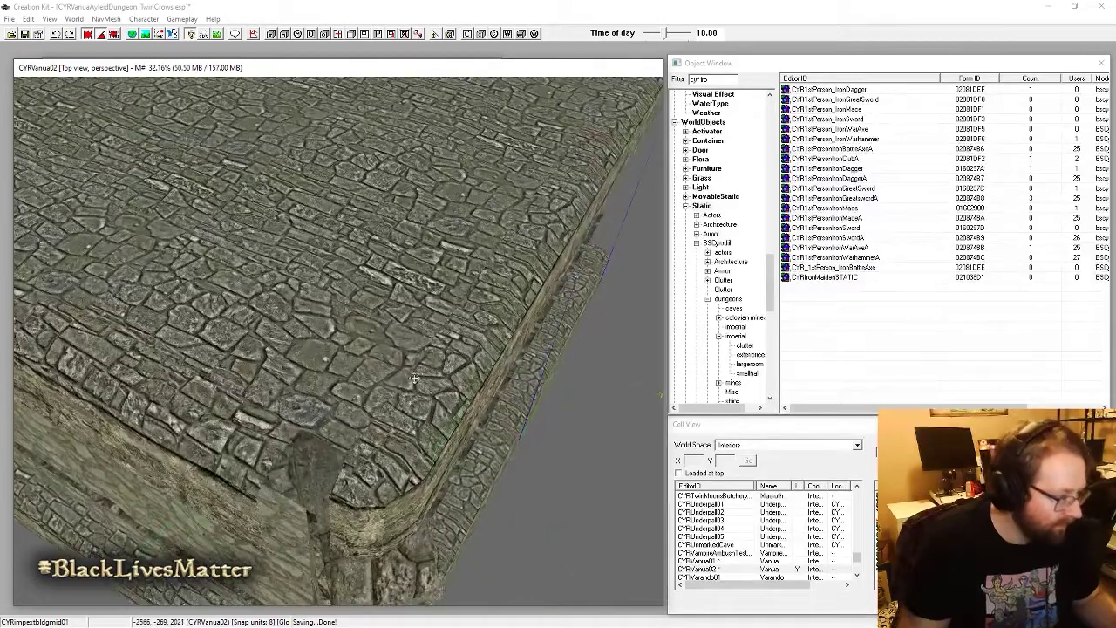
pyautogui.moveTo(426, 416)
pyautogui.keyDown('shift'); pyautogui.mouseDown(button='middle')
pyautogui.moveTo(396, 391)
pyautogui.moveTo(414, 433)
pyautogui.mouseUp(button='middle'); pyautogui.keyUp('shift')
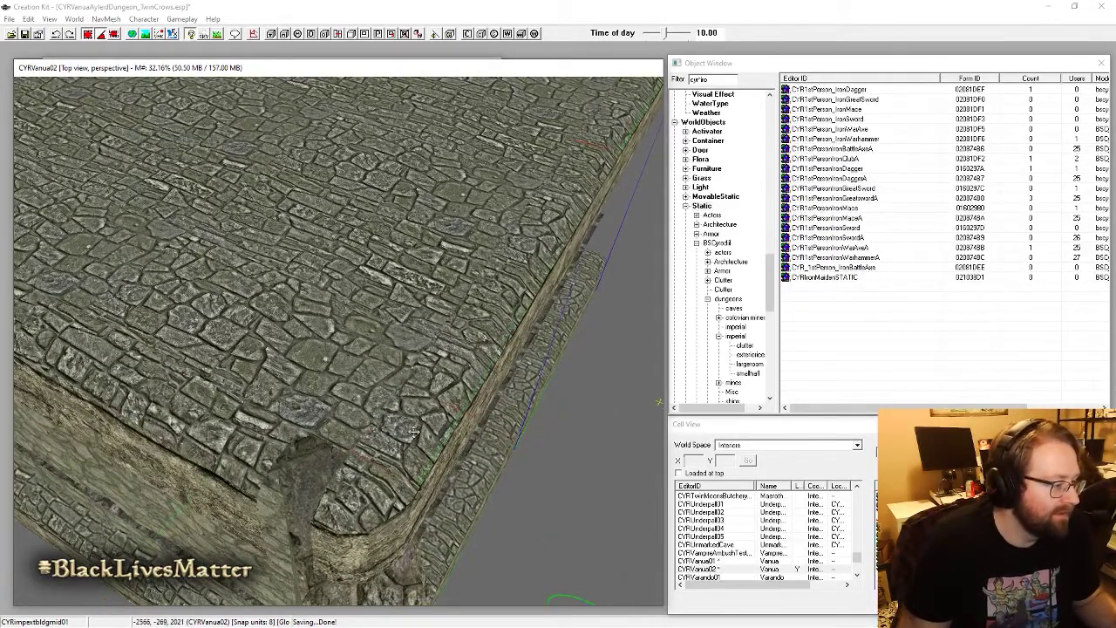
# Step: Shift the CYRimpextbldgstraight03 ledge wall beside the curved corner so its edge meets the separate block's neighbouring ledge
pyautogui.click(233, 471)
pyautogui.moveTo(241, 438); pyautogui.dragTo(306, 474)
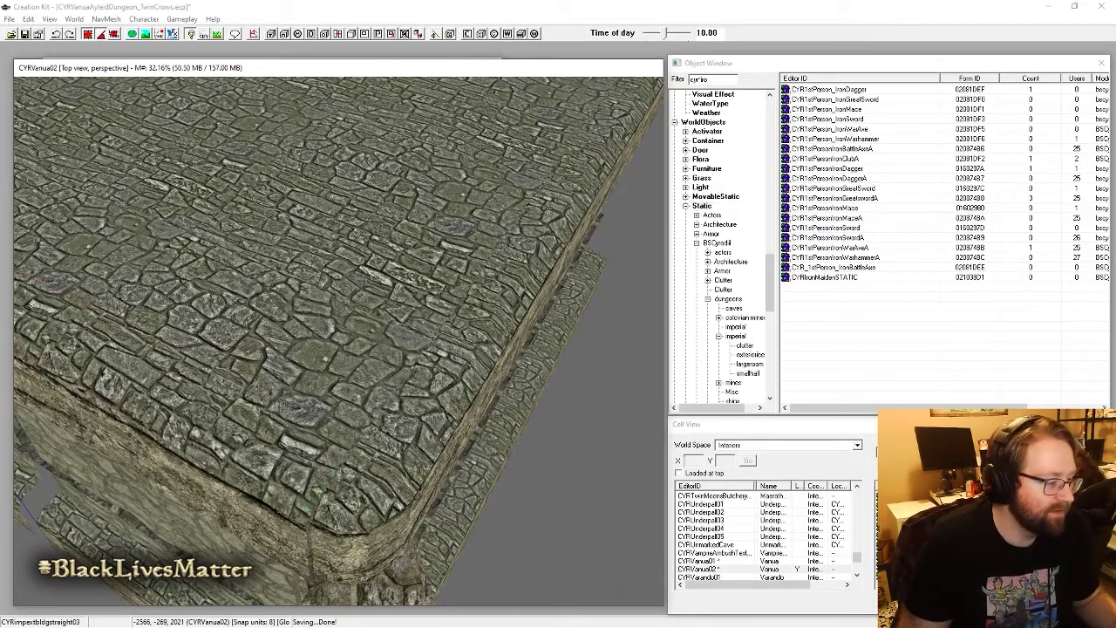
pyautogui.keyDown('shift'); pyautogui.moveTo(381, 493); pyautogui.dragTo(537, 478, button='middle'); pyautogui.keyUp('shift')
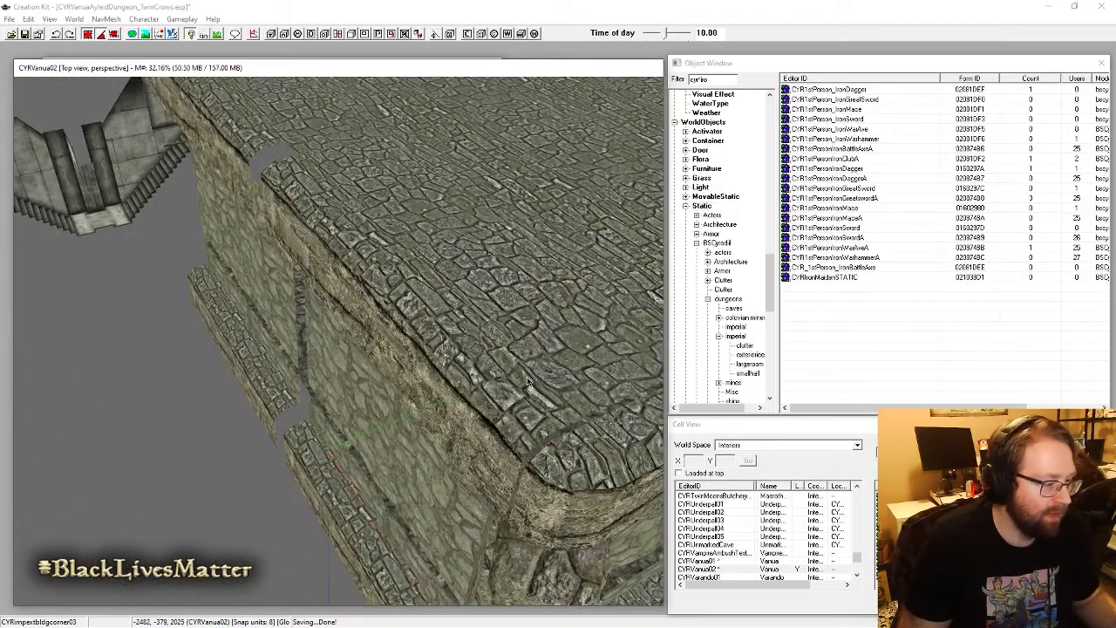
pyautogui.keyDown('shift'); pyautogui.moveTo(526, 371); pyautogui.dragTo(502, 370, button='middle'); pyautogui.keyUp('shift')
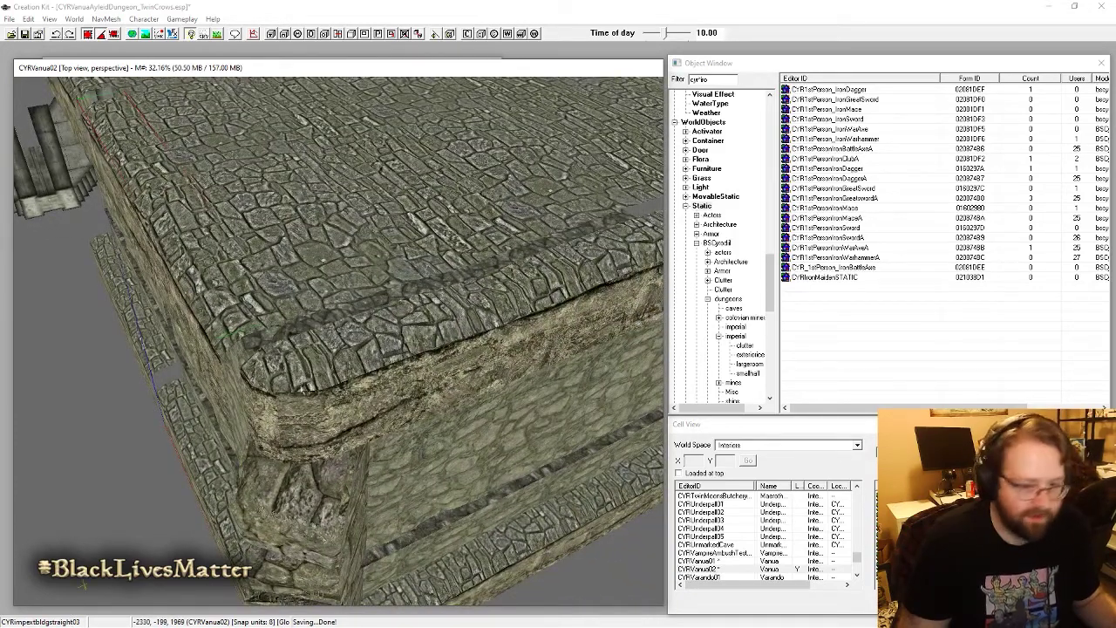
# Step: Select the CYRimpextbldgcorner03 piece together with the adjoining CYRimpextbldgstraight04 walls and nudge them into line with the neighbouring ledge
pyautogui.click(299, 385)
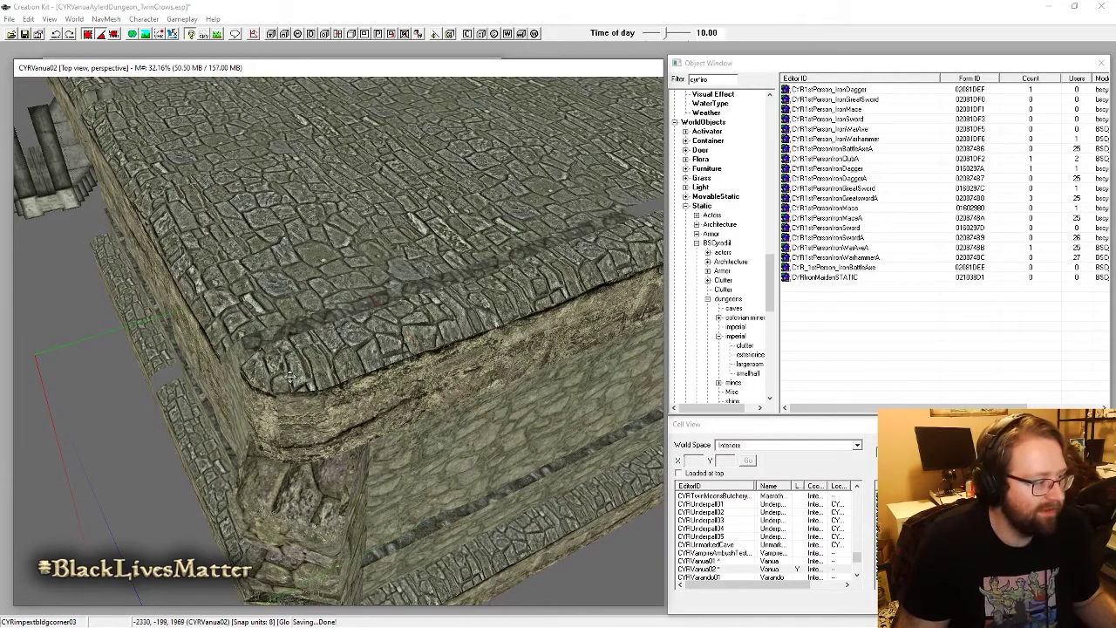
pyautogui.press('1')
pyautogui.press('1')
pyautogui.press('1')
pyautogui.keyDown('ctrl'); pyautogui.click(397, 330); pyautogui.keyUp('ctrl')
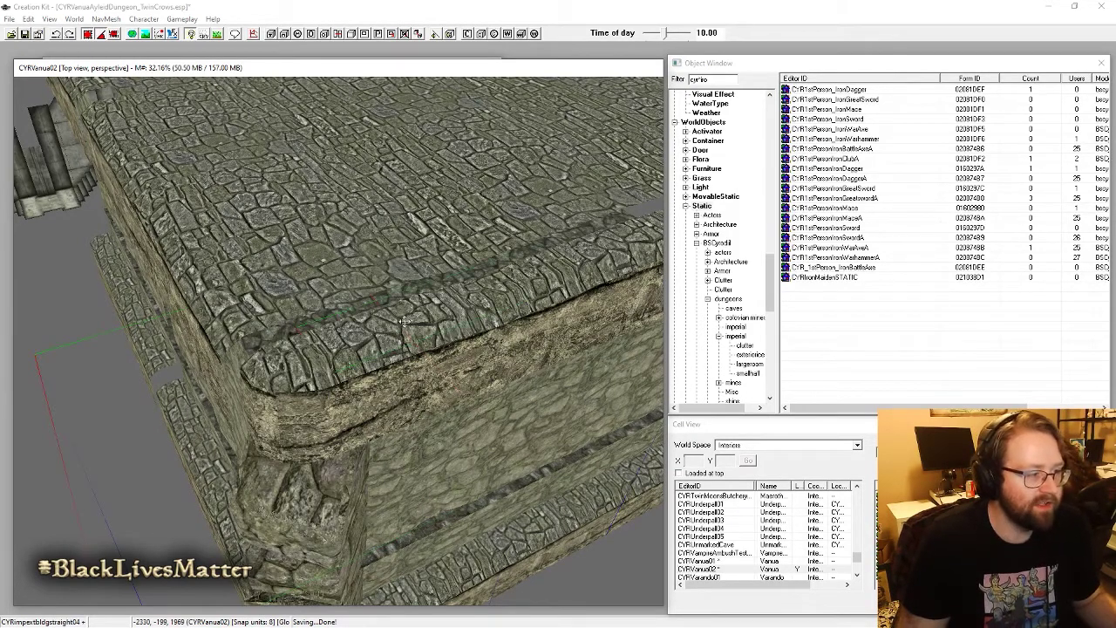
pyautogui.scroll(-3, 488, 301)
pyautogui.scroll(5, 339, 340)
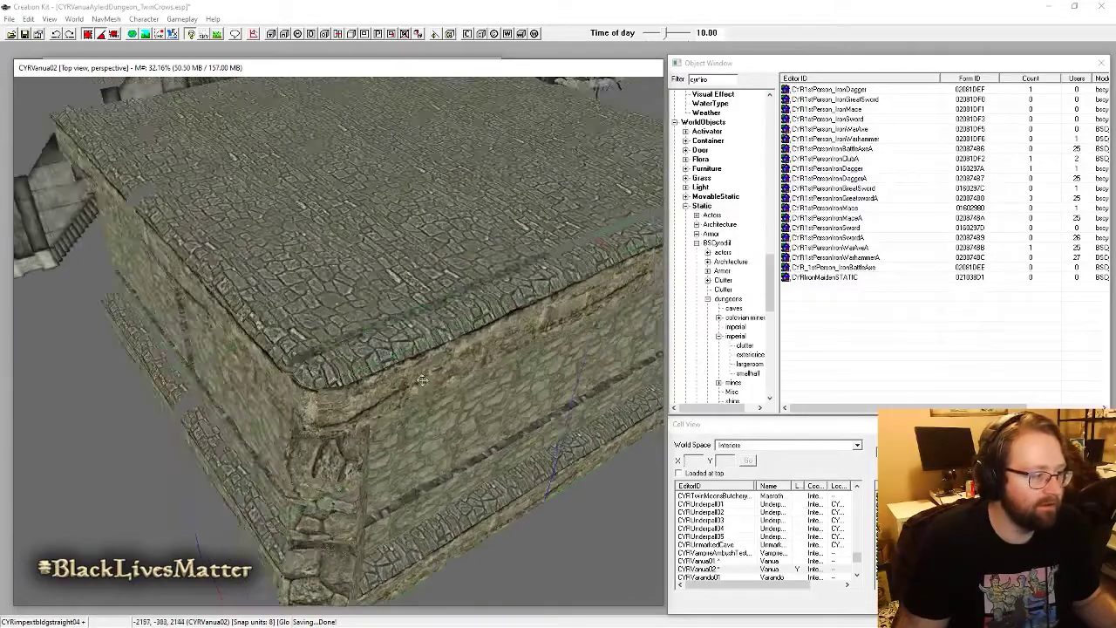
pyautogui.keyDown('shift'); pyautogui.moveTo(463, 363); pyautogui.dragTo(628, 523, button='middle'); pyautogui.keyUp('shift')
pyautogui.press('1')
pyautogui.press('1')
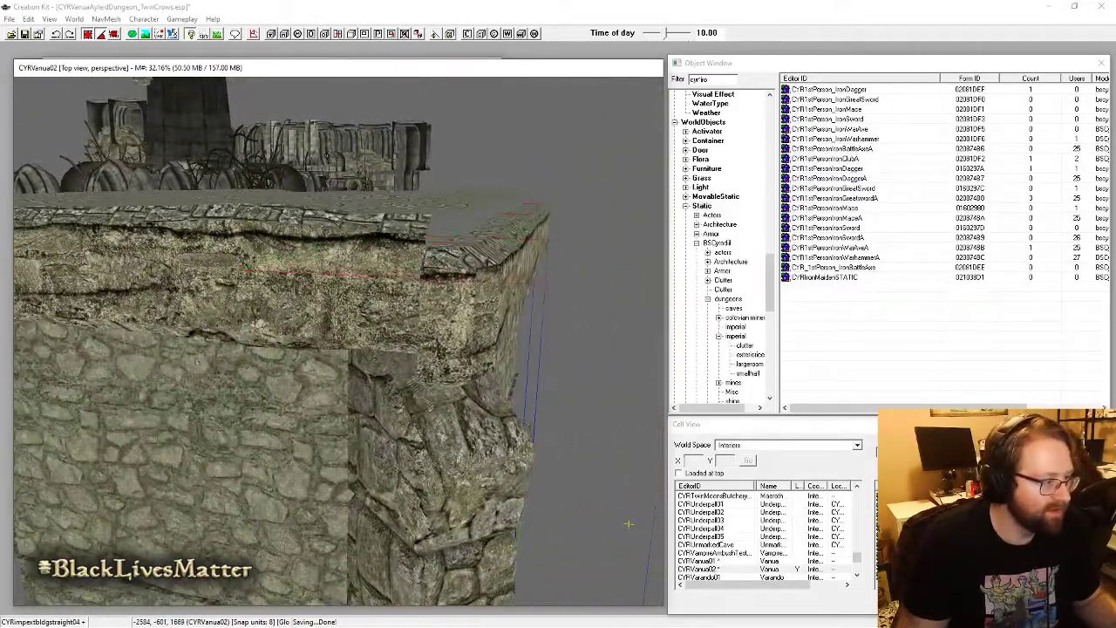
pyautogui.moveTo(627, 524); pyautogui.dragTo(626, 520)
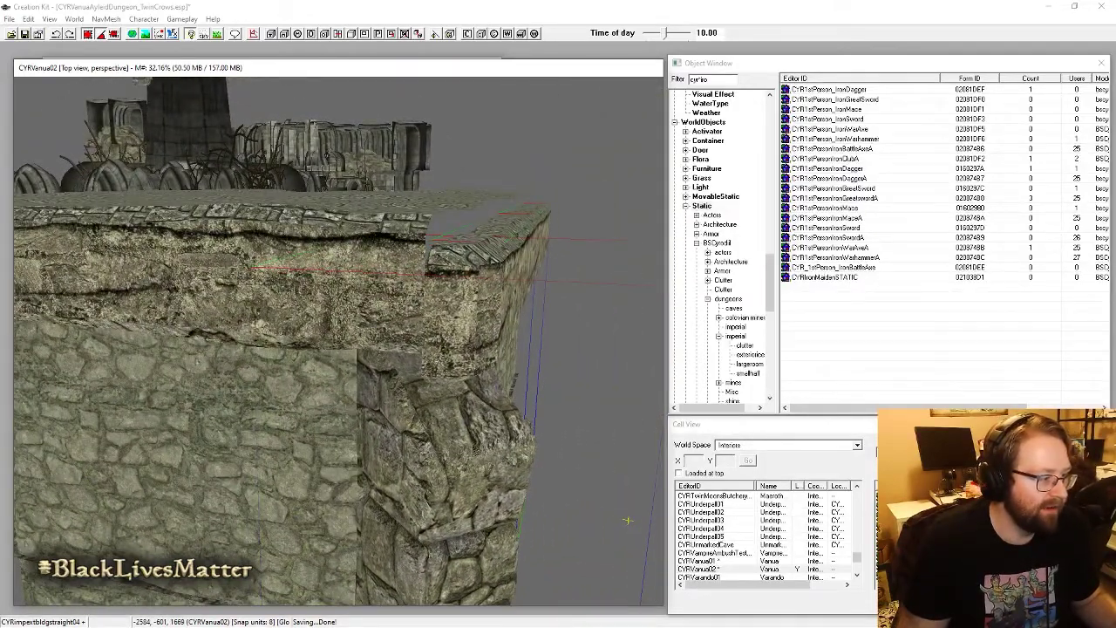
pyautogui.hotkey('ctrl', 'z')
pyautogui.hotkey('ctrl', 'y')
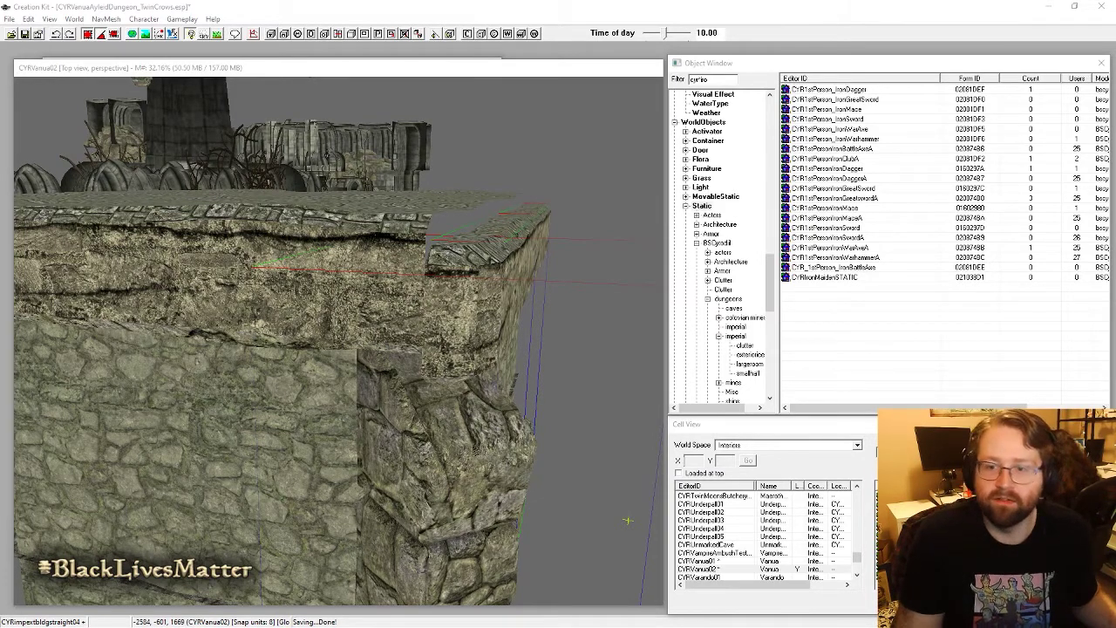
# Step: Switch to the browser and open the uploader's file list from the Strotis New House Resource page on Nexus Mods
pyautogui.moveTo(619, 116); pyautogui.dragTo(715, 17)
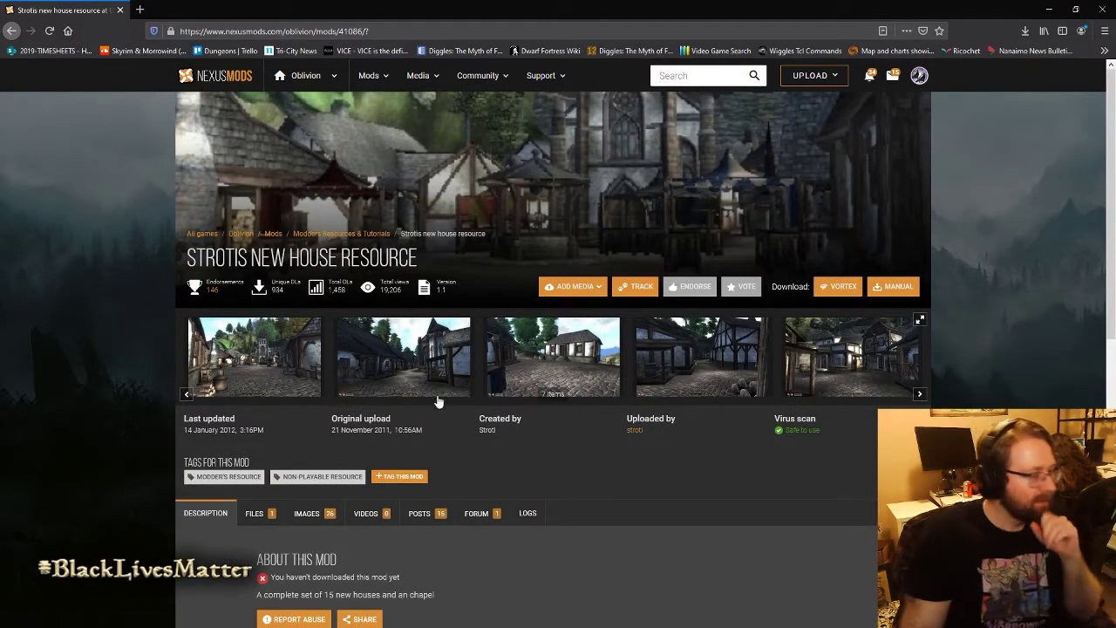
pyautogui.click(635, 431)
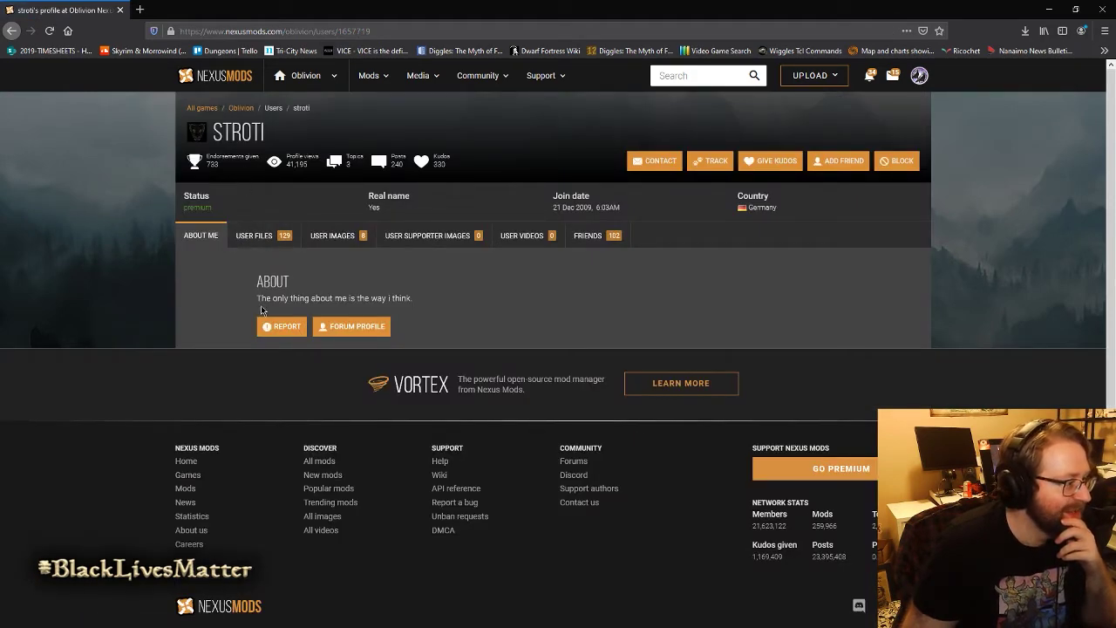
pyautogui.click(247, 243)
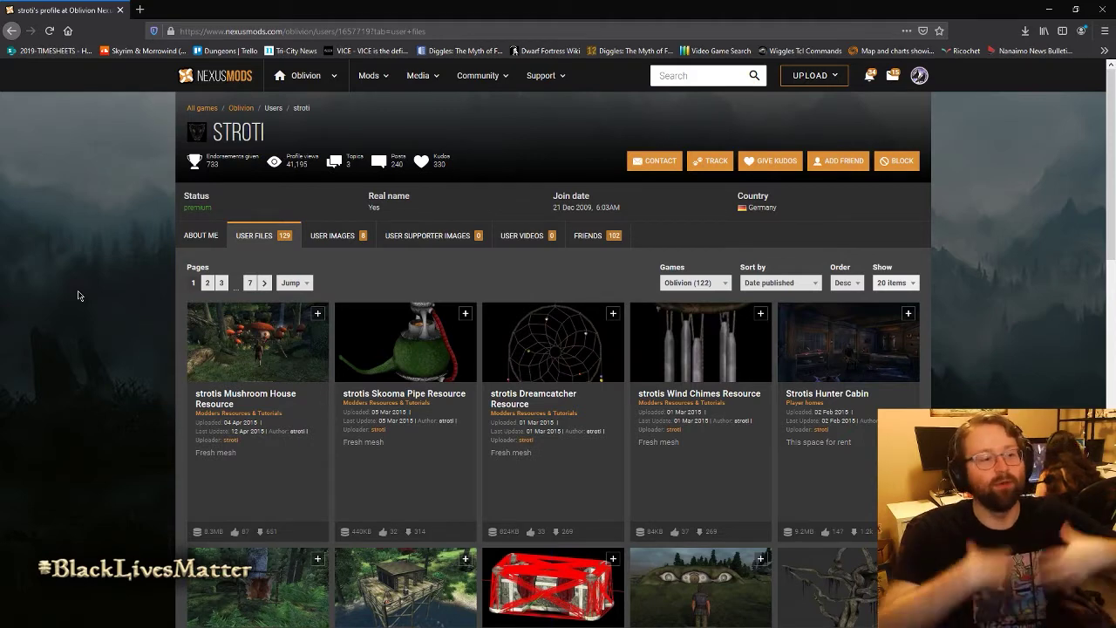
# Step: Look through the Oblivion modder's resources on the first page of the uploader's file list
pyautogui.scroll(-2, 78, 296)
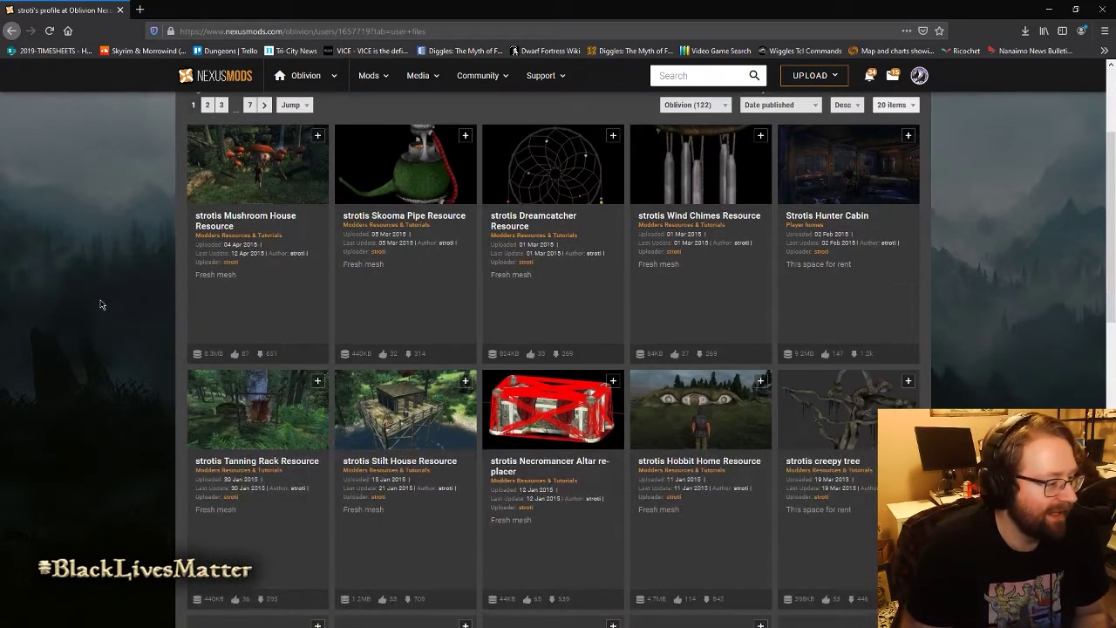
pyautogui.scroll(-2, 100, 309)
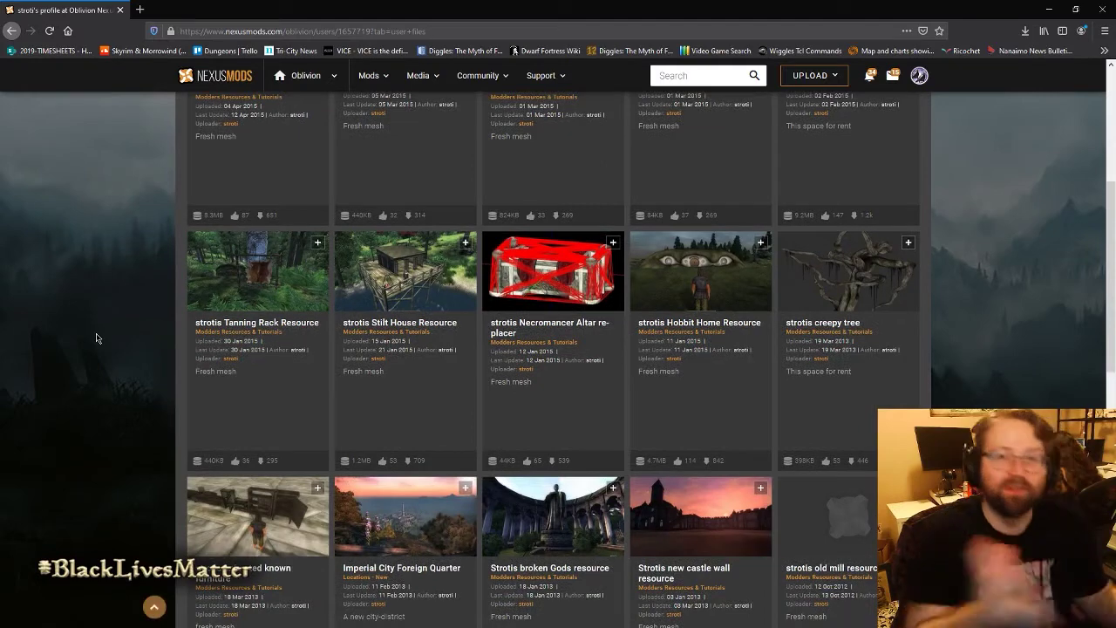
pyautogui.scroll(-2, 97, 338)
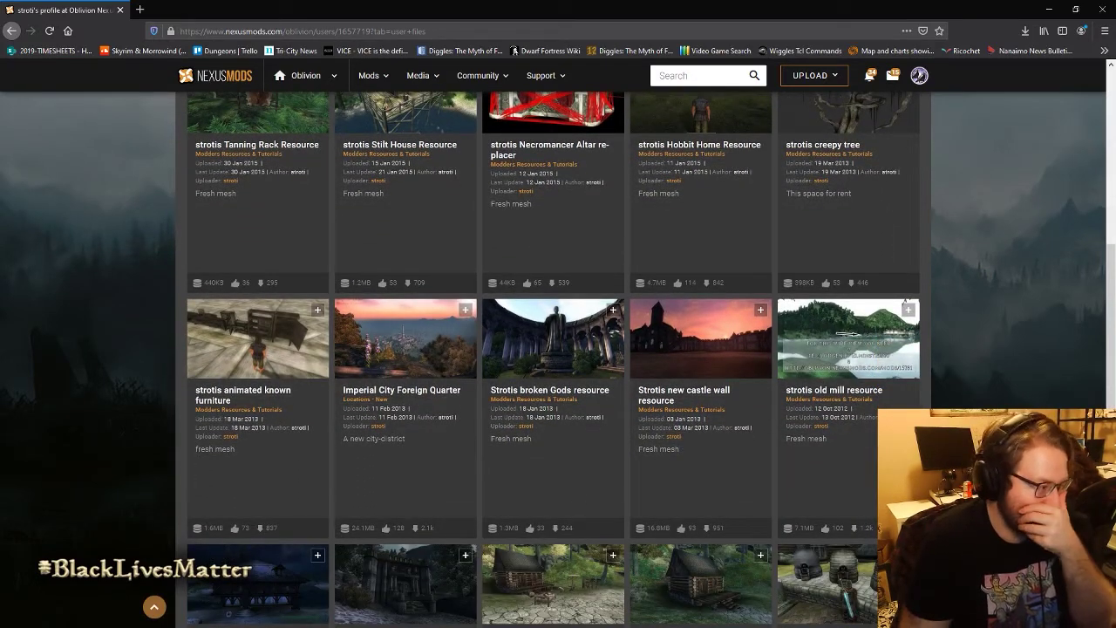
pyautogui.scroll(6, 223, 323)
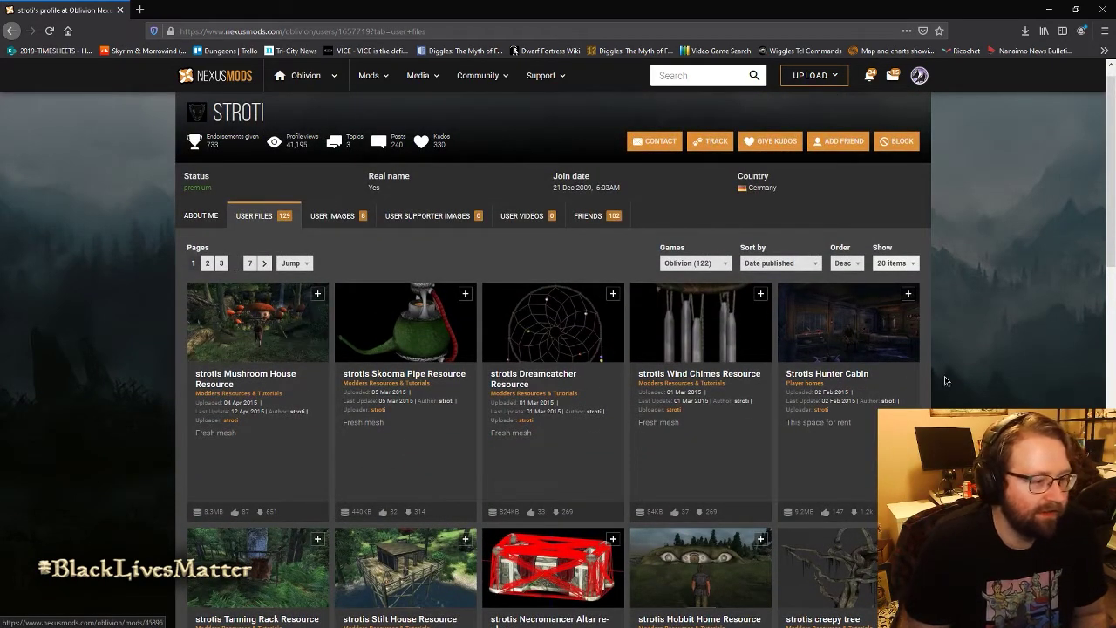
pyautogui.scroll(-2, 961, 403)
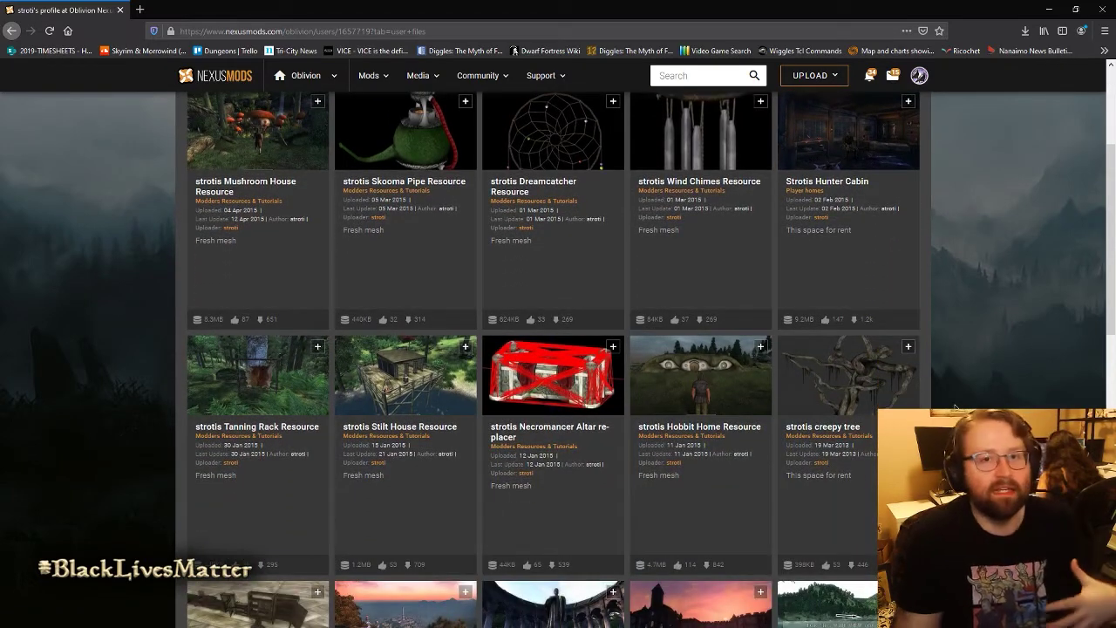
pyautogui.scroll(-1, 651, 359)
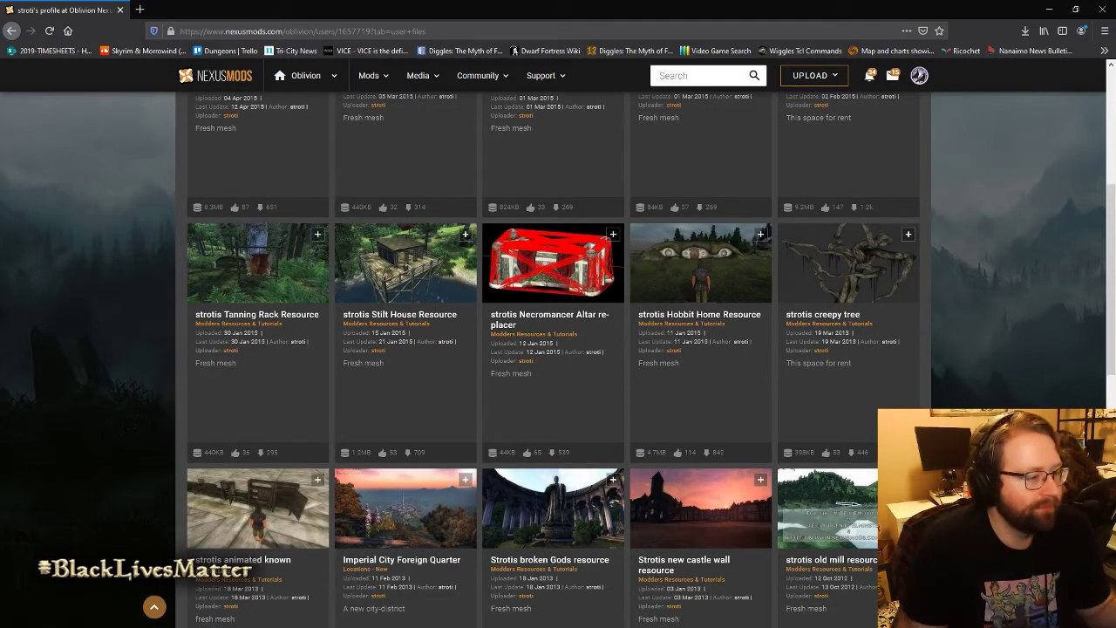
pyautogui.scroll(-2, 553, 357)
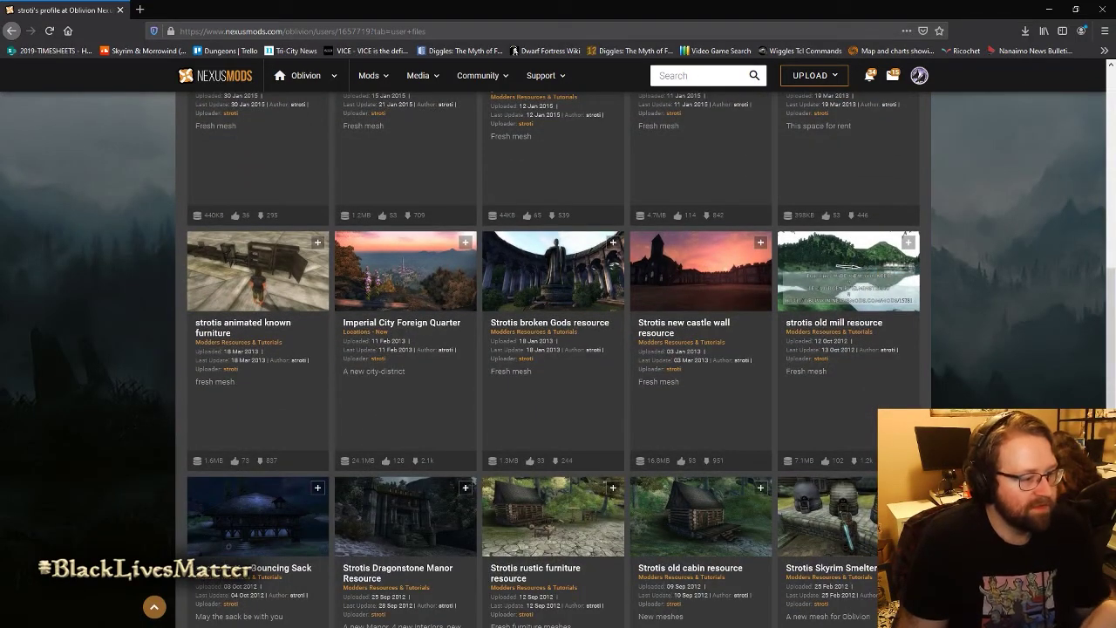
pyautogui.scroll(-2, 552, 358)
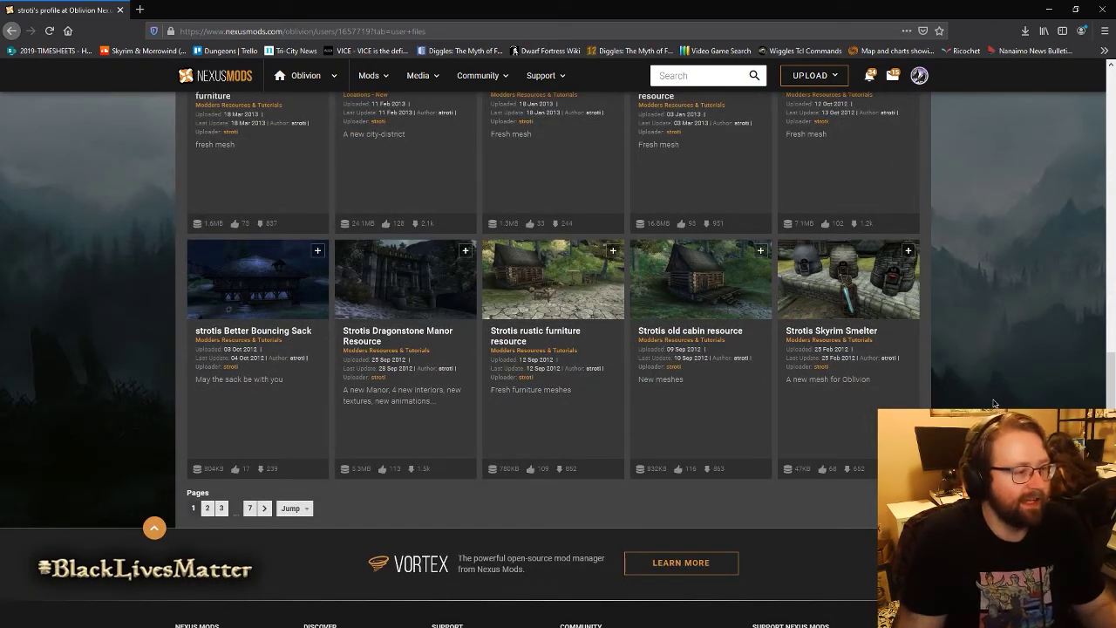
pyautogui.scroll(1, 992, 403)
pyautogui.scroll(-1, 993, 403)
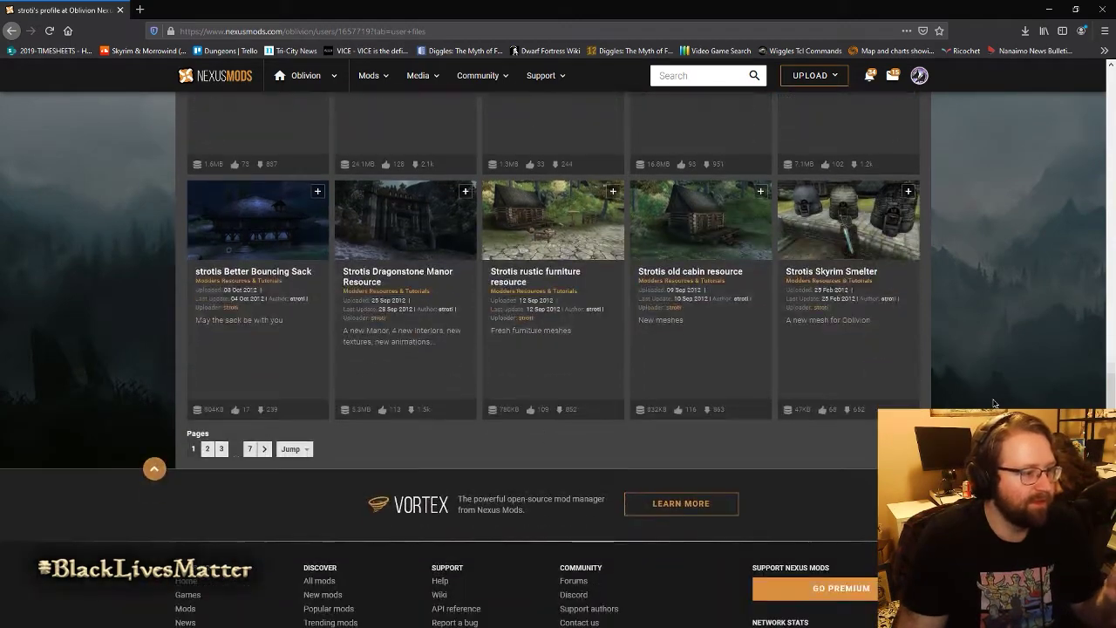
# Step: Look through another page of the uploader's files and open the strotis optimized adoring Fan mod
pyautogui.click(215, 450)
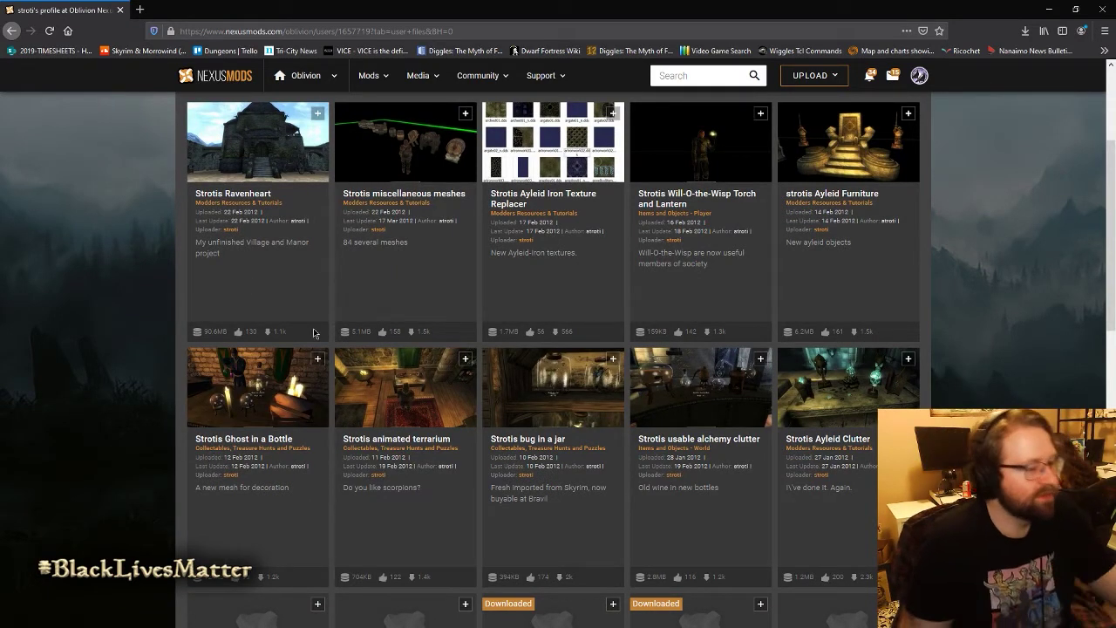
pyautogui.scroll(-3, 865, 277)
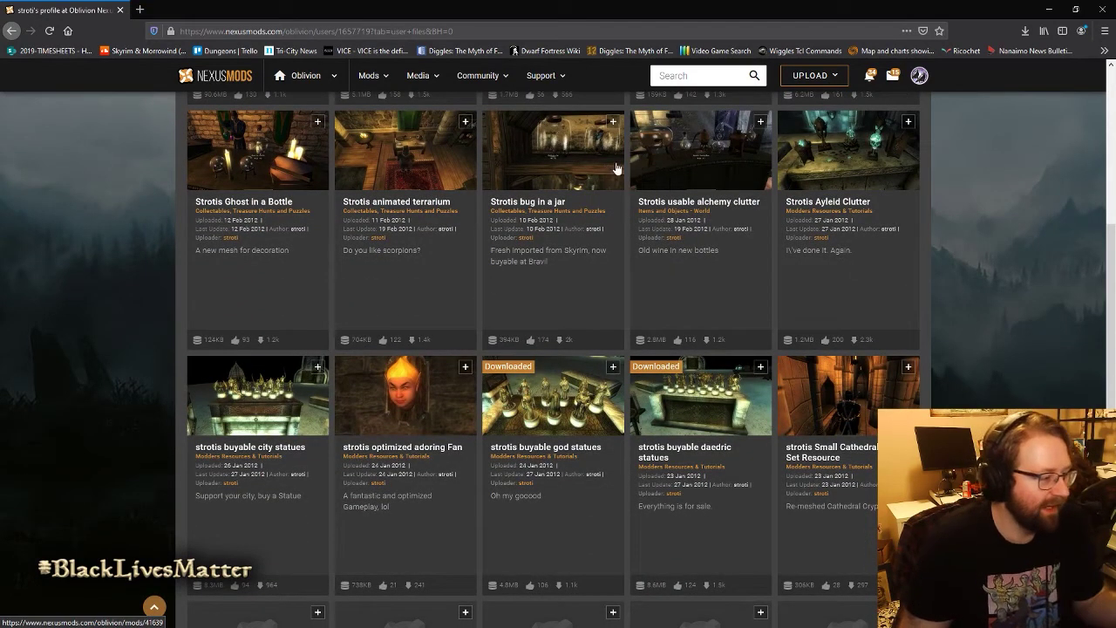
pyautogui.click(418, 393)
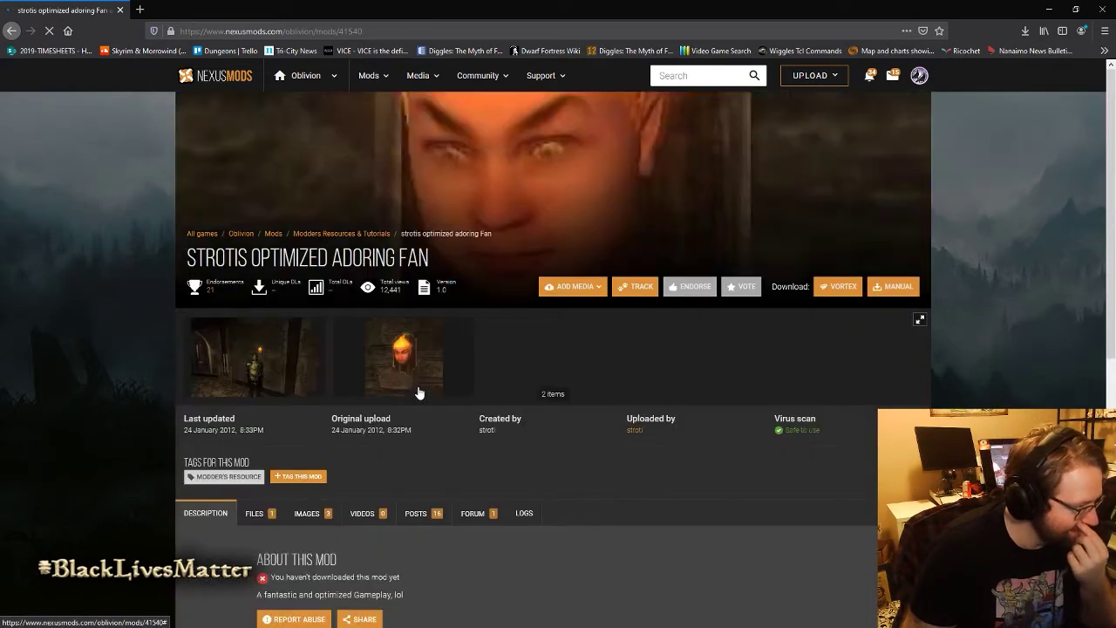
# Step: View the adoring fan mod's screenshots at full size and close the image viewer
pyautogui.scroll(-2, 246, 349)
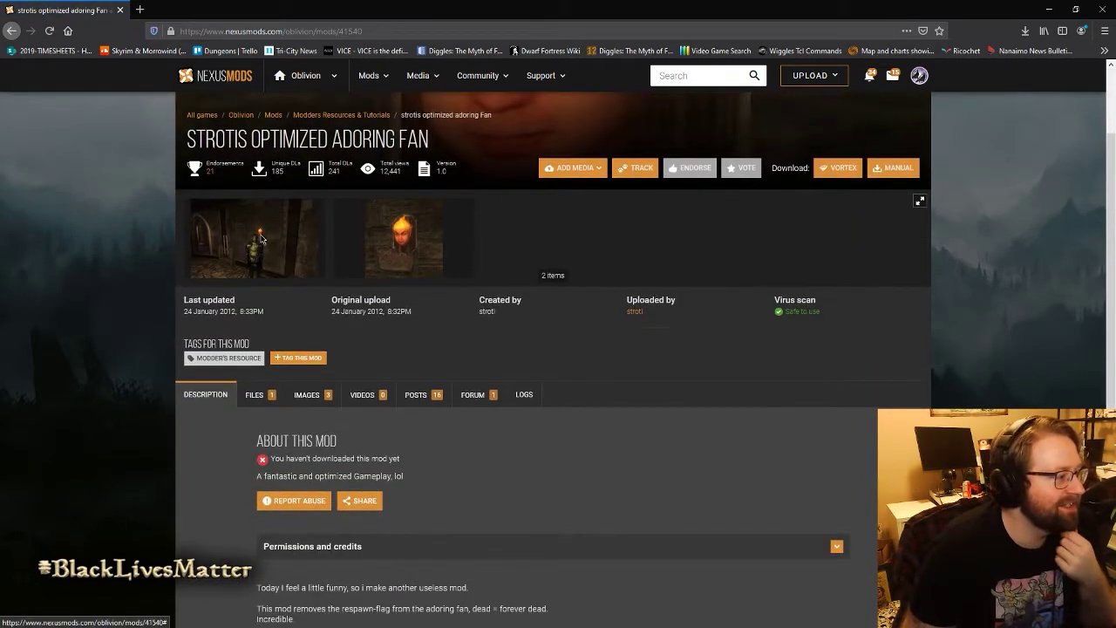
pyautogui.click(296, 258)
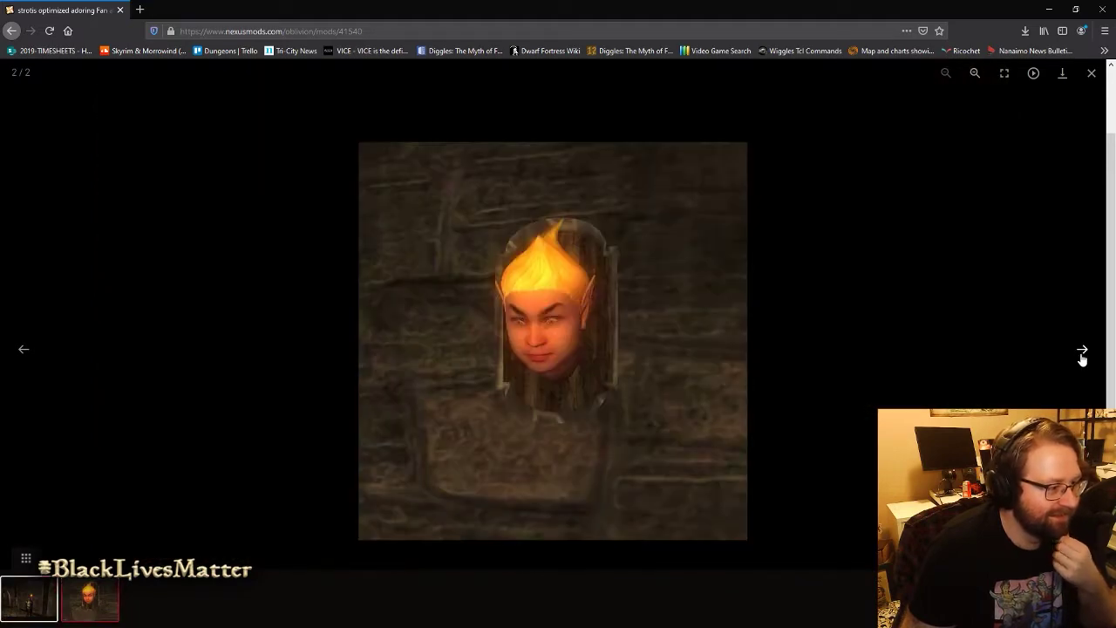
pyautogui.click(1092, 77)
# Step: Read the adoring fan mod's description, return to the head of its page and close the browser
pyautogui.scroll(-3, 942, 383)
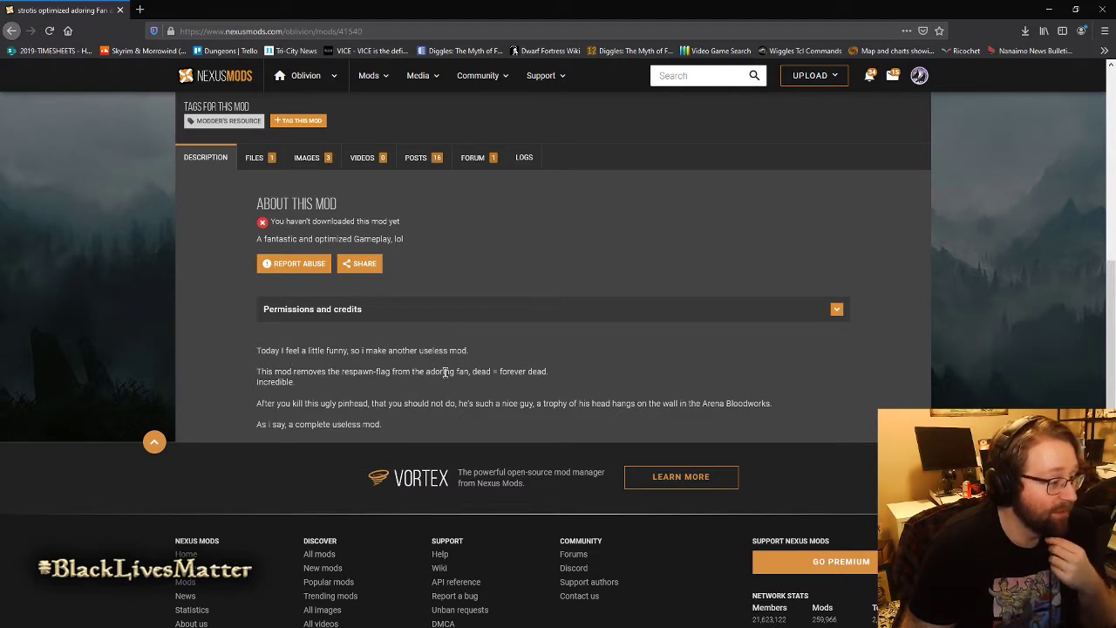
pyautogui.moveTo(472, 371); pyautogui.dragTo(546, 372)
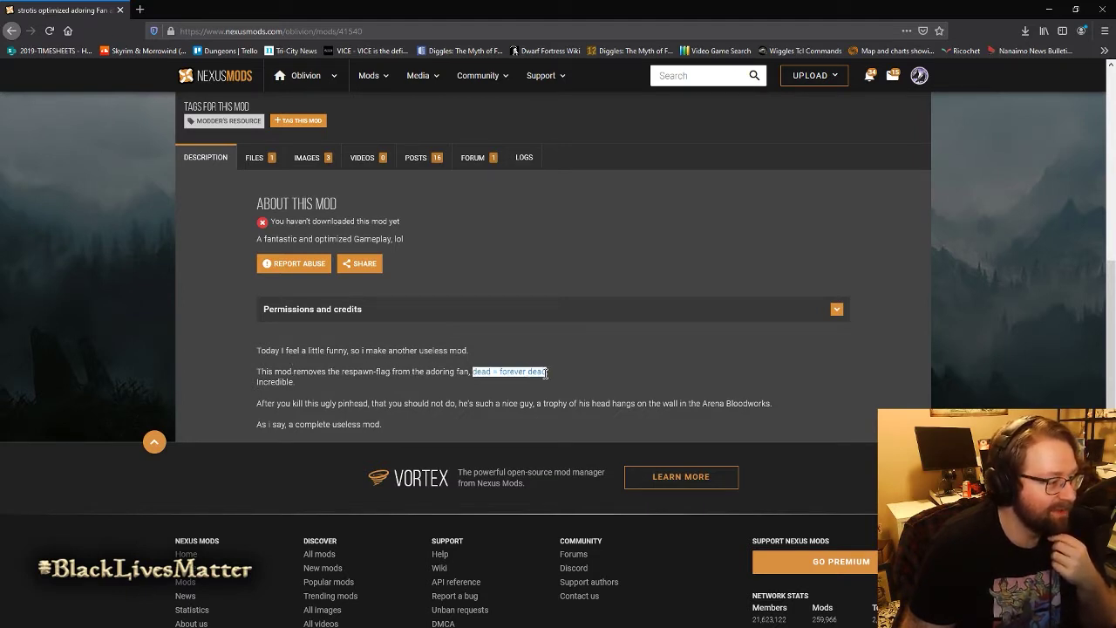
pyautogui.doubleClick(277, 381)
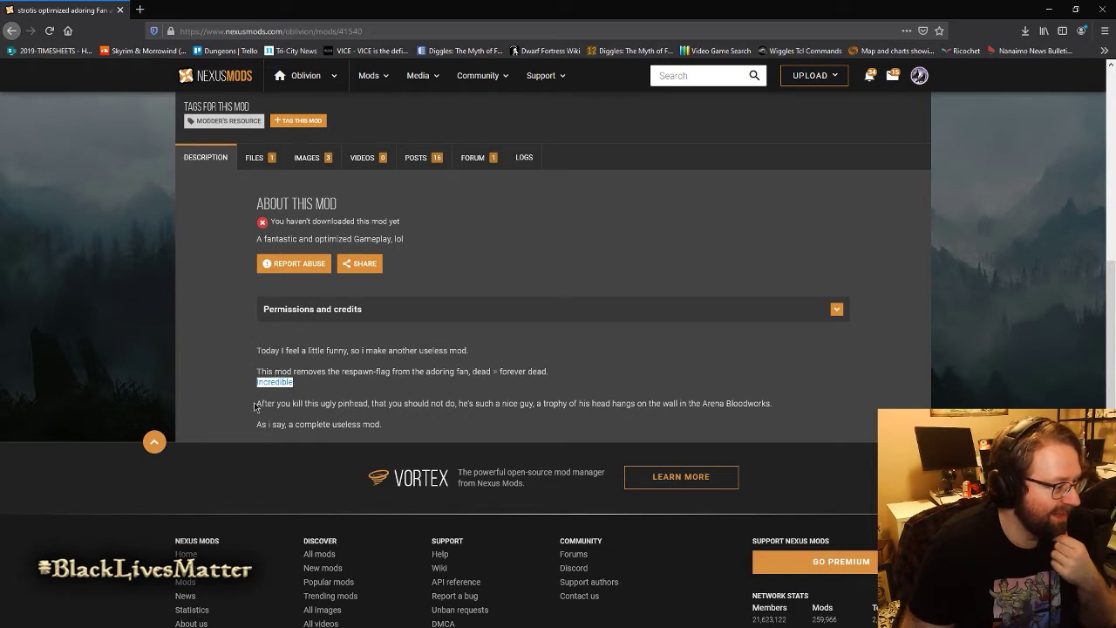
pyautogui.moveTo(255, 407); pyautogui.dragTo(630, 404)
pyautogui.click(621, 391)
pyautogui.scroll(3, 621, 391)
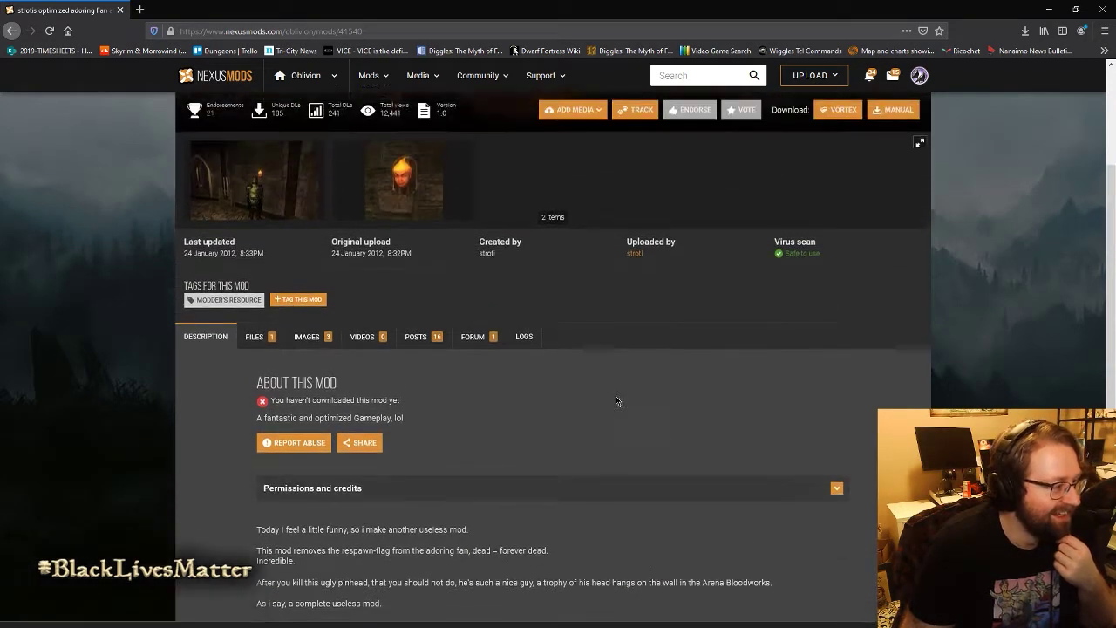
pyautogui.scroll(2, 715, 446)
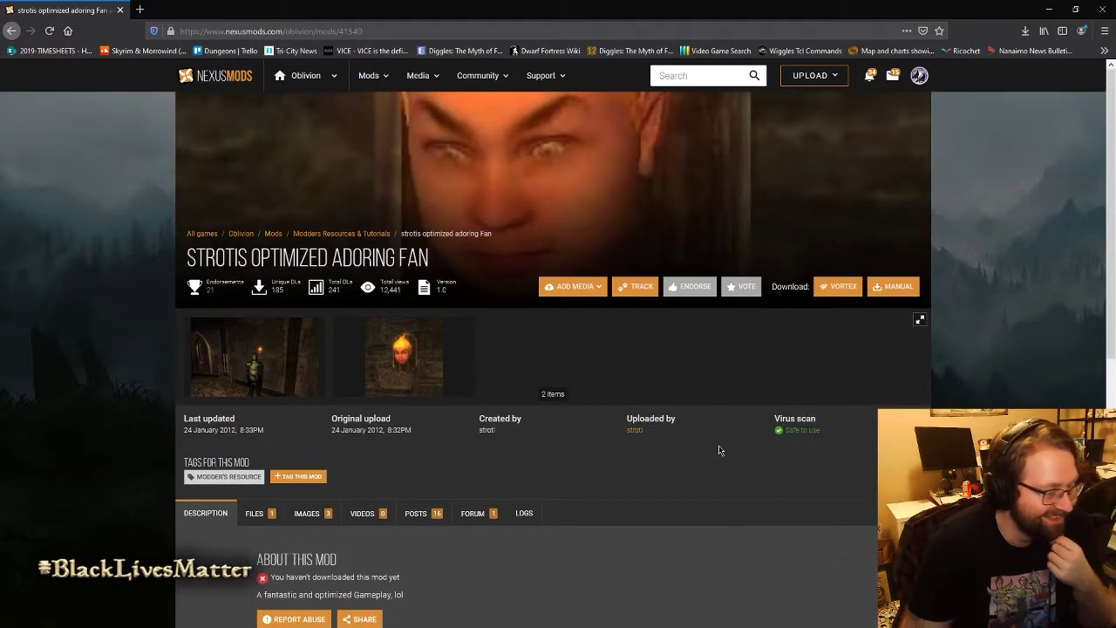
pyautogui.click(1109, 7)
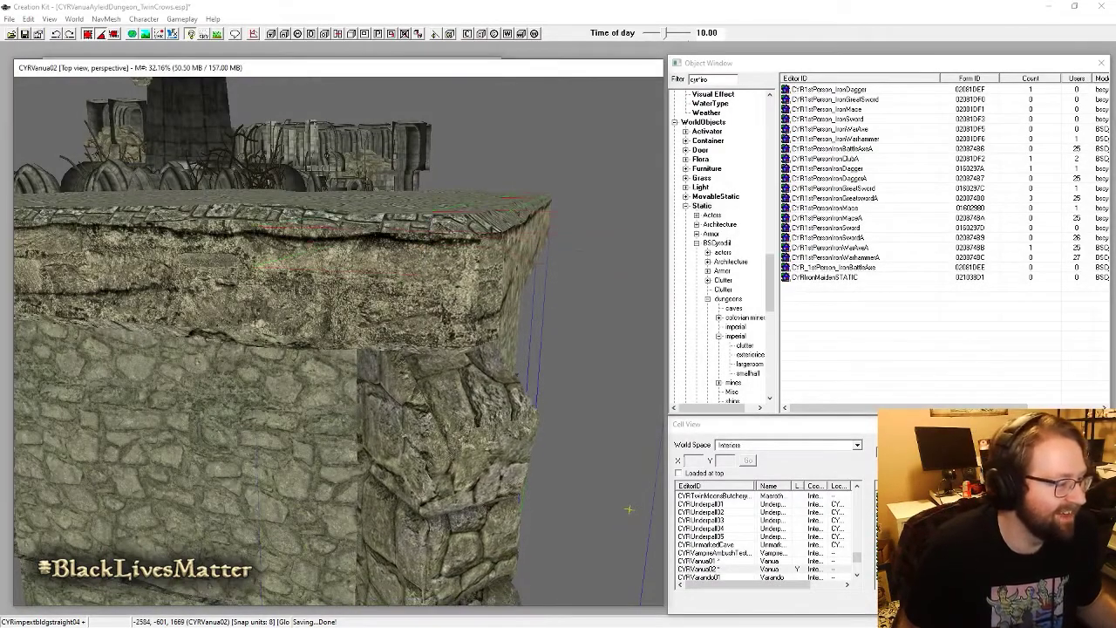
# Step: Duplicate the CYRimpextbldgcorner03 piece at the block's corner and move the copy out past the neighbouring corner of the block
pyautogui.keyDown('shift'); pyautogui.moveTo(467, 290); pyautogui.dragTo(469, 293, button='middle'); pyautogui.keyUp('shift')
pyautogui.scroll(-5, 468, 293)
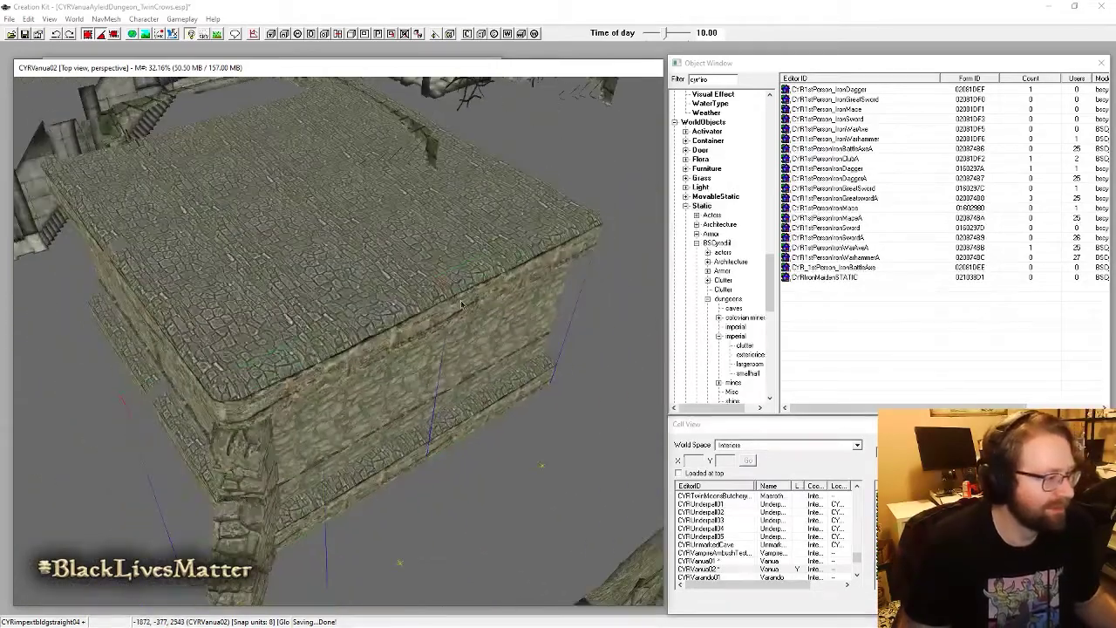
pyautogui.click(237, 415)
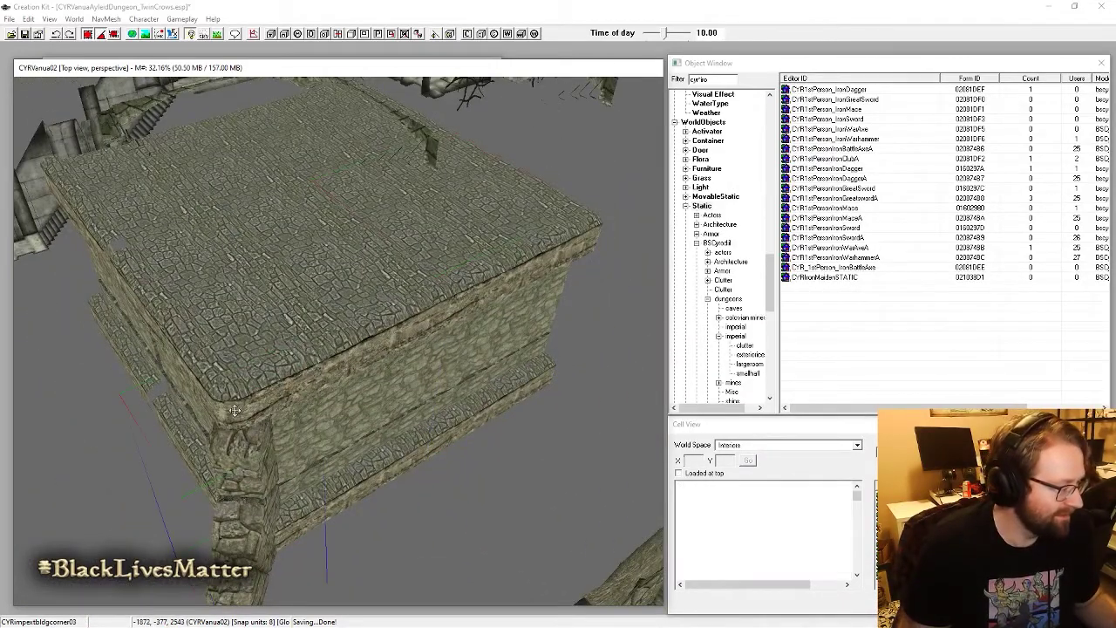
pyautogui.hotkey('ctrl', 'd')
pyautogui.moveTo(233, 448); pyautogui.dragTo(366, 403)
pyautogui.moveTo(230, 452); pyautogui.dragTo(388, 399)
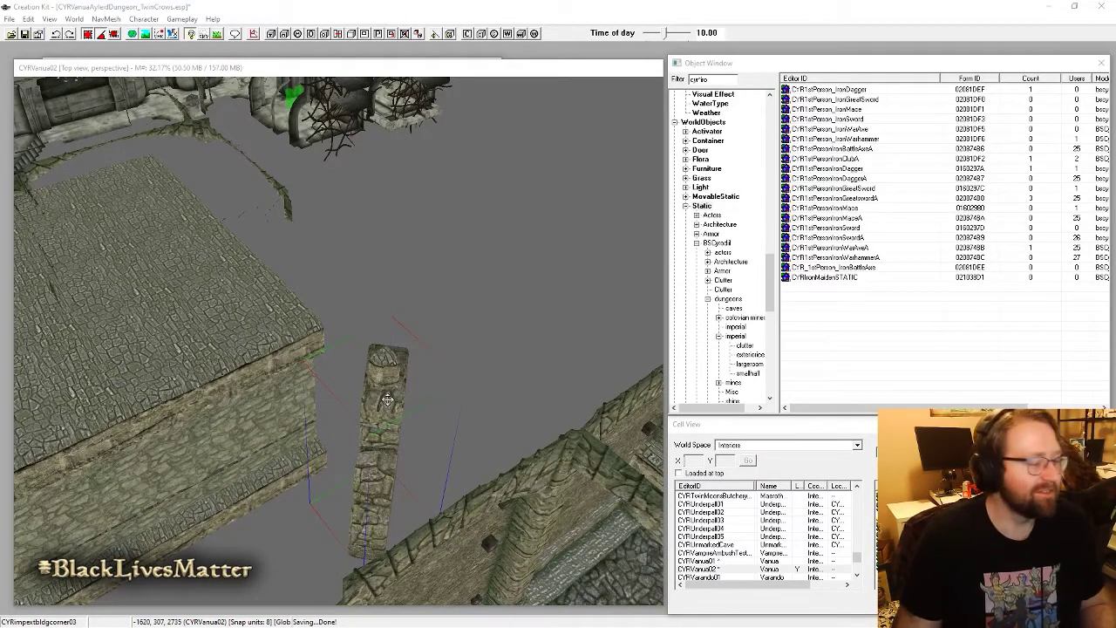
# Step: Replace only the selected corner copy with CYRimpextbldgcorner04 using Search & Replace
pyautogui.click(181, 57)
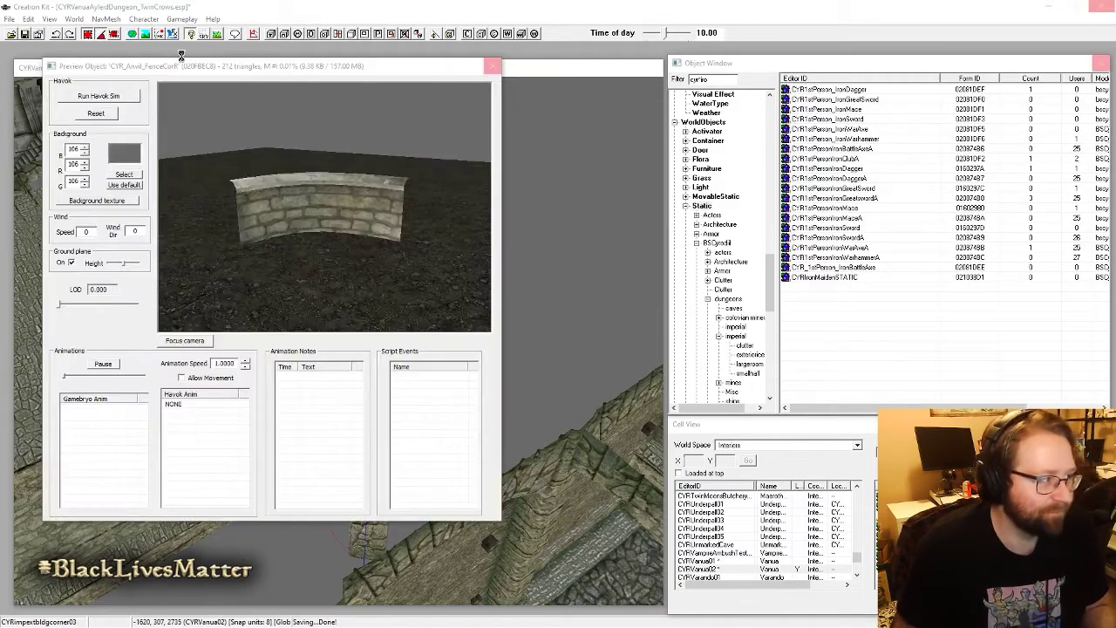
pyautogui.click(490, 68)
pyautogui.hotkey('ctrl', 'f')
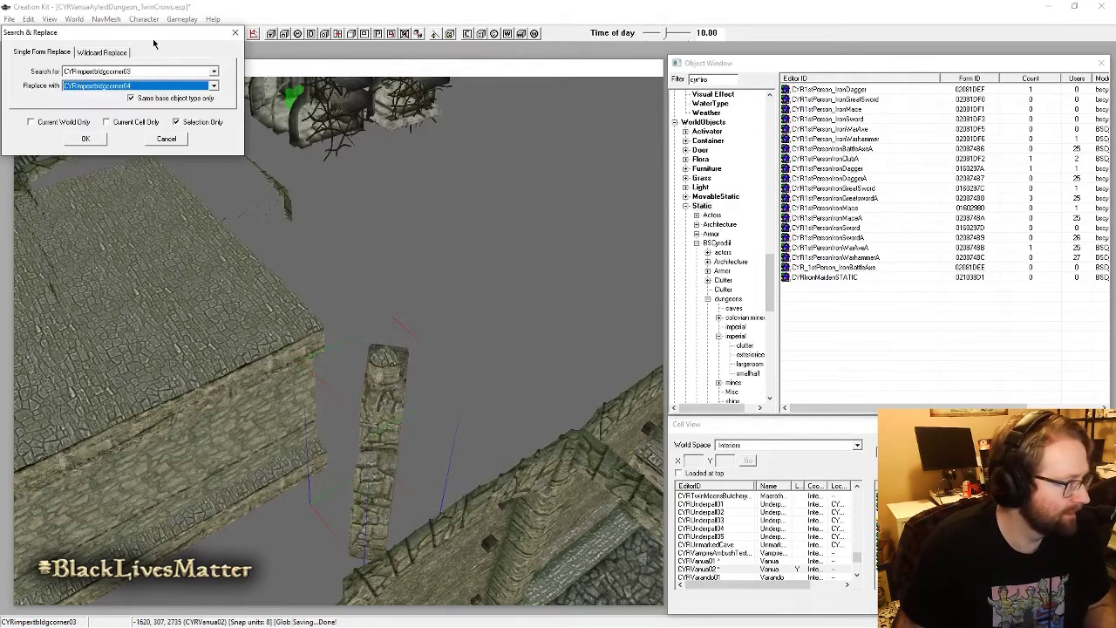
pyautogui.press('Return')
pyautogui.press('Return')
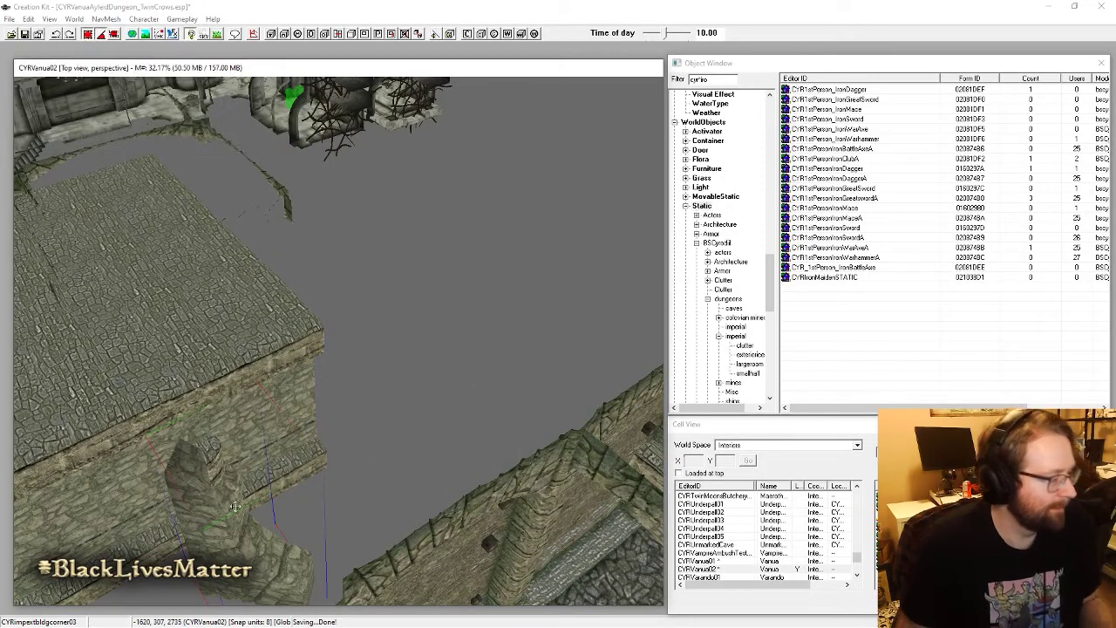
# Step: Move the replaced curved corner piece against the end of the ledge wall at the block's open corner
pyautogui.moveTo(399, 401); pyautogui.dragTo(357, 409)
pyautogui.keyDown('shift'); pyautogui.moveTo(345, 440); pyautogui.dragTo(196, 418, button='middle'); pyautogui.keyUp('shift')
pyautogui.scroll(5, 292, 441)
pyautogui.moveTo(196, 418); pyautogui.dragTo(187, 425)
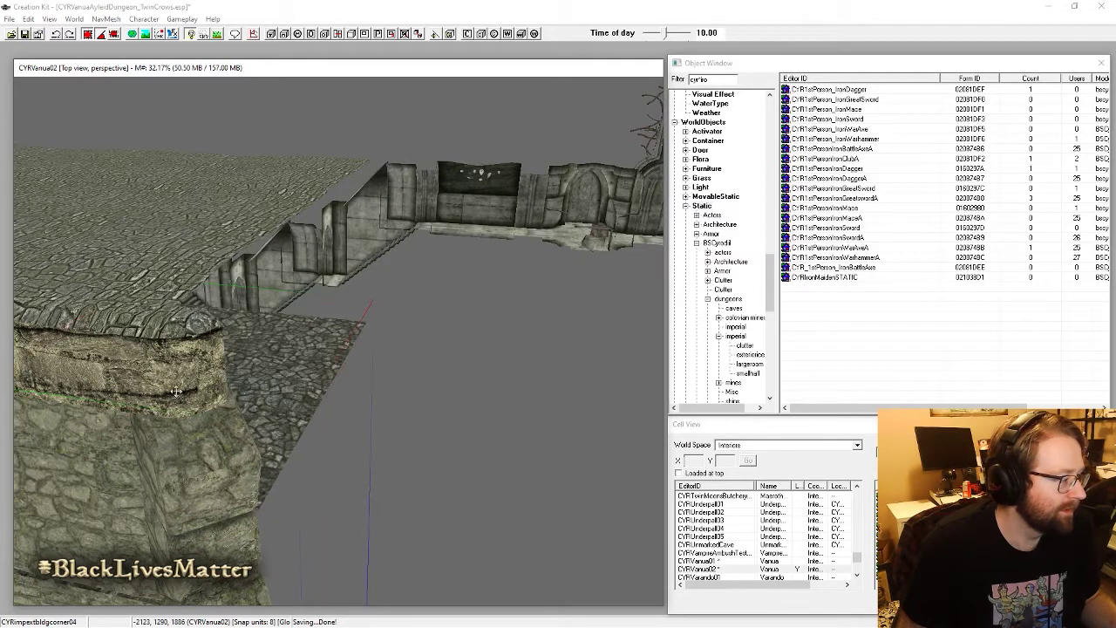
# Step: Duplicate the CYRimpextbldgstraight04 ledge wall beside the new corner and move the copy to the block's open side
pyautogui.keyDown('shift'); pyautogui.moveTo(176, 392); pyautogui.dragTo(363, 325, button='middle'); pyautogui.keyUp('shift')
pyautogui.scroll(-4, 118, 401)
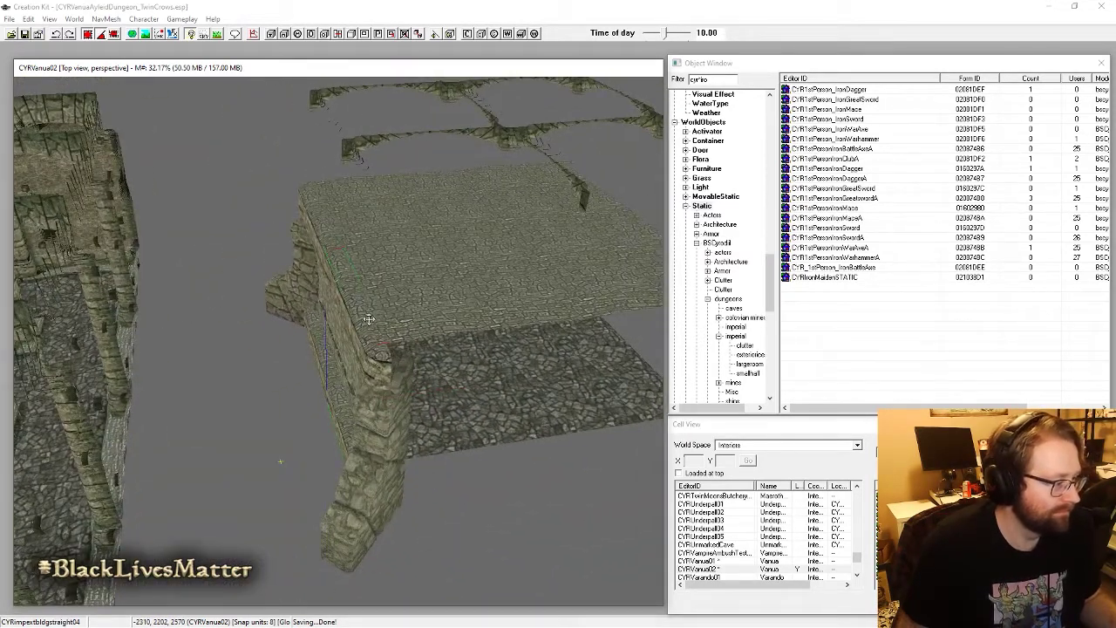
pyautogui.hotkey('ctrl', 'd')
pyautogui.moveTo(362, 326); pyautogui.dragTo(571, 427)
pyautogui.keyDown('shift'); pyautogui.moveTo(571, 428); pyautogui.dragTo(549, 392, button='middle'); pyautogui.keyUp('shift')
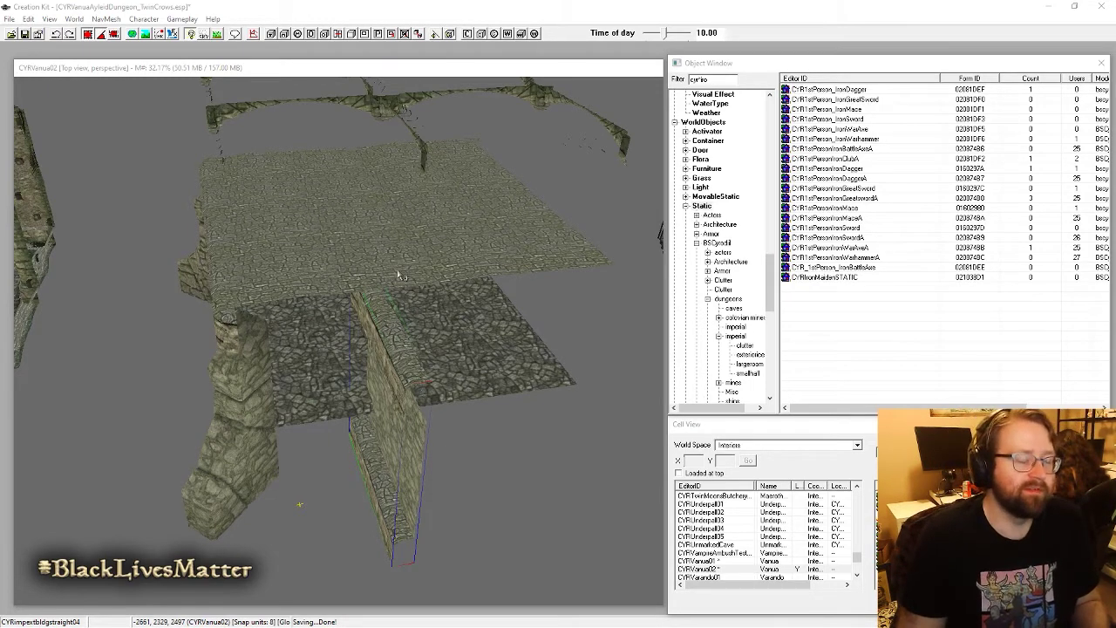
# Step: Replace the selected CYRimpextbldgstraight04 wall with CYRimpextbldgstraight02 and fit it against the stone platform's open edge
pyautogui.hotkey('ctrl', 'f')
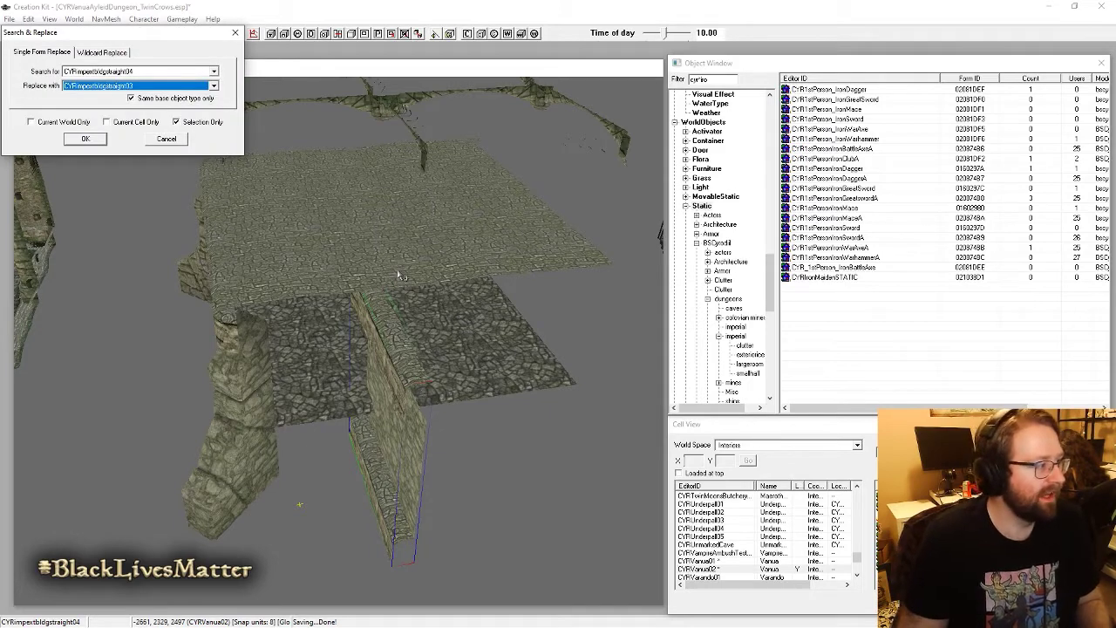
pyautogui.press('Return')
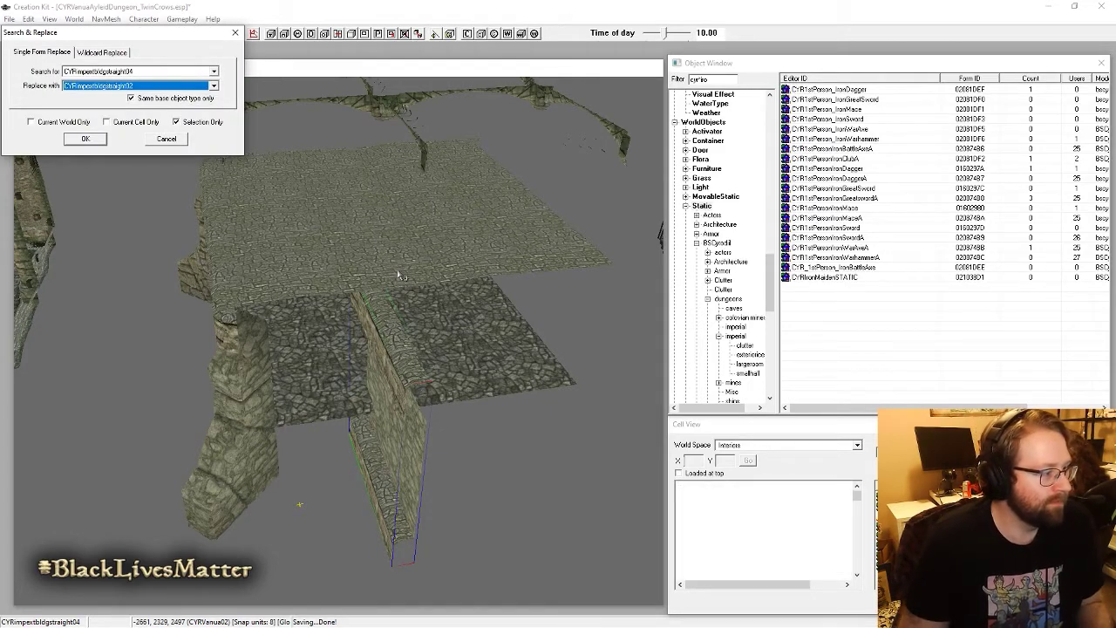
pyautogui.press('Return')
pyautogui.moveTo(190, 334); pyautogui.dragTo(408, 331)
pyautogui.keyDown('shift'); pyautogui.moveTo(409, 332); pyautogui.dragTo(227, 436, button='middle'); pyautogui.keyUp('shift')
pyautogui.keyDown('shift'); pyautogui.moveTo(137, 463); pyautogui.dragTo(187, 443, button='middle'); pyautogui.keyUp('shift')
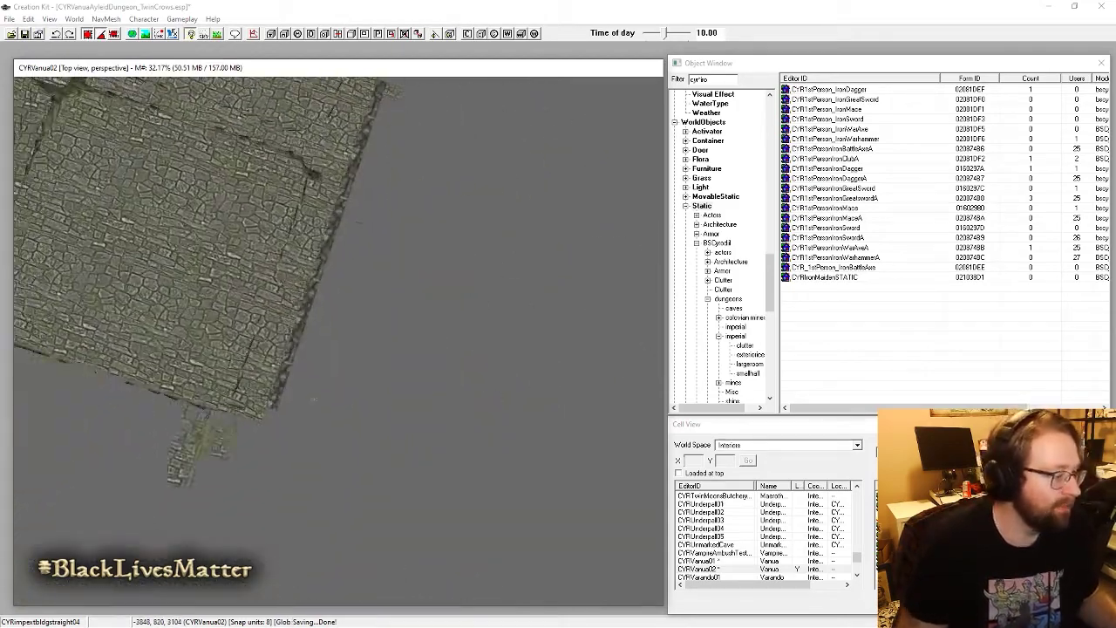
pyautogui.moveTo(187, 443); pyautogui.dragTo(386, 358)
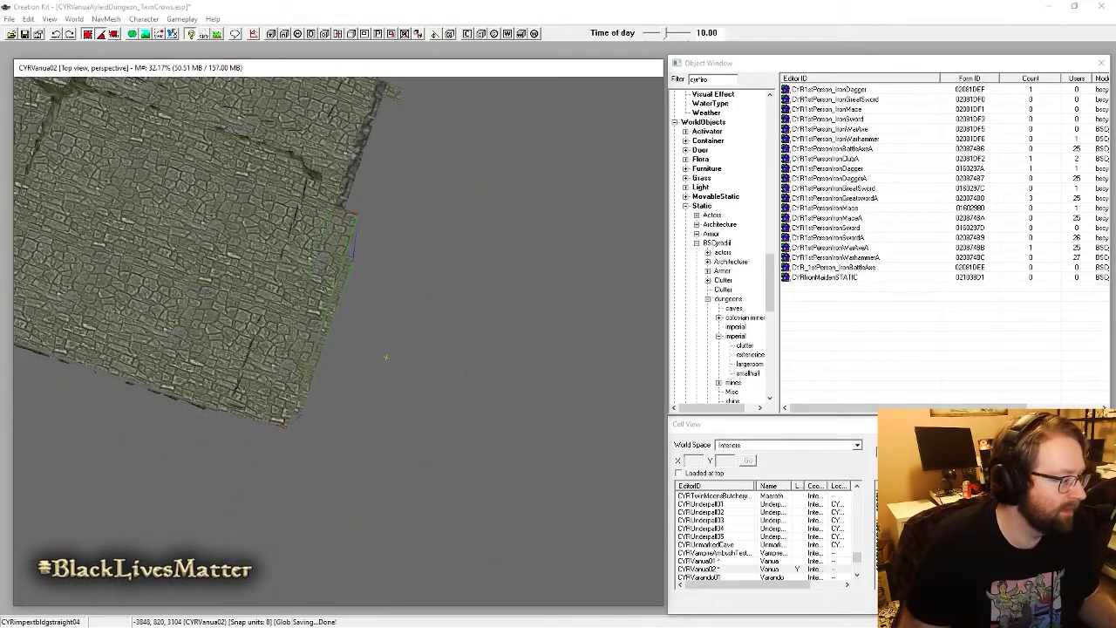
# Step: Duplicate the straight wall and slide the copy along the platform's edge until it meets the neighbouring wall section
pyautogui.keyDown('shift'); pyautogui.moveTo(334, 224); pyautogui.dragTo(342, 350, button='middle'); pyautogui.keyUp('shift')
pyautogui.hotkey('ctrl', 'd')
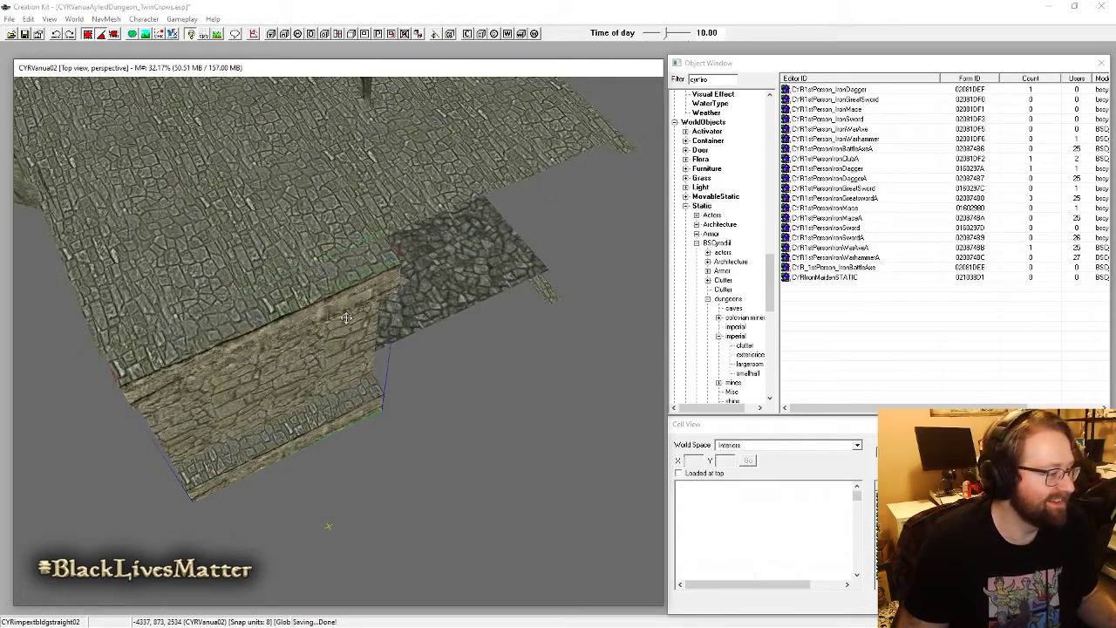
pyautogui.press('x')
pyautogui.press('y')
pyautogui.moveTo(299, 349); pyautogui.dragTo(480, 303)
pyautogui.moveTo(481, 304); pyautogui.dragTo(331, 252, button='middle')
pyautogui.click(331, 251)
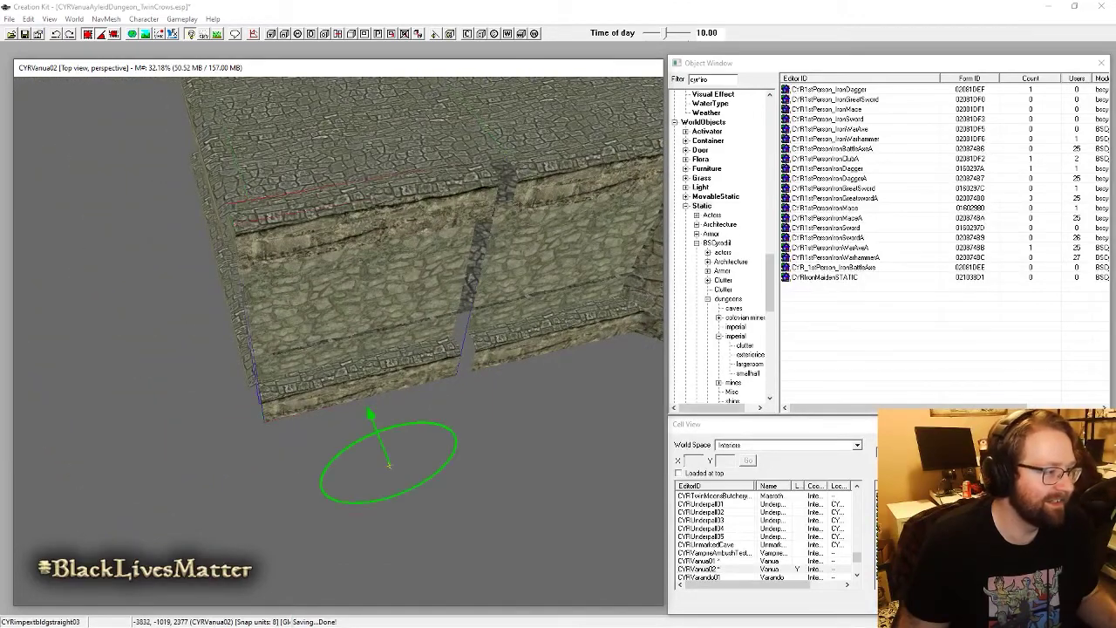
pyautogui.press('x')
pyautogui.moveTo(404, 230); pyautogui.dragTo(423, 215)
# Step: Duplicate the CYRimpextbldgcorner03 buttress and move the copy to the other end of the finished wall
pyautogui.keyDown('shift'); pyautogui.moveTo(423, 215); pyautogui.dragTo(441, 266, button='middle'); pyautogui.keyUp('shift')
pyautogui.click(428, 269)
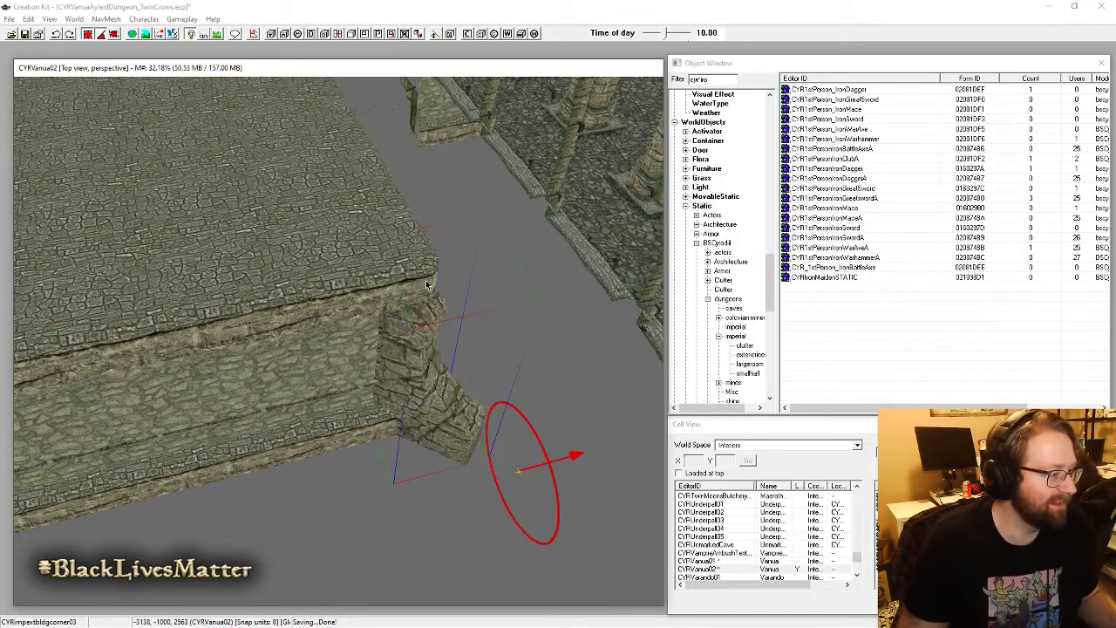
pyautogui.moveTo(427, 284); pyautogui.dragTo(174, 340)
pyautogui.moveTo(174, 340); pyautogui.dragTo(523, 299, button='middle')
pyautogui.moveTo(523, 299); pyautogui.dragTo(350, 345)
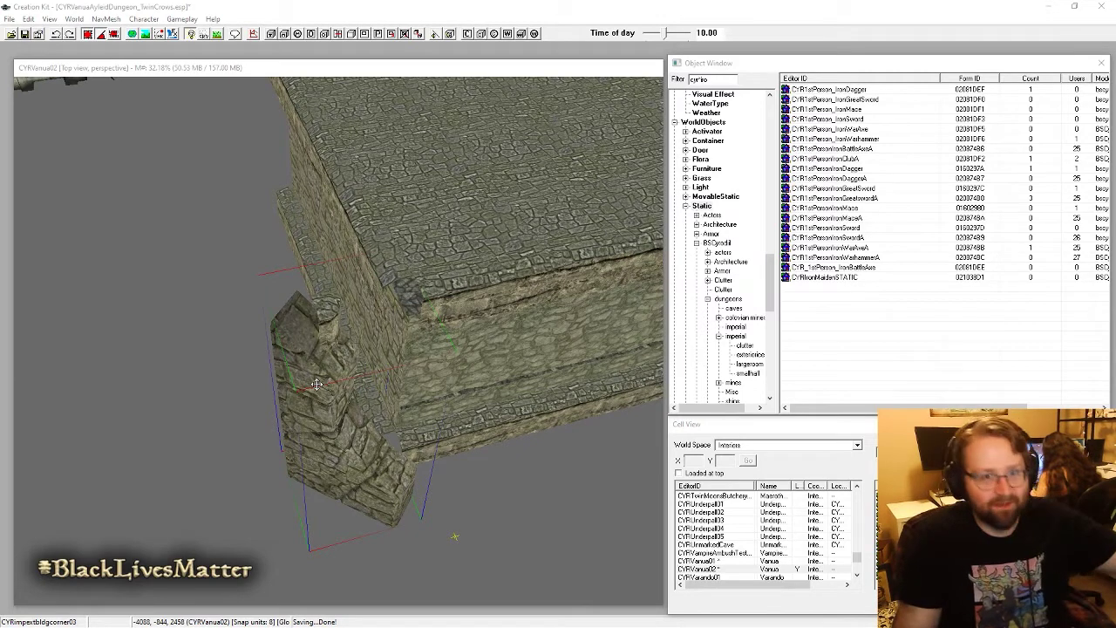
# Step: Replace the copied buttress with CYRimpextbldgcorner02 and fit it to the platform's corner
pyautogui.hotkey('ctrl', 'f')
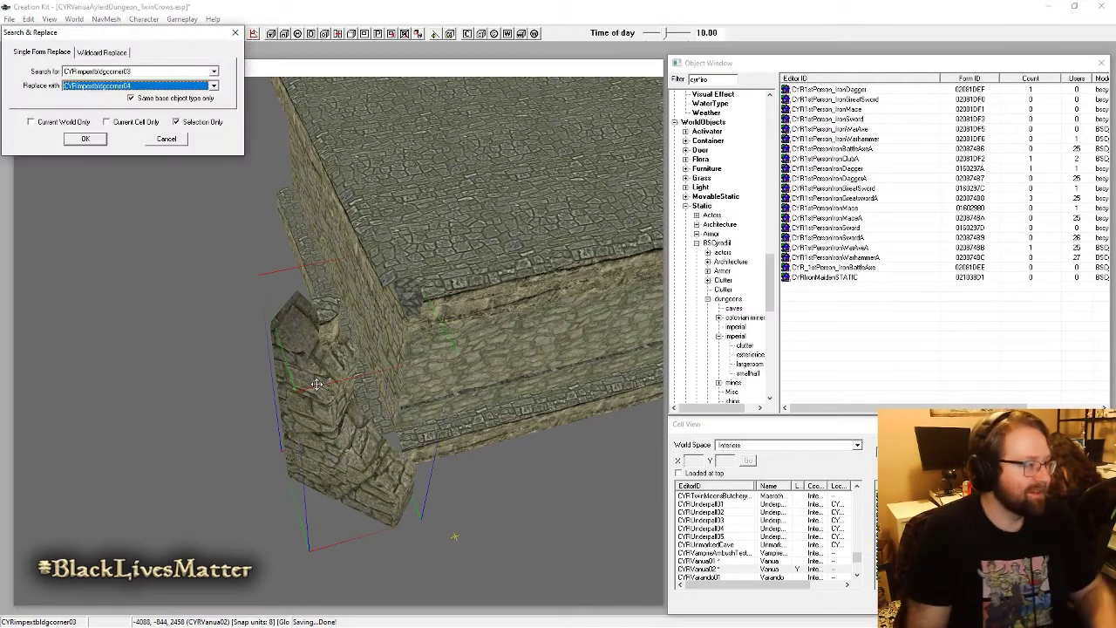
pyautogui.press('Return')
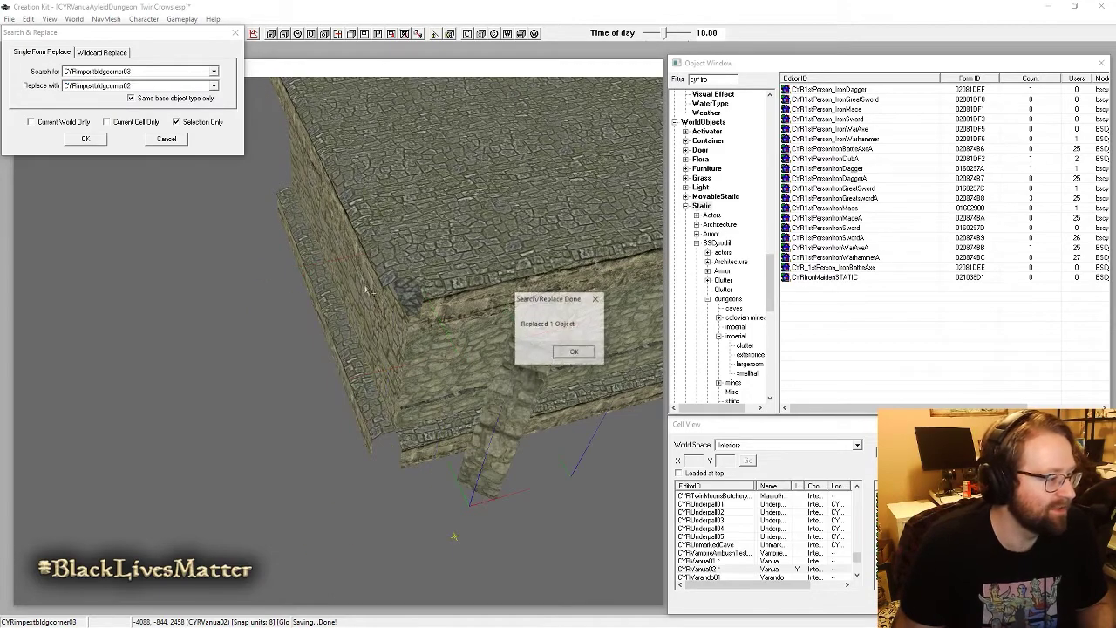
pyautogui.press('Return')
pyautogui.moveTo(538, 397); pyautogui.dragTo(409, 414)
pyautogui.press('shift')
pyautogui.scroll(3, 404, 417)
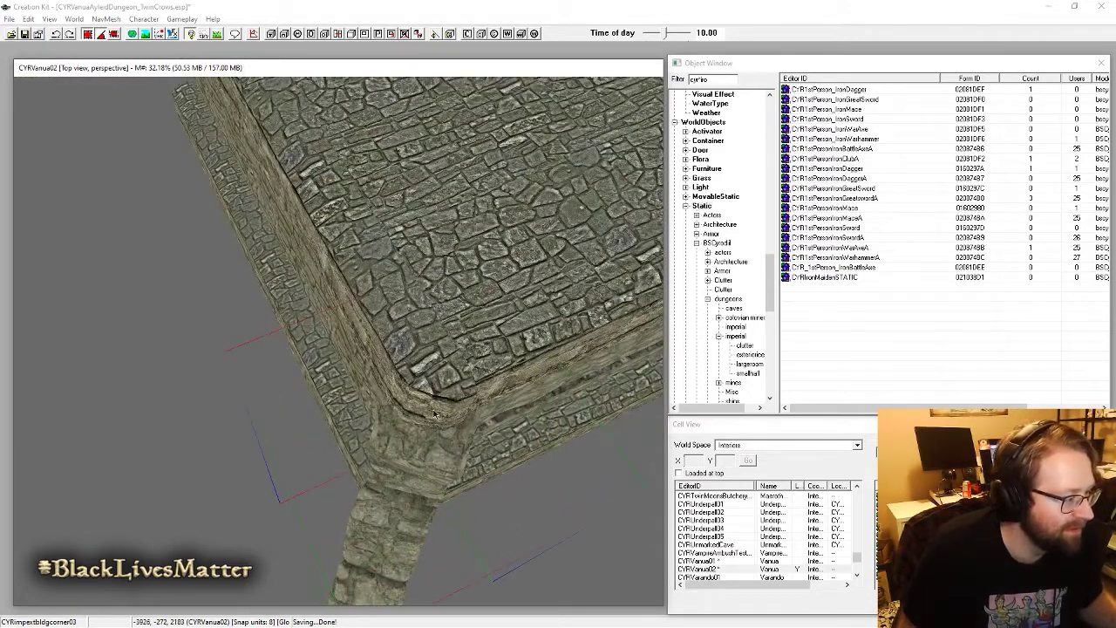
pyautogui.scroll(-5, 434, 415)
pyautogui.press('shift')
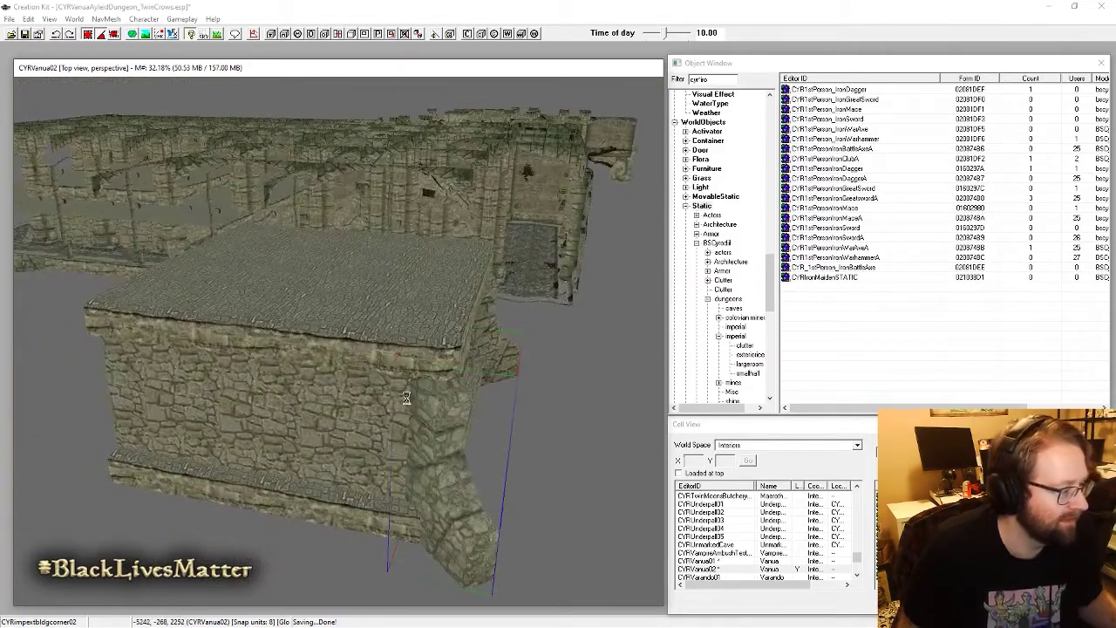
# Step: Duplicate the CYRimpextbldgcorner02 buttress and move the copy beside the opposite corner of the same platform side
pyautogui.press('shift')
pyautogui.scroll(-2, 421, 400)
pyautogui.moveTo(421, 400); pyautogui.dragTo(623, 476, button='middle')
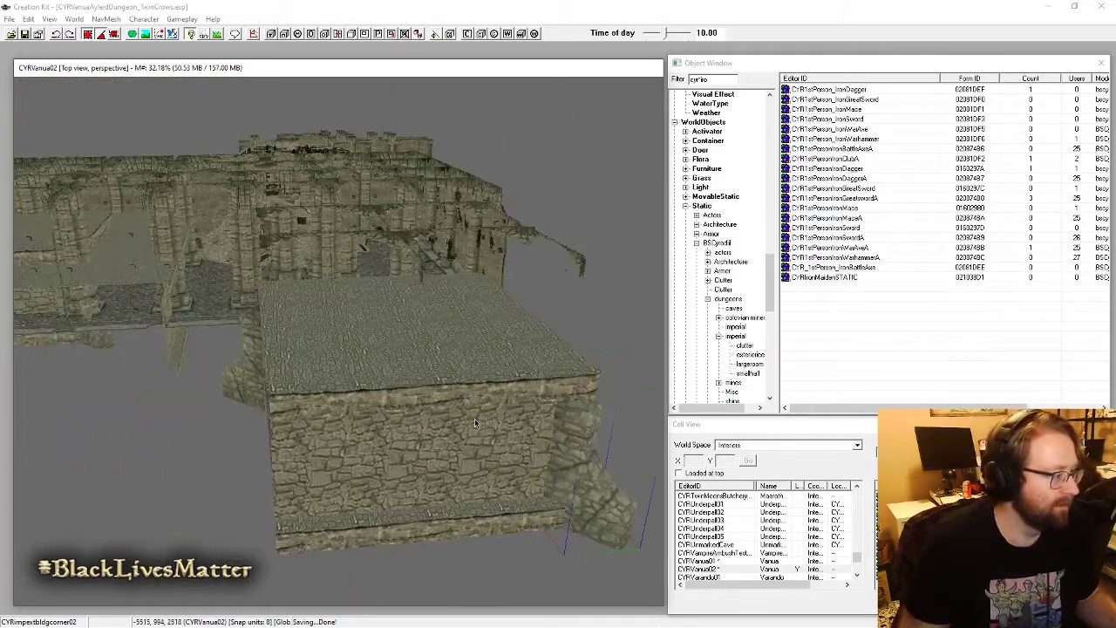
pyautogui.hotkey('ctrl', 'd')
pyautogui.moveTo(633, 477); pyautogui.dragTo(218, 461)
pyautogui.moveTo(218, 461); pyautogui.dragTo(233, 545, button='right')
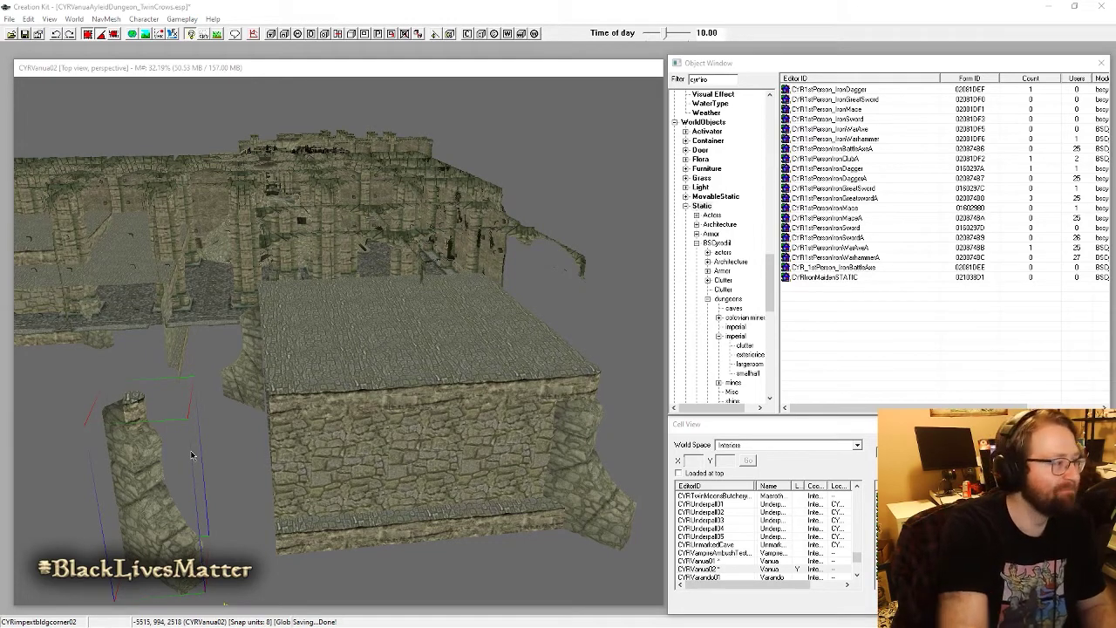
# Step: Replace the copied buttress with CYRimpextbldgcorner01 and align it with the platform's bare corner
pyautogui.hotkey('ctrl', 'f')
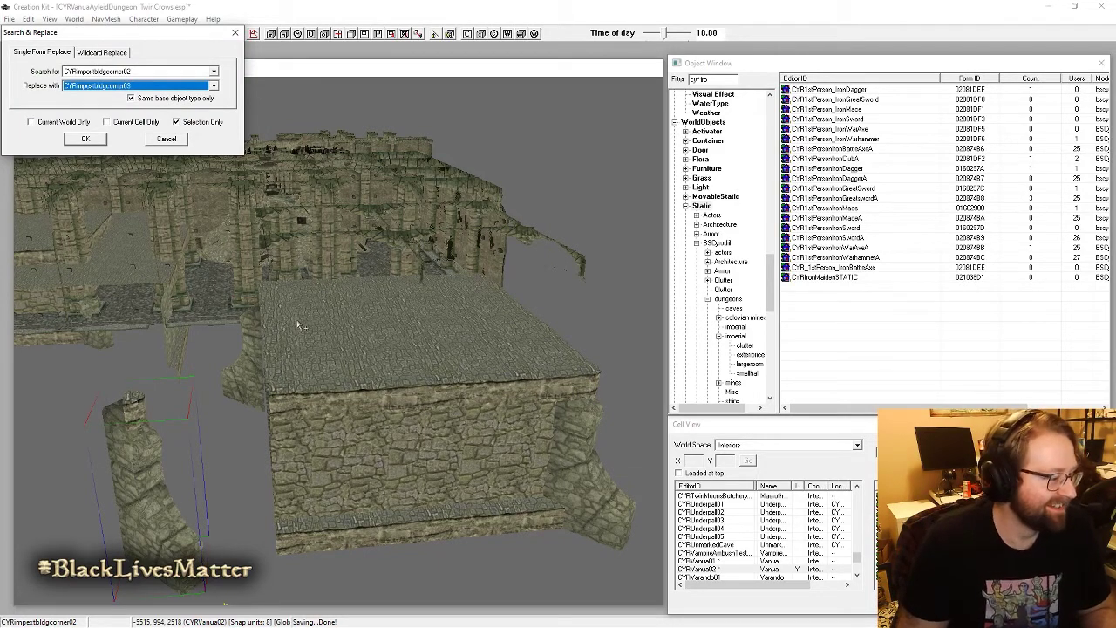
pyautogui.press('Return')
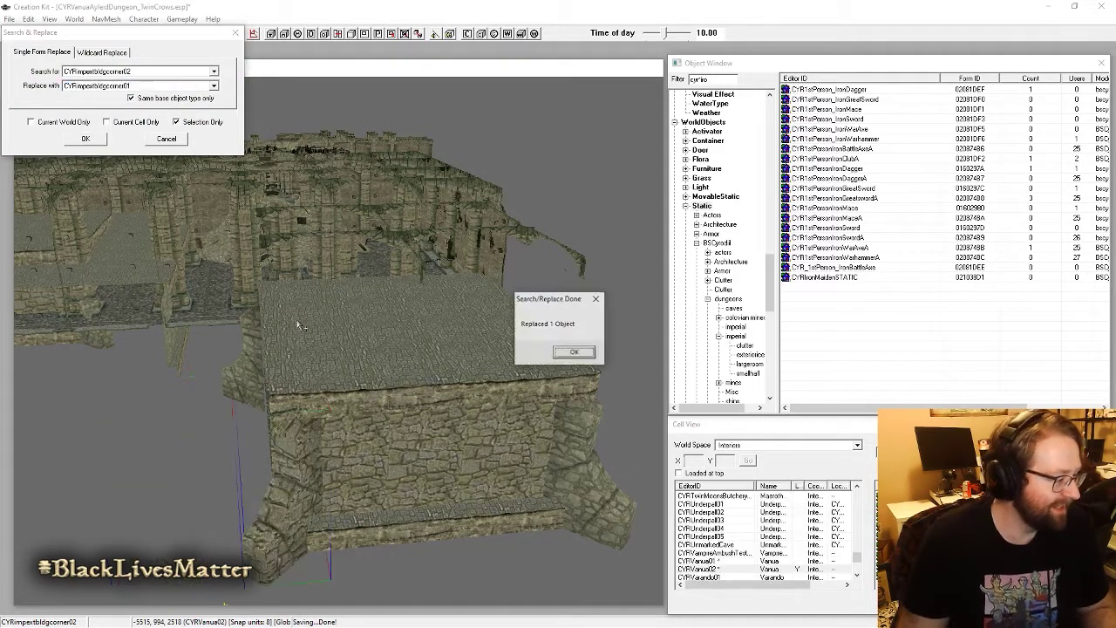
pyautogui.press('Return')
pyautogui.moveTo(335, 446); pyautogui.dragTo(399, 425, button='middle')
pyautogui.scroll(3, 399, 426)
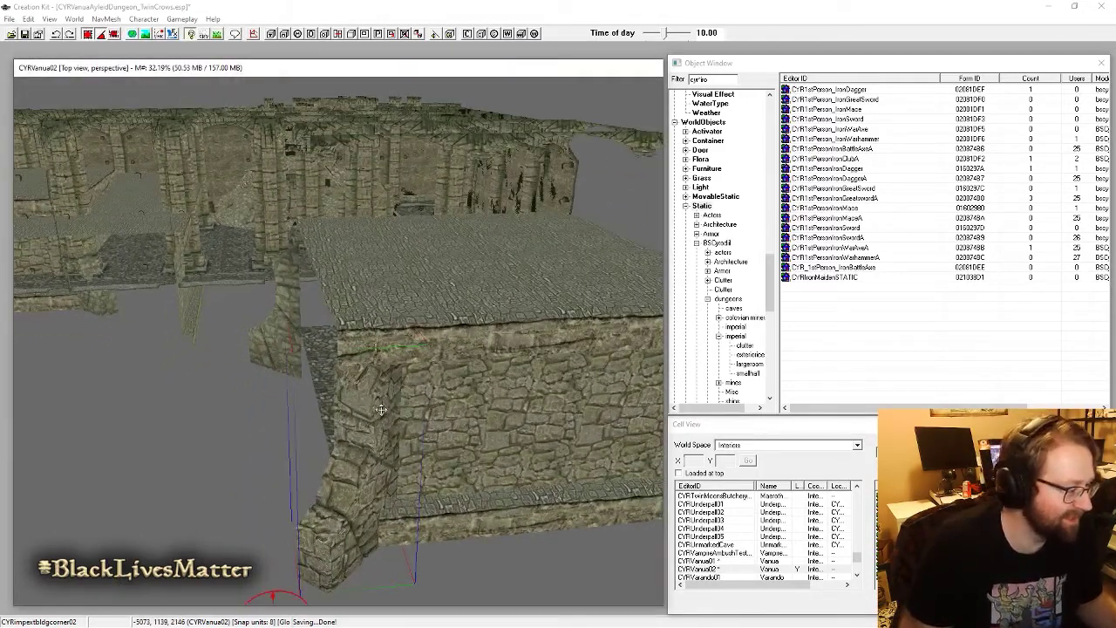
pyautogui.moveTo(377, 406); pyautogui.dragTo(326, 409)
pyautogui.keyDown('shift'); pyautogui.moveTo(325, 409); pyautogui.dragTo(325, 454, button='middle'); pyautogui.keyUp('shift')
pyautogui.moveTo(325, 453); pyautogui.dragTo(338, 453)
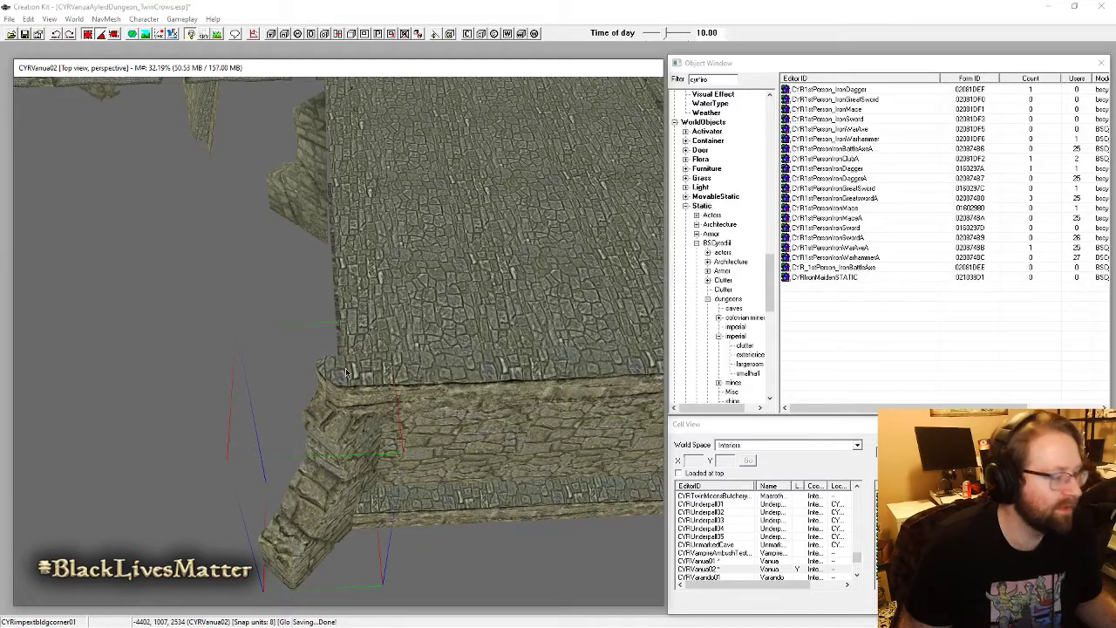
# Step: Duplicate the CYRimpextbldgstraight03 wall and move the copy outside the platform's remaining open side
pyautogui.keyDown('shift'); pyautogui.moveTo(346, 373); pyautogui.dragTo(391, 297, button='middle'); pyautogui.keyUp('shift')
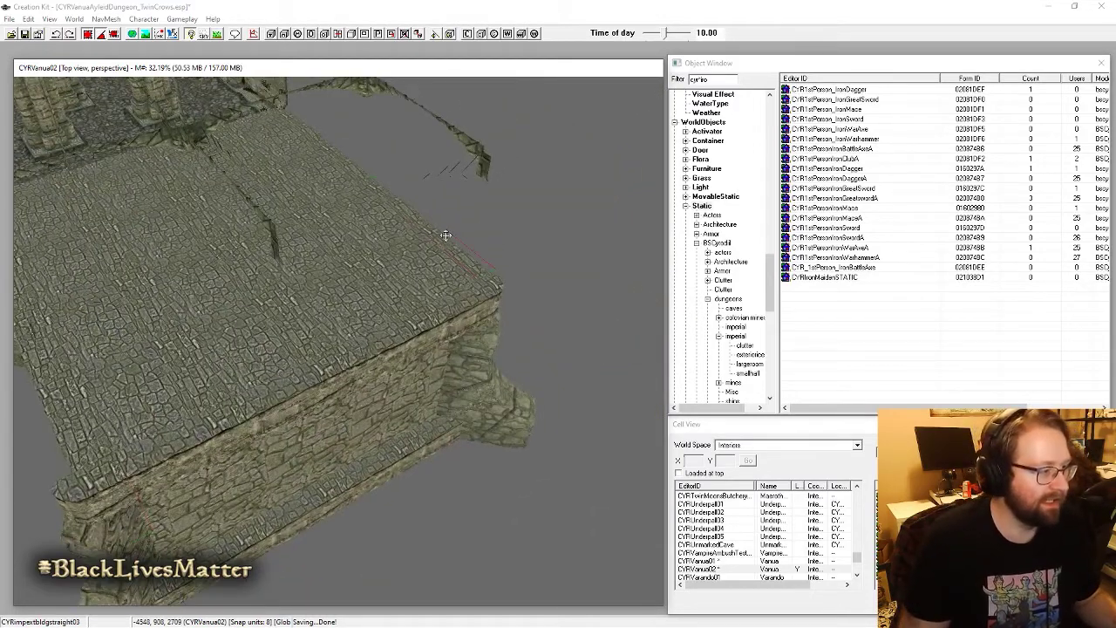
pyautogui.press('x')
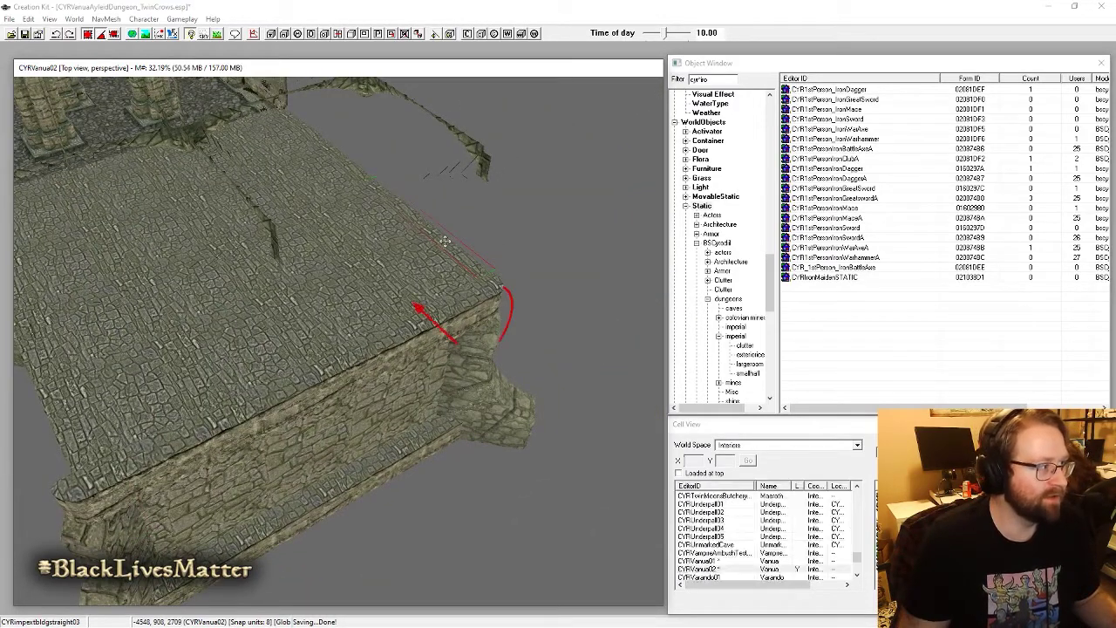
pyautogui.press('y')
pyautogui.moveTo(454, 245); pyautogui.dragTo(96, 392)
pyautogui.moveTo(95, 392); pyautogui.dragTo(453, 351, button='middle')
pyautogui.moveTo(453, 351); pyautogui.dragTo(262, 429)
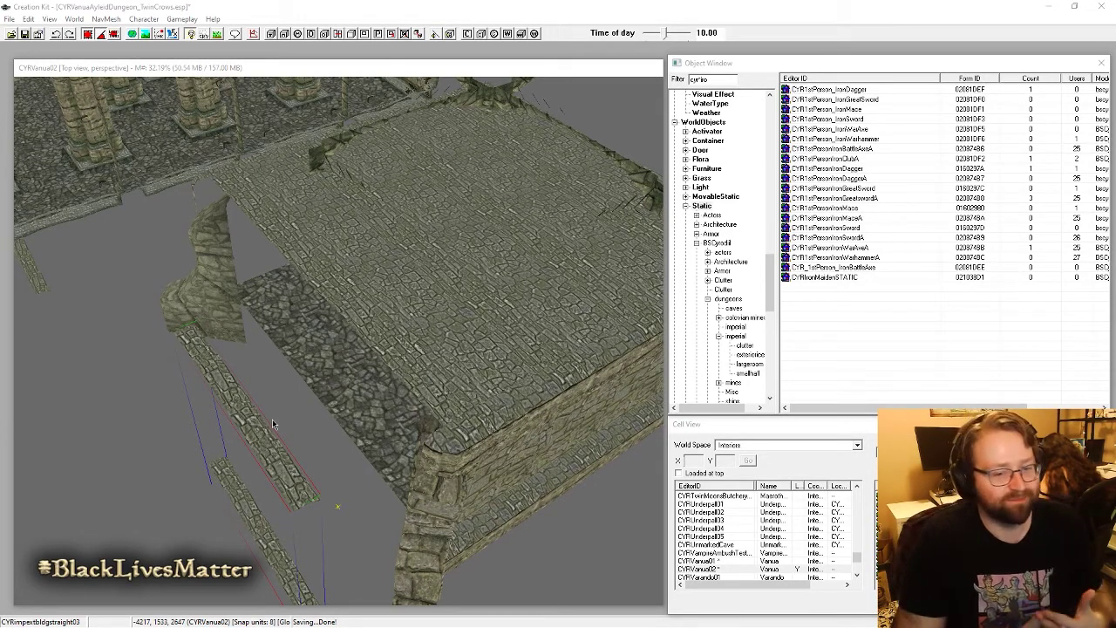
# Step: Try replacing the copied wall with CYRimpextbldgstraight02
pyautogui.hotkey('ctrl', 'f')
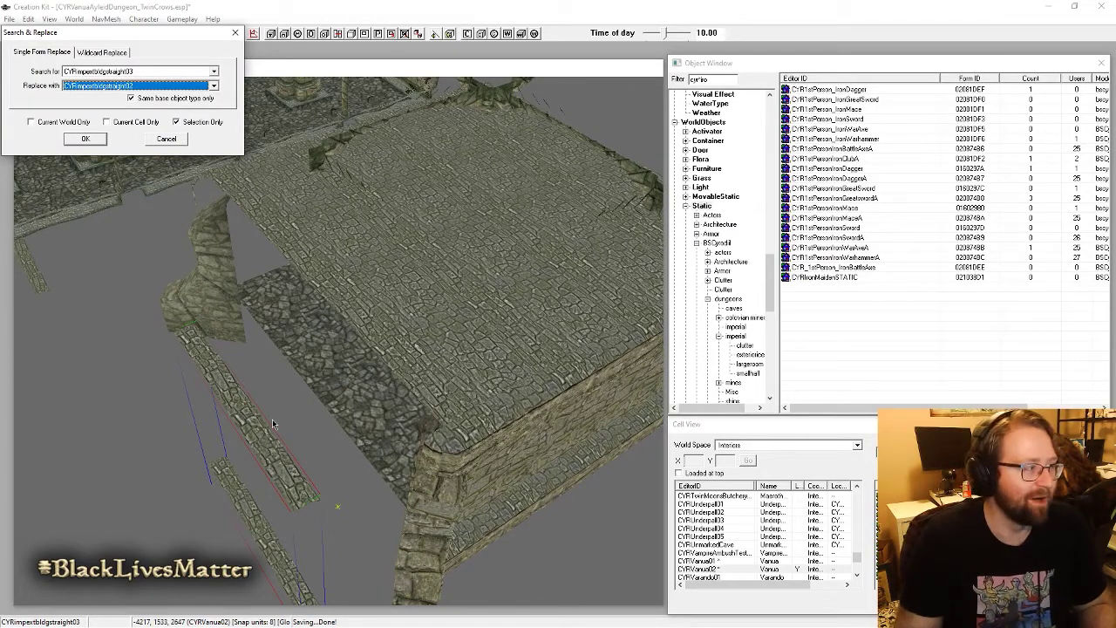
pyautogui.press('Return')
pyautogui.press('Return')
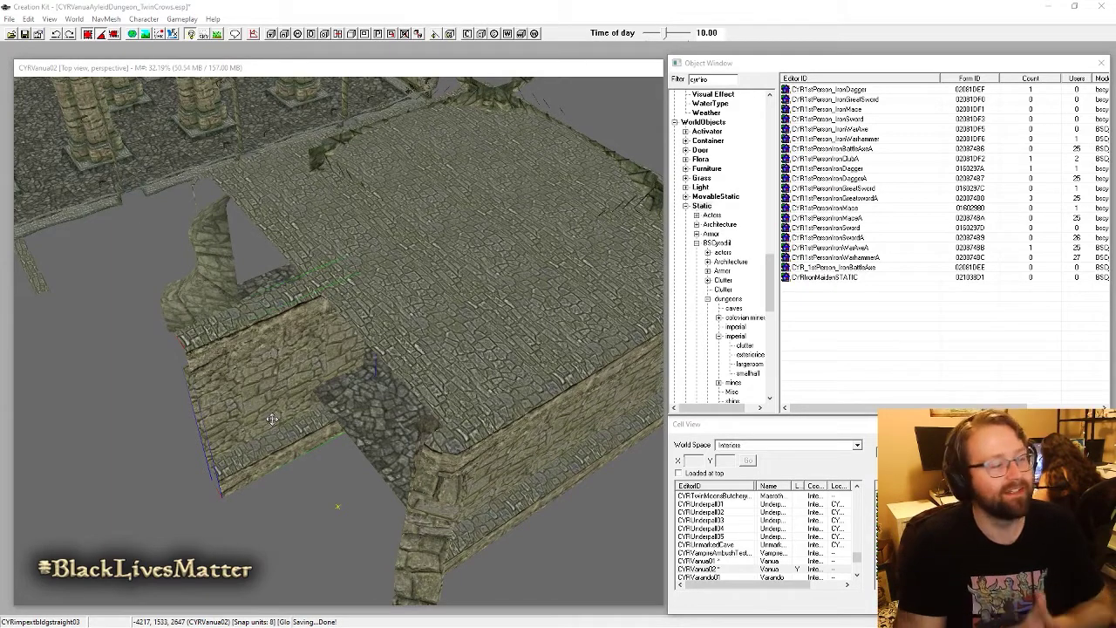
# Step: Replace the copied wall with CYRimpextbldgstraight01 and move it out beside the platform's open side
pyautogui.hotkey('ctrl', 'f')
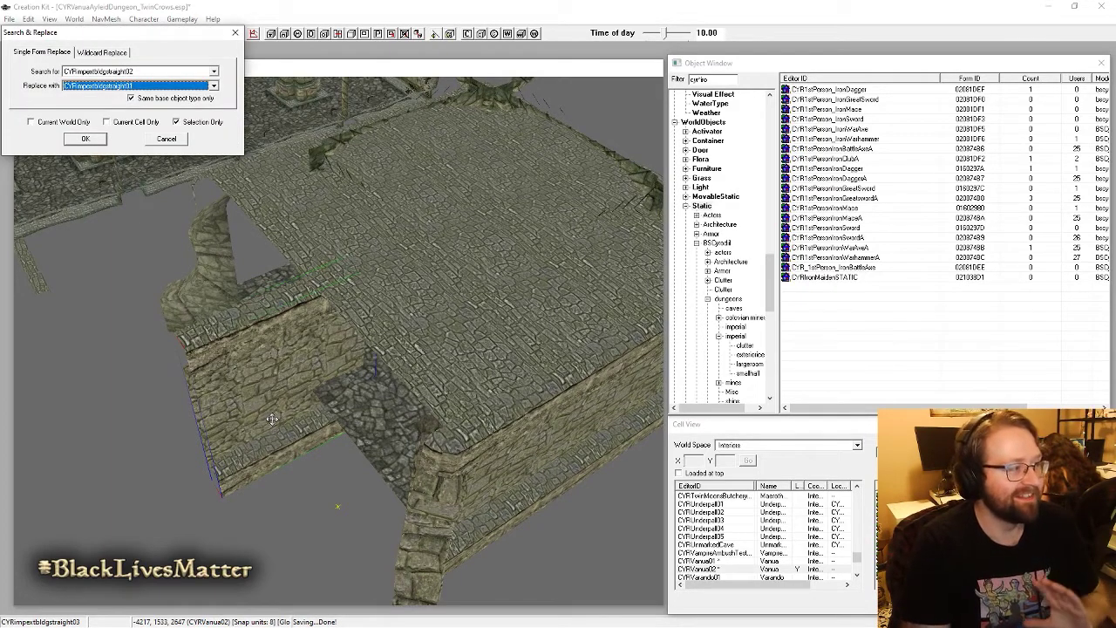
pyautogui.press('Return')
pyautogui.press('Return')
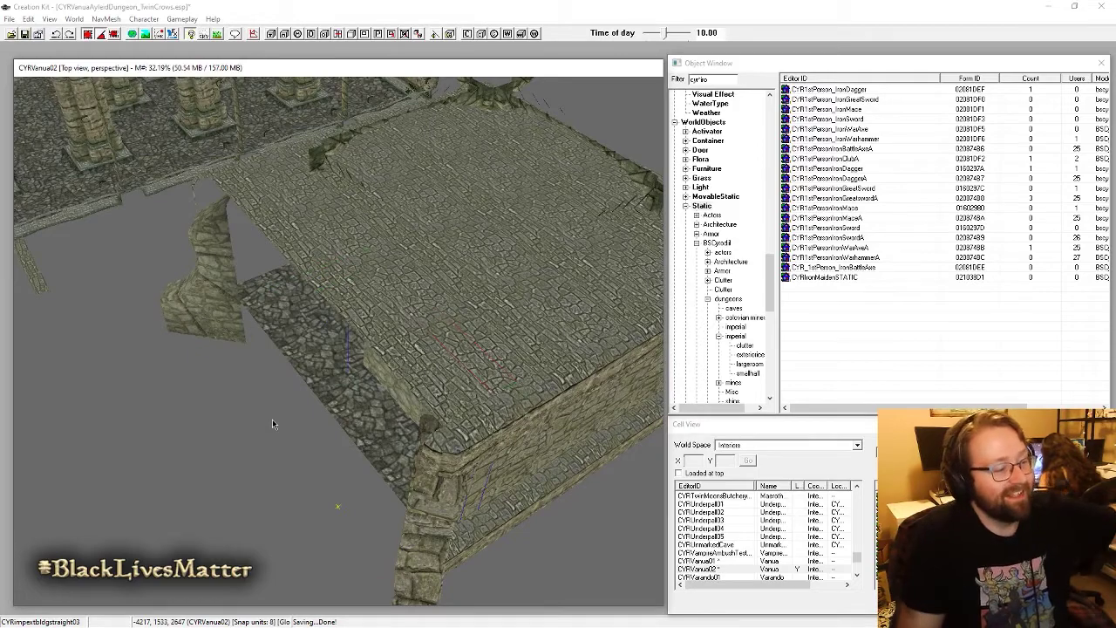
pyautogui.moveTo(272, 424); pyautogui.dragTo(153, 440)
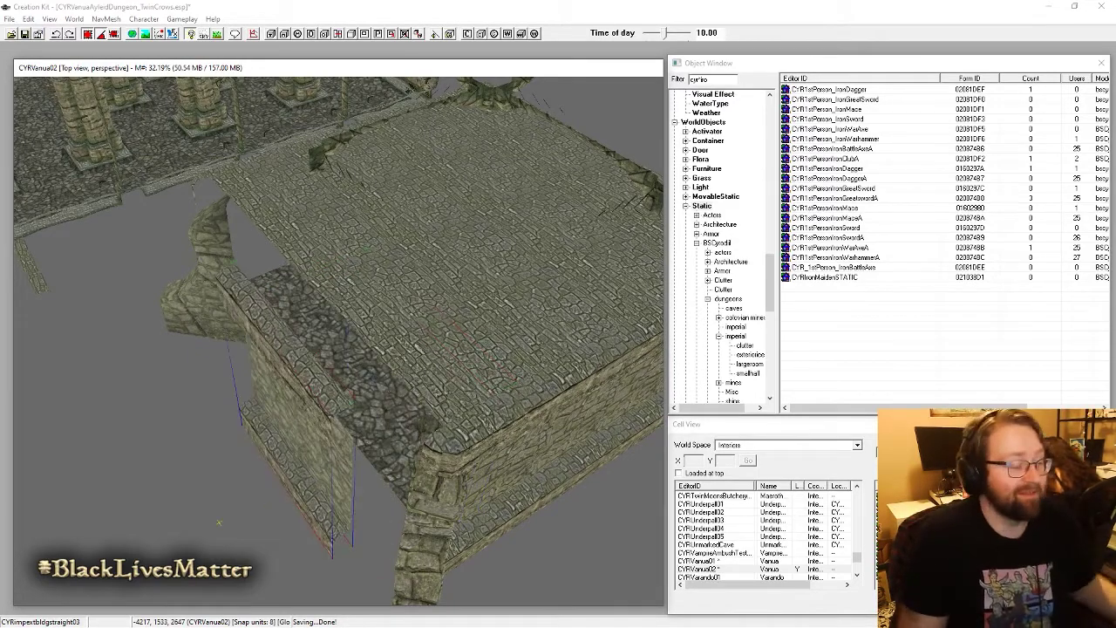
# Step: Shift the CYRimpextbldgcorner01 buttress flush with the open side and close the gap to the adjoining wall
pyautogui.keyDown('shift'); pyautogui.moveTo(279, 390); pyautogui.dragTo(363, 297, button='middle'); pyautogui.keyUp('shift')
pyautogui.keyDown('shift'); pyautogui.moveTo(453, 433); pyautogui.dragTo(362, 400, button='middle'); pyautogui.keyUp('shift')
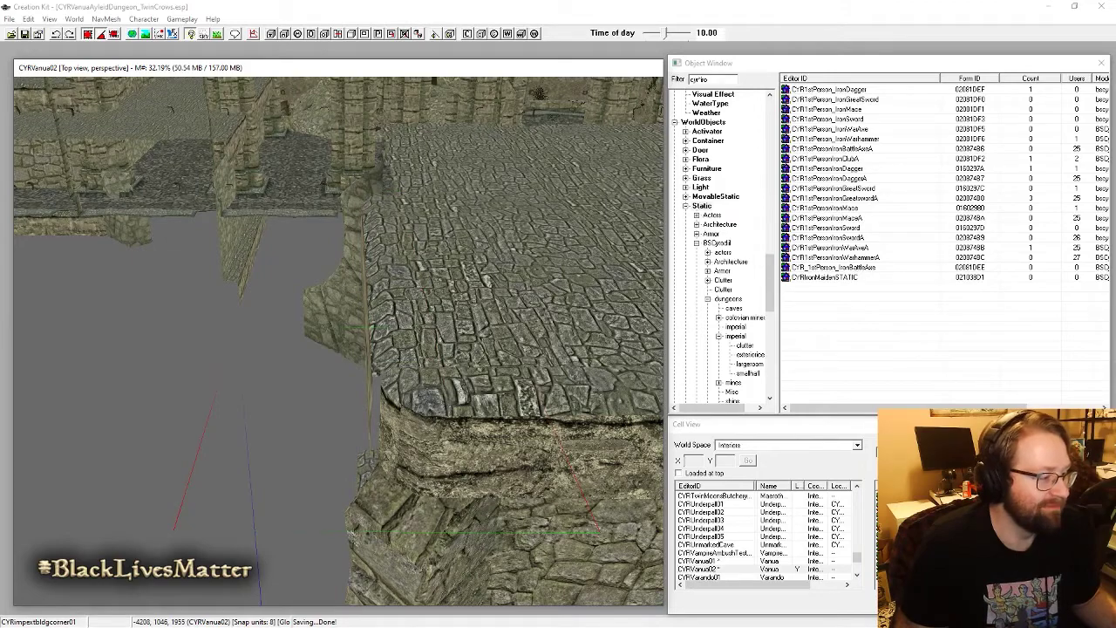
pyautogui.moveTo(427, 432); pyautogui.dragTo(415, 432)
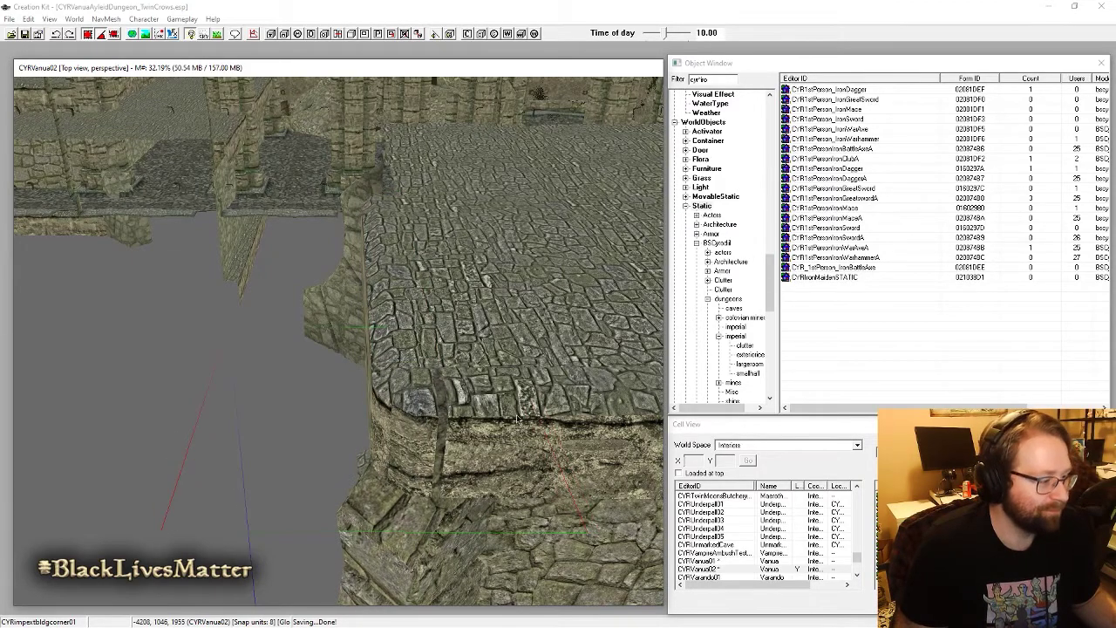
pyautogui.moveTo(523, 421); pyautogui.dragTo(520, 421)
# Step: Duplicate the CYRimpextbldgstraight01 wall and slide the copy along the edge to fill the remaining gap
pyautogui.moveTo(521, 422); pyautogui.dragTo(382, 319, button='middle')
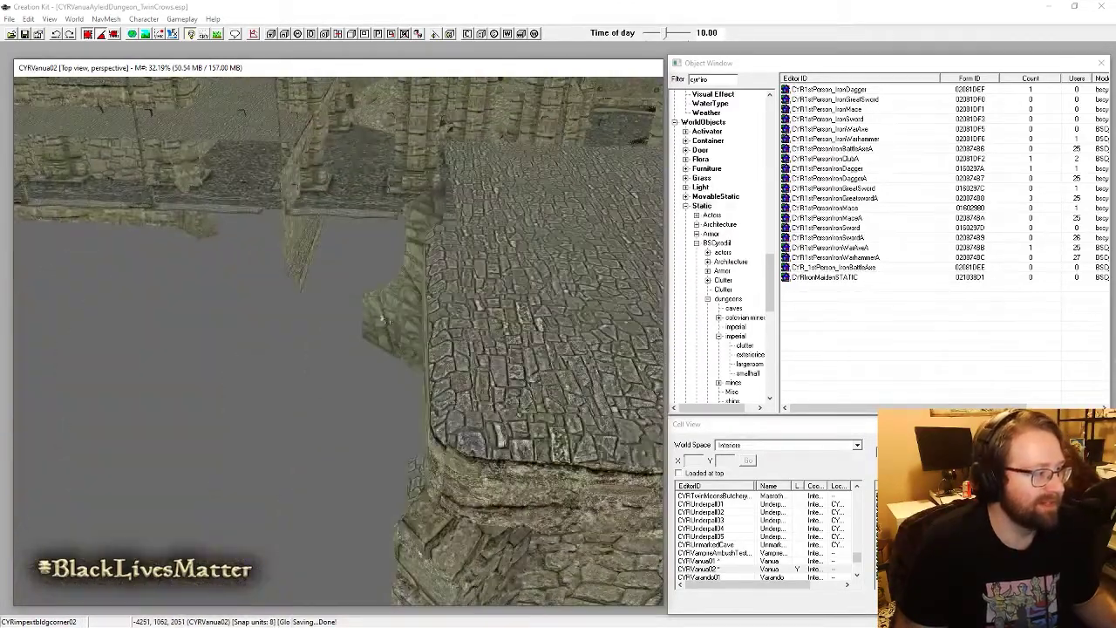
pyautogui.click(456, 273)
pyautogui.moveTo(456, 273); pyautogui.dragTo(512, 331, button='middle')
pyautogui.hotkey('ctrl', 'd')
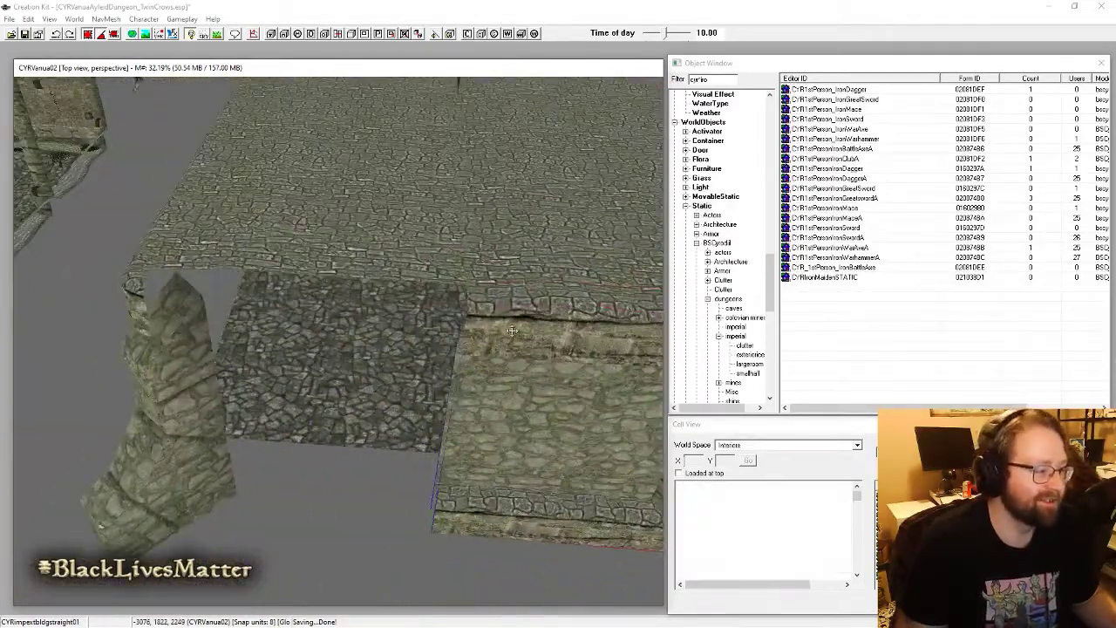
pyautogui.scroll(-5, 512, 331)
pyautogui.press('x')
pyautogui.moveTo(499, 545); pyautogui.dragTo(323, 533)
pyautogui.moveTo(321, 413)
pyautogui.mouseDown()
pyautogui.moveTo(303, 413)
pyautogui.moveTo(311, 406)
pyautogui.mouseUp()
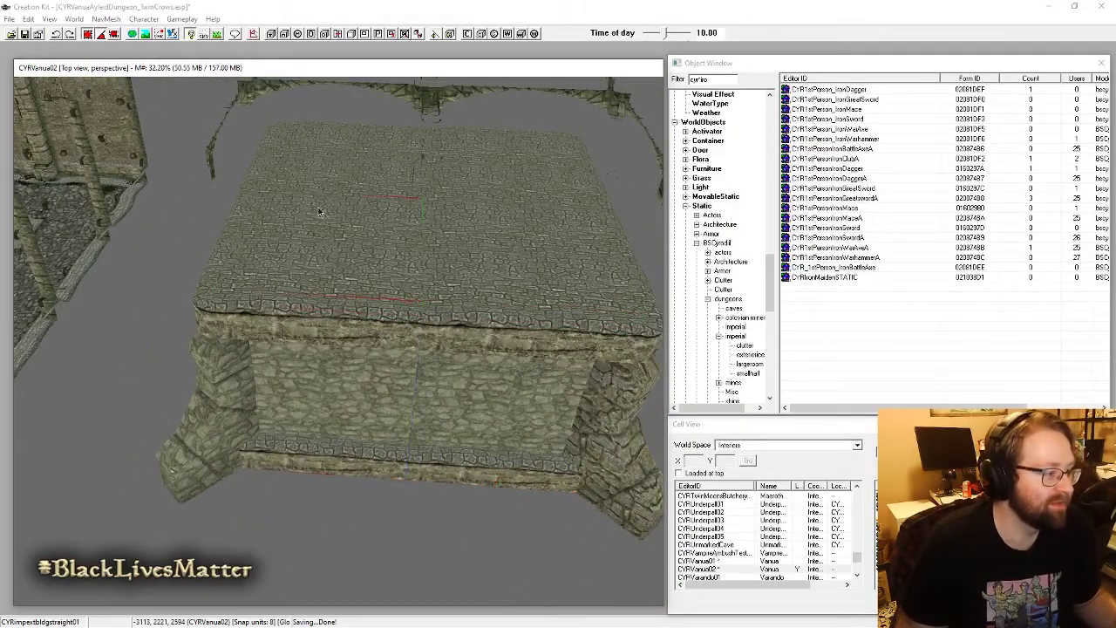
# Step: Delete the CYRimproommid01 piece and three other selected pieces in the middle of the pillared hall
pyautogui.click(319, 212)
pyautogui.scroll(5, 371, 194)
pyautogui.scroll(-5, 340, 220)
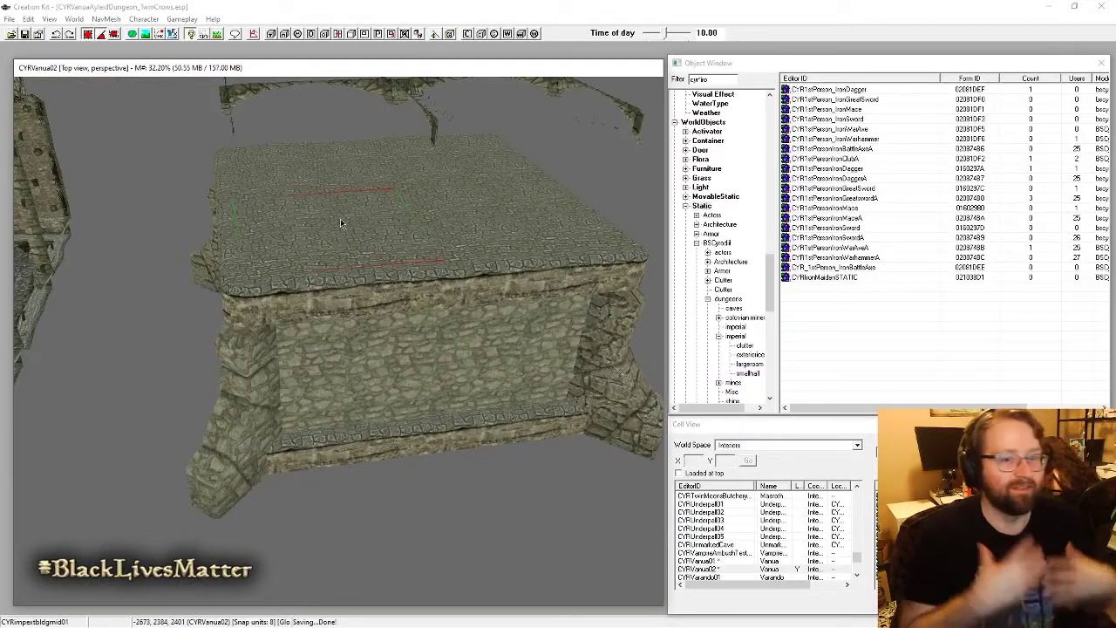
pyautogui.moveTo(369, 255); pyautogui.dragTo(367, 332, button='middle')
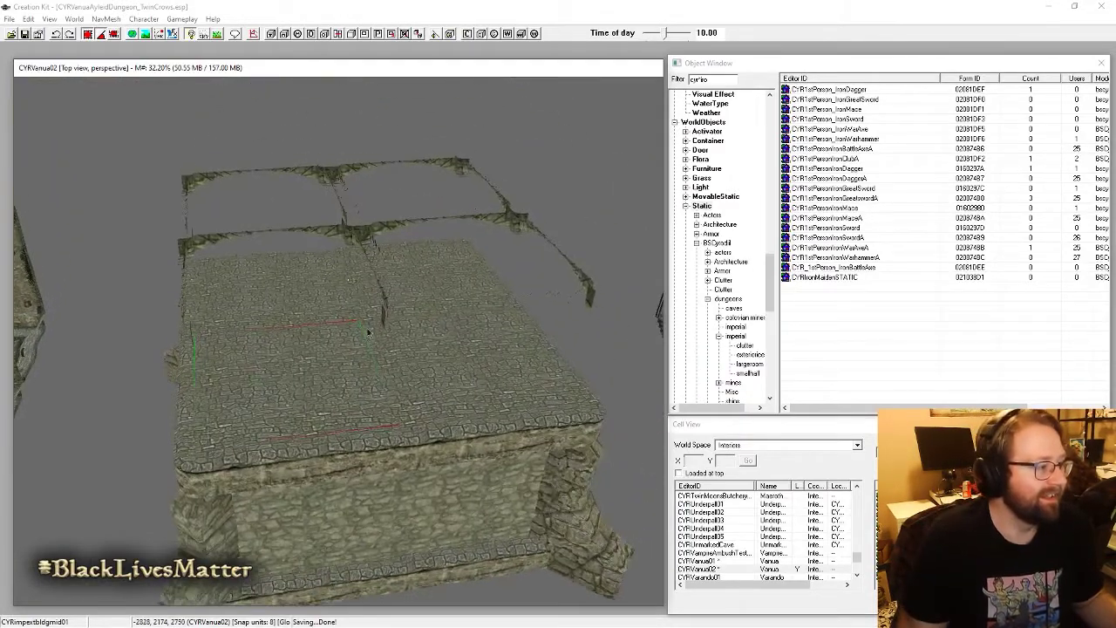
pyautogui.click(357, 239)
pyautogui.scroll(-2, 360, 241)
pyautogui.keyDown('shift'); pyautogui.moveTo(384, 286); pyautogui.dragTo(427, 367, button='middle'); pyautogui.keyUp('shift')
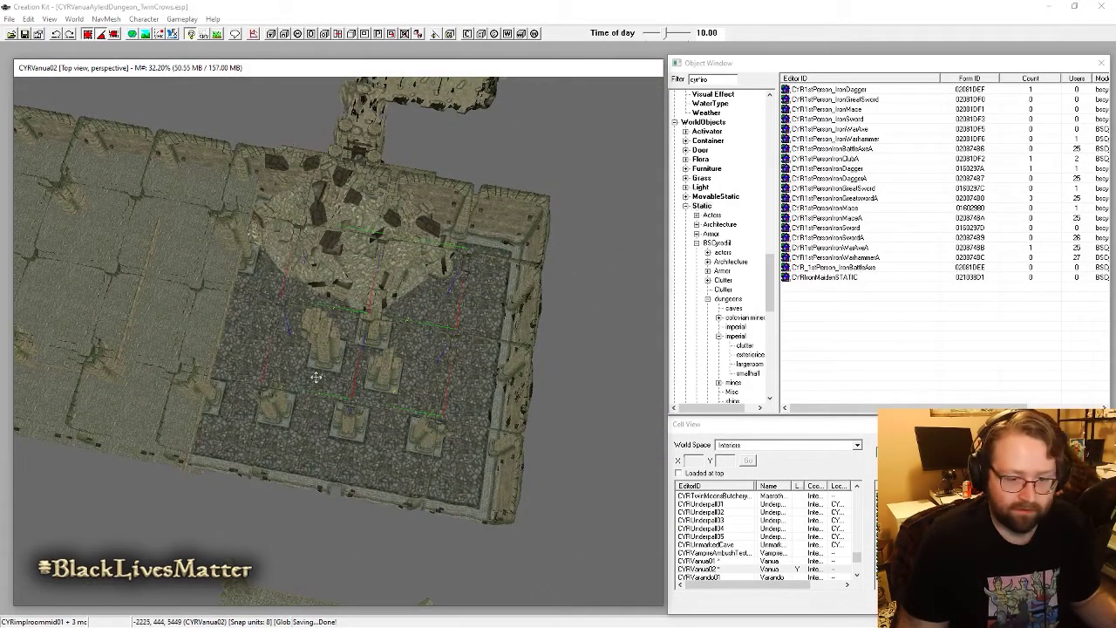
pyautogui.press('Delete')
pyautogui.moveTo(376, 499); pyautogui.dragTo(415, 274, button='middle')
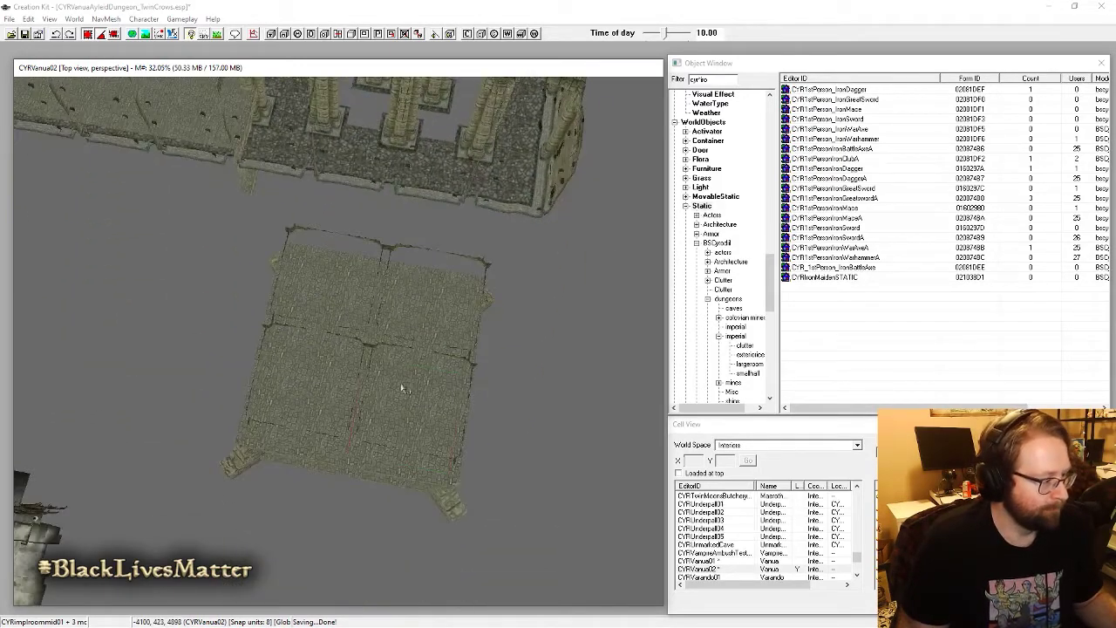
pyautogui.keyDown('shift'); pyautogui.moveTo(429, 405); pyautogui.dragTo(447, 428, button='middle'); pyautogui.keyUp('shift')
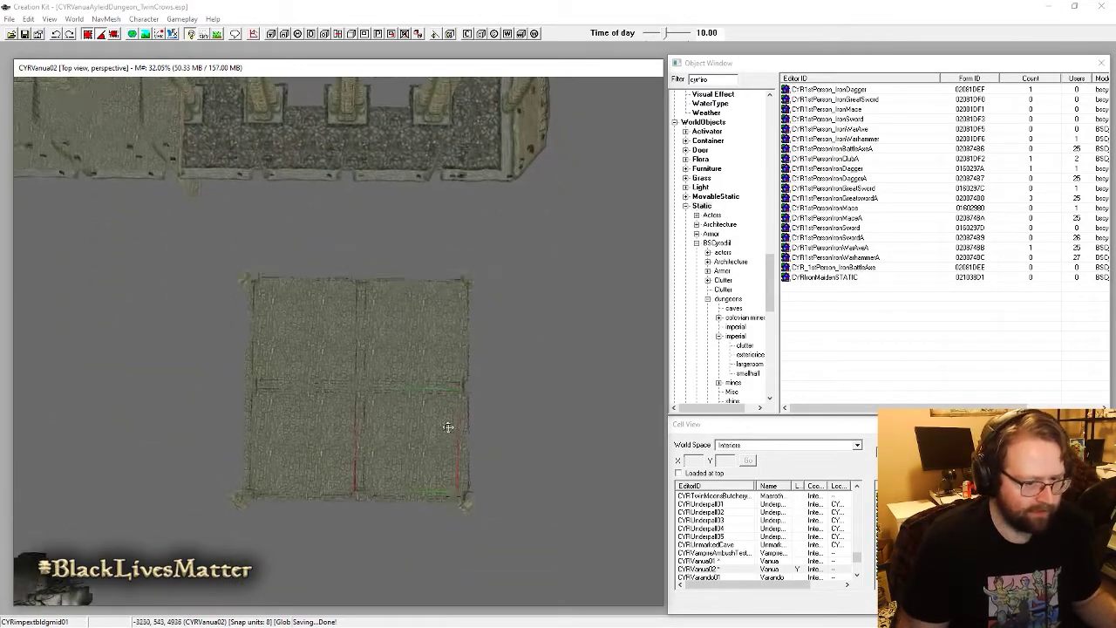
pyautogui.keyDown('shift'); pyautogui.moveTo(428, 486); pyautogui.dragTo(225, 534, button='middle'); pyautogui.keyUp('shift')
pyautogui.moveTo(193, 534); pyautogui.dragTo(519, 231)
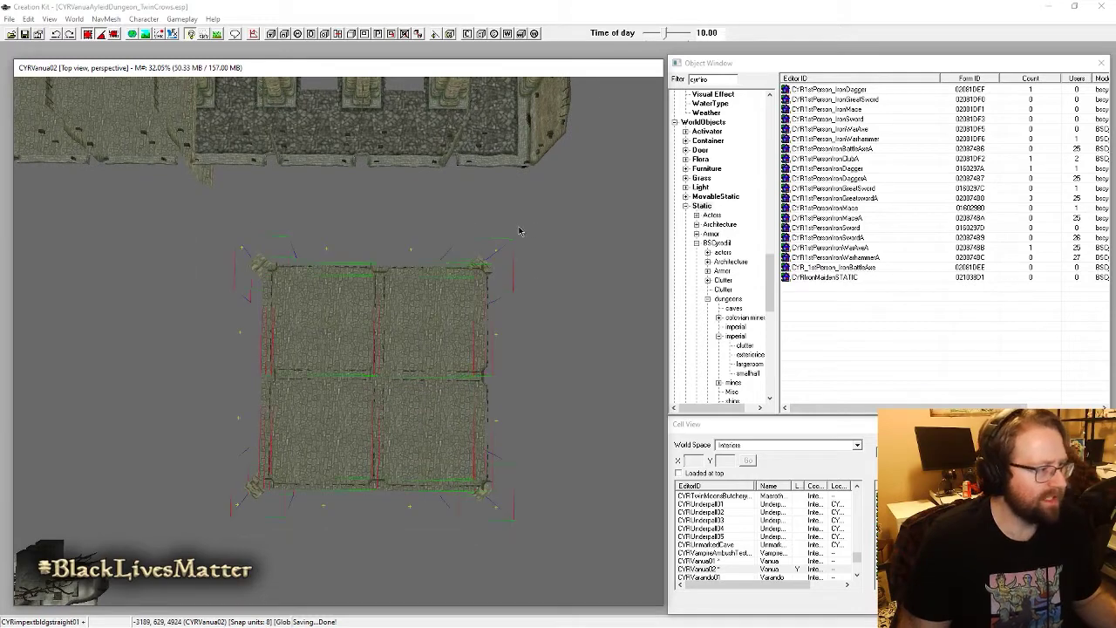
pyautogui.moveTo(519, 231); pyautogui.dragTo(470, 359, button='middle')
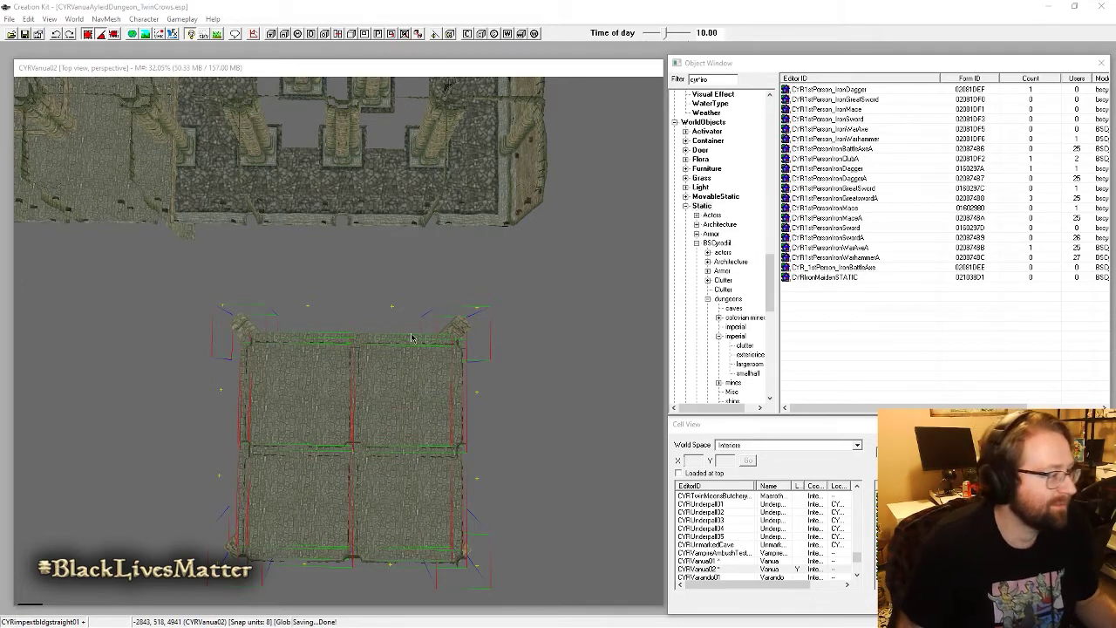
# Step: Select the three pillar pieces in the hall's open middle and move them outside its outer wall
pyautogui.moveTo(391, 260); pyautogui.dragTo(461, 508, button='middle')
pyautogui.click(423, 287)
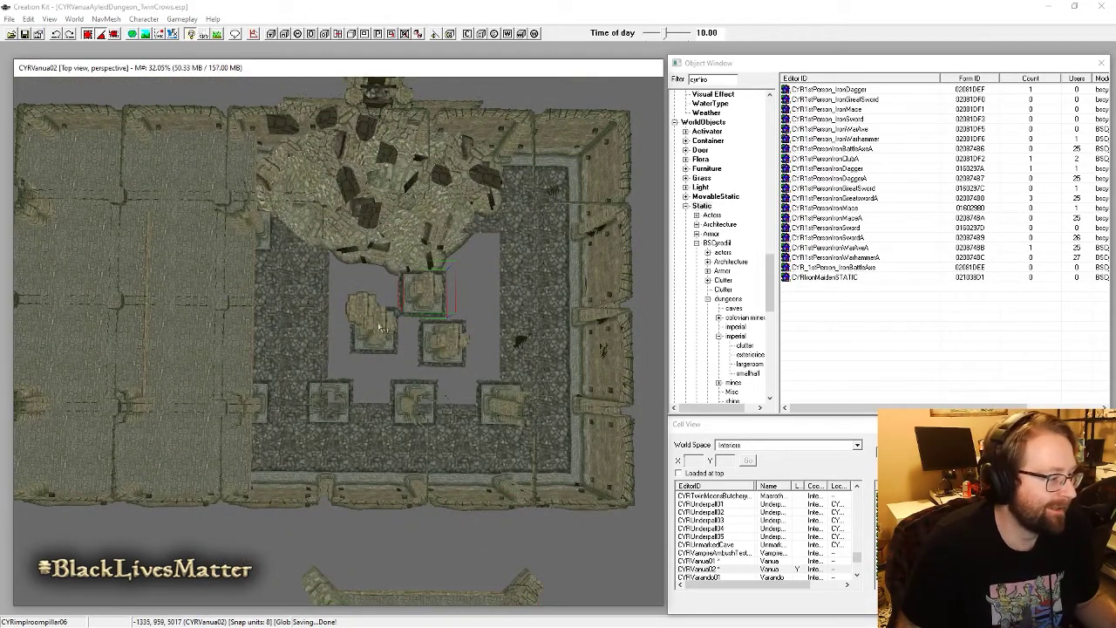
pyautogui.moveTo(442, 350); pyautogui.dragTo(368, 320, button='middle')
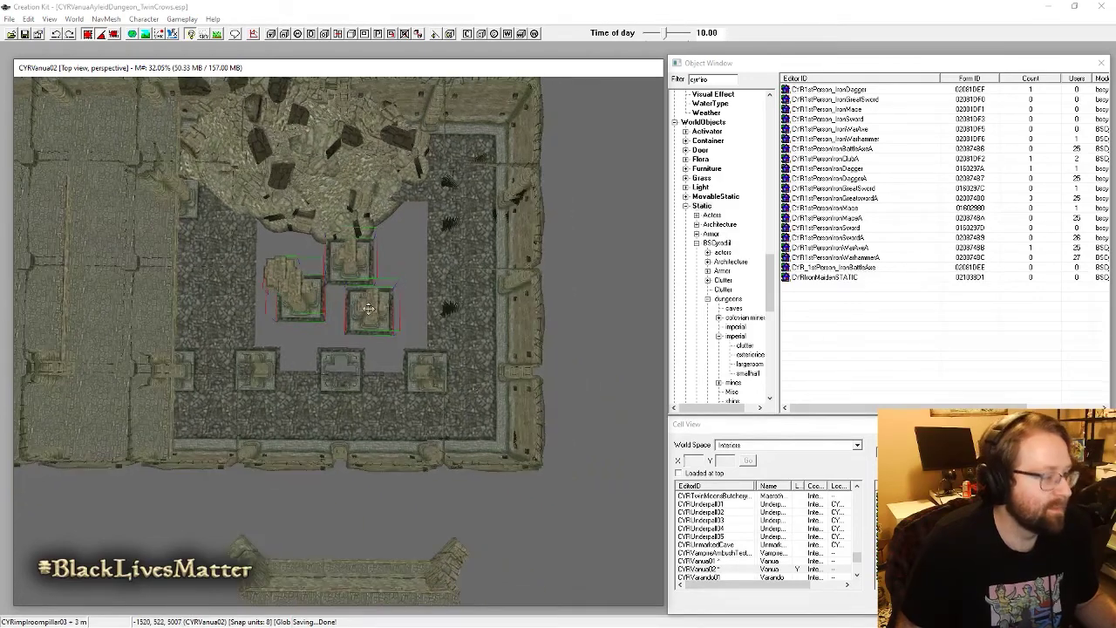
pyautogui.moveTo(368, 321); pyautogui.dragTo(621, 312)
# Step: Select all pieces of the walled platform and try placing it in the open middle of the pillared hall
pyautogui.moveTo(262, 379); pyautogui.dragTo(233, 260, button='middle')
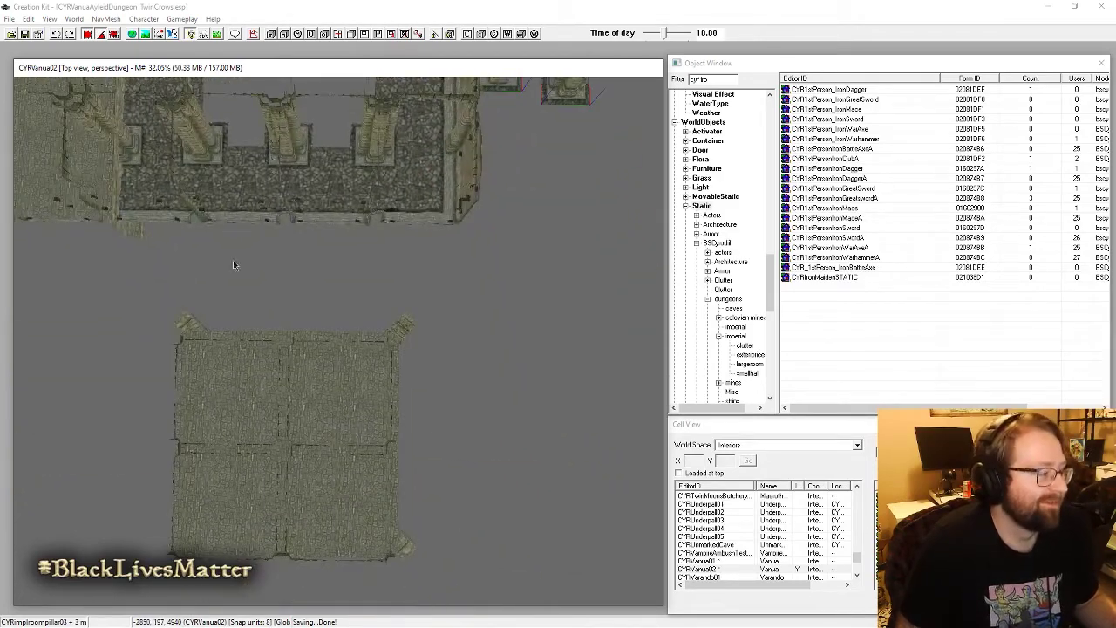
pyautogui.click(275, 373)
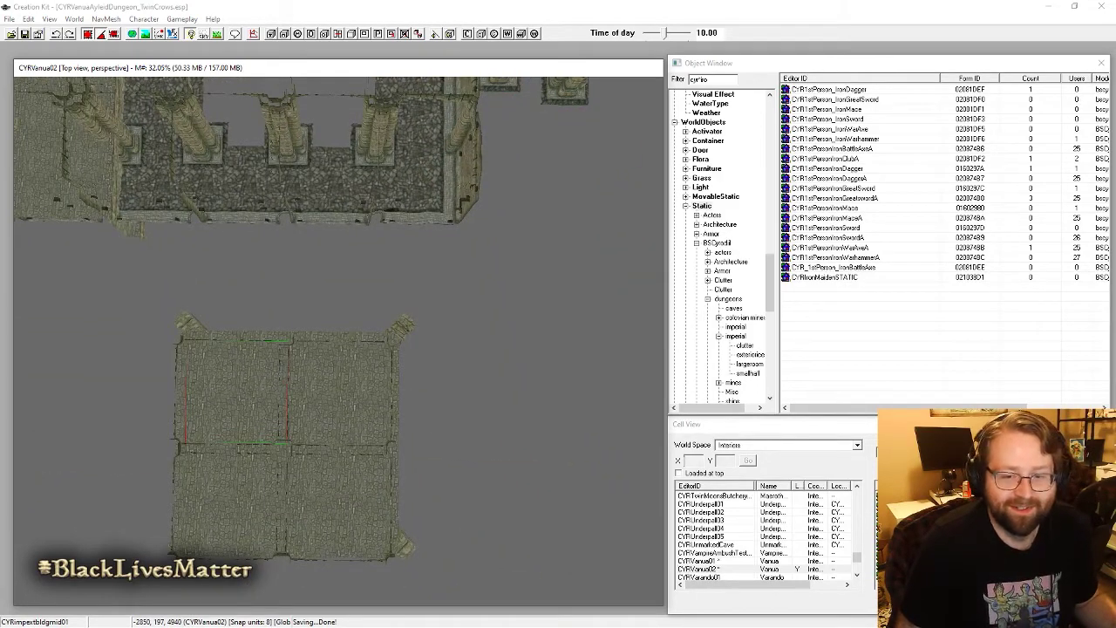
pyautogui.moveTo(337, 348); pyautogui.dragTo(482, 225, button='middle')
pyautogui.moveTo(225, 500); pyautogui.dragTo(653, 163)
pyautogui.moveTo(566, 133); pyautogui.dragTo(456, 411, button='middle')
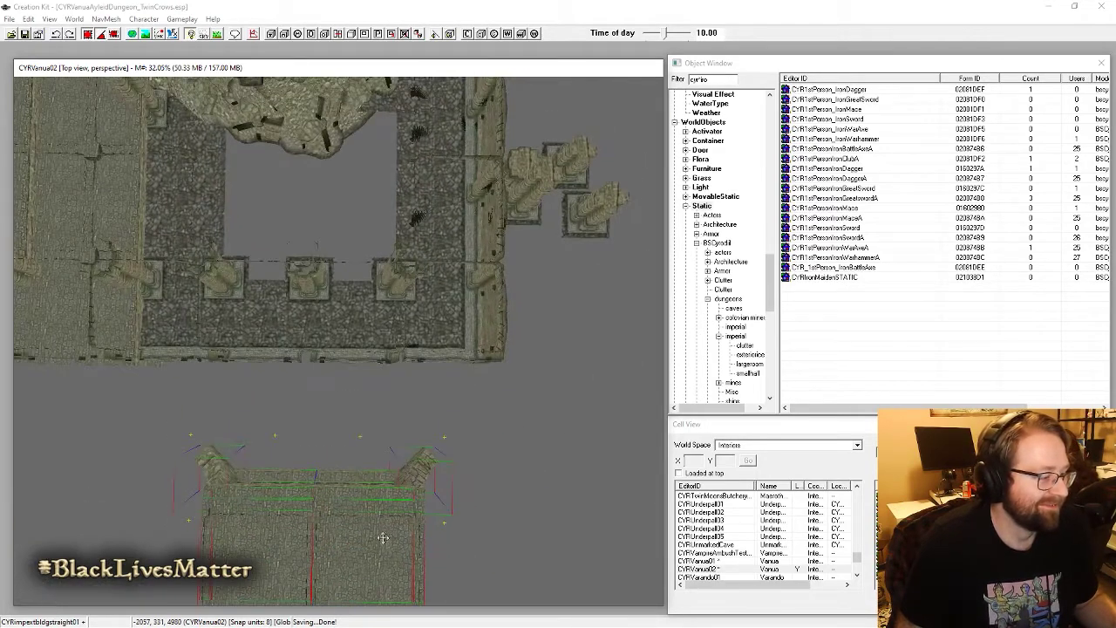
pyautogui.moveTo(381, 538); pyautogui.dragTo(355, 190)
# Step: Adjust the platform's height inside the hall so its walls meet the surrounding stone floor
pyautogui.moveTo(329, 155); pyautogui.dragTo(211, 142, button='middle')
pyautogui.scroll(-8, 211, 142)
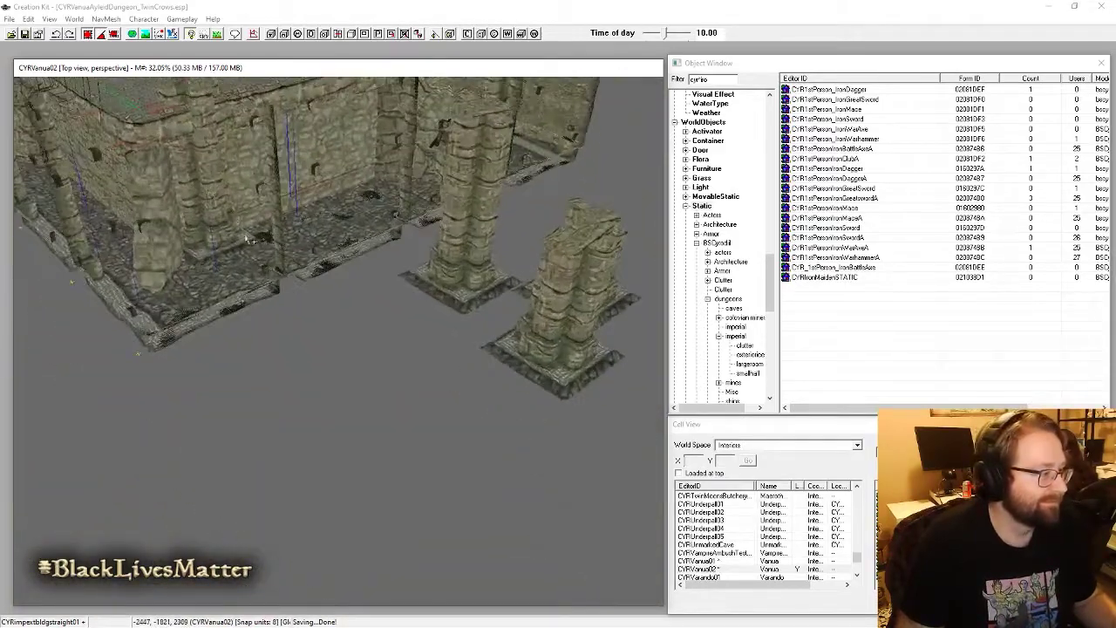
pyautogui.moveTo(359, 262); pyautogui.dragTo(397, 350)
pyautogui.scroll(10, 401, 367)
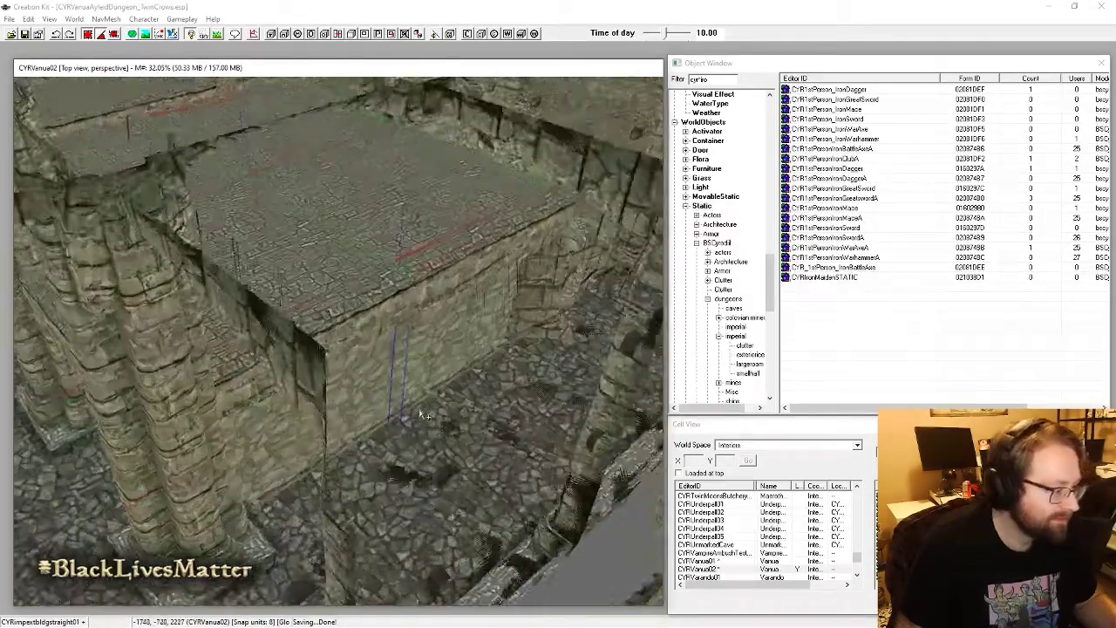
pyautogui.scroll(-3, 416, 366)
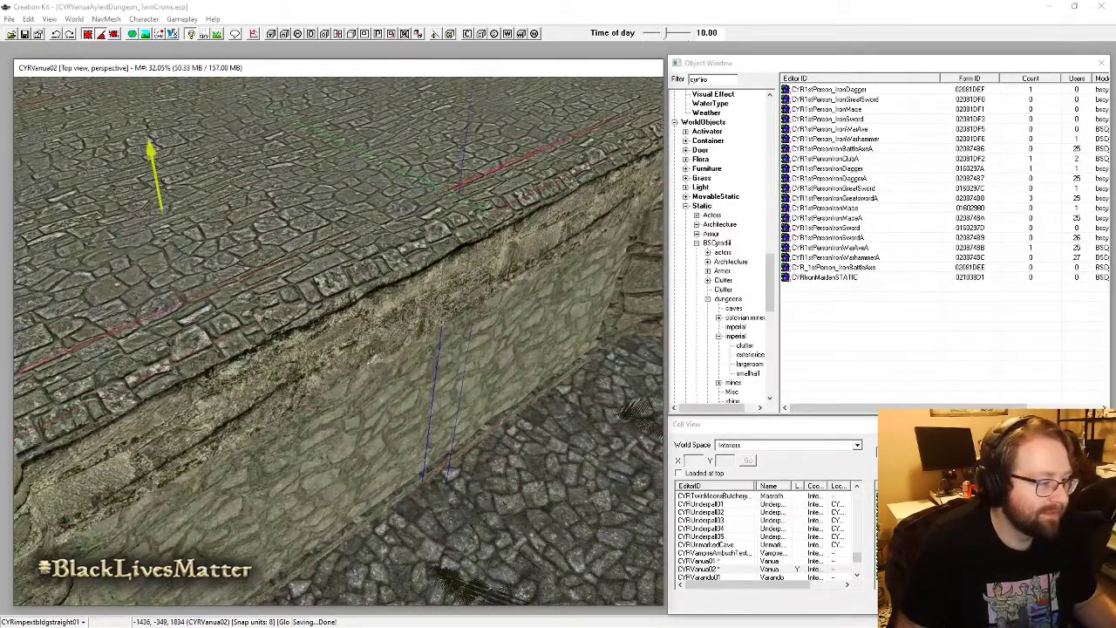
pyautogui.moveTo(411, 374)
pyautogui.keyDown('shift'); pyautogui.mouseDown(button='middle')
pyautogui.moveTo(428, 410)
pyautogui.moveTo(391, 331)
pyautogui.moveTo(373, 406)
pyautogui.moveTo(383, 384)
pyautogui.moveTo(394, 392)
pyautogui.moveTo(385, 332)
pyautogui.mouseUp(button='middle'); pyautogui.keyUp('shift')
pyautogui.scroll(5, 386, 355)
pyautogui.scroll(-5, 387, 355)
pyautogui.moveTo(385, 332); pyautogui.dragTo(386, 344)
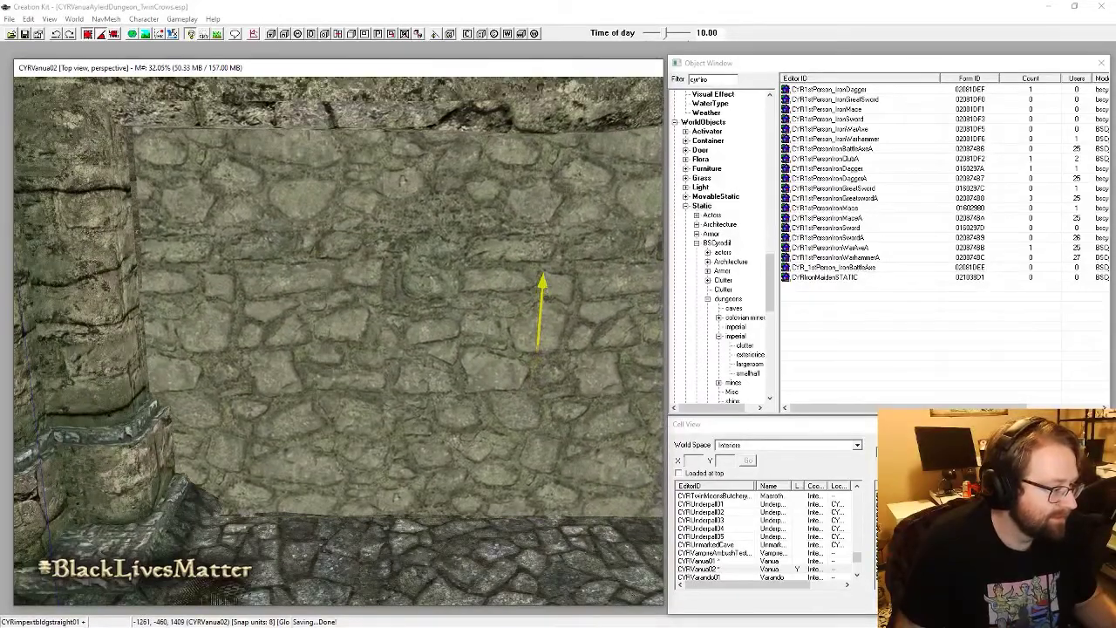
# Step: Try sinking the platform deep into the hall floor and raise it again
pyautogui.scroll(-10, 351, 384)
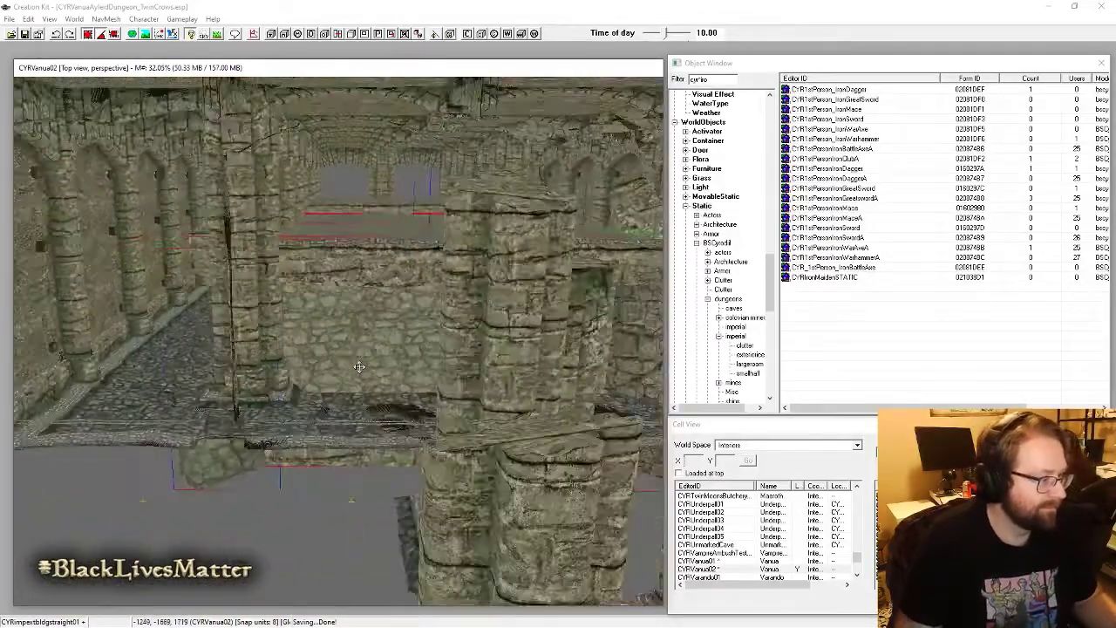
pyautogui.scroll(8, 351, 384)
pyautogui.keyDown('shift'); pyautogui.moveTo(351, 383); pyautogui.dragTo(336, 374, button='middle'); pyautogui.keyUp('shift')
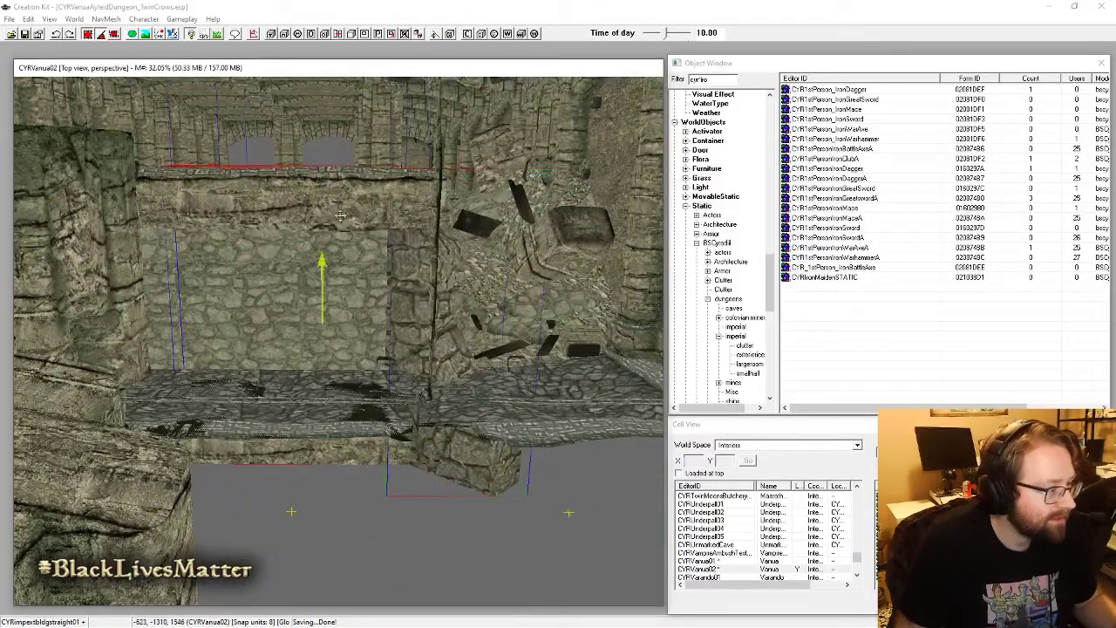
pyautogui.moveTo(323, 369); pyautogui.dragTo(323, 394)
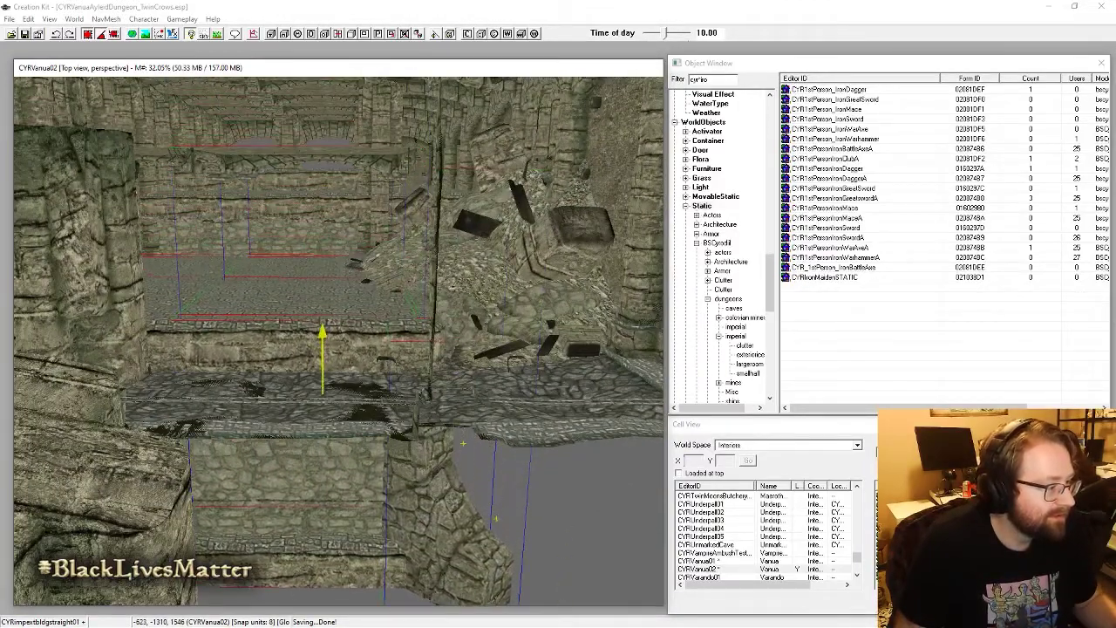
pyautogui.keyDown('shift'); pyautogui.moveTo(319, 382); pyautogui.dragTo(358, 366, button='middle'); pyautogui.keyUp('shift')
pyautogui.scroll(-5, 357, 366)
pyautogui.moveTo(358, 365); pyautogui.dragTo(357, 339)
pyautogui.moveTo(357, 339); pyautogui.dragTo(576, 375, button='middle')
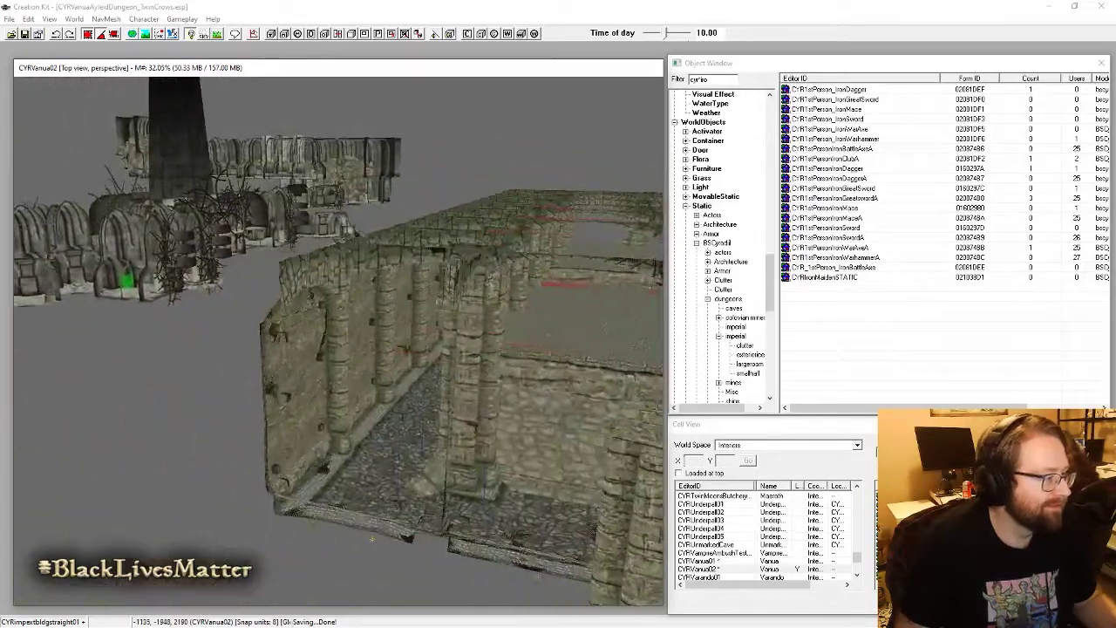
# Step: Move the platform back outside the hall and delete the CYRimproommid01 piece and three others hovering above it
pyautogui.moveTo(576, 375); pyautogui.dragTo(166, 375)
pyautogui.moveTo(166, 270); pyautogui.dragTo(157, 262)
pyautogui.moveTo(157, 262); pyautogui.dragTo(353, 258, button='middle')
pyautogui.click(279, 262)
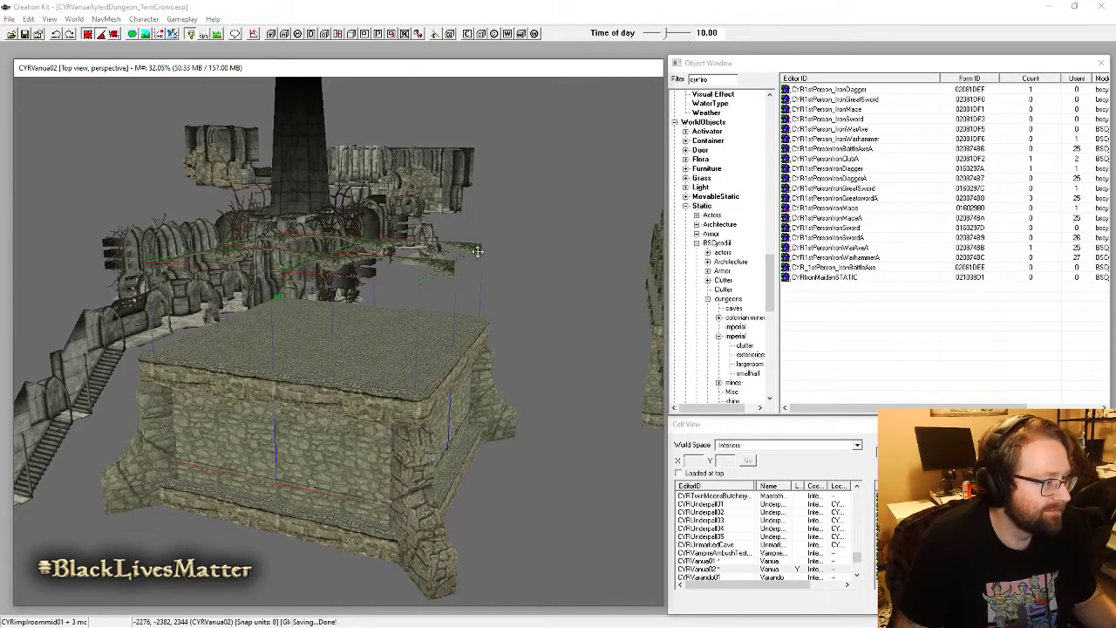
pyautogui.press('Delete')
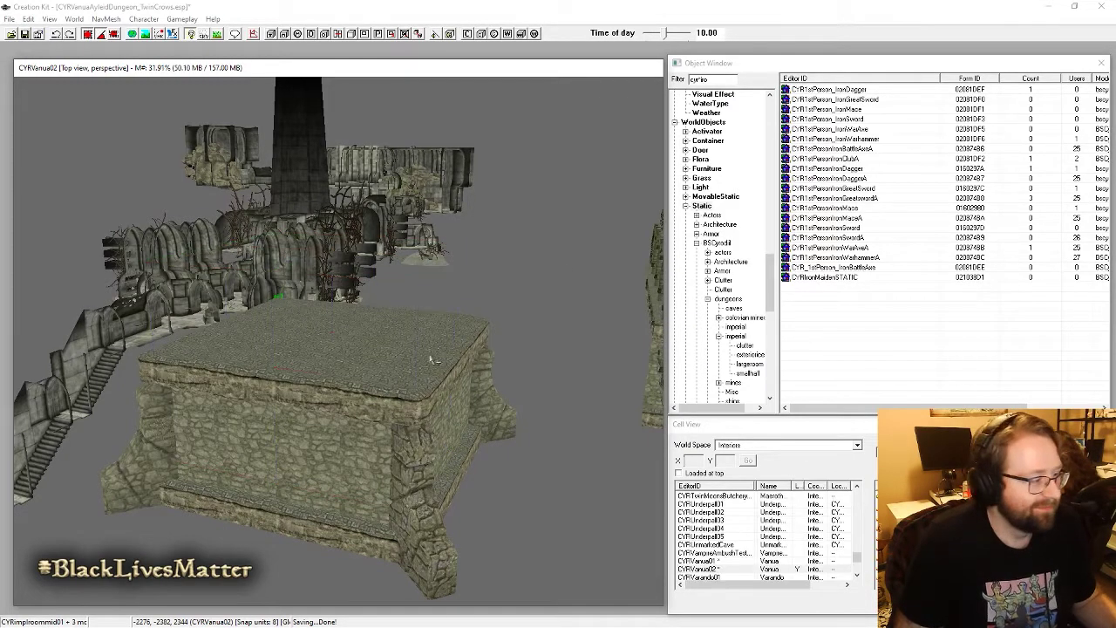
# Step: Try to move the selected platform pieces from outside into the pillared hall, and undo the move
pyautogui.click(430, 360)
pyautogui.keyDown('shift'); pyautogui.moveTo(430, 360); pyautogui.dragTo(404, 431, button='middle'); pyautogui.keyUp('shift')
pyautogui.moveTo(199, 549); pyautogui.dragTo(504, 245)
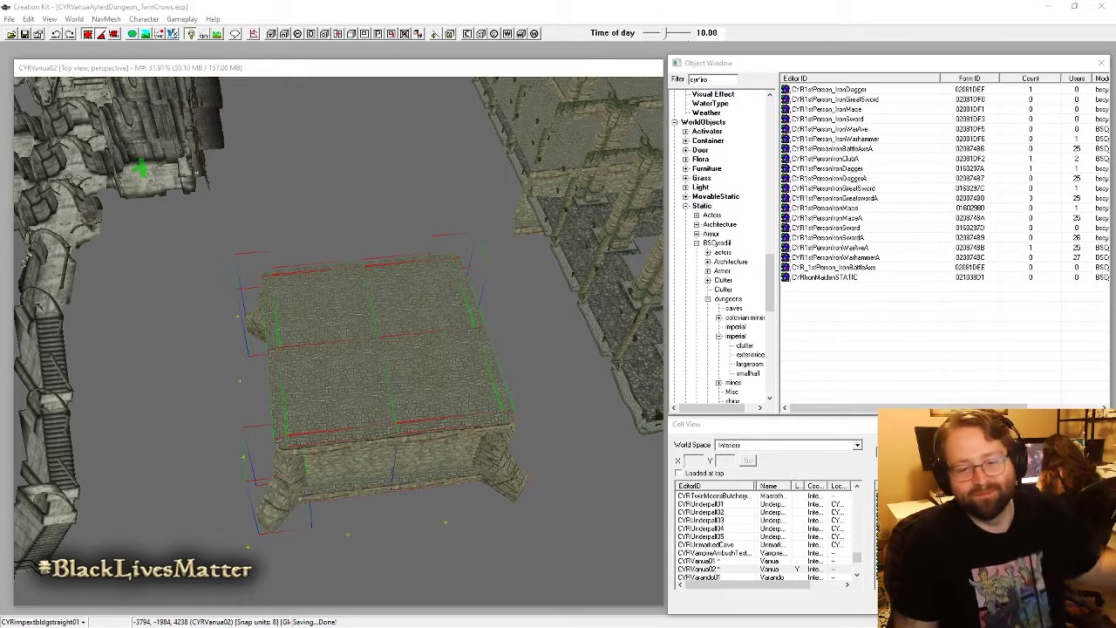
pyautogui.moveTo(358, 420); pyautogui.dragTo(324, 417, button='middle')
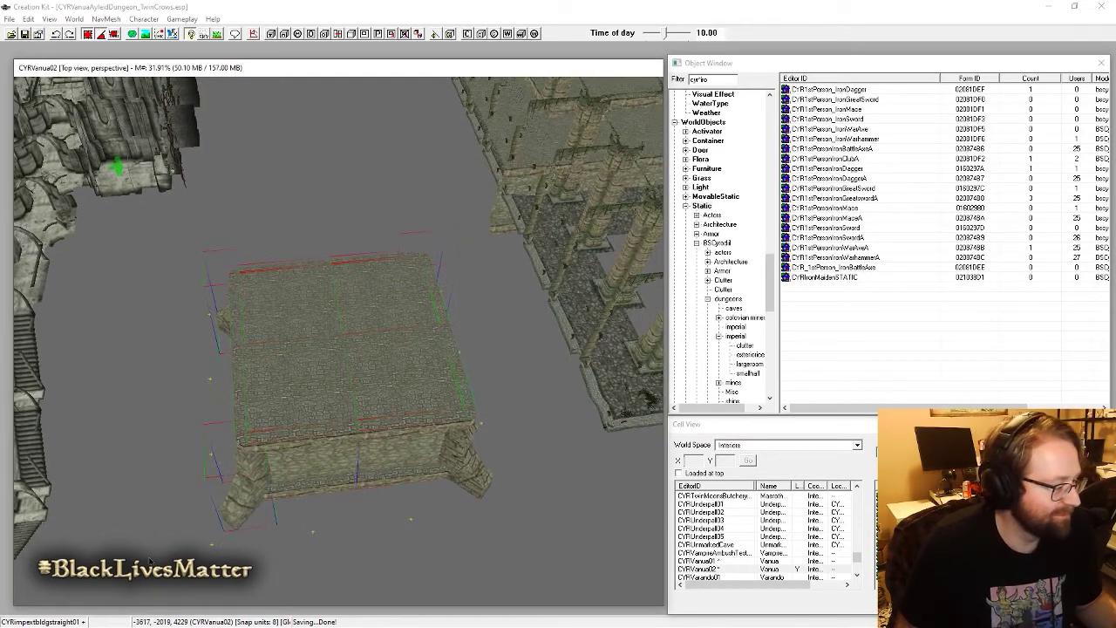
pyautogui.moveTo(161, 596)
pyautogui.mouseDown()
pyautogui.moveTo(446, 248)
pyautogui.moveTo(502, 246)
pyautogui.mouseUp()
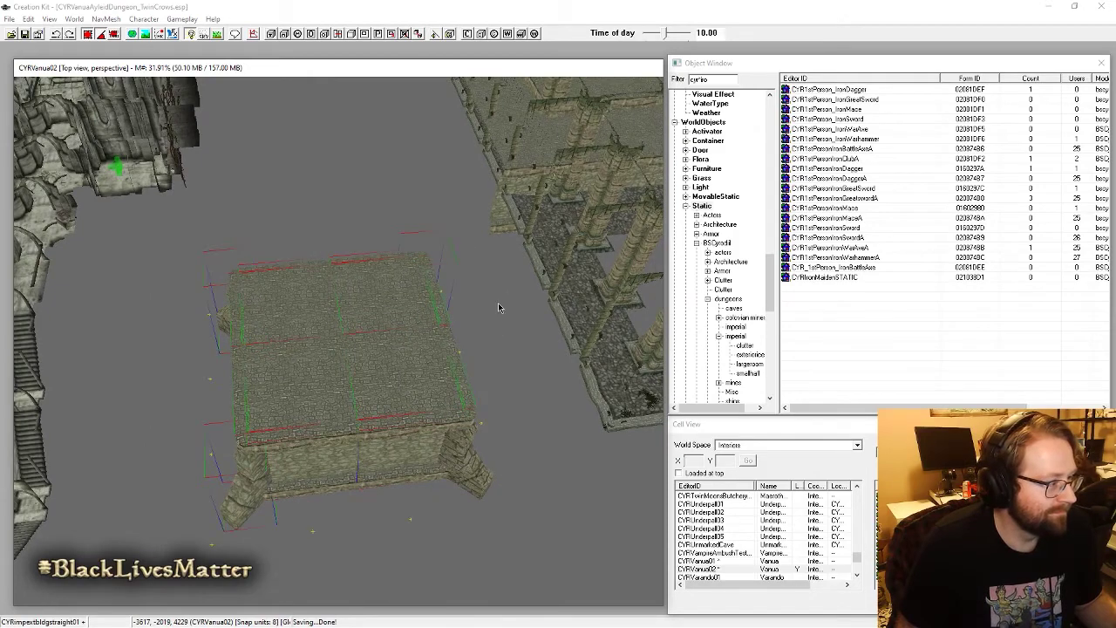
pyautogui.moveTo(498, 303); pyautogui.dragTo(443, 355, button='middle')
pyautogui.moveTo(382, 379); pyautogui.dragTo(361, 406, button='middle')
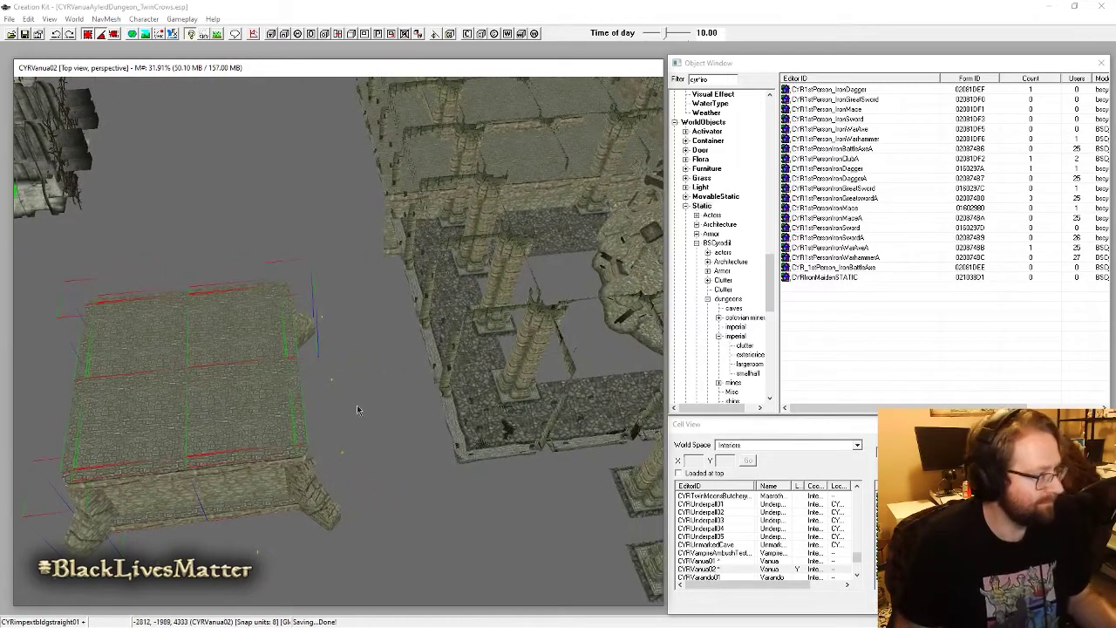
pyautogui.moveTo(218, 444); pyautogui.dragTo(359, 416)
pyautogui.moveTo(360, 416); pyautogui.dragTo(311, 336, button='middle')
pyautogui.moveTo(144, 397); pyautogui.dragTo(206, 373)
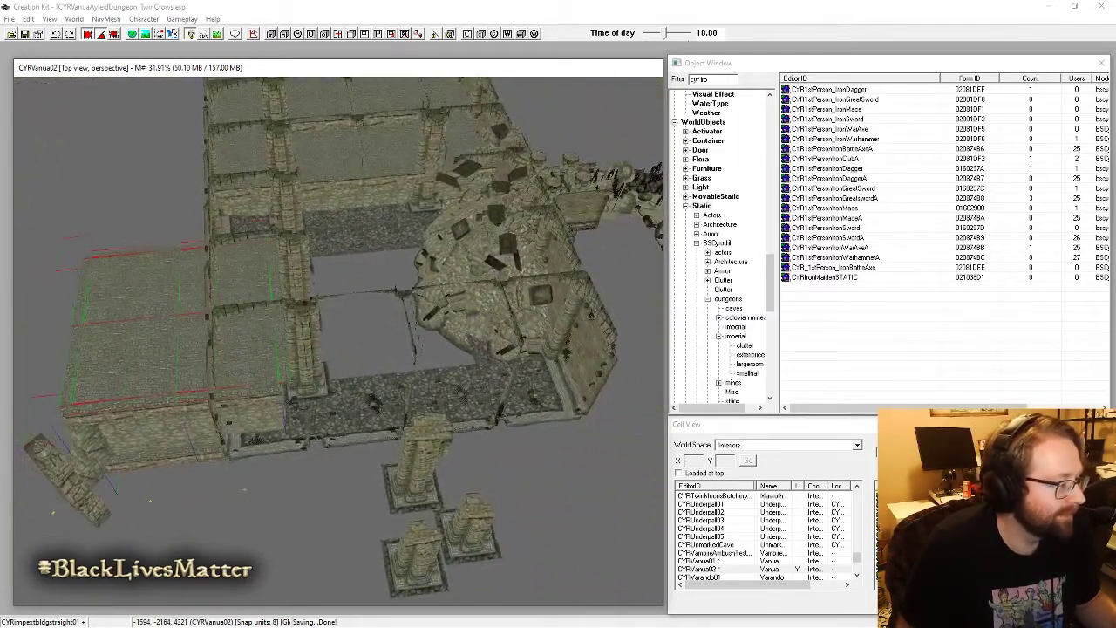
pyautogui.hotkey('ctrl', 'z')
pyautogui.hotkey('ctrl', 'z')
pyautogui.moveTo(164, 459); pyautogui.dragTo(355, 420, button='middle')
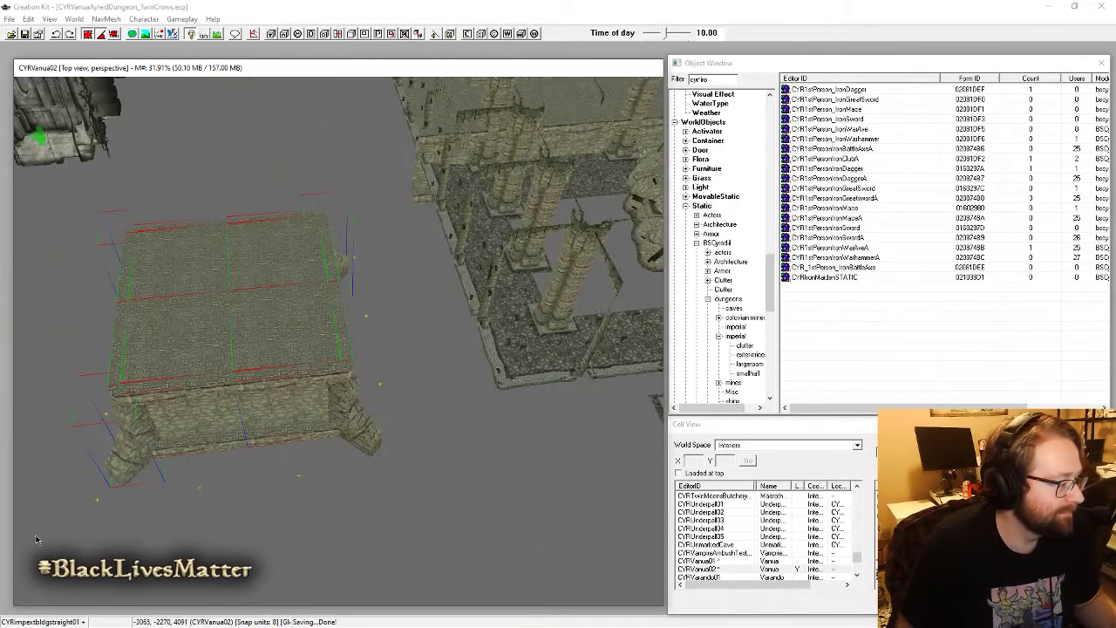
pyautogui.moveTo(36, 535); pyautogui.dragTo(392, 207)
pyautogui.moveTo(383, 388); pyautogui.dragTo(285, 456, button='middle')
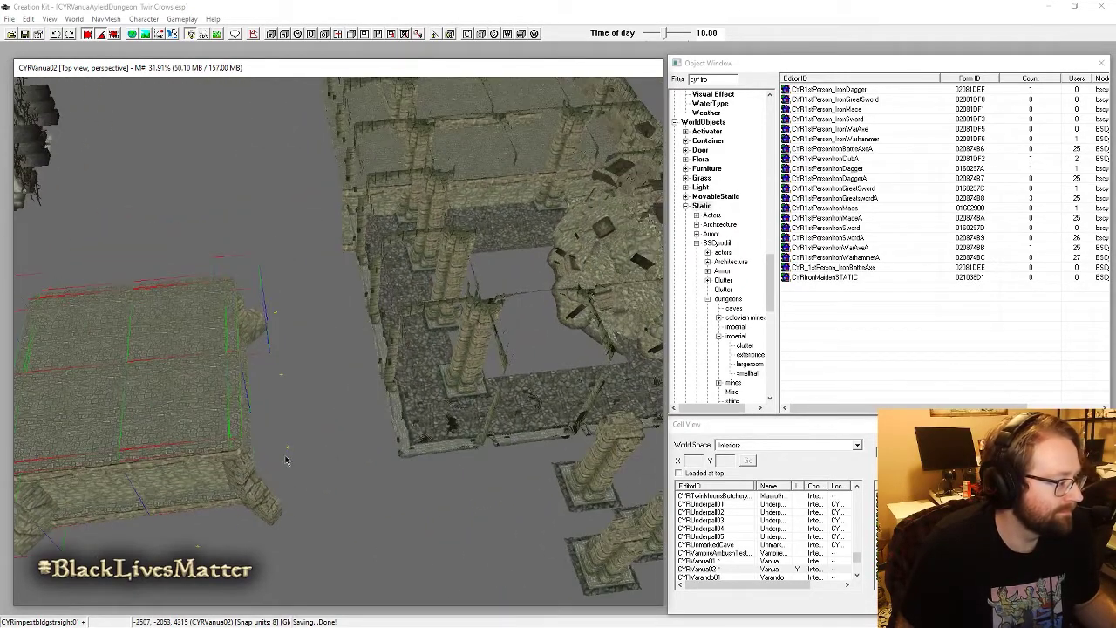
pyautogui.click(267, 501)
pyautogui.moveTo(267, 502); pyautogui.dragTo(326, 461, button='middle')
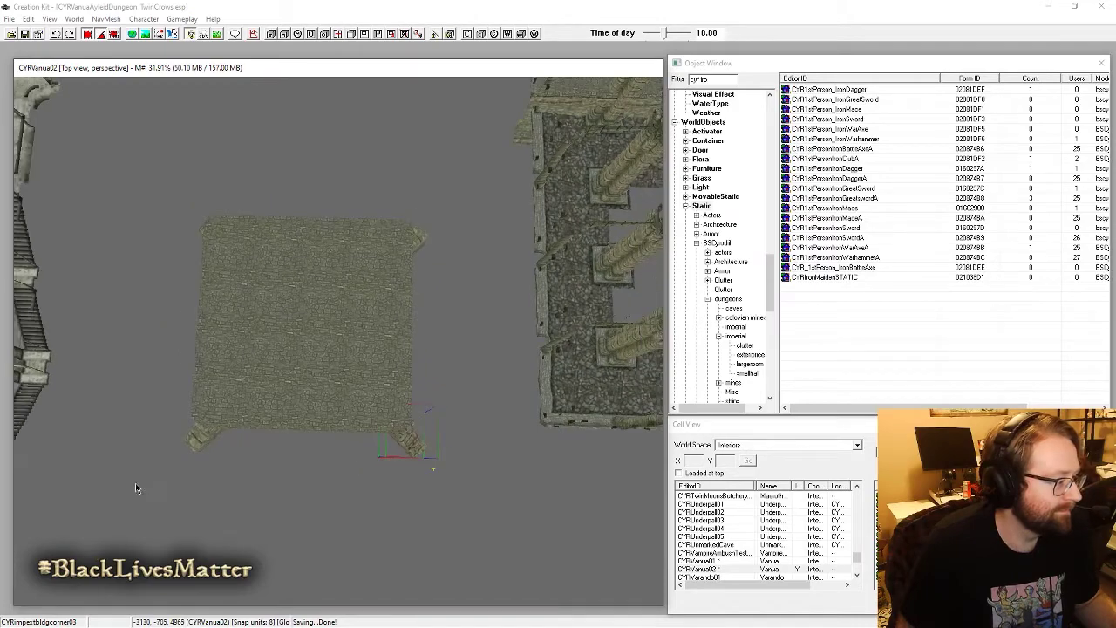
pyautogui.moveTo(135, 488); pyautogui.dragTo(470, 171)
# Step: Duplicate the pair of CYRimproommid01 floor pieces twice, sliding the copies along to fill the hole in the hall floor
pyautogui.moveTo(469, 171); pyautogui.dragTo(360, 349, button='middle')
pyautogui.moveTo(285, 354); pyautogui.dragTo(353, 278, button='middle')
pyautogui.click(354, 278)
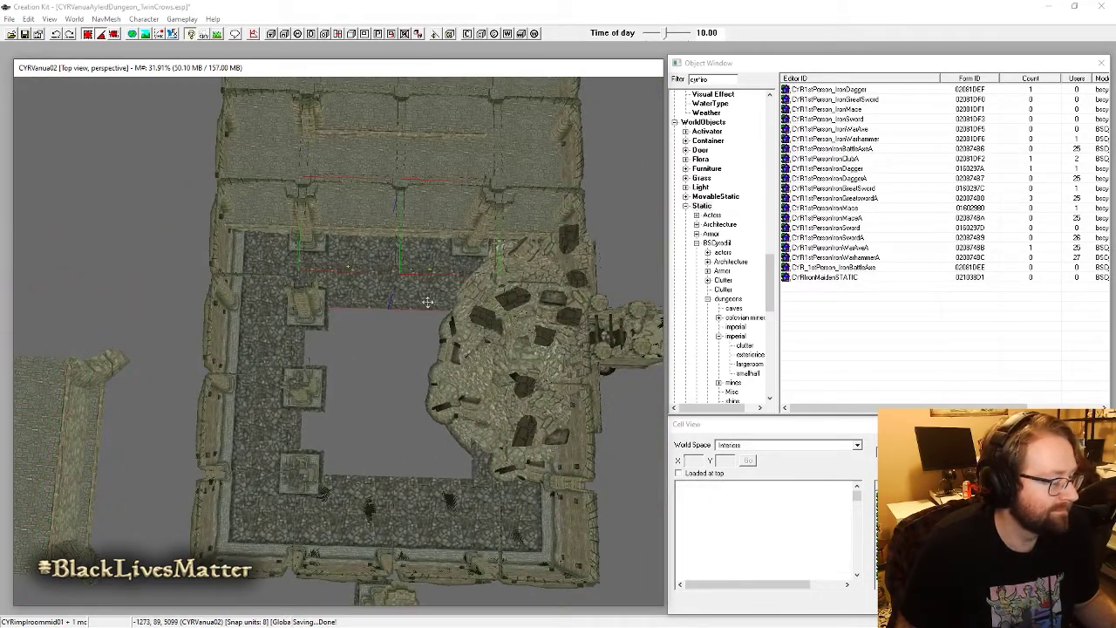
pyautogui.moveTo(390, 297); pyautogui.dragTo(416, 374)
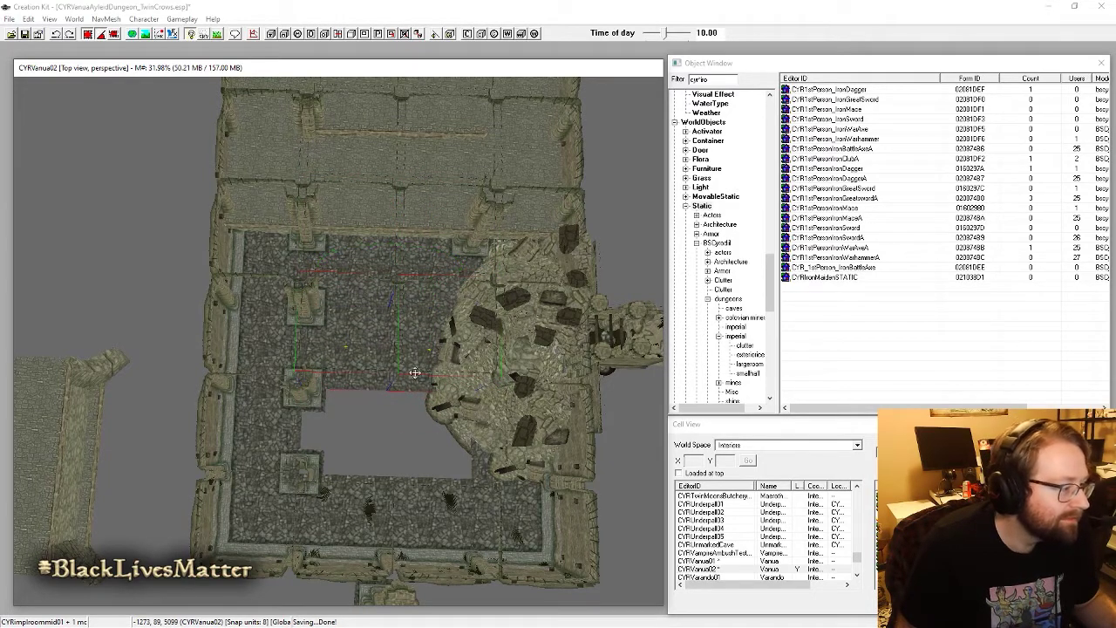
pyautogui.moveTo(345, 363); pyautogui.dragTo(344, 432)
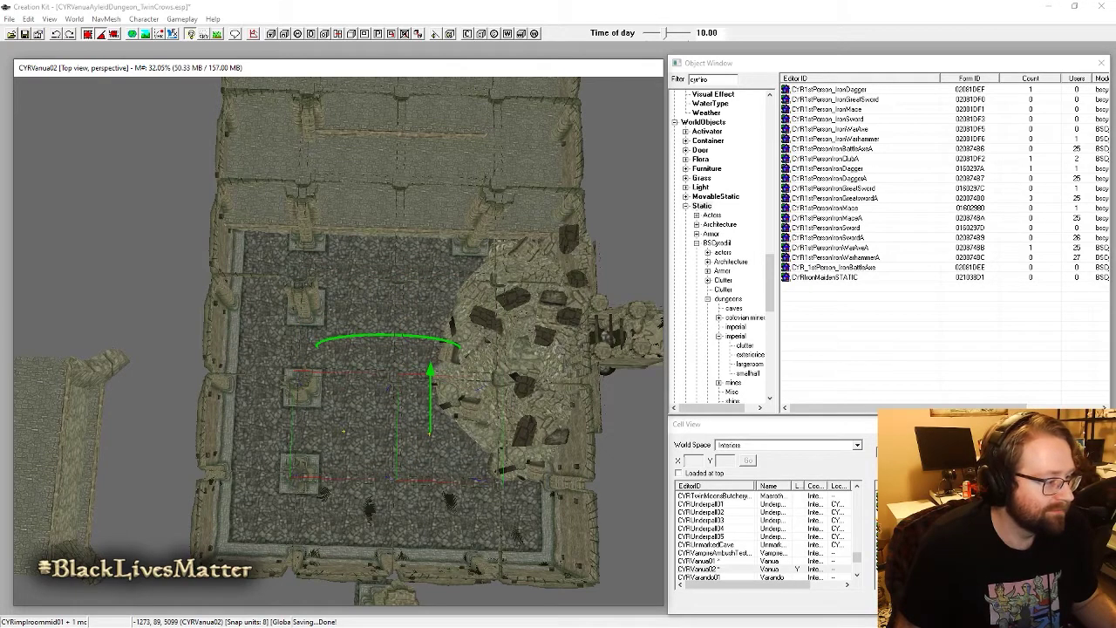
# Step: Select the entire platform with its corner buttresses and move it onto the floor in the middle of the pillared hall
pyautogui.moveTo(337, 406); pyautogui.dragTo(565, 350, button='middle')
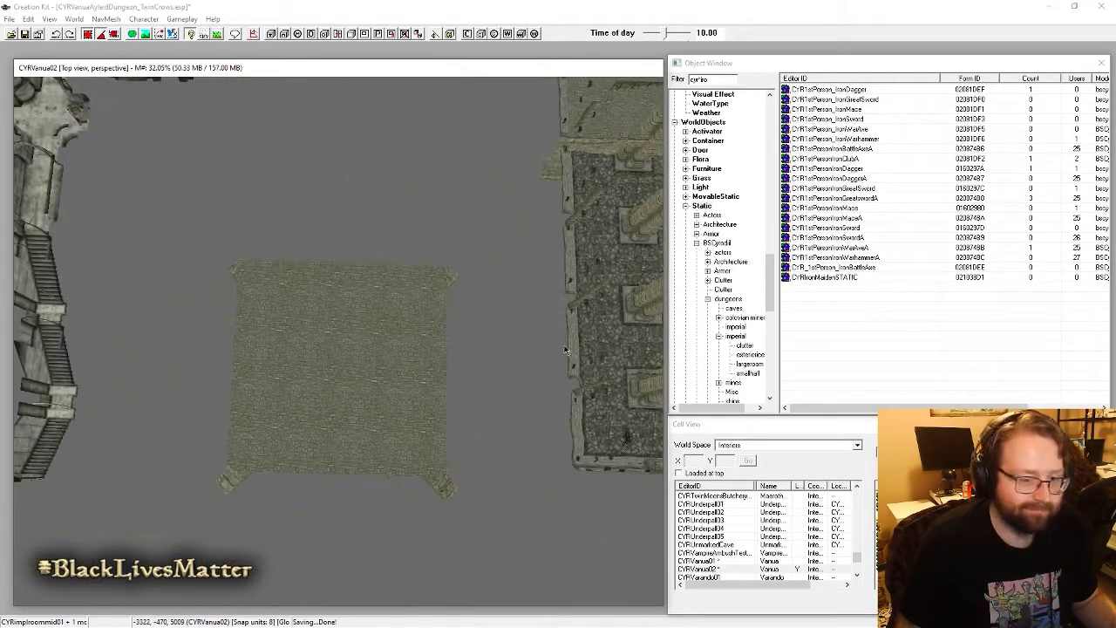
pyautogui.click(305, 373)
pyautogui.moveTo(166, 550); pyautogui.dragTo(490, 208)
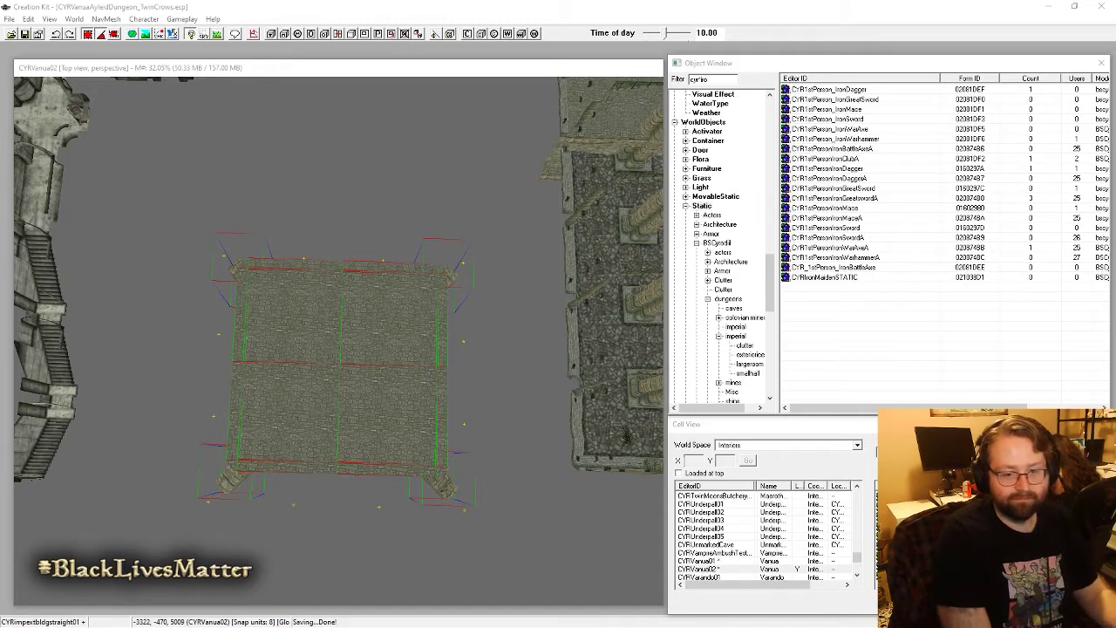
pyautogui.moveTo(441, 416); pyautogui.dragTo(420, 411, button='middle')
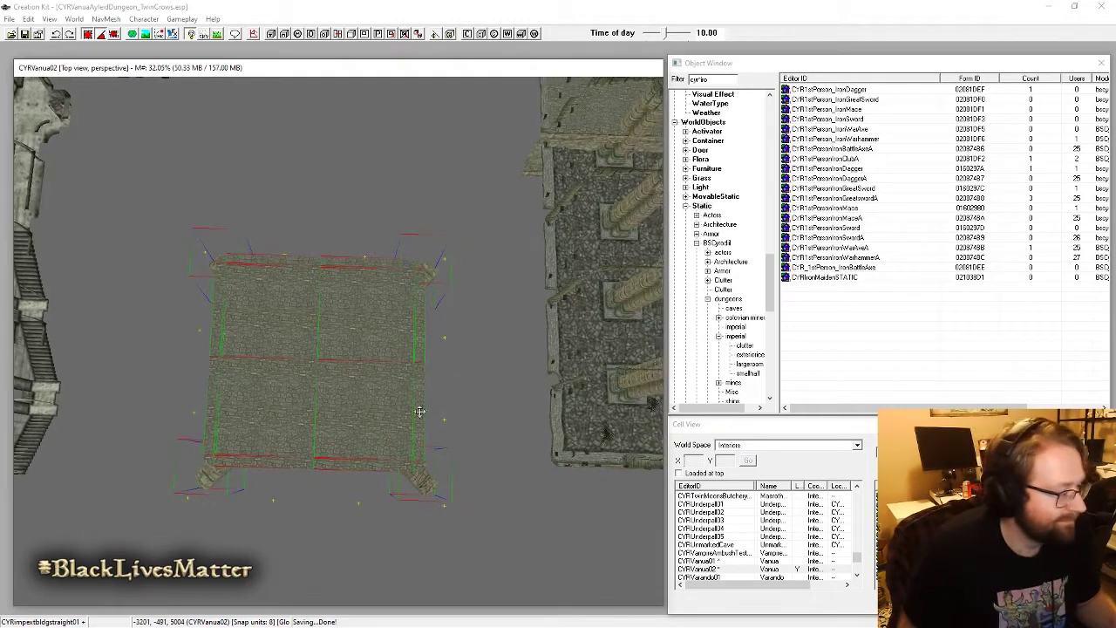
pyautogui.moveTo(155, 560); pyautogui.dragTo(486, 191)
pyautogui.moveTo(443, 346); pyautogui.dragTo(81, 459, button='middle')
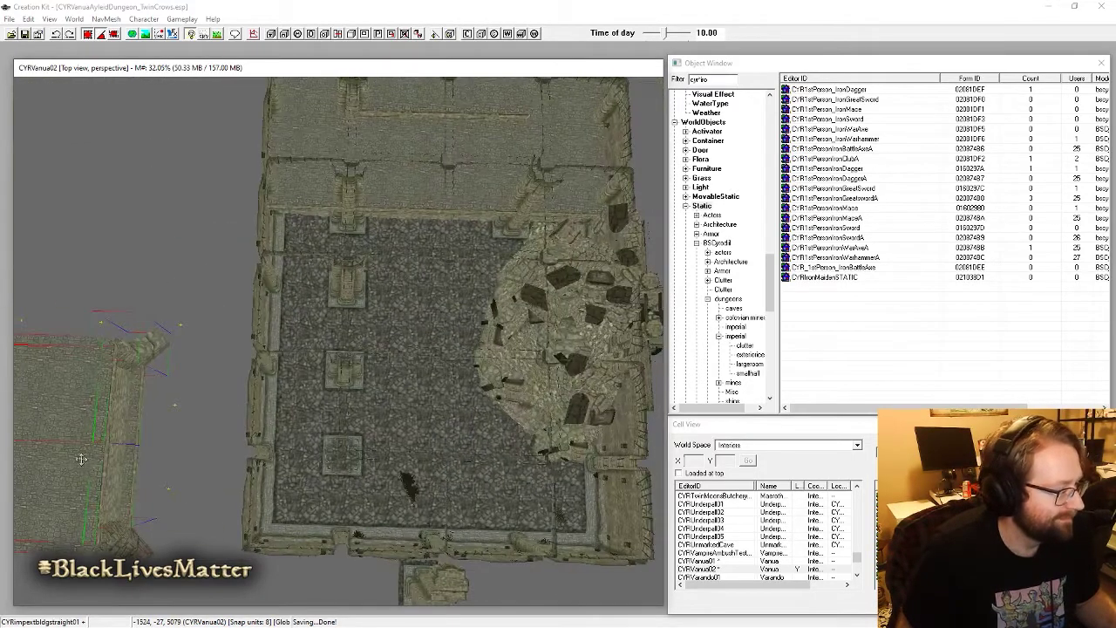
pyautogui.moveTo(81, 459); pyautogui.dragTo(465, 363)
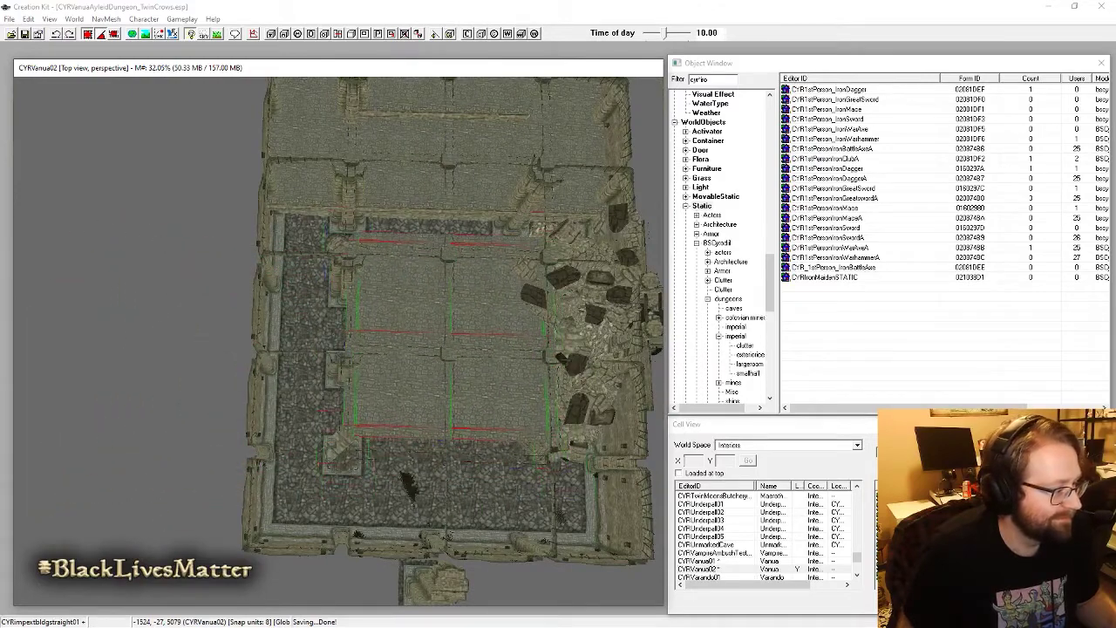
pyautogui.scroll(3, 429, 416)
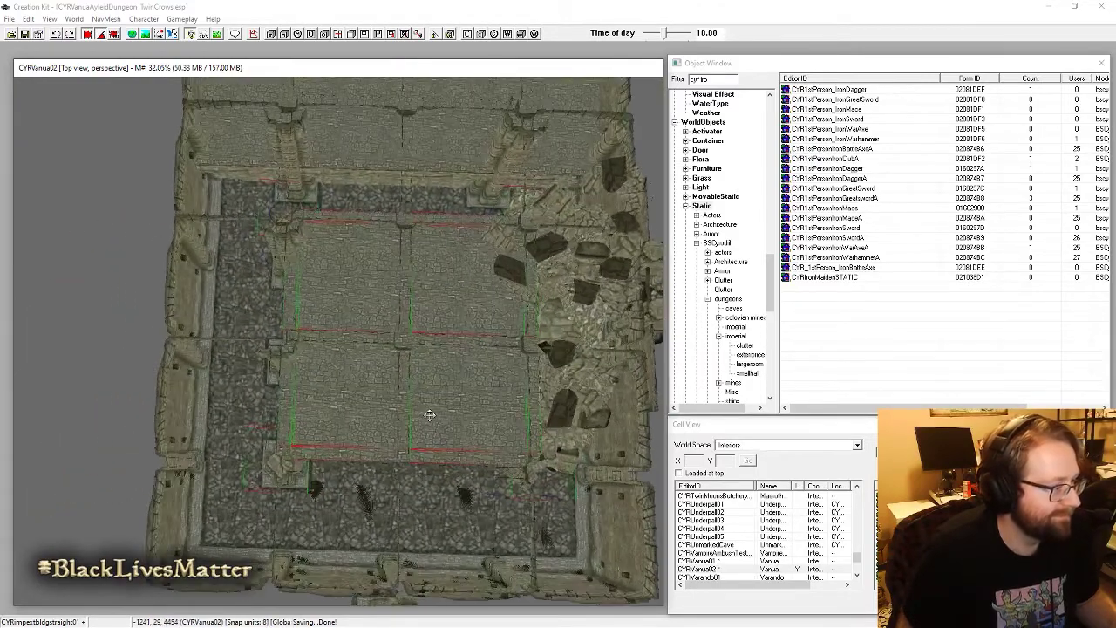
# Step: Adjust the selected platform's horizontal position and height on the floor between the hall's pillars
pyautogui.scroll(4, 429, 415)
pyautogui.moveTo(487, 355); pyautogui.dragTo(480, 359)
pyautogui.moveTo(476, 456); pyautogui.dragTo(403, 349, button='middle')
pyautogui.press('z')
pyautogui.moveTo(400, 346); pyautogui.dragTo(397, 409)
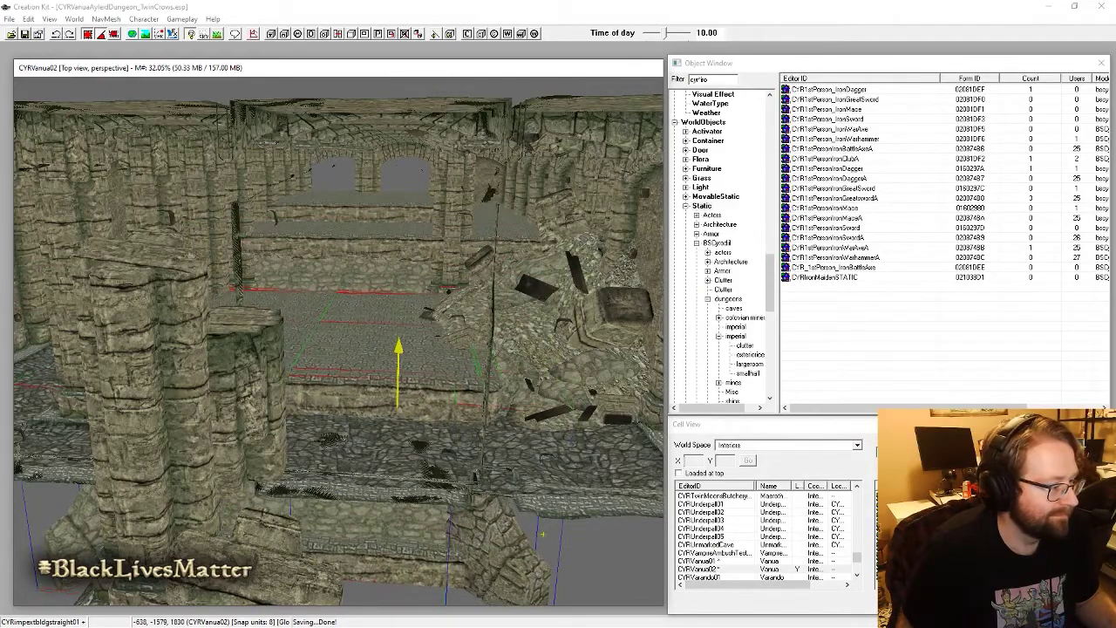
pyautogui.scroll(10, 427, 429)
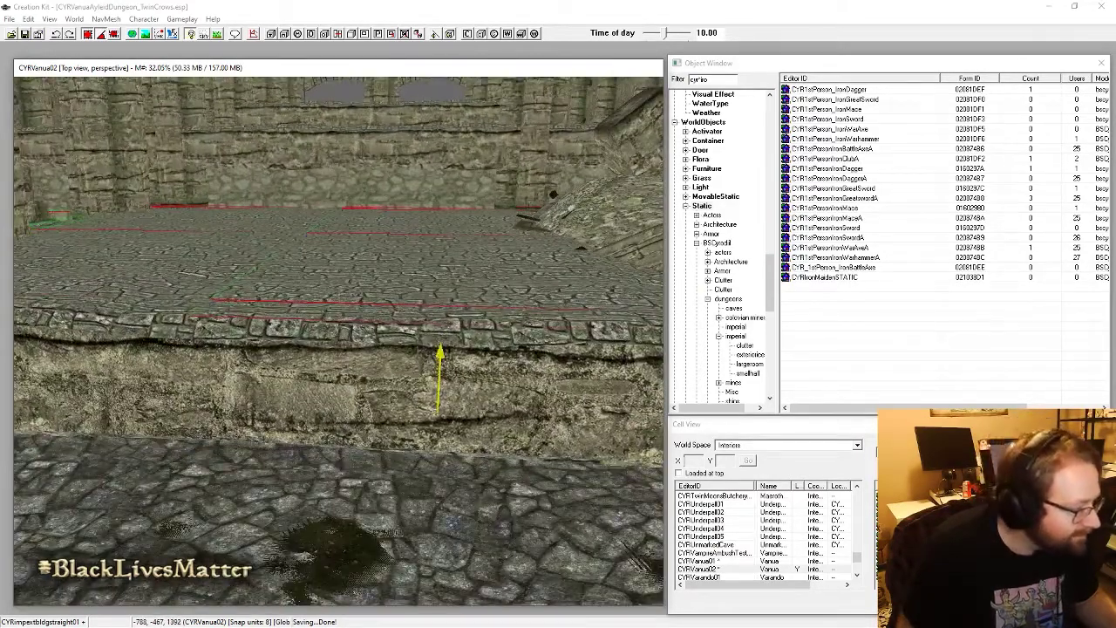
# Step: Examine the platform's alignment with the surrounding pillars and side aisles from several directions
pyautogui.scroll(5, 358, 388)
pyautogui.moveTo(354, 389); pyautogui.dragTo(472, 410, button='middle')
pyautogui.scroll(-5, 478, 379)
pyautogui.scroll(-3, 375, 358)
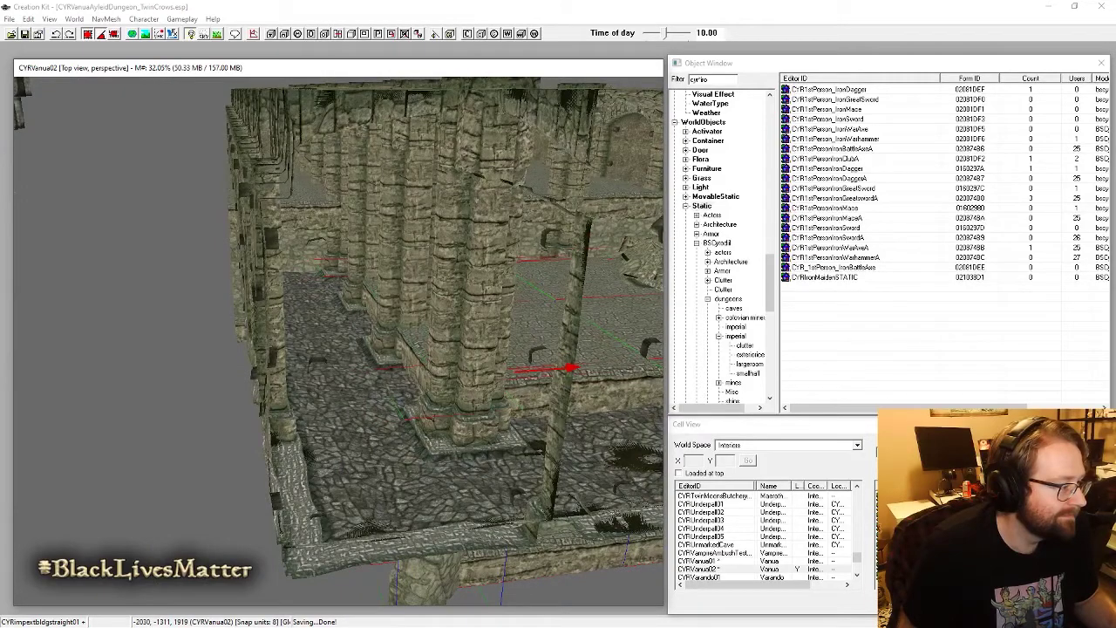
pyautogui.moveTo(314, 334); pyautogui.dragTo(344, 362, button='middle')
pyautogui.scroll(2, 223, 344)
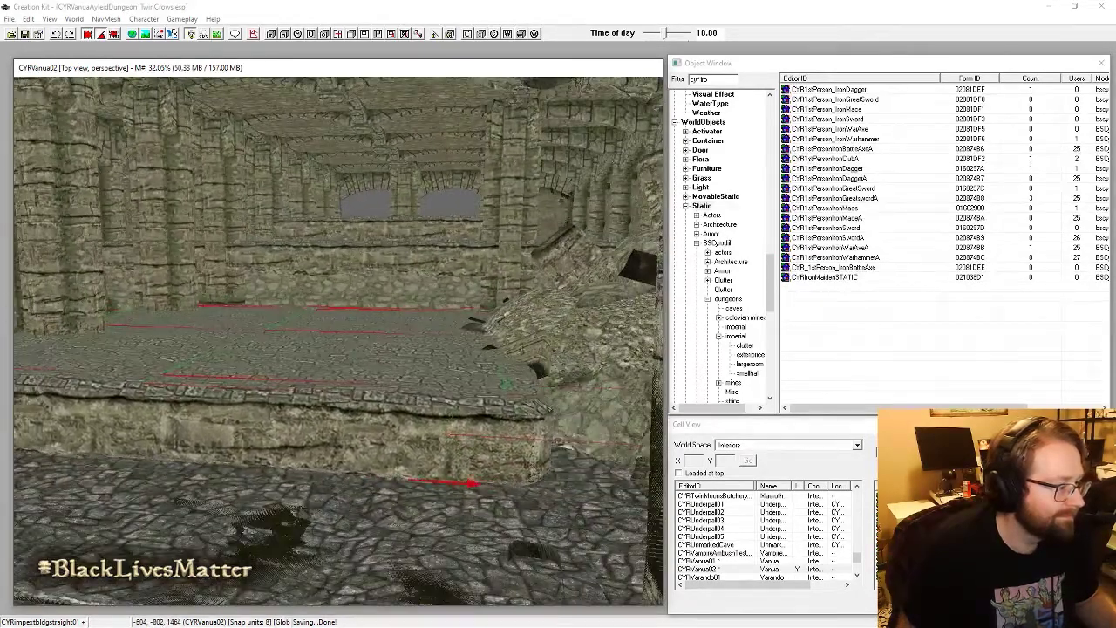
pyautogui.moveTo(266, 349); pyautogui.dragTo(266, 295, button='middle')
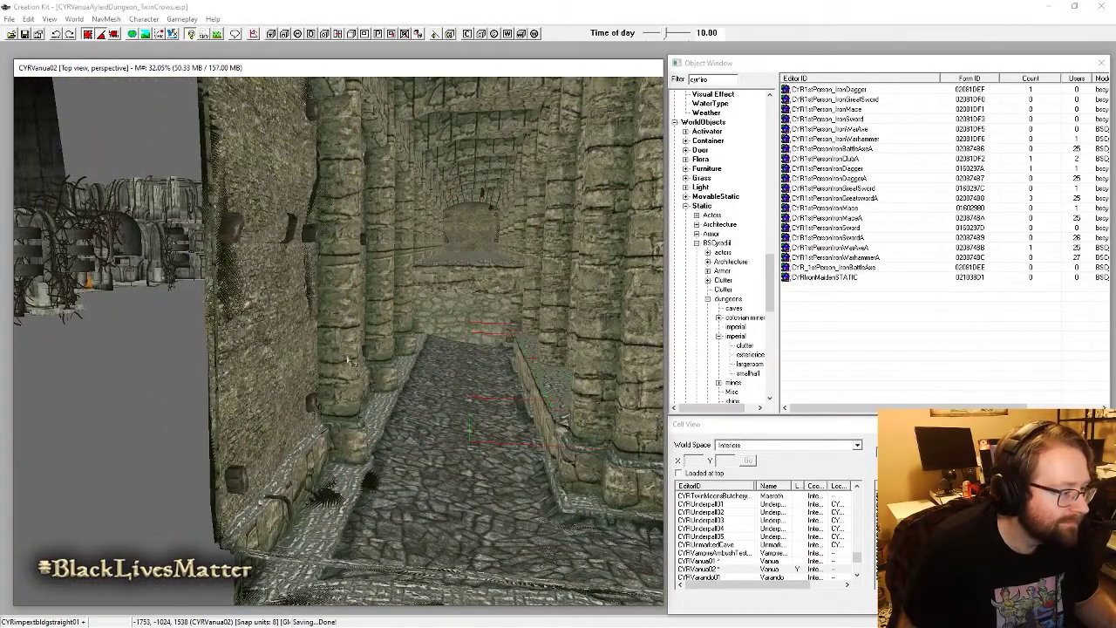
pyautogui.moveTo(348, 360); pyautogui.dragTo(210, 345, button='middle')
pyautogui.moveTo(245, 361); pyautogui.dragTo(320, 394, button='middle')
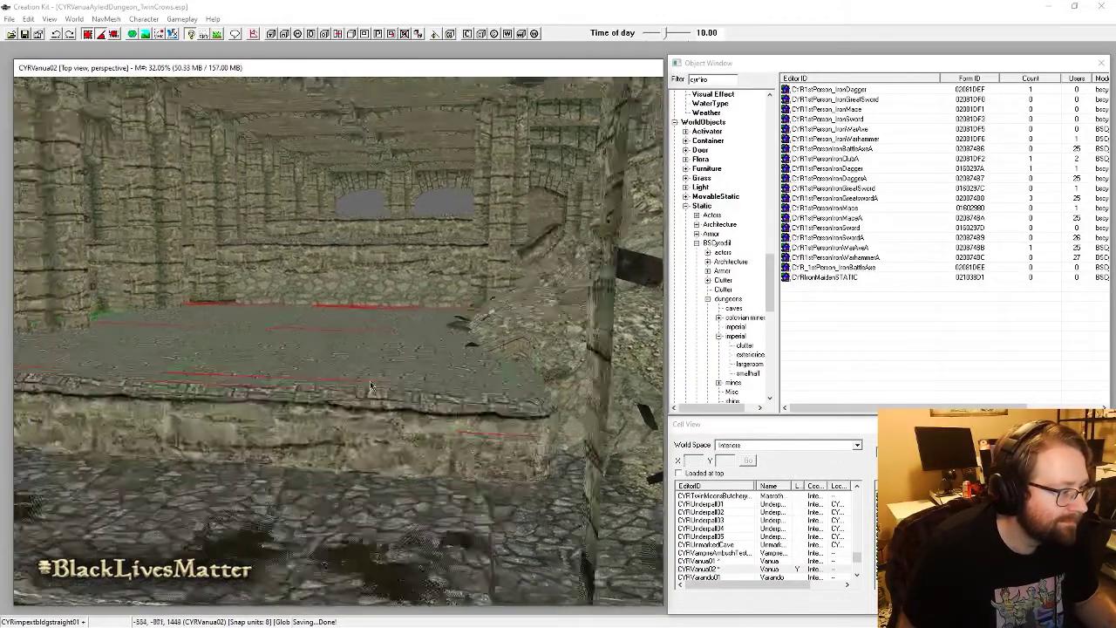
# Step: Select the CYRimpextrubble04 piece beside the platform and examine where the rubble pile meets the platform's paved surface
pyautogui.moveTo(371, 386)
pyautogui.keyDown('shift'); pyautogui.mouseDown(button='middle')
pyautogui.moveTo(403, 408)
pyautogui.moveTo(380, 394)
pyautogui.mouseUp(button='middle'); pyautogui.keyUp('shift')
pyautogui.scroll(-4, 404, 417)
pyautogui.scroll(5, 380, 394)
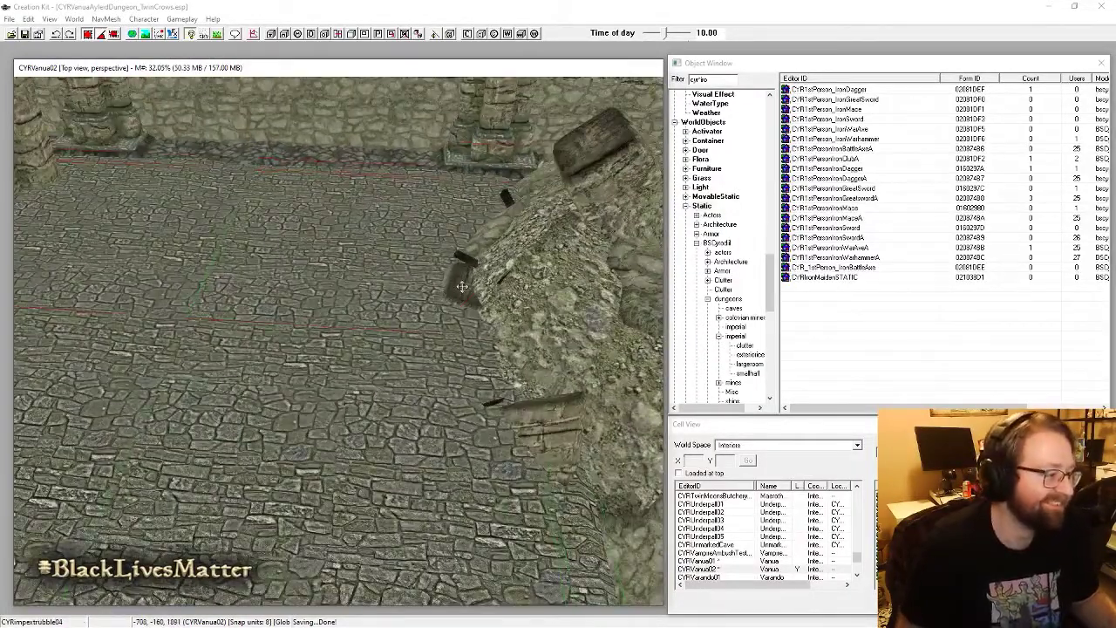
pyautogui.scroll(3, 441, 285)
pyautogui.moveTo(453, 282)
pyautogui.mouseDown(button='right')
pyautogui.moveTo(490, 282)
pyautogui.moveTo(456, 281)
pyautogui.mouseUp(button='right')
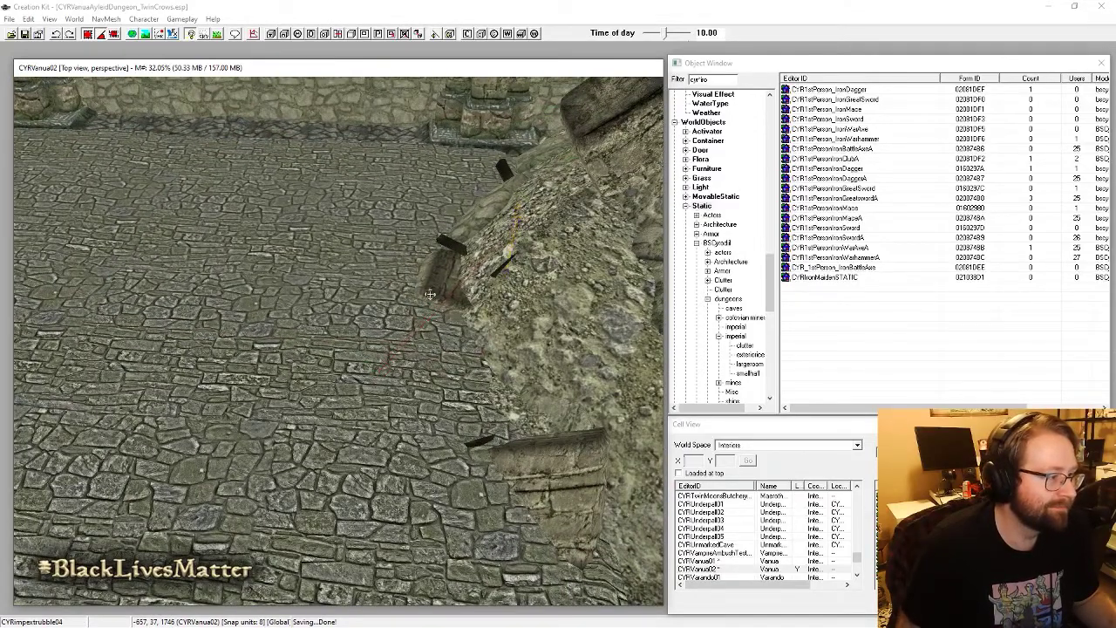
pyautogui.keyDown('shift'); pyautogui.moveTo(456, 281); pyautogui.dragTo(512, 280, button='middle'); pyautogui.keyUp('shift')
pyautogui.scroll(-4, 512, 281)
pyautogui.scroll(-3, 513, 280)
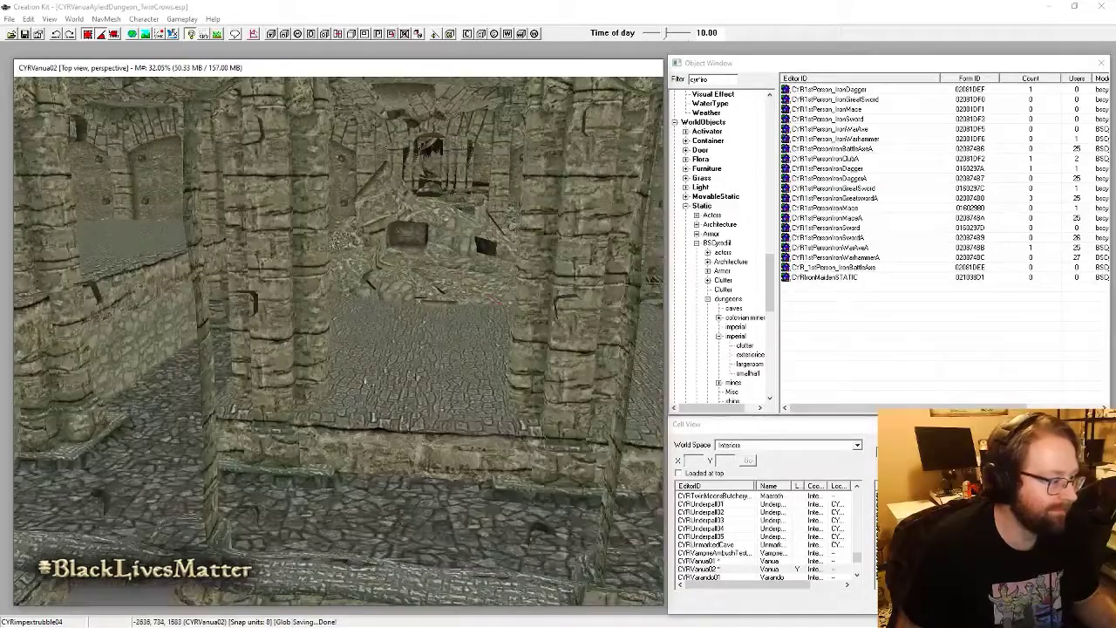
pyautogui.click(285, 364)
pyautogui.keyDown('shift'); pyautogui.moveTo(285, 364); pyautogui.dragTo(353, 374, button='middle'); pyautogui.keyUp('shift')
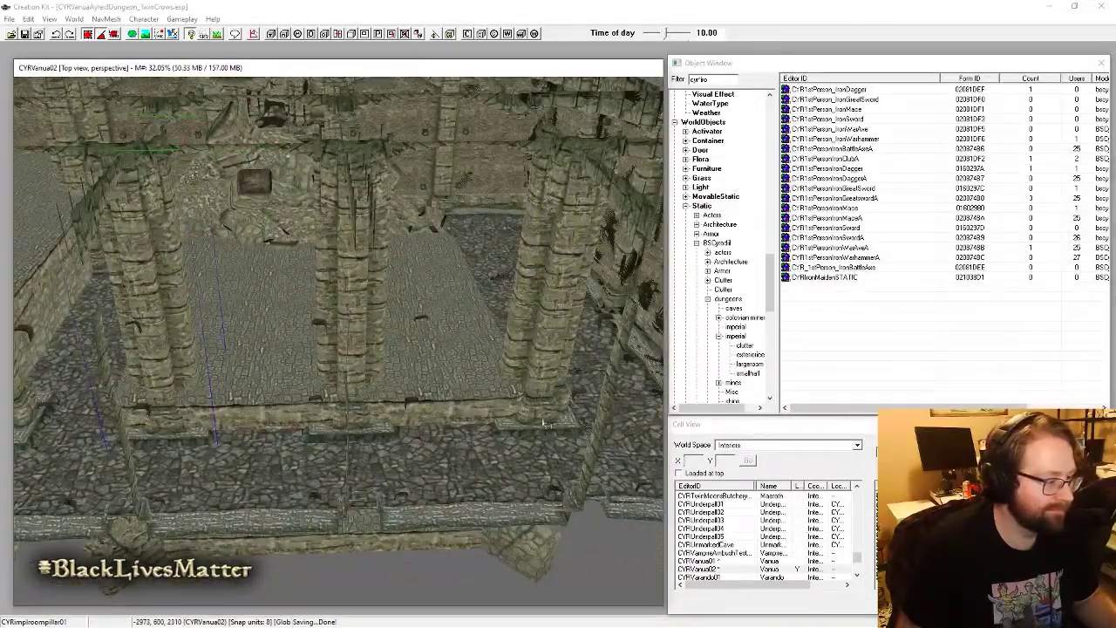
pyautogui.click(478, 401)
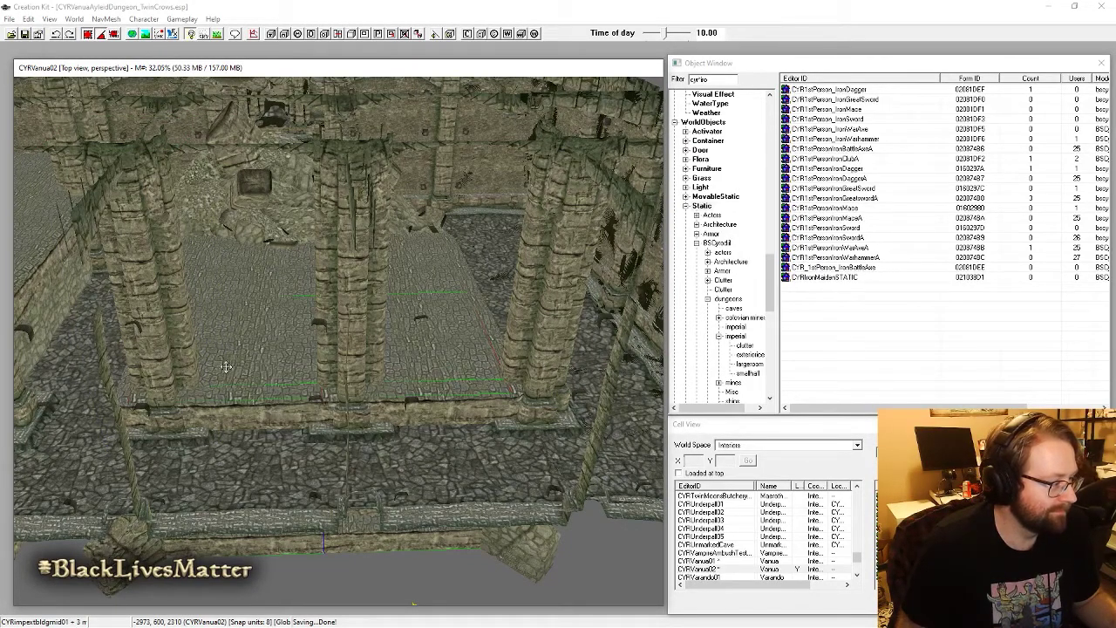
pyautogui.keyDown('ctrl'); pyautogui.click(124, 406); pyautogui.keyUp('ctrl')
pyautogui.keyDown('shift'); pyautogui.moveTo(124, 405); pyautogui.dragTo(160, 397, button='middle'); pyautogui.keyUp('shift')
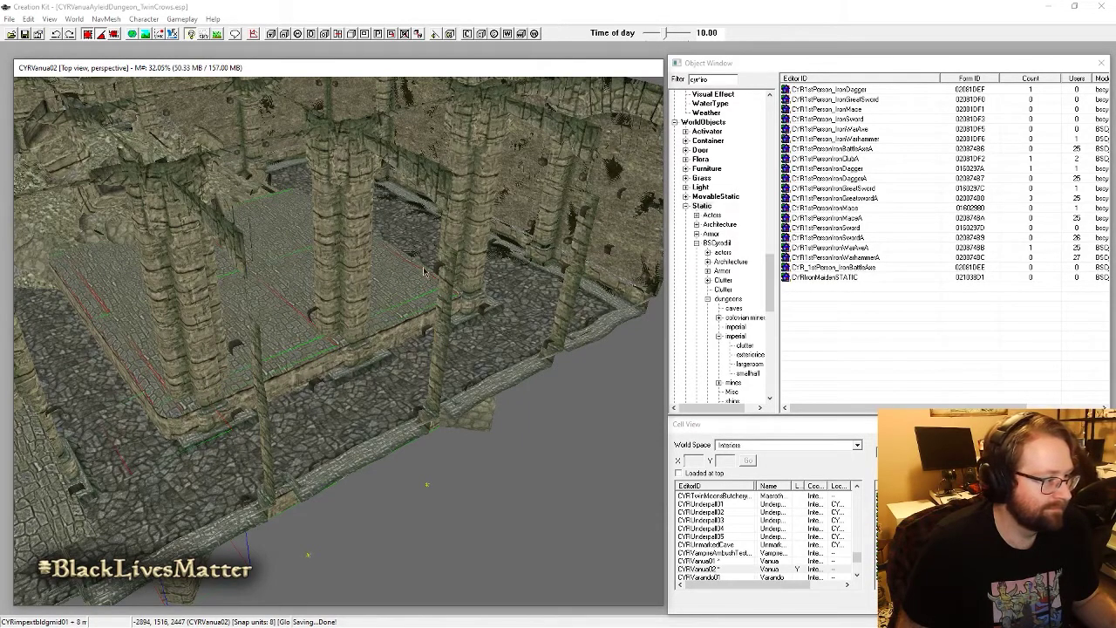
pyautogui.keyDown('shift'); pyautogui.moveTo(499, 351); pyautogui.dragTo(346, 440, button='middle'); pyautogui.keyUp('shift')
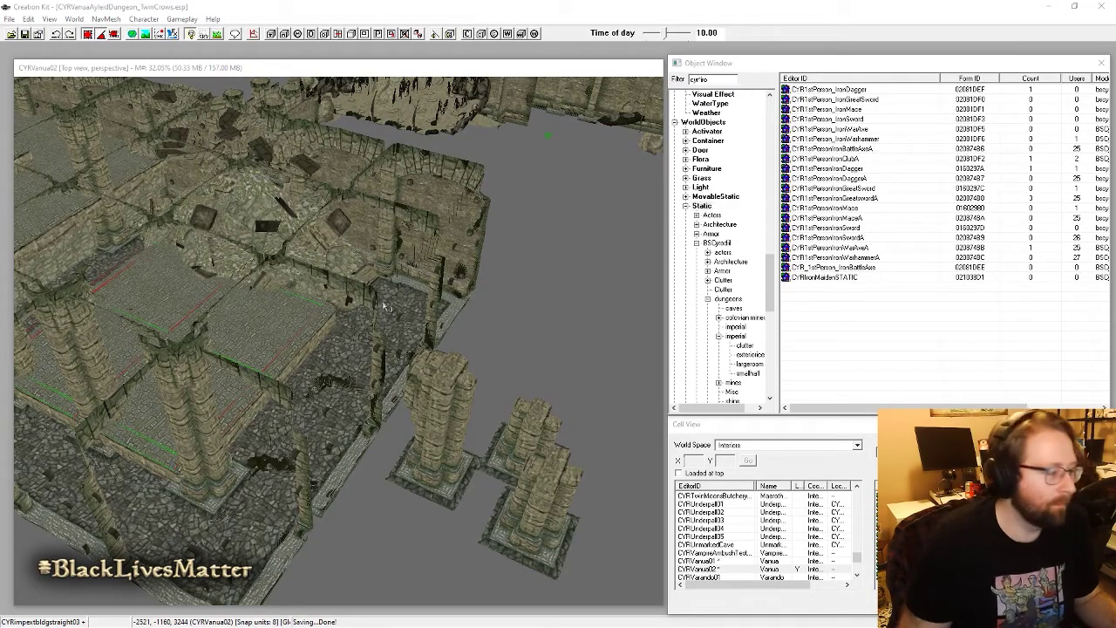
# Step: Clear the three CYRimproompillar01 pillars along the platform's outer side out of the way
pyautogui.keyDown('shift'); pyautogui.moveTo(384, 306); pyautogui.dragTo(494, 329, button='middle'); pyautogui.keyUp('shift')
pyautogui.click(338, 332)
pyautogui.press('Delete')
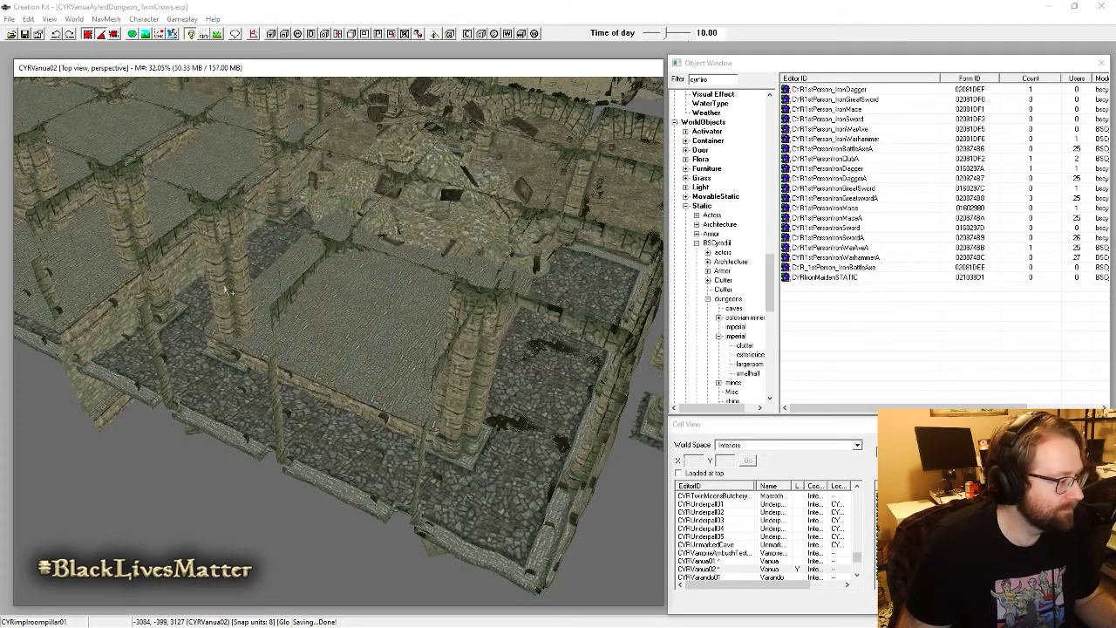
pyautogui.click(231, 292)
pyautogui.press('Delete')
pyautogui.click(503, 394)
pyautogui.press('Delete')
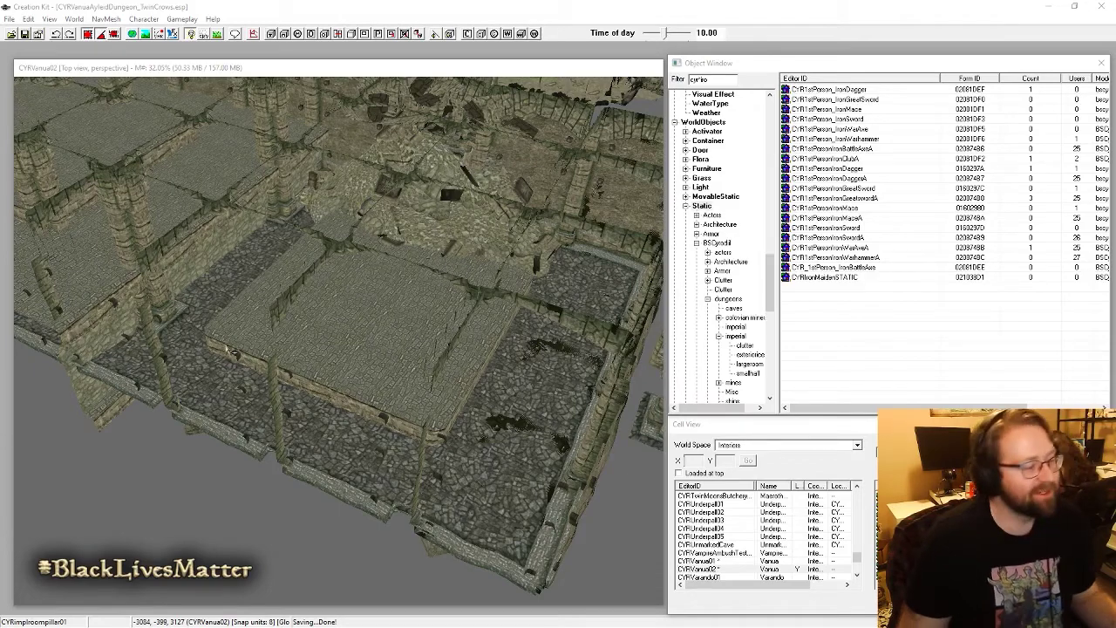
# Step: Select the platform's middle, straight edge and corner pieces together, working around all of its sides
pyautogui.scroll(1, 368, 355)
pyautogui.click(366, 382)
pyautogui.scroll(4, 366, 382)
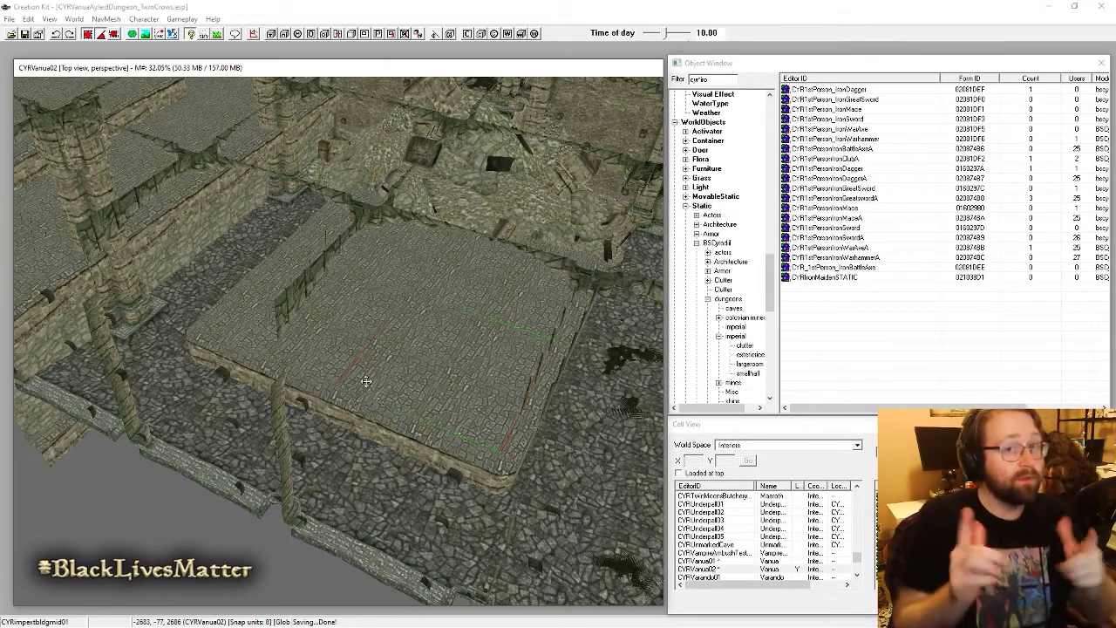
pyautogui.scroll(2, 366, 381)
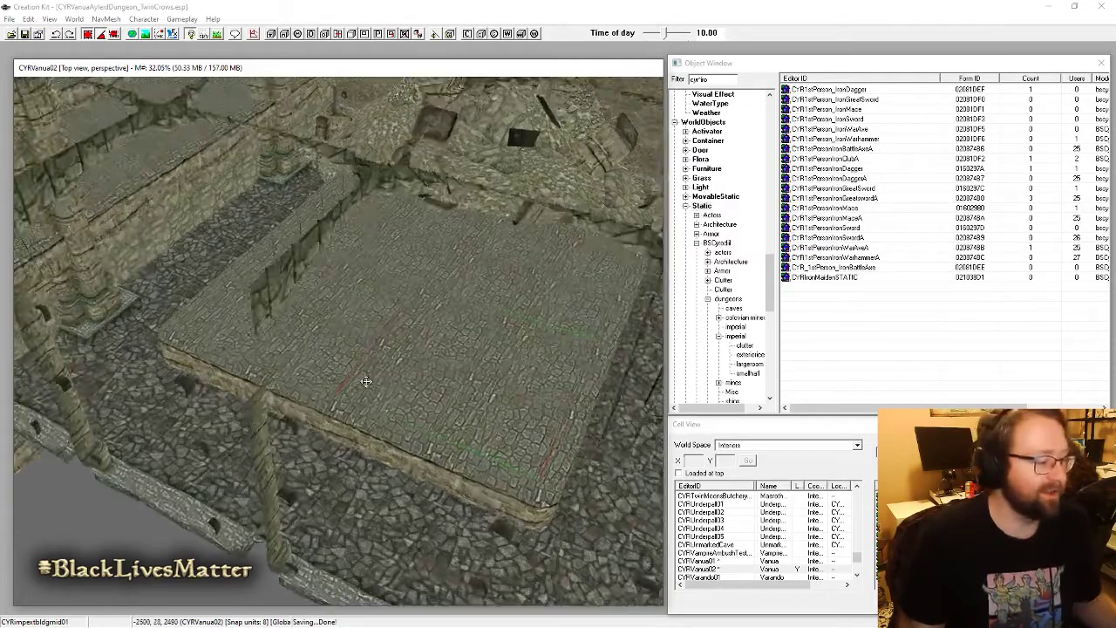
pyautogui.scroll(2, 367, 381)
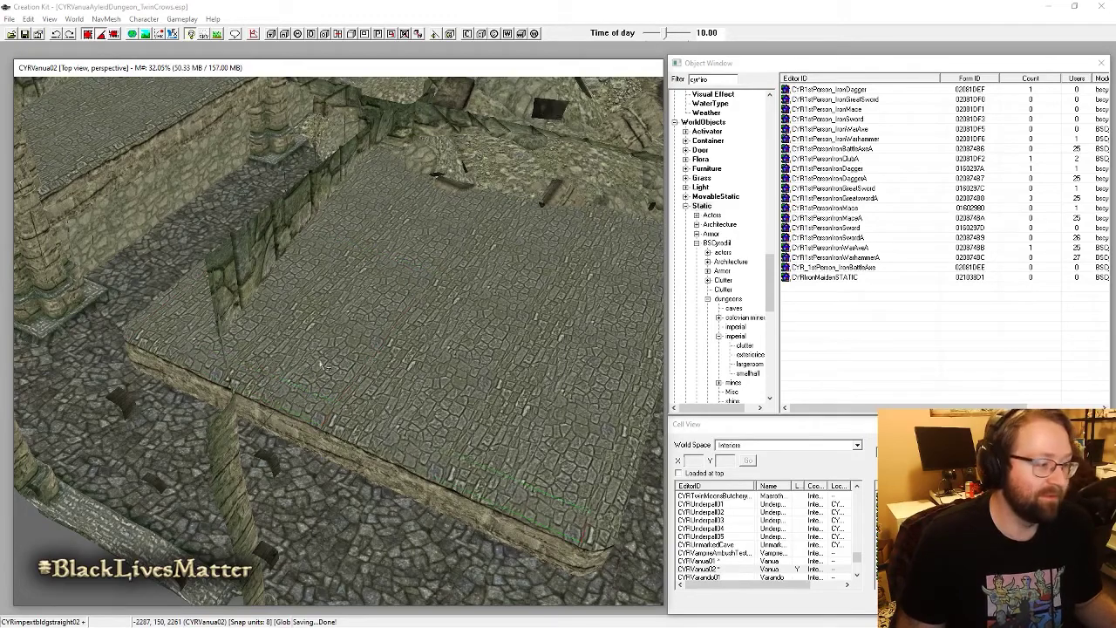
pyautogui.moveTo(575, 502); pyautogui.dragTo(523, 493, button='middle')
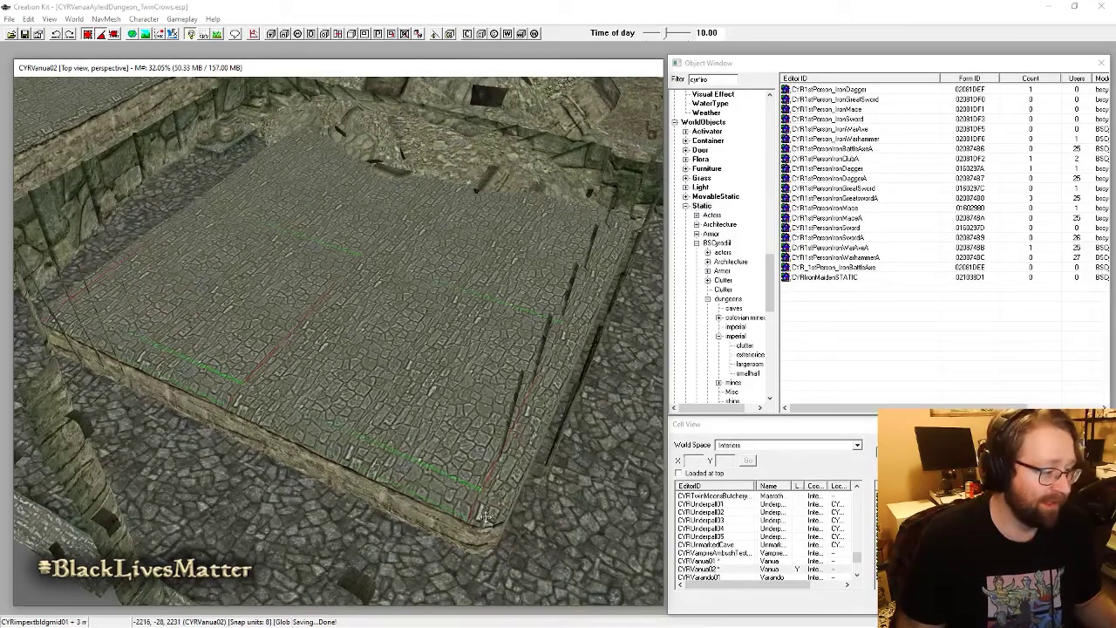
pyautogui.keyDown('ctrl'); pyautogui.click(510, 457); pyautogui.keyUp('ctrl')
pyautogui.moveTo(247, 372); pyautogui.dragTo(415, 344, button='middle')
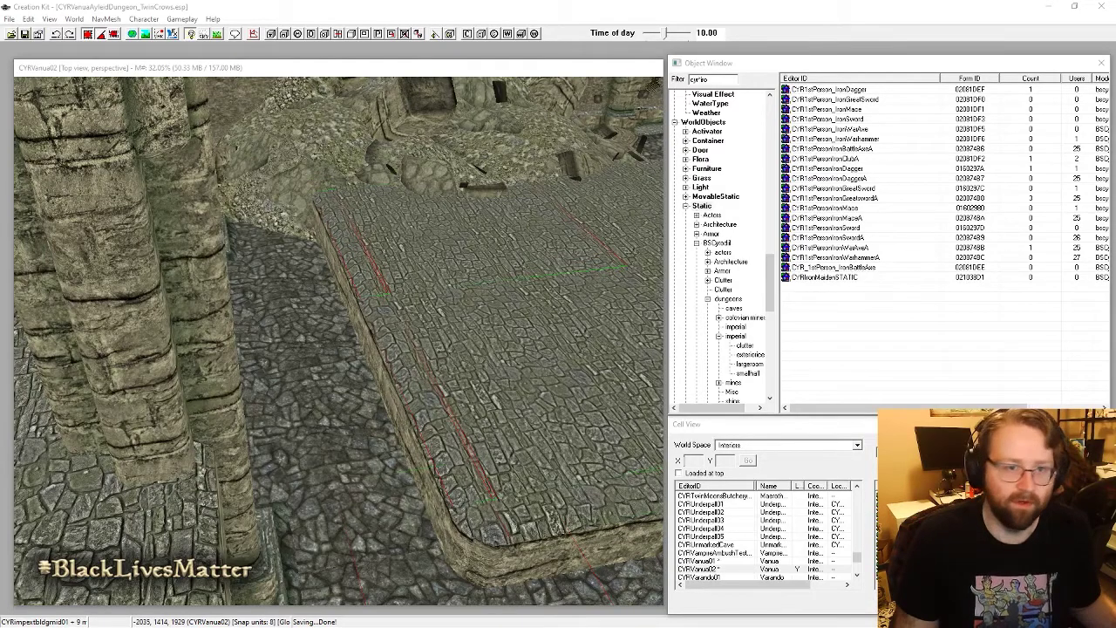
pyautogui.moveTo(359, 303); pyautogui.dragTo(359, 406, button='middle')
pyautogui.scroll(6, 356, 375)
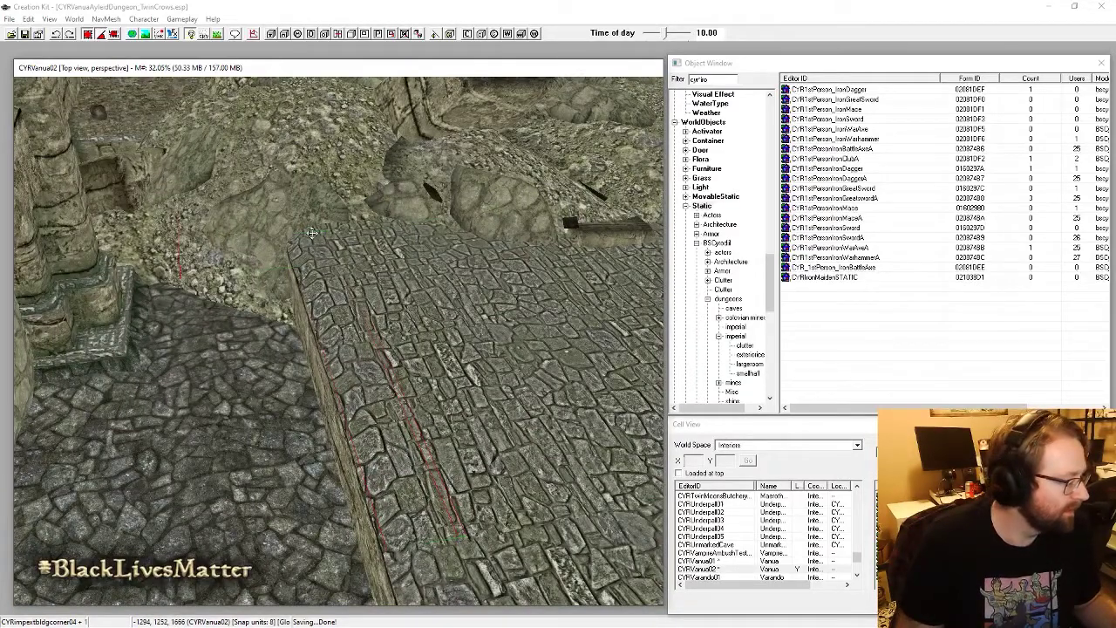
# Step: Toggle the visibility of the selected platform pieces to check whether any piece is missing from the selection
pyautogui.press('1')
pyautogui.press('1')
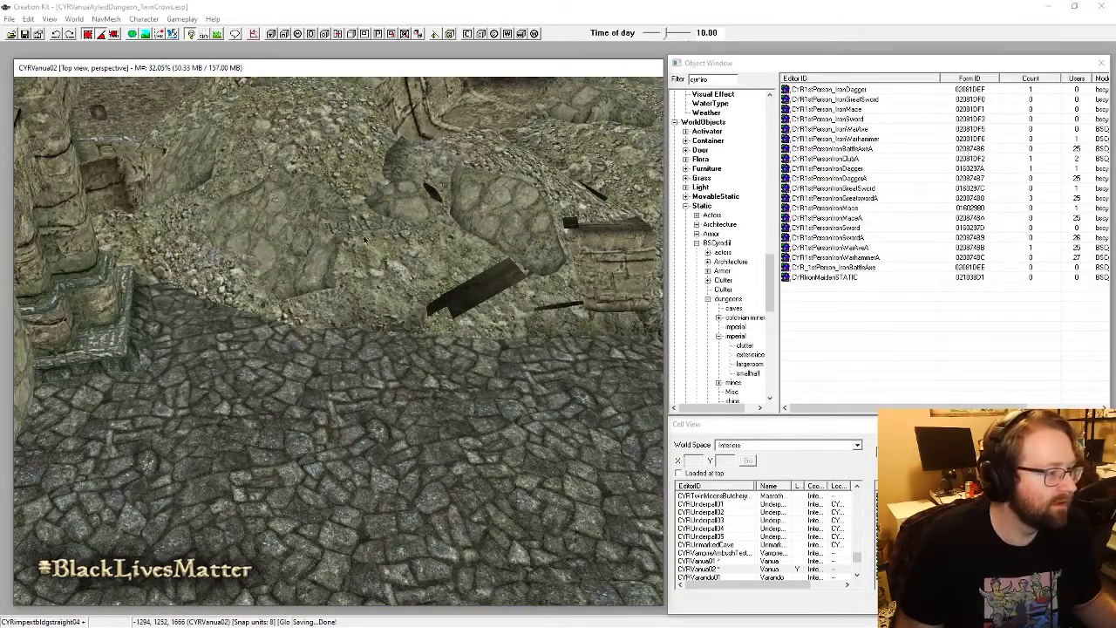
pyautogui.press('1')
pyautogui.moveTo(364, 241); pyautogui.dragTo(365, 297, button='middle')
pyautogui.press('1')
pyautogui.press('1')
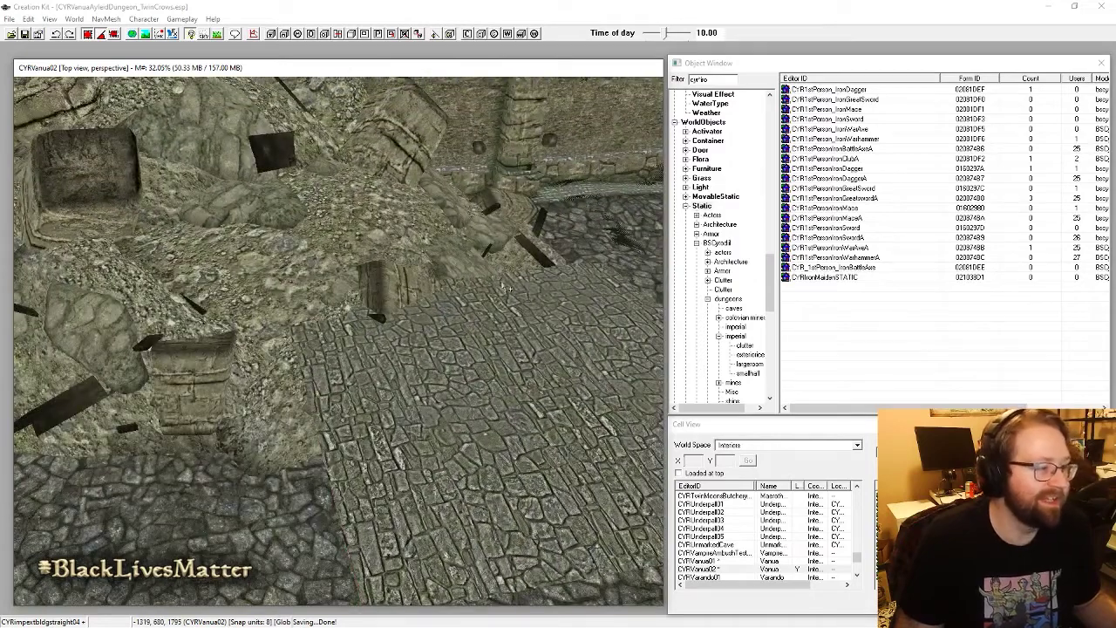
# Step: Add the missed platform pieces to the selection and toggle its visibility again to check that it is complete
pyautogui.click(550, 430)
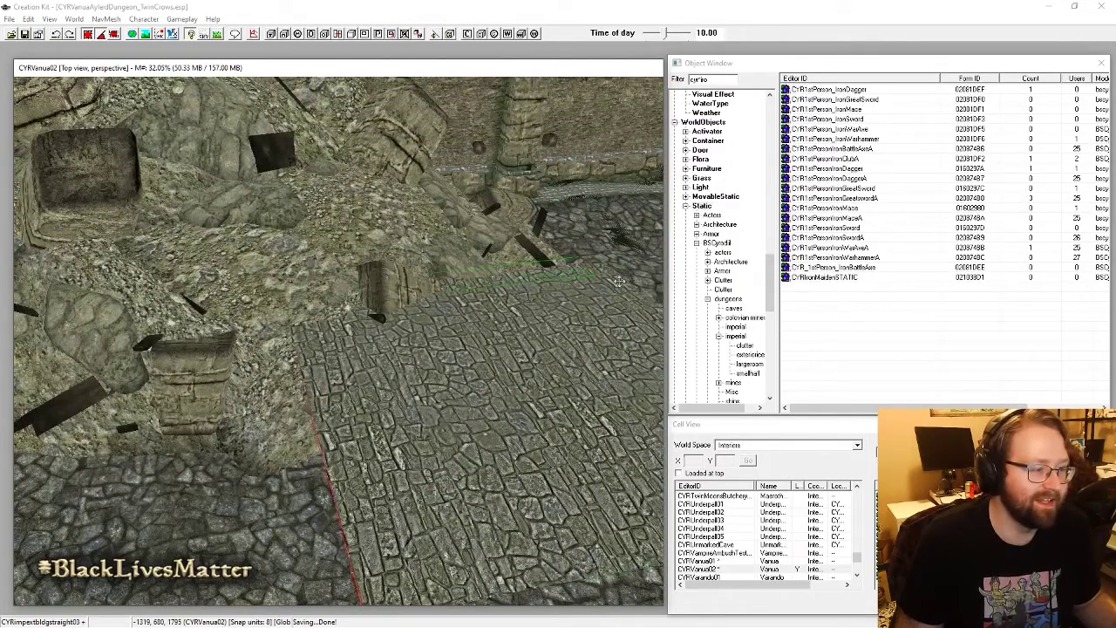
pyautogui.press('1')
pyautogui.scroll(-8, 461, 391)
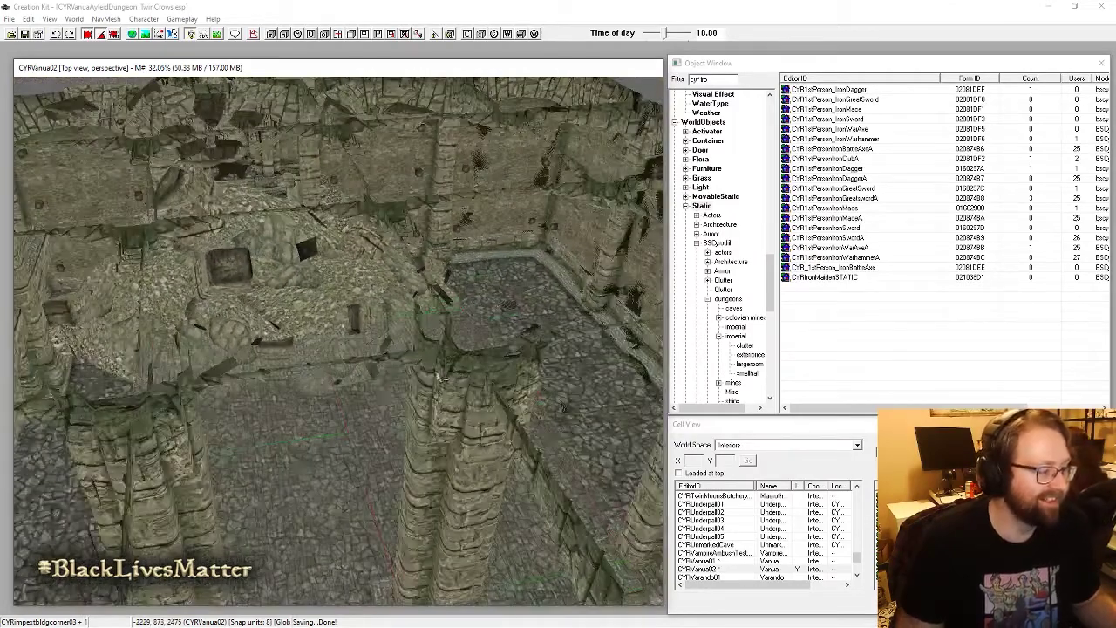
pyautogui.press('1')
pyautogui.press('1')
pyautogui.press('1')
# Step: Move the whole selected platform slightly sideways and back behind the row of hall pillars
pyautogui.moveTo(406, 455); pyautogui.dragTo(389, 282, button='middle')
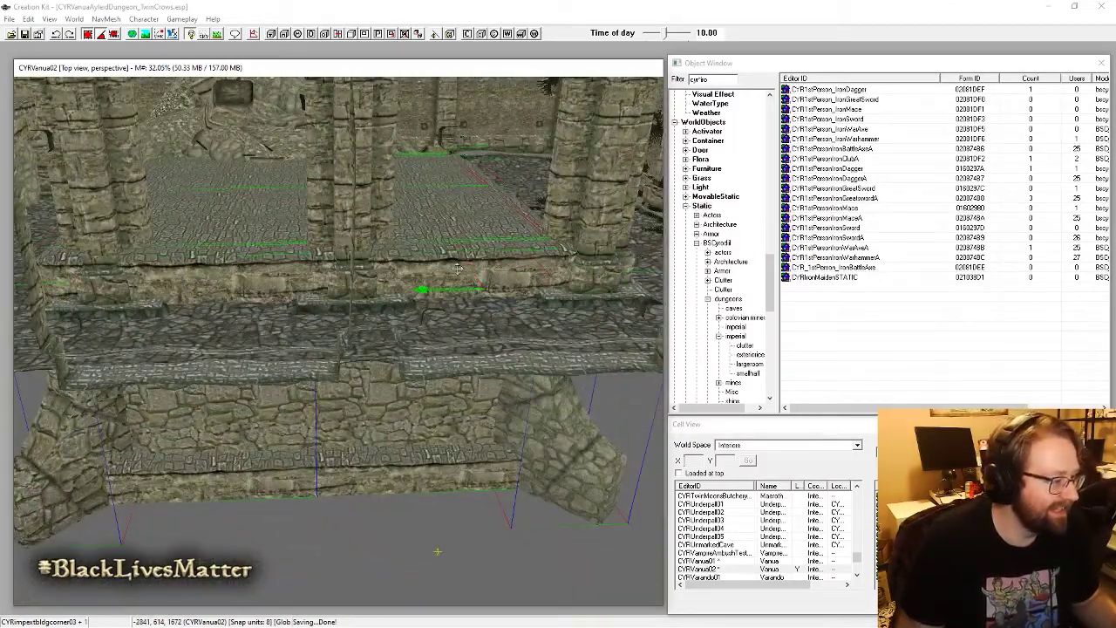
pyautogui.moveTo(458, 268); pyautogui.dragTo(482, 269)
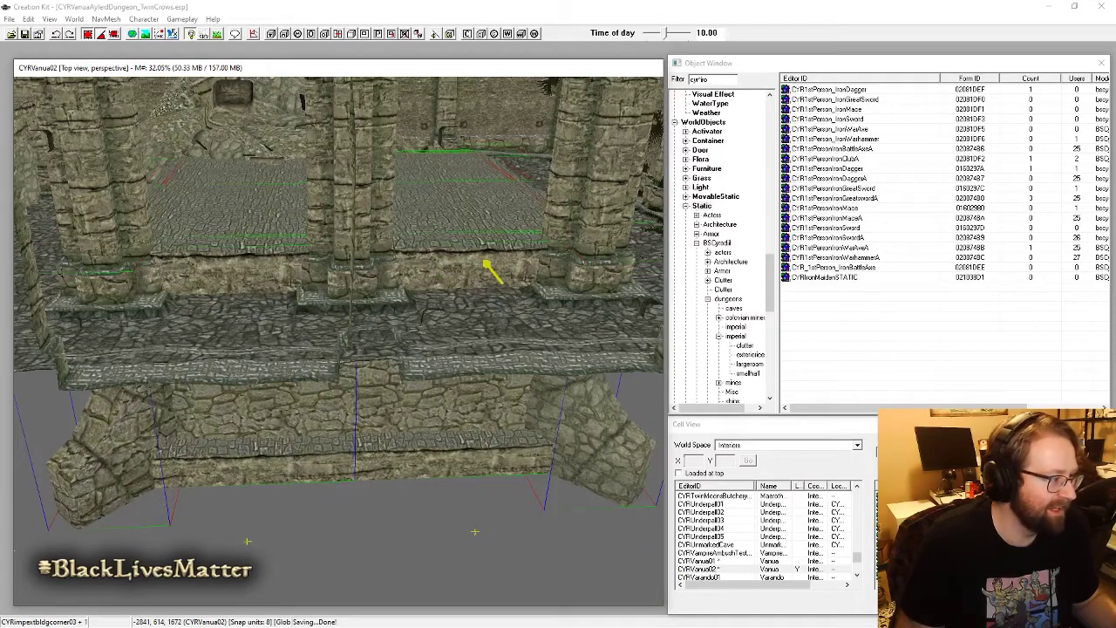
pyautogui.keyDown('shift'); pyautogui.moveTo(491, 267); pyautogui.dragTo(432, 362, button='middle'); pyautogui.keyUp('shift')
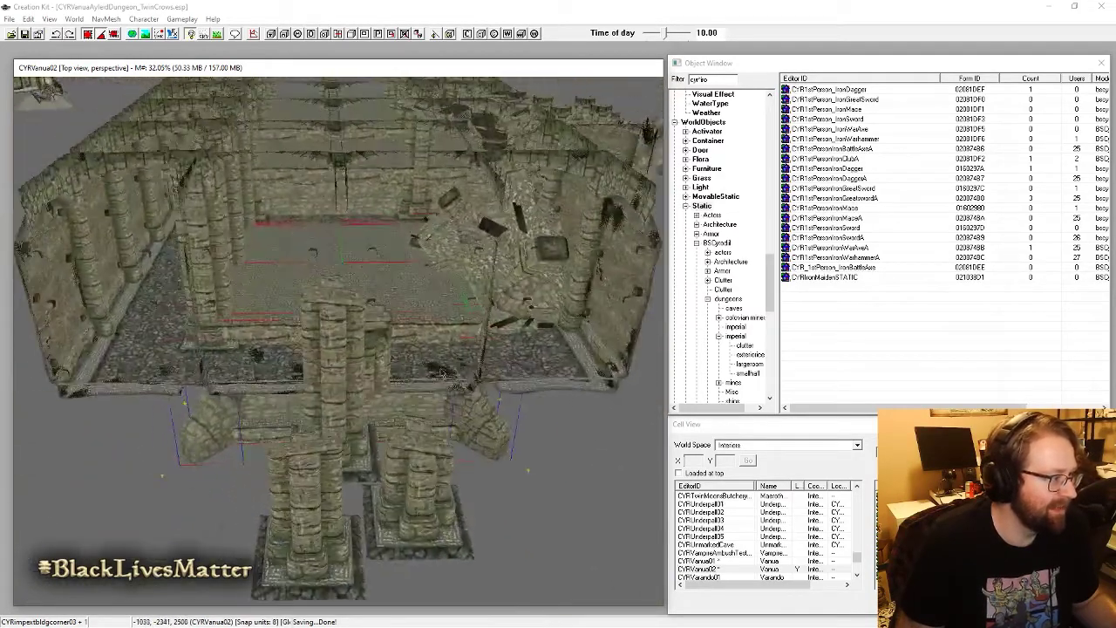
# Step: Fine-tune the platform's position with small horizontal nudges, checking its paved edge against the hall floor and pillar bases
pyautogui.scroll(4, 432, 362)
pyautogui.scroll(5, 432, 362)
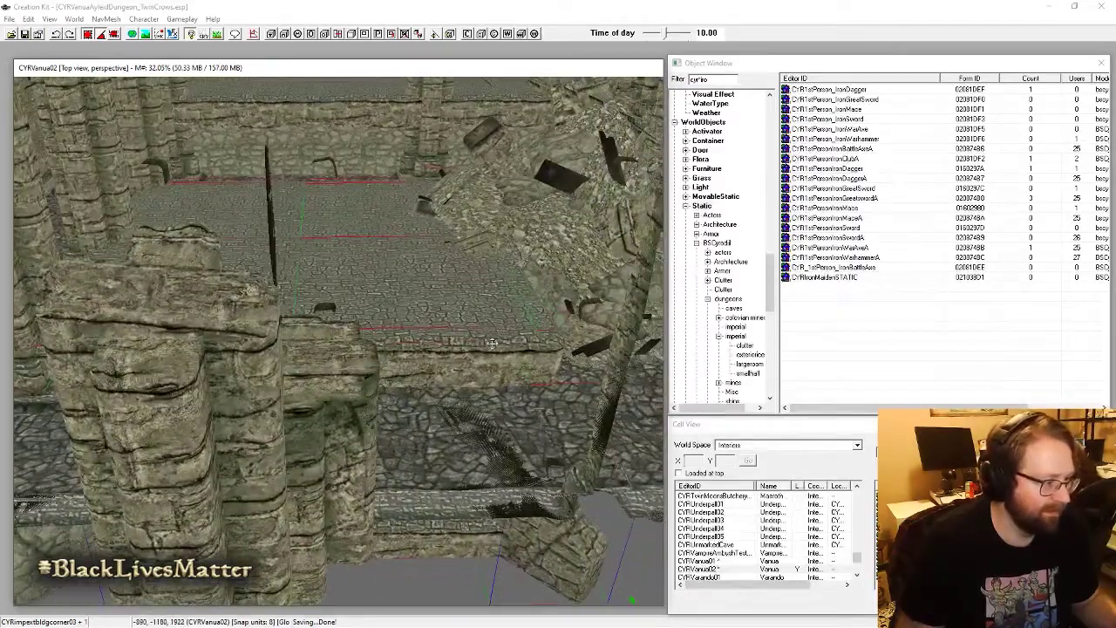
pyautogui.keyDown('shift'); pyautogui.moveTo(492, 343); pyautogui.dragTo(453, 377, button='middle'); pyautogui.keyUp('shift')
pyautogui.scroll(6, 453, 377)
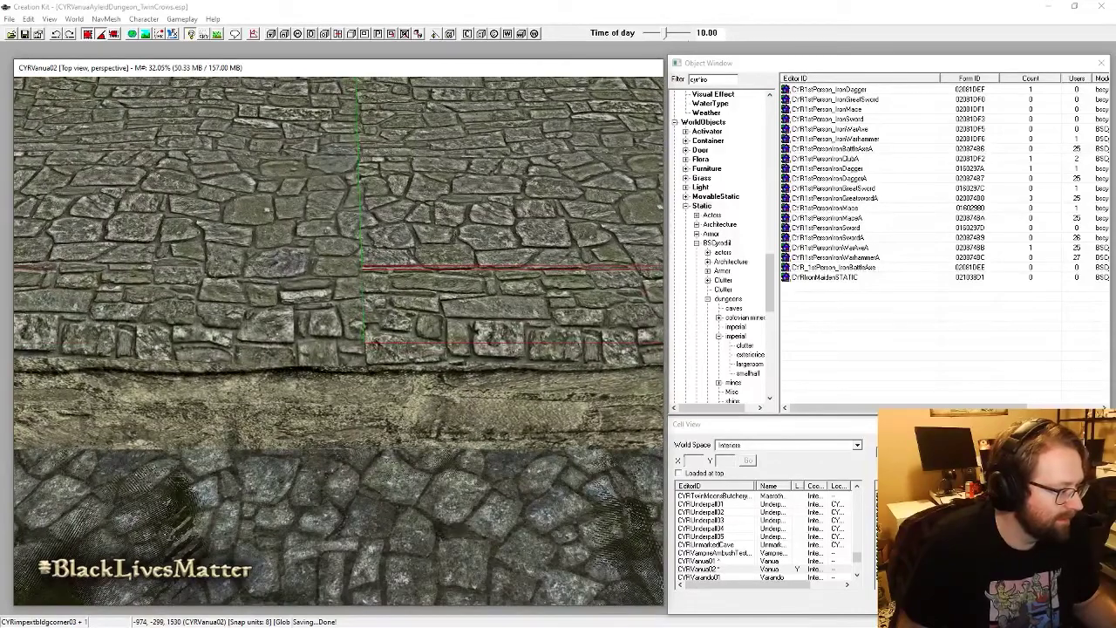
pyautogui.keyDown('shift'); pyautogui.moveTo(453, 376); pyautogui.dragTo(436, 373, button='middle'); pyautogui.keyUp('shift')
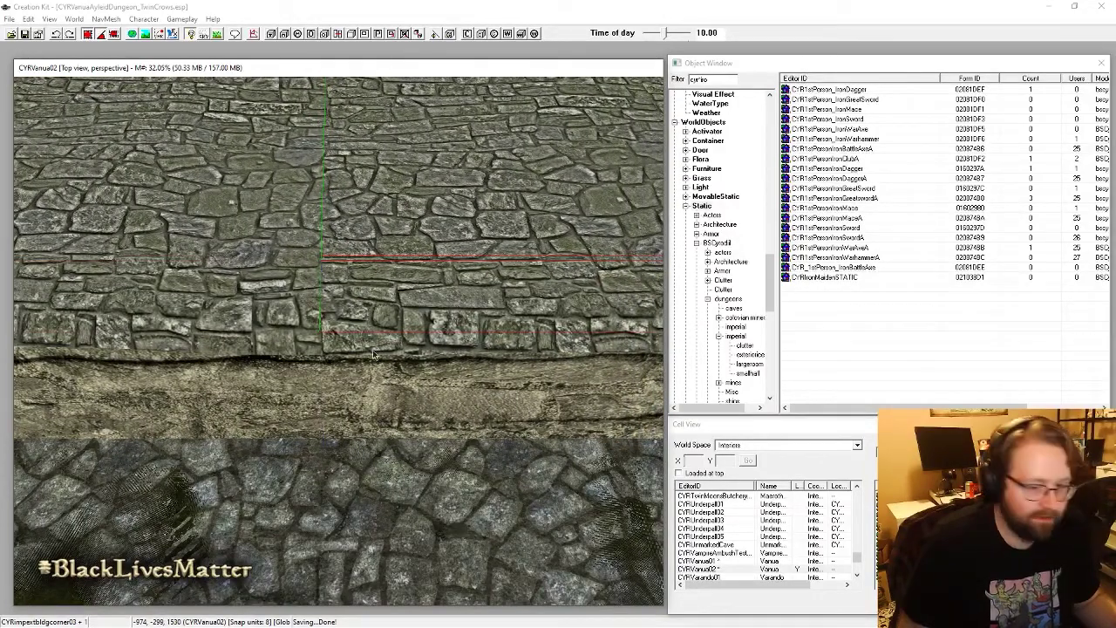
pyautogui.scroll(-8, 373, 354)
pyautogui.moveTo(373, 354)
pyautogui.keyDown('shift'); pyautogui.mouseDown(button='middle')
pyautogui.moveTo(365, 329)
pyautogui.moveTo(381, 369)
pyautogui.moveTo(414, 368)
pyautogui.moveTo(375, 358)
pyautogui.mouseUp(button='middle'); pyautogui.keyUp('shift')
pyautogui.scroll(-5, 381, 370)
pyautogui.moveTo(465, 364)
pyautogui.mouseDown()
pyautogui.moveTo(446, 364)
pyautogui.moveTo(459, 364)
pyautogui.mouseUp()
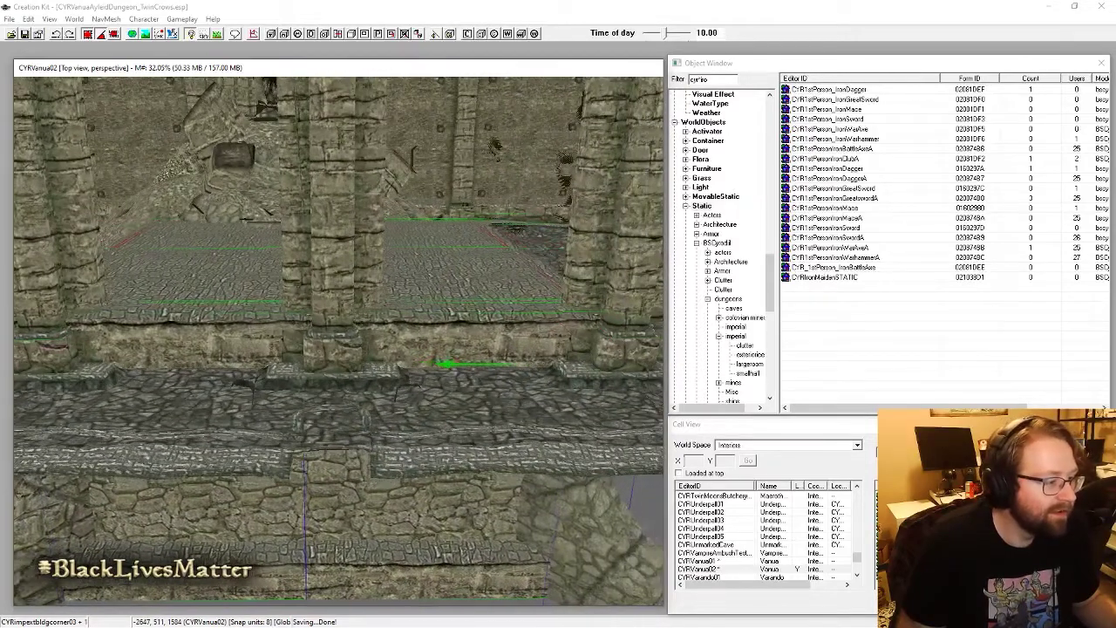
# Step: Inspect the platform's paved top and walls from the hall side and from below, along with the surrounding pillars
pyautogui.moveTo(459, 364); pyautogui.dragTo(519, 380, button='middle')
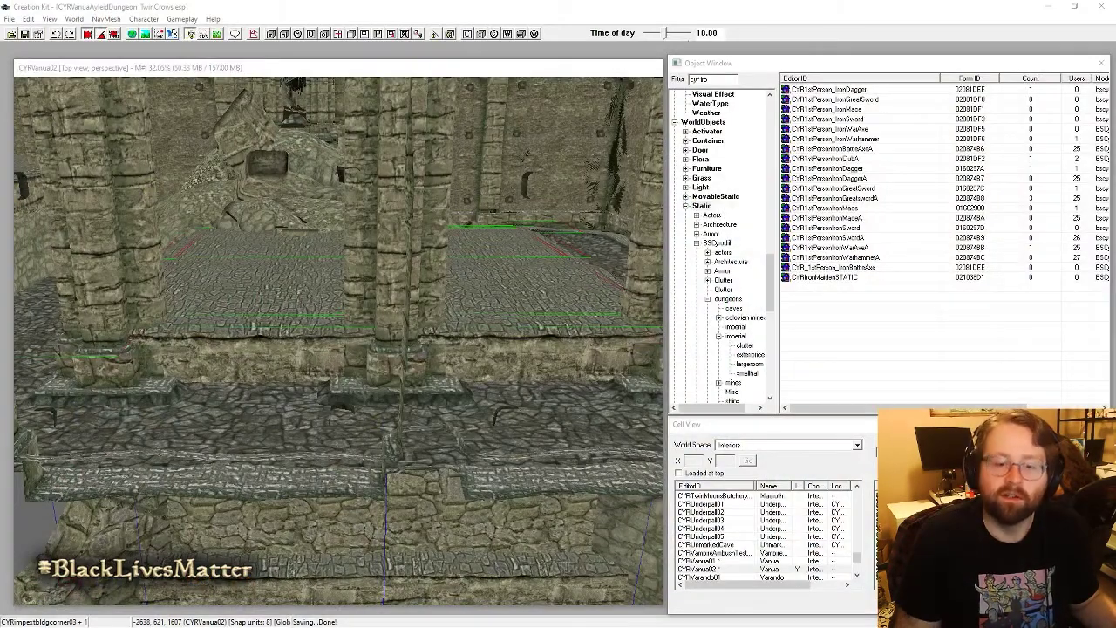
pyautogui.keyDown('shift'); pyautogui.moveTo(294, 387); pyautogui.dragTo(377, 386, button='middle'); pyautogui.keyUp('shift')
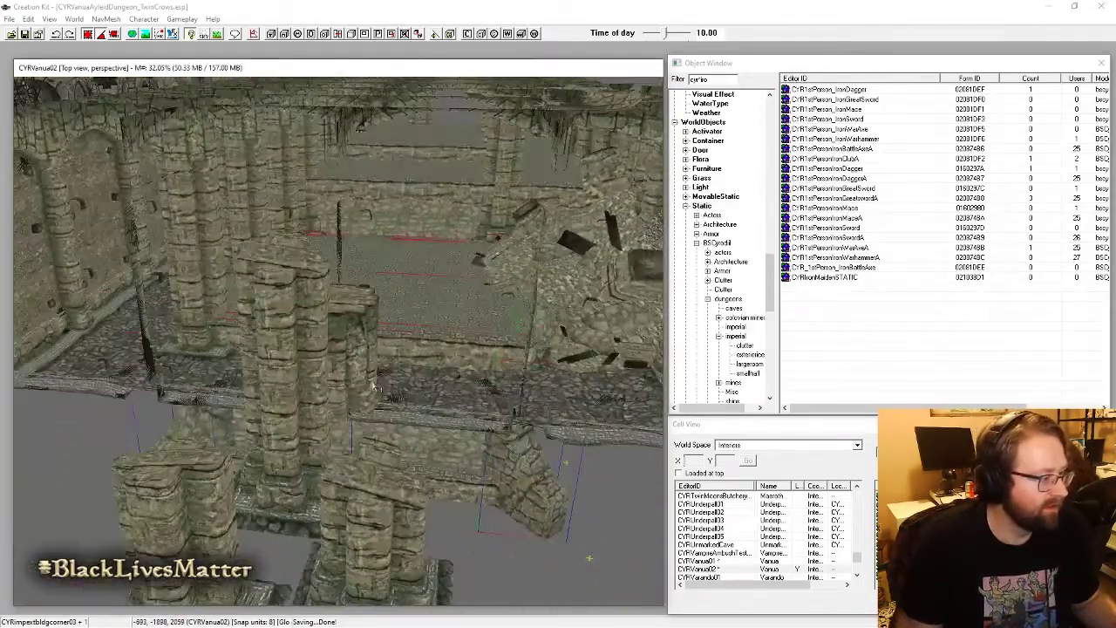
pyautogui.keyDown('shift'); pyautogui.moveTo(439, 348); pyautogui.dragTo(450, 482, button='middle'); pyautogui.keyUp('shift')
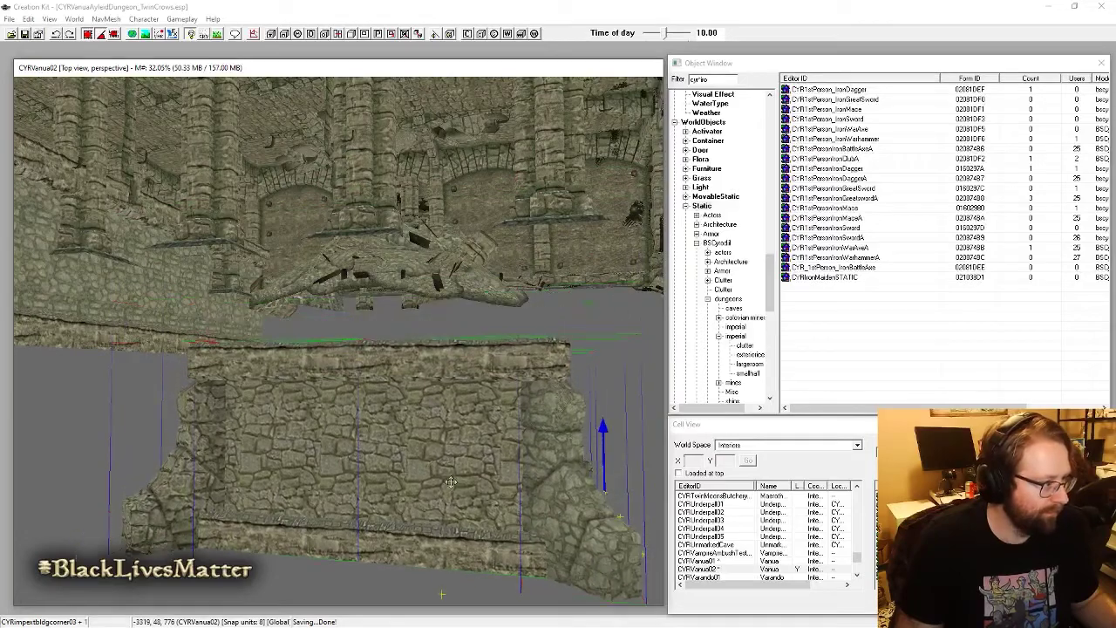
pyautogui.keyDown('shift'); pyautogui.moveTo(352, 213); pyautogui.dragTo(307, 284, button='middle'); pyautogui.keyUp('shift')
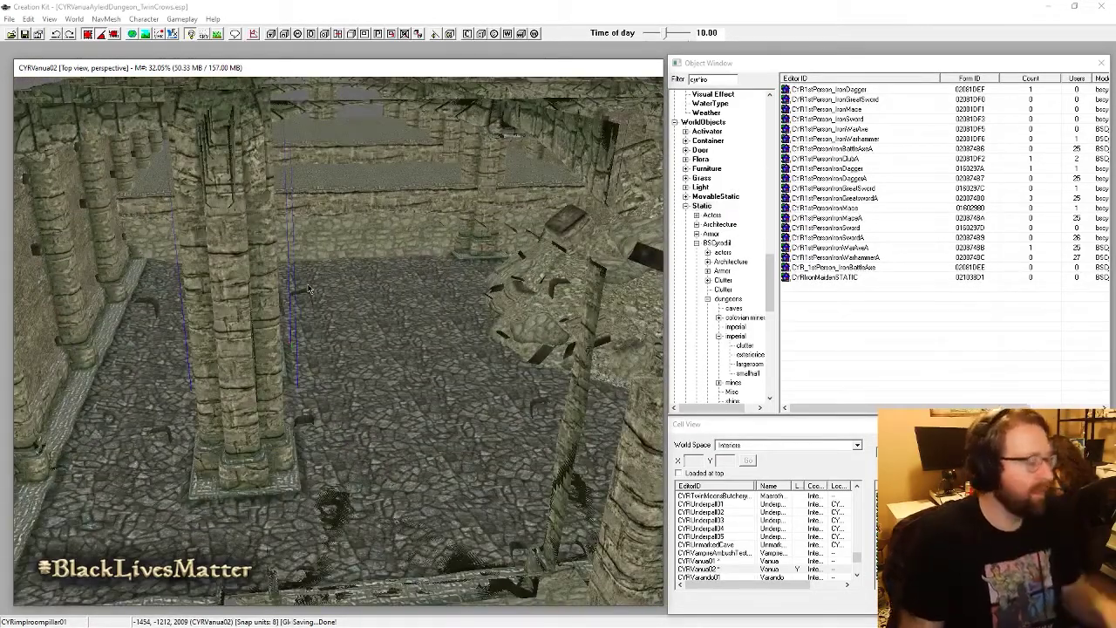
pyautogui.keyDown('shift'); pyautogui.moveTo(407, 332); pyautogui.dragTo(394, 416, button='middle'); pyautogui.keyUp('shift')
# Step: Adjust the placement of the imperial room pillars beside the rubble slope and along the hall's pillar row
pyautogui.keyDown('shift'); pyautogui.moveTo(290, 245); pyautogui.dragTo(467, 86, button='middle'); pyautogui.keyUp('shift')
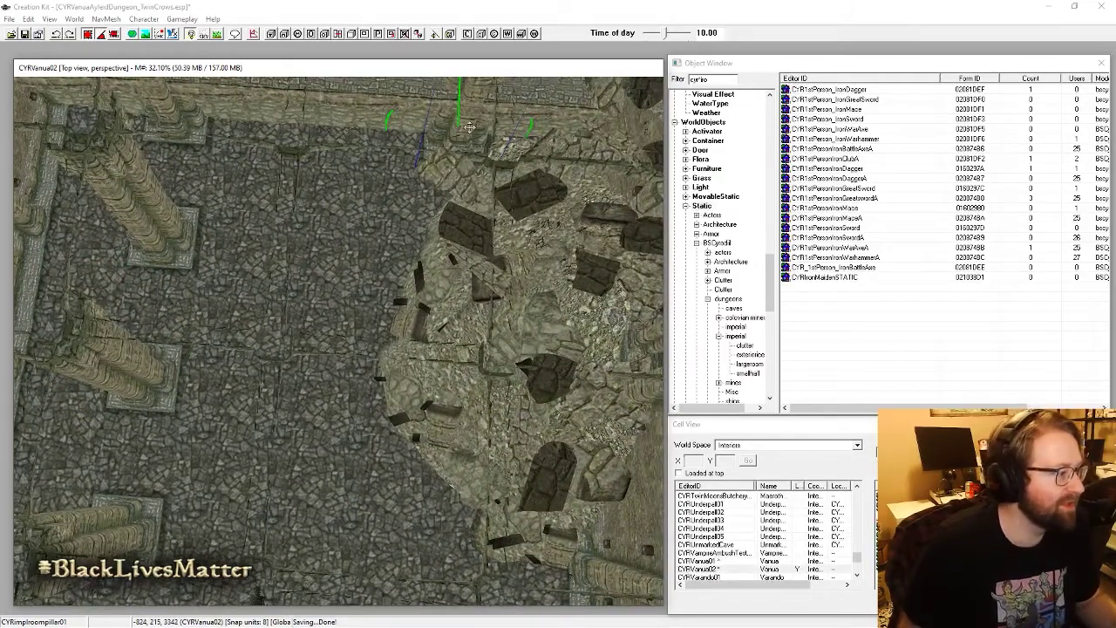
pyautogui.keyDown('shift'); pyautogui.moveTo(462, 253); pyautogui.dragTo(357, 349, button='middle'); pyautogui.keyUp('shift')
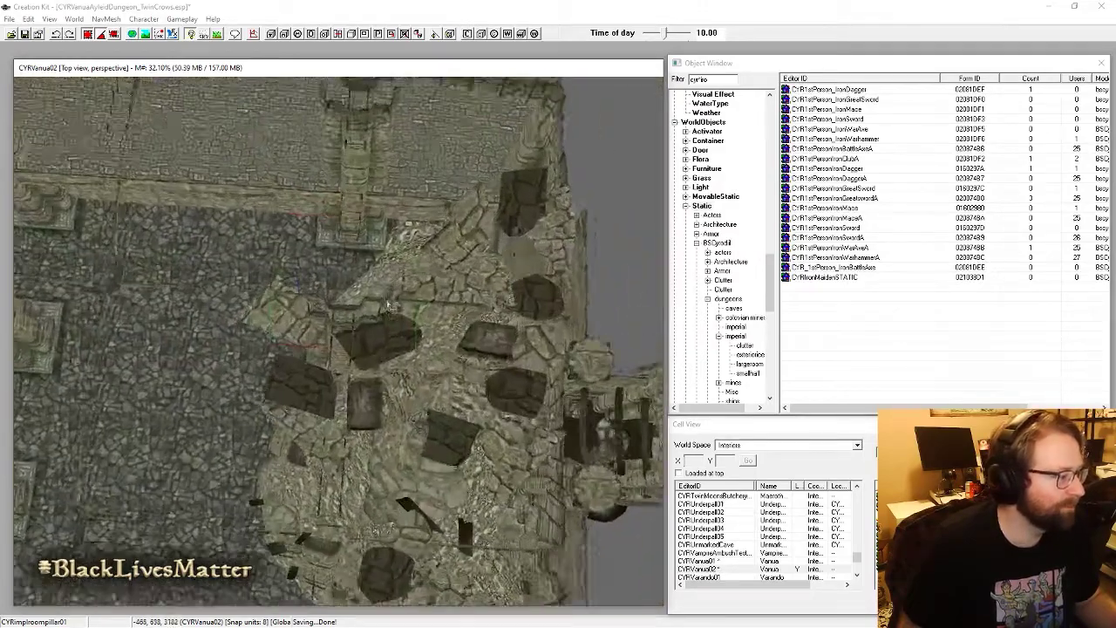
pyautogui.scroll(4, 358, 349)
pyautogui.moveTo(297, 401)
pyautogui.mouseDown(button='middle')
pyautogui.moveTo(328, 273)
pyautogui.moveTo(432, 278)
pyautogui.mouseUp(button='middle')
pyautogui.keyDown('shift'); pyautogui.moveTo(491, 362); pyautogui.dragTo(108, 221, button='middle'); pyautogui.keyUp('shift')
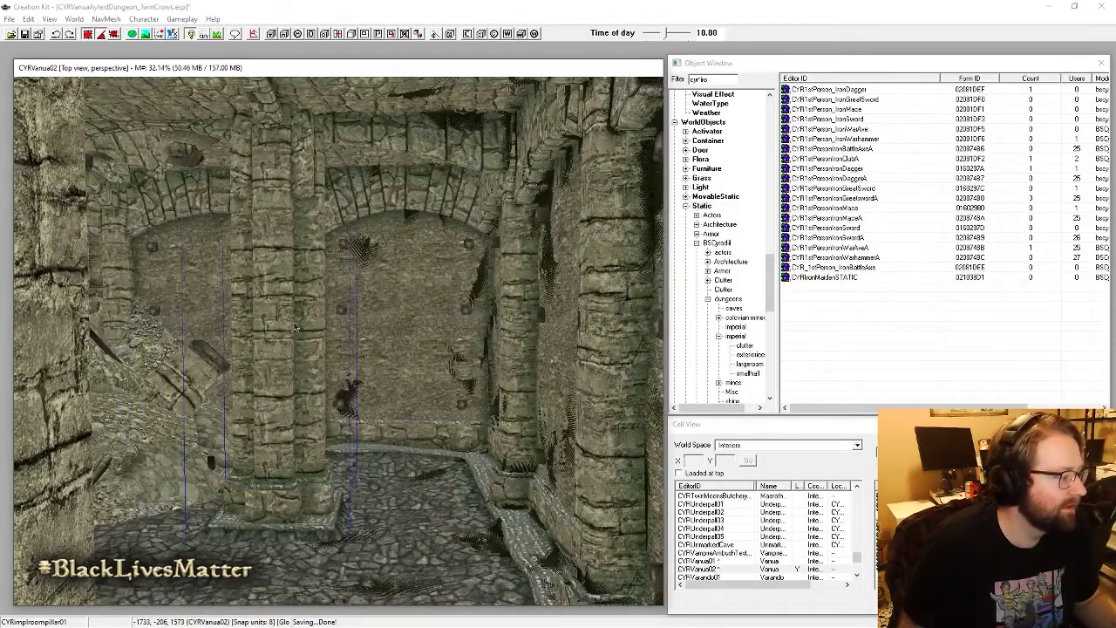
pyautogui.keyDown('shift'); pyautogui.moveTo(297, 329); pyautogui.dragTo(236, 336, button='middle'); pyautogui.keyUp('shift')
pyautogui.moveTo(450, 331); pyautogui.dragTo(409, 332)
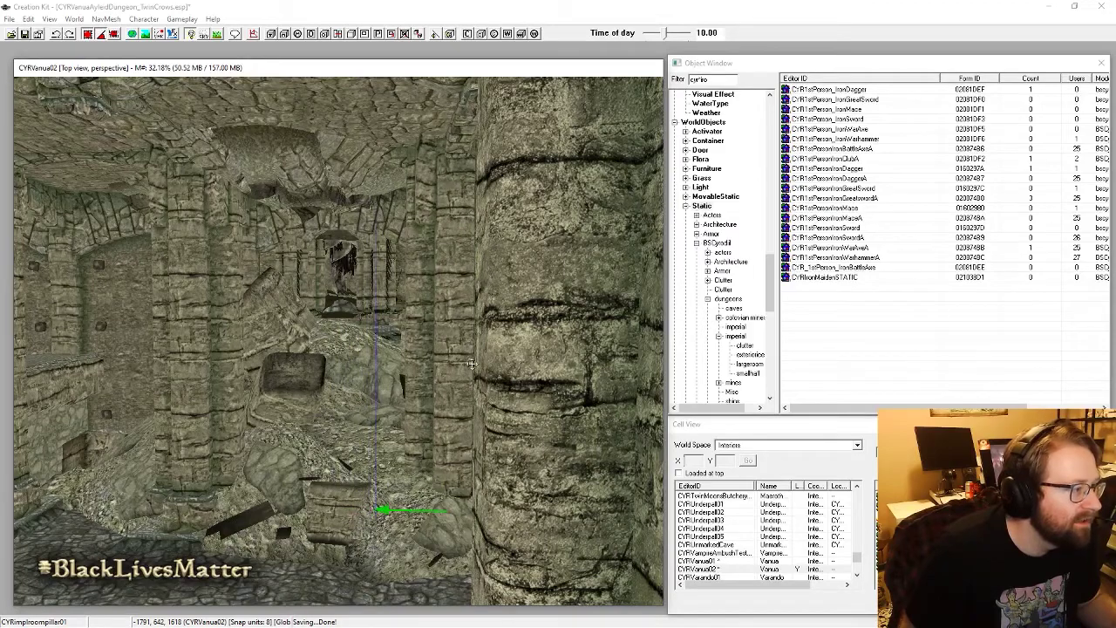
# Step: Examine the finished platform from outside the hall, along its walls and across its paved top between the pillars
pyautogui.scroll(-7, 403, 349)
pyautogui.moveTo(401, 445); pyautogui.dragTo(367, 451, button='middle')
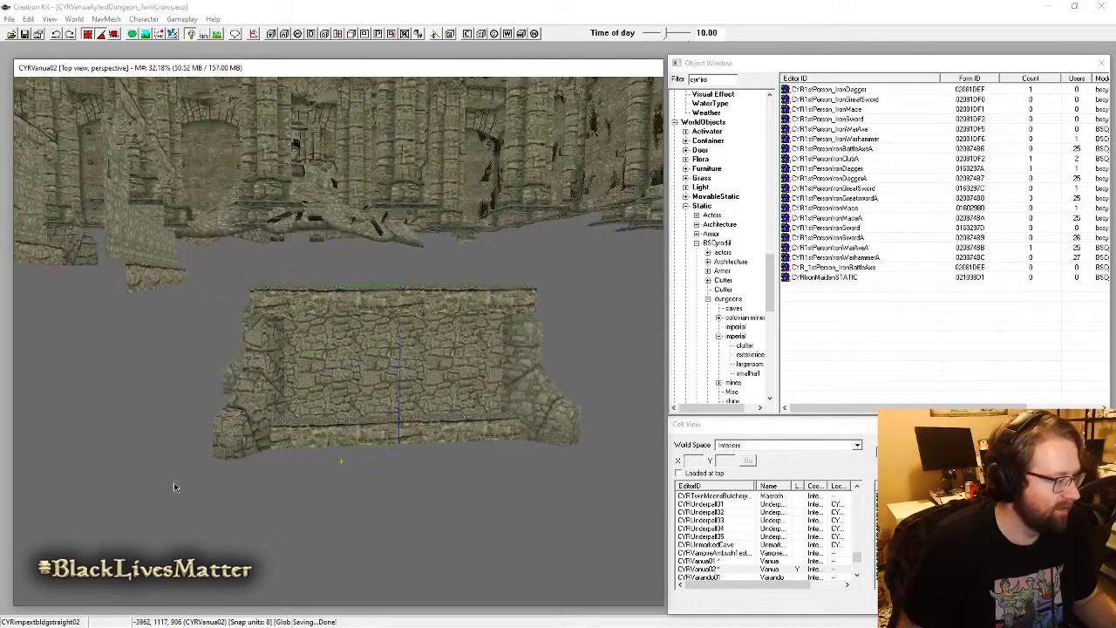
pyautogui.keyDown('shift'); pyautogui.moveTo(515, 354); pyautogui.dragTo(433, 410, button='middle'); pyautogui.keyUp('shift')
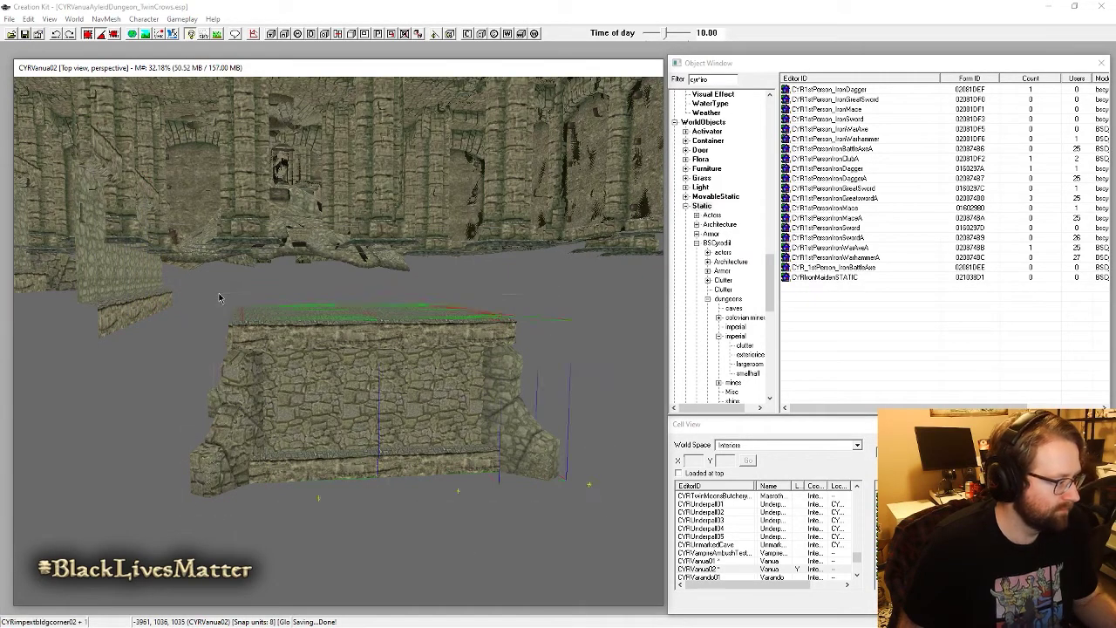
pyautogui.press('Delete')
pyautogui.keyDown('shift'); pyautogui.moveTo(219, 463); pyautogui.dragTo(175, 504, button='middle'); pyautogui.keyUp('shift')
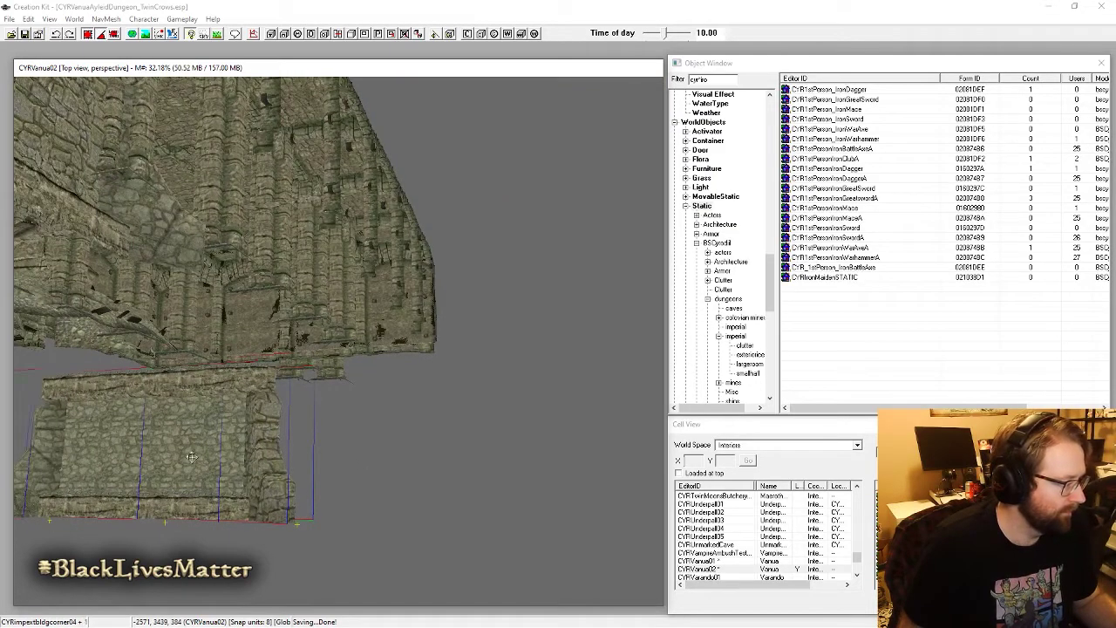
pyautogui.keyDown('shift'); pyautogui.moveTo(234, 445); pyautogui.dragTo(380, 522, button='middle'); pyautogui.keyUp('shift')
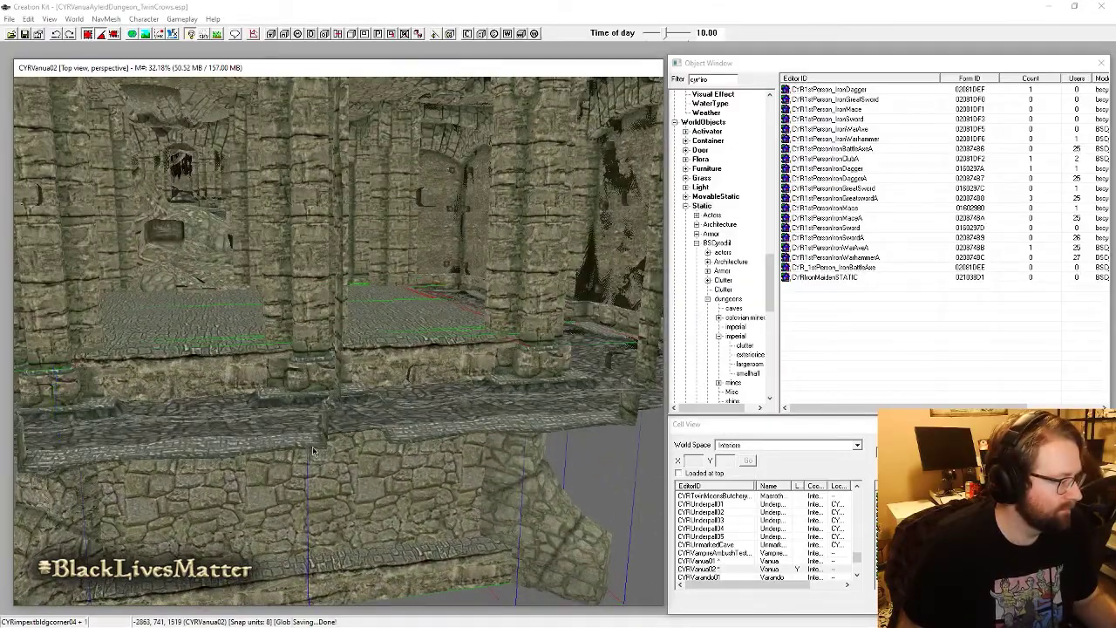
pyautogui.keyDown('shift'); pyautogui.moveTo(314, 452); pyautogui.dragTo(341, 416, button='middle'); pyautogui.keyUp('shift')
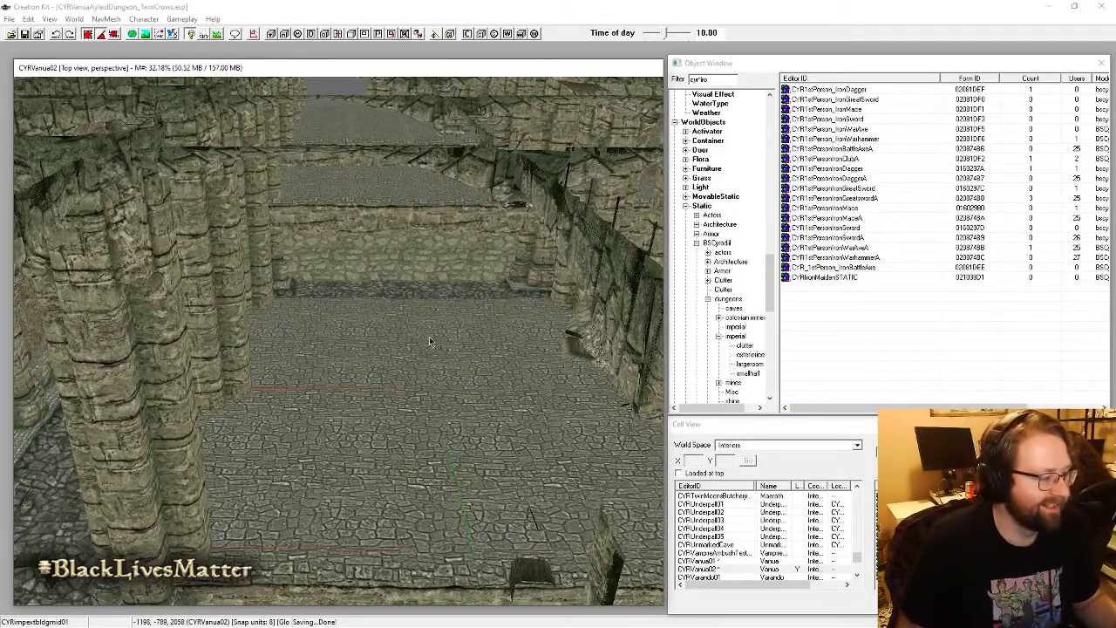
pyautogui.keyDown('shift'); pyautogui.moveTo(437, 433); pyautogui.dragTo(421, 395, button='middle'); pyautogui.keyUp('shift')
pyautogui.keyDown('shift'); pyautogui.moveTo(414, 269); pyautogui.dragTo(375, 397, button='middle'); pyautogui.keyUp('shift')
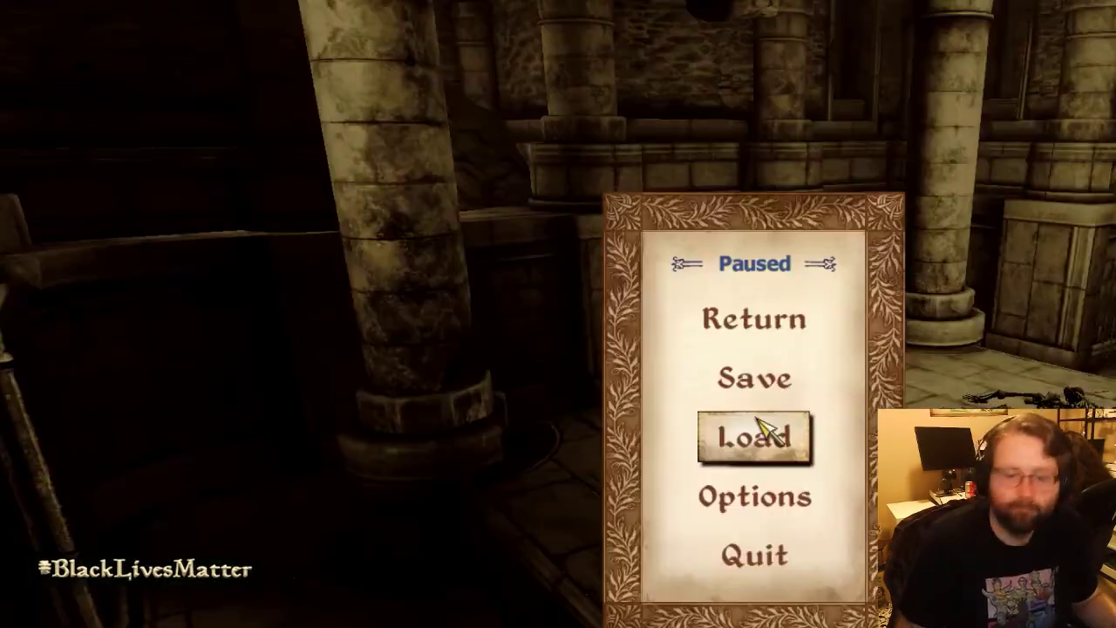
# Step: Resume the Oblivion reference game, look at the broken pillars in its hall, pause it and return to the Creation Kit
pyautogui.click(805, 336)
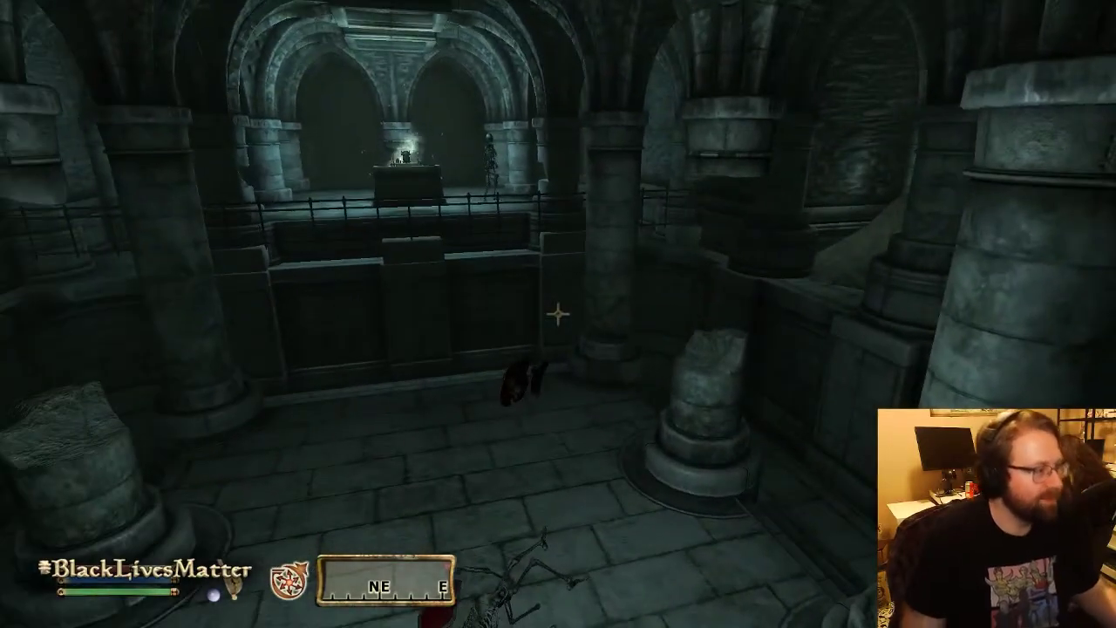
pyautogui.press('Escape')
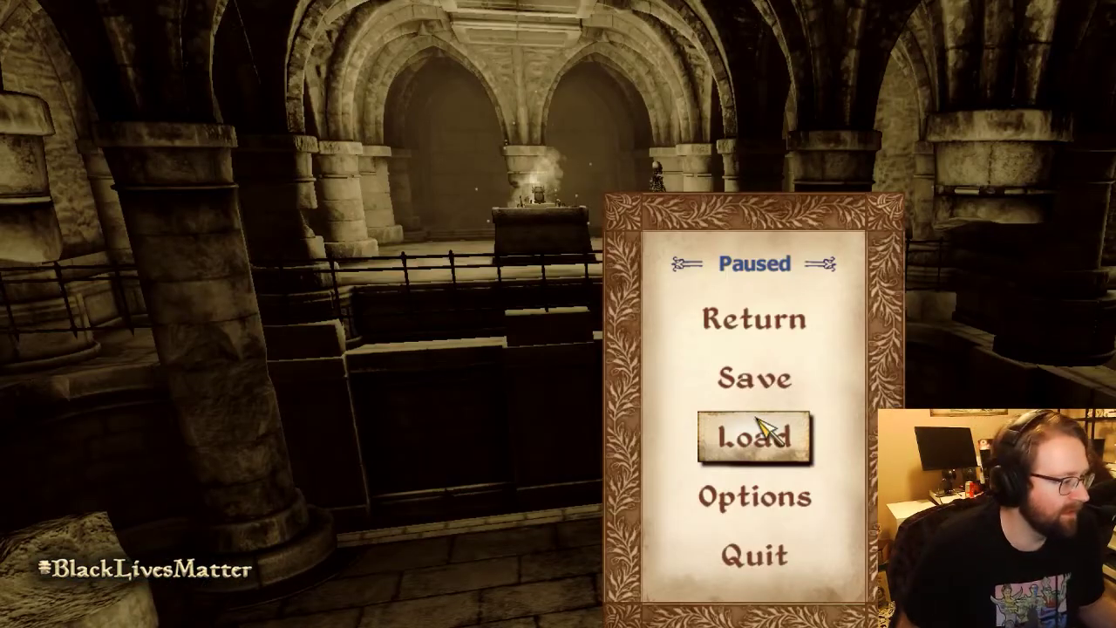
pyautogui.hotkey('alt', 'Tab')
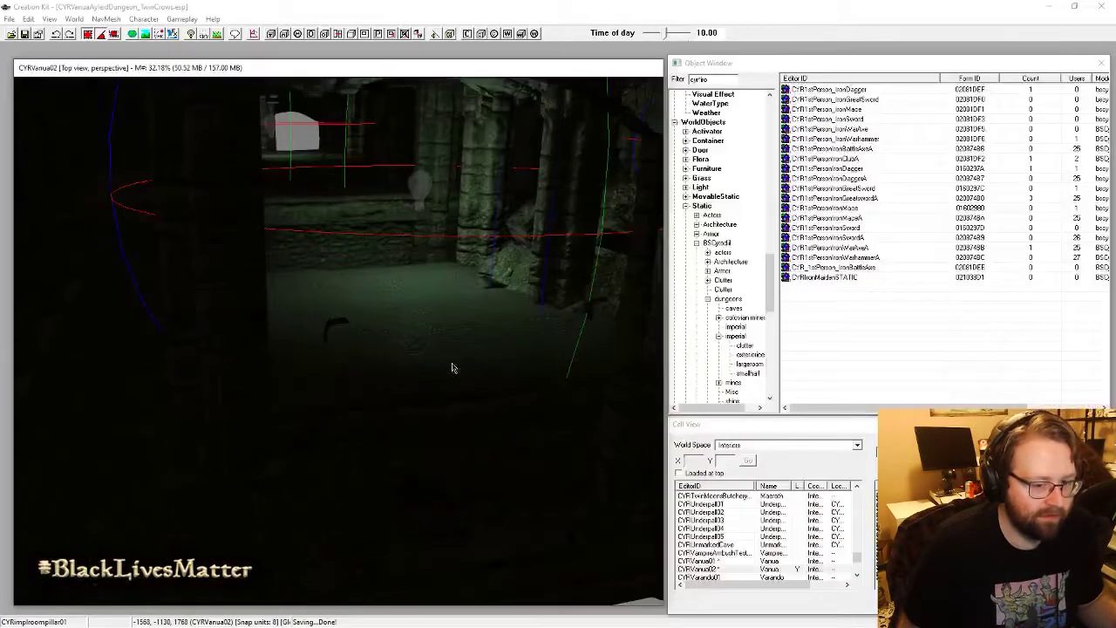
# Step: Toggle the render window's lighting and check how the pillared hall and platform look under the placed lights
pyautogui.press('a')
pyautogui.press('a')
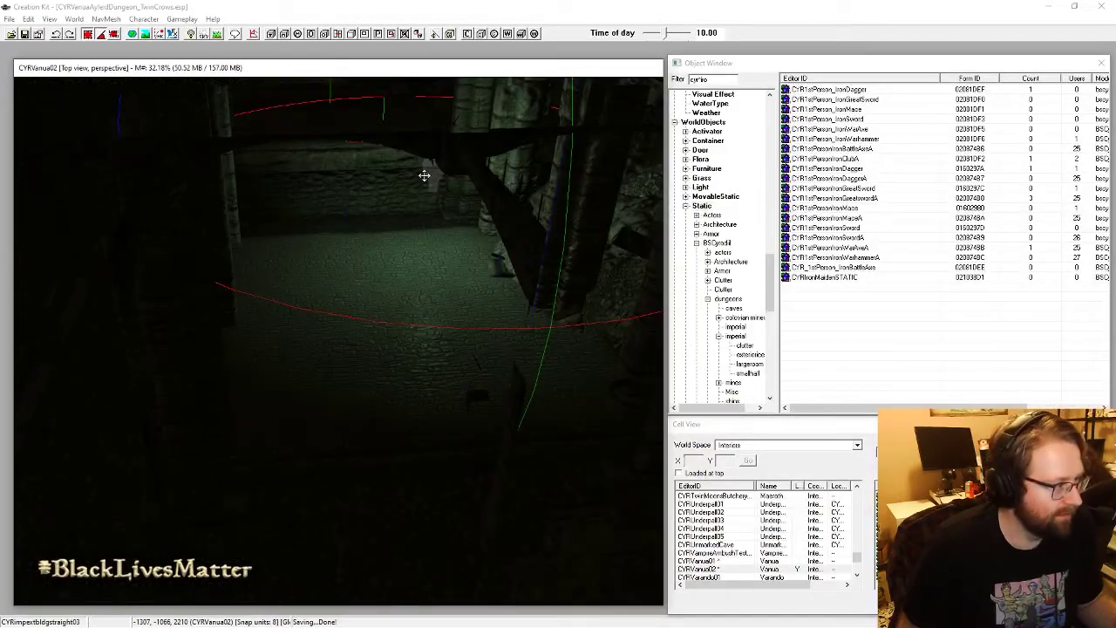
pyautogui.keyDown('shift'); pyautogui.moveTo(467, 194); pyautogui.dragTo(422, 218, button='middle'); pyautogui.keyUp('shift')
pyautogui.scroll(3, 426, 392)
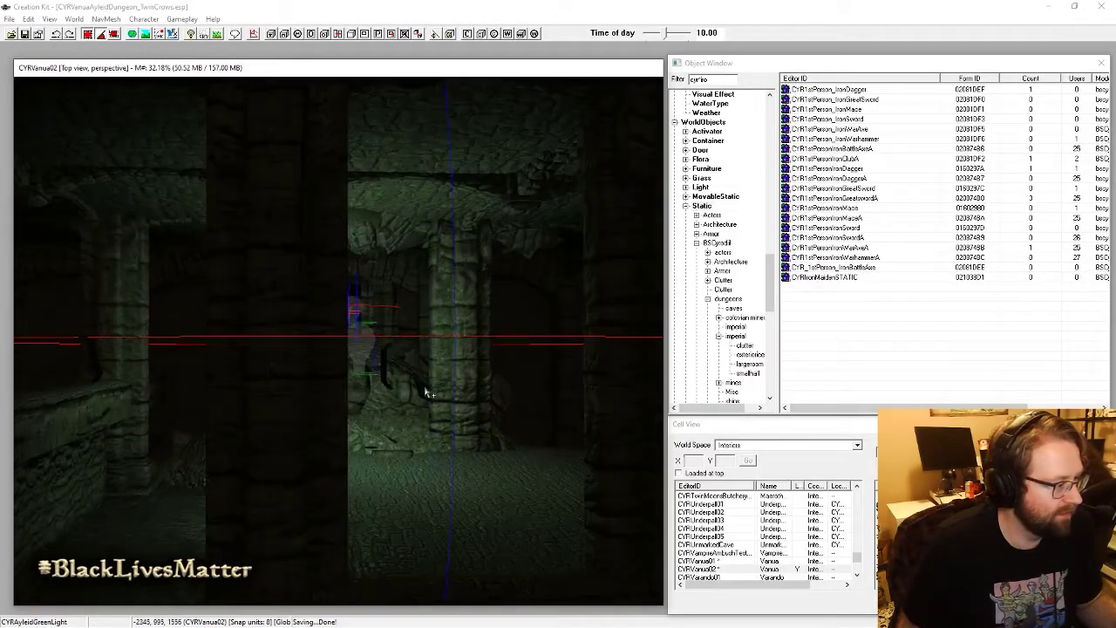
pyautogui.keyDown('shift'); pyautogui.moveTo(454, 317); pyautogui.dragTo(428, 445, button='middle'); pyautogui.keyUp('shift')
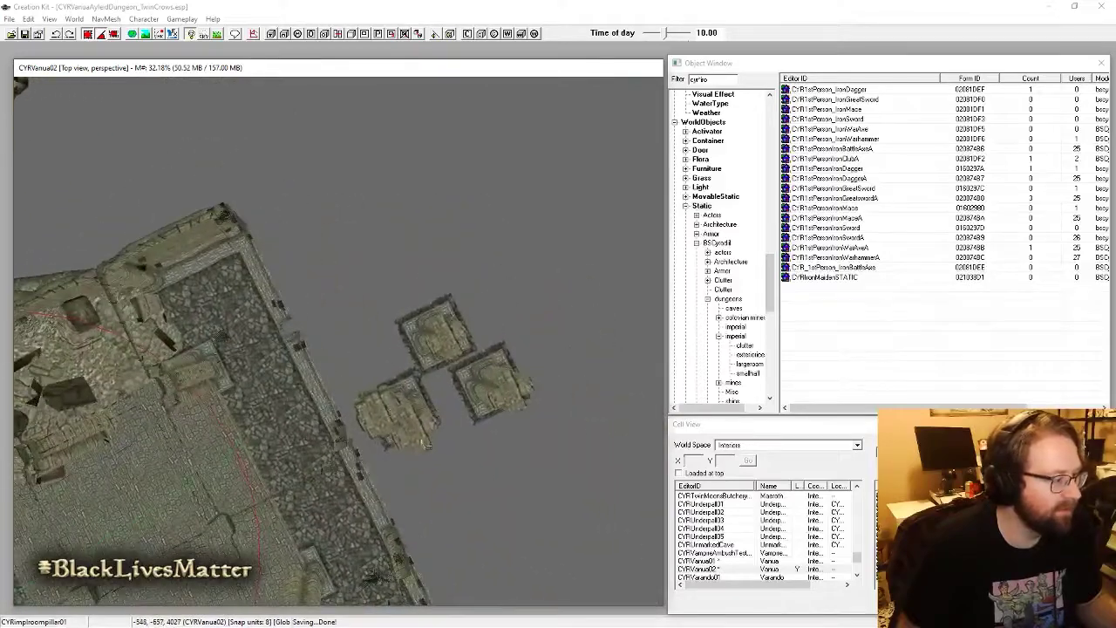
# Step: Select and examine the pillar pieces outside the hall and the CYRimplroompillar05 piece among the hall's pillars
pyautogui.moveTo(484, 386); pyautogui.dragTo(645, 314, button='middle')
pyautogui.keyDown('ctrl'); pyautogui.click(493, 390); pyautogui.keyUp('ctrl')
pyautogui.moveTo(626, 384); pyautogui.dragTo(433, 303, button='middle')
pyautogui.click(481, 374)
pyautogui.moveTo(394, 269); pyautogui.dragTo(332, 269)
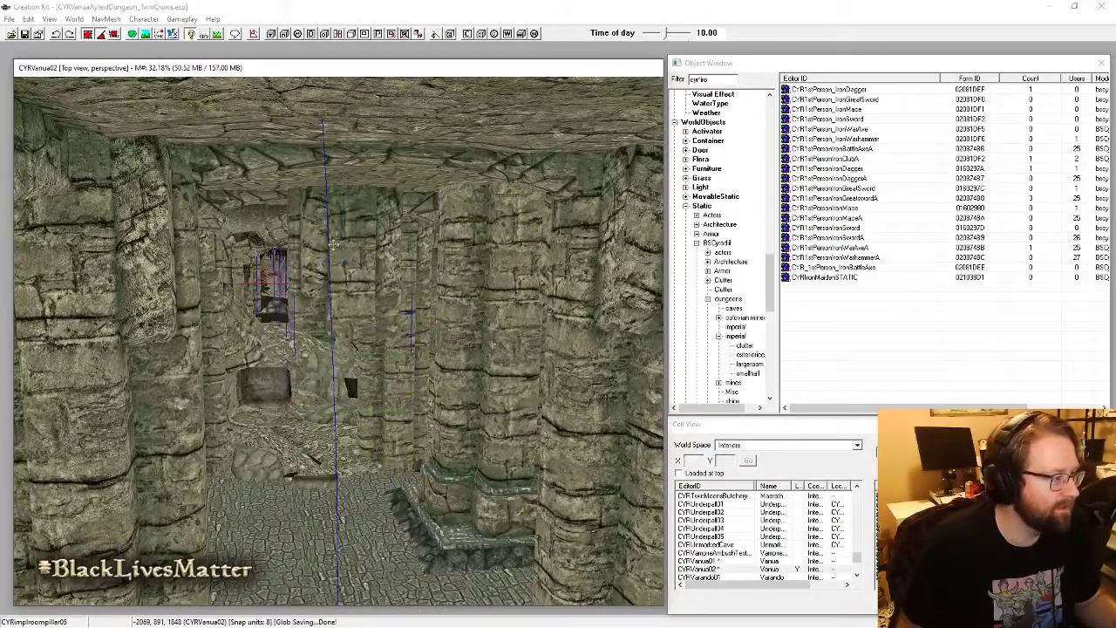
pyautogui.keyDown('shift'); pyautogui.moveTo(366, 250); pyautogui.dragTo(391, 332, button='middle'); pyautogui.keyUp('shift')
# Step: Replace the selected CYRimplroompillar01 pillar with CYRimplroompillar04, limiting the replacement to the selection
pyautogui.press('a')
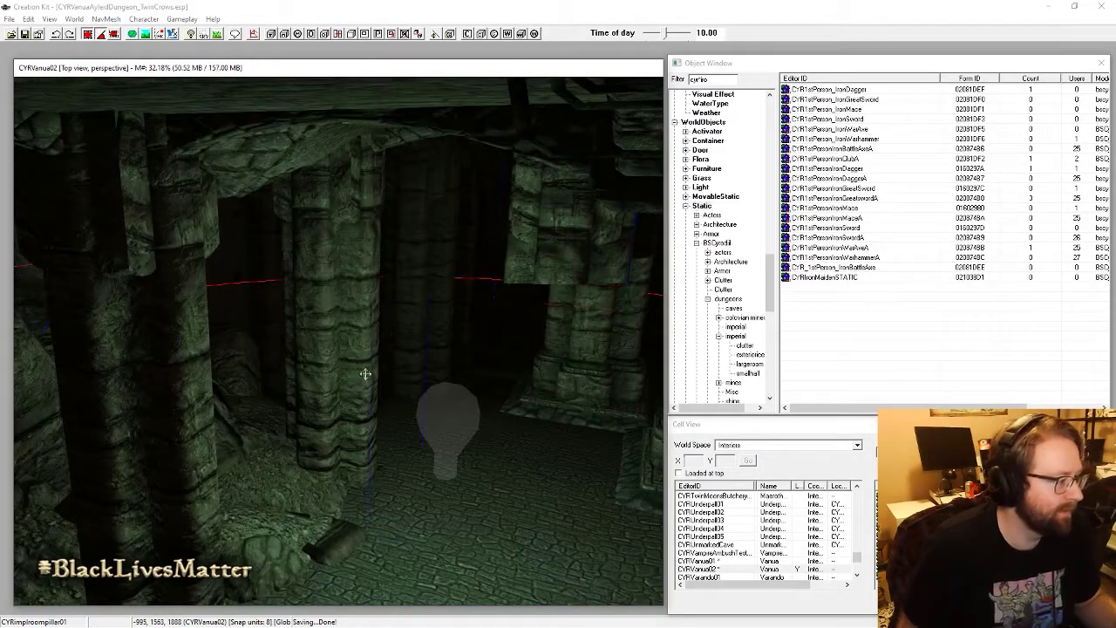
pyautogui.keyDown('shift'); pyautogui.moveTo(365, 374); pyautogui.dragTo(346, 290, button='middle'); pyautogui.keyUp('shift')
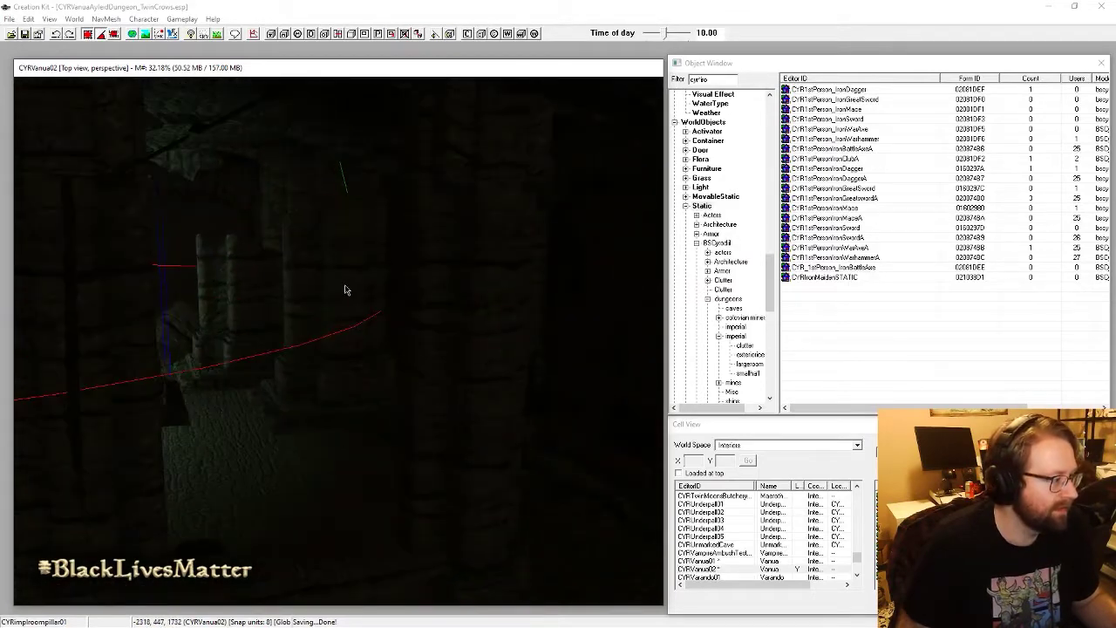
pyautogui.keyDown('shift'); pyautogui.moveTo(273, 347); pyautogui.dragTo(351, 372, button='middle'); pyautogui.keyUp('shift')
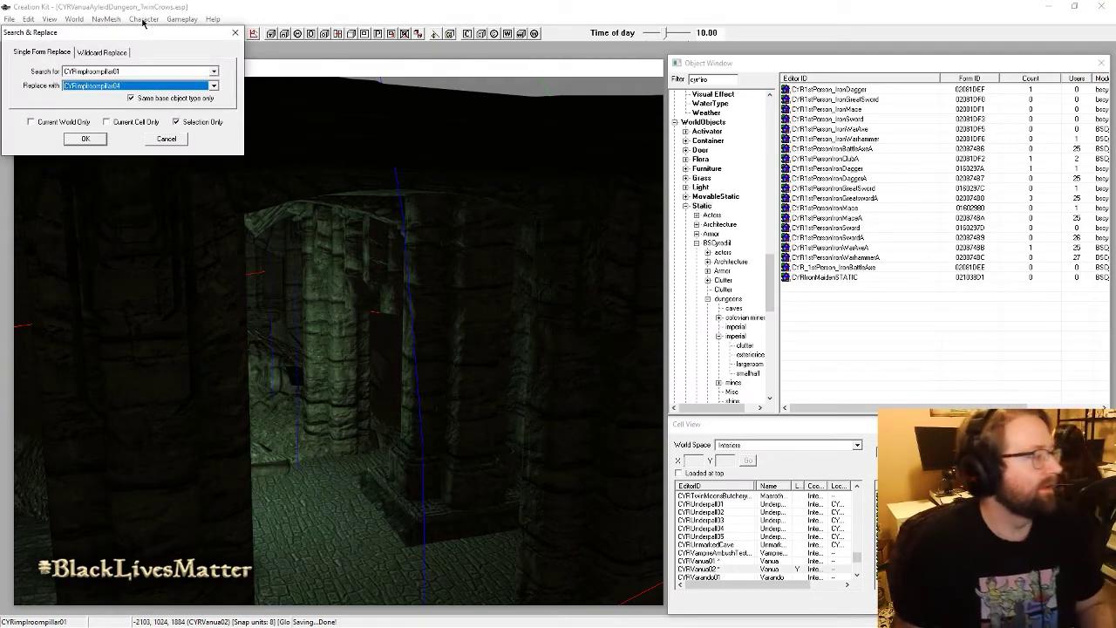
pyautogui.press('Return')
pyautogui.press('Return')
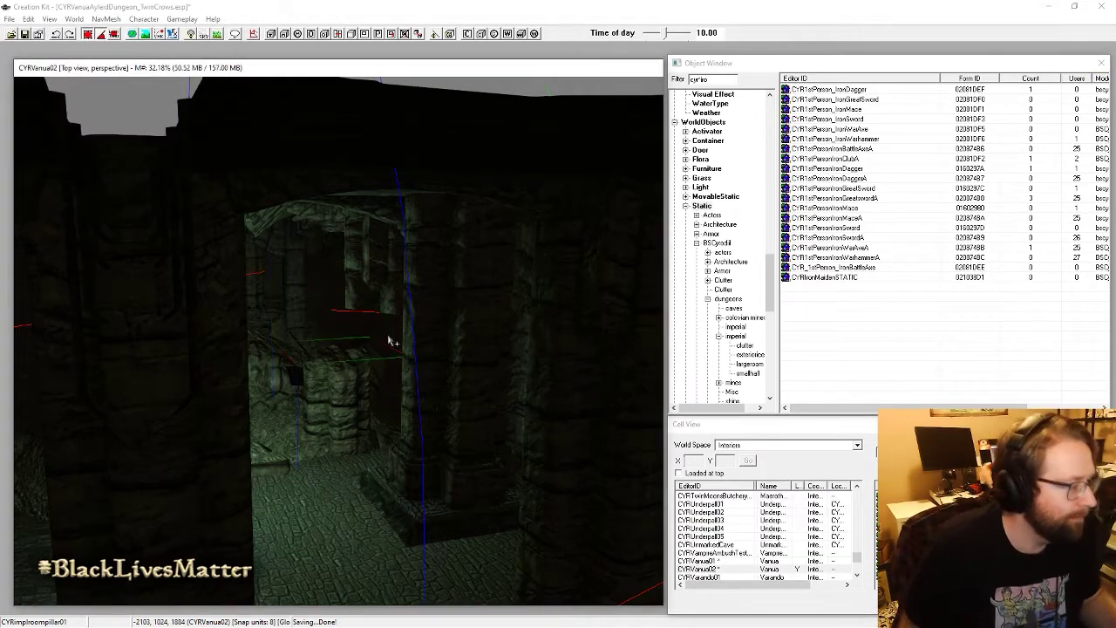
# Step: Position the hanging CYRimplroompillar05 piece above the broken pillar stump and adjust its rotation
pyautogui.scroll(4, 377, 279)
pyautogui.keyDown('shift'); pyautogui.moveTo(381, 286); pyautogui.dragTo(443, 173, button='middle'); pyautogui.keyUp('shift')
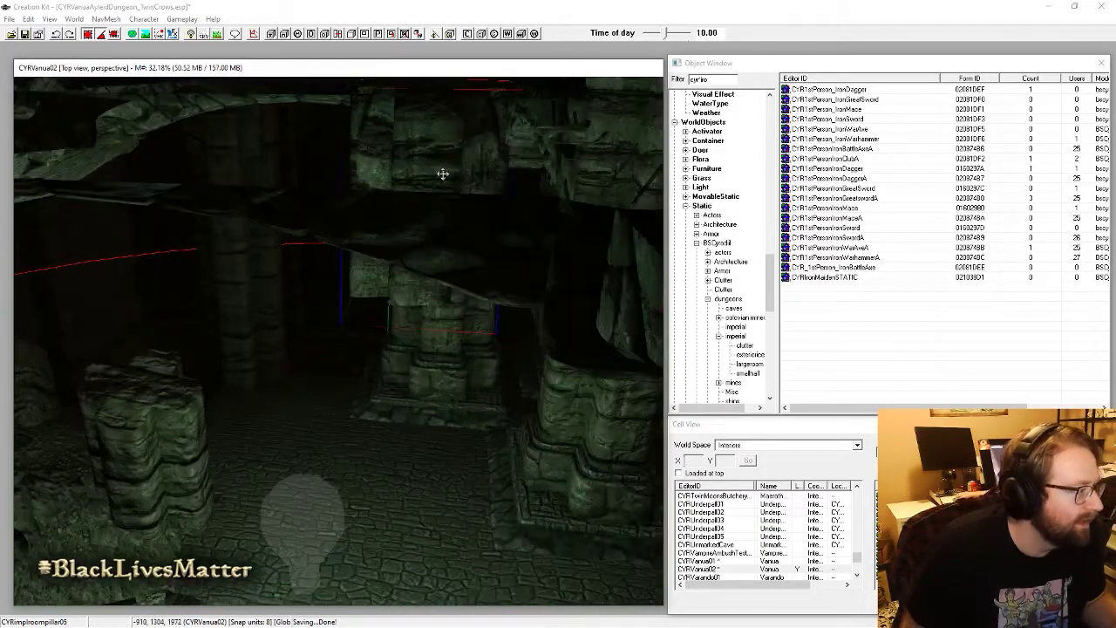
pyautogui.moveTo(366, 261)
pyautogui.keyDown('shift'); pyautogui.mouseDown(button='middle')
pyautogui.moveTo(227, 262)
pyautogui.moveTo(105, 279)
pyautogui.moveTo(35, 272)
pyautogui.mouseUp(button='middle'); pyautogui.keyUp('shift')
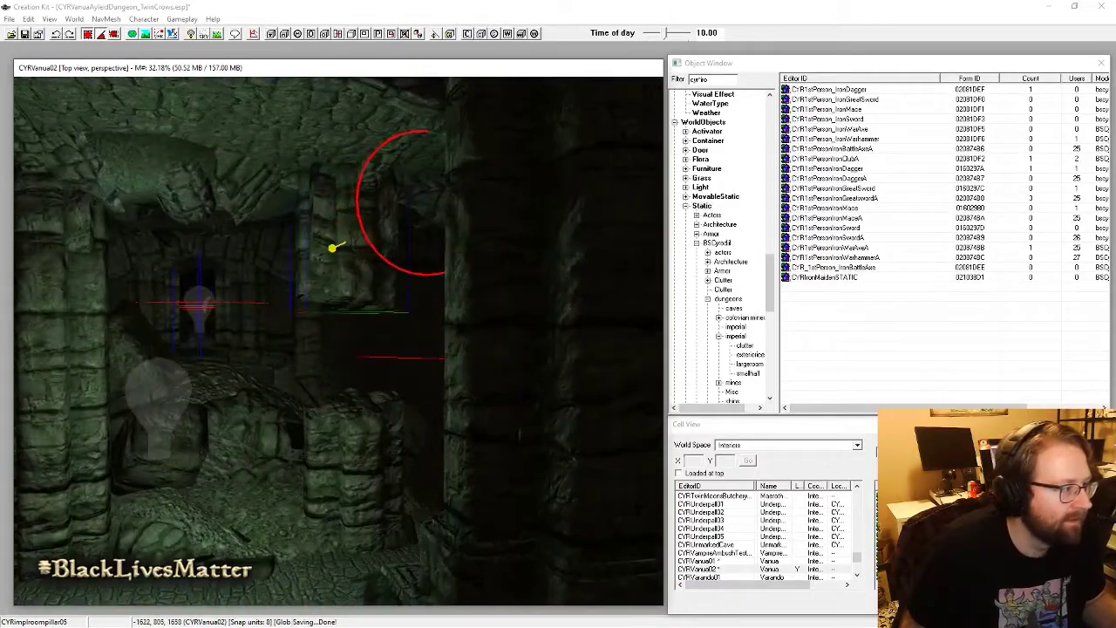
pyautogui.keyDown('shift'); pyautogui.moveTo(322, 250); pyautogui.dragTo(448, 259, button='middle'); pyautogui.keyUp('shift')
pyautogui.moveTo(448, 259); pyautogui.dragTo(493, 259, button='right')
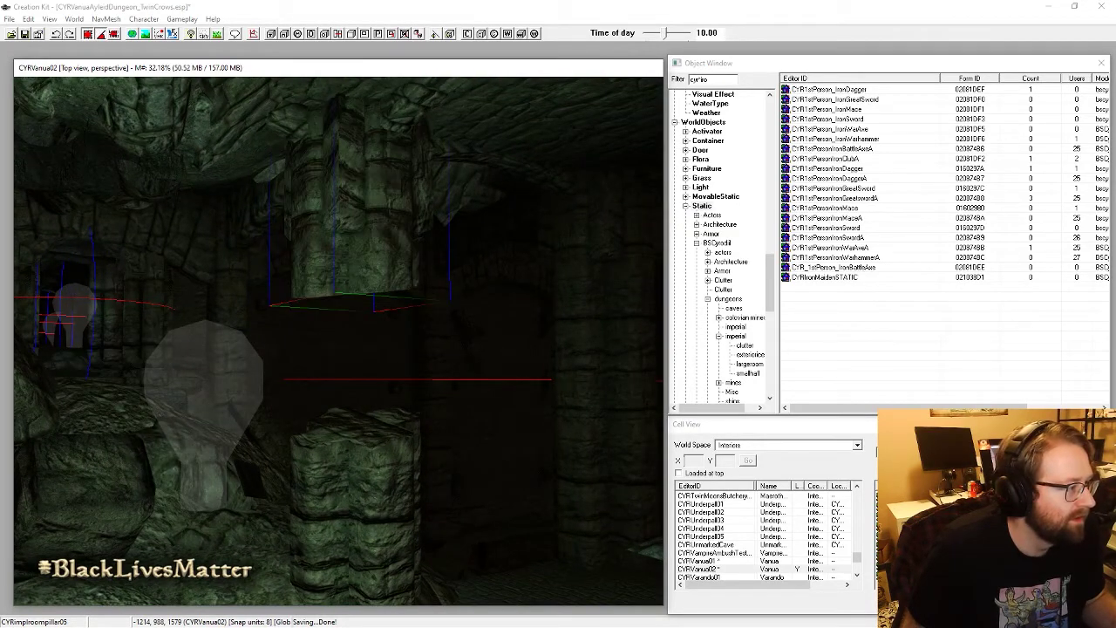
pyautogui.keyDown('shift'); pyautogui.moveTo(373, 280); pyautogui.dragTo(251, 339, button='middle'); pyautogui.keyUp('shift')
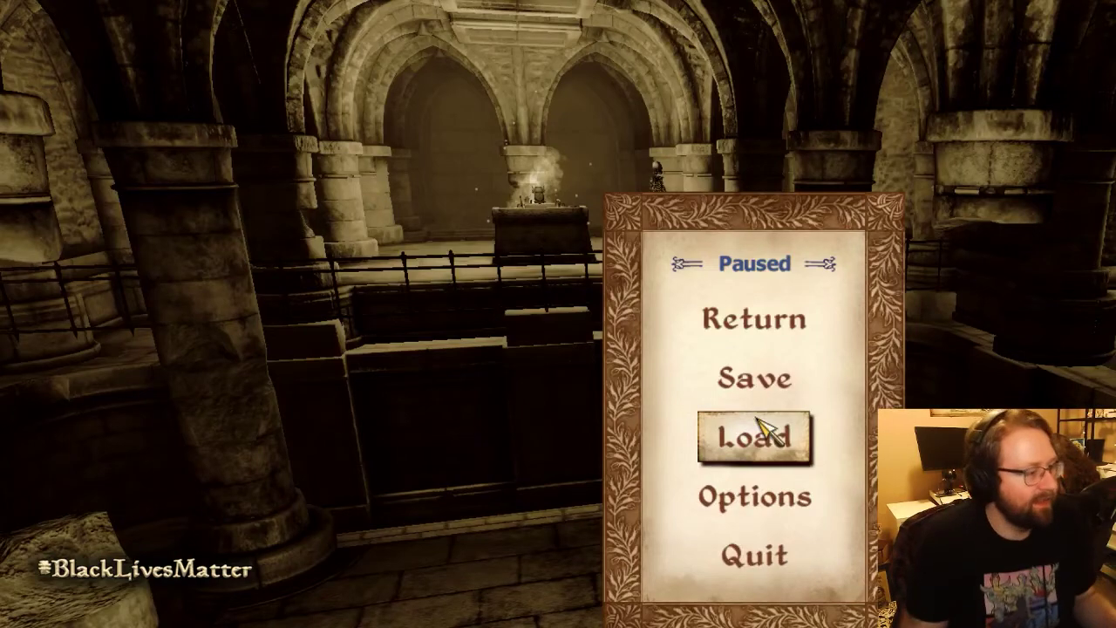
# Step: Resume Oblivion again, walk toward the raised altar area to compare the broken pillar layout, and return to the Creation Kit
pyautogui.click(773, 334)
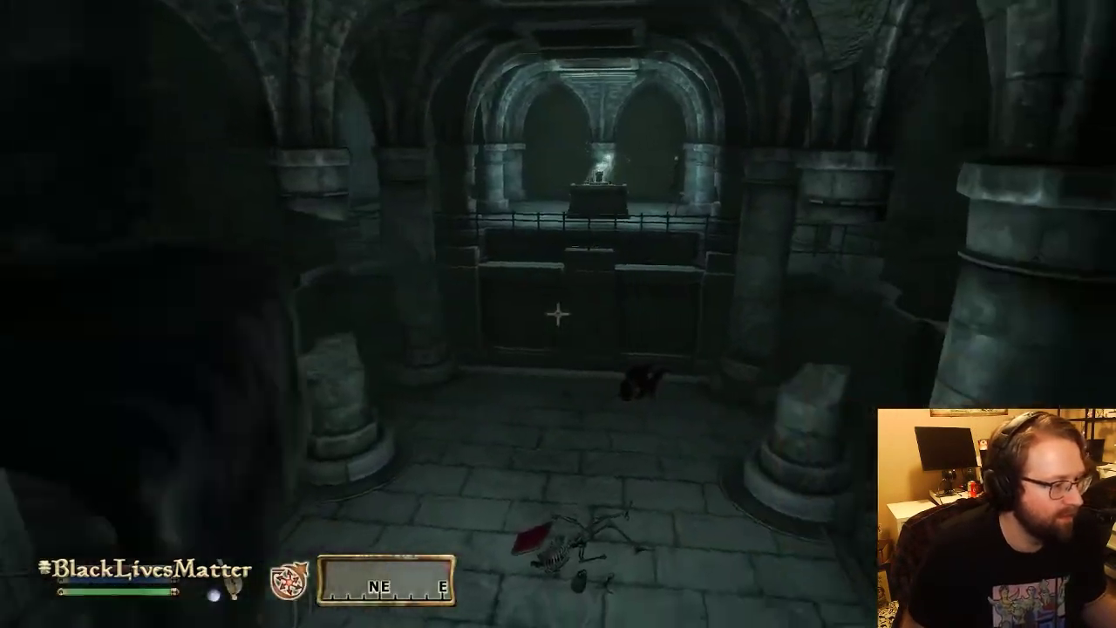
pyautogui.press('w')
pyautogui.press('Escape')
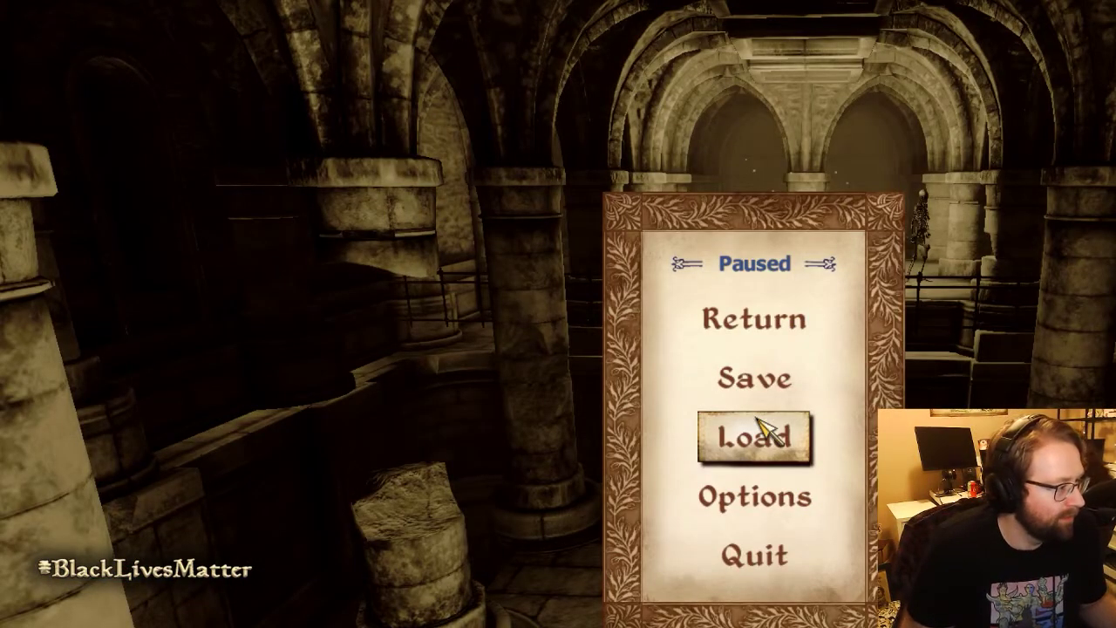
pyautogui.hotkey('alt', 'Tab')
# Step: Replace the selected CYRimplroompillar01 pillar with CYRimplroompillar04, limited to the selection, and reposition a hanging CYRimplroompillar05 piece among the hall's pillars
pyautogui.scroll(3, 433, 321)
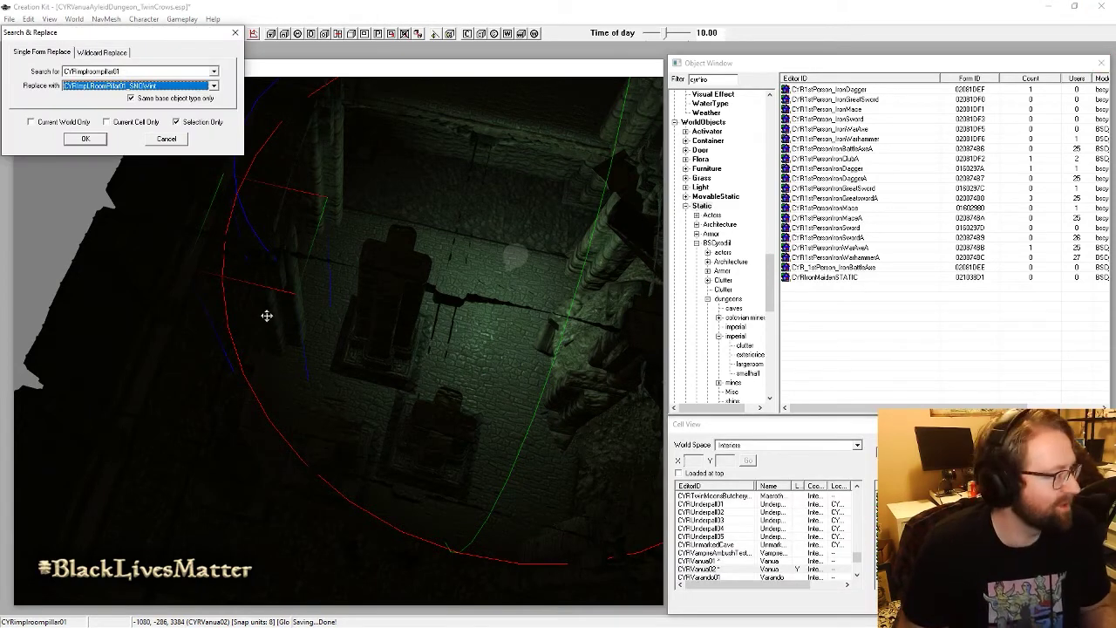
pyautogui.press('Return')
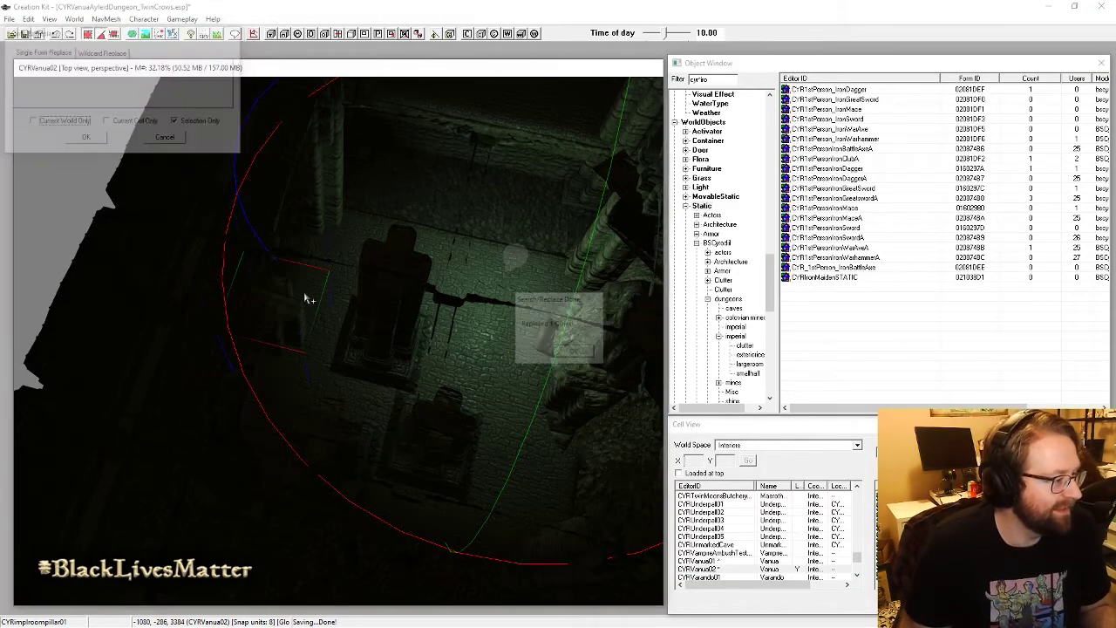
pyautogui.moveTo(385, 341); pyautogui.dragTo(619, 312, button='right')
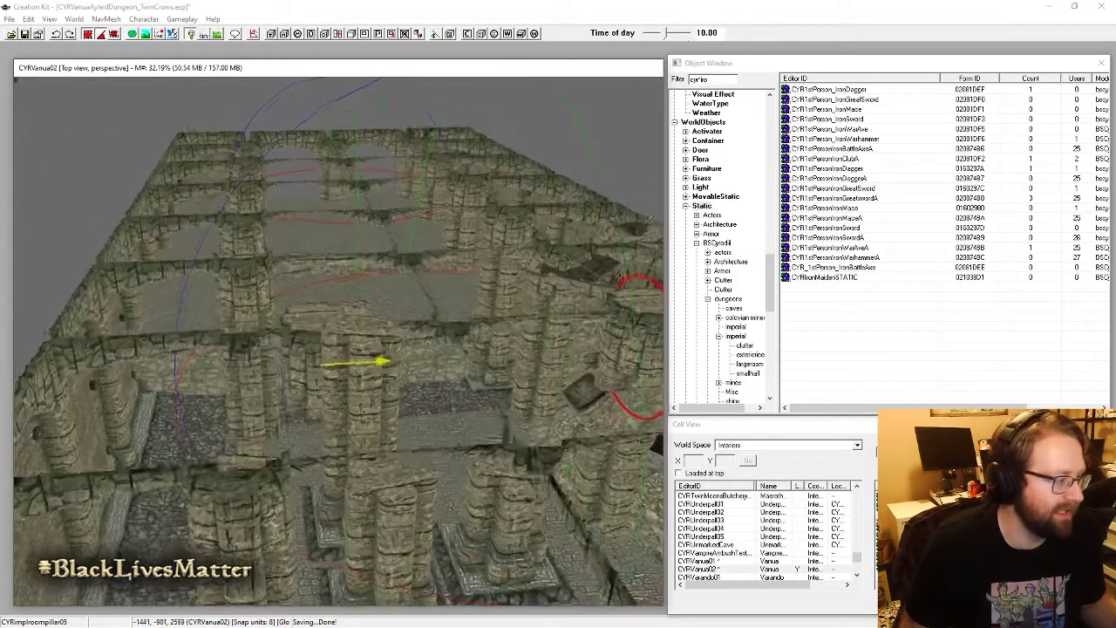
pyautogui.moveTo(380, 361); pyautogui.dragTo(309, 367)
pyautogui.scroll(10, 215, 390)
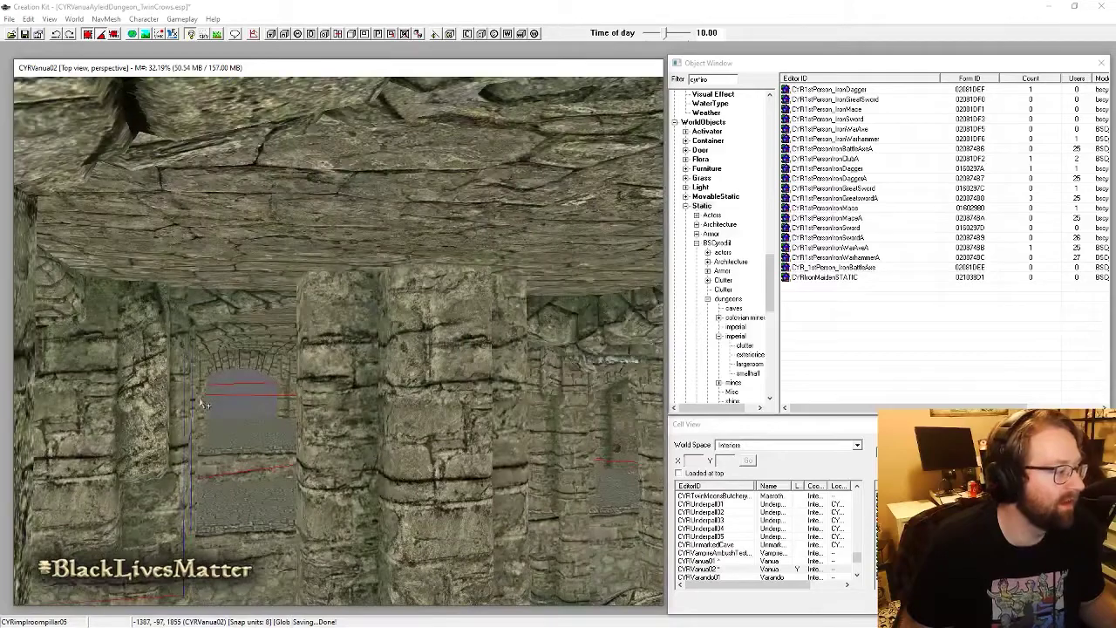
pyautogui.keyDown('shift'); pyautogui.moveTo(203, 404); pyautogui.dragTo(391, 371, button='middle'); pyautogui.keyUp('shift')
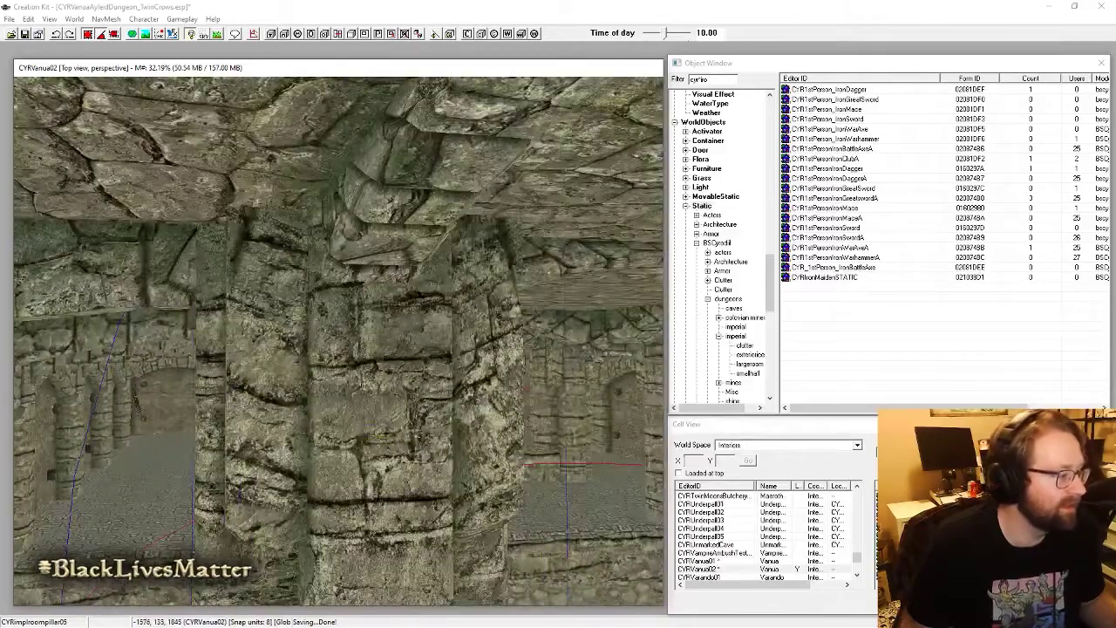
pyautogui.moveTo(390, 371); pyautogui.dragTo(375, 371)
pyautogui.scroll(10, 415, 415)
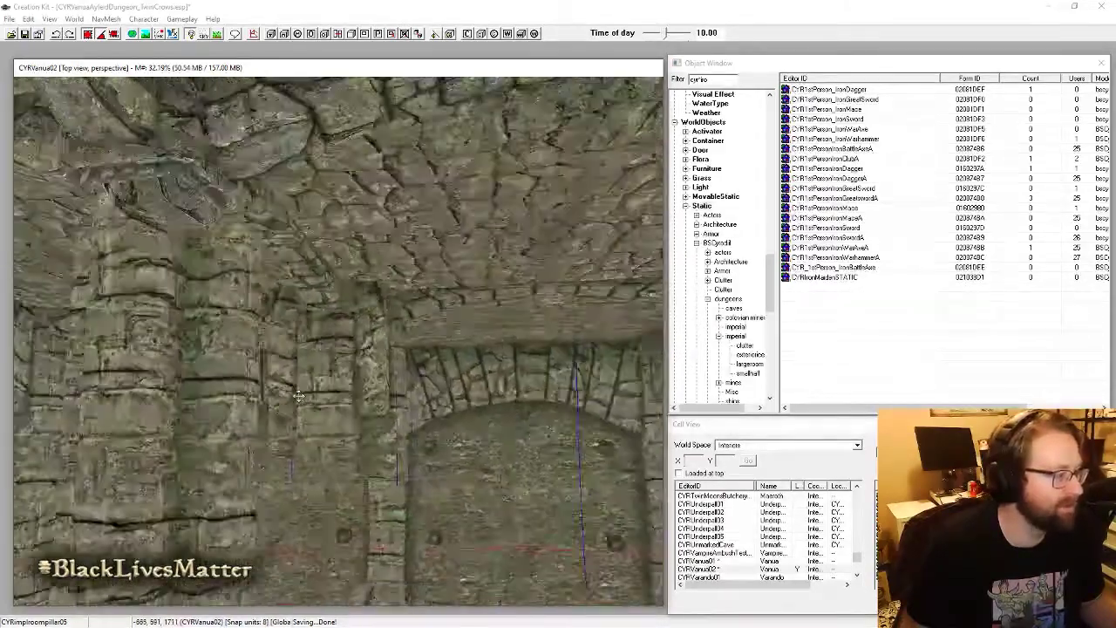
# Step: Examine the standing pillars along the raised platform's edge and the broken stumps beside the rubble
pyautogui.moveTo(415, 414); pyautogui.dragTo(252, 424, button='middle')
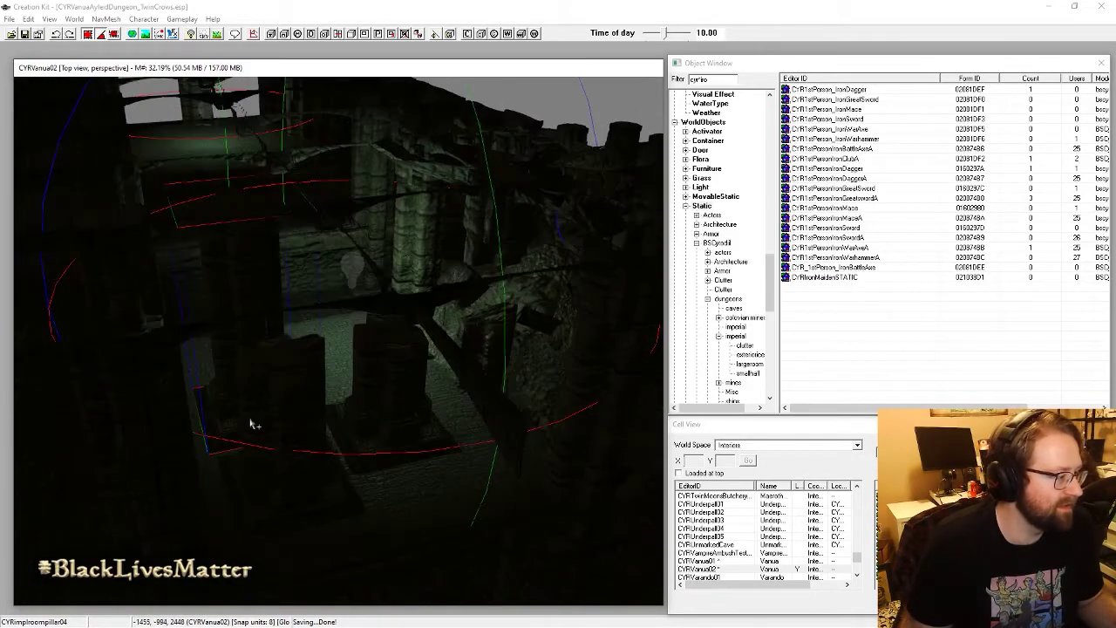
pyautogui.keyDown('shift'); pyautogui.moveTo(393, 422); pyautogui.dragTo(473, 285, button='middle'); pyautogui.keyUp('shift')
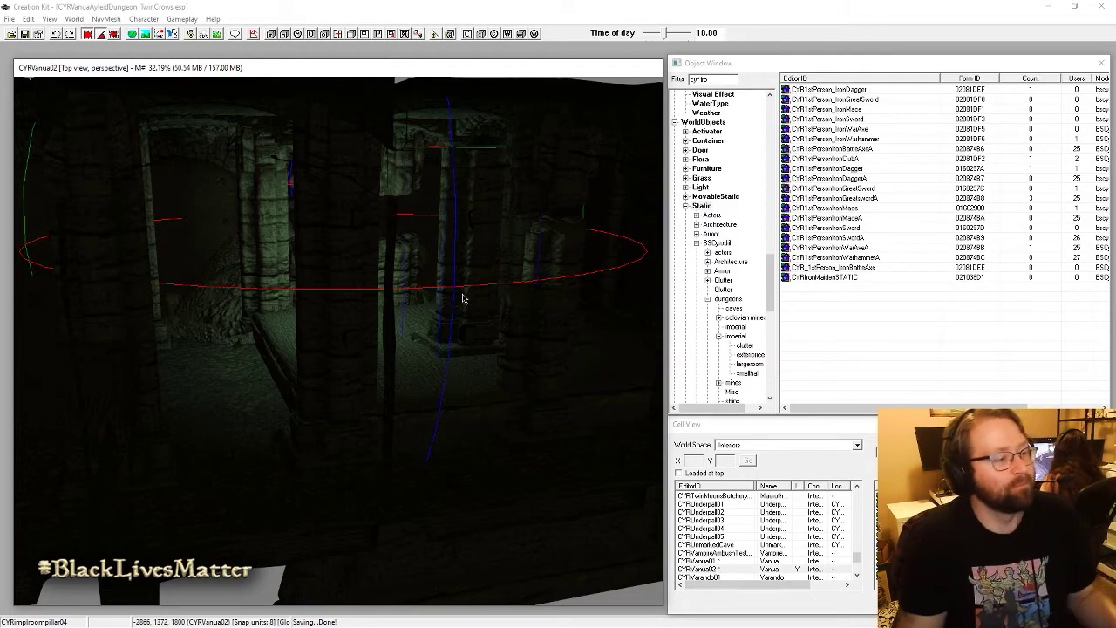
pyautogui.keyDown('shift'); pyautogui.moveTo(463, 298); pyautogui.dragTo(420, 329, button='middle'); pyautogui.keyUp('shift')
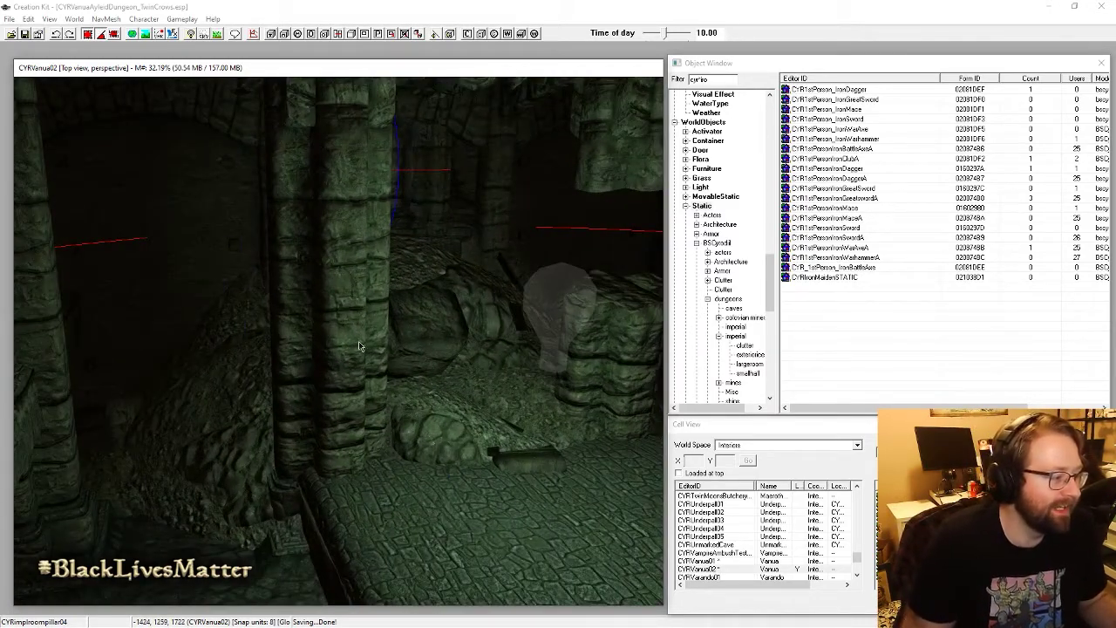
pyautogui.keyDown('shift'); pyautogui.moveTo(359, 346); pyautogui.dragTo(299, 333, button='middle'); pyautogui.keyUp('shift')
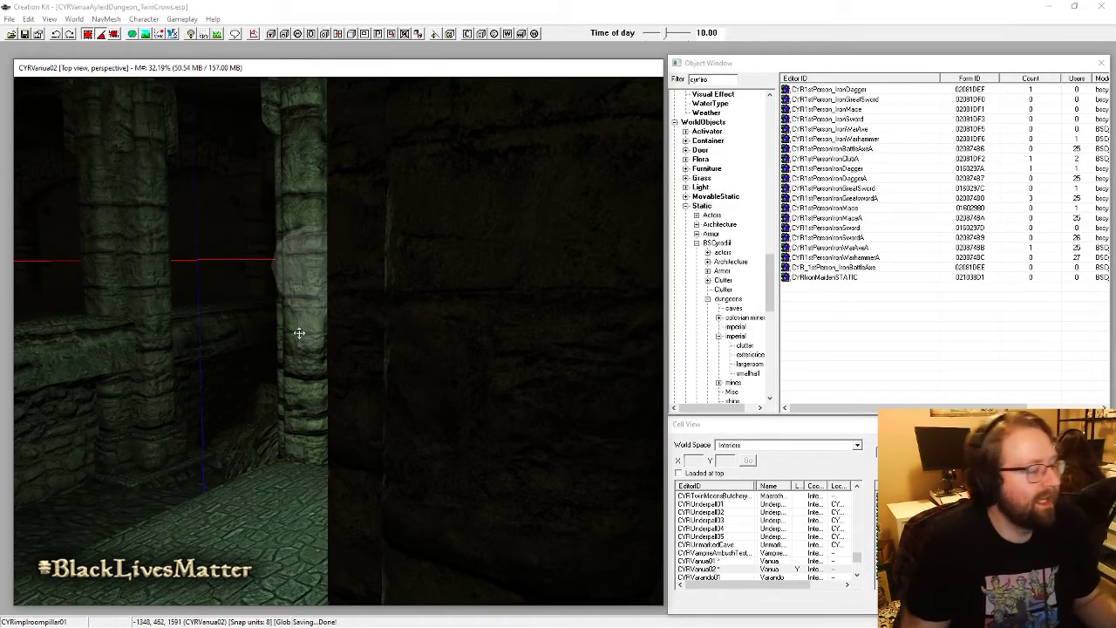
pyautogui.keyDown('shift'); pyautogui.moveTo(306, 91); pyautogui.dragTo(306, 285, button='middle'); pyautogui.keyUp('shift')
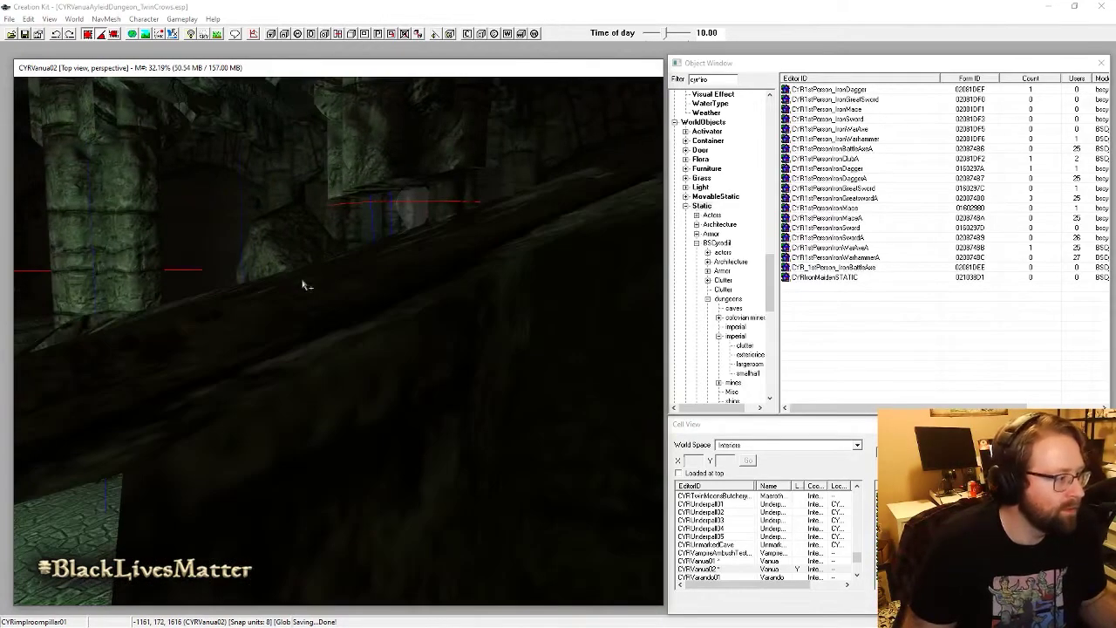
pyautogui.scroll(3, 281, 261)
pyautogui.moveTo(195, 336); pyautogui.dragTo(267, 344, button='middle')
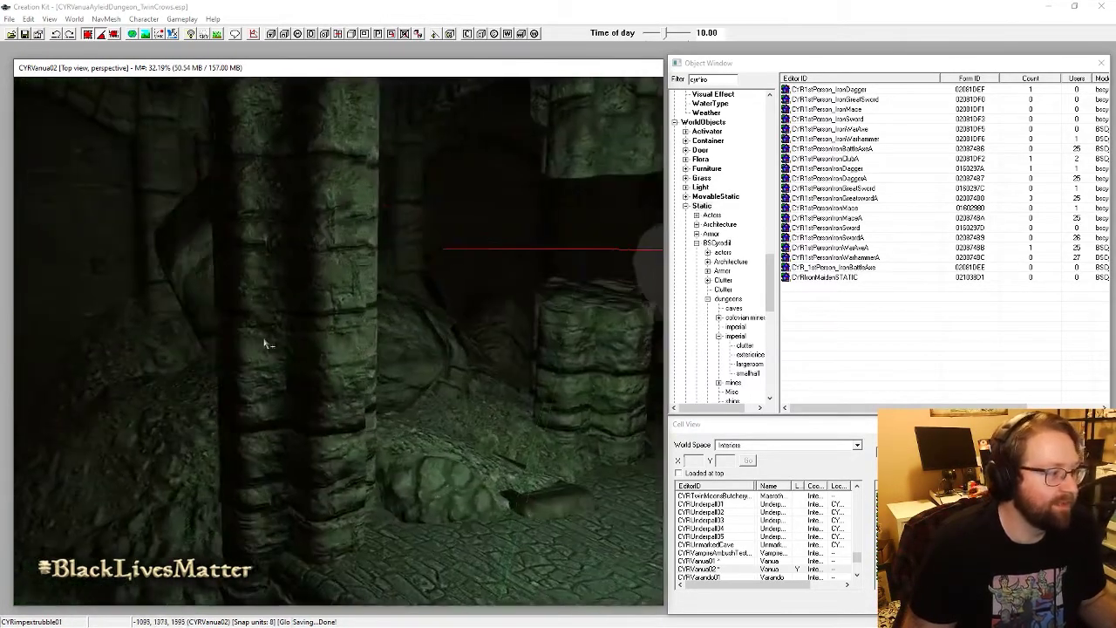
pyautogui.moveTo(351, 386); pyautogui.dragTo(402, 366, button='middle')
pyautogui.moveTo(233, 407); pyautogui.dragTo(276, 408, button='middle')
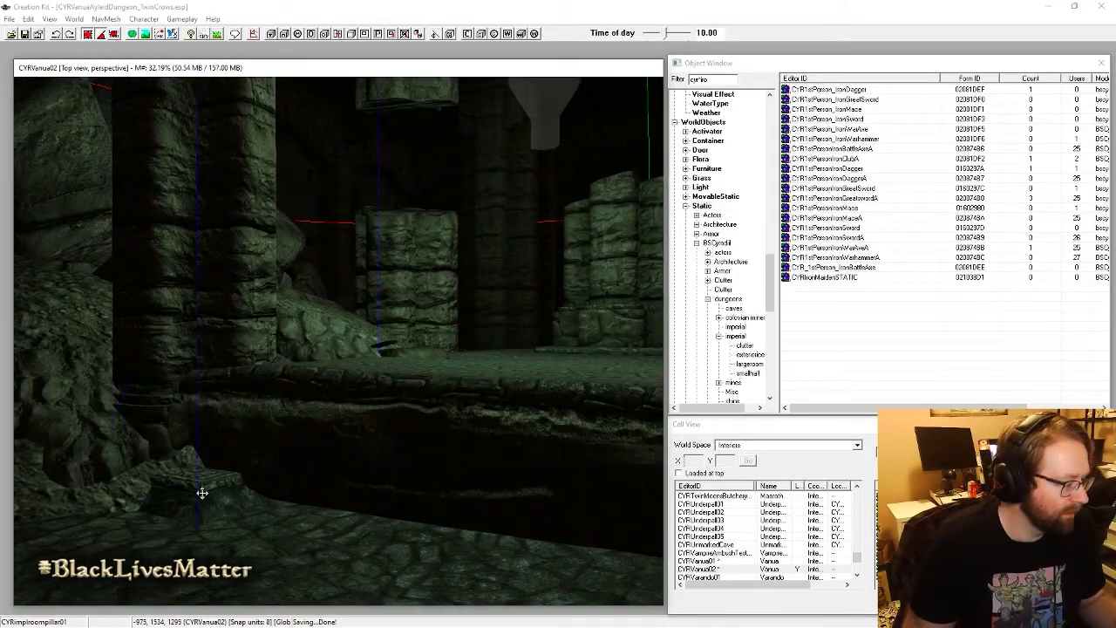
pyautogui.keyDown('shift'); pyautogui.moveTo(201, 493); pyautogui.dragTo(330, 382, button='middle'); pyautogui.keyUp('shift')
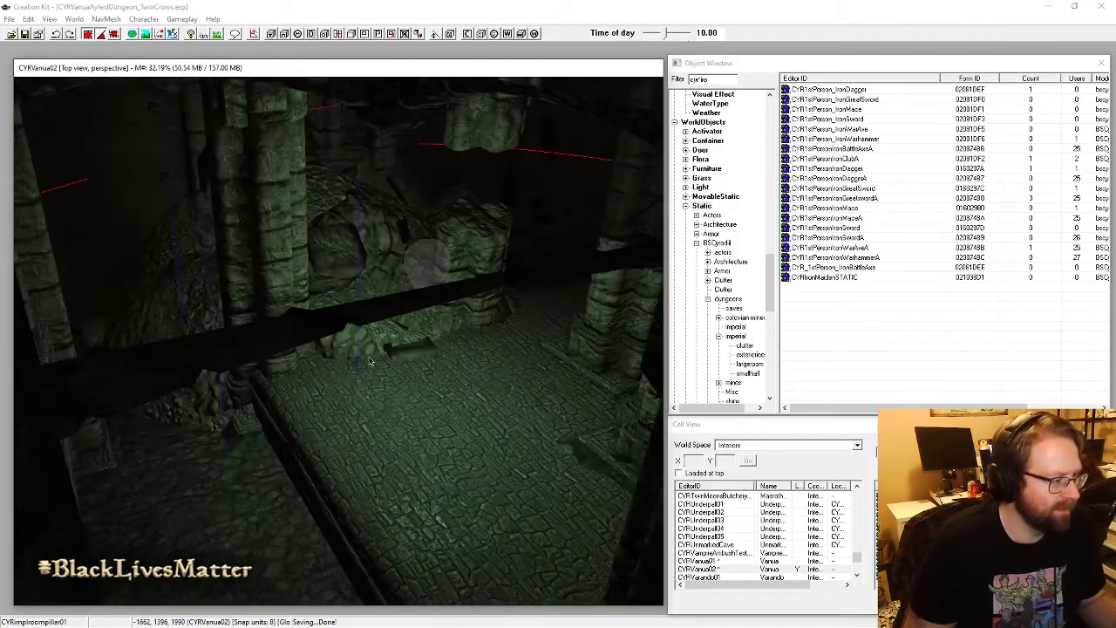
pyautogui.keyDown('shift'); pyautogui.moveTo(377, 348); pyautogui.dragTo(294, 353, button='middle'); pyautogui.keyUp('shift')
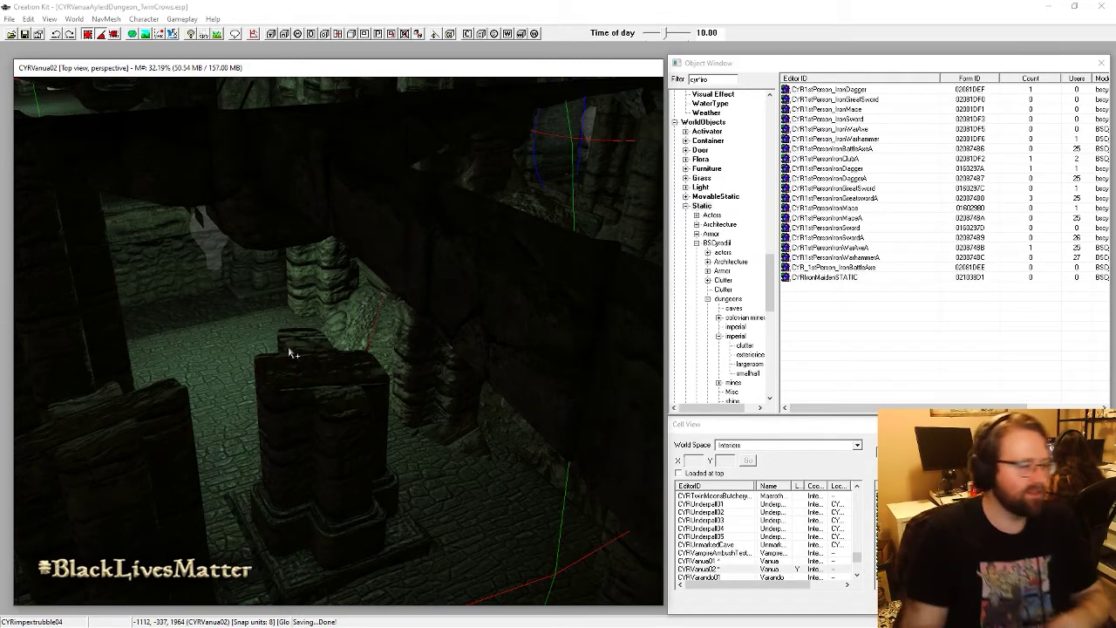
# Step: Inspect the rubble pile and the surrounding broken and full pillars from several sides of the hall
pyautogui.scroll(3, 288, 349)
pyautogui.scroll(-4, 375, 339)
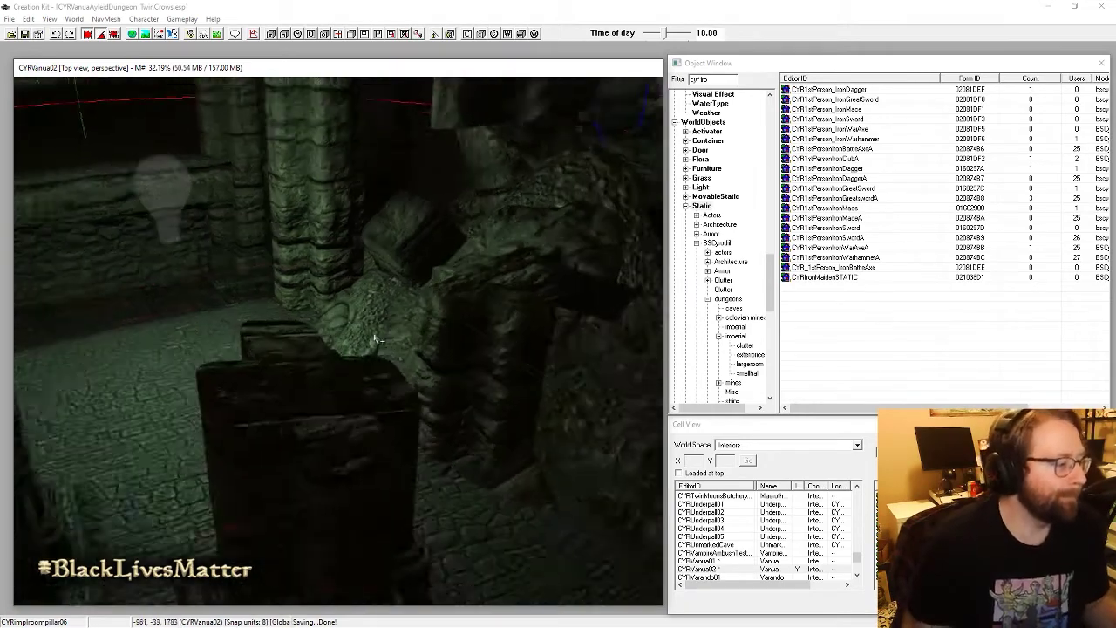
pyautogui.scroll(-3, 375, 339)
pyautogui.keyDown('shift'); pyautogui.moveTo(444, 363); pyautogui.dragTo(343, 419, button='middle'); pyautogui.keyUp('shift')
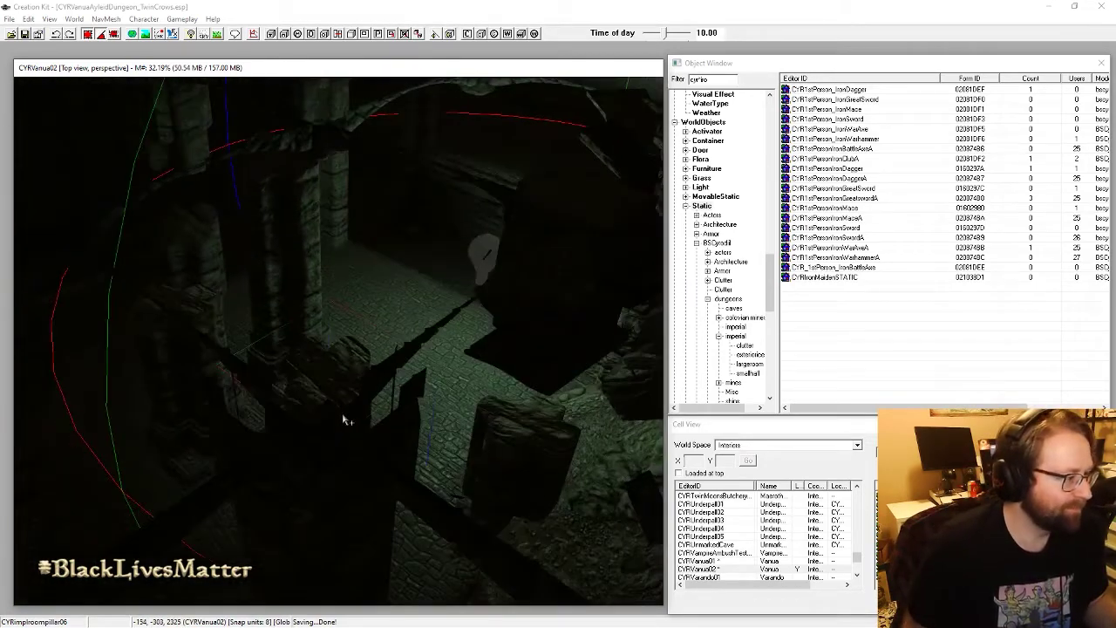
pyautogui.keyDown('shift'); pyautogui.moveTo(297, 303); pyautogui.dragTo(387, 300, button='middle'); pyautogui.keyUp('shift')
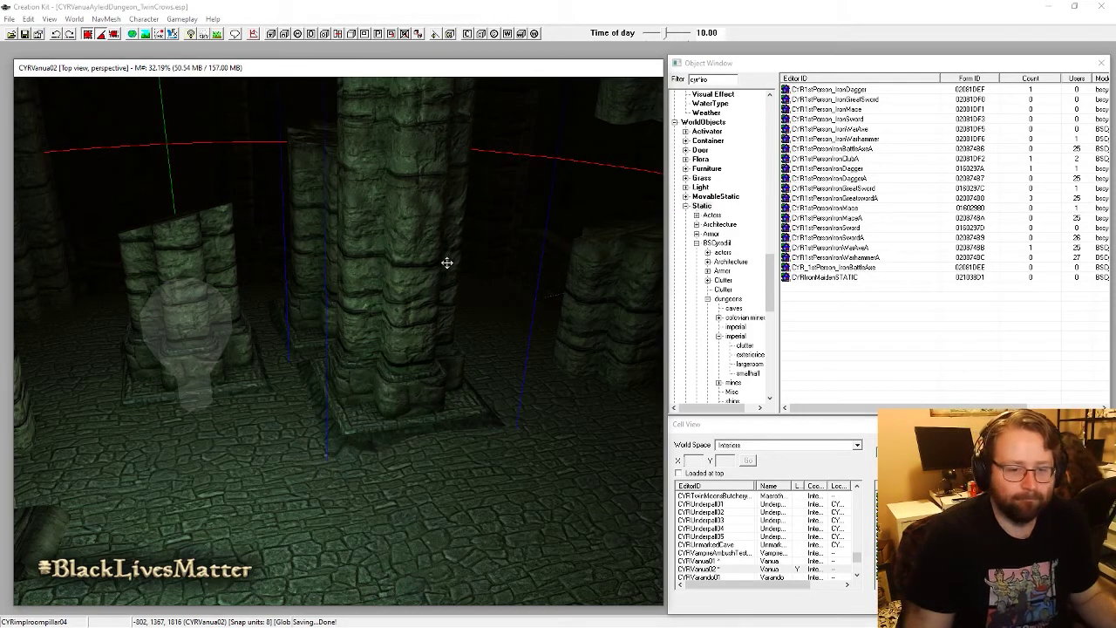
pyautogui.press('a')
pyautogui.keyDown('shift'); pyautogui.moveTo(427, 265); pyautogui.dragTo(382, 310, button='middle'); pyautogui.keyUp('shift')
pyautogui.press('a')
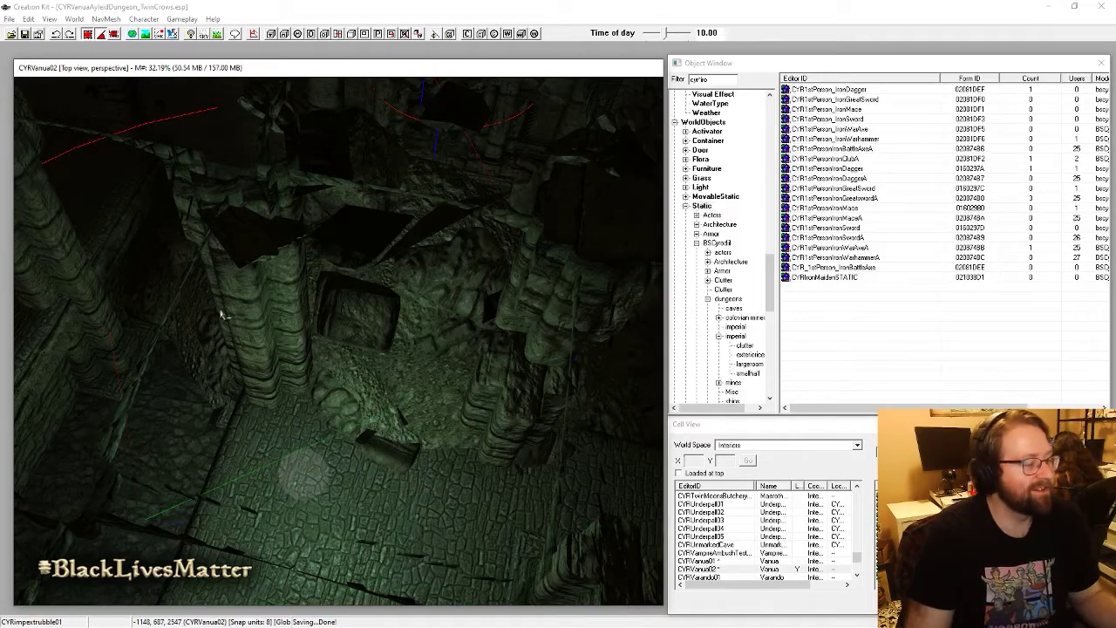
pyautogui.keyDown('shift'); pyautogui.moveTo(193, 318); pyautogui.dragTo(254, 313, button='middle'); pyautogui.keyUp('shift')
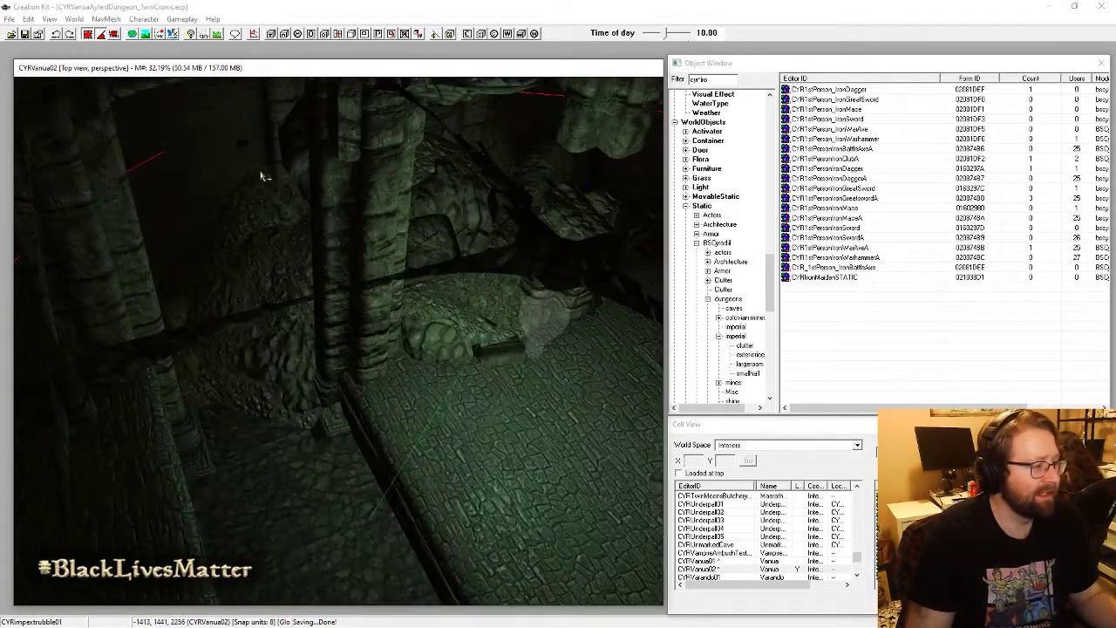
pyautogui.keyDown('shift'); pyautogui.moveTo(423, 307); pyautogui.dragTo(241, 259, button='middle'); pyautogui.keyUp('shift')
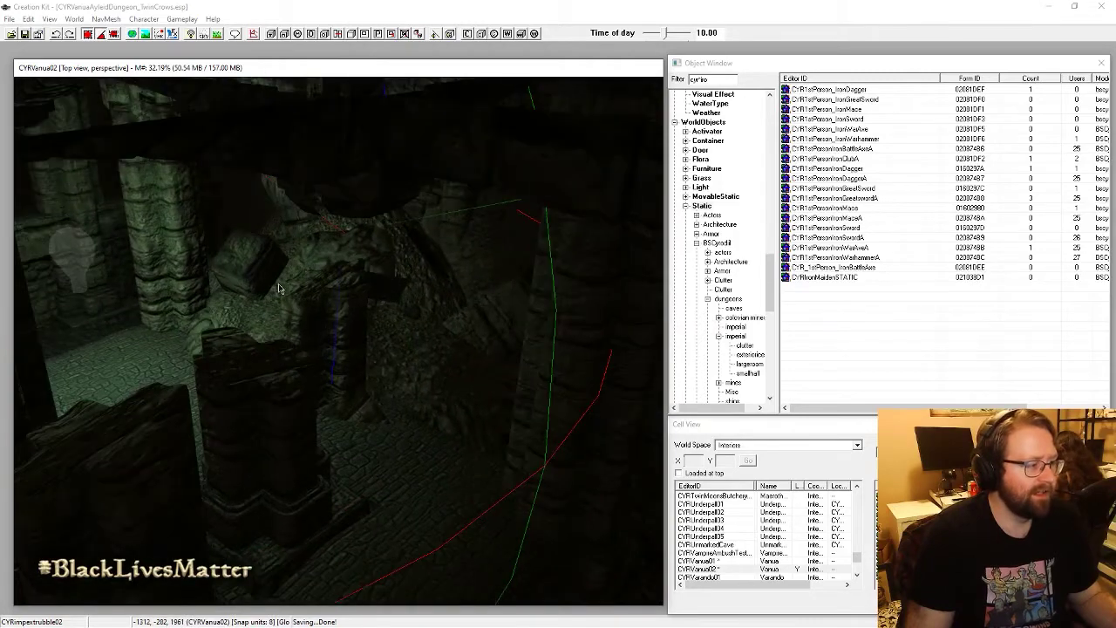
pyautogui.keyDown('shift'); pyautogui.moveTo(293, 331); pyautogui.dragTo(340, 346, button='middle'); pyautogui.keyUp('shift')
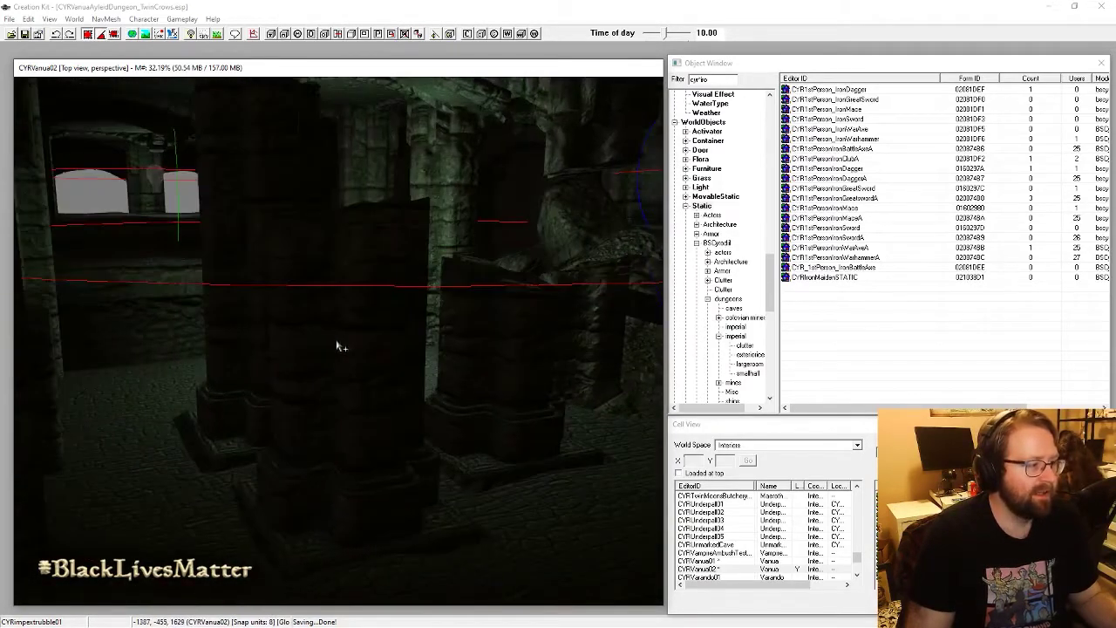
pyautogui.keyDown('shift'); pyautogui.moveTo(256, 283); pyautogui.dragTo(396, 404, button='middle'); pyautogui.keyUp('shift')
# Step: Shift the selected group of three pillar pieces, including CYRimplroompillar06, slightly across the hall floor
pyautogui.moveTo(447, 378); pyautogui.dragTo(415, 352)
pyautogui.moveTo(415, 353); pyautogui.dragTo(414, 327, button='middle')
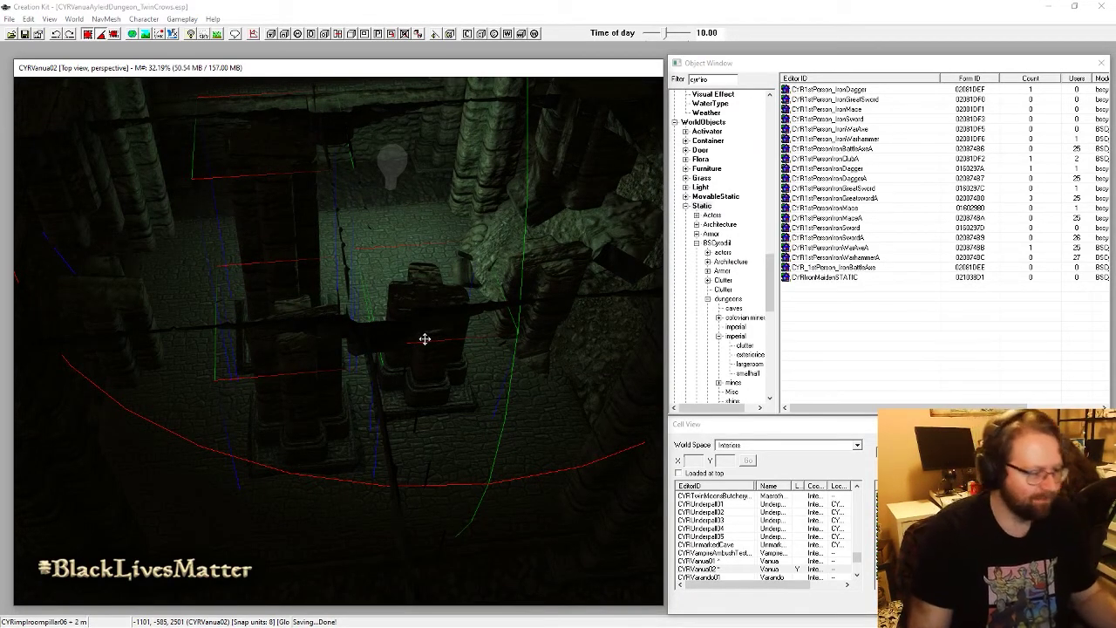
pyautogui.moveTo(438, 356); pyautogui.dragTo(420, 373)
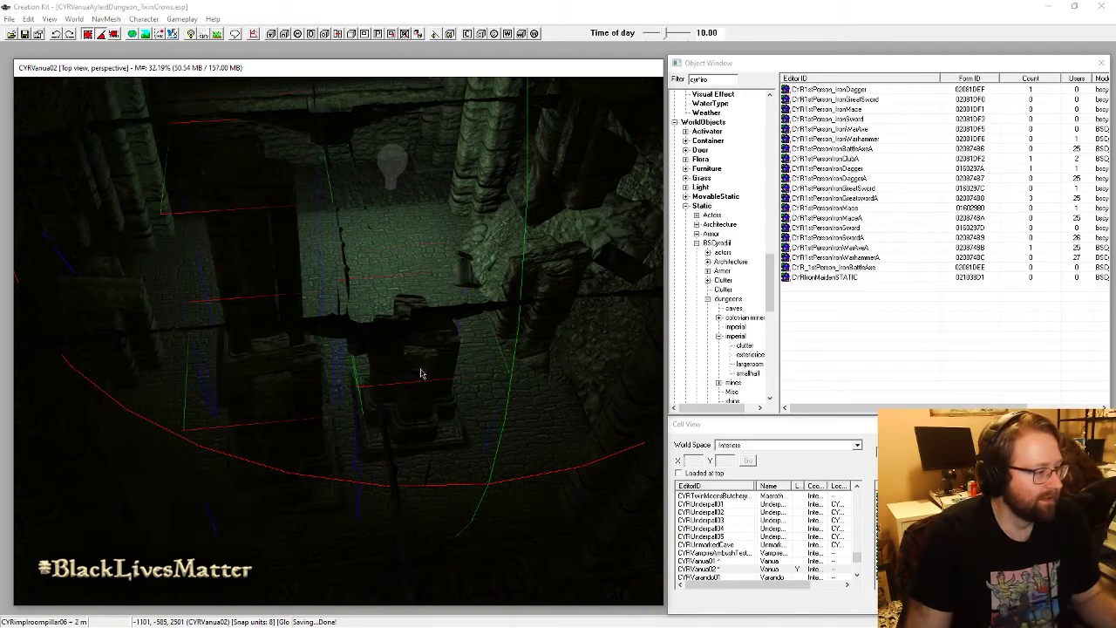
pyautogui.moveTo(421, 373); pyautogui.dragTo(423, 387, button='middle')
pyautogui.click(446, 332)
pyautogui.keyDown('shift'); pyautogui.moveTo(446, 331); pyautogui.dragTo(456, 357, button='middle'); pyautogui.keyUp('shift')
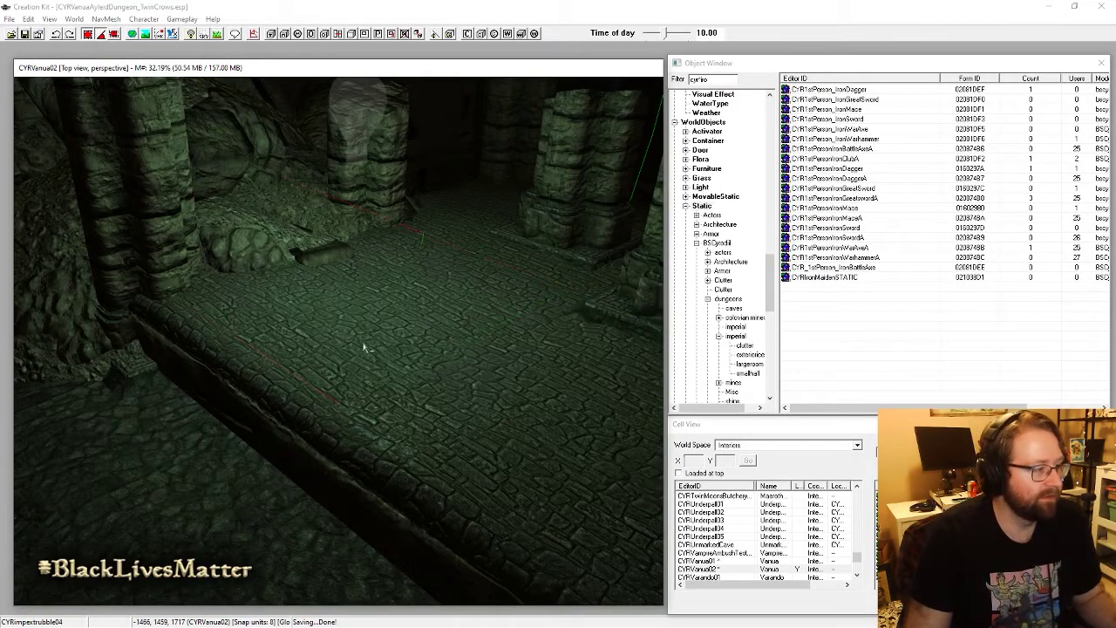
# Step: Check the platform corner by the rubble and the nearby pillar pieces, with the hall fully lit for a clearer view
pyautogui.keyDown('shift'); pyautogui.moveTo(365, 347); pyautogui.dragTo(408, 231, button='middle'); pyautogui.keyUp('shift')
pyautogui.scroll(4, 443, 274)
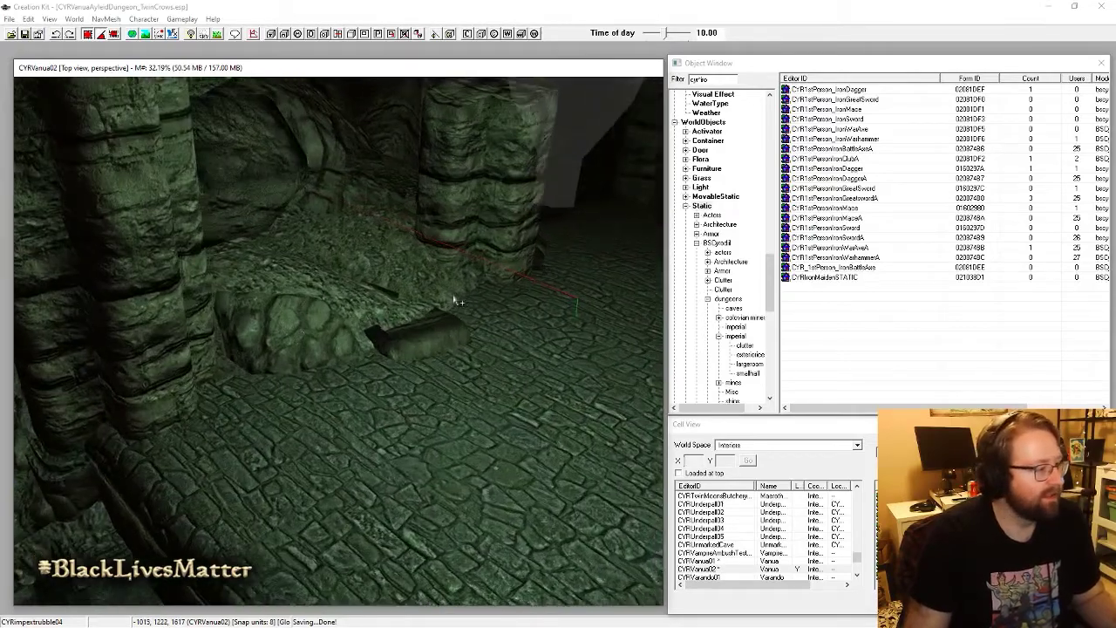
pyautogui.keyDown('shift'); pyautogui.moveTo(454, 301); pyautogui.dragTo(350, 367, button='middle'); pyautogui.keyUp('shift')
pyautogui.scroll(-2, 390, 365)
pyautogui.click(413, 421)
pyautogui.scroll(-2, 396, 409)
pyautogui.click(386, 373)
pyautogui.click(333, 313)
pyautogui.keyDown('shift'); pyautogui.moveTo(442, 303); pyautogui.dragTo(312, 370, button='middle'); pyautogui.keyUp('shift')
pyautogui.click(458, 261)
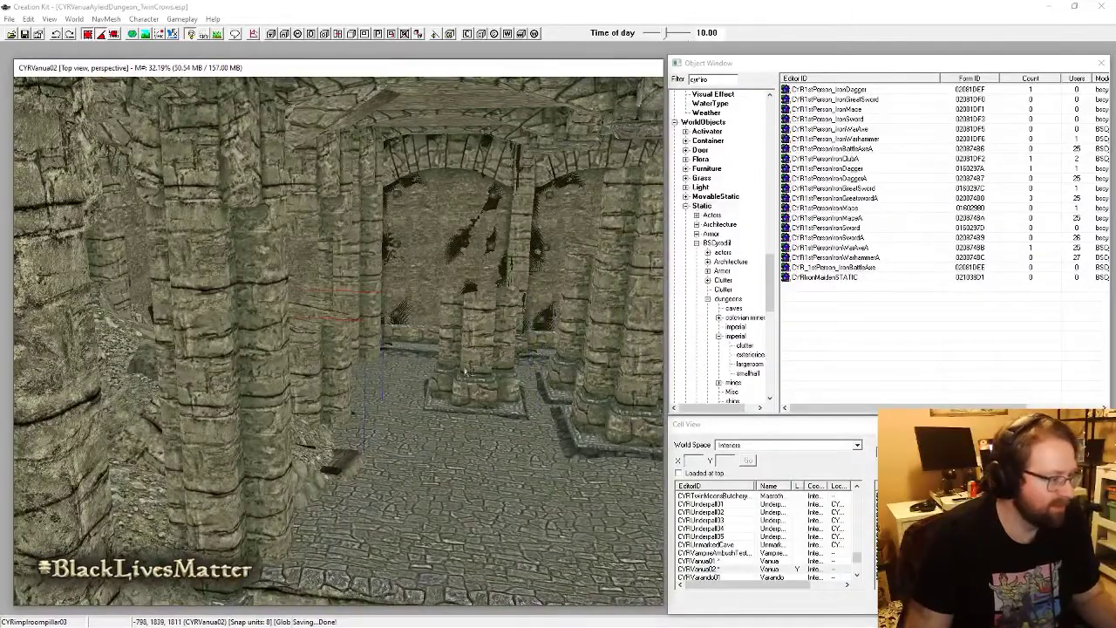
# Step: Replace the full CYRimplroompillar01 pillar at the platform's edge beside the rubble with CYRimplroompillar04, for the selection only
pyautogui.click(270, 418)
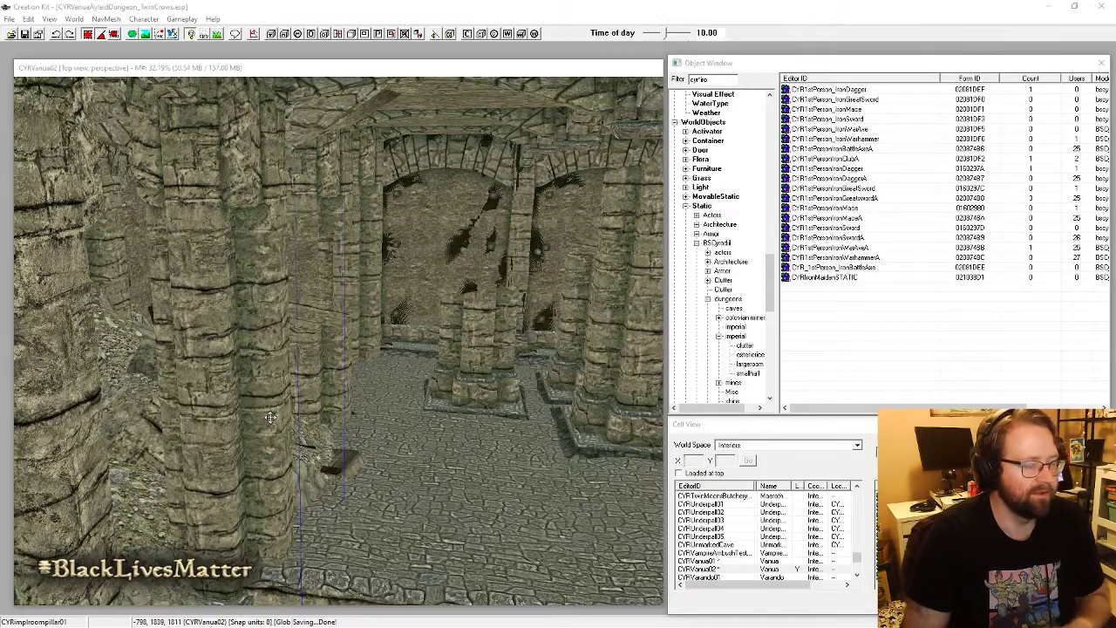
pyautogui.hotkey('ctrl', 'f')
pyautogui.press('Tab')
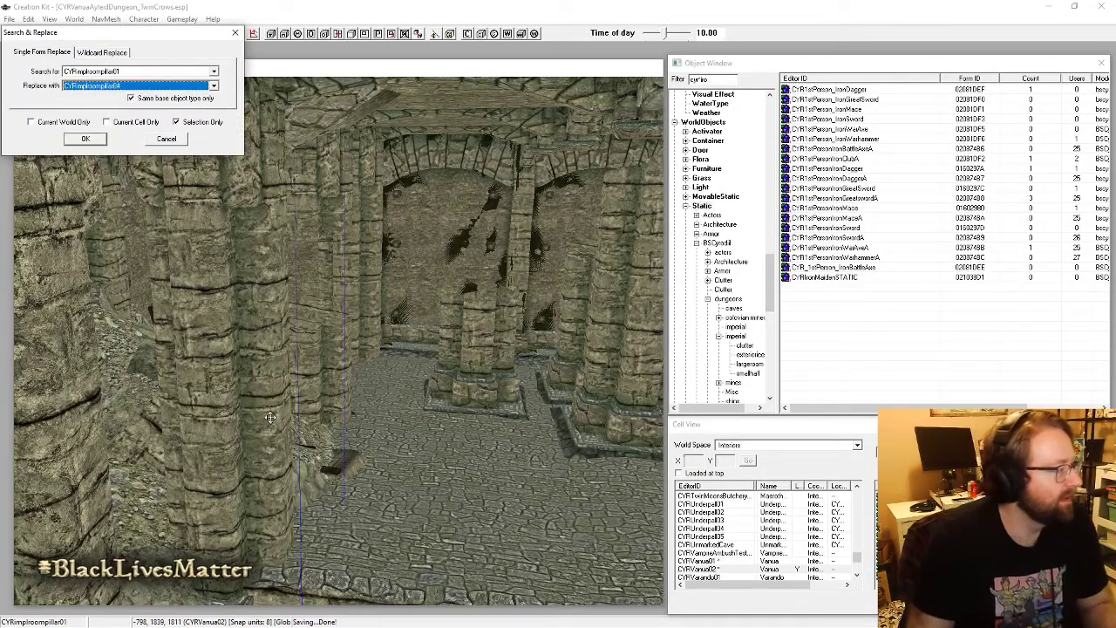
pyautogui.press('Return')
pyautogui.press('Return')
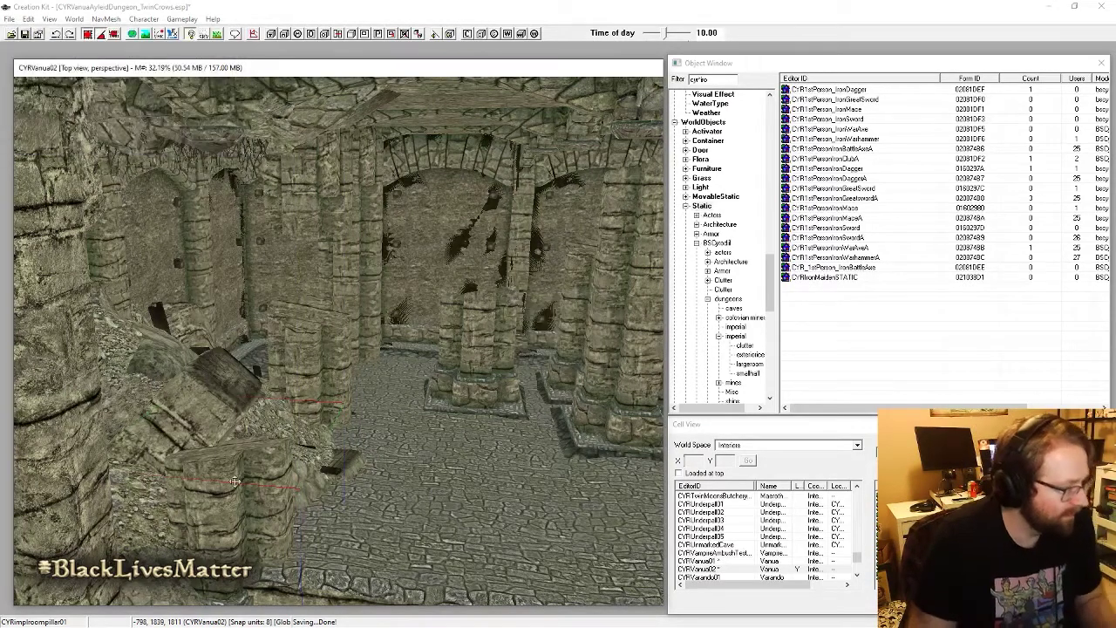
# Step: Duplicate the hanging CYRimplroompillar05 piece and move the copy across the platform above the new pillar stump
pyautogui.press('a')
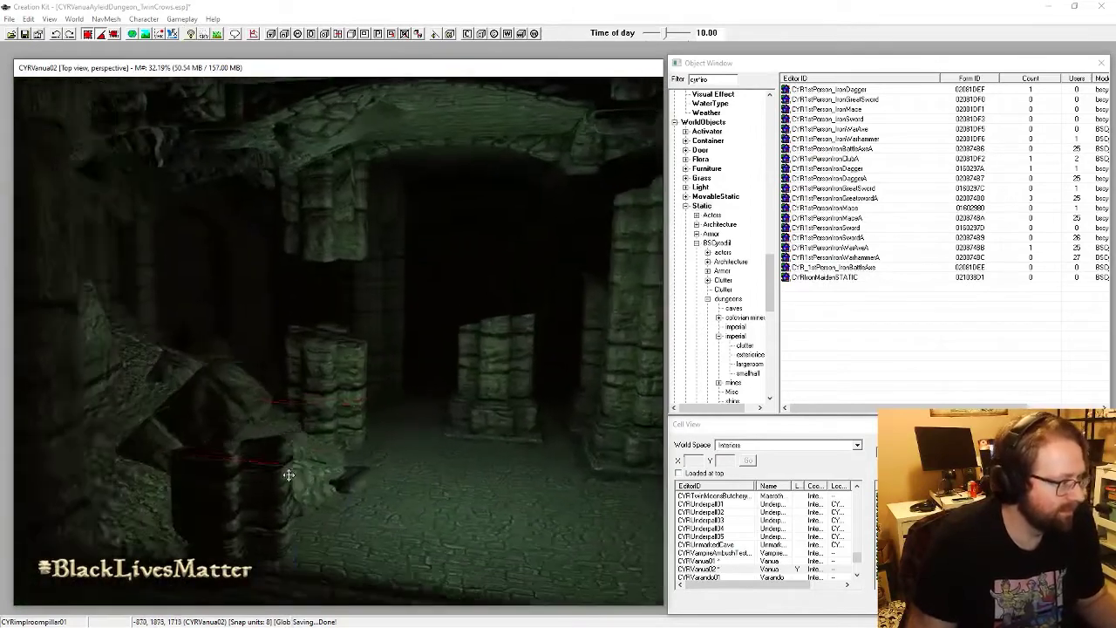
pyautogui.click(372, 187)
pyautogui.keyDown('shift'); pyautogui.moveTo(371, 186); pyautogui.dragTo(313, 182, button='middle'); pyautogui.keyUp('shift')
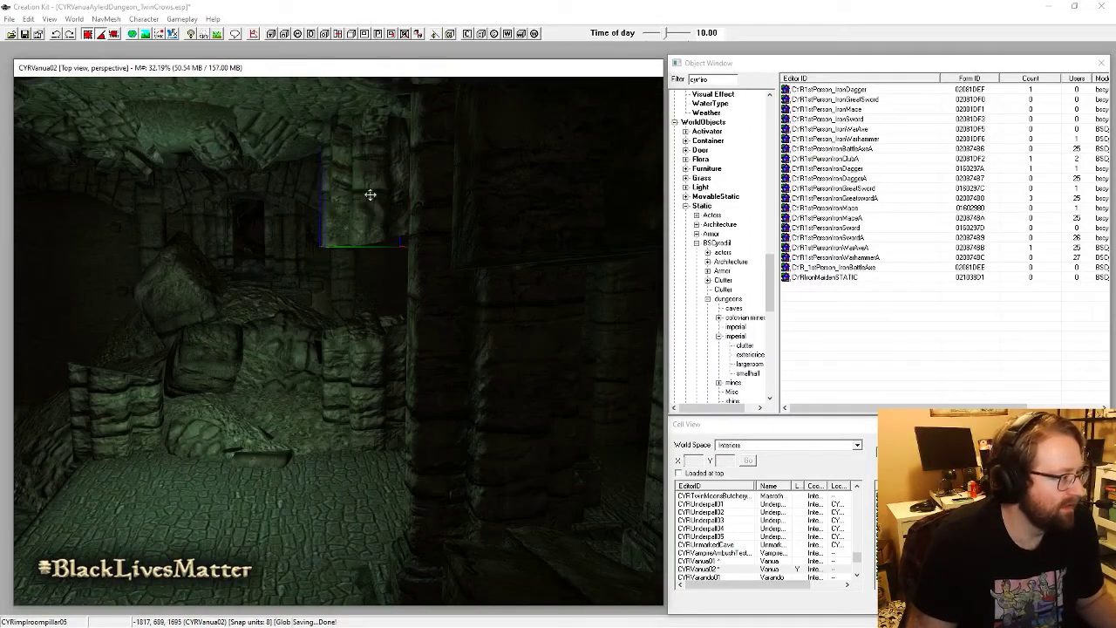
pyautogui.hotkey('ctrl', 'd')
pyautogui.press('x')
pyautogui.press('y')
pyautogui.moveTo(379, 199); pyautogui.dragTo(149, 197)
pyautogui.keyDown('shift'); pyautogui.moveTo(148, 197); pyautogui.dragTo(333, 181, button='middle'); pyautogui.keyUp('shift')
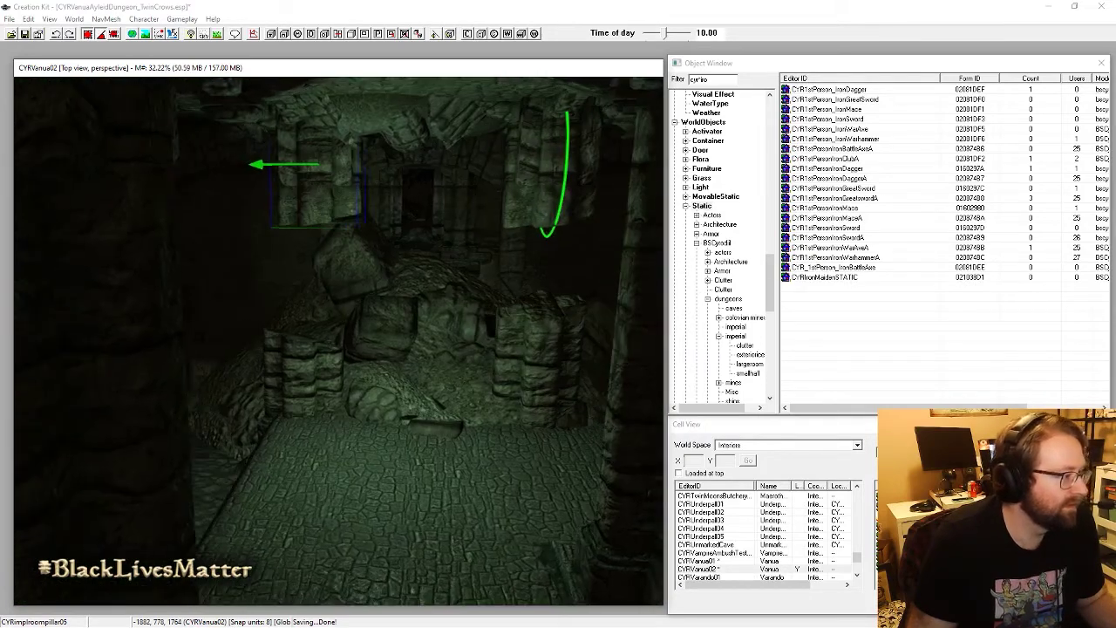
# Step: Fine-tune the position of the copied hanging pillar piece and tilt it sideways to differ from the original
pyautogui.moveTo(333, 181); pyautogui.dragTo(320, 181)
pyautogui.click(89, 35)
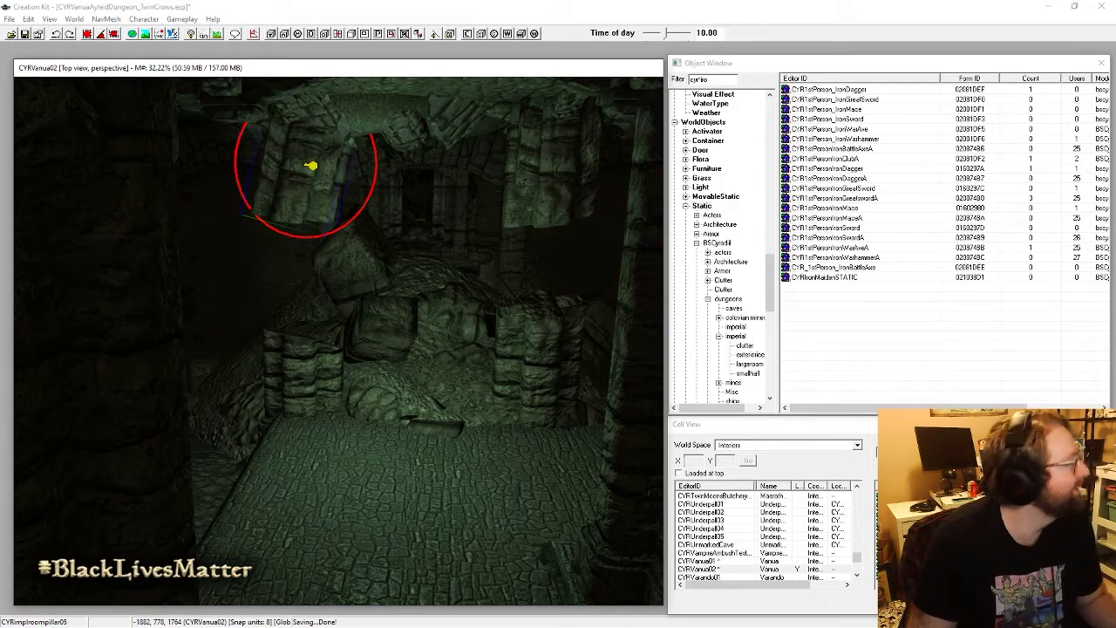
pyautogui.press('m')
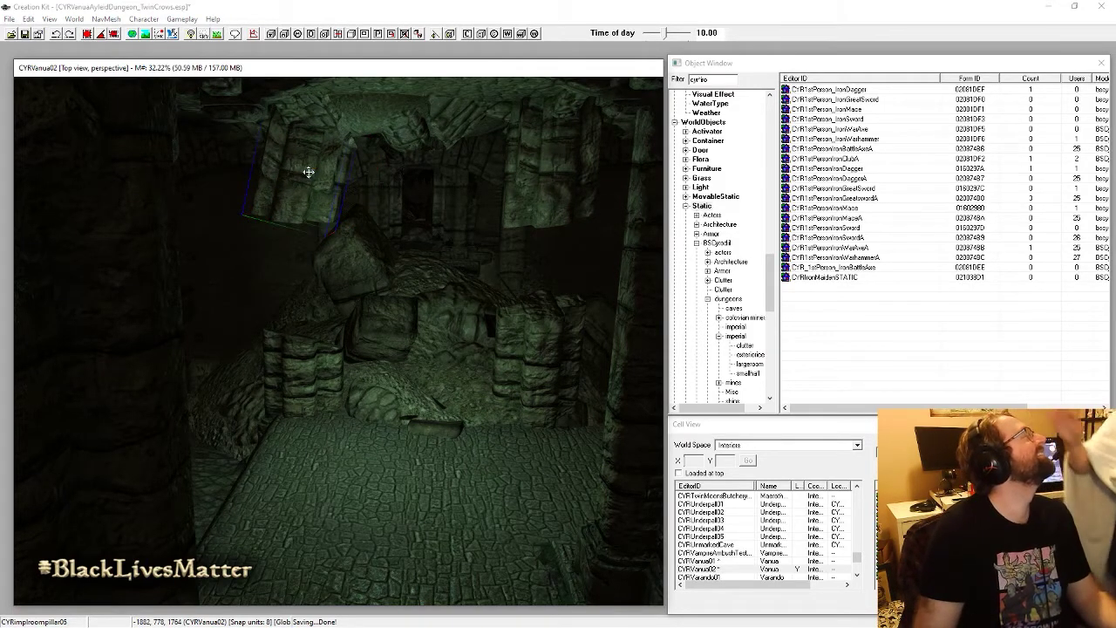
# Step: Shift the copied hanging pillar piece slightly above its stump by the rubble, then check its placement with the hall fully lit
pyautogui.keyDown('shift'); pyautogui.moveTo(315, 194); pyautogui.dragTo(347, 186, button='middle'); pyautogui.keyUp('shift')
pyautogui.scroll(2, 351, 196)
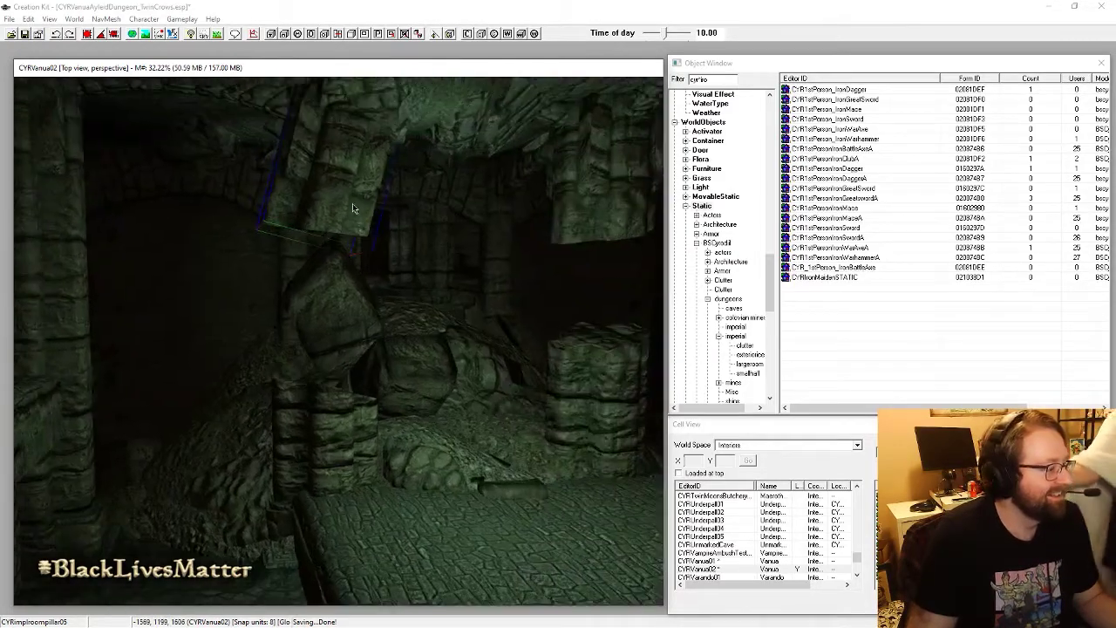
pyautogui.moveTo(328, 238)
pyautogui.mouseDown()
pyautogui.moveTo(349, 235)
pyautogui.moveTo(319, 236)
pyautogui.moveTo(339, 236)
pyautogui.mouseUp()
pyautogui.scroll(-2, 348, 169)
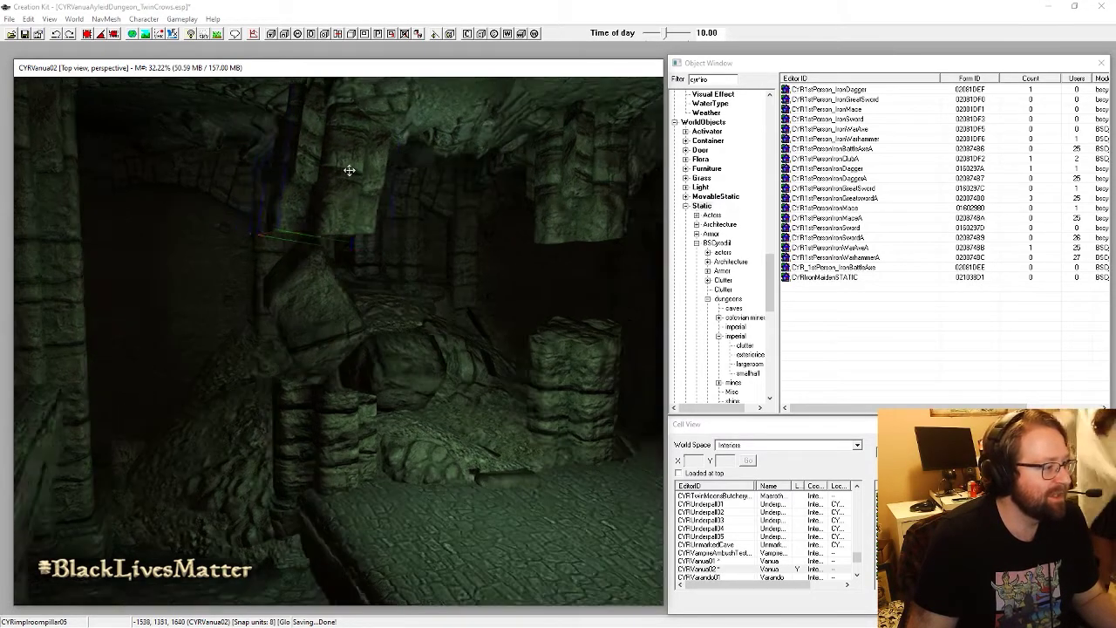
pyautogui.press('a')
pyautogui.keyDown('shift'); pyautogui.moveTo(391, 244); pyautogui.dragTo(352, 318, button='middle'); pyautogui.keyUp('shift')
pyautogui.scroll(-3, 322, 270)
pyautogui.scroll(2, 328, 319)
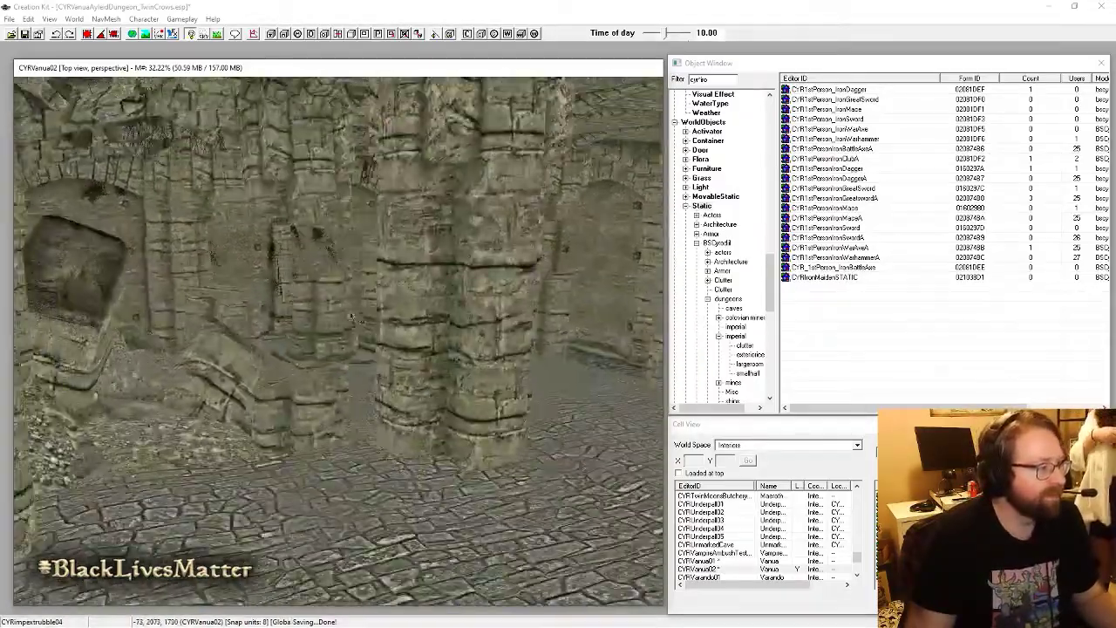
# Step: Rotate the copied hanging CYRimplroompillar05 piece to adjust its lean, and check it against the stump in the dungeon lighting
pyautogui.click(297, 176)
pyautogui.moveTo(316, 162); pyautogui.dragTo(329, 162, button='right')
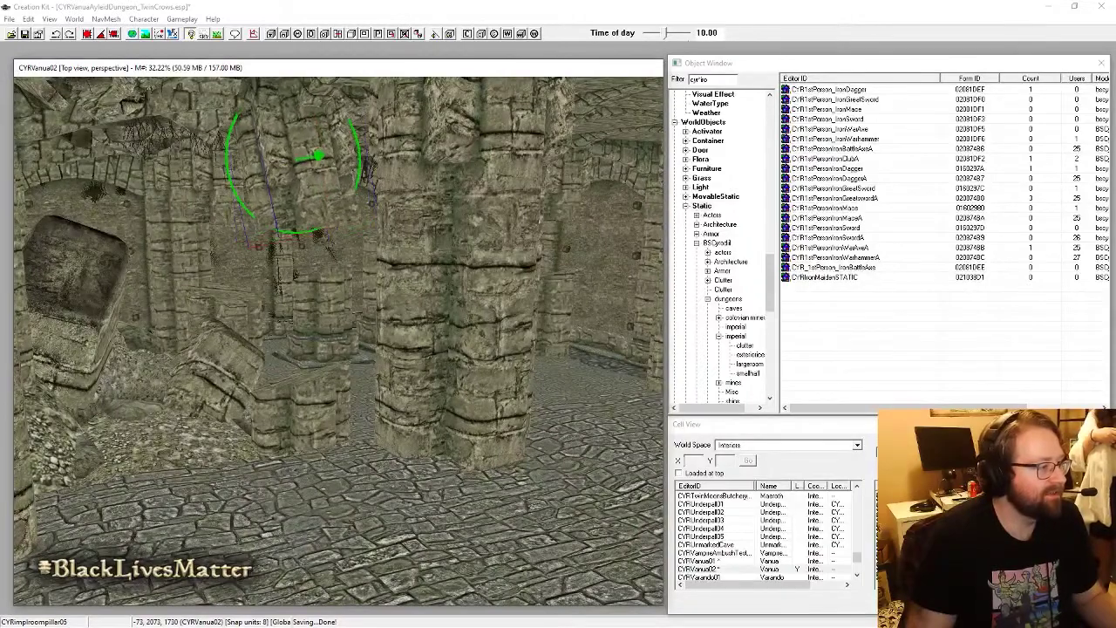
pyautogui.keyDown('shift'); pyautogui.moveTo(308, 148); pyautogui.dragTo(320, 151, button='middle'); pyautogui.keyUp('shift')
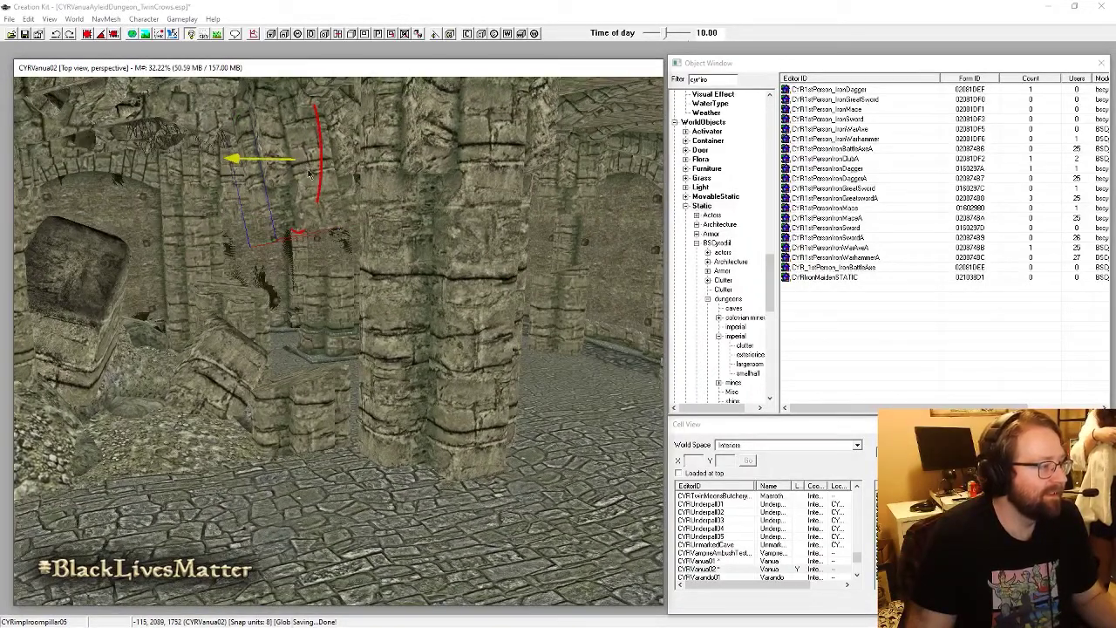
pyautogui.scroll(5, 313, 170)
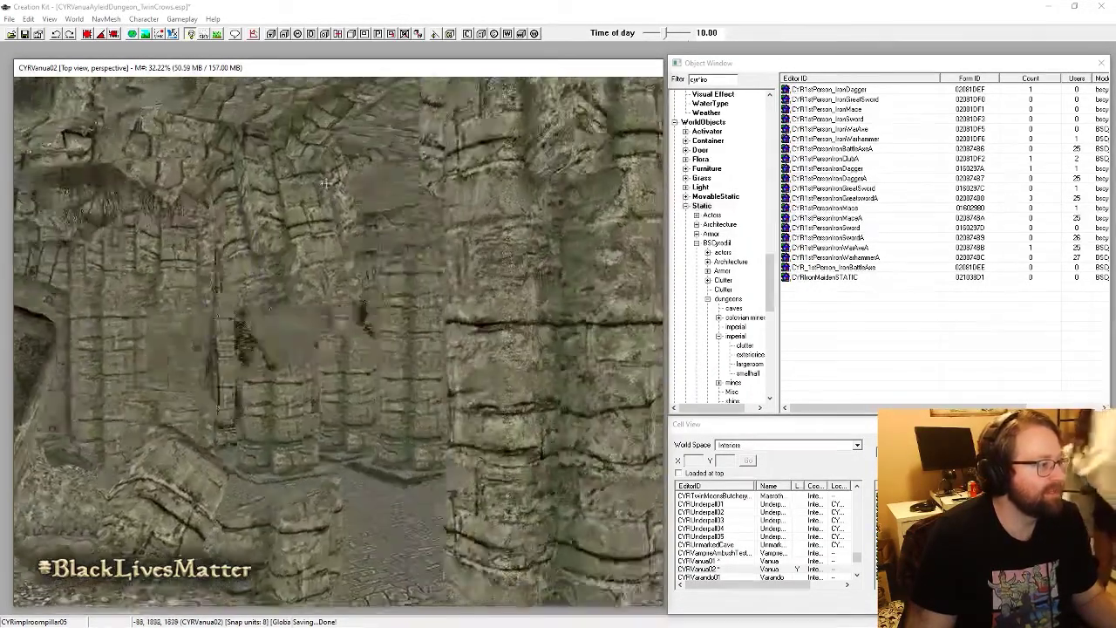
pyautogui.press('a')
pyautogui.keyDown('shift'); pyautogui.moveTo(300, 241); pyautogui.dragTo(221, 308, button='middle'); pyautogui.keyUp('shift')
pyautogui.moveTo(397, 382)
pyautogui.keyDown('shift'); pyautogui.mouseDown(button='middle')
pyautogui.moveTo(291, 473)
pyautogui.moveTo(254, 486)
pyautogui.moveTo(320, 347)
pyautogui.moveTo(291, 261)
pyautogui.moveTo(289, 274)
pyautogui.moveTo(347, 267)
pyautogui.moveTo(344, 279)
pyautogui.moveTo(439, 285)
pyautogui.mouseUp(button='middle'); pyautogui.keyUp('shift')
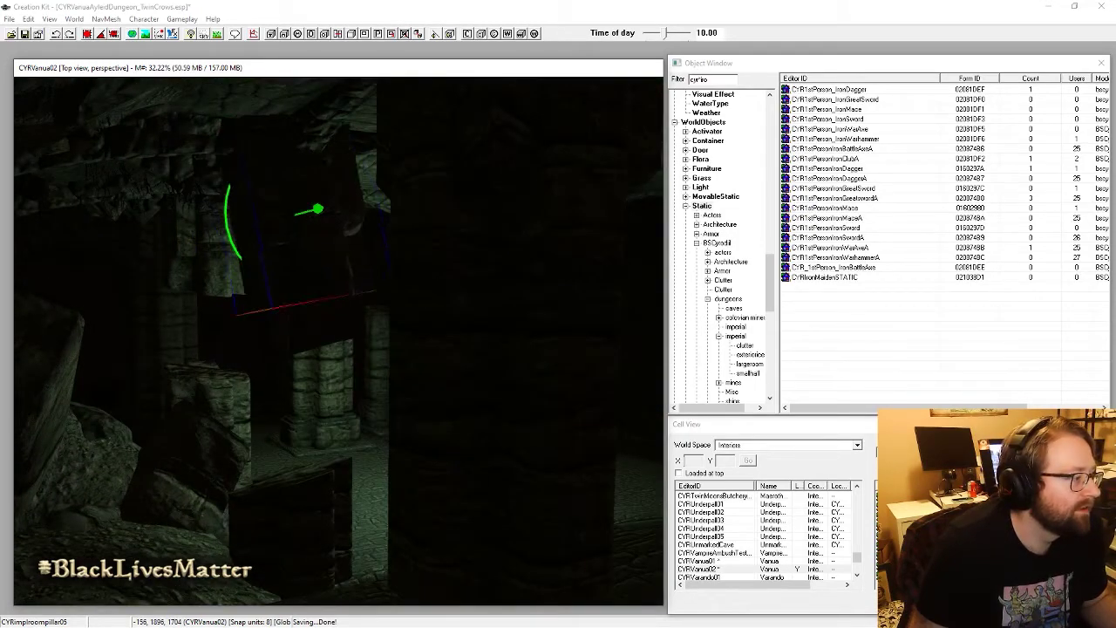
pyautogui.keyDown('shift'); pyautogui.moveTo(342, 249); pyautogui.dragTo(236, 239, button='middle'); pyautogui.keyUp('shift')
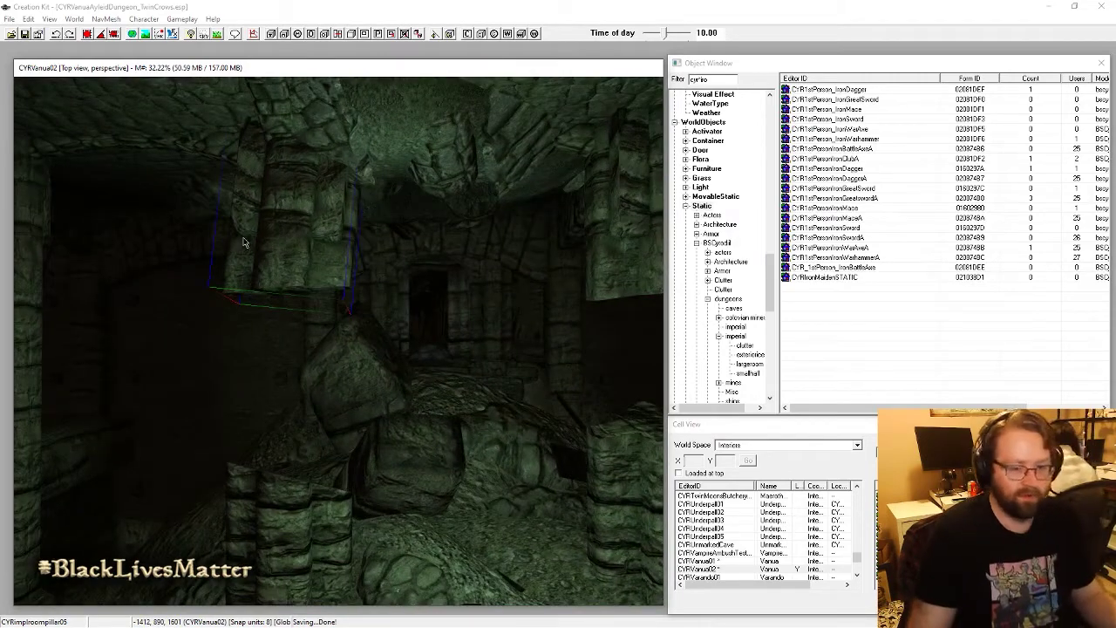
pyautogui.scroll(-3, 244, 243)
pyautogui.keyDown('shift'); pyautogui.moveTo(390, 391); pyautogui.dragTo(470, 335, button='middle'); pyautogui.keyUp('shift')
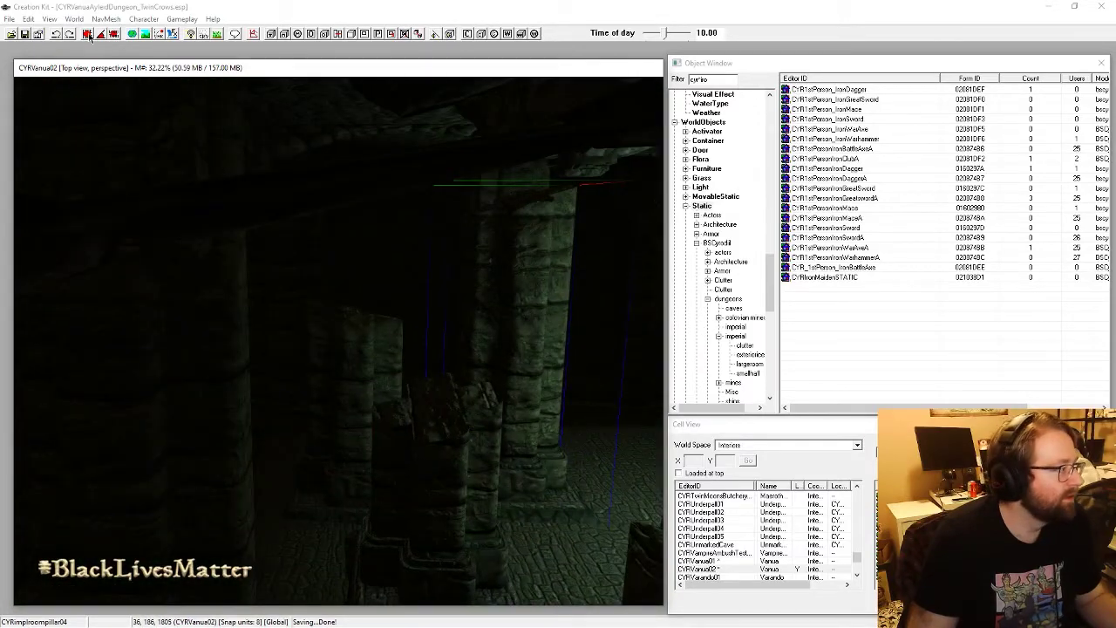
# Step: Turn on both grid snapping and angle snapping
pyautogui.click(88, 37)
pyautogui.click(101, 36)
pyautogui.scroll(5, 267, 349)
pyautogui.click(97, 195)
# Step: Examine the hall's walls, corners and floor from several sides and from above, in both dungeon lighting and full lighting
pyautogui.keyDown('shift'); pyautogui.moveTo(97, 194); pyautogui.dragTo(219, 469, button='middle'); pyautogui.keyUp('shift')
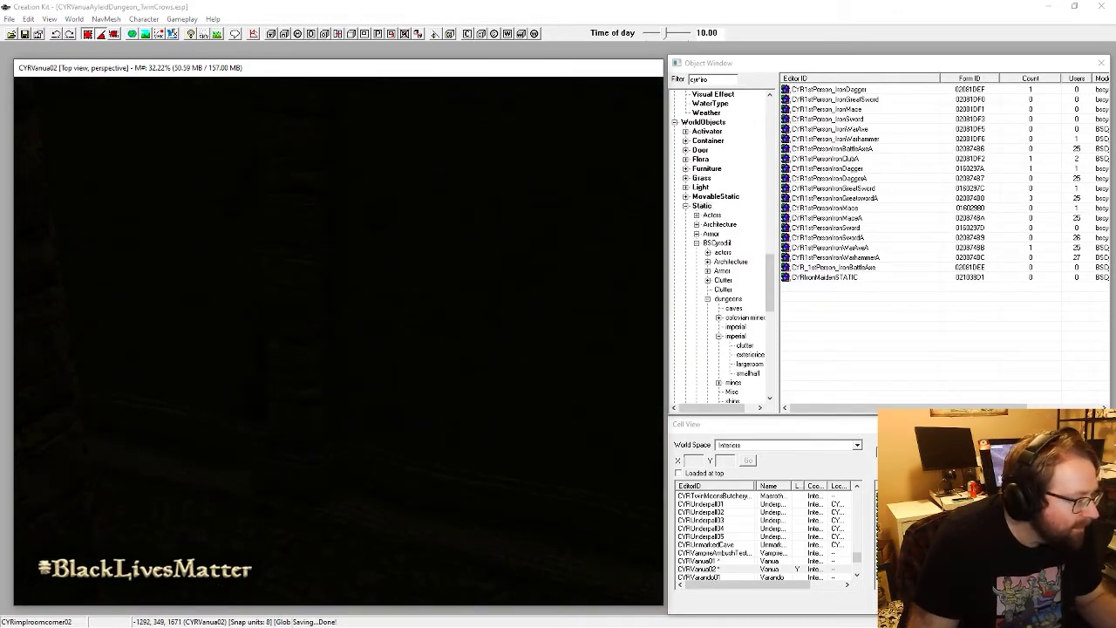
pyautogui.keyDown('shift'); pyautogui.moveTo(265, 473); pyautogui.dragTo(347, 368, button='middle'); pyautogui.keyUp('shift')
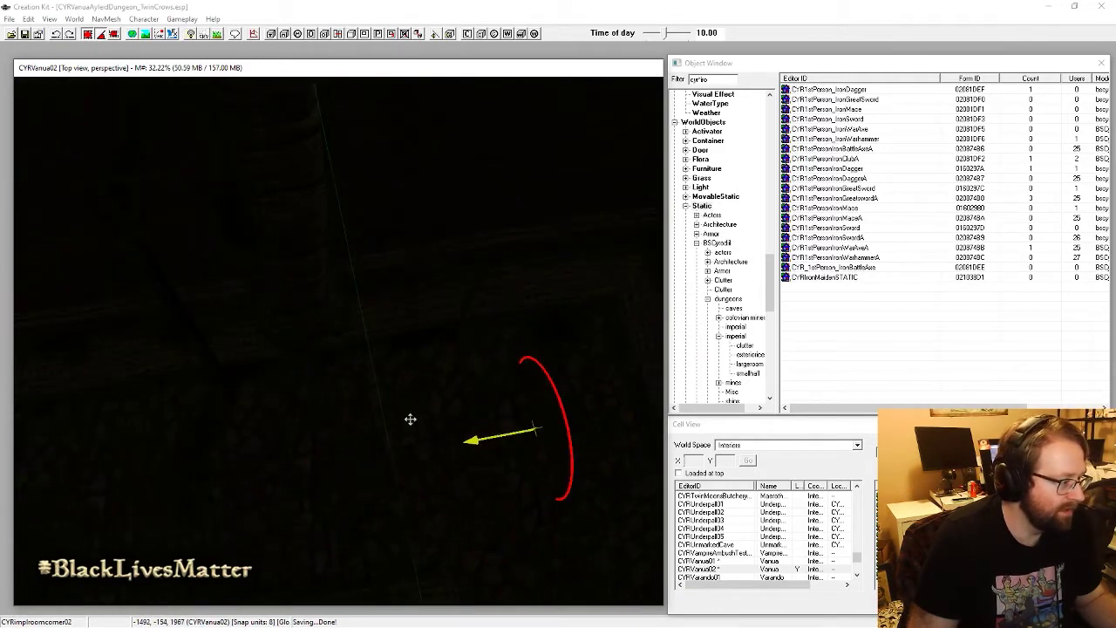
pyautogui.keyDown('shift'); pyautogui.moveTo(410, 418); pyautogui.dragTo(410, 403, button='middle'); pyautogui.keyUp('shift')
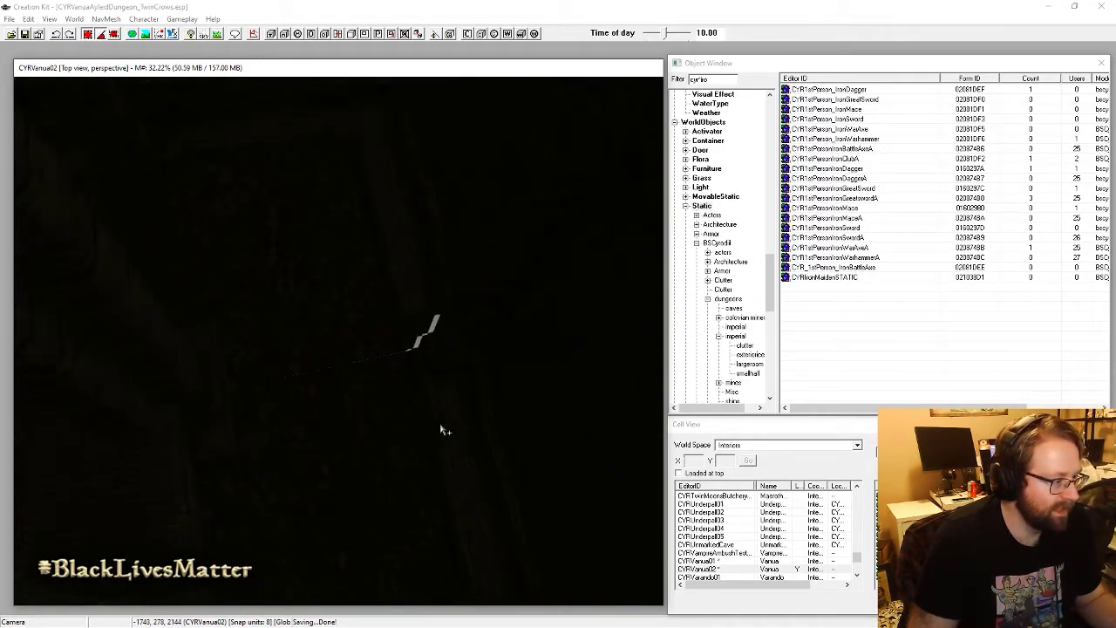
pyautogui.scroll(-3, 420, 441)
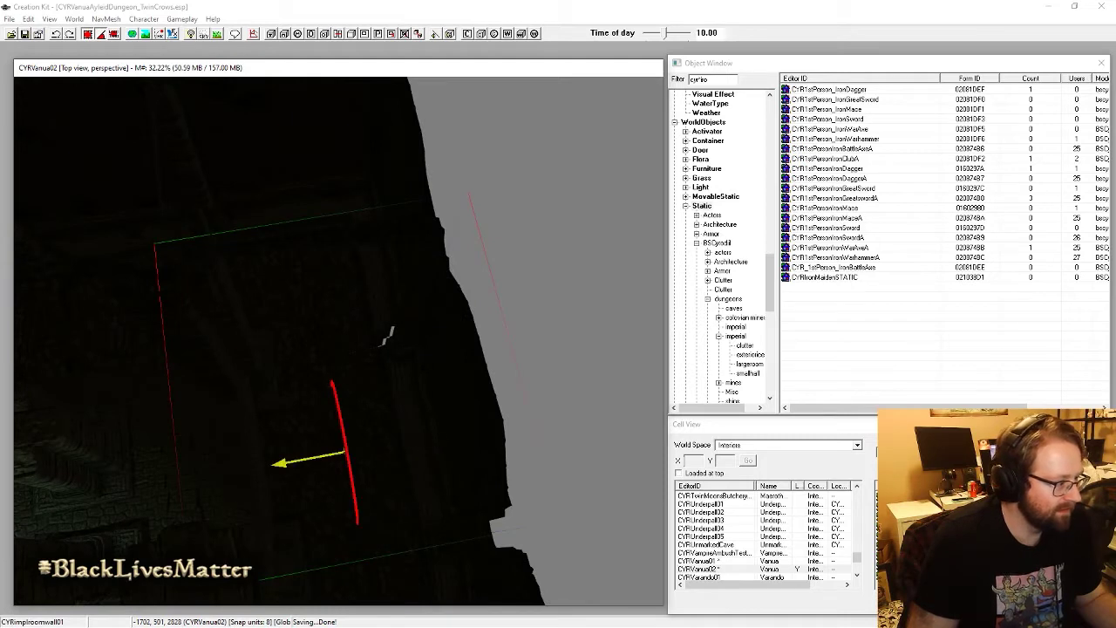
pyautogui.keyDown('shift'); pyautogui.moveTo(388, 336); pyautogui.dragTo(402, 417, button='middle'); pyautogui.keyUp('shift')
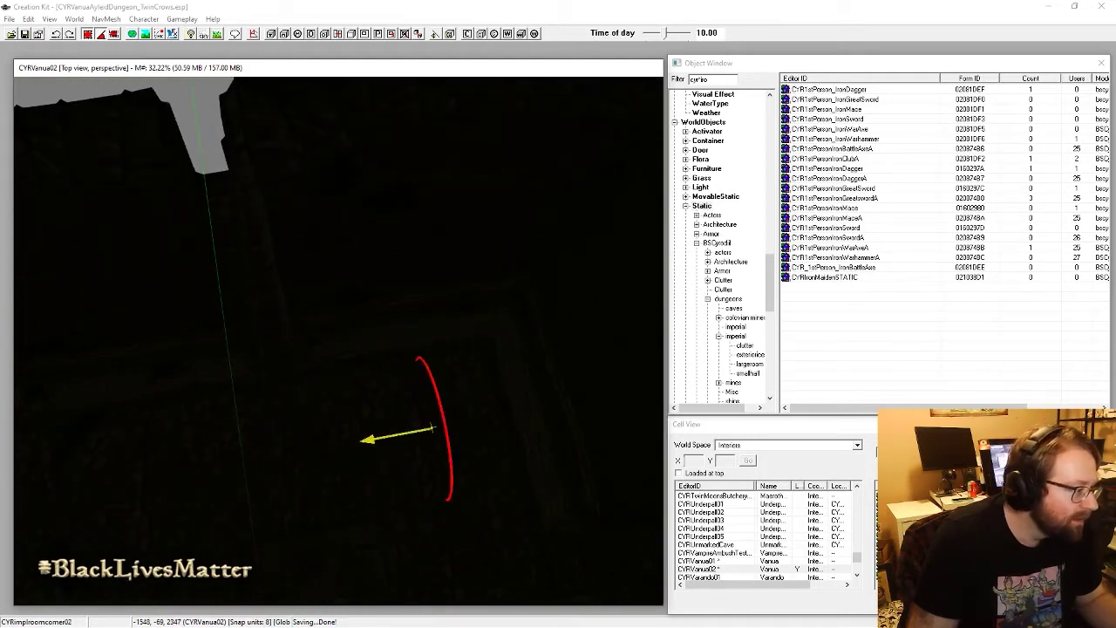
pyautogui.moveTo(436, 465); pyautogui.dragTo(448, 468)
pyautogui.keyDown('shift'); pyautogui.moveTo(449, 468); pyautogui.dragTo(547, 492, button='middle'); pyautogui.keyUp('shift')
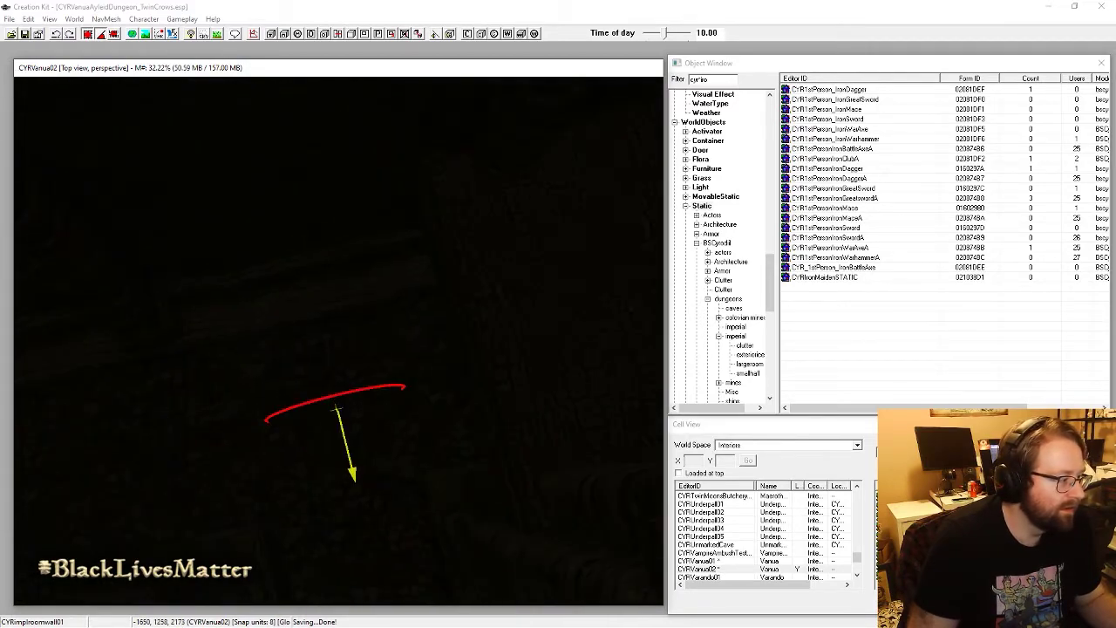
pyautogui.press('a')
pyautogui.keyDown('shift'); pyautogui.moveTo(418, 384); pyautogui.dragTo(400, 291, button='middle'); pyautogui.keyUp('shift')
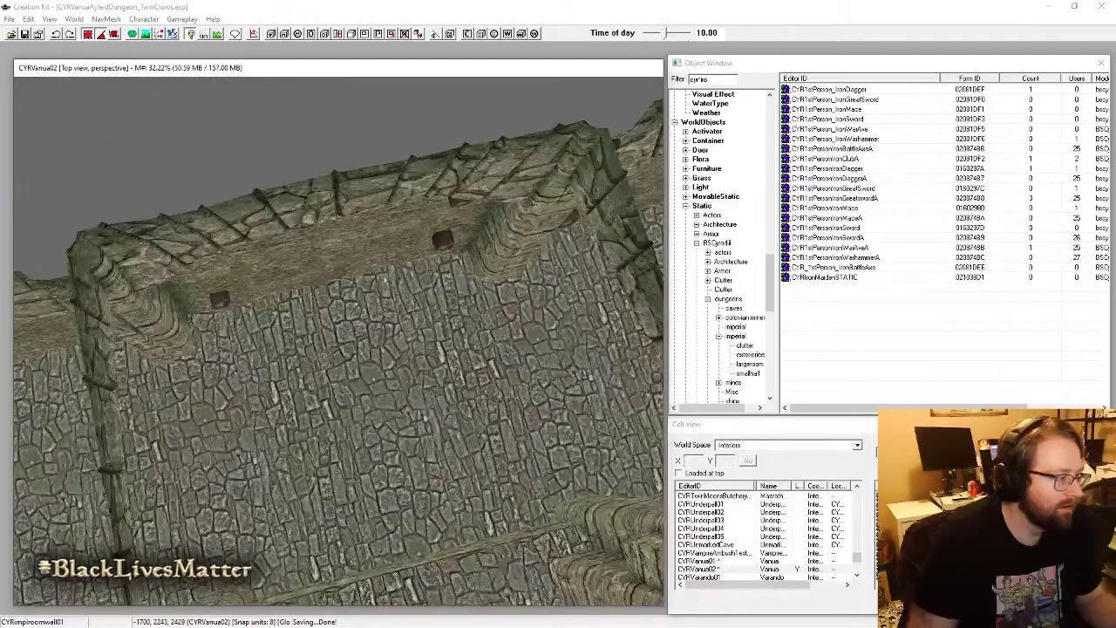
pyautogui.keyDown('shift'); pyautogui.moveTo(344, 227); pyautogui.dragTo(433, 328, button='middle'); pyautogui.keyUp('shift')
pyautogui.press('a')
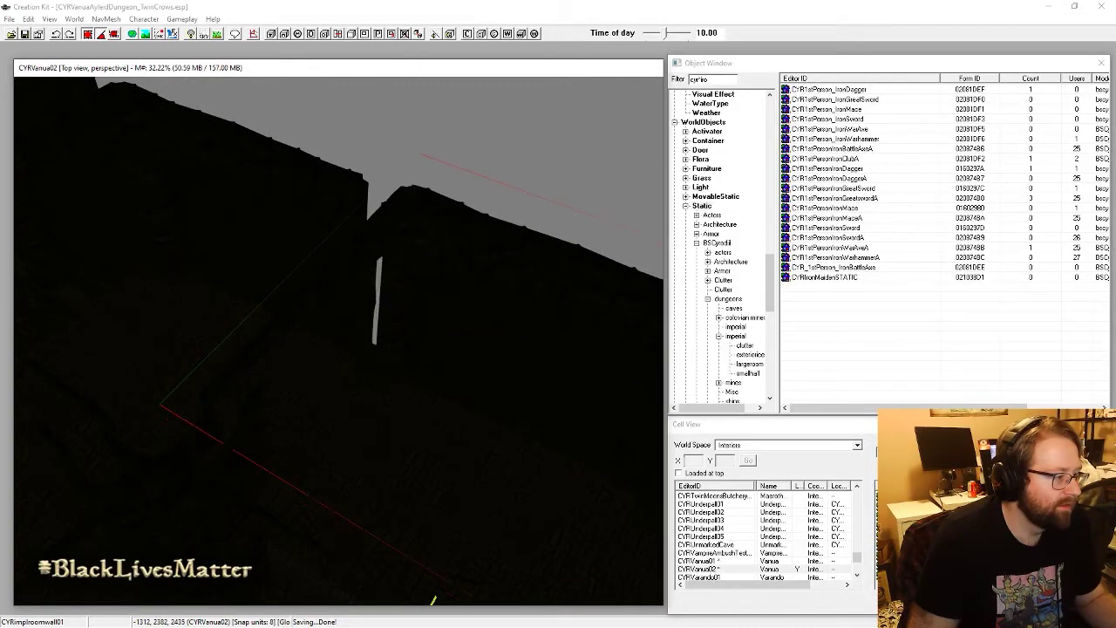
pyautogui.keyDown('shift'); pyautogui.moveTo(267, 238); pyautogui.dragTo(344, 232, button='middle'); pyautogui.keyUp('shift')
pyautogui.keyDown('shift'); pyautogui.moveTo(400, 276); pyautogui.dragTo(316, 227, button='middle'); pyautogui.keyUp('shift')
pyautogui.keyDown('shift'); pyautogui.moveTo(236, 276); pyautogui.dragTo(289, 329, button='middle'); pyautogui.keyUp('shift')
pyautogui.press('a')
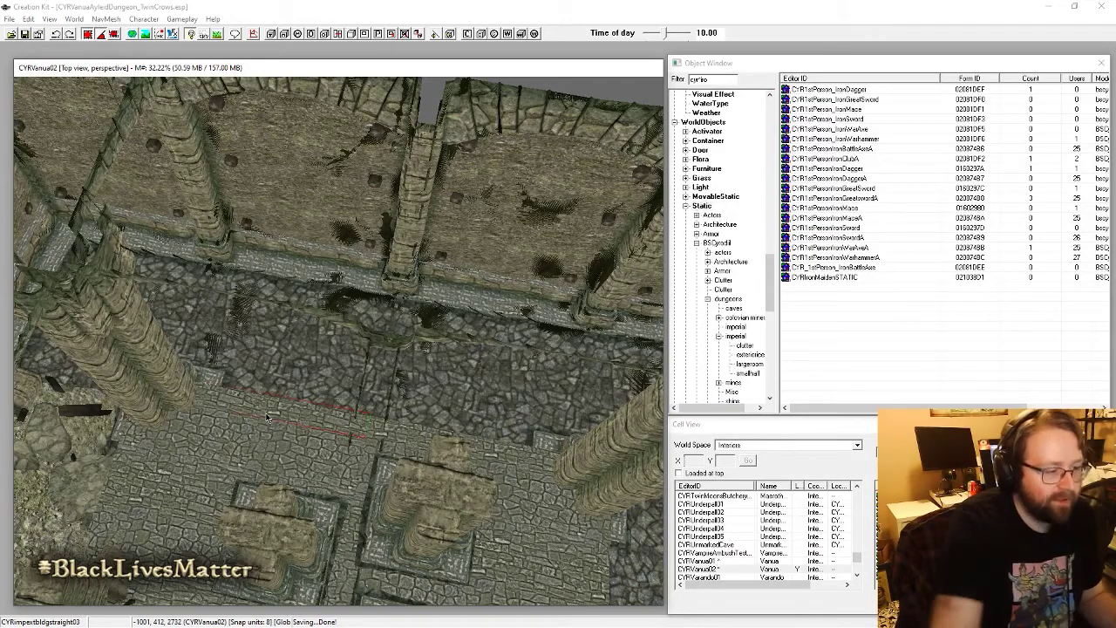
# Step: Try removing the full CYRimplroompillar01 pillar at the platform's far edge, beside the existing stump, and undo the deletion
pyautogui.press('a')
pyautogui.keyDown('shift'); pyautogui.moveTo(351, 447); pyautogui.dragTo(205, 192, button='middle'); pyautogui.keyUp('shift')
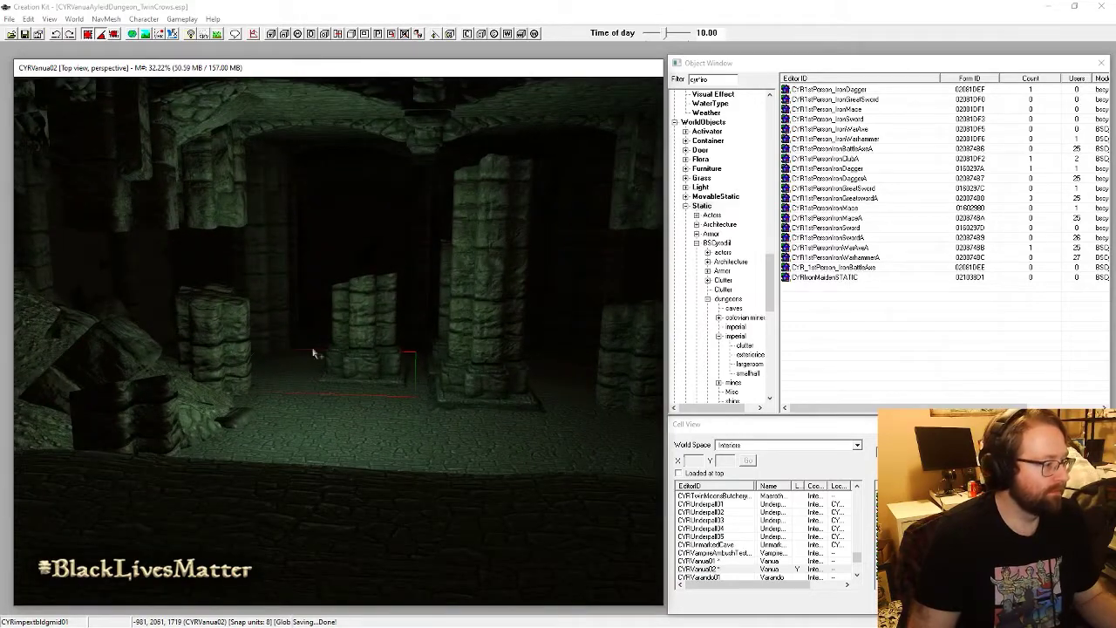
pyautogui.keyDown('shift'); pyautogui.moveTo(338, 299); pyautogui.dragTo(346, 355, button='middle'); pyautogui.keyUp('shift')
pyautogui.keyDown('shift'); pyautogui.moveTo(258, 264); pyautogui.dragTo(199, 270, button='middle'); pyautogui.keyUp('shift')
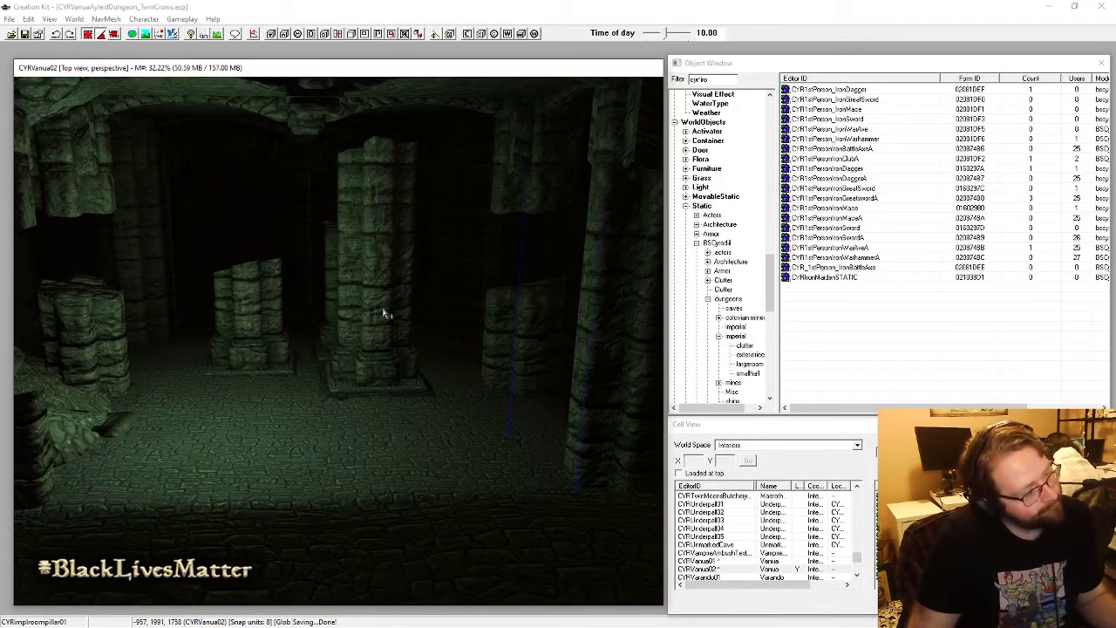
pyautogui.keyDown('shift'); pyautogui.moveTo(386, 312); pyautogui.dragTo(509, 383, button='middle'); pyautogui.keyUp('shift')
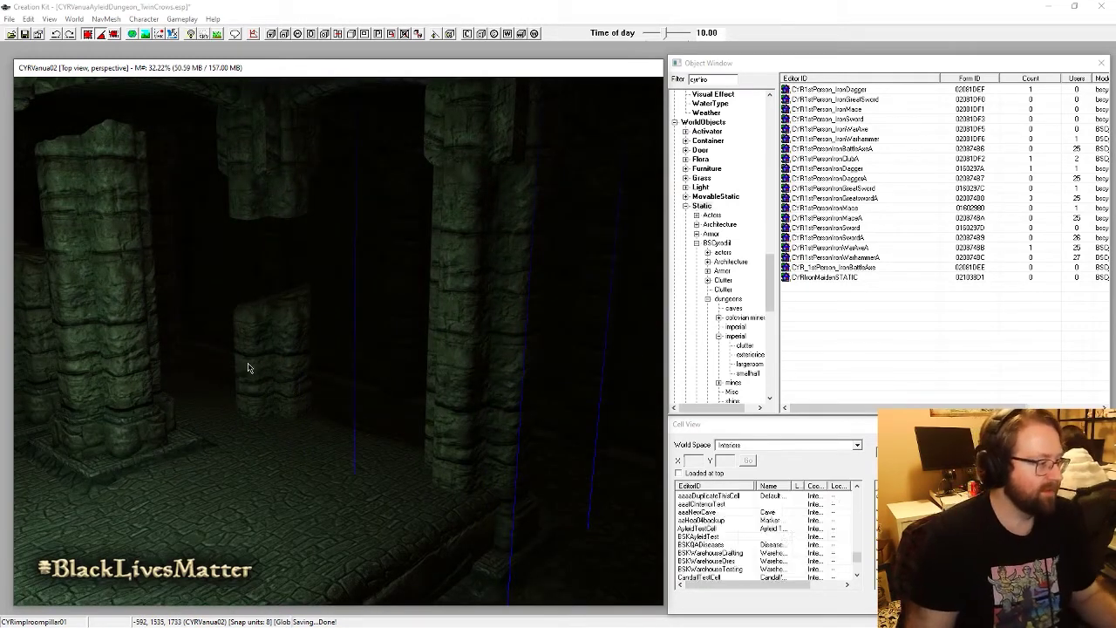
pyautogui.press('Delete')
pyautogui.keyDown('shift'); pyautogui.moveTo(273, 358); pyautogui.dragTo(102, 369, button='middle'); pyautogui.keyUp('shift')
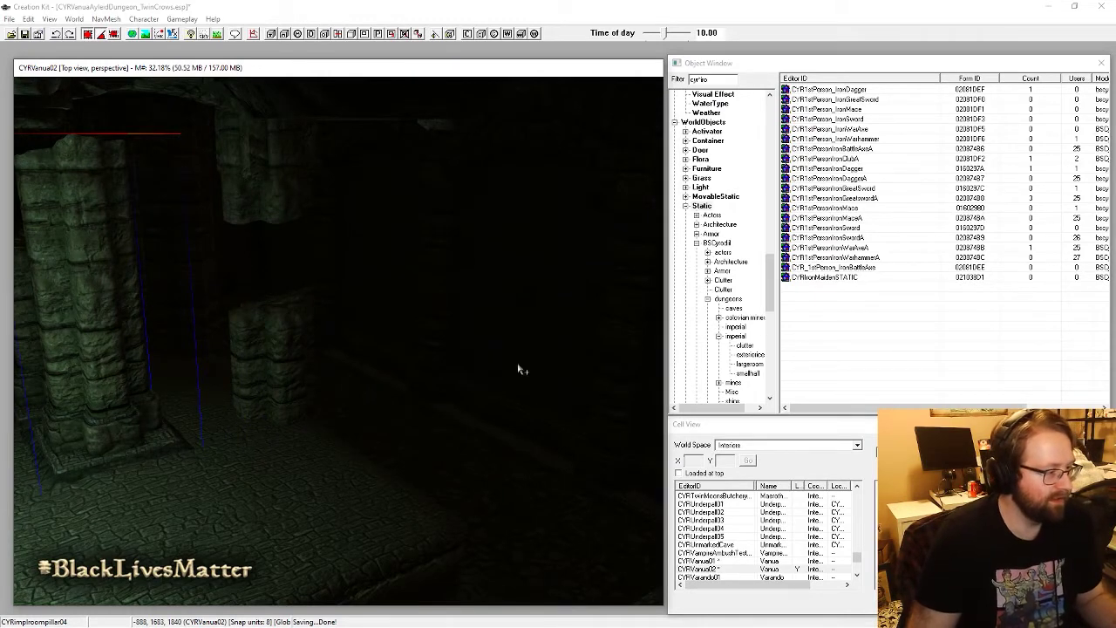
pyautogui.hotkey('ctrl', 'z')
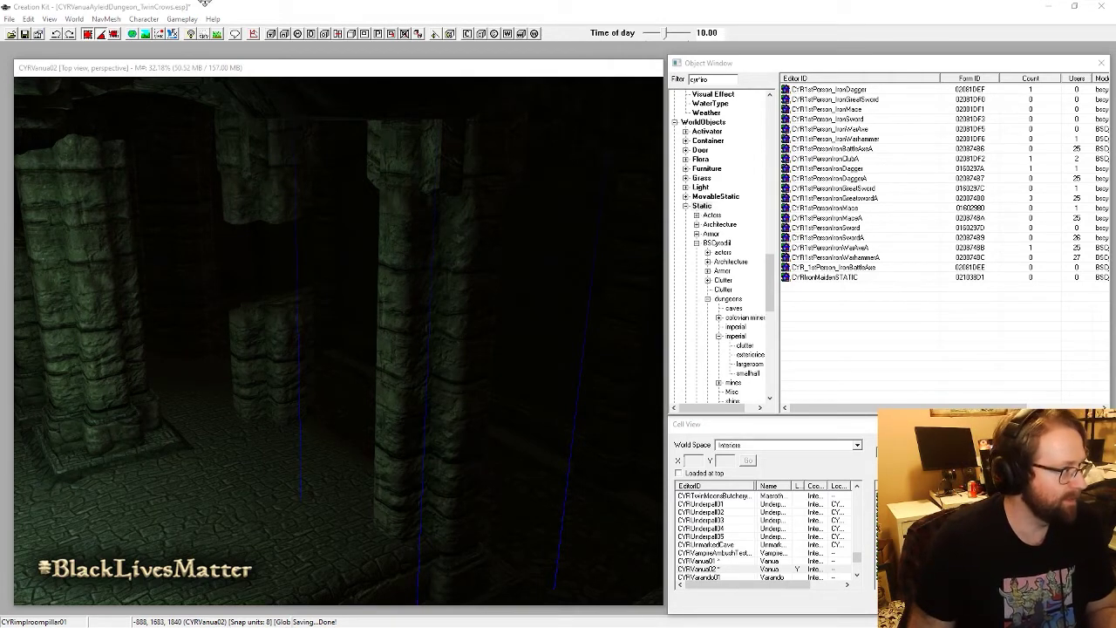
# Step: Replace the selected full CYRimplroompillar01 pillar at the platform's edge with CYRimplroompillar04, for the selection only
pyautogui.hotkey('ctrl', 'f')
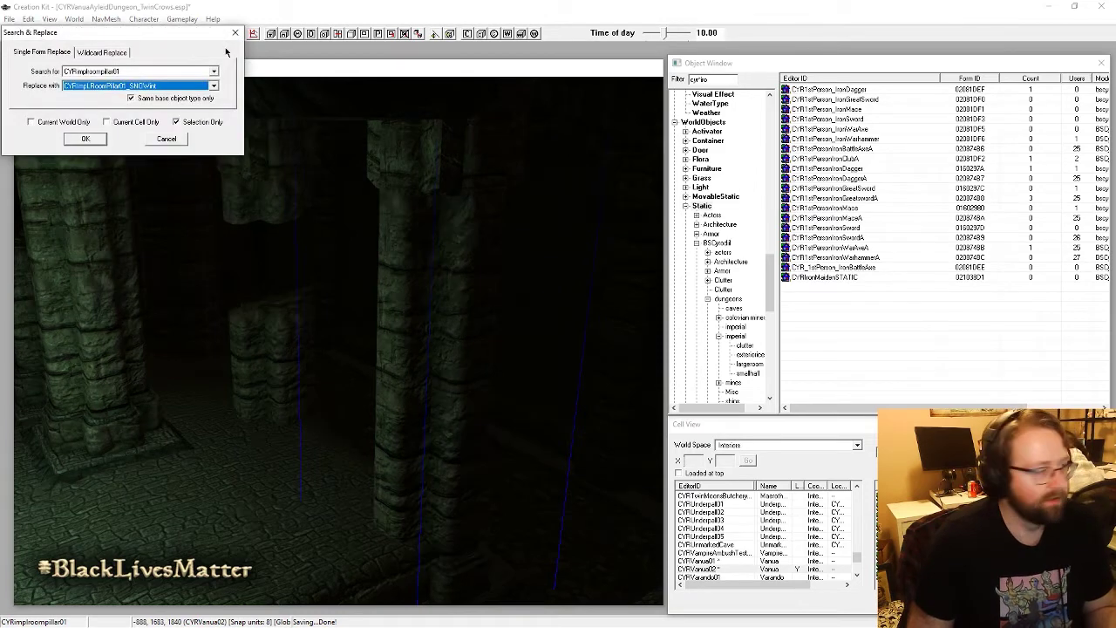
pyautogui.press('Return')
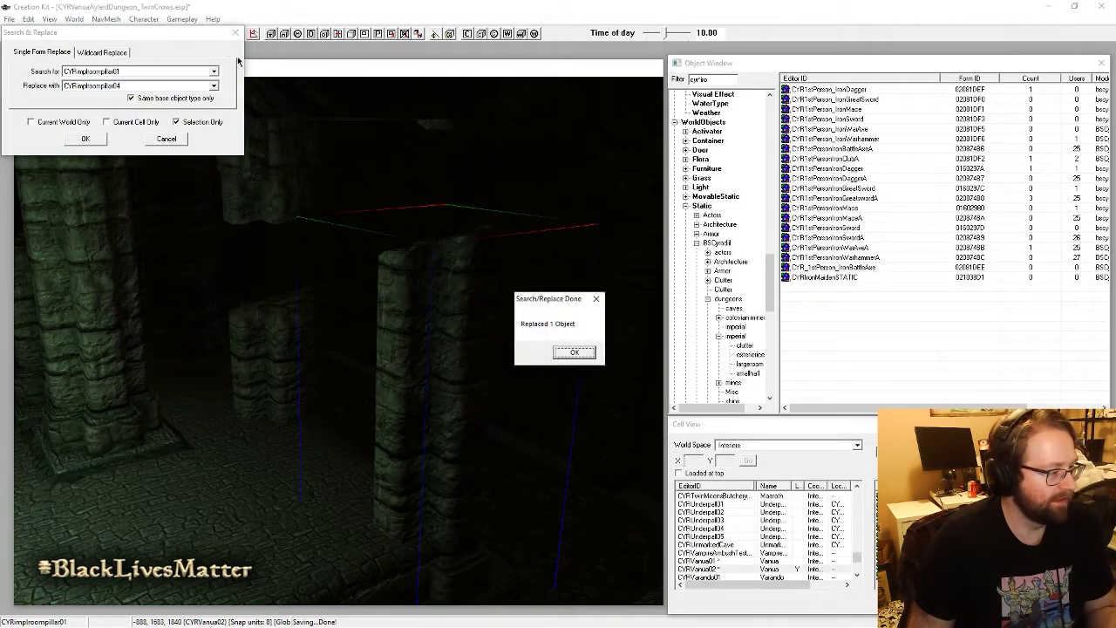
pyautogui.press('Return')
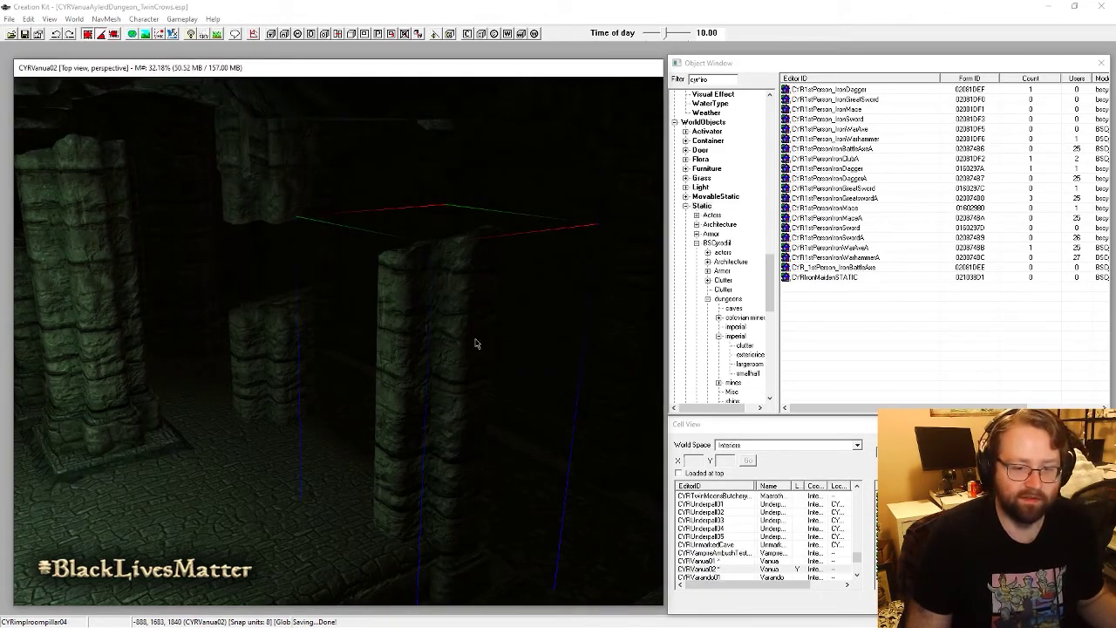
# Step: Duplicate a hanging CYRimplroompillar05 piece and move the copy across the hall towards the new pillar stump
pyautogui.scroll(8, 521, 340)
pyautogui.keyDown('shift'); pyautogui.moveTo(410, 352); pyautogui.dragTo(477, 306, button='middle'); pyautogui.keyUp('shift')
pyautogui.scroll(-10, 450, 343)
pyautogui.scroll(5, 469, 328)
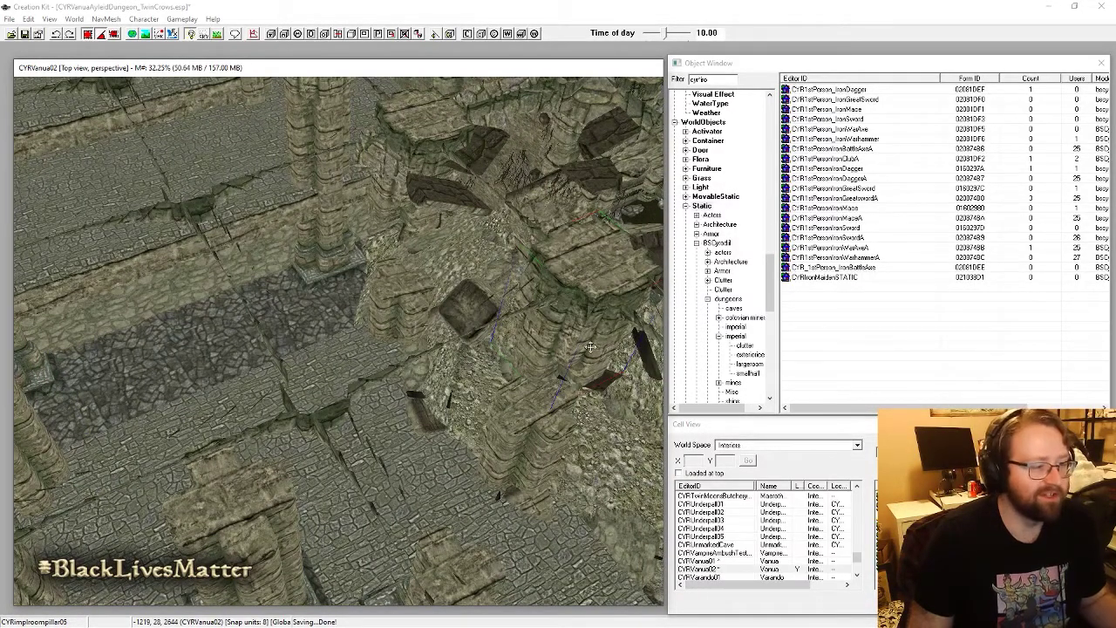
pyautogui.moveTo(590, 347); pyautogui.dragTo(234, 331)
pyautogui.moveTo(234, 331); pyautogui.dragTo(585, 326, button='middle')
pyautogui.moveTo(585, 326); pyautogui.dragTo(386, 385)
# Step: Align the copied hanging piece along both horizontal axes so that it sits directly above the new CYRimplroompillar04 stump
pyautogui.press('a')
pyautogui.keyDown('shift'); pyautogui.moveTo(378, 411); pyautogui.dragTo(420, 334, button='middle'); pyautogui.keyUp('shift')
pyautogui.press('w')
pyautogui.moveTo(402, 345); pyautogui.dragTo(372, 346)
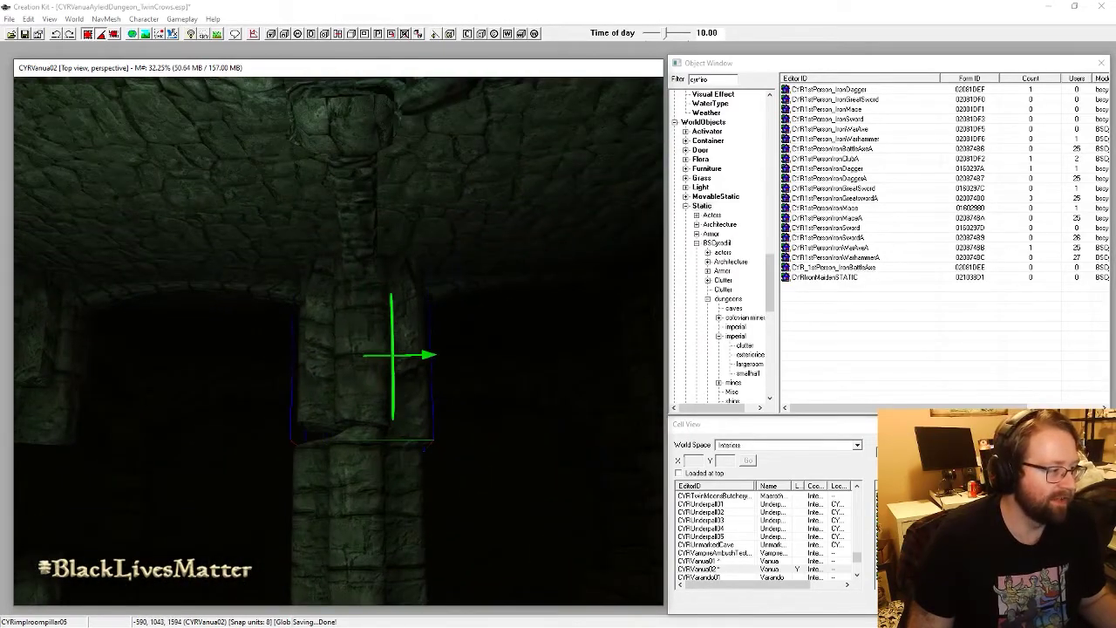
pyautogui.keyDown('shift'); pyautogui.moveTo(362, 345); pyautogui.dragTo(446, 358, button='middle'); pyautogui.keyUp('shift')
pyautogui.scroll(-3, 434, 356)
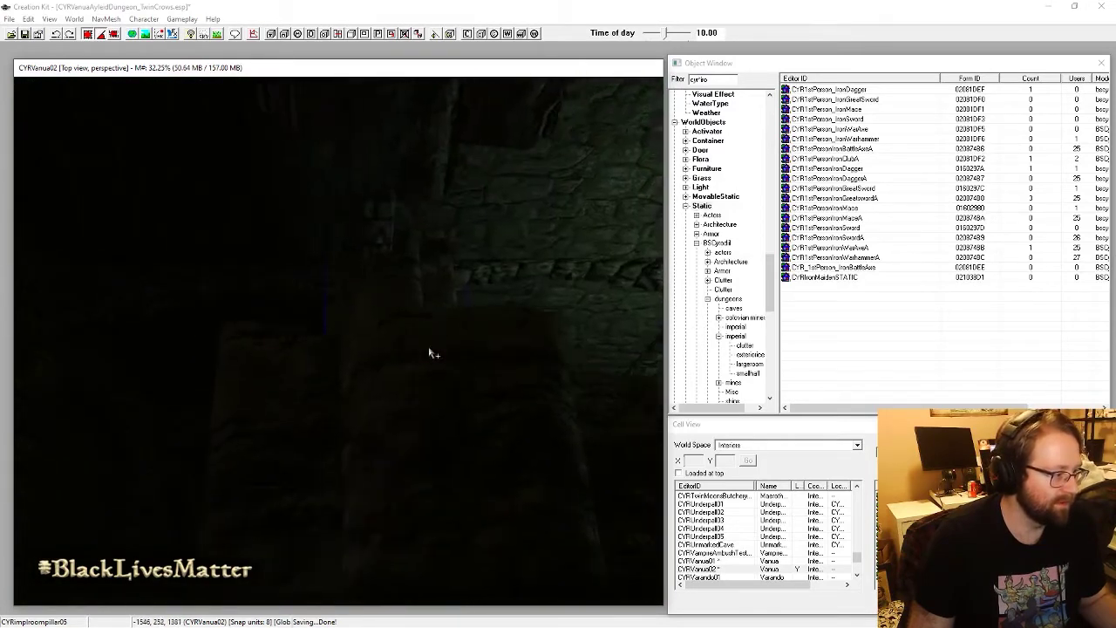
pyautogui.scroll(3, 432, 368)
pyautogui.moveTo(428, 356); pyautogui.dragTo(408, 351)
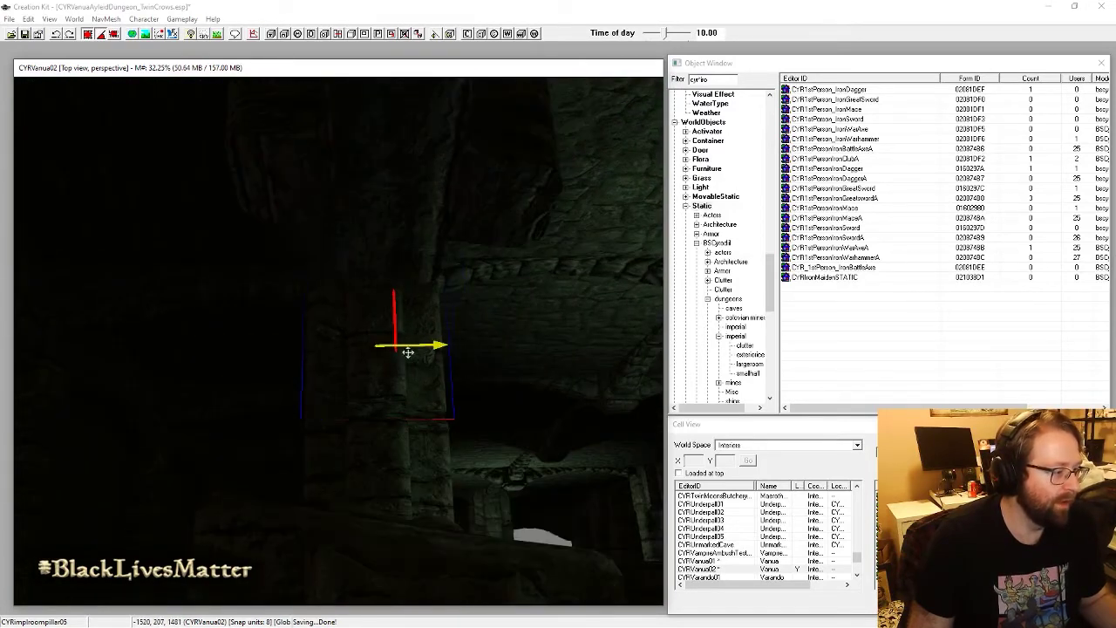
pyautogui.moveTo(409, 352)
pyautogui.keyDown('shift'); pyautogui.mouseDown(button='middle')
pyautogui.moveTo(301, 367)
pyautogui.moveTo(296, 381)
pyautogui.moveTo(394, 366)
pyautogui.moveTo(339, 379)
pyautogui.moveTo(351, 354)
pyautogui.moveTo(428, 385)
pyautogui.moveTo(389, 352)
pyautogui.mouseUp(button='middle'); pyautogui.keyUp('shift')
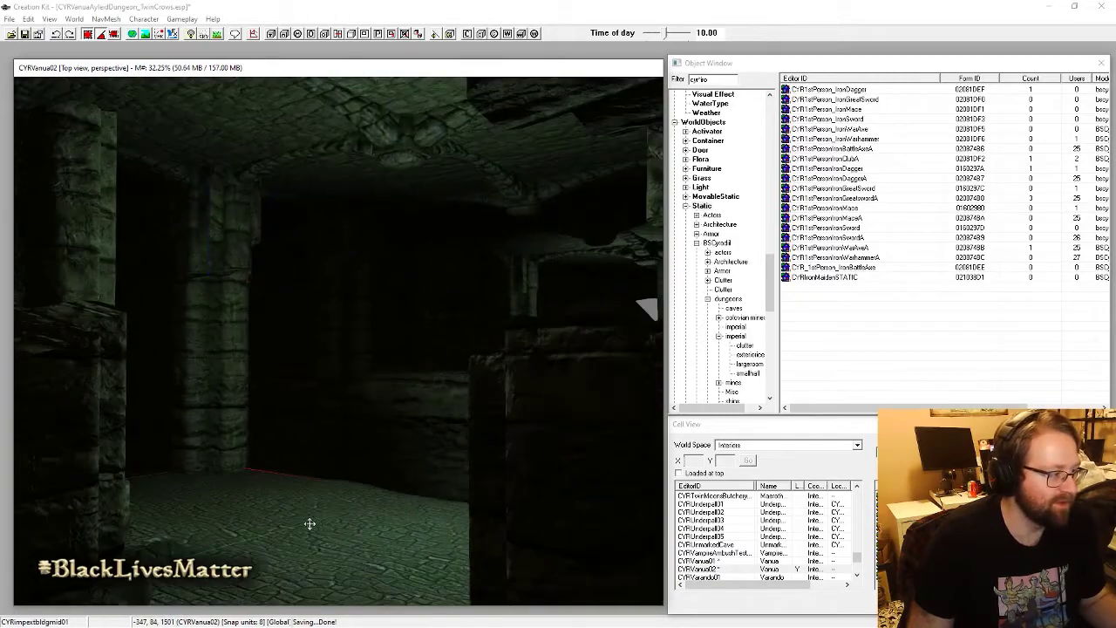
# Step: Delete the tall and the short broken pillars standing in the middle of the platform
pyautogui.keyDown('shift'); pyautogui.moveTo(309, 523); pyautogui.dragTo(309, 376, button='middle'); pyautogui.keyUp('shift')
pyautogui.keyDown('shift'); pyautogui.moveTo(286, 499); pyautogui.dragTo(201, 381, button='middle'); pyautogui.keyUp('shift')
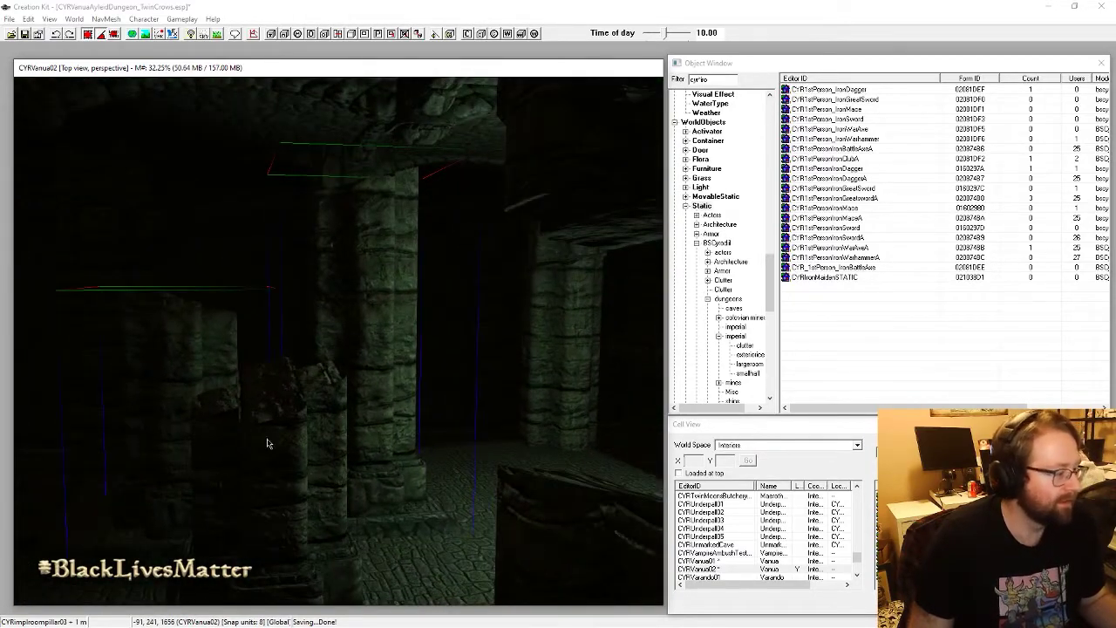
pyautogui.keyDown('shift'); pyautogui.moveTo(267, 438); pyautogui.dragTo(354, 445, button='middle'); pyautogui.keyUp('shift')
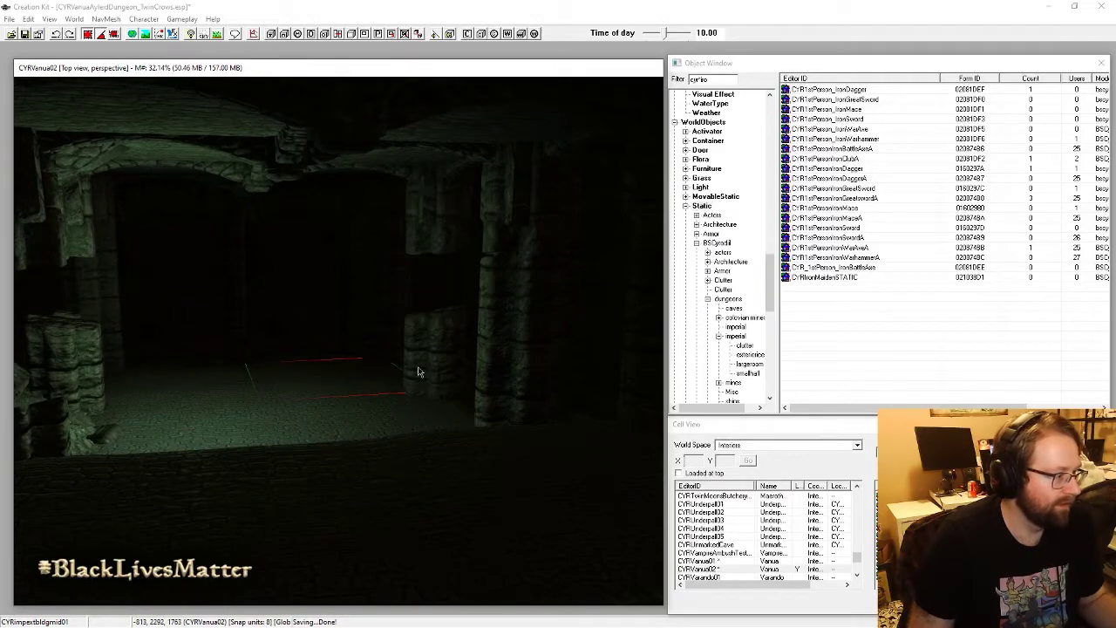
# Step: Select the CYRAyleidGreenLight near the rubble and reposition it to change how the rubble end of the hall is lit
pyautogui.moveTo(418, 373)
pyautogui.keyDown('shift'); pyautogui.mouseDown(button='middle')
pyautogui.moveTo(433, 369)
pyautogui.moveTo(410, 369)
pyautogui.moveTo(442, 377)
pyautogui.moveTo(347, 391)
pyautogui.moveTo(225, 329)
pyautogui.moveTo(305, 312)
pyautogui.mouseUp(button='middle'); pyautogui.keyUp('shift')
pyautogui.click(250, 324)
pyautogui.moveTo(225, 317)
pyautogui.mouseDown()
pyautogui.moveTo(179, 317)
pyautogui.moveTo(240, 309)
pyautogui.moveTo(240, 266)
pyautogui.mouseUp()
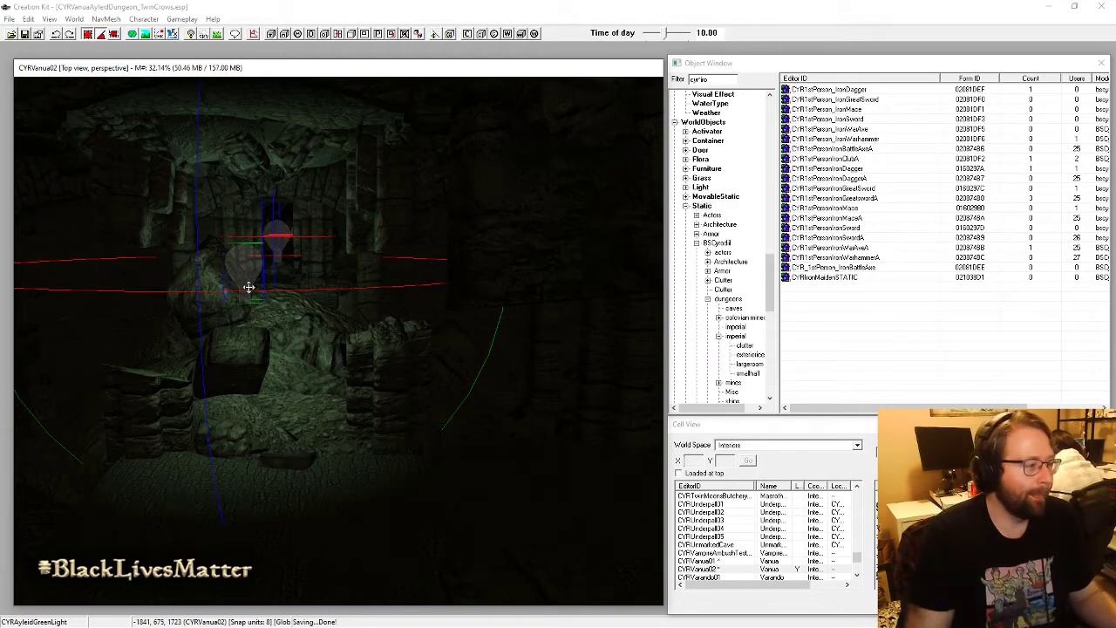
pyautogui.moveTo(240, 286)
pyautogui.mouseDown()
pyautogui.moveTo(229, 284)
pyautogui.moveTo(232, 301)
pyautogui.mouseUp()
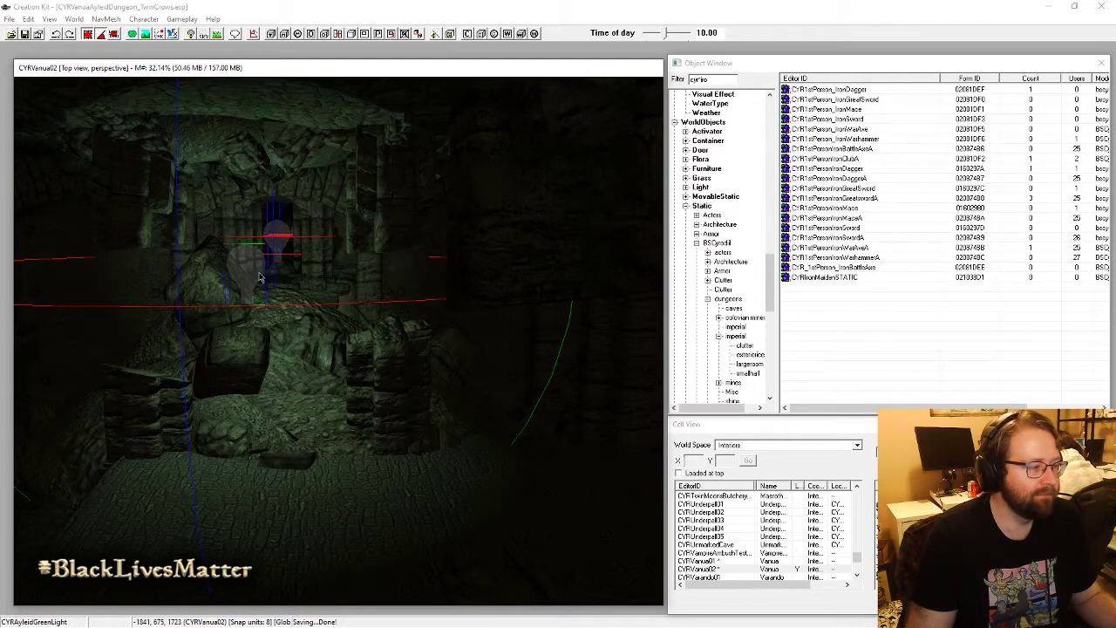
# Step: Move the selected CYRAyleidGreenLight across the hall to the tall pillar beside the arched recess and check its lighting with markers hidden
pyautogui.moveTo(264, 276)
pyautogui.keyDown('shift'); pyautogui.mouseDown(button='middle')
pyautogui.moveTo(346, 274)
pyautogui.moveTo(340, 287)
pyautogui.mouseUp(button='middle'); pyautogui.keyUp('shift')
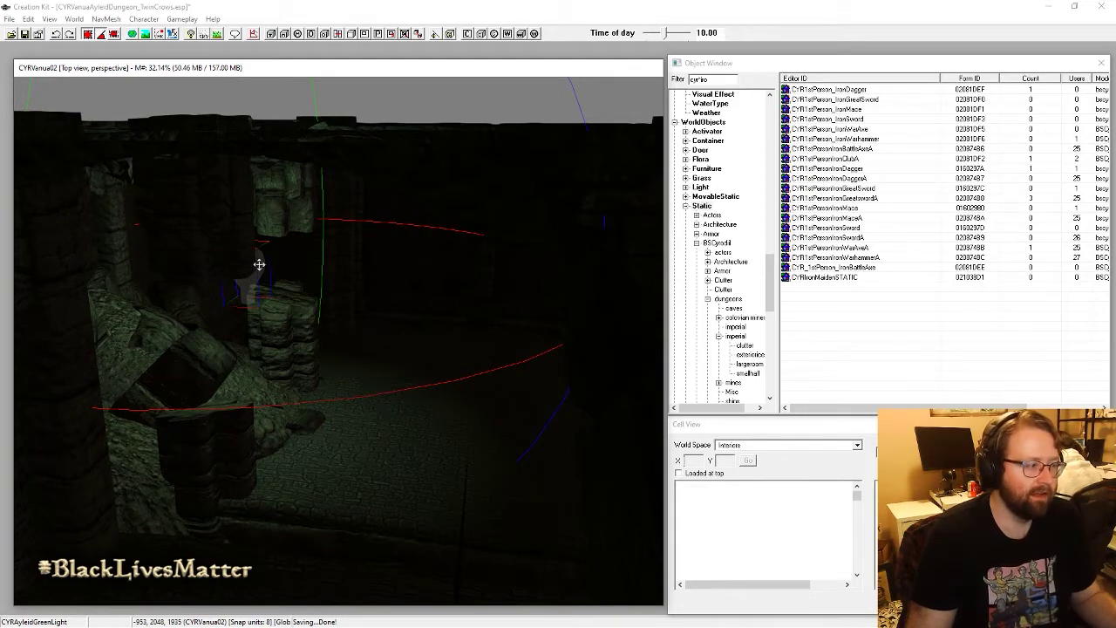
pyautogui.moveTo(258, 258); pyautogui.dragTo(445, 255)
pyautogui.keyDown('shift'); pyautogui.moveTo(444, 256); pyautogui.dragTo(469, 269, button='middle'); pyautogui.keyUp('shift')
pyautogui.moveTo(257, 344)
pyautogui.mouseDown()
pyautogui.moveTo(267, 356)
pyautogui.moveTo(209, 181)
pyautogui.mouseUp()
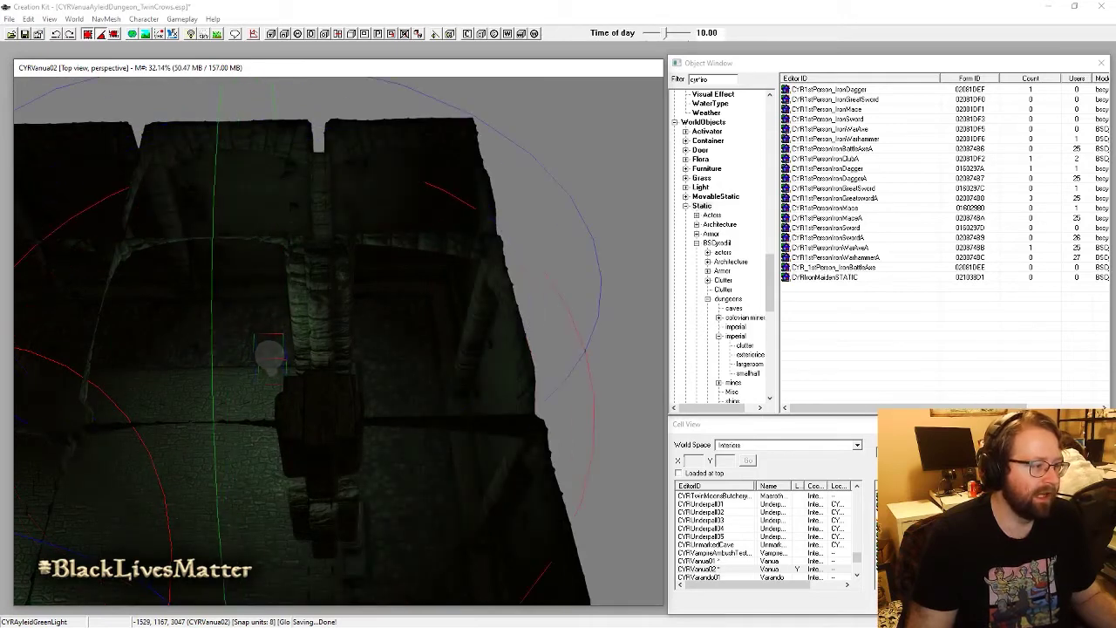
pyautogui.keyDown('shift'); pyautogui.moveTo(209, 180); pyautogui.dragTo(369, 183, button='middle'); pyautogui.keyUp('shift')
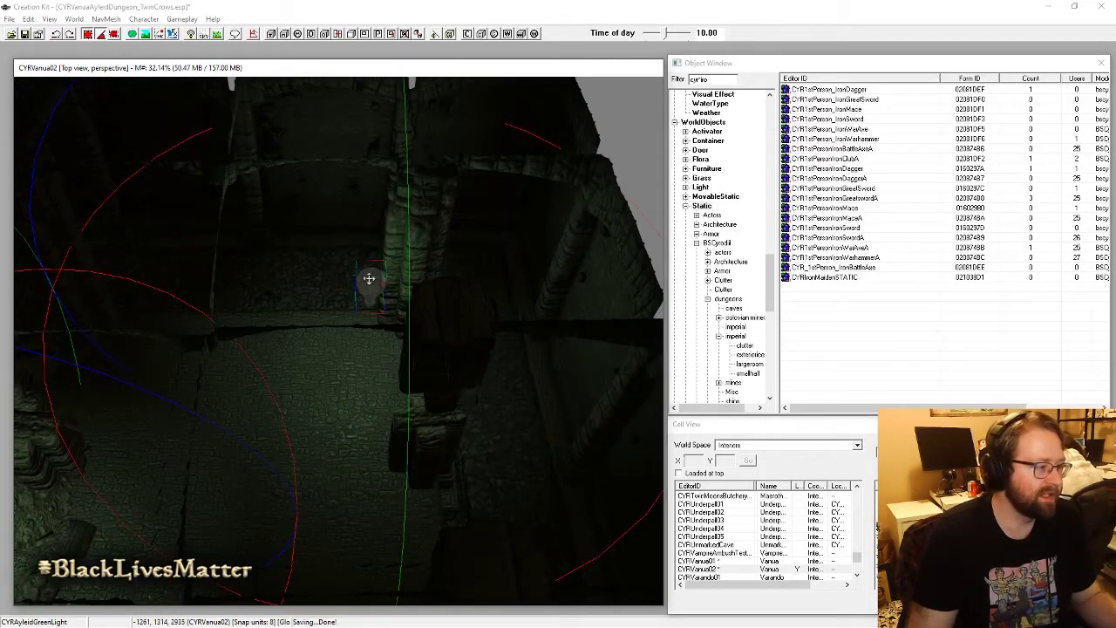
pyautogui.moveTo(368, 280)
pyautogui.keyDown('shift'); pyautogui.mouseDown(button='middle')
pyautogui.moveTo(384, 236)
pyautogui.moveTo(382, 319)
pyautogui.mouseUp(button='middle'); pyautogui.keyUp('shift')
pyautogui.press('m')
pyautogui.scroll(-5, 379, 328)
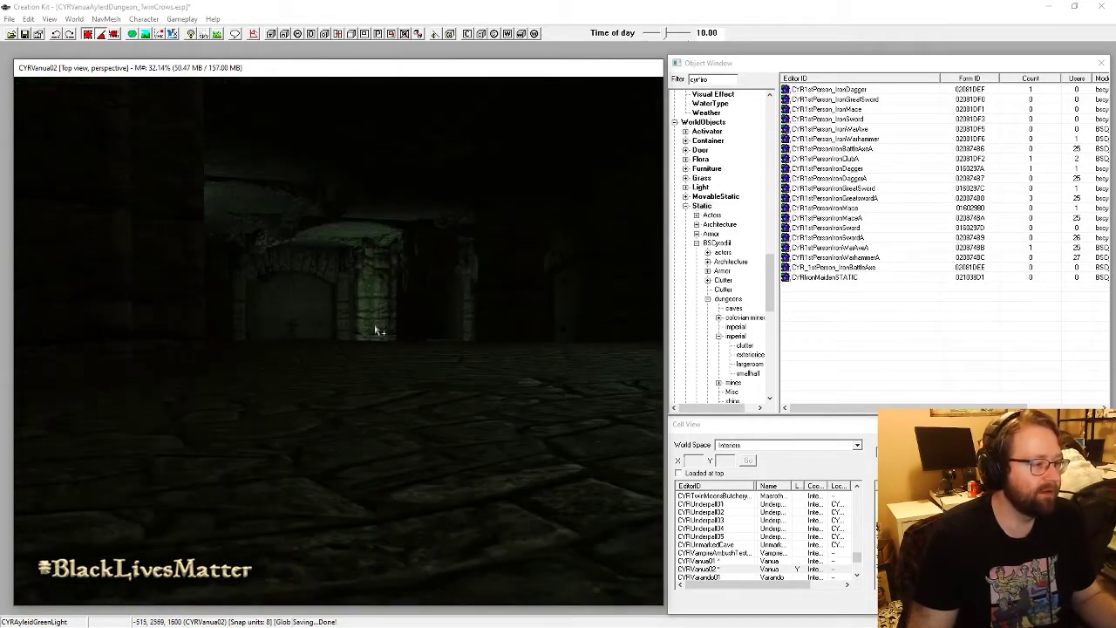
pyautogui.press('m')
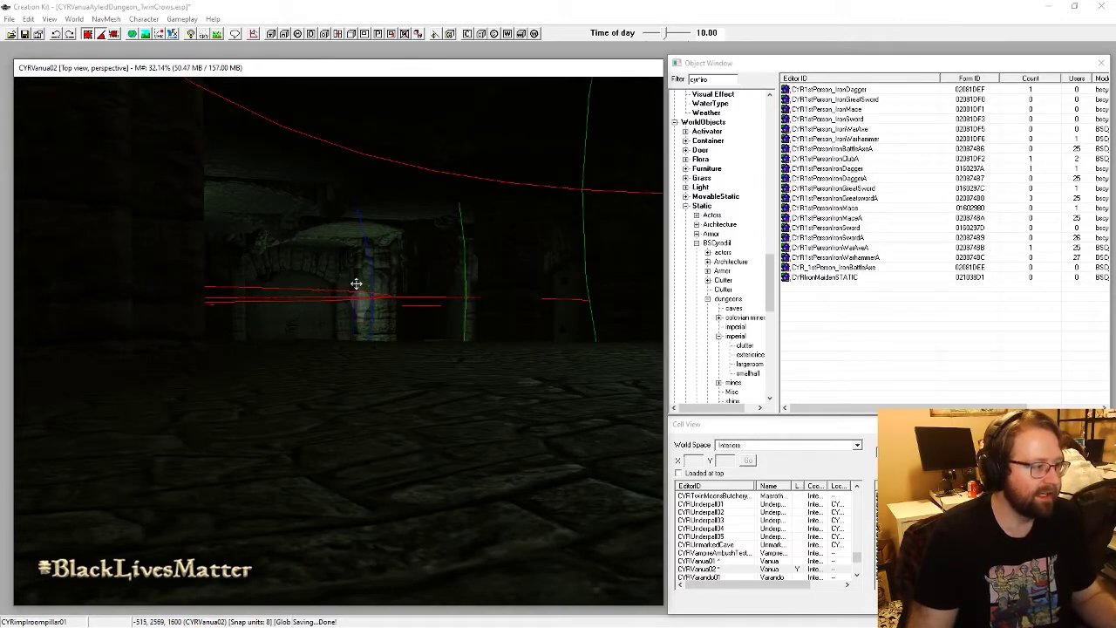
# Step: Try out a duplicate CYRAyleidGreenLight in the dark stretch farther along the hall
pyautogui.keyDown('shift'); pyautogui.moveTo(361, 299); pyautogui.dragTo(198, 356, button='middle'); pyautogui.keyUp('shift')
pyautogui.hotkey('ctrl', 'd')
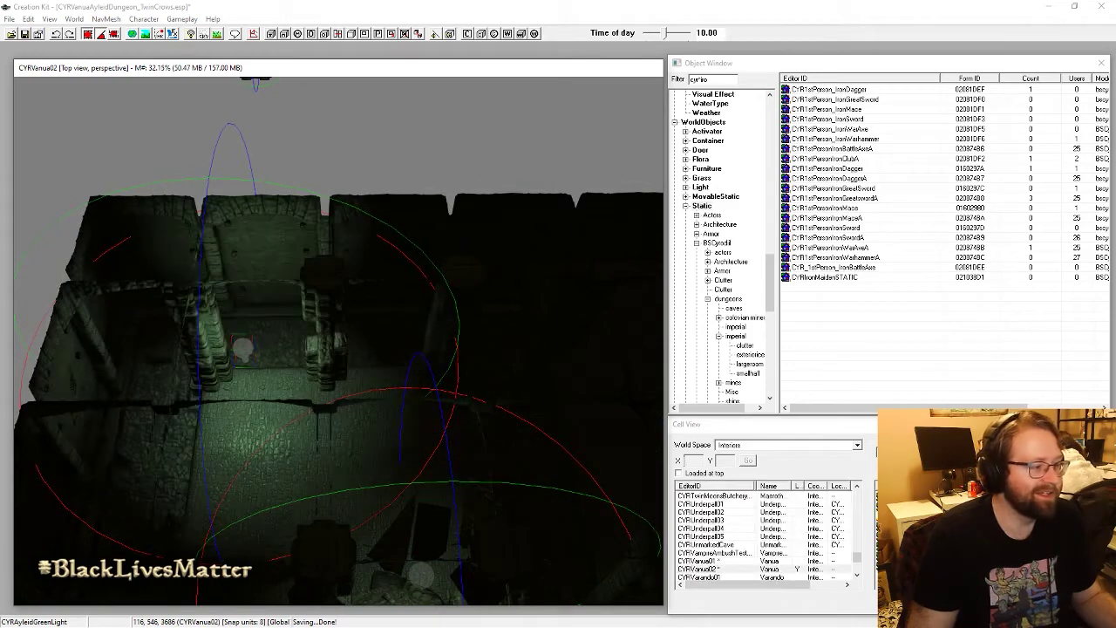
pyautogui.moveTo(244, 351); pyautogui.dragTo(443, 383)
pyautogui.moveTo(443, 382); pyautogui.dragTo(100, 310, button='middle')
pyautogui.moveTo(101, 310); pyautogui.dragTo(207, 306)
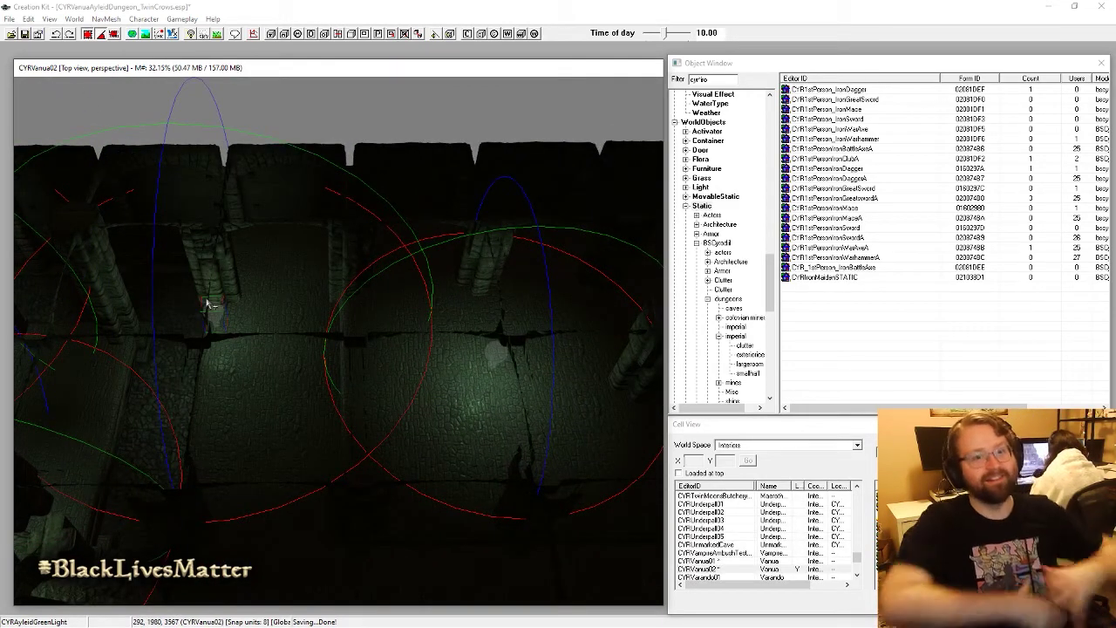
pyautogui.press('Delete')
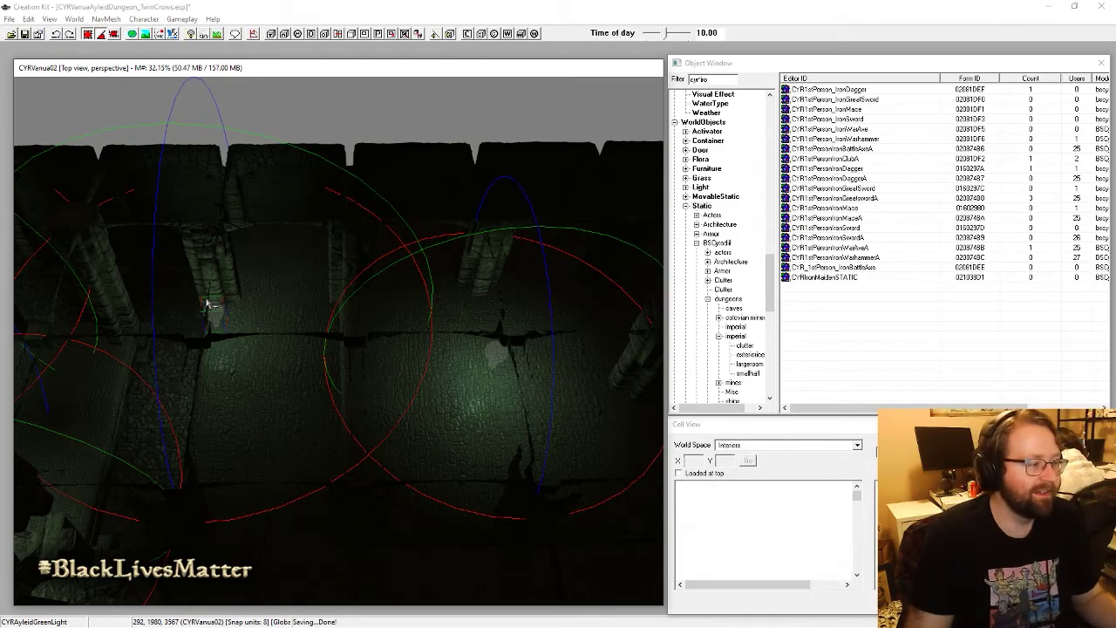
# Step: Examine the unlit middle of the hall and the paired windows, comparing the scene lighting with the fully bright view
pyautogui.click(276, 404)
pyautogui.moveTo(297, 428); pyautogui.dragTo(375, 413, button='middle')
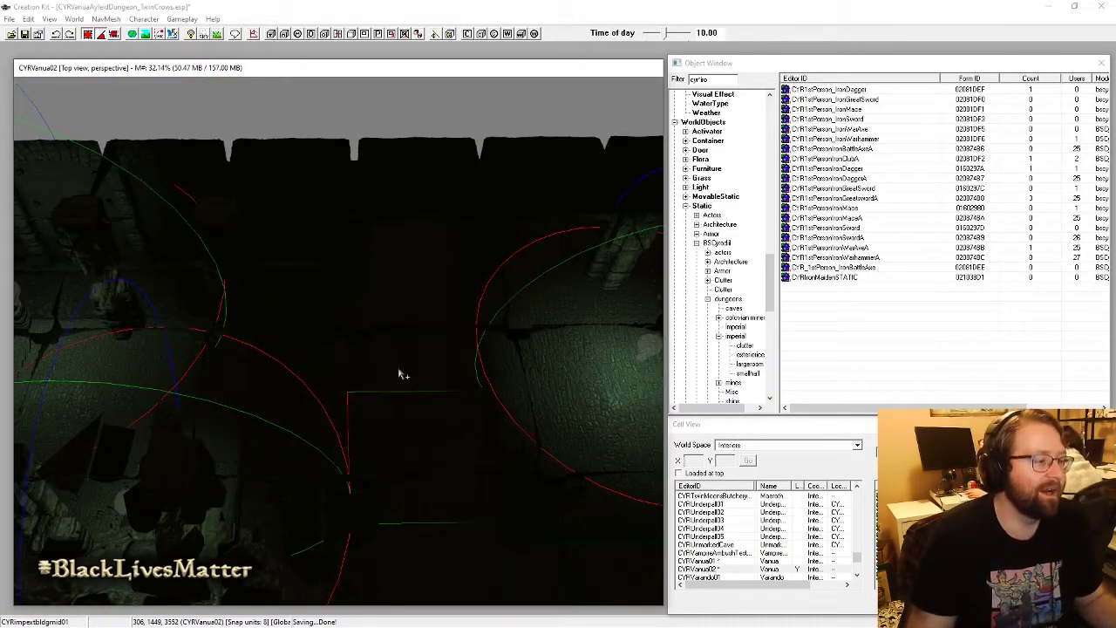
pyautogui.keyDown('shift'); pyautogui.moveTo(405, 368); pyautogui.dragTo(466, 330, button='middle'); pyautogui.keyUp('shift')
pyautogui.scroll(3, 468, 330)
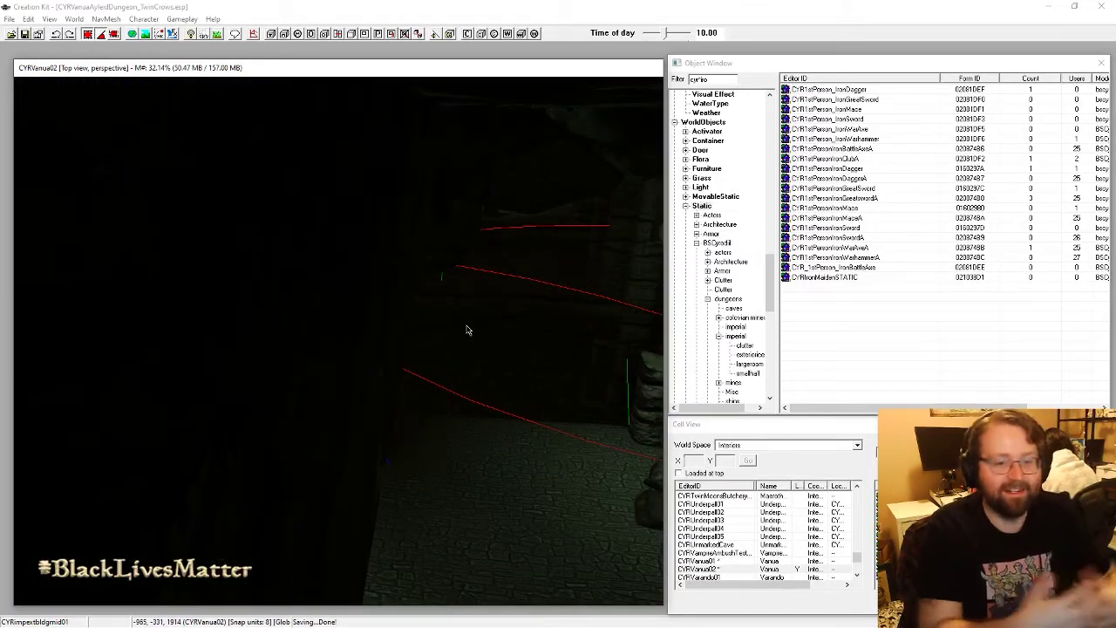
pyautogui.scroll(-3, 466, 330)
pyautogui.click(336, 312)
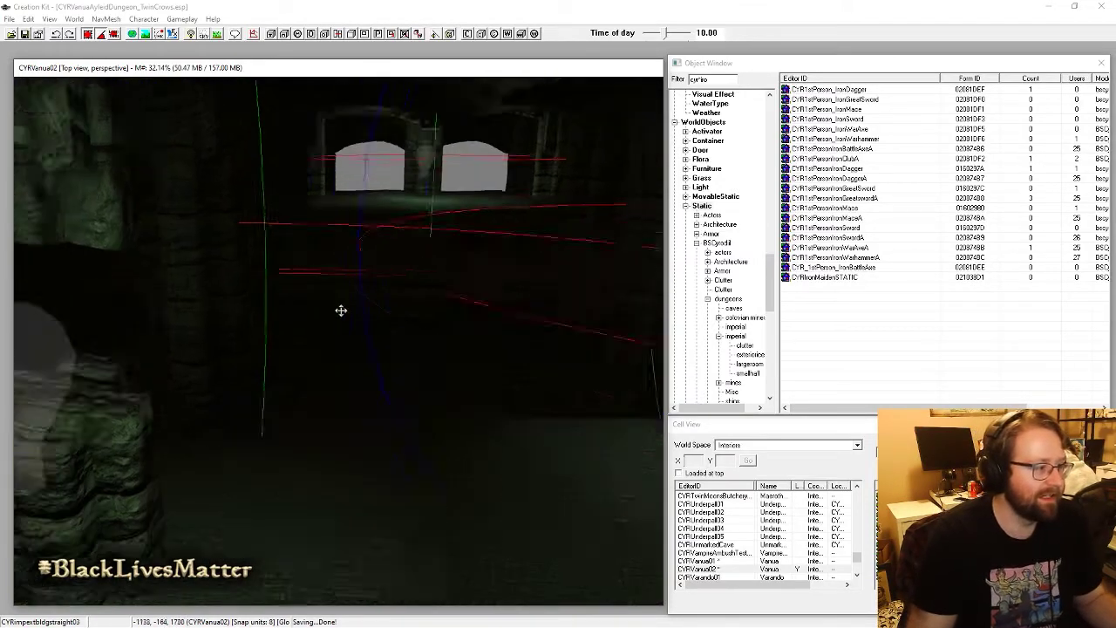
pyautogui.moveTo(345, 307); pyautogui.dragTo(315, 323, button='middle')
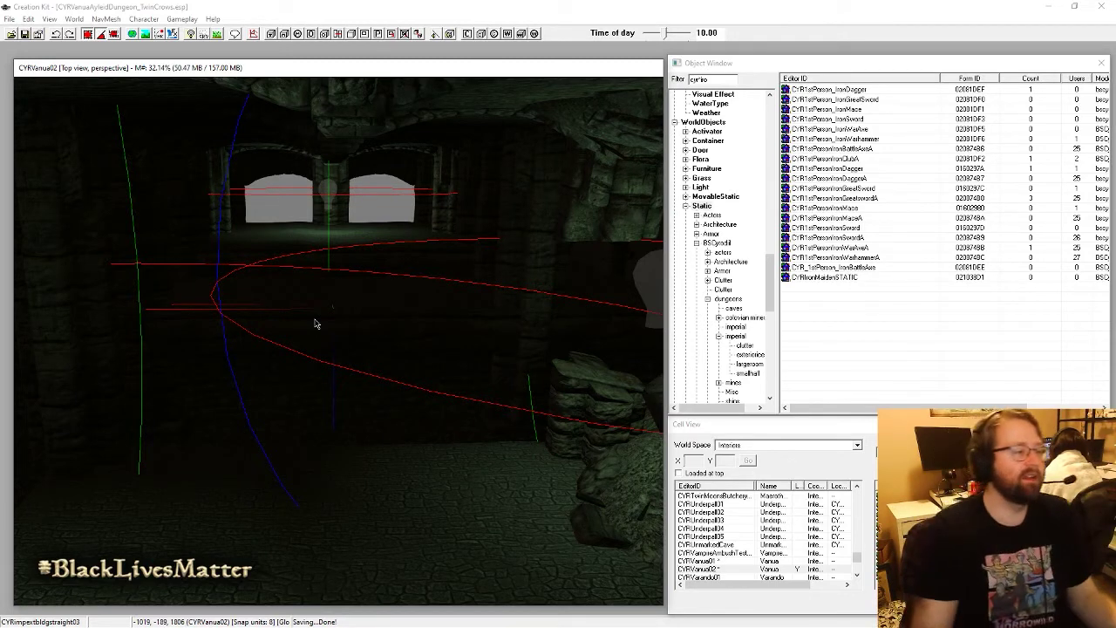
pyautogui.scroll(2, 406, 322)
pyautogui.press('a')
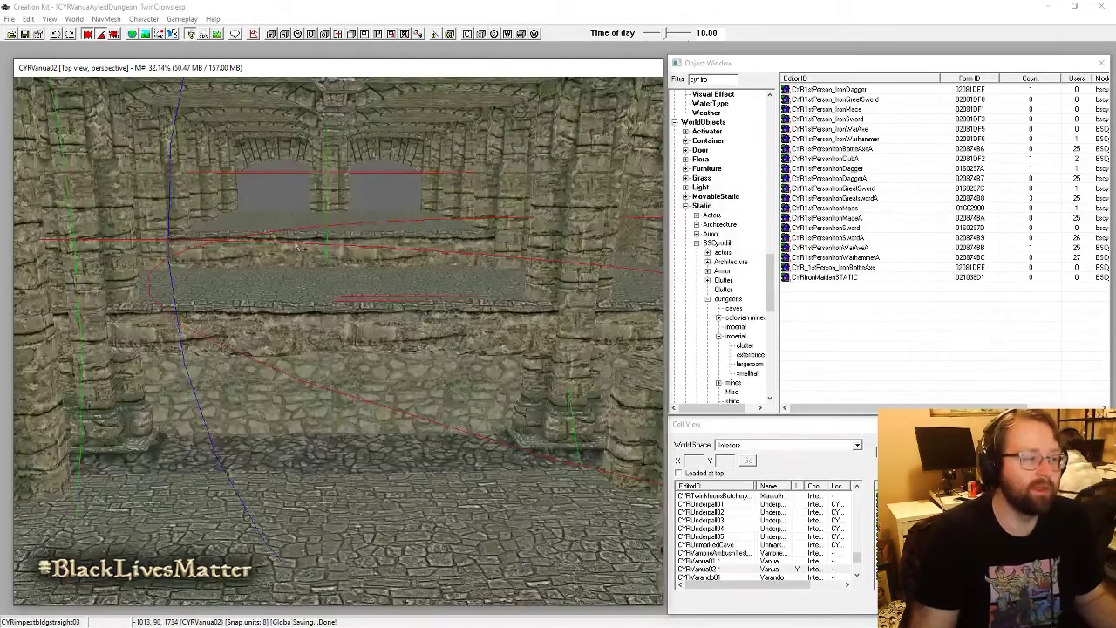
pyautogui.press('a')
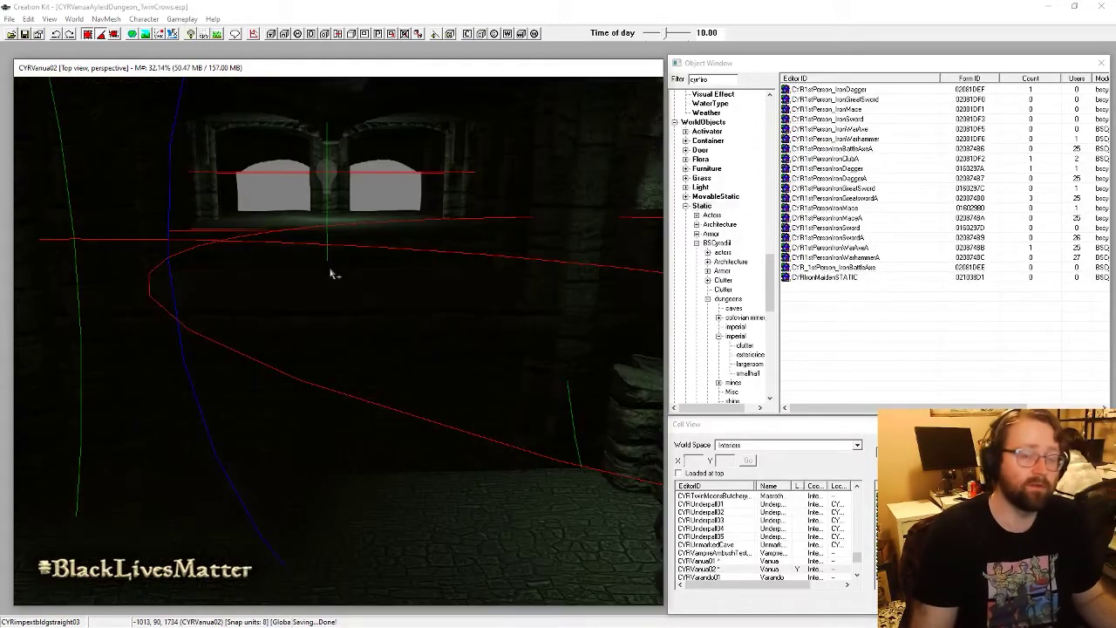
# Step: Select the CYRAyleidGreenLight between the paired windows and inspect how far its light reaches across the surrounding floor and pillars
pyautogui.click(333, 169)
pyautogui.scroll(-5, 388, 227)
pyautogui.keyDown('shift'); pyautogui.moveTo(387, 226); pyautogui.dragTo(354, 348, button='middle'); pyautogui.keyUp('shift')
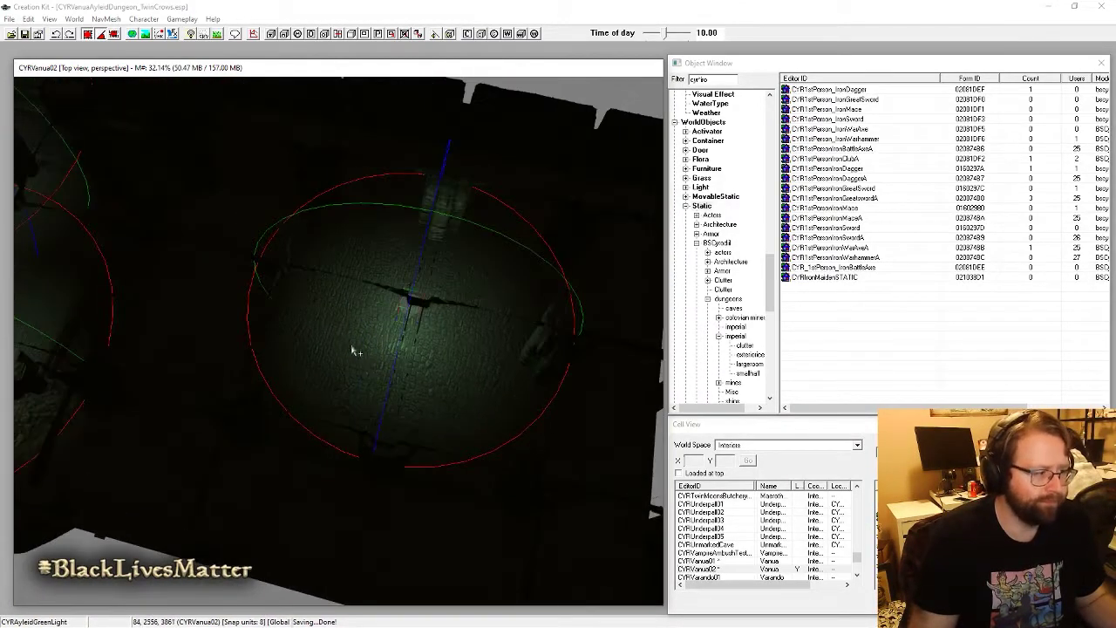
pyautogui.keyDown('shift'); pyautogui.moveTo(403, 304); pyautogui.dragTo(372, 218, button='middle'); pyautogui.keyUp('shift')
pyautogui.press('a')
pyautogui.press('a')
pyautogui.moveTo(378, 209)
pyautogui.mouseDown()
pyautogui.moveTo(363, 210)
pyautogui.moveTo(383, 214)
pyautogui.mouseUp()
pyautogui.keyDown('shift'); pyautogui.moveTo(383, 214); pyautogui.dragTo(372, 262, button='middle'); pyautogui.keyUp('shift')
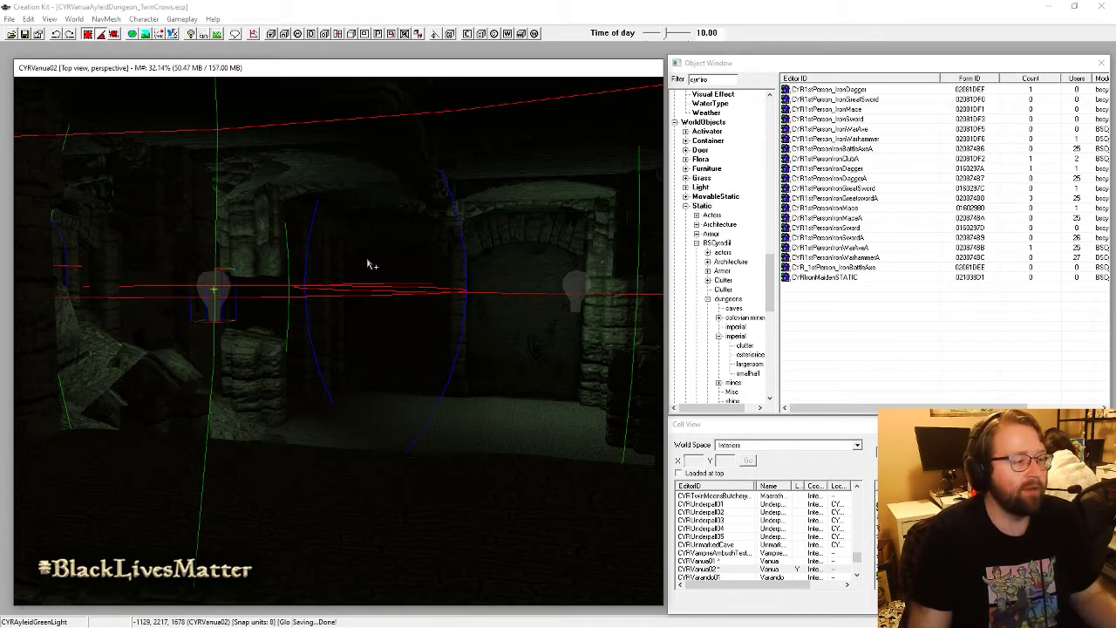
# Step: Examine how the green lights fall on the broken pillar stump and hanging piece beside the rubble
pyautogui.moveTo(334, 323); pyautogui.dragTo(343, 327, button='middle')
pyautogui.scroll(3, 332, 305)
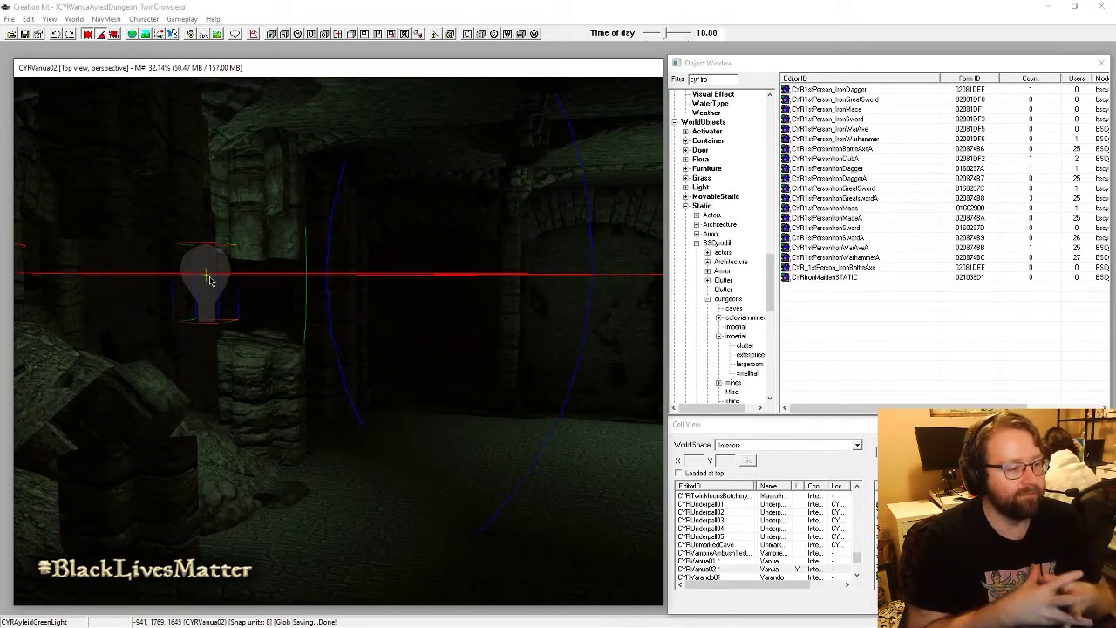
pyautogui.scroll(5, 240, 367)
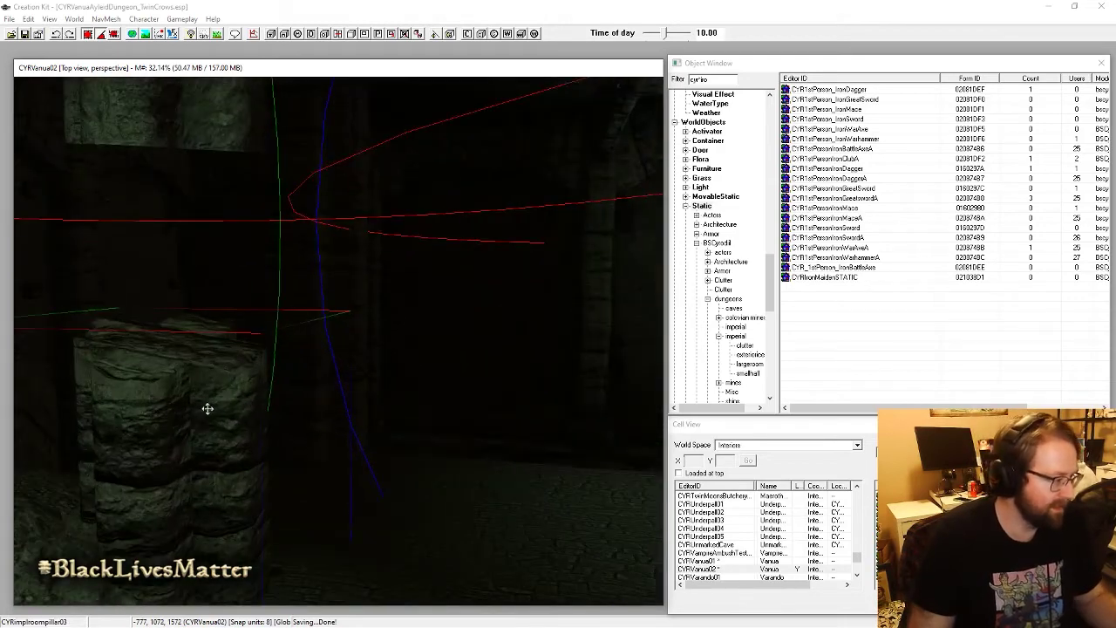
pyautogui.scroll(-6, 201, 410)
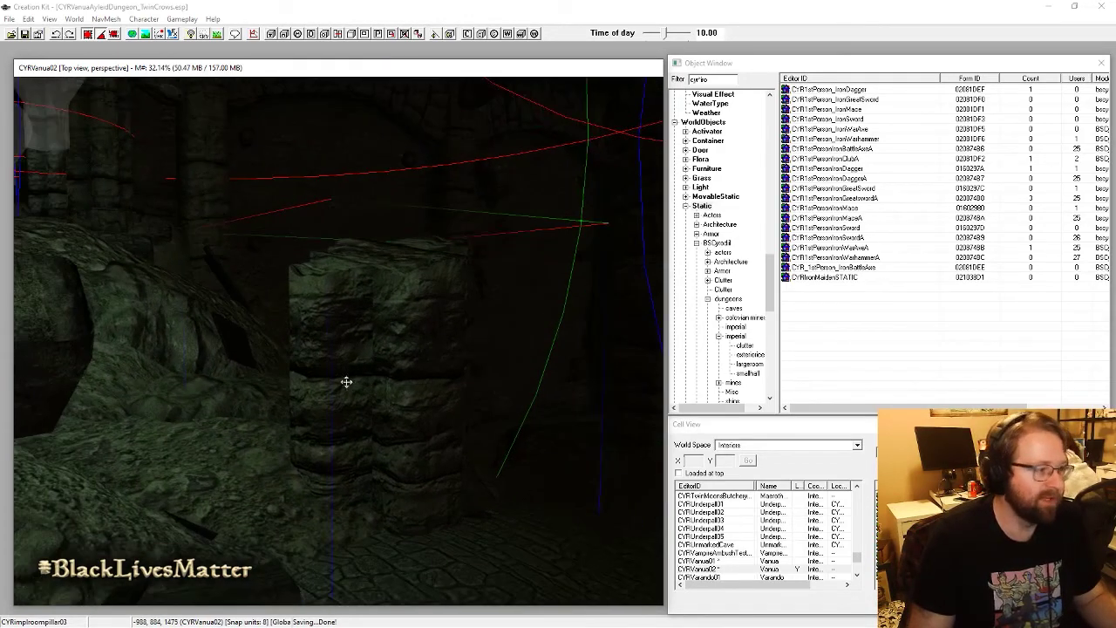
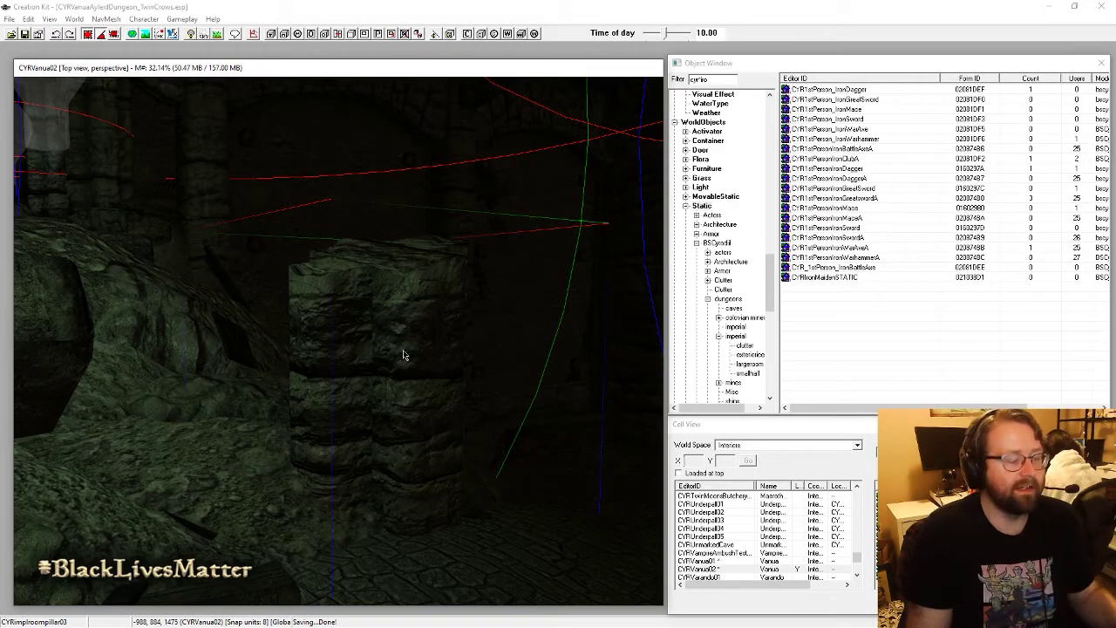
pyautogui.scroll(-3, 399, 351)
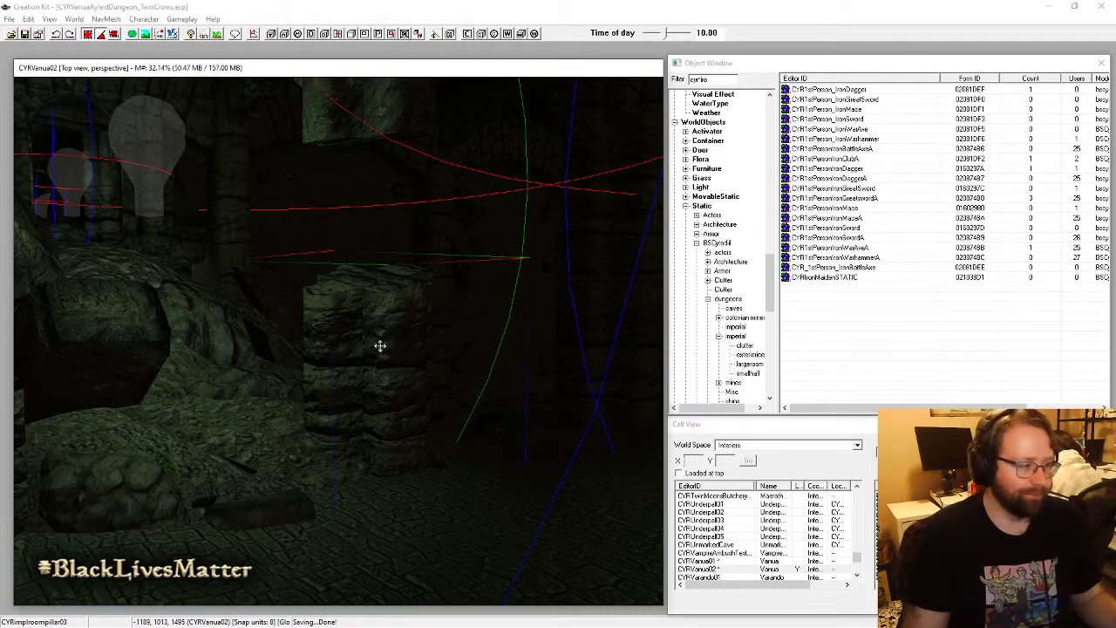
pyautogui.scroll(-2, 388, 375)
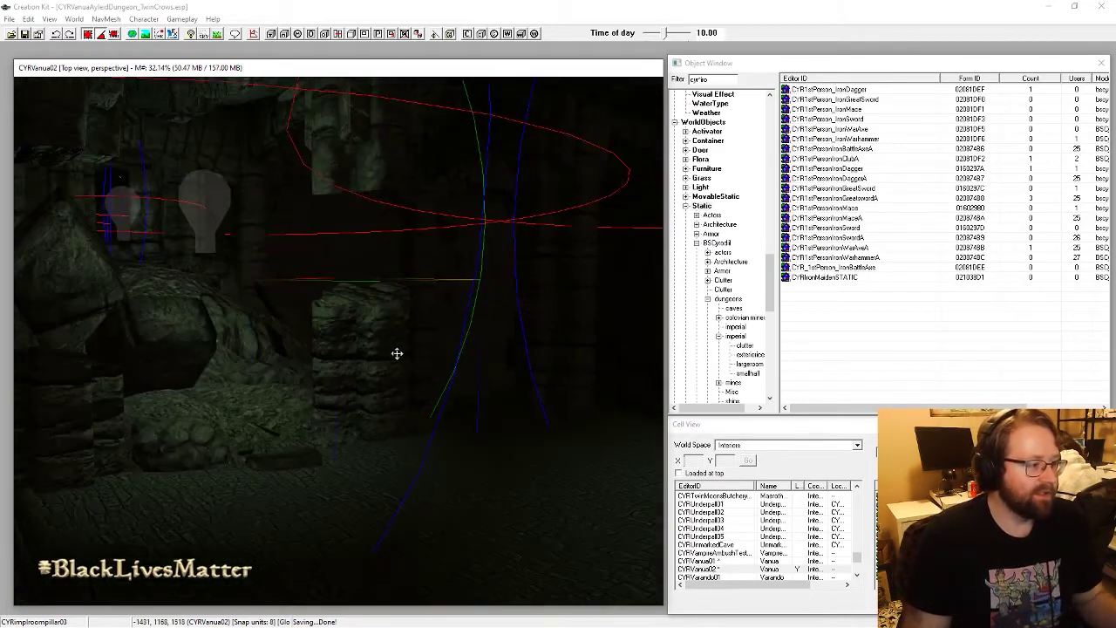
pyautogui.keyDown('shift'); pyautogui.moveTo(394, 418); pyautogui.dragTo(365, 436, button='middle'); pyautogui.keyUp('shift')
pyautogui.keyDown('shift'); pyautogui.moveTo(344, 381); pyautogui.dragTo(366, 362, button='middle'); pyautogui.keyUp('shift')
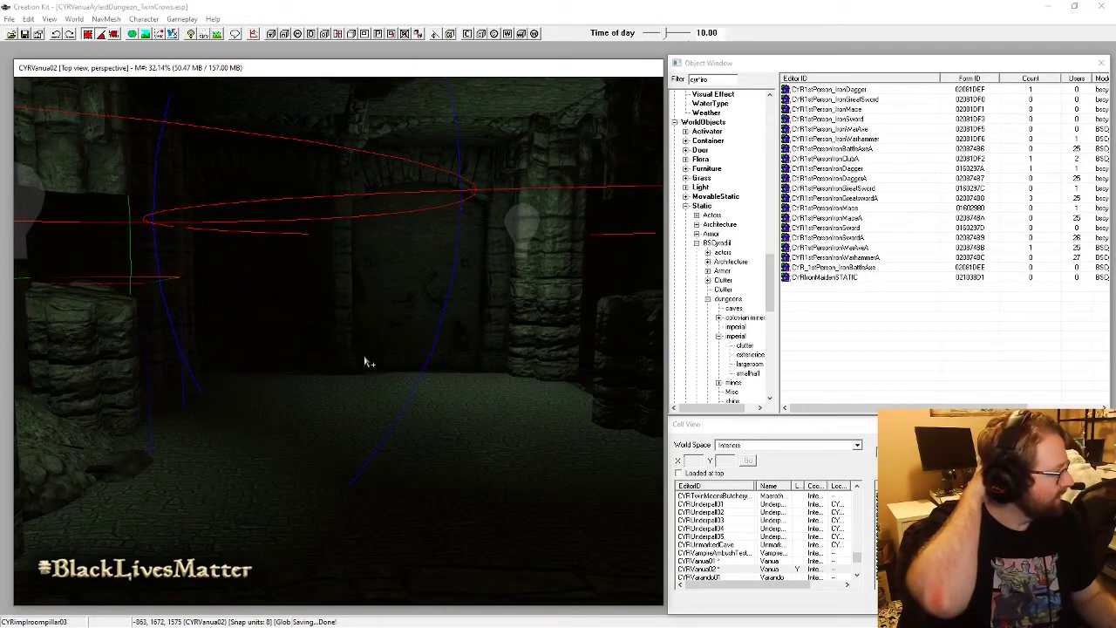
# Step: Look over the open floor and the rubble end of the hall to judge the spread of the lighting
pyautogui.click(392, 402)
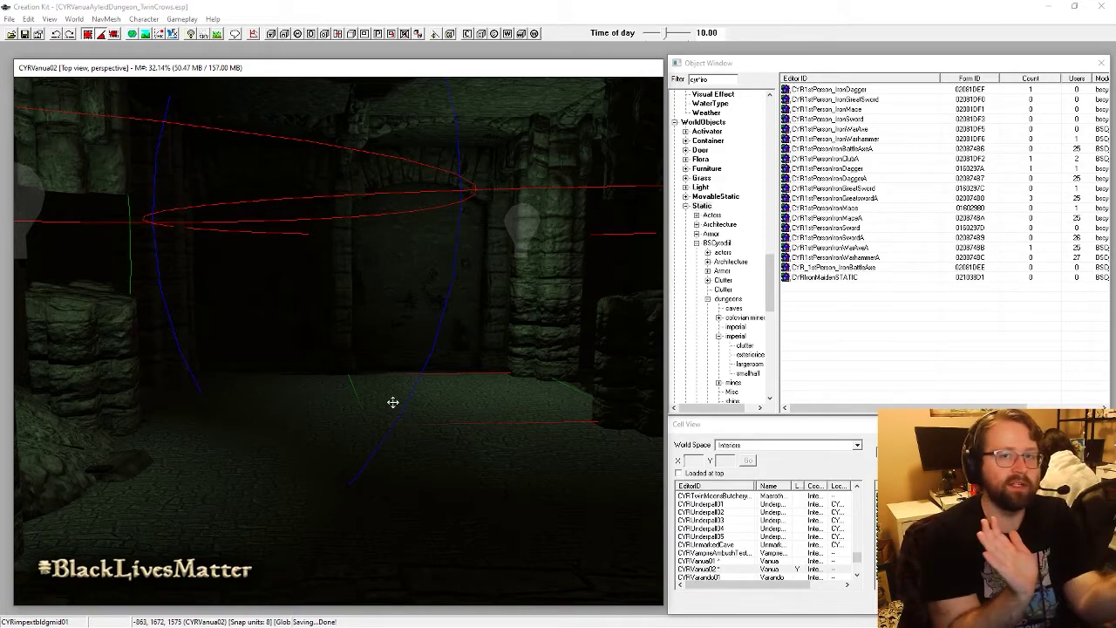
pyautogui.click(347, 413)
pyautogui.keyDown('shift'); pyautogui.moveTo(346, 413); pyautogui.dragTo(130, 300, button='middle'); pyautogui.keyUp('shift')
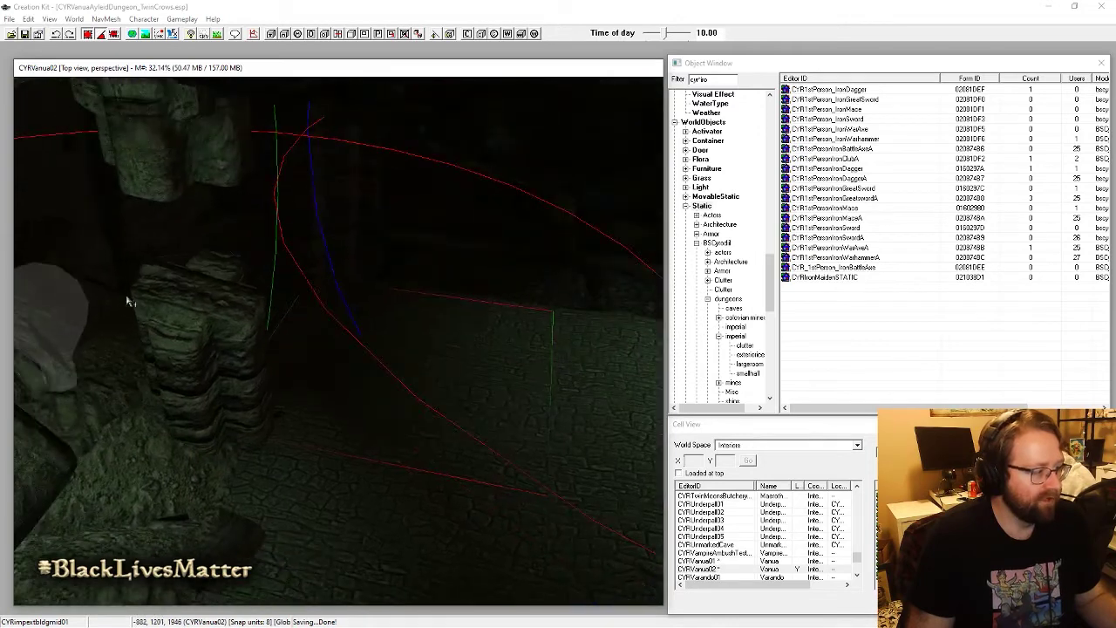
pyautogui.keyDown('shift'); pyautogui.moveTo(342, 427); pyautogui.dragTo(392, 372, button='middle'); pyautogui.keyUp('shift')
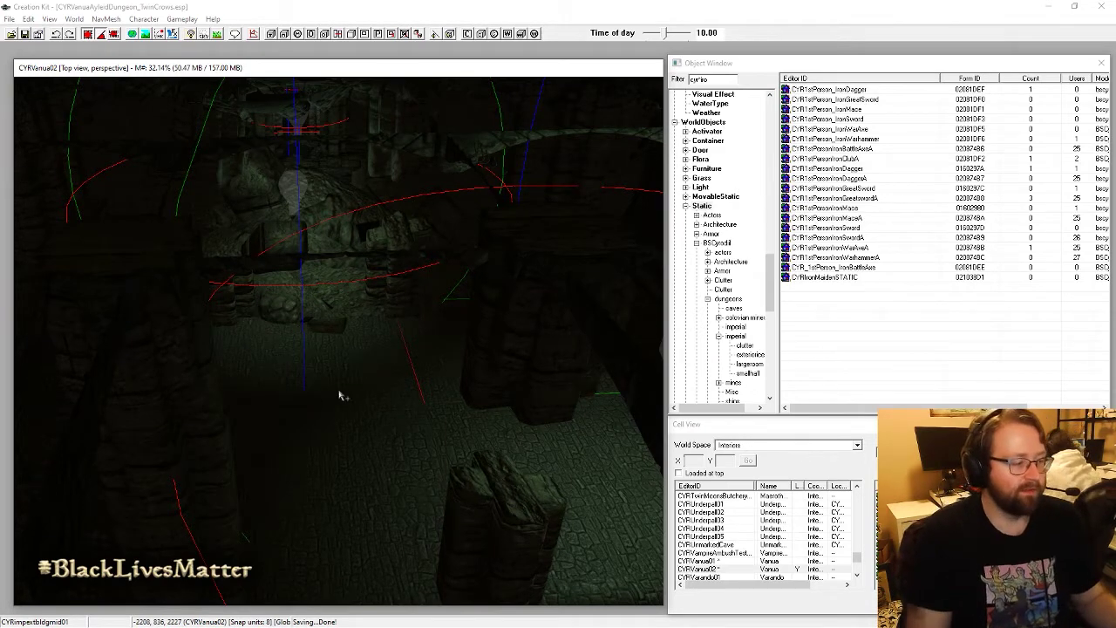
pyautogui.moveTo(351, 394); pyautogui.dragTo(391, 449, button='middle')
pyautogui.scroll(5, 392, 448)
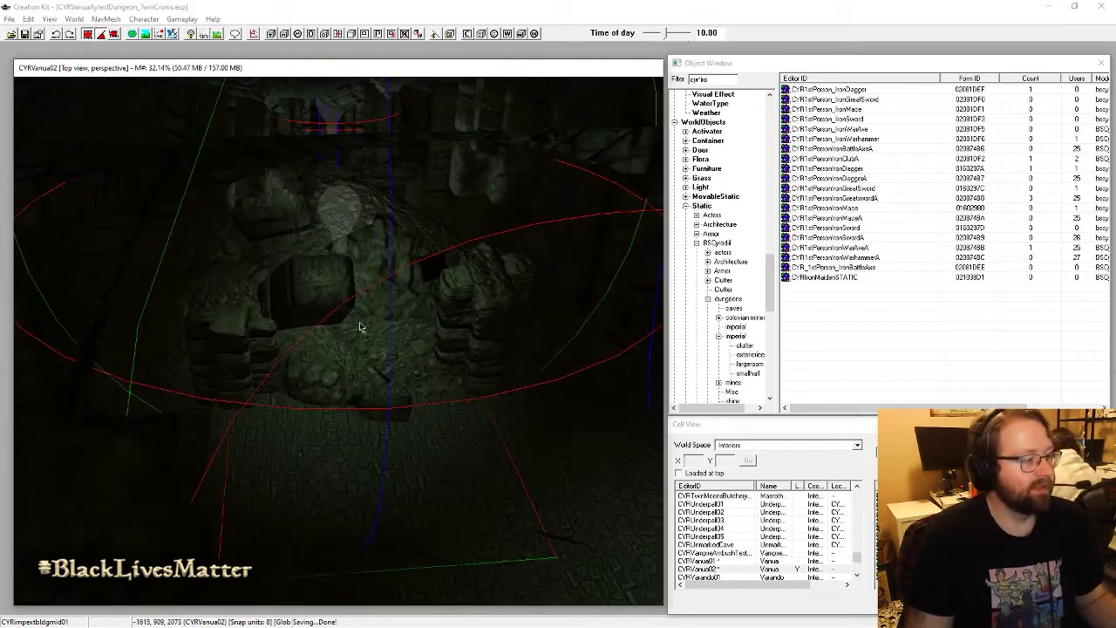
# Step: Select the CYRAyleidGreenLight above the rubble and inspect its lighting on the fallen blocks and neighbouring stumps
pyautogui.click(343, 219)
pyautogui.scroll(4, 411, 372)
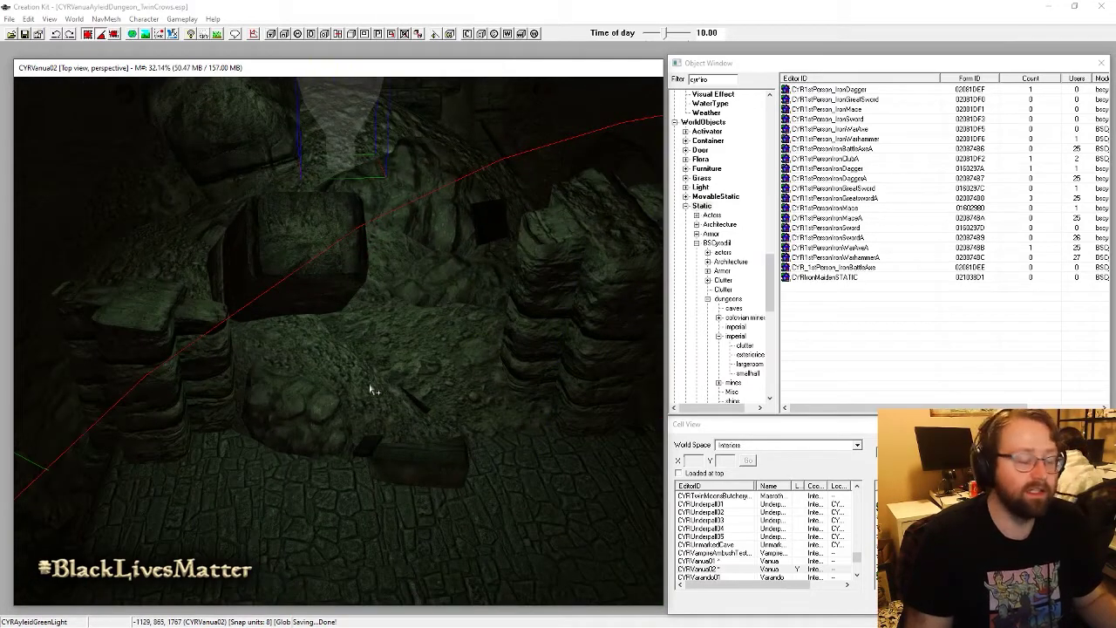
pyautogui.press('f')
pyautogui.moveTo(357, 359); pyautogui.dragTo(394, 373, button='middle')
pyautogui.press('x')
pyautogui.press('c')
pyautogui.moveTo(388, 228); pyautogui.dragTo(398, 228)
pyautogui.keyDown('shift'); pyautogui.moveTo(403, 292); pyautogui.dragTo(372, 396, button='middle'); pyautogui.keyUp('shift')
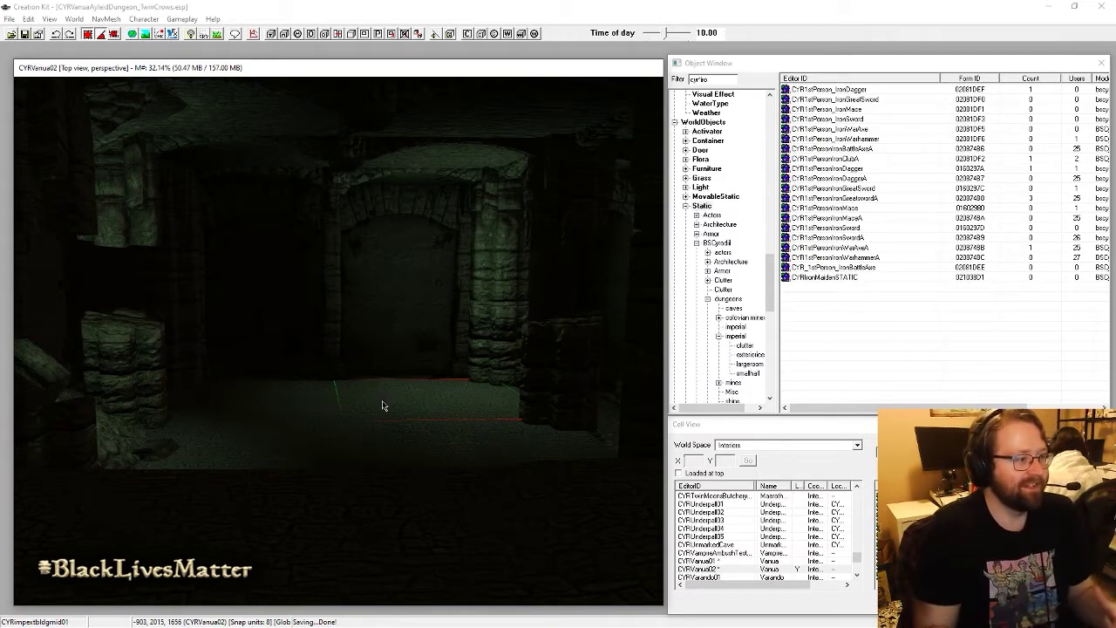
# Step: Review the arched recess and surrounding pillars with markers hidden, comparing the scene lighting with the fully bright view
pyautogui.moveTo(382, 405)
pyautogui.mouseDown()
pyautogui.moveTo(404, 438)
pyautogui.moveTo(376, 424)
pyautogui.mouseUp()
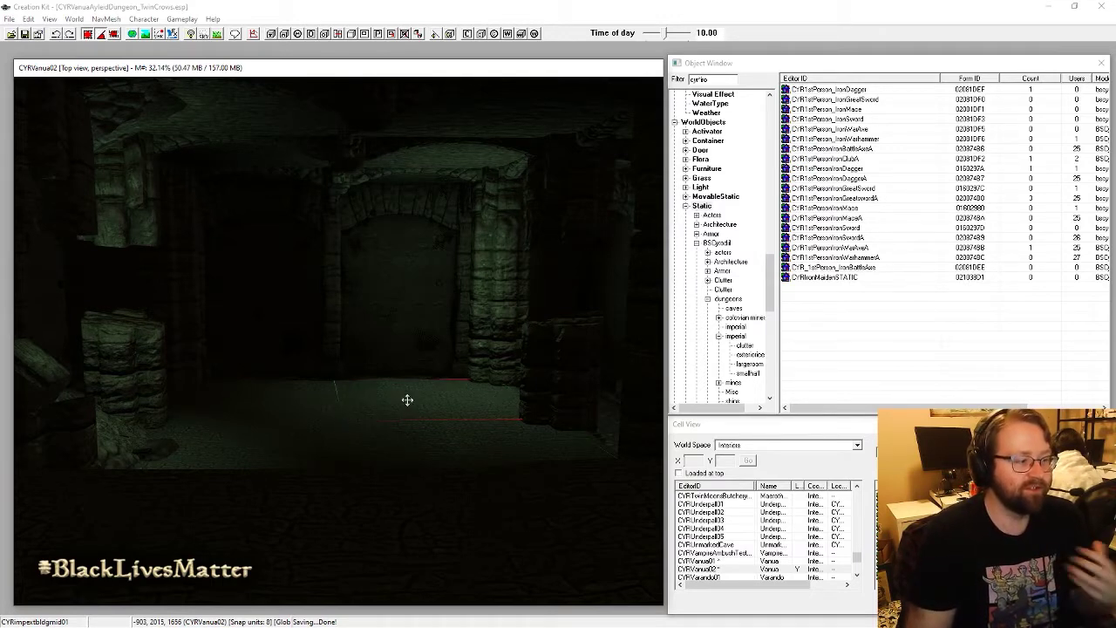
pyautogui.click(502, 311)
pyautogui.moveTo(502, 310); pyautogui.dragTo(398, 352, button='middle')
pyautogui.click(368, 360)
pyautogui.press('a')
pyautogui.click(359, 316)
pyautogui.moveTo(360, 315); pyautogui.dragTo(476, 392, button='middle')
pyautogui.press('a')
pyautogui.moveTo(407, 382); pyautogui.dragTo(435, 390, button='middle')
pyautogui.press('a')
pyautogui.click(326, 347)
pyautogui.moveTo(325, 347); pyautogui.dragTo(366, 370, button='middle')
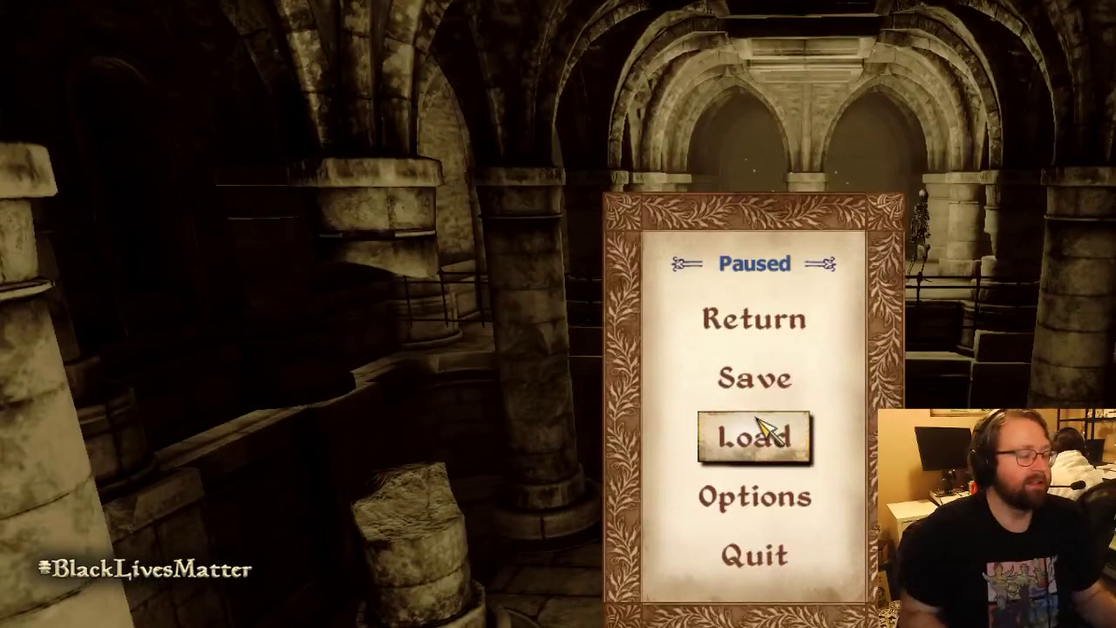
# Step: Switch to Oblivion, resume the paused game and examine the original hall's broken stump, hanging upper piece and lighting
pyautogui.click(755, 338)
pyautogui.press('w')
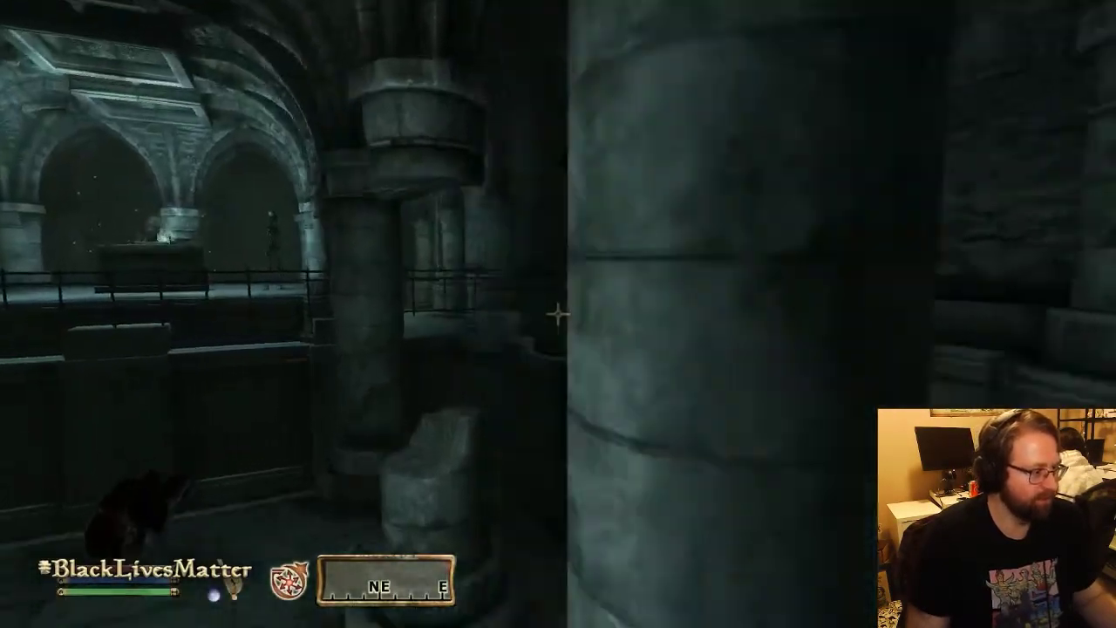
pyautogui.press('w')
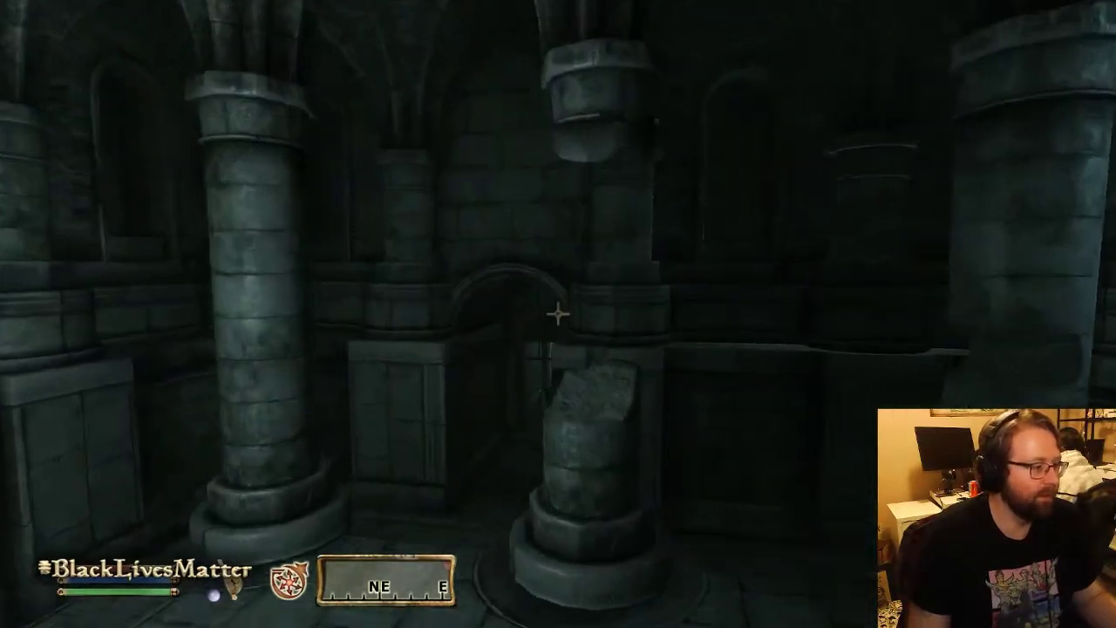
pyautogui.press('Escape')
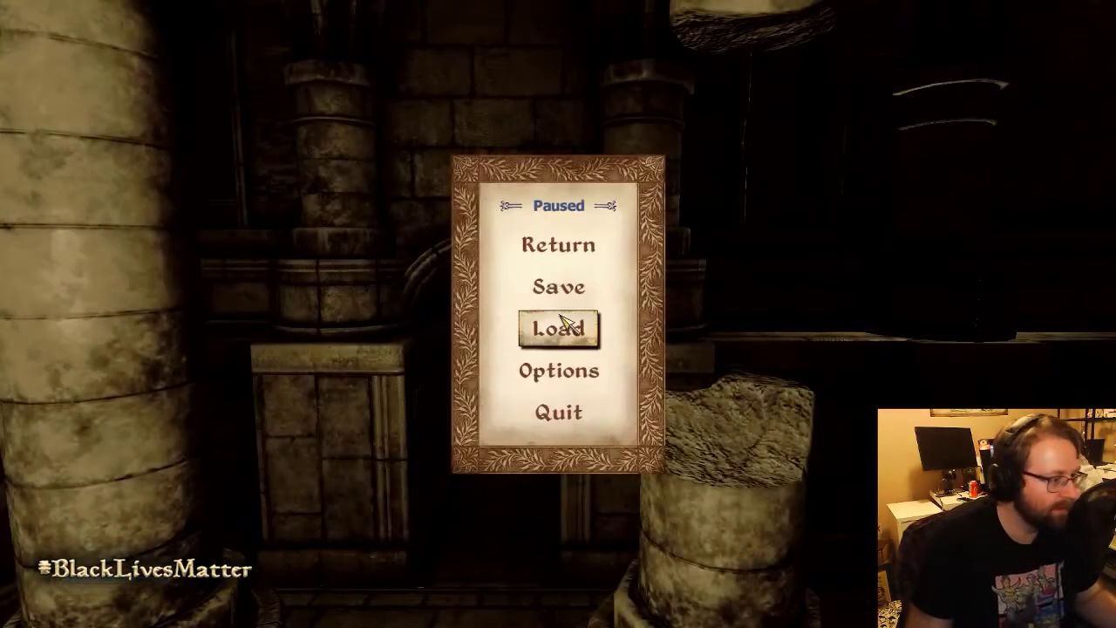
pyautogui.click(565, 248)
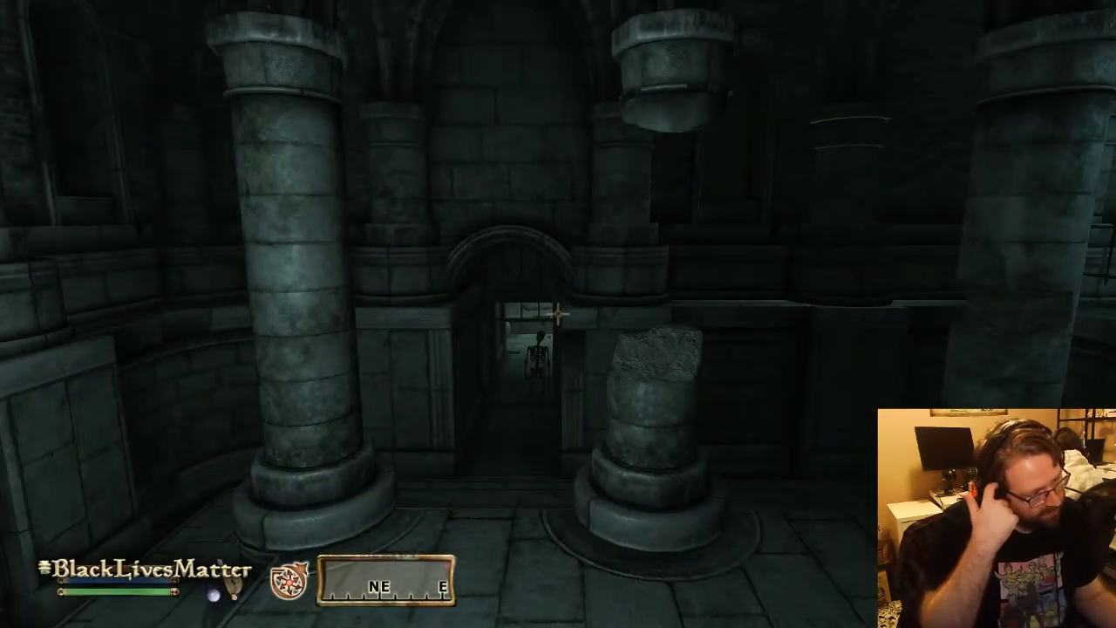
# Step: Examine the arched passage beside the broken stump in the original hall, pause the game and return to the Creation Kit
pyautogui.press('a')
pyautogui.press('w')
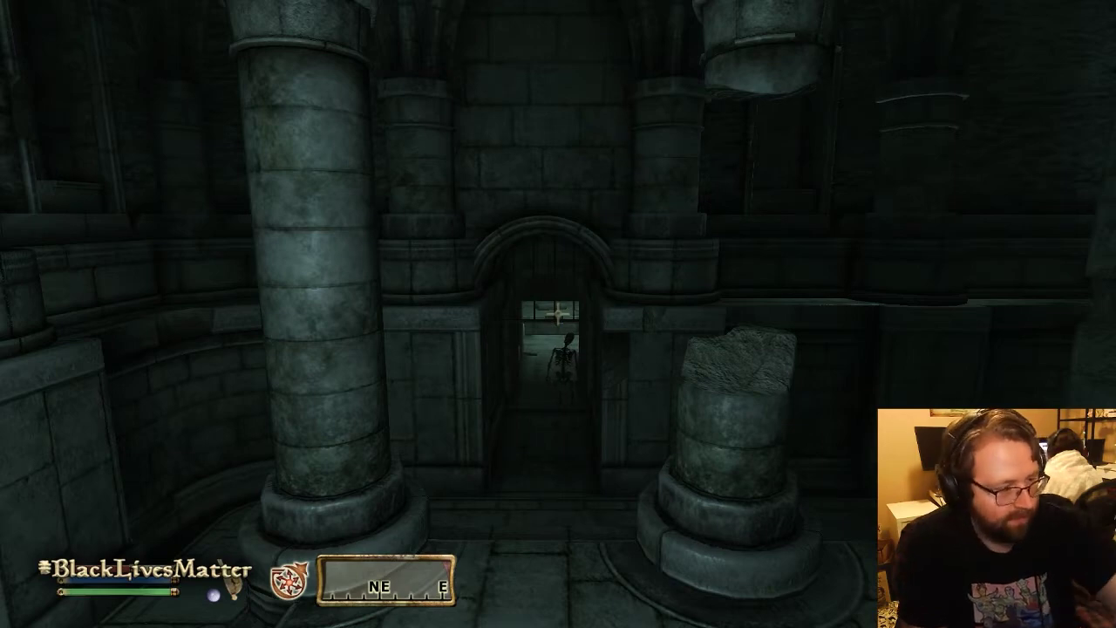
pyautogui.press('d')
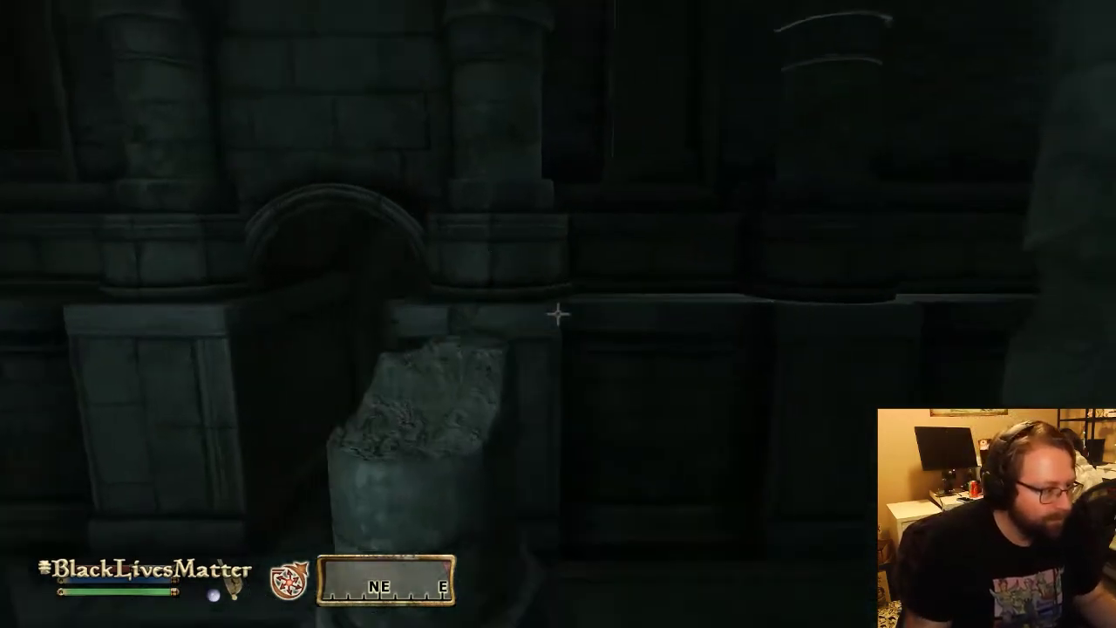
pyautogui.press('a')
pyautogui.press('Escape')
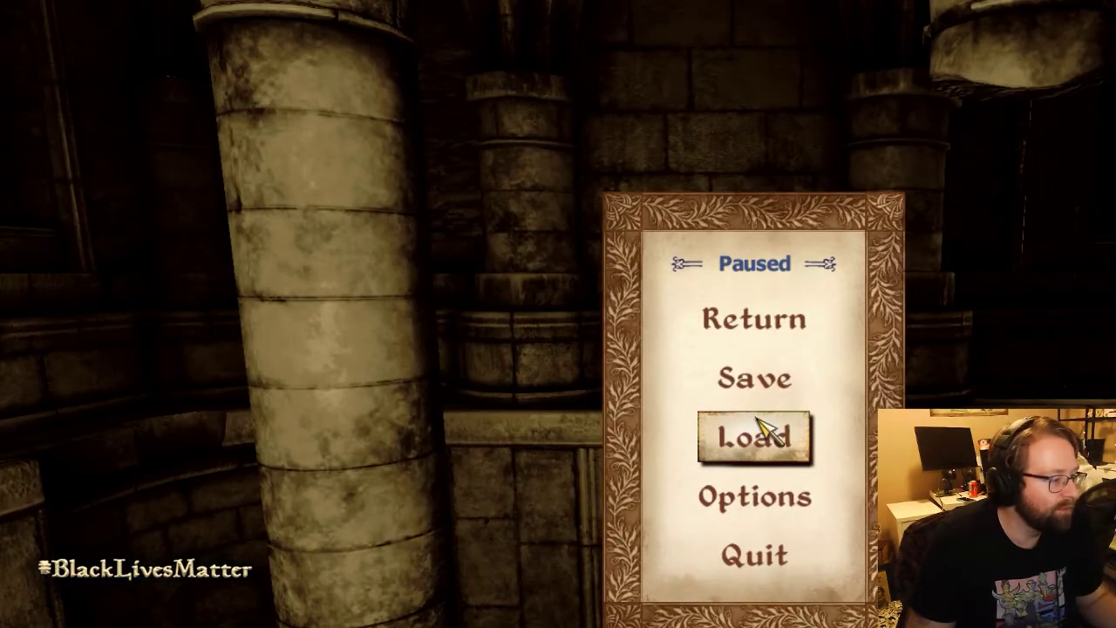
pyautogui.hotkey('alt', 'Tab')
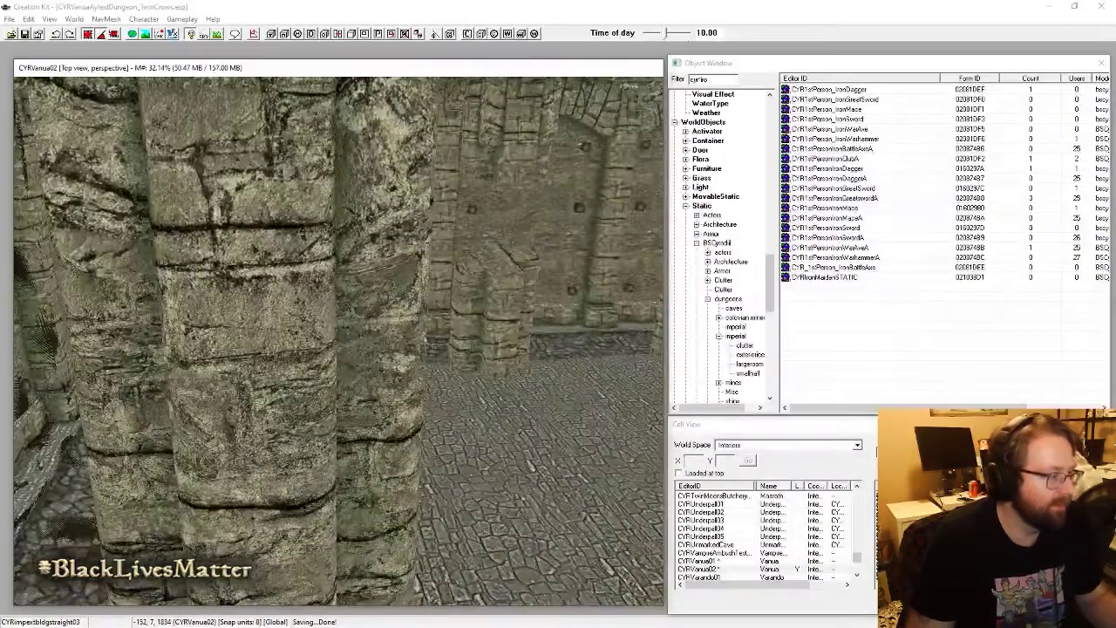
# Step: Filter the object list for "cyr*lroom" and preview the colovian mine door piece ending in roomdoor01
pyautogui.moveTo(434, 267); pyautogui.dragTo(311, 251, button='middle')
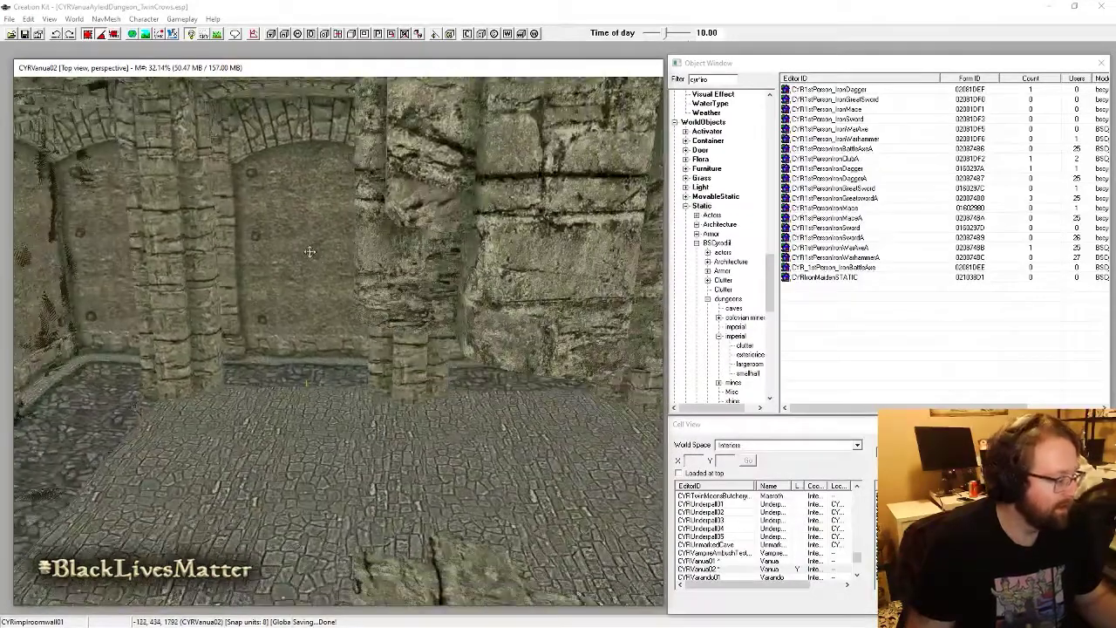
pyautogui.moveTo(698, 79); pyautogui.dragTo(752, 76)
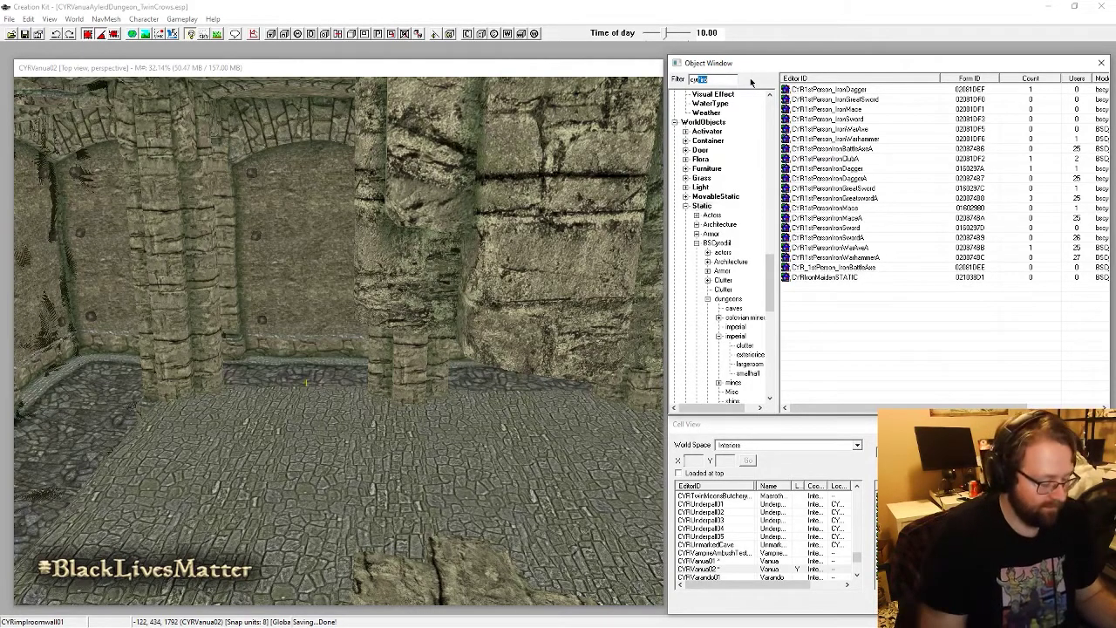
pyautogui.press('BackSpace')
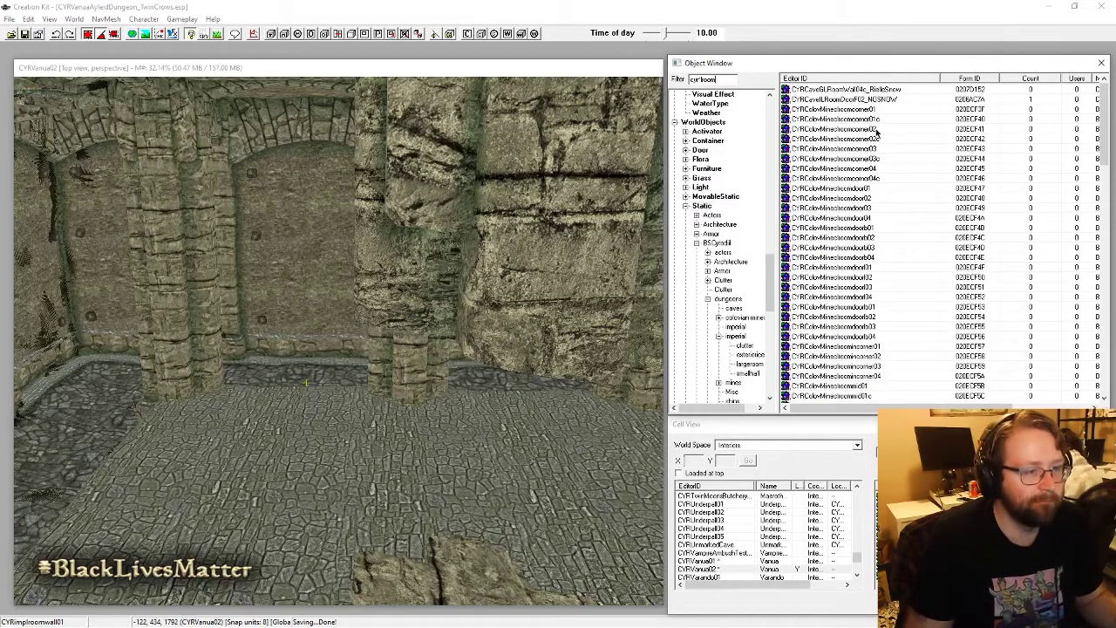
pyautogui.scroll(-2, 884, 243)
pyautogui.rightClick(868, 131)
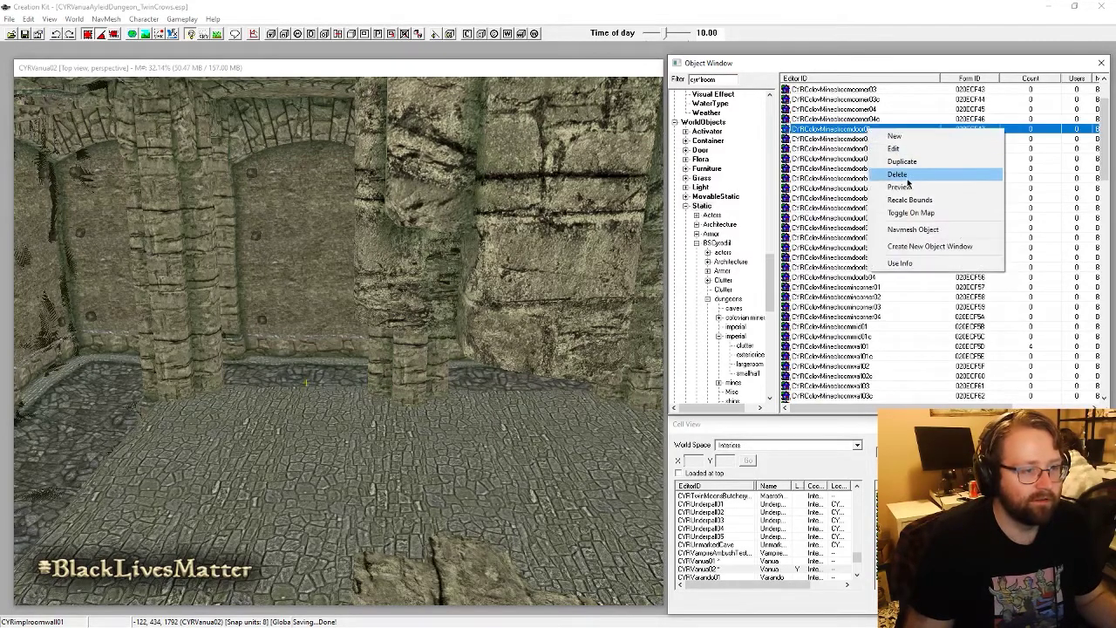
pyautogui.click(904, 187)
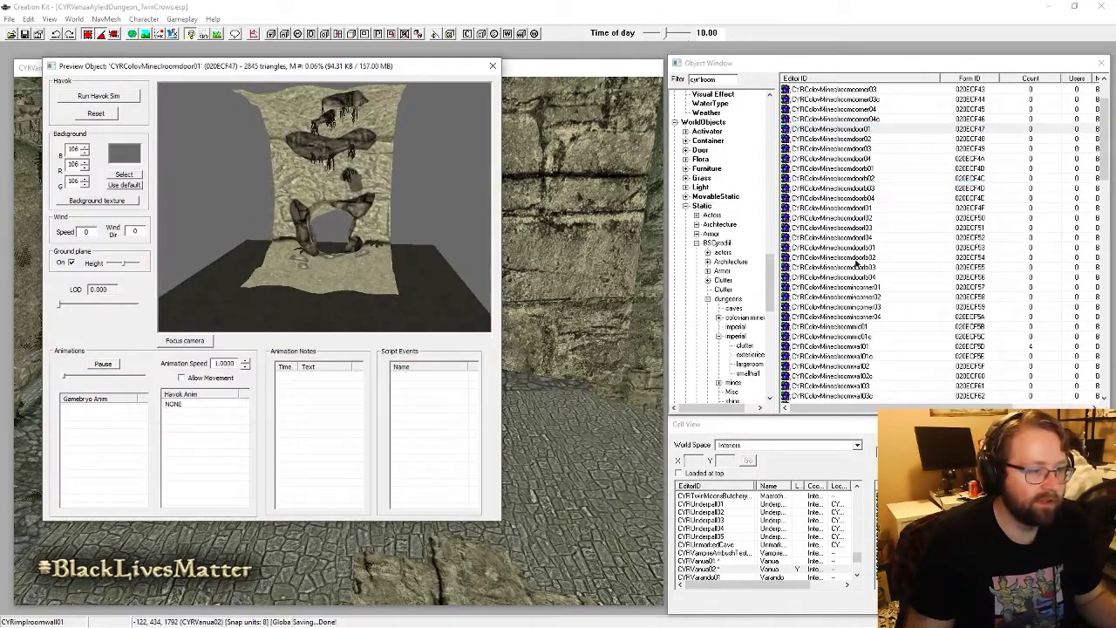
# Step: Narrow the object filter to "cyr*imp*lroom" and preview CYRimplroomdoor01, keeping the recessed wall in view for comparison
pyautogui.click(695, 78)
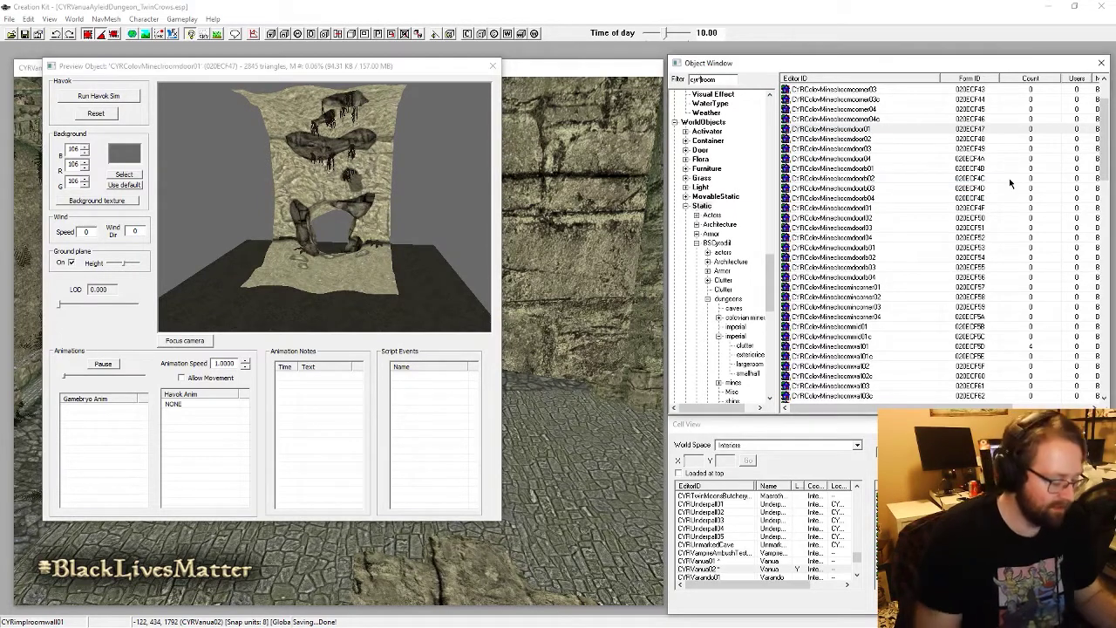
pyautogui.write('*')
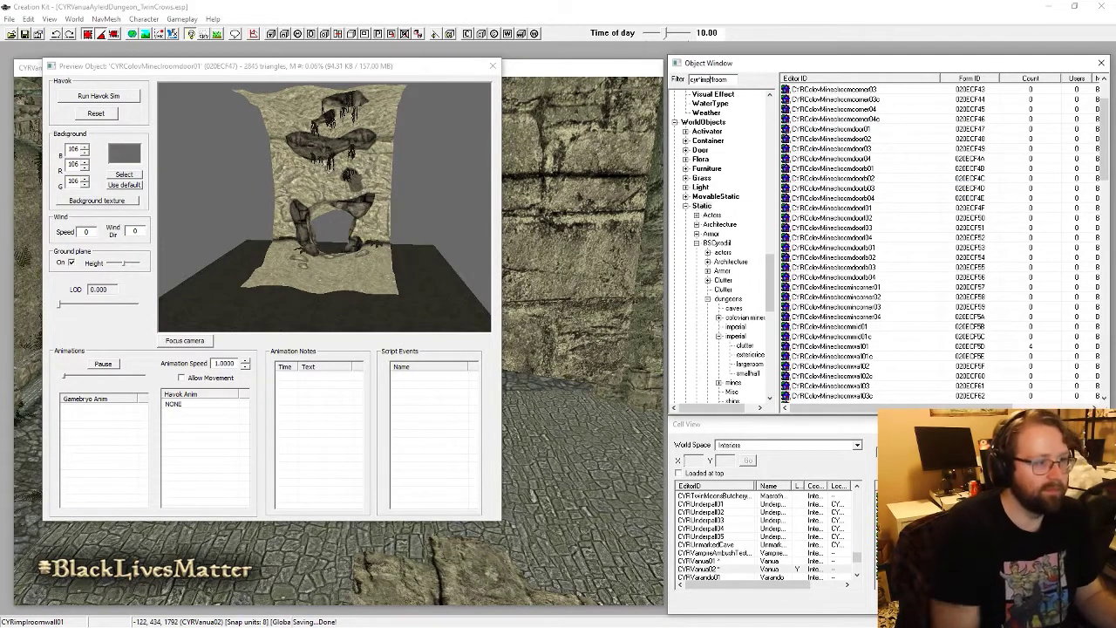
pyautogui.scroll(-5, 1011, 183)
pyautogui.click(847, 121)
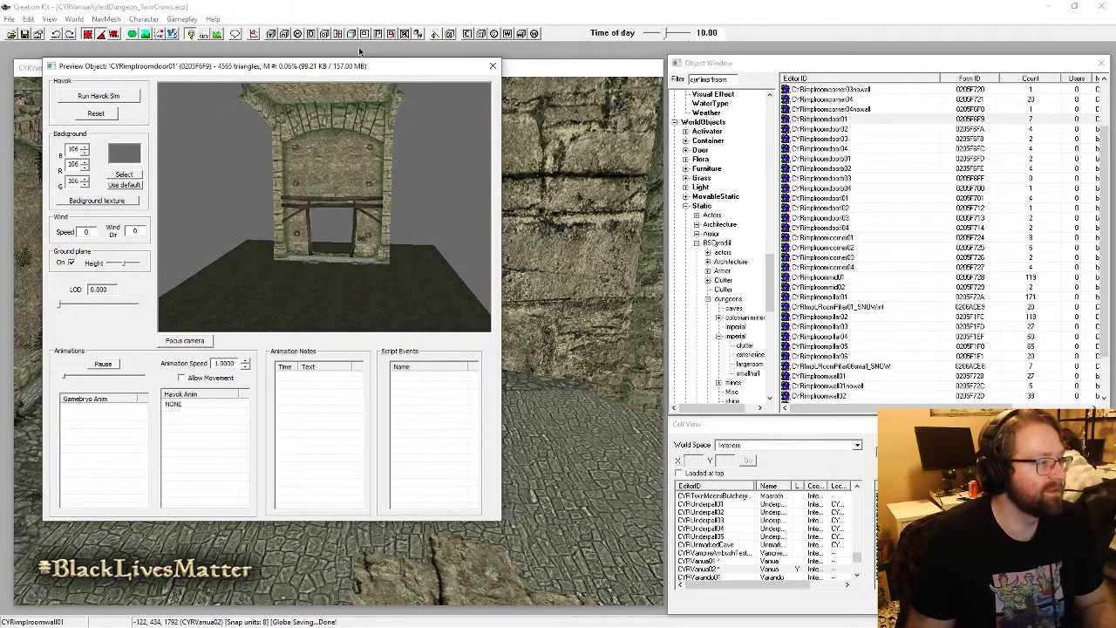
pyautogui.moveTo(355, 70); pyautogui.dragTo(538, 270)
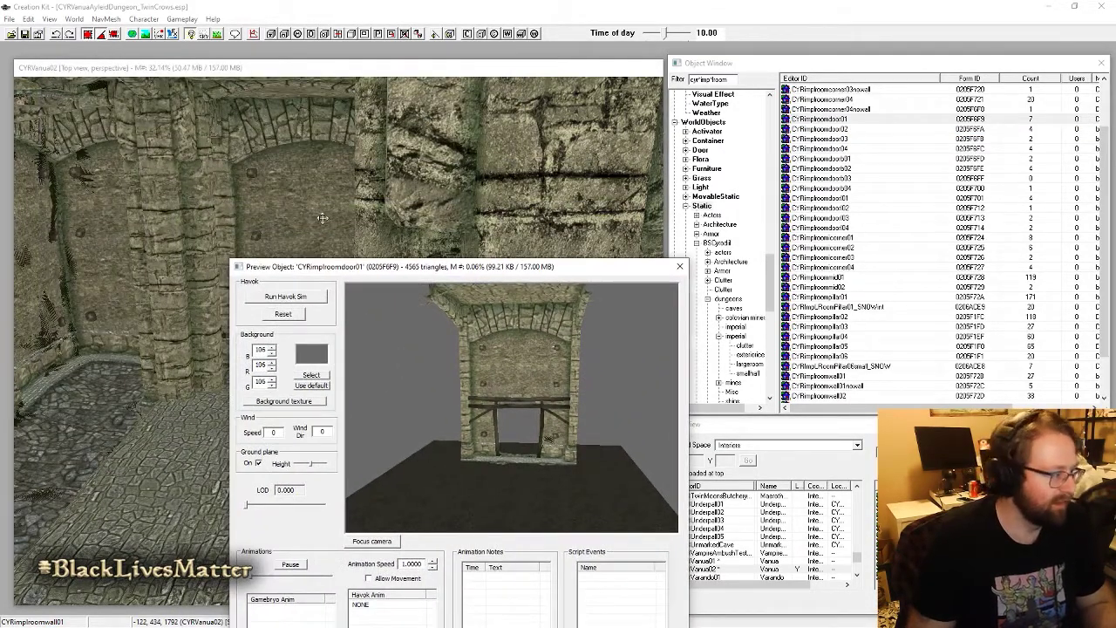
# Step: Replace only the arched CYRimplroomwall01 wall section beyond the open floor with CYRimplroomdoor01, and close the preview
pyautogui.click(323, 219)
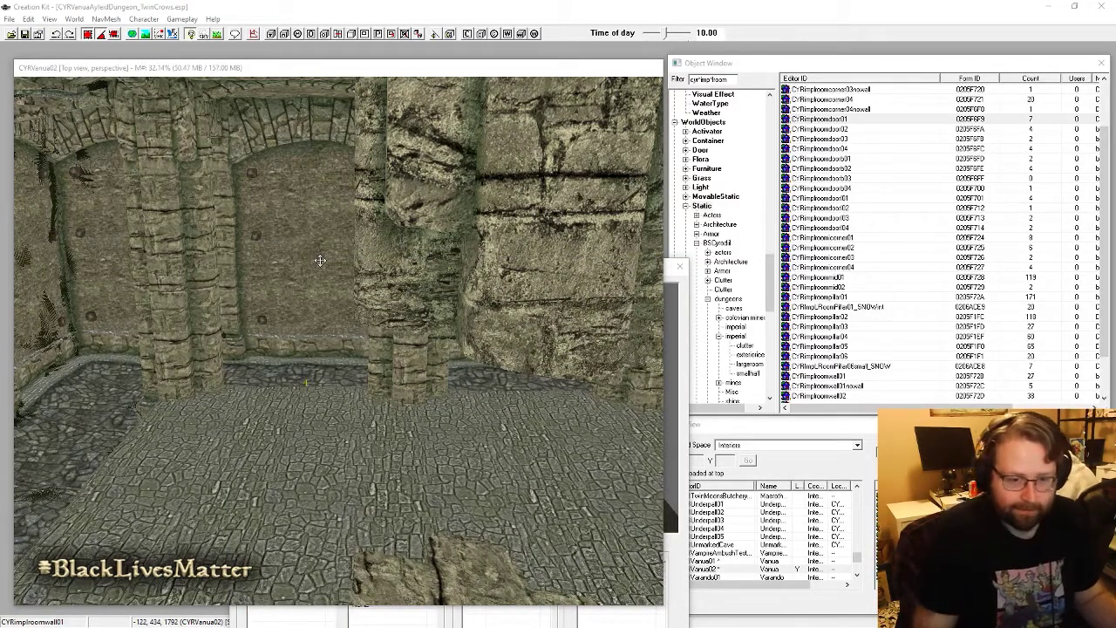
pyautogui.hotkey('ctrl', 's')
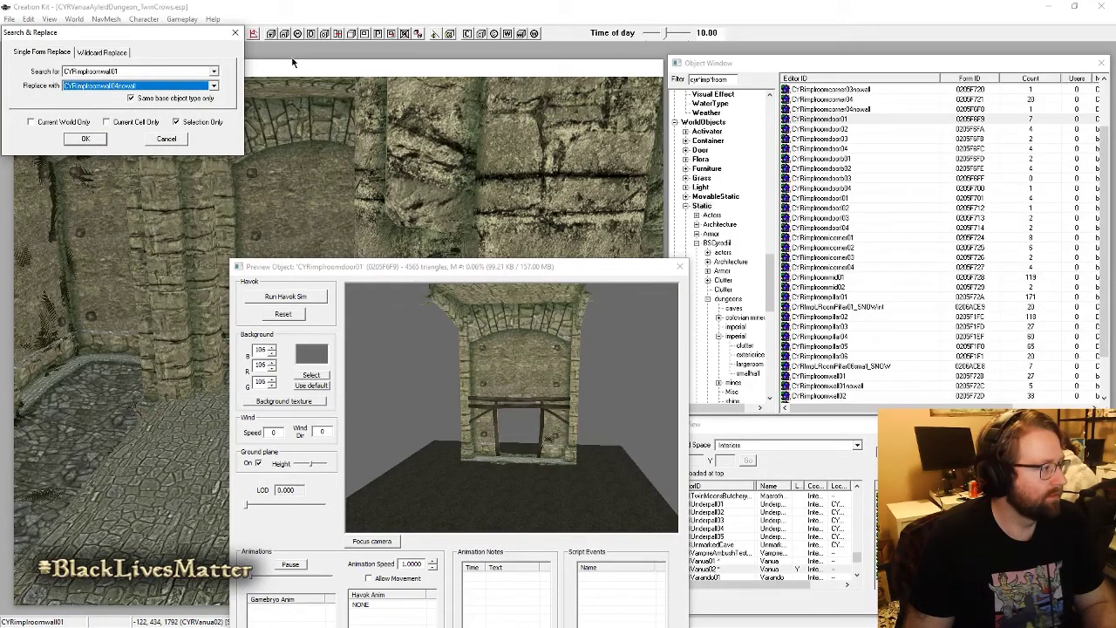
pyautogui.press('Down')
pyautogui.click(207, 85)
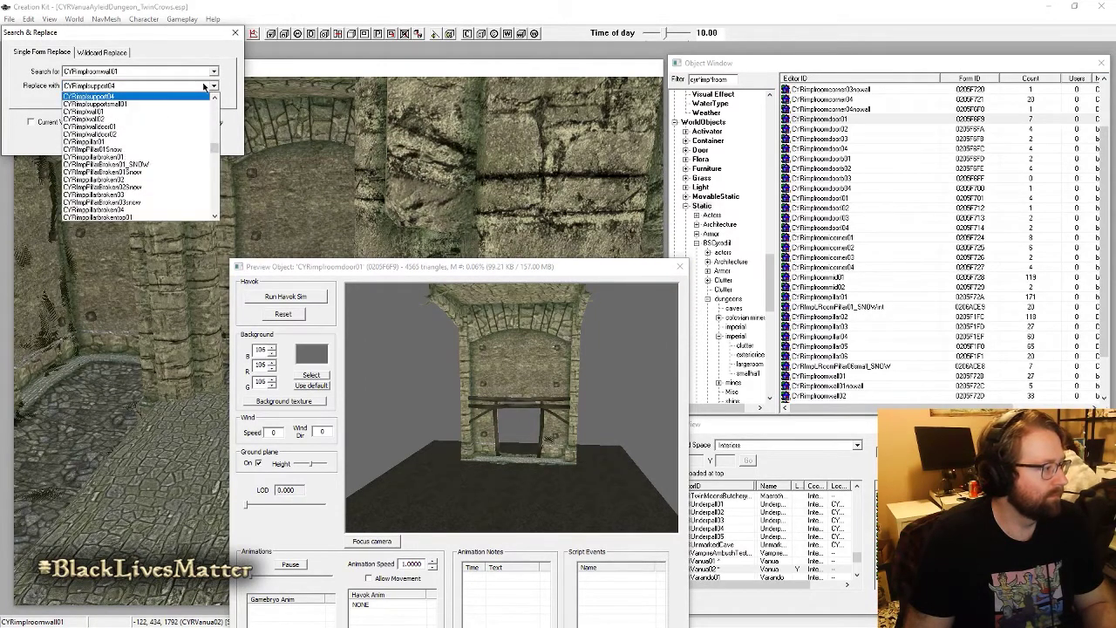
pyautogui.scroll(5, 150, 126)
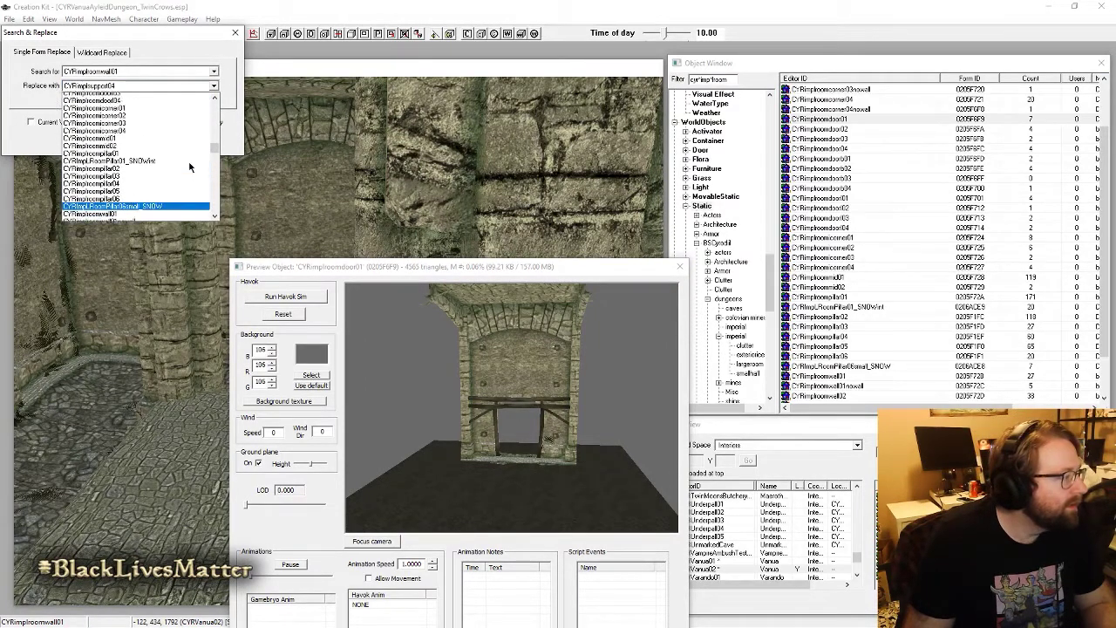
pyautogui.scroll(2, 149, 121)
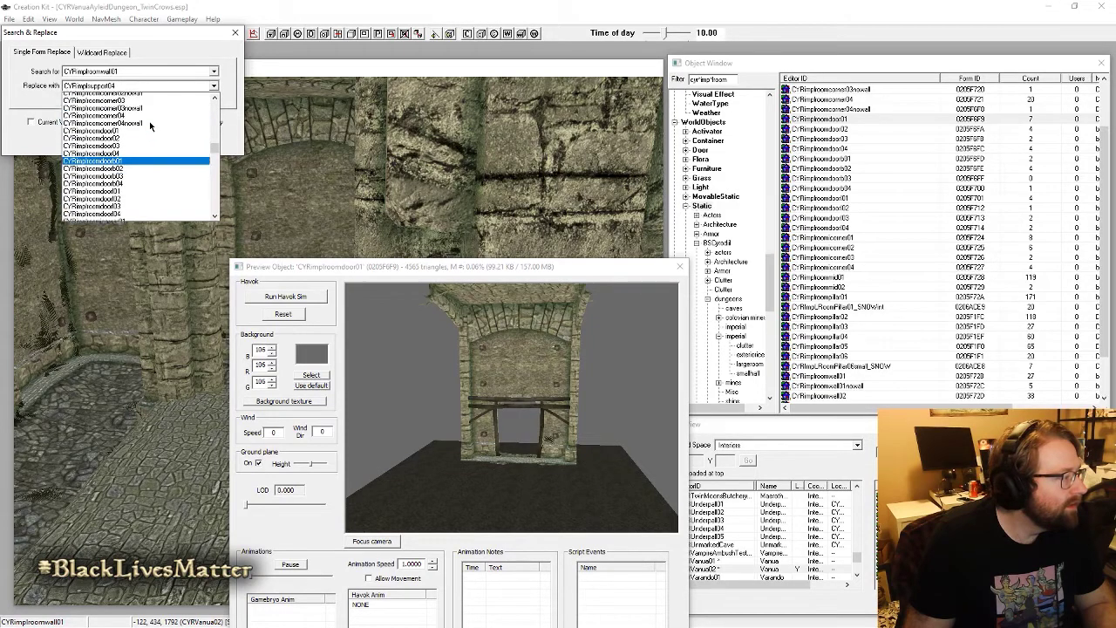
pyautogui.click(142, 137)
pyautogui.click(84, 138)
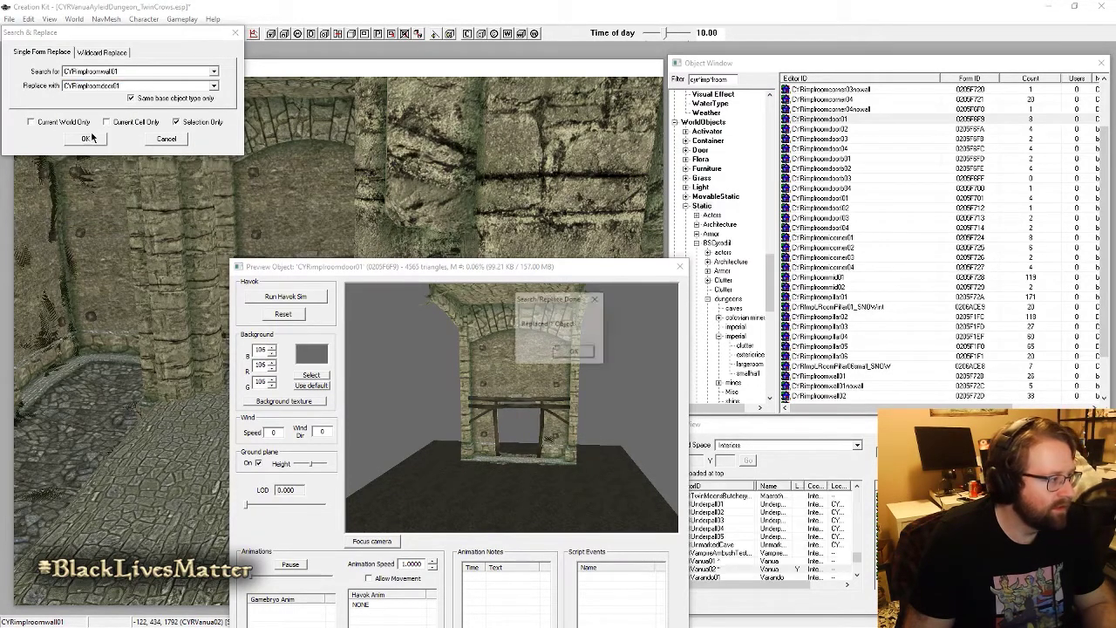
pyautogui.click(676, 269)
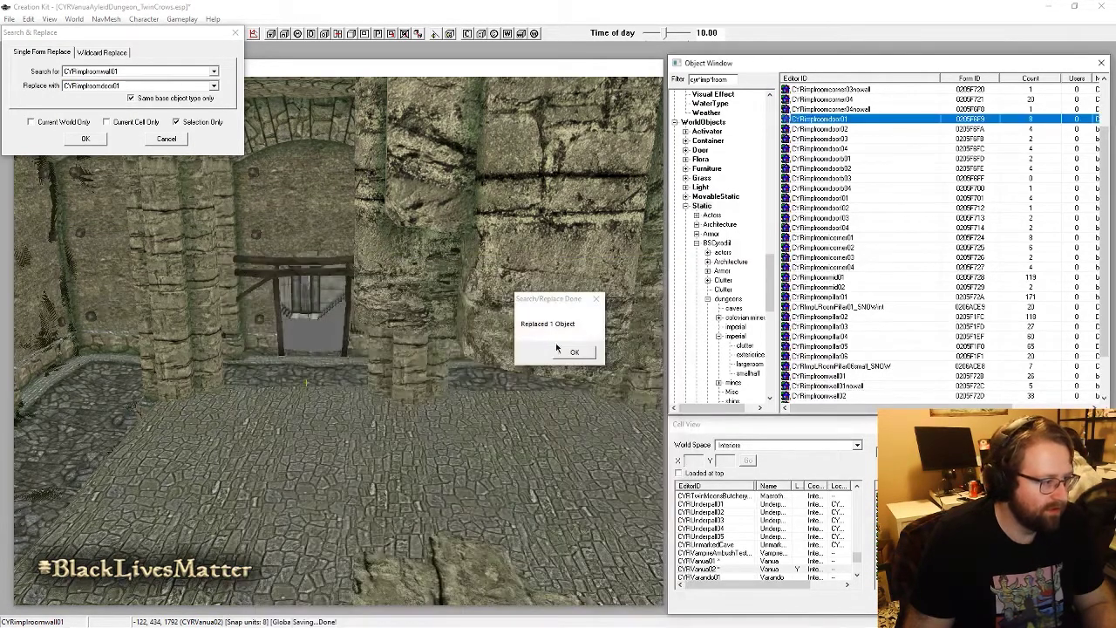
pyautogui.click(574, 352)
# Step: Inspect the new doorway between the full pillar and the broken stump under the scene lighting
pyautogui.press('a')
pyautogui.keyDown('shift'); pyautogui.moveTo(322, 376); pyautogui.dragTo(354, 362, button='middle'); pyautogui.keyUp('shift')
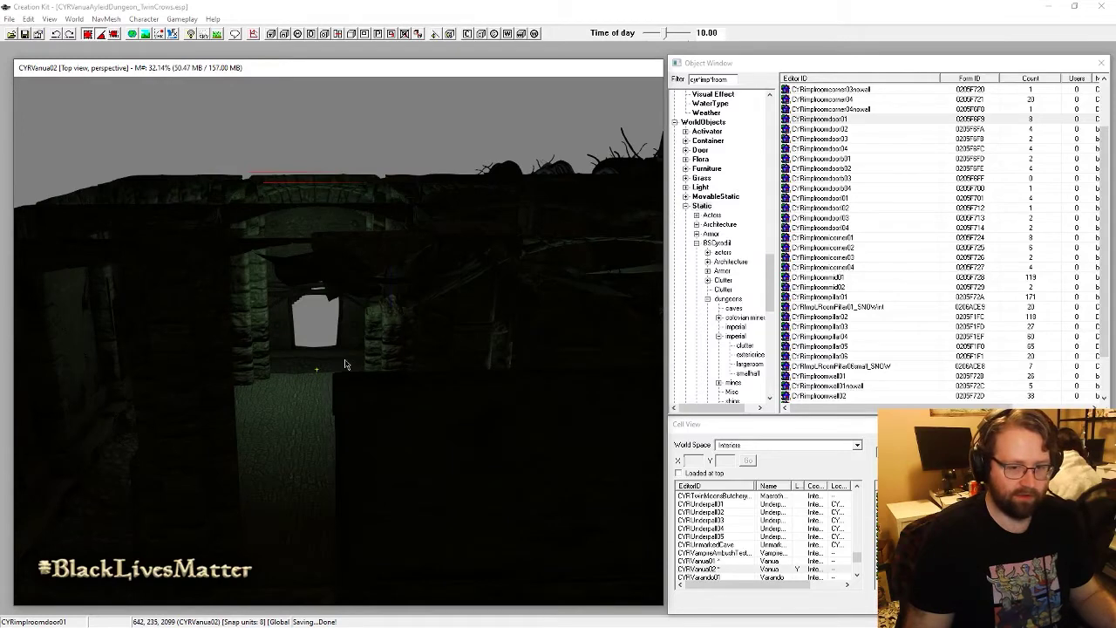
pyautogui.scroll(2, 329, 390)
pyautogui.keyDown('shift'); pyautogui.moveTo(343, 392); pyautogui.dragTo(254, 373, button='middle'); pyautogui.keyUp('shift')
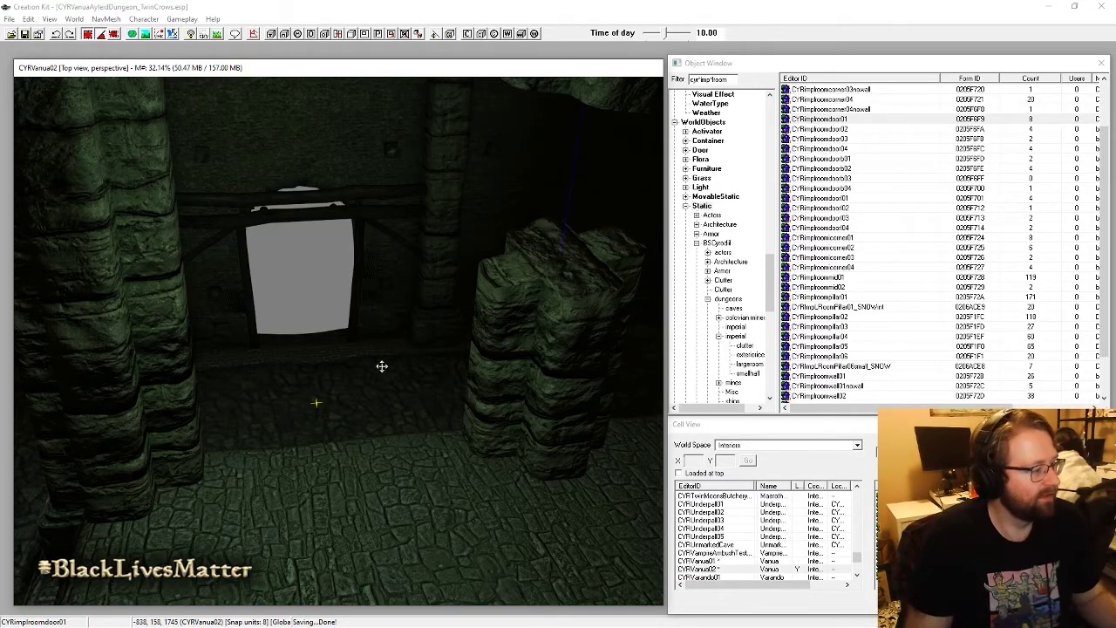
pyautogui.keyDown('shift'); pyautogui.moveTo(382, 366); pyautogui.dragTo(349, 360, button='middle'); pyautogui.keyUp('shift')
# Step: Preview CYRimplroomdoor02 as an alternative door piece and close the preview
pyautogui.rightClick(845, 131)
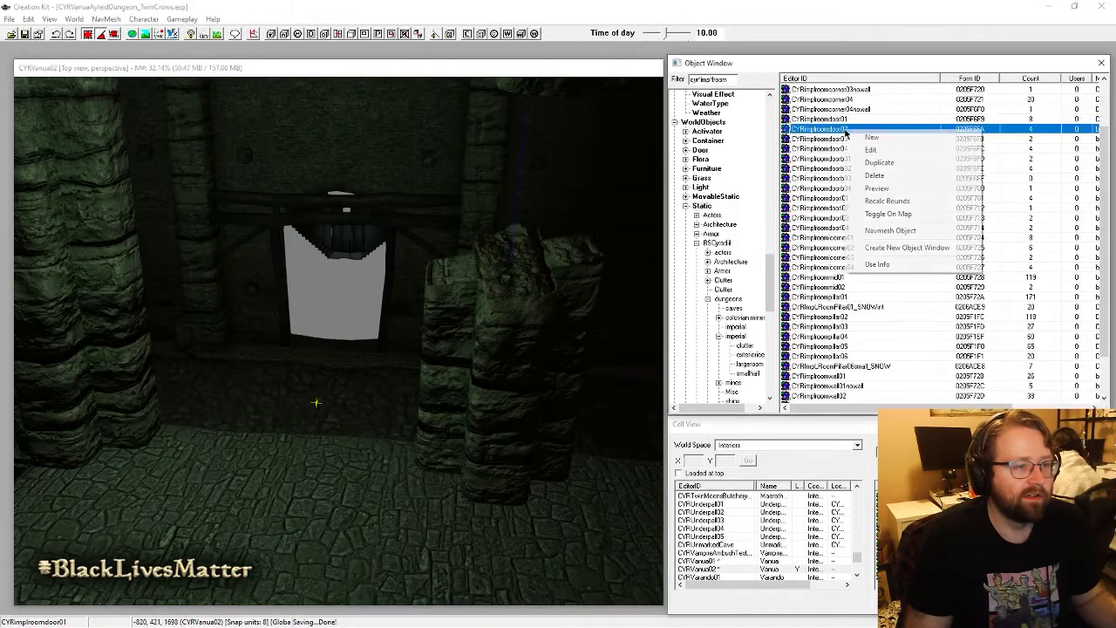
pyautogui.click(877, 187)
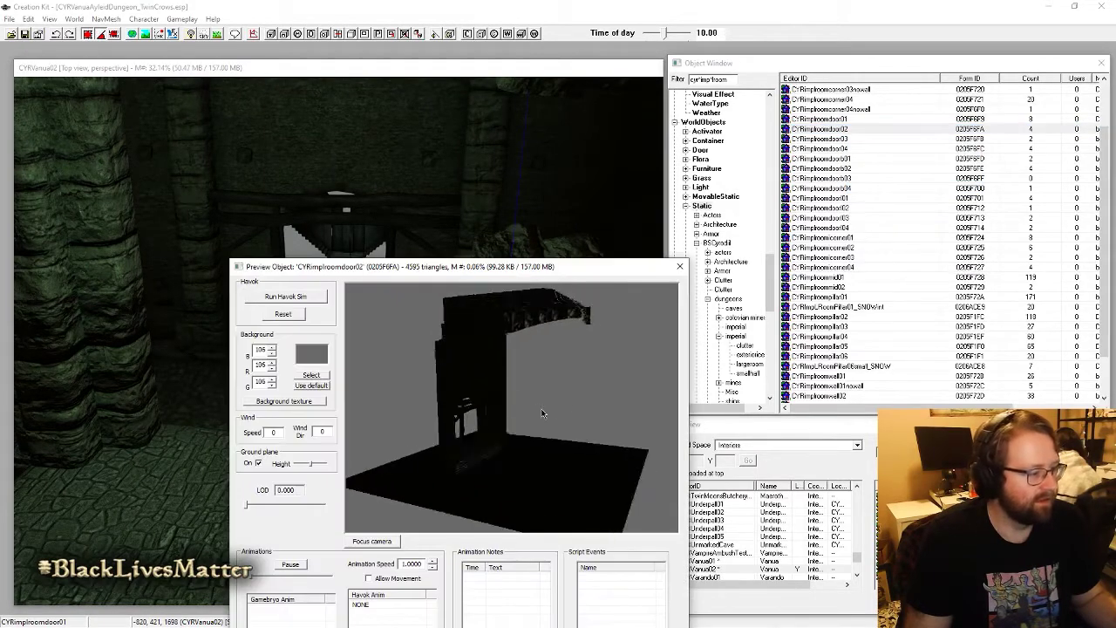
pyautogui.click(680, 266)
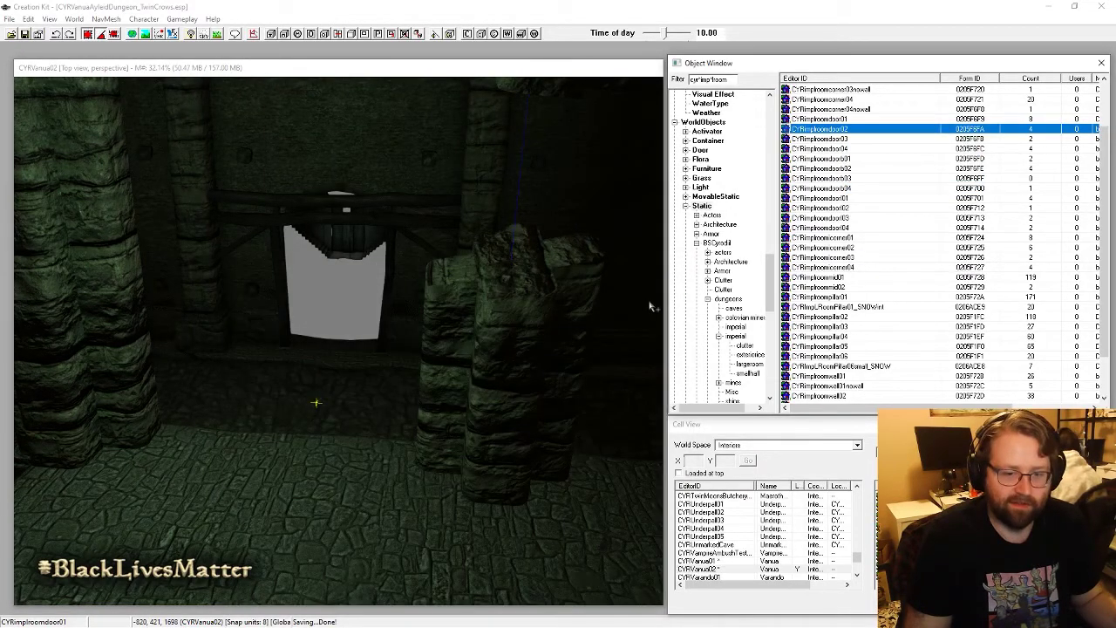
# Step: Check the Ayleid stairs entrance piece behind the doorway opening, and view the surrounding hall fully bright
pyautogui.click(333, 213)
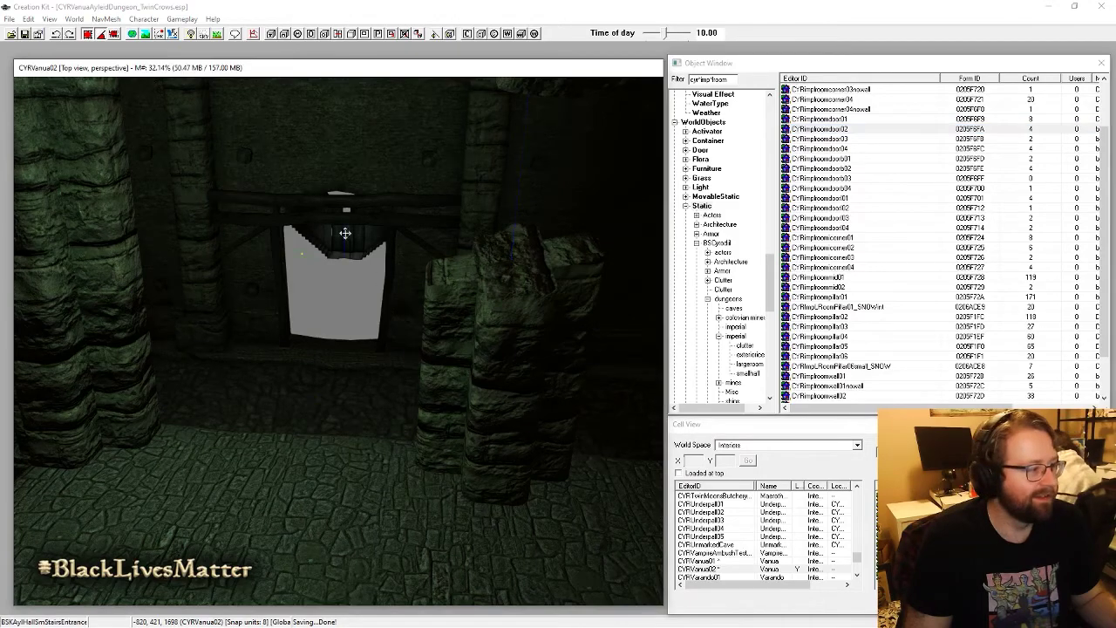
pyautogui.keyDown('shift'); pyautogui.moveTo(366, 207); pyautogui.dragTo(374, 239, button='middle'); pyautogui.keyUp('shift')
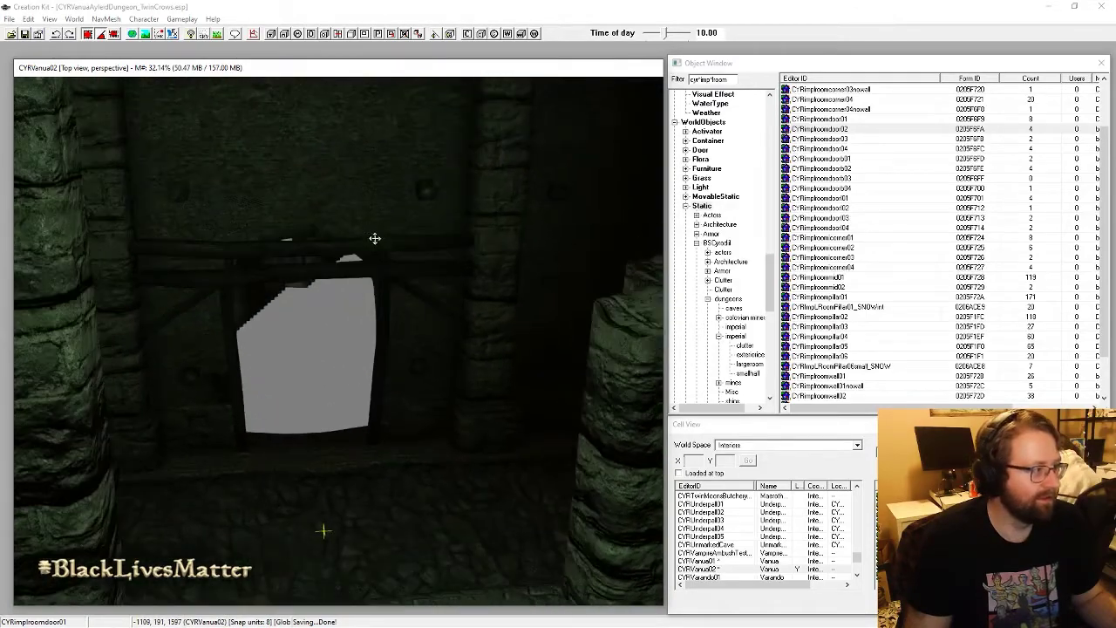
pyautogui.press('a')
pyautogui.scroll(-8, 375, 331)
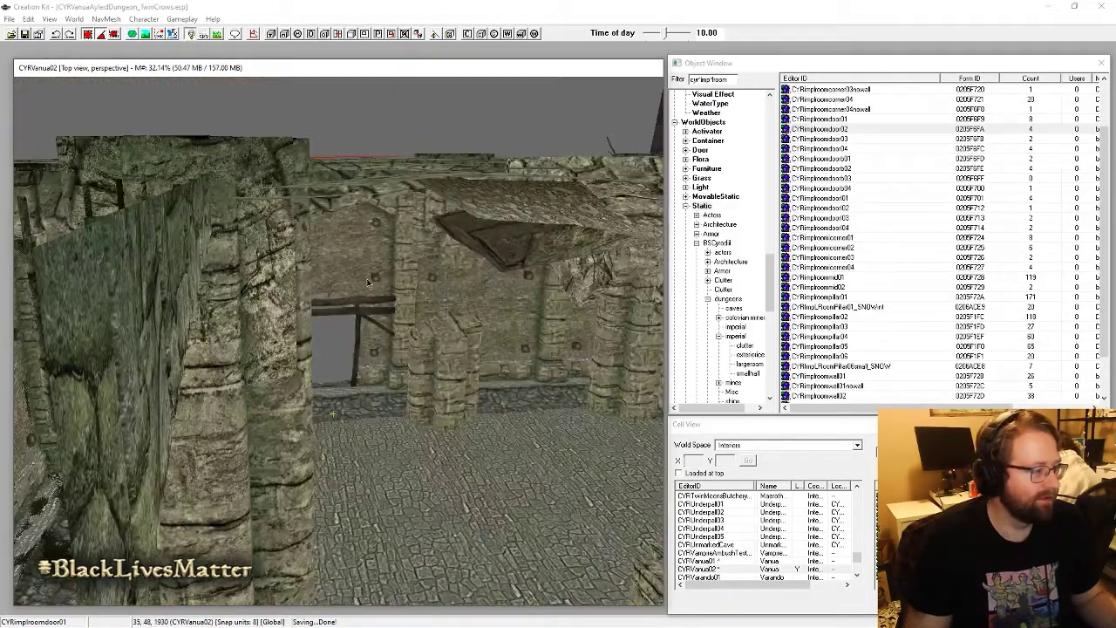
pyautogui.keyDown('shift'); pyautogui.moveTo(366, 288); pyautogui.dragTo(506, 309, button='middle'); pyautogui.keyUp('shift')
# Step: Examine the doorway, its neighbouring pillars and the side aisle from several angles under the scene lighting
pyautogui.press('a')
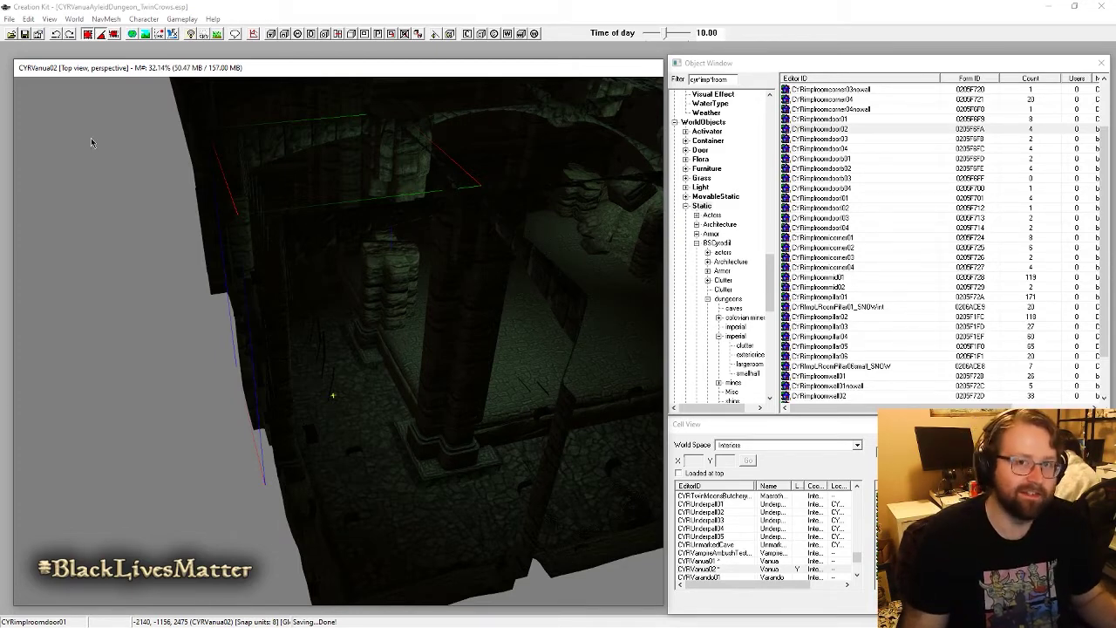
pyautogui.scroll(5, 406, 367)
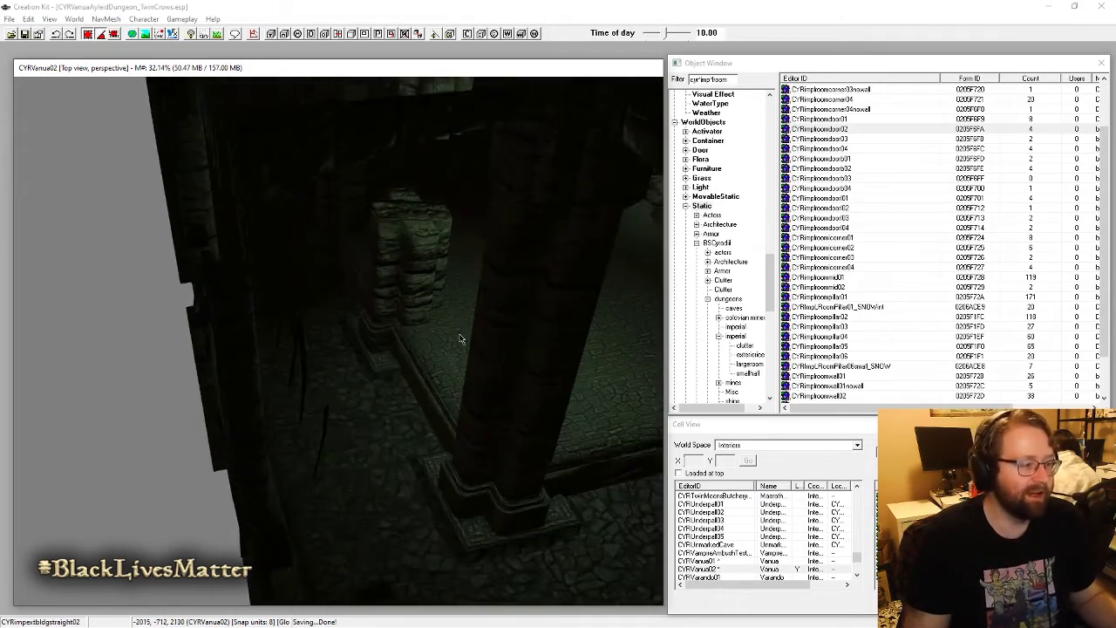
pyautogui.keyDown('shift'); pyautogui.moveTo(428, 358); pyautogui.dragTo(352, 354, button='middle'); pyautogui.keyUp('shift')
pyautogui.scroll(4, 340, 352)
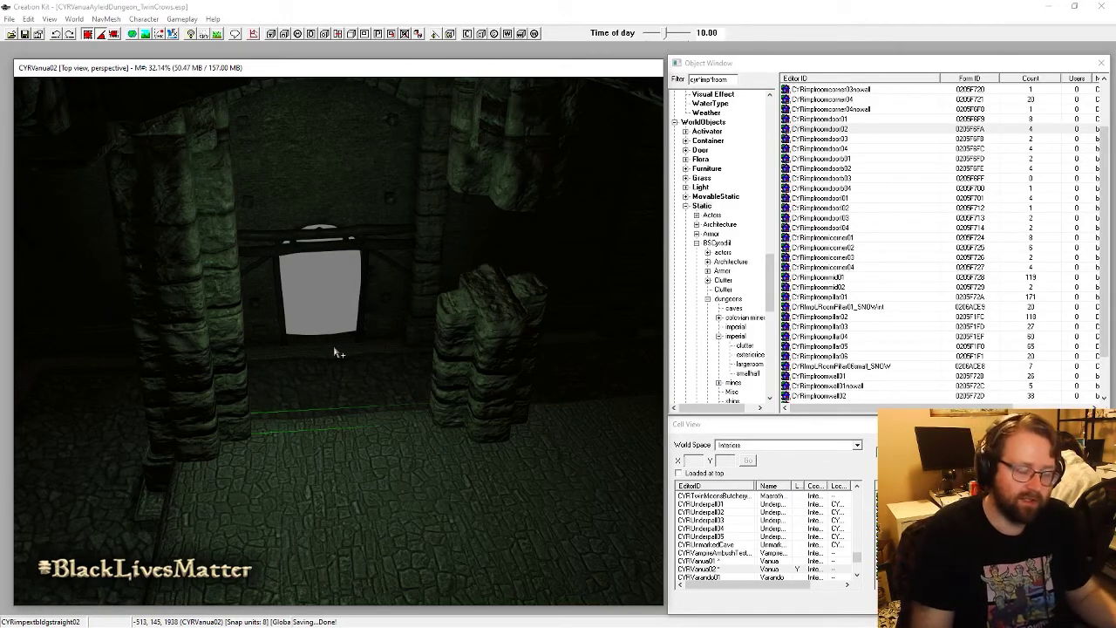
pyautogui.scroll(3, 375, 352)
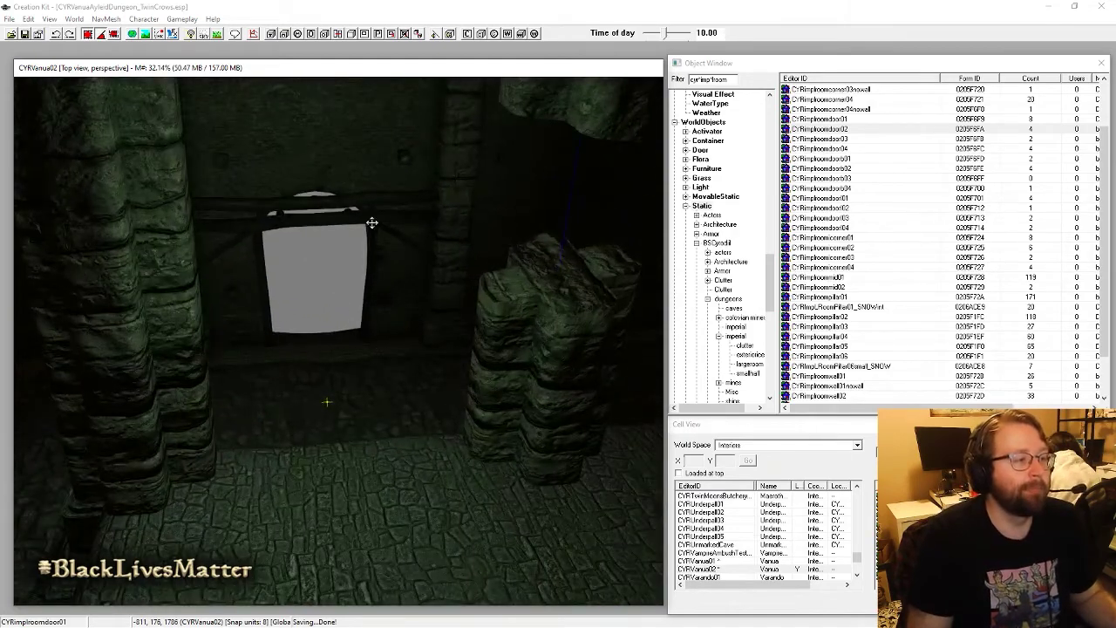
pyautogui.moveTo(375, 222); pyautogui.dragTo(445, 234, button='middle')
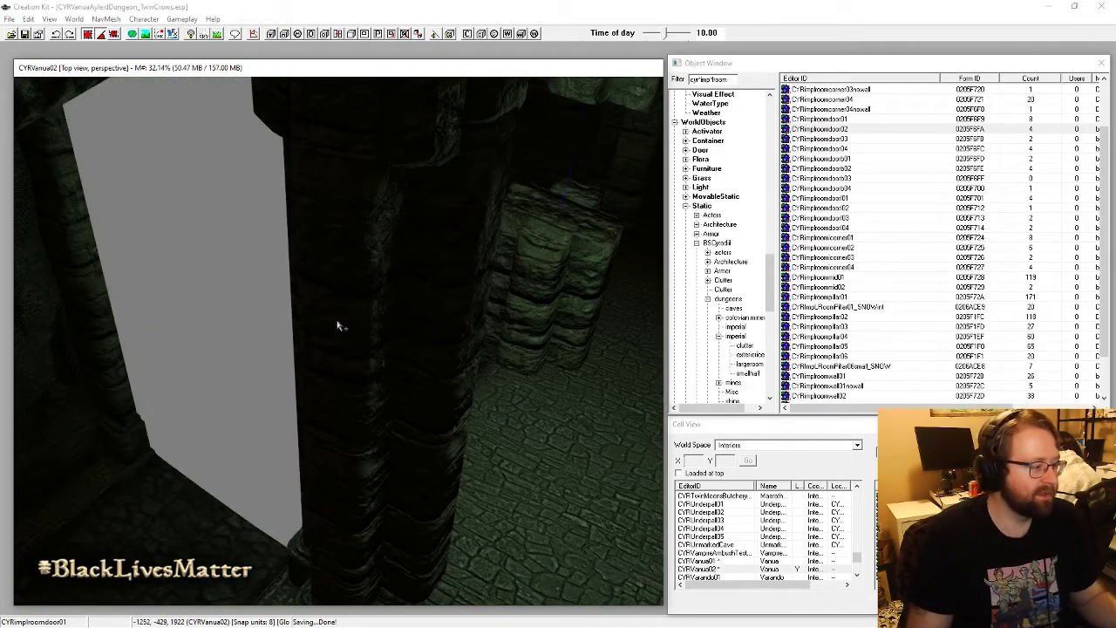
pyautogui.keyDown('shift'); pyautogui.moveTo(238, 356); pyautogui.dragTo(185, 359, button='middle'); pyautogui.keyUp('shift')
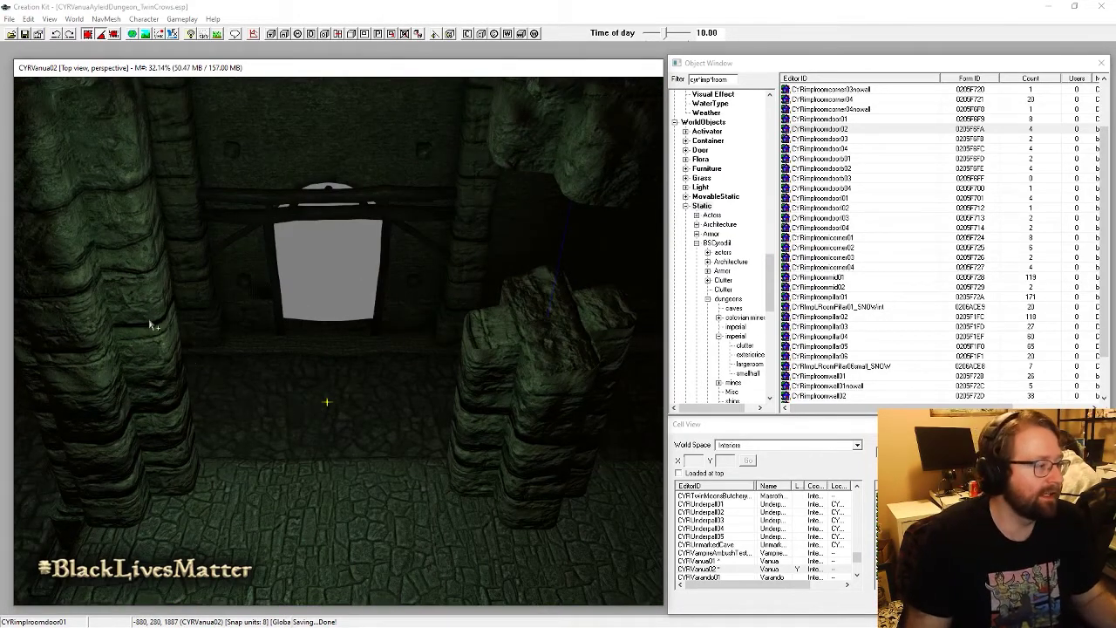
pyautogui.keyDown('shift'); pyautogui.moveTo(309, 334); pyautogui.dragTo(429, 384, button='middle'); pyautogui.keyUp('shift')
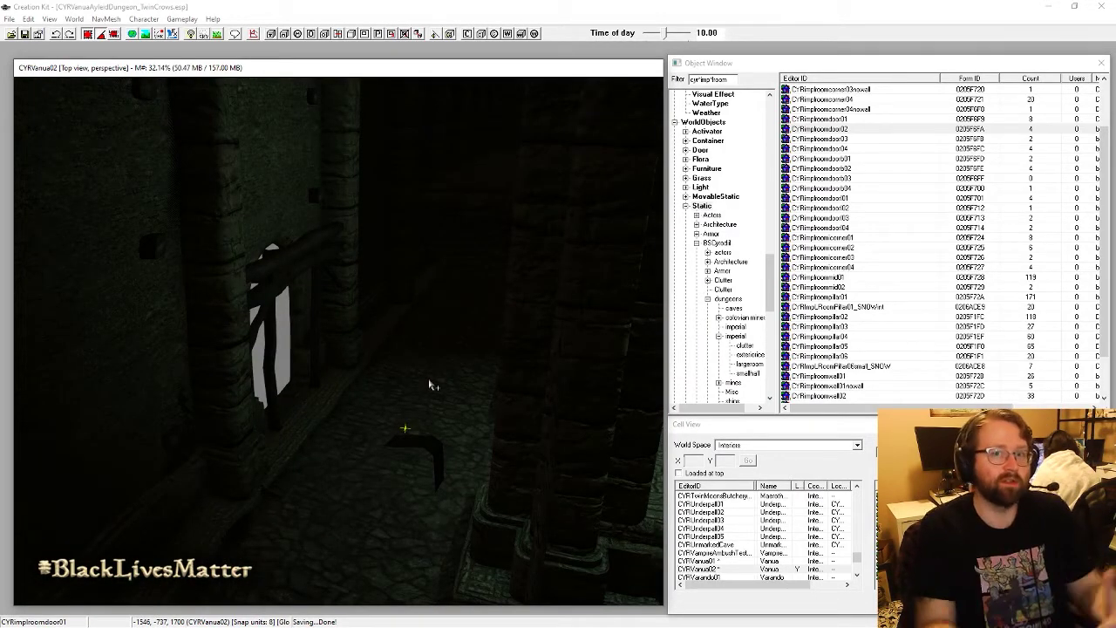
# Step: Examine the doorway, the broken pillar and the side aisle from above under the scene lighting
pyautogui.keyDown('shift'); pyautogui.moveTo(431, 393); pyautogui.dragTo(363, 359, button='middle'); pyautogui.keyUp('shift')
pyautogui.scroll(-4, 384, 398)
pyautogui.press('a')
pyautogui.press('a')
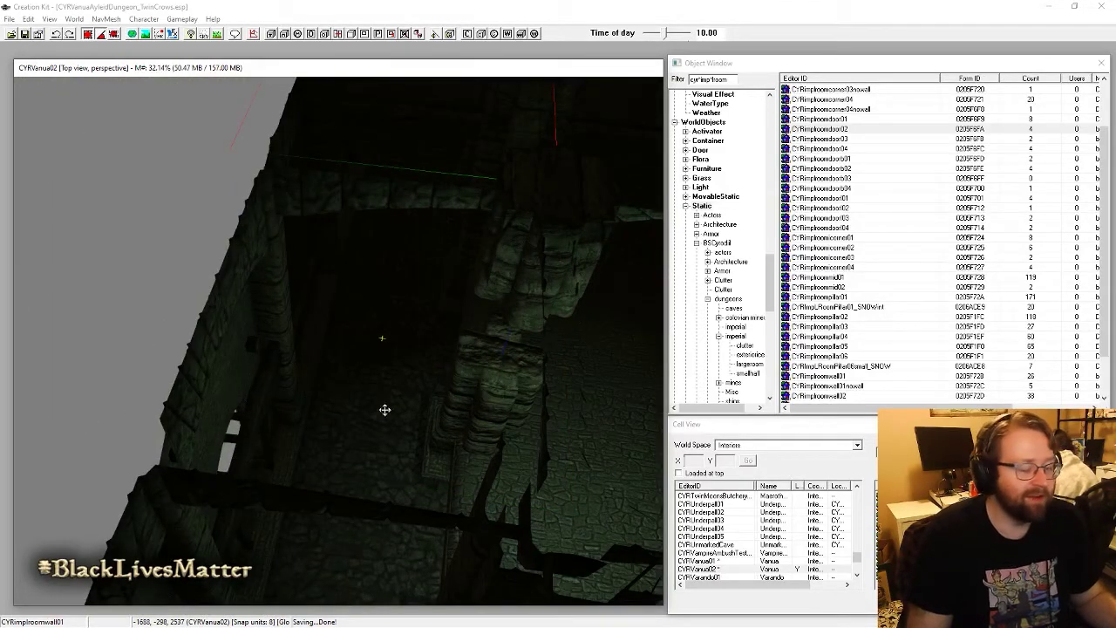
pyautogui.keyDown('shift'); pyautogui.moveTo(386, 407); pyautogui.dragTo(317, 509, button='middle'); pyautogui.keyUp('shift')
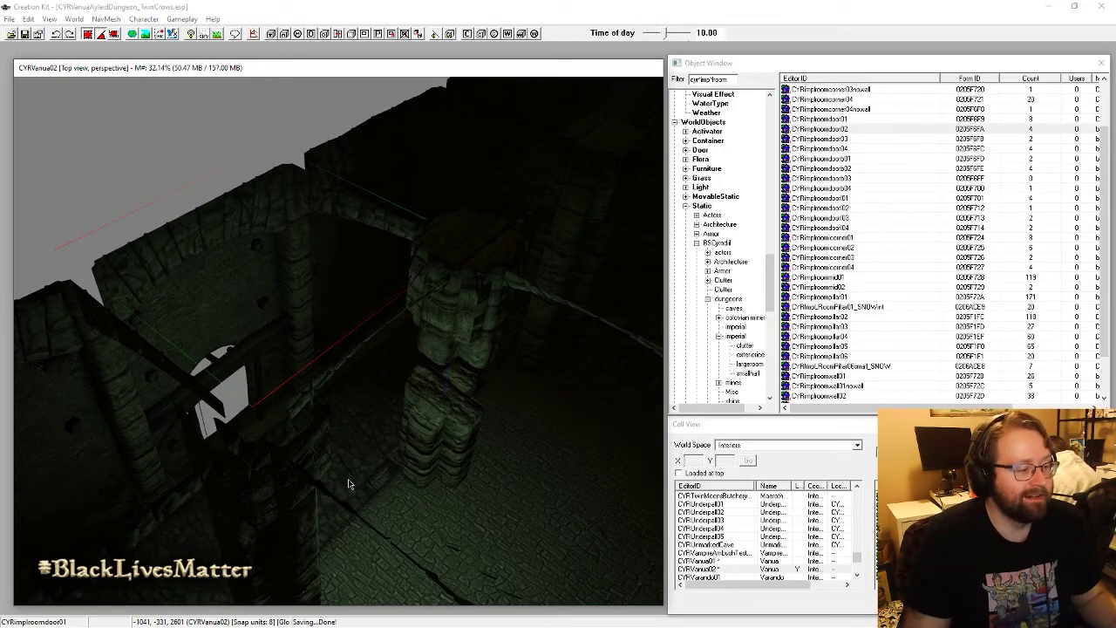
pyautogui.keyDown('shift'); pyautogui.moveTo(358, 482); pyautogui.dragTo(407, 486, button='middle'); pyautogui.keyUp('shift')
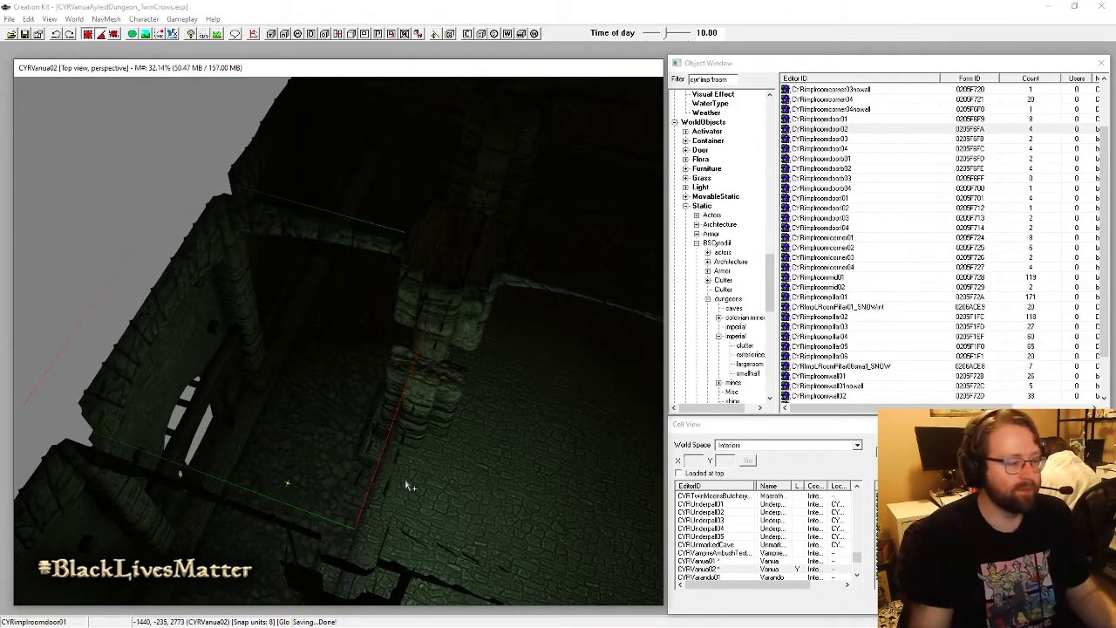
pyautogui.scroll(-2, 365, 470)
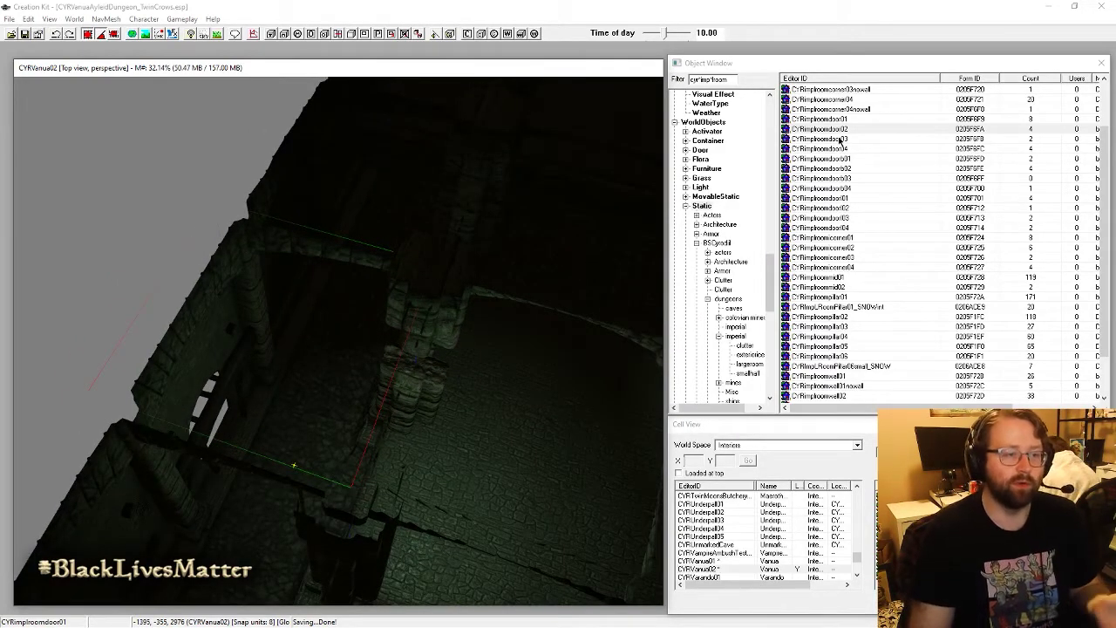
# Step: Place CYRimplroomdoor03 outside the hall as a trial piece, swap it for CYRimplroomdoor04 to compare them, and delete it
pyautogui.moveTo(839, 140); pyautogui.dragTo(106, 355)
pyautogui.moveTo(107, 355); pyautogui.dragTo(525, 520, button='middle')
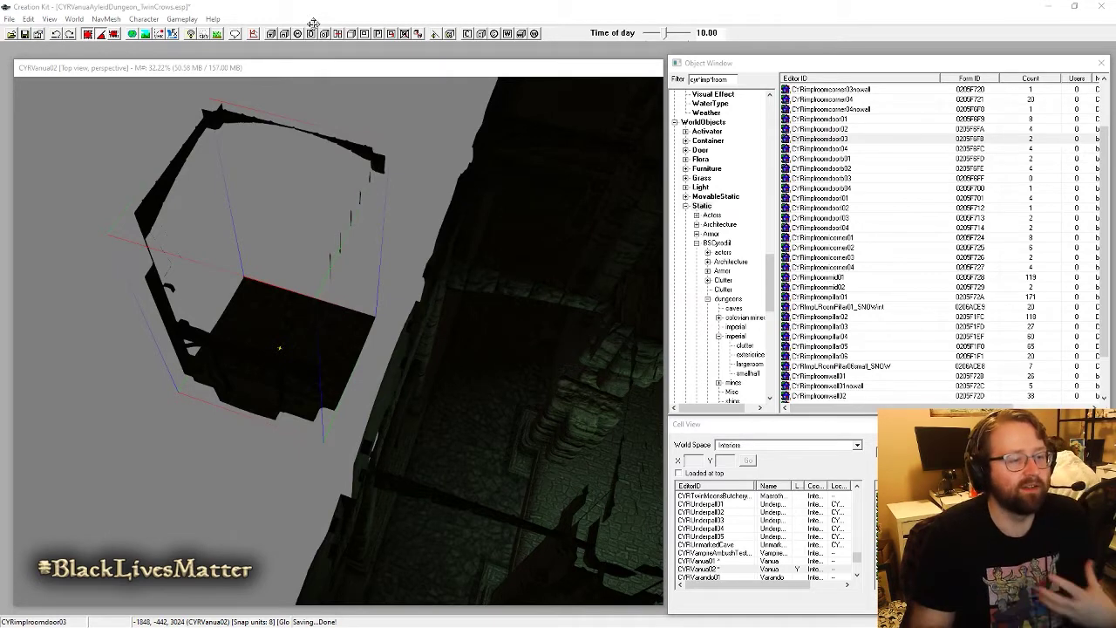
pyautogui.hotkey('ctrl', 'f')
pyautogui.press('Return')
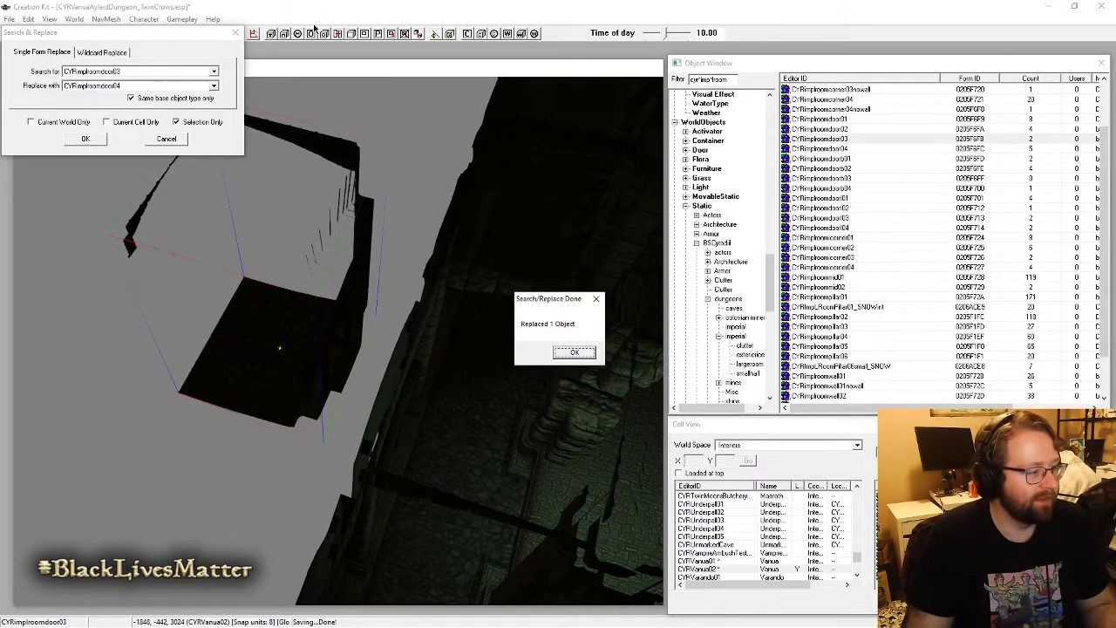
pyautogui.press('Return')
pyautogui.keyDown('shift'); pyautogui.moveTo(319, 384); pyautogui.dragTo(319, 359, button='middle'); pyautogui.keyUp('shift')
pyautogui.press('a')
pyautogui.press('Delete')
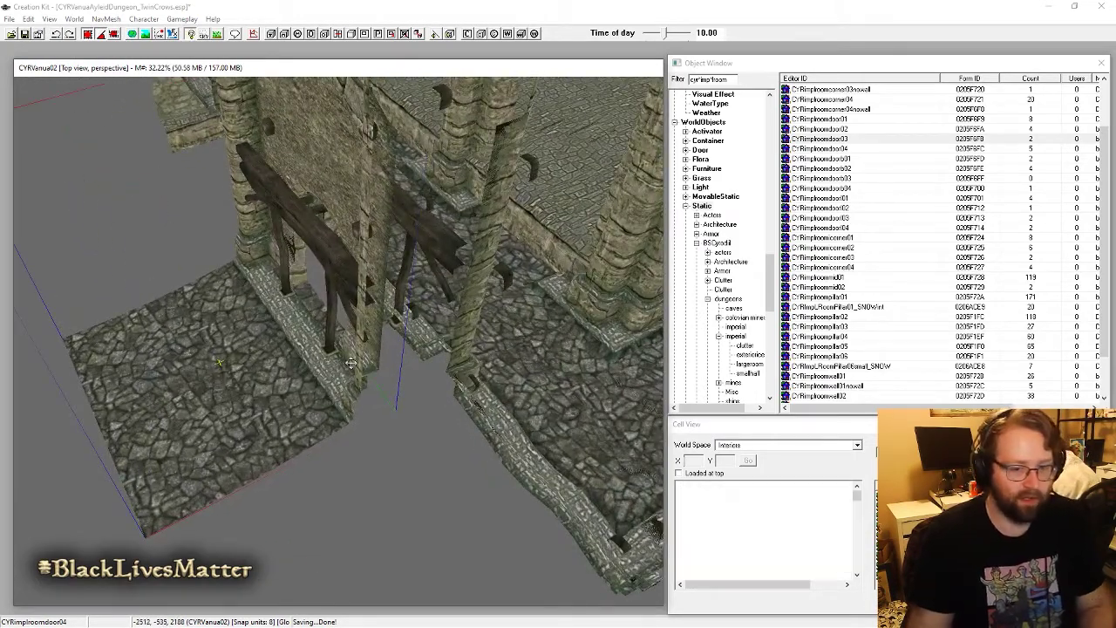
# Step: Check the fully bright doorway from across the hall and save the plugin
pyautogui.keyDown('shift'); pyautogui.moveTo(440, 320); pyautogui.dragTo(337, 196, button='middle'); pyautogui.keyUp('shift')
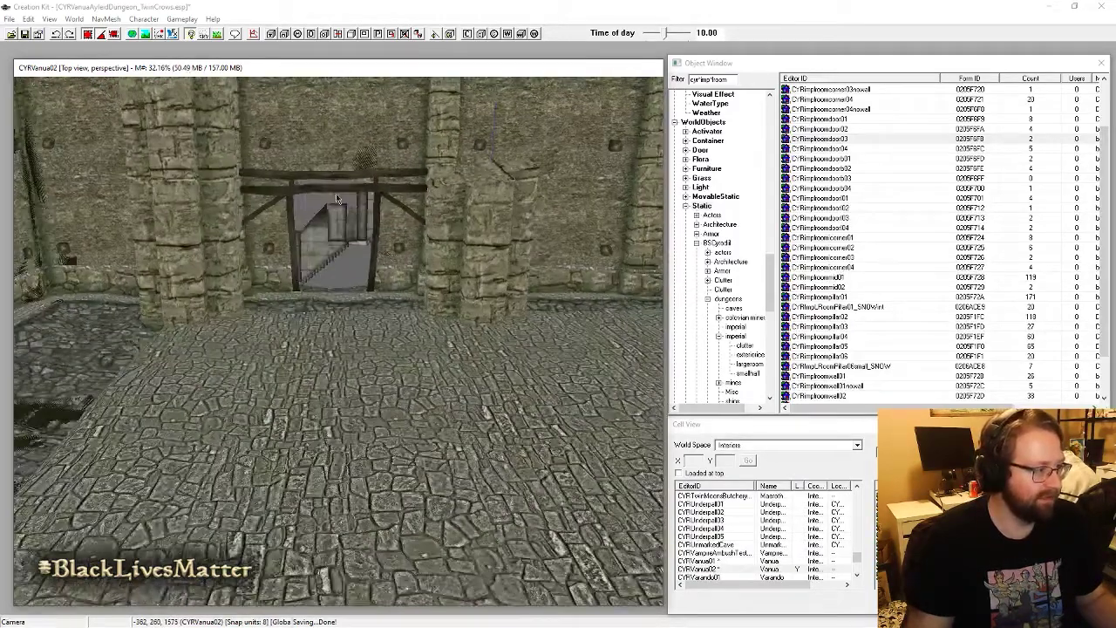
pyautogui.keyDown('shift'); pyautogui.moveTo(366, 237); pyautogui.dragTo(364, 246, button='middle'); pyautogui.keyUp('shift')
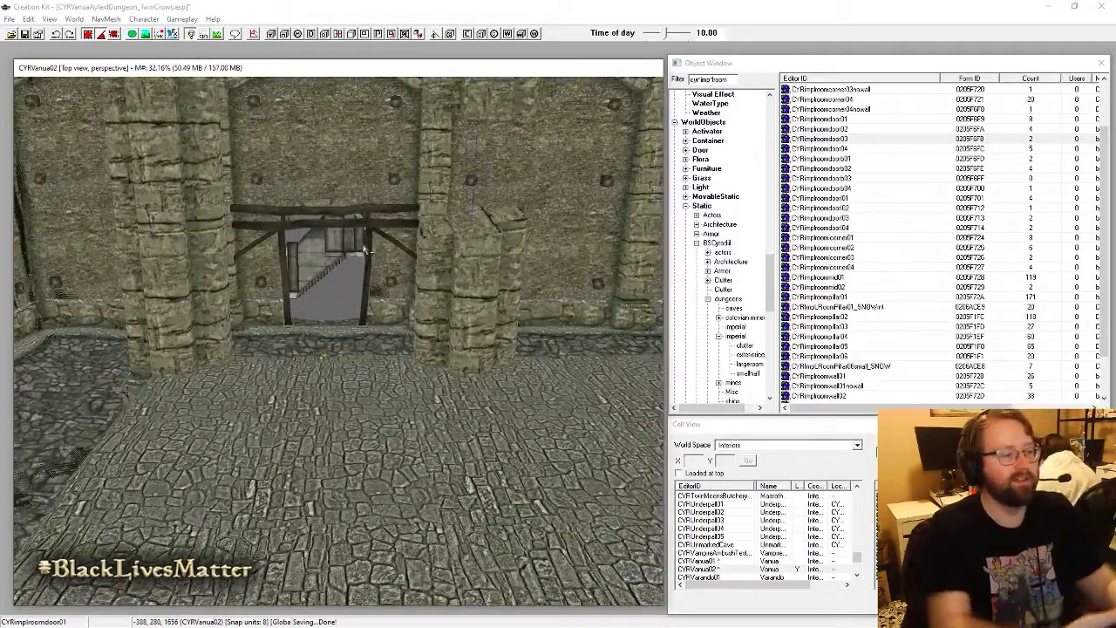
pyautogui.hotkey('ctrl', 's')
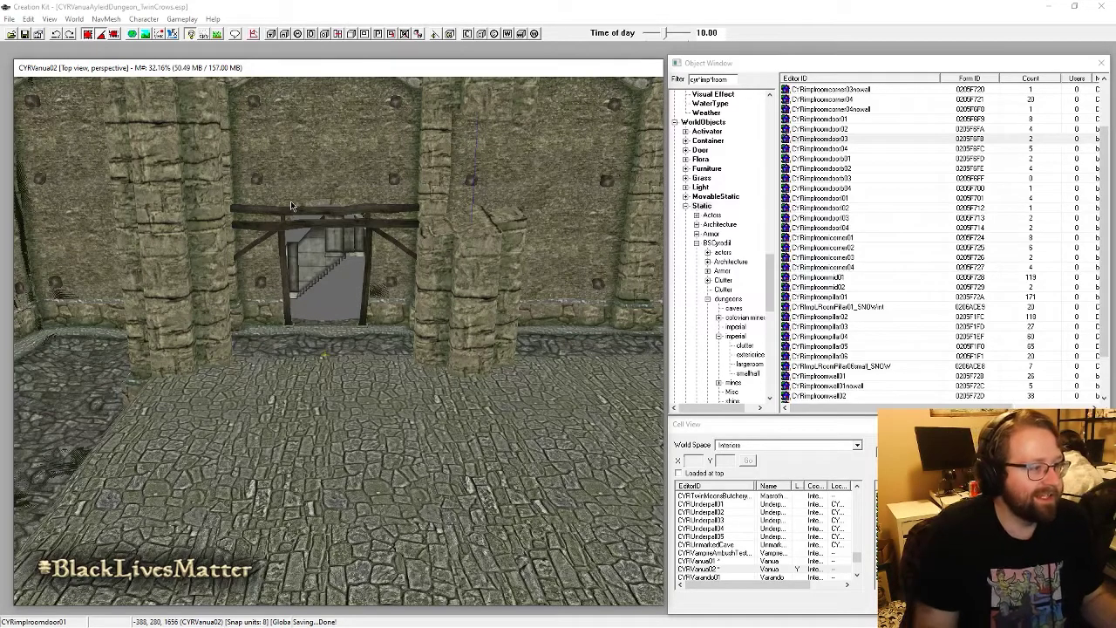
# Step: Inspect the fully bright doorway up close between its pillars, and view the whole hall layout from above
pyautogui.press('a')
pyautogui.scroll(6, 292, 203)
pyautogui.moveTo(351, 332); pyautogui.dragTo(252, 288, button='middle')
pyautogui.press('a')
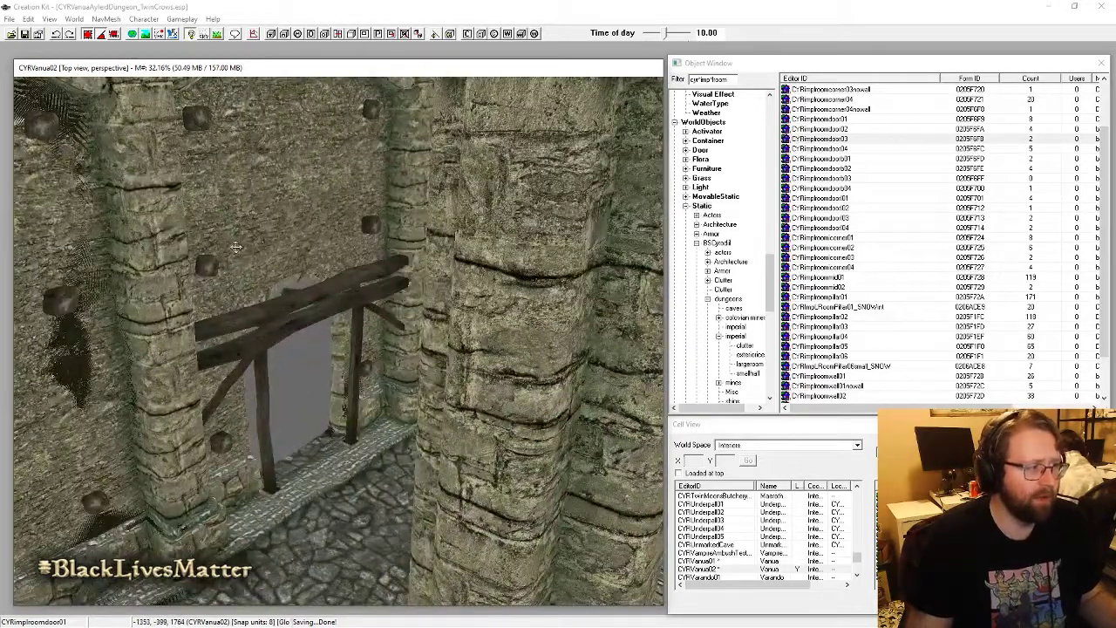
pyautogui.scroll(-5, 238, 247)
pyautogui.keyDown('shift'); pyautogui.moveTo(238, 247); pyautogui.dragTo(509, 363, button='middle'); pyautogui.keyUp('shift')
pyautogui.scroll(-6, 346, 447)
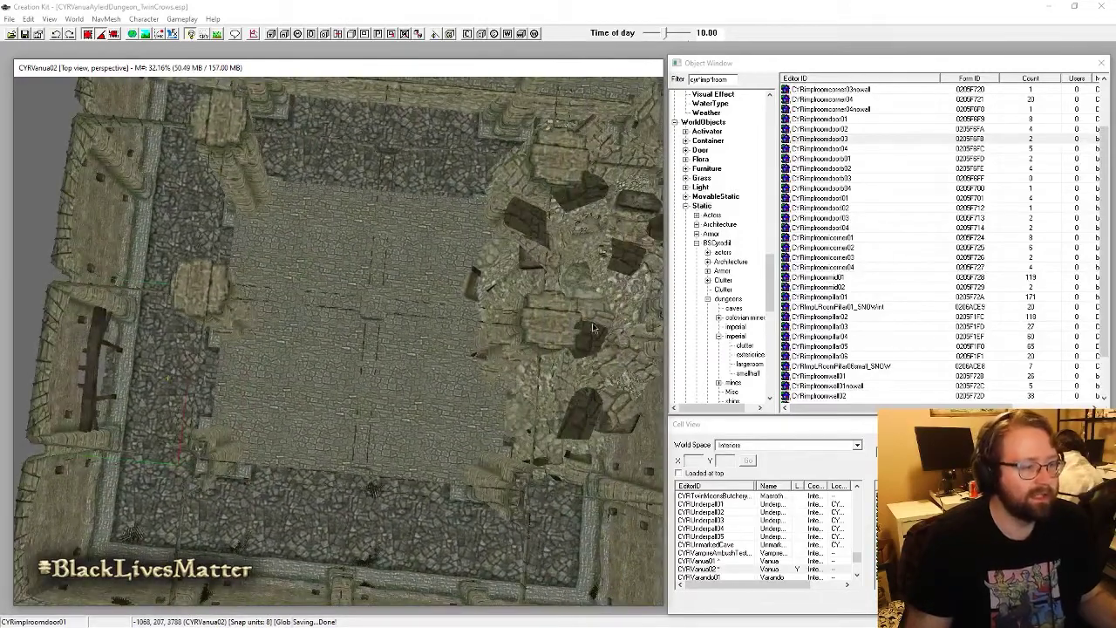
# Step: Examine the doorway from the hall floor and along the side aisle, including how the flanking pillars frame it
pyautogui.moveTo(712, 79); pyautogui.dragTo(751, 83)
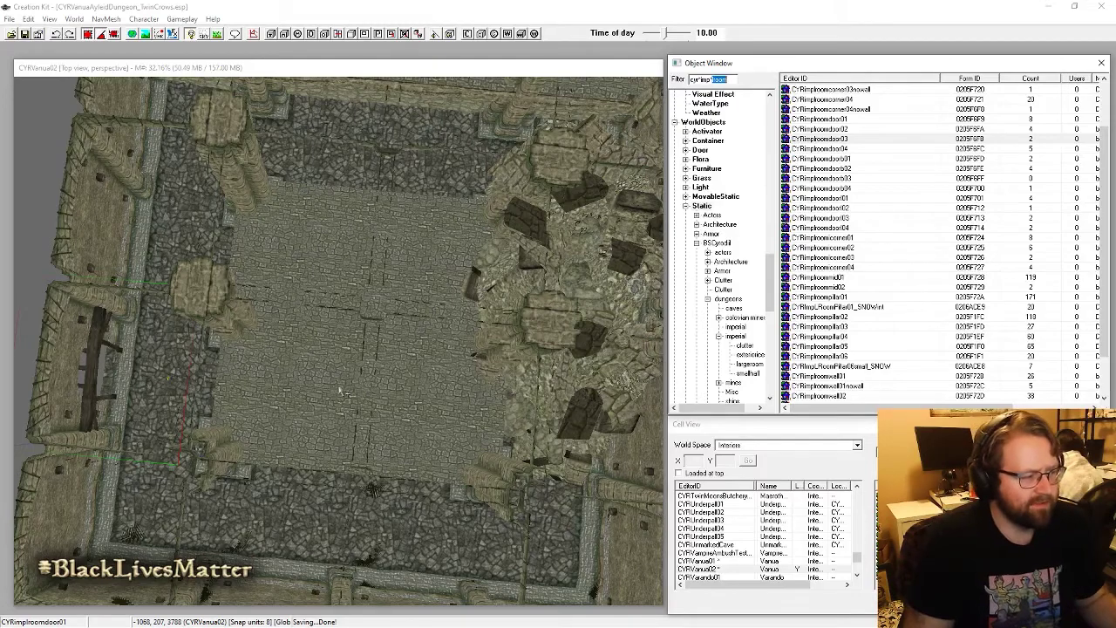
pyautogui.moveTo(345, 391); pyautogui.dragTo(407, 278, button='middle')
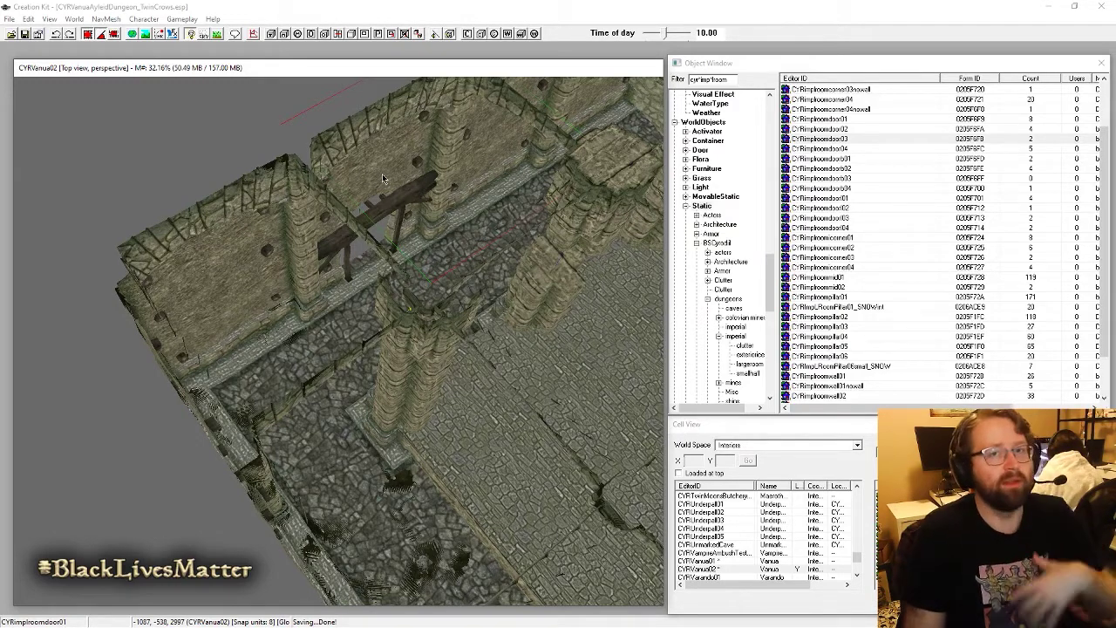
pyautogui.moveTo(347, 222)
pyautogui.mouseDown(button='middle')
pyautogui.moveTo(352, 264)
pyautogui.moveTo(299, 257)
pyautogui.mouseUp(button='middle')
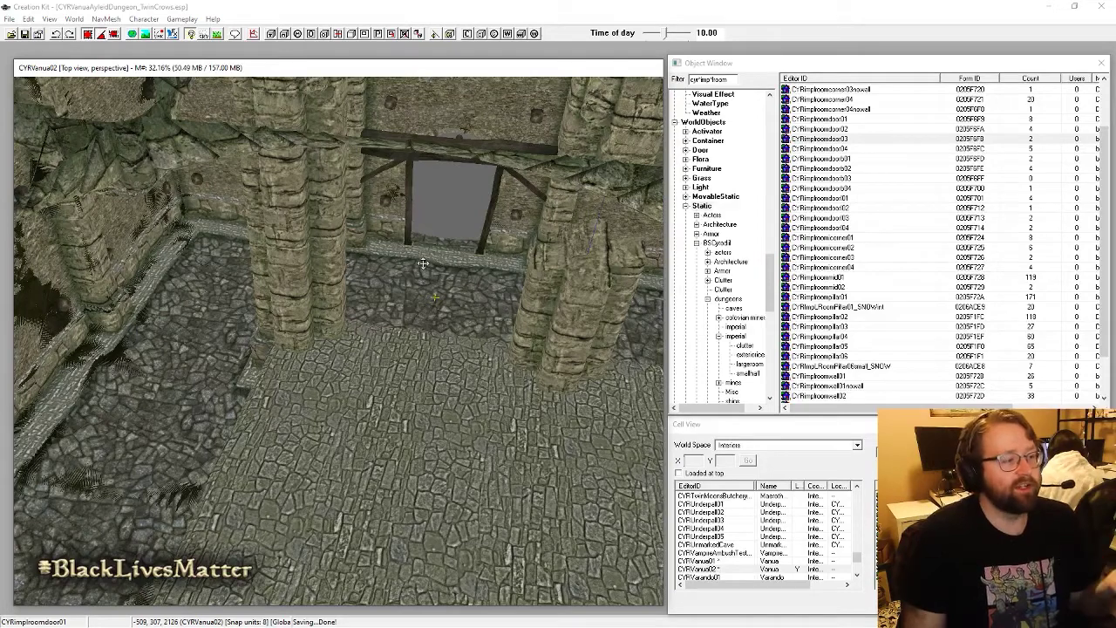
pyautogui.moveTo(436, 283); pyautogui.dragTo(430, 324, button='middle')
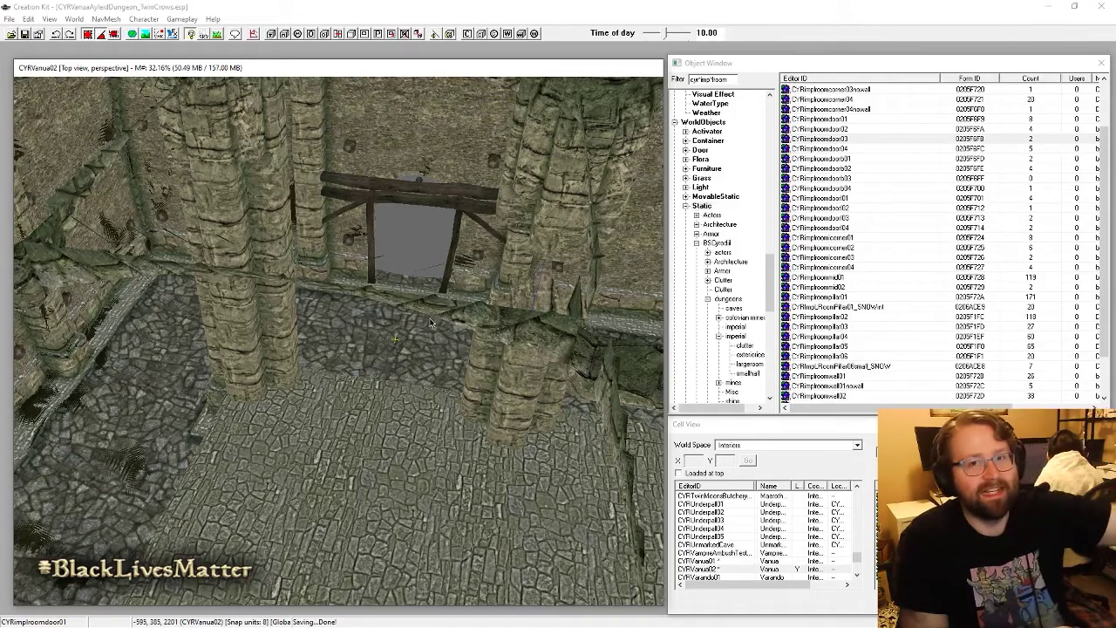
pyautogui.scroll(3, 389, 331)
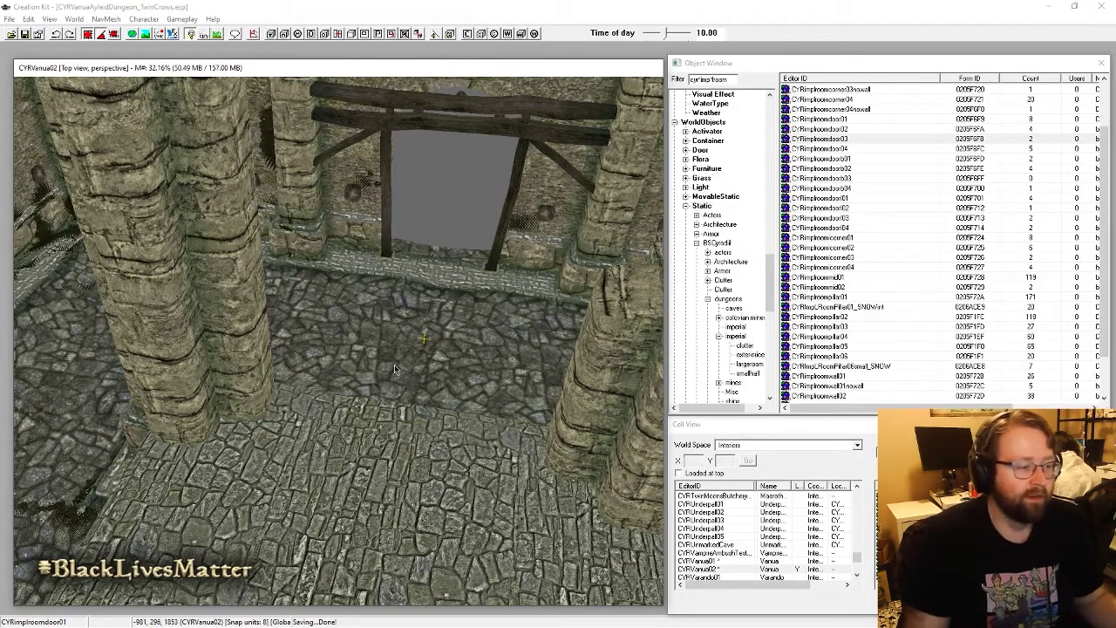
pyautogui.keyDown('shift'); pyautogui.moveTo(364, 341); pyautogui.dragTo(403, 349, button='middle'); pyautogui.keyUp('shift')
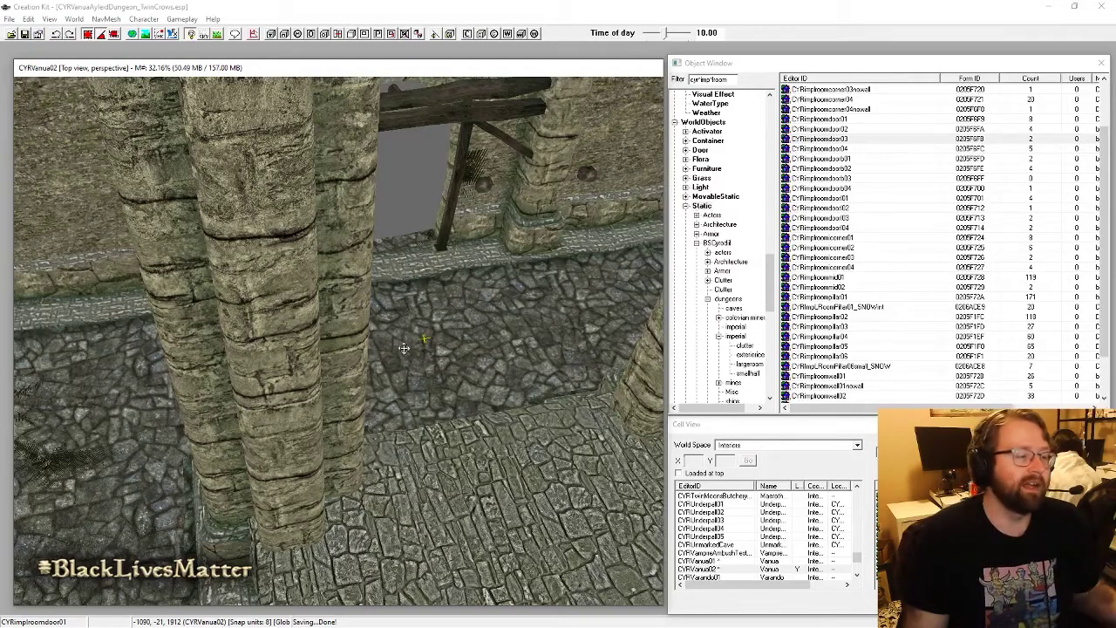
pyautogui.moveTo(425, 348); pyautogui.dragTo(458, 396, button='middle')
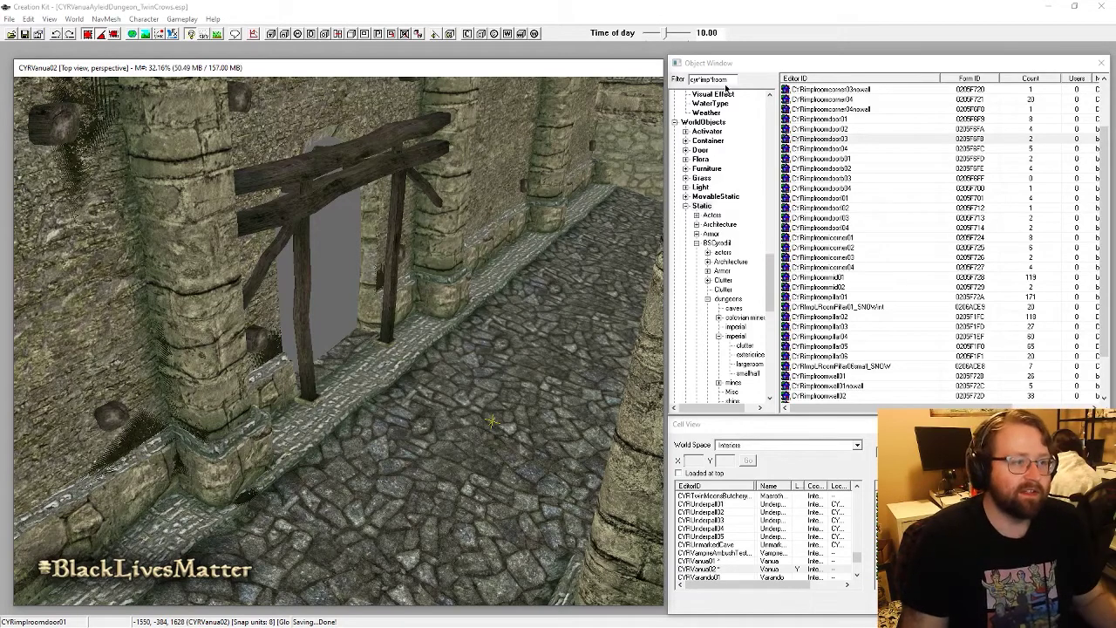
# Step: Look through the listed implroom pieces and study the doorway's timber frame from inside the aisle and from behind the wall
pyautogui.moveTo(713, 80); pyautogui.dragTo(784, 85)
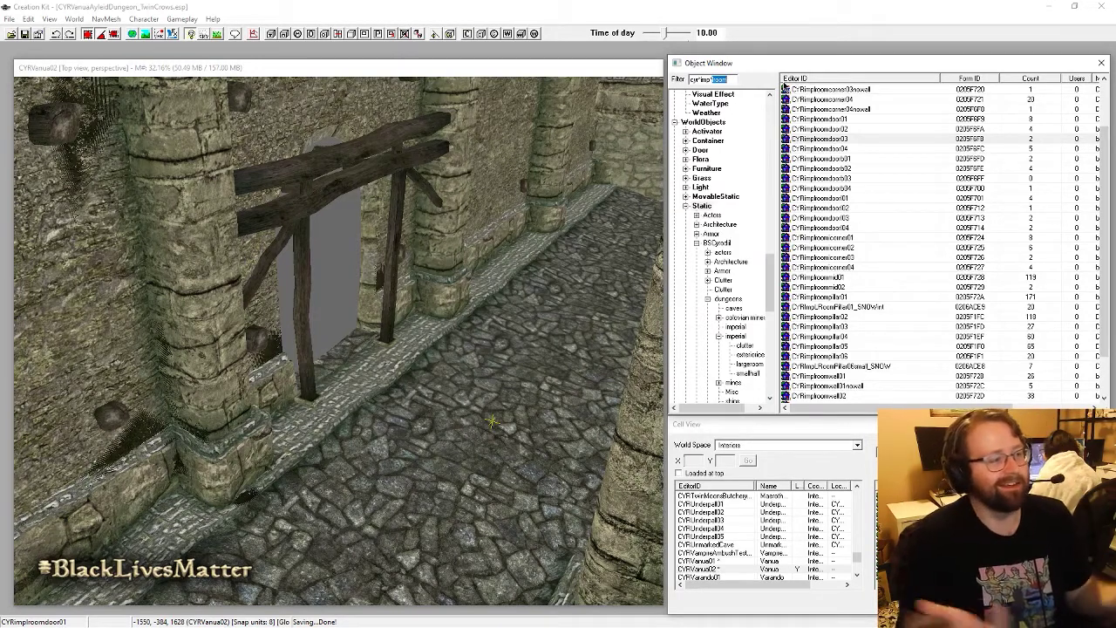
pyautogui.scroll(-2, 1003, 157)
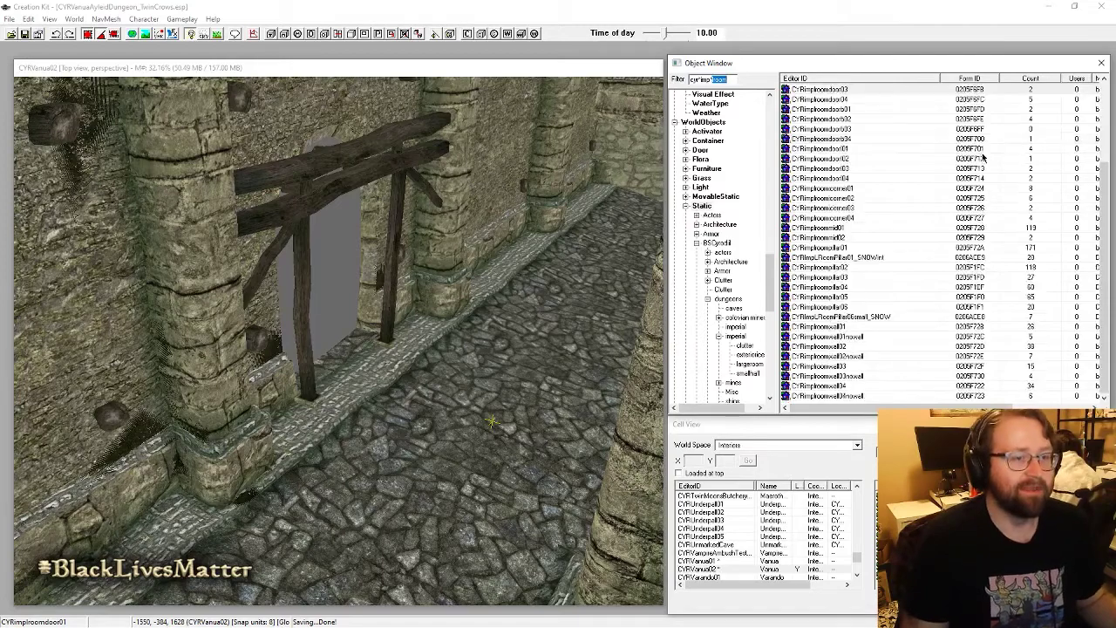
pyautogui.click(394, 261)
pyautogui.scroll(5, 427, 331)
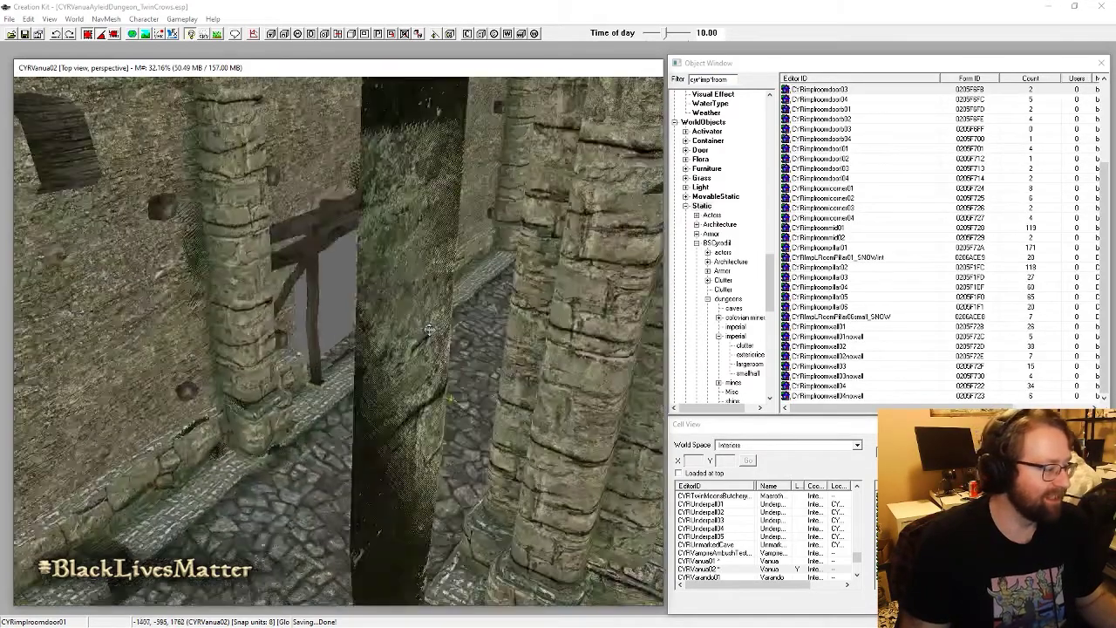
pyautogui.keyDown('shift'); pyautogui.moveTo(396, 358); pyautogui.dragTo(371, 353, button='middle'); pyautogui.keyUp('shift')
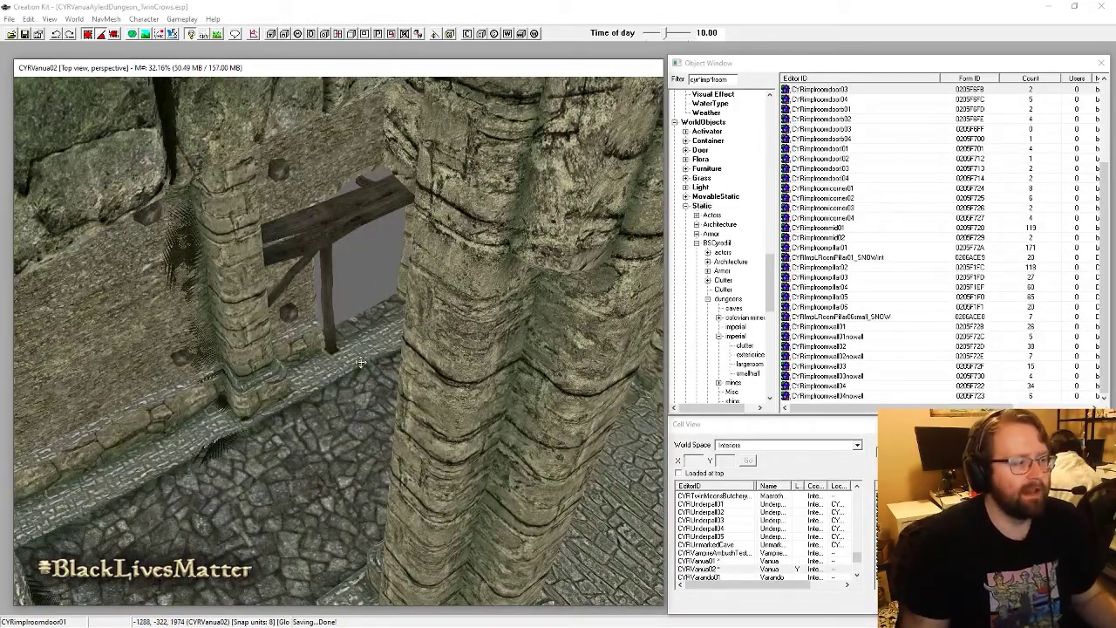
pyautogui.keyDown('shift'); pyautogui.moveTo(361, 363); pyautogui.dragTo(401, 373, button='middle'); pyautogui.keyUp('shift')
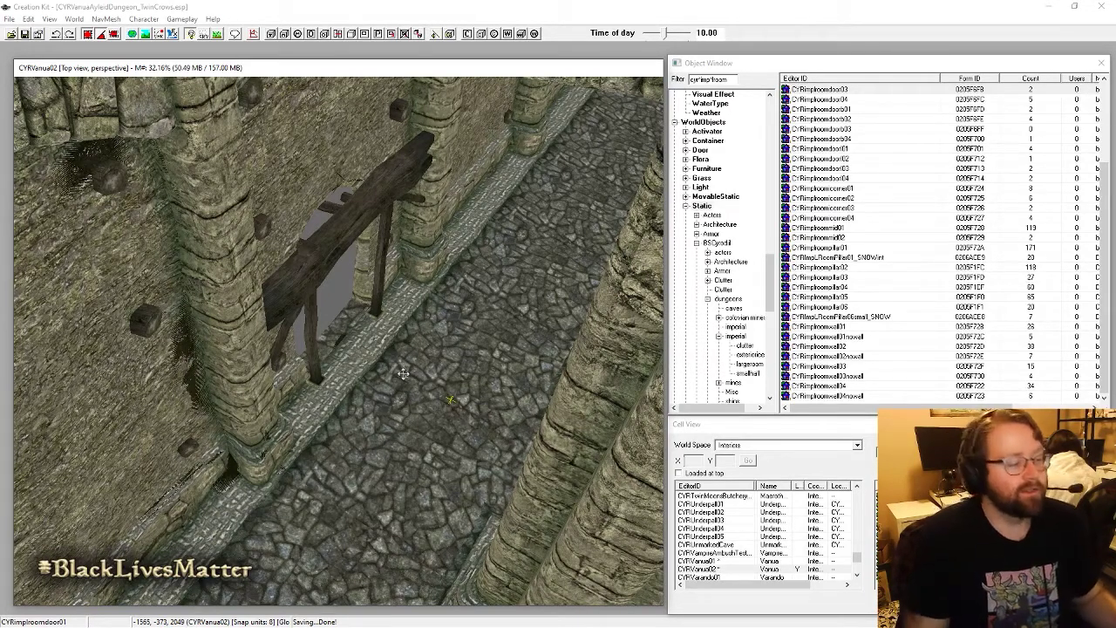
pyautogui.keyDown('shift'); pyautogui.moveTo(377, 384); pyautogui.dragTo(403, 428, button='middle'); pyautogui.keyUp('shift')
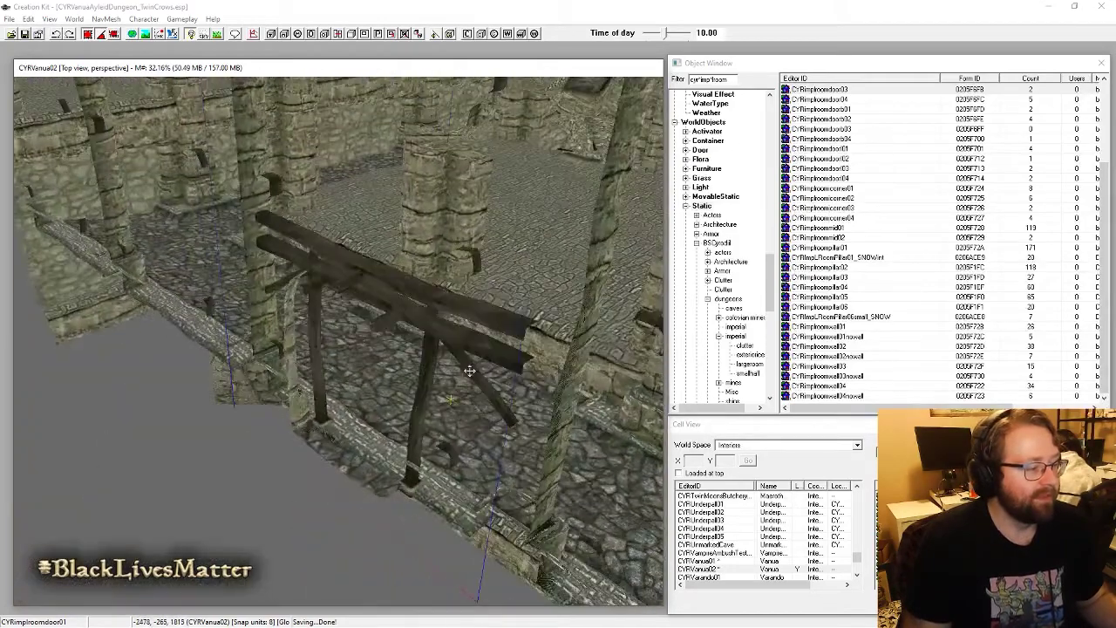
pyautogui.keyDown('shift'); pyautogui.moveTo(365, 462); pyautogui.dragTo(368, 455, button='middle'); pyautogui.keyUp('shift')
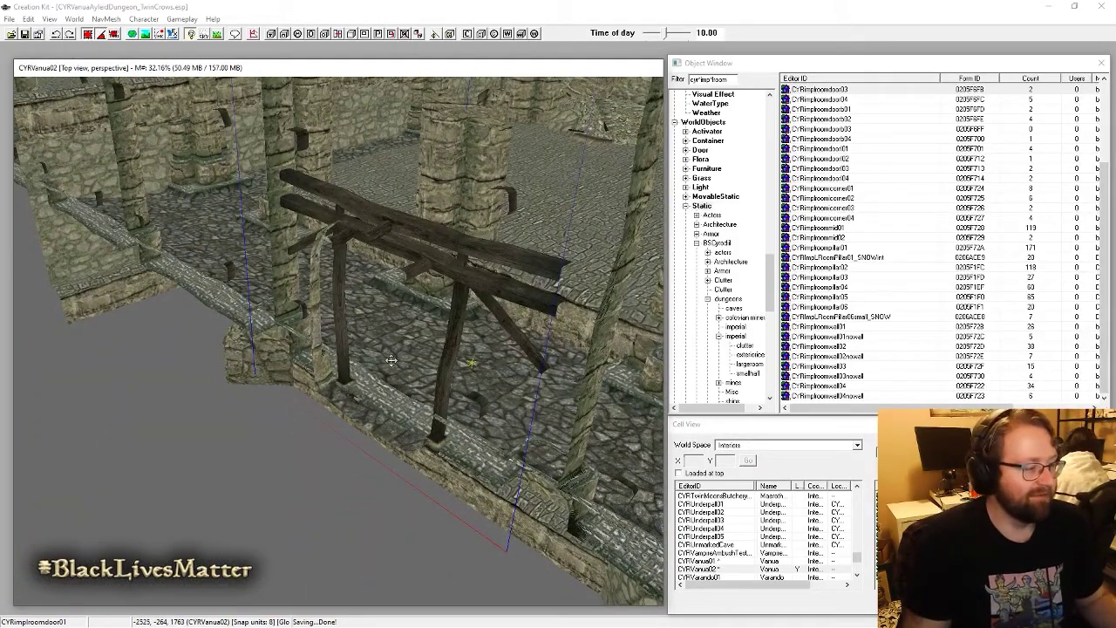
pyautogui.keyDown('shift'); pyautogui.moveTo(458, 403); pyautogui.dragTo(448, 388, button='middle'); pyautogui.keyUp('shift')
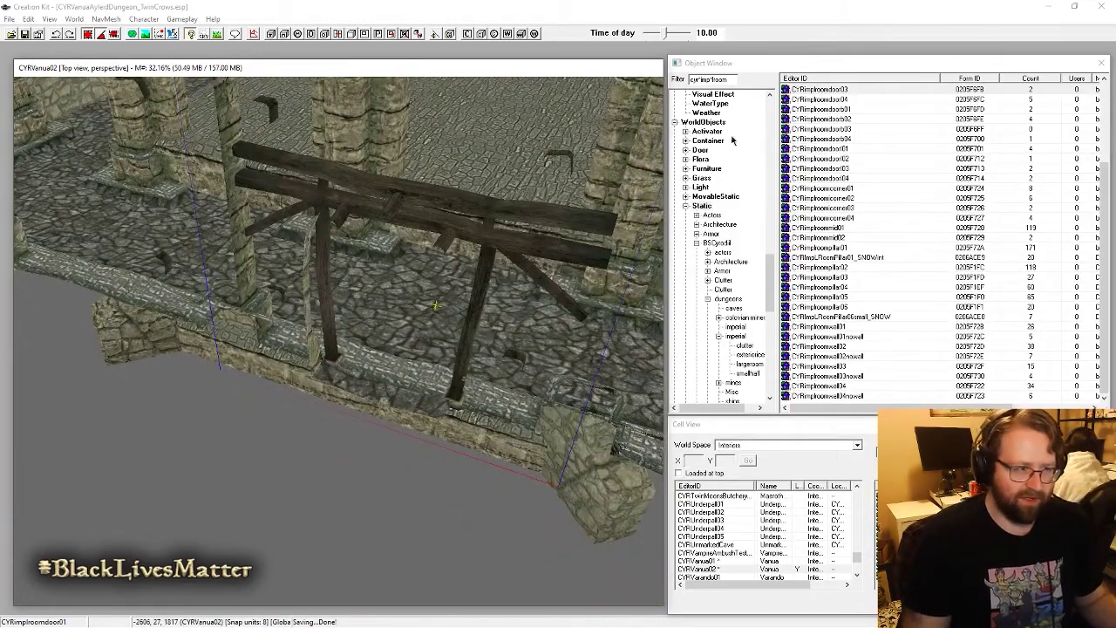
pyautogui.moveTo(713, 79); pyautogui.dragTo(763, 85)
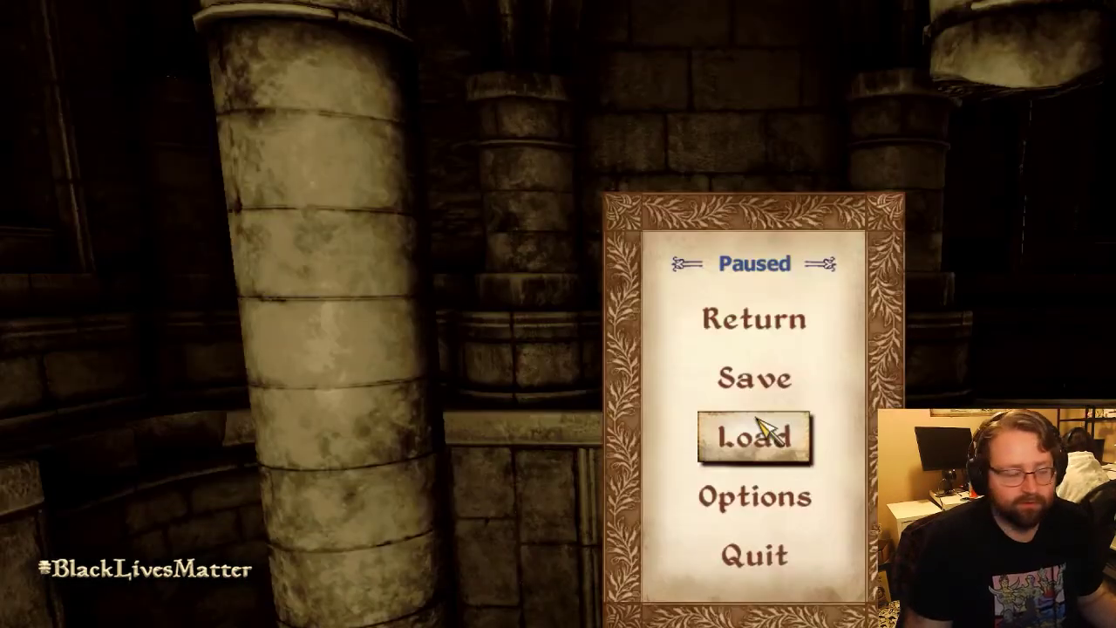
# Step: Switch to Oblivion, resume the paused game, and walk through the side passage to study the original hall's broken pillars and walls
pyautogui.click(747, 319)
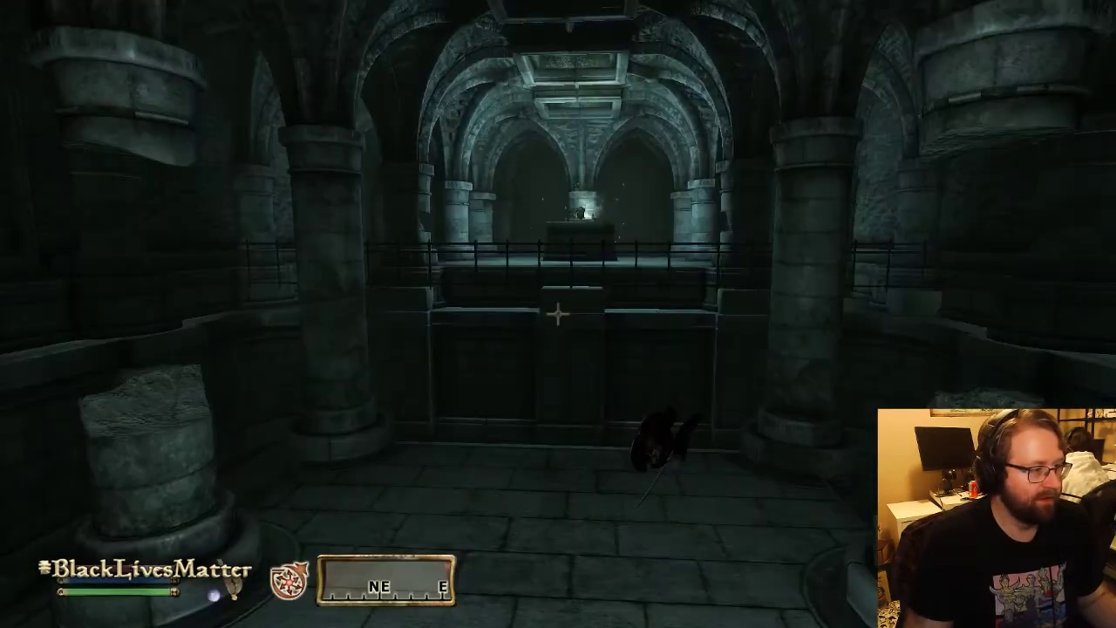
pyautogui.press('w')
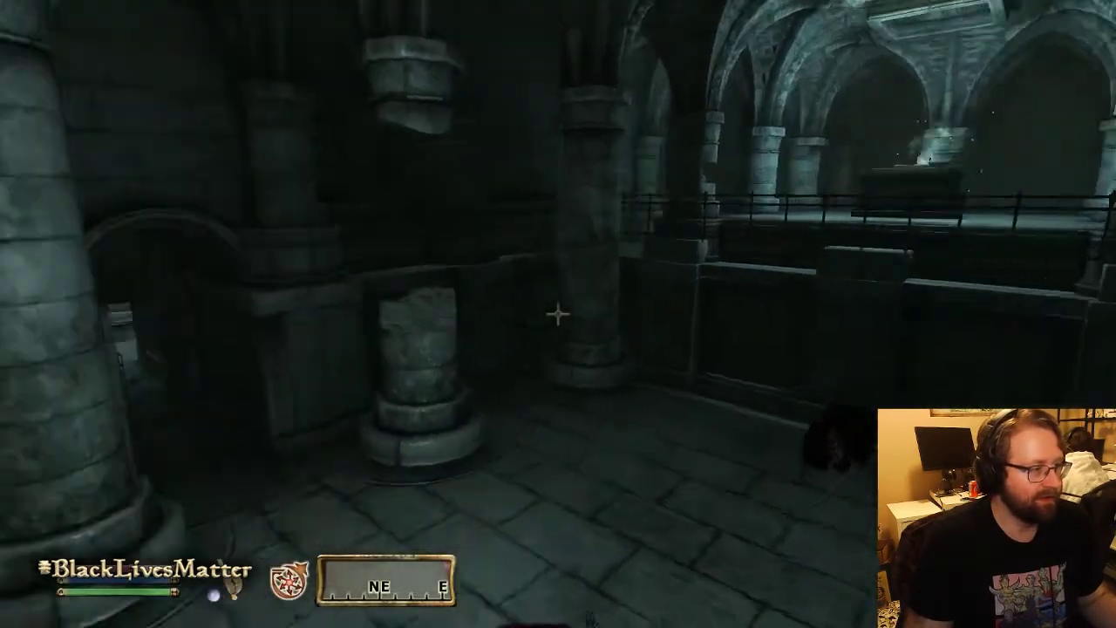
pyautogui.press('w')
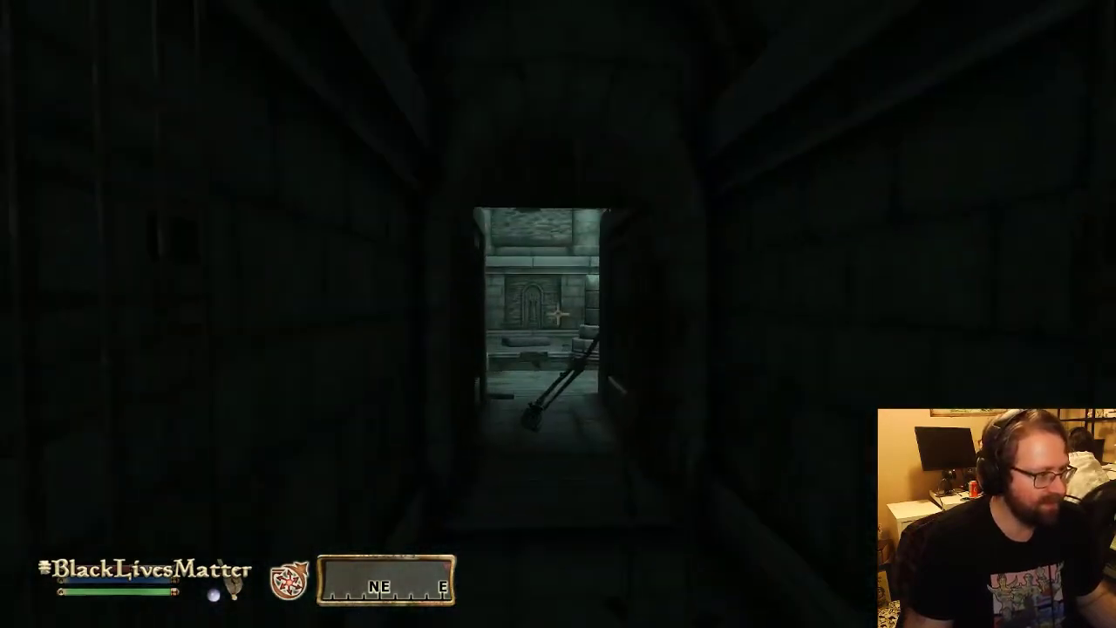
pyautogui.press('w')
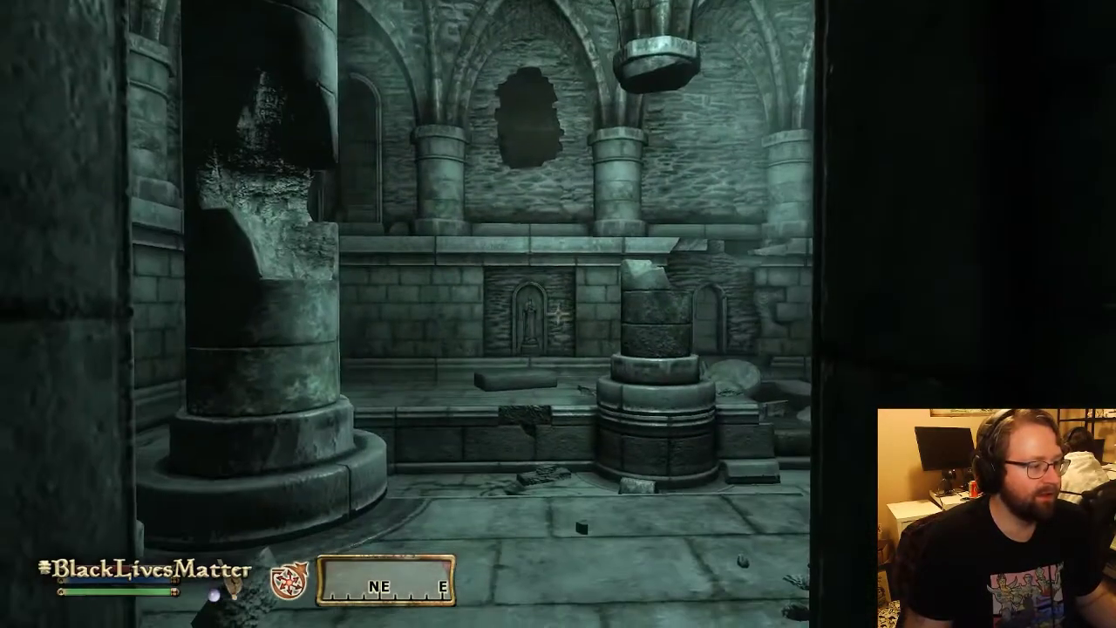
pyautogui.press('w')
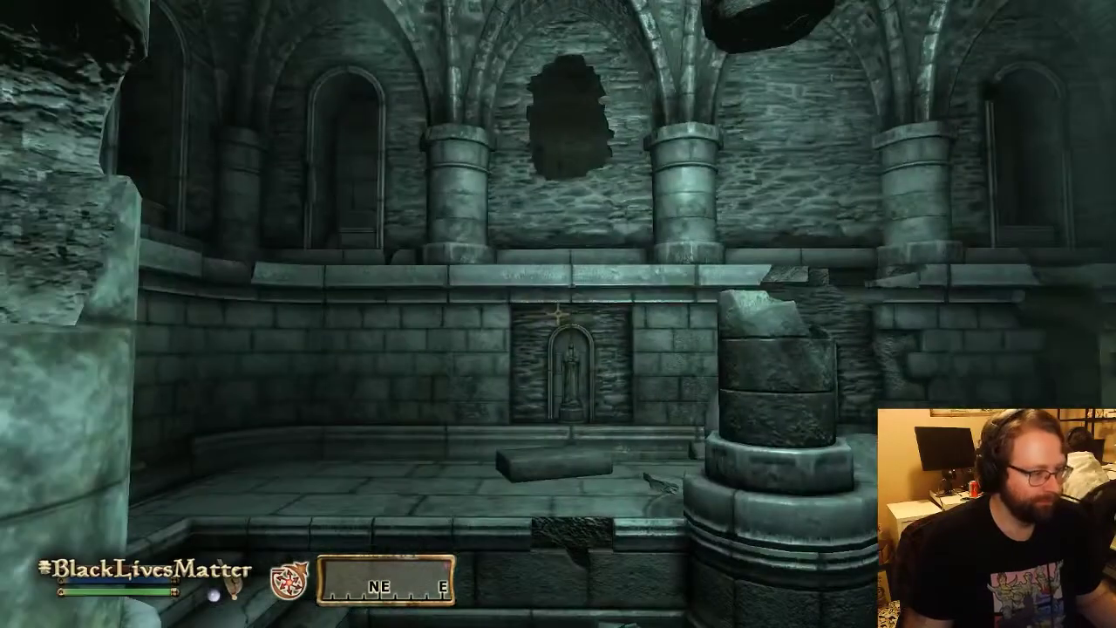
pyautogui.press('s')
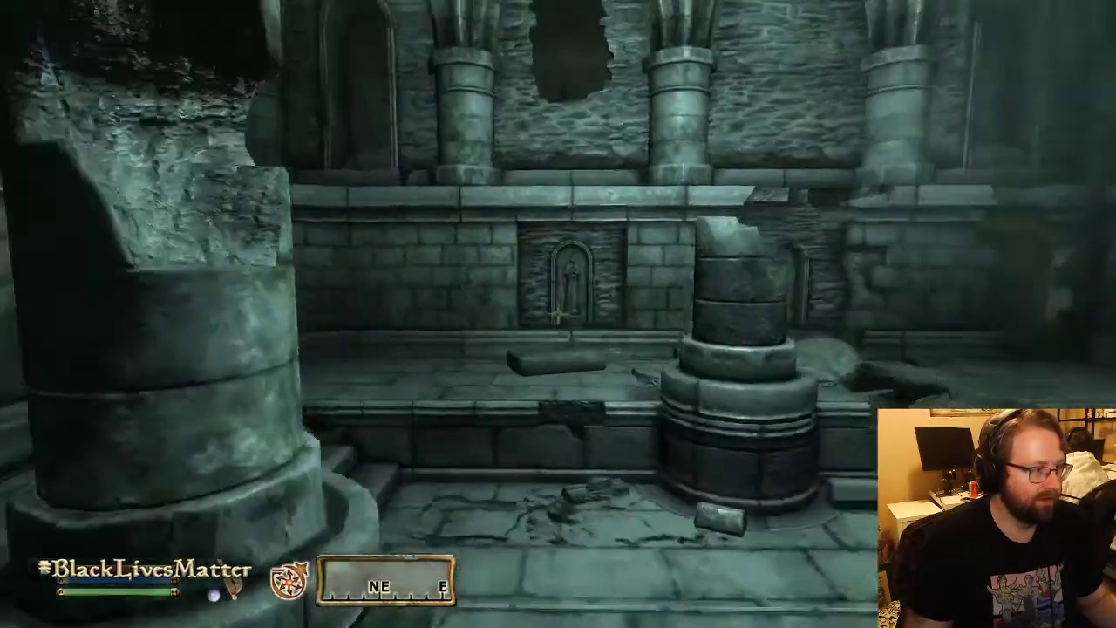
pyautogui.press('w')
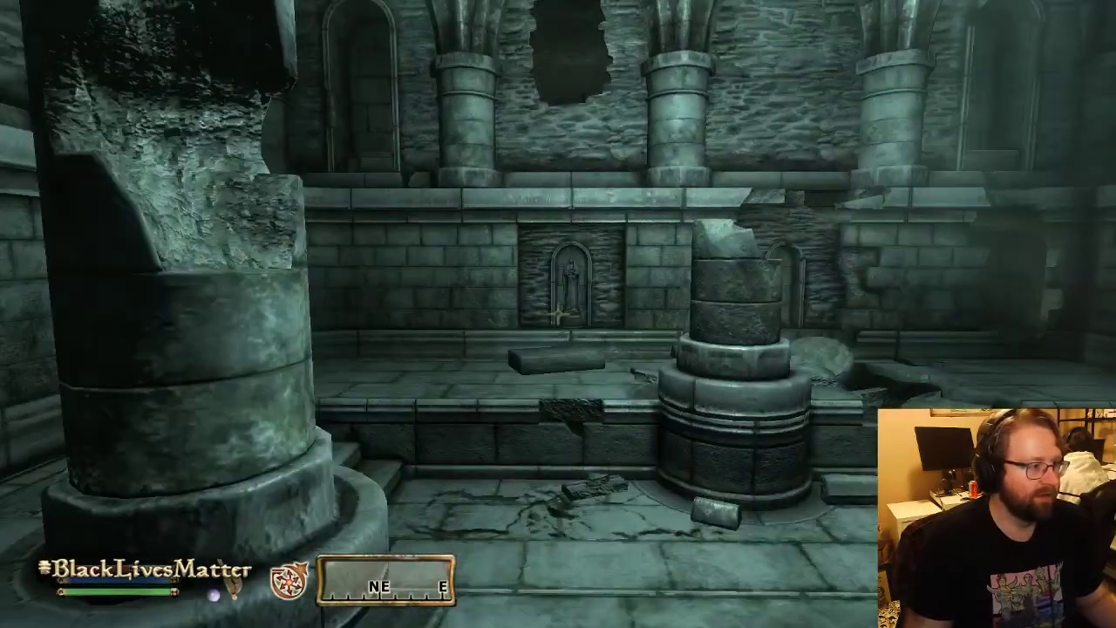
# Step: Return to the Creation Kit and preview the CYRimphall2way01 and CYRimphall1way01 hallway pieces
pyautogui.press('w')
pyautogui.press('Escape')
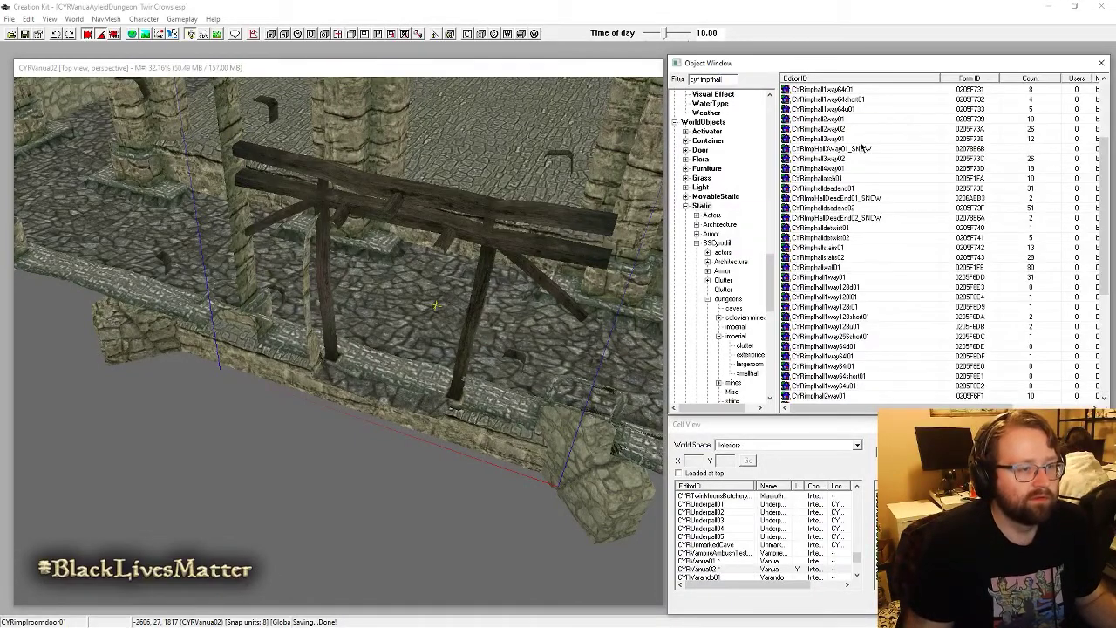
pyautogui.rightClick(844, 121)
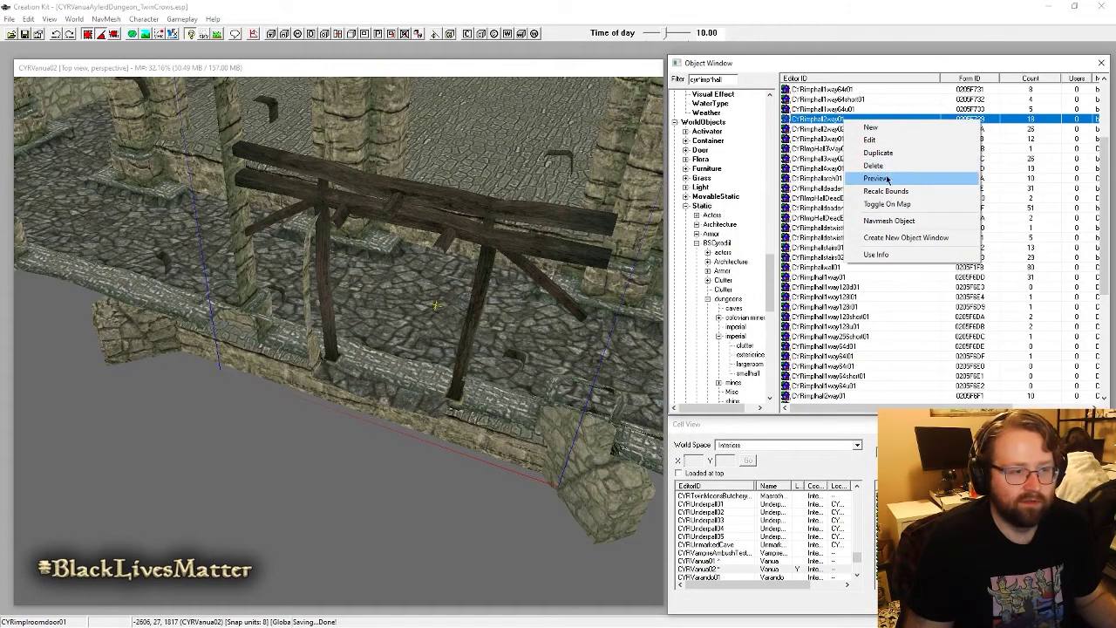
pyautogui.click(876, 178)
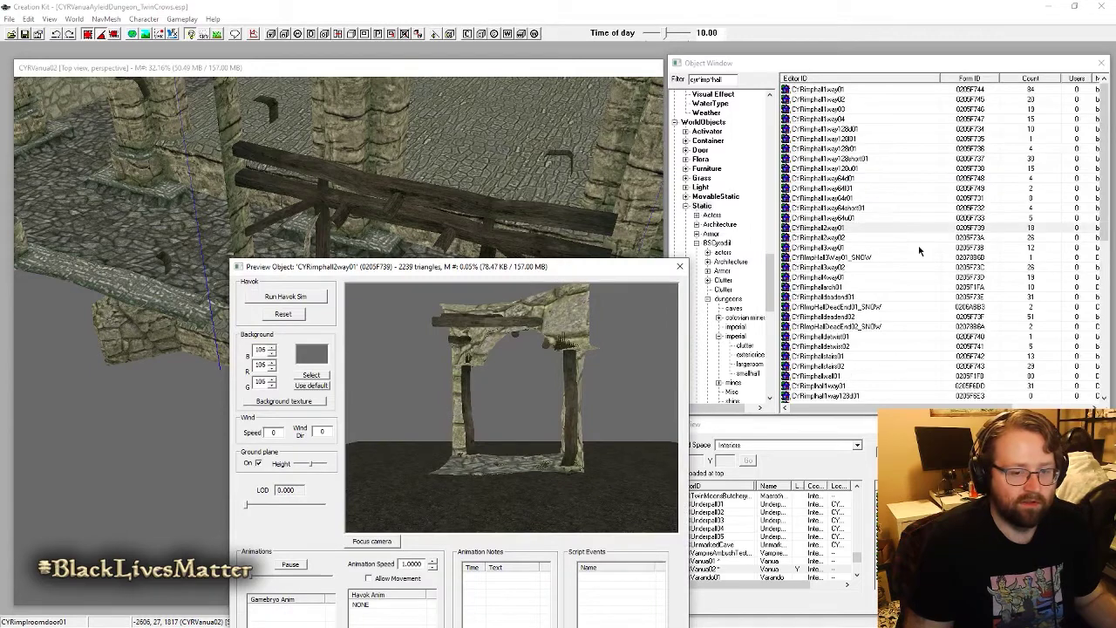
pyautogui.click(841, 91)
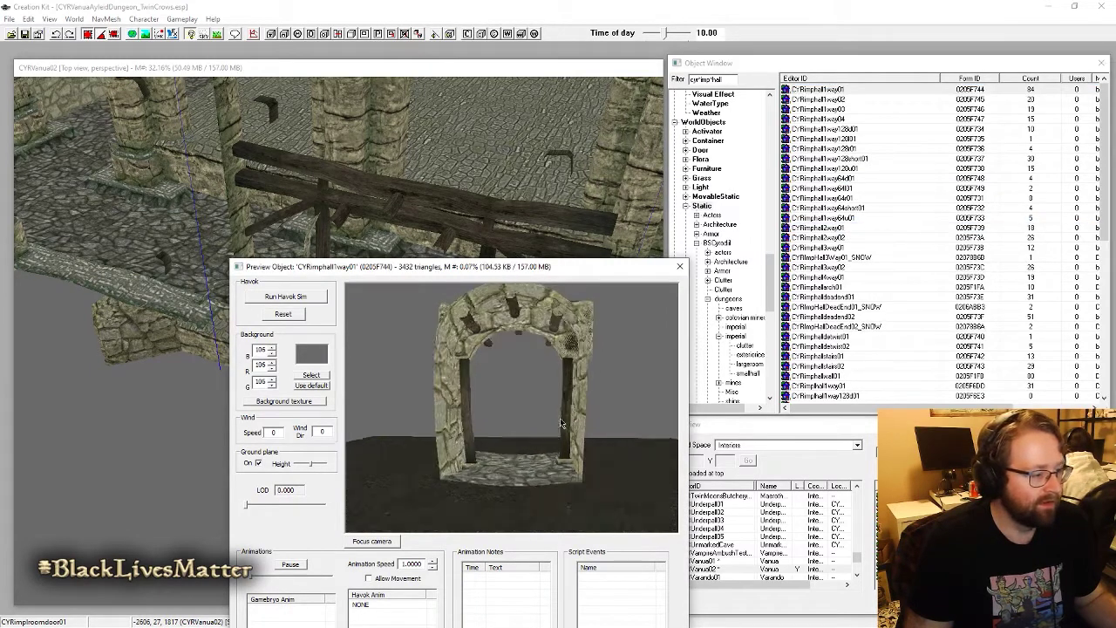
# Step: Place a CYRimphall1way01 piece behind the timber doorway, rotated so its passage continues straight out of the opening
pyautogui.click(186, 291)
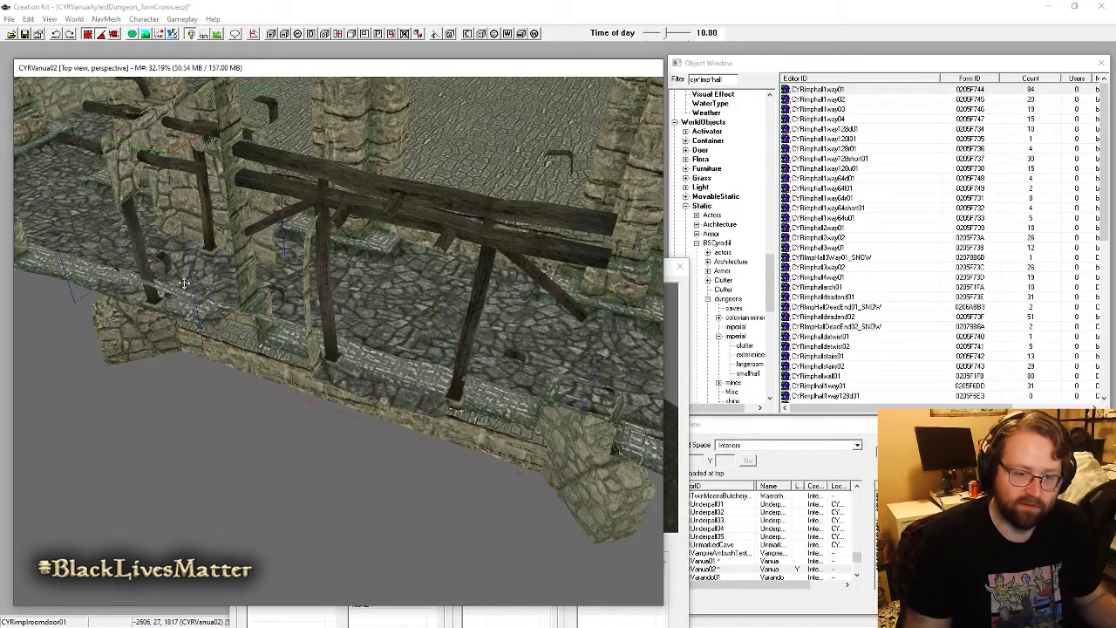
pyautogui.moveTo(201, 188); pyautogui.dragTo(234, 331)
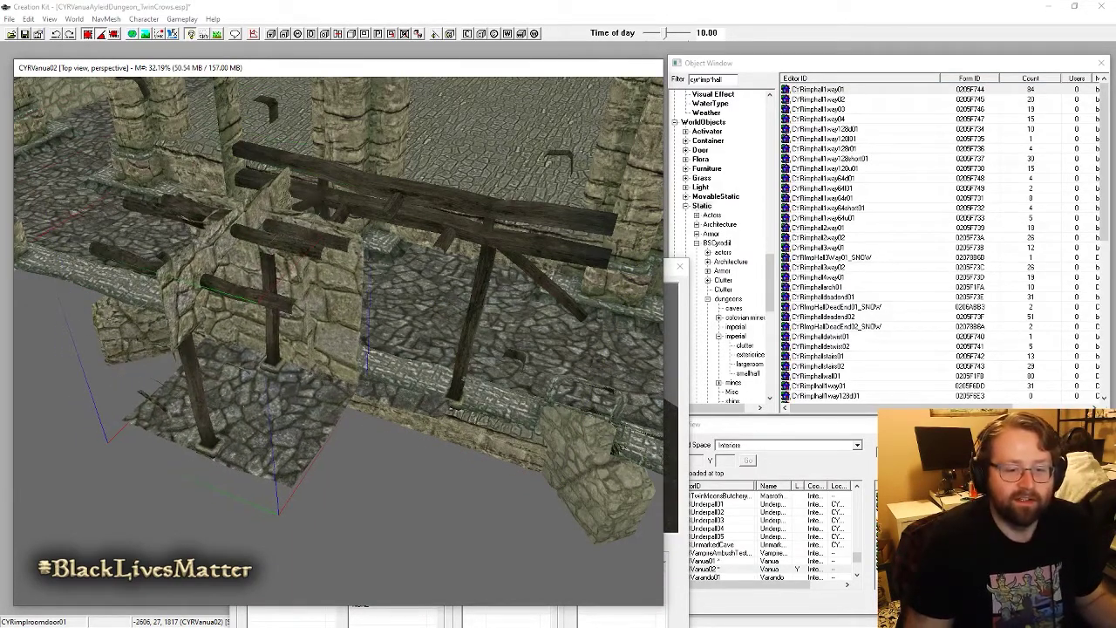
pyautogui.moveTo(244, 371); pyautogui.dragTo(362, 370, button='right')
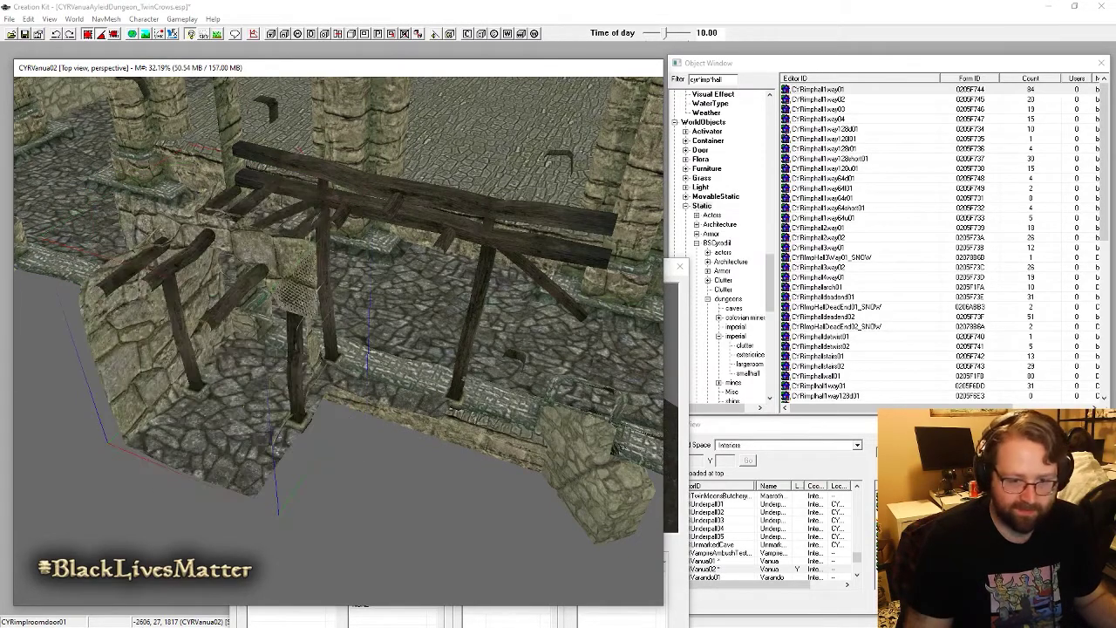
pyautogui.moveTo(358, 427); pyautogui.dragTo(363, 427, button='right')
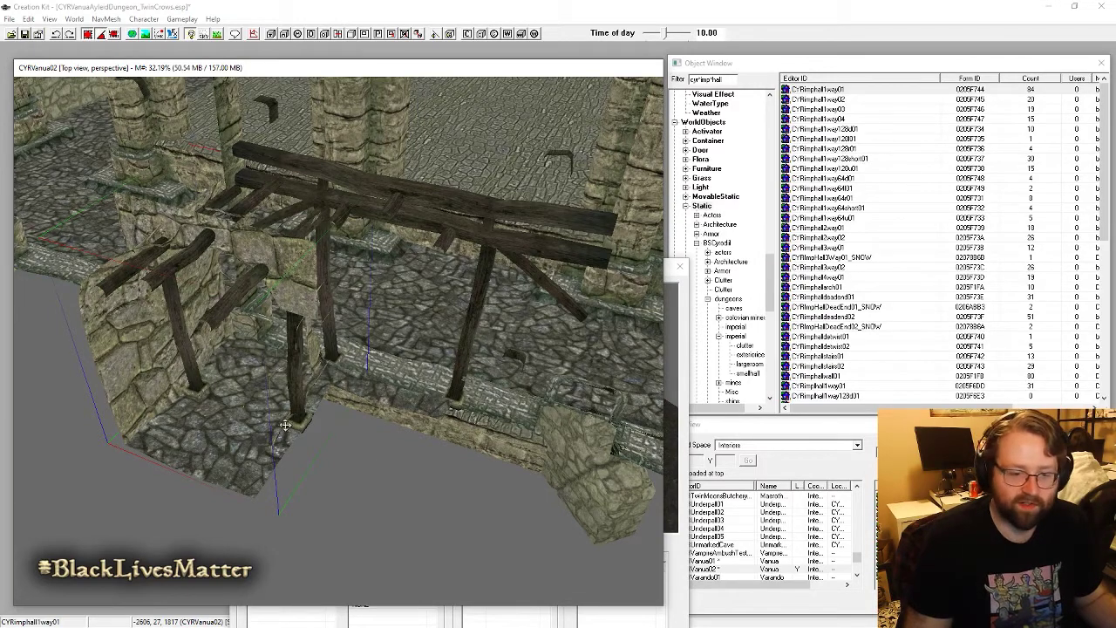
pyautogui.moveTo(285, 425)
pyautogui.keyDown('shift'); pyautogui.mouseDown(button='middle')
pyautogui.moveTo(286, 410)
pyautogui.moveTo(288, 426)
pyautogui.mouseUp(button='middle'); pyautogui.keyUp('shift')
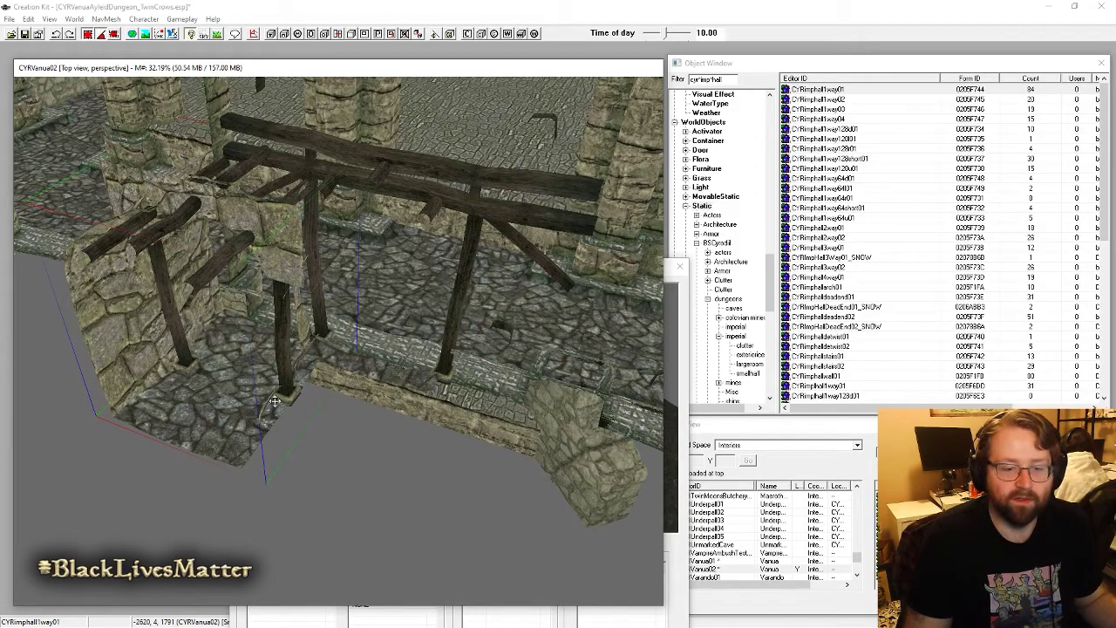
pyautogui.keyDown('shift'); pyautogui.moveTo(275, 401); pyautogui.dragTo(361, 500, button='middle'); pyautogui.keyUp('shift')
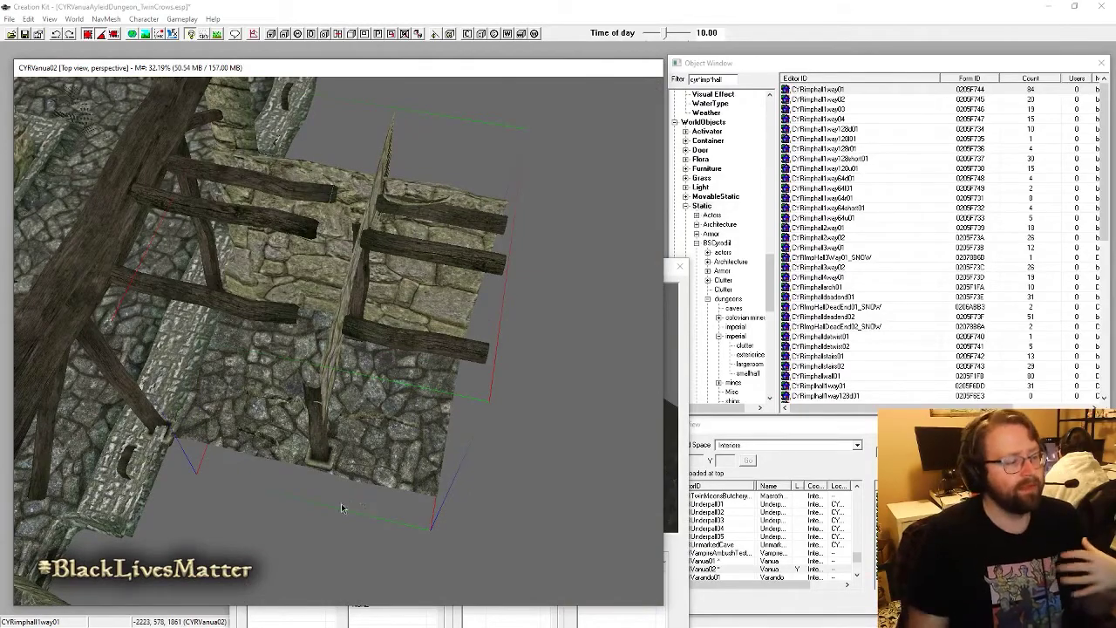
pyautogui.keyDown('shift'); pyautogui.moveTo(348, 412); pyautogui.dragTo(448, 376, button='middle'); pyautogui.keyUp('shift')
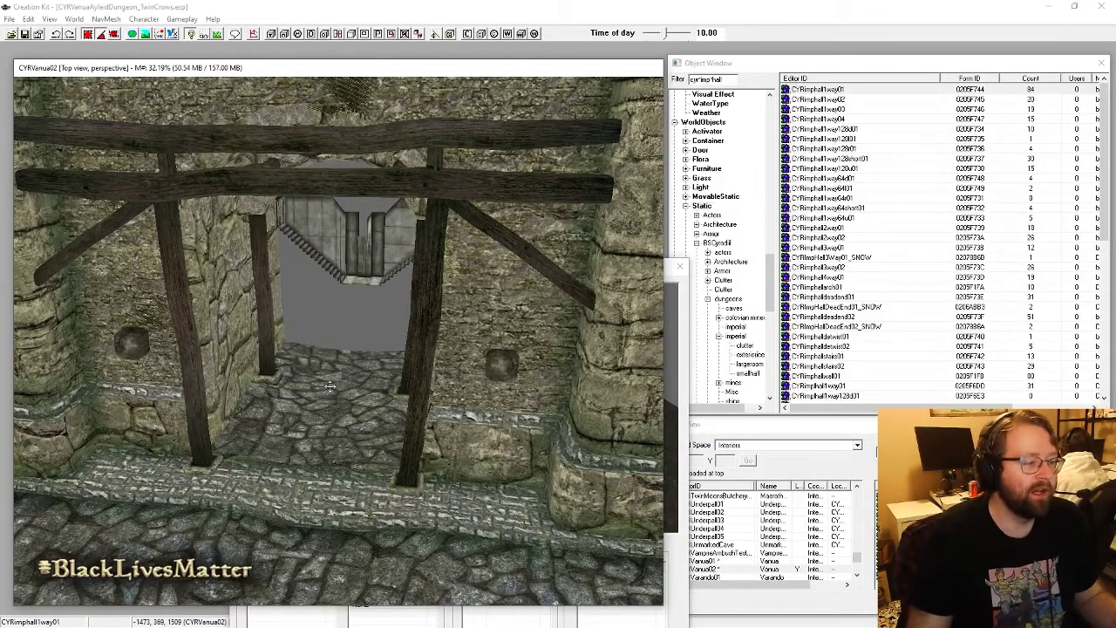
# Step: Duplicate the CYRimproomdoor01 doorway, turn the copy around, and fit it to the far end of the short hallway piece
pyautogui.keyDown('shift'); pyautogui.moveTo(355, 388); pyautogui.dragTo(426, 371, button='middle'); pyautogui.keyUp('shift')
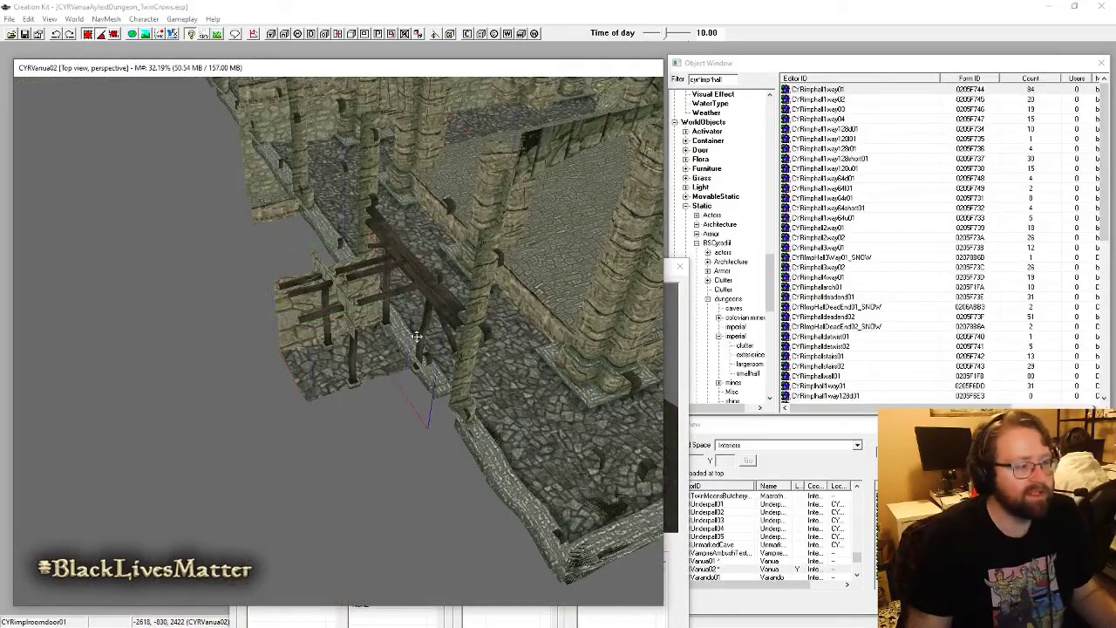
pyautogui.hotkey('ctrl', 'd')
pyautogui.moveTo(429, 333); pyautogui.dragTo(128, 422)
pyautogui.moveTo(128, 422); pyautogui.dragTo(167, 406, button='right')
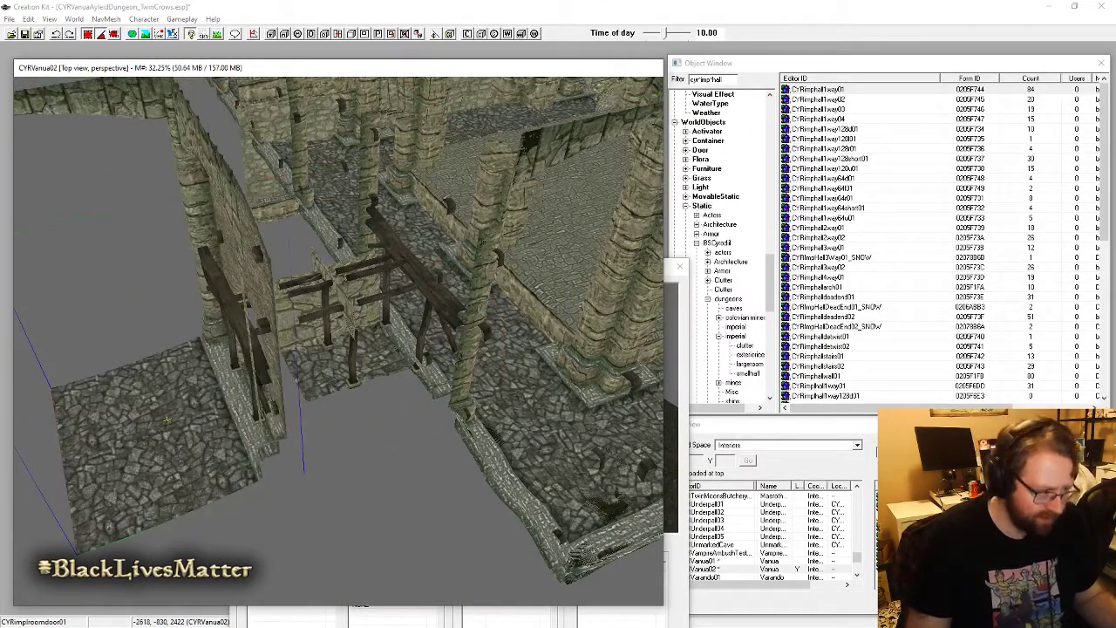
pyautogui.moveTo(180, 412)
pyautogui.keyDown('shift'); pyautogui.mouseDown(button='middle')
pyautogui.moveTo(152, 424)
pyautogui.moveTo(190, 417)
pyautogui.mouseUp(button='middle'); pyautogui.keyUp('shift')
pyautogui.moveTo(198, 310); pyautogui.dragTo(209, 312)
pyautogui.moveTo(209, 312); pyautogui.dragTo(238, 324, button='middle')
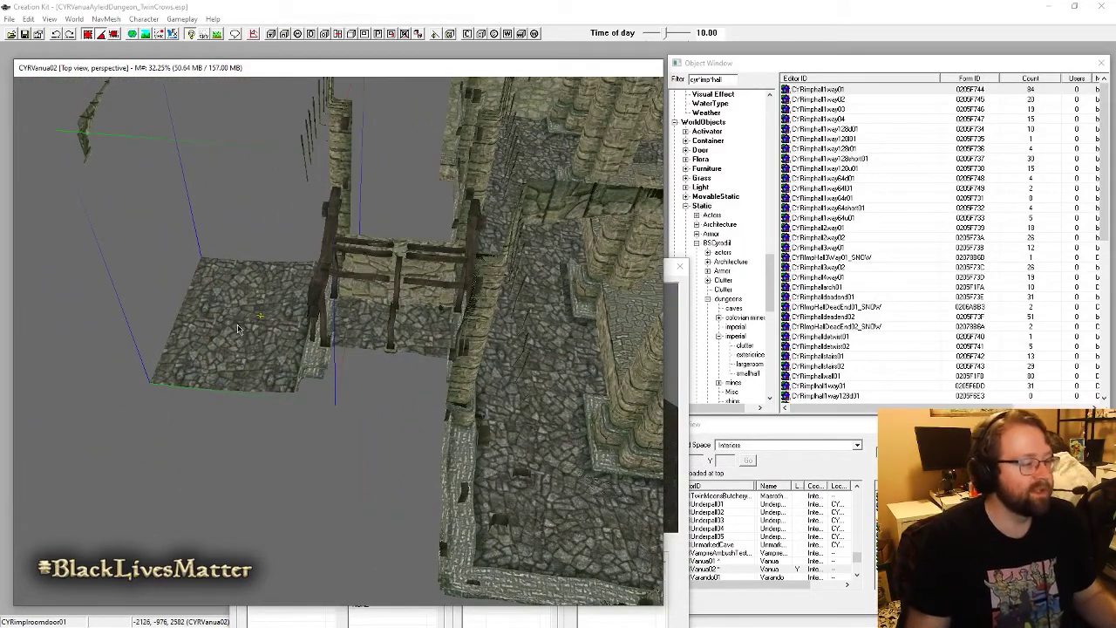
# Step: Examine from above how the short hallway piece connects the two doorway pieces
pyautogui.keyDown('shift'); pyautogui.moveTo(267, 419); pyautogui.dragTo(373, 403, button='middle'); pyautogui.keyUp('shift')
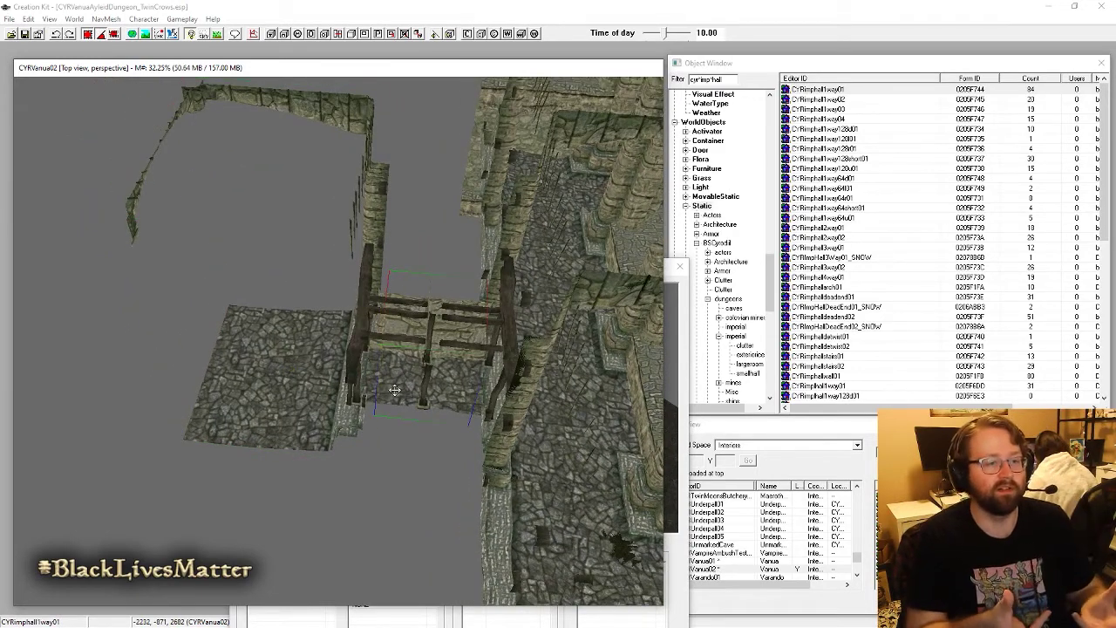
pyautogui.keyDown('shift'); pyautogui.moveTo(394, 390); pyautogui.dragTo(386, 387, button='middle'); pyautogui.keyUp('shift')
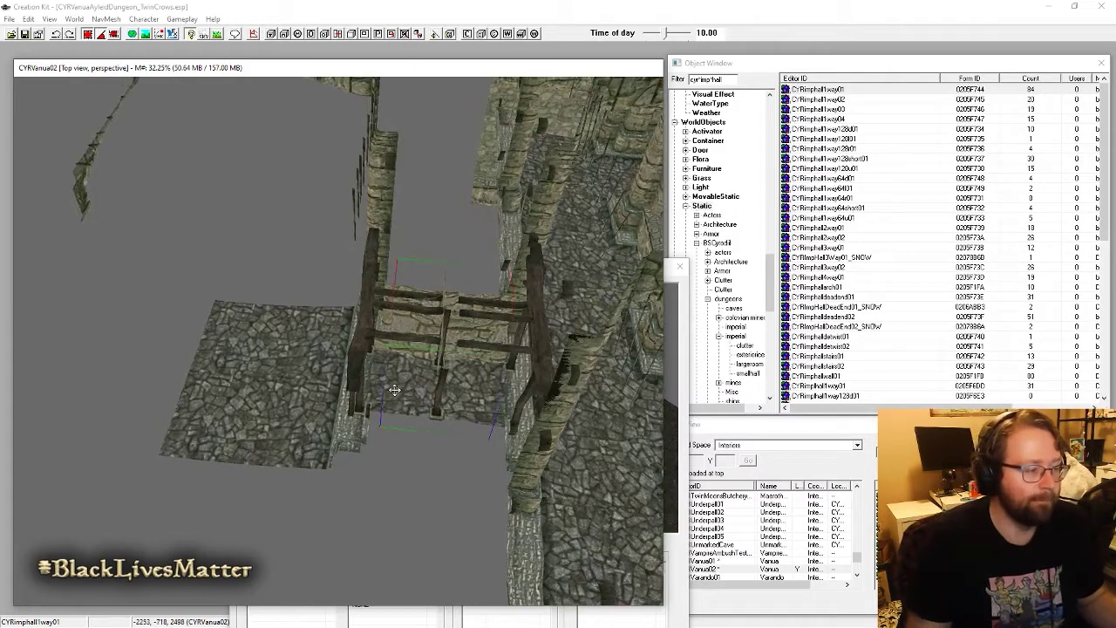
pyautogui.click(341, 386)
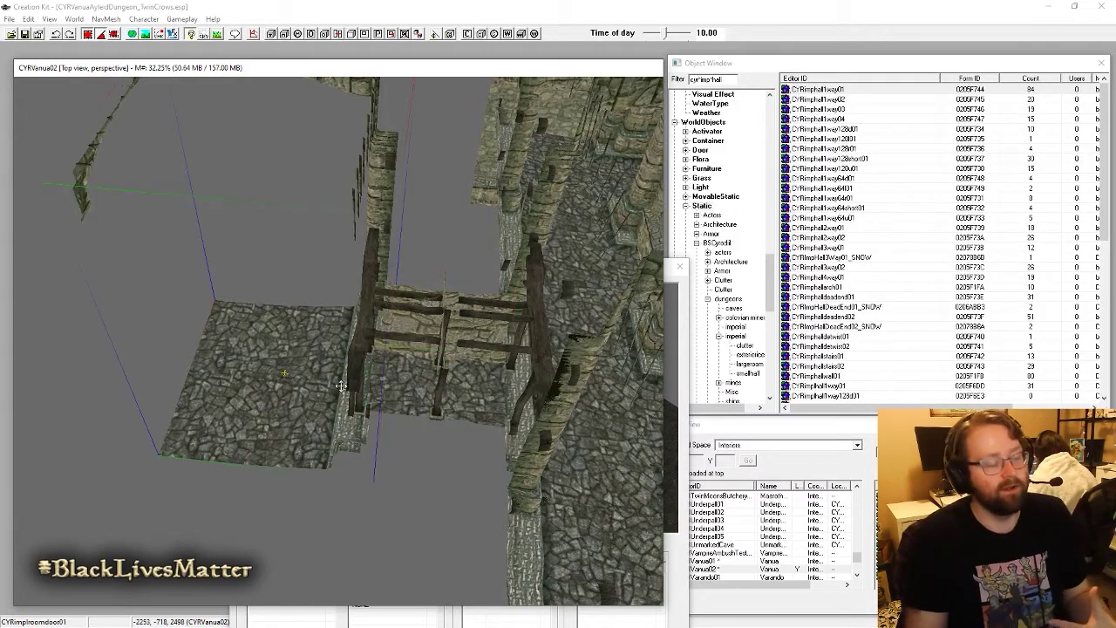
pyautogui.click(420, 388)
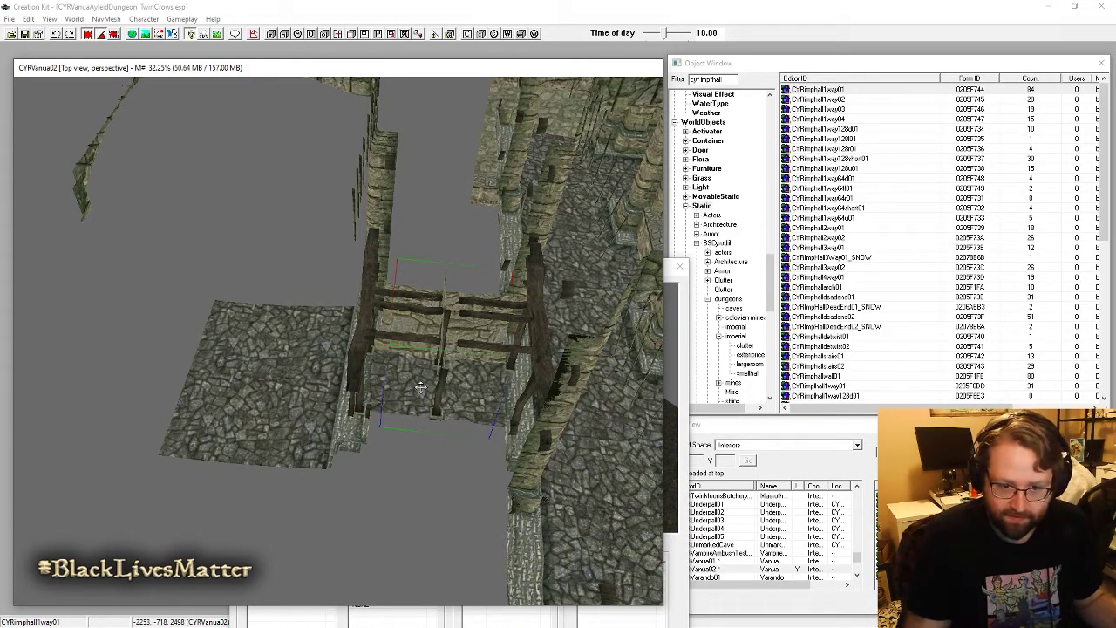
# Step: Switch to Oblivion, resume the paused game, and walk out of the passage to study the original hall's columns and arches
pyautogui.click(259, 400)
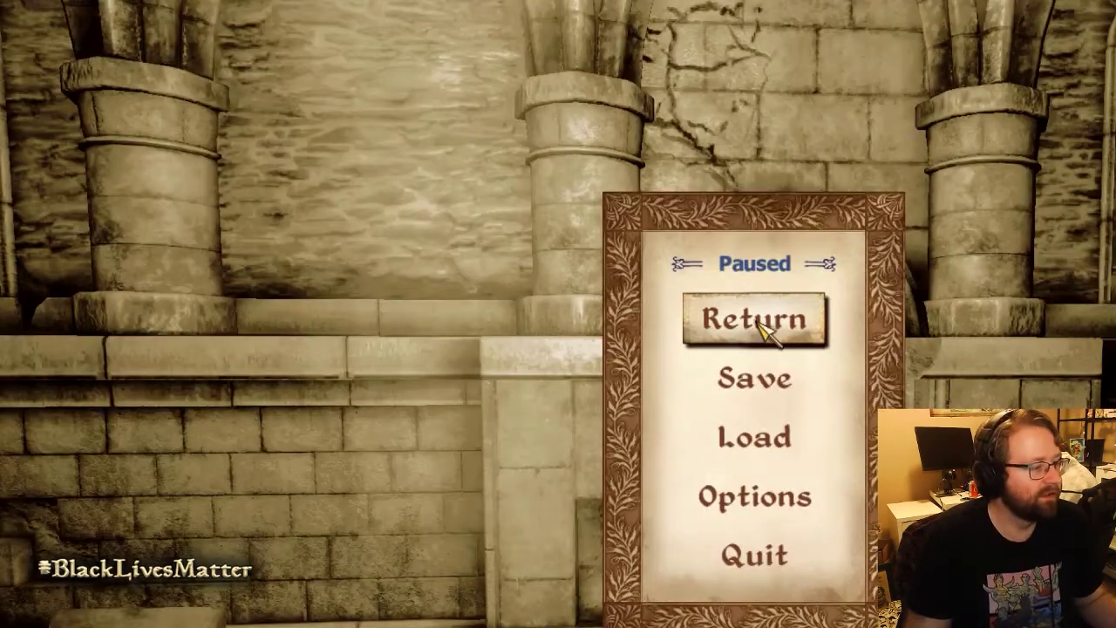
pyautogui.click(755, 321)
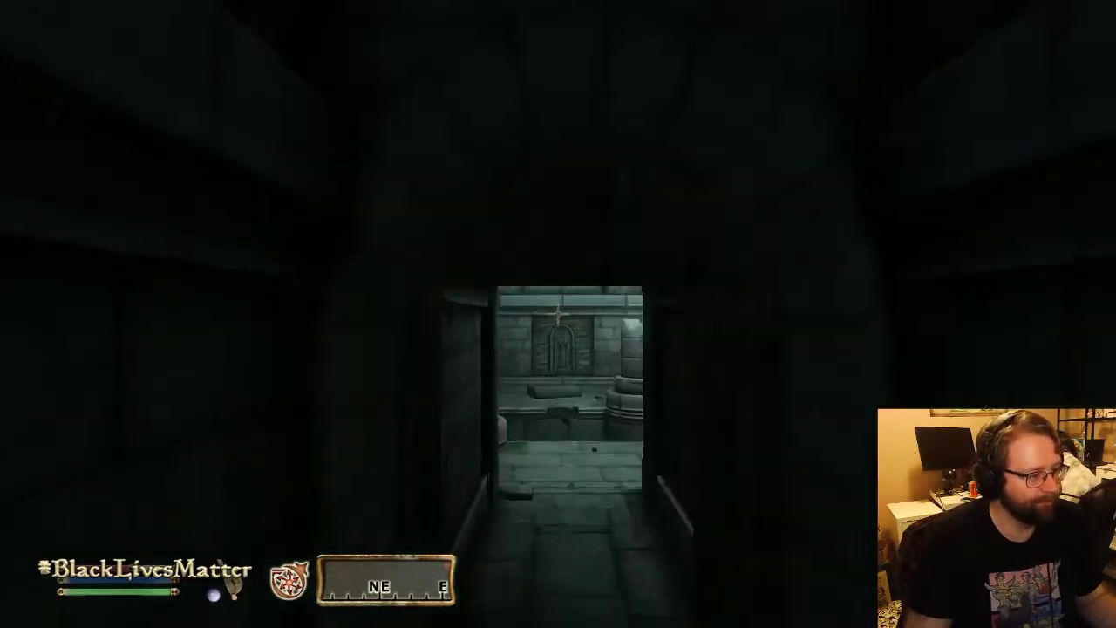
pyautogui.press('w')
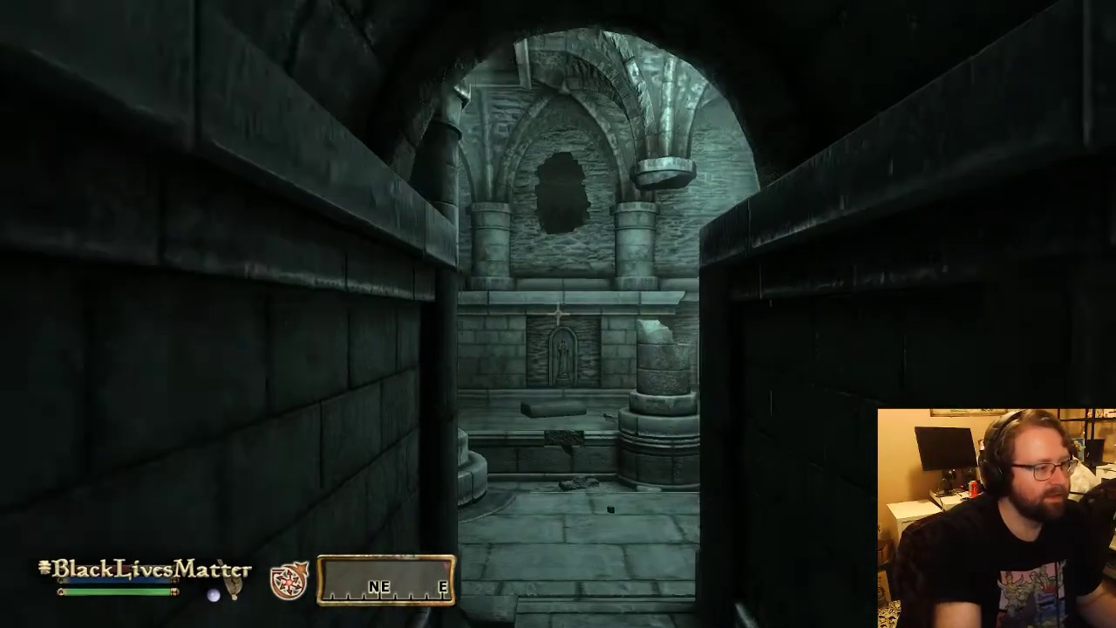
pyautogui.press('w')
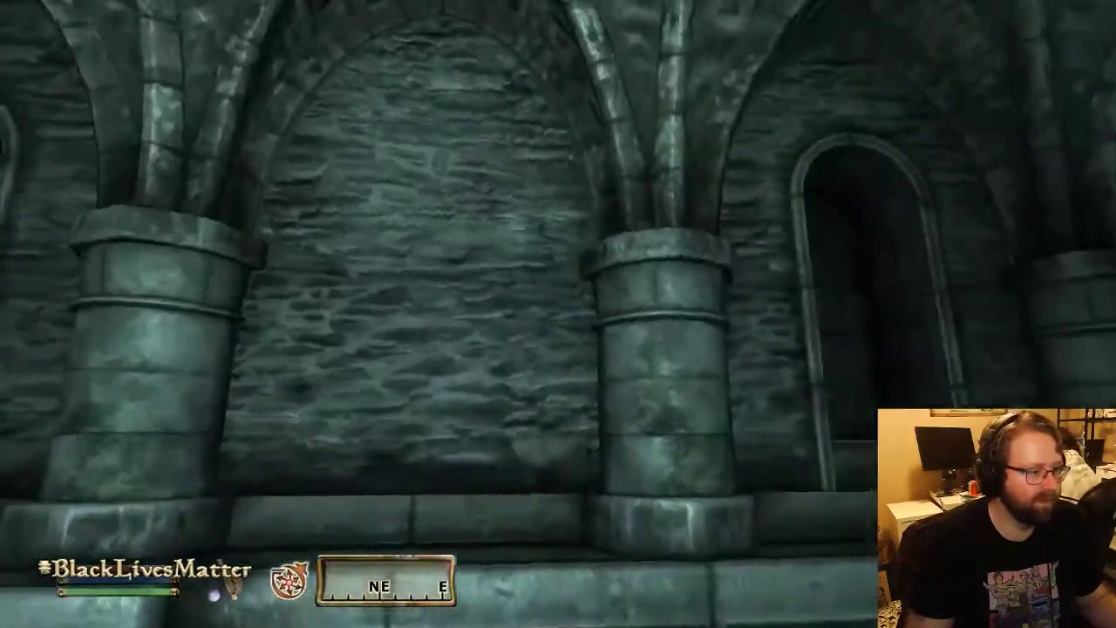
pyautogui.press('Escape')
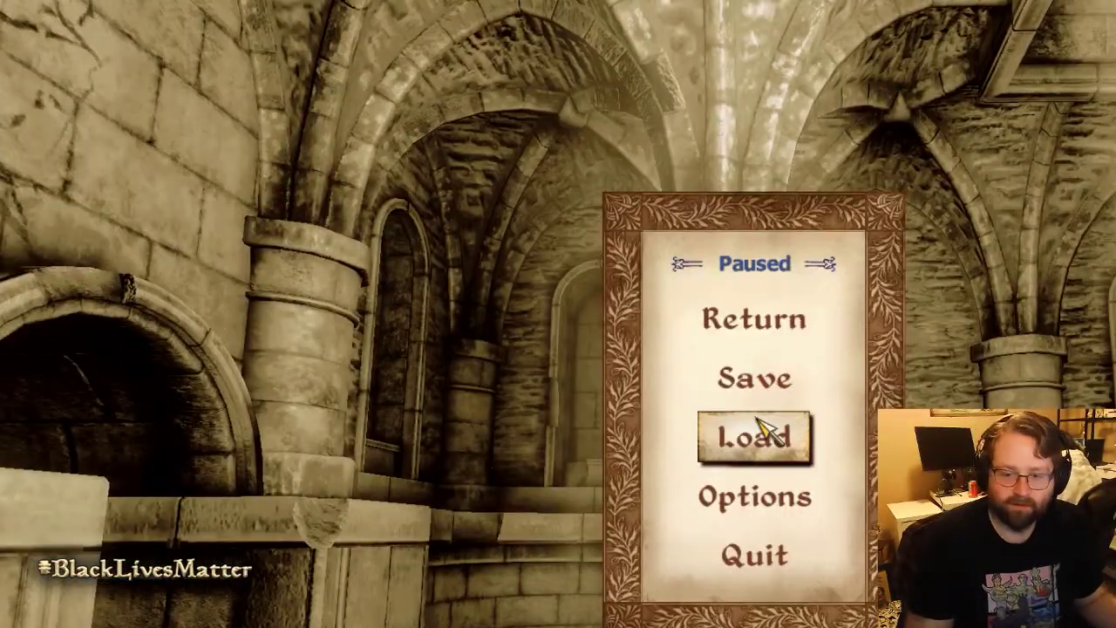
# Step: Return to the Creation Kit, filter the object list by cyr*imp*roo, and preview CYRimproomcorner01
pyautogui.hotkey('alt', 'Tab')
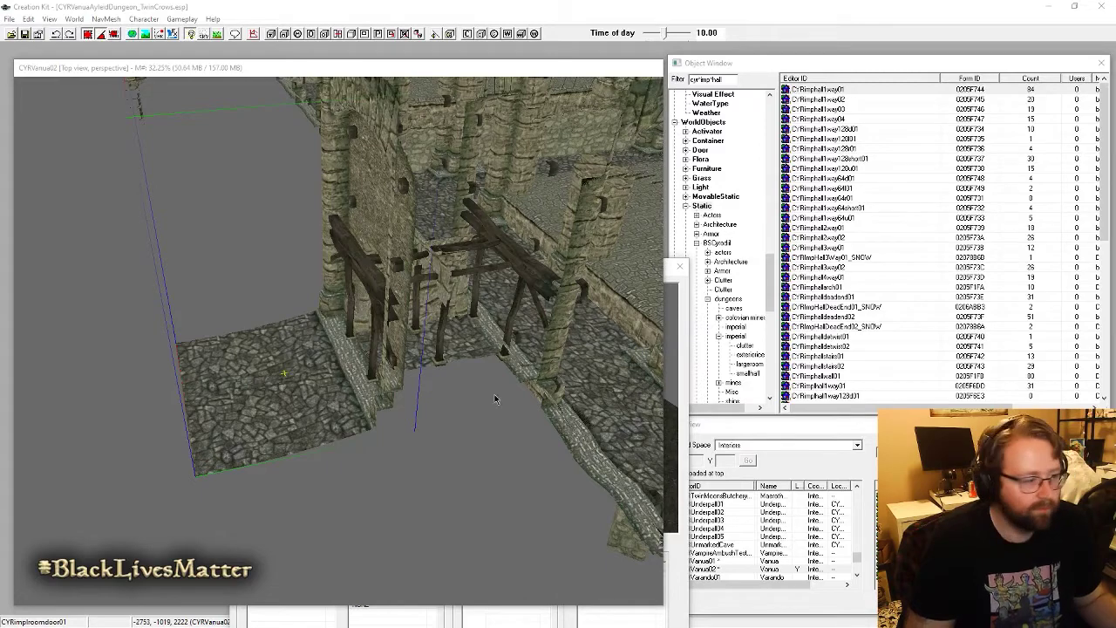
pyautogui.keyDown('shift'); pyautogui.moveTo(496, 398); pyautogui.dragTo(598, 189, button='middle'); pyautogui.keyUp('shift')
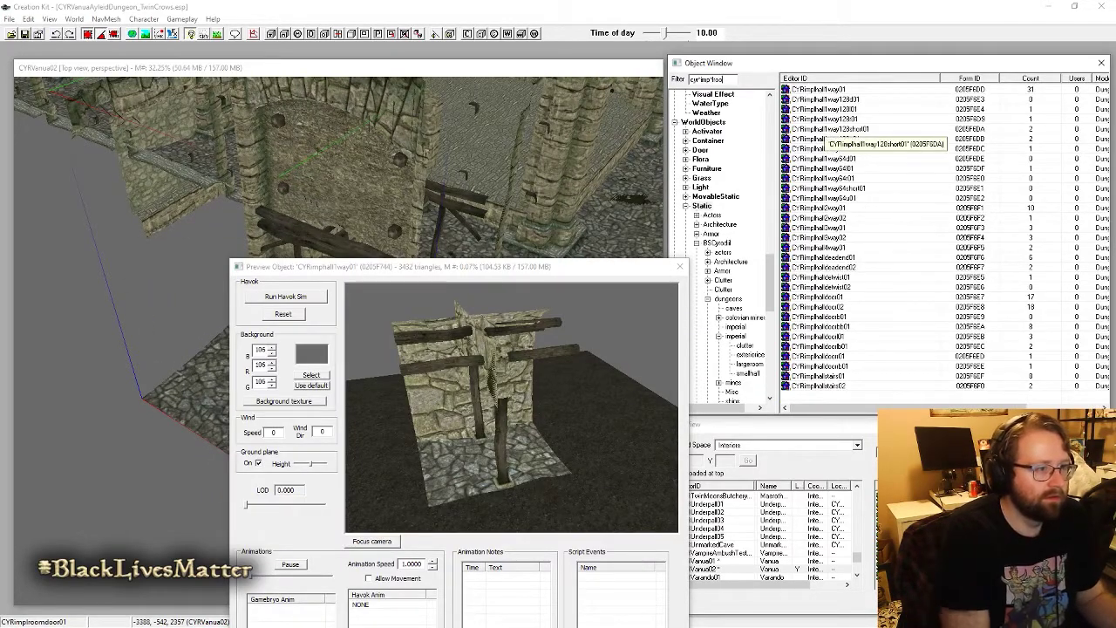
pyautogui.press('BackSpace')
pyautogui.press('BackSpace')
pyautogui.press('BackSpace')
pyautogui.press('BackSpace')
pyautogui.write('roo')
pyautogui.click(841, 90)
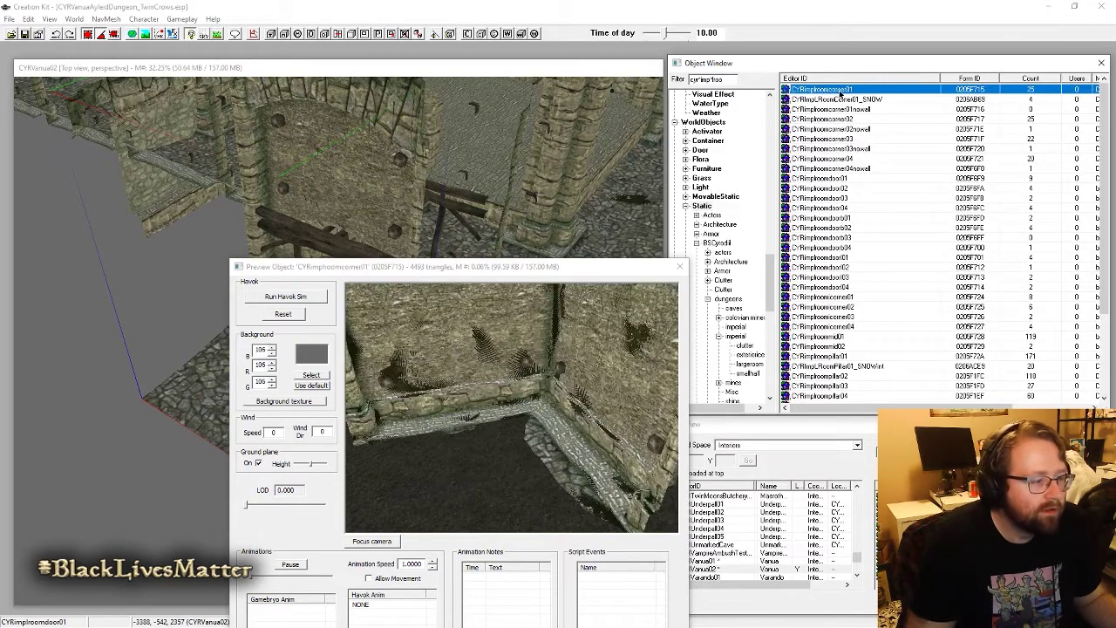
# Step: Place a CYRimproomcorner01 piece beside the second doorway, rotated so its wall continues the doorway wall
pyautogui.click(186, 401)
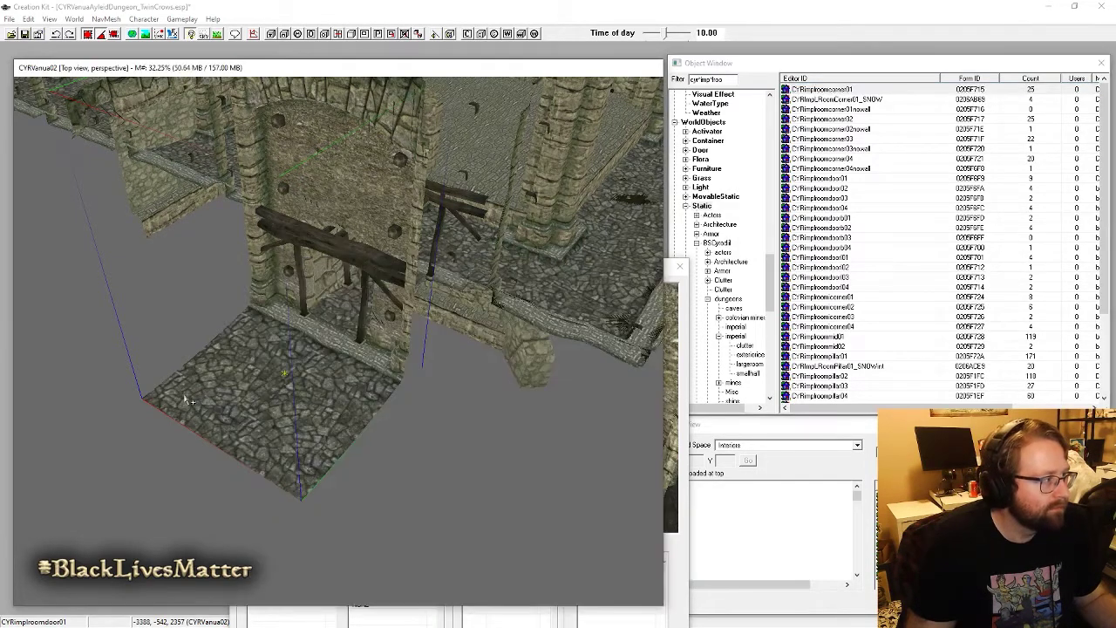
pyautogui.moveTo(185, 401); pyautogui.dragTo(444, 471)
pyautogui.moveTo(443, 469); pyautogui.dragTo(457, 469, button='right')
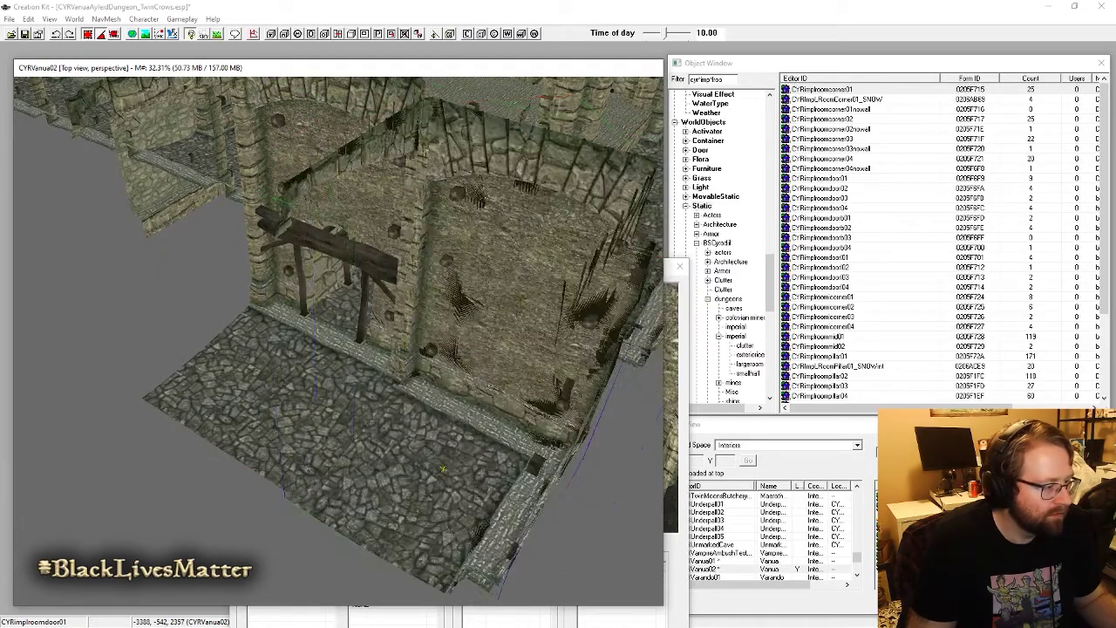
pyautogui.moveTo(457, 469); pyautogui.dragTo(467, 462)
# Step: Align the corner piece's floor and wall flush with the neighbouring doorway piece
pyautogui.keyDown('shift'); pyautogui.moveTo(467, 463); pyautogui.dragTo(422, 414, button='middle'); pyautogui.keyUp('shift')
pyautogui.scroll(3, 427, 411)
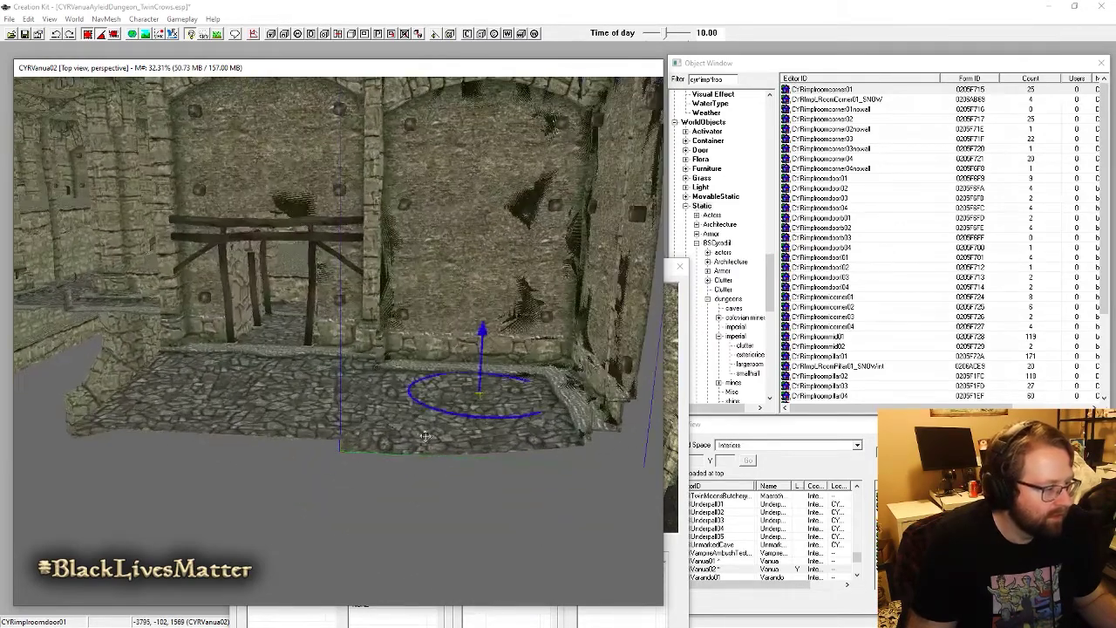
pyautogui.moveTo(445, 412); pyautogui.dragTo(444, 396)
pyautogui.keyDown('shift'); pyautogui.moveTo(480, 382); pyautogui.dragTo(493, 350, button='middle'); pyautogui.keyUp('shift')
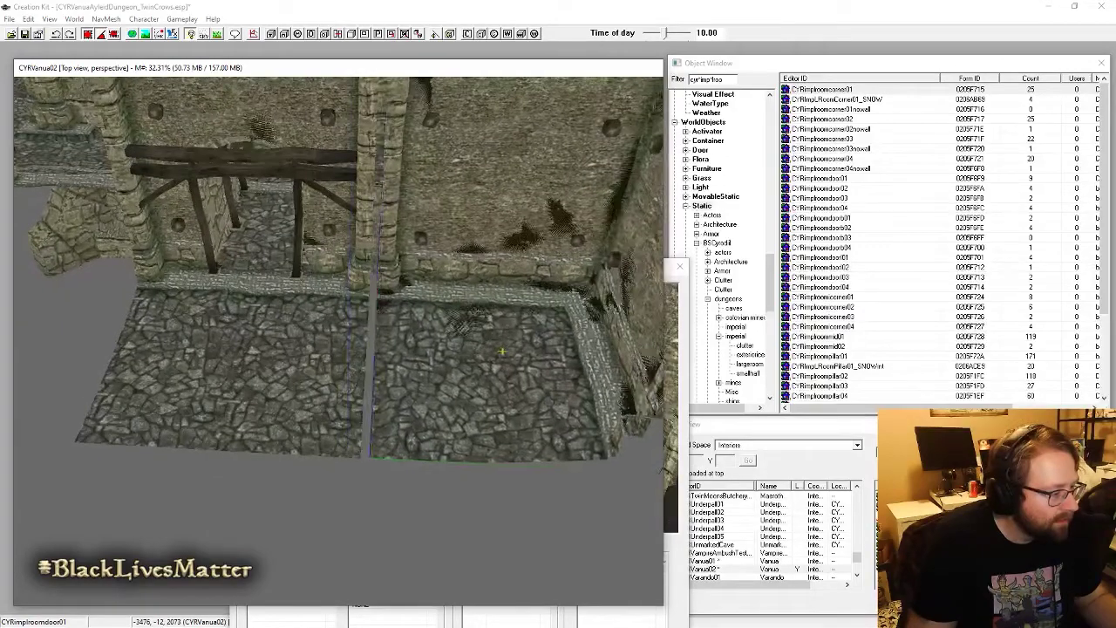
pyautogui.keyDown('shift'); pyautogui.moveTo(459, 402); pyautogui.dragTo(453, 376, button='middle'); pyautogui.keyUp('shift')
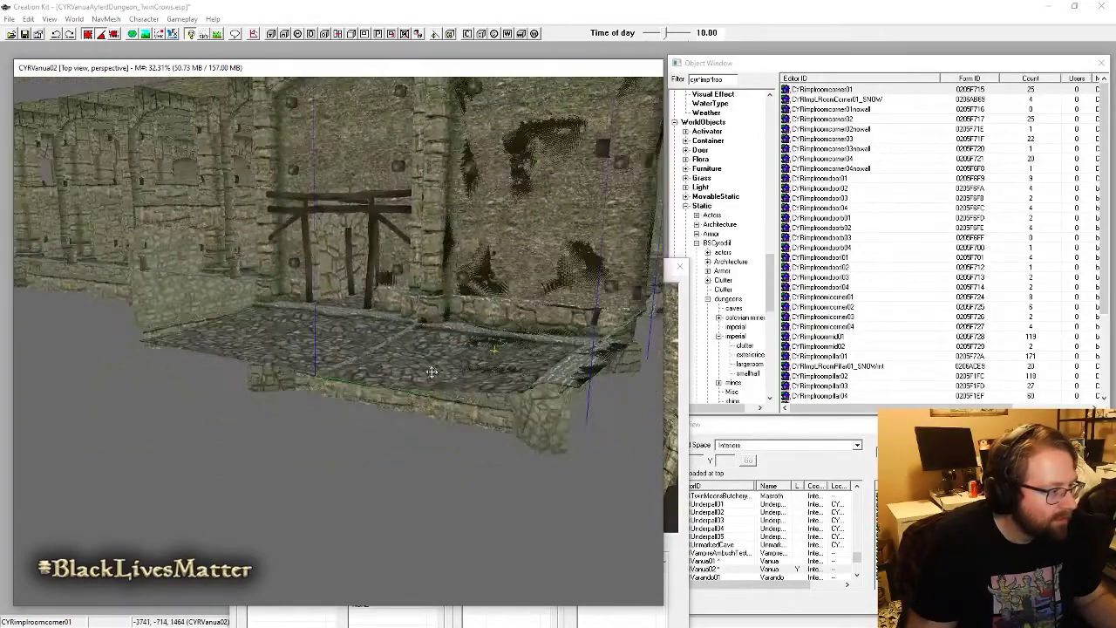
pyautogui.moveTo(432, 371); pyautogui.dragTo(433, 352)
pyautogui.keyDown('shift'); pyautogui.moveTo(497, 348); pyautogui.dragTo(472, 384, button='middle'); pyautogui.keyUp('shift')
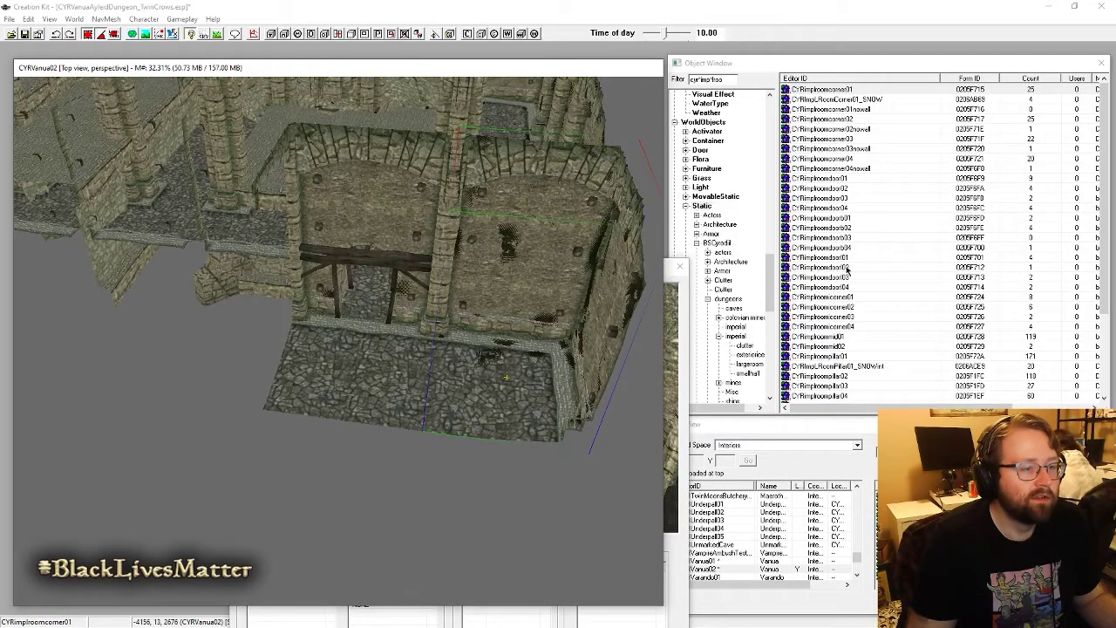
# Step: Copy a CYRimproomwall01 piece from the pillared hall and set it against the second doorway's free side, opposite the corner
pyautogui.keyDown('shift'); pyautogui.moveTo(390, 319); pyautogui.dragTo(432, 470, button='middle'); pyautogui.keyUp('shift')
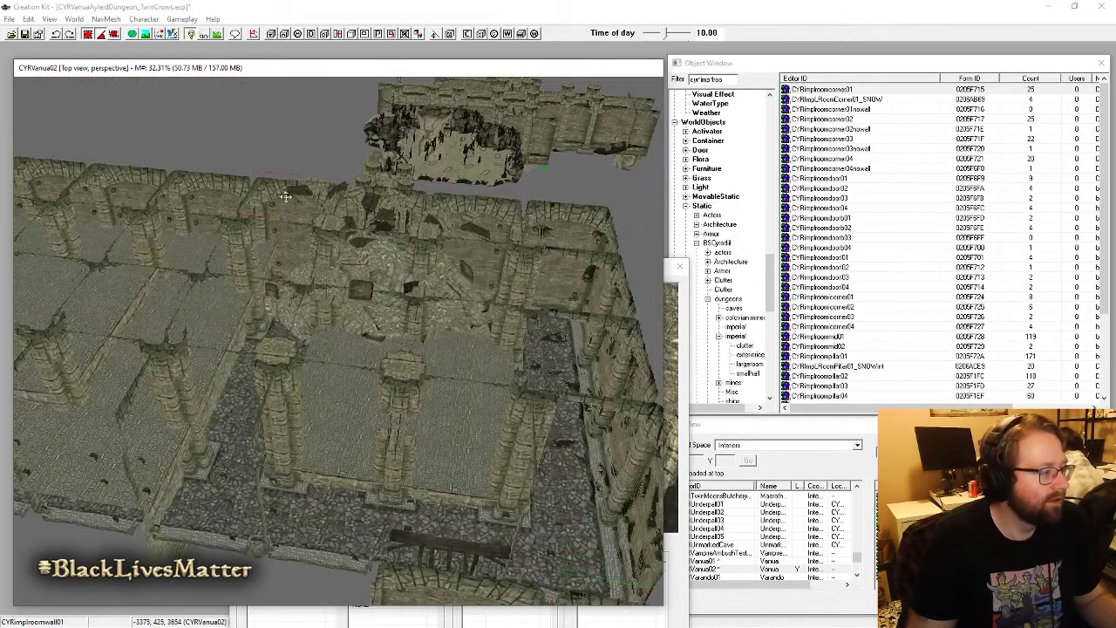
pyautogui.scroll(5, 270, 349)
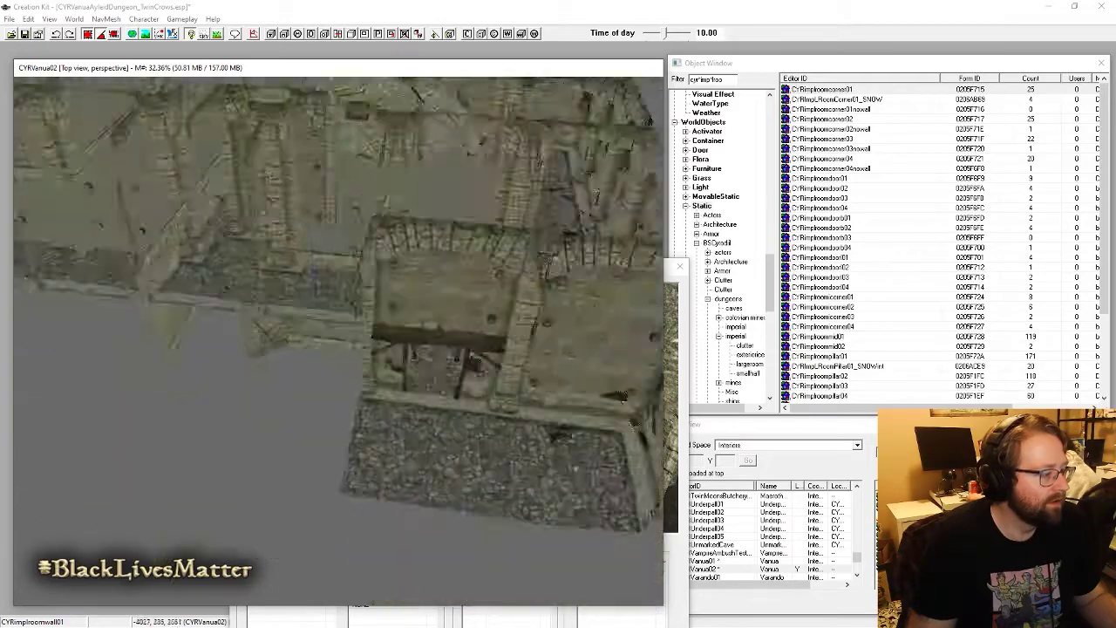
pyautogui.moveTo(281, 340); pyautogui.dragTo(247, 183, button='middle')
pyautogui.moveTo(247, 183); pyautogui.dragTo(245, 266)
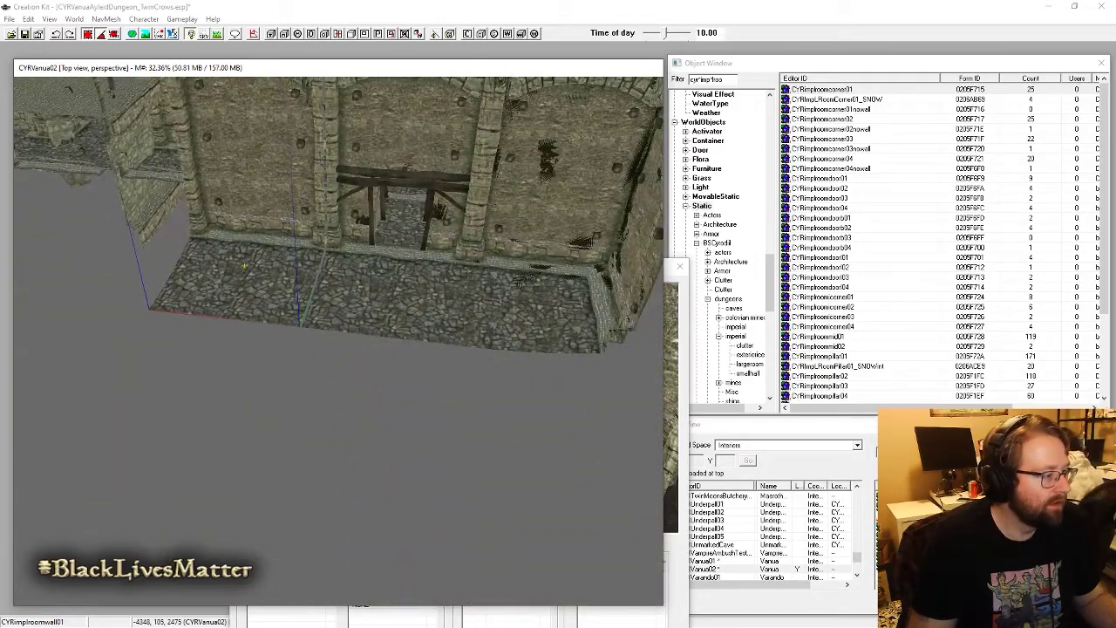
# Step: Nudge the copied CYRimproomwall01 piece so its floor and wall sit flush with the second doorway piece
pyautogui.moveTo(307, 93); pyautogui.dragTo(378, 251, button='middle')
pyautogui.scroll(3, 386, 494)
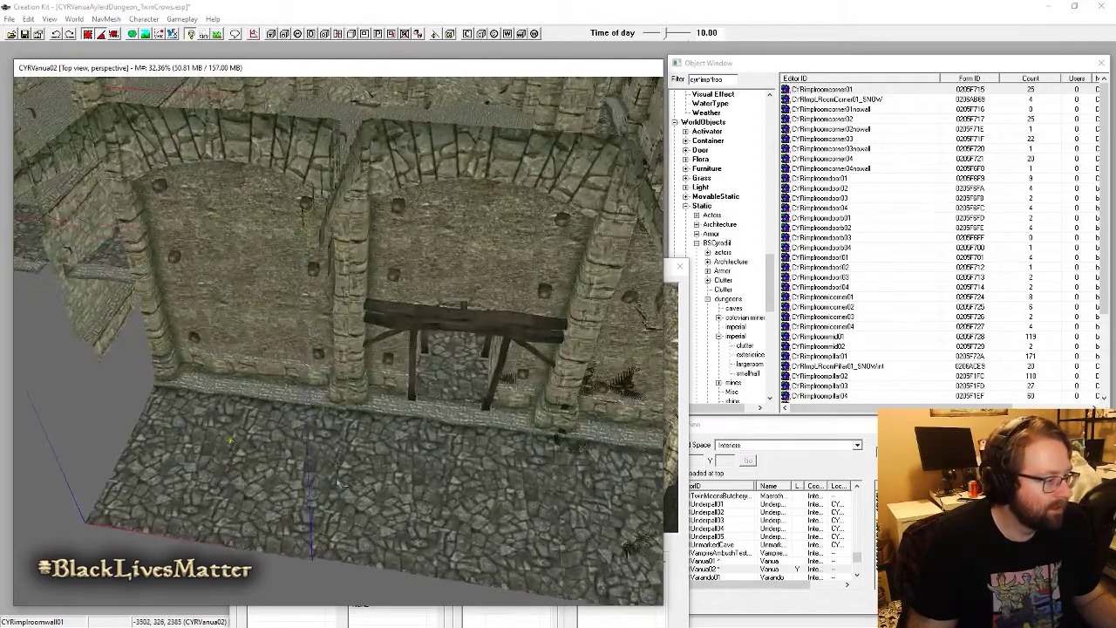
pyautogui.moveTo(231, 440); pyautogui.dragTo(226, 443)
pyautogui.keyDown('shift'); pyautogui.moveTo(226, 443); pyautogui.dragTo(435, 484, button='middle'); pyautogui.keyUp('shift')
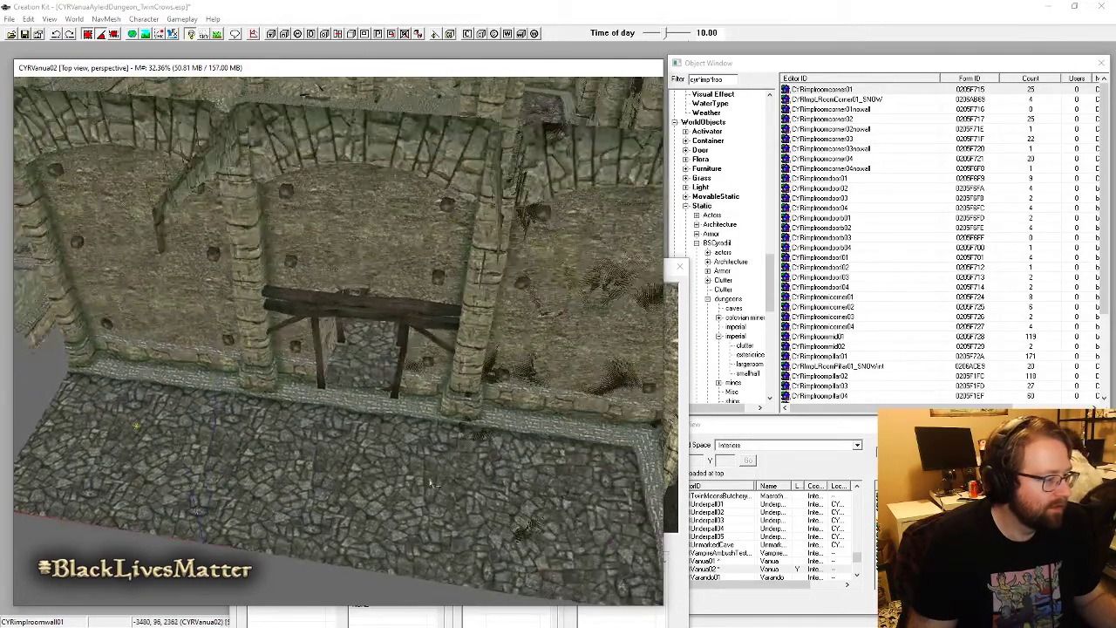
# Step: Replace the corner beside the second doorway with a copy of the pillared hall's CYRimproomcorner03 piece
pyautogui.keyDown('shift'); pyautogui.moveTo(618, 441); pyautogui.dragTo(534, 131, button='middle'); pyautogui.keyUp('shift')
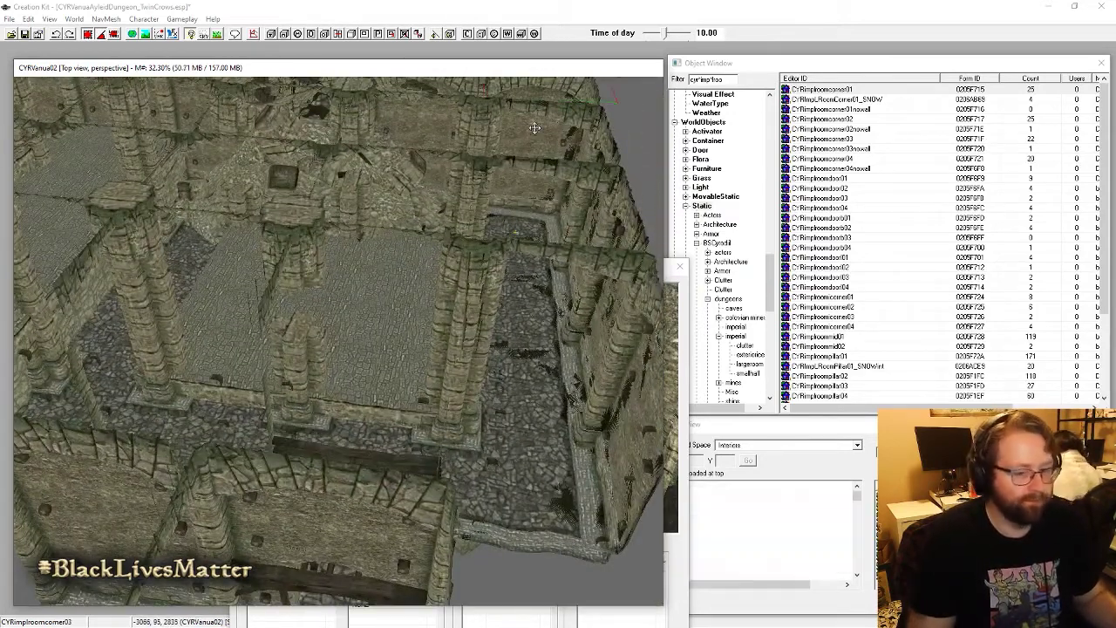
pyautogui.moveTo(534, 128); pyautogui.dragTo(558, 301)
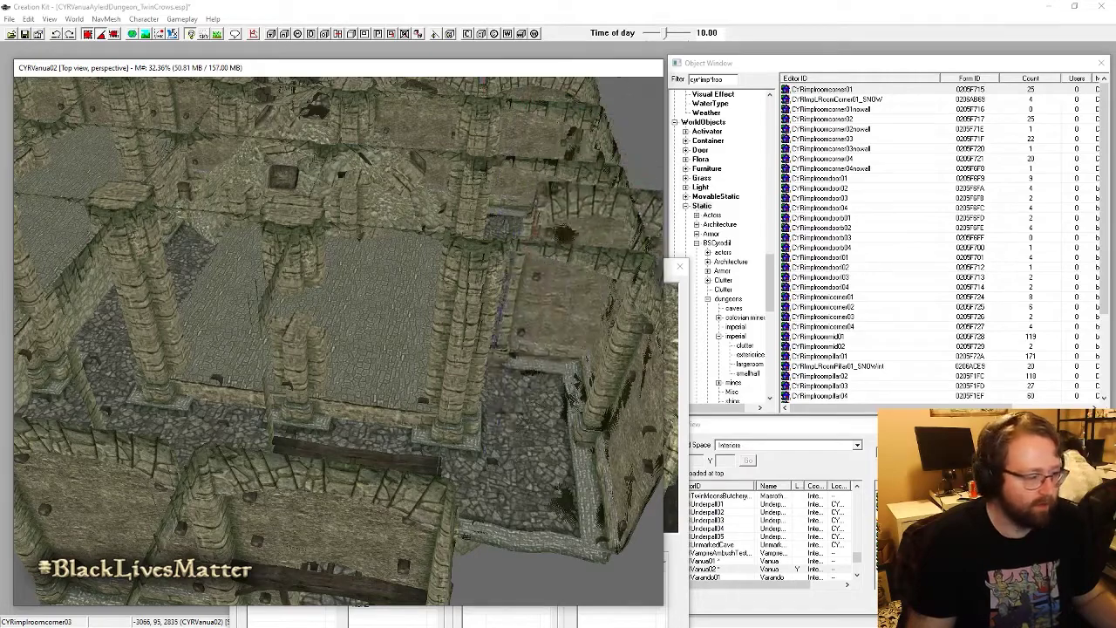
pyautogui.moveTo(558, 301); pyautogui.dragTo(623, 253, button='middle')
pyautogui.moveTo(623, 340); pyautogui.dragTo(578, 464)
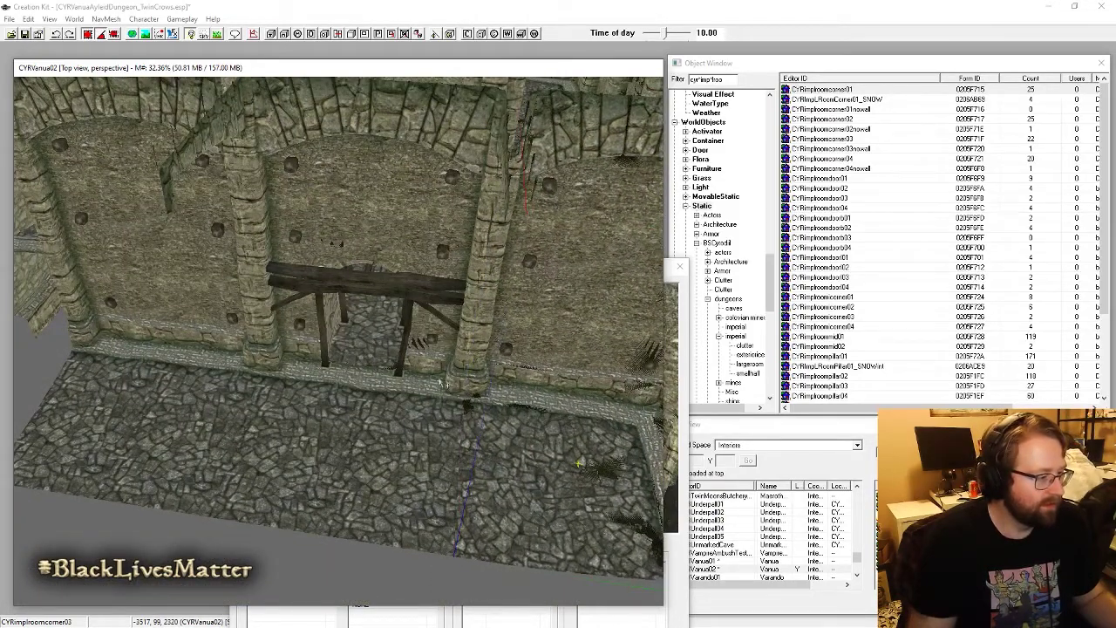
# Step: Copy the pillared hall's CYRimproomcorner04 piece and fit it flush against the free end of the new room's doorway-side wall
pyautogui.moveTo(339, 484); pyautogui.dragTo(460, 401, button='middle')
pyautogui.moveTo(302, 315); pyautogui.dragTo(445, 414, button='middle')
pyautogui.scroll(-5, 402, 440)
pyautogui.keyDown('shift'); pyautogui.moveTo(356, 373); pyautogui.dragTo(222, 230, button='middle'); pyautogui.keyUp('shift')
pyautogui.hotkey('ctrl', 'd')
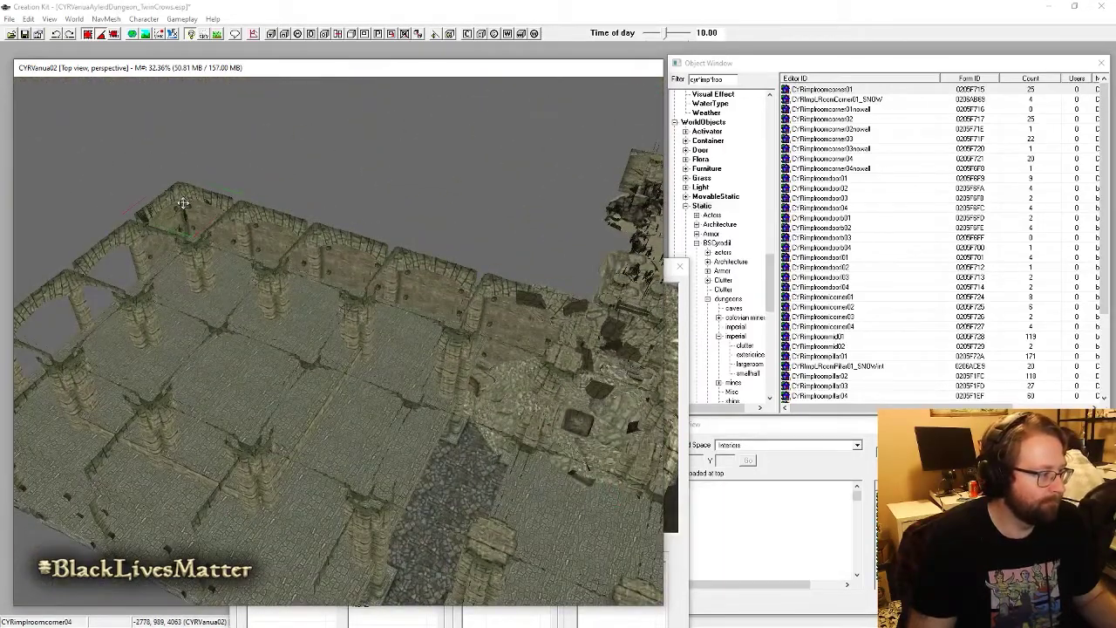
pyautogui.moveTo(201, 199); pyautogui.dragTo(312, 407)
pyautogui.moveTo(312, 406); pyautogui.dragTo(255, 78, button='middle')
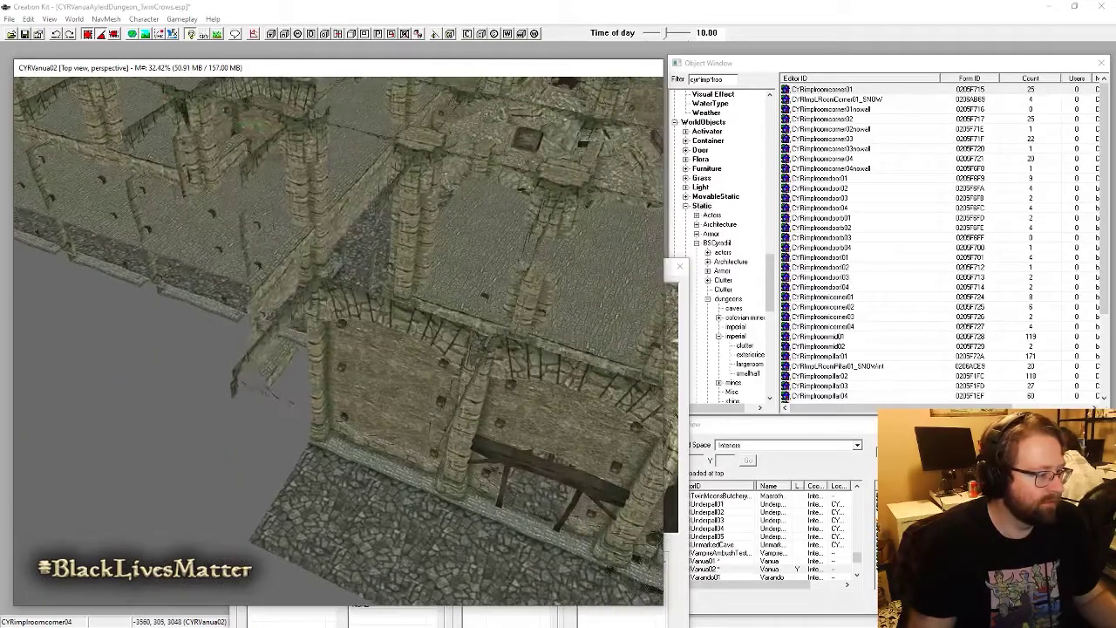
pyautogui.moveTo(283, 314); pyautogui.dragTo(214, 292)
pyautogui.keyDown('shift'); pyautogui.moveTo(214, 292); pyautogui.dragTo(293, 213, button='middle'); pyautogui.keyUp('shift')
pyautogui.moveTo(148, 285); pyautogui.dragTo(116, 322)
pyautogui.moveTo(272, 269); pyautogui.dragTo(340, 267, button='middle')
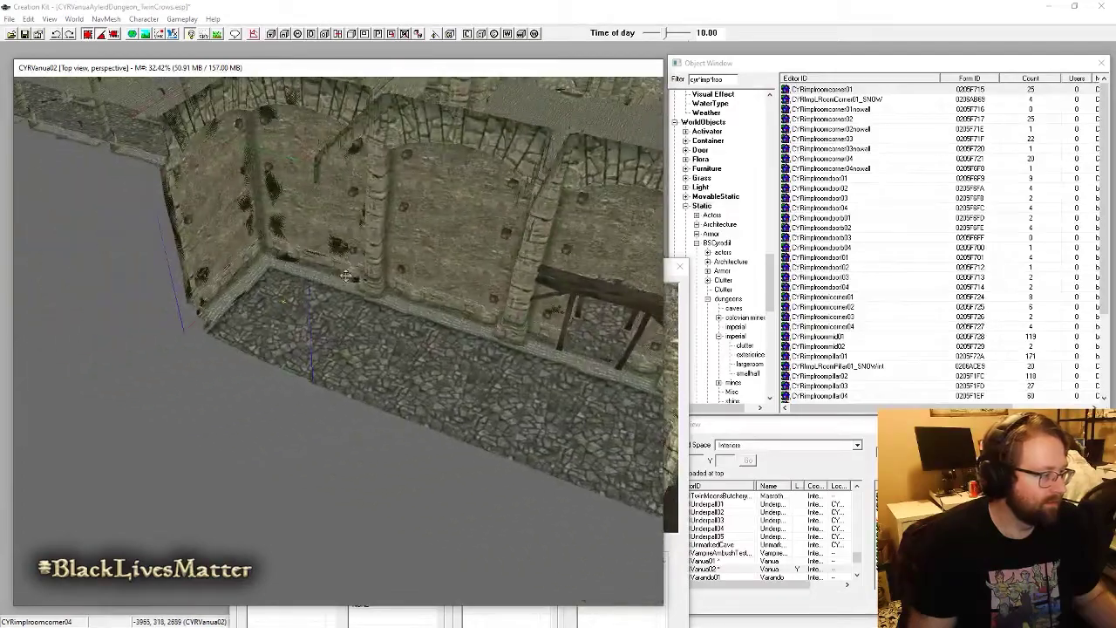
pyautogui.moveTo(341, 267); pyautogui.dragTo(379, 267, button='right')
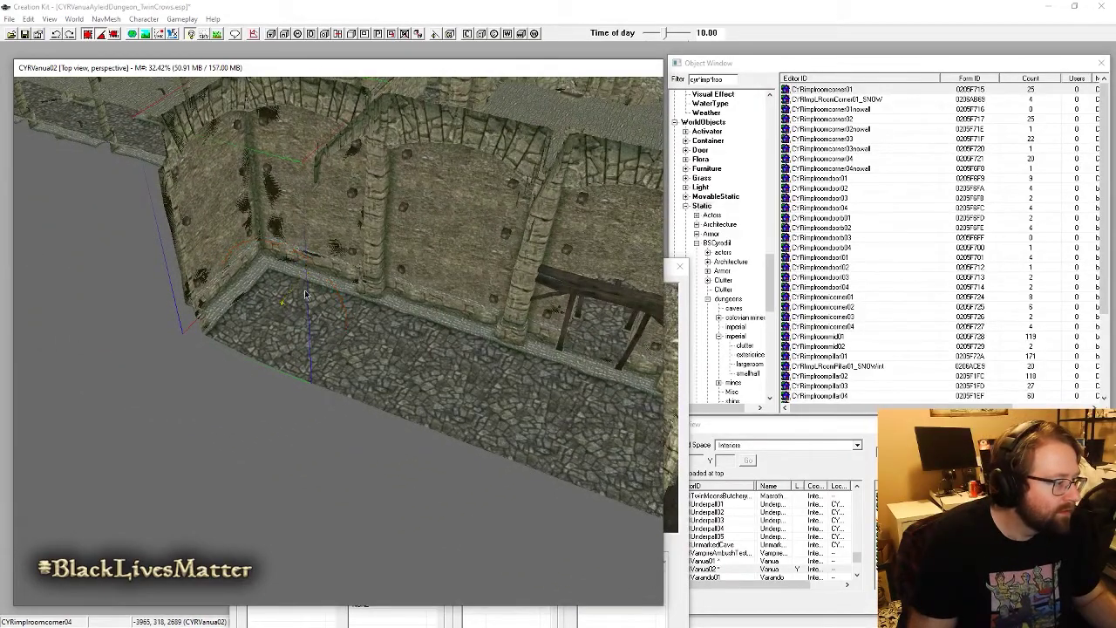
# Step: Copy the hall's CYRimproomcorner02 and its adjacent wall piece, and join them to the corner beside the second doorway as an end wall
pyautogui.keyDown('shift'); pyautogui.moveTo(306, 295); pyautogui.dragTo(392, 349, button='middle'); pyautogui.keyUp('shift')
pyautogui.moveTo(131, 114); pyautogui.dragTo(232, 238, button='middle')
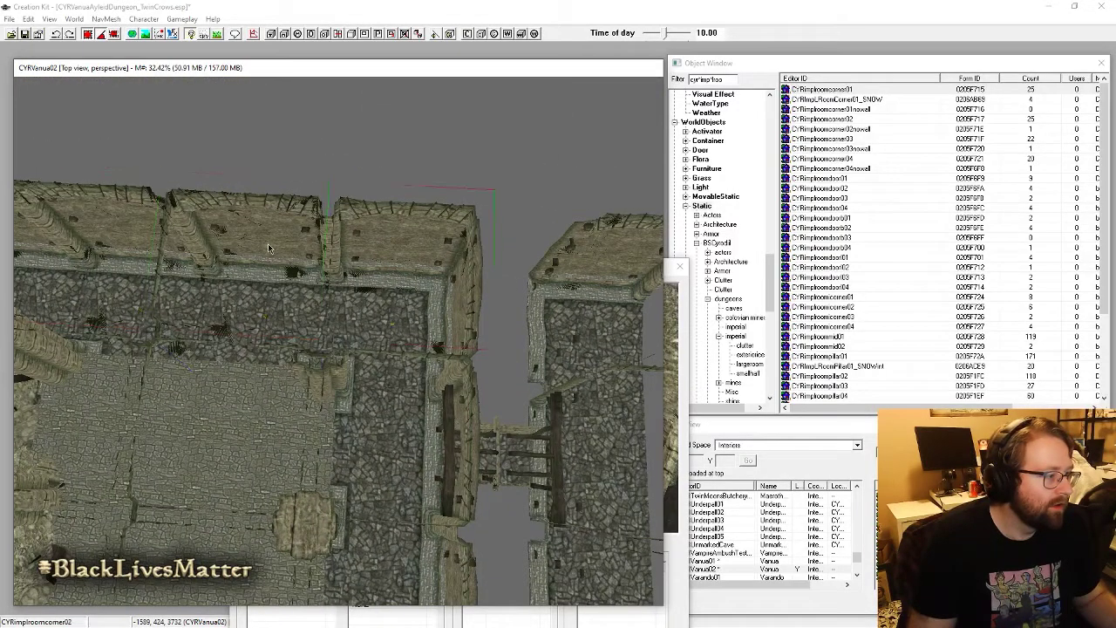
pyautogui.hotkey('ctrl', 'd')
pyautogui.moveTo(368, 255); pyautogui.dragTo(604, 269)
pyautogui.moveTo(475, 338); pyautogui.dragTo(404, 347)
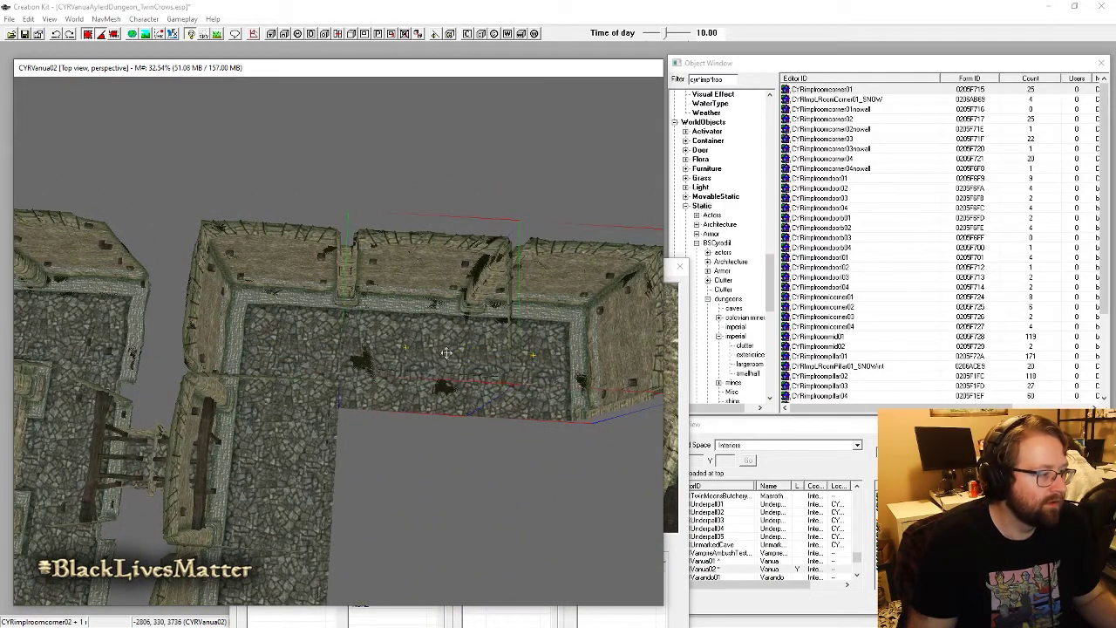
pyautogui.keyDown('shift'); pyautogui.moveTo(447, 353); pyautogui.dragTo(500, 332, button='middle'); pyautogui.keyUp('shift')
# Step: Copy a CYRimproomwall01 piece and its neighbouring wall from the pillared hall and carry the pair over to the new room
pyautogui.click(379, 286)
pyautogui.scroll(4, 378, 286)
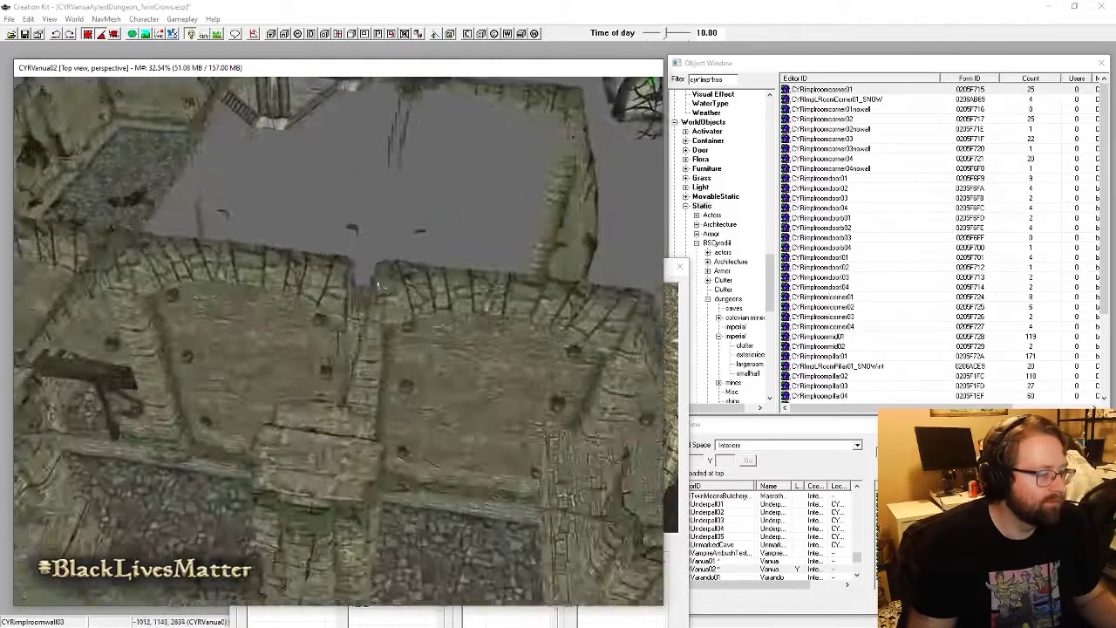
pyautogui.keyDown('shift'); pyautogui.moveTo(378, 286); pyautogui.dragTo(528, 334, button='middle'); pyautogui.keyUp('shift')
pyautogui.hotkey('ctrl', 'd')
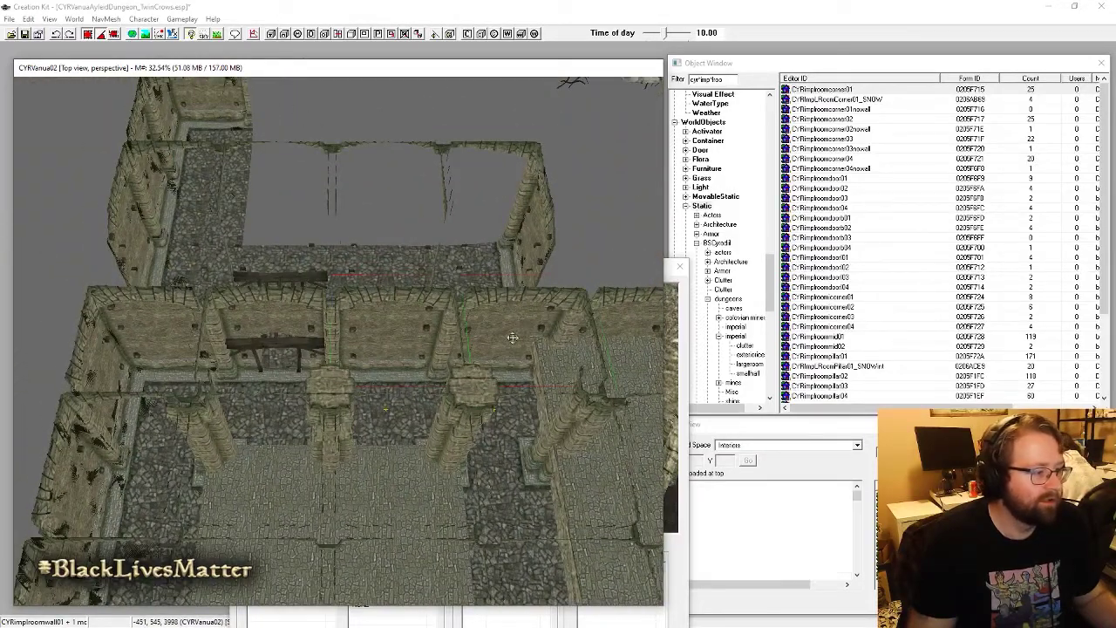
pyautogui.moveTo(510, 326); pyautogui.dragTo(388, 196)
pyautogui.moveTo(388, 196); pyautogui.dragTo(445, 319, button='middle')
pyautogui.moveTo(444, 319); pyautogui.dragTo(455, 167)
# Step: Fit the copied pair of walls flush against the CYRimproomcorner02 piece, forming the side opposite the second doorway
pyautogui.scroll(2, 419, 195)
pyautogui.moveTo(406, 197); pyautogui.dragTo(402, 297, button='middle')
pyautogui.scroll(3, 402, 297)
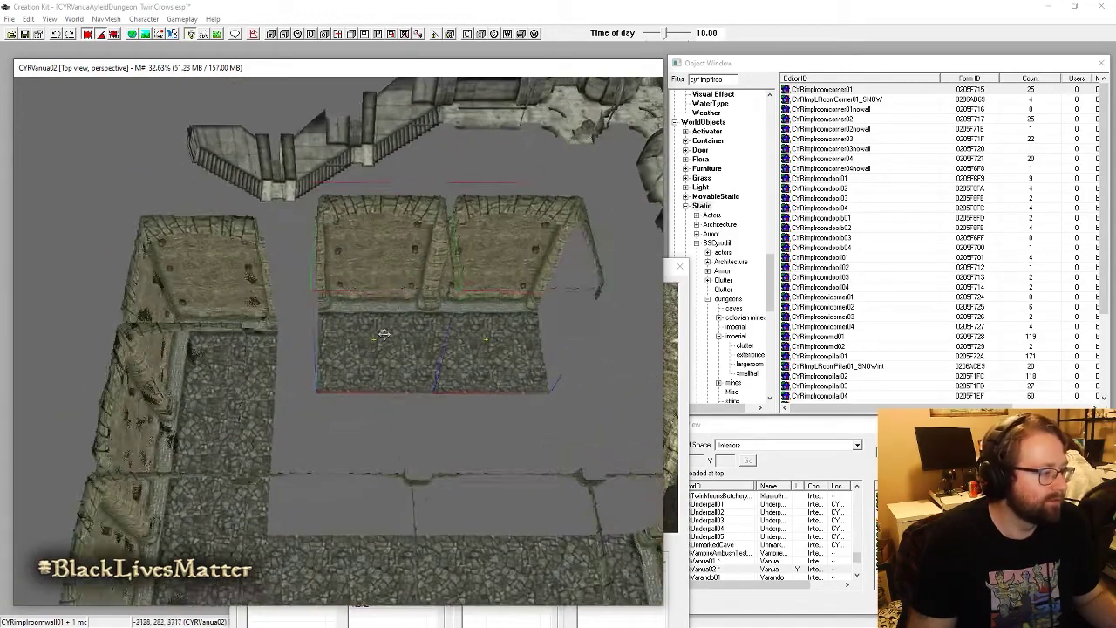
pyautogui.moveTo(383, 329); pyautogui.dragTo(332, 360)
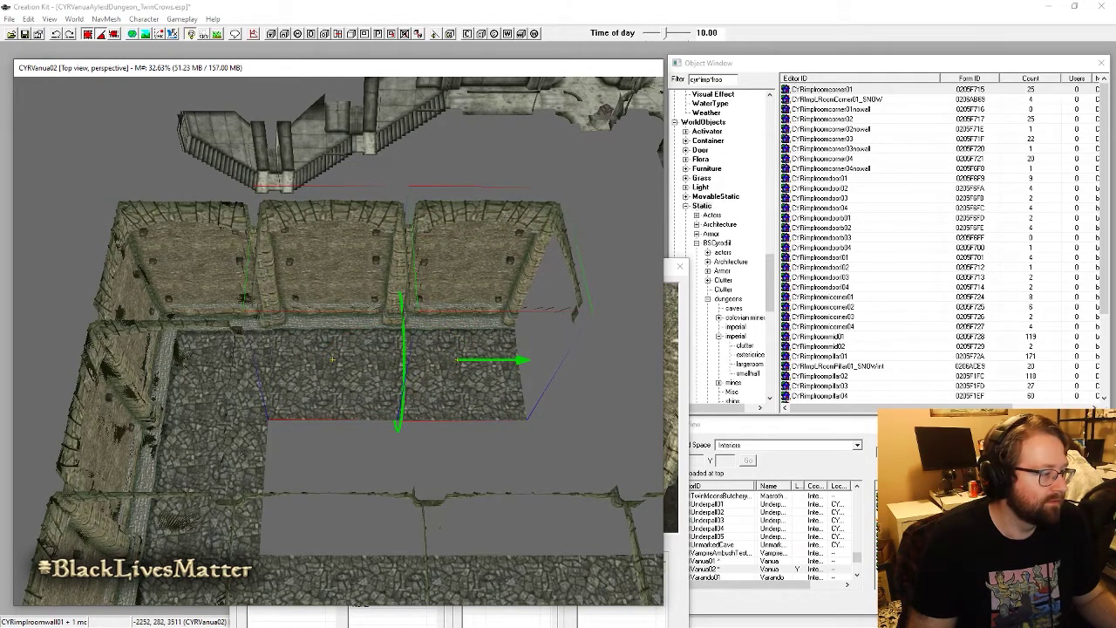
pyautogui.press('e')
pyautogui.scroll(5, 332, 360)
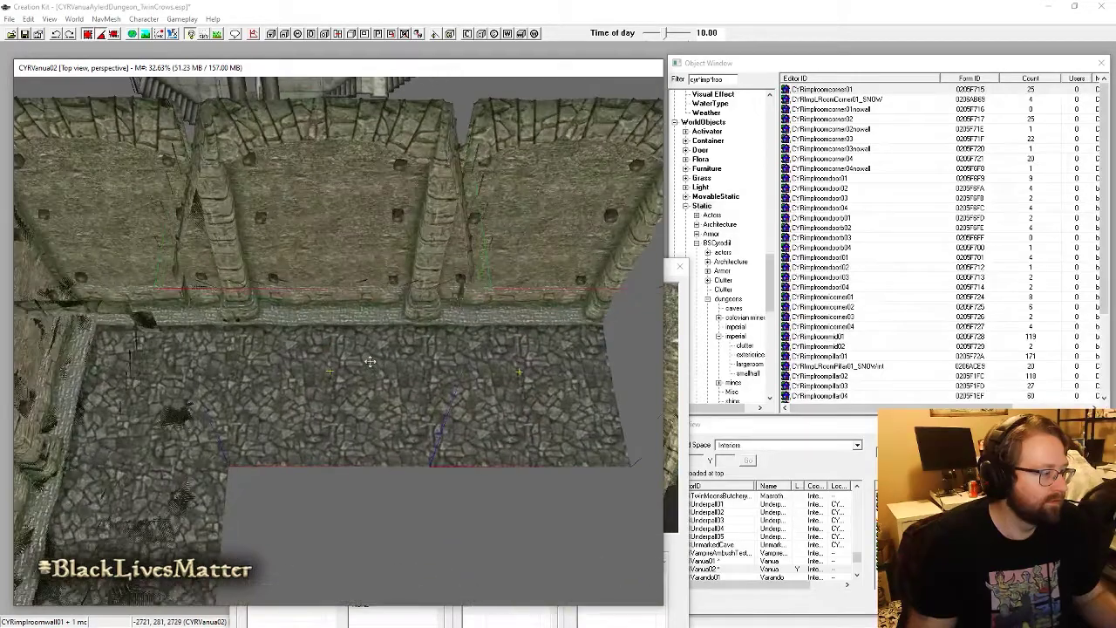
pyautogui.scroll(-6, 346, 404)
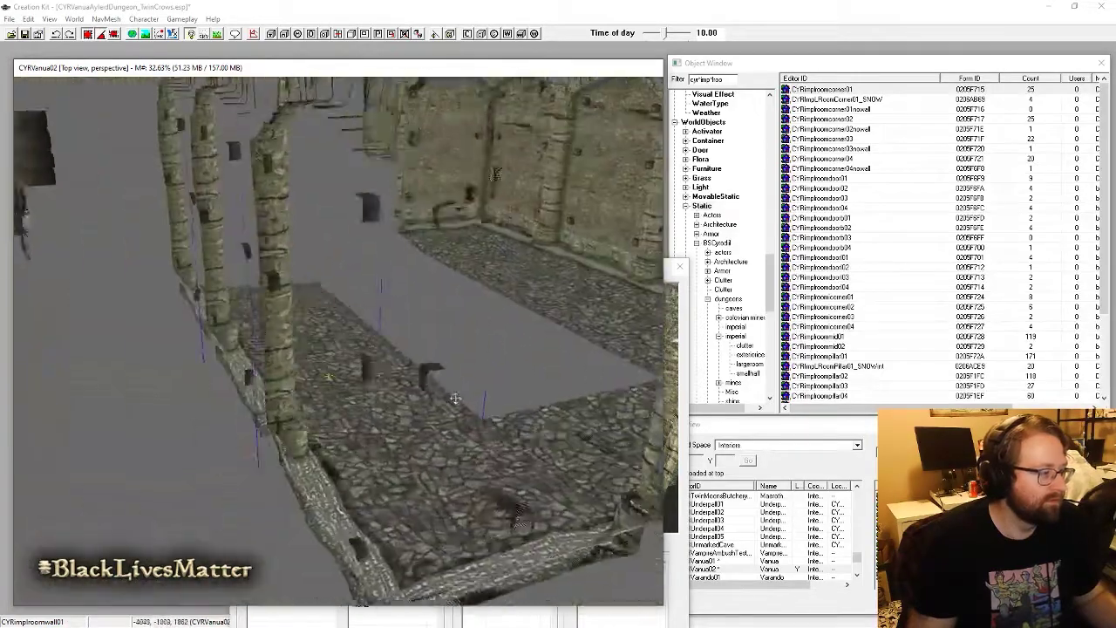
# Step: Copy the hall's CYRimproomcorner01 piece and fit it onto the free end of the new room's side opposite the doorway
pyautogui.moveTo(445, 503); pyautogui.dragTo(365, 159, button='middle')
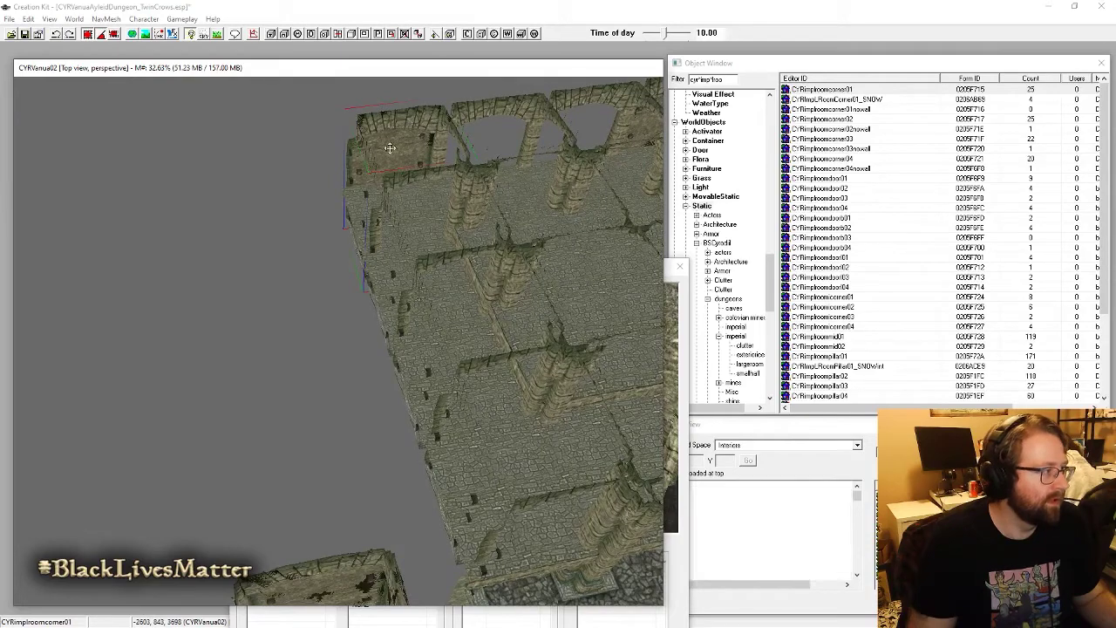
pyautogui.moveTo(401, 146); pyautogui.dragTo(244, 335)
pyautogui.scroll(4, 253, 323)
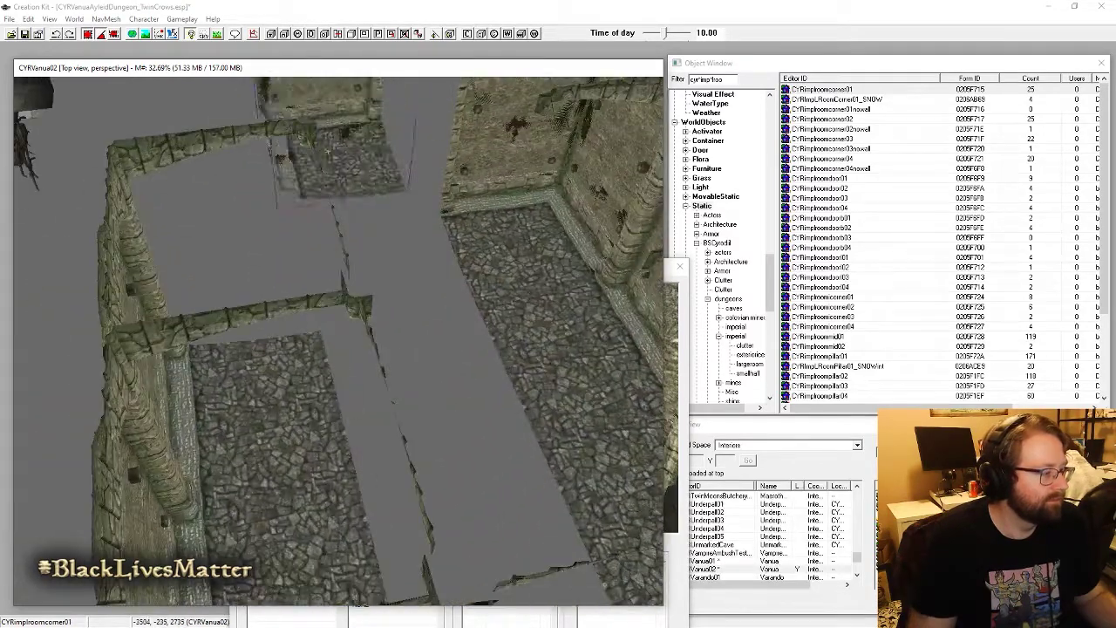
pyautogui.moveTo(323, 161); pyautogui.dragTo(229, 272)
pyautogui.press('e')
pyautogui.press('e')
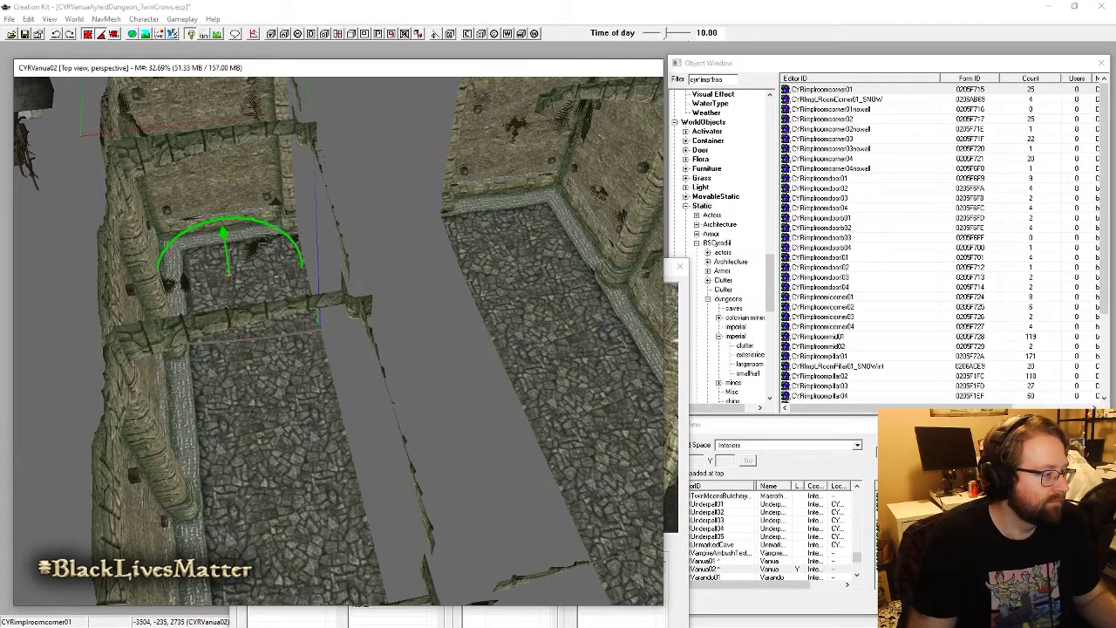
pyautogui.press('w')
# Step: Select the whole Ayleid section in the top orthographic view and move it farther away from the new room
pyautogui.keyDown('shift'); pyautogui.moveTo(235, 231); pyautogui.dragTo(329, 462, button='middle'); pyautogui.keyUp('shift')
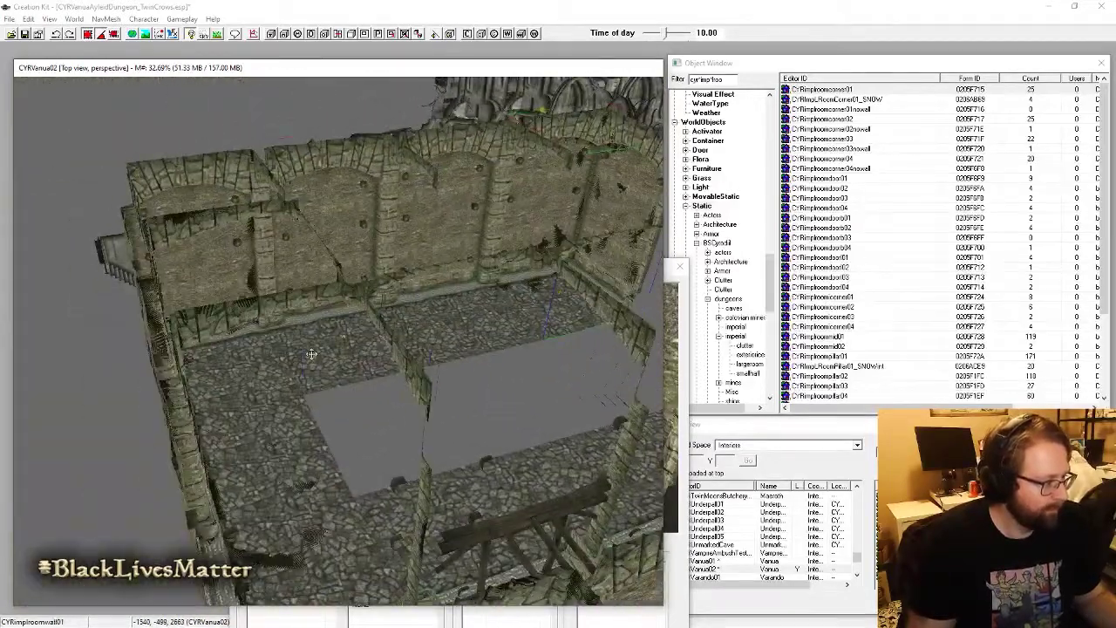
pyautogui.keyDown('shift'); pyautogui.moveTo(312, 354); pyautogui.dragTo(216, 373, button='middle'); pyautogui.keyUp('shift')
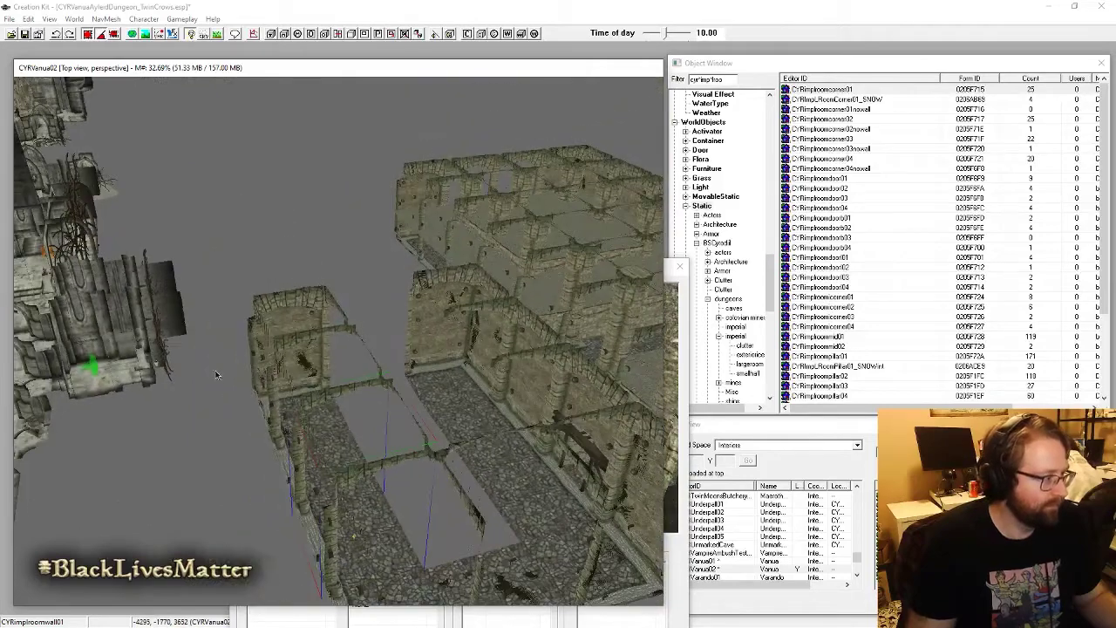
pyautogui.click(99, 321)
pyautogui.press('t')
pyautogui.scroll(-5, 311, 321)
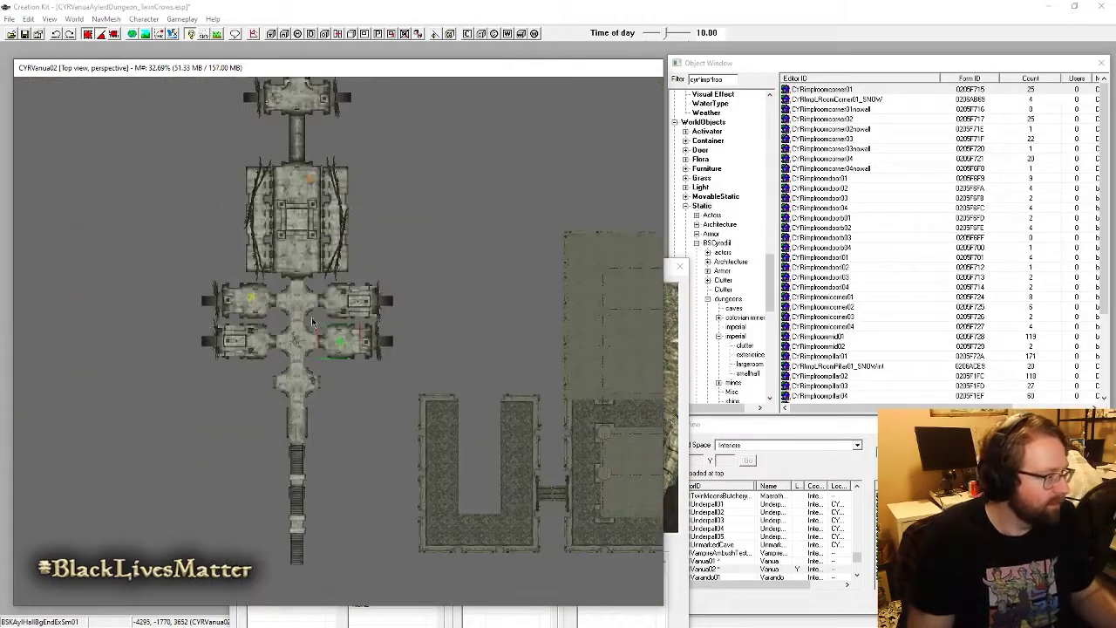
pyautogui.scroll(-5, 311, 321)
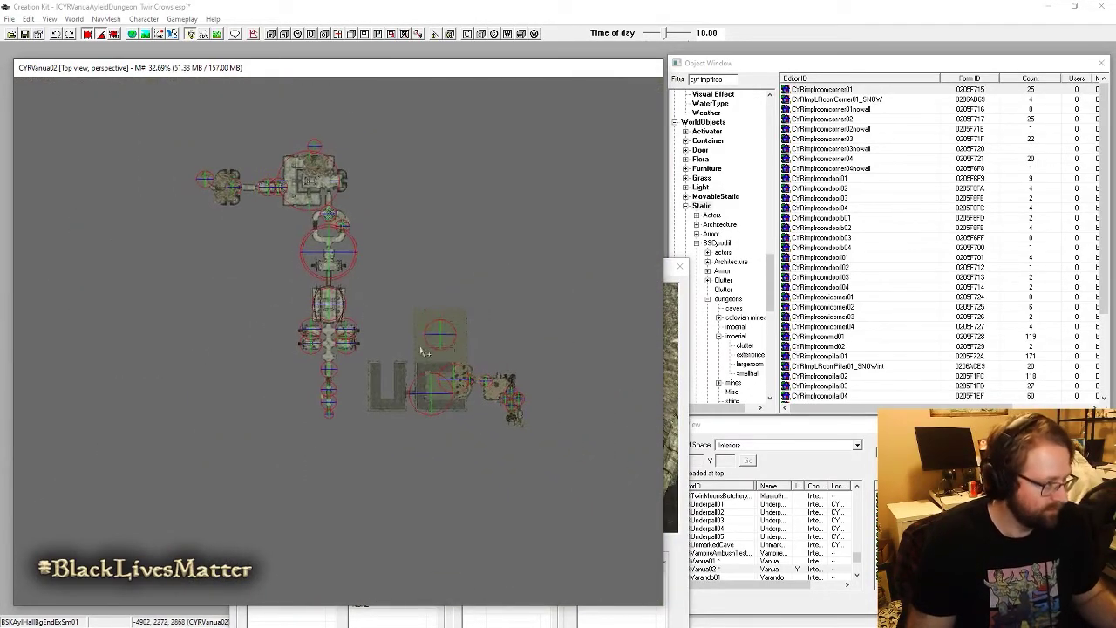
pyautogui.moveTo(173, 132); pyautogui.dragTo(362, 488)
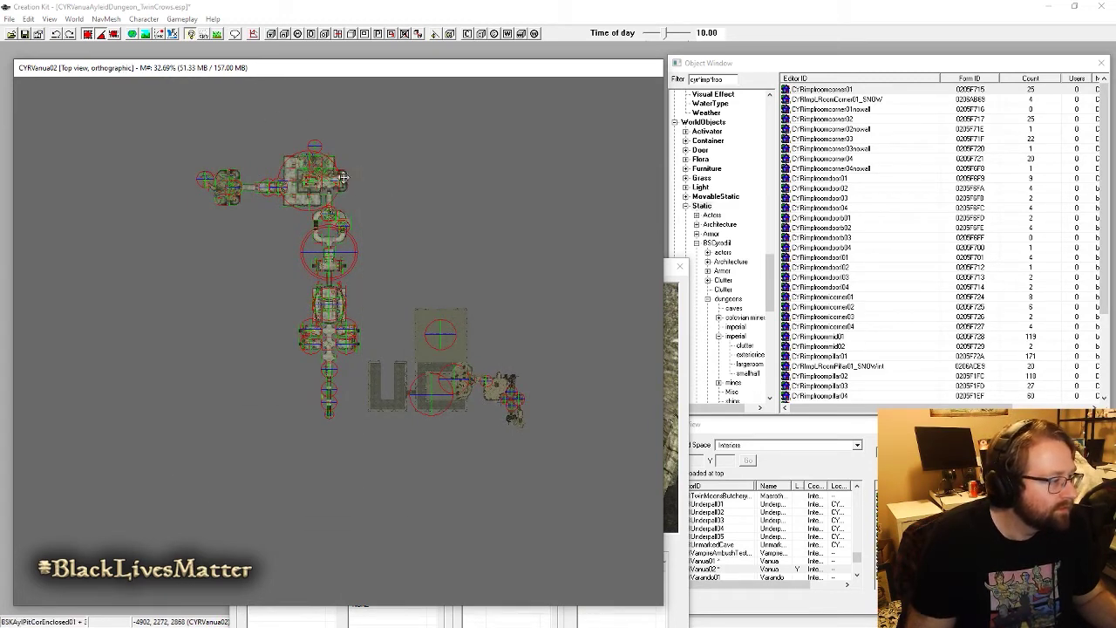
pyautogui.moveTo(345, 181); pyautogui.dragTo(279, 172)
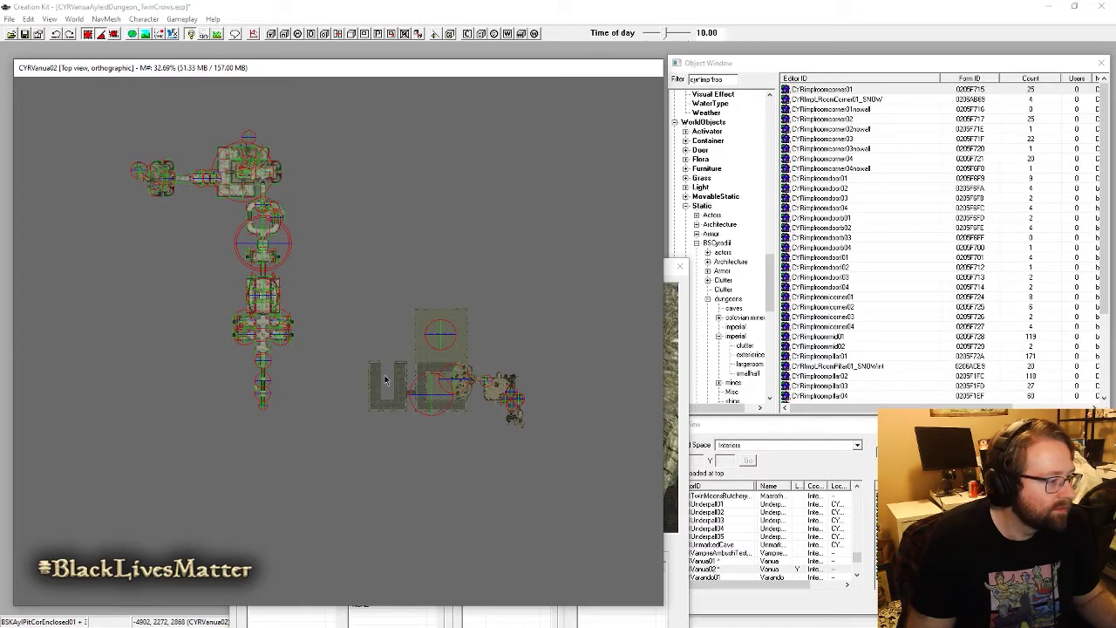
# Step: Copy the hall's CYRimproomwall01nowall piece in perspective view and fit it into the gap between the new room's two open-end corners
pyautogui.scroll(5, 377, 367)
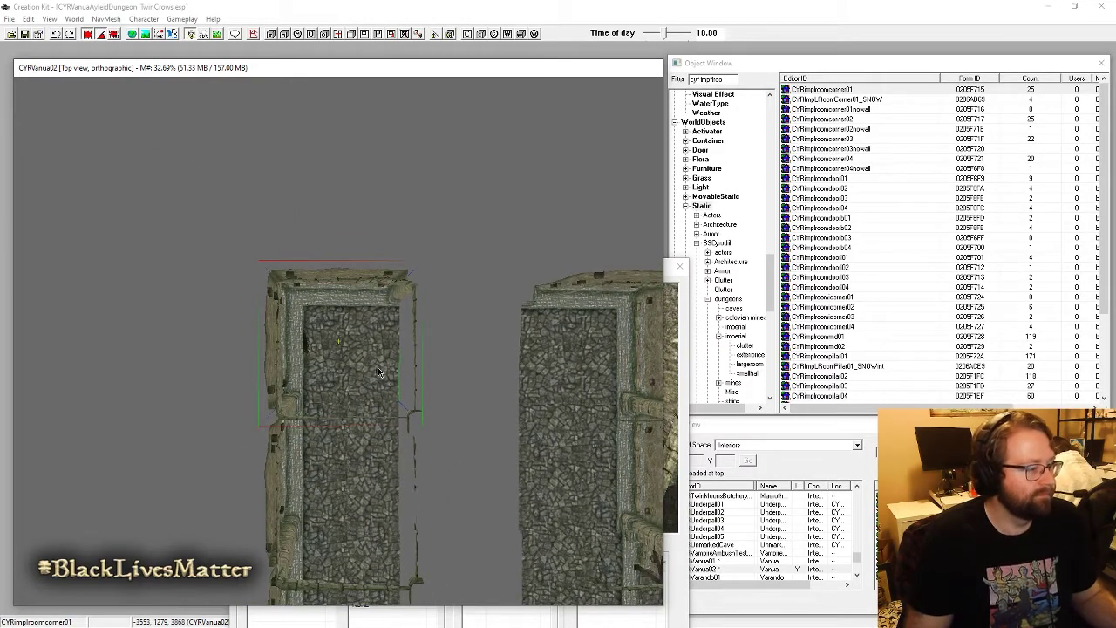
pyautogui.press('o')
pyautogui.moveTo(509, 410); pyautogui.dragTo(373, 221, button='middle')
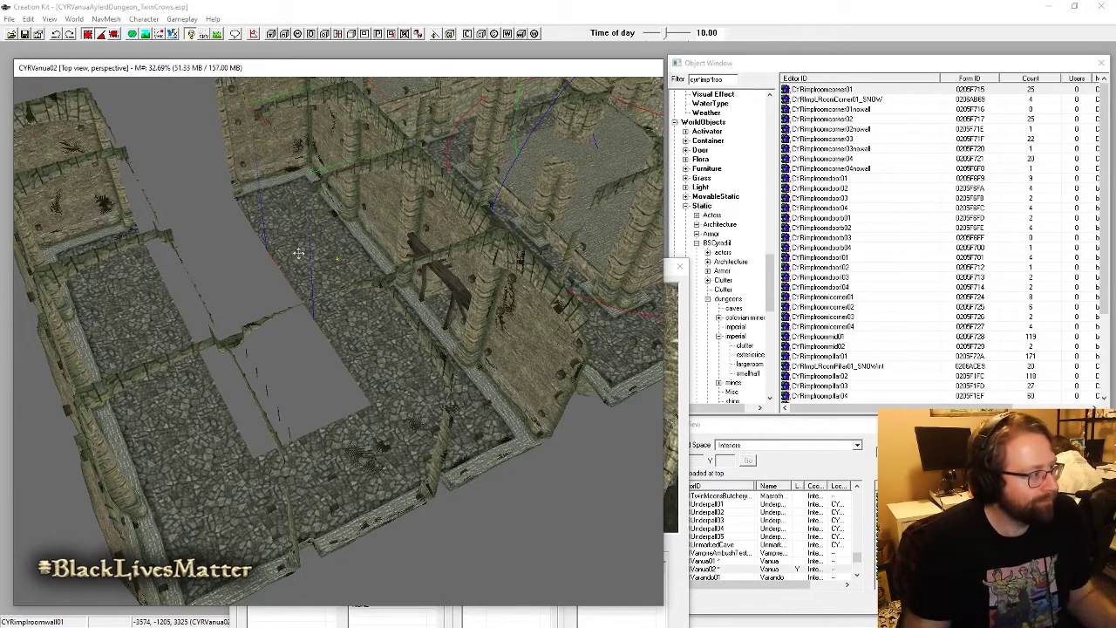
pyautogui.keyDown('shift'); pyautogui.moveTo(301, 237); pyautogui.dragTo(259, 461, button='middle'); pyautogui.keyUp('shift')
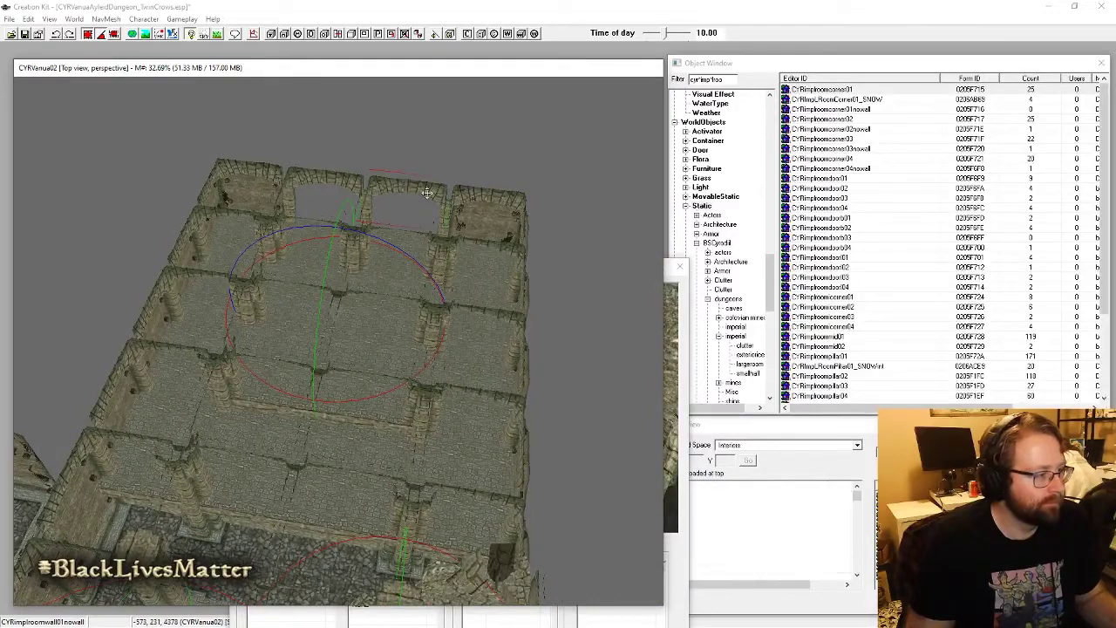
pyautogui.scroll(5, 421, 192)
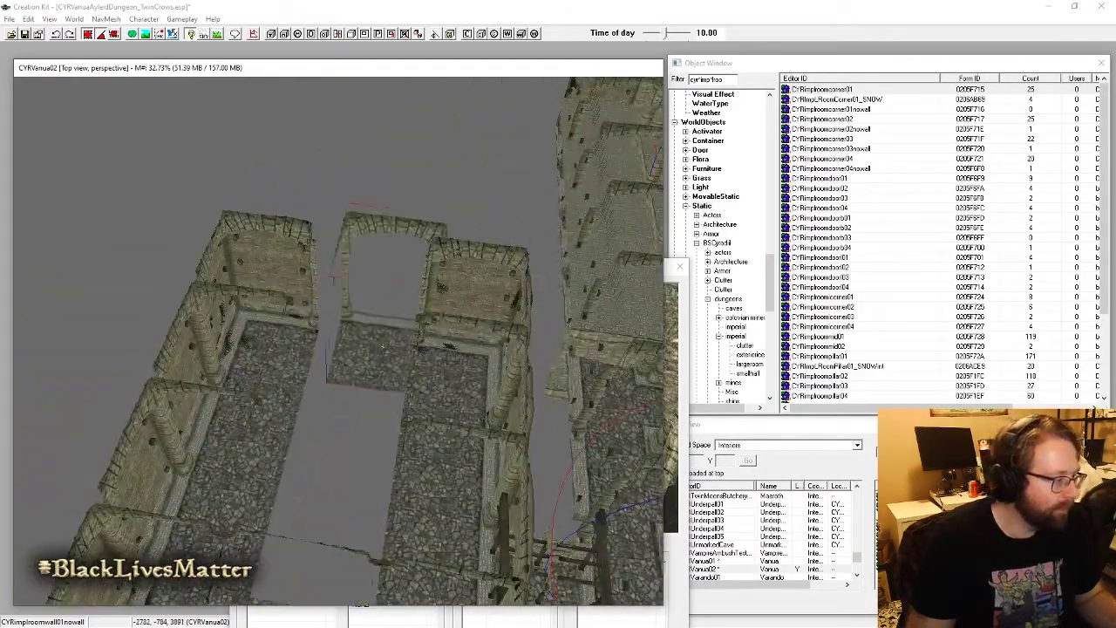
pyautogui.scroll(8, 387, 233)
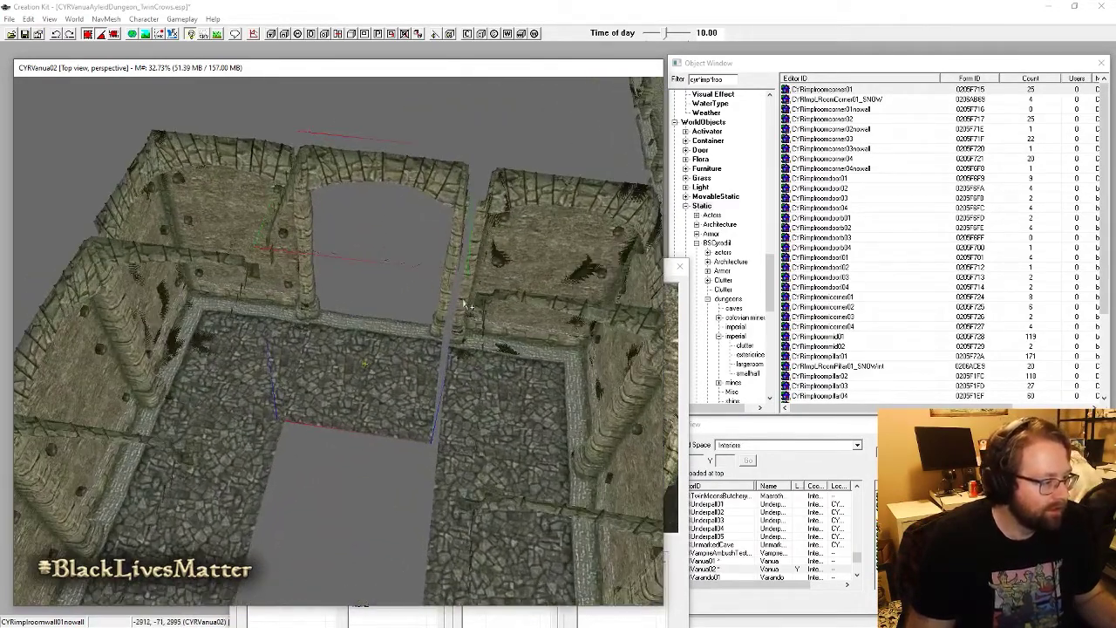
pyautogui.scroll(3, 463, 328)
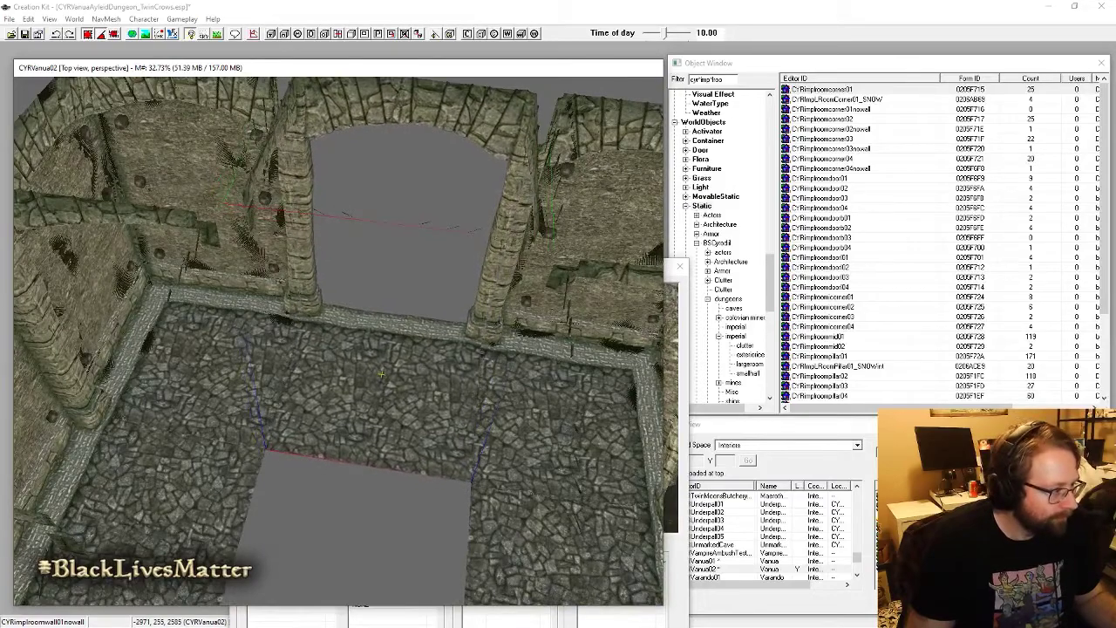
# Step: Examine the floor and wall seams where the CYRimproomwall01nowall archway meets the neighbouring corner pieces
pyautogui.keyDown('shift'); pyautogui.moveTo(410, 413); pyautogui.dragTo(354, 380, button='middle'); pyautogui.keyUp('shift')
pyautogui.scroll(5, 362, 366)
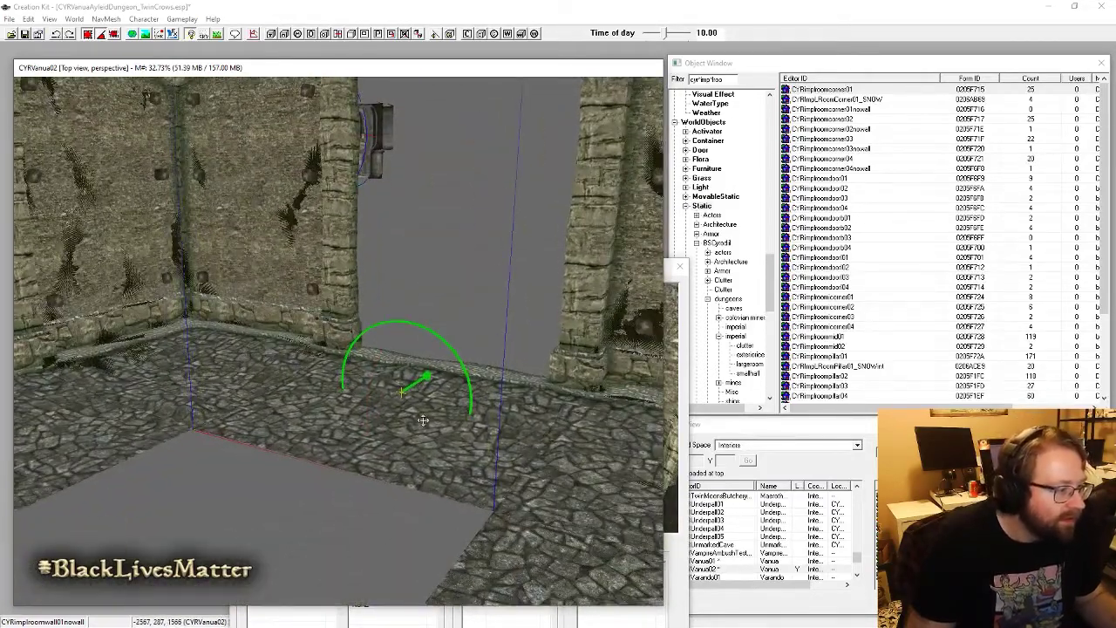
pyautogui.scroll(5, 462, 423)
pyautogui.keyDown('shift'); pyautogui.moveTo(481, 440); pyautogui.dragTo(361, 436, button='middle'); pyautogui.keyUp('shift')
pyautogui.keyDown('shift'); pyautogui.moveTo(401, 399); pyautogui.dragTo(470, 431, button='middle'); pyautogui.keyUp('shift')
pyautogui.moveTo(559, 417); pyautogui.dragTo(479, 414, button='middle')
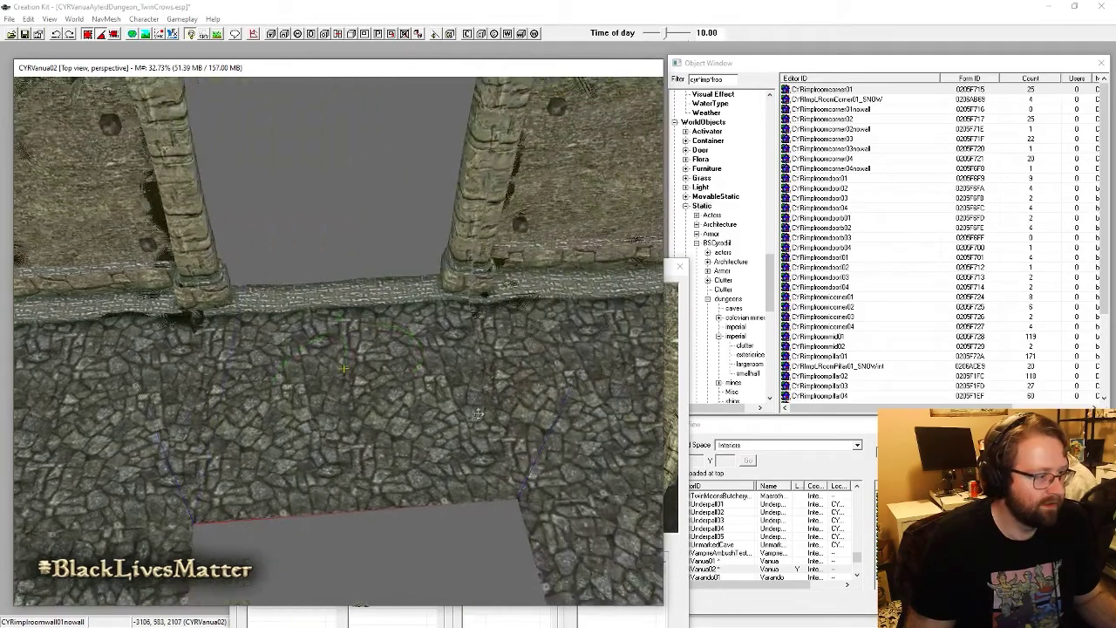
pyautogui.moveTo(541, 388)
pyautogui.keyDown('shift'); pyautogui.mouseDown(button='middle')
pyautogui.moveTo(591, 367)
pyautogui.moveTo(520, 384)
pyautogui.mouseUp(button='middle'); pyautogui.keyUp('shift')
pyautogui.keyDown('shift'); pyautogui.moveTo(340, 441); pyautogui.dragTo(312, 454, button='middle'); pyautogui.keyUp('shift')
pyautogui.keyDown('shift'); pyautogui.moveTo(272, 395); pyautogui.dragTo(331, 366, button='middle'); pyautogui.keyUp('shift')
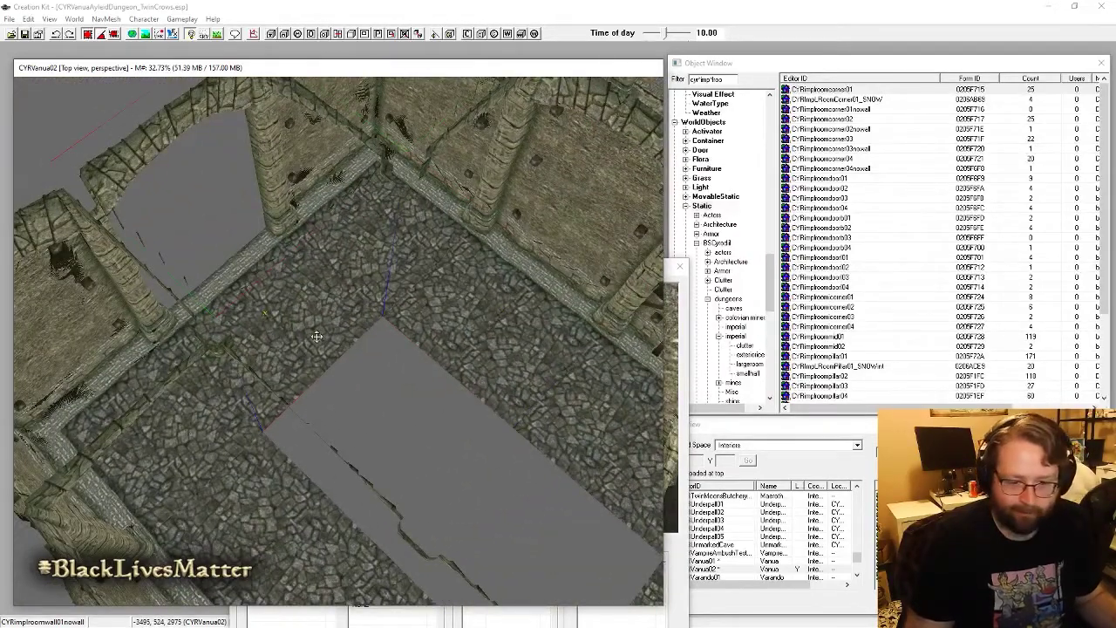
# Step: Copy the hall's CYRimproommid01 floor piece and fit copies into the new room's open centre until its floor gap is filled
pyautogui.scroll(-2, 317, 336)
pyautogui.keyDown('shift'); pyautogui.moveTo(503, 319); pyautogui.dragTo(340, 260, button='middle'); pyautogui.keyUp('shift')
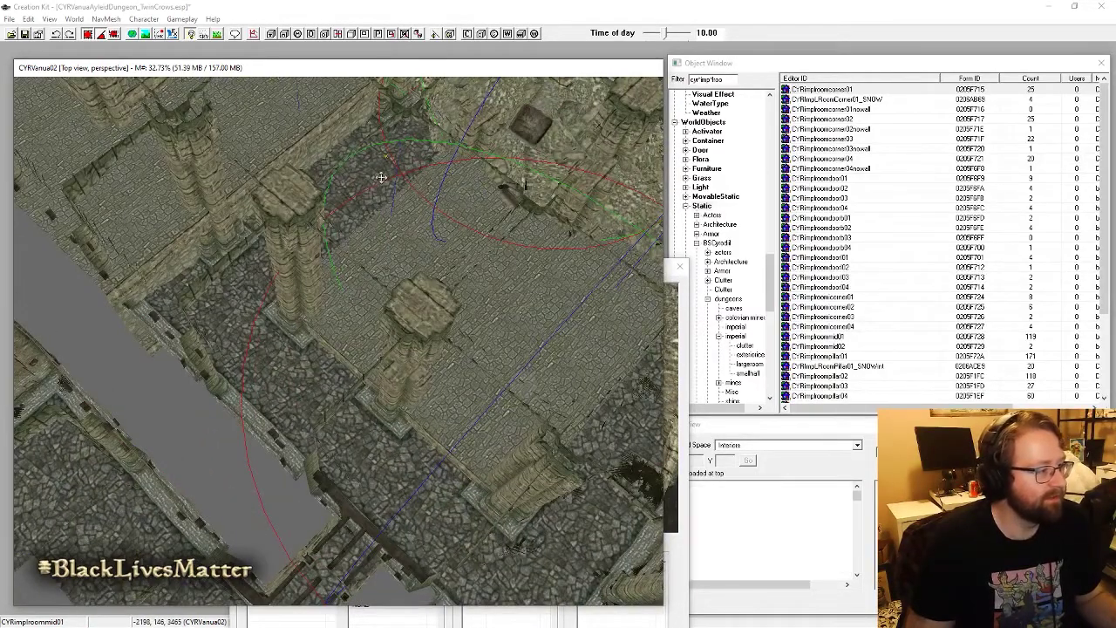
pyautogui.moveTo(288, 419); pyautogui.dragTo(463, 332, button='middle')
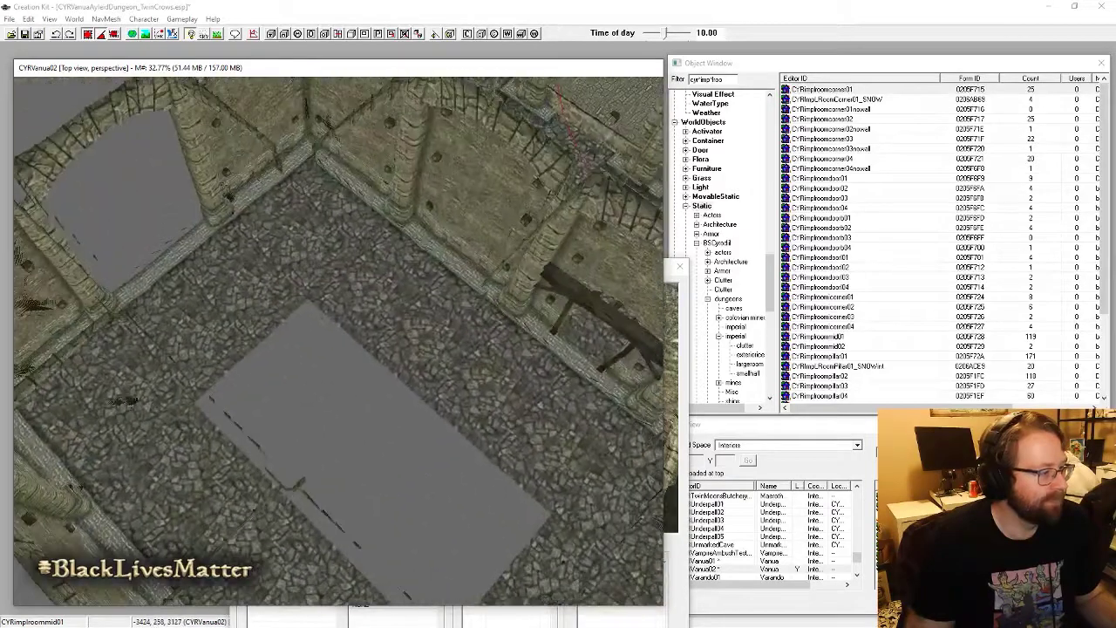
pyautogui.scroll(5, 348, 336)
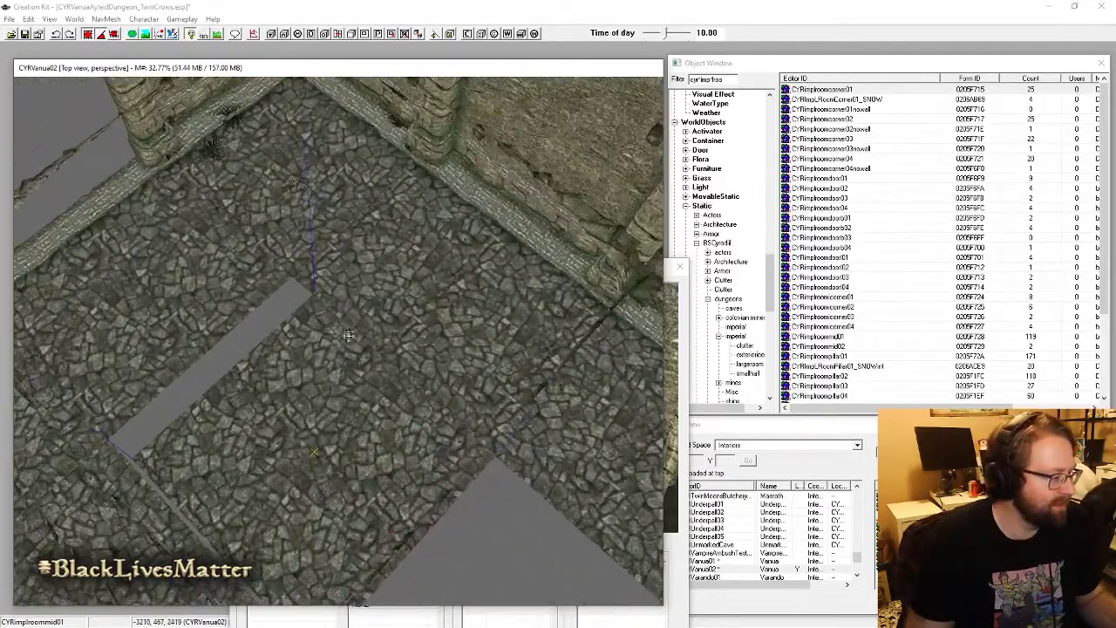
pyautogui.moveTo(298, 422)
pyautogui.keyDown('shift'); pyautogui.mouseDown(button='middle')
pyautogui.moveTo(296, 440)
pyautogui.moveTo(287, 432)
pyautogui.mouseUp(button='middle'); pyautogui.keyUp('shift')
pyautogui.moveTo(350, 462); pyautogui.dragTo(309, 259, button='middle')
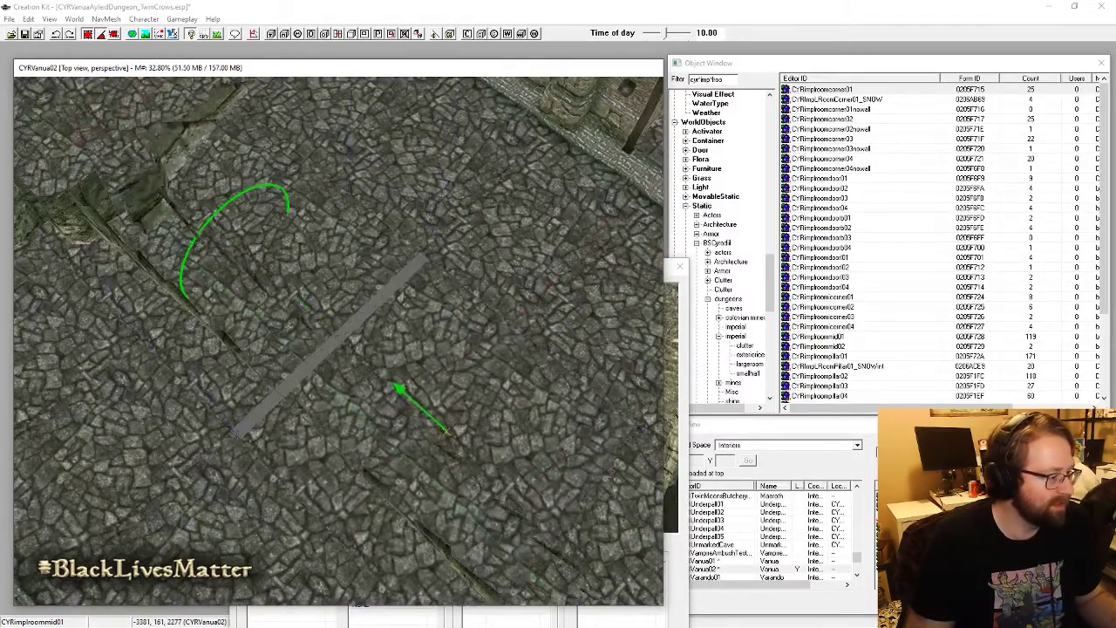
pyautogui.moveTo(433, 372); pyautogui.dragTo(395, 410, button='middle')
pyautogui.scroll(-5, 395, 410)
pyautogui.scroll(-3, 394, 410)
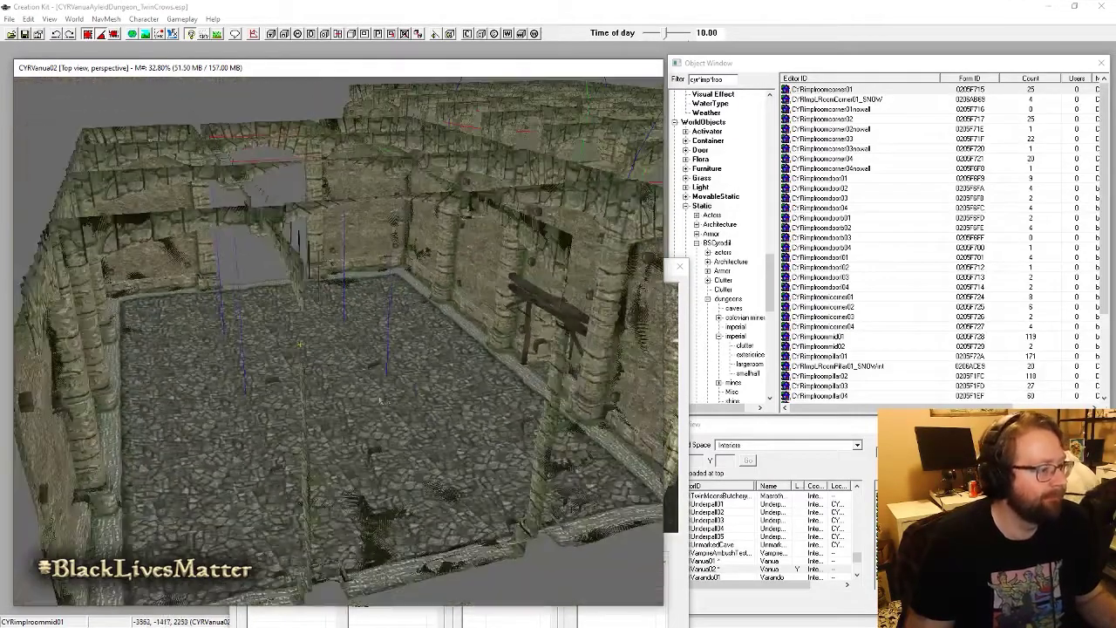
pyautogui.keyDown('shift'); pyautogui.moveTo(505, 413); pyautogui.dragTo(401, 483, button='middle'); pyautogui.keyUp('shift')
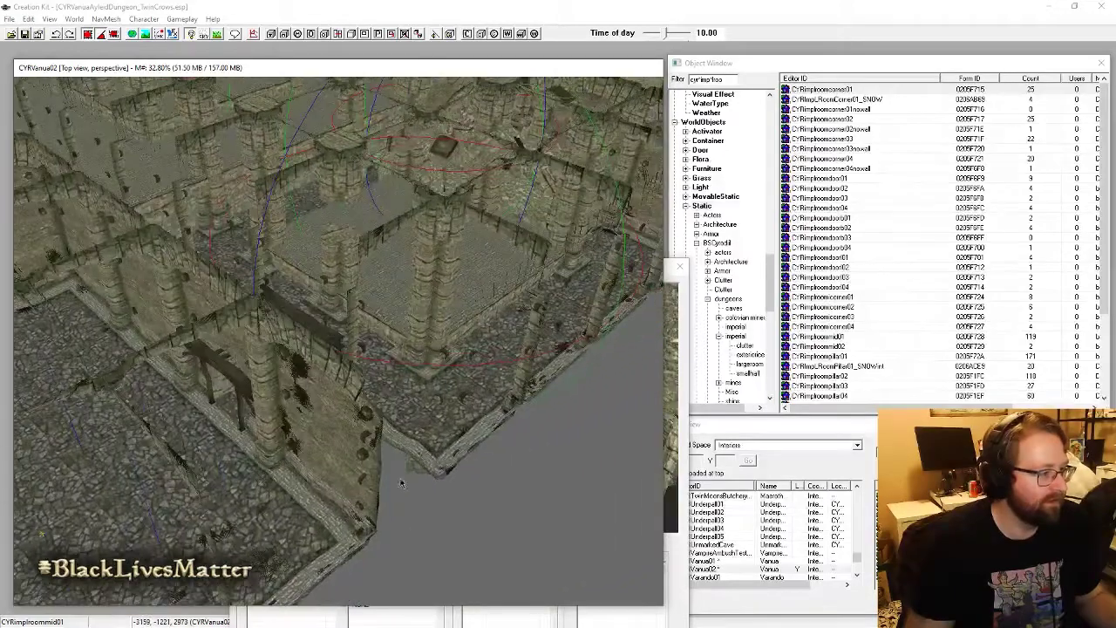
# Step: Place a copy of the large hall's CYRImplroompillar01 pillar on the open floor of the adjoining side room
pyautogui.keyDown('shift'); pyautogui.moveTo(450, 285); pyautogui.dragTo(408, 299, button='middle'); pyautogui.keyUp('shift')
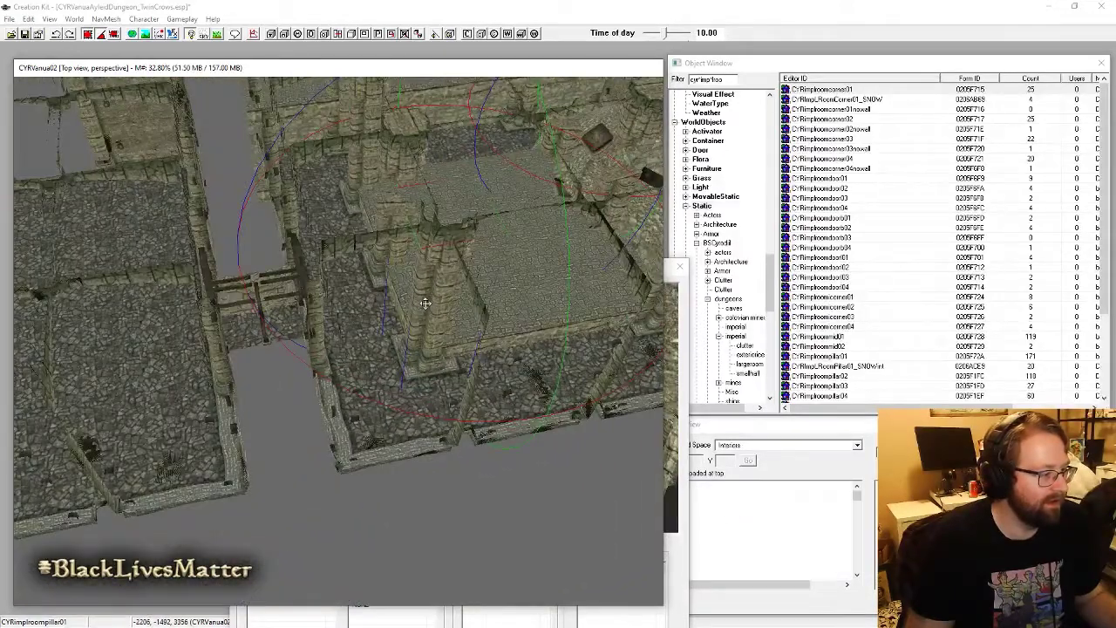
pyautogui.moveTo(455, 343); pyautogui.dragTo(198, 389)
pyautogui.moveTo(198, 389); pyautogui.dragTo(366, 380, button='middle')
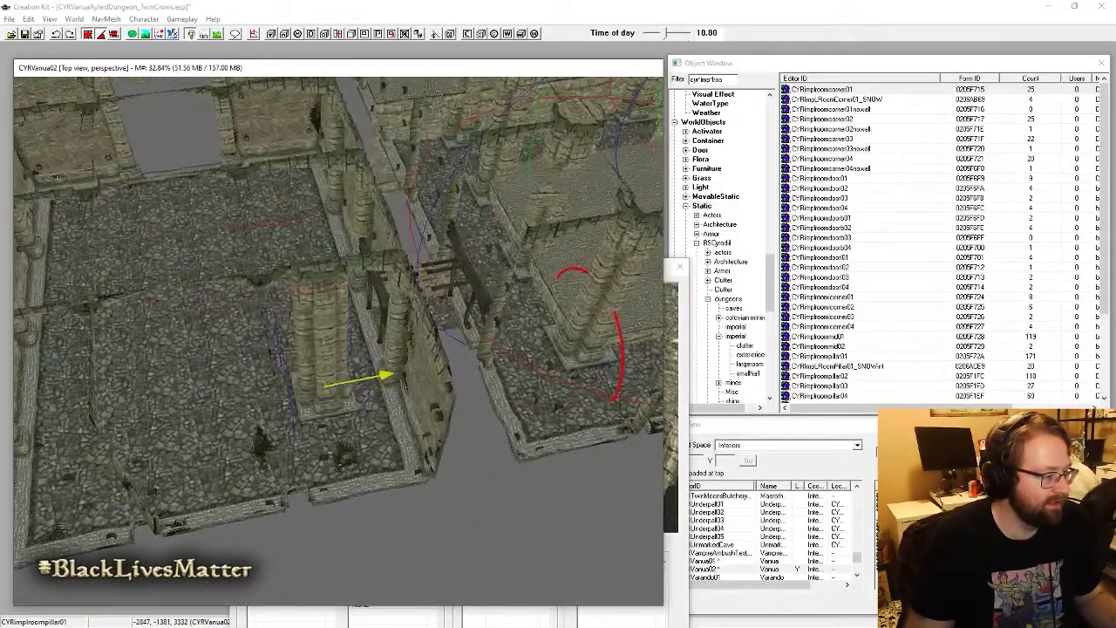
pyautogui.moveTo(366, 380); pyautogui.dragTo(326, 386)
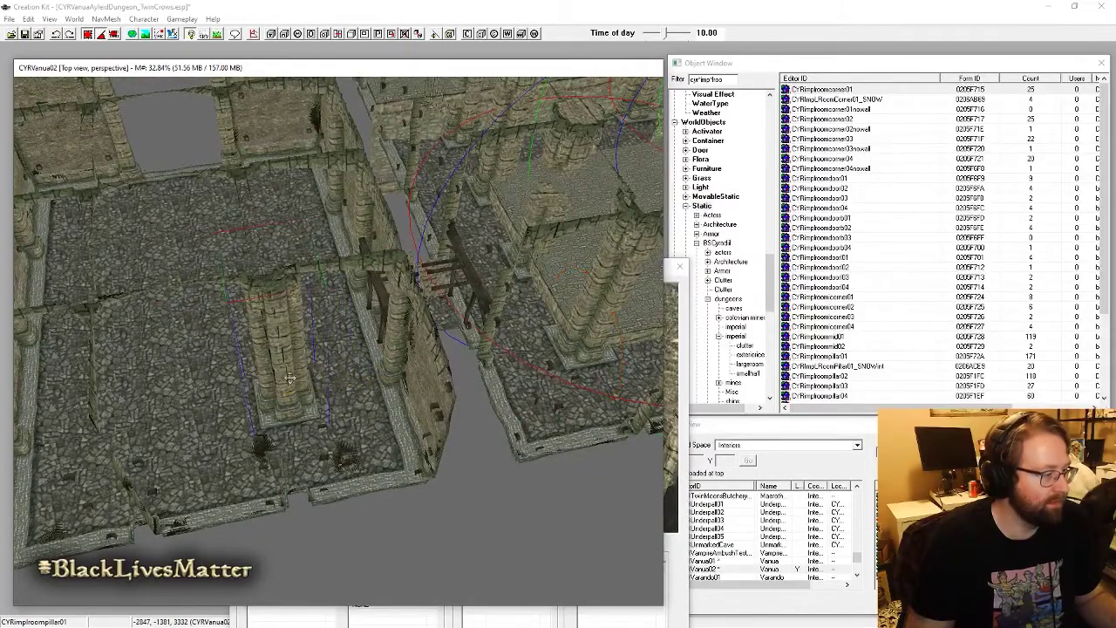
# Step: Place a second CYRImplroompillar01 copy in the side room and nudge it towards the ceiling beam junction
pyautogui.moveTo(289, 378)
pyautogui.keyDown('shift'); pyautogui.mouseDown(button='middle')
pyautogui.moveTo(274, 382)
pyautogui.moveTo(302, 407)
pyautogui.moveTo(443, 393)
pyautogui.moveTo(473, 305)
pyautogui.moveTo(325, 373)
pyautogui.moveTo(277, 373)
pyautogui.mouseUp(button='middle'); pyautogui.keyUp('shift')
pyautogui.scroll(5, 375, 399)
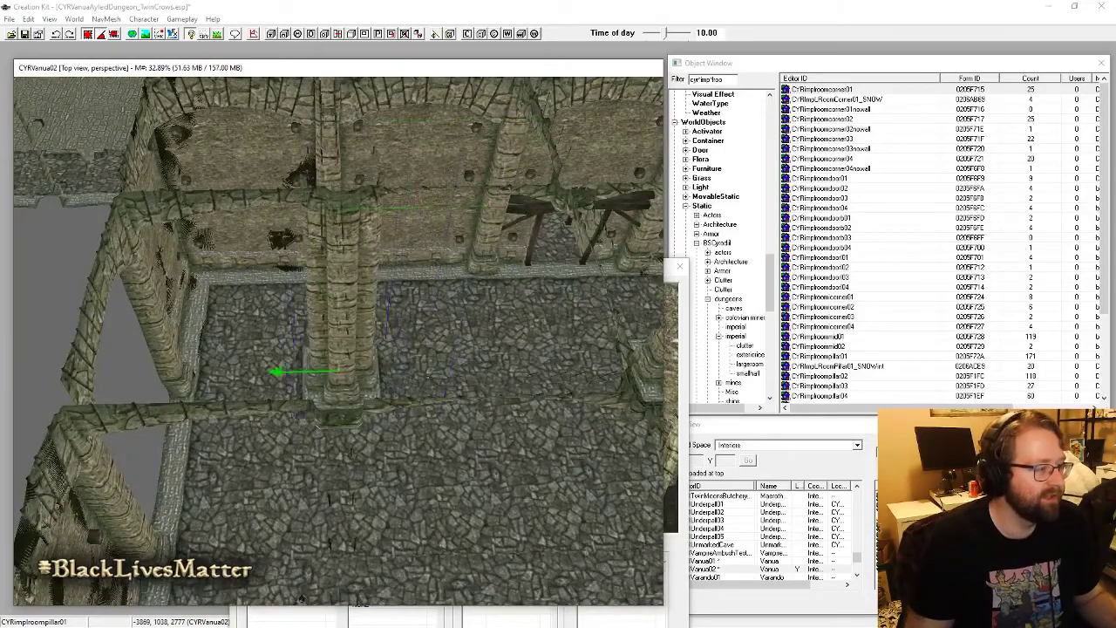
pyautogui.moveTo(275, 373); pyautogui.dragTo(263, 372)
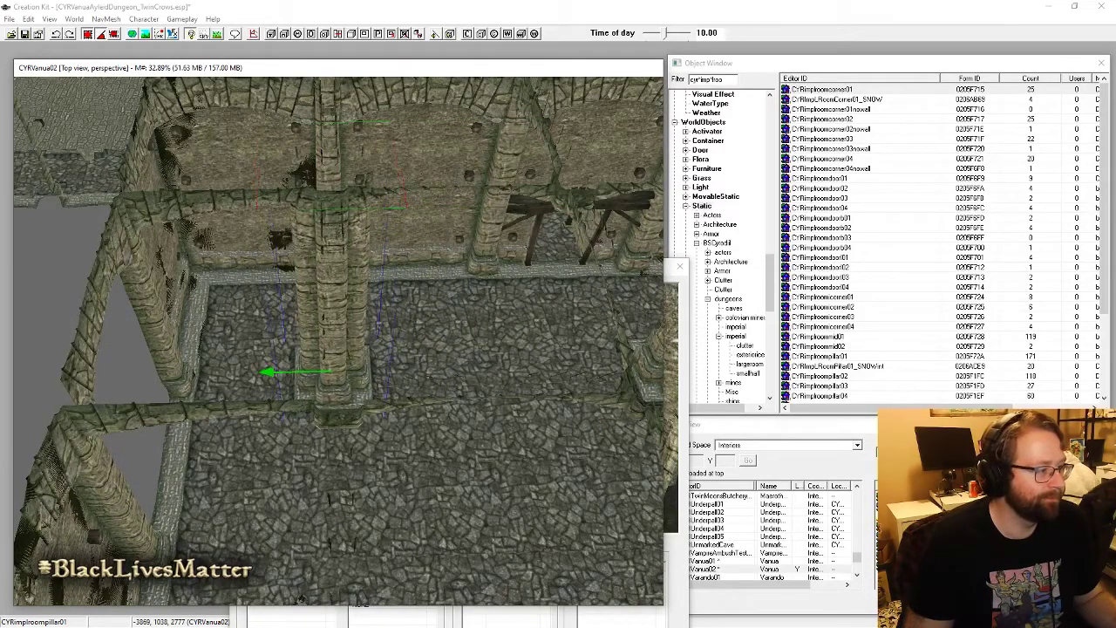
pyautogui.keyDown('shift'); pyautogui.moveTo(311, 350); pyautogui.dragTo(233, 297, button='middle'); pyautogui.keyUp('shift')
pyautogui.moveTo(354, 242); pyautogui.dragTo(344, 242)
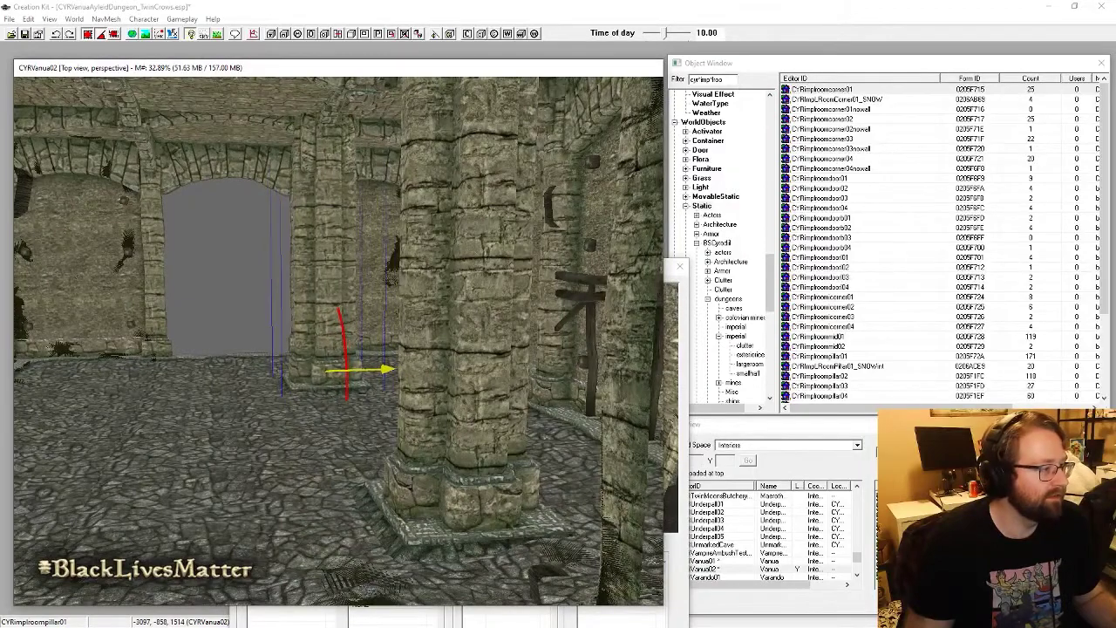
# Step: Finish aligning the second pillar under the crossing ceiling beams and add a third pillar copy to the side room
pyautogui.keyDown('shift'); pyautogui.moveTo(341, 230); pyautogui.dragTo(396, 214, button='middle'); pyautogui.keyUp('shift')
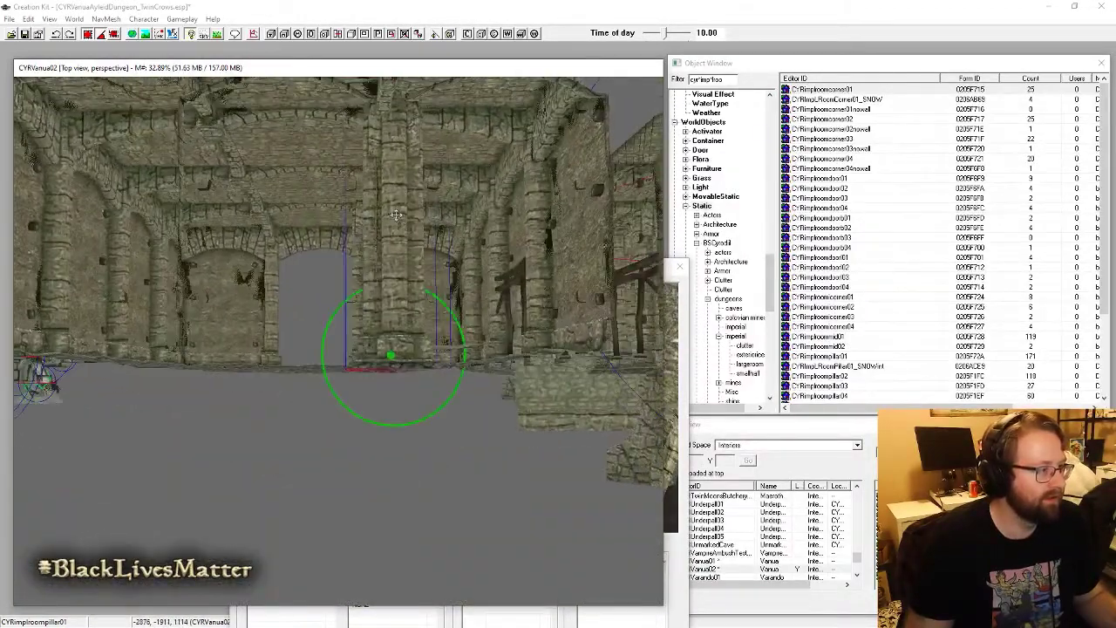
pyautogui.moveTo(405, 236); pyautogui.dragTo(396, 236)
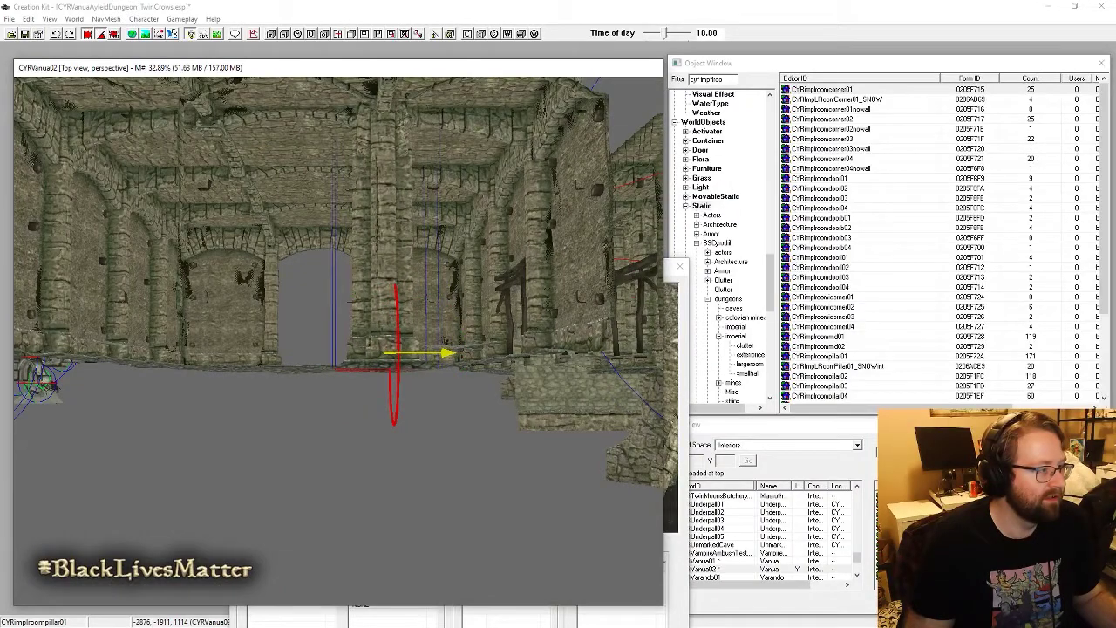
pyautogui.keyDown('shift'); pyautogui.moveTo(387, 263); pyautogui.dragTo(406, 276, button='middle'); pyautogui.keyUp('shift')
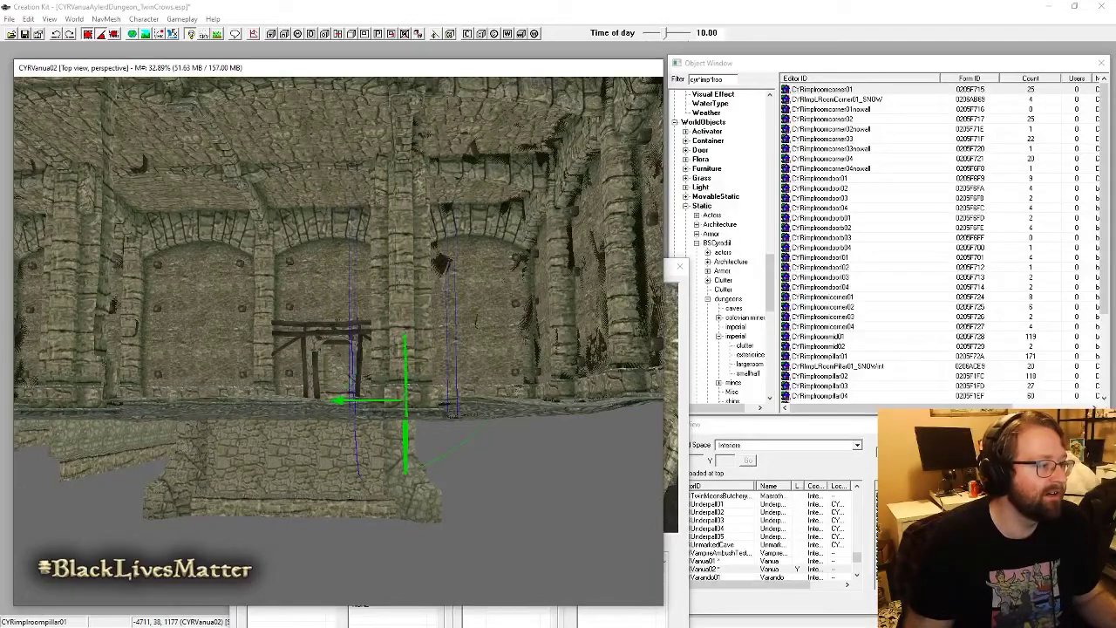
pyautogui.moveTo(402, 276); pyautogui.dragTo(406, 275)
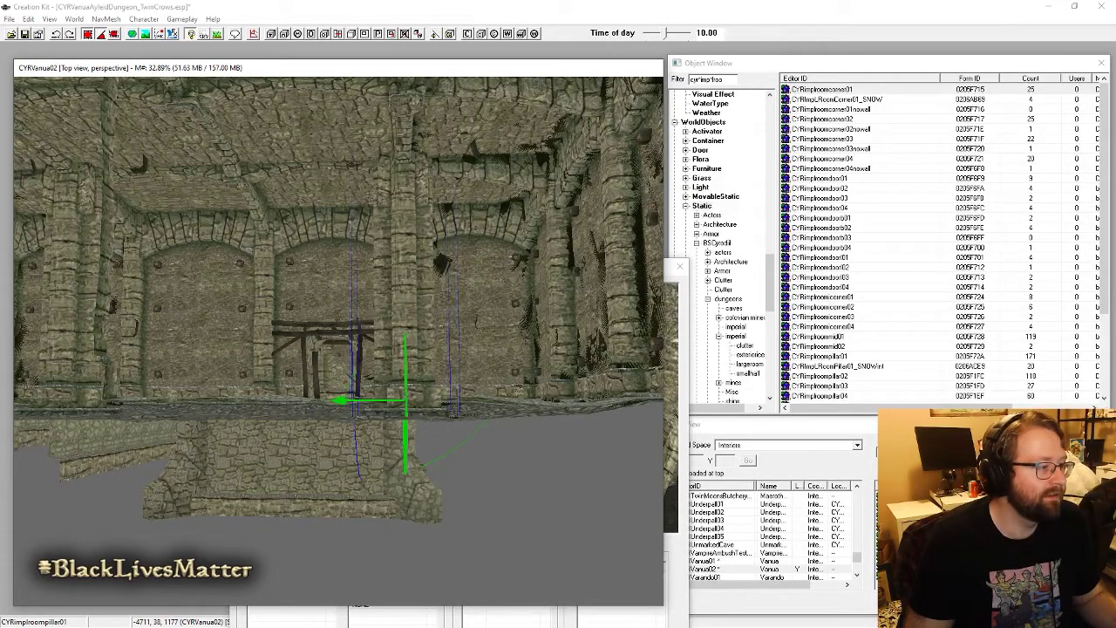
pyautogui.keyDown('shift'); pyautogui.moveTo(406, 264); pyautogui.dragTo(319, 324, button='middle'); pyautogui.keyUp('shift')
pyautogui.keyDown('shift'); pyautogui.moveTo(278, 276); pyautogui.dragTo(422, 316, button='middle'); pyautogui.keyUp('shift')
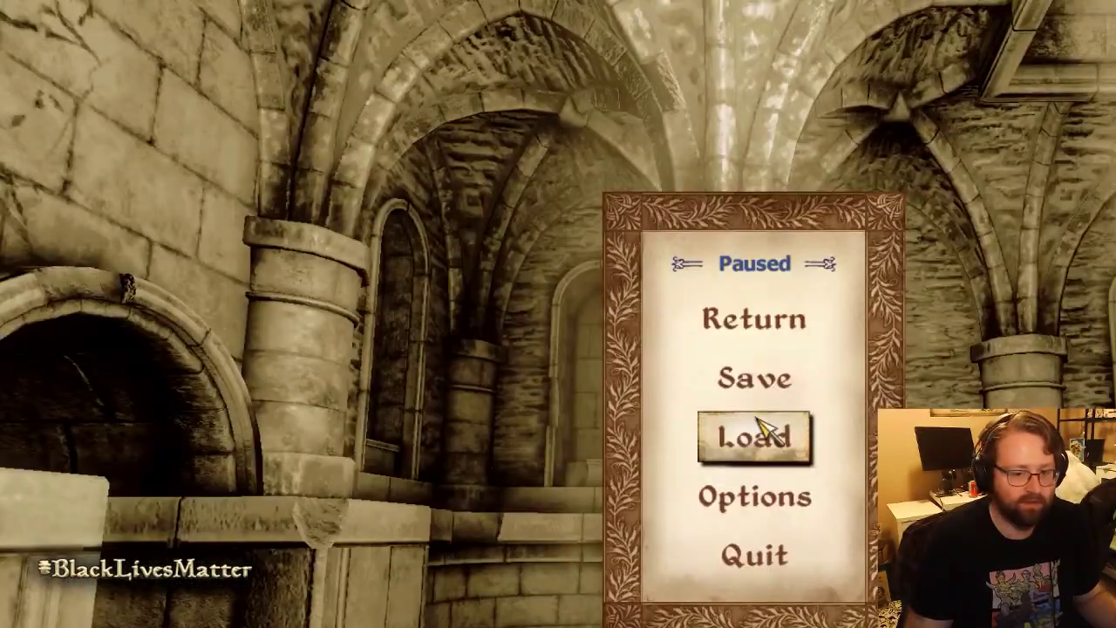
# Step: Resume the paused game, study the ruined chamber's broken columns and rubble for reference, and switch back to the Creation Kit
pyautogui.click(740, 320)
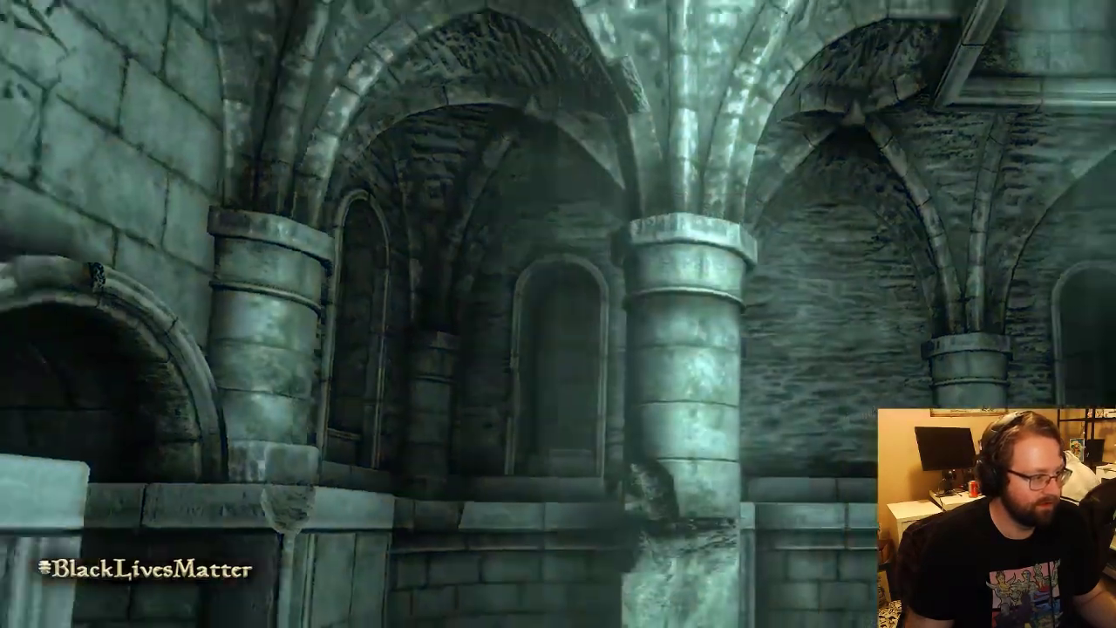
pyautogui.press('w')
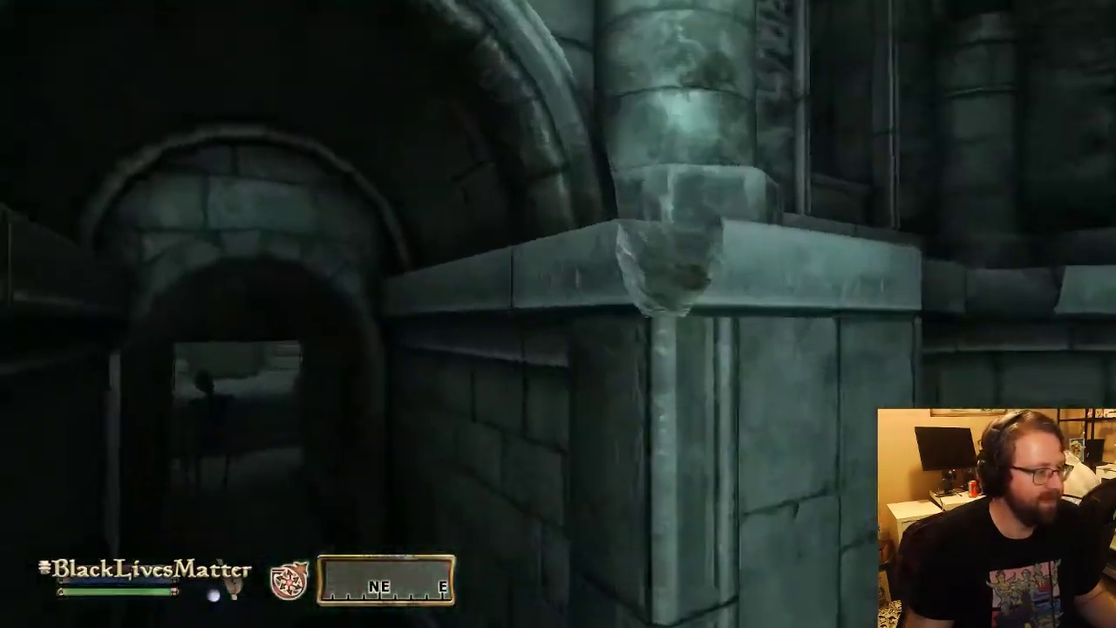
pyautogui.press('s')
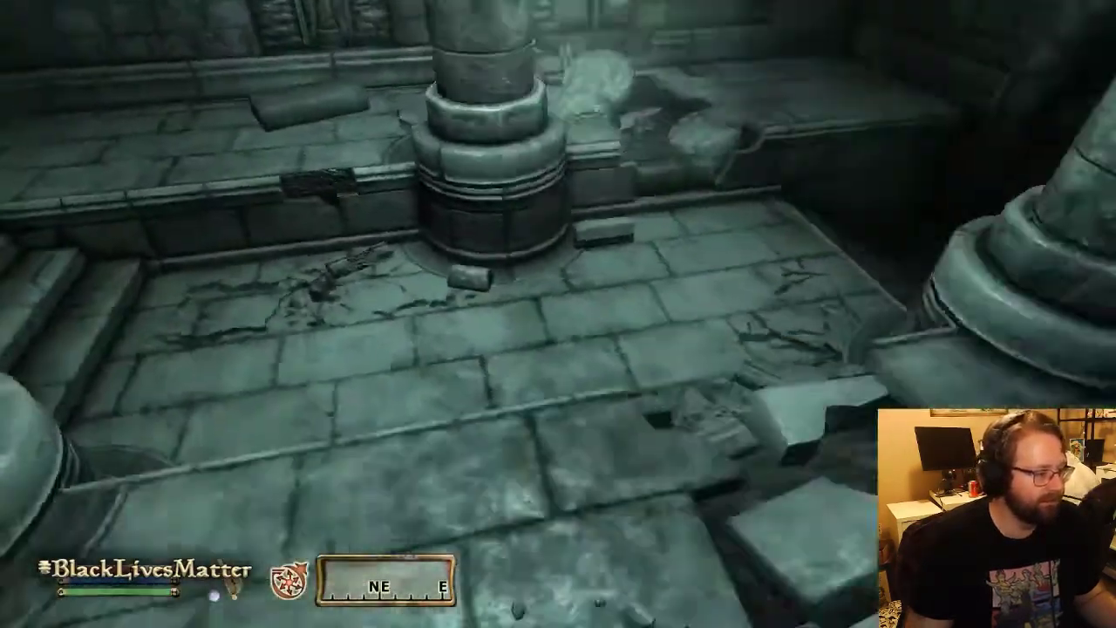
pyautogui.press('w')
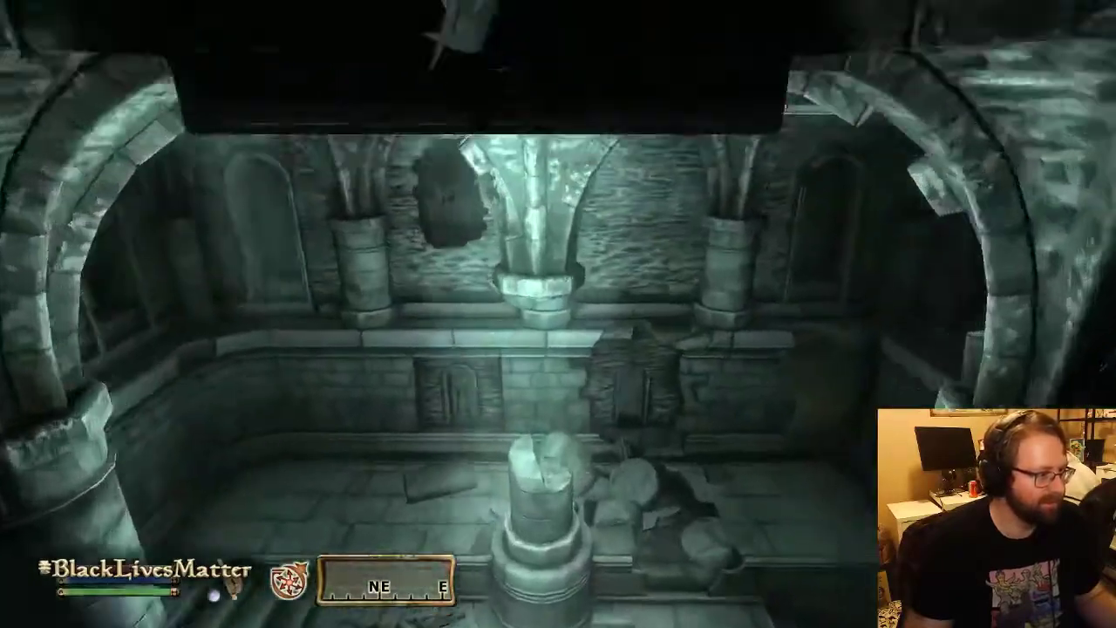
pyautogui.press('Escape')
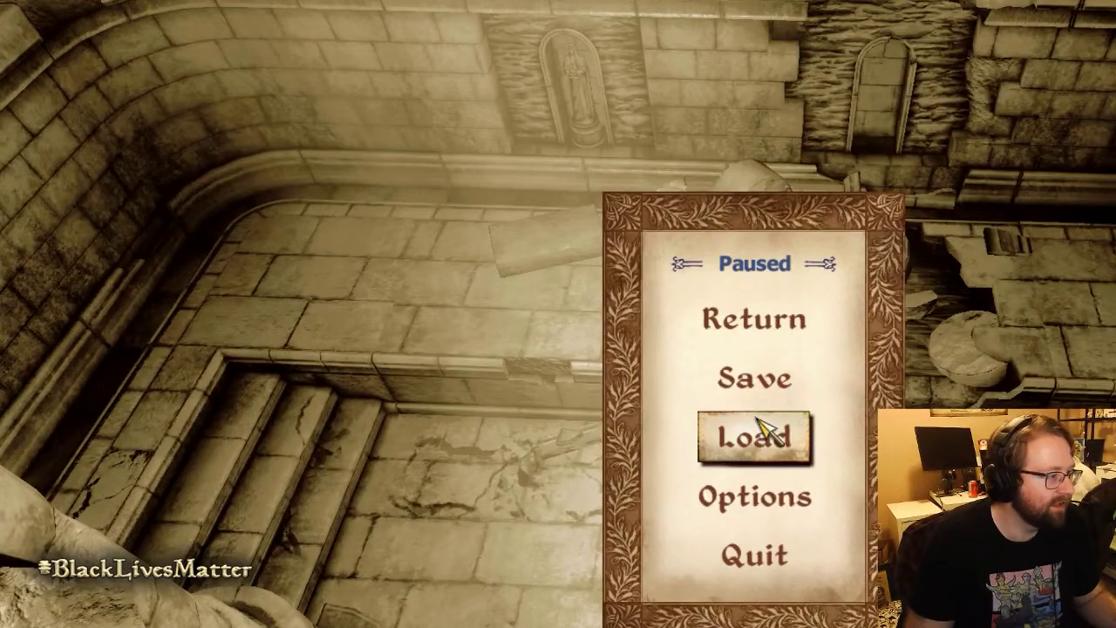
pyautogui.hotkey('alt', 'Tab')
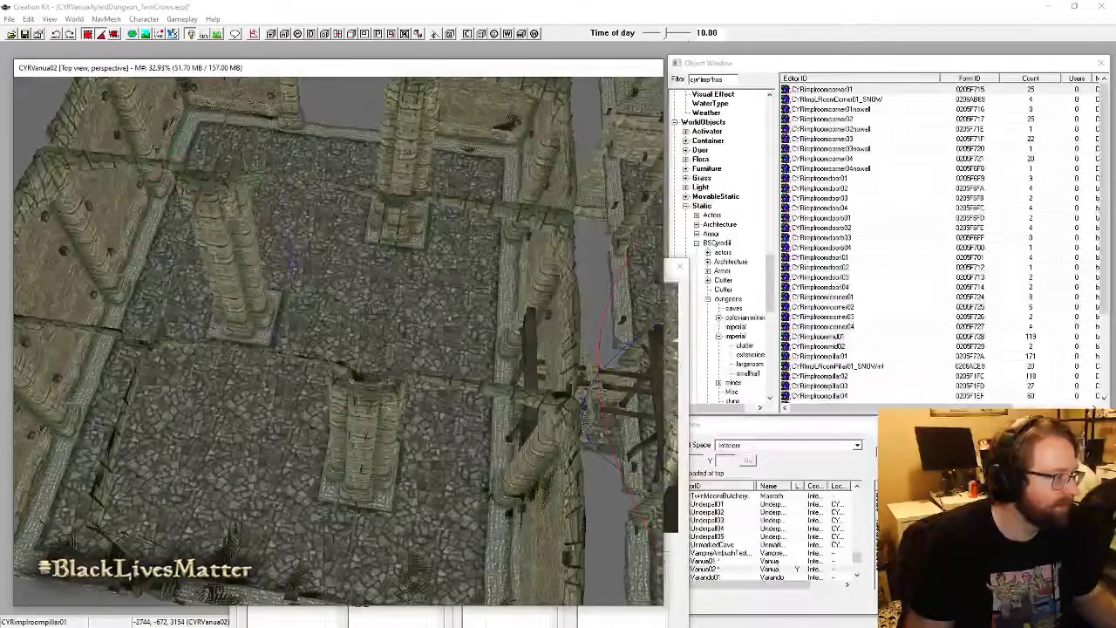
# Step: Examine how the side room's pillars meet the floor and ceiling beams, and compare them with the neighbouring large hall
pyautogui.moveTo(212, 349); pyautogui.dragTo(349, 397, button='middle')
pyautogui.scroll(3, 378, 275)
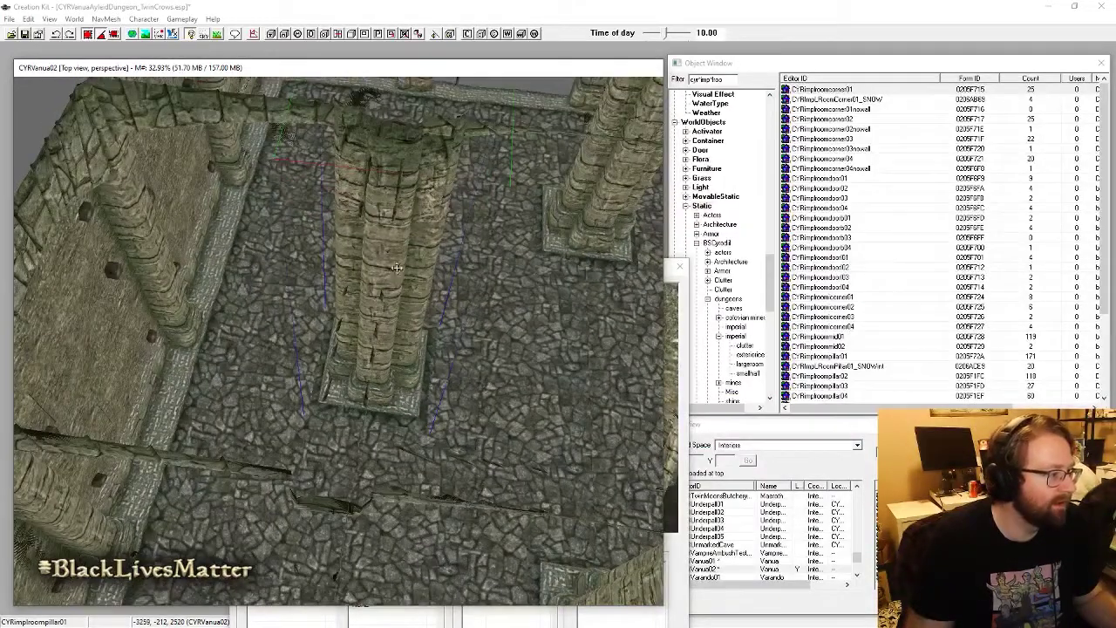
pyautogui.keyDown('shift'); pyautogui.moveTo(397, 268); pyautogui.dragTo(431, 327, button='middle'); pyautogui.keyUp('shift')
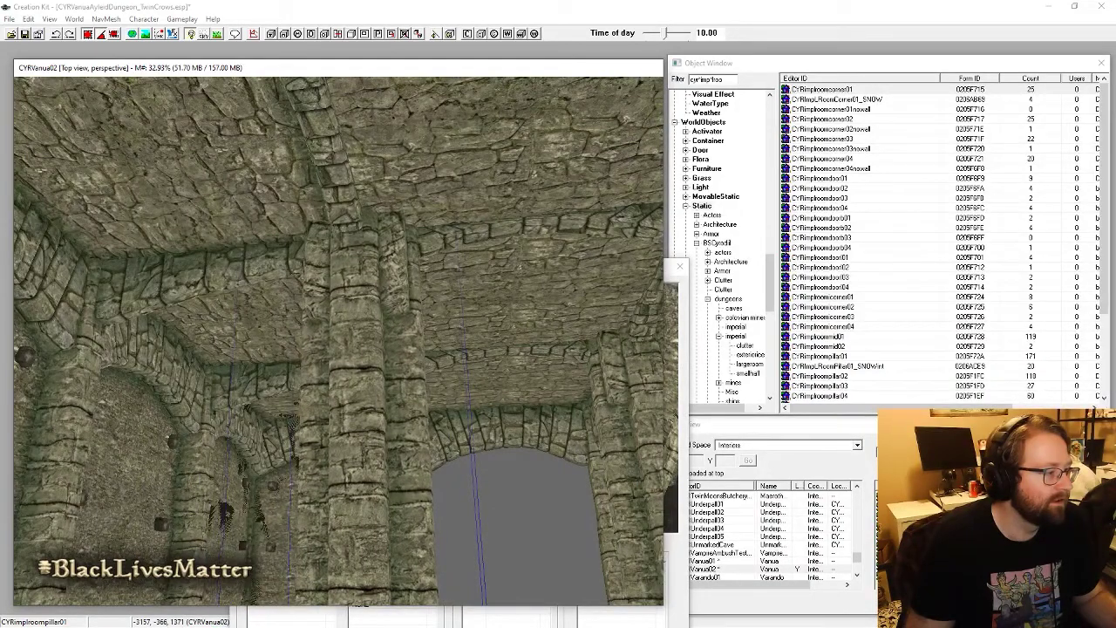
pyautogui.keyDown('shift'); pyautogui.moveTo(384, 318); pyautogui.dragTo(313, 332, button='middle'); pyautogui.keyUp('shift')
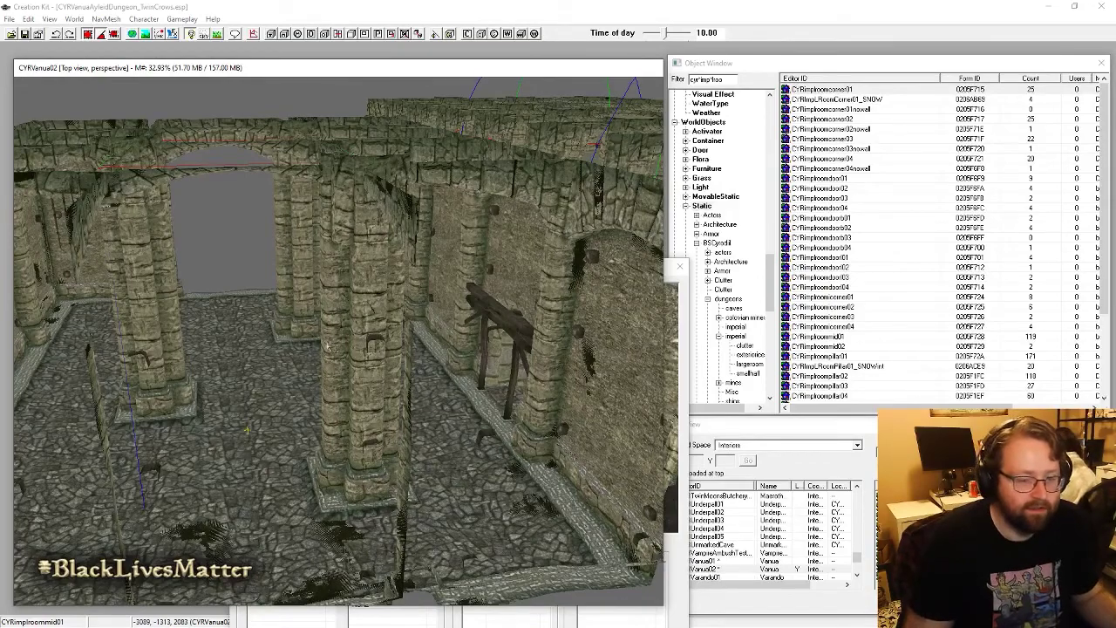
pyautogui.keyDown('shift'); pyautogui.moveTo(327, 347); pyautogui.dragTo(314, 398, button='middle'); pyautogui.keyUp('shift')
pyautogui.moveTo(372, 336)
pyautogui.keyDown('shift'); pyautogui.mouseDown(button='middle')
pyautogui.moveTo(288, 353)
pyautogui.moveTo(260, 337)
pyautogui.moveTo(358, 348)
pyautogui.mouseUp(button='middle'); pyautogui.keyUp('shift')
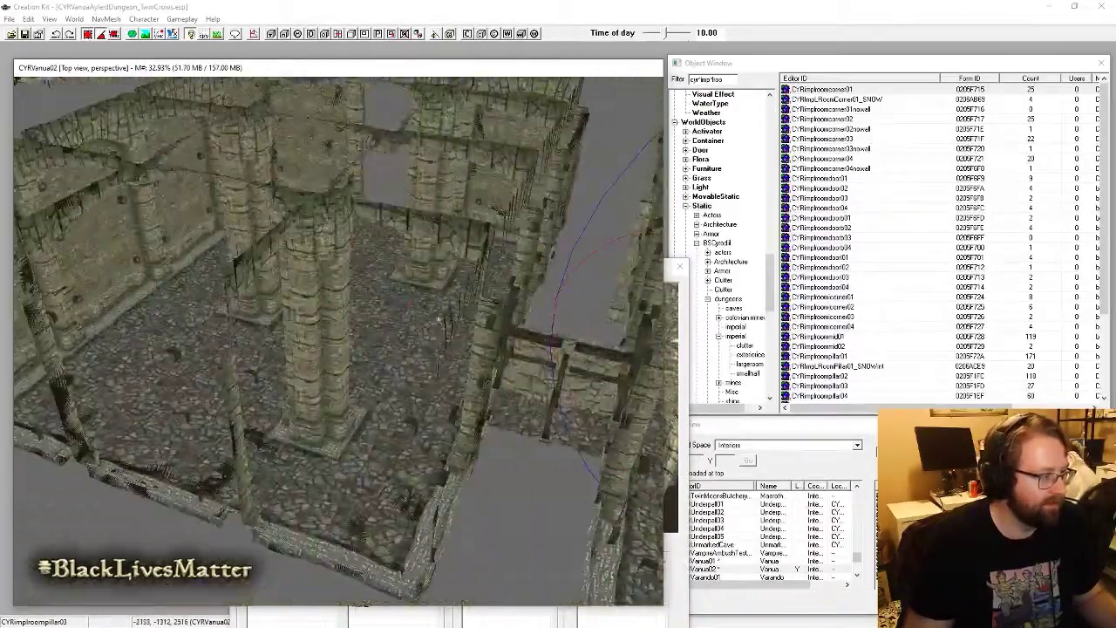
pyautogui.keyDown('shift'); pyautogui.moveTo(429, 258); pyautogui.dragTo(398, 248, button='middle'); pyautogui.keyUp('shift')
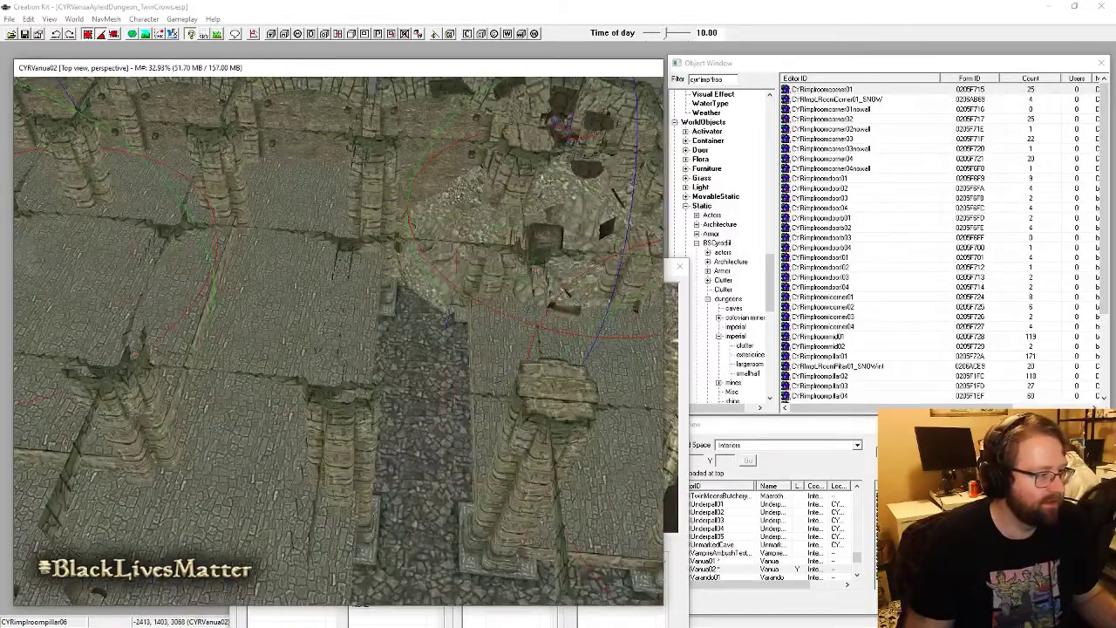
pyautogui.keyDown('shift'); pyautogui.moveTo(495, 181); pyautogui.dragTo(461, 370, button='middle'); pyautogui.keyUp('shift')
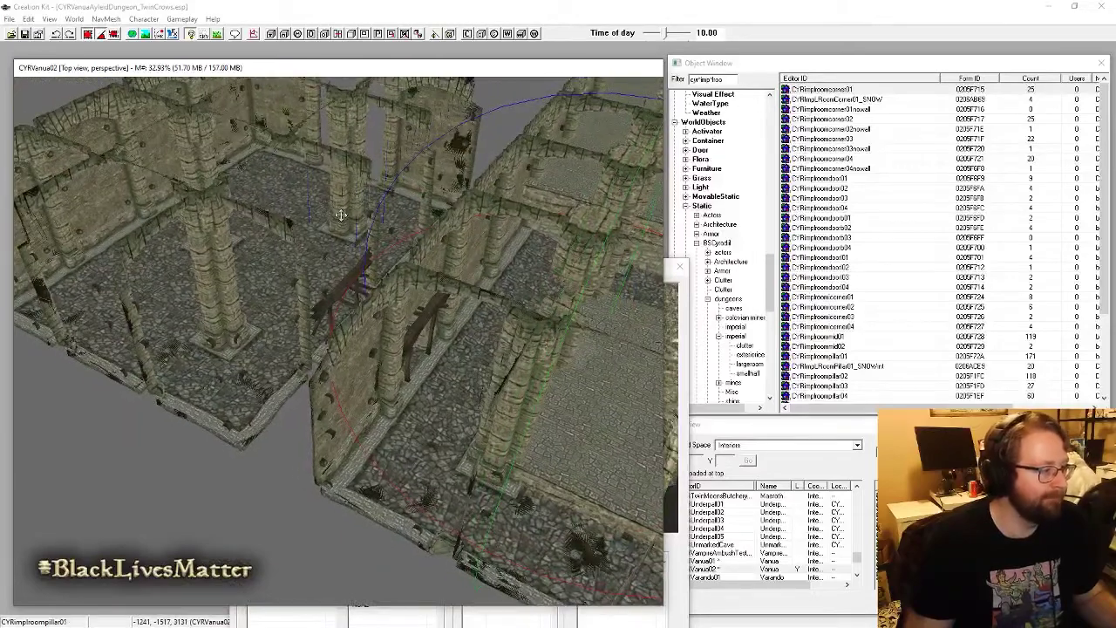
# Step: Review the side room's pillar layout from above and at floor level, including the open archway and surrounding walls
pyautogui.keyDown('shift'); pyautogui.moveTo(341, 215); pyautogui.dragTo(363, 417, button='middle'); pyautogui.keyUp('shift')
pyautogui.click(390, 370)
pyautogui.scroll(4, 389, 369)
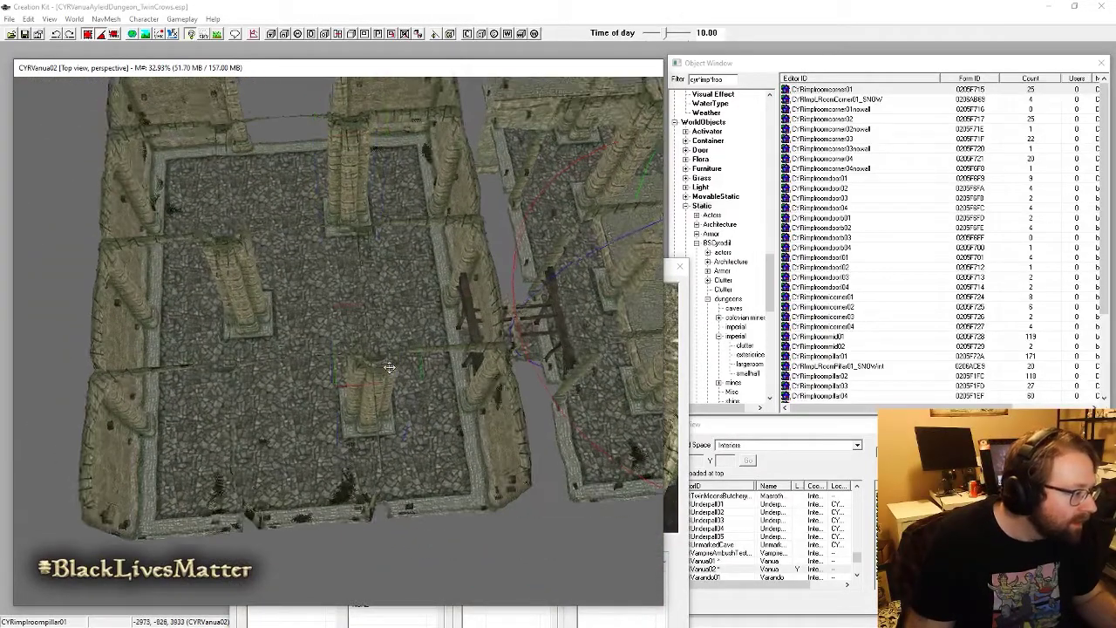
pyautogui.click(295, 338)
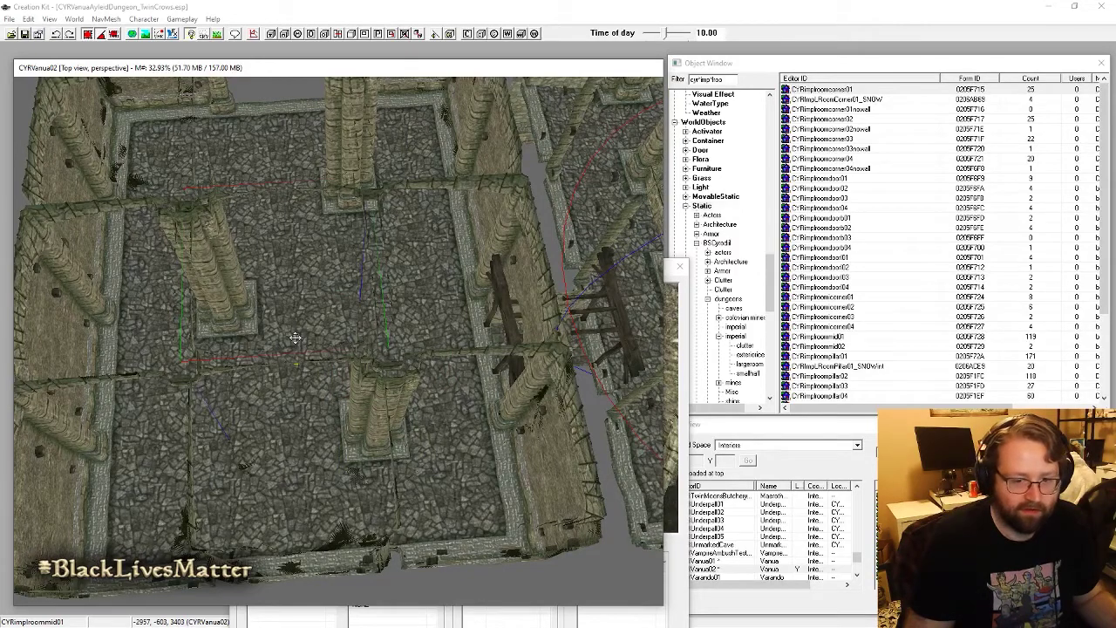
pyautogui.keyDown('shift'); pyautogui.moveTo(316, 347); pyautogui.dragTo(354, 275, button='middle'); pyautogui.keyUp('shift')
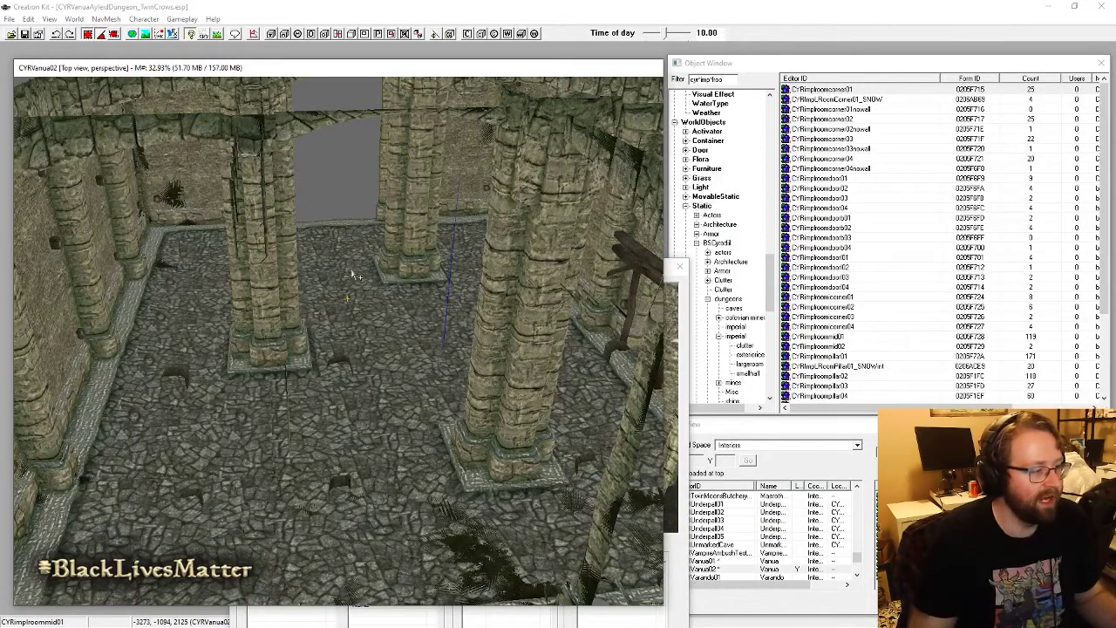
pyautogui.keyDown('shift'); pyautogui.moveTo(385, 318); pyautogui.dragTo(395, 374, button='middle'); pyautogui.keyUp('shift')
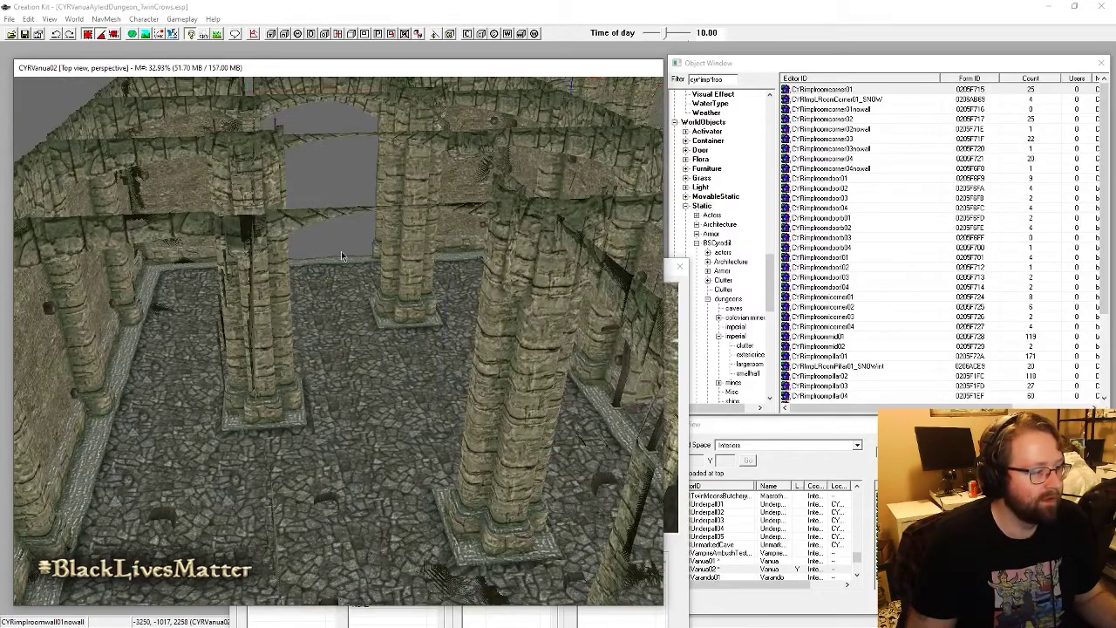
pyautogui.keyDown('shift'); pyautogui.moveTo(346, 295); pyautogui.dragTo(328, 323, button='middle'); pyautogui.keyUp('shift')
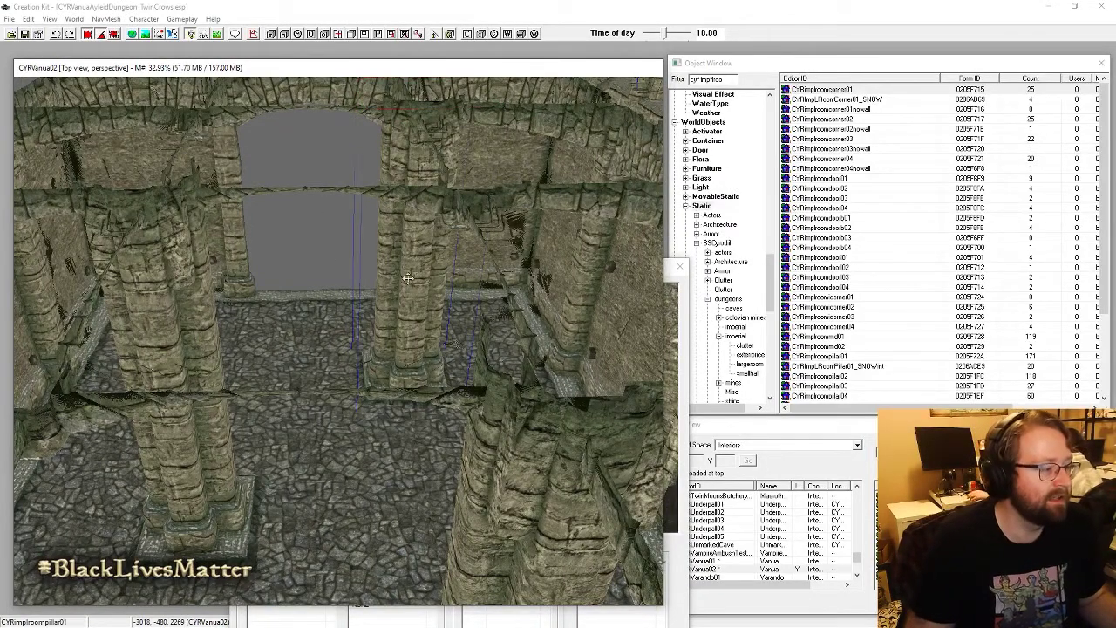
pyautogui.keyDown('shift'); pyautogui.moveTo(408, 281); pyautogui.dragTo(494, 330, button='middle'); pyautogui.keyUp('shift')
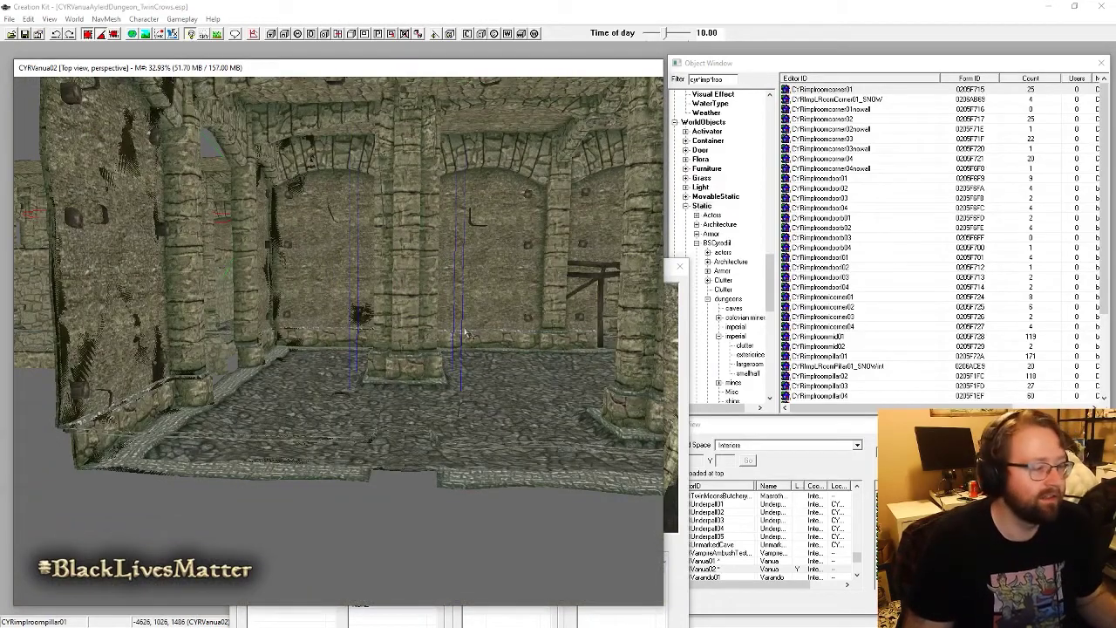
pyautogui.keyDown('shift'); pyautogui.moveTo(466, 334); pyautogui.dragTo(409, 333, button='middle'); pyautogui.keyUp('shift')
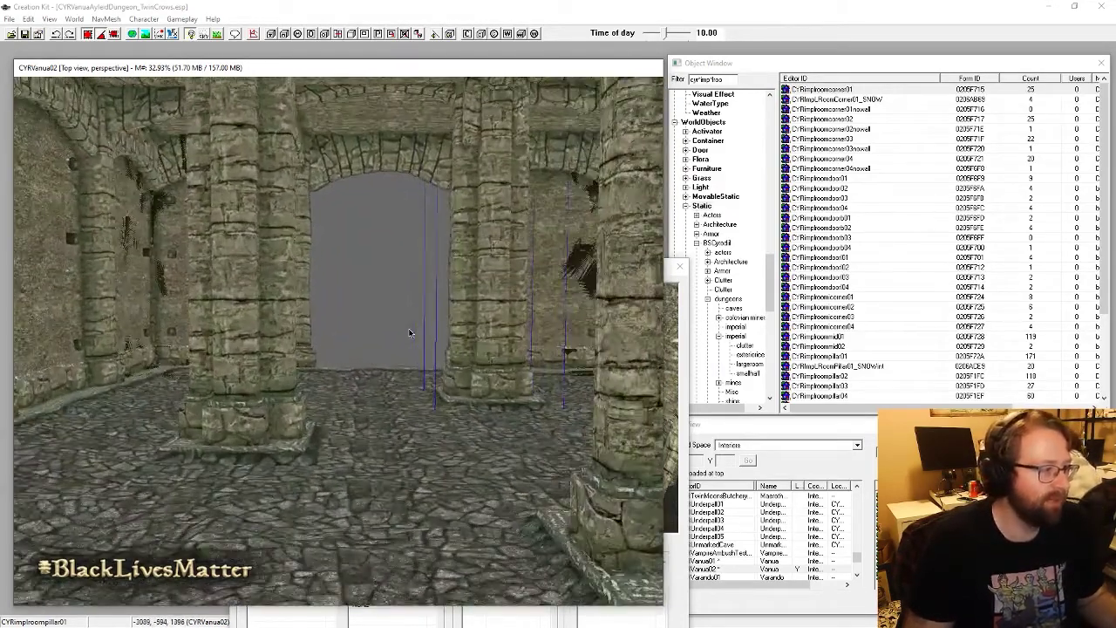
pyautogui.keyDown('shift'); pyautogui.moveTo(490, 293); pyautogui.dragTo(484, 316, button='middle'); pyautogui.keyUp('shift')
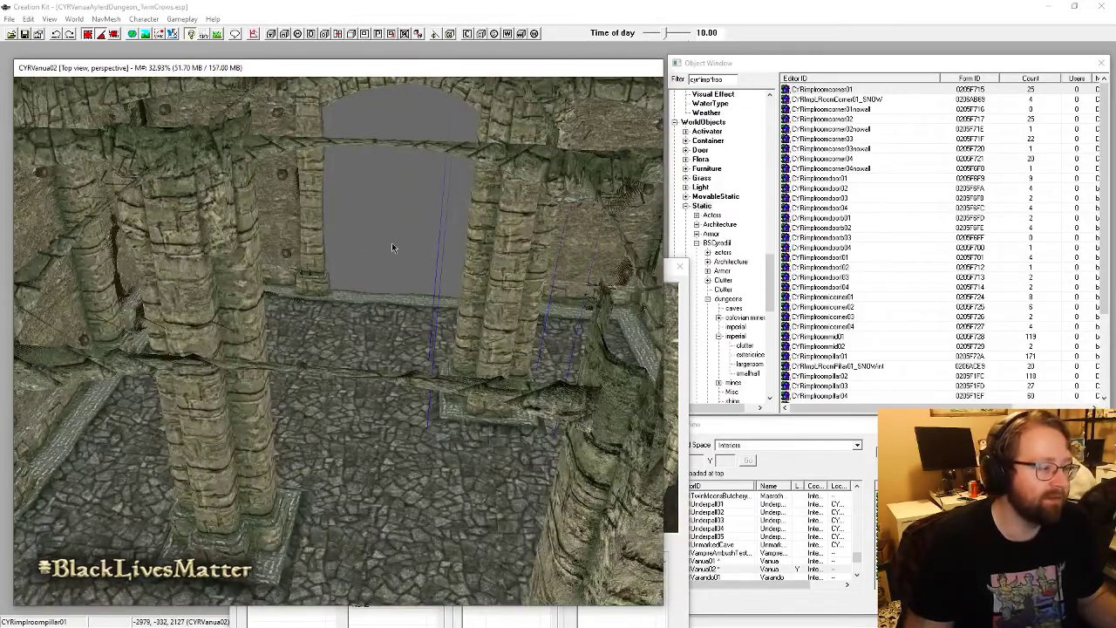
pyautogui.keyDown('shift'); pyautogui.moveTo(392, 247); pyautogui.dragTo(394, 409, button='middle'); pyautogui.keyUp('shift')
pyautogui.scroll(-5, 423, 386)
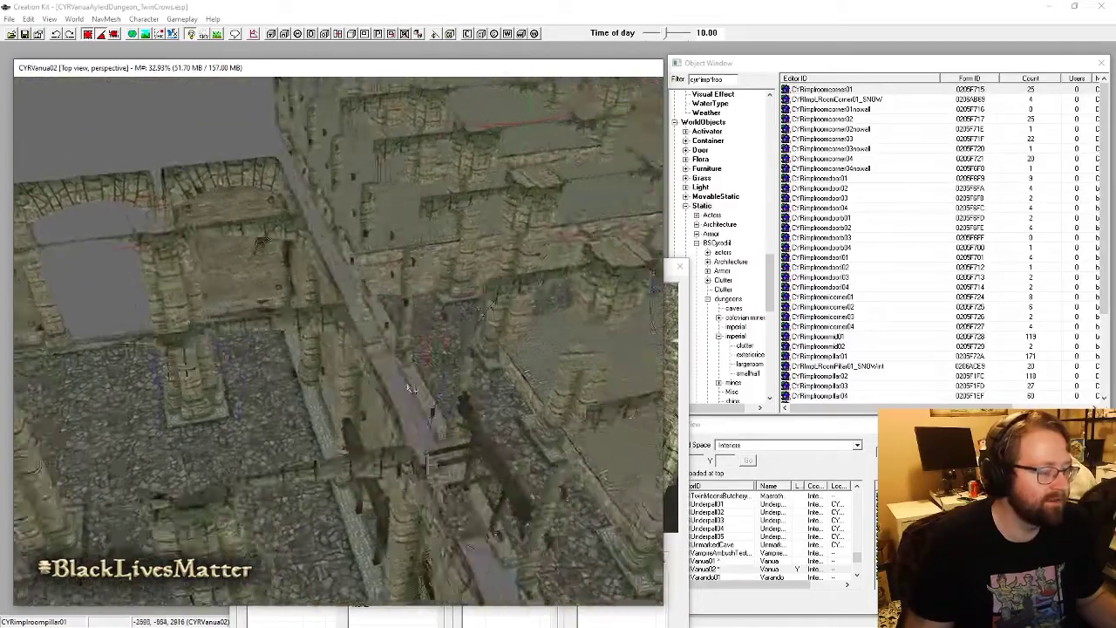
# Step: Move the broken pillar group from the large hall into the side room and place it under the crossing ceiling beams
pyautogui.scroll(5, 406, 226)
pyautogui.scroll(2, 406, 226)
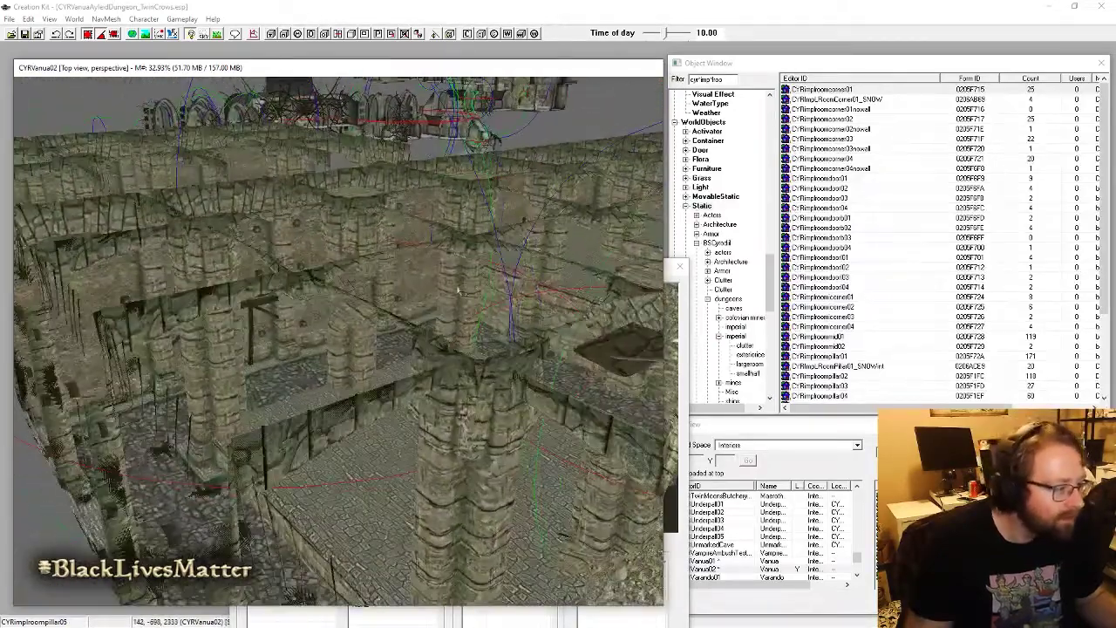
pyautogui.keyDown('shift'); pyautogui.moveTo(429, 309); pyautogui.dragTo(459, 349, button='middle'); pyautogui.keyUp('shift')
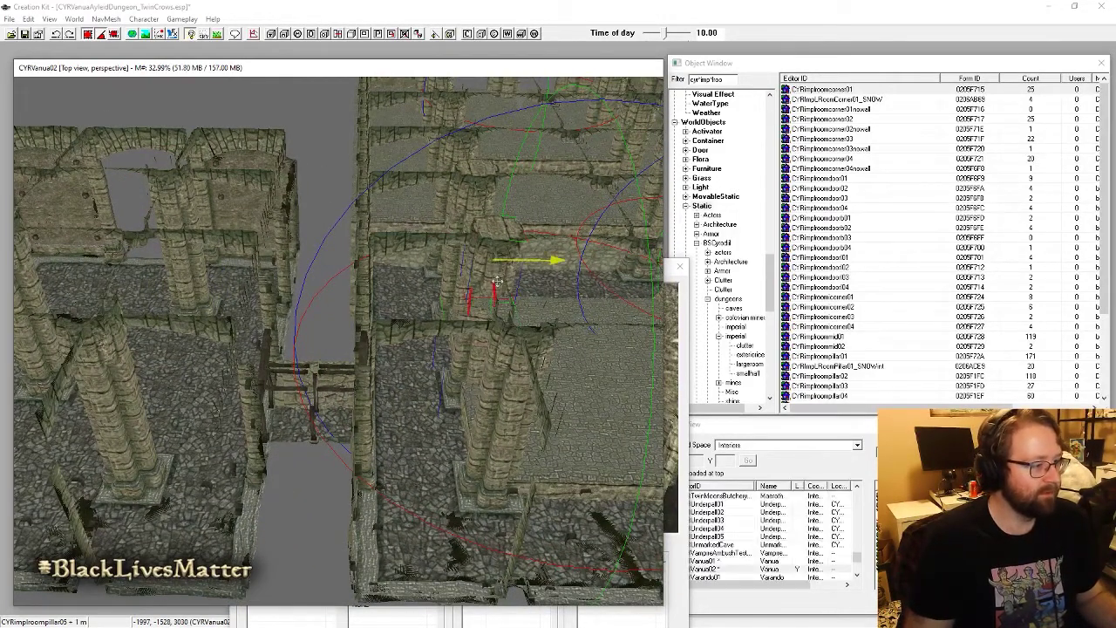
pyautogui.keyDown('shift'); pyautogui.moveTo(494, 275); pyautogui.dragTo(203, 438, button='middle'); pyautogui.keyUp('shift')
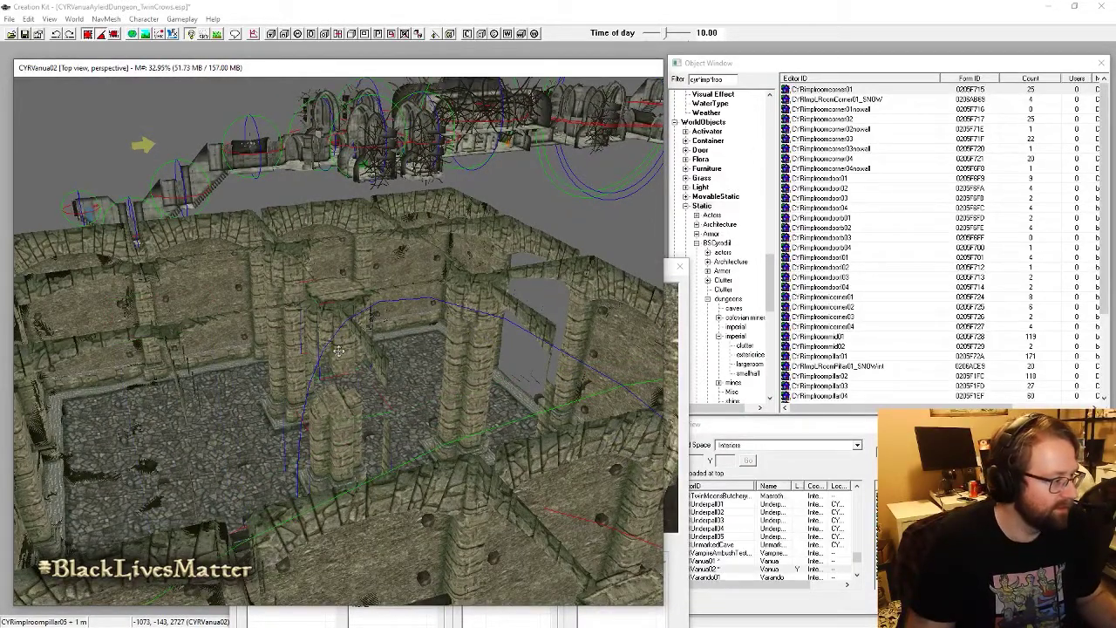
pyautogui.moveTo(341, 350); pyautogui.dragTo(177, 353)
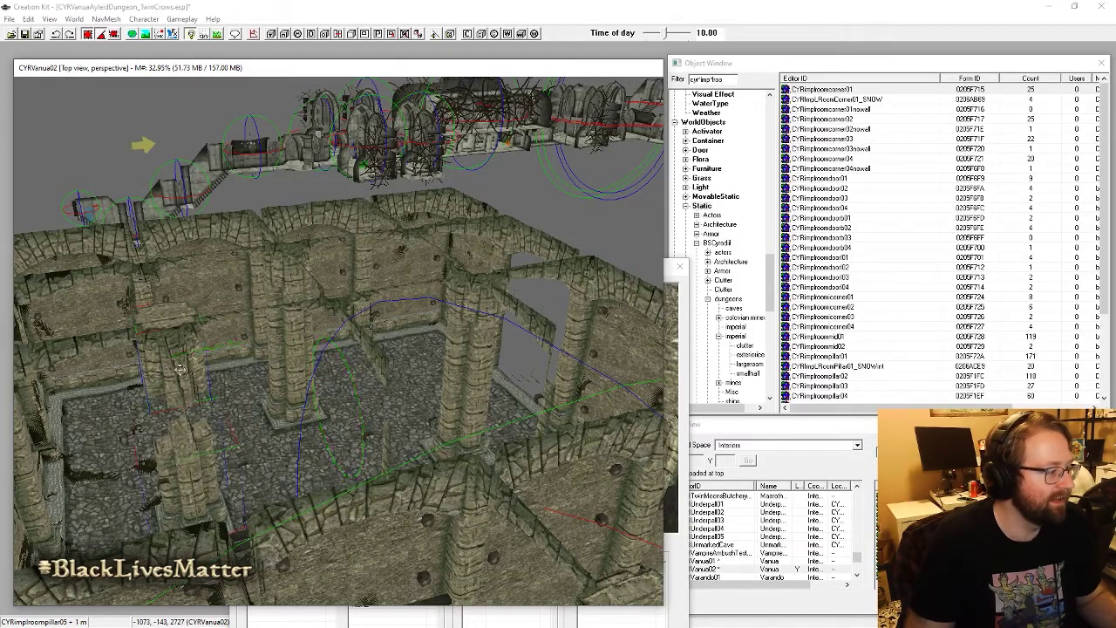
# Step: Bring another broken pillar group, upper piece and stump, from the rubble end of the large hall into the side room
pyautogui.keyDown('shift'); pyautogui.moveTo(180, 369); pyautogui.dragTo(335, 264, button='middle'); pyautogui.keyUp('shift')
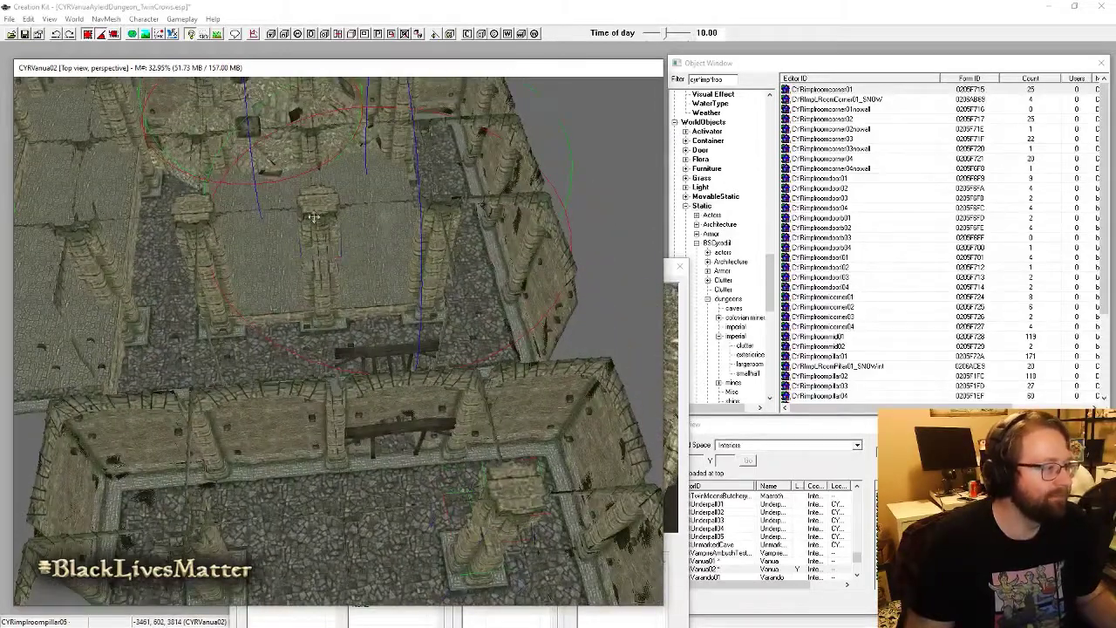
pyautogui.keyDown('shift'); pyautogui.moveTo(314, 217); pyautogui.dragTo(343, 279, button='middle'); pyautogui.keyUp('shift')
pyautogui.keyDown('shift'); pyautogui.moveTo(335, 230); pyautogui.dragTo(452, 292, button='middle'); pyautogui.keyUp('shift')
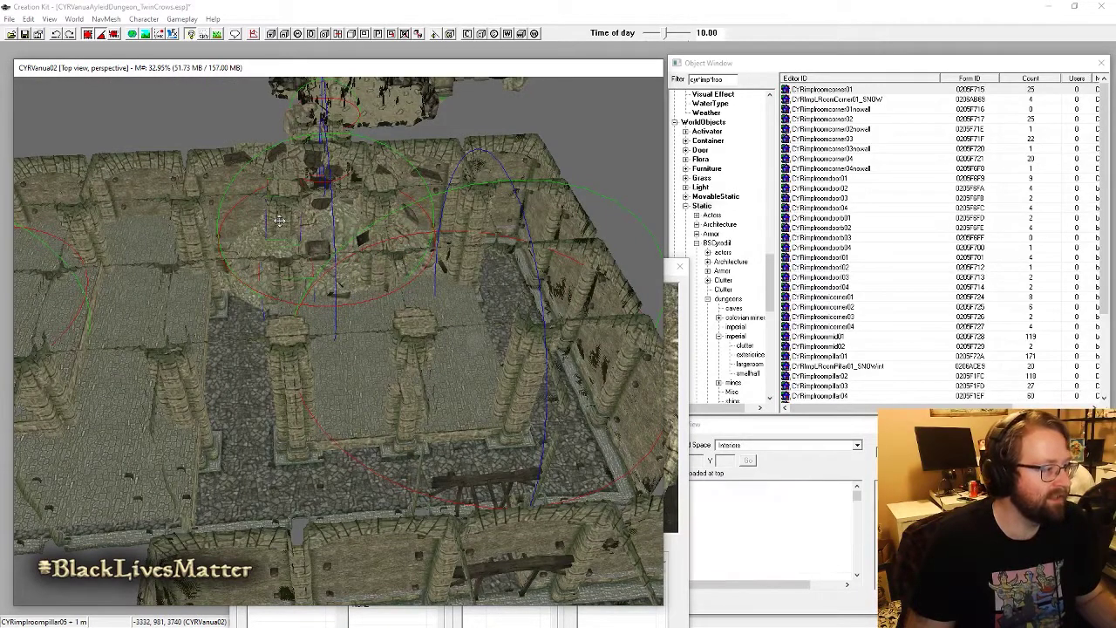
pyautogui.moveTo(279, 220); pyautogui.dragTo(289, 406)
pyautogui.moveTo(288, 406); pyautogui.dragTo(249, 232, button='middle')
pyautogui.scroll(3, 340, 261)
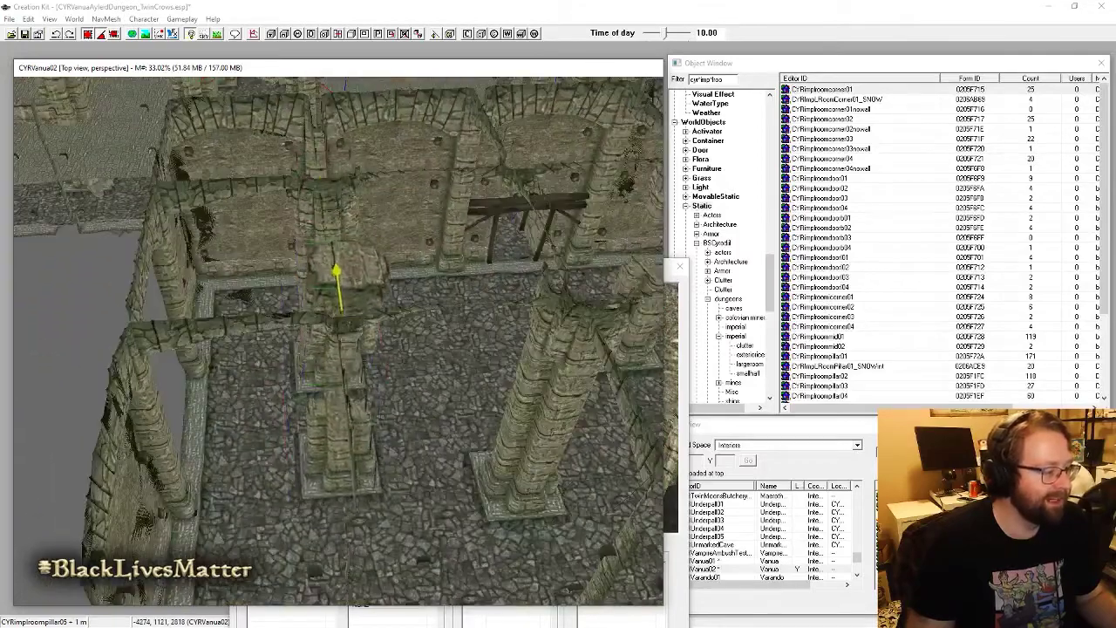
pyautogui.scroll(4, 388, 299)
pyautogui.scroll(-5, 388, 299)
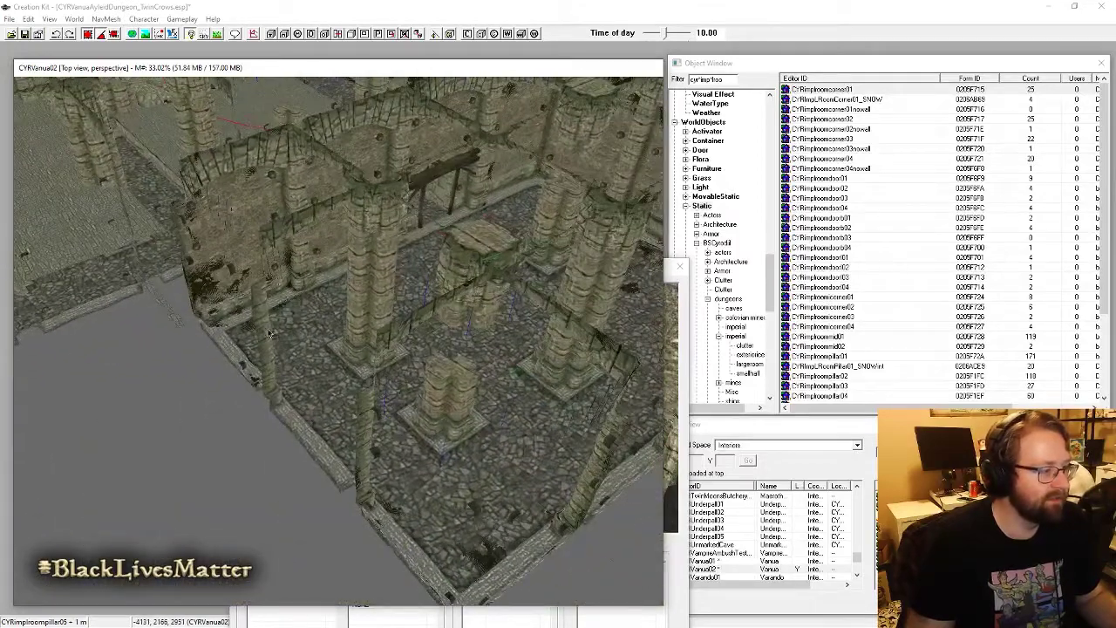
# Step: Delete the intact pillar beside the new broken one and move the broken pillar group into its place
pyautogui.keyDown('shift'); pyautogui.moveTo(366, 268); pyautogui.dragTo(468, 339, button='middle'); pyautogui.keyUp('shift')
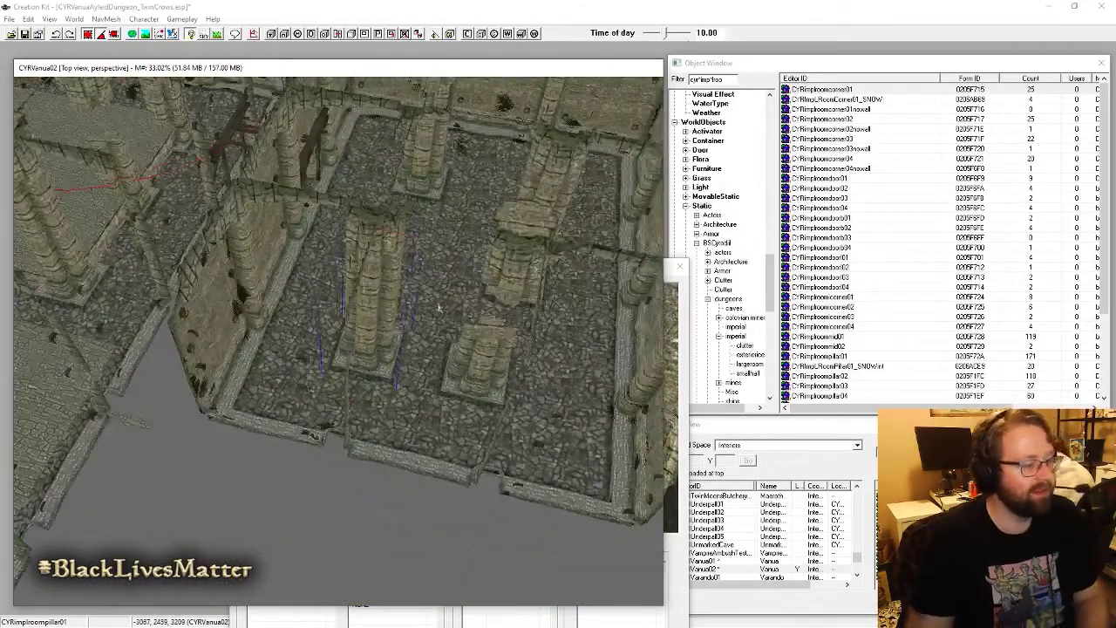
pyautogui.press('Delete')
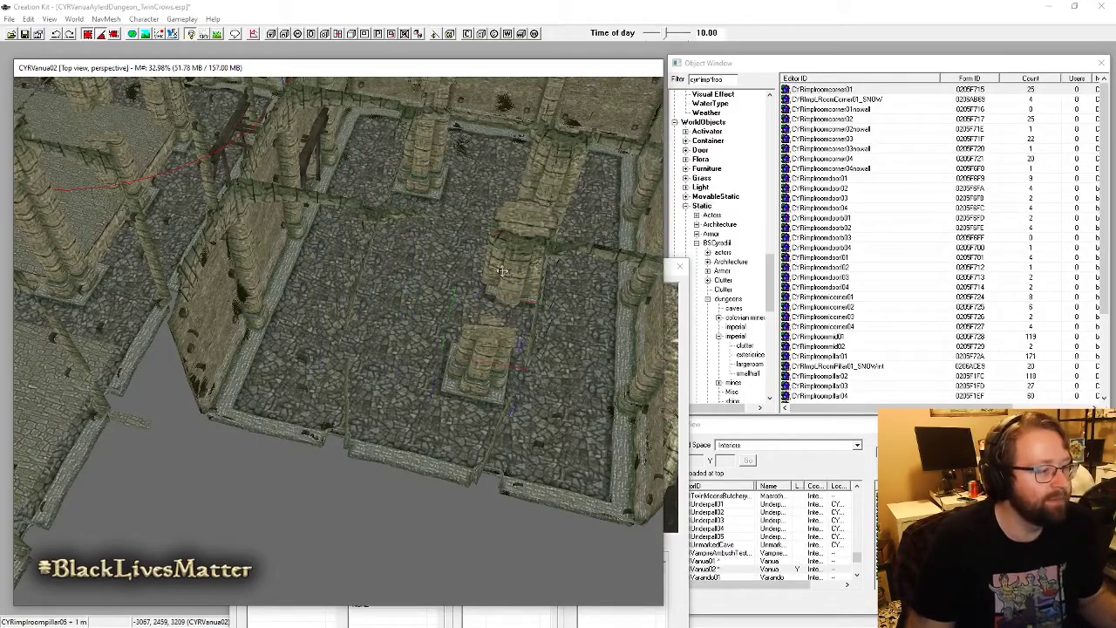
pyautogui.moveTo(511, 253); pyautogui.dragTo(389, 226)
pyautogui.scroll(3, 389, 226)
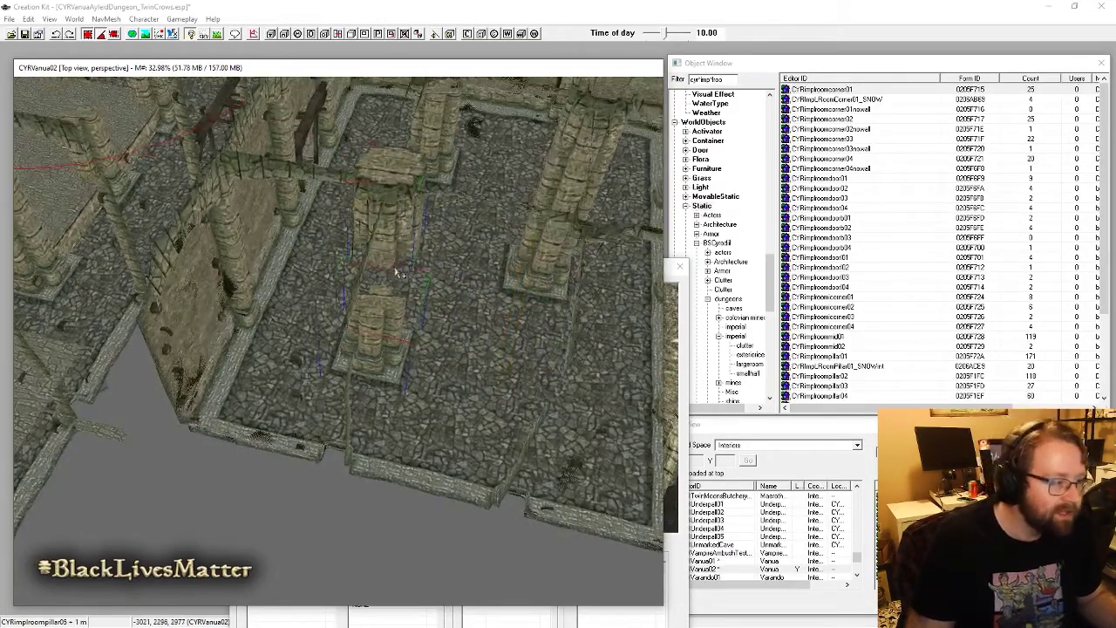
# Step: Align the relocated broken pillar's hanging upper piece with the ceiling beam above its stump
pyautogui.keyDown('shift'); pyautogui.moveTo(389, 227); pyautogui.dragTo(285, 201, button='middle'); pyautogui.keyUp('shift')
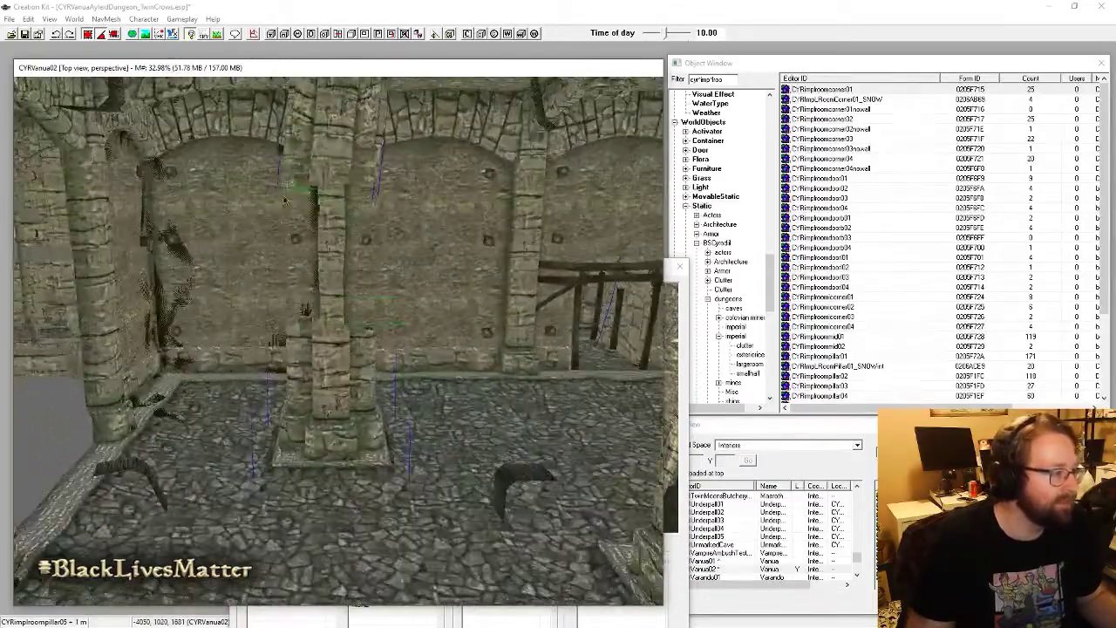
pyautogui.keyDown('shift'); pyautogui.moveTo(339, 146); pyautogui.dragTo(381, 214, button='middle'); pyautogui.keyUp('shift')
pyautogui.moveTo(382, 206); pyautogui.dragTo(370, 207)
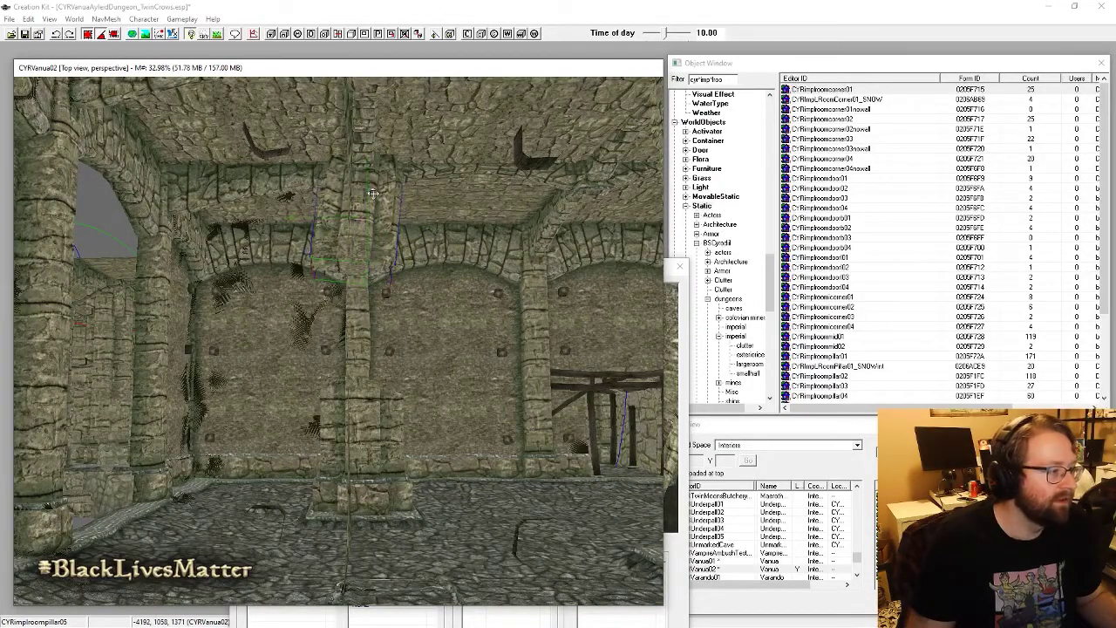
pyautogui.keyDown('shift'); pyautogui.moveTo(372, 193); pyautogui.dragTo(390, 411, button='middle'); pyautogui.keyUp('shift')
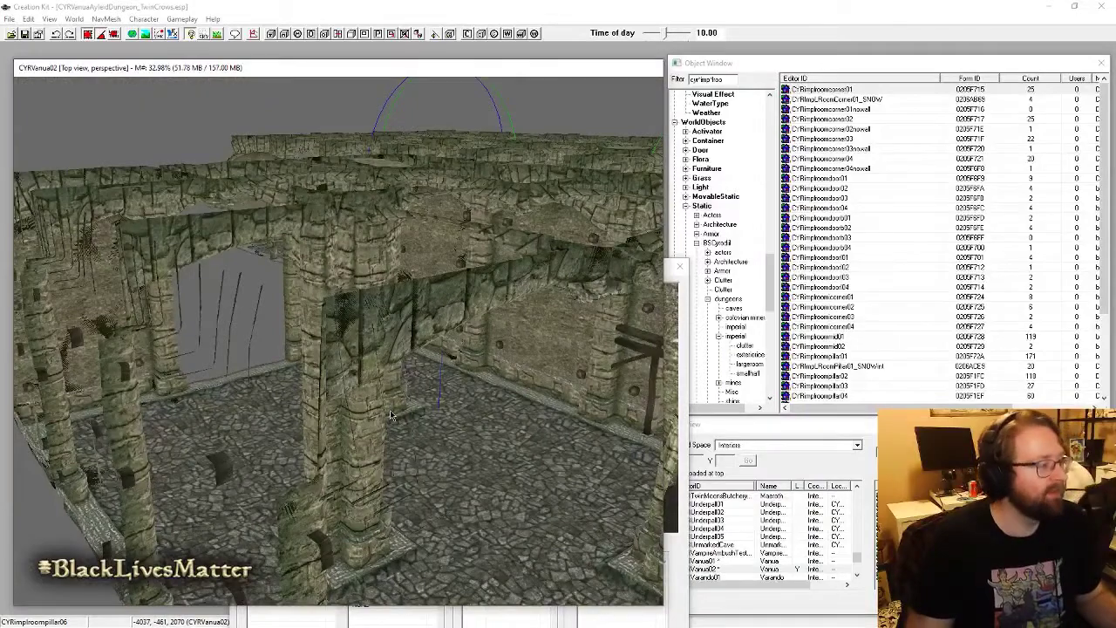
# Step: Review the side room's mix of intact and broken pillars from above and at floor level, and compare it with the large hall
pyautogui.keyDown('shift'); pyautogui.moveTo(431, 375); pyautogui.dragTo(433, 244, button='middle'); pyautogui.keyUp('shift')
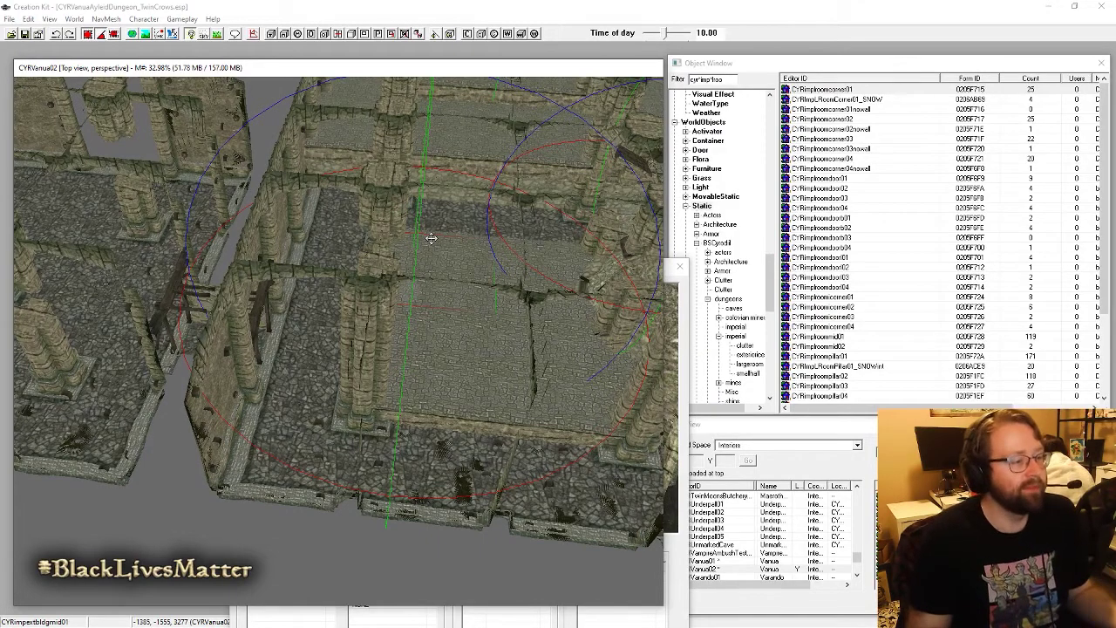
pyautogui.moveTo(416, 220); pyautogui.dragTo(316, 255, button='middle')
pyautogui.scroll(3, 310, 244)
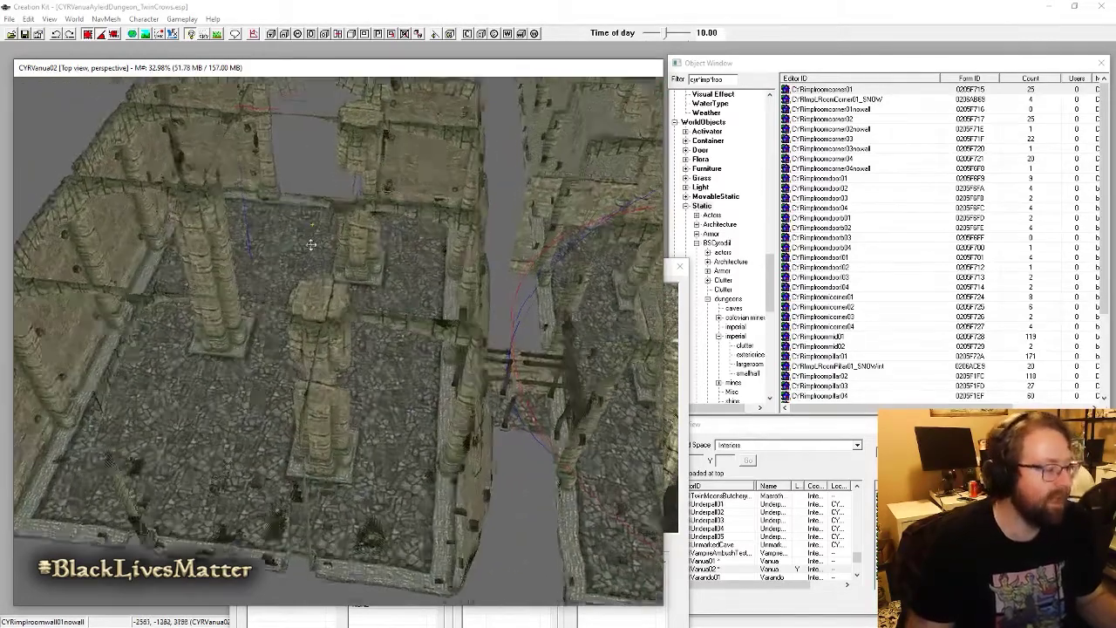
pyautogui.keyDown('shift'); pyautogui.moveTo(154, 386); pyautogui.dragTo(181, 387, button='middle'); pyautogui.keyUp('shift')
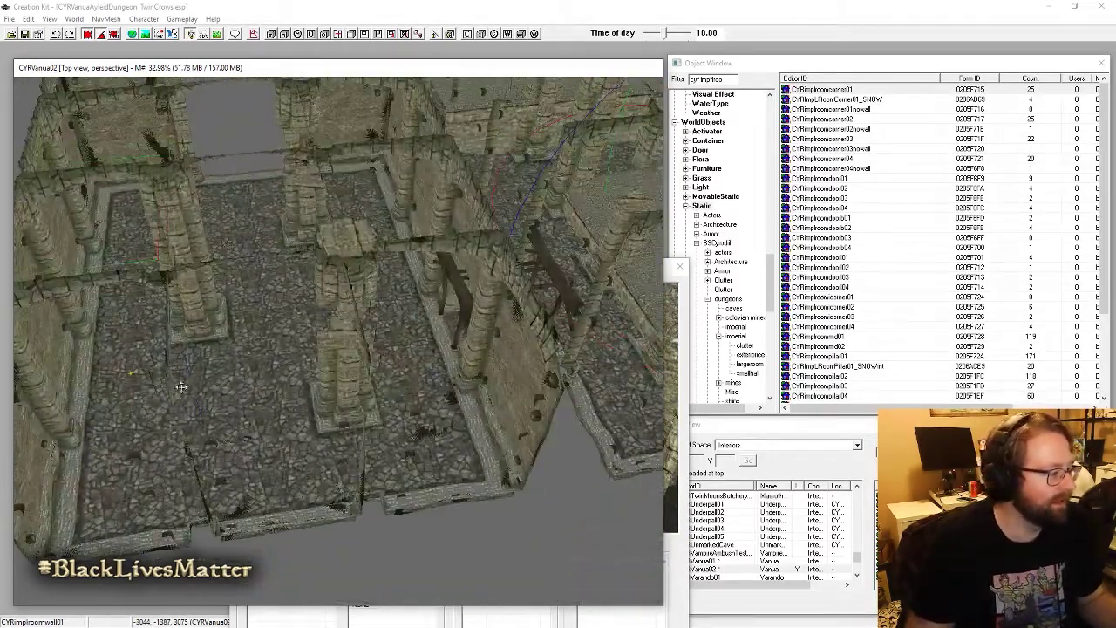
pyautogui.keyDown('shift'); pyautogui.moveTo(267, 223); pyautogui.dragTo(343, 255, button='middle'); pyautogui.keyUp('shift')
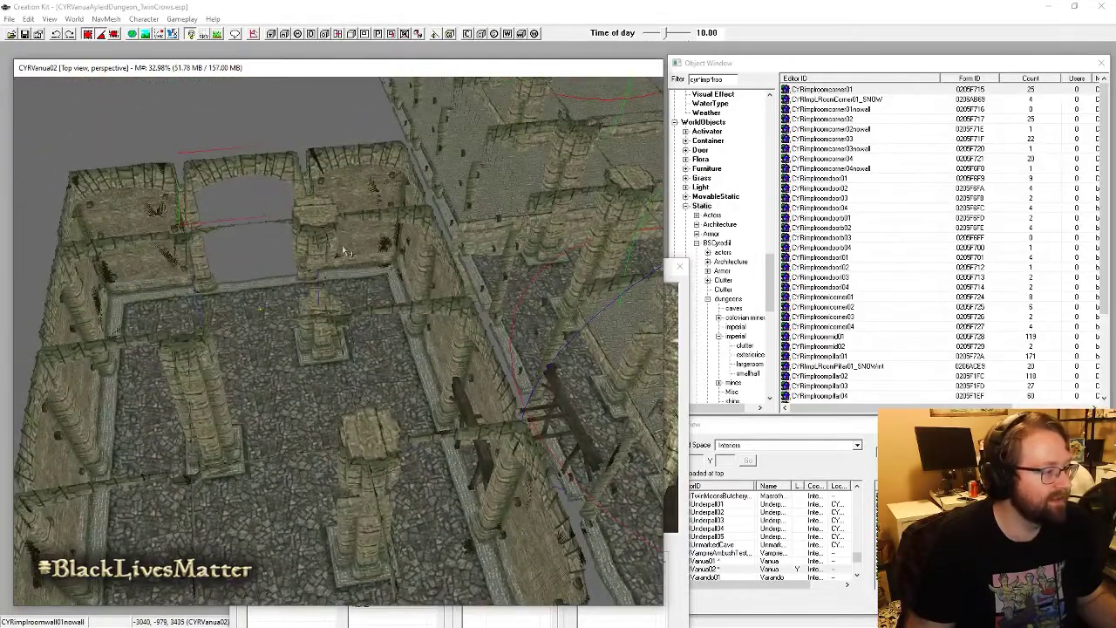
pyautogui.click(259, 288)
pyautogui.scroll(5, 259, 290)
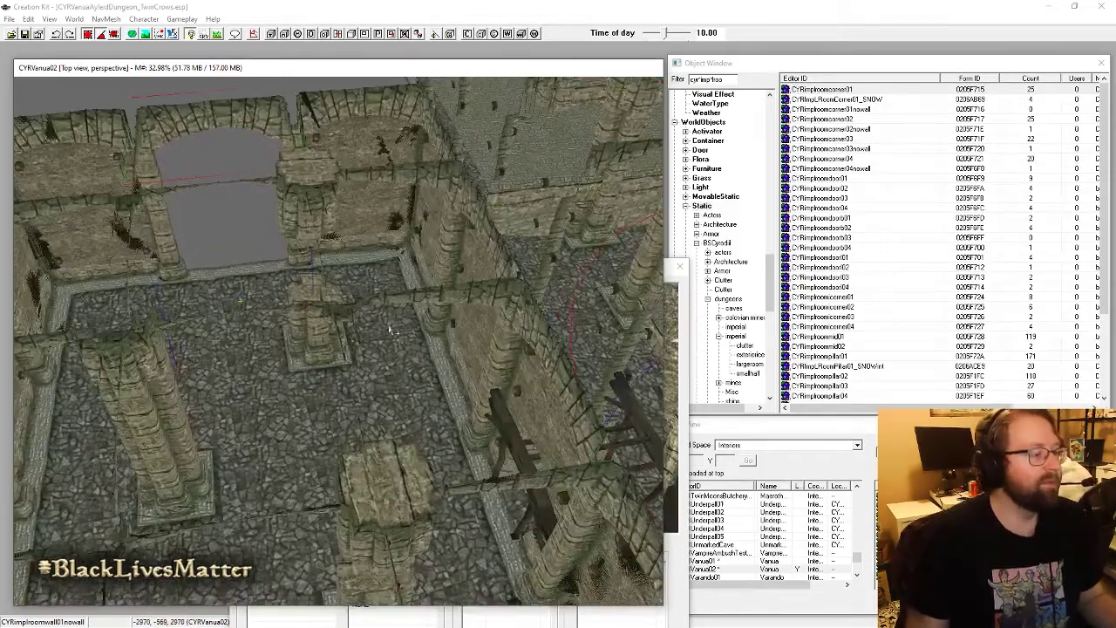
pyautogui.scroll(-8, 392, 330)
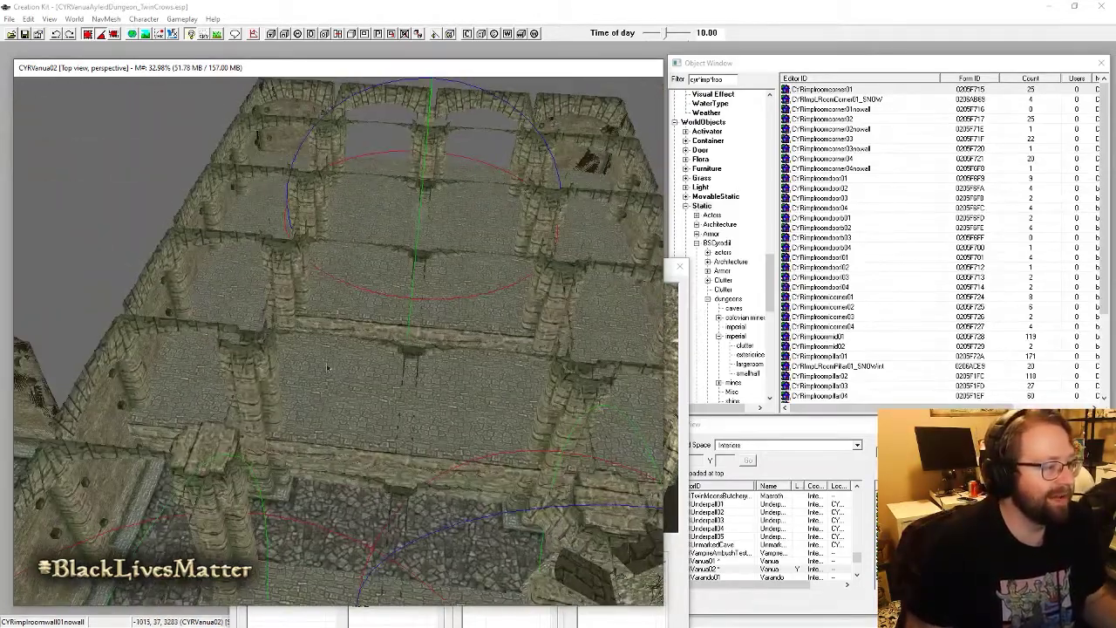
pyautogui.keyDown('shift'); pyautogui.moveTo(328, 368); pyautogui.dragTo(326, 361, button='middle'); pyautogui.keyUp('shift')
pyautogui.click(352, 408)
pyautogui.keyDown('shift'); pyautogui.moveTo(352, 408); pyautogui.dragTo(332, 247, button='middle'); pyautogui.keyUp('shift')
pyautogui.keyDown('shift'); pyautogui.moveTo(337, 361); pyautogui.dragTo(350, 395, button='middle'); pyautogui.keyUp('shift')
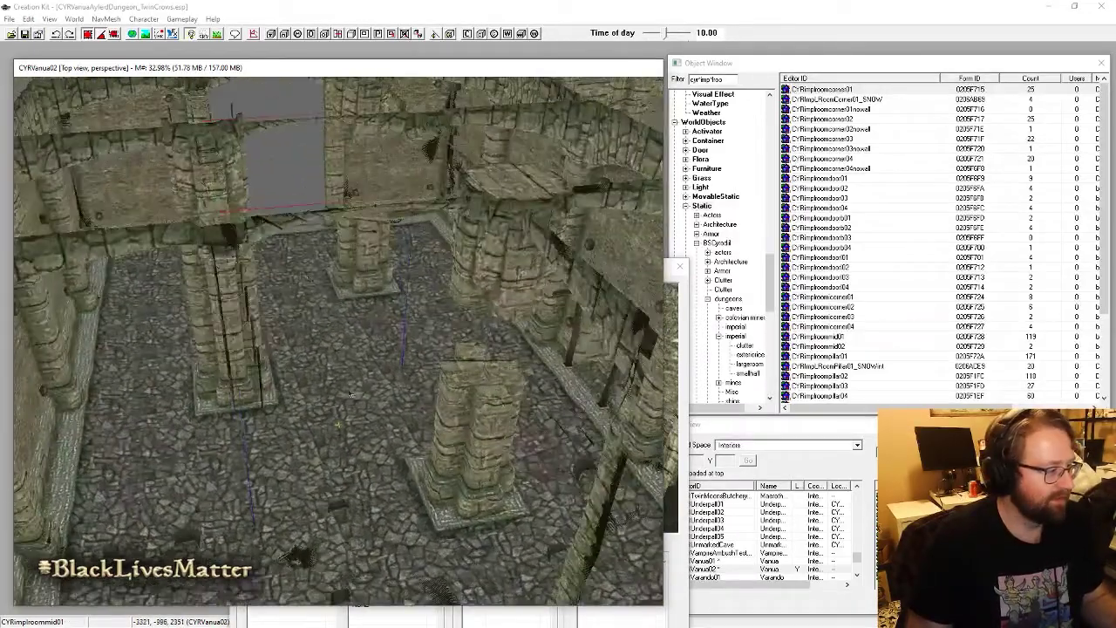
pyautogui.keyDown('shift'); pyautogui.moveTo(300, 268); pyautogui.dragTo(371, 352, button='middle'); pyautogui.keyUp('shift')
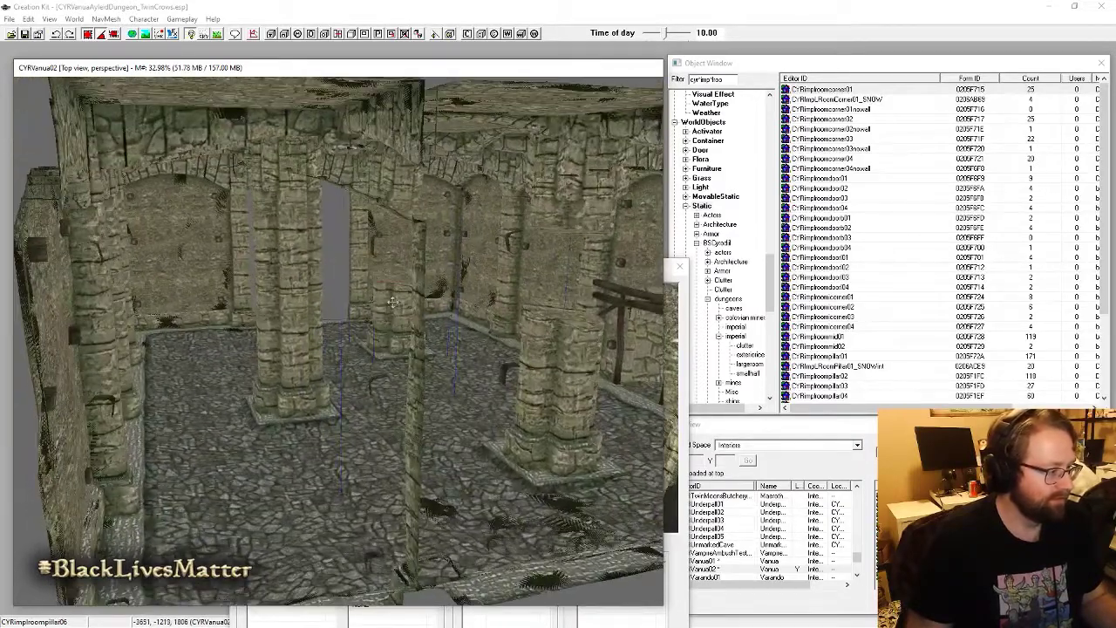
pyautogui.moveTo(392, 303)
pyautogui.keyDown('shift'); pyautogui.mouseDown(button='middle')
pyautogui.moveTo(340, 315)
pyautogui.moveTo(382, 297)
pyautogui.mouseUp(button='middle'); pyautogui.keyUp('shift')
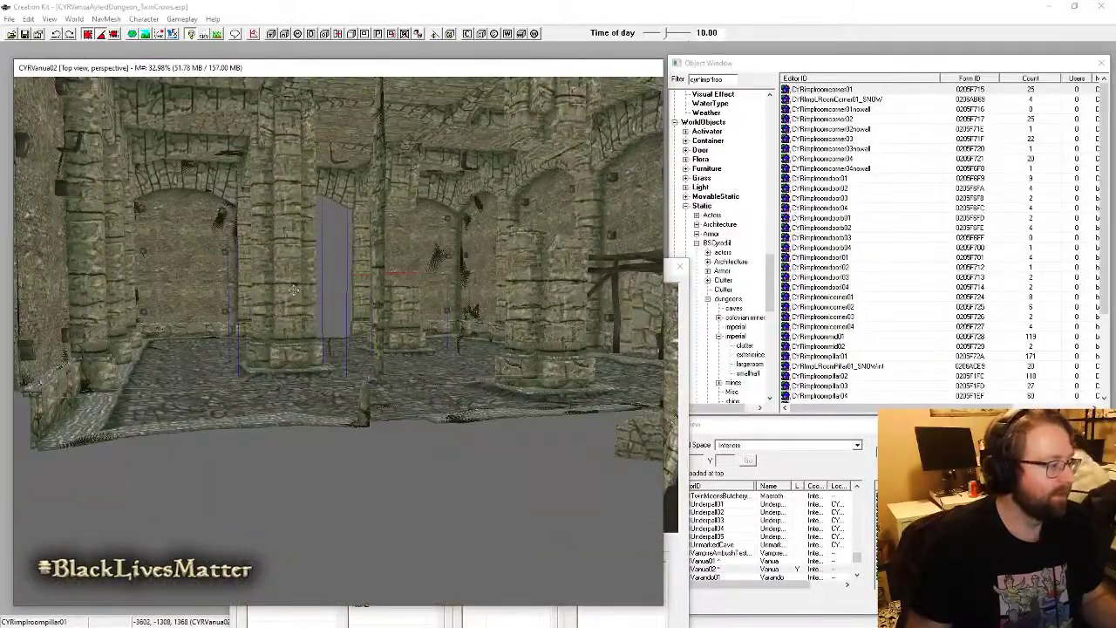
pyautogui.keyDown('shift'); pyautogui.moveTo(293, 289); pyautogui.dragTo(368, 382, button='middle'); pyautogui.keyUp('shift')
# Step: Duplicate the CYRAyleidGreenLight, place the copy in the side room, and turn off the bright editor lighting
pyautogui.press('a')
pyautogui.press('a')
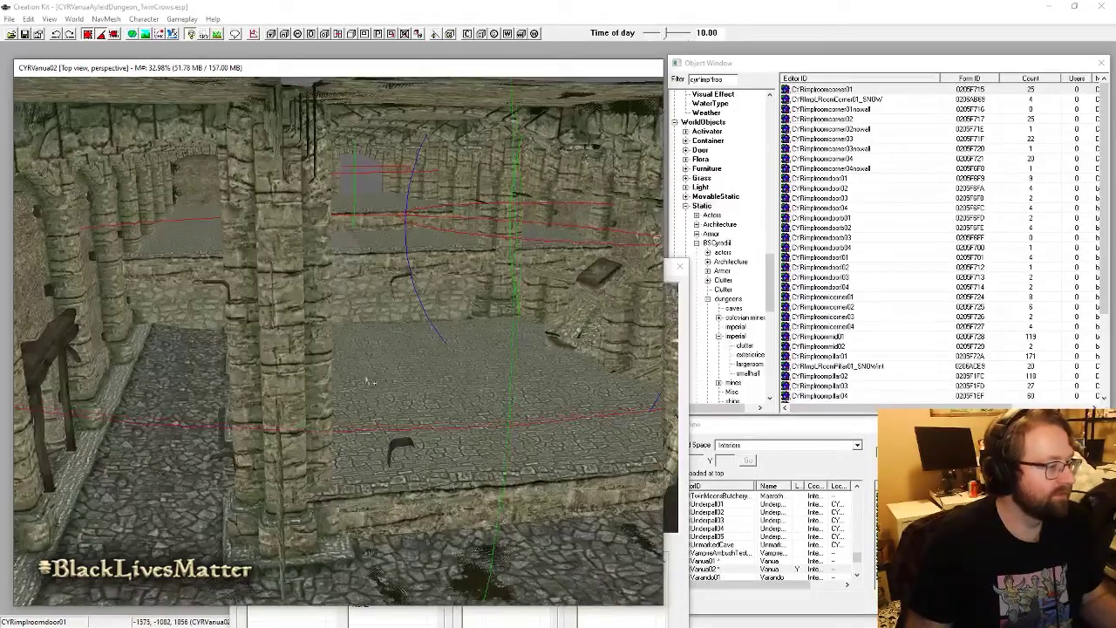
pyautogui.click(346, 270)
pyautogui.keyDown('shift'); pyautogui.moveTo(345, 270); pyautogui.dragTo(348, 265, button='middle'); pyautogui.keyUp('shift')
pyautogui.hotkey('ctrl', 'd')
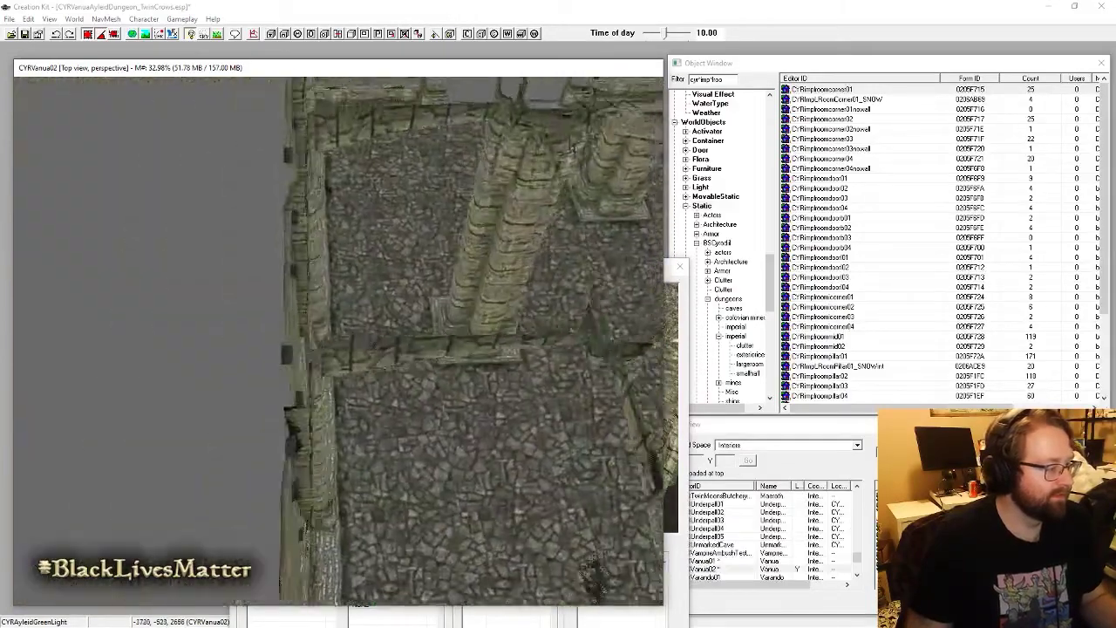
pyautogui.press('a')
pyautogui.moveTo(349, 323); pyautogui.dragTo(252, 255)
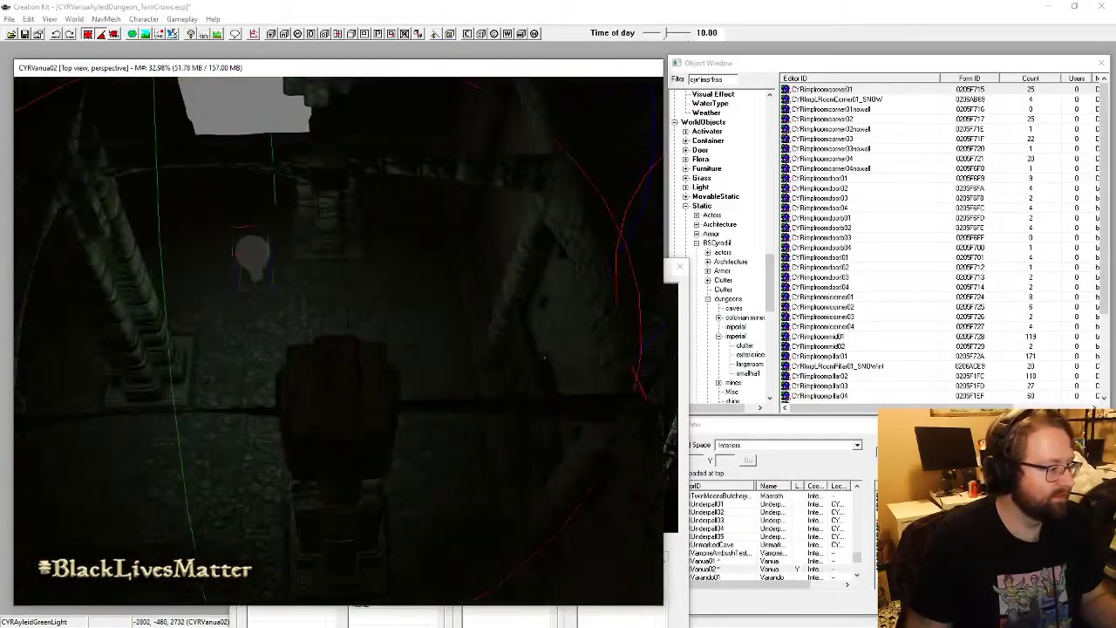
# Step: Adjust the height and position of the green light copy between the side room's pillars
pyautogui.keyDown('shift'); pyautogui.moveTo(253, 271); pyautogui.dragTo(272, 202, button='middle'); pyautogui.keyUp('shift')
pyautogui.keyDown('shift'); pyautogui.moveTo(280, 304); pyautogui.dragTo(314, 312, button='middle'); pyautogui.keyUp('shift')
pyautogui.moveTo(186, 208); pyautogui.dragTo(187, 261)
pyautogui.keyDown('shift'); pyautogui.moveTo(188, 261); pyautogui.dragTo(287, 249, button='middle'); pyautogui.keyUp('shift')
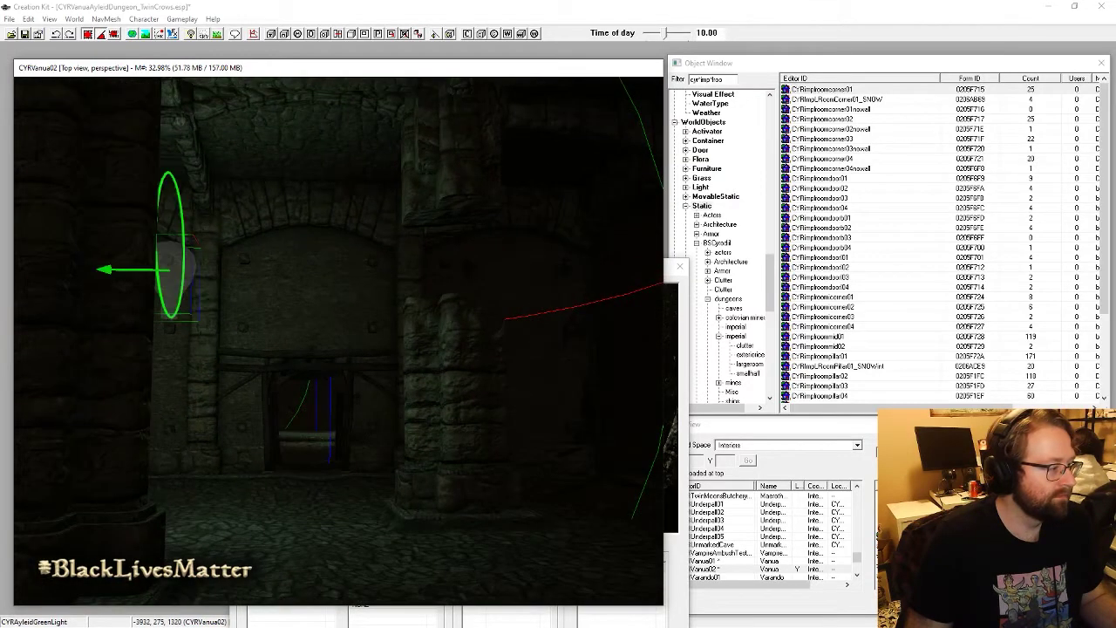
pyautogui.keyDown('shift'); pyautogui.moveTo(218, 287); pyautogui.dragTo(116, 321, button='middle'); pyautogui.keyUp('shift')
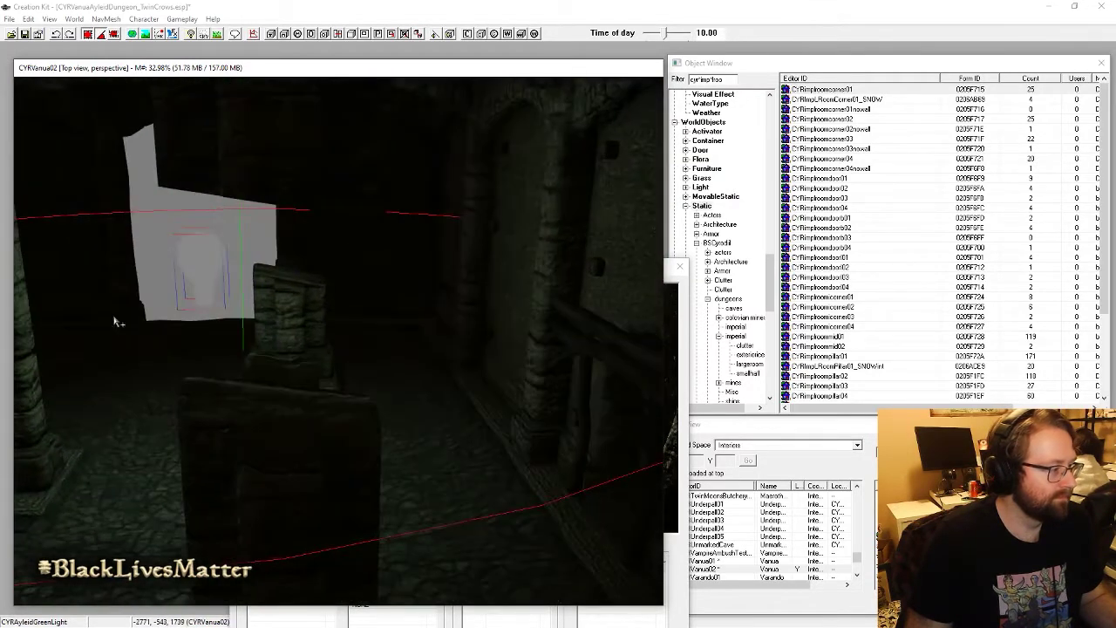
pyautogui.keyDown('shift'); pyautogui.moveTo(207, 267); pyautogui.dragTo(231, 303, button='middle'); pyautogui.keyUp('shift')
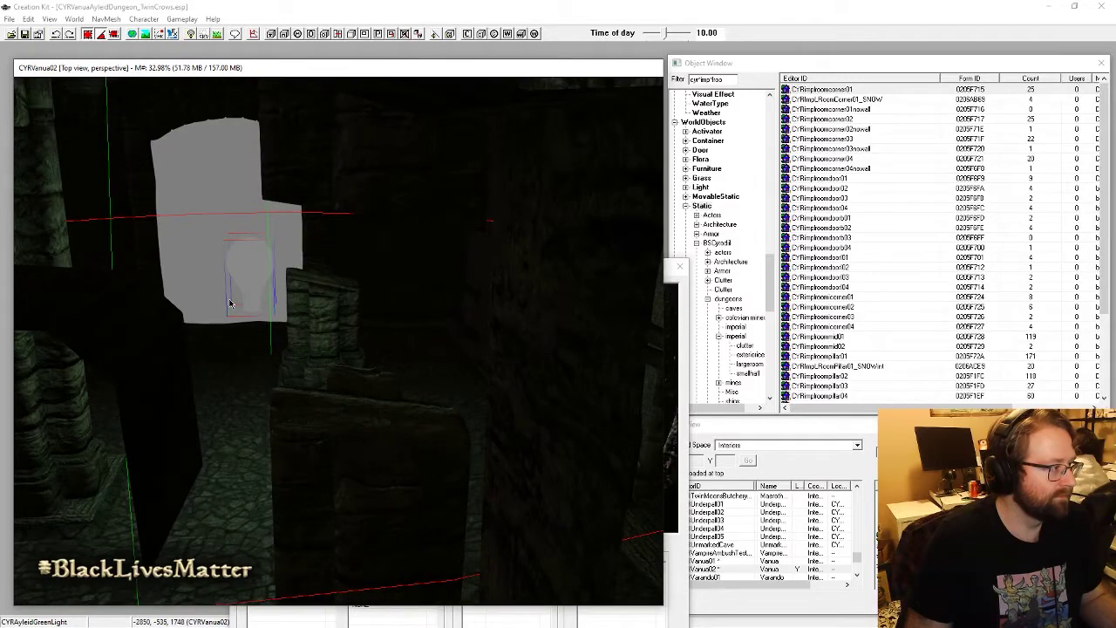
pyautogui.scroll(-5, 230, 304)
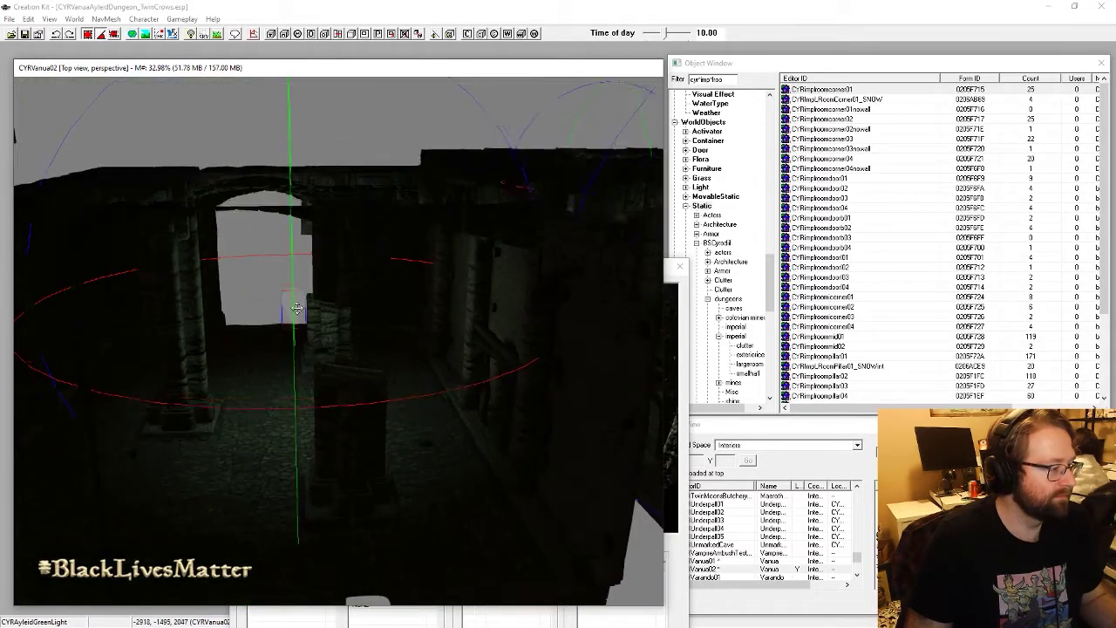
pyautogui.press('t')
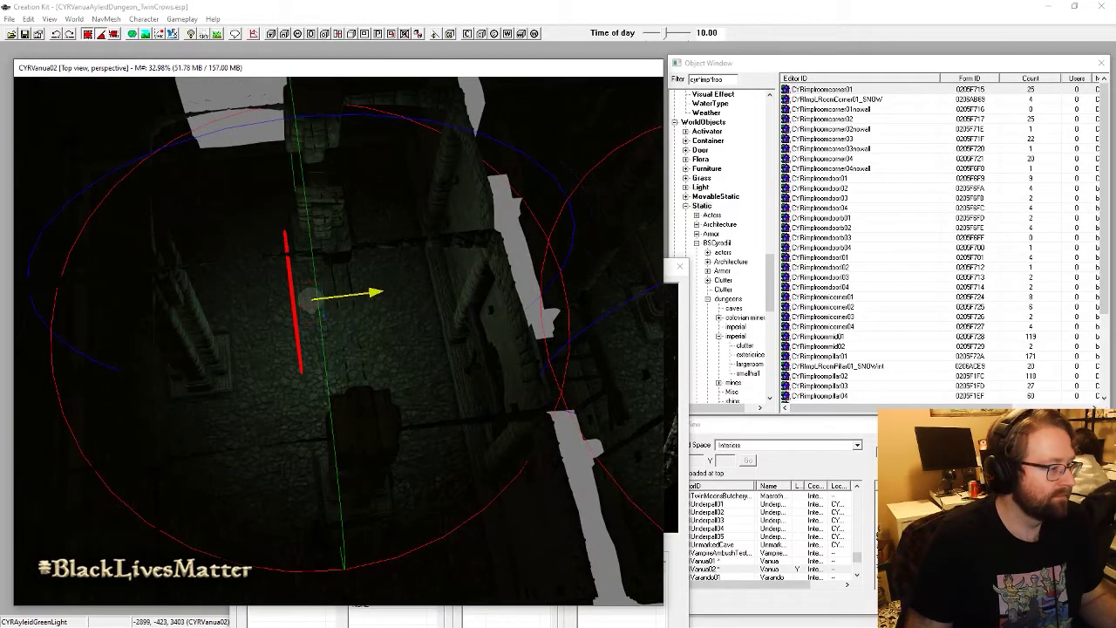
# Step: Compare the side room's green lighting with the large hall's, and close the object preview window
pyautogui.moveTo(469, 394); pyautogui.dragTo(355, 407, button='middle')
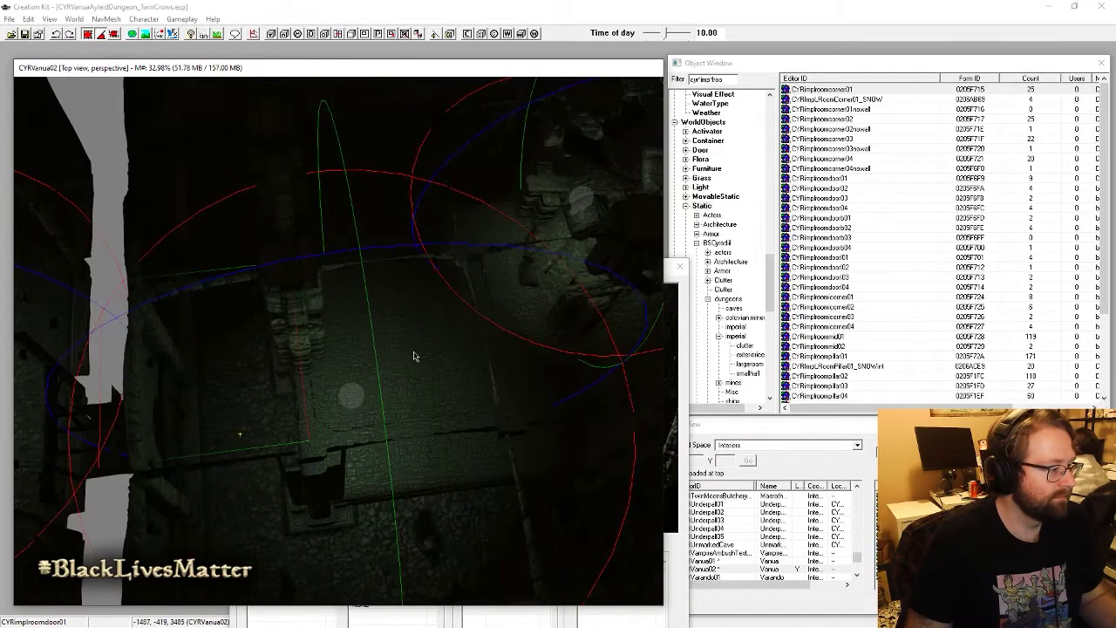
pyautogui.moveTo(301, 339); pyautogui.dragTo(464, 396, button='middle')
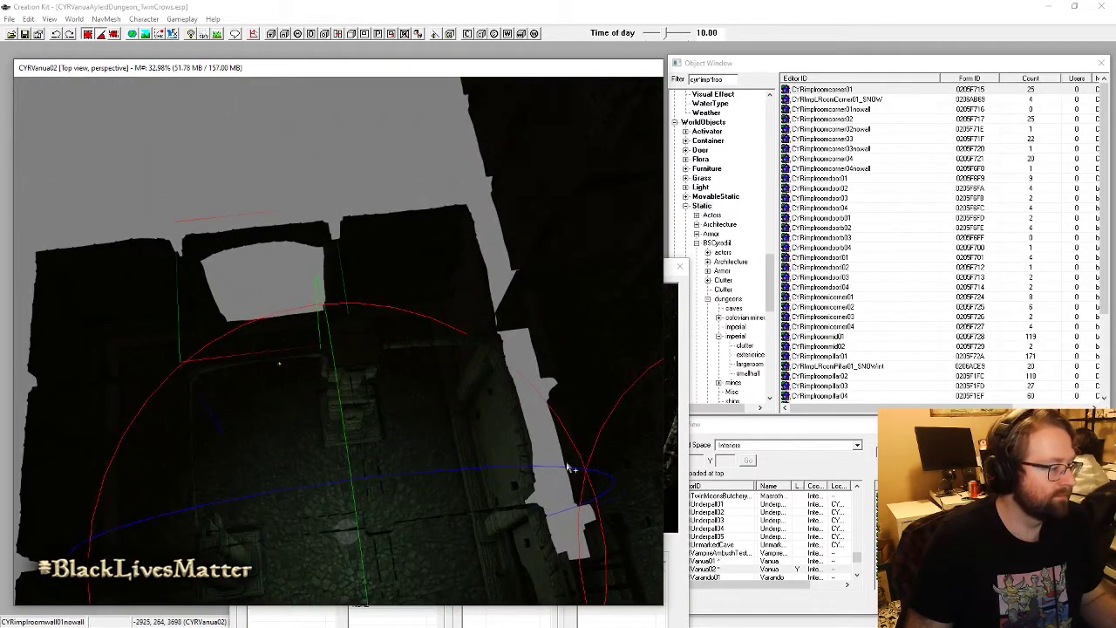
pyautogui.keyDown('shift'); pyautogui.moveTo(568, 468); pyautogui.dragTo(689, 374, button='middle'); pyautogui.keyUp('shift')
pyautogui.click(672, 375)
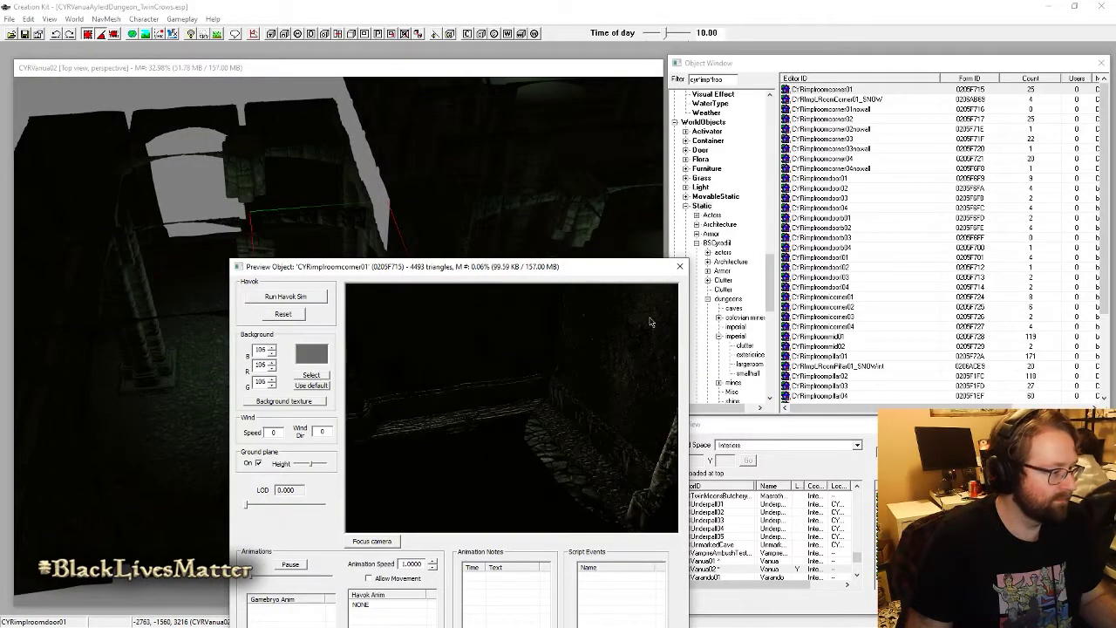
pyautogui.click(681, 265)
pyautogui.keyDown('shift'); pyautogui.moveTo(584, 322); pyautogui.dragTo(489, 401, button='middle'); pyautogui.keyUp('shift')
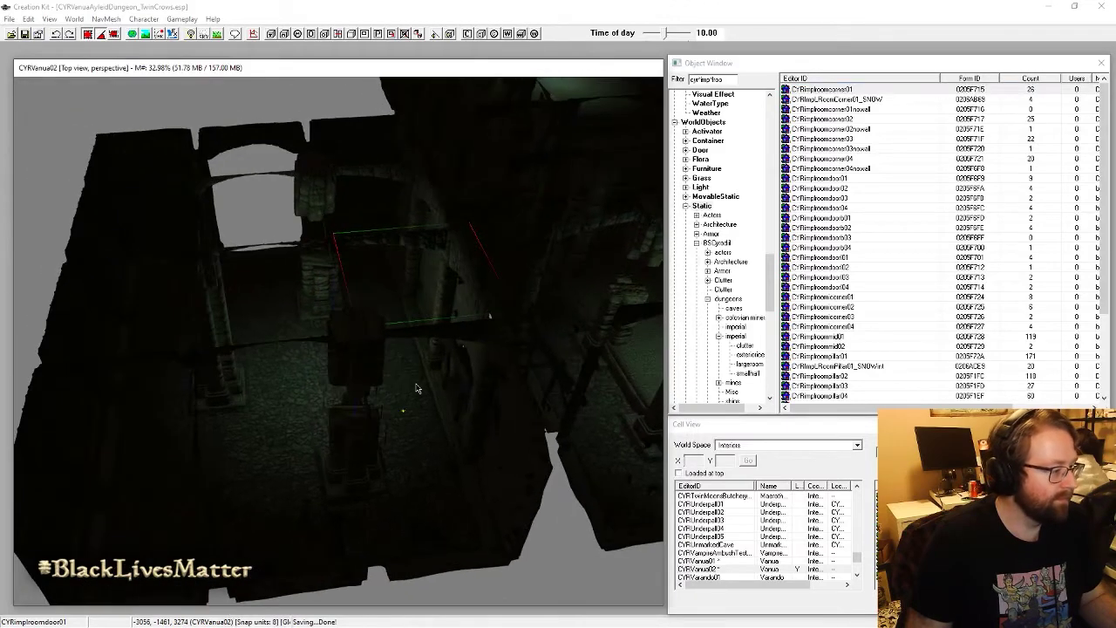
# Step: Switch to the running game, resume play, and examine the reference ruin's broken pillars, stairs, dark passages and archways
pyautogui.keyDown('shift'); pyautogui.moveTo(417, 388); pyautogui.dragTo(556, 452, button='middle'); pyautogui.keyUp('shift')
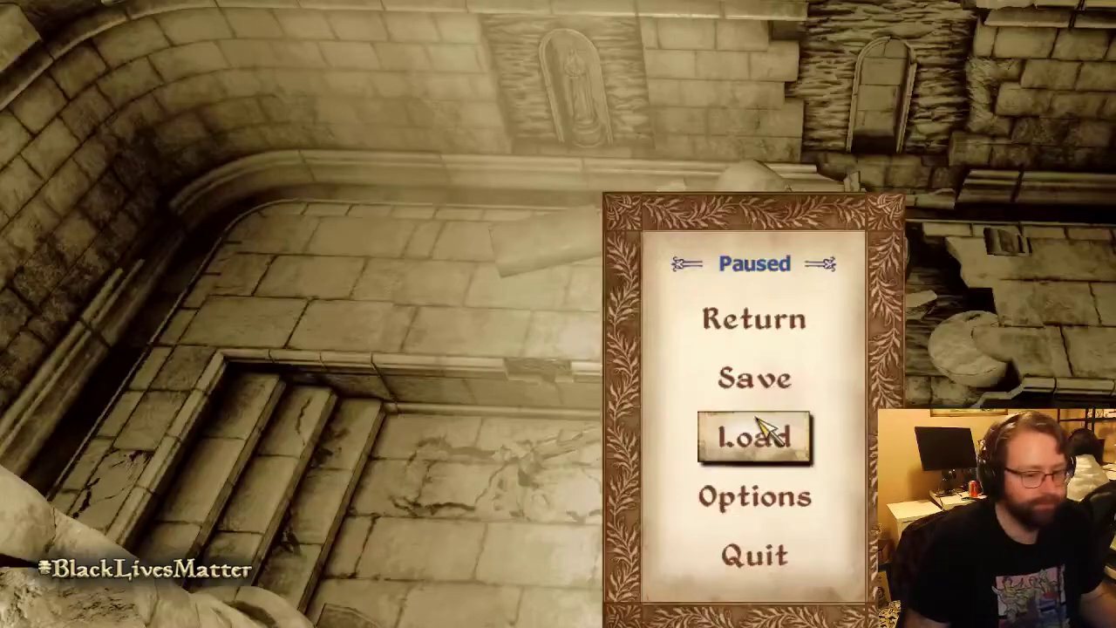
pyautogui.click(774, 301)
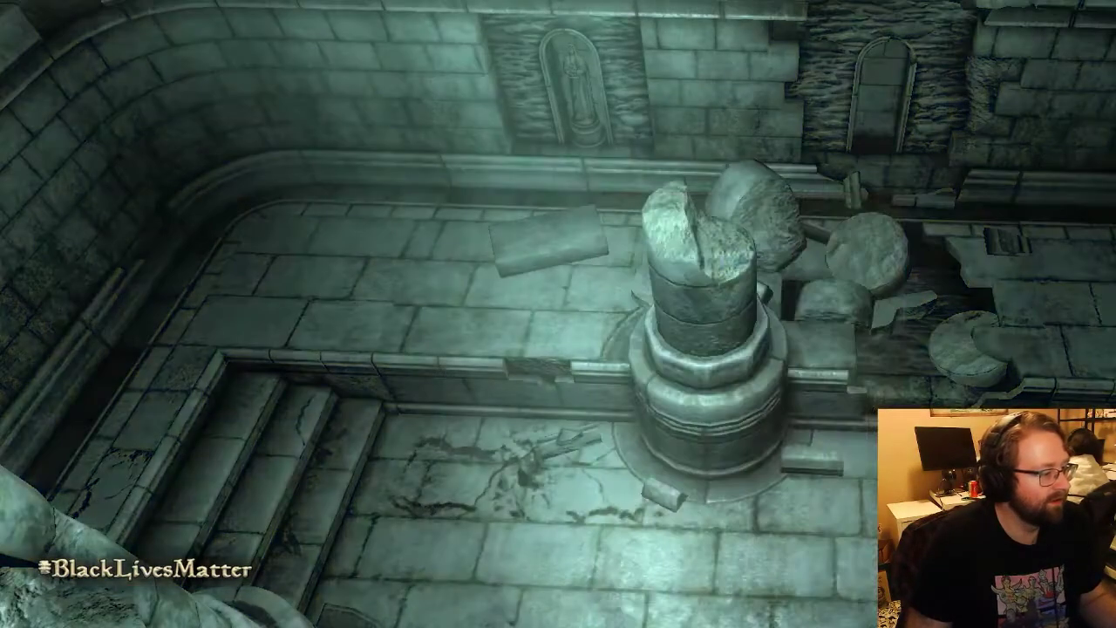
pyautogui.press('w')
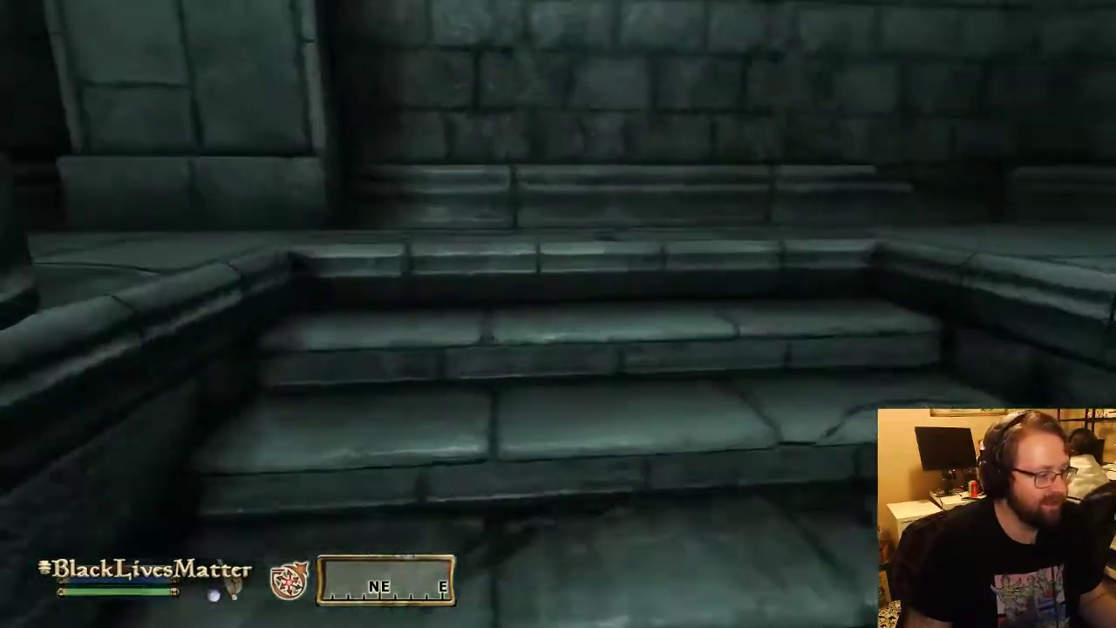
pyautogui.press('w')
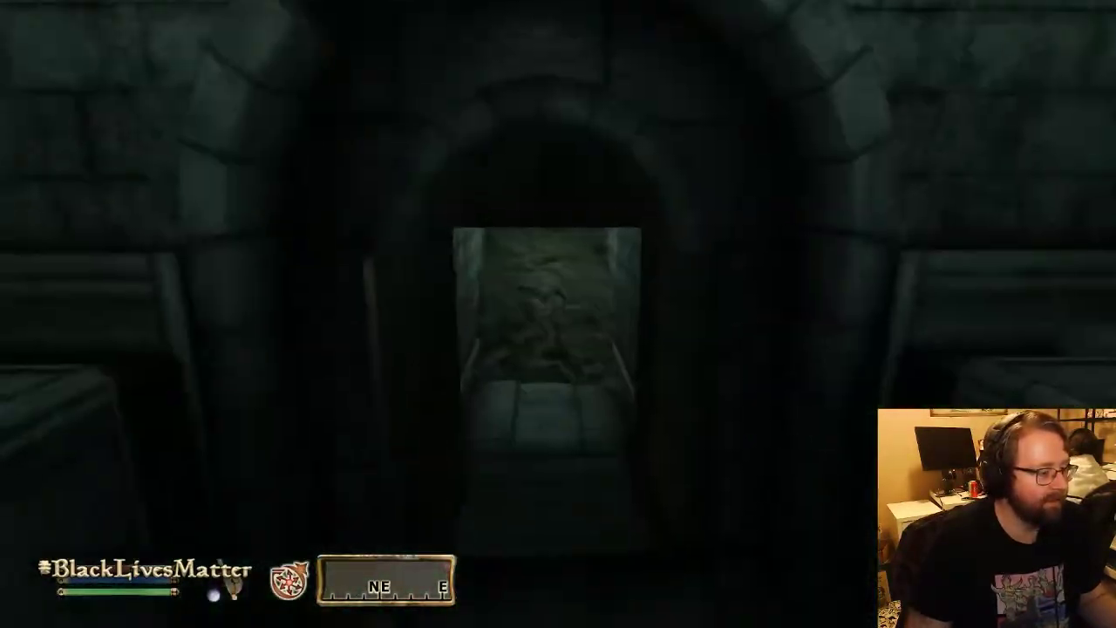
pyautogui.press('s')
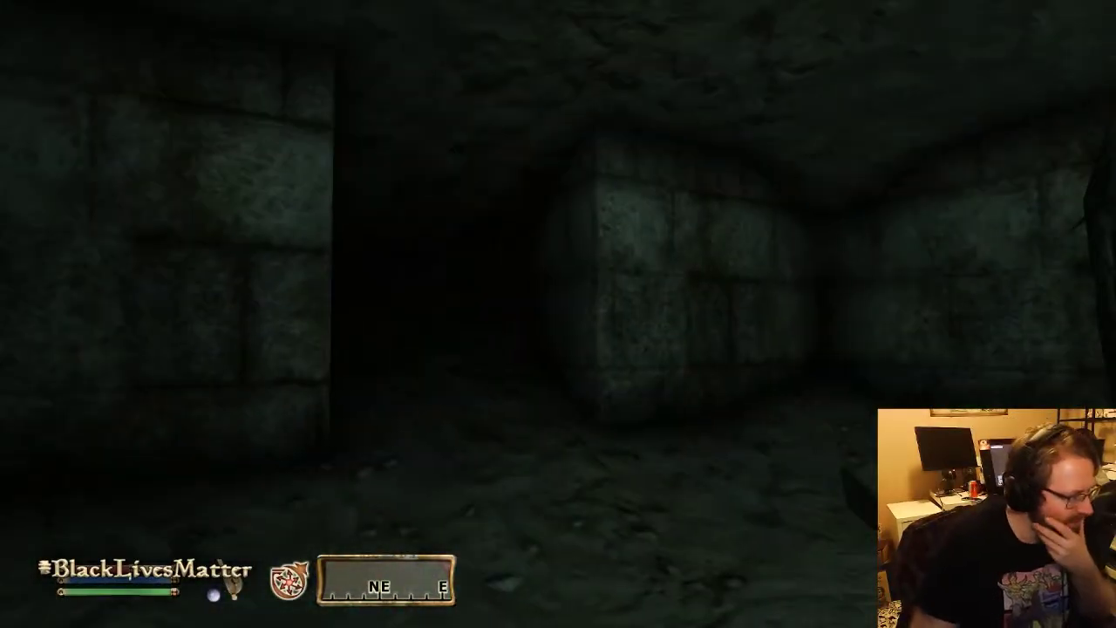
pyautogui.press('w')
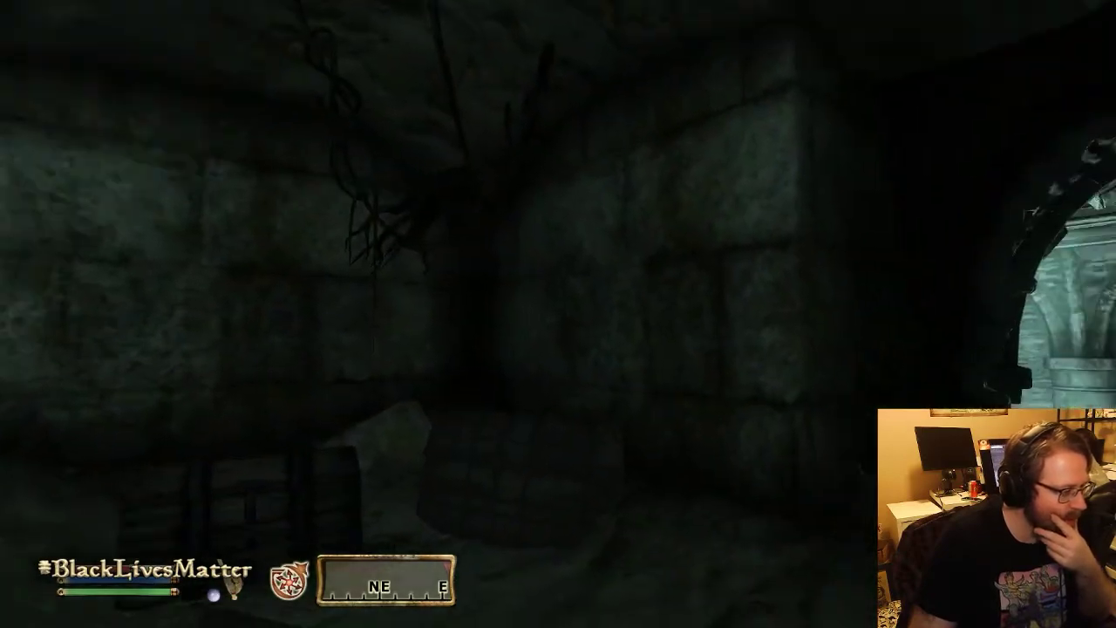
pyautogui.press('w')
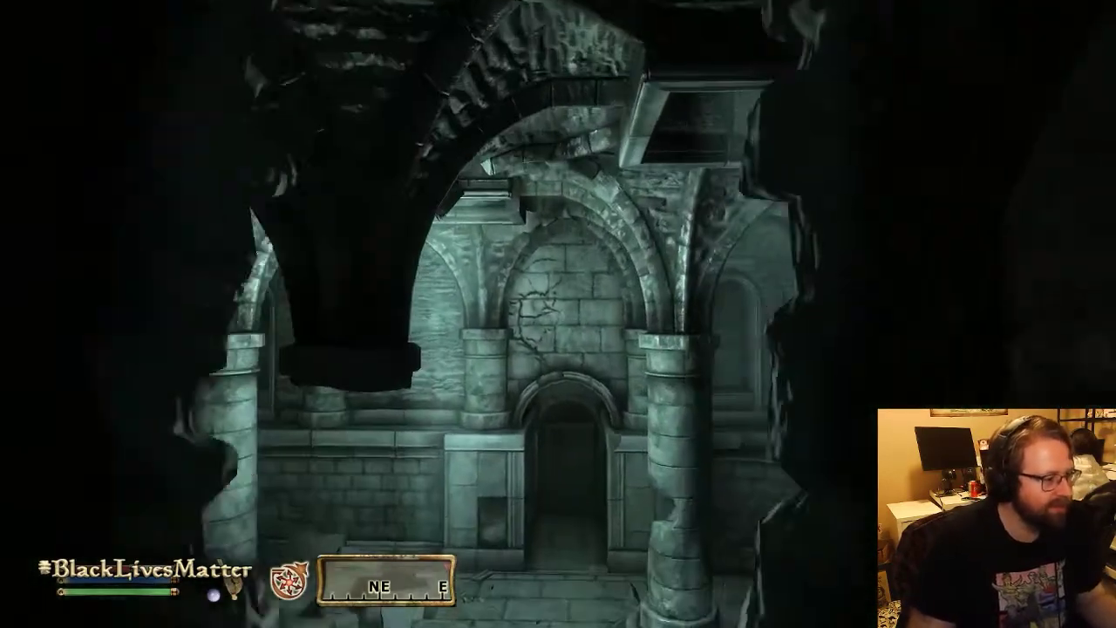
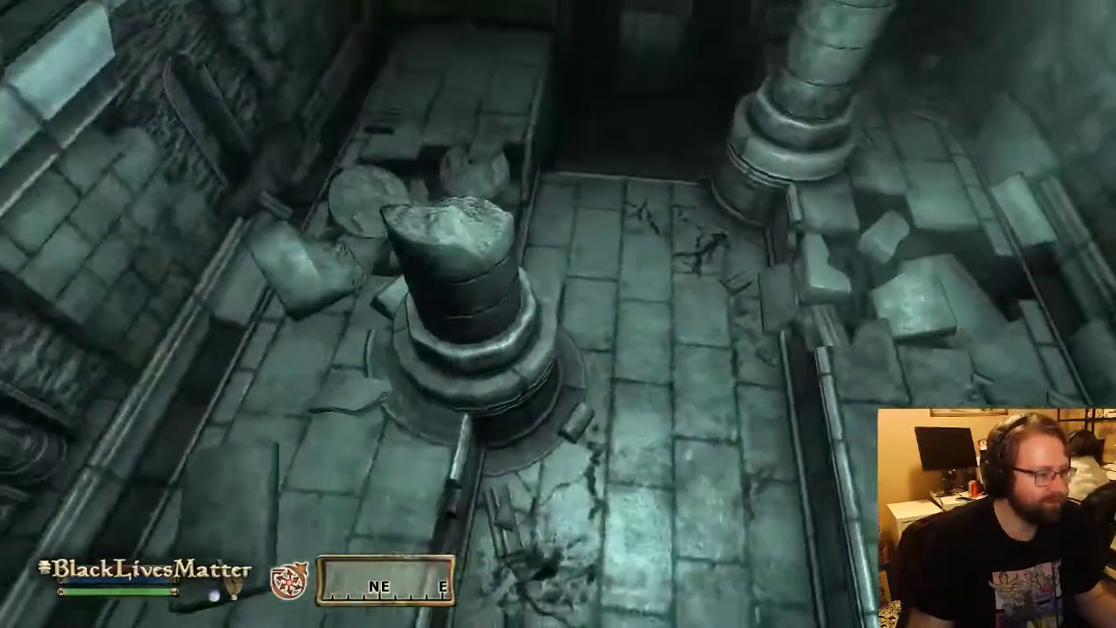
# Step: Turn off collision with tcl and toggle the free camera with tfc while viewing the ruin's pillared rooms
pyautogui.press('`')
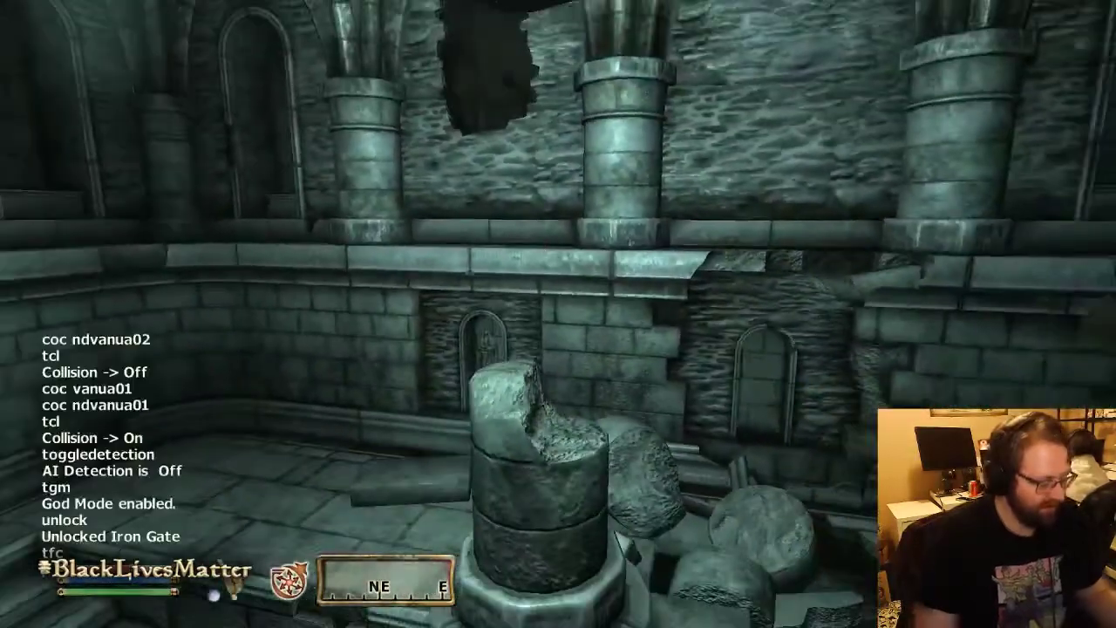
pyautogui.press('`')
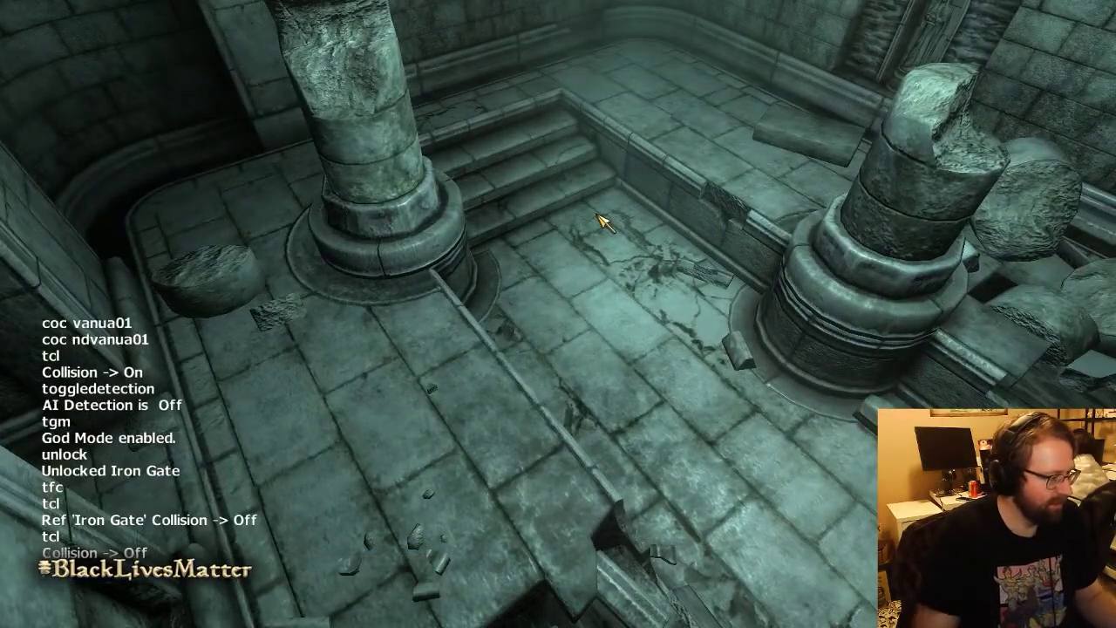
pyautogui.press('`')
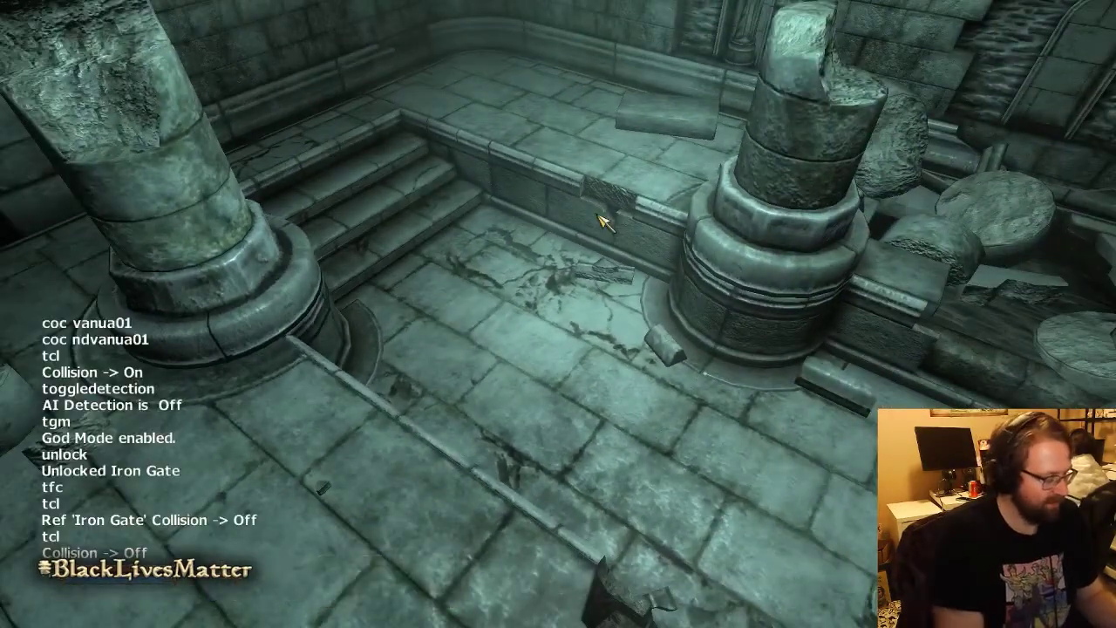
pyautogui.write('tfc')
pyautogui.press('Return')
pyautogui.press('`')
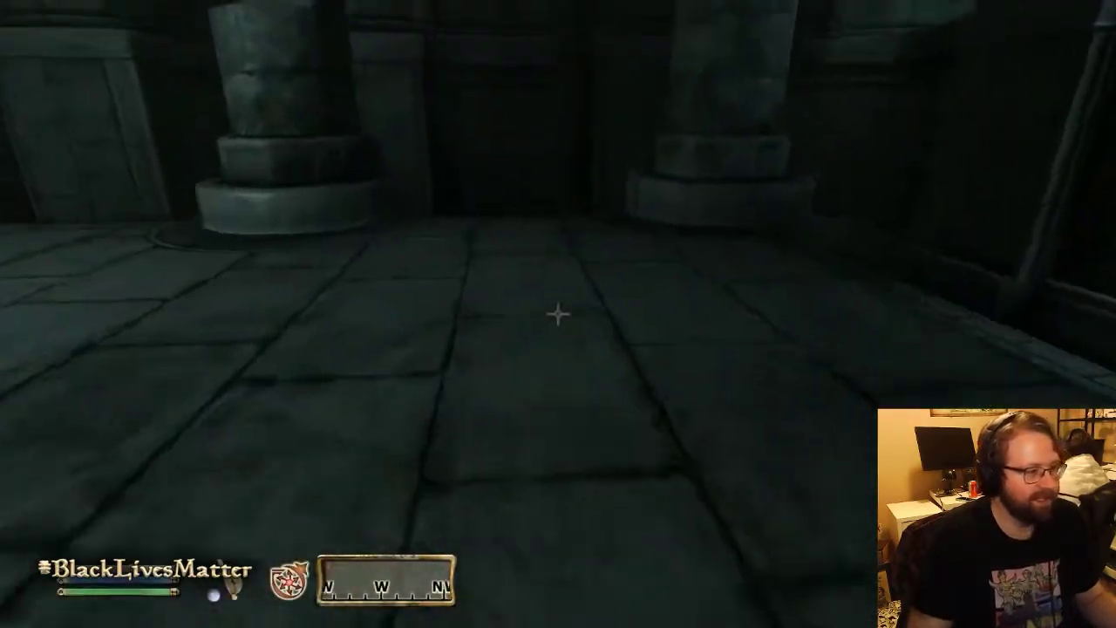
pyautogui.press('`')
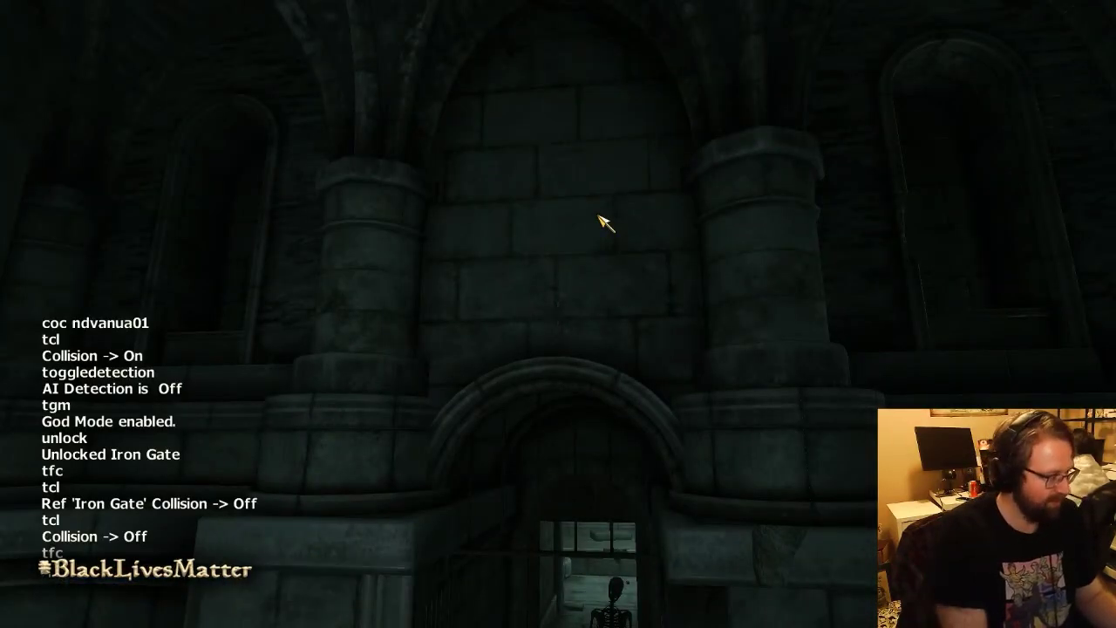
pyautogui.press('Return')
pyautogui.press('`')
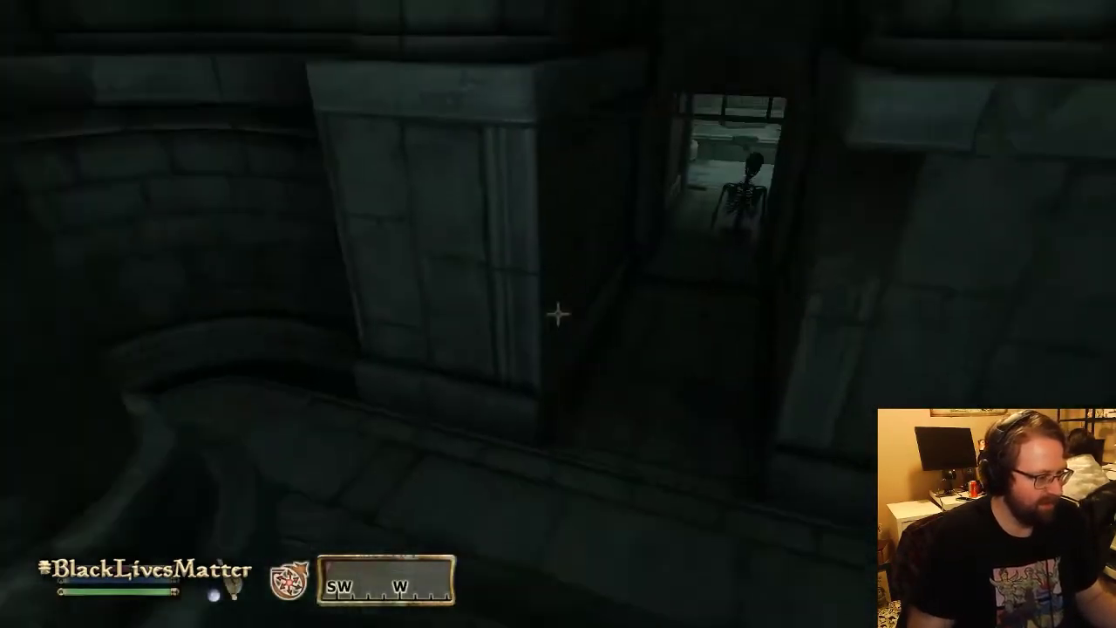
# Step: Turn collision back on with tcl and walk along the dark corridor toward the lit chamber
pyautogui.press('w')
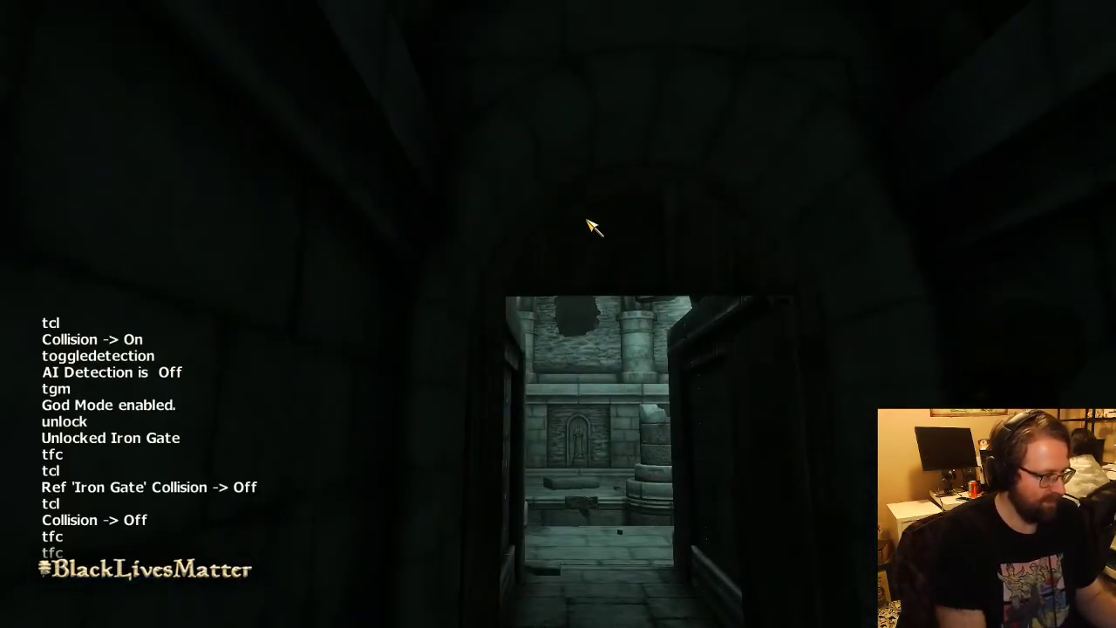
pyautogui.write('tcl')
pyautogui.press('Return')
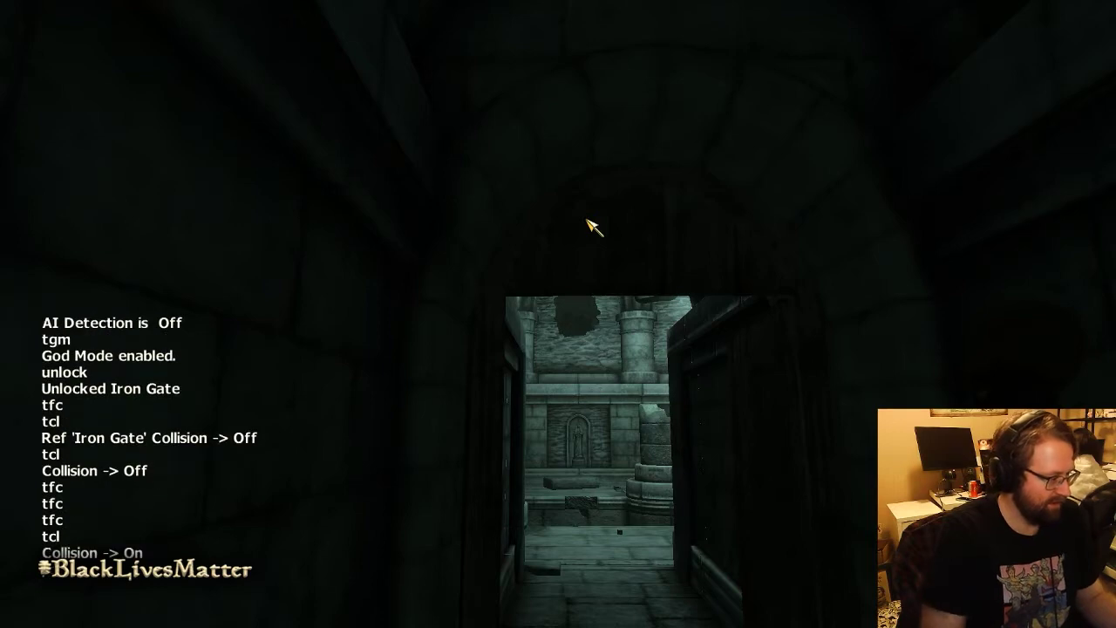
pyautogui.press('`')
pyautogui.press('w')
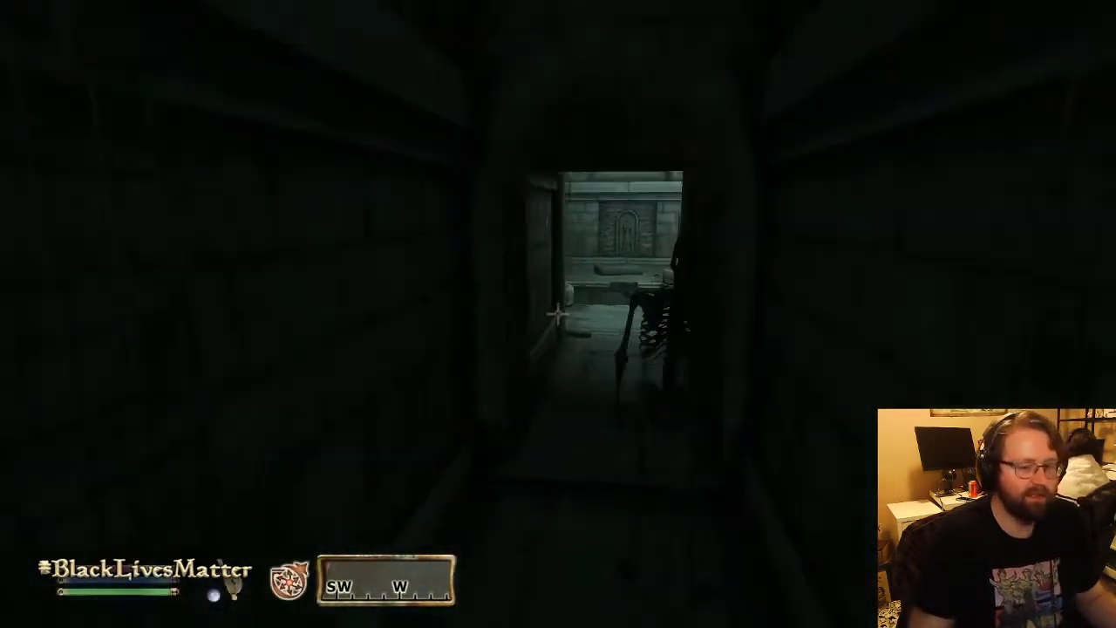
pyautogui.press('s')
pyautogui.press('d')
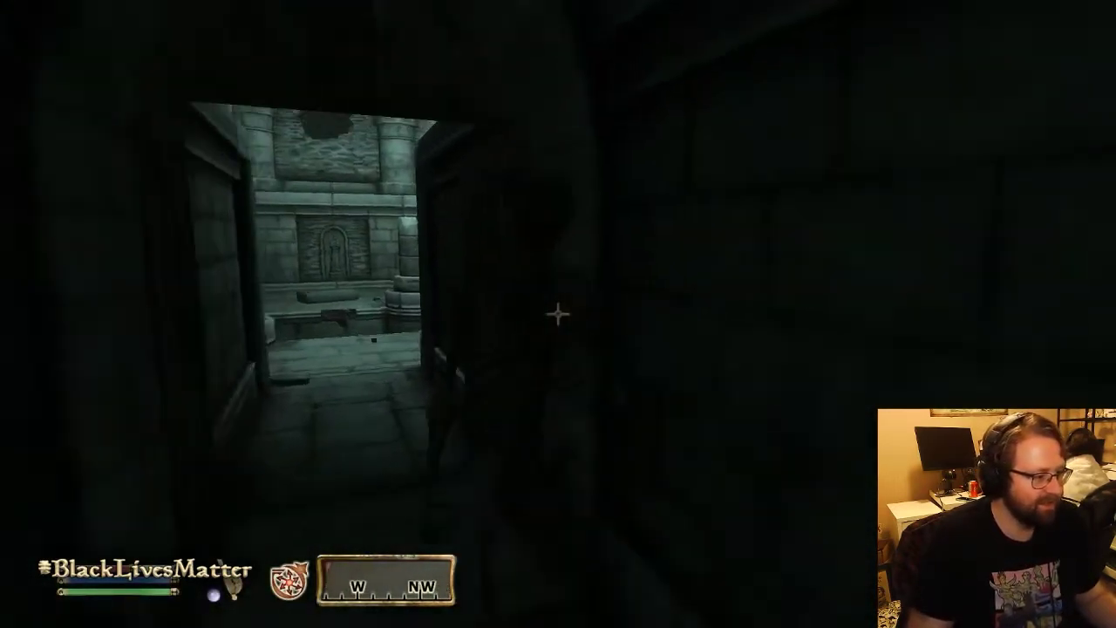
# Step: Strike at the skeleton in the corridor, enter the lit chamber, and inspect its broken pillar and wall opening up close
pyautogui.click(559, 314)
pyautogui.press('w')
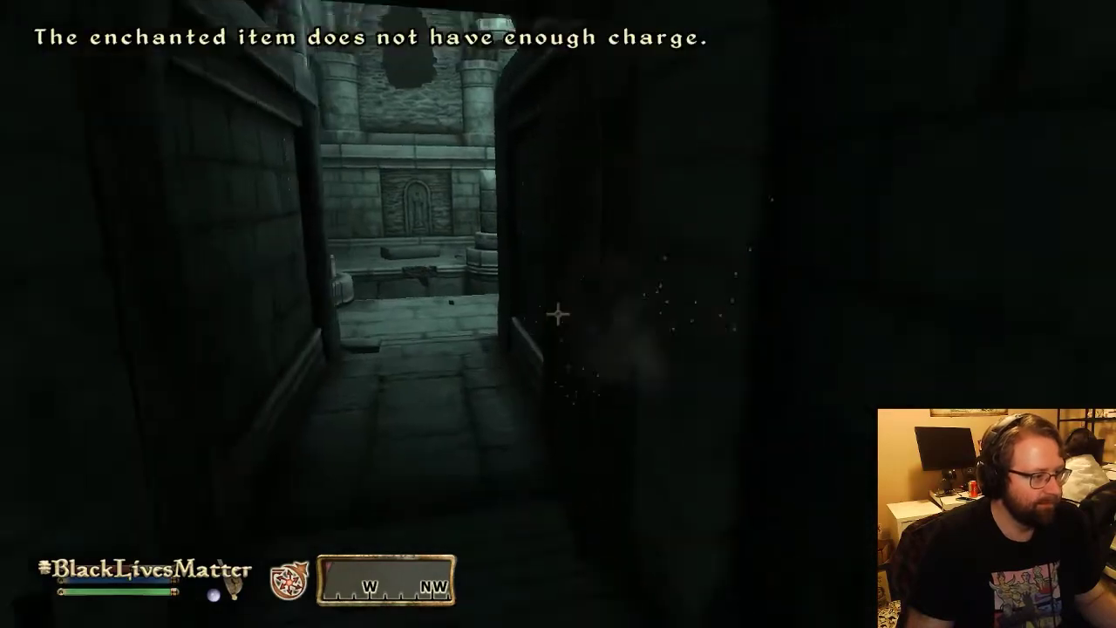
pyautogui.press('r')
pyautogui.press('r')
pyautogui.press('w')
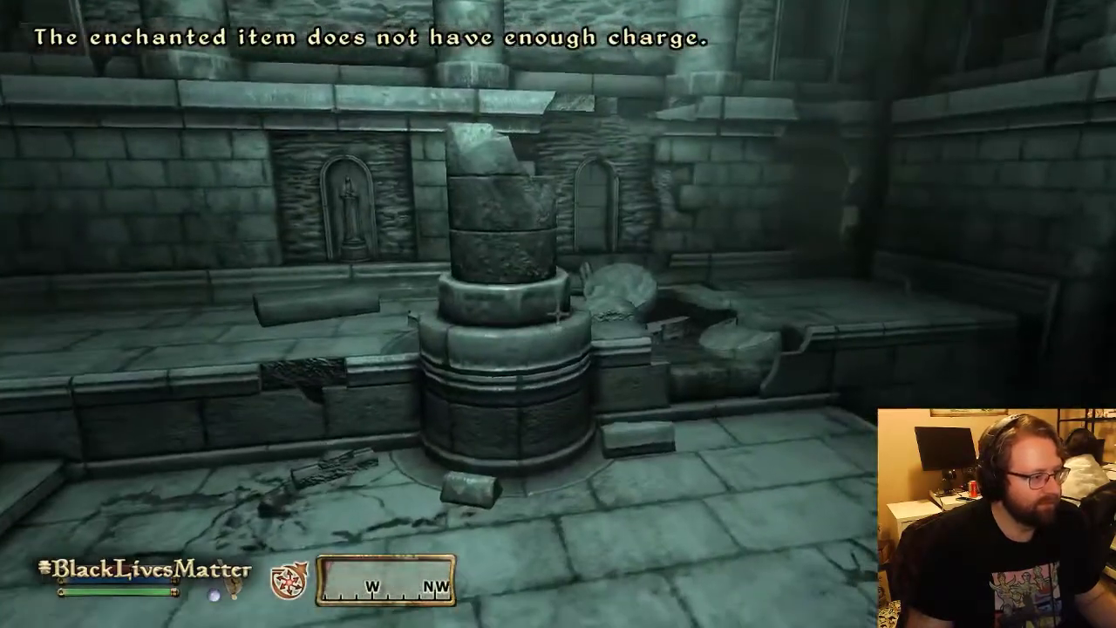
pyautogui.press('w')
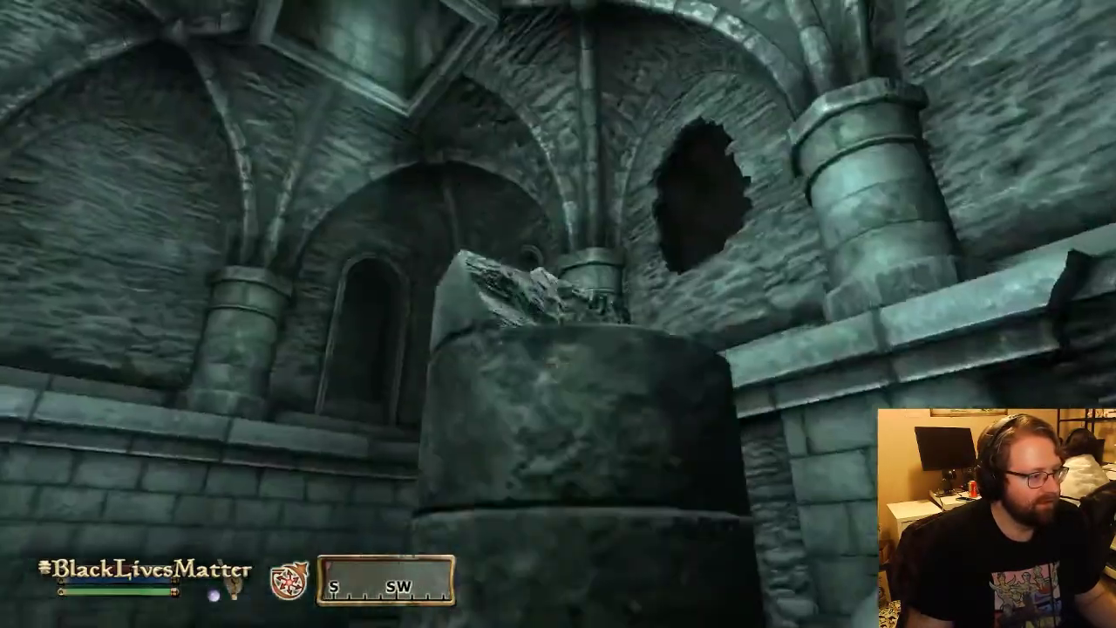
pyautogui.press('e')
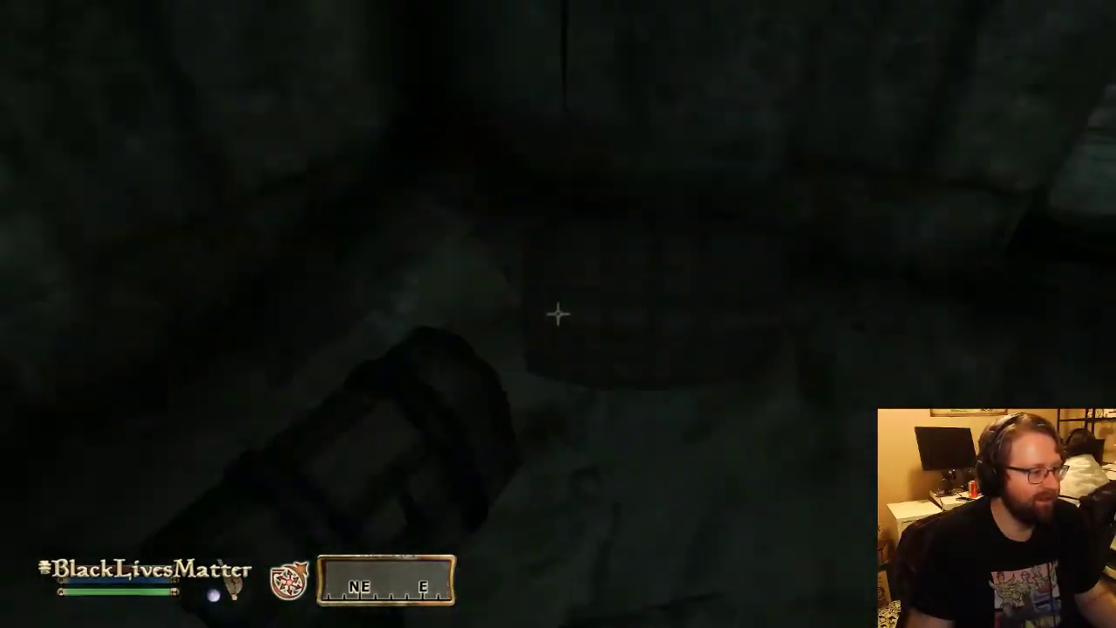
# Step: Survey the chamber's standing and broken pillars from above and across the room, pause the game, and return to the Creation Kit
pyautogui.press('w')
pyautogui.press('`')
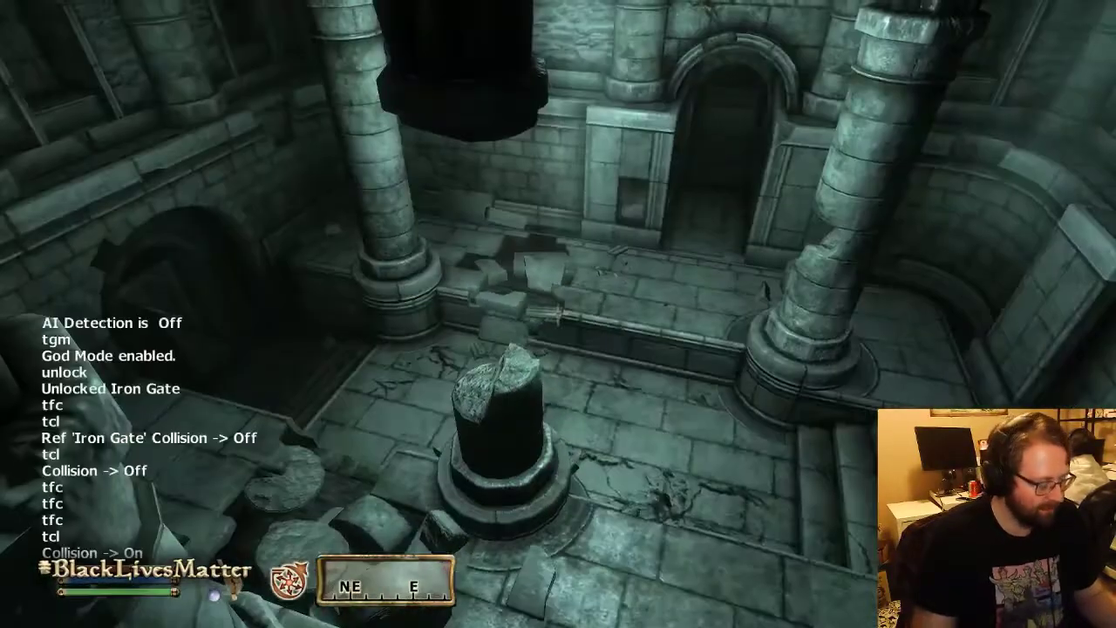
pyautogui.press('`')
pyautogui.press('w')
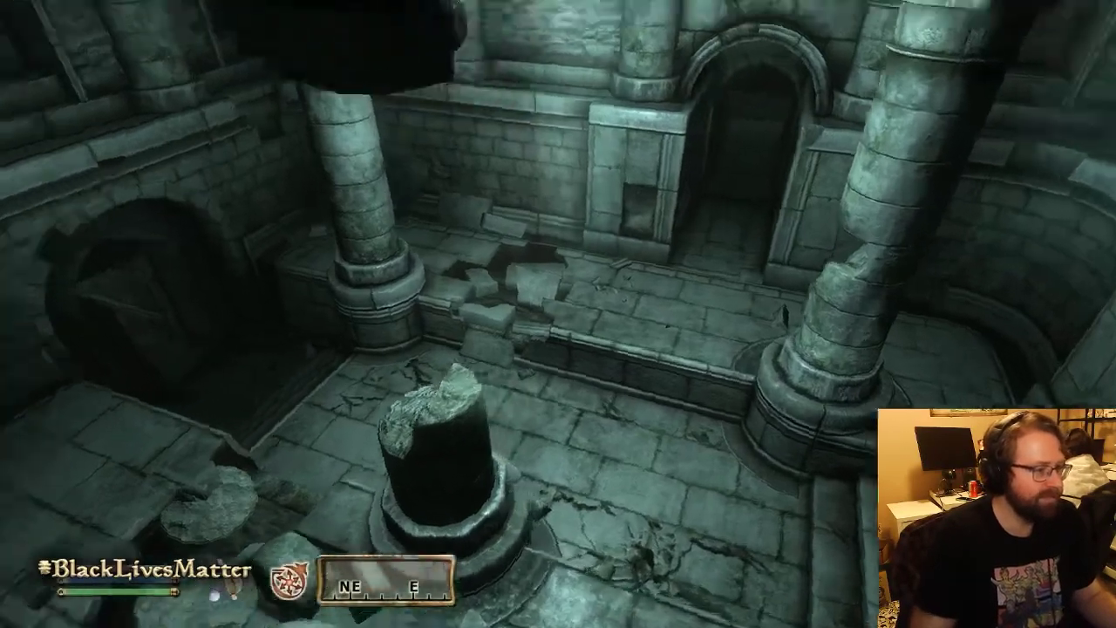
pyautogui.press('s')
pyautogui.press('w')
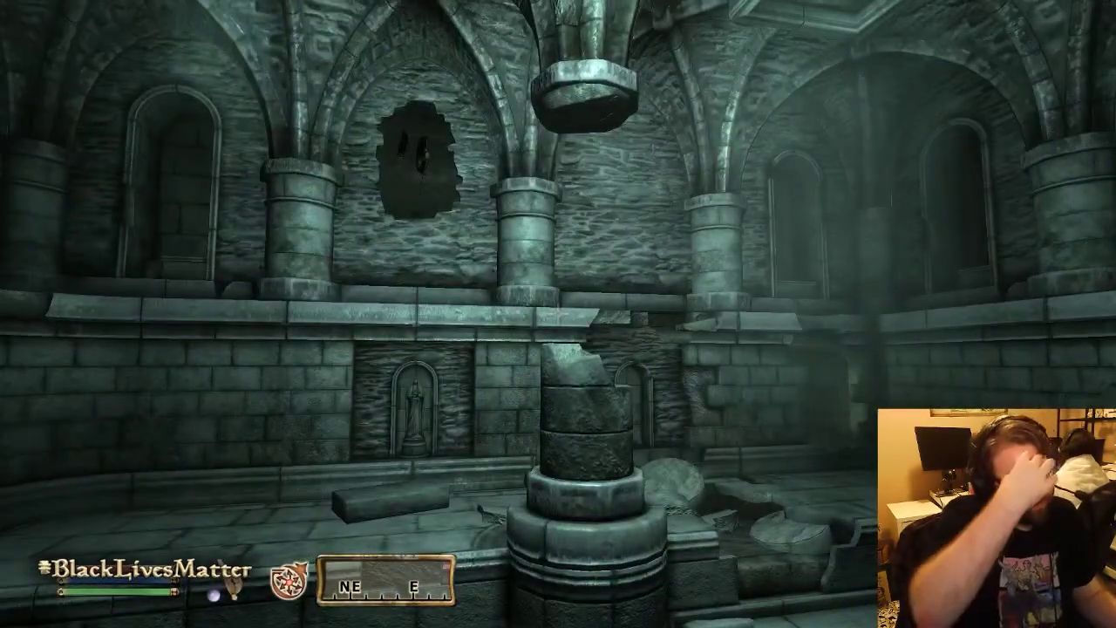
pyautogui.press('Escape')
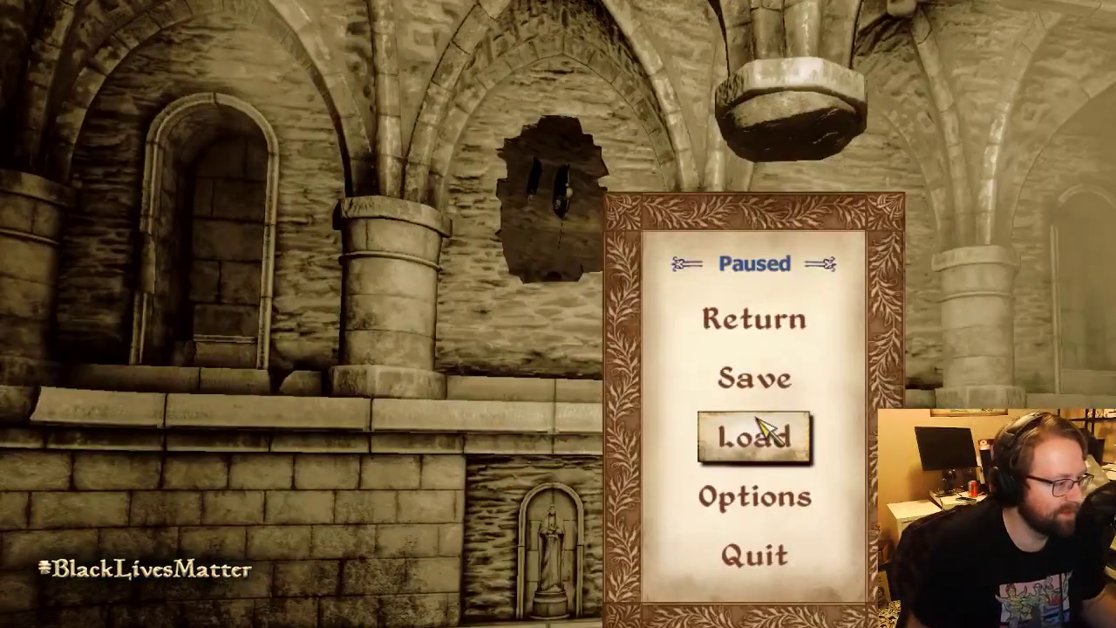
pyautogui.hotkey('alt', 'Tab')
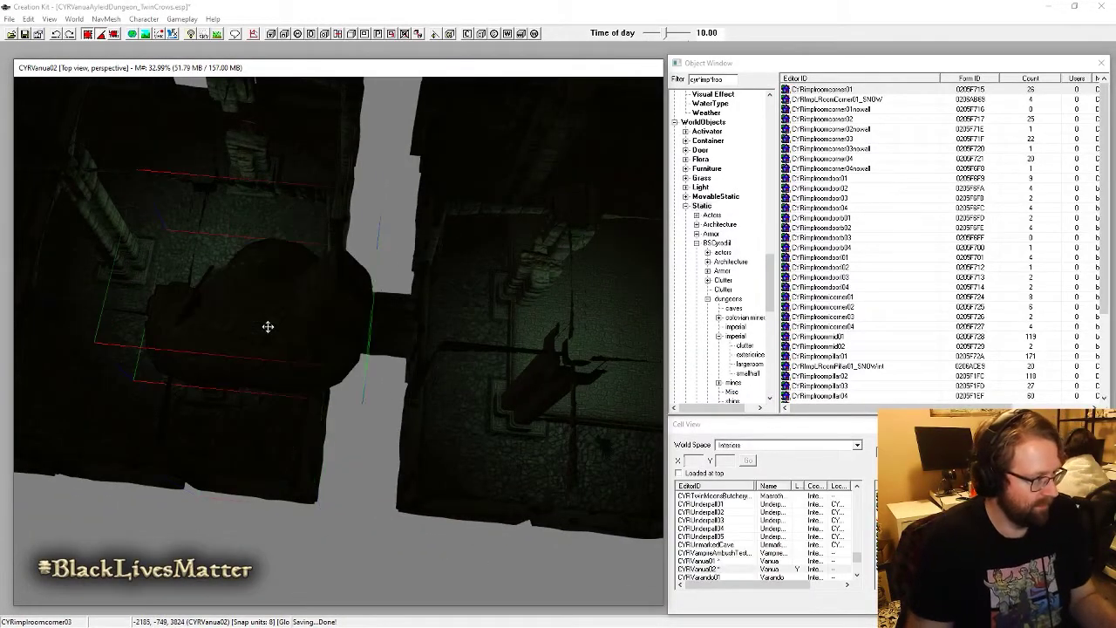
# Step: Move the rubble pile into the side room so that it lies on the floor near the pillars
pyautogui.moveTo(267, 327); pyautogui.dragTo(217, 300)
pyautogui.moveTo(218, 301); pyautogui.dragTo(349, 342, button='middle')
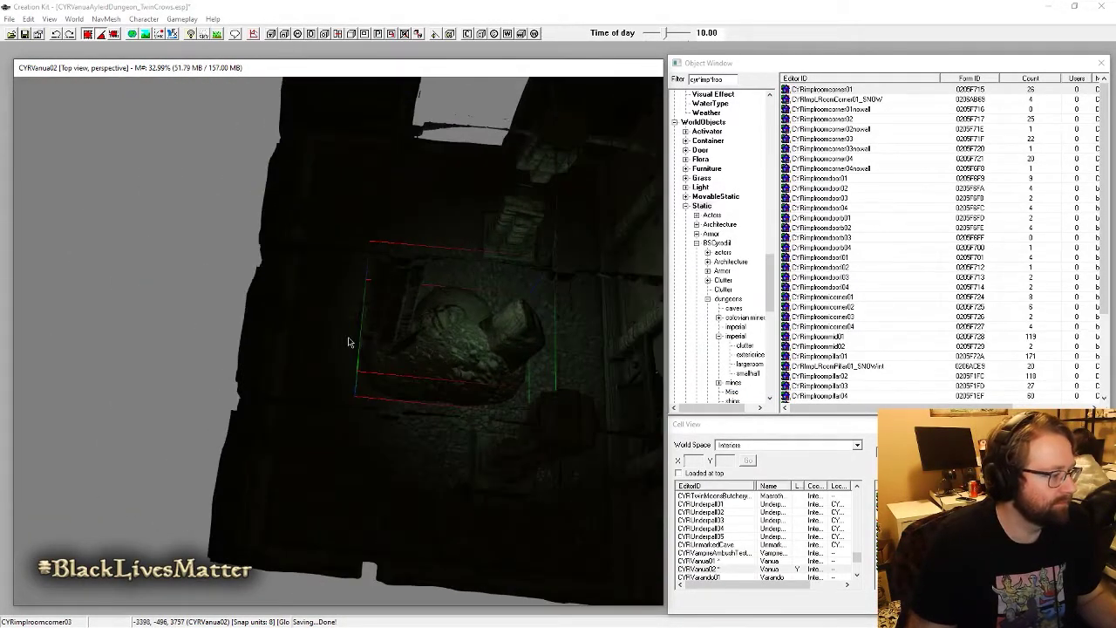
pyautogui.scroll(3, 498, 356)
pyautogui.keyDown('shift'); pyautogui.moveTo(479, 357); pyautogui.dragTo(376, 410, button='middle'); pyautogui.keyUp('shift')
# Step: Replace the intact CYRimplroompillar01 beside the rubble pile with the broken CYRimplroompillar04, limited to the selection
pyautogui.click(420, 308)
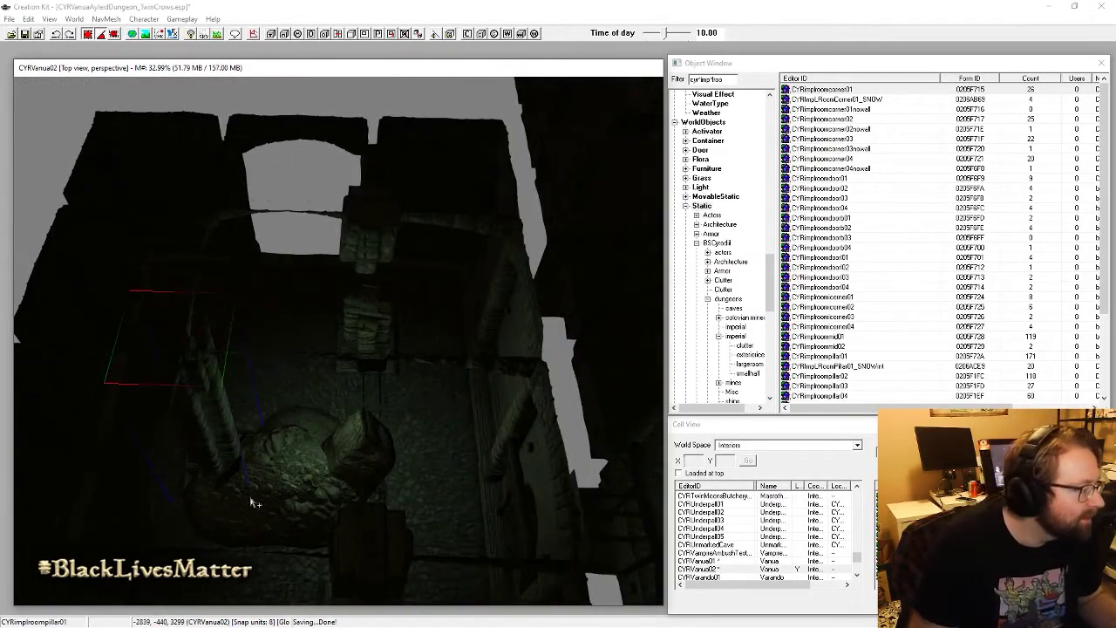
pyautogui.click(349, 315)
pyautogui.click(221, 414)
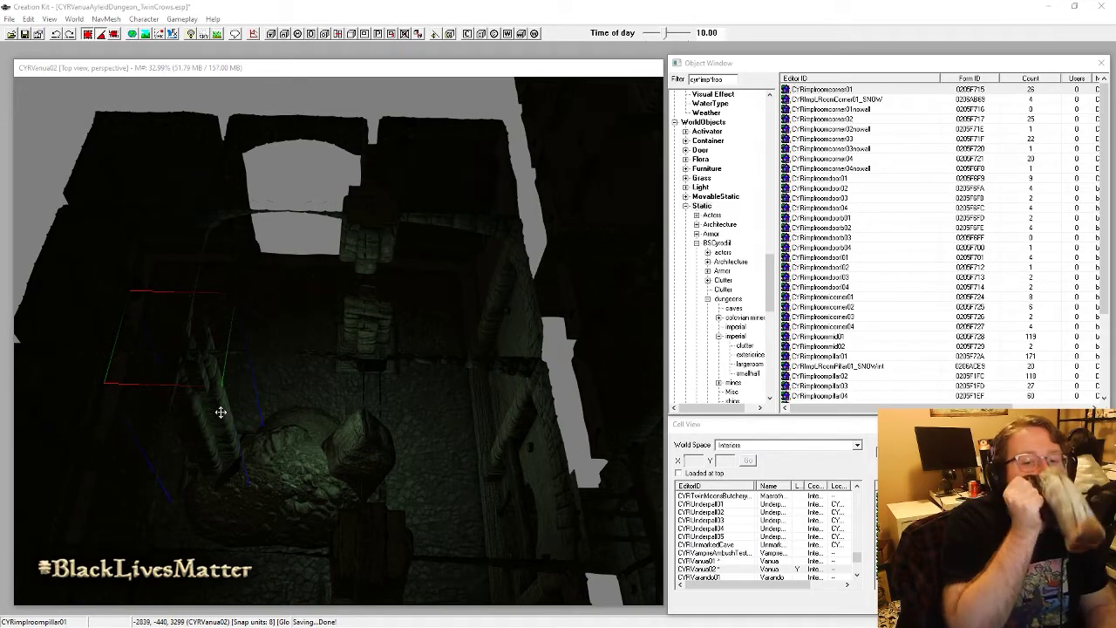
pyautogui.hotkey('ctrl', 's')
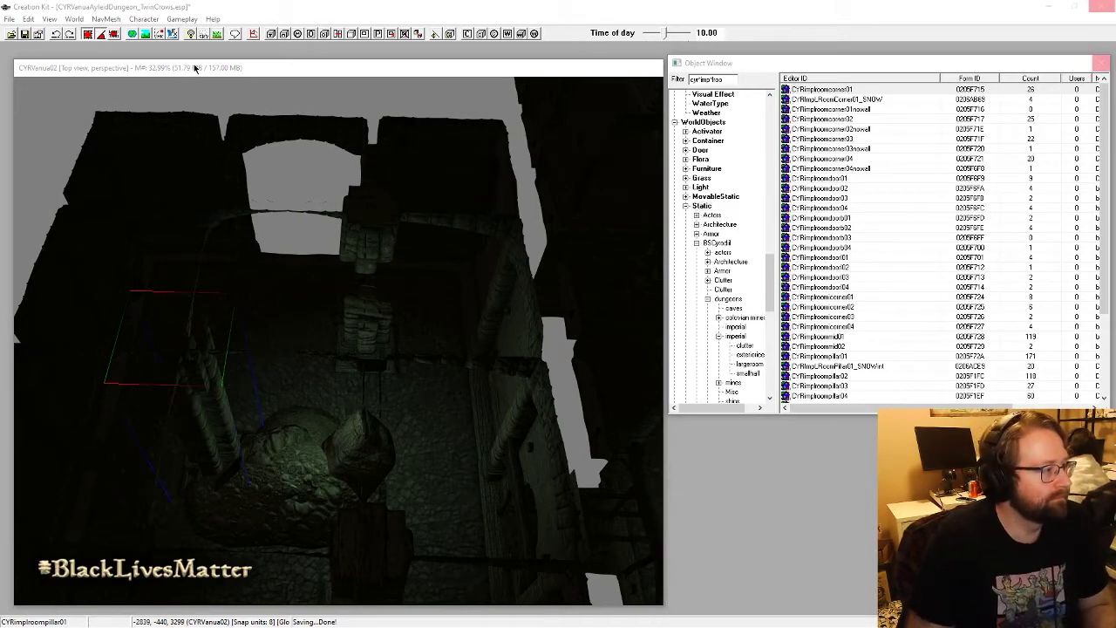
pyautogui.hotkey('ctrl', 'f')
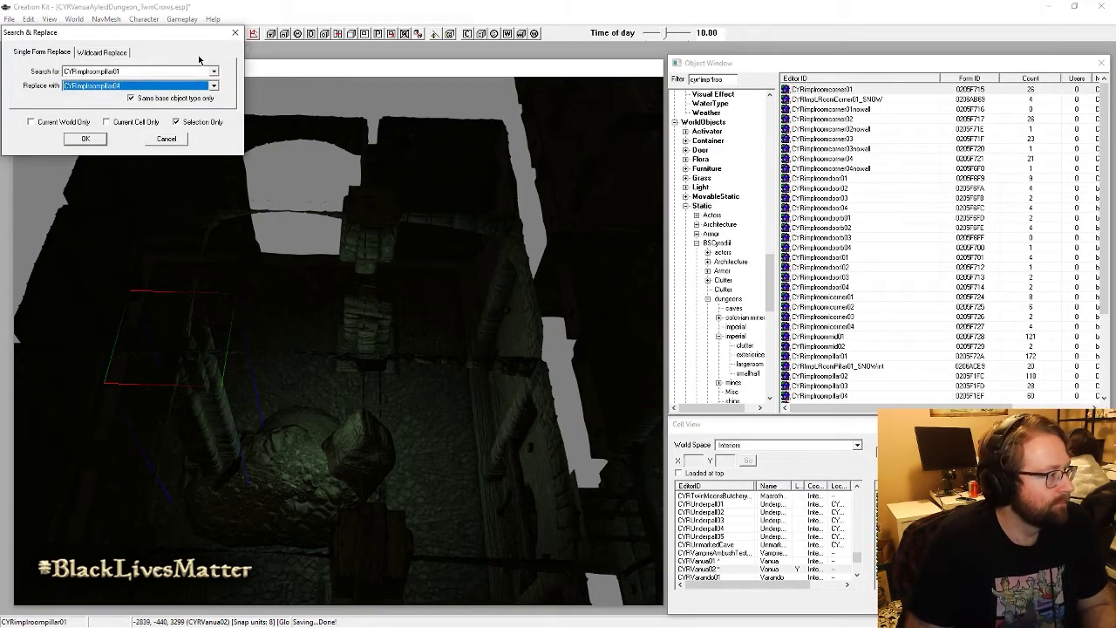
pyautogui.press('Return')
pyautogui.press('Return')
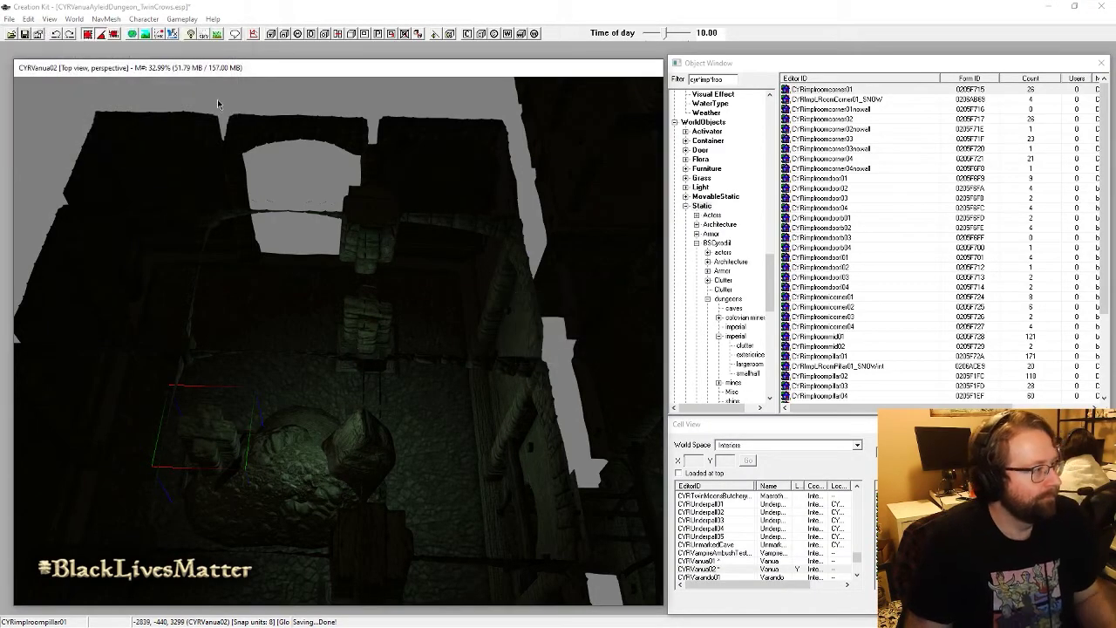
# Step: Duplicate the hanging pillar section CYRimplroompillar05 and move the copy over toward the broken pillar beside the rubble pile
pyautogui.click(351, 247)
pyautogui.hotkey('ctrl', 'd')
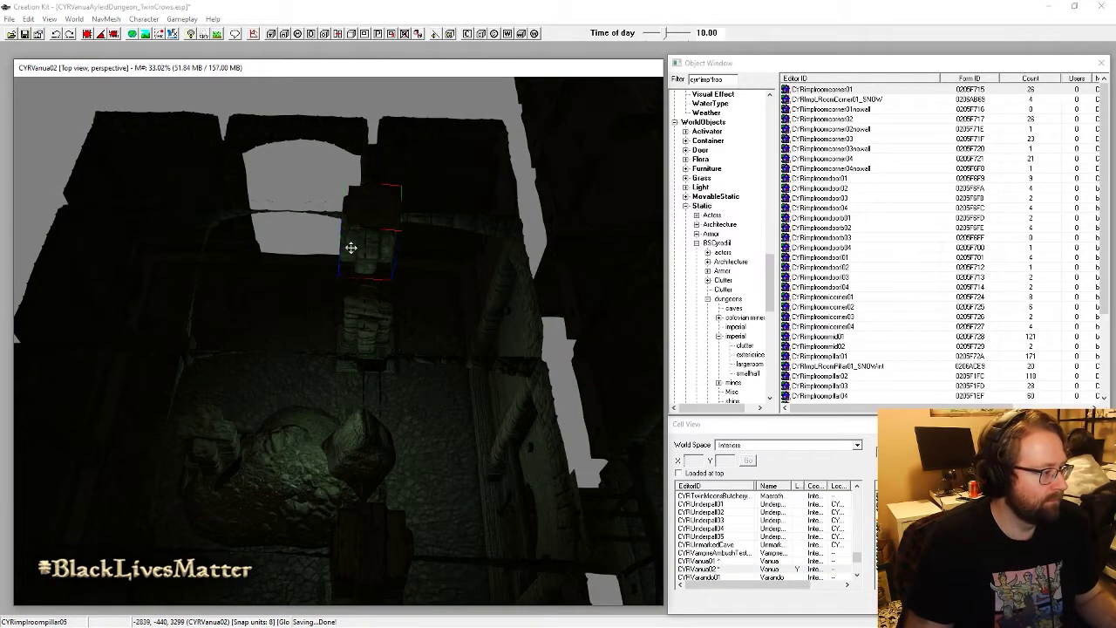
pyautogui.moveTo(350, 248); pyautogui.dragTo(188, 360)
pyautogui.moveTo(188, 360); pyautogui.dragTo(364, 294, button='middle')
pyautogui.scroll(3, 364, 294)
pyautogui.press('a')
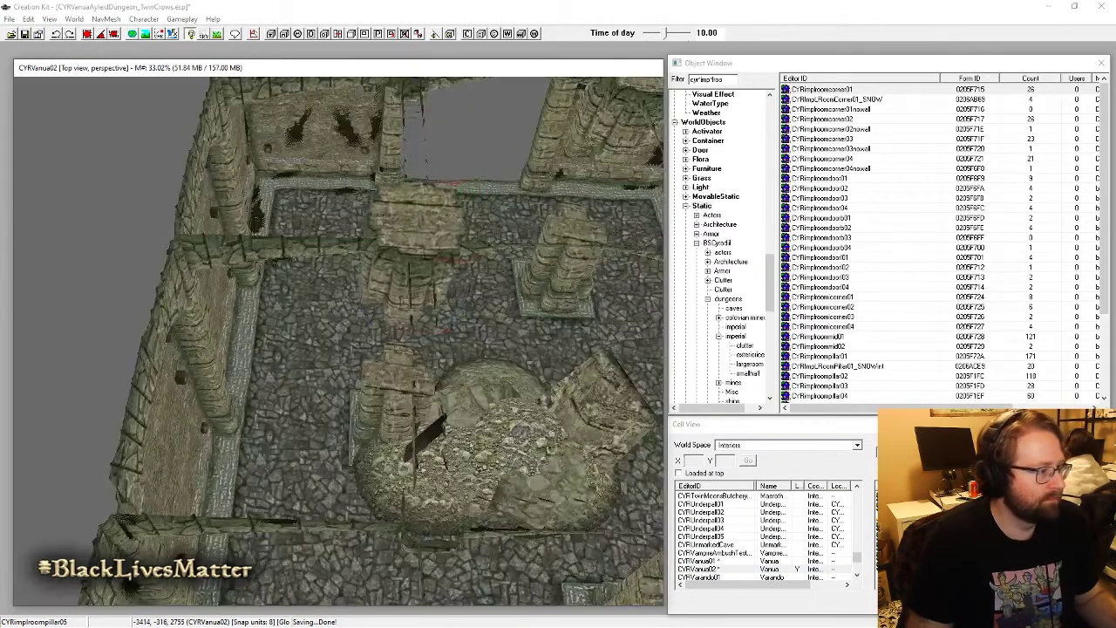
# Step: Align the CYRimplroompillar05 copy with the ceiling arch directly above the broken pillar base
pyautogui.moveTo(407, 251); pyautogui.dragTo(417, 266)
pyautogui.keyDown('shift'); pyautogui.moveTo(358, 289); pyautogui.dragTo(420, 207, button='middle'); pyautogui.keyUp('shift')
pyautogui.moveTo(446, 229); pyautogui.dragTo(448, 234, button='right')
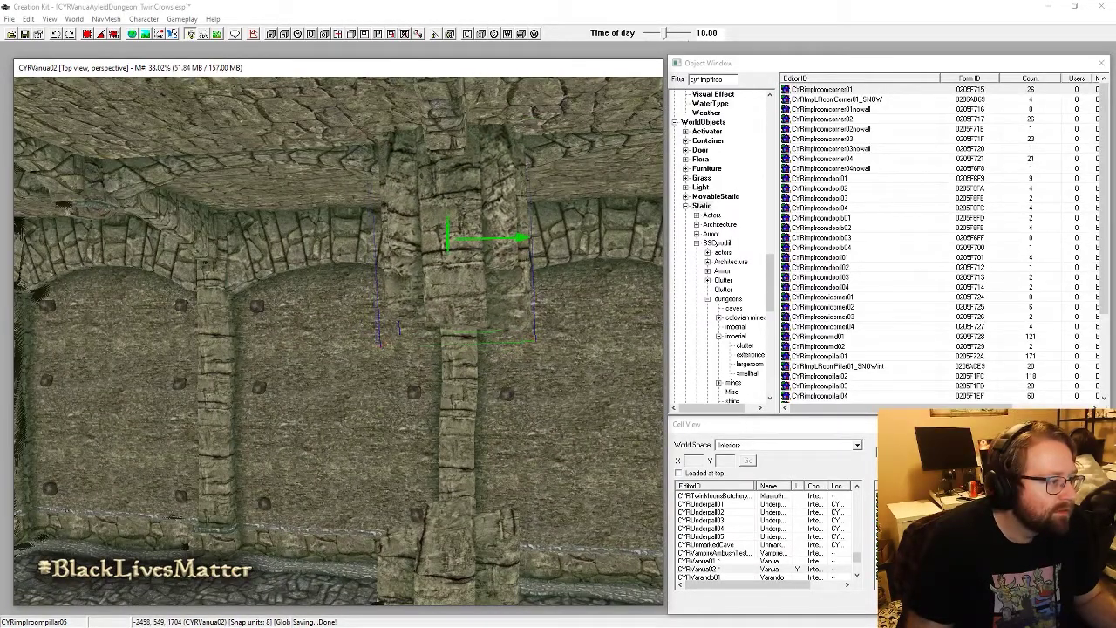
pyautogui.keyDown('shift'); pyautogui.moveTo(448, 234); pyautogui.dragTo(499, 238, button='middle'); pyautogui.keyUp('shift')
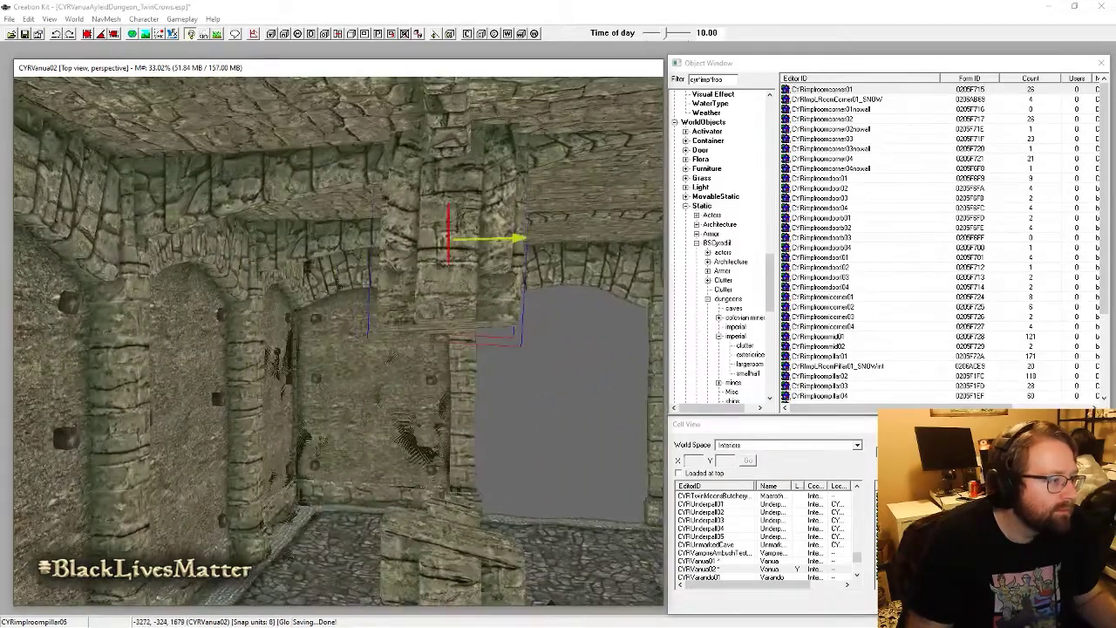
pyautogui.moveTo(499, 238); pyautogui.dragTo(497, 238)
pyautogui.keyDown('shift'); pyautogui.moveTo(506, 262); pyautogui.dragTo(370, 465, button='middle'); pyautogui.keyUp('shift')
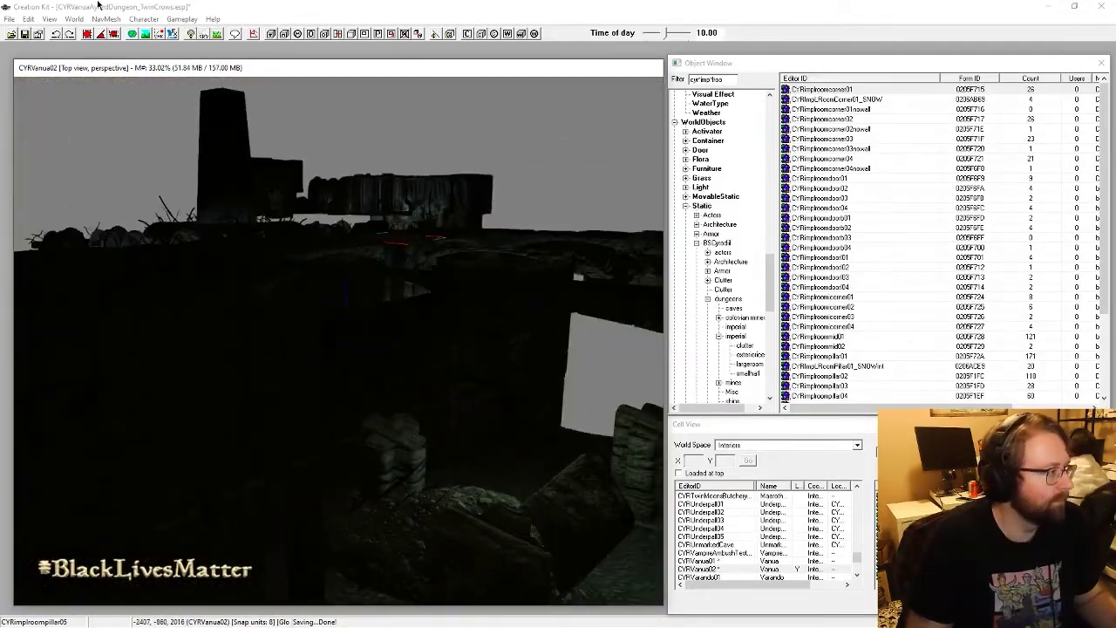
# Step: Replace the solid wall section next to the rubble pile with an open CYRimplroomwall01nowall piece fitted into the gap
pyautogui.click(90, 33)
pyautogui.click(260, 408)
pyautogui.keyDown('shift'); pyautogui.moveTo(260, 408); pyautogui.dragTo(335, 390, button='middle'); pyautogui.keyUp('shift')
pyautogui.scroll(5, 221, 402)
pyautogui.scroll(-5, 253, 368)
pyautogui.keyDown('shift'); pyautogui.moveTo(358, 428); pyautogui.dragTo(608, 367, button='middle'); pyautogui.keyUp('shift')
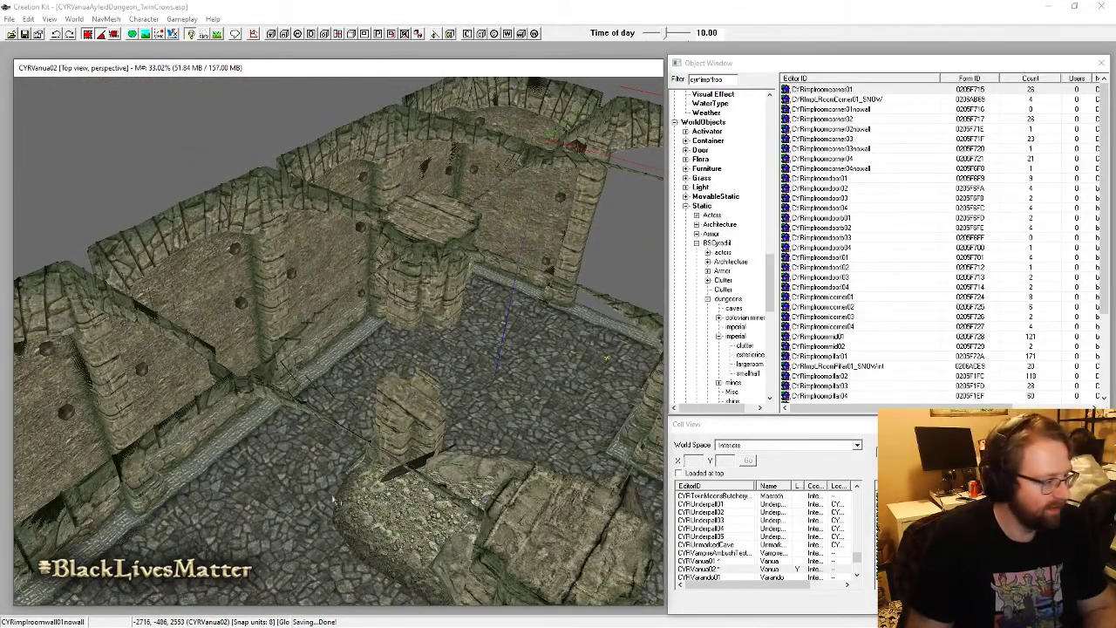
pyautogui.press('Delete')
pyautogui.click(590, 352)
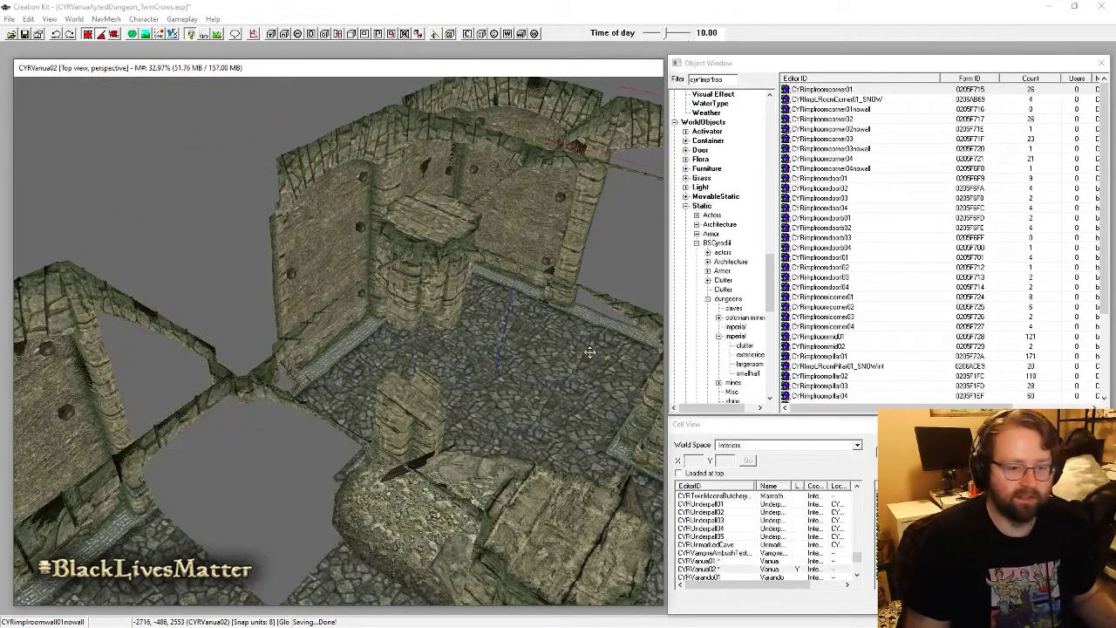
pyautogui.press('Delete')
pyautogui.keyDown('shift'); pyautogui.moveTo(591, 352); pyautogui.dragTo(545, 347, button='middle'); pyautogui.keyUp('shift')
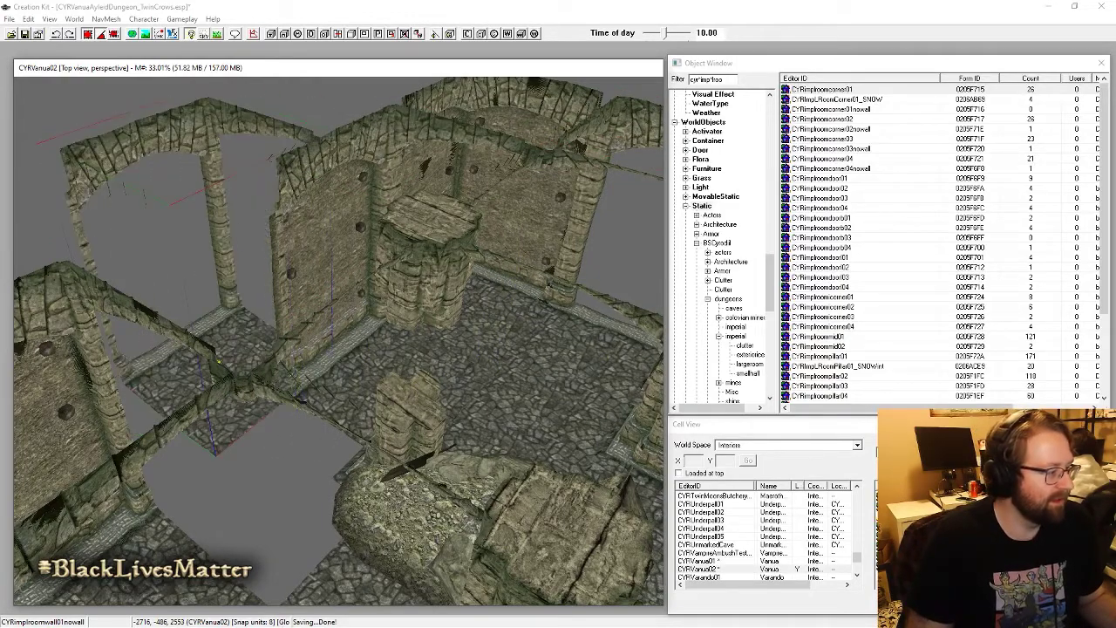
pyautogui.keyDown('shift'); pyautogui.moveTo(231, 330); pyautogui.dragTo(316, 342, button='middle'); pyautogui.keyUp('shift')
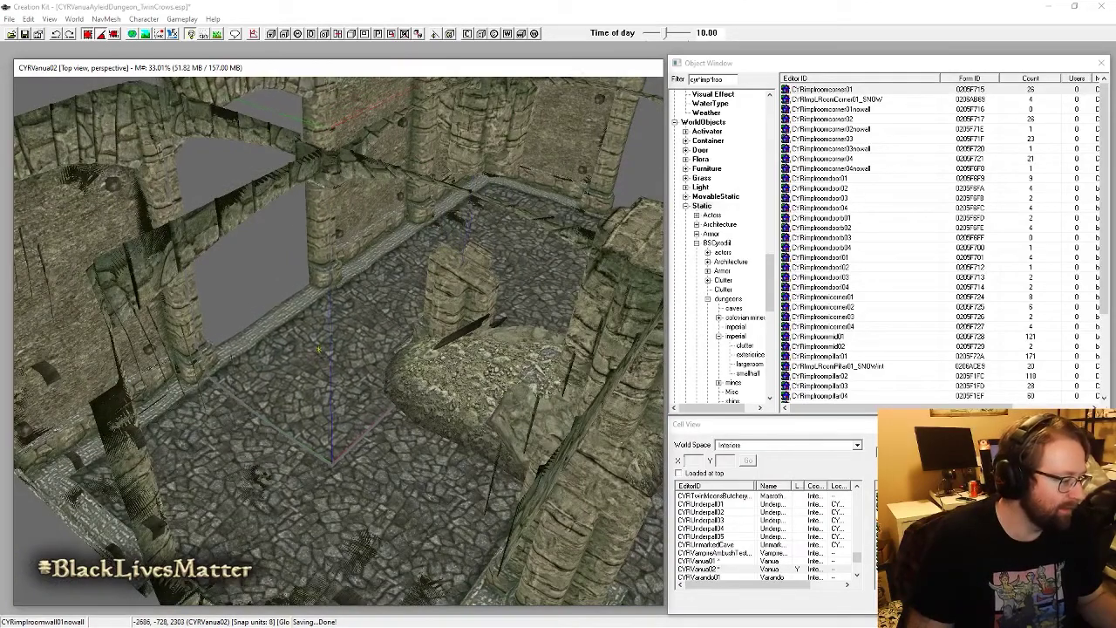
pyautogui.keyDown('shift'); pyautogui.moveTo(342, 357); pyautogui.dragTo(376, 350, button='middle'); pyautogui.keyUp('shift')
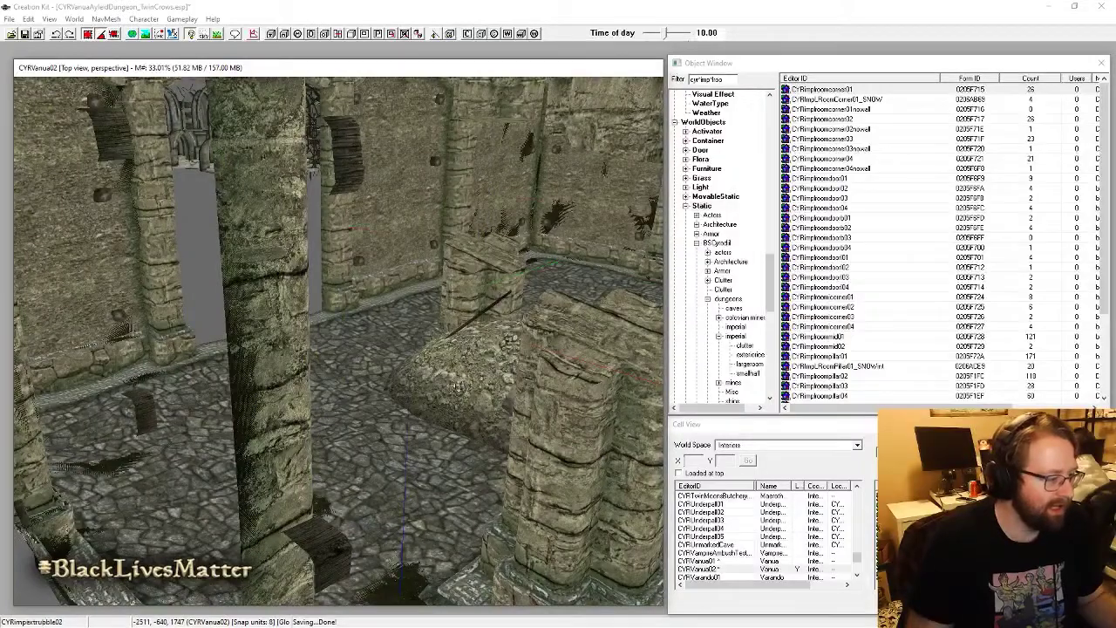
# Step: Move the CYRimpextrubble02 pile and its fallen pillar fragment against the new wall opening, beside the broken pillar
pyautogui.click(453, 381)
pyautogui.keyDown('shift'); pyautogui.moveTo(453, 381); pyautogui.dragTo(513, 361, button='middle'); pyautogui.keyUp('shift')
pyautogui.moveTo(513, 361); pyautogui.dragTo(513, 389)
pyautogui.moveTo(513, 389)
pyautogui.keyDown('shift'); pyautogui.mouseDown(button='middle')
pyautogui.moveTo(518, 432)
pyautogui.moveTo(512, 388)
pyautogui.mouseUp(button='middle'); pyautogui.keyUp('shift')
pyautogui.moveTo(301, 358); pyautogui.dragTo(290, 284)
pyautogui.keyDown('shift'); pyautogui.moveTo(249, 284); pyautogui.dragTo(249, 248, button='middle'); pyautogui.keyUp('shift')
pyautogui.keyDown('shift'); pyautogui.moveTo(317, 420); pyautogui.dragTo(225, 425, button='middle'); pyautogui.keyUp('shift')
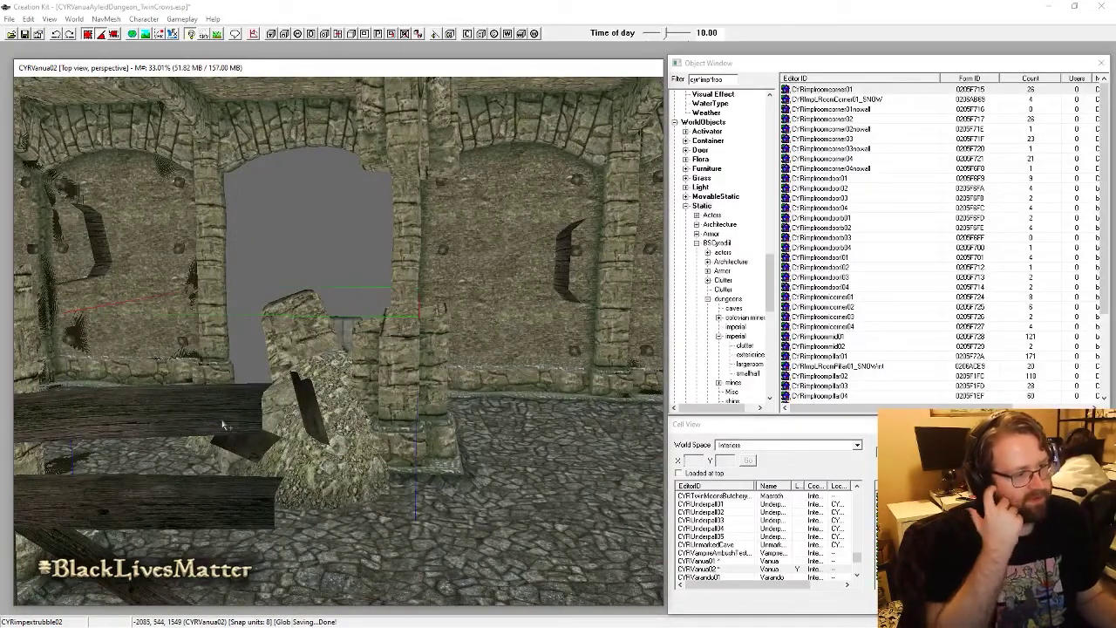
pyautogui.keyDown('shift'); pyautogui.moveTo(223, 424); pyautogui.dragTo(410, 231, button='middle'); pyautogui.keyUp('shift')
pyautogui.scroll(2, 340, 340)
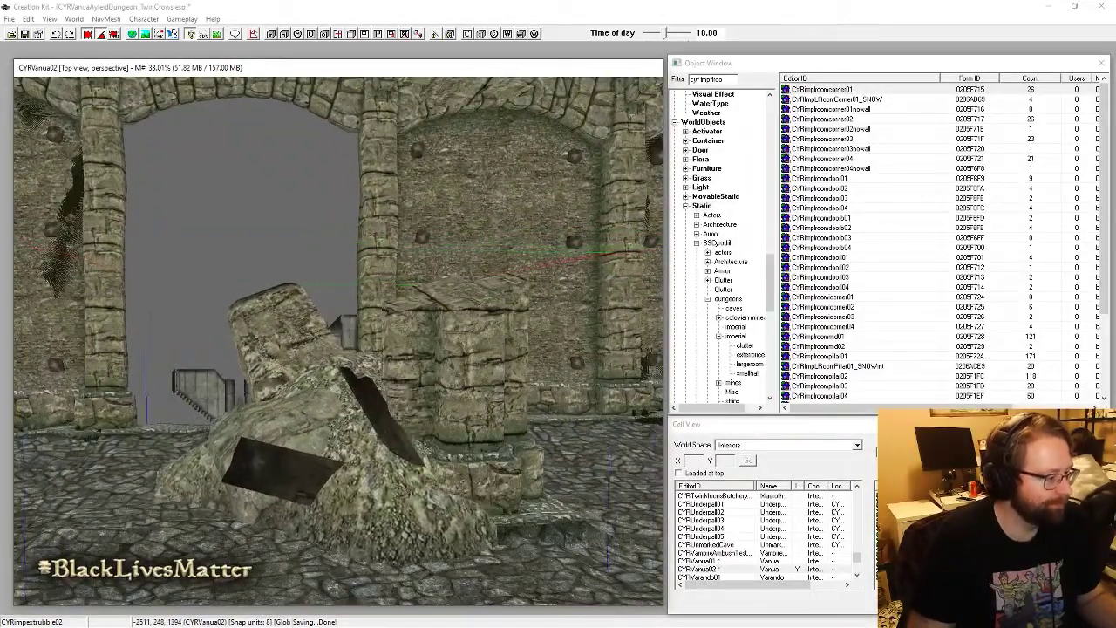
pyautogui.keyDown('shift'); pyautogui.moveTo(343, 425); pyautogui.dragTo(312, 303, button='middle'); pyautogui.keyUp('shift')
pyautogui.scroll(-5, 338, 464)
pyautogui.scroll(5, 311, 303)
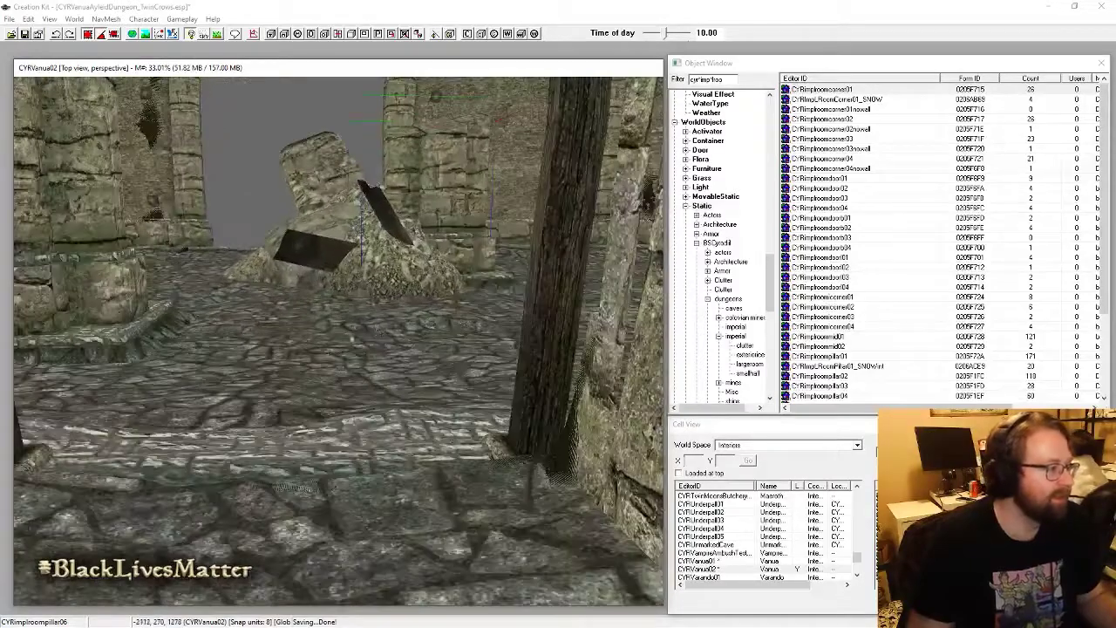
# Step: Select and copy the collapsed section with its rubble, fallen blocks and passage at the far end of the neighbouring room
pyautogui.scroll(-5, 353, 338)
pyautogui.moveTo(379, 329)
pyautogui.keyDown('shift'); pyautogui.mouseDown(button='middle')
pyautogui.moveTo(436, 387)
pyautogui.moveTo(377, 325)
pyautogui.moveTo(367, 332)
pyautogui.mouseUp(button='middle'); pyautogui.keyUp('shift')
pyautogui.scroll(-3, 393, 341)
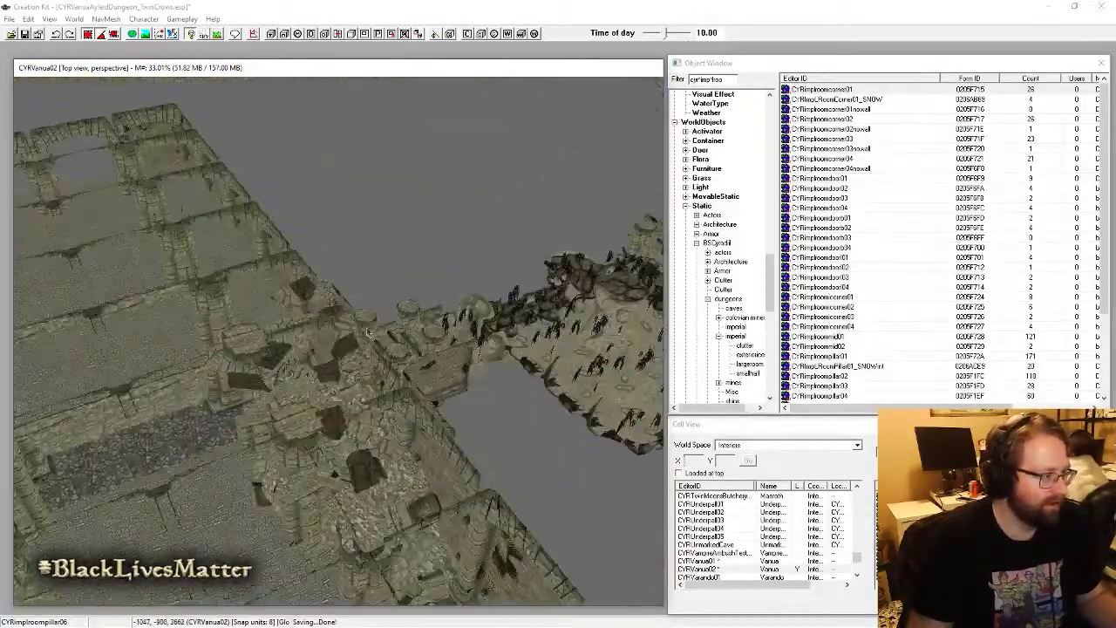
pyautogui.press('t')
pyautogui.scroll(4, 356, 385)
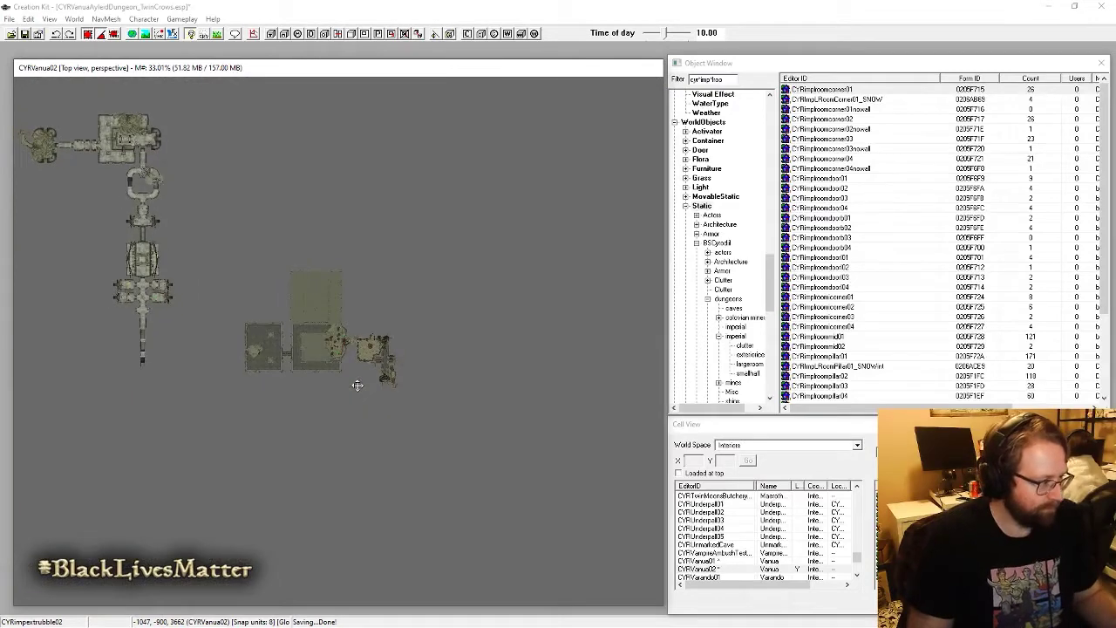
pyautogui.scroll(8, 357, 386)
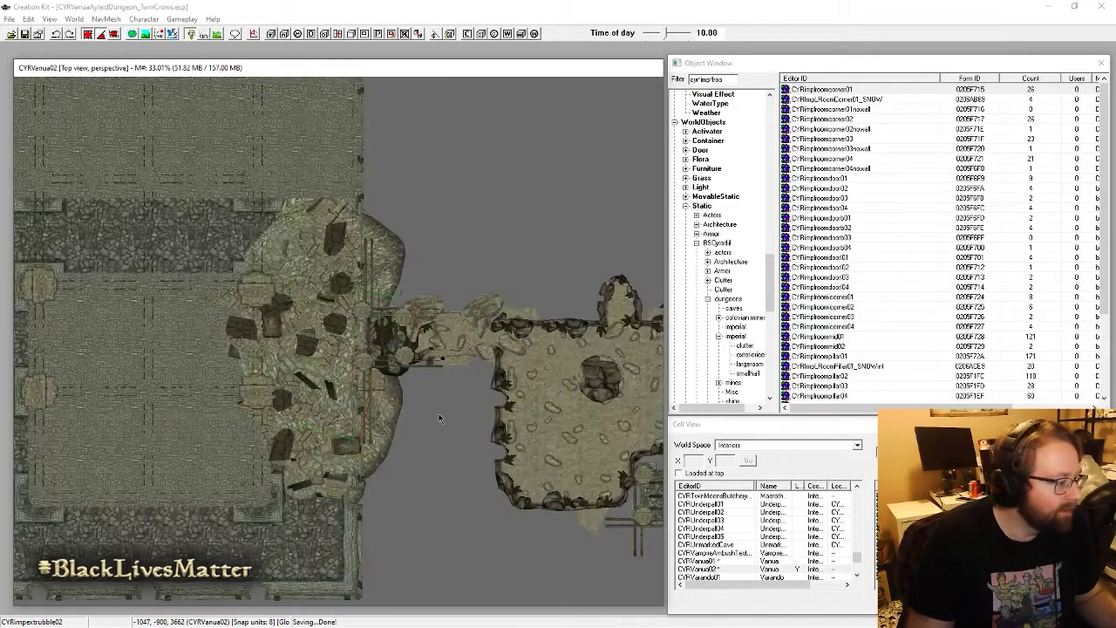
pyautogui.click(283, 248)
pyautogui.moveTo(231, 425); pyautogui.dragTo(535, 340, button='middle')
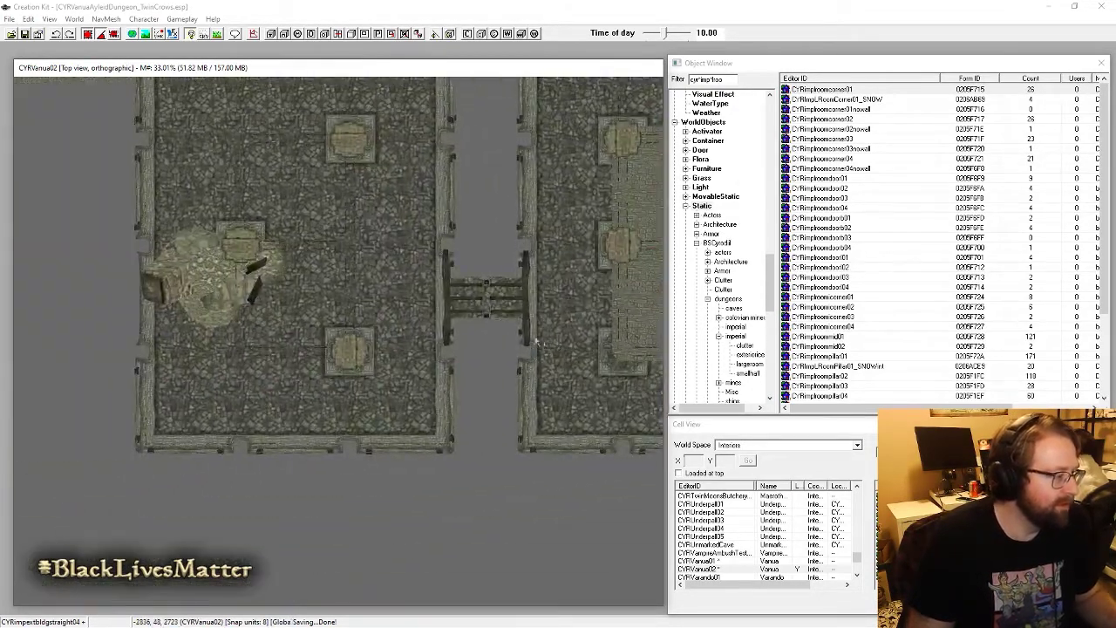
# Step: Paste the copied collapse near the side room's corner and place it outside the wall with the opening
pyautogui.click(279, 430)
pyautogui.moveTo(279, 430); pyautogui.dragTo(351, 420, button='middle')
pyautogui.click(262, 411)
pyautogui.hotkey('ctrl', 'd')
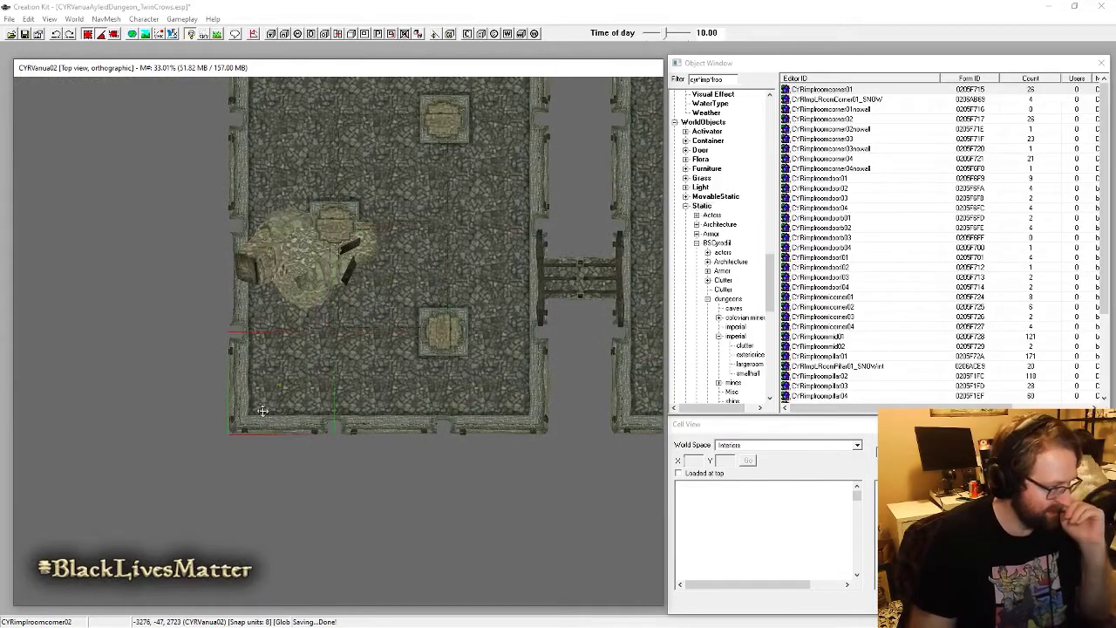
pyautogui.hotkey('ctrl', 'v')
pyautogui.moveTo(259, 406); pyautogui.dragTo(104, 361)
pyautogui.moveTo(104, 361); pyautogui.dragTo(312, 365, button='middle')
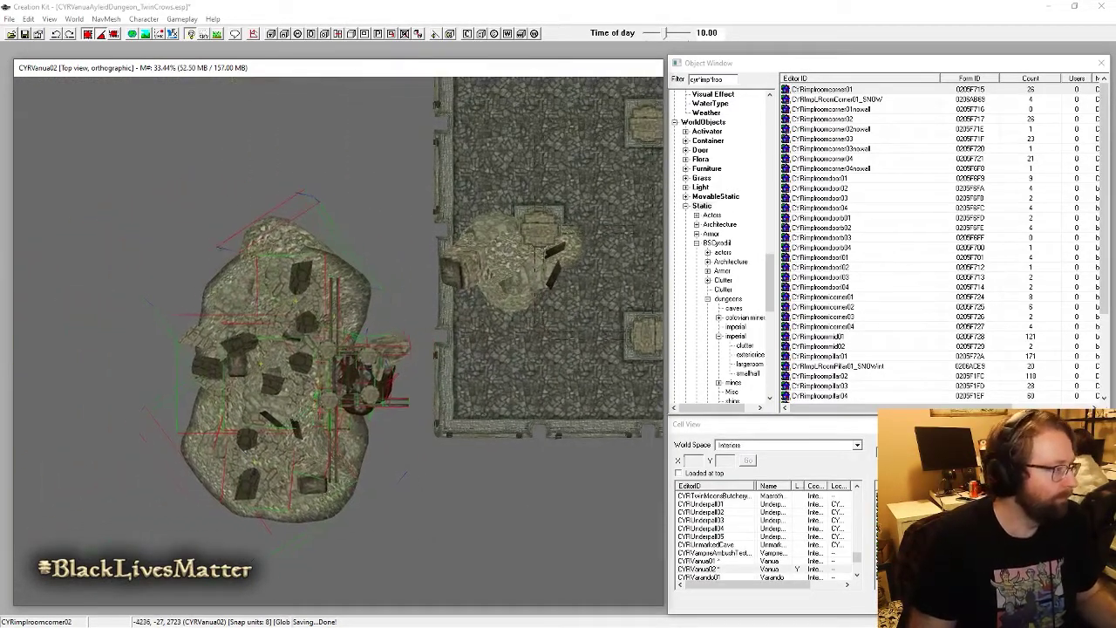
# Step: Rotate the pasted collapse half a turn so that its passage points away from the side room
pyautogui.moveTo(311, 366); pyautogui.dragTo(310, 364, button='right')
pyautogui.moveTo(310, 364); pyautogui.dragTo(233, 325)
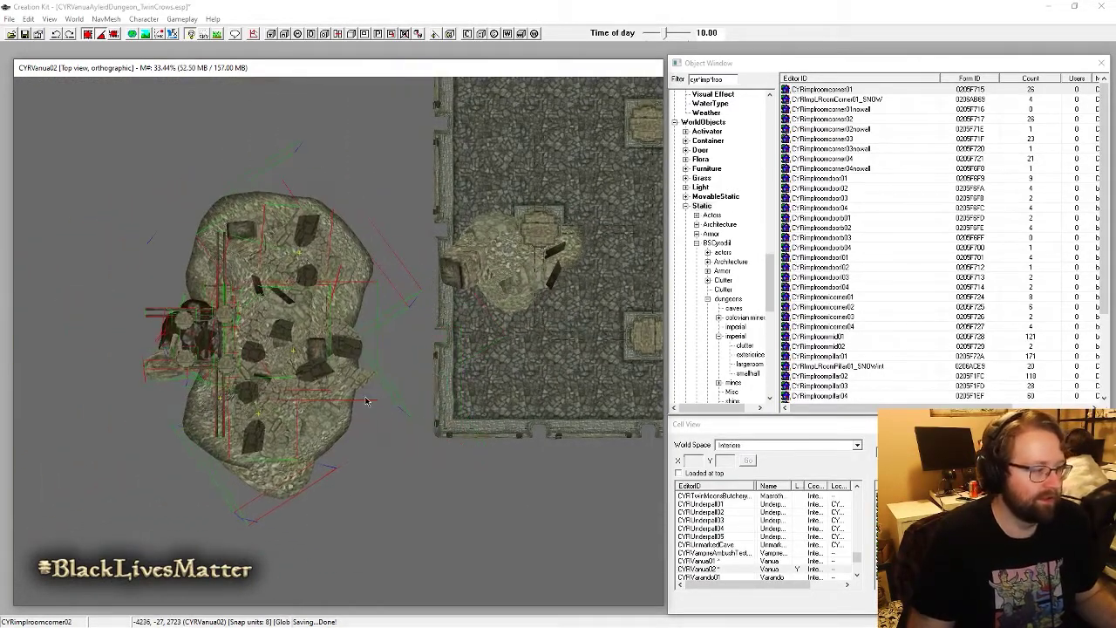
pyautogui.keyDown('shift'); pyautogui.moveTo(347, 423); pyautogui.dragTo(396, 302, button='middle'); pyautogui.keyUp('shift')
pyautogui.moveTo(471, 419)
pyautogui.mouseDown(button='middle')
pyautogui.moveTo(484, 433)
pyautogui.moveTo(456, 419)
pyautogui.mouseUp(button='middle')
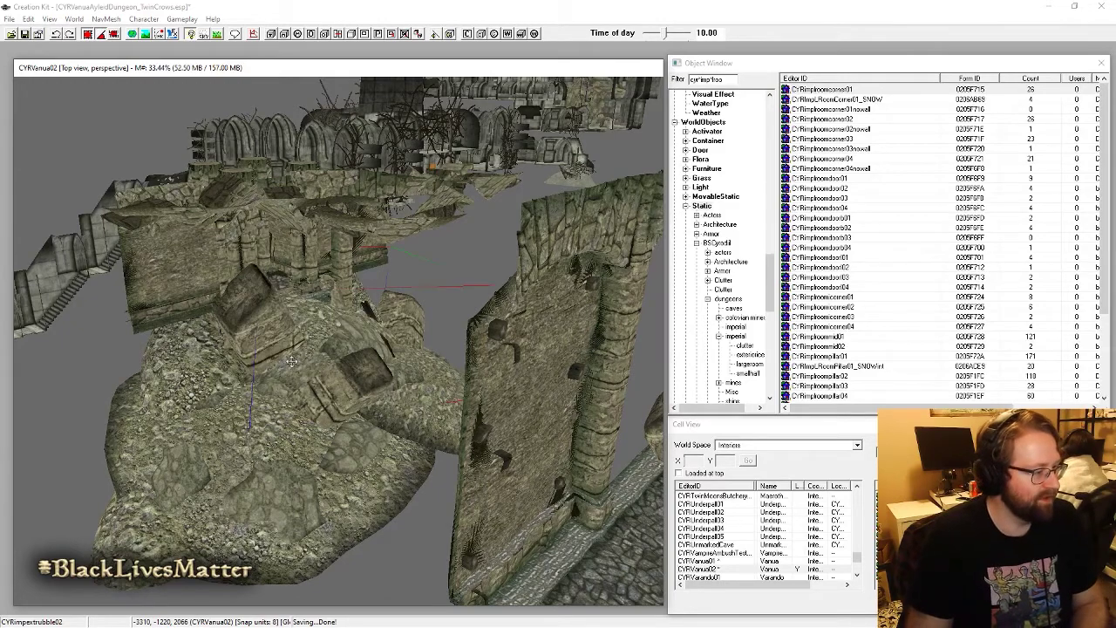
# Step: Delete the surplus fallen block and CYRimpextrubble01 mounds from the pasted collapse
pyautogui.press('Delete')
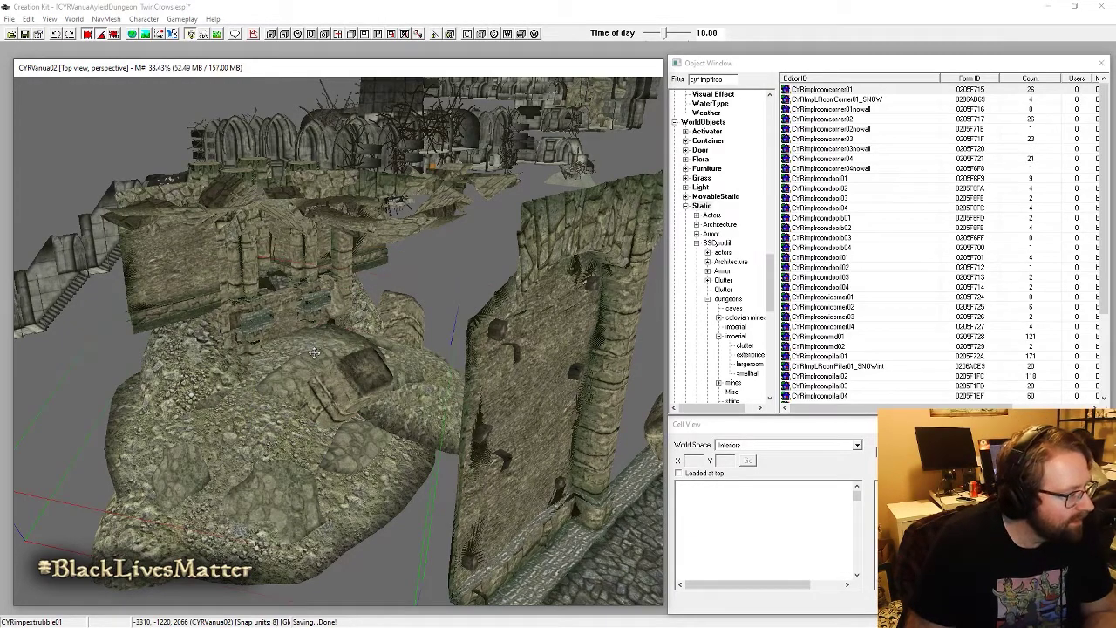
pyautogui.press('Delete')
pyautogui.click(356, 381)
pyautogui.scroll(1, 355, 381)
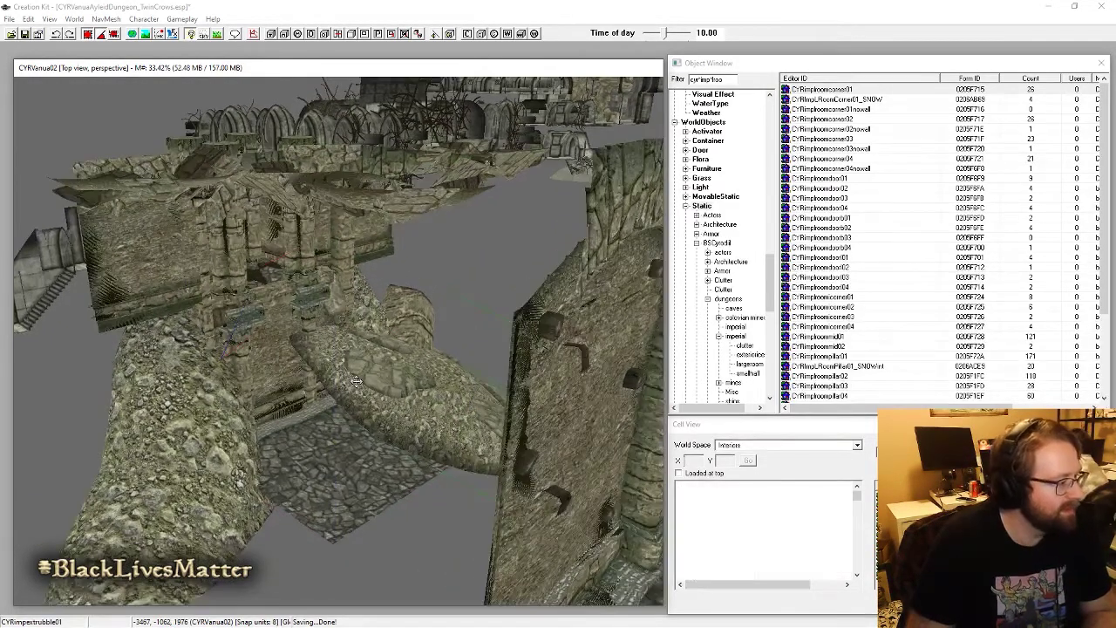
pyautogui.press('Delete')
pyautogui.scroll(3, 422, 341)
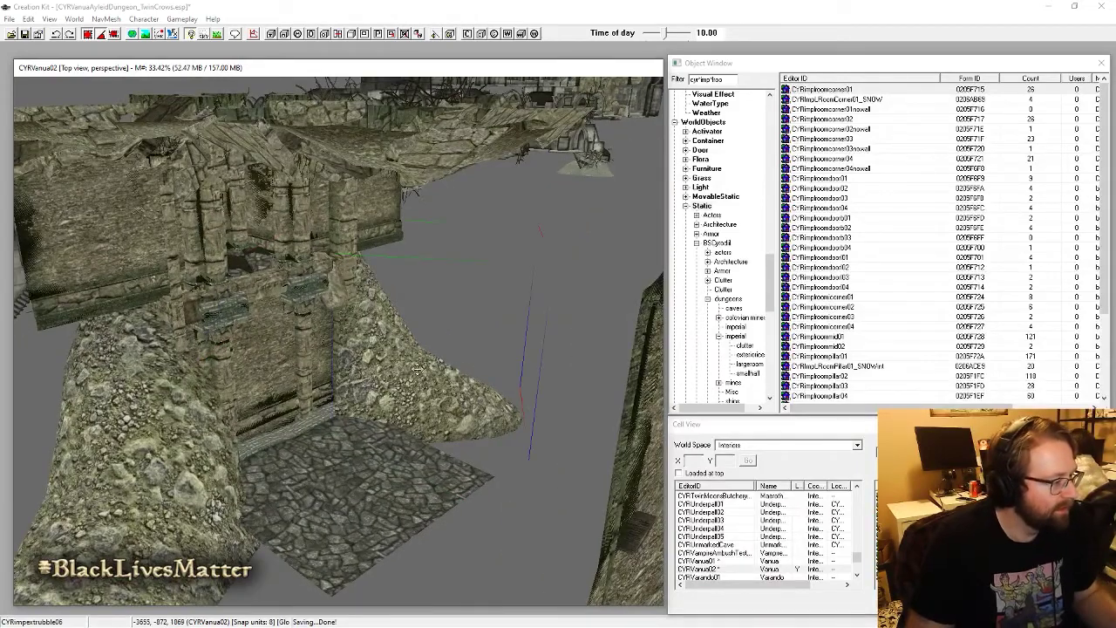
# Step: Try to delete ceiling rubble including CYRimprubblepileceiling01 from the pasted collapse, and undo the deletions
pyautogui.keyDown('shift'); pyautogui.moveTo(418, 369); pyautogui.dragTo(441, 294, button='middle'); pyautogui.keyUp('shift')
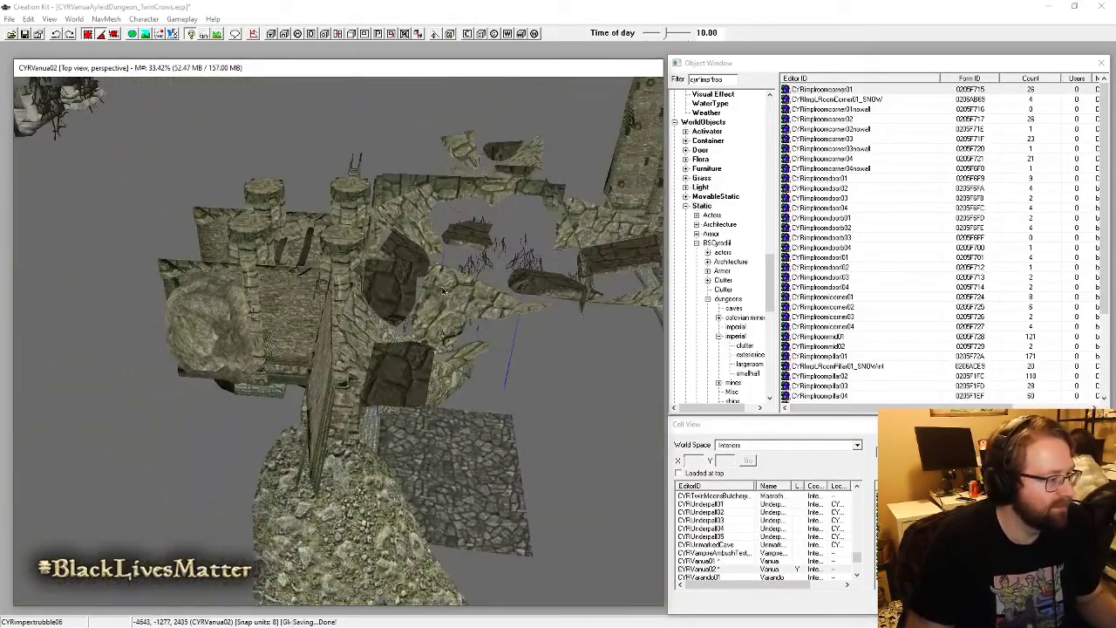
pyautogui.press('Delete')
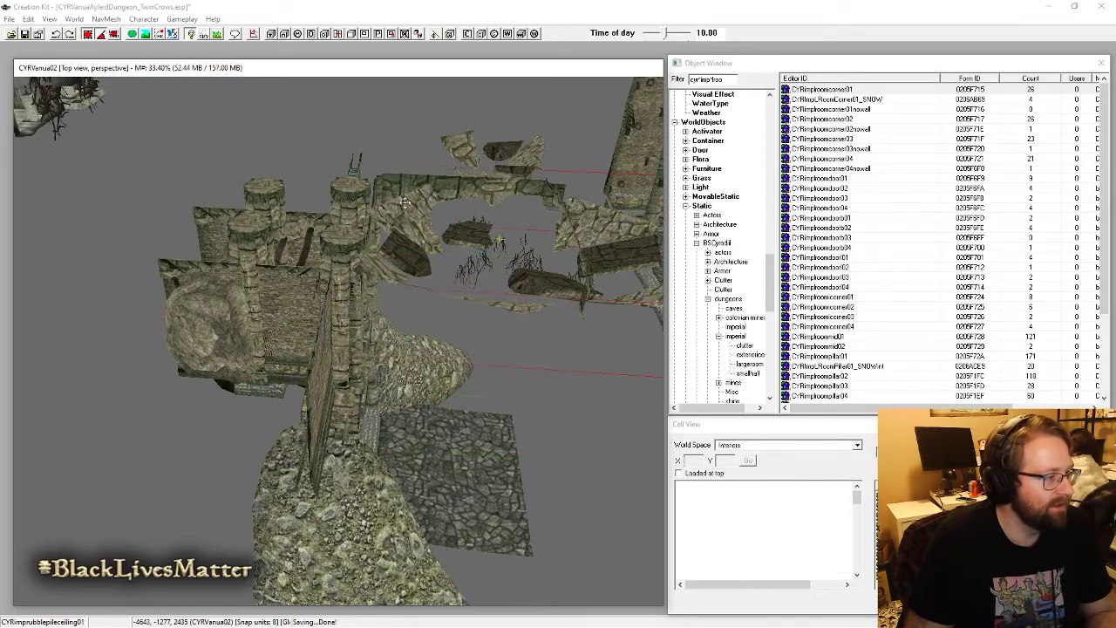
pyautogui.press('Delete')
pyautogui.hotkey('ctrl', 'z')
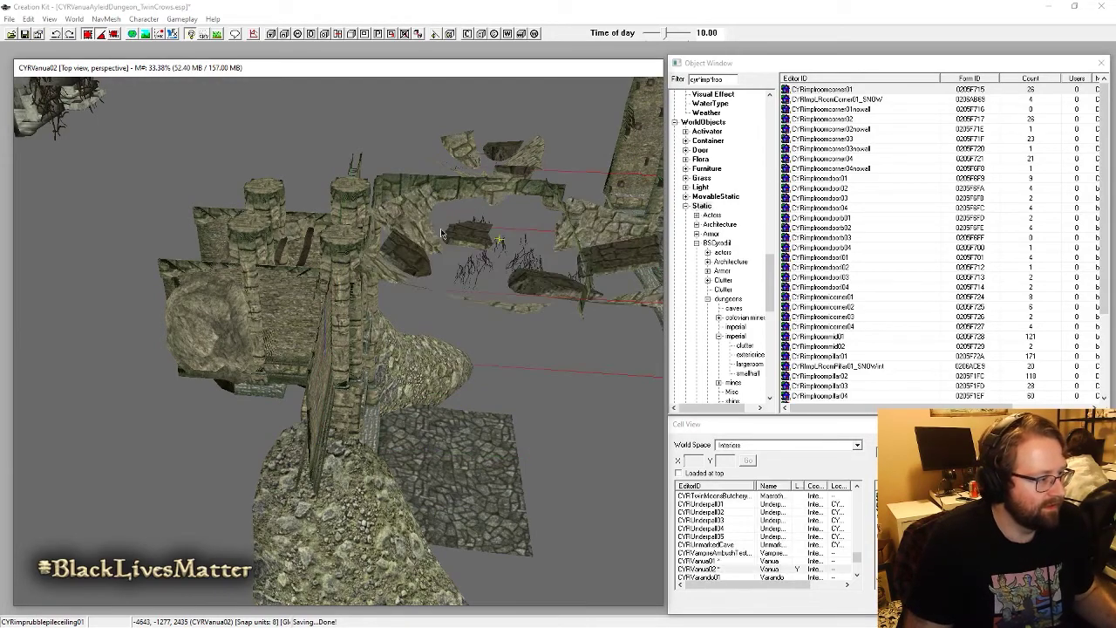
pyautogui.hotkey('ctrl', 'z')
# Step: Remove the CYRimplroomwall01nowall section behind the side room's rubble pile and move the pasted collapse into the gap
pyautogui.keyDown('shift'); pyautogui.moveTo(461, 449); pyautogui.dragTo(342, 454, button='middle'); pyautogui.keyUp('shift')
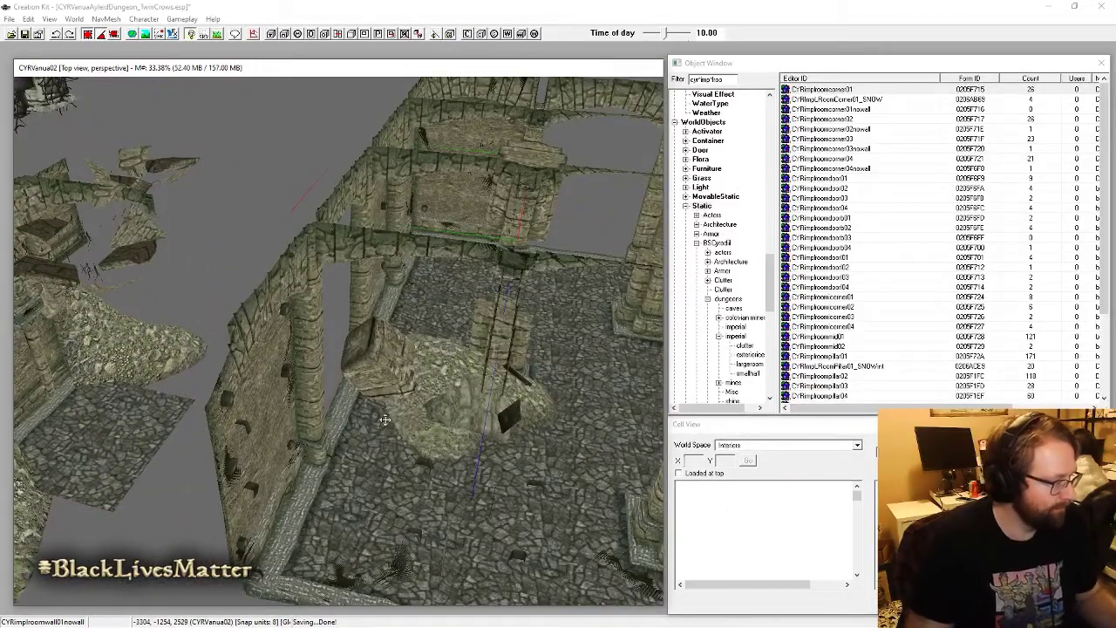
pyautogui.press('Delete')
pyautogui.moveTo(68, 205); pyautogui.dragTo(170, 221, button='middle')
pyautogui.keyDown('shift'); pyautogui.moveTo(216, 425); pyautogui.dragTo(262, 539, button='middle'); pyautogui.keyUp('shift')
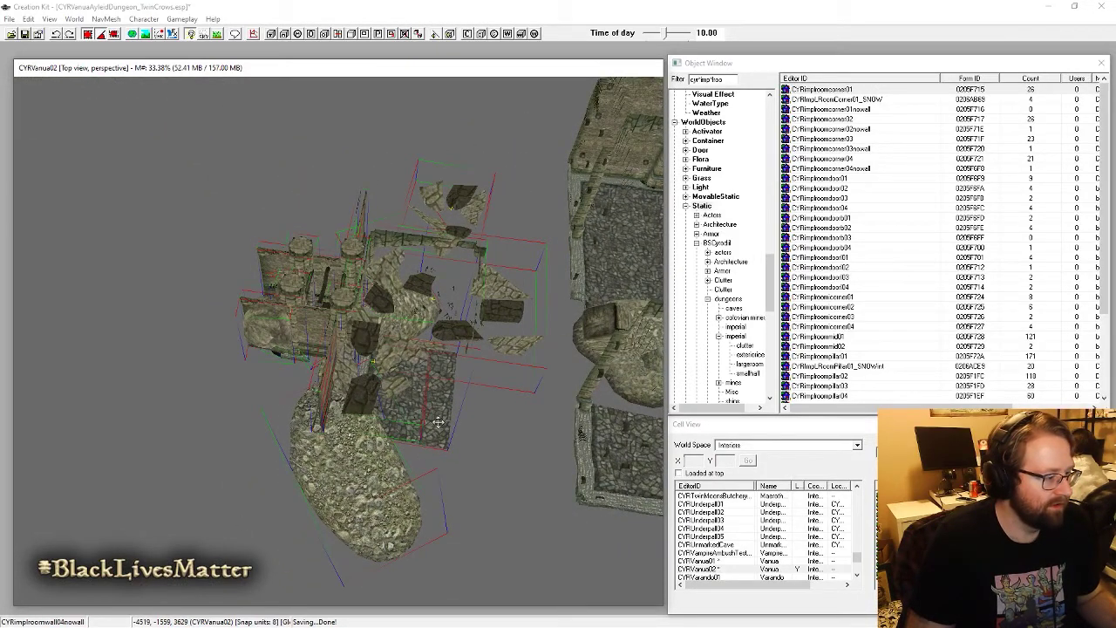
pyautogui.moveTo(406, 464); pyautogui.dragTo(182, 459, button='middle')
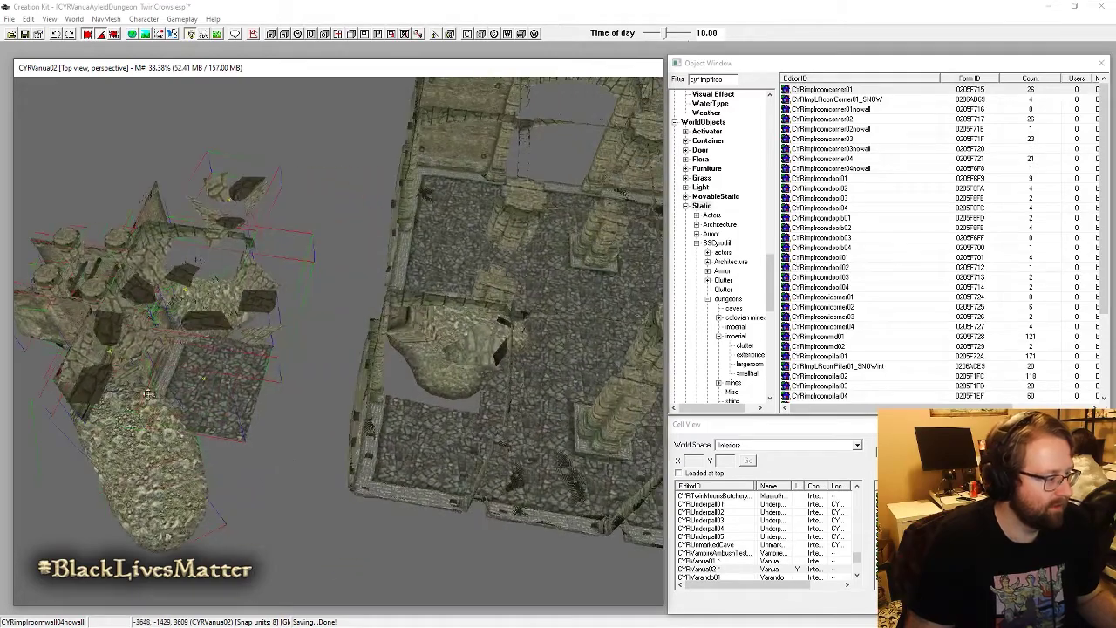
pyautogui.moveTo(233, 396); pyautogui.dragTo(479, 355)
pyautogui.scroll(-5, 375, 407)
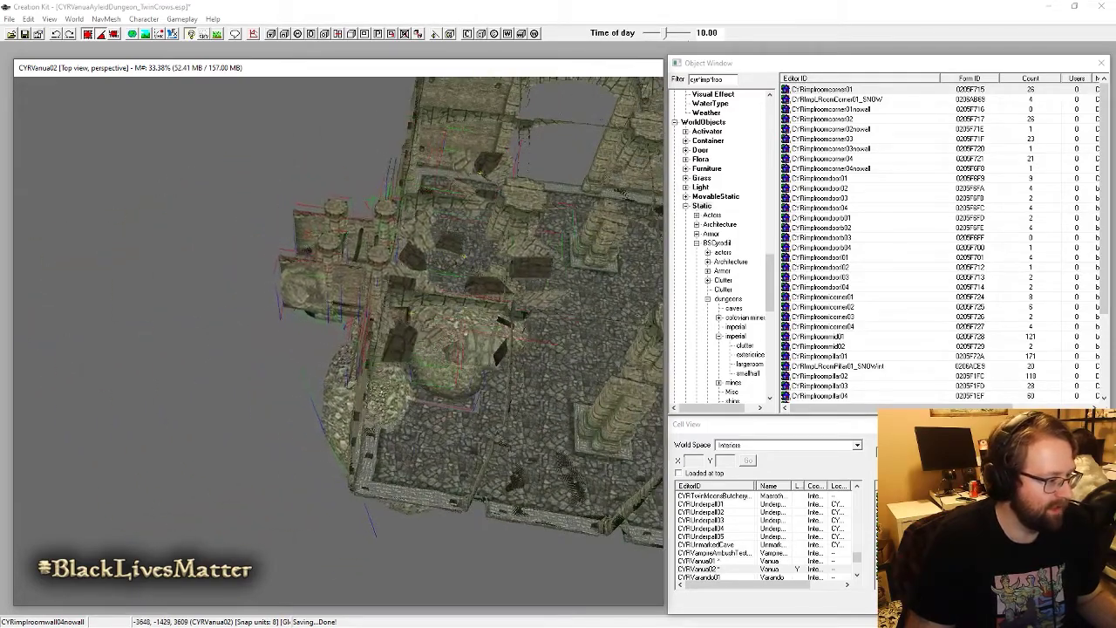
pyautogui.scroll(6, 375, 406)
pyautogui.scroll(5, 375, 407)
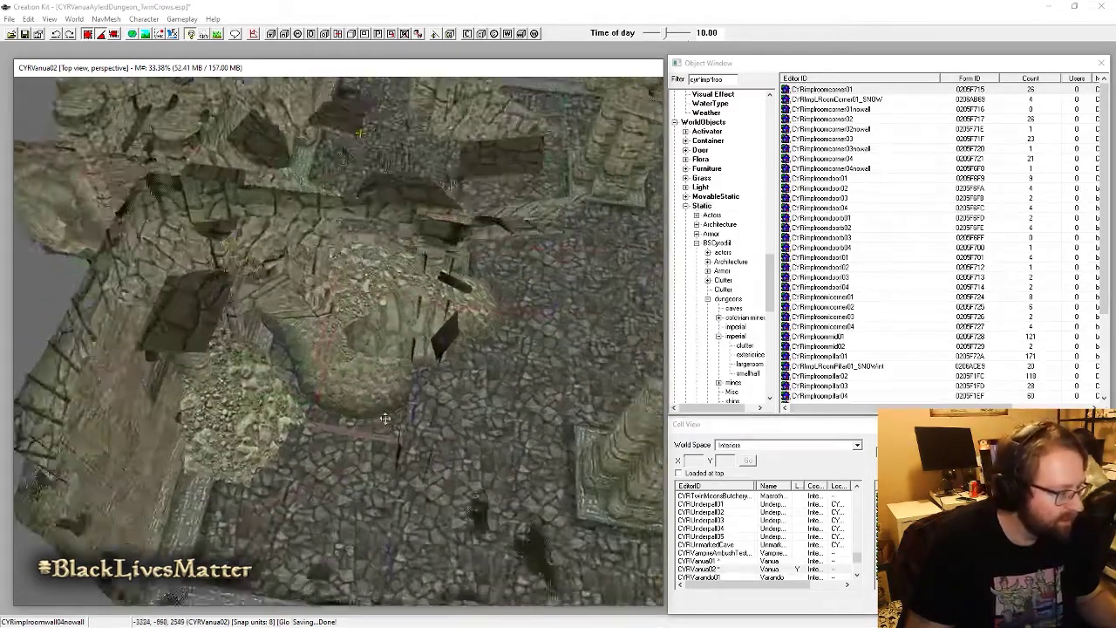
# Step: Move the large CYRimpextrubble02 pile beside the collapse over to the side room's wall corner
pyautogui.moveTo(375, 406)
pyautogui.keyDown('shift'); pyautogui.mouseDown(button='middle')
pyautogui.moveTo(395, 382)
pyautogui.moveTo(393, 415)
pyautogui.mouseUp(button='middle'); pyautogui.keyUp('shift')
pyautogui.scroll(-5, 299, 226)
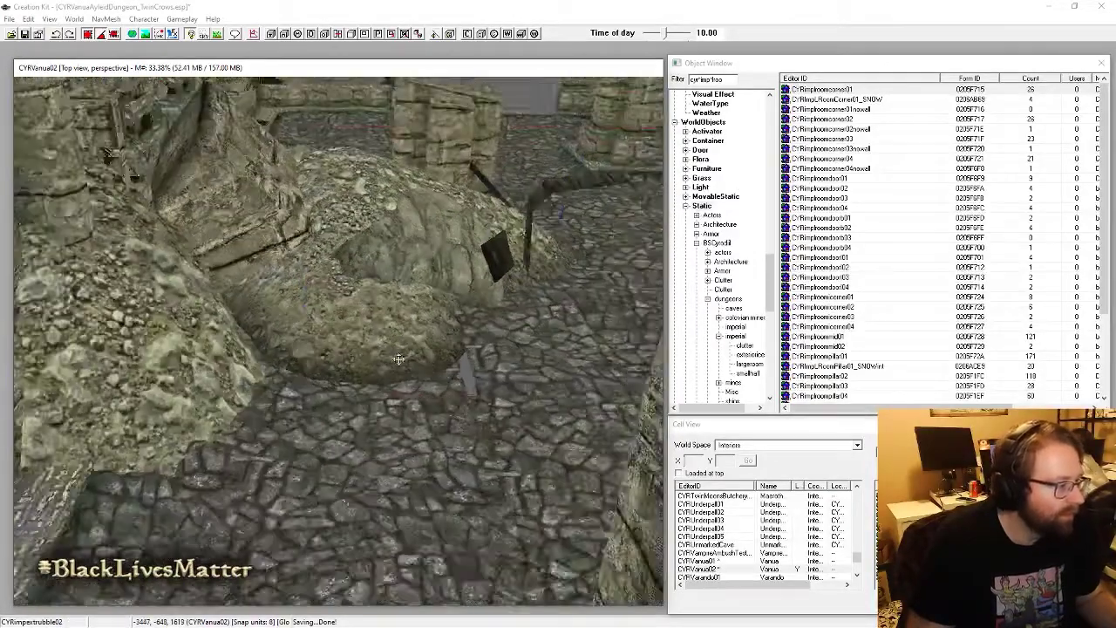
pyautogui.moveTo(425, 360); pyautogui.dragTo(262, 366)
pyautogui.keyDown('shift'); pyautogui.moveTo(262, 366); pyautogui.dragTo(270, 381, button='middle'); pyautogui.keyUp('shift')
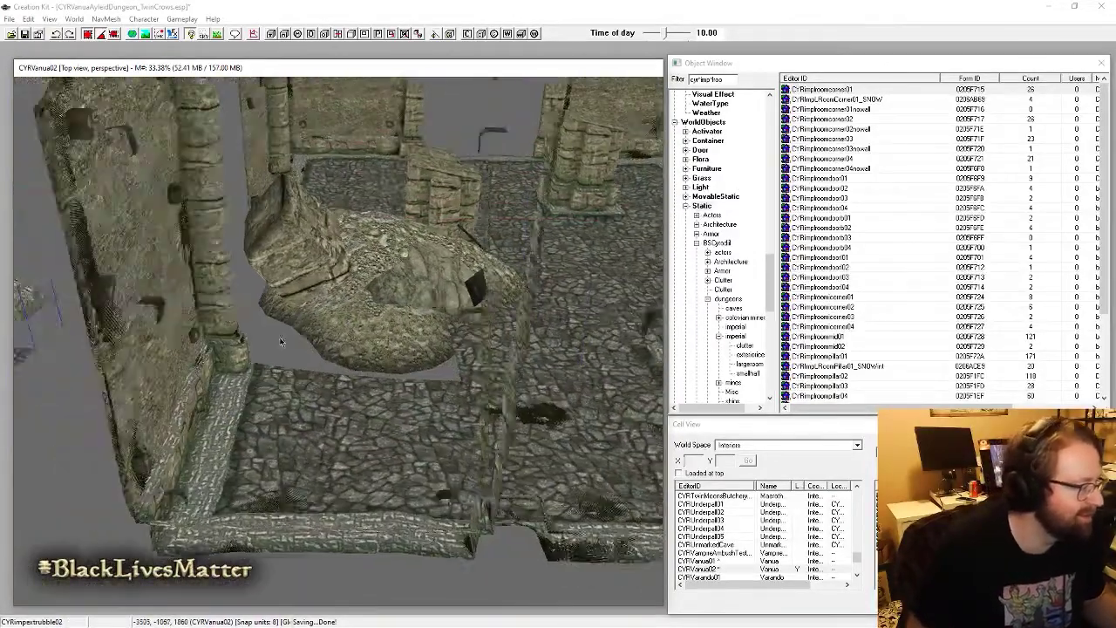
pyautogui.moveTo(174, 366); pyautogui.dragTo(236, 370, button='middle')
pyautogui.moveTo(148, 367); pyautogui.dragTo(248, 380)
pyautogui.moveTo(247, 380); pyautogui.dragTo(95, 344, button='middle')
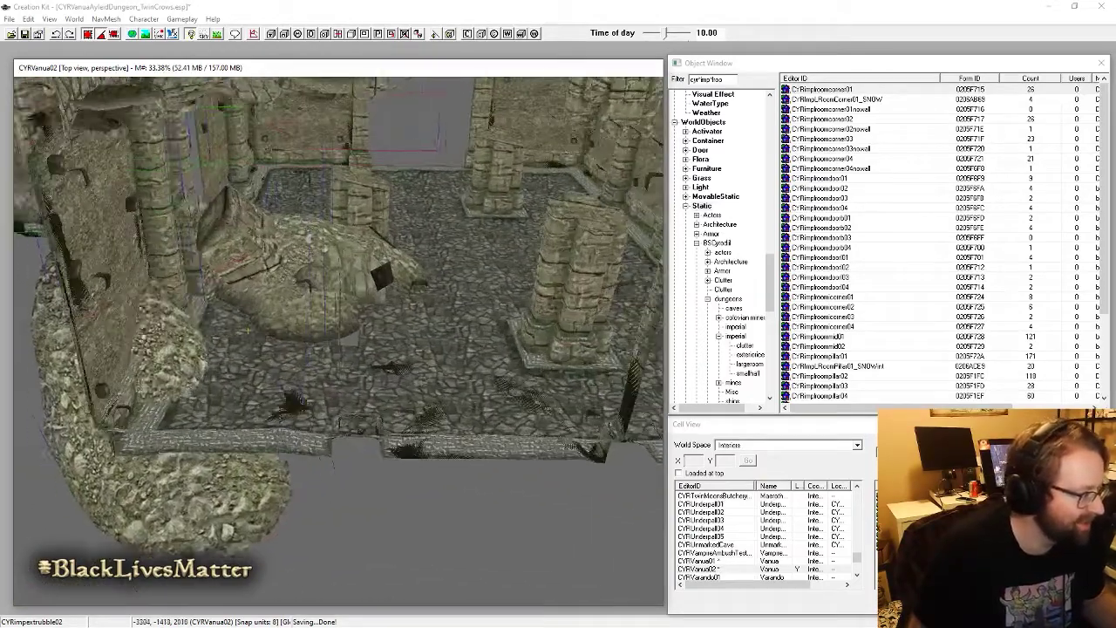
pyautogui.scroll(4, 339, 341)
pyautogui.moveTo(227, 262); pyautogui.dragTo(219, 193)
pyautogui.moveTo(219, 194)
pyautogui.keyDown('shift'); pyautogui.mouseDown(button='middle')
pyautogui.moveTo(244, 199)
pyautogui.moveTo(301, 375)
pyautogui.mouseUp(button='middle'); pyautogui.keyUp('shift')
pyautogui.moveTo(356, 404)
pyautogui.keyDown('shift'); pyautogui.mouseDown(button='middle')
pyautogui.moveTo(261, 349)
pyautogui.moveTo(346, 368)
pyautogui.moveTo(368, 415)
pyautogui.moveTo(392, 406)
pyautogui.moveTo(407, 373)
pyautogui.moveTo(367, 349)
pyautogui.mouseUp(button='middle'); pyautogui.keyUp('shift')
# Step: Examine the collapsed passage and its rubble under the cell's own lighting, including the nearby CYRAyleidGreenLight, and from above in bright view
pyautogui.press('a')
pyautogui.scroll(-4, 388, 418)
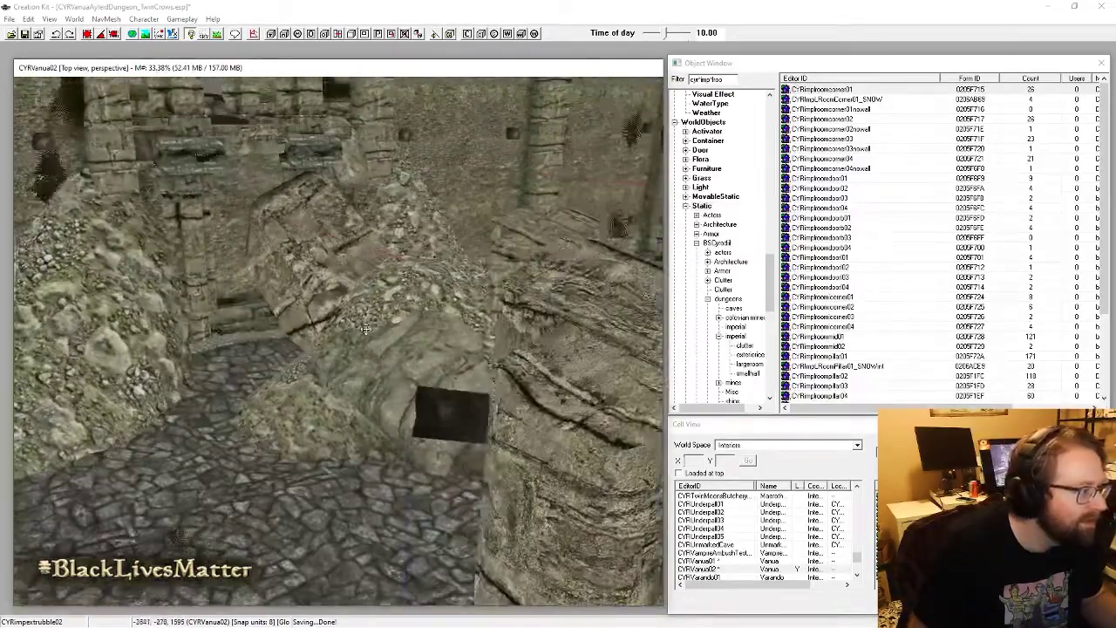
pyautogui.moveTo(366, 329)
pyautogui.keyDown('shift'); pyautogui.mouseDown(button='middle')
pyautogui.moveTo(337, 310)
pyautogui.moveTo(288, 305)
pyautogui.moveTo(377, 351)
pyautogui.moveTo(431, 334)
pyautogui.moveTo(368, 345)
pyautogui.mouseUp(button='middle'); pyautogui.keyUp('shift')
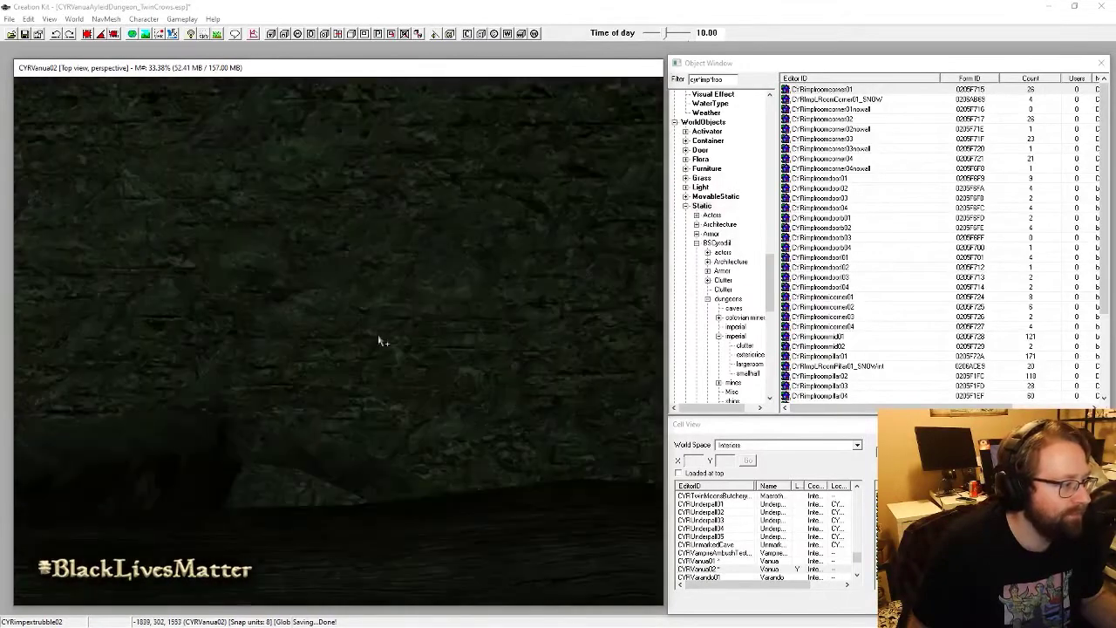
pyautogui.scroll(-5, 381, 341)
pyautogui.click(454, 384)
pyautogui.keyDown('shift'); pyautogui.moveTo(456, 386); pyautogui.dragTo(523, 378, button='middle'); pyautogui.keyUp('shift')
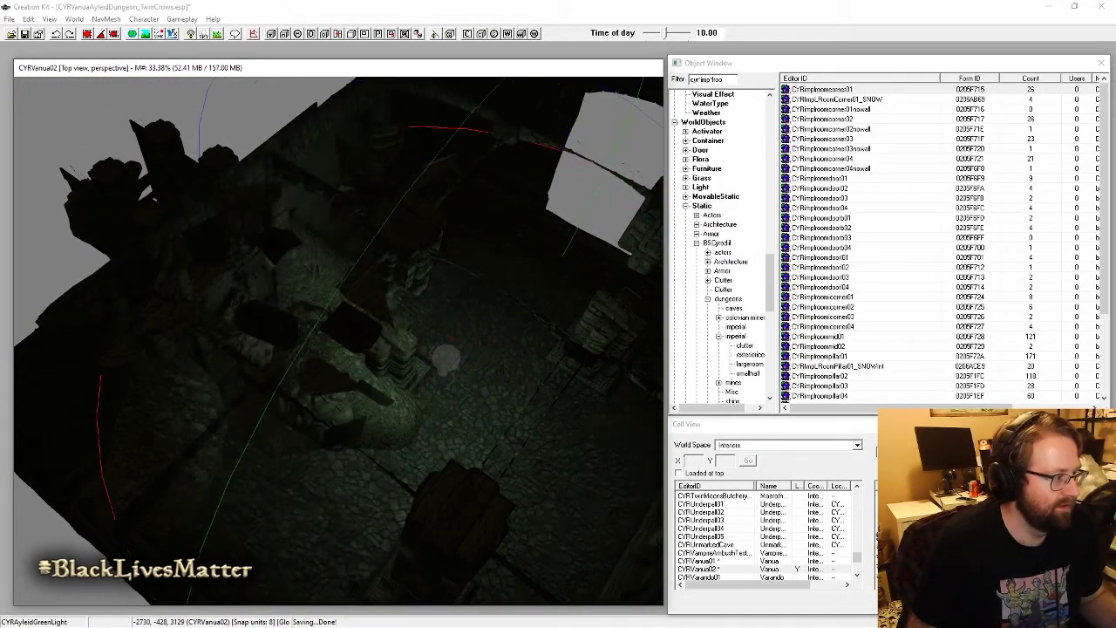
pyautogui.keyDown('shift'); pyautogui.moveTo(446, 363); pyautogui.dragTo(389, 260, button='middle'); pyautogui.keyUp('shift')
pyautogui.scroll(8, 389, 260)
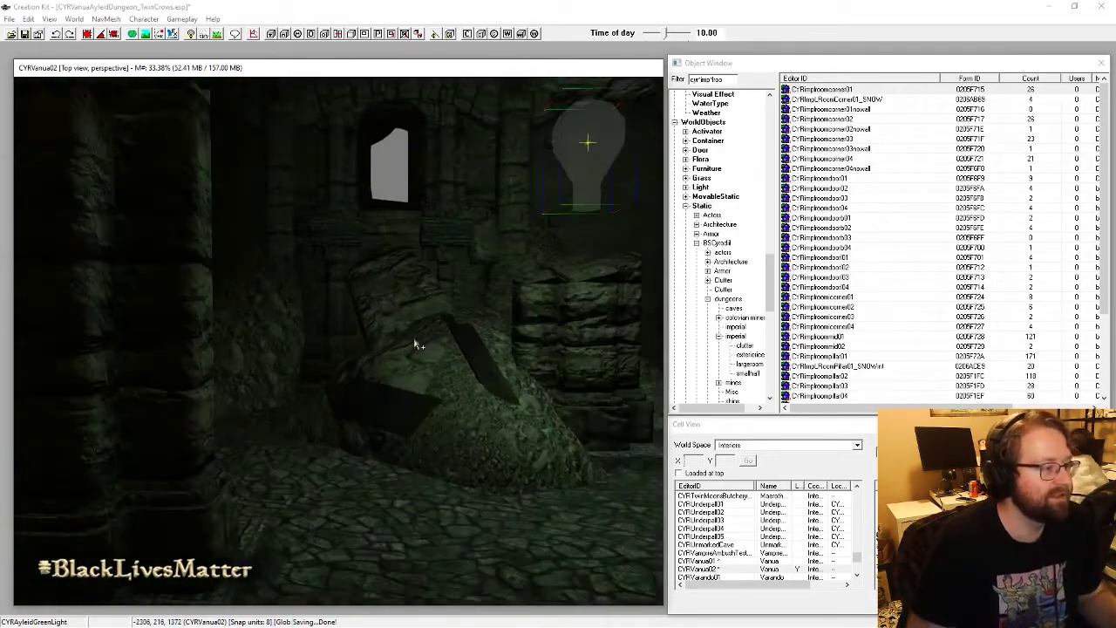
pyautogui.keyDown('shift'); pyautogui.moveTo(449, 358); pyautogui.dragTo(355, 187, button='middle'); pyautogui.keyUp('shift')
pyautogui.press('a')
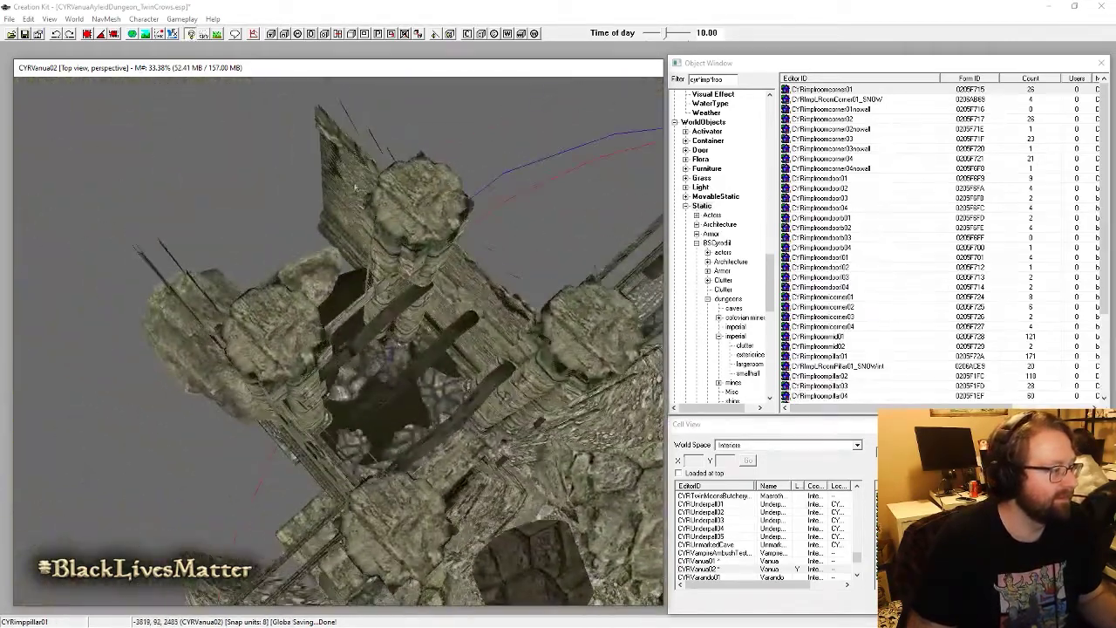
pyautogui.keyDown('shift'); pyautogui.moveTo(328, 238); pyautogui.dragTo(253, 373, button='middle'); pyautogui.keyUp('shift')
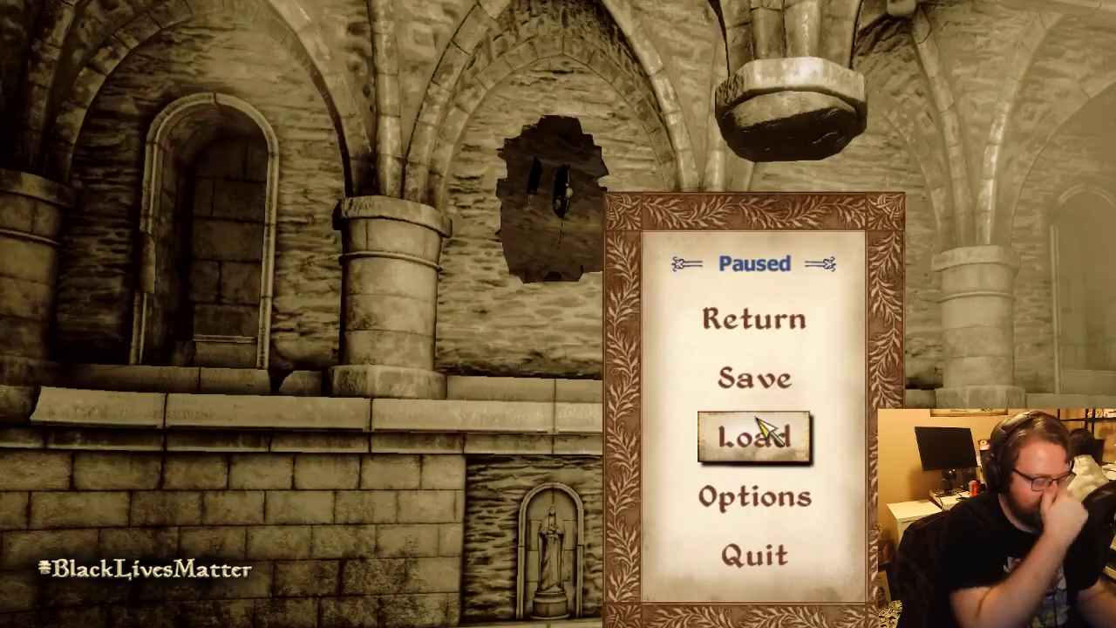
pyautogui.click(755, 318)
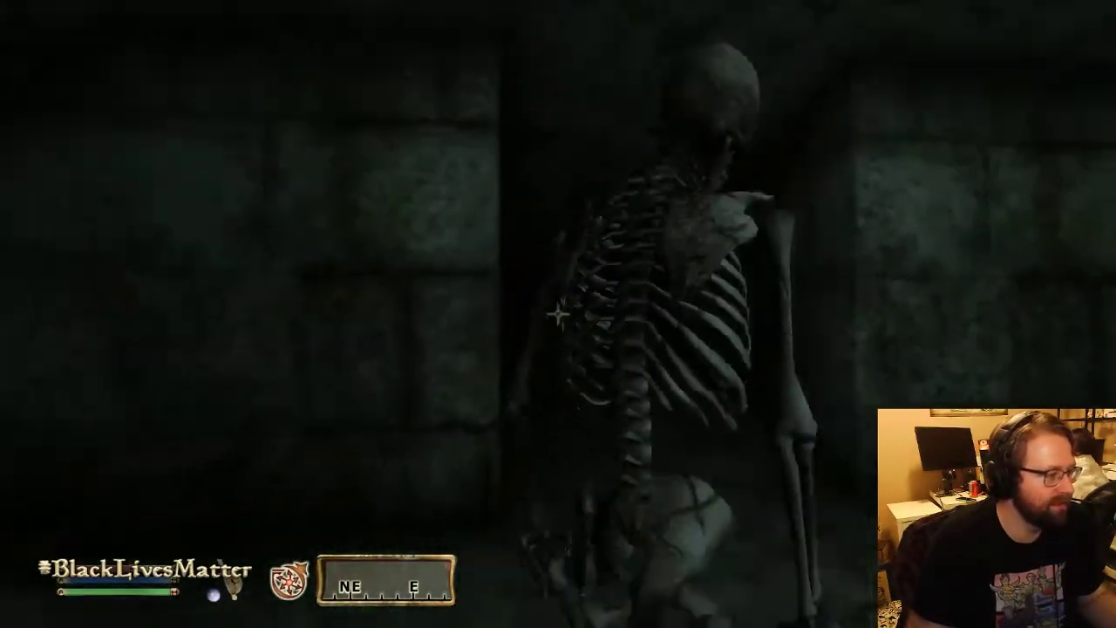
pyautogui.press('Escape')
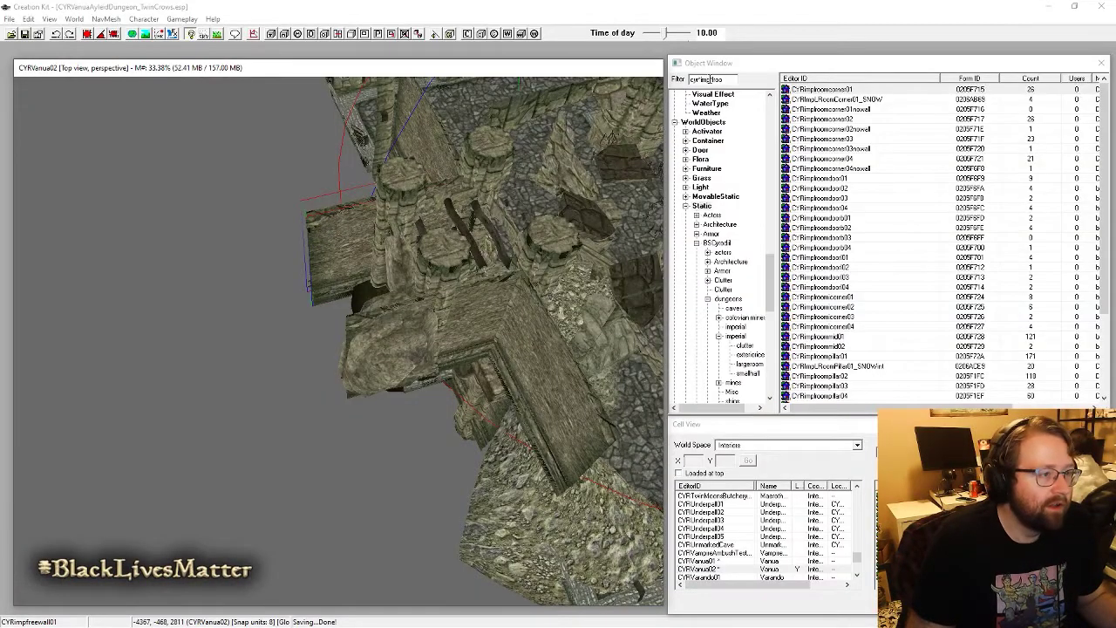
# Step: Filter the object list by cyr*imp*room and preview CYRimproomdoor01, CYRimproomicorner01 and CYRimproomwall01
pyautogui.moveTo(710, 79); pyautogui.dragTo(796, 84)
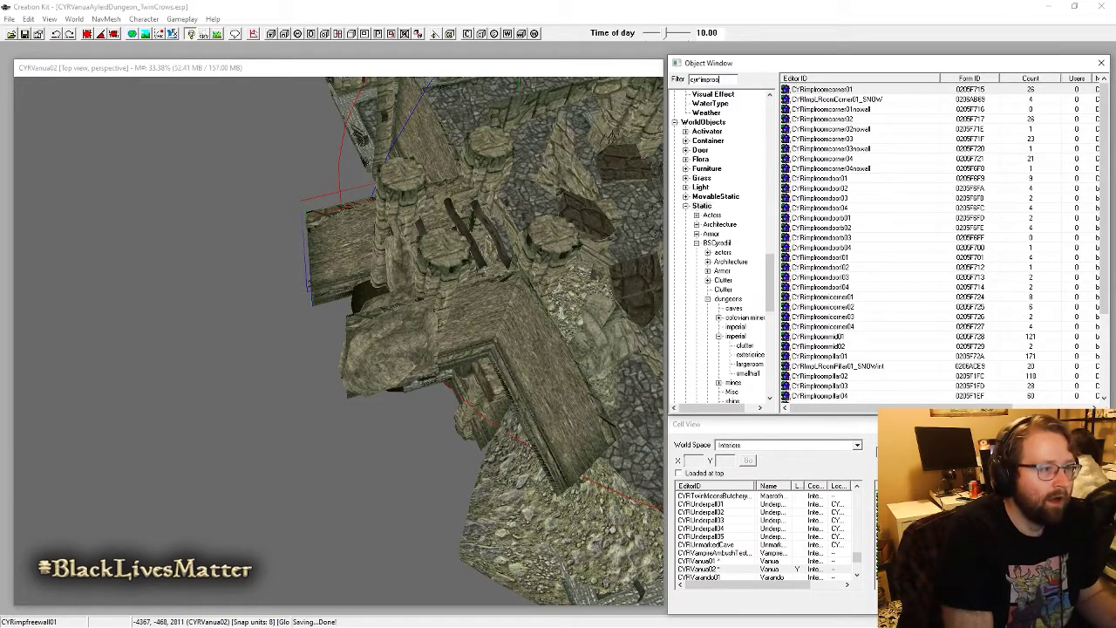
pyautogui.write('proom')
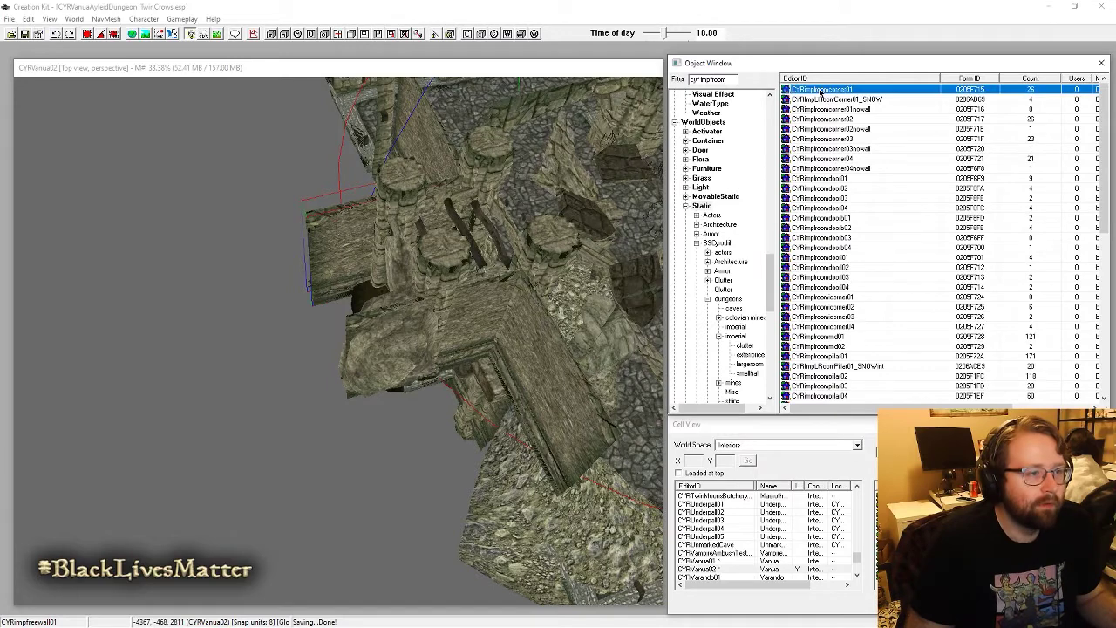
pyautogui.scroll(-10, 853, 262)
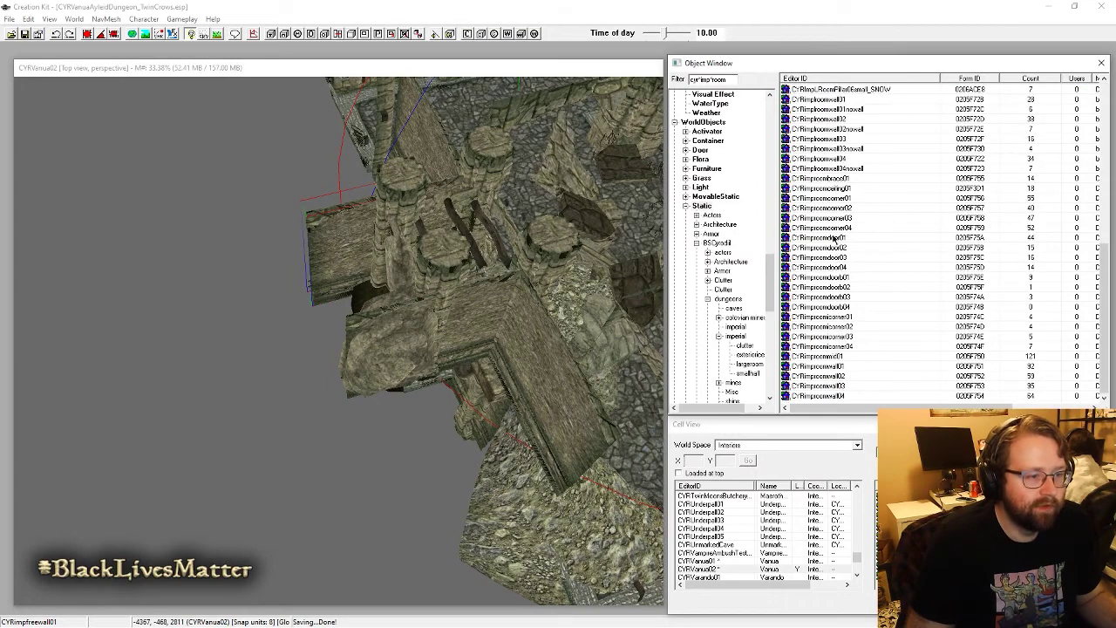
pyautogui.rightClick(832, 237)
pyautogui.click(857, 294)
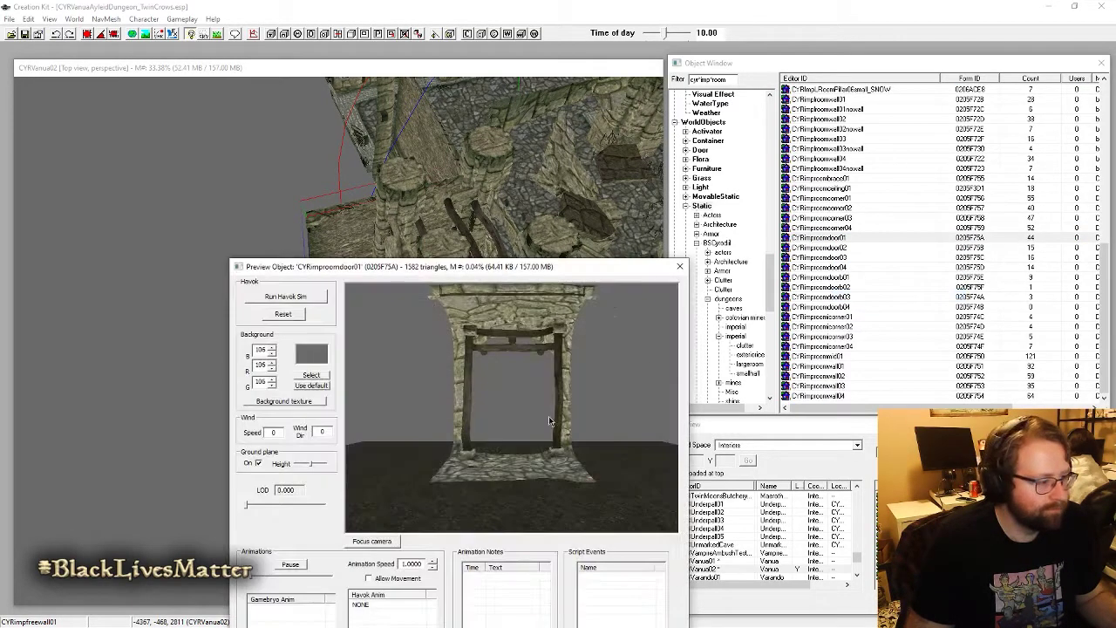
pyautogui.moveTo(552, 419); pyautogui.dragTo(677, 462)
pyautogui.click(853, 318)
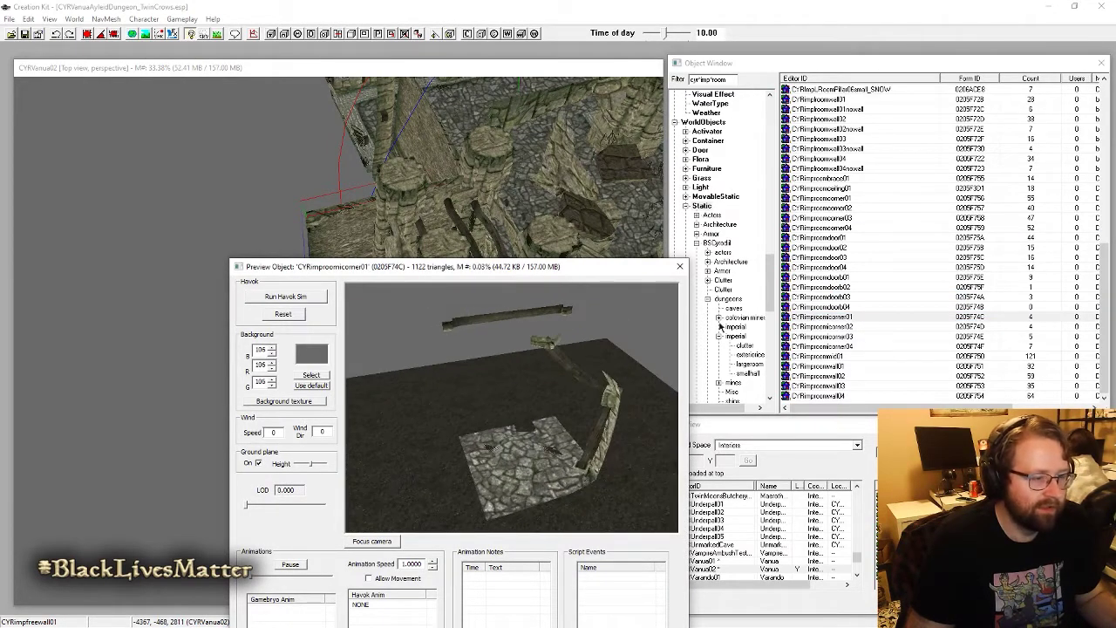
pyautogui.click(846, 366)
# Step: Place a CYRimproomwall01 piece in the empty space outside the collapsed passage
pyautogui.click(331, 243)
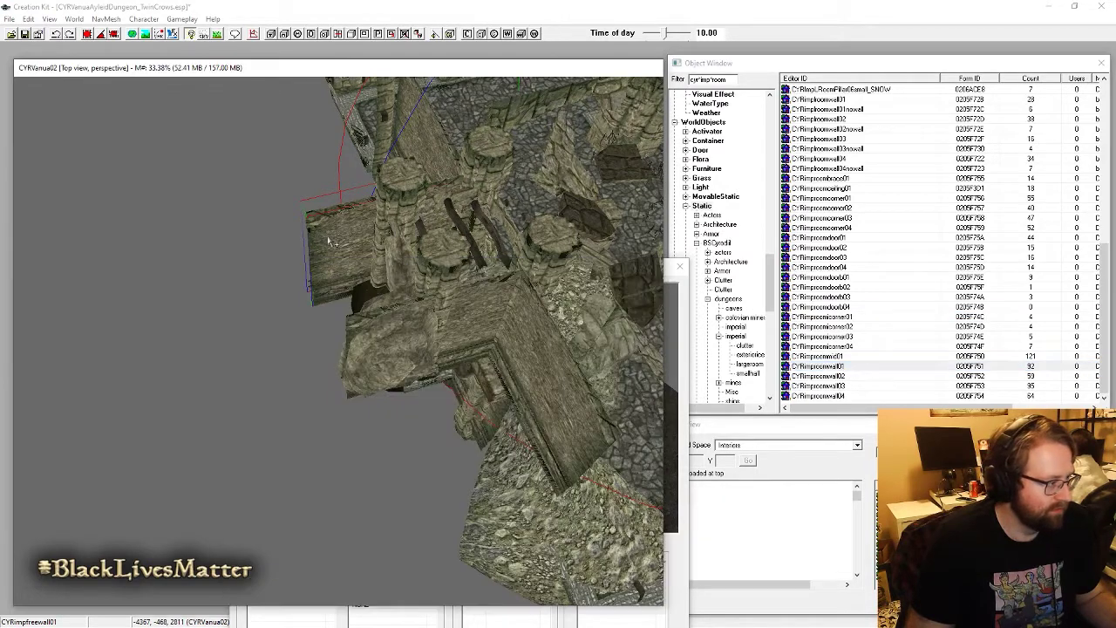
pyautogui.moveTo(343, 237); pyautogui.dragTo(186, 269)
pyautogui.click(91, 34)
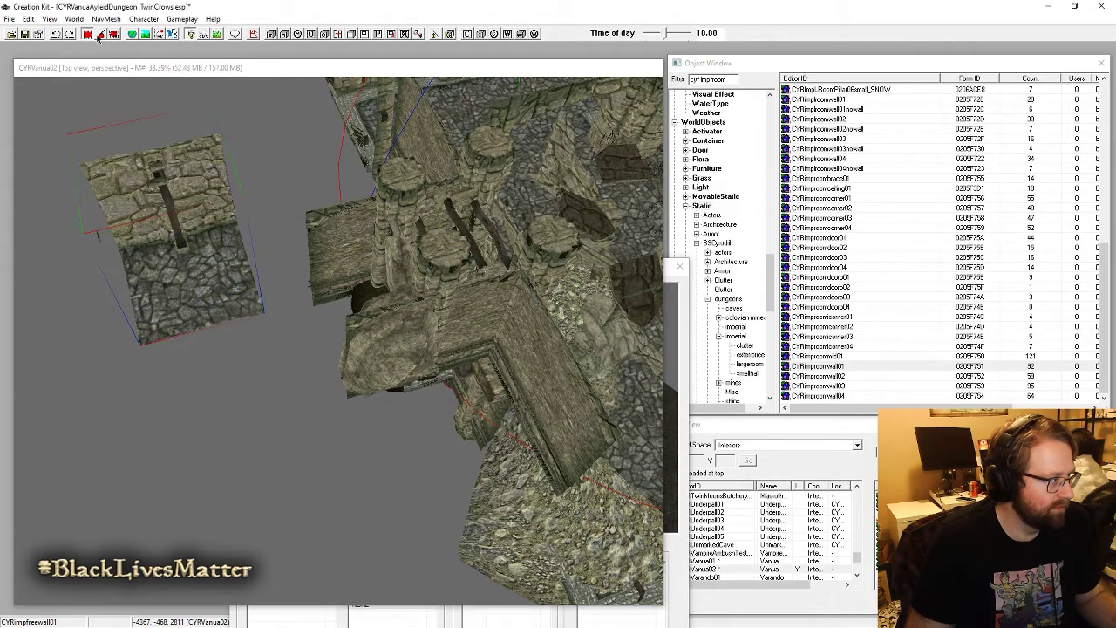
pyautogui.click(178, 231)
pyautogui.keyDown('shift'); pyautogui.moveTo(178, 231); pyautogui.dragTo(185, 202, button='middle'); pyautogui.keyUp('shift')
pyautogui.moveTo(185, 202); pyautogui.dragTo(188, 268)
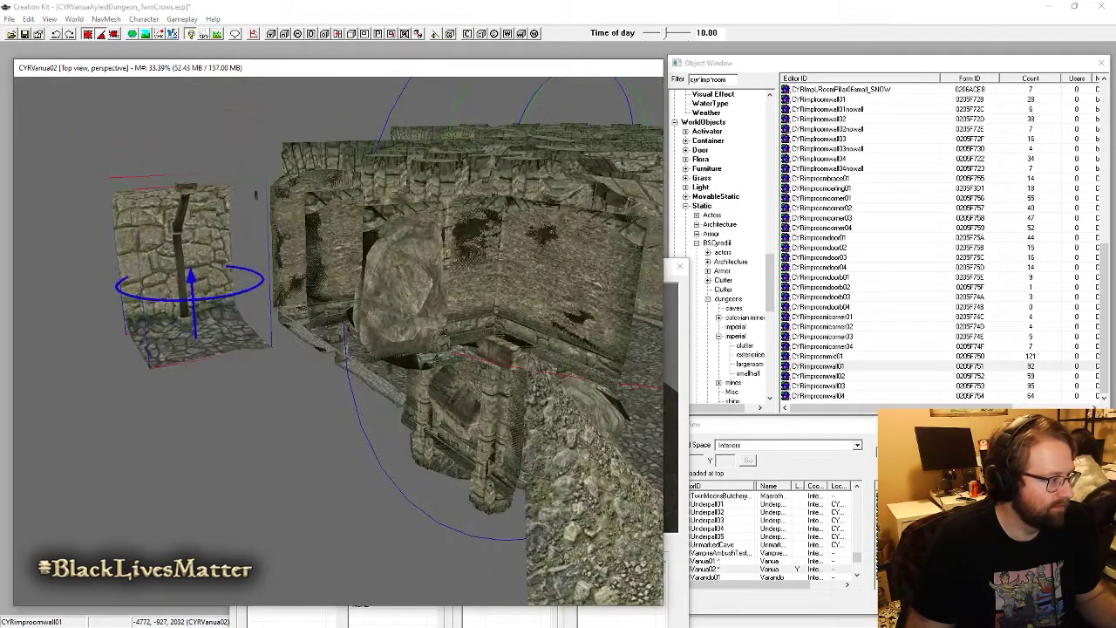
pyautogui.doubleClick(211, 328)
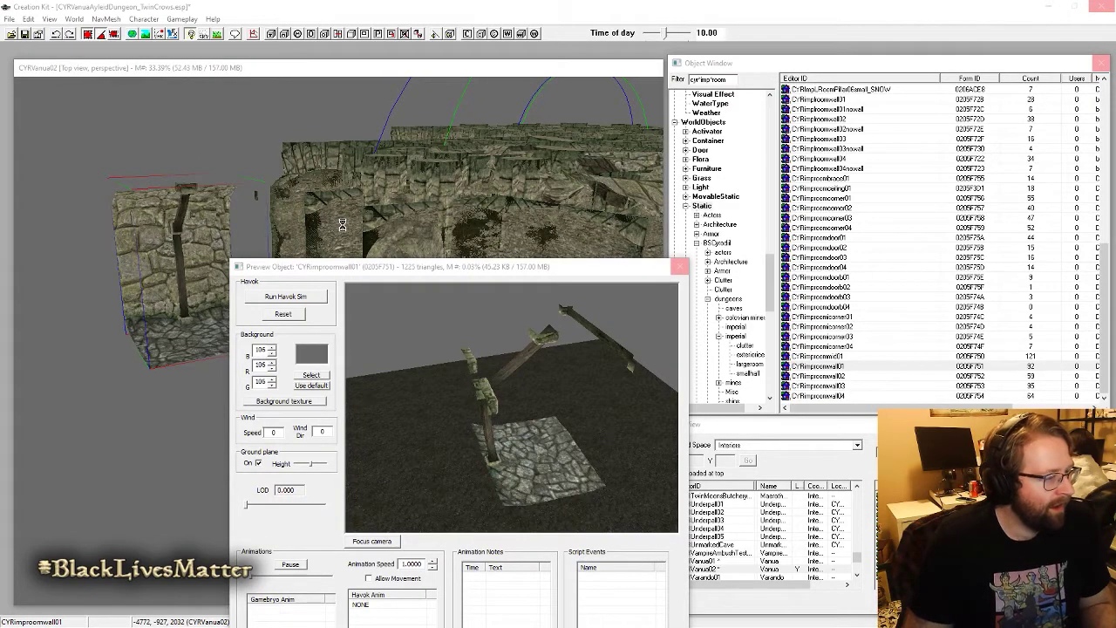
# Step: Replace the placed CYRimproomwall01 with CYRimproomwall02, limited to the selection, and position it outside the passage
pyautogui.hotkey('ctrl', 'f')
pyautogui.press('Return')
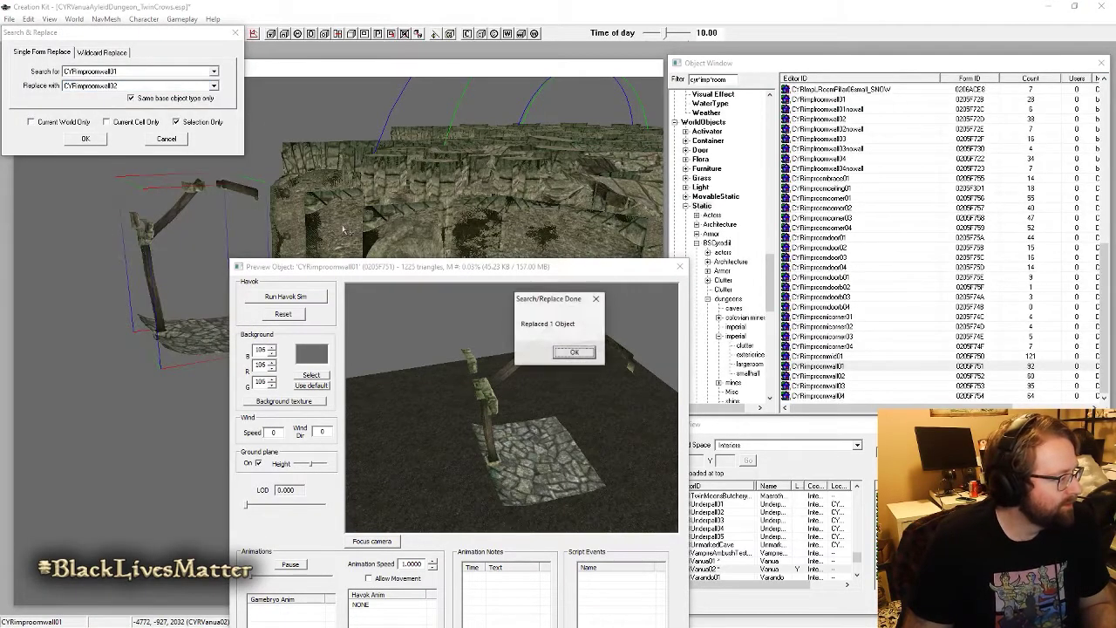
pyautogui.press('Return')
pyautogui.press('t')
pyautogui.moveTo(198, 322); pyautogui.dragTo(23, 320)
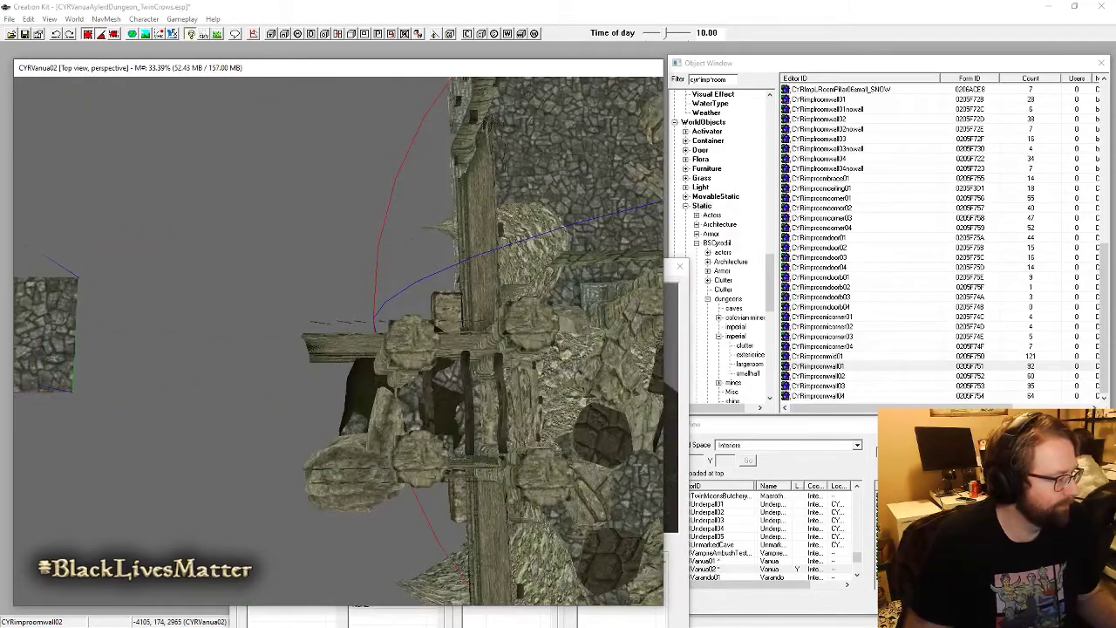
pyautogui.moveTo(382, 347); pyautogui.dragTo(485, 370, button='middle')
pyautogui.moveTo(326, 398); pyautogui.dragTo(264, 375, button='middle')
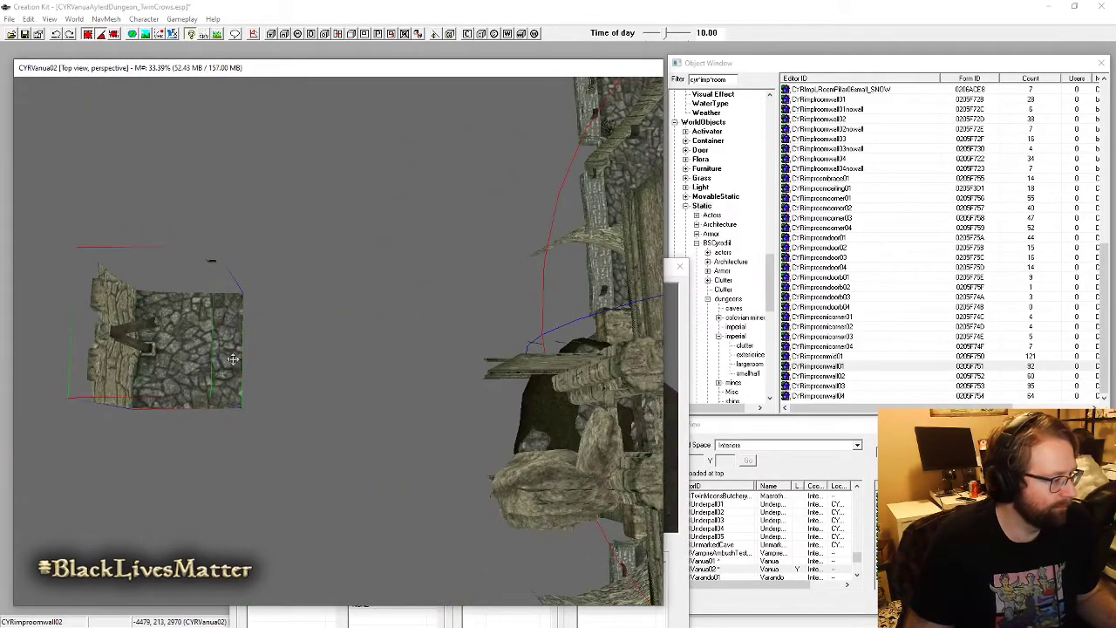
# Step: Duplicate the CYRimproomwall02 piece and replace the copy with CYRimproomwall04, limited to the selection
pyautogui.hotkey('ctrl', 'd')
pyautogui.moveTo(268, 349); pyautogui.dragTo(353, 301)
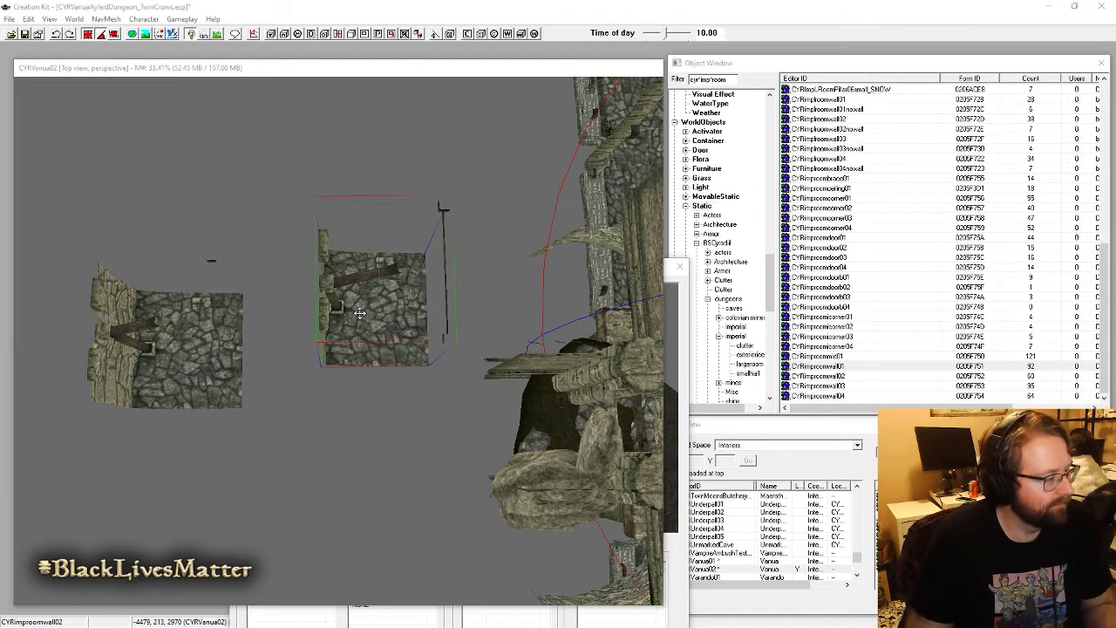
pyautogui.hotkey('ctrl', 'h')
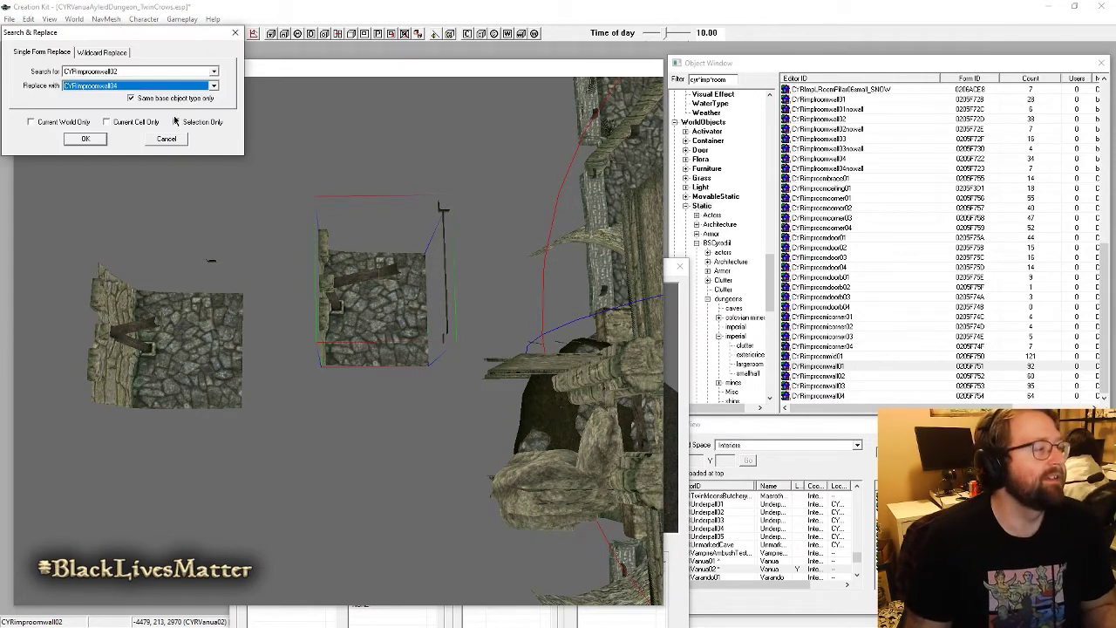
pyautogui.click(177, 121)
pyautogui.press('Return')
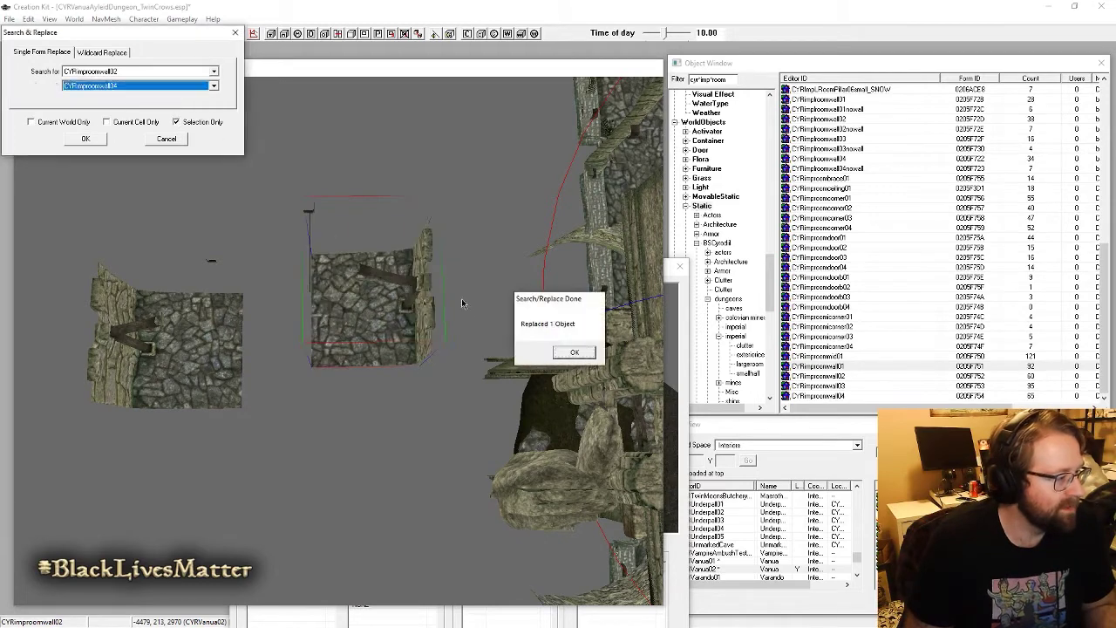
pyautogui.press('Return')
# Step: Move the CYRimproomwall04 copy against CYRimproomwall02 so that their floors join into one corridor section
pyautogui.moveTo(431, 332)
pyautogui.mouseDown(button='middle')
pyautogui.moveTo(415, 343)
pyautogui.moveTo(425, 343)
pyautogui.mouseUp(button='middle')
pyautogui.moveTo(284, 311); pyautogui.dragTo(212, 353)
pyautogui.moveTo(212, 353); pyautogui.dragTo(424, 292, button='middle')
pyautogui.scroll(2, 424, 292)
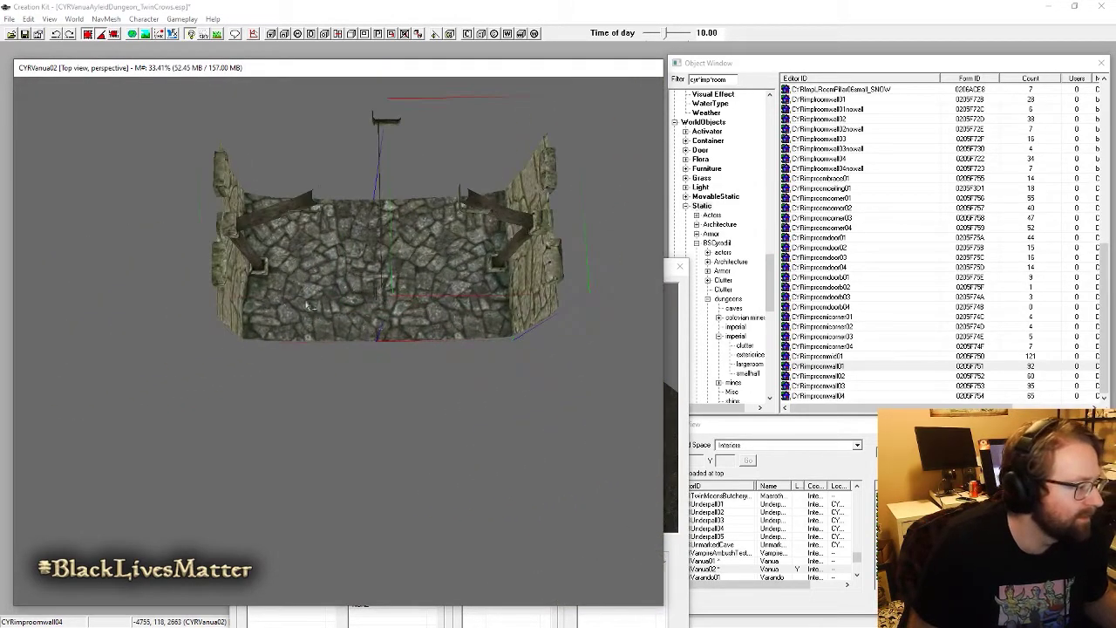
# Step: Select both corridor wall pieces and move them together close to the outer end of the collapsed passage
pyautogui.keyDown('ctrl'); pyautogui.click(307, 300); pyautogui.keyUp('ctrl')
pyautogui.moveTo(307, 300); pyautogui.dragTo(133, 362, button='middle')
pyautogui.moveTo(133, 362); pyautogui.dragTo(319, 317)
pyautogui.keyDown('shift'); pyautogui.moveTo(319, 318); pyautogui.dragTo(405, 181, button='middle'); pyautogui.keyUp('shift')
pyautogui.scroll(2, 330, 300)
pyautogui.scroll(1, 329, 300)
# Step: Try hiding and removing the CYRimpfreewall01 section that juts out beside the passage, and undo the removal
pyautogui.click(392, 234)
pyautogui.press('1')
pyautogui.press('1')
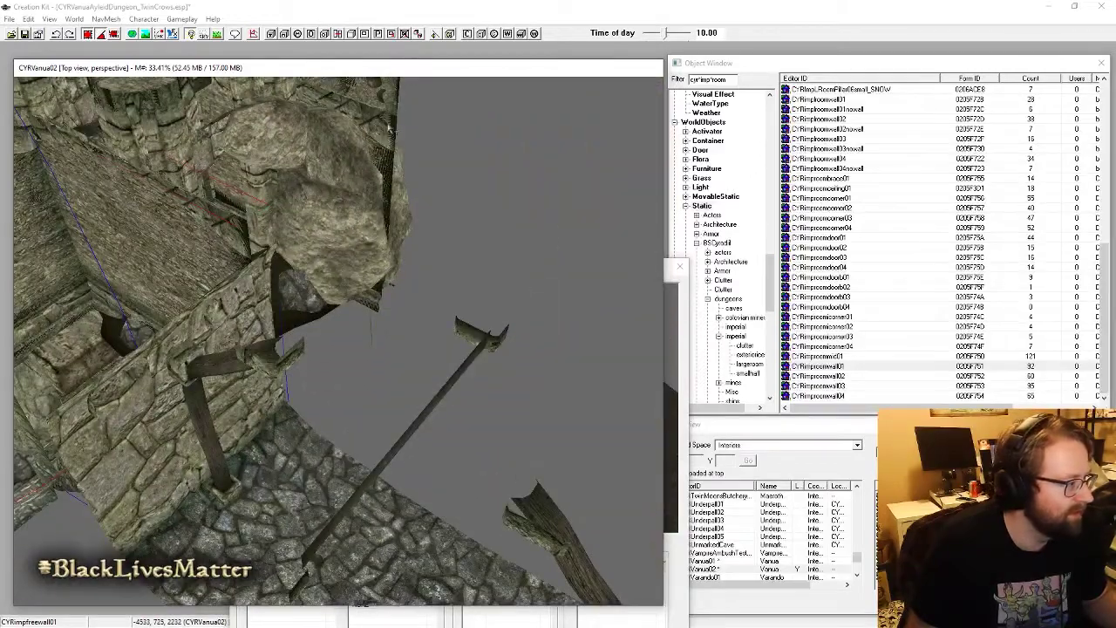
pyautogui.press('F5')
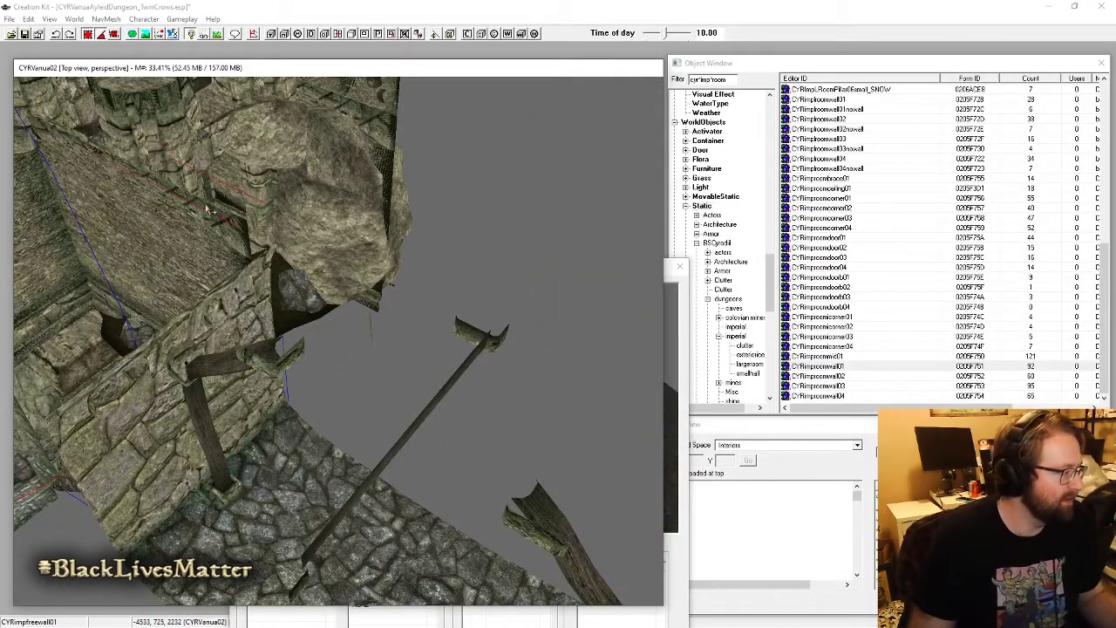
pyautogui.keyDown('shift'); pyautogui.moveTo(210, 210); pyautogui.dragTo(424, 271, button='middle'); pyautogui.keyUp('shift')
pyautogui.keyDown('shift'); pyautogui.moveTo(347, 221); pyautogui.dragTo(352, 293, button='middle'); pyautogui.keyUp('shift')
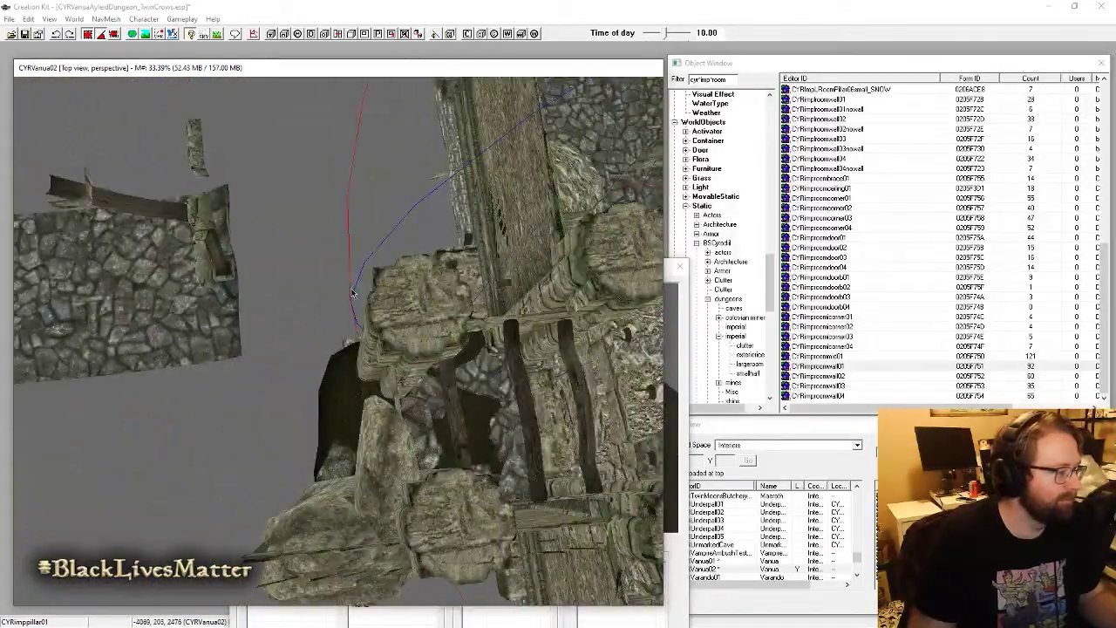
pyautogui.hotkey('ctrl', 'z')
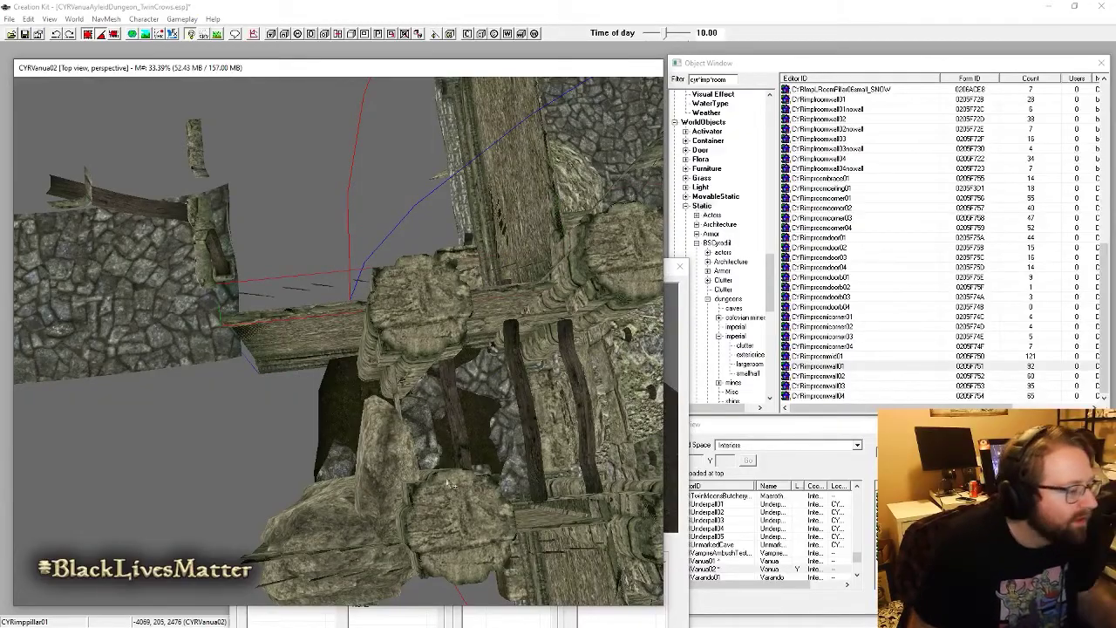
# Step: Remove the two CYRimpfreewall01 sections flanking the outer end of the collapsed passage
pyautogui.keyDown('shift'); pyautogui.moveTo(450, 483); pyautogui.dragTo(427, 428, button='middle'); pyautogui.keyUp('shift')
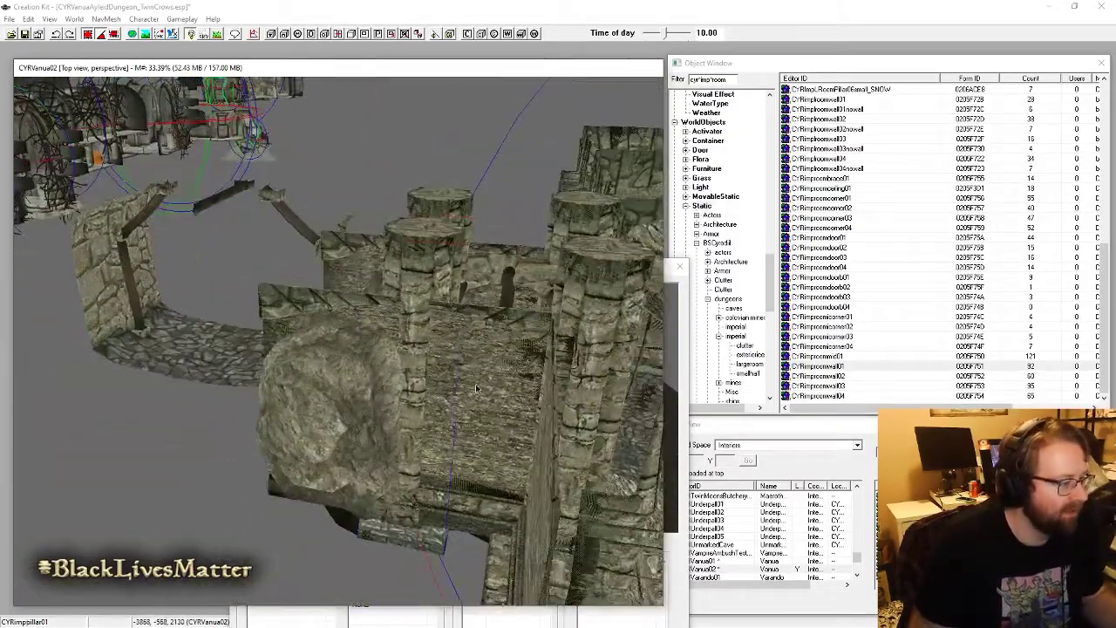
pyautogui.keyDown('shift'); pyautogui.moveTo(476, 388); pyautogui.dragTo(461, 355, button='middle'); pyautogui.keyUp('shift')
pyautogui.scroll(-6, 328, 353)
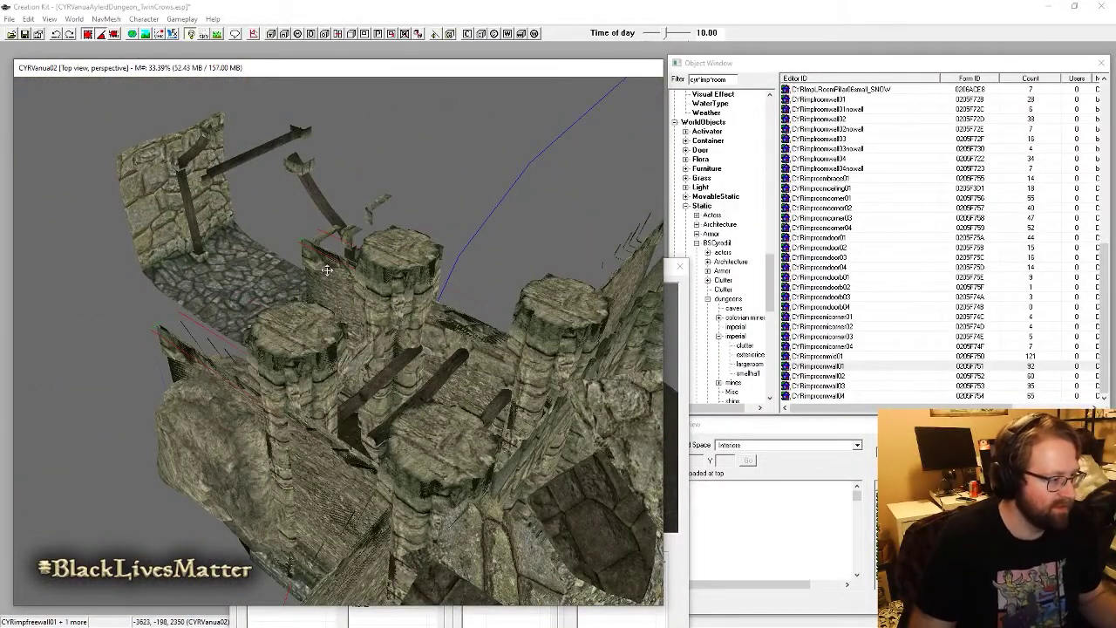
pyautogui.click(388, 284)
# Step: Slide the two joined corridor wall pieces inward until their floor meets the outer end of the collapsed passage
pyautogui.keyDown('shift'); pyautogui.moveTo(388, 283); pyautogui.dragTo(434, 374, button='middle'); pyautogui.keyUp('shift')
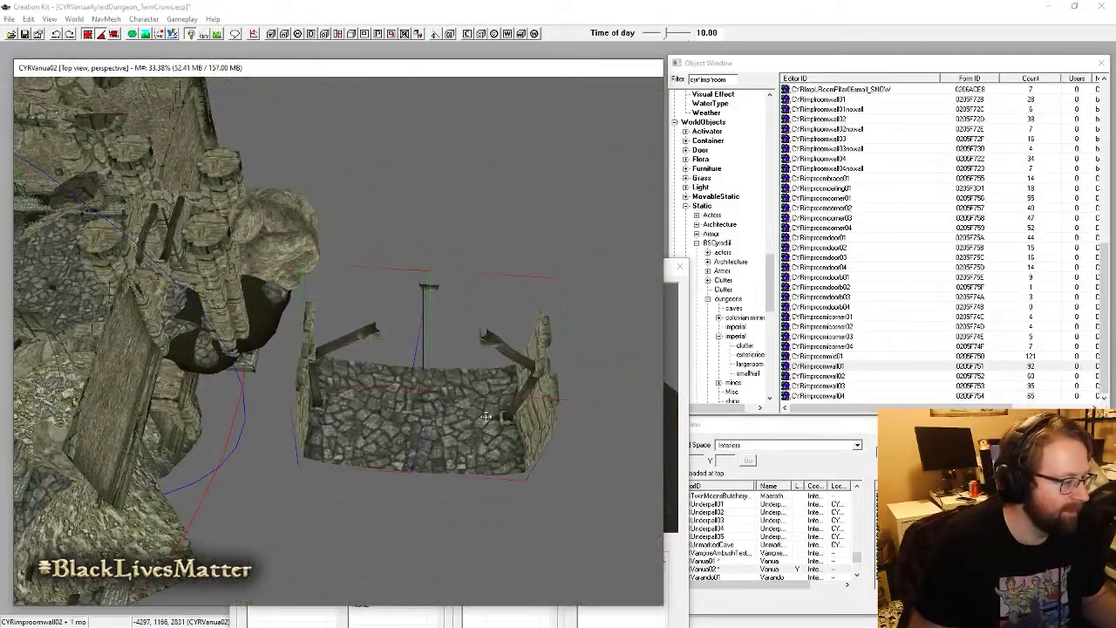
pyautogui.moveTo(486, 417); pyautogui.dragTo(330, 410)
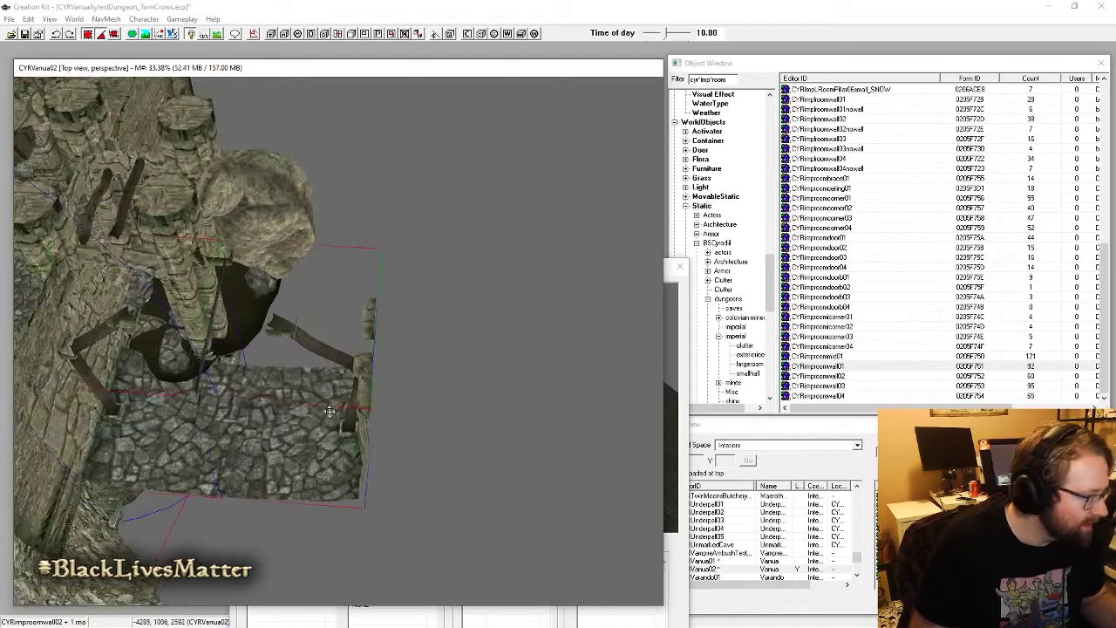
pyautogui.keyDown('shift'); pyautogui.moveTo(330, 411); pyautogui.dragTo(245, 370, button='middle'); pyautogui.keyUp('shift')
pyautogui.moveTo(297, 371); pyautogui.dragTo(429, 323, button='middle')
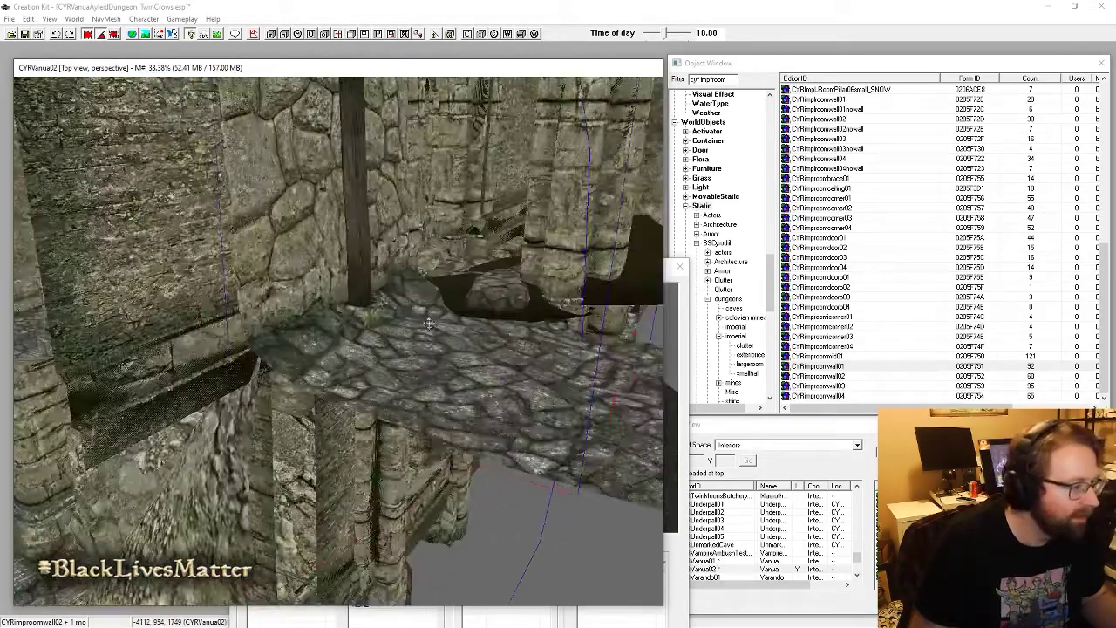
pyautogui.moveTo(495, 398); pyautogui.dragTo(567, 370, button='middle')
pyautogui.moveTo(604, 551); pyautogui.dragTo(594, 581)
pyautogui.moveTo(594, 581); pyautogui.dragTo(362, 414, button='middle')
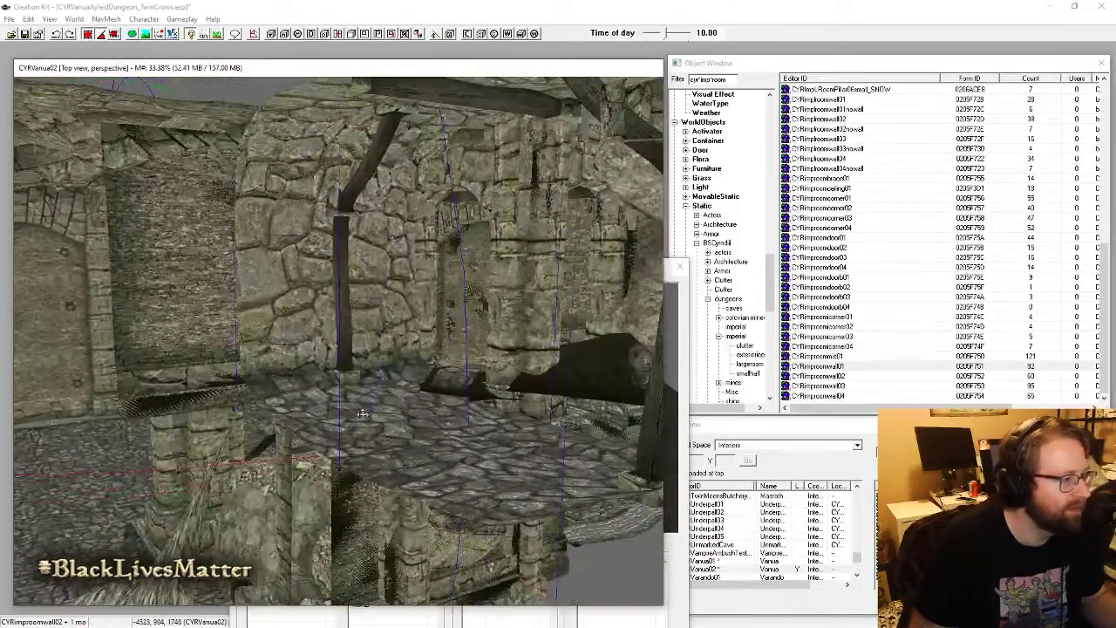
pyautogui.moveTo(565, 426)
pyautogui.mouseDown()
pyautogui.moveTo(563, 463)
pyautogui.moveTo(564, 424)
pyautogui.mouseUp()
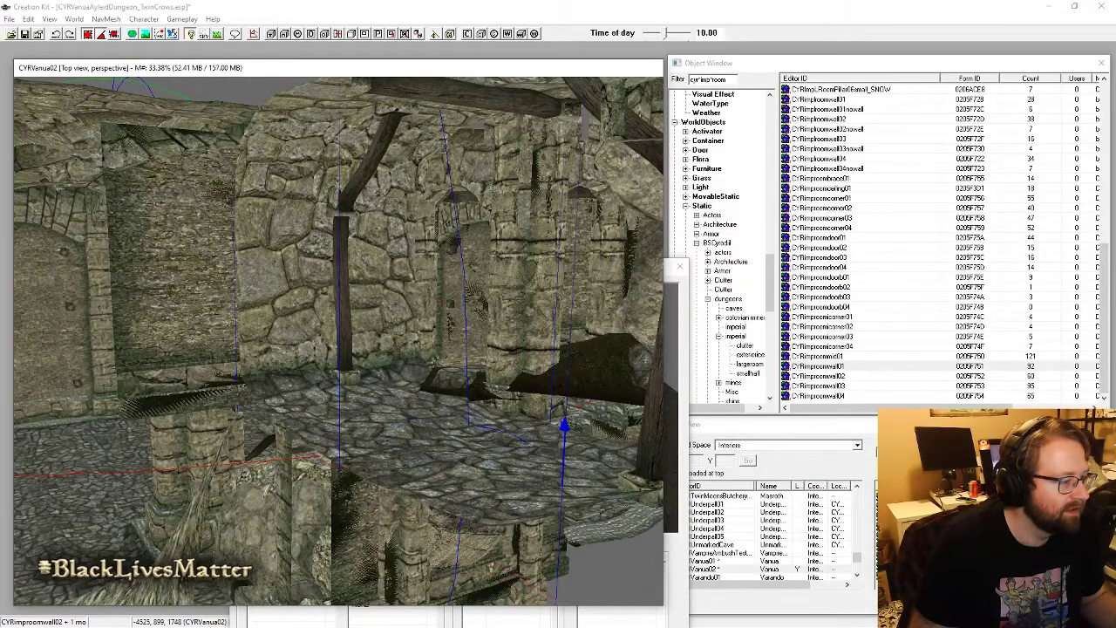
pyautogui.keyDown('shift'); pyautogui.moveTo(461, 435); pyautogui.dragTo(224, 388, button='middle'); pyautogui.keyUp('shift')
# Step: Lengthen the corridor with copies of CYRimproomwall02 and CYRimproomwall04 set alongside the originals, past the boulder
pyautogui.click(422, 467)
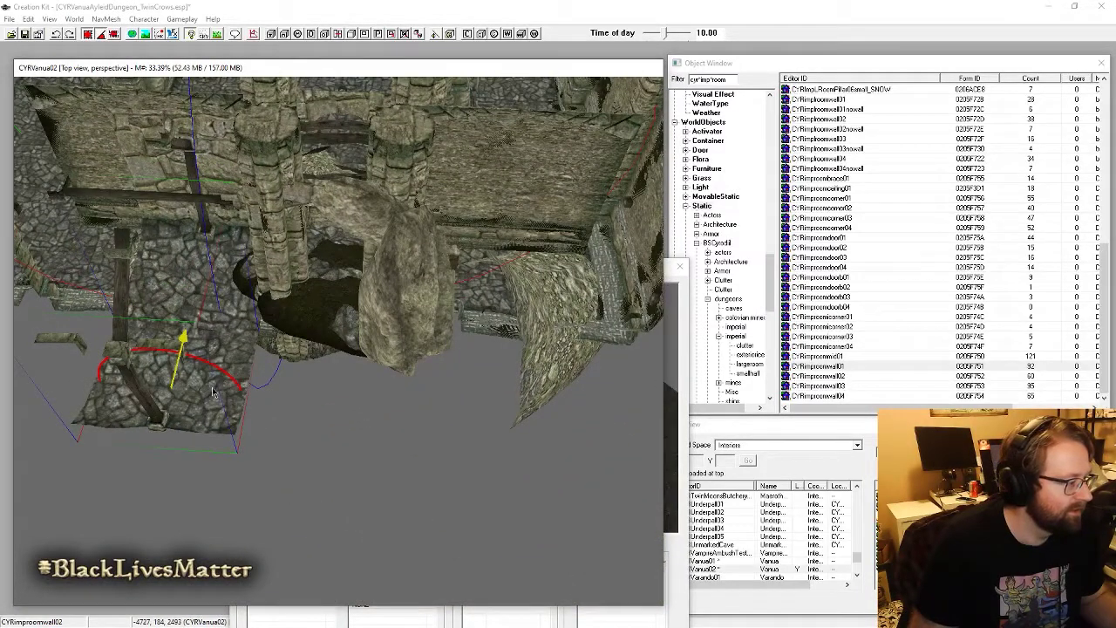
pyautogui.moveTo(214, 393); pyautogui.dragTo(262, 393, button='right')
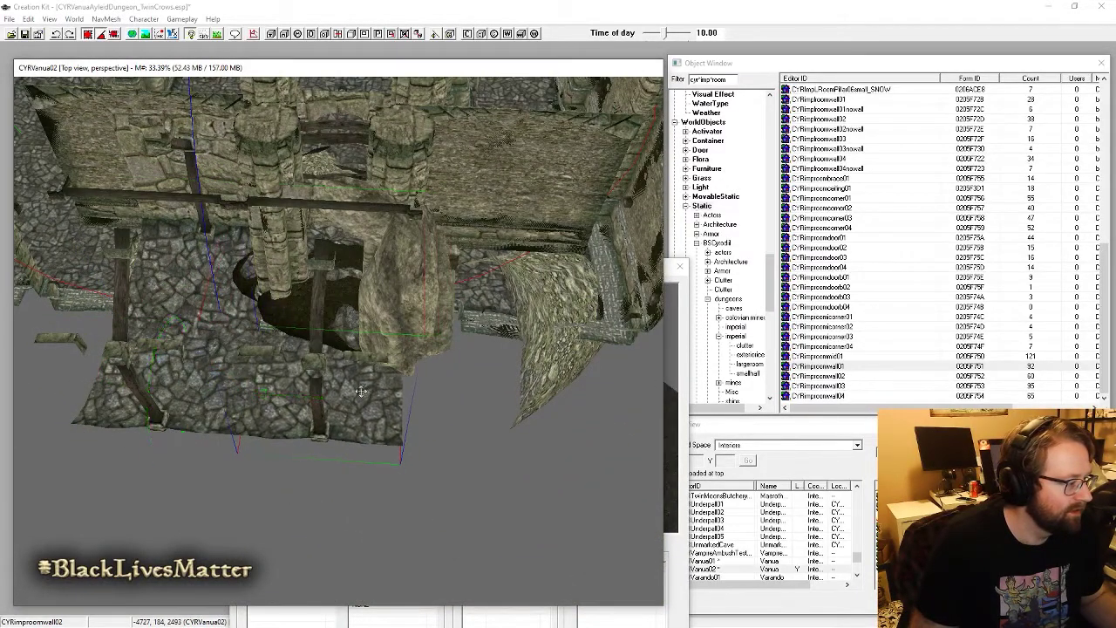
pyautogui.keyDown('shift'); pyautogui.moveTo(360, 392); pyautogui.dragTo(449, 361, button='middle'); pyautogui.keyUp('shift')
pyautogui.scroll(3, 441, 376)
pyautogui.scroll(-4, 448, 360)
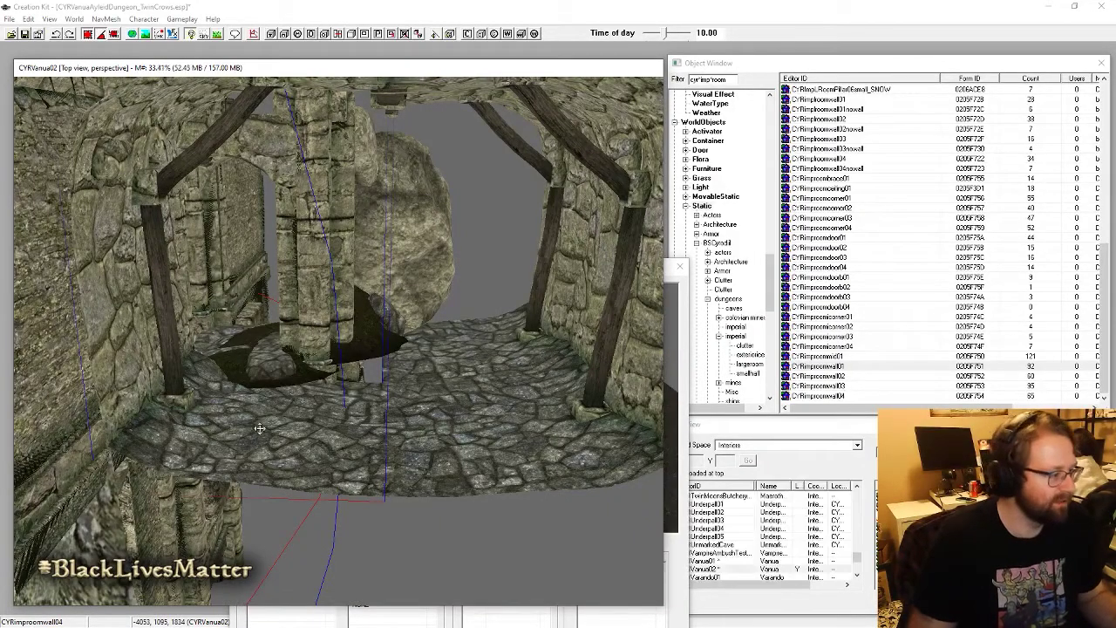
# Step: Replace the selected CYRimproomwall04 piece beside the collapsed passage with CYRimproomdoorb04, limiting the replacement to the selection
pyautogui.keyDown('shift'); pyautogui.moveTo(212, 448); pyautogui.dragTo(235, 410, button='middle'); pyautogui.keyUp('shift')
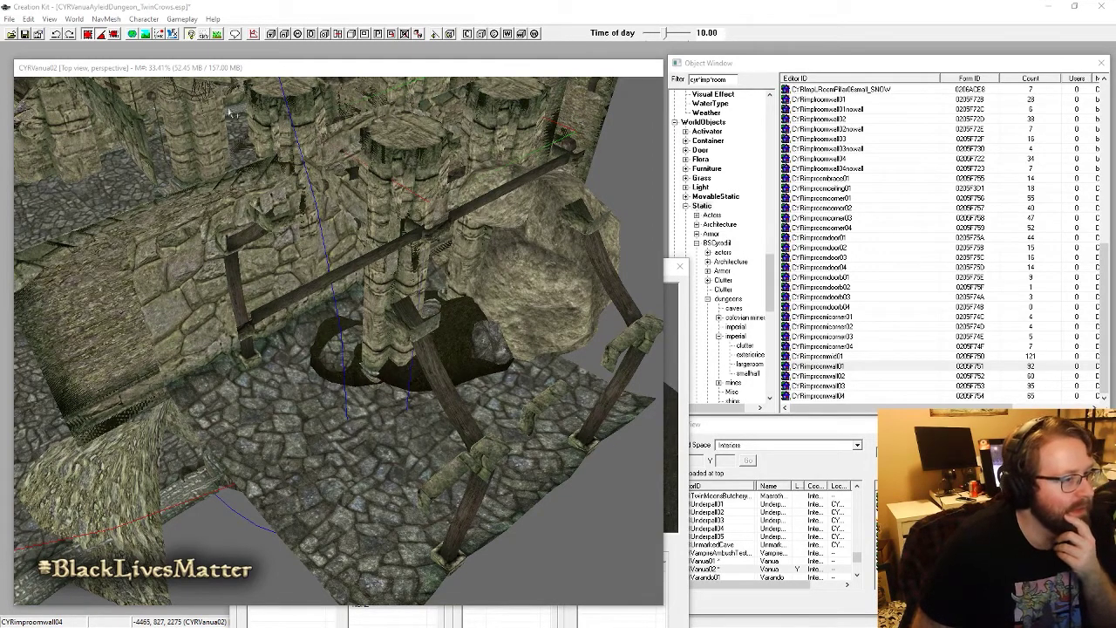
pyautogui.hotkey('ctrl', 'f')
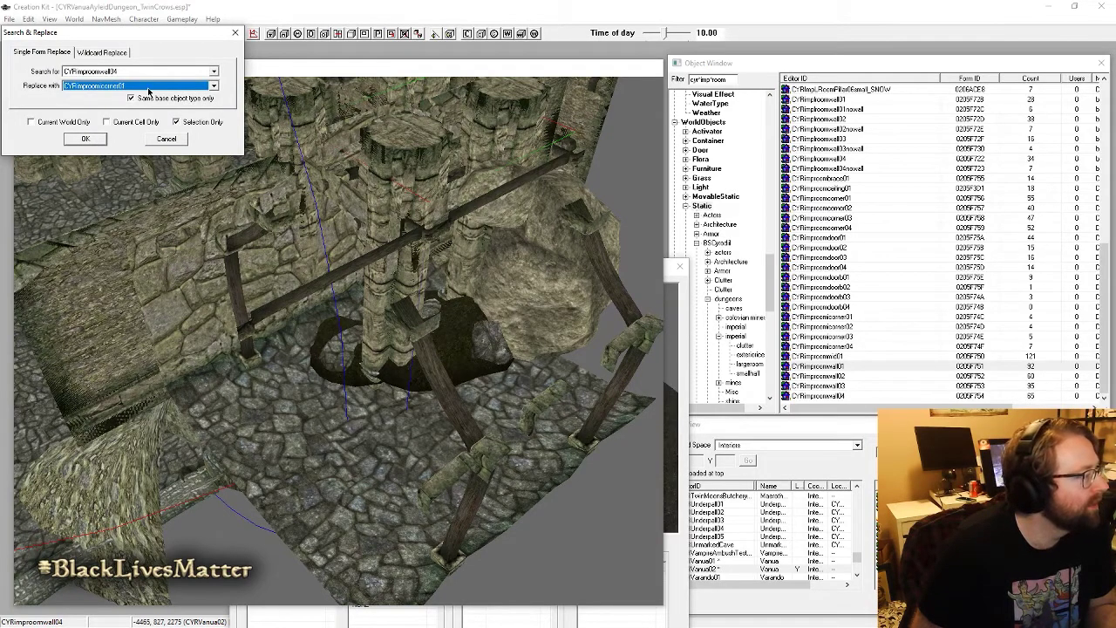
pyautogui.press('Return')
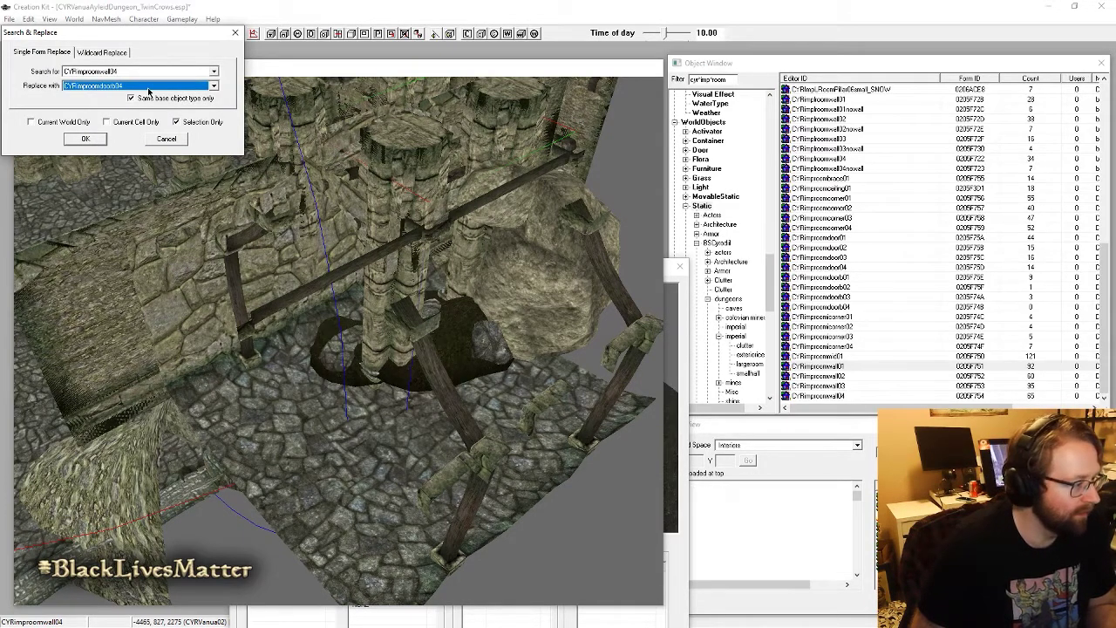
pyautogui.press('Return')
pyautogui.keyDown('shift'); pyautogui.moveTo(149, 92); pyautogui.dragTo(483, 362, button='middle'); pyautogui.keyUp('shift')
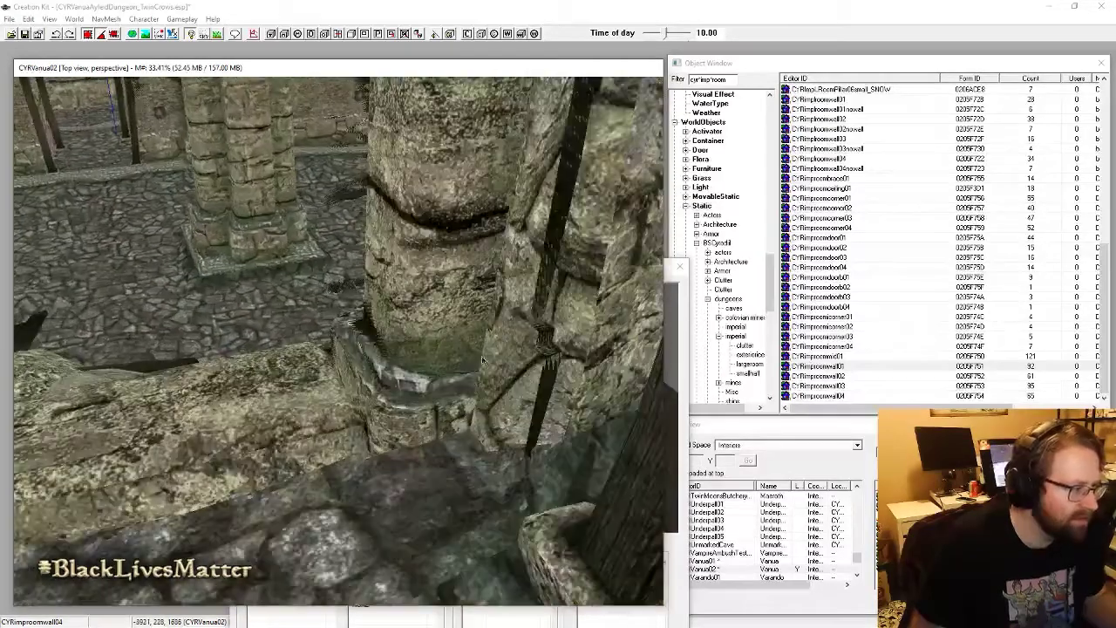
pyautogui.keyDown('shift'); pyautogui.moveTo(540, 320); pyautogui.dragTo(461, 265, button='middle'); pyautogui.keyUp('shift')
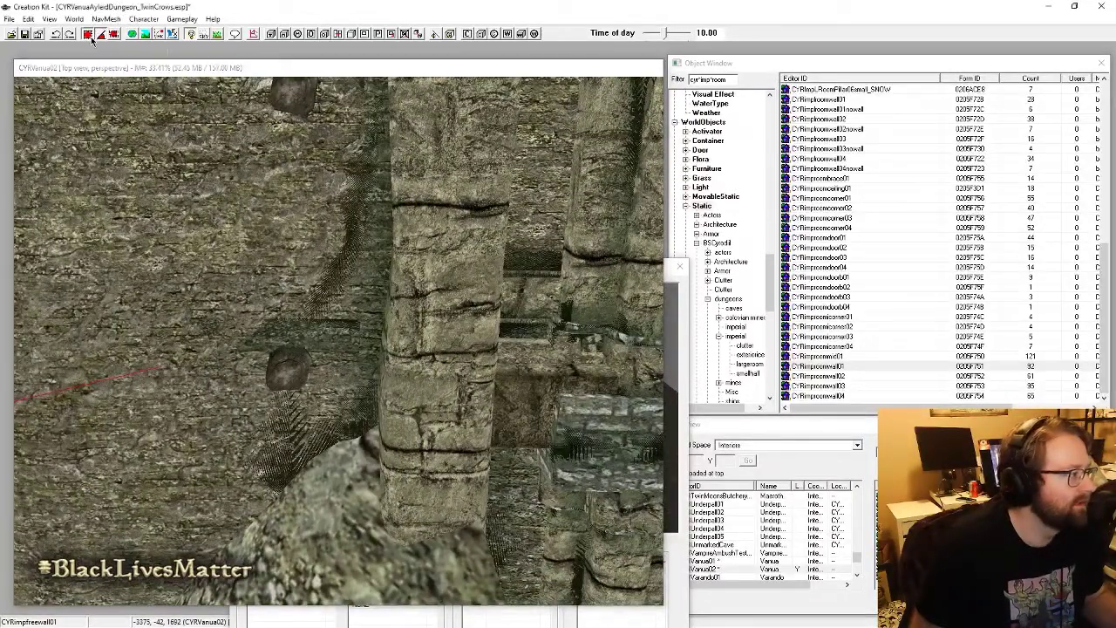
pyautogui.keyDown('shift'); pyautogui.moveTo(540, 230); pyautogui.dragTo(362, 603, button='middle'); pyautogui.keyUp('shift')
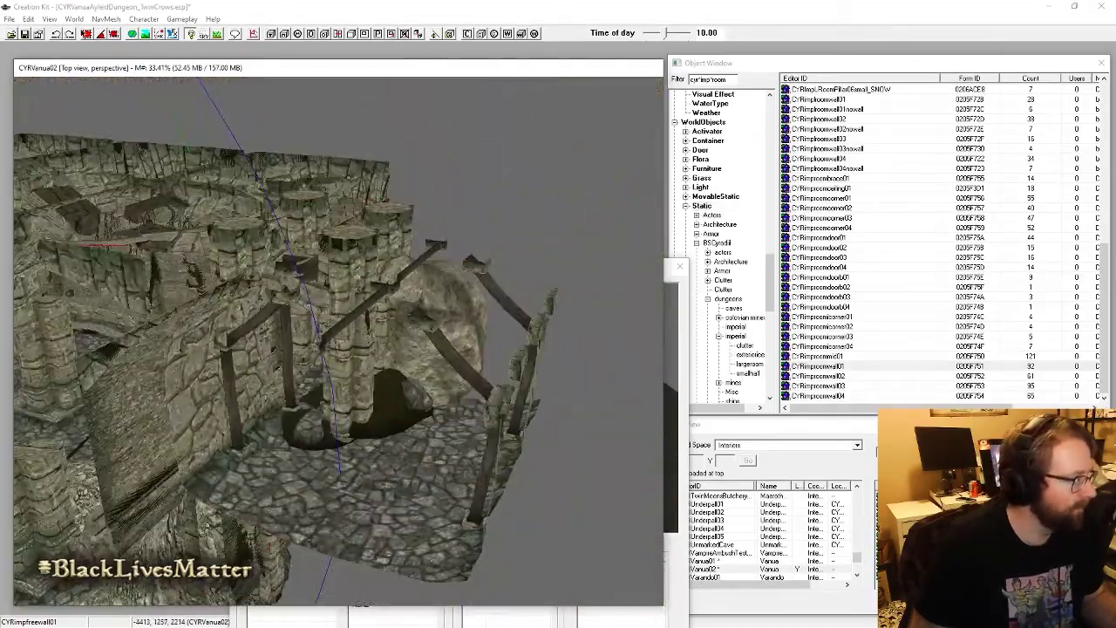
pyautogui.keyDown('shift'); pyautogui.moveTo(148, 160); pyautogui.dragTo(369, 501, button='middle'); pyautogui.keyUp('shift')
pyautogui.press('Delete')
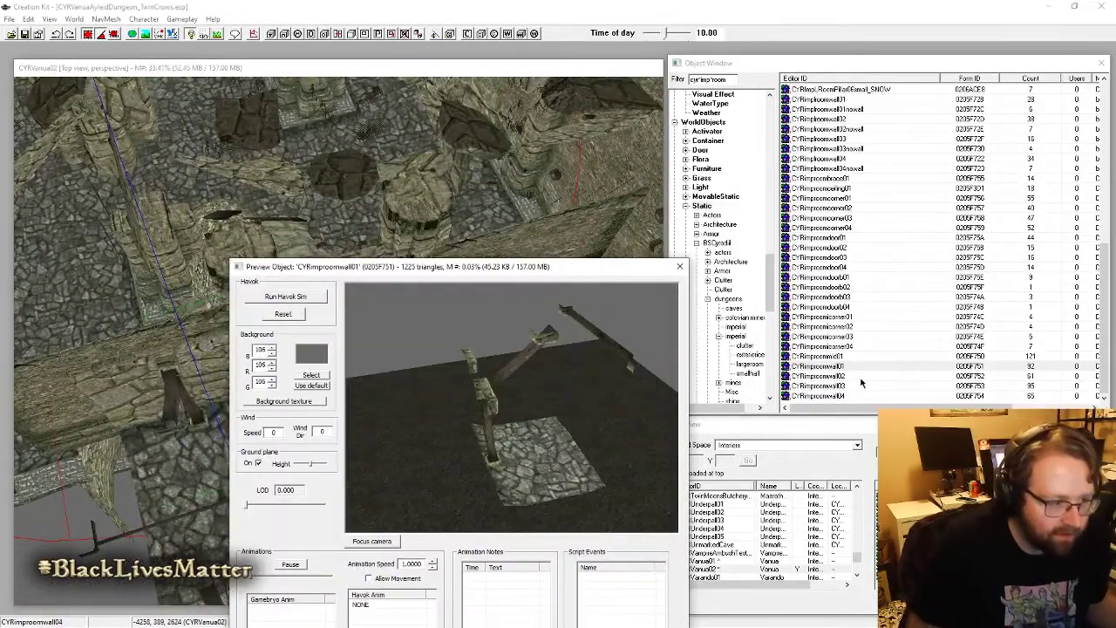
# Step: Preview CYRimproomceiling01 and CYRimproomcorner01, and add CYRimproomcorner01 to the cell near the corridor
pyautogui.click(843, 188)
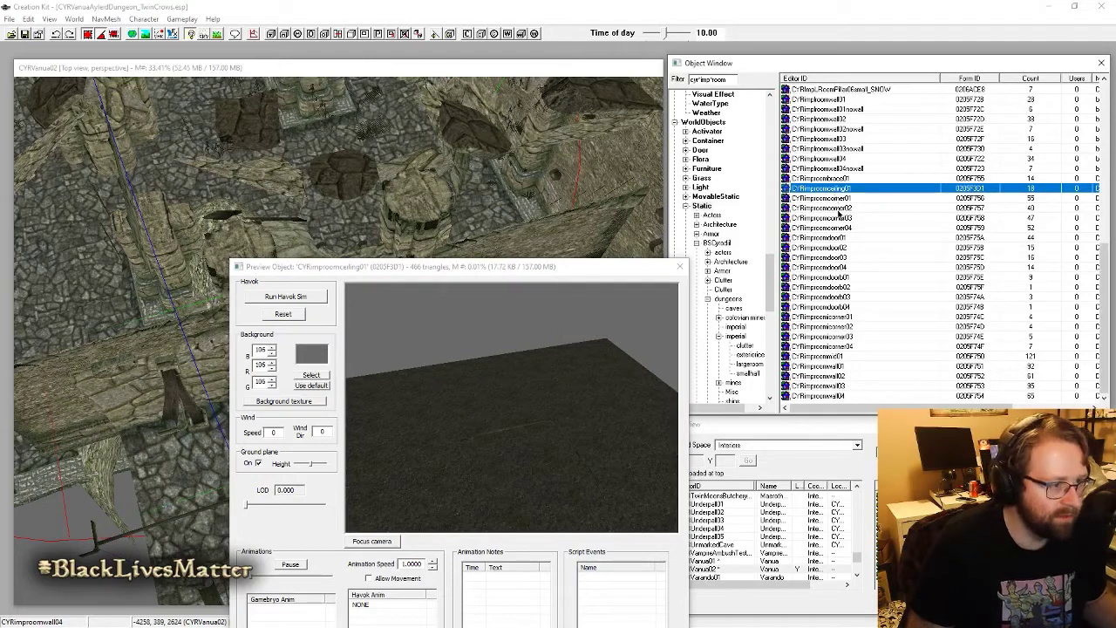
pyautogui.click(843, 199)
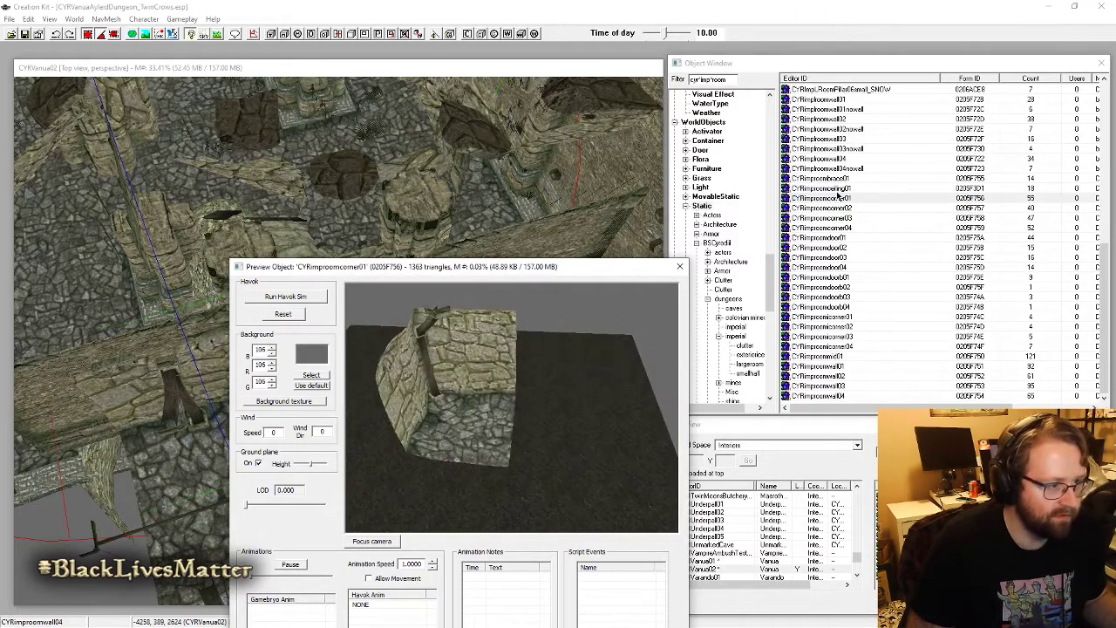
pyautogui.moveTo(839, 198); pyautogui.dragTo(691, 296)
pyautogui.moveTo(174, 548); pyautogui.dragTo(169, 554)
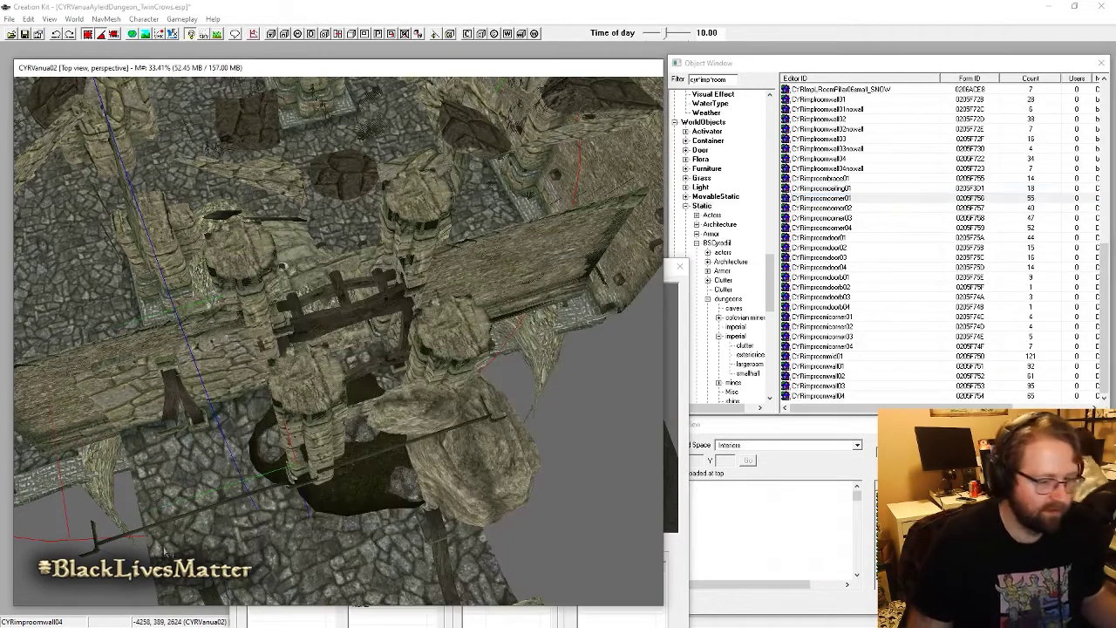
# Step: Fit the CYRimproomcorner01 piece onto the corridor's outer corner so its floor and wall continue the existing wall line
pyautogui.scroll(-3, 168, 551)
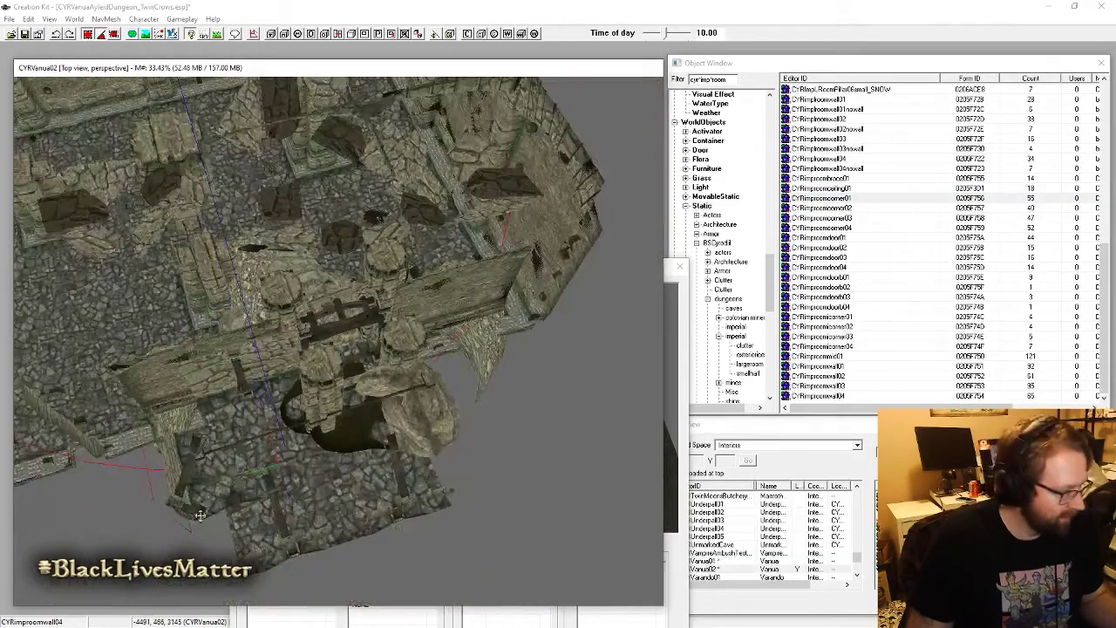
pyautogui.moveTo(191, 497); pyautogui.dragTo(209, 519)
pyautogui.moveTo(210, 519); pyautogui.dragTo(270, 401, button='middle')
pyautogui.scroll(3, 339, 282)
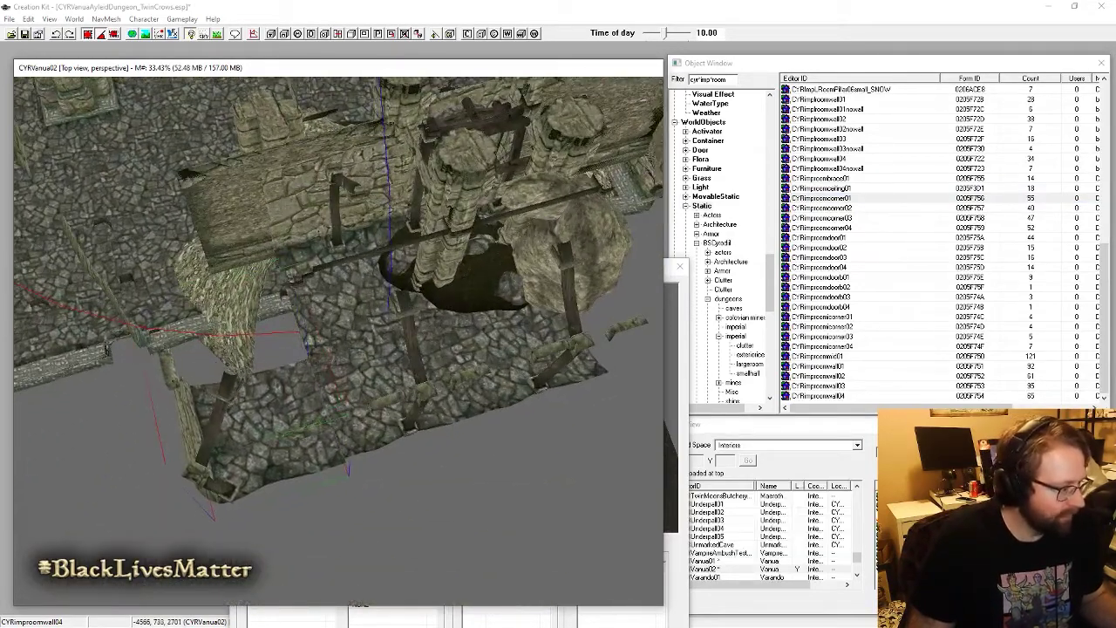
pyautogui.moveTo(210, 459); pyautogui.dragTo(214, 456)
# Step: Copy the corner piece to the corridor's opposite end, replace it with CYRimproomcorner02, and align it with the outer wall
pyautogui.keyDown('shift'); pyautogui.moveTo(253, 419); pyautogui.dragTo(420, 409, button='middle'); pyautogui.keyUp('shift')
pyautogui.hotkey('ctrl', 's')
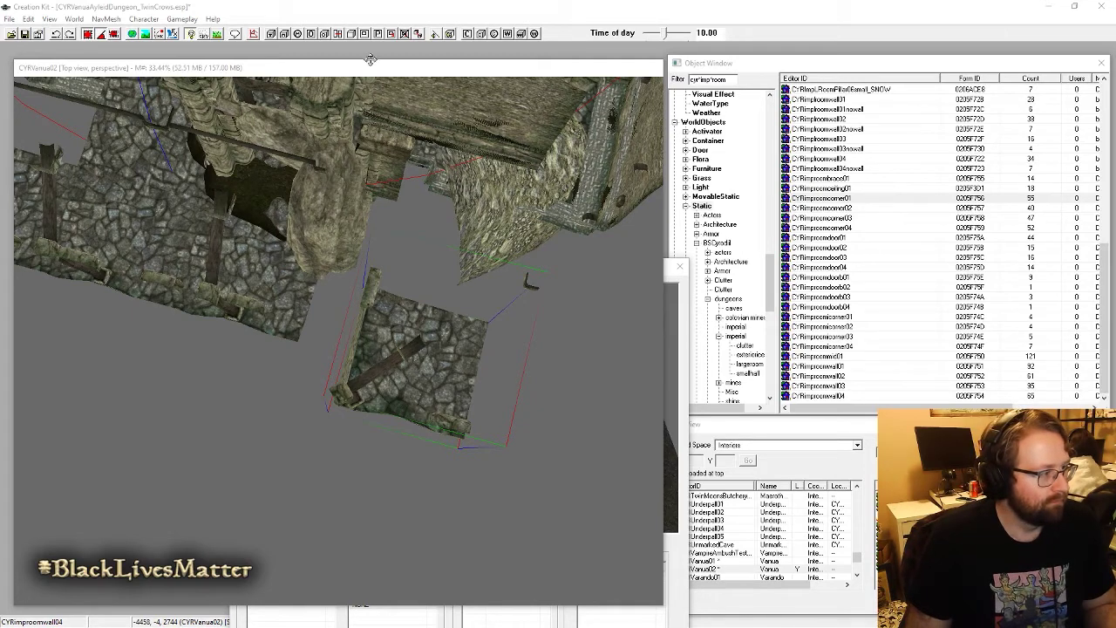
pyautogui.hotkey('ctrl', 'f')
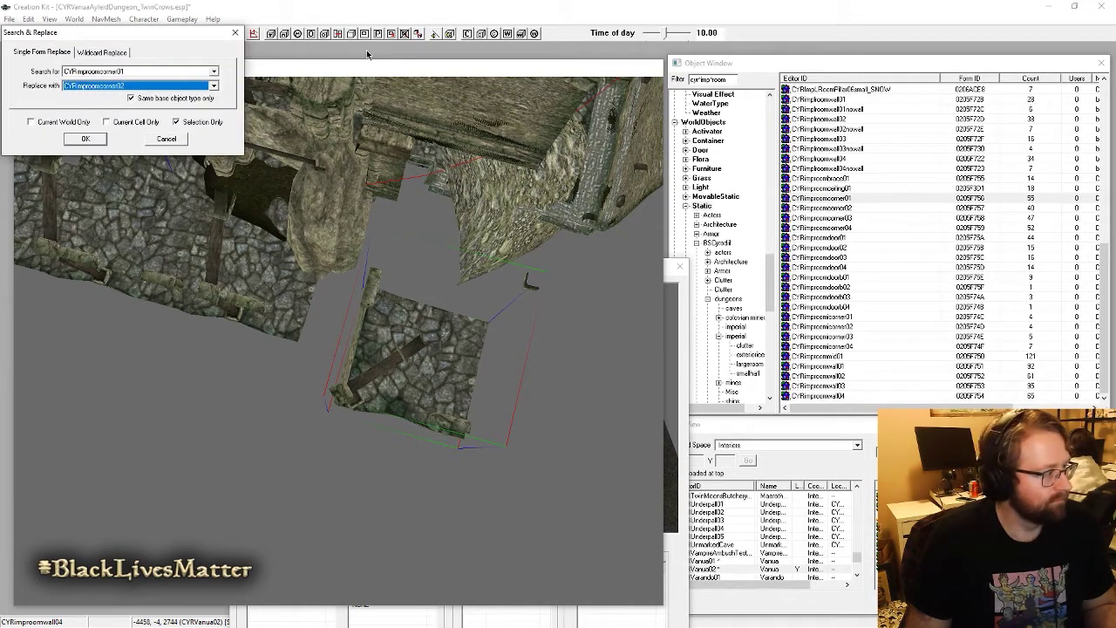
pyautogui.press('Return')
pyautogui.press('Return')
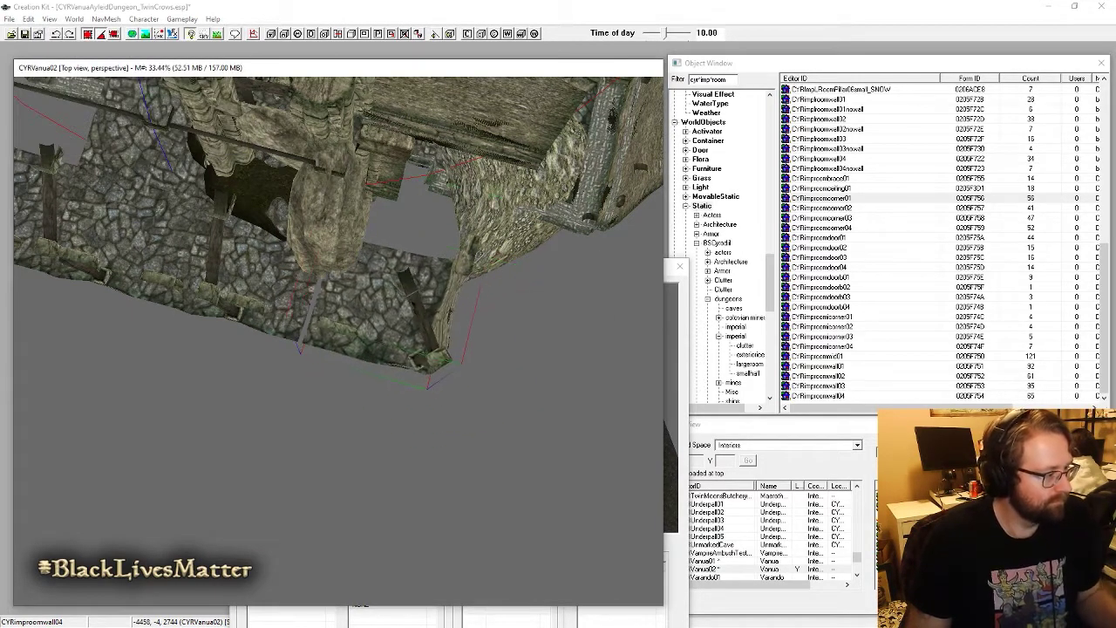
pyautogui.press('z')
pyautogui.press('x')
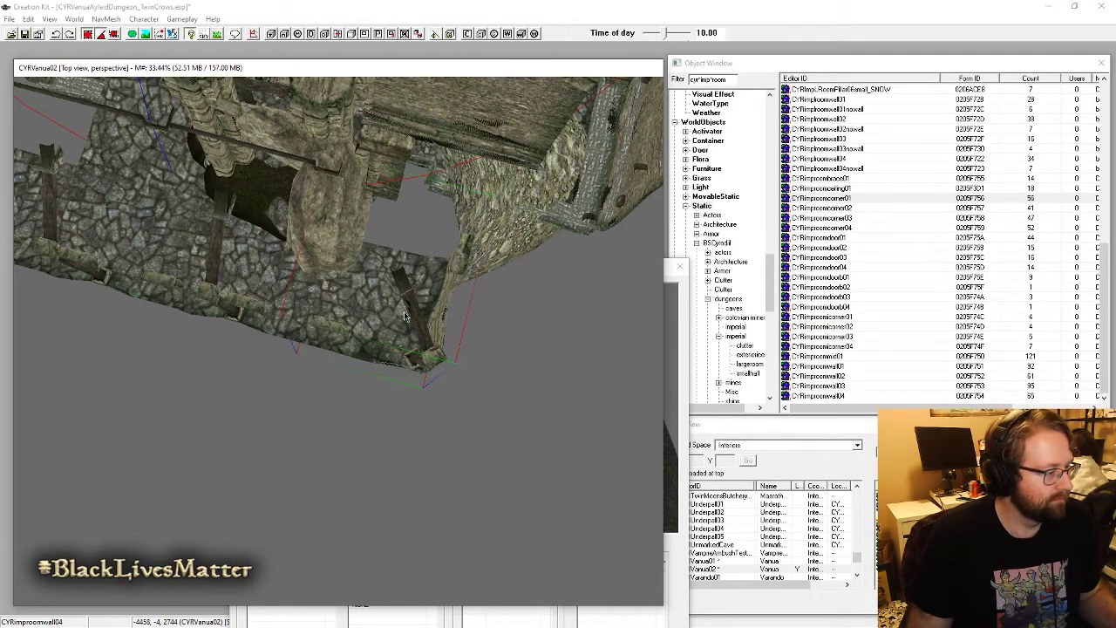
# Step: Duplicate the CYRimproomcorner02 piece just outside the corridor and replace the copy with CYRimproomcorner03
pyautogui.moveTo(394, 329); pyautogui.dragTo(457, 392, button='middle')
pyautogui.scroll(-2, 498, 458)
pyautogui.moveTo(384, 480); pyautogui.dragTo(433, 542)
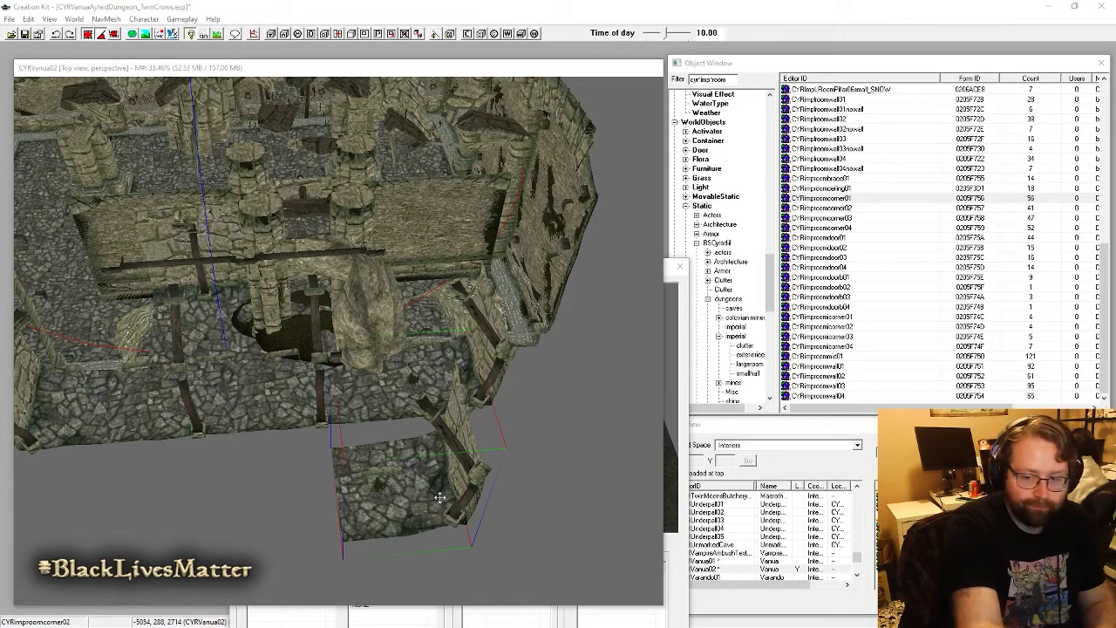
pyautogui.hotkey('ctrl', 'f')
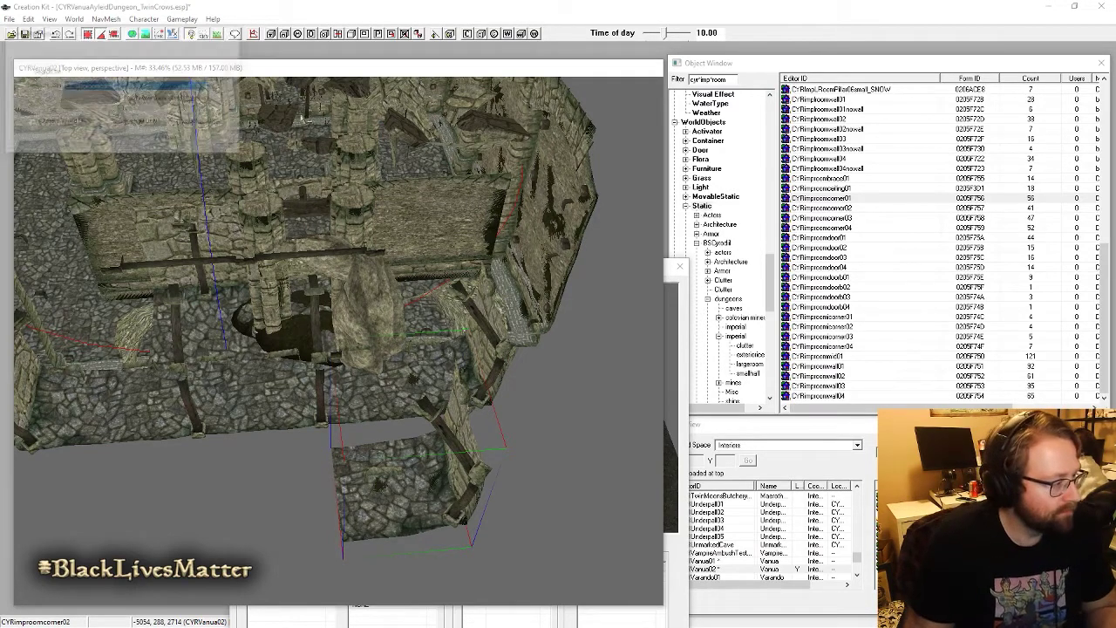
pyautogui.press('Return')
pyautogui.press('Return')
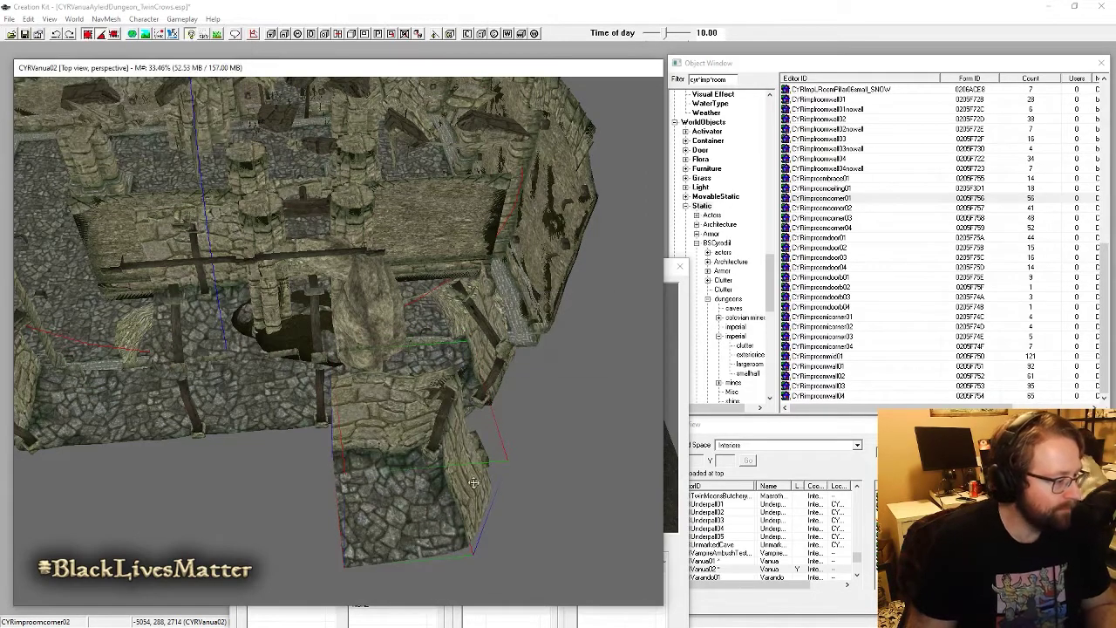
# Step: Move CYRimproomcorner03 into the inner corner behind the boulder so it joins the neighbouring corner's wall and floor
pyautogui.keyDown('shift'); pyautogui.moveTo(444, 535); pyautogui.dragTo(436, 577, button='middle'); pyautogui.keyUp('shift')
pyautogui.moveTo(420, 537); pyautogui.dragTo(506, 349)
pyautogui.moveTo(506, 349); pyautogui.dragTo(445, 349, button='middle')
pyautogui.scroll(2, 261, 462)
pyautogui.scroll(-2, 262, 463)
pyautogui.moveTo(445, 349); pyautogui.dragTo(385, 345)
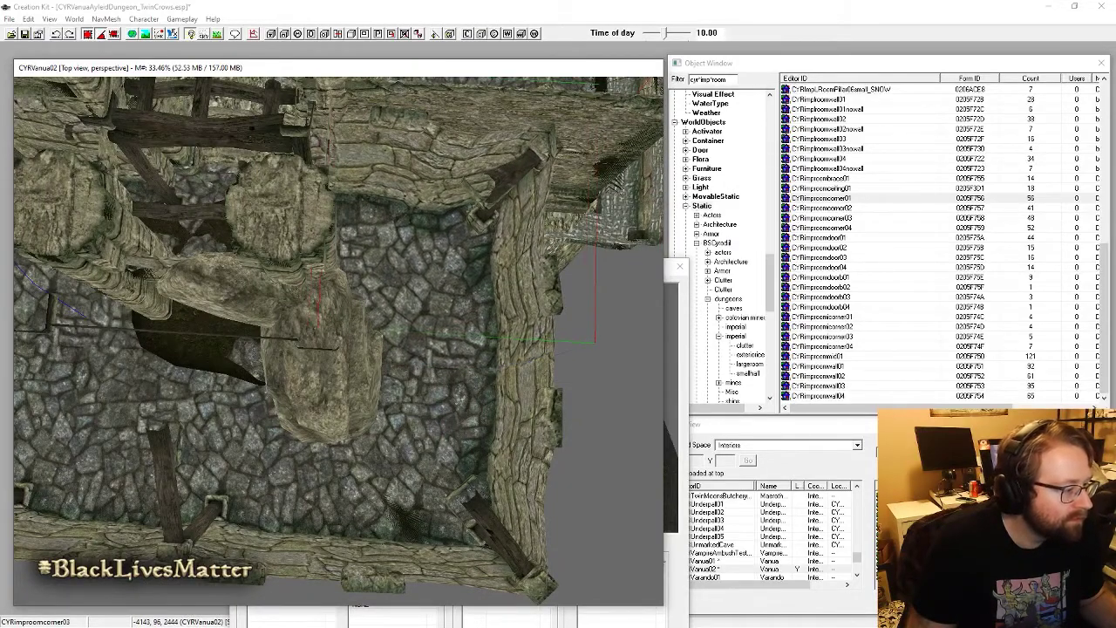
# Step: Copy CYRimproomcorner03 to the opposite inner end of the corridor, replace it with CYRimproomcorner04, and fit it into the gap
pyautogui.scroll(-2, 462, 294)
pyautogui.keyDown('shift'); pyautogui.moveTo(428, 312); pyautogui.dragTo(392, 314, button='middle'); pyautogui.keyUp('shift')
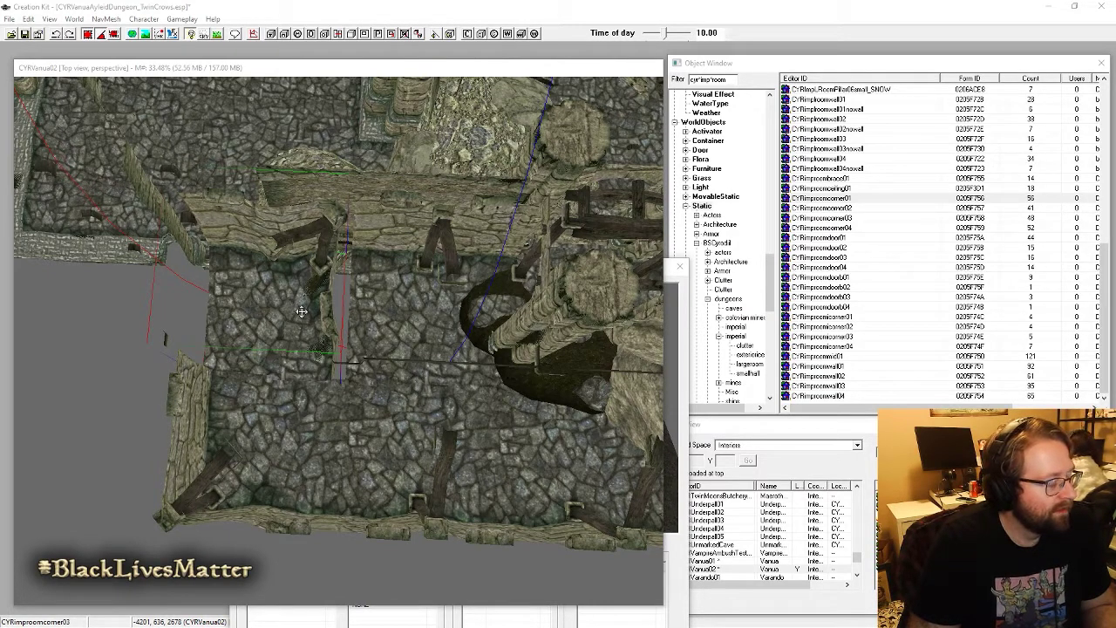
pyautogui.hotkey('ctrl', 'f')
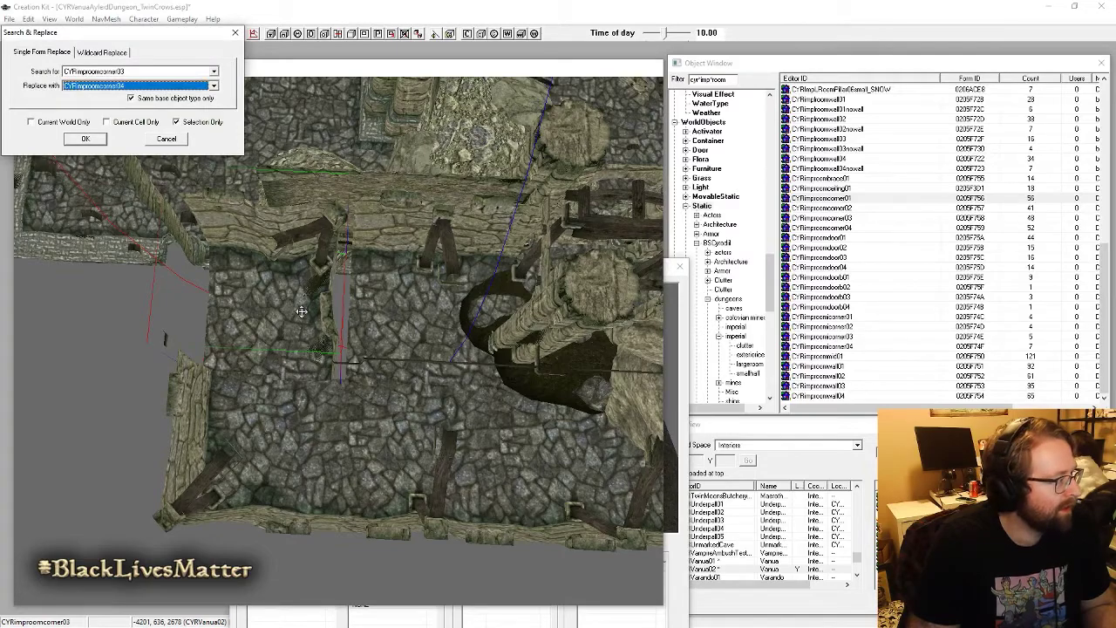
pyautogui.press('Return')
pyautogui.press('Return')
pyautogui.scroll(3, 302, 311)
pyautogui.moveTo(301, 311)
pyautogui.mouseDown()
pyautogui.moveTo(285, 309)
pyautogui.moveTo(295, 318)
pyautogui.mouseUp()
pyautogui.keyDown('shift'); pyautogui.moveTo(386, 412); pyautogui.dragTo(297, 347, button='middle'); pyautogui.keyUp('shift')
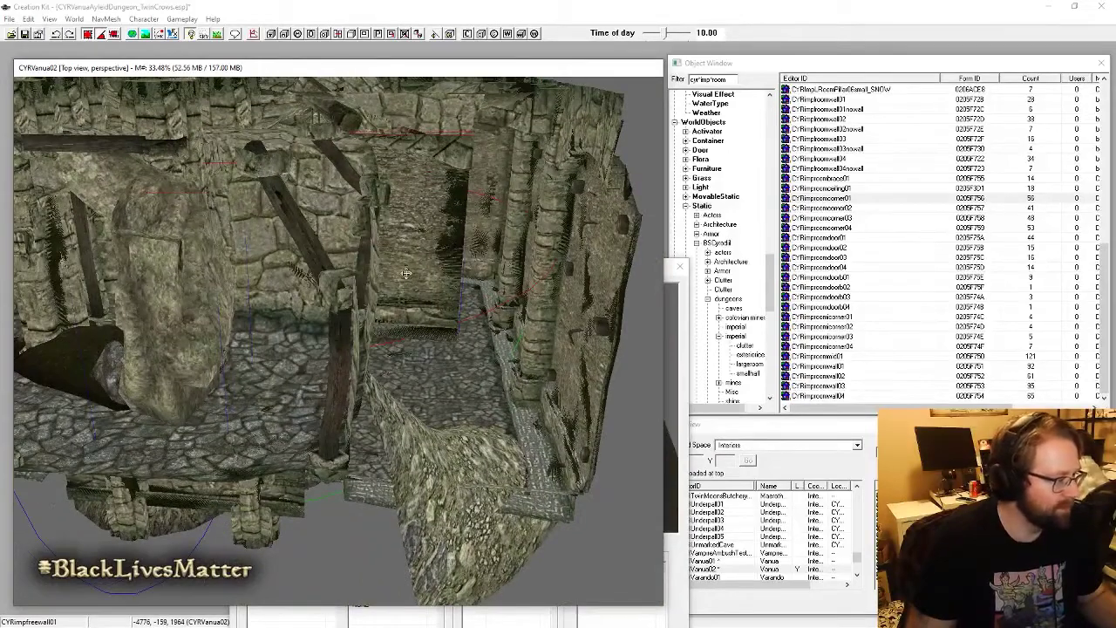
# Step: Check the view through the passage from both sides and remove the selected CYRimphall4way01 piece
pyautogui.keyDown('shift'); pyautogui.moveTo(178, 336); pyautogui.dragTo(307, 319, button='middle'); pyautogui.keyUp('shift')
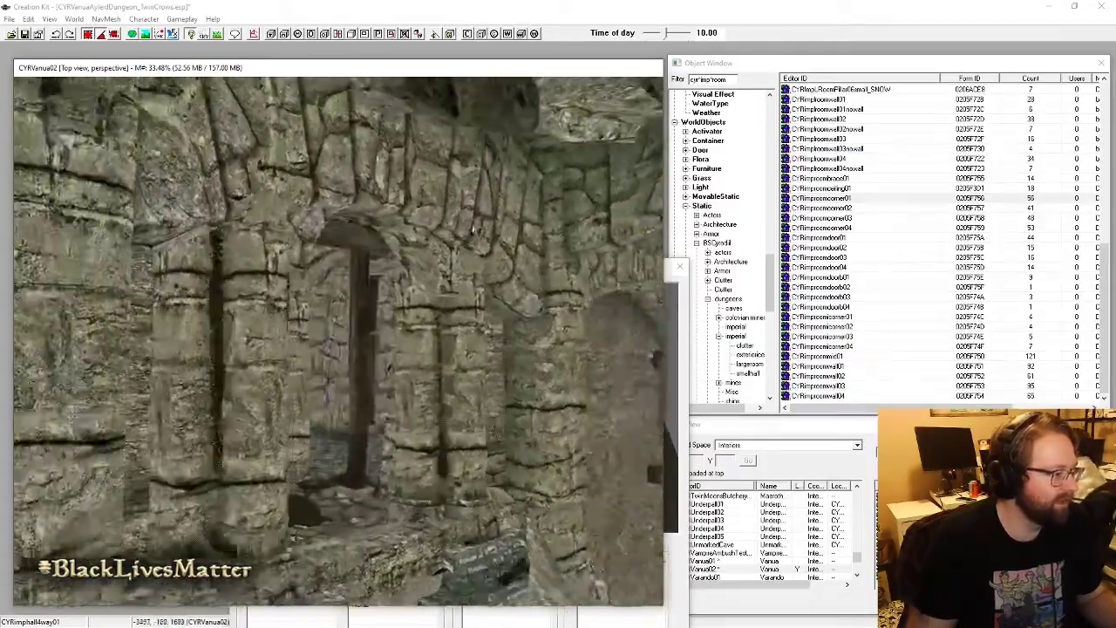
pyautogui.keyDown('shift'); pyautogui.moveTo(473, 229); pyautogui.dragTo(425, 213, button='middle'); pyautogui.keyUp('shift')
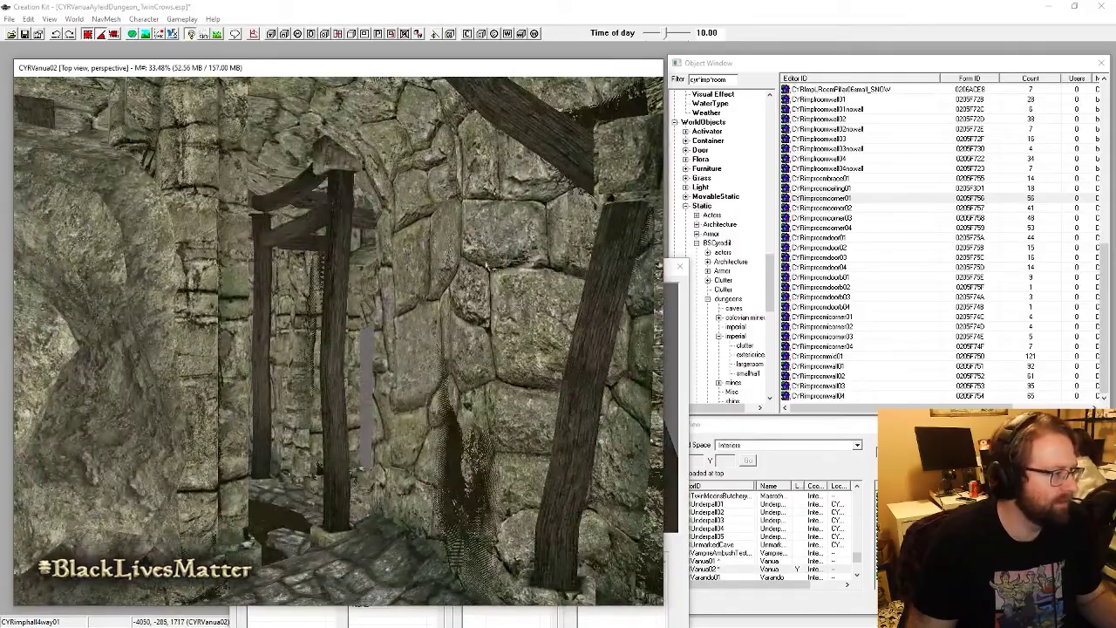
pyautogui.keyDown('shift'); pyautogui.moveTo(488, 267); pyautogui.dragTo(528, 317, button='middle'); pyautogui.keyUp('shift')
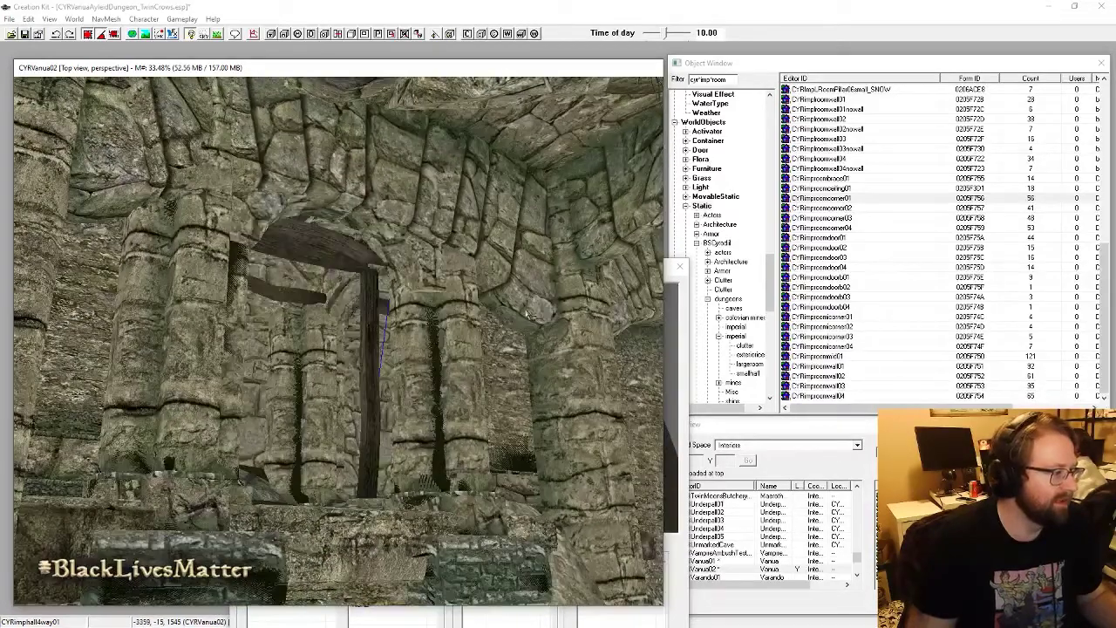
pyautogui.press('Delete')
# Step: Filter the object list to cyr*imp*block and preview the imperial block pieces with the preview's ground plane turned off
pyautogui.moveTo(714, 79); pyautogui.dragTo(746, 79)
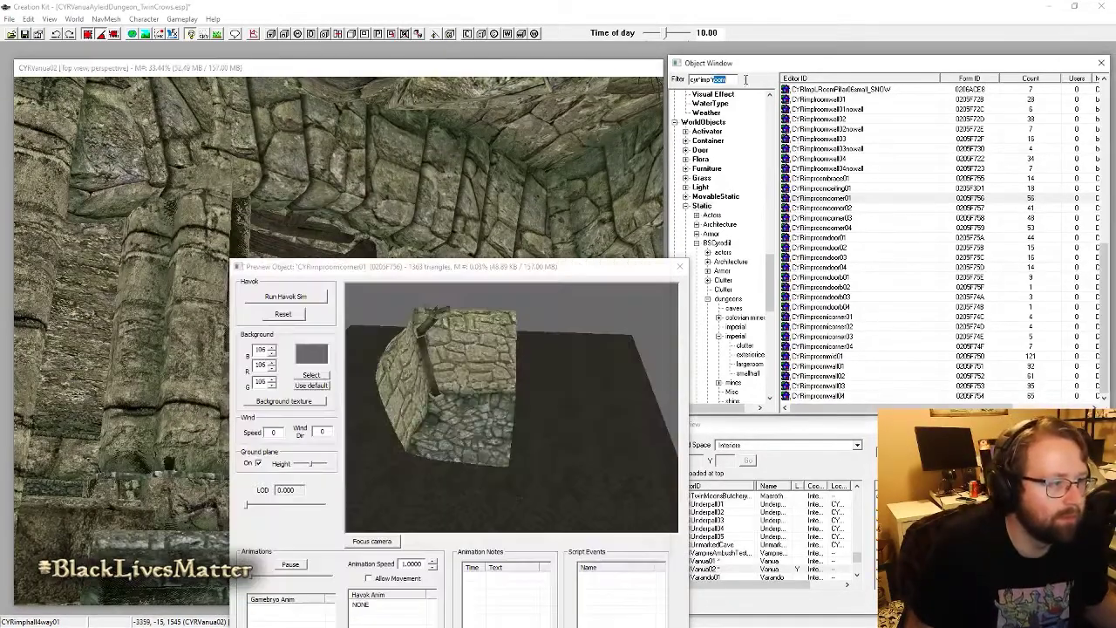
pyautogui.write('block')
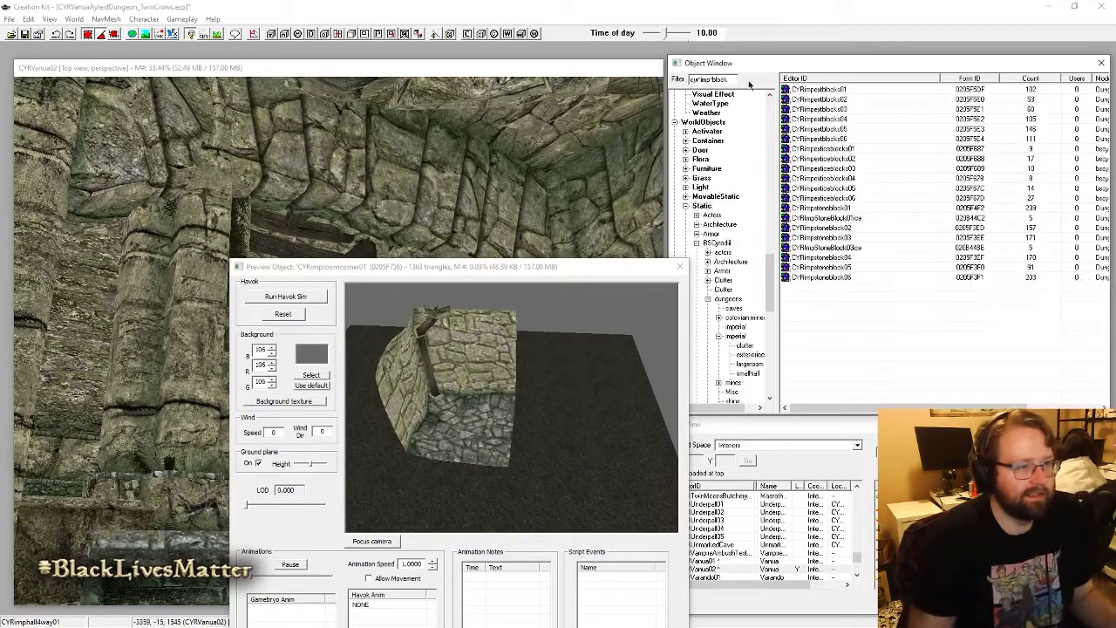
pyautogui.click(828, 149)
pyautogui.click(428, 525)
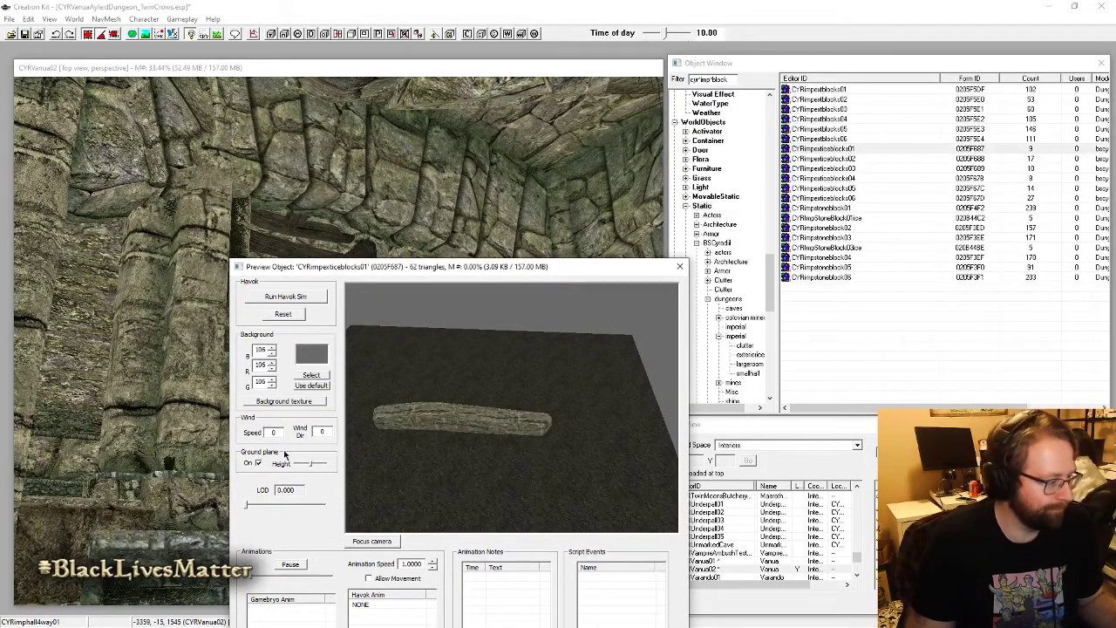
pyautogui.click(258, 464)
pyautogui.click(828, 237)
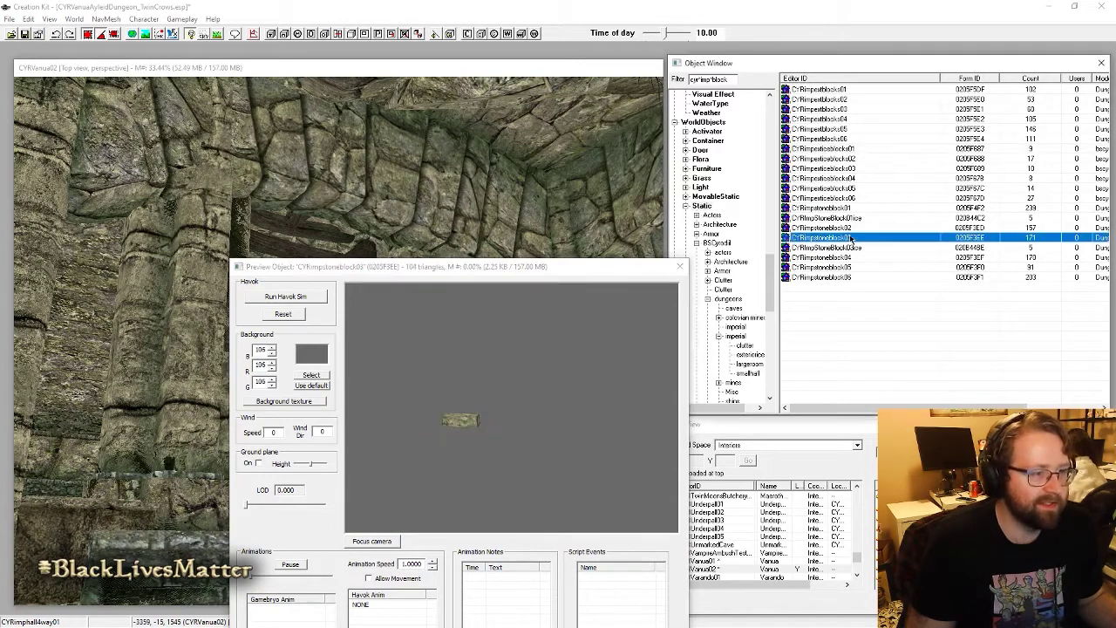
pyautogui.click(266, 501)
pyautogui.click(840, 232)
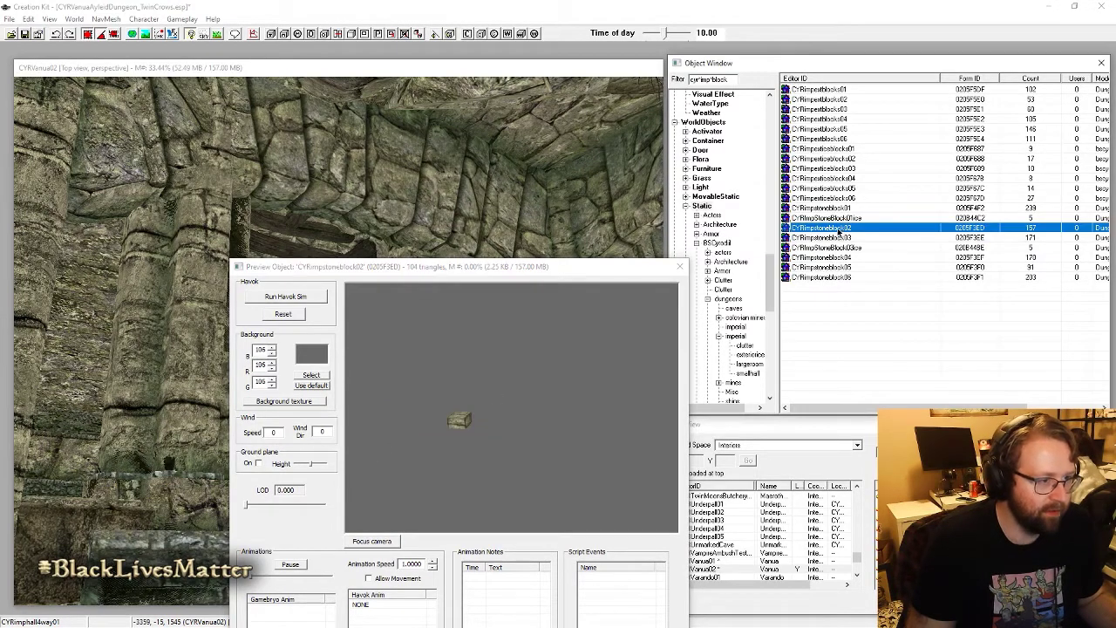
pyautogui.click(848, 210)
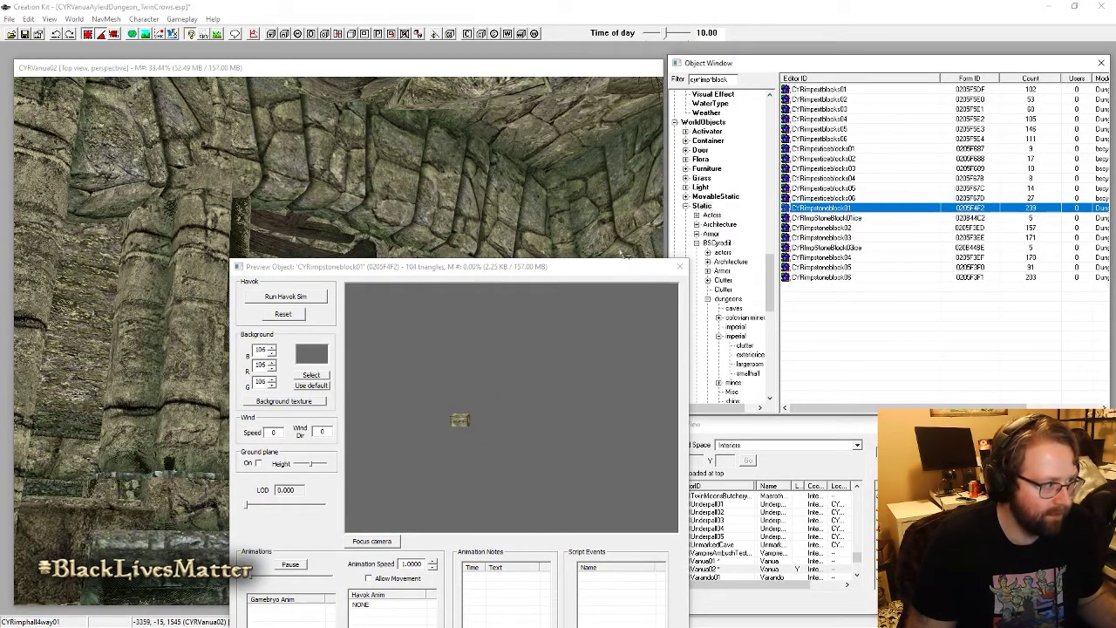
# Step: Nudge the selected piece above the timber-framed passage and examine how the ceiling and beams meet there
pyautogui.click(394, 247)
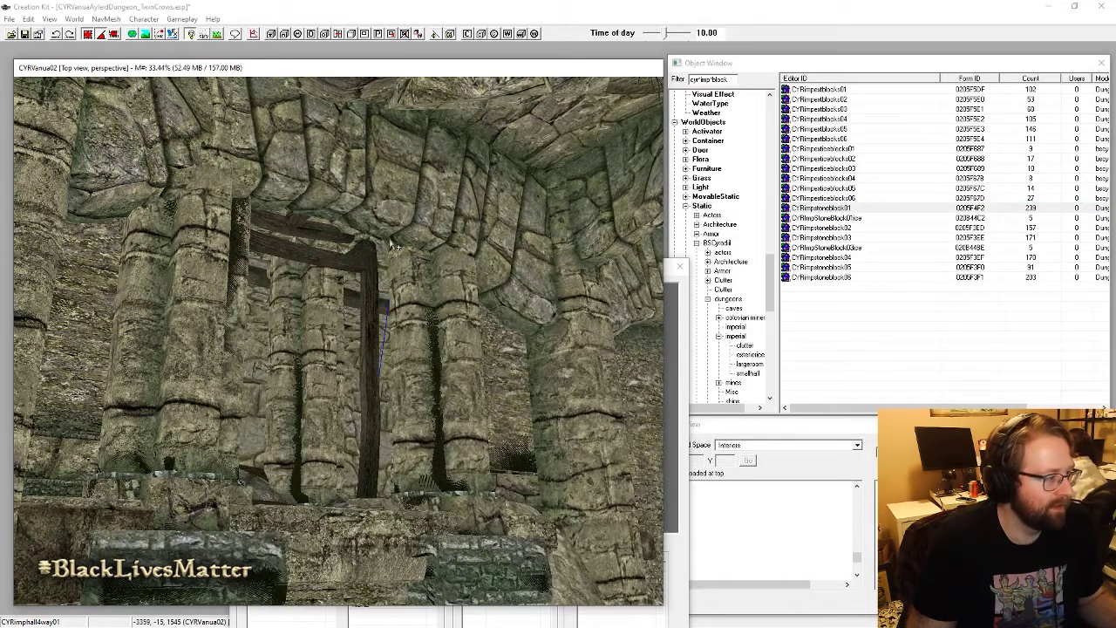
pyautogui.scroll(6, 392, 244)
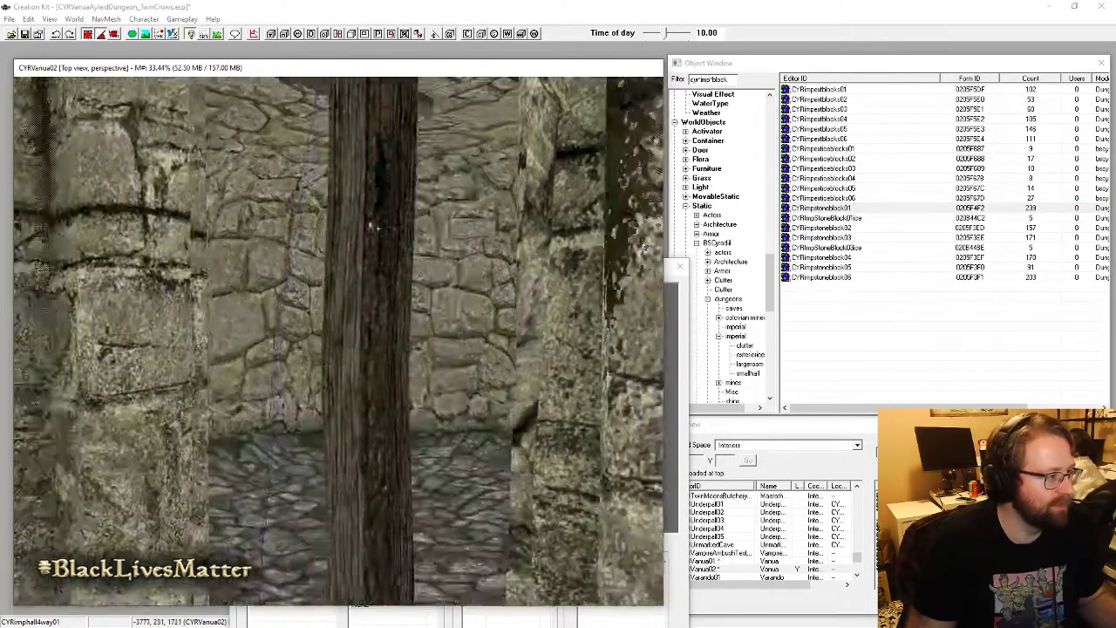
pyautogui.scroll(-5, 372, 228)
pyautogui.click(380, 152)
pyautogui.keyDown('shift'); pyautogui.moveTo(453, 340); pyautogui.dragTo(227, 336, button='middle'); pyautogui.keyUp('shift')
pyautogui.keyDown('shift'); pyautogui.moveTo(410, 262); pyautogui.dragTo(454, 181, button='middle'); pyautogui.keyUp('shift')
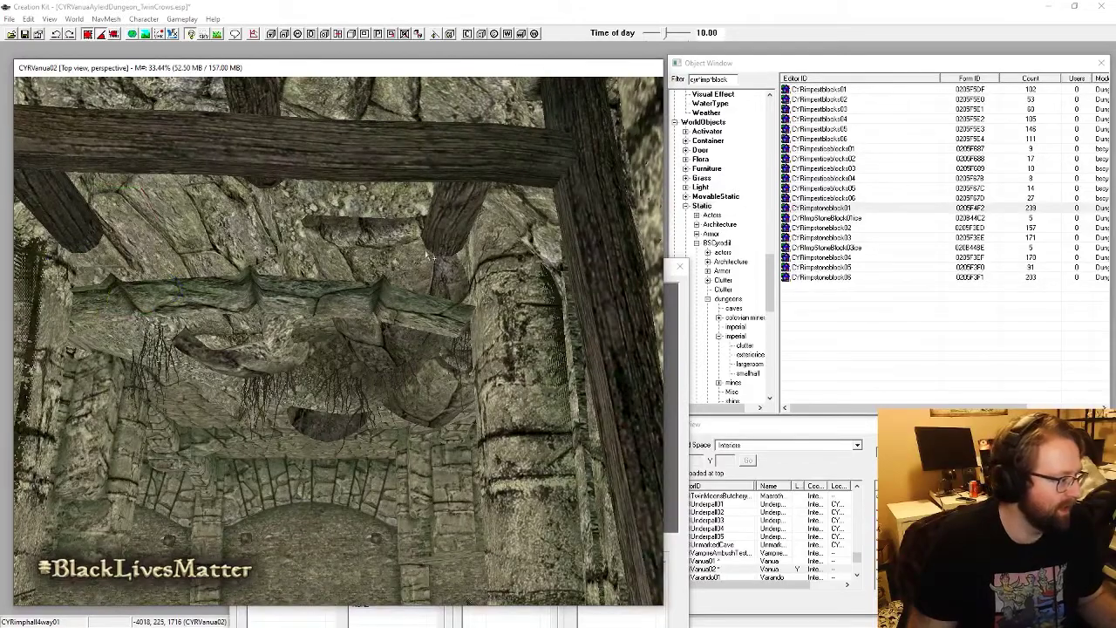
pyautogui.moveTo(427, 255); pyautogui.dragTo(425, 250)
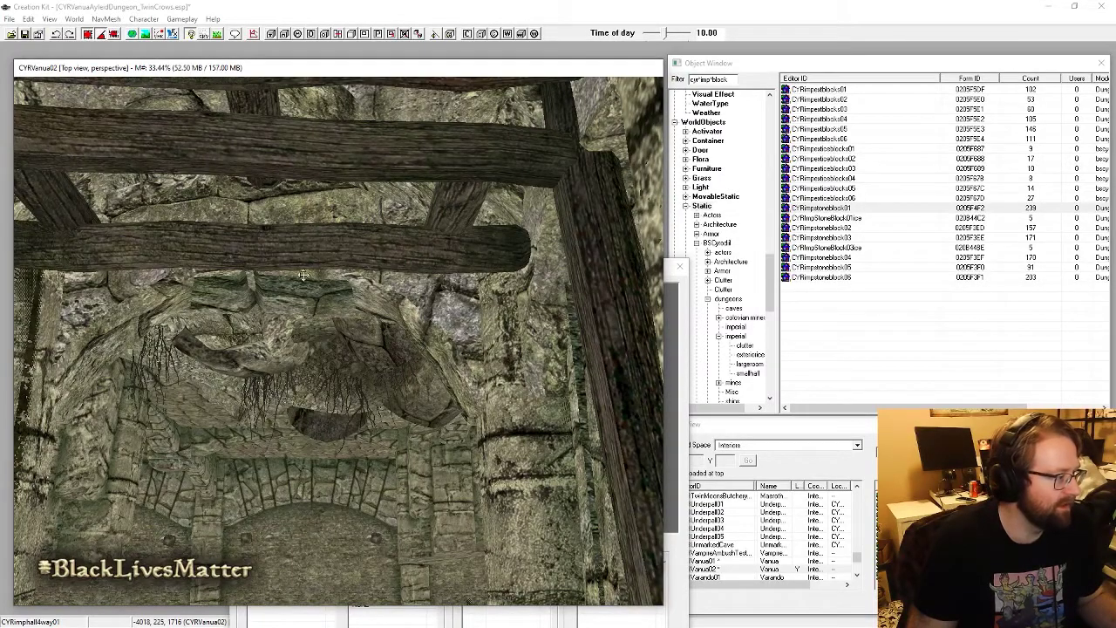
pyautogui.keyDown('shift'); pyautogui.moveTo(305, 309); pyautogui.dragTo(450, 284, button='middle'); pyautogui.keyUp('shift')
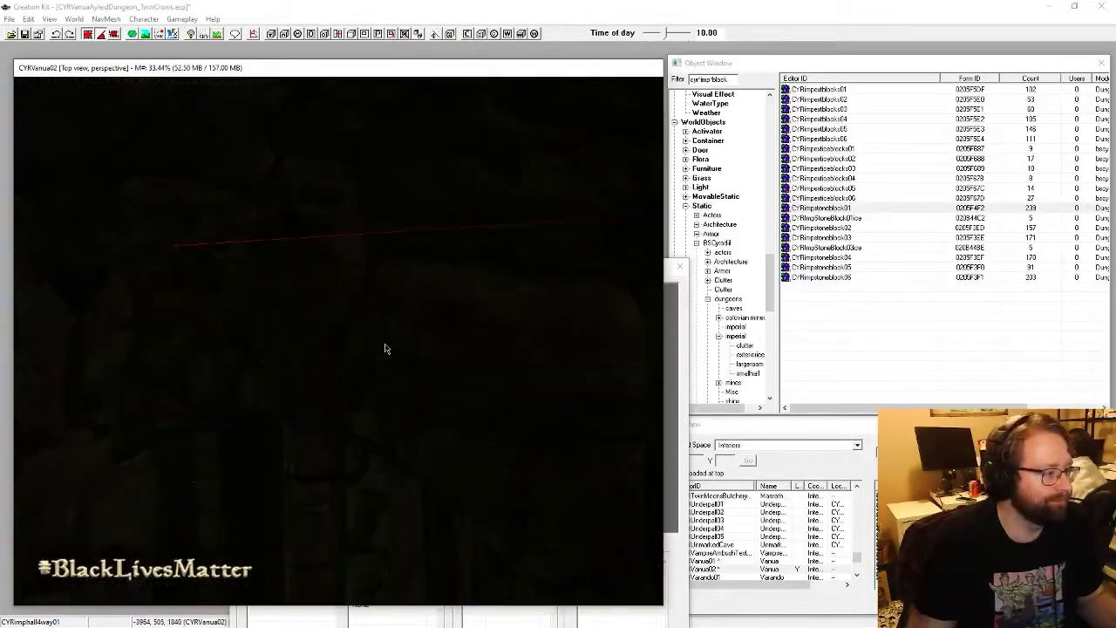
# Step: Place a CYRimpstoneblock01 on the wall above the arched passage opening
pyautogui.keyDown('shift'); pyautogui.moveTo(371, 317); pyautogui.dragTo(296, 430, button='middle'); pyautogui.keyUp('shift')
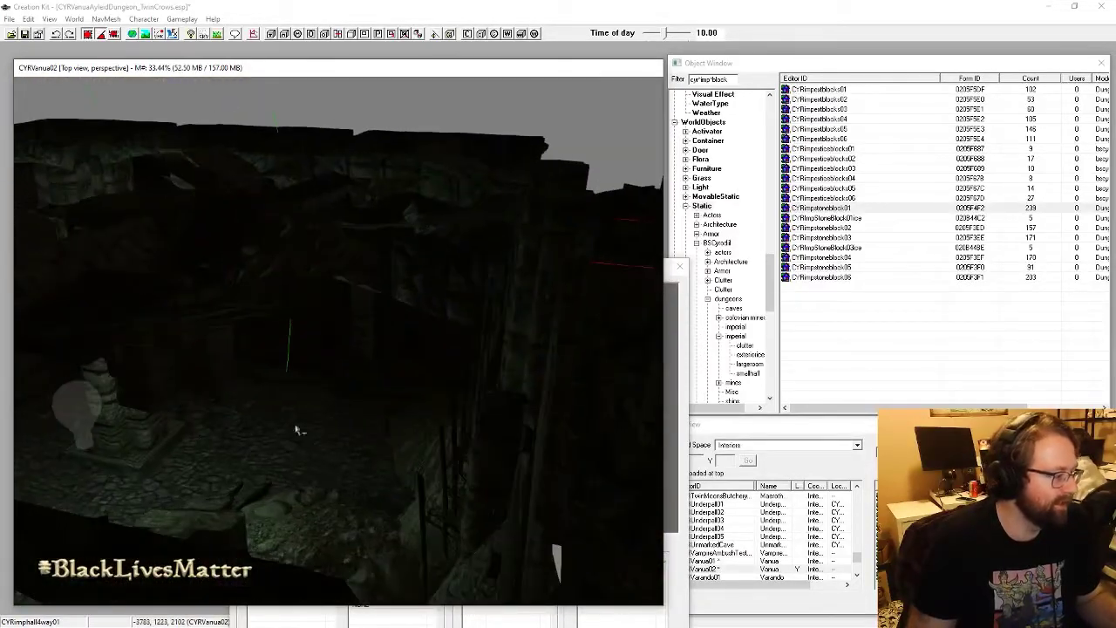
pyautogui.keyDown('shift'); pyautogui.moveTo(436, 466); pyautogui.dragTo(298, 316, button='middle'); pyautogui.keyUp('shift')
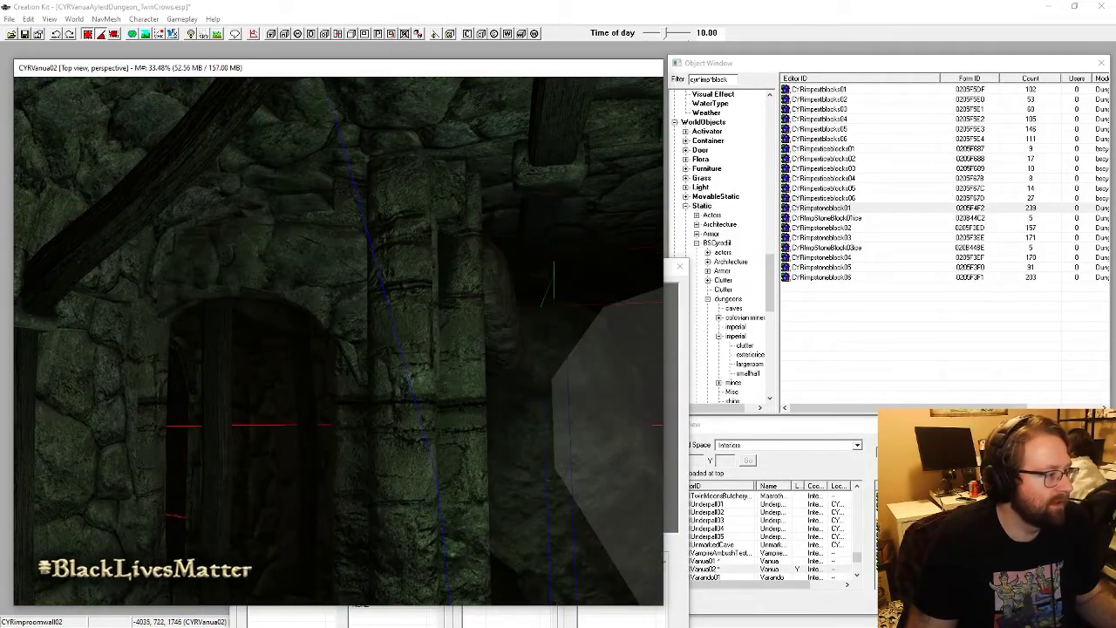
pyautogui.keyDown('shift'); pyautogui.moveTo(611, 384); pyautogui.dragTo(487, 439, button='middle'); pyautogui.keyUp('shift')
pyautogui.keyDown('shift'); pyautogui.moveTo(372, 453); pyautogui.dragTo(410, 419, button='middle'); pyautogui.keyUp('shift')
pyautogui.moveTo(838, 209); pyautogui.dragTo(469, 221)
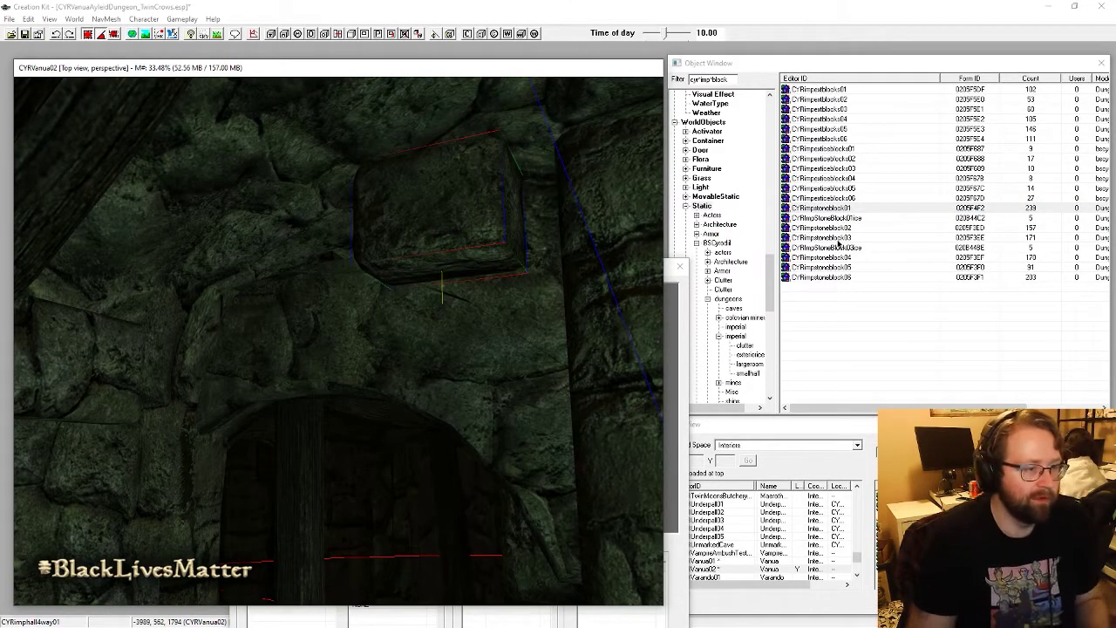
# Step: Preview CYRimpstoneblock02 and swap the stone block above the arch for a CYRimpstoneblock03
pyautogui.click(824, 227)
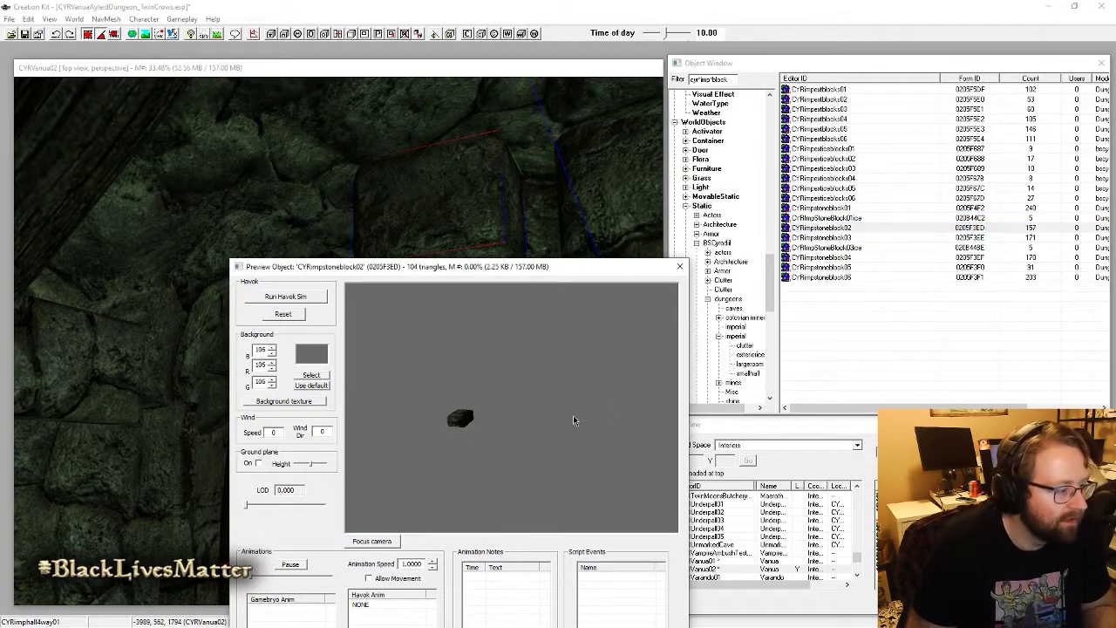
pyautogui.moveTo(574, 421); pyautogui.dragTo(544, 429)
pyautogui.click(843, 237)
pyautogui.click(349, 174)
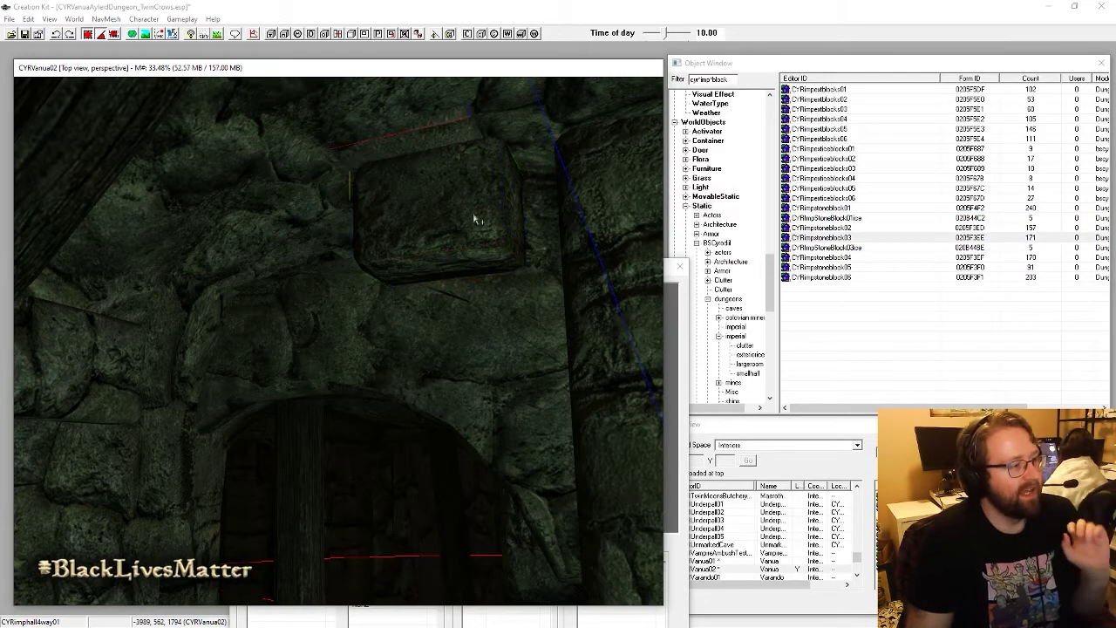
pyautogui.click(438, 137)
# Step: Move CYRimpstoneblock03 into the wall directly above the arch and adjust its depth from the passage's other side
pyautogui.keyDown('shift'); pyautogui.moveTo(340, 261); pyautogui.dragTo(314, 253, button='middle'); pyautogui.keyUp('shift')
pyautogui.moveTo(349, 227); pyautogui.dragTo(422, 263)
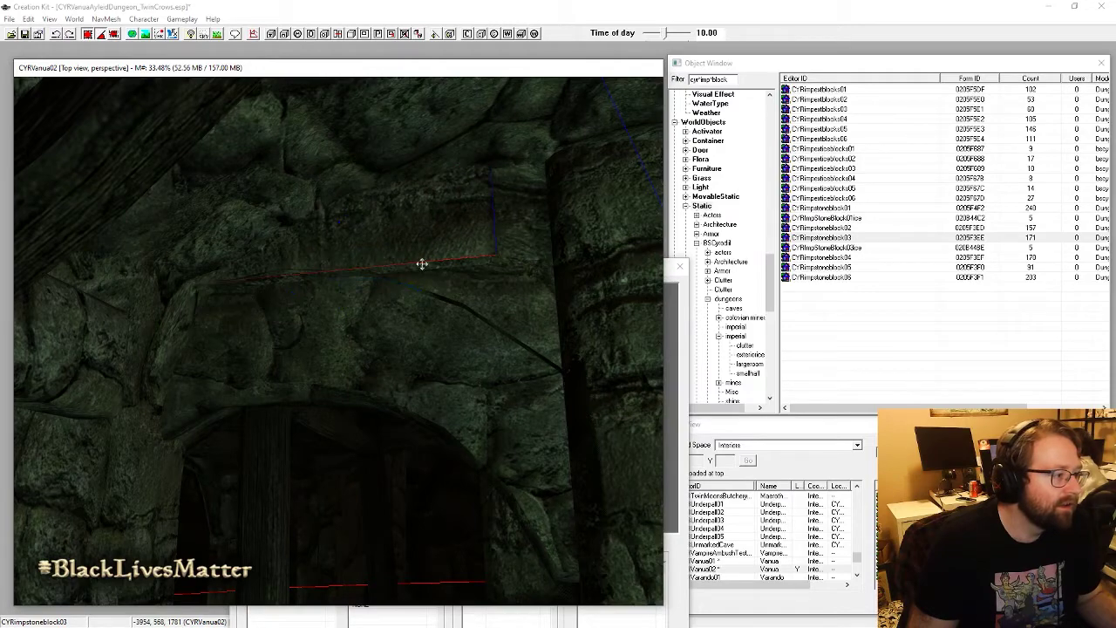
pyautogui.keyDown('shift'); pyautogui.moveTo(446, 233); pyautogui.dragTo(375, 259, button='middle'); pyautogui.keyUp('shift')
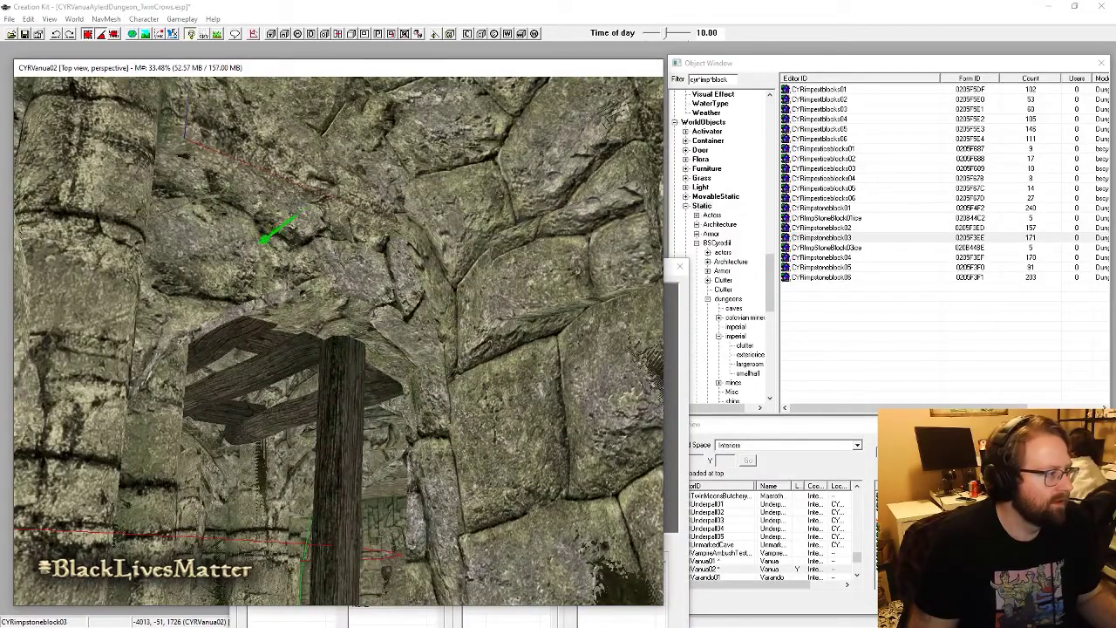
pyautogui.moveTo(265, 240); pyautogui.dragTo(273, 233)
pyautogui.keyDown('shift'); pyautogui.moveTo(261, 151); pyautogui.dragTo(411, 162, button='middle'); pyautogui.keyUp('shift')
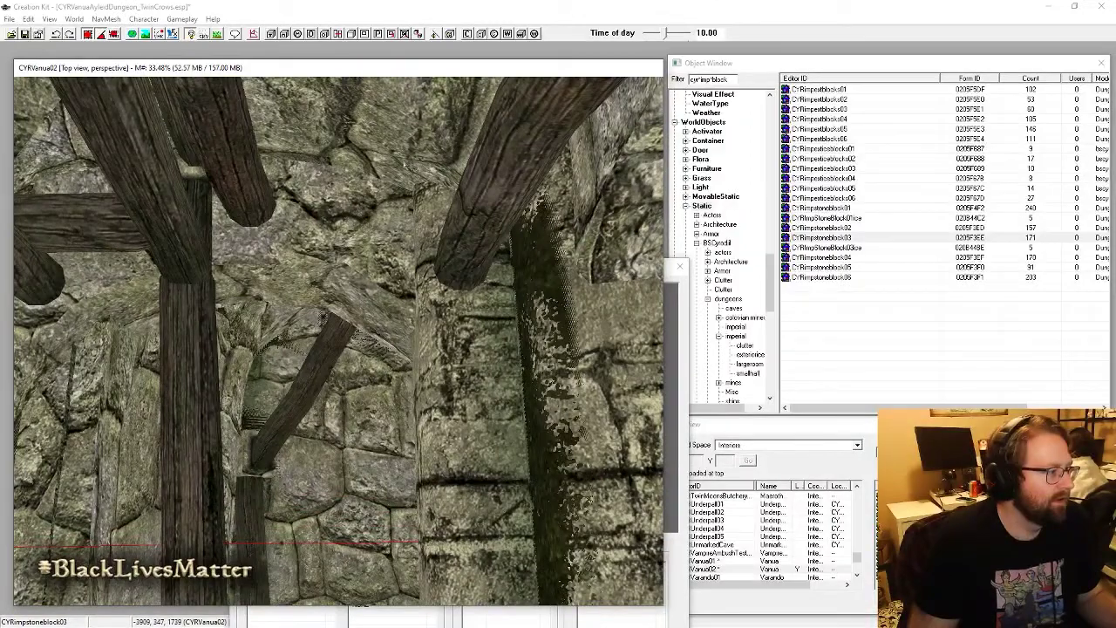
# Step: Rotate the CYRColovMinecboulders01 rock beside the large boulder in the side room
pyautogui.scroll(-5, 421, 278)
pyautogui.keyDown('shift'); pyautogui.moveTo(422, 278); pyautogui.dragTo(398, 381, button='middle'); pyautogui.keyUp('shift')
pyautogui.press('a')
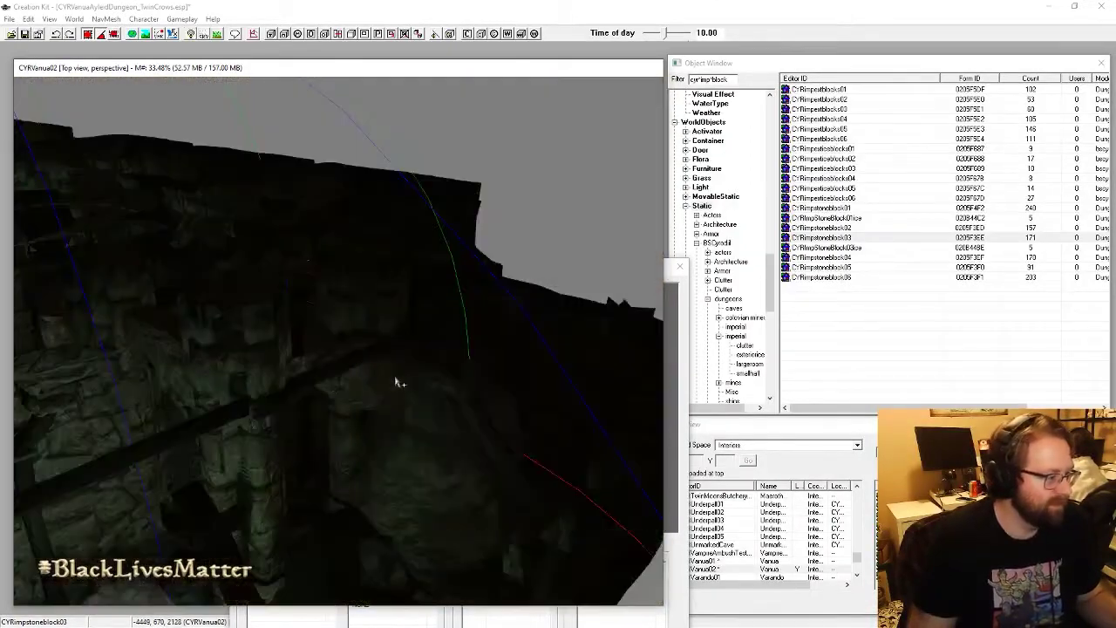
pyautogui.keyDown('shift'); pyautogui.moveTo(401, 439); pyautogui.dragTo(408, 401, button='middle'); pyautogui.keyUp('shift')
pyautogui.press('a')
pyautogui.moveTo(408, 402); pyautogui.dragTo(541, 402, button='right')
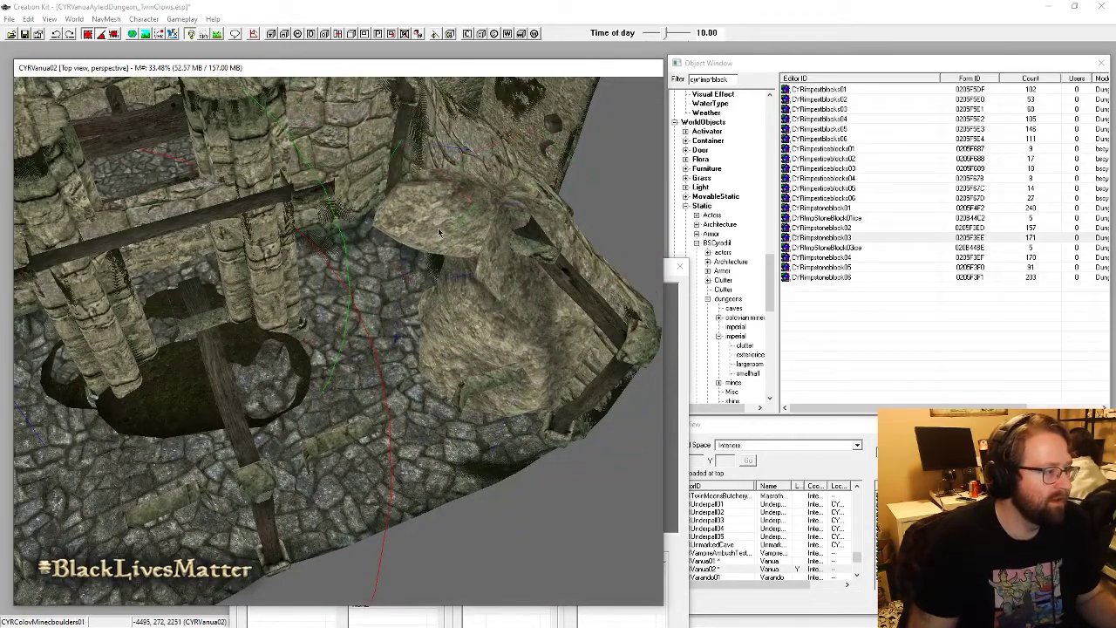
pyautogui.moveTo(438, 232); pyautogui.dragTo(462, 232, button='right')
# Step: Turn off grid snapping and lower the CYRColovMinecboulders01 rock to floor level beside the large boulder, adjusting its rotation
pyautogui.moveTo(452, 179); pyautogui.dragTo(462, 179, button='right')
pyautogui.keyDown('shift'); pyautogui.moveTo(463, 179); pyautogui.dragTo(462, 262, button='middle'); pyautogui.keyUp('shift')
pyautogui.moveTo(436, 200); pyautogui.dragTo(467, 201, button='right')
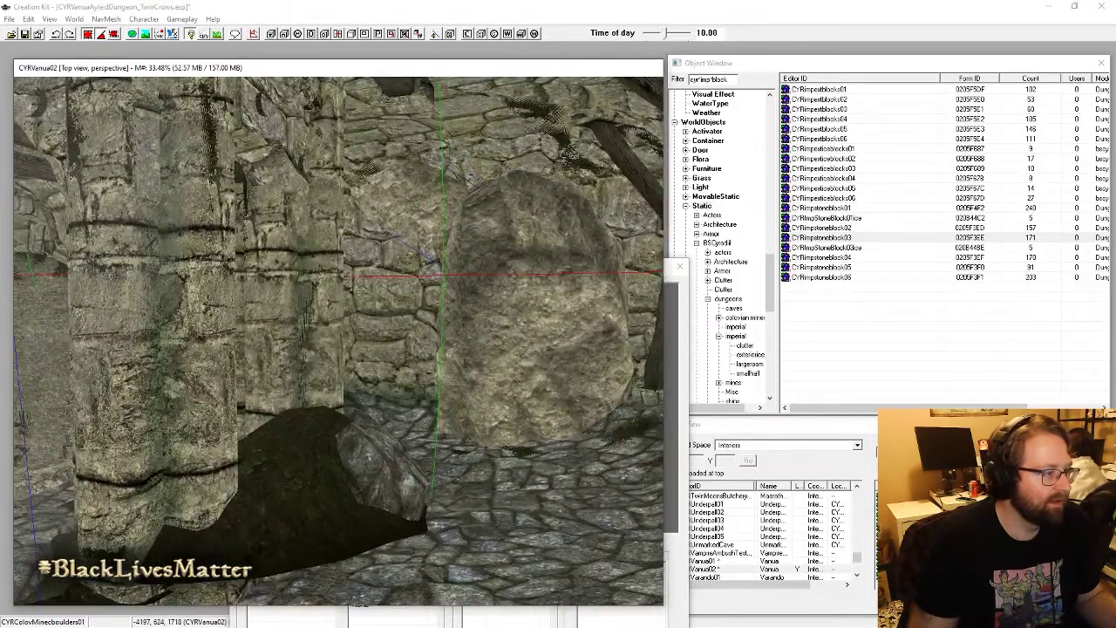
pyautogui.moveTo(427, 205); pyautogui.dragTo(427, 270)
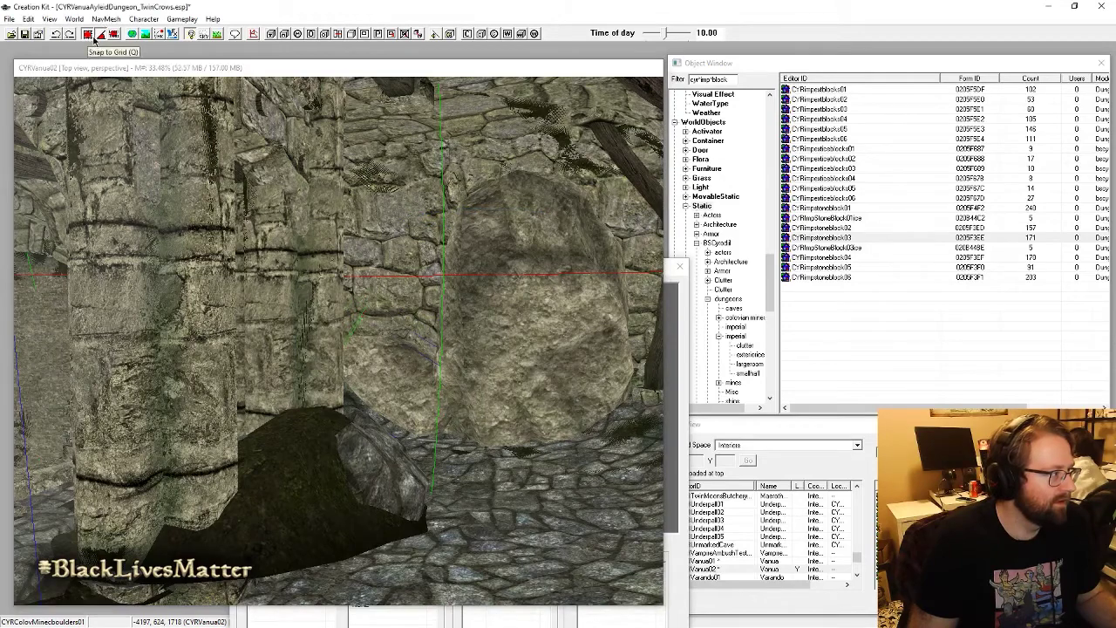
pyautogui.moveTo(260, 214); pyautogui.dragTo(284, 214, button='right')
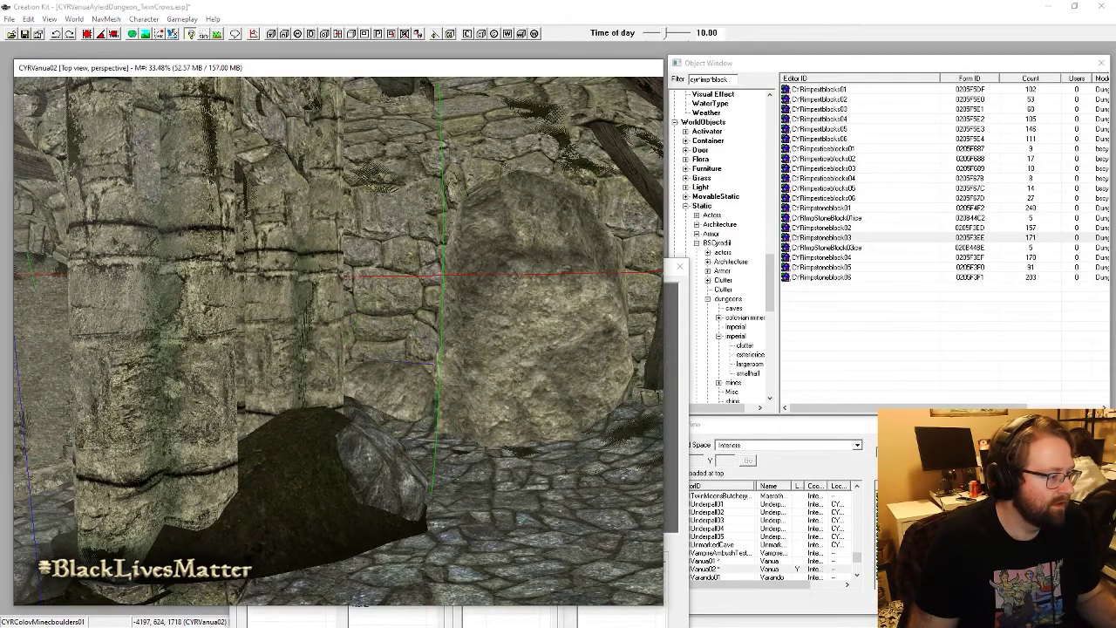
# Step: Position a CYRimprubblepilesmall04 on the floor in the corner behind the boulders
pyautogui.scroll(-3, 340, 342)
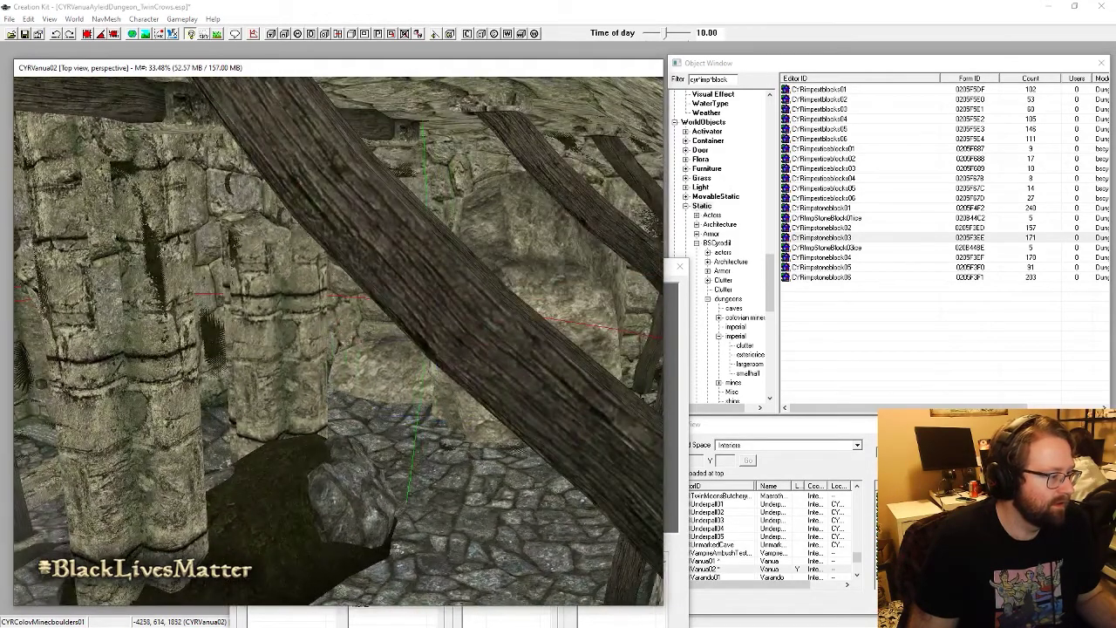
pyautogui.scroll(-10, 416, 376)
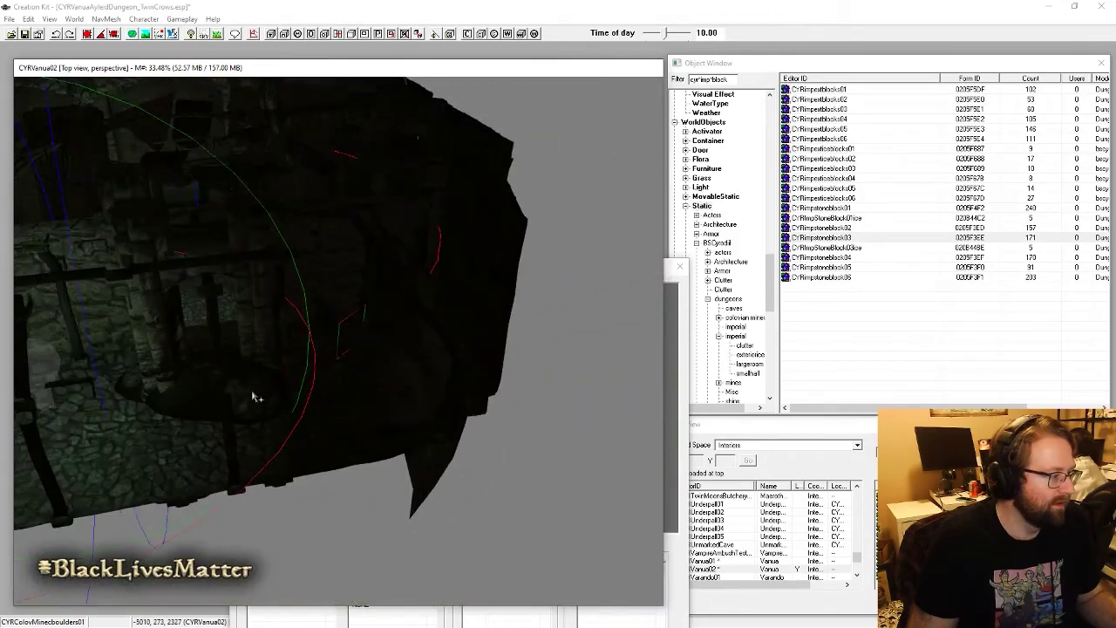
pyautogui.scroll(5, 246, 414)
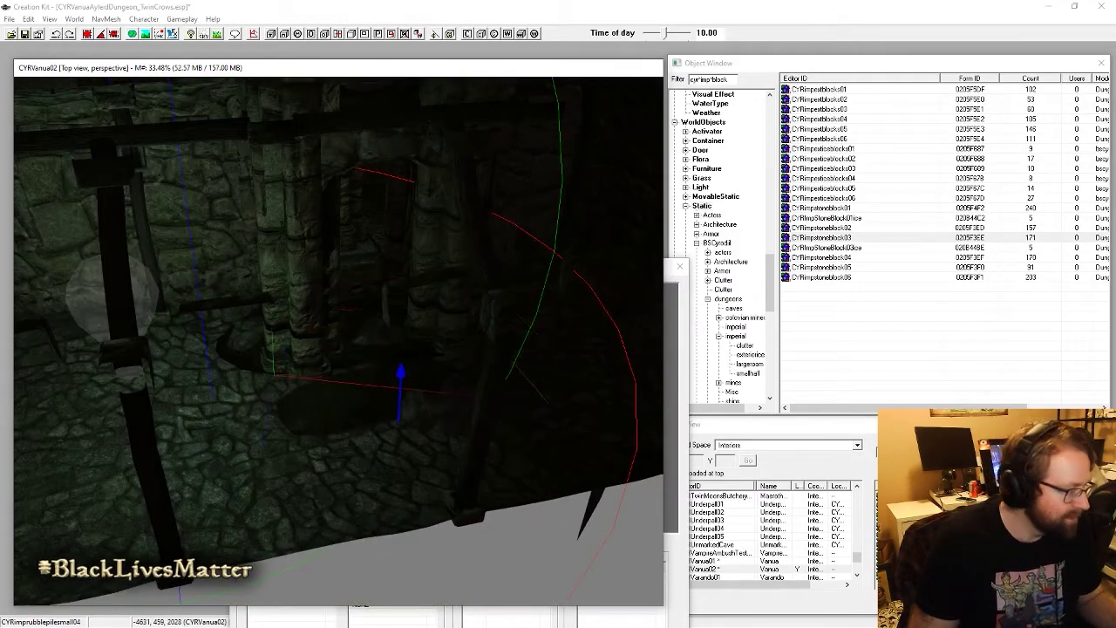
pyautogui.scroll(-6, 340, 342)
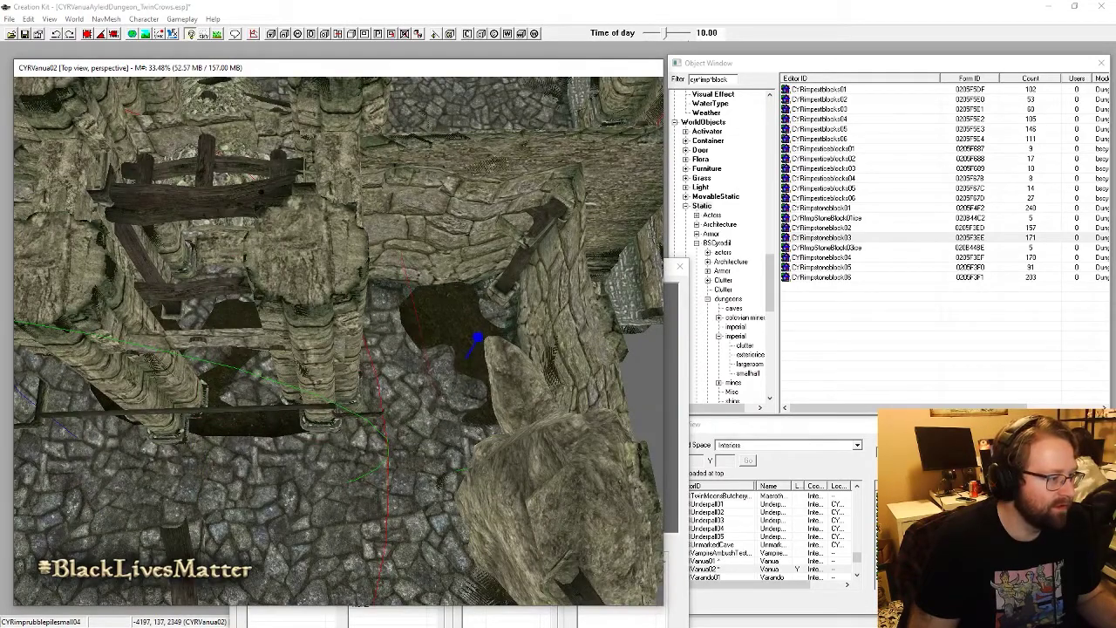
pyautogui.moveTo(478, 337); pyautogui.dragTo(498, 333)
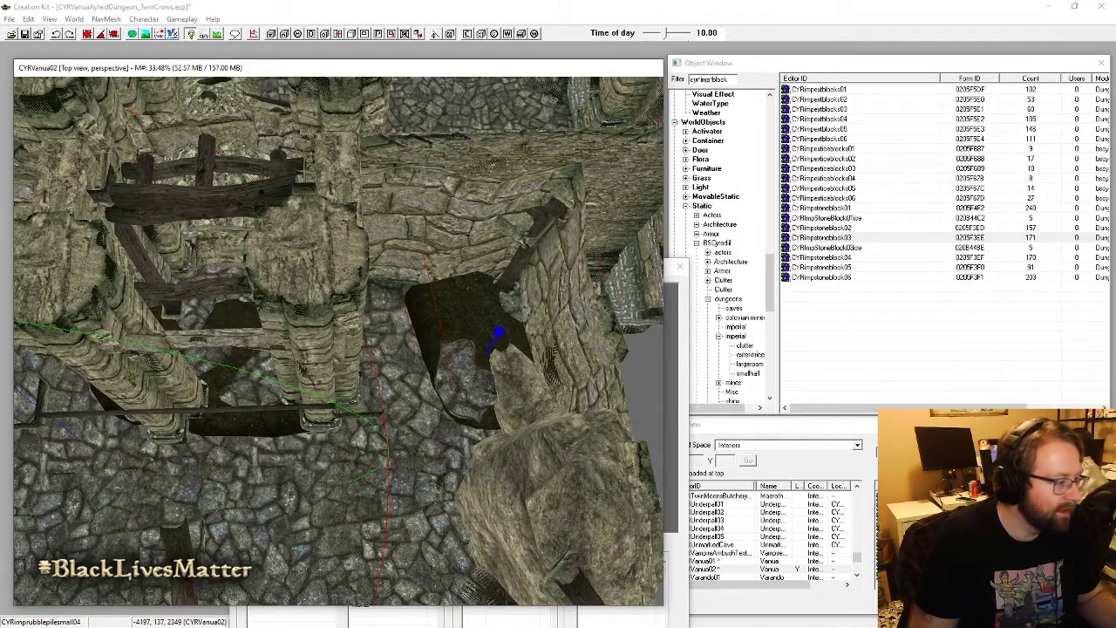
# Step: Duplicate the CYRimprubblepilesmall03 by the pillars and place the copy in the room's far corner, rotated against the walls
pyautogui.moveTo(221, 366); pyautogui.dragTo(201, 402)
pyautogui.moveTo(201, 401); pyautogui.dragTo(593, 183, button='middle')
pyautogui.hotkey('ctrl', 'd')
pyautogui.moveTo(593, 262); pyautogui.dragTo(358, 446)
pyautogui.moveTo(358, 447); pyautogui.dragTo(455, 350, button='middle')
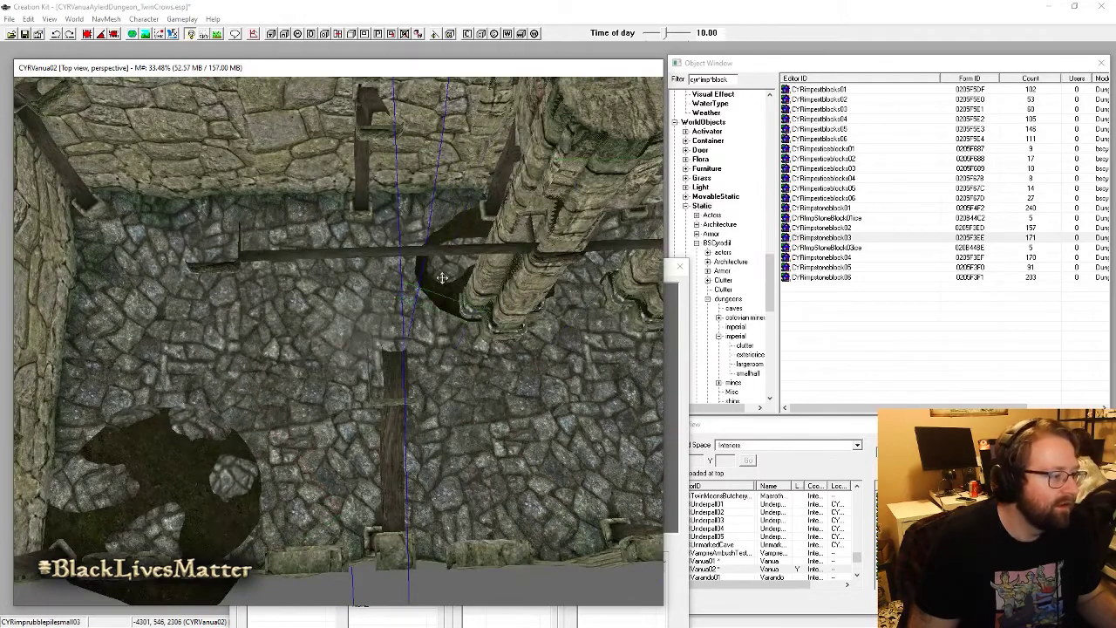
pyautogui.moveTo(443, 278); pyautogui.dragTo(235, 298)
pyautogui.moveTo(236, 298); pyautogui.dragTo(403, 334, button='middle')
pyautogui.moveTo(403, 333); pyautogui.dragTo(253, 296)
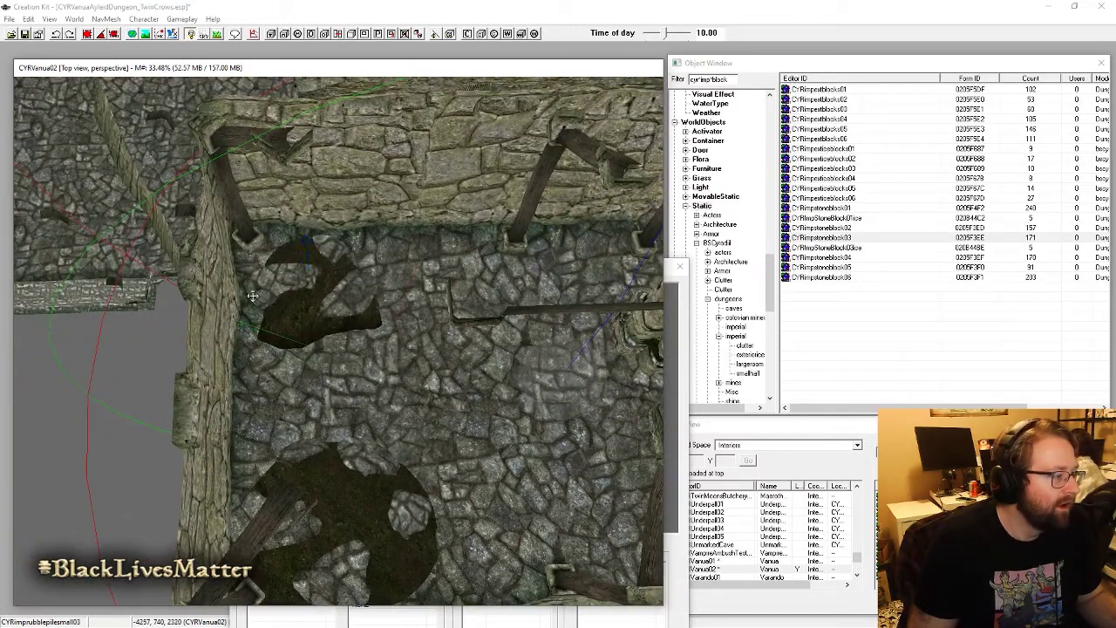
pyautogui.moveTo(252, 295); pyautogui.dragTo(298, 293, button='right')
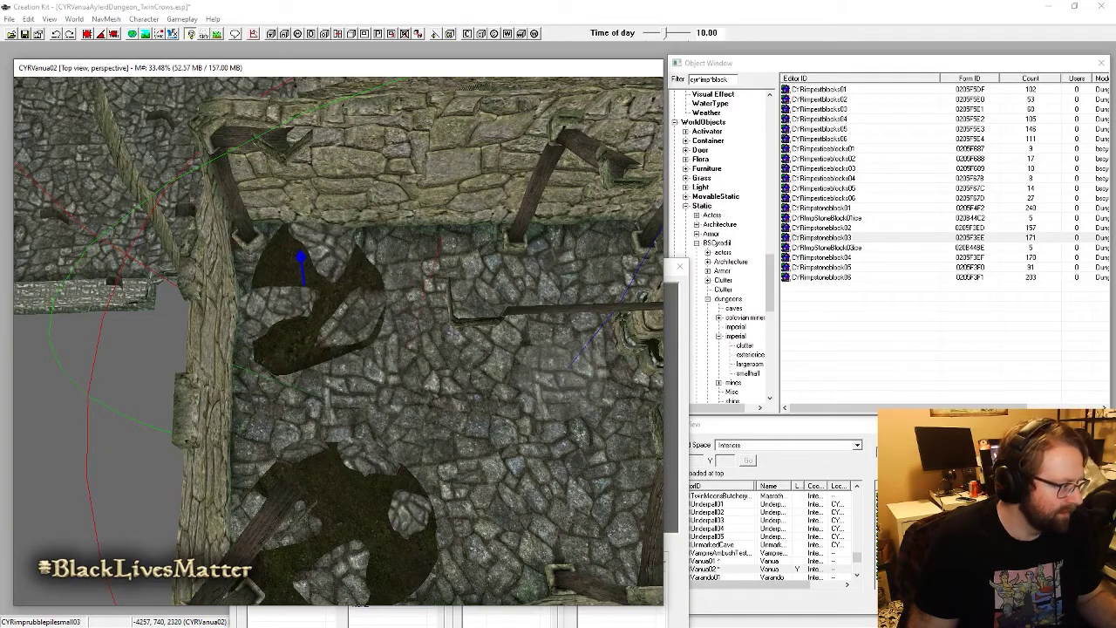
# Step: Shift the CYRAyleidGreenLight slightly across the room and check the view towards the arched passage
pyautogui.keyDown('shift'); pyautogui.moveTo(300, 292); pyautogui.dragTo(347, 379, button='middle'); pyautogui.keyUp('shift')
pyautogui.press('a')
pyautogui.keyDown('shift'); pyautogui.moveTo(225, 414); pyautogui.dragTo(257, 369, button='middle'); pyautogui.keyUp('shift')
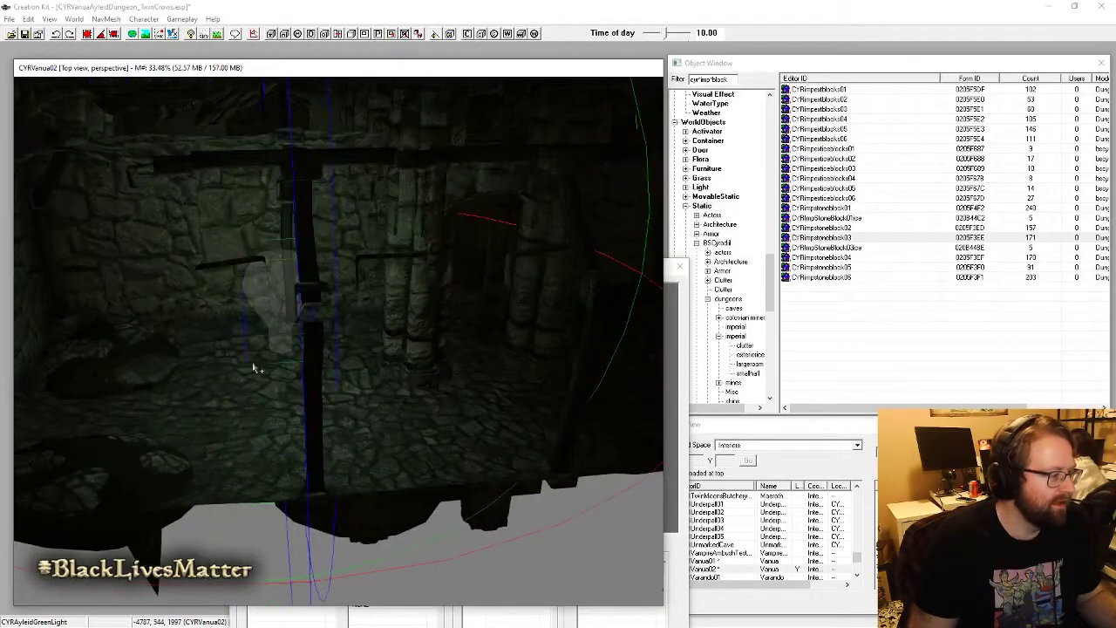
pyautogui.moveTo(264, 309)
pyautogui.mouseDown()
pyautogui.moveTo(443, 278)
pyautogui.moveTo(248, 307)
pyautogui.mouseUp()
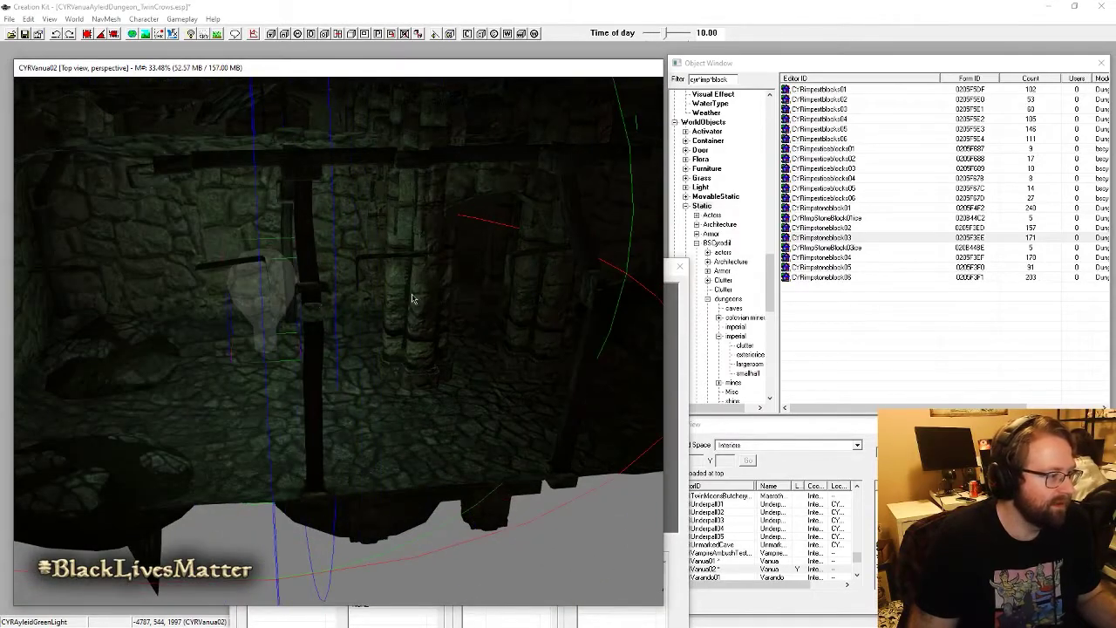
pyautogui.keyDown('shift'); pyautogui.moveTo(413, 300); pyautogui.dragTo(266, 179, button='middle'); pyautogui.keyUp('shift')
pyautogui.press('a')
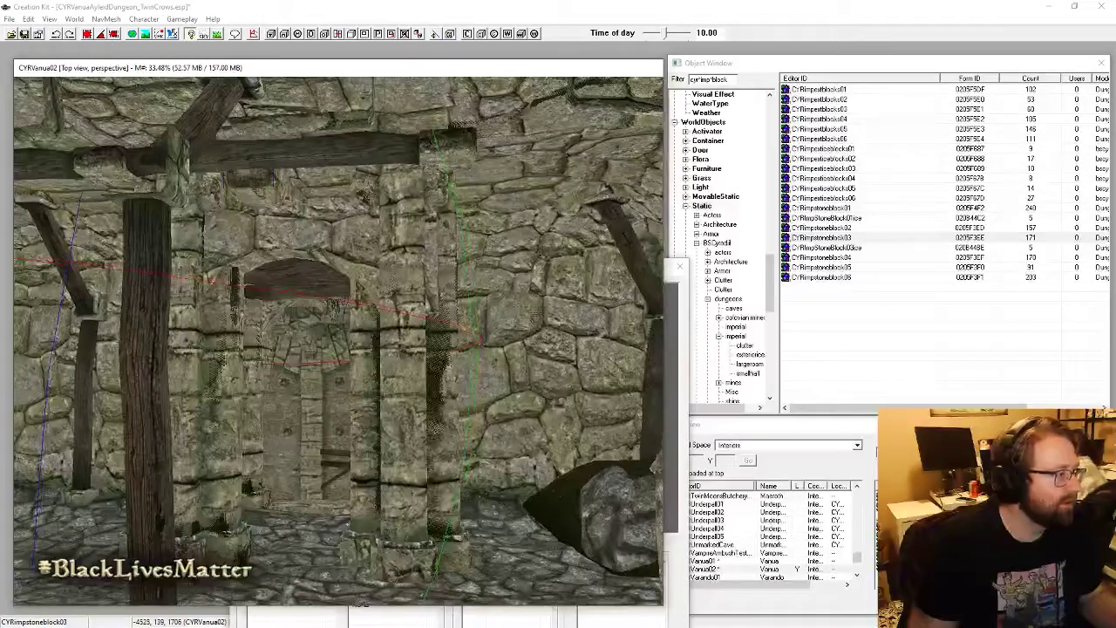
# Step: Turn on angle snapping and fit CYRimpstoneblock03 pieces into the wall area above the arched doorway
pyautogui.click(103, 37)
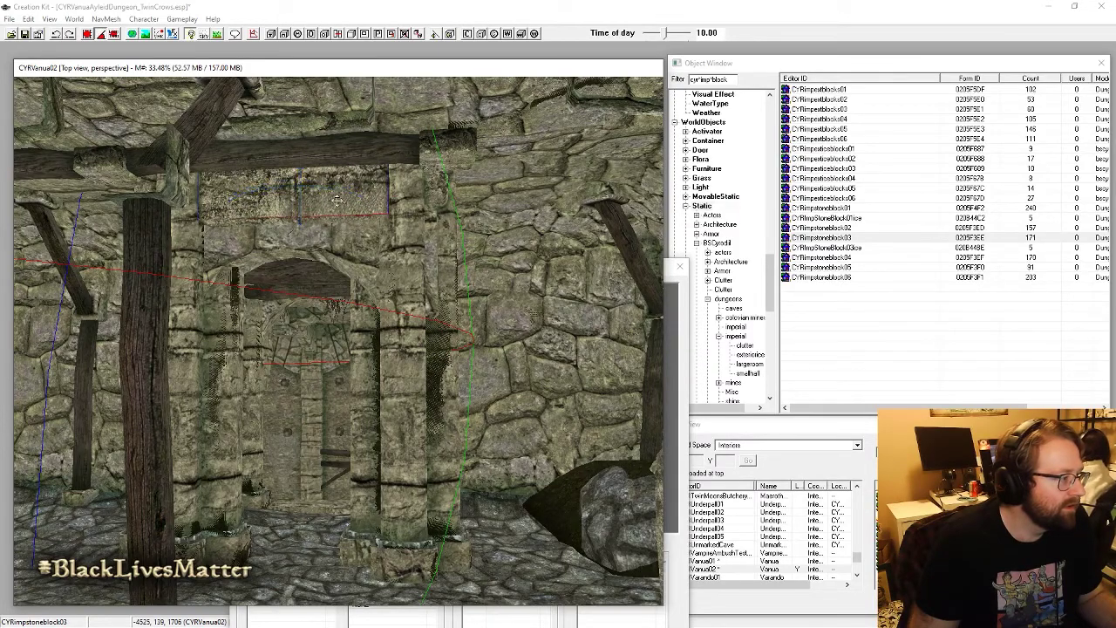
pyautogui.scroll(10, 336, 200)
# Step: Examine the arched passage, pillars and side room under the cell's own lighting and from above
pyautogui.press('a')
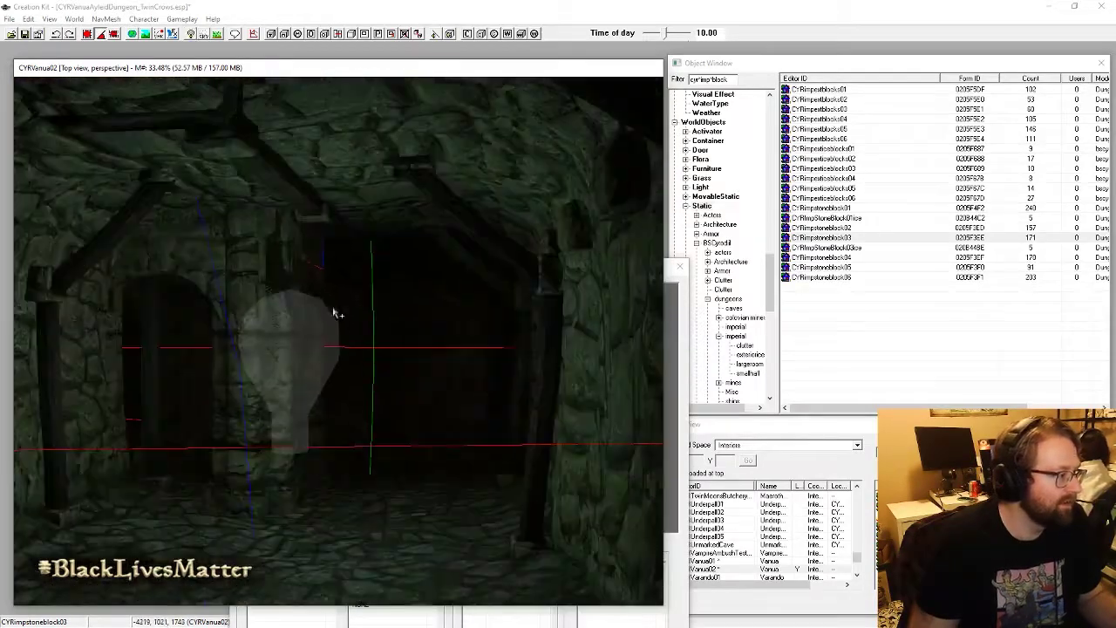
pyautogui.keyDown('shift'); pyautogui.moveTo(336, 314); pyautogui.dragTo(294, 352, button='middle'); pyautogui.keyUp('shift')
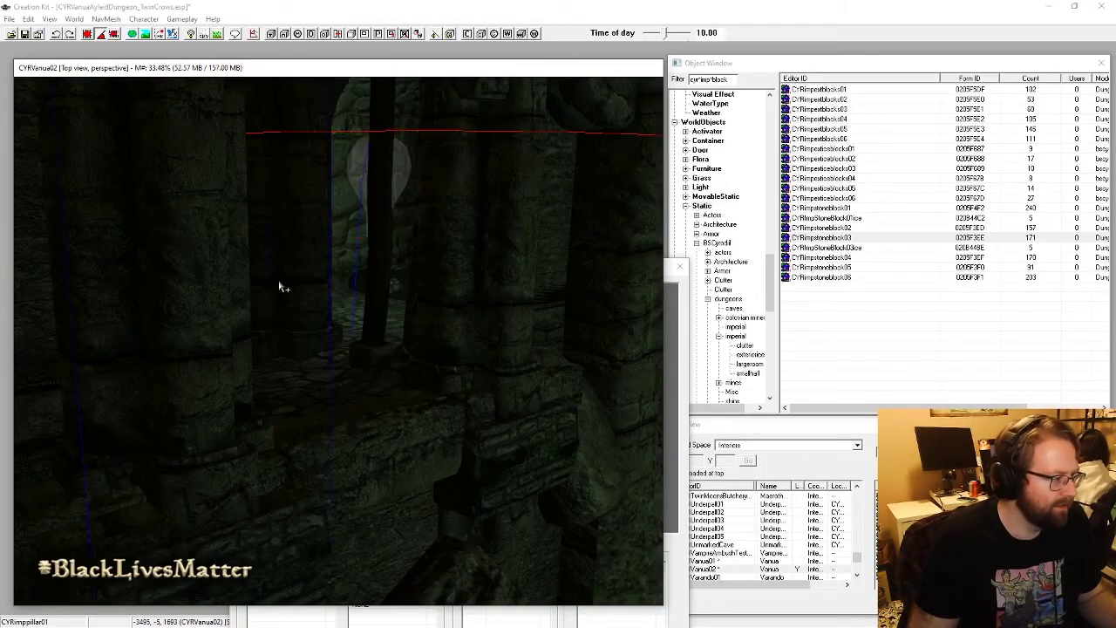
pyautogui.keyDown('shift'); pyautogui.moveTo(281, 287); pyautogui.dragTo(481, 333, button='middle'); pyautogui.keyUp('shift')
pyautogui.moveTo(367, 276); pyautogui.dragTo(368, 291)
pyautogui.scroll(-3, 367, 293)
pyautogui.keyDown('shift'); pyautogui.moveTo(368, 293); pyautogui.dragTo(445, 340, button='middle'); pyautogui.keyUp('shift')
pyautogui.moveTo(446, 340); pyautogui.dragTo(451, 372)
pyautogui.scroll(-5, 452, 372)
pyautogui.keyDown('shift'); pyautogui.moveTo(452, 372); pyautogui.dragTo(345, 285, button='middle'); pyautogui.keyUp('shift')
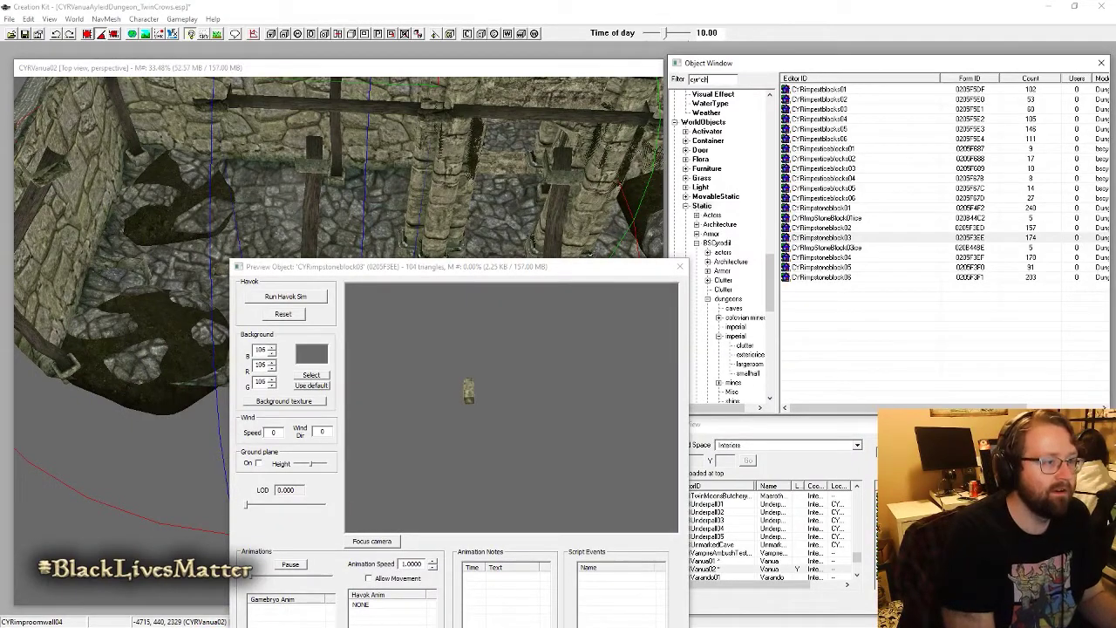
# Step: Filter the container objects with cyr*che and preview the CYRTreasRuinsChest model
pyautogui.click(707, 141)
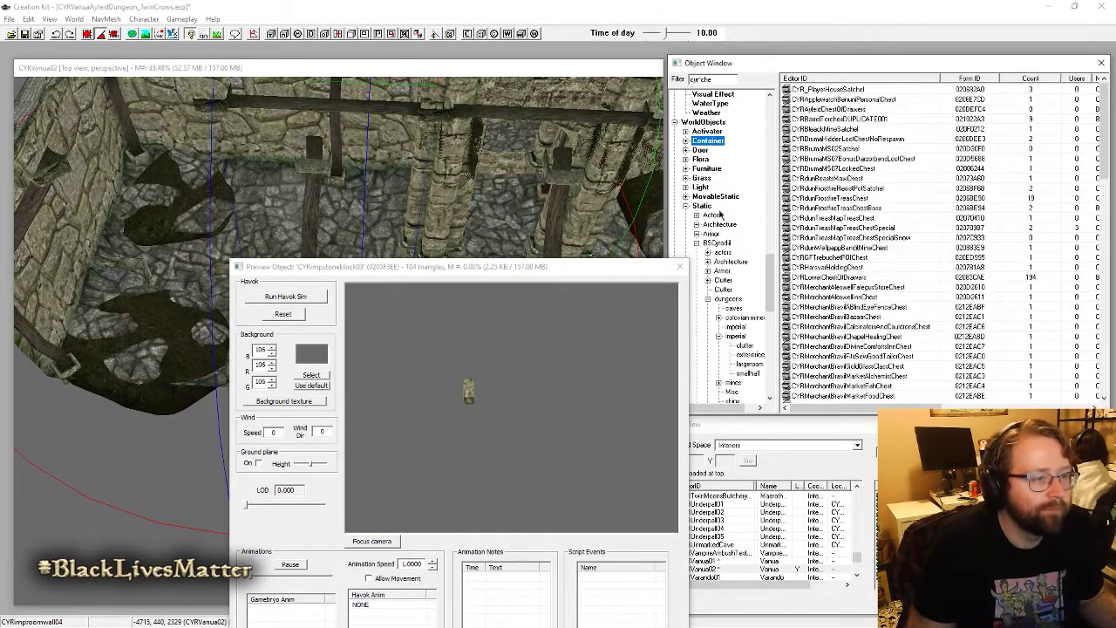
pyautogui.click(680, 266)
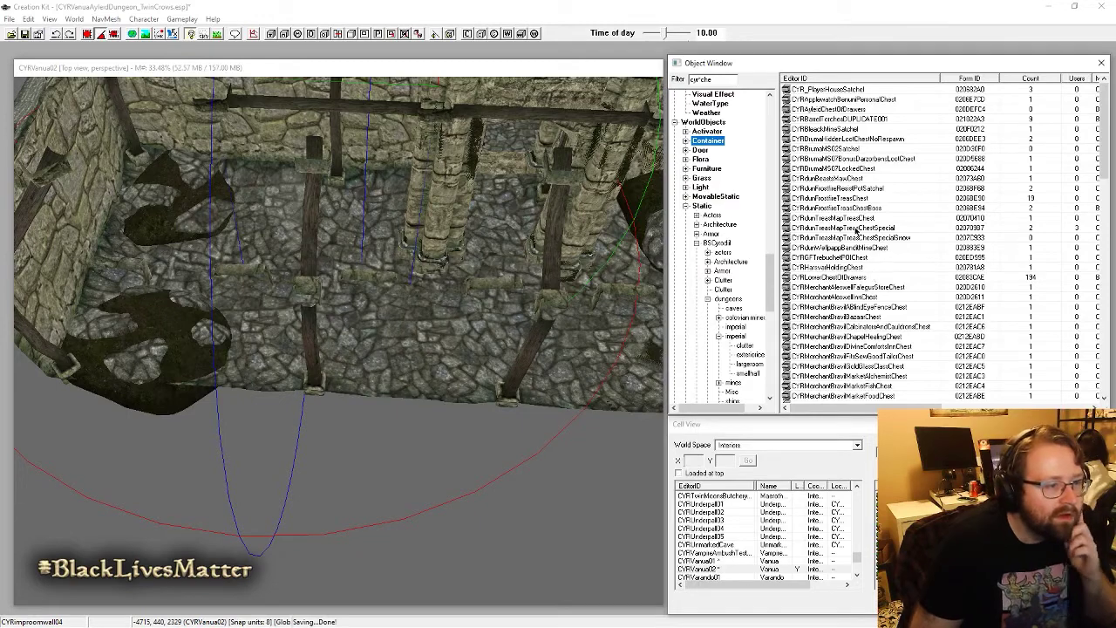
pyautogui.scroll(-3, 827, 225)
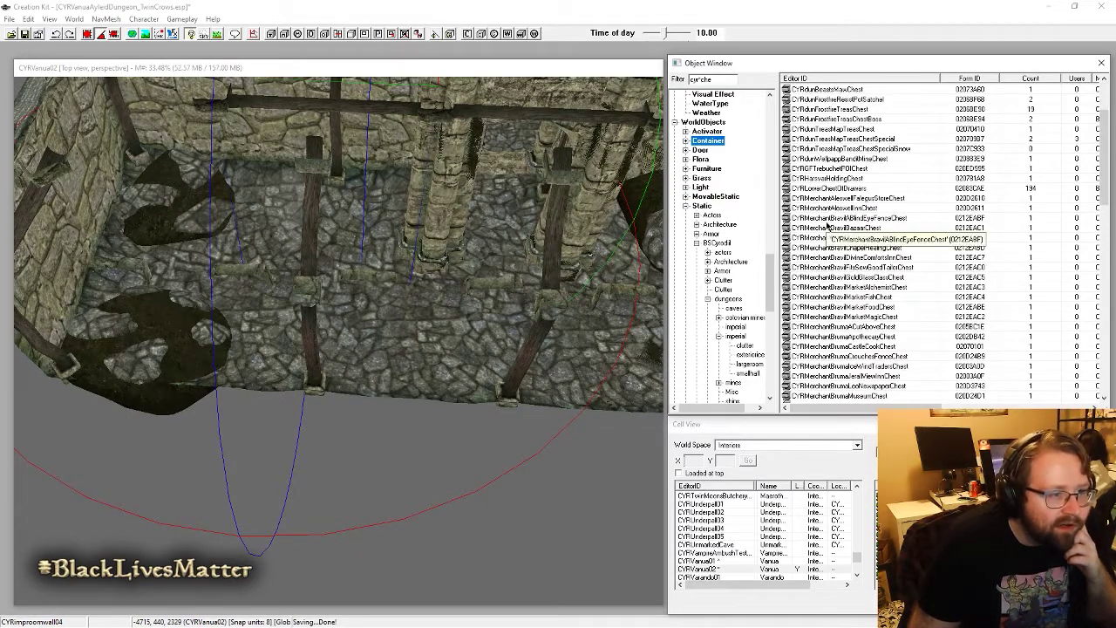
pyautogui.scroll(-10, 827, 225)
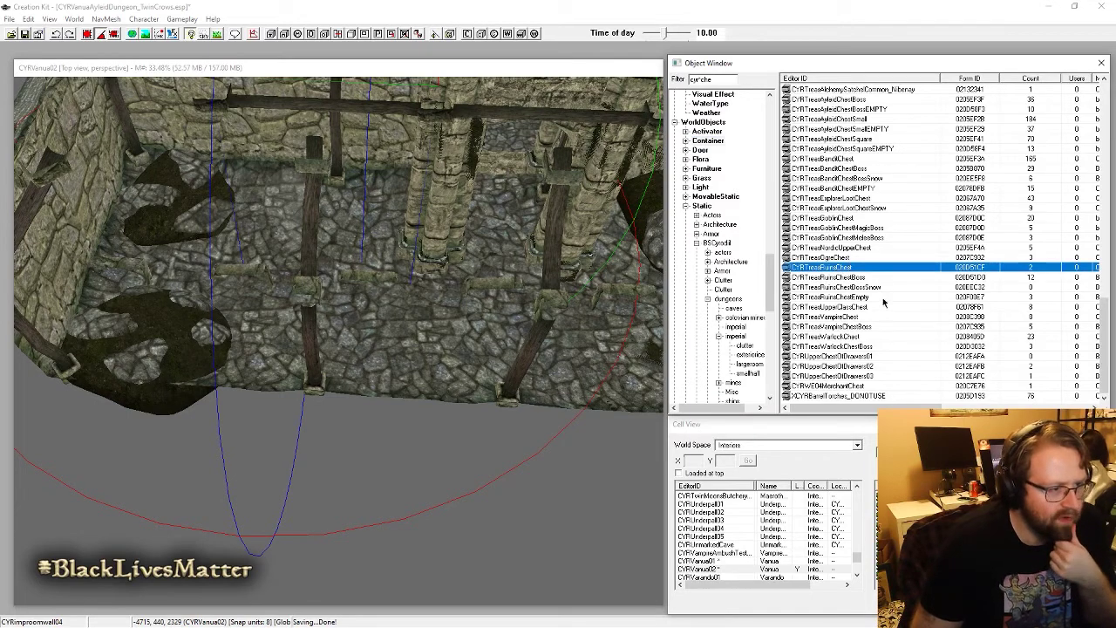
pyautogui.rightClick(848, 269)
pyautogui.click(862, 329)
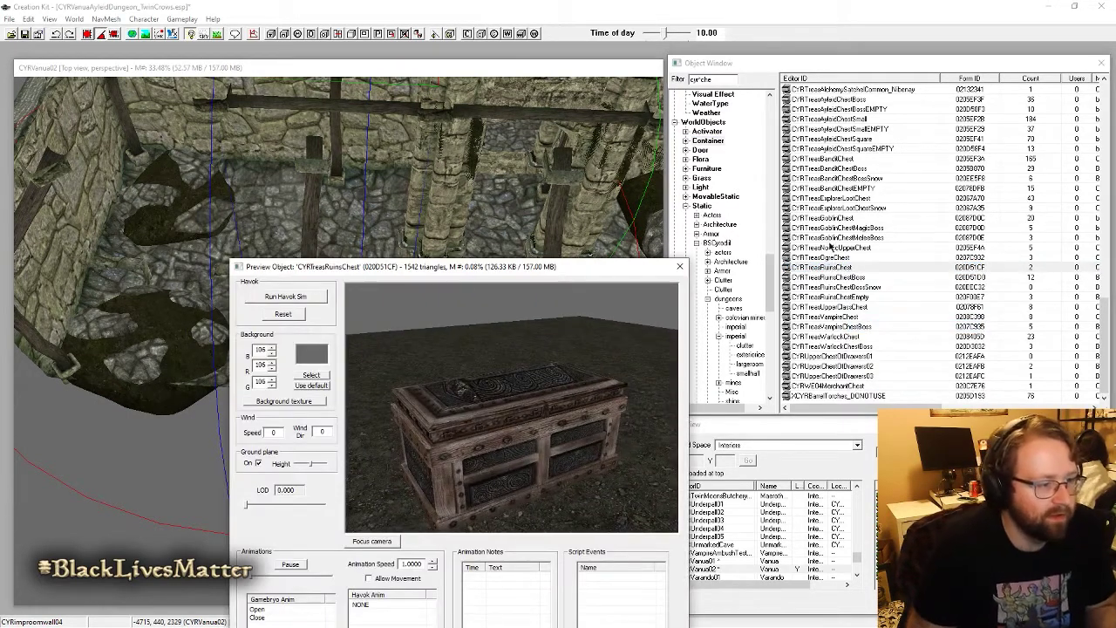
# Step: Compare the previews of the CYRTreas chest containers, including the bandit, goblin, ruins, vampire and warlock variants
pyautogui.click(840, 160)
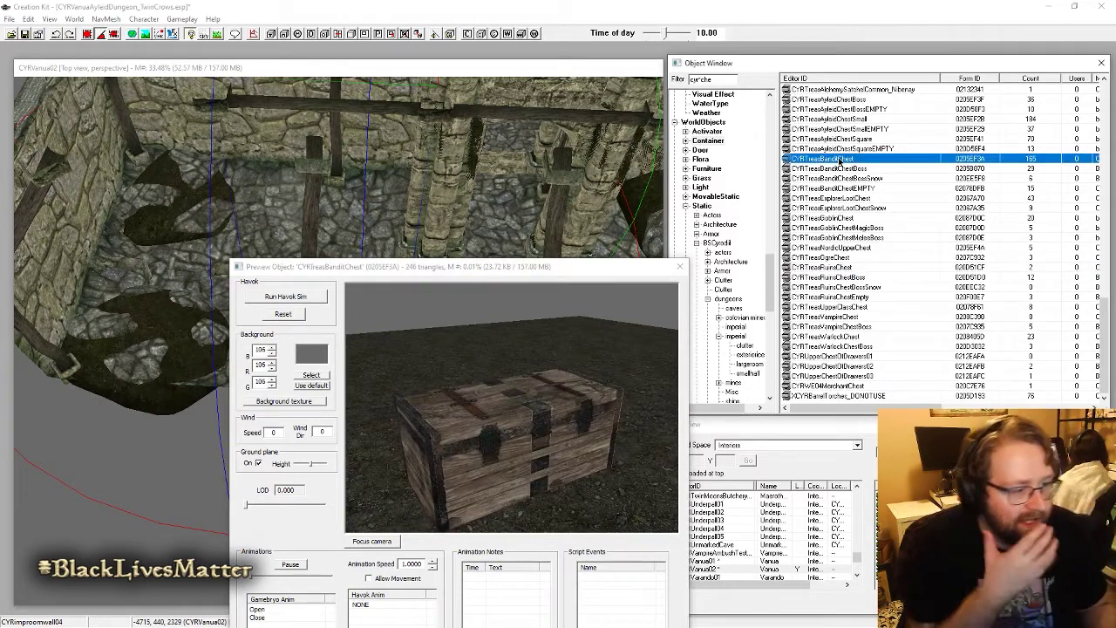
pyautogui.press('Down')
pyautogui.press('Down')
pyautogui.press('Down')
pyautogui.press('Down')
pyautogui.press('Down')
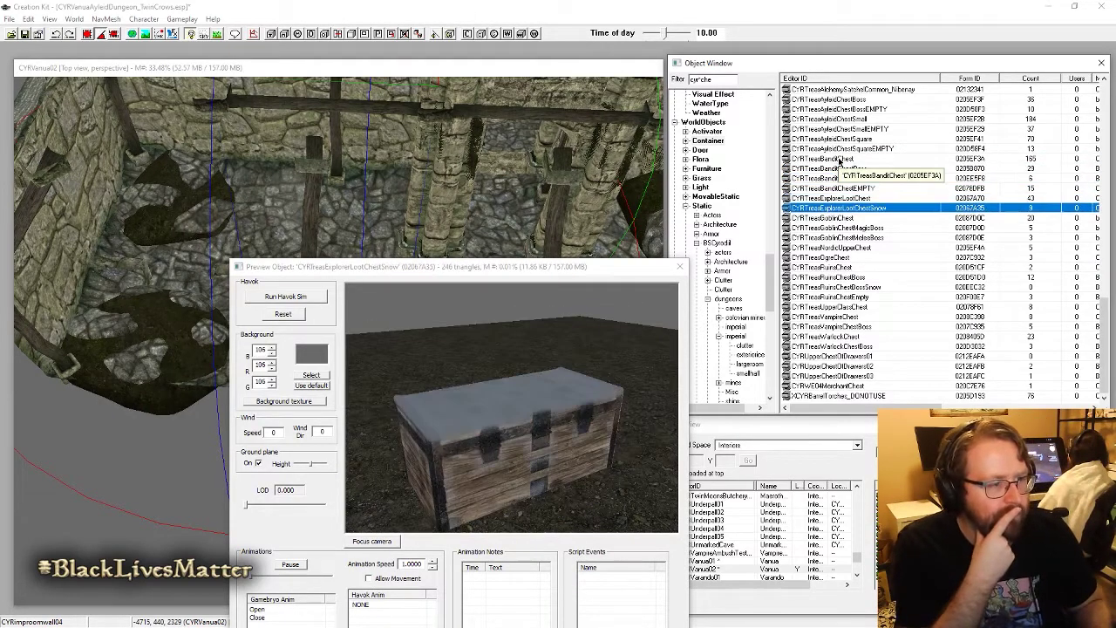
pyautogui.press('Up')
pyautogui.press('Down')
pyautogui.press('Down')
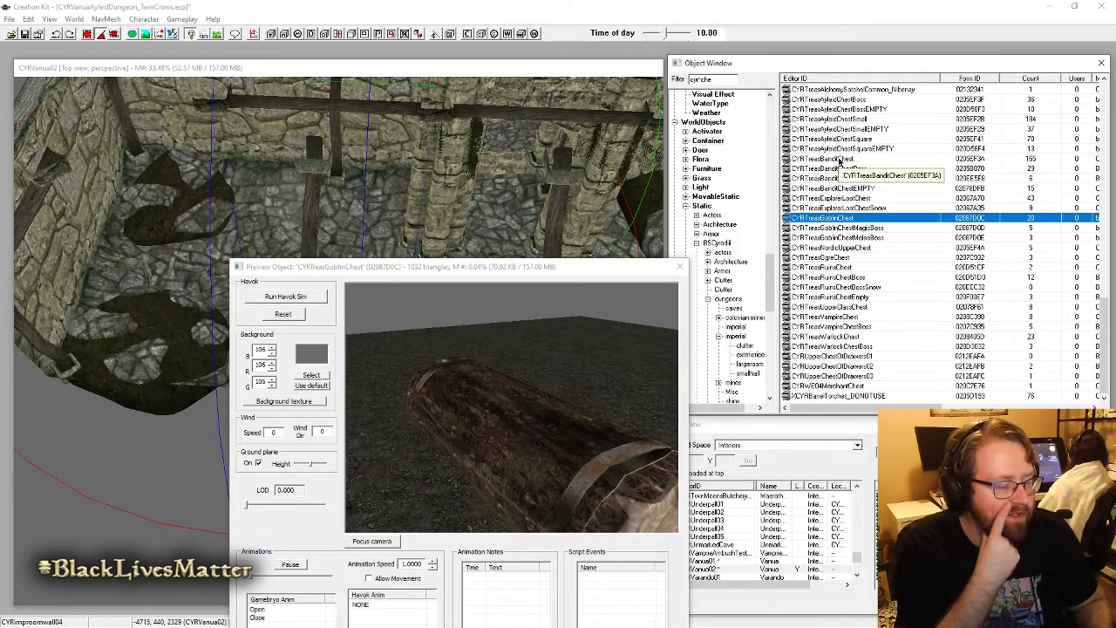
pyautogui.press('Down')
pyautogui.press('Down')
pyautogui.press('Down')
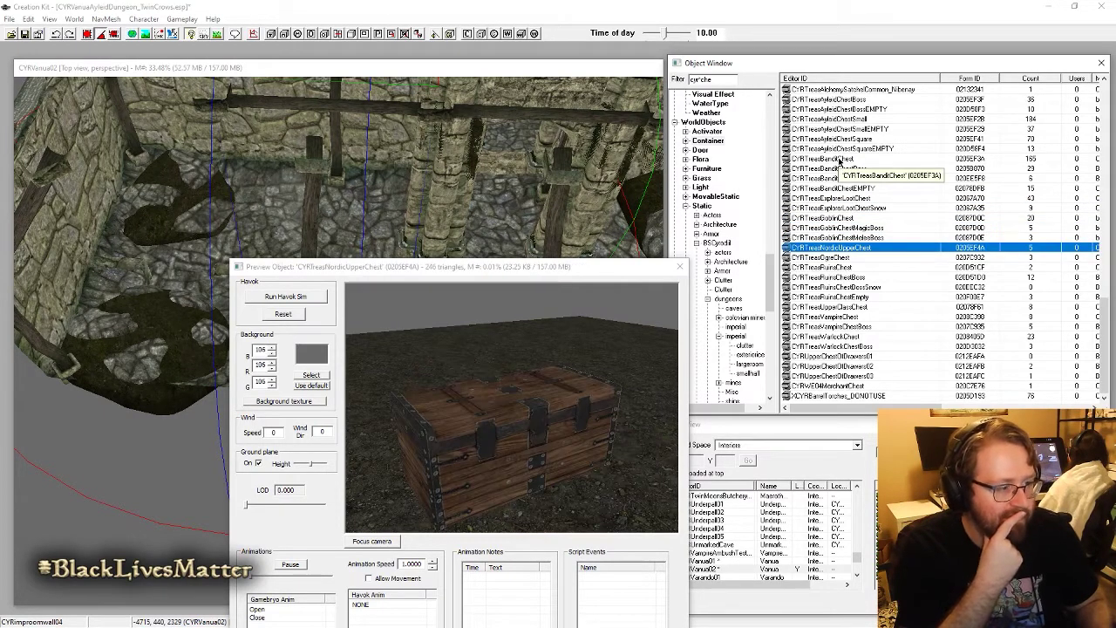
pyautogui.press('Down')
pyautogui.press('Down')
pyautogui.press('Down')
pyautogui.press('Down')
pyautogui.press('Up')
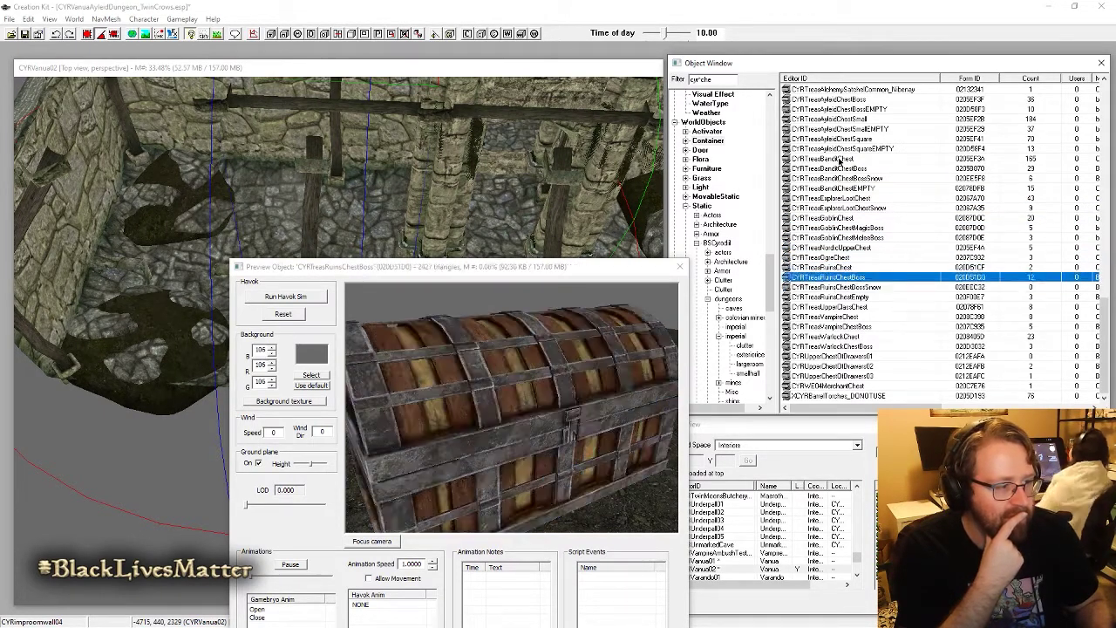
pyautogui.press('Up')
pyautogui.press('Down')
pyautogui.press('Down')
pyautogui.press('Down')
pyautogui.press('Down')
pyautogui.press('Down')
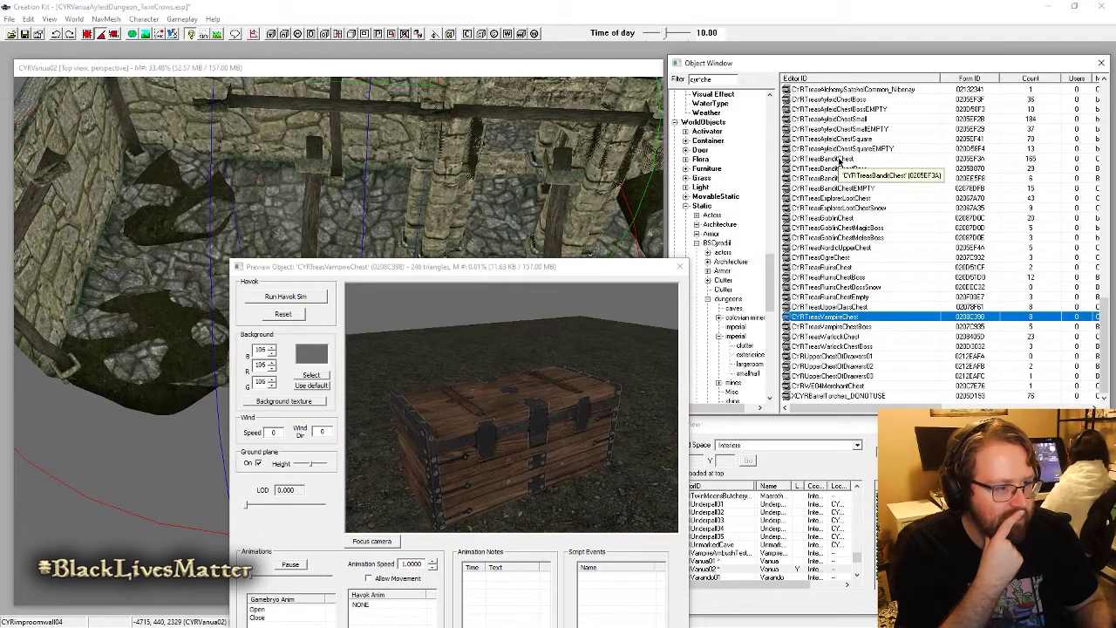
pyautogui.press('Down')
pyautogui.press('Down')
pyautogui.press('Down')
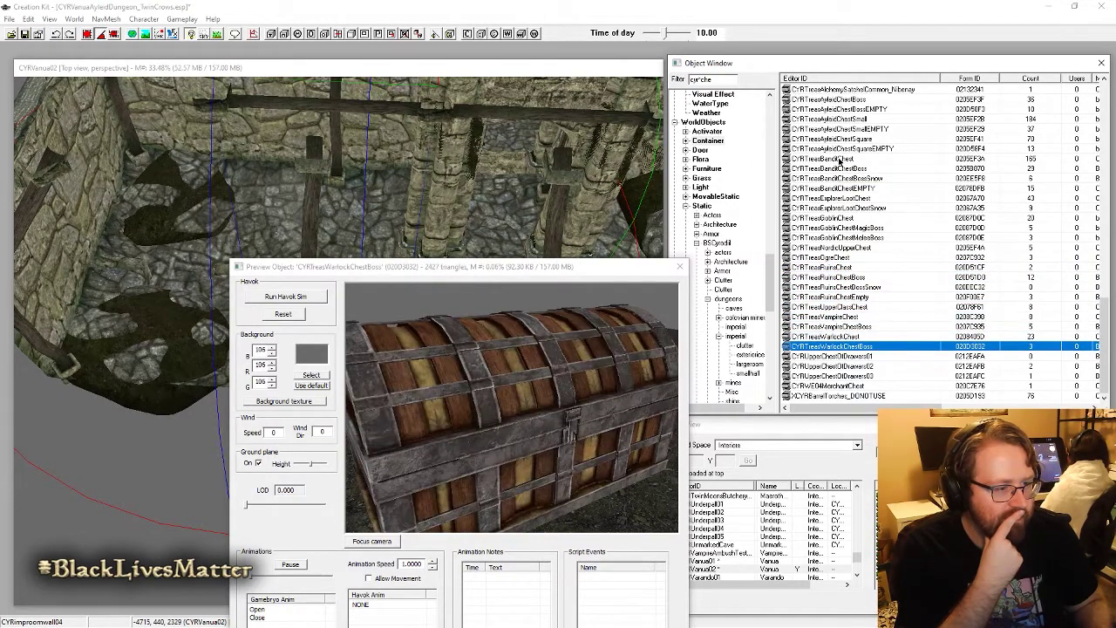
pyautogui.press('Down')
pyautogui.press('Down')
pyautogui.press('Down')
pyautogui.press('Down')
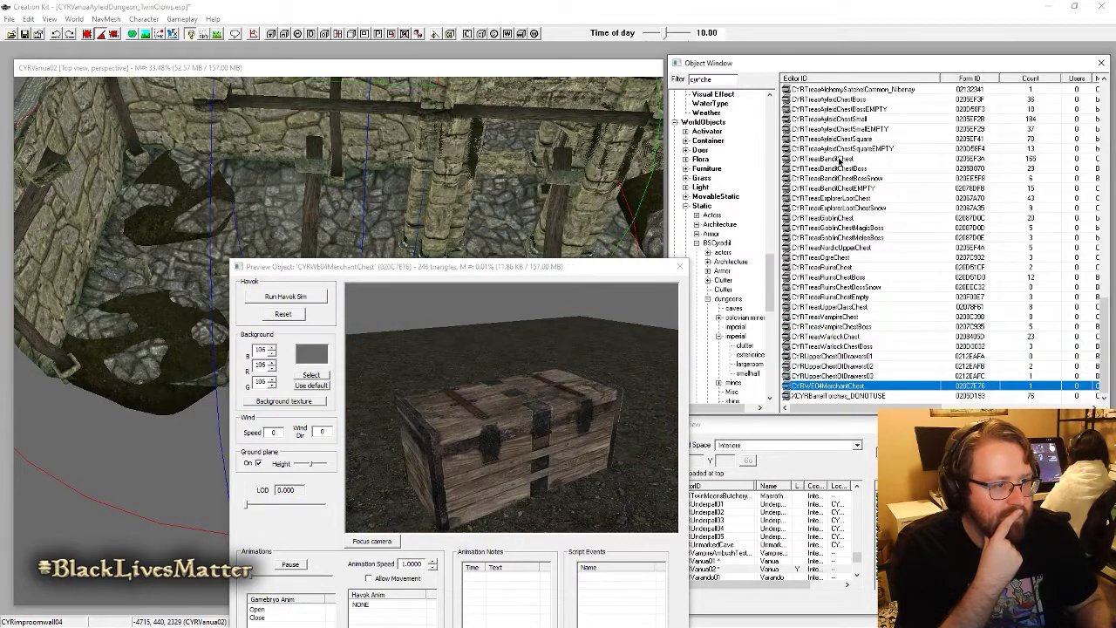
pyautogui.press('Up')
pyautogui.press('Up')
pyautogui.press('Up')
pyautogui.press('Up')
pyautogui.press('Up')
pyautogui.press('Up')
pyautogui.press('Up')
pyautogui.press('Up')
pyautogui.press('Up')
pyautogui.press('Up')
pyautogui.press('Up')
pyautogui.press('Up')
pyautogui.press('Up')
pyautogui.press('Up')
pyautogui.press('Up')
pyautogui.press('Up')
pyautogui.press('Up')
pyautogui.press('Up')
pyautogui.press('Up')
pyautogui.press('Up')
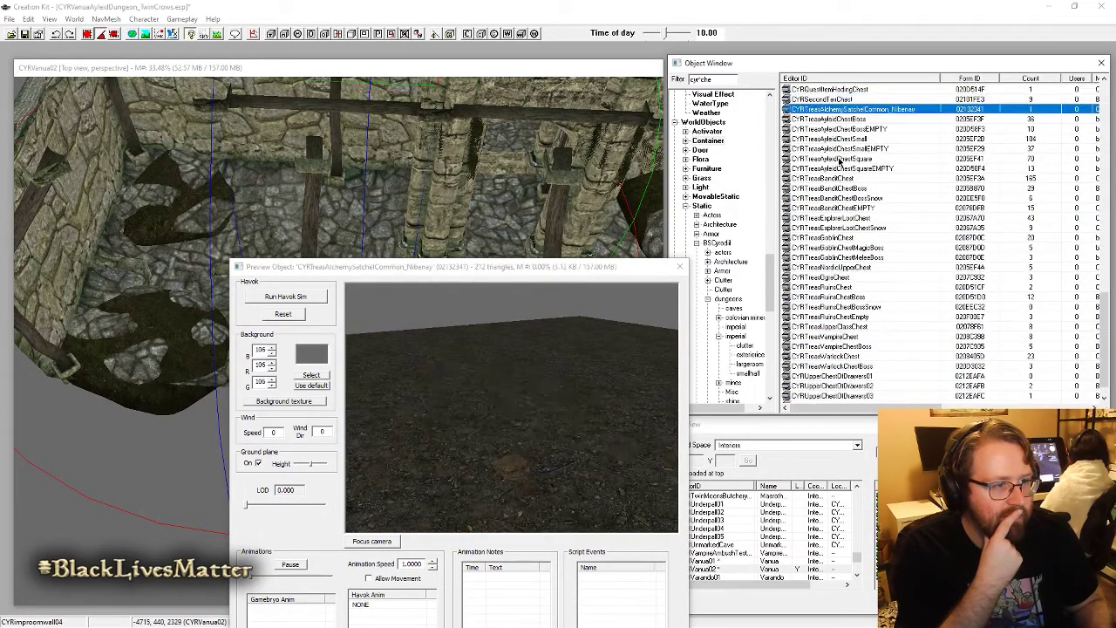
pyautogui.press('Down')
pyautogui.press('Down')
pyautogui.press('Down')
pyautogui.press('Down')
pyautogui.press('Down')
pyautogui.press('Down')
pyautogui.press('Down')
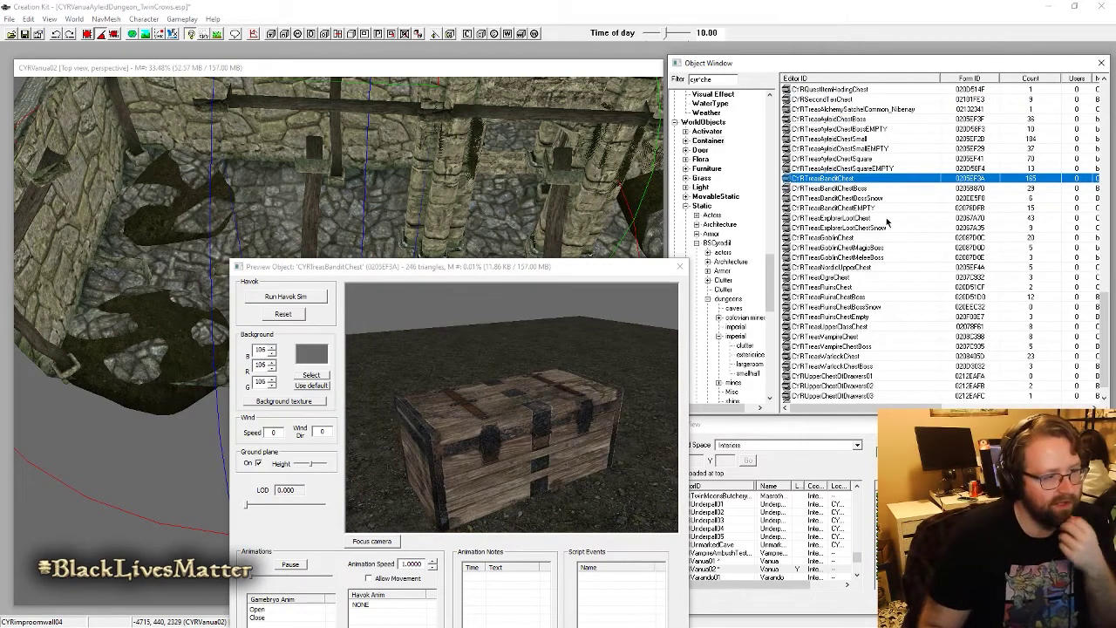
# Step: Inspect the full item list of the CYRTreasWarlockChest container and leave it without changes
pyautogui.click(845, 357)
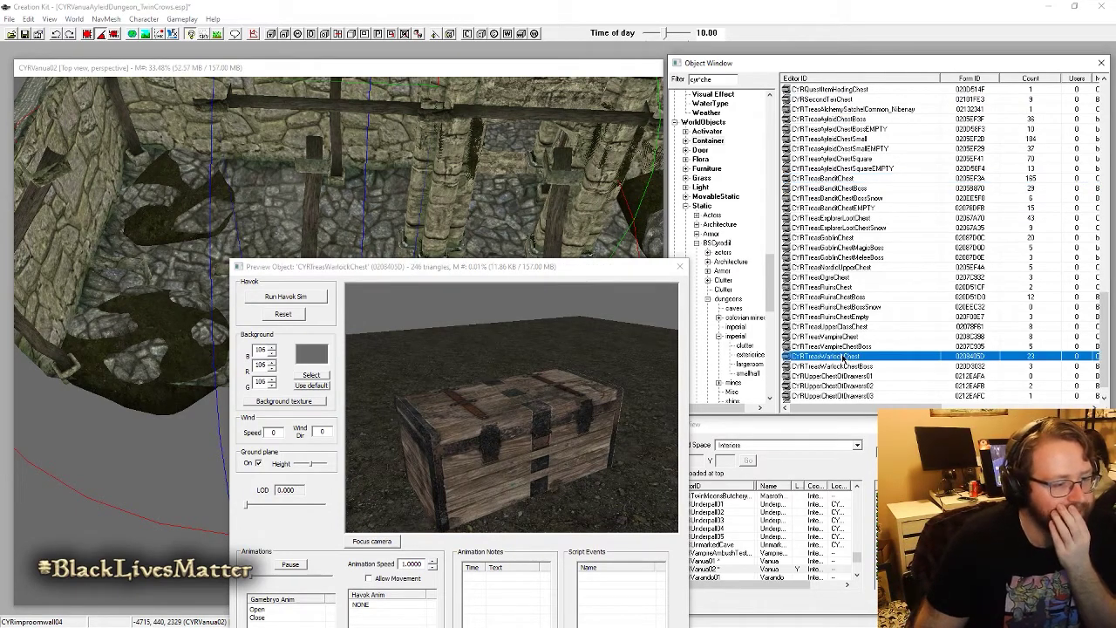
pyautogui.rightClick(845, 358)
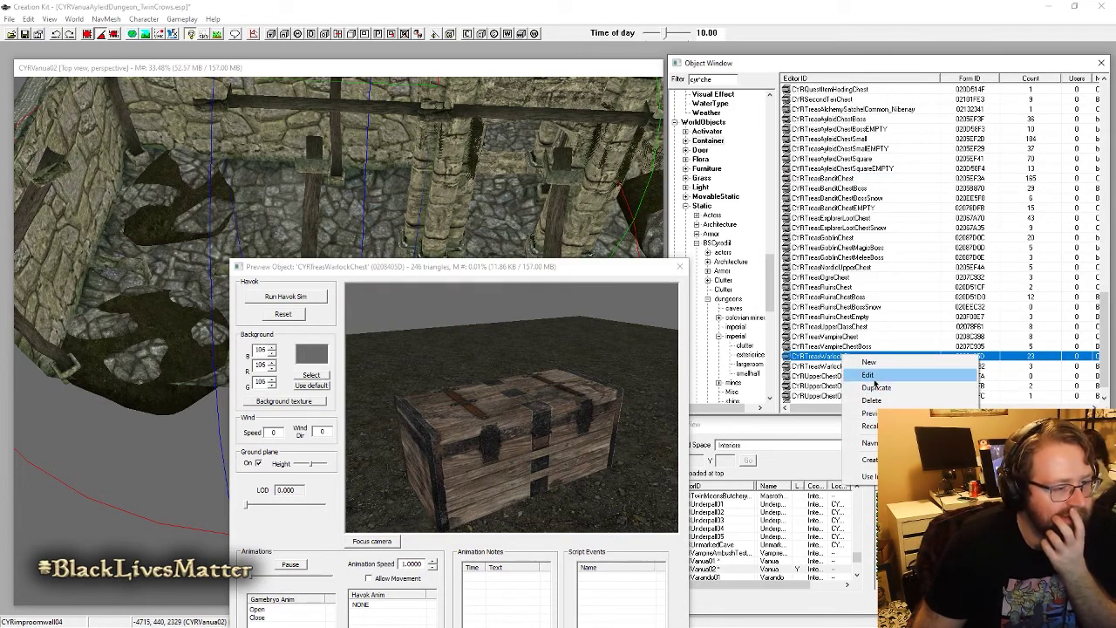
pyautogui.click(873, 377)
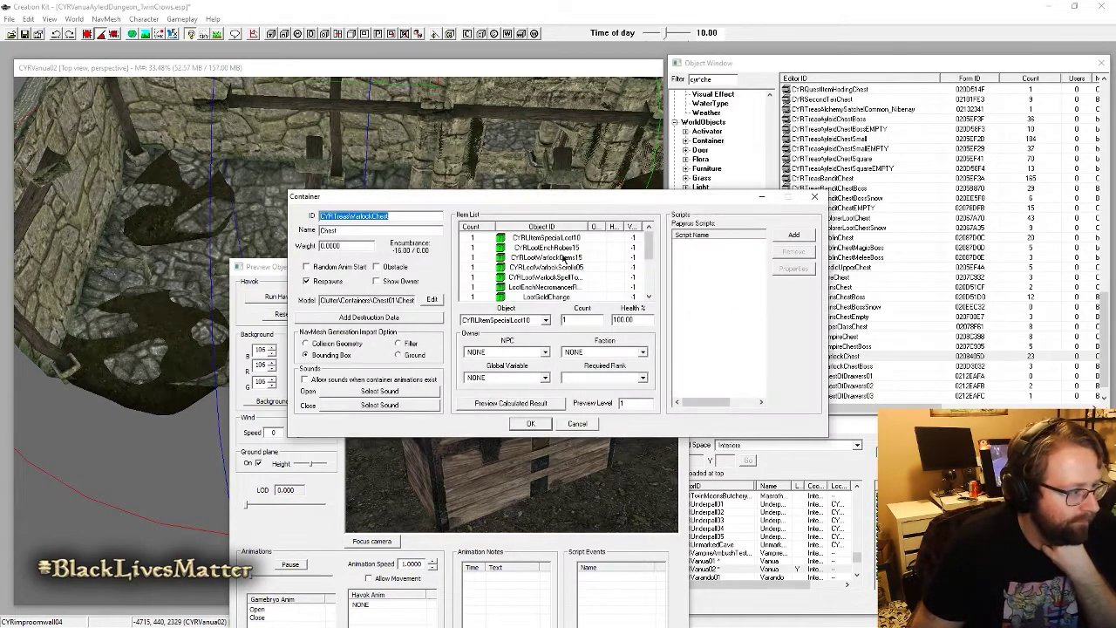
pyautogui.moveTo(647, 251); pyautogui.dragTo(625, 287)
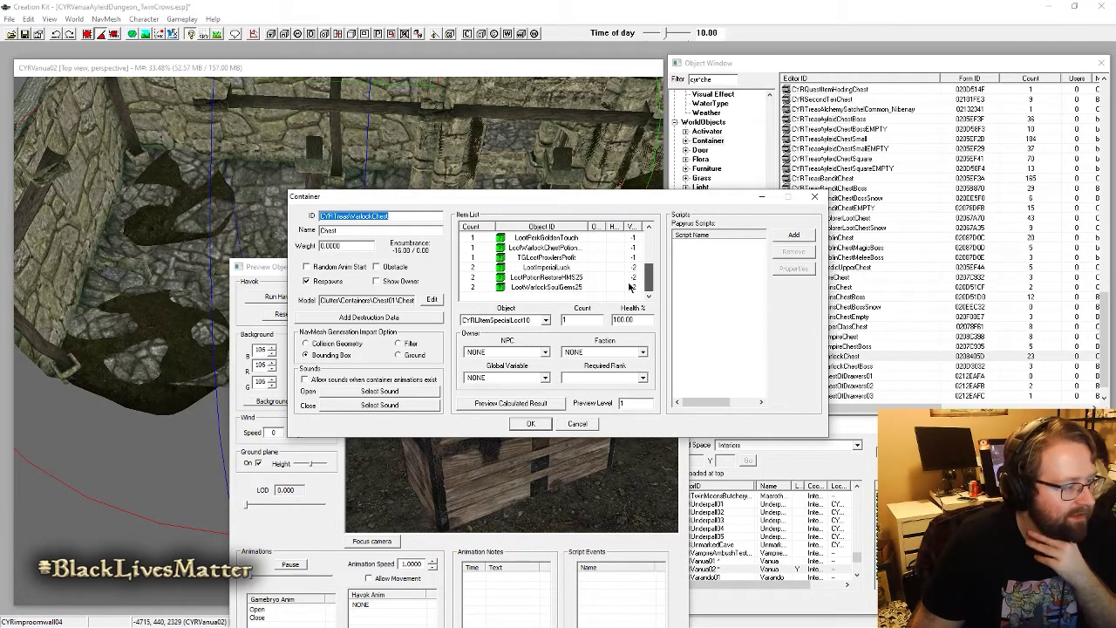
pyautogui.click(579, 423)
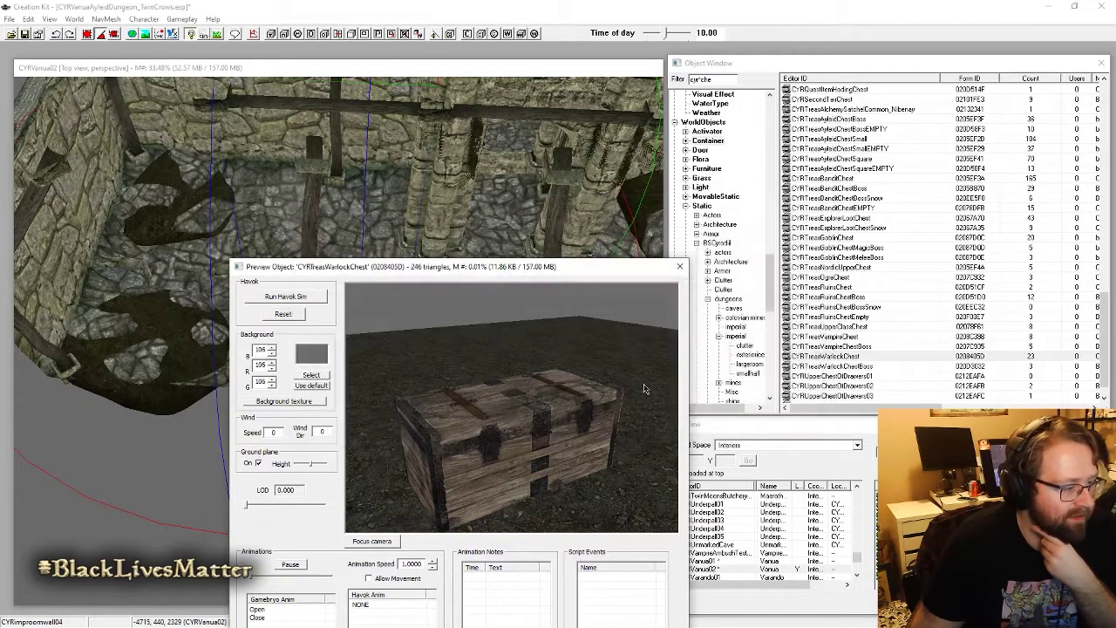
# Step: Place a CYRTreasWarlockChest in the side room near the green light and the boulders
pyautogui.click(678, 267)
pyautogui.click(817, 348)
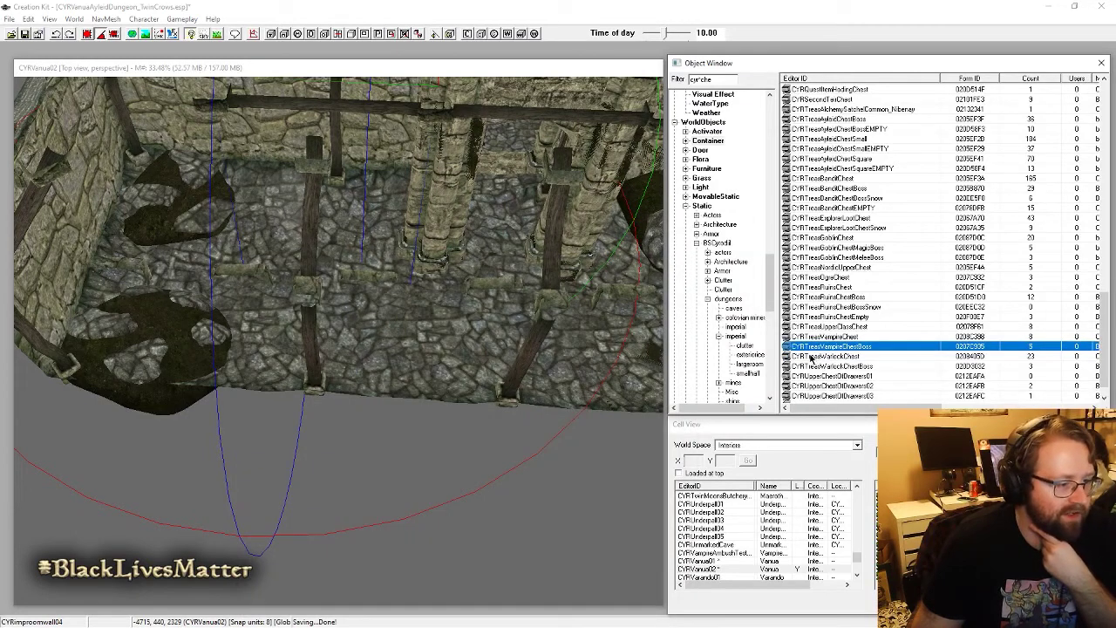
pyautogui.click(809, 357)
pyautogui.click(287, 250)
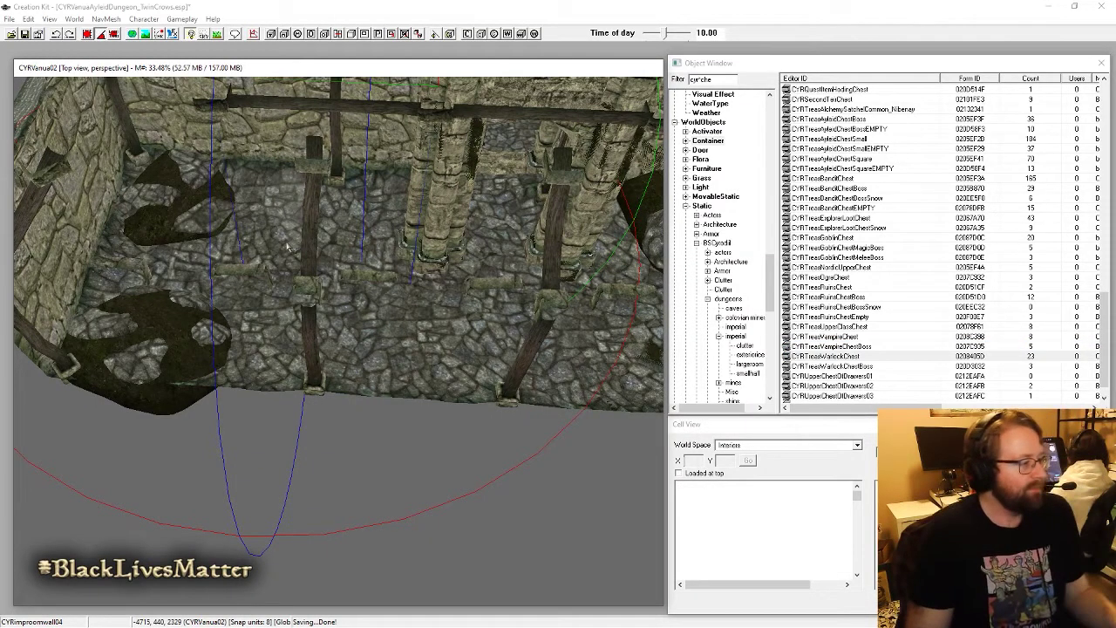
pyautogui.press('a')
pyautogui.moveTo(287, 244); pyautogui.dragTo(215, 253)
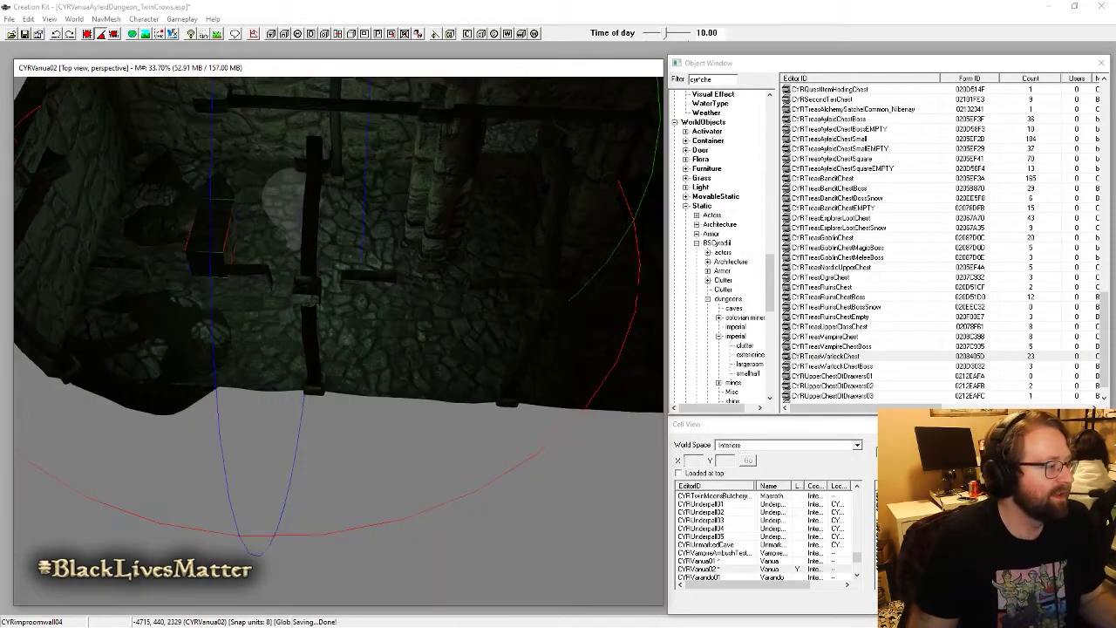
pyautogui.moveTo(214, 253); pyautogui.dragTo(475, 279, button='middle')
pyautogui.scroll(2, 477, 277)
pyautogui.moveTo(488, 272); pyautogui.dragTo(486, 258)
pyautogui.moveTo(486, 258); pyautogui.dragTo(181, 415, button='middle')
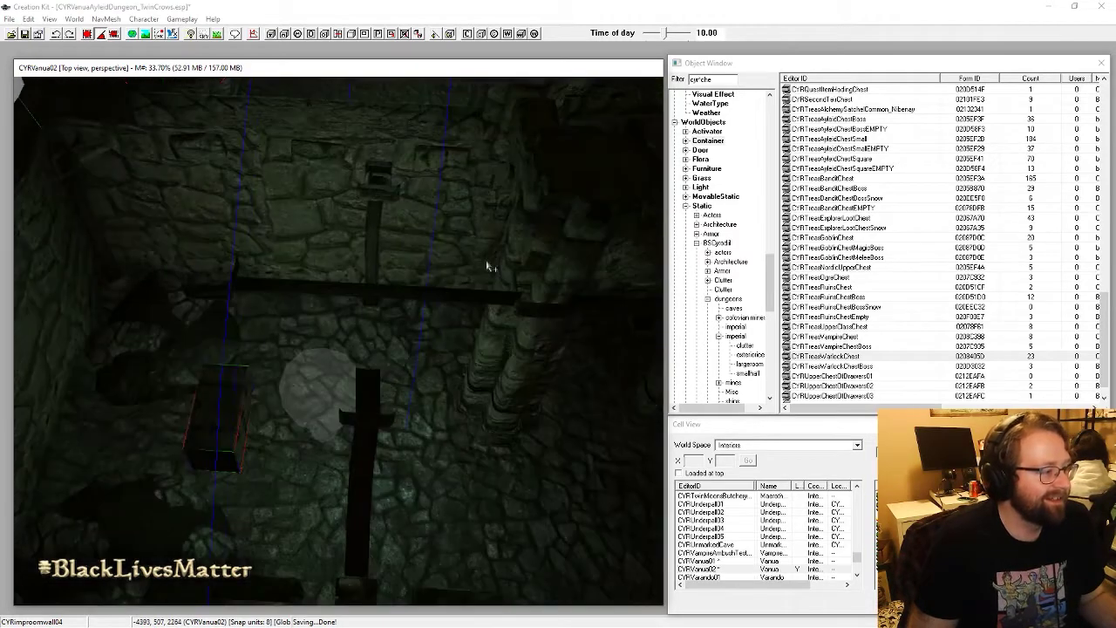
# Step: Turn off angle snapping, lower the chest to the floor between the rubble piles and slightly adjust its position and rotation
pyautogui.scroll(3, 181, 415)
pyautogui.click(100, 35)
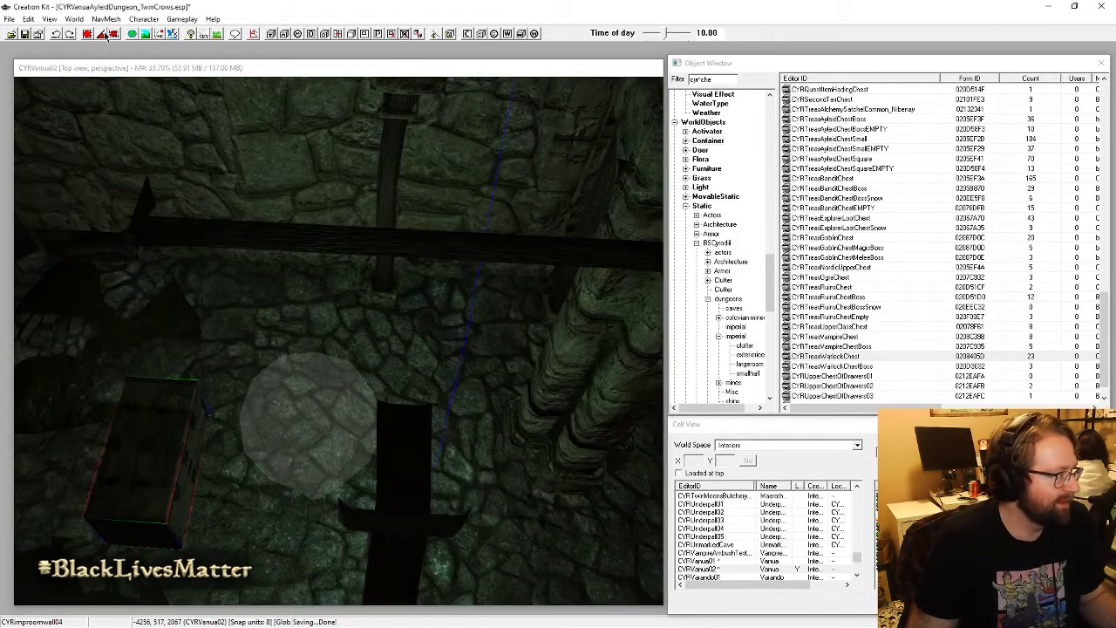
pyautogui.keyDown('shift'); pyautogui.moveTo(185, 460); pyautogui.dragTo(177, 389, button='middle'); pyautogui.keyUp('shift')
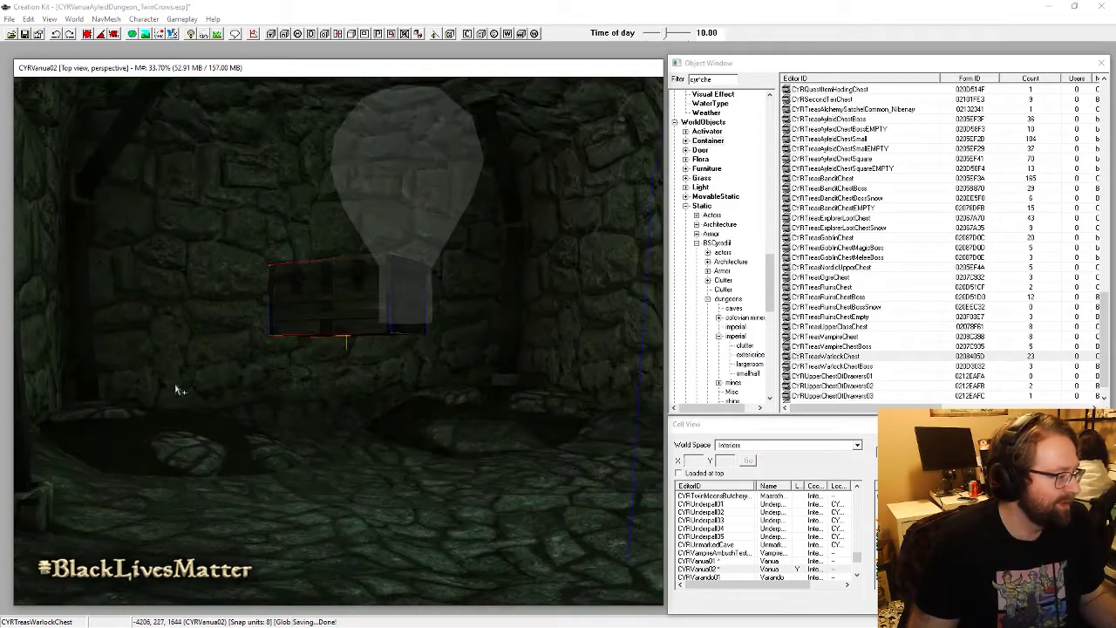
pyautogui.scroll(2, 393, 438)
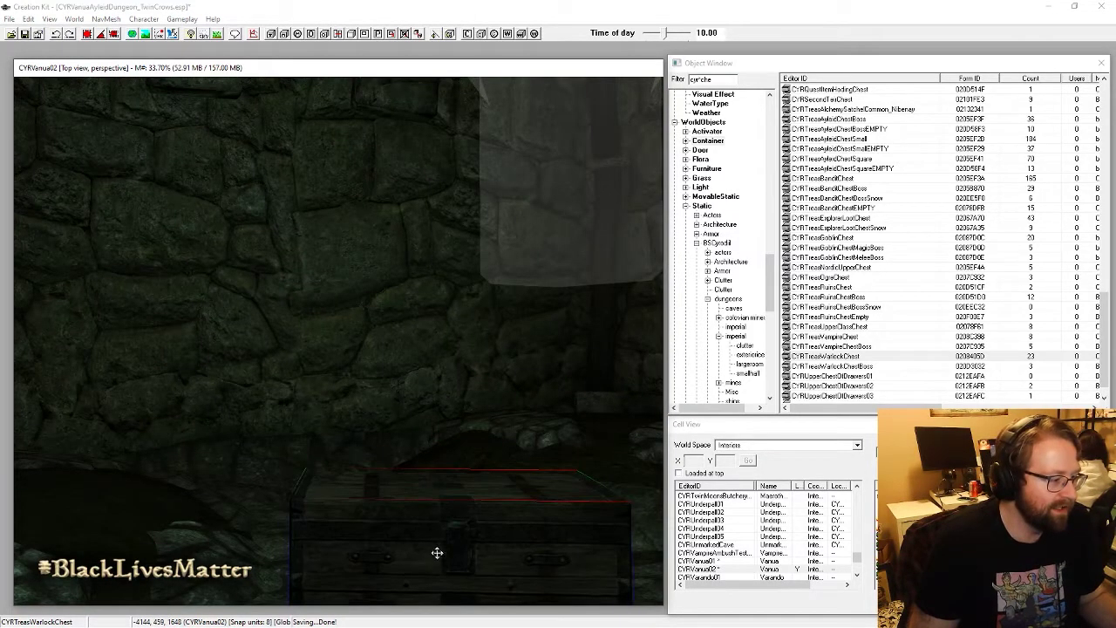
pyautogui.keyDown('shift'); pyautogui.moveTo(436, 550); pyautogui.dragTo(361, 400, button='middle'); pyautogui.keyUp('shift')
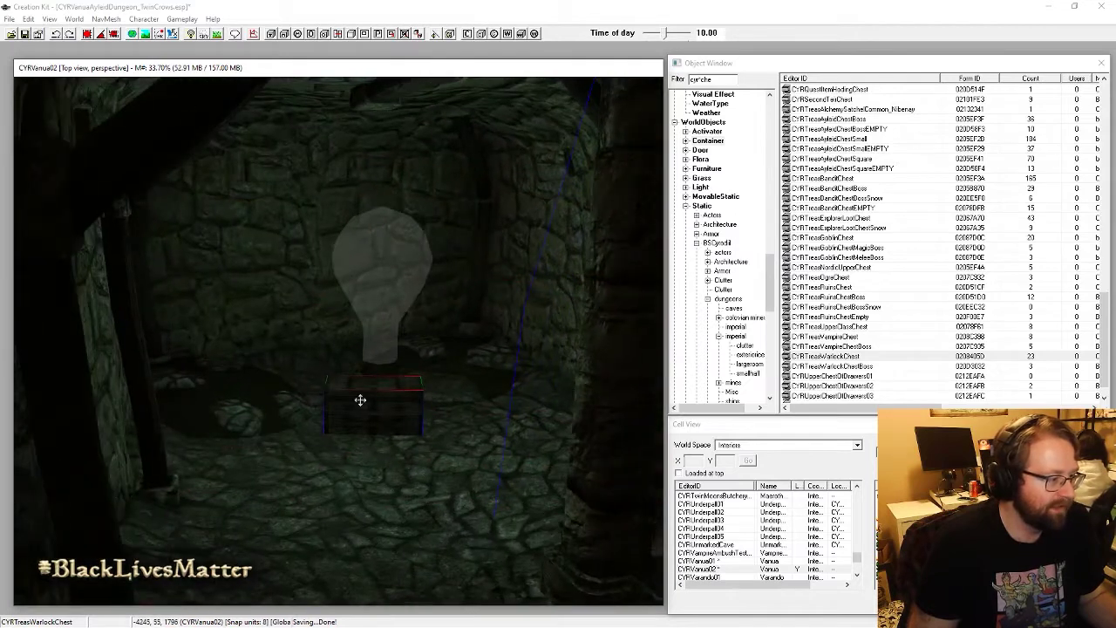
pyautogui.moveTo(378, 401); pyautogui.dragTo(387, 396)
pyautogui.press('x')
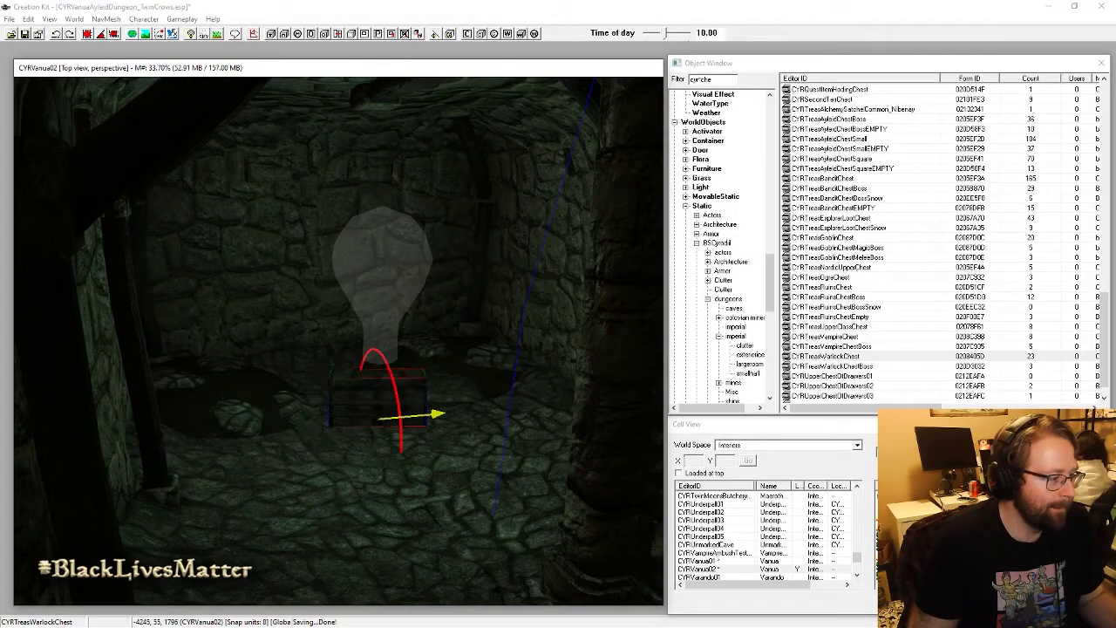
pyautogui.press('z')
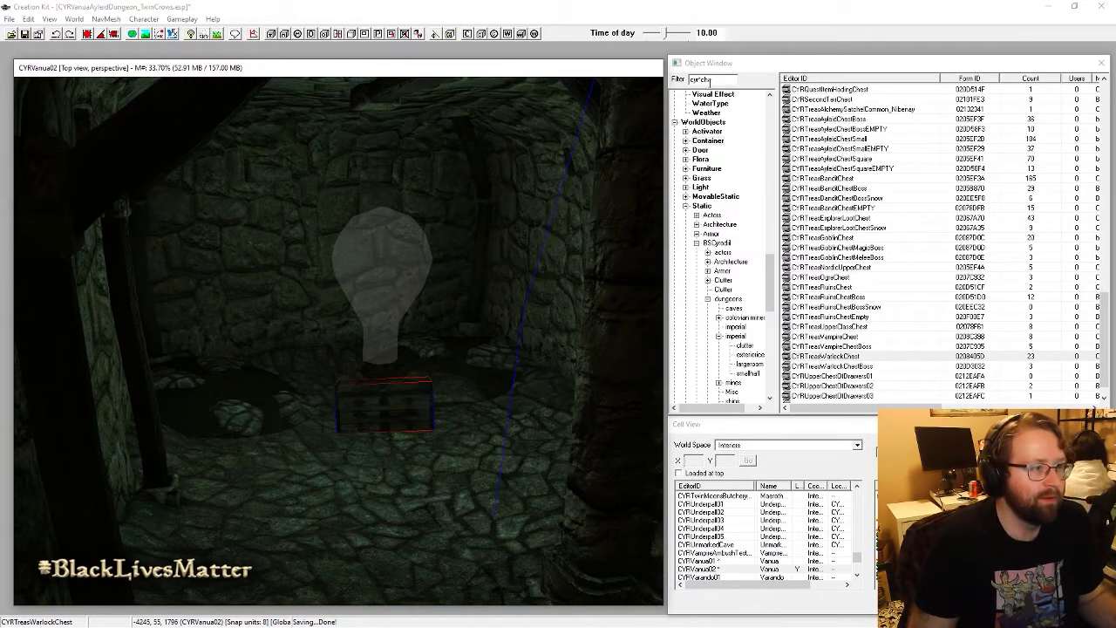
# Step: Filter the static objects by "cyr*imp*rubb" to list the Imperial ruin rubble pieces
pyautogui.doubleClick(699, 79)
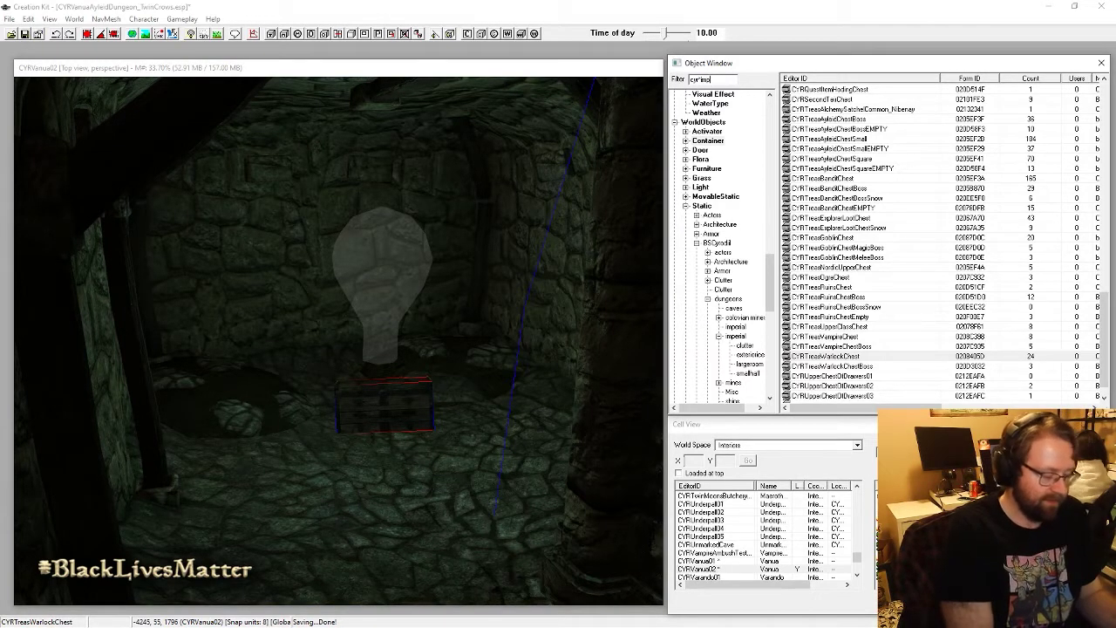
pyautogui.click(788, 80)
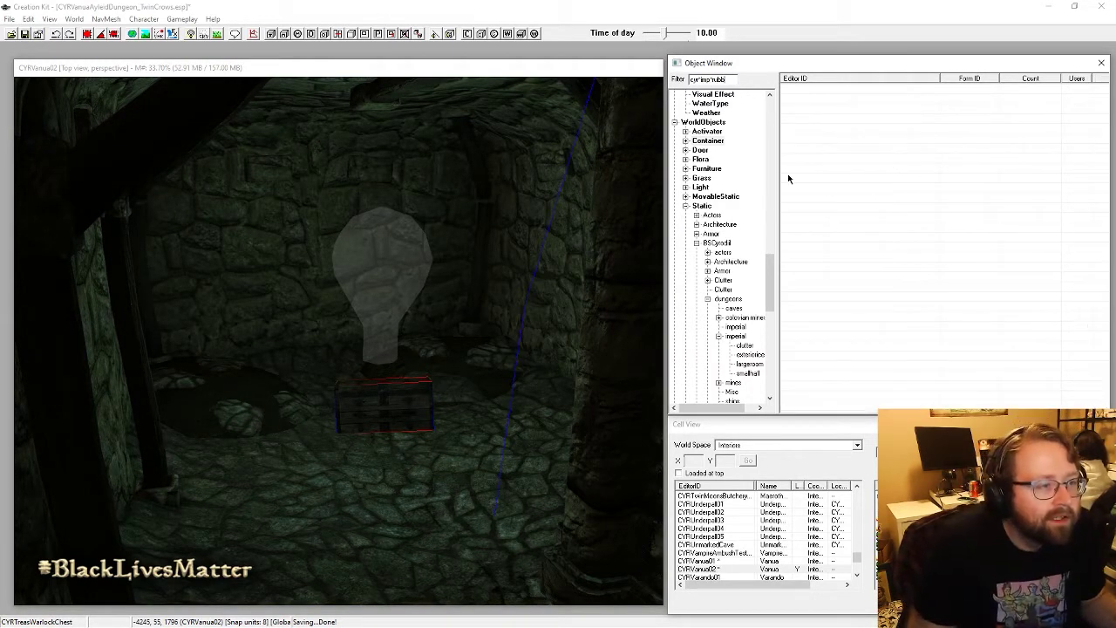
pyautogui.click(704, 206)
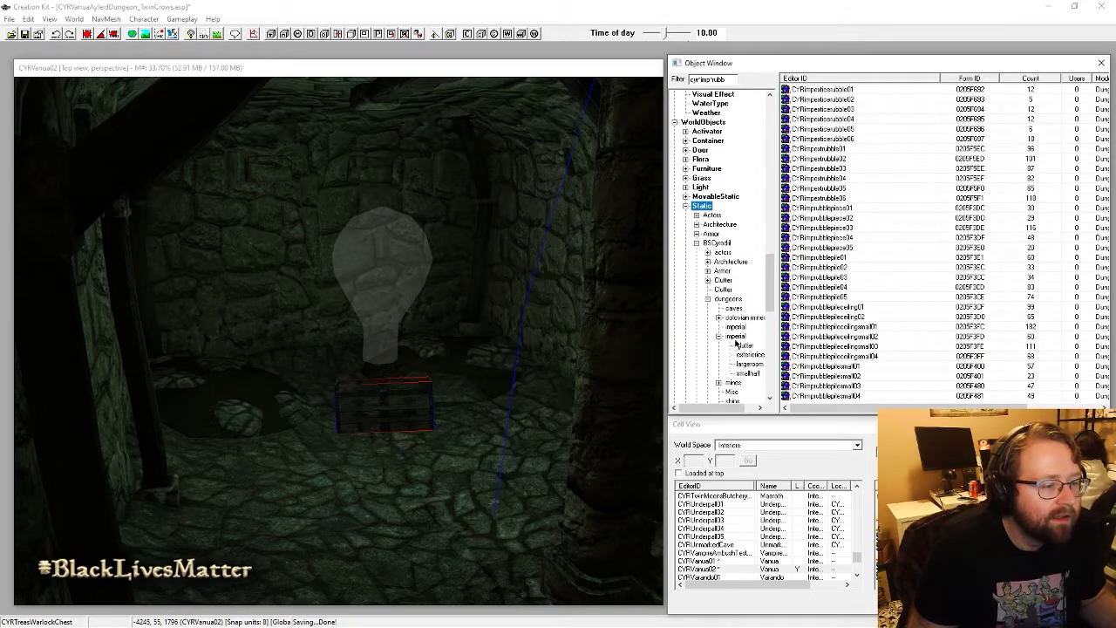
pyautogui.click(736, 336)
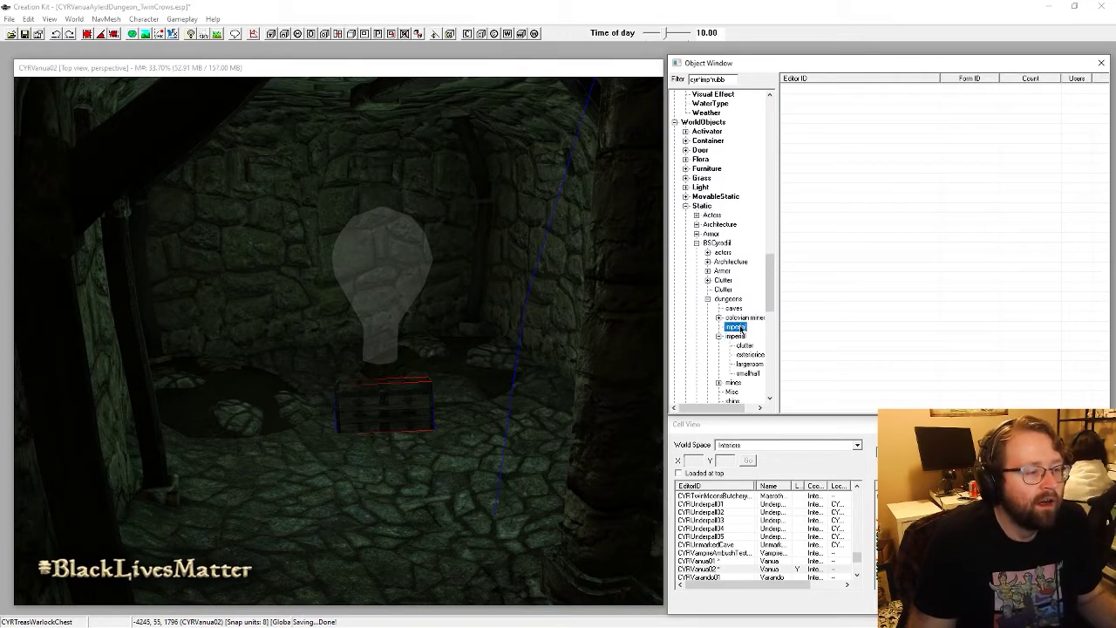
pyautogui.click(704, 206)
# Step: Compare the previews of the CYRimprubblepile01 to CYRimprubblepile05 rubble piles
pyautogui.click(845, 267)
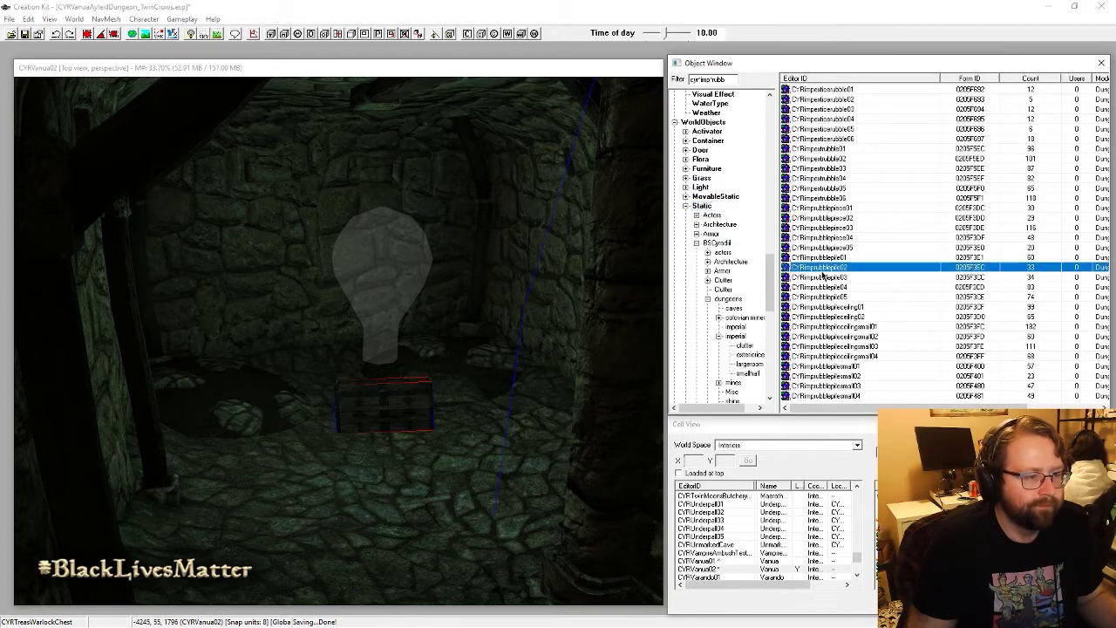
pyautogui.rightClick(822, 271)
pyautogui.click(854, 338)
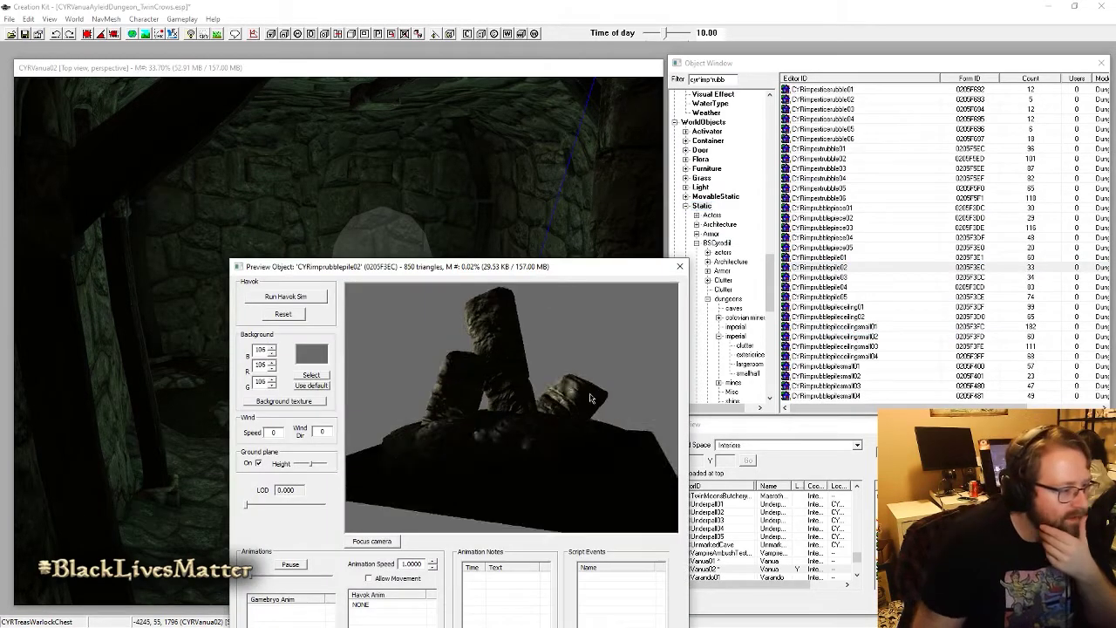
pyautogui.click(839, 278)
pyautogui.click(840, 257)
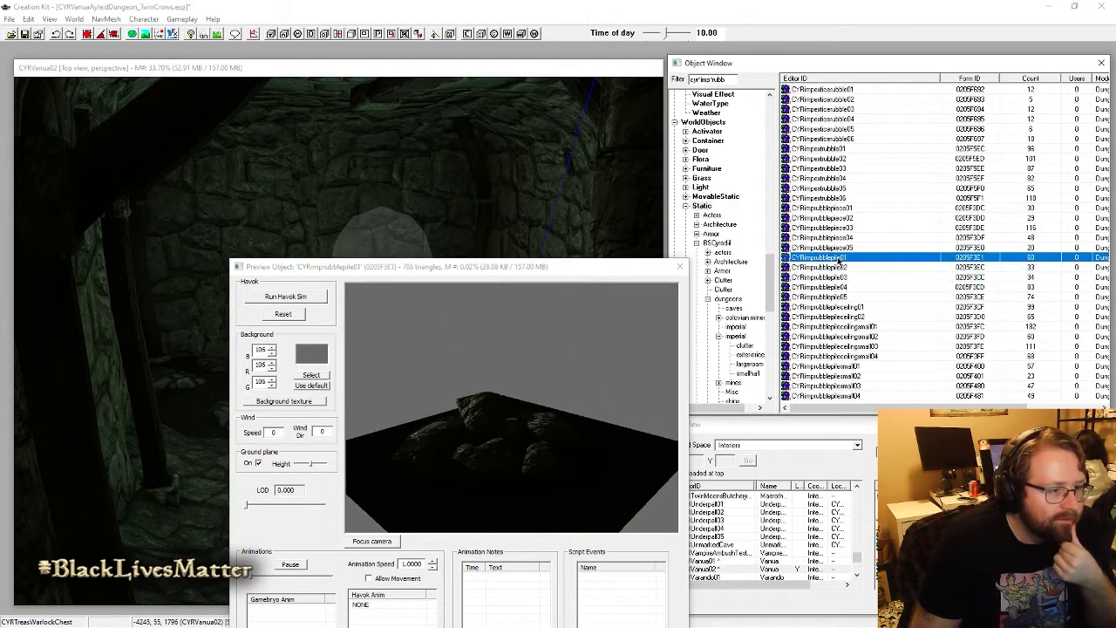
pyautogui.click(839, 267)
pyautogui.click(839, 277)
pyautogui.click(839, 287)
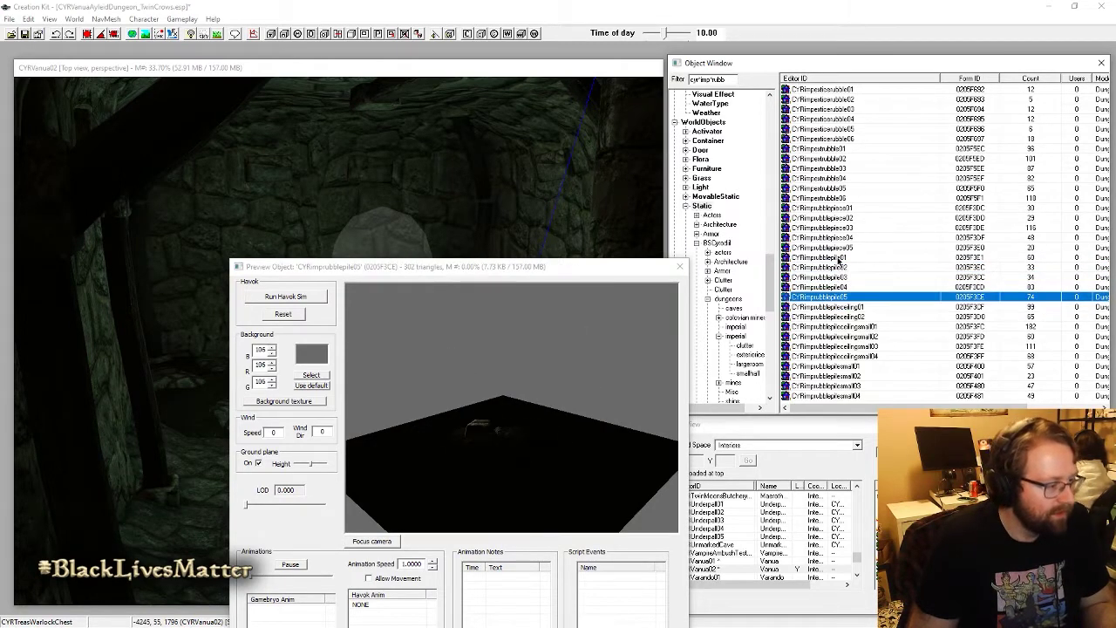
pyautogui.click(510, 440)
pyautogui.moveTo(510, 440); pyautogui.dragTo(536, 426)
# Step: Place a CYRimprubblepile04 in the side room, shift it beside the chest and rotate it to suit the corner
pyautogui.click(832, 287)
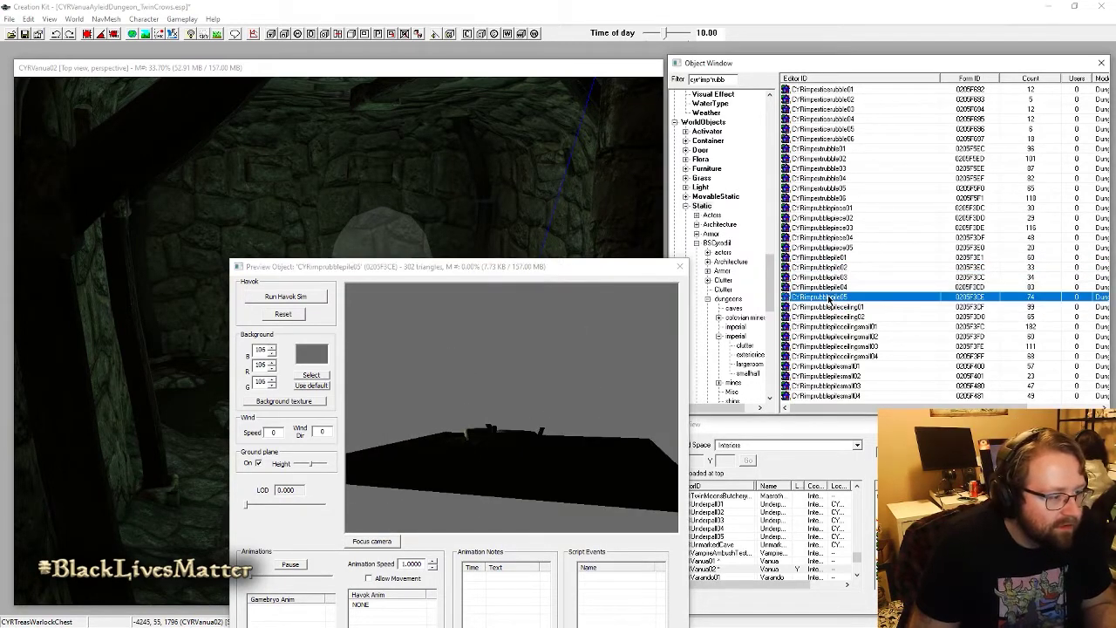
pyautogui.moveTo(708, 346); pyautogui.dragTo(187, 523)
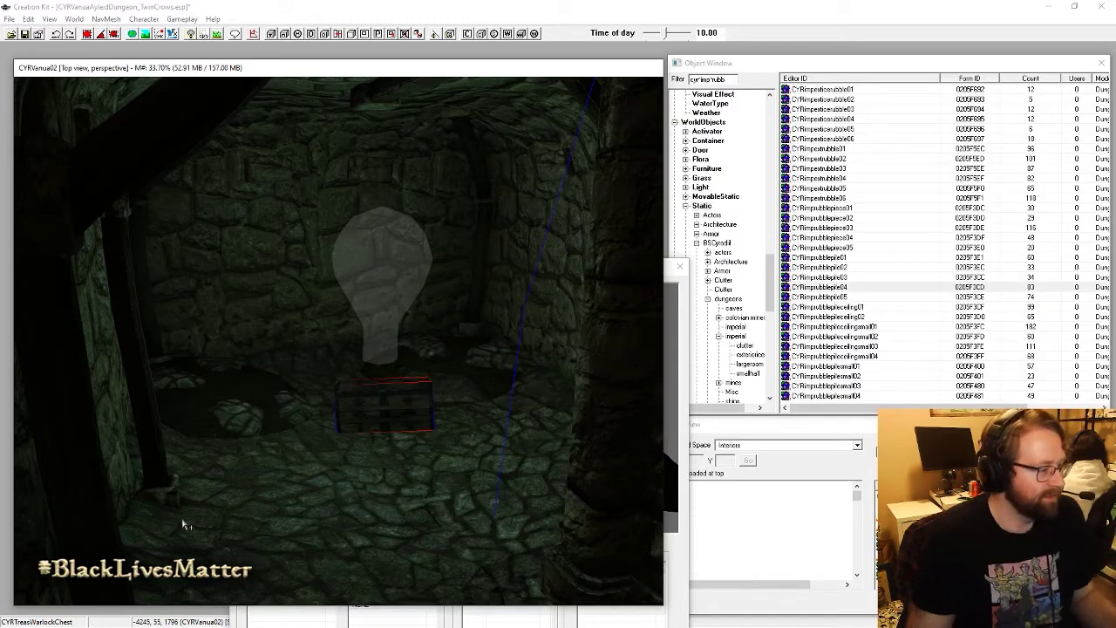
pyautogui.moveTo(299, 494); pyautogui.dragTo(312, 440)
pyautogui.moveTo(311, 401); pyautogui.dragTo(358, 316)
pyautogui.keyDown('shift'); pyautogui.moveTo(359, 315); pyautogui.dragTo(314, 367, button='middle'); pyautogui.keyUp('shift')
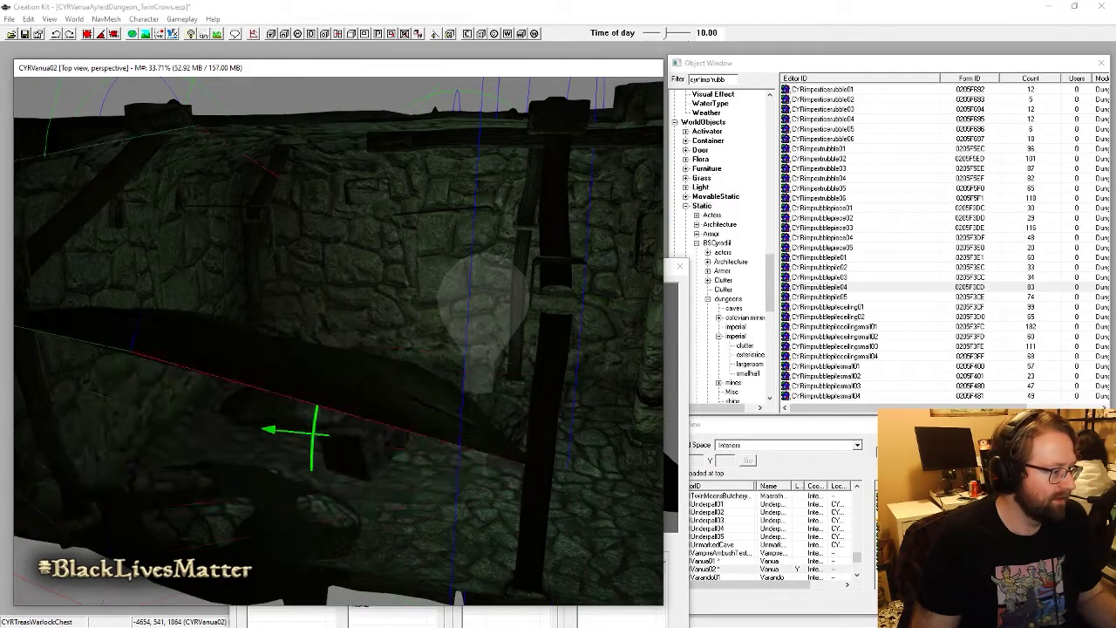
pyautogui.moveTo(314, 436); pyautogui.dragTo(428, 432)
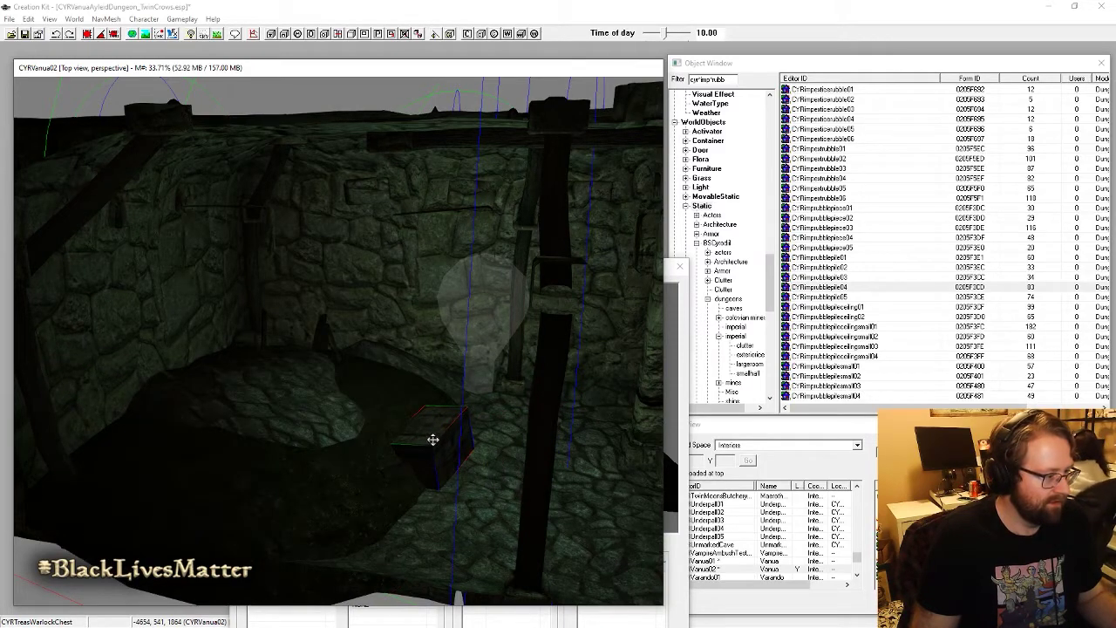
pyautogui.moveTo(432, 439); pyautogui.dragTo(447, 433, button='right')
pyautogui.keyDown('shift'); pyautogui.moveTo(447, 433); pyautogui.dragTo(370, 438, button='middle'); pyautogui.keyUp('shift')
# Step: Arrange and rotate the small rubble piles on the side room floor around the chest
pyautogui.press('d')
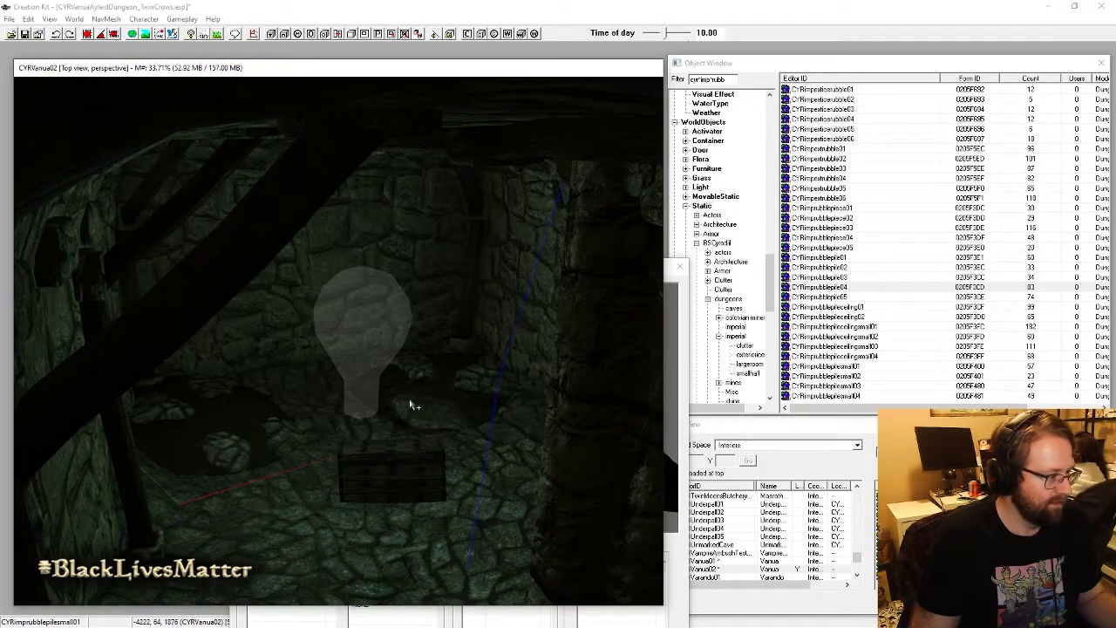
pyautogui.moveTo(440, 408); pyautogui.dragTo(440, 361)
pyautogui.moveTo(231, 489); pyautogui.dragTo(236, 486)
pyautogui.moveTo(234, 428); pyautogui.dragTo(192, 514)
pyautogui.moveTo(192, 514)
pyautogui.mouseDown(button='right')
pyautogui.moveTo(253, 513)
pyautogui.moveTo(208, 514)
pyautogui.mouseUp(button='right')
pyautogui.keyDown('shift'); pyautogui.moveTo(221, 503); pyautogui.dragTo(213, 475, button='middle'); pyautogui.keyUp('shift')
# Step: Raise a CYRimprubblepilesmall03 above the large pile, move it across to the opposite back corner and rotate it
pyautogui.moveTo(428, 348); pyautogui.dragTo(428, 335)
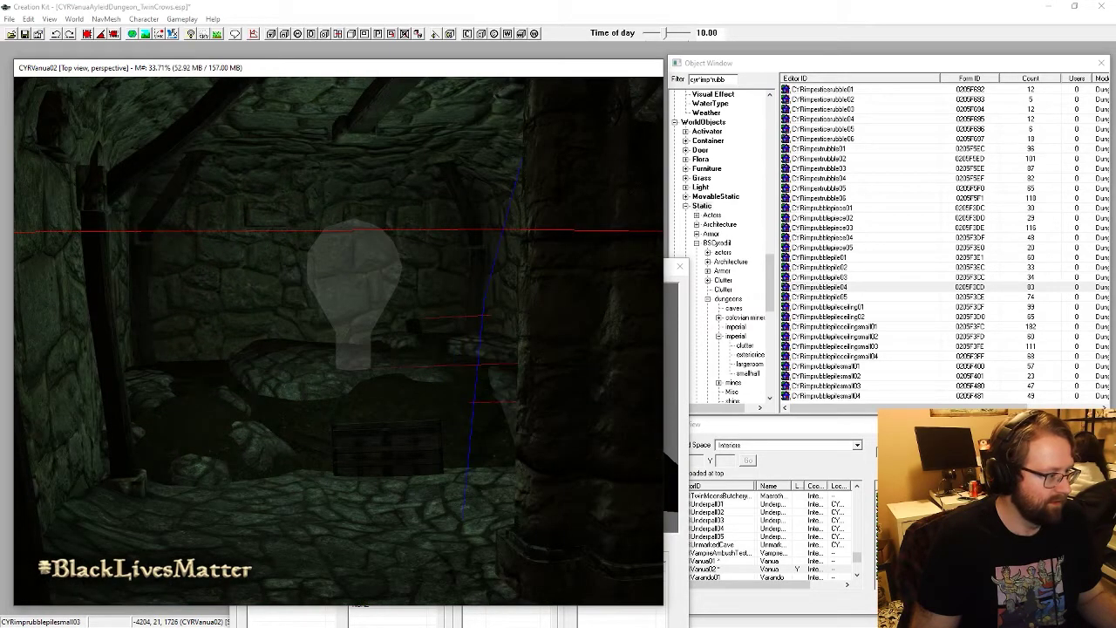
pyautogui.moveTo(428, 335)
pyautogui.mouseDown(button='right')
pyautogui.moveTo(479, 335)
pyautogui.moveTo(440, 335)
pyautogui.mouseUp(button='right')
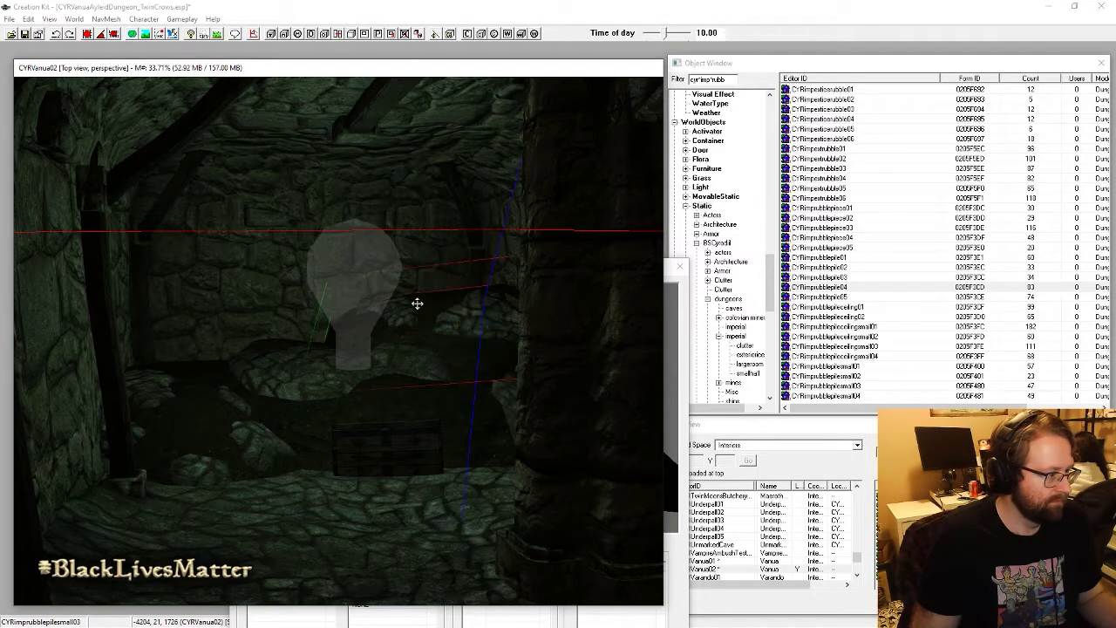
pyautogui.moveTo(417, 304); pyautogui.dragTo(214, 299)
pyautogui.moveTo(214, 299); pyautogui.dragTo(149, 301, button='right')
pyautogui.moveTo(149, 302); pyautogui.dragTo(150, 319)
pyautogui.moveTo(184, 317)
pyautogui.keyDown('shift'); pyautogui.mouseDown(button='middle')
pyautogui.moveTo(170, 361)
pyautogui.moveTo(197, 307)
pyautogui.mouseUp(button='middle'); pyautogui.keyUp('shift')
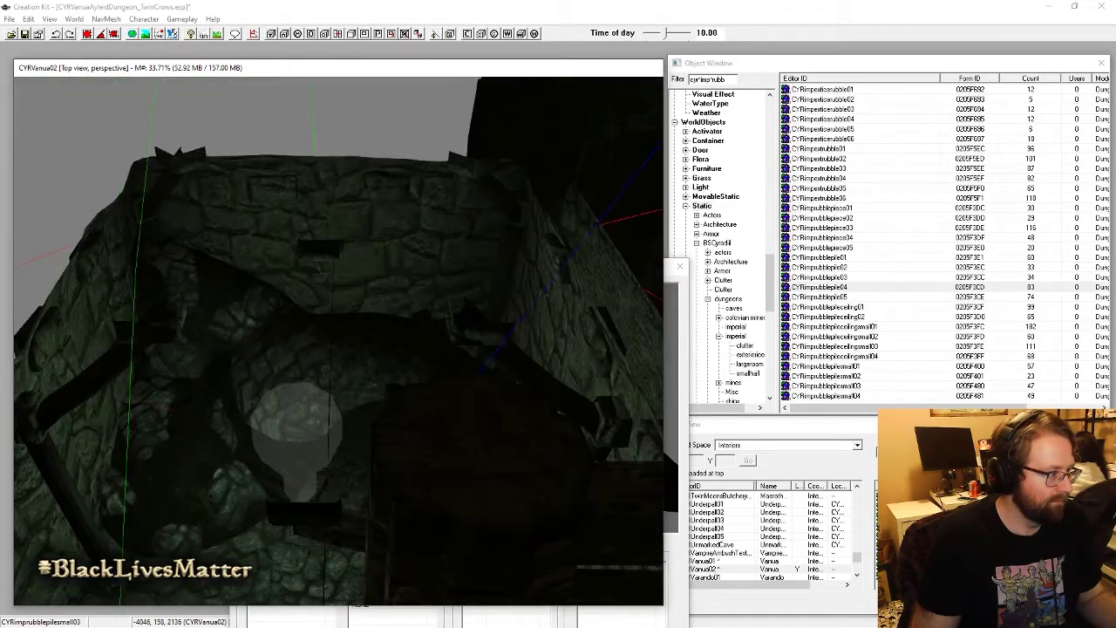
# Step: Set a CYRColovMinecboulder04 against the back wall of the side room behind the rubble
pyautogui.moveTo(197, 307); pyautogui.dragTo(206, 288)
pyautogui.keyDown('shift'); pyautogui.moveTo(206, 288); pyautogui.dragTo(299, 308, button='middle'); pyautogui.keyUp('shift')
pyautogui.moveTo(280, 310); pyautogui.dragTo(233, 300)
pyautogui.keyDown('shift'); pyautogui.moveTo(233, 301); pyautogui.dragTo(270, 223, button='middle'); pyautogui.keyUp('shift')
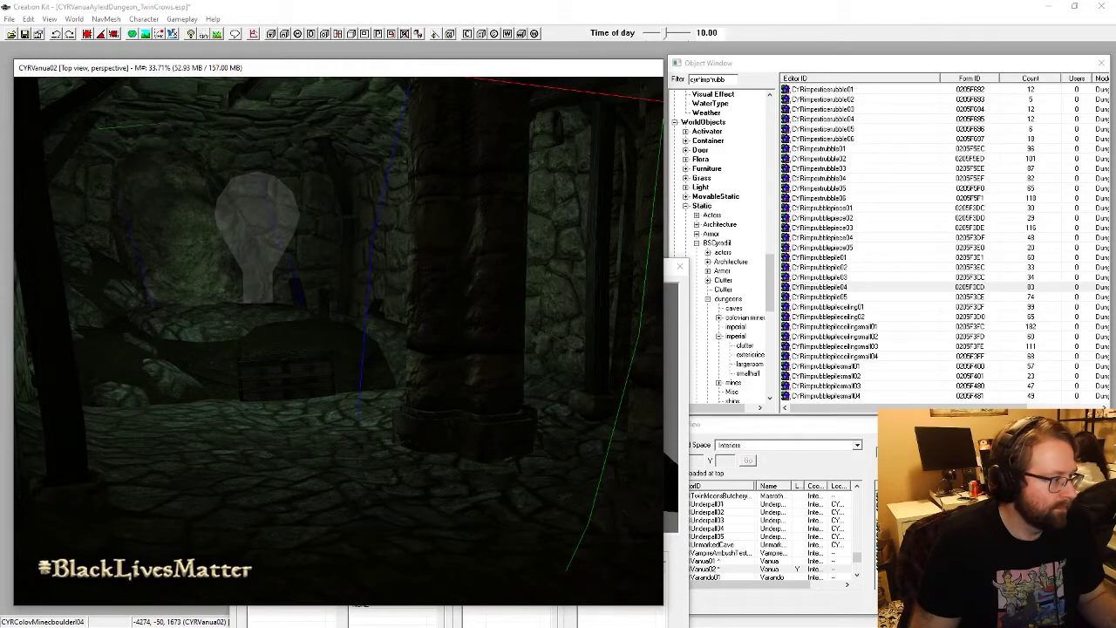
# Step: Place a CYRimprubblepilesmall03 in the corner beside the boulder, behind the chest
pyautogui.click(197, 337)
pyautogui.moveTo(196, 336)
pyautogui.keyDown('shift'); pyautogui.mouseDown(button='middle')
pyautogui.moveTo(179, 331)
pyautogui.moveTo(204, 366)
pyautogui.moveTo(200, 353)
pyautogui.mouseUp(button='middle'); pyautogui.keyUp('shift')
pyautogui.scroll(3, 180, 331)
pyautogui.click(94, 310)
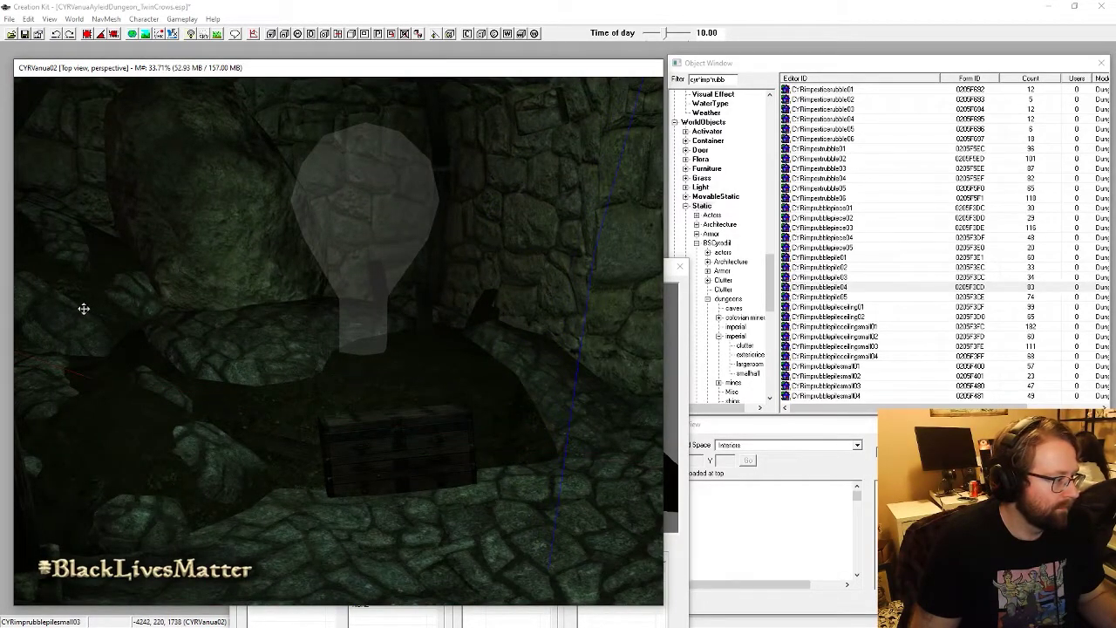
pyautogui.moveTo(84, 309); pyautogui.dragTo(458, 300)
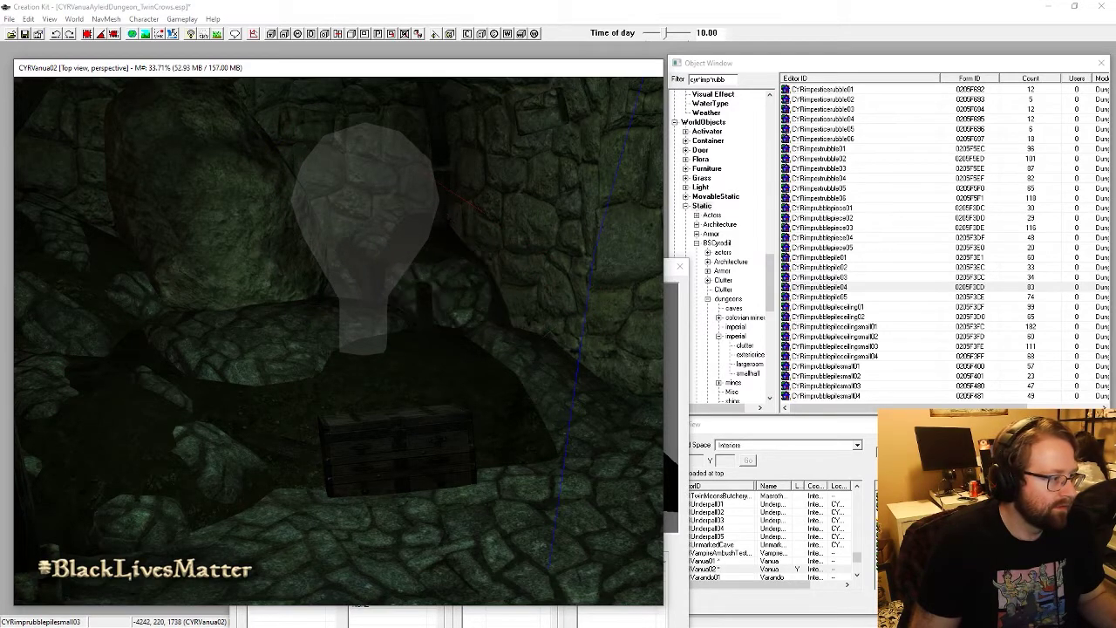
pyautogui.scroll(-6, 446, 286)
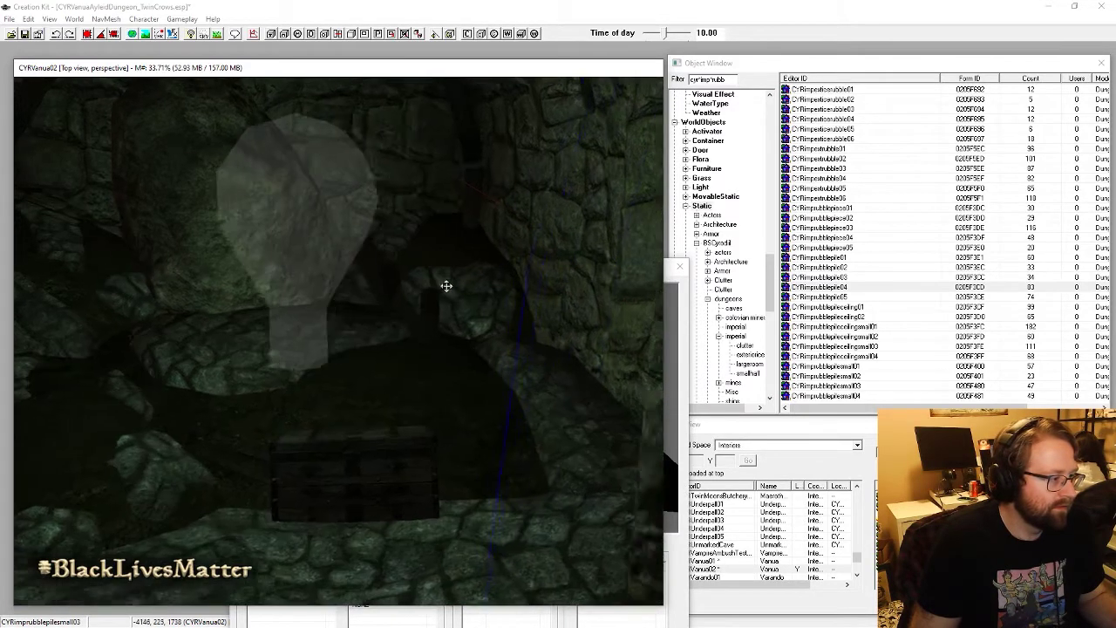
pyautogui.keyDown('shift'); pyautogui.moveTo(396, 381); pyautogui.dragTo(436, 403, button='middle'); pyautogui.keyUp('shift')
# Step: Move the CYRAyleidGreenLight away from the rubble and the boulder
pyautogui.click(404, 219)
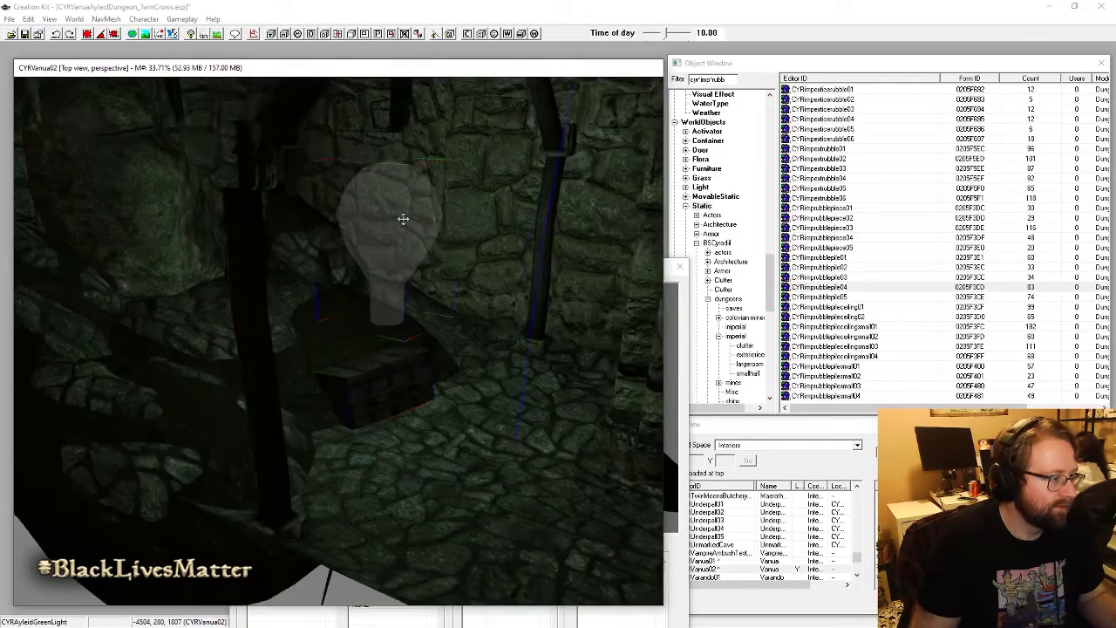
pyautogui.moveTo(404, 219); pyautogui.dragTo(481, 272)
pyautogui.scroll(-5, 480, 275)
pyautogui.keyDown('shift'); pyautogui.moveTo(480, 275); pyautogui.dragTo(299, 315, button='middle'); pyautogui.keyUp('shift')
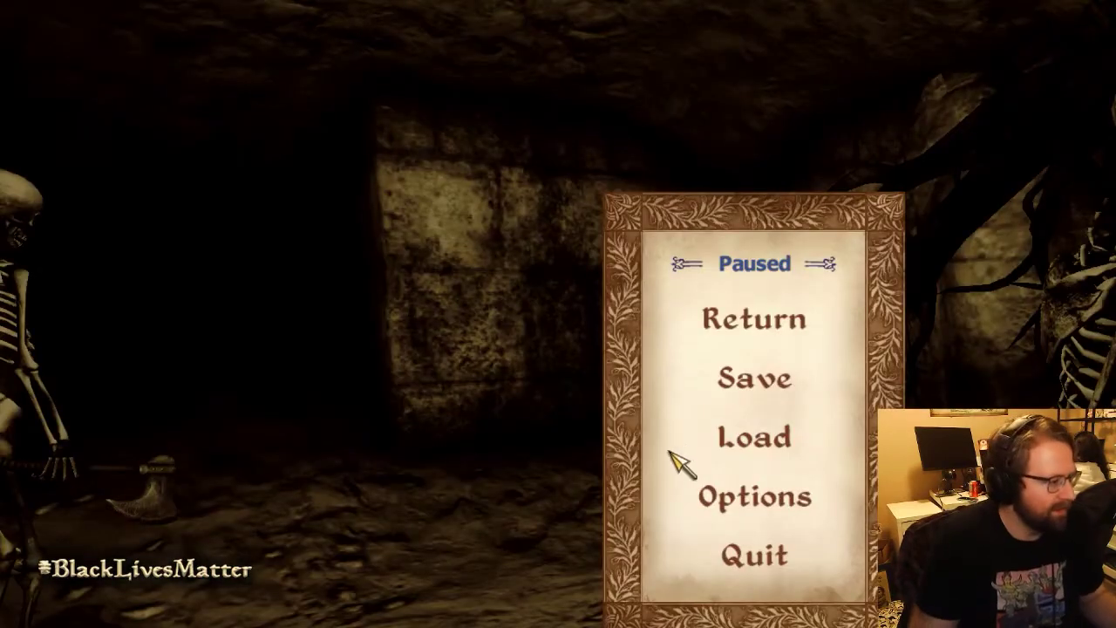
# Step: Resume the paused game, look around the dungeon briefly, pause it again and switch back to the Creation Kit
pyautogui.click(724, 323)
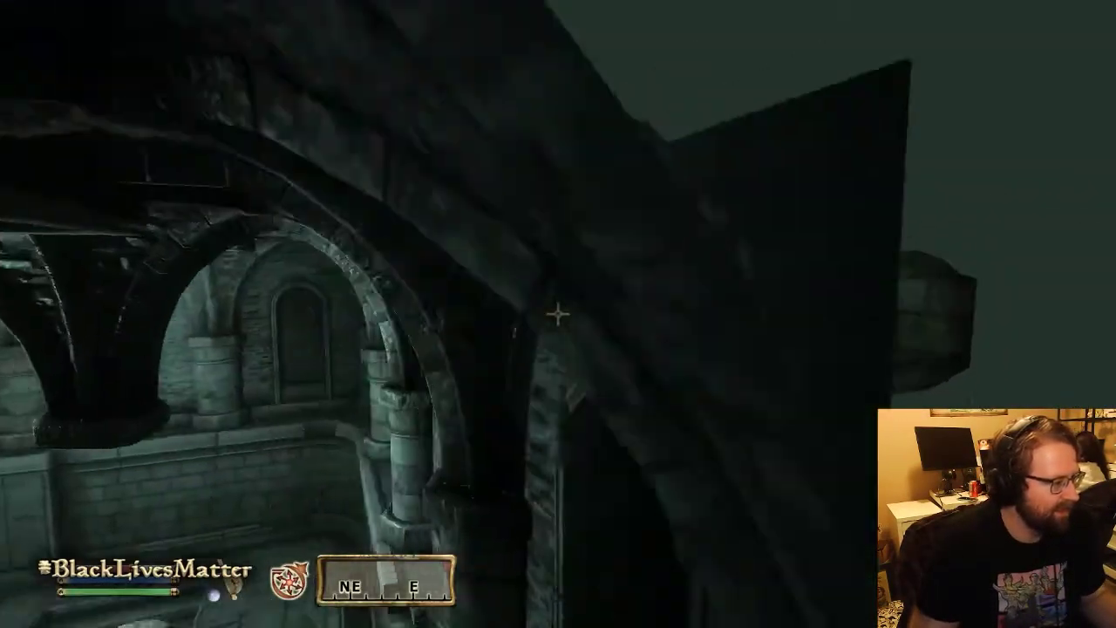
pyautogui.press('w')
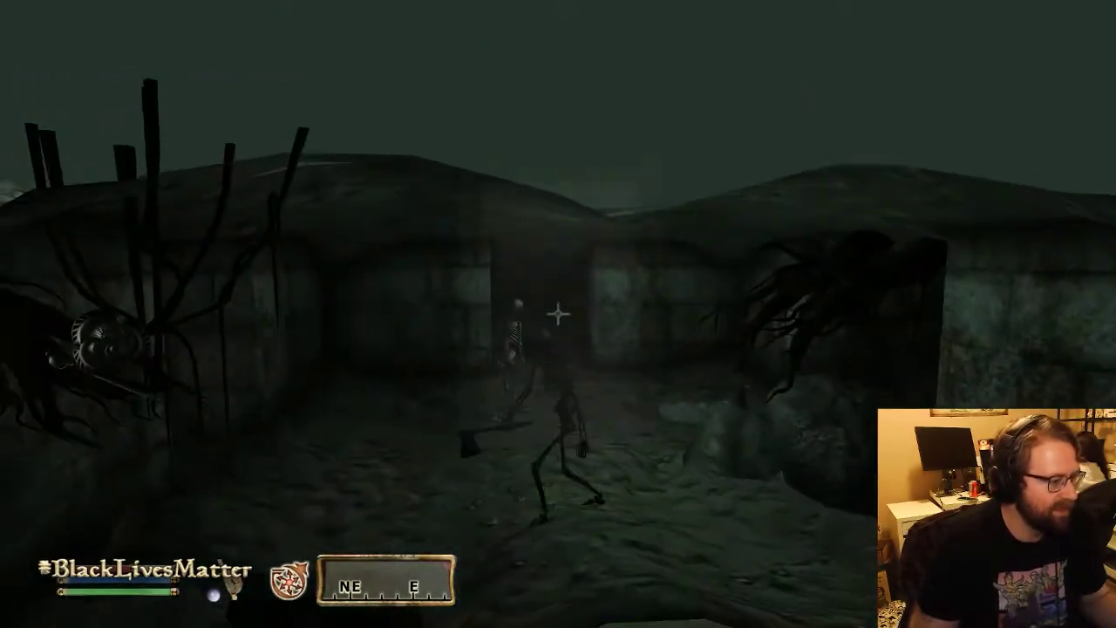
pyautogui.press('Escape')
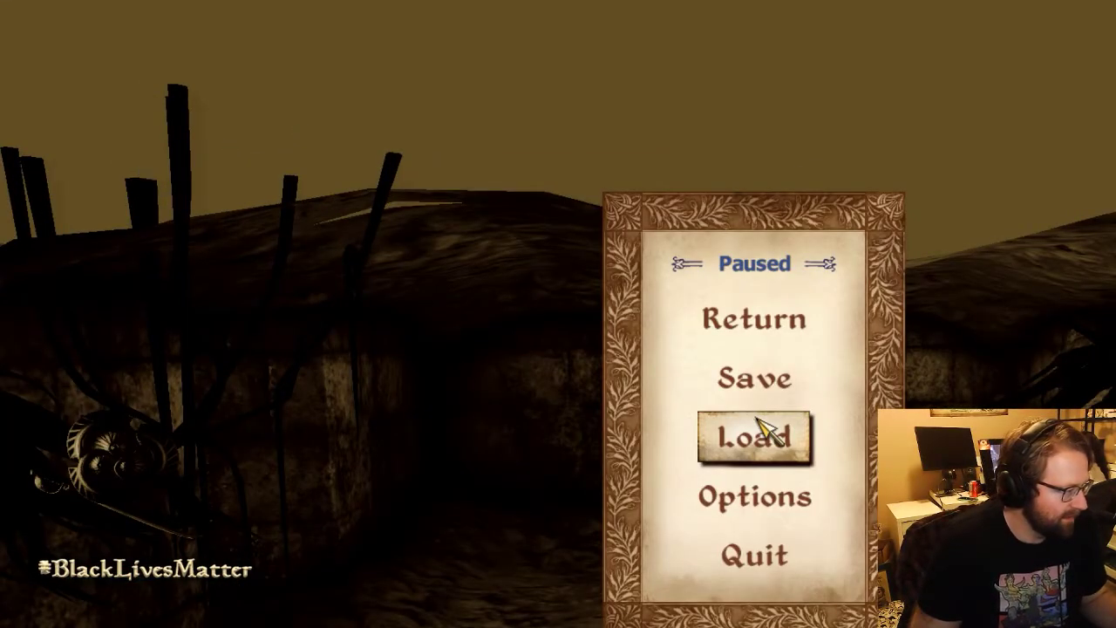
pyautogui.hotkey('alt', 'Tab')
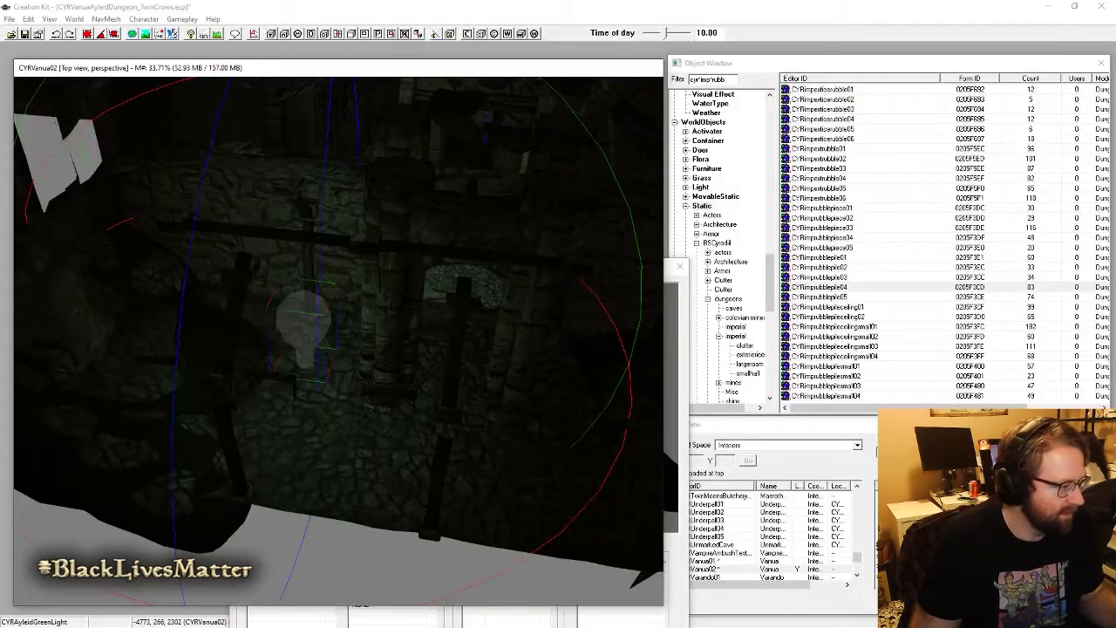
# Step: Set a CYRimprubblepile04 on the floor beside the pillars, across from the green light
pyautogui.moveTo(350, 330); pyautogui.dragTo(354, 296, button='middle')
pyautogui.moveTo(314, 296); pyautogui.dragTo(346, 287)
pyautogui.moveTo(346, 288); pyautogui.dragTo(270, 351, button='middle')
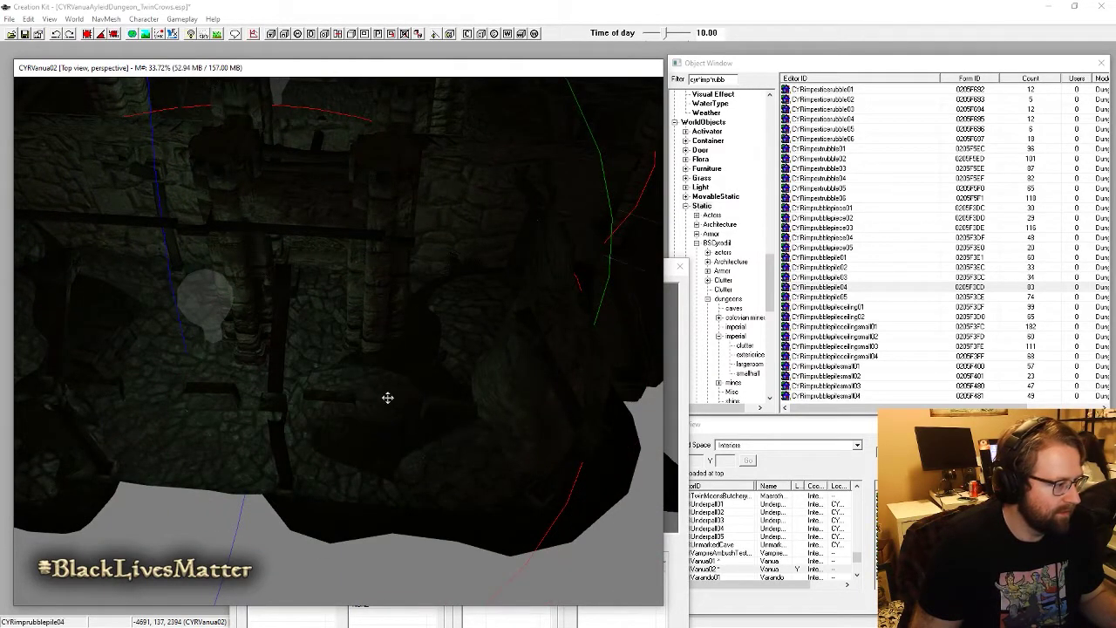
# Step: Move a CYRimprubblepilesmall04 toward the pillars beside the boulder and check the layout at full brightness
pyautogui.moveTo(387, 398); pyautogui.dragTo(437, 371, button='middle')
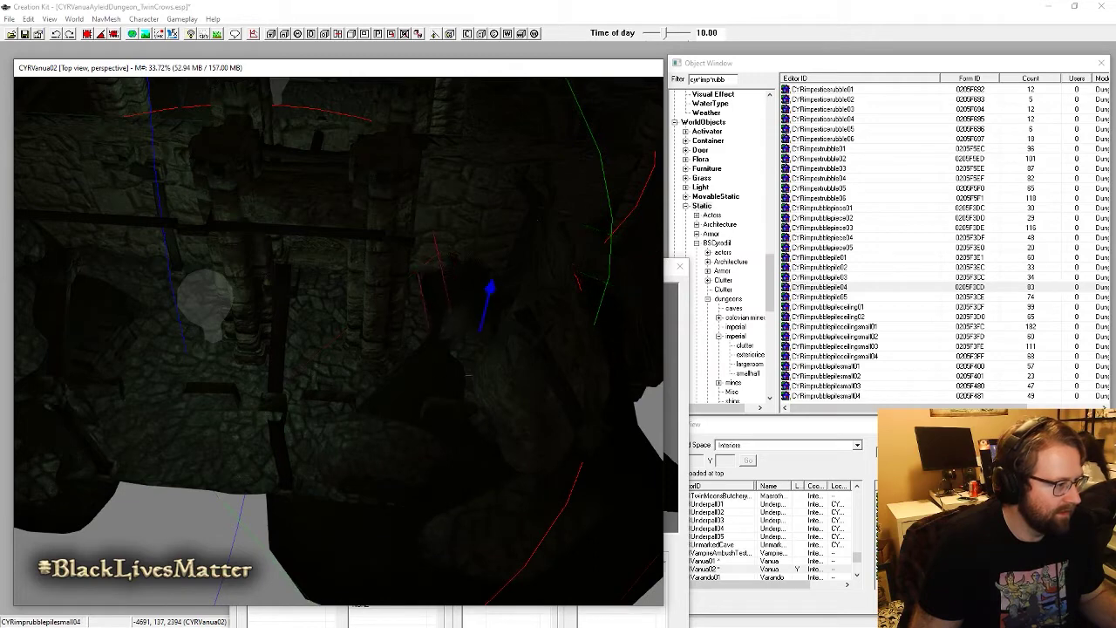
pyautogui.moveTo(470, 334); pyautogui.dragTo(447, 312)
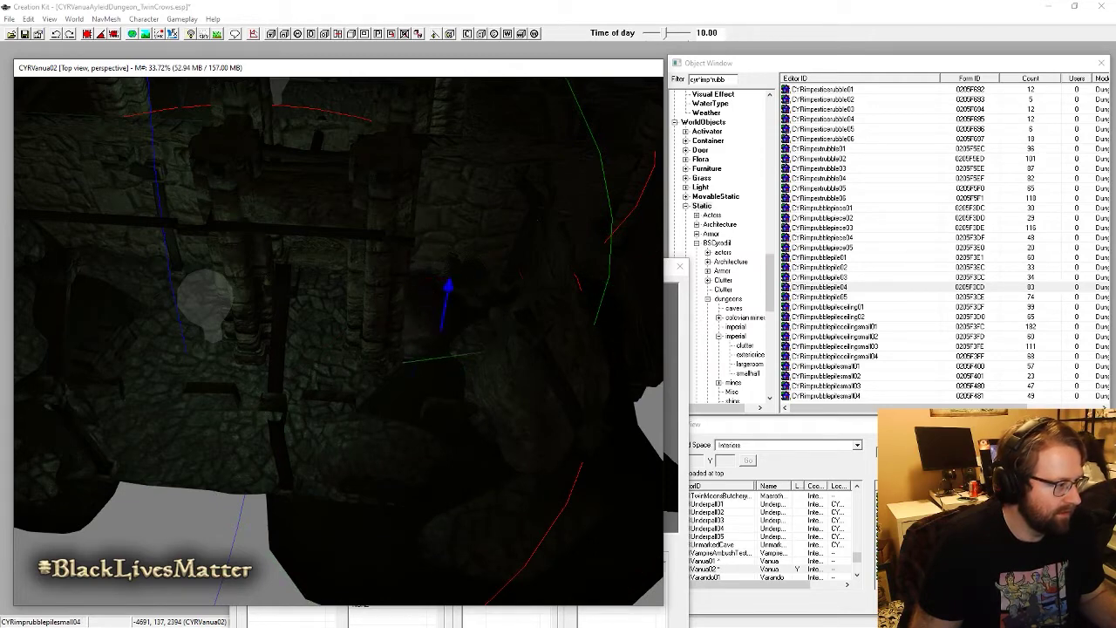
pyautogui.press('a')
pyautogui.moveTo(410, 271); pyautogui.dragTo(572, 283, button='middle')
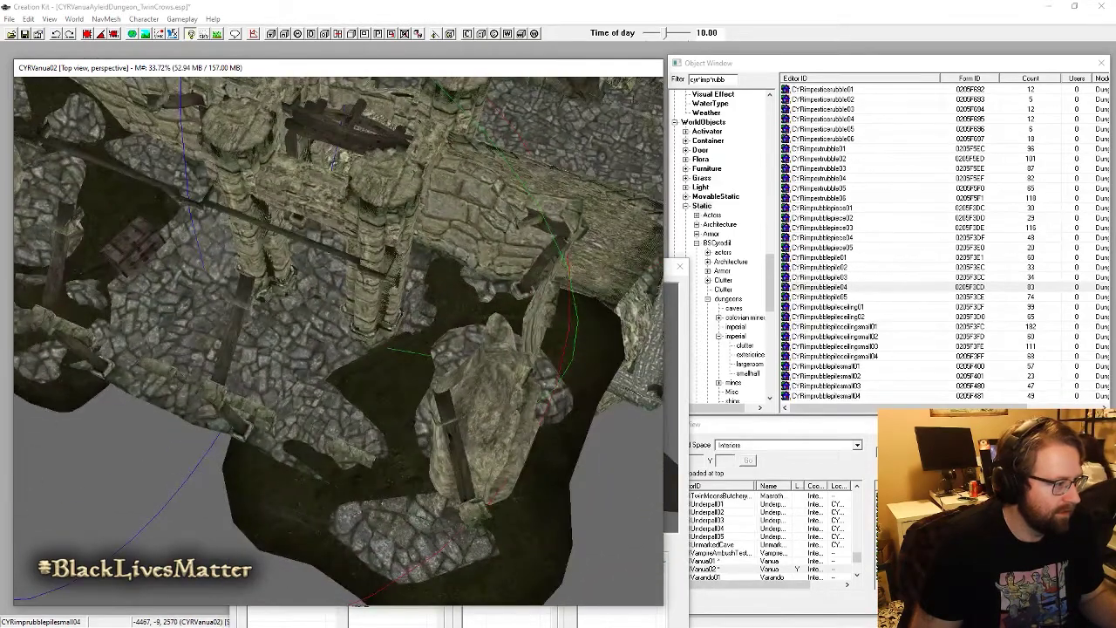
pyautogui.moveTo(386, 386); pyautogui.dragTo(607, 416, button='middle')
pyautogui.press('a')
# Step: Adjust the warlock chest's height on the rubble pile, shift it sideways and rotate it slightly
pyautogui.click(418, 405)
pyautogui.scroll(3, 396, 464)
pyautogui.moveTo(487, 472); pyautogui.dragTo(494, 455)
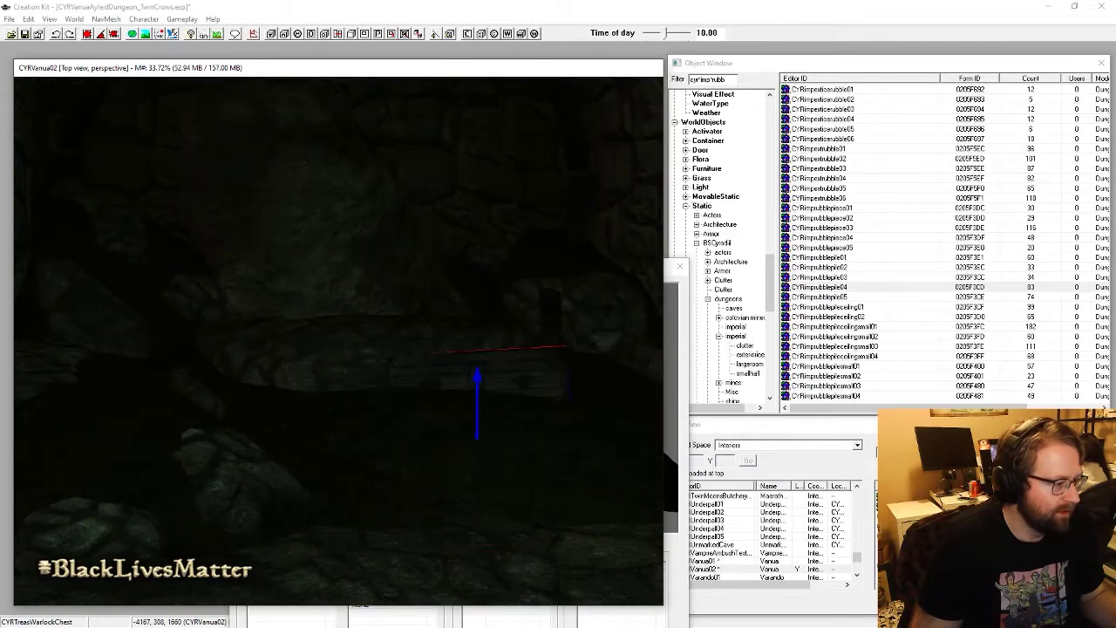
pyautogui.moveTo(472, 349); pyautogui.dragTo(471, 379)
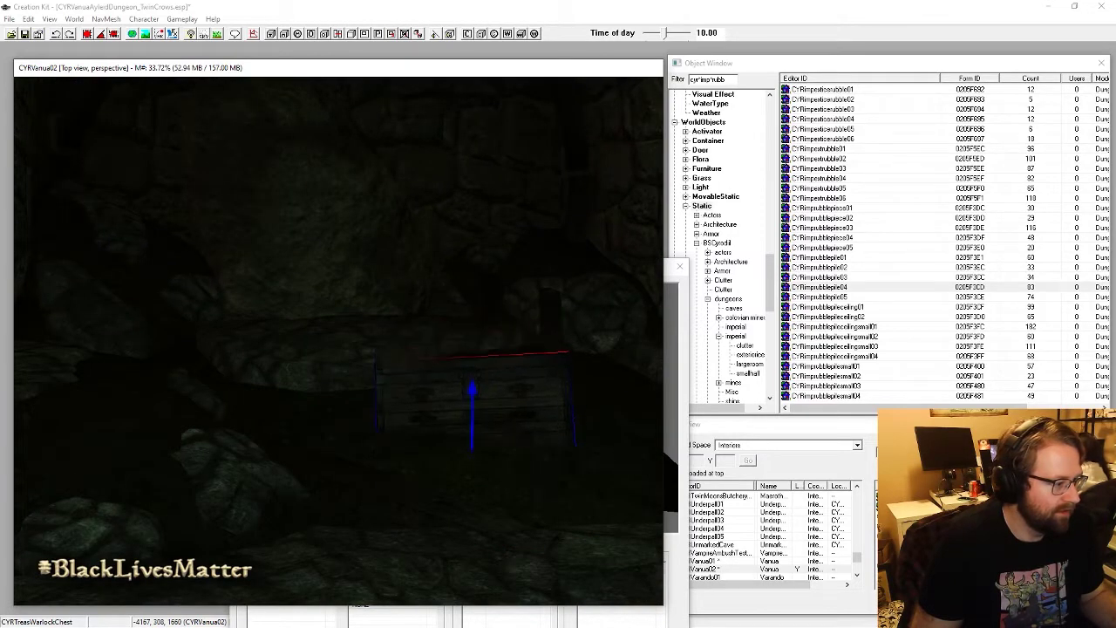
pyautogui.moveTo(471, 388)
pyautogui.mouseDown(button='middle')
pyautogui.moveTo(473, 411)
pyautogui.moveTo(480, 372)
pyautogui.mouseUp(button='middle')
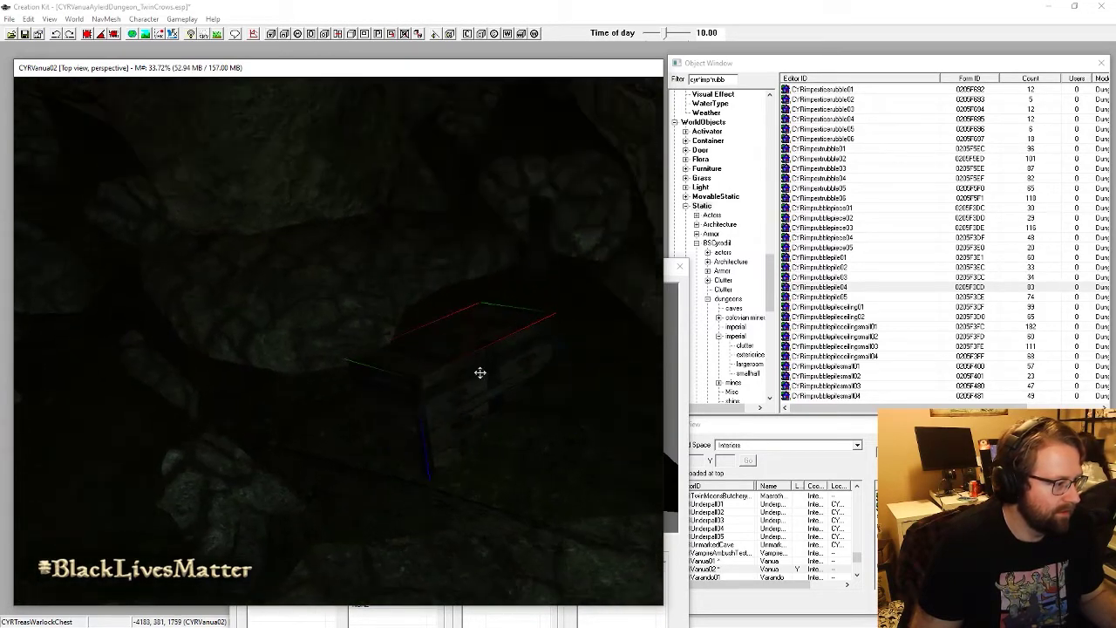
pyautogui.moveTo(444, 385); pyautogui.dragTo(515, 375)
pyautogui.moveTo(515, 375)
pyautogui.mouseDown(button='right')
pyautogui.moveTo(580, 373)
pyautogui.moveTo(523, 373)
pyautogui.moveTo(532, 366)
pyautogui.mouseUp(button='right')
# Step: Move the CYRAyleidGreenLight closer to the stone pillar at the side room's entrance
pyautogui.scroll(-6, 488, 338)
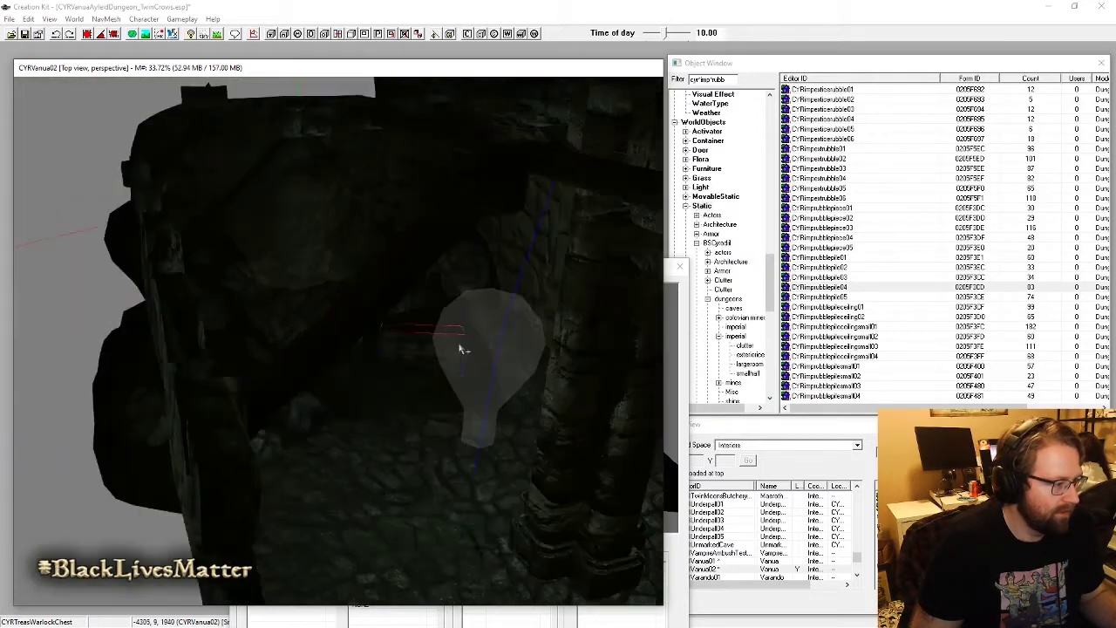
pyautogui.click(442, 353)
pyautogui.moveTo(442, 353)
pyautogui.keyDown('shift'); pyautogui.mouseDown(button='middle')
pyautogui.moveTo(459, 375)
pyautogui.moveTo(471, 368)
pyautogui.mouseUp(button='middle'); pyautogui.keyUp('shift')
pyautogui.moveTo(471, 368); pyautogui.dragTo(487, 386)
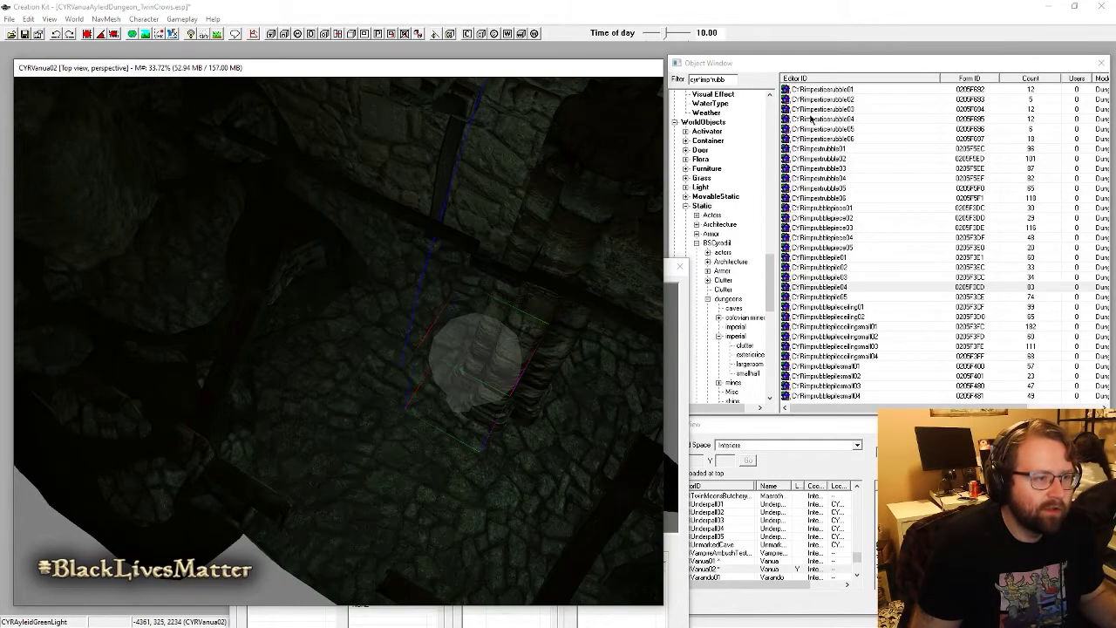
# Step: Filter the object list for Imperial floor pieces and preview CYRimpfloorchunk01 without the ground plane
pyautogui.moveTo(713, 80); pyautogui.dragTo(782, 79)
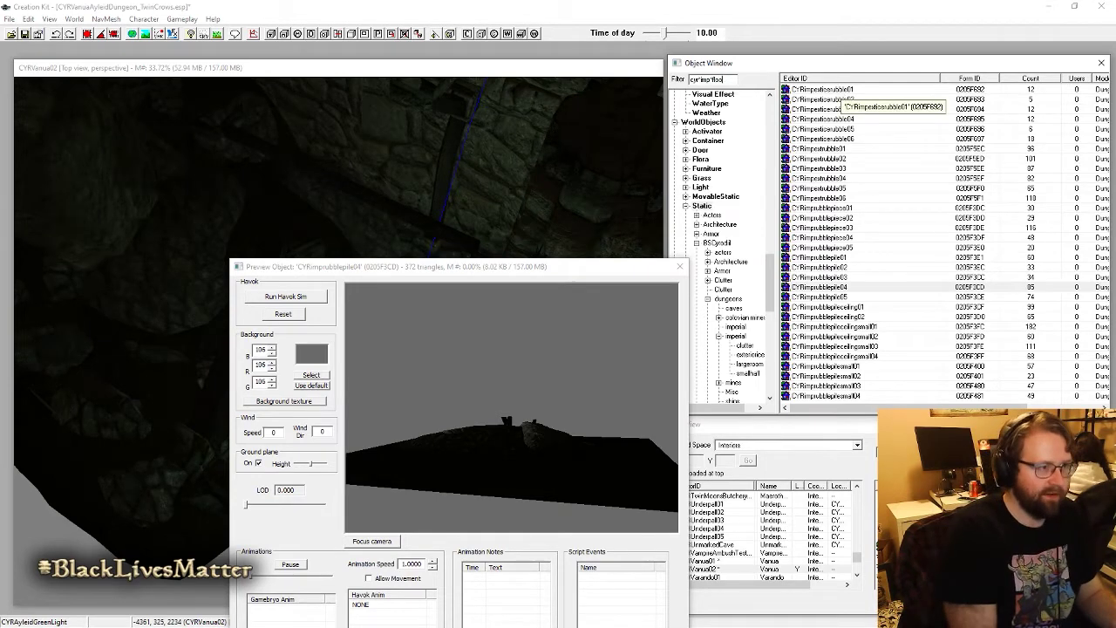
pyautogui.write('floo')
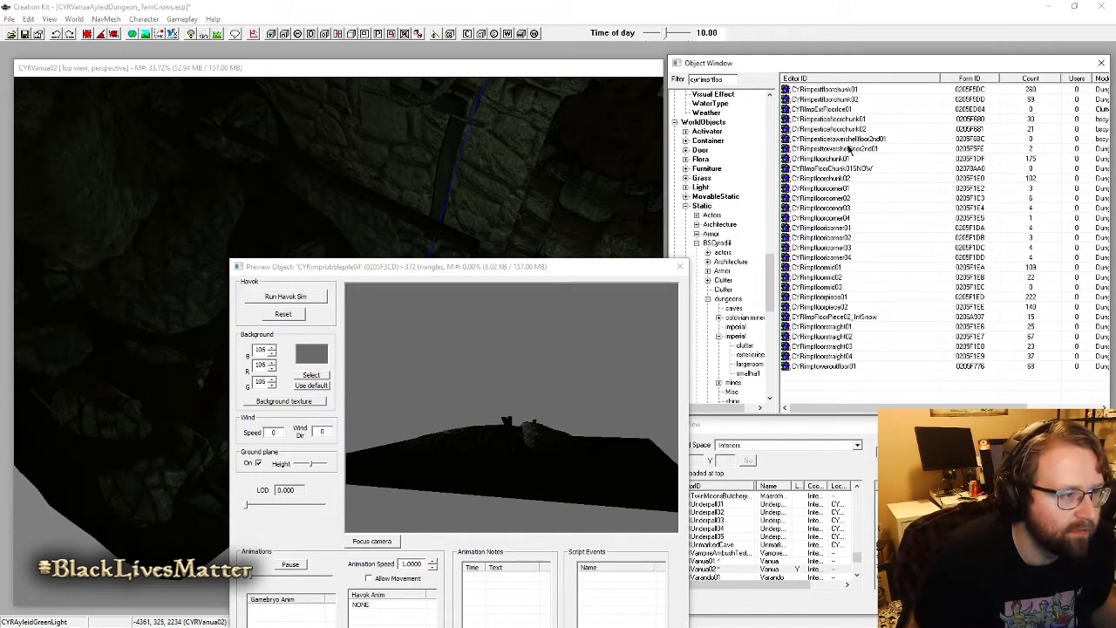
pyautogui.click(840, 159)
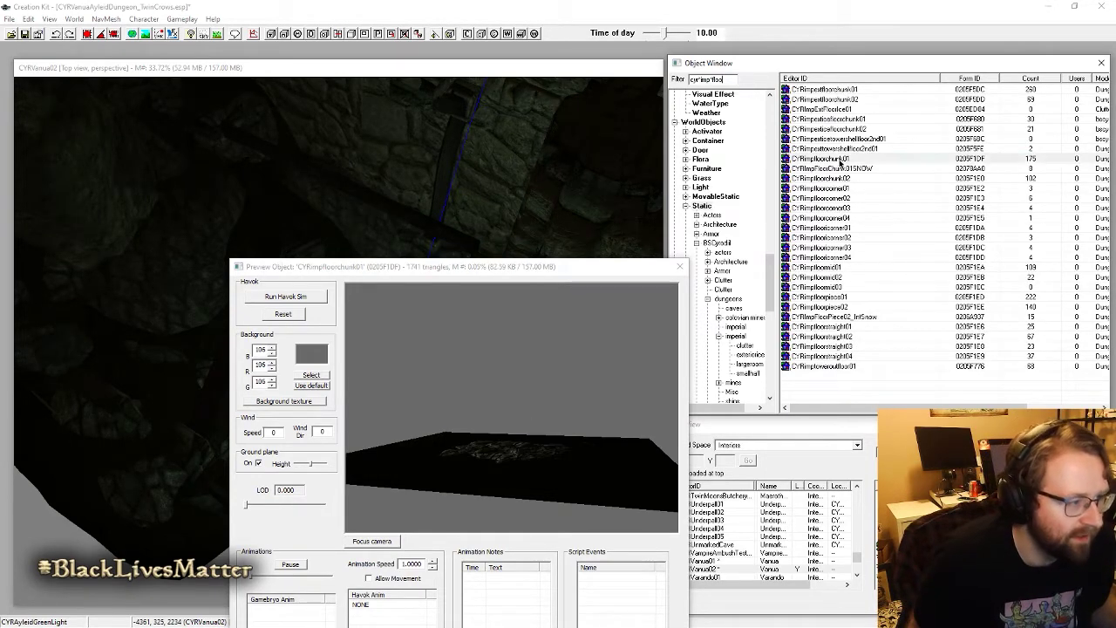
pyautogui.click(259, 464)
pyautogui.click(853, 160)
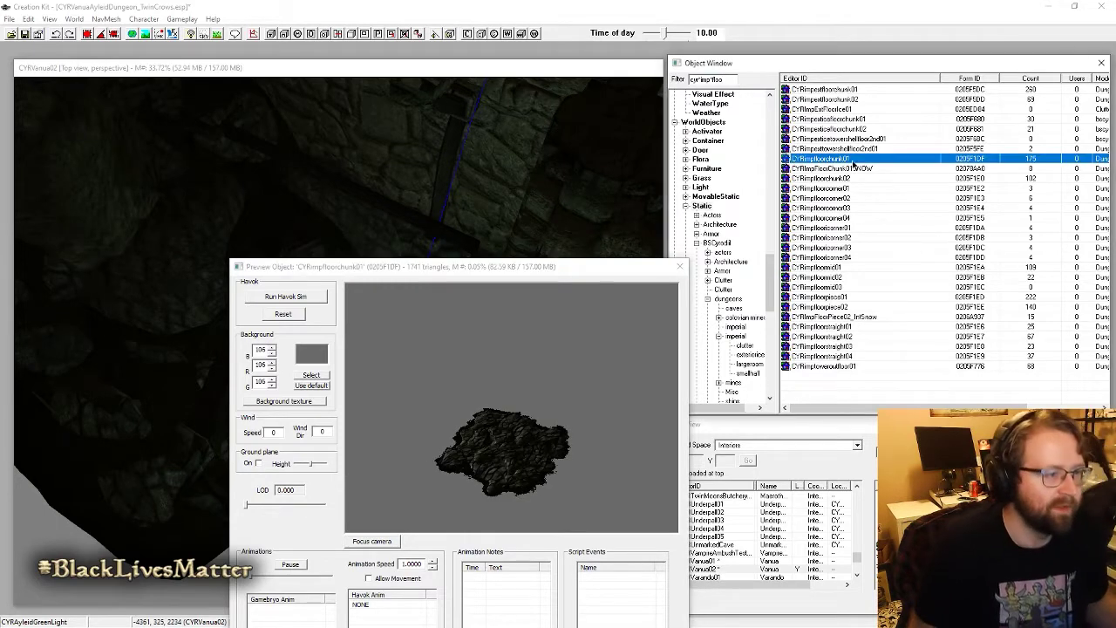
# Step: Place a CYRimpfloorchunk01 on the side room's floor near the pillars and green light, and close the preview
pyautogui.click(173, 316)
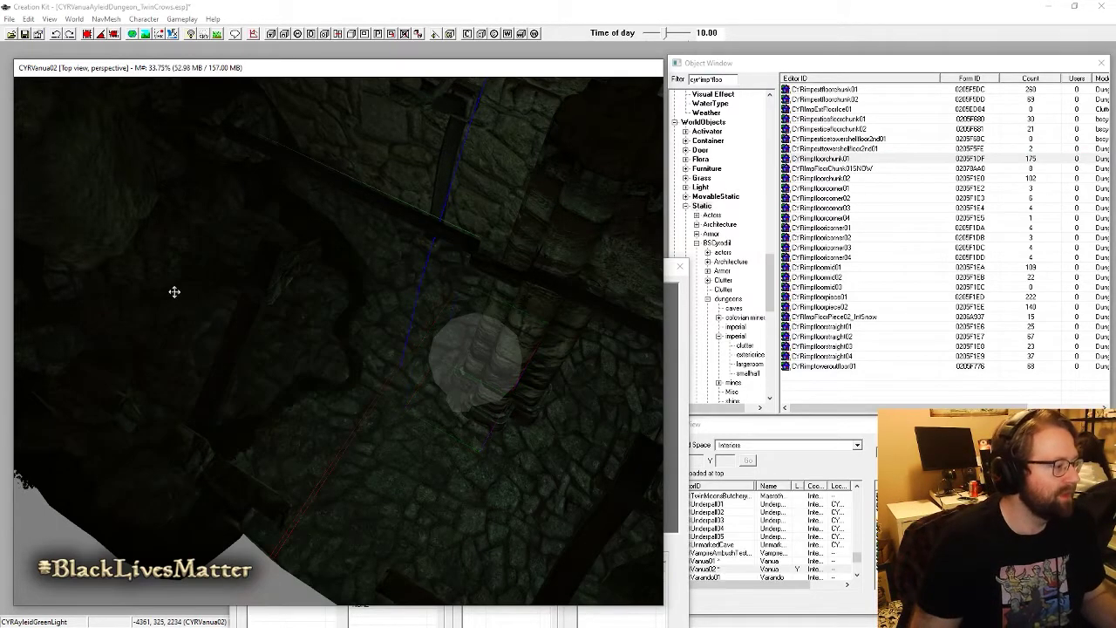
pyautogui.moveTo(174, 291)
pyautogui.mouseDown(button='middle')
pyautogui.moveTo(52, 157)
pyautogui.moveTo(27, 153)
pyautogui.mouseUp(button='middle')
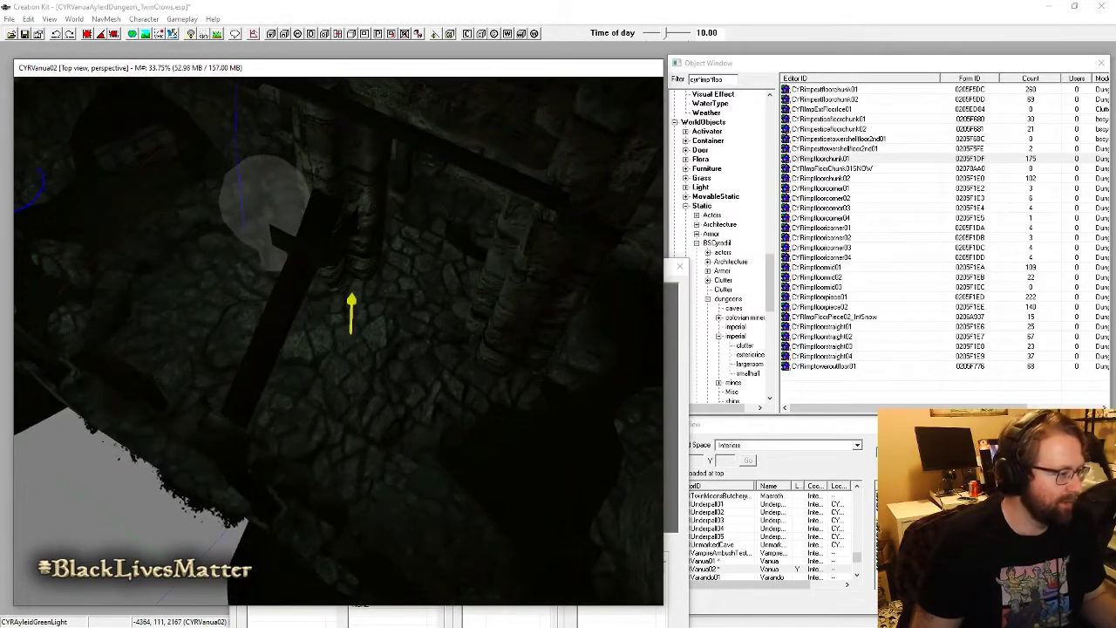
pyautogui.click(385, 360)
pyautogui.moveTo(385, 360)
pyautogui.keyDown('shift'); pyautogui.mouseDown(button='middle')
pyautogui.moveTo(432, 311)
pyautogui.moveTo(357, 359)
pyautogui.moveTo(407, 367)
pyautogui.moveTo(386, 352)
pyautogui.moveTo(421, 360)
pyautogui.moveTo(369, 366)
pyautogui.moveTo(436, 374)
pyautogui.moveTo(483, 368)
pyautogui.moveTo(381, 369)
pyautogui.moveTo(471, 385)
pyautogui.mouseUp(button='middle'); pyautogui.keyUp('shift')
pyautogui.scroll(3, 369, 375)
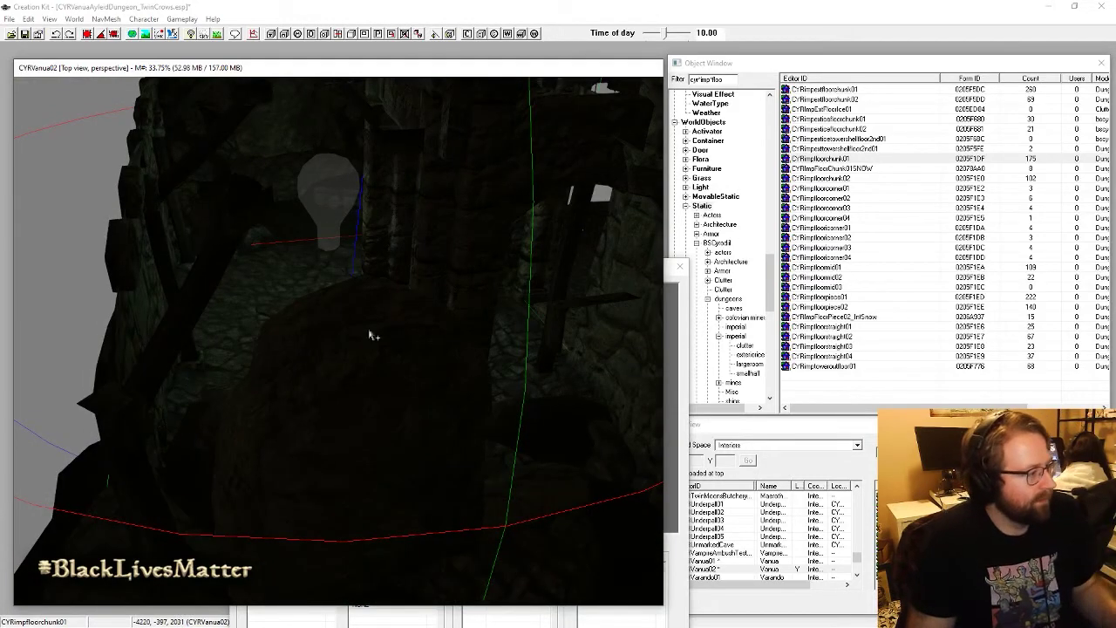
pyautogui.keyDown('shift'); pyautogui.moveTo(374, 336); pyautogui.dragTo(381, 430, button='middle'); pyautogui.keyUp('shift')
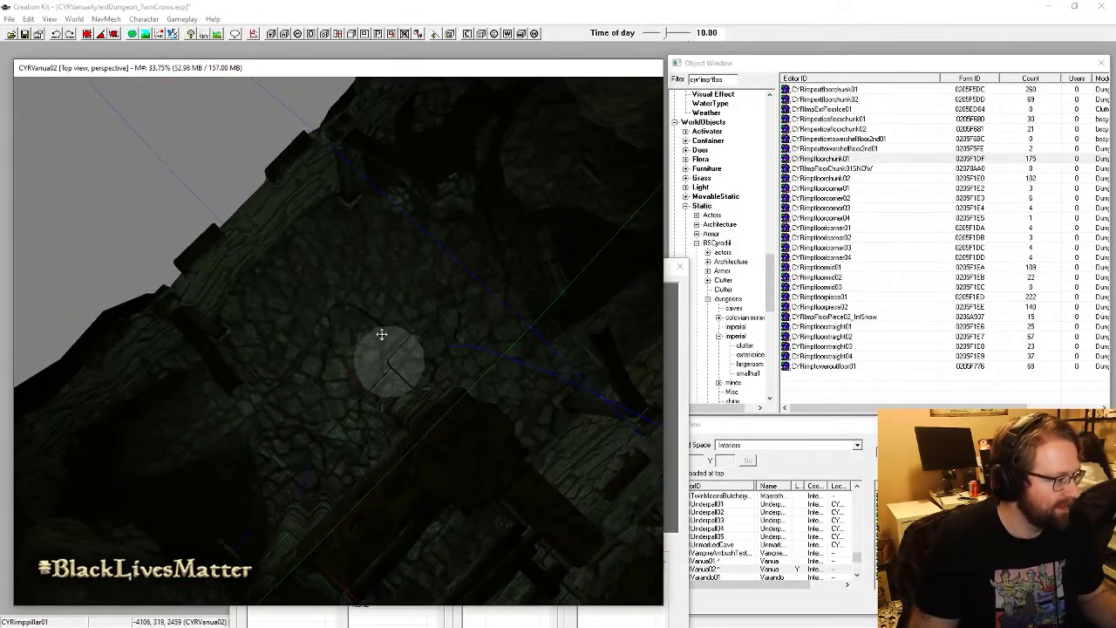
pyautogui.keyDown('shift'); pyautogui.moveTo(381, 334); pyautogui.dragTo(361, 384, button='middle'); pyautogui.keyUp('shift')
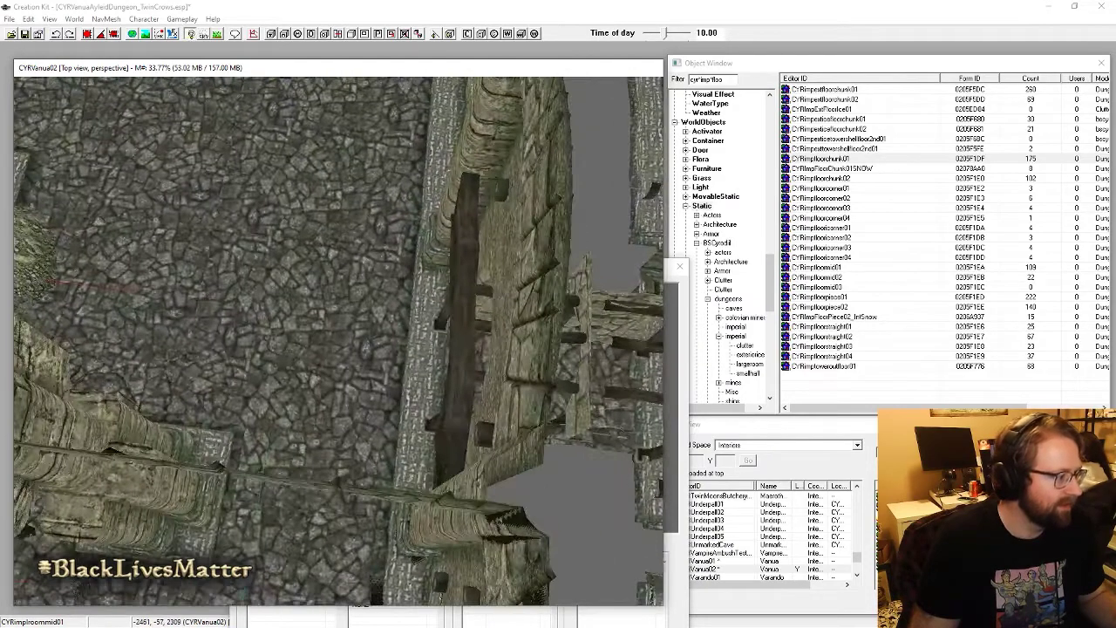
pyautogui.click(679, 264)
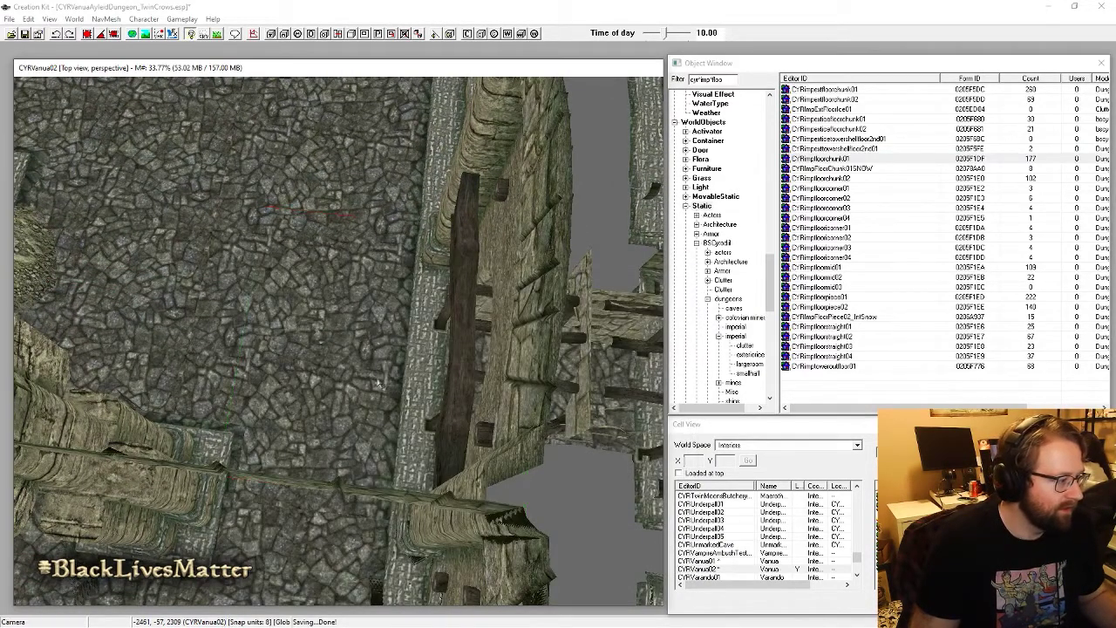
# Step: Shift and slightly rotate the CYRimpfloorchunk01 that covers the floor gap between the large room's pillars
pyautogui.scroll(-5, 378, 381)
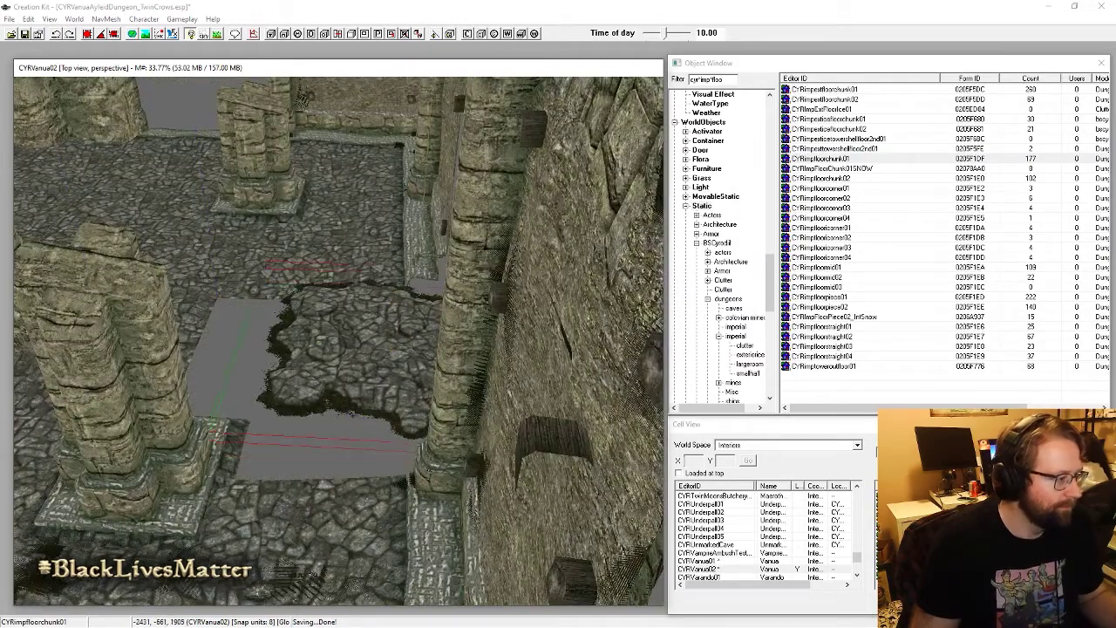
pyautogui.moveTo(389, 399); pyautogui.dragTo(341, 395)
pyautogui.moveTo(342, 395)
pyautogui.mouseDown(button='right')
pyautogui.moveTo(393, 395)
pyautogui.moveTo(328, 387)
pyautogui.mouseUp(button='right')
pyautogui.keyDown('shift'); pyautogui.moveTo(328, 387); pyautogui.dragTo(437, 338, button='middle'); pyautogui.keyUp('shift')
pyautogui.press('a')
pyautogui.keyDown('shift'); pyautogui.moveTo(275, 342); pyautogui.dragTo(351, 391, button='middle'); pyautogui.keyUp('shift')
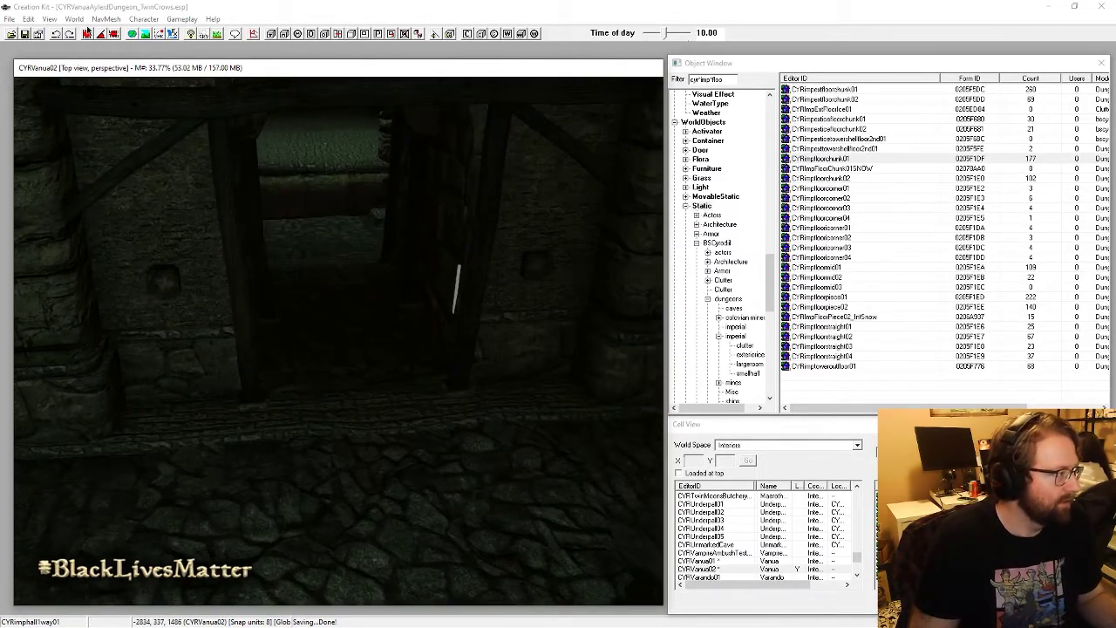
# Step: Turn on grid snapping and replace the selected CYRimphall1way01 passage piece with CYRimphall1way02, limited to the selection
pyautogui.click(89, 31)
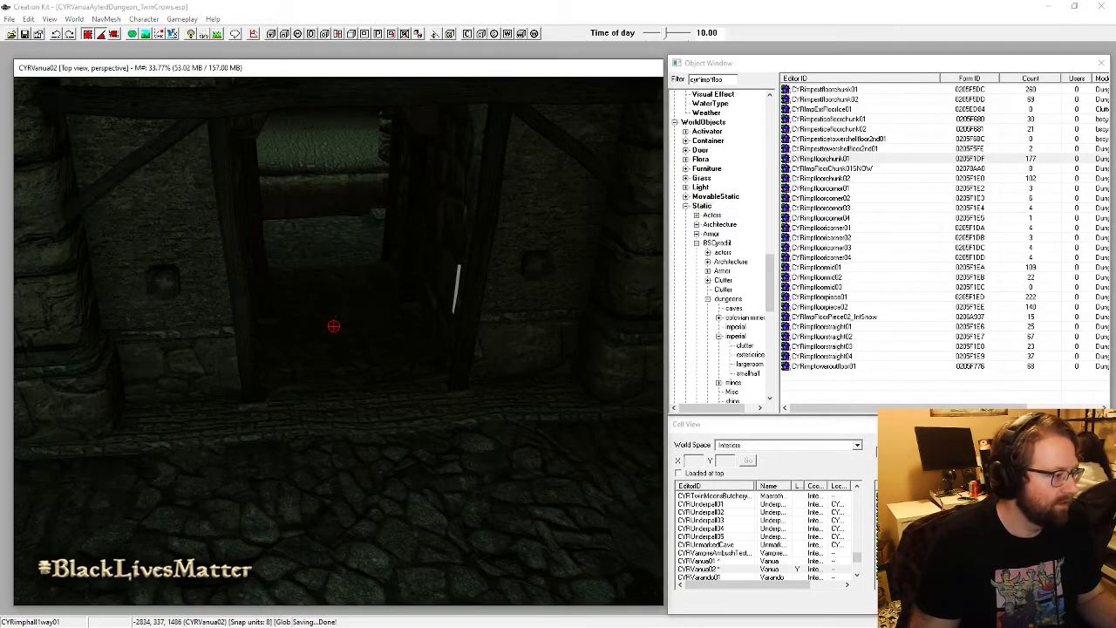
pyautogui.keyDown('shift'); pyautogui.moveTo(345, 316); pyautogui.dragTo(419, 340, button='middle'); pyautogui.keyUp('shift')
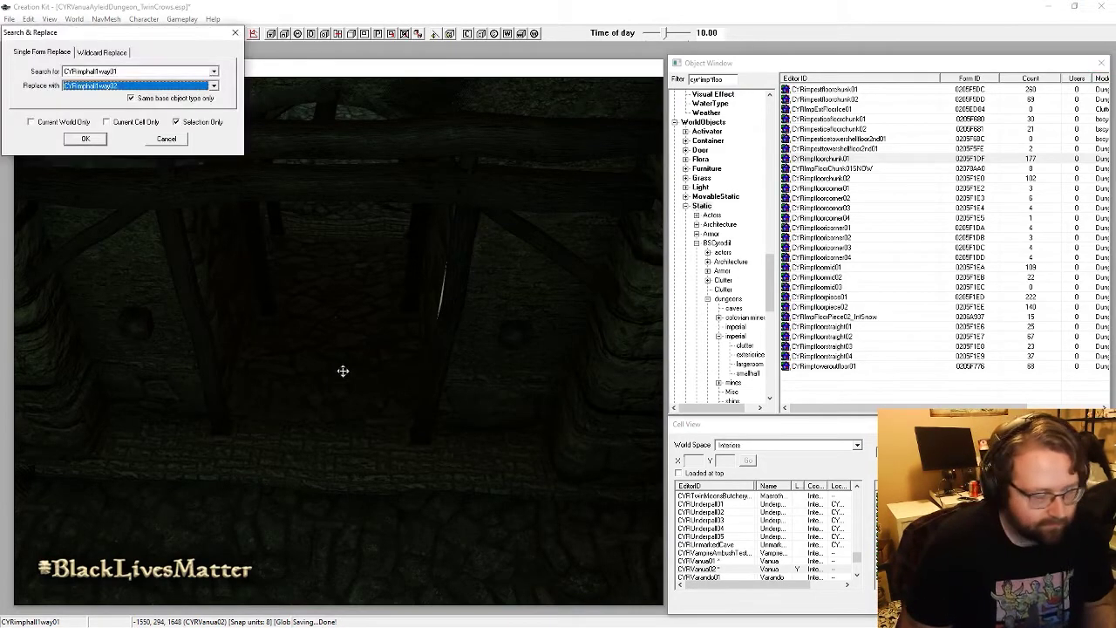
pyautogui.press('Return')
pyautogui.press('Return')
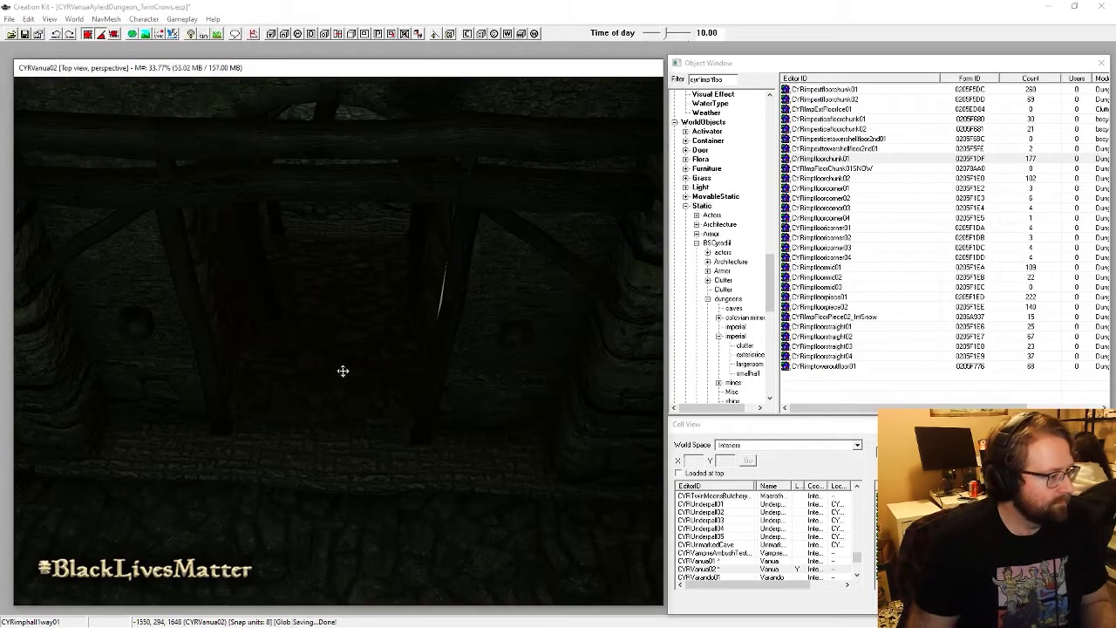
pyautogui.scroll(3, 332, 372)
pyautogui.scroll(-3, 331, 373)
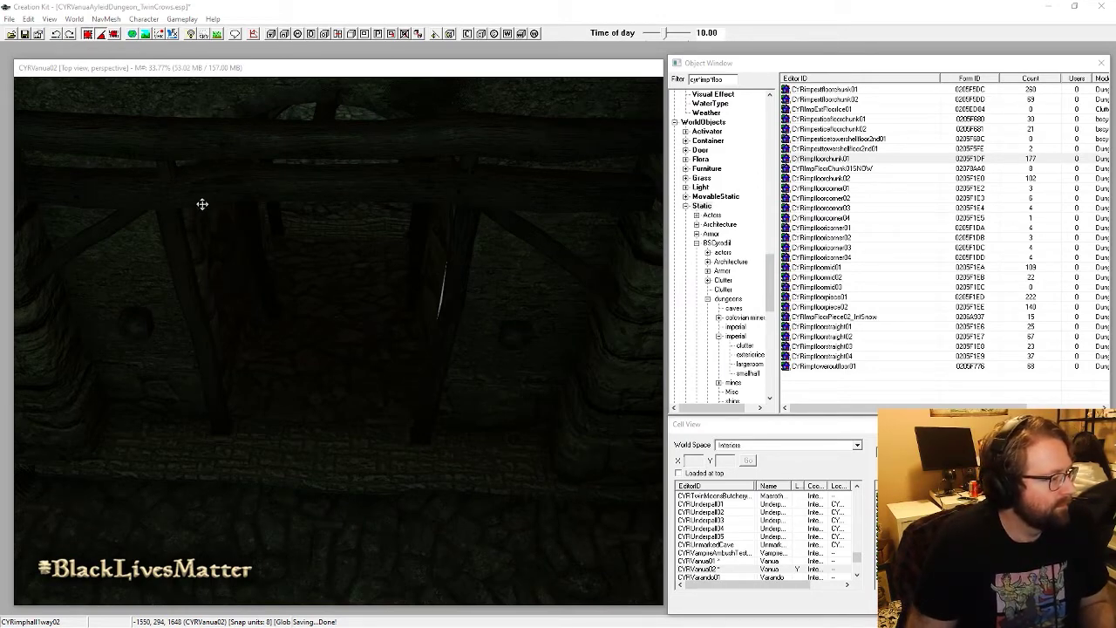
# Step: Replace the selected CYRimphall1way02 passage piece with CYRimphall1way03
pyautogui.hotkey('ctrl', 'f')
pyautogui.press('Return')
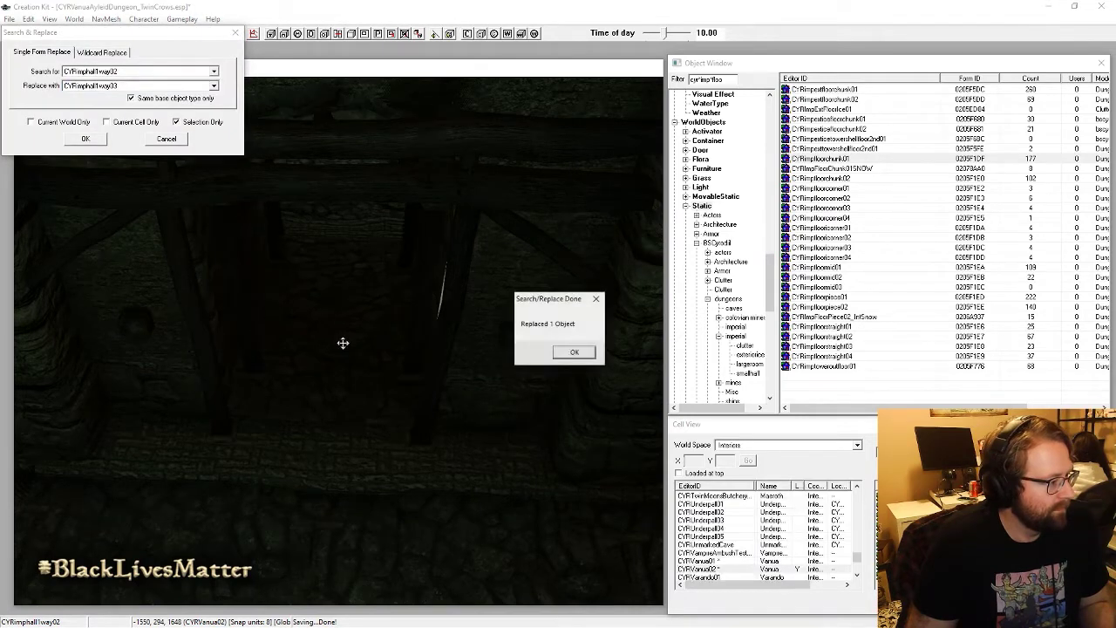
pyautogui.press('Return')
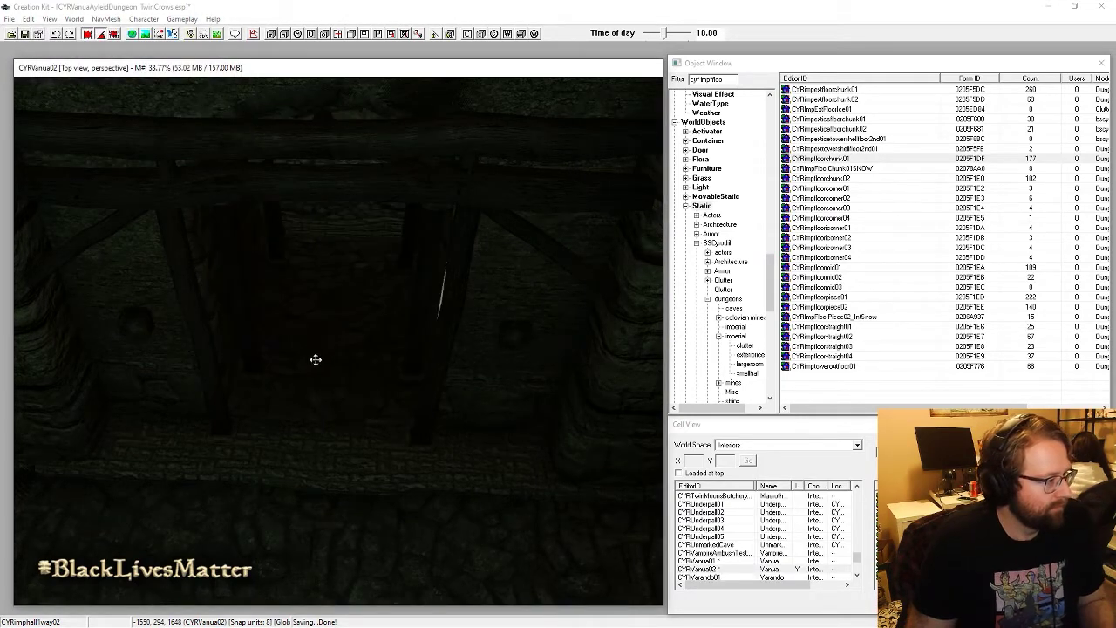
# Step: Filter the object list for Imperial pillars and preview CYRimppillar01 for the gap at the passage's doorway
pyautogui.keyDown('shift'); pyautogui.moveTo(341, 335); pyautogui.dragTo(54, 541, button='middle'); pyautogui.keyUp('shift')
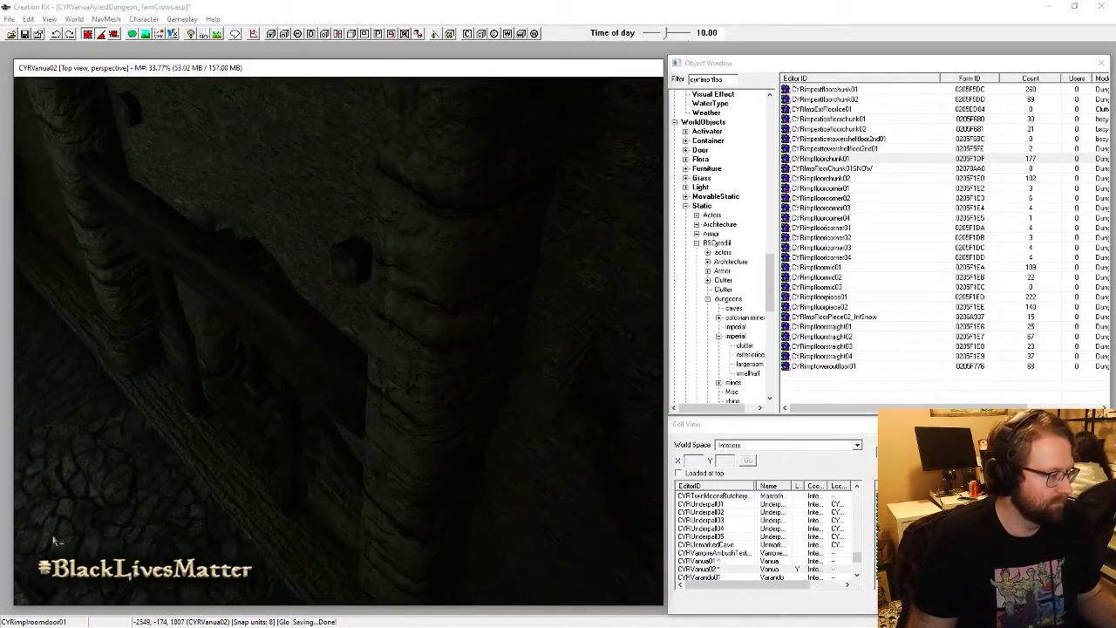
pyautogui.keyDown('shift'); pyautogui.moveTo(101, 511); pyautogui.dragTo(171, 477, button='middle'); pyautogui.keyUp('shift')
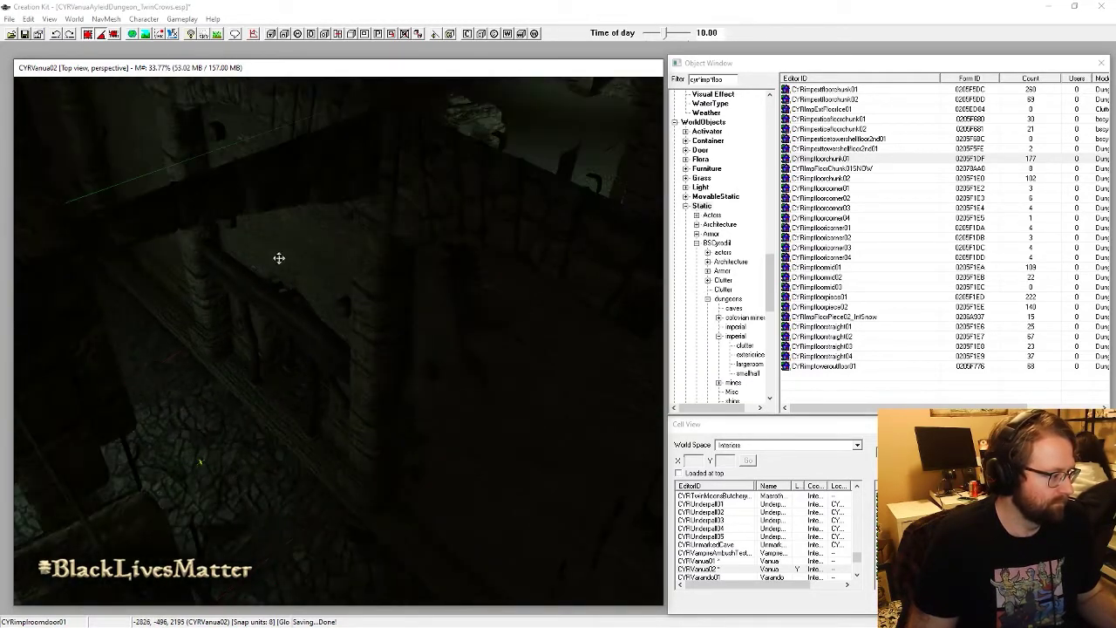
pyautogui.keyDown('shift'); pyautogui.moveTo(278, 258); pyautogui.dragTo(366, 463, button='middle'); pyautogui.keyUp('shift')
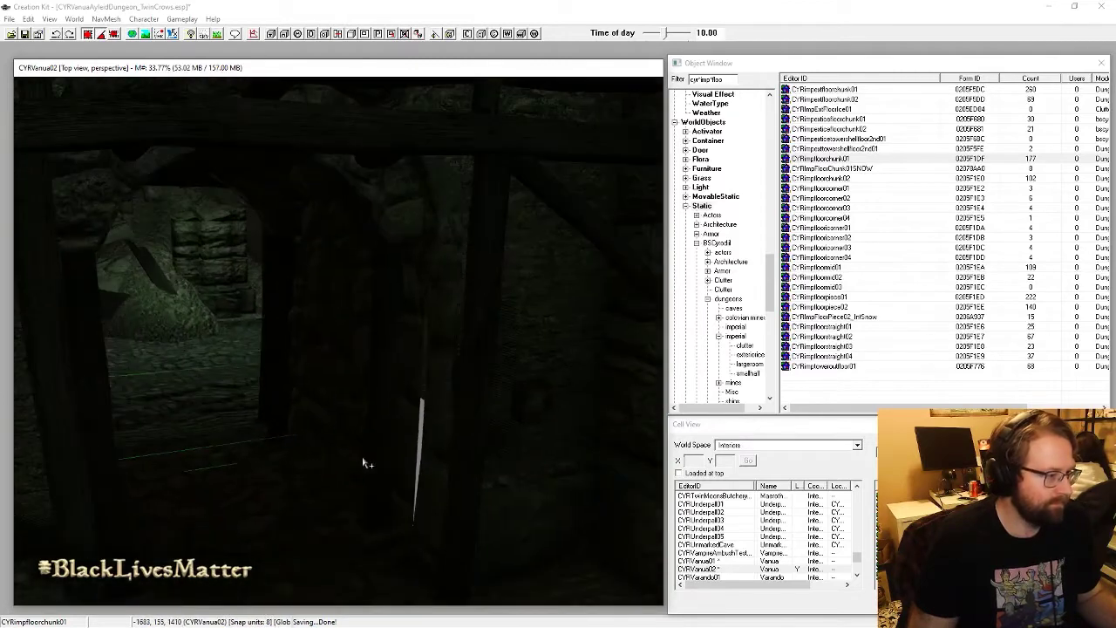
pyautogui.moveTo(713, 79); pyautogui.dragTo(782, 79)
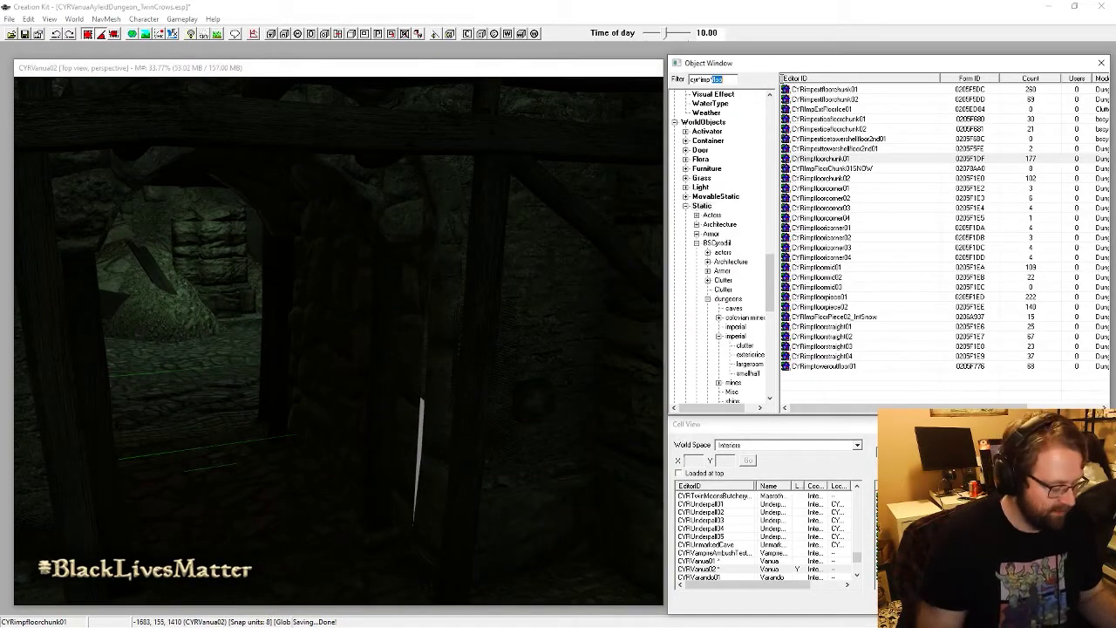
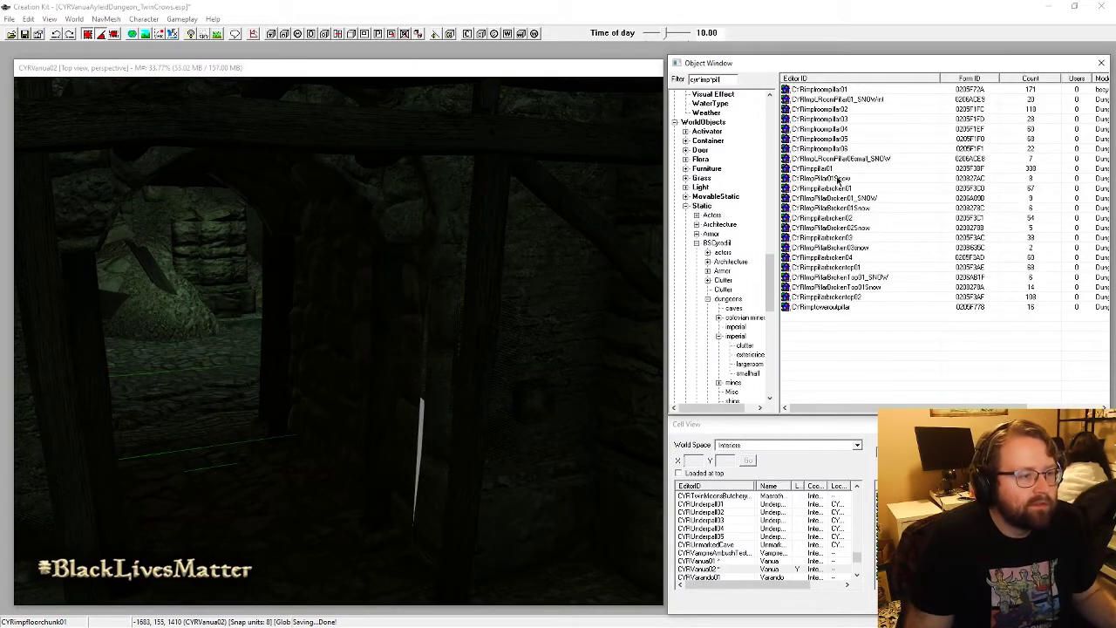
pyautogui.click(829, 169)
pyautogui.rightClick(823, 170)
pyautogui.click(860, 228)
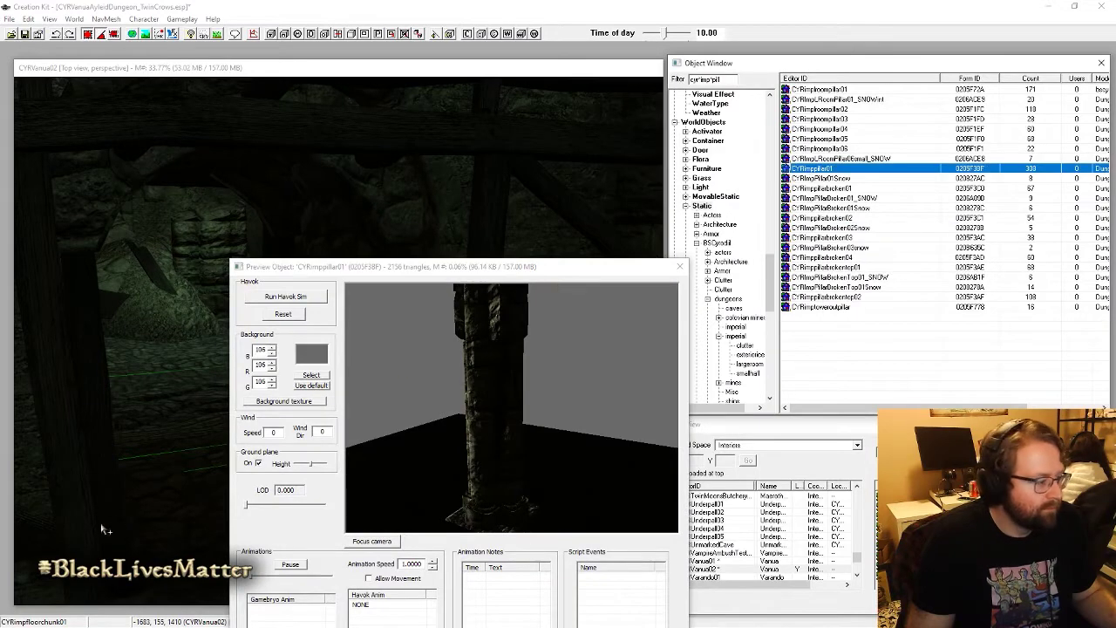
# Step: Place the CYRimppillar01 beside the timber post in the passage to cover the gap in the wall
pyautogui.click(157, 513)
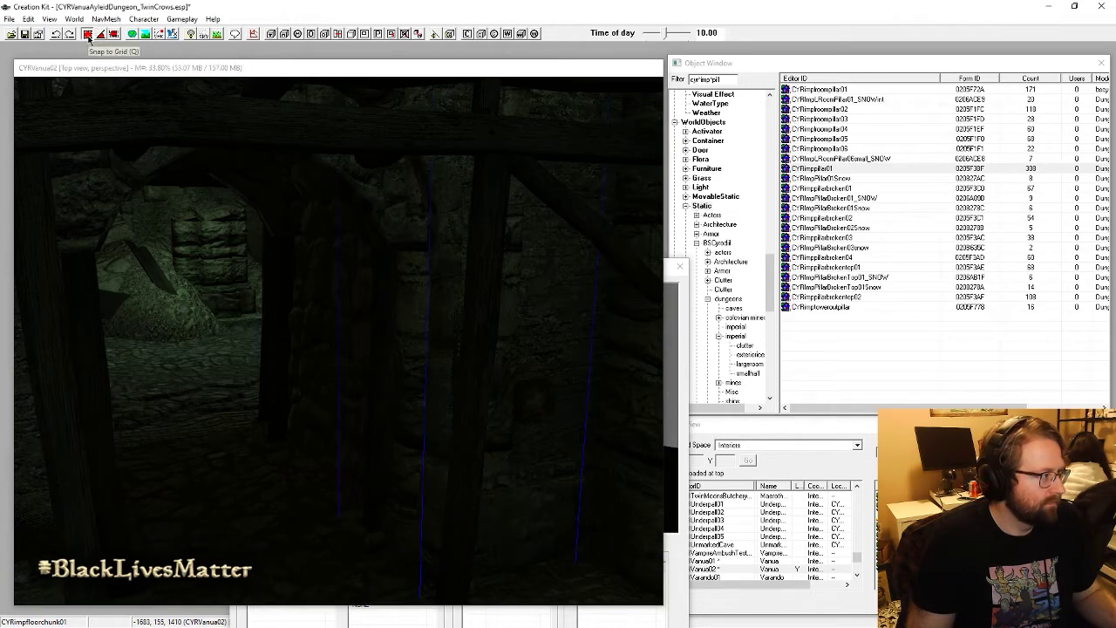
pyautogui.keyDown('shift'); pyautogui.moveTo(389, 399); pyautogui.dragTo(600, 423, button='middle'); pyautogui.keyUp('shift')
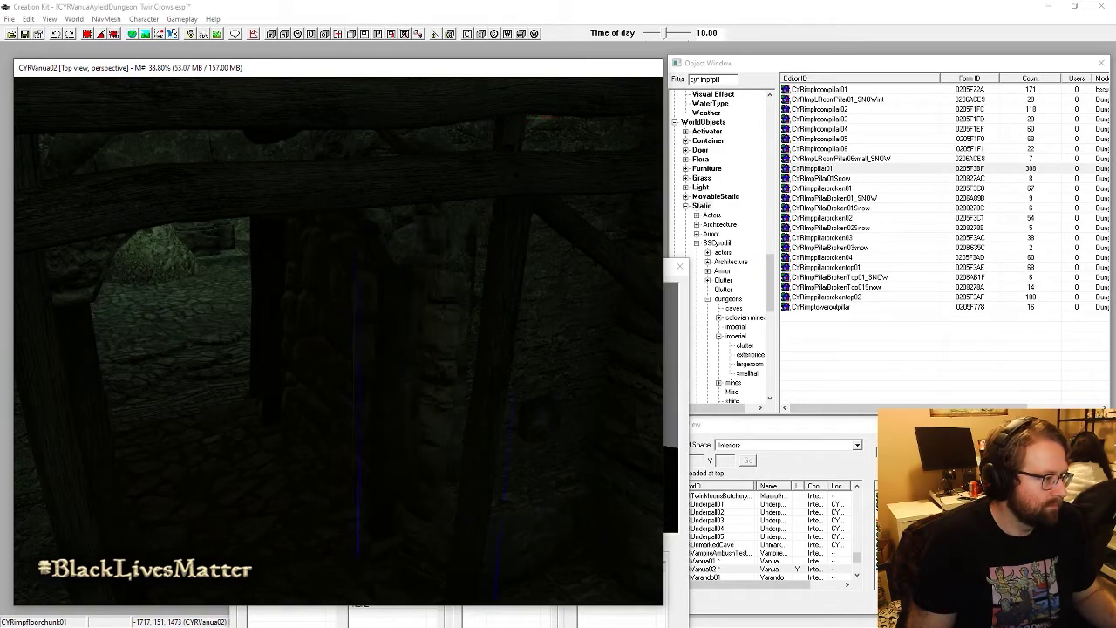
pyautogui.keyDown('shift'); pyautogui.moveTo(435, 412); pyautogui.dragTo(397, 395, button='middle'); pyautogui.keyUp('shift')
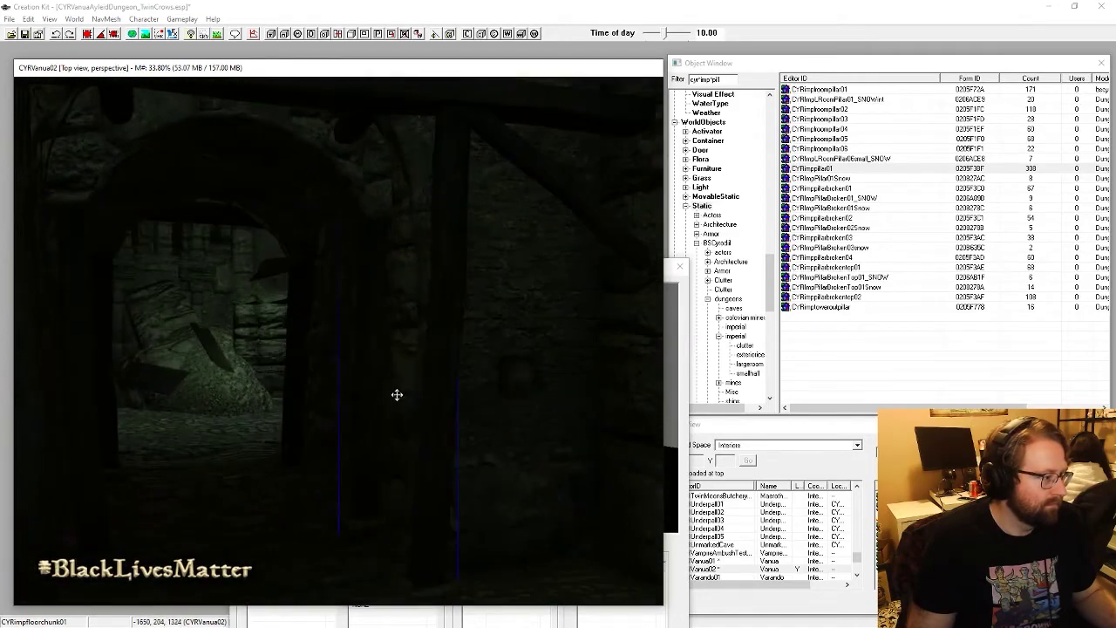
# Step: Select the CYRimpextrubble02 by the rubble mound, check the room from above and turn grid and angle snapping on
pyautogui.scroll(5, 209, 484)
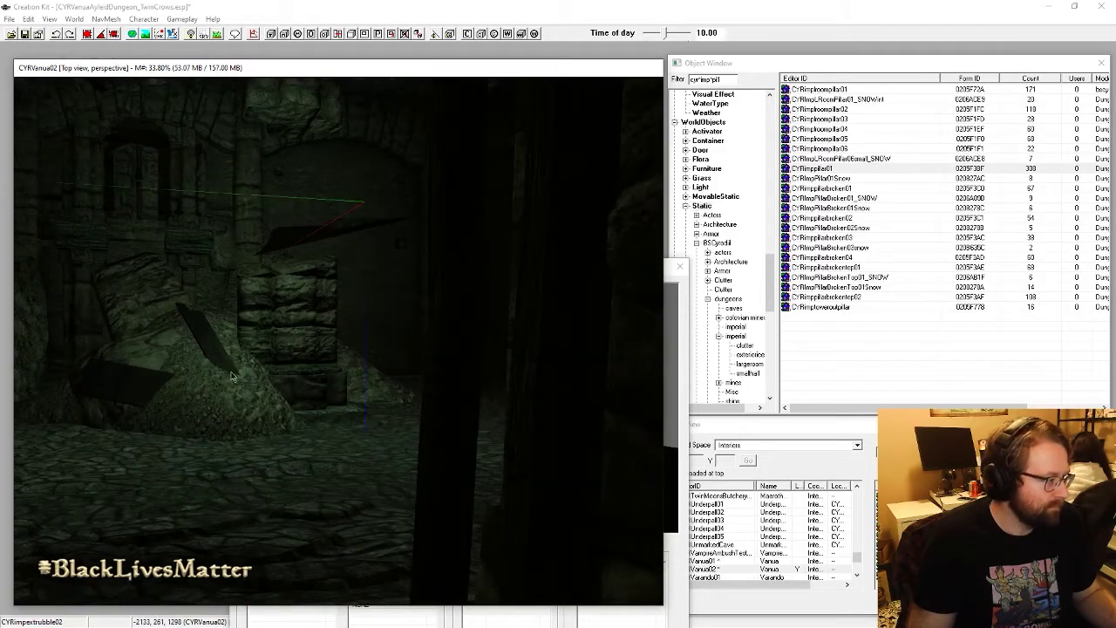
pyautogui.keyDown('shift'); pyautogui.moveTo(232, 377); pyautogui.dragTo(313, 391, button='middle'); pyautogui.keyUp('shift')
pyautogui.scroll(-5, 341, 418)
pyautogui.press('a')
pyautogui.press('a')
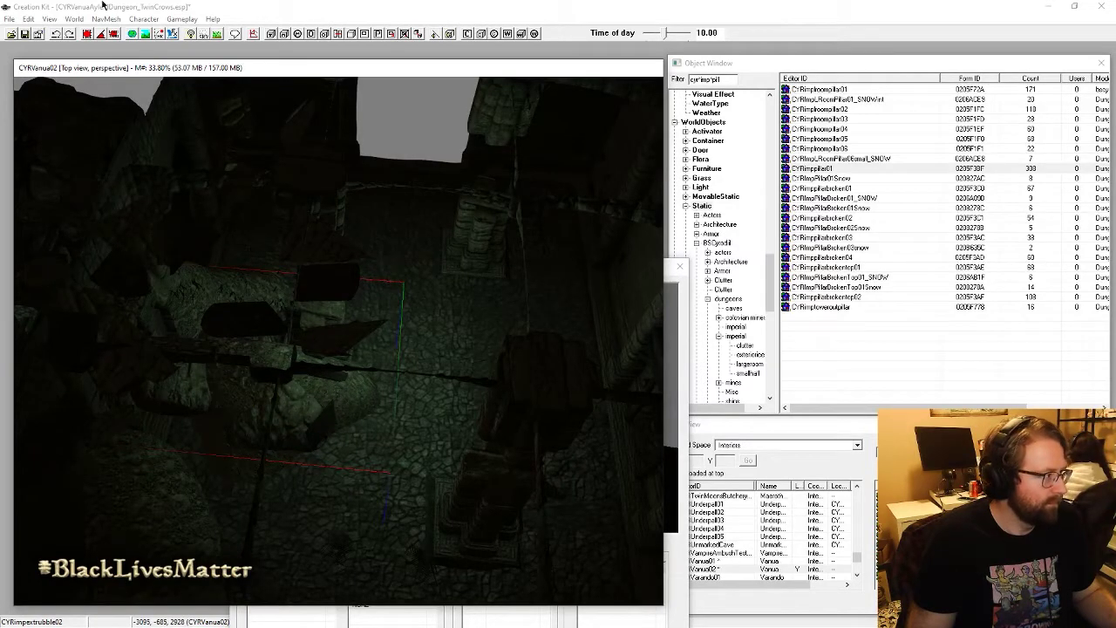
pyautogui.click(102, 6)
pyautogui.keyDown('shift'); pyautogui.moveTo(347, 467); pyautogui.dragTo(307, 369, button='middle'); pyautogui.keyUp('shift')
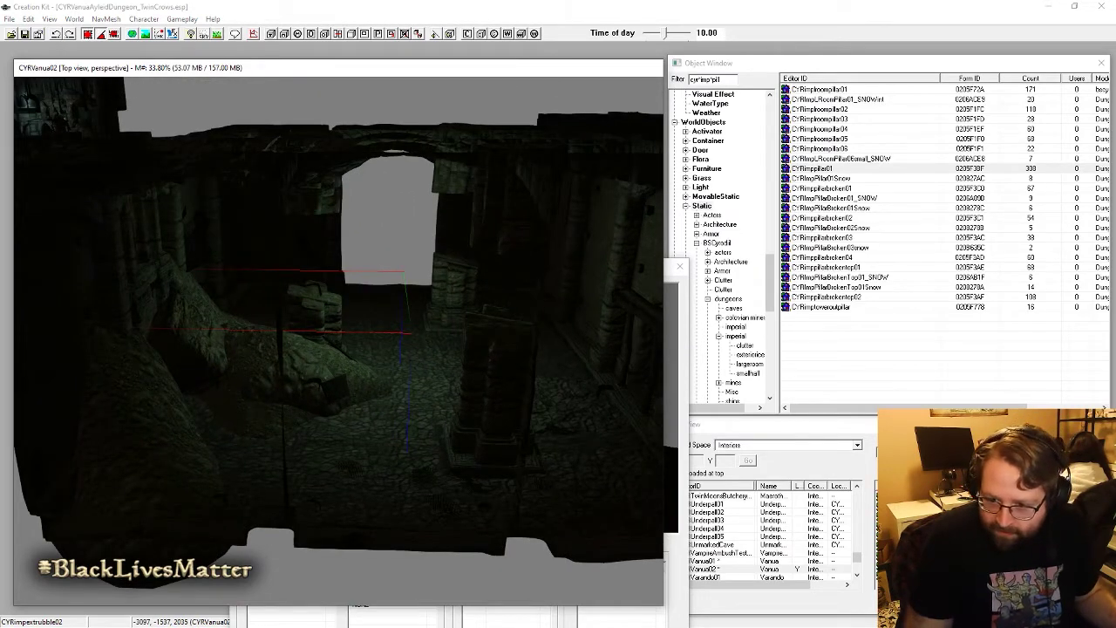
# Step: Switch to Oblivion, resume the game and examine the columned ruin hall from inside and from outside its walls
pyautogui.hotkey('alt', 'Tab')
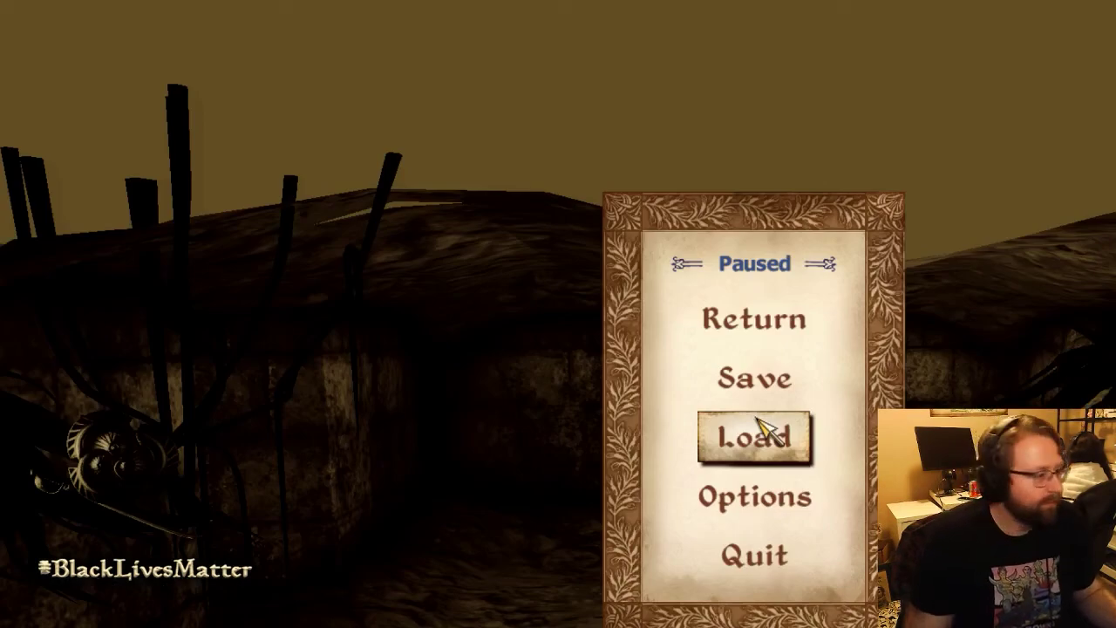
pyautogui.click(742, 310)
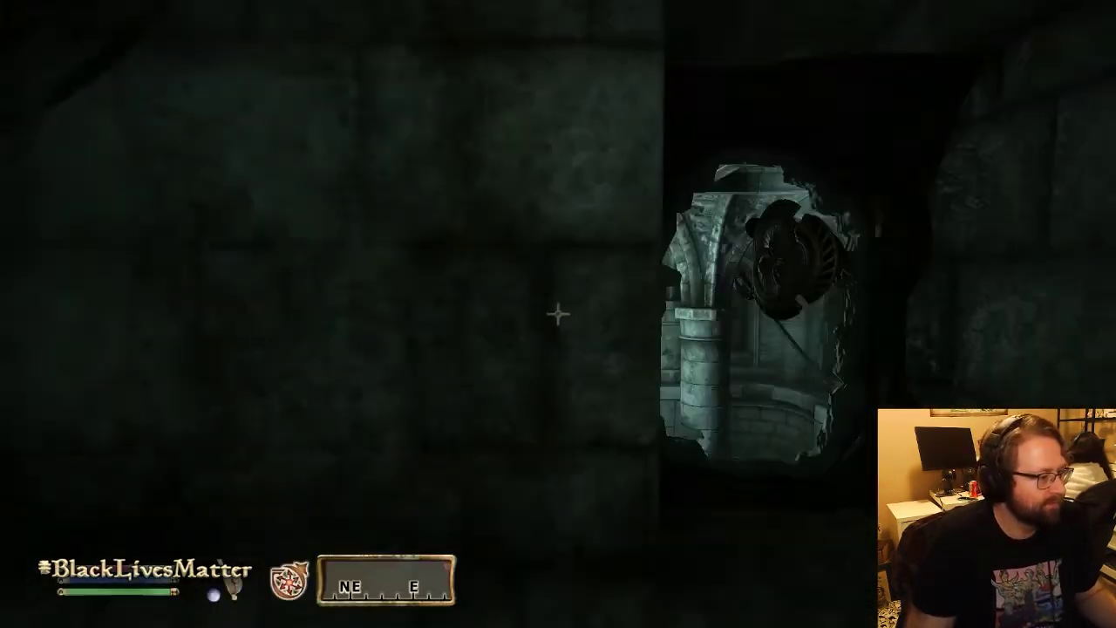
pyautogui.press('w')
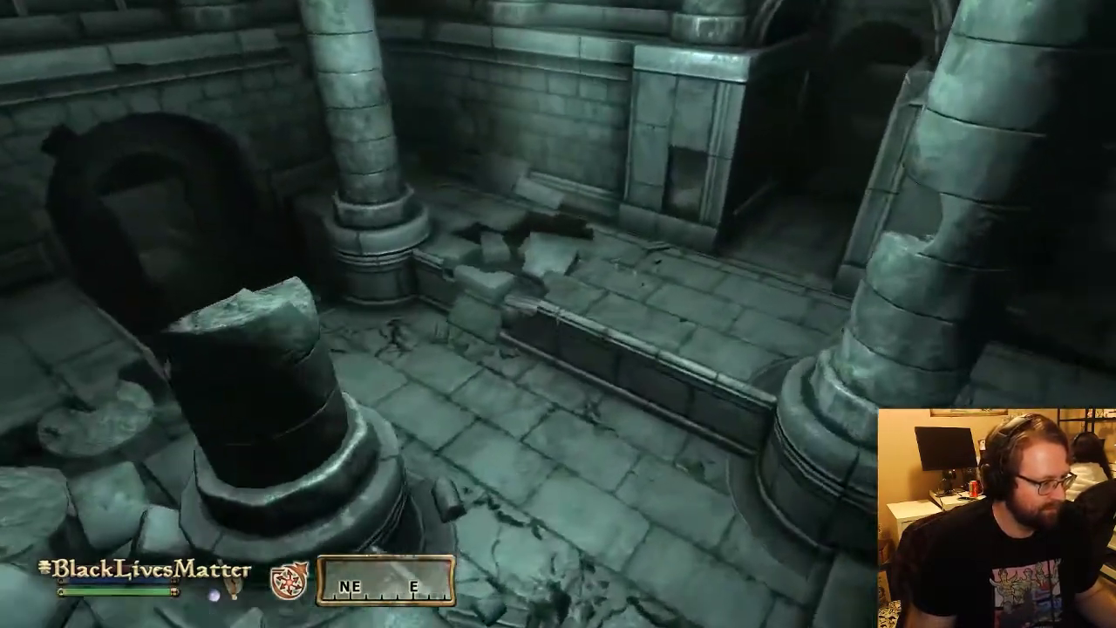
pyautogui.moveTo(558, 314)
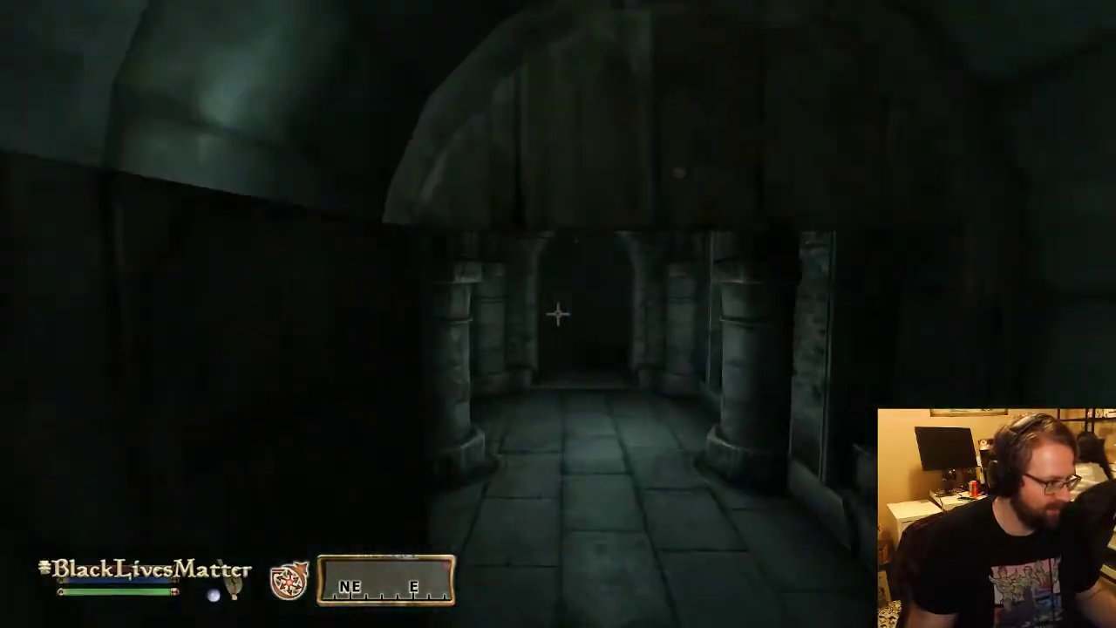
pyautogui.press('w')
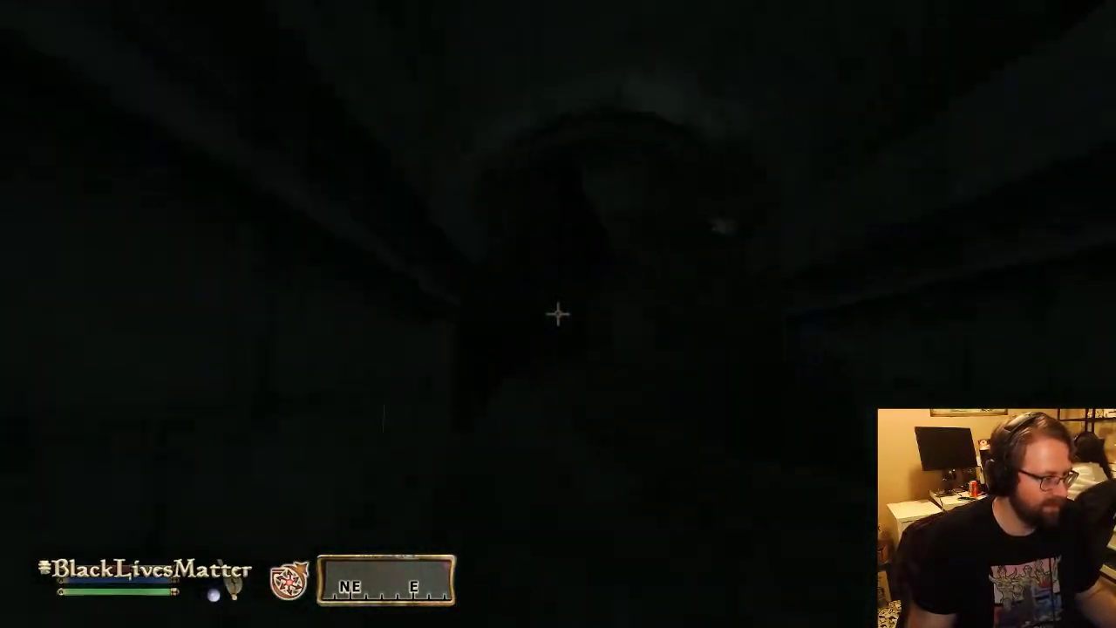
pyautogui.press('w')
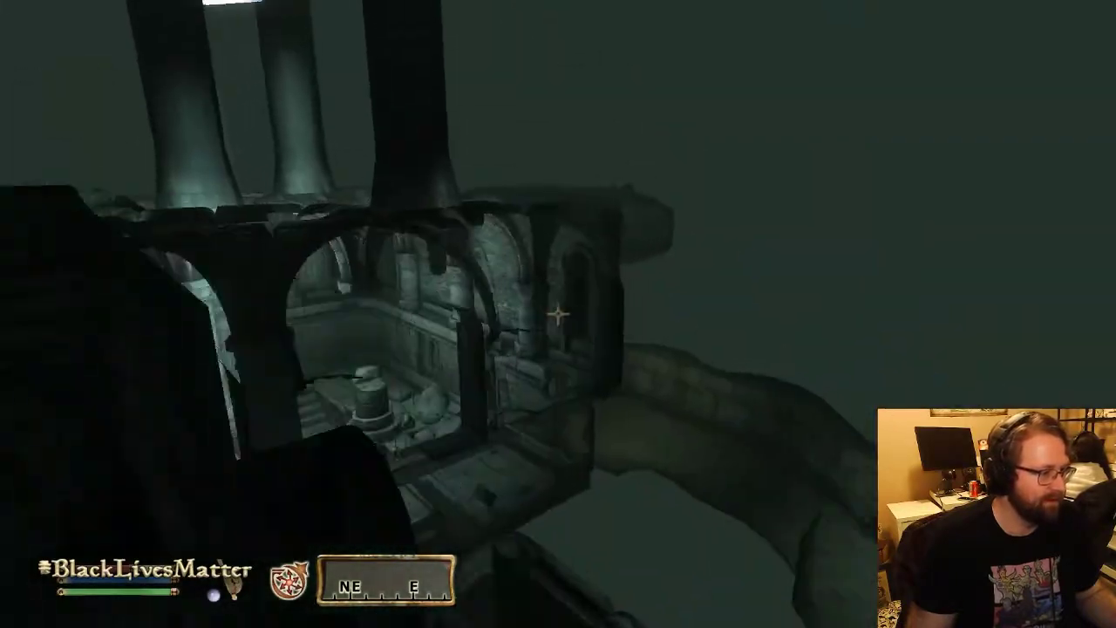
pyautogui.press('w')
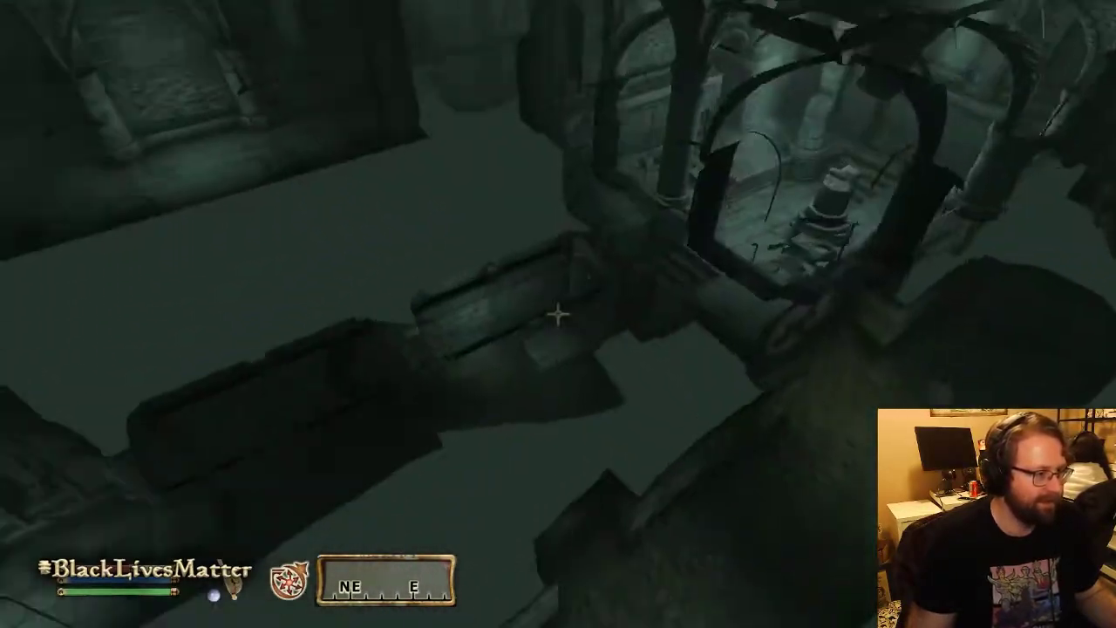
pyautogui.press('w')
pyautogui.press('w')
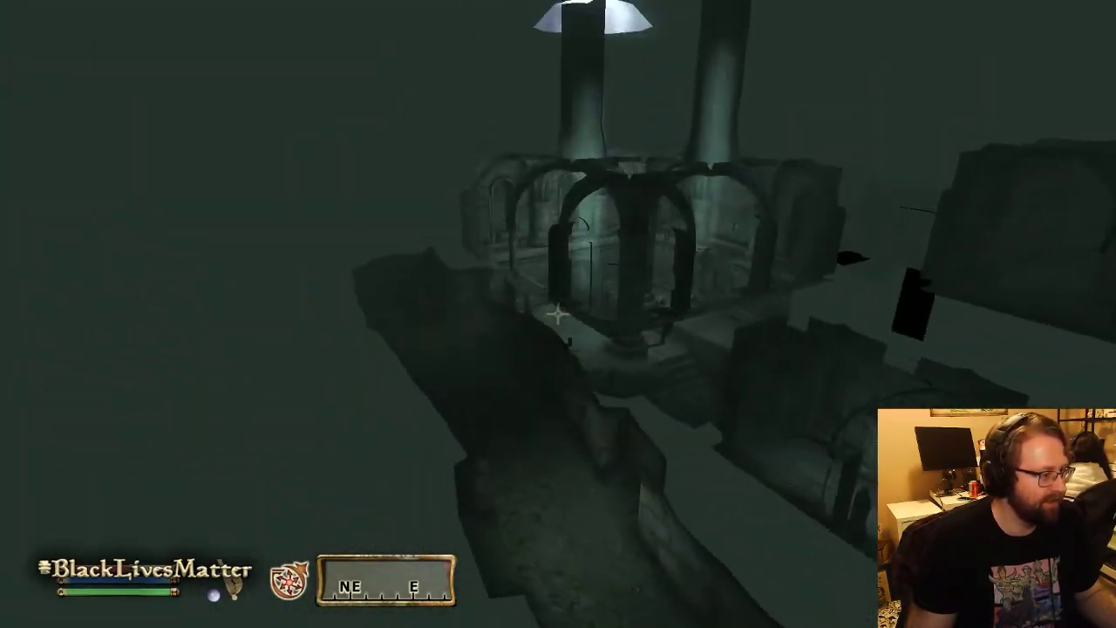
pyautogui.press('w')
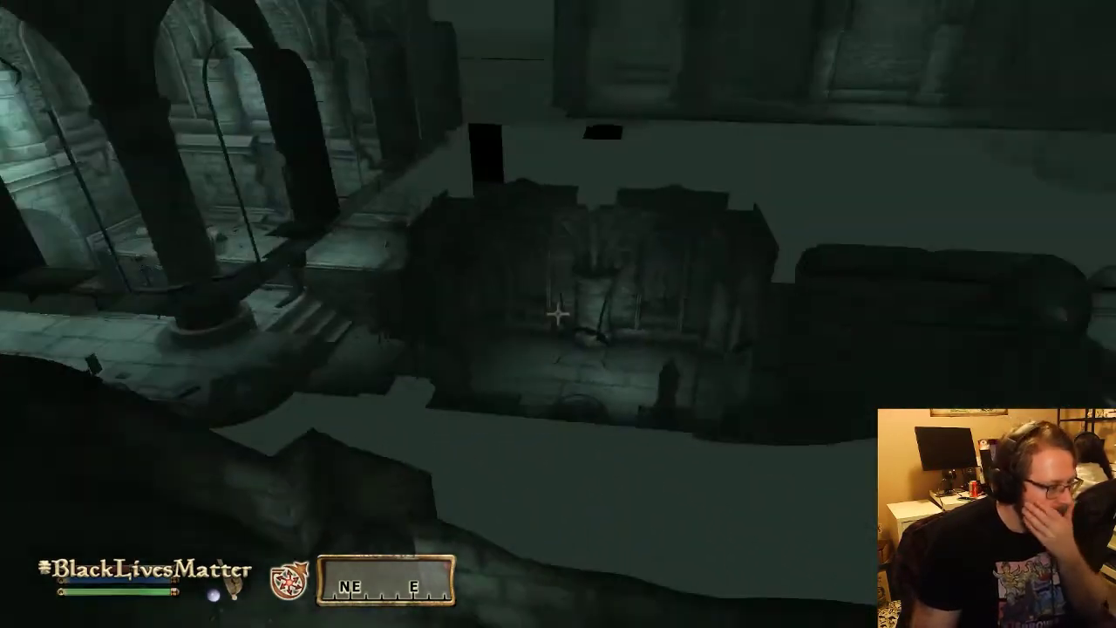
# Step: Examine how the side passages and cave tunnels join the columned hall, including its lower arched doorway
pyautogui.press('w')
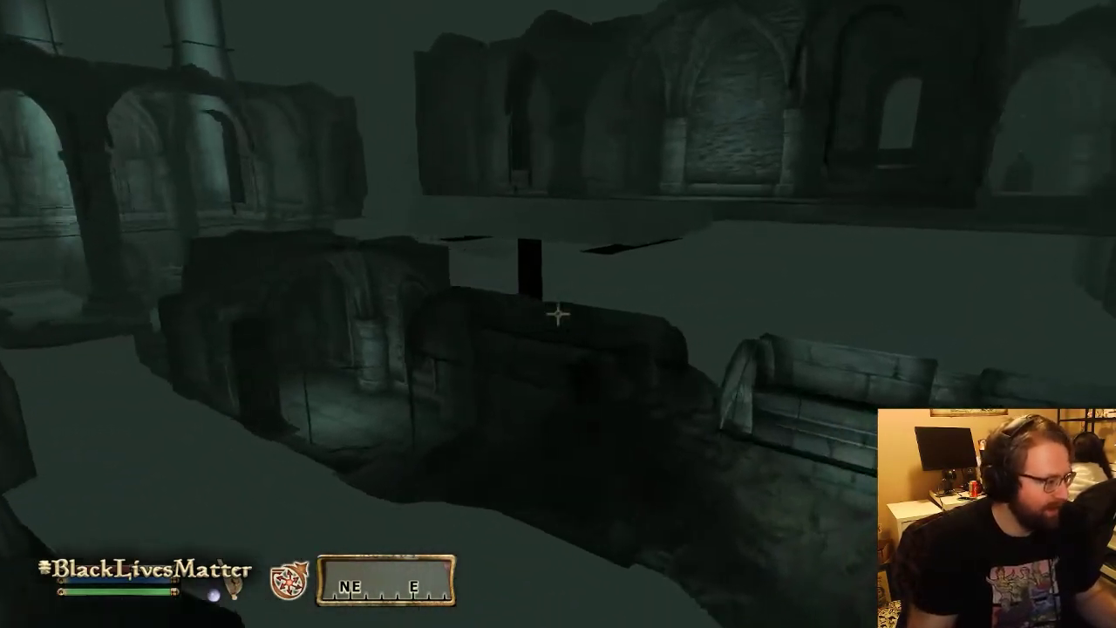
pyautogui.press('a')
pyautogui.press('d')
pyautogui.press('a')
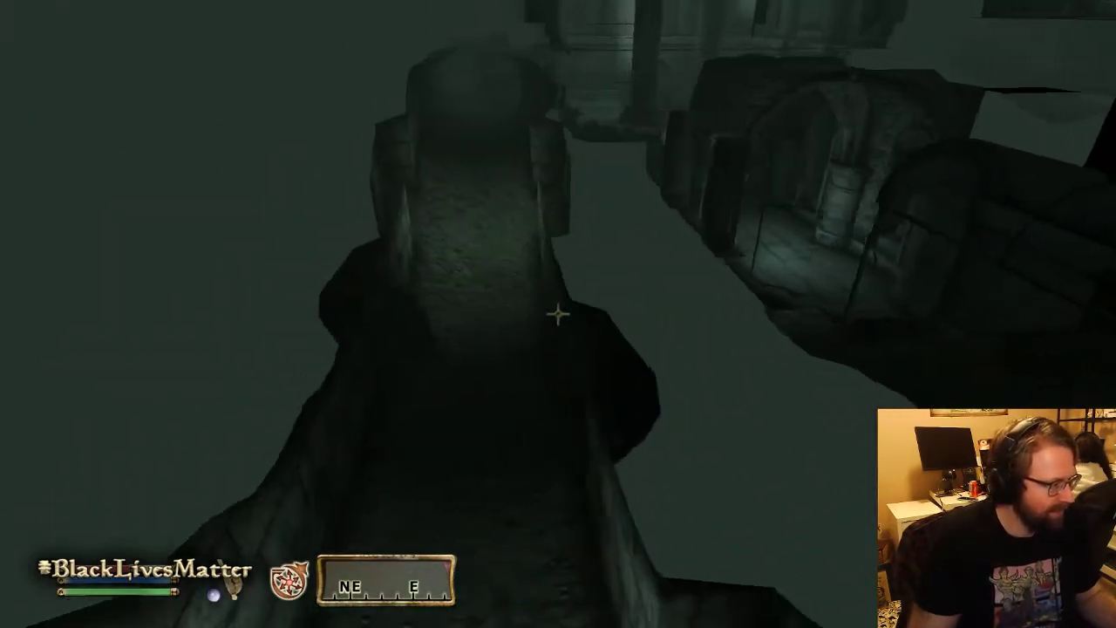
pyautogui.press('d')
pyautogui.press('w')
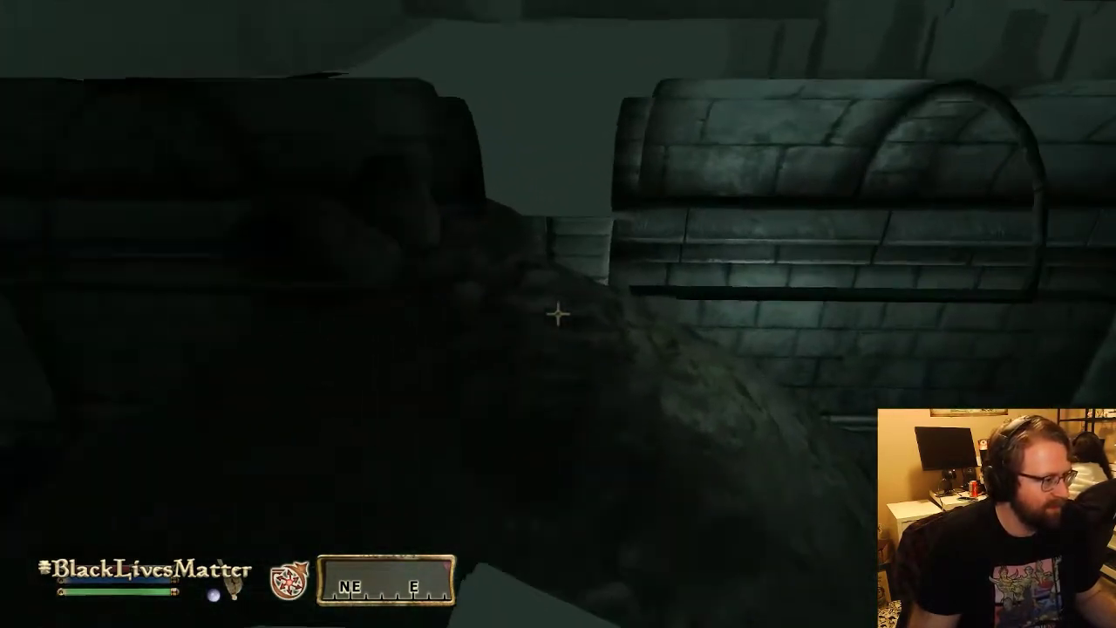
pyautogui.press('w')
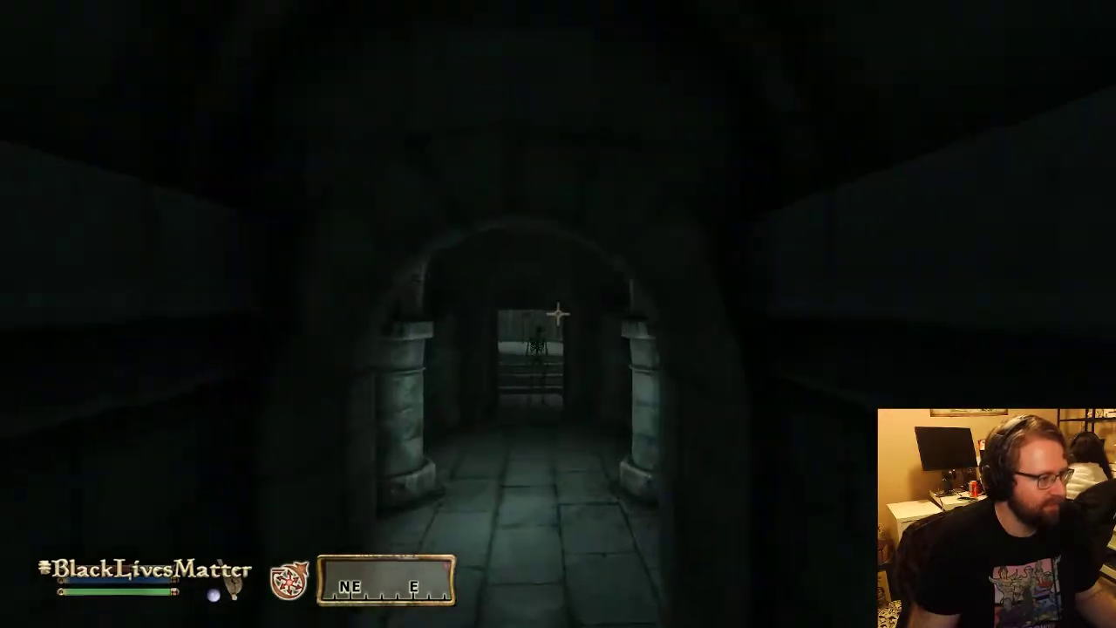
pyautogui.press('w')
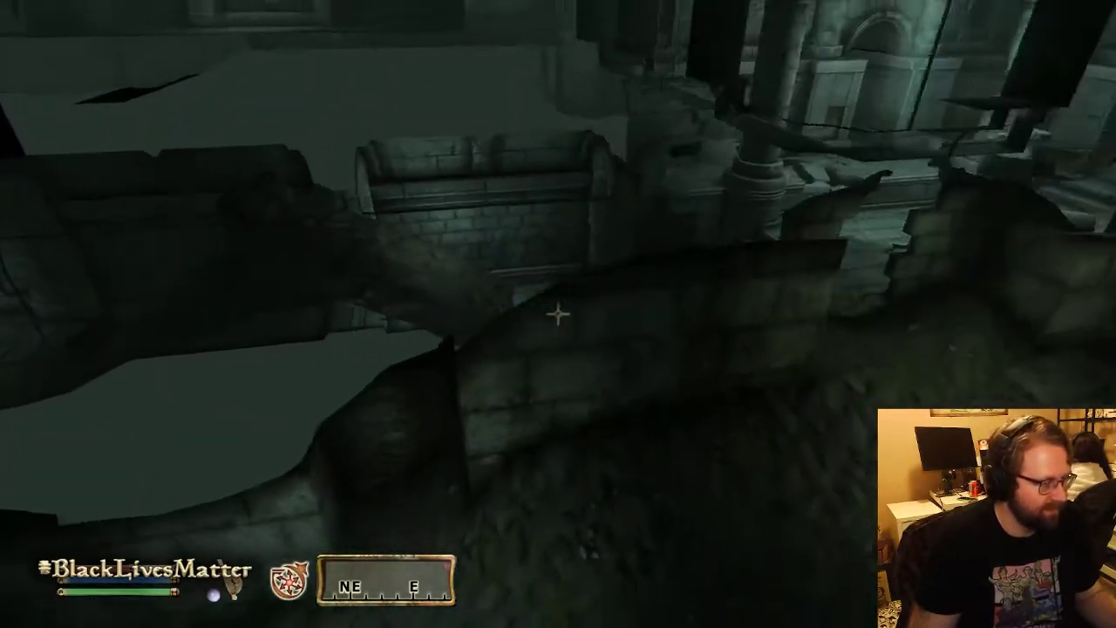
pyautogui.press('w')
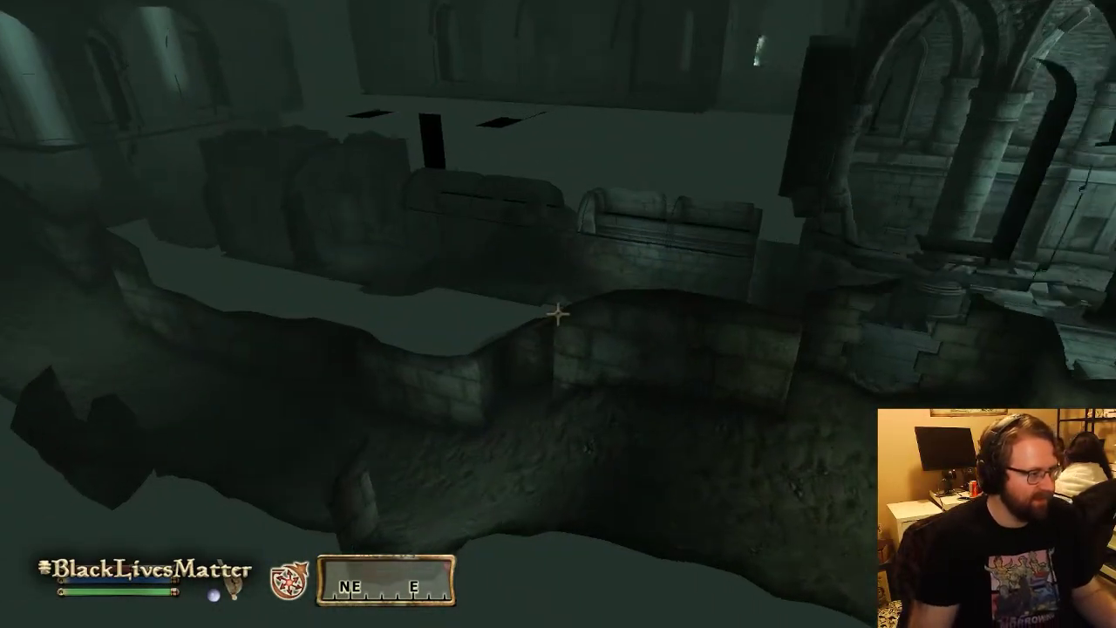
pyautogui.press('w')
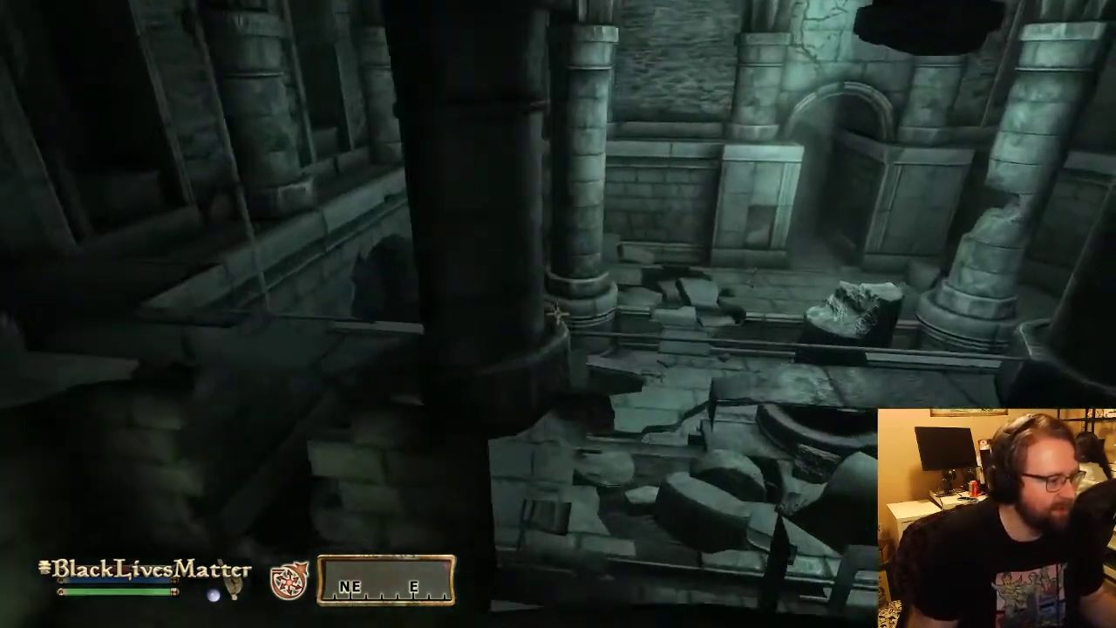
pyautogui.press('w')
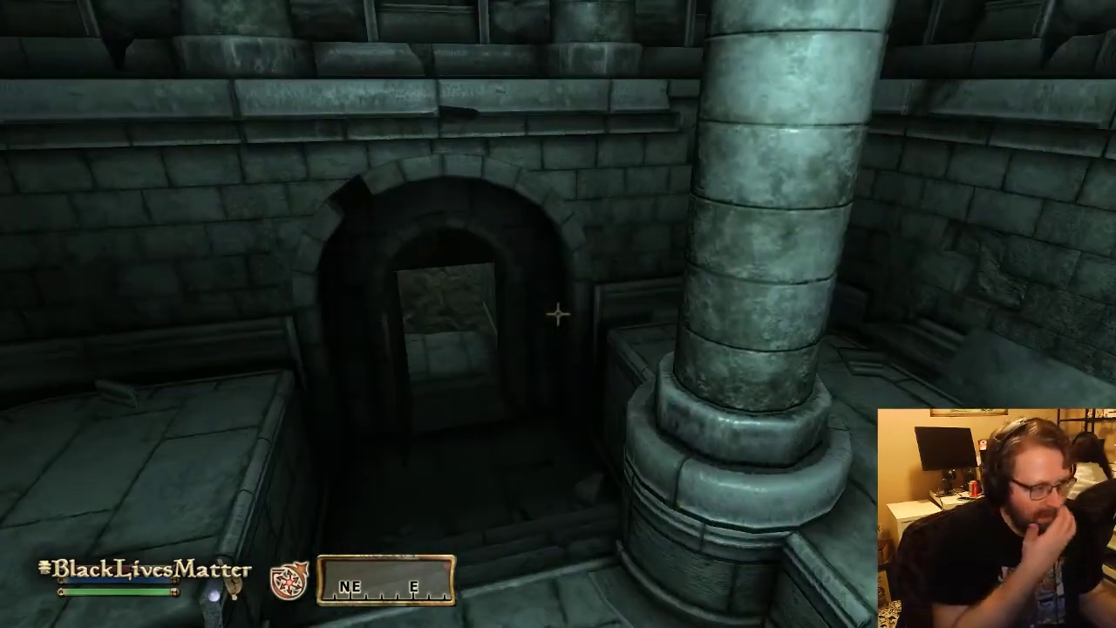
pyautogui.press('Escape')
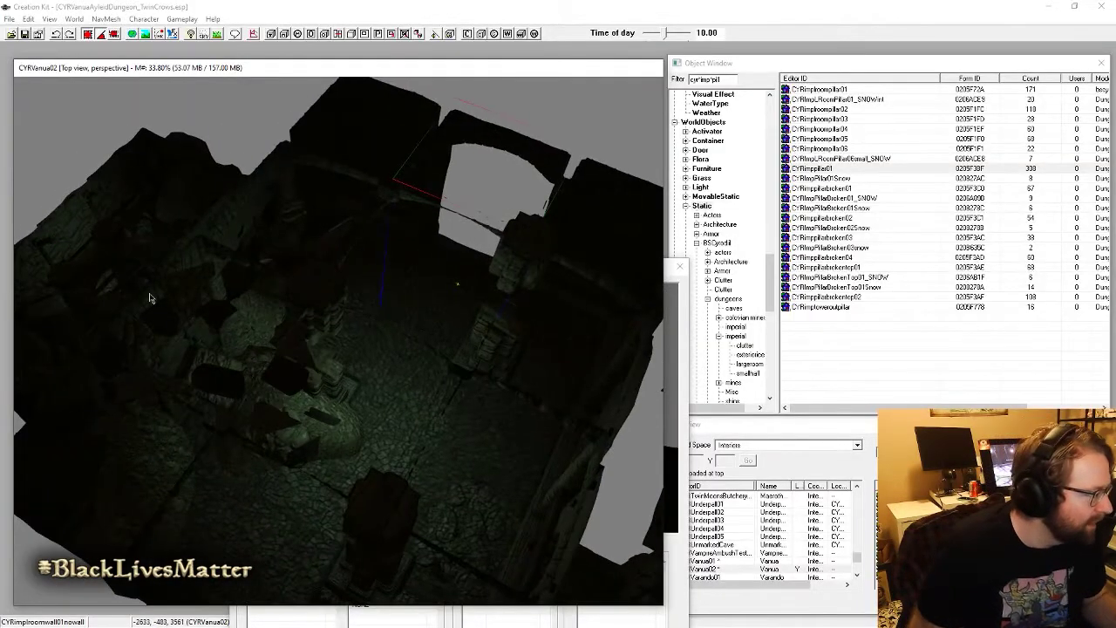
# Step: Replace only the selected CYRimplroomwall01nowall piece in the Creation Kit with CYRimplroomdoor01
pyautogui.keyDown('shift'); pyautogui.moveTo(156, 294); pyautogui.dragTo(262, 342, button='middle'); pyautogui.keyUp('shift')
pyautogui.scroll(3, 306, 315)
pyautogui.scroll(4, 137, 322)
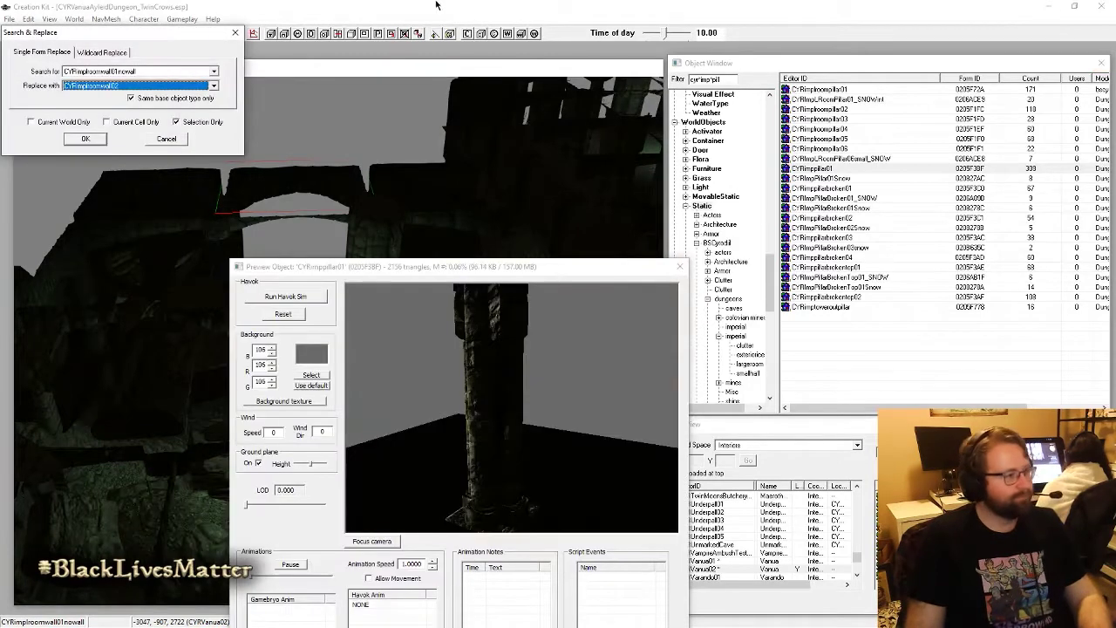
pyautogui.click(112, 88)
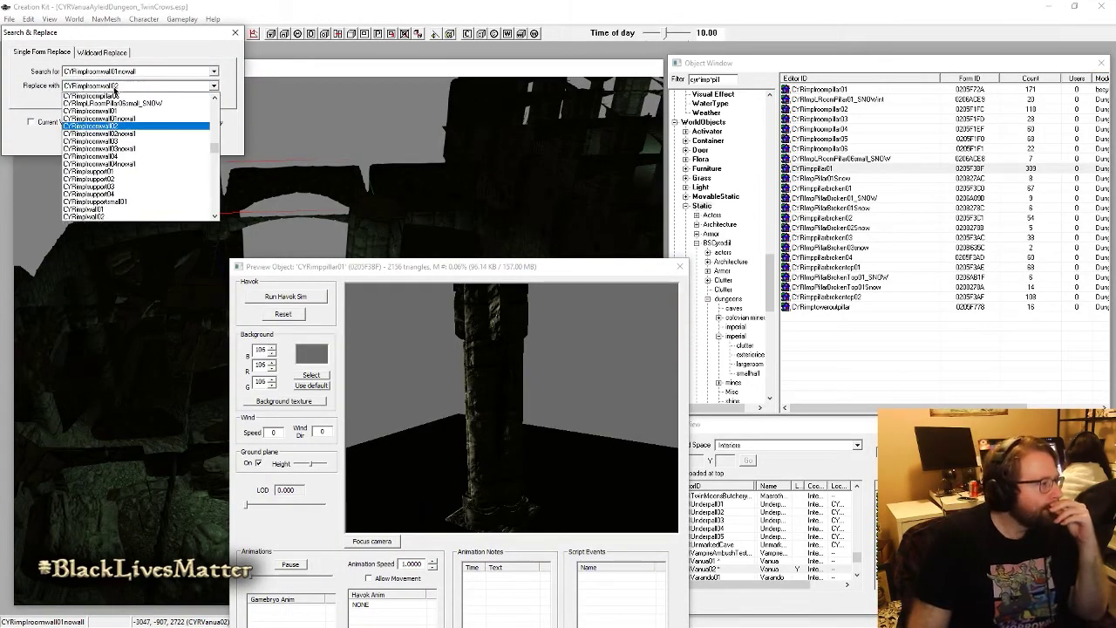
pyautogui.scroll(10, 113, 122)
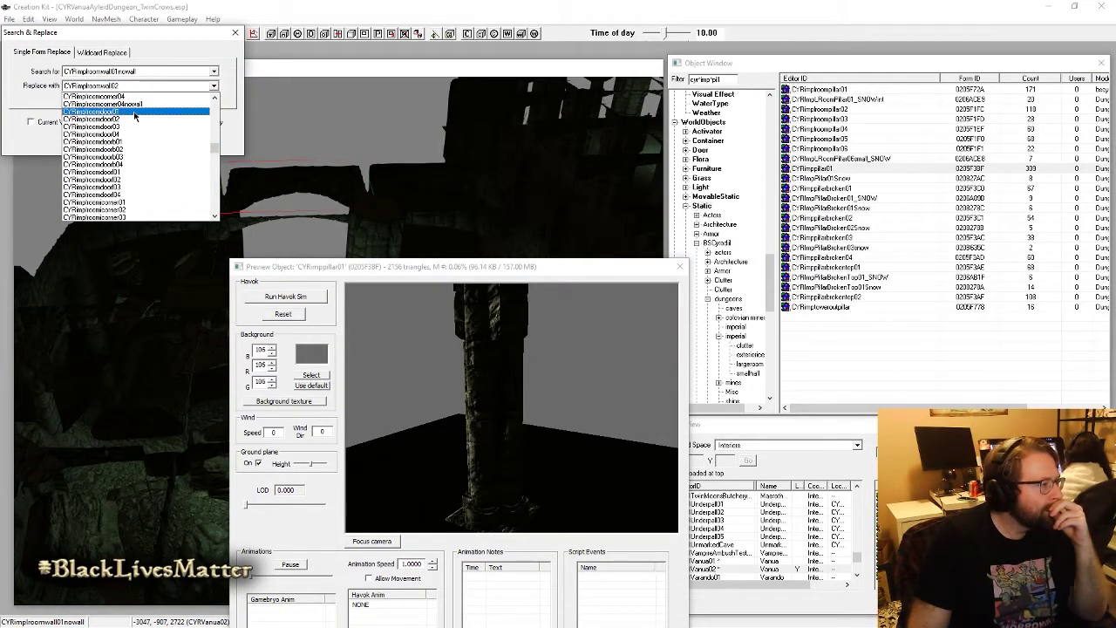
pyautogui.click(91, 112)
pyautogui.click(81, 141)
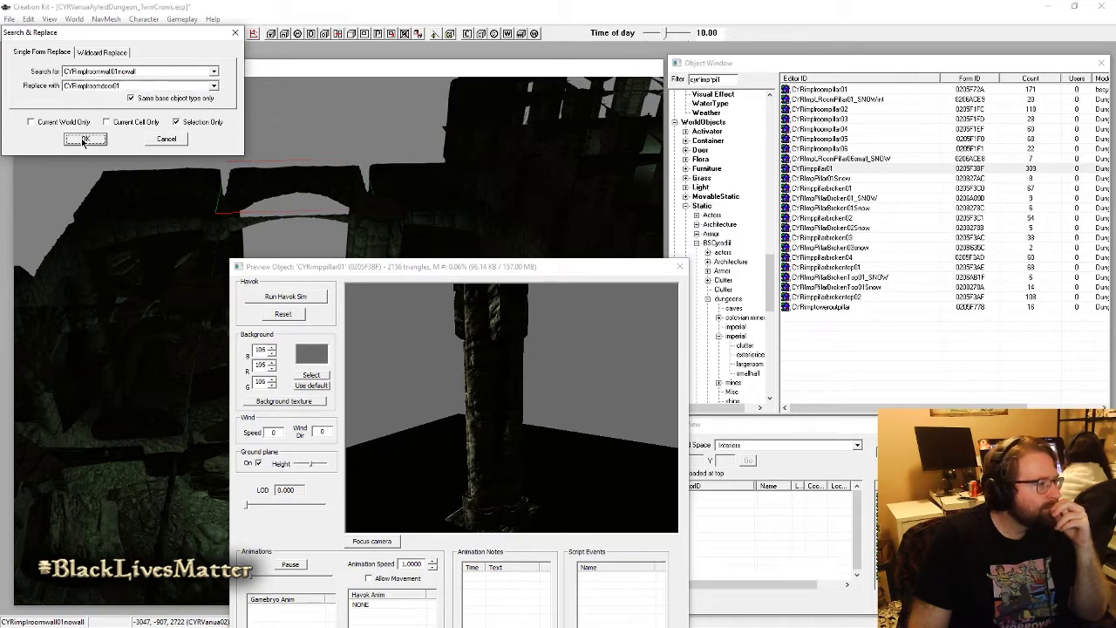
pyautogui.click(576, 345)
pyautogui.click(679, 267)
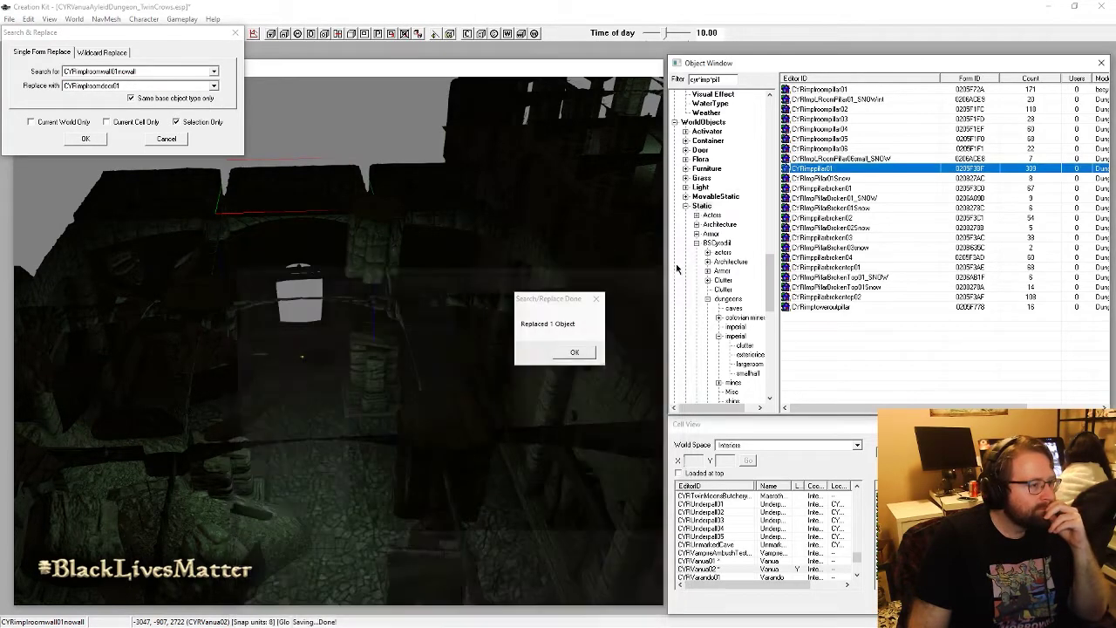
pyautogui.click(557, 350)
# Step: Inspect the new doorway wall and the pillars around it, switching between scene lighting and full brightness
pyautogui.scroll(5, 307, 390)
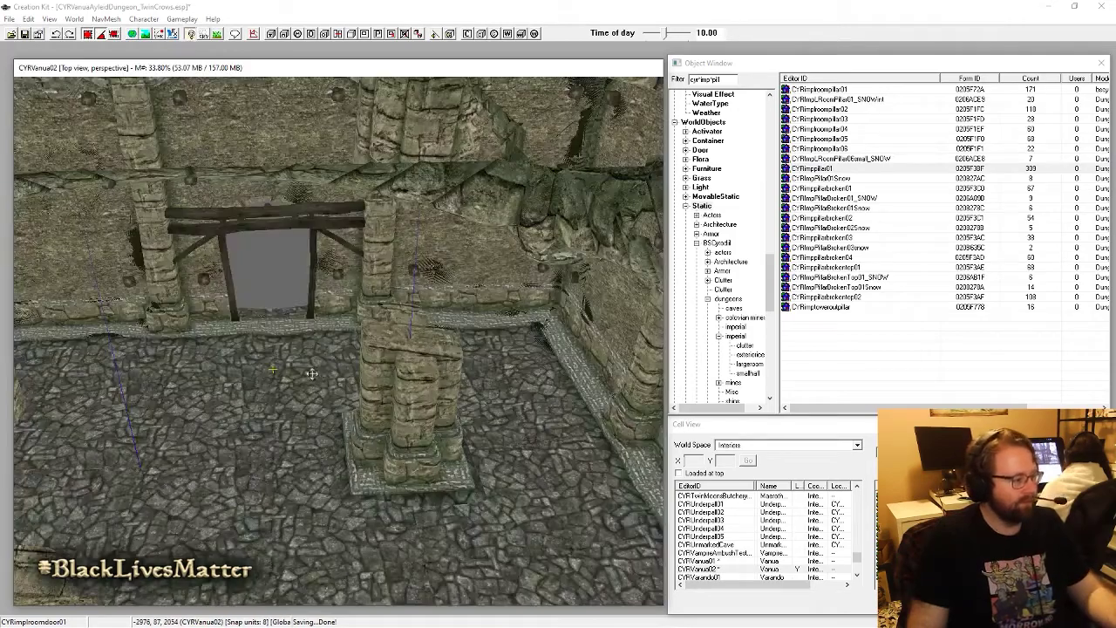
pyautogui.press('a')
pyautogui.keyDown('shift'); pyautogui.moveTo(312, 350); pyautogui.dragTo(331, 376, button='middle'); pyautogui.keyUp('shift')
pyautogui.press('a')
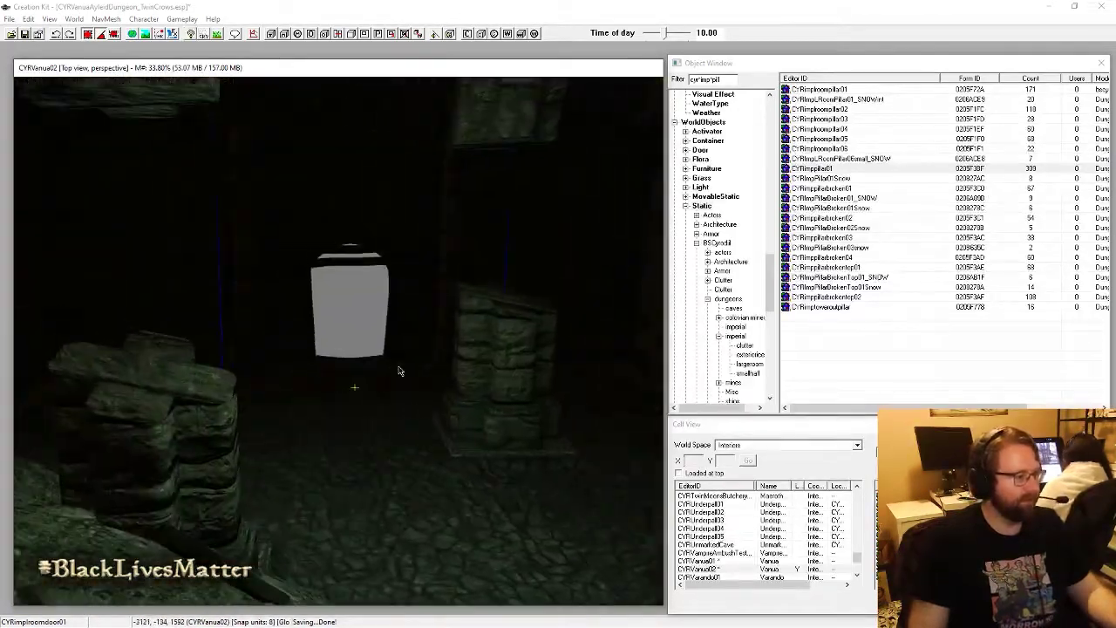
pyautogui.keyDown('shift'); pyautogui.moveTo(398, 372); pyautogui.dragTo(367, 403, button='middle'); pyautogui.keyUp('shift')
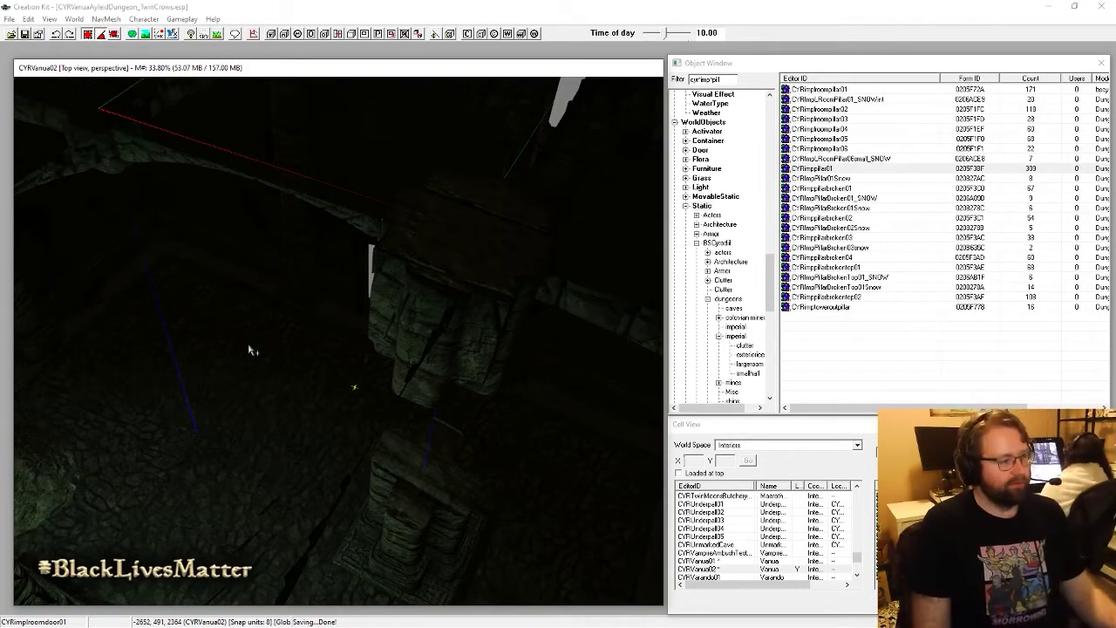
pyautogui.keyDown('shift'); pyautogui.moveTo(322, 373); pyautogui.dragTo(367, 355, button='middle'); pyautogui.keyUp('shift')
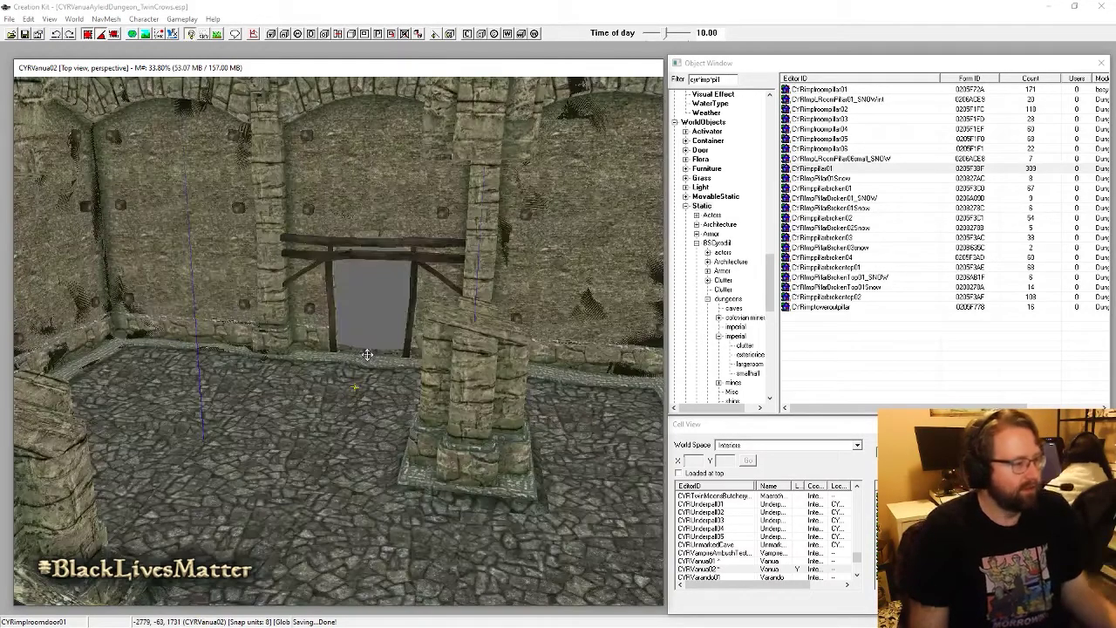
pyautogui.scroll(3, 364, 355)
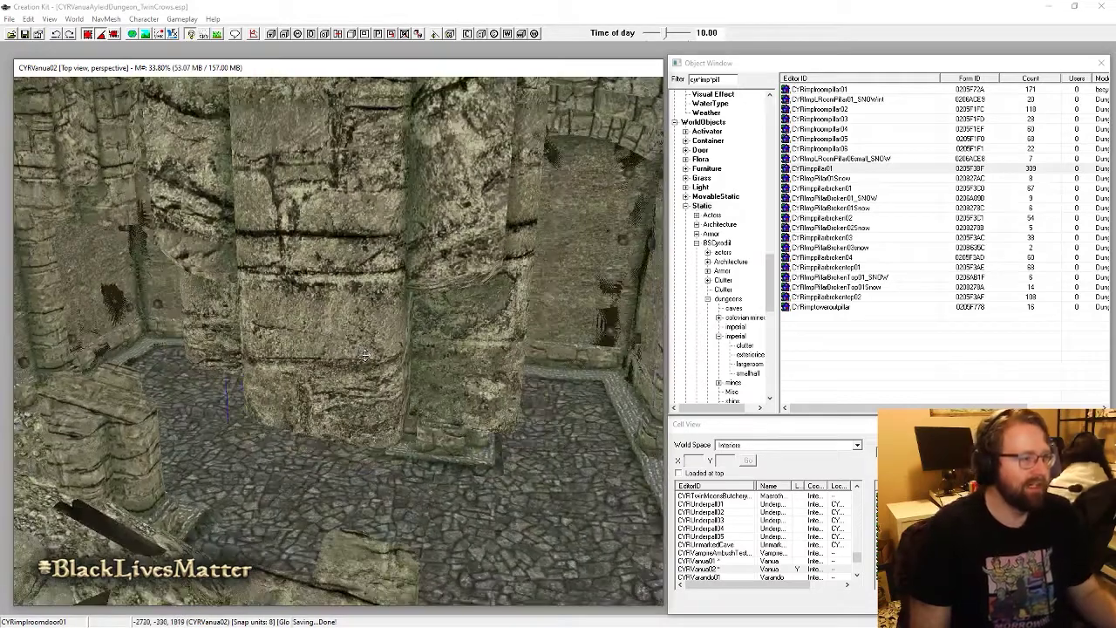
# Step: Filter the object list for Imperial rubble and preview CYRimprubblepiece04 without the ground plane
pyautogui.click(716, 80)
pyautogui.write('rubb')
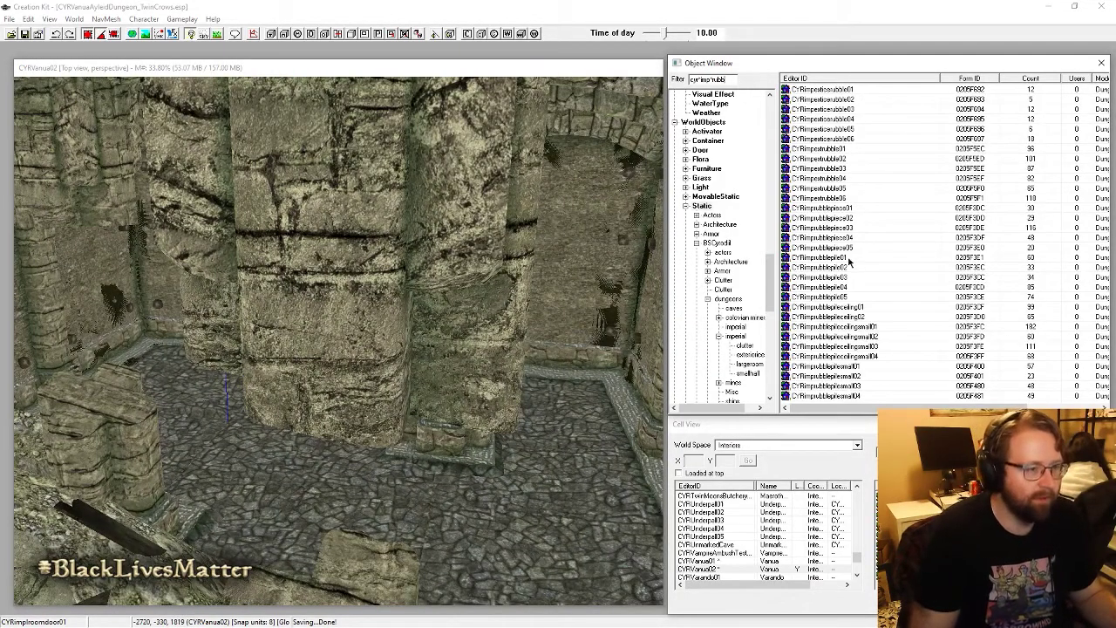
pyautogui.click(849, 258)
pyautogui.rightClick(846, 239)
pyautogui.click(881, 293)
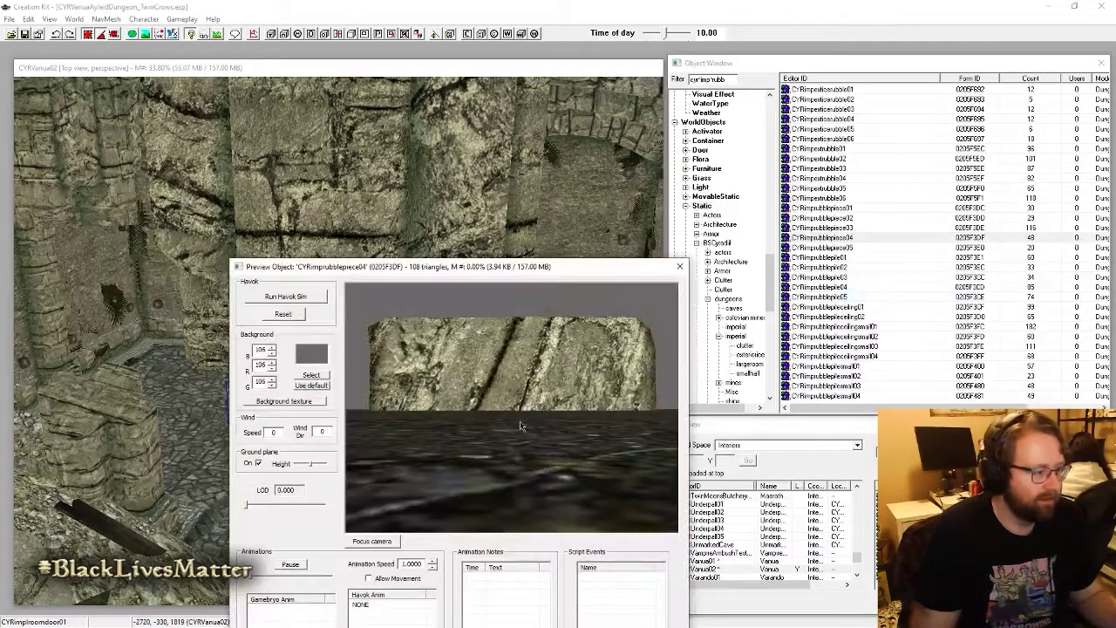
pyautogui.moveTo(521, 425); pyautogui.dragTo(329, 440)
pyautogui.click(257, 464)
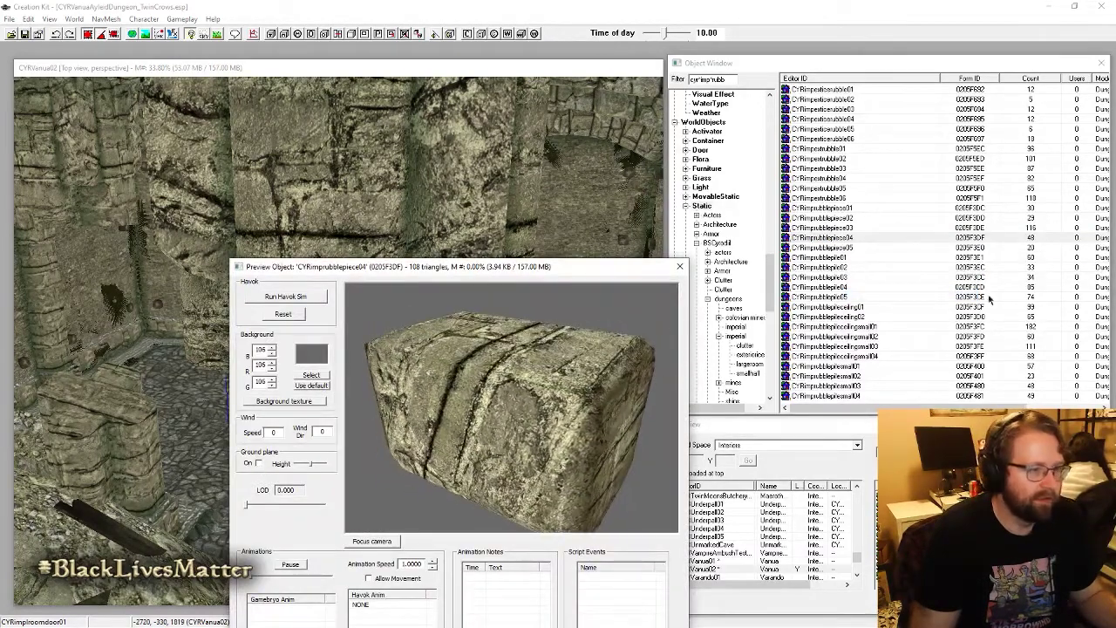
# Step: Compare the exterior, ceiling and small rubble pile models in the preview, and view CYRimprubblepileceilingsmall04 from another angle
pyautogui.click(853, 140)
pyautogui.click(859, 326)
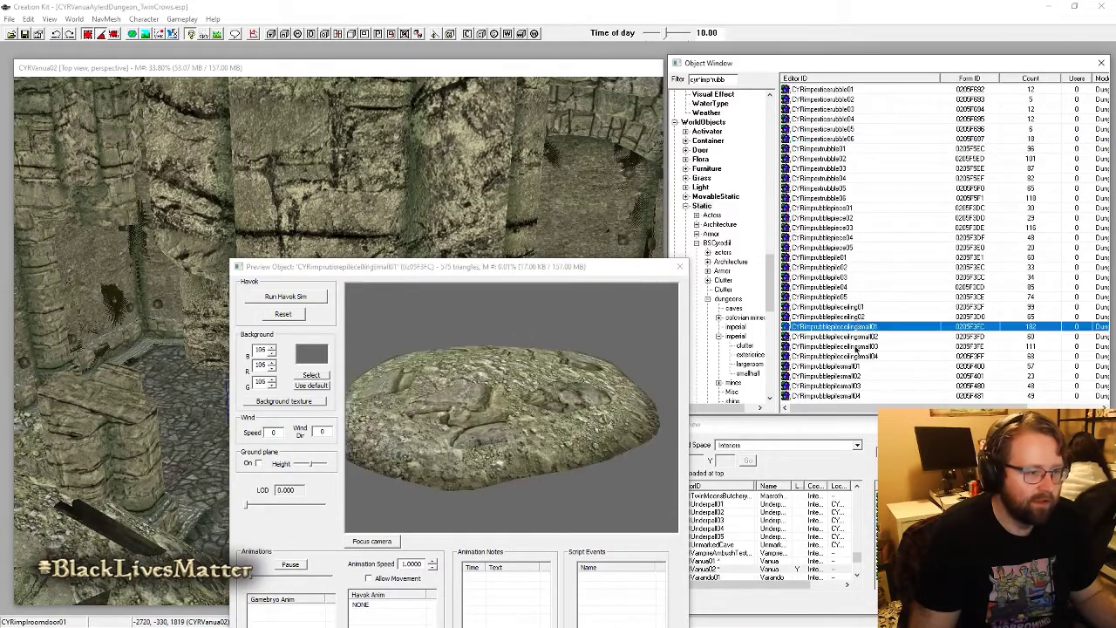
pyautogui.click(842, 376)
pyautogui.click(841, 386)
pyautogui.click(852, 357)
pyautogui.click(821, 328)
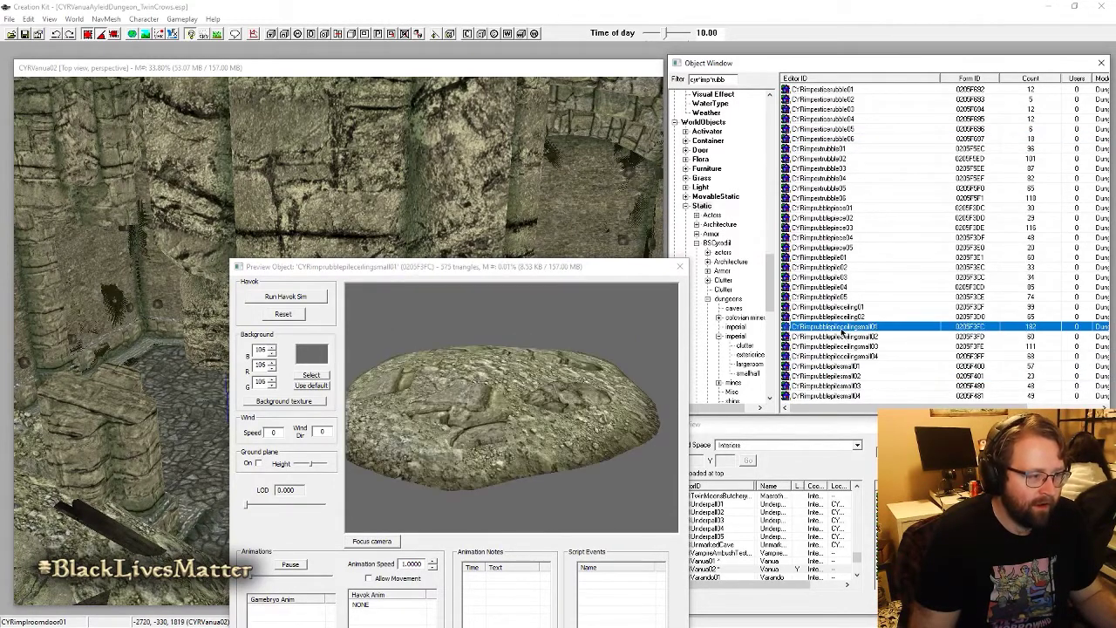
pyautogui.click(857, 357)
pyautogui.moveTo(593, 414); pyautogui.dragTo(448, 446)
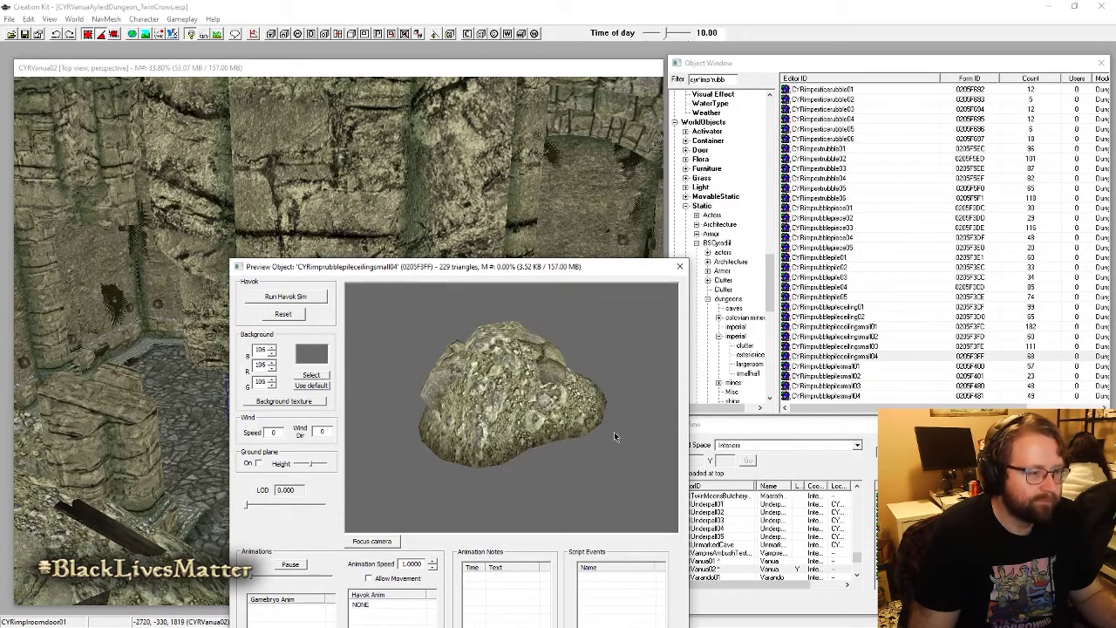
# Step: Place CYRimprubblepileceilingsmall04 on the room floor, enlarge it and move it beside the timber-framed doorway
pyautogui.click(864, 356)
pyautogui.click(186, 395)
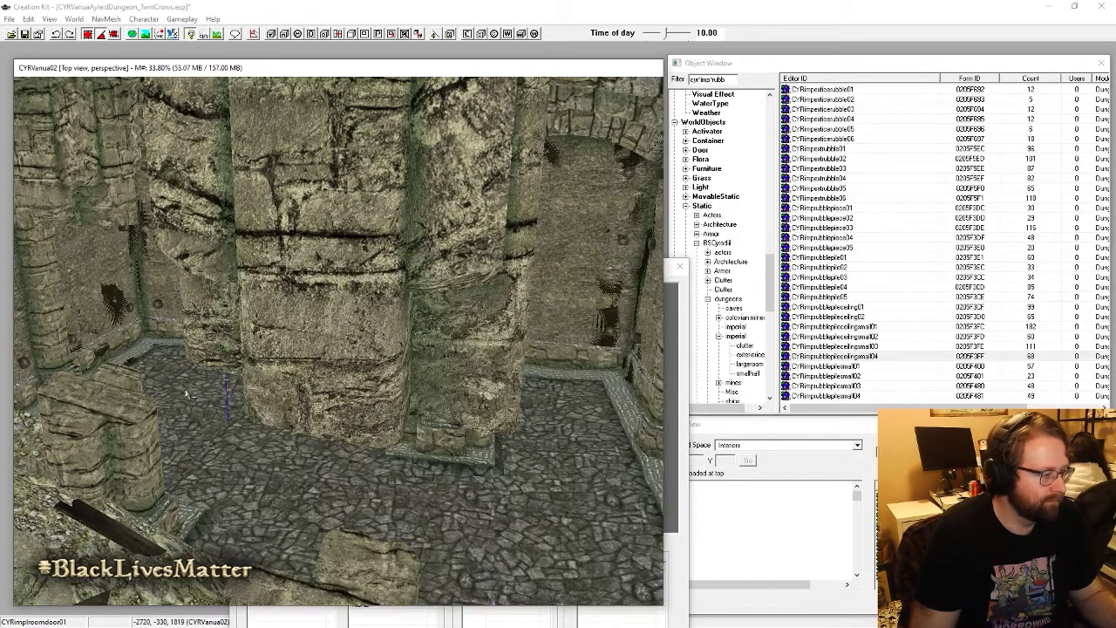
pyautogui.scroll(6, 167, 404)
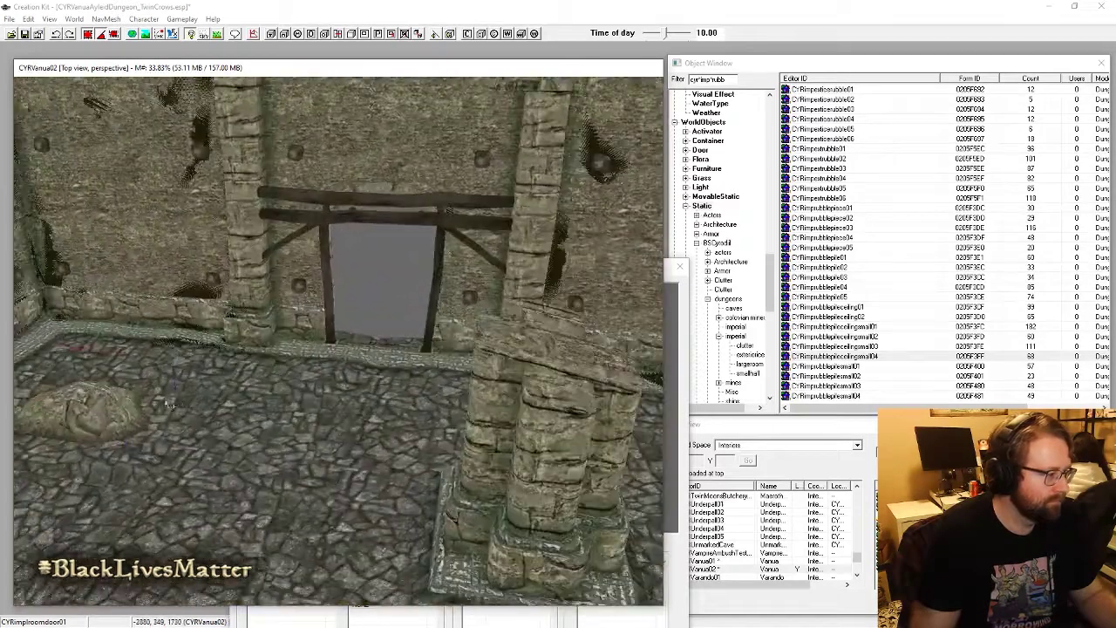
pyautogui.click(119, 405)
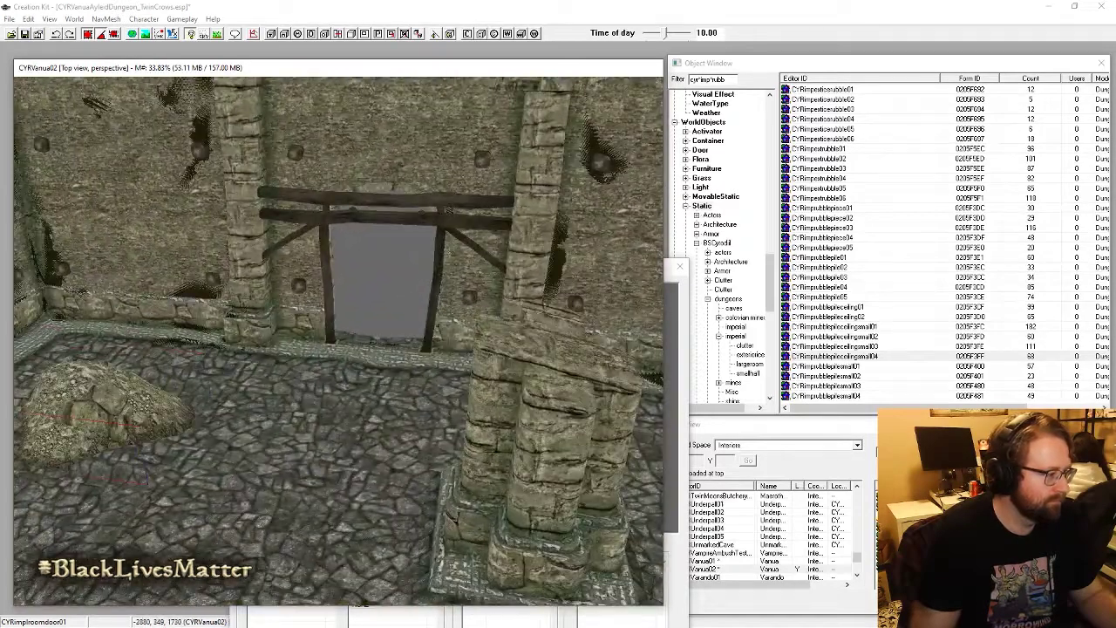
pyautogui.moveTo(110, 395); pyautogui.dragTo(454, 350)
pyautogui.moveTo(389, 330); pyautogui.dragTo(338, 336, button='middle')
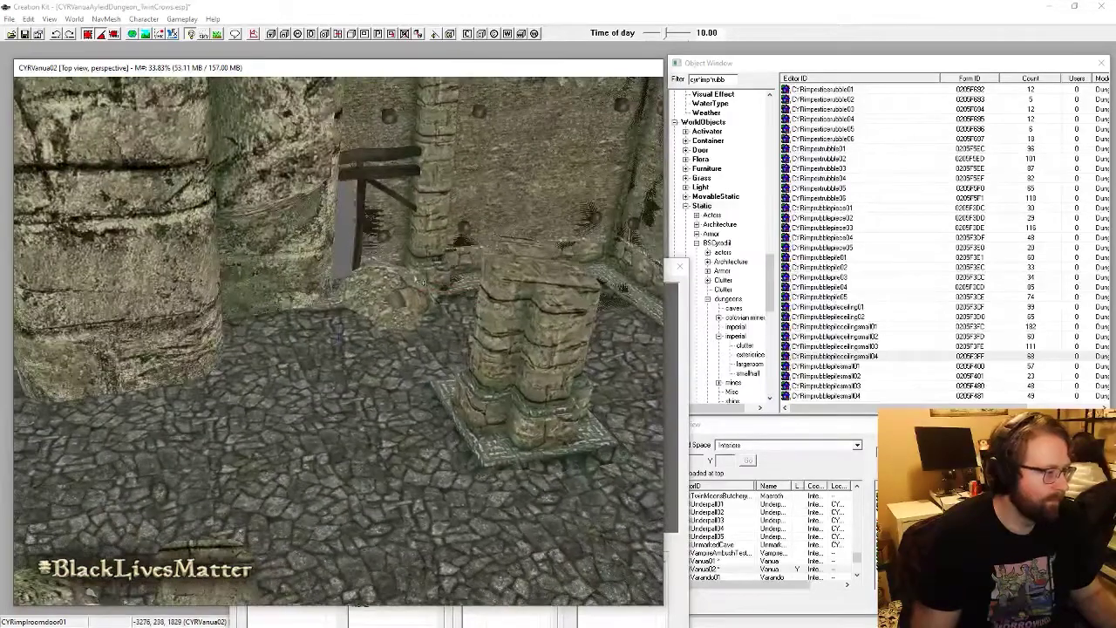
# Step: Compare the larger rubble piles CYRimprubblepile01 to CYRimprubblepile03 in the preview to choose one for blocking the doorway
pyautogui.click(841, 287)
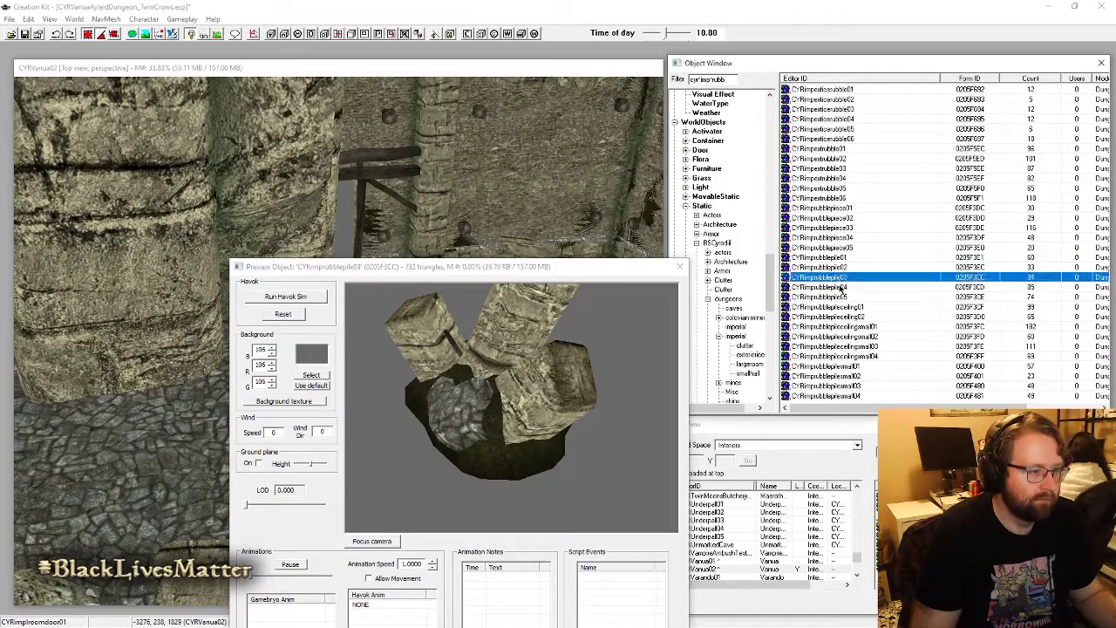
pyautogui.click(842, 268)
pyautogui.click(843, 258)
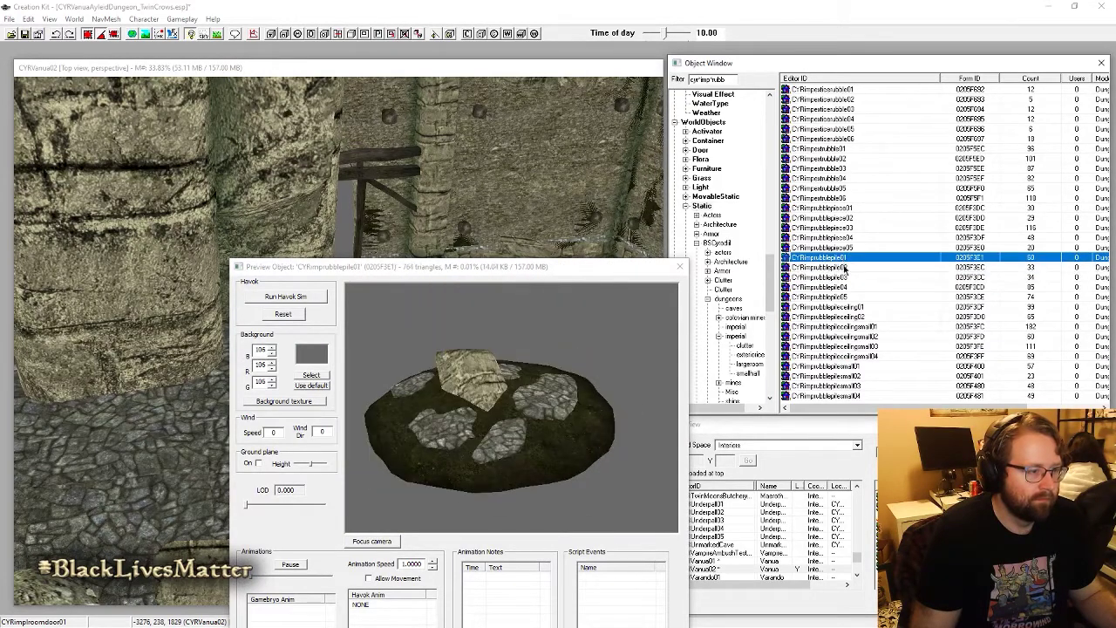
pyautogui.click(843, 268)
pyautogui.click(844, 277)
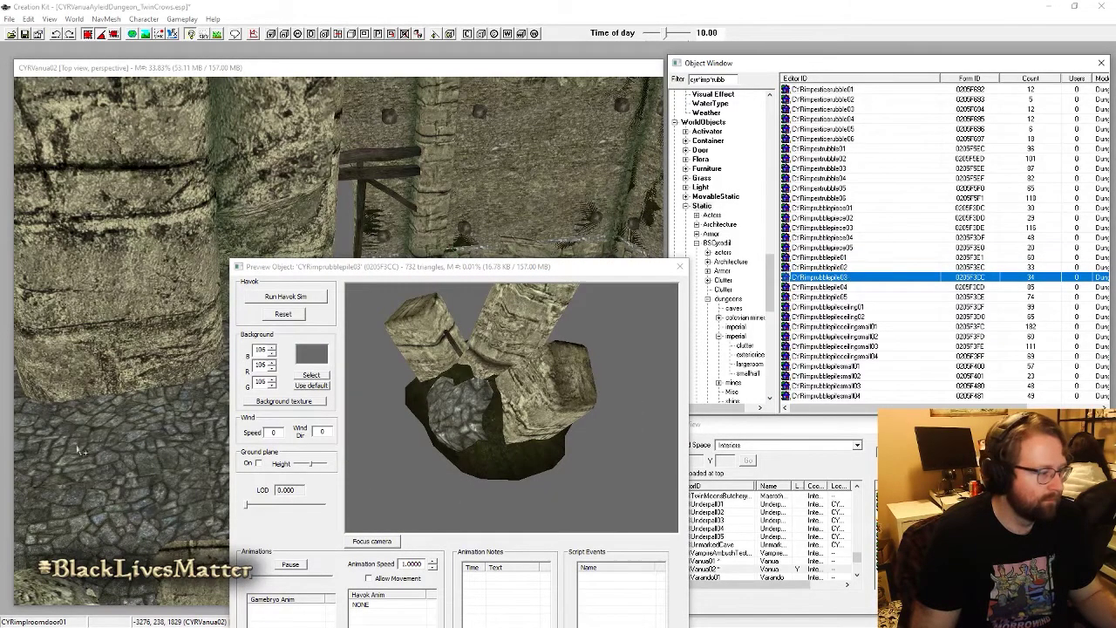
pyautogui.doubleClick(844, 268)
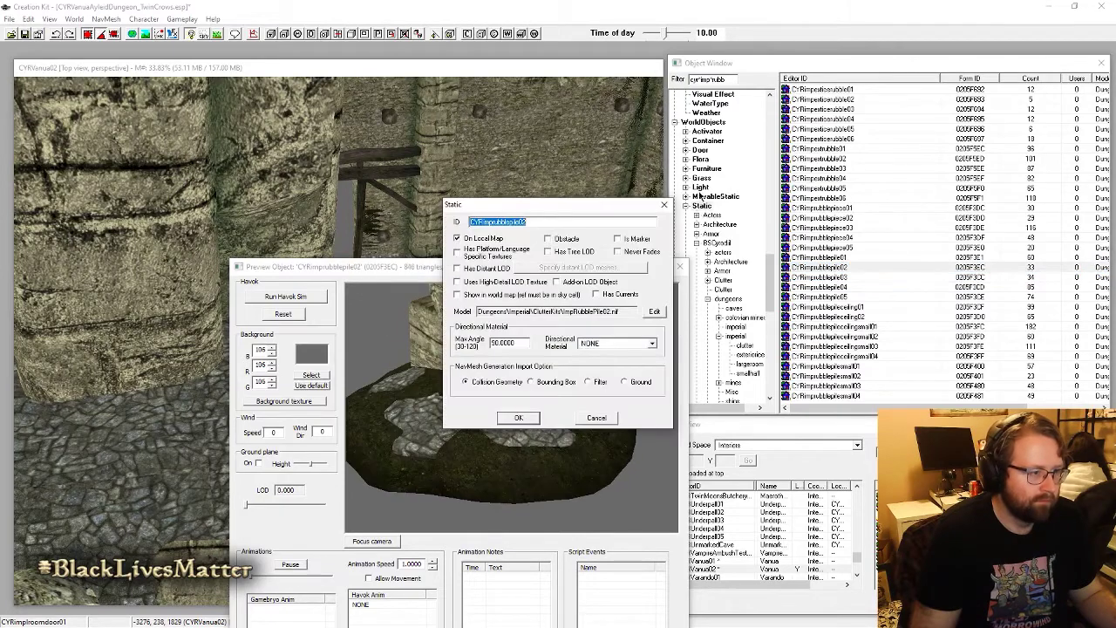
pyautogui.press('Escape')
# Step: Add CYRimprubblepile02 to the cell and move it into the timber-framed doorway opening
pyautogui.moveTo(835, 269); pyautogui.dragTo(338, 270)
pyautogui.keyDown('shift'); pyautogui.moveTo(339, 270); pyautogui.dragTo(244, 284, button='middle'); pyautogui.keyUp('shift')
pyautogui.moveTo(427, 288); pyautogui.dragTo(386, 314)
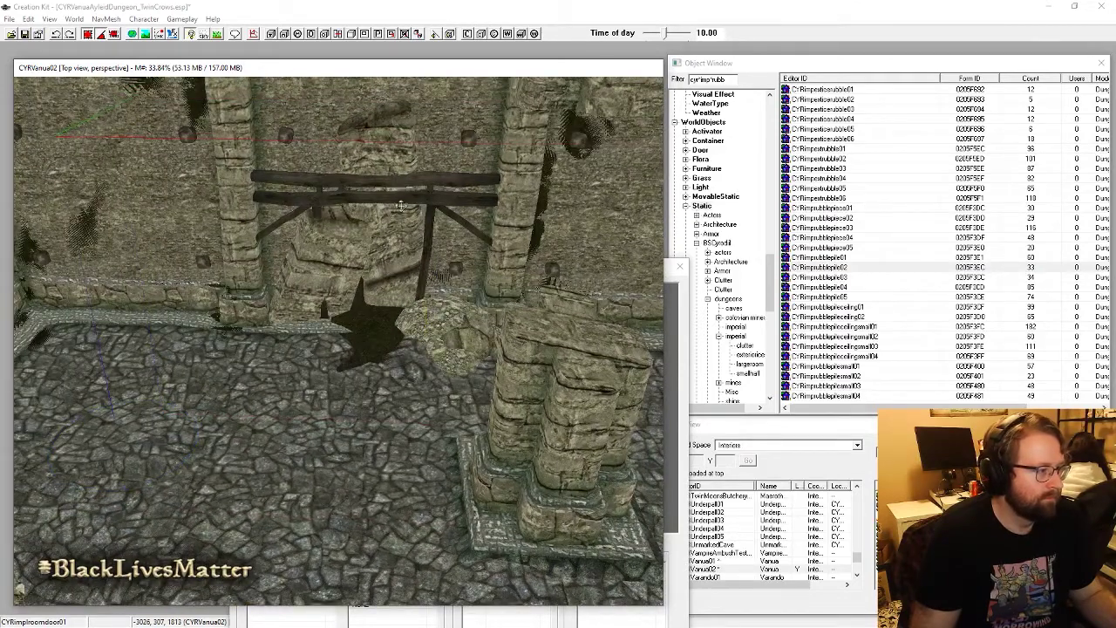
pyautogui.moveTo(401, 206); pyautogui.dragTo(373, 222)
pyautogui.click(408, 264)
# Step: Fine-tune the height and position of CYRimprubblepile02 and the small ceiling rubble pile in the doorway, checking the fit in scene lighting
pyautogui.keyDown('shift'); pyautogui.moveTo(408, 265); pyautogui.dragTo(427, 356, button='middle'); pyautogui.keyUp('shift')
pyautogui.press('a')
pyautogui.press('a')
pyautogui.press('z')
pyautogui.moveTo(427, 357); pyautogui.dragTo(450, 346)
pyautogui.press('a')
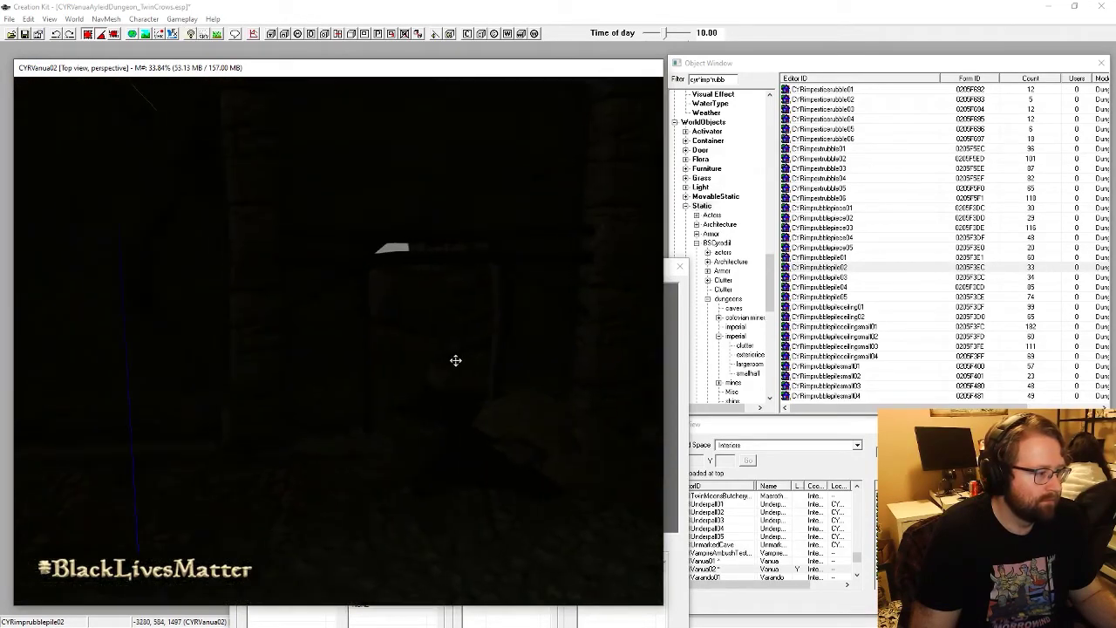
pyautogui.press('a')
pyautogui.press('z')
pyautogui.moveTo(457, 441); pyautogui.dragTo(476, 421)
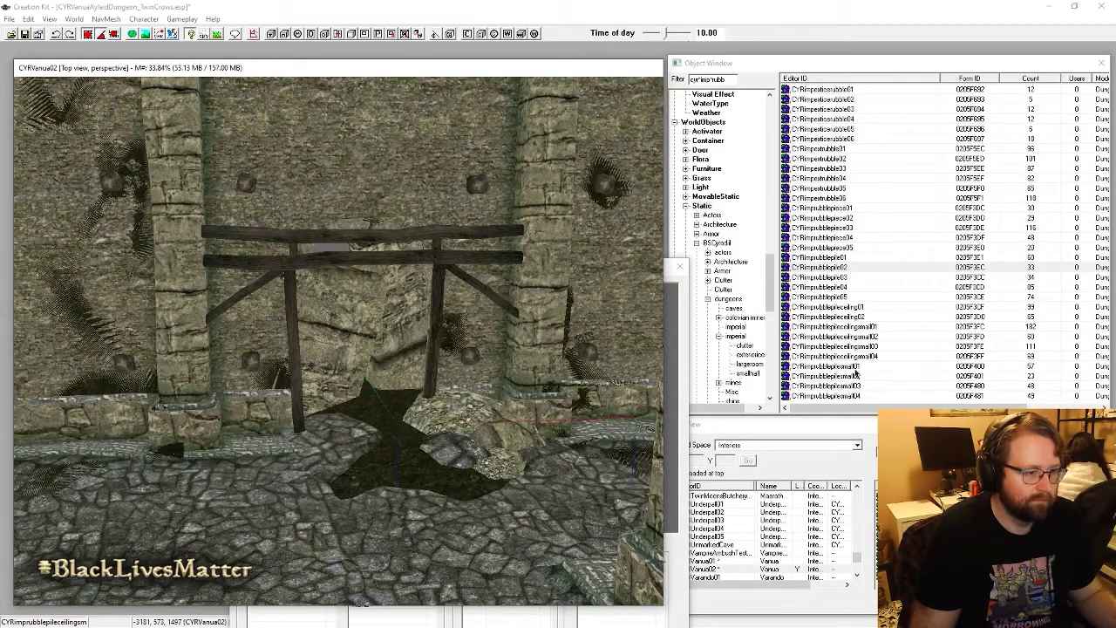
# Step: Add CYRimprubblepilesmall04, rotate and enlarge it, and set it at the foot of the doorway's left post
pyautogui.click(827, 378)
pyautogui.click(860, 386)
pyautogui.click(858, 395)
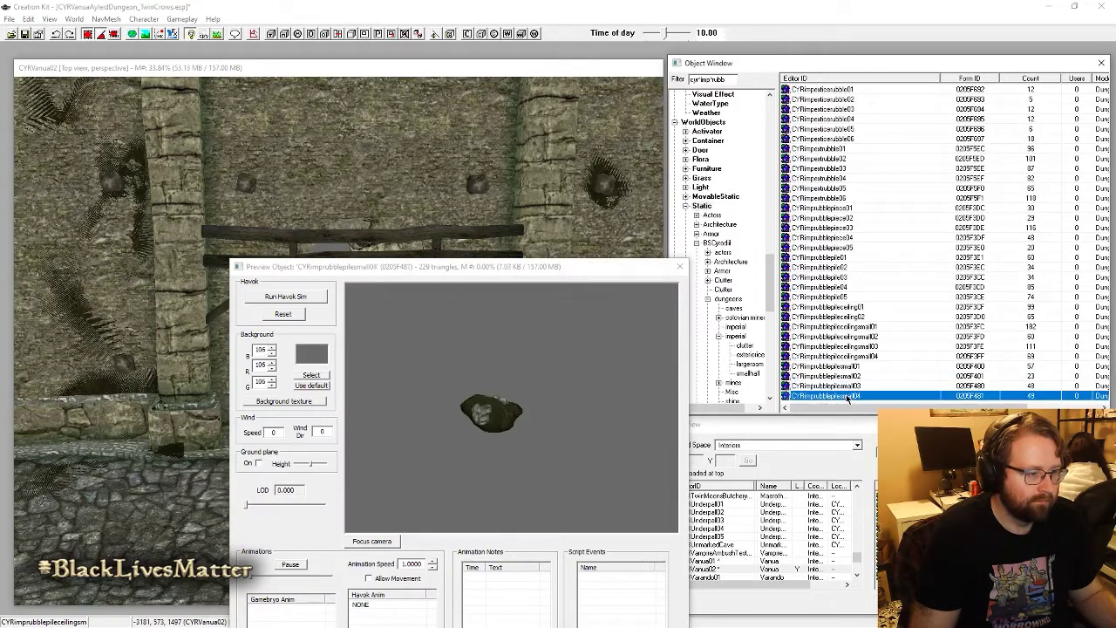
pyautogui.click(842, 397)
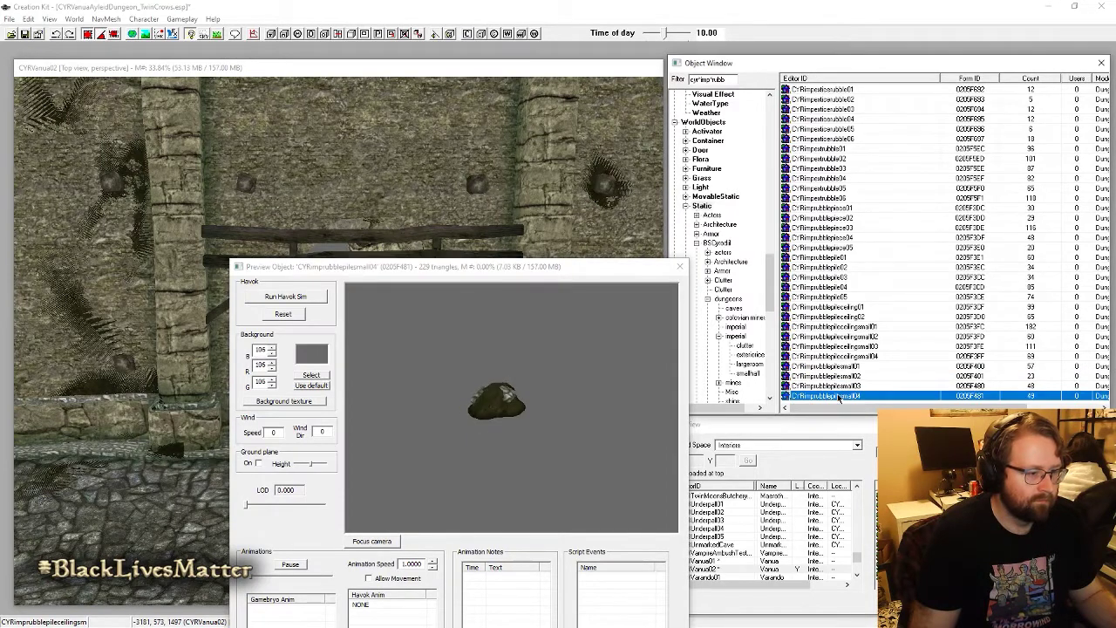
pyautogui.click(116, 519)
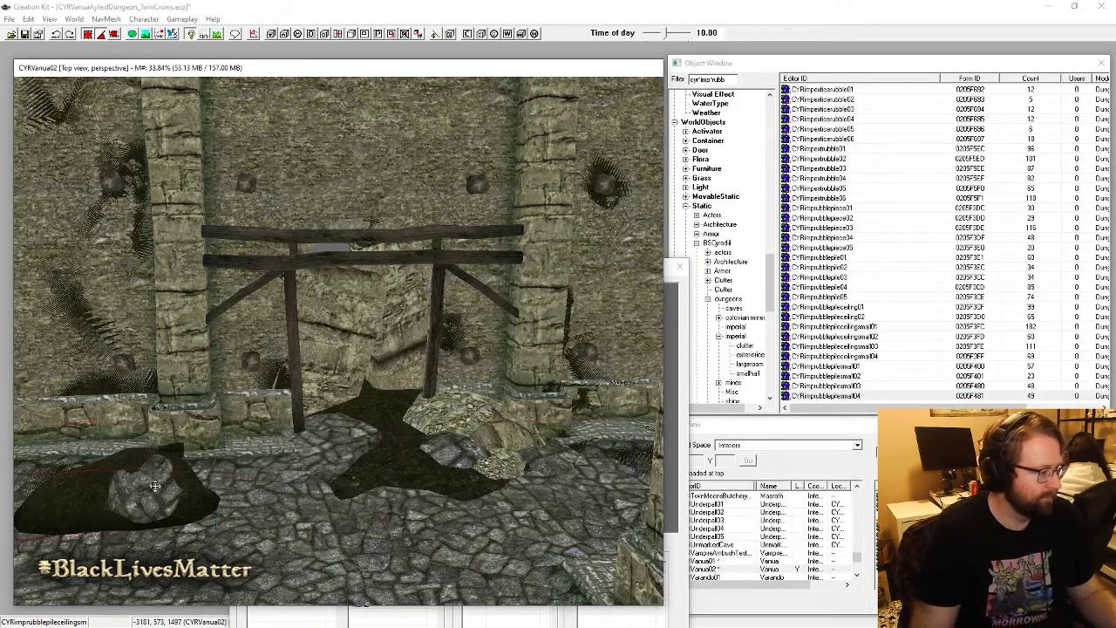
pyautogui.moveTo(133, 510); pyautogui.dragTo(297, 510, button='right')
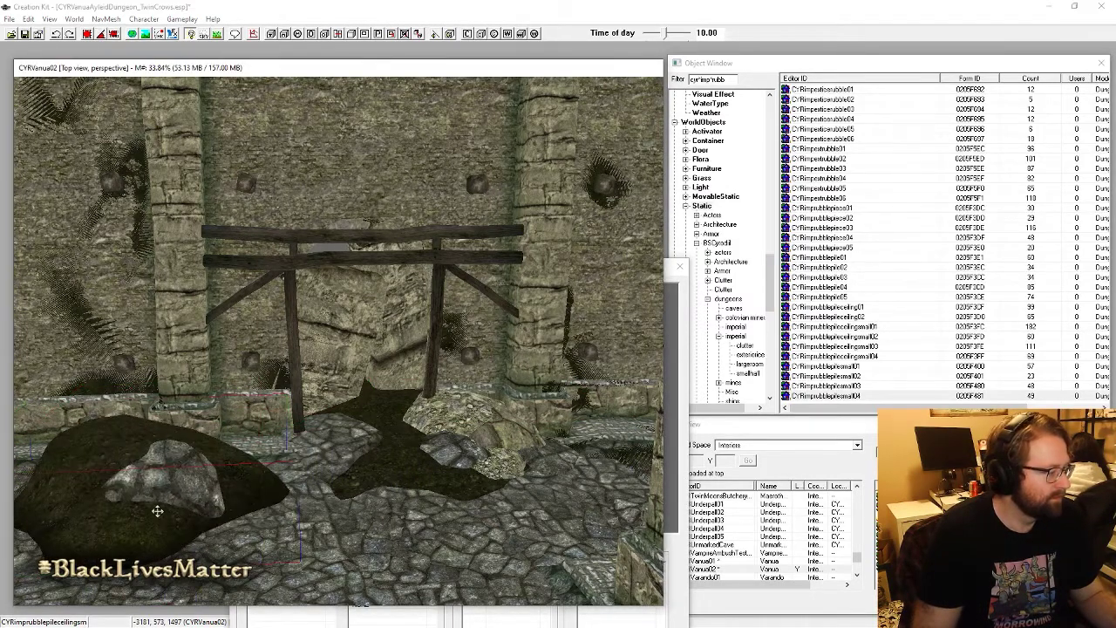
pyautogui.moveTo(157, 511); pyautogui.dragTo(307, 445)
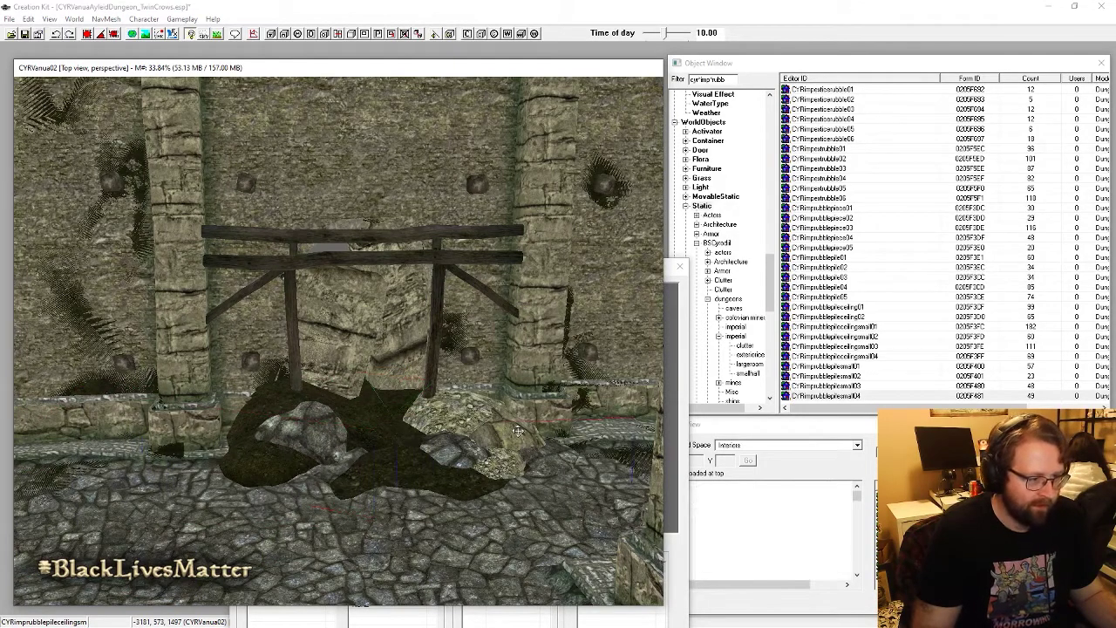
# Step: Preview CYRimprubblepilesmall02, CYRimprubblepilesmall01 and CYRimprubblepileceilingsmall01 as further rubble for the doorway
pyautogui.click(862, 378)
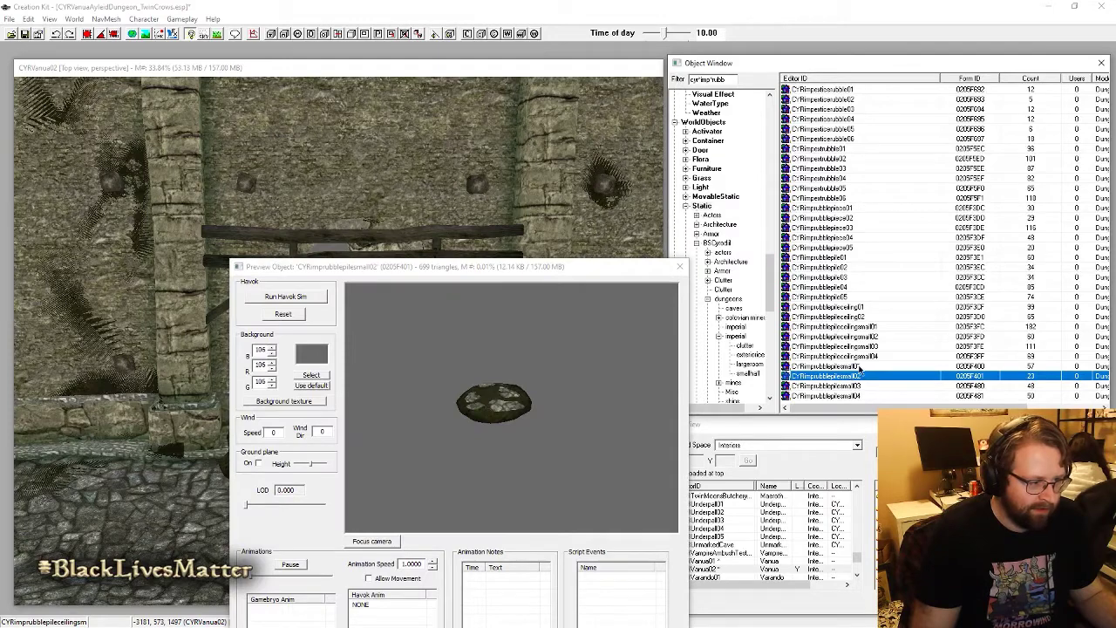
pyautogui.click(860, 366)
pyautogui.moveTo(988, 31); pyautogui.dragTo(942, 325)
pyautogui.click(855, 328)
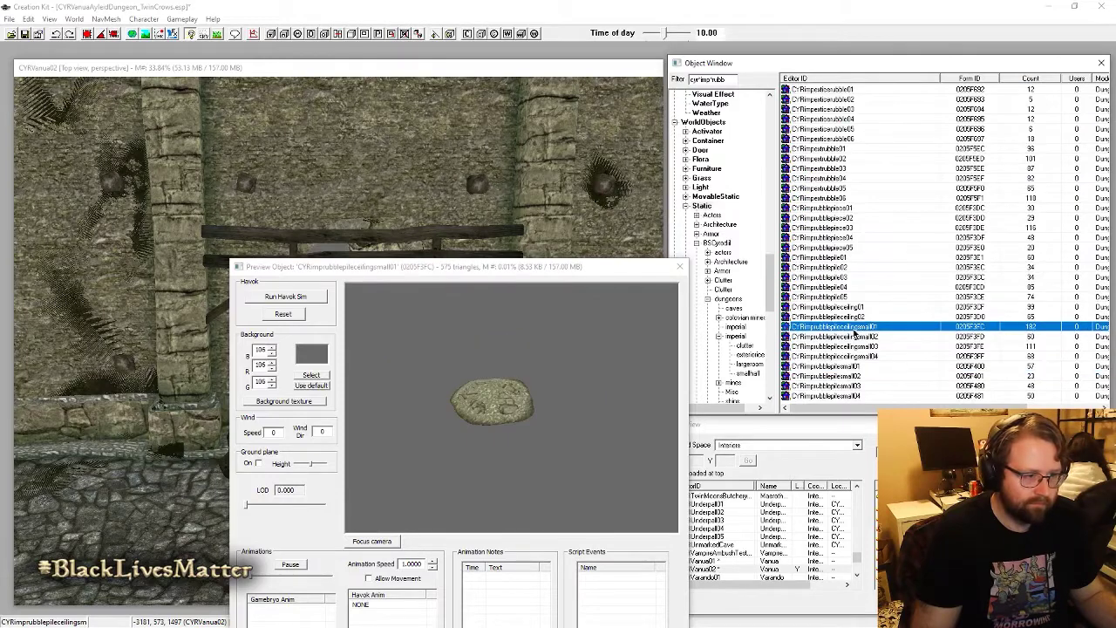
# Step: Add CYRimprubblepilesmall01 and move it to the debris at the foot of the timber frame
pyautogui.click(853, 366)
pyautogui.click(211, 551)
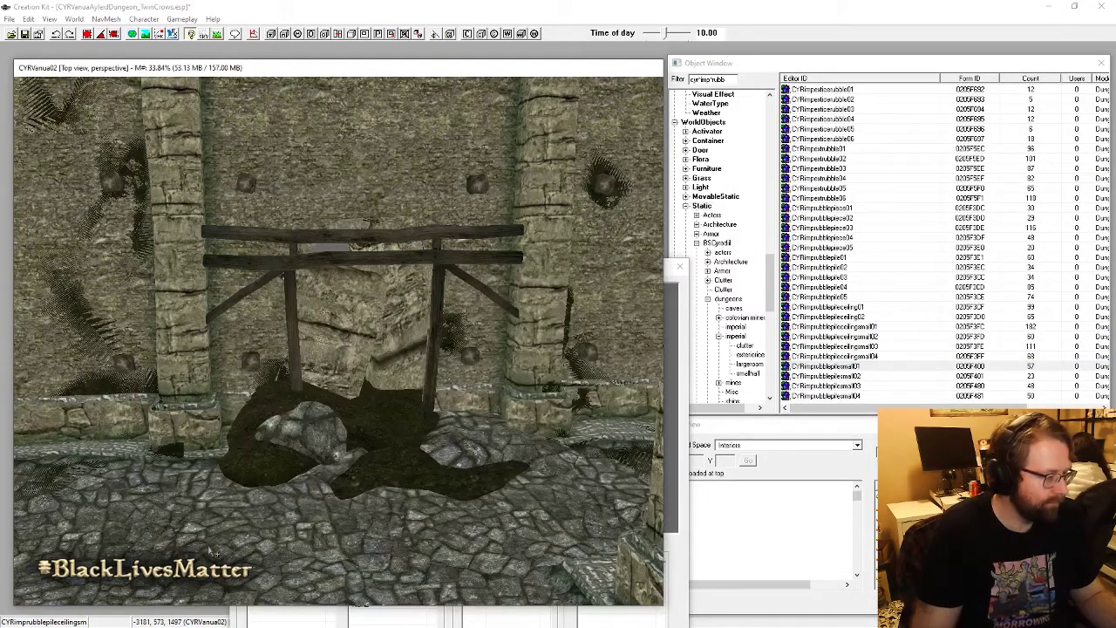
pyautogui.moveTo(210, 518); pyautogui.dragTo(488, 461)
pyautogui.keyDown('shift'); pyautogui.moveTo(488, 460); pyautogui.dragTo(570, 396, button='middle'); pyautogui.keyUp('shift')
# Step: Compare the other small rubble piles and place CYRimprubblepilesmall02 between the posts of the timber frame
pyautogui.click(846, 377)
pyautogui.click(844, 386)
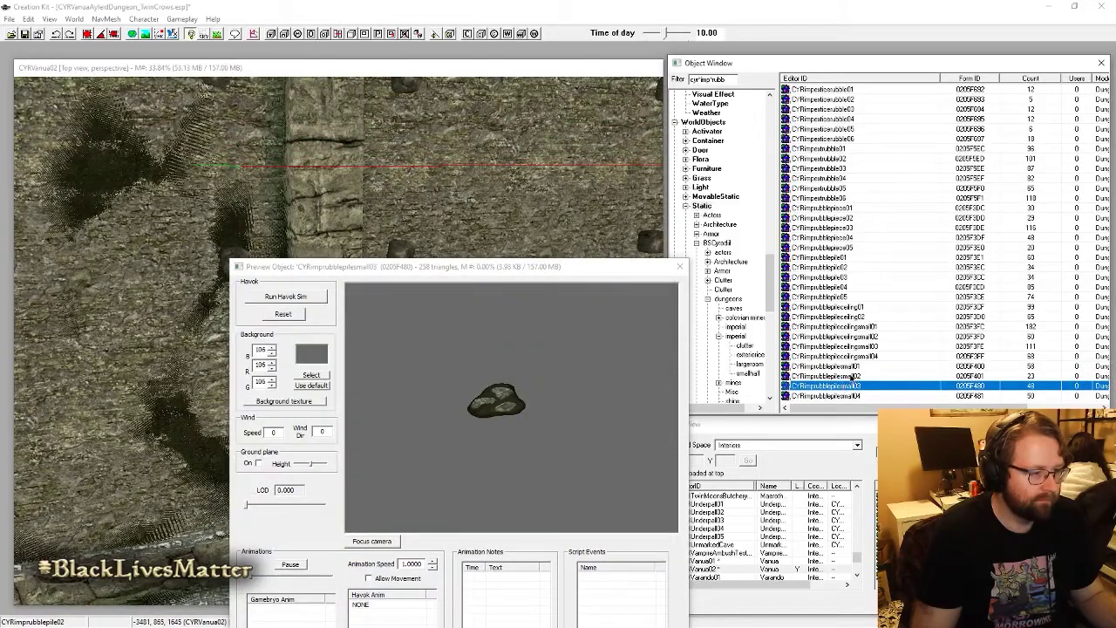
pyautogui.click(158, 446)
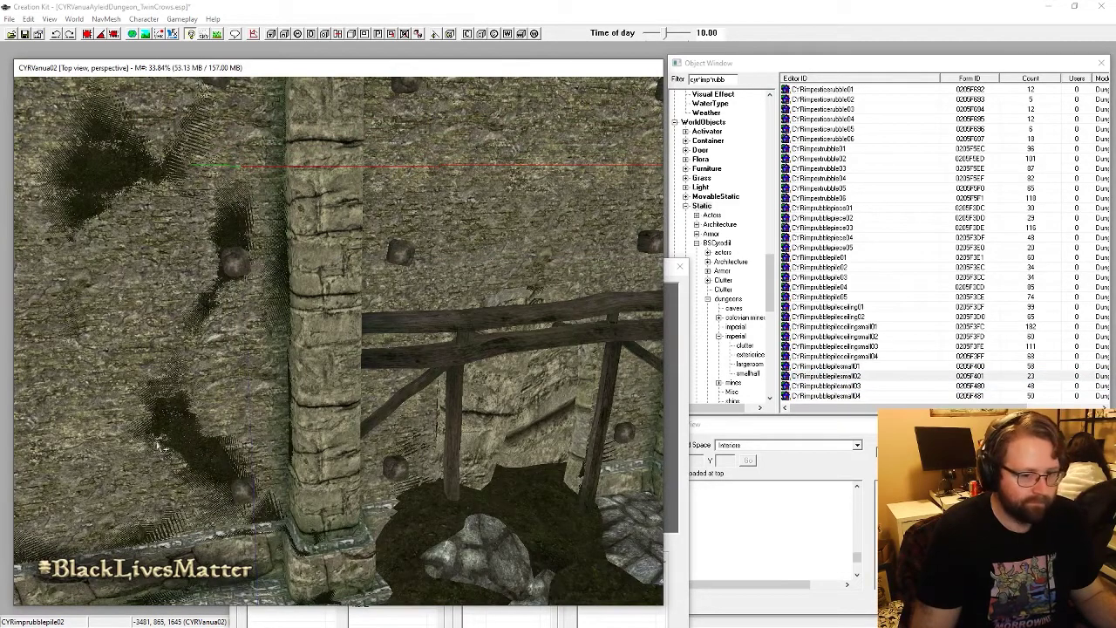
pyautogui.moveTo(158, 446); pyautogui.dragTo(441, 455)
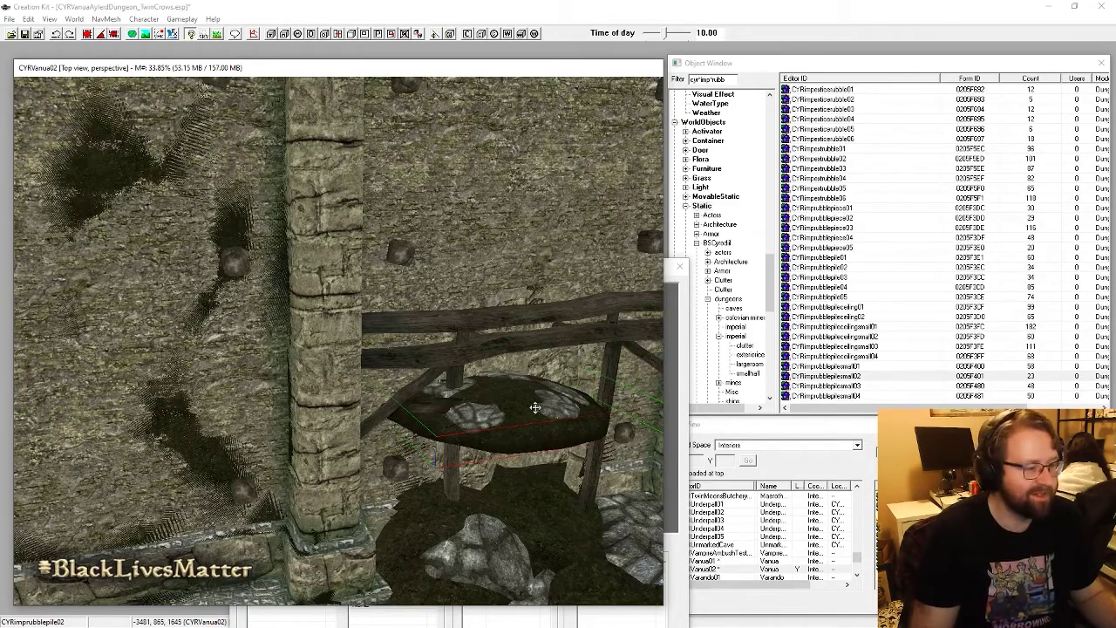
pyautogui.moveTo(534, 420); pyautogui.dragTo(536, 410)
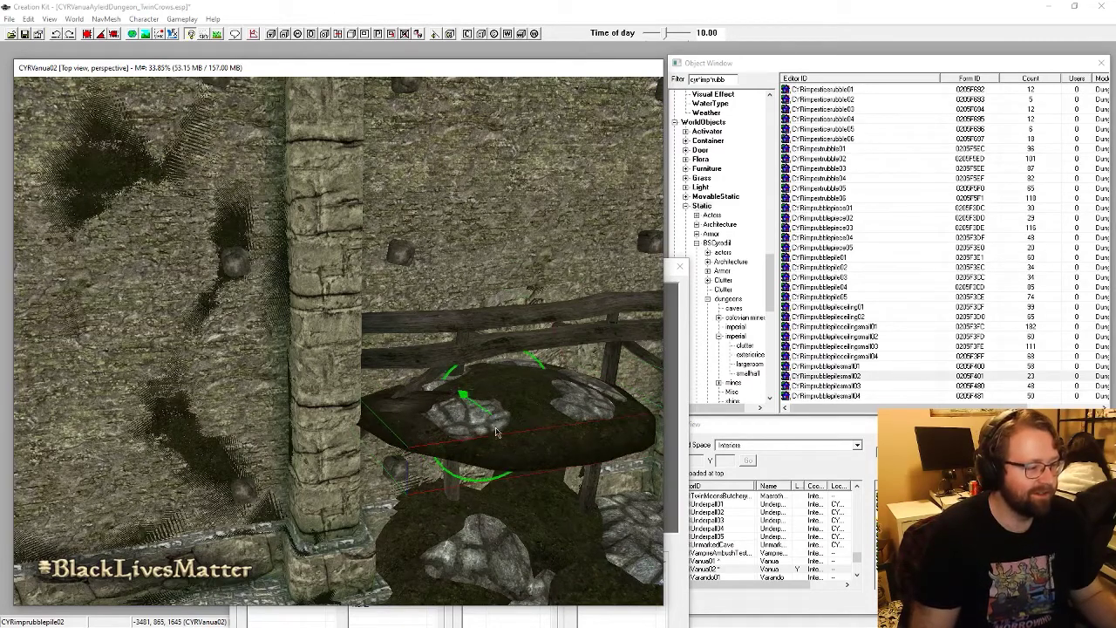
# Step: Rotate the new rubble pile upright and move it into the lower gap between the stone slabs behind the frame
pyautogui.moveTo(496, 432); pyautogui.dragTo(560, 432, button='right')
pyautogui.press('x')
pyautogui.moveTo(502, 430); pyautogui.dragTo(502, 484)
pyautogui.keyDown('shift'); pyautogui.moveTo(502, 484); pyautogui.dragTo(471, 419, button='middle'); pyautogui.keyUp('shift')
pyautogui.moveTo(470, 419); pyautogui.dragTo(468, 391)
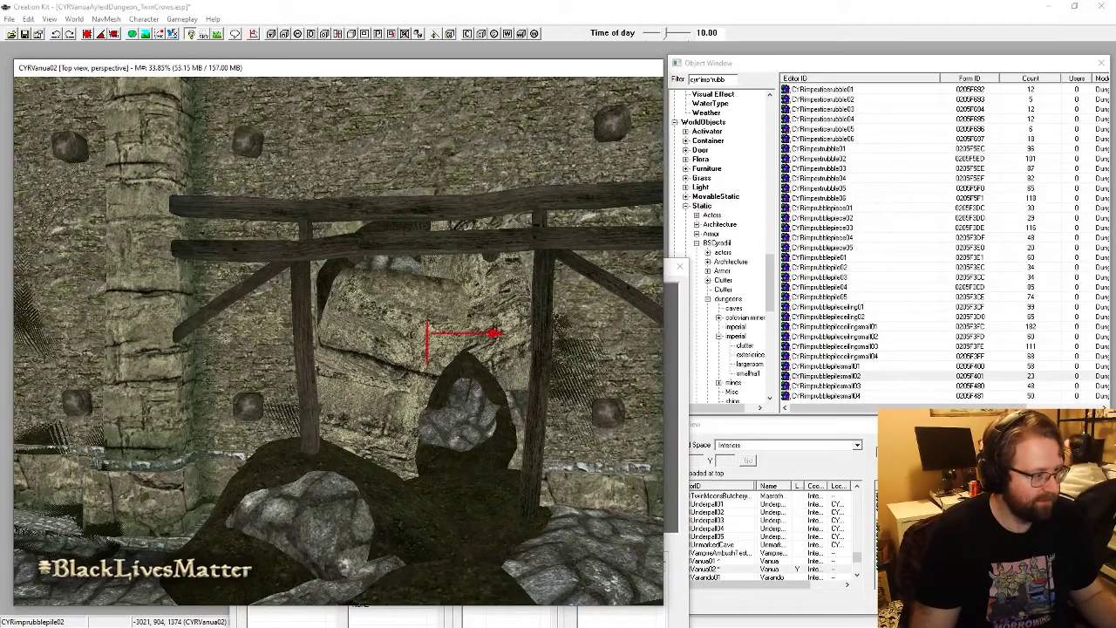
pyautogui.moveTo(467, 410)
pyautogui.mouseDown(button='right')
pyautogui.moveTo(484, 410)
pyautogui.moveTo(460, 410)
pyautogui.moveTo(476, 412)
pyautogui.mouseUp(button='right')
pyautogui.keyDown('shift'); pyautogui.moveTo(475, 412); pyautogui.dragTo(432, 428, button='middle'); pyautogui.keyUp('shift')
pyautogui.scroll(4, 489, 439)
pyautogui.keyDown('shift'); pyautogui.moveTo(320, 402); pyautogui.dragTo(339, 408, button='middle'); pyautogui.keyUp('shift')
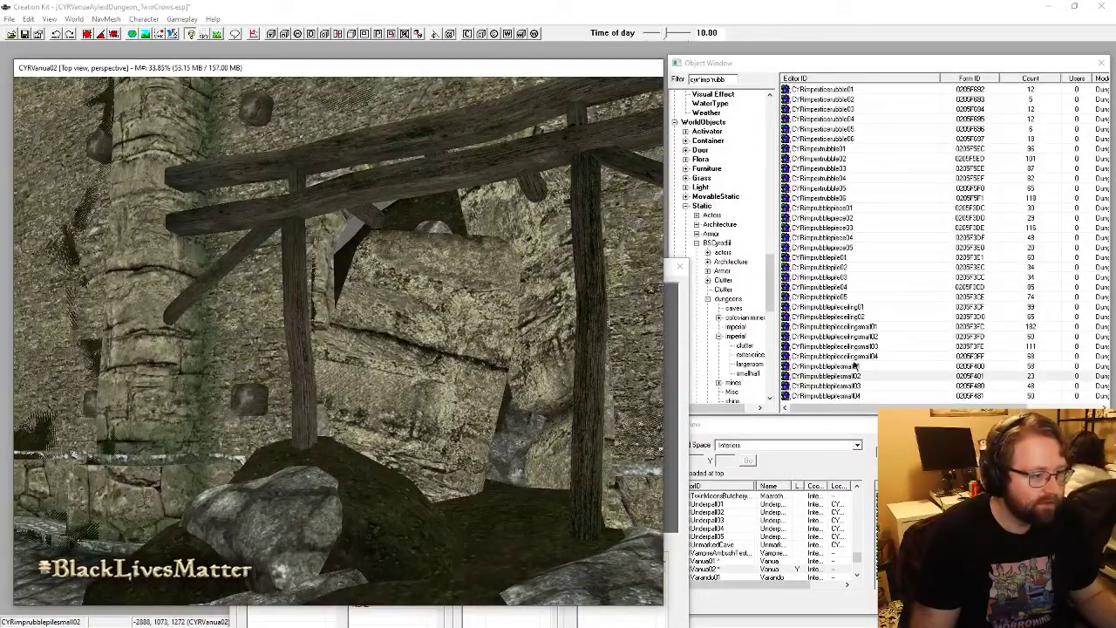
# Step: Place CYRimprubblepilesmall03 behind the upper left edge of the leaning slab to fill the gap beneath the beams
pyautogui.click(854, 367)
pyautogui.click(852, 386)
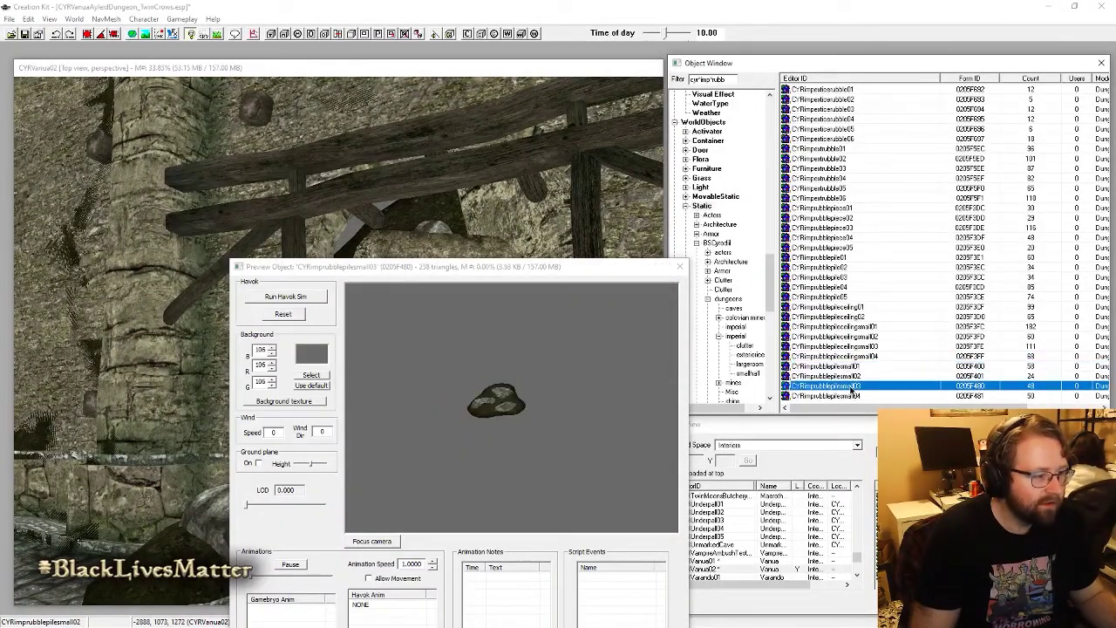
pyautogui.click(396, 223)
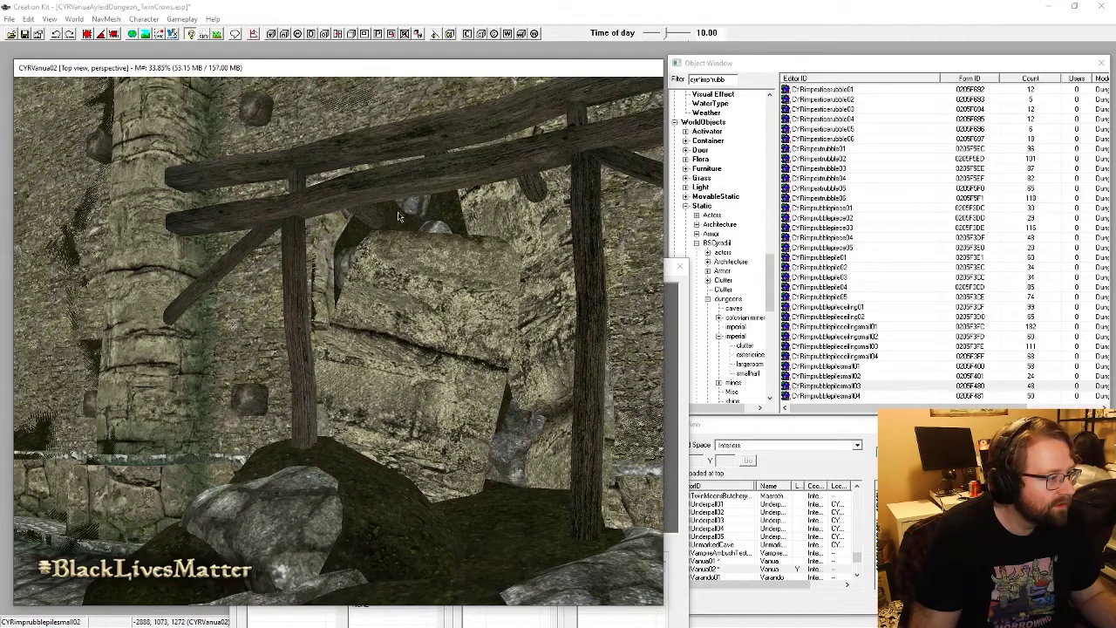
pyautogui.scroll(4, 399, 216)
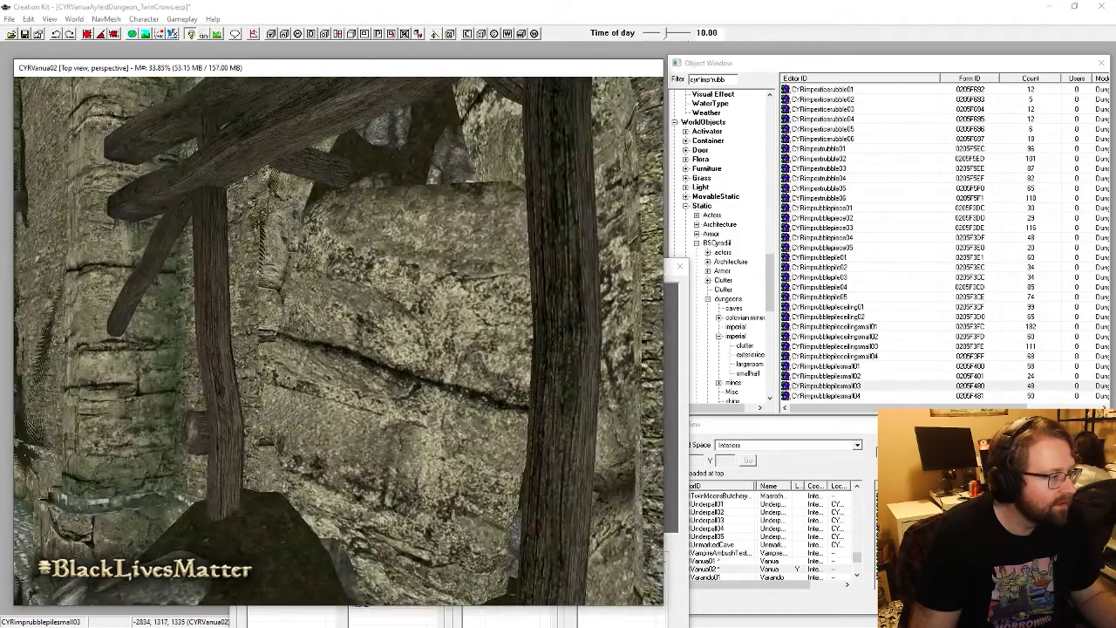
pyautogui.keyDown('shift'); pyautogui.moveTo(399, 216); pyautogui.dragTo(461, 197, button='middle'); pyautogui.keyUp('shift')
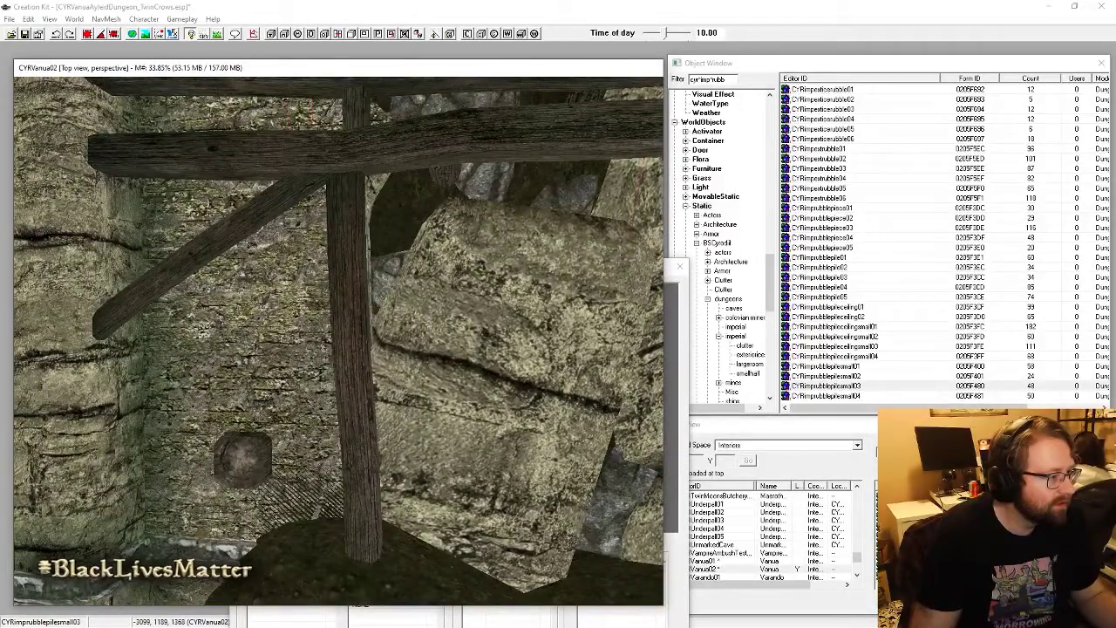
pyautogui.moveTo(447, 206)
pyautogui.mouseDown(button='right')
pyautogui.moveTo(480, 206)
pyautogui.moveTo(458, 206)
pyautogui.mouseUp(button='right')
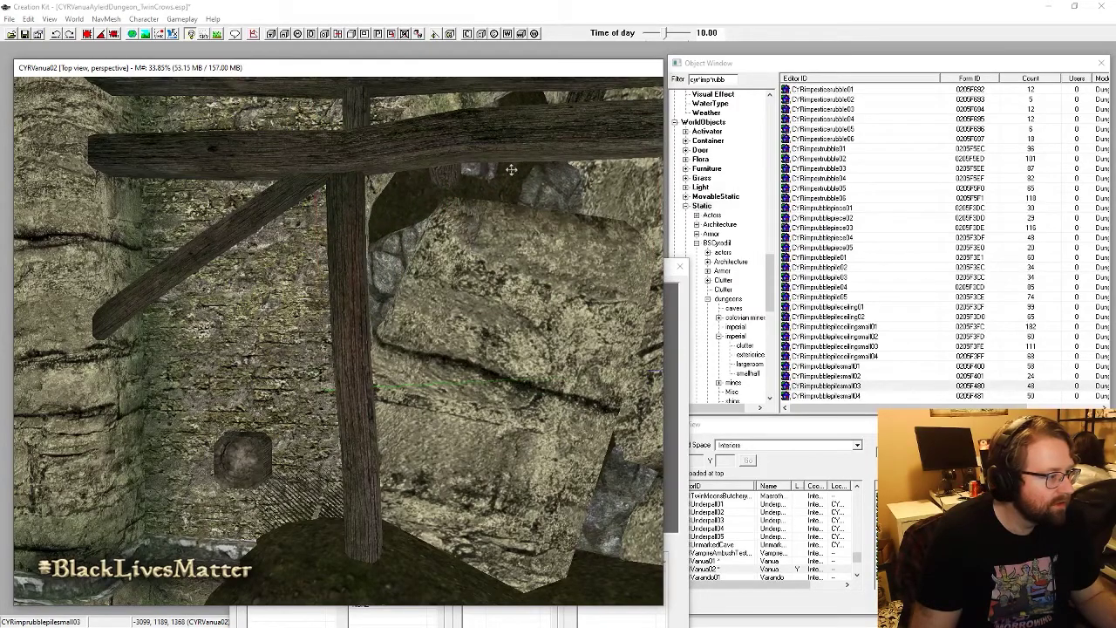
pyautogui.moveTo(511, 169)
pyautogui.keyDown('shift'); pyautogui.mouseDown(button='middle')
pyautogui.moveTo(533, 162)
pyautogui.moveTo(510, 169)
pyautogui.mouseUp(button='middle'); pyautogui.keyUp('shift')
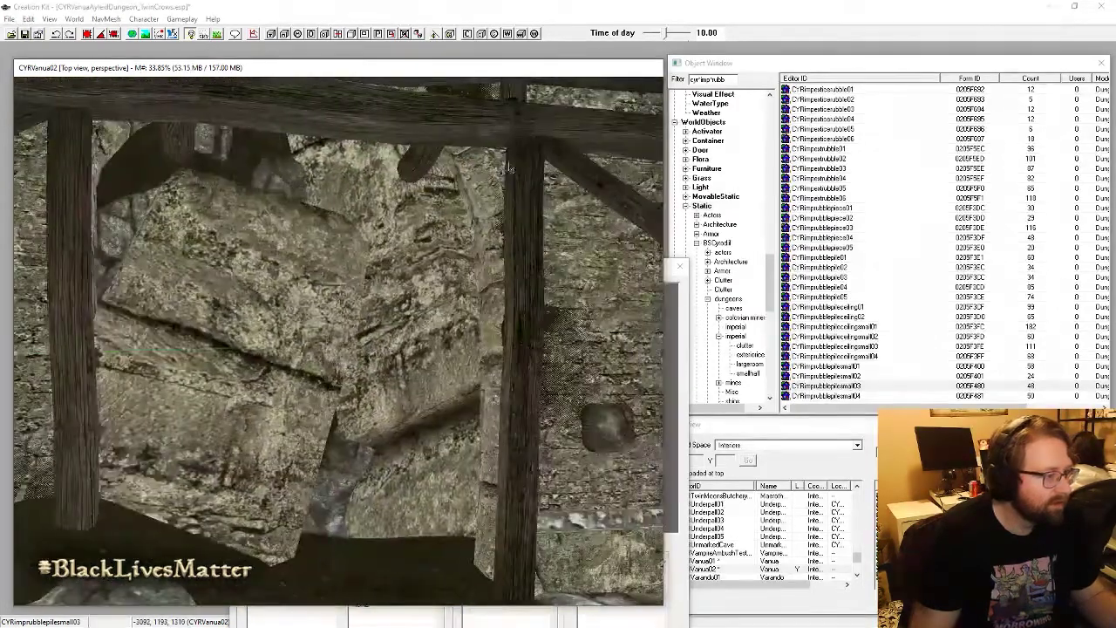
# Step: Place CYRimprubblepilesmall01 beside the right-hand post and rotate it upright to fill the opening between slab and wall
pyautogui.keyDown('shift'); pyautogui.moveTo(486, 319); pyautogui.dragTo(506, 313, button='middle'); pyautogui.keyUp('shift')
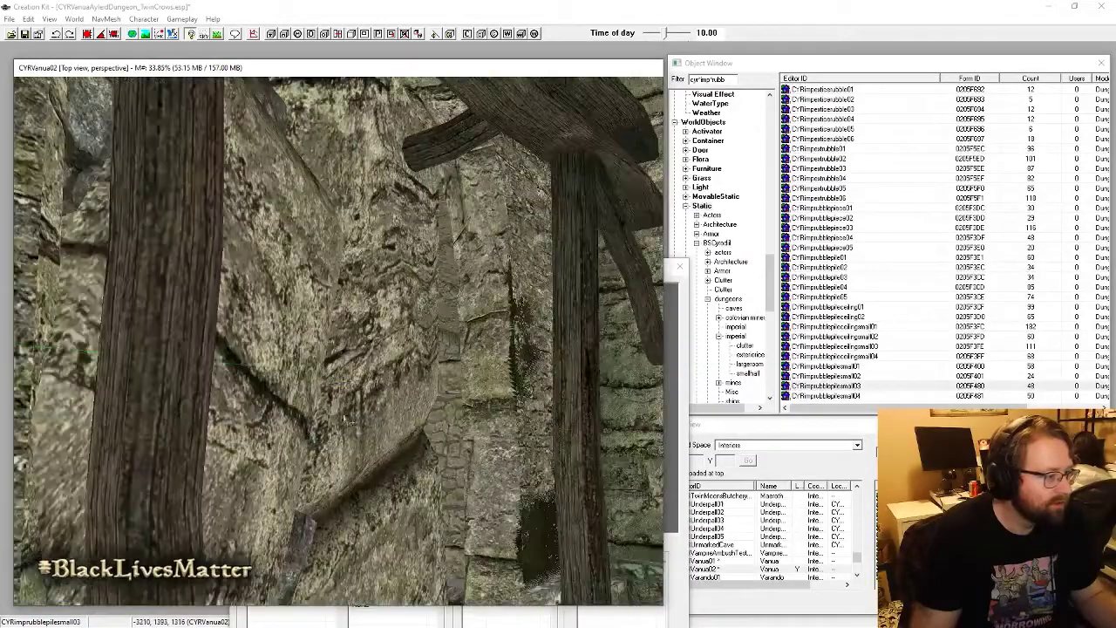
pyautogui.doubleClick(884, 396)
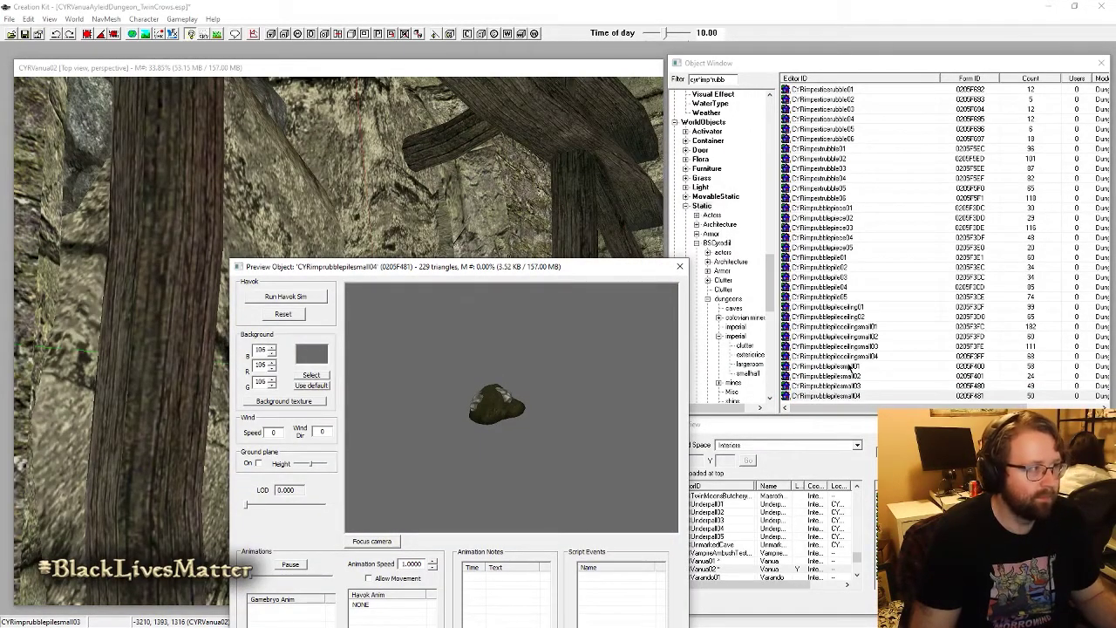
pyautogui.click(851, 366)
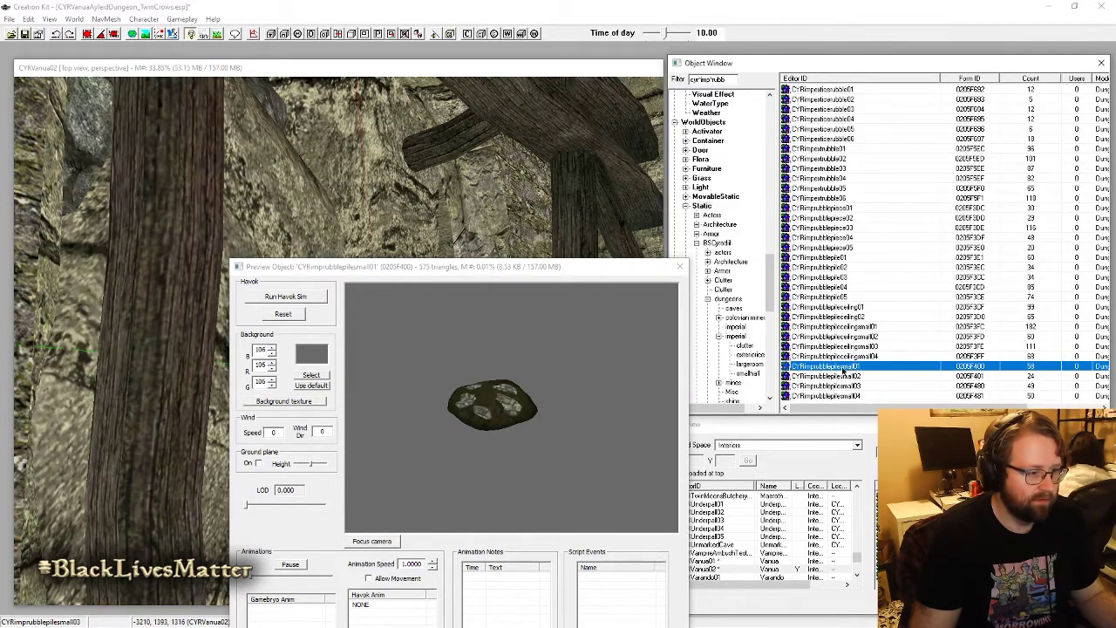
pyautogui.moveTo(368, 212); pyautogui.dragTo(360, 216)
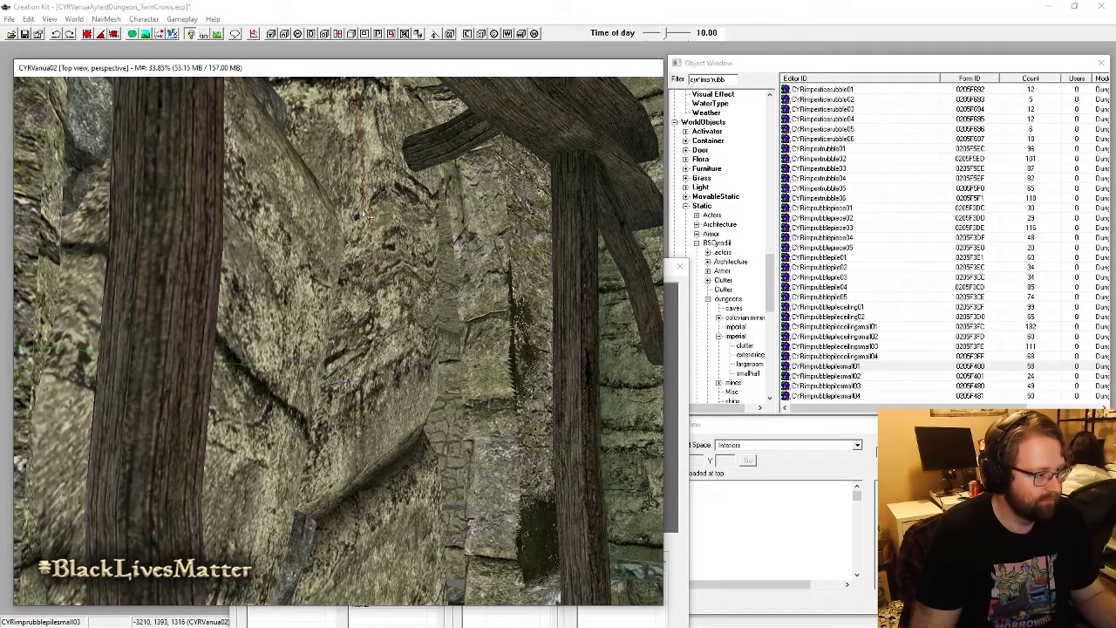
pyautogui.scroll(-2, 429, 242)
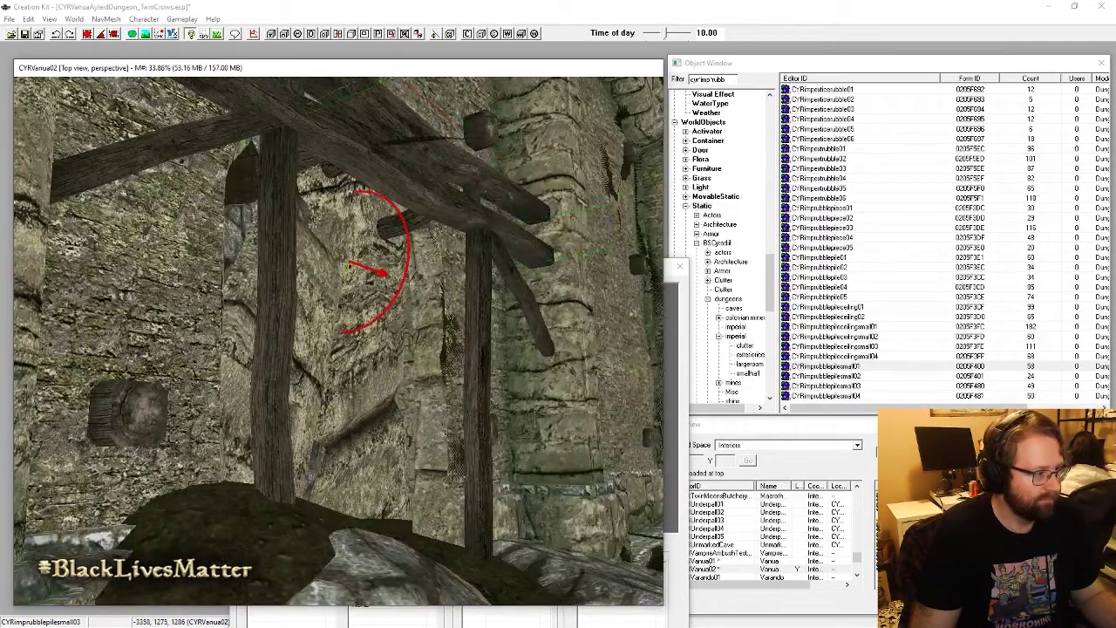
pyautogui.moveTo(384, 261); pyautogui.dragTo(589, 261, button='right')
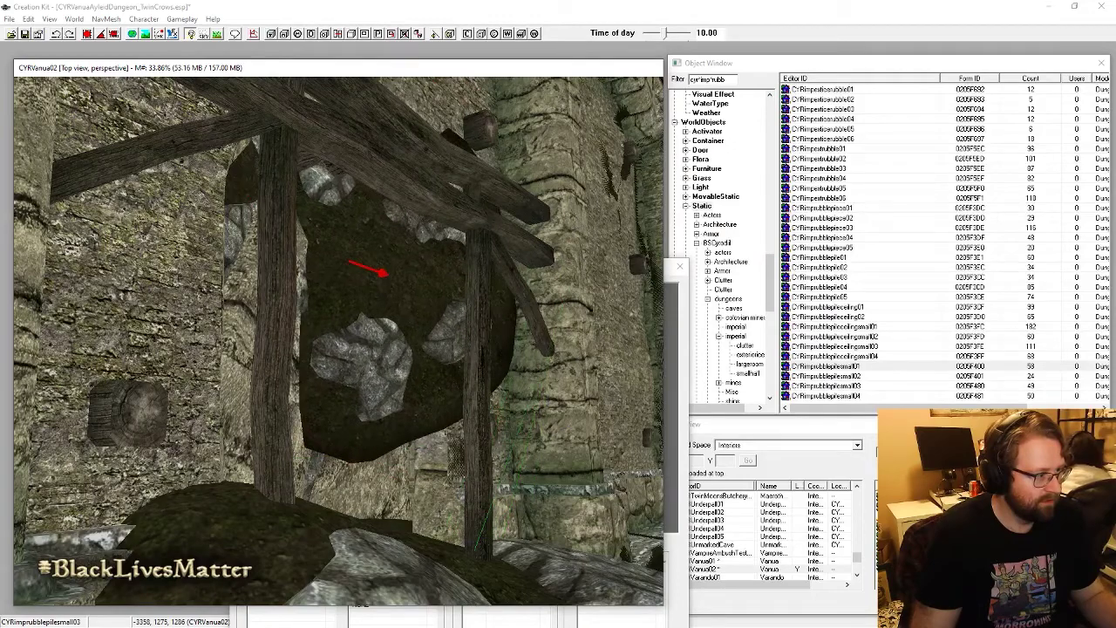
pyautogui.moveTo(417, 294); pyautogui.dragTo(467, 294, button='right')
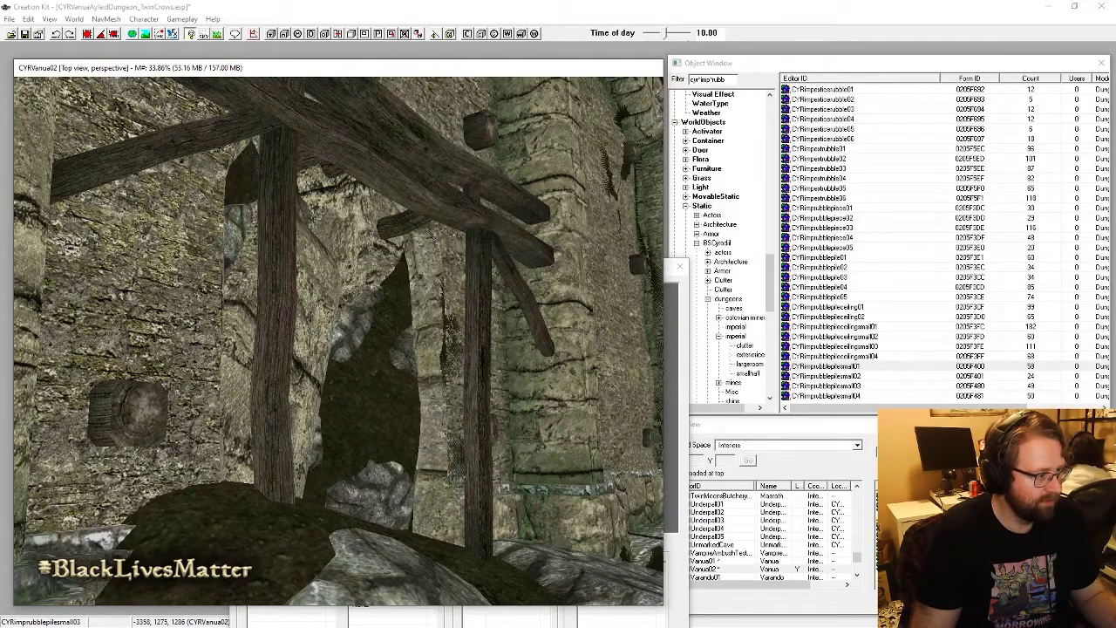
pyautogui.keyDown('shift'); pyautogui.moveTo(414, 442); pyautogui.dragTo(352, 385, button='middle'); pyautogui.keyUp('shift')
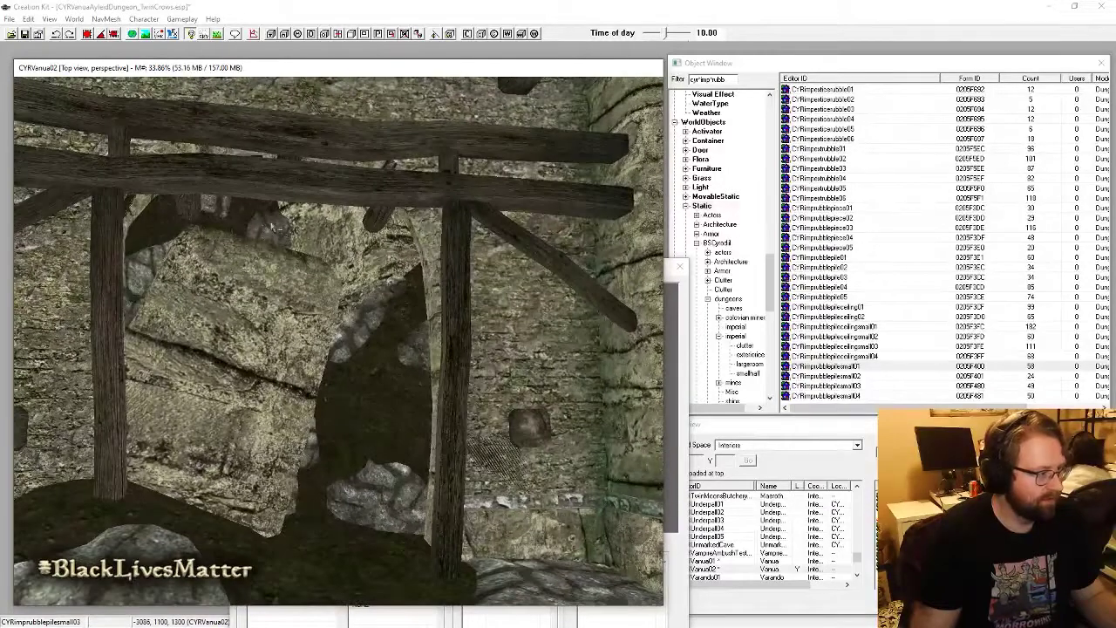
# Step: Add another CYRimprubblepilesmall03 at the upper right of the timber frame
pyautogui.click(836, 385)
pyautogui.click(842, 379)
pyautogui.click(850, 386)
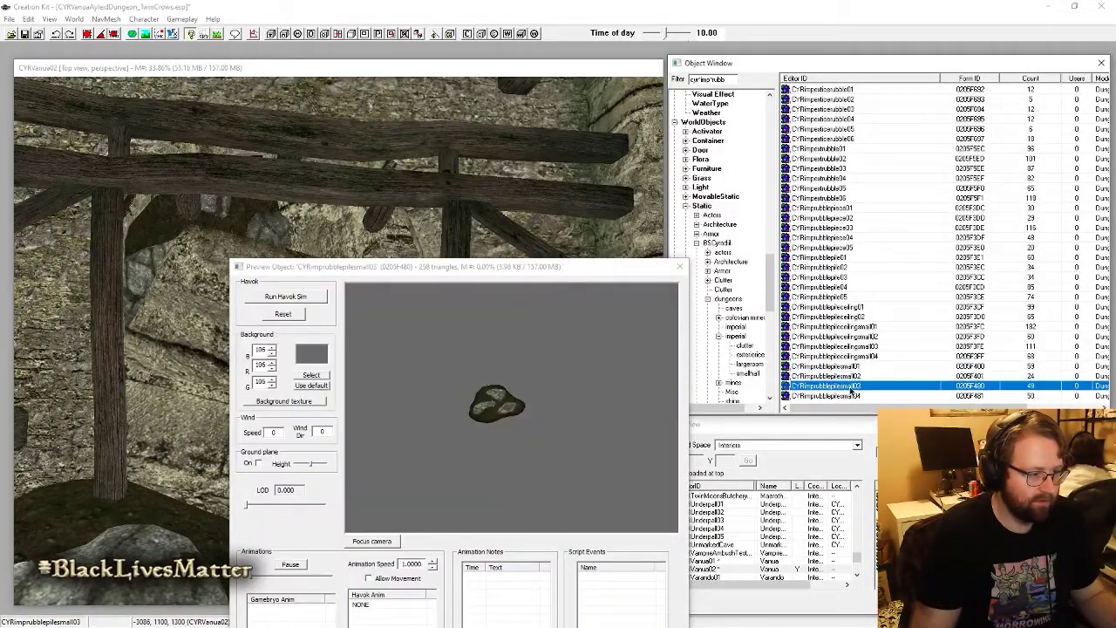
pyautogui.click(489, 259)
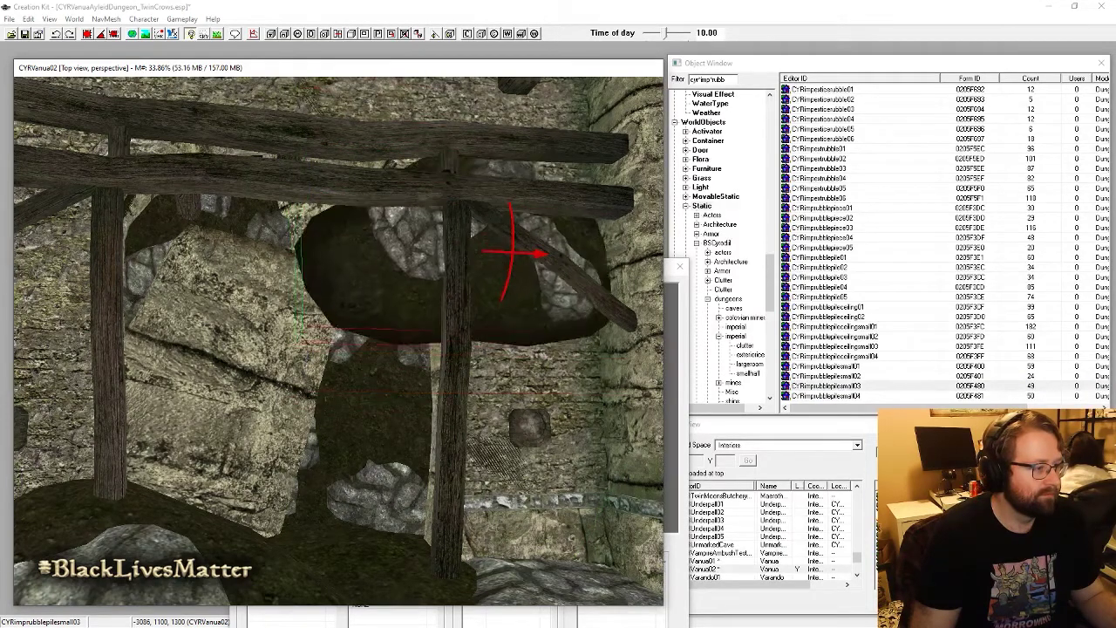
# Step: Move and rotate the small rubble into the remaining gap behind the top beams, above the stone slabs
pyautogui.keyDown('shift'); pyautogui.moveTo(512, 216); pyautogui.dragTo(369, 366, button='middle'); pyautogui.keyUp('shift')
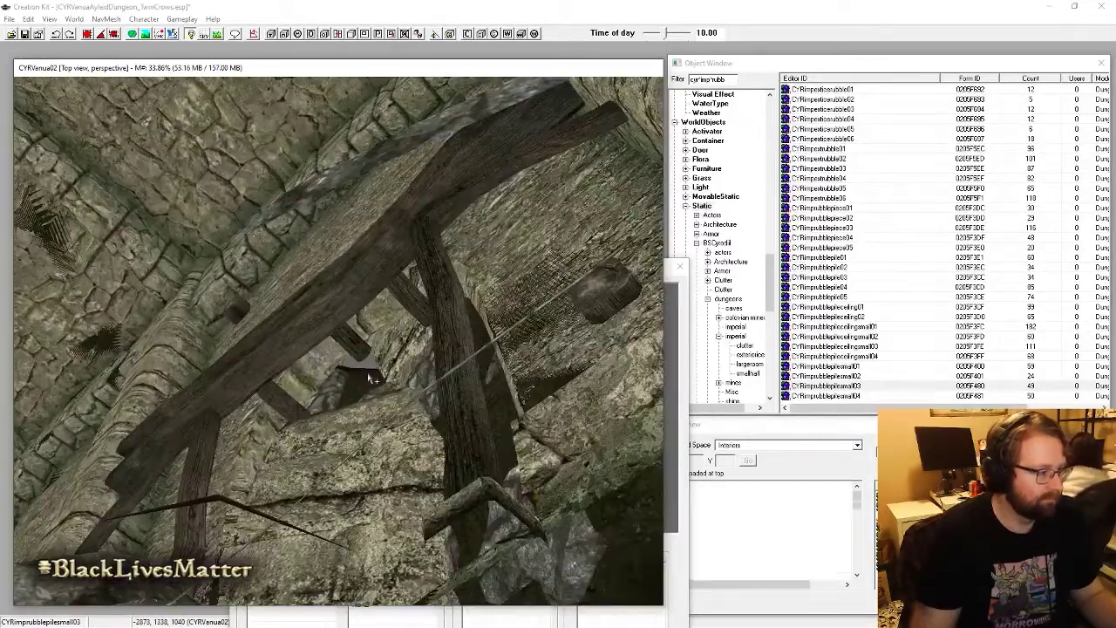
pyautogui.scroll(5, 371, 378)
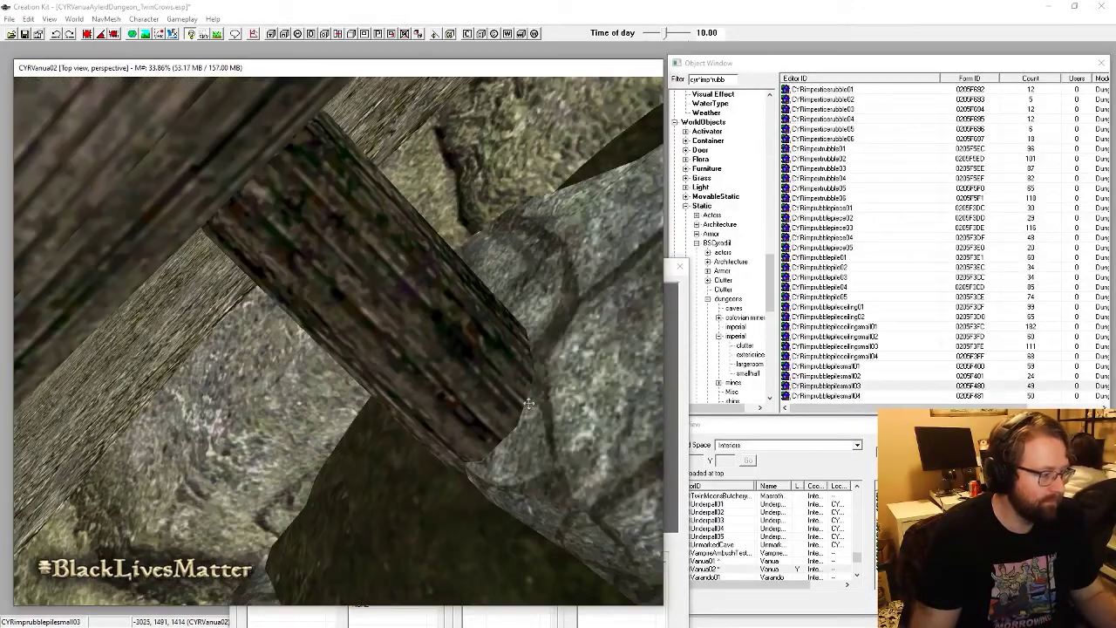
pyautogui.scroll(-5, 529, 403)
pyautogui.moveTo(388, 373); pyautogui.dragTo(398, 443)
pyautogui.keyDown('shift'); pyautogui.moveTo(397, 443); pyautogui.dragTo(529, 483, button='middle'); pyautogui.keyUp('shift')
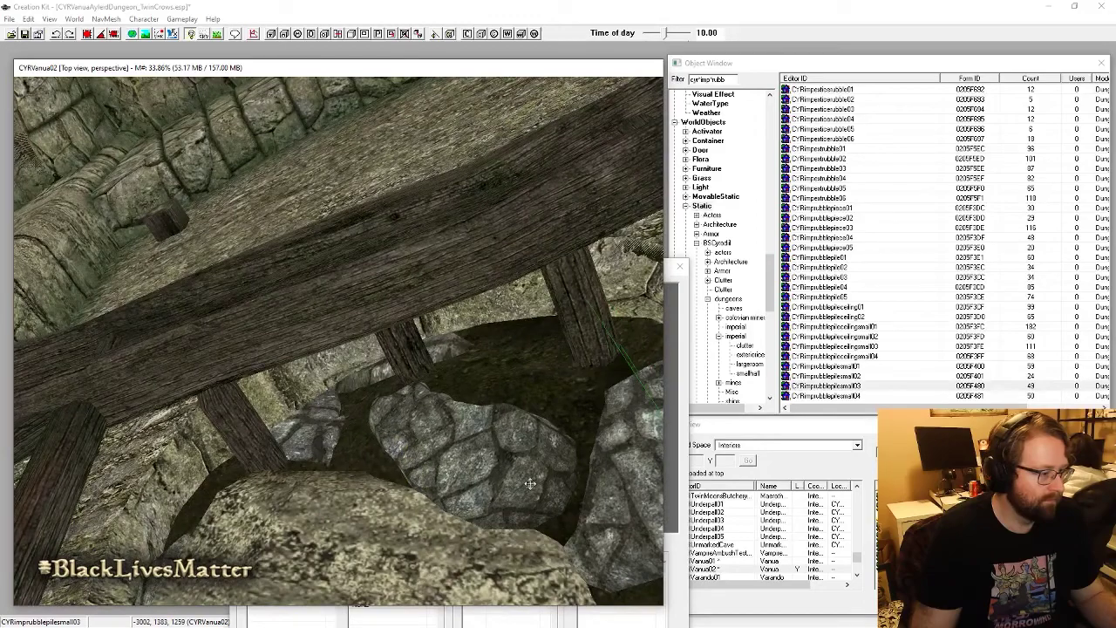
pyautogui.moveTo(530, 483); pyautogui.dragTo(558, 484, button='right')
pyautogui.moveTo(452, 473); pyautogui.dragTo(515, 474, button='right')
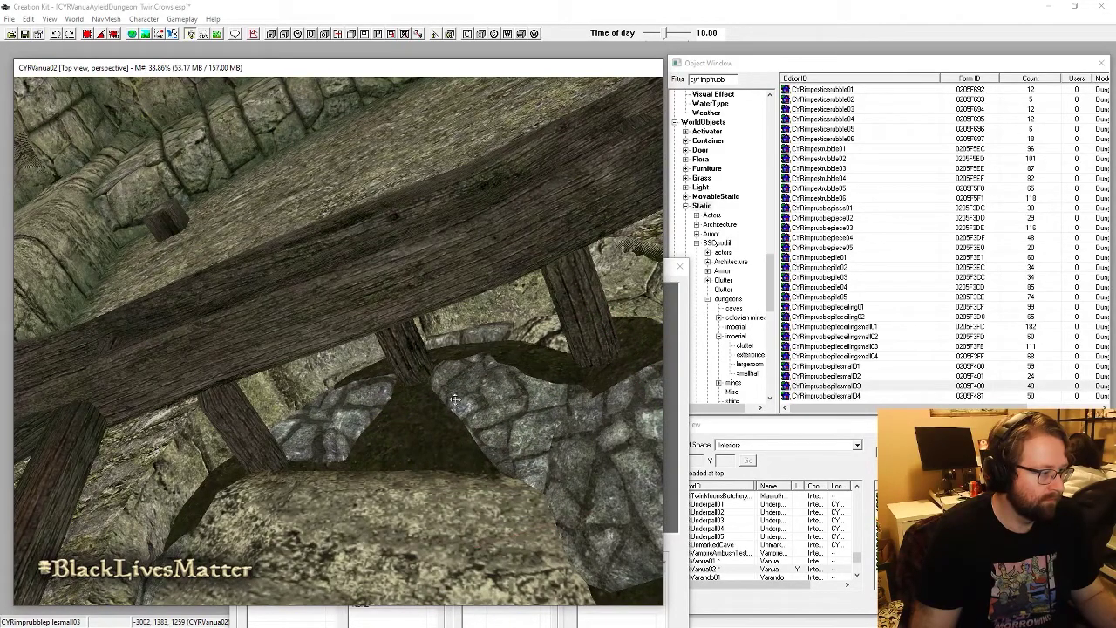
pyautogui.keyDown('shift'); pyautogui.moveTo(454, 399); pyautogui.dragTo(485, 429, button='middle'); pyautogui.keyUp('shift')
pyautogui.scroll(-6, 475, 436)
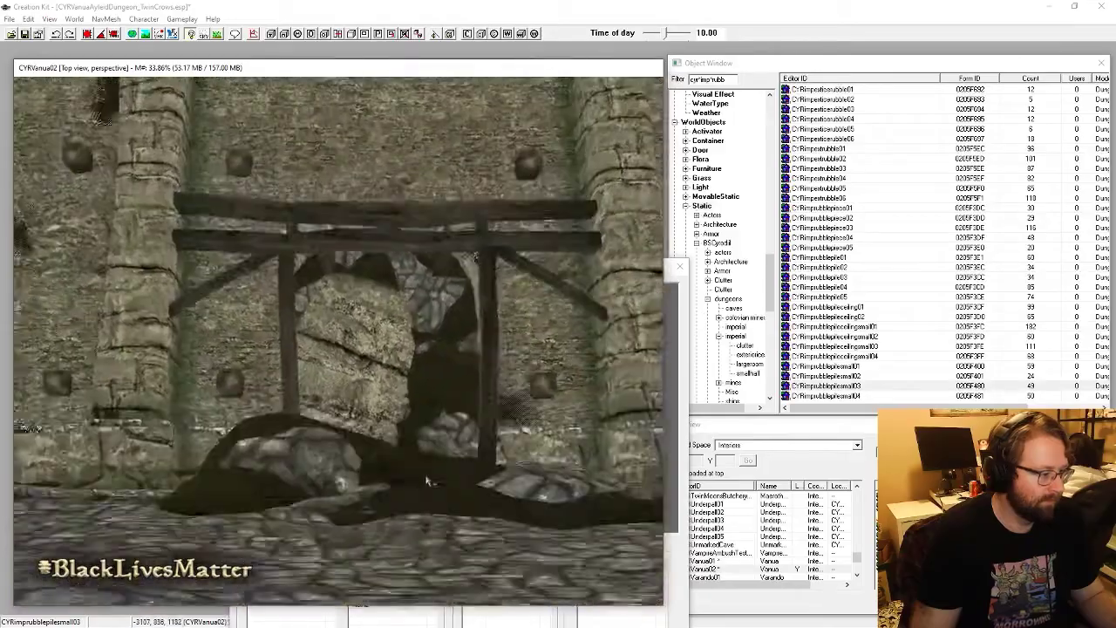
# Step: Switch the view to the cell's own lighting and select the CYRAyleidGreenLight above the chamber
pyautogui.keyDown('shift'); pyautogui.moveTo(428, 481); pyautogui.dragTo(282, 439, button='middle'); pyautogui.keyUp('shift')
pyautogui.click(313, 501)
pyautogui.press('a')
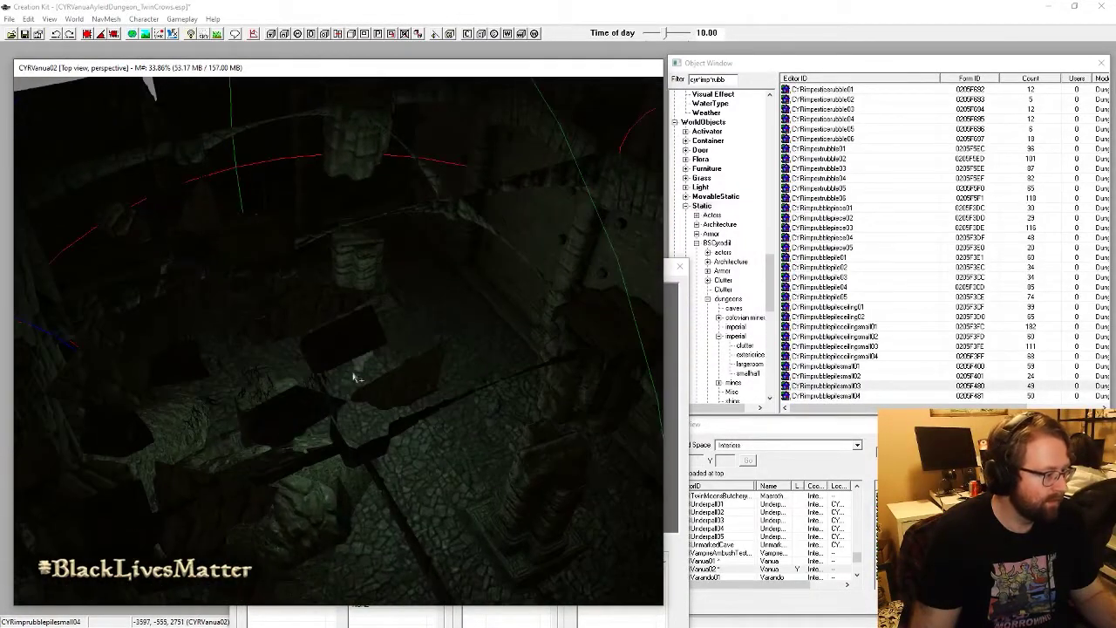
pyautogui.click(354, 377)
pyautogui.keyDown('shift'); pyautogui.moveTo(353, 377); pyautogui.dragTo(318, 391, button='middle'); pyautogui.keyUp('shift')
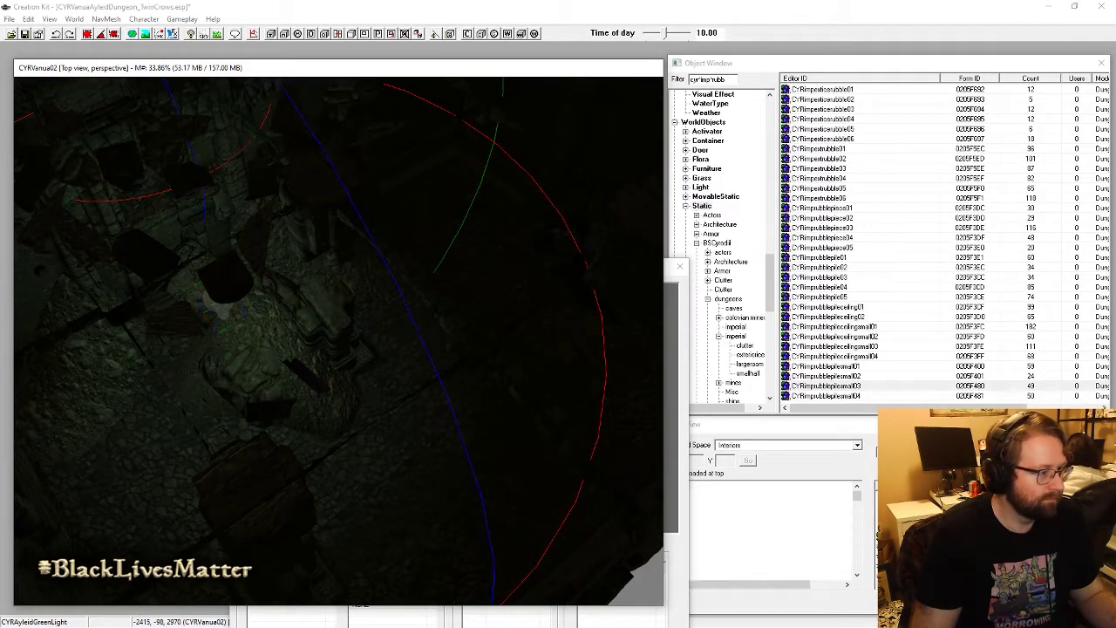
# Step: Move the green light towards the rubble-blocked doorway and adjust its height
pyautogui.moveTo(218, 305); pyautogui.dragTo(541, 219)
pyautogui.press('z')
pyautogui.keyDown('shift'); pyautogui.moveTo(497, 281); pyautogui.dragTo(546, 242, button='middle'); pyautogui.keyUp('shift')
# Step: Toggle the markers and examine how the blocked doorway looks in the cell lighting
pyautogui.press('m')
pyautogui.scroll(5, 427, 383)
pyautogui.scroll(3, 392, 427)
pyautogui.click(391, 389)
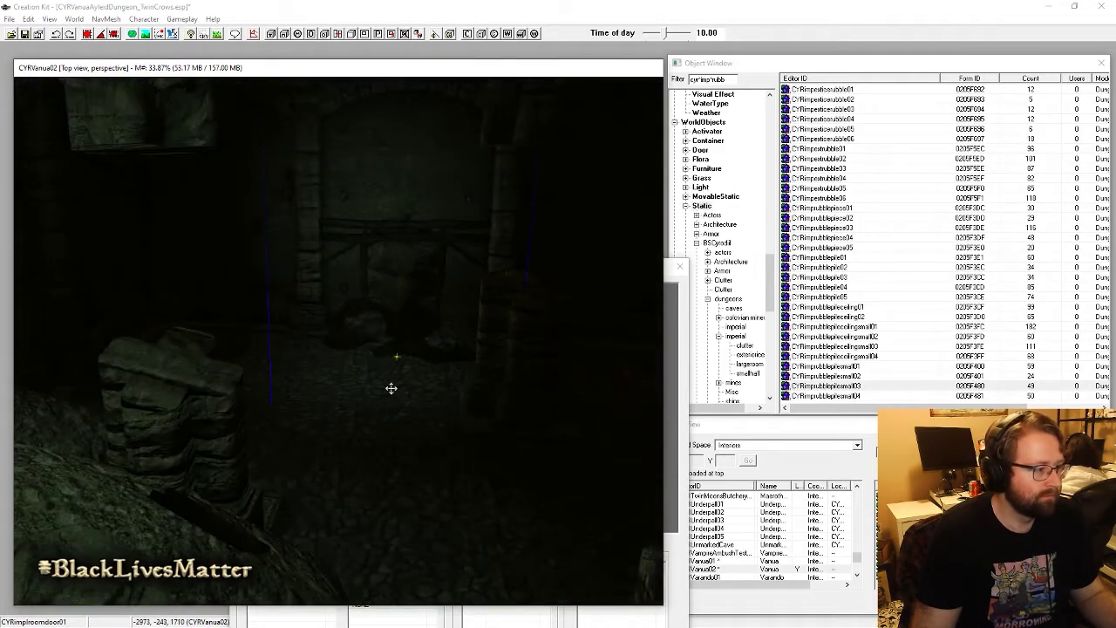
pyautogui.moveTo(390, 389)
pyautogui.keyDown('shift'); pyautogui.mouseDown(button='middle')
pyautogui.moveTo(436, 411)
pyautogui.moveTo(396, 403)
pyautogui.mouseUp(button='middle'); pyautogui.keyUp('shift')
pyautogui.scroll(3, 407, 425)
pyautogui.scroll(-3, 409, 426)
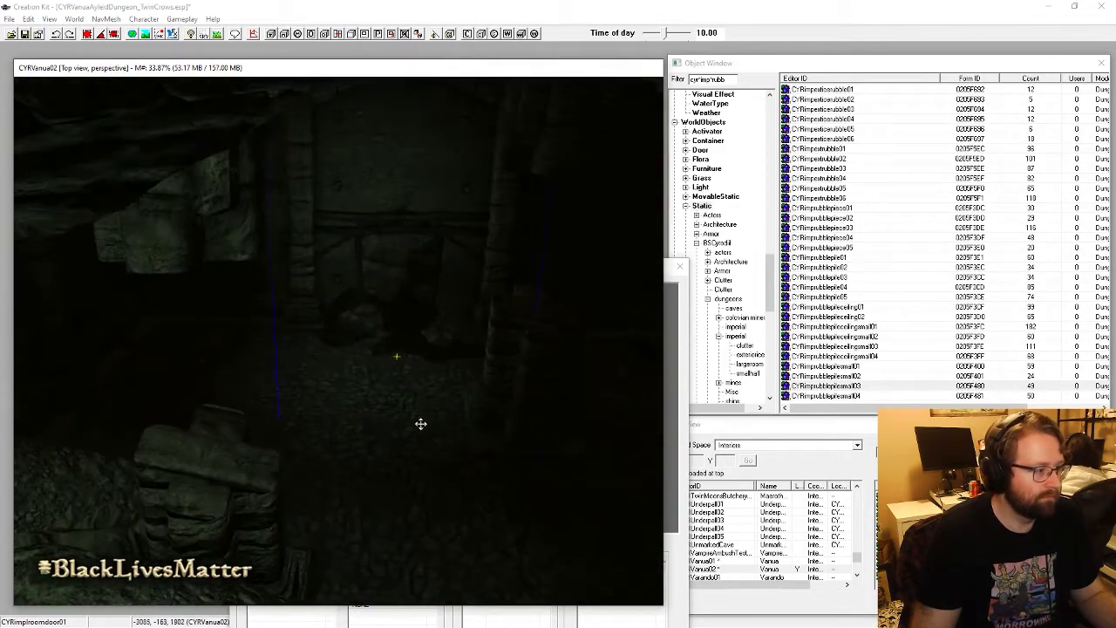
# Step: Preview CYRimprubblepile02, and filter the object list by cyr*imp*floo
pyautogui.click(824, 267)
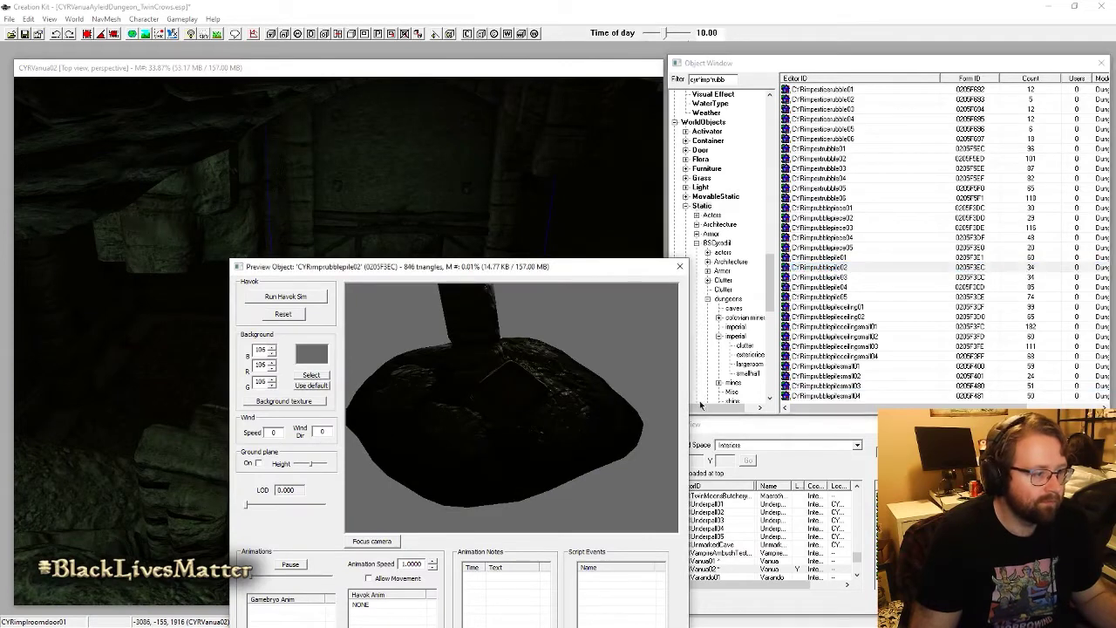
pyautogui.click(709, 79)
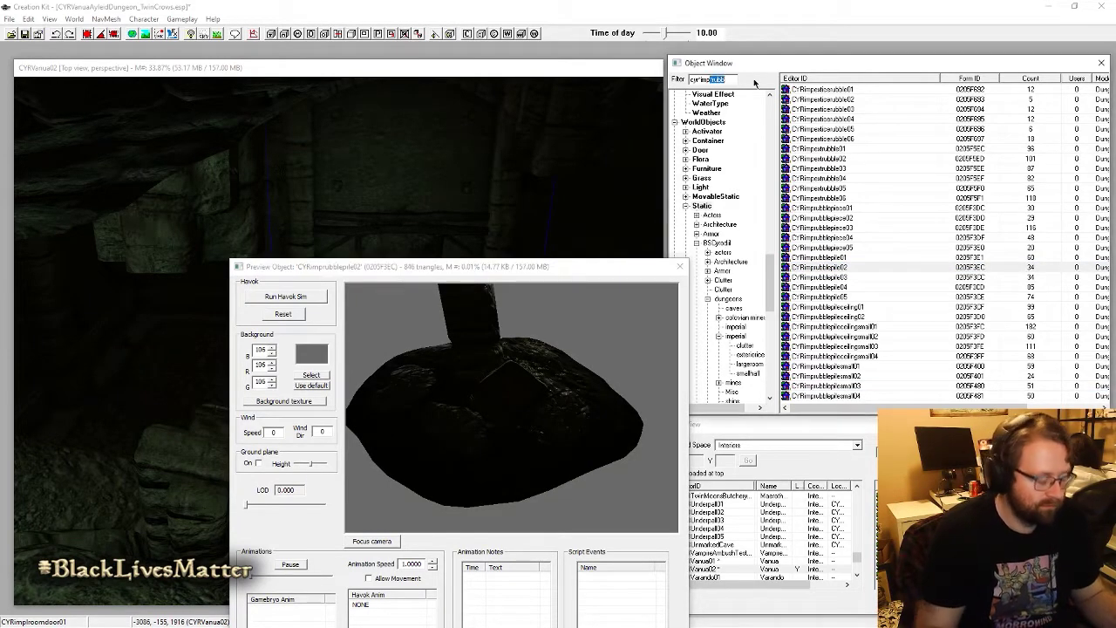
pyautogui.write('*floo')
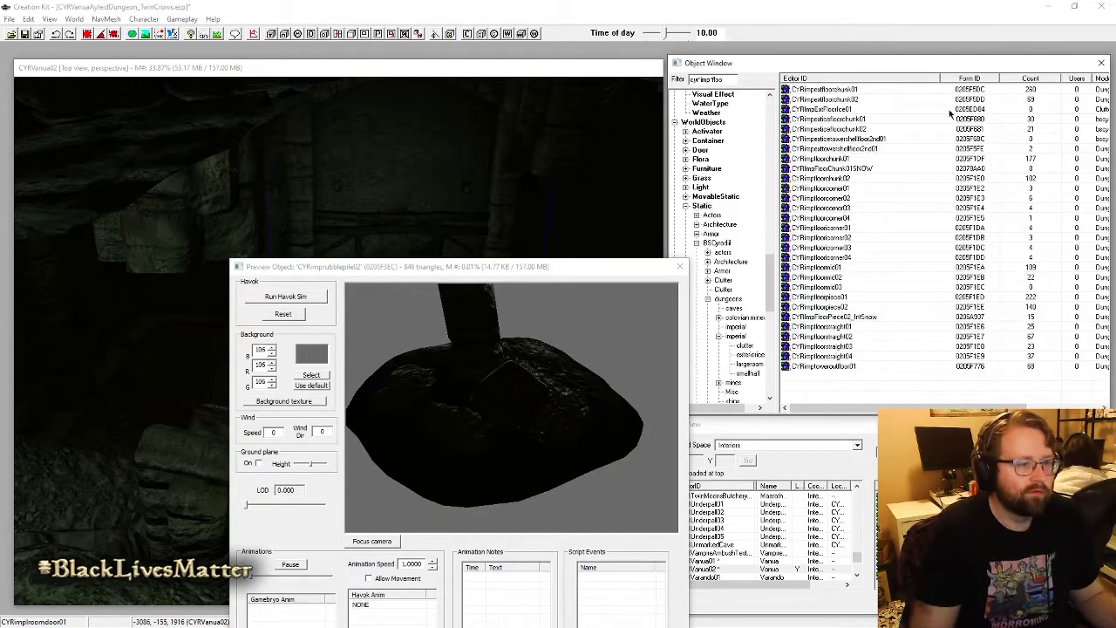
# Step: Place a CYRimpfloorchunk02 piece on the chamber floor in front of the timber-braced doorway and check it in the cell lighting
pyautogui.click(820, 189)
pyautogui.click(837, 178)
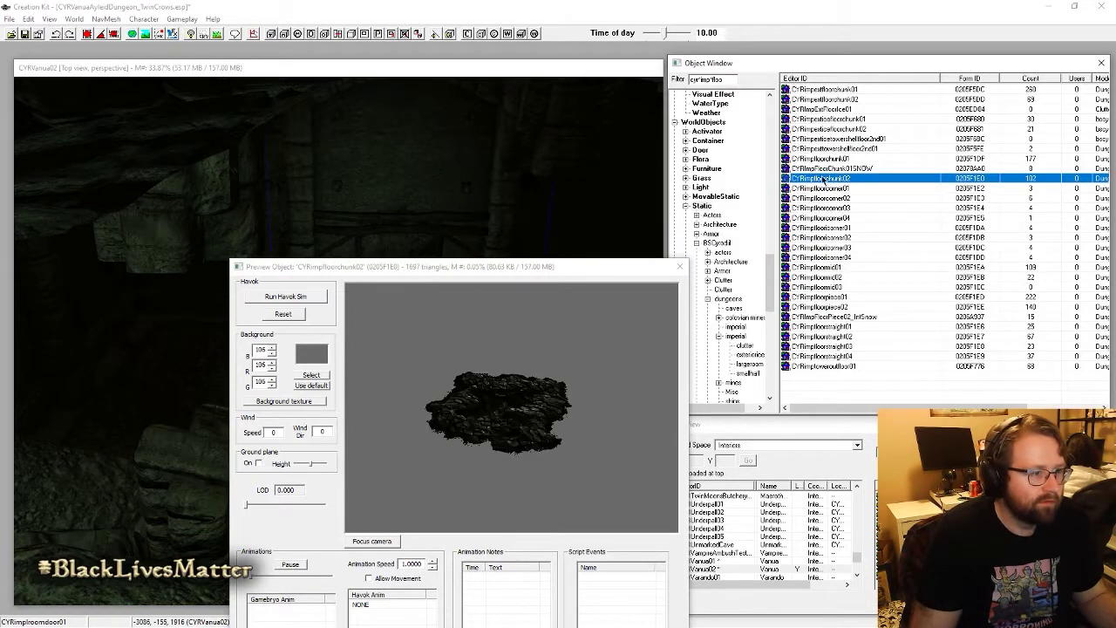
pyautogui.click(193, 448)
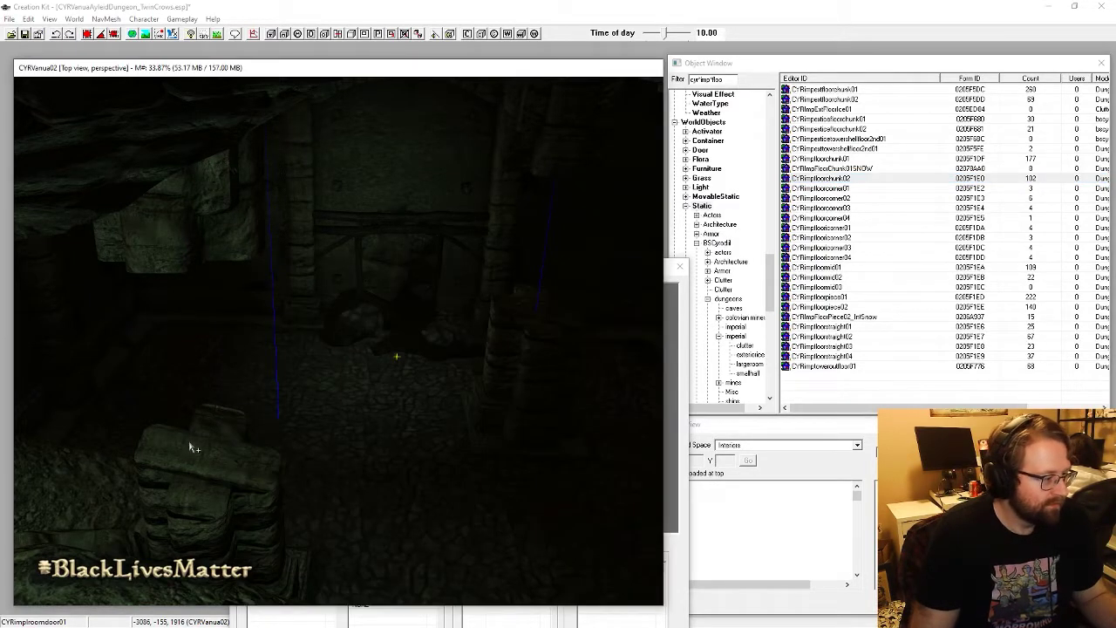
pyautogui.moveTo(230, 457); pyautogui.dragTo(407, 491)
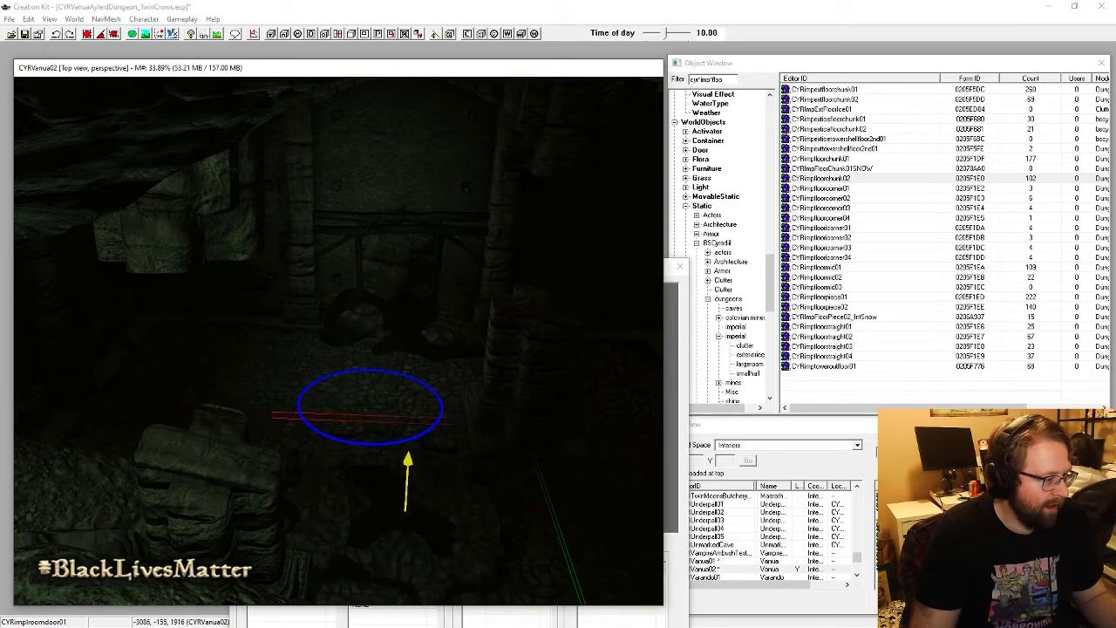
pyautogui.moveTo(406, 476); pyautogui.dragTo(404, 384)
pyautogui.scroll(4, 406, 448)
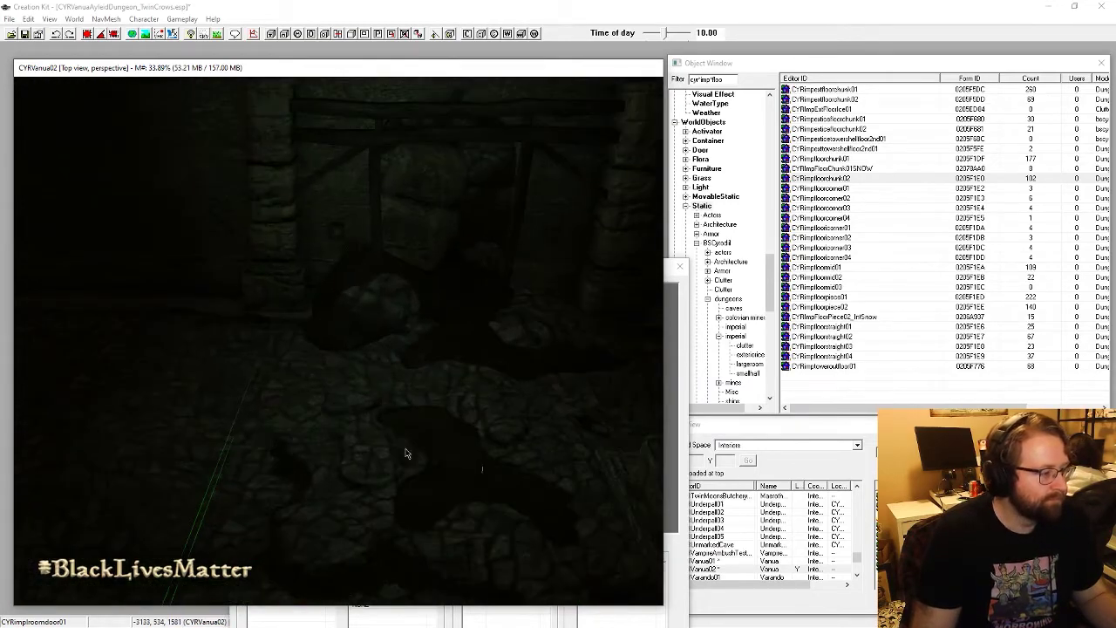
pyautogui.moveTo(408, 453); pyautogui.dragTo(364, 503, button='middle')
pyautogui.press('a')
pyautogui.press('a')
pyautogui.scroll(-5, 363, 503)
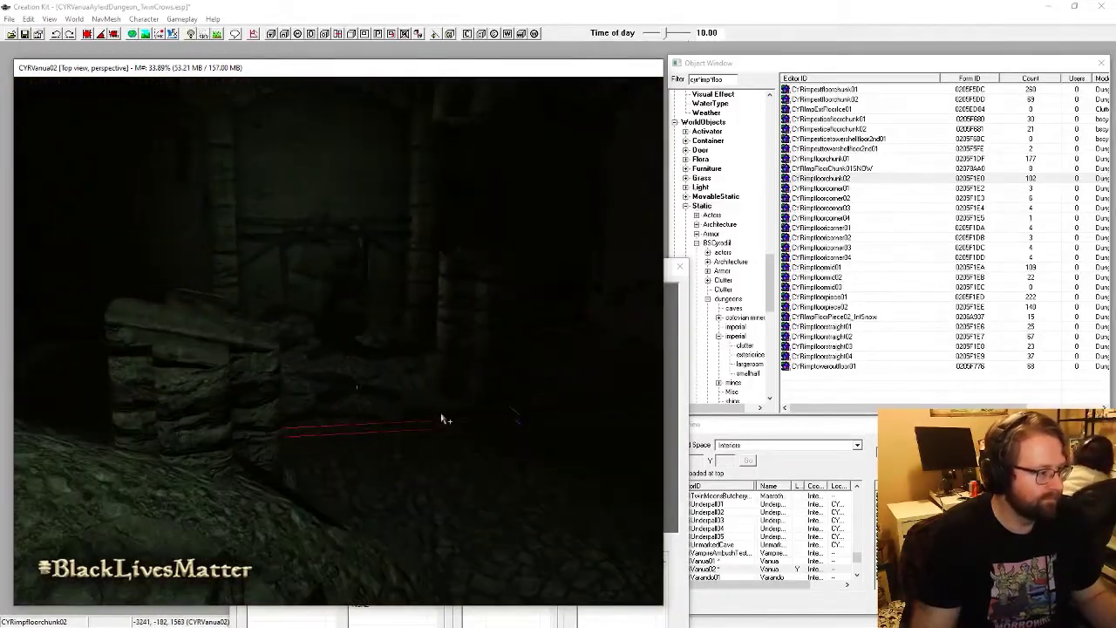
pyautogui.moveTo(371, 422)
pyautogui.mouseDown(button='middle')
pyautogui.moveTo(323, 433)
pyautogui.moveTo(344, 424)
pyautogui.moveTo(324, 410)
pyautogui.moveTo(349, 428)
pyautogui.moveTo(375, 425)
pyautogui.mouseUp(button='middle')
# Step: Filter the object list by cyr*imp*rubb and preview the small ceiling rubble piles, including CYRimprubblepileceilingsmall04 and CYRimprubblepileceilingsmall02
pyautogui.click(831, 262)
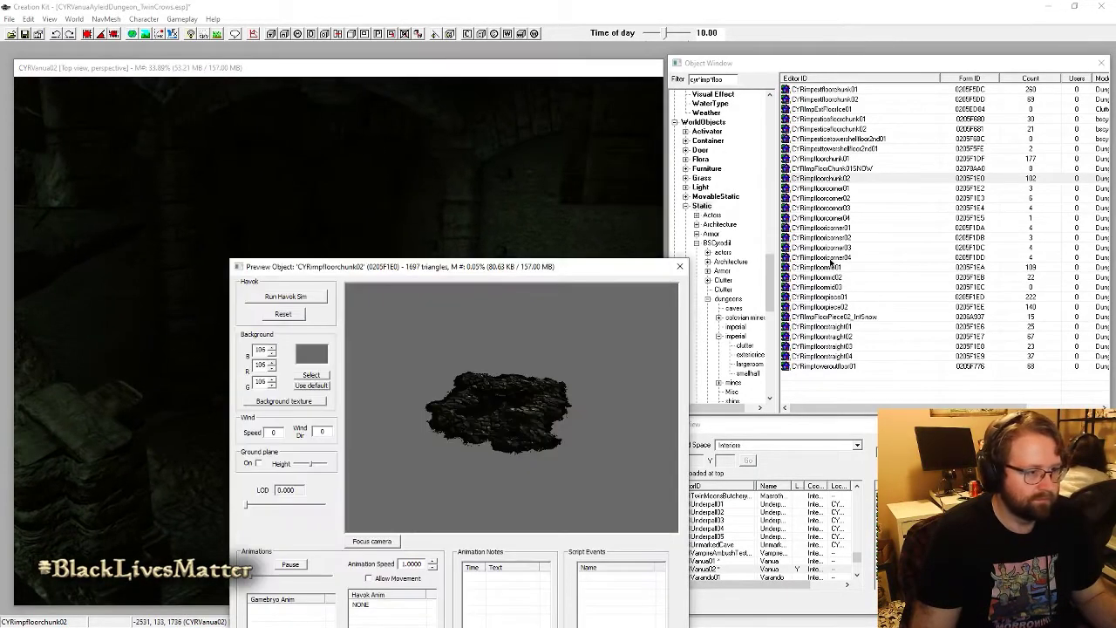
pyautogui.click(725, 80)
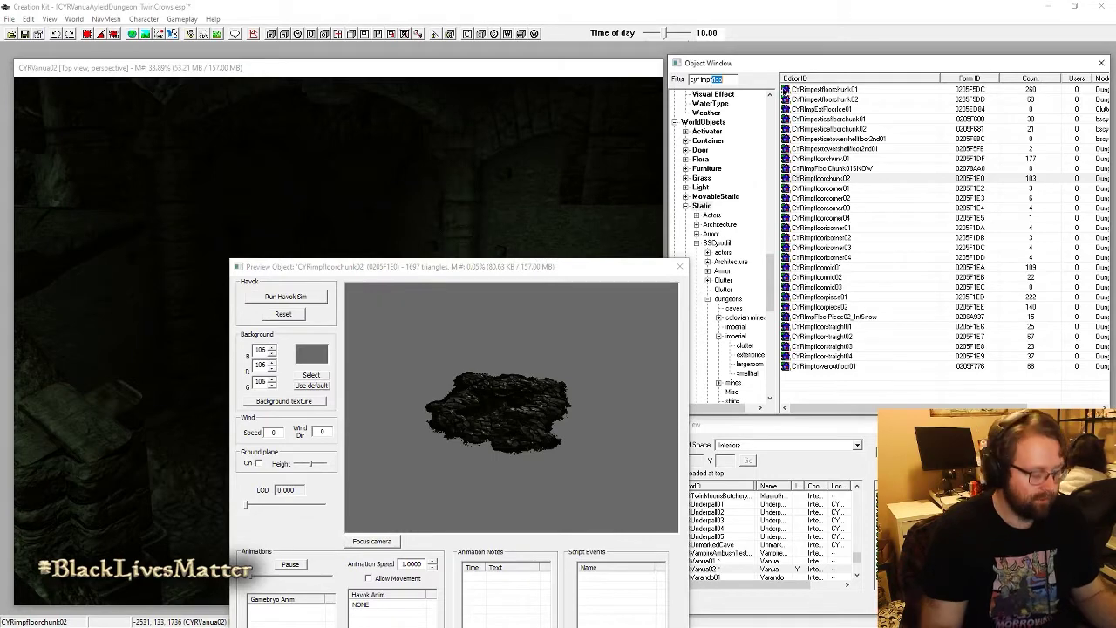
pyautogui.write('rubb')
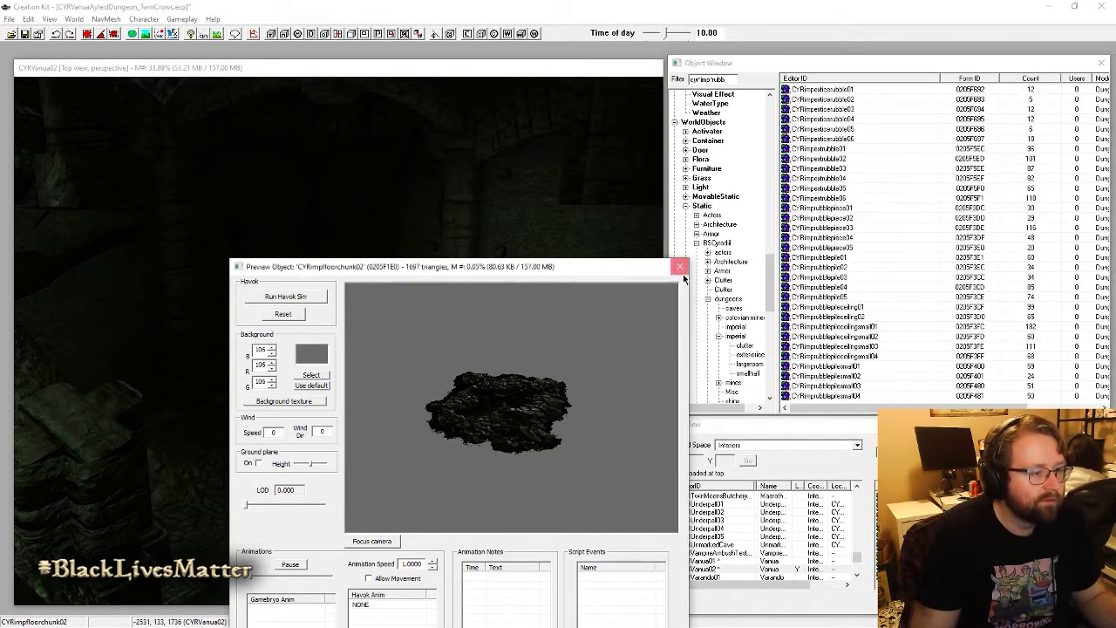
pyautogui.click(680, 267)
pyautogui.click(846, 259)
pyautogui.rightClick(862, 356)
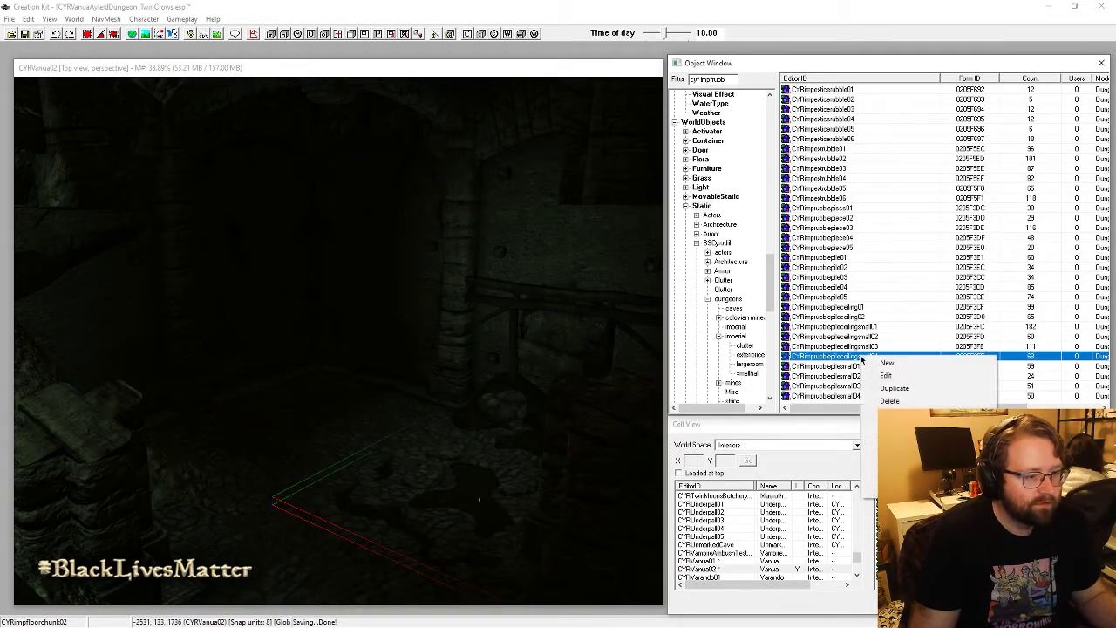
pyautogui.click(870, 413)
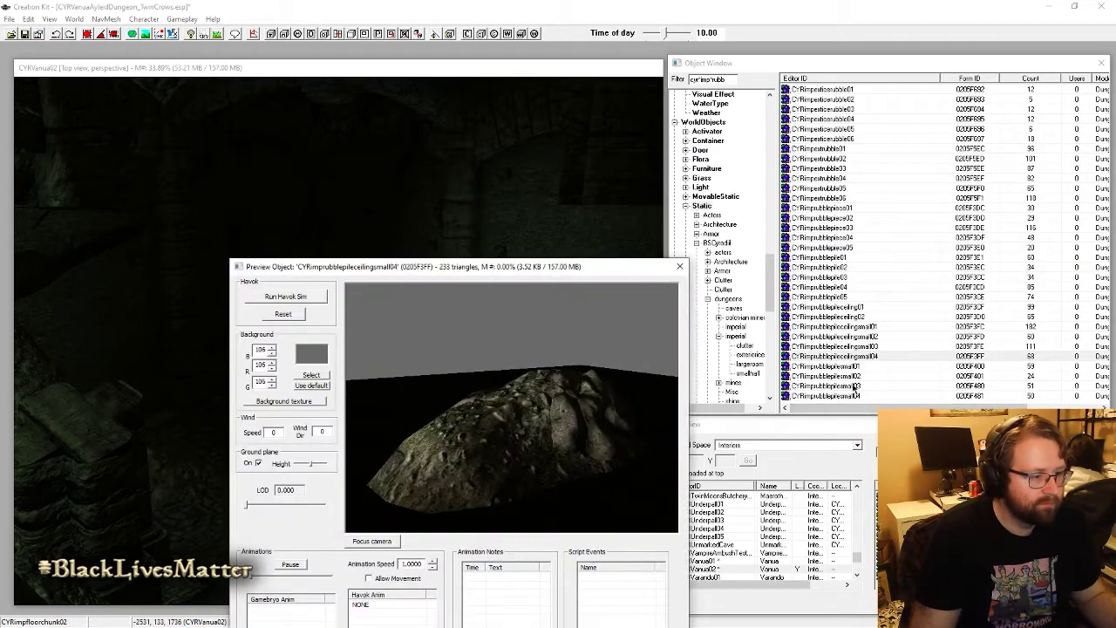
pyautogui.click(874, 347)
pyautogui.click(862, 357)
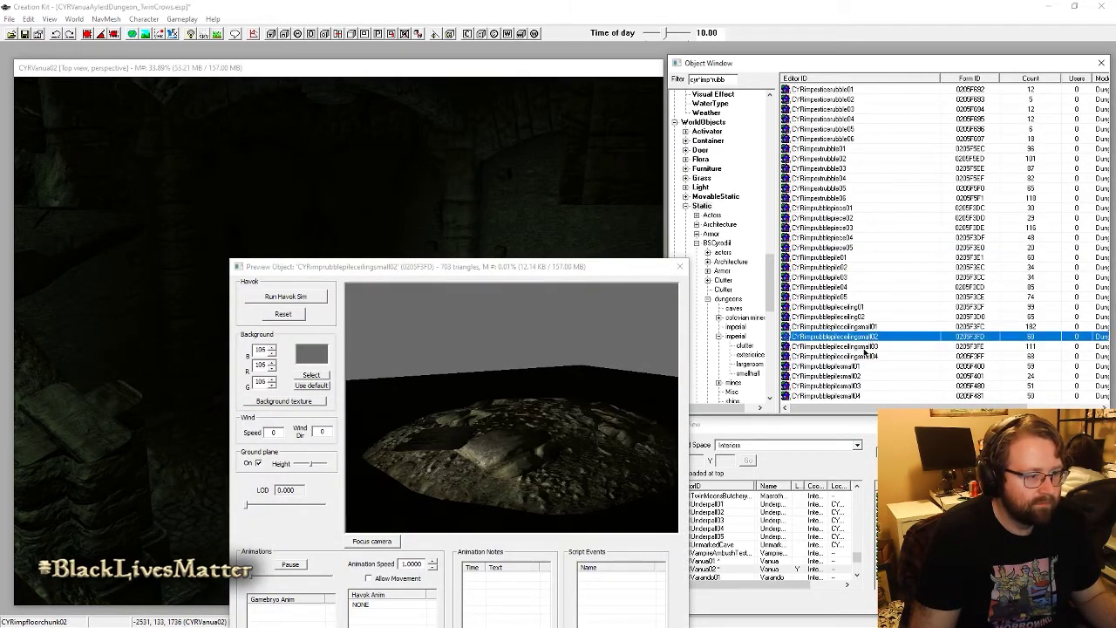
# Step: Add a CYRimprubblepileceilingsmall03 pile to the floor in the corner beside the braced doorway, working in full brightness
pyautogui.click(873, 348)
pyautogui.click(183, 406)
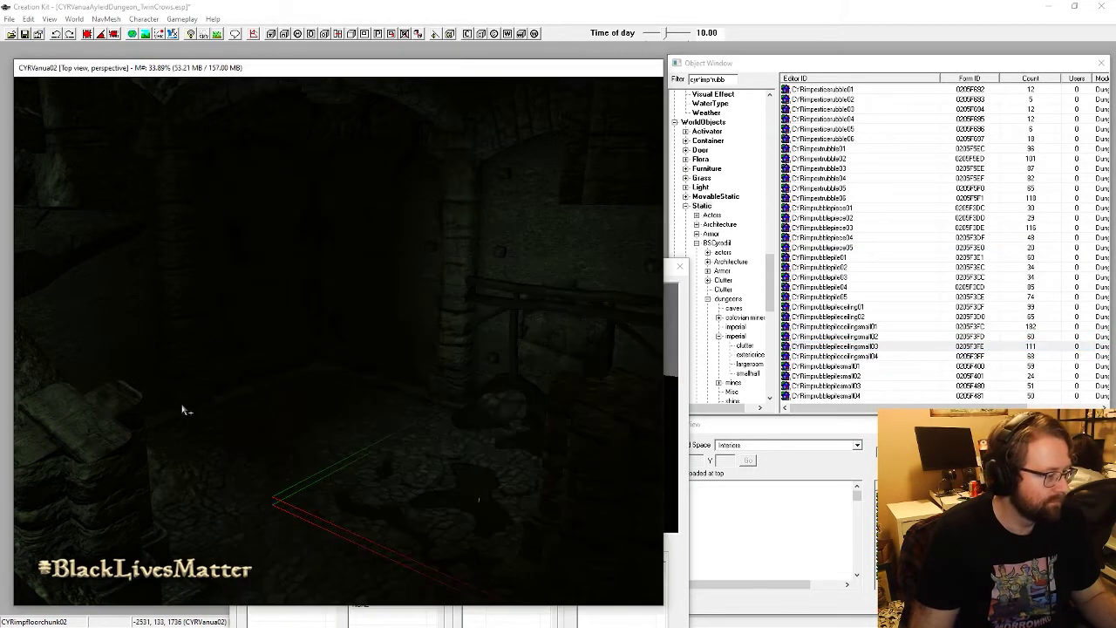
pyautogui.press('a')
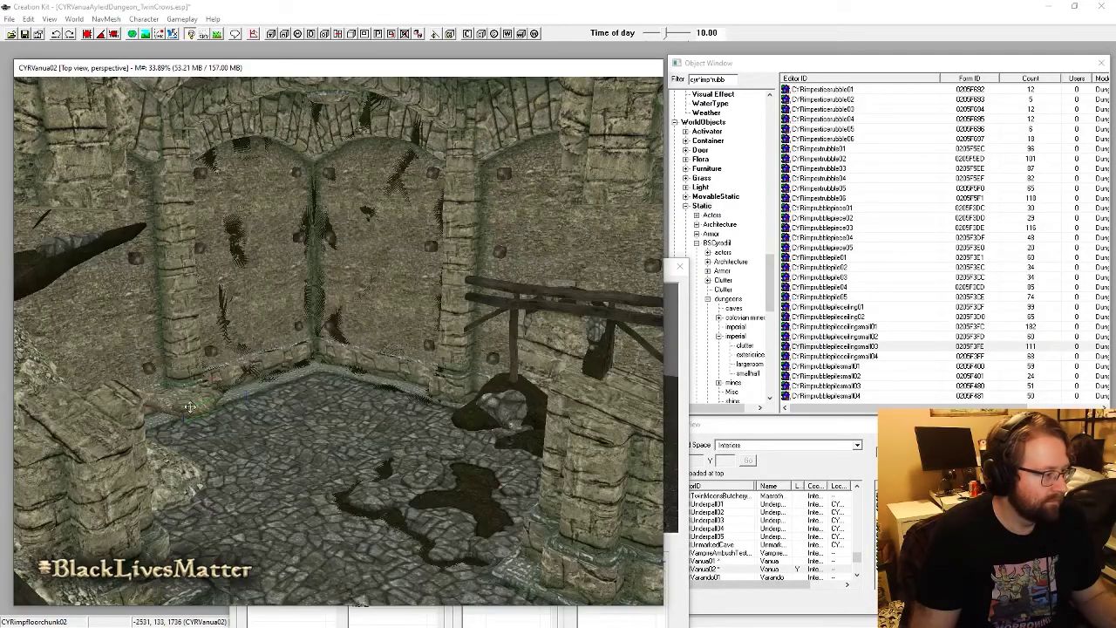
pyautogui.moveTo(298, 414); pyautogui.dragTo(301, 453)
pyautogui.scroll(4, 298, 414)
pyautogui.press('Delete')
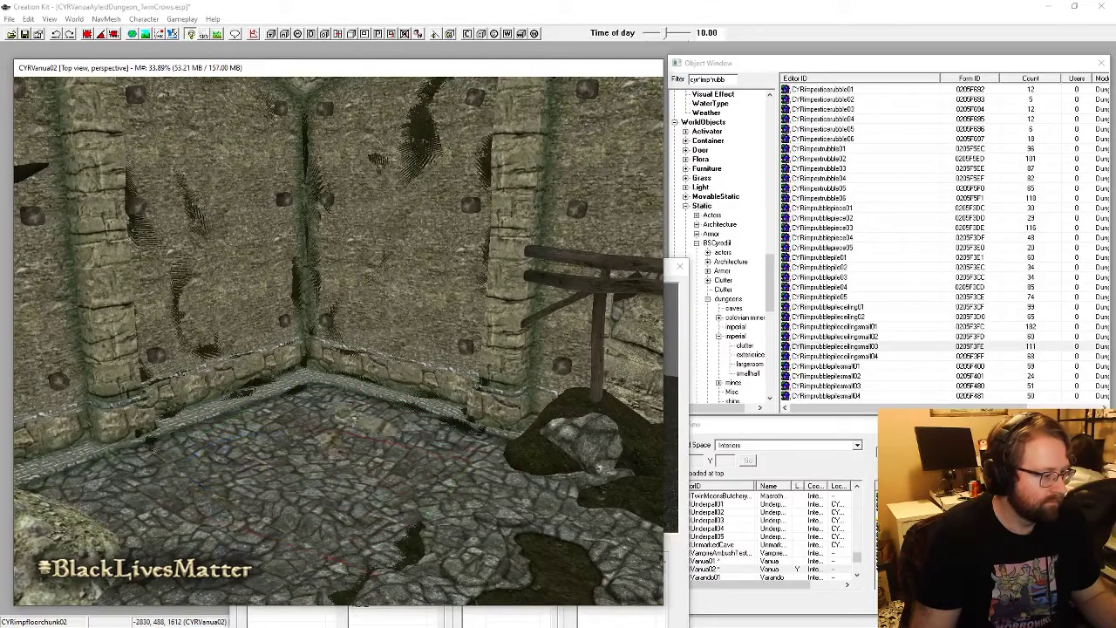
# Step: Rotate the new small rubble pile and settle it against the wall beside the doorway's pillar
pyautogui.moveTo(392, 436); pyautogui.dragTo(393, 421)
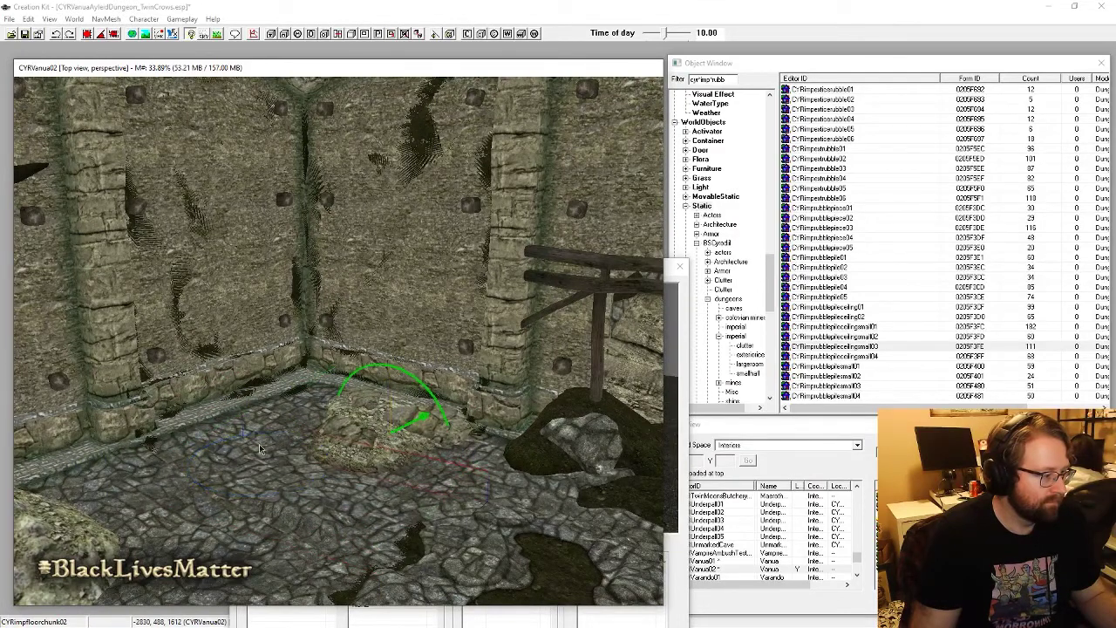
pyautogui.moveTo(393, 420); pyautogui.dragTo(440, 420, button='right')
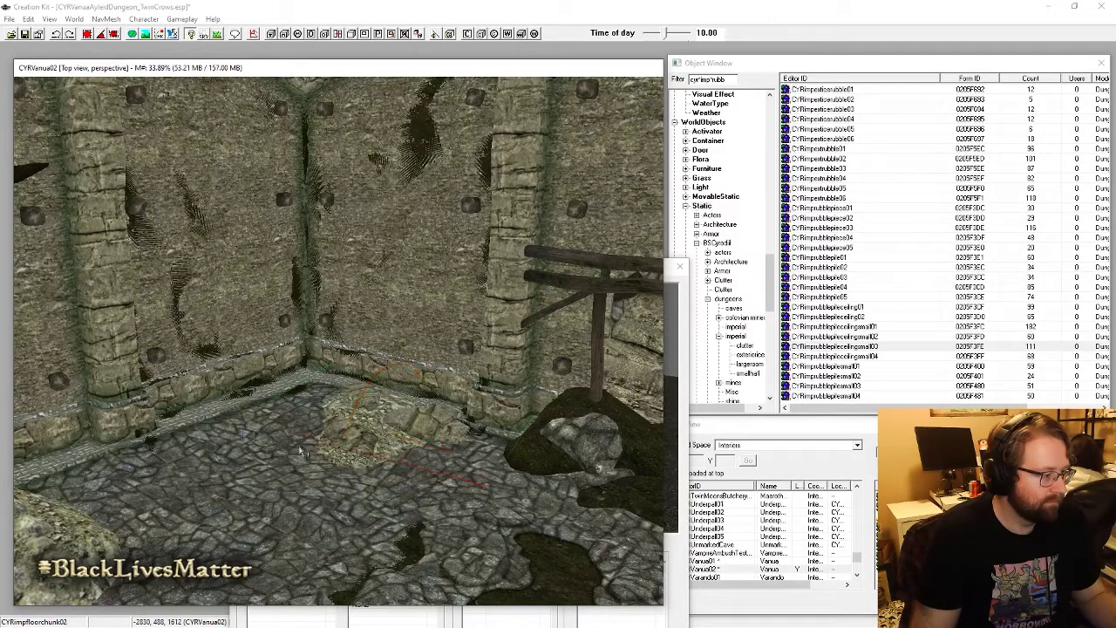
pyautogui.moveTo(393, 422); pyautogui.dragTo(408, 424)
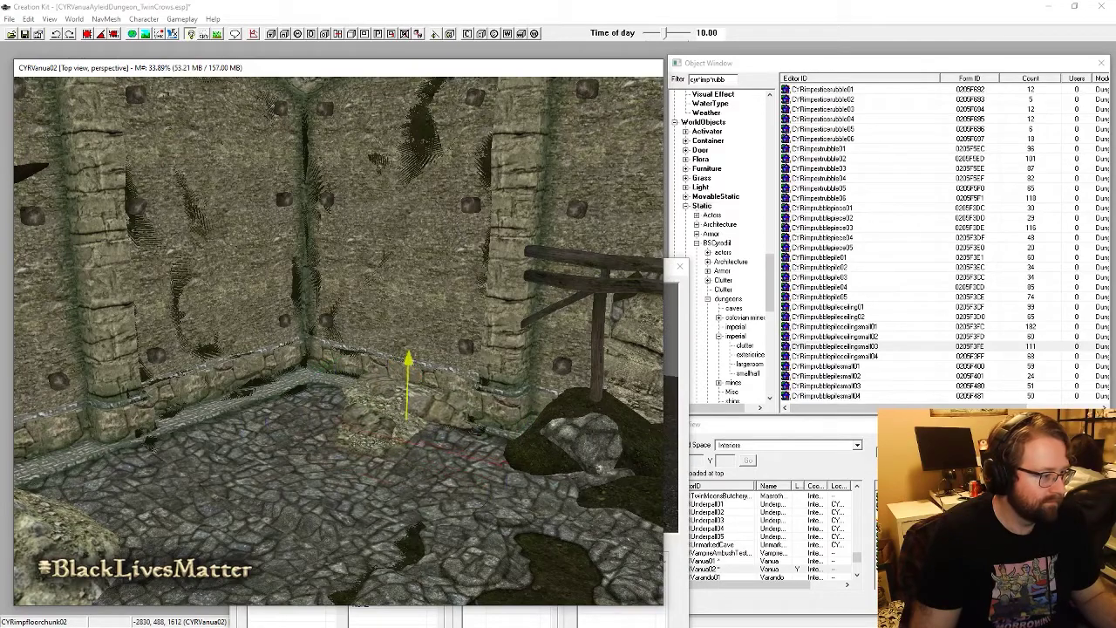
pyautogui.press('a')
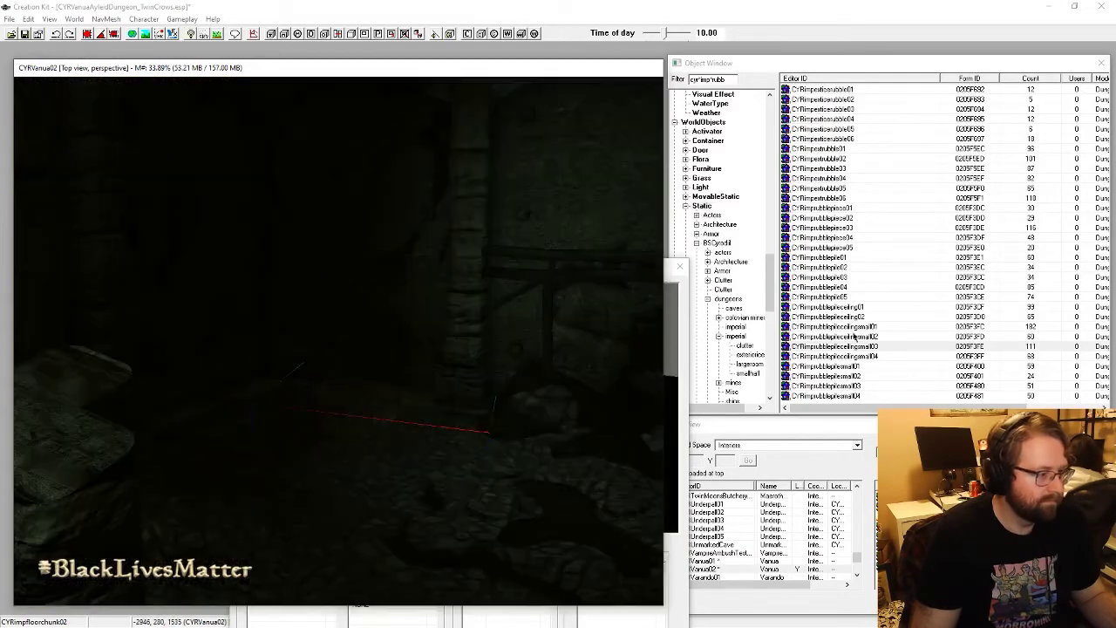
# Step: Place a CYRimprubblepileceilingsmall01 pile on the floor near the wall, next to the smaller pile beside the doorway
pyautogui.doubleClick(872, 328)
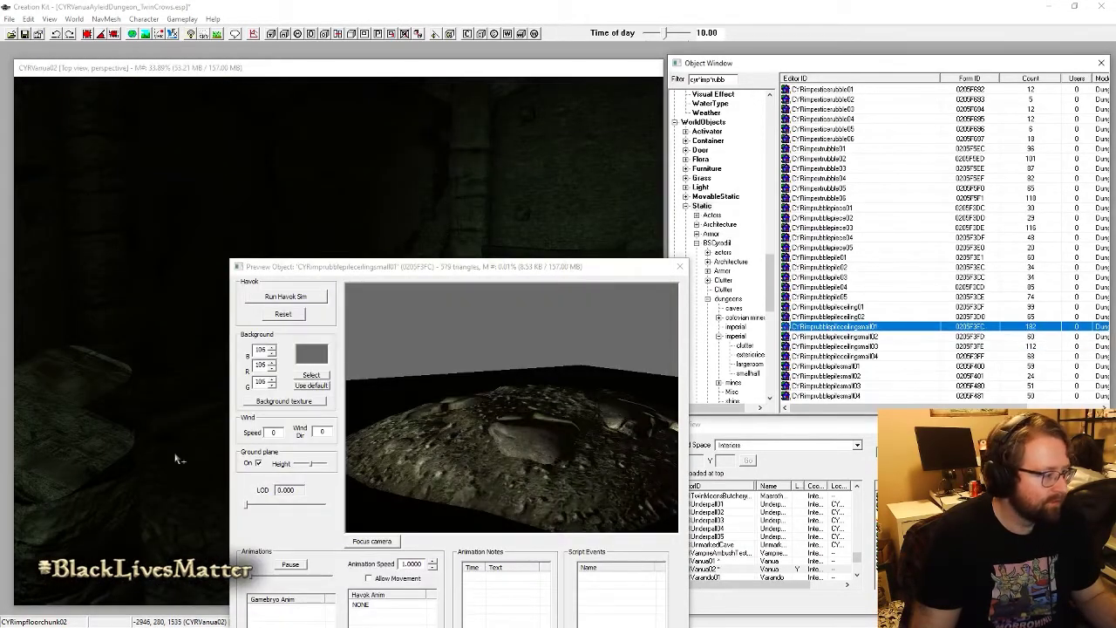
pyautogui.click(177, 458)
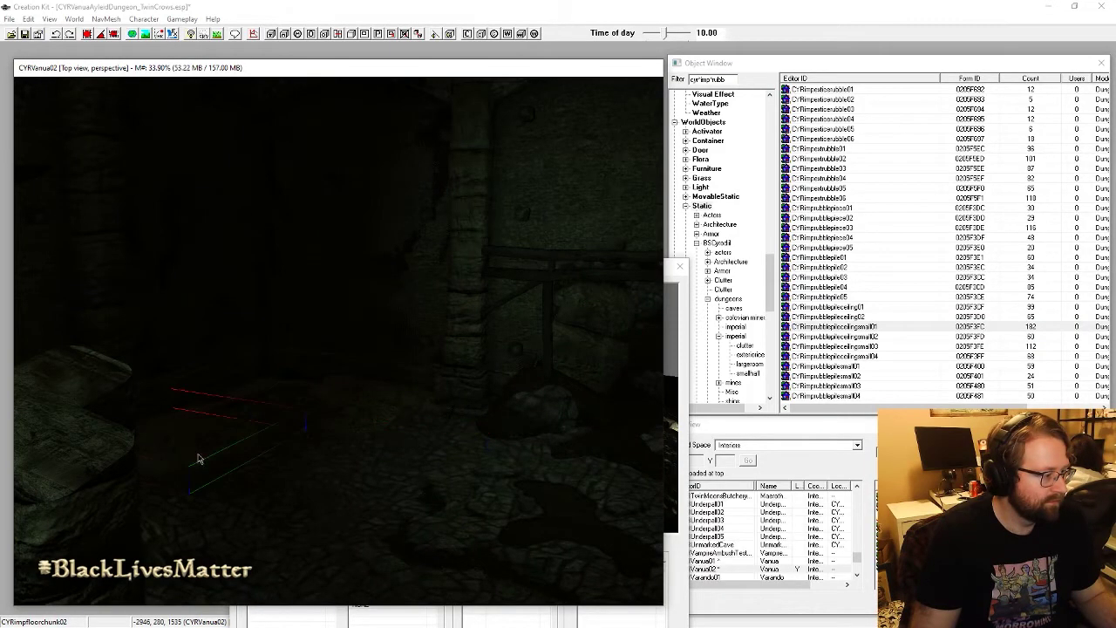
pyautogui.press('a')
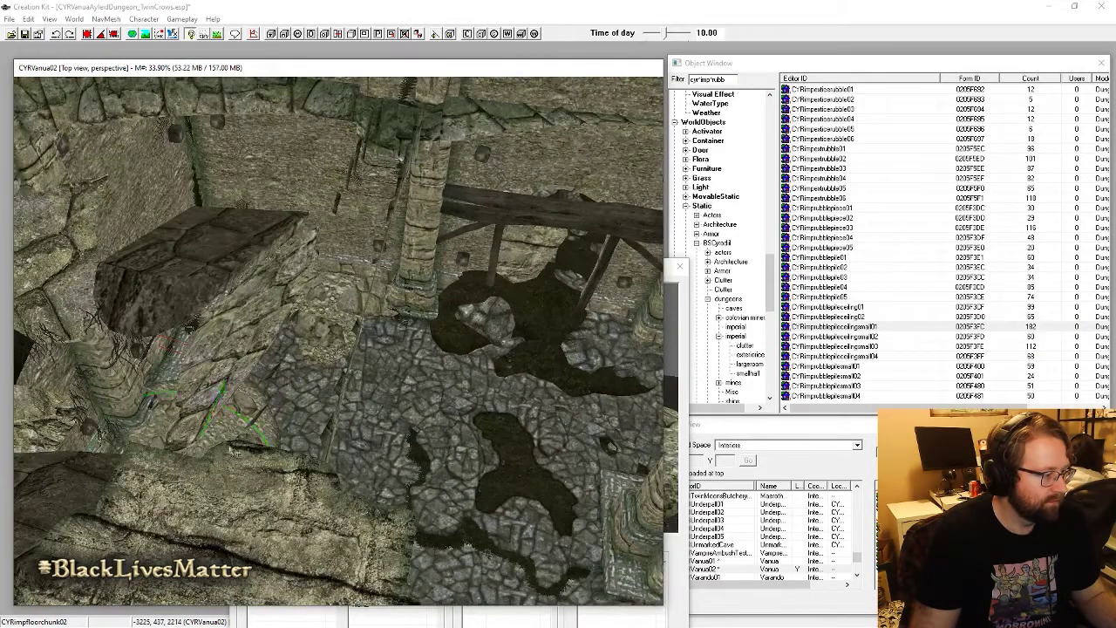
pyautogui.scroll(2, 234, 451)
pyautogui.moveTo(203, 450); pyautogui.dragTo(215, 412)
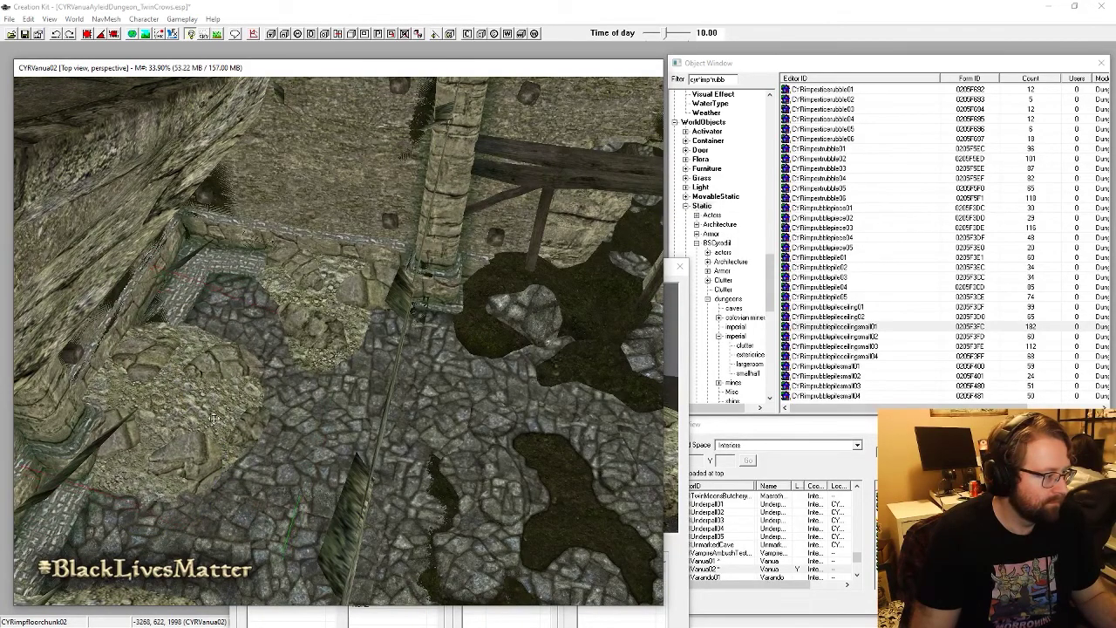
pyautogui.keyDown('shift'); pyautogui.moveTo(213, 419); pyautogui.dragTo(243, 392, button='middle'); pyautogui.keyUp('shift')
# Step: Position a second CYRimprubblepileceilingsmall01 pile between the broken column and the side wall on the other side of the doorway
pyautogui.press('a')
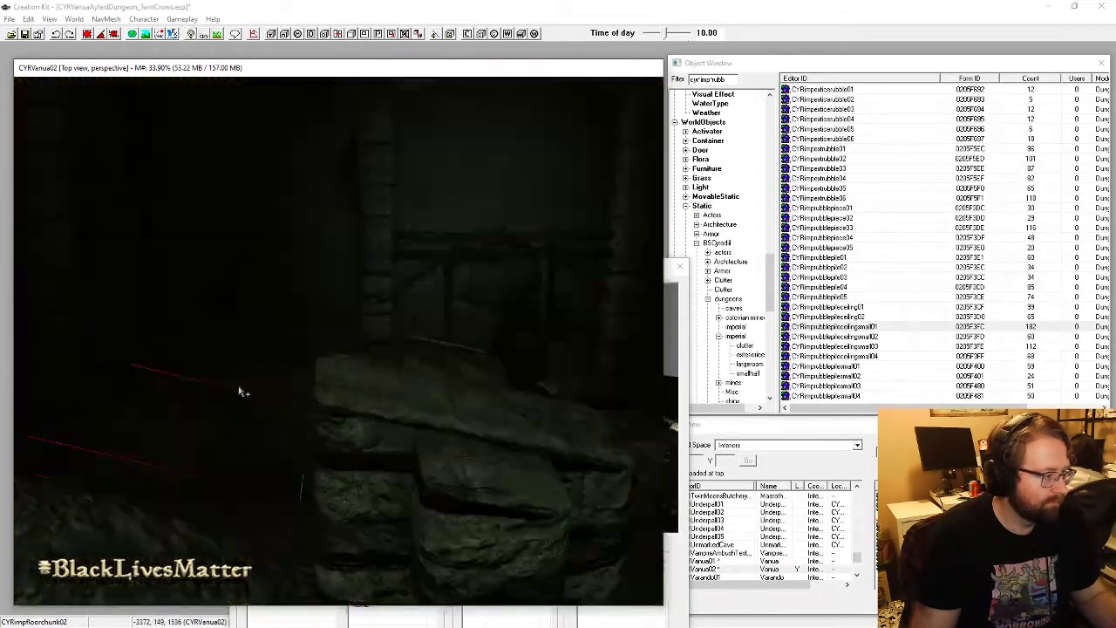
pyautogui.moveTo(350, 463); pyautogui.dragTo(271, 458, button='middle')
pyautogui.scroll(2, 433, 399)
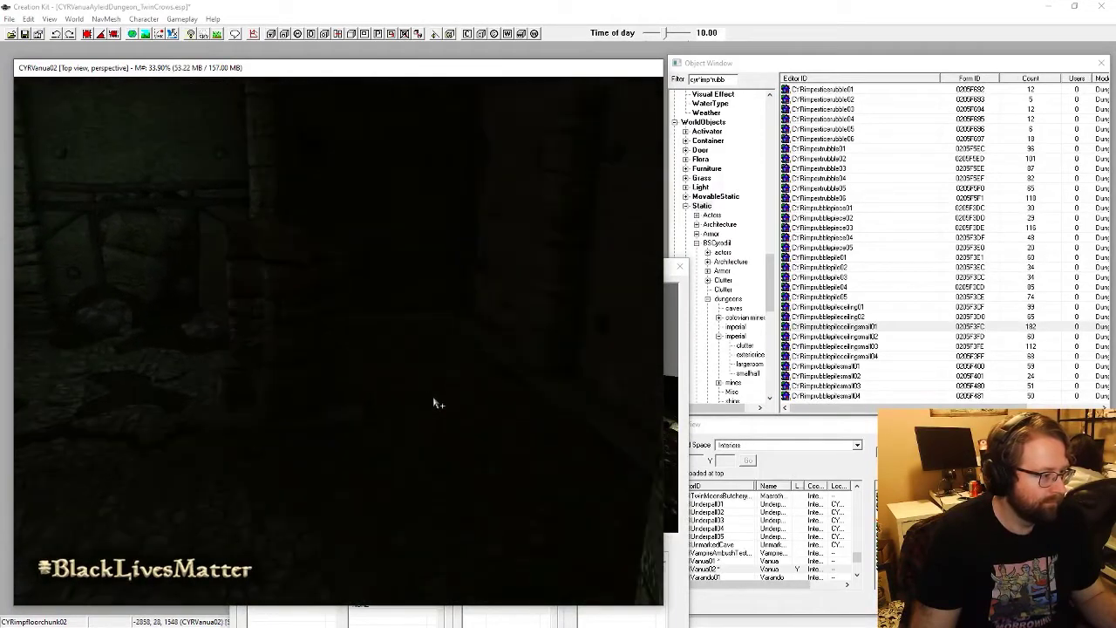
pyautogui.click(437, 403)
pyautogui.keyDown('shift'); pyautogui.moveTo(440, 410); pyautogui.dragTo(441, 418, button='middle'); pyautogui.keyUp('shift')
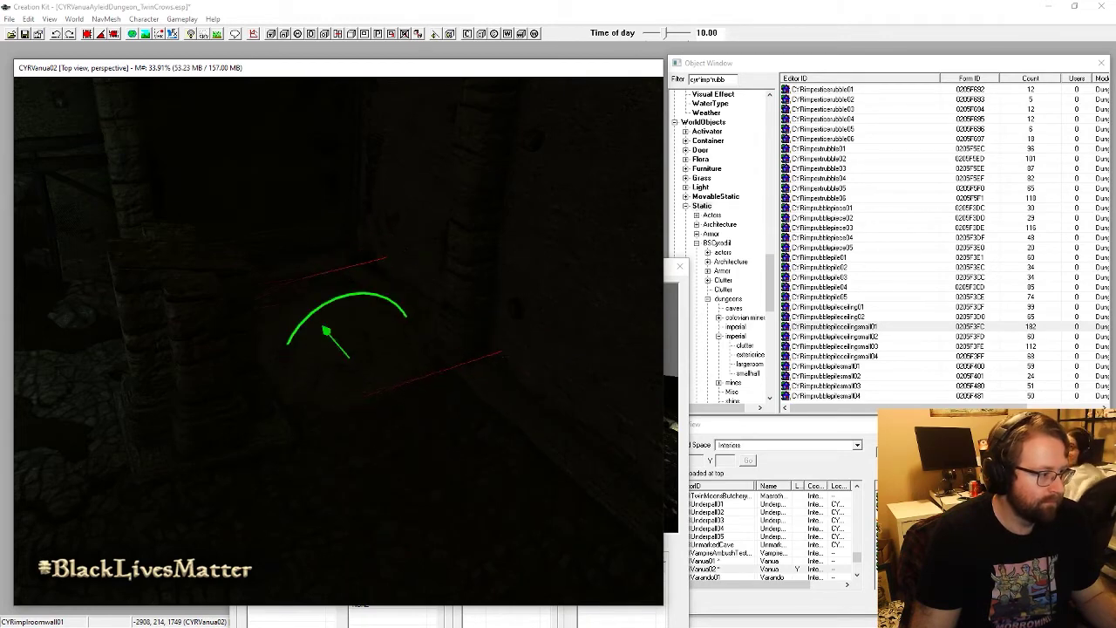
pyautogui.press('a')
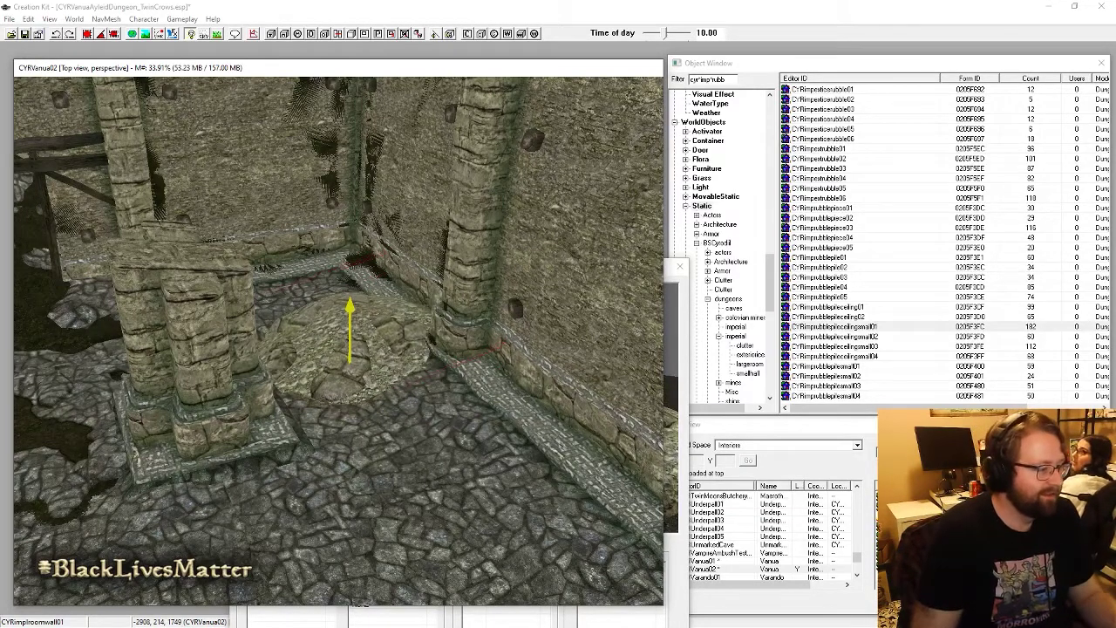
pyautogui.scroll(2, 353, 352)
pyautogui.click(352, 354)
pyautogui.keyDown('shift'); pyautogui.moveTo(352, 354); pyautogui.dragTo(356, 356, button='middle'); pyautogui.keyUp('shift')
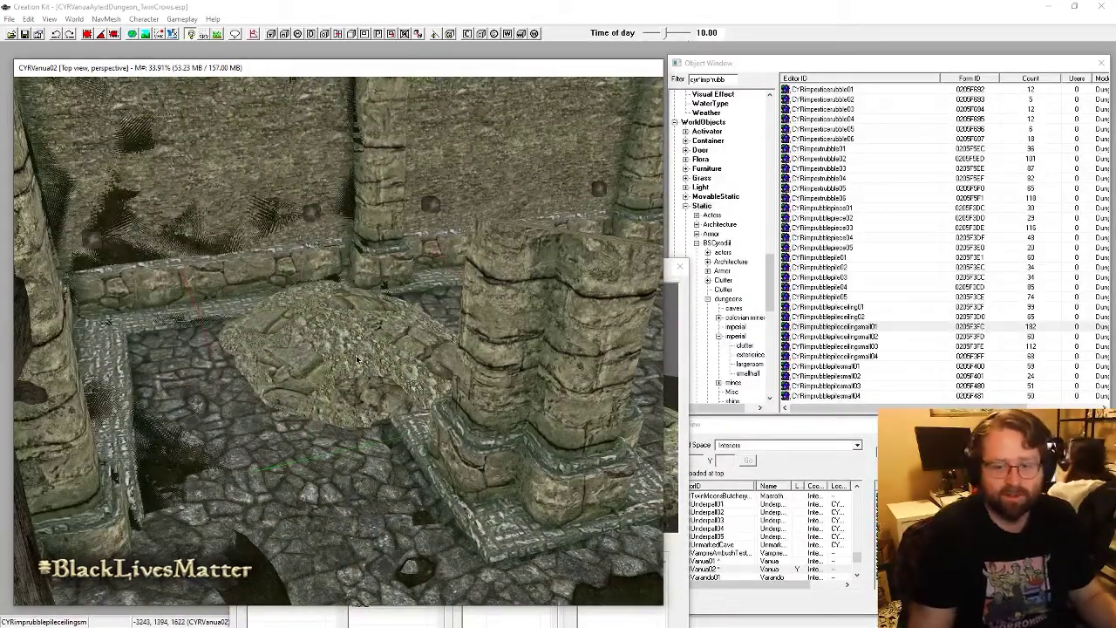
pyautogui.keyDown('shift'); pyautogui.moveTo(341, 334); pyautogui.dragTo(511, 367, button='middle'); pyautogui.keyUp('shift')
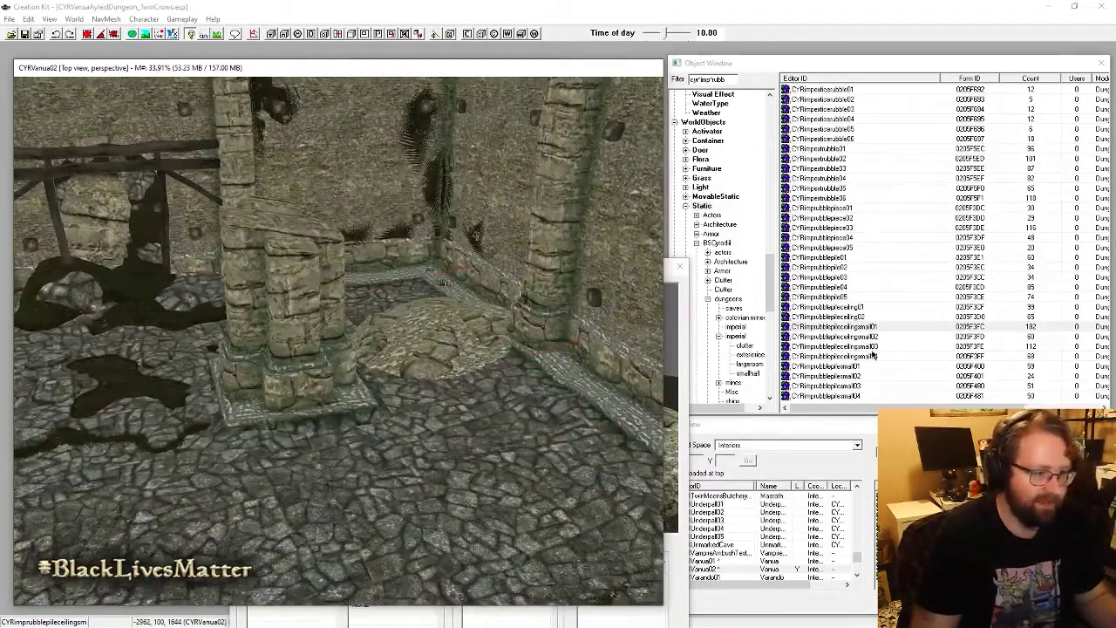
# Step: Preview CYRimprubblepileceilingsmall03 and place another one on the open floor in front of the broken column
pyautogui.click(870, 348)
pyautogui.moveTo(610, 435); pyautogui.dragTo(576, 469)
pyautogui.click(828, 347)
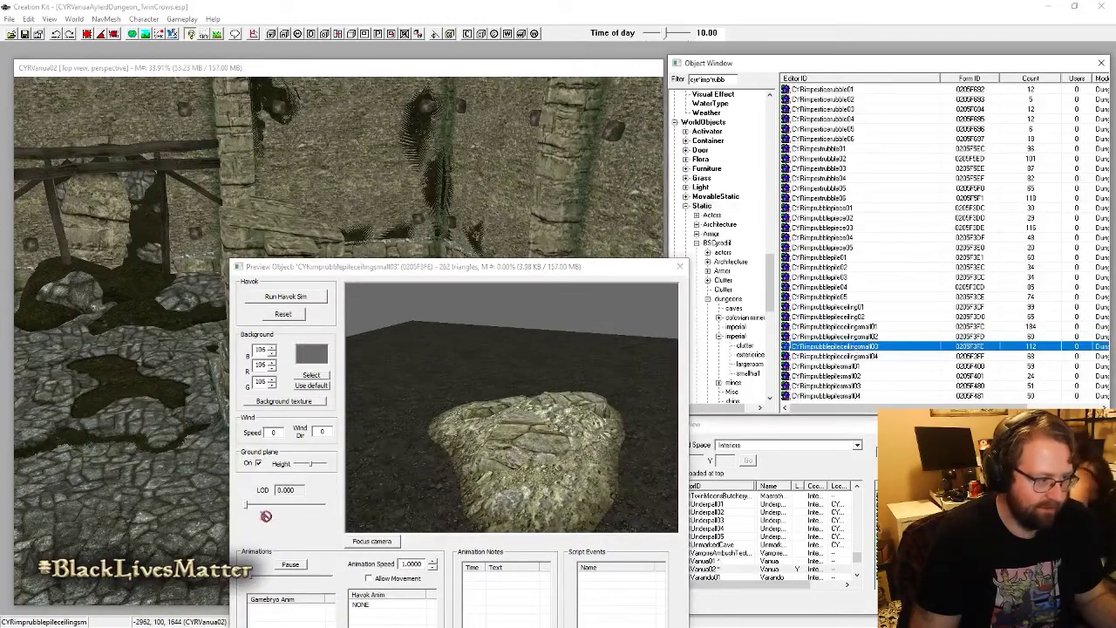
pyautogui.click(145, 524)
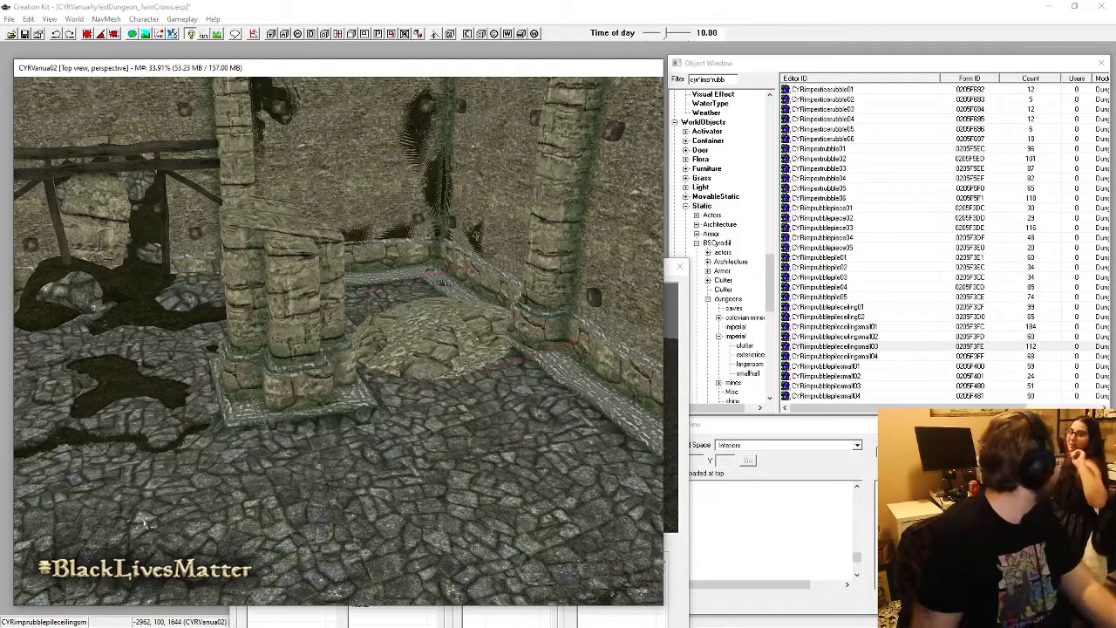
pyautogui.moveTo(147, 522); pyautogui.dragTo(144, 518)
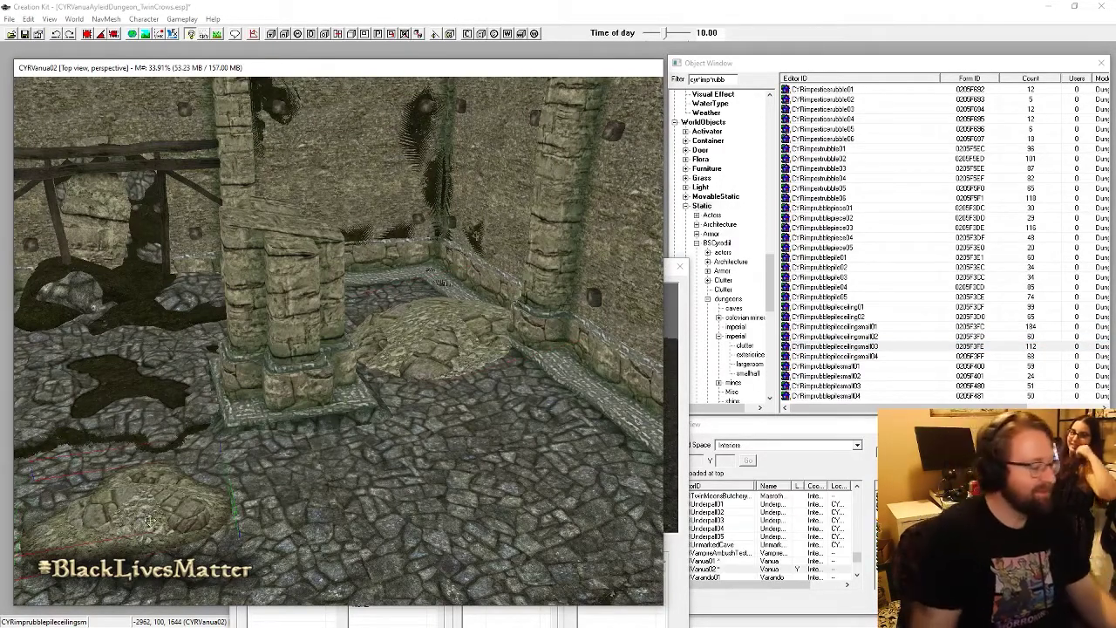
# Step: Rotate the added small pile and move it against the side wall between the pillars, beside the larger rubble pile
pyautogui.moveTo(149, 521); pyautogui.dragTo(201, 520, button='right')
pyautogui.moveTo(165, 520); pyautogui.dragTo(534, 462)
pyautogui.moveTo(533, 462); pyautogui.dragTo(365, 455, button='middle')
pyautogui.moveTo(365, 455)
pyautogui.mouseDown(button='right')
pyautogui.moveTo(376, 457)
pyautogui.moveTo(361, 461)
pyautogui.mouseUp(button='right')
pyautogui.moveTo(361, 460); pyautogui.dragTo(419, 462)
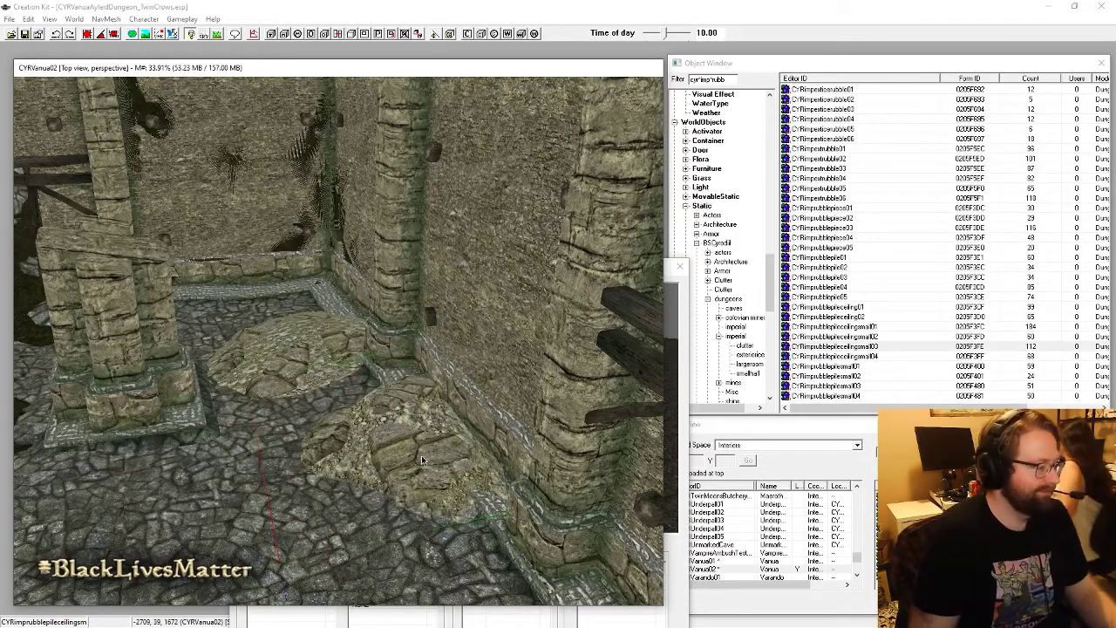
# Step: Preview the small ceiling rubble piles and place CYRimprubblepileceilingsmall02 in the room corner behind the broken column
pyautogui.keyDown('shift'); pyautogui.moveTo(398, 438); pyautogui.dragTo(650, 430, button='middle'); pyautogui.keyUp('shift')
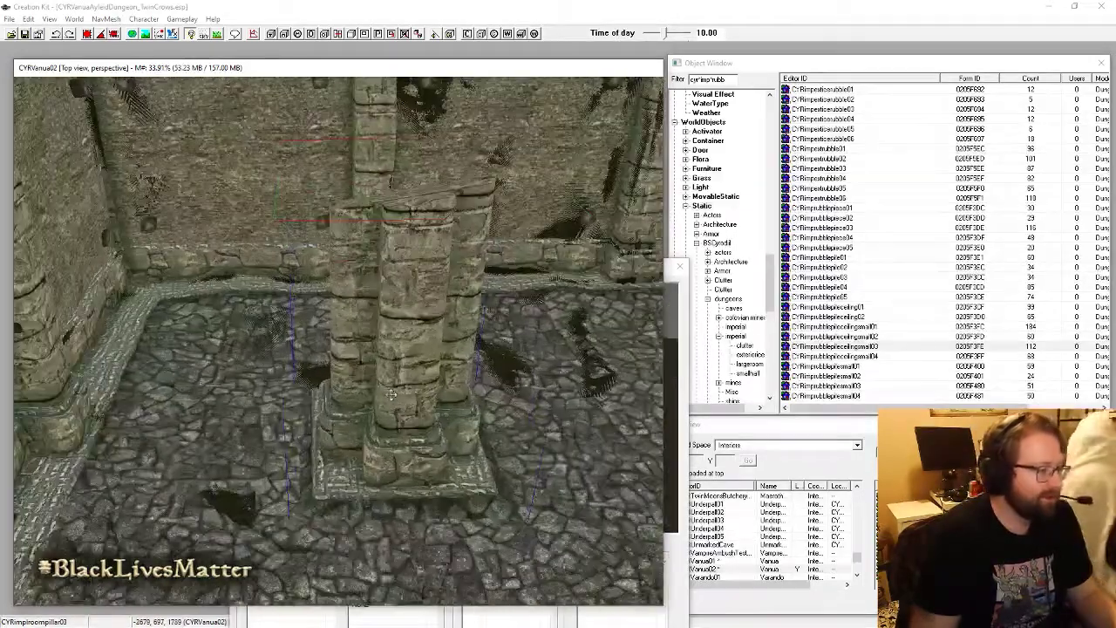
pyautogui.doubleClick(833, 346)
pyautogui.click(833, 326)
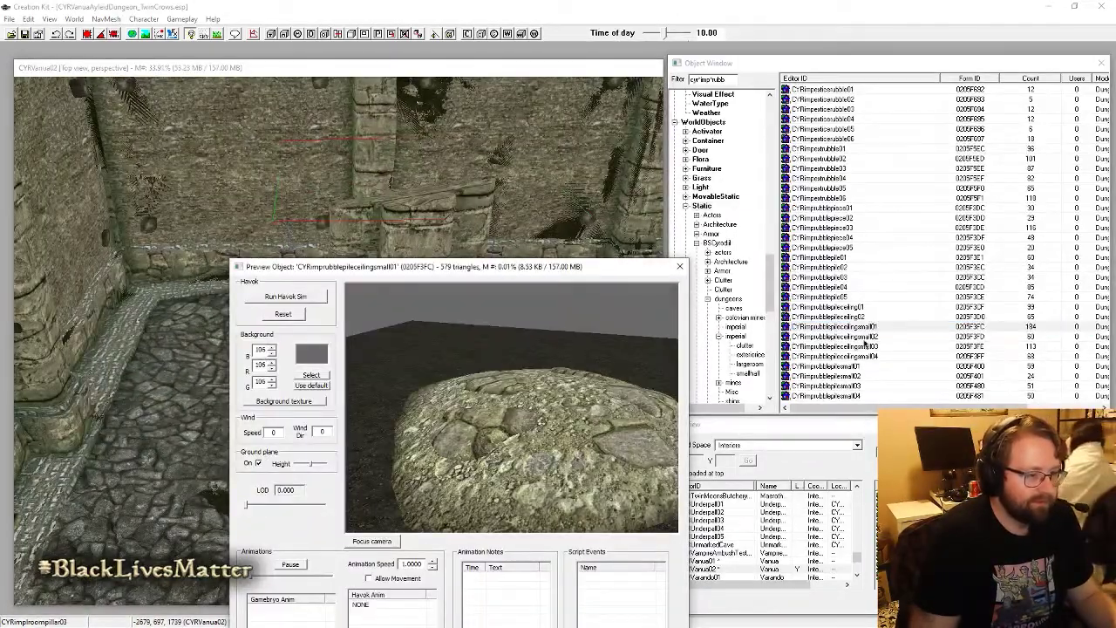
pyautogui.click(864, 337)
pyautogui.click(157, 336)
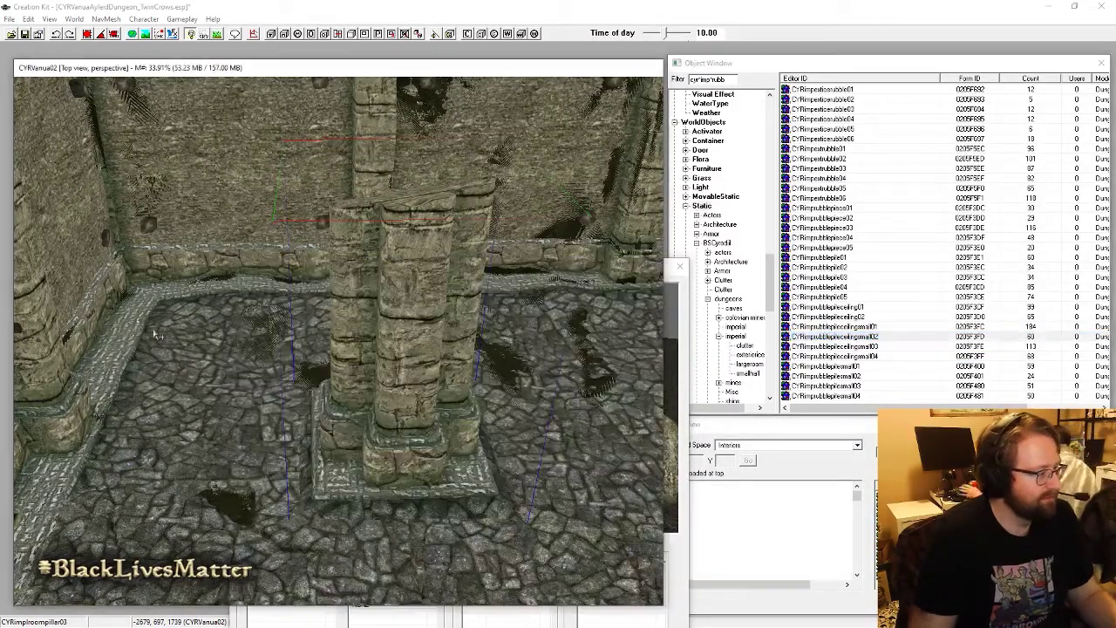
pyautogui.moveTo(154, 333); pyautogui.dragTo(180, 324)
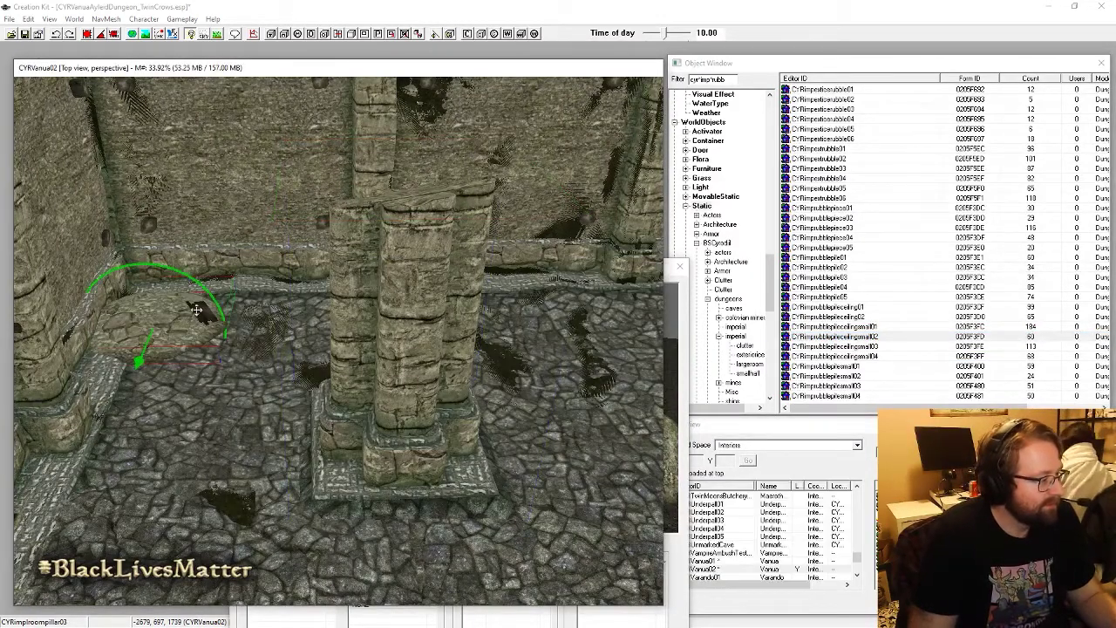
# Step: Rotate the added CYRimprubblepileceilingsmall02 pile so it fits into the room corner
pyautogui.moveTo(196, 310); pyautogui.dragTo(260, 310, button='right')
pyautogui.moveTo(184, 330)
pyautogui.mouseDown(button='right')
pyautogui.moveTo(209, 330)
pyautogui.moveTo(182, 325)
pyautogui.moveTo(193, 324)
pyautogui.mouseUp(button='right')
pyautogui.keyDown('shift'); pyautogui.moveTo(193, 324); pyautogui.dragTo(163, 332, button='middle'); pyautogui.keyUp('shift')
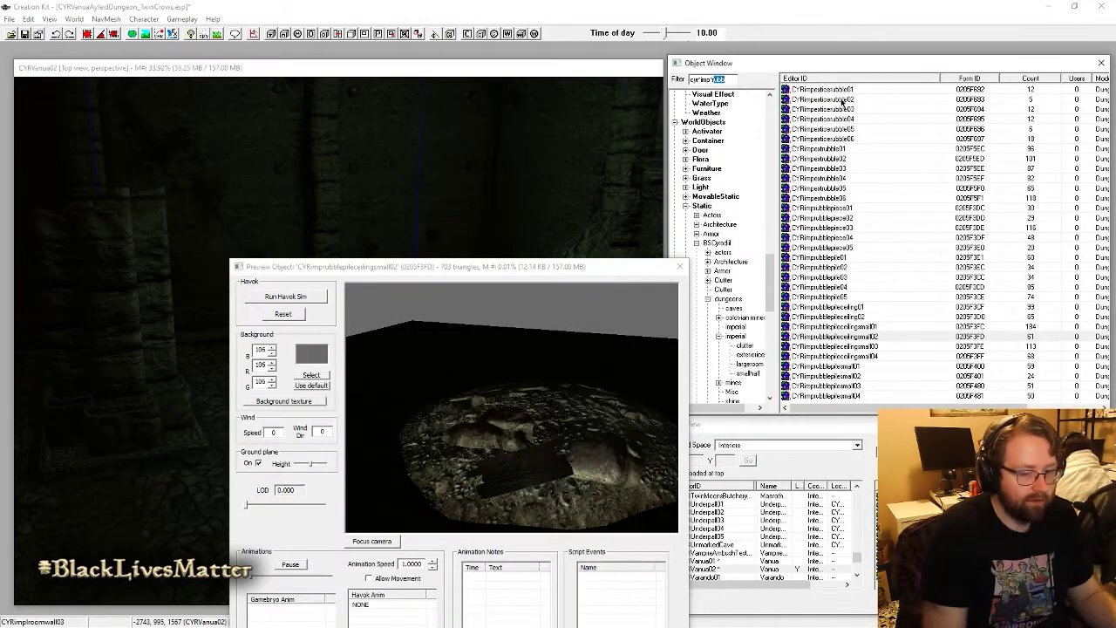
# Step: Filter the object list for Imperial pieces containing "floo" and preview the floor chunks and CYRimpflooricorner01
pyautogui.write('floo')
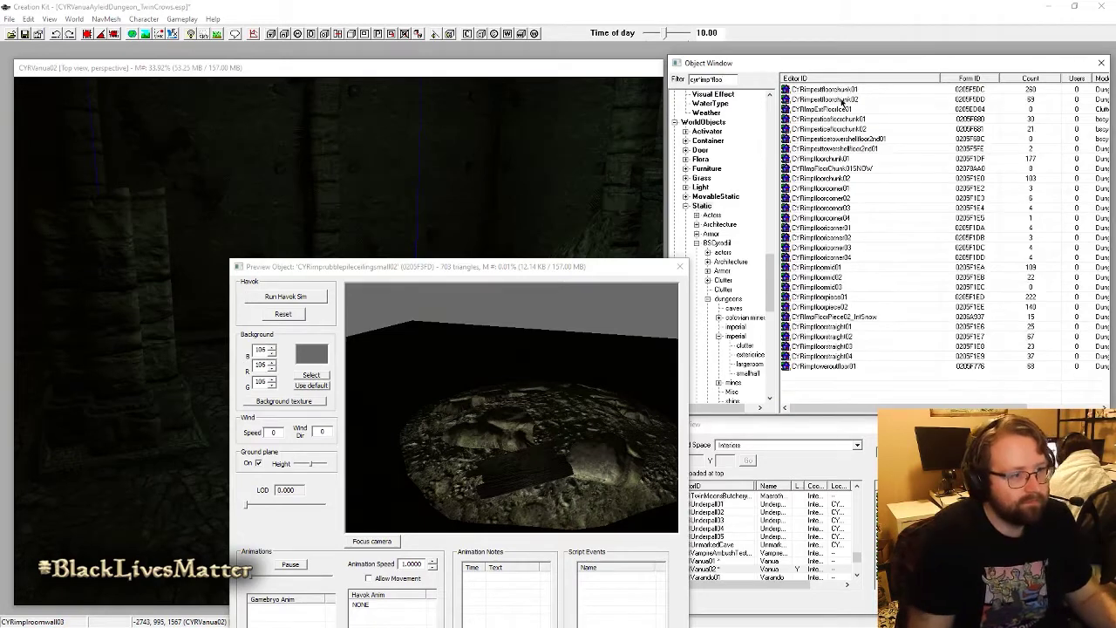
pyautogui.click(852, 89)
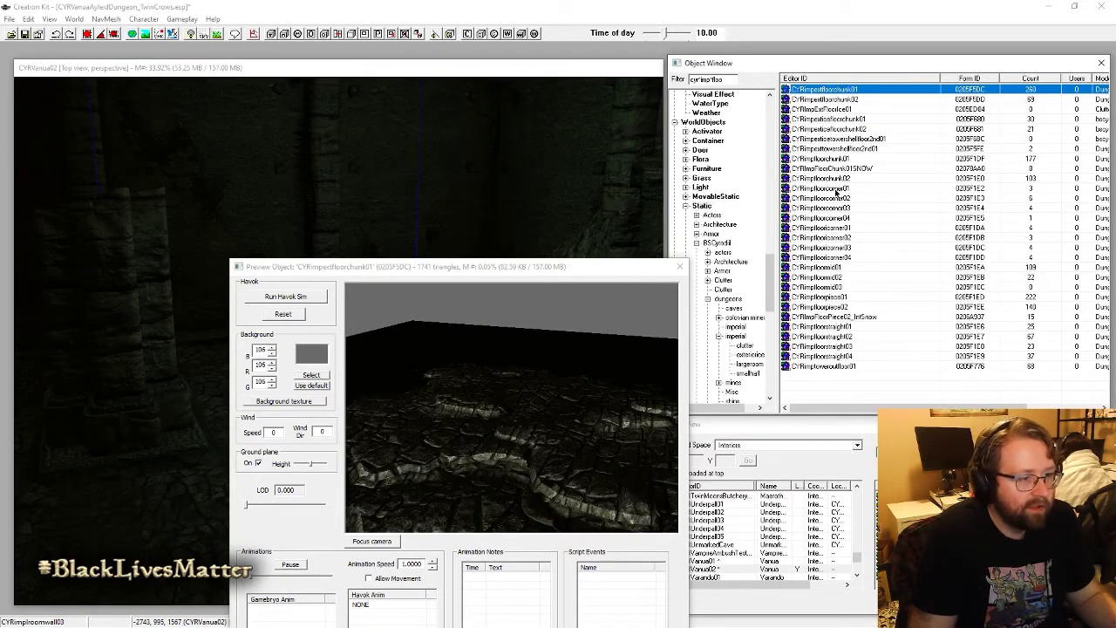
pyautogui.click(837, 188)
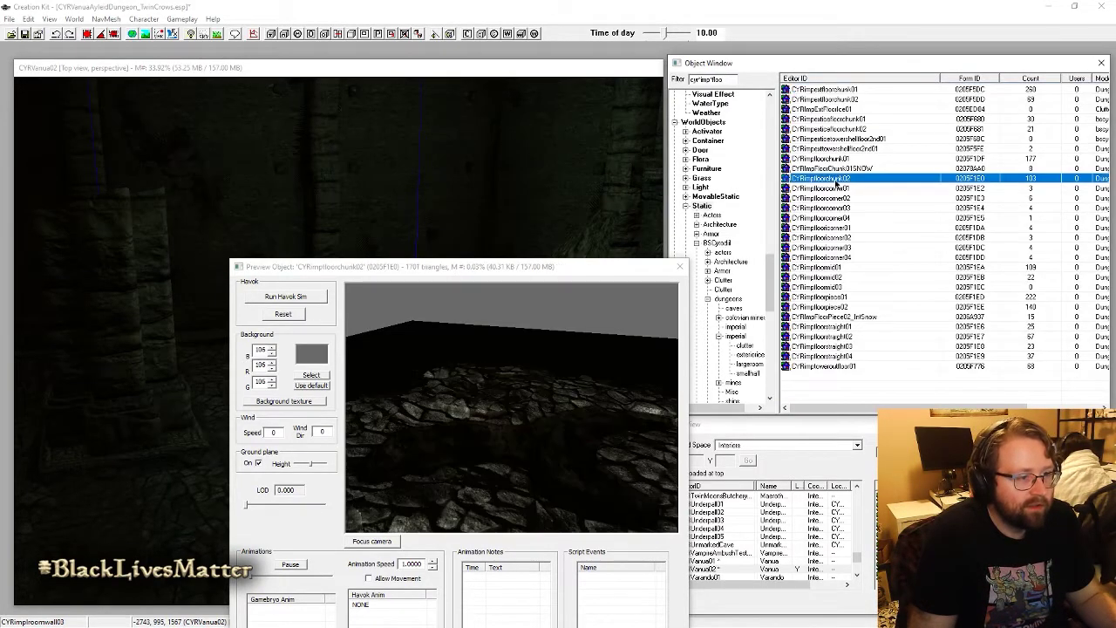
pyautogui.click(369, 542)
pyautogui.click(824, 228)
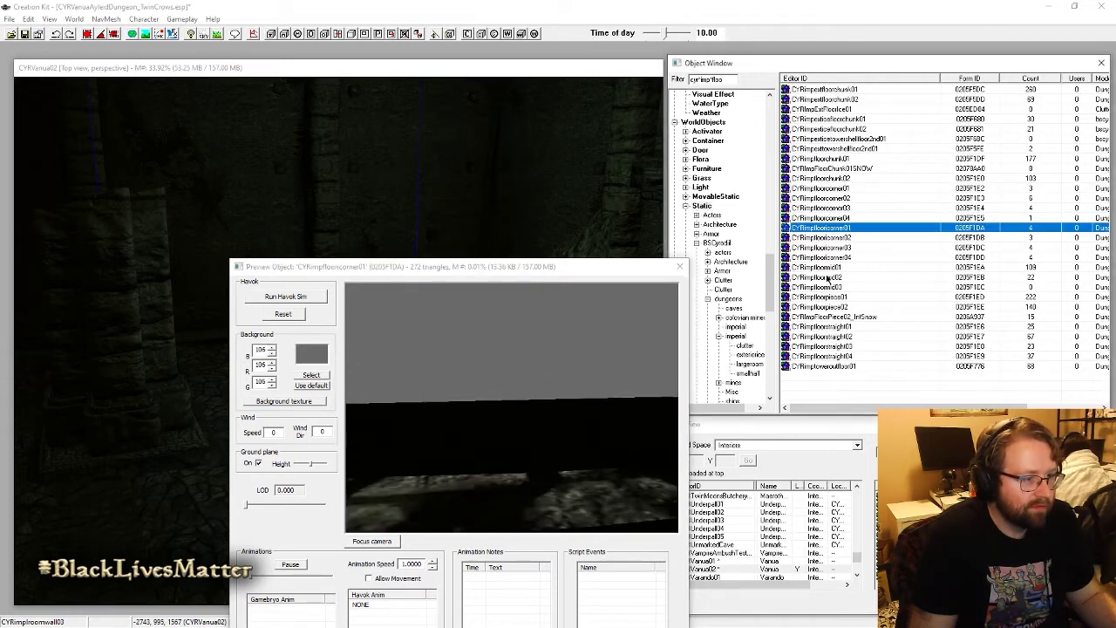
pyautogui.click(591, 424)
pyautogui.scroll(-6, 590, 424)
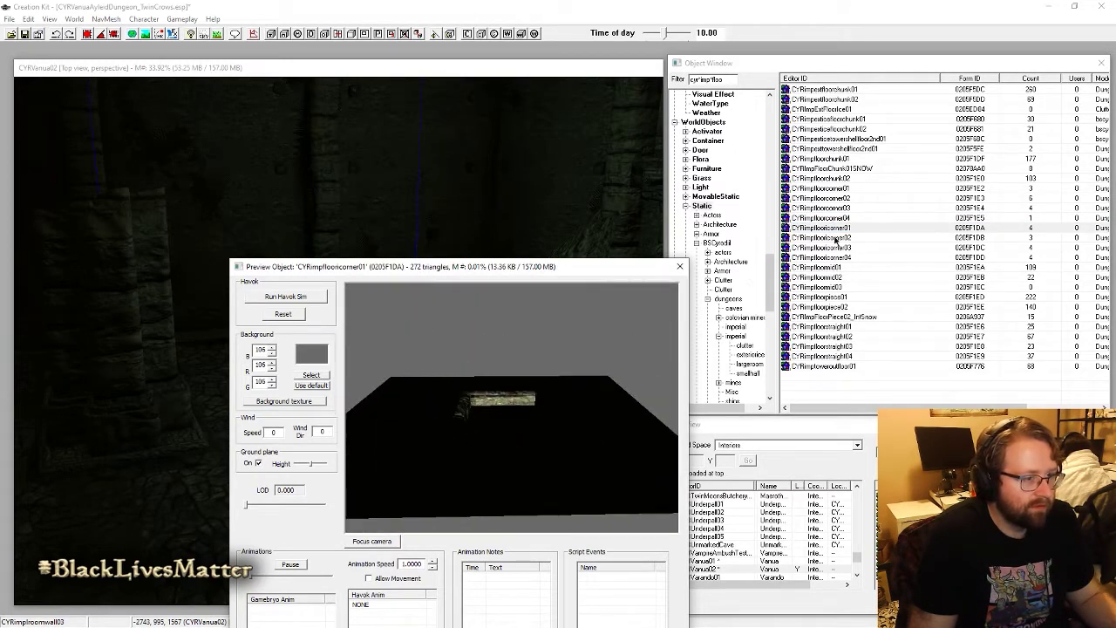
# Step: Turn off the preview's ground plane and compare CYRimpflooricorner03, the floor mid pieces and CYRimpfloorpiece01
pyautogui.click(835, 248)
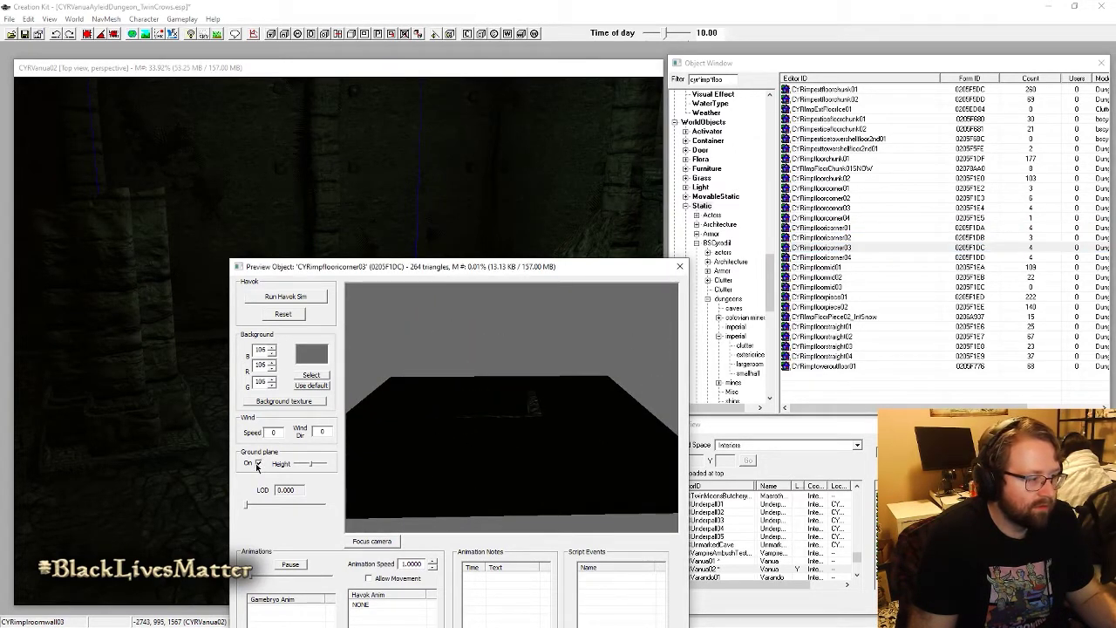
pyautogui.click(258, 464)
pyautogui.click(823, 268)
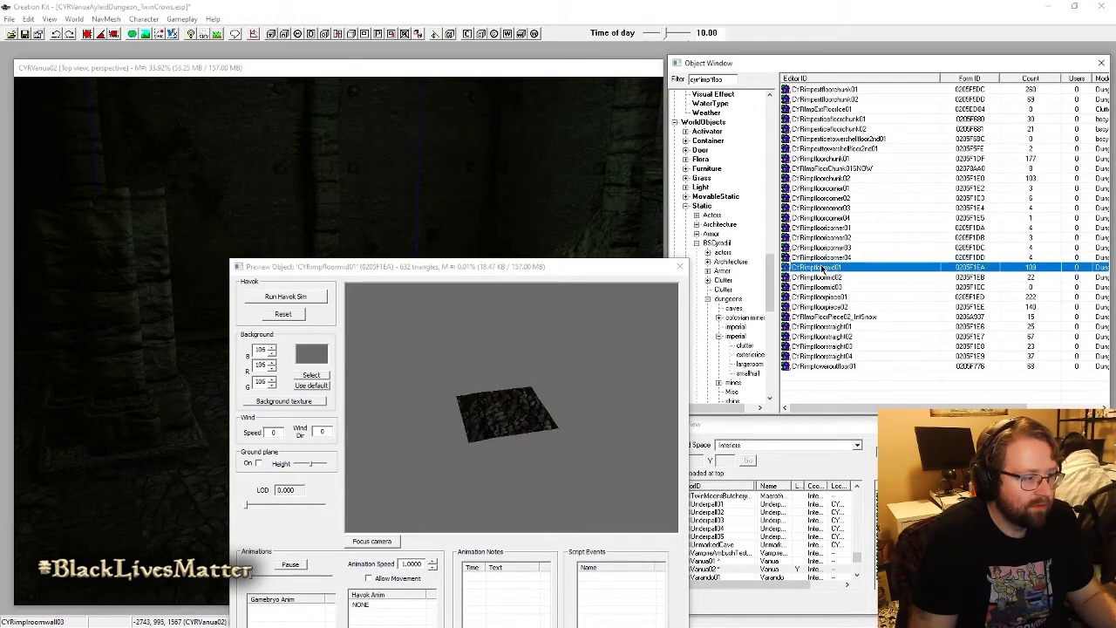
pyautogui.click(832, 281)
pyautogui.click(837, 287)
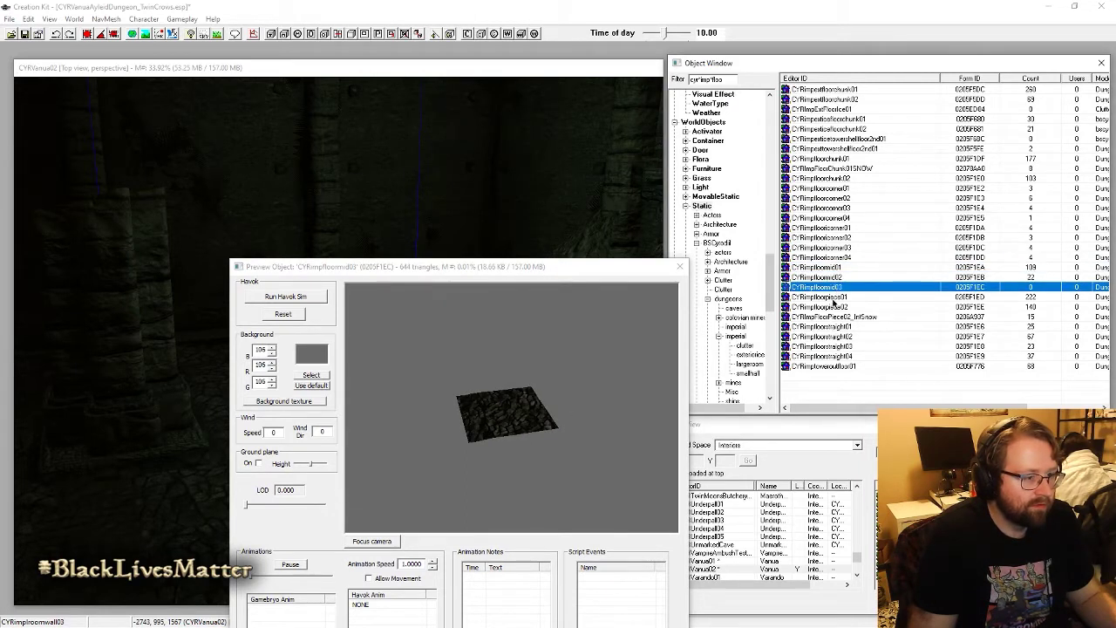
pyautogui.click(833, 298)
pyautogui.moveTo(564, 422); pyautogui.dragTo(587, 393)
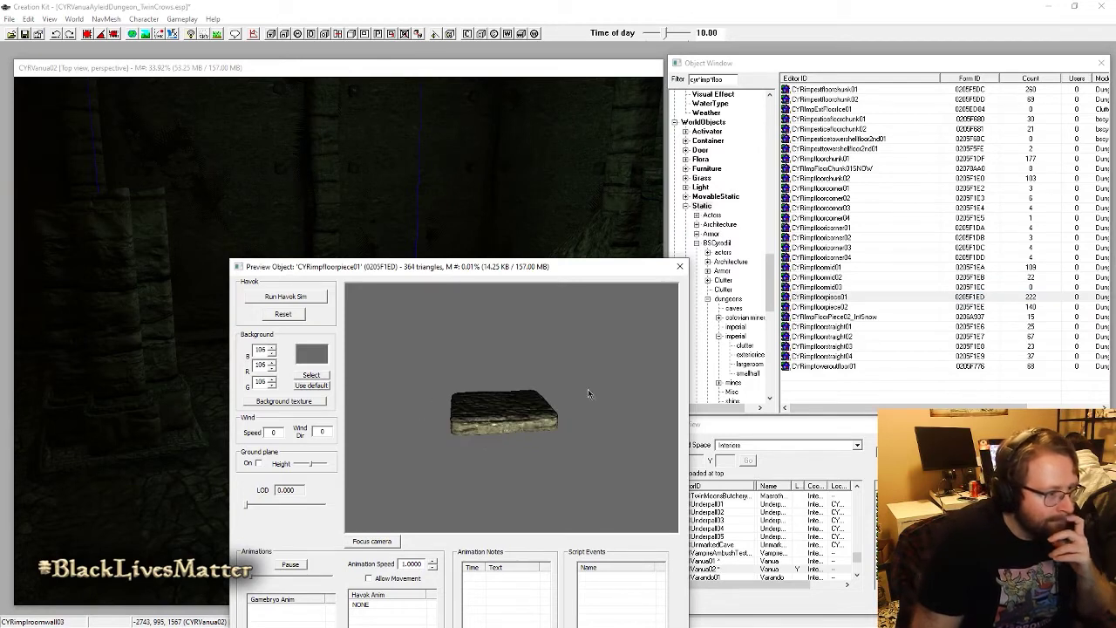
# Step: Preview CYRimpfloorstraight01 and CYRimpfloorcorner02, and return to CYRimpfloorchunk01
pyautogui.click(839, 327)
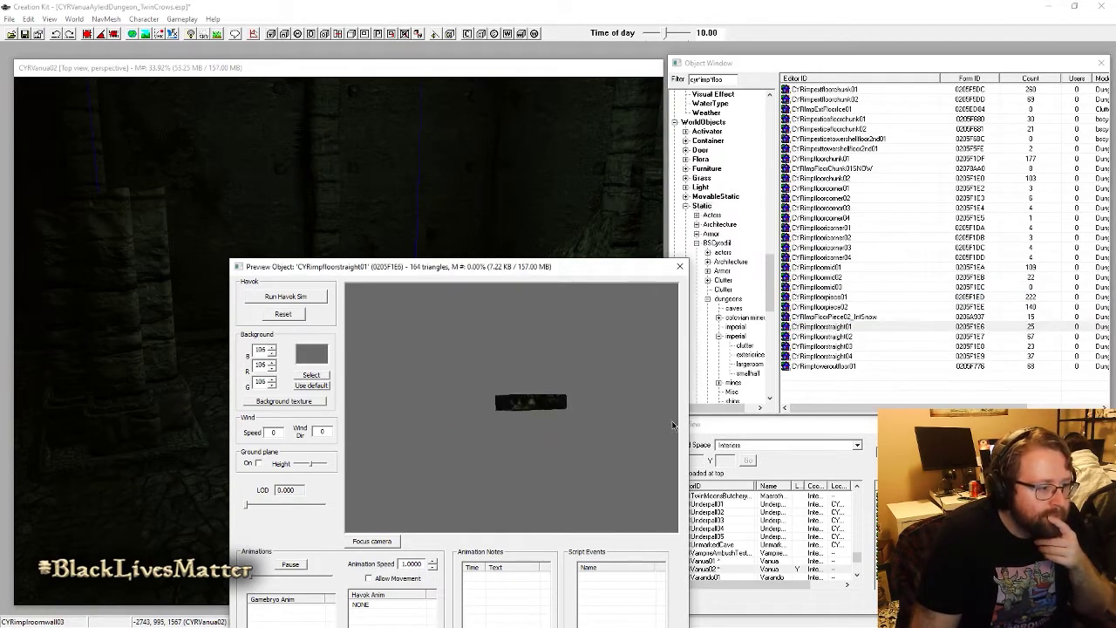
pyautogui.moveTo(510, 312); pyautogui.dragTo(516, 433)
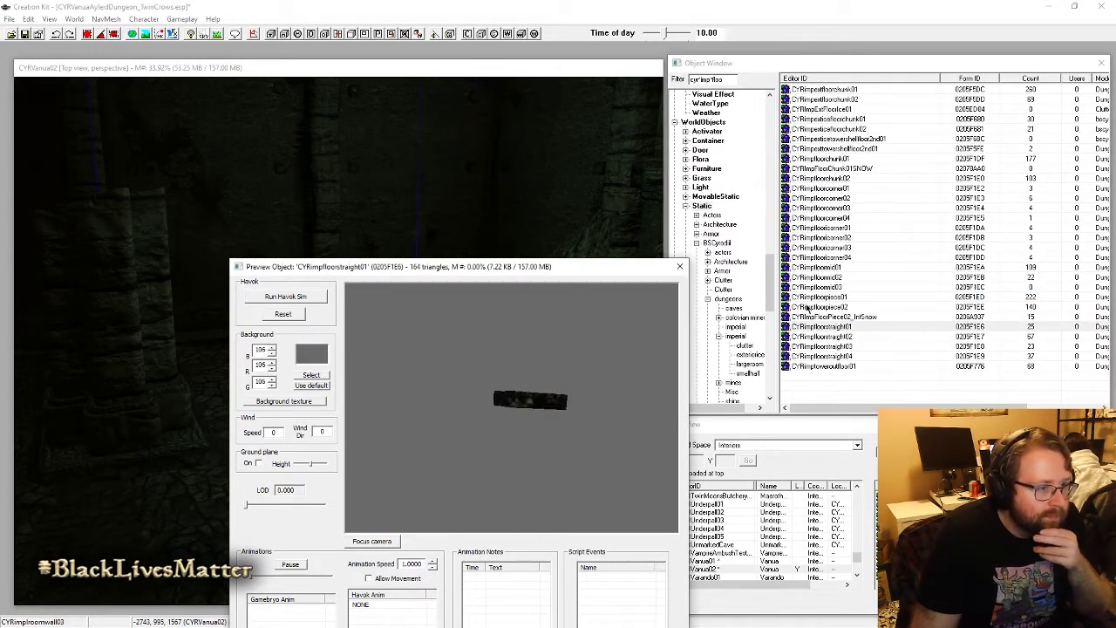
pyautogui.click(839, 198)
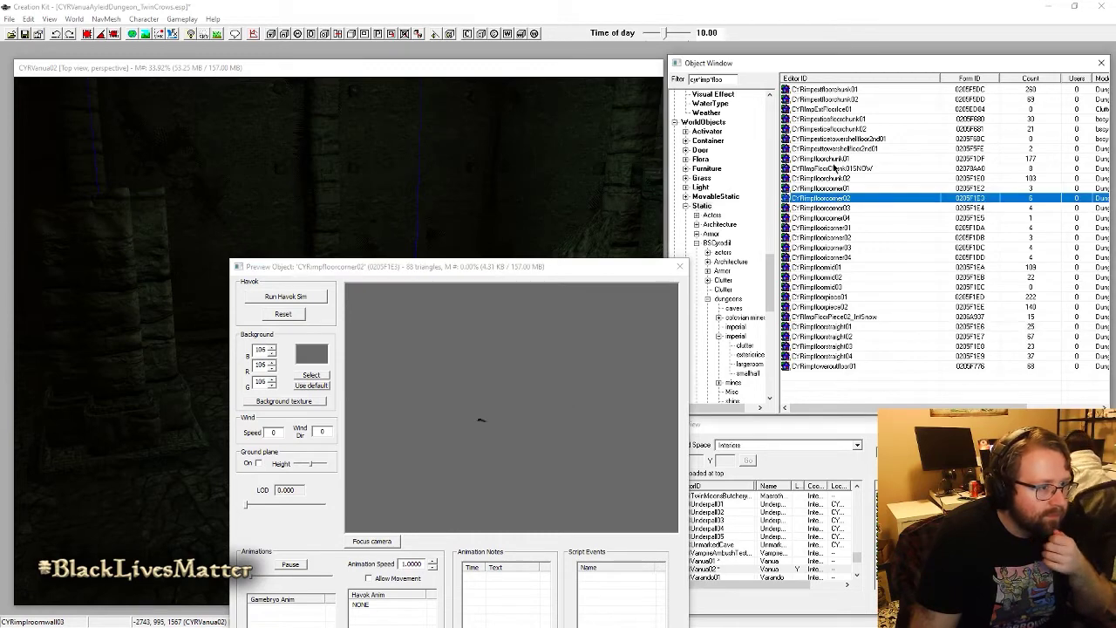
pyautogui.click(835, 168)
pyautogui.click(841, 158)
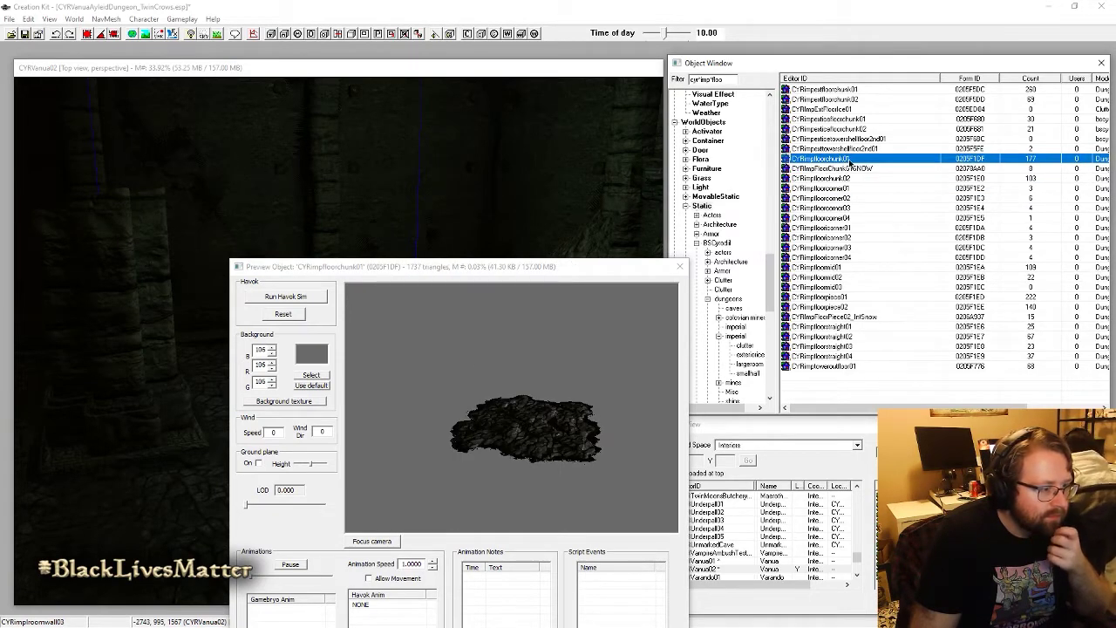
# Step: Place CYRimpfloorchunk01 on the open floor between the broken column and the side wall, and rotate it
pyautogui.click(187, 487)
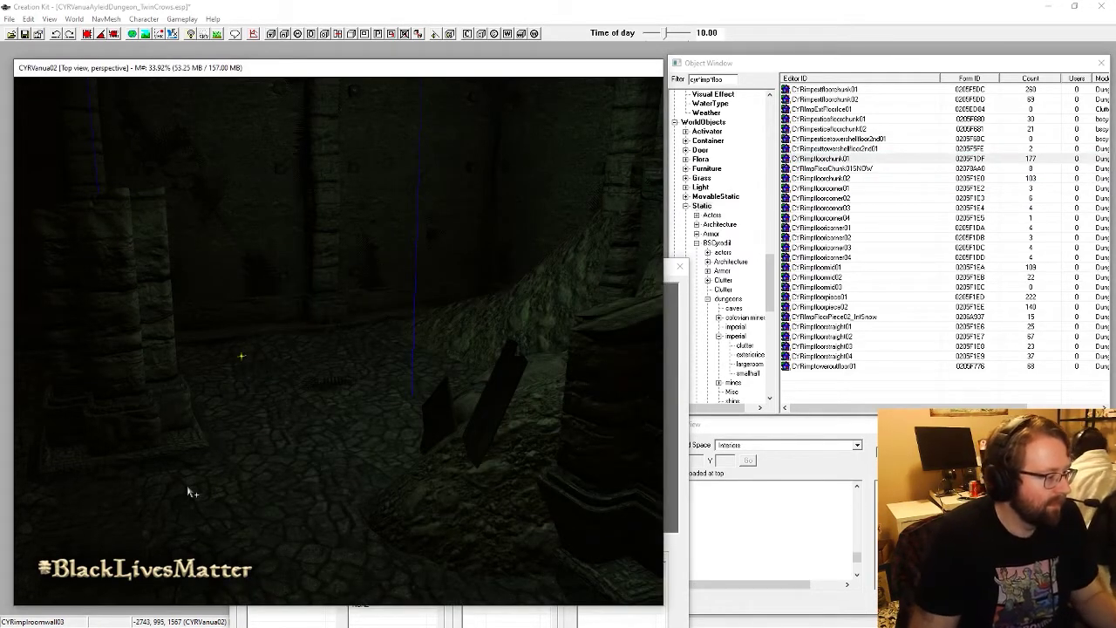
pyautogui.moveTo(217, 475)
pyautogui.keyDown('shift'); pyautogui.mouseDown(button='middle')
pyautogui.moveTo(214, 498)
pyautogui.moveTo(342, 526)
pyautogui.moveTo(453, 497)
pyautogui.moveTo(478, 543)
pyautogui.moveTo(488, 506)
pyautogui.moveTo(474, 430)
pyautogui.mouseUp(button='middle'); pyautogui.keyUp('shift')
pyautogui.press('a')
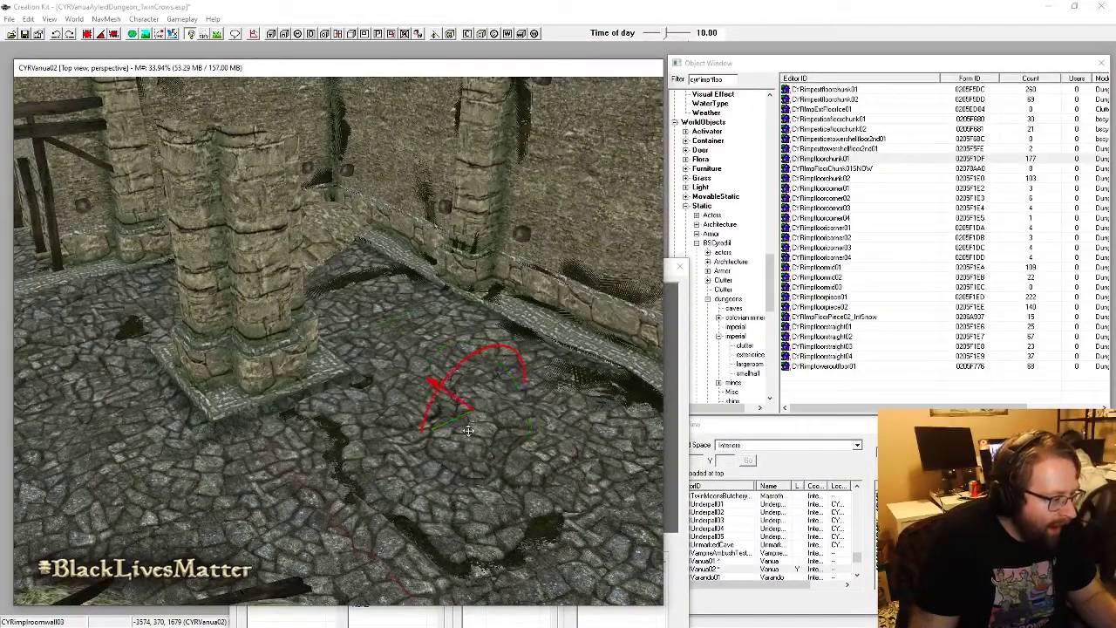
pyautogui.moveTo(468, 430); pyautogui.dragTo(475, 431, button='right')
pyautogui.moveTo(475, 431); pyautogui.dragTo(476, 429)
pyautogui.scroll(10, 390, 462)
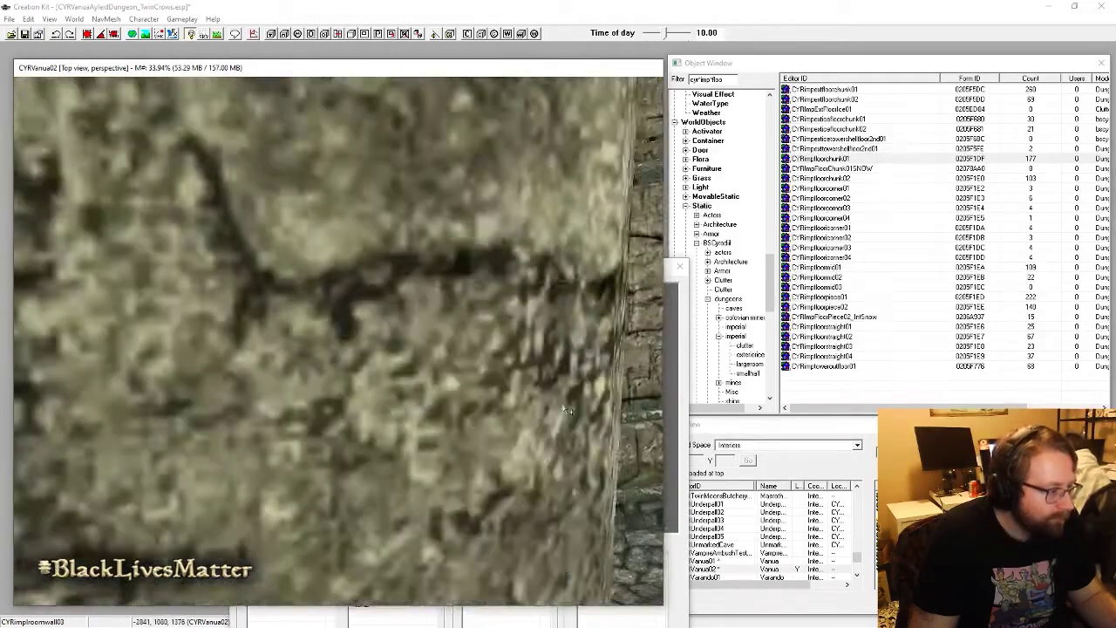
# Step: Add another CYRimpfloorchunk01 in front of the rubble mound below the collapsed doorway and adjust its height in the floor
pyautogui.scroll(-8, 231, 366)
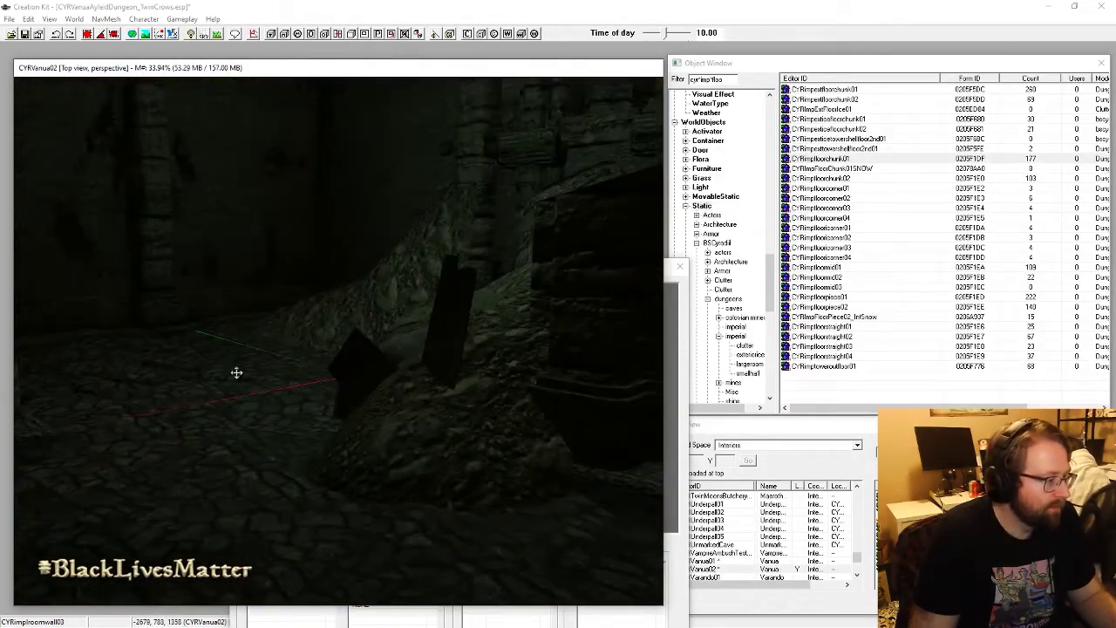
pyautogui.keyDown('shift'); pyautogui.moveTo(233, 374); pyautogui.dragTo(302, 434, button='middle'); pyautogui.keyUp('shift')
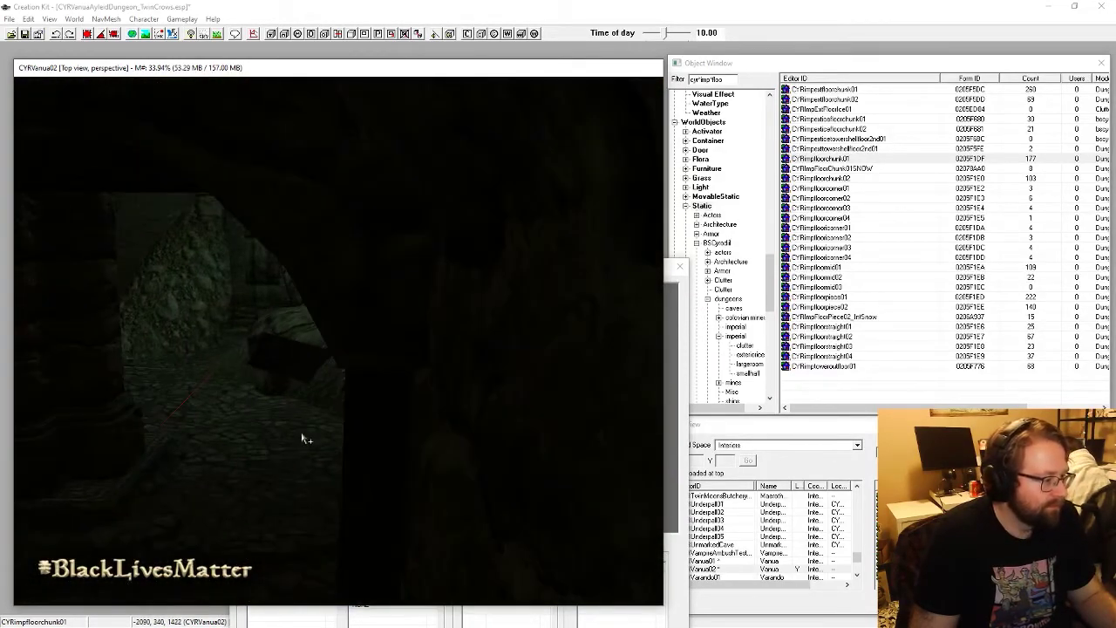
pyautogui.hotkey('ctrl', 's')
pyautogui.scroll(-6, 301, 436)
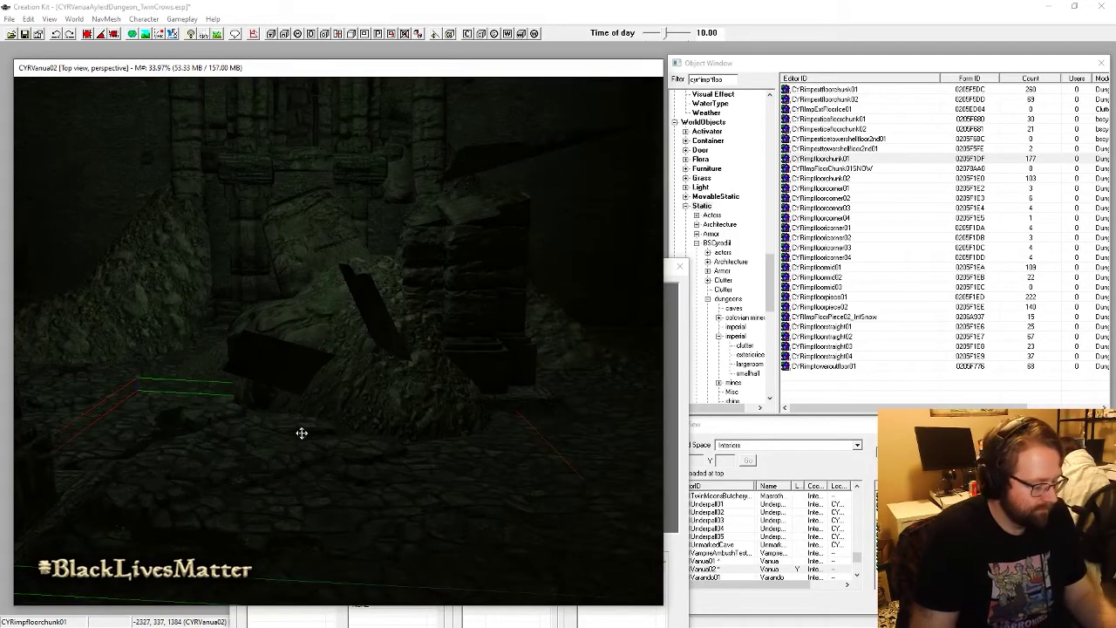
pyautogui.click(302, 433)
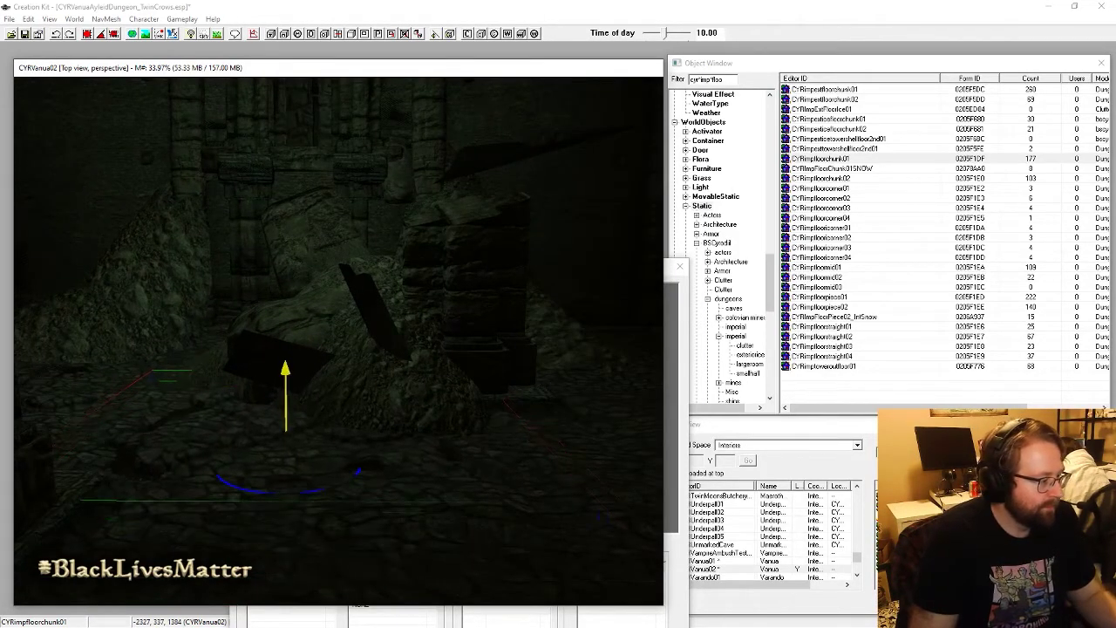
pyautogui.keyDown('shift'); pyautogui.moveTo(329, 427); pyautogui.dragTo(467, 433, button='middle'); pyautogui.keyUp('shift')
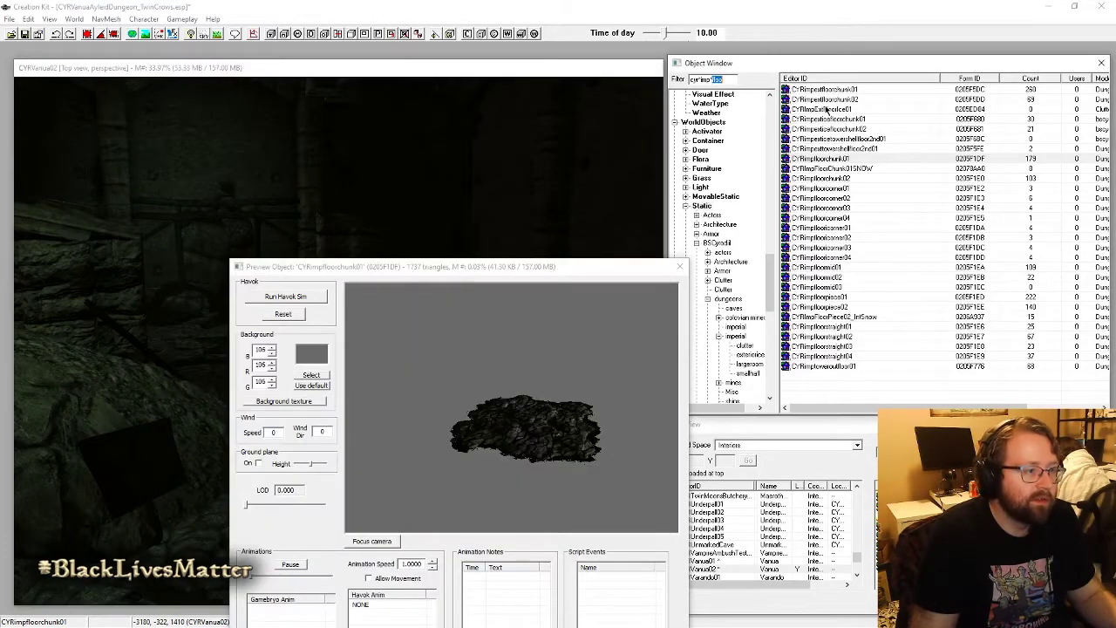
# Step: Filter the object list for Imperial pieces containing "rubb" and preview CYRimprubblepileceilingsmall03 and CYRimprubblepileceilingsmall02
pyautogui.press('BackSpace')
pyautogui.press('BackSpace')
pyautogui.press('BackSpace')
pyautogui.press('BackSpace')
pyautogui.write('rubbl')
pyautogui.press('BackSpace')
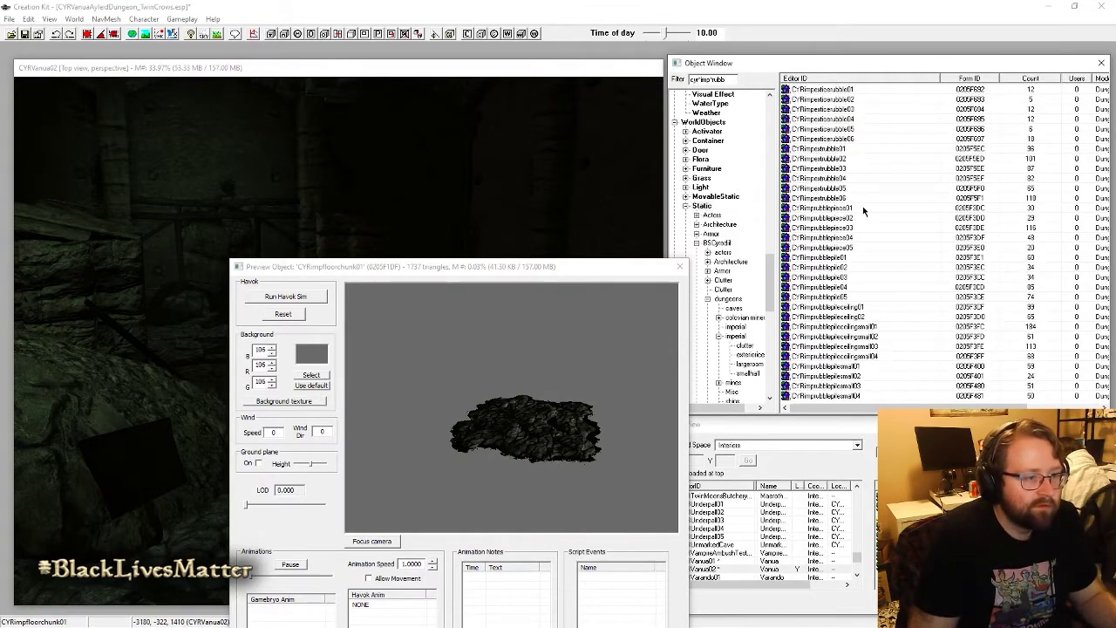
pyautogui.click(858, 346)
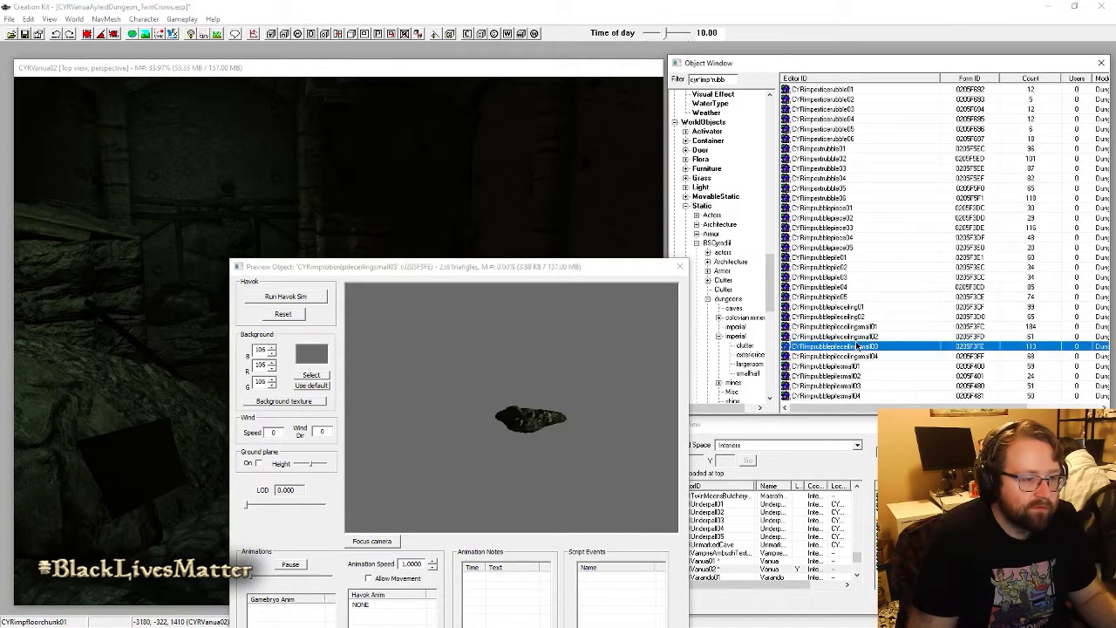
pyautogui.click(861, 336)
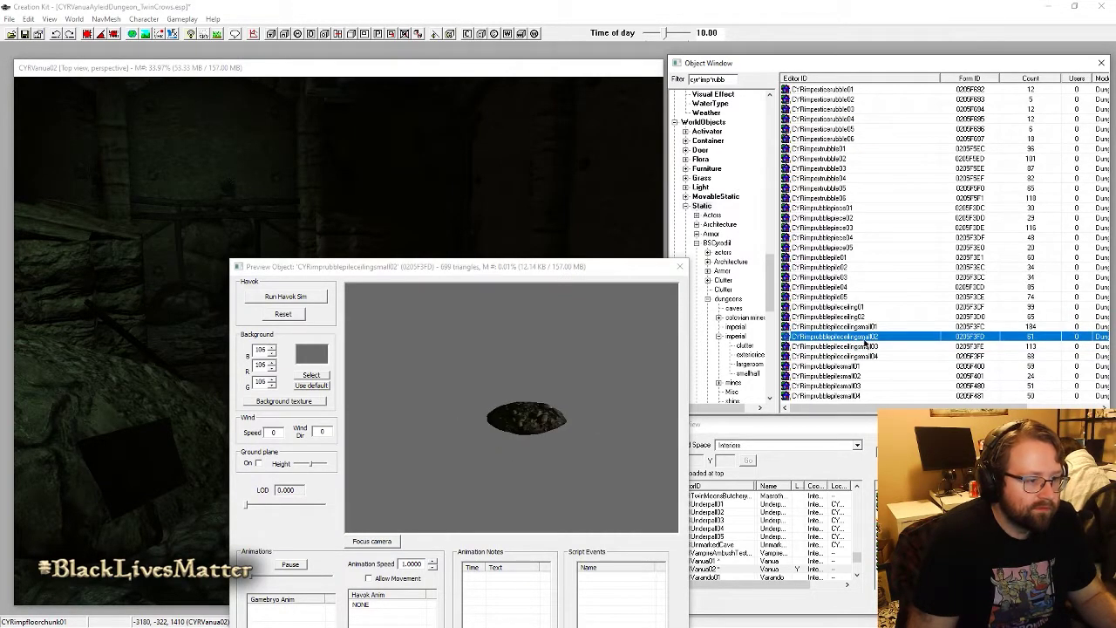
# Step: Place a CYRimprubblepileceilingsmall02 pile on the floor beside the large rubble mound and rotate it
pyautogui.click(140, 545)
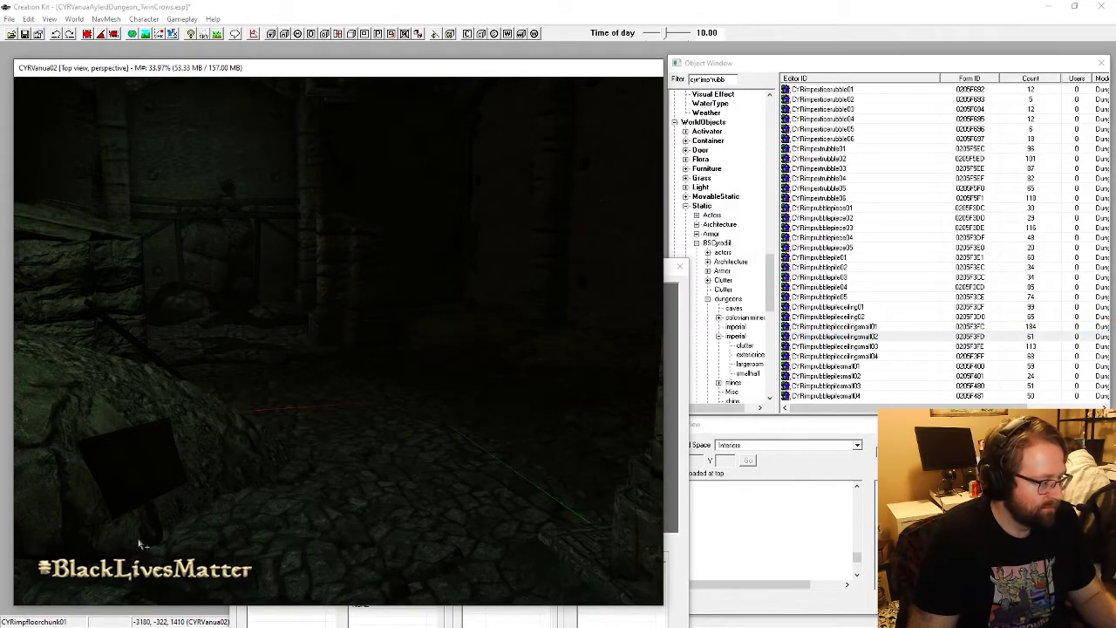
pyautogui.moveTo(160, 524)
pyautogui.mouseDown()
pyautogui.moveTo(161, 491)
pyautogui.moveTo(161, 530)
pyautogui.mouseUp()
pyautogui.press('w')
pyautogui.moveTo(234, 505); pyautogui.dragTo(238, 488)
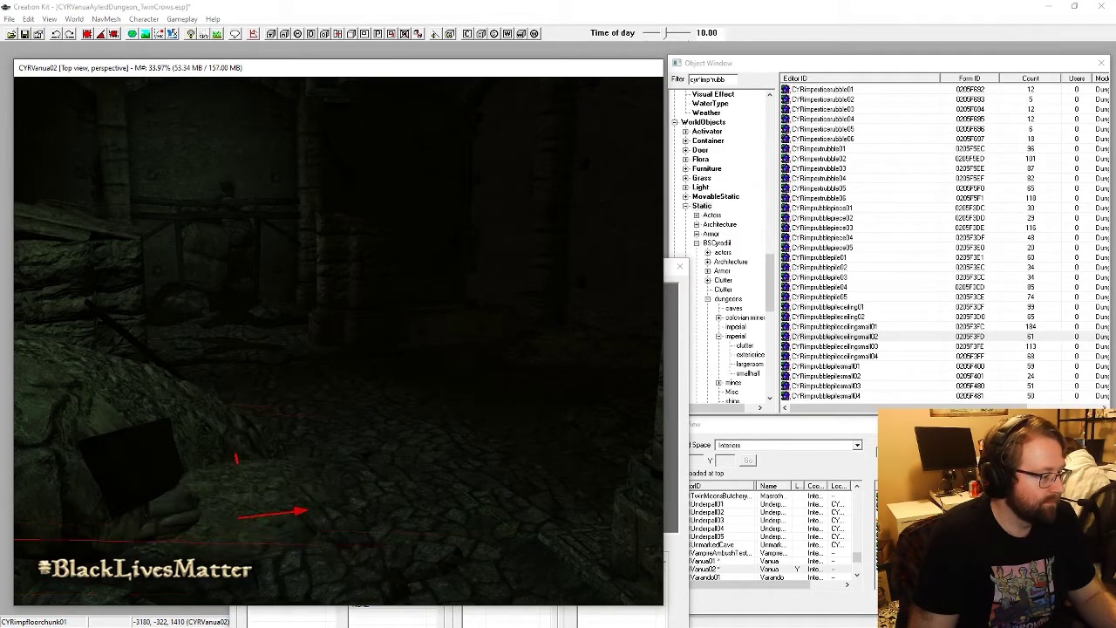
pyautogui.press('w')
pyautogui.moveTo(236, 506); pyautogui.dragTo(296, 505, button='right')
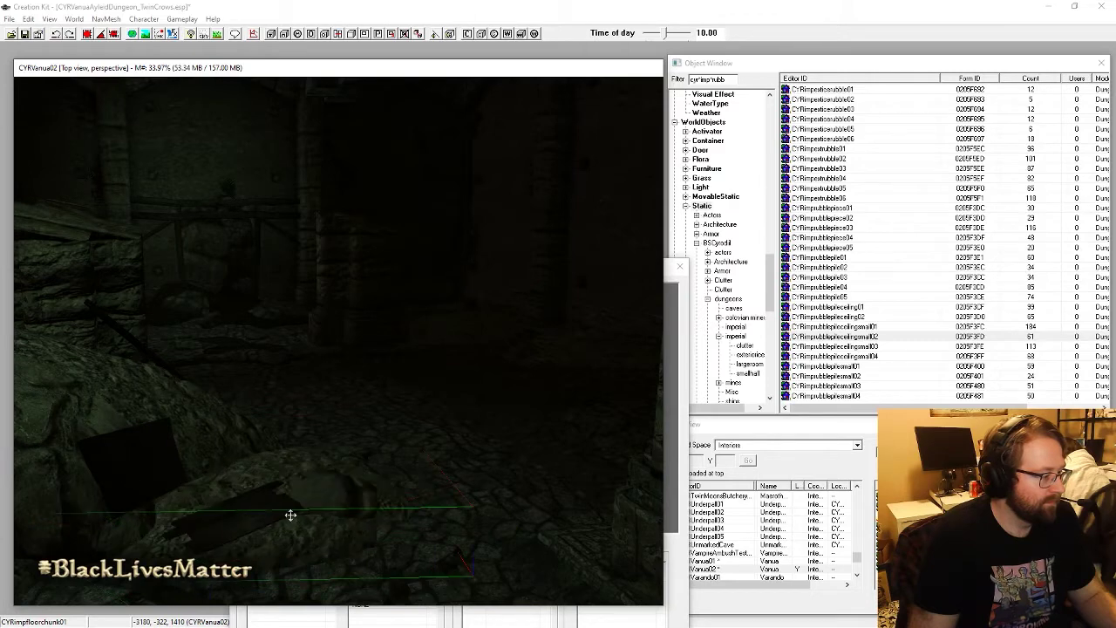
# Step: Move the new small pile in front of the broken column's base and adjust its height
pyautogui.keyDown('shift'); pyautogui.moveTo(291, 515); pyautogui.dragTo(150, 500, button='middle'); pyautogui.keyUp('shift')
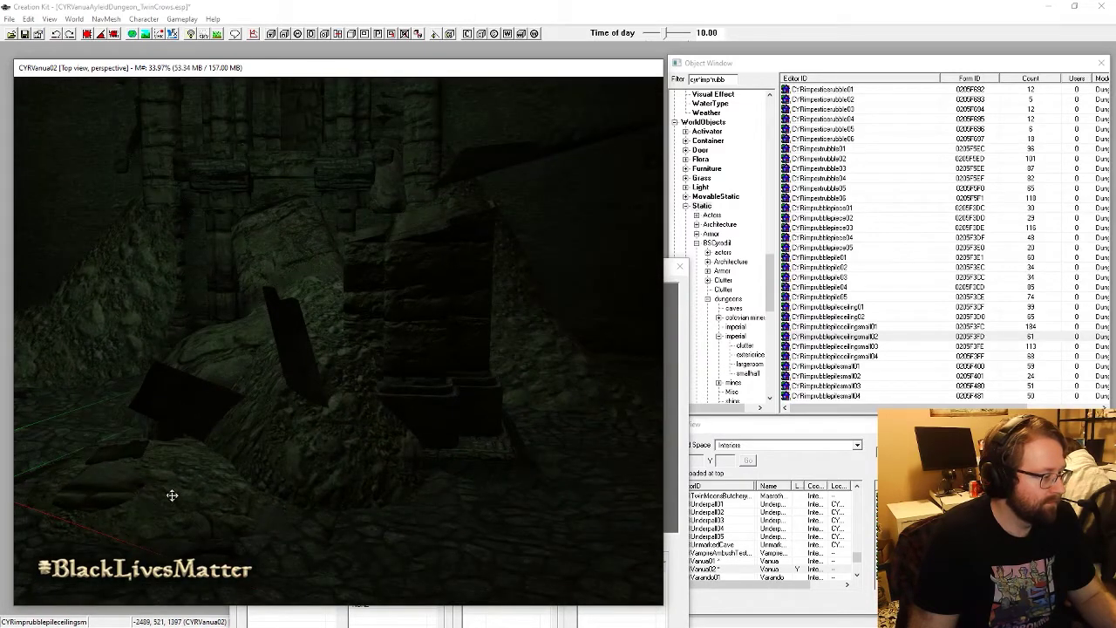
pyautogui.moveTo(172, 496); pyautogui.dragTo(413, 502)
pyautogui.press('z')
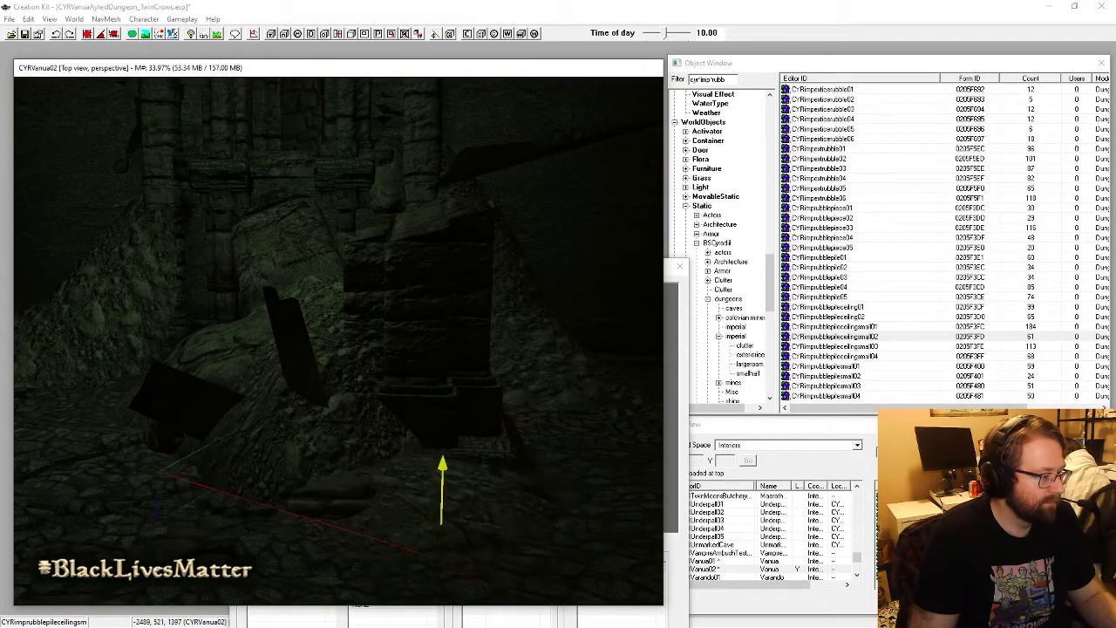
pyautogui.keyDown('shift'); pyautogui.moveTo(412, 504); pyautogui.dragTo(458, 482, button='middle'); pyautogui.keyUp('shift')
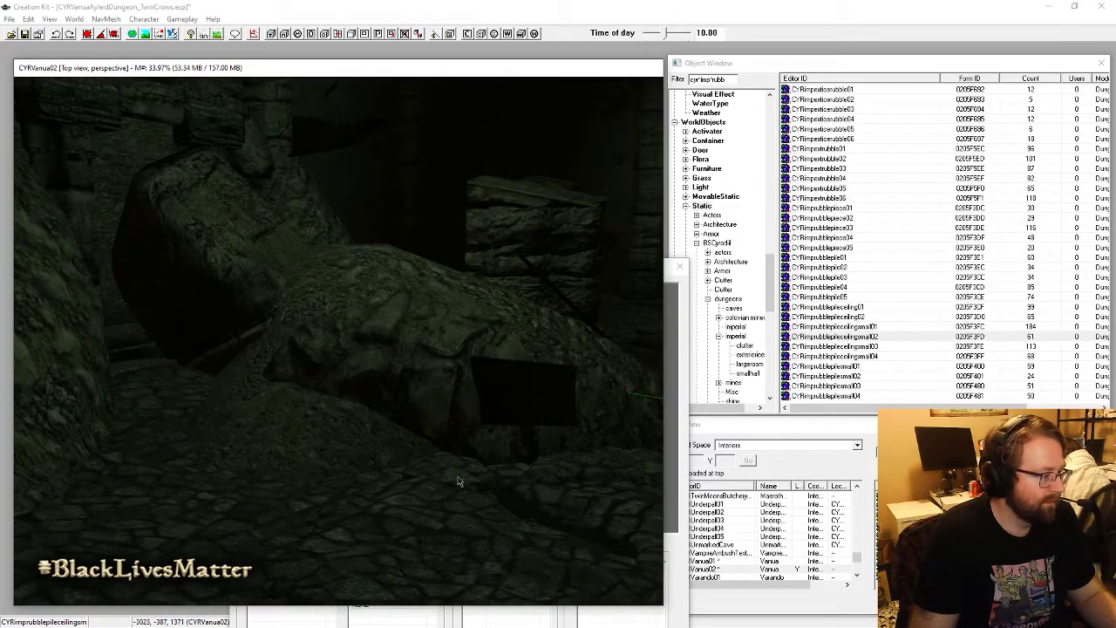
# Step: Add another CYRimprubblepileceilingsmall02 pile under the fallen column beside the large rubble mound, rotating it and adjusting its height
pyautogui.click(166, 385)
pyautogui.moveTo(166, 384)
pyautogui.mouseDown(button='right')
pyautogui.moveTo(214, 373)
pyautogui.moveTo(223, 393)
pyautogui.moveTo(162, 375)
pyautogui.mouseUp(button='right')
pyautogui.press('x')
pyautogui.moveTo(162, 376); pyautogui.dragTo(164, 389)
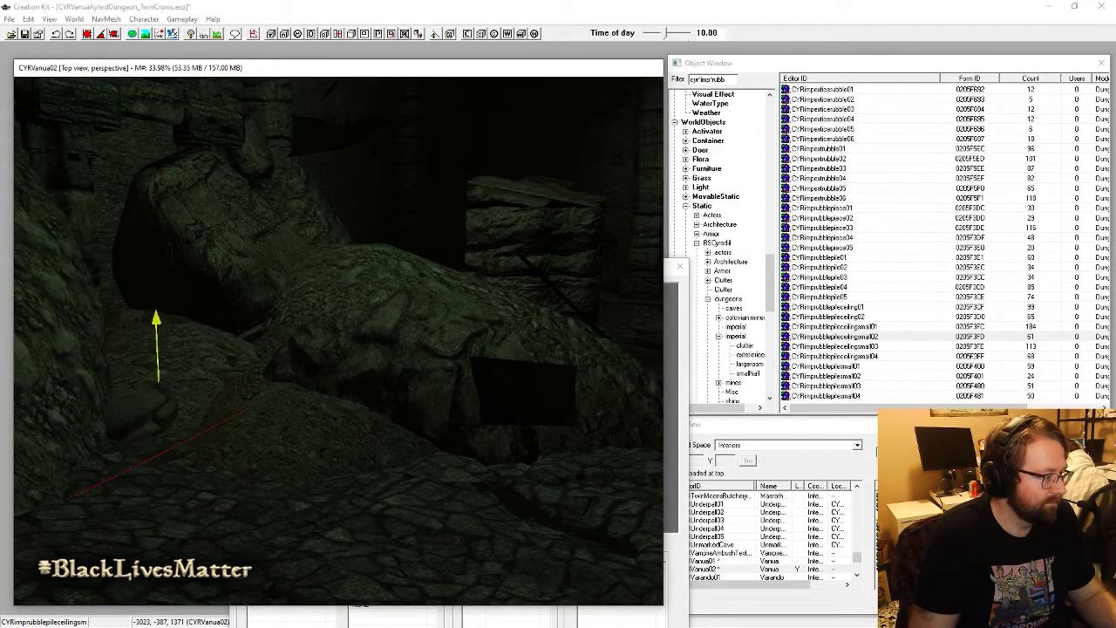
# Step: Shift and rotate the CYRimpextrubble06 mound at the wall beside the collapsed doorway
pyautogui.keyDown('shift'); pyautogui.moveTo(182, 346); pyautogui.dragTo(151, 406, button='middle'); pyautogui.keyUp('shift')
pyautogui.scroll(-3, 96, 369)
pyautogui.moveTo(181, 339); pyautogui.dragTo(174, 343)
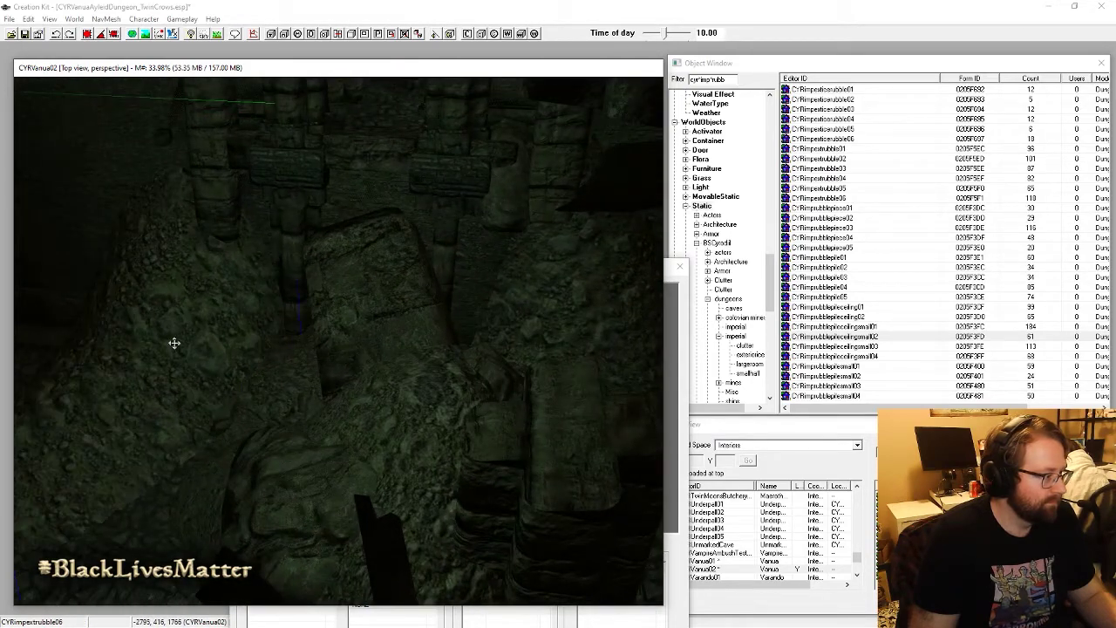
pyautogui.moveTo(174, 343)
pyautogui.mouseDown(button='right')
pyautogui.moveTo(148, 345)
pyautogui.moveTo(169, 332)
pyautogui.mouseUp(button='right')
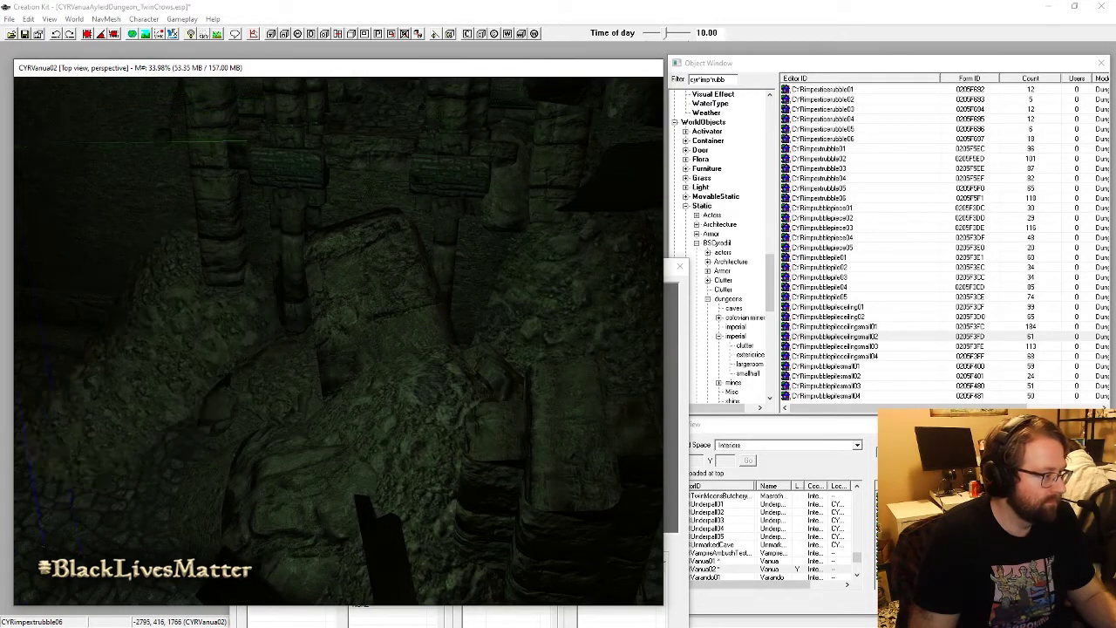
pyautogui.keyDown('shift'); pyautogui.moveTo(530, 320); pyautogui.dragTo(343, 399, button='middle'); pyautogui.keyUp('shift')
pyautogui.scroll(5, 485, 323)
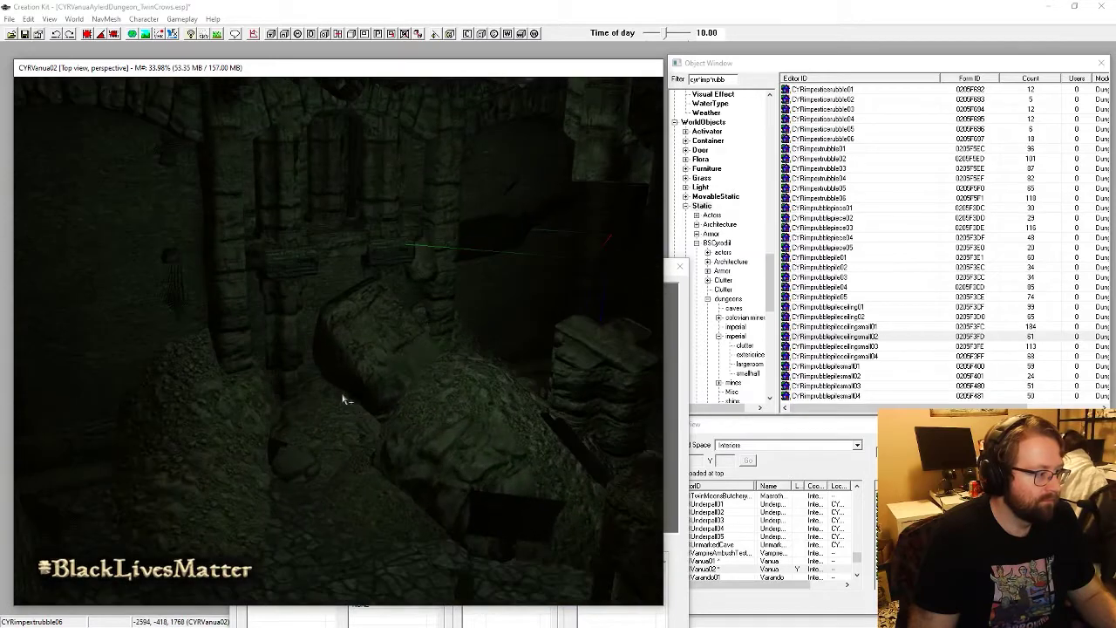
# Step: Preview CYRimpextrubble04 and place a CYRimpextrubble03 pile on the floor at the foot of the side wall, adjusting its height and rotation
pyautogui.keyDown('shift'); pyautogui.moveTo(225, 414); pyautogui.dragTo(334, 369, button='middle'); pyautogui.keyUp('shift')
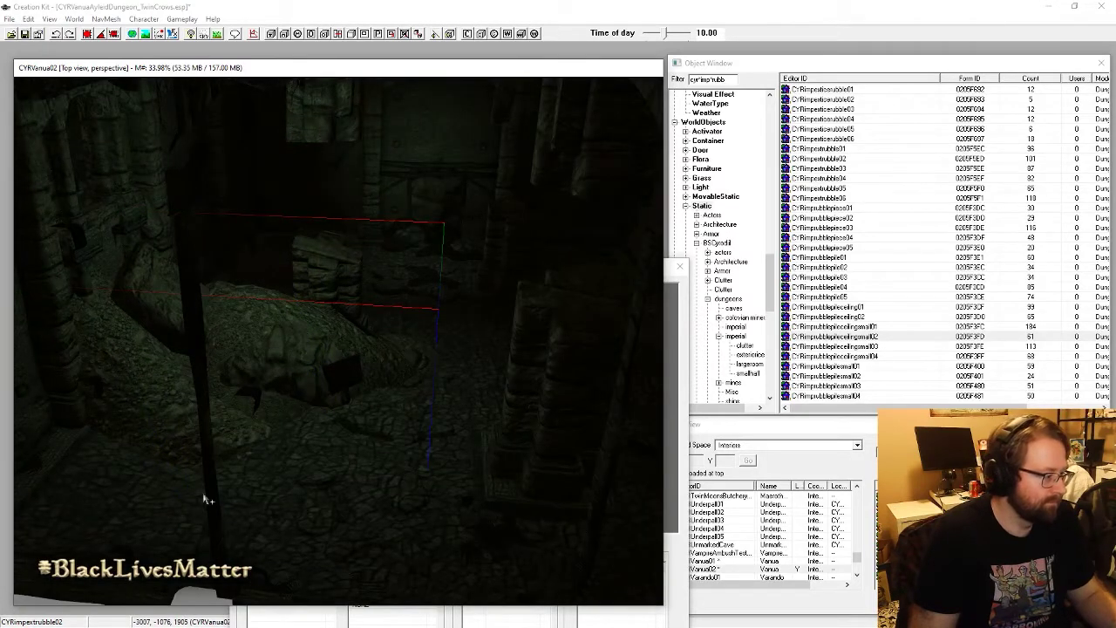
pyautogui.keyDown('shift'); pyautogui.moveTo(142, 483); pyautogui.dragTo(254, 448, button='middle'); pyautogui.keyUp('shift')
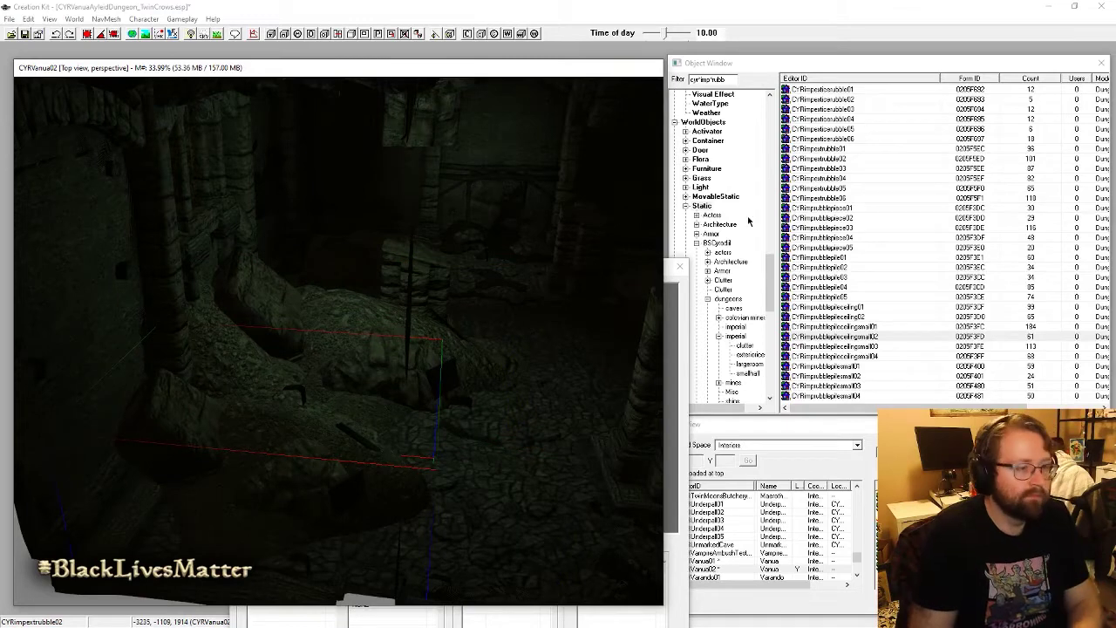
pyautogui.click(844, 178)
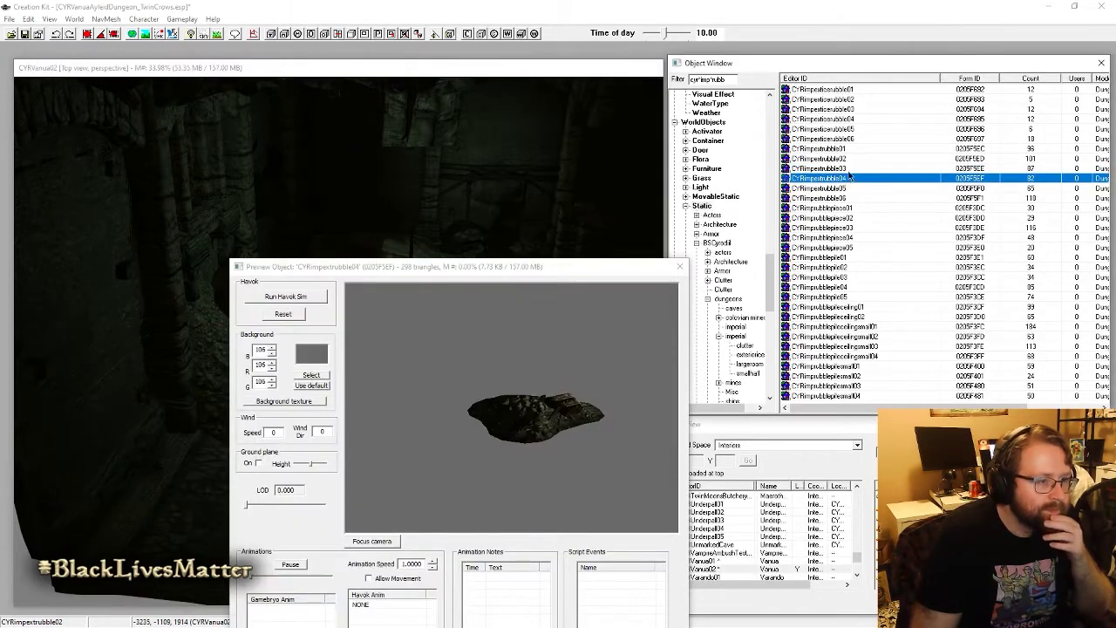
pyautogui.click(836, 169)
pyautogui.click(135, 506)
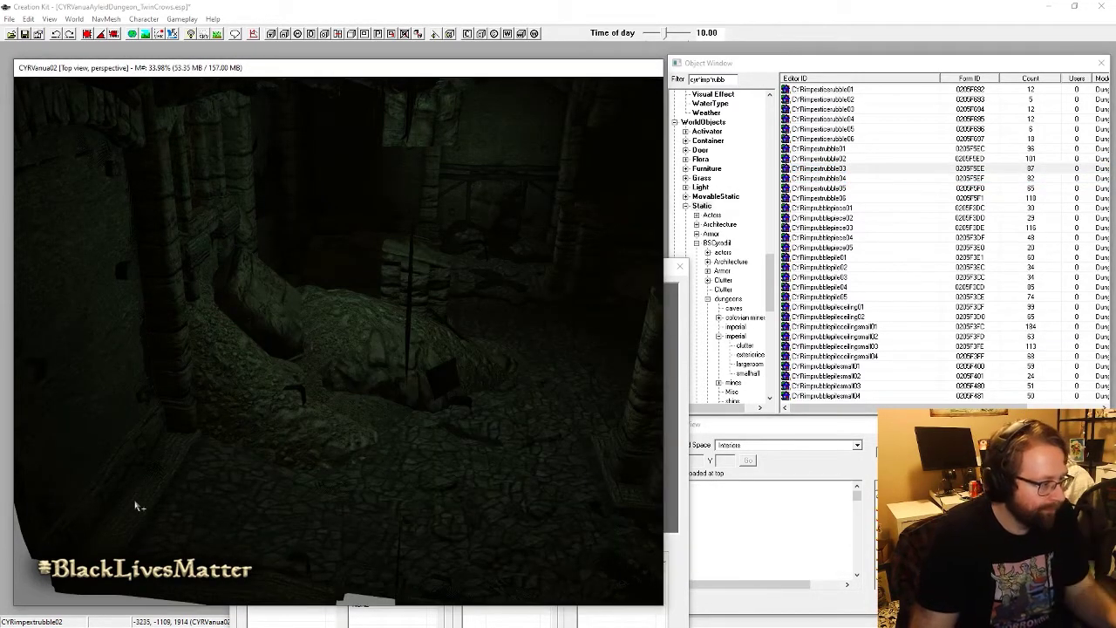
pyautogui.moveTo(219, 491); pyautogui.dragTo(275, 494)
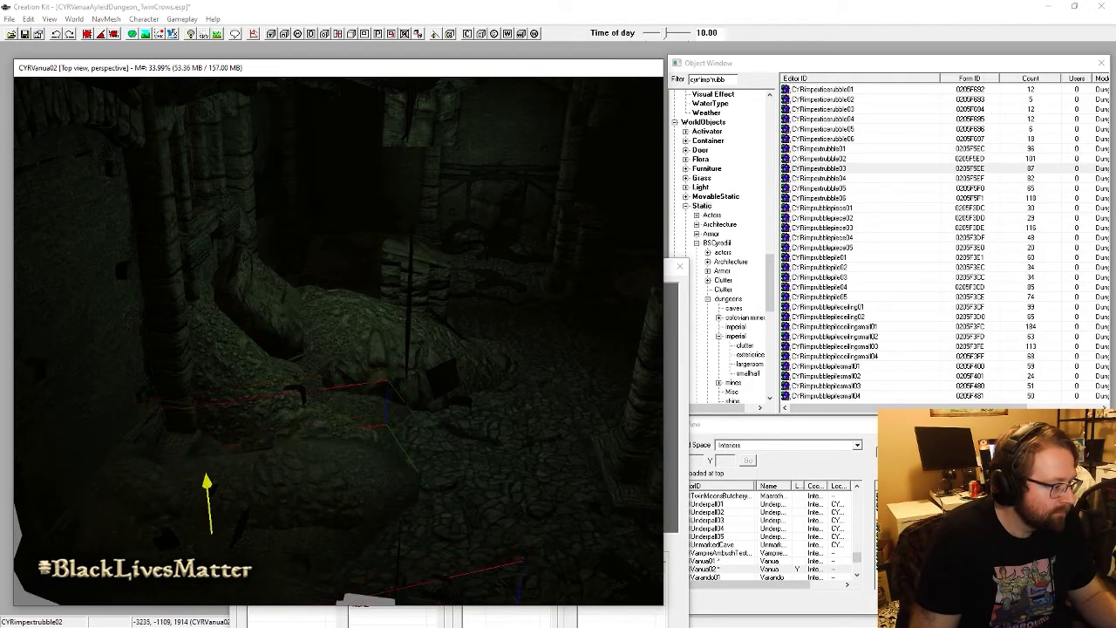
pyautogui.moveTo(277, 488); pyautogui.dragTo(298, 489, button='right')
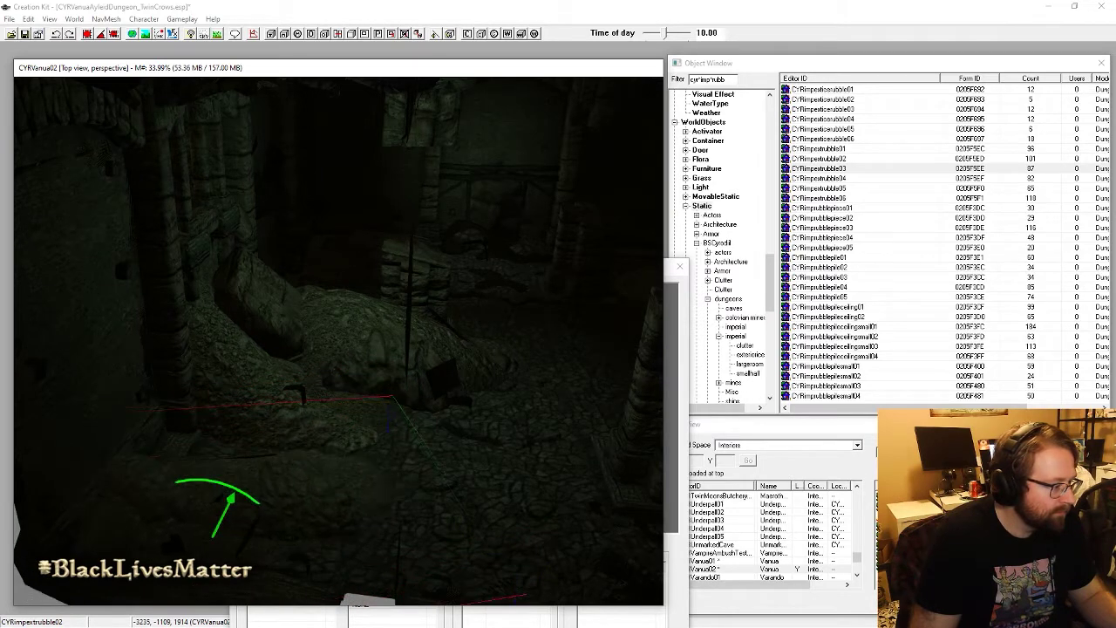
# Step: Reposition the CYRimpfloorchunk01 piece in the floor in front of the rubble mound and adjust its height
pyautogui.keyDown('shift'); pyautogui.moveTo(291, 491); pyautogui.dragTo(366, 430, button='middle'); pyautogui.keyUp('shift')
pyautogui.keyDown('shift'); pyautogui.moveTo(344, 471); pyautogui.dragTo(331, 494, button='middle'); pyautogui.keyUp('shift')
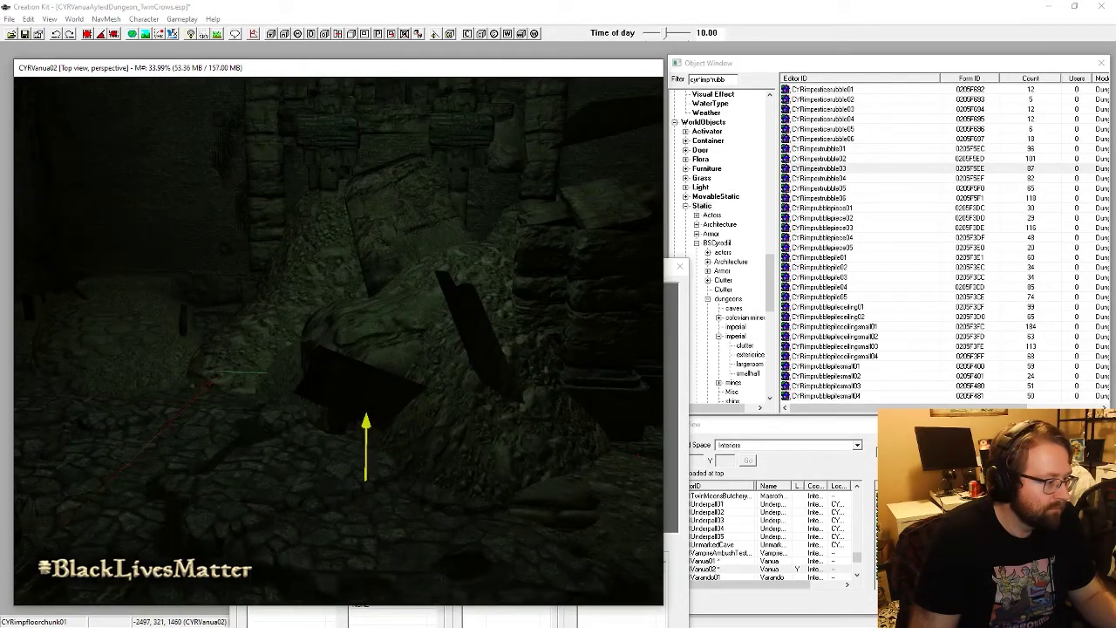
pyautogui.moveTo(366, 449); pyautogui.dragTo(238, 462)
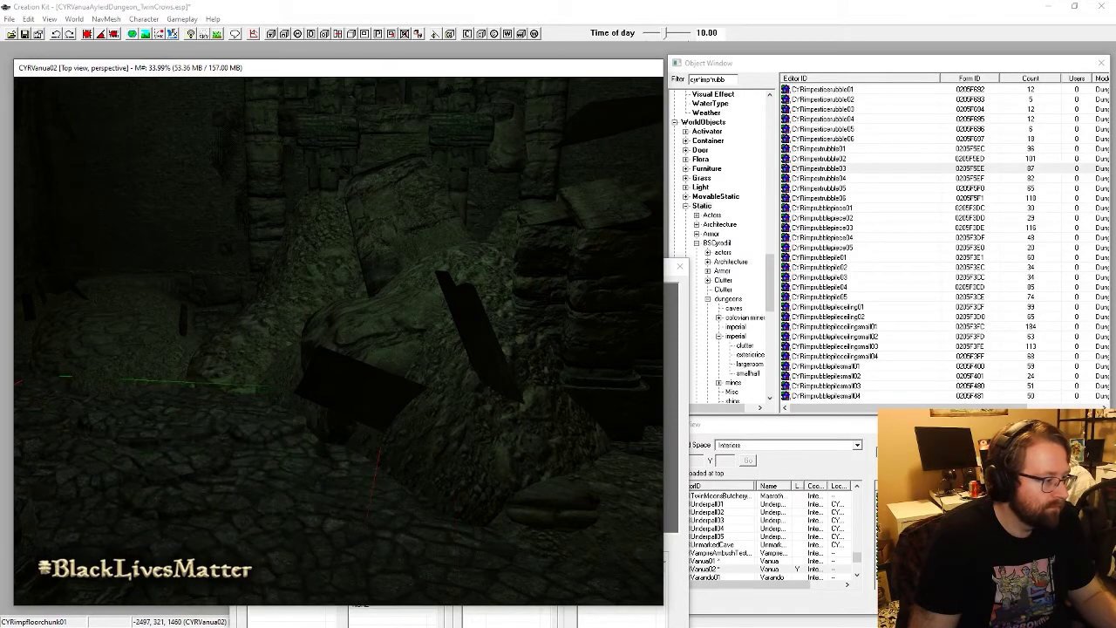
# Step: Place a CYRimpextrubble04 pile in front of the large mound, rotate it and settle it beside the fallen beams
pyautogui.click(839, 188)
pyautogui.moveTo(837, 188); pyautogui.dragTo(190, 487)
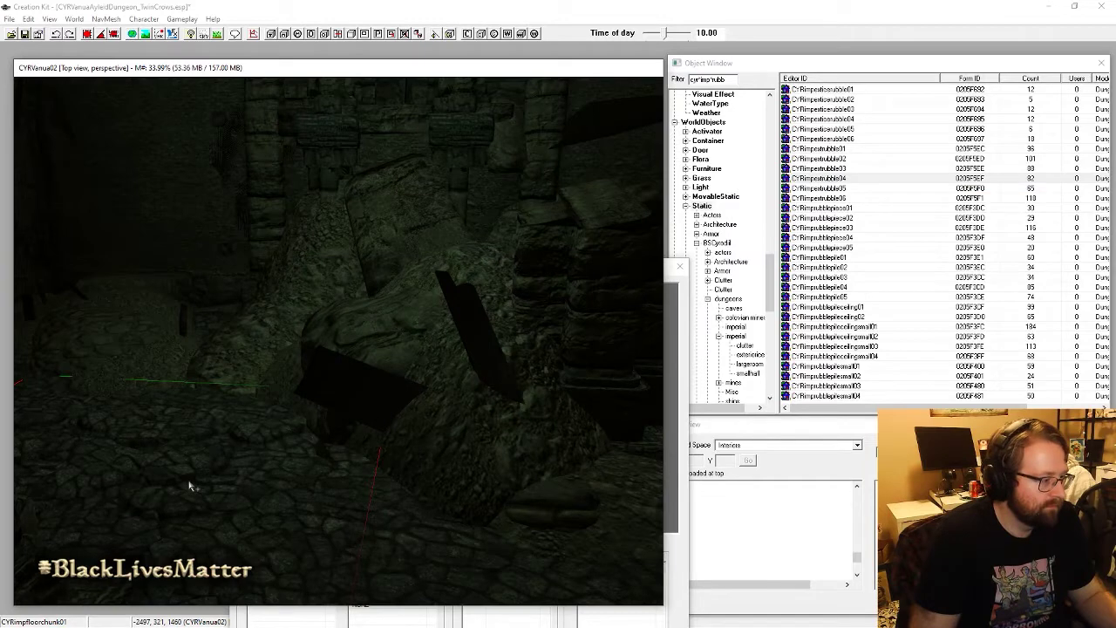
pyautogui.moveTo(190, 487); pyautogui.dragTo(260, 486, button='right')
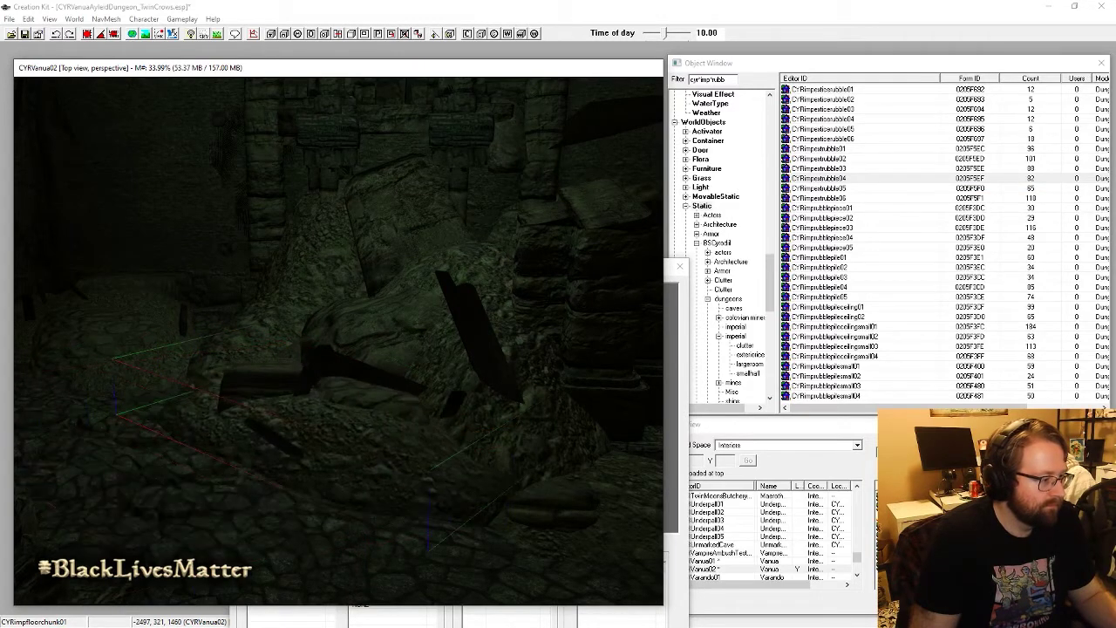
pyautogui.moveTo(279, 405); pyautogui.dragTo(428, 416)
pyautogui.moveTo(384, 458); pyautogui.dragTo(340, 451)
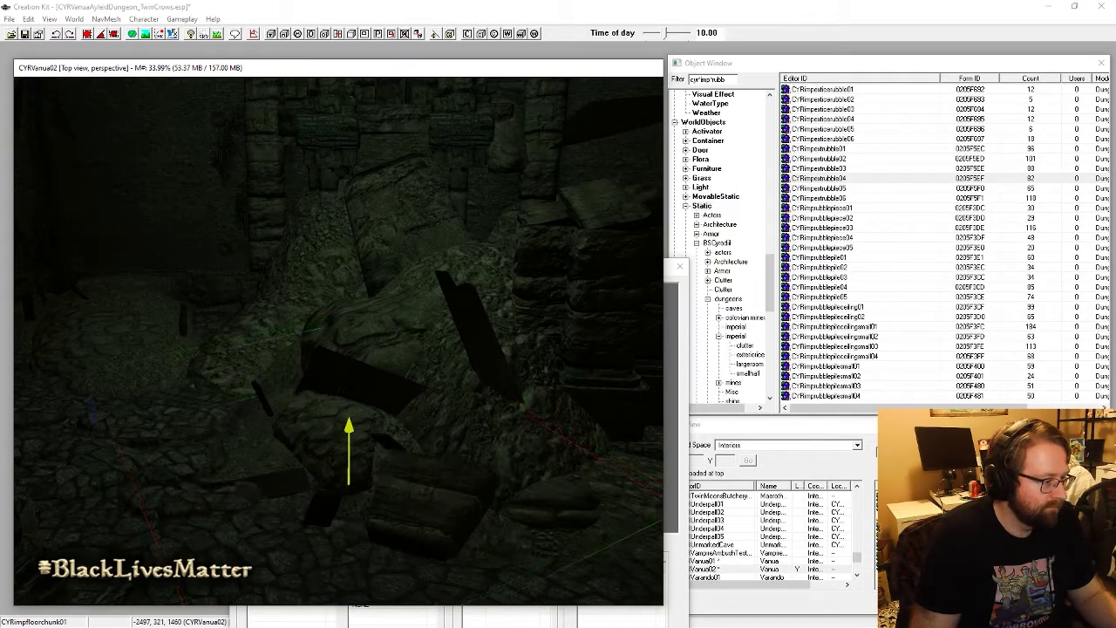
pyautogui.scroll(5, 402, 459)
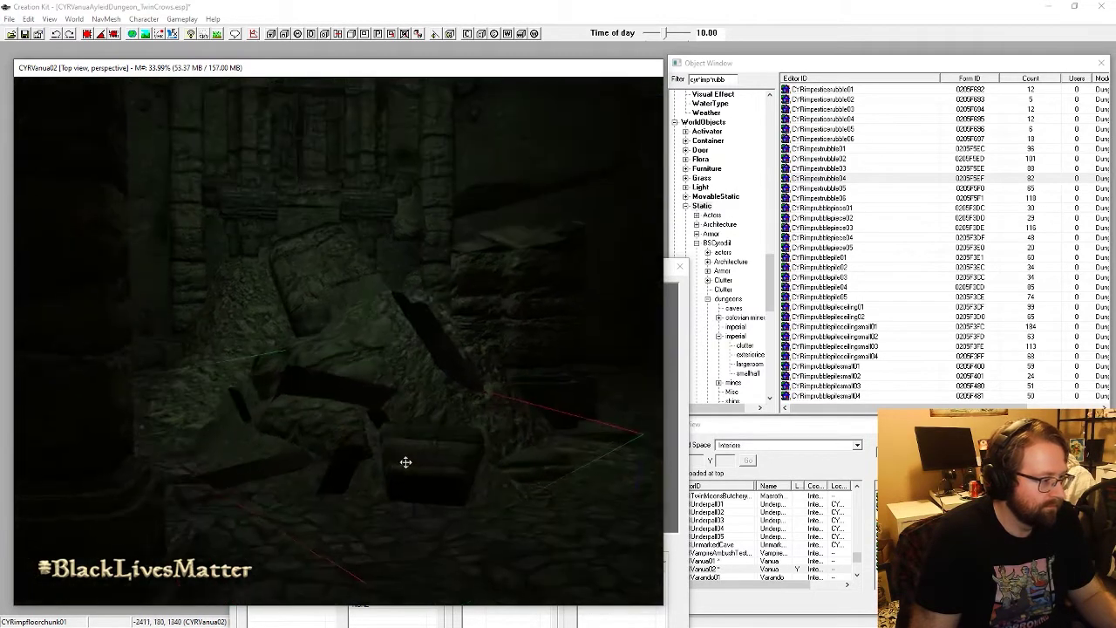
pyautogui.scroll(6, 415, 450)
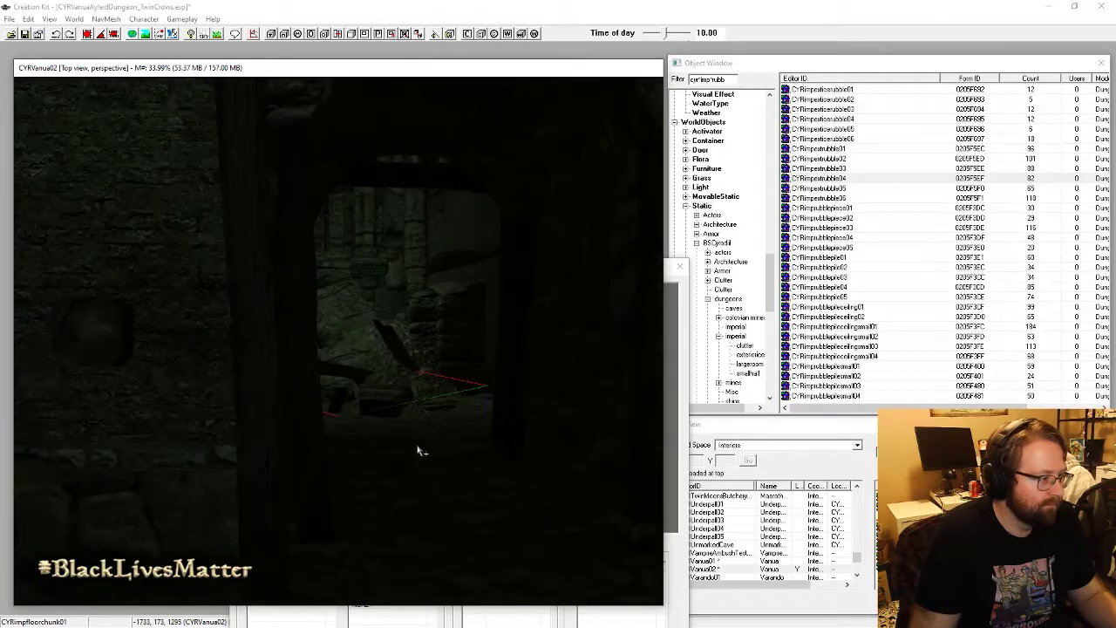
# Step: Switch to bright lighting and preview the Imperial ceiling, small and regular rubble pile variants, including CYRimprubblepile04
pyautogui.moveTo(455, 336)
pyautogui.keyDown('shift'); pyautogui.mouseDown(button='middle')
pyautogui.moveTo(567, 354)
pyautogui.moveTo(475, 366)
pyautogui.moveTo(483, 406)
pyautogui.moveTo(463, 359)
pyautogui.moveTo(499, 368)
pyautogui.moveTo(469, 406)
pyautogui.moveTo(436, 418)
pyautogui.moveTo(456, 441)
pyautogui.moveTo(434, 433)
pyautogui.moveTo(491, 389)
pyautogui.moveTo(461, 390)
pyautogui.moveTo(469, 403)
pyautogui.moveTo(451, 421)
pyautogui.moveTo(482, 402)
pyautogui.moveTo(490, 459)
pyautogui.mouseUp(button='middle'); pyautogui.keyUp('shift')
pyautogui.press('a')
pyautogui.click(861, 337)
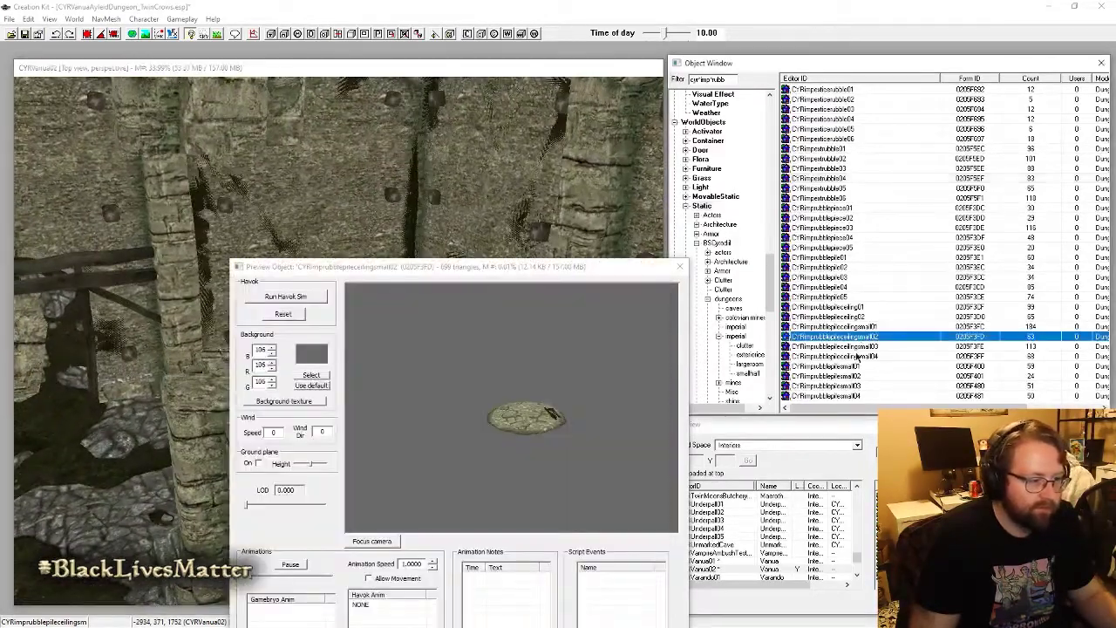
pyautogui.click(860, 356)
pyautogui.click(866, 327)
pyautogui.click(858, 368)
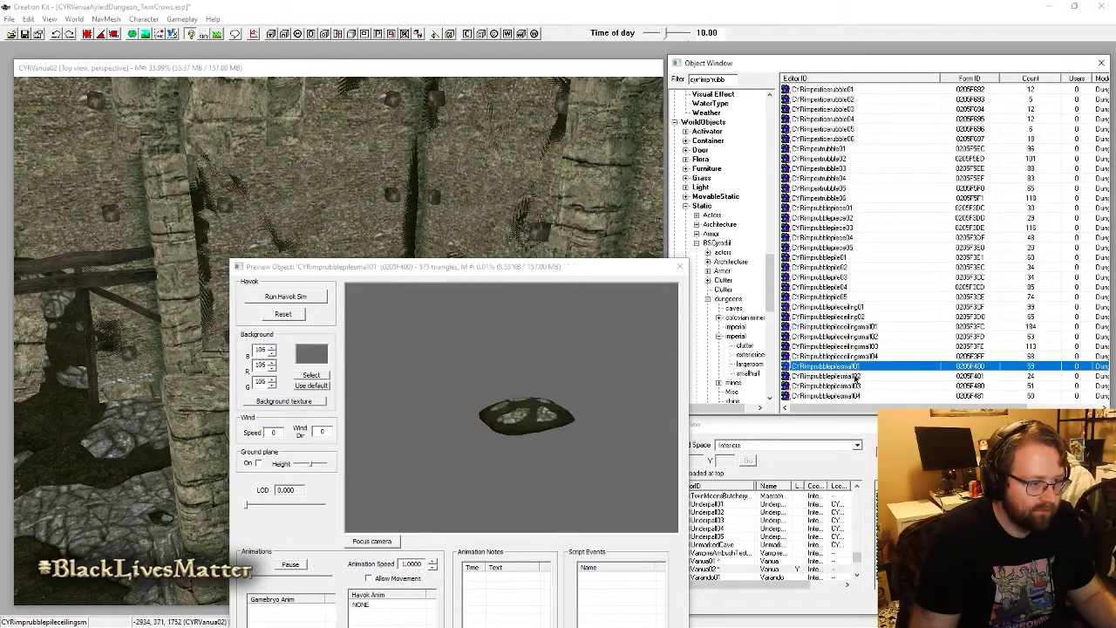
pyautogui.click(850, 309)
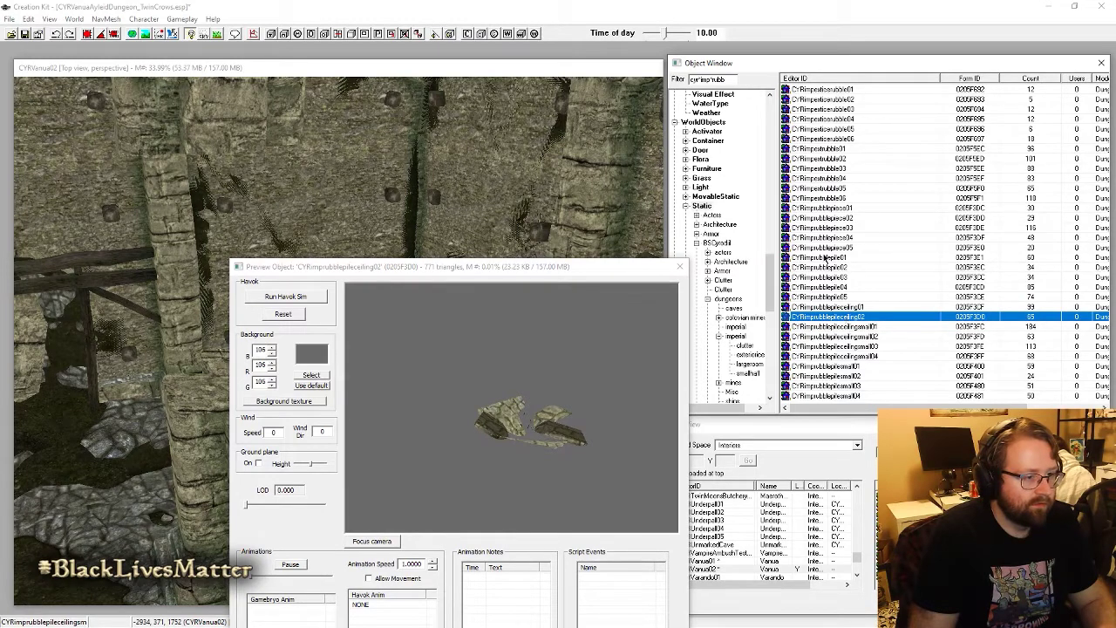
pyautogui.click(824, 258)
pyautogui.click(831, 267)
pyautogui.click(838, 276)
pyautogui.click(844, 286)
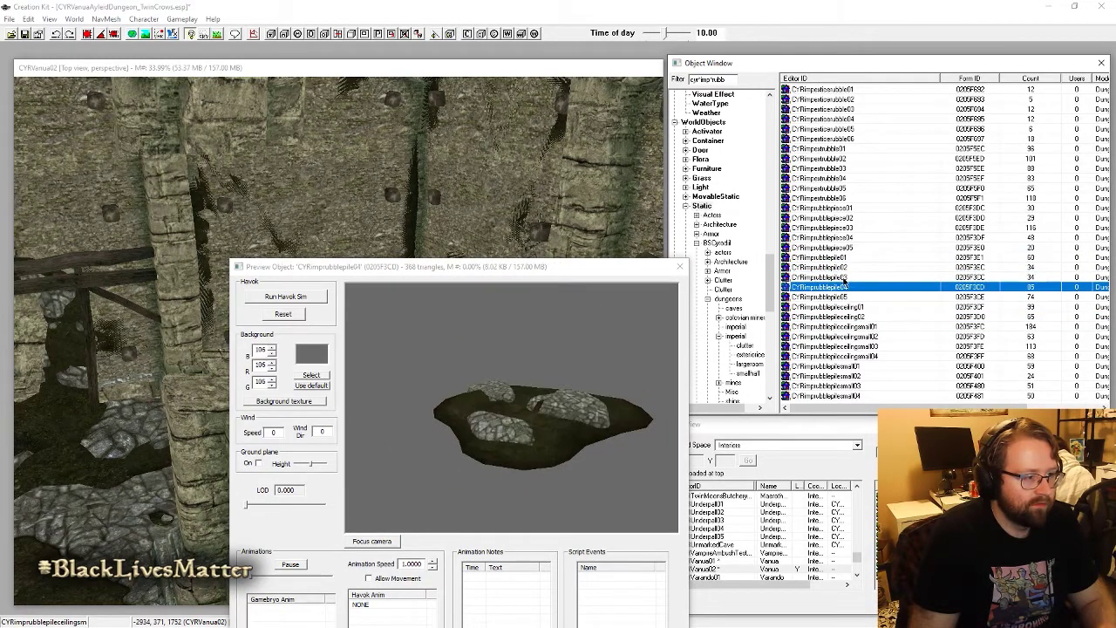
# Step: Place a CYRimprubblepile04 on the floor in the room corner behind the broken column and rotate it
pyautogui.click(129, 514)
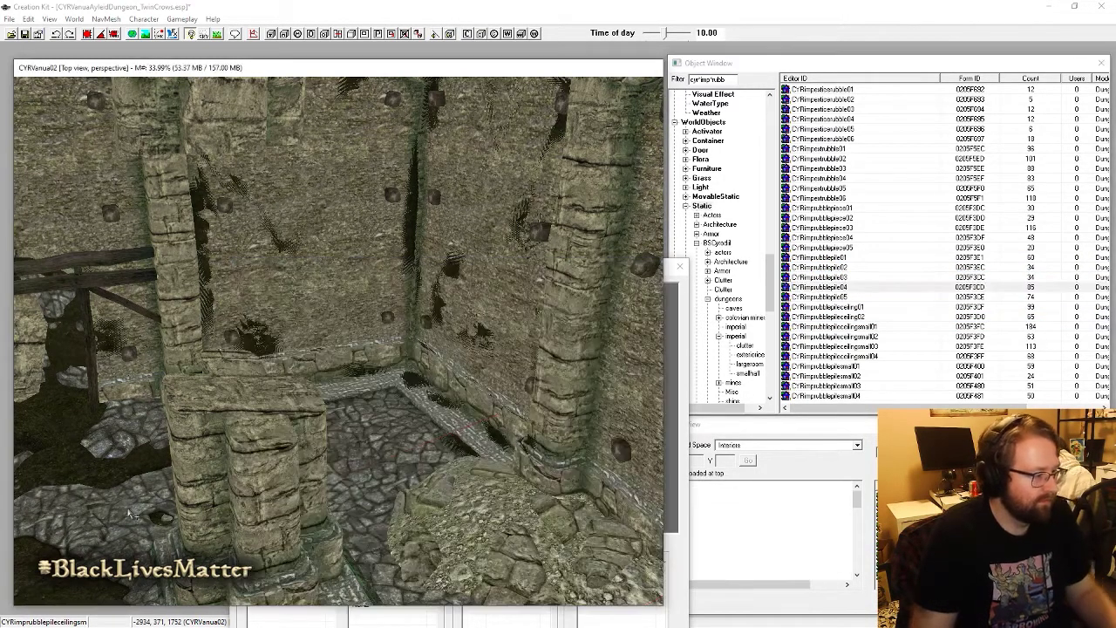
pyautogui.hotkey('ctrl', 'd')
pyautogui.moveTo(131, 514); pyautogui.dragTo(436, 414)
pyautogui.moveTo(436, 414); pyautogui.dragTo(463, 414, button='right')
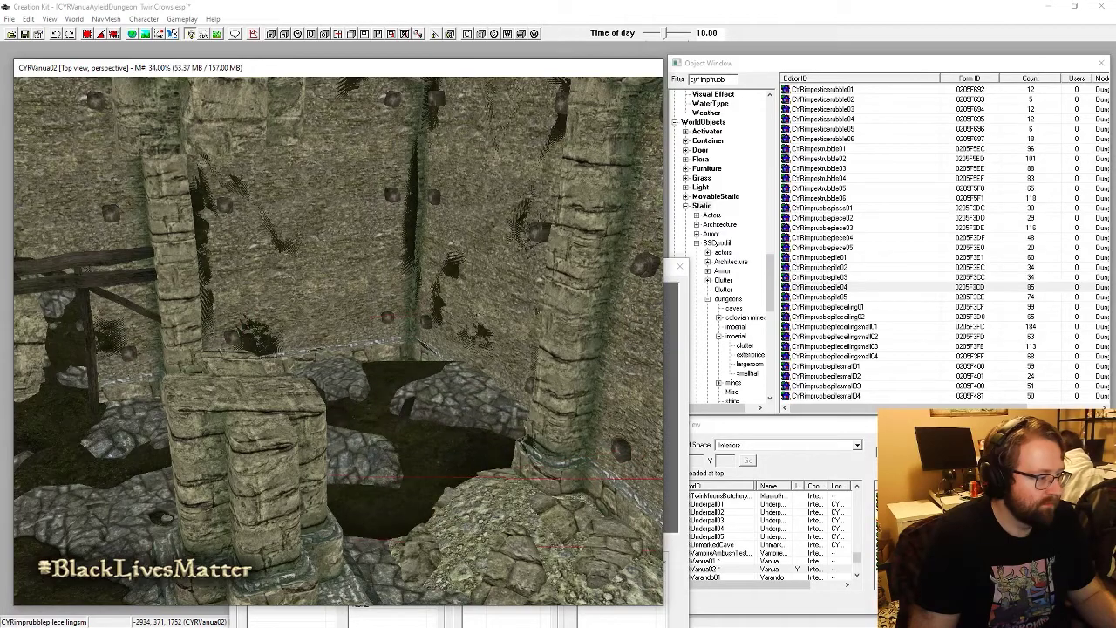
pyautogui.keyDown('shift'); pyautogui.moveTo(463, 414); pyautogui.dragTo(410, 476, button='middle'); pyautogui.keyUp('shift')
pyautogui.moveTo(410, 476); pyautogui.dragTo(436, 475, button='right')
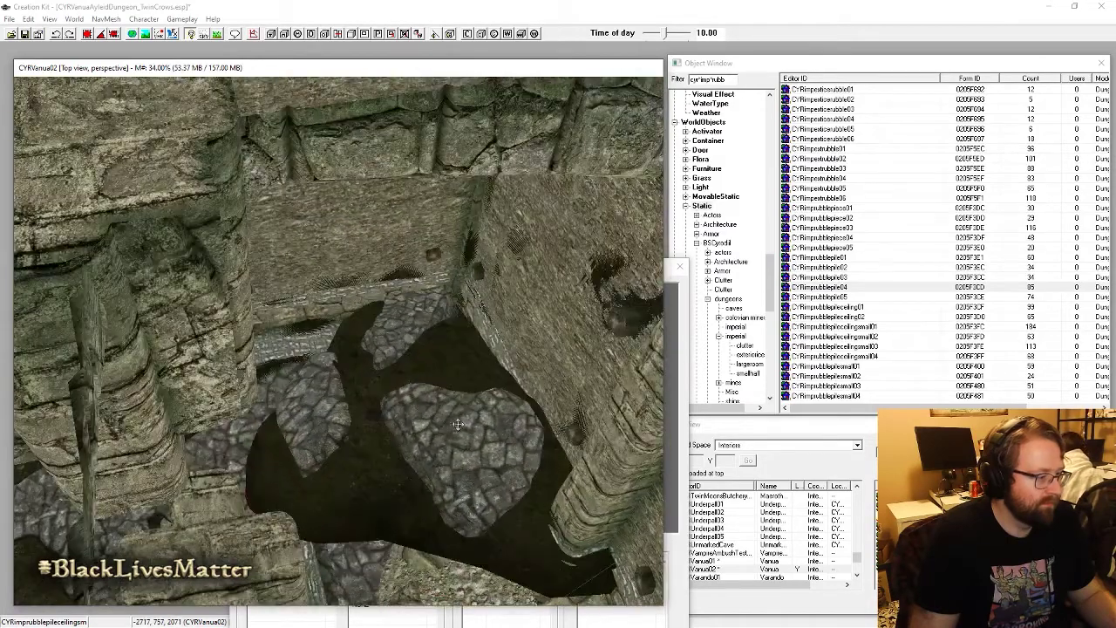
# Step: Fine-tune the position, rotation and height of the CYRimprubblepile04 in the corner floor
pyautogui.moveTo(458, 425); pyautogui.dragTo(458, 466)
pyautogui.moveTo(446, 413); pyautogui.dragTo(427, 425, button='right')
pyautogui.keyDown('shift'); pyautogui.moveTo(427, 424); pyautogui.dragTo(489, 353, button='middle'); pyautogui.keyUp('shift')
pyautogui.keyDown('shift'); pyautogui.moveTo(406, 464); pyautogui.dragTo(438, 456, button='middle'); pyautogui.keyUp('shift')
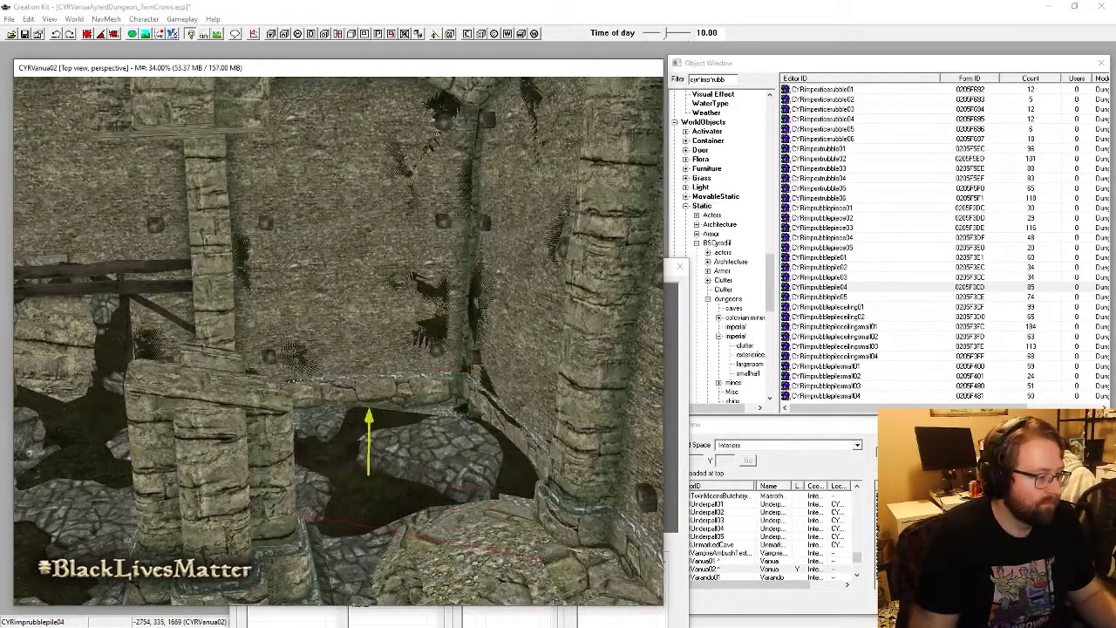
pyautogui.moveTo(436, 453); pyautogui.dragTo(462, 453, button='right')
pyautogui.keyDown('shift'); pyautogui.moveTo(440, 466); pyautogui.dragTo(602, 354, button='middle'); pyautogui.keyUp('shift')
pyautogui.press('a')
pyautogui.keyDown('shift'); pyautogui.moveTo(505, 427); pyautogui.dragTo(110, 377, button='middle'); pyautogui.keyUp('shift')
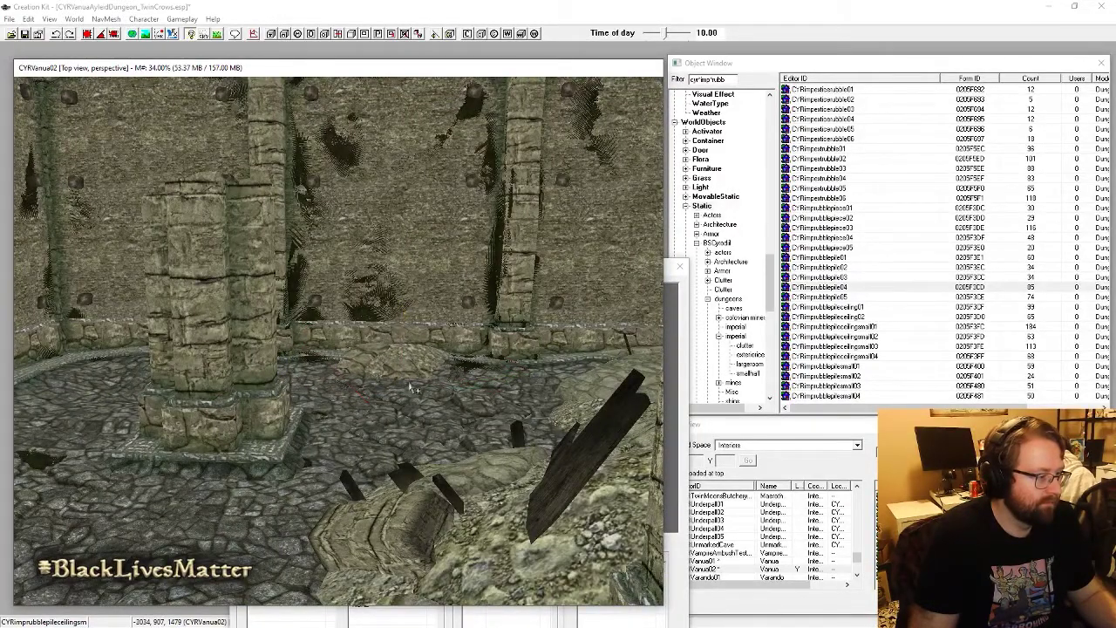
# Step: Preview the other CYRimprubblepile variants and place a CYRimprubblepile01 in the corner behind the free-standing column
pyautogui.keyDown('shift'); pyautogui.moveTo(415, 389); pyautogui.dragTo(765, 297, button='middle'); pyautogui.keyUp('shift')
pyautogui.click(840, 297)
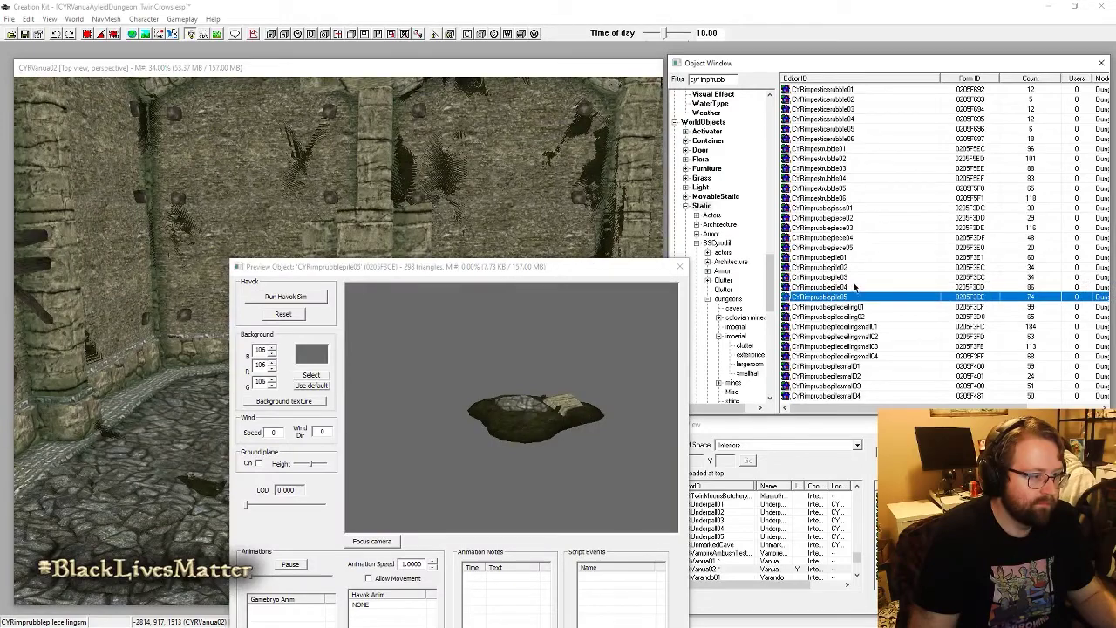
pyautogui.click(850, 278)
pyautogui.press('Up')
pyautogui.press('Up')
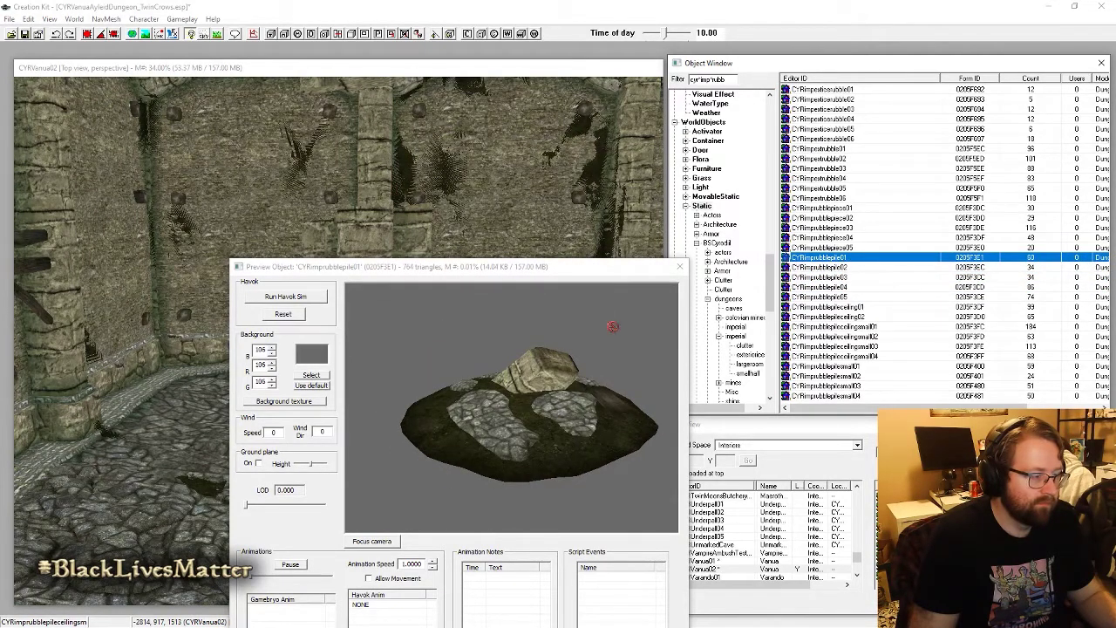
pyautogui.moveTo(613, 327); pyautogui.dragTo(180, 409)
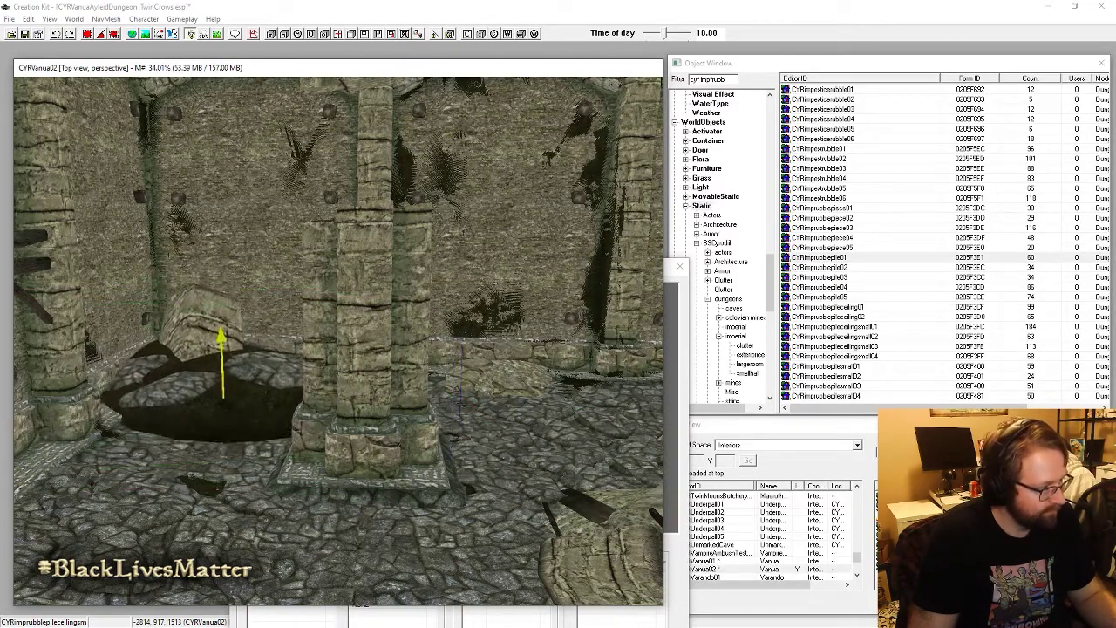
# Step: Sink the CYRimprubblepile01 into the corner floor, rotate it and check it in both lighting modes
pyautogui.moveTo(223, 390); pyautogui.dragTo(223, 400)
pyautogui.moveTo(223, 399); pyautogui.dragTo(251, 401, button='right')
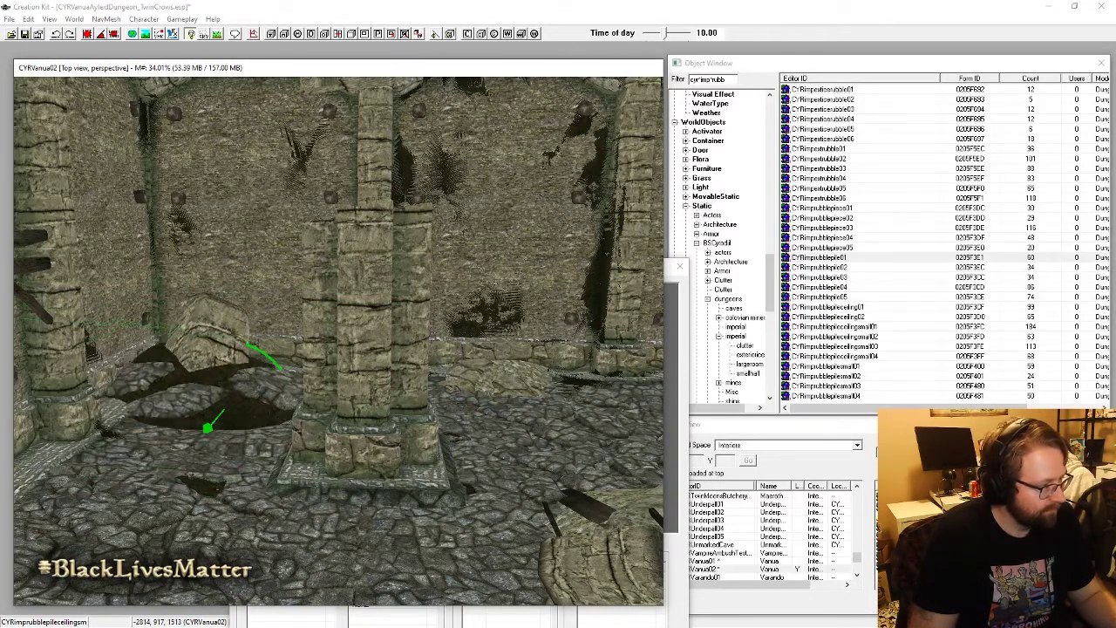
pyautogui.moveTo(224, 406)
pyautogui.mouseDown()
pyautogui.moveTo(224, 395)
pyautogui.moveTo(224, 409)
pyautogui.mouseUp()
pyautogui.keyDown('shift'); pyautogui.moveTo(252, 402); pyautogui.dragTo(354, 385, button='middle'); pyautogui.keyUp('shift')
pyautogui.press('a')
pyautogui.press('a')
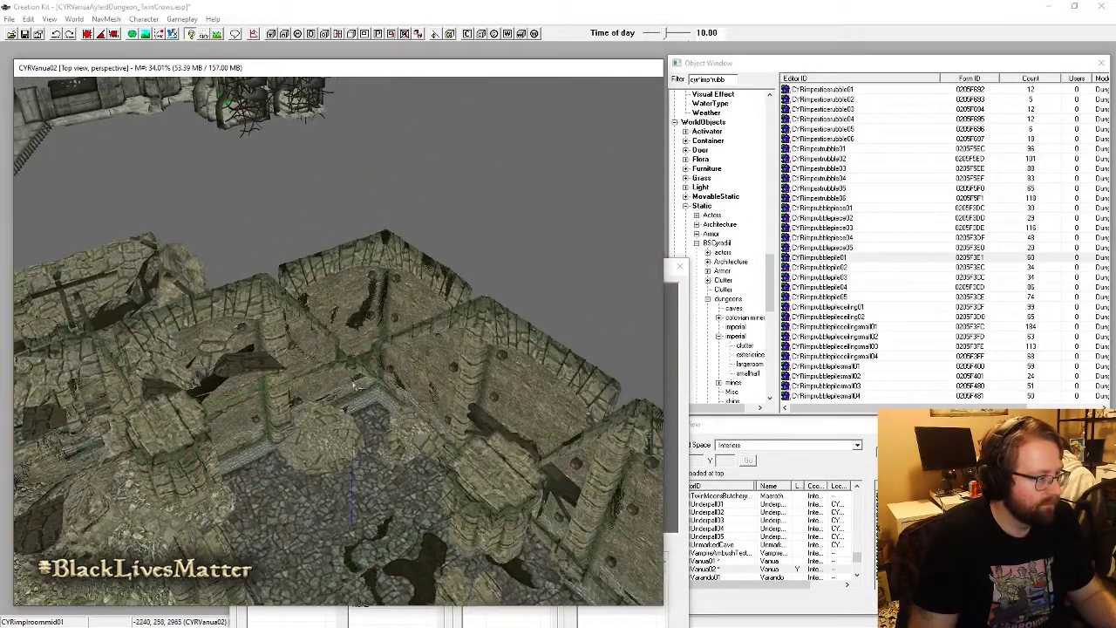
# Step: Filter the objects by cyr*imp*lroom and preview the Imperial large-room door, corner and pillar pieces
pyautogui.moveTo(713, 79); pyautogui.dragTo(726, 79)
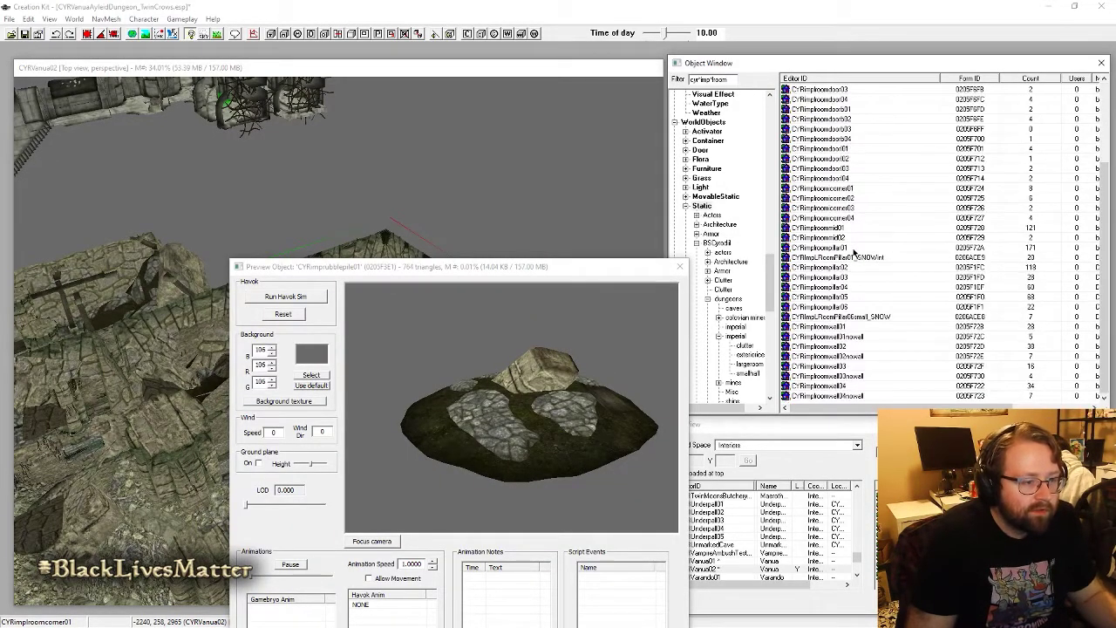
pyautogui.scroll(5, 857, 260)
pyautogui.click(847, 208)
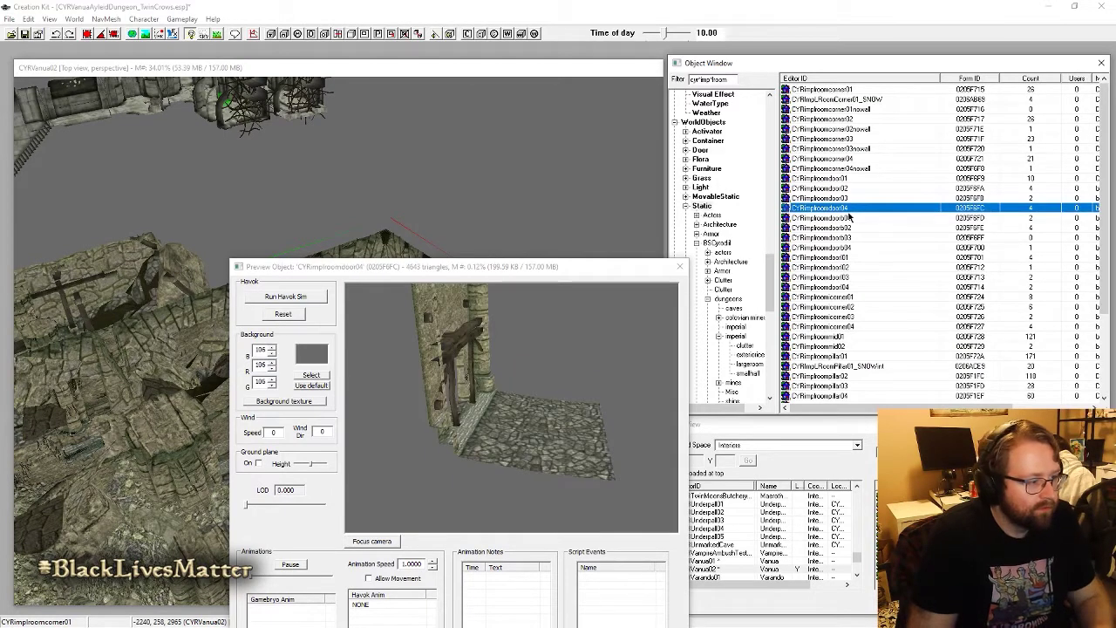
pyautogui.click(849, 218)
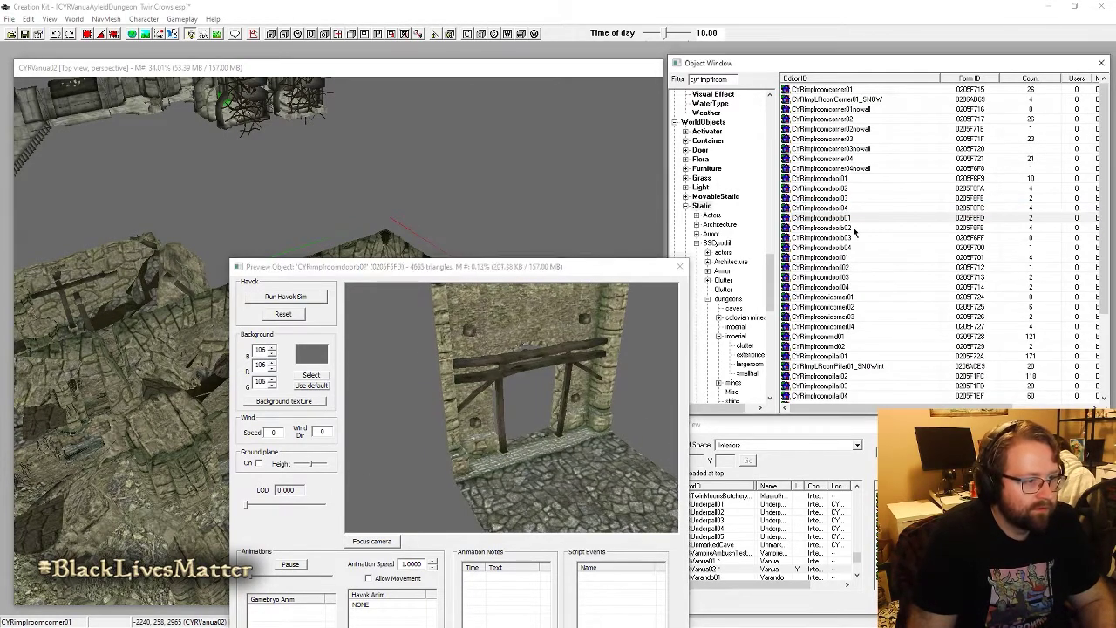
pyautogui.press('Down')
pyautogui.press('Down')
pyautogui.press('Down')
pyautogui.press('Down')
pyautogui.press('Down')
pyautogui.press('Down')
pyautogui.press('Down')
pyautogui.press('Down')
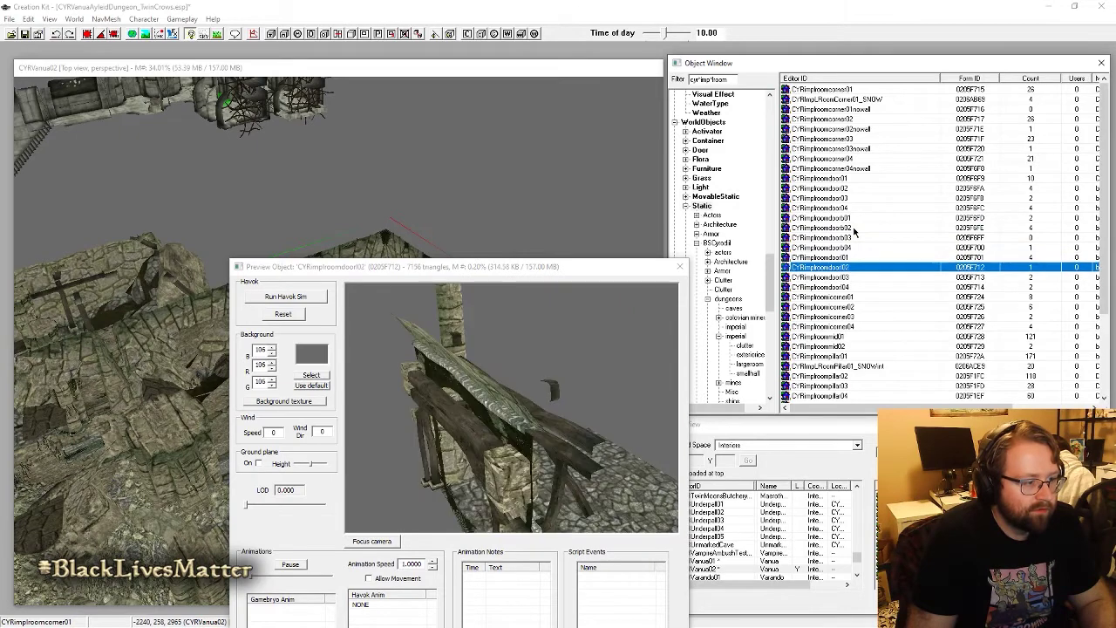
pyautogui.press('Down')
pyautogui.press('Down')
pyautogui.press('Down')
pyautogui.press('Down')
pyautogui.press('Down')
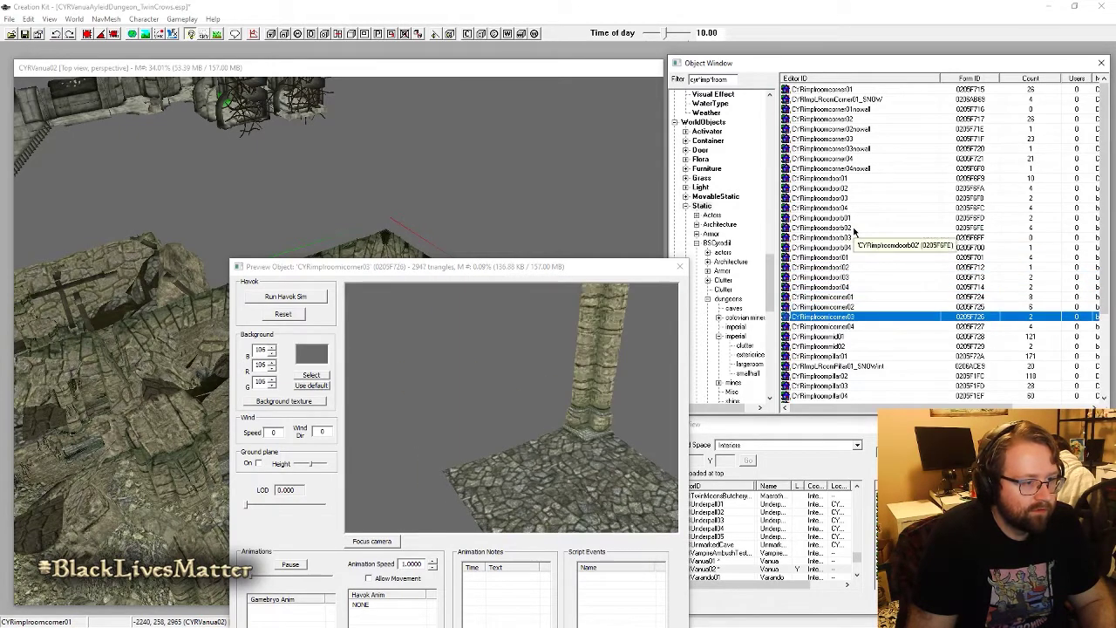
pyautogui.press('Down')
pyautogui.press('Down')
pyautogui.press('Down')
pyautogui.press('Down')
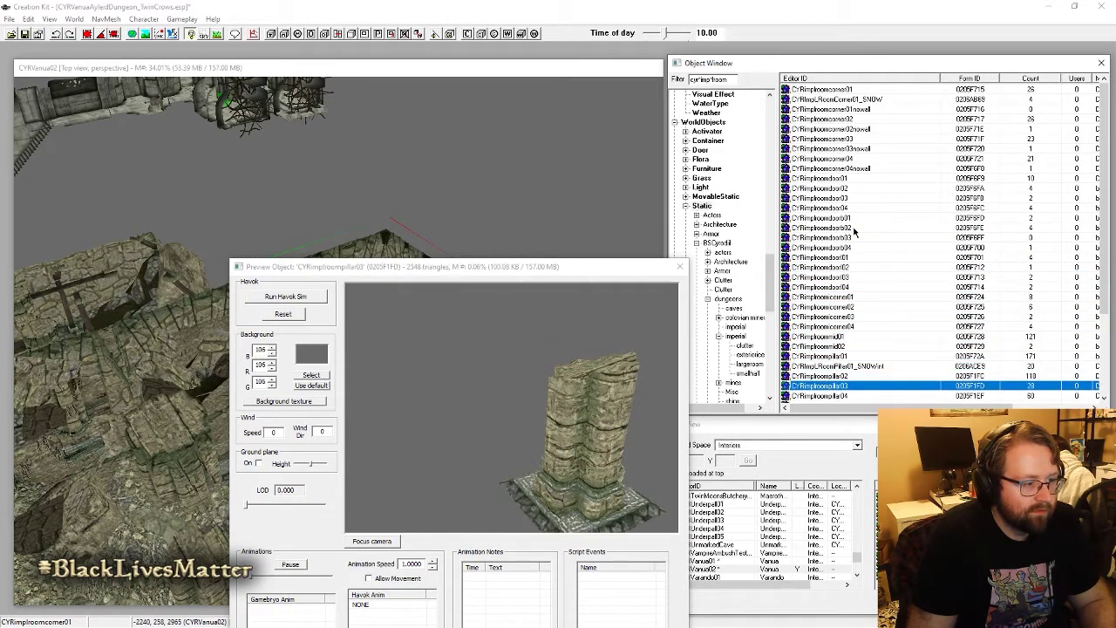
# Step: Replace the CYRimplroomcorner01 piece in the room corner with a CYRimplroomdoor01, rotating and aligning it with the adjoining walls
pyautogui.click(837, 178)
pyautogui.click(652, 303)
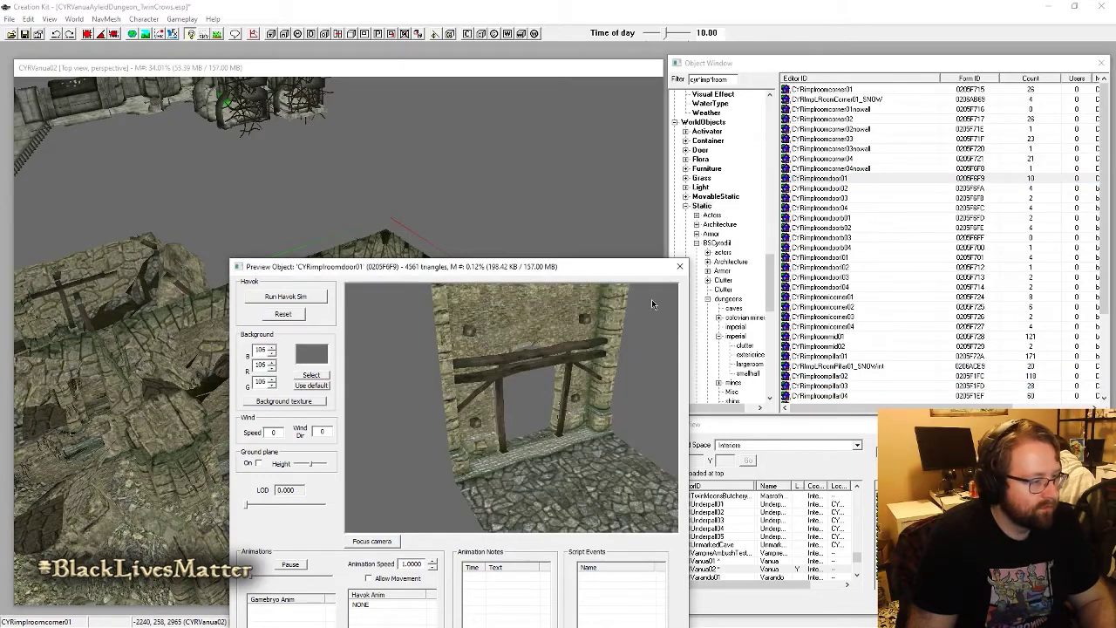
pyautogui.click(679, 267)
pyautogui.keyDown('shift'); pyautogui.moveTo(375, 323); pyautogui.dragTo(578, 300, button='middle'); pyautogui.keyUp('shift')
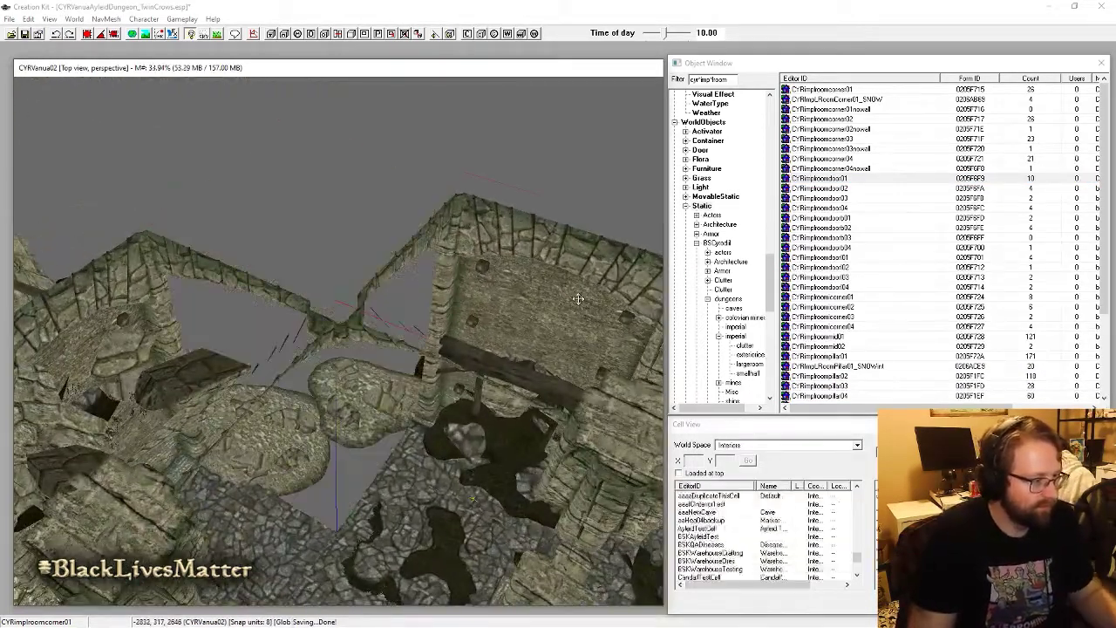
pyautogui.hotkey('ctrl', 'd')
pyautogui.moveTo(558, 325); pyautogui.dragTo(284, 261)
pyautogui.click(102, 35)
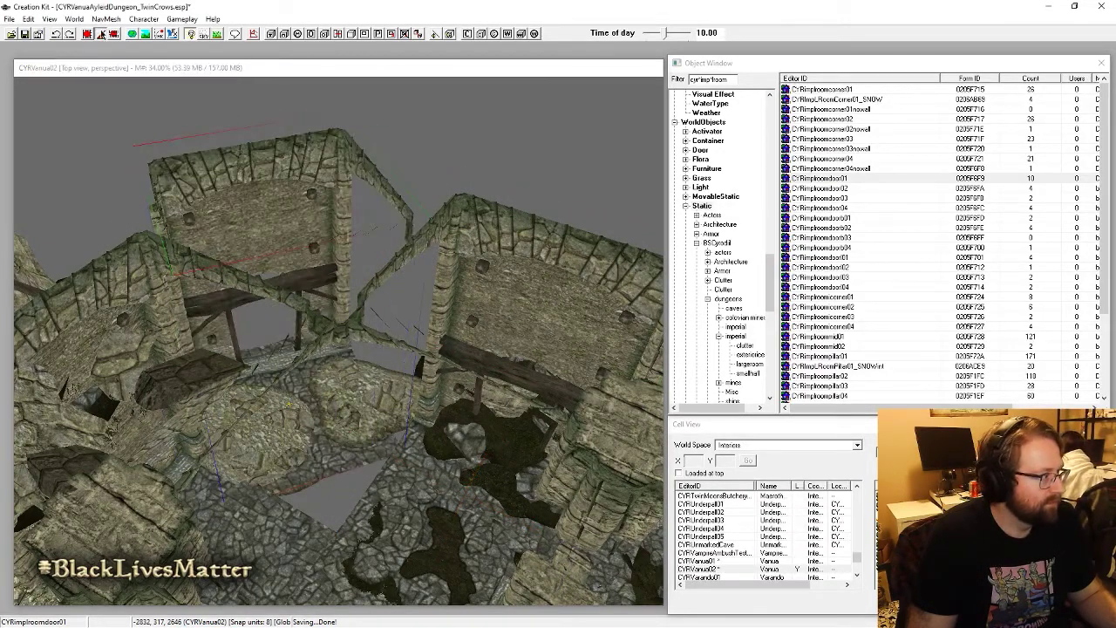
pyautogui.moveTo(315, 299); pyautogui.dragTo(375, 299, button='right')
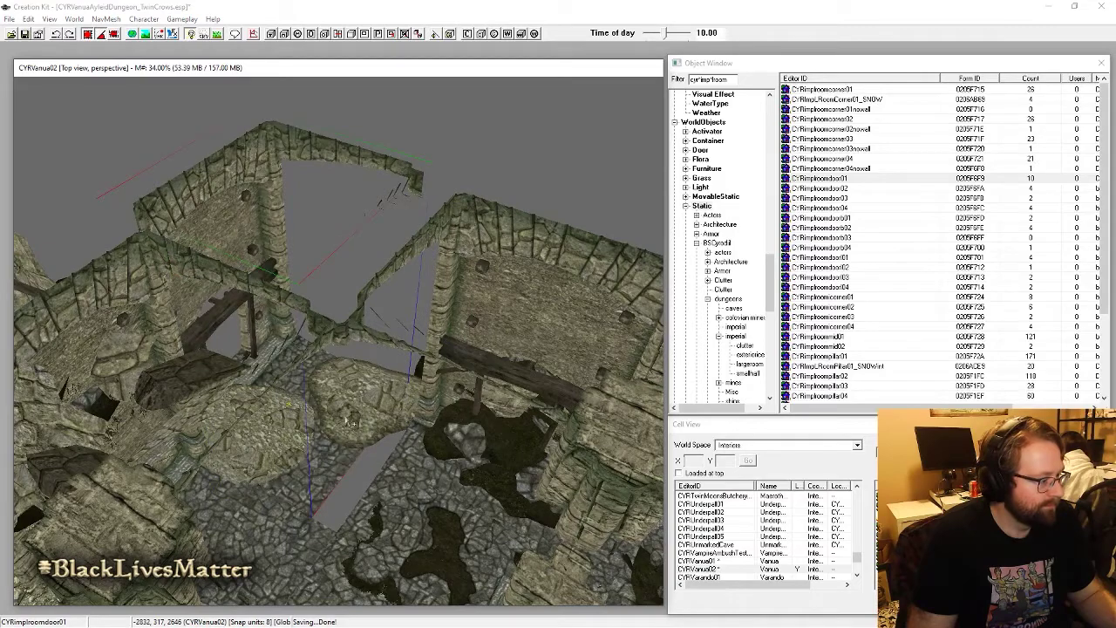
pyautogui.moveTo(328, 467); pyautogui.dragTo(334, 468)
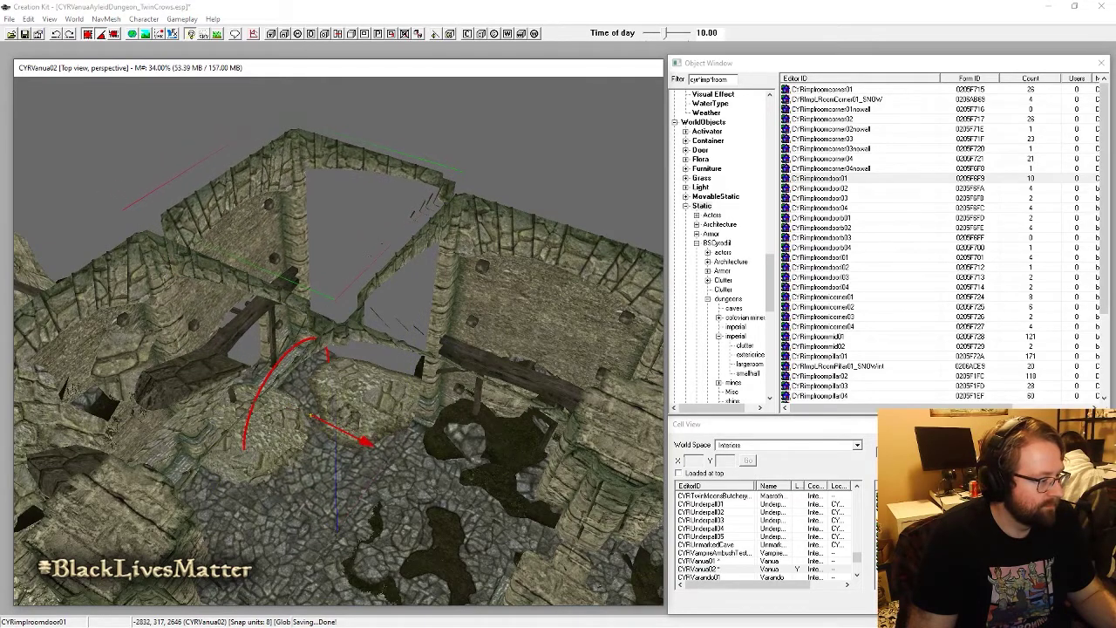
# Step: Place a CYRimplroomwall01 in the open gap beside the new doorway and align it with the neighbouring walls
pyautogui.keyDown('shift'); pyautogui.moveTo(332, 467); pyautogui.dragTo(339, 434, button='middle'); pyautogui.keyUp('shift')
pyautogui.scroll(5, 341, 433)
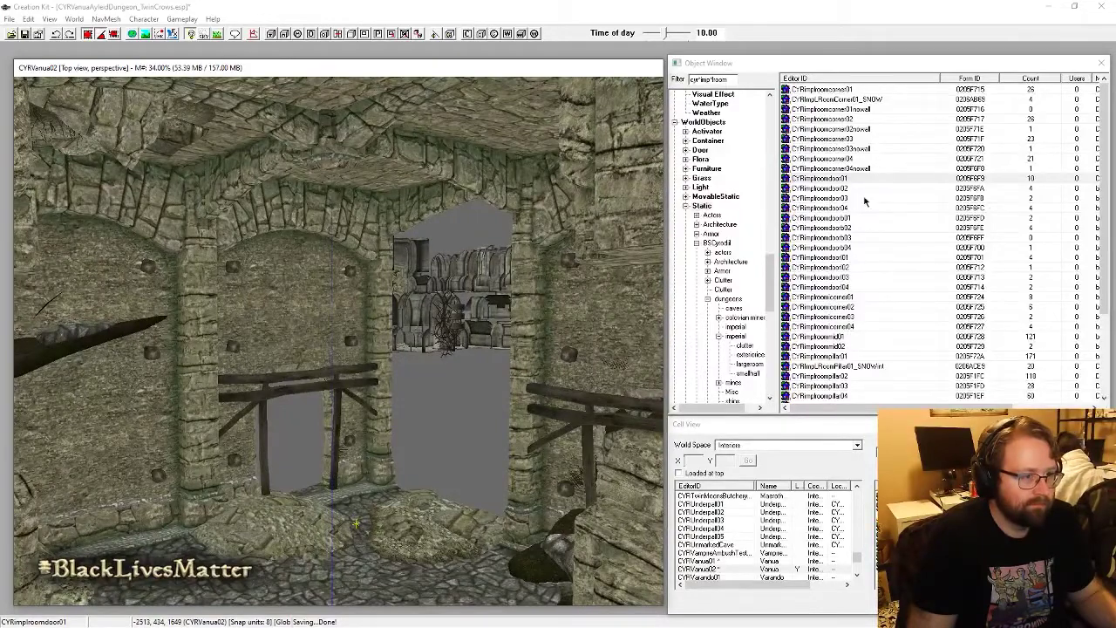
pyautogui.scroll(-4, 844, 306)
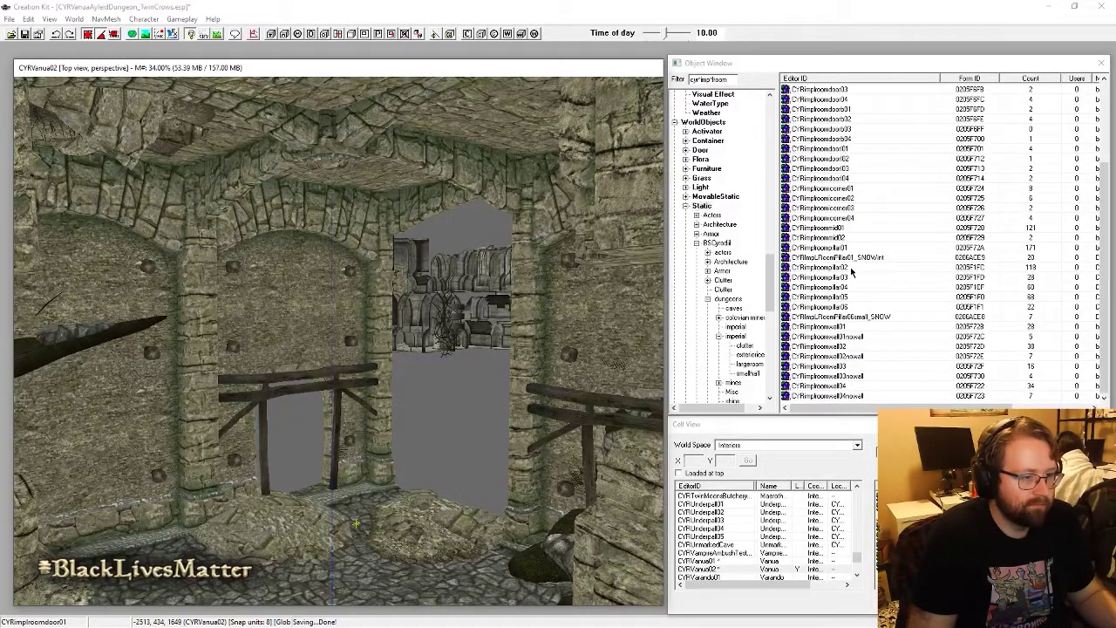
pyautogui.click(836, 328)
pyautogui.moveTo(451, 592); pyautogui.dragTo(451, 592)
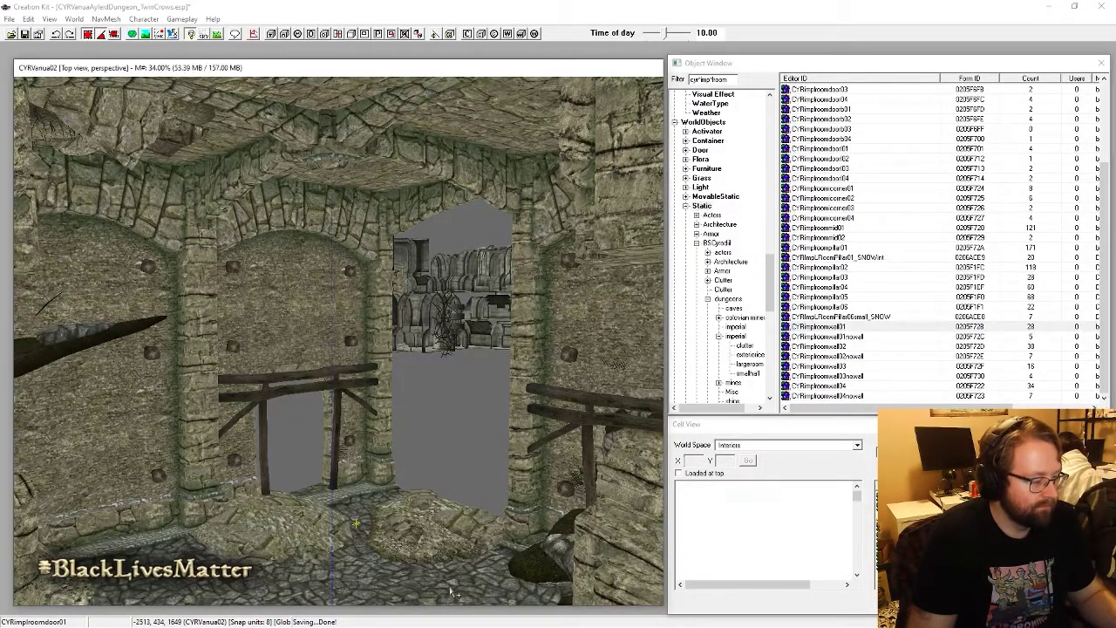
pyautogui.keyDown('shift'); pyautogui.moveTo(471, 530); pyautogui.dragTo(549, 533, button='middle'); pyautogui.keyUp('shift')
pyautogui.scroll(3, 550, 534)
pyautogui.moveTo(436, 331); pyautogui.dragTo(311, 328)
pyautogui.keyDown('shift'); pyautogui.moveTo(290, 411); pyautogui.dragTo(351, 469, button='middle'); pyautogui.keyUp('shift')
pyautogui.keyDown('shift'); pyautogui.moveTo(500, 301); pyautogui.dragTo(430, 314, button='middle'); pyautogui.keyUp('shift')
pyautogui.press('a')
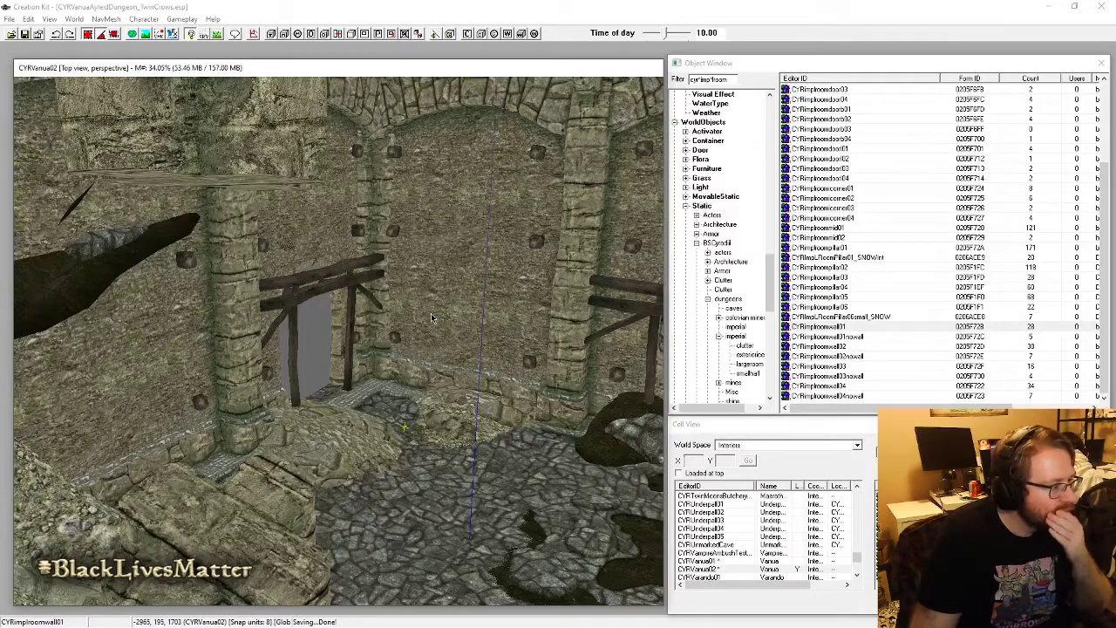
# Step: Shift the CYRTreasWarlockChest near the rubble in the adjoining room and rotate it slightly, with the cell's own lighting shown
pyautogui.keyDown('shift'); pyautogui.moveTo(404, 426); pyautogui.dragTo(384, 441, button='middle'); pyautogui.keyUp('shift')
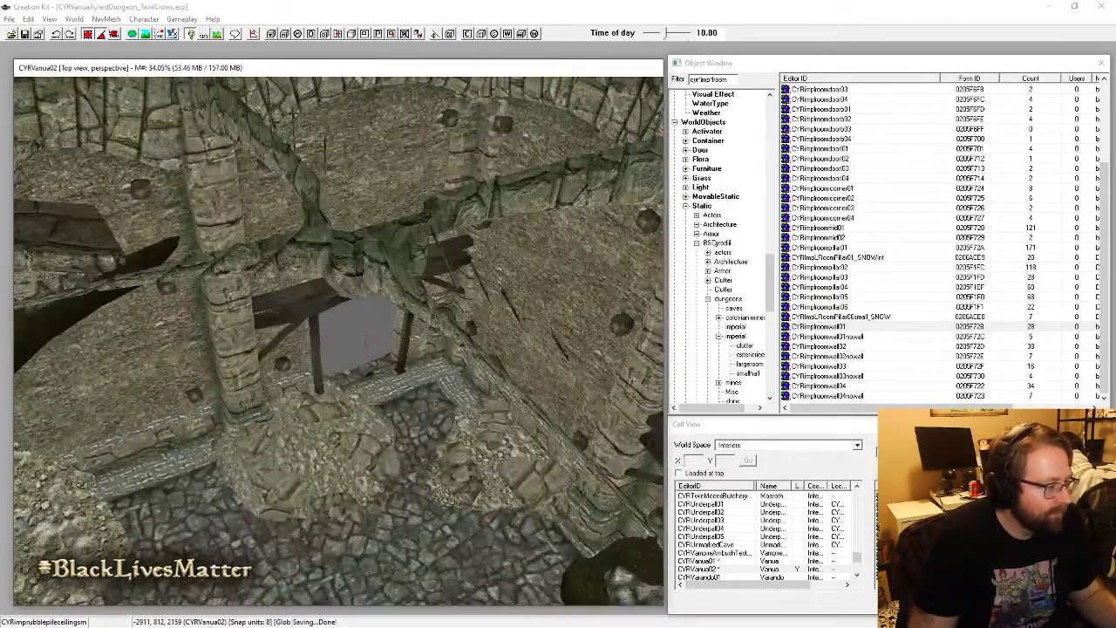
pyautogui.keyDown('shift'); pyautogui.moveTo(296, 482); pyautogui.dragTo(382, 371, button='middle'); pyautogui.keyUp('shift')
pyautogui.scroll(2, 382, 387)
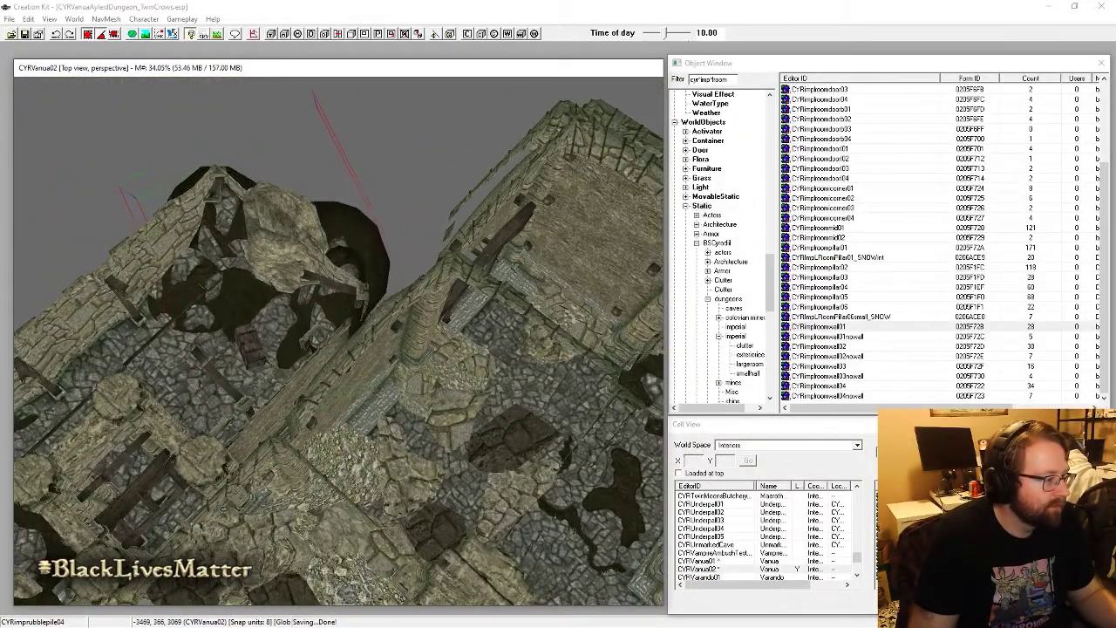
pyautogui.moveTo(382, 372)
pyautogui.keyDown('shift'); pyautogui.mouseDown(button='middle')
pyautogui.moveTo(419, 370)
pyautogui.moveTo(398, 373)
pyautogui.mouseUp(button='middle'); pyautogui.keyUp('shift')
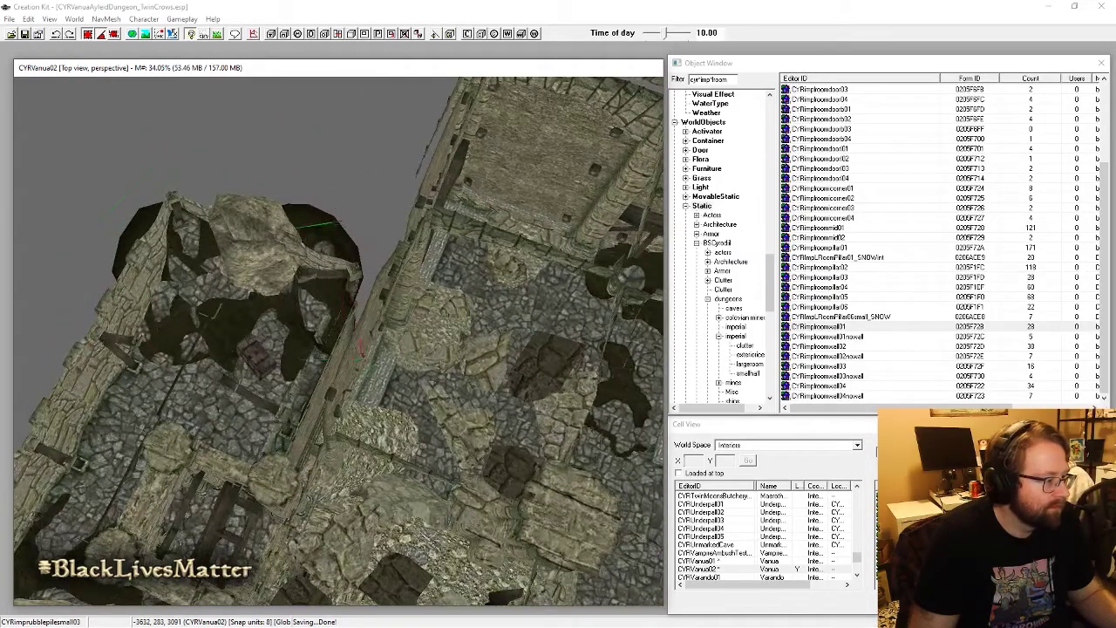
pyautogui.keyDown('shift'); pyautogui.moveTo(321, 290); pyautogui.dragTo(303, 384, button='middle'); pyautogui.keyUp('shift')
pyautogui.scroll(5, 301, 389)
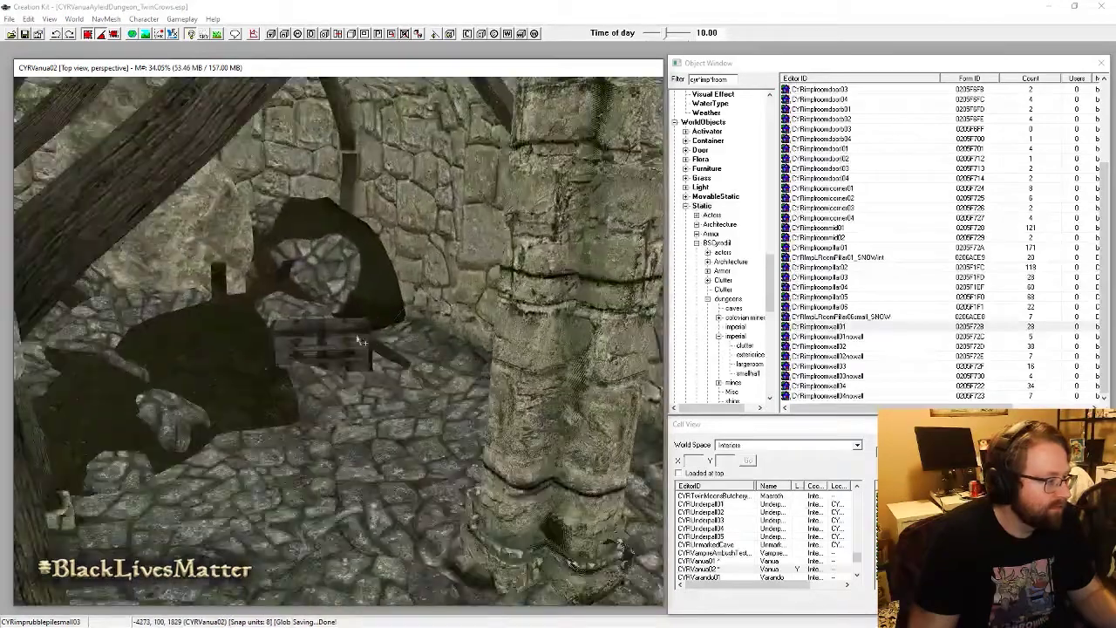
pyautogui.press('a')
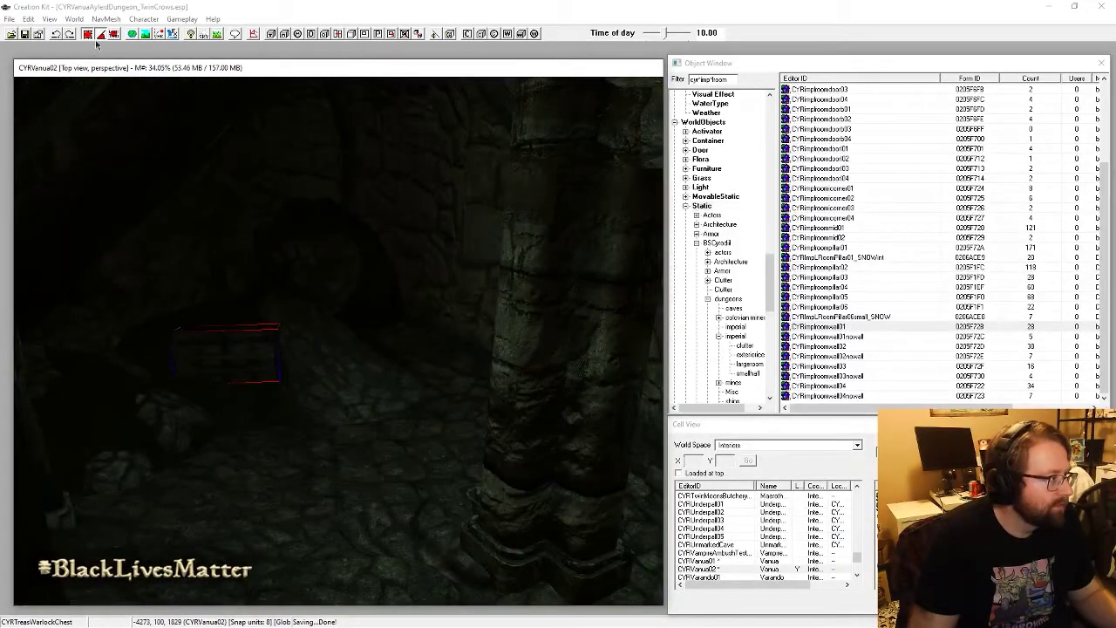
pyautogui.moveTo(158, 281); pyautogui.dragTo(176, 281, button='right')
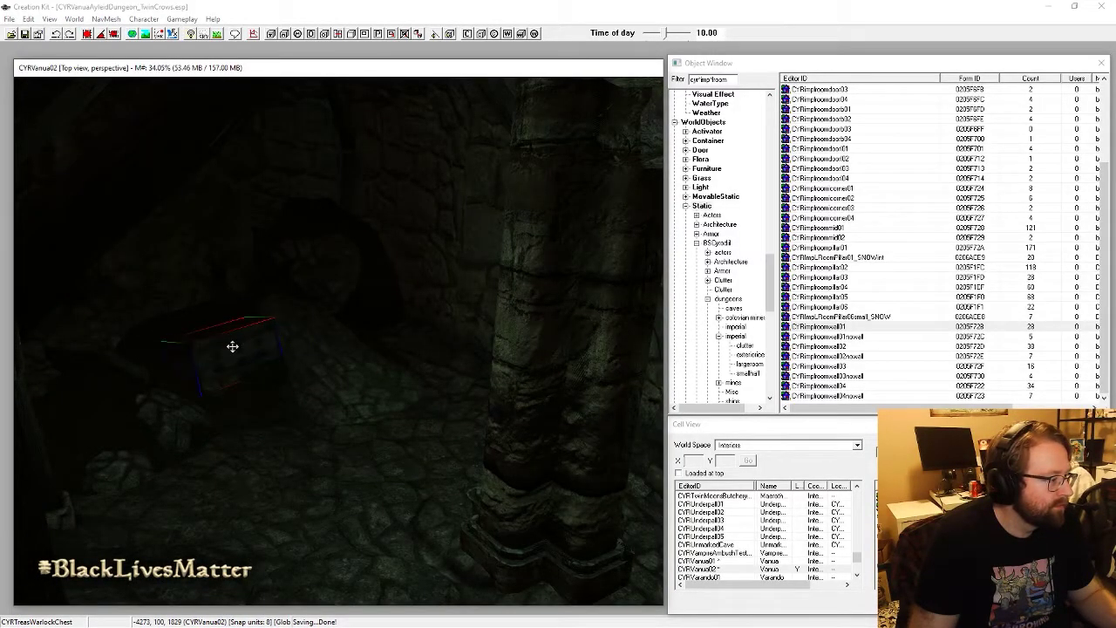
pyautogui.scroll(-3, 225, 348)
pyautogui.keyDown('shift'); pyautogui.moveTo(224, 355); pyautogui.dragTo(453, 499, button='middle'); pyautogui.keyUp('shift')
pyautogui.press('a')
pyautogui.scroll(-3, 411, 514)
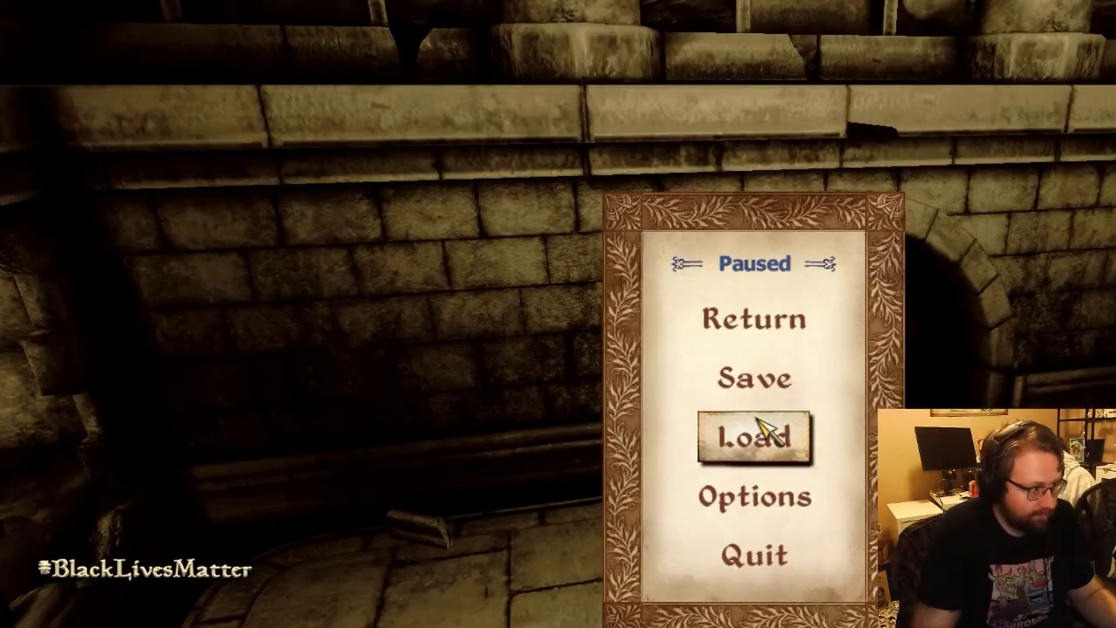
# Step: Switch to the running game, resume it and explore the ruin's arched passage, broken wall openings and tunnels as reference
pyautogui.click(752, 310)
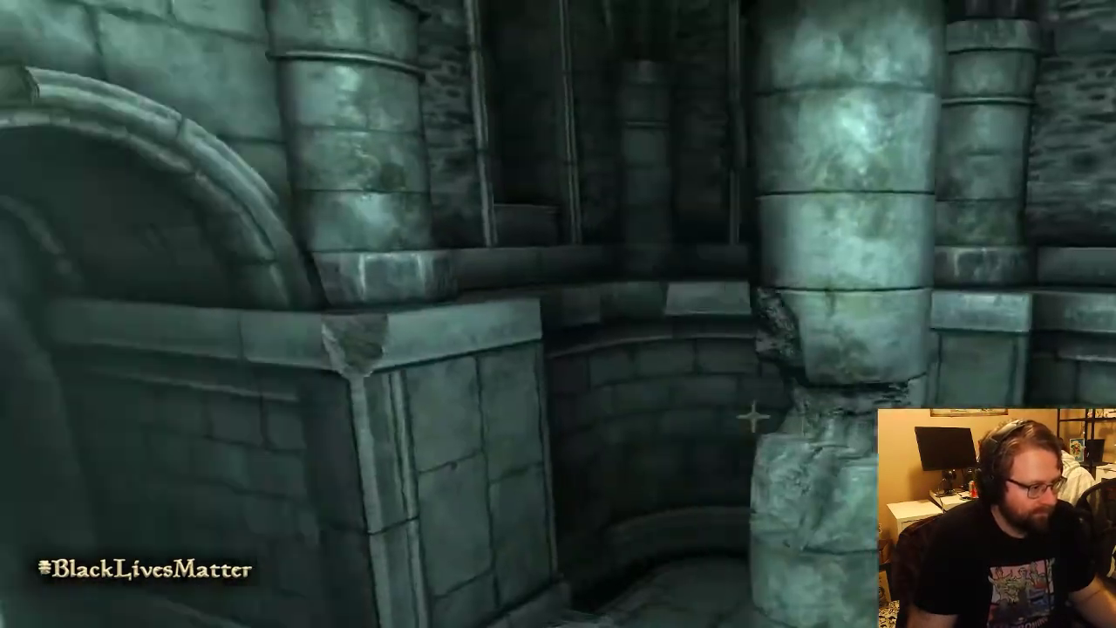
pyautogui.press('w')
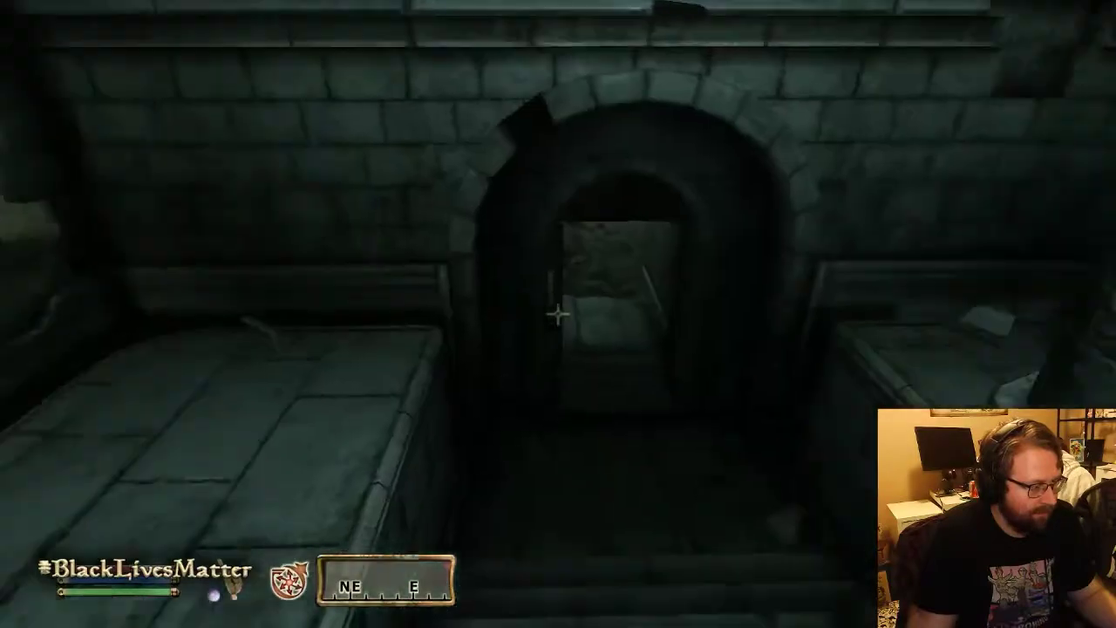
pyautogui.press('w')
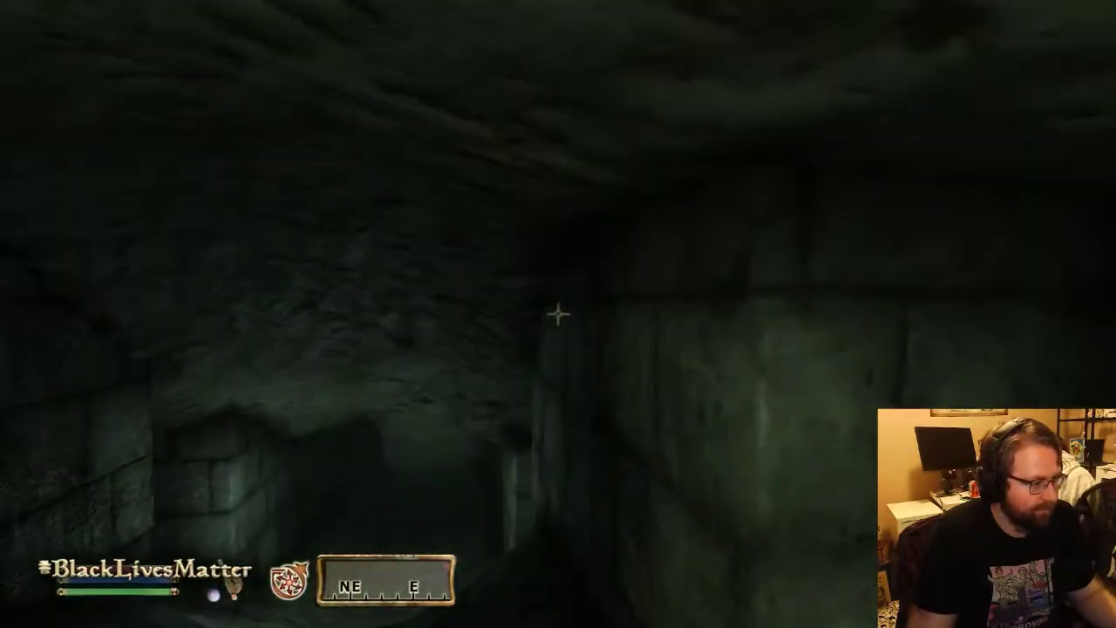
pyautogui.press('w')
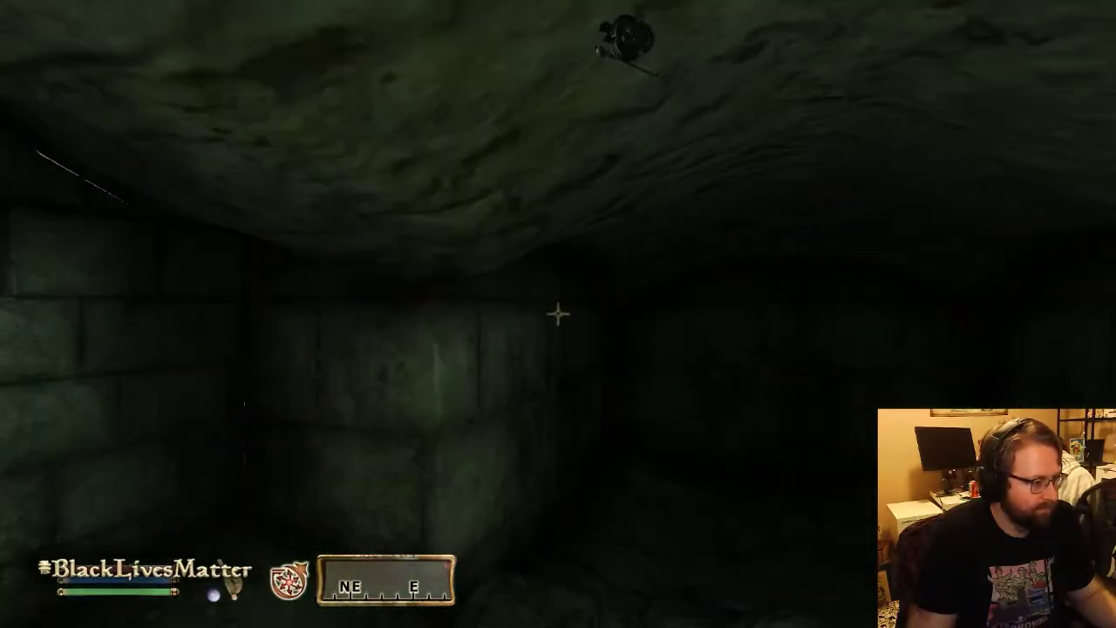
pyautogui.press('w')
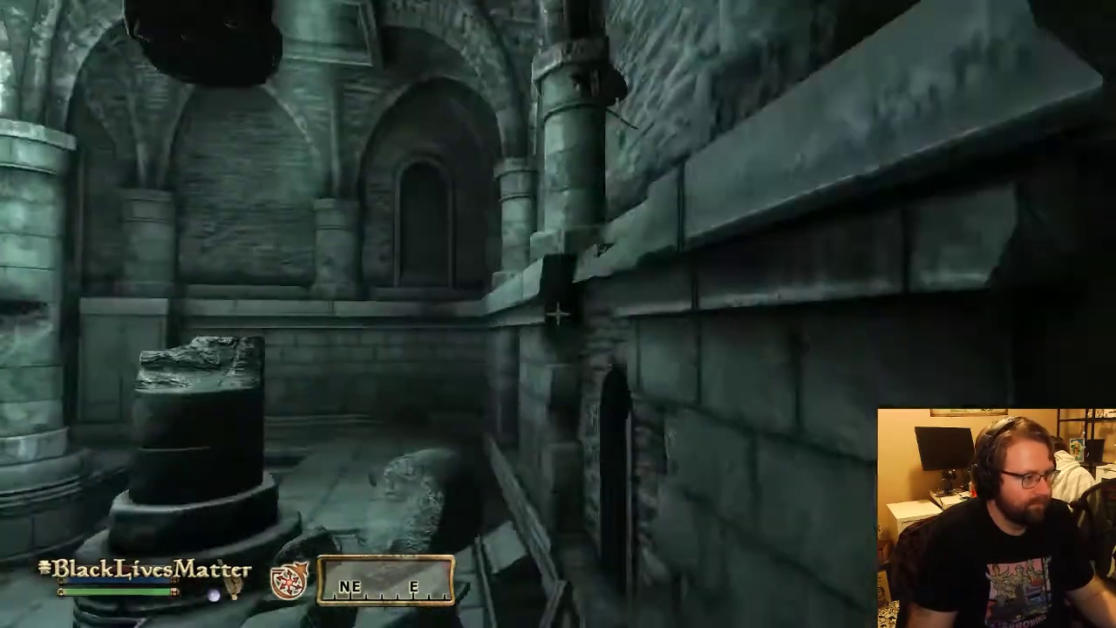
pyautogui.press('w')
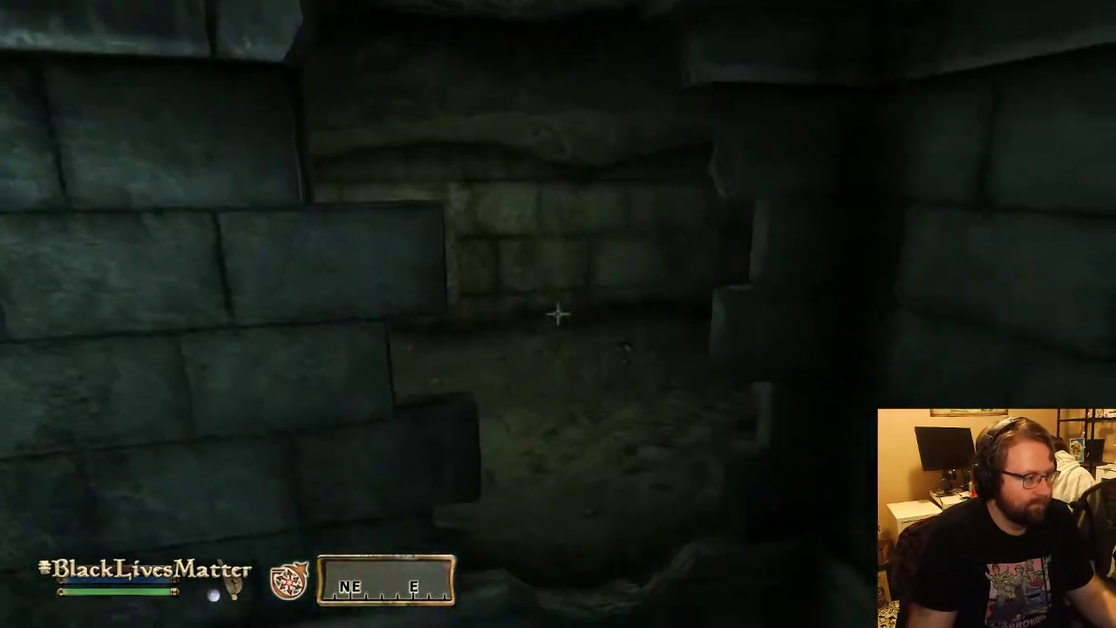
pyautogui.press('s')
pyautogui.press('w')
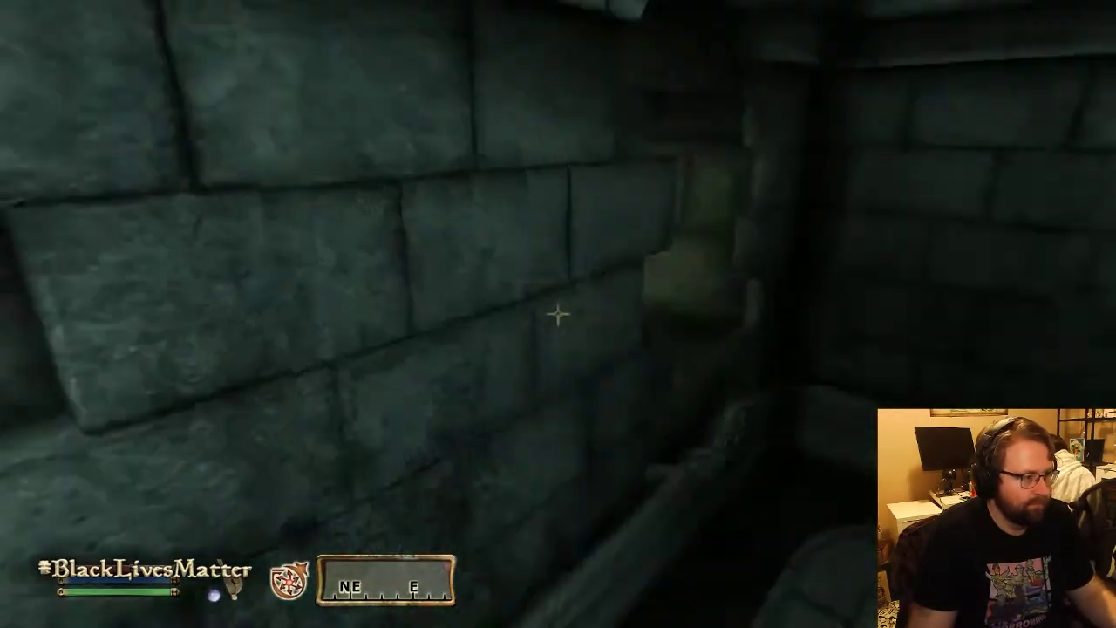
pyautogui.press('w')
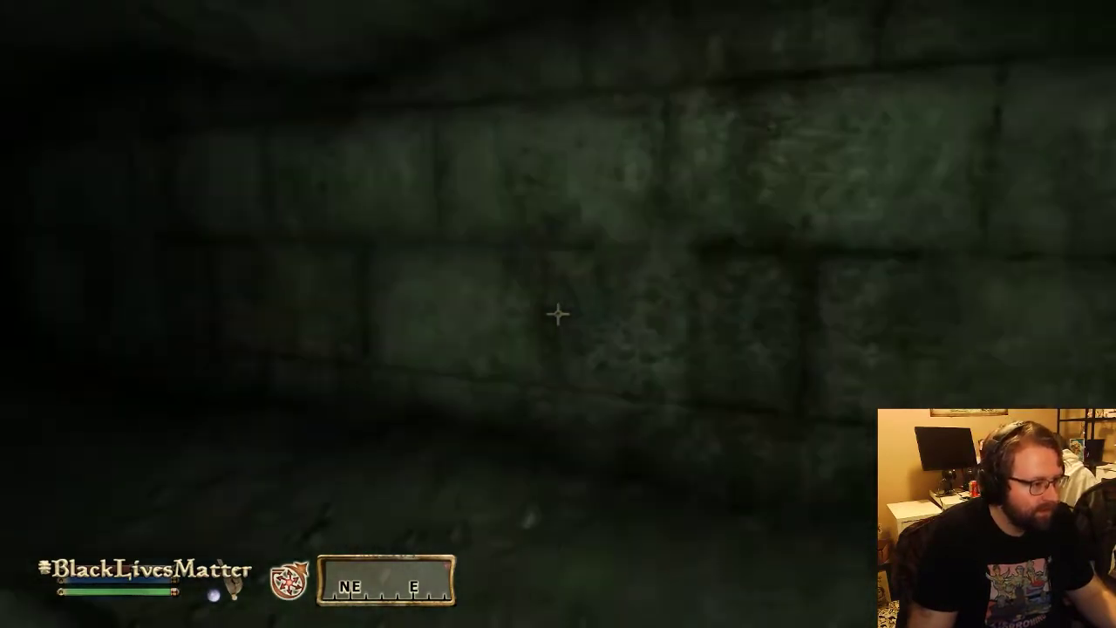
pyautogui.press('Escape')
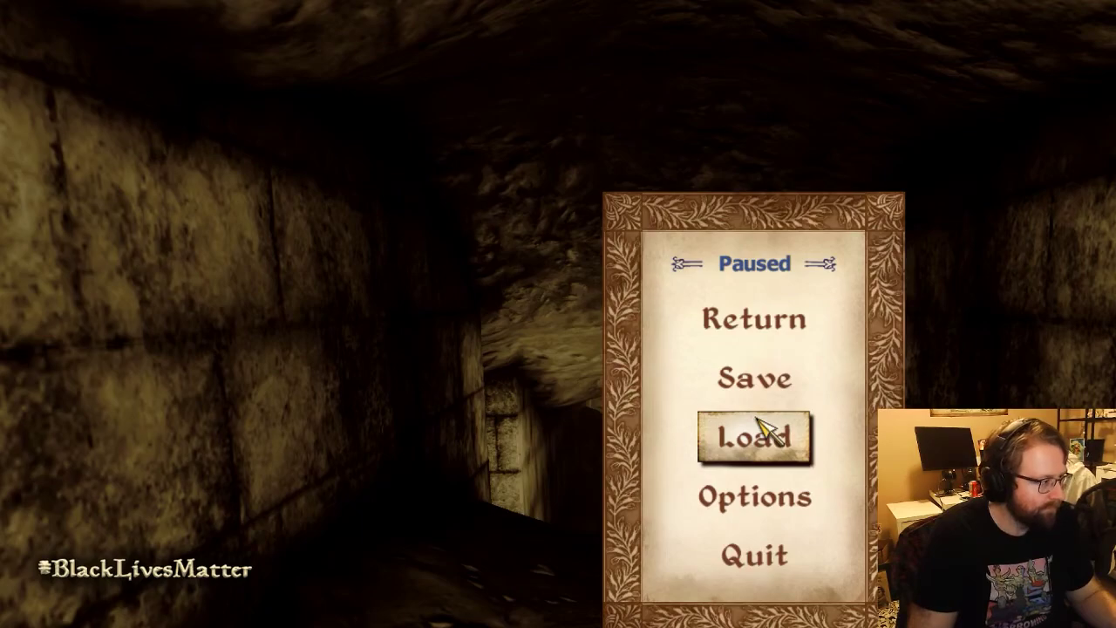
# Step: Switch back to the Creation Kit, copy a CYRColovMinechall1way01 piece and paste it at the timber-framed CYRimplroomdoor01 doorway
pyautogui.hotkey('alt', 'Tab')
pyautogui.scroll(3, 368, 433)
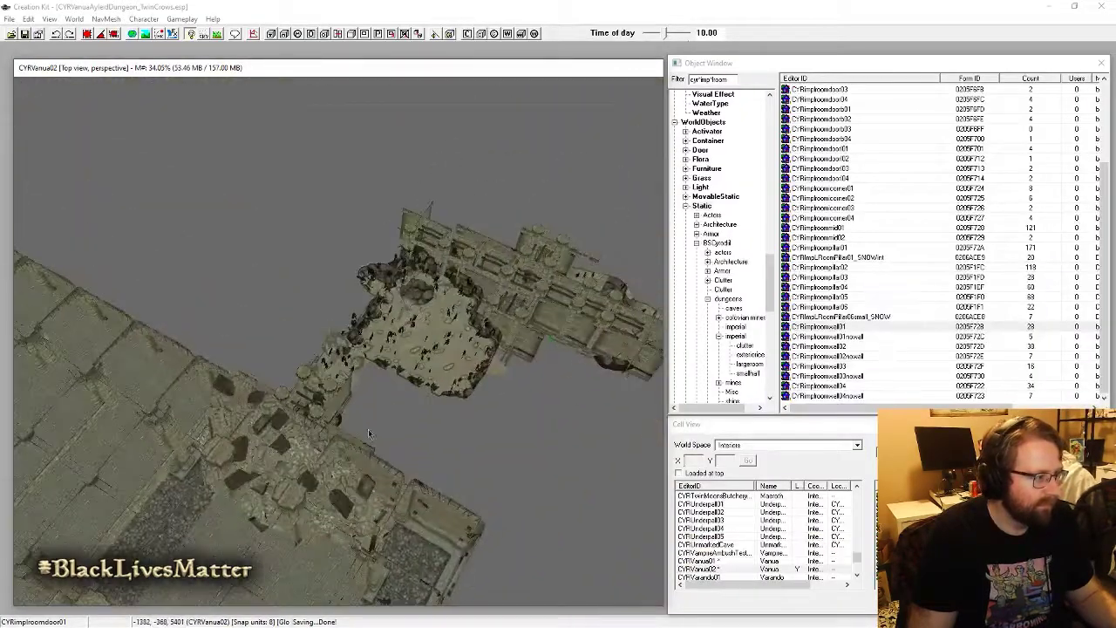
pyautogui.scroll(5, 310, 462)
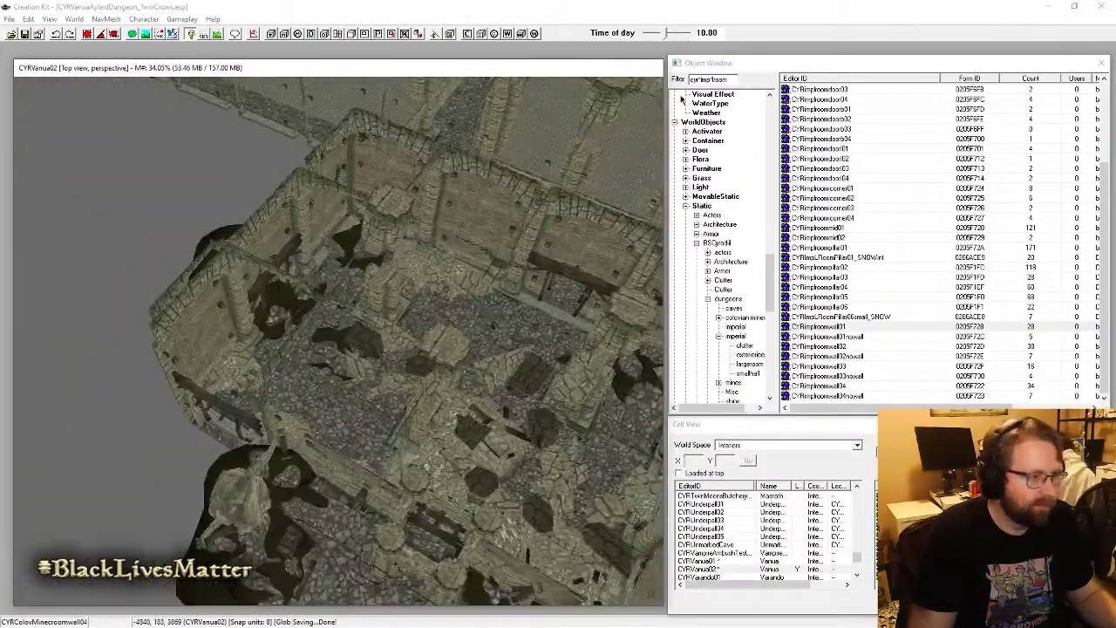
pyautogui.scroll(-8, 341, 327)
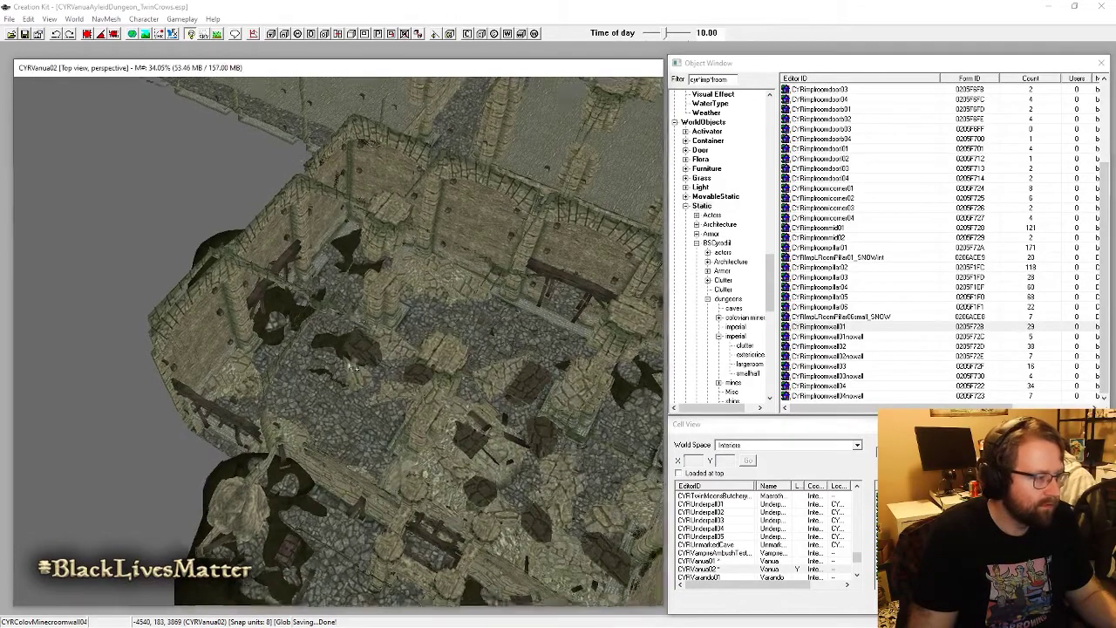
pyautogui.keyDown('shift'); pyautogui.moveTo(350, 337); pyautogui.dragTo(443, 251, button='middle'); pyautogui.keyUp('shift')
pyautogui.moveTo(360, 244); pyautogui.dragTo(419, 239, button='middle')
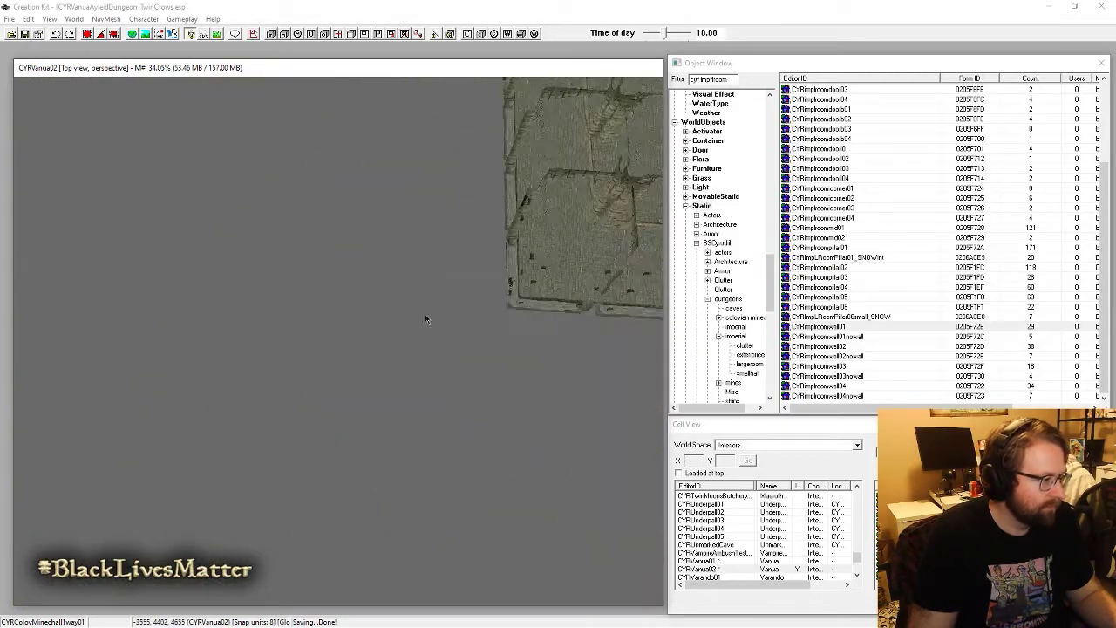
pyautogui.moveTo(425, 314); pyautogui.dragTo(196, 178, button='middle')
pyautogui.moveTo(471, 253); pyautogui.dragTo(337, 392, button='middle')
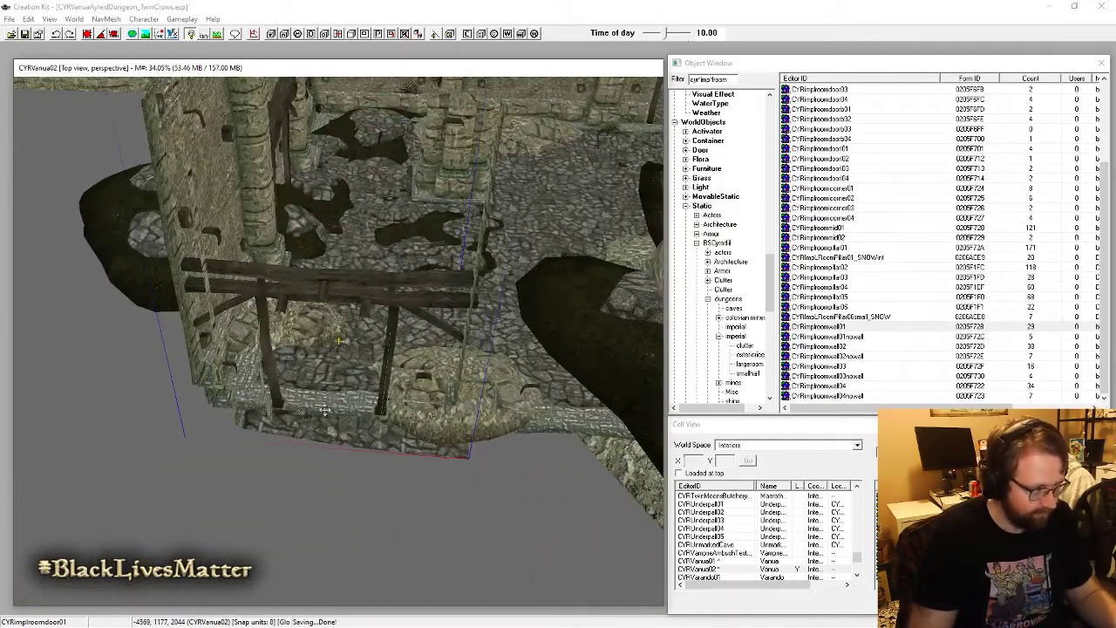
pyautogui.scroll(5, 324, 410)
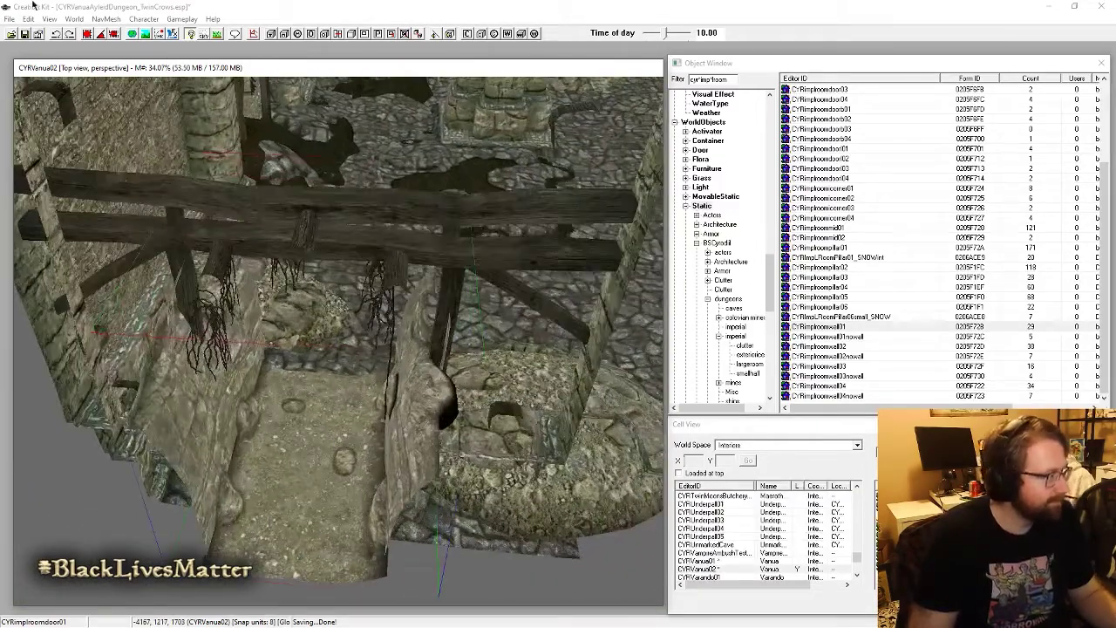
# Step: Shift the CYRColovMinechall1way01 piece behind the doorway so its floor meets the threshold centred between the timber posts
pyautogui.keyDown('shift'); pyautogui.moveTo(297, 451); pyautogui.dragTo(272, 373, button='middle'); pyautogui.keyUp('shift')
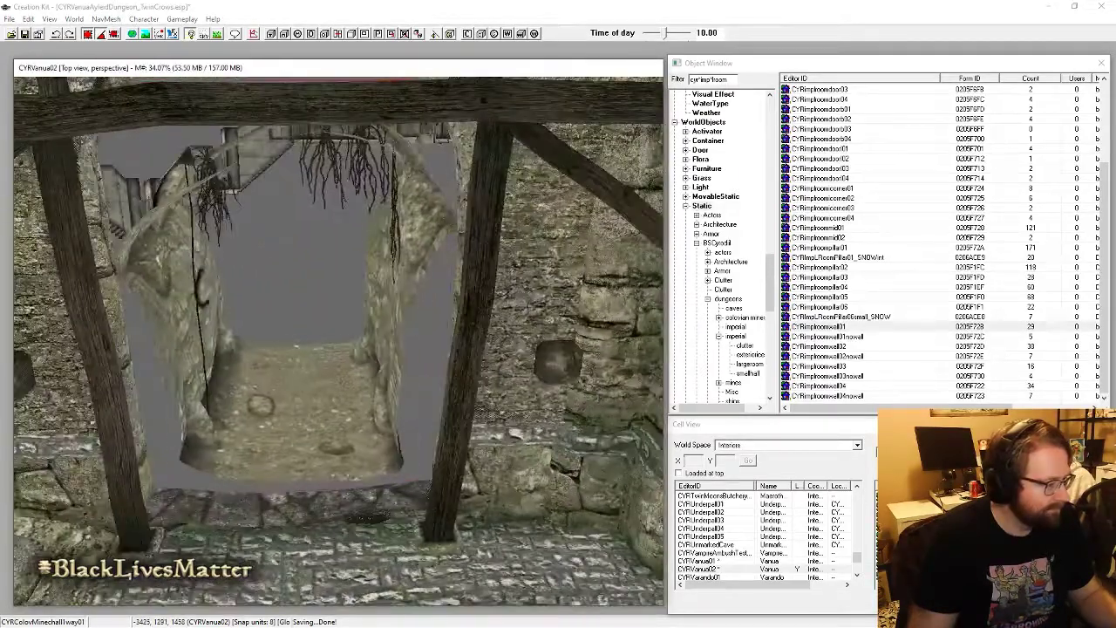
pyautogui.moveTo(272, 373); pyautogui.dragTo(286, 381)
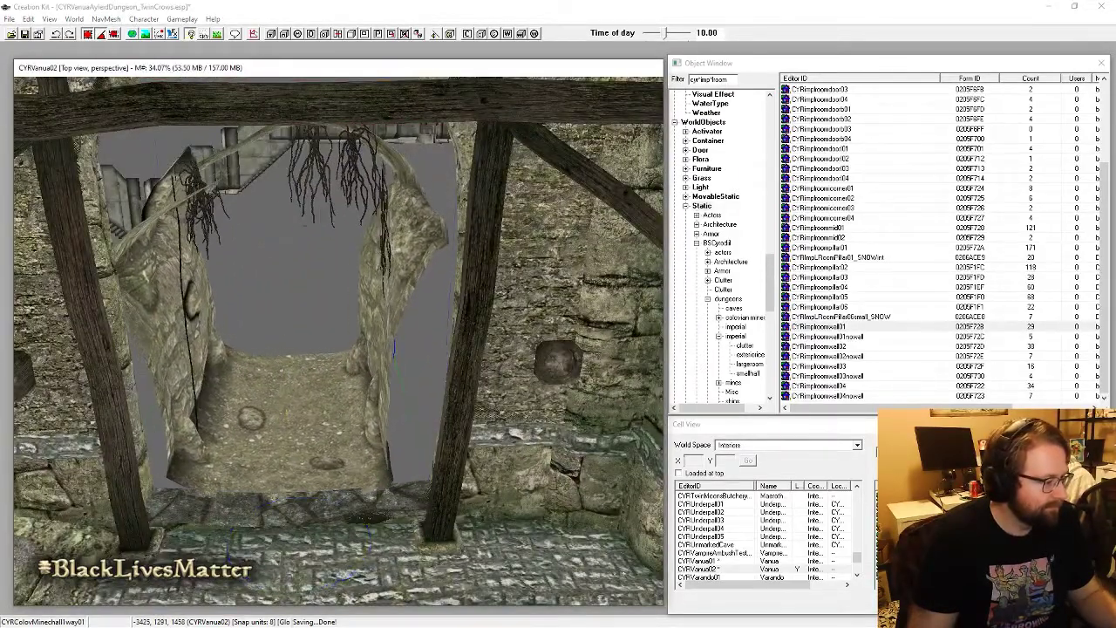
pyautogui.moveTo(332, 407)
pyautogui.keyDown('shift'); pyautogui.mouseDown(button='middle')
pyautogui.moveTo(335, 390)
pyautogui.moveTo(325, 390)
pyautogui.mouseUp(button='middle'); pyautogui.keyUp('shift')
pyautogui.scroll(-5, 326, 430)
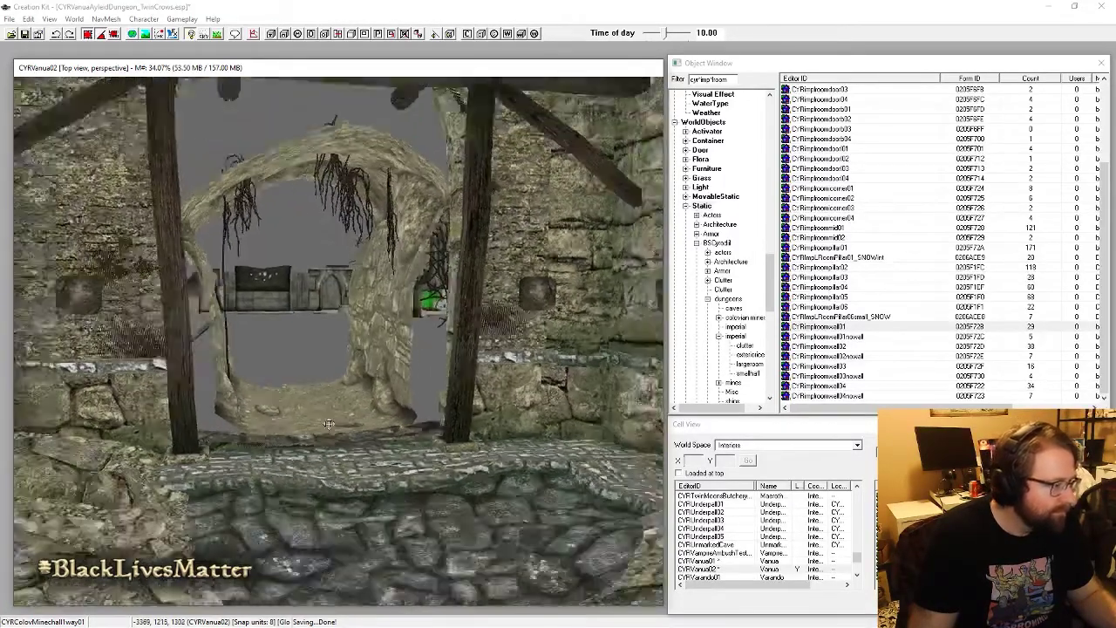
pyautogui.scroll(5, 319, 395)
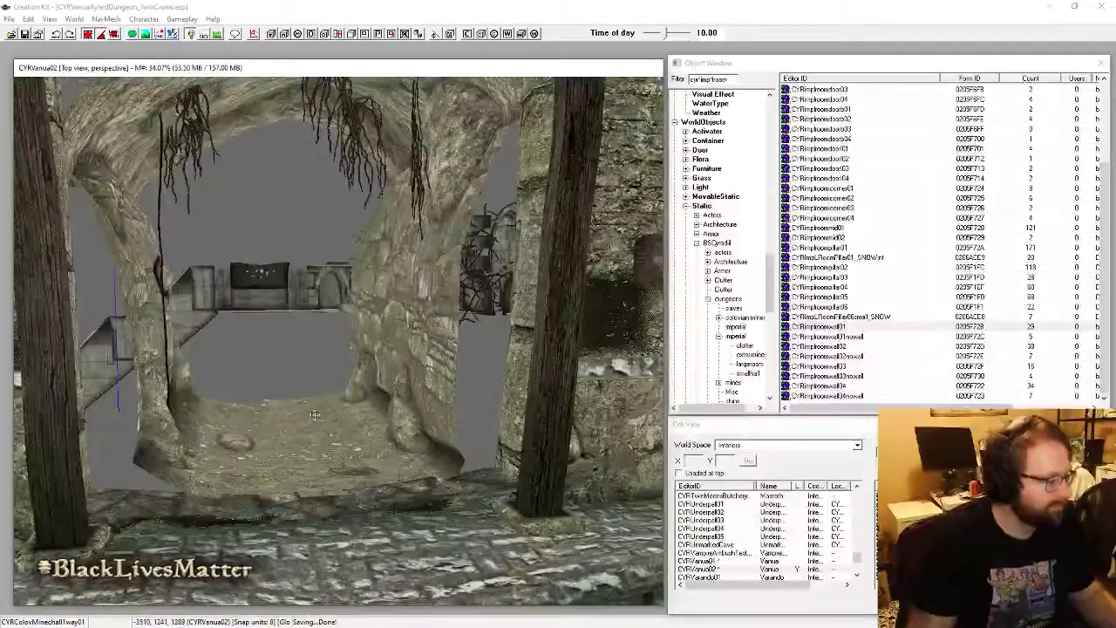
pyautogui.keyDown('shift'); pyautogui.moveTo(292, 403); pyautogui.dragTo(268, 432, button='middle'); pyautogui.keyUp('shift')
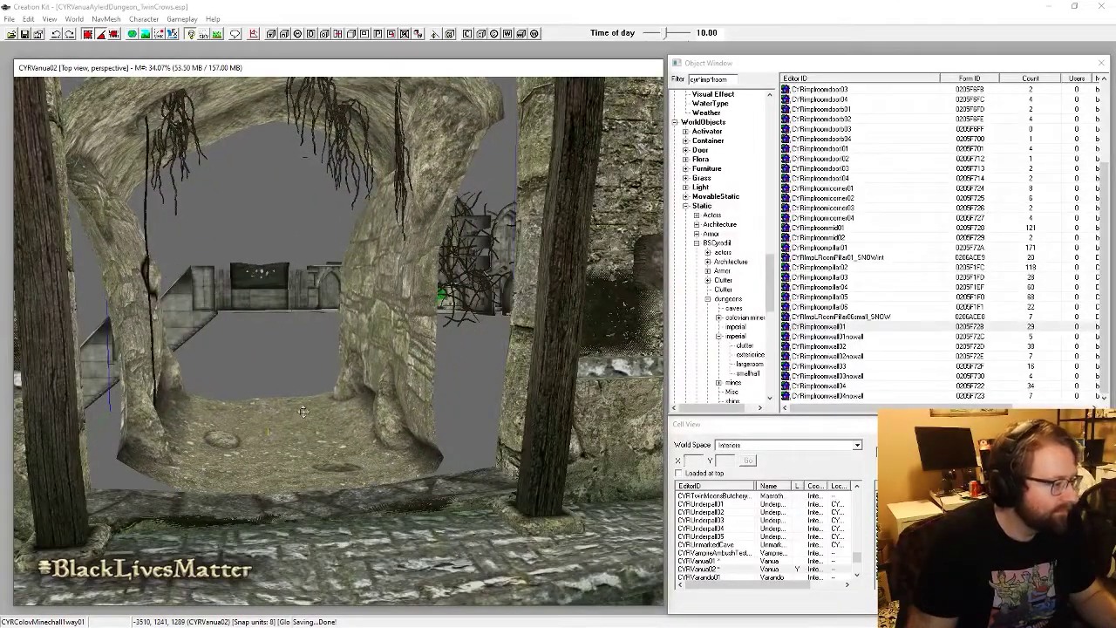
pyautogui.scroll(-5, 302, 411)
pyautogui.scroll(2, 342, 423)
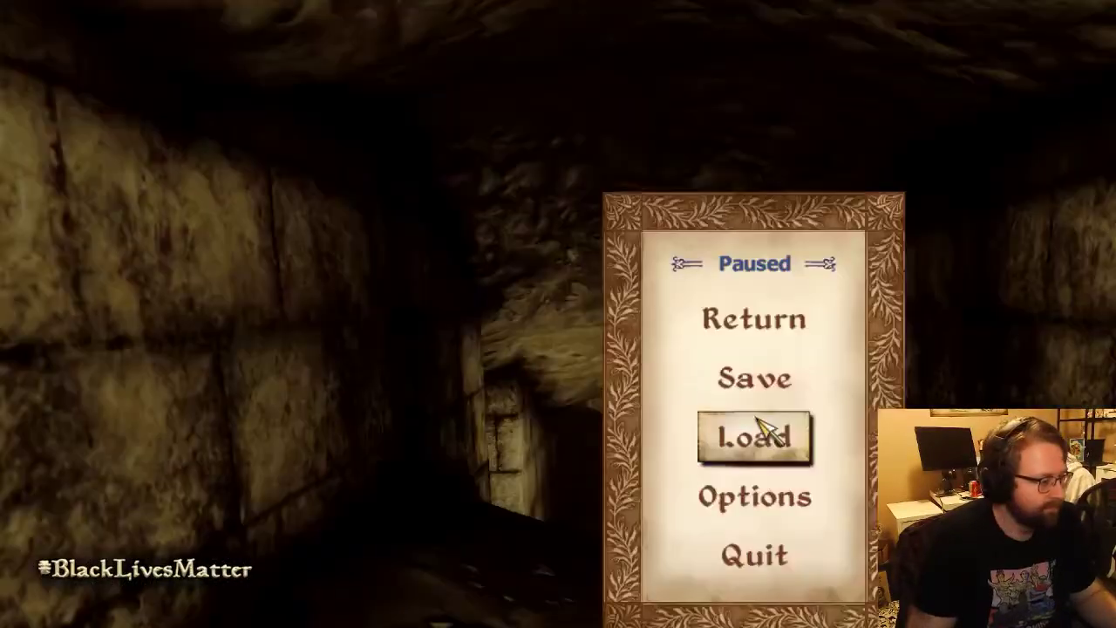
# Step: Switch to the paused game, resume it and examine how the ruin's broken wall opening leads into the tunnel
pyautogui.click(803, 325)
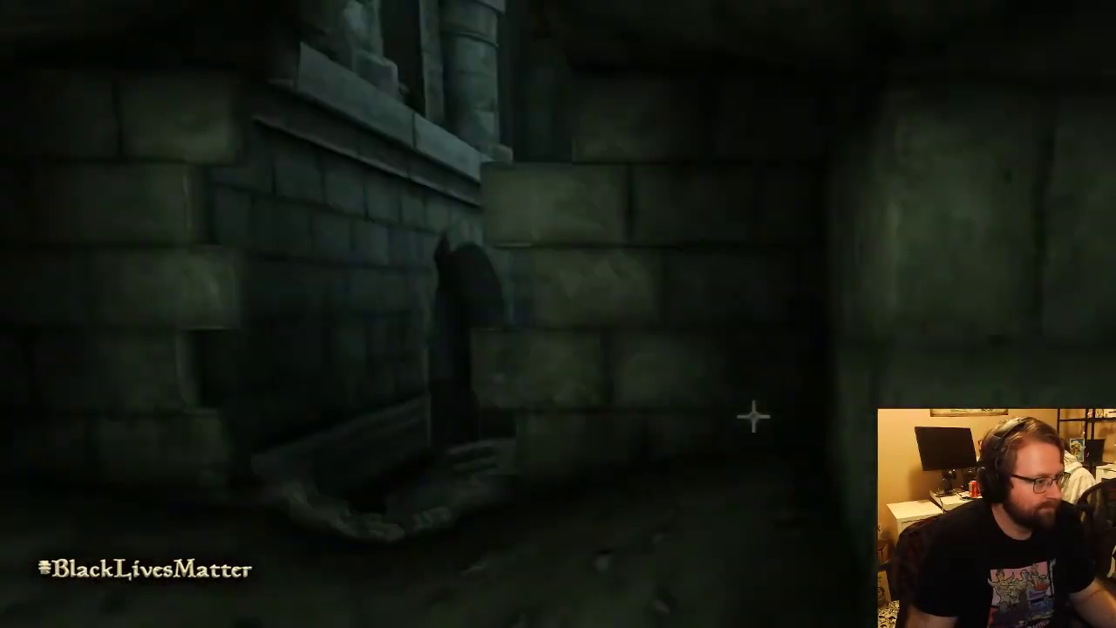
pyautogui.press('w')
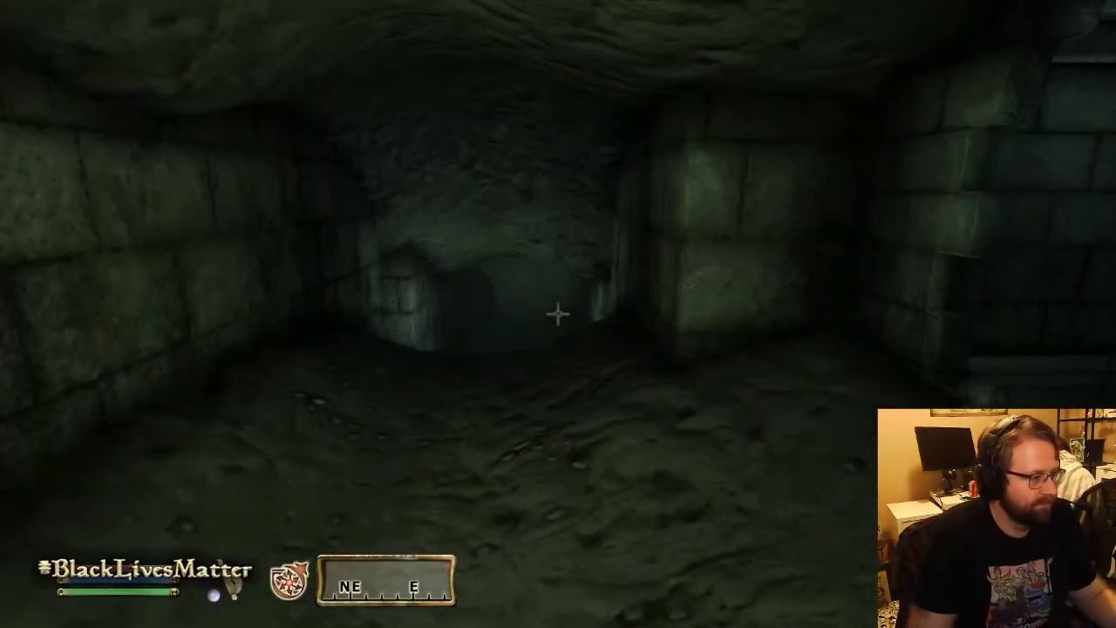
pyautogui.press('Escape')
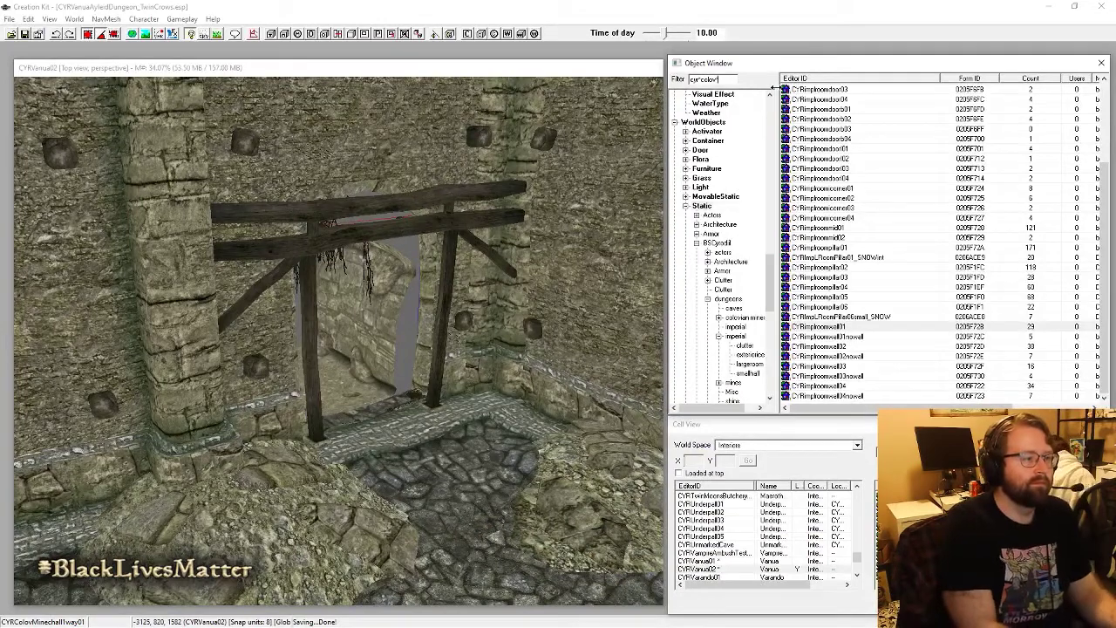
# Step: Filter the object list by cyr*colov*minechall and preview the CYRColovMinechall3way01 static
pyautogui.write('chal')
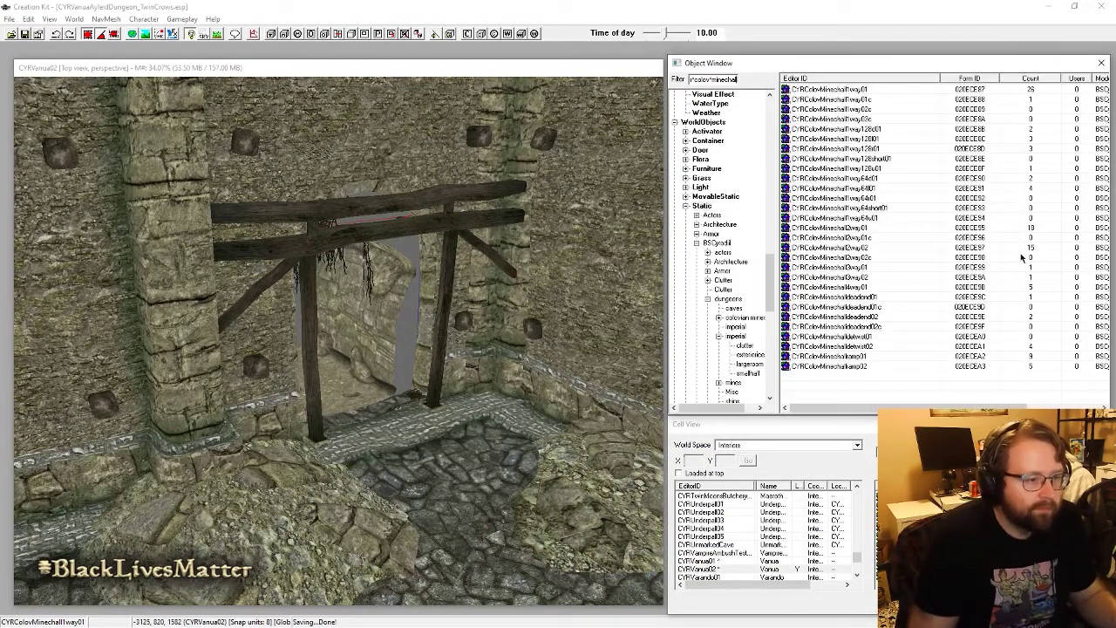
pyautogui.click(856, 263)
pyautogui.rightClick(922, 266)
pyautogui.click(920, 326)
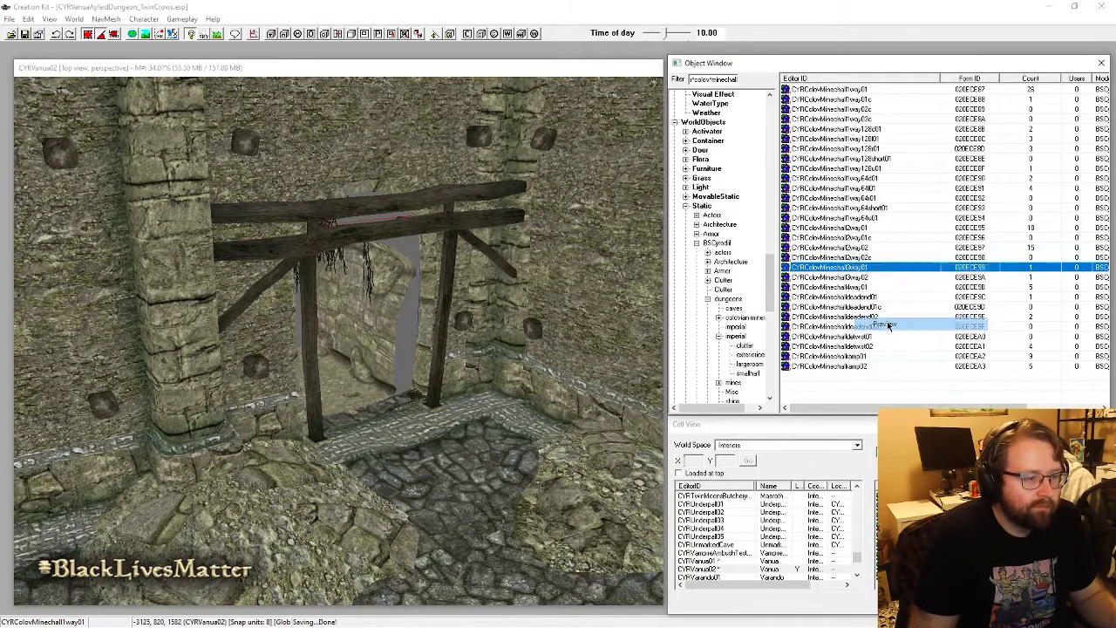
pyautogui.moveTo(523, 375); pyautogui.dragTo(611, 259)
pyautogui.click(680, 266)
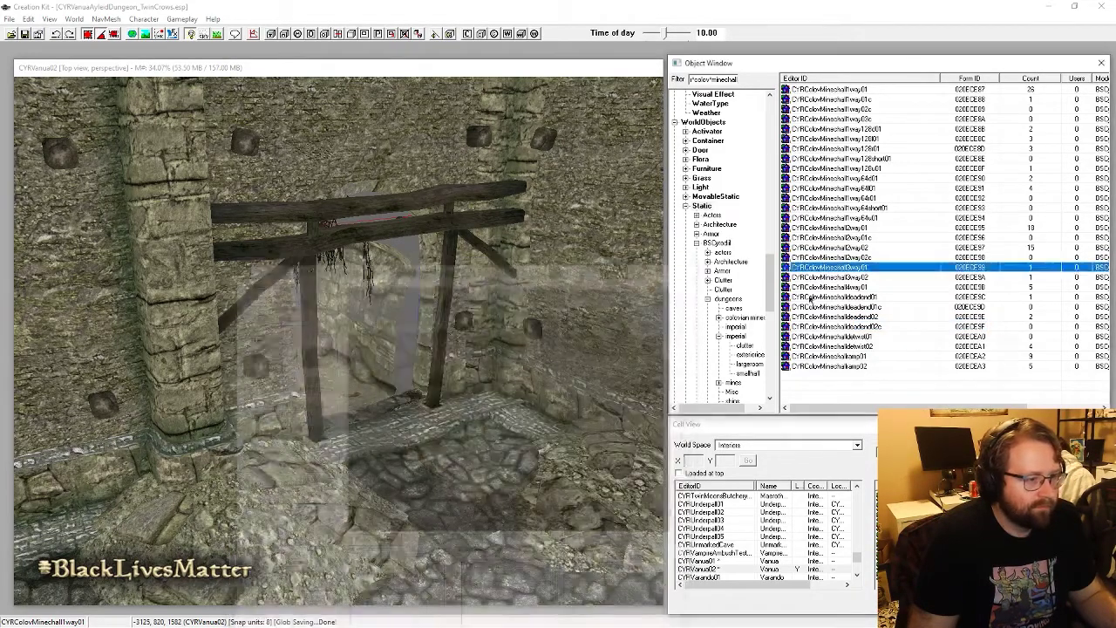
pyautogui.rightClick(865, 277)
pyautogui.click(899, 336)
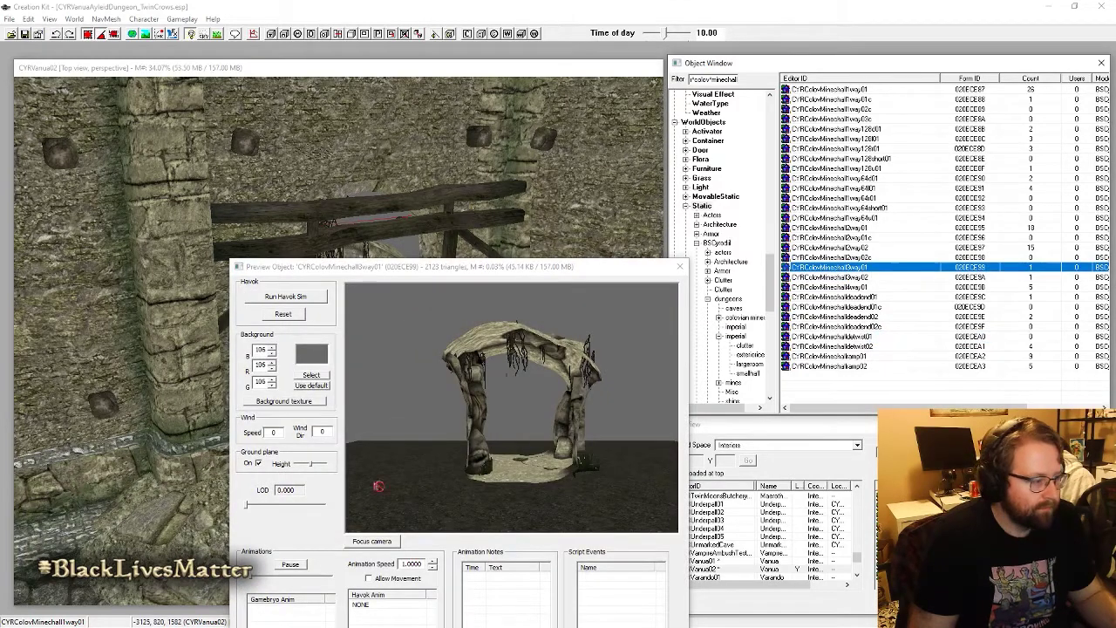
# Step: Place a CYRColovMinechall3way01 at the outer end of the short mine hall behind the doorway
pyautogui.click(175, 524)
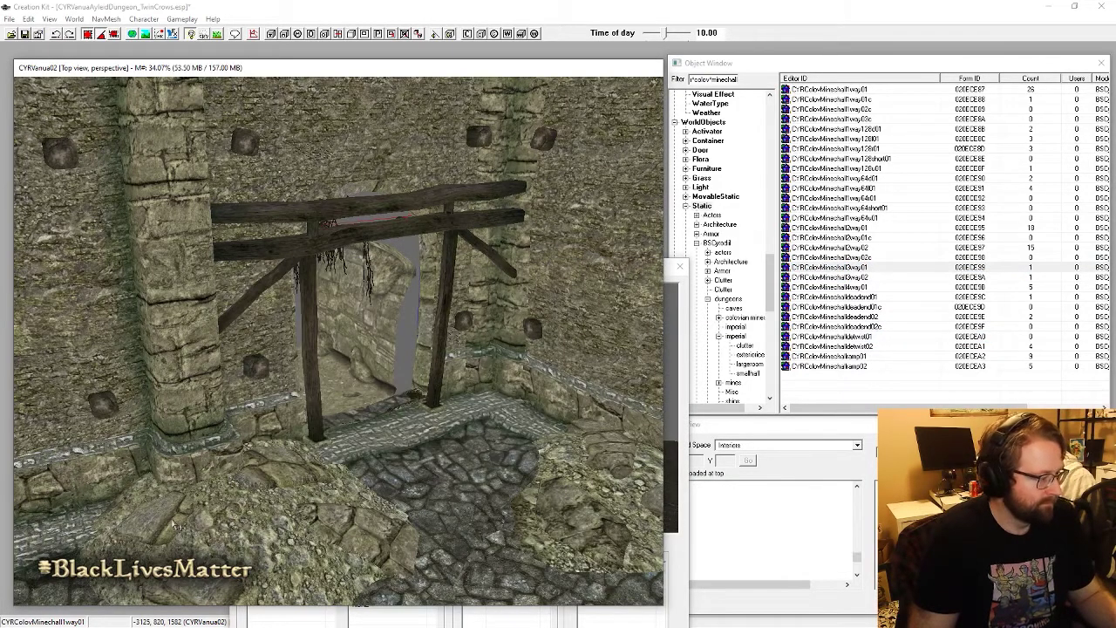
pyautogui.press('shift')
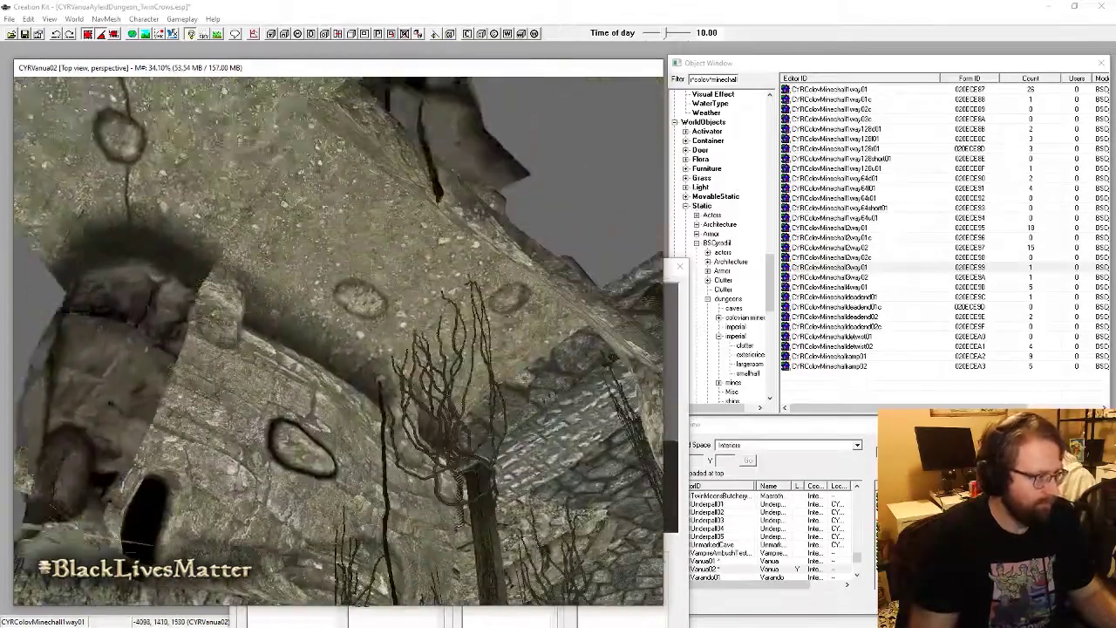
pyautogui.scroll(-5, 318, 231)
pyautogui.moveTo(306, 222); pyautogui.dragTo(238, 163)
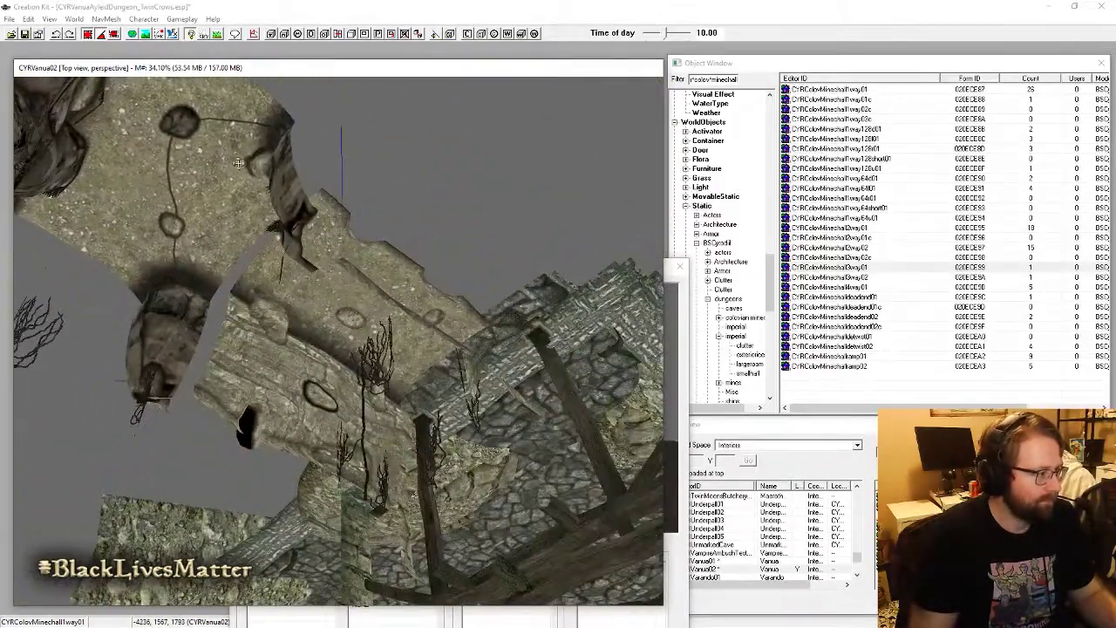
pyautogui.click(195, 177)
pyautogui.press('shift')
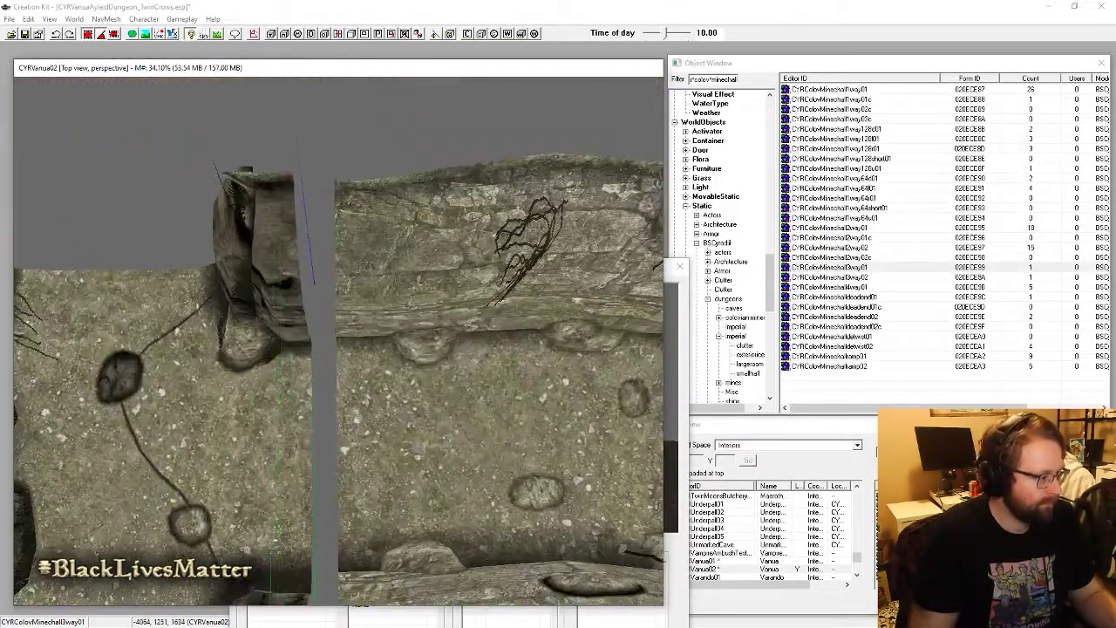
# Step: Align the CYRColovMinechall3way01 with the short mine hall and close the gap between their floors and walls
pyautogui.press('shift')
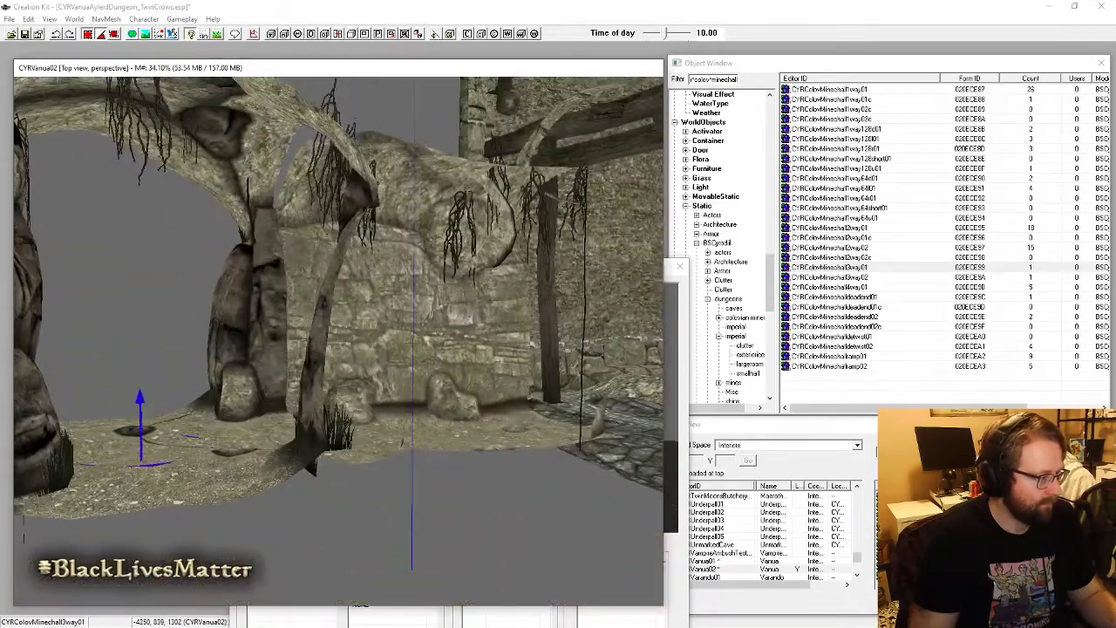
pyautogui.press('shift')
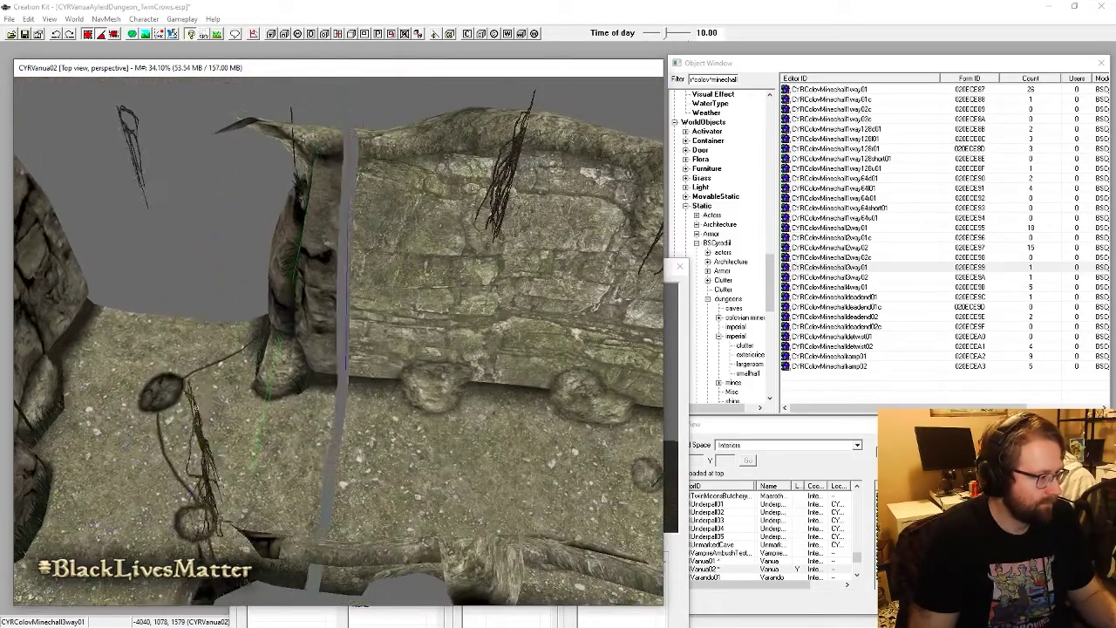
pyautogui.press('shift')
pyautogui.press('shift')
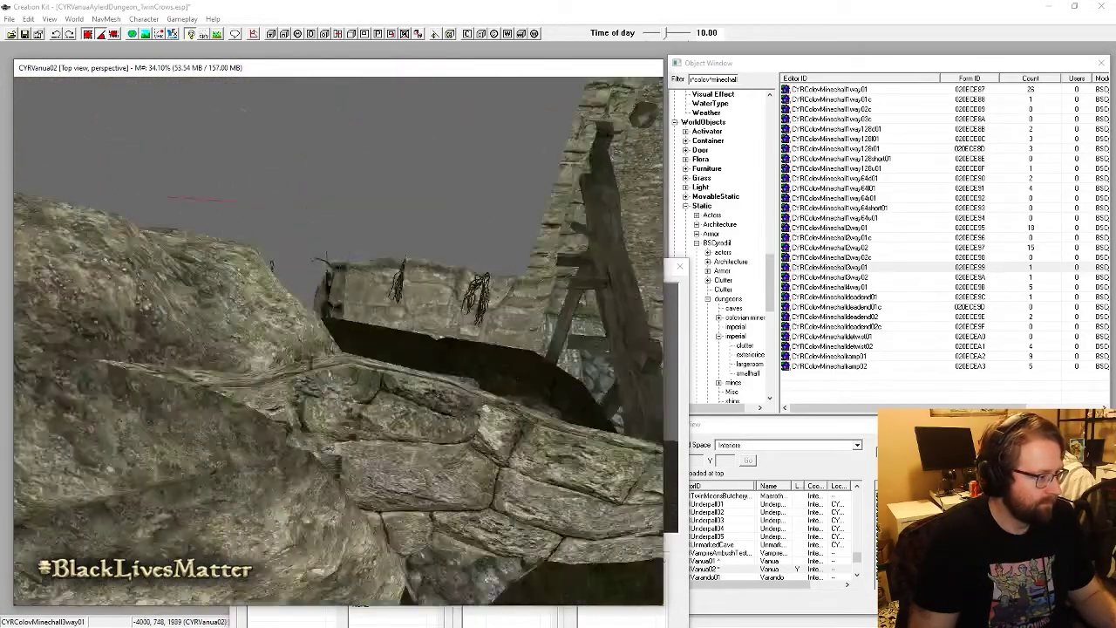
pyautogui.press('shift')
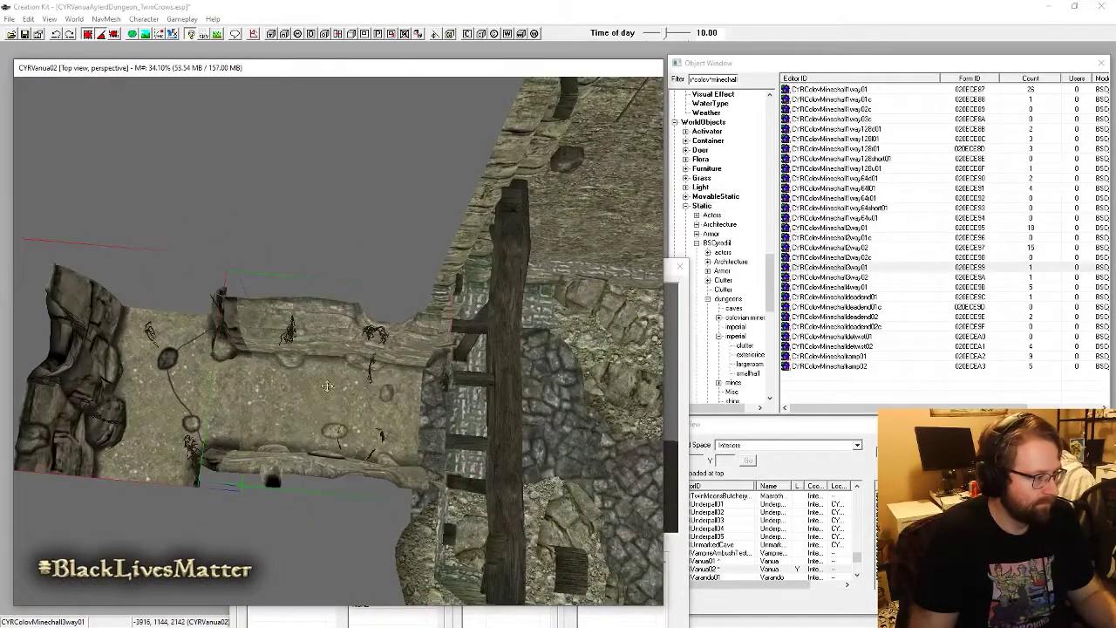
pyautogui.press('shift')
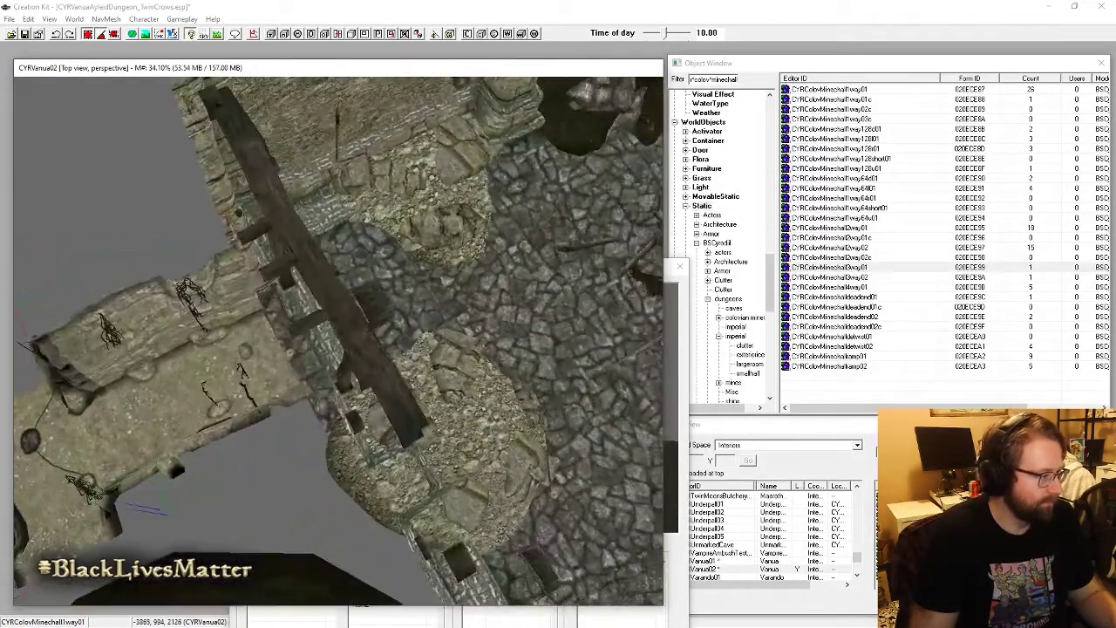
pyautogui.press('shift')
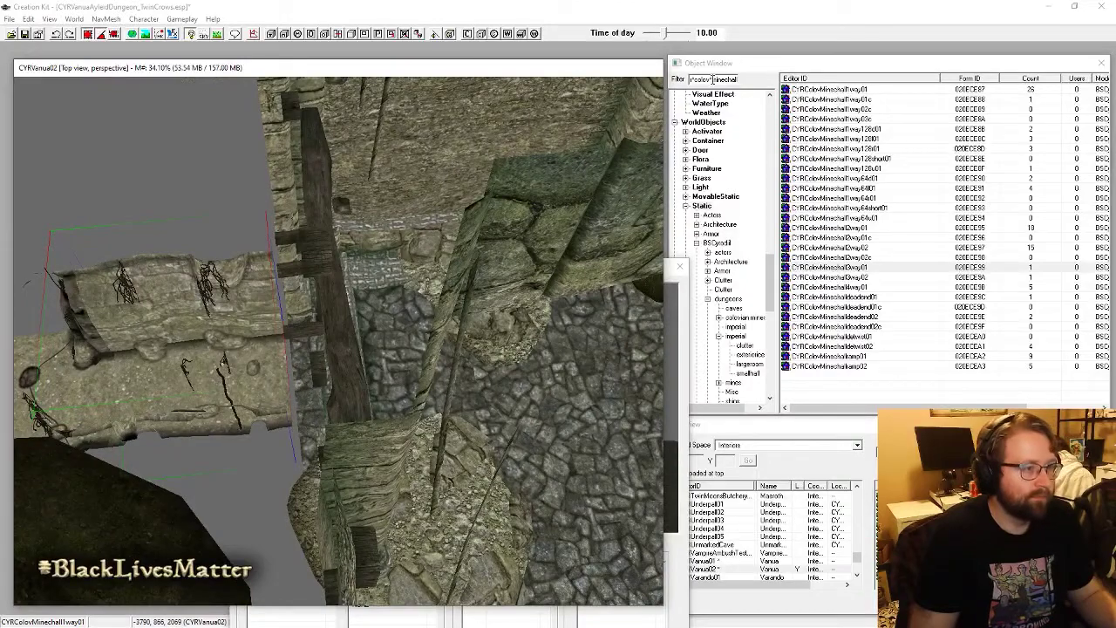
# Step: Copy a CYRimpfloorchunk02 from the ruined room's floor and paste it by the timber-framed doorway
pyautogui.press('shift')
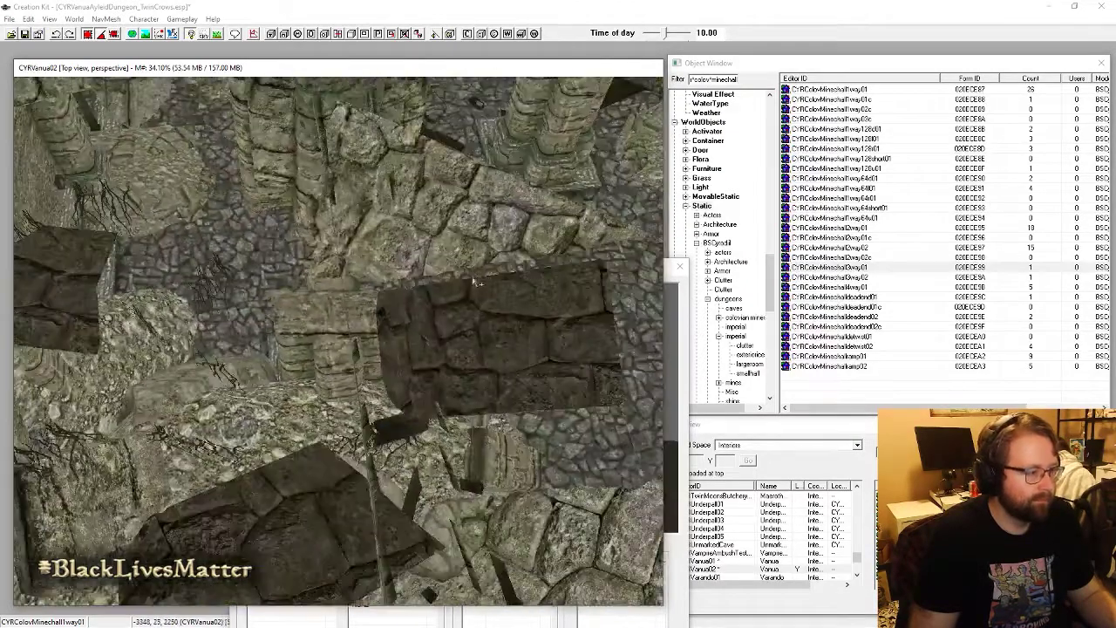
pyautogui.press('shift')
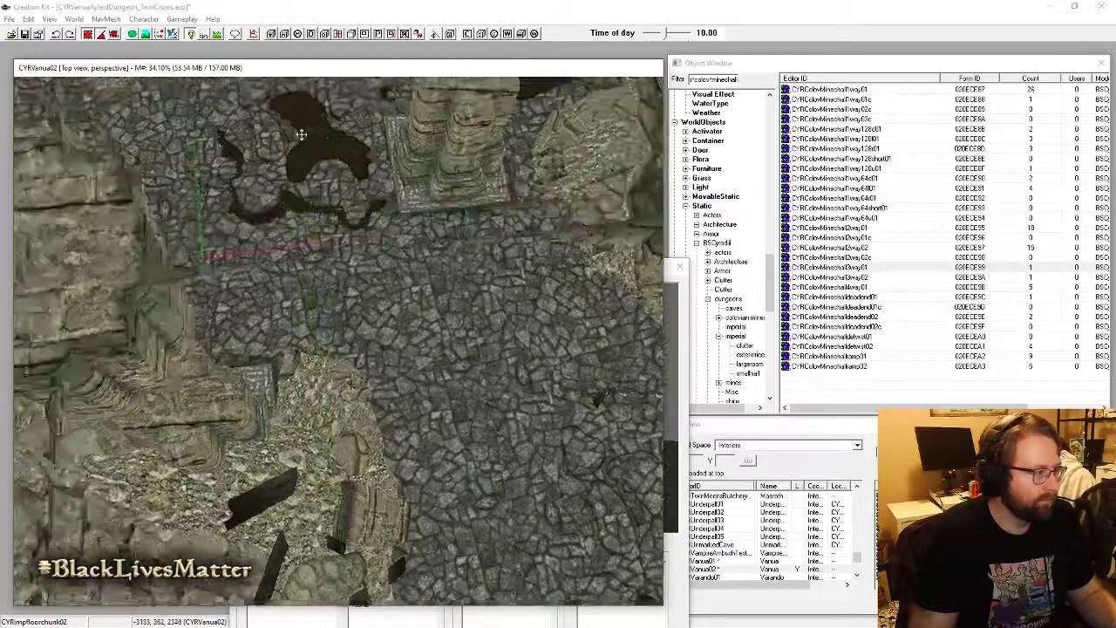
pyautogui.moveTo(302, 134); pyautogui.dragTo(382, 261, button='middle')
pyautogui.hotkey('ctrl', 's')
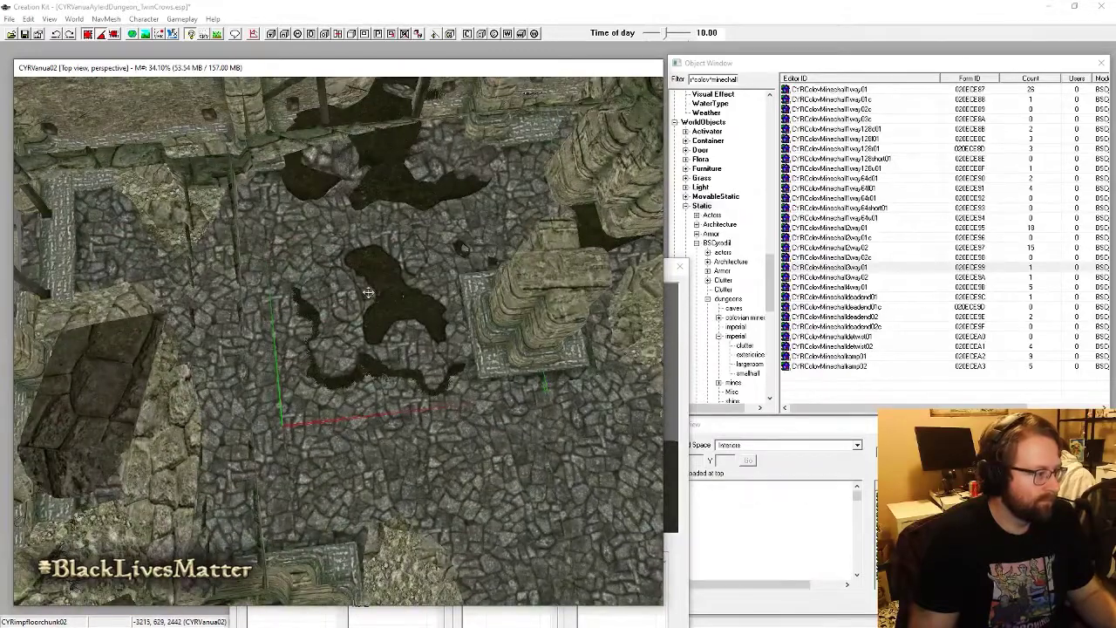
pyautogui.press('shift')
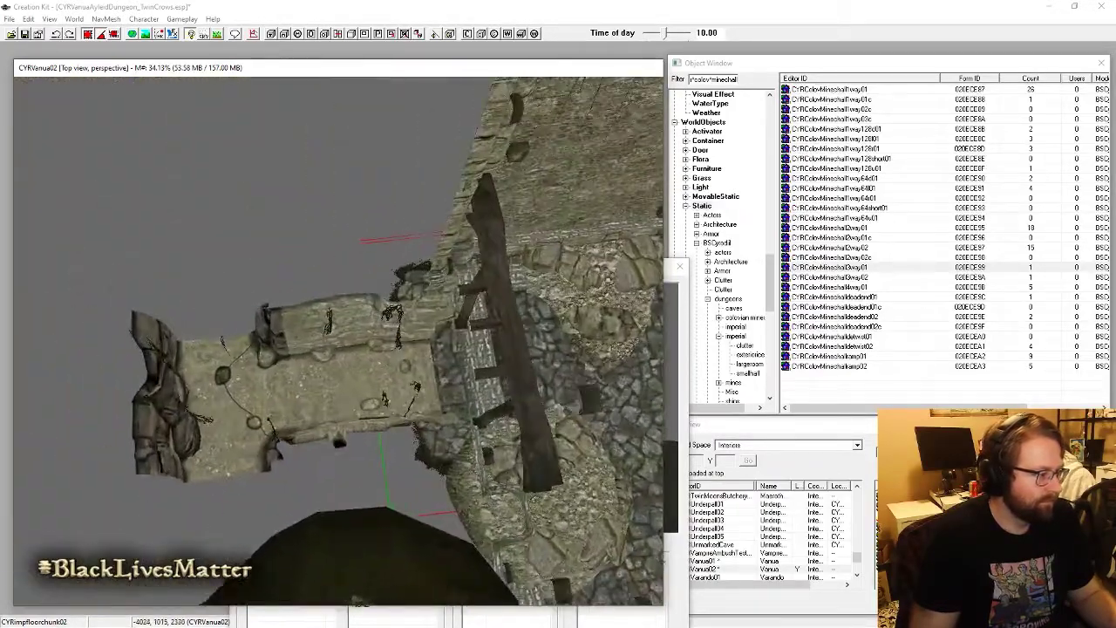
# Step: Move and rotate the CYRimpfloorchunk02 copy into the threshold of the timber-framed doorway, where the mine hall floor begins
pyautogui.moveTo(553, 401); pyautogui.dragTo(597, 384)
pyautogui.scroll(6, 500, 390)
pyautogui.moveTo(598, 384); pyautogui.dragTo(131, 401, button='middle')
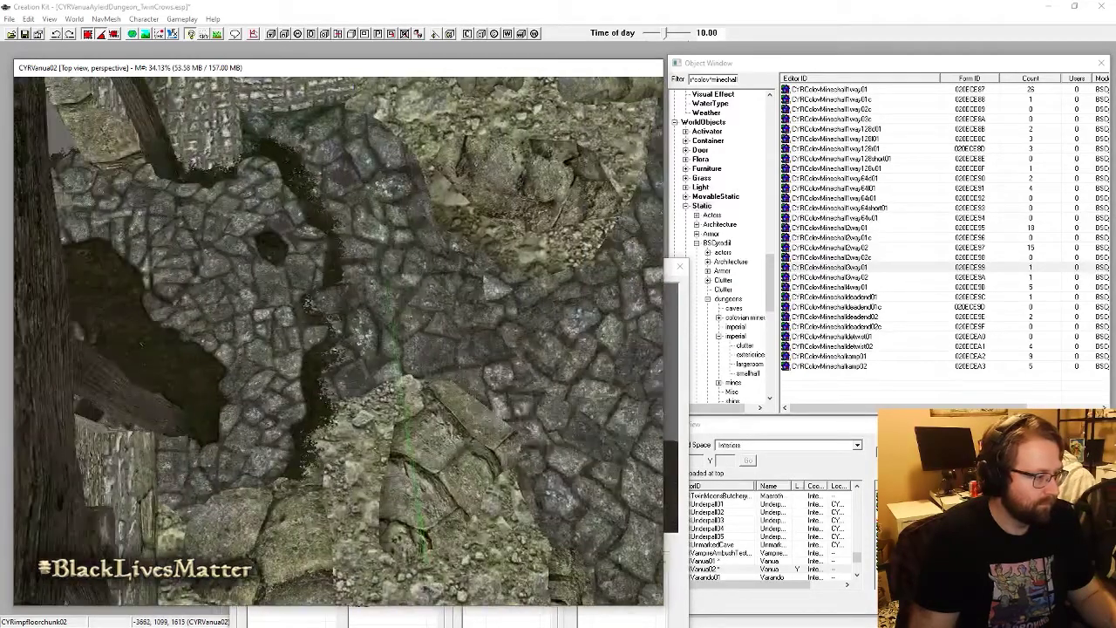
pyautogui.press('shift')
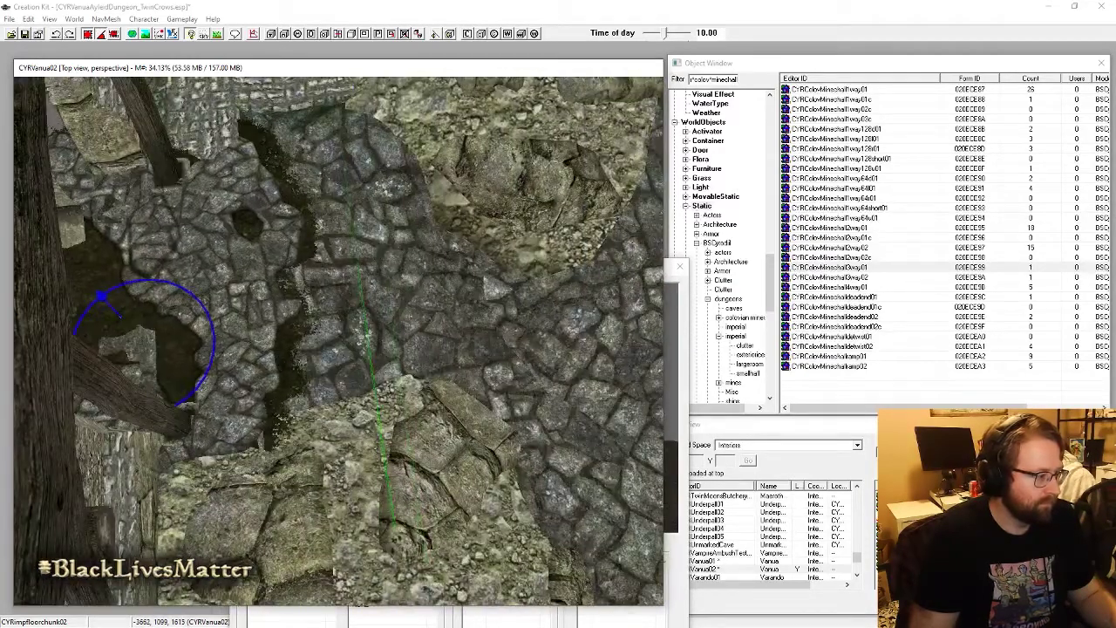
pyautogui.moveTo(284, 282); pyautogui.dragTo(233, 220)
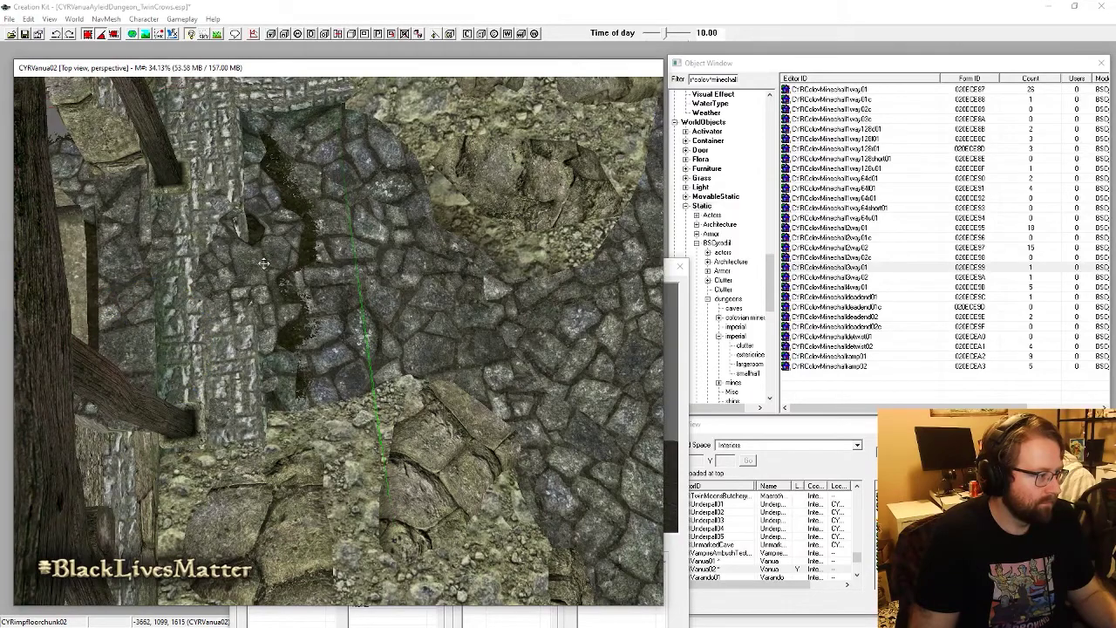
pyautogui.press('shift')
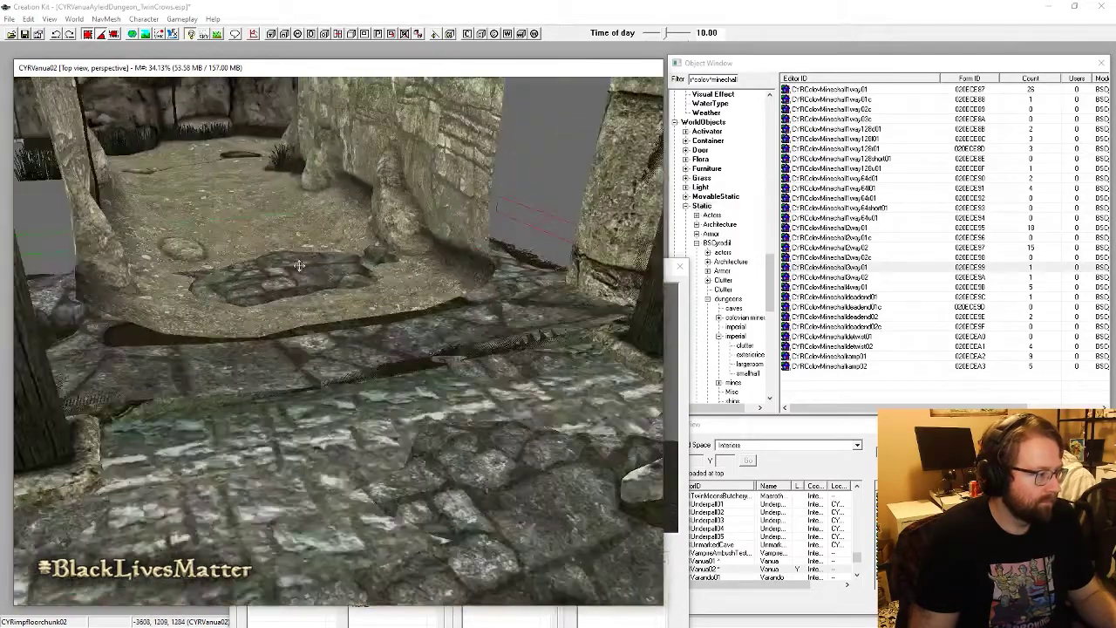
# Step: Adjust the height and angle of the floor chunk so it blends into the mine hall floor behind the doorway
pyautogui.moveTo(299, 265); pyautogui.dragTo(252, 299)
pyautogui.press('z')
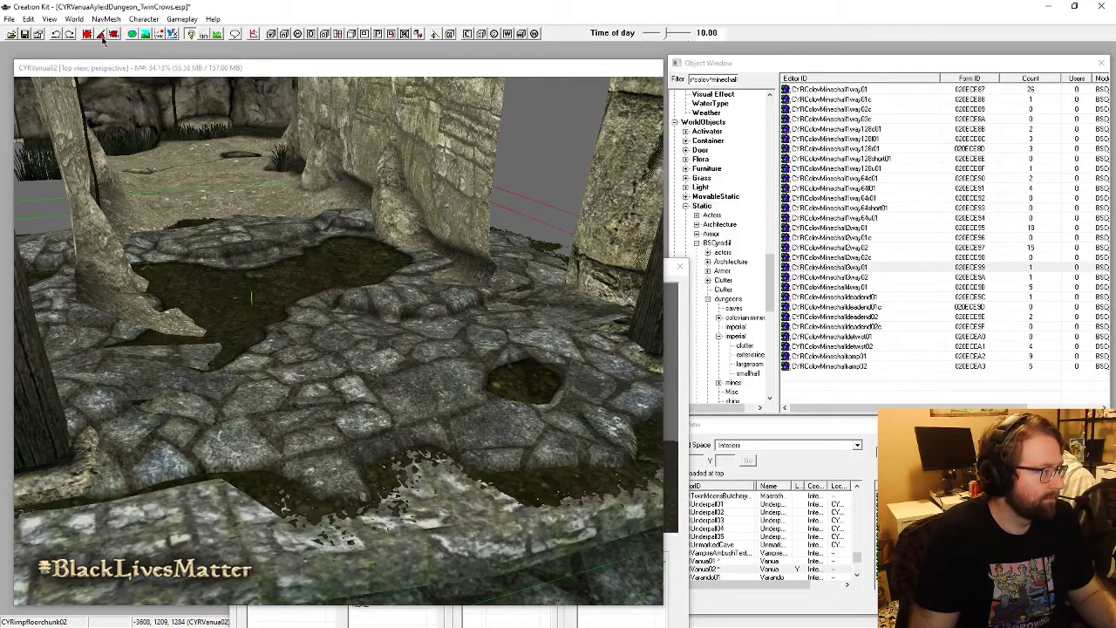
pyautogui.hotkey('ctrl', 'z')
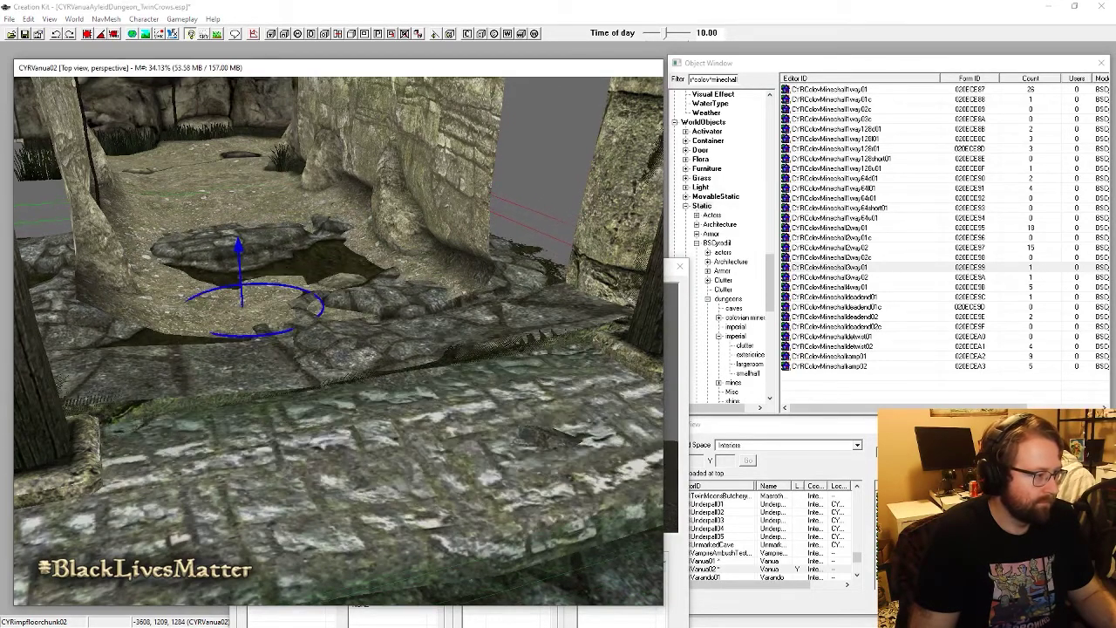
pyautogui.scroll(2, 445, 423)
# Step: Find a CYRColovMinecboulder04 elsewhere in the cell and copy it for use at the timber-framed doorway
pyautogui.keyDown('shift'); pyautogui.moveTo(447, 423); pyautogui.dragTo(362, 295, button='middle'); pyautogui.keyUp('shift')
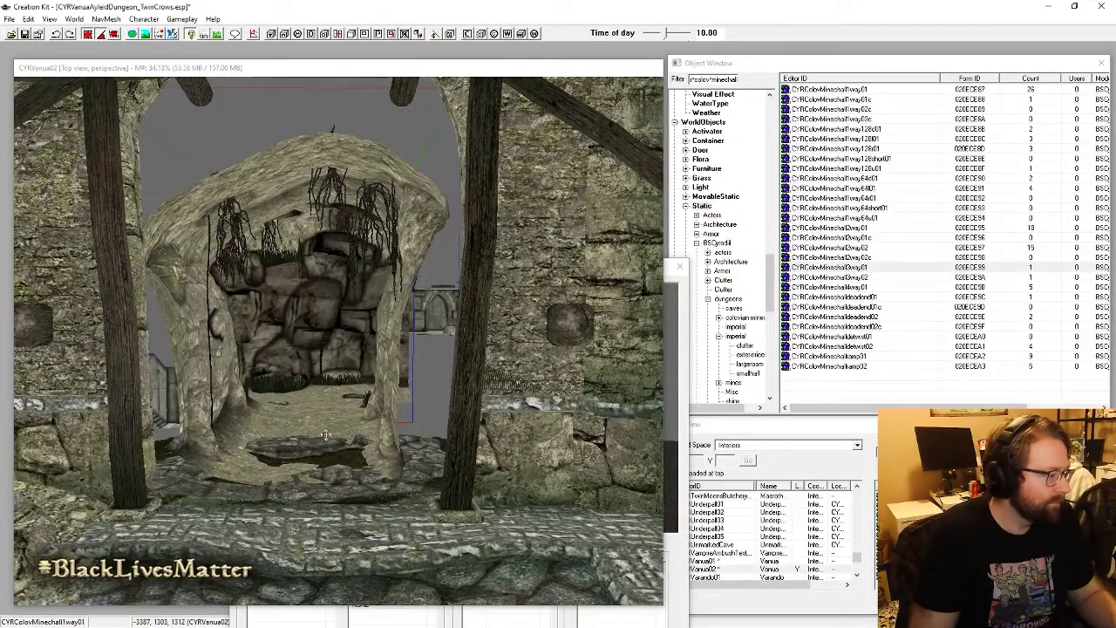
pyautogui.keyDown('shift'); pyautogui.moveTo(338, 340); pyautogui.dragTo(338, 384, button='middle'); pyautogui.keyUp('shift')
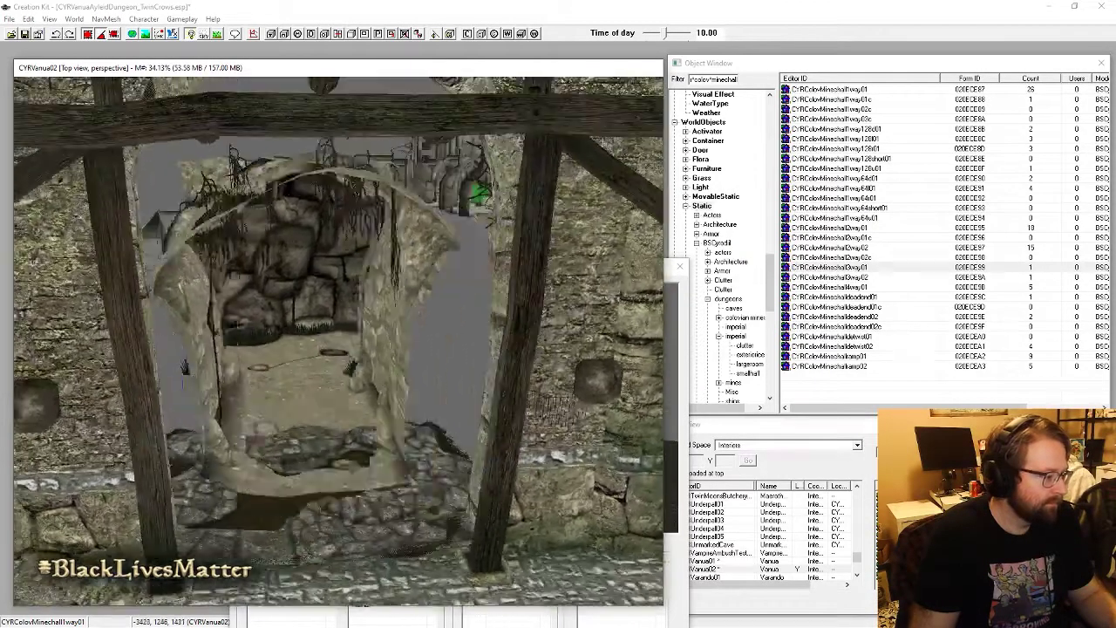
pyautogui.scroll(-10, 338, 340)
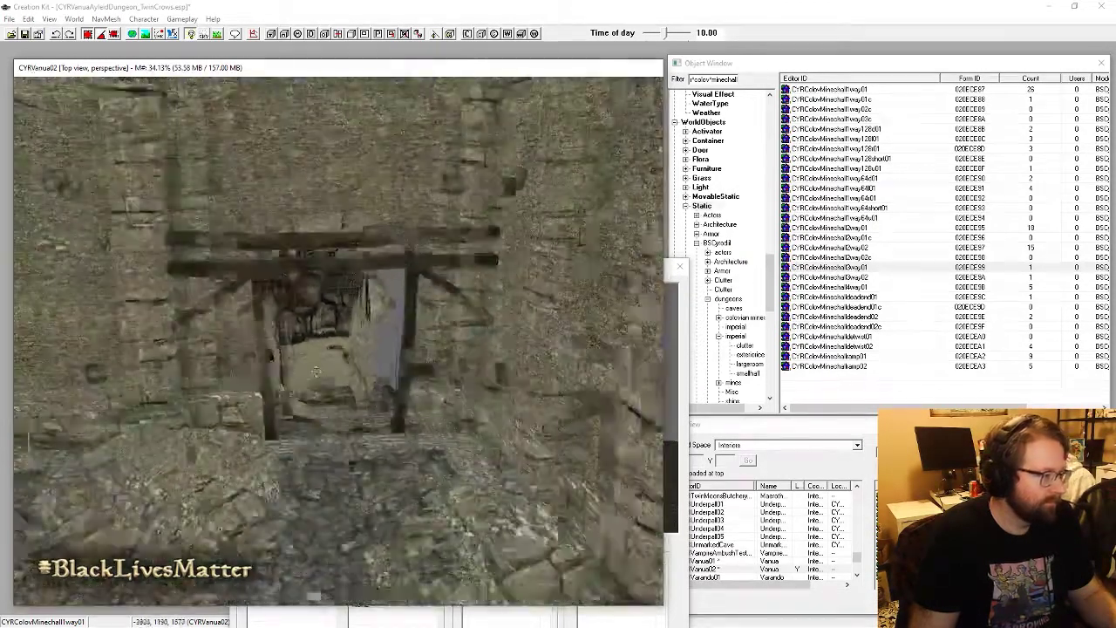
pyautogui.scroll(10, 322, 366)
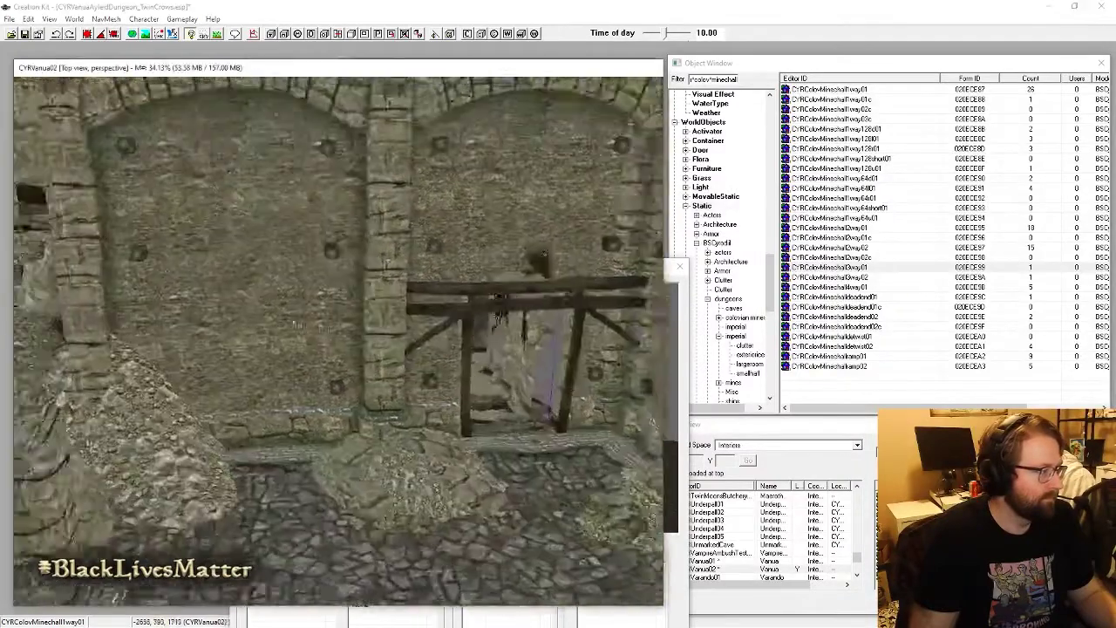
pyautogui.scroll(-5, 322, 367)
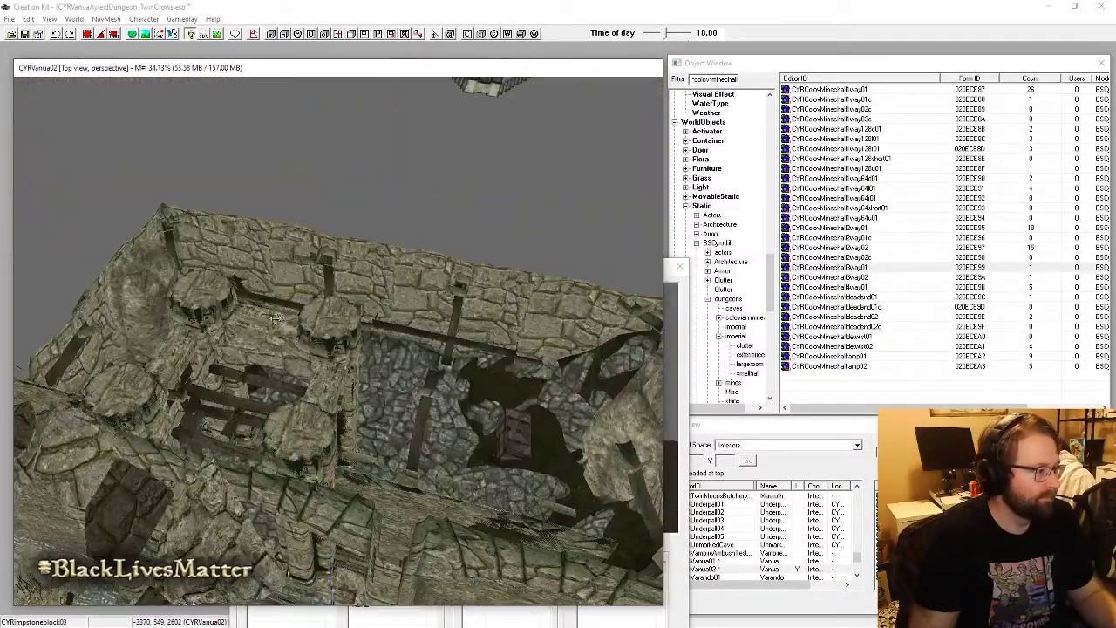
pyautogui.scroll(5, 420, 424)
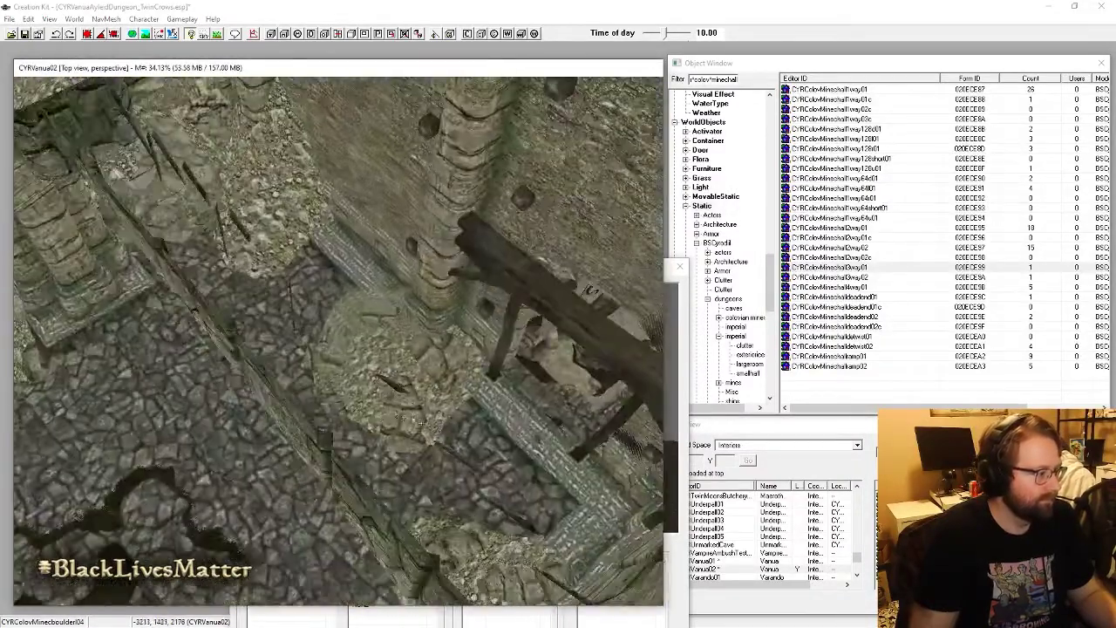
# Step: Paste the CYRColovMinecboulder04 and fit it upright against the left side of the broken doorway, covering the wall edge
pyautogui.moveTo(390, 404); pyautogui.dragTo(297, 349, button='middle')
pyautogui.scroll(3, 355, 412)
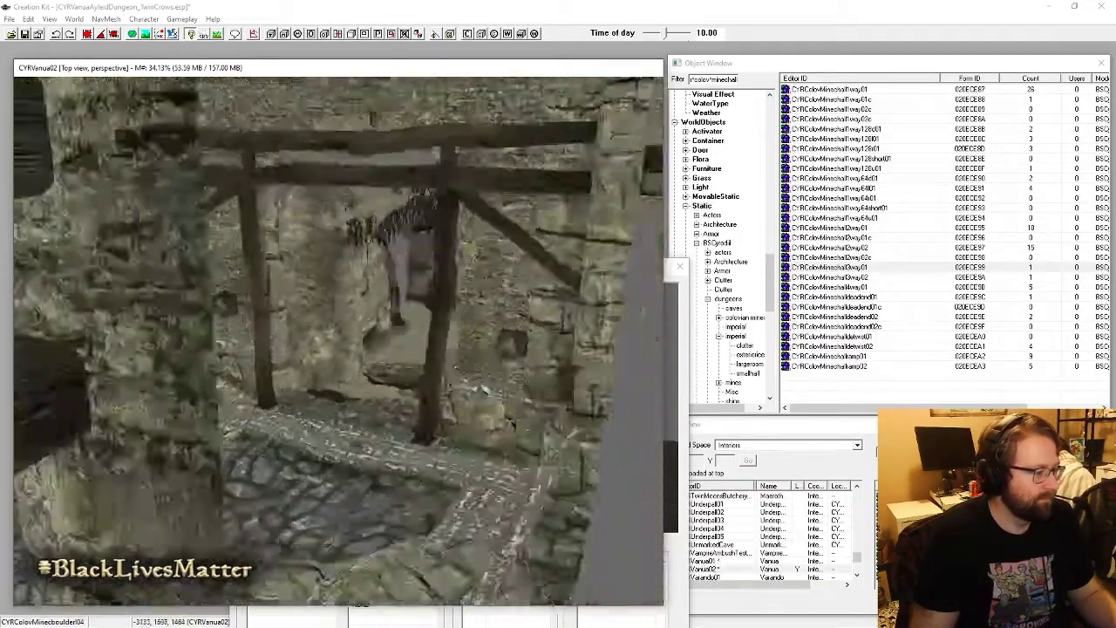
pyautogui.scroll(5, 297, 348)
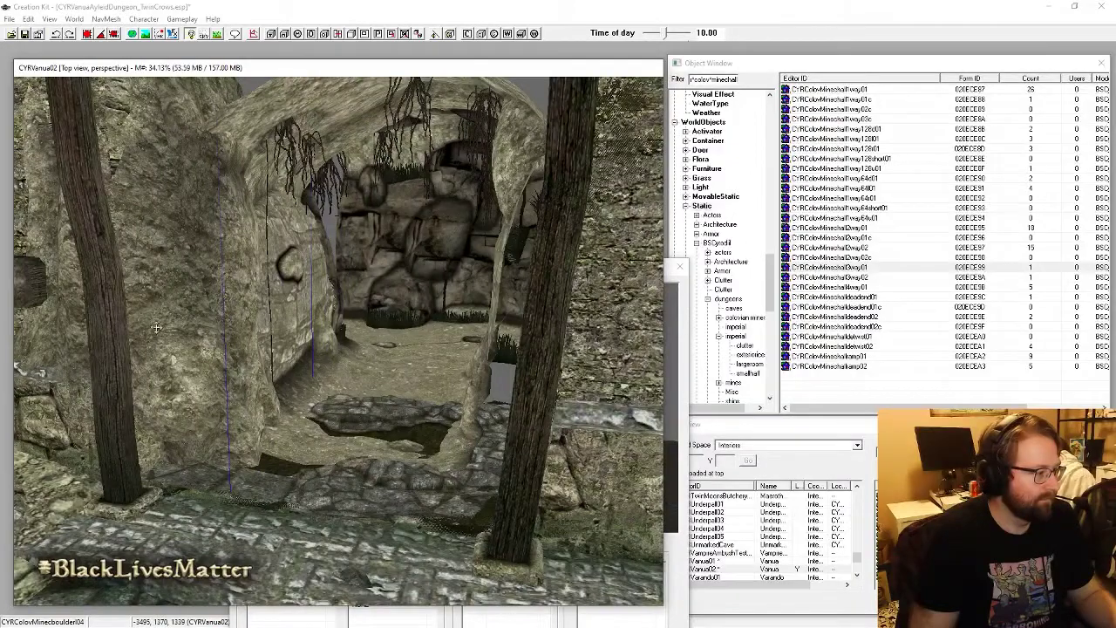
pyautogui.moveTo(156, 328); pyautogui.dragTo(215, 307, button='middle')
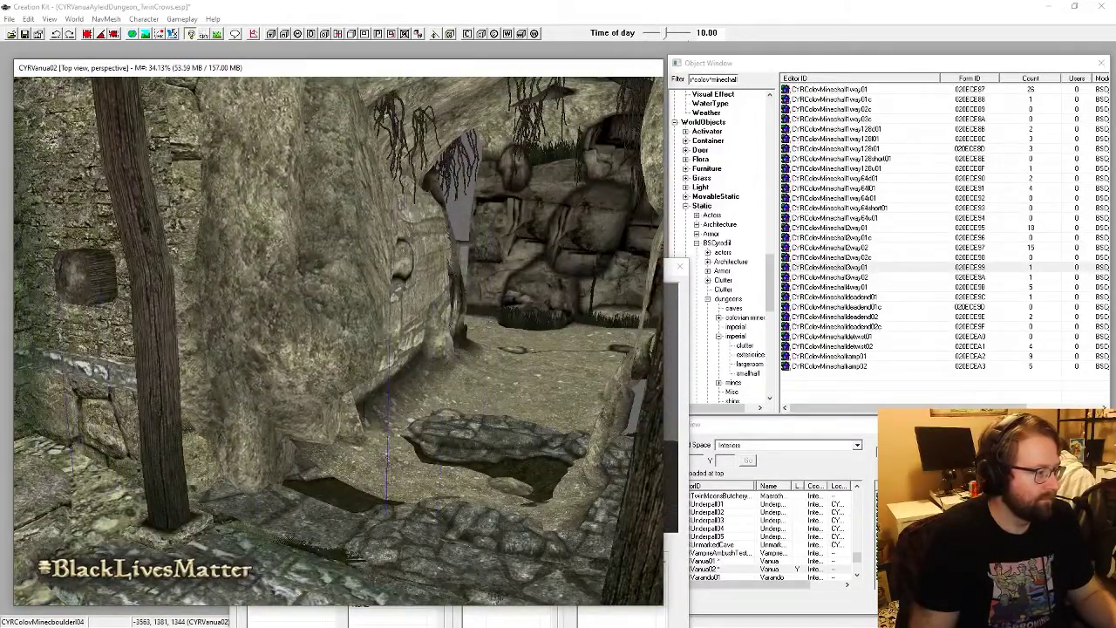
pyautogui.moveTo(246, 293); pyautogui.dragTo(153, 319, button='middle')
# Step: Place a second CYRColovMinecboulder04 upright against the right side of the broken doorway
pyautogui.moveTo(166, 362); pyautogui.dragTo(406, 362)
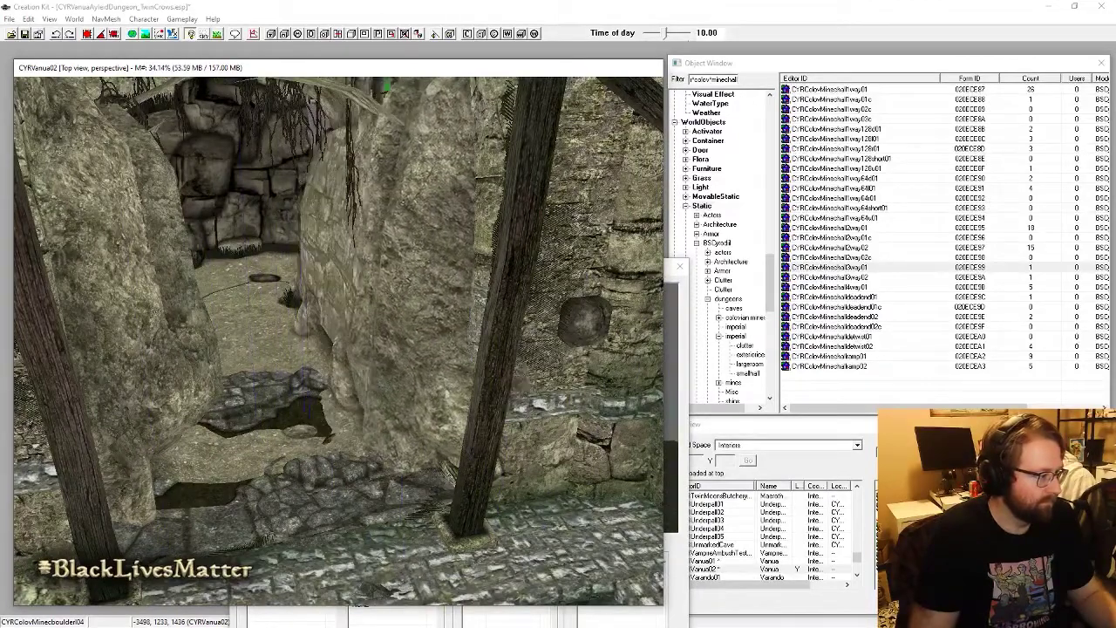
pyautogui.moveTo(406, 361); pyautogui.dragTo(471, 331, button='middle')
pyautogui.press('a')
pyautogui.press('a')
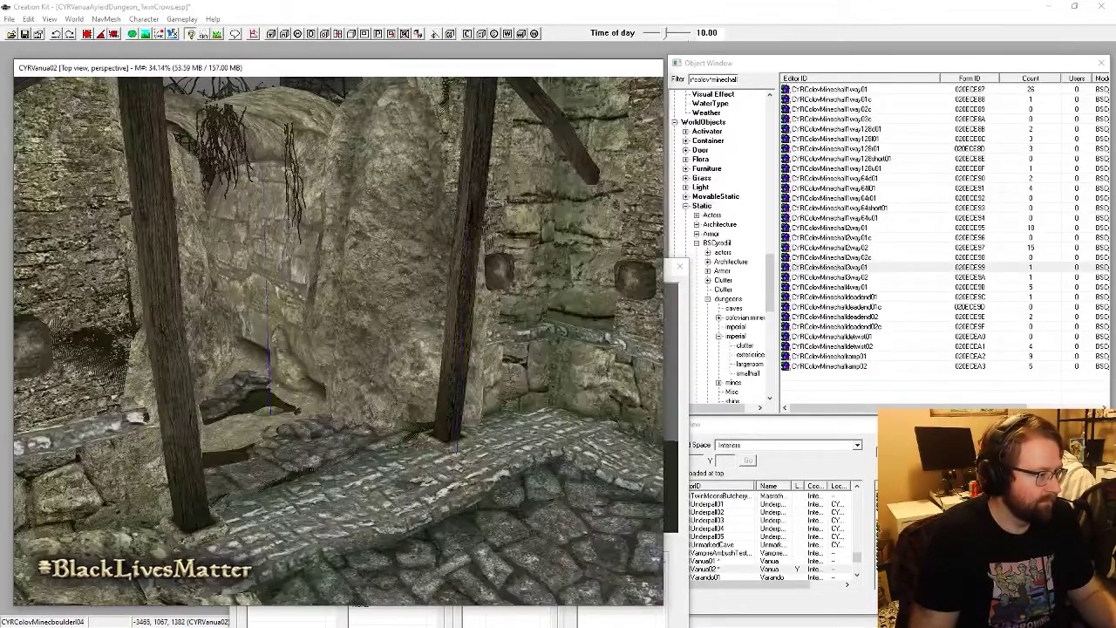
pyautogui.scroll(3, 339, 340)
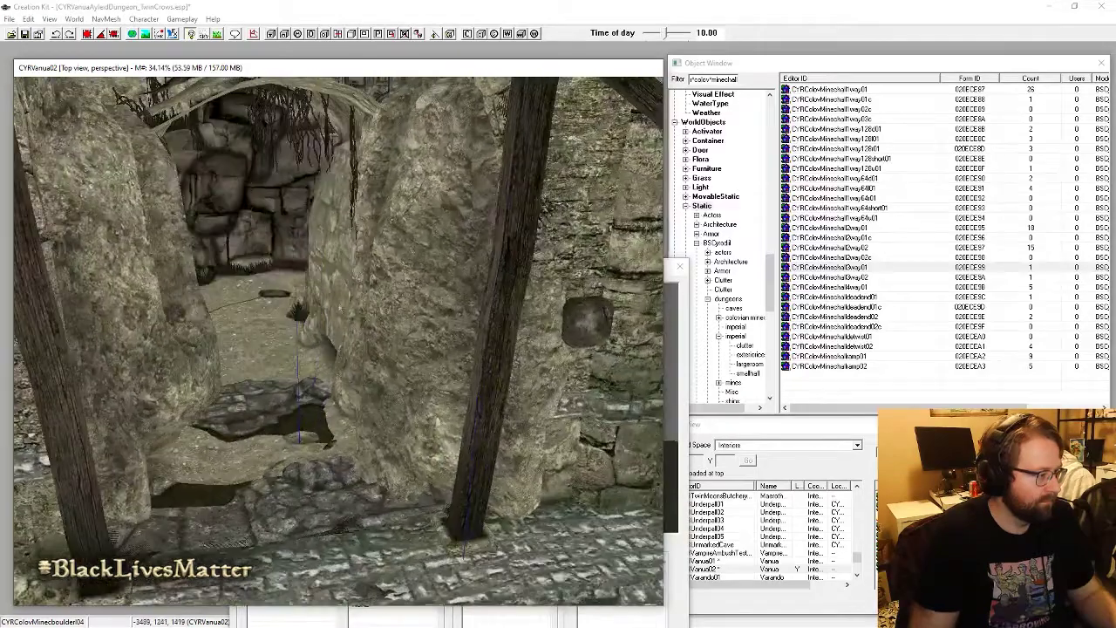
# Step: Shift the left boulder outward behind its timber post to widen the passage into the mine hall
pyautogui.moveTo(191, 360); pyautogui.dragTo(150, 362)
pyautogui.moveTo(150, 362); pyautogui.dragTo(179, 375, button='middle')
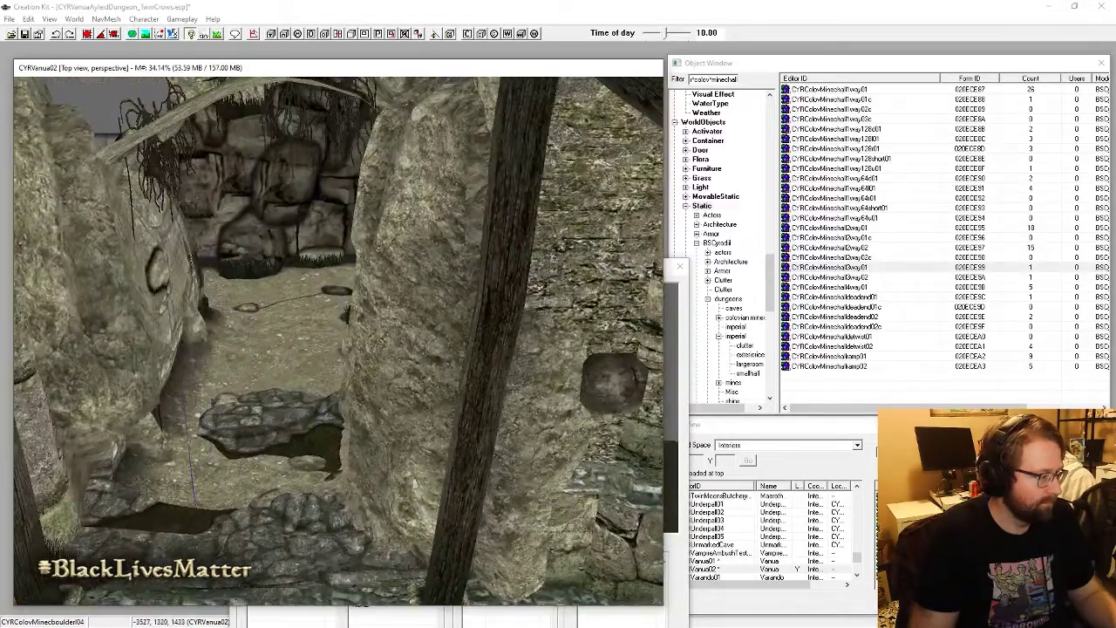
pyautogui.moveTo(179, 375); pyautogui.dragTo(113, 375)
pyautogui.moveTo(113, 375); pyautogui.dragTo(87, 336, button='middle')
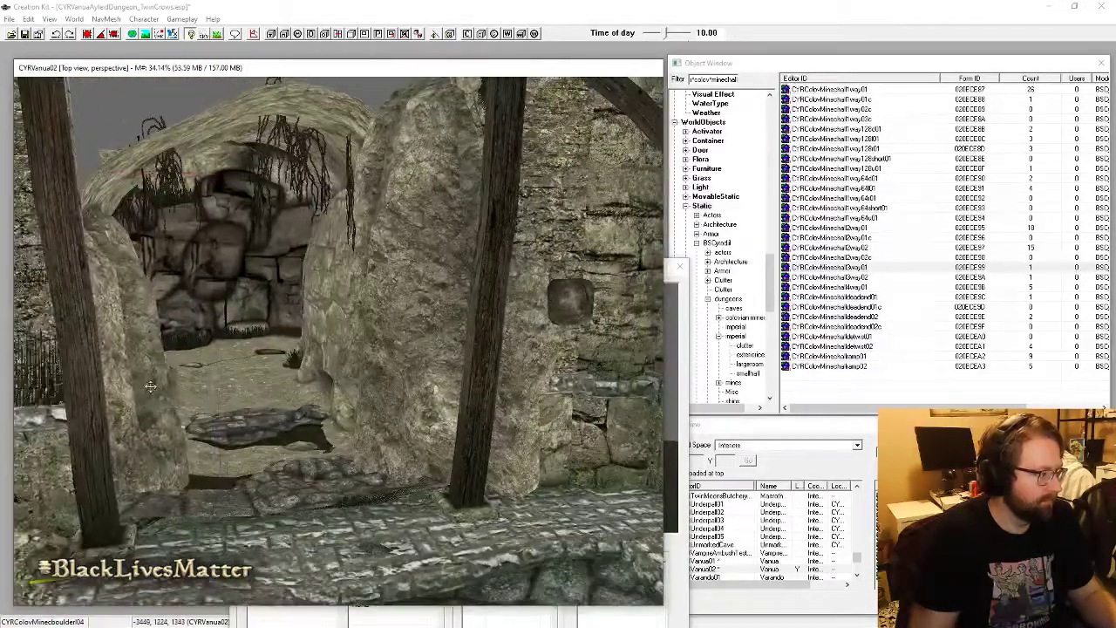
pyautogui.moveTo(87, 375); pyautogui.dragTo(116, 381)
# Step: Place a third CYRColovMinecboulder04 across the top of the opening, behind the timber beams, to close the gap above the tunnel
pyautogui.scroll(-5, 199, 336)
pyautogui.scroll(5, 200, 336)
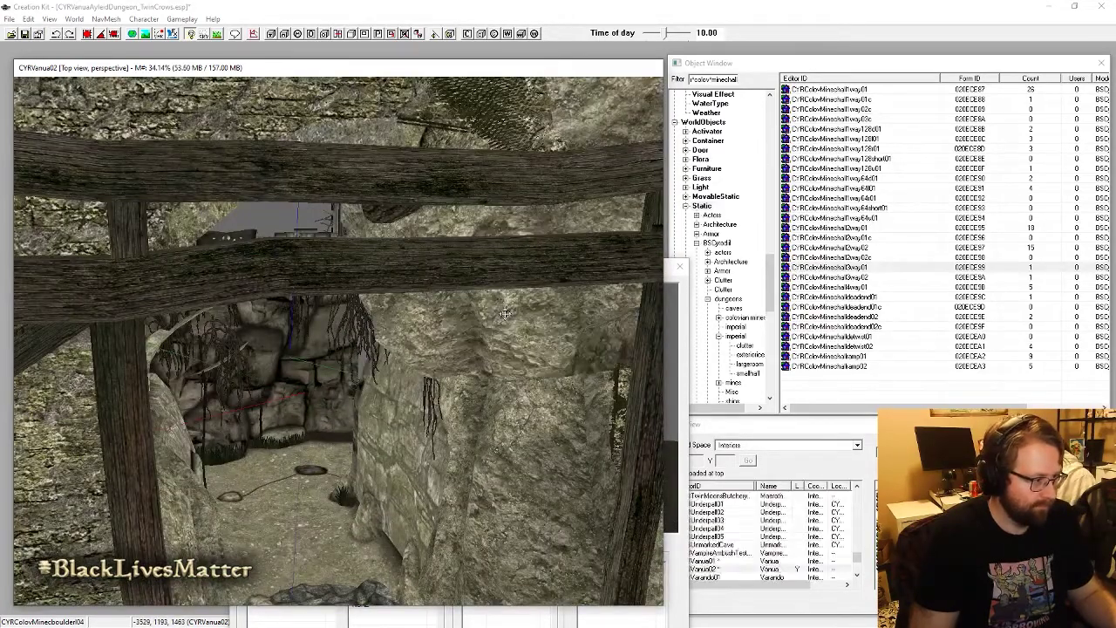
pyautogui.scroll(-5, 511, 323)
pyautogui.moveTo(460, 312); pyautogui.dragTo(461, 311)
pyautogui.moveTo(336, 386); pyautogui.dragTo(316, 288)
pyautogui.press('shift')
pyautogui.press('z')
pyautogui.press('shift')
pyautogui.press('shift')
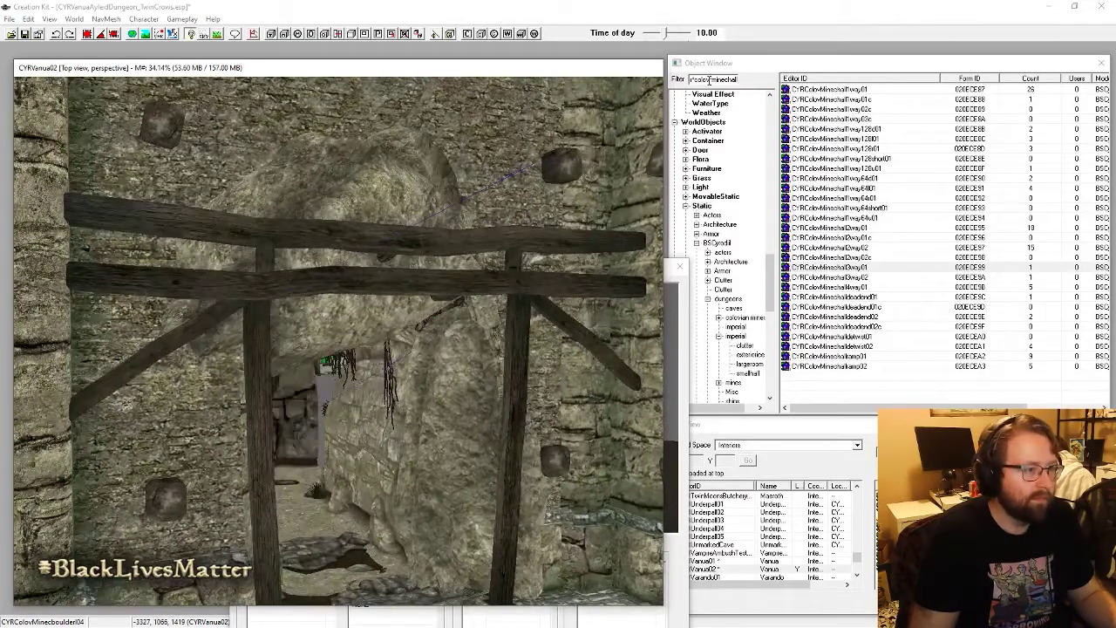
# Step: Filter the object list by cyr*imp*rubb and preview the CYRimprubblepileceiling01 and CYRimprubblepileceiling02 statics without the ground plane
pyautogui.moveTo(709, 80); pyautogui.dragTo(798, 82)
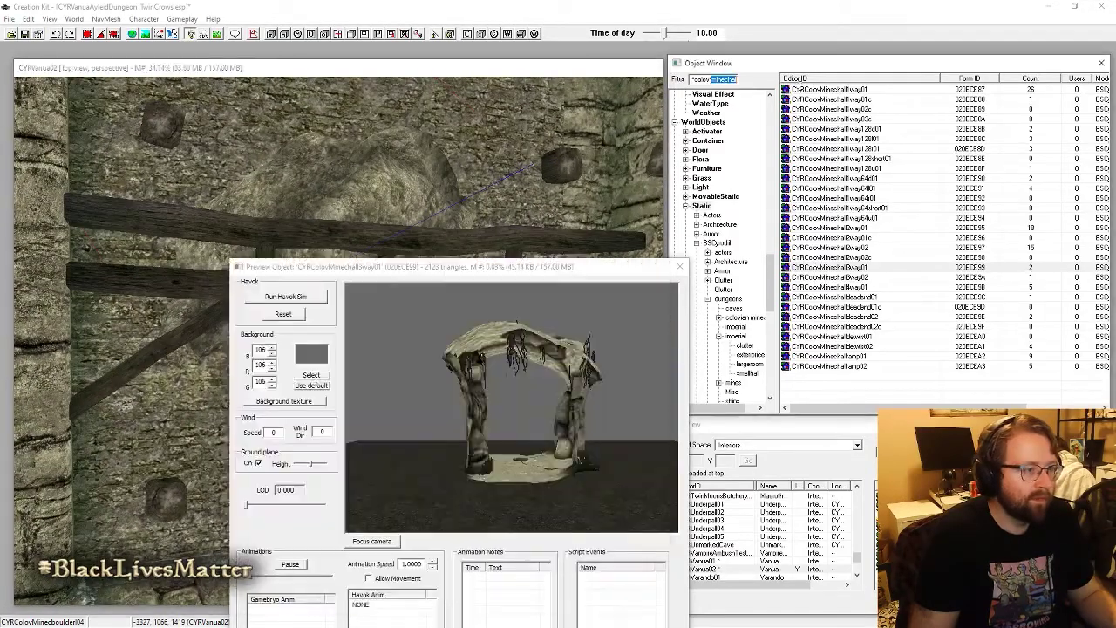
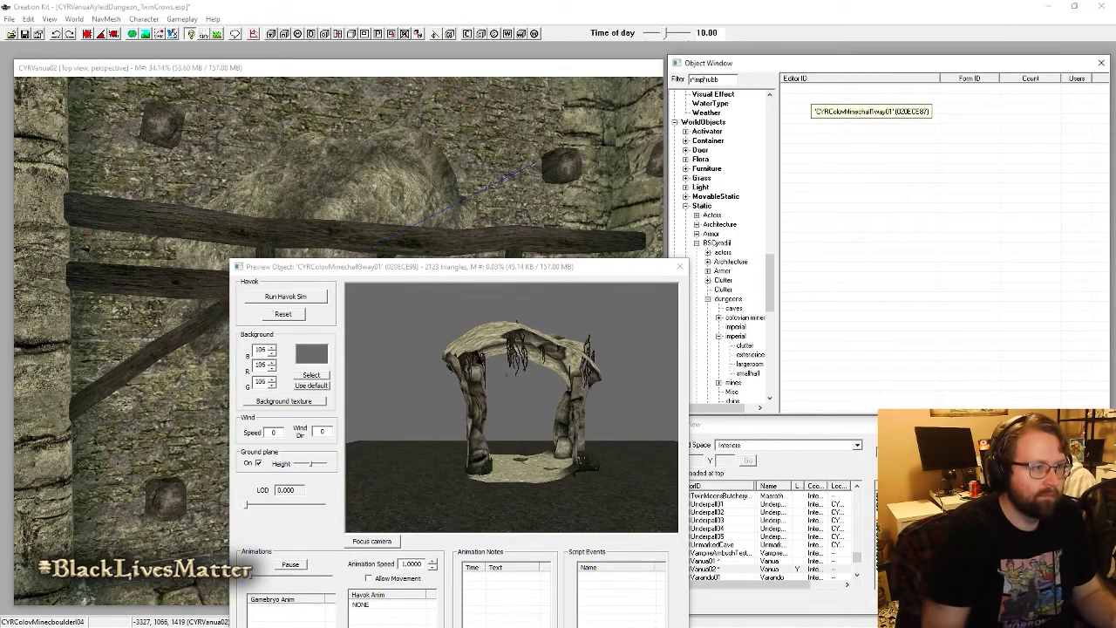
pyautogui.click(850, 308)
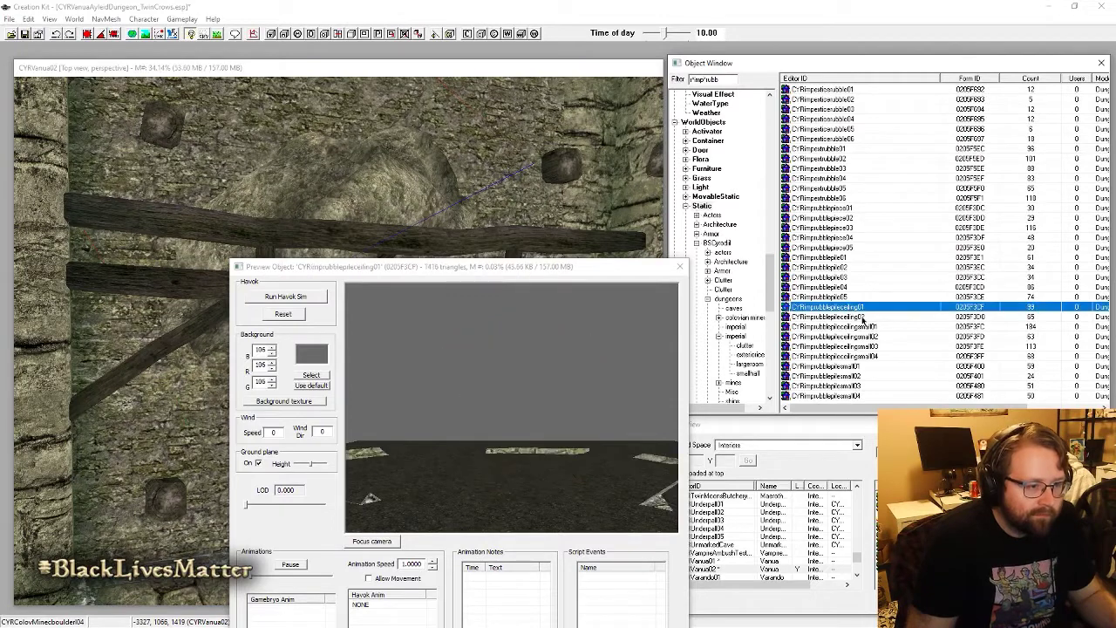
pyautogui.click(851, 318)
pyautogui.click(537, 399)
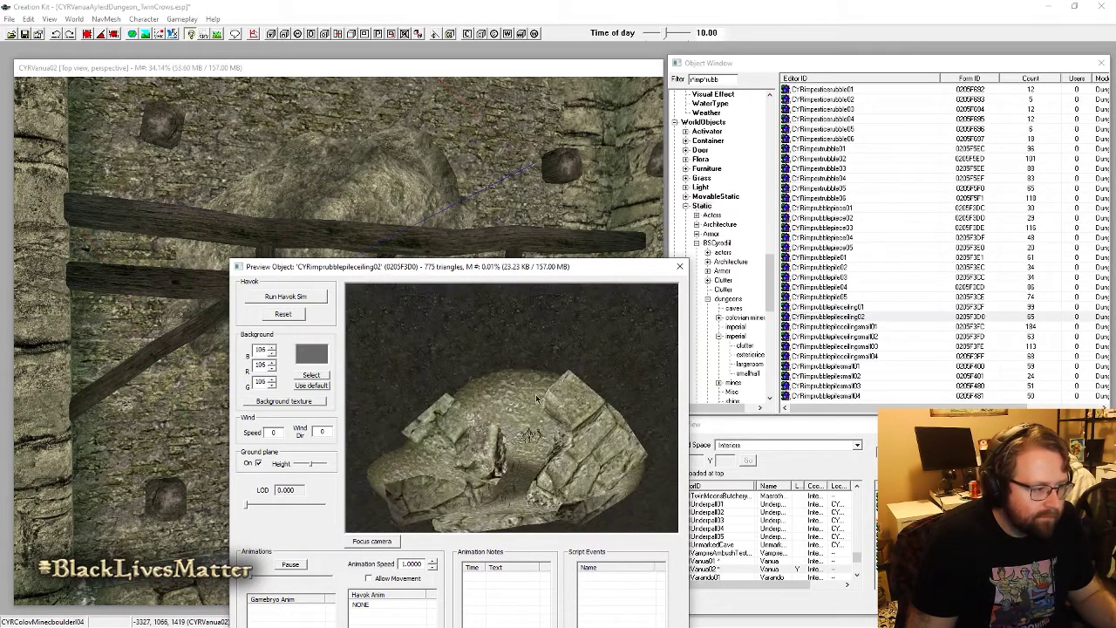
pyautogui.click(258, 463)
# Step: Place a CYRimprubblepileceiling02 above the timber-framed doorway and rotate it upright against the wall
pyautogui.moveTo(843, 317); pyautogui.dragTo(429, 100)
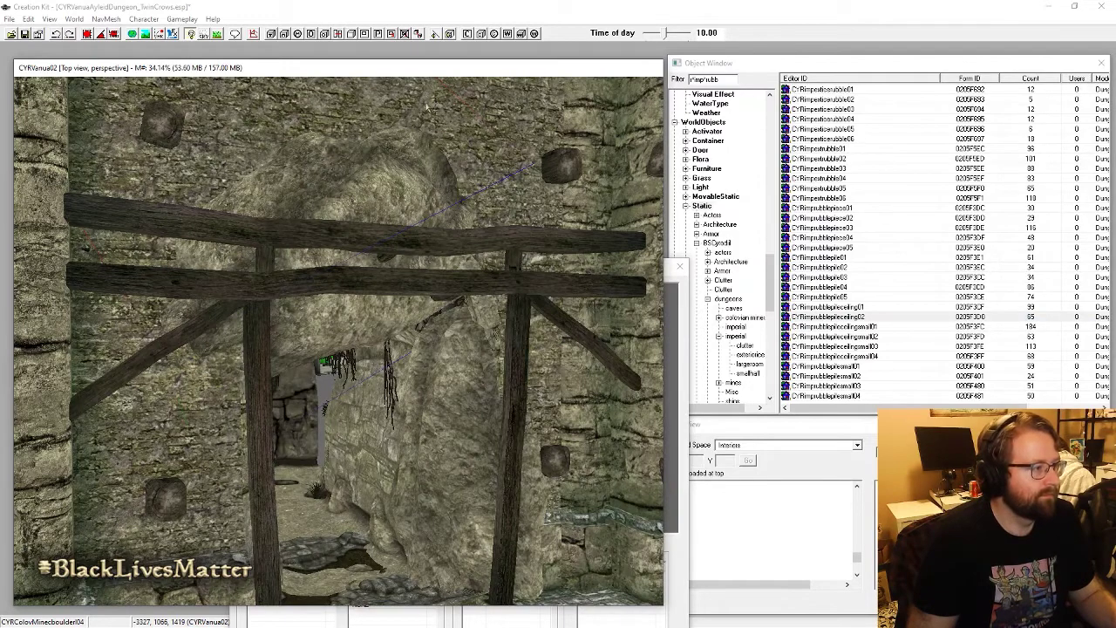
pyautogui.press('c')
pyautogui.click(102, 36)
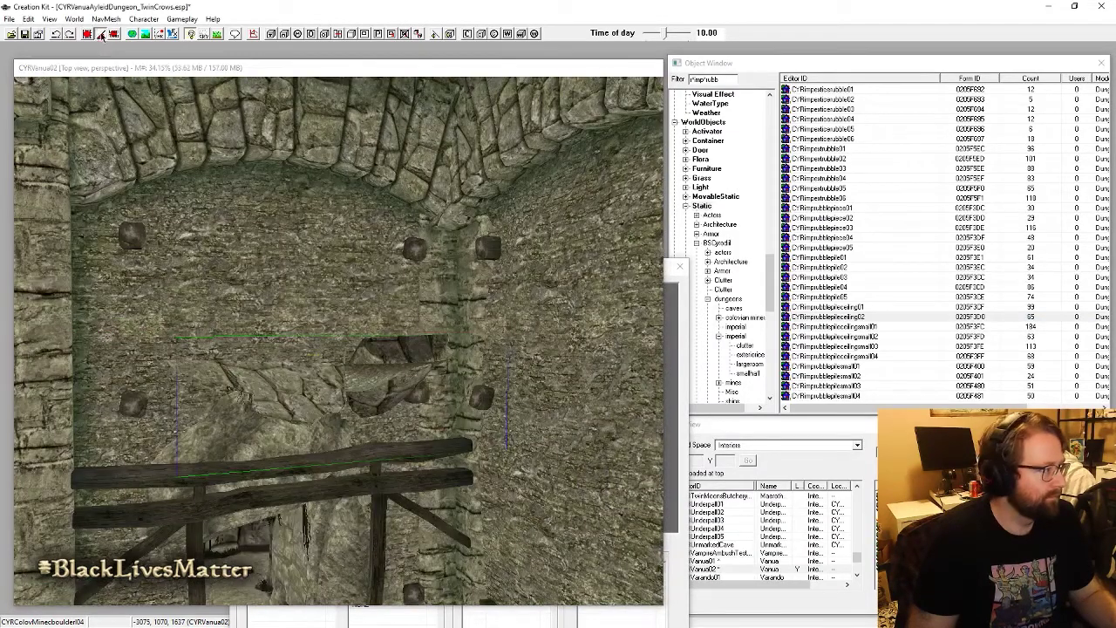
pyautogui.moveTo(335, 394); pyautogui.dragTo(410, 394, button='right')
pyautogui.press('s')
pyautogui.moveTo(349, 355); pyautogui.dragTo(292, 355)
pyautogui.press('shift')
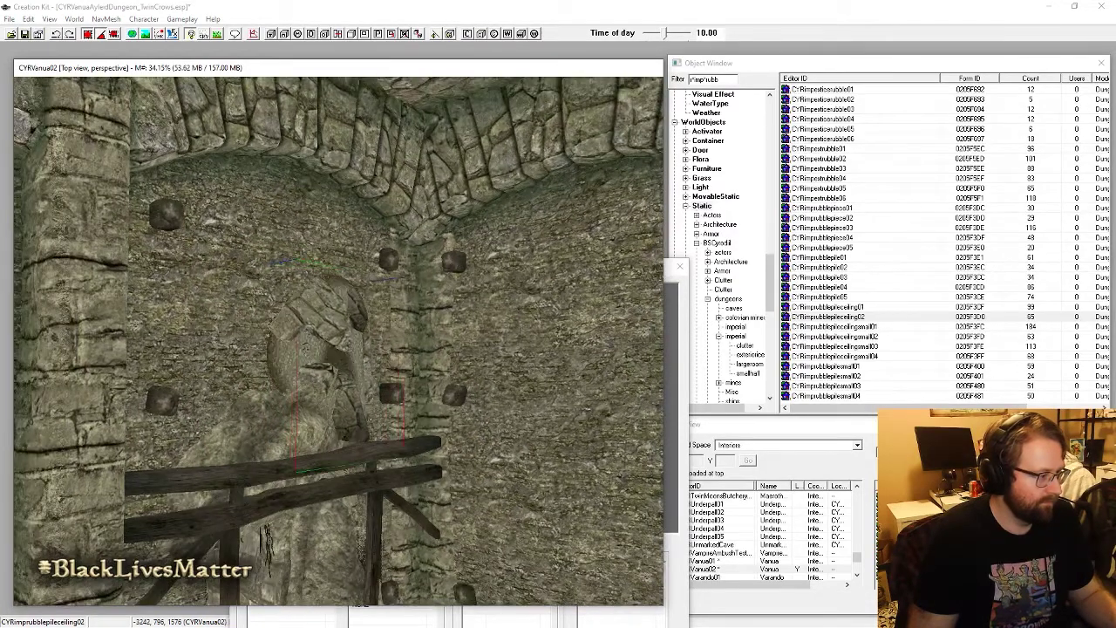
pyautogui.press('a')
pyautogui.press('a')
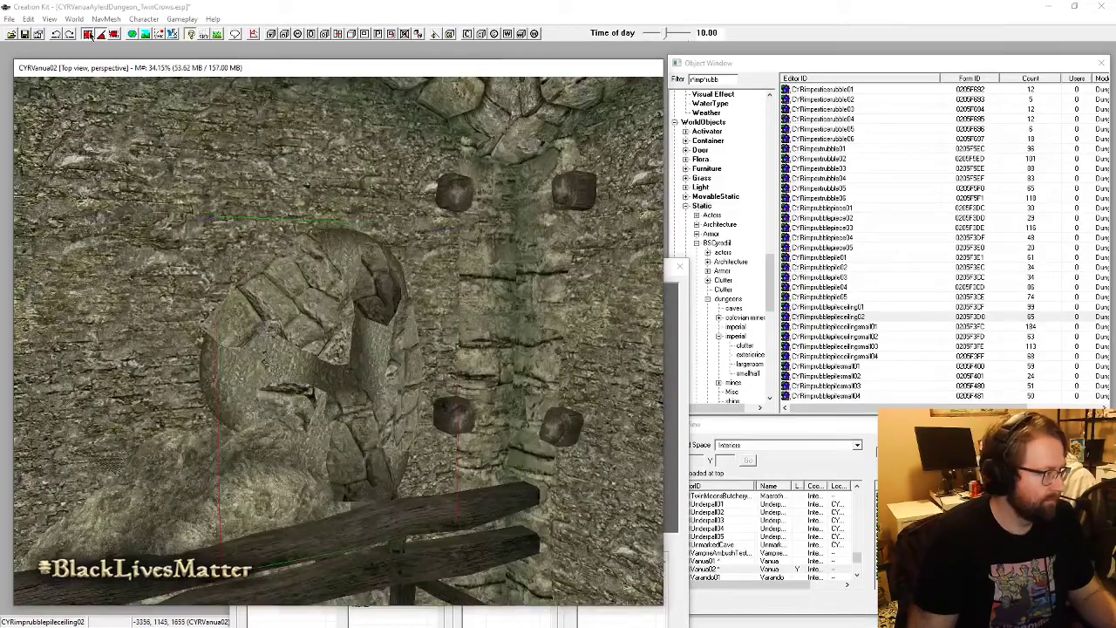
# Step: Lower and turn the CYRimprubblepileceiling02 so it sits beside the upper boulder, behind the right end of the timber beams
pyautogui.moveTo(267, 360); pyautogui.dragTo(269, 388)
pyautogui.press('shift')
pyautogui.press('z')
pyautogui.press('shift')
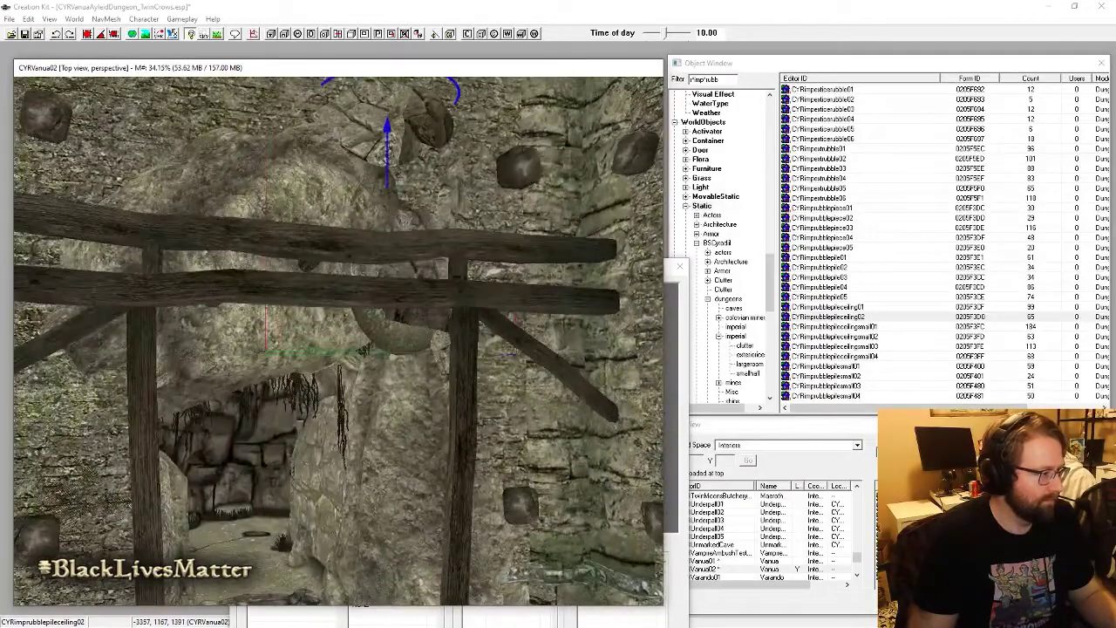
pyautogui.moveTo(391, 179); pyautogui.dragTo(422, 173)
pyautogui.press('shift')
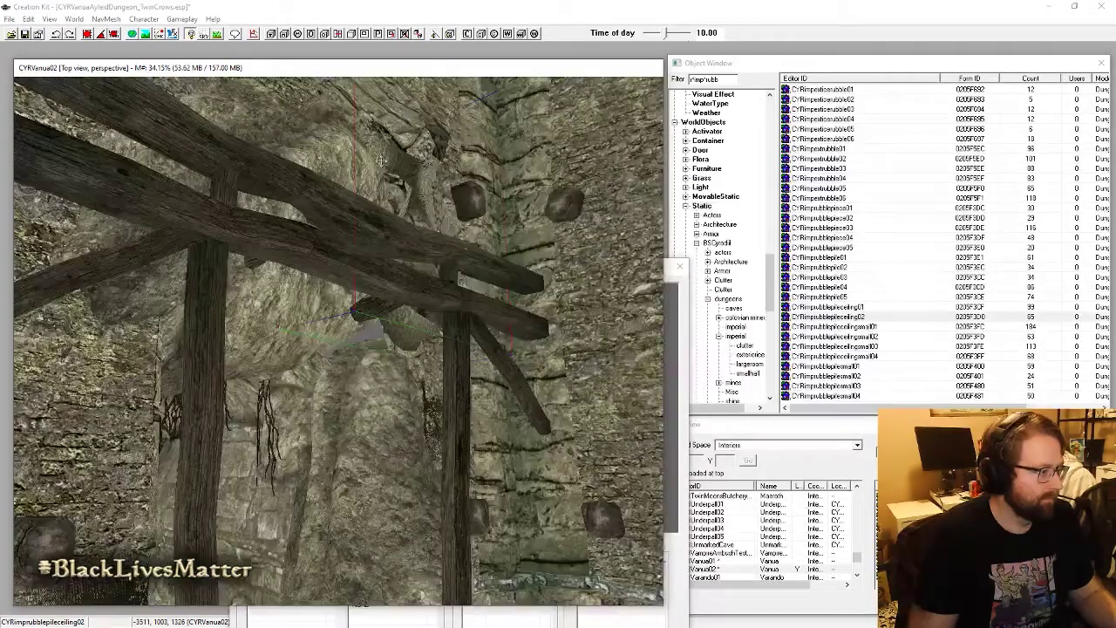
pyautogui.press('shift')
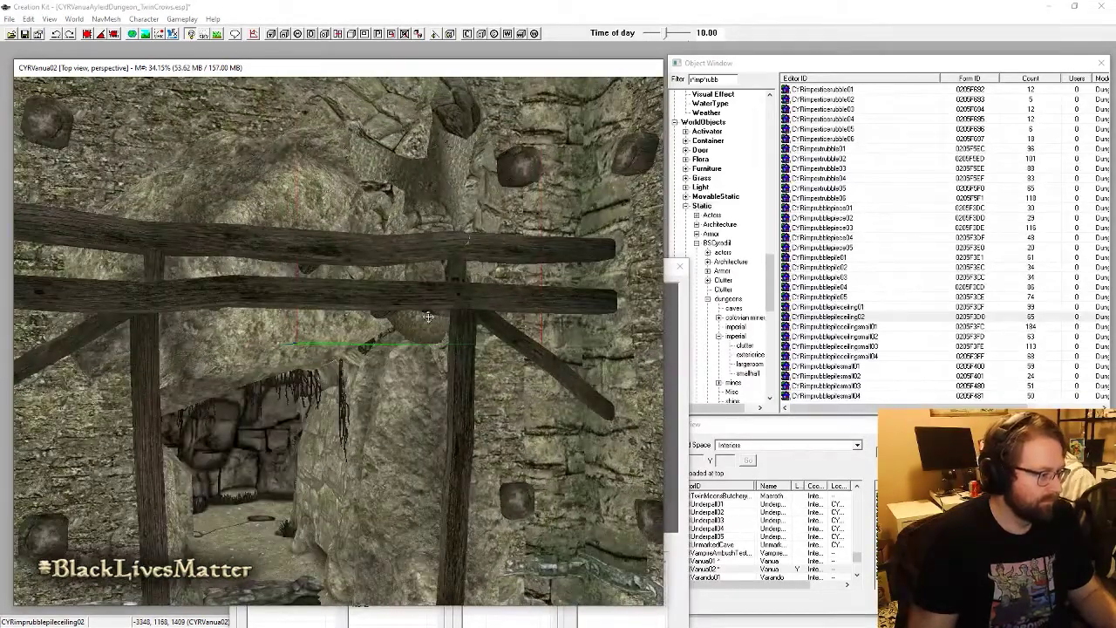
# Step: Move another CYRColovMinecboulder04 copy in front of the doorway's right timber post and save the plugin
pyautogui.press('shift')
pyautogui.moveTo(389, 436); pyautogui.dragTo(410, 453)
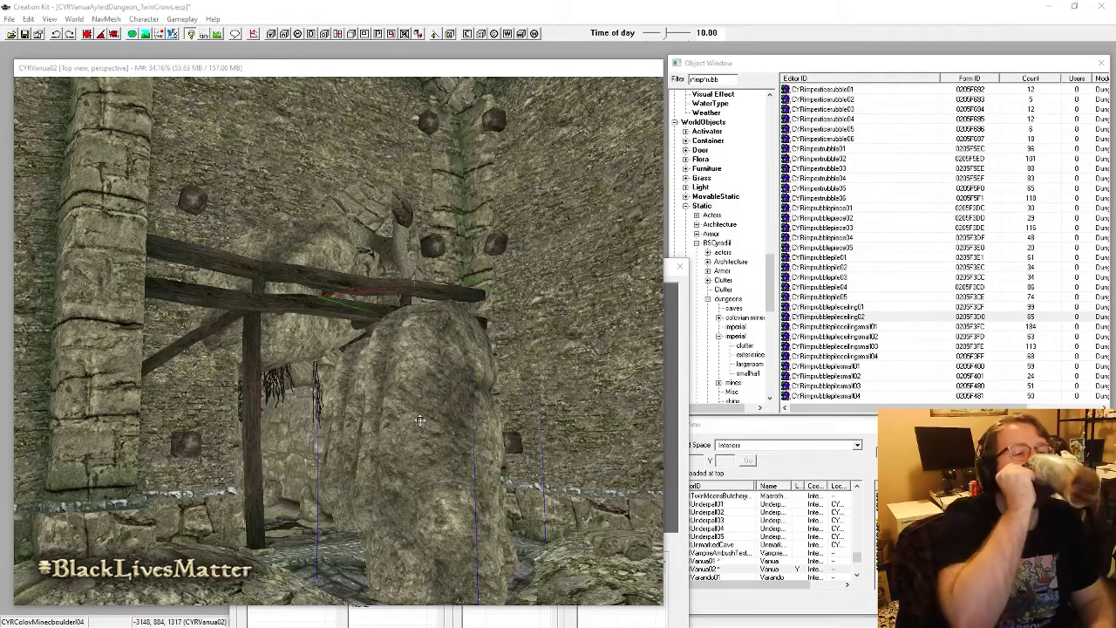
pyautogui.hotkey('ctrl', 's')
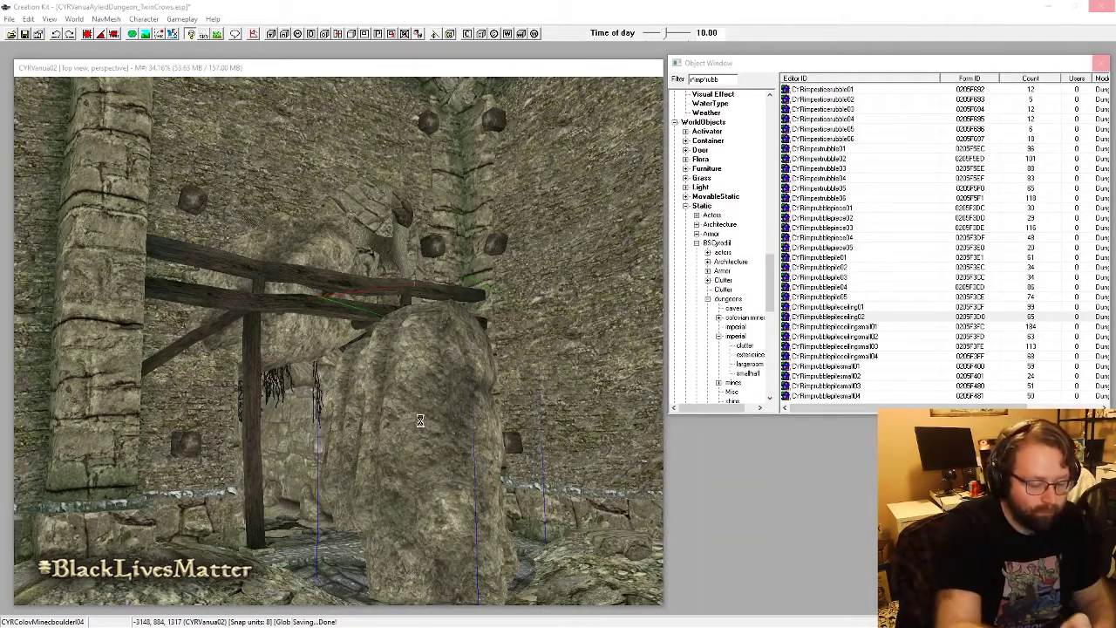
# Step: Reposition the CYRColovMinecboulder04 copy upright behind the doorway's right timber post so it covers that edge of the tunnel mouth
pyautogui.hotkey('ctrl', 'f')
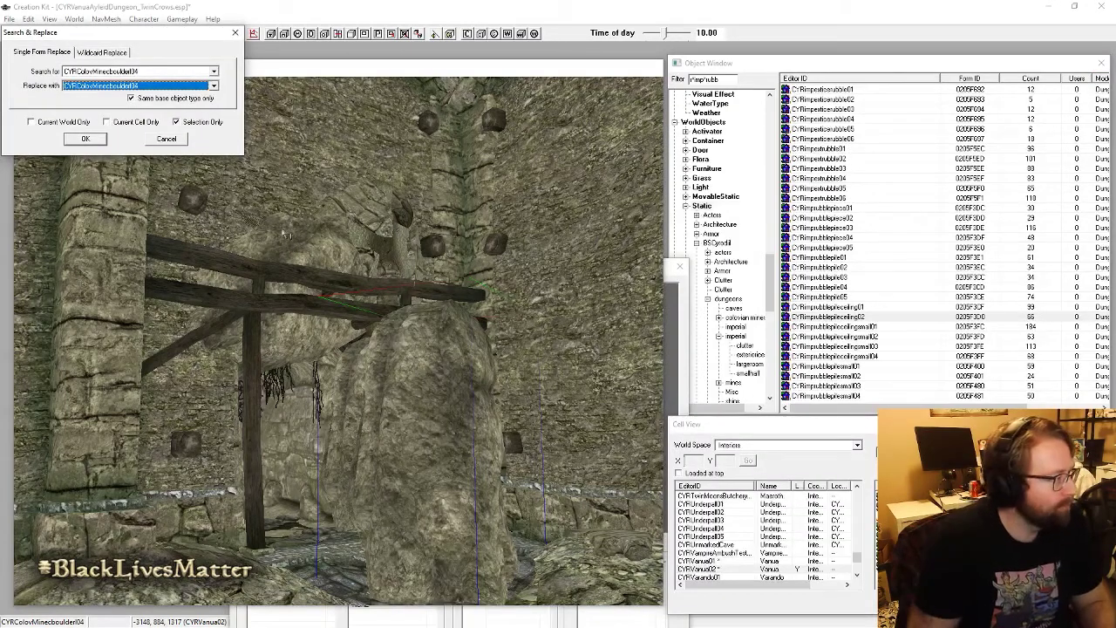
pyautogui.press('Return')
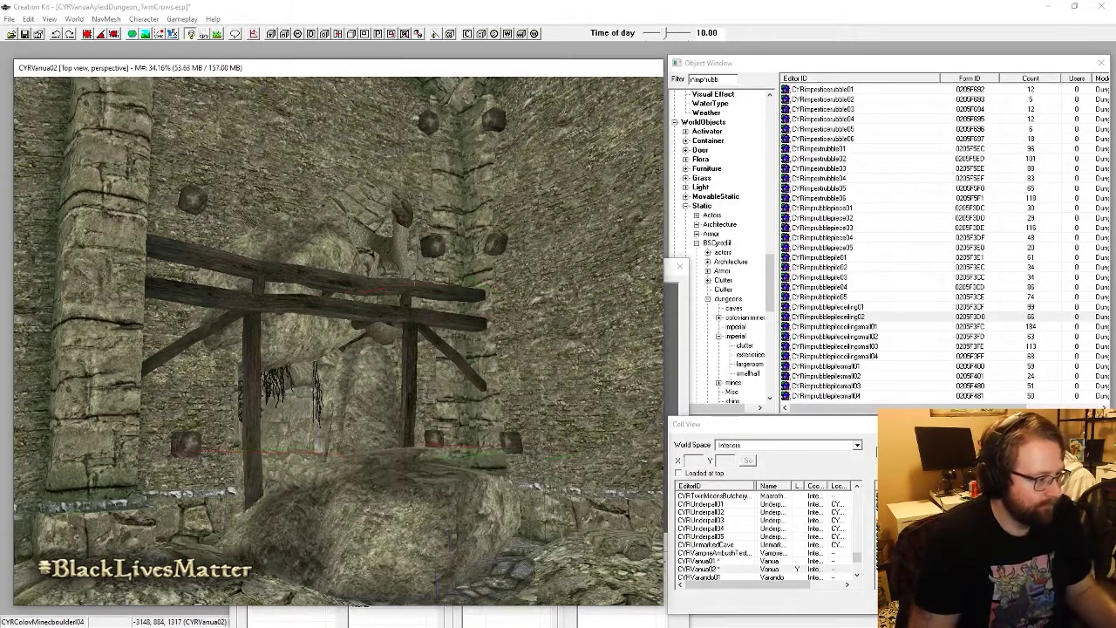
pyautogui.scroll(2, 319, 504)
pyautogui.scroll(3, 318, 504)
pyautogui.press('shift')
pyautogui.moveTo(362, 501); pyautogui.dragTo(362, 531)
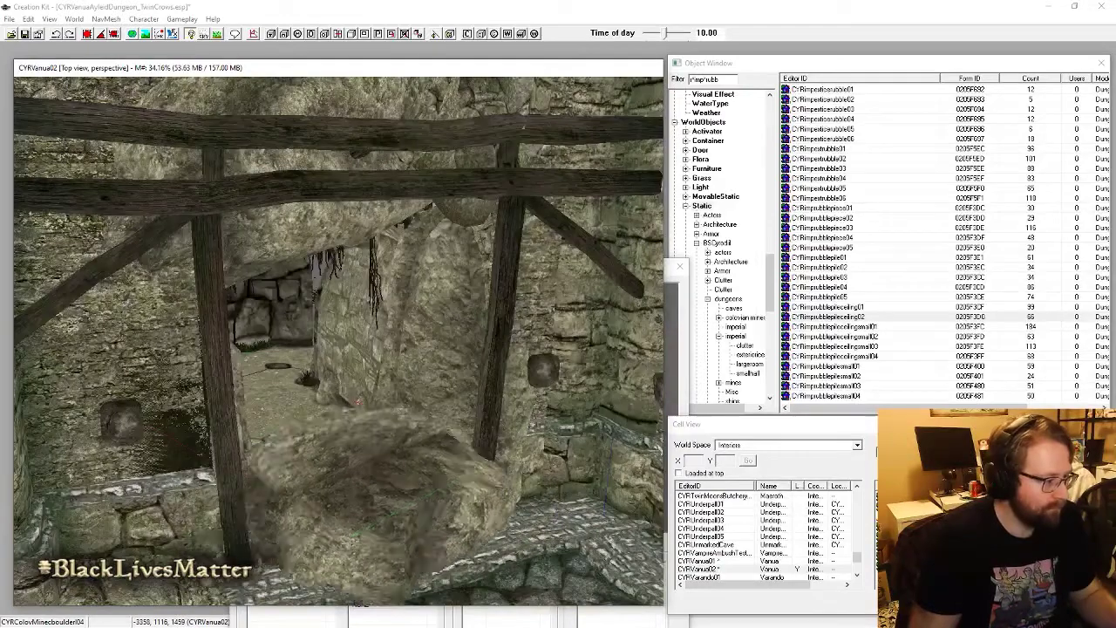
pyautogui.moveTo(362, 530); pyautogui.dragTo(400, 524, button='right')
pyautogui.press('x')
pyautogui.press('z')
pyautogui.moveTo(399, 493); pyautogui.dragTo(409, 257)
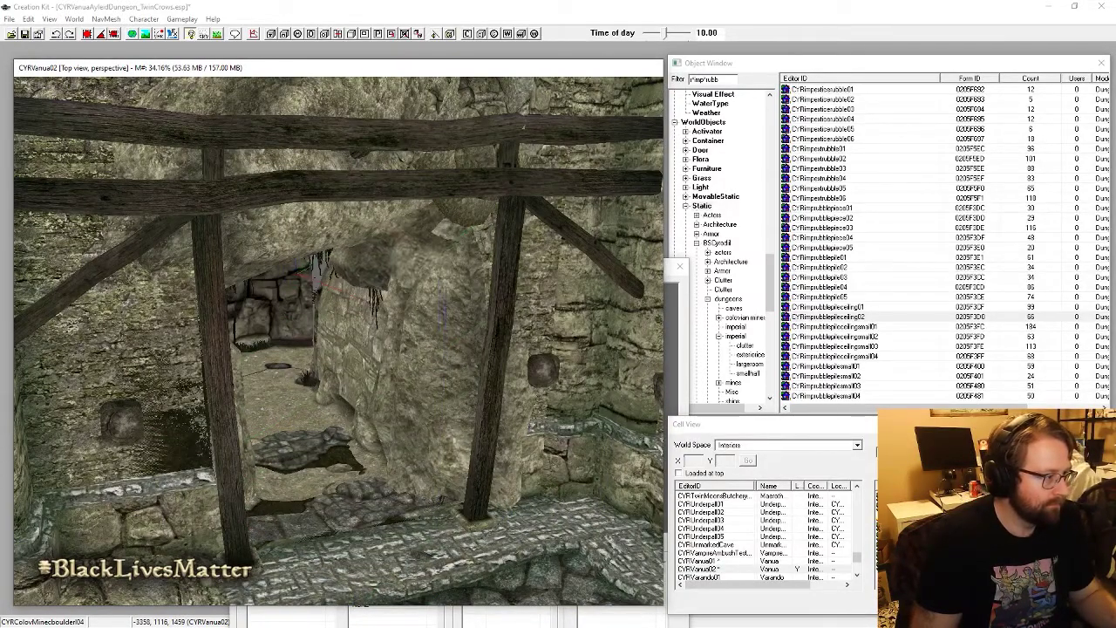
# Step: Place a CYRColovMinecboulder04 behind the doorway's left timber post, against the broken wall beside the tunnel mouth
pyautogui.scroll(5, 338, 341)
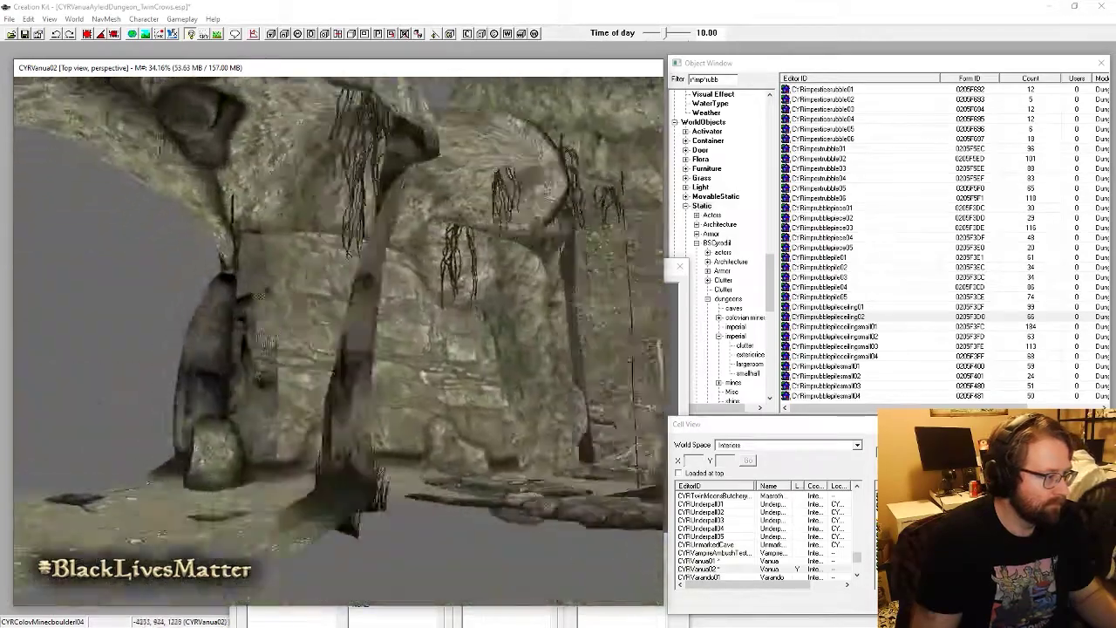
pyautogui.scroll(5, 534, 201)
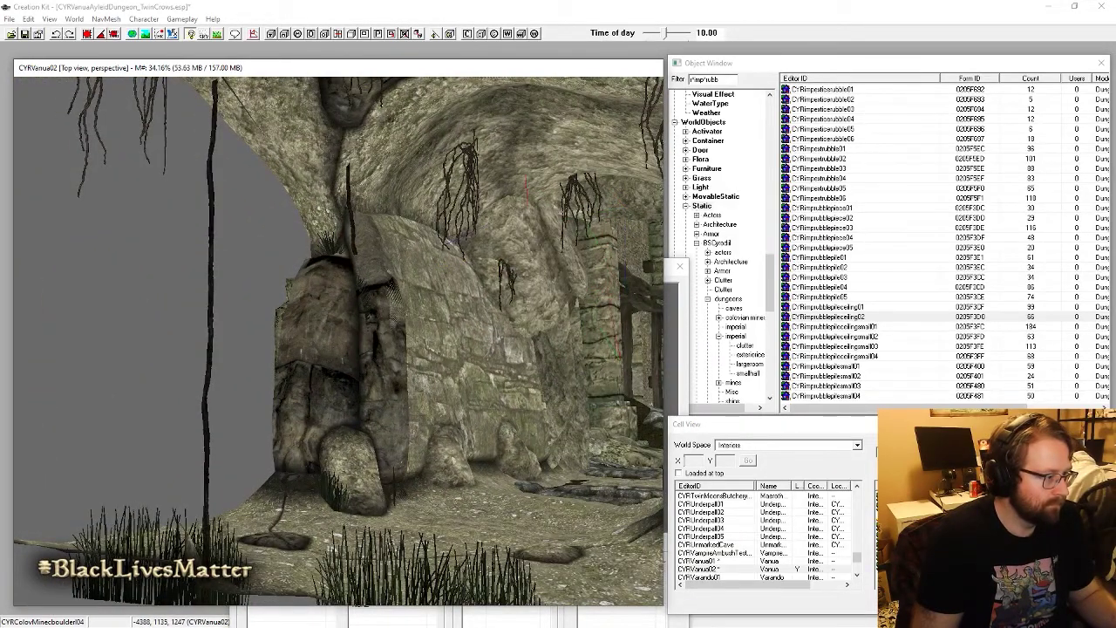
pyautogui.scroll(-10, 536, 240)
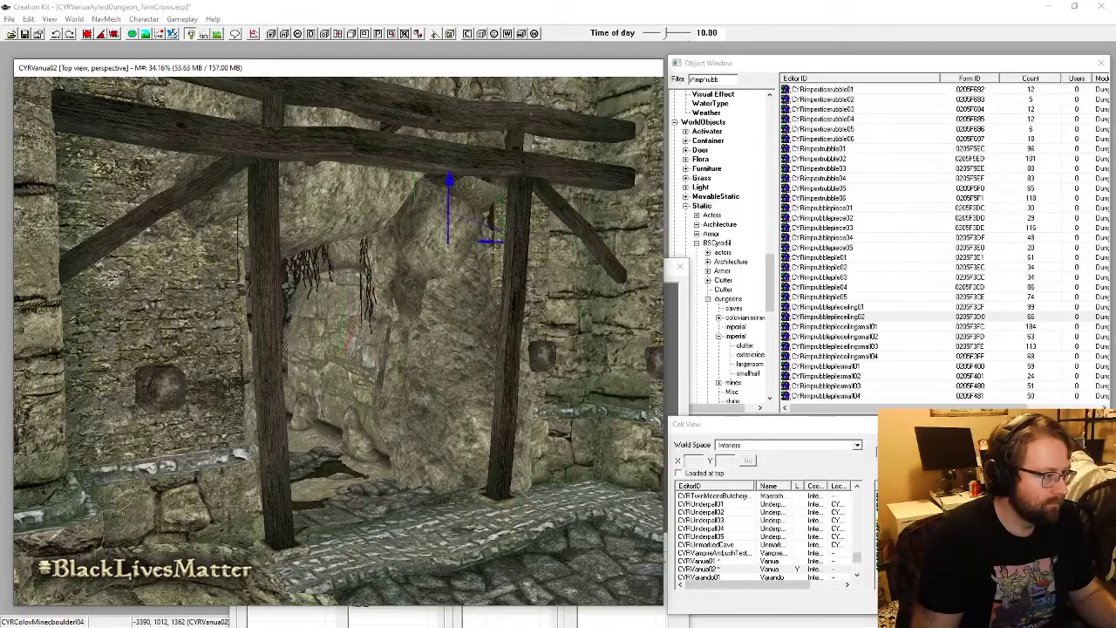
pyautogui.keyDown('shift'); pyautogui.moveTo(463, 199); pyautogui.dragTo(366, 230, button='middle'); pyautogui.keyUp('shift')
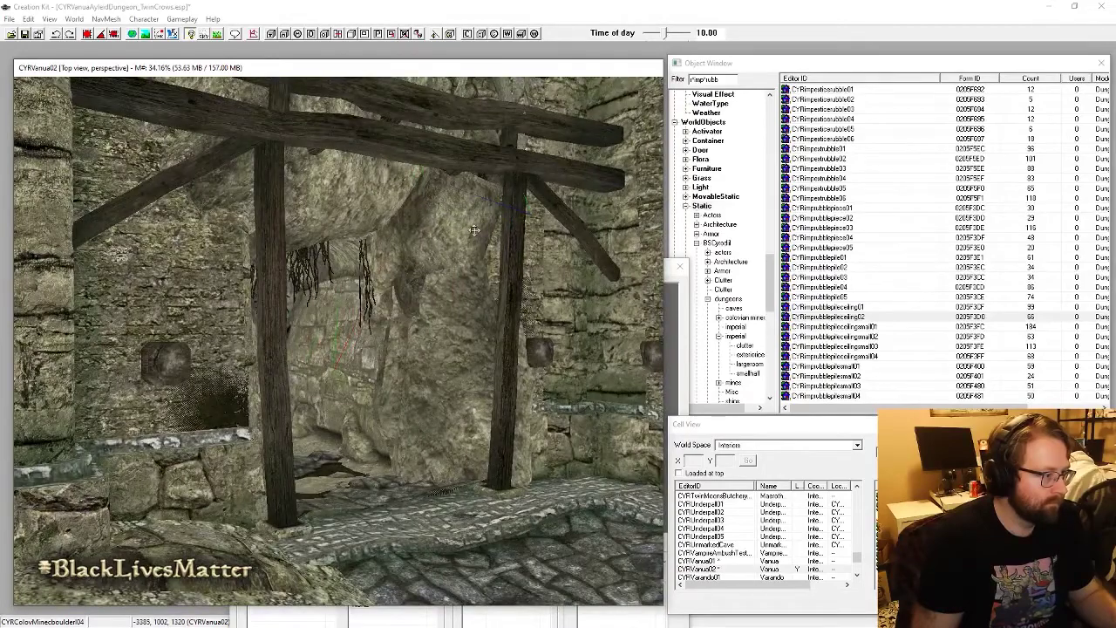
pyautogui.keyDown('shift'); pyautogui.moveTo(366, 231); pyautogui.dragTo(334, 422, button='middle'); pyautogui.keyUp('shift')
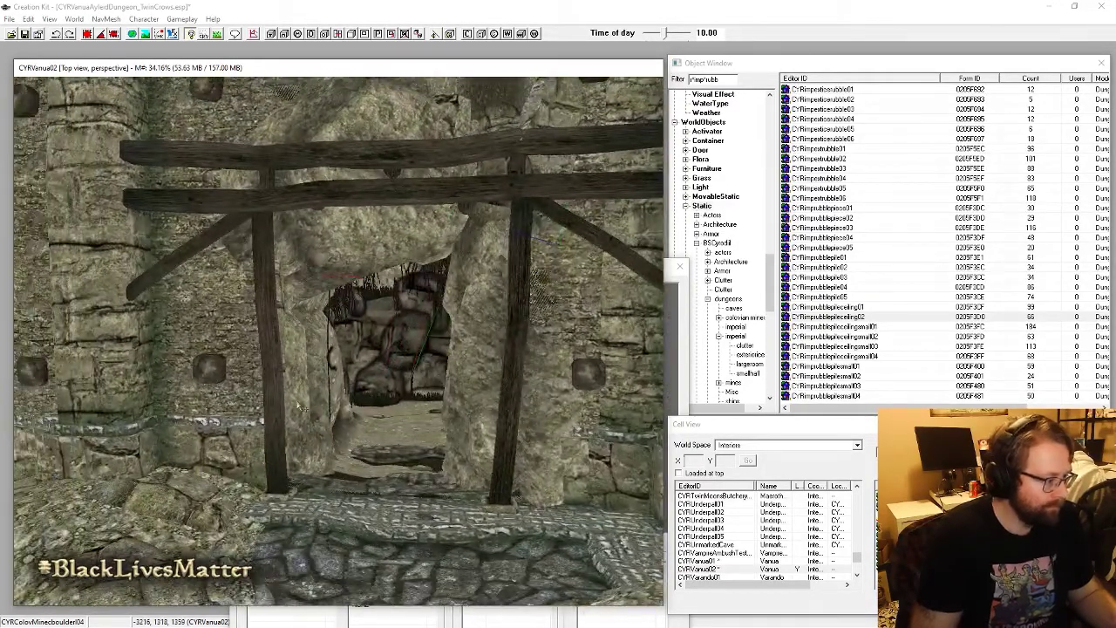
pyautogui.scroll(10, 301, 407)
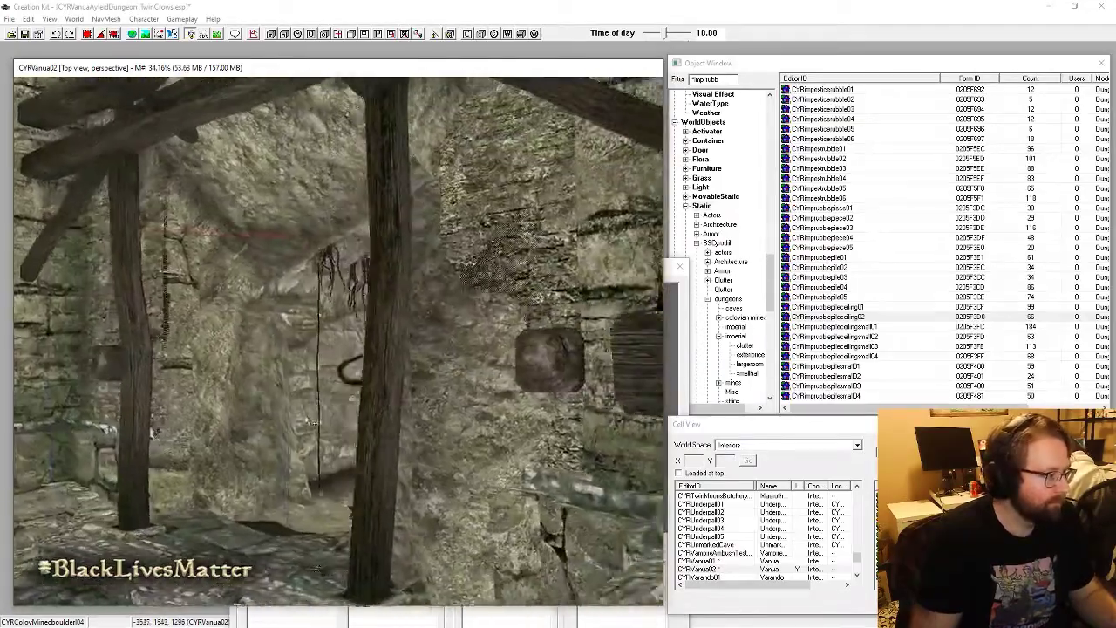
pyautogui.keyDown('shift'); pyautogui.moveTo(310, 424); pyautogui.dragTo(299, 375, button='middle'); pyautogui.keyUp('shift')
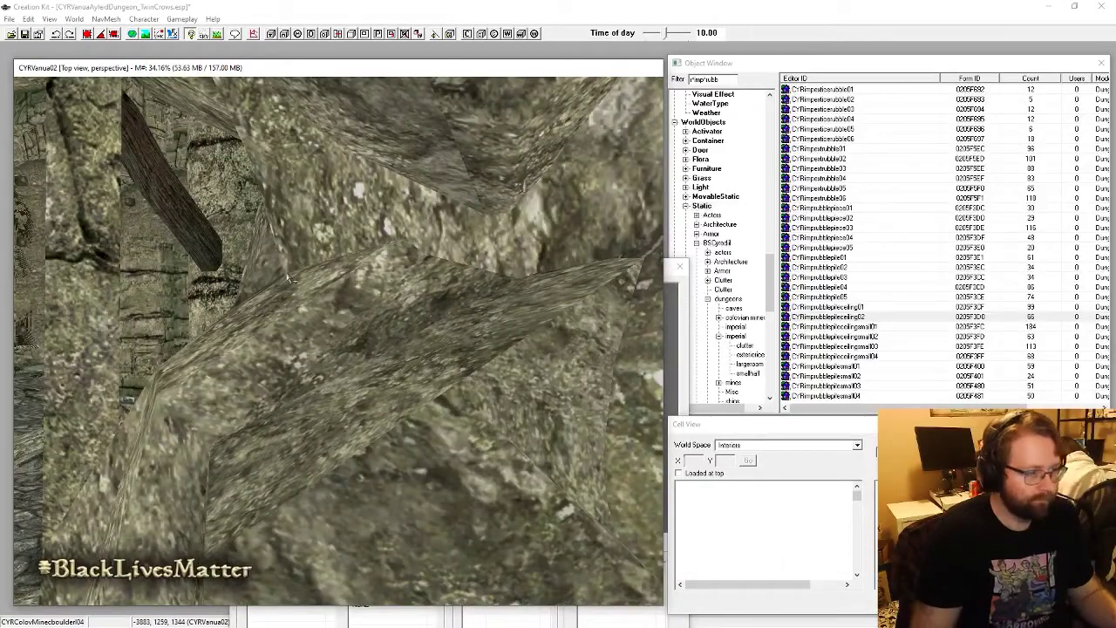
pyautogui.scroll(-8, 287, 275)
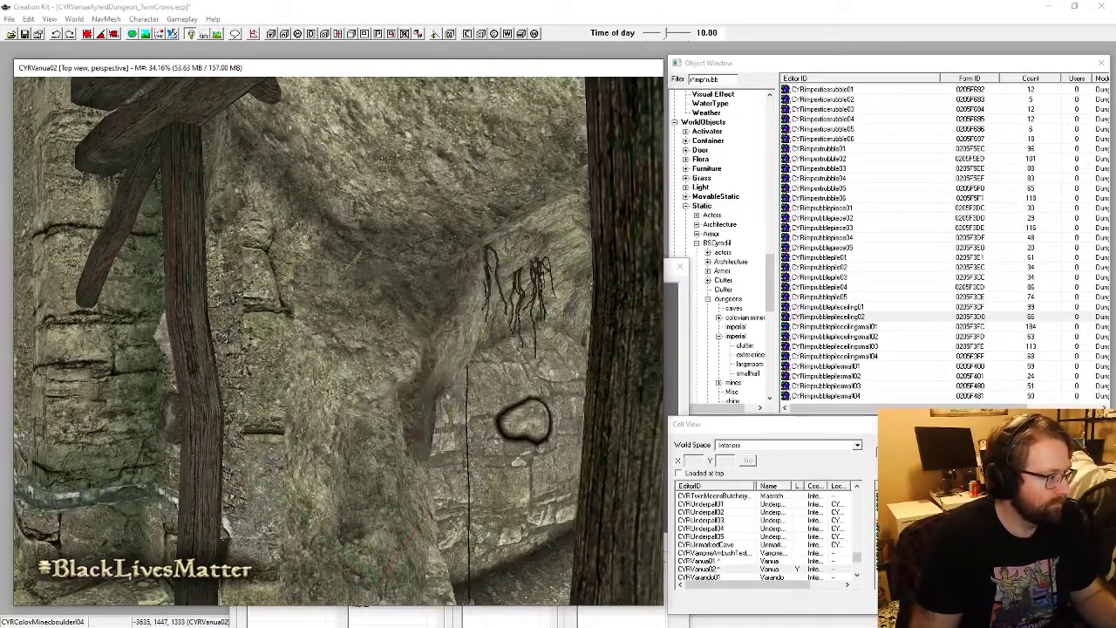
pyautogui.scroll(-4, 376, 362)
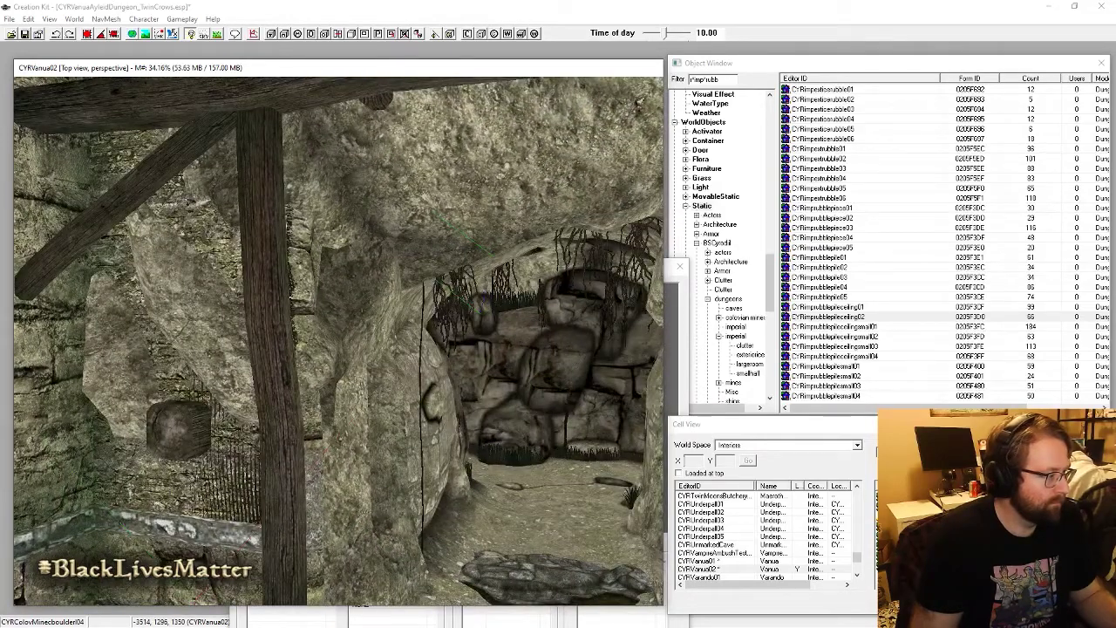
# Step: Turn the boulder behind the left timber post so it closes the gap between the wall and the tunnel side
pyautogui.scroll(4, 338, 341)
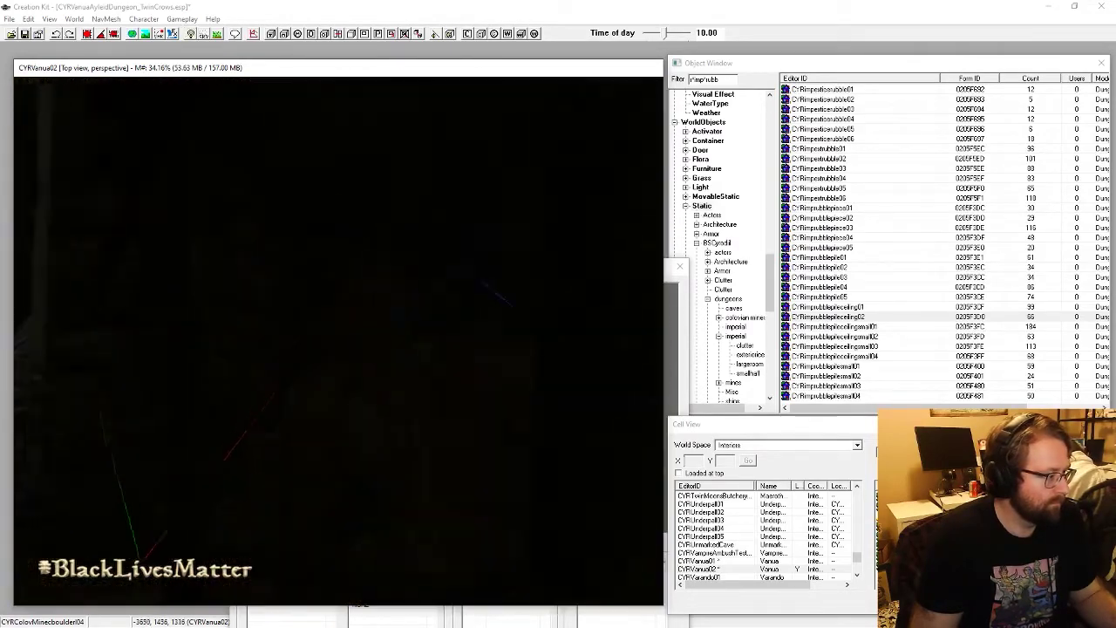
pyautogui.scroll(-1, 542, 349)
pyautogui.keyDown('shift'); pyautogui.moveTo(375, 358); pyautogui.dragTo(216, 364, button='middle'); pyautogui.keyUp('shift')
pyautogui.scroll(2, 218, 365)
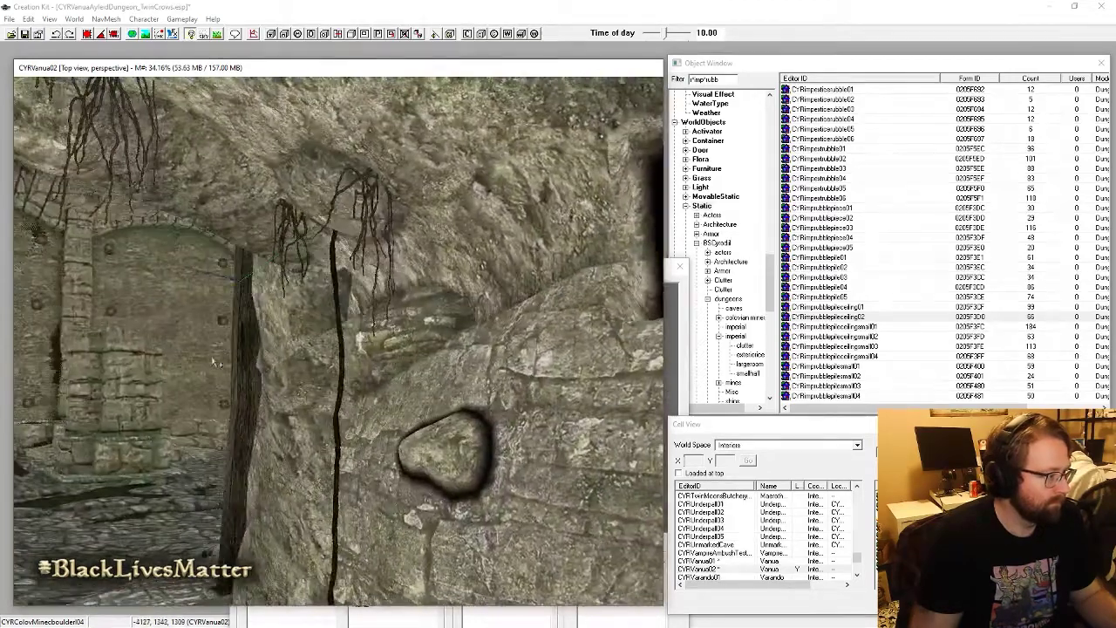
pyautogui.keyDown('shift'); pyautogui.moveTo(374, 326); pyautogui.dragTo(523, 334, button='middle'); pyautogui.keyUp('shift')
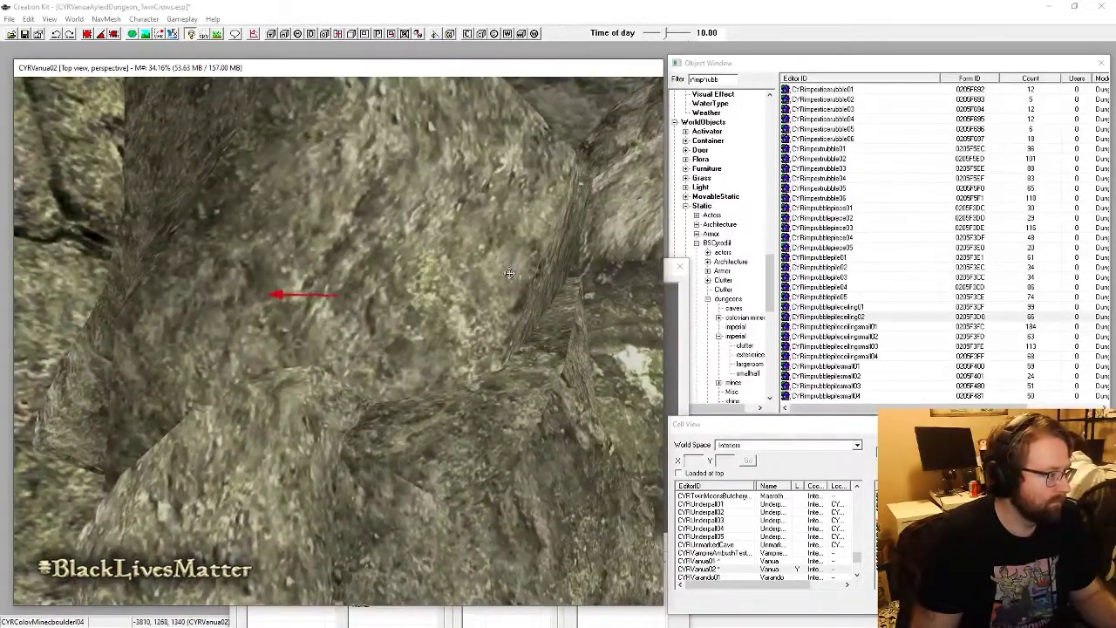
pyautogui.keyDown('shift'); pyautogui.moveTo(509, 273); pyautogui.dragTo(589, 275, button='middle'); pyautogui.keyUp('shift')
pyautogui.keyDown('shift'); pyautogui.moveTo(392, 331); pyautogui.dragTo(347, 303, button='middle'); pyautogui.keyUp('shift')
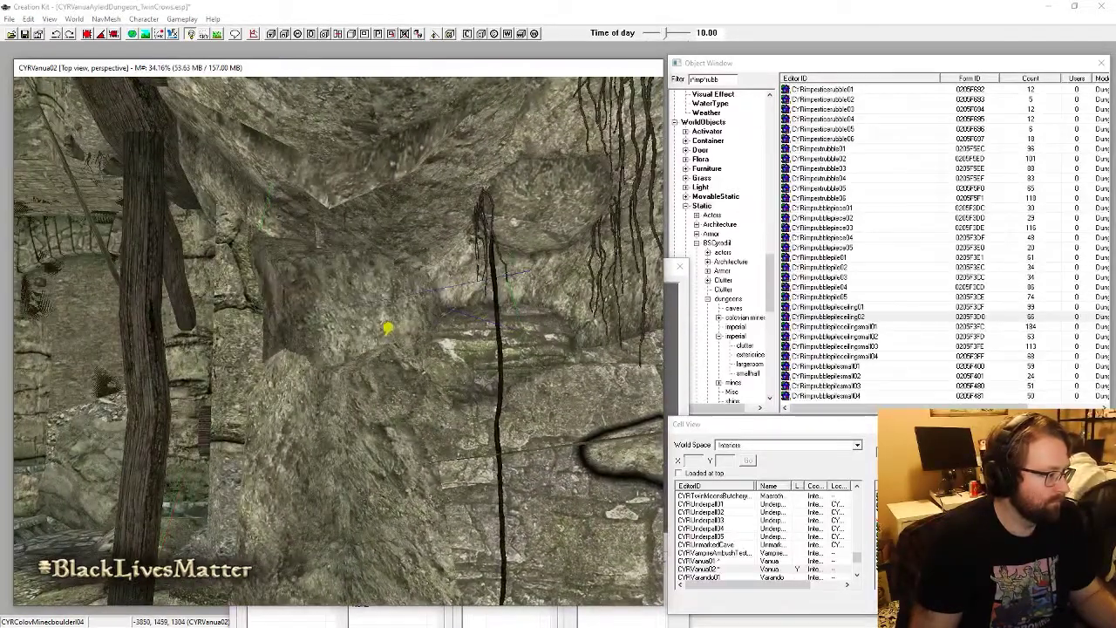
pyautogui.moveTo(343, 306); pyautogui.dragTo(389, 288)
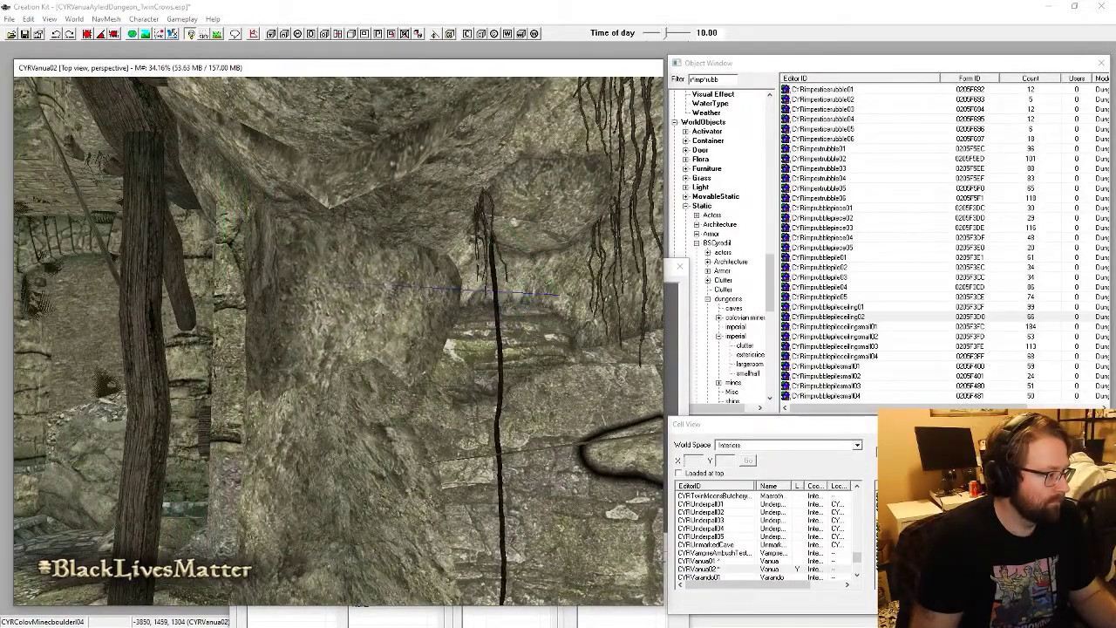
# Step: Paste another CYRColovMinecboulder04 between the timber posts and sink it into the doorway floor
pyautogui.keyDown('shift'); pyautogui.moveTo(338, 297); pyautogui.dragTo(284, 416, button='middle'); pyautogui.keyUp('shift')
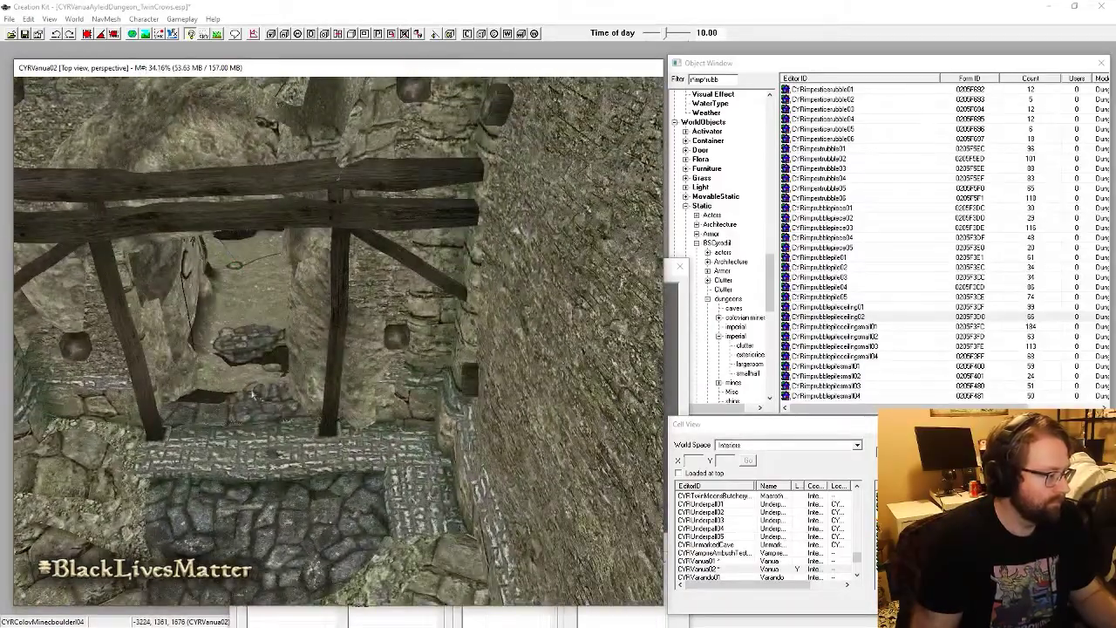
pyautogui.hotkey('ctrl', 'v')
pyautogui.scroll(3, 258, 386)
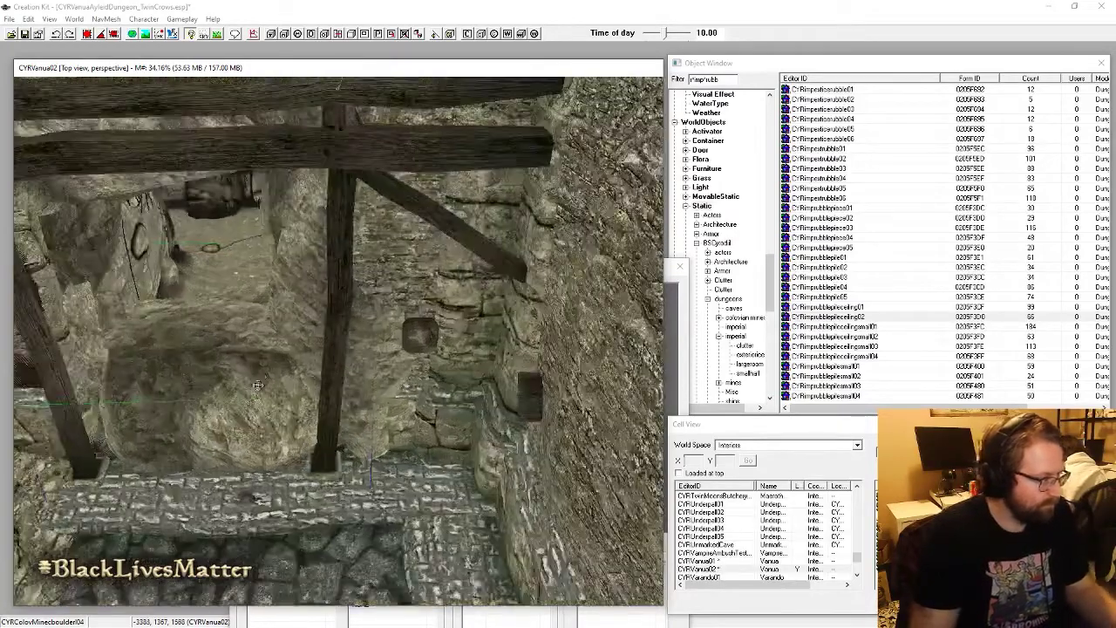
pyautogui.moveTo(258, 385); pyautogui.dragTo(228, 436)
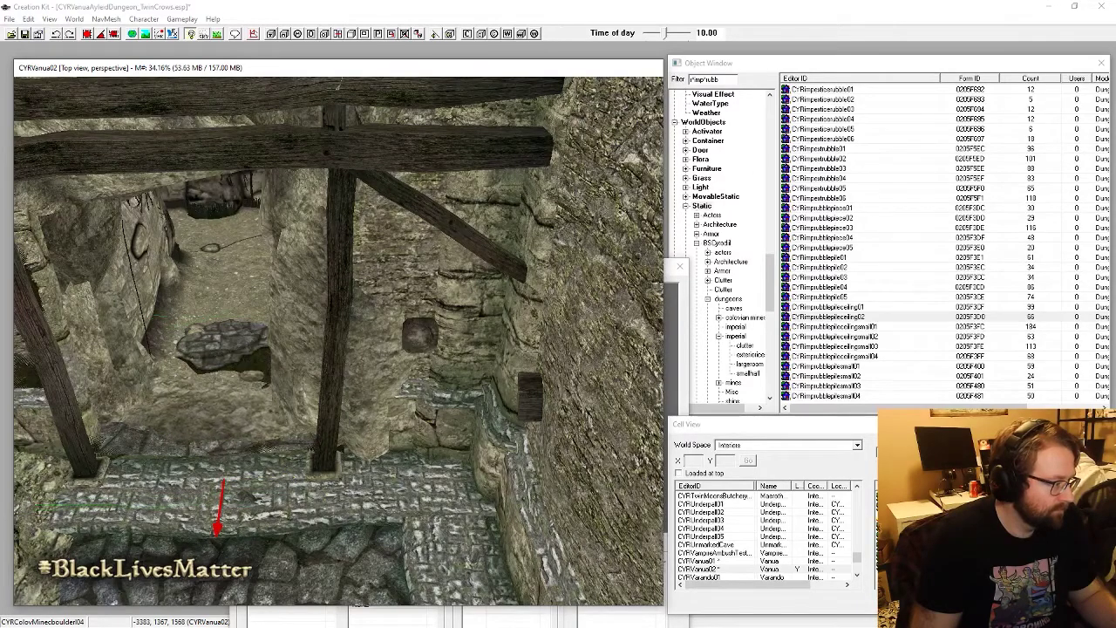
# Step: Delete the CYRimpfloorchunk02 slab lying on the tunnel floor just behind the doorway
pyautogui.keyDown('shift'); pyautogui.moveTo(233, 421); pyautogui.dragTo(432, 404, button='middle'); pyautogui.keyUp('shift')
pyautogui.scroll(5, 430, 399)
pyautogui.press('a')
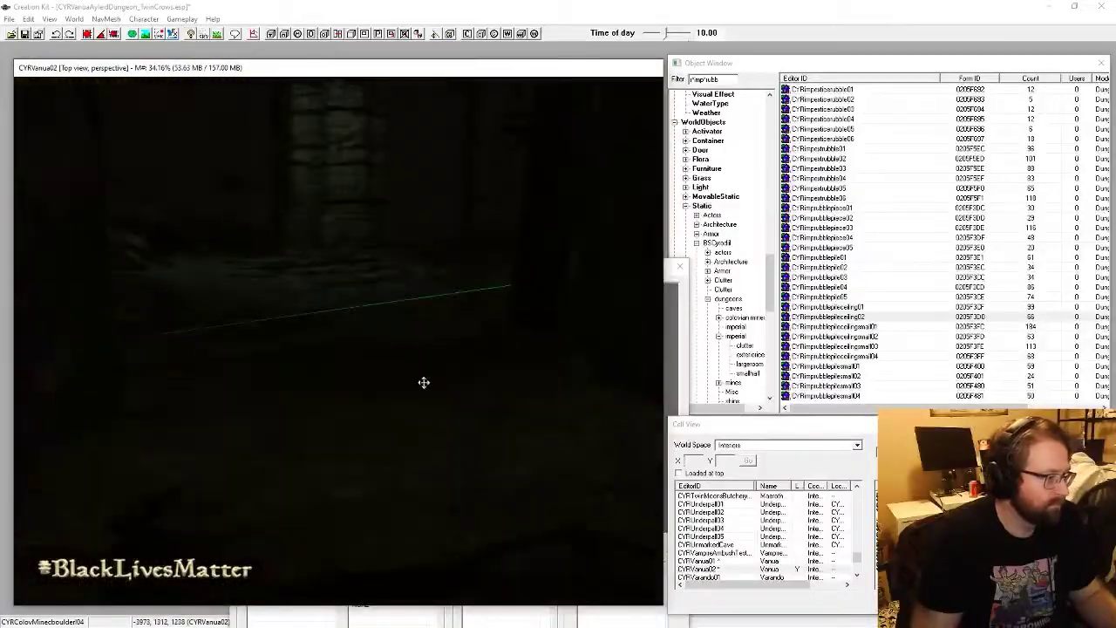
pyautogui.press('a')
pyautogui.keyDown('shift'); pyautogui.moveTo(381, 391); pyautogui.dragTo(513, 394, button='middle'); pyautogui.keyUp('shift')
pyautogui.click(392, 385)
pyautogui.scroll(3, 393, 386)
pyautogui.press('Delete')
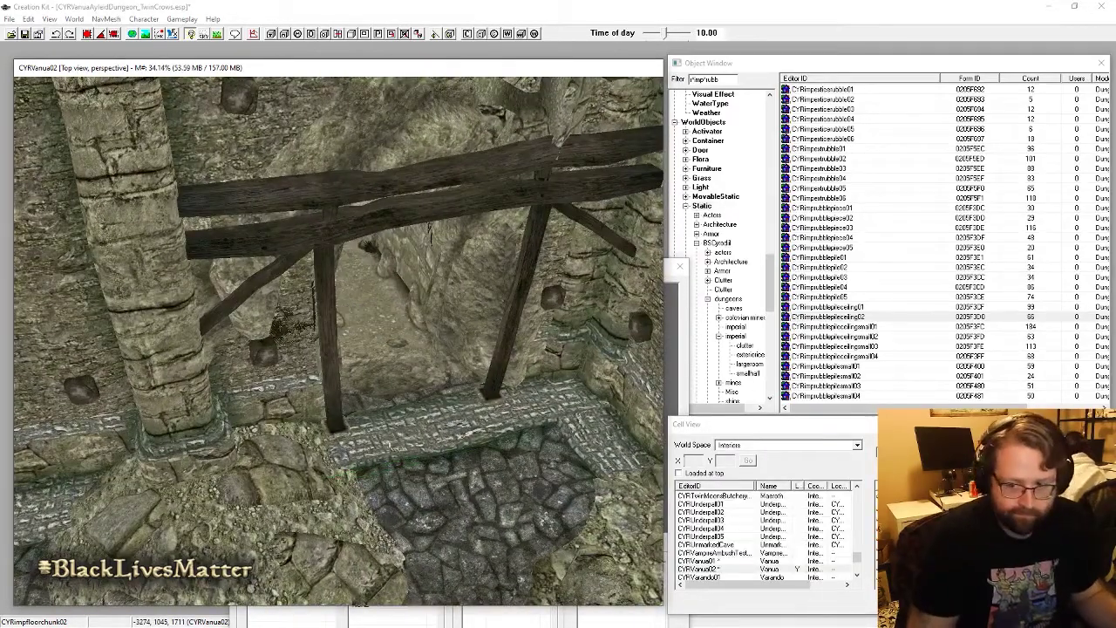
# Step: Turn on grid snapping for work on the mine-hall tunnel pieces and save the plugin
pyautogui.scroll(-4, 392, 377)
pyautogui.keyDown('shift'); pyautogui.moveTo(393, 378); pyautogui.dragTo(434, 402, button='middle'); pyautogui.keyUp('shift')
pyautogui.scroll(3, 403, 382)
pyautogui.press('a')
pyautogui.scroll(4, 435, 402)
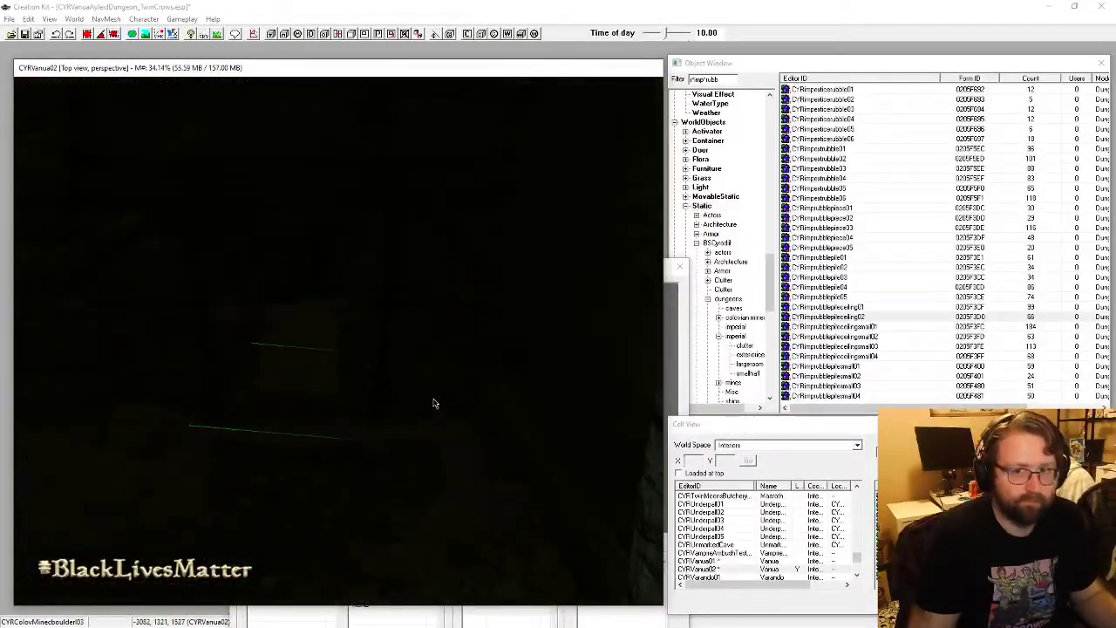
pyautogui.scroll(-6, 280, 292)
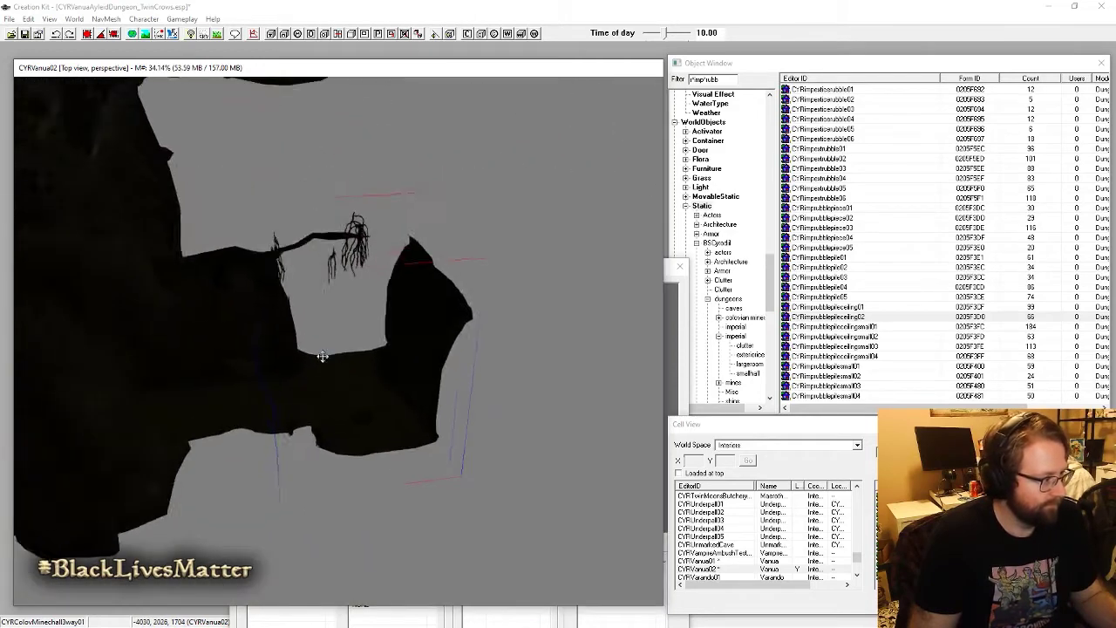
pyautogui.press('a')
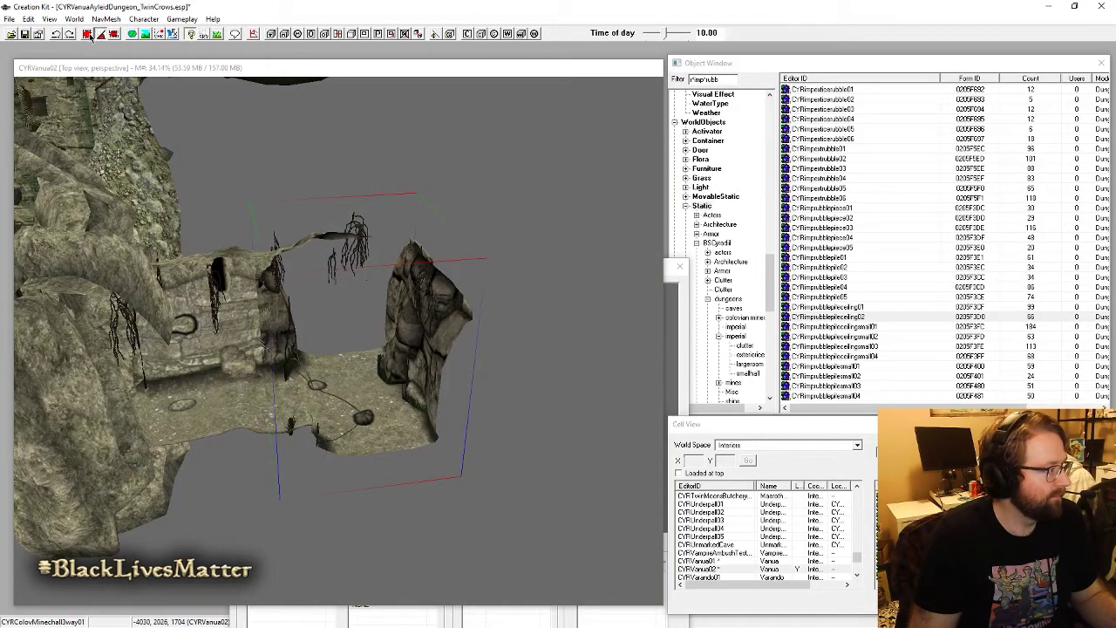
pyautogui.click(350, 369)
pyautogui.keyDown('shift'); pyautogui.moveTo(350, 369); pyautogui.dragTo(397, 350, button='middle'); pyautogui.keyUp('shift')
pyautogui.scroll(5, 398, 349)
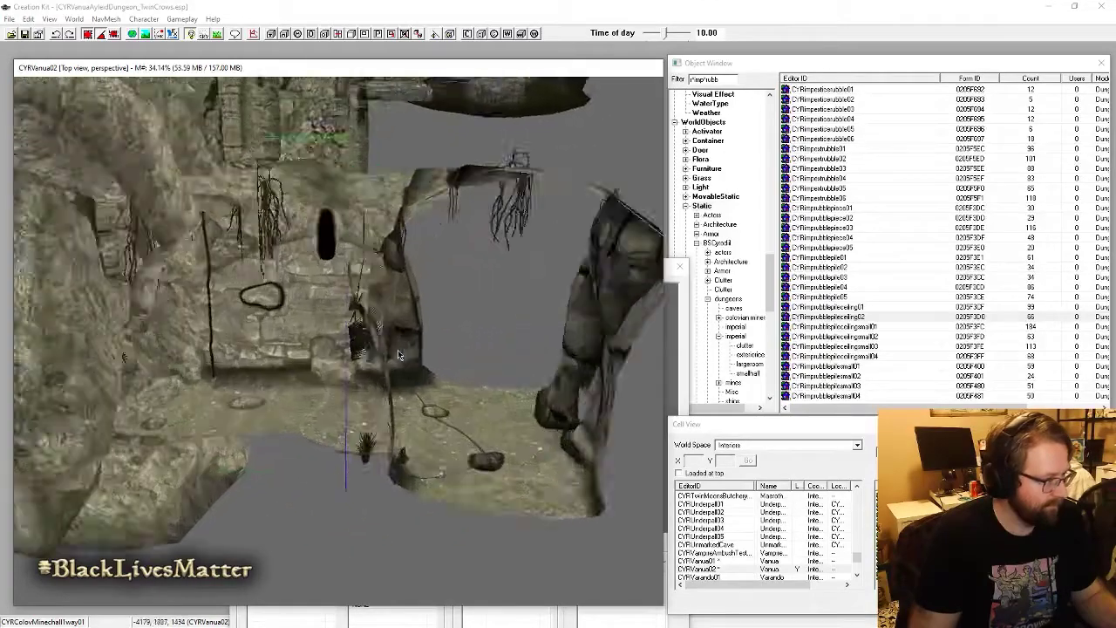
pyautogui.click(484, 473)
pyautogui.press('e')
pyautogui.moveTo(487, 474); pyautogui.dragTo(518, 474)
pyautogui.press('e')
pyautogui.keyDown('shift'); pyautogui.moveTo(518, 474); pyautogui.dragTo(541, 323, button='middle'); pyautogui.keyUp('shift')
# Step: Filter the object list to the Colovian mine dead-end statics and preview CYRColovMinechalldeadend01
pyautogui.click(715, 79)
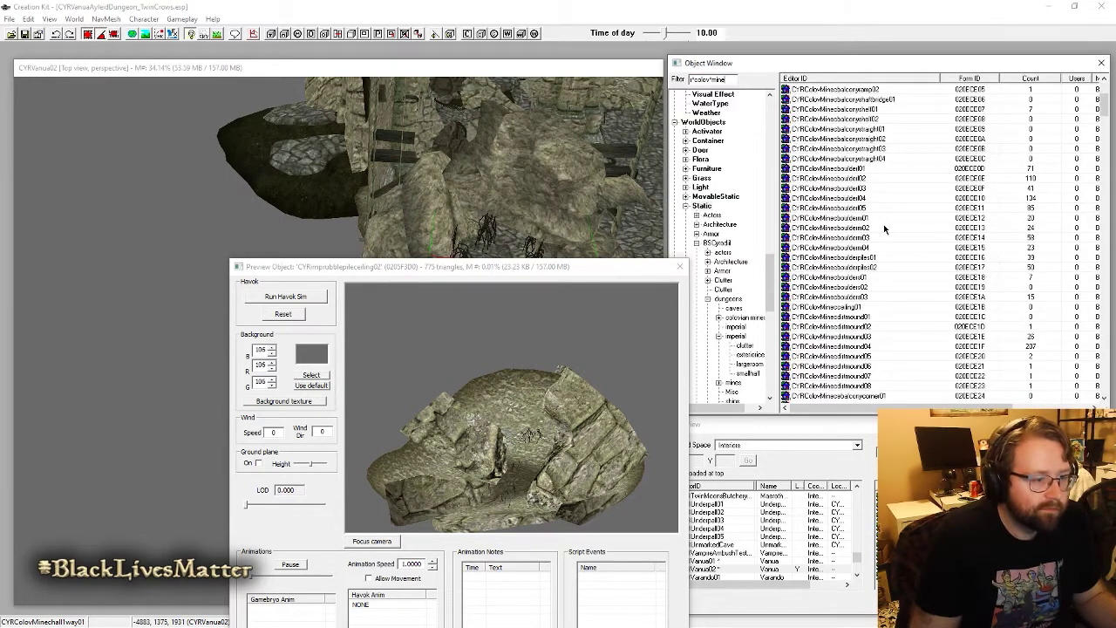
pyautogui.scroll(-20, 817, 319)
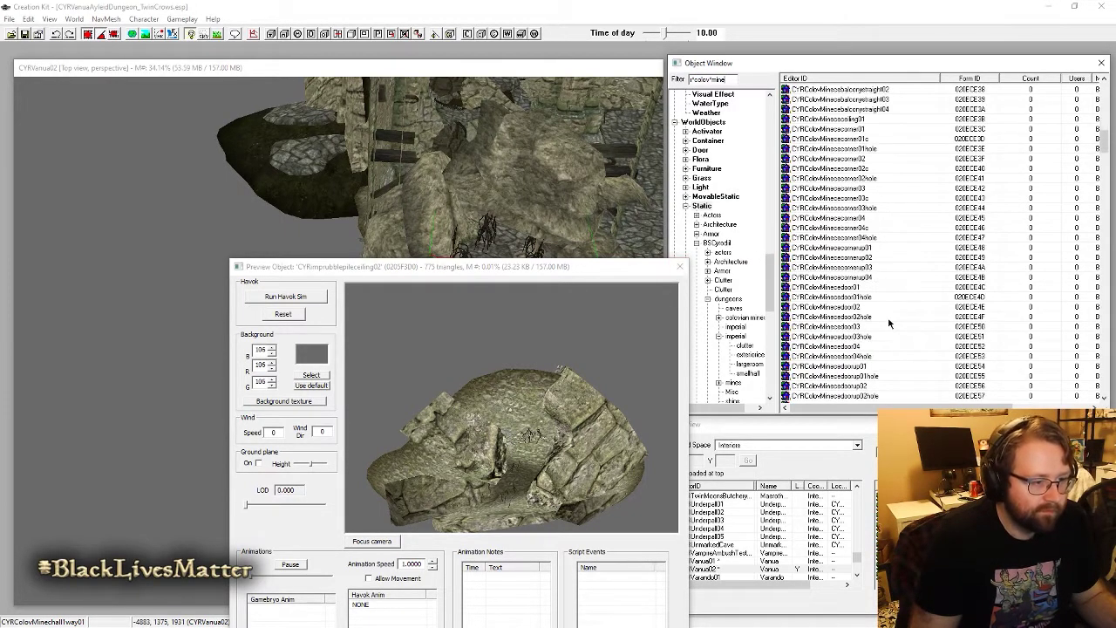
pyautogui.moveTo(1108, 170); pyautogui.dragTo(1110, 270)
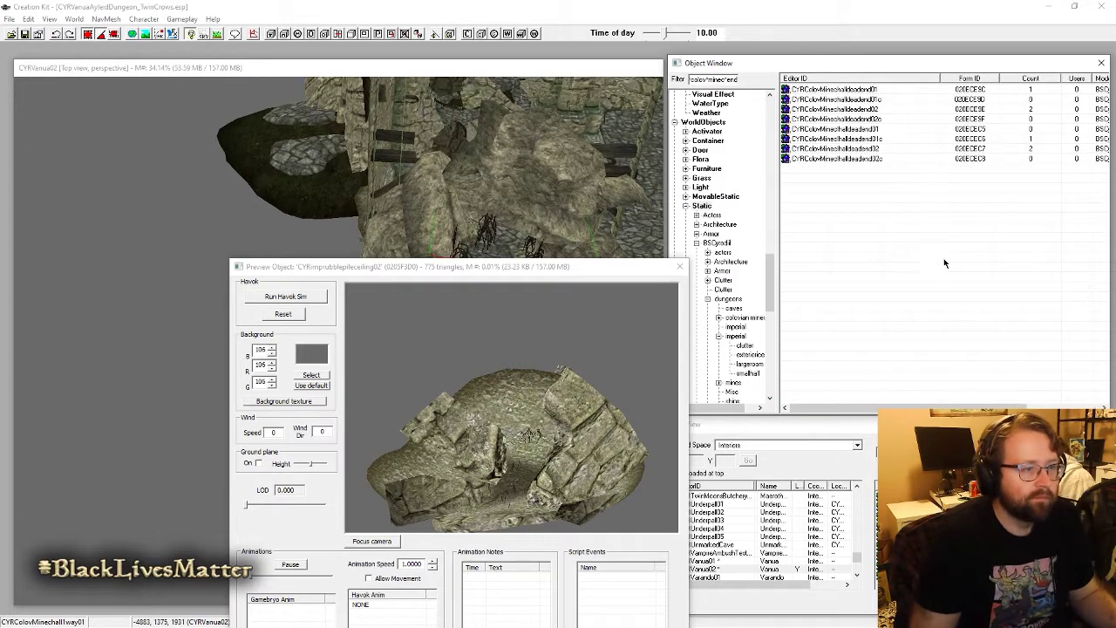
pyautogui.click(871, 90)
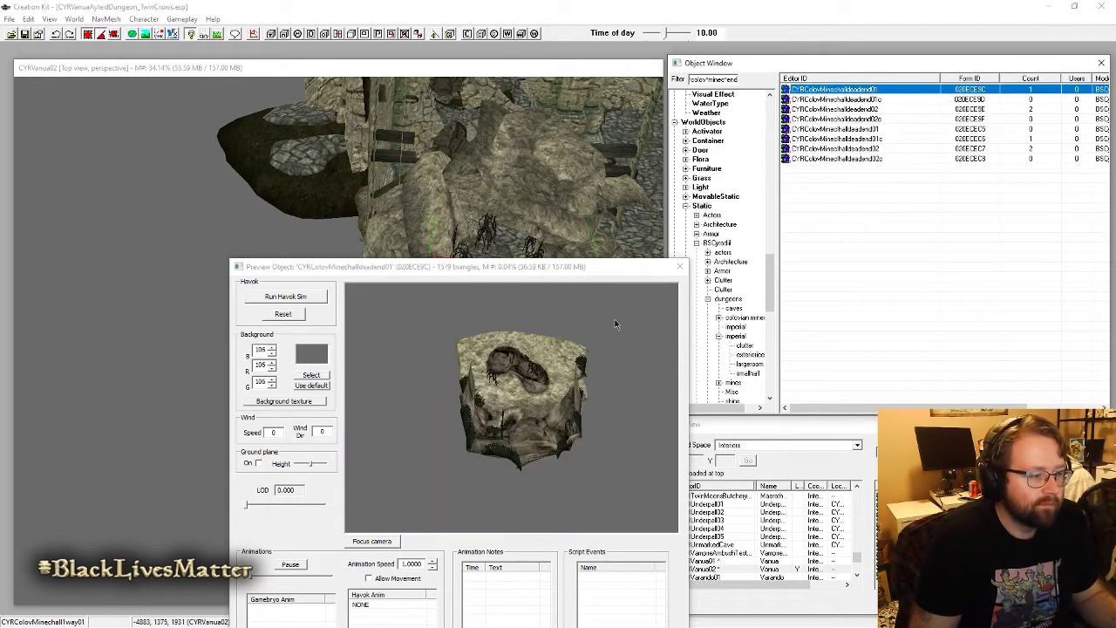
# Step: Place a CYRColovMinechalldeadend01 from the object list beside the mine-hall junction behind the blocked doorway
pyautogui.moveTo(615, 324); pyautogui.dragTo(447, 240)
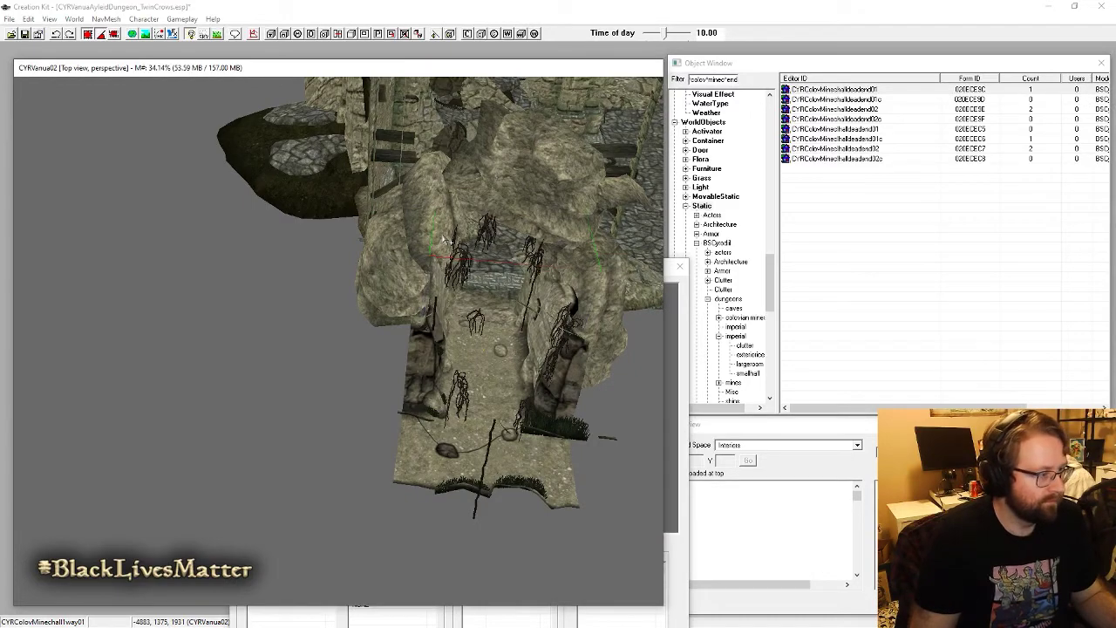
pyautogui.moveTo(444, 240); pyautogui.dragTo(488, 222, button='right')
pyautogui.moveTo(488, 222); pyautogui.dragTo(183, 109, button='middle')
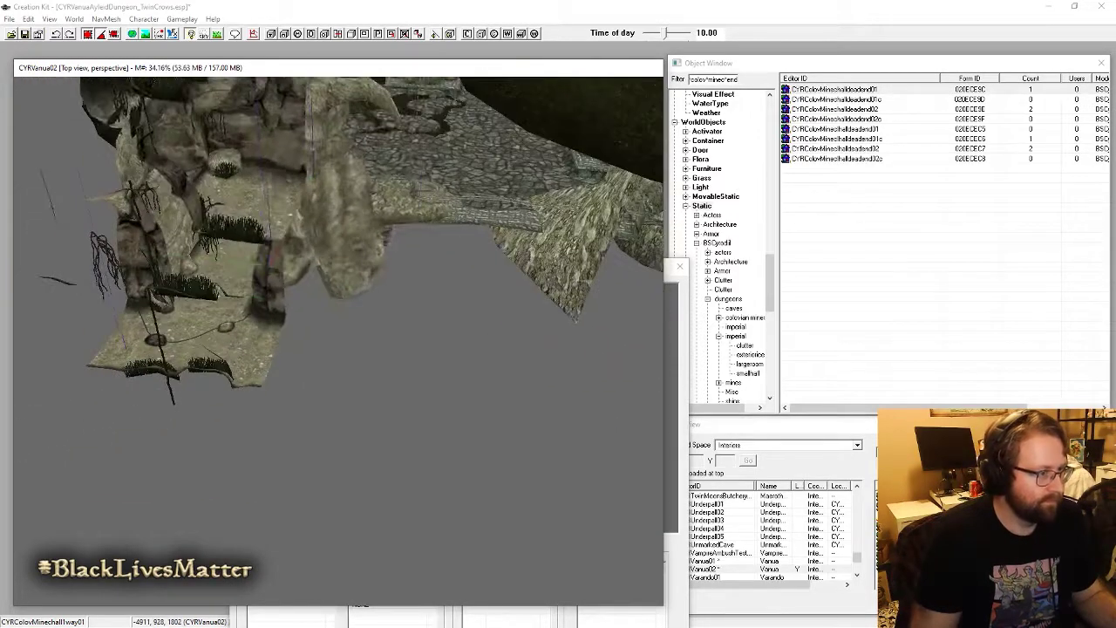
pyautogui.moveTo(458, 248); pyautogui.dragTo(443, 253, button='right')
# Step: Preview both dead-end variants and swap the placed one for CYRColovMinechalldeadend02 with Search & Replace limited to the selection
pyautogui.click(858, 109)
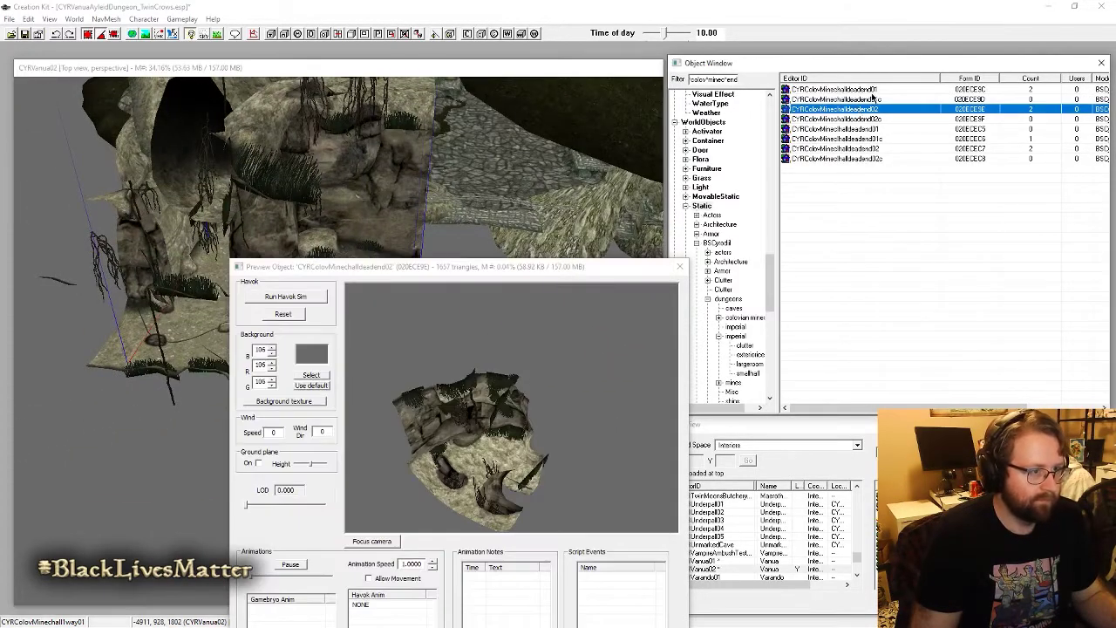
pyautogui.click(874, 90)
pyautogui.click(366, 204)
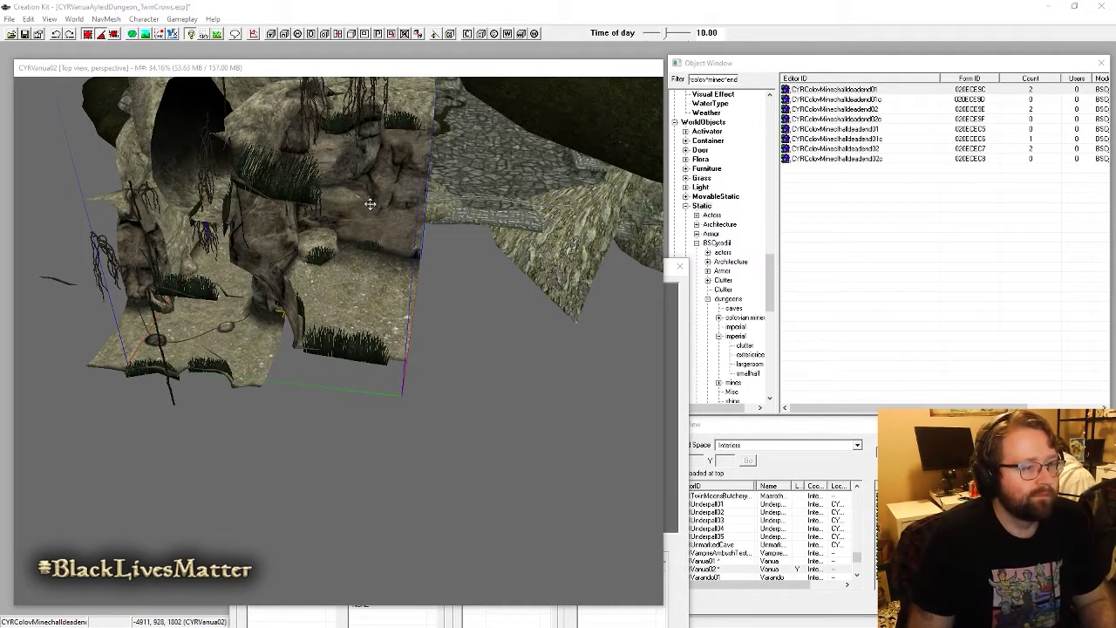
pyautogui.hotkey('ctrl', 'f')
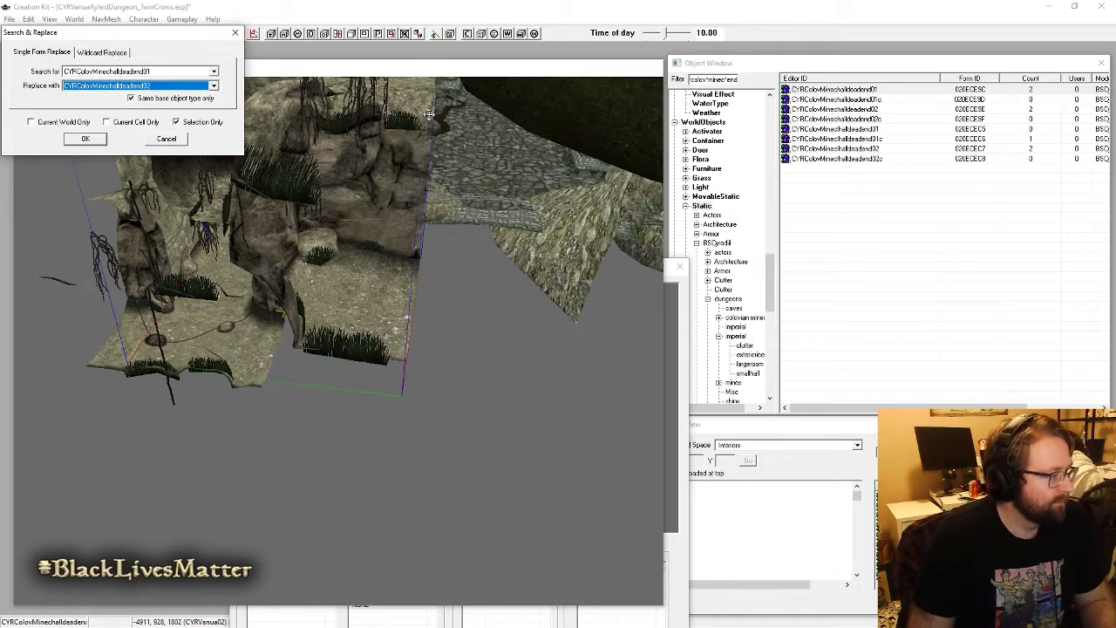
pyautogui.press('Return')
# Step: Align and snap the dead-end piece against the open side of the mine-hall junction, closing the gap between floors and walls
pyautogui.moveTo(349, 261); pyautogui.dragTo(282, 301)
pyautogui.moveTo(282, 301); pyautogui.dragTo(293, 311, button='right')
pyautogui.keyDown('shift'); pyautogui.moveTo(293, 312); pyautogui.dragTo(337, 303, button='middle'); pyautogui.keyUp('shift')
pyautogui.scroll(4, 337, 302)
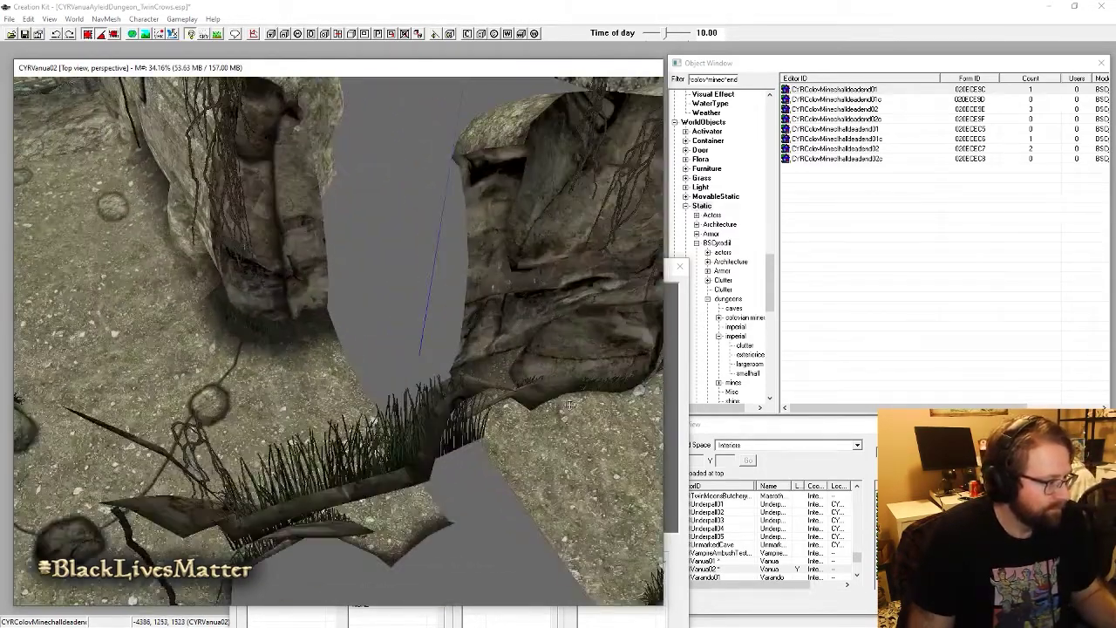
pyautogui.moveTo(489, 288); pyautogui.dragTo(375, 305)
pyautogui.keyDown('shift'); pyautogui.moveTo(375, 305); pyautogui.dragTo(393, 362, button='middle'); pyautogui.keyUp('shift')
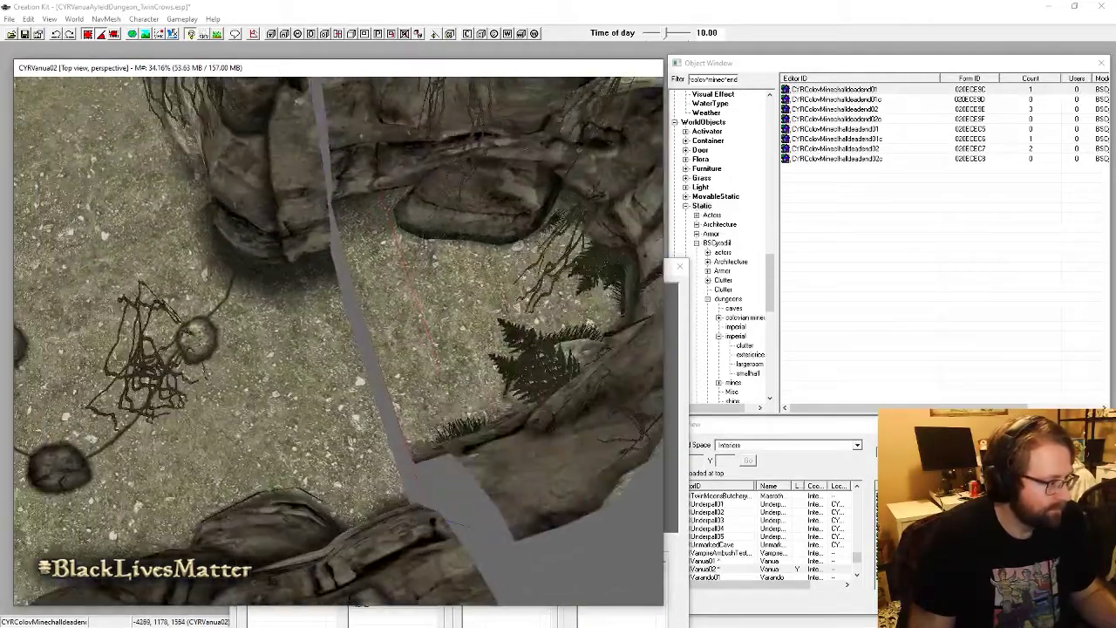
pyautogui.moveTo(480, 340); pyautogui.dragTo(493, 387)
pyautogui.keyDown('shift'); pyautogui.moveTo(436, 349); pyautogui.dragTo(516, 367, button='middle'); pyautogui.keyUp('shift')
pyautogui.press('z')
pyautogui.scroll(-5, 454, 328)
pyautogui.keyDown('shift'); pyautogui.moveTo(410, 314); pyautogui.dragTo(427, 373, button='middle'); pyautogui.keyUp('shift')
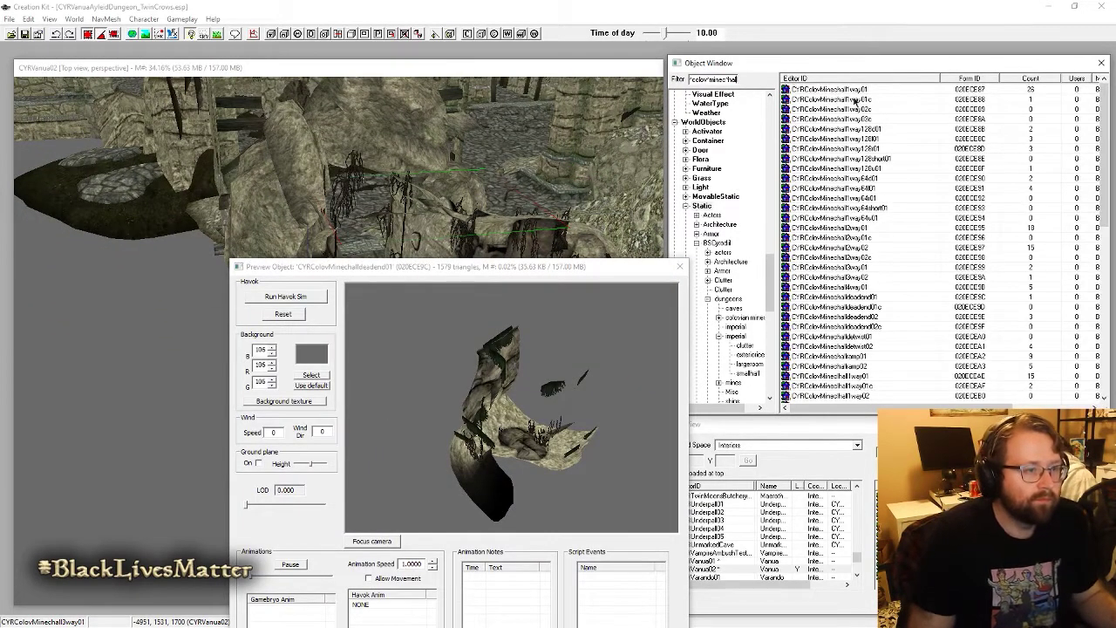
# Step: Try a straight CYRColovMinechall1way01 section snapped to the junction's opening opposite the dead end
pyautogui.click(861, 90)
pyautogui.click(484, 247)
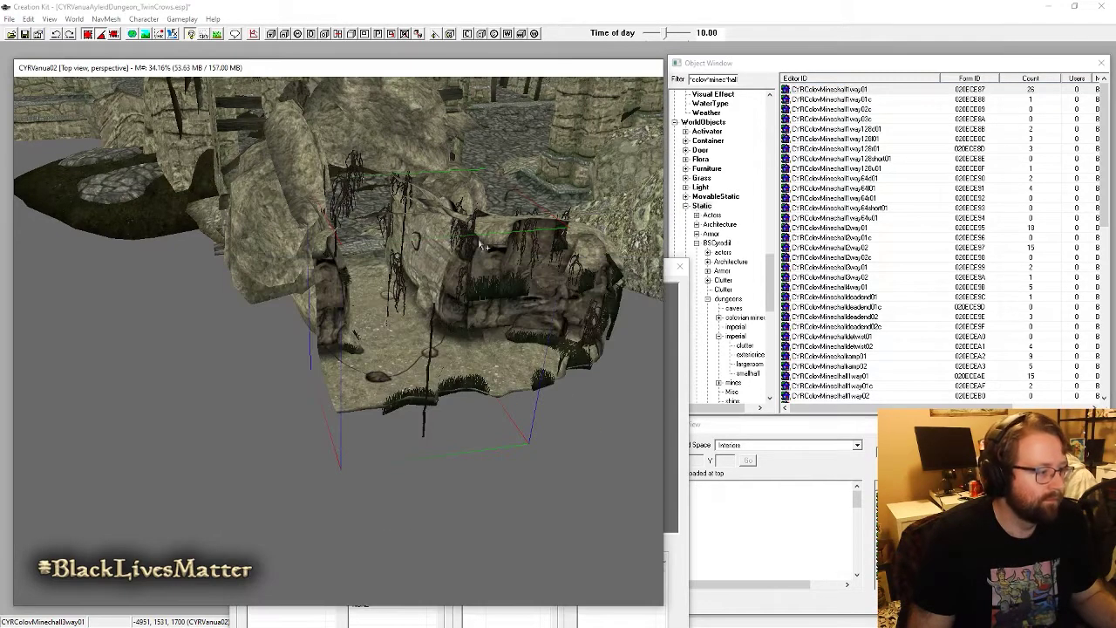
pyautogui.moveTo(484, 247); pyautogui.dragTo(297, 246)
pyautogui.press('z')
pyautogui.press('z')
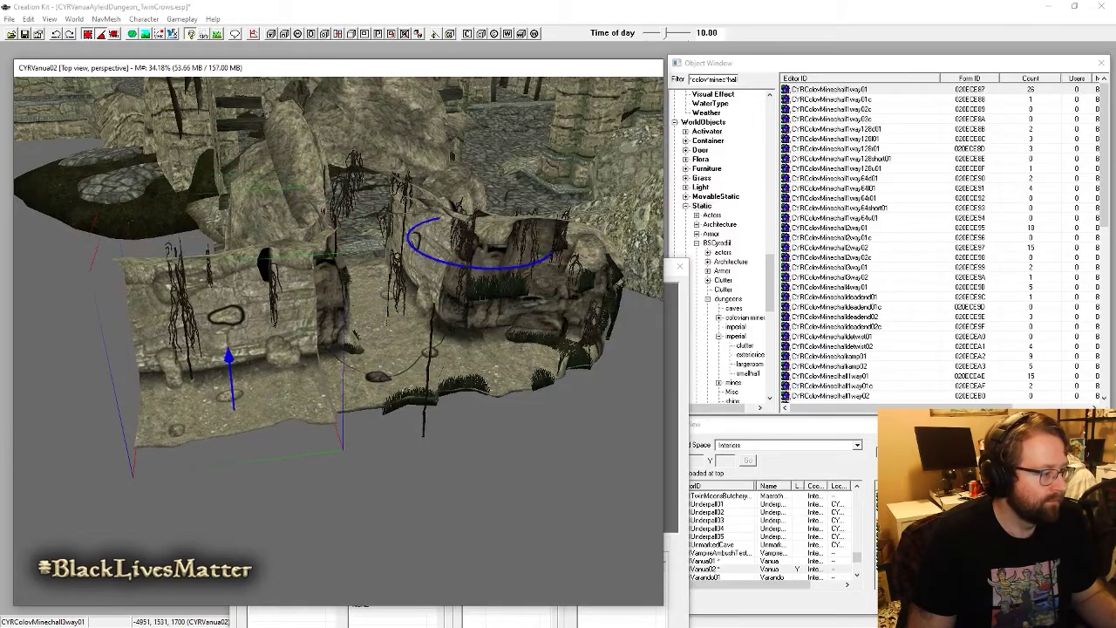
pyautogui.keyDown('shift'); pyautogui.moveTo(297, 246); pyautogui.dragTo(305, 331, button='middle'); pyautogui.keyUp('shift')
pyautogui.scroll(4, 338, 331)
pyautogui.moveTo(200, 262)
pyautogui.mouseDown()
pyautogui.moveTo(186, 244)
pyautogui.moveTo(195, 253)
pyautogui.mouseUp()
pyautogui.keyDown('shift'); pyautogui.moveTo(151, 190); pyautogui.dragTo(80, 172, button='middle'); pyautogui.keyUp('shift')
pyautogui.keyDown('shift'); pyautogui.moveTo(238, 366); pyautogui.dragTo(265, 280, button='middle'); pyautogui.keyUp('shift')
# Step: Replace the straight section beside the junction with a descending CYRColovMinechall1way64d01 and align it to the opening
pyautogui.scroll(-4, 265, 280)
pyautogui.scroll(-5, 391, 285)
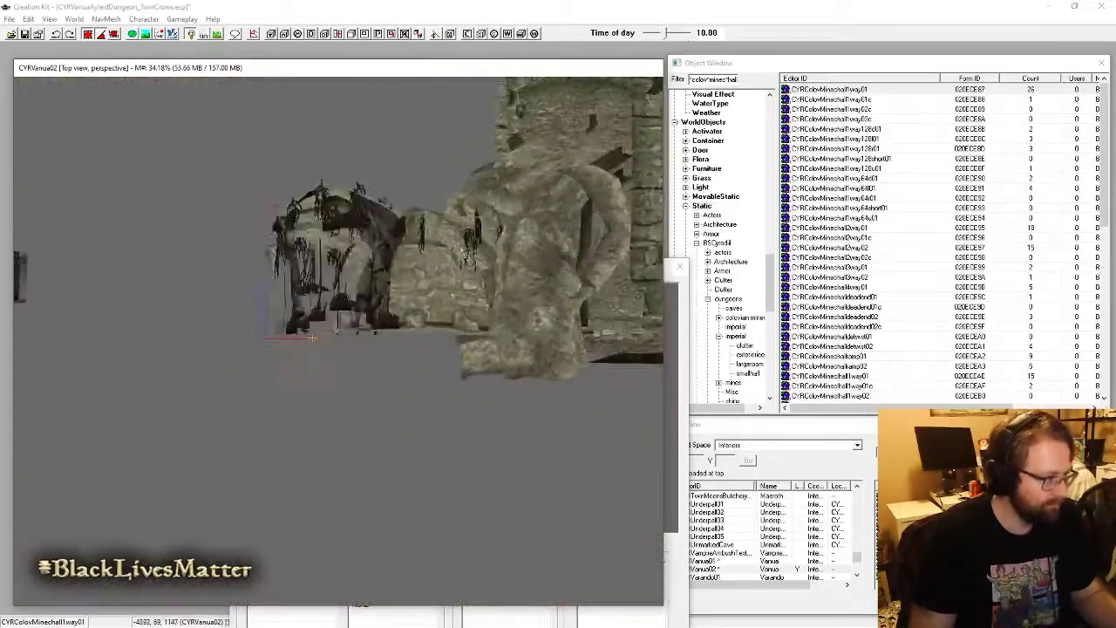
pyautogui.keyDown('shift'); pyautogui.moveTo(391, 285); pyautogui.dragTo(410, 375, button='middle'); pyautogui.keyUp('shift')
pyautogui.scroll(4, 742, 218)
pyautogui.scroll(-2, 316, 332)
pyautogui.scroll(6, 317, 332)
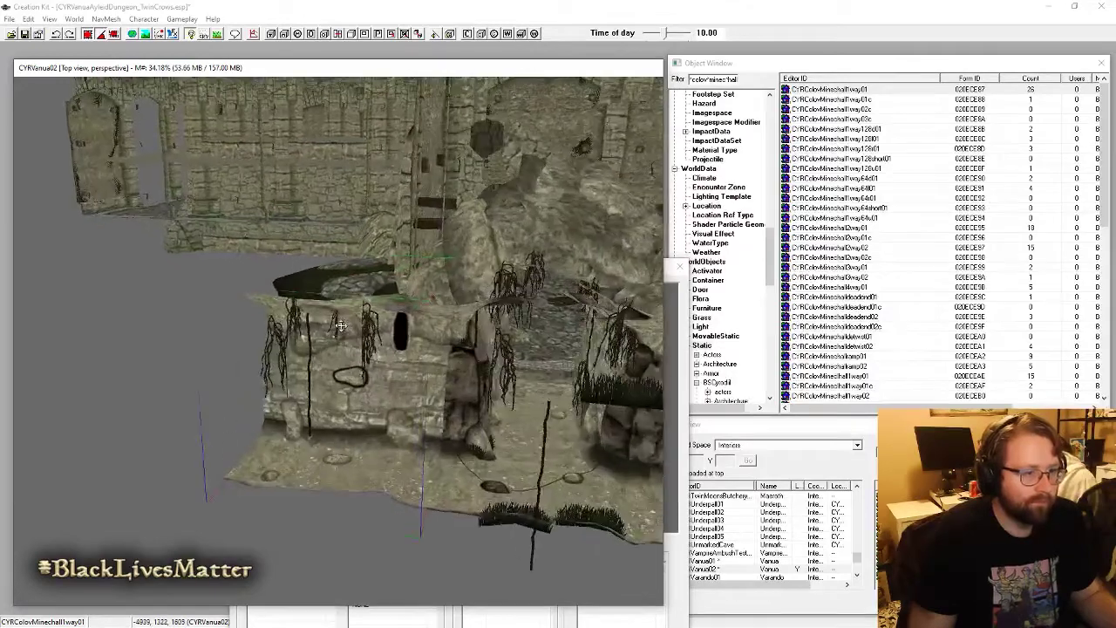
pyautogui.doubleClick(850, 180)
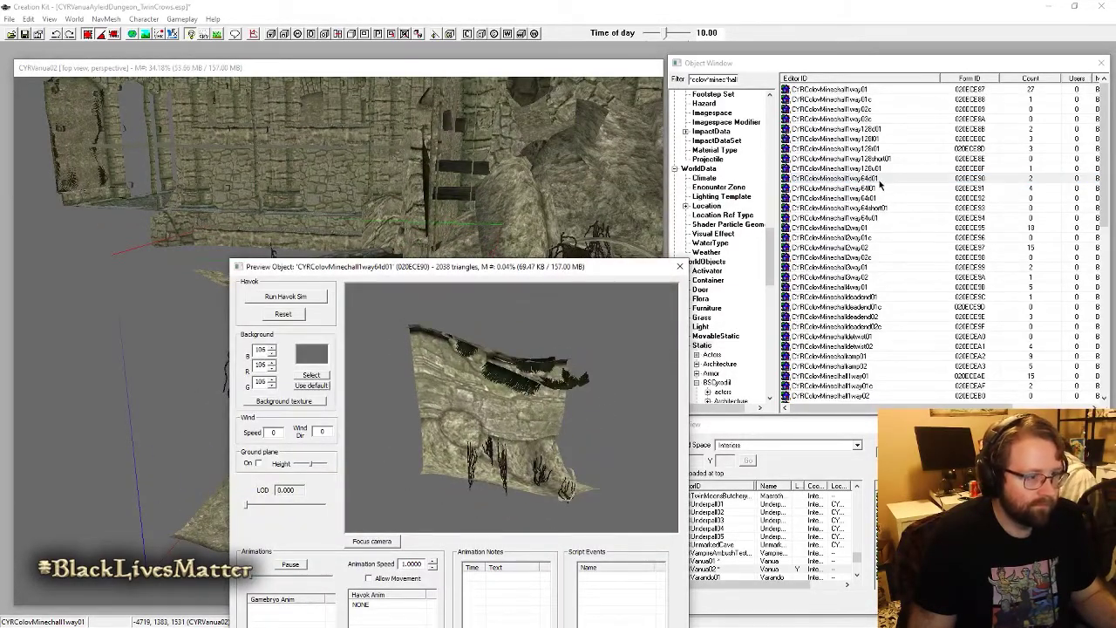
pyautogui.click(879, 179)
pyautogui.click(206, 534)
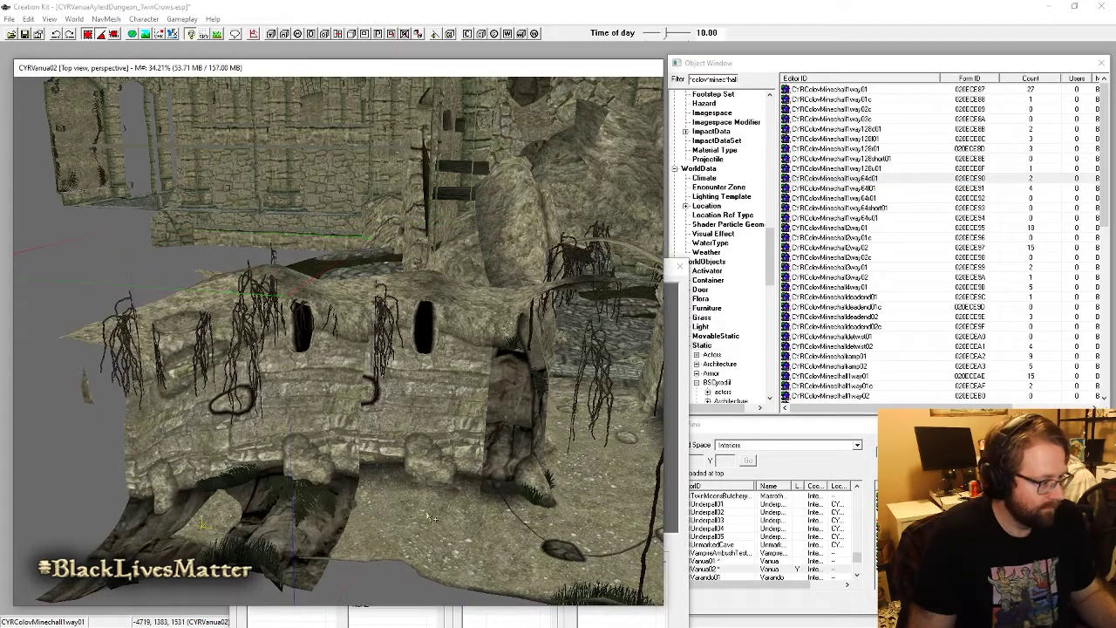
pyautogui.moveTo(266, 522); pyautogui.dragTo(406, 491)
pyautogui.moveTo(406, 491); pyautogui.dragTo(361, 446, button='middle')
pyautogui.moveTo(362, 446); pyautogui.dragTo(368, 454)
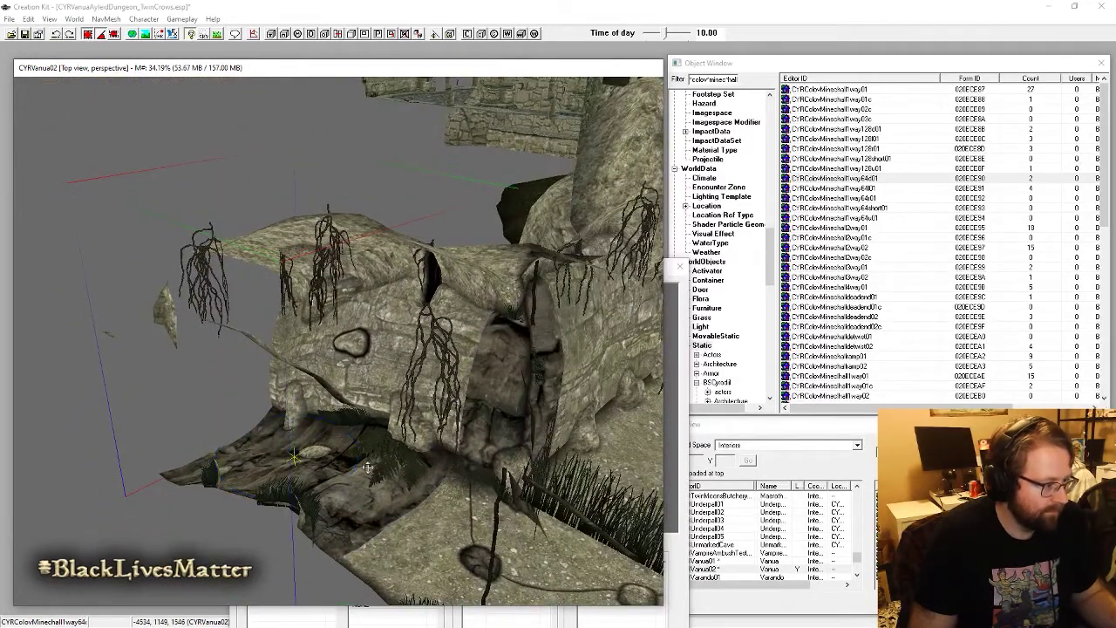
pyautogui.keyDown('shift'); pyautogui.moveTo(368, 467); pyautogui.dragTo(368, 431, button='middle'); pyautogui.keyUp('shift')
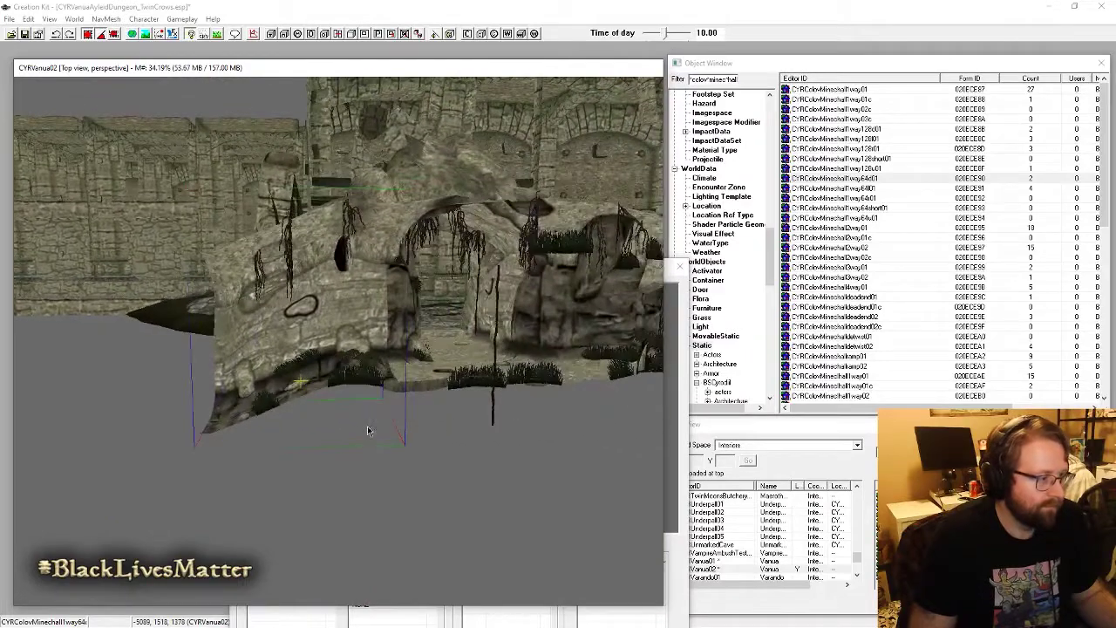
# Step: Preview the CYRColovMinechall1way01 variants and try a CYRColovMinechall1way01c at the lower end of the sloped section
pyautogui.doubleClick(862, 97)
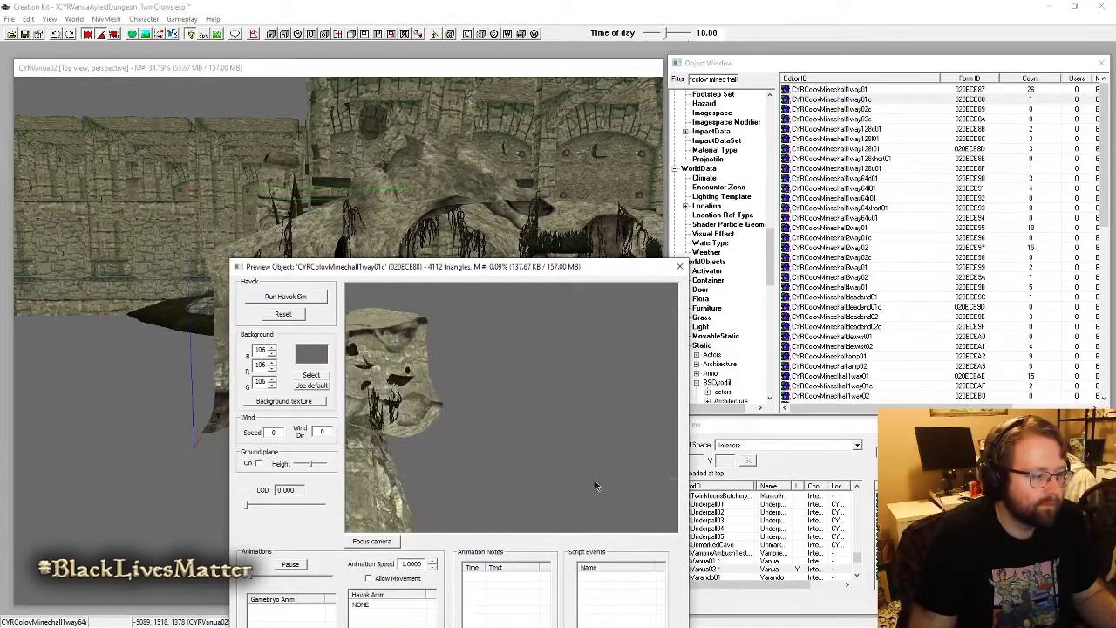
pyautogui.moveTo(504, 436); pyautogui.dragTo(452, 527)
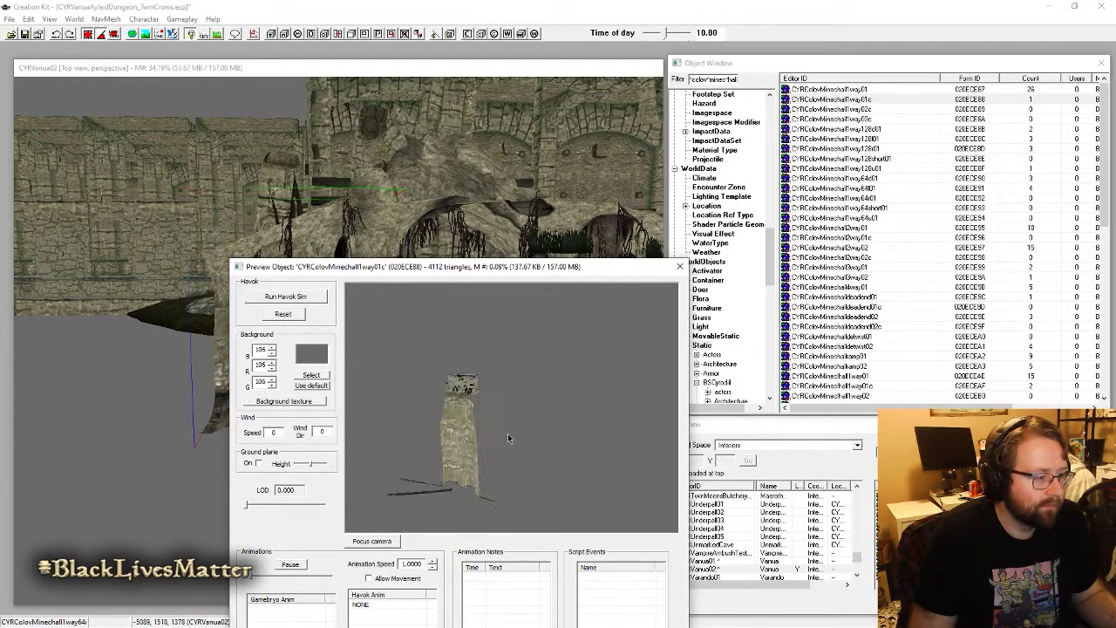
pyautogui.moveTo(508, 439); pyautogui.dragTo(577, 438)
pyautogui.click(860, 90)
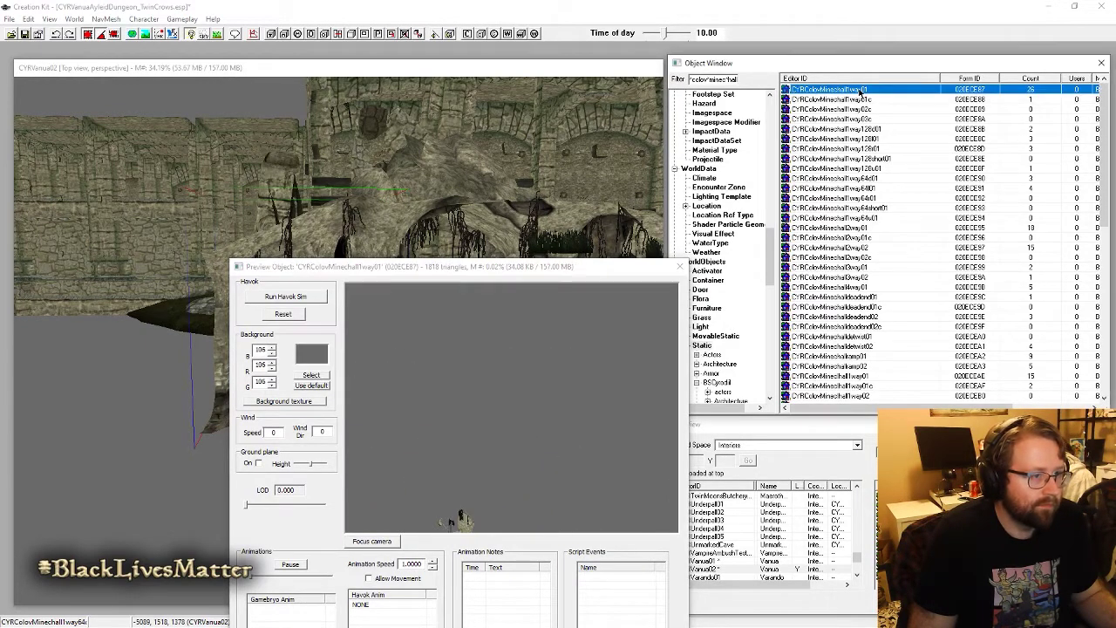
pyautogui.click(862, 99)
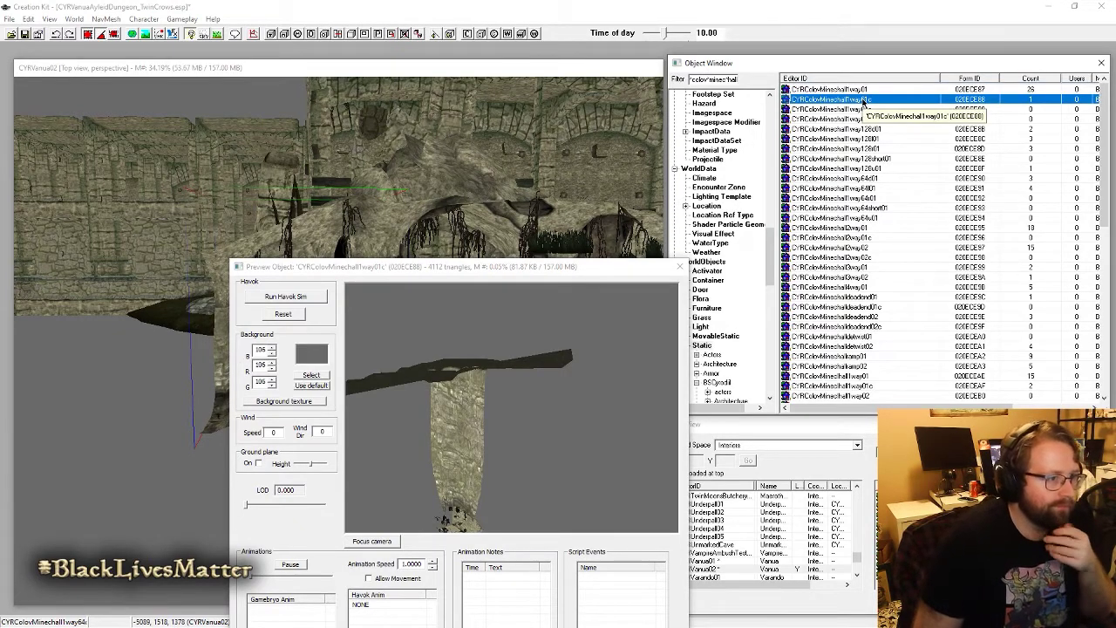
pyautogui.click(216, 429)
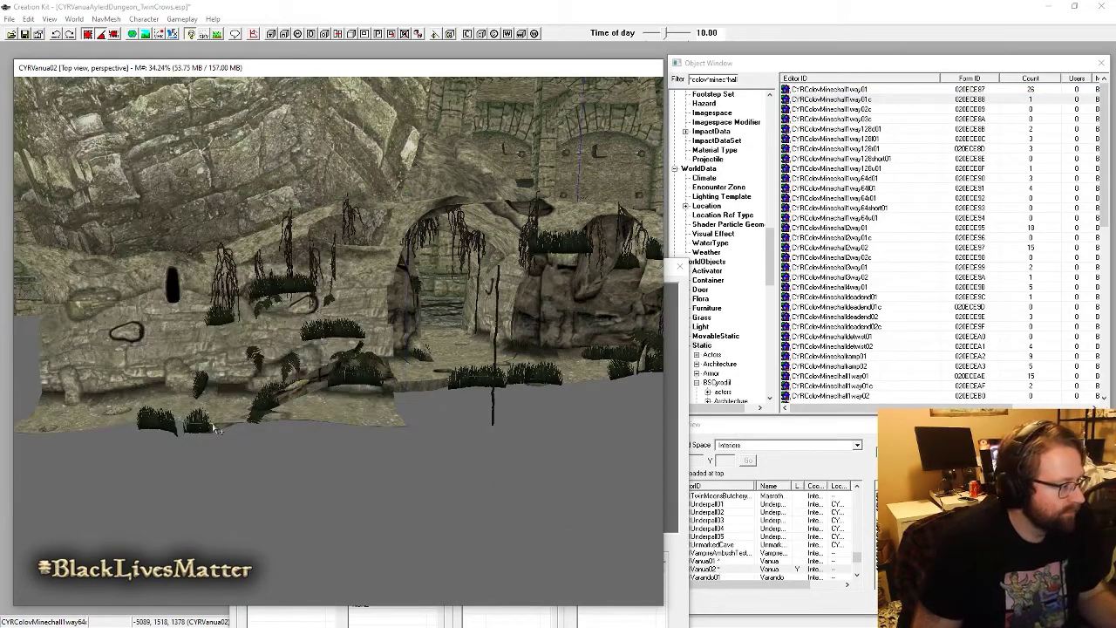
pyautogui.moveTo(214, 429); pyautogui.dragTo(483, 471, button='middle')
pyautogui.moveTo(483, 471); pyautogui.dragTo(282, 450)
pyautogui.keyDown('shift'); pyautogui.moveTo(282, 451); pyautogui.dragTo(279, 410, button='middle'); pyautogui.keyUp('shift')
pyautogui.moveTo(280, 410)
pyautogui.mouseDown()
pyautogui.moveTo(261, 437)
pyautogui.moveTo(278, 426)
pyautogui.mouseUp()
pyautogui.press('z')
pyautogui.moveTo(124, 360); pyautogui.dragTo(121, 343)
pyautogui.keyDown('shift'); pyautogui.moveTo(169, 346); pyautogui.dragTo(225, 371, button='middle'); pyautogui.keyUp('shift')
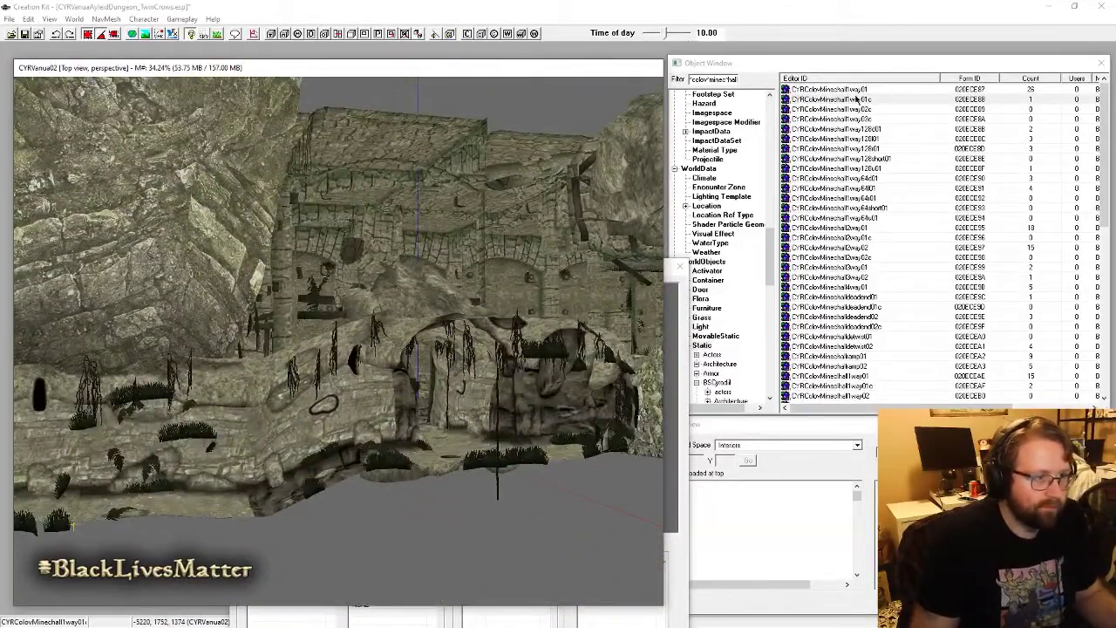
# Step: Put a plain CYRColovMinechall1way01 in place of the 1way01c piece and join it to the sloped section's lower end
pyautogui.click(862, 91)
pyautogui.moveTo(136, 432); pyautogui.dragTo(186, 431)
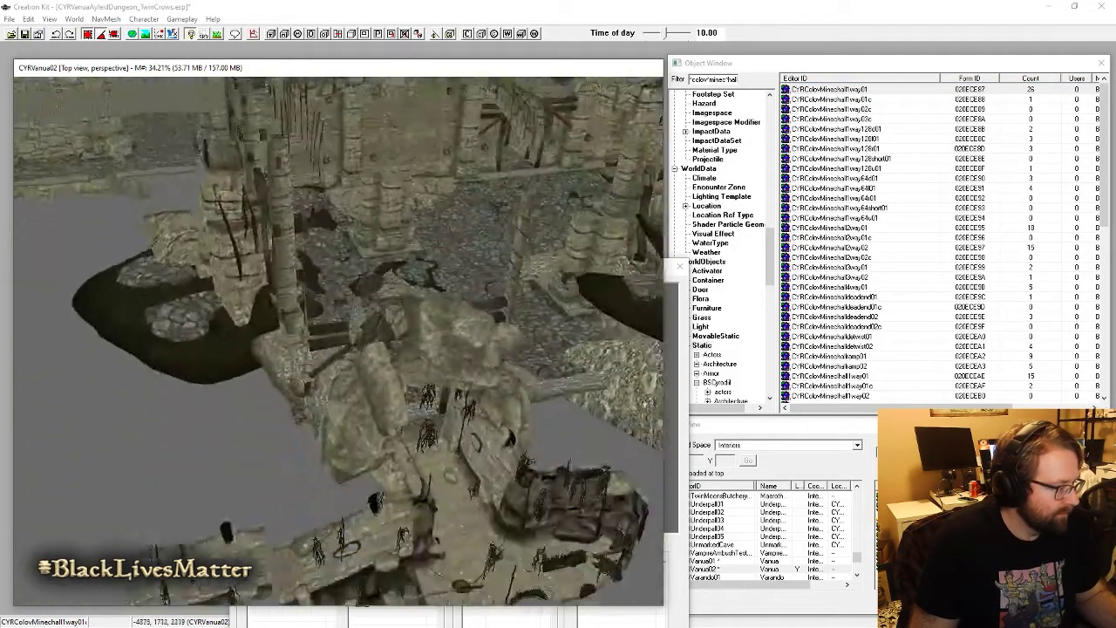
pyautogui.moveTo(339, 437); pyautogui.dragTo(339, 218, button='middle')
pyautogui.scroll(4, 338, 340)
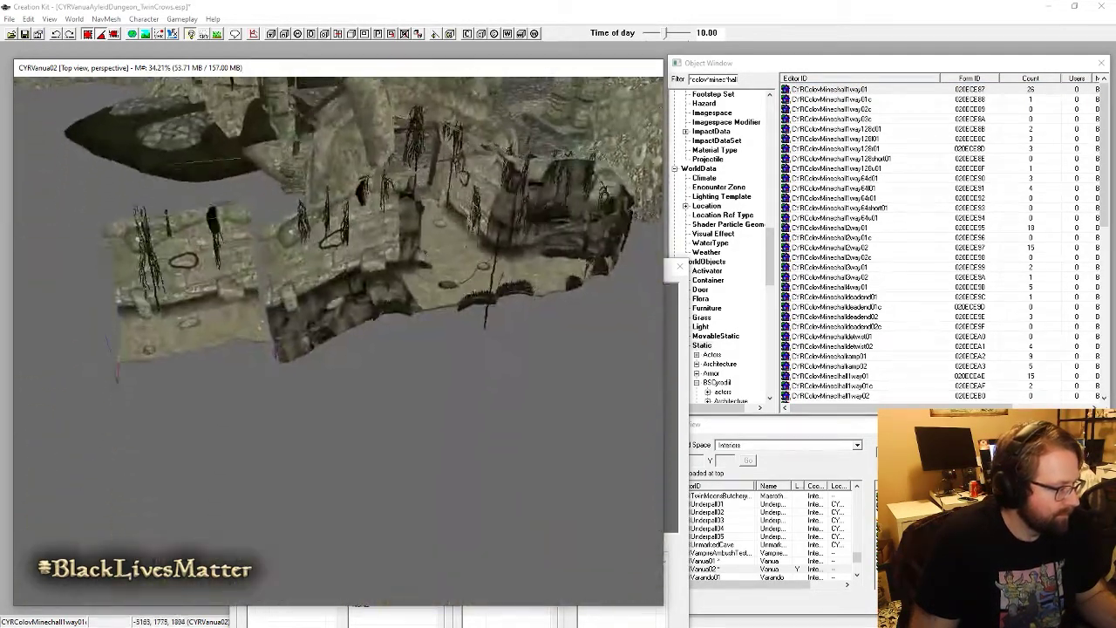
pyautogui.moveTo(135, 340); pyautogui.dragTo(108, 305)
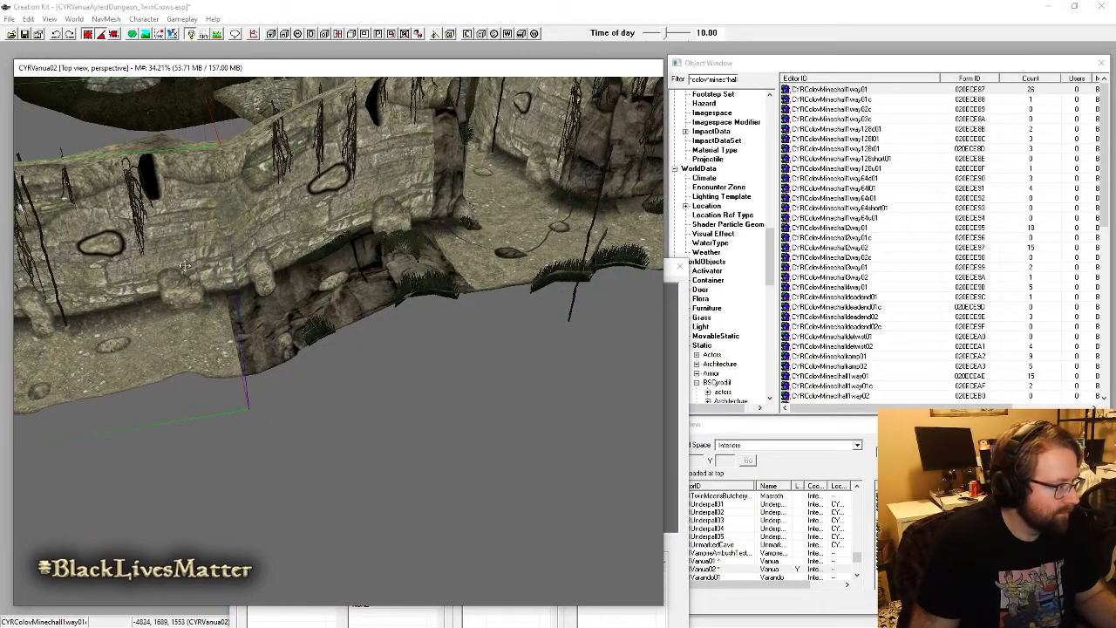
pyautogui.keyDown('shift'); pyautogui.moveTo(185, 265); pyautogui.dragTo(331, 375, button='middle'); pyautogui.keyUp('shift')
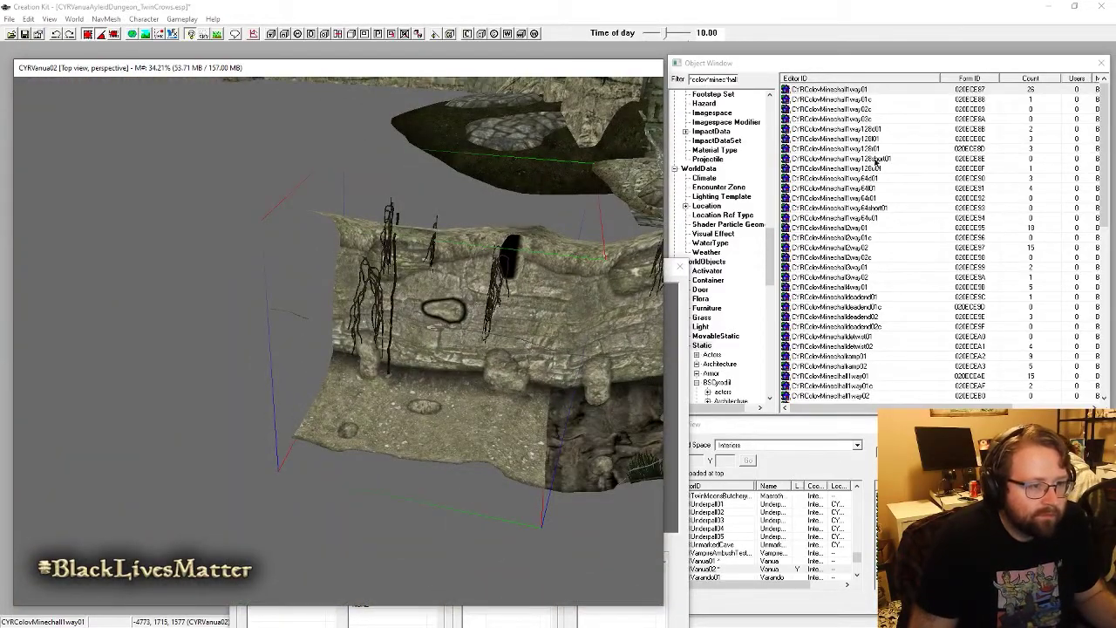
# Step: Preview CYRColovMinechall1way128l01 and CYRColovMinechall1way128r01 as candidates for continuing the tunnel
pyautogui.doubleClick(879, 140)
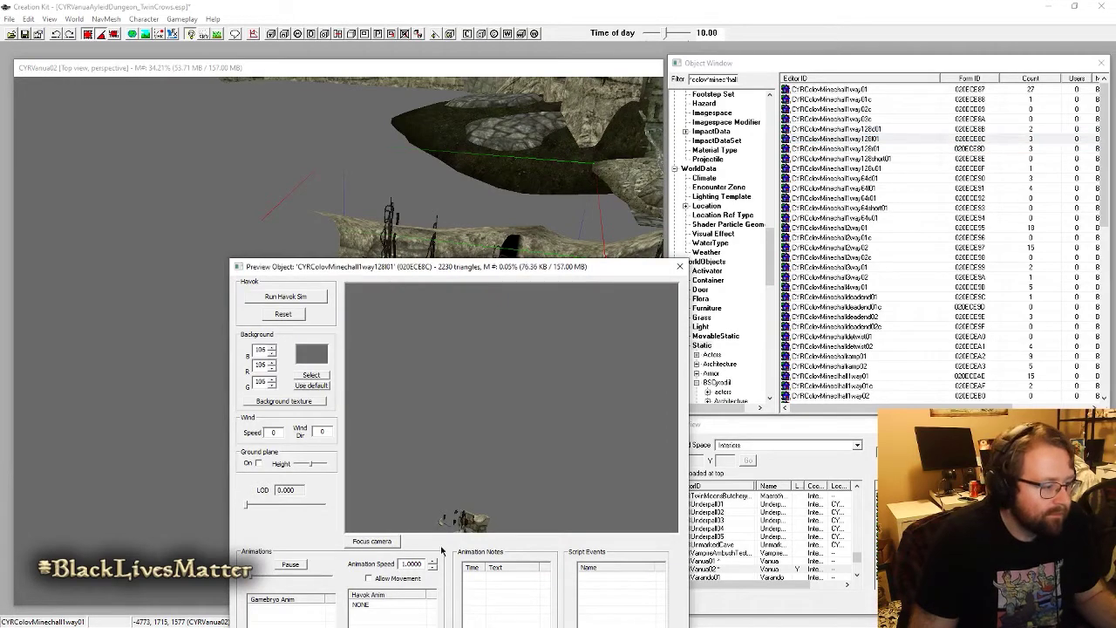
pyautogui.moveTo(513, 454); pyautogui.dragTo(539, 475)
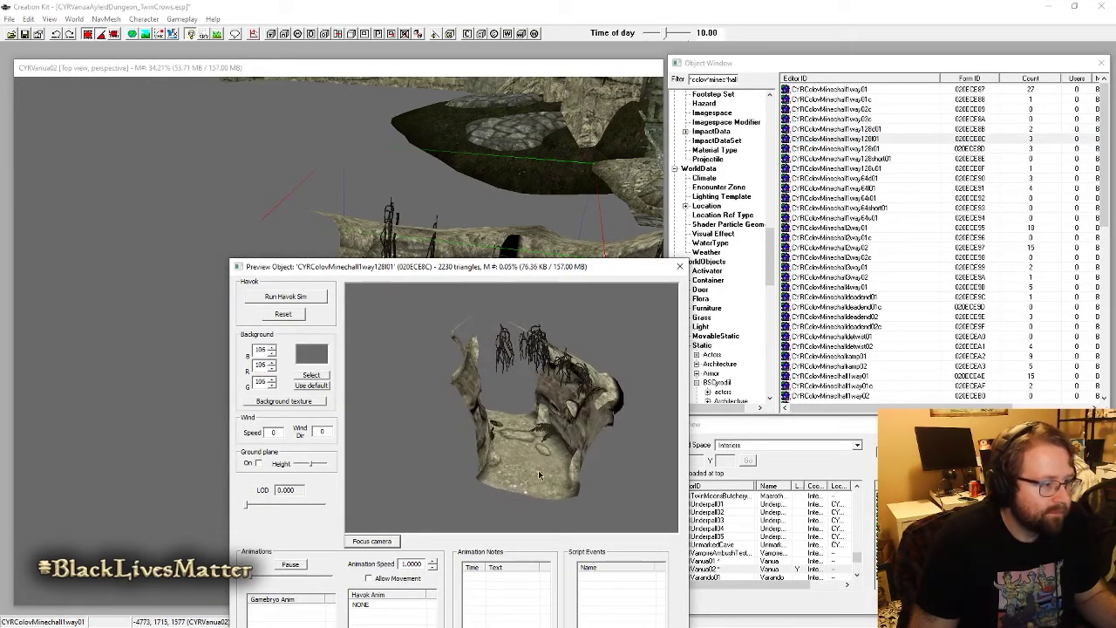
pyautogui.doubleClick(880, 149)
pyautogui.click(877, 139)
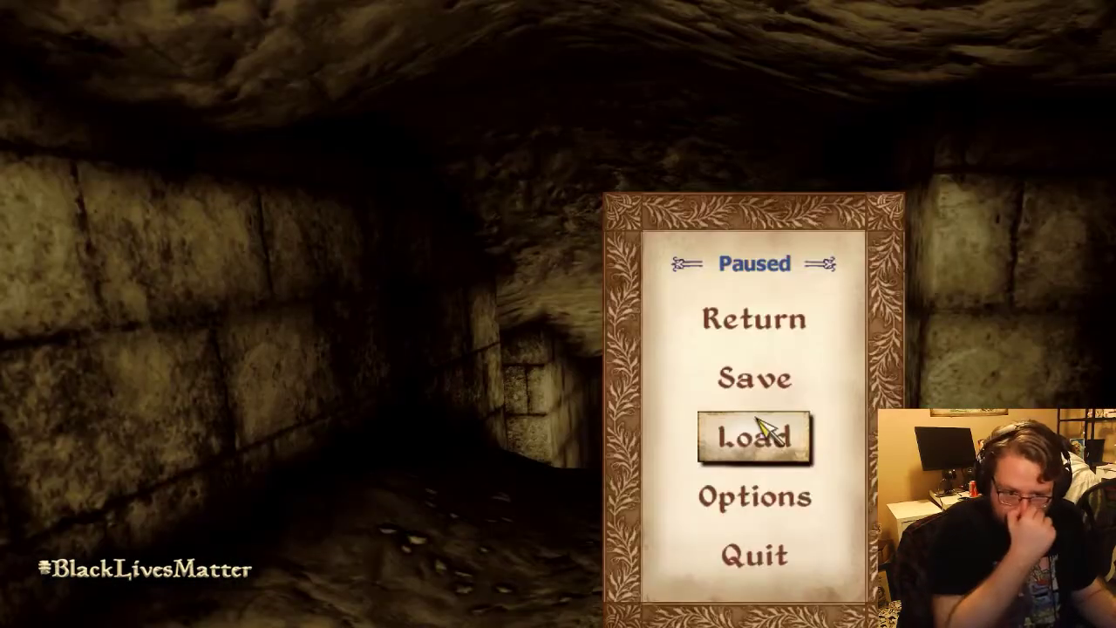
# Step: Switch to the running game, walk through the tunnel into the stone room to examine its layout, and return to the Creation Kit
pyautogui.click(755, 323)
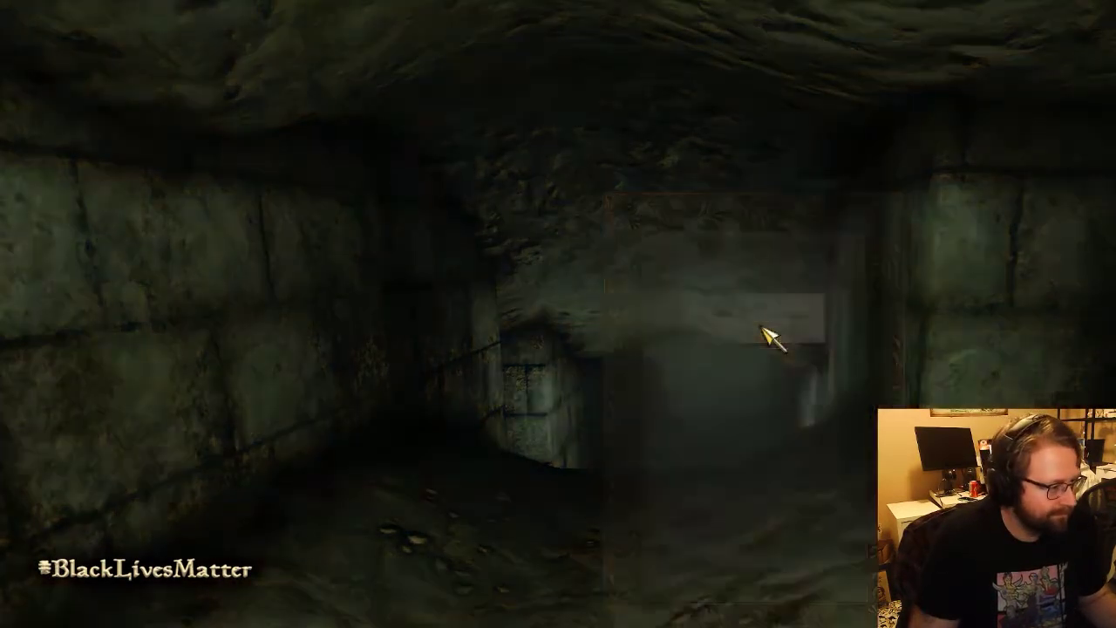
pyautogui.press('w')
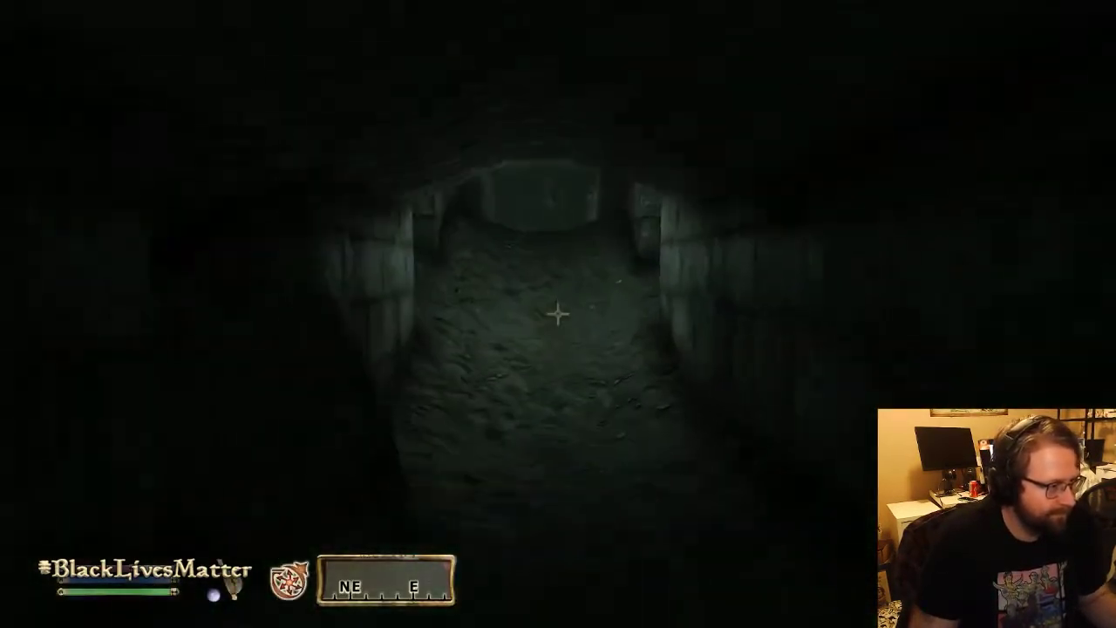
pyautogui.press('w')
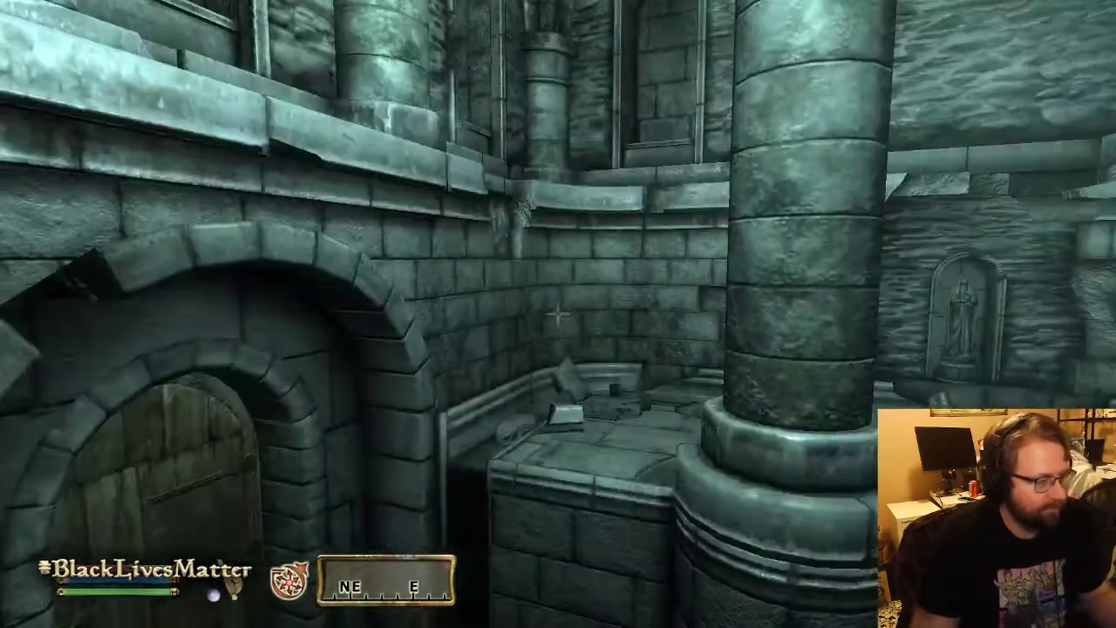
pyautogui.press('Escape')
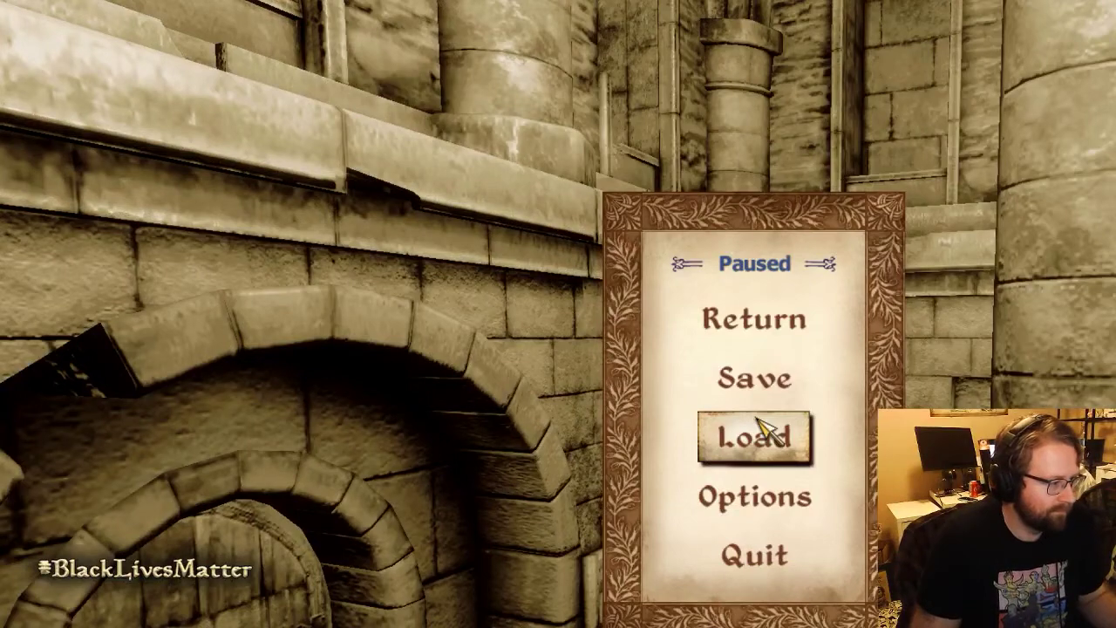
pyautogui.hotkey('alt', 'Tab')
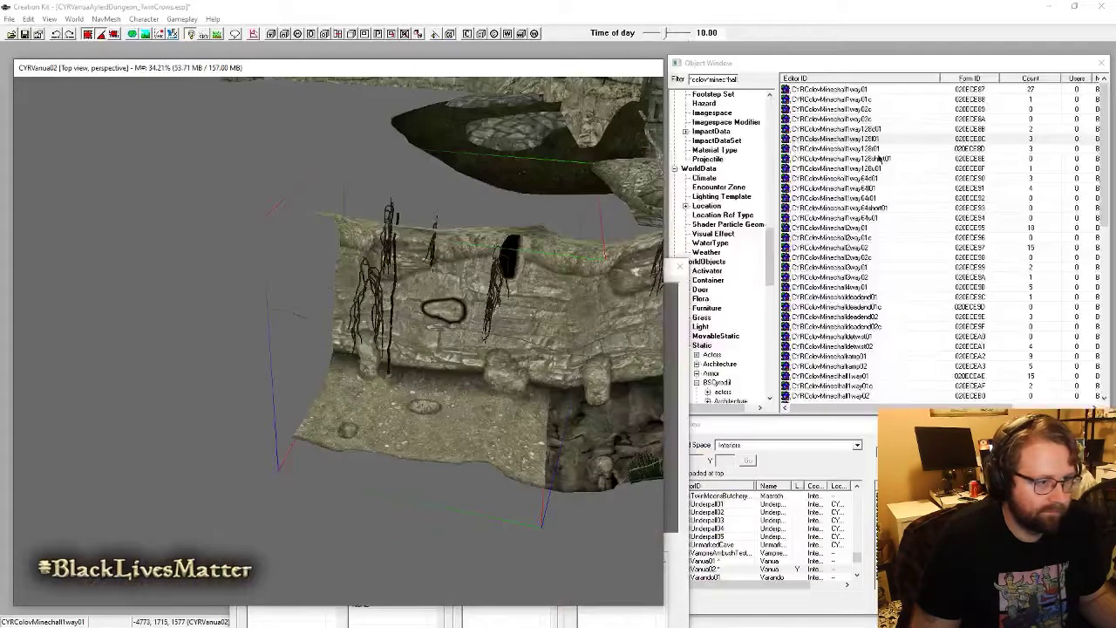
# Step: Place a CYRColovMinechall1way128r01 piece, rotate it to face the tunnel, and join it to the open end of the straight section
pyautogui.doubleClick(877, 150)
pyautogui.moveTo(428, 266); pyautogui.dragTo(401, 262)
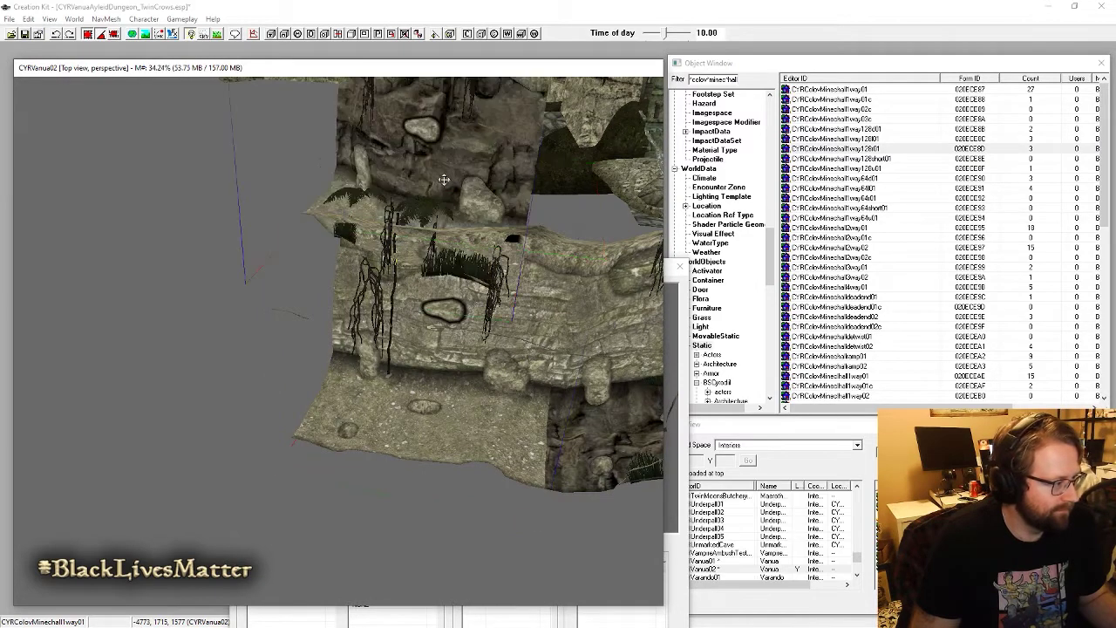
pyautogui.moveTo(403, 264); pyautogui.dragTo(432, 263, button='right')
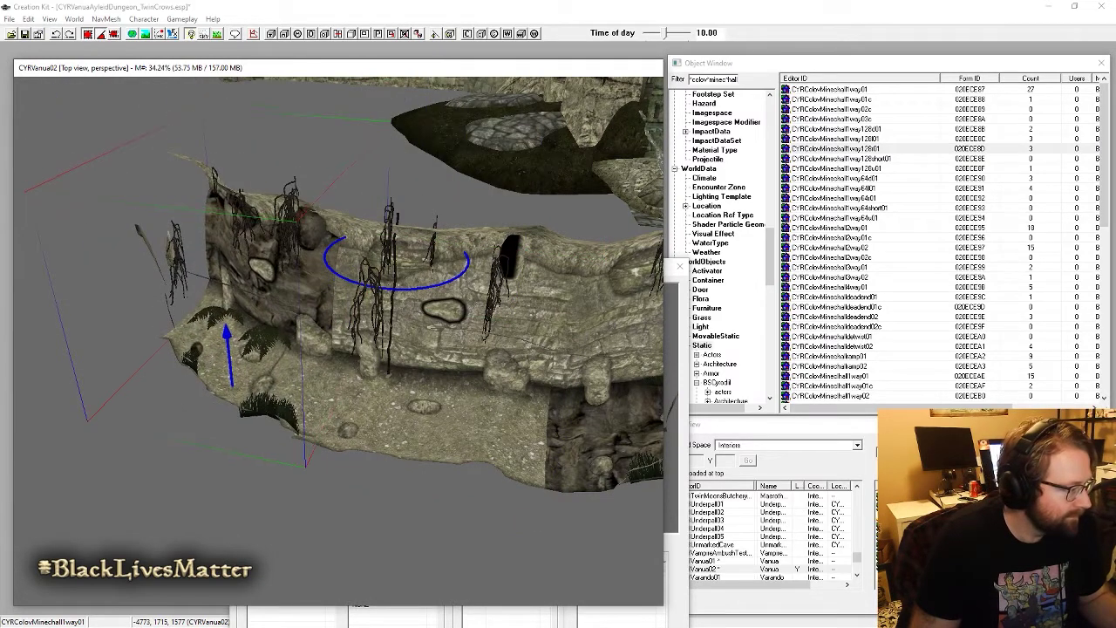
pyautogui.moveTo(261, 288); pyautogui.dragTo(235, 293)
pyautogui.keyDown('shift'); pyautogui.moveTo(235, 293); pyautogui.dragTo(343, 373, button='middle'); pyautogui.keyUp('shift')
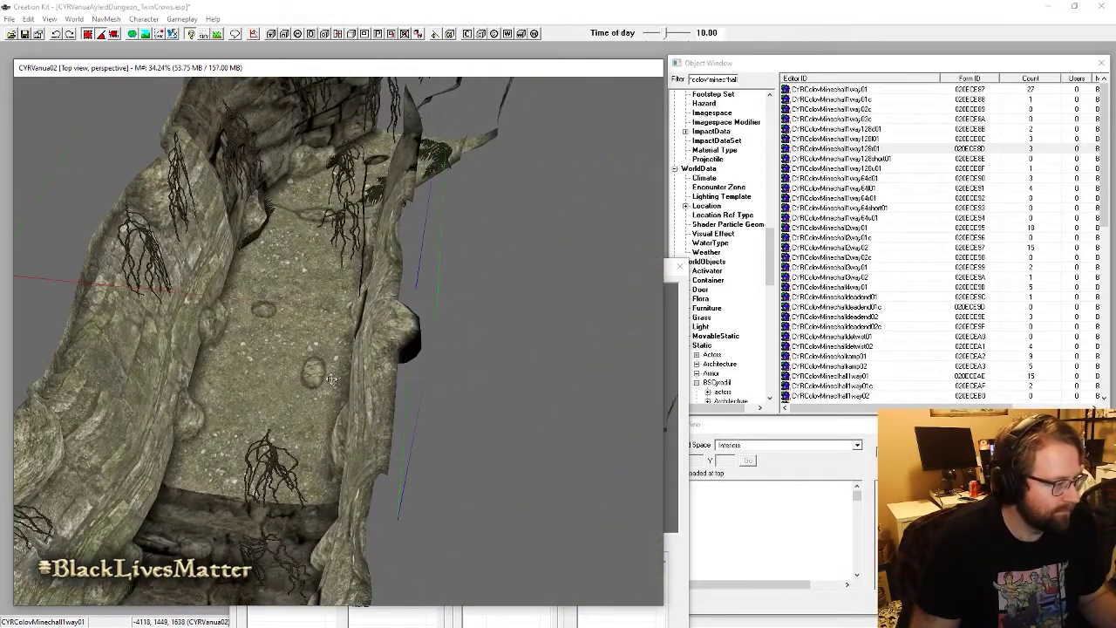
# Step: Extend the tunnel with another straight CYRColovMinechall1way01 and join a CYRColovMinechall1way128l01 bend to its end
pyautogui.moveTo(328, 385); pyautogui.dragTo(359, 262)
pyautogui.moveTo(359, 262); pyautogui.dragTo(335, 506, button='middle')
pyautogui.moveTo(335, 506); pyautogui.dragTo(341, 418)
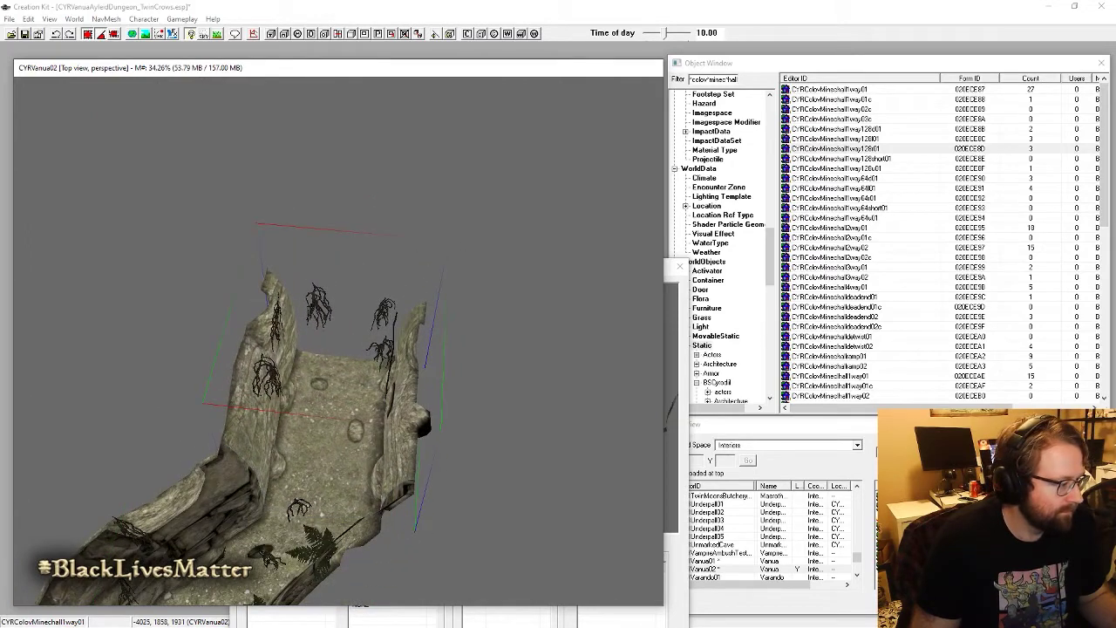
pyautogui.doubleClick(877, 139)
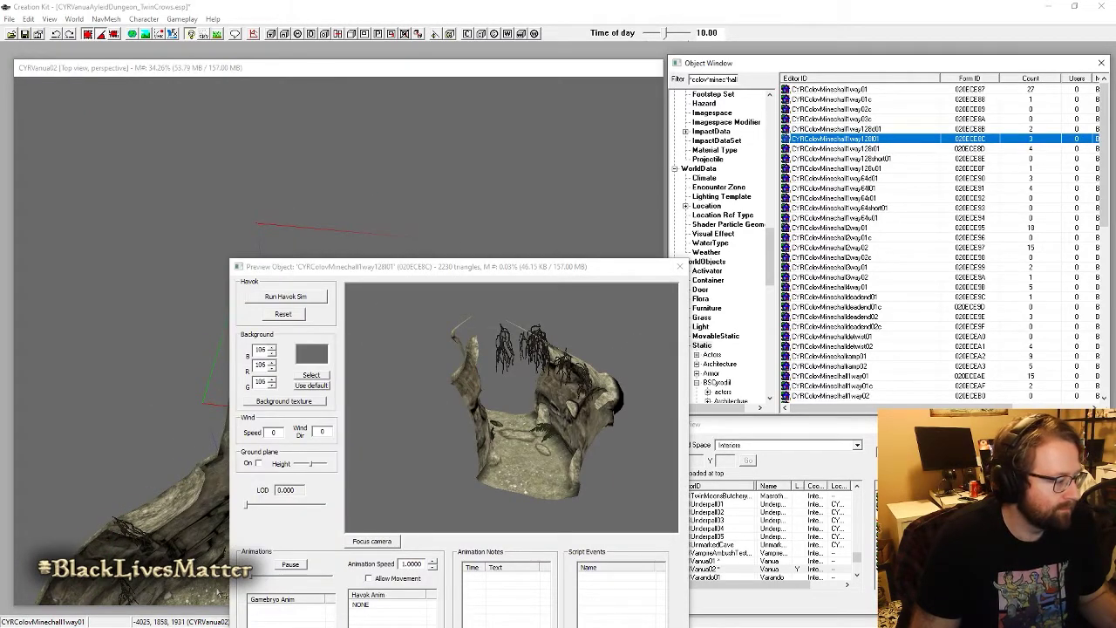
pyautogui.press('Escape')
pyautogui.moveTo(220, 593); pyautogui.dragTo(350, 298)
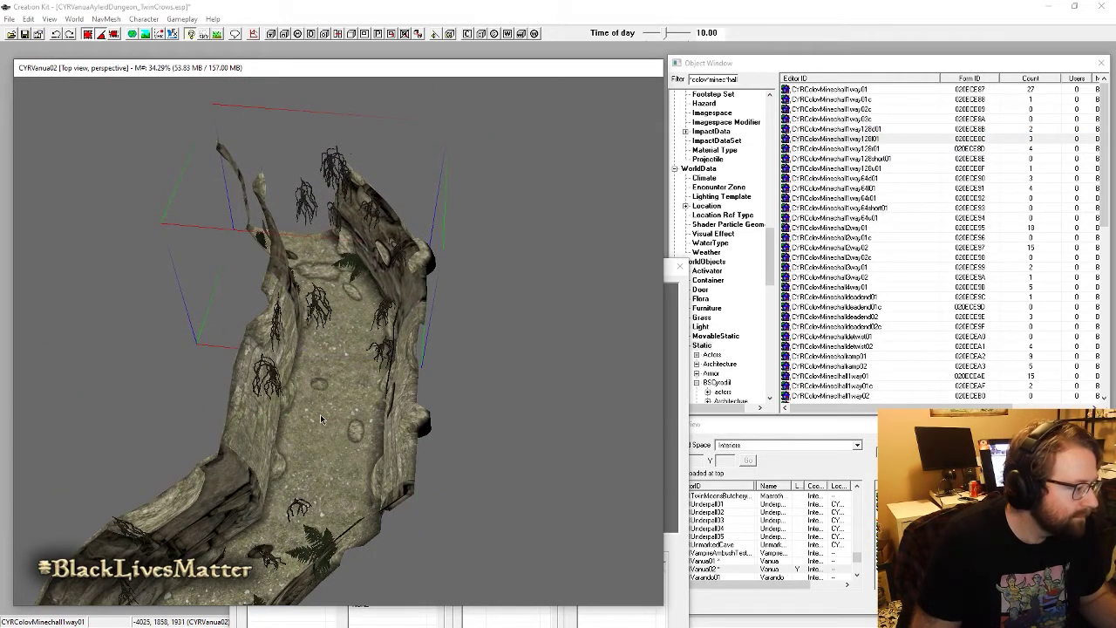
# Step: Continue the tunnel beyond the CYRColovMinechall1way128l01 bend with another straight CYRColovMinechall1way01 piece
pyautogui.keyDown('shift'); pyautogui.moveTo(320, 415); pyautogui.dragTo(261, 408, button='middle'); pyautogui.keyUp('shift')
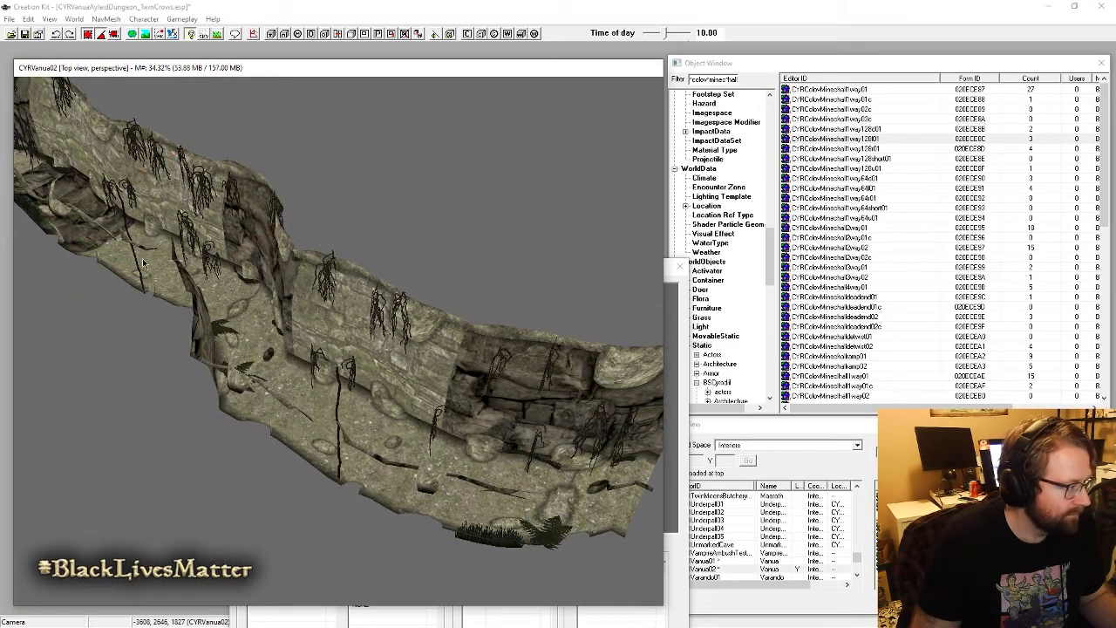
pyautogui.moveTo(144, 263); pyautogui.dragTo(405, 325)
pyautogui.hotkey('ctrl', 'z')
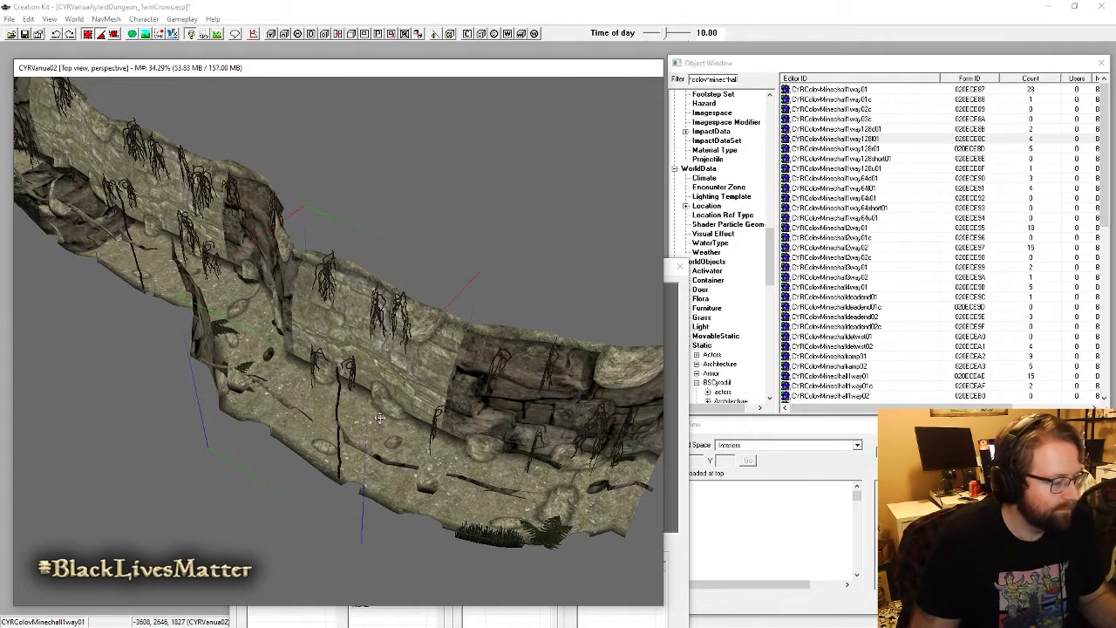
pyautogui.moveTo(508, 266); pyautogui.dragTo(349, 253, button='middle')
pyautogui.moveTo(514, 370)
pyautogui.mouseDown(button='right')
pyautogui.moveTo(481, 376)
pyautogui.moveTo(496, 377)
pyautogui.mouseUp(button='right')
pyautogui.keyDown('shift'); pyautogui.moveTo(496, 378); pyautogui.dragTo(427, 362, button='middle'); pyautogui.keyUp('shift')
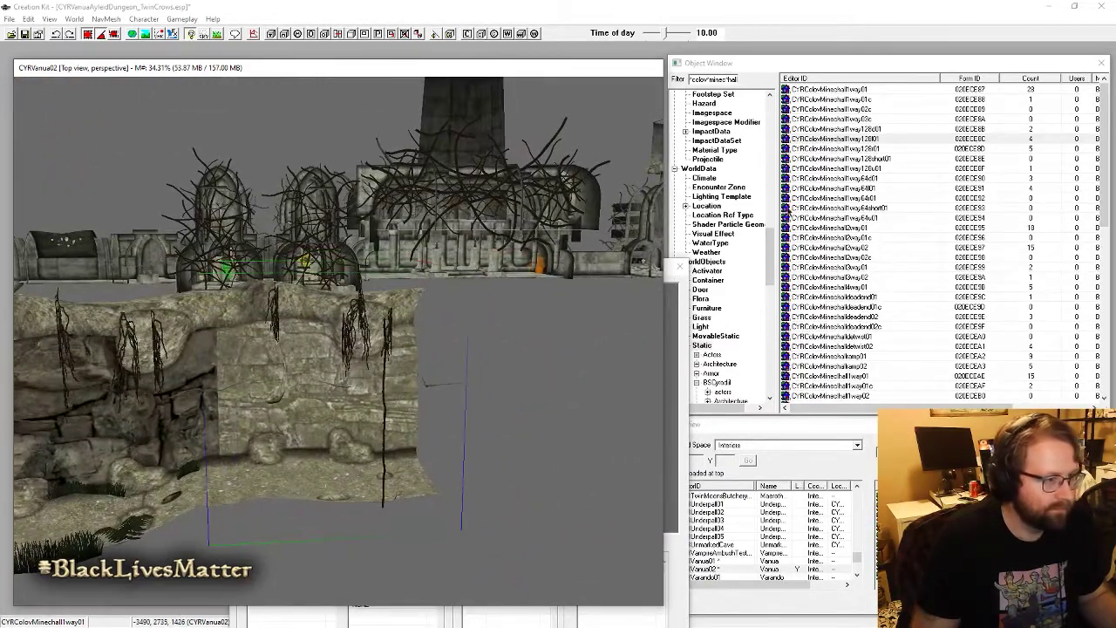
# Step: Place a CYRColovMinechall1way128u01 slope, rotate it, join it to the end of the last straight piece, and close the object preview
pyautogui.click(874, 171)
pyautogui.moveTo(231, 490); pyautogui.dragTo(225, 495)
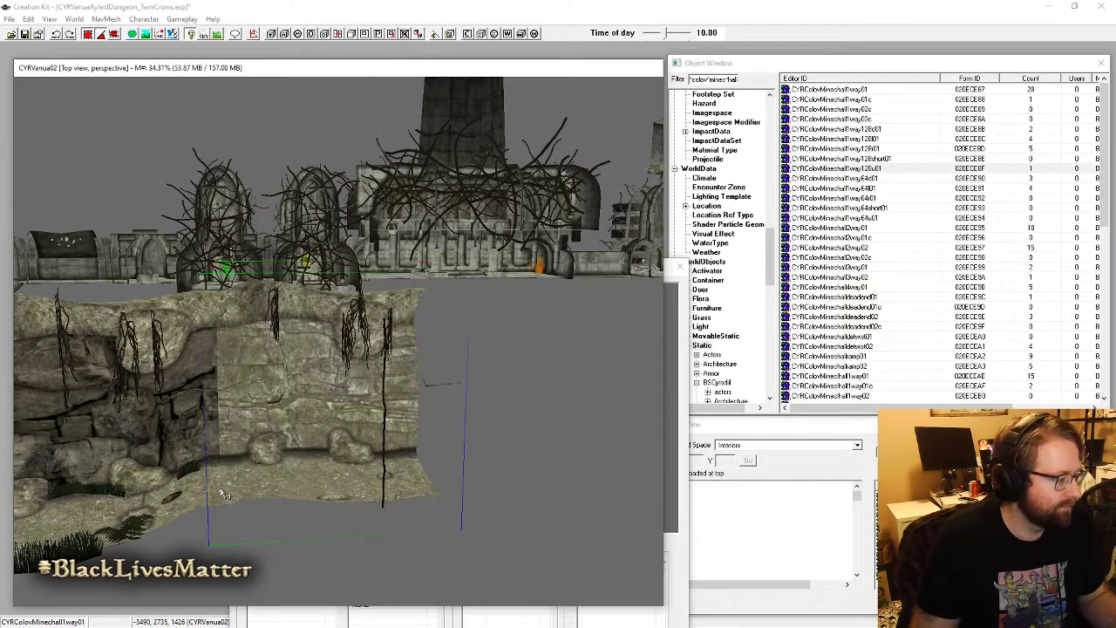
pyautogui.keyDown('shift'); pyautogui.moveTo(225, 494); pyautogui.dragTo(229, 506, button='middle'); pyautogui.keyUp('shift')
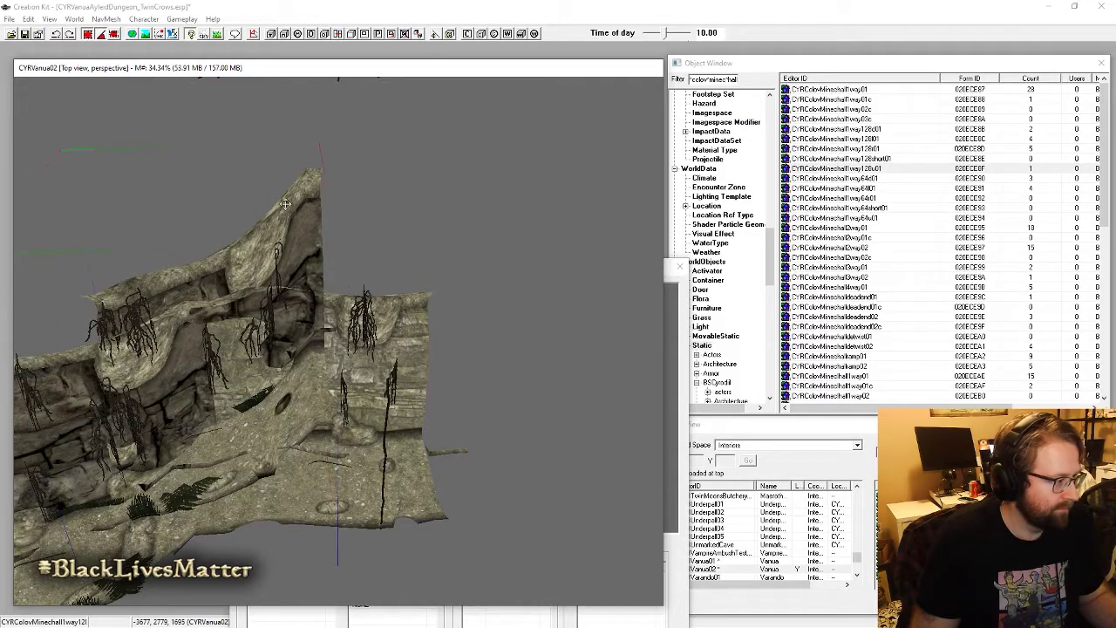
pyautogui.moveTo(285, 203); pyautogui.dragTo(343, 341, button='right')
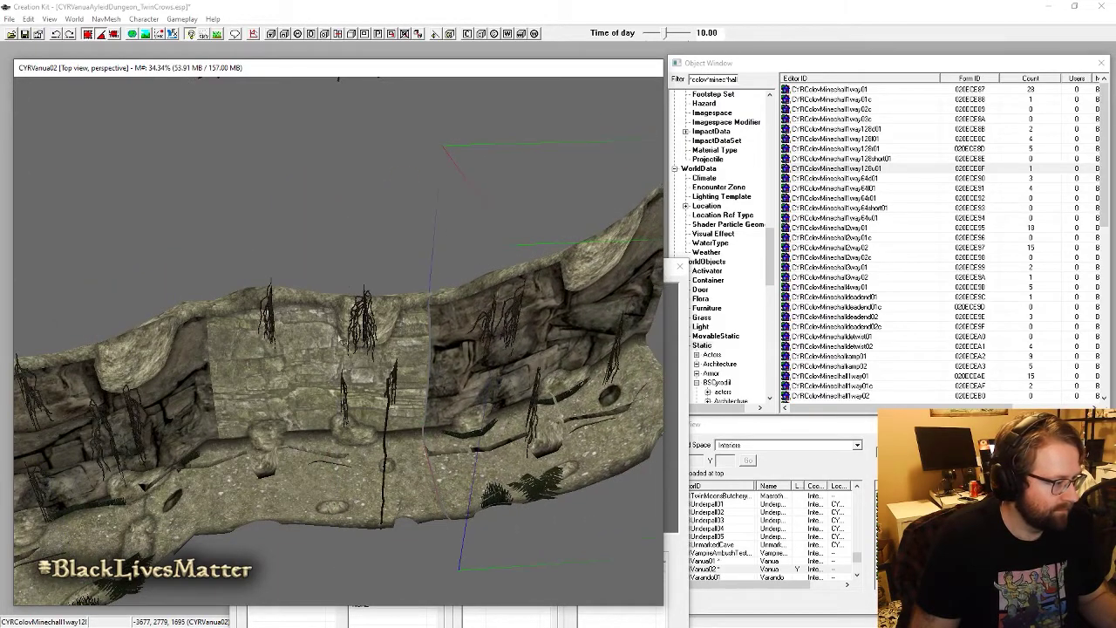
pyautogui.keyDown('shift'); pyautogui.moveTo(436, 390); pyautogui.dragTo(501, 440, button='middle'); pyautogui.keyUp('shift')
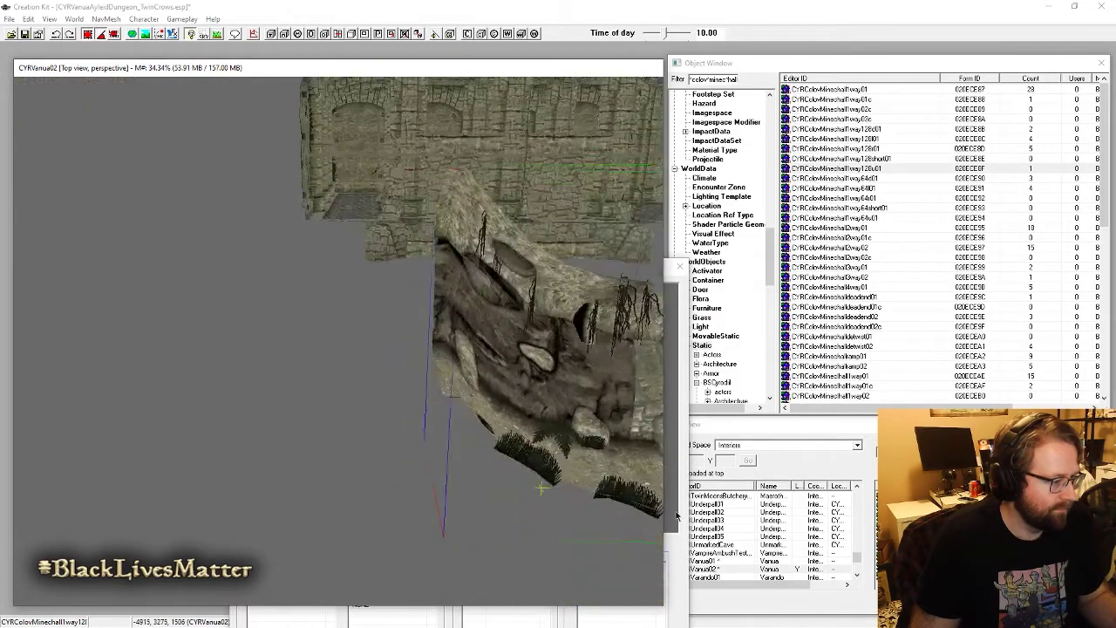
pyautogui.click(680, 267)
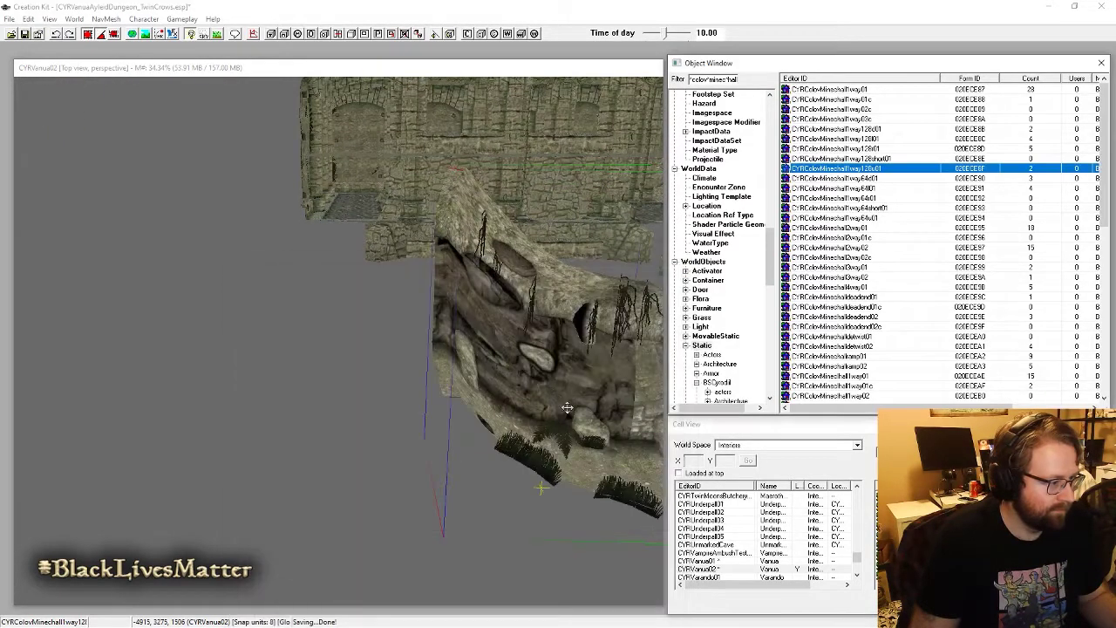
# Step: Look over the extended tunnel, switch to the running game to walk its tunnel and stone hall, and return to the Creation Kit
pyautogui.keyDown('shift'); pyautogui.moveTo(558, 410); pyautogui.dragTo(428, 384, button='middle'); pyautogui.keyUp('shift')
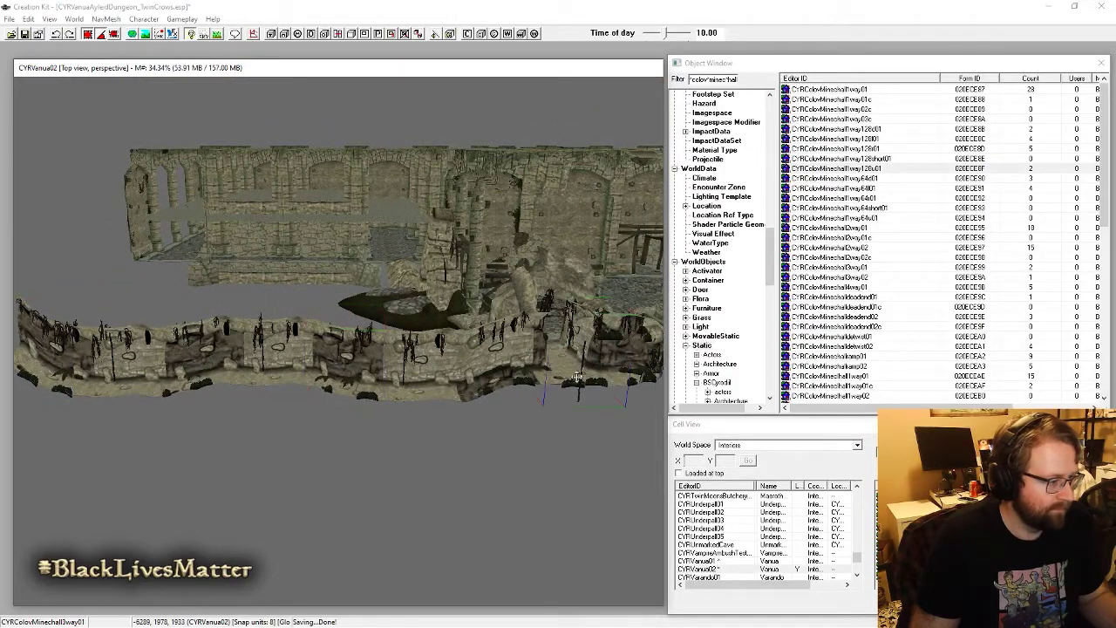
pyautogui.keyDown('shift'); pyautogui.moveTo(576, 377); pyautogui.dragTo(431, 362, button='middle'); pyautogui.keyUp('shift')
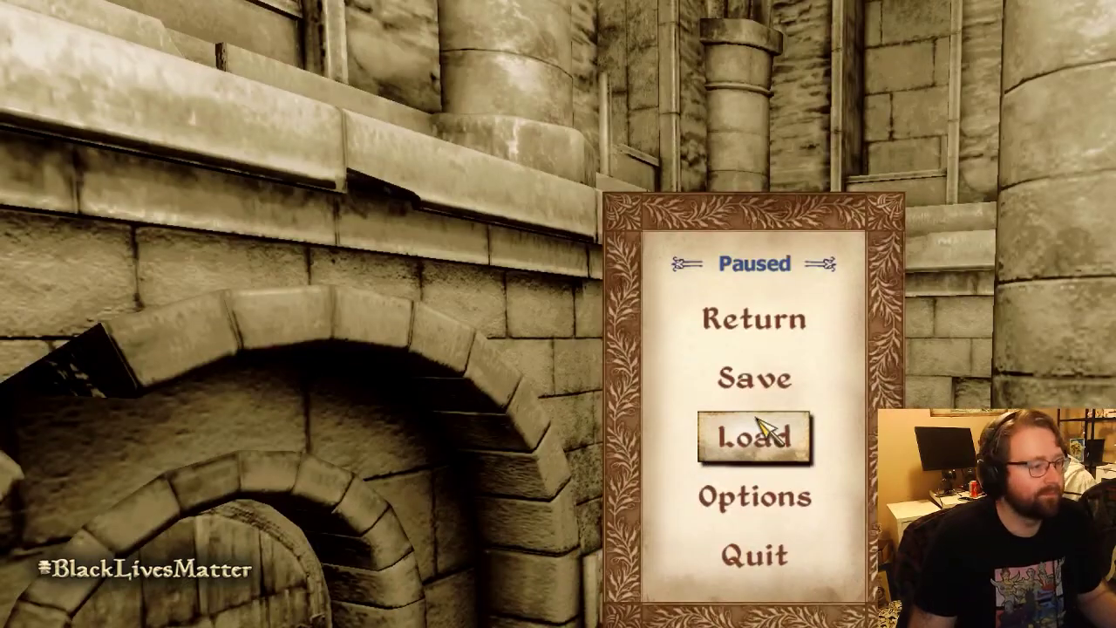
pyautogui.click(786, 335)
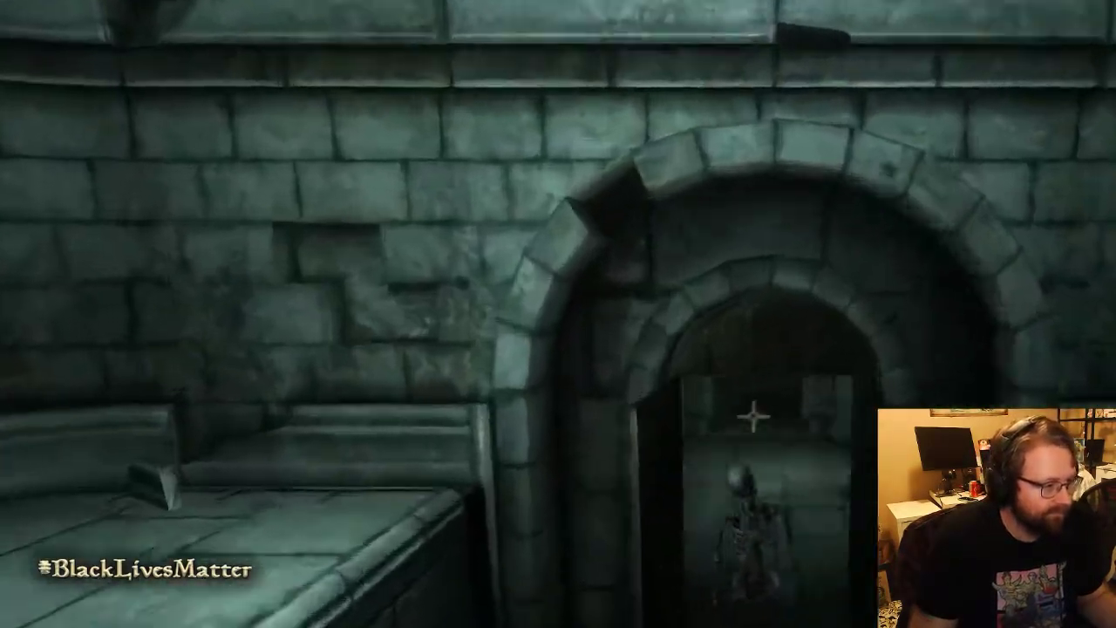
pyautogui.press('a')
pyautogui.press('w')
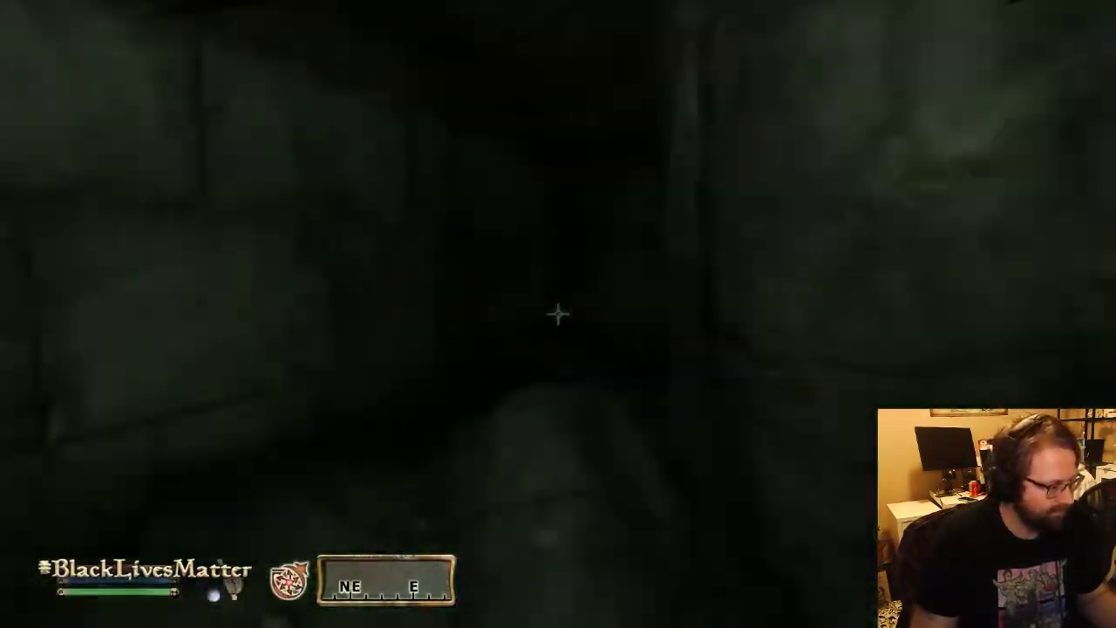
pyautogui.press('w')
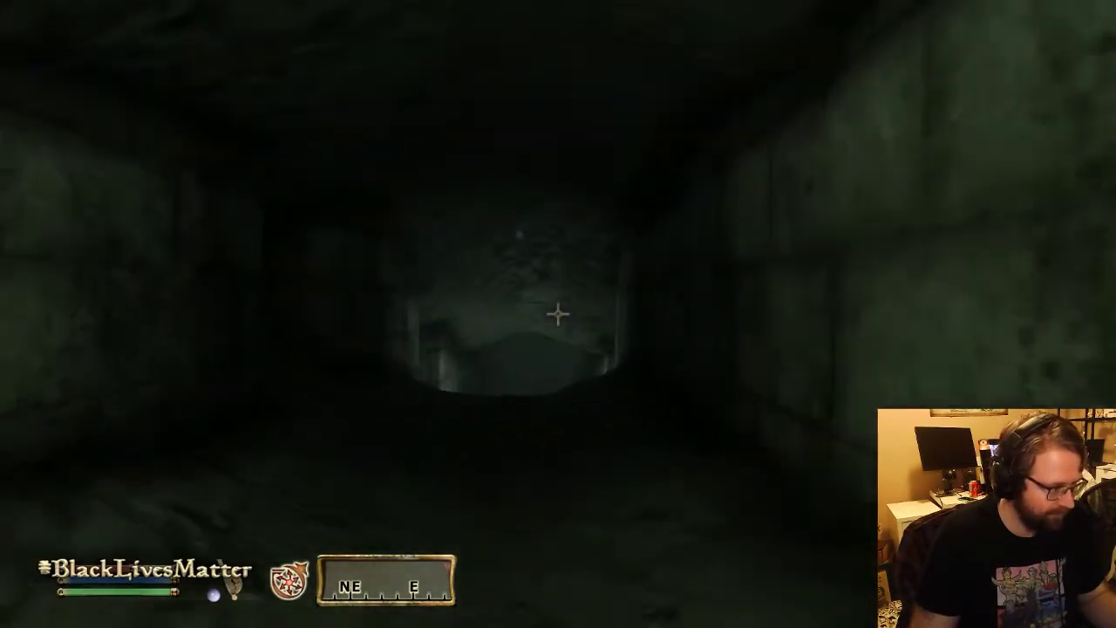
pyautogui.press('w')
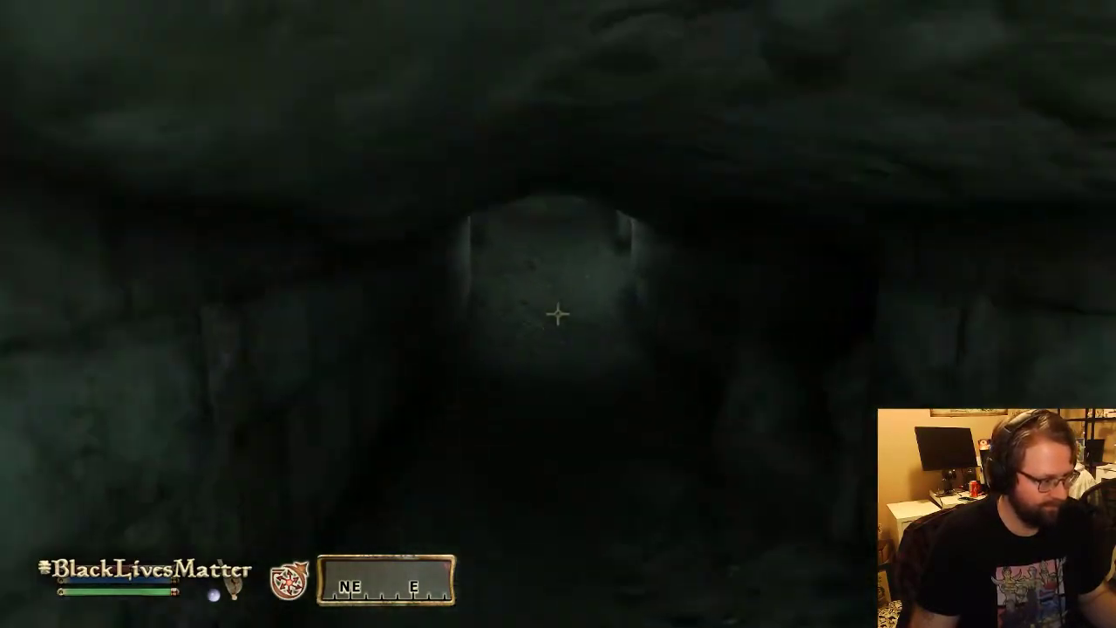
pyautogui.press('w')
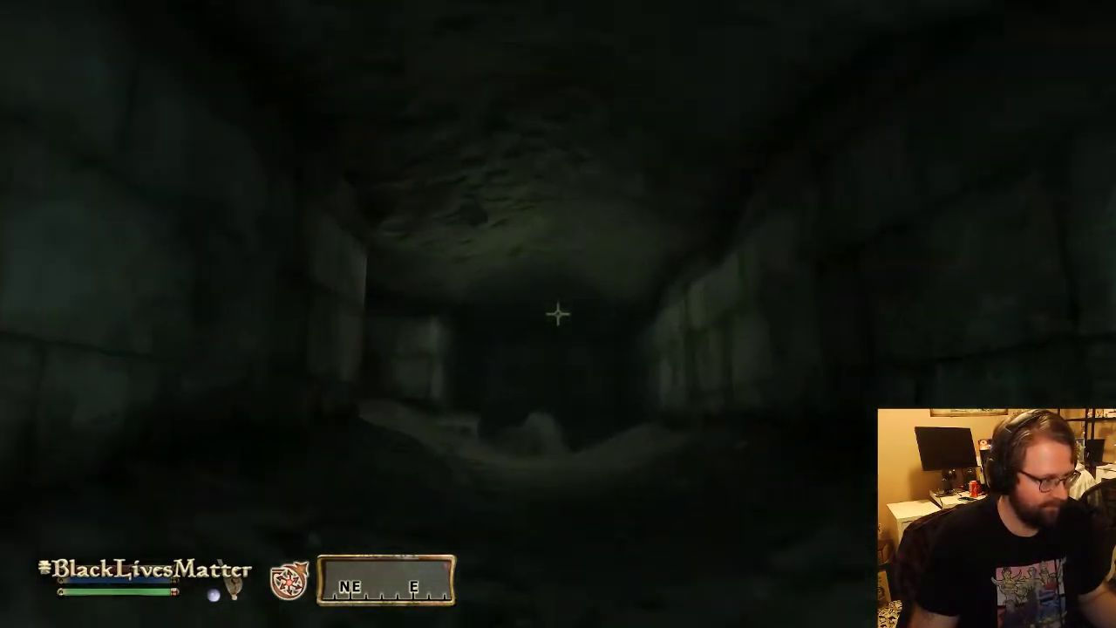
pyautogui.press('w')
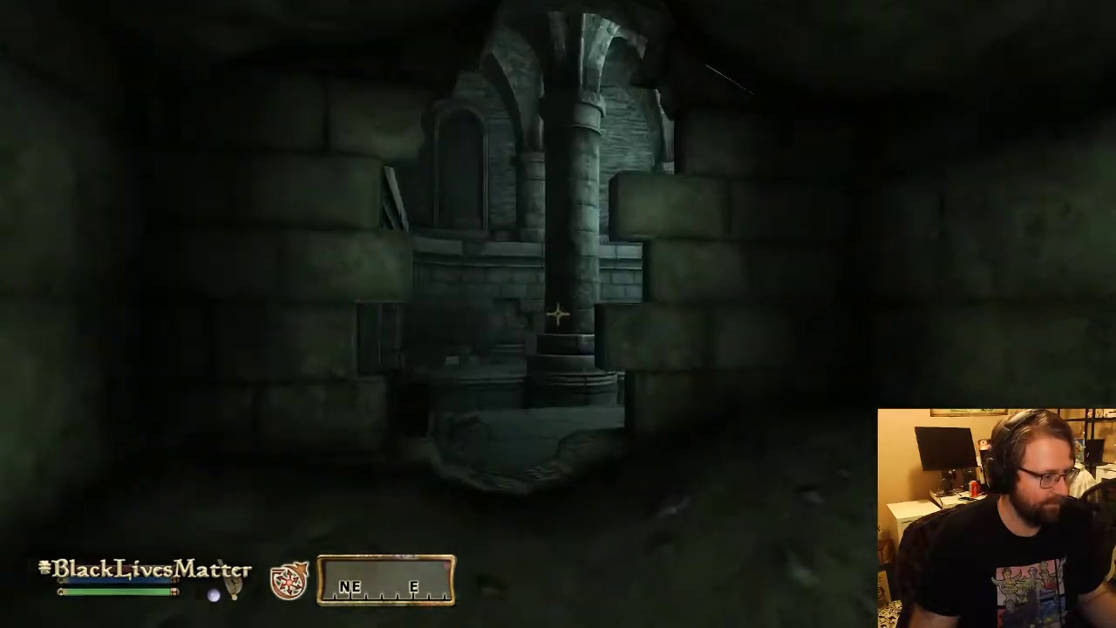
pyautogui.press('w')
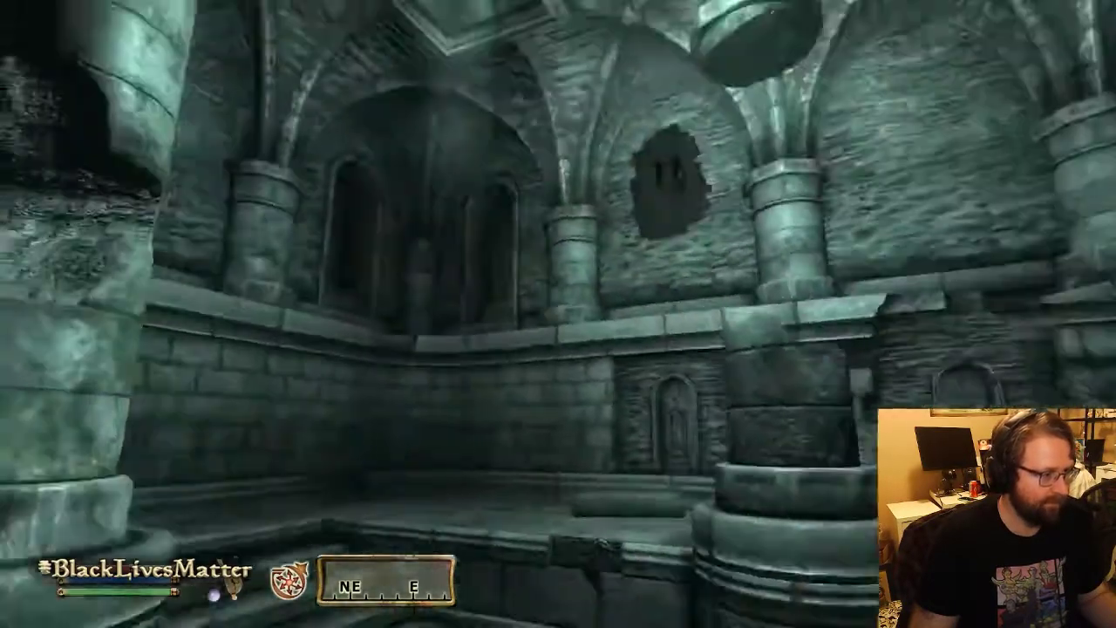
pyautogui.press('w')
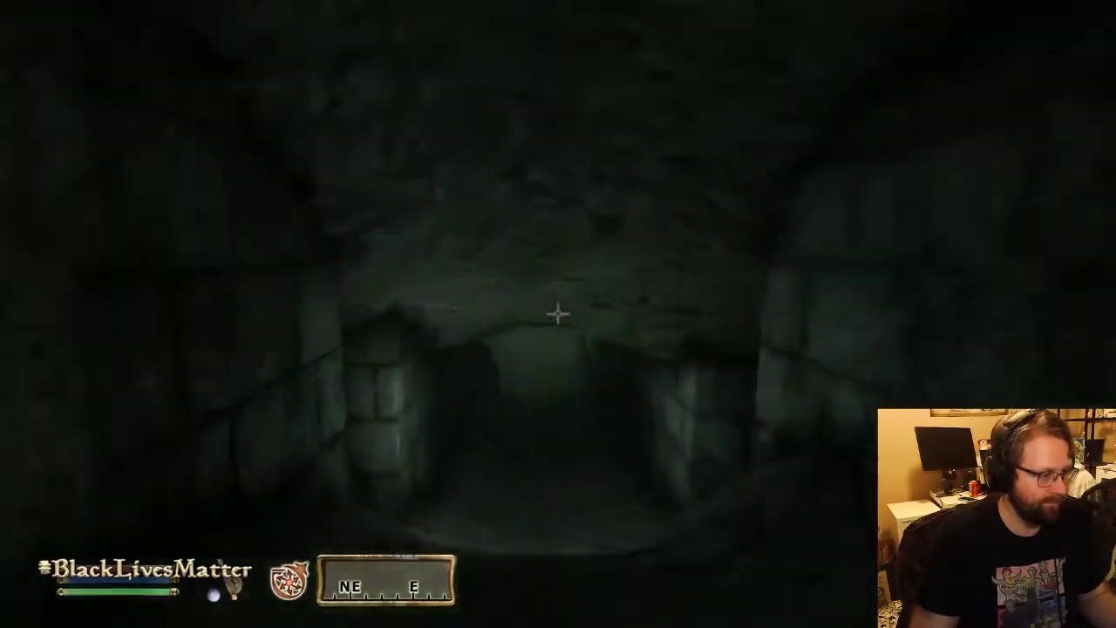
pyautogui.press('w')
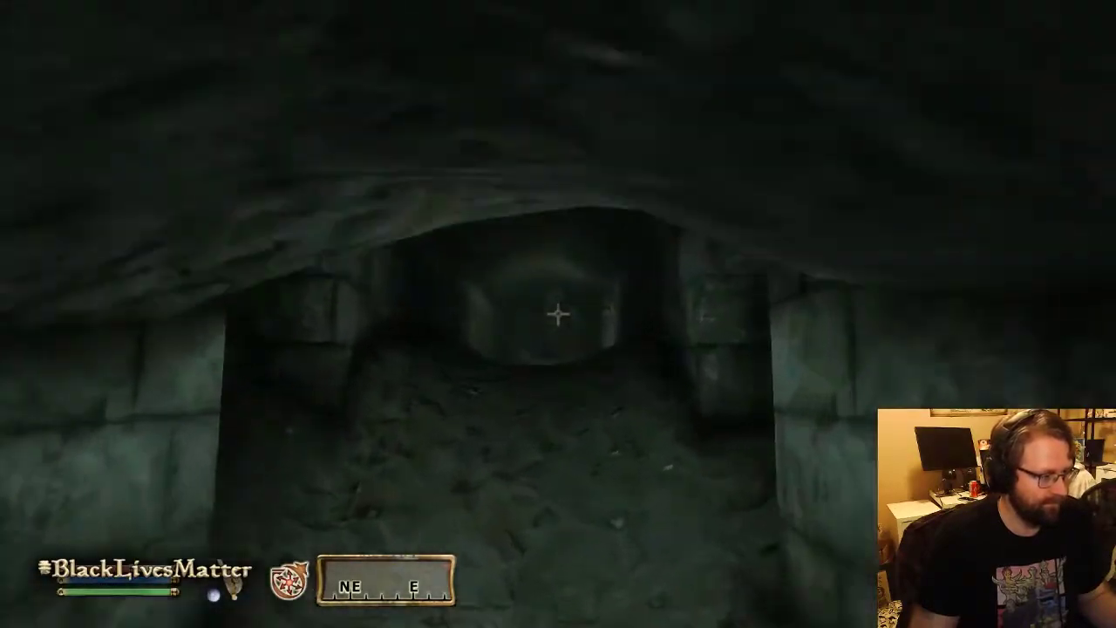
pyautogui.press('w')
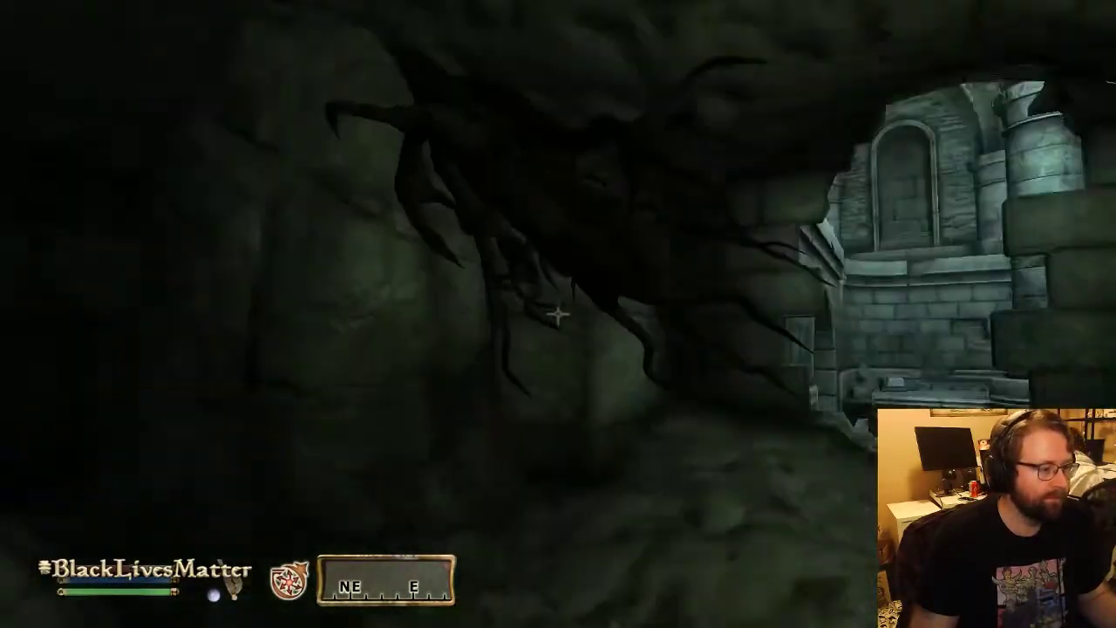
pyautogui.press('w')
pyautogui.press('Escape')
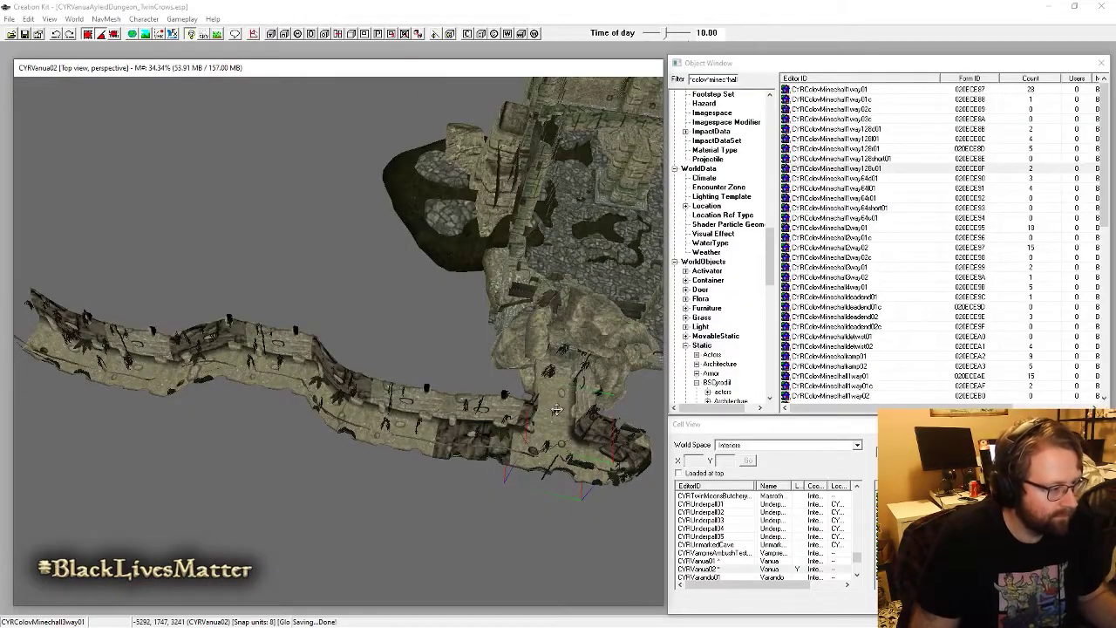
# Step: Copy the three-way junction with its rubble and broken-wall room section to the far end of the tunnel
pyautogui.moveTo(556, 410); pyautogui.dragTo(505, 487, button='middle')
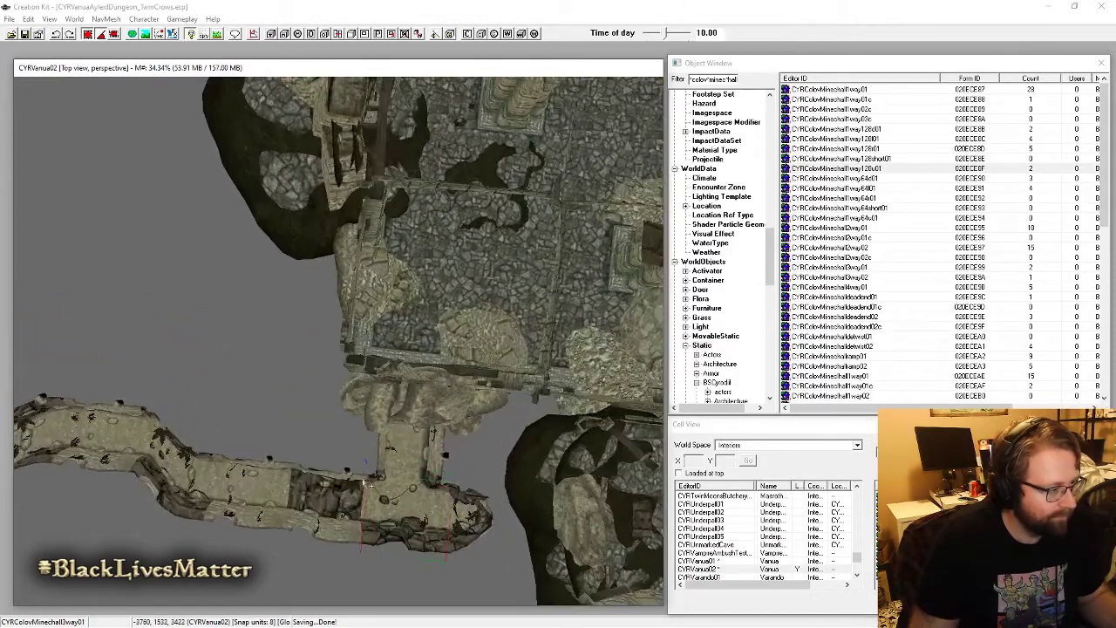
pyautogui.moveTo(277, 439); pyautogui.dragTo(528, 307)
pyautogui.press('Delete')
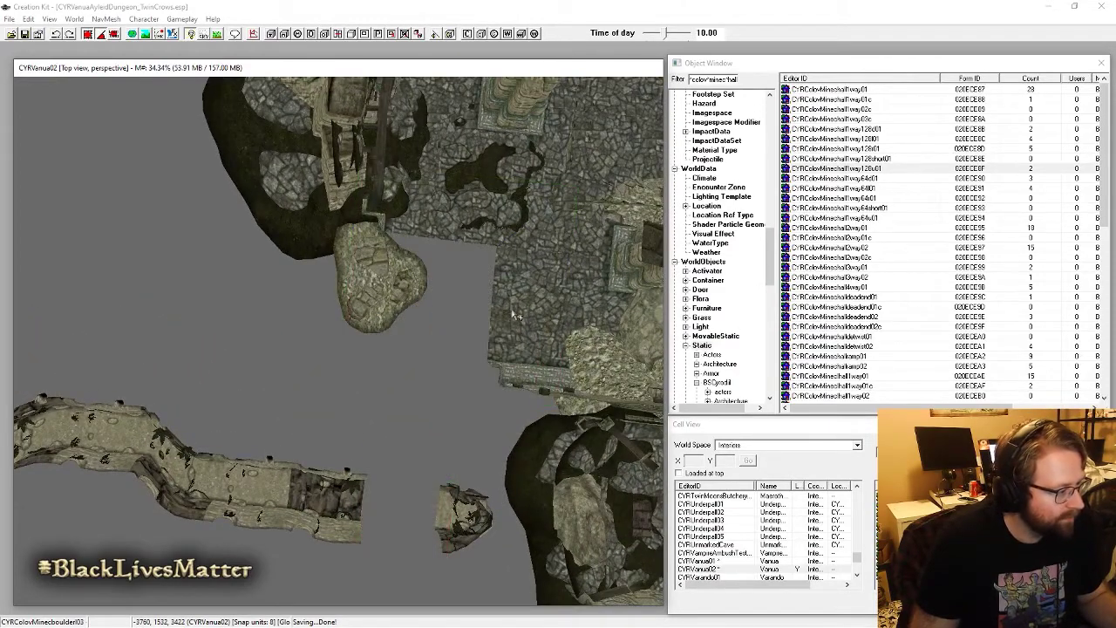
pyautogui.hotkey('ctrl', 'z')
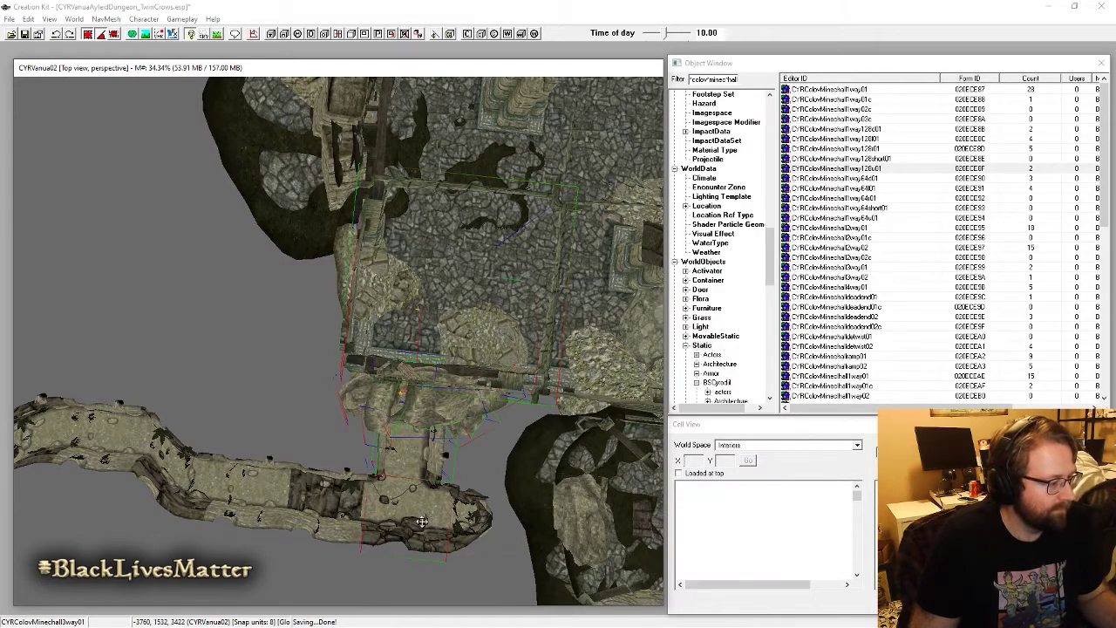
pyautogui.moveTo(428, 515); pyautogui.dragTo(169, 484)
pyautogui.moveTo(169, 485); pyautogui.dragTo(552, 524, button='middle')
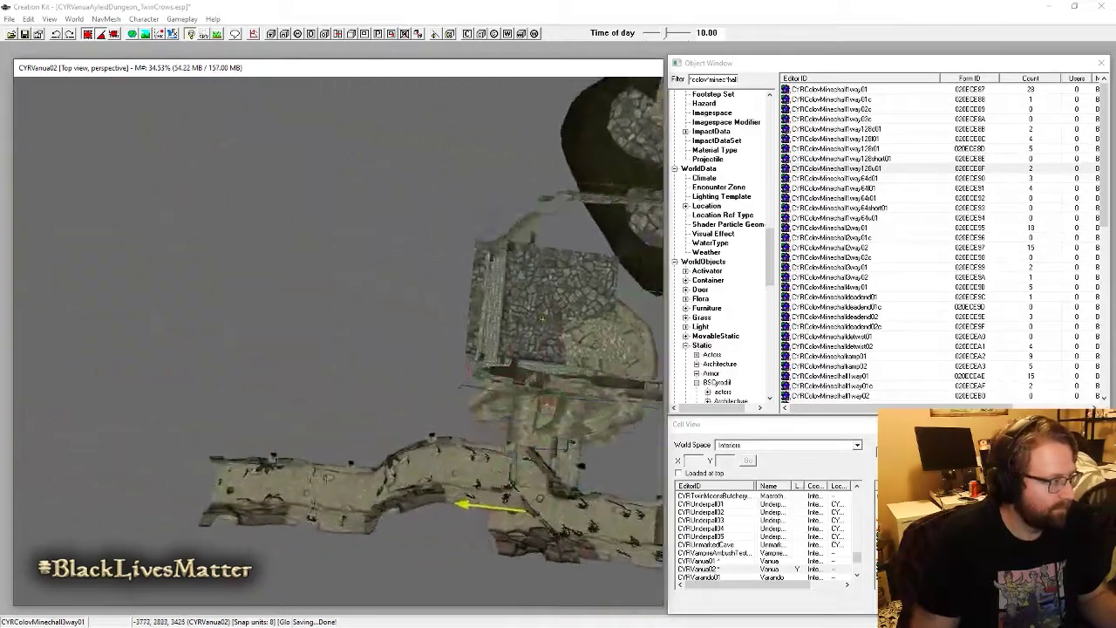
pyautogui.moveTo(552, 524); pyautogui.dragTo(212, 483)
# Step: Align the copied three-way junction with the far end of the CYRColovMinechall1way128u01 slope so their floors meet
pyautogui.moveTo(212, 482); pyautogui.dragTo(307, 408, button='middle')
pyautogui.scroll(10, 307, 408)
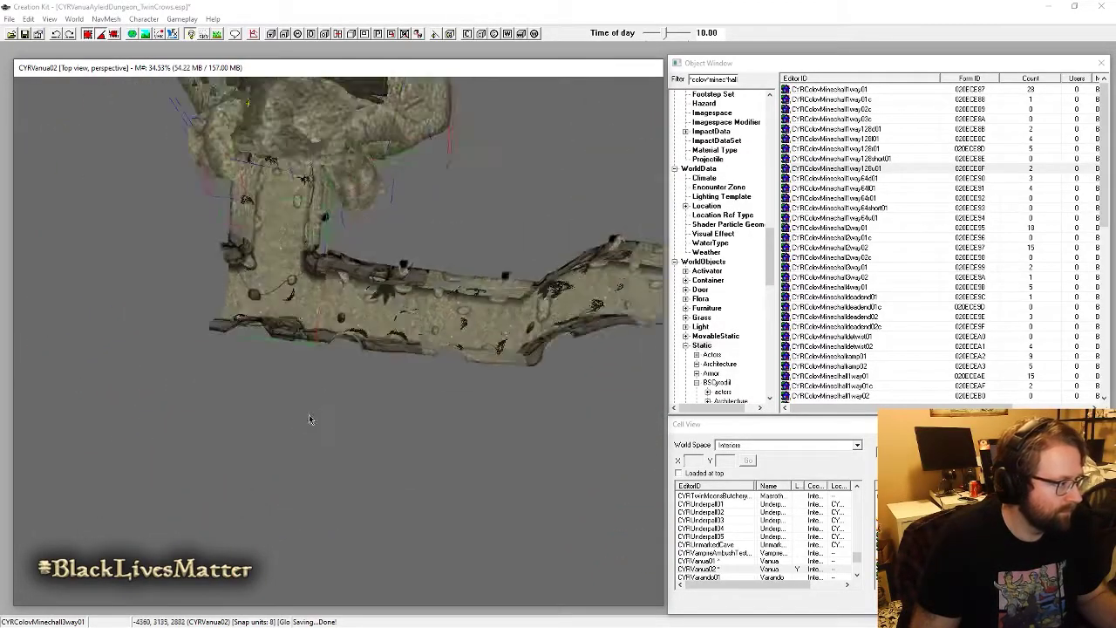
pyautogui.keyDown('shift'); pyautogui.moveTo(287, 359); pyautogui.dragTo(262, 305, button='middle'); pyautogui.keyUp('shift')
pyautogui.scroll(4, 262, 306)
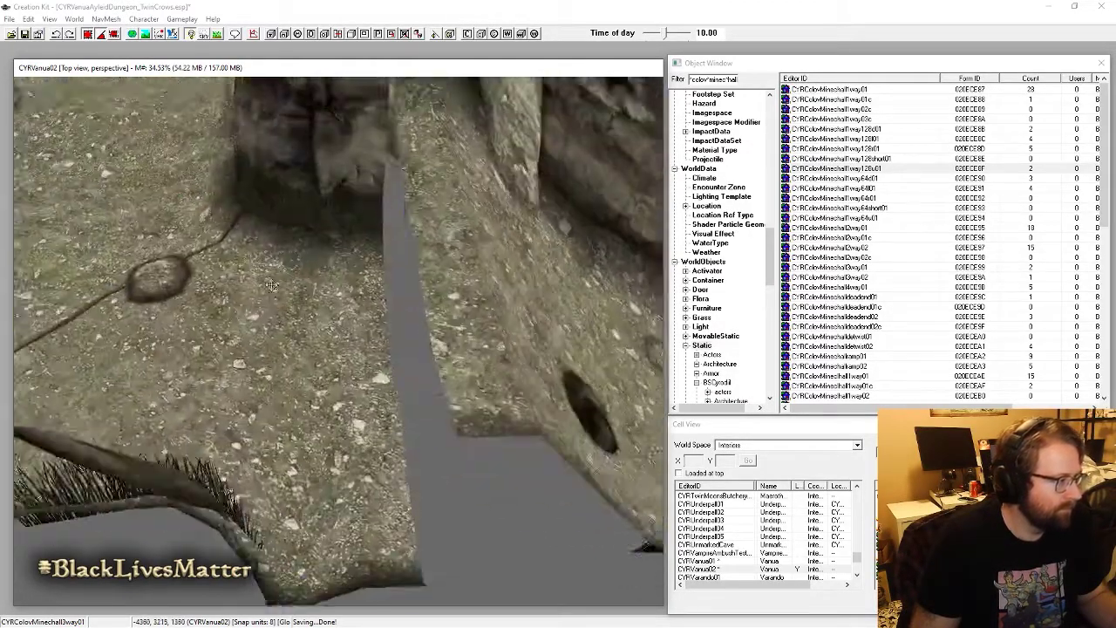
pyautogui.scroll(-4, 259, 302)
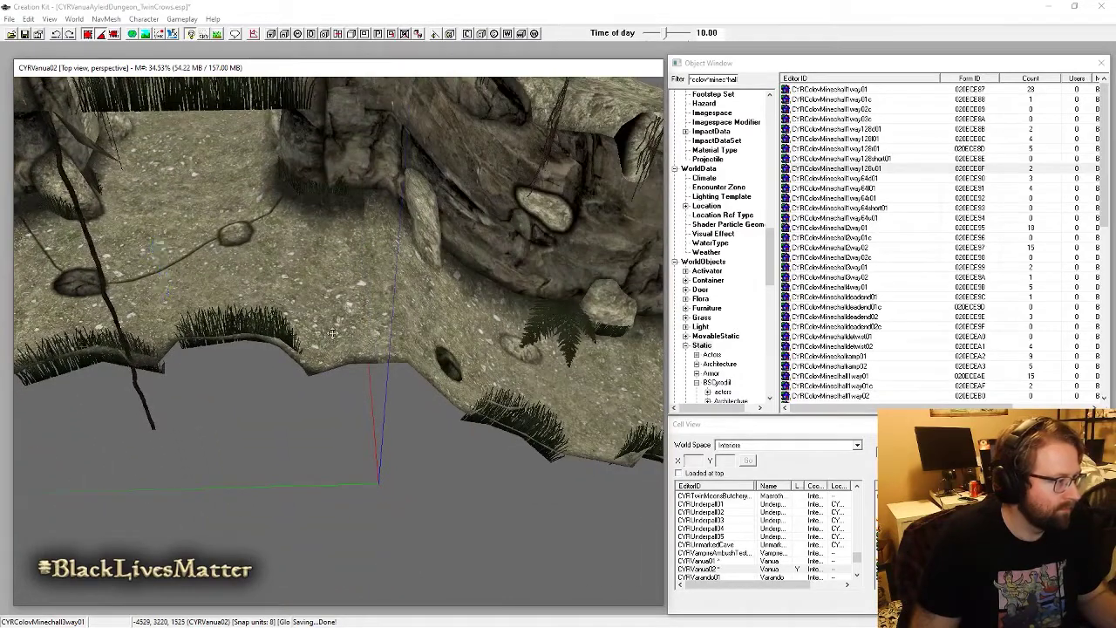
# Step: Replace the selected CYRColovMinechall1way128u01 slope with CYRColovMinechall1way64u01, limiting the replacement to the selection
pyautogui.keyDown('shift'); pyautogui.moveTo(332, 333); pyautogui.dragTo(516, 325, button='middle'); pyautogui.keyUp('shift')
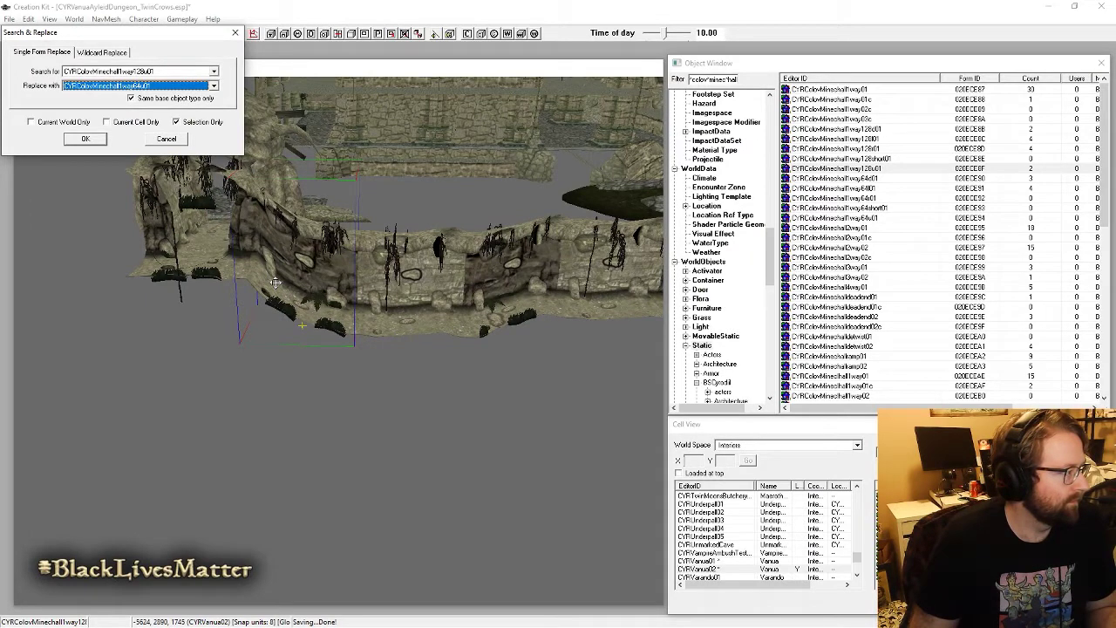
pyautogui.press('Return')
pyautogui.press('Return')
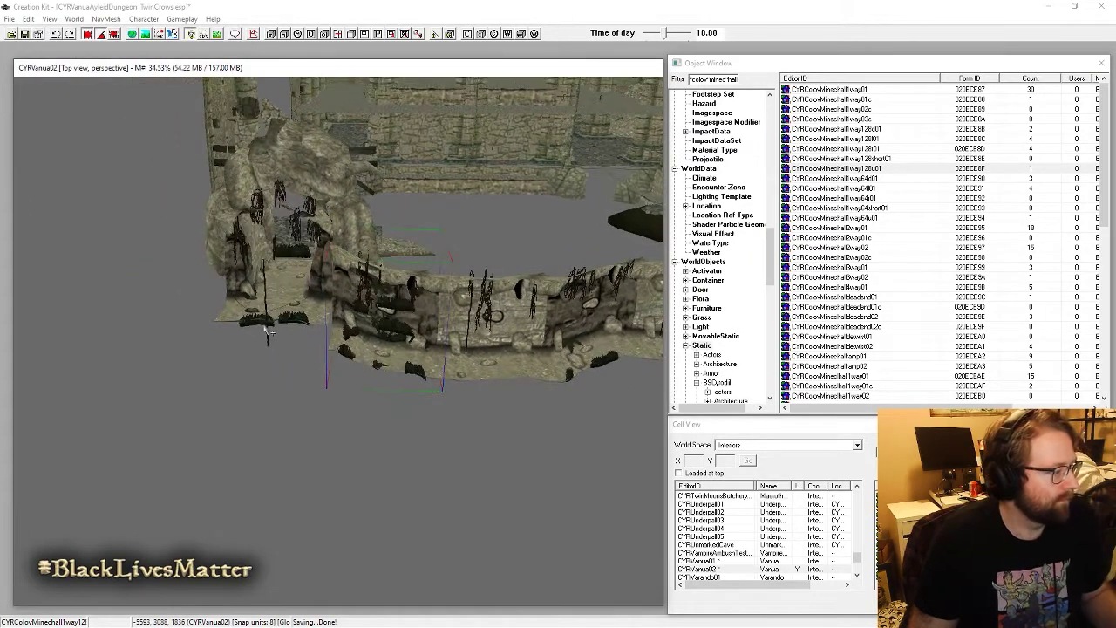
# Step: Select the copied three-way junction with its rubble and room section and realign it with the end of the shorter slope
pyautogui.keyDown('shift'); pyautogui.moveTo(263, 314); pyautogui.dragTo(276, 393, button='middle'); pyautogui.keyUp('shift')
pyautogui.scroll(-3, 216, 264)
pyautogui.moveTo(191, 267); pyautogui.dragTo(120, 157, button='middle')
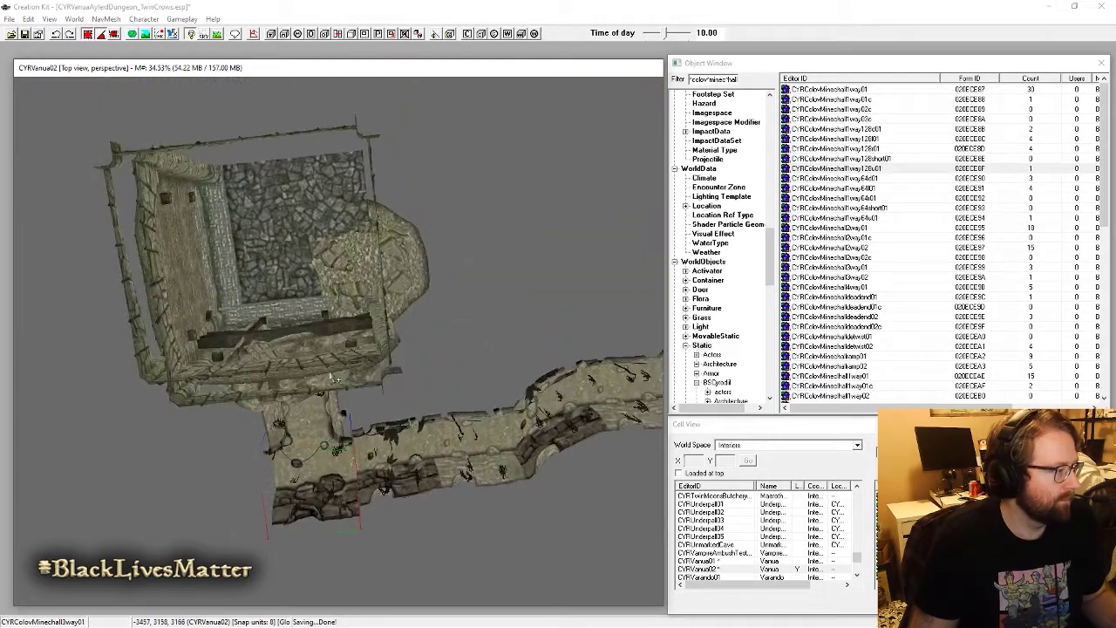
pyautogui.scroll(-2, 119, 157)
pyautogui.moveTo(490, 406); pyautogui.dragTo(489, 403)
pyautogui.keyDown('shift'); pyautogui.moveTo(488, 403); pyautogui.dragTo(331, 350, button='middle'); pyautogui.keyUp('shift')
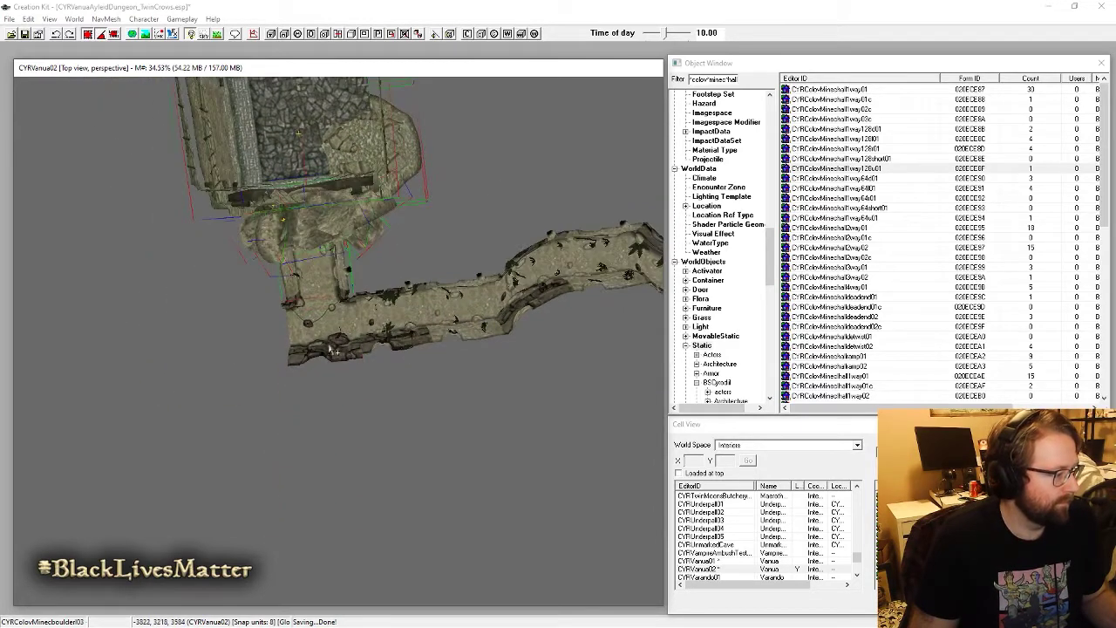
pyautogui.keyDown('shift'); pyautogui.moveTo(359, 386); pyautogui.dragTo(357, 326, button='middle'); pyautogui.keyUp('shift')
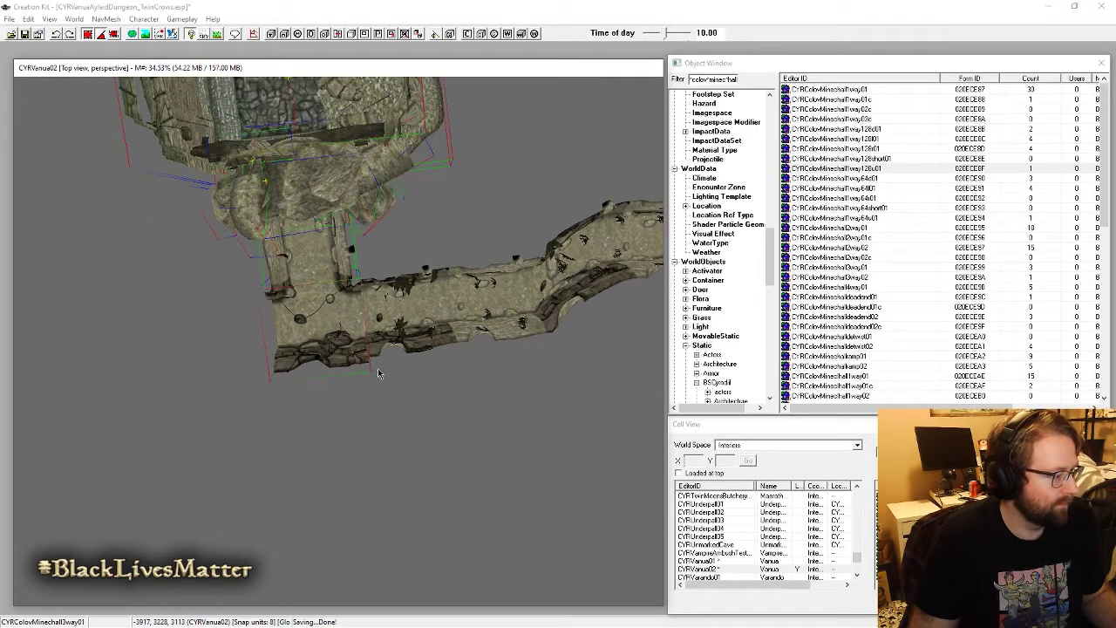
pyautogui.keyDown('shift'); pyautogui.moveTo(379, 374); pyautogui.dragTo(410, 456, button='middle'); pyautogui.keyUp('shift')
pyautogui.keyDown('shift'); pyautogui.moveTo(601, 371); pyautogui.dragTo(500, 402, button='middle'); pyautogui.keyUp('shift')
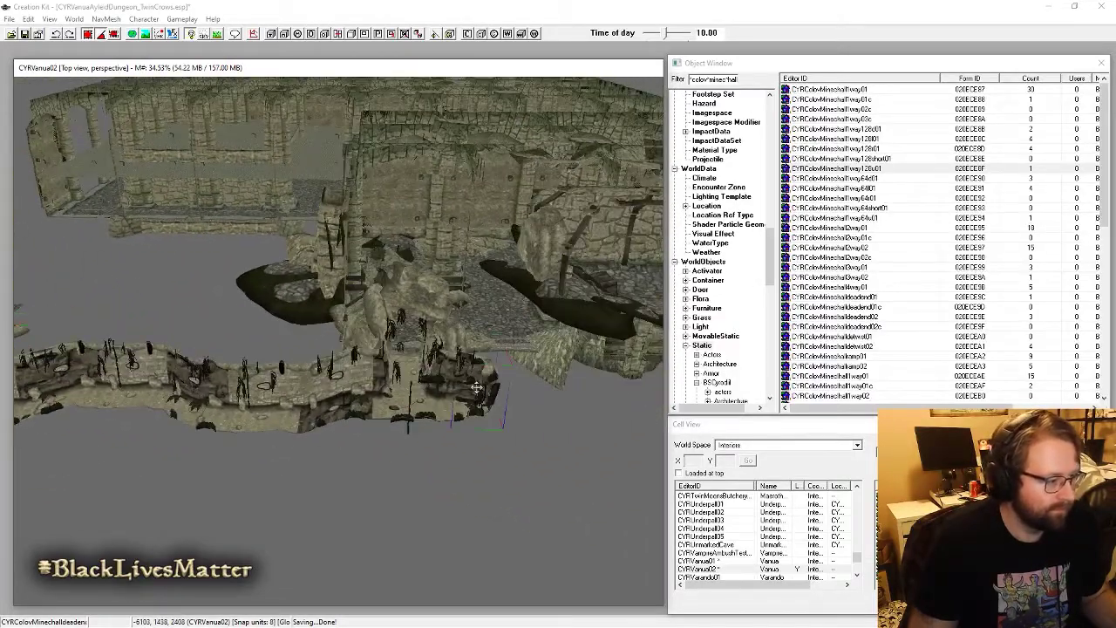
# Step: Copy the CYRColovMinechalldeadend02 piece from the first junction to the open end of the copied three-way junction
pyautogui.press('x')
pyautogui.press('c')
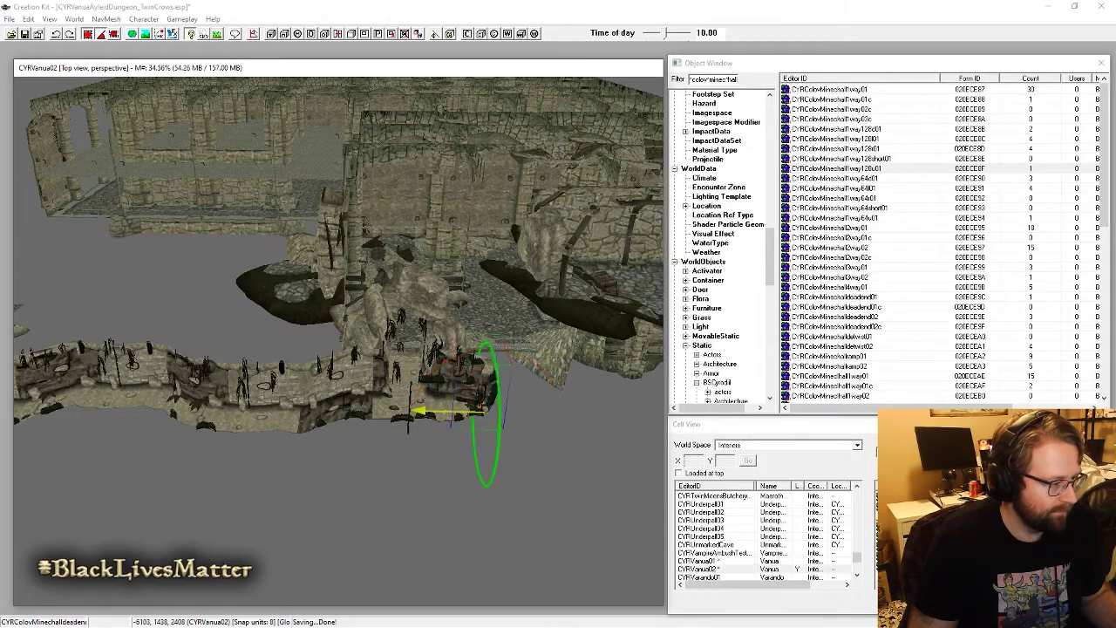
pyautogui.moveTo(478, 389); pyautogui.dragTo(118, 383)
pyautogui.moveTo(118, 384); pyautogui.dragTo(458, 412, button='middle')
pyautogui.moveTo(458, 412); pyautogui.dragTo(165, 415)
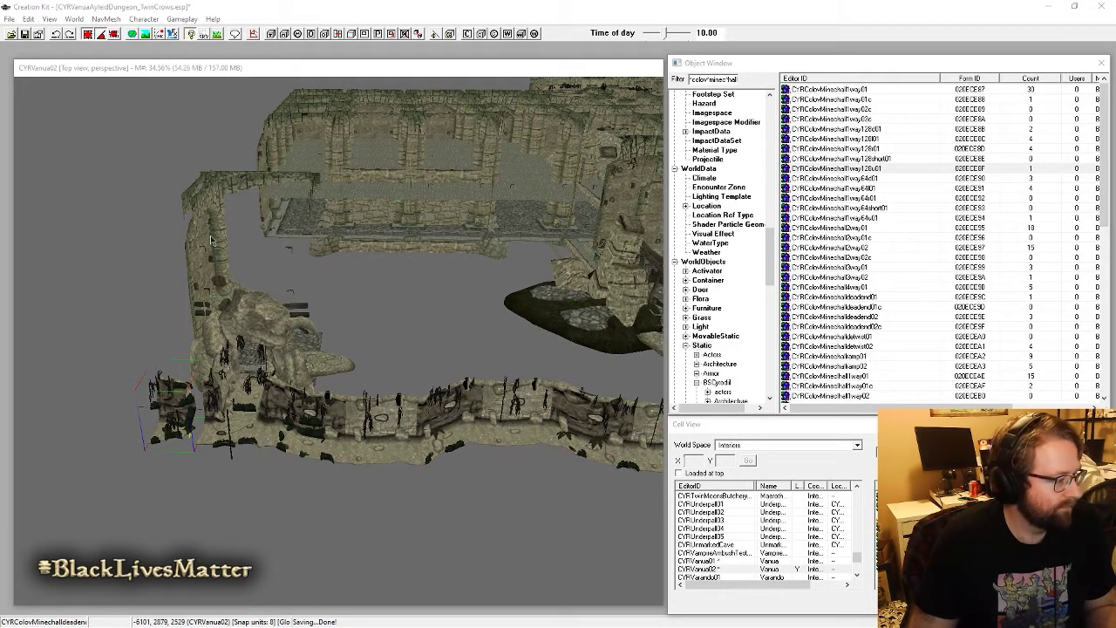
# Step: Replace the copied dead end with CYRColovMinechalldeadend01 and fit it against the junction's open end
pyautogui.hotkey('ctrl', 'f')
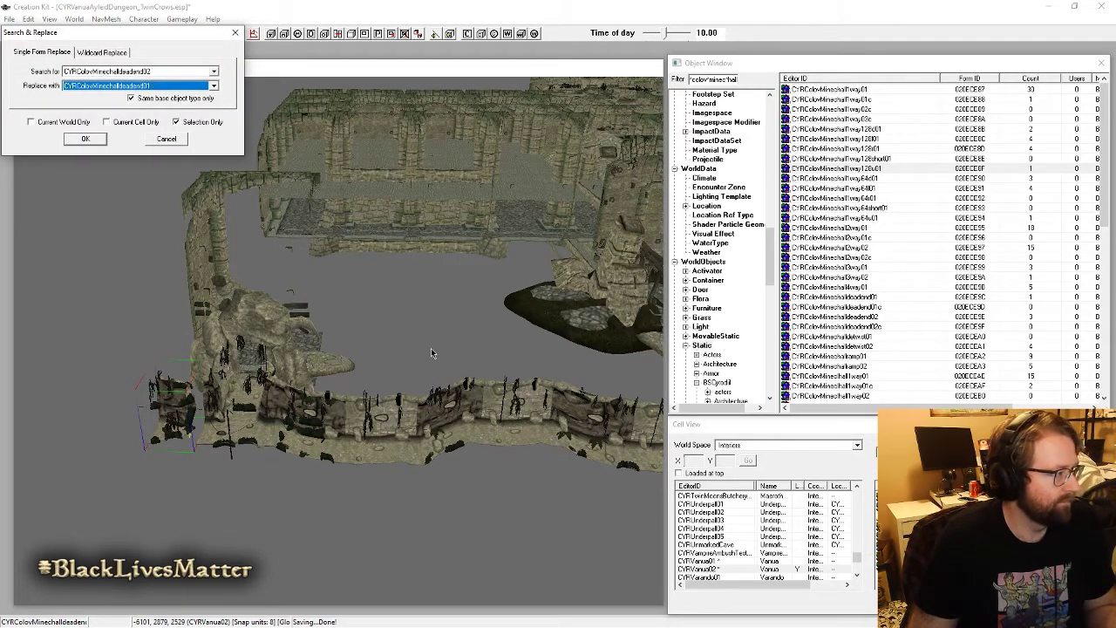
pyautogui.press('Return')
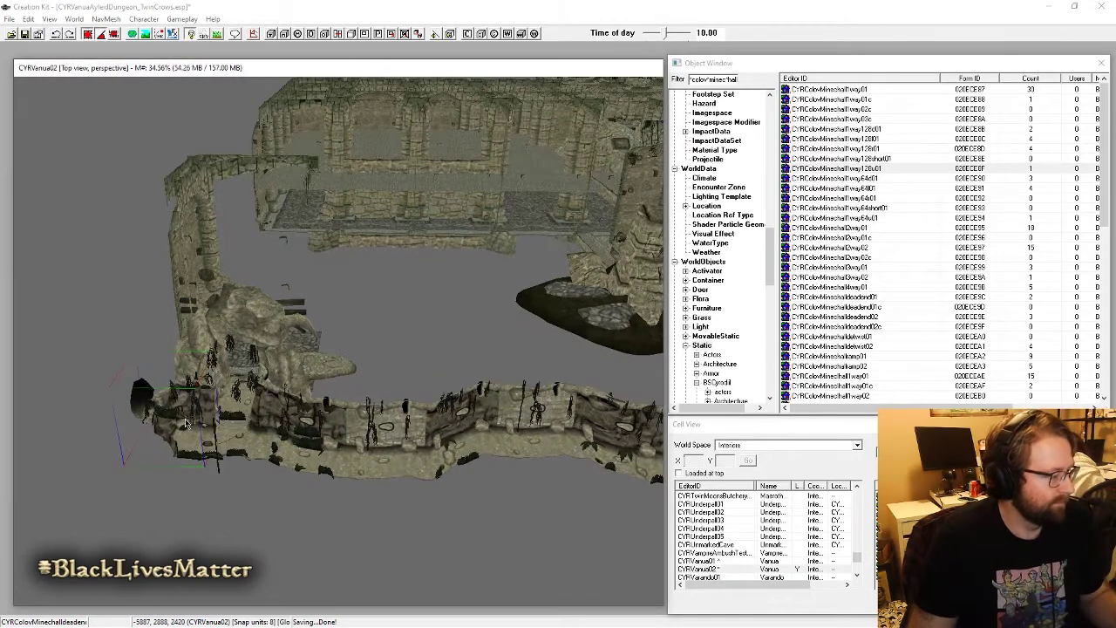
pyautogui.press('f')
pyautogui.moveTo(327, 387); pyautogui.dragTo(325, 279)
pyautogui.keyDown('shift'); pyautogui.moveTo(374, 407); pyautogui.dragTo(451, 340, button='middle'); pyautogui.keyUp('shift')
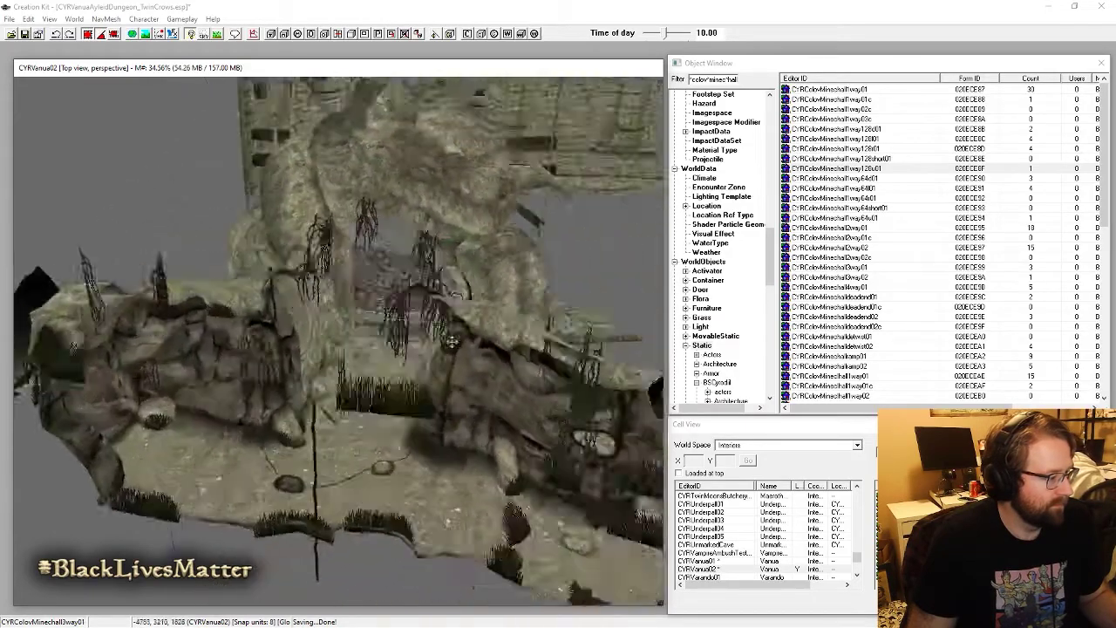
# Step: Place a CYRColovMinecboulder04 in the new dead end, rotating it with grid and angle snapping off, and check it in the cell's lighting
pyautogui.scroll(-6, 451, 339)
pyautogui.moveTo(351, 523); pyautogui.dragTo(347, 282, button='middle')
pyautogui.keyDown('shift'); pyautogui.moveTo(197, 402); pyautogui.dragTo(446, 396, button='middle'); pyautogui.keyUp('shift')
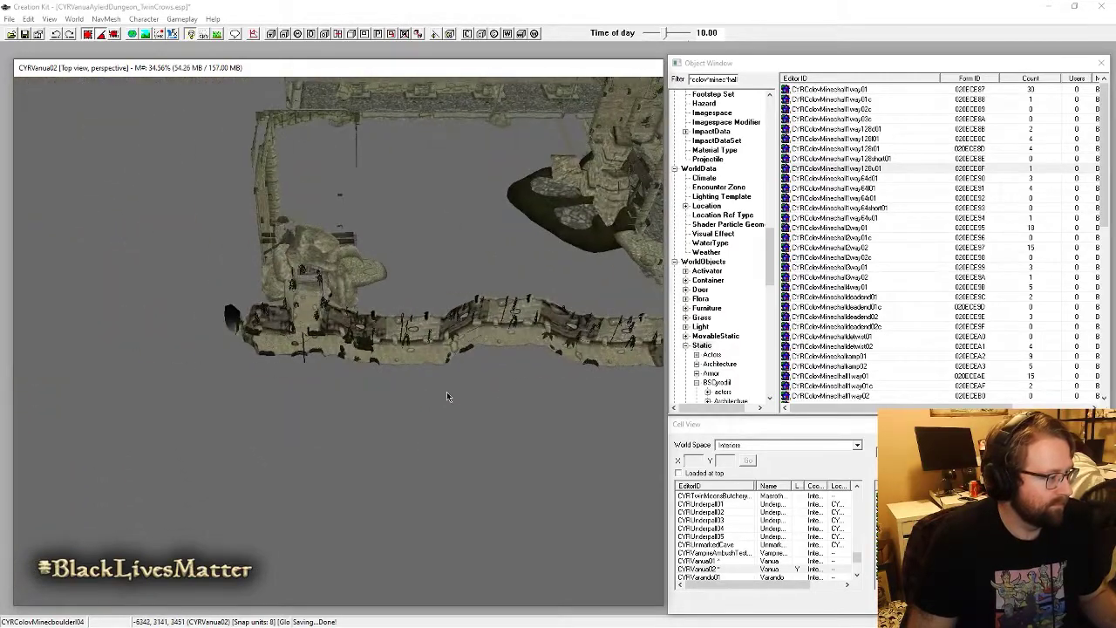
pyautogui.scroll(10, 264, 336)
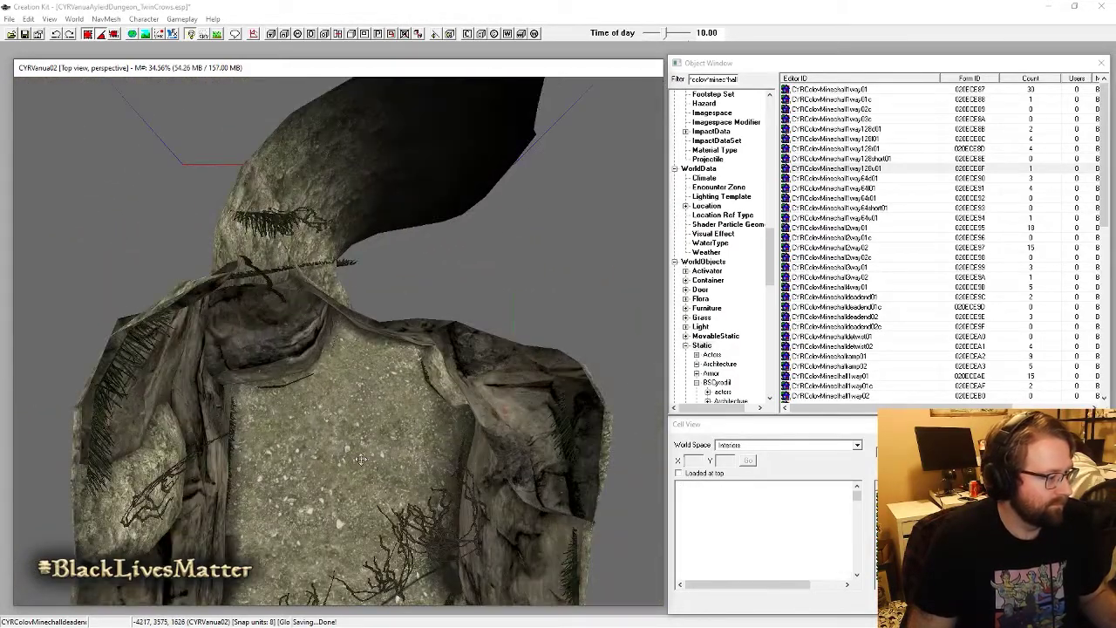
pyautogui.keyDown('shift'); pyautogui.moveTo(360, 460); pyautogui.dragTo(112, 125, button='middle'); pyautogui.keyUp('shift')
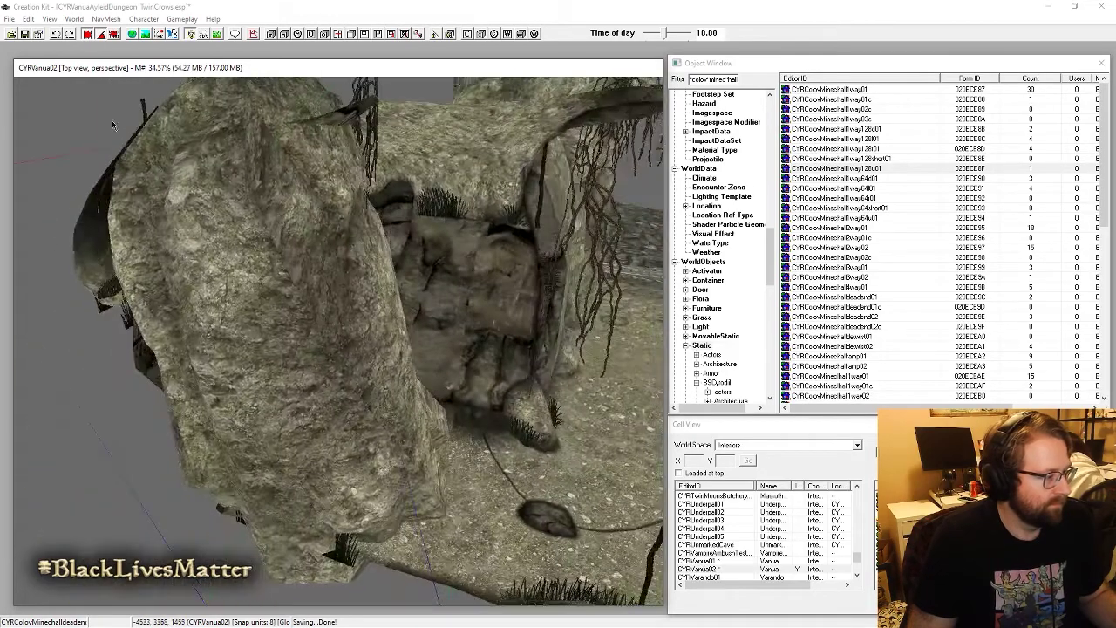
pyautogui.click(88, 34)
pyautogui.click(102, 35)
pyautogui.moveTo(236, 227); pyautogui.dragTo(358, 280, button='right')
pyautogui.keyDown('shift'); pyautogui.moveTo(358, 279); pyautogui.dragTo(270, 183, button='middle'); pyautogui.keyUp('shift')
pyautogui.press('a')
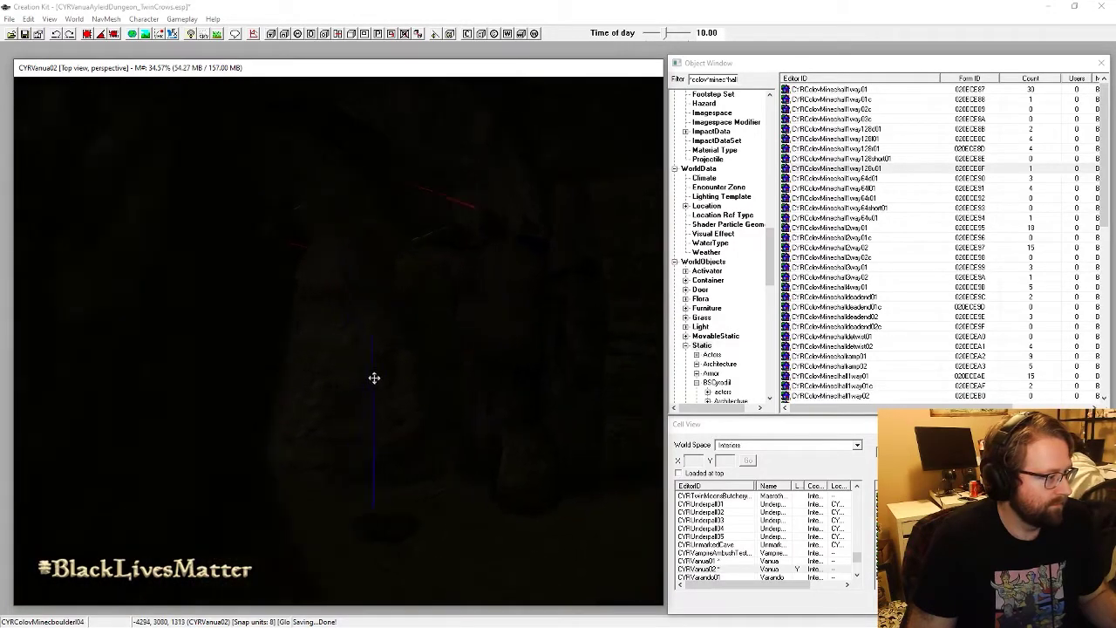
pyautogui.scroll(-5, 374, 378)
pyautogui.press('a')
# Step: Examine the CYRimproomdoor01 and CYRimproomwall01 pieces of the copied room section and the tunnel beside it
pyautogui.keyDown('shift'); pyautogui.moveTo(456, 392); pyautogui.dragTo(153, 264, button='middle'); pyautogui.keyUp('shift')
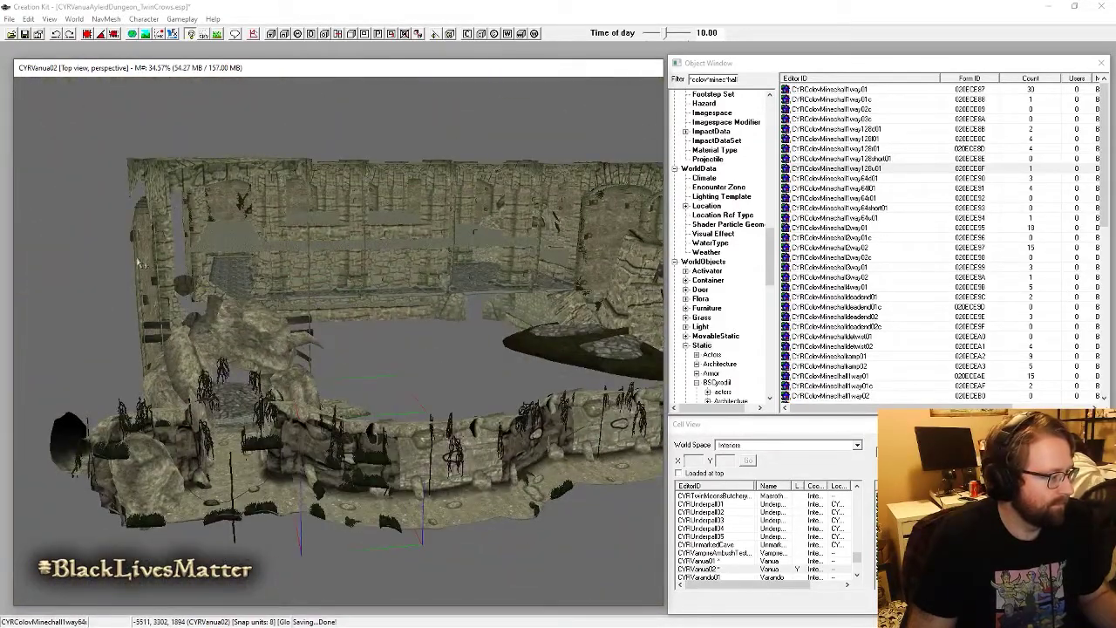
pyautogui.click(137, 258)
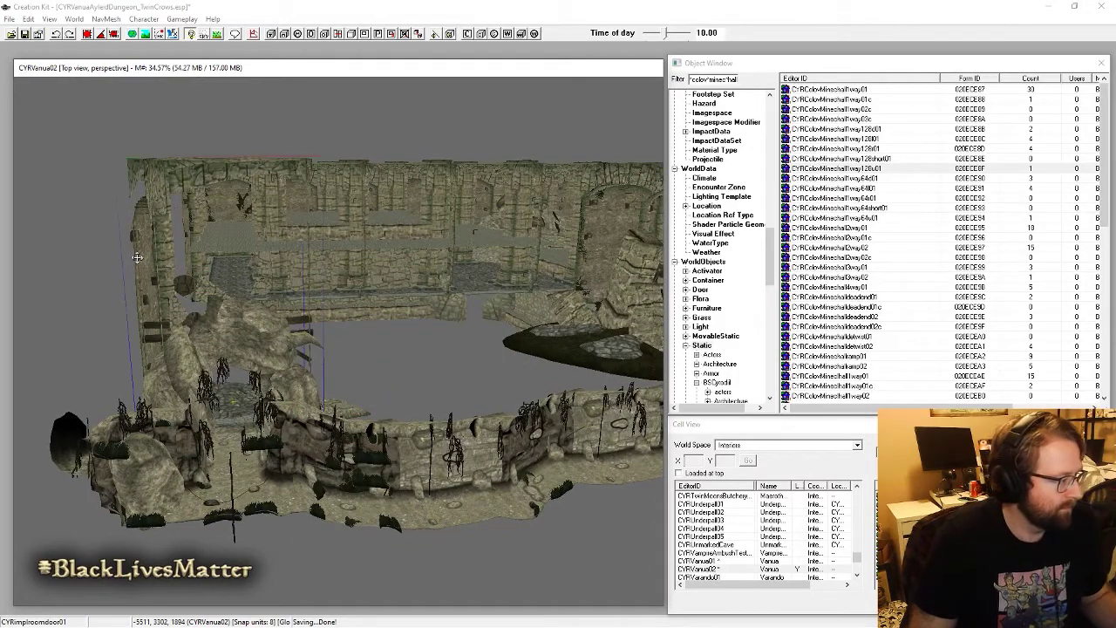
pyautogui.keyDown('shift'); pyautogui.moveTo(137, 258); pyautogui.dragTo(108, 291, button='middle'); pyautogui.keyUp('shift')
pyautogui.click(183, 268)
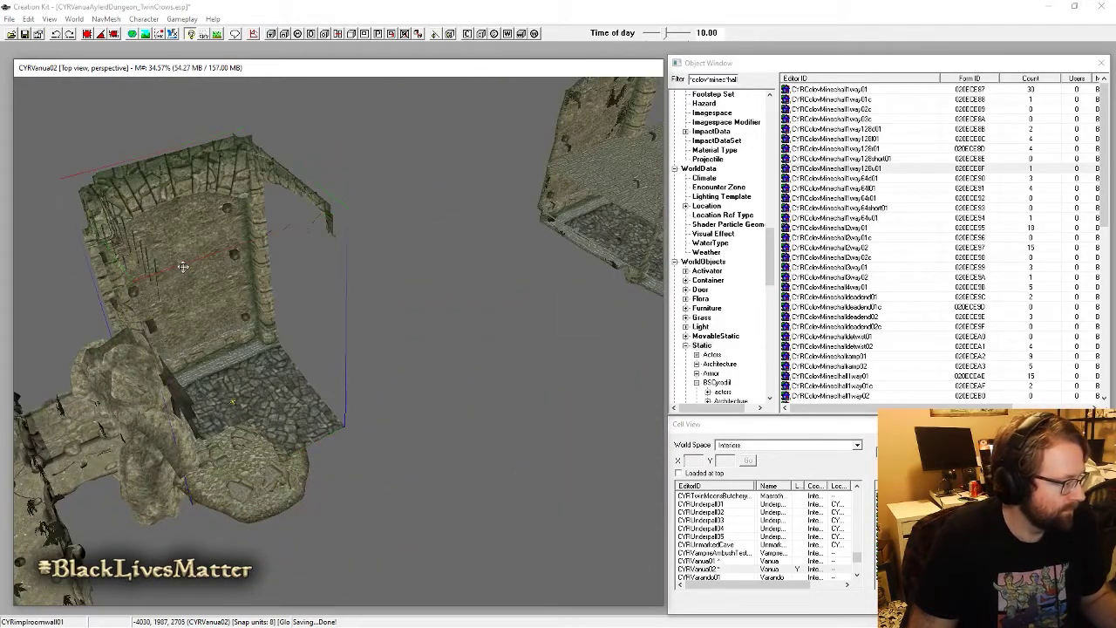
pyautogui.keyDown('shift'); pyautogui.moveTo(286, 366); pyautogui.dragTo(698, 202, button='middle'); pyautogui.keyUp('shift')
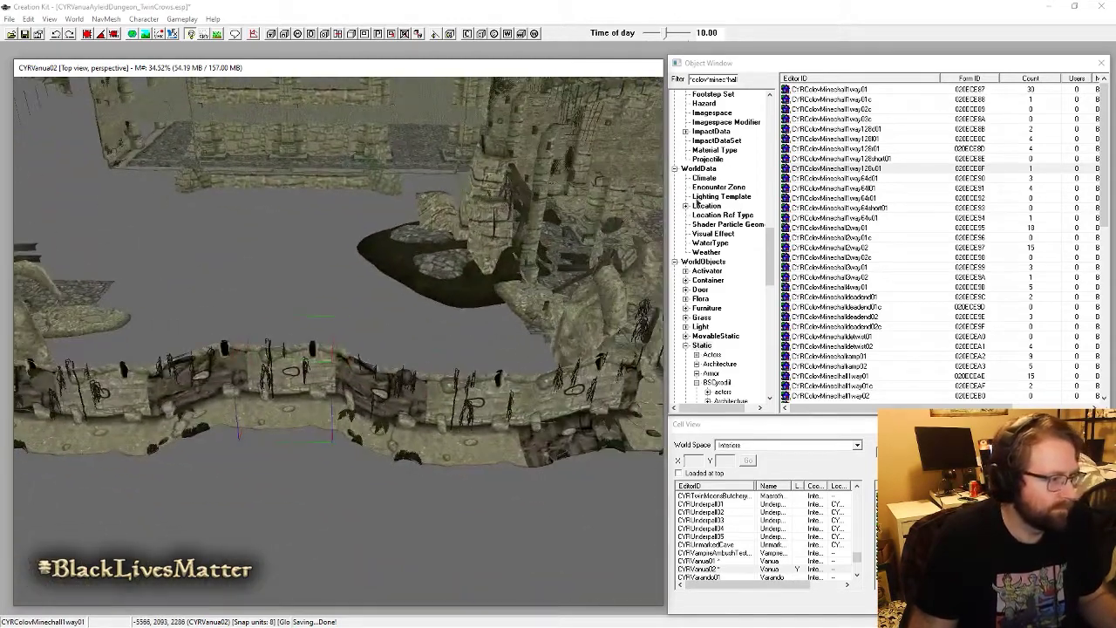
# Step: Load the CYRVanua01 cell, copy its Ayleid ruin water plane, and return to the CYRVanua02 cell
pyautogui.click(713, 561)
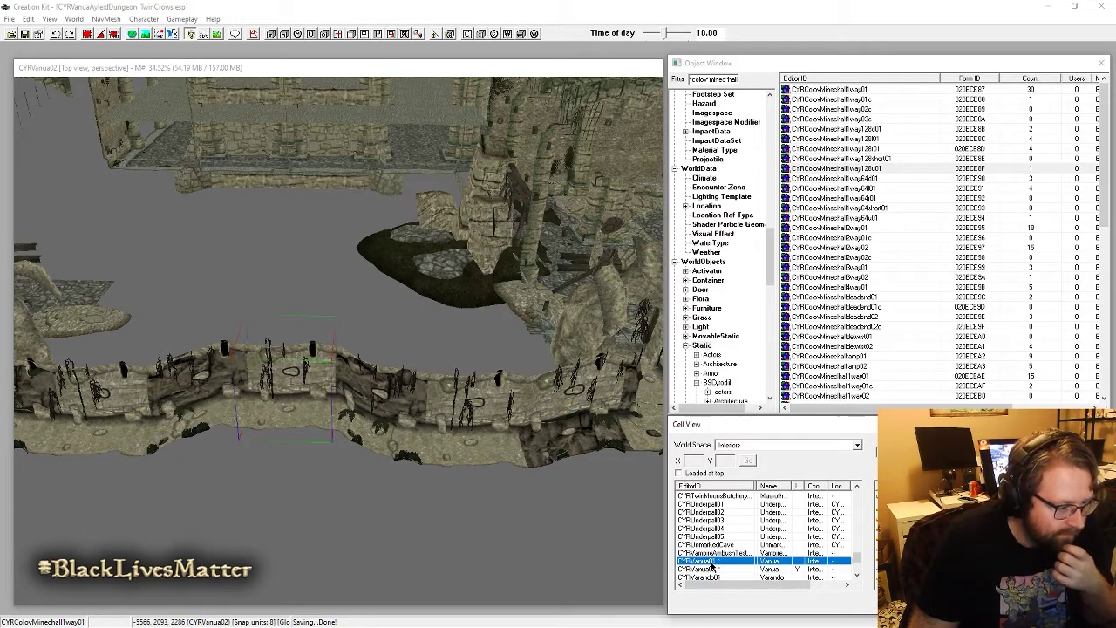
pyautogui.click(716, 546)
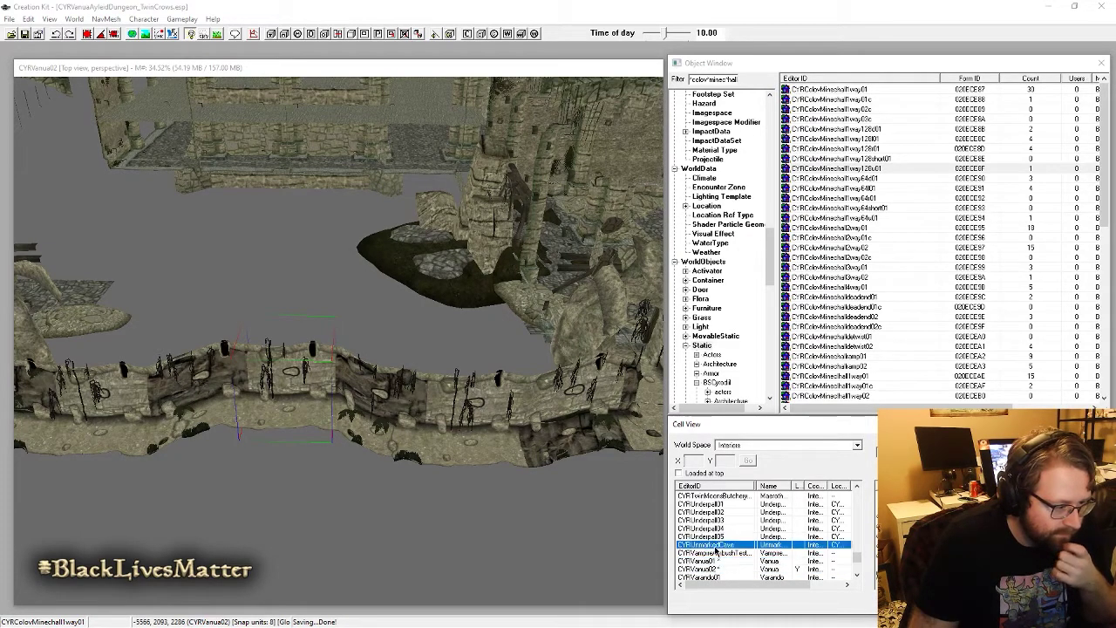
pyautogui.click(716, 562)
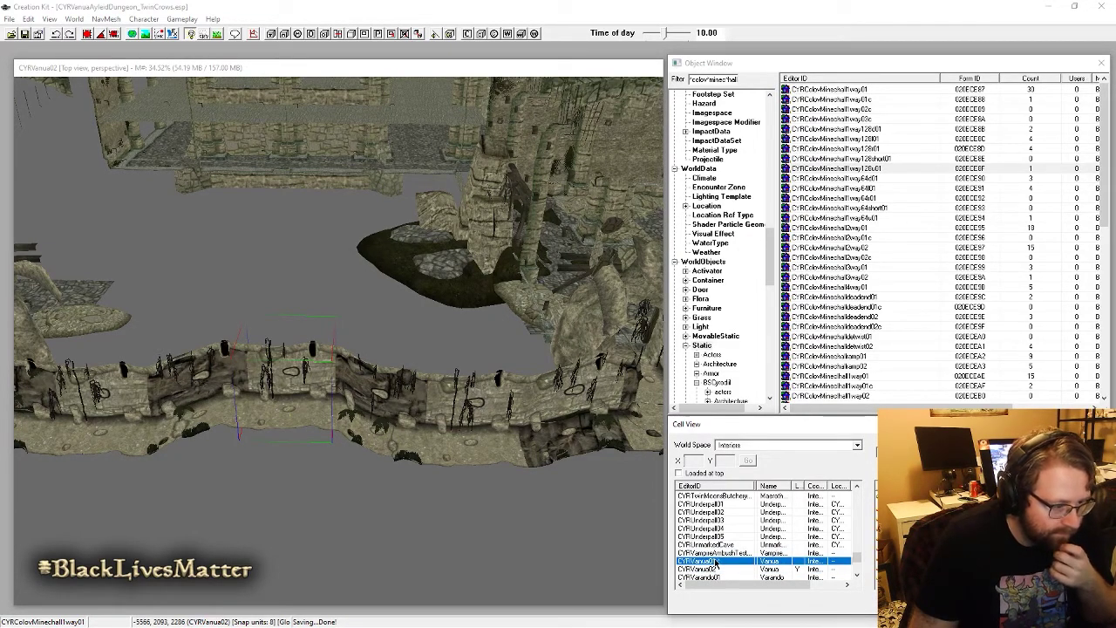
pyautogui.doubleClick(716, 561)
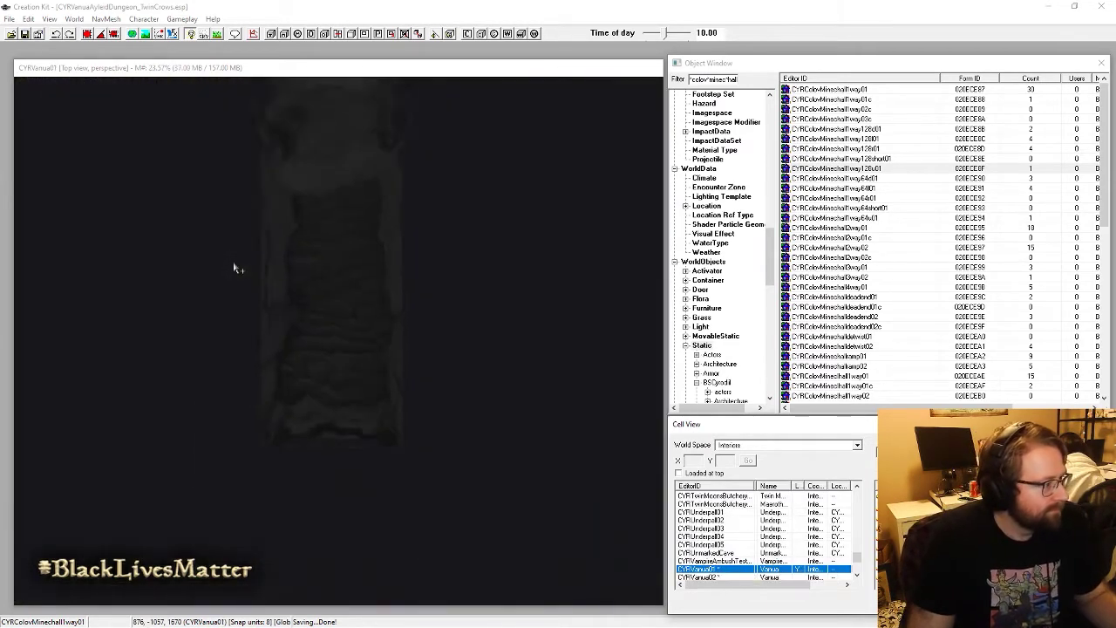
pyautogui.scroll(-3, 253, 279)
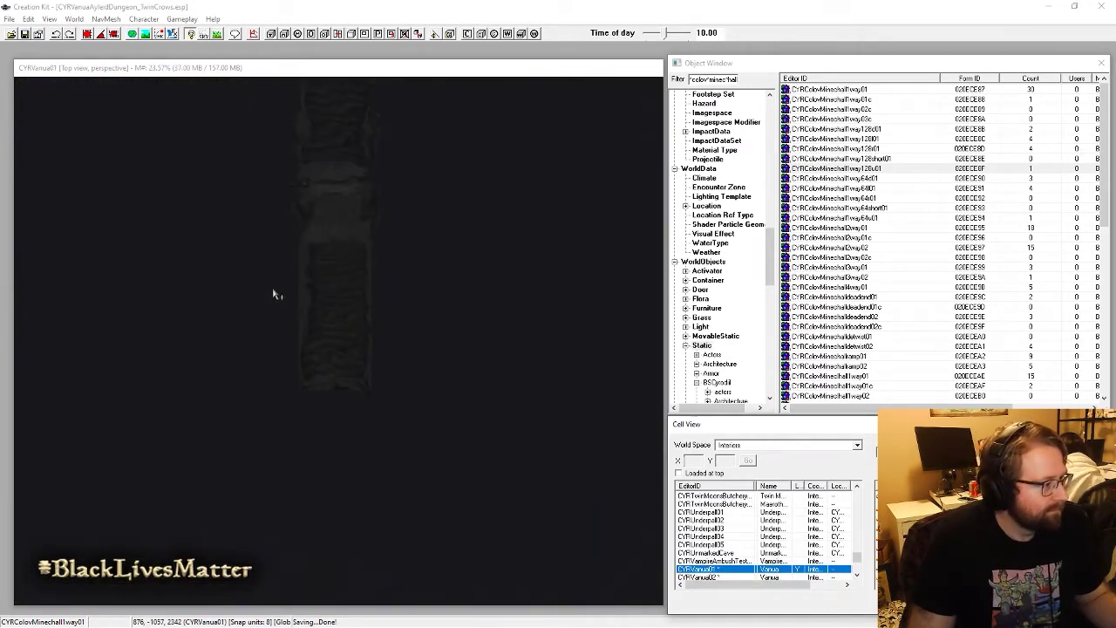
pyautogui.click(730, 568)
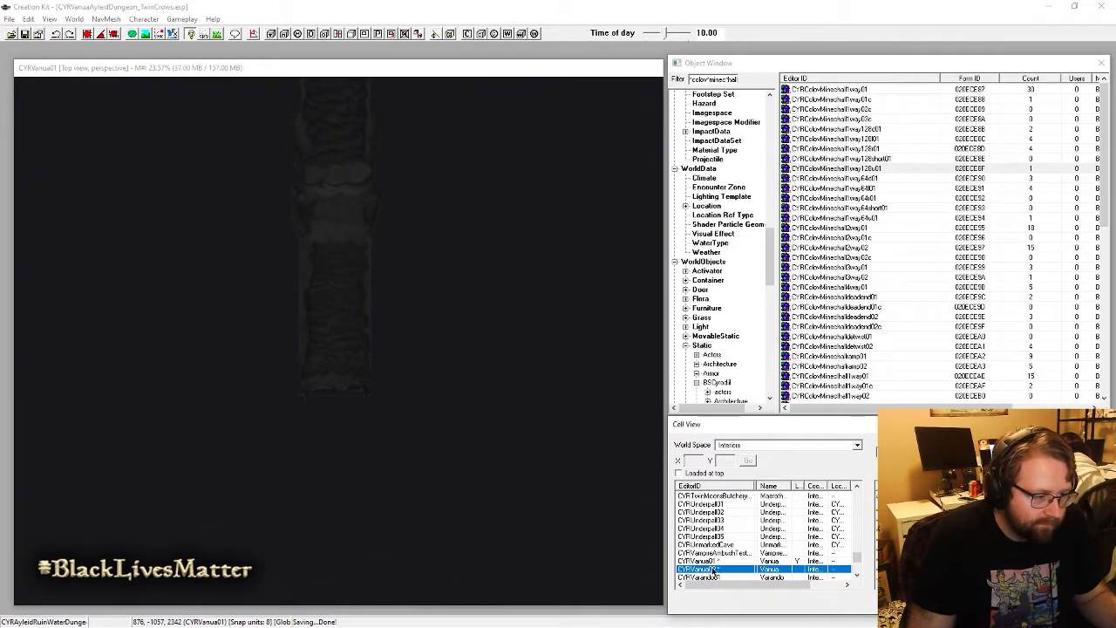
pyautogui.doubleClick(715, 568)
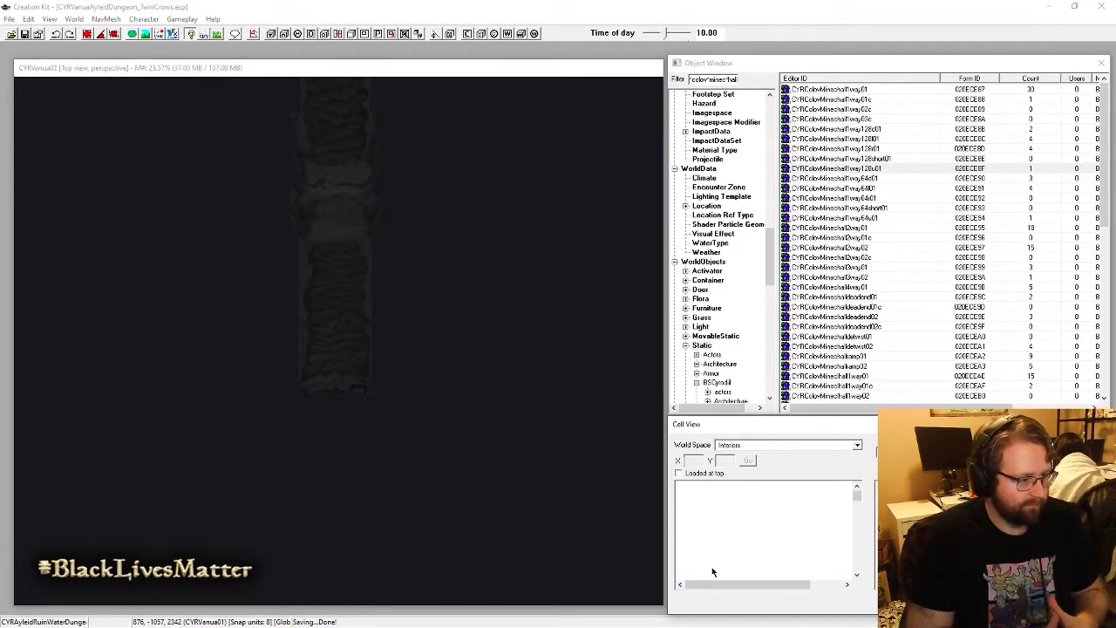
# Step: Look across the Ayleid stairs and rooms of CYRVanua02 to locate the mine-hall section
pyautogui.scroll(-5, 220, 425)
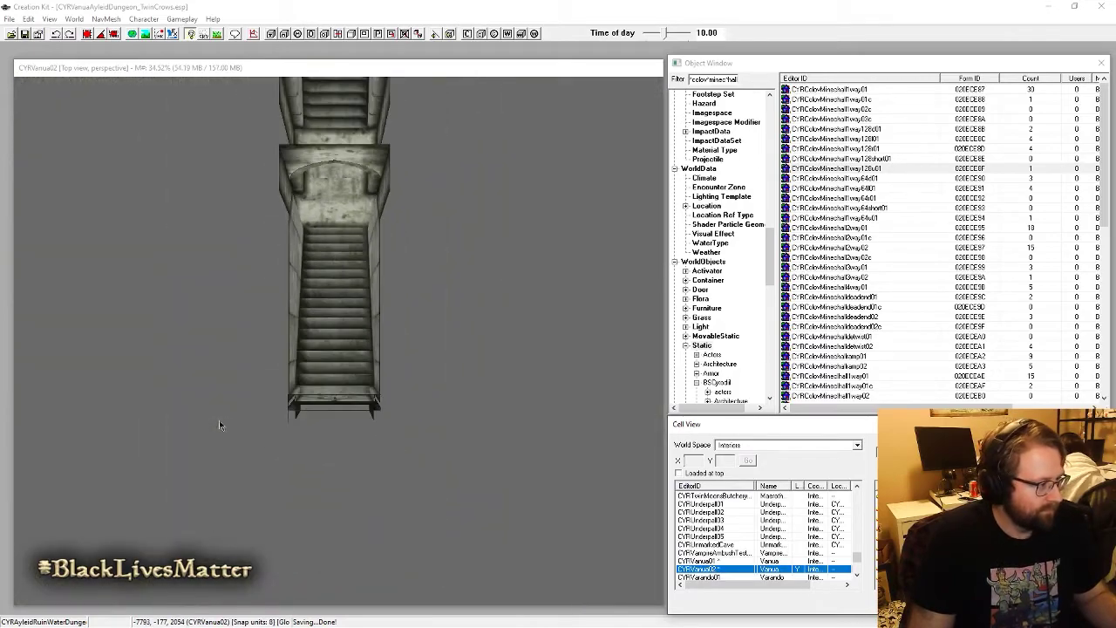
pyautogui.click(353, 289)
pyautogui.keyDown('shift'); pyautogui.moveTo(354, 289); pyautogui.dragTo(552, 509, button='middle'); pyautogui.keyUp('shift')
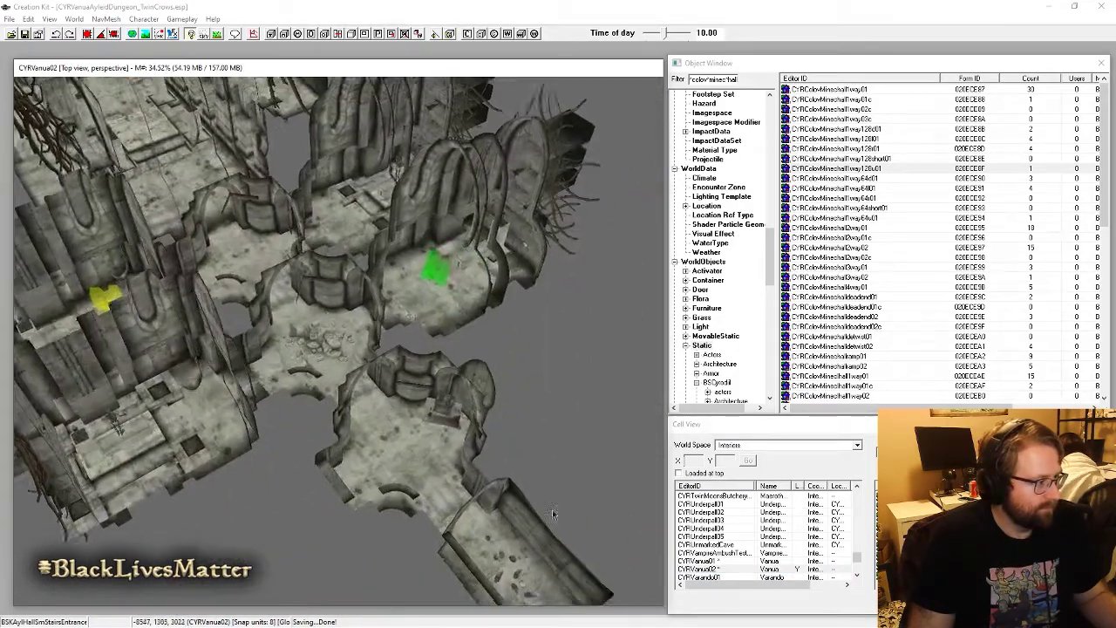
pyautogui.moveTo(384, 235); pyautogui.dragTo(488, 515, button='middle')
pyautogui.moveTo(192, 262); pyautogui.dragTo(416, 504, button='middle')
pyautogui.moveTo(192, 183); pyautogui.dragTo(410, 497, button='middle')
pyautogui.click(398, 363)
pyautogui.scroll(-5, 269, 353)
pyautogui.press('t')
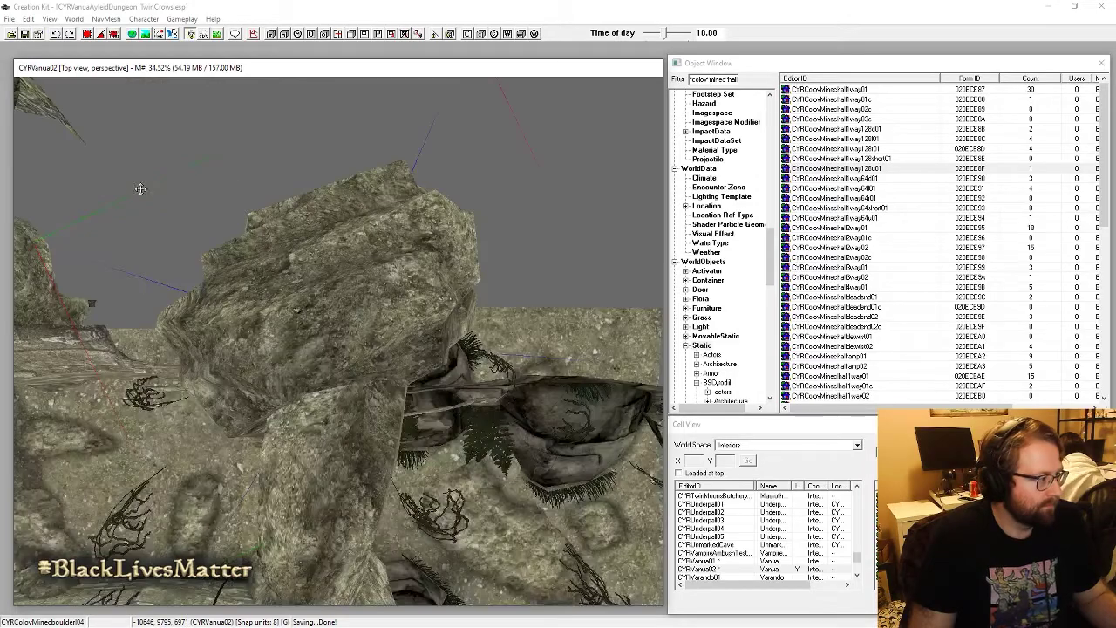
# Step: Examine the stone hall's floor, columns and rubble from above to find the way to the tunnel
pyautogui.scroll(-5, 310, 280)
pyautogui.moveTo(290, 281); pyautogui.dragTo(457, 351, button='middle')
pyautogui.scroll(-4, 457, 351)
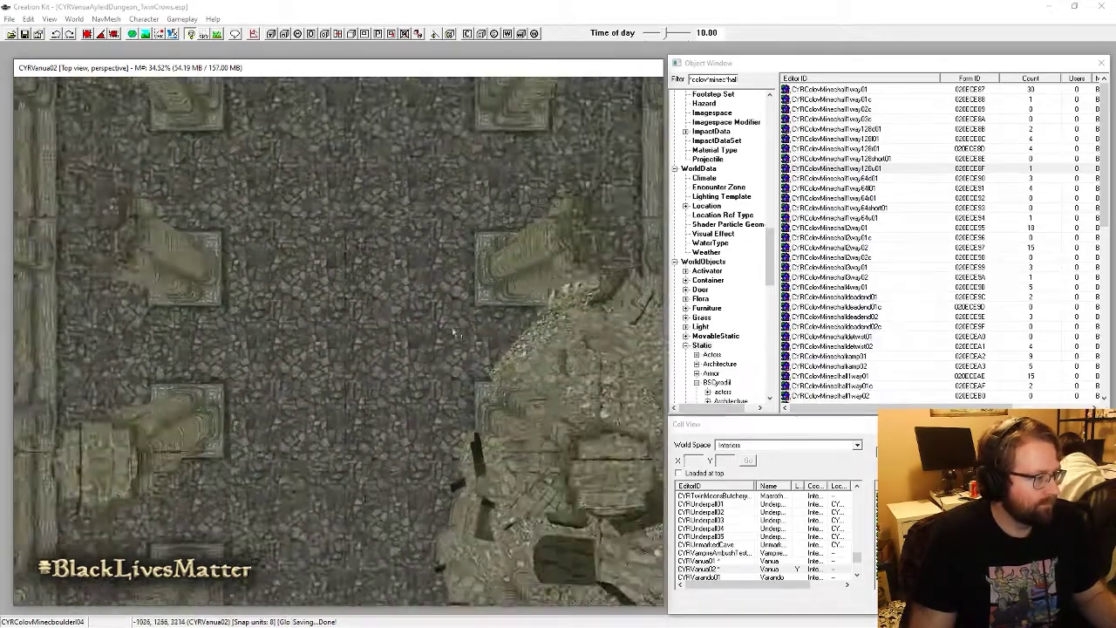
pyautogui.moveTo(602, 348); pyautogui.dragTo(555, 353, button='middle')
pyautogui.scroll(-1, 418, 349)
pyautogui.keyDown('shift'); pyautogui.moveTo(349, 348); pyautogui.dragTo(433, 417, button='middle'); pyautogui.keyUp('shift')
pyautogui.click(486, 315)
pyautogui.press('t')
pyautogui.scroll(-7, 381, 276)
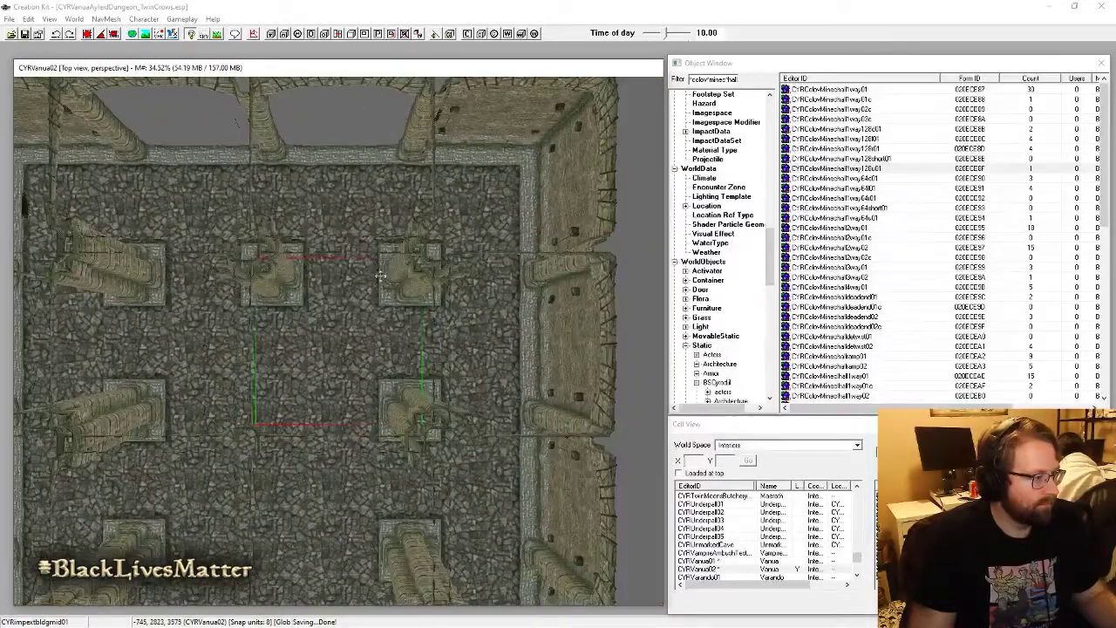
# Step: Paste the copied water plane into CYRVanua02 so that it floods the lower part of the mine-hall tunnel
pyautogui.keyDown('shift'); pyautogui.moveTo(381, 276); pyautogui.dragTo(235, 323, button='middle'); pyautogui.keyUp('shift')
pyautogui.press('t')
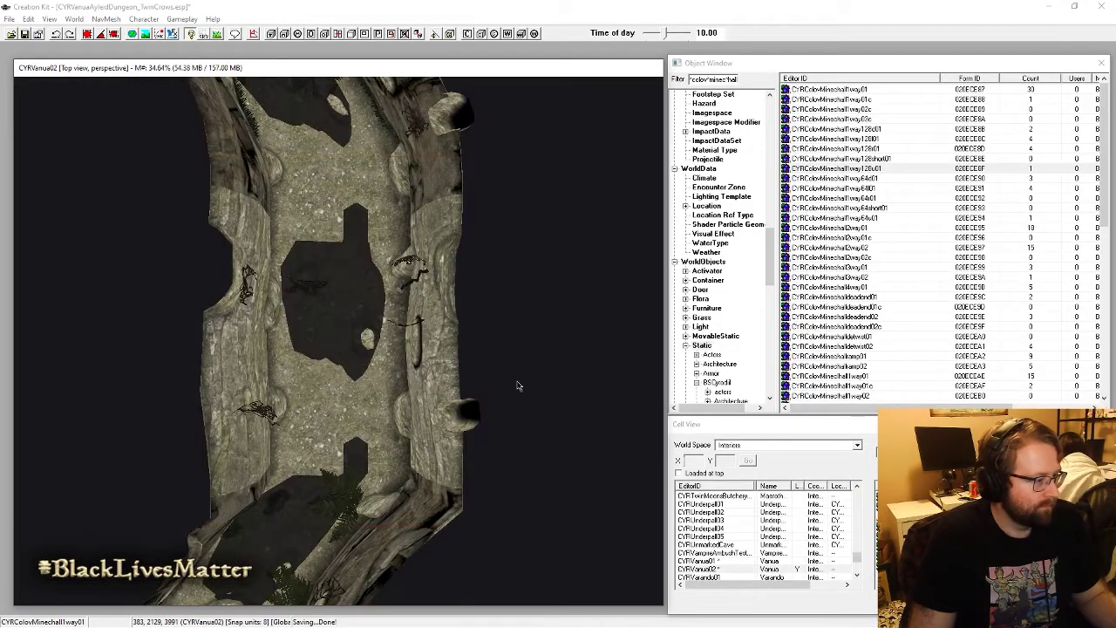
pyautogui.keyDown('shift'); pyautogui.moveTo(519, 385); pyautogui.dragTo(471, 487, button='middle'); pyautogui.keyUp('shift')
pyautogui.scroll(-1, 398, 328)
pyautogui.keyDown('shift'); pyautogui.moveTo(398, 328); pyautogui.dragTo(228, 402, button='middle'); pyautogui.keyUp('shift')
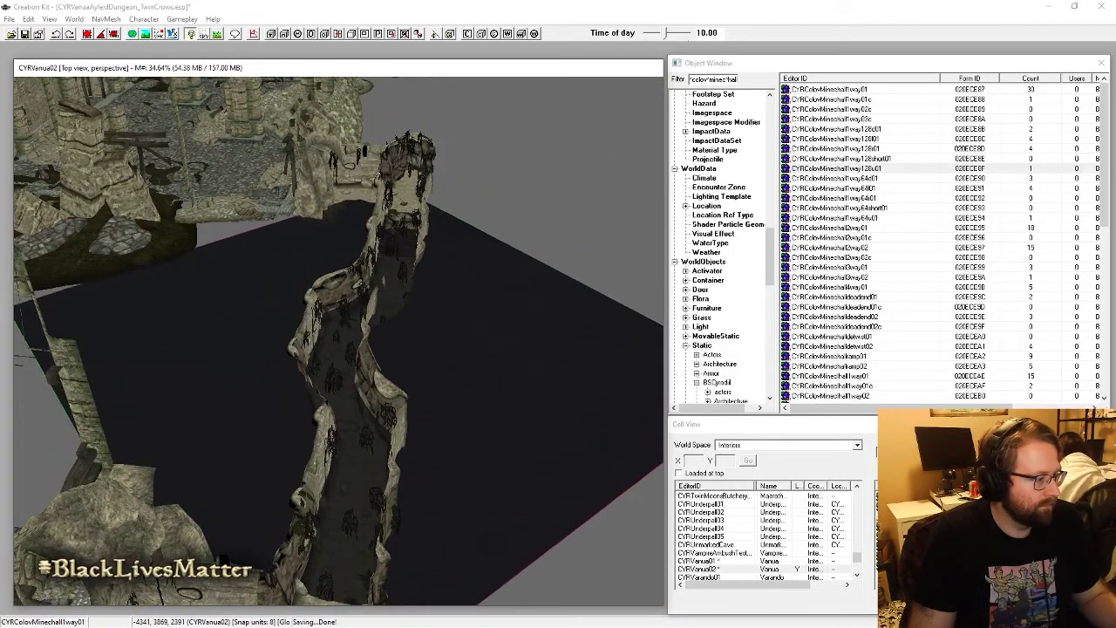
# Step: Turn on the cell's real lighting and place a CYRAyleidGreenLight at the three-way junction of the mine-hall tunnel
pyautogui.keyDown('shift'); pyautogui.moveTo(410, 342); pyautogui.dragTo(345, 417, button='middle'); pyautogui.keyUp('shift')
pyautogui.scroll(5, 463, 356)
pyautogui.press('a')
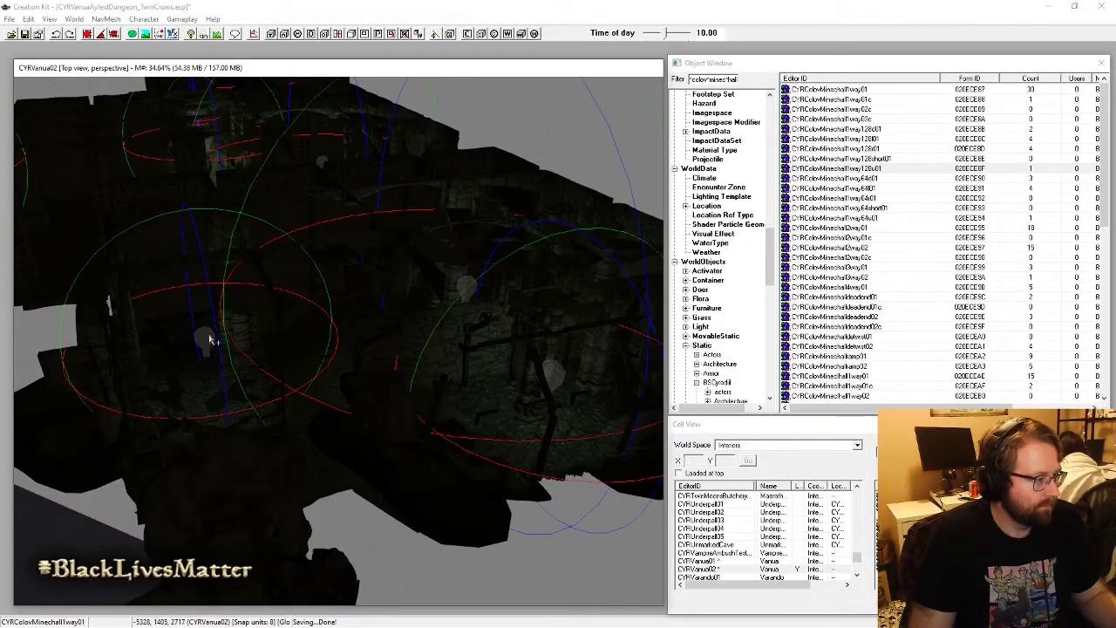
pyautogui.keyDown('shift'); pyautogui.moveTo(241, 392); pyautogui.dragTo(401, 407, button='middle'); pyautogui.keyUp('shift')
pyautogui.click(415, 403)
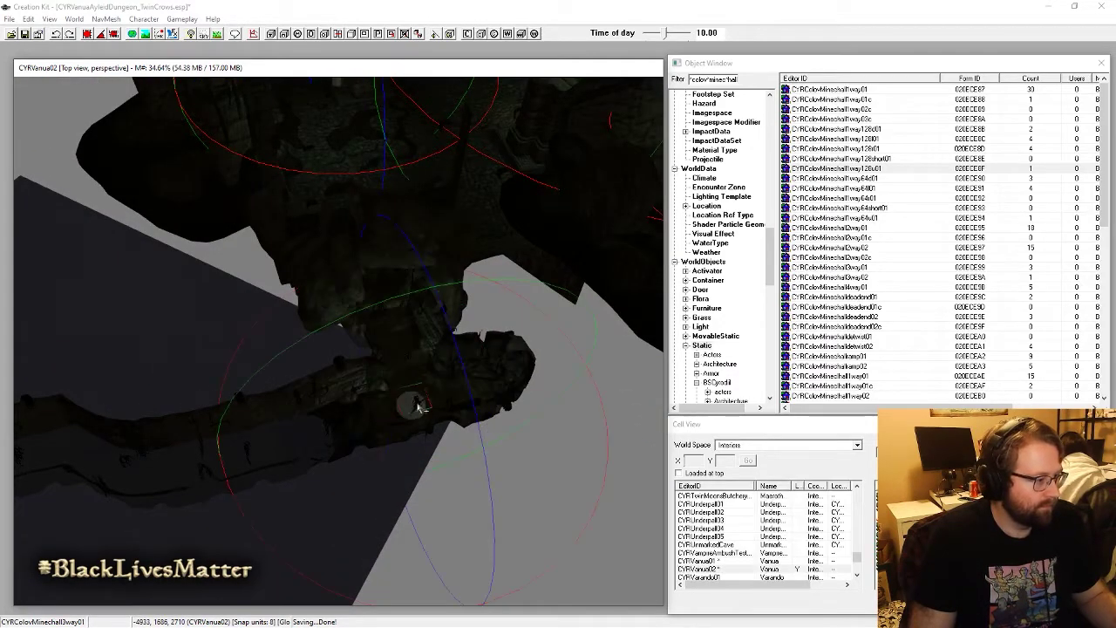
pyautogui.moveTo(404, 403); pyautogui.dragTo(412, 376)
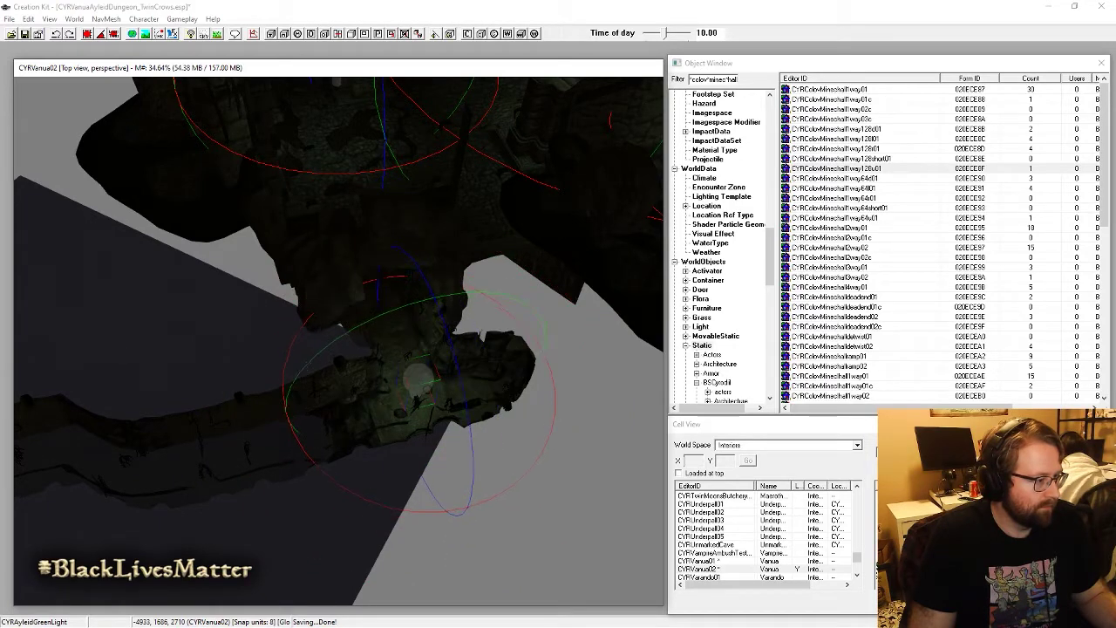
# Step: Place more green Ayleid lights along the middle and far end of the flooded tunnel, and save the plugin
pyautogui.keyDown('shift'); pyautogui.moveTo(411, 376); pyautogui.dragTo(436, 353, button='middle'); pyautogui.keyUp('shift')
pyautogui.moveTo(103, 472); pyautogui.dragTo(520, 346)
pyautogui.moveTo(520, 346); pyautogui.dragTo(371, 347, button='middle')
pyautogui.moveTo(370, 347); pyautogui.dragTo(413, 347)
pyautogui.keyDown('shift'); pyautogui.moveTo(381, 346); pyautogui.dragTo(281, 418, button='middle'); pyautogui.keyUp('shift')
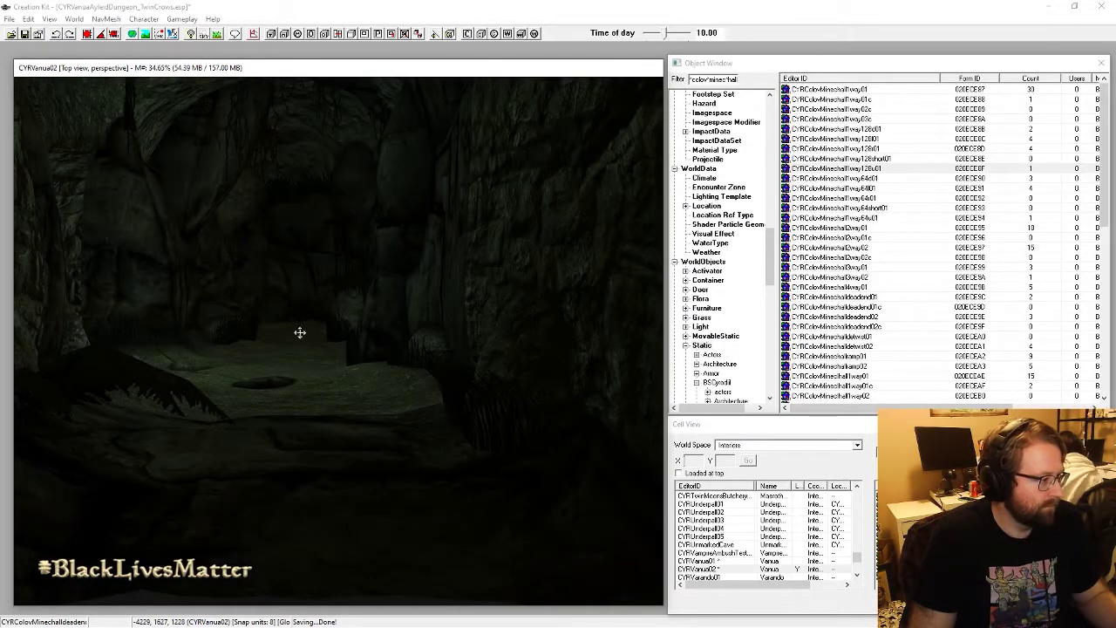
pyautogui.keyDown('shift'); pyautogui.moveTo(299, 332); pyautogui.dragTo(434, 232, button='middle'); pyautogui.keyUp('shift')
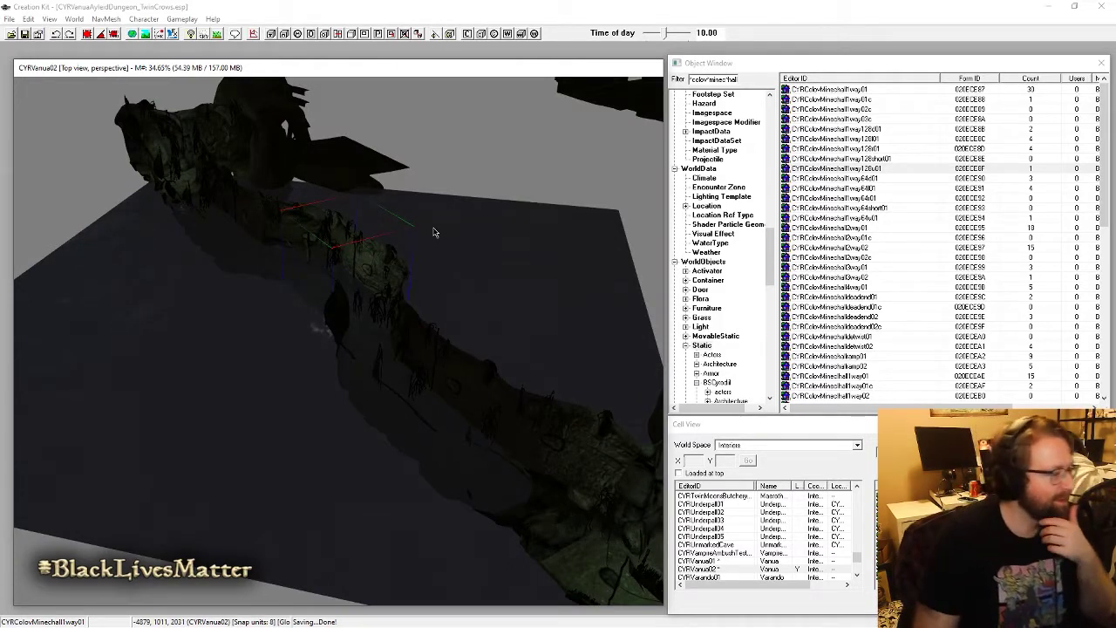
# Step: Examine the lighting and water level along the flooded mine-hall tunnel from outside and inside
pyautogui.moveTo(370, 364)
pyautogui.keyDown('shift'); pyautogui.mouseDown(button='middle')
pyautogui.moveTo(391, 399)
pyautogui.moveTo(384, 351)
pyautogui.mouseUp(button='middle'); pyautogui.keyUp('shift')
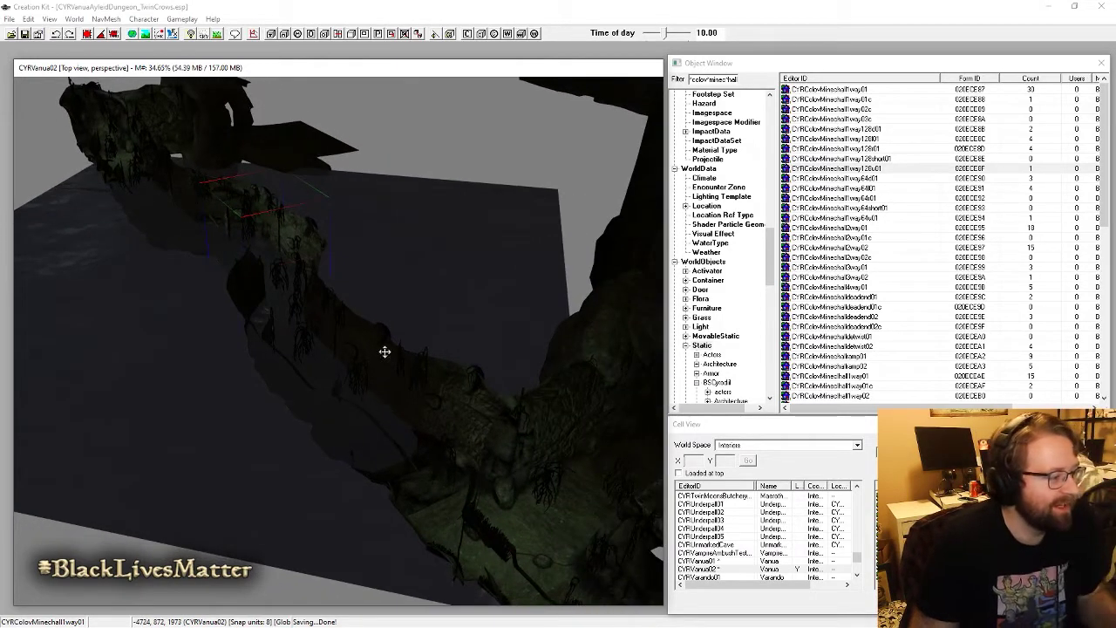
pyautogui.keyDown('shift'); pyautogui.moveTo(491, 436); pyautogui.dragTo(337, 364, button='middle'); pyautogui.keyUp('shift')
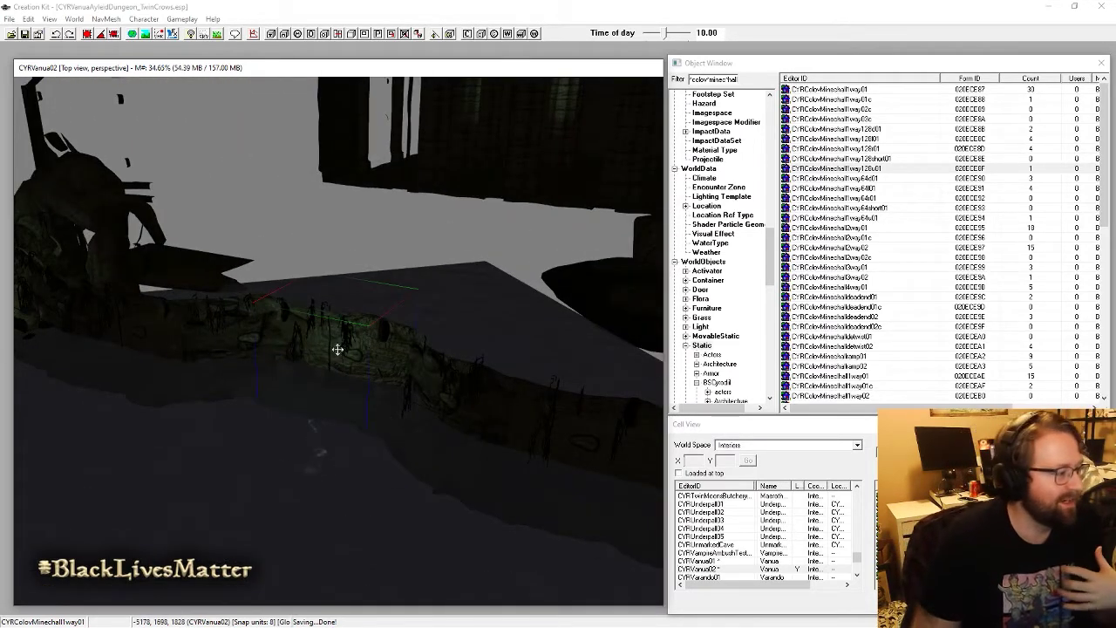
pyautogui.keyDown('shift'); pyautogui.moveTo(395, 373); pyautogui.dragTo(395, 352, button='middle'); pyautogui.keyUp('shift')
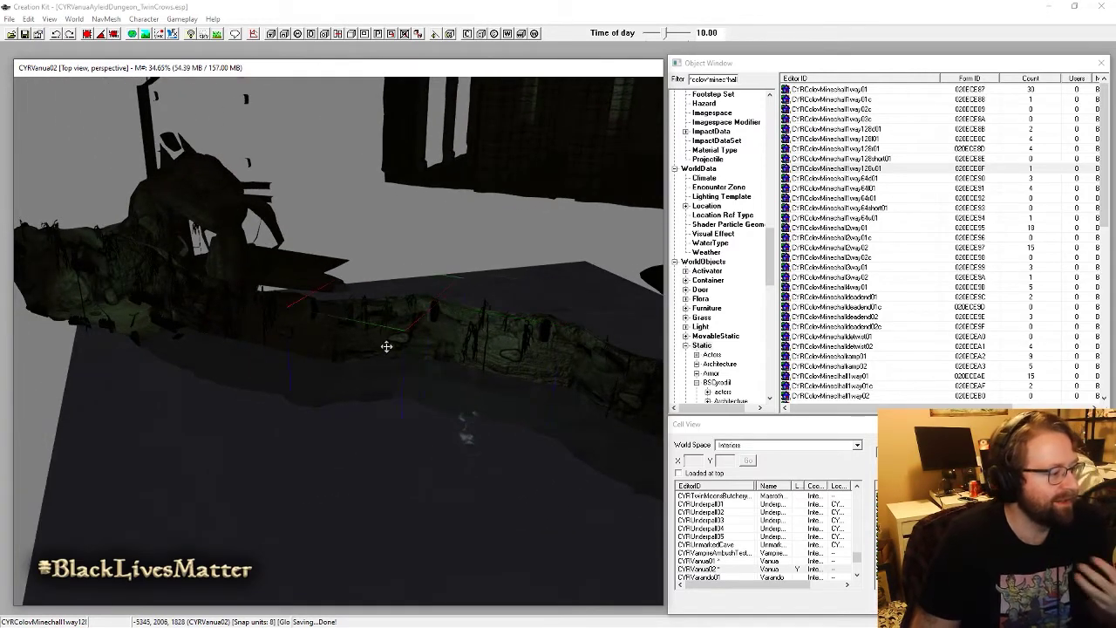
pyautogui.moveTo(321, 344)
pyautogui.keyDown('shift'); pyautogui.mouseDown(button='middle')
pyautogui.moveTo(350, 336)
pyautogui.moveTo(319, 331)
pyautogui.moveTo(340, 343)
pyautogui.mouseUp(button='middle'); pyautogui.keyUp('shift')
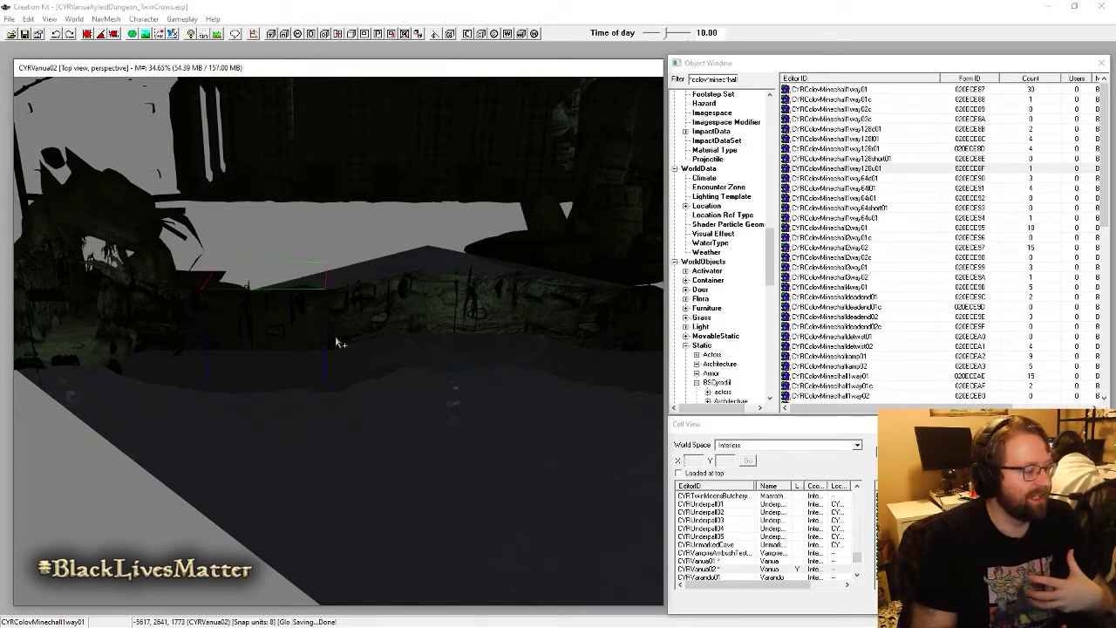
pyautogui.click(363, 341)
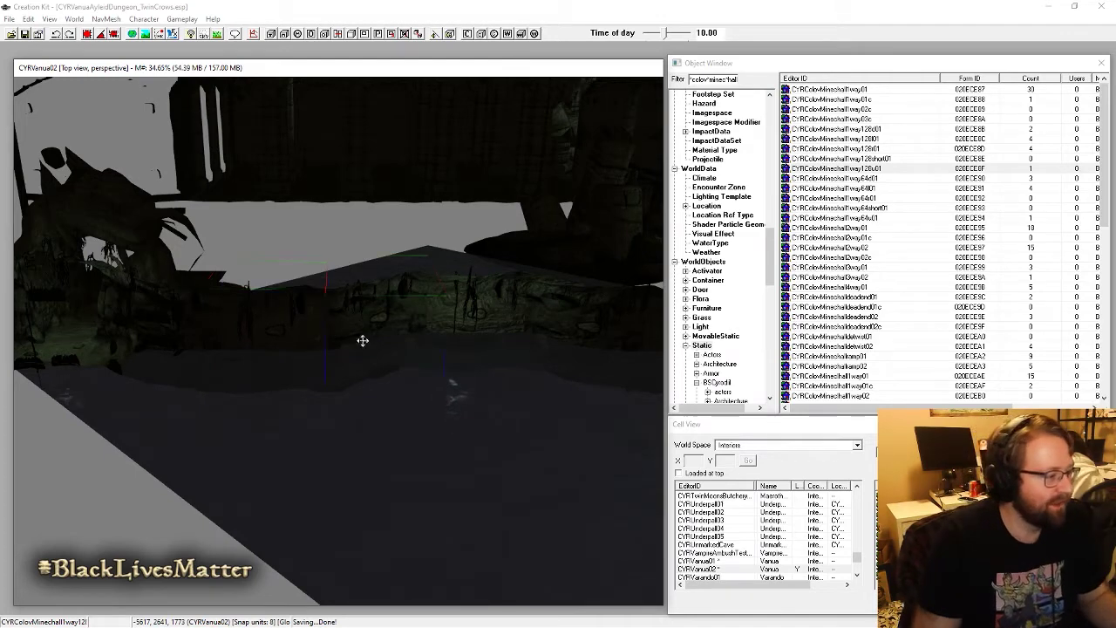
pyautogui.scroll(3, 365, 341)
pyautogui.keyDown('shift'); pyautogui.moveTo(374, 344); pyautogui.dragTo(365, 320, button='middle'); pyautogui.keyUp('shift')
pyautogui.scroll(2, 364, 322)
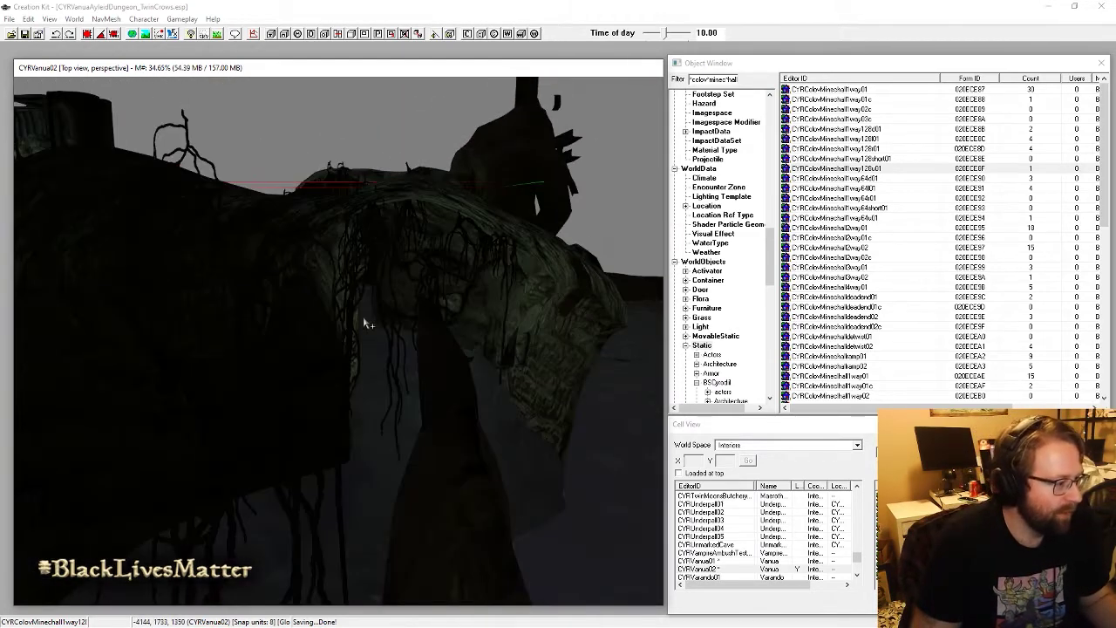
pyautogui.scroll(6, 368, 319)
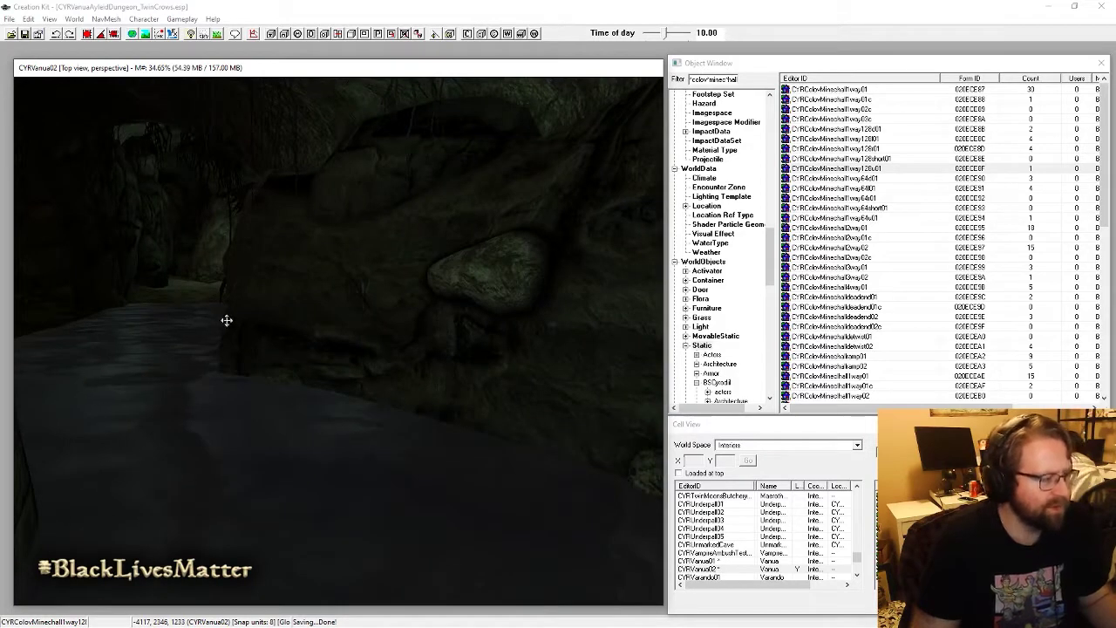
pyautogui.scroll(-8, 241, 326)
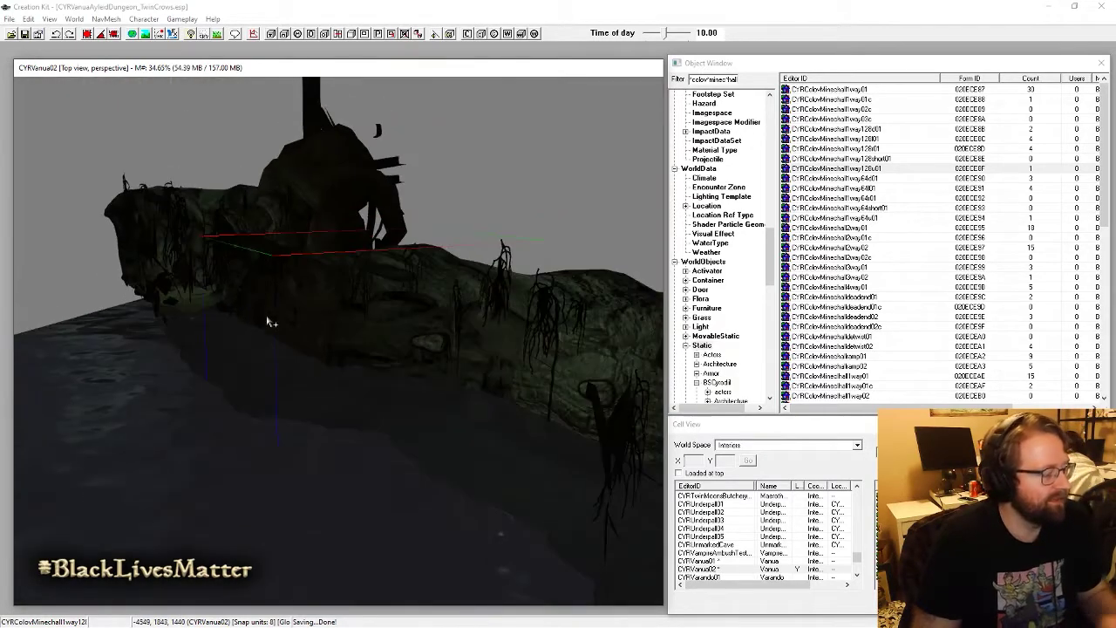
pyautogui.click(204, 294)
pyautogui.keyDown('shift'); pyautogui.moveTo(204, 294); pyautogui.dragTo(383, 282, button='middle'); pyautogui.keyUp('shift')
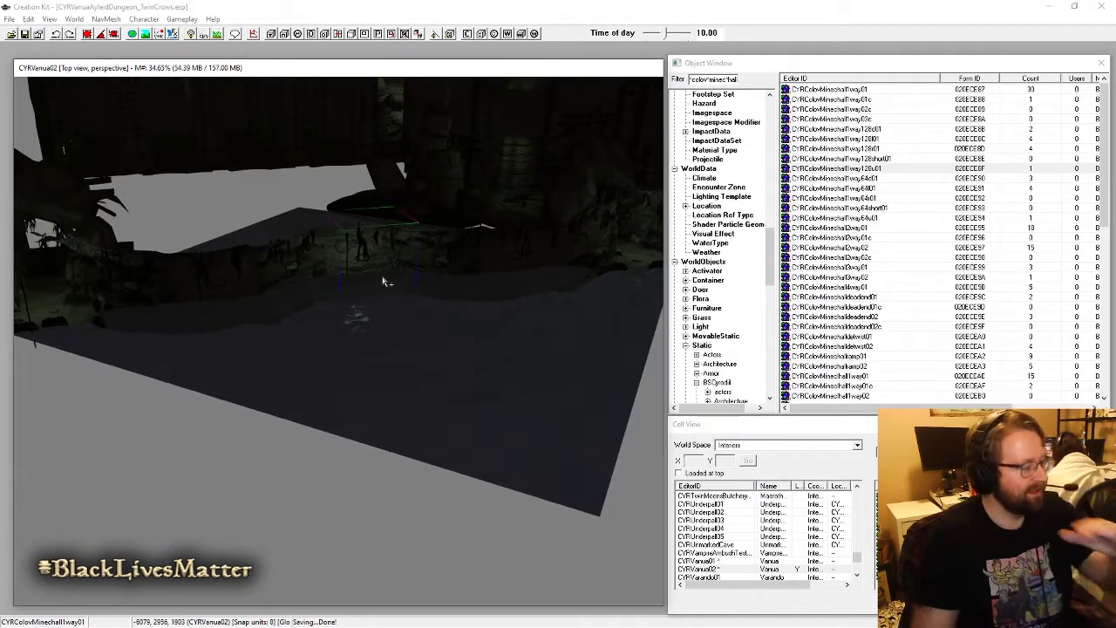
pyautogui.scroll(-1, 384, 282)
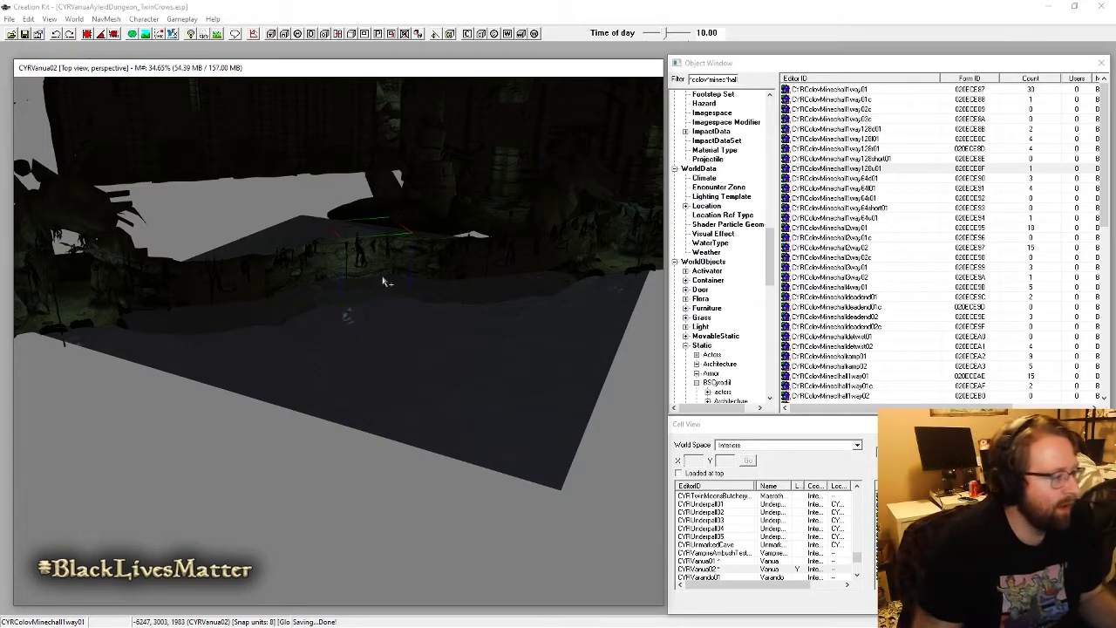
pyautogui.keyDown('shift'); pyautogui.moveTo(410, 314); pyautogui.dragTo(343, 323, button='middle'); pyautogui.keyUp('shift')
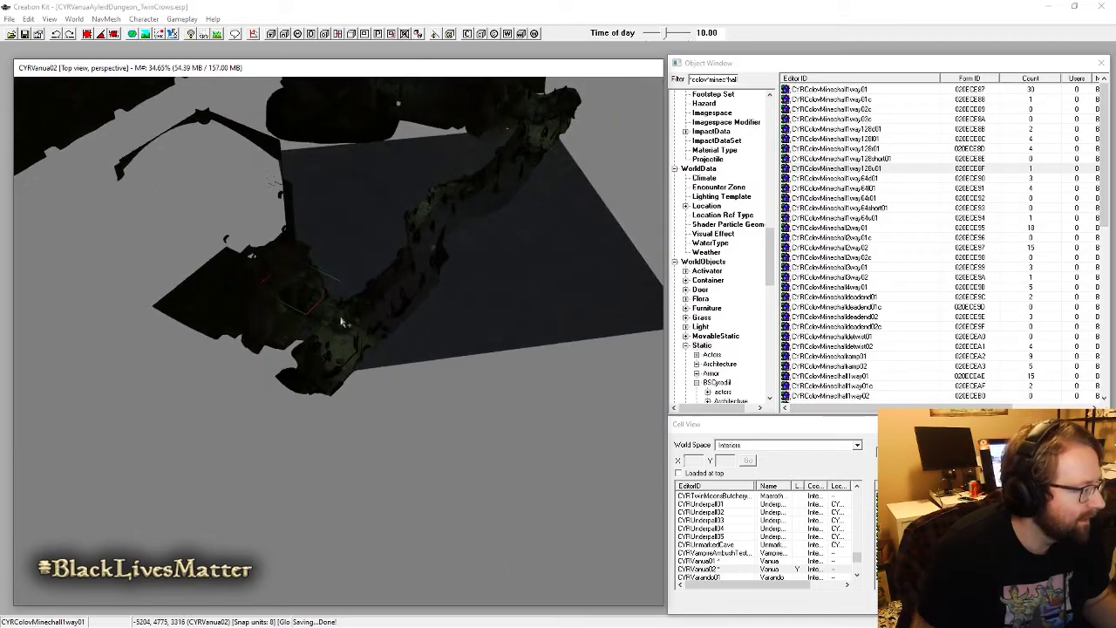
# Step: Look over the other rooms, dirt cave and pillared hall of CYRVanua02, restoring the bright editor lighting
pyautogui.keyDown('shift'); pyautogui.moveTo(208, 310); pyautogui.dragTo(401, 323, button='middle'); pyautogui.keyUp('shift')
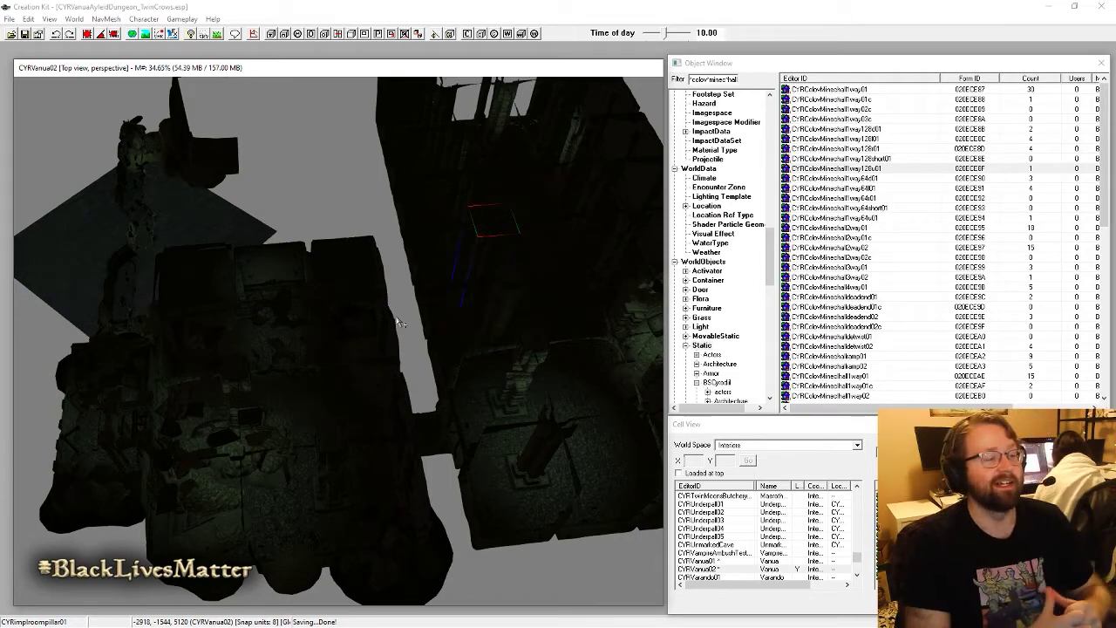
pyautogui.moveTo(337, 256); pyautogui.dragTo(358, 311, button='middle')
pyautogui.scroll(10, 354, 301)
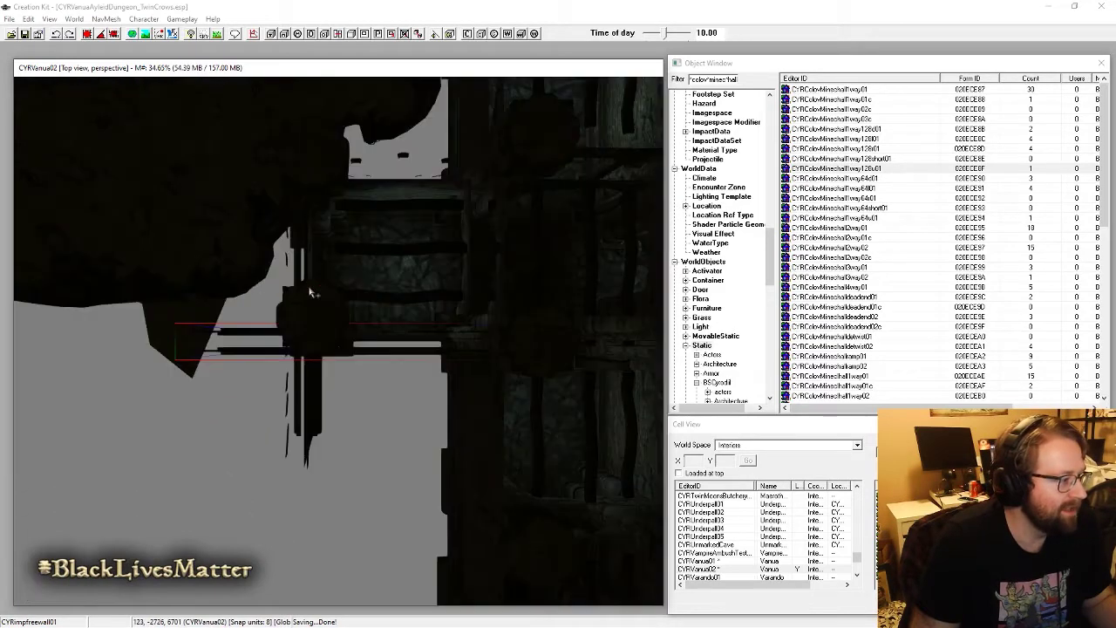
pyautogui.scroll(-10, 424, 309)
pyautogui.moveTo(410, 301); pyautogui.dragTo(327, 358, button='middle')
pyautogui.press('a')
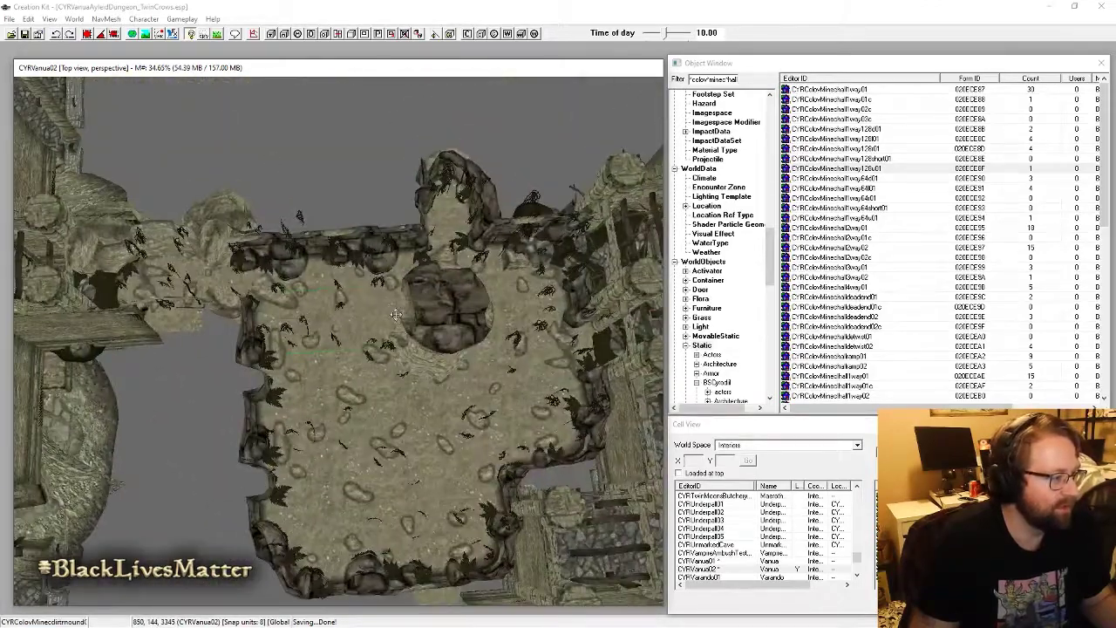
pyautogui.moveTo(394, 313)
pyautogui.mouseDown(button='middle')
pyautogui.moveTo(355, 310)
pyautogui.moveTo(390, 318)
pyautogui.mouseUp(button='middle')
pyautogui.moveTo(281, 231); pyautogui.dragTo(278, 467, button='middle')
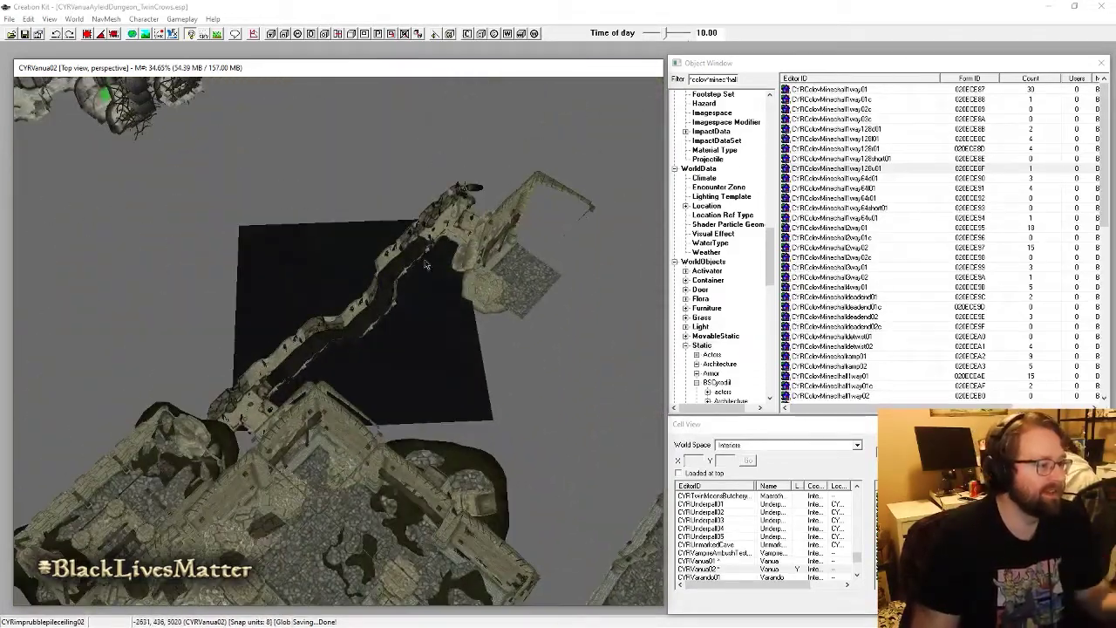
pyautogui.moveTo(428, 266); pyautogui.dragTo(448, 308, button='middle')
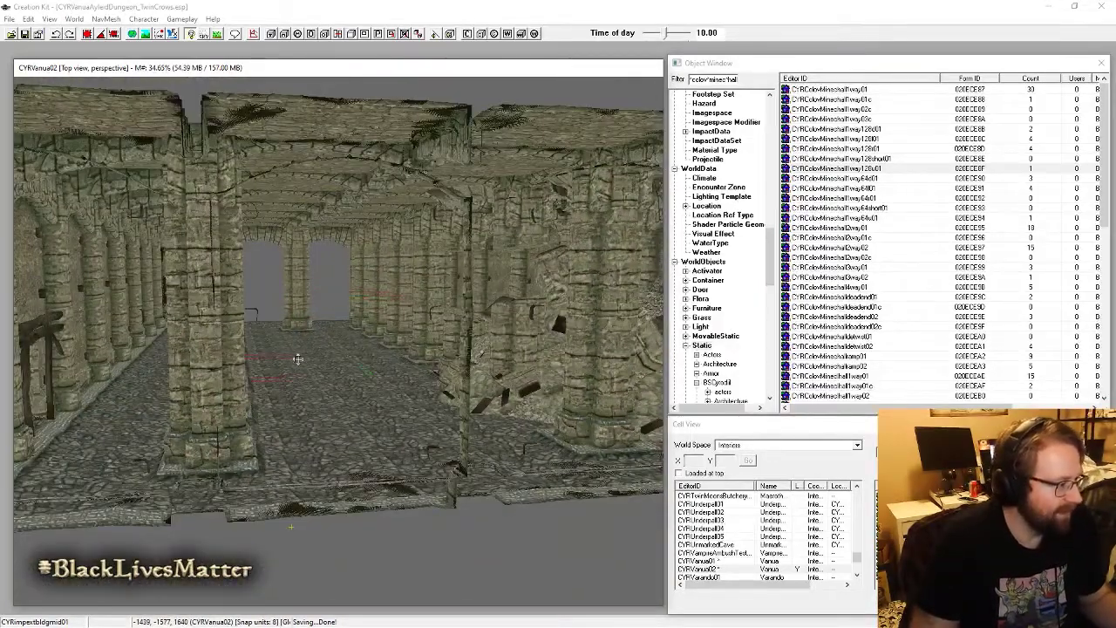